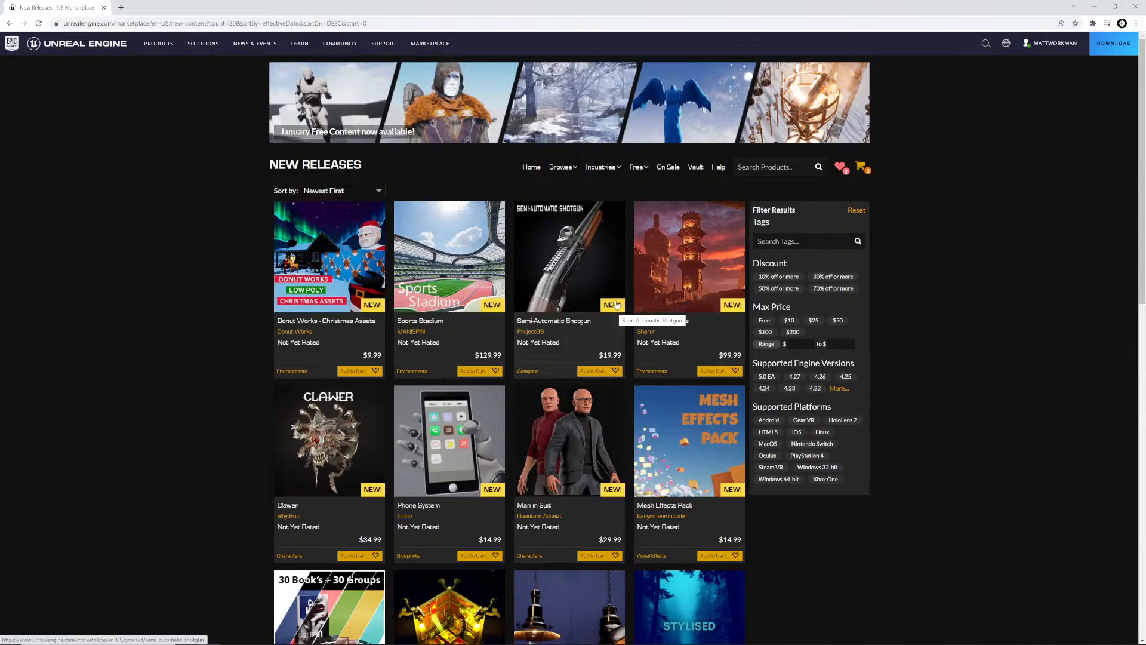
- Set the New Releases listing to show 100 products per page
{"action": "scroll", "coordinate": [614, 305], "scroll_direction": "down", "scroll_amount": 12}
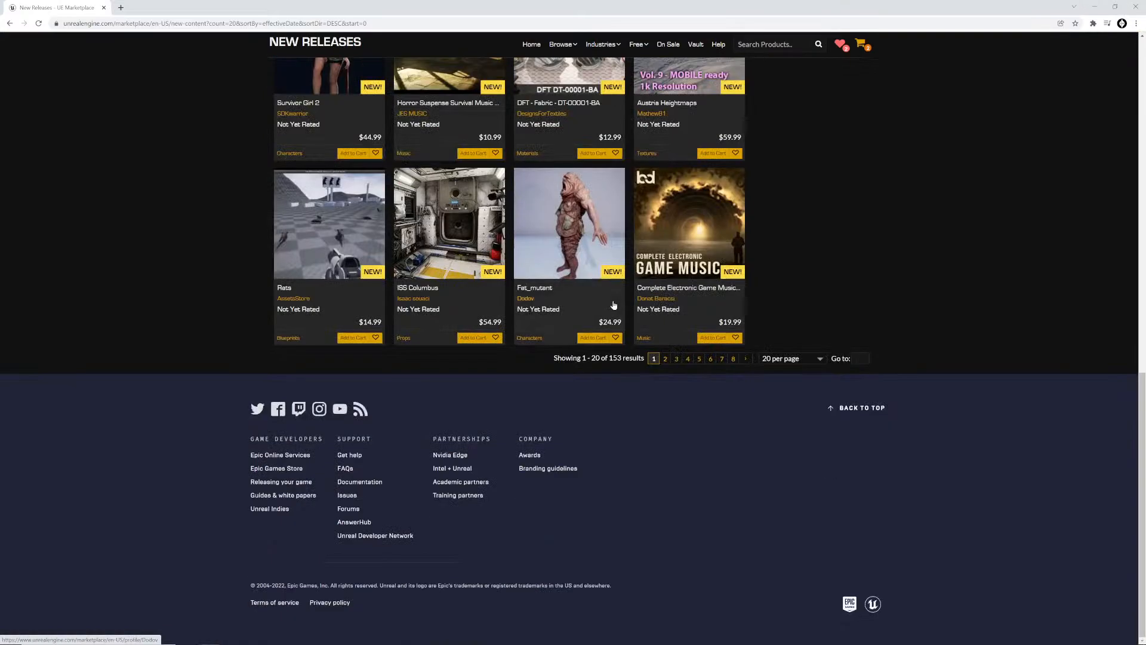
{"action": "left_click", "coordinate": [800, 359]}
{"action": "left_click", "coordinate": [790, 402]}
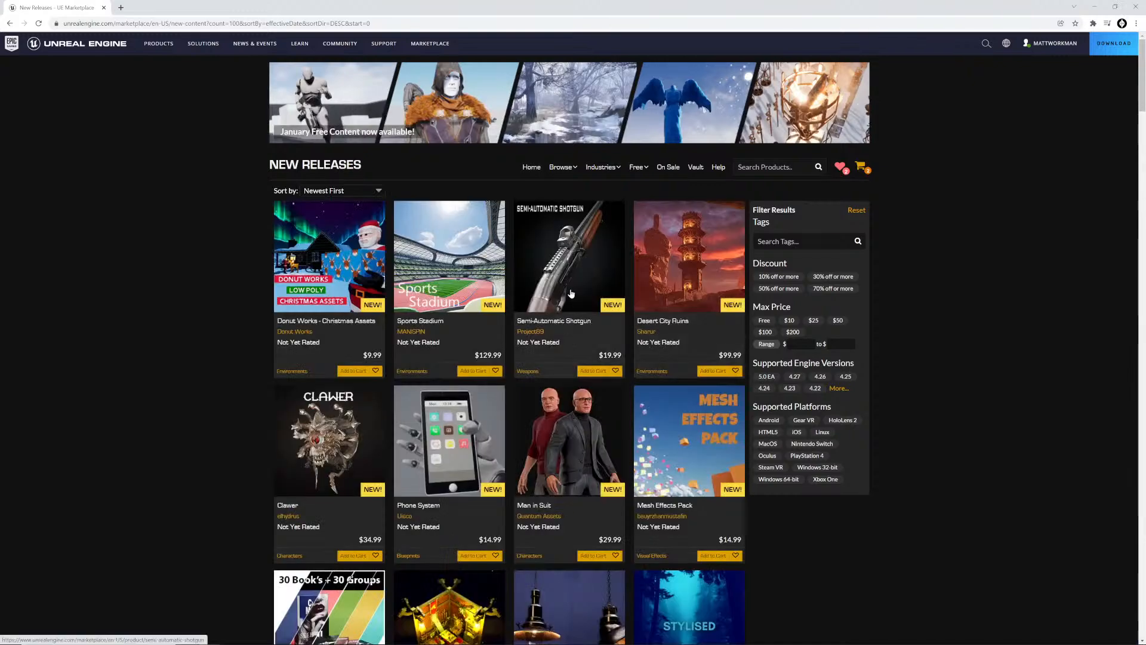
- Open the Man in Suit character's product page in a separate browser tab
{"action": "scroll", "coordinate": [569, 334], "scroll_direction": "down", "scroll_amount": 2}
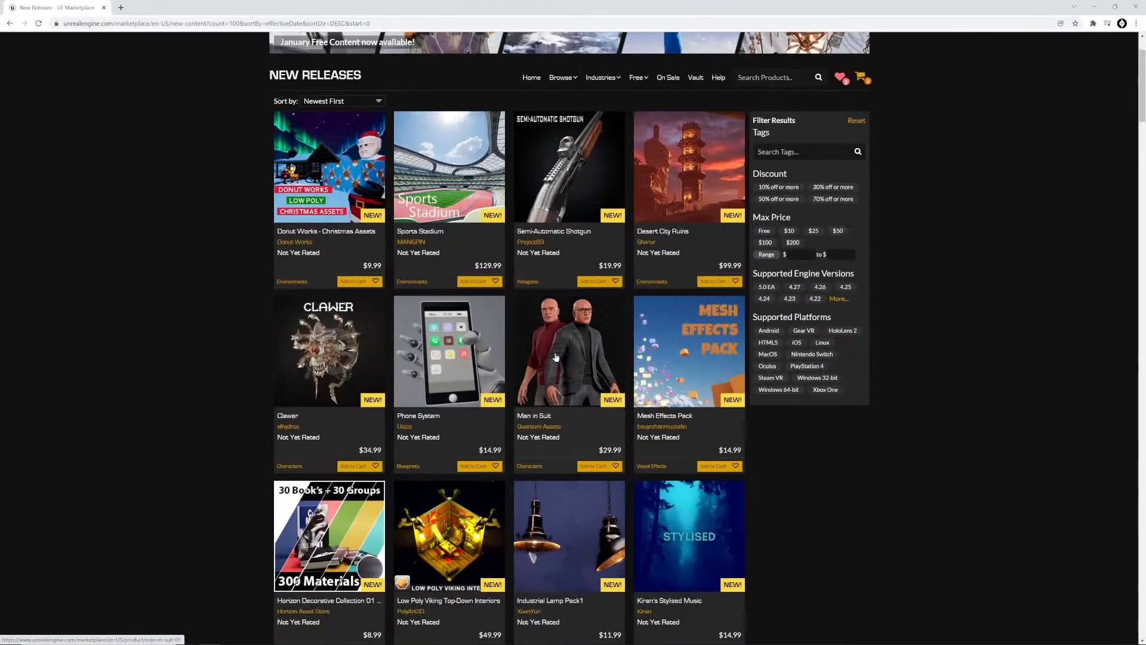
{"action": "right_click", "coordinate": [556, 353]}
{"action": "left_click", "coordinate": [568, 358]}
- Examine the first page of new releases, comparing the character, weapon, vehicle and environment packs for interesting assets
{"action": "scroll", "coordinate": [566, 359], "scroll_direction": "down", "scroll_amount": 5}
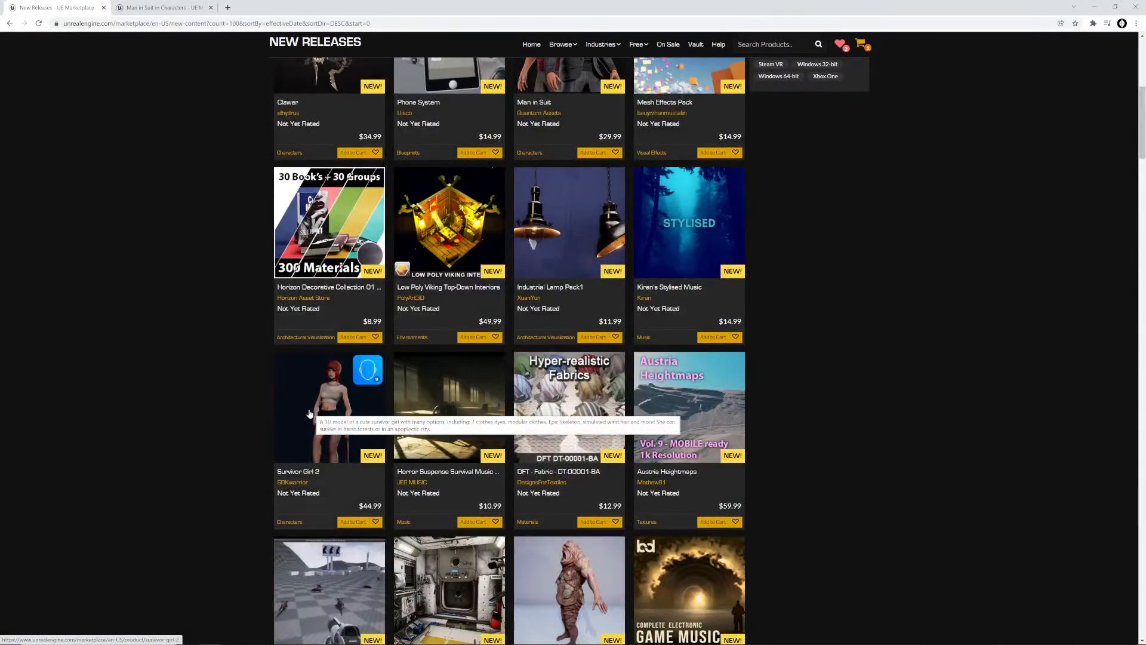
{"action": "scroll", "coordinate": [249, 410], "scroll_direction": "down", "scroll_amount": 6}
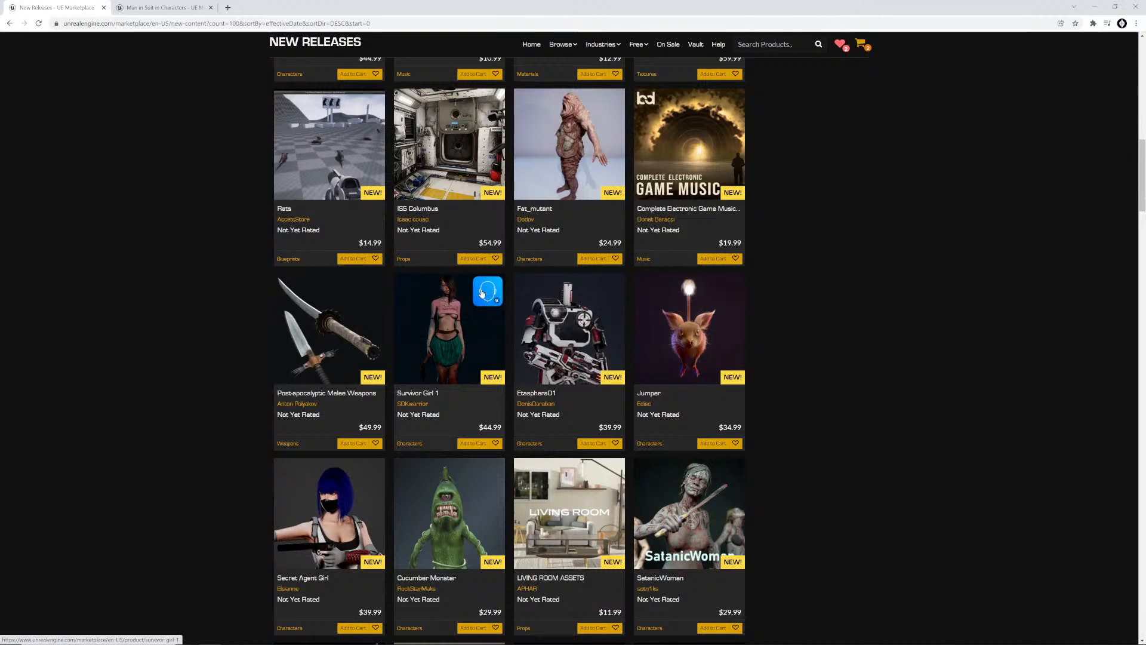
{"action": "mouse_move", "coordinate": [482, 294]}
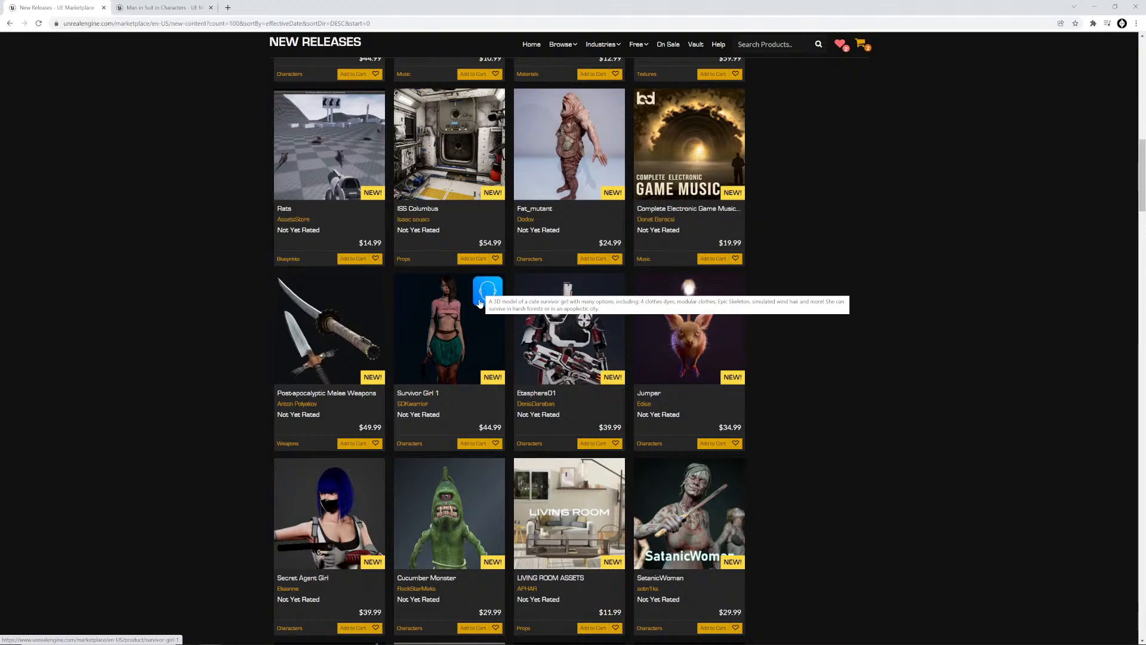
{"action": "scroll", "coordinate": [479, 303], "scroll_direction": "down", "scroll_amount": 9}
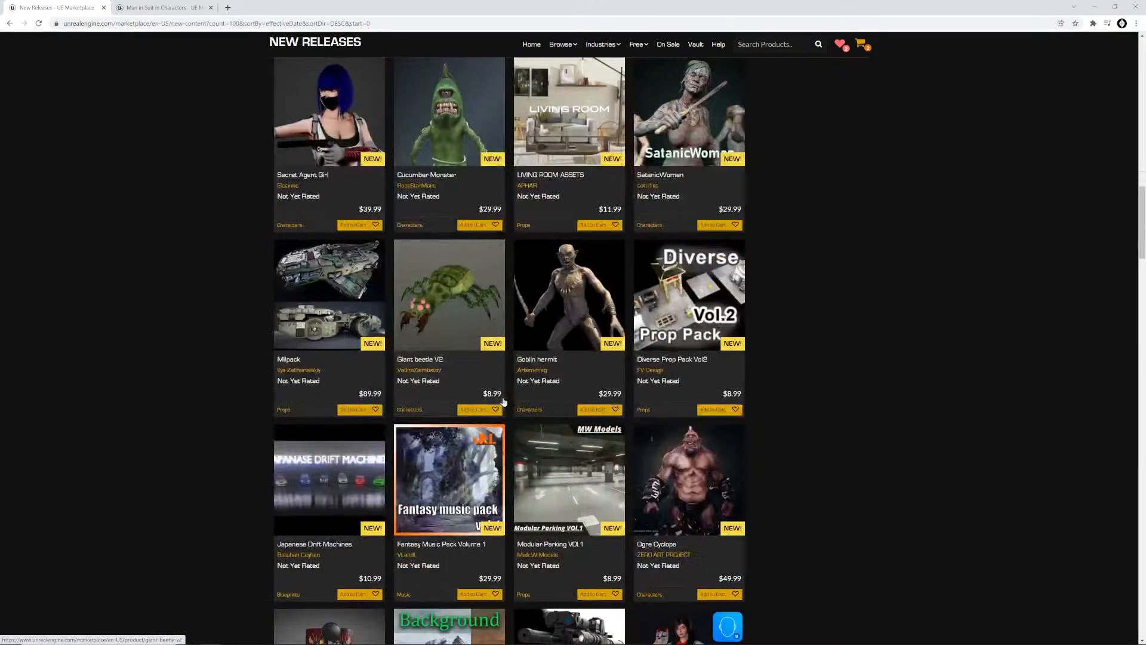
{"action": "scroll", "coordinate": [505, 403], "scroll_direction": "down", "scroll_amount": 4}
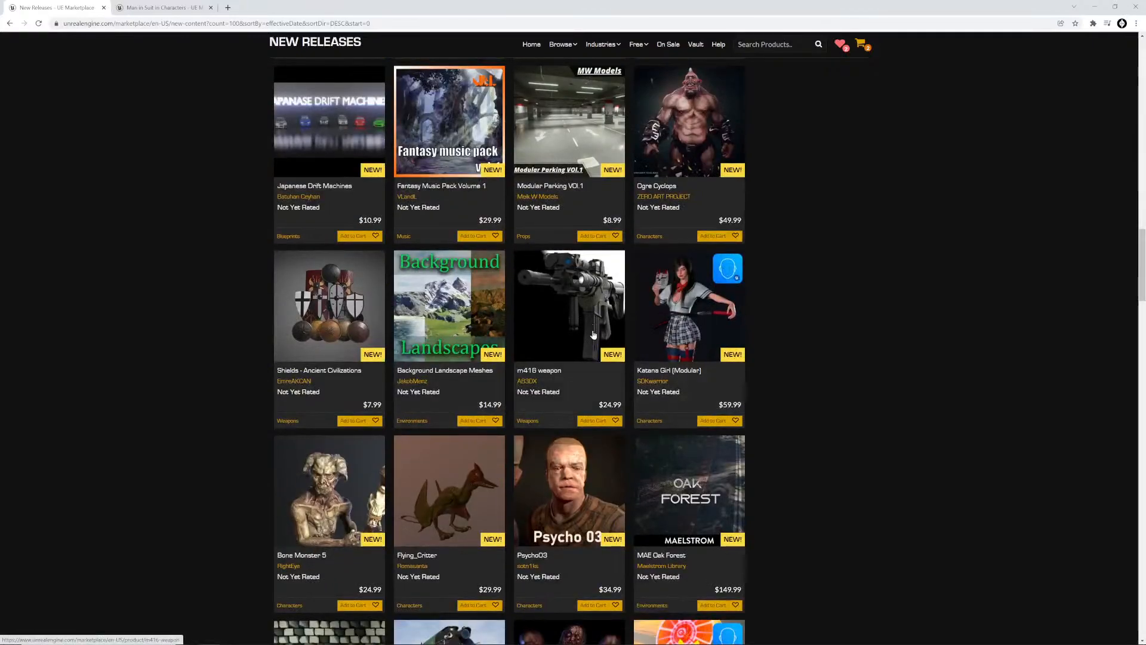
{"action": "scroll", "coordinate": [590, 334], "scroll_direction": "down", "scroll_amount": 8}
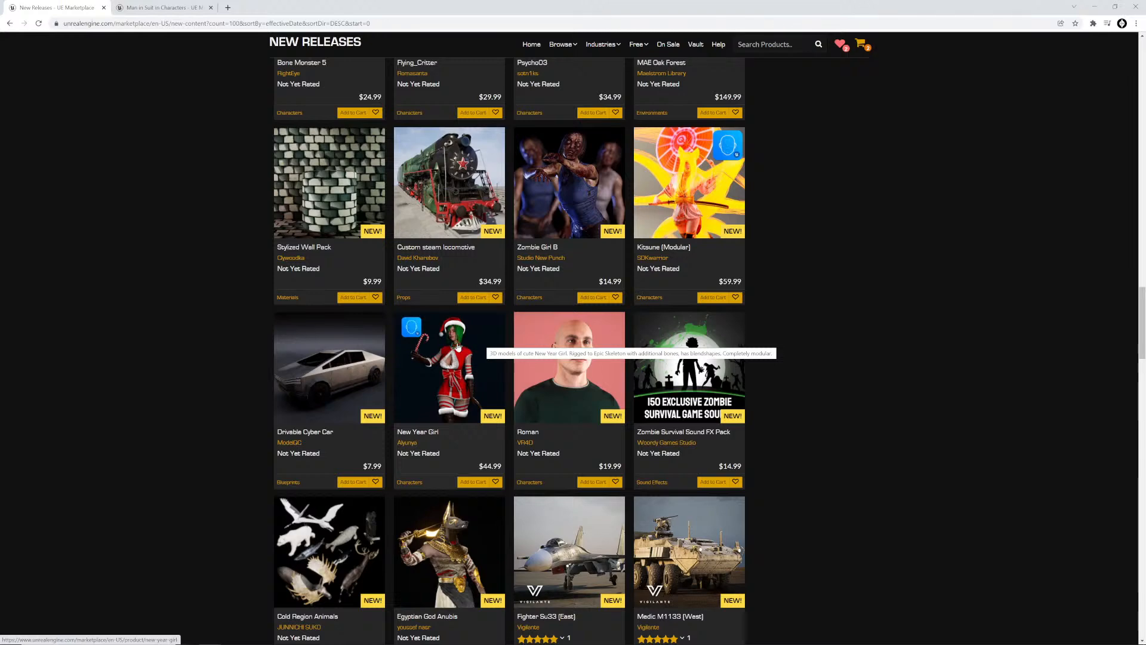
{"action": "scroll", "coordinate": [458, 346], "scroll_direction": "down", "scroll_amount": 7}
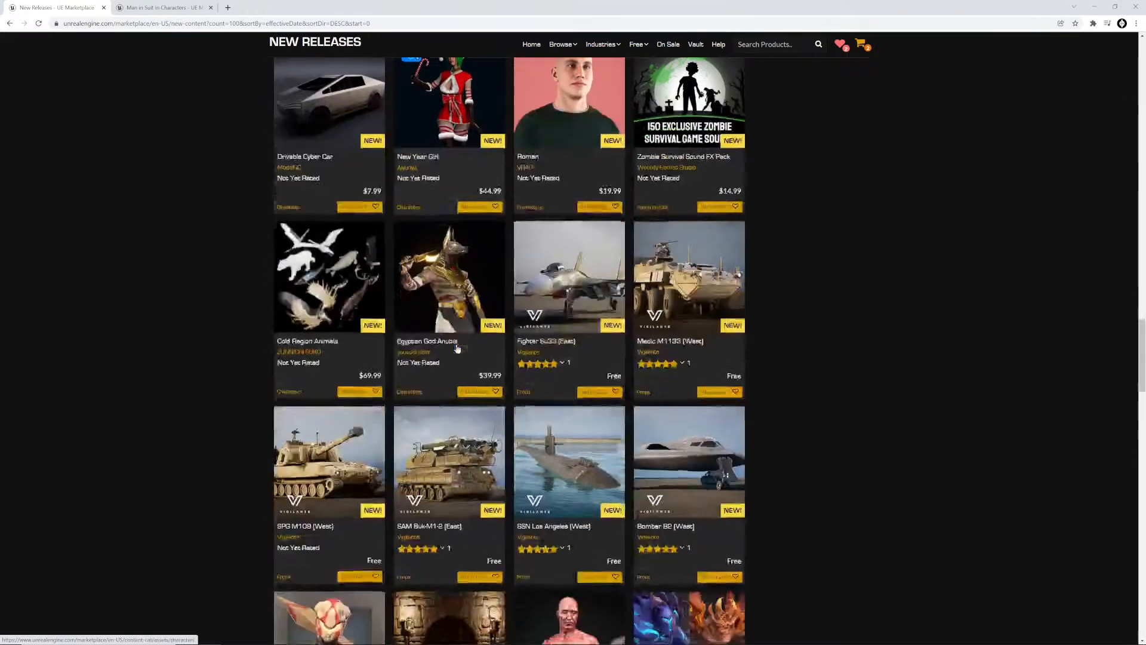
{"action": "scroll", "coordinate": [458, 345], "scroll_direction": "up", "scroll_amount": 6}
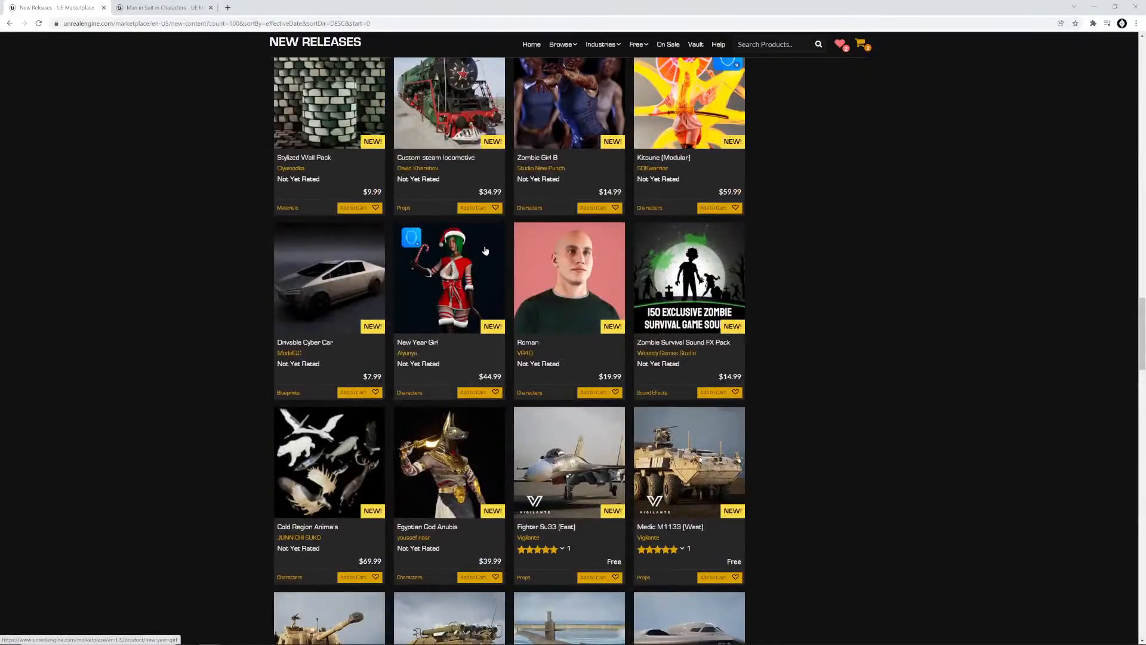
{"action": "scroll", "coordinate": [453, 269], "scroll_direction": "down", "scroll_amount": 4}
{"action": "scroll", "coordinate": [452, 277], "scroll_direction": "down", "scroll_amount": 1}
{"action": "mouse_move", "coordinate": [445, 376]}
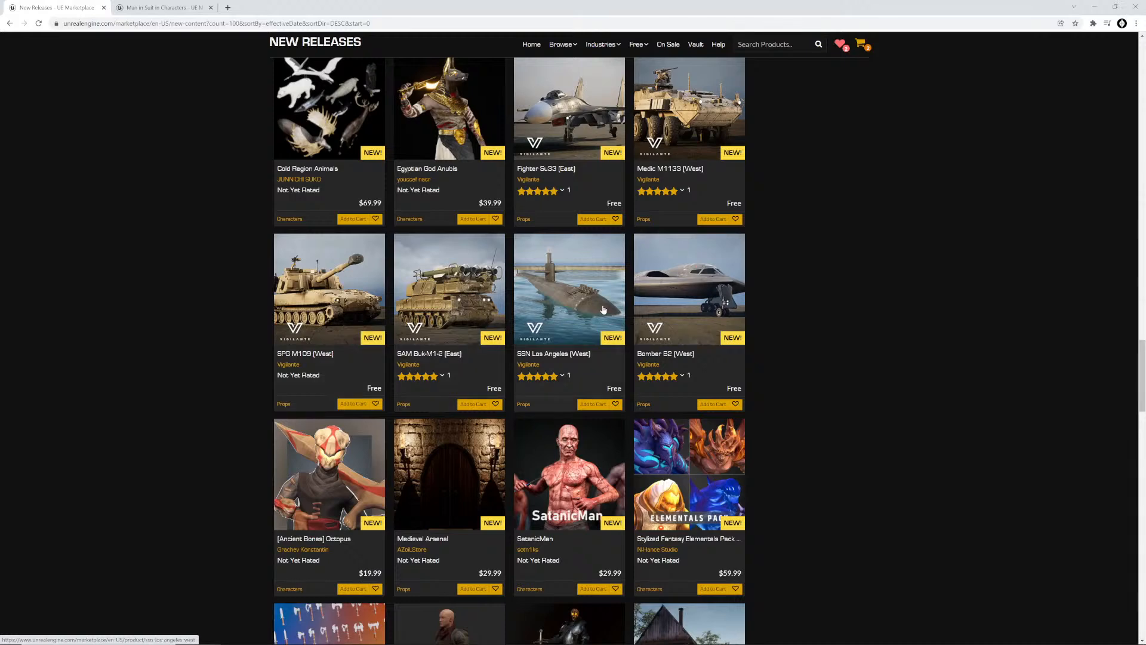
{"action": "scroll", "coordinate": [620, 313], "scroll_direction": "up", "scroll_amount": 1}
{"action": "scroll", "coordinate": [619, 314], "scroll_direction": "up", "scroll_amount": 1}
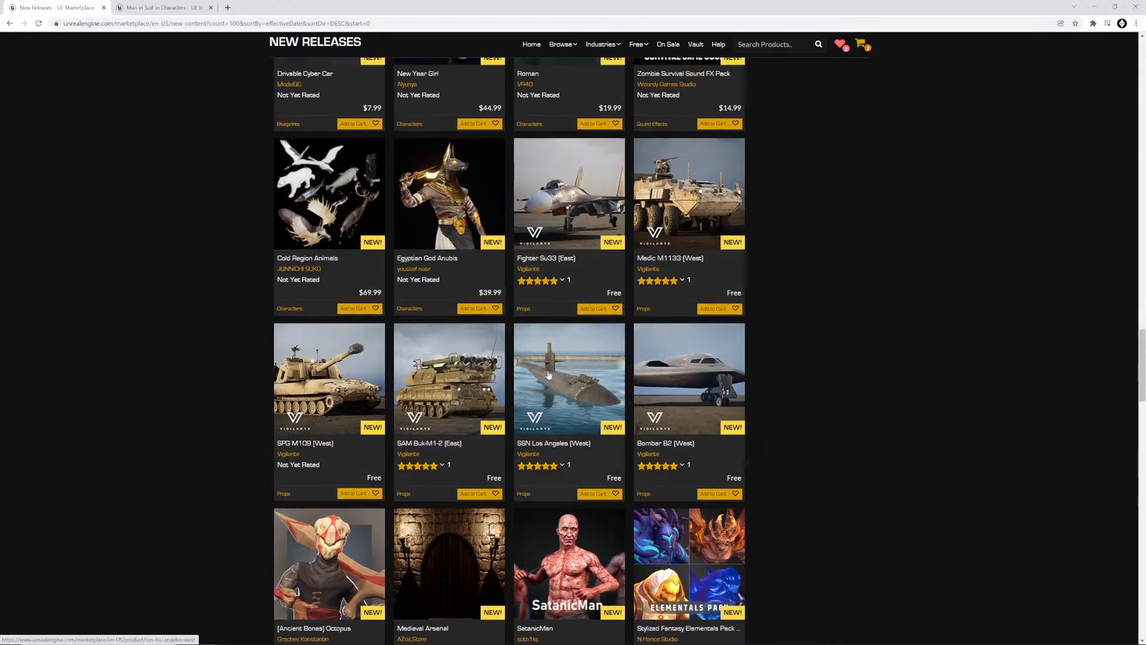
{"action": "scroll", "coordinate": [299, 400], "scroll_direction": "down", "scroll_amount": 2}
{"action": "scroll", "coordinate": [480, 360], "scroll_direction": "down", "scroll_amount": 4}
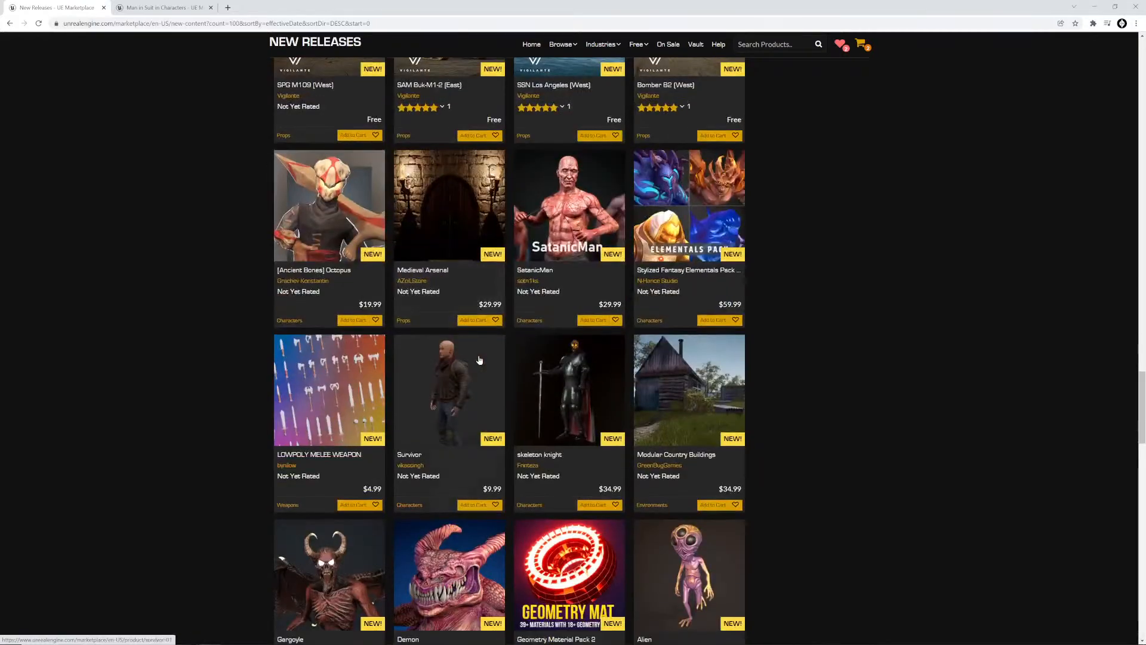
{"action": "scroll", "coordinate": [483, 359], "scroll_direction": "down", "scroll_amount": 10}
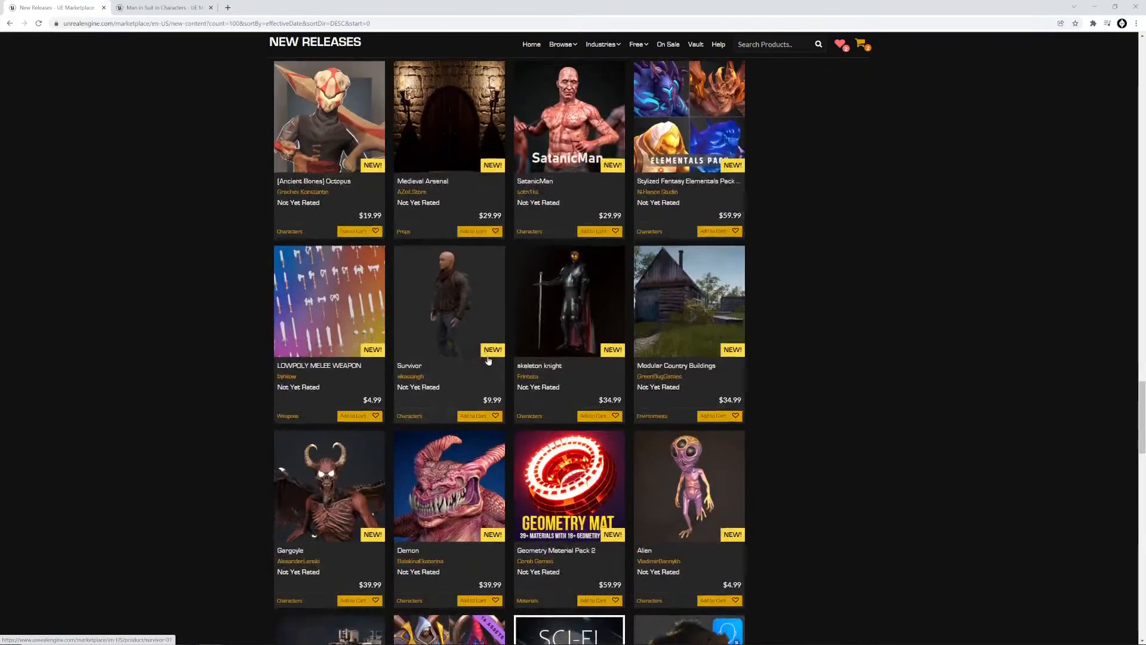
- Open the Survivor character's product page in a separate browser tab
{"action": "scroll", "coordinate": [511, 373], "scroll_direction": "up", "scroll_amount": 8}
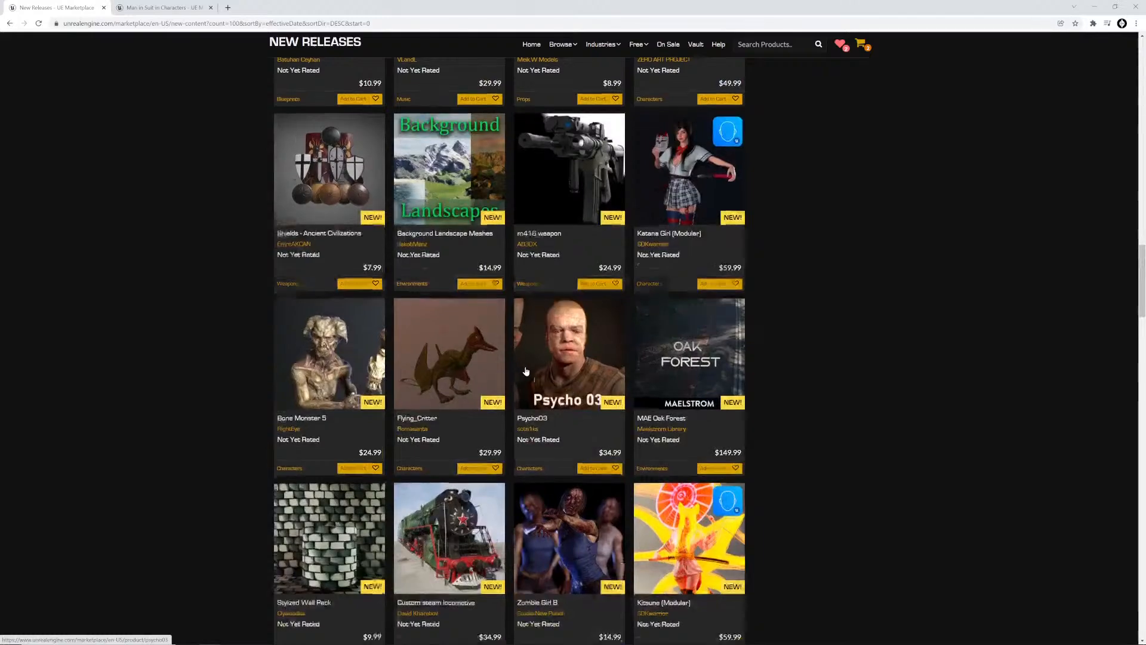
{"action": "scroll", "coordinate": [524, 374], "scroll_direction": "down", "scroll_amount": 9}
{"action": "scroll", "coordinate": [478, 359], "scroll_direction": "down", "scroll_amount": 6}
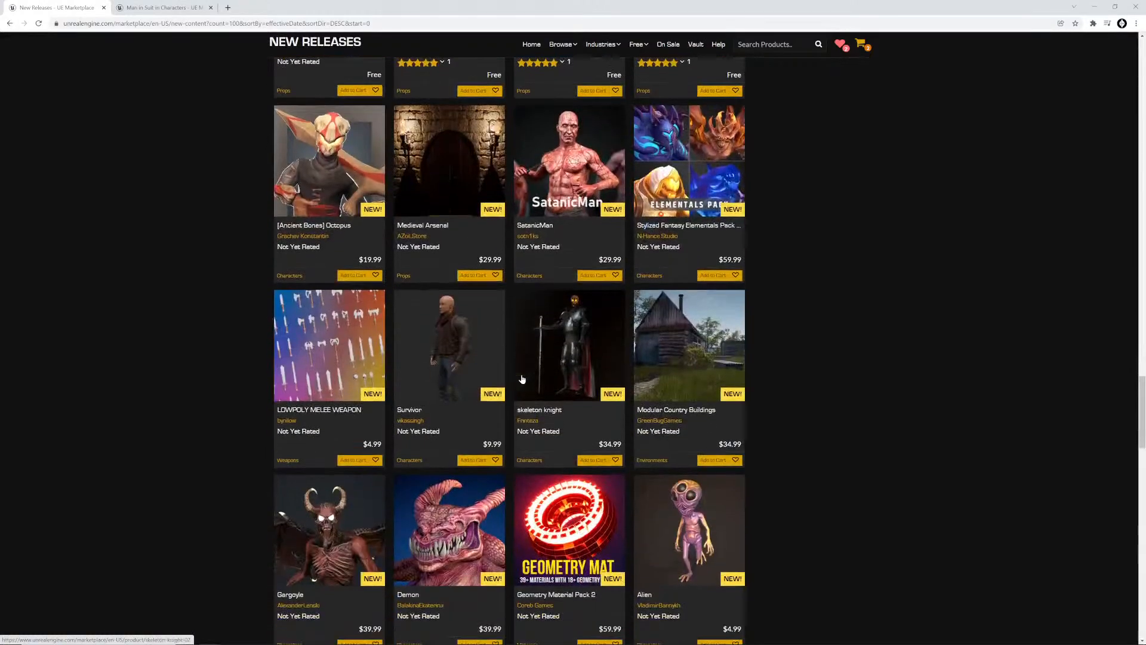
{"action": "right_click", "coordinate": [474, 354]}
{"action": "left_click", "coordinate": [501, 358]}
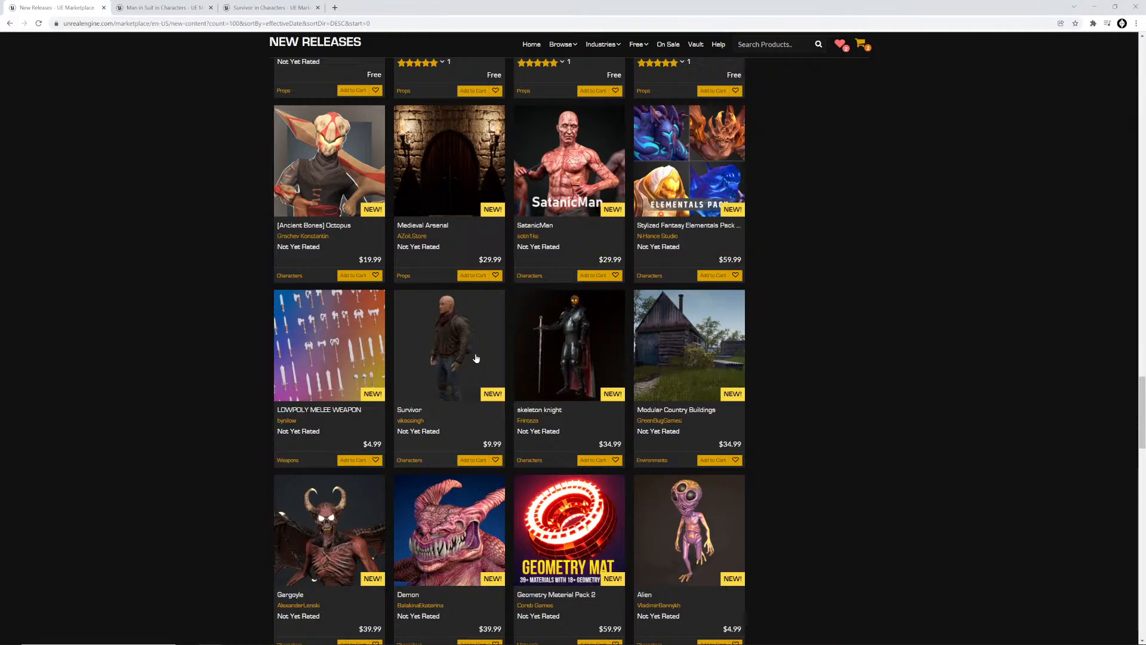
- Open the Samurai Ronin (Modular) character's product page in a separate browser tab
{"action": "scroll", "coordinate": [474, 357], "scroll_direction": "down", "scroll_amount": 5}
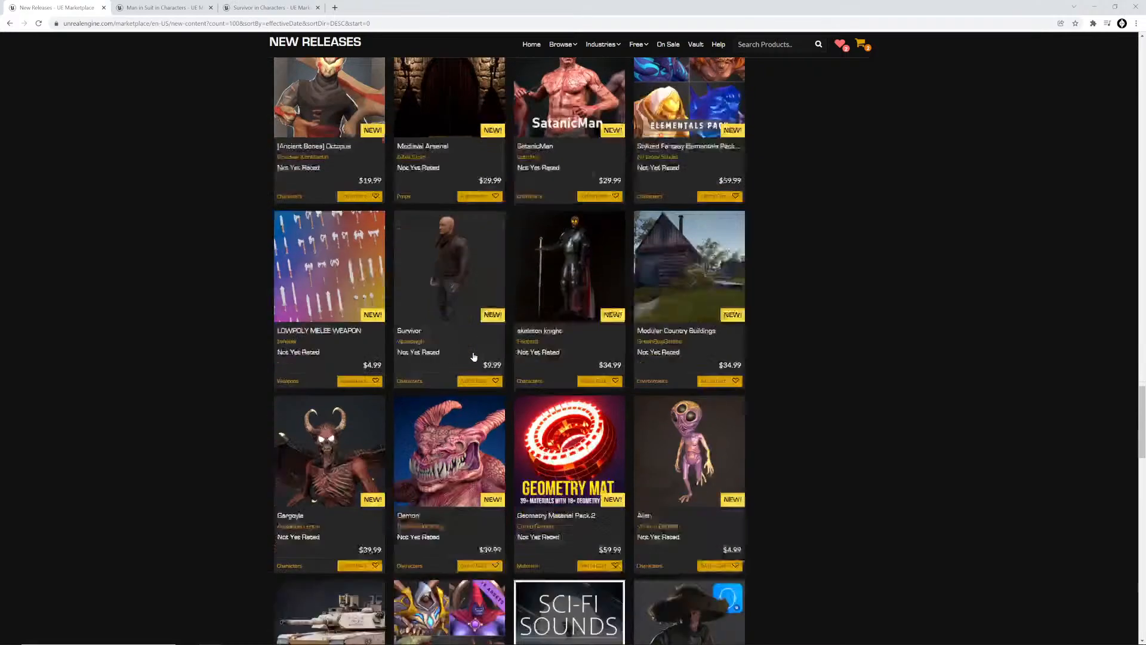
{"action": "scroll", "coordinate": [471, 357], "scroll_direction": "down", "scroll_amount": 5}
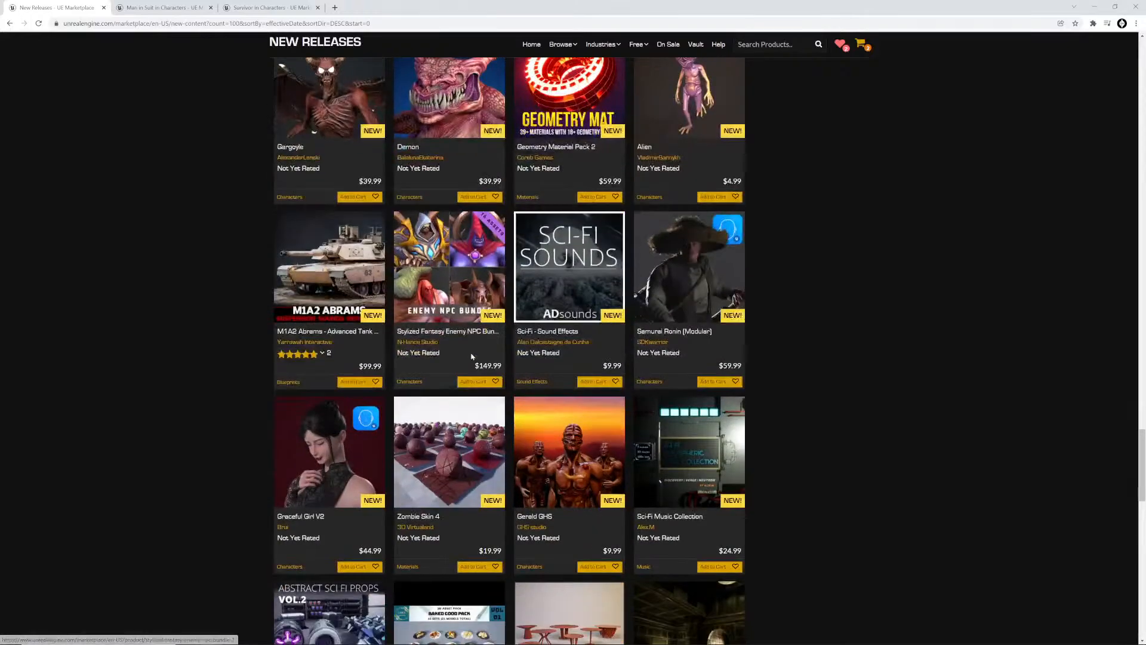
{"action": "scroll", "coordinate": [647, 363], "scroll_direction": "up", "scroll_amount": 2}
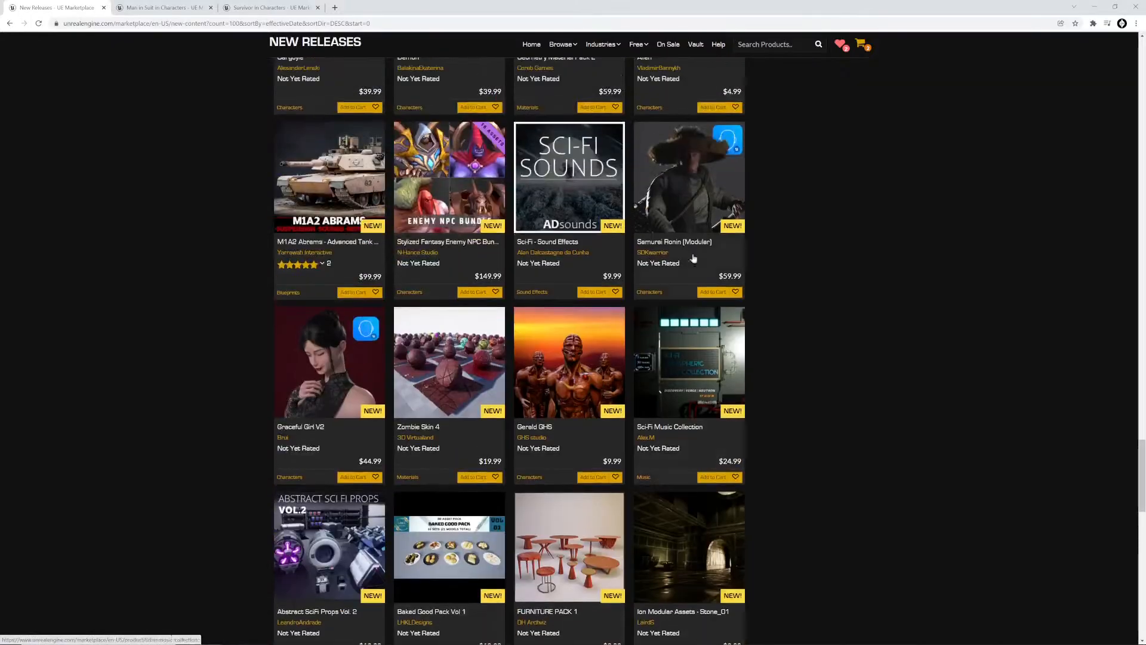
{"action": "right_click", "coordinate": [696, 217]}
{"action": "left_click", "coordinate": [722, 226]}
- Go through the remaining products on the first results page and load page 2 of the new releases
{"action": "scroll", "coordinate": [598, 294], "scroll_direction": "down", "scroll_amount": 7}
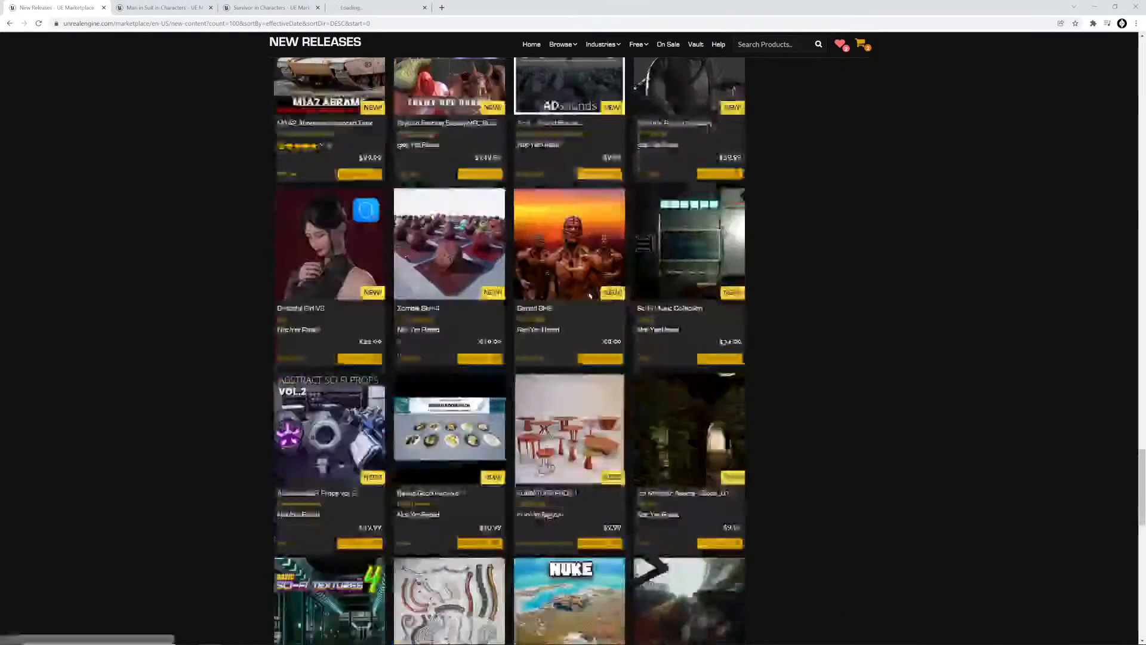
{"action": "scroll", "coordinate": [498, 347], "scroll_direction": "down", "scroll_amount": 5}
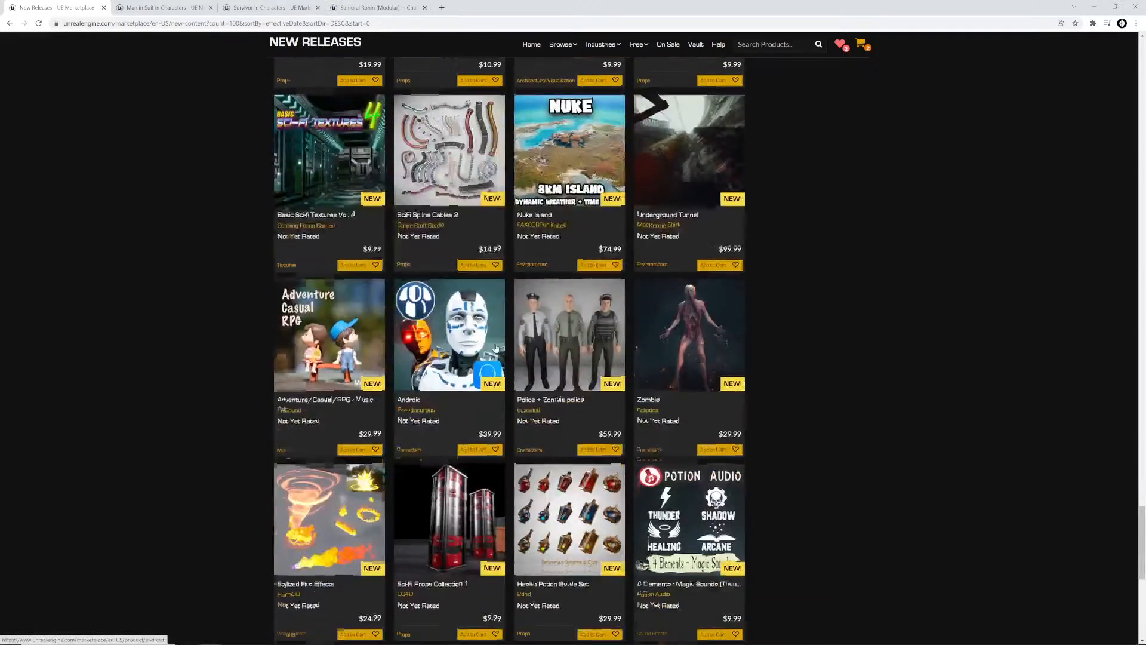
{"action": "scroll", "coordinate": [489, 349], "scroll_direction": "down", "scroll_amount": 3}
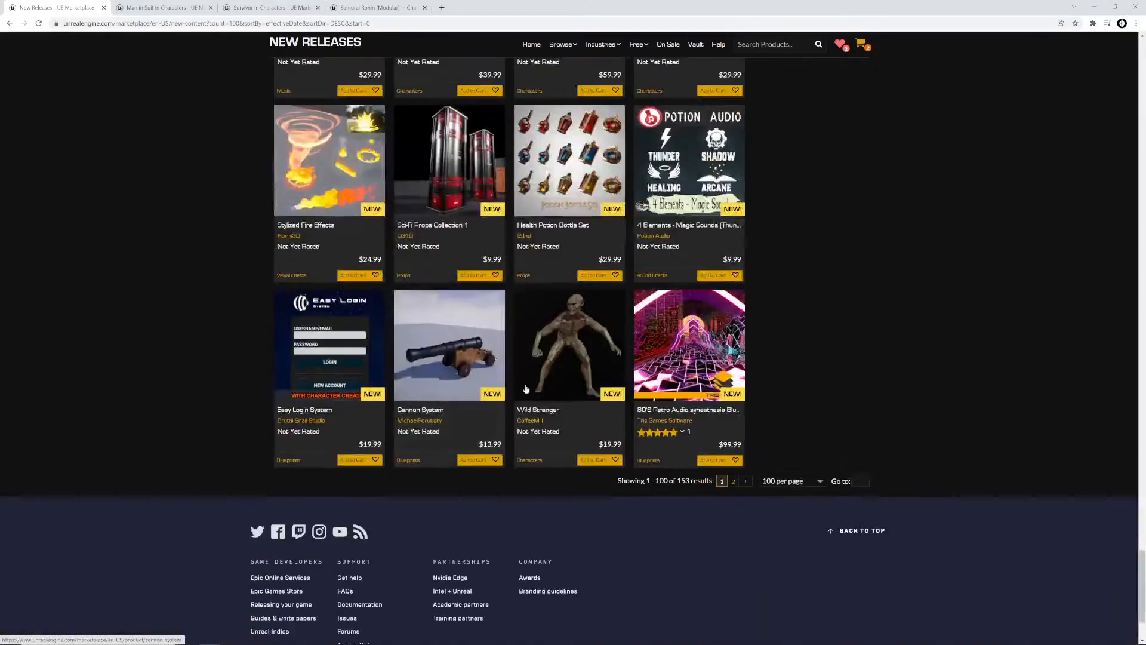
{"action": "left_click", "coordinate": [733, 479]}
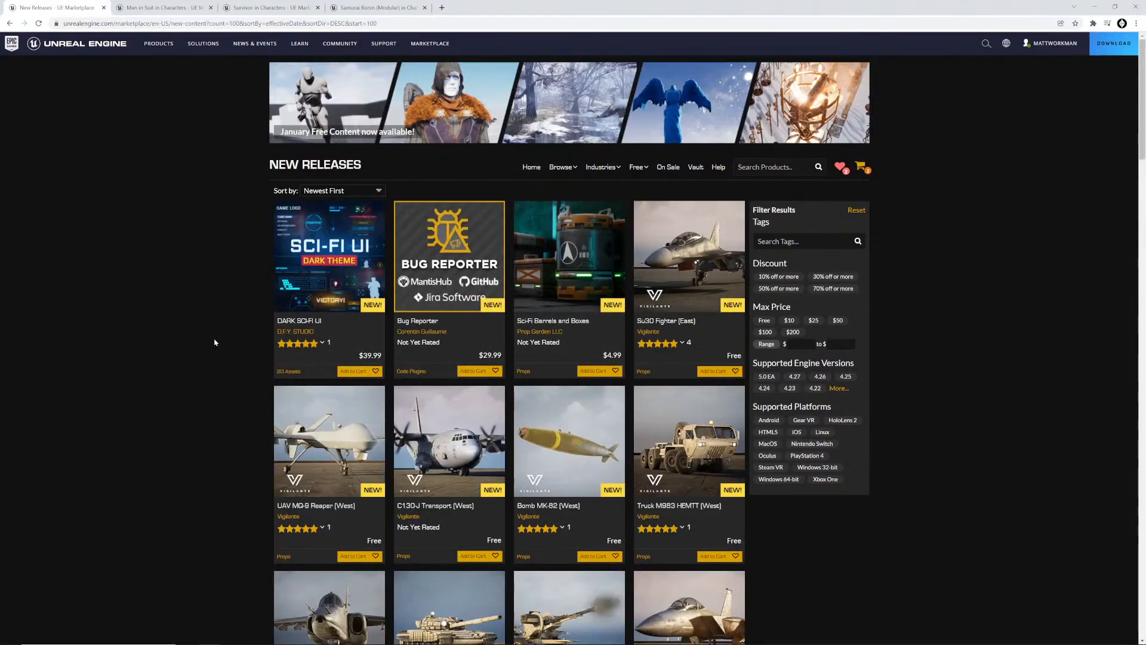
- Look through the second page of new releases to its end and close the New Releases listing
{"action": "scroll", "coordinate": [216, 341], "scroll_direction": "down", "scroll_amount": 12}
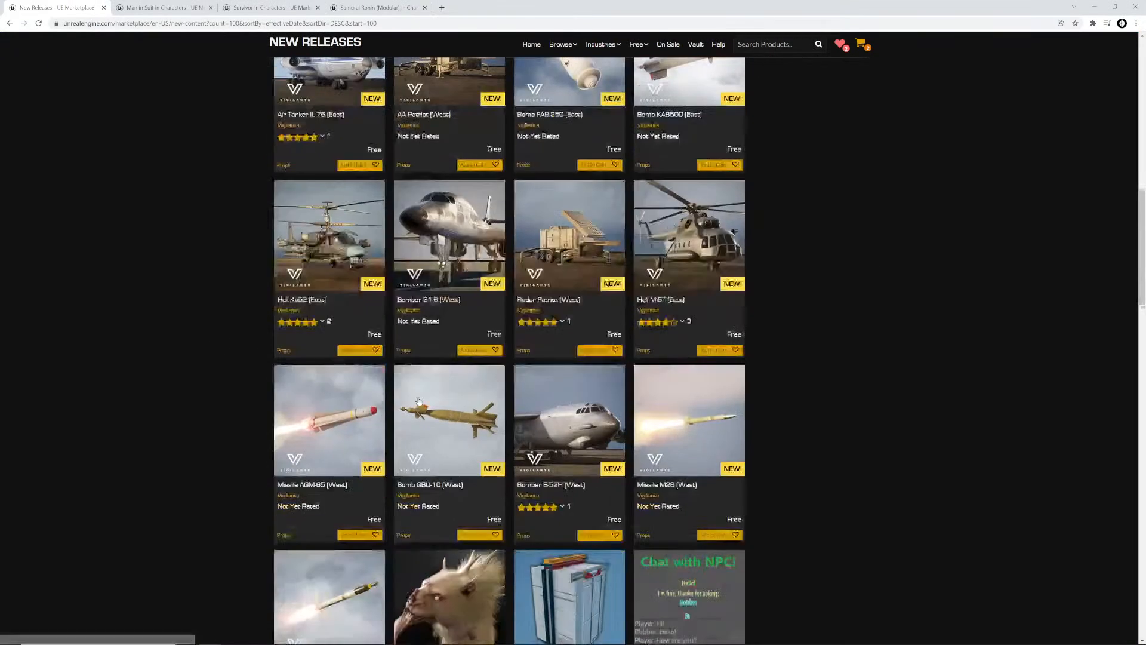
{"action": "scroll", "coordinate": [419, 400], "scroll_direction": "down", "scroll_amount": 9}
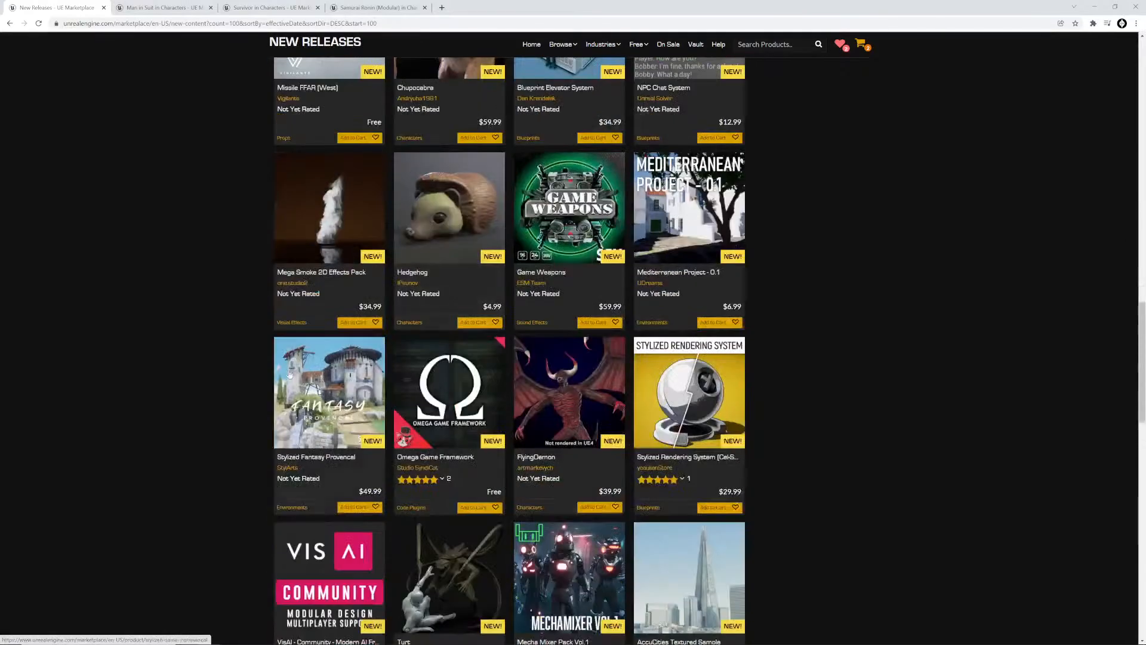
{"action": "scroll", "coordinate": [289, 374], "scroll_direction": "down", "scroll_amount": 3}
{"action": "scroll", "coordinate": [195, 378], "scroll_direction": "down", "scroll_amount": 6}
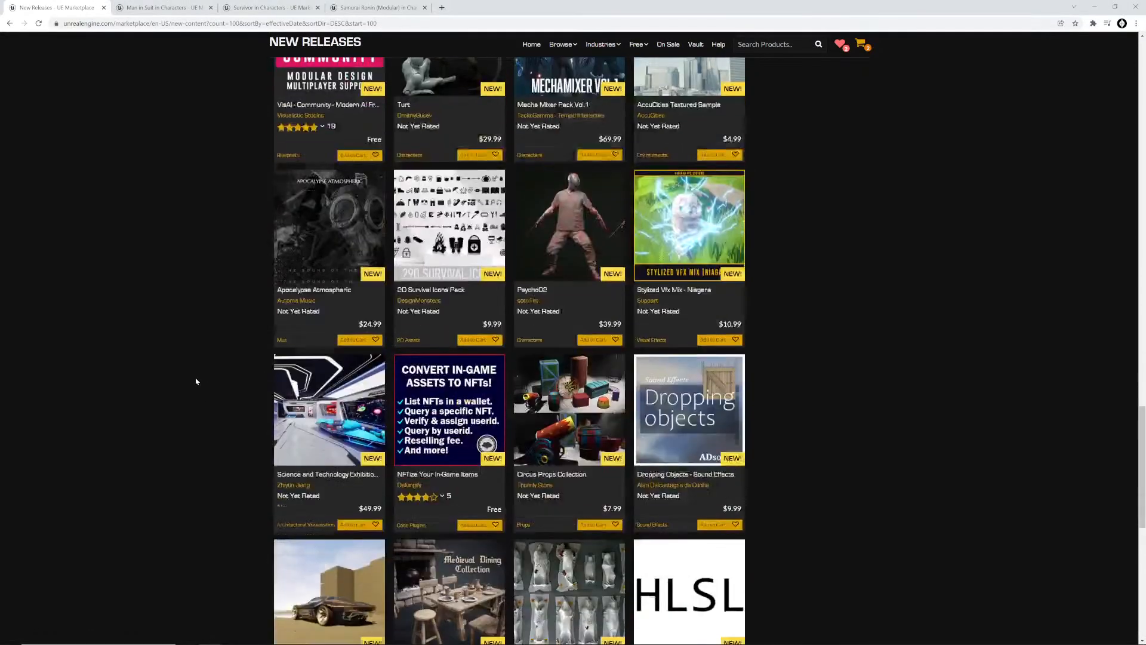
{"action": "scroll", "coordinate": [195, 381], "scroll_direction": "down", "scroll_amount": 3}
{"action": "scroll", "coordinate": [206, 382], "scroll_direction": "down", "scroll_amount": 2}
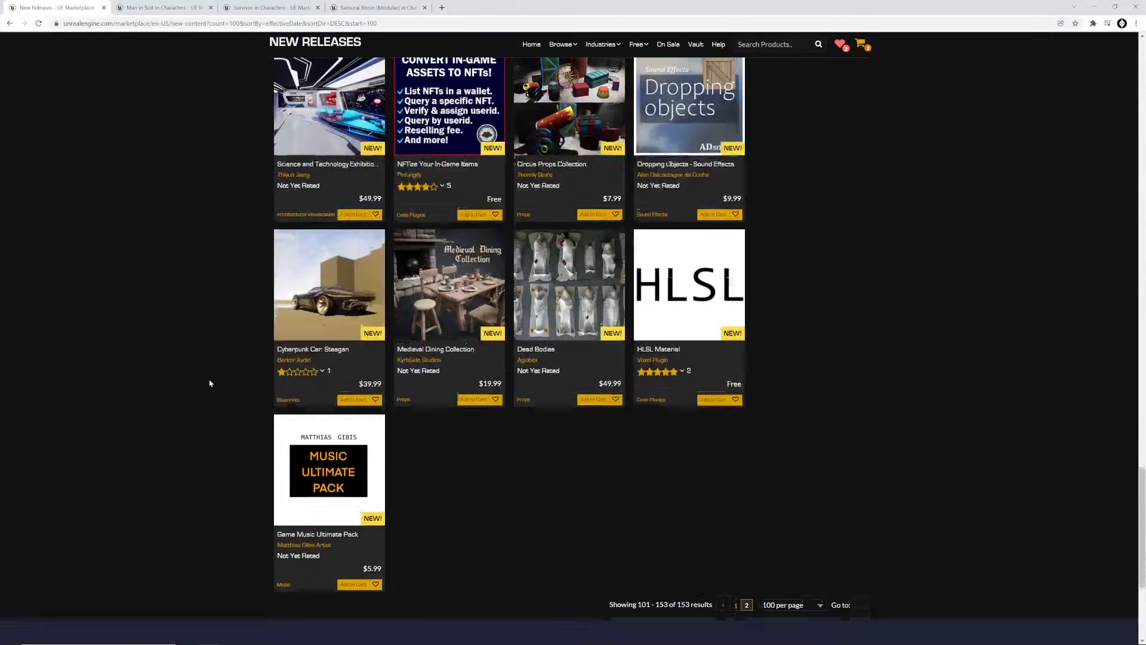
{"action": "scroll", "coordinate": [214, 358], "scroll_direction": "down", "scroll_amount": 1}
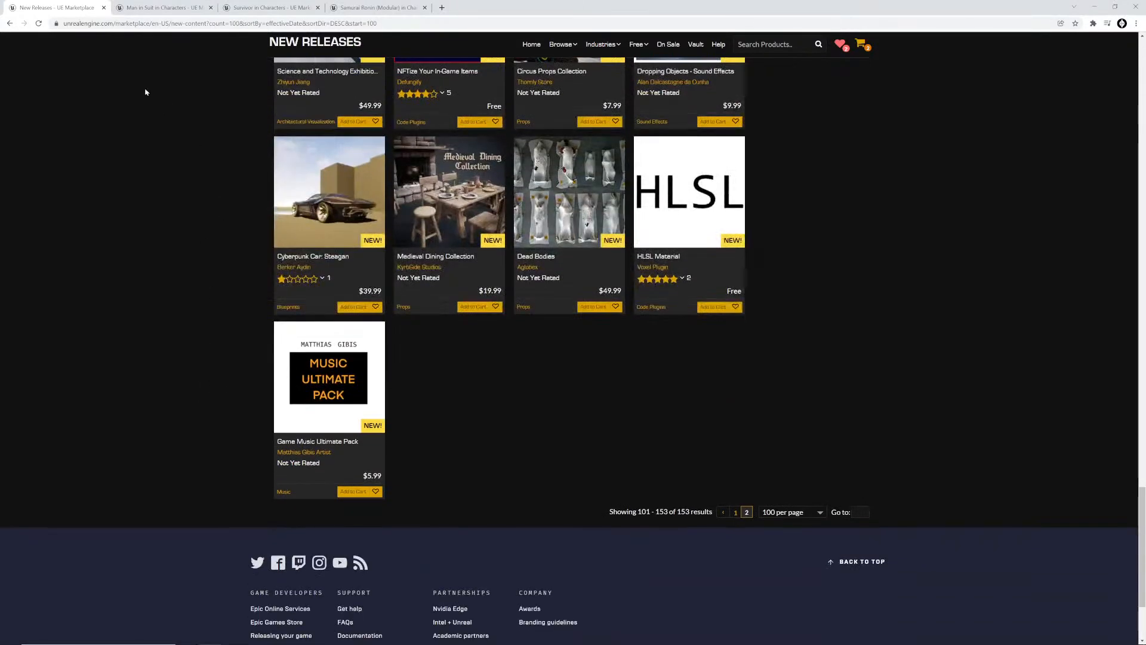
{"action": "key", "text": "ctrl+w"}
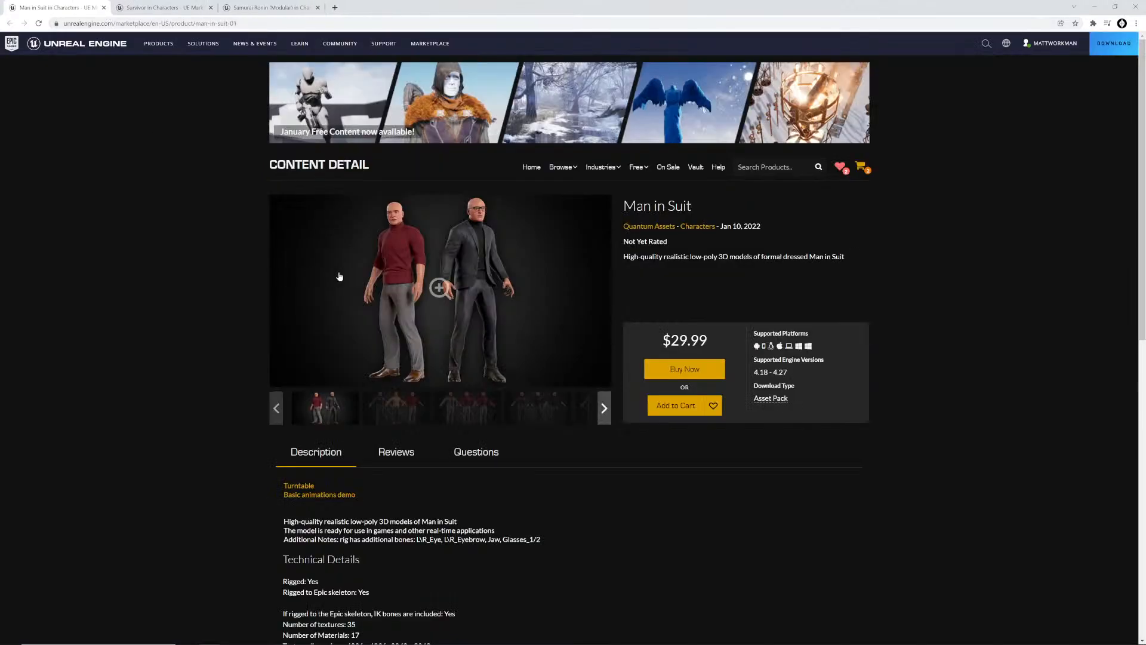
- Examine the Man in Suit gallery images full screen, advancing through the first four pictures of the outfit variations
{"action": "left_click", "coordinate": [503, 294]}
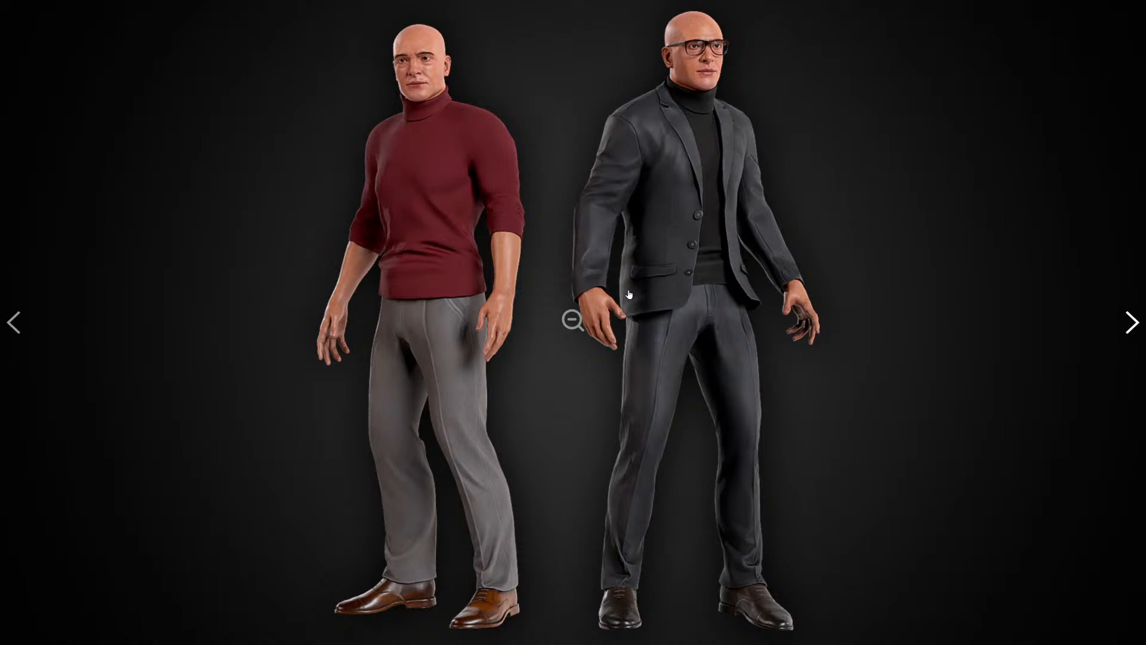
{"action": "left_click", "coordinate": [1133, 327]}
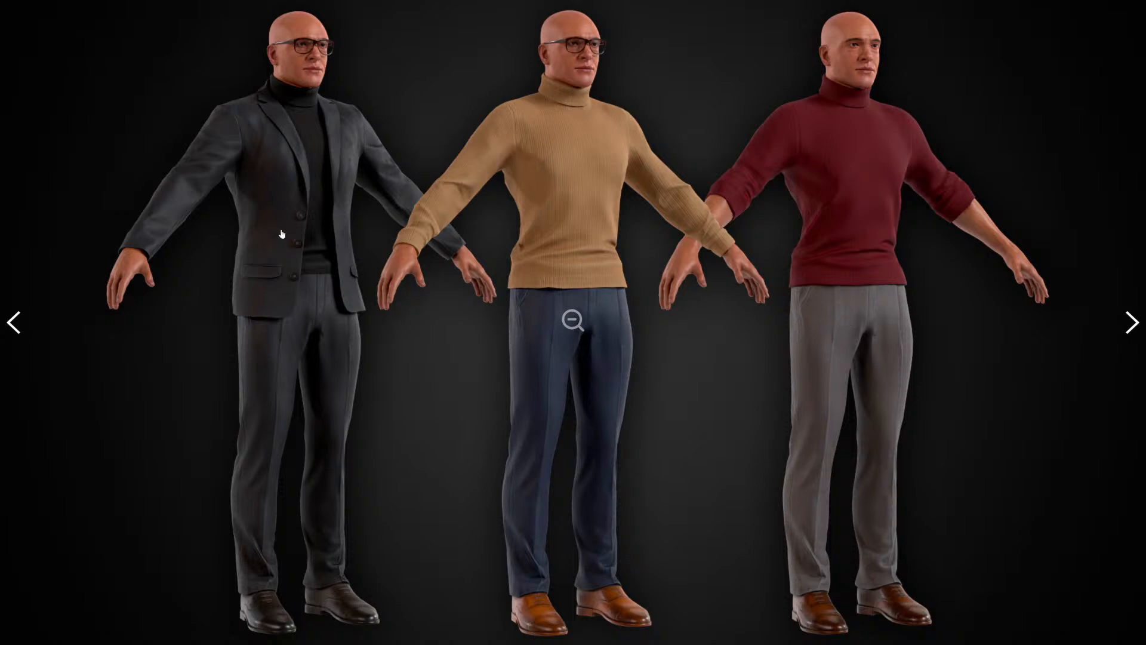
{"action": "left_click", "coordinate": [1132, 325]}
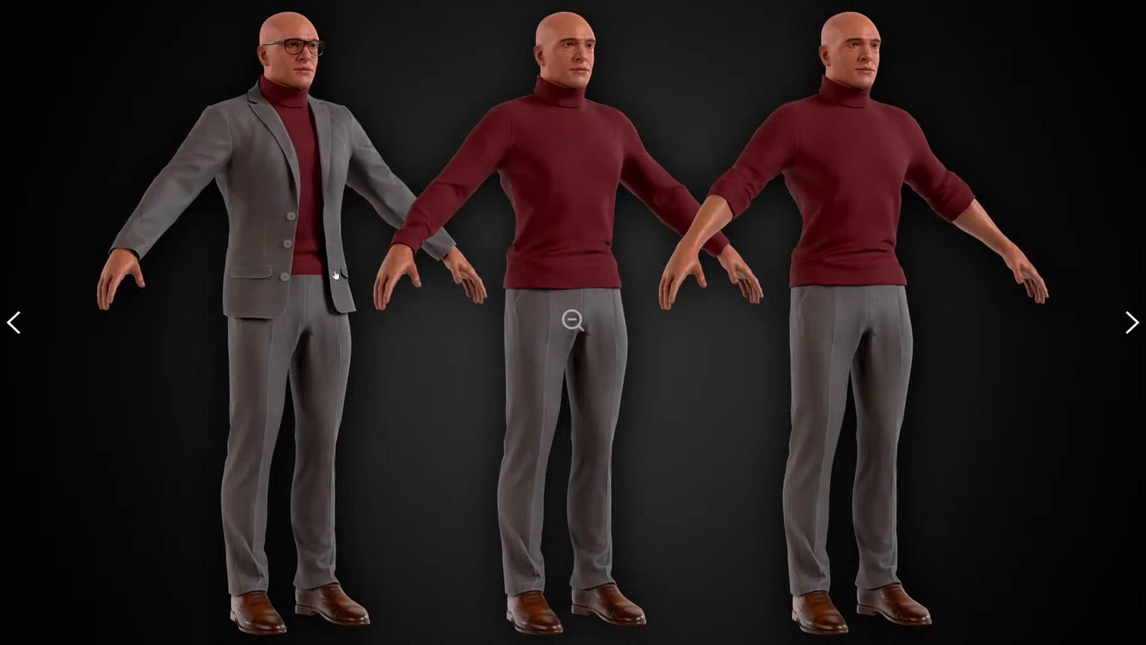
{"action": "left_click", "coordinate": [1133, 323]}
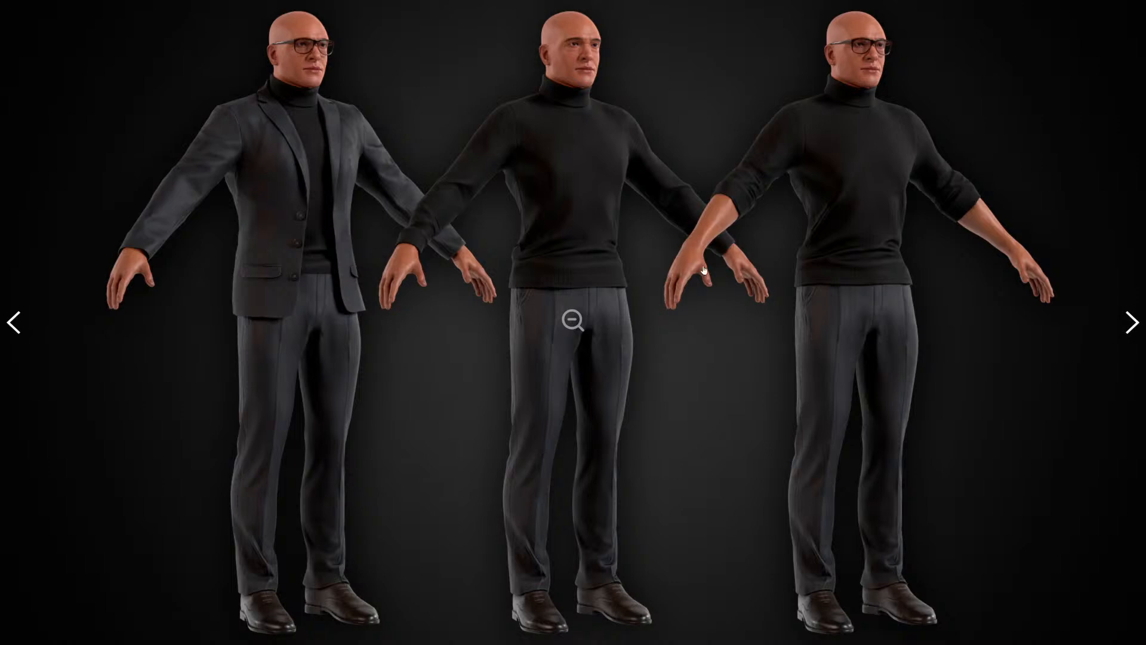
- Examine the remaining Man in Suit gallery images full screen, from the outfit colours to the wireframe, skeleton and animation pictures
{"action": "left_click", "coordinate": [1128, 324]}
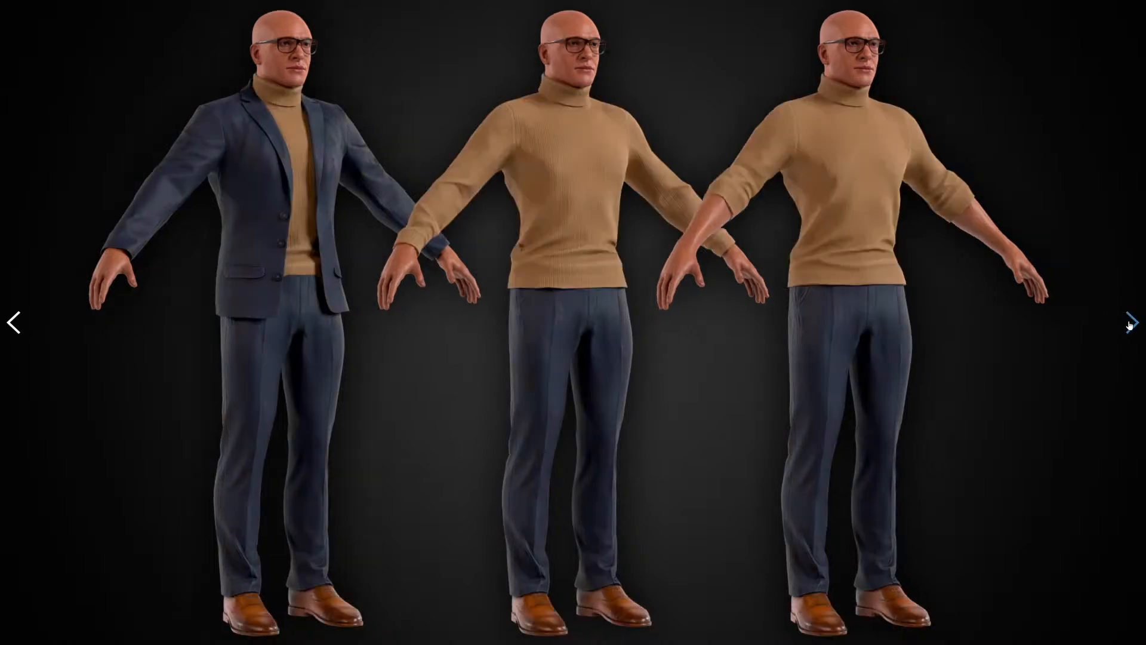
{"action": "left_click", "coordinate": [1129, 325]}
{"action": "left_click", "coordinate": [1129, 325]}
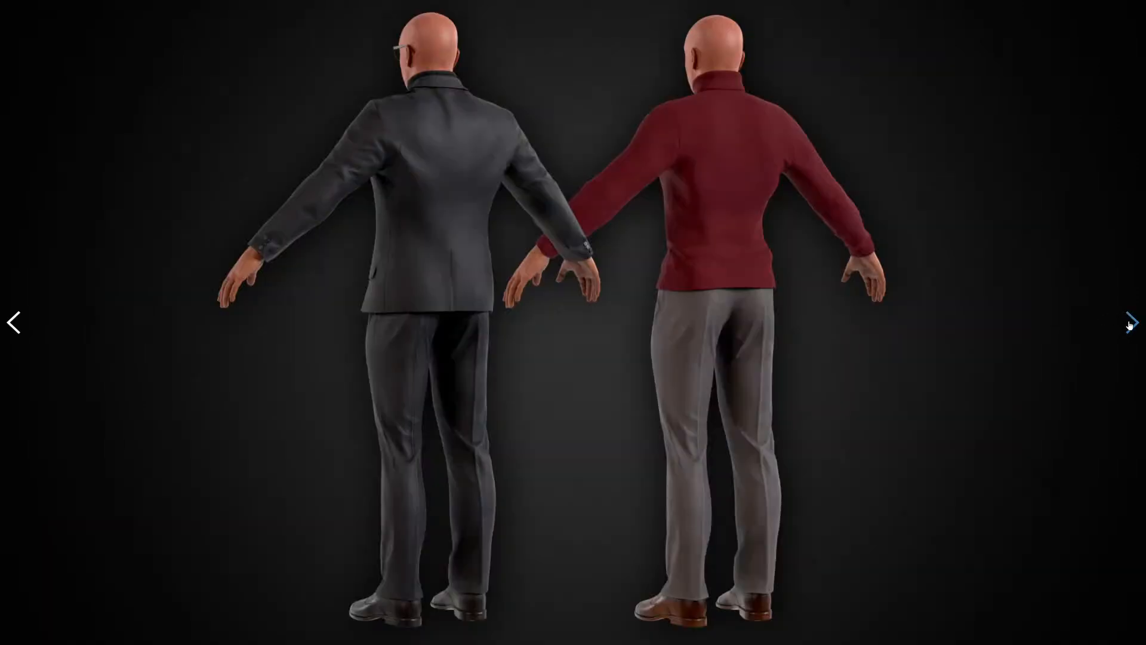
{"action": "left_click", "coordinate": [1128, 324]}
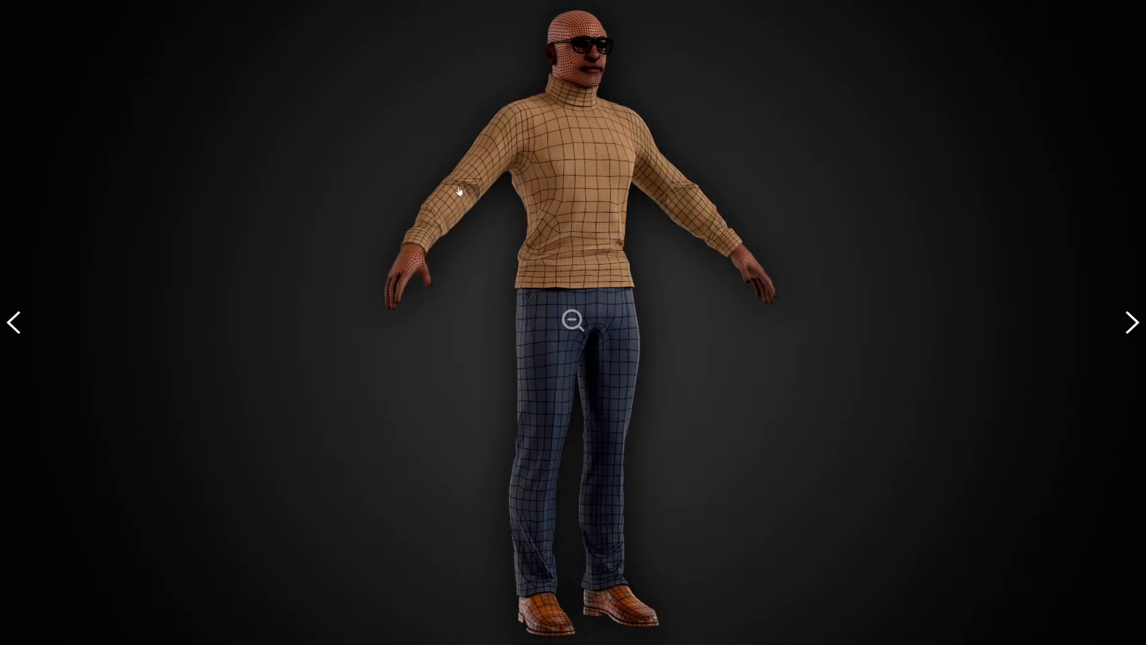
{"action": "left_click", "coordinate": [1133, 323]}
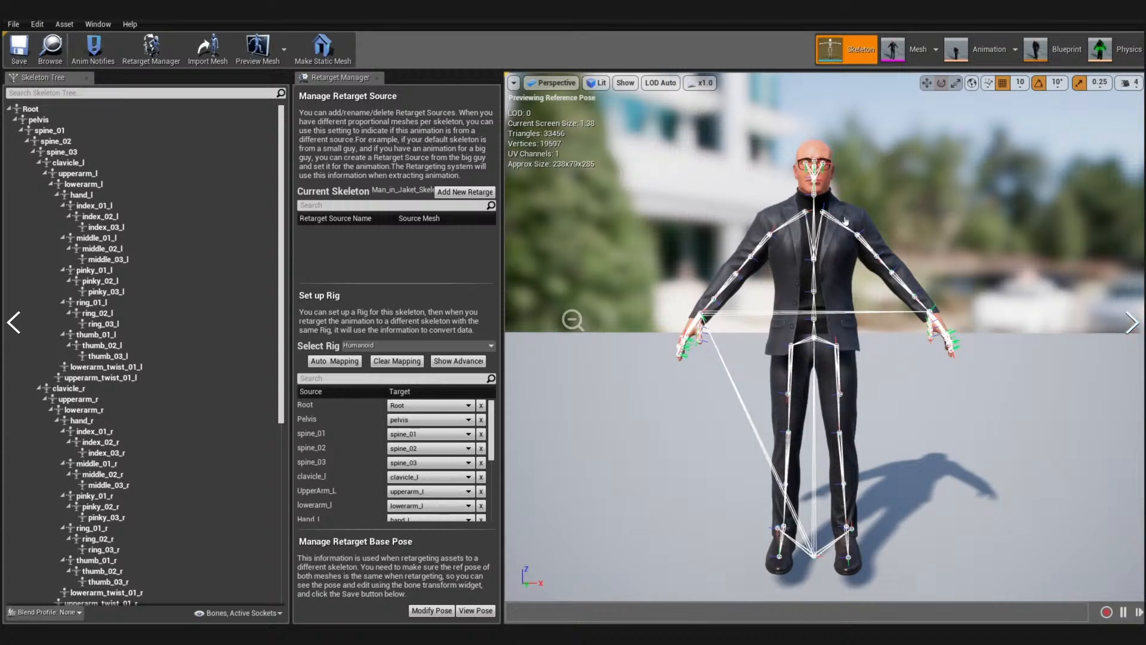
{"action": "left_click", "coordinate": [1133, 323]}
{"action": "key", "text": "Escape"}
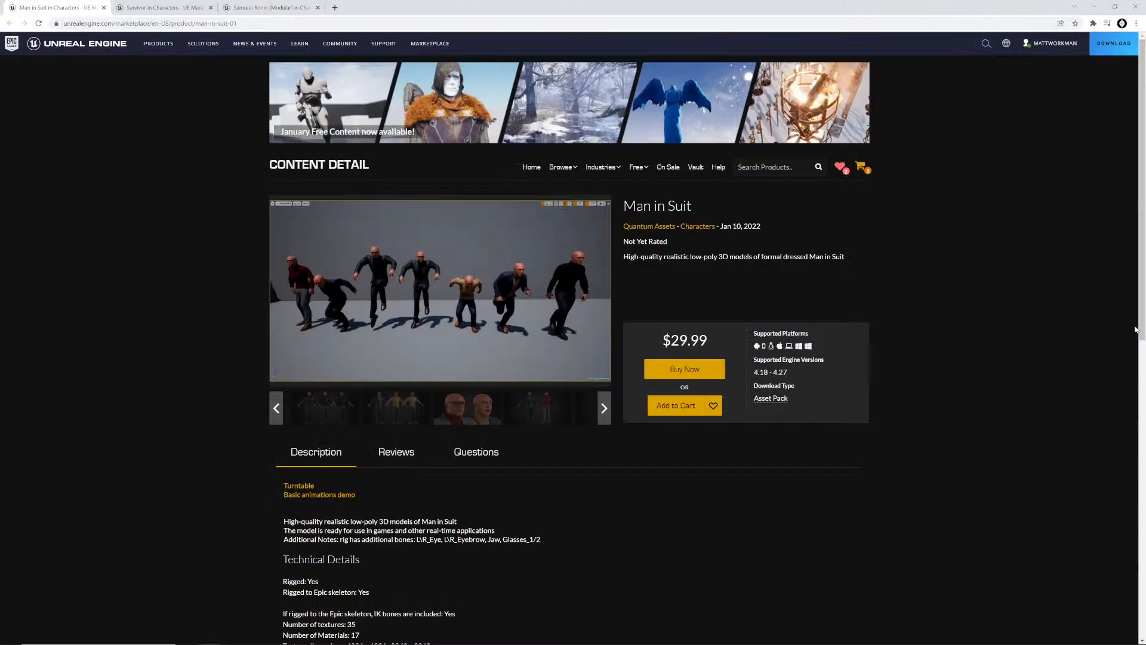
- View the Man in Suit animation line-up picture full screen again and close the product's page
{"action": "left_click", "coordinate": [476, 294]}
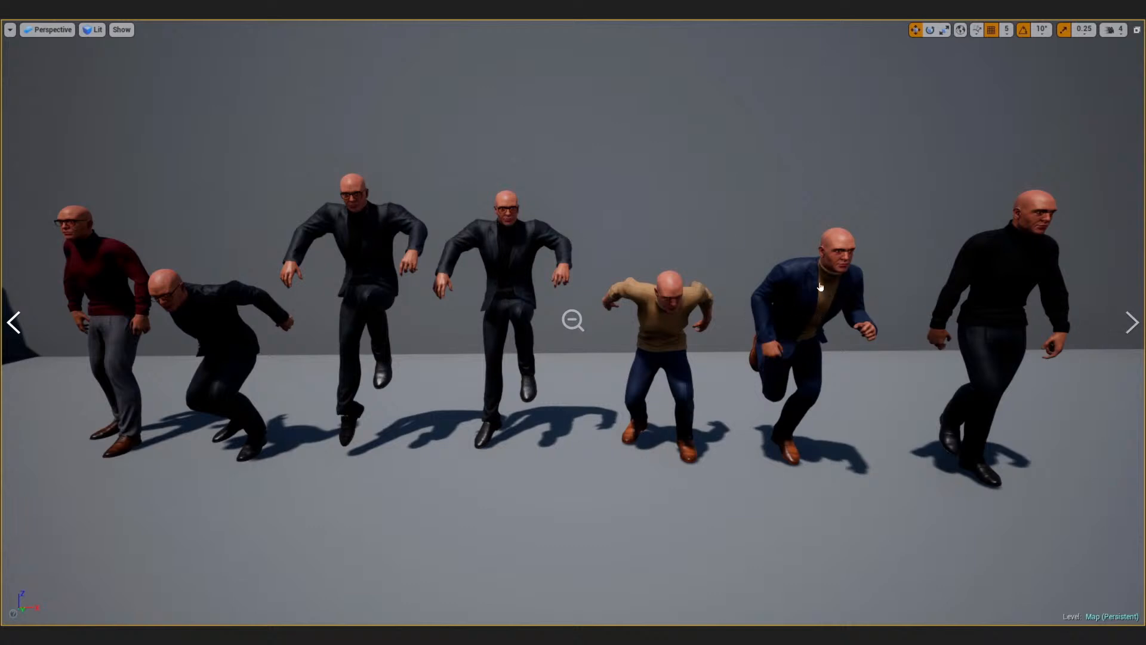
{"action": "left_click", "coordinate": [1131, 327]}
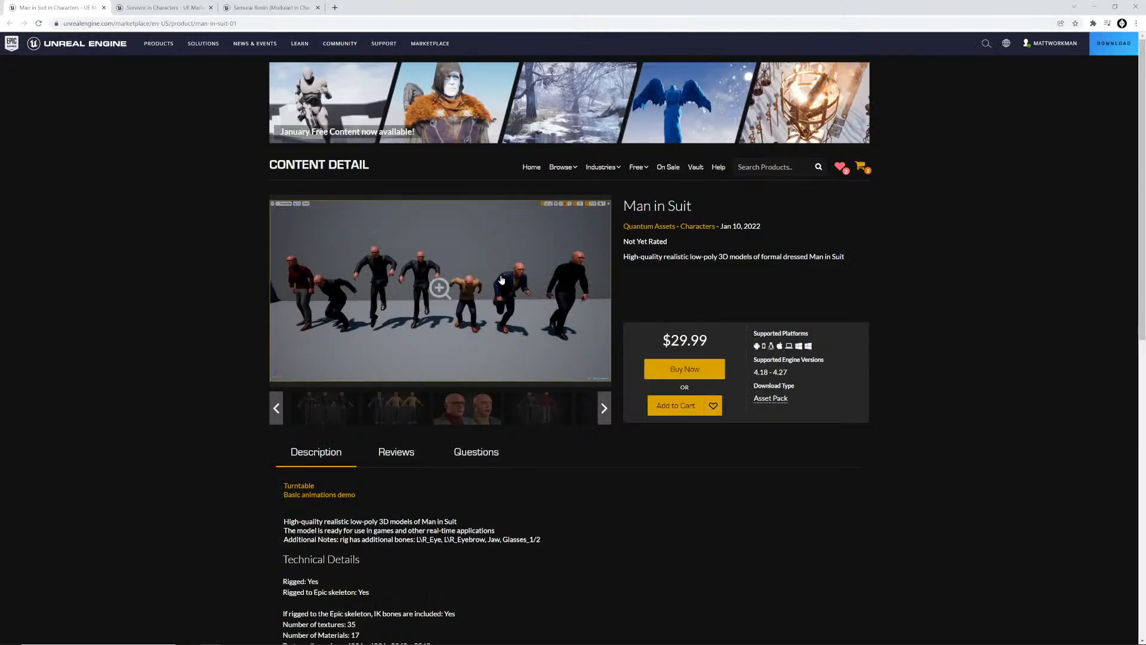
{"action": "left_click", "coordinate": [103, 7]}
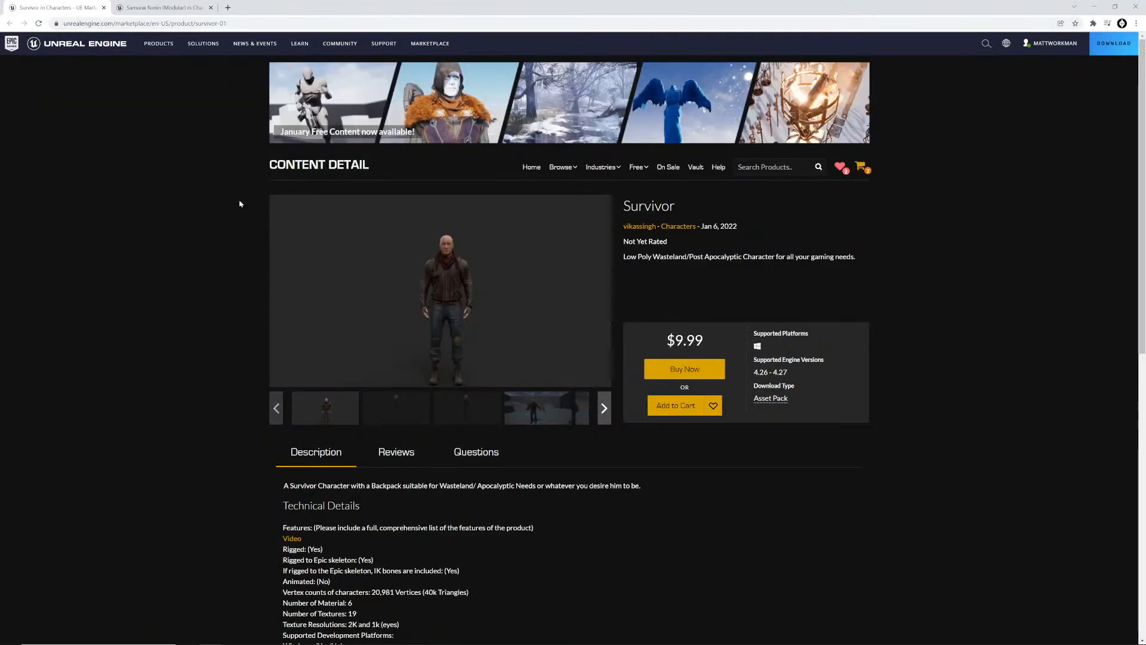
- Examine the Survivor gallery images full screen up to the Third Person level picture and close the product's page
{"action": "left_click", "coordinate": [522, 250]}
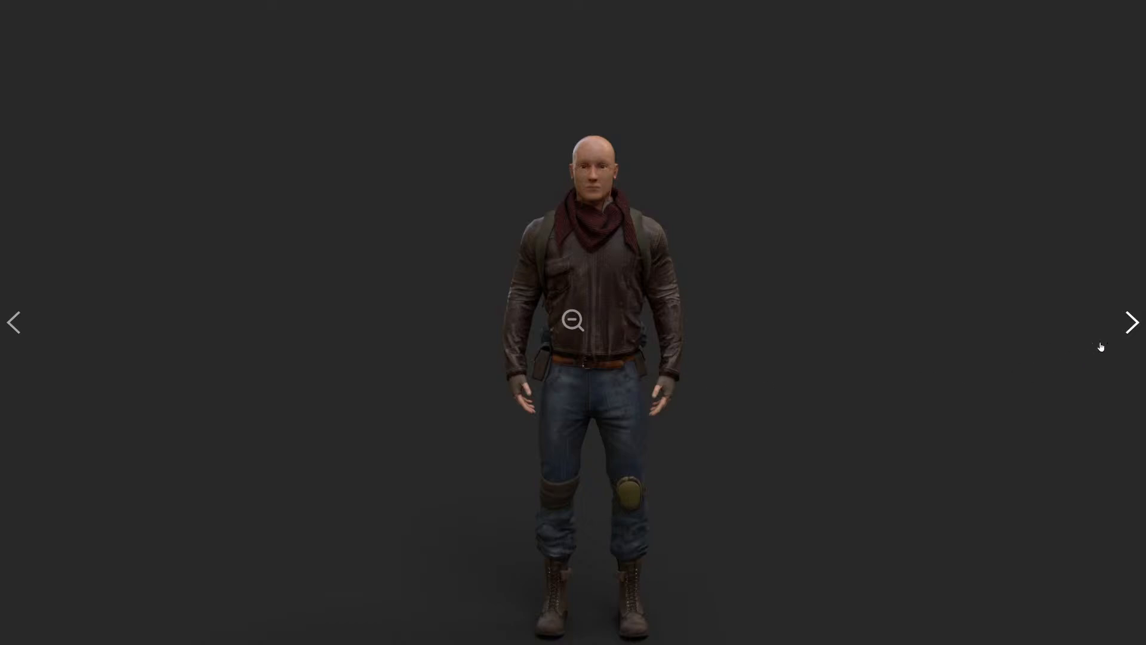
{"action": "left_click", "coordinate": [1133, 323]}
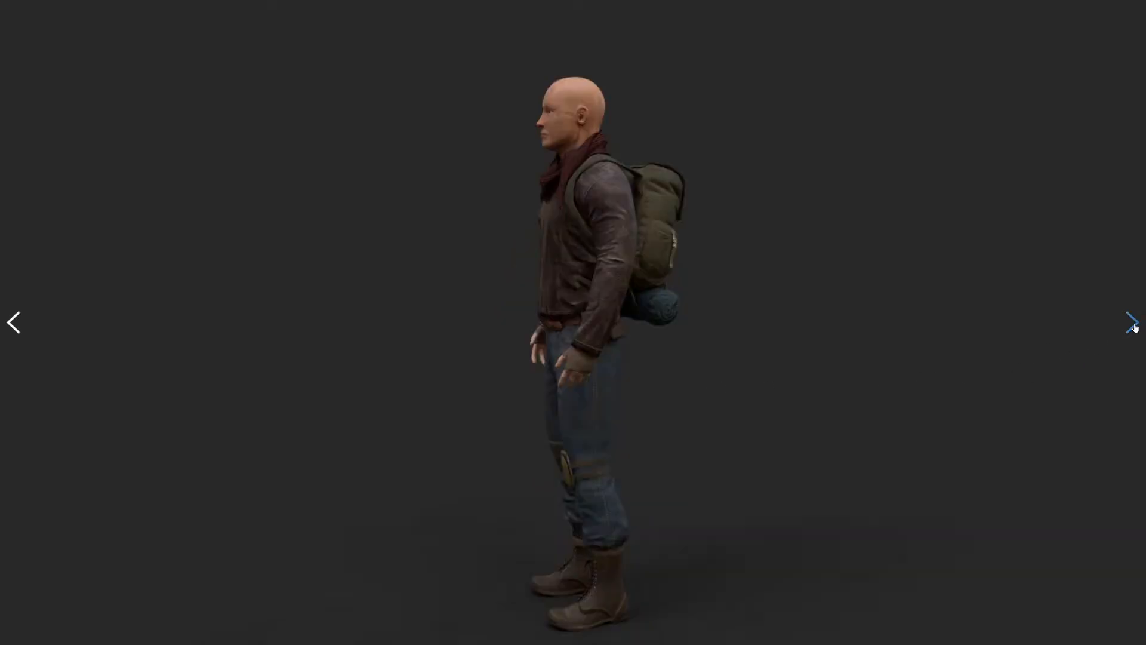
{"action": "left_click", "coordinate": [1133, 323]}
{"action": "left_click", "coordinate": [1133, 323]}
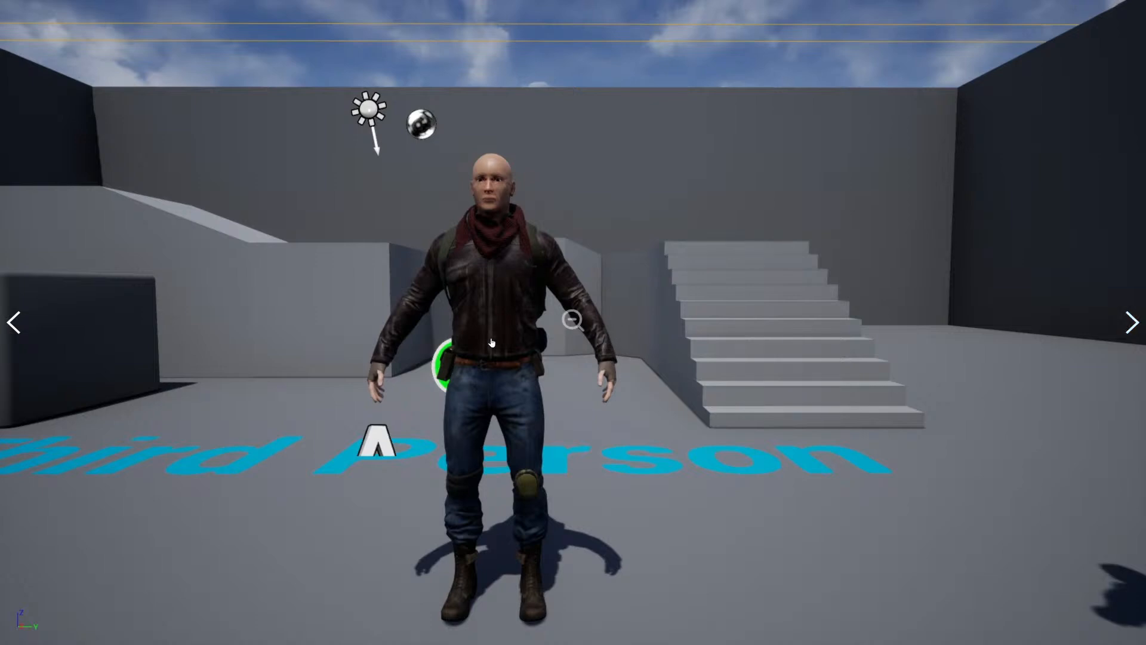
{"action": "key", "text": "Escape"}
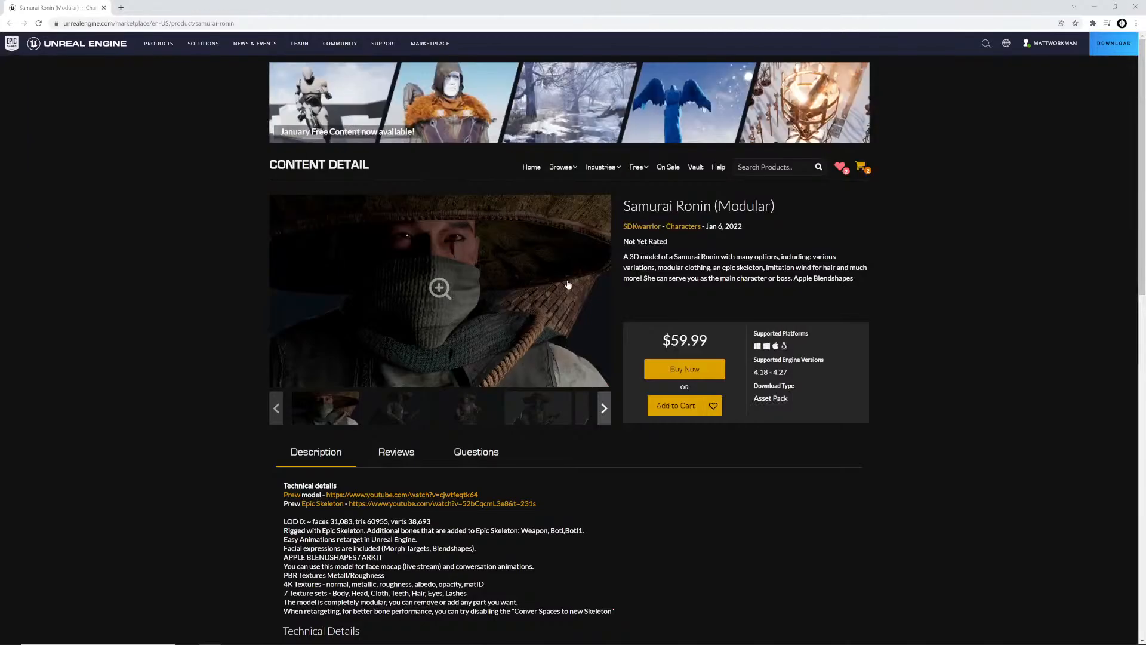
- Examine the Samurai Ronin (Modular) gallery full screen, from the masked face close-up through the straw hat and bare-headed variations
{"action": "left_click", "coordinate": [440, 286]}
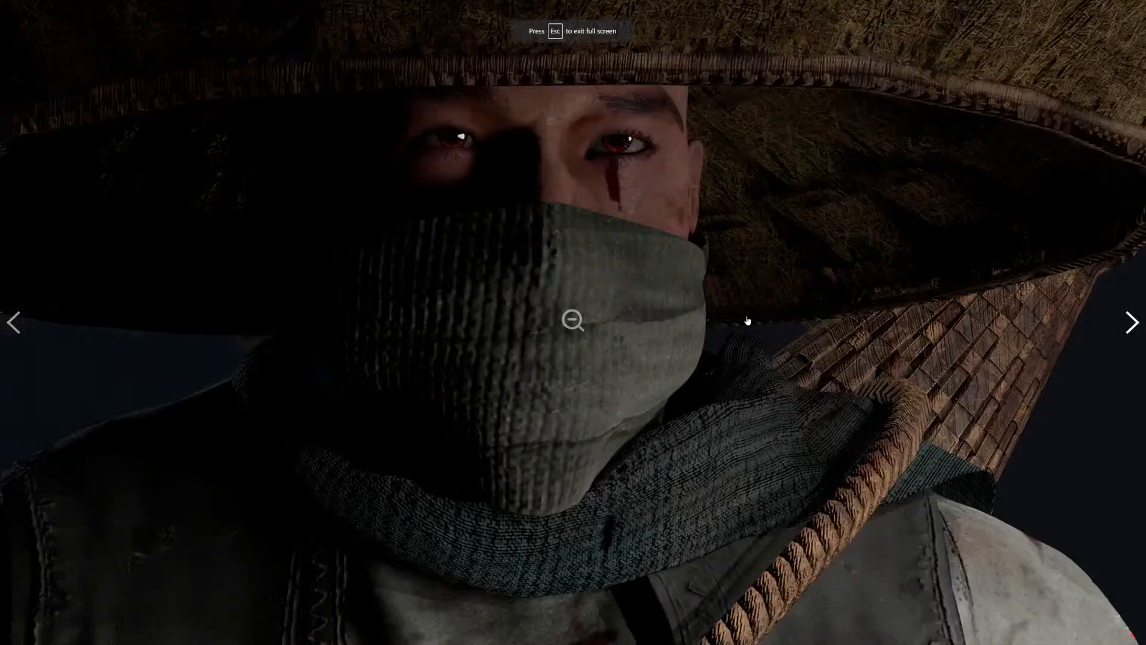
{"action": "left_click", "coordinate": [1133, 323]}
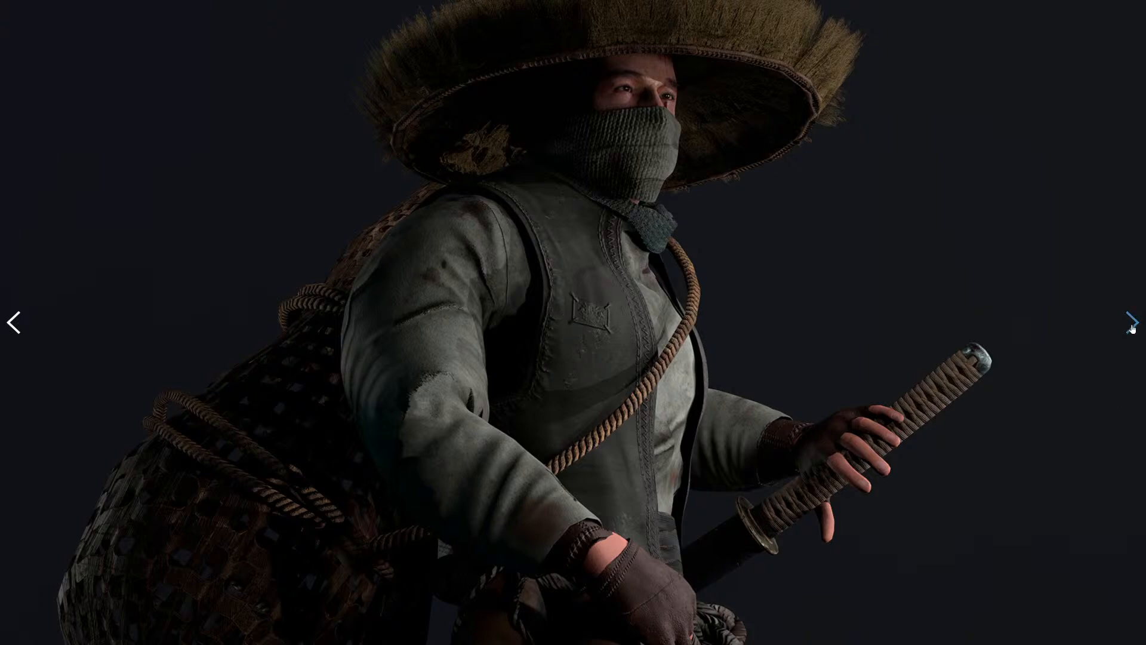
{"action": "left_click", "coordinate": [1132, 323]}
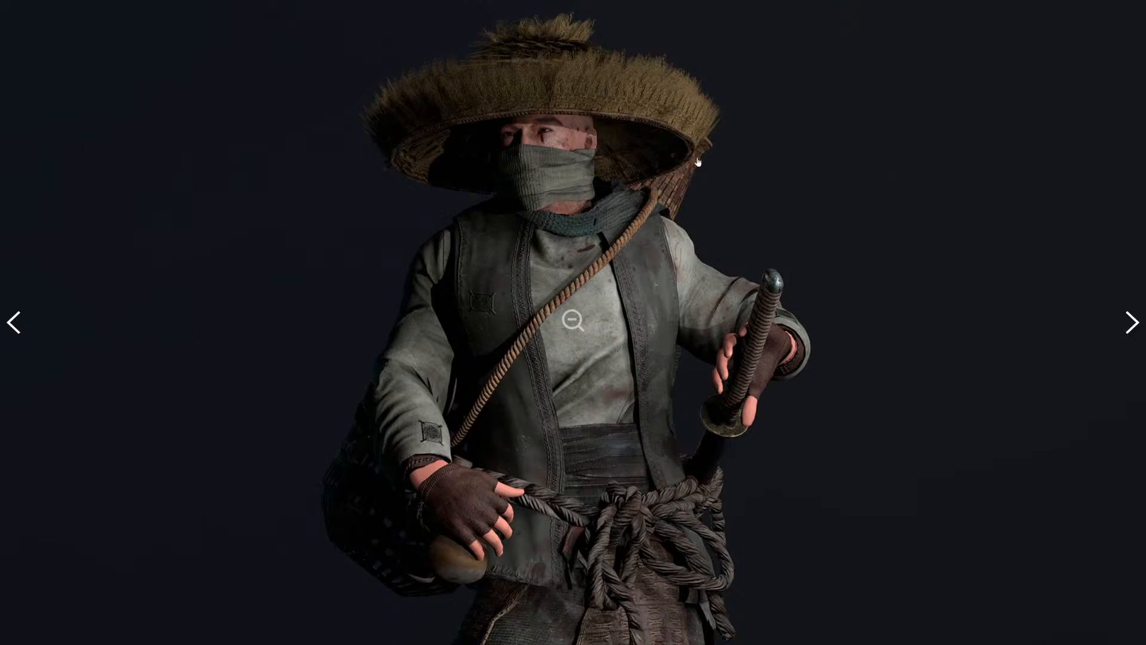
{"action": "left_click", "coordinate": [1132, 322]}
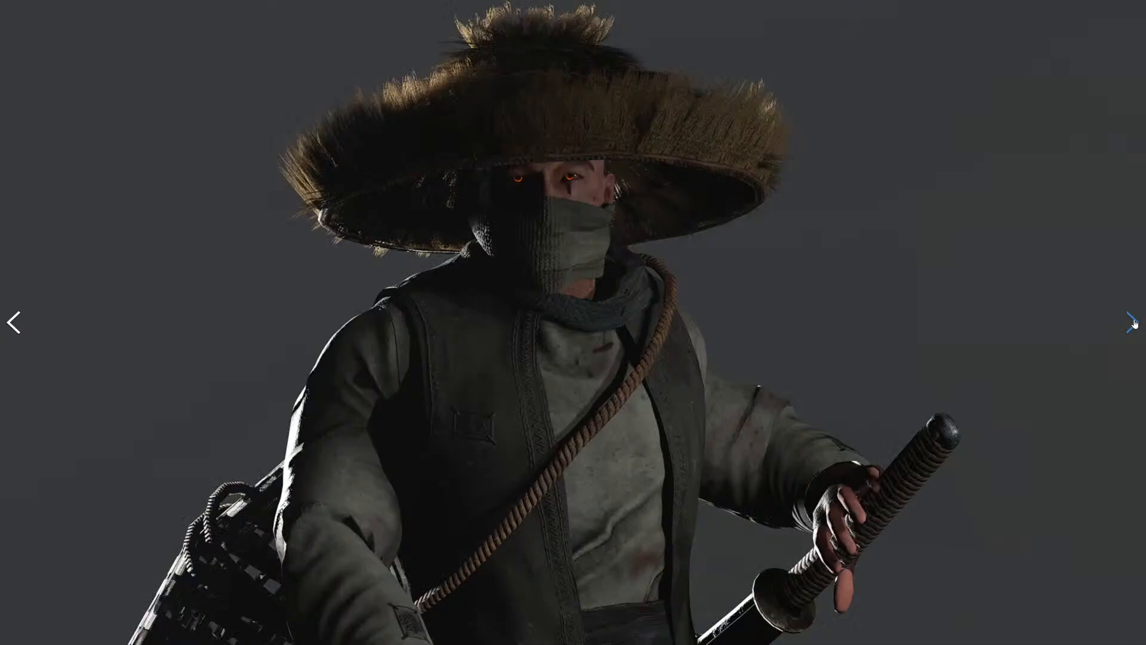
{"action": "left_click", "coordinate": [1132, 323]}
{"action": "left_click", "coordinate": [1133, 322]}
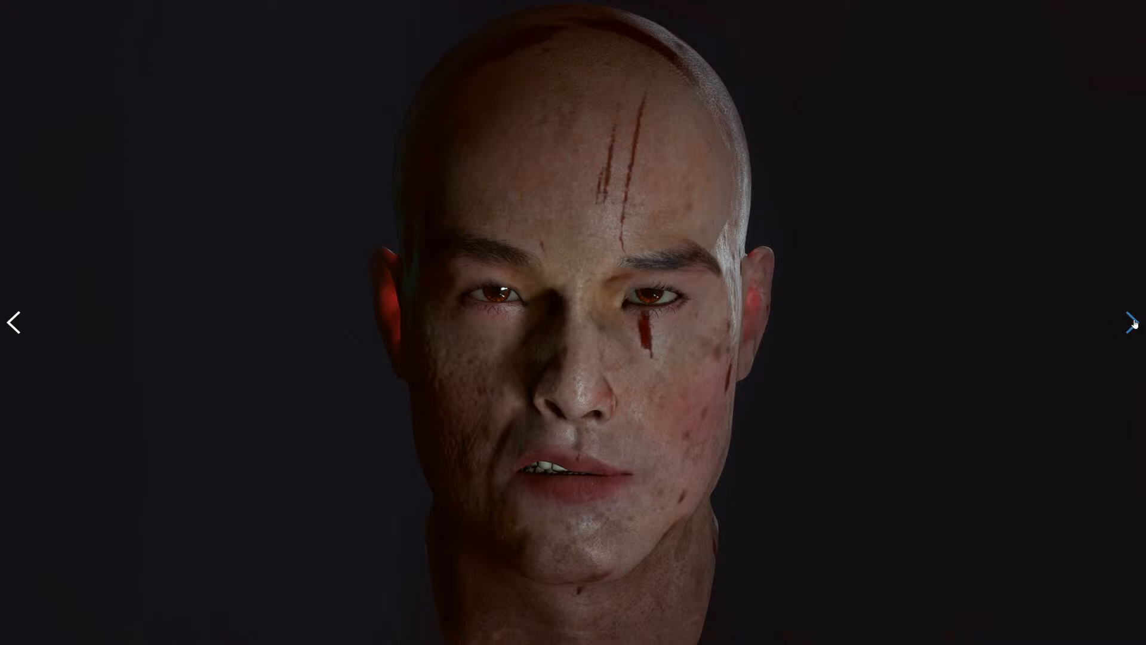
{"action": "left_click", "coordinate": [1132, 322]}
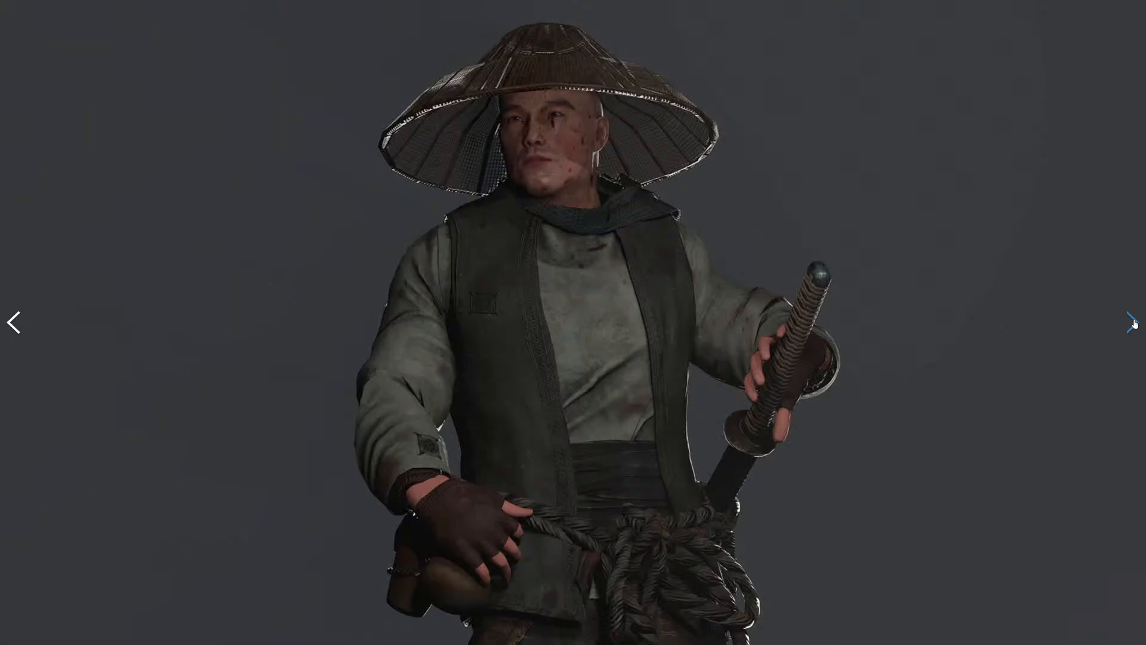
{"action": "left_click", "coordinate": [1133, 322]}
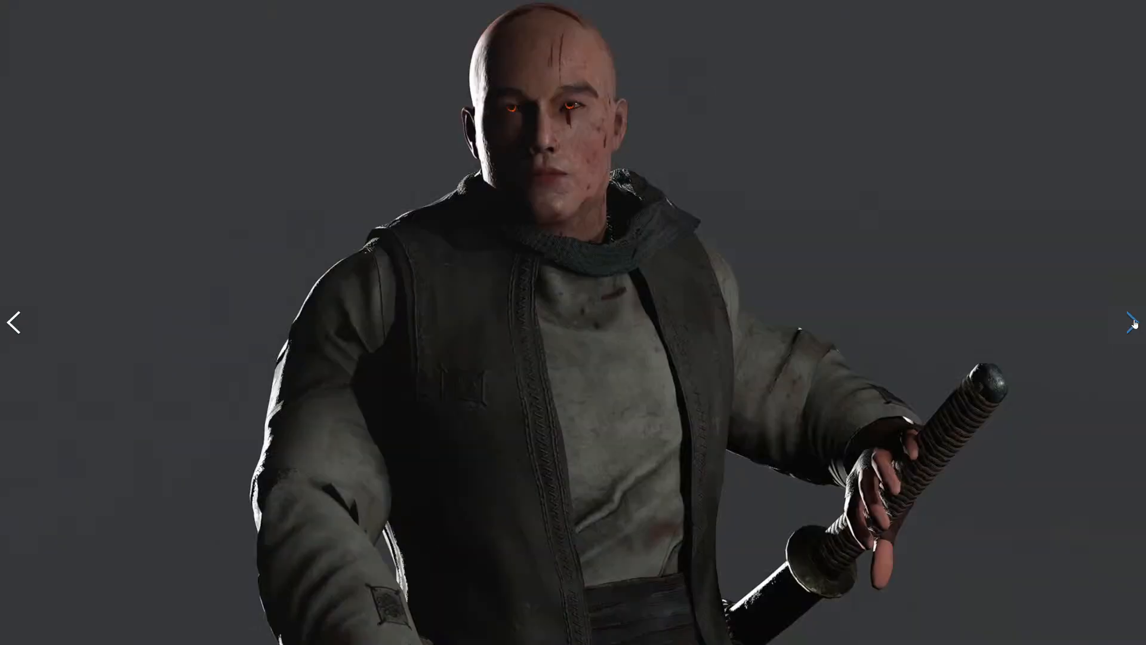
{"action": "left_click", "coordinate": [1132, 322]}
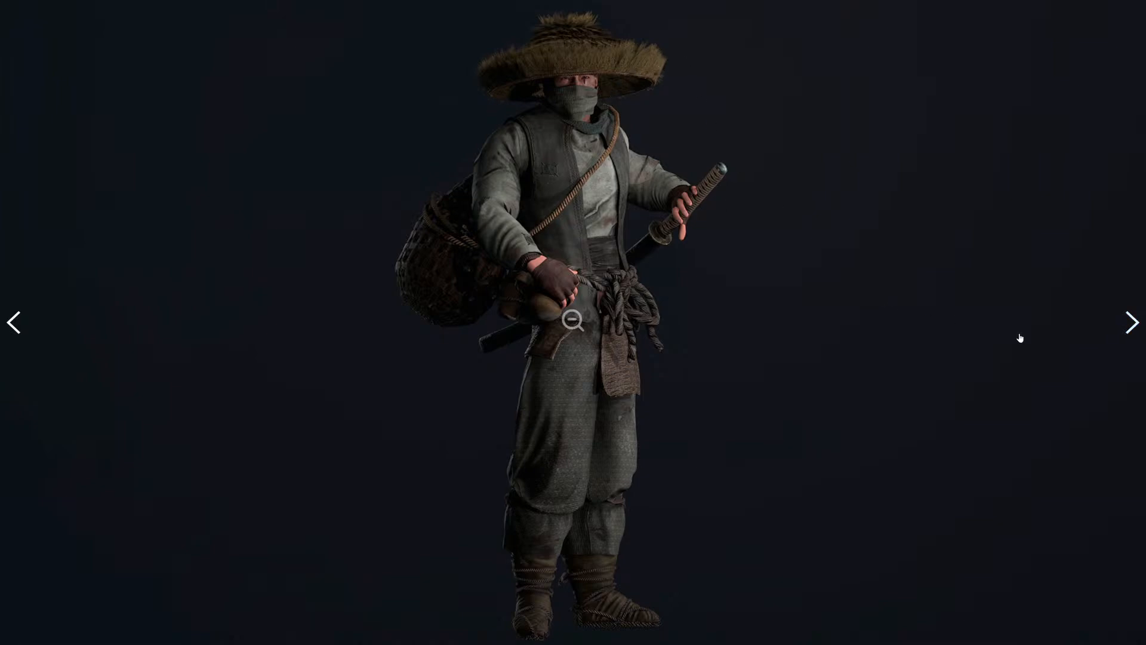
- View further Samurai Ronin images up to the line-up of all variants and skim the product's description and technical details
{"action": "left_click", "coordinate": [1128, 328]}
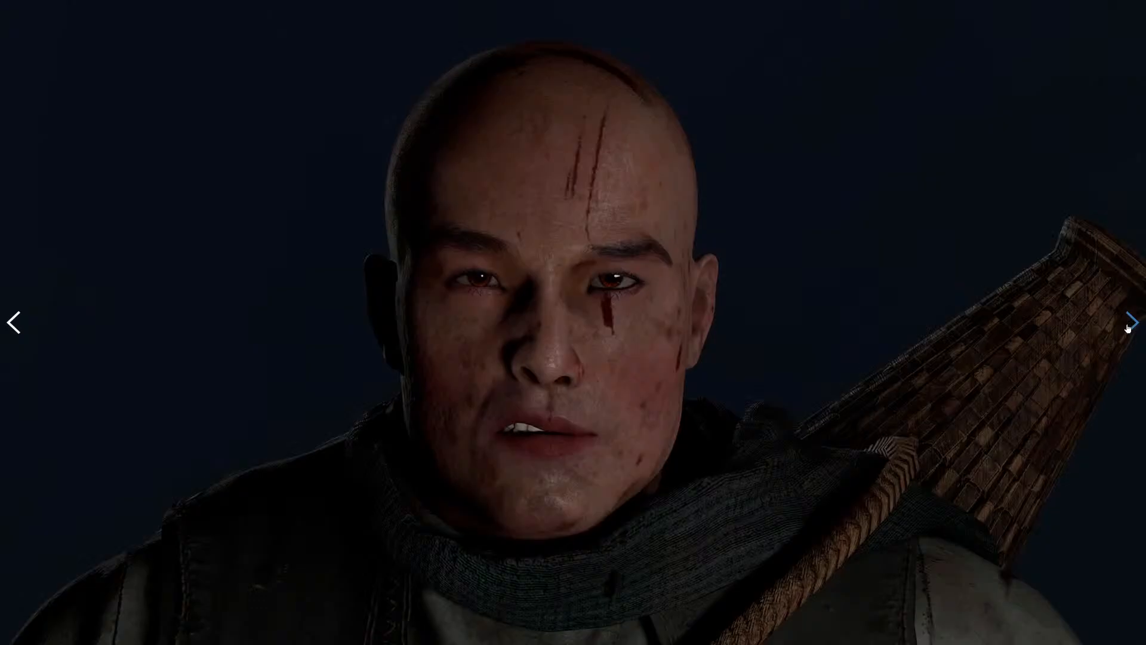
{"action": "left_click", "coordinate": [1128, 328]}
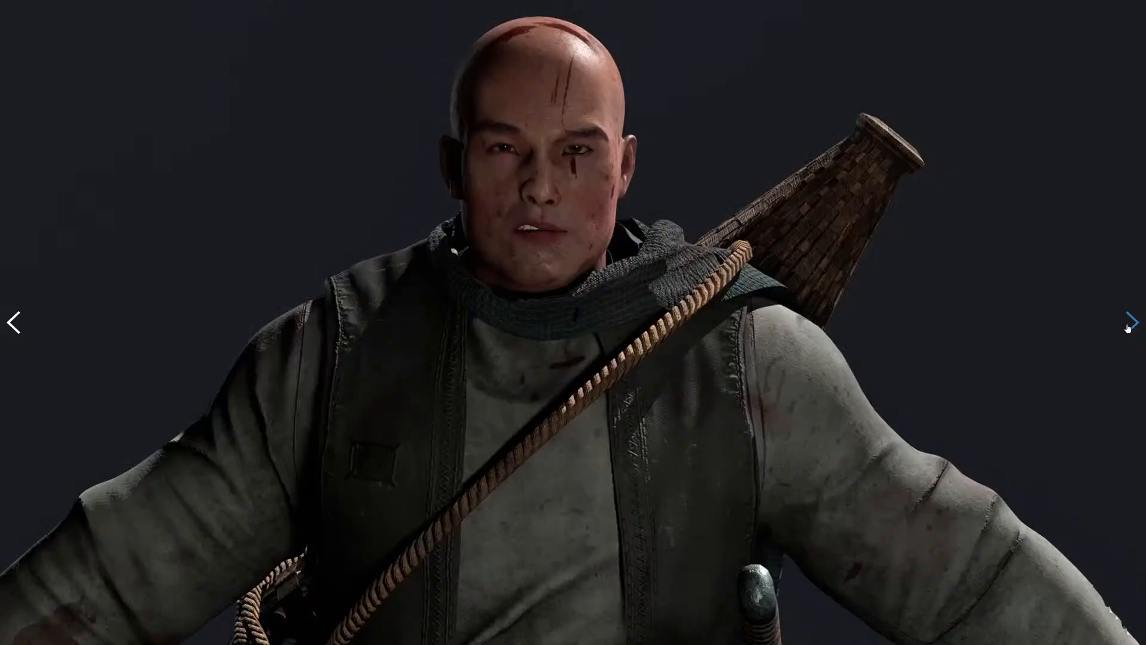
{"action": "left_click", "coordinate": [1128, 328]}
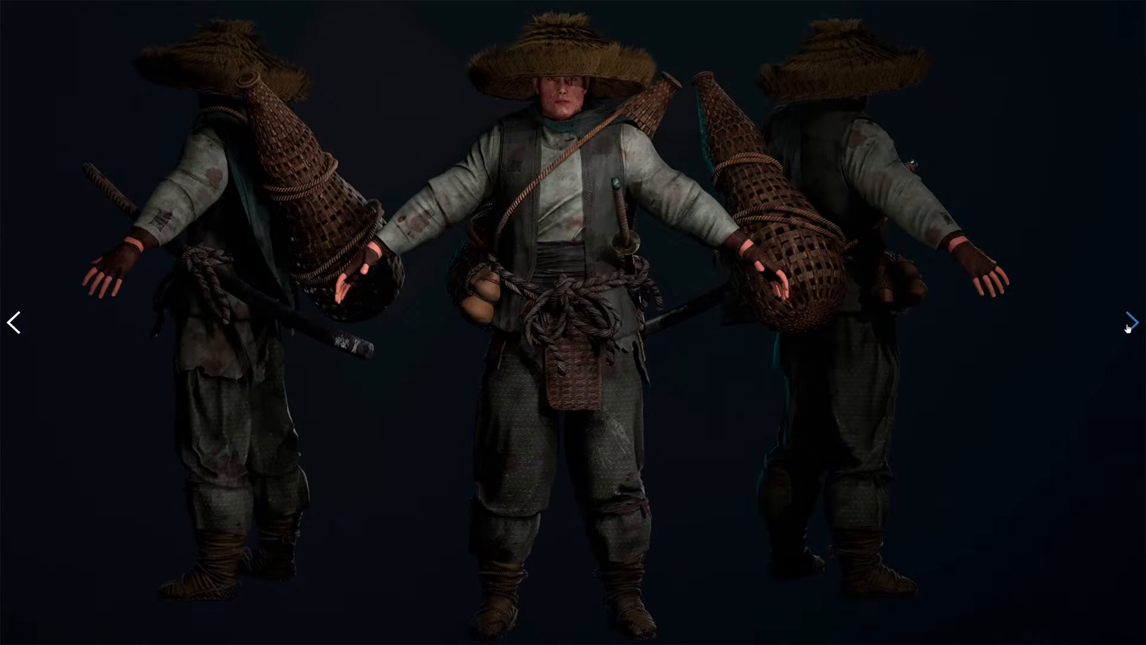
{"action": "left_click", "coordinate": [1128, 327]}
{"action": "left_click", "coordinate": [1128, 328]}
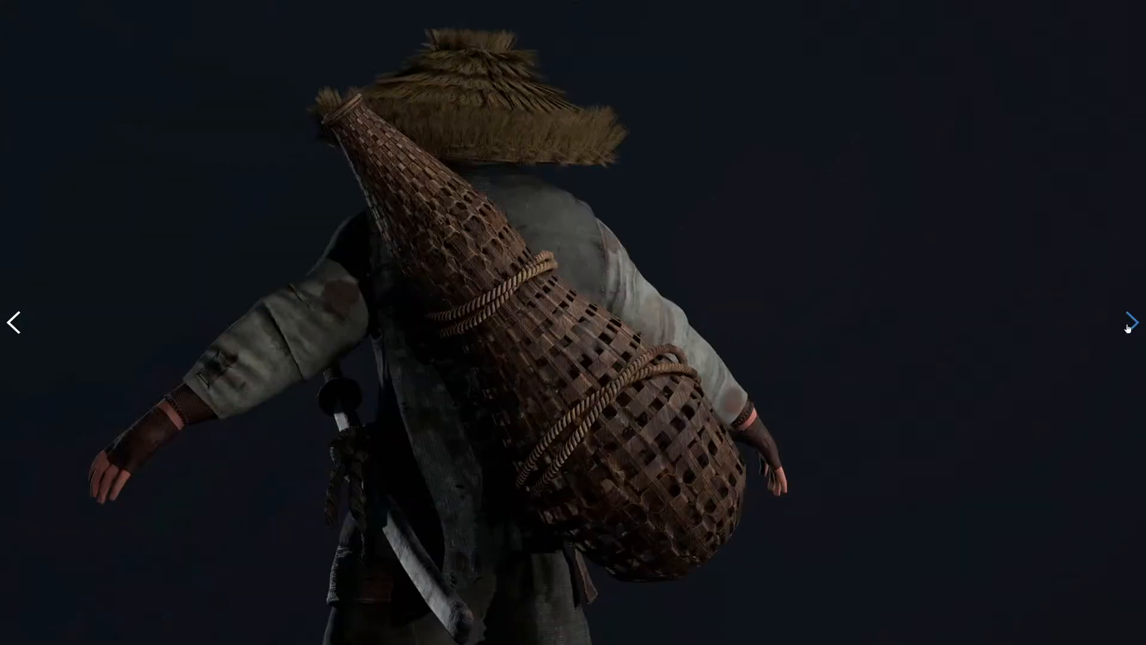
{"action": "left_click", "coordinate": [1127, 328]}
{"action": "left_click", "coordinate": [1128, 328]}
{"action": "left_click", "coordinate": [1128, 328]}
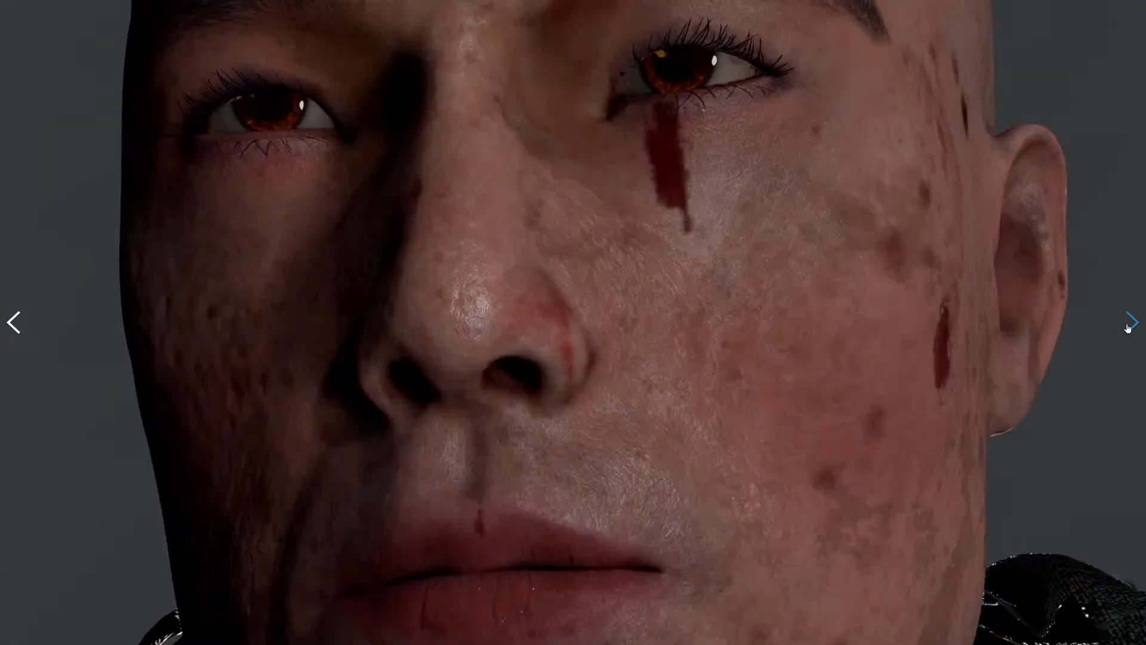
{"action": "left_click", "coordinate": [1127, 328]}
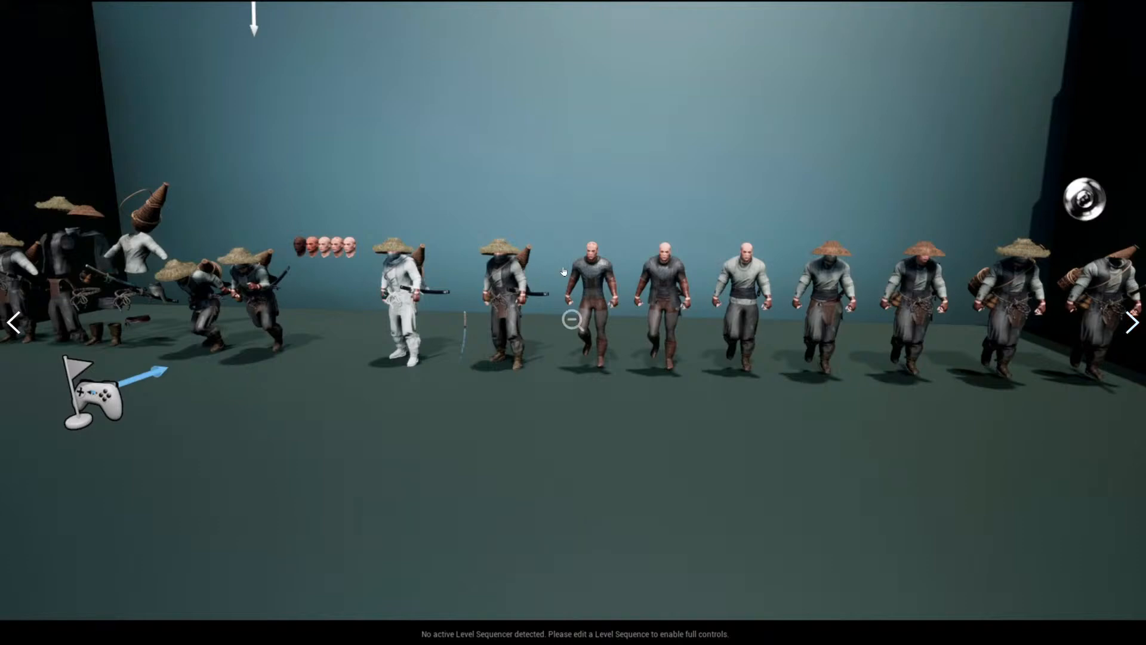
{"action": "left_click", "coordinate": [590, 270]}
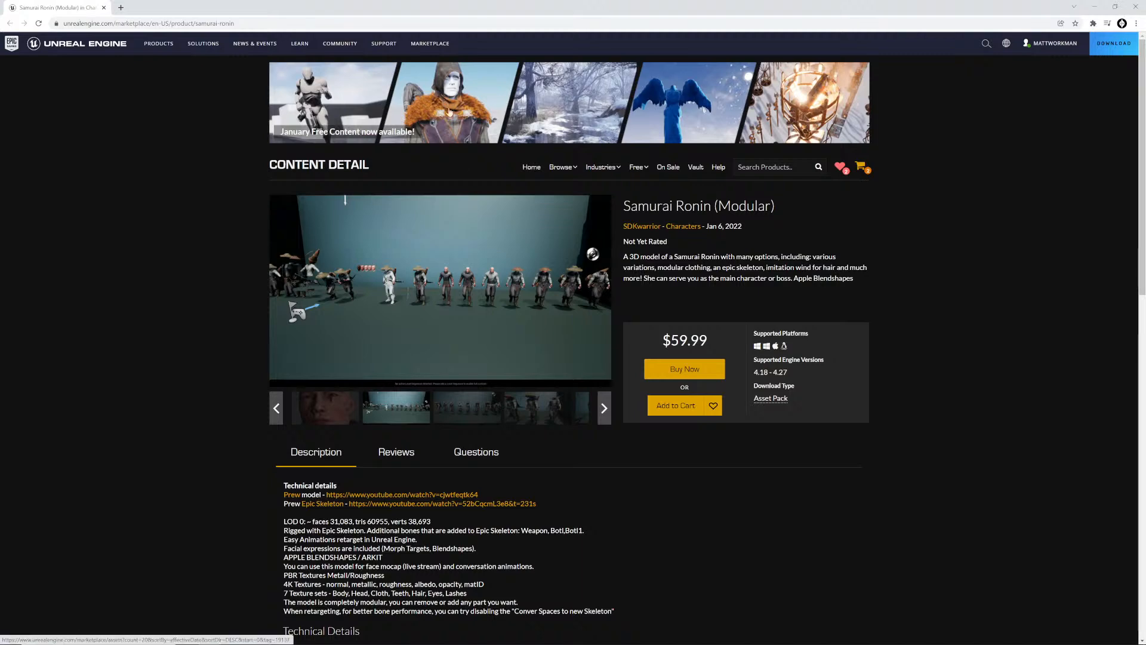
{"action": "scroll", "coordinate": [464, 219], "scroll_direction": "down", "scroll_amount": 2}
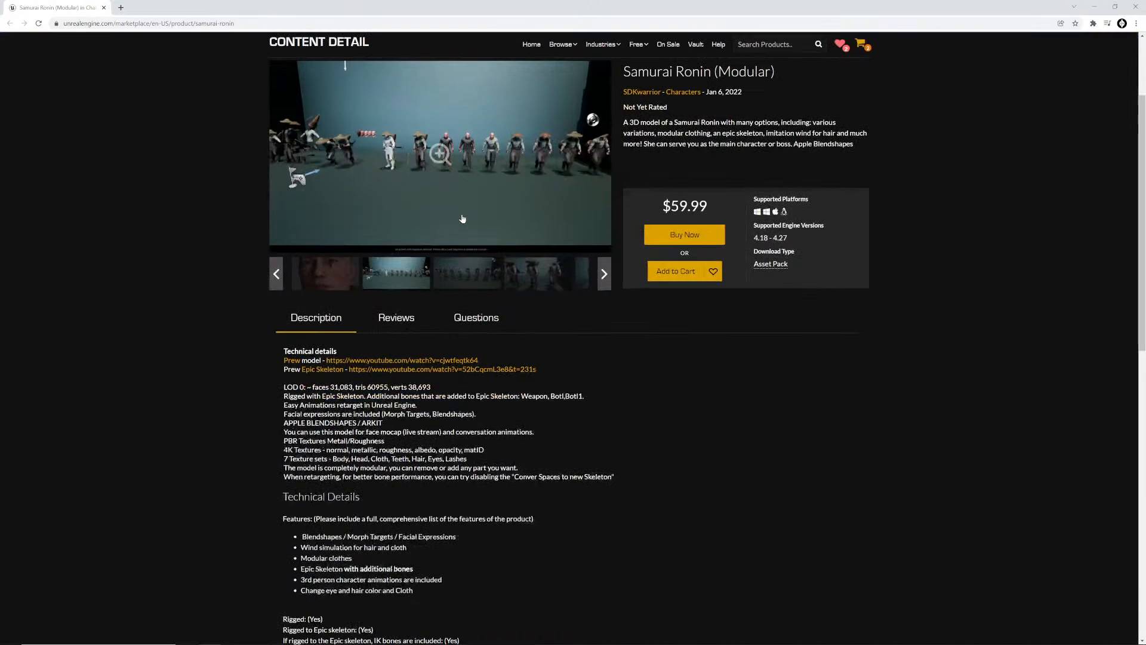
{"action": "scroll", "coordinate": [464, 219], "scroll_direction": "up", "scroll_amount": 2}
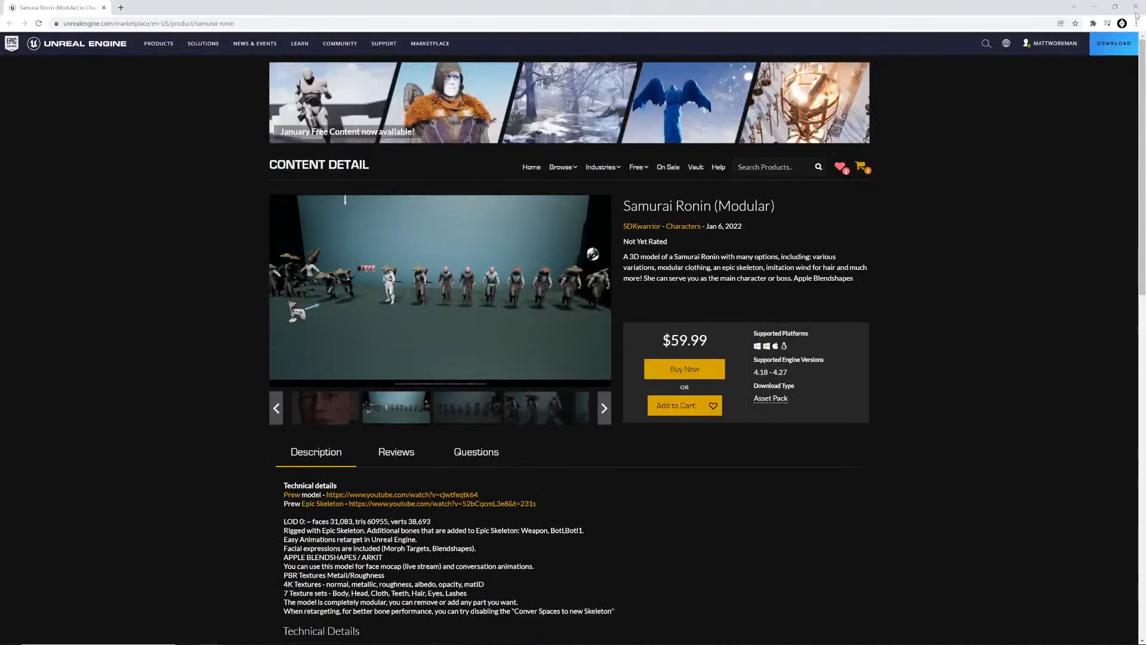
- Minimize the browser and switch to Autodesk Maya with the MHW_03_boots armoured character scene
{"action": "left_click", "coordinate": [1094, 7]}
{"action": "key", "text": "alt+Tab"}
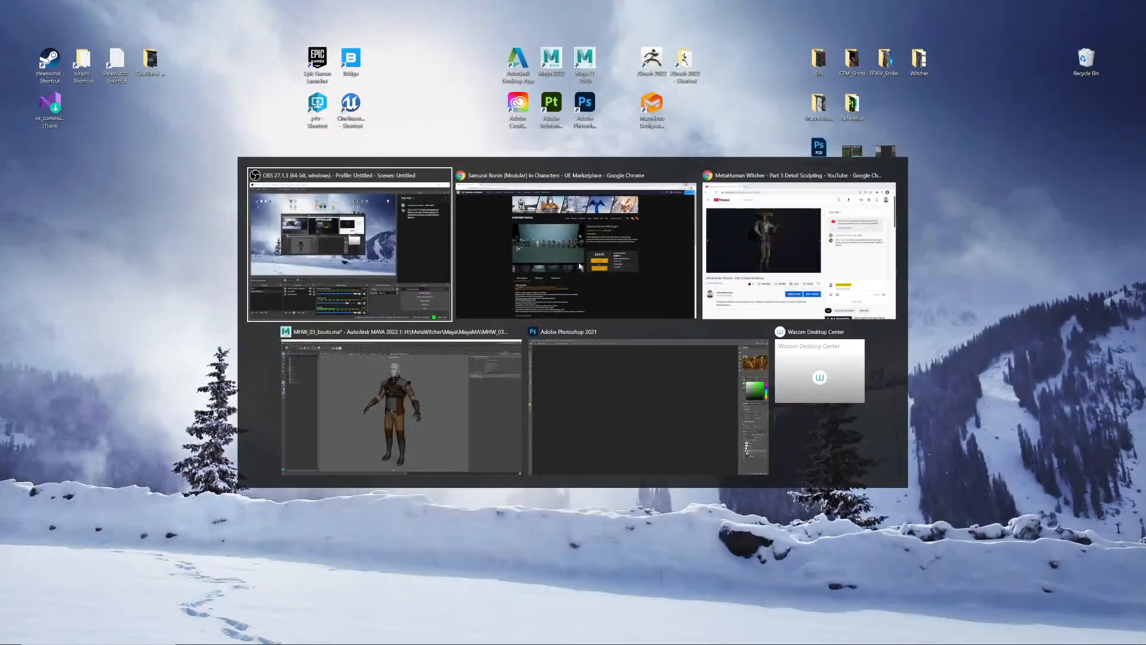
{"action": "key", "text": "Tab"}
{"action": "key", "text": "Tab"}
{"action": "key", "text": "Tab"}
{"action": "key", "text": "Tab"}
{"action": "key", "text": "Tab"}
{"action": "key", "text": "shift+Tab"}
{"action": "key", "text": "shift+Tab"}
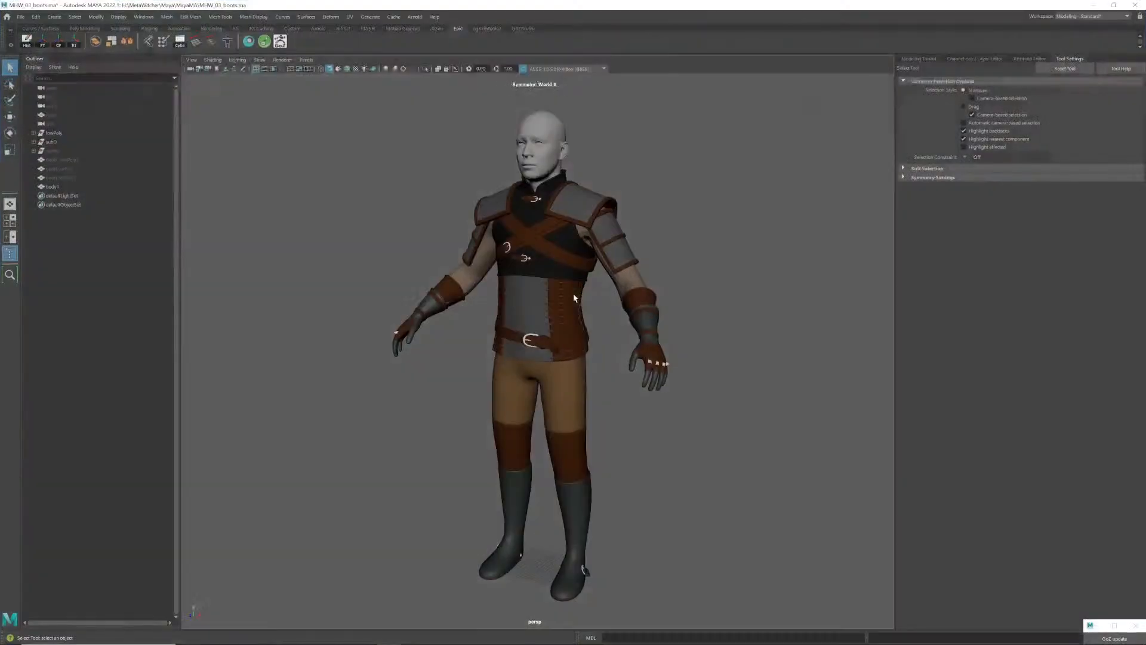
{"action": "left_click_drag", "start_coordinate": [574, 297], "coordinate": [550, 309], "text": "alt"}
{"action": "middle_click_drag", "start_coordinate": [550, 310], "coordinate": [552, 306], "text": "alt"}
{"action": "left_click_drag", "start_coordinate": [530, 305], "coordinate": [545, 308], "text": "alt"}
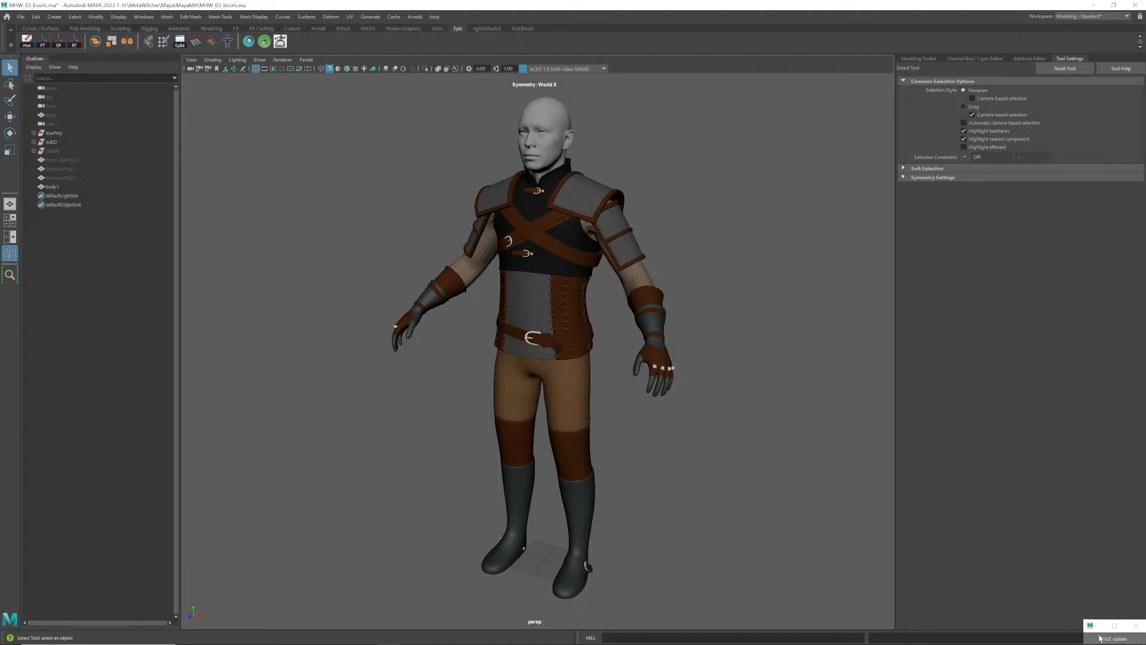
- Close the small GoZ update window lying over the Maya scene
{"action": "left_click", "coordinate": [1133, 627]}
{"action": "left_click", "coordinate": [1133, 628]}
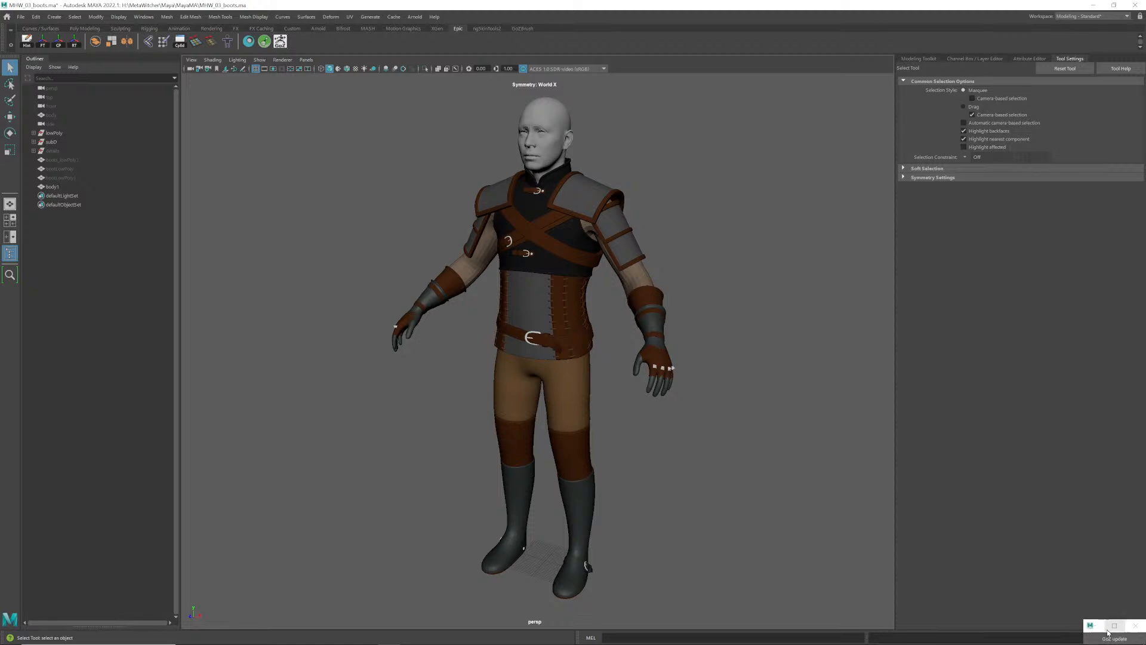
{"action": "left_click", "coordinate": [1132, 628]}
{"action": "left_click", "coordinate": [1135, 627]}
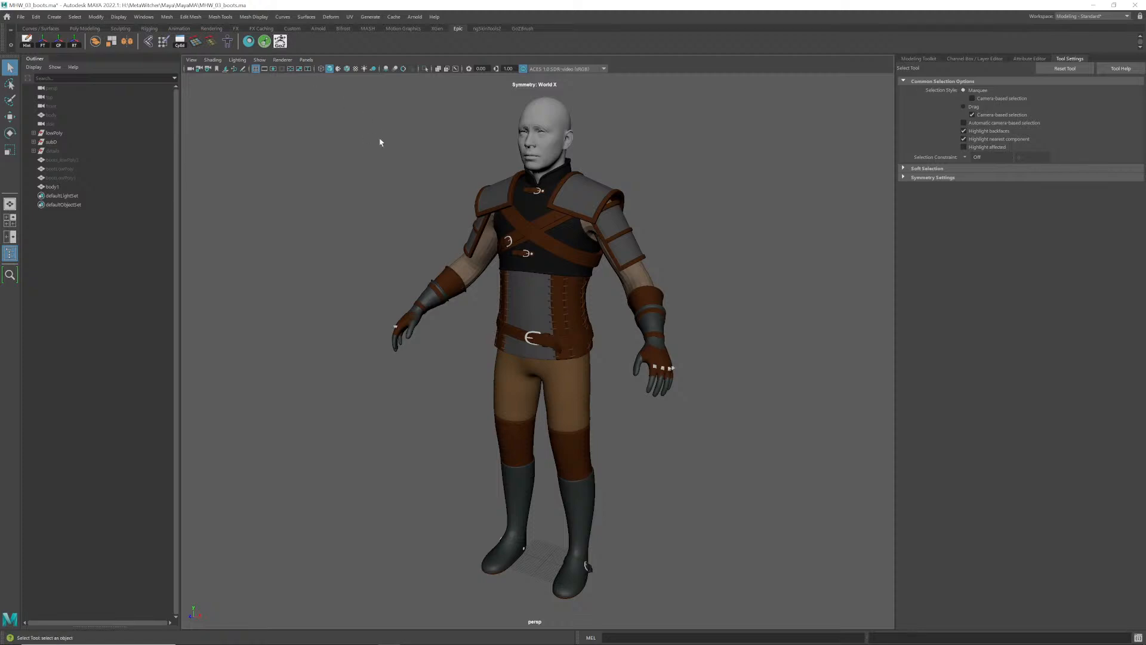
- Select the whole character in the viewport, including the body and all armour and clothing pieces
{"action": "mouse_move", "coordinate": [333, 121]}
{"action": "left_mouse_down"}
{"action": "mouse_move", "coordinate": [733, 591]}
{"action": "mouse_move", "coordinate": [351, 184]}
{"action": "mouse_move", "coordinate": [350, 111]}
{"action": "left_mouse_up"}
{"action": "left_click", "coordinate": [728, 592]}
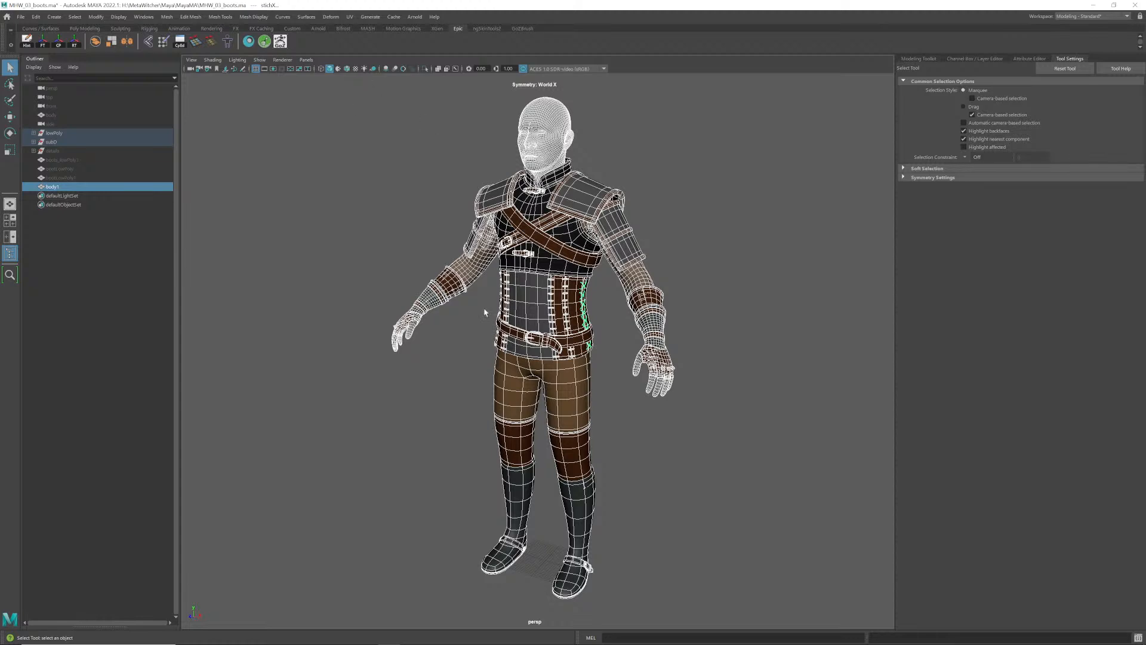
- Clear the selection and look over the armoured character from the front
{"action": "left_click", "coordinate": [448, 358]}
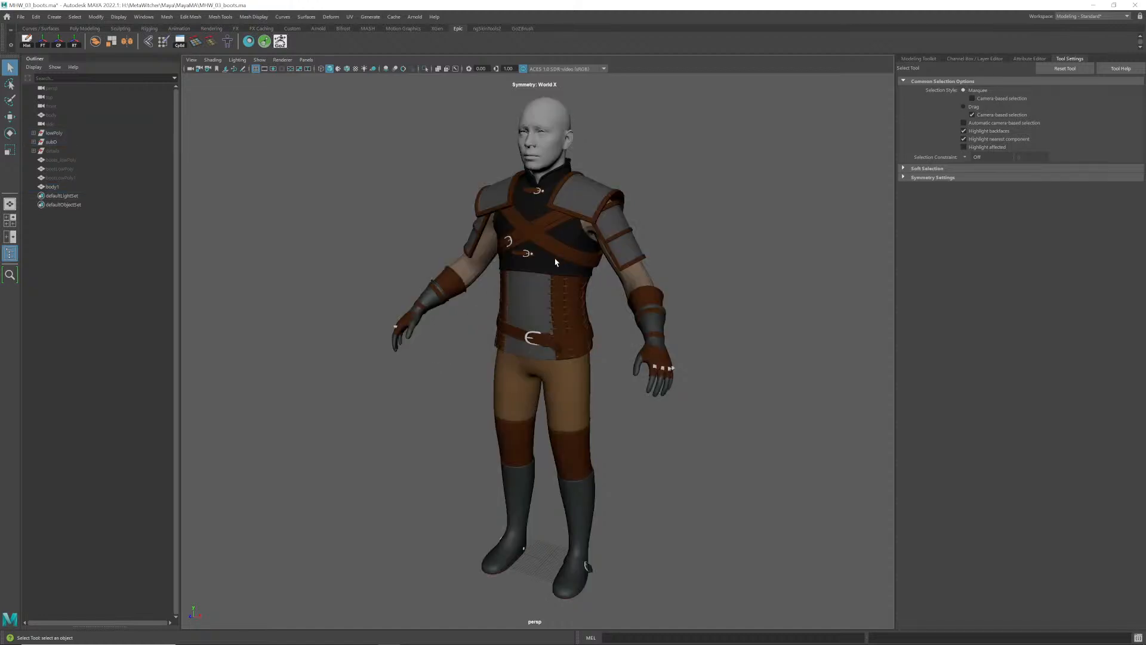
{"action": "left_click_drag", "start_coordinate": [387, 179], "coordinate": [710, 532]}
{"action": "left_click_drag", "start_coordinate": [546, 354], "coordinate": [523, 240], "text": "alt"}
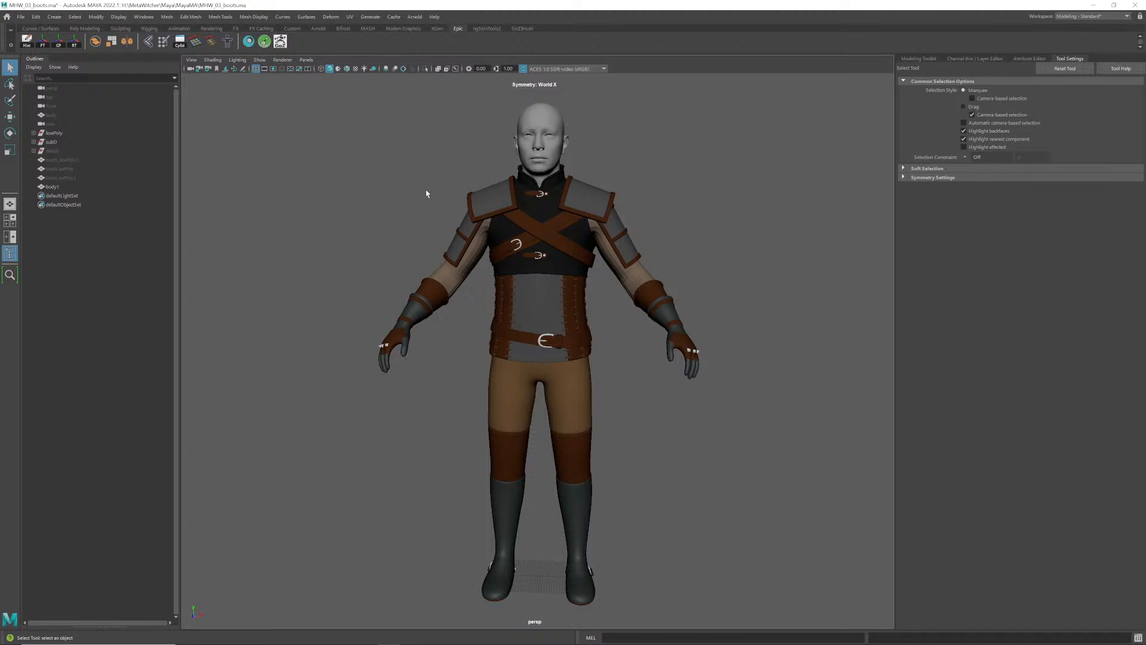
{"action": "left_click_drag", "start_coordinate": [358, 184], "coordinate": [257, 185]}
{"action": "left_click", "coordinate": [259, 189]}
{"action": "left_click_drag", "start_coordinate": [343, 209], "coordinate": [544, 265], "text": "alt"}
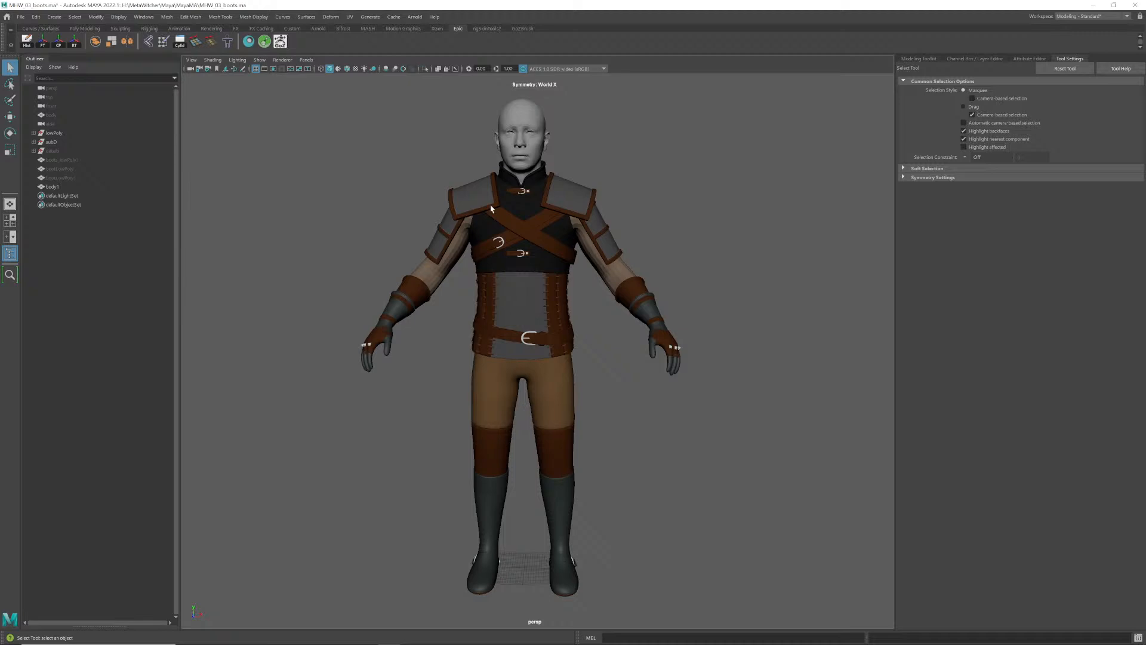
- Expand the subD group and inspect its pieces by selecting the shoulder and chest armour on the character, ending with nothing selected
{"action": "left_click", "coordinate": [52, 143]}
{"action": "left_click", "coordinate": [34, 143]}
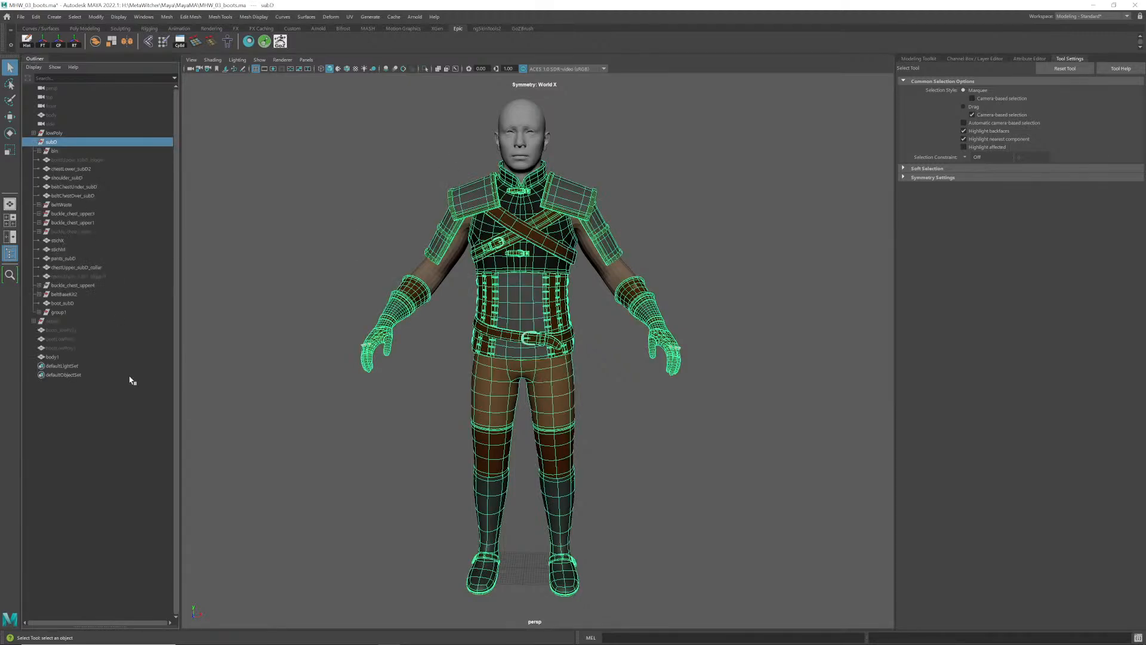
{"action": "left_click", "coordinate": [631, 212]}
{"action": "left_click", "coordinate": [571, 208]}
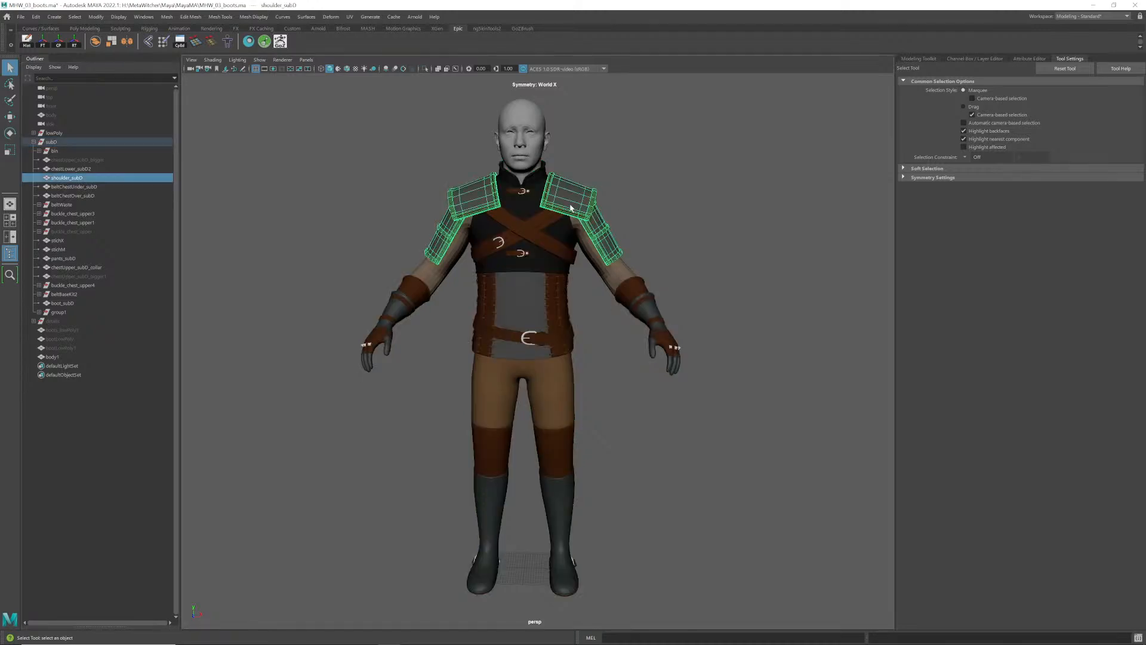
{"action": "left_click", "coordinate": [597, 309]}
{"action": "left_click", "coordinate": [547, 263]}
{"action": "left_click", "coordinate": [565, 203]}
{"action": "left_click", "coordinate": [731, 192]}
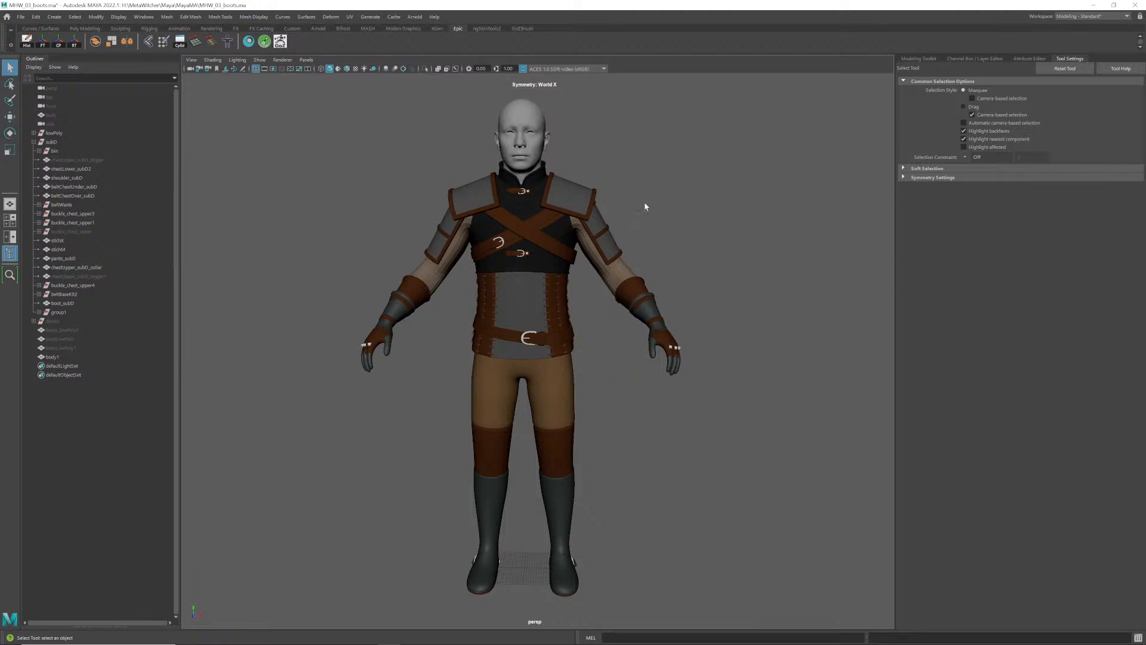
{"action": "left_click_drag", "start_coordinate": [304, 171], "coordinate": [700, 591]}
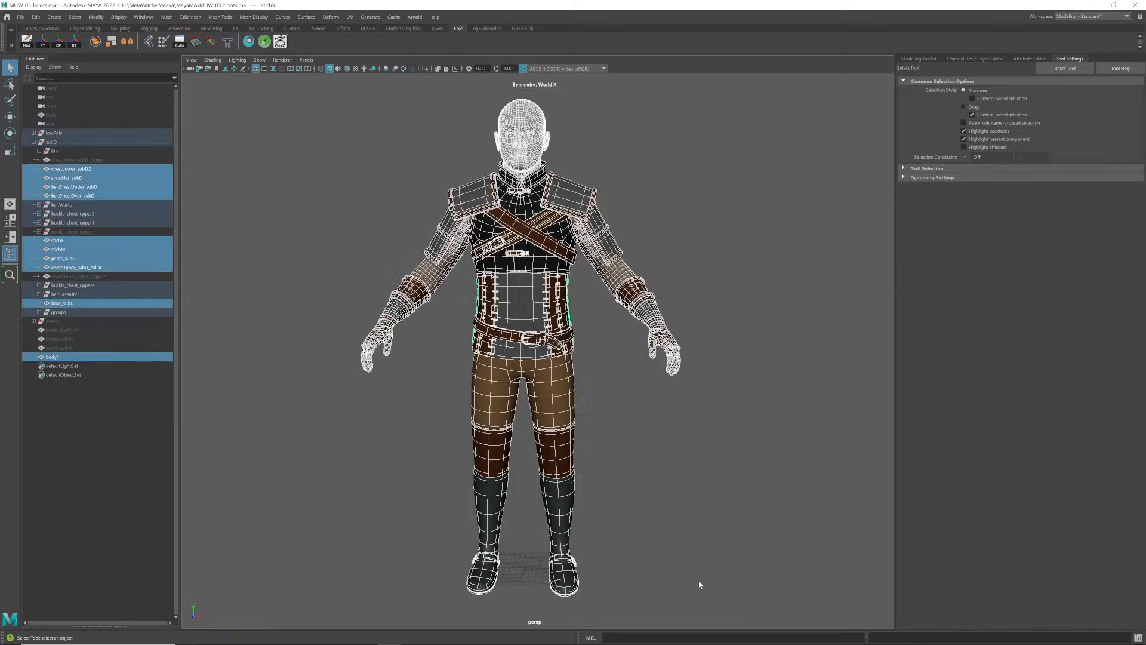
{"action": "left_click", "coordinate": [700, 500]}
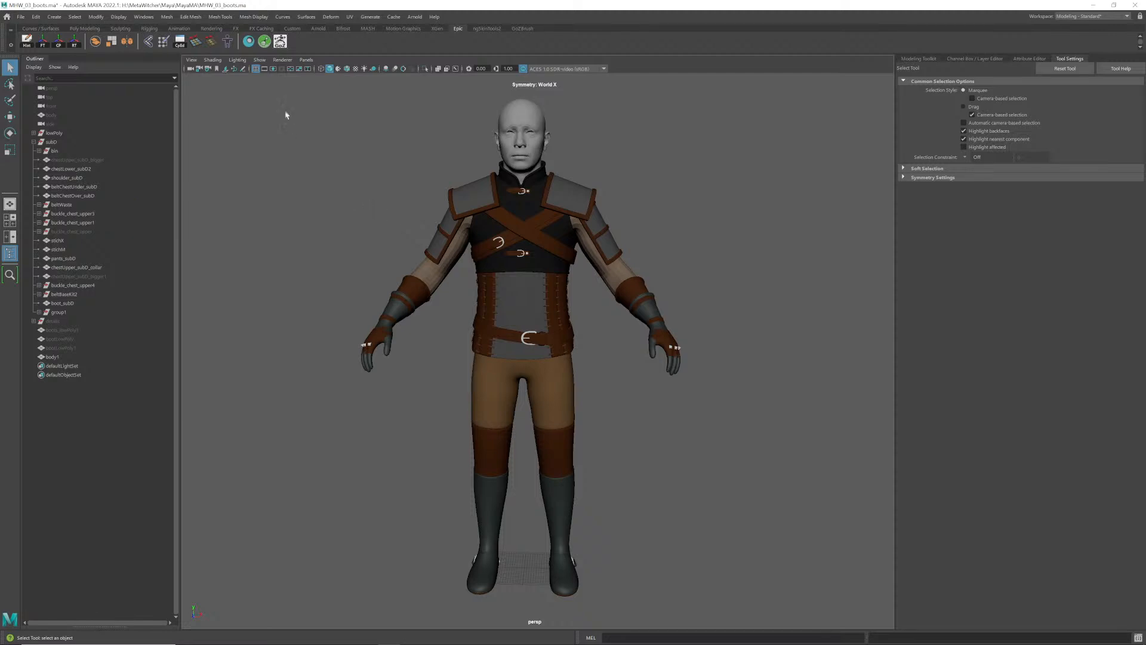
{"action": "left_click_drag", "start_coordinate": [333, 186], "coordinate": [738, 582]}
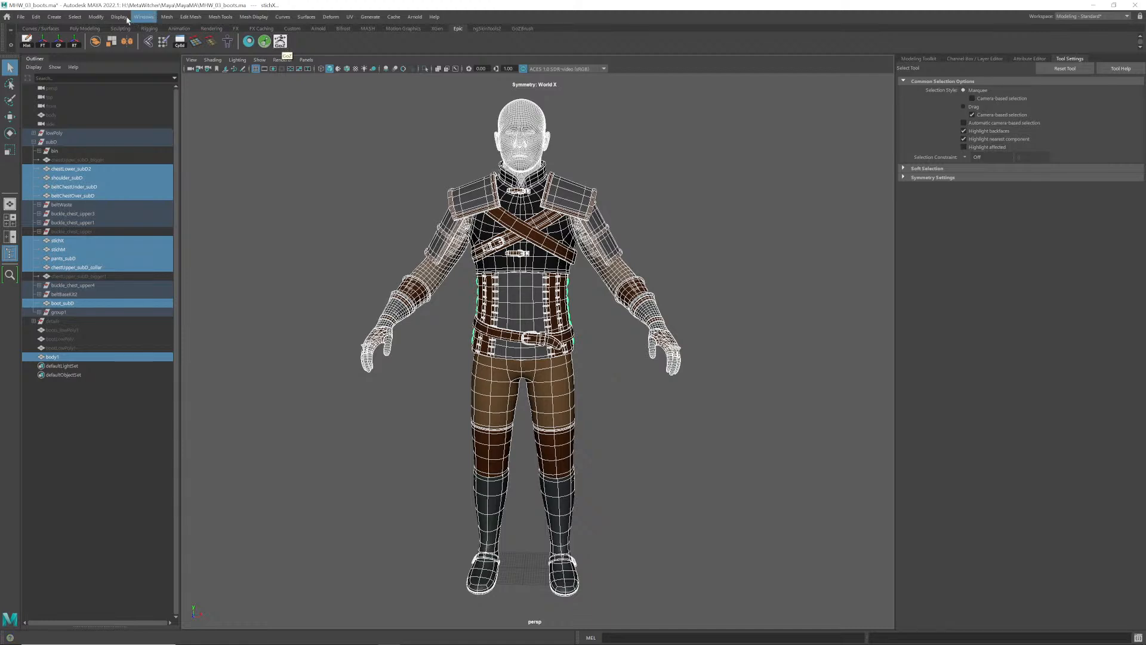
{"action": "left_click", "coordinate": [723, 255]}
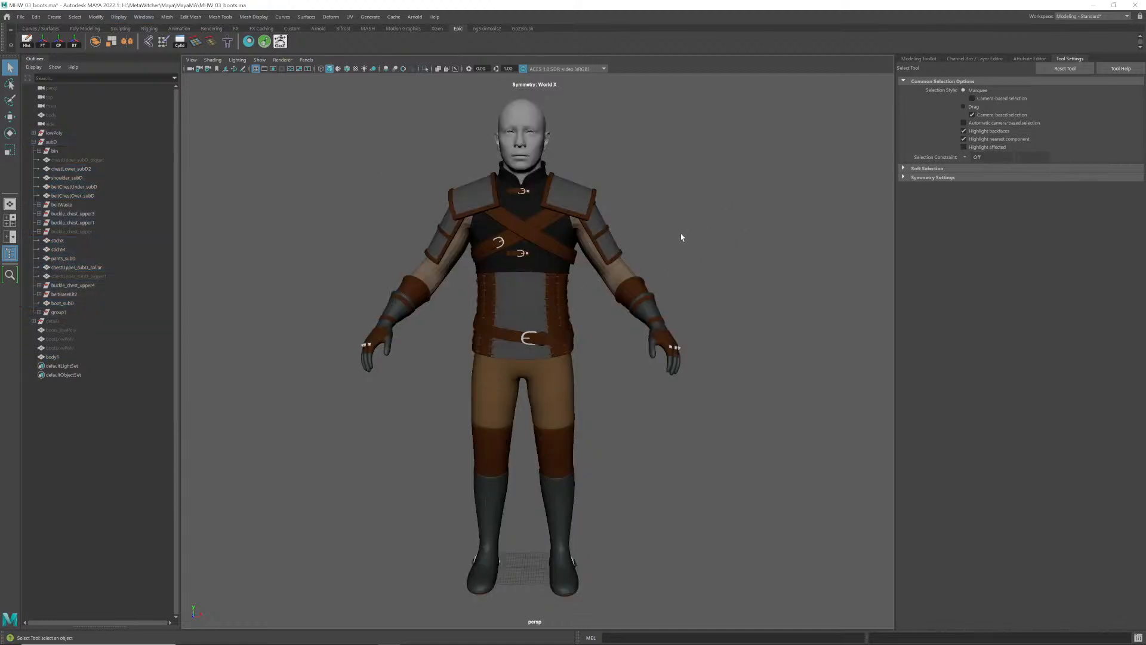
- Minimize Maya, launch ZBrush 2022 from the desktop and close its home page window
{"action": "left_click", "coordinate": [1094, 5]}
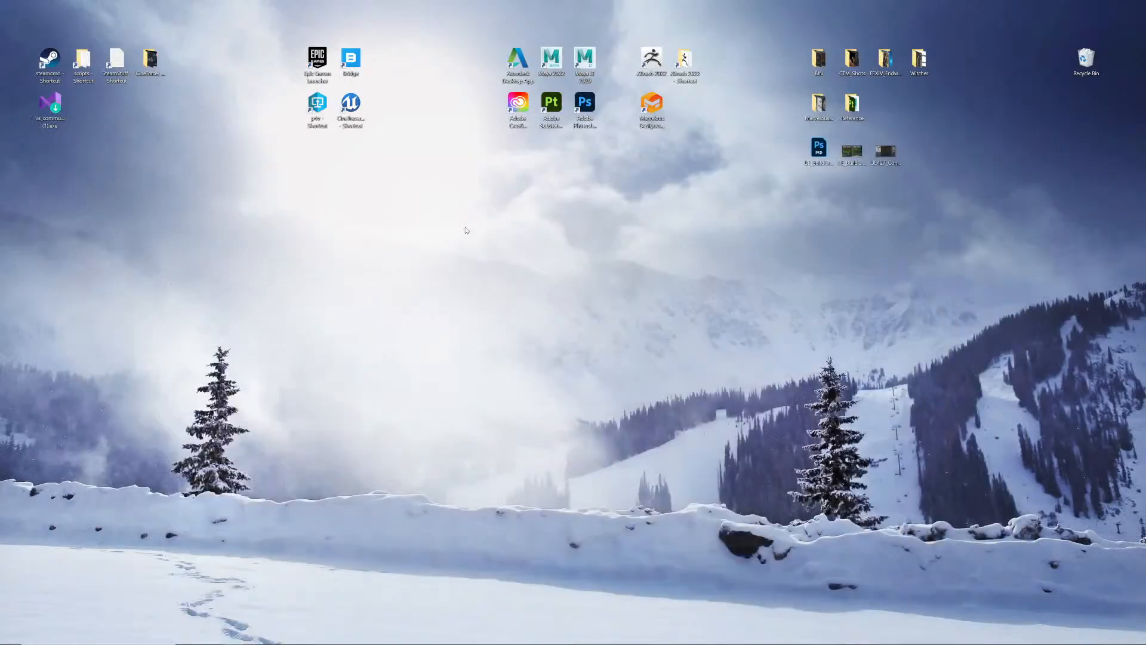
{"action": "double_click", "coordinate": [656, 60]}
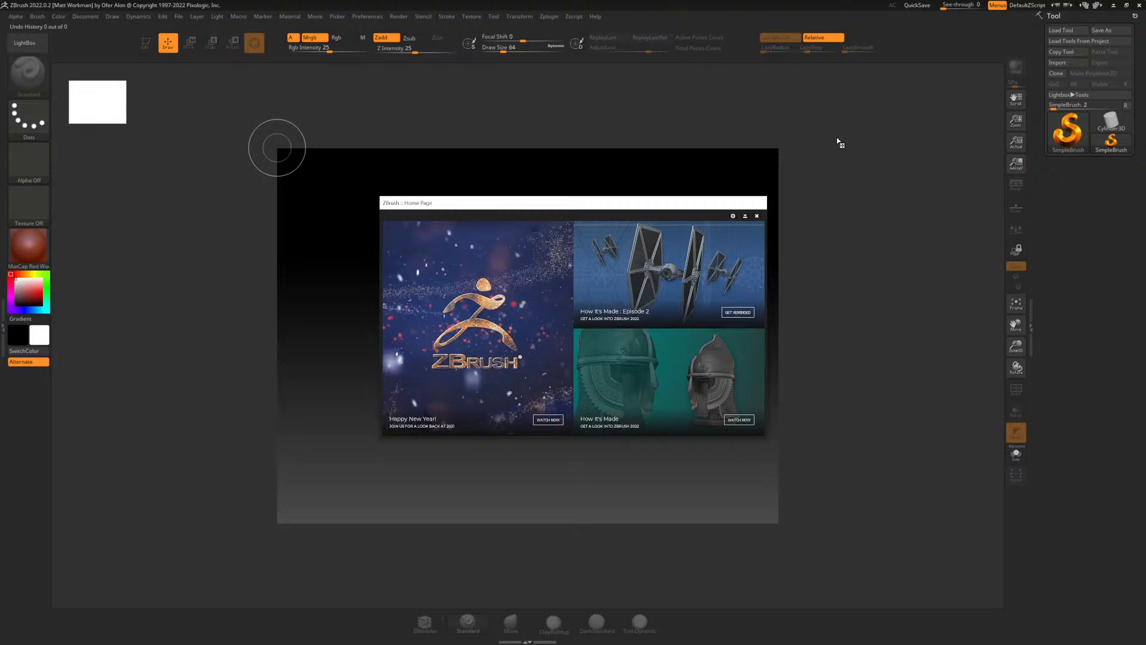
{"action": "left_click_drag", "start_coordinate": [633, 206], "coordinate": [619, 210]}
{"action": "left_click", "coordinate": [744, 221]}
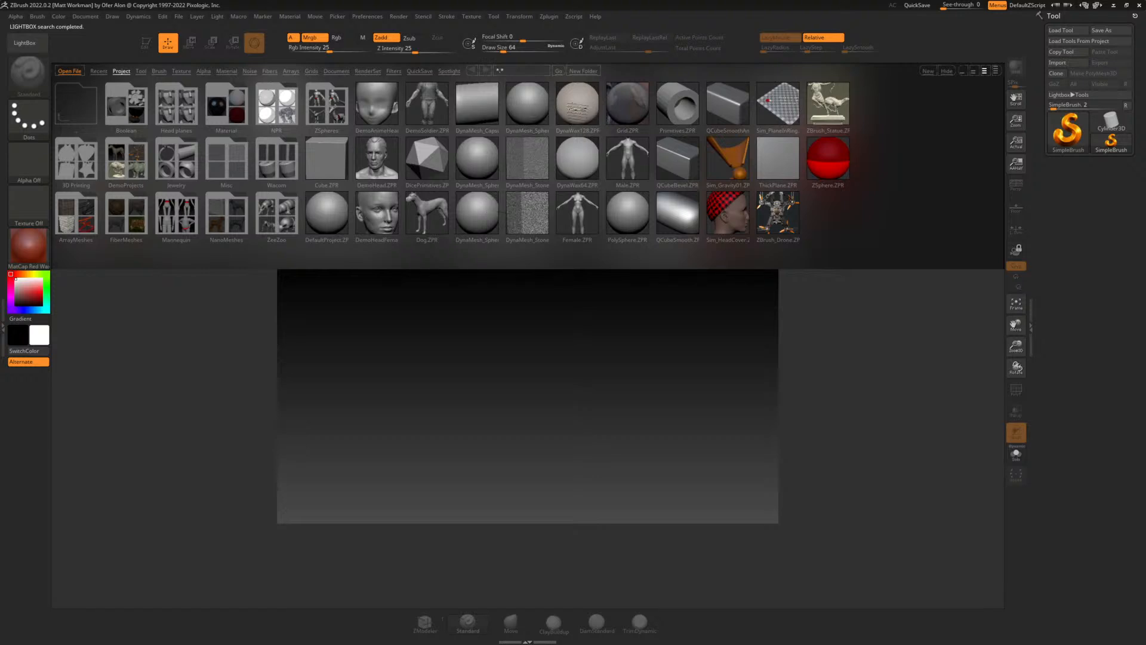
- Open the DynaMesh_Sphere_64 sample project and expand the sphere's Subtool settings
{"action": "double_click", "coordinate": [535, 108]}
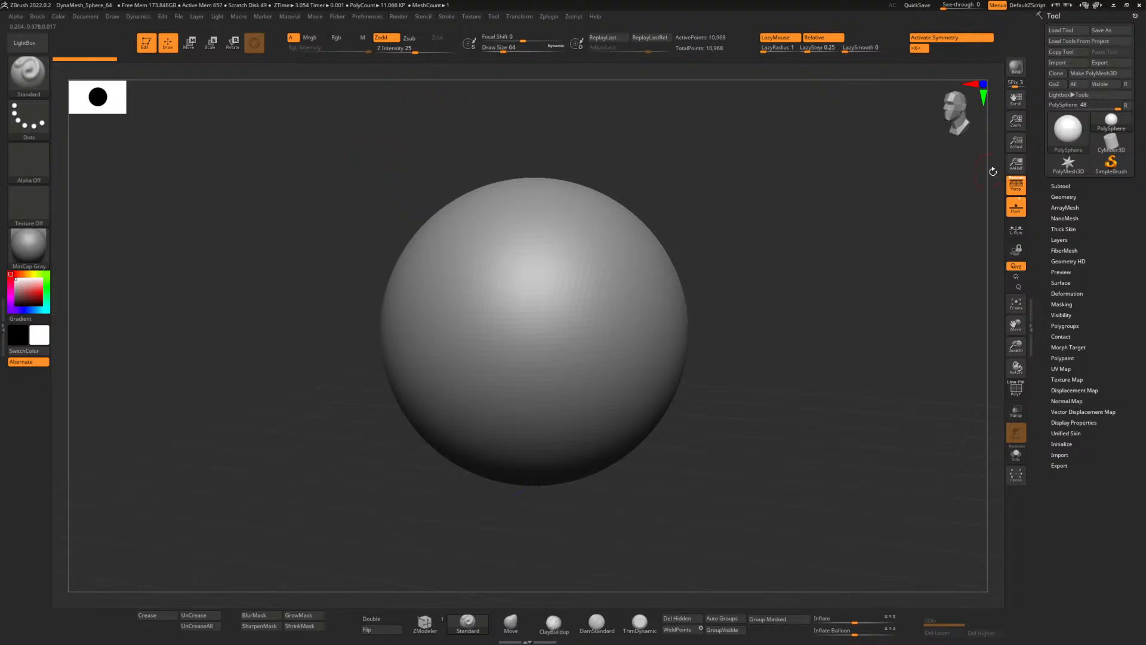
{"action": "left_click", "coordinate": [1061, 186]}
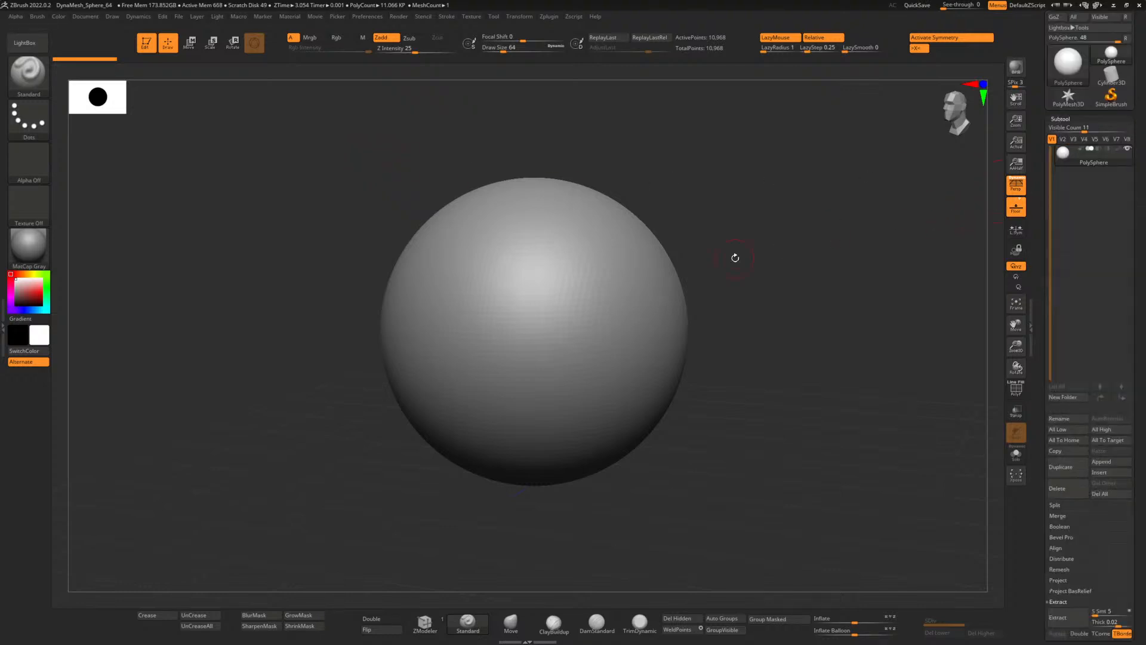
{"action": "left_click_drag", "start_coordinate": [741, 229], "coordinate": [768, 238], "text": "shift"}
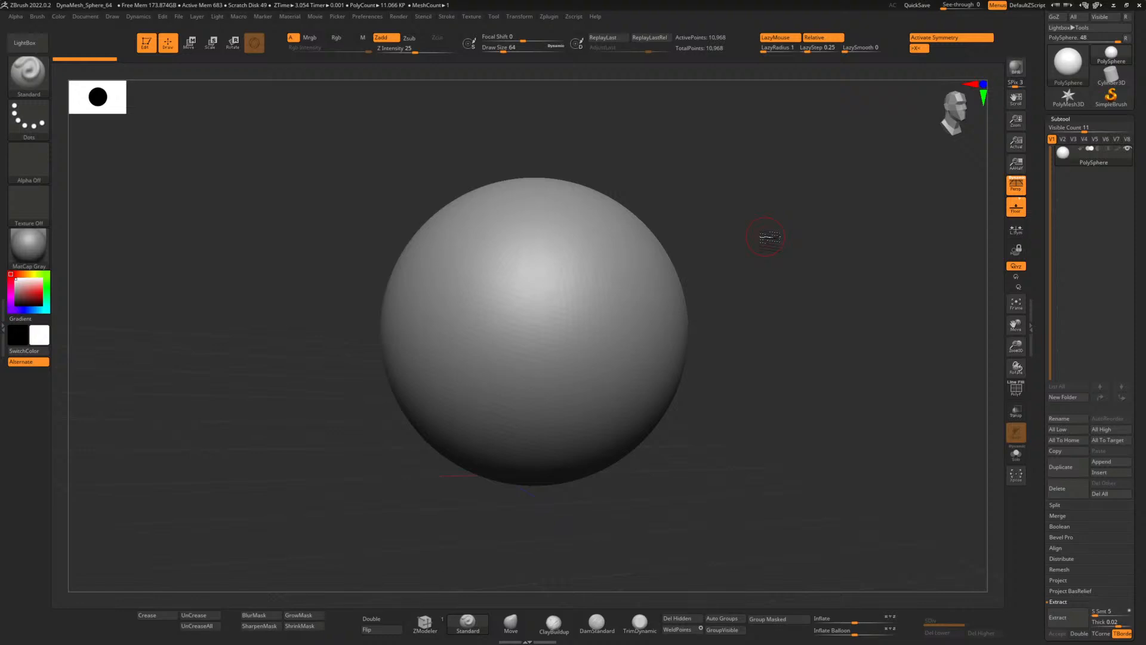
- Switch back to the MHW_03_boots scene in Maya and view the character from a three-quarter angle
{"action": "key", "text": "alt+Tab"}
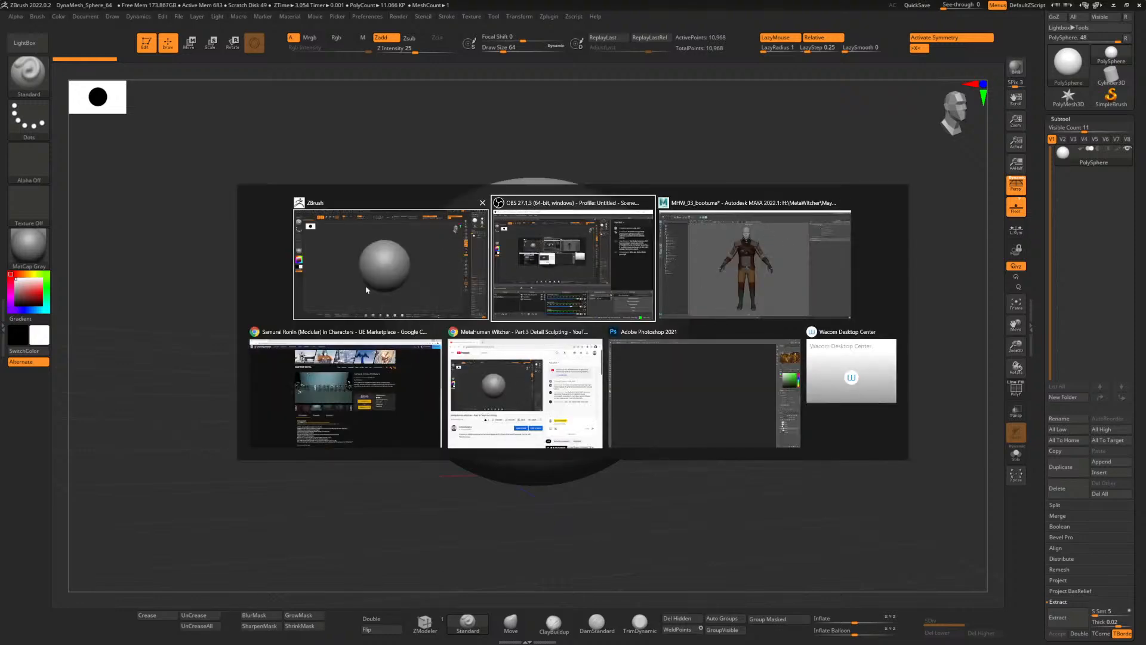
{"action": "left_click", "coordinate": [711, 307]}
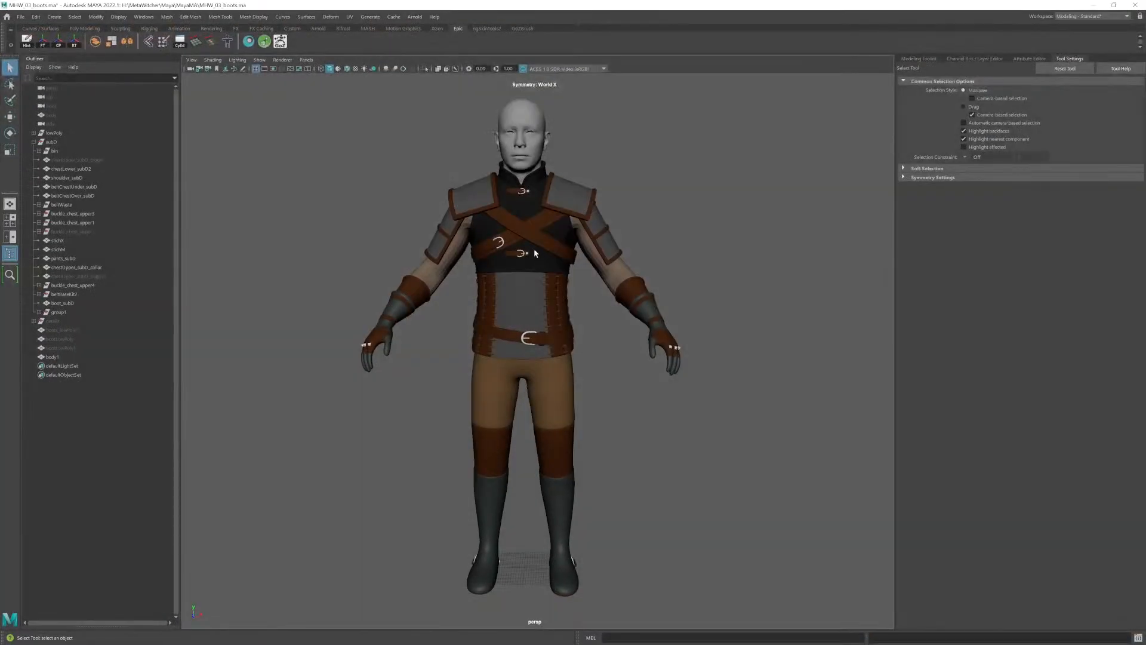
{"action": "left_click_drag", "start_coordinate": [534, 251], "coordinate": [554, 292], "text": "alt"}
{"action": "right_click_drag", "start_coordinate": [554, 293], "coordinate": [567, 309], "text": "alt"}
{"action": "left_click_drag", "start_coordinate": [567, 313], "coordinate": [565, 293], "text": "alt"}
{"action": "right_click_drag", "start_coordinate": [565, 294], "coordinate": [557, 307], "text": "alt"}
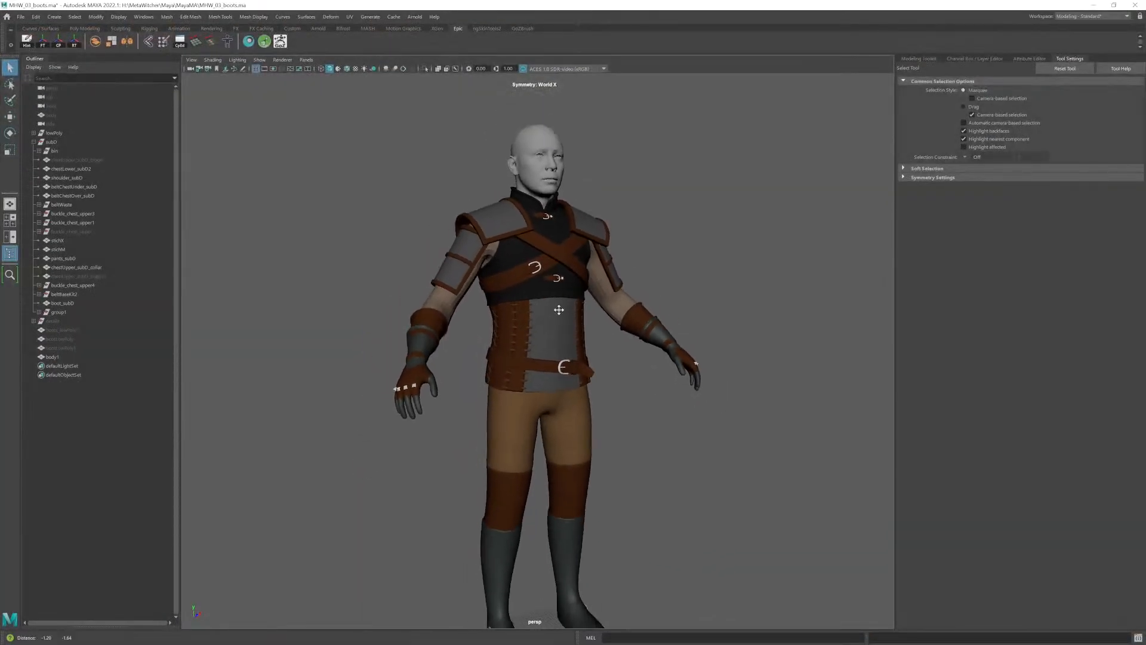
{"action": "middle_click_drag", "start_coordinate": [557, 307], "coordinate": [559, 298], "text": "alt"}
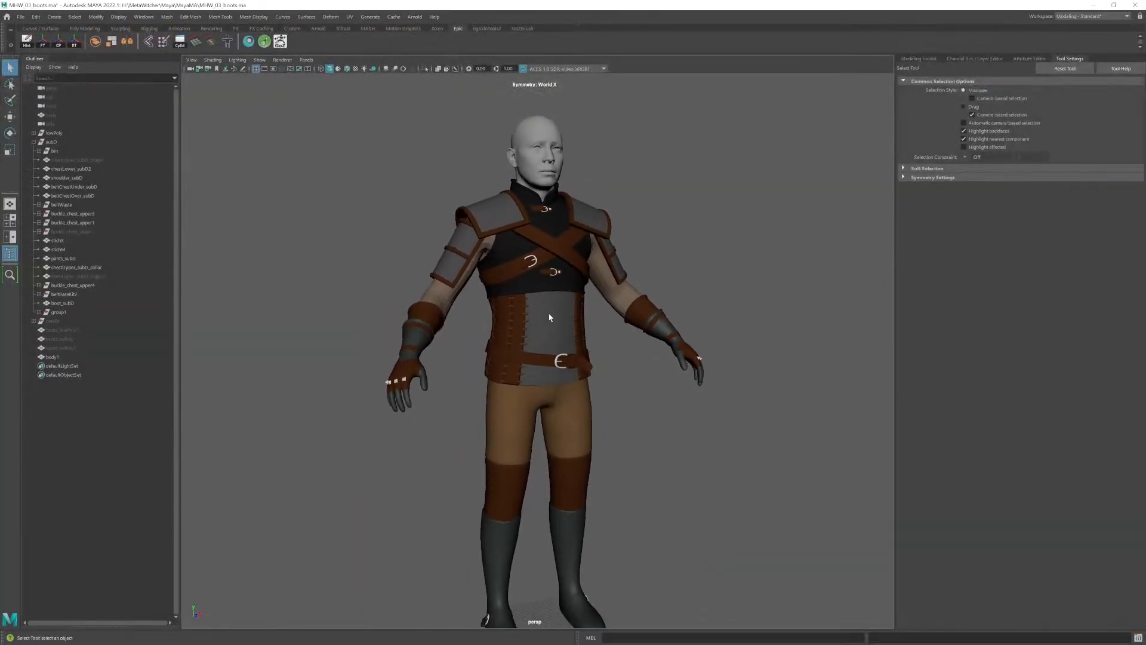
- Duplicate the shirt_lowPoly mesh from the lowPoly group and move the copy into the subD group
{"action": "left_click", "coordinate": [34, 143]}
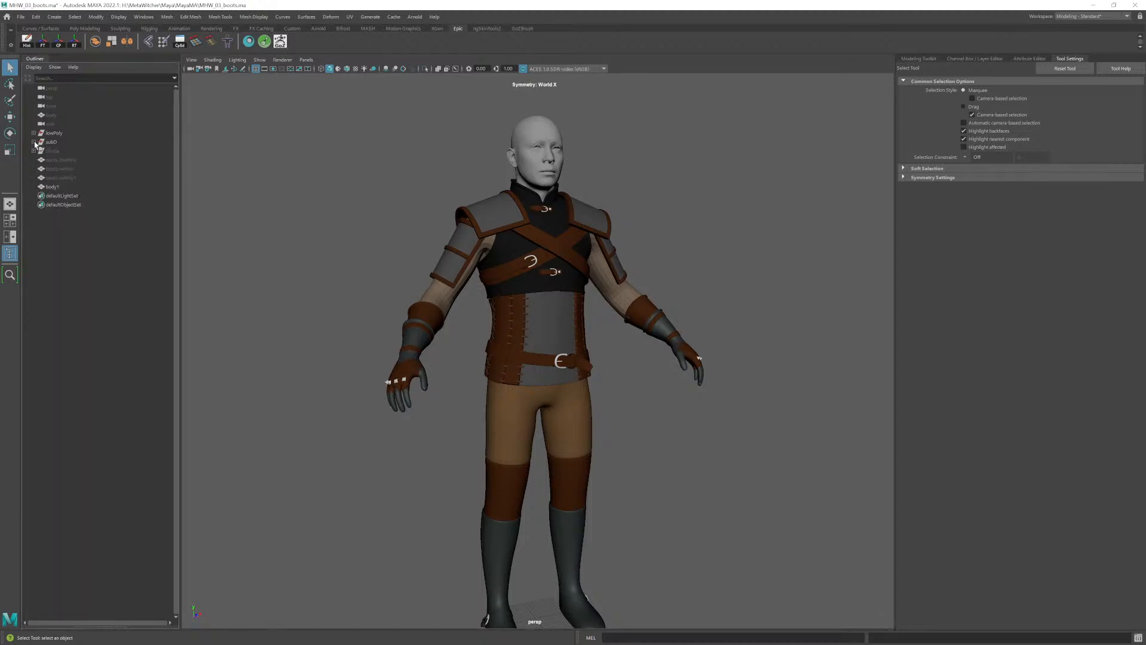
{"action": "left_click", "coordinate": [53, 134]}
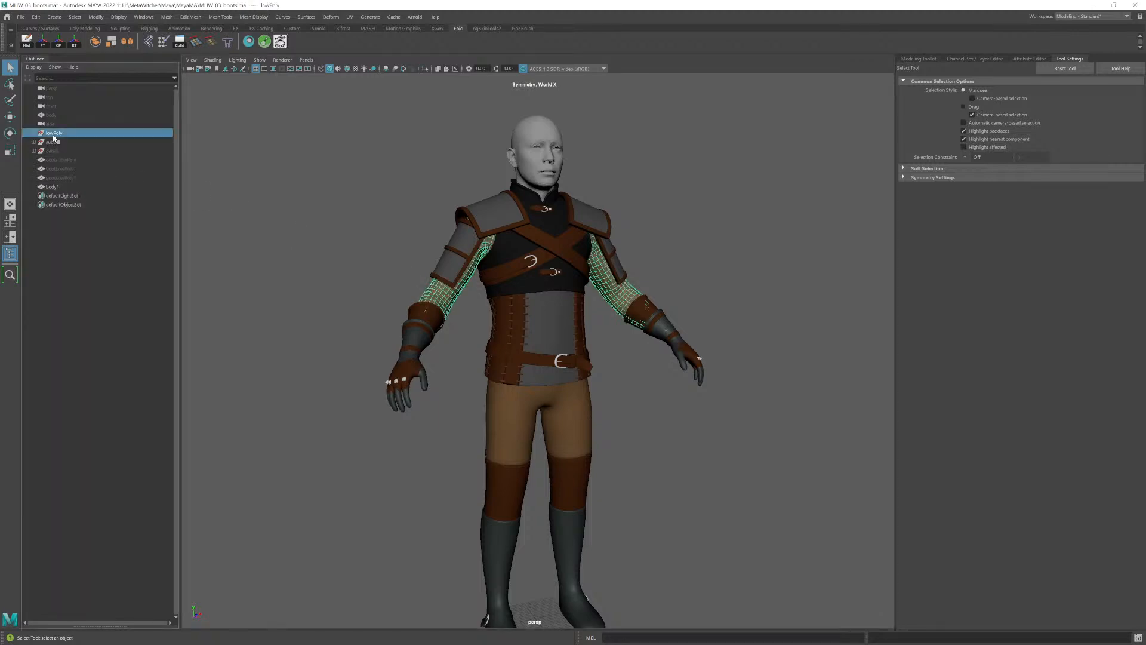
{"action": "left_click", "coordinate": [34, 133]}
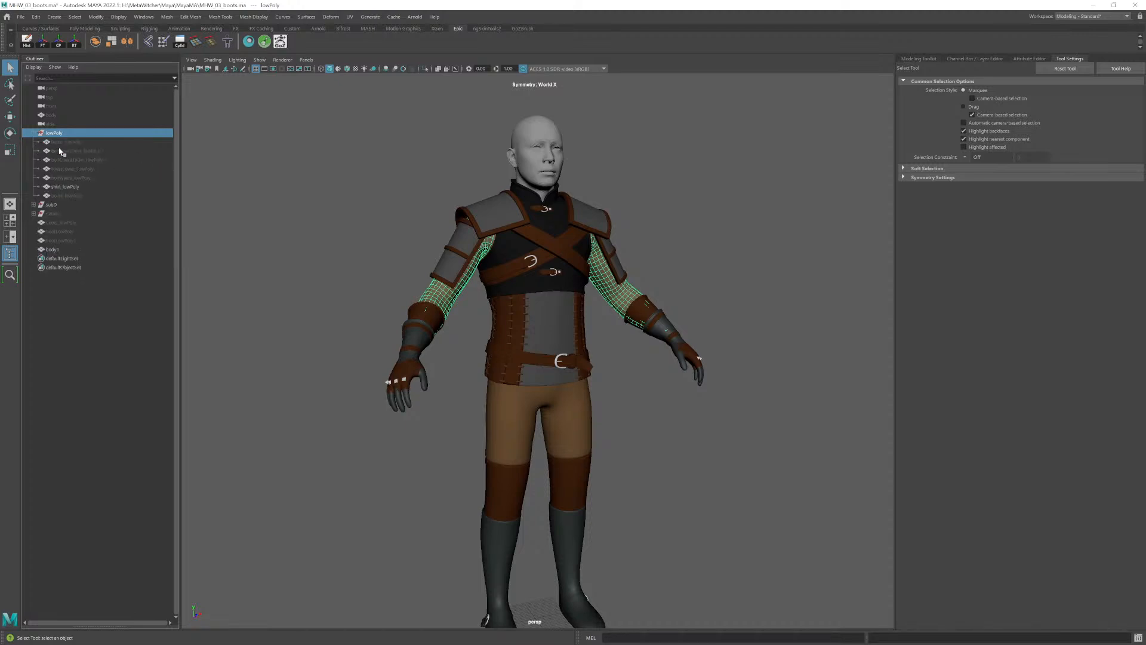
{"action": "left_click", "coordinate": [66, 188]}
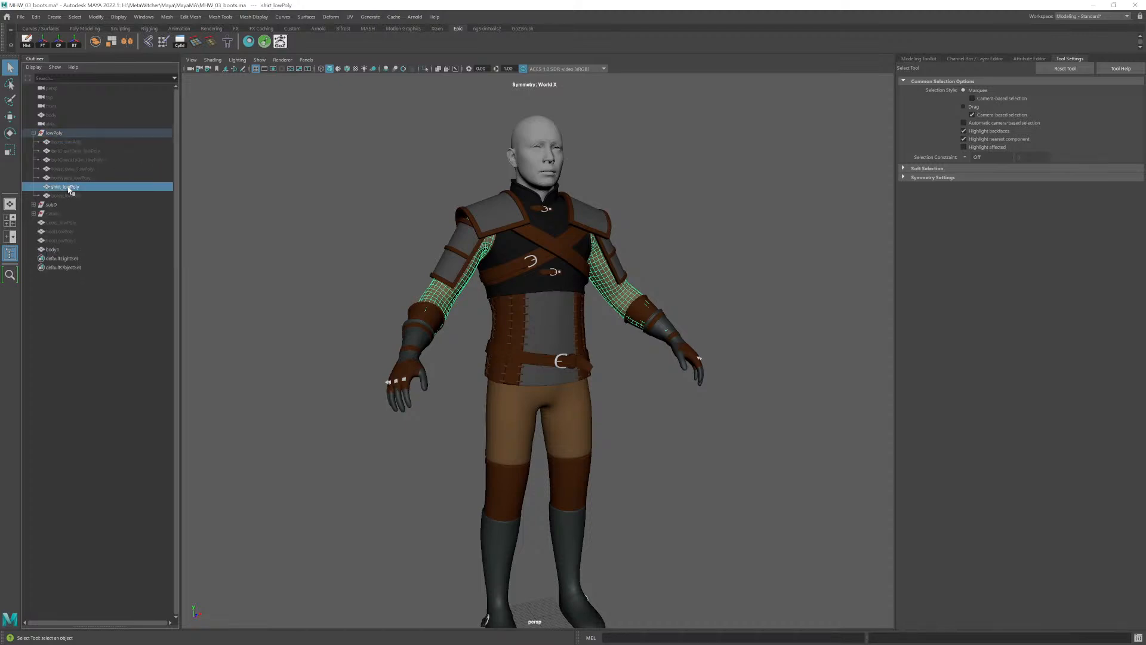
{"action": "key", "text": "ctrl+d"}
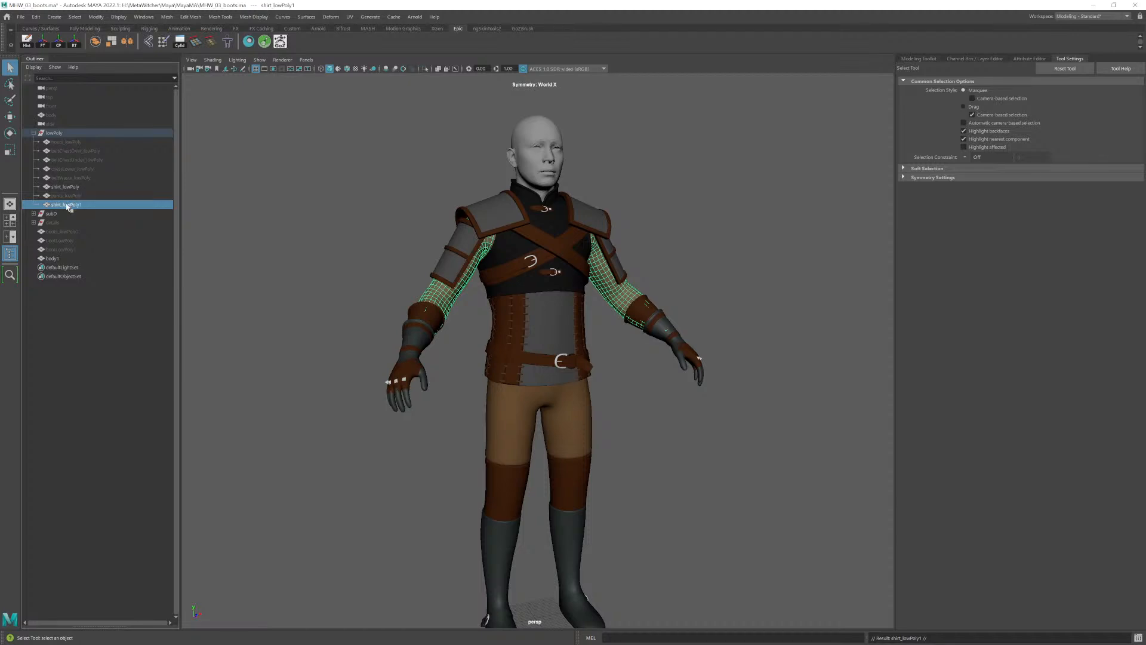
{"action": "key", "text": "Delete"}
- Hide the lowPoly group, collapse it in the Outliner and clear the selection
{"action": "left_click", "coordinate": [57, 133]}
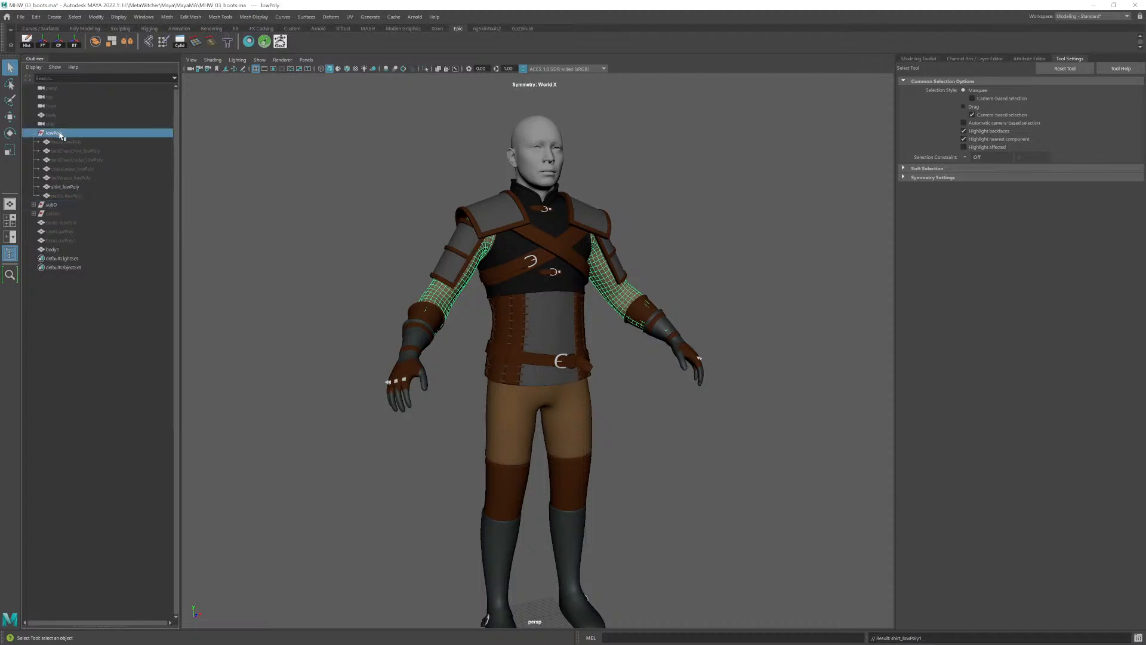
{"action": "key", "text": "ctrl+h"}
{"action": "middle_click_drag", "start_coordinate": [473, 258], "coordinate": [540, 317], "text": "alt"}
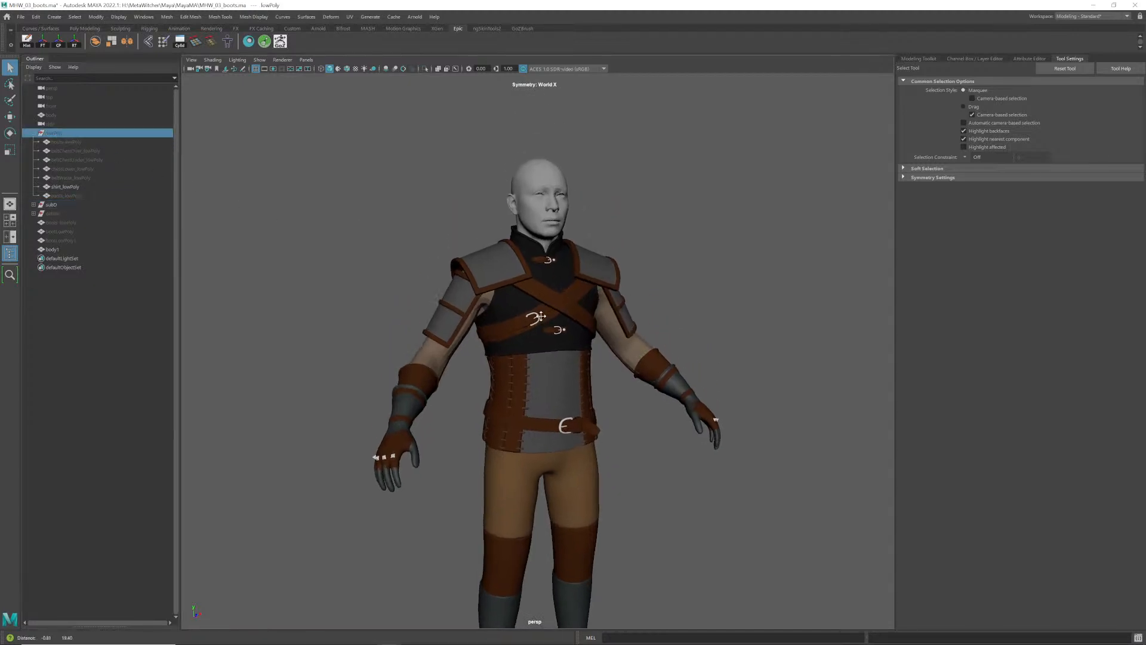
{"action": "left_click_drag", "start_coordinate": [540, 317], "coordinate": [517, 305], "text": "alt"}
{"action": "scroll", "coordinate": [526, 306], "scroll_direction": "up", "scroll_amount": 3}
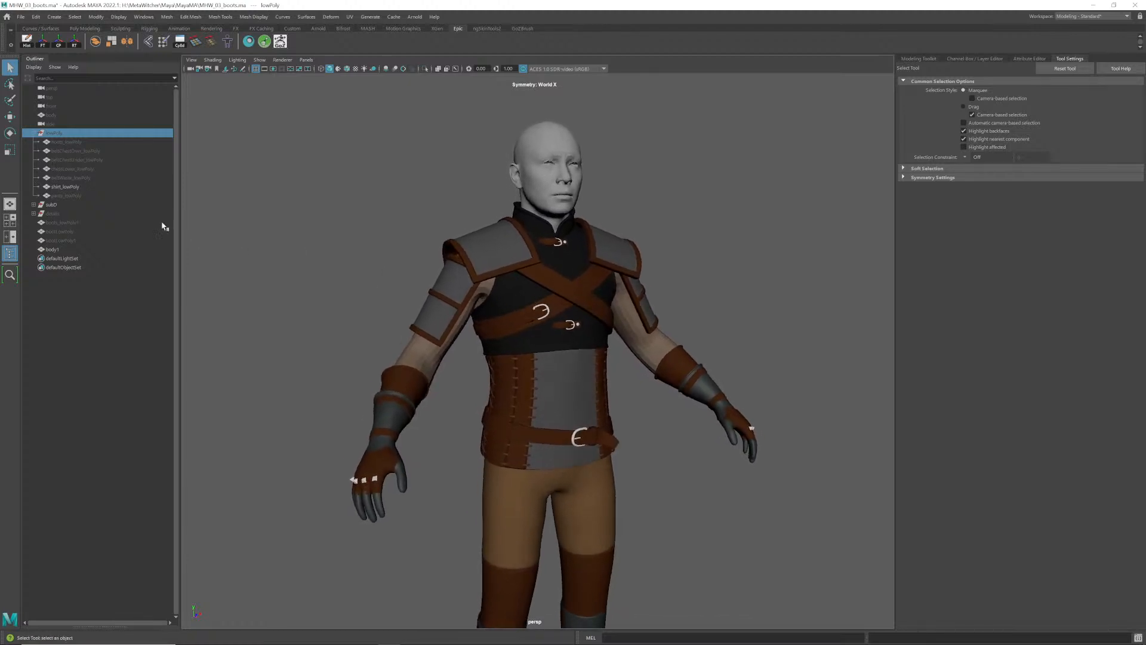
{"action": "left_click", "coordinate": [35, 136]}
{"action": "left_click", "coordinate": [376, 235]}
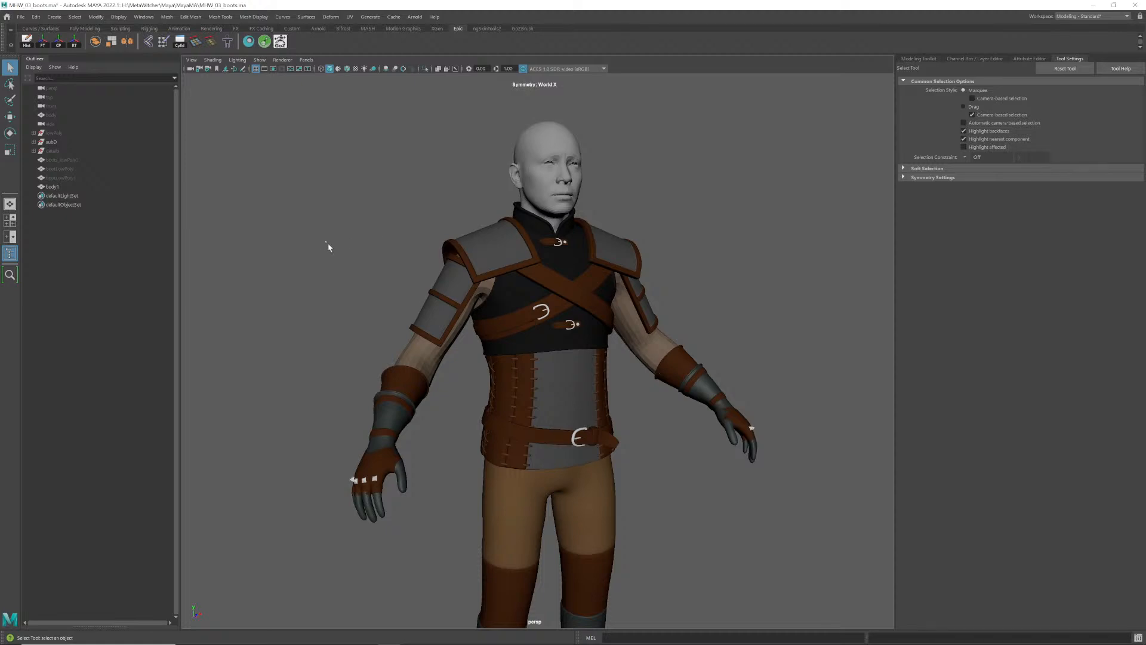
- Check the pieces that are still shown on the character's upper body from a closer angle
{"action": "left_click_drag", "start_coordinate": [329, 247], "coordinate": [811, 515]}
{"action": "left_click", "coordinate": [775, 506]}
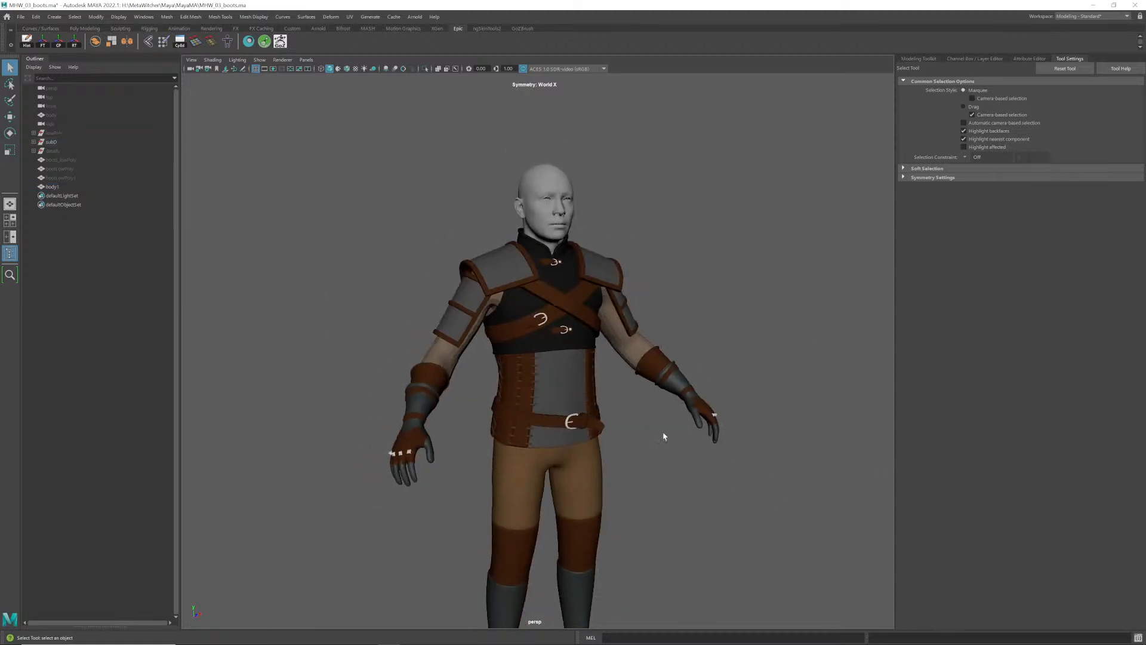
{"action": "left_click_drag", "start_coordinate": [662, 435], "coordinate": [561, 379], "text": "alt"}
{"action": "scroll", "coordinate": [535, 380], "scroll_direction": "up", "scroll_amount": 4}
{"action": "middle_click_drag", "start_coordinate": [561, 378], "coordinate": [567, 387], "text": "alt"}
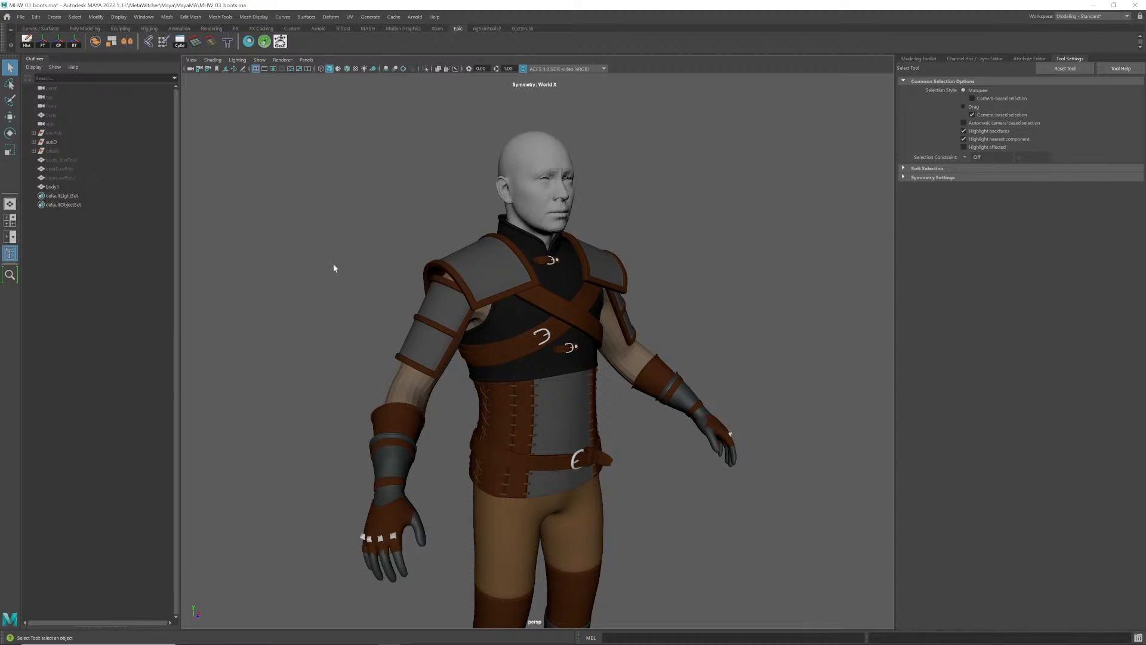
- Move the body1 mesh into the subD group and clear the selection
{"action": "left_click", "coordinate": [34, 142]}
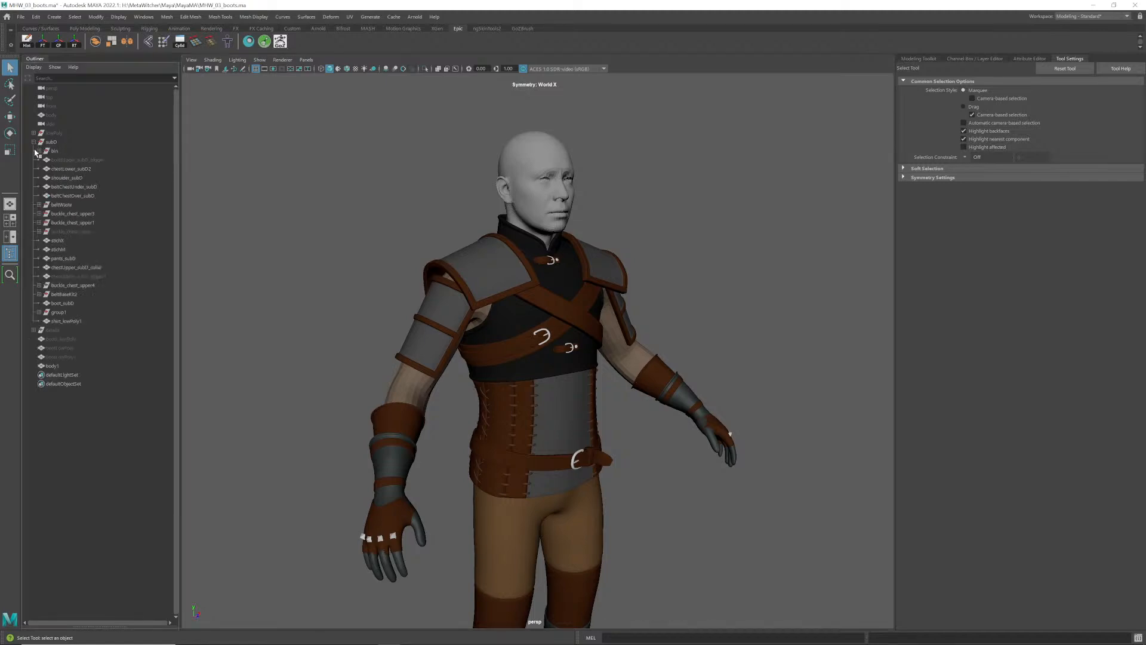
{"action": "left_click", "coordinate": [52, 366]}
{"action": "scroll", "coordinate": [489, 357], "scroll_direction": "down", "scroll_amount": 3}
{"action": "left_click_drag", "start_coordinate": [488, 357], "coordinate": [469, 338], "text": "alt"}
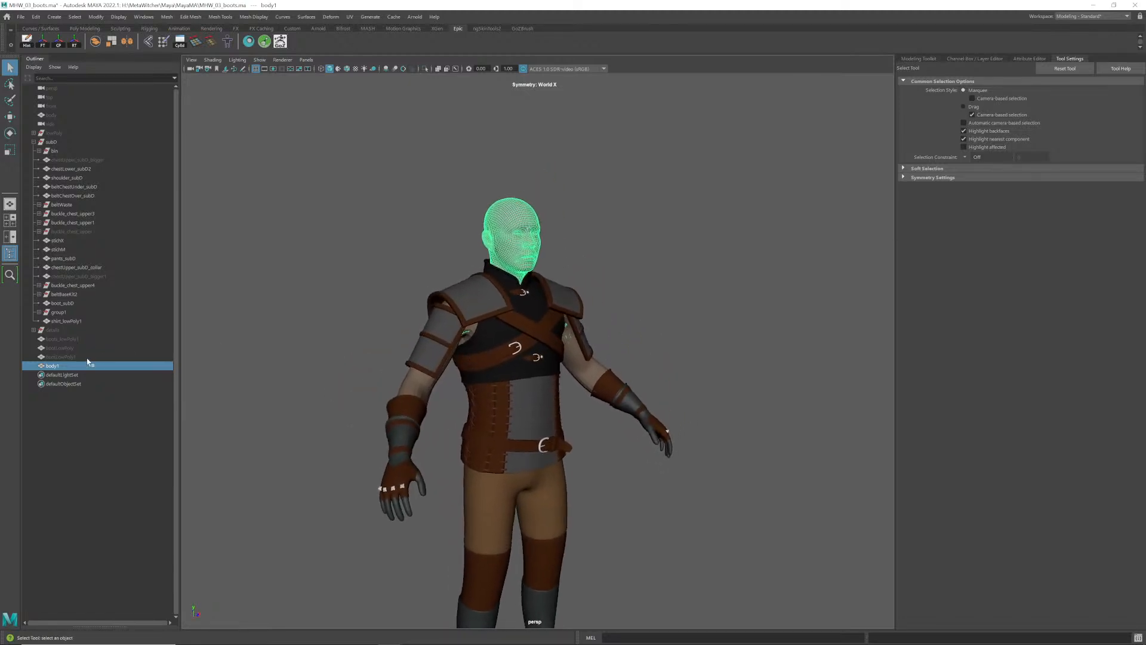
{"action": "left_click_drag", "start_coordinate": [53, 136], "coordinate": [54, 142]}
{"action": "left_click", "coordinate": [443, 237]}
- Check the regrouped character by briefly selecting its pieces and viewing it at full length
{"action": "left_click_drag", "start_coordinate": [352, 209], "coordinate": [634, 520]}
{"action": "left_click", "coordinate": [593, 486]}
{"action": "middle_click_drag", "start_coordinate": [593, 486], "coordinate": [580, 365], "text": "alt"}
{"action": "left_click_drag", "start_coordinate": [579, 364], "coordinate": [550, 365], "text": "alt"}
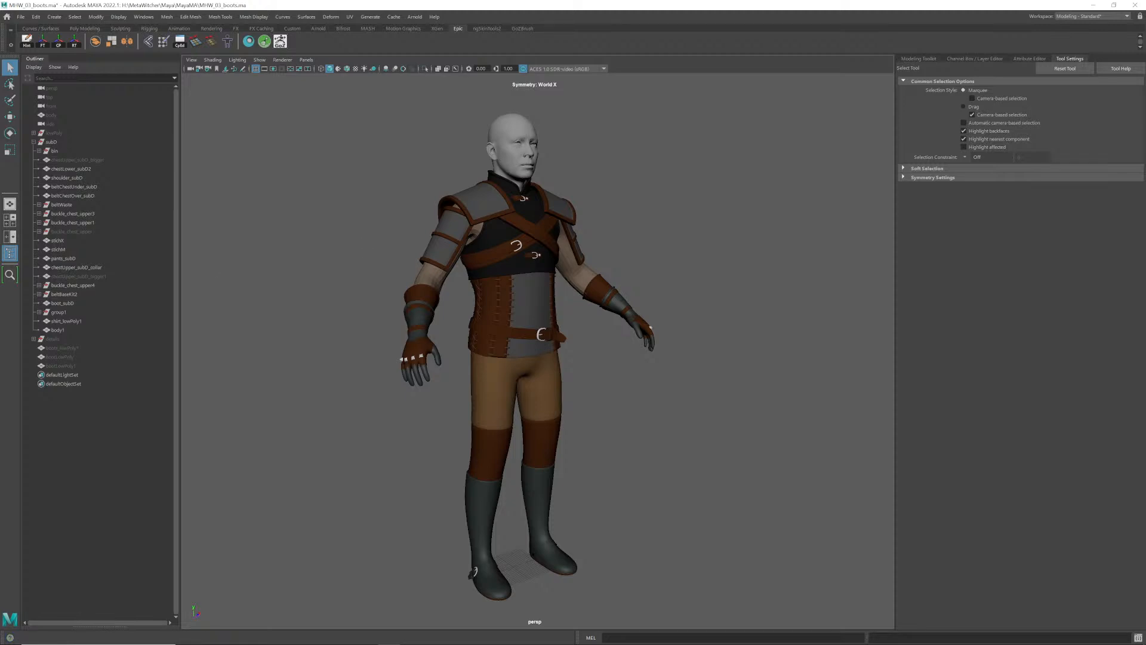
- Inspect the hidden chestUpper_subD_bigger1 mesh on the character's chest by toggling its visibility on and off
{"action": "left_click", "coordinate": [82, 277]}
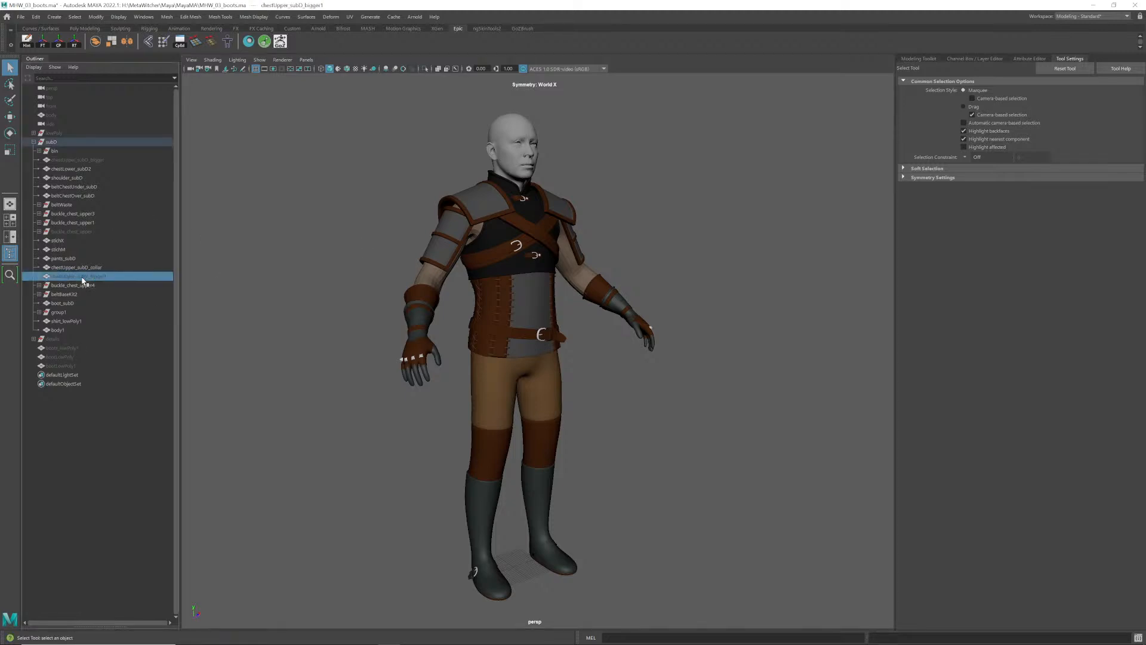
{"action": "left_click_drag", "start_coordinate": [427, 275], "coordinate": [459, 290], "text": "alt"}
{"action": "scroll", "coordinate": [487, 303], "scroll_direction": "up", "scroll_amount": 5}
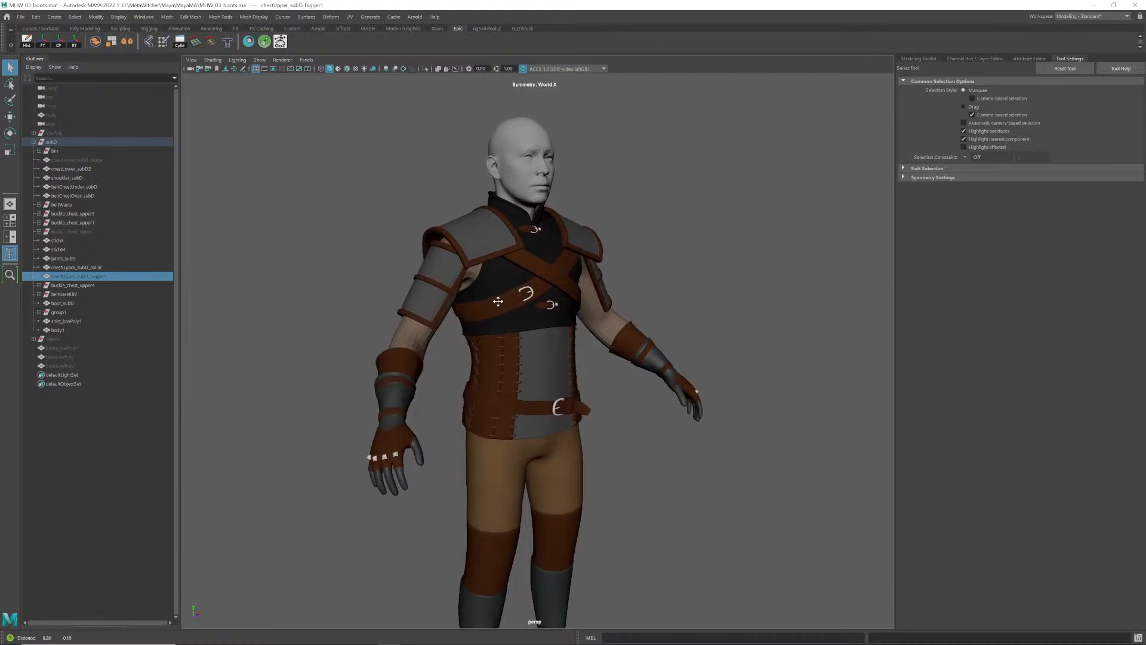
{"action": "key", "text": "h"}
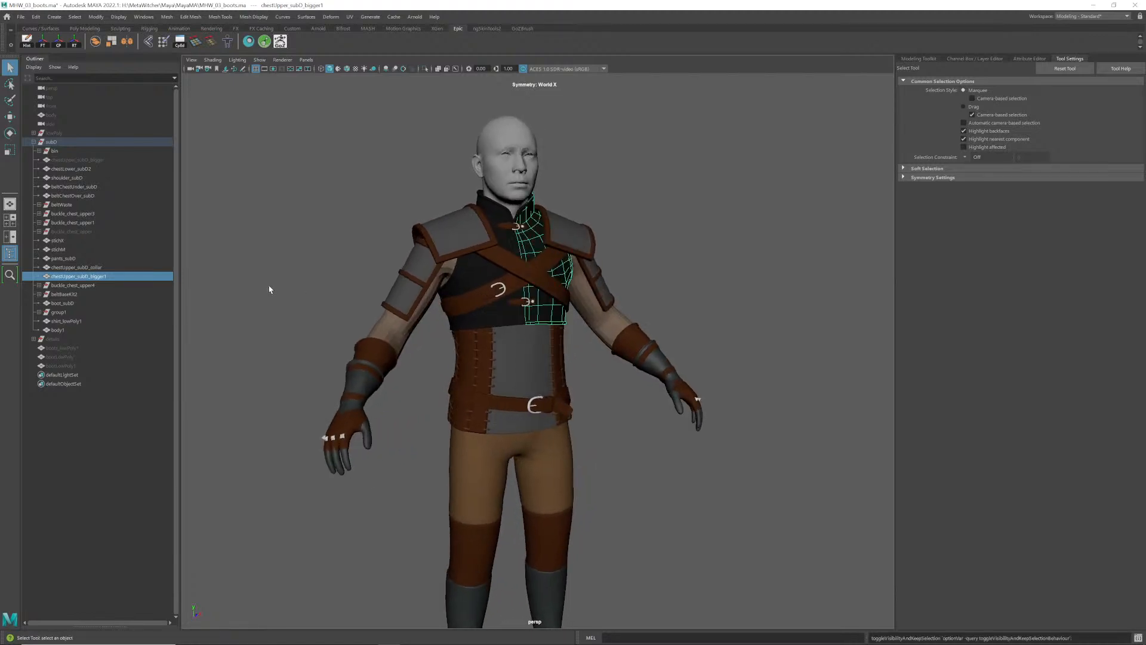
{"action": "key", "text": "h"}
{"action": "left_click", "coordinate": [89, 286]}
{"action": "left_click", "coordinate": [90, 276]}
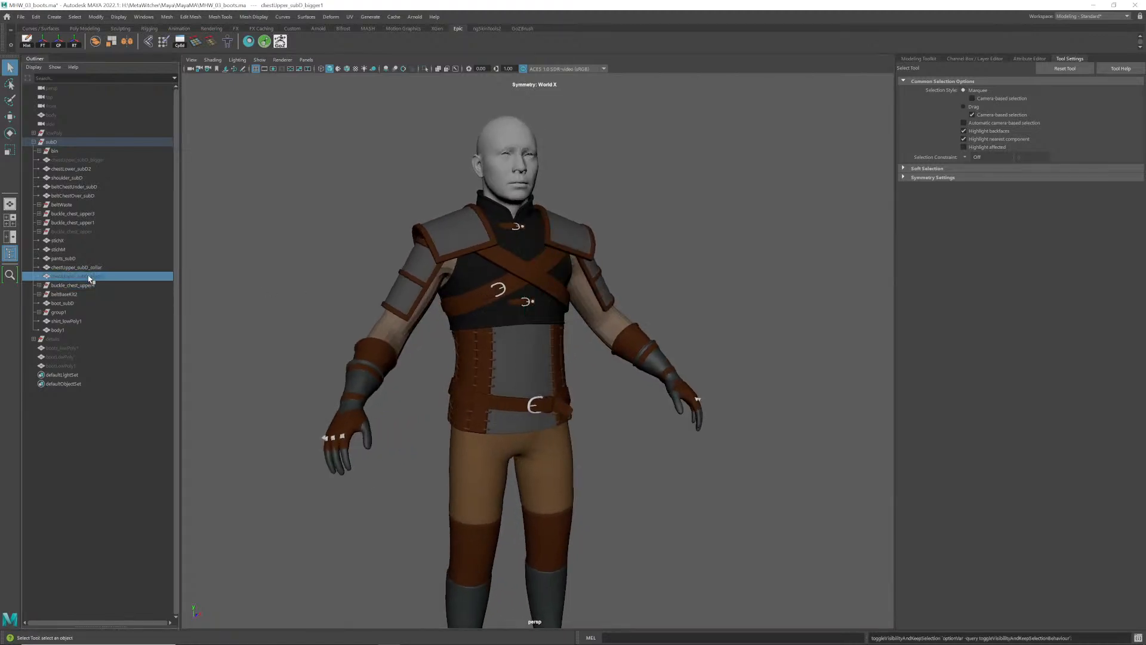
{"action": "key", "text": "h"}
{"action": "key", "text": "h"}
- Reopen the recent scene MHW_03_boots.ma, discarding the unsaved changes
{"action": "left_click", "coordinate": [7, 16]}
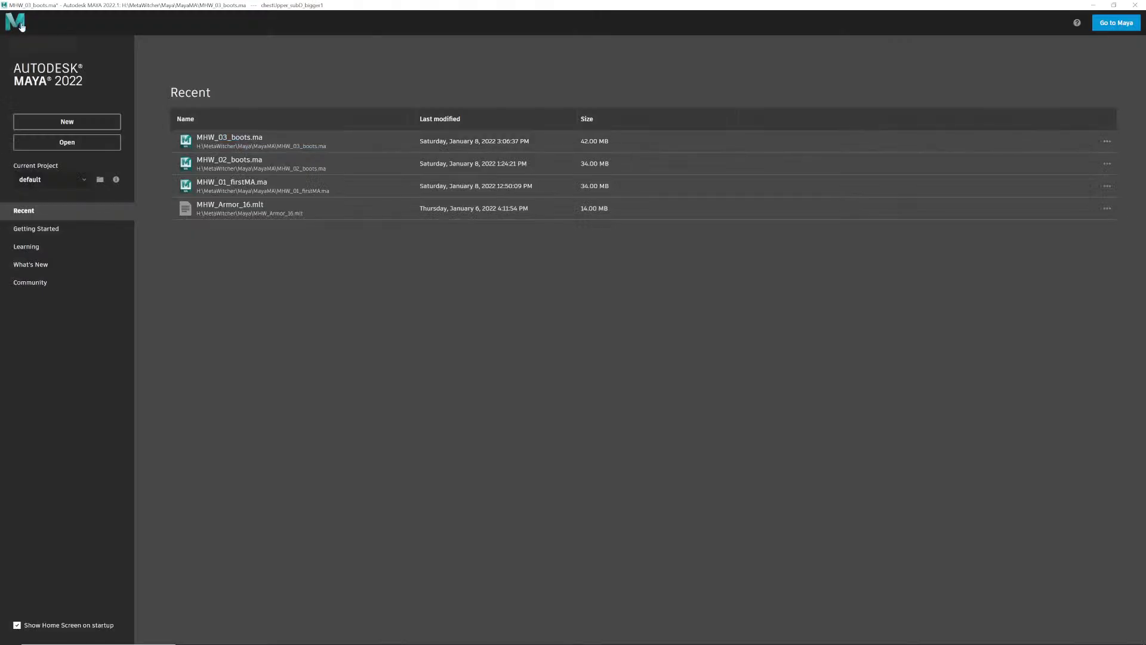
{"action": "left_click", "coordinate": [246, 141]}
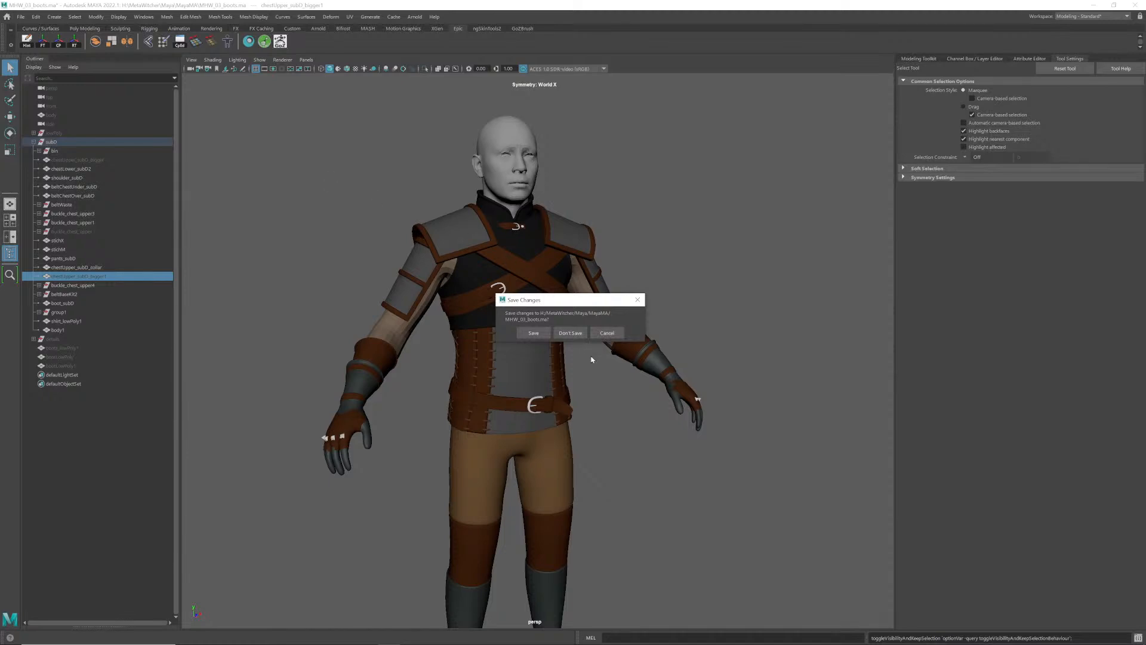
{"action": "left_click", "coordinate": [572, 334]}
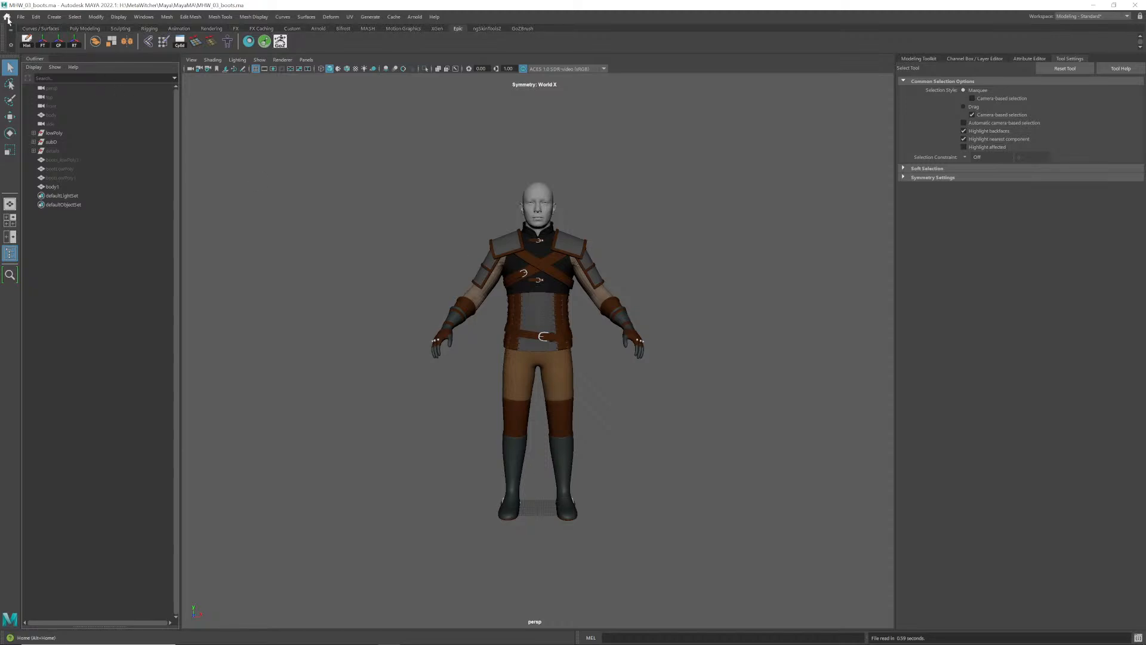
{"action": "right_click_drag", "start_coordinate": [471, 256], "coordinate": [540, 278], "text": "alt"}
{"action": "left_click_drag", "start_coordinate": [539, 279], "coordinate": [547, 289], "text": "alt"}
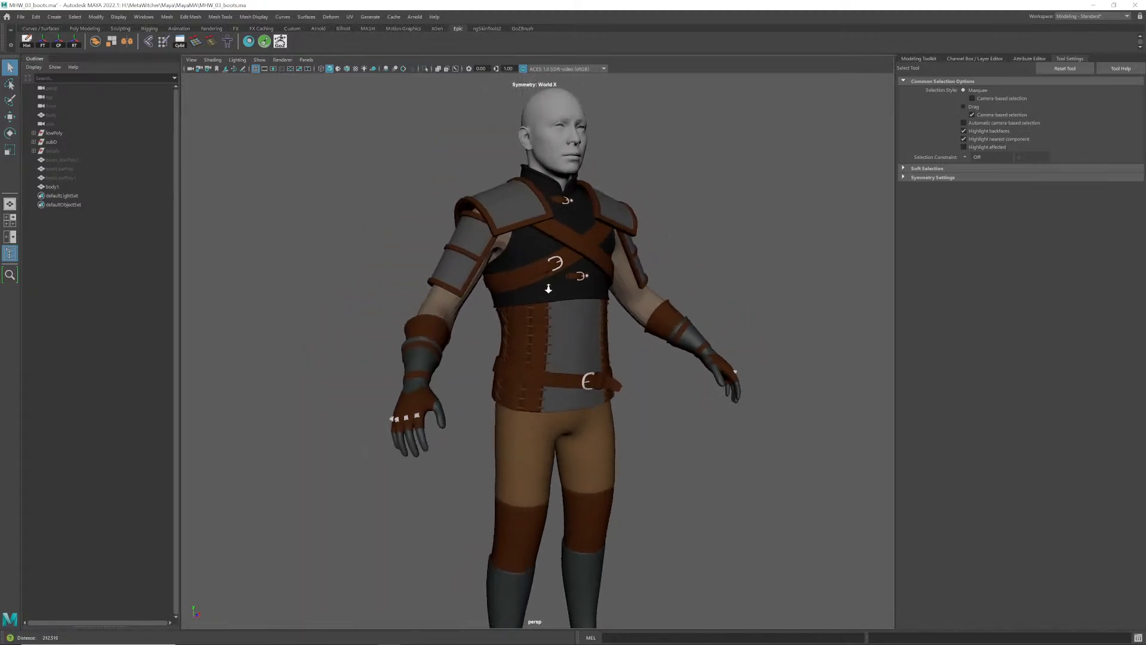
{"action": "middle_click_drag", "start_coordinate": [548, 289], "coordinate": [529, 317], "text": "alt"}
- Start saving the scene as a new file in the MetaWitcher\Maya\MayaMA folder
{"action": "left_click", "coordinate": [21, 16]}
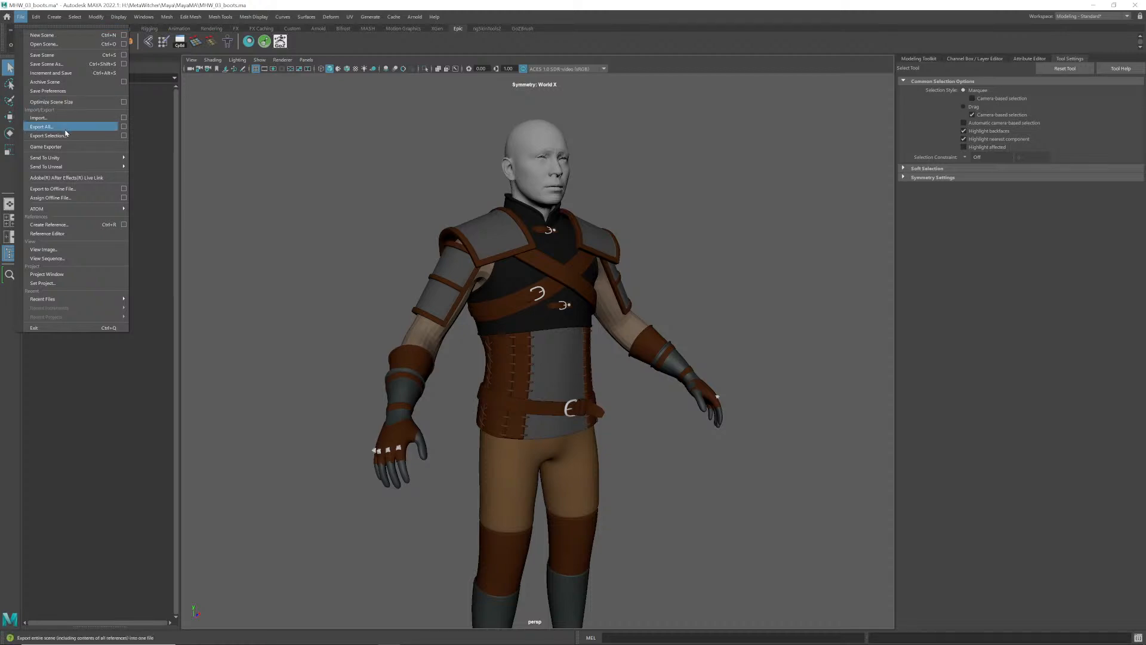
{"action": "left_click", "coordinate": [56, 64]}
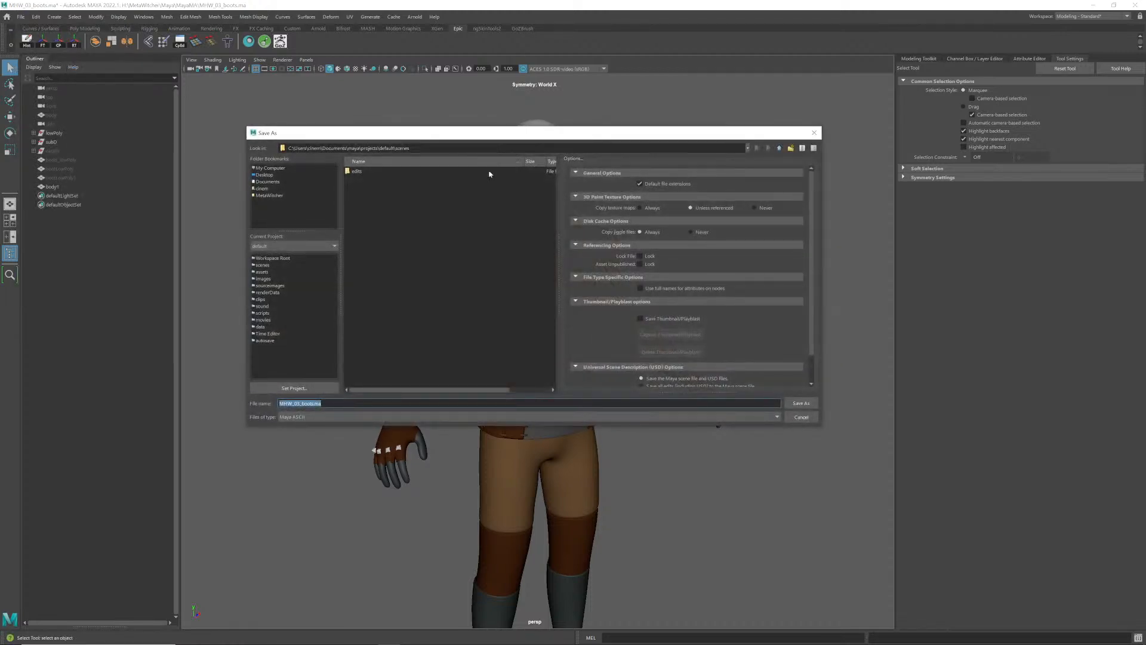
{"action": "left_click", "coordinate": [278, 195]}
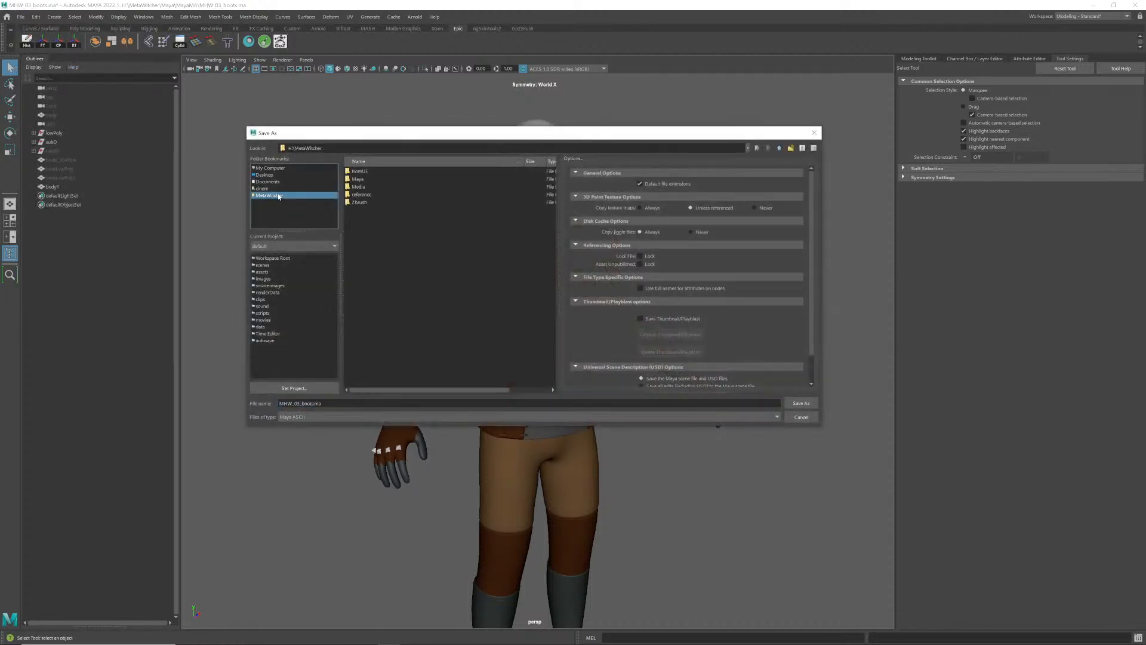
{"action": "double_click", "coordinate": [370, 179]}
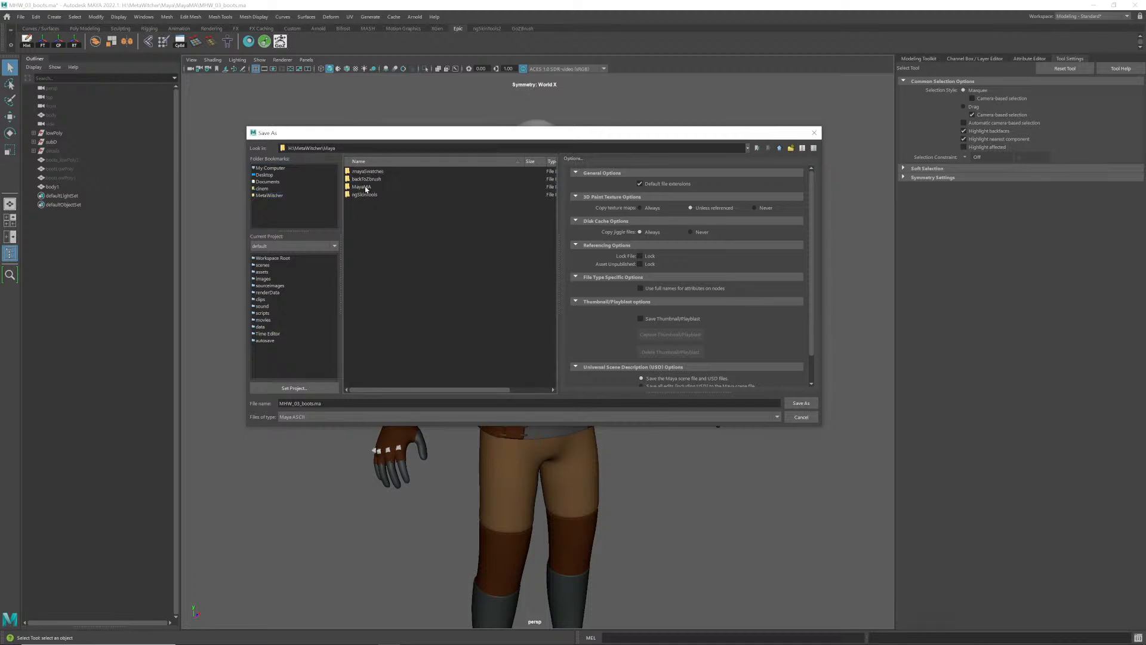
{"action": "double_click", "coordinate": [362, 187]}
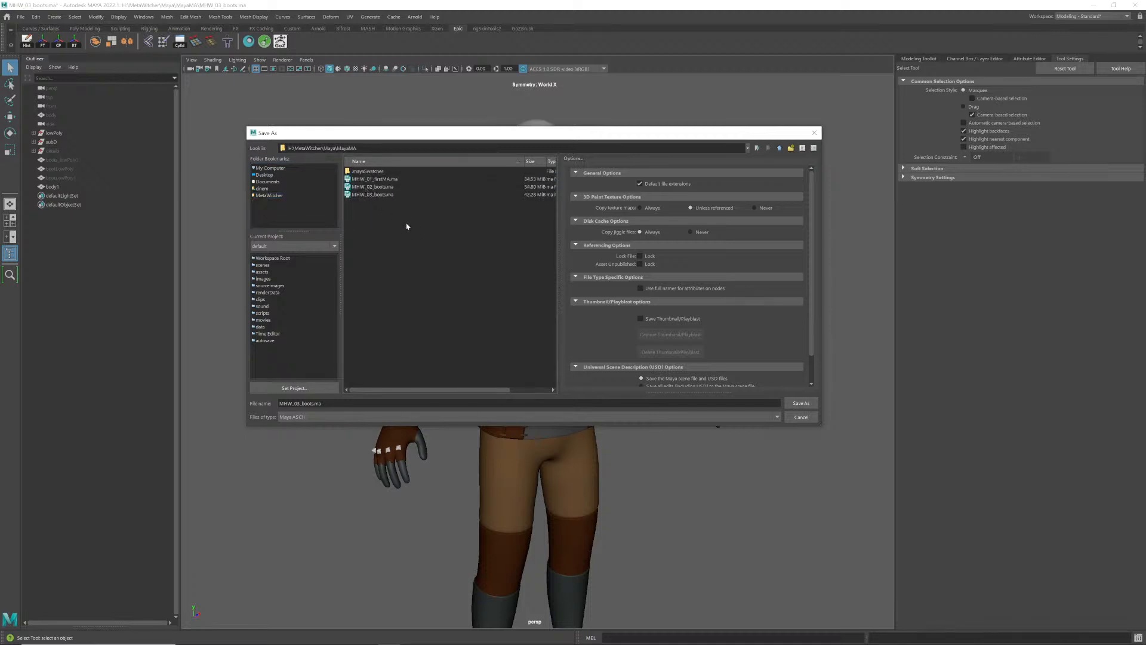
- Name the new scene file MHW_04_Zbrush.ma and save it
{"action": "left_click", "coordinate": [298, 404]}
{"action": "key", "text": "Delete"}
{"action": "type", "text": "4"}
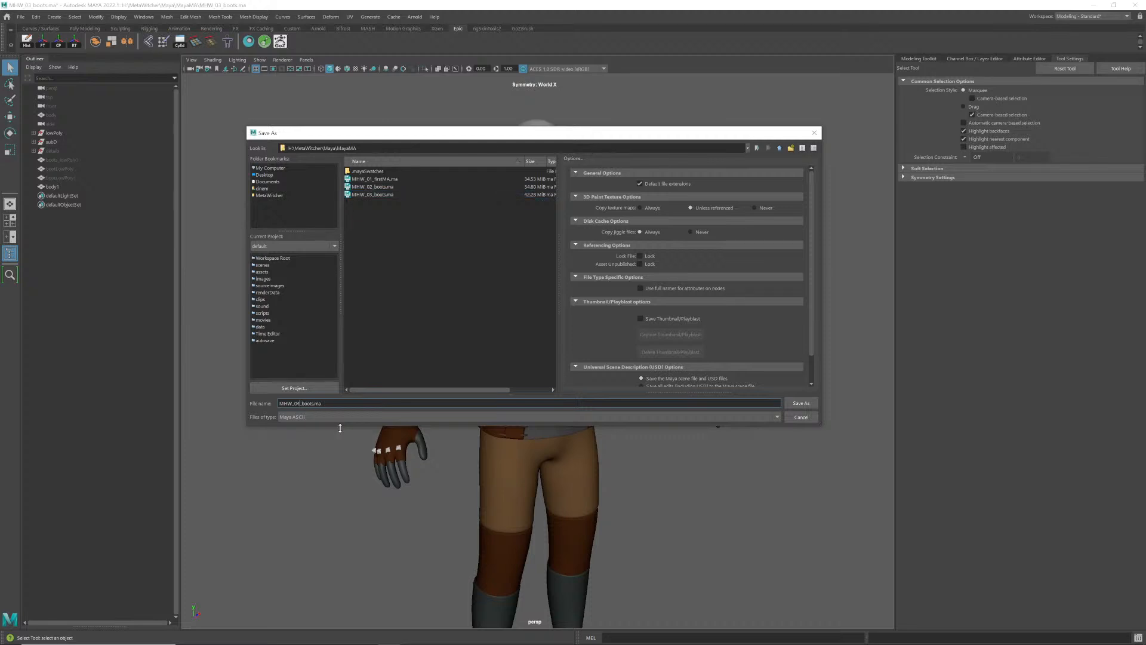
{"action": "type", "text": "Zbrus"}
{"action": "key", "text": "BackSpace"}
{"action": "key", "text": "BackSpace"}
{"action": "key", "text": "BackSpace"}
{"action": "type", "text": "rush"}
{"action": "left_click", "coordinate": [801, 403]}
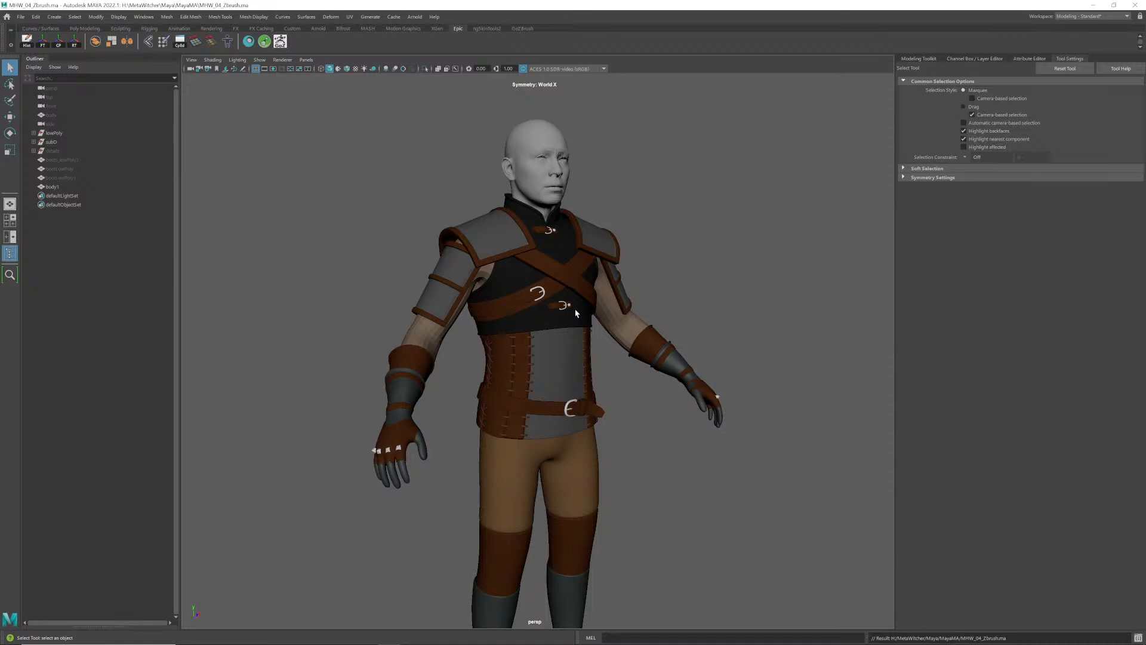
- Hide the lowPoly group, select body1 and look through the contents of the subD group
{"action": "left_click", "coordinate": [55, 134]}
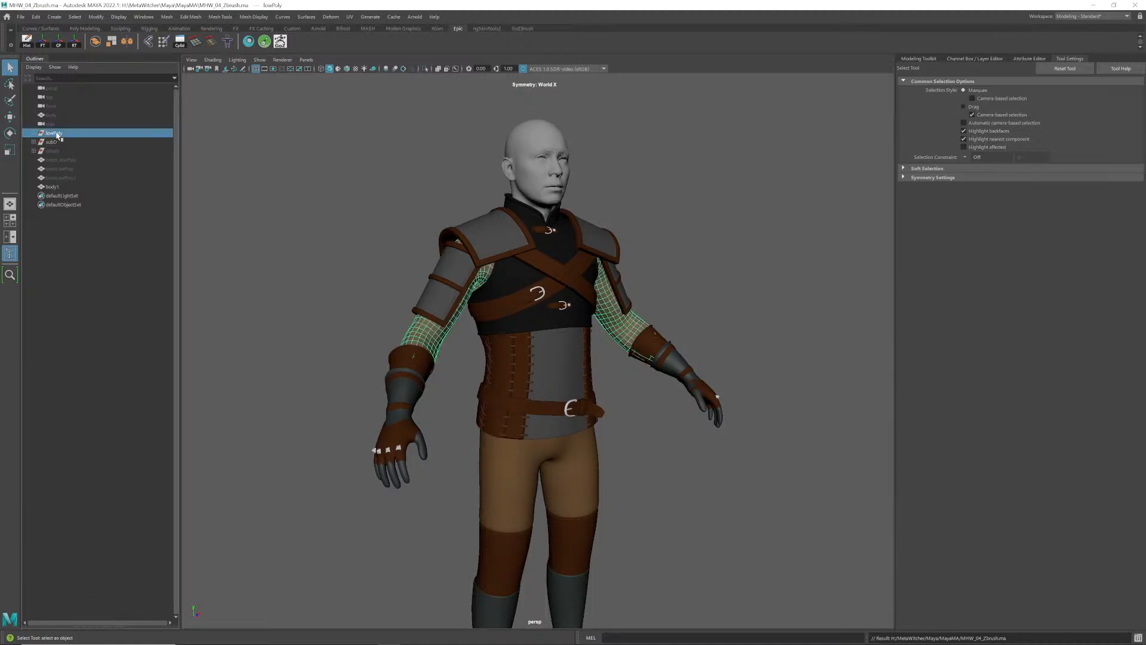
{"action": "key", "text": "h"}
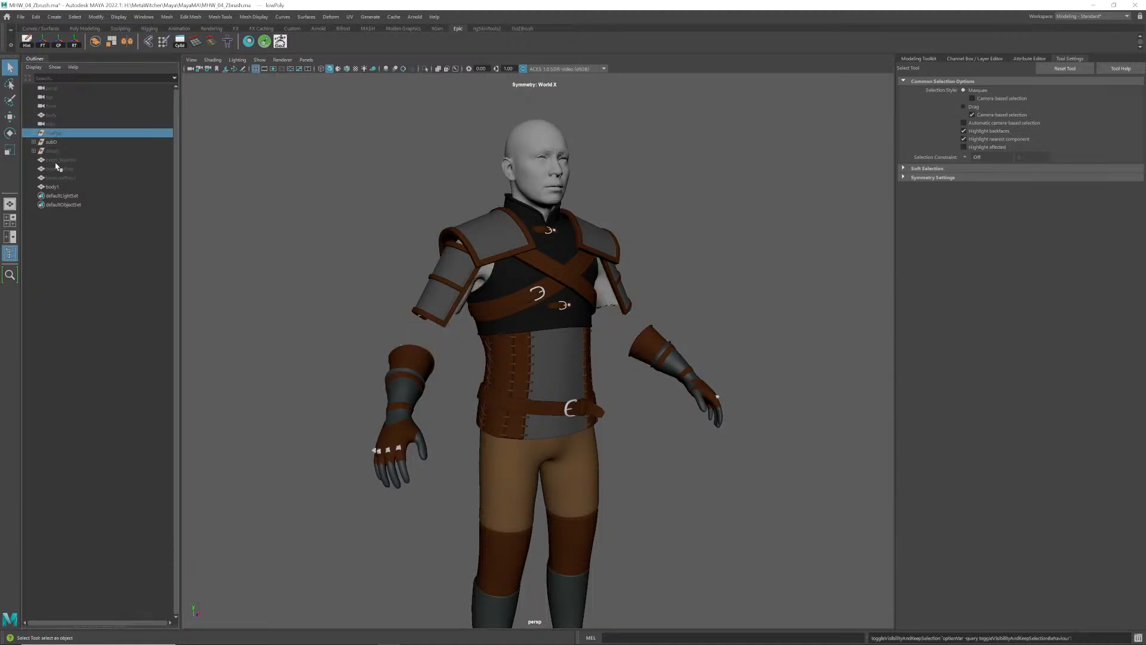
{"action": "left_click", "coordinate": [52, 187]}
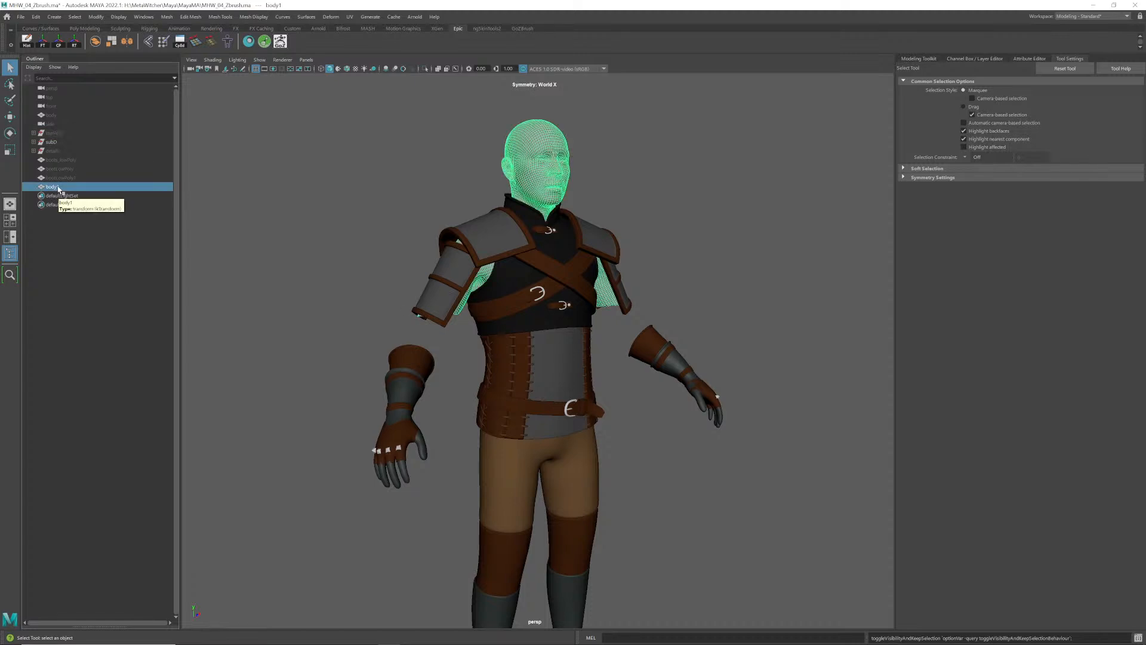
{"action": "left_click", "coordinate": [34, 150]}
{"action": "left_click", "coordinate": [33, 150]}
{"action": "left_click", "coordinate": [34, 142]}
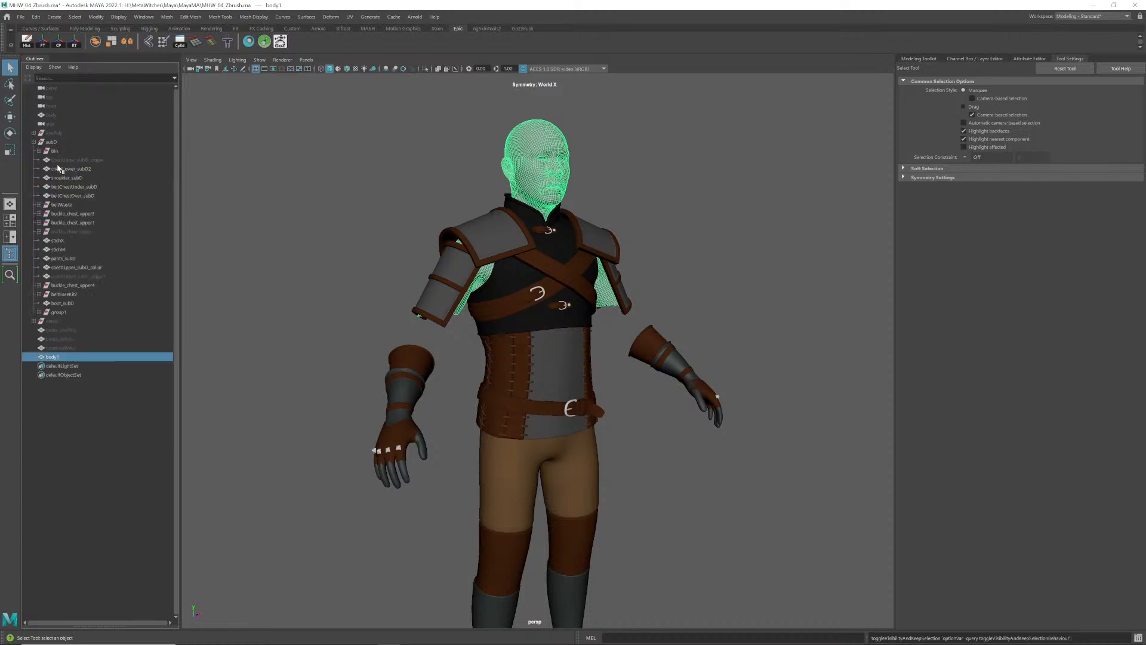
{"action": "left_click", "coordinate": [33, 141]}
- Duplicate the shirt_lowPoly mesh, move the copy into the subD group and clear the selection
{"action": "left_click", "coordinate": [34, 132]}
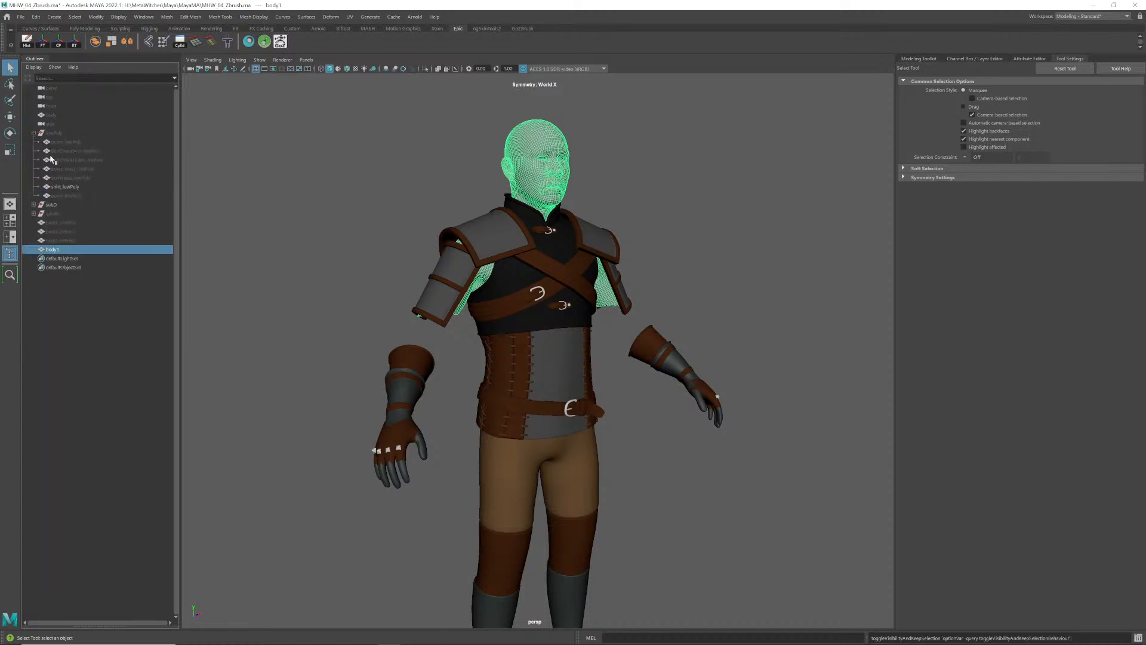
{"action": "left_click", "coordinate": [66, 187]}
{"action": "key", "text": "ctrl+d"}
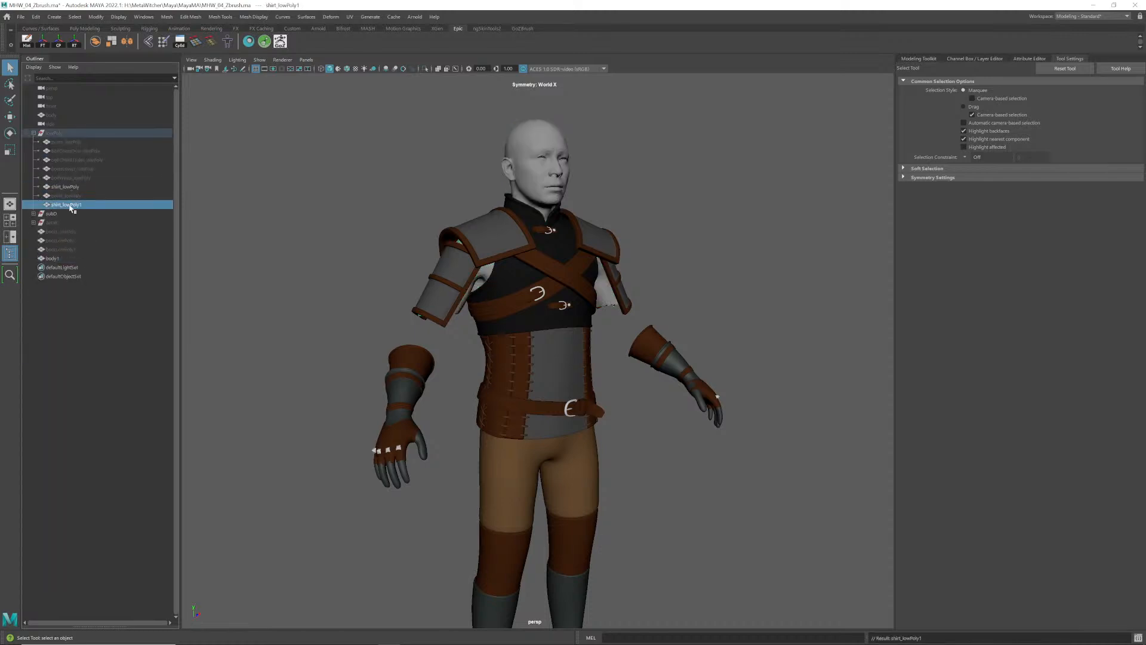
{"action": "middle_click_drag", "start_coordinate": [53, 215], "coordinate": [53, 216]}
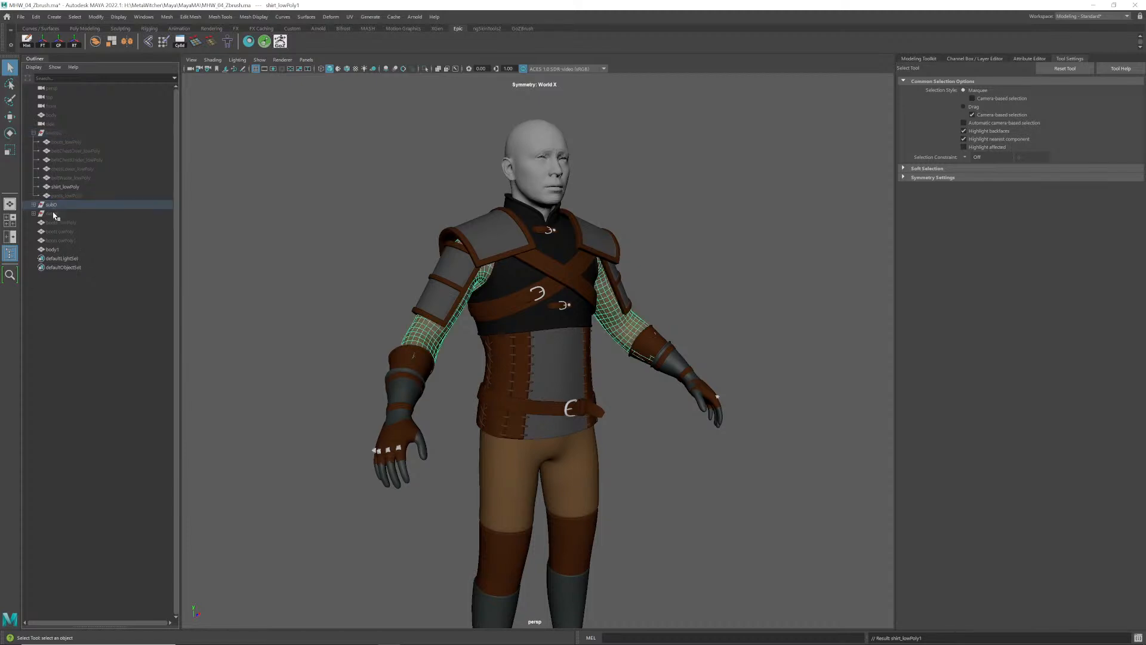
{"action": "left_click", "coordinate": [34, 133]}
{"action": "left_click", "coordinate": [282, 248]}
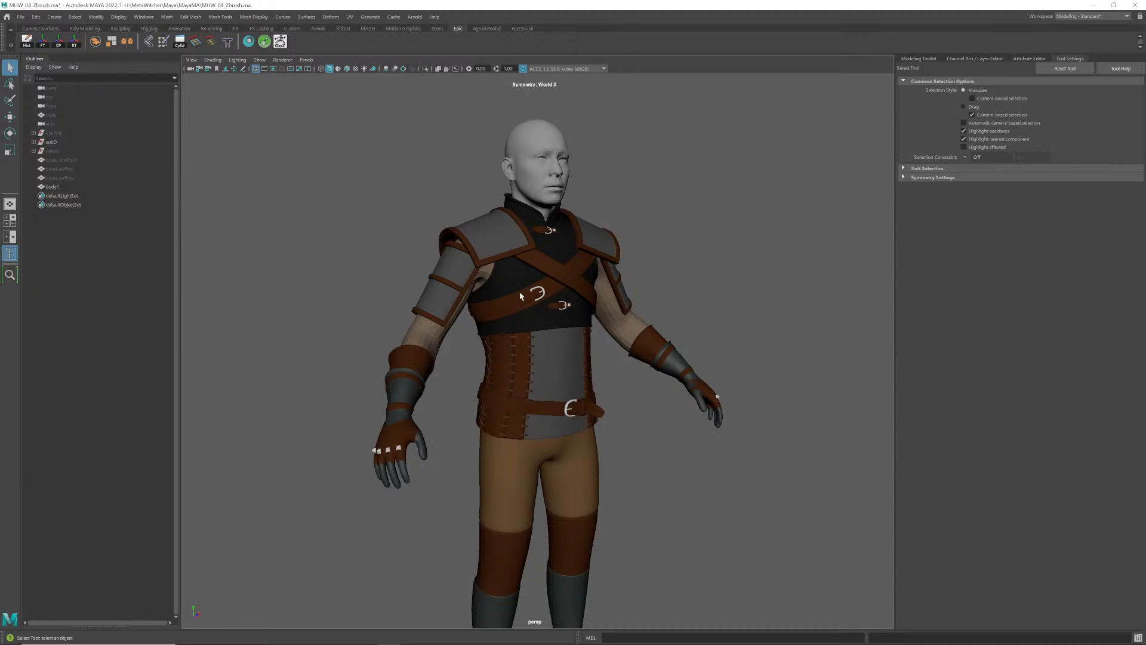
- Check which pieces belong to the subD group by selecting it and listing its contents
{"action": "left_click", "coordinate": [52, 143]}
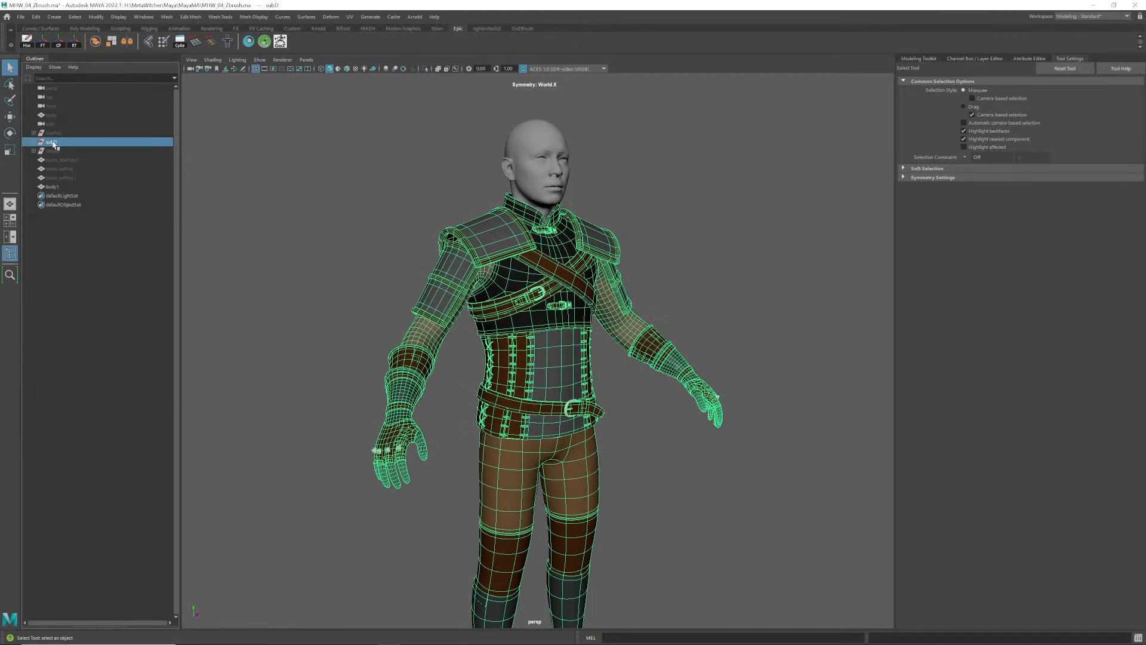
{"action": "left_click", "coordinate": [371, 273]}
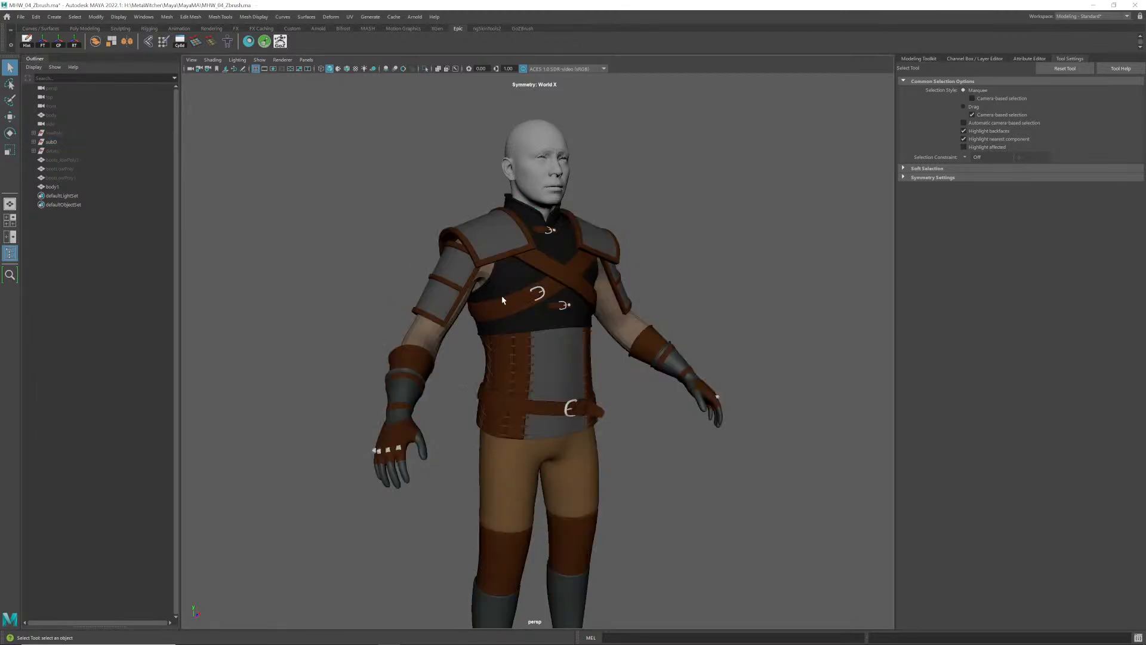
{"action": "left_click", "coordinate": [33, 142]}
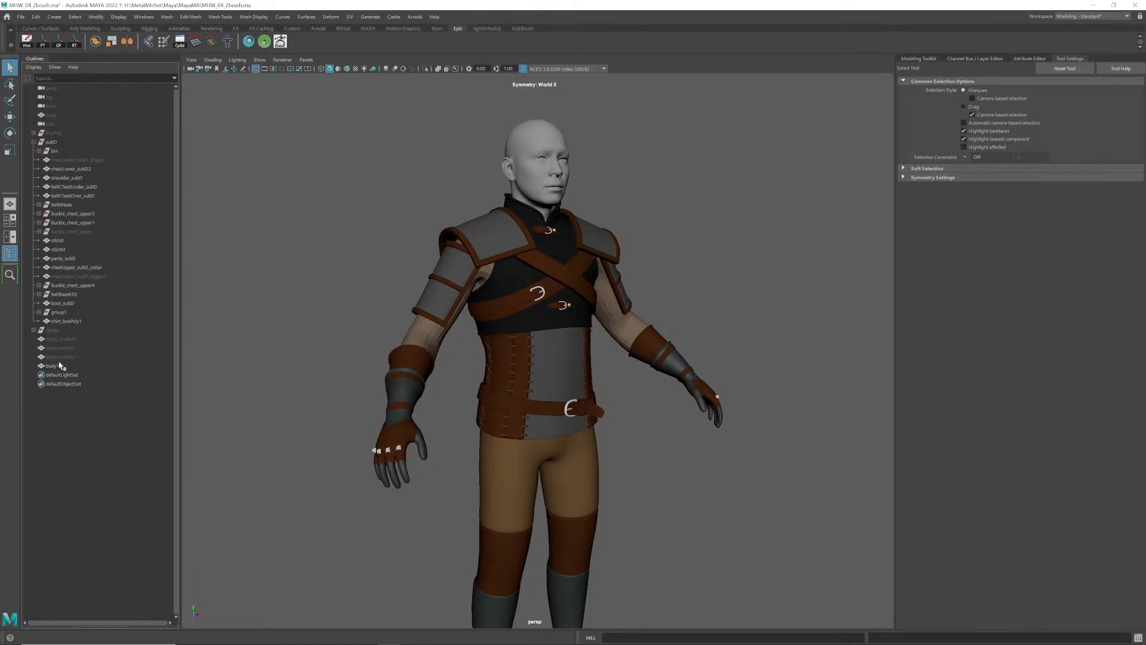
{"action": "left_click", "coordinate": [34, 142]}
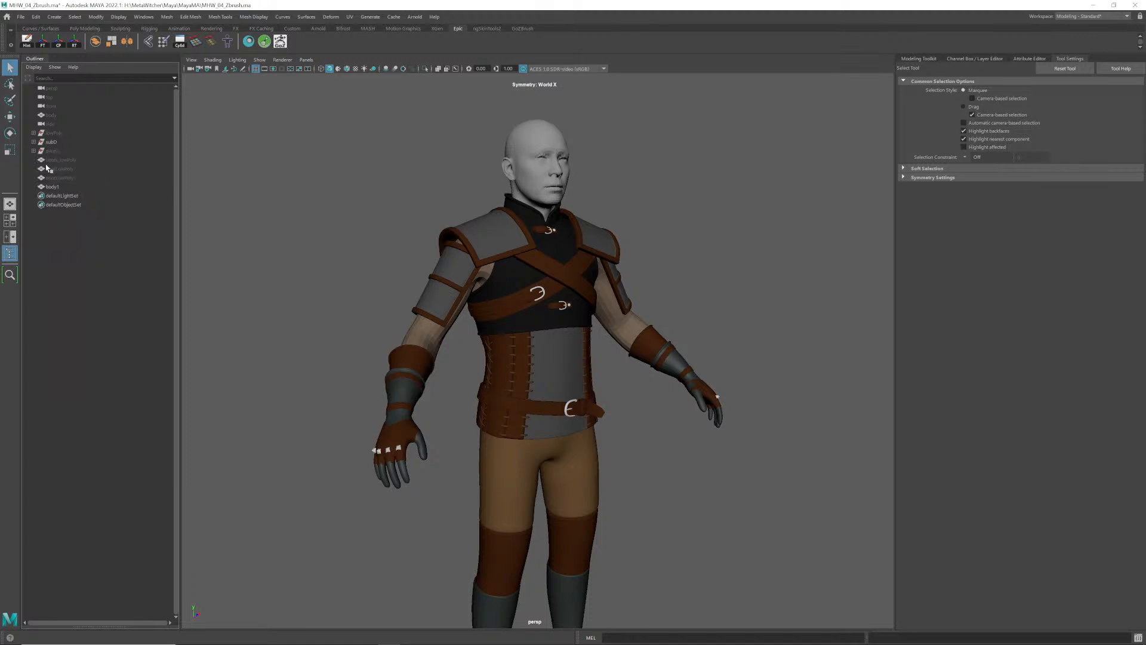
- Move the body1 mesh into the subD group and check that the group also holds the shirt copy
{"action": "left_click", "coordinate": [52, 188]}
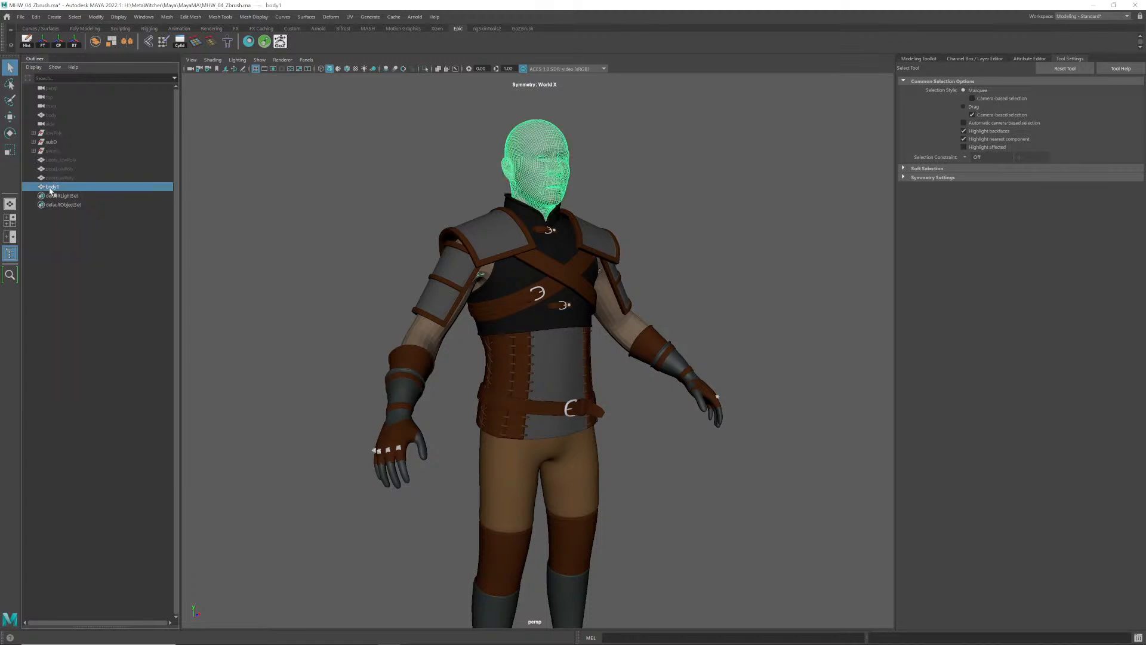
{"action": "left_click_drag", "start_coordinate": [52, 188], "coordinate": [53, 145]}
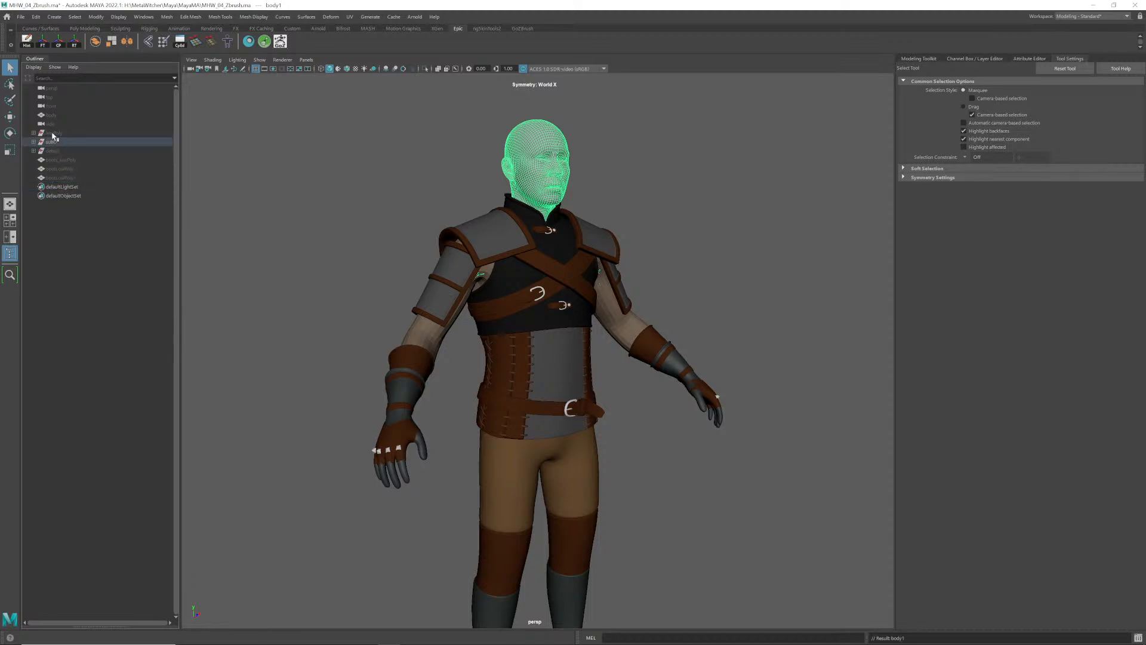
{"action": "left_click", "coordinate": [53, 133]}
{"action": "left_click", "coordinate": [430, 336]}
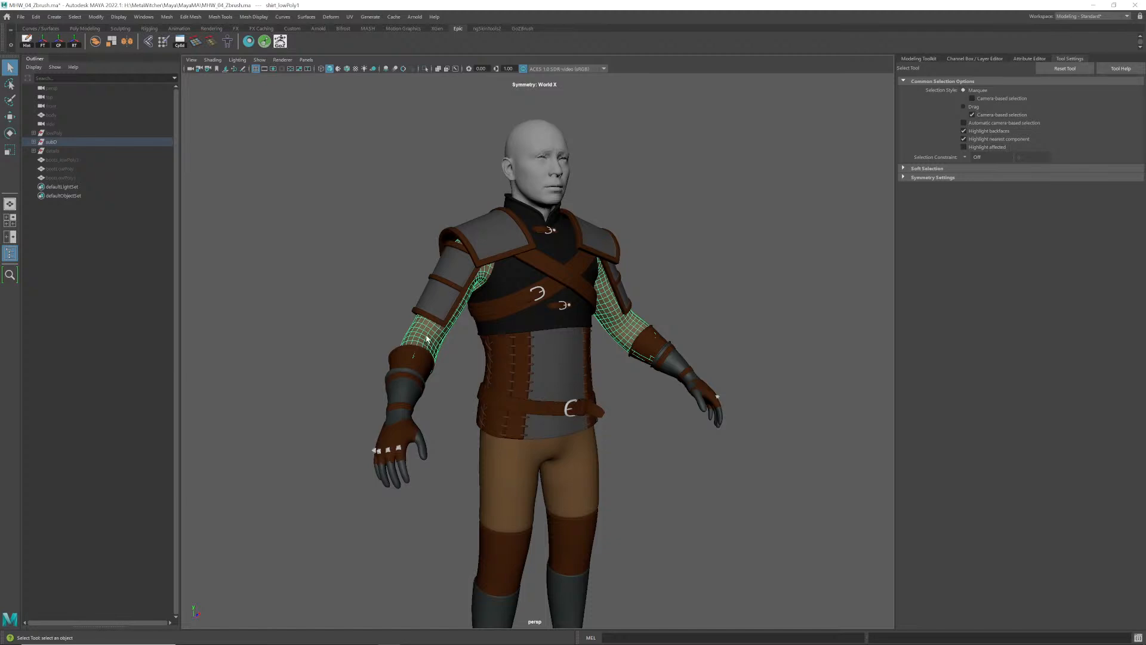
{"action": "left_click", "coordinate": [34, 150]}
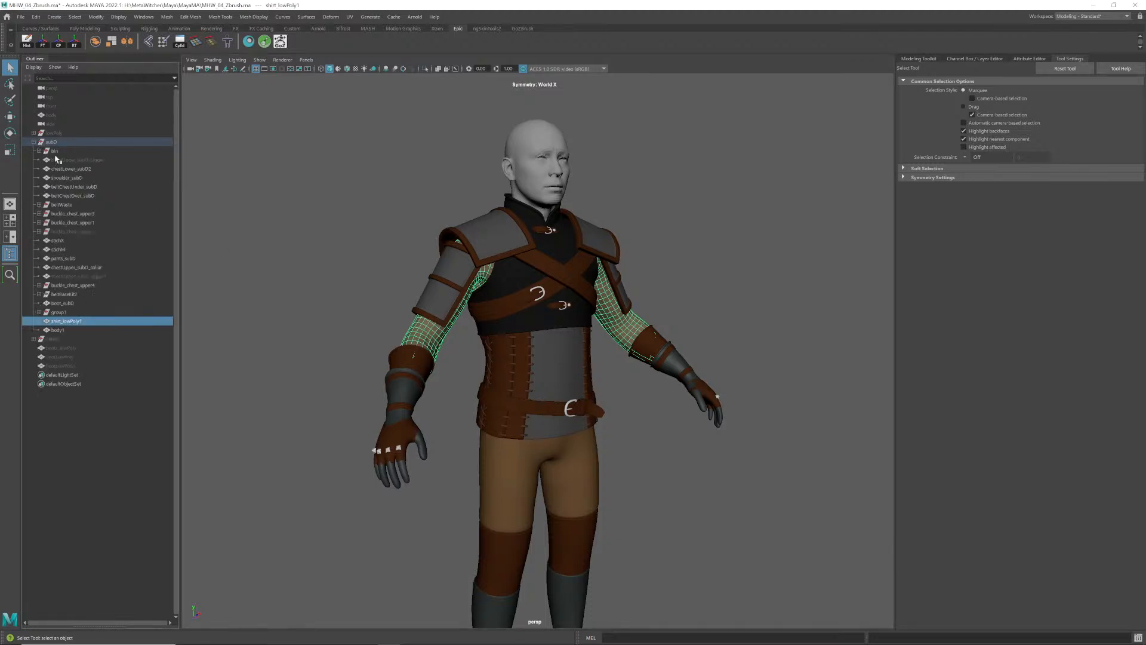
{"action": "left_click", "coordinate": [34, 150]}
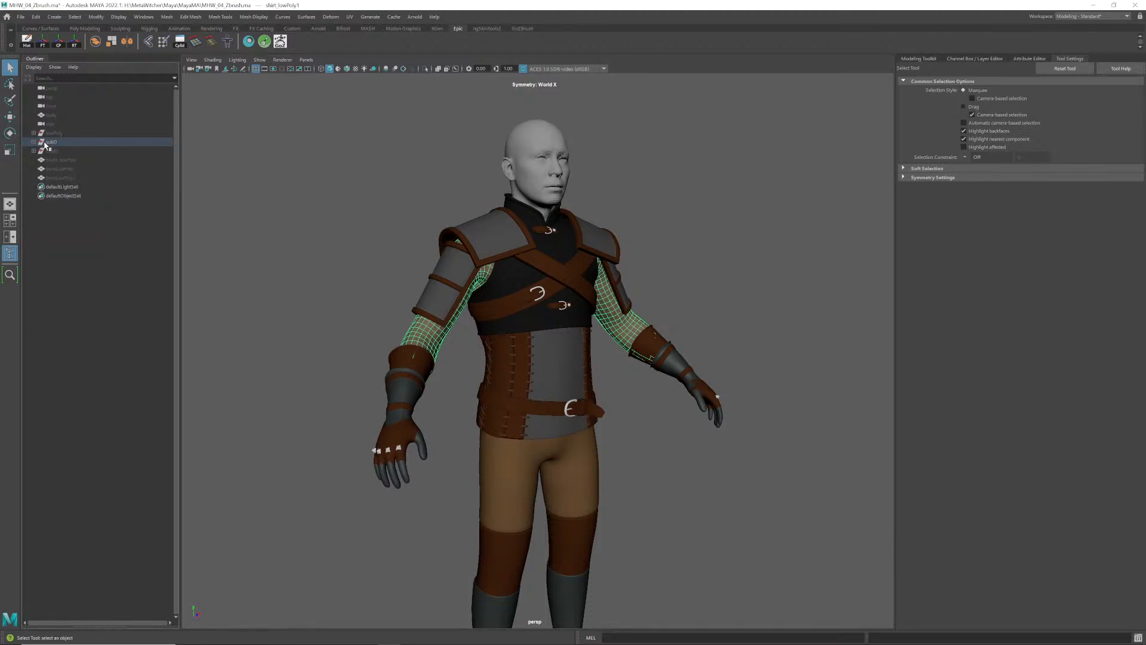
- Check the hidden chestUpper_subD_bigger mesh in the subD group and delete it
{"action": "left_click", "coordinate": [34, 142]}
{"action": "left_click", "coordinate": [94, 162]}
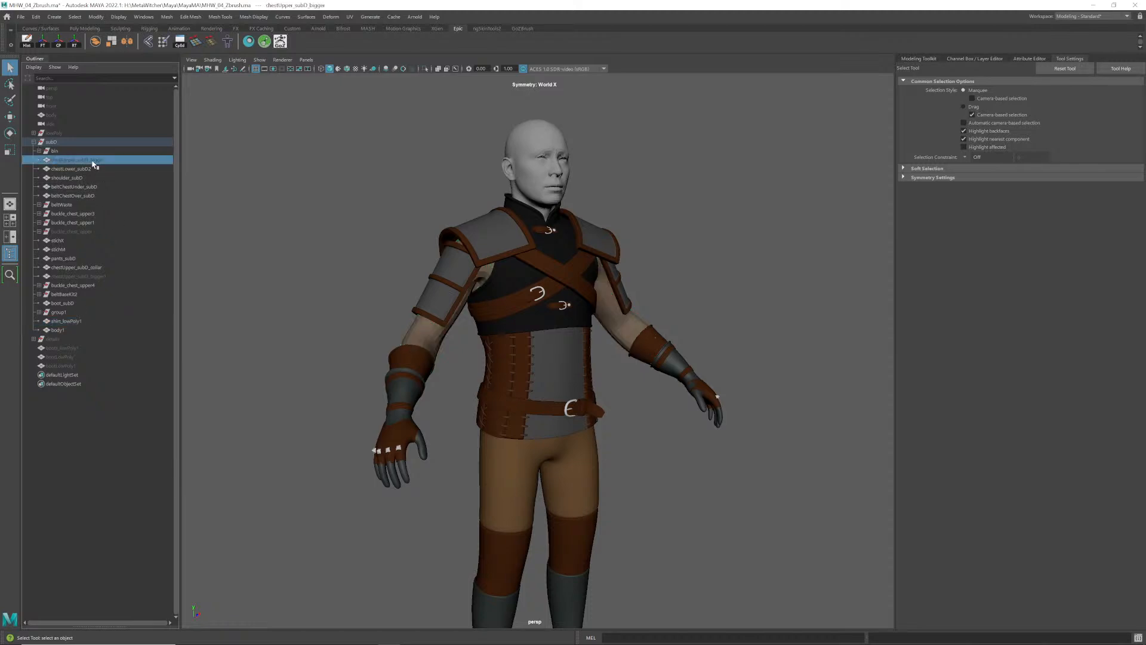
{"action": "key", "text": "h"}
{"action": "key", "text": "h"}
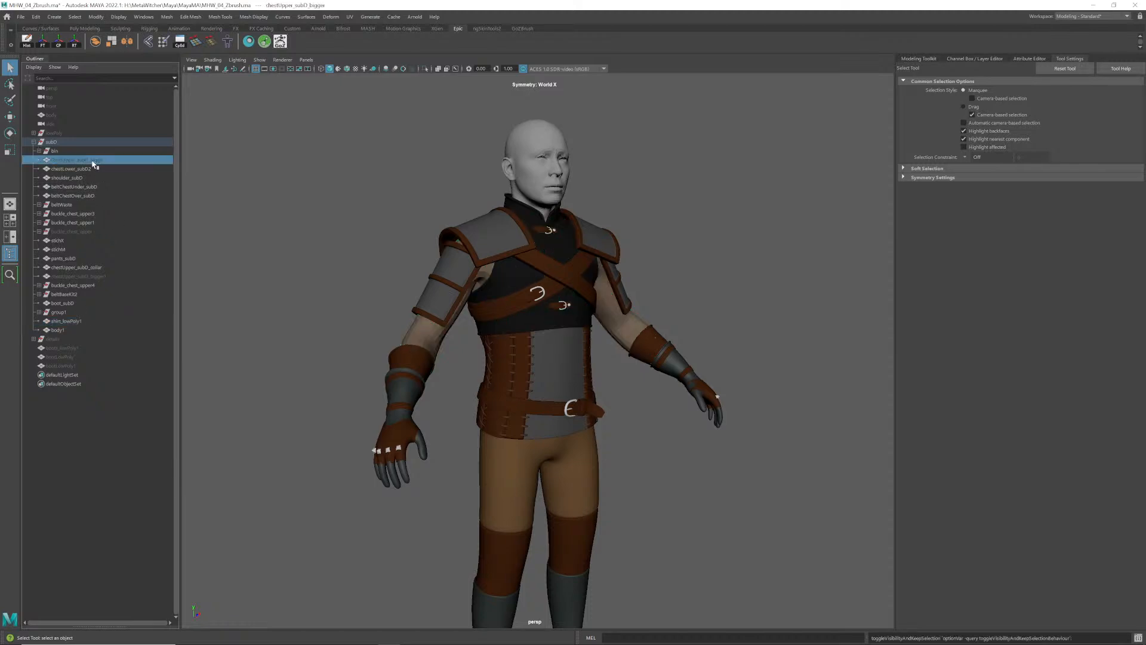
{"action": "left_click", "coordinate": [86, 169]}
{"action": "left_click", "coordinate": [84, 160]}
{"action": "key", "text": "Delete"}
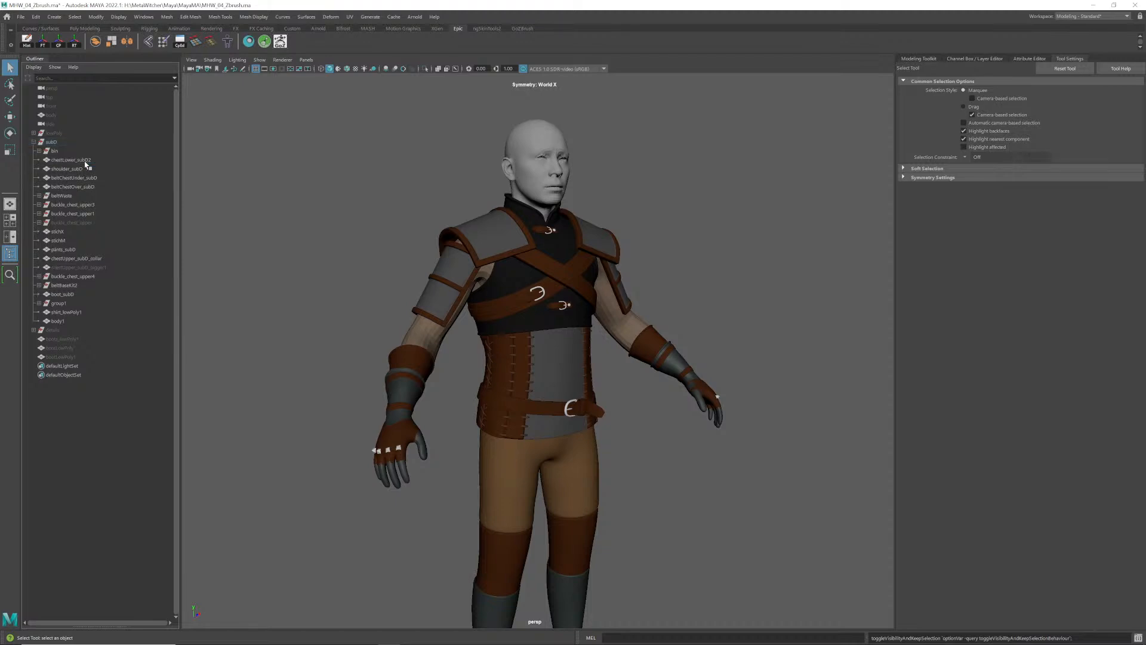
- Delete the first sub-group, the hidden buckle_chest_upper group and the hidden chestUpper_subD_bigger1 mesh from the subD group
{"action": "left_click", "coordinate": [56, 153]}
{"action": "key", "text": "Delete"}
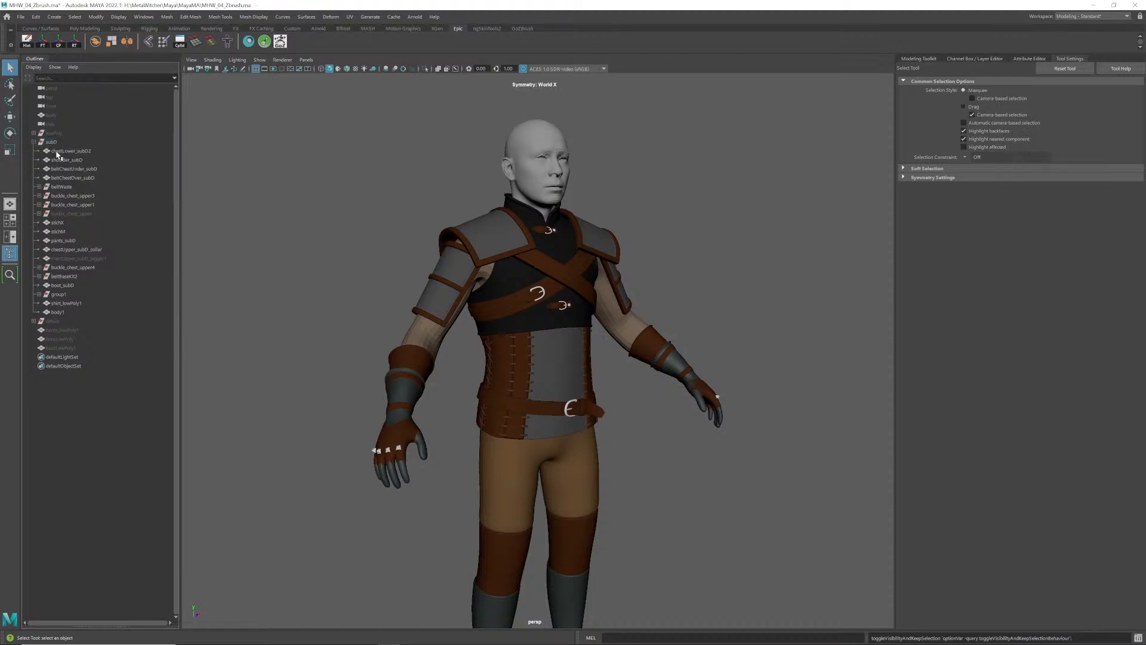
{"action": "left_click", "coordinate": [82, 215]}
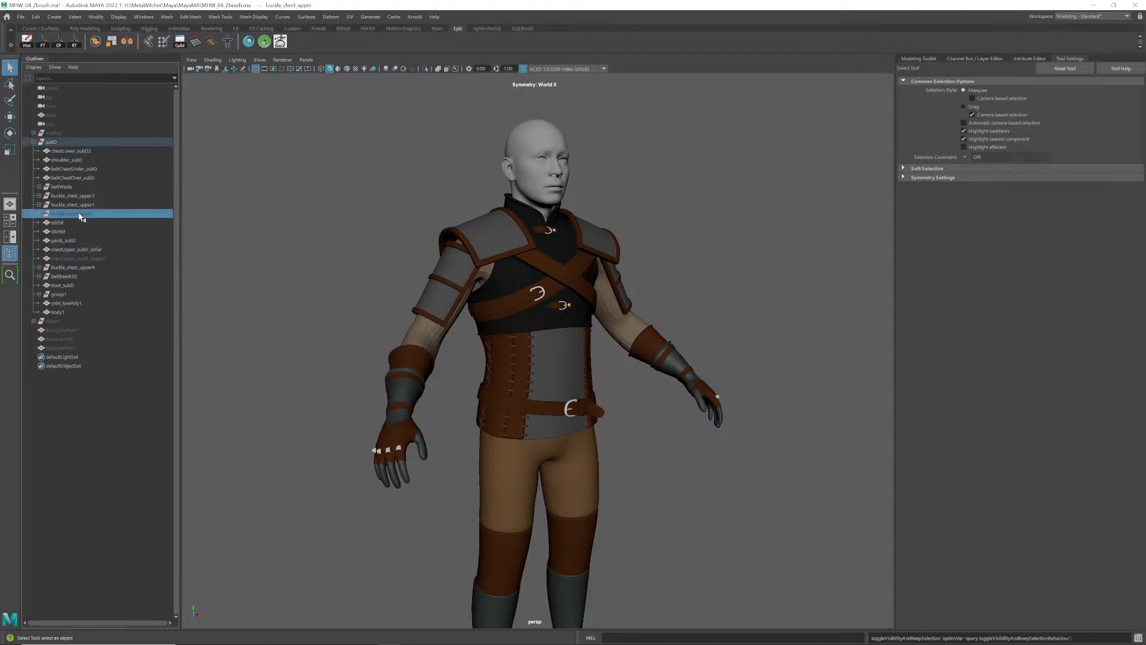
{"action": "key", "text": "Delete"}
{"action": "left_click", "coordinate": [85, 251]}
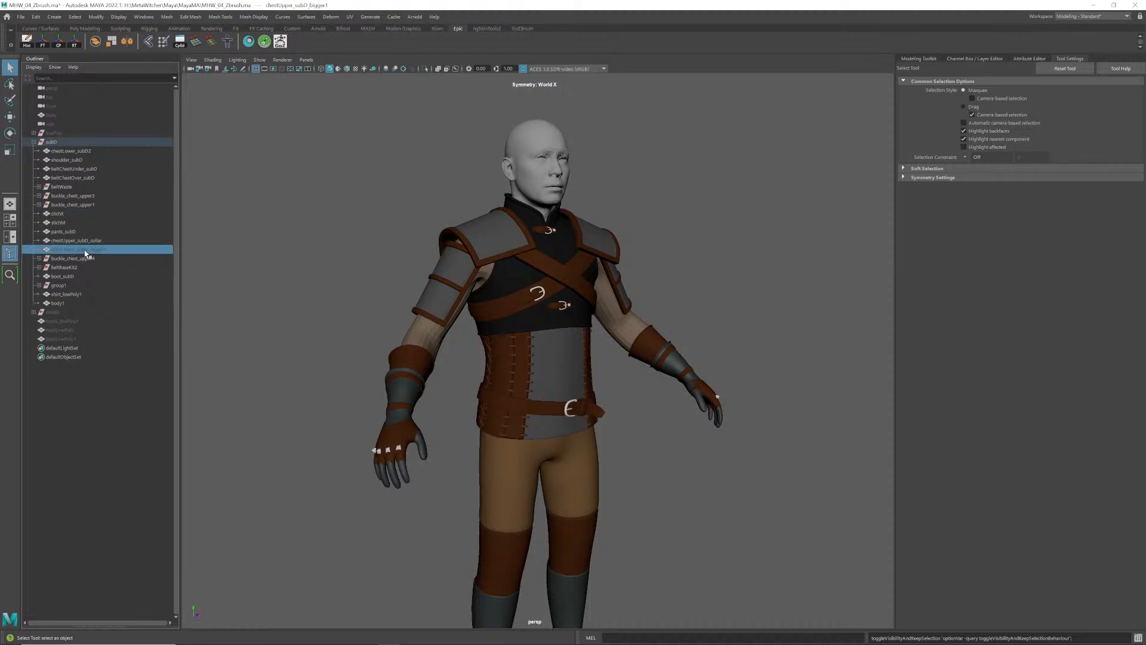
{"action": "key", "text": "Delete"}
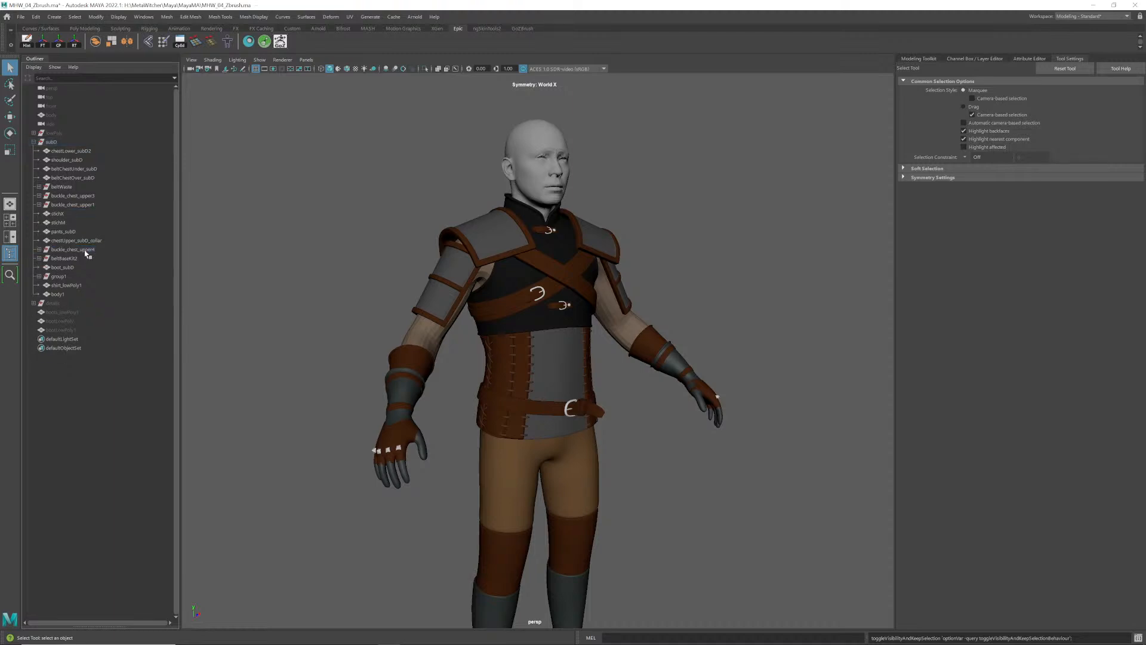
- Expand group1 inside the subD group, rename it as gloves and clear the selection
{"action": "left_click", "coordinate": [39, 277]}
{"action": "left_click", "coordinate": [58, 277]}
{"action": "double_click", "coordinate": [59, 279]}
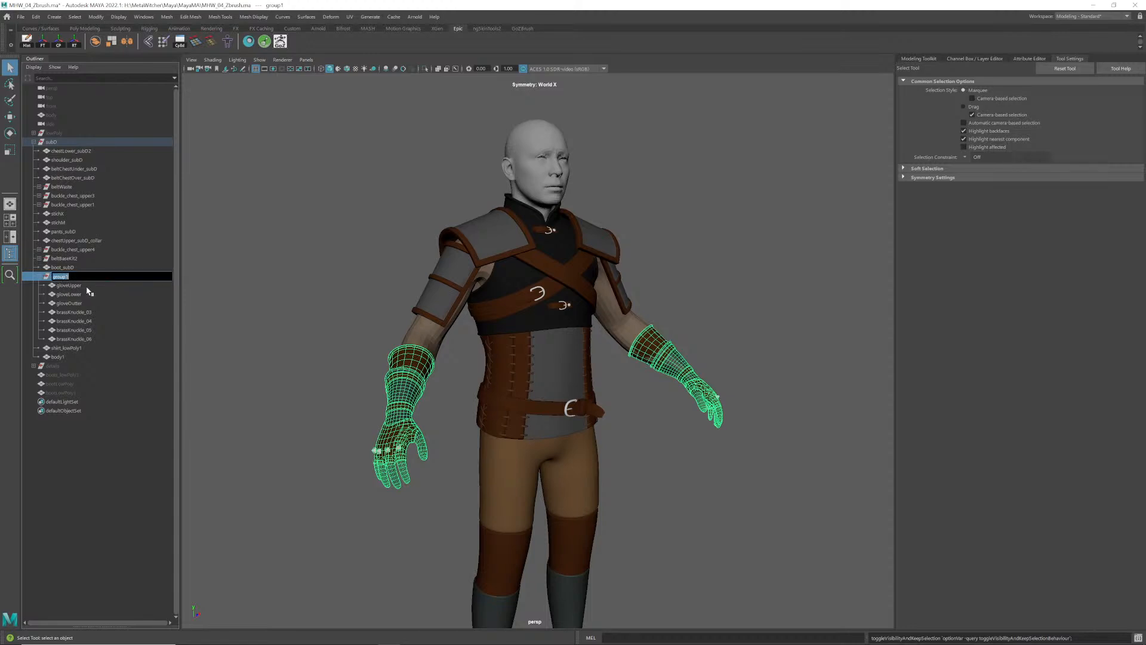
{"action": "type", "text": "gloves"}
{"action": "key", "text": "Return"}
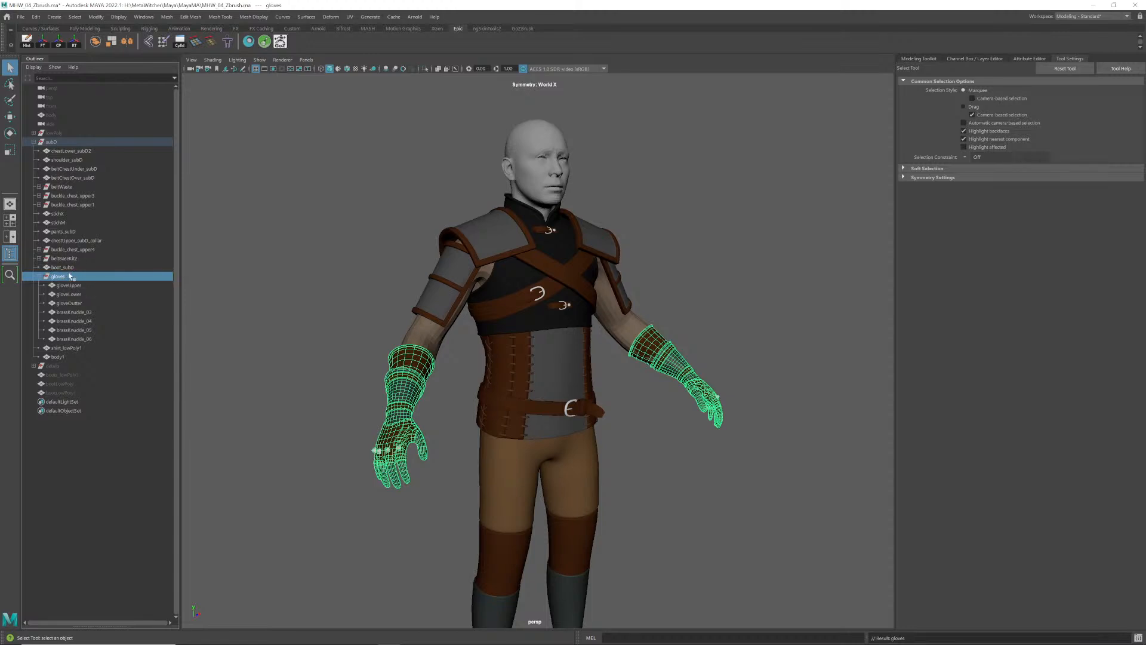
{"action": "left_click", "coordinate": [341, 314]}
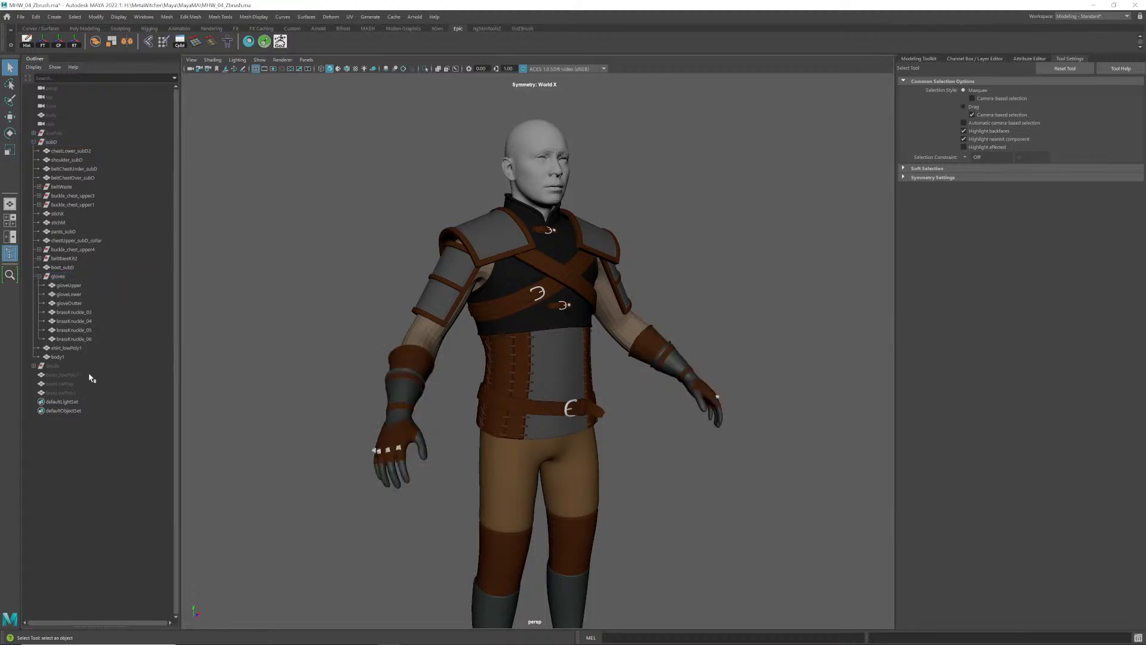
- Delete the three hidden low-poly boot meshes listed outside the groups, below the details group
{"action": "left_click_drag", "start_coordinate": [89, 376], "coordinate": [77, 398]}
{"action": "right_click_drag", "start_coordinate": [608, 449], "coordinate": [537, 449], "text": "alt"}
{"action": "middle_click_drag", "start_coordinate": [537, 448], "coordinate": [537, 379], "text": "alt"}
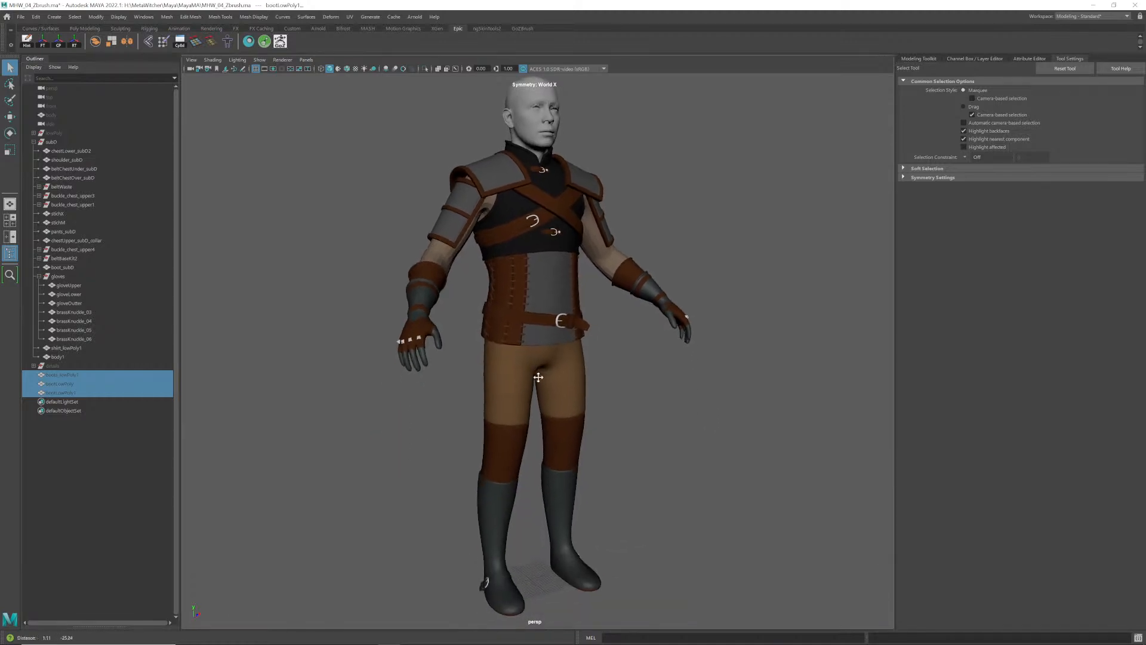
{"action": "right_click_drag", "start_coordinate": [537, 379], "coordinate": [499, 382], "text": "alt"}
{"action": "middle_click_drag", "start_coordinate": [499, 382], "coordinate": [518, 385], "text": "alt"}
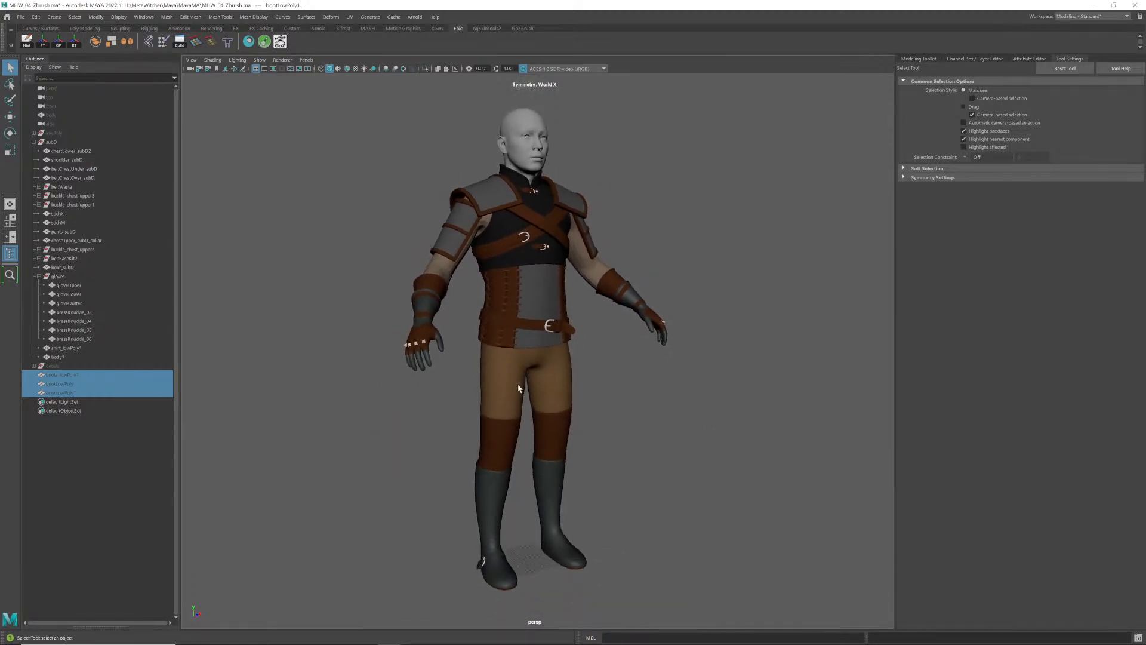
{"action": "key", "text": "Delete"}
{"action": "middle_click_drag", "start_coordinate": [446, 376], "coordinate": [444, 421], "text": "alt"}
{"action": "middle_click_drag", "start_coordinate": [508, 332], "coordinate": [508, 361], "text": "alt"}
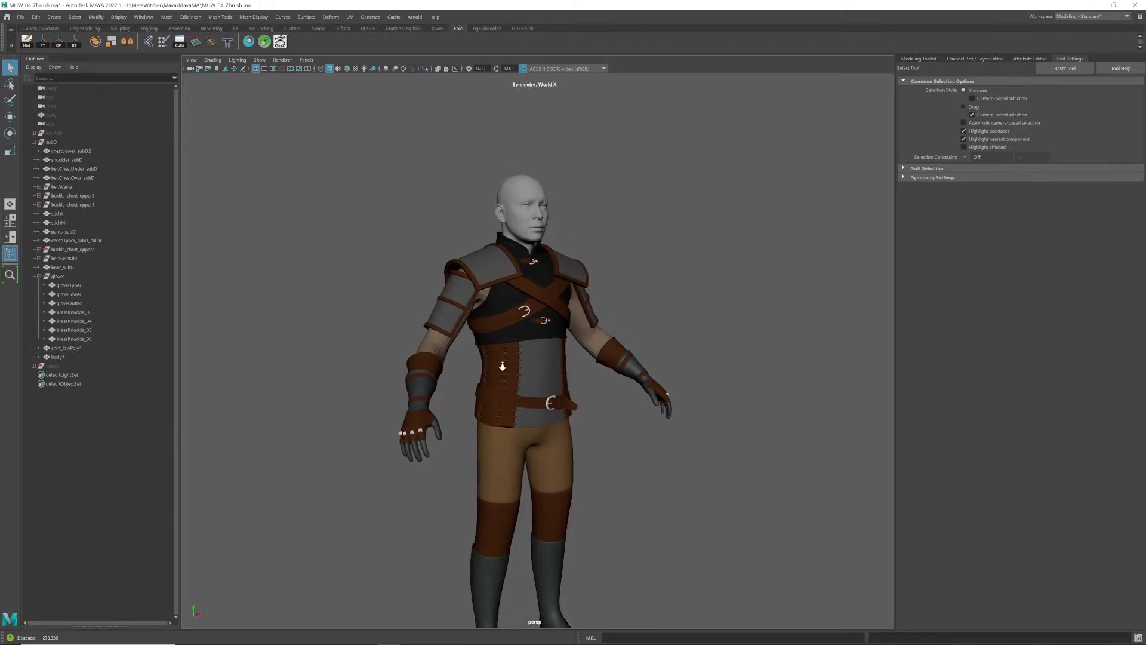
- Put the hidden lowPoly group into a new group named BIN and move the details group into it
{"action": "left_click", "coordinate": [58, 132]}
{"action": "key", "text": "ctrl+g"}
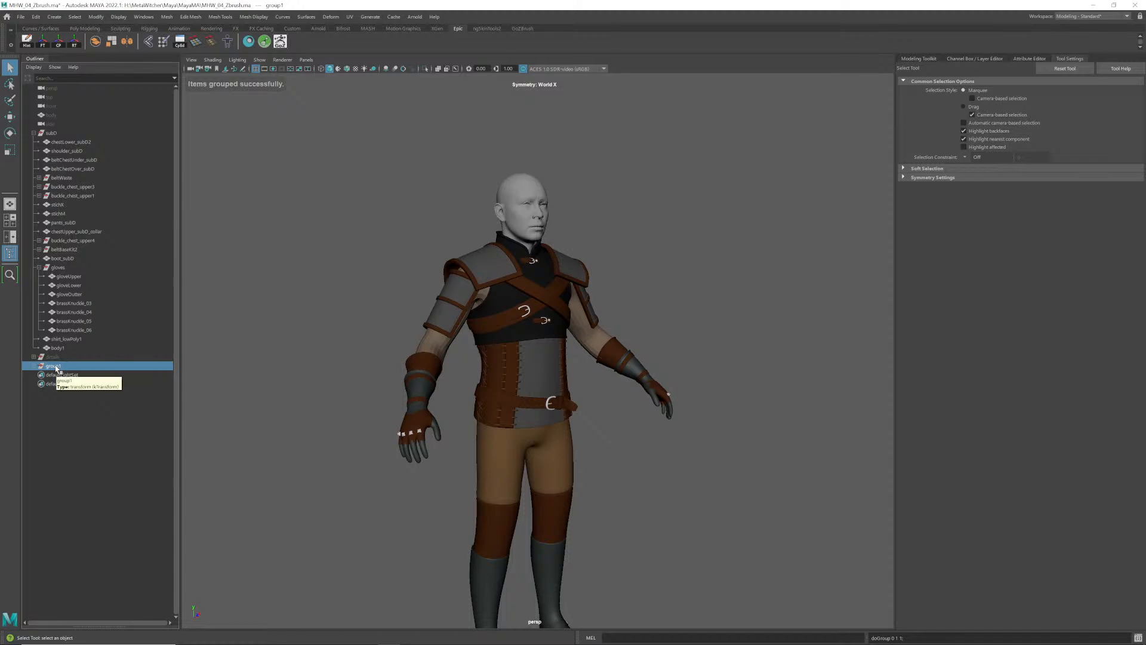
{"action": "double_click", "coordinate": [54, 366]}
{"action": "type", "text": "BIN"}
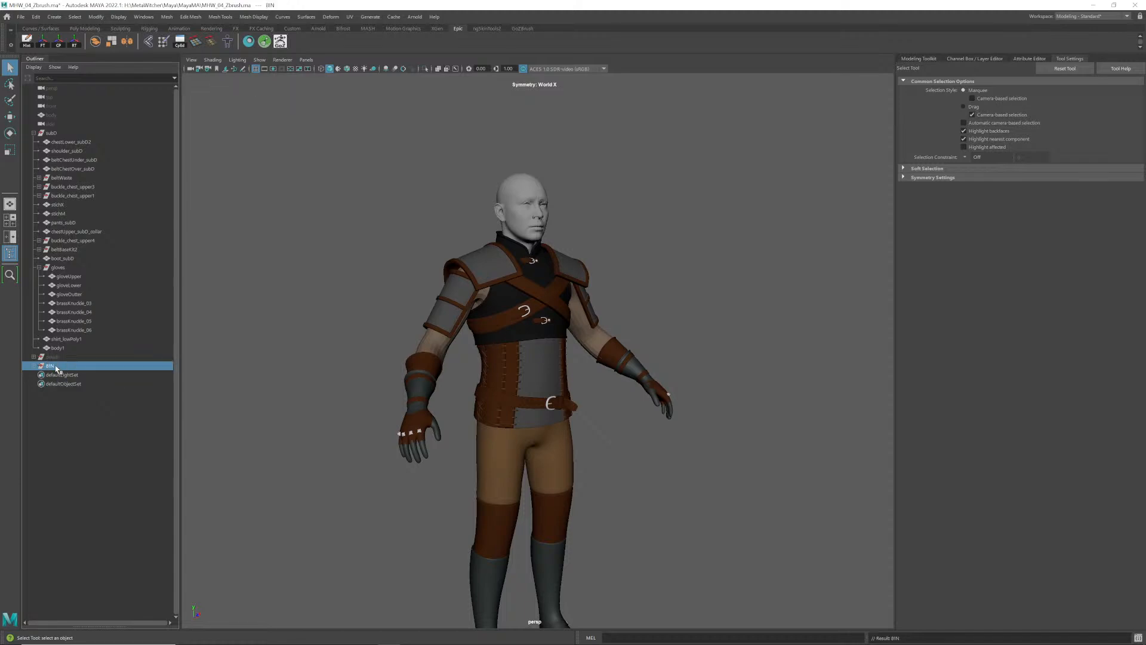
{"action": "key", "text": "Return"}
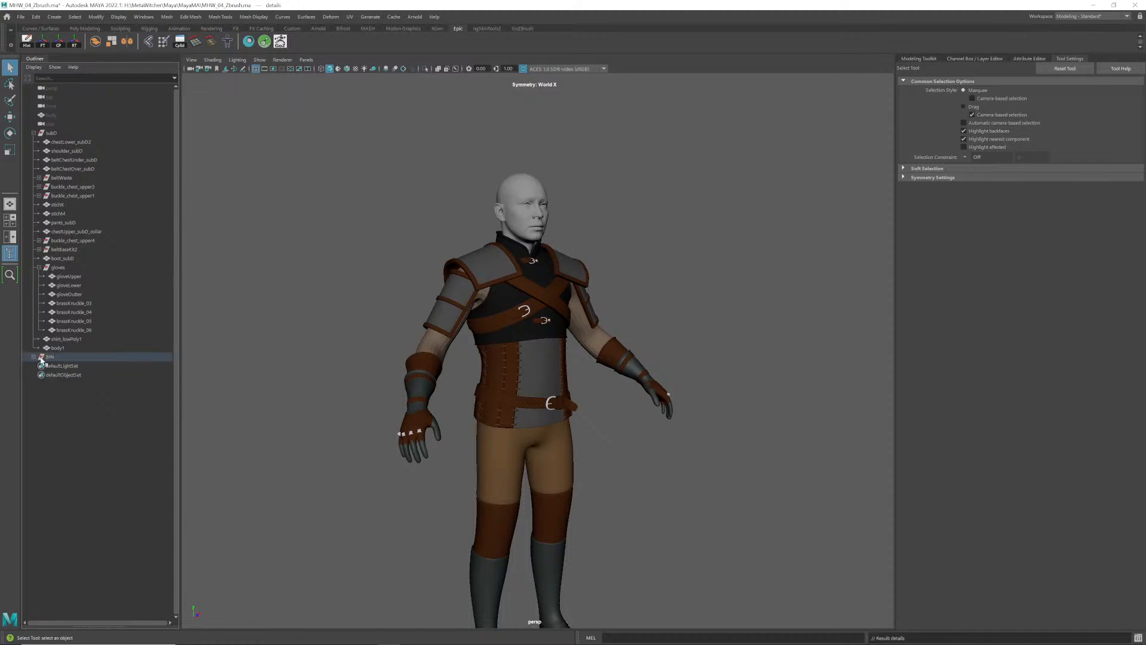
{"action": "left_click", "coordinate": [62, 134]}
{"action": "left_click_drag", "start_coordinate": [490, 304], "coordinate": [358, 257], "text": "alt"}
{"action": "left_click", "coordinate": [292, 237]}
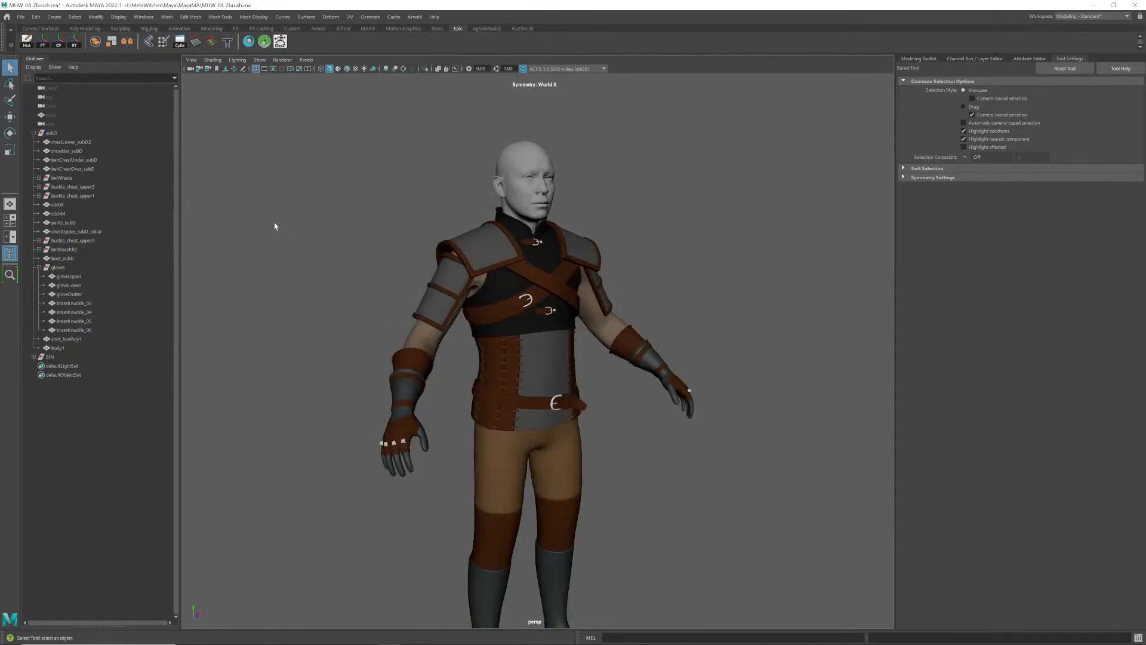
- Select the chestLower_subD2 and chestUpper_subD_collar meshes and send them to ZBrush
{"action": "left_click", "coordinate": [75, 143]}
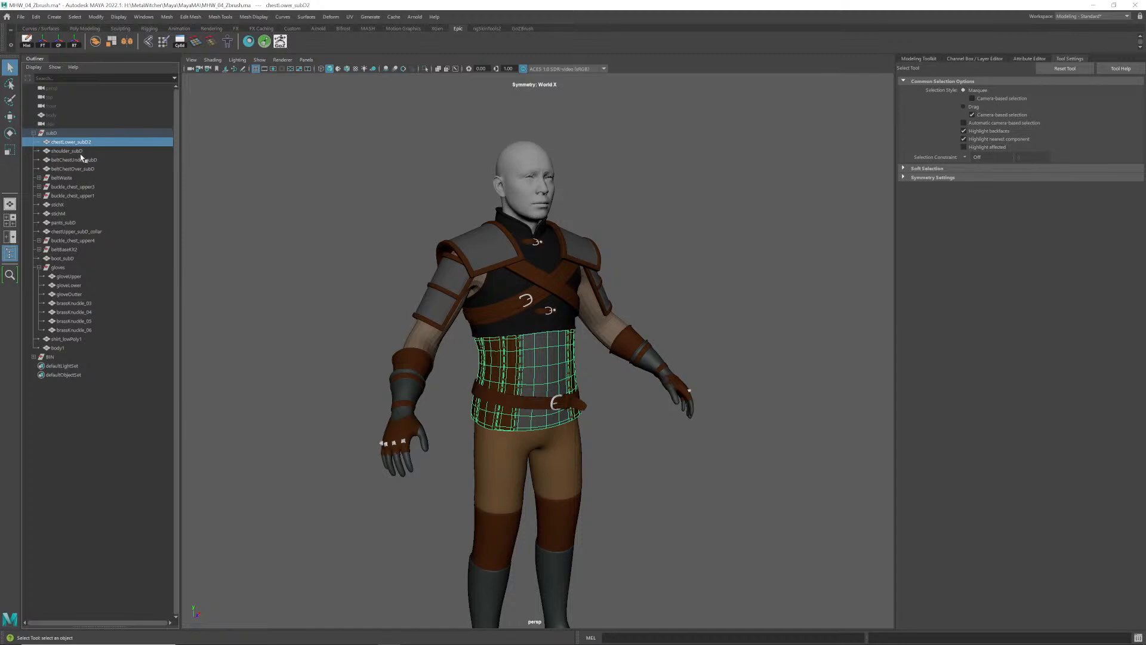
{"action": "left_click", "coordinate": [513, 289]}
{"action": "left_click", "coordinate": [525, 354], "text": "shift"}
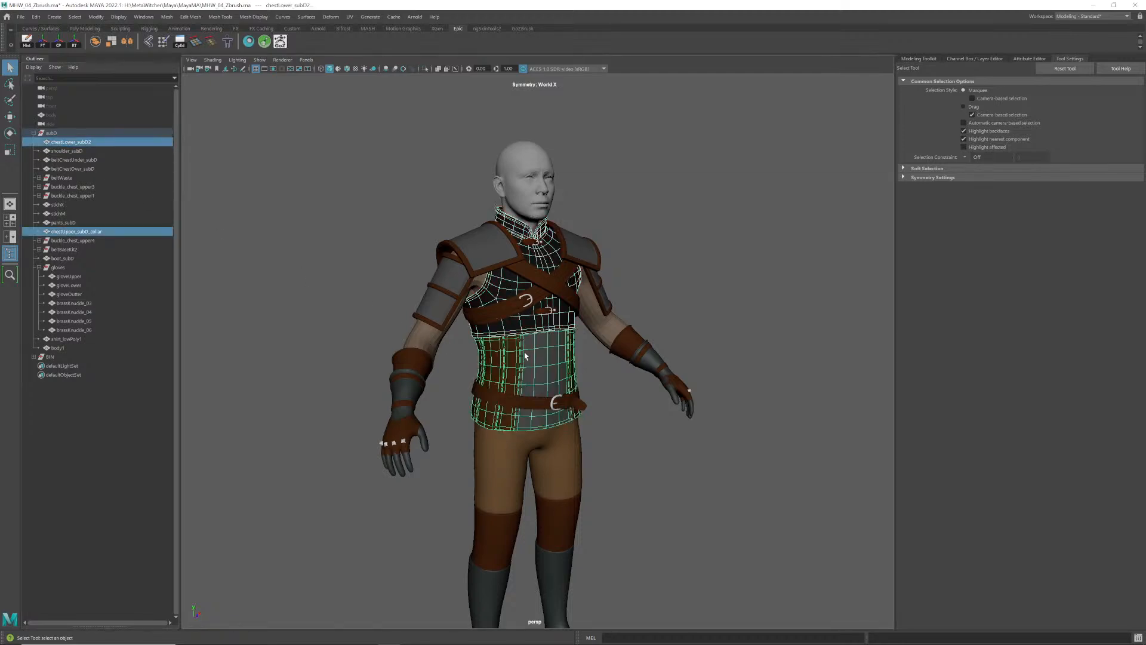
{"action": "scroll", "coordinate": [522, 334], "scroll_direction": "up", "scroll_amount": 4}
{"action": "middle_click_drag", "start_coordinate": [517, 288], "coordinate": [513, 343], "text": "alt"}
{"action": "mouse_move", "coordinate": [514, 343]}
{"action": "left_mouse_down", "text": "alt"}
{"action": "mouse_move", "coordinate": [489, 342]}
{"action": "mouse_move", "coordinate": [515, 342]}
{"action": "left_mouse_up", "text": "alt"}
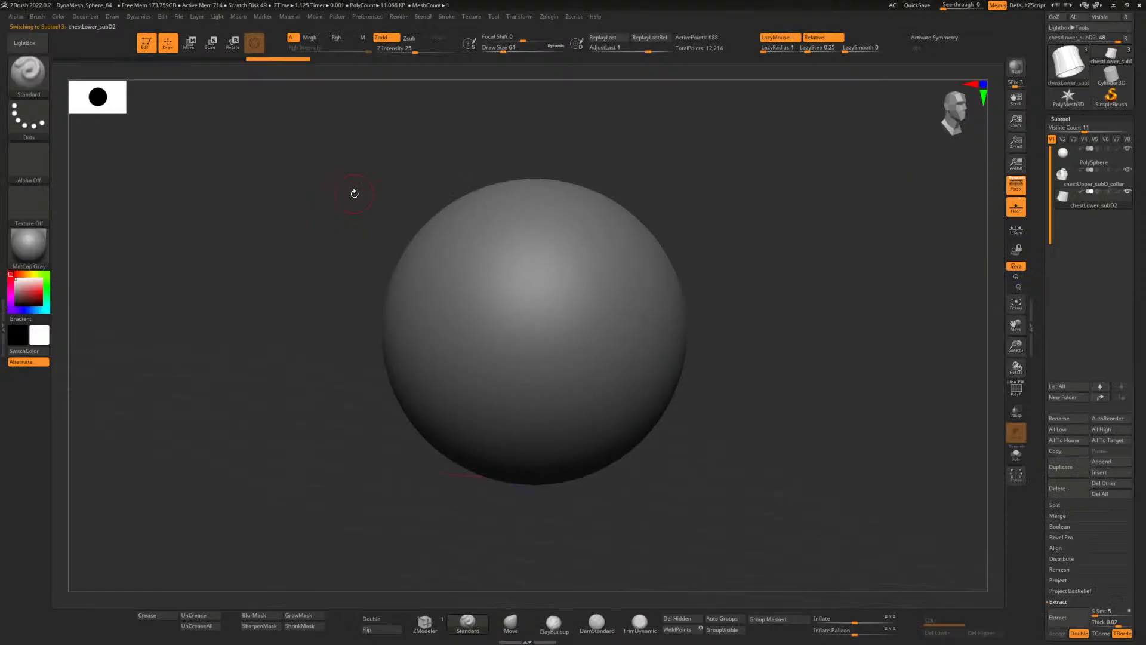
- Delete the PolySphere subtool in ZBrush and turn the two imported chest pieces to a front view
{"action": "left_click", "coordinate": [1112, 163]}
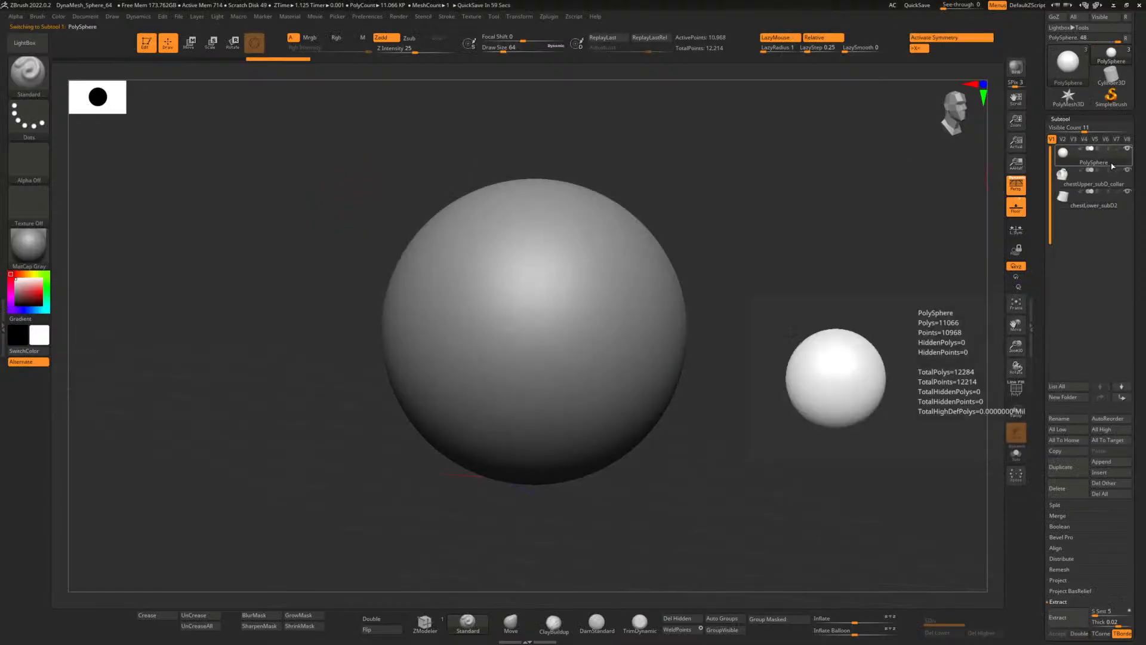
{"action": "left_click", "coordinate": [1064, 489]}
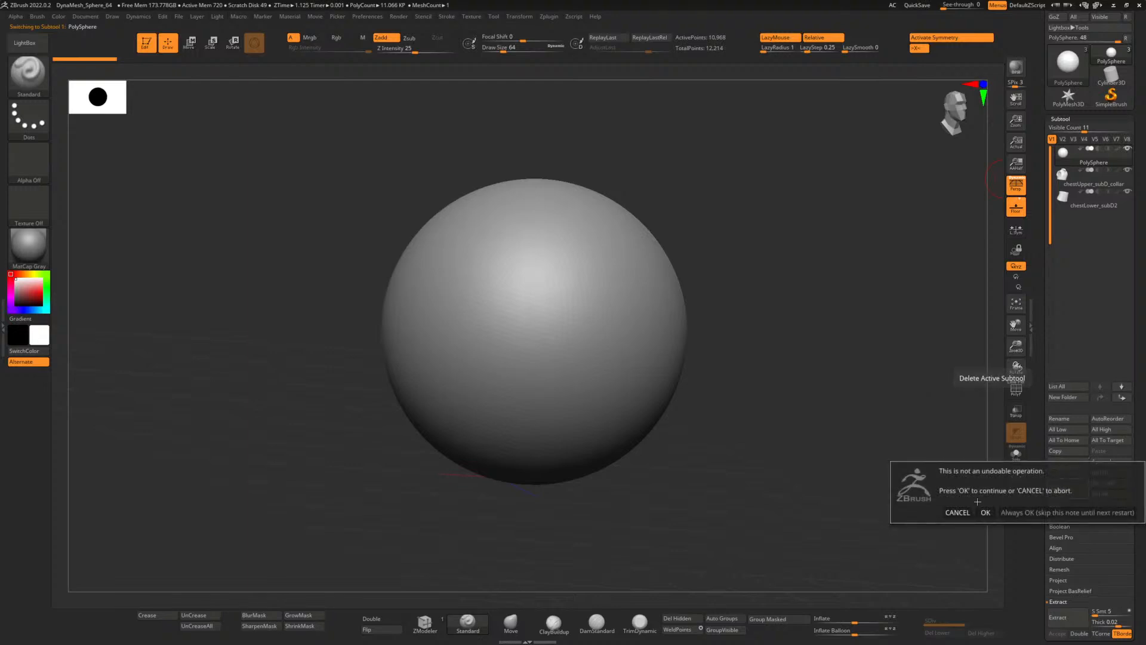
{"action": "left_click", "coordinate": [986, 512]}
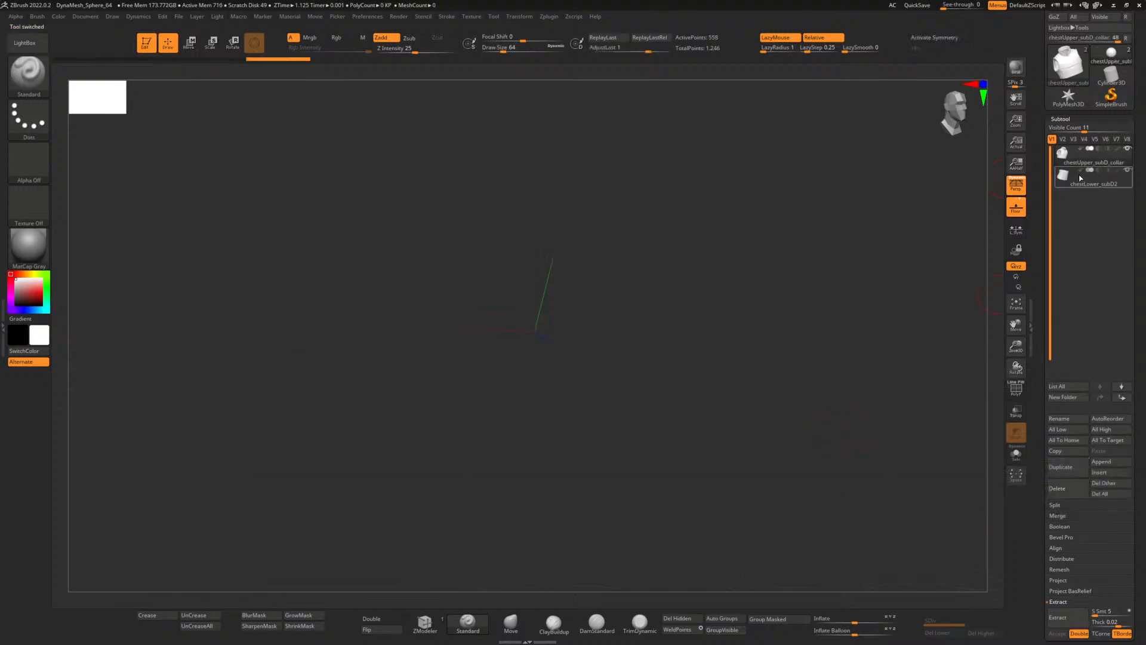
{"action": "left_click", "coordinate": [662, 340]}
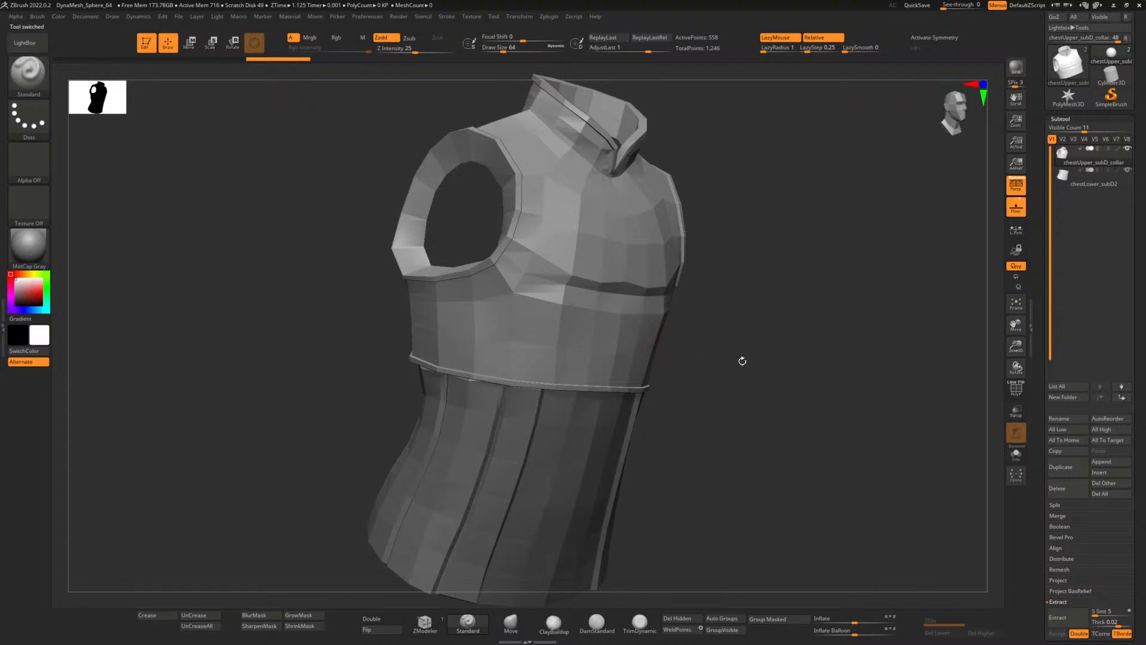
{"action": "left_click_drag", "start_coordinate": [742, 360], "coordinate": [597, 347]}
{"action": "left_click_drag", "start_coordinate": [365, 433], "coordinate": [632, 335]}
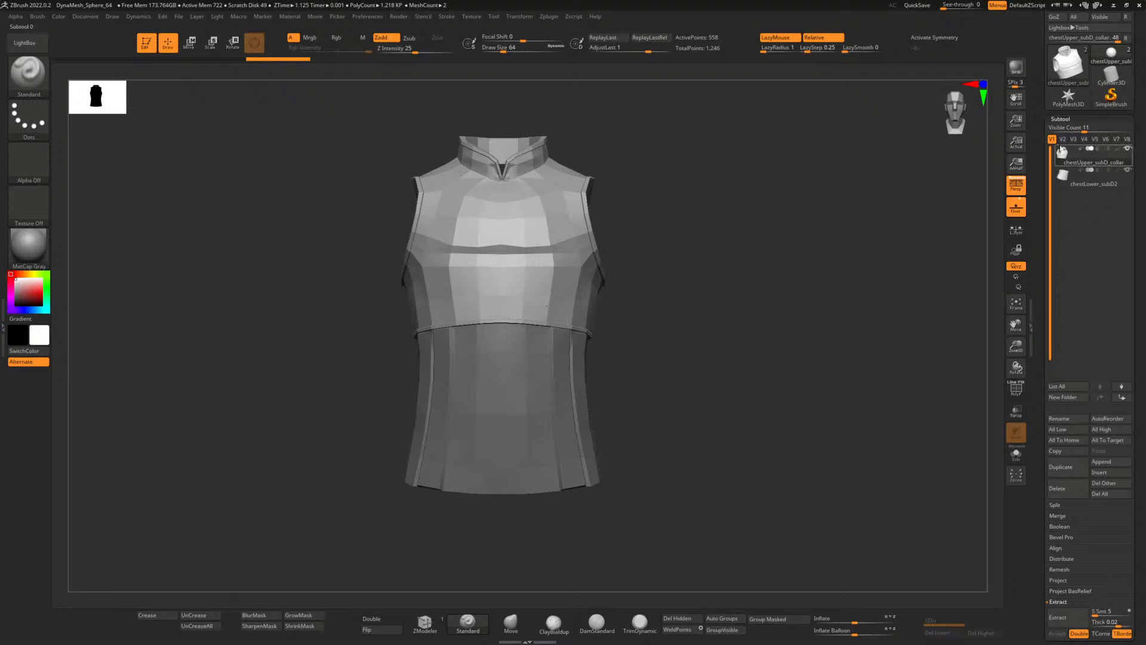
- Compare the chest subtools in ZBrush with the subD group and its individual pieces in Maya
{"action": "mouse_move", "coordinate": [1090, 188]}
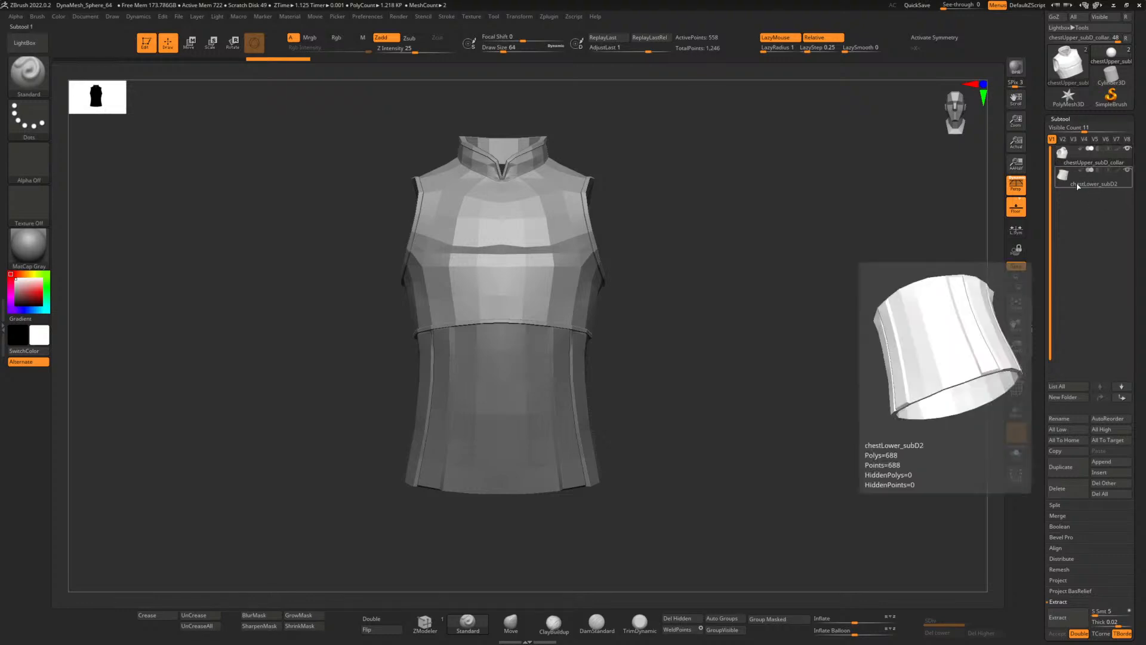
{"action": "key", "text": "alt+Tab"}
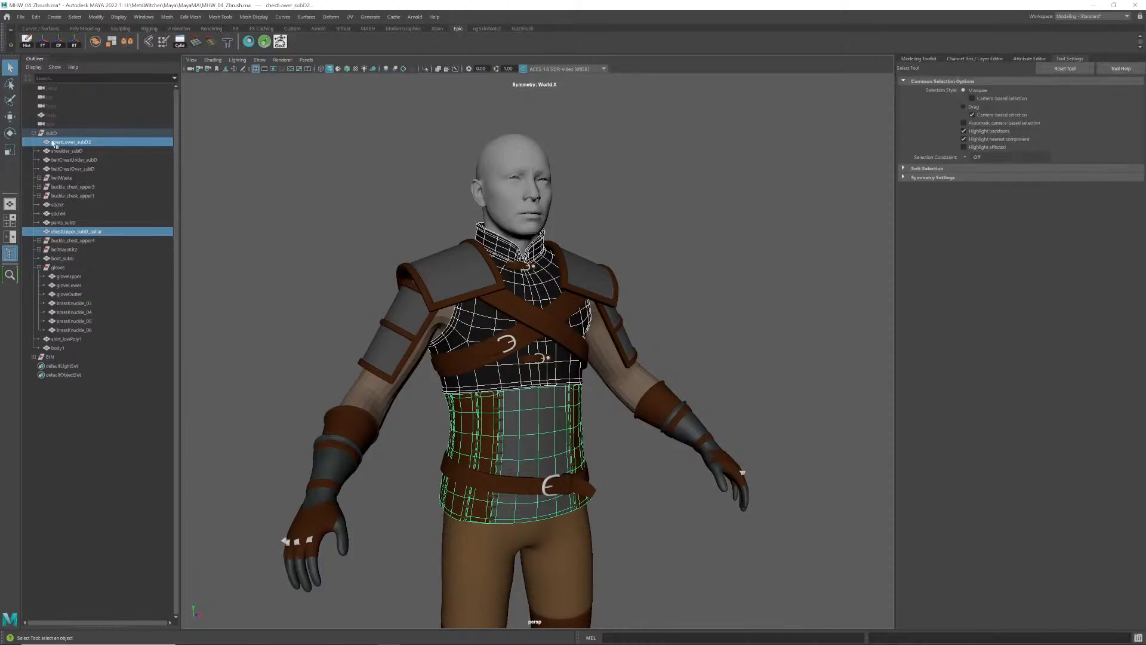
{"action": "left_click", "coordinate": [52, 133]}
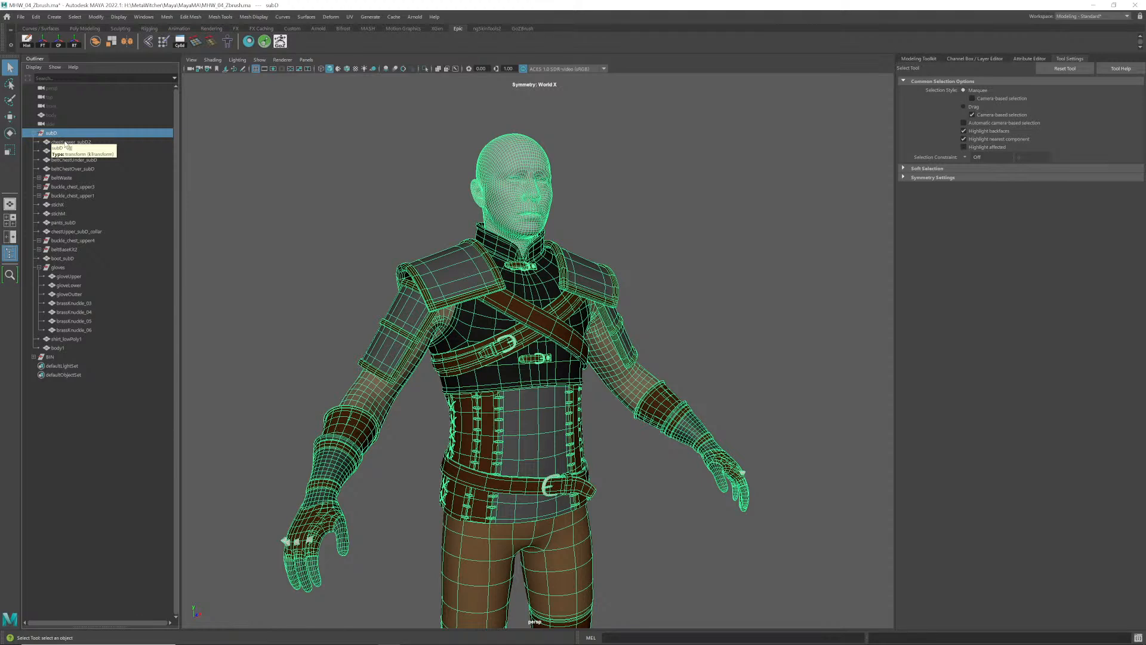
{"action": "left_click", "coordinate": [66, 150]}
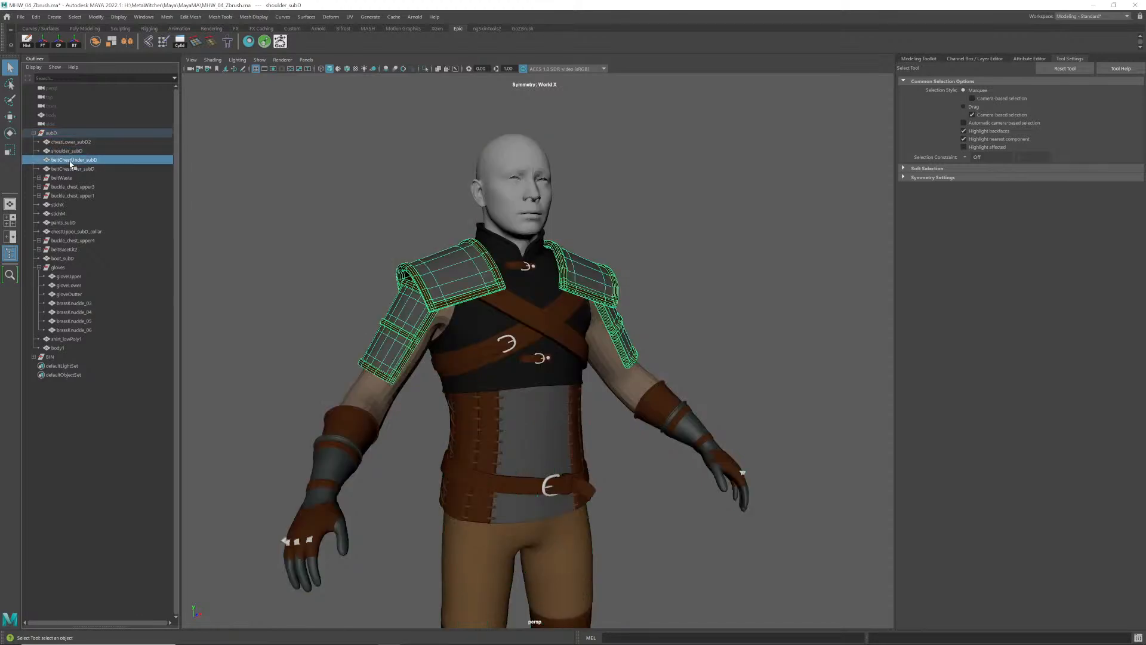
{"action": "left_click", "coordinate": [70, 169]}
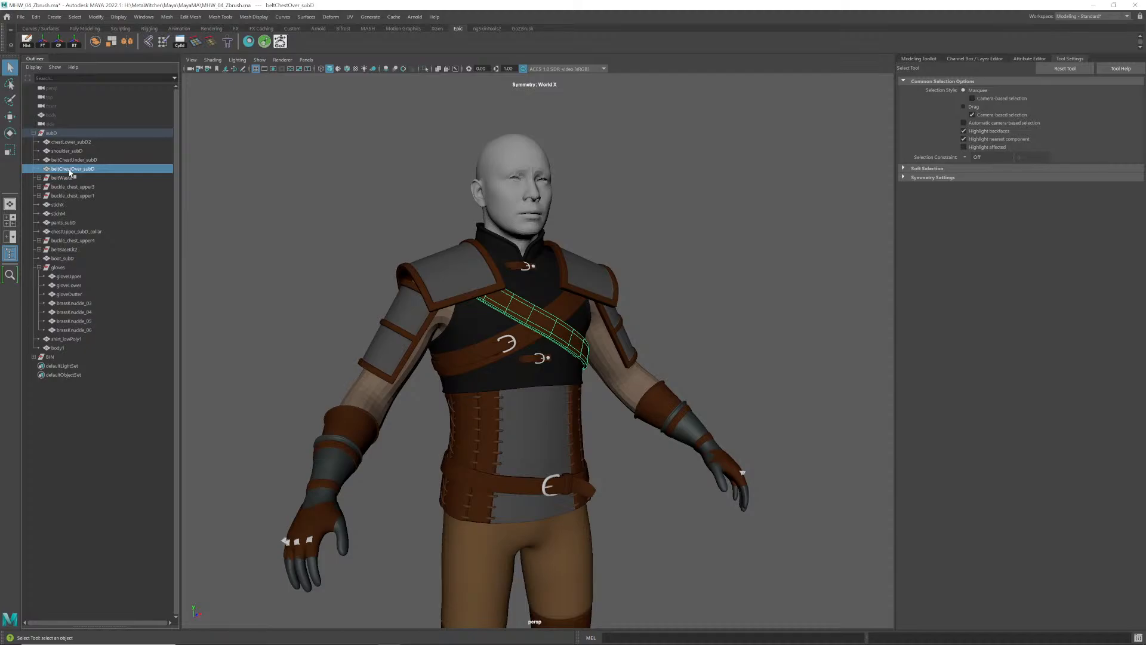
{"action": "key", "text": "alt+Tab"}
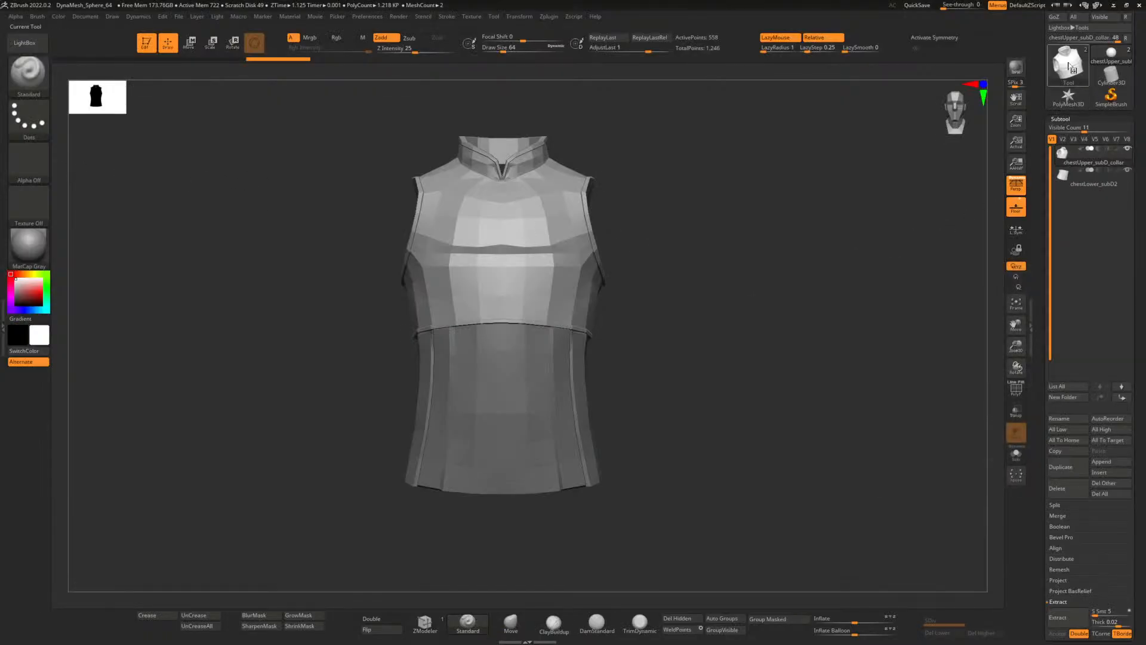
{"action": "key", "text": "alt+Tab"}
{"action": "left_click", "coordinate": [52, 133]}
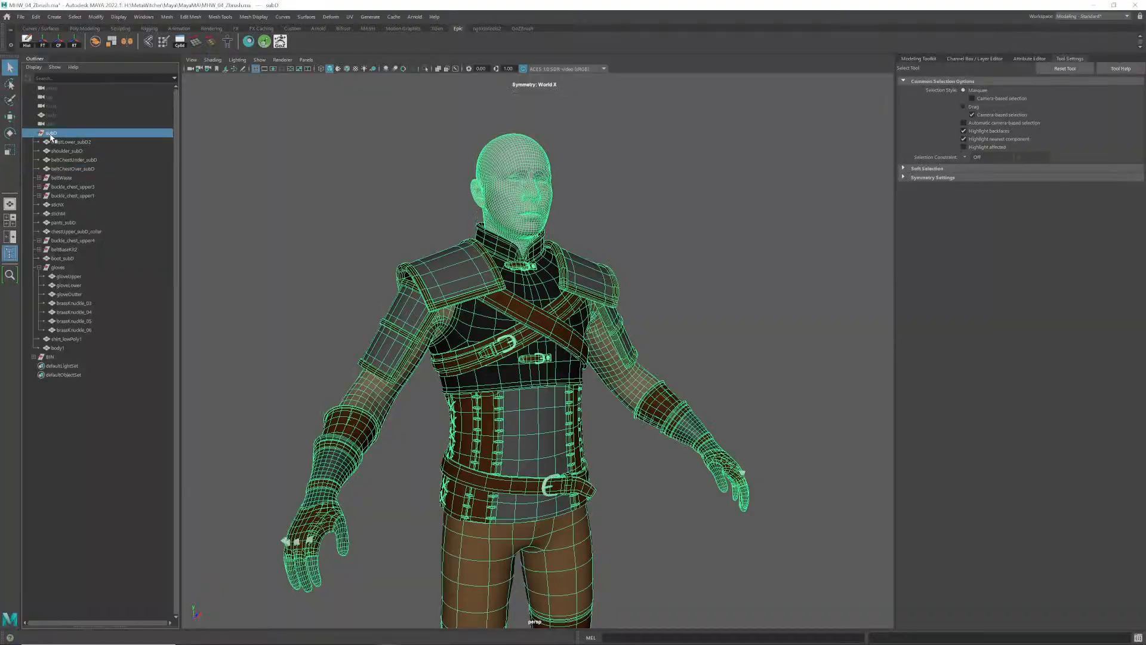
{"action": "key", "text": "alt+Tab"}
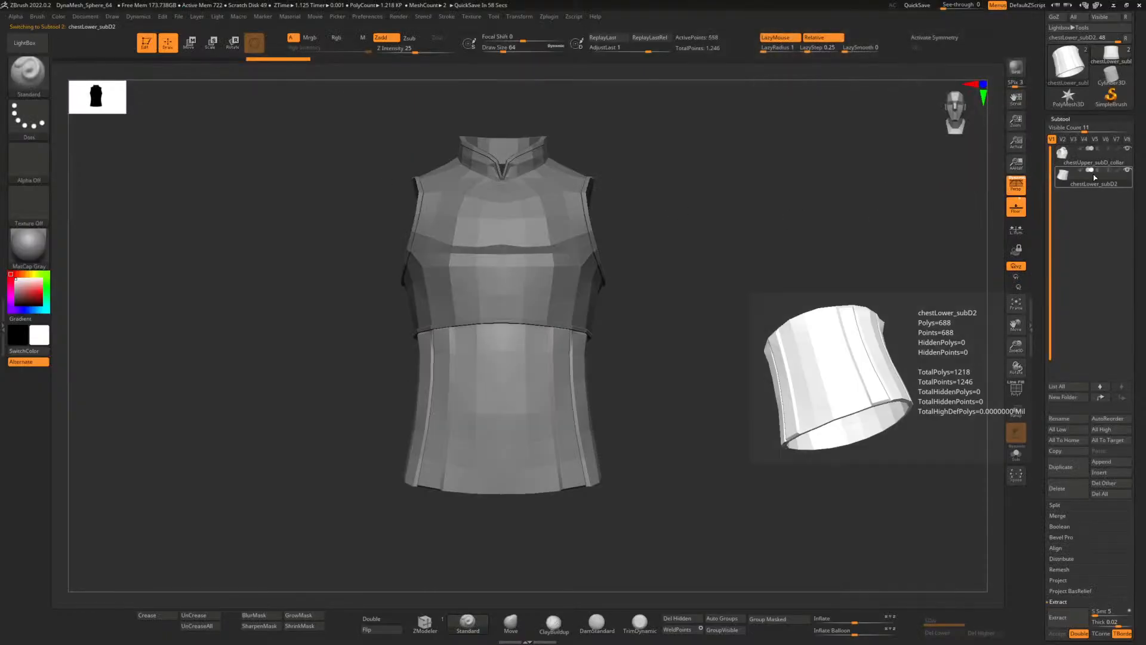
{"action": "left_click", "coordinate": [1062, 175]}
{"action": "key", "text": "alt+Tab"}
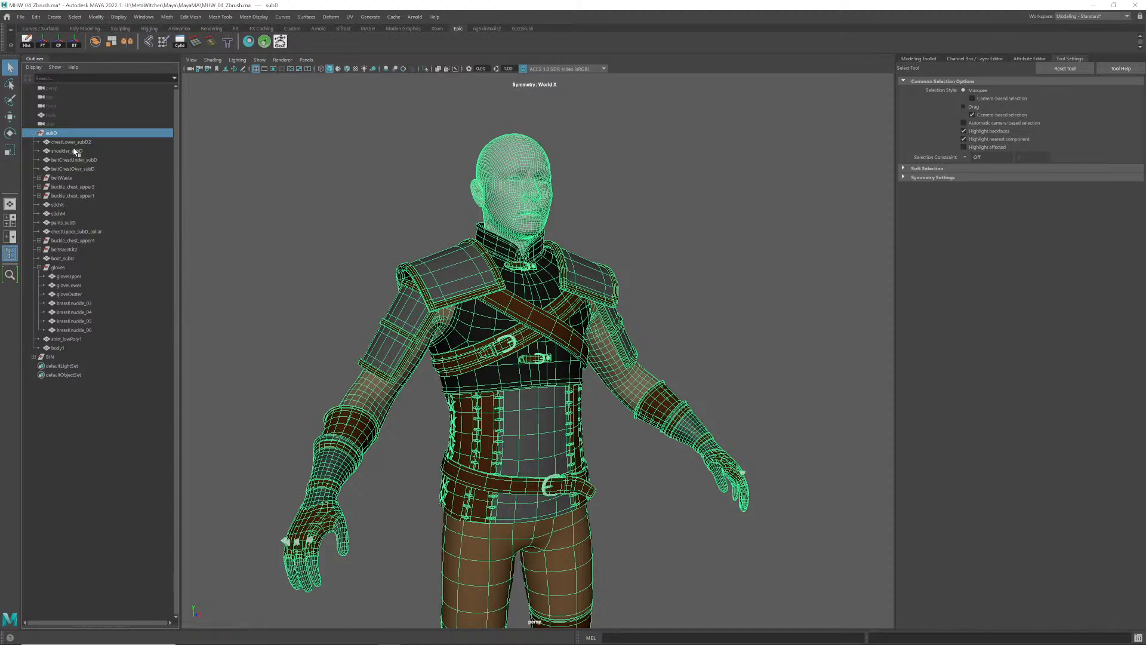
- Review the chestLower, shoulder and chest belt meshes of the subD group one after another
{"action": "left_click", "coordinate": [77, 142]}
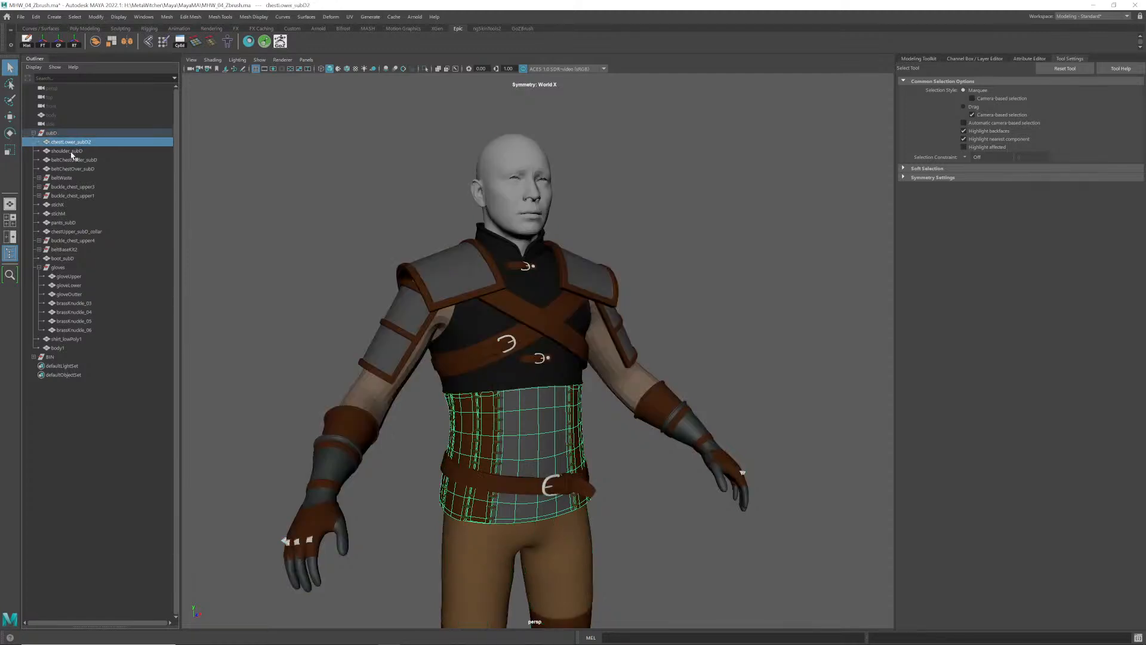
{"action": "left_click", "coordinate": [76, 151]}
{"action": "left_click", "coordinate": [76, 159]}
{"action": "left_click", "coordinate": [77, 151]}
{"action": "left_click", "coordinate": [76, 142]}
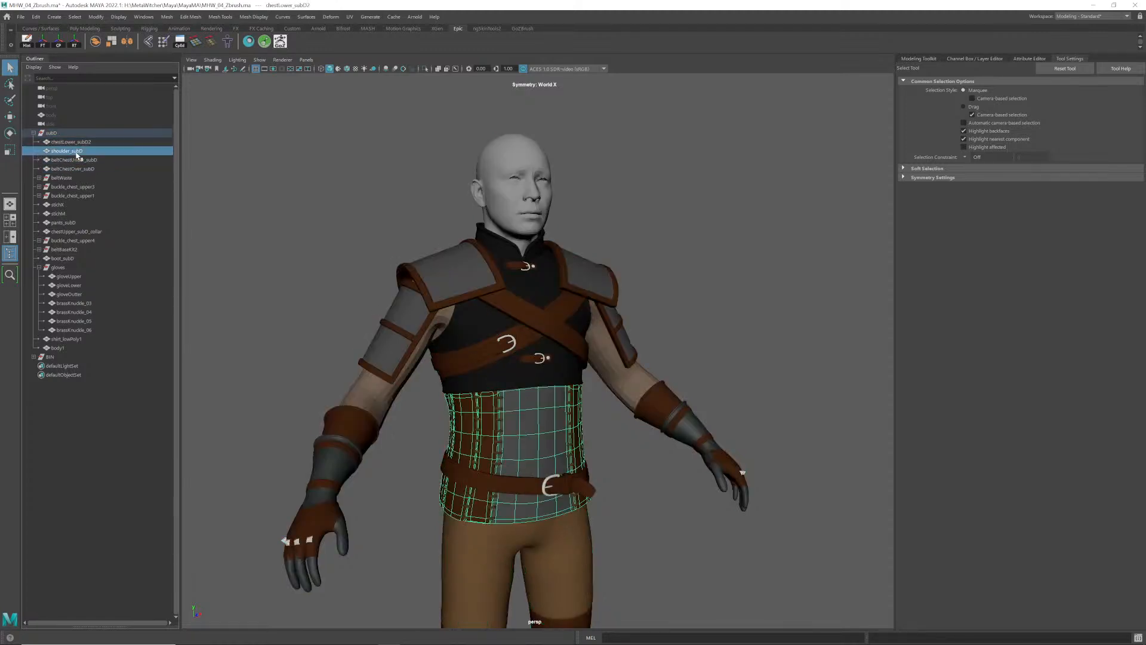
{"action": "left_click", "coordinate": [77, 151]}
{"action": "left_click", "coordinate": [76, 159]}
{"action": "left_click", "coordinate": [76, 168]}
{"action": "left_click", "coordinate": [76, 159]}
{"action": "left_click", "coordinate": [77, 151]}
{"action": "left_click", "coordinate": [82, 142]}
- Switch to ZBrush and examine the lower chest piece up close from an angle
{"action": "key", "text": "alt+Tab"}
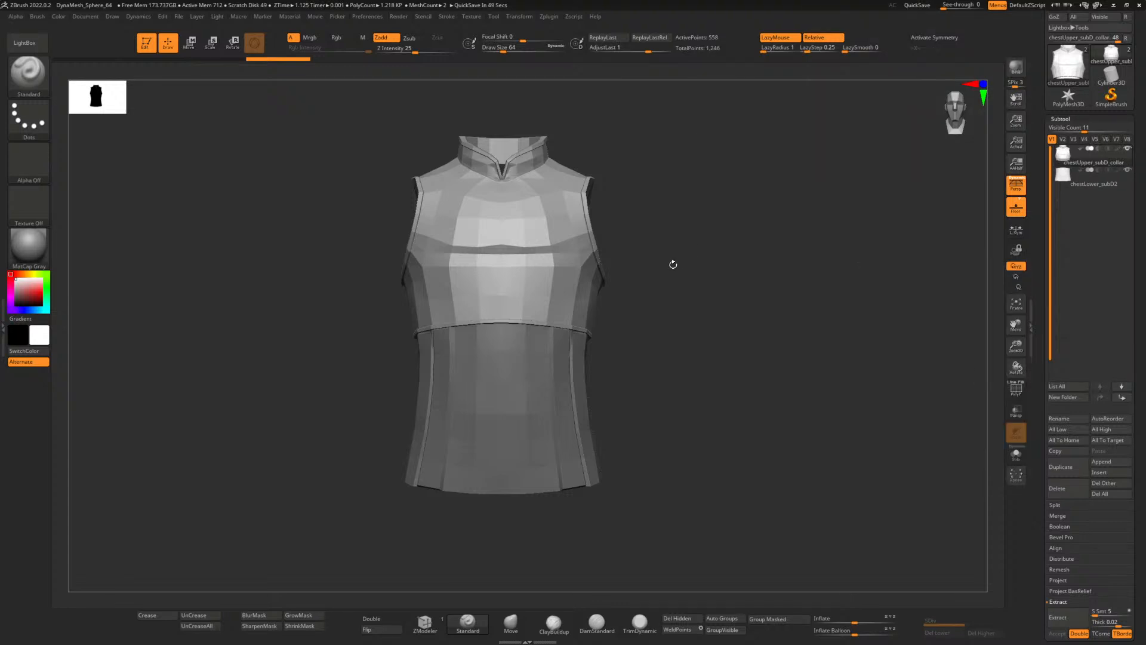
{"action": "left_click_drag", "start_coordinate": [673, 264], "coordinate": [685, 267]}
{"action": "left_click_drag", "start_coordinate": [630, 343], "coordinate": [631, 352], "text": "alt"}
{"action": "left_click_drag", "start_coordinate": [663, 252], "coordinate": [669, 359], "text": "alt"}
{"action": "left_click_drag", "start_coordinate": [686, 305], "coordinate": [686, 398], "text": "alt"}
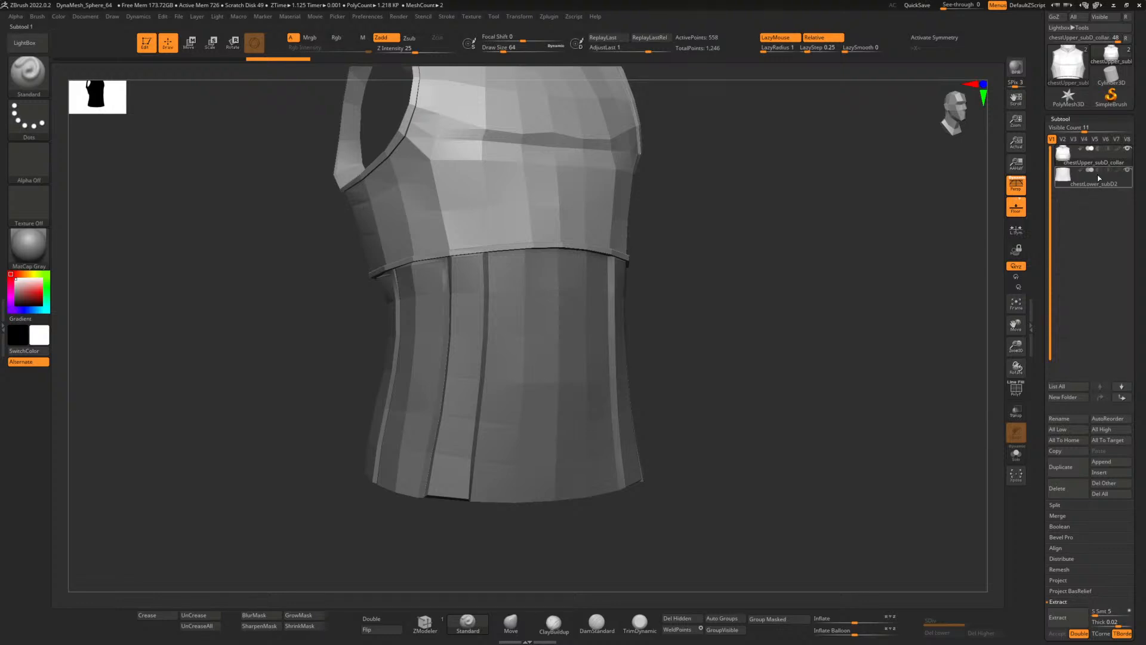
- Check the upper chest piece's polyframe, turn its display off again and subdivide the mesh to level 5
{"action": "left_click_drag", "start_coordinate": [691, 204], "coordinate": [701, 363], "text": "alt"}
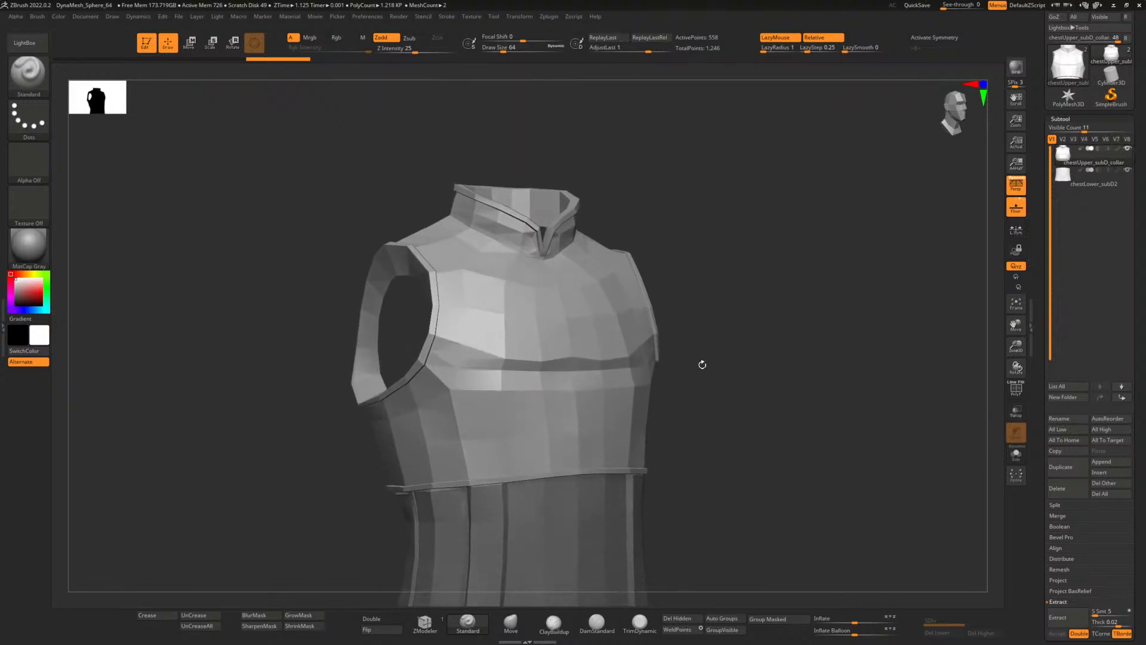
{"action": "left_click", "coordinate": [1016, 391]}
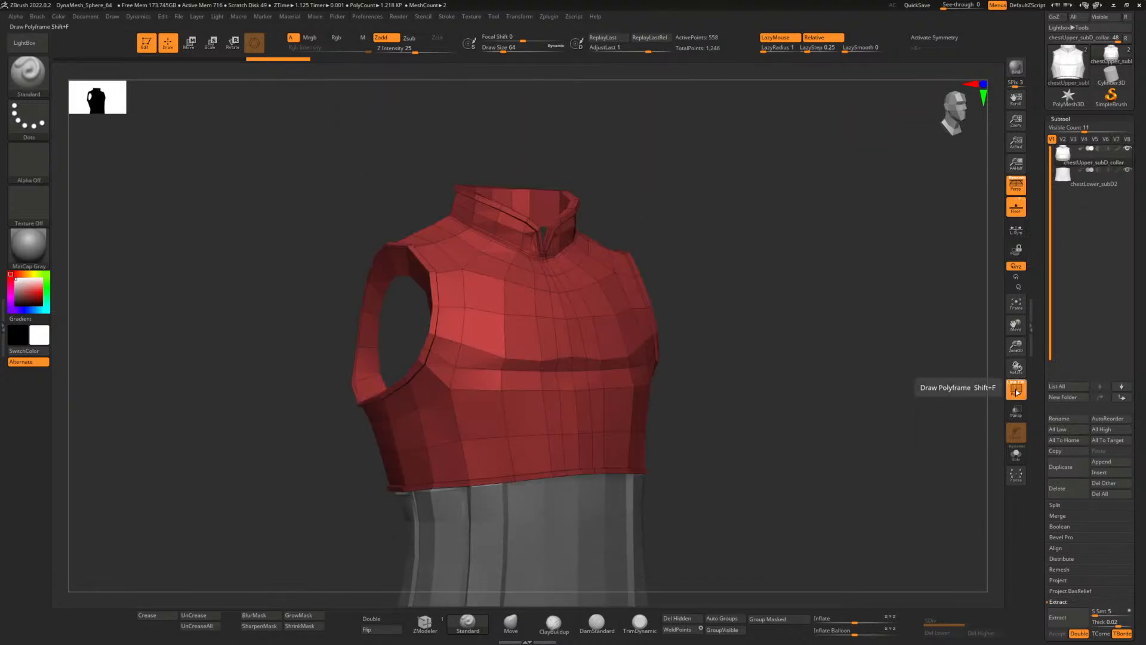
{"action": "left_click", "coordinate": [1016, 392]}
{"action": "left_click_drag", "start_coordinate": [857, 373], "coordinate": [734, 384]}
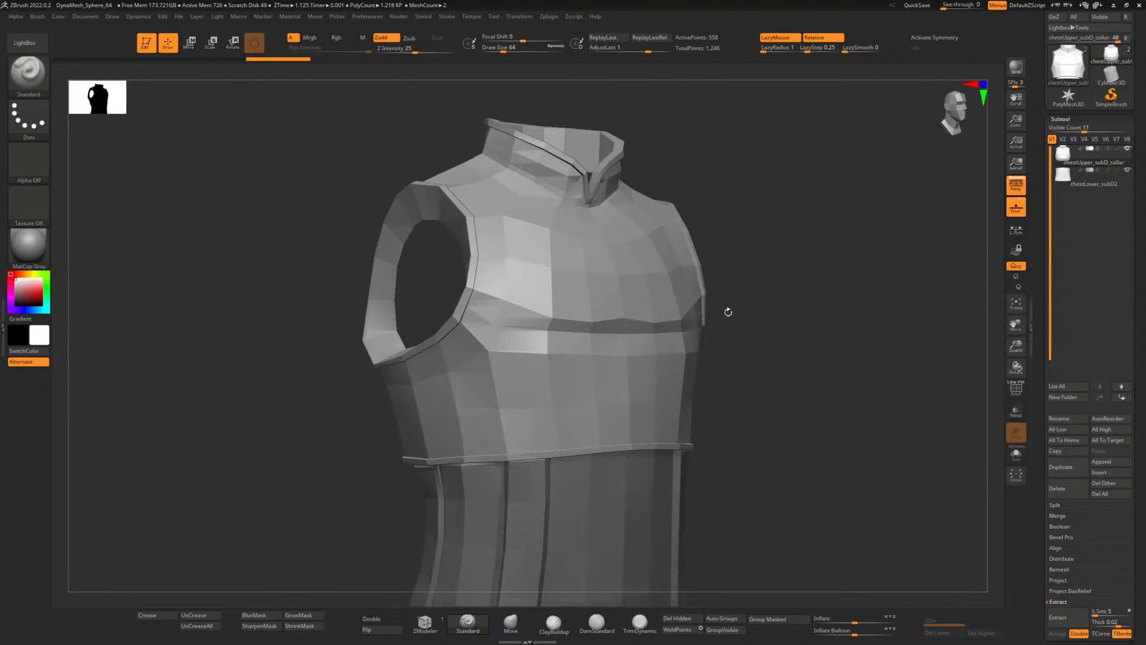
{"action": "key", "text": "ctrl+d"}
{"action": "key", "text": "ctrl+d"}
{"action": "key", "text": "ctrl+d"}
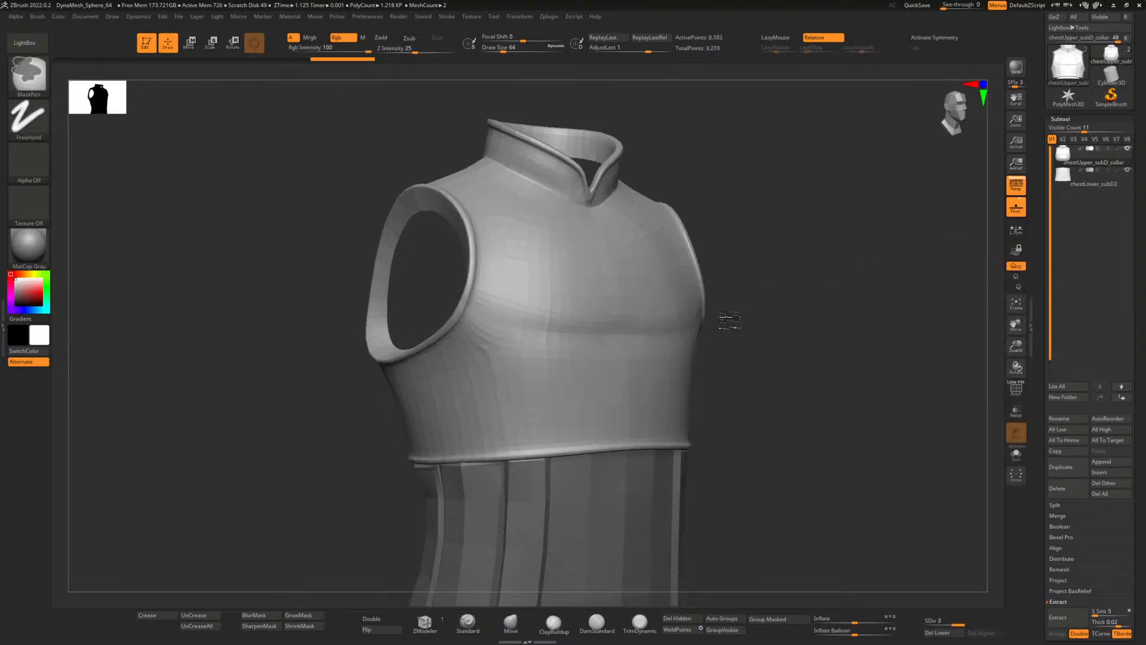
{"action": "left_click_drag", "start_coordinate": [750, 328], "coordinate": [752, 282]}
{"action": "key", "text": "ctrl+d"}
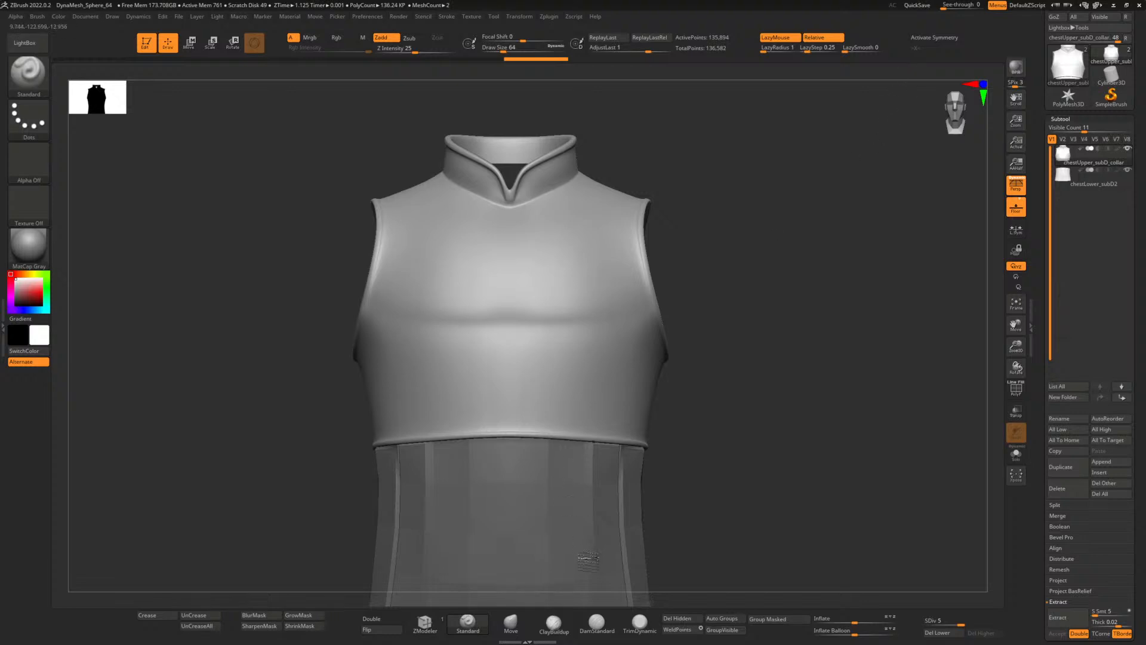
- Try the DamStandard brush on the middle of the chest at a draw size of about 372 and undo the strokes
{"action": "left_click", "coordinate": [591, 624]}
{"action": "key", "text": "b"}
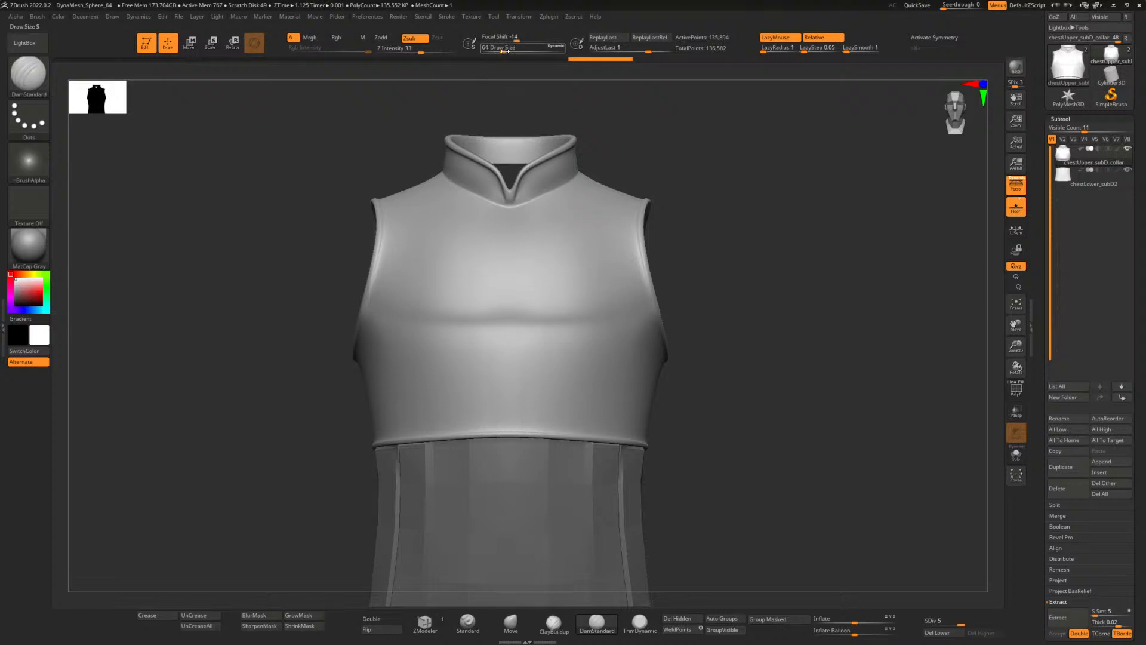
{"action": "left_click_drag", "start_coordinate": [503, 50], "coordinate": [533, 50]}
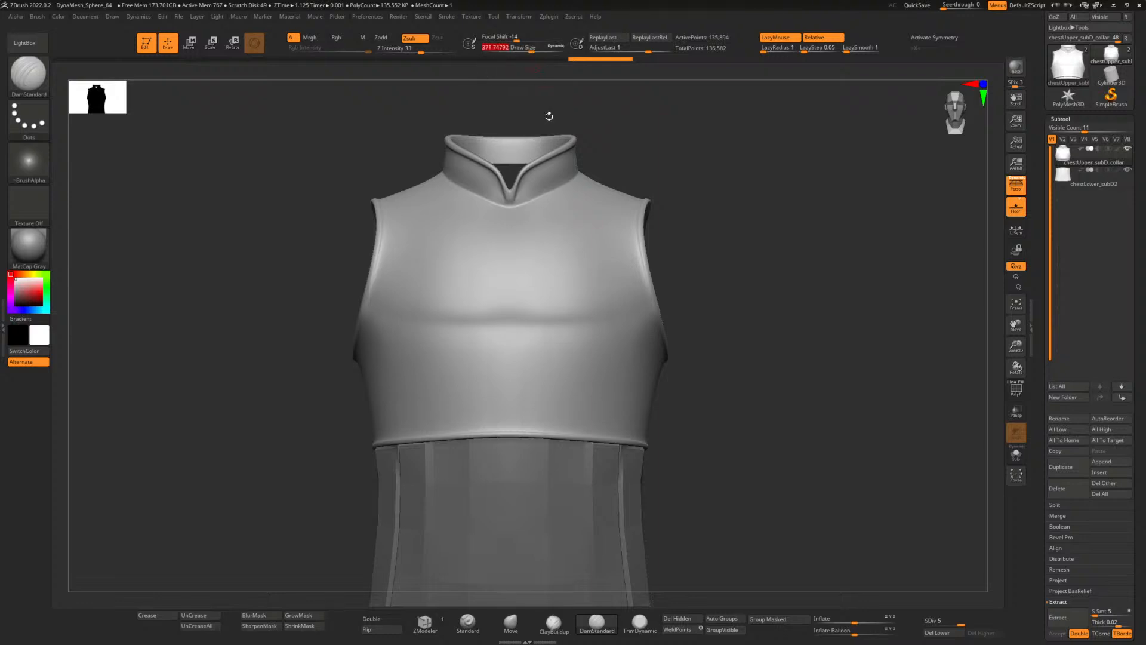
{"action": "mouse_move", "coordinate": [513, 265]}
{"action": "left_mouse_down"}
{"action": "mouse_move", "coordinate": [460, 314]}
{"action": "mouse_move", "coordinate": [503, 299]}
{"action": "mouse_move", "coordinate": [533, 254]}
{"action": "left_mouse_up"}
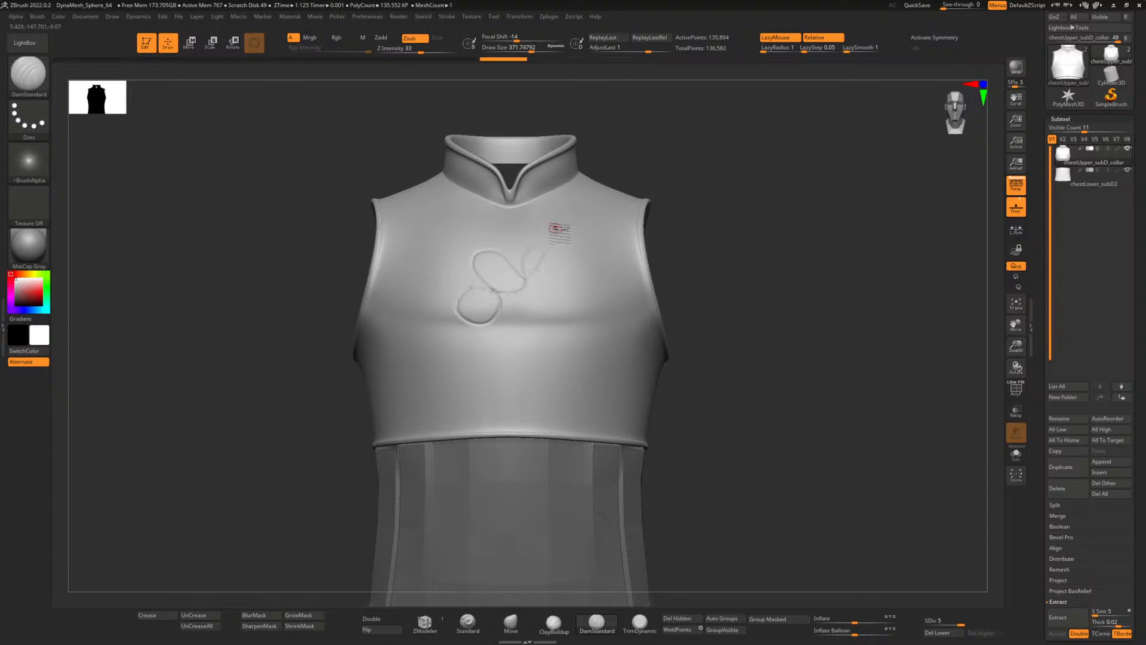
{"action": "key", "text": "ctrl+z"}
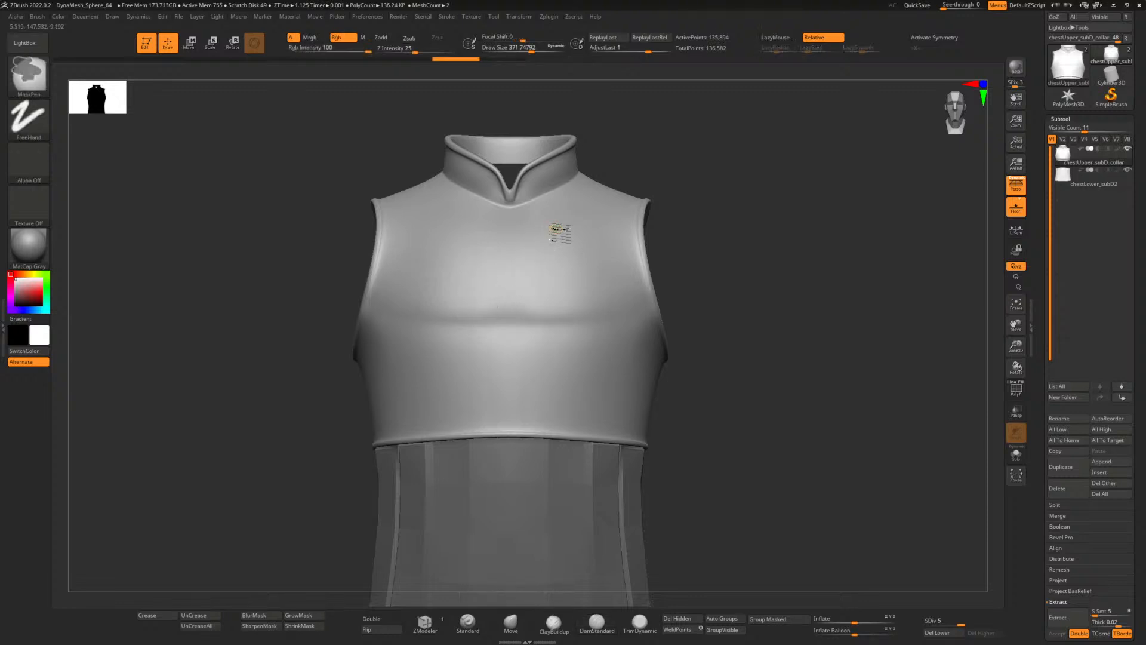
- Subdivide the upper chest to level 6 and carve looping DamStandard test lines across its front at a draw size of 250.75
{"action": "key", "text": "ctrl+d"}
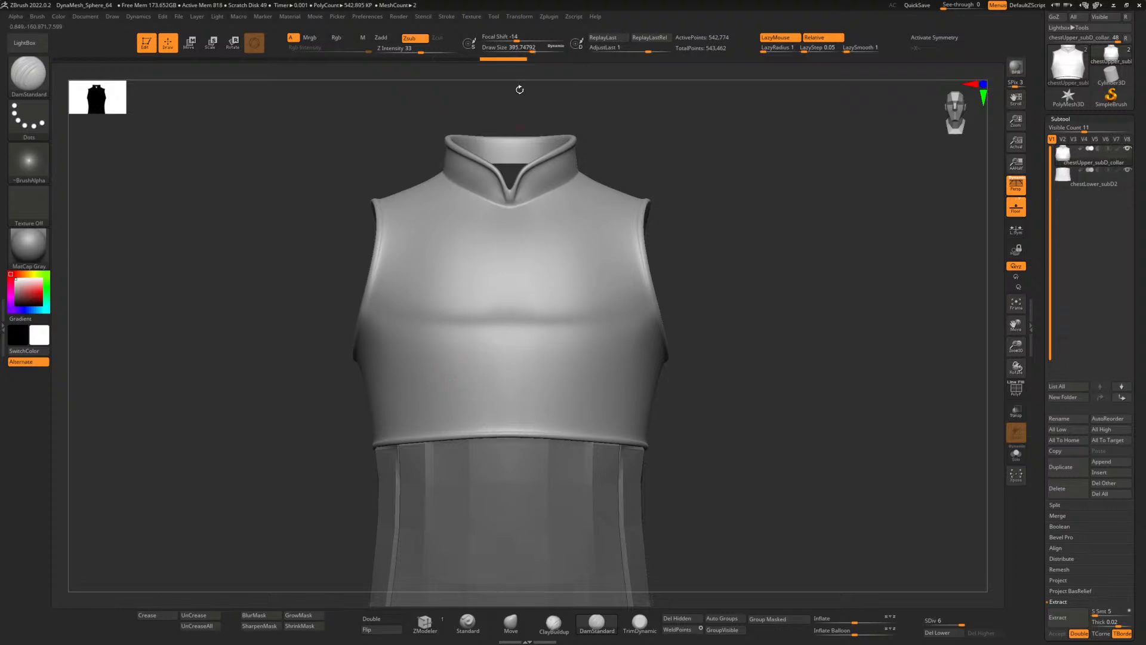
{"action": "mouse_move", "coordinate": [530, 49]}
{"action": "left_mouse_down"}
{"action": "mouse_move", "coordinate": [545, 52]}
{"action": "mouse_move", "coordinate": [523, 51]}
{"action": "left_mouse_up"}
{"action": "mouse_move", "coordinate": [520, 293]}
{"action": "left_mouse_down"}
{"action": "mouse_move", "coordinate": [473, 245]}
{"action": "mouse_move", "coordinate": [452, 263]}
{"action": "mouse_move", "coordinate": [507, 327]}
{"action": "mouse_move", "coordinate": [572, 255]}
{"action": "mouse_move", "coordinate": [517, 244]}
{"action": "mouse_move", "coordinate": [498, 281]}
{"action": "left_mouse_up"}
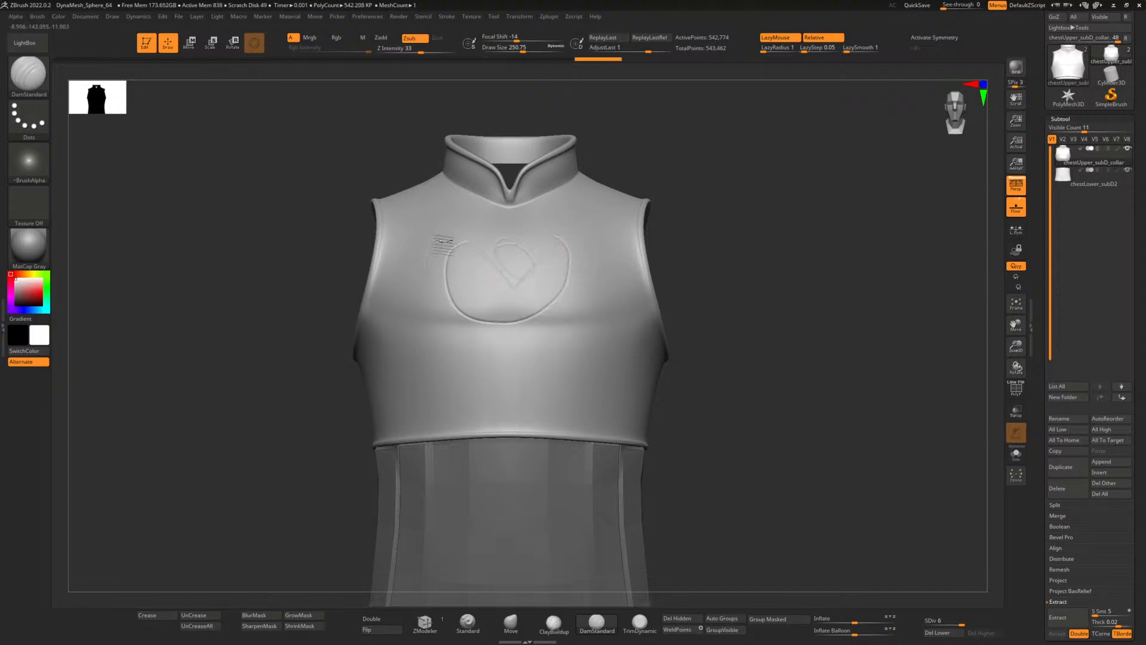
{"action": "mouse_move", "coordinate": [442, 244]}
{"action": "left_mouse_down"}
{"action": "mouse_move", "coordinate": [478, 326]}
{"action": "mouse_move", "coordinate": [527, 297]}
{"action": "mouse_move", "coordinate": [573, 299]}
{"action": "mouse_move", "coordinate": [586, 286]}
{"action": "mouse_move", "coordinate": [573, 337]}
{"action": "mouse_move", "coordinate": [521, 371]}
{"action": "mouse_move", "coordinate": [504, 354]}
{"action": "left_mouse_up"}
- Build up rough ClayBuildup test strokes over the centre, upper and lower front of the upper chest at a draw size of about 676
{"action": "left_click", "coordinate": [554, 624]}
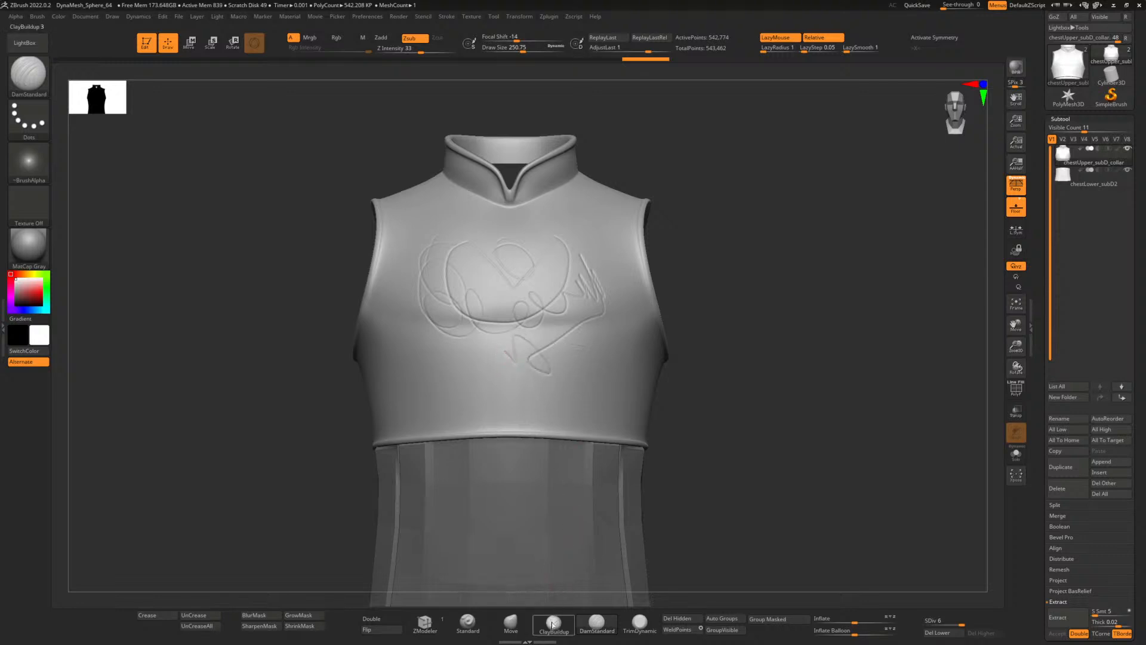
{"action": "left_click_drag", "start_coordinate": [526, 50], "coordinate": [548, 51]}
{"action": "mouse_move", "coordinate": [564, 296]}
{"action": "left_mouse_down"}
{"action": "mouse_move", "coordinate": [526, 313]}
{"action": "mouse_move", "coordinate": [533, 279]}
{"action": "mouse_move", "coordinate": [505, 284]}
{"action": "mouse_move", "coordinate": [461, 263]}
{"action": "mouse_move", "coordinate": [499, 320]}
{"action": "mouse_move", "coordinate": [450, 278]}
{"action": "mouse_move", "coordinate": [521, 338]}
{"action": "mouse_move", "coordinate": [452, 280]}
{"action": "mouse_move", "coordinate": [526, 331]}
{"action": "mouse_move", "coordinate": [526, 304]}
{"action": "mouse_move", "coordinate": [488, 254]}
{"action": "left_mouse_up"}
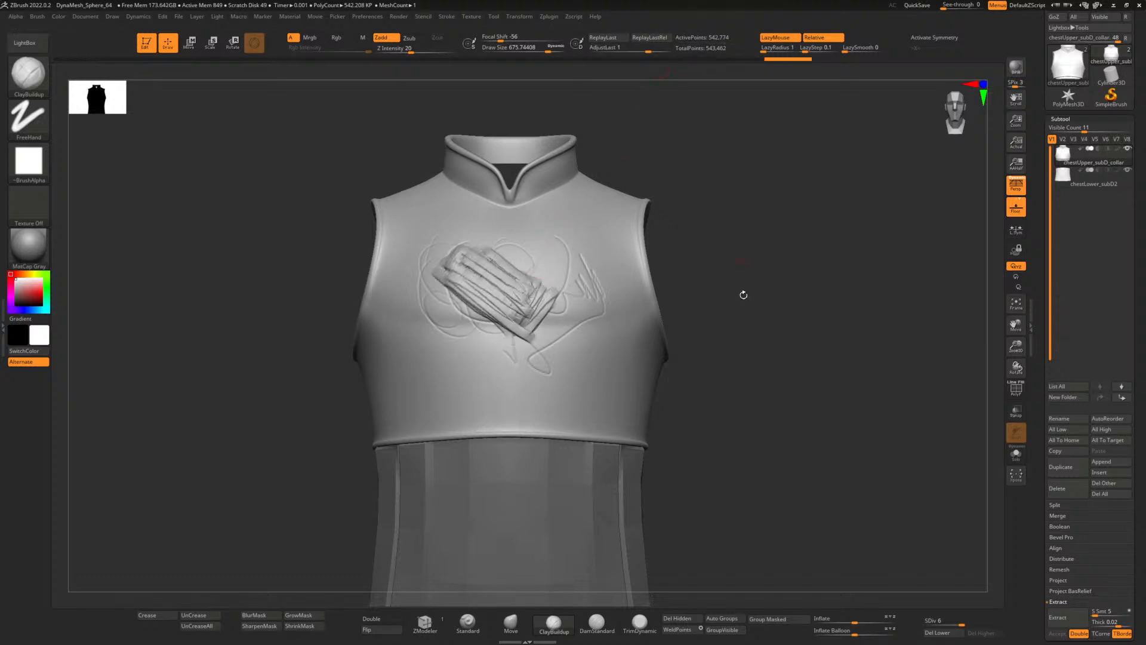
{"action": "left_click_drag", "start_coordinate": [743, 294], "coordinate": [742, 310]}
{"action": "mouse_move", "coordinate": [539, 265]}
{"action": "left_mouse_down"}
{"action": "mouse_move", "coordinate": [550, 322]}
{"action": "mouse_move", "coordinate": [555, 257]}
{"action": "mouse_move", "coordinate": [566, 305]}
{"action": "mouse_move", "coordinate": [578, 253]}
{"action": "mouse_move", "coordinate": [586, 299]}
{"action": "mouse_move", "coordinate": [589, 237]}
{"action": "mouse_move", "coordinate": [624, 220]}
{"action": "mouse_move", "coordinate": [637, 242]}
{"action": "left_mouse_up"}
{"action": "left_click_drag", "start_coordinate": [824, 240], "coordinate": [706, 217]}
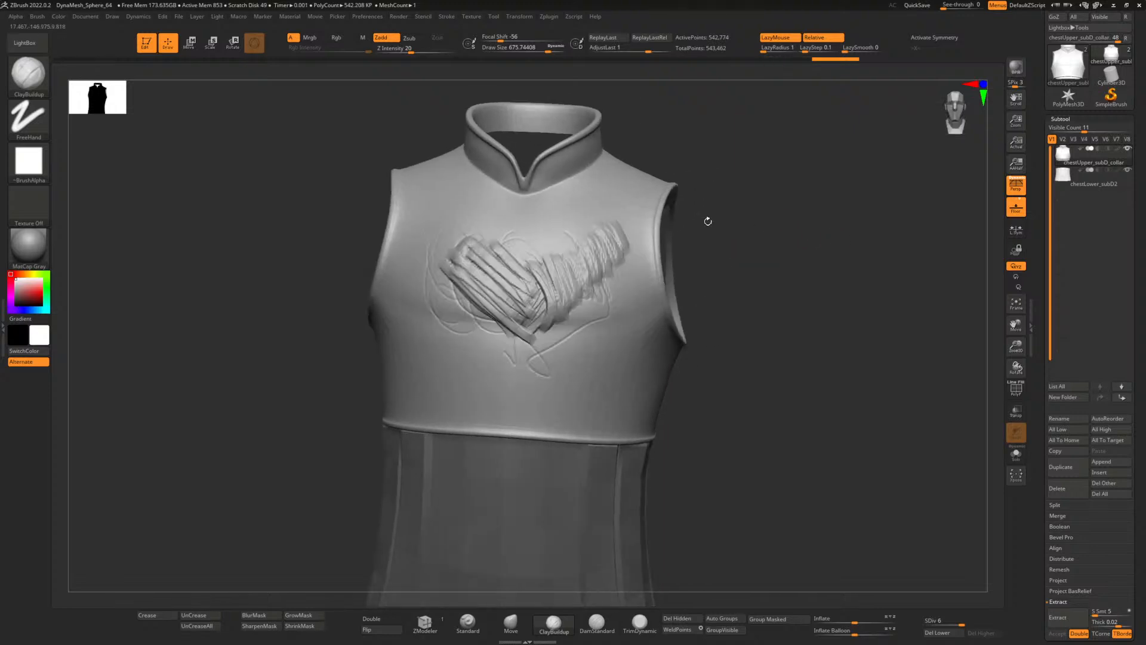
{"action": "mouse_move", "coordinate": [631, 249]}
{"action": "left_mouse_down"}
{"action": "mouse_move", "coordinate": [591, 230]}
{"action": "mouse_move", "coordinate": [624, 197]}
{"action": "mouse_move", "coordinate": [567, 230]}
{"action": "mouse_move", "coordinate": [603, 197]}
{"action": "mouse_move", "coordinate": [549, 219]}
{"action": "mouse_move", "coordinate": [594, 188]}
{"action": "mouse_move", "coordinate": [597, 203]}
{"action": "left_mouse_up"}
{"action": "left_click_drag", "start_coordinate": [753, 290], "coordinate": [765, 303]}
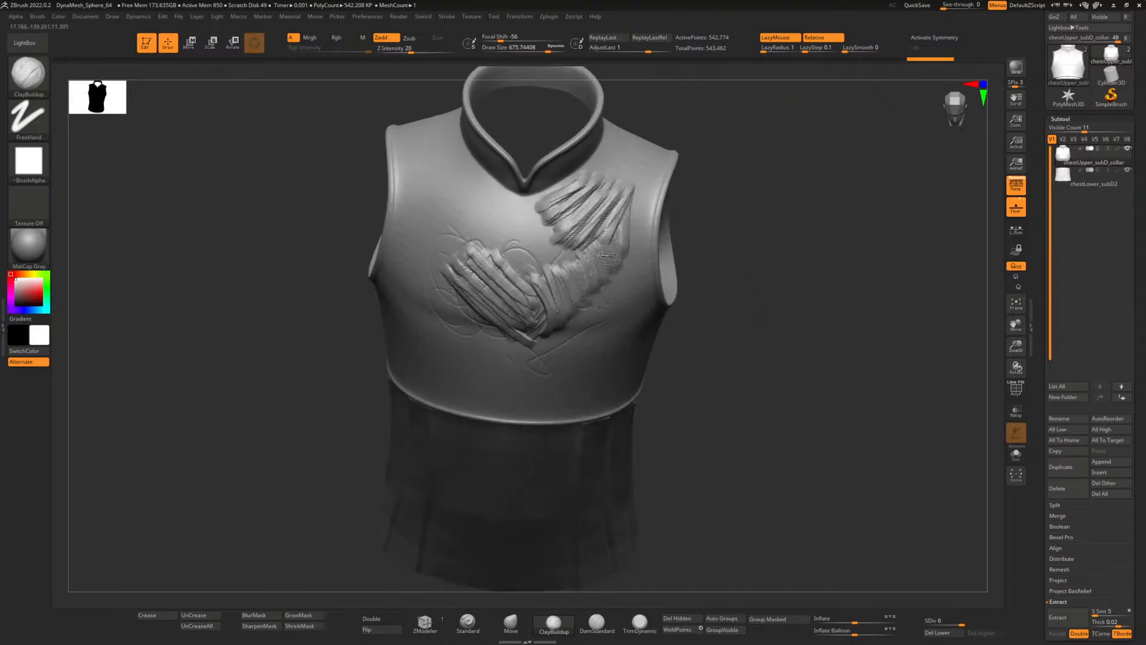
{"action": "mouse_move", "coordinate": [494, 200]}
{"action": "left_mouse_down"}
{"action": "mouse_move", "coordinate": [507, 211]}
{"action": "mouse_move", "coordinate": [466, 177]}
{"action": "mouse_move", "coordinate": [513, 209]}
{"action": "mouse_move", "coordinate": [454, 179]}
{"action": "mouse_move", "coordinate": [489, 218]}
{"action": "mouse_move", "coordinate": [451, 194]}
{"action": "mouse_move", "coordinate": [475, 230]}
{"action": "mouse_move", "coordinate": [441, 206]}
{"action": "mouse_move", "coordinate": [466, 248]}
{"action": "mouse_move", "coordinate": [449, 245]}
{"action": "left_mouse_up"}
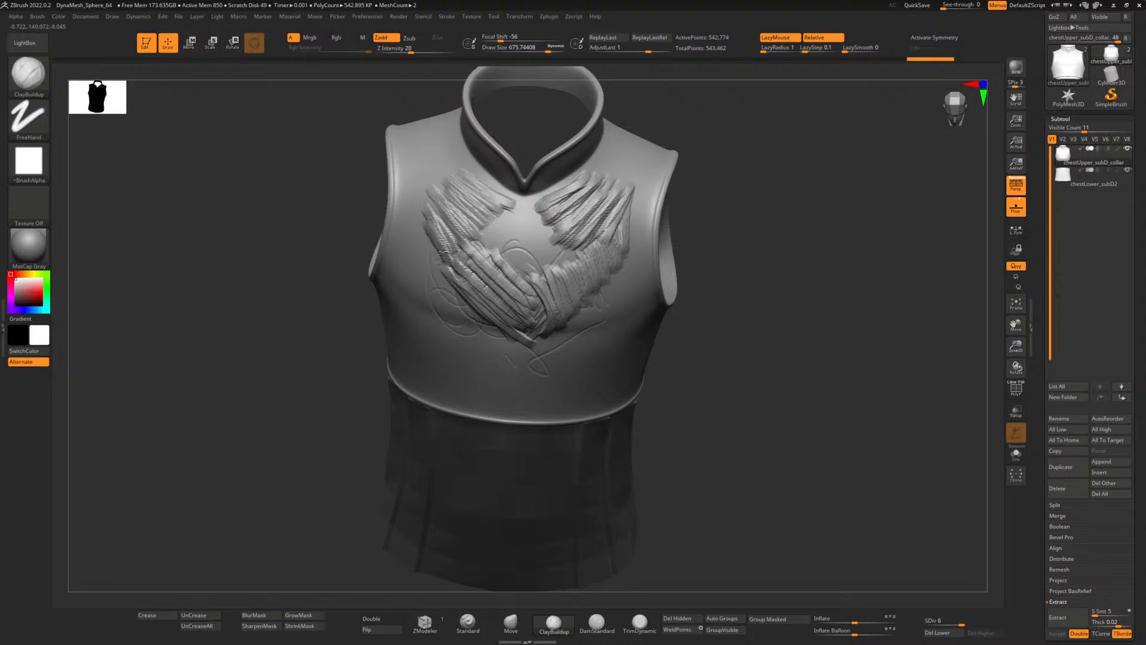
{"action": "left_click_drag", "start_coordinate": [335, 317], "coordinate": [367, 273]}
{"action": "mouse_move", "coordinate": [443, 258]}
{"action": "left_mouse_down"}
{"action": "mouse_move", "coordinate": [456, 285]}
{"action": "mouse_move", "coordinate": [433, 301]}
{"action": "mouse_move", "coordinate": [439, 254]}
{"action": "mouse_move", "coordinate": [426, 264]}
{"action": "left_mouse_up"}
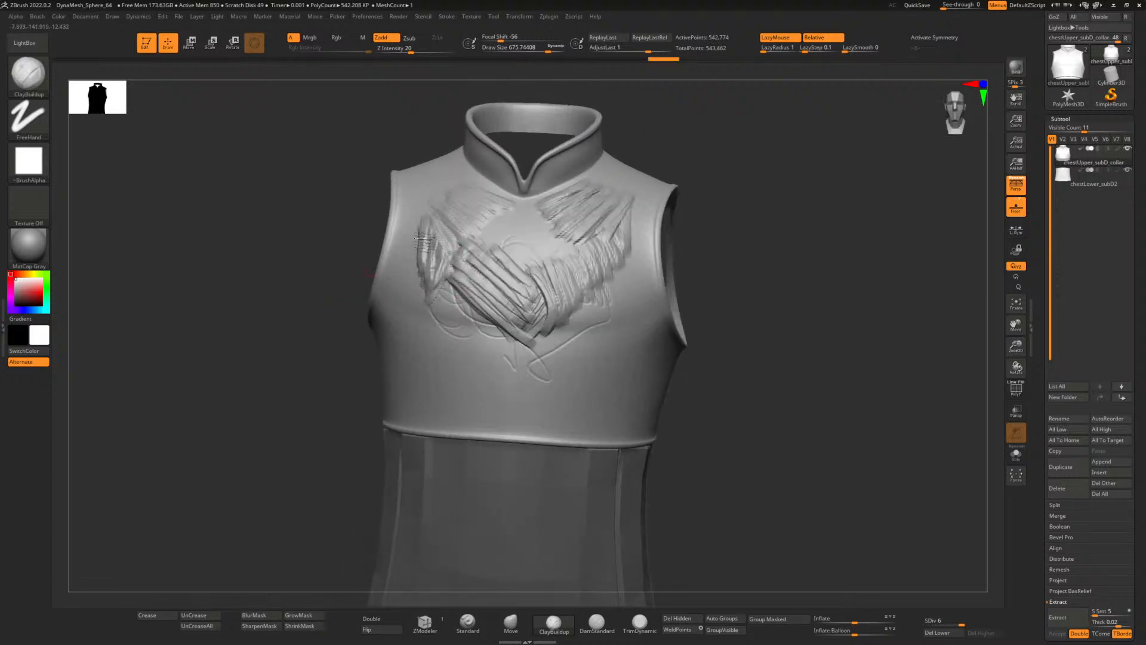
{"action": "left_click_drag", "start_coordinate": [353, 281], "coordinate": [338, 292]}
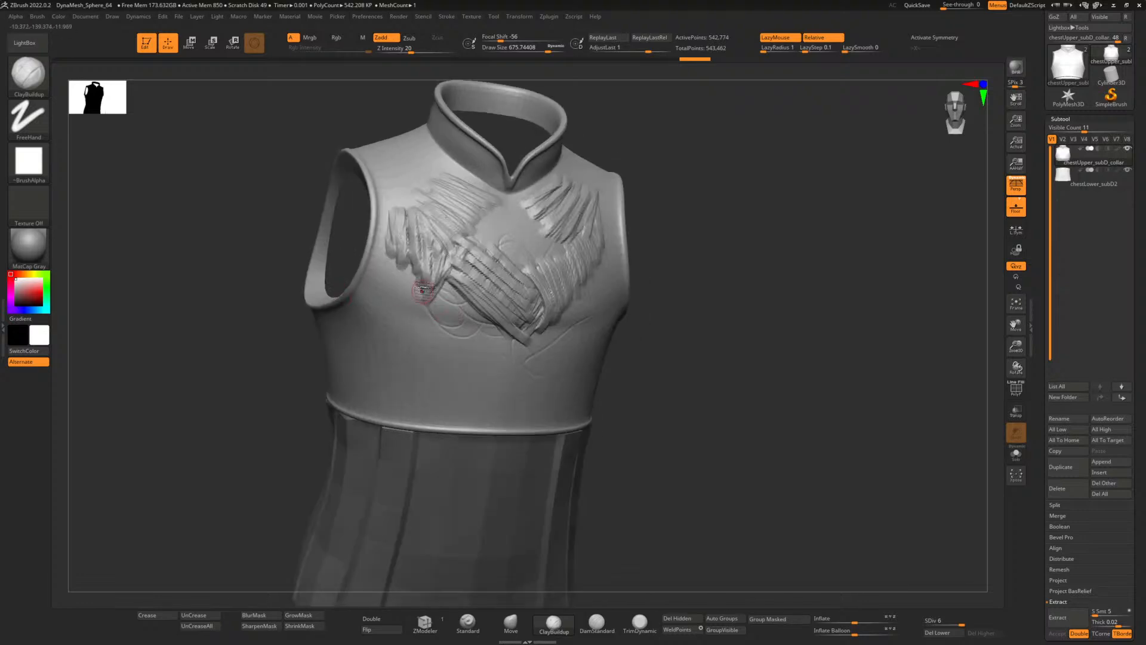
{"action": "mouse_move", "coordinate": [421, 309]}
{"action": "left_mouse_down"}
{"action": "mouse_move", "coordinate": [399, 291]}
{"action": "mouse_move", "coordinate": [371, 334]}
{"action": "mouse_move", "coordinate": [274, 304]}
{"action": "left_mouse_up"}
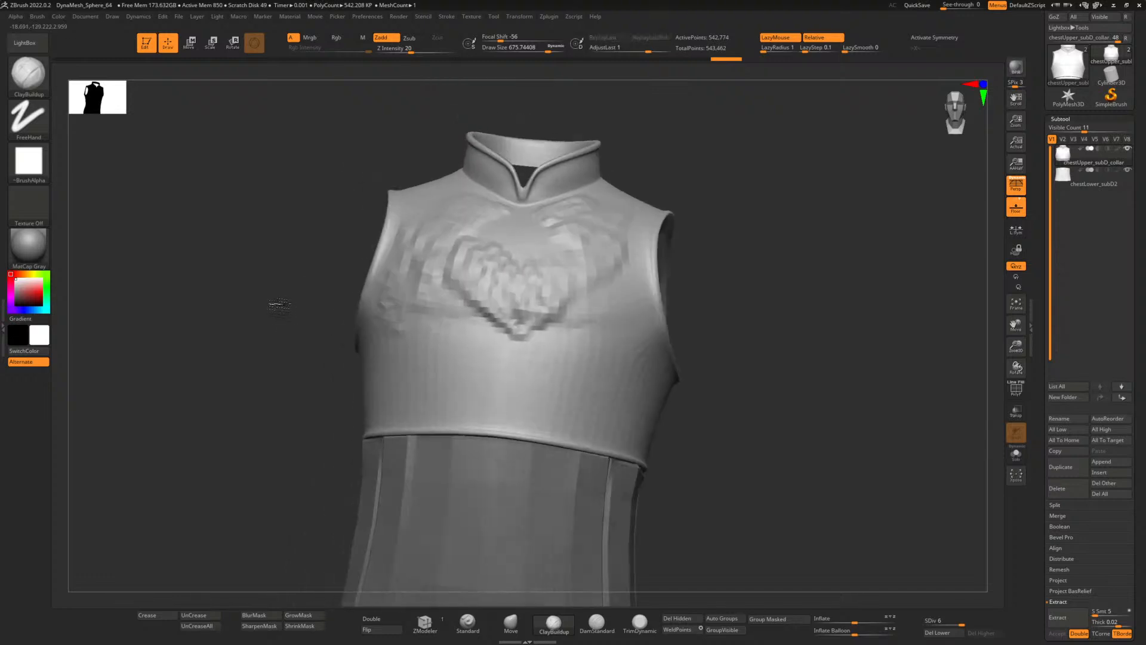
{"action": "mouse_move", "coordinate": [454, 286]}
{"action": "left_mouse_down"}
{"action": "mouse_move", "coordinate": [487, 343]}
{"action": "mouse_move", "coordinate": [478, 352]}
{"action": "left_mouse_up"}
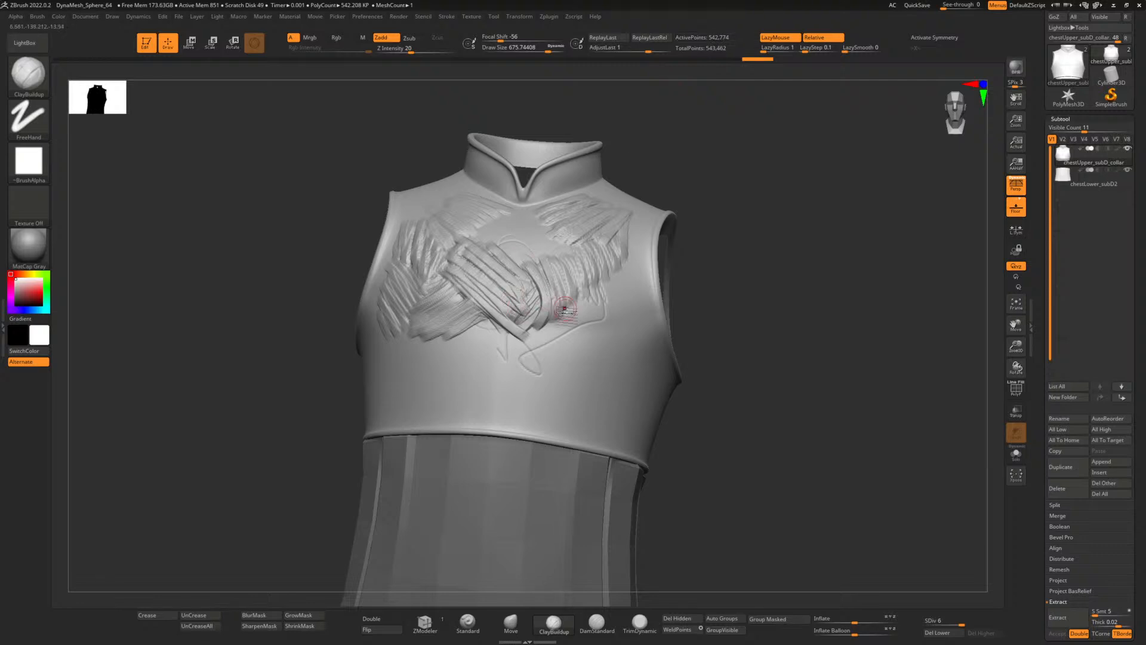
{"action": "mouse_move", "coordinate": [563, 311]}
{"action": "left_mouse_down"}
{"action": "mouse_move", "coordinate": [552, 352]}
{"action": "mouse_move", "coordinate": [570, 361]}
{"action": "mouse_move", "coordinate": [600, 347]}
{"action": "mouse_move", "coordinate": [615, 365]}
{"action": "left_mouse_up"}
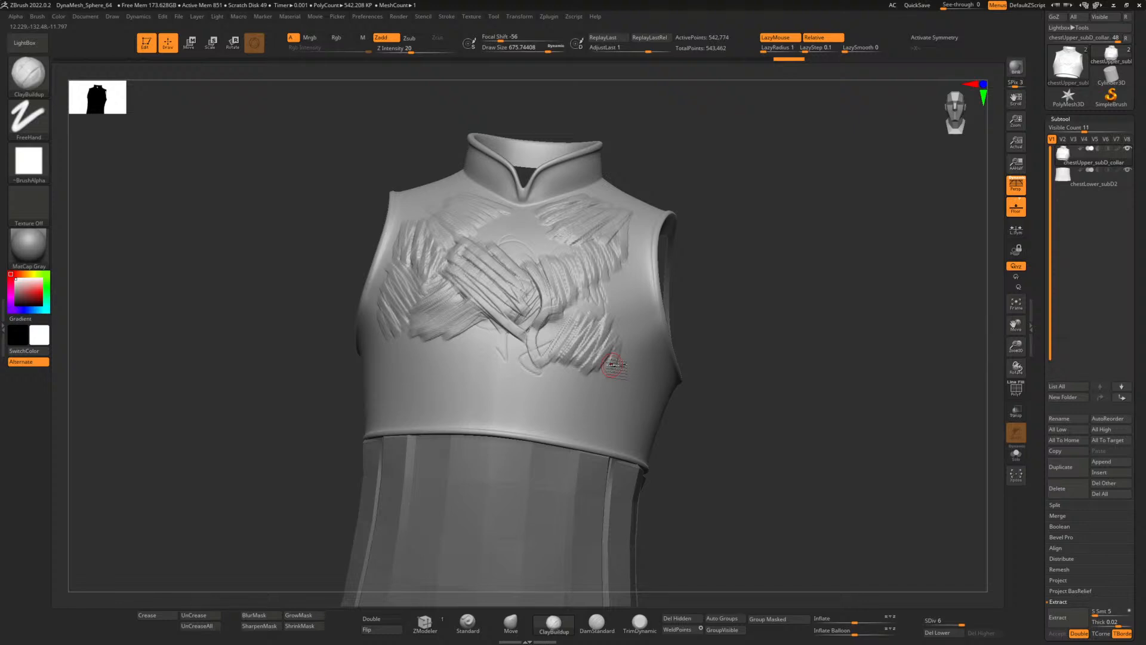
{"action": "mouse_move", "coordinate": [745, 365]}
{"action": "left_mouse_down"}
{"action": "mouse_move", "coordinate": [732, 326]}
{"action": "mouse_move", "coordinate": [717, 343]}
{"action": "mouse_move", "coordinate": [733, 350]}
{"action": "left_mouse_up"}
- Delete the lower subdivision levels of the upper chest subtool and check its sculpted front from slightly different angles
{"action": "mouse_move", "coordinate": [1094, 163]}
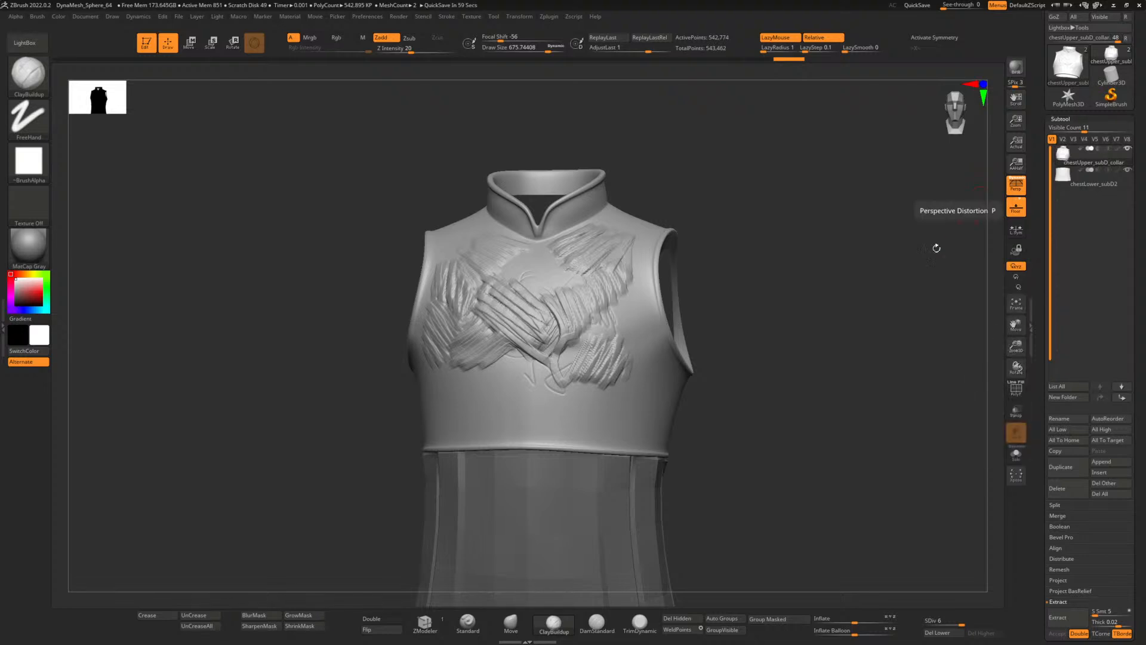
{"action": "left_click", "coordinate": [951, 633]}
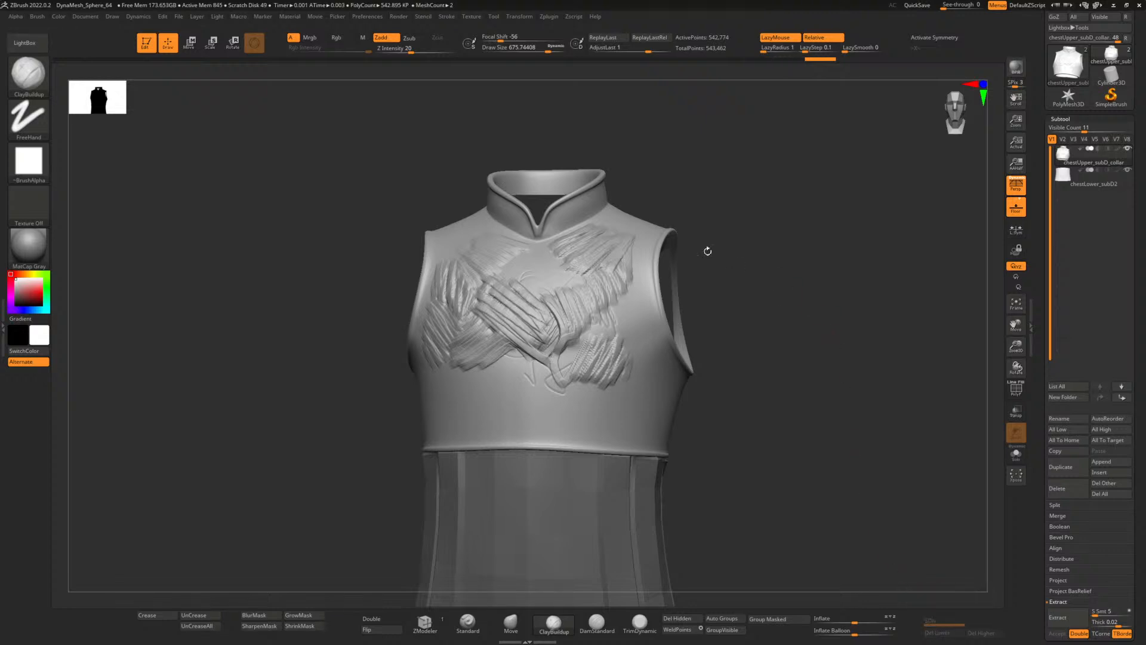
{"action": "mouse_move", "coordinate": [743, 231]}
{"action": "left_mouse_down"}
{"action": "mouse_move", "coordinate": [760, 236]}
{"action": "mouse_move", "coordinate": [583, 263]}
{"action": "left_mouse_up"}
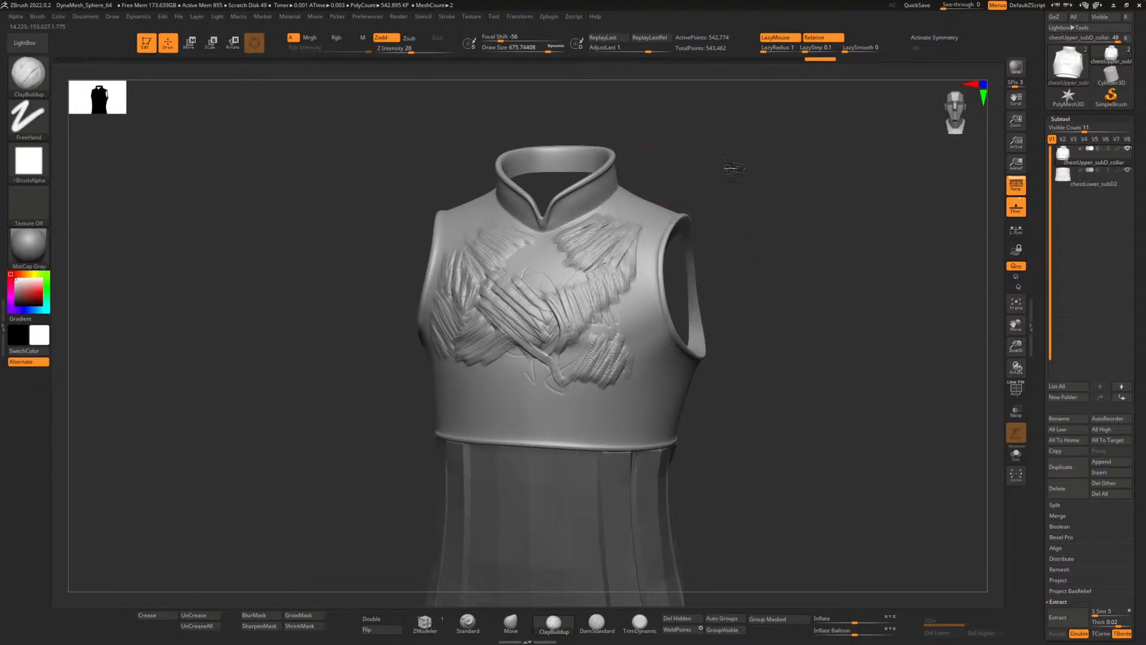
{"action": "left_click_drag", "start_coordinate": [729, 172], "coordinate": [609, 240]}
{"action": "left_click_drag", "start_coordinate": [760, 146], "coordinate": [721, 185]}
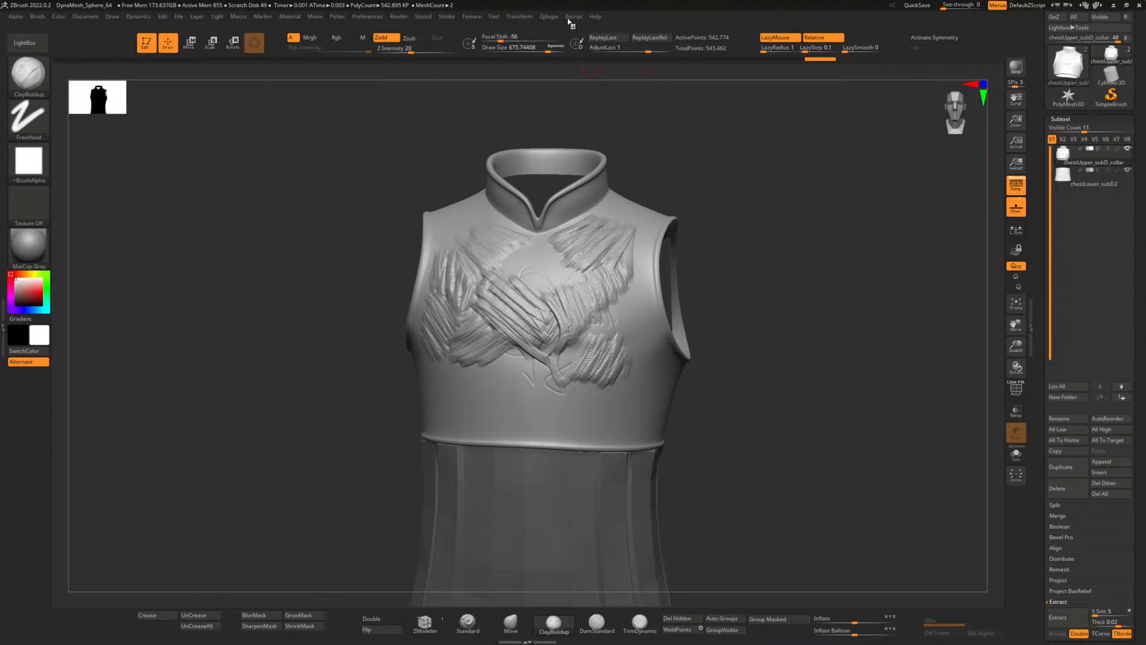
- Pre-process the current upper chest subtool with Decimation Master
{"action": "left_click", "coordinate": [548, 16]}
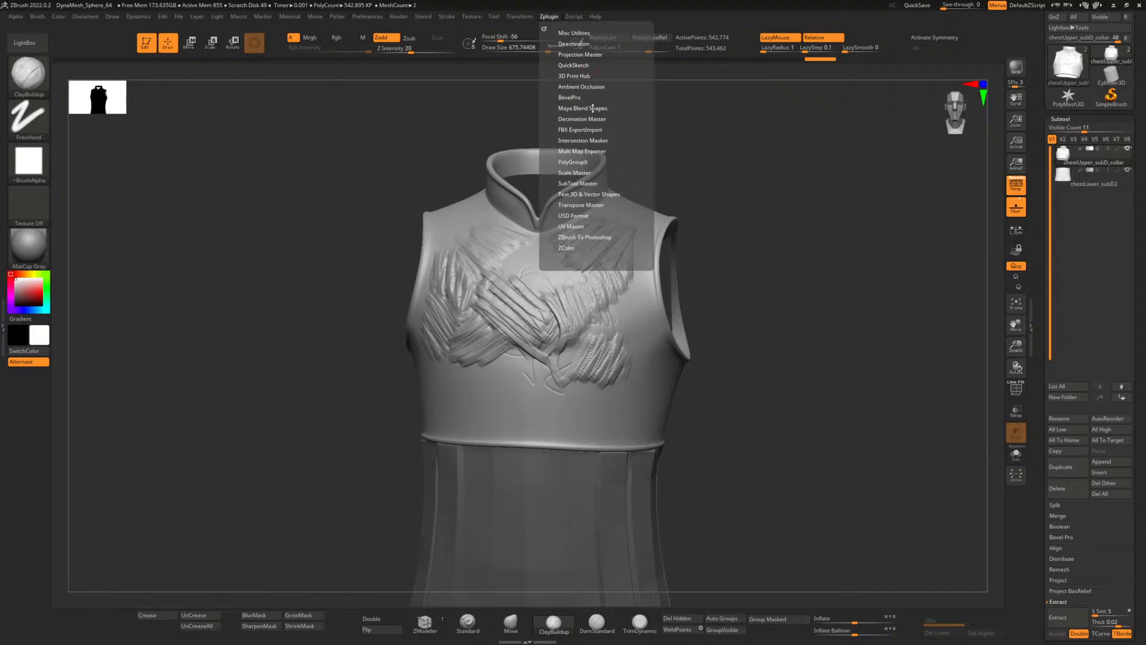
{"action": "left_click", "coordinate": [588, 119]}
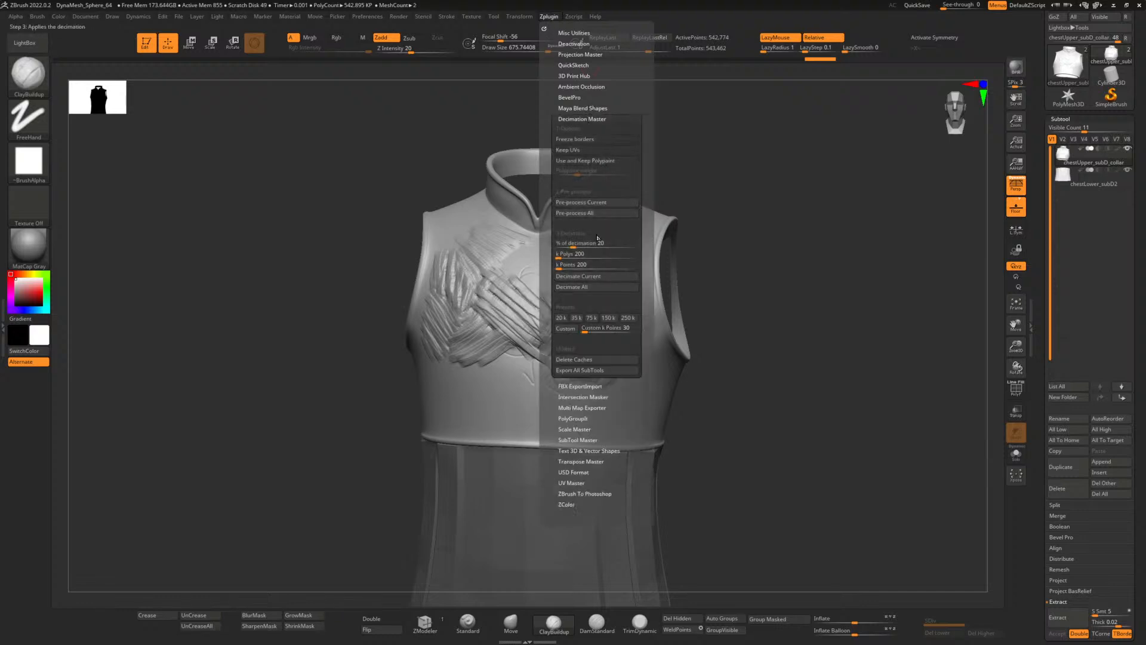
{"action": "left_click", "coordinate": [586, 203]}
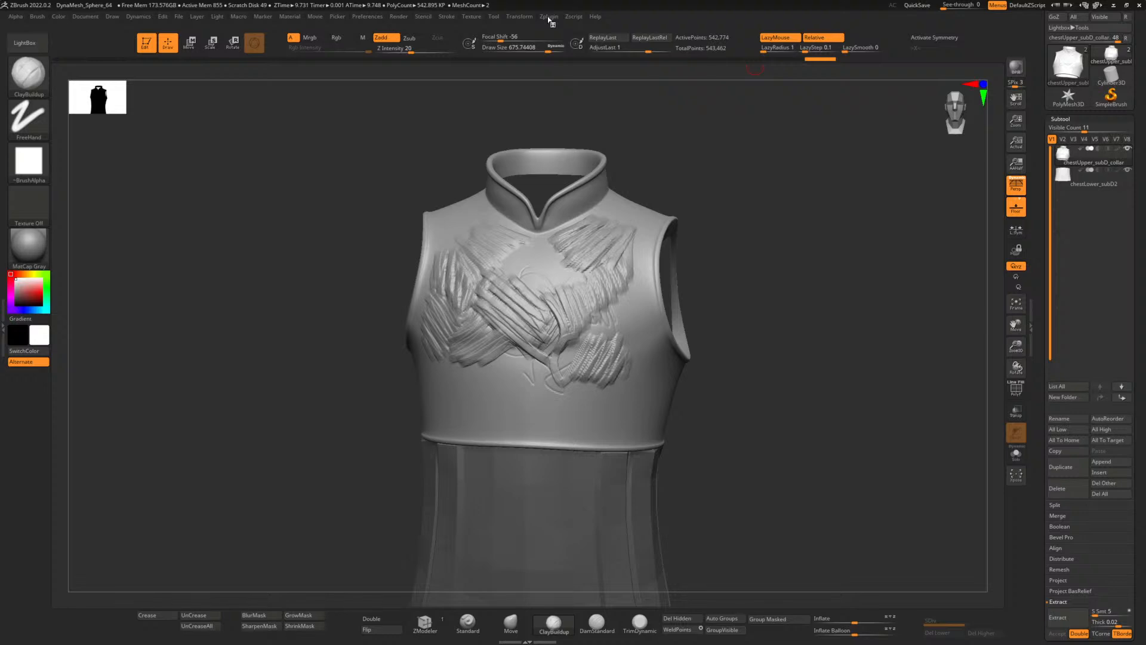
- Decimate the pre-processed upper chest to about 150k polys with Decimation Master and check the sculpted detail
{"action": "left_click", "coordinate": [517, 18]}
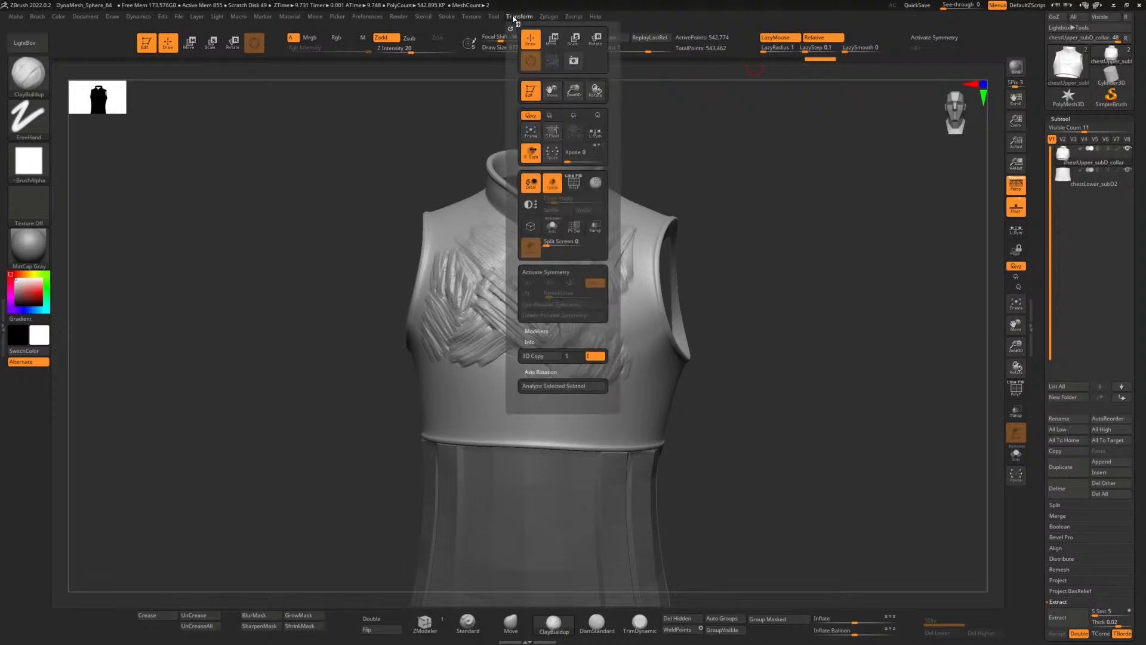
{"action": "left_click", "coordinate": [549, 17]}
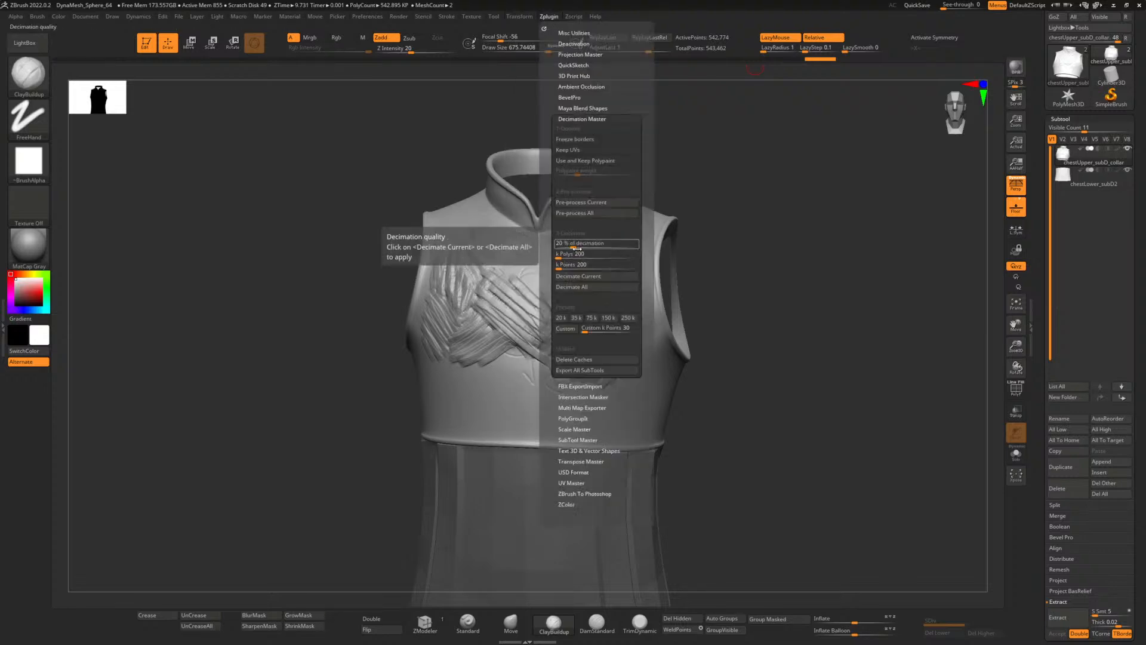
{"action": "left_click", "coordinate": [578, 255]}
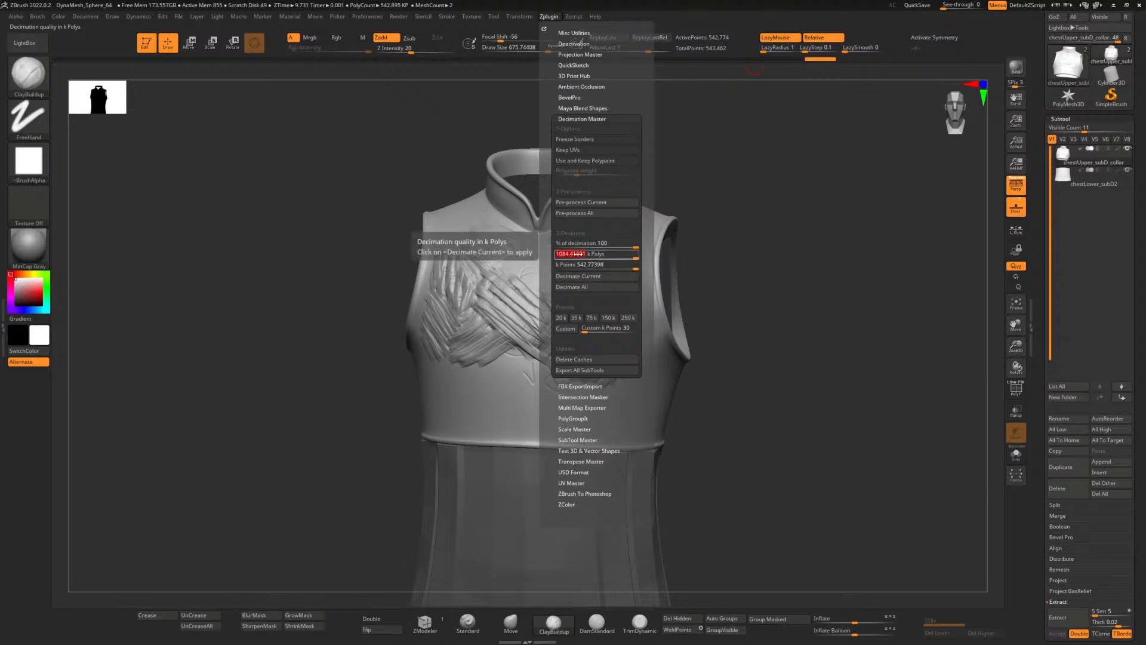
{"action": "left_click", "coordinate": [591, 288]}
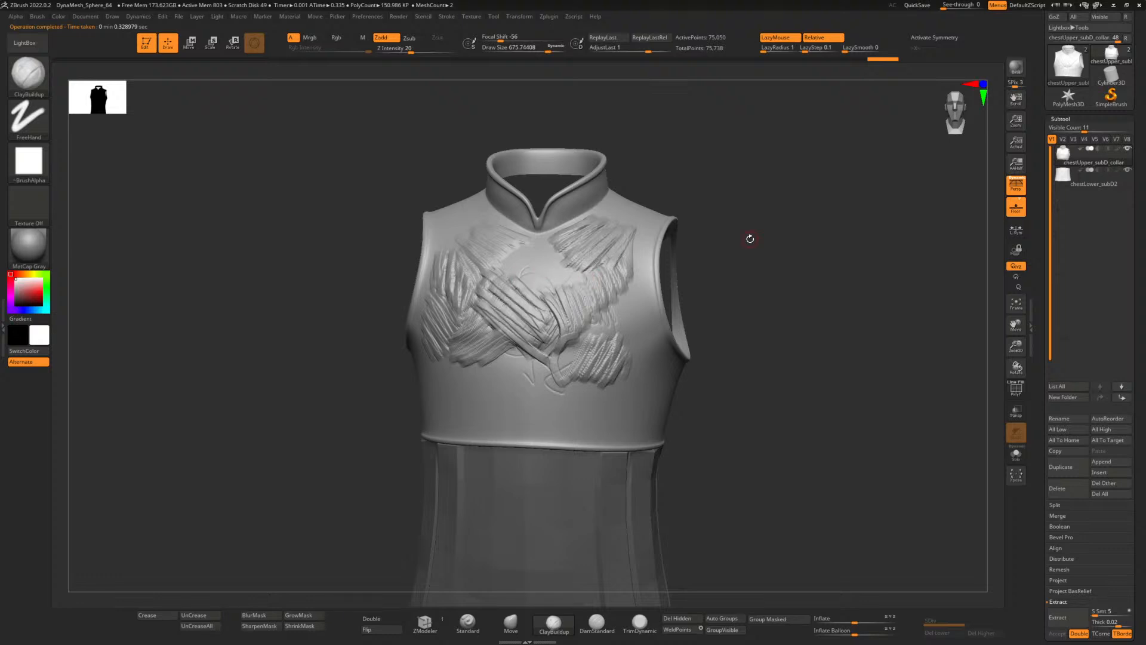
{"action": "left_click_drag", "start_coordinate": [750, 239], "coordinate": [719, 275]}
{"action": "left_click_drag", "start_coordinate": [786, 230], "coordinate": [782, 230]}
- Select the chestUpper_subD_collar subtool and send the visible subtools out with GoZ
{"action": "left_click", "coordinate": [1108, 163]}
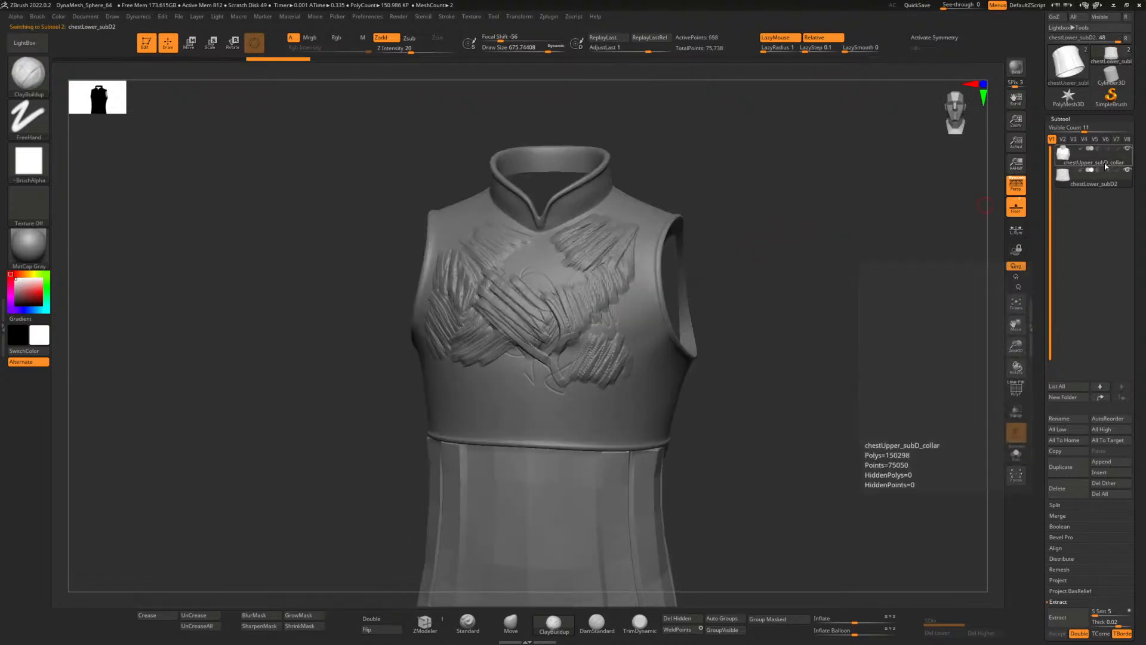
{"action": "scroll", "coordinate": [1081, 131], "scroll_direction": "up", "scroll_amount": 2}
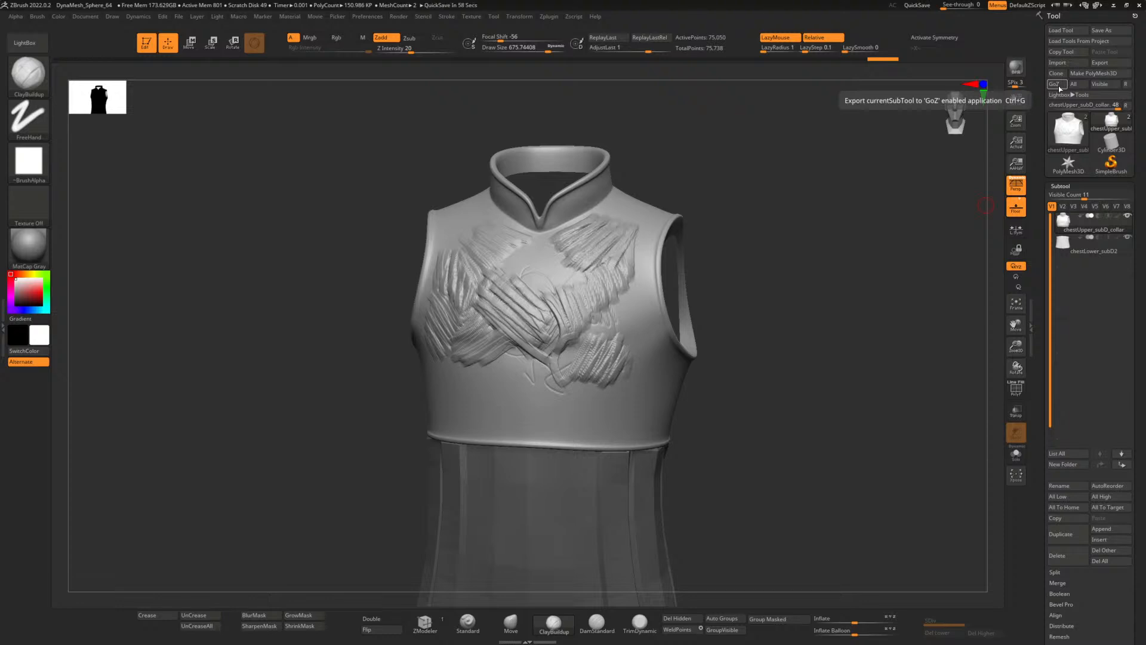
{"action": "left_click", "coordinate": [1101, 84]}
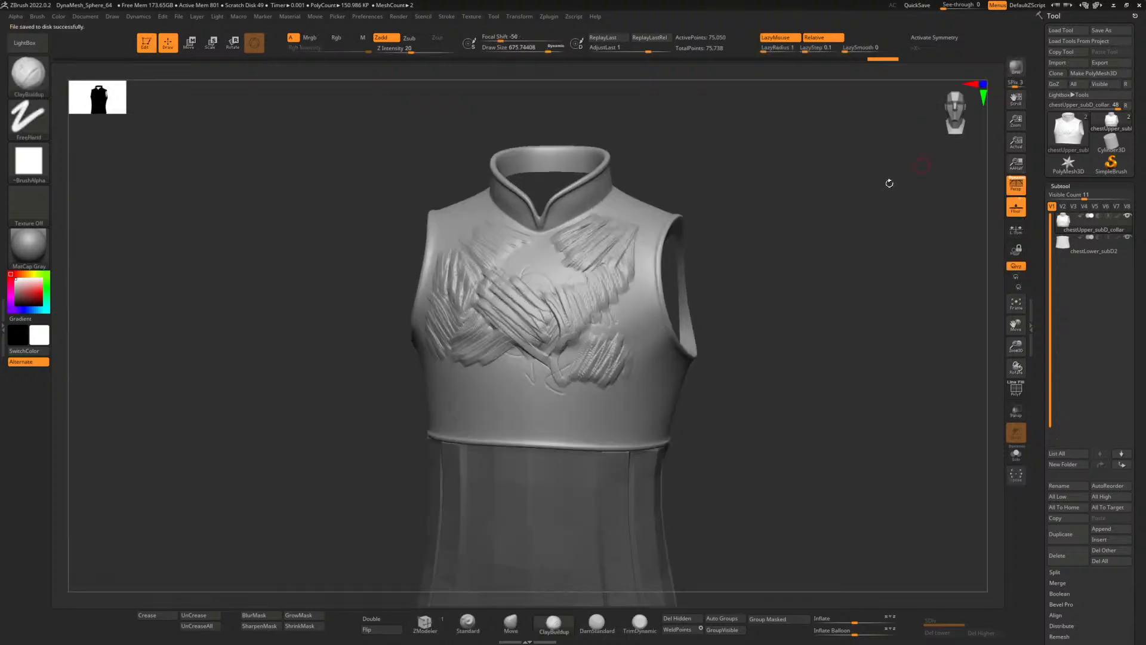
- Switch to Maya, select the chestUpper_subD_collar mesh and examine it on the character from different angles
{"action": "key", "text": "alt+Tab"}
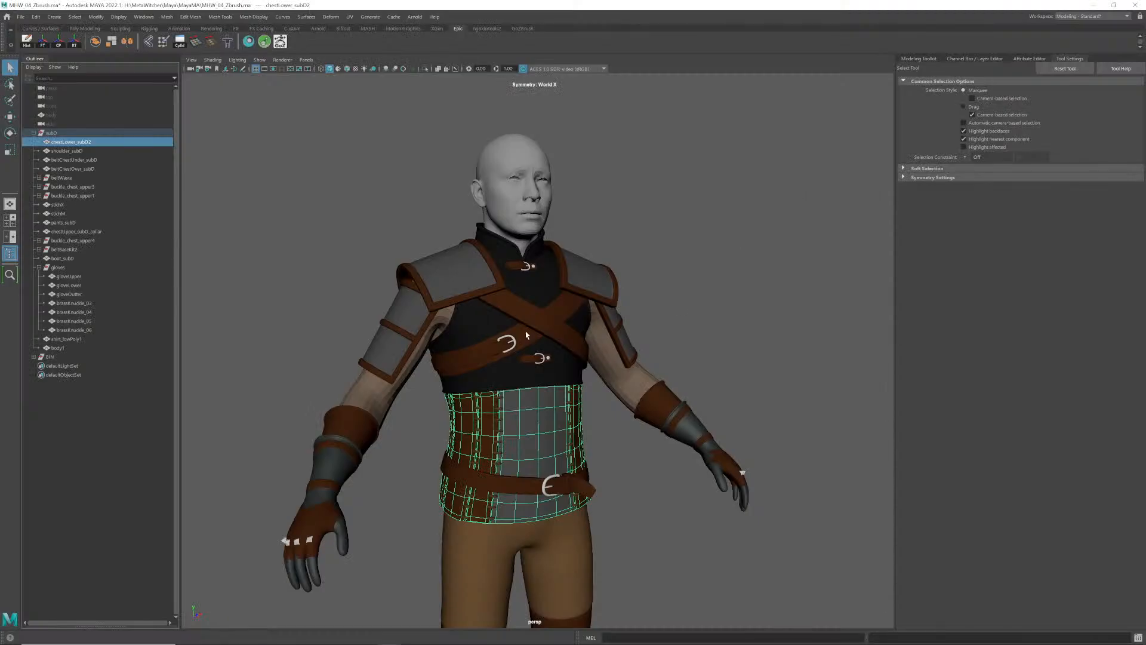
{"action": "scroll", "coordinate": [471, 304], "scroll_direction": "up", "scroll_amount": 6}
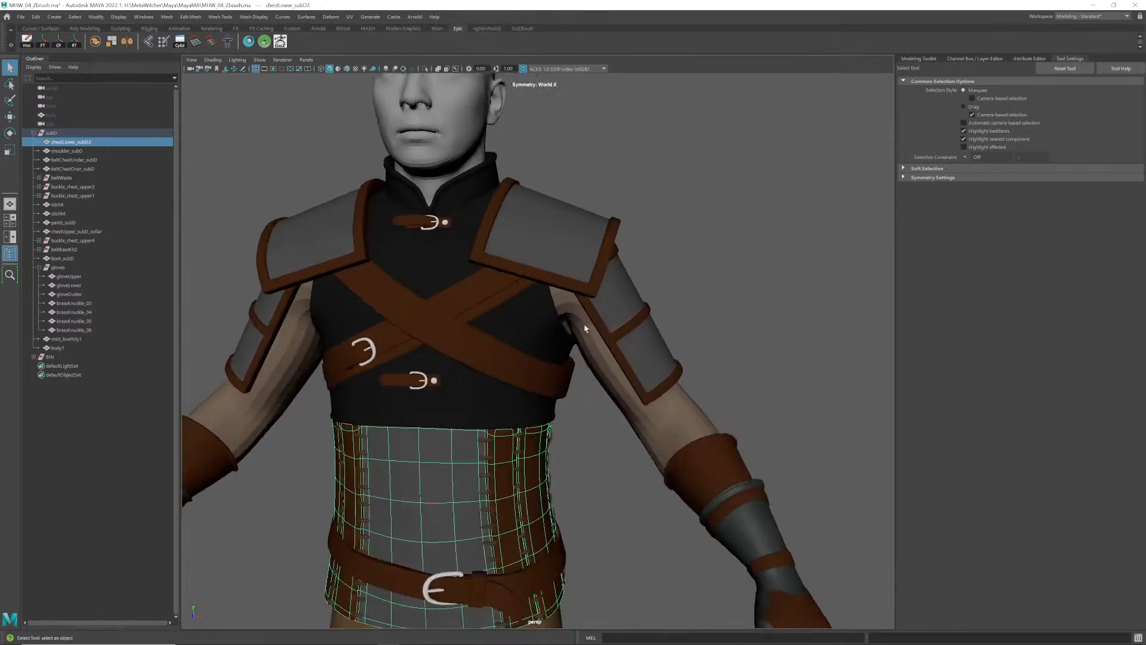
{"action": "left_click", "coordinate": [529, 316]}
{"action": "left_click_drag", "start_coordinate": [528, 316], "coordinate": [578, 327], "text": "alt"}
{"action": "scroll", "coordinate": [578, 328], "scroll_direction": "down", "scroll_amount": 2}
{"action": "middle_click_drag", "start_coordinate": [578, 327], "coordinate": [603, 320], "text": "alt"}
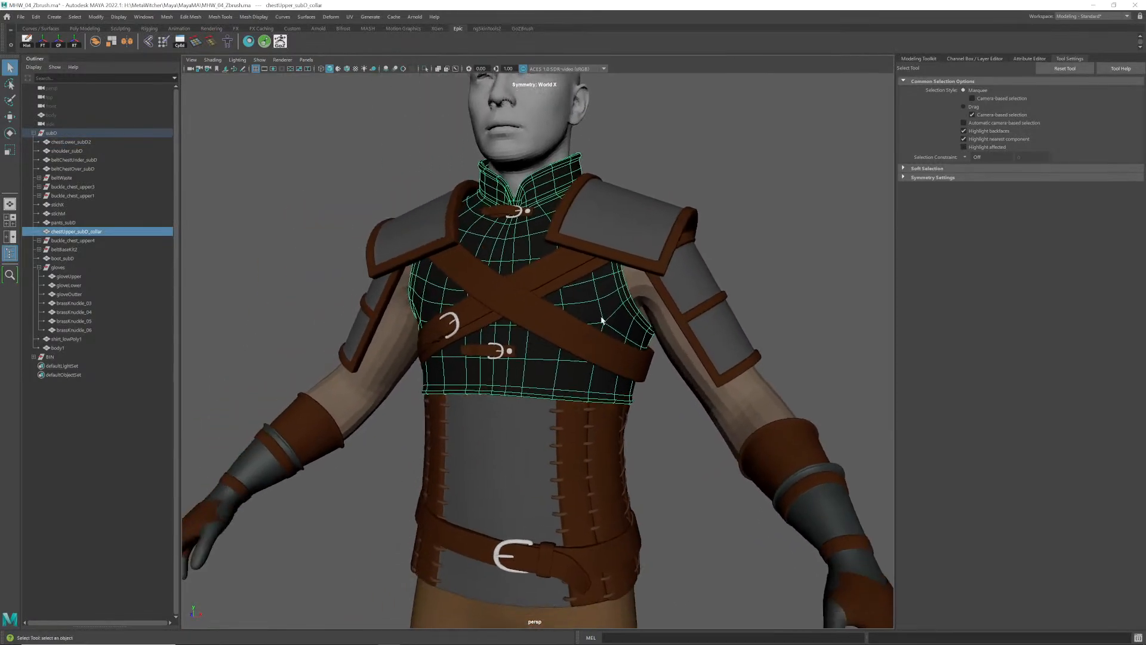
{"action": "mouse_move", "coordinate": [603, 320]}
{"action": "left_mouse_down", "text": "alt"}
{"action": "mouse_move", "coordinate": [564, 323]}
{"action": "mouse_move", "coordinate": [592, 318]}
{"action": "mouse_move", "coordinate": [561, 310]}
{"action": "left_mouse_up", "text": "alt"}
{"action": "scroll", "coordinate": [561, 310], "scroll_direction": "down", "scroll_amount": 2}
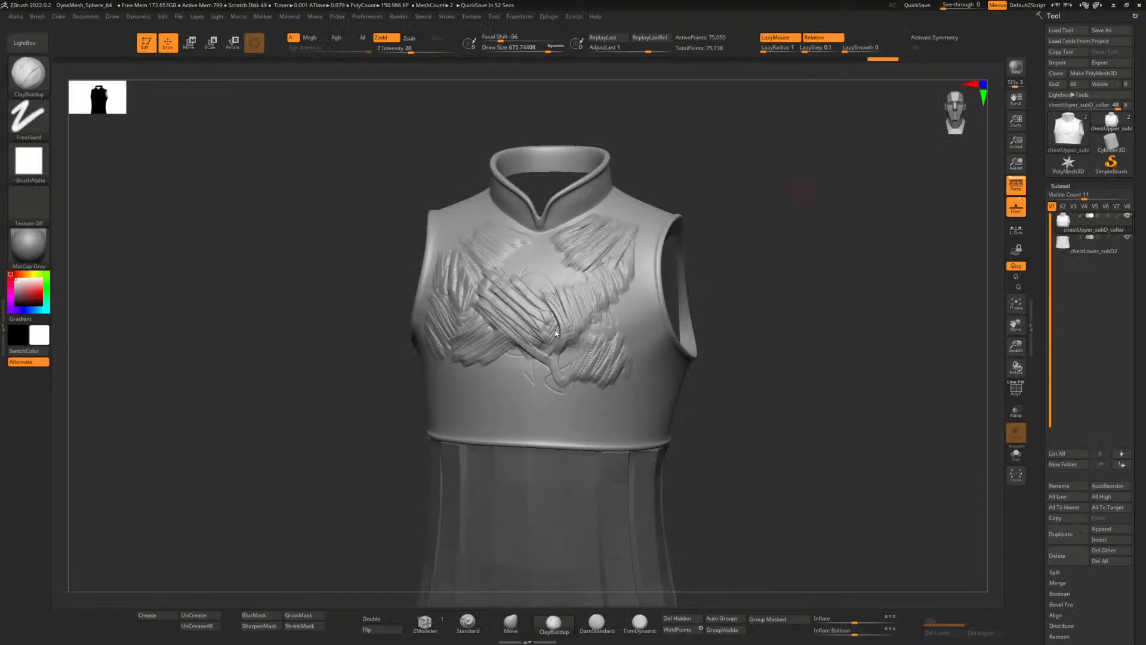
- Send the visible subtools out of ZBrush with GoZ again, with chestUpper_subD_collar active, and check the upper chest in Maya
{"action": "left_click", "coordinate": [1096, 233]}
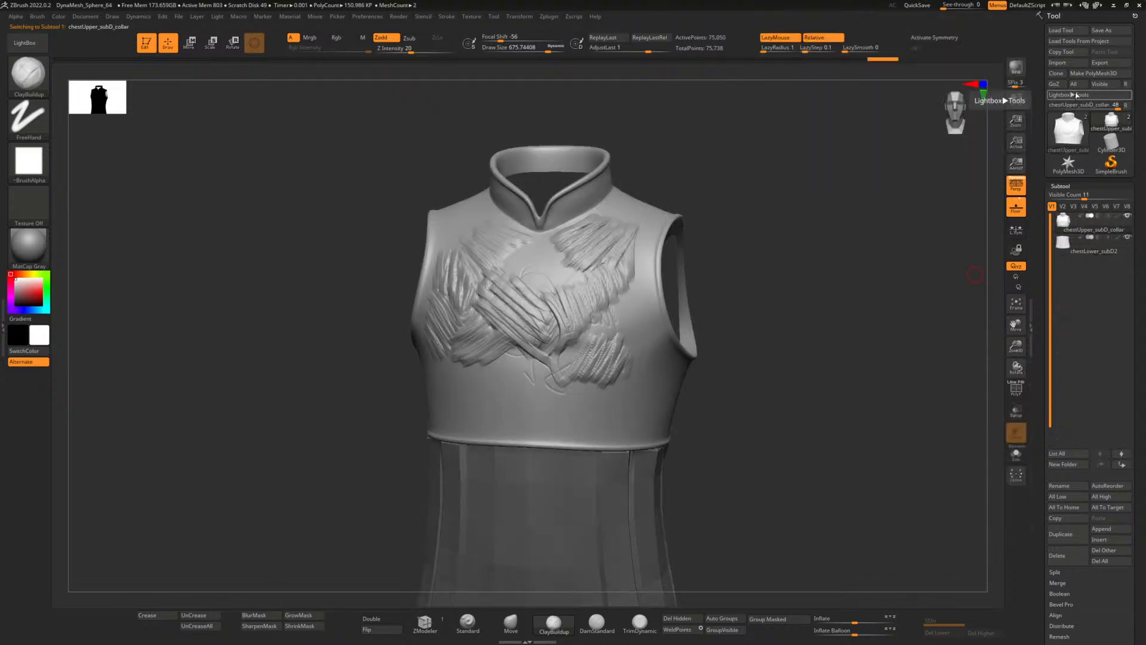
{"action": "left_click", "coordinate": [1101, 84]}
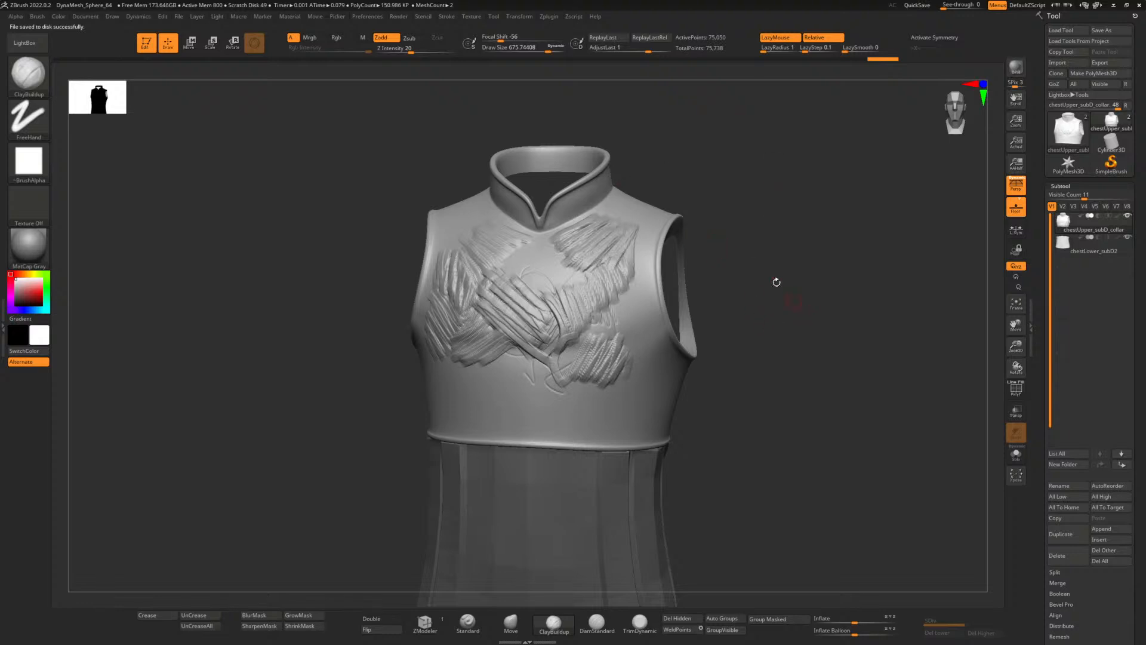
{"action": "key", "text": "alt+Tab"}
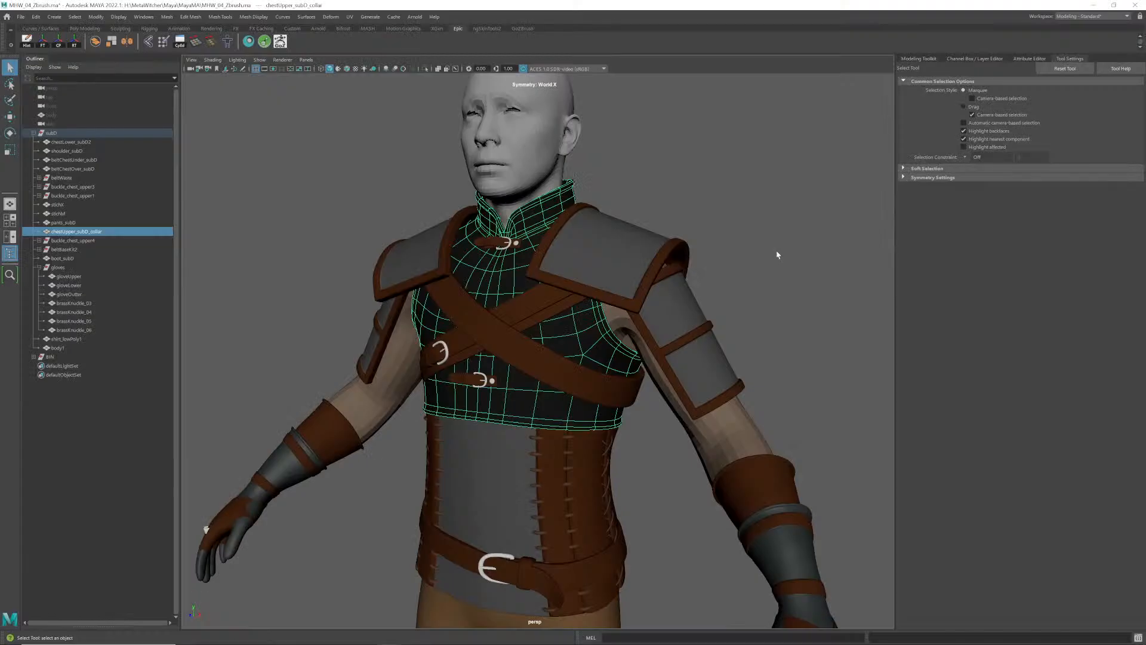
{"action": "left_click_drag", "start_coordinate": [415, 297], "coordinate": [507, 293], "text": "alt"}
{"action": "left_click", "coordinate": [310, 251]}
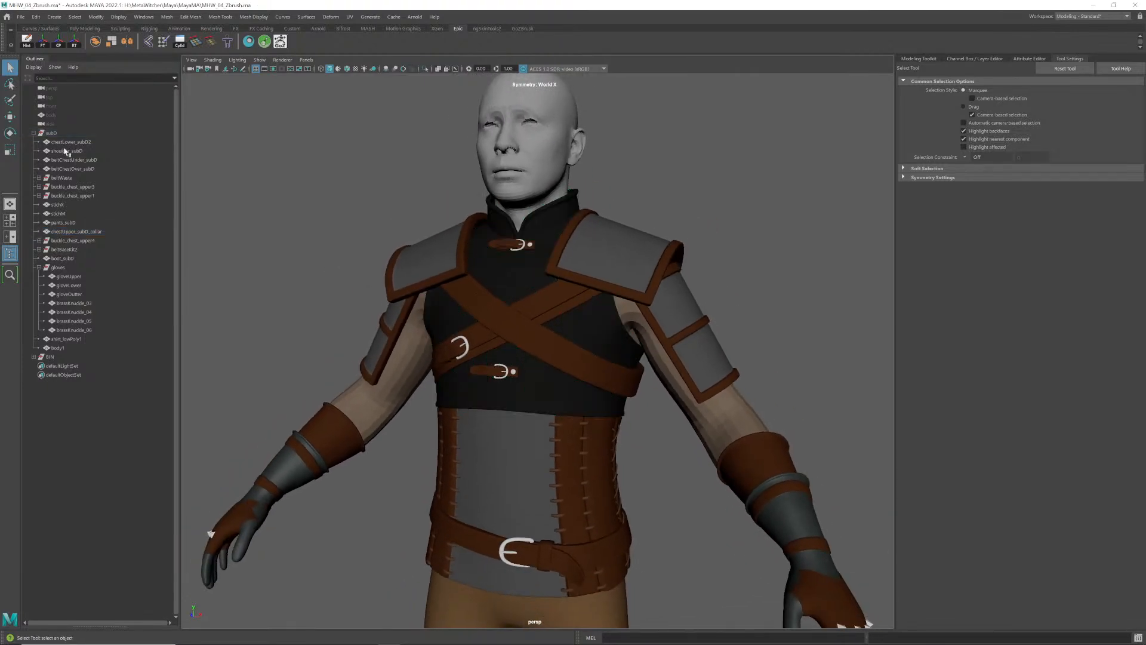
- Hide the whole subD group and show it again
{"action": "left_click", "coordinate": [51, 133]}
{"action": "key", "text": "ctrl+h"}
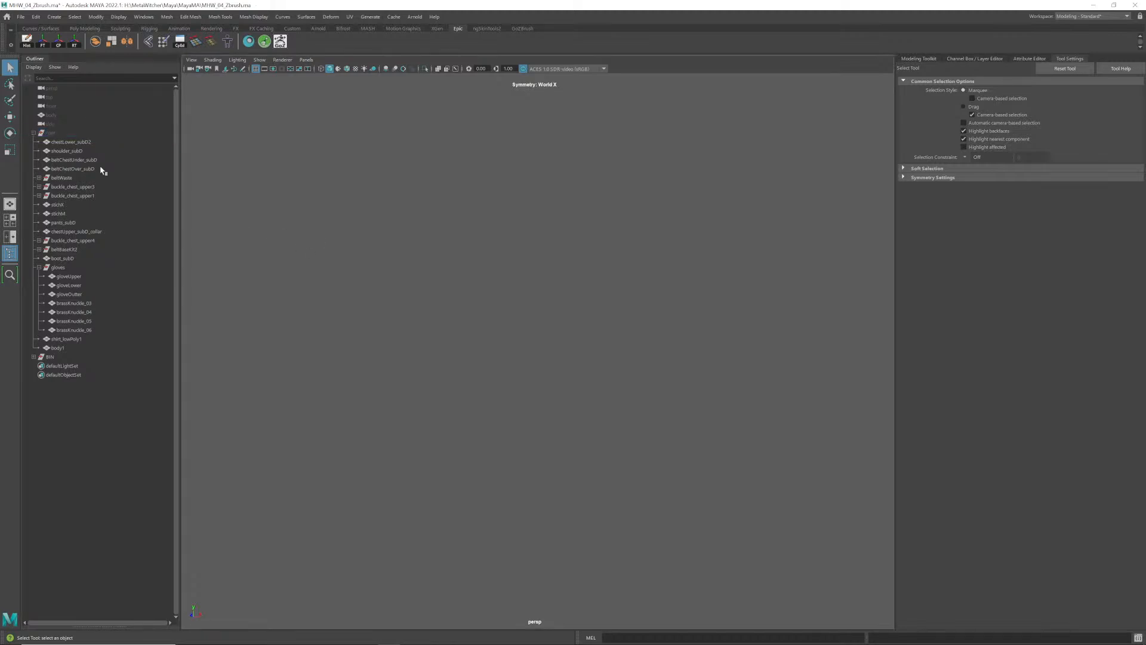
{"action": "key", "text": "ctrl+h"}
{"action": "left_click", "coordinate": [311, 256]}
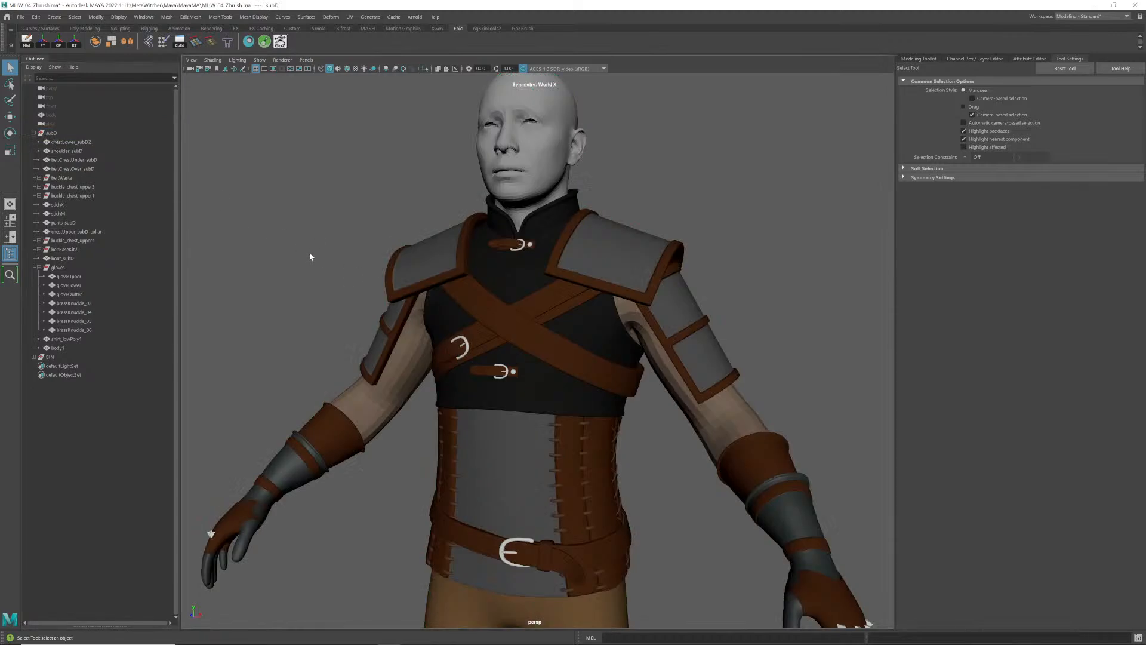
- Examine the full character and the chestUpper_subD_collar mesh from different distances and angles
{"action": "left_click_drag", "start_coordinate": [413, 277], "coordinate": [519, 300], "text": "alt"}
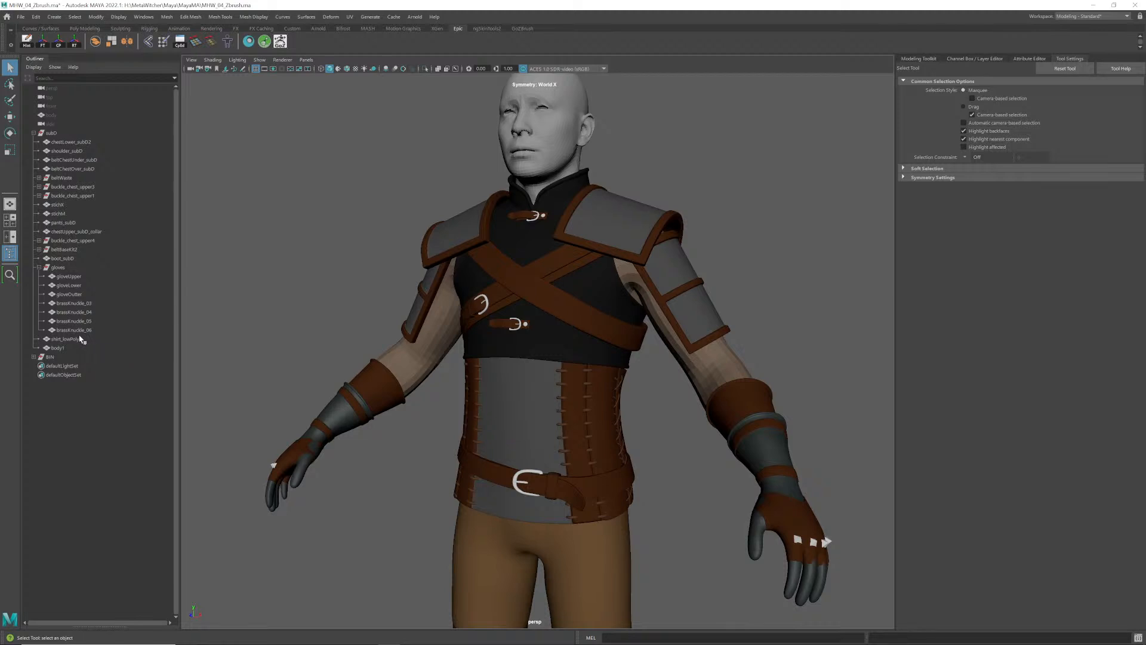
{"action": "scroll", "coordinate": [530, 306], "scroll_direction": "down", "scroll_amount": 7}
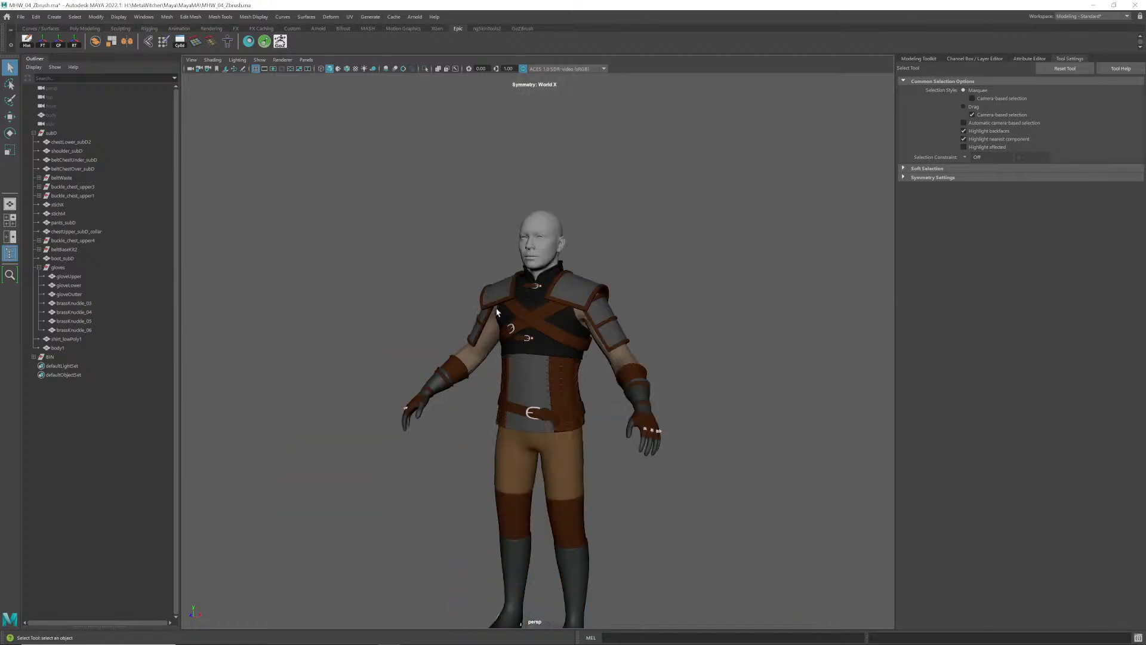
{"action": "left_click_drag", "start_coordinate": [531, 298], "coordinate": [397, 281], "text": "alt"}
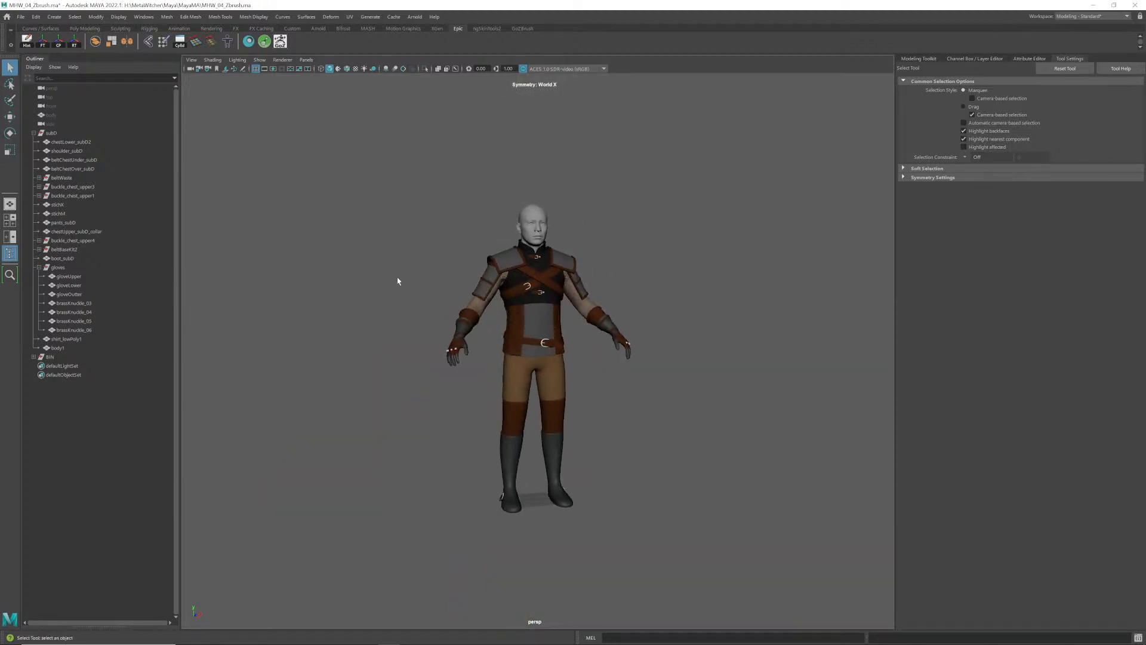
{"action": "scroll", "coordinate": [587, 294], "scroll_direction": "up", "scroll_amount": 8}
{"action": "scroll", "coordinate": [587, 295], "scroll_direction": "down", "scroll_amount": 5}
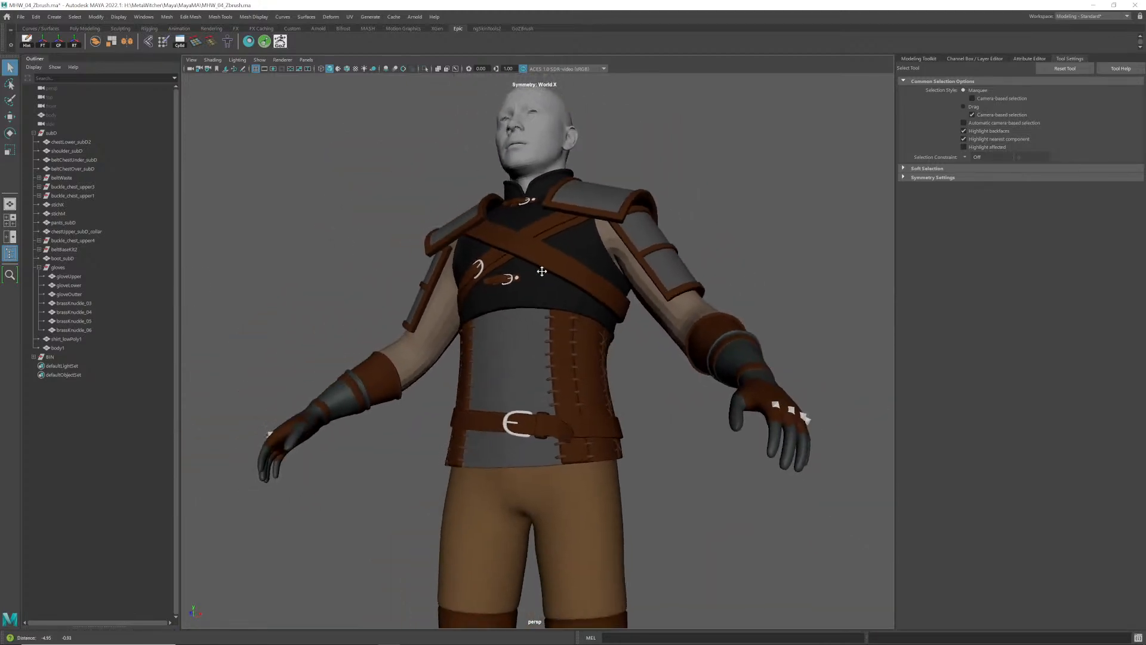
{"action": "left_click_drag", "start_coordinate": [587, 295], "coordinate": [549, 287], "text": "alt"}
{"action": "scroll", "coordinate": [549, 287], "scroll_direction": "up", "scroll_amount": 2}
{"action": "left_click", "coordinate": [554, 231]}
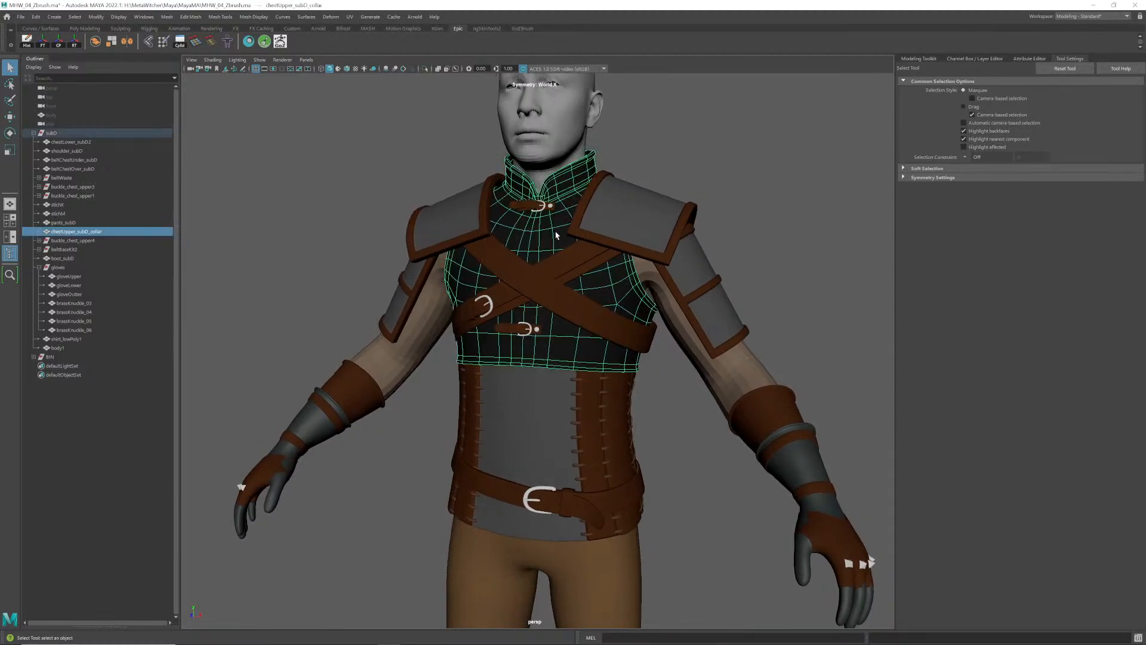
{"action": "scroll", "coordinate": [554, 231], "scroll_direction": "down", "scroll_amount": 2}
{"action": "left_click_drag", "start_coordinate": [554, 231], "coordinate": [561, 272], "text": "alt"}
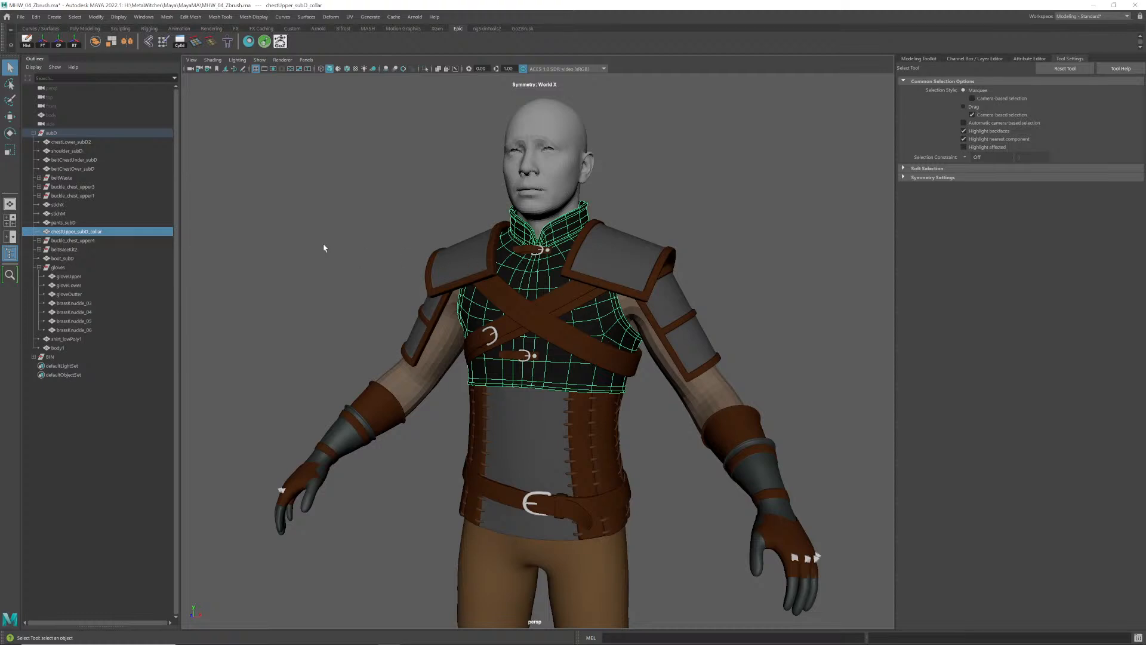
- Select the whole subD group and review the pieces it contains
{"action": "left_click", "coordinate": [33, 133]}
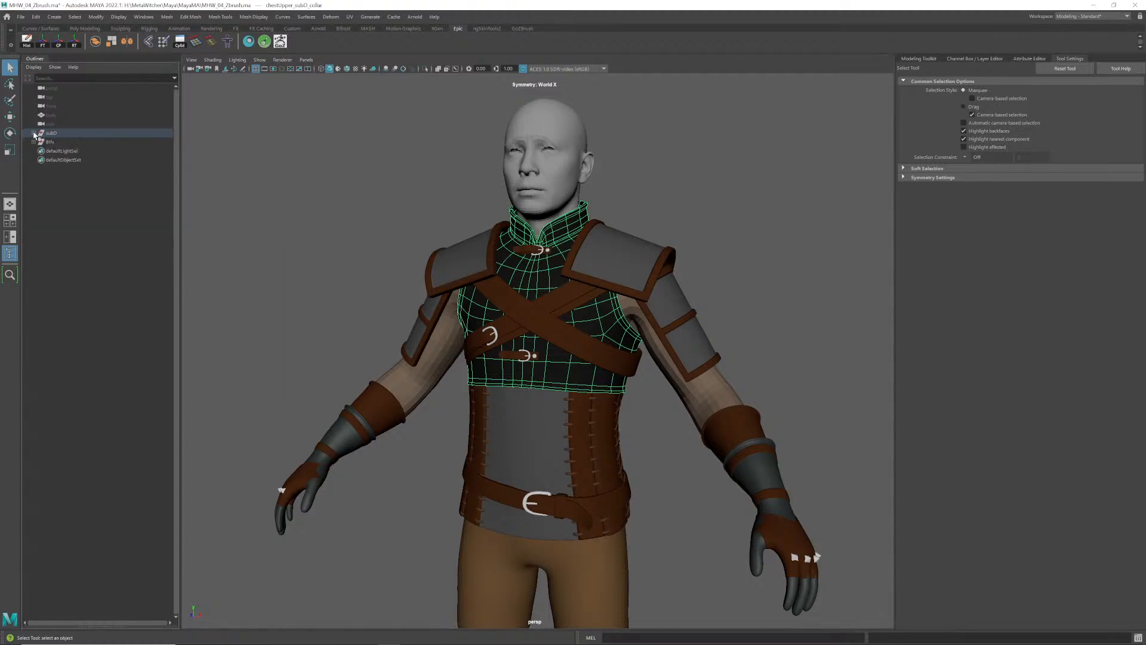
{"action": "left_click", "coordinate": [50, 136]}
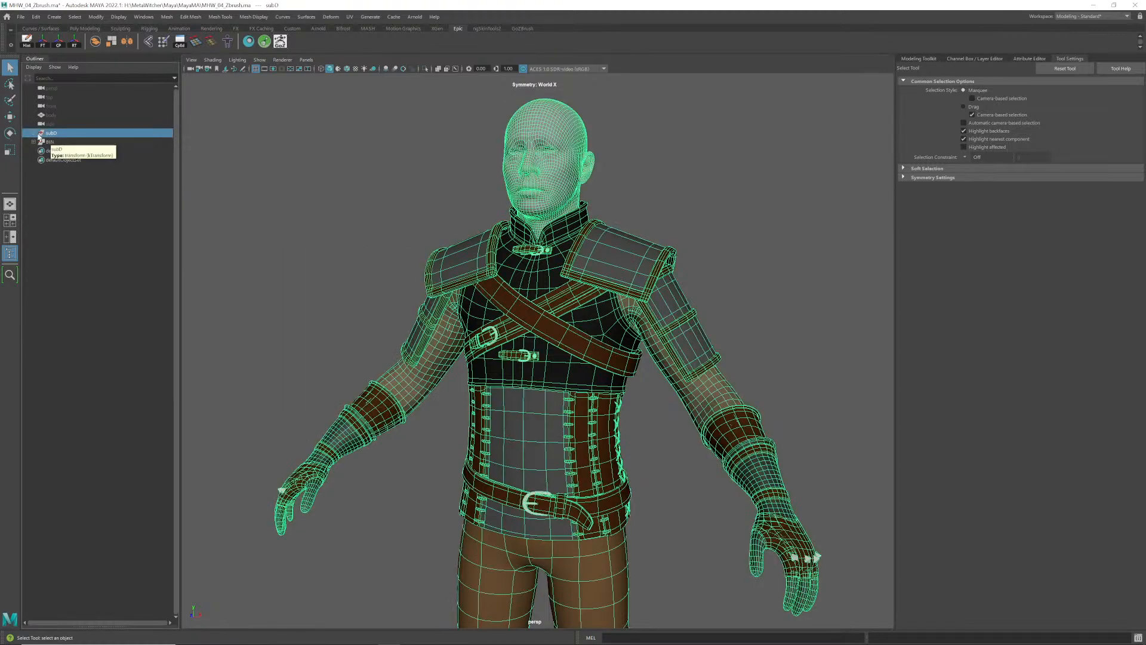
{"action": "left_click", "coordinate": [34, 133]}
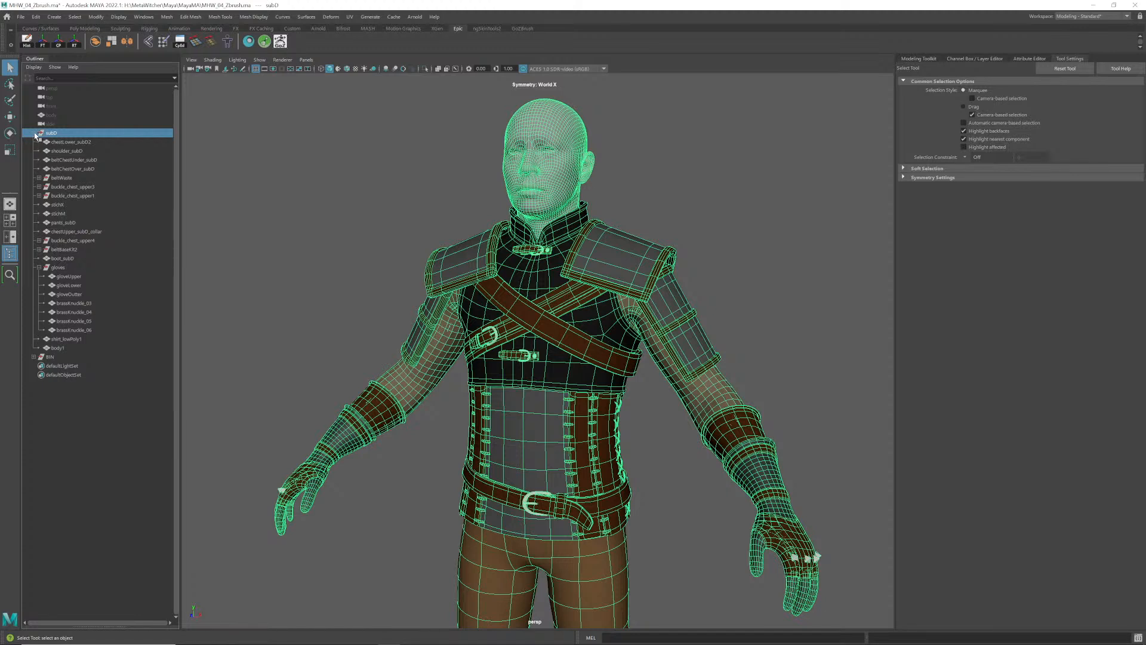
- Save the Maya scene under the new name MHW_05_Zbrush.ma in the same folder
{"action": "left_click", "coordinate": [20, 17]}
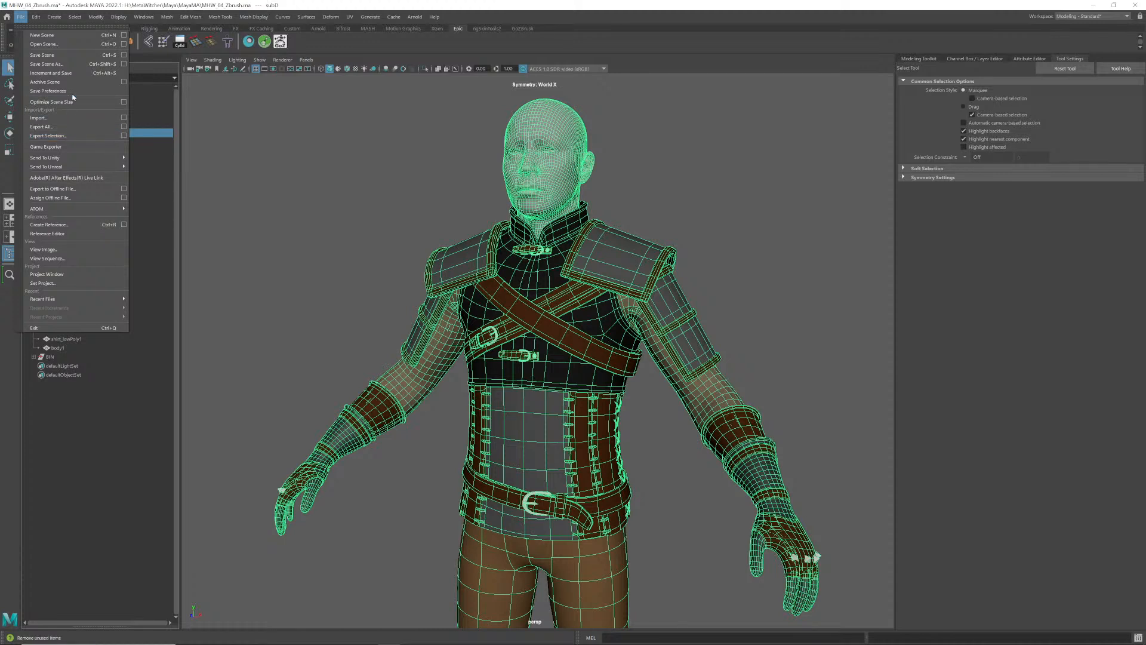
{"action": "left_click", "coordinate": [47, 64]}
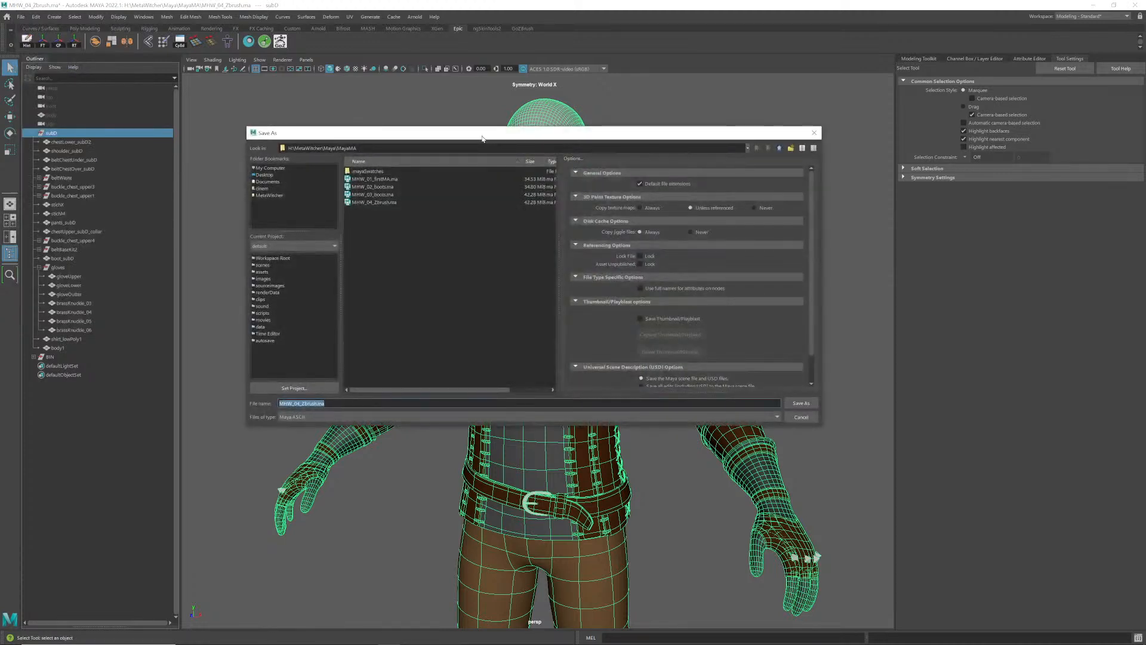
{"action": "left_click_drag", "start_coordinate": [483, 138], "coordinate": [491, 141]}
{"action": "left_click", "coordinate": [388, 204]}
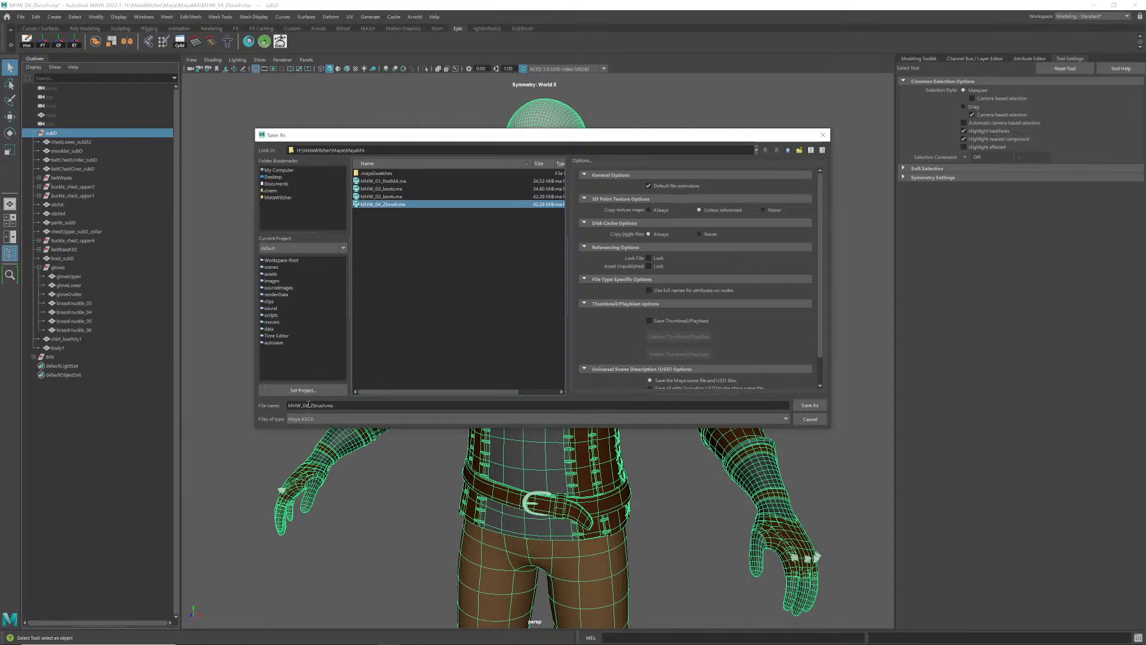
{"action": "left_click", "coordinate": [309, 405]}
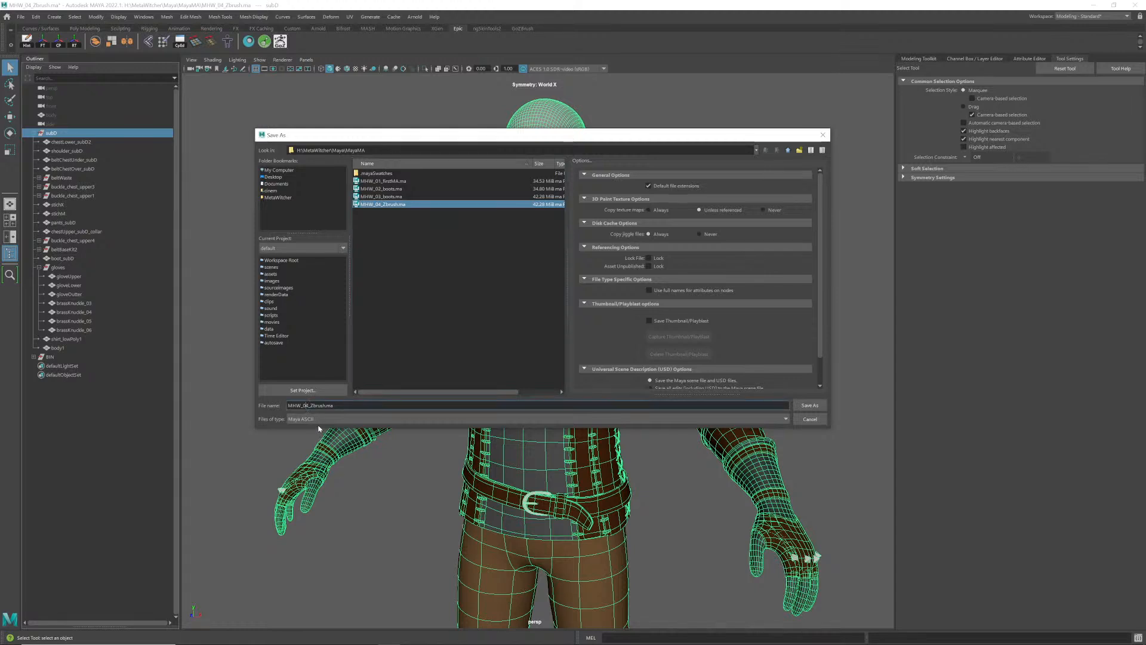
{"action": "key", "text": "BackSpace"}
{"action": "type", "text": "5"}
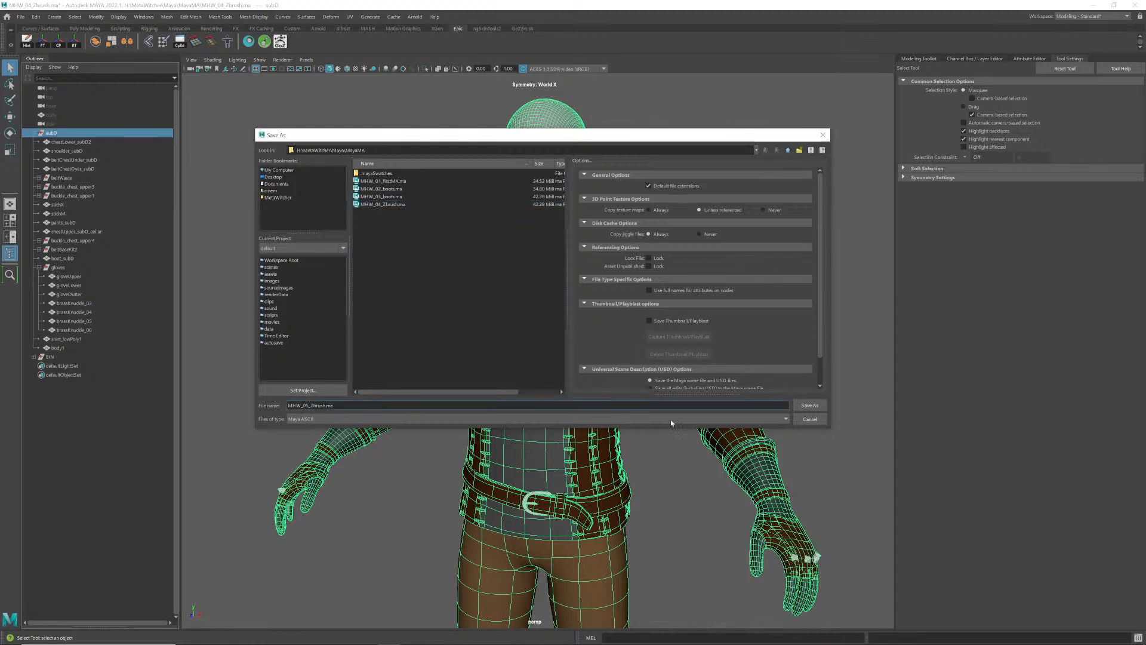
{"action": "left_click", "coordinate": [809, 405]}
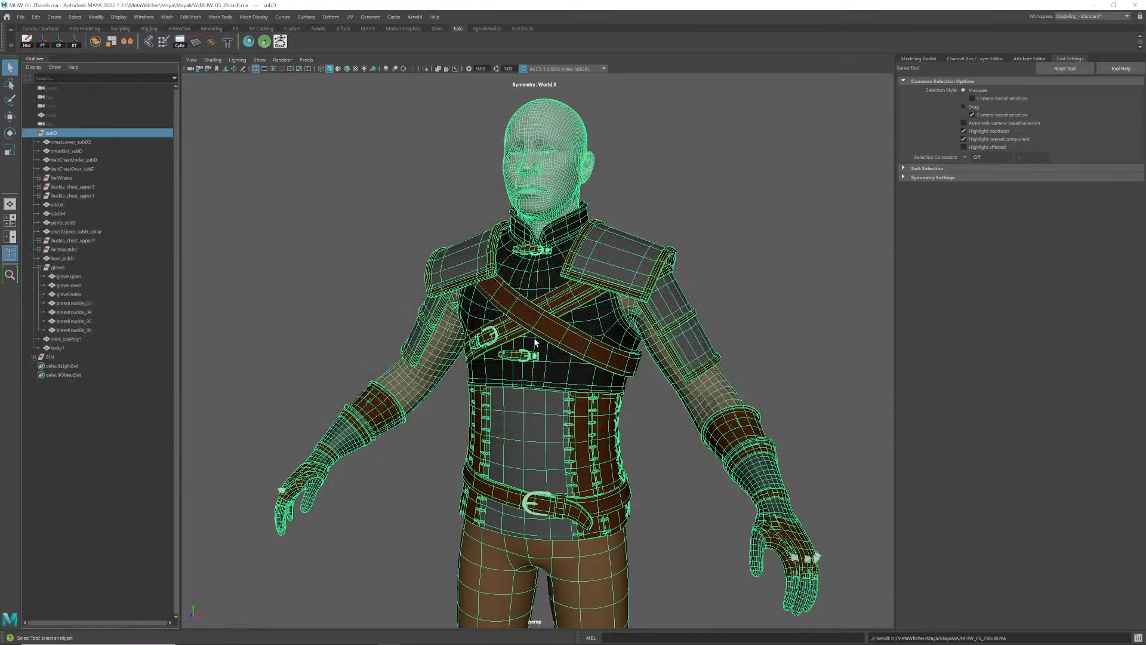
- Unparent all pieces from chestLower_subD2 to body1 out of the subD group and delete the empty group
{"action": "left_click", "coordinate": [92, 452]}
{"action": "left_click", "coordinate": [67, 348]}
{"action": "left_click", "coordinate": [81, 143], "text": "shift"}
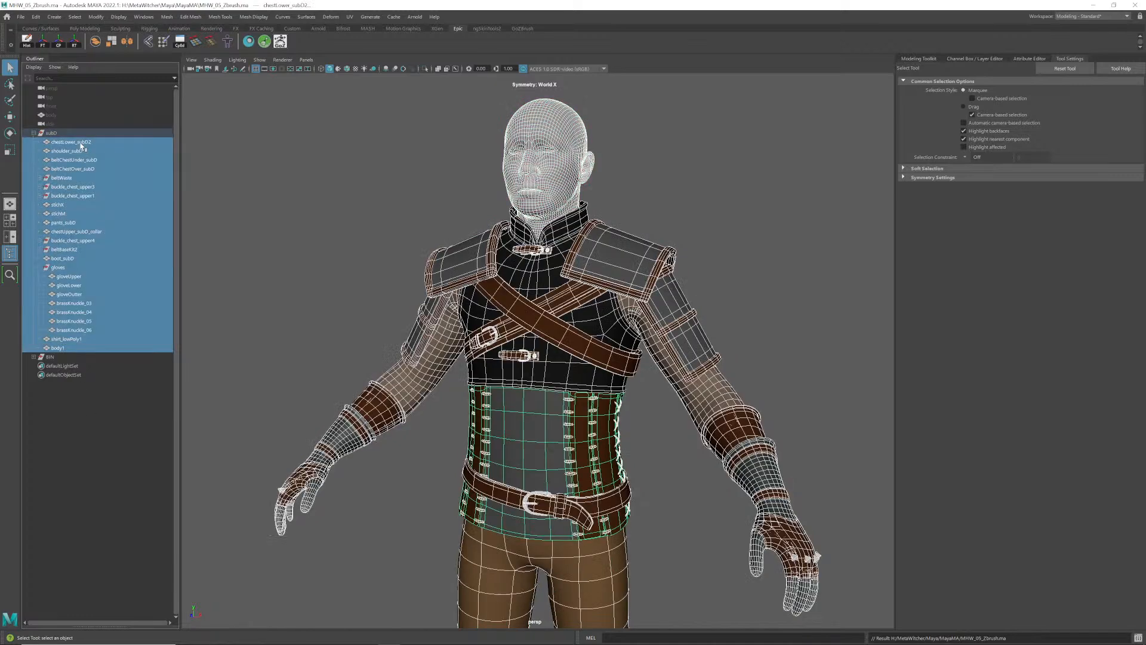
{"action": "key", "text": "shift+p"}
{"action": "left_click", "coordinate": [72, 132]}
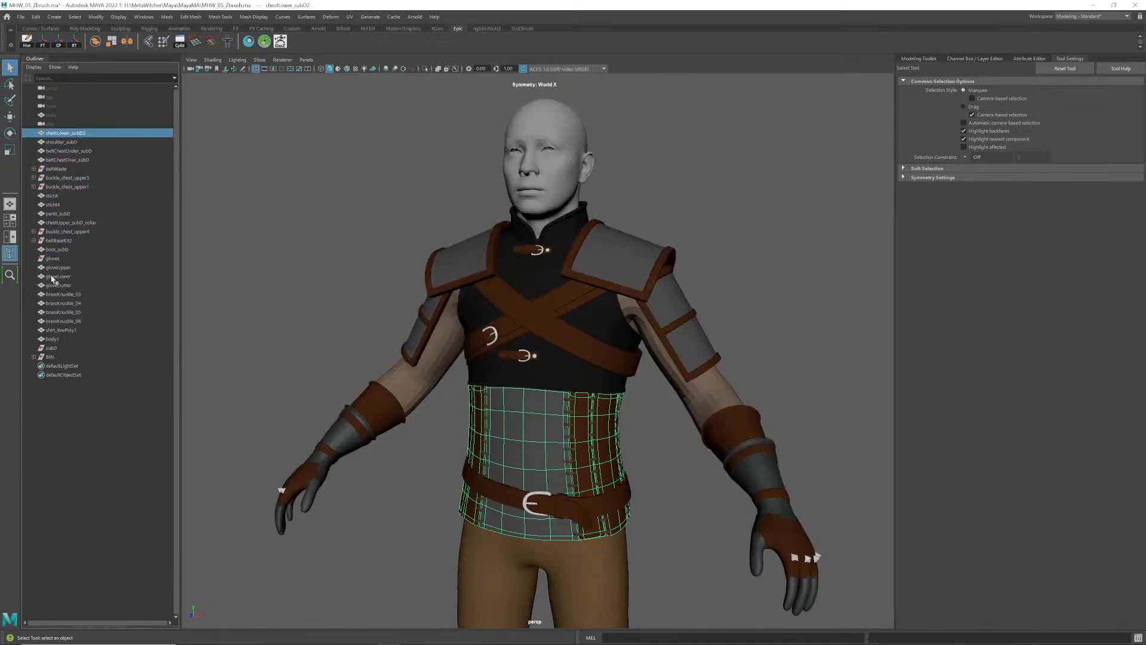
{"action": "left_click", "coordinate": [52, 348]}
{"action": "key", "text": "Delete"}
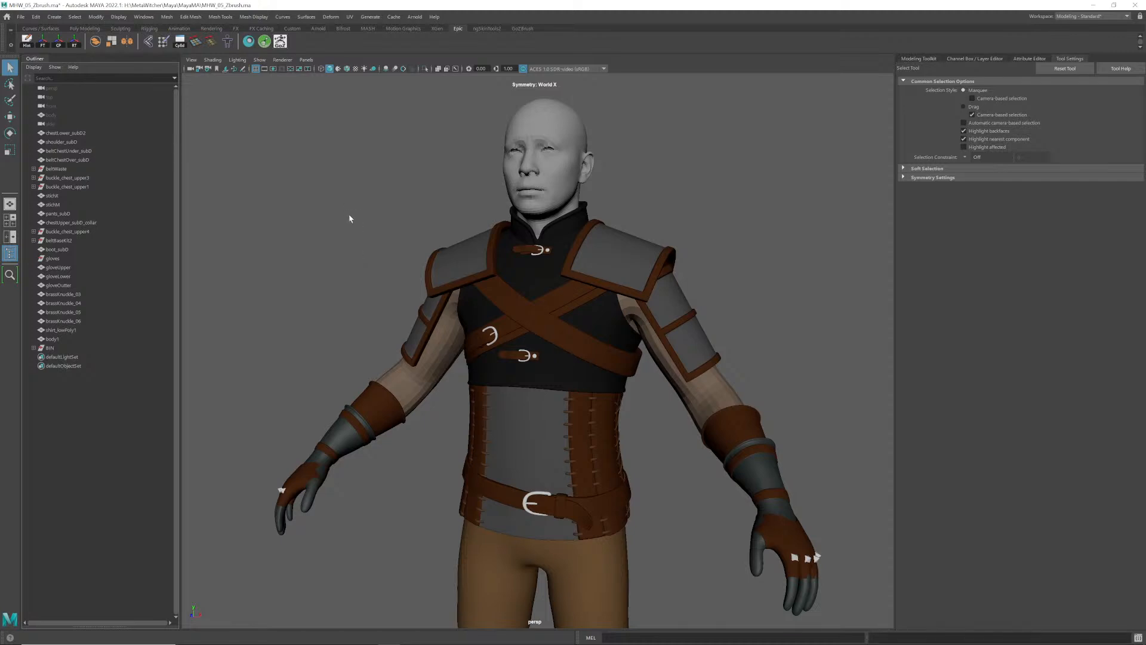
- Start a new ZBrush document with the DynaMesh_Sphere_64 project loaded, and return to Maya
{"action": "key", "text": "alt+Tab"}
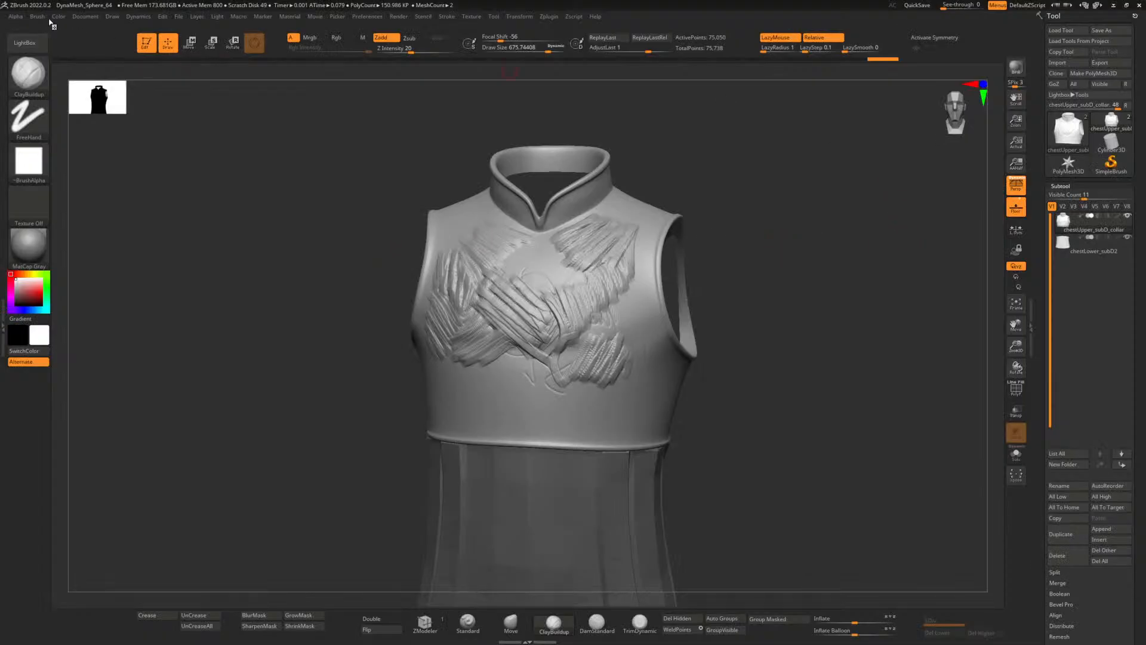
{"action": "left_click", "coordinate": [86, 16]}
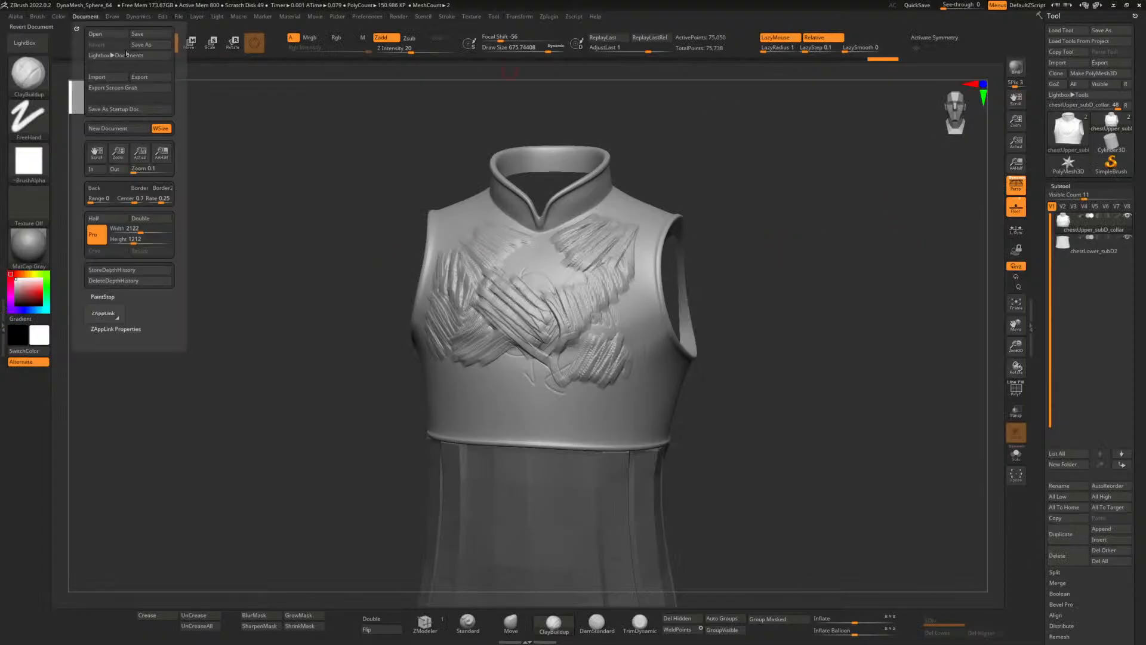
{"action": "left_click", "coordinate": [117, 129]}
{"action": "left_click", "coordinate": [598, 359]}
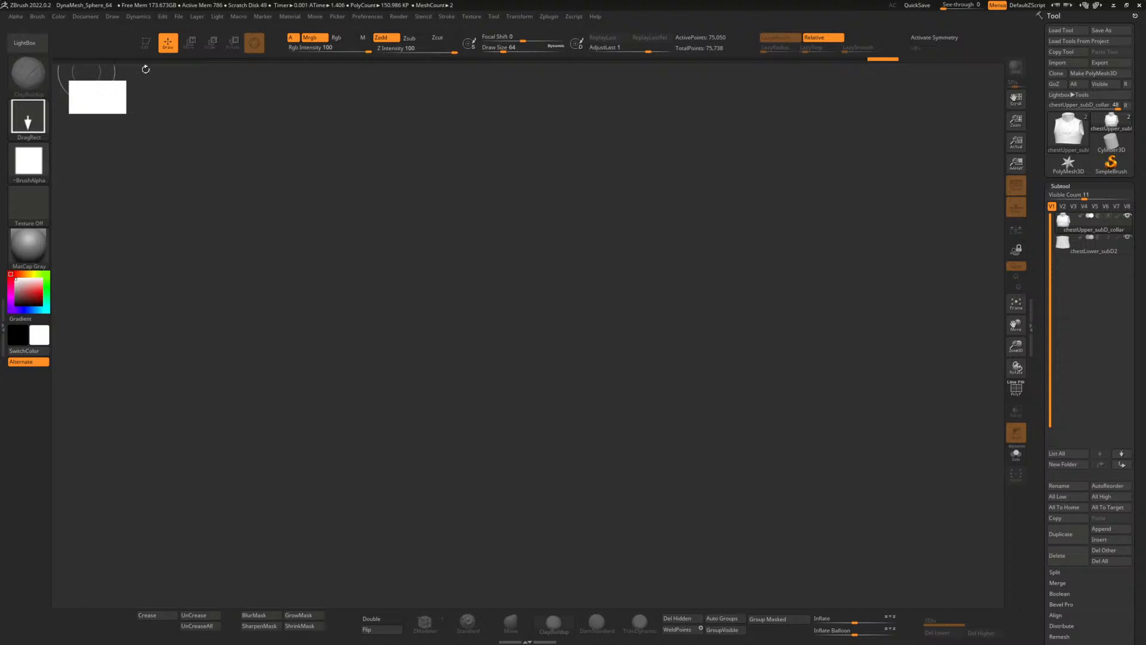
{"action": "left_click", "coordinate": [41, 45]}
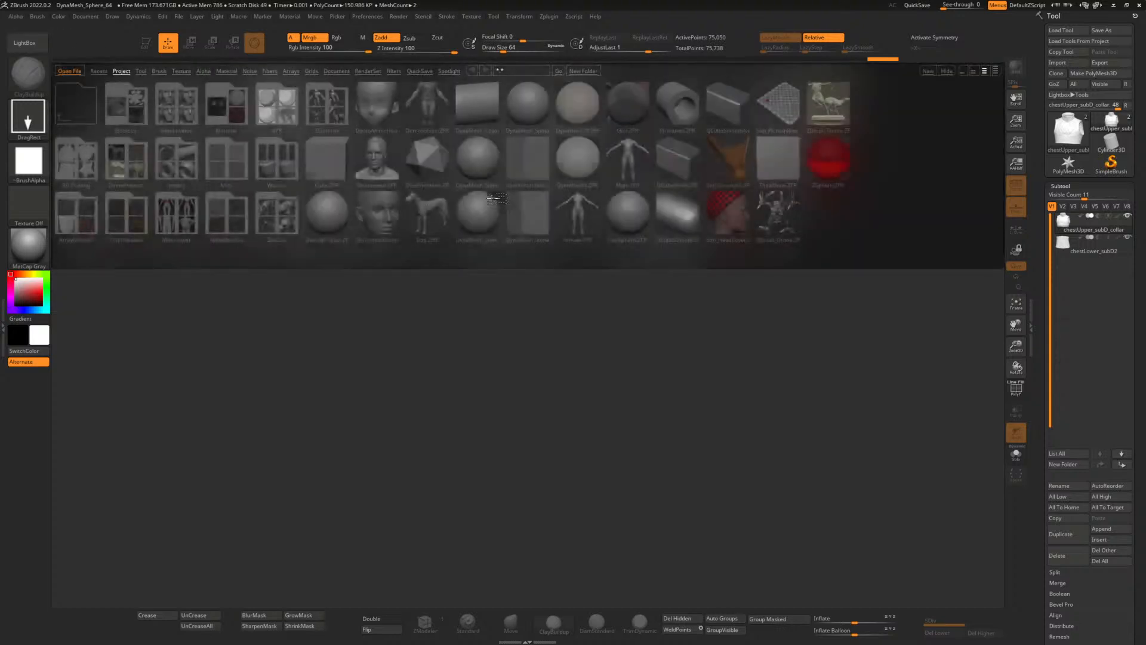
{"action": "double_click", "coordinate": [527, 116]}
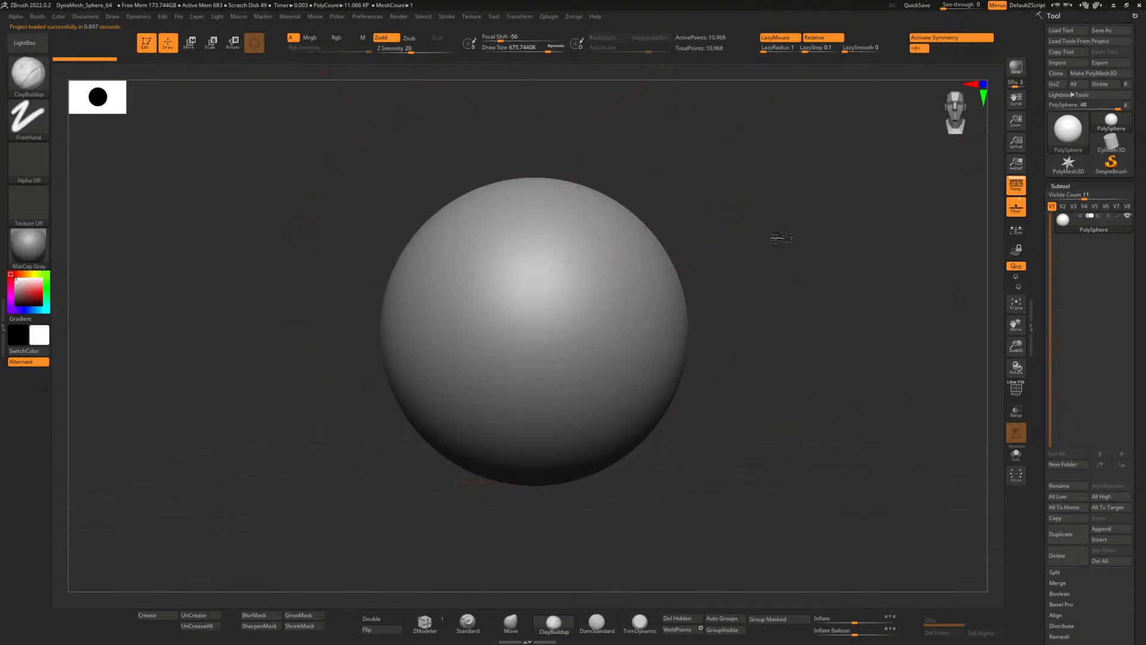
{"action": "left_click_drag", "start_coordinate": [780, 238], "coordinate": [758, 238]}
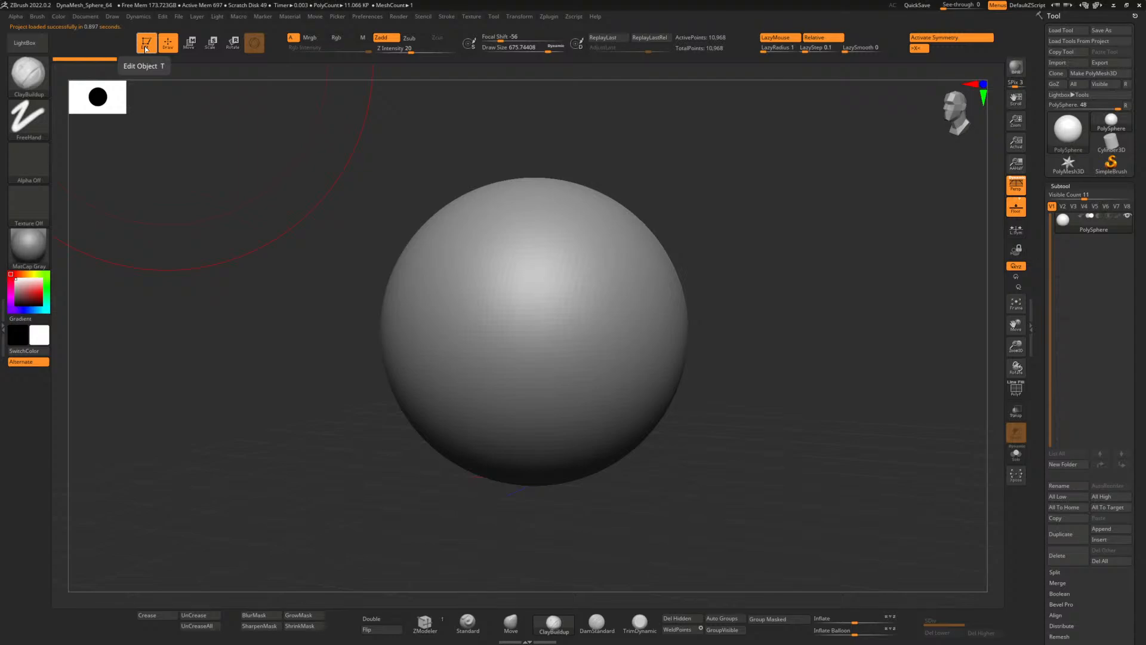
{"action": "key", "text": "alt+Tab"}
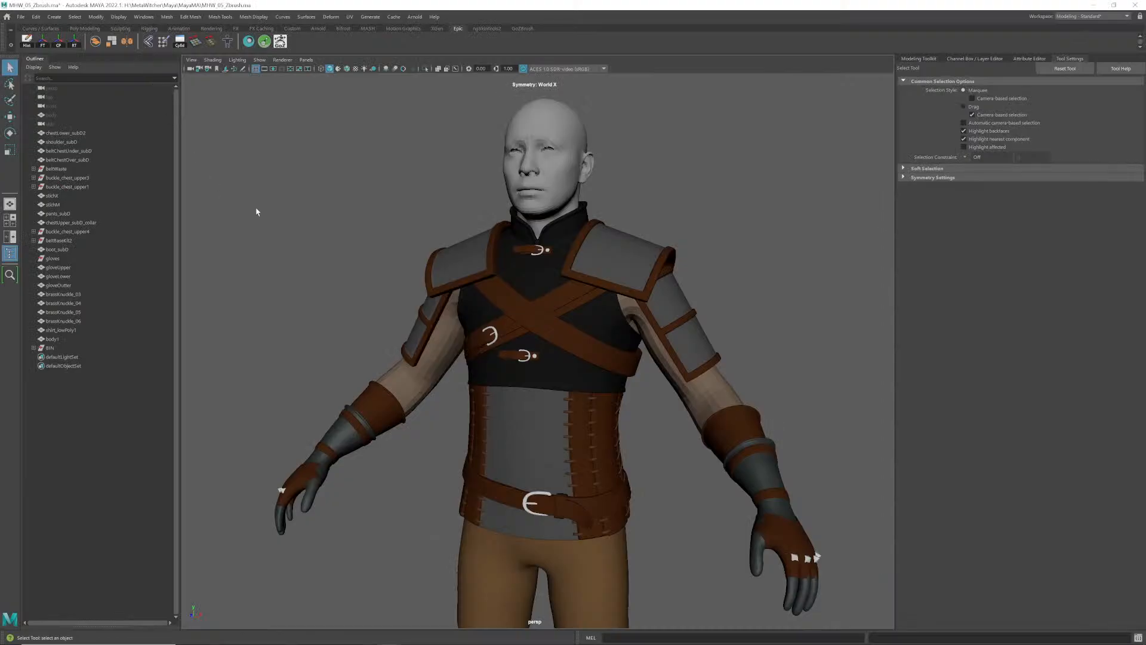
- Examine the body1 head, the collared upper chest piece and the diagonal chest strap individually on the character
{"action": "left_click", "coordinate": [557, 146]}
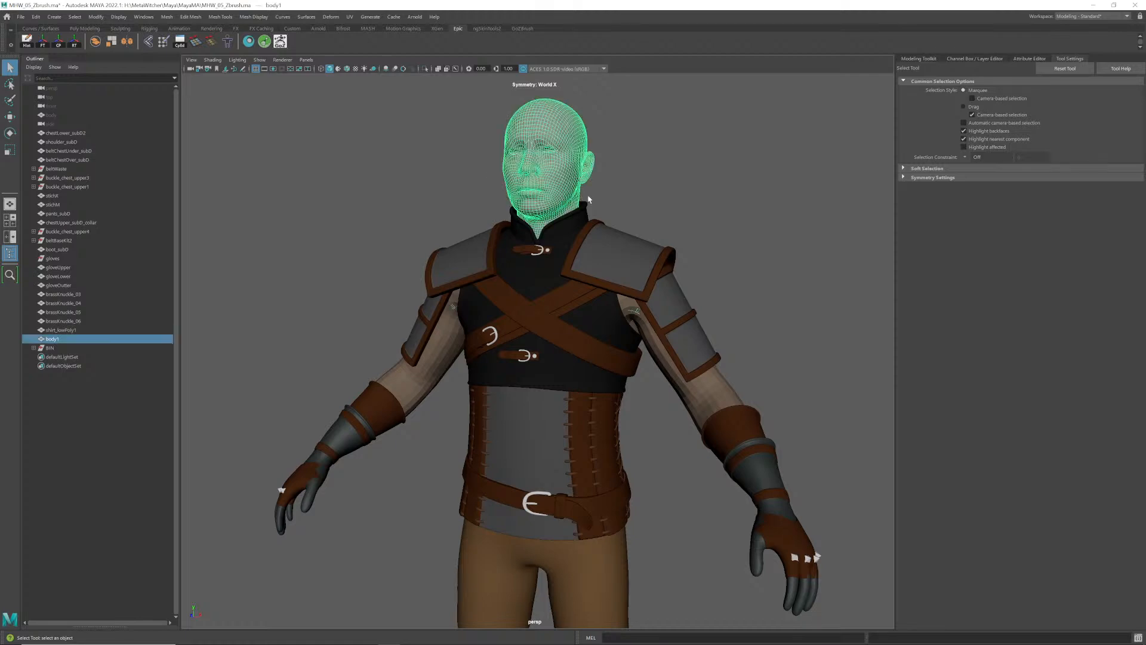
{"action": "key", "text": "ctrl+a"}
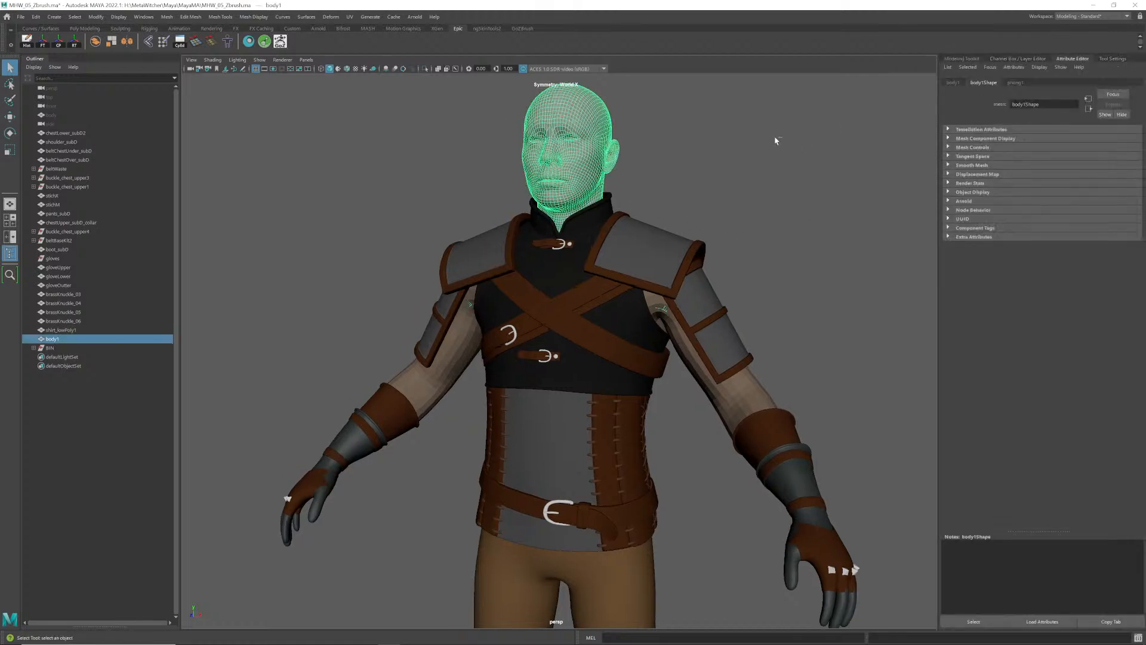
{"action": "key", "text": "ctrl+a"}
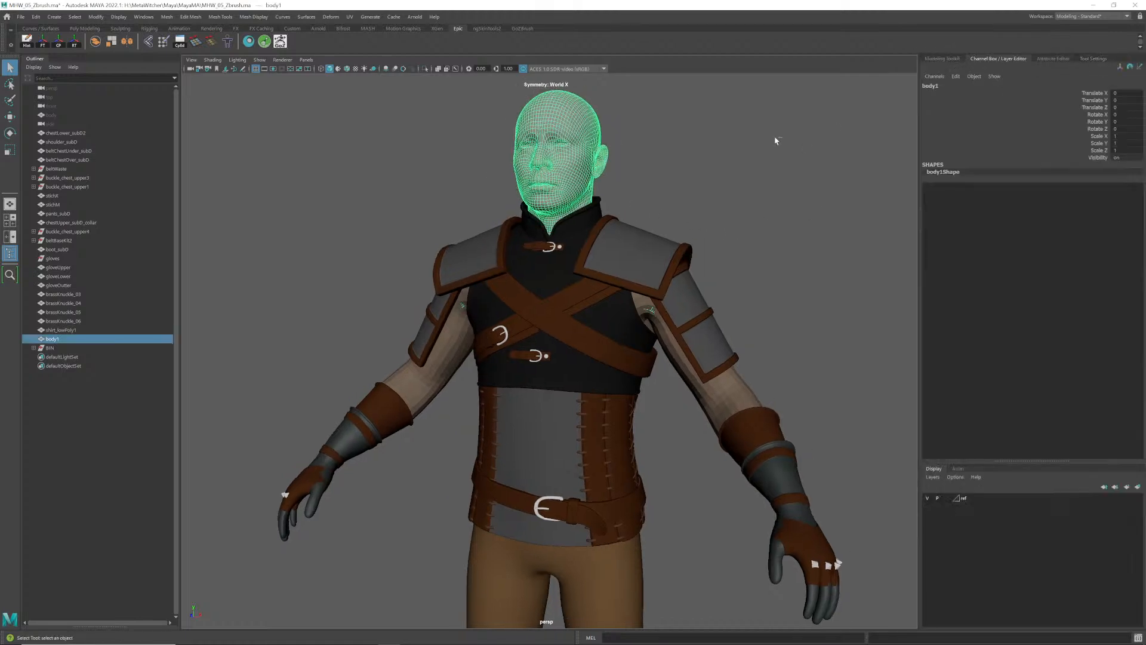
{"action": "left_click", "coordinate": [573, 229]}
{"action": "left_click", "coordinate": [603, 263]}
{"action": "left_click", "coordinate": [564, 288]}
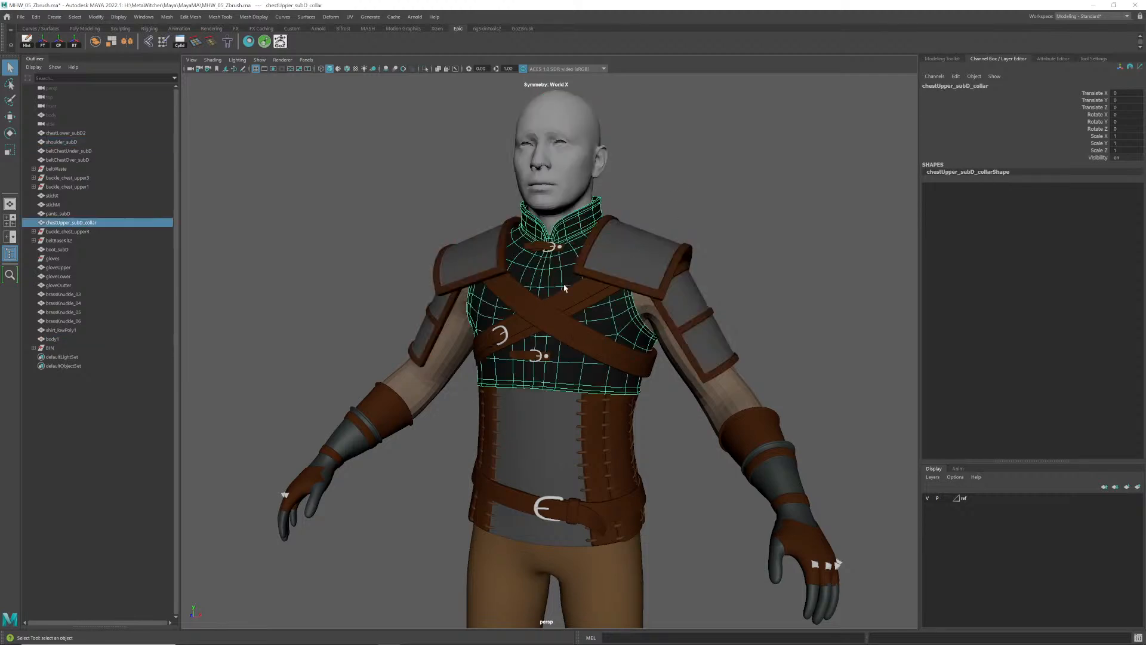
{"action": "left_click", "coordinate": [585, 310]}
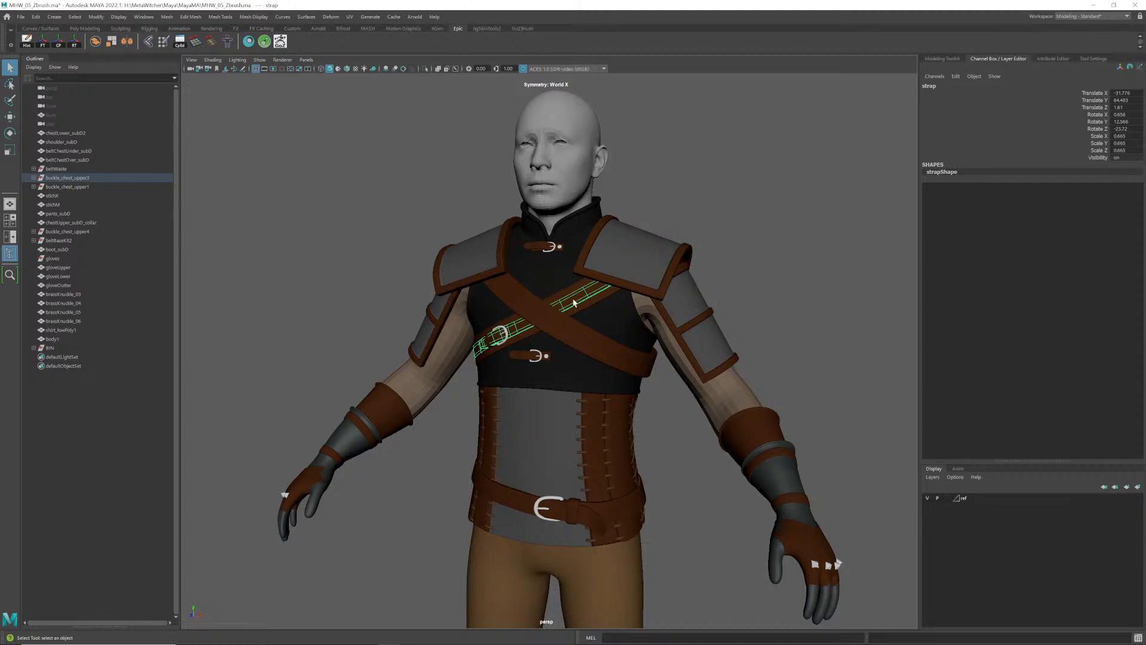
{"action": "scroll", "coordinate": [612, 309], "scroll_direction": "down", "scroll_amount": 3}
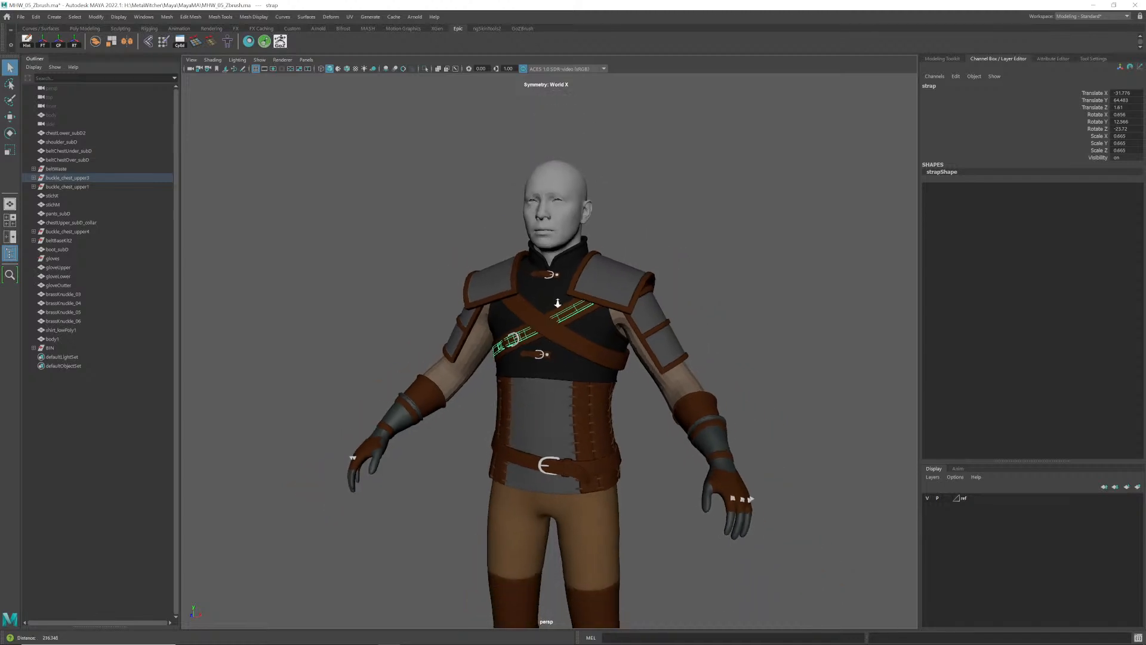
{"action": "scroll", "coordinate": [571, 334], "scroll_direction": "up", "scroll_amount": 5}
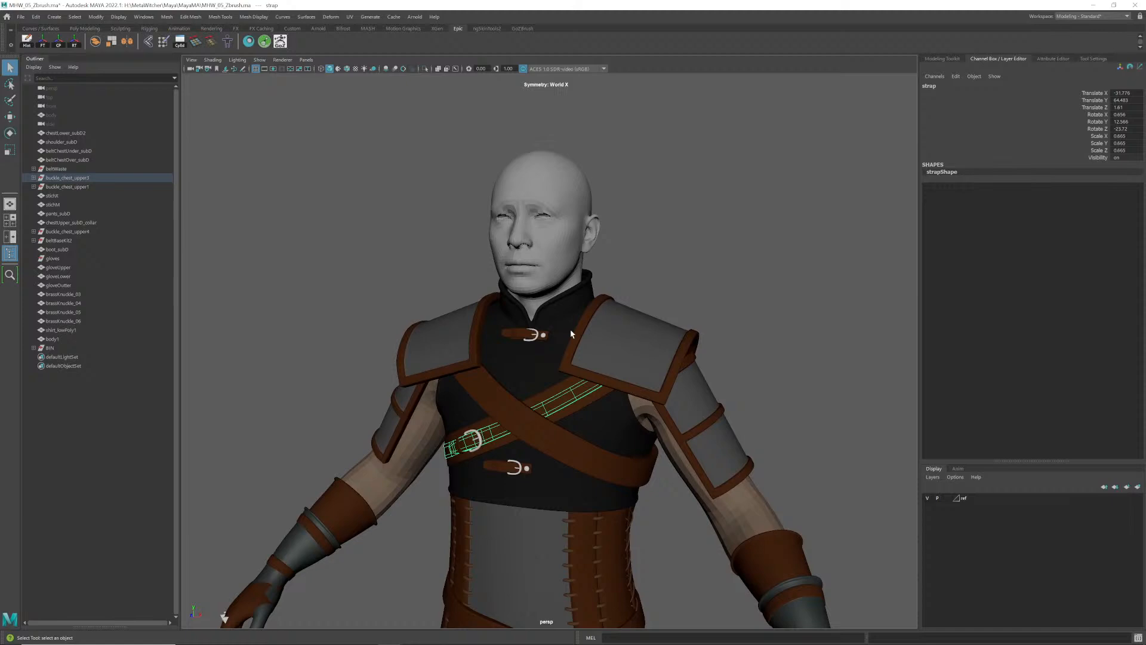
{"action": "middle_click_drag", "start_coordinate": [571, 334], "coordinate": [572, 277], "text": "alt"}
{"action": "scroll", "coordinate": [553, 294], "scroll_direction": "down", "scroll_amount": 2}
{"action": "left_click", "coordinate": [549, 232]}
{"action": "scroll", "coordinate": [573, 320], "scroll_direction": "down", "scroll_amount": 1}
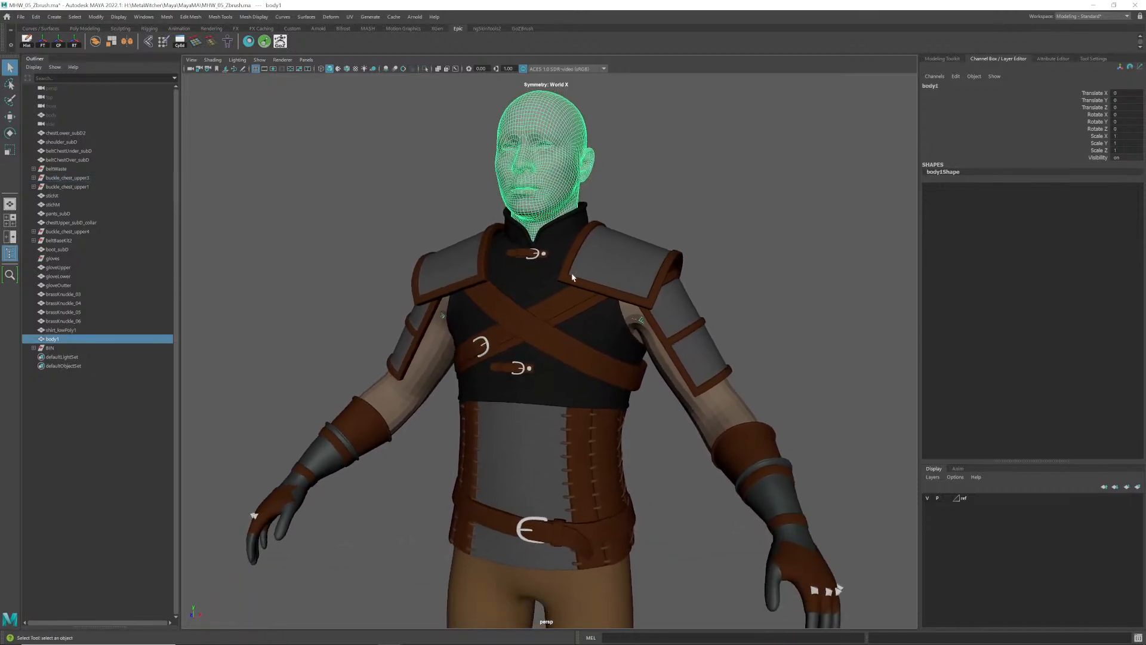
{"action": "left_click", "coordinate": [538, 284], "text": "shift"}
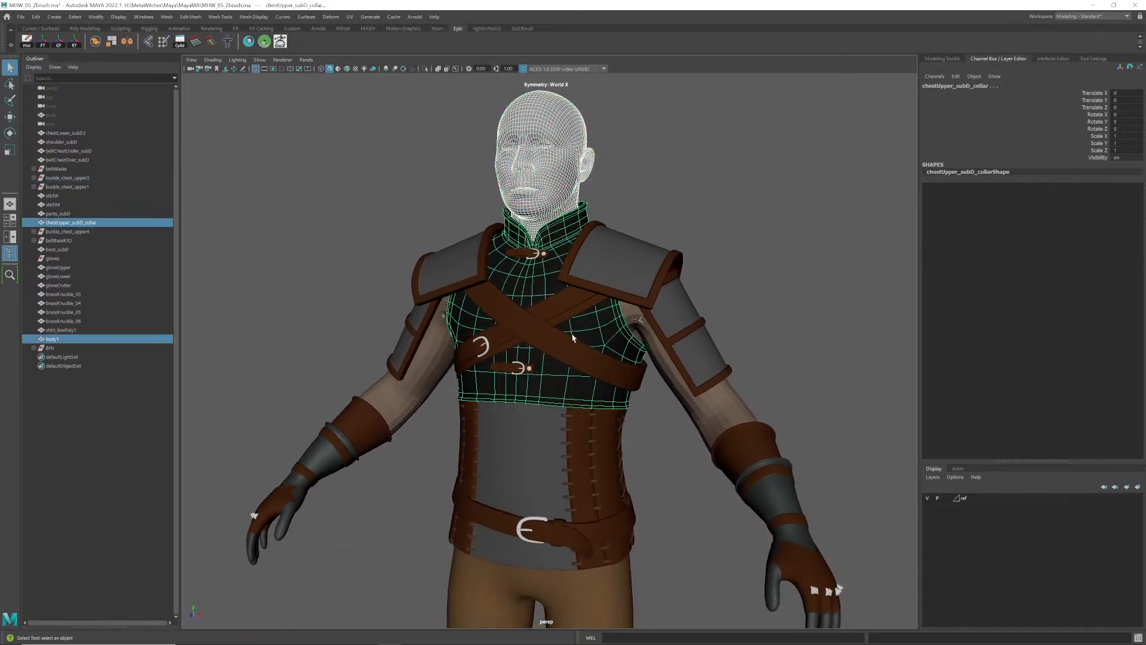
{"action": "left_click_drag", "start_coordinate": [572, 327], "coordinate": [554, 383], "text": "alt"}
{"action": "left_click", "coordinate": [552, 383], "text": "shift"}
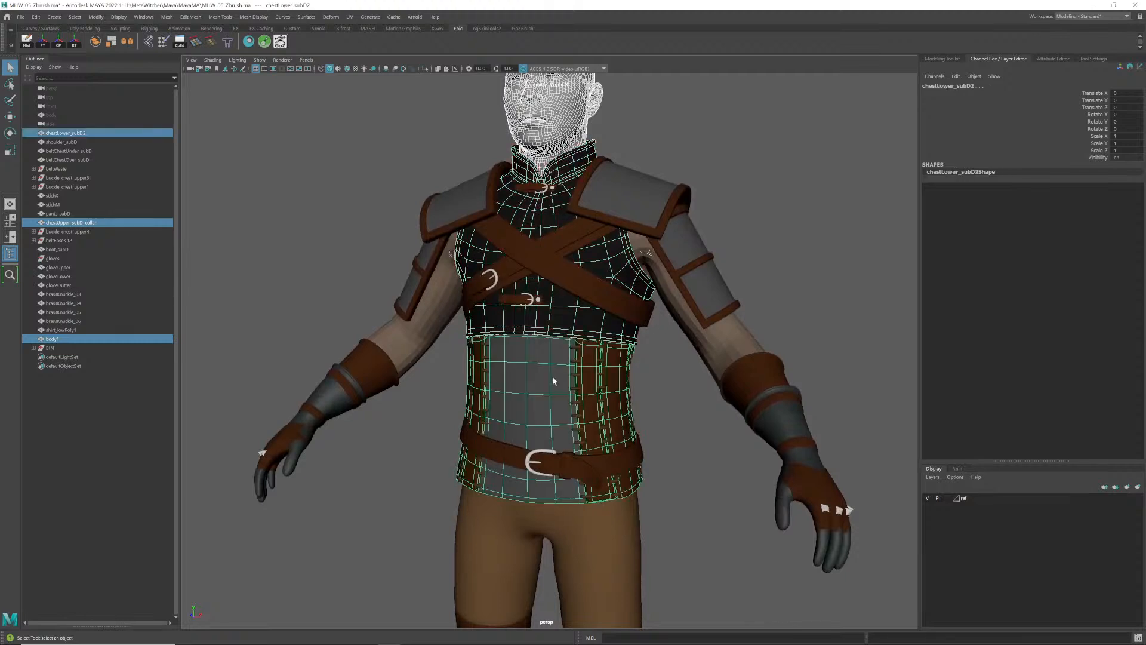
{"action": "left_click", "coordinate": [642, 250], "text": "ctrl"}
{"action": "left_click", "coordinate": [709, 347], "text": "shift"}
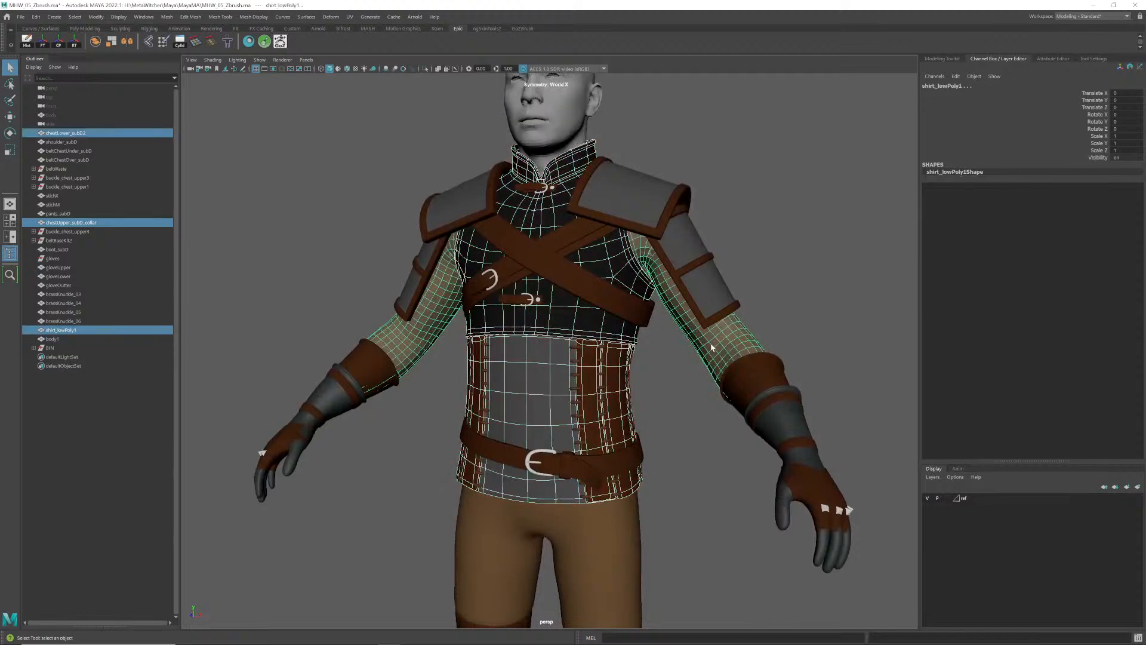
{"action": "scroll", "coordinate": [601, 303], "scroll_direction": "down", "scroll_amount": 3}
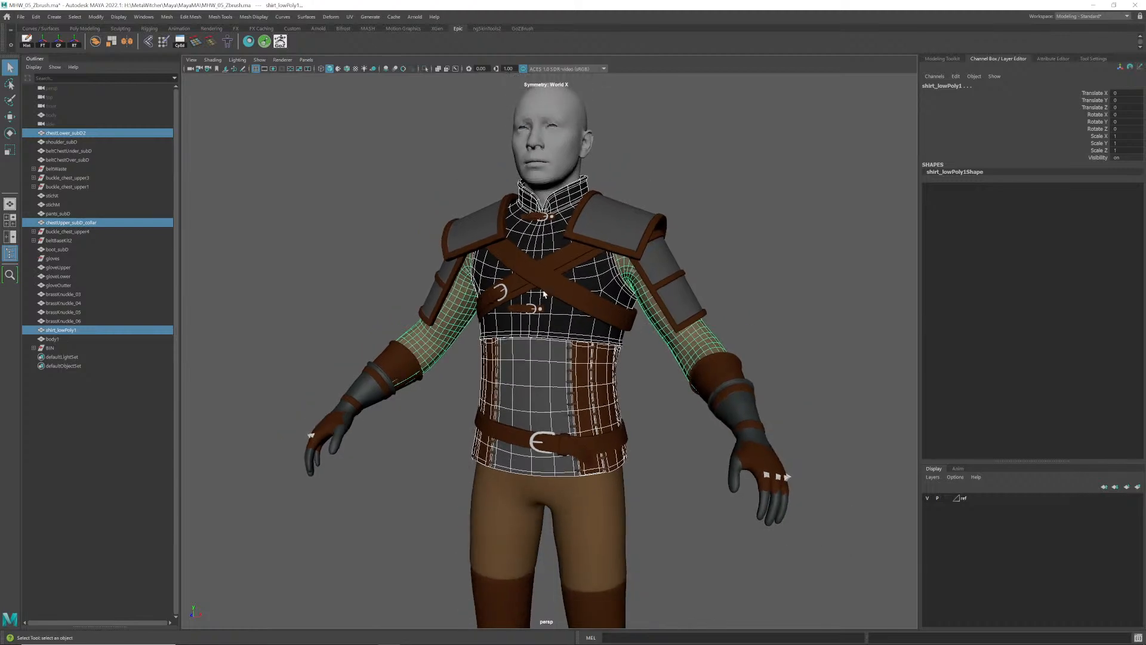
{"action": "middle_click_drag", "start_coordinate": [547, 291], "coordinate": [541, 314], "text": "alt"}
{"action": "left_click_drag", "start_coordinate": [542, 316], "coordinate": [561, 314], "text": "alt"}
{"action": "scroll", "coordinate": [552, 312], "scroll_direction": "up", "scroll_amount": 2}
{"action": "middle_click_drag", "start_coordinate": [550, 311], "coordinate": [560, 313], "text": "alt"}
{"action": "left_click_drag", "start_coordinate": [560, 312], "coordinate": [520, 311], "text": "alt"}
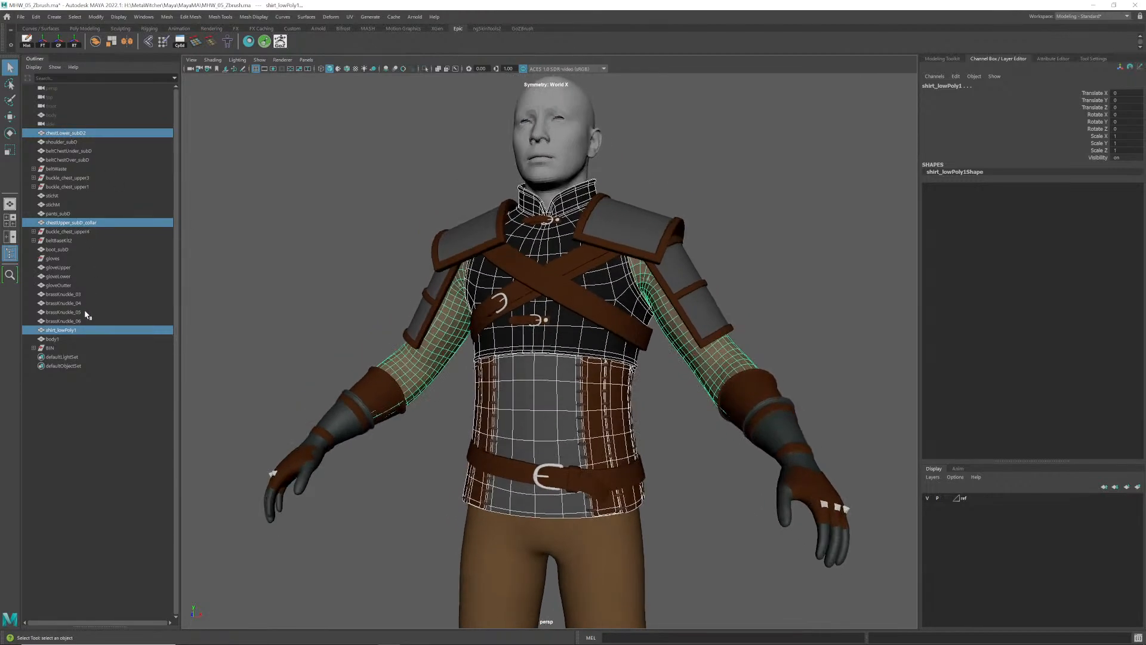
{"action": "left_click", "coordinate": [271, 312]}
- Select shirt_lowPoly1, chestUpper_subD_collar, chestLower_subD2 and body1 together and send them to ZBrush with GoZ
{"action": "left_click", "coordinate": [419, 379]}
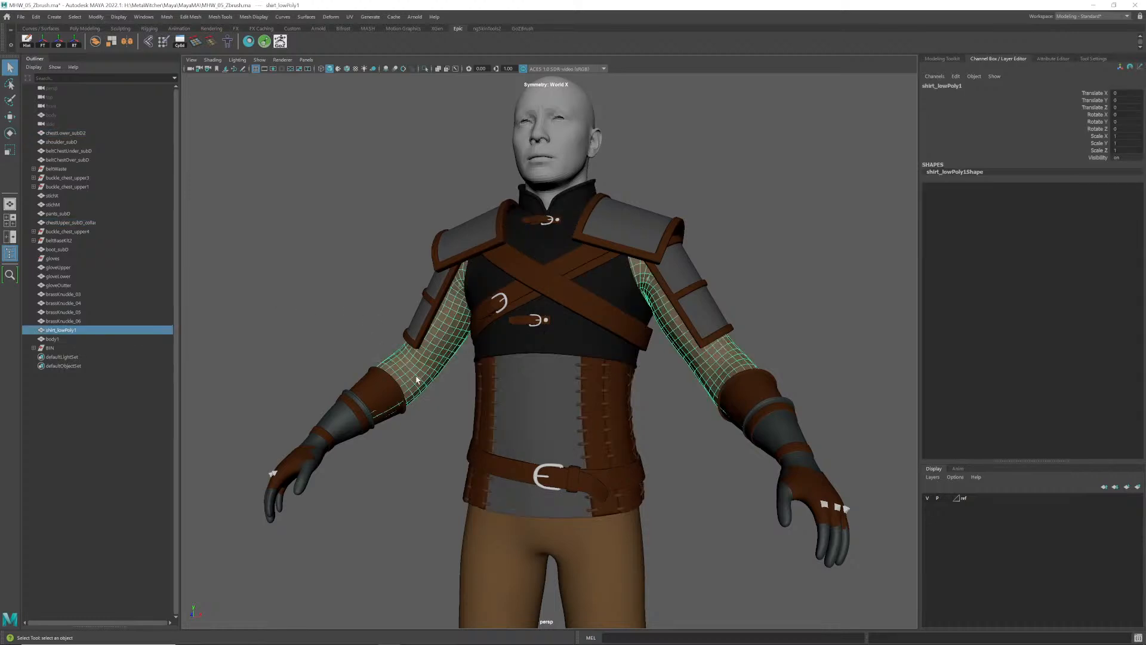
{"action": "left_click", "coordinate": [562, 327], "text": "shift"}
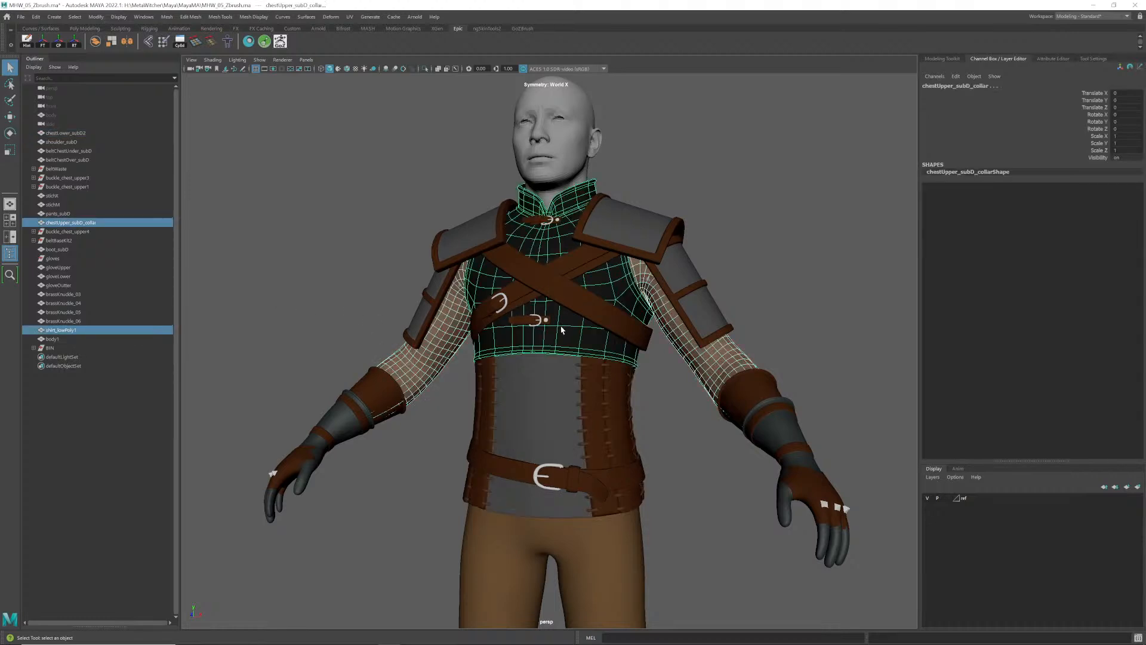
{"action": "left_click", "coordinate": [541, 394], "text": "shift"}
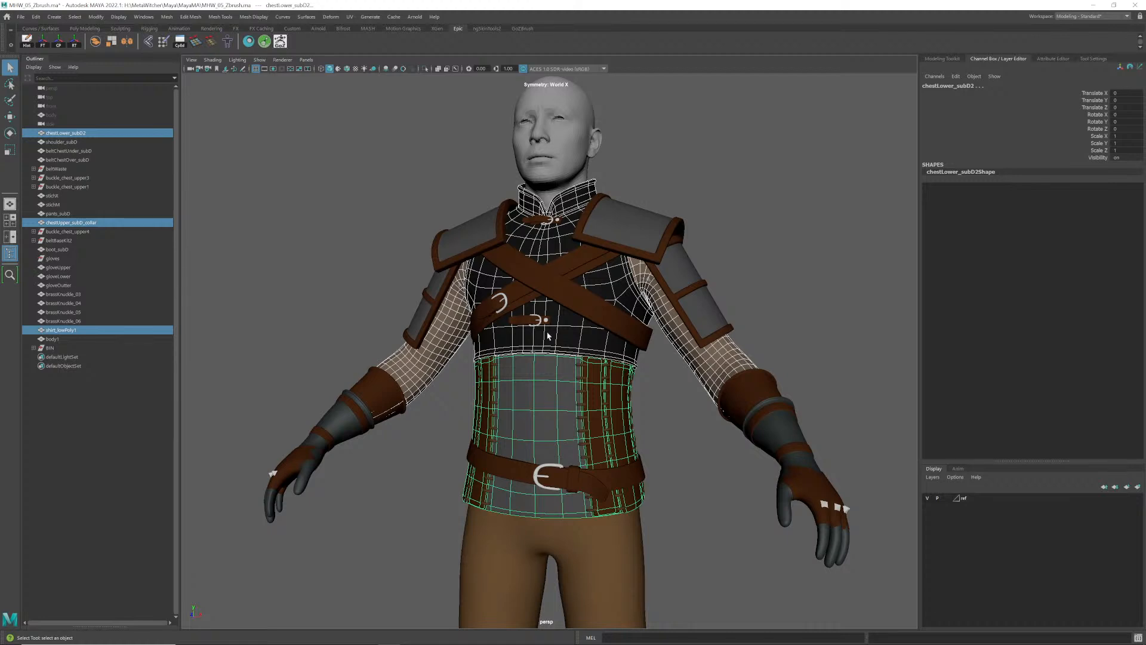
{"action": "left_click", "coordinate": [573, 115], "text": "shift"}
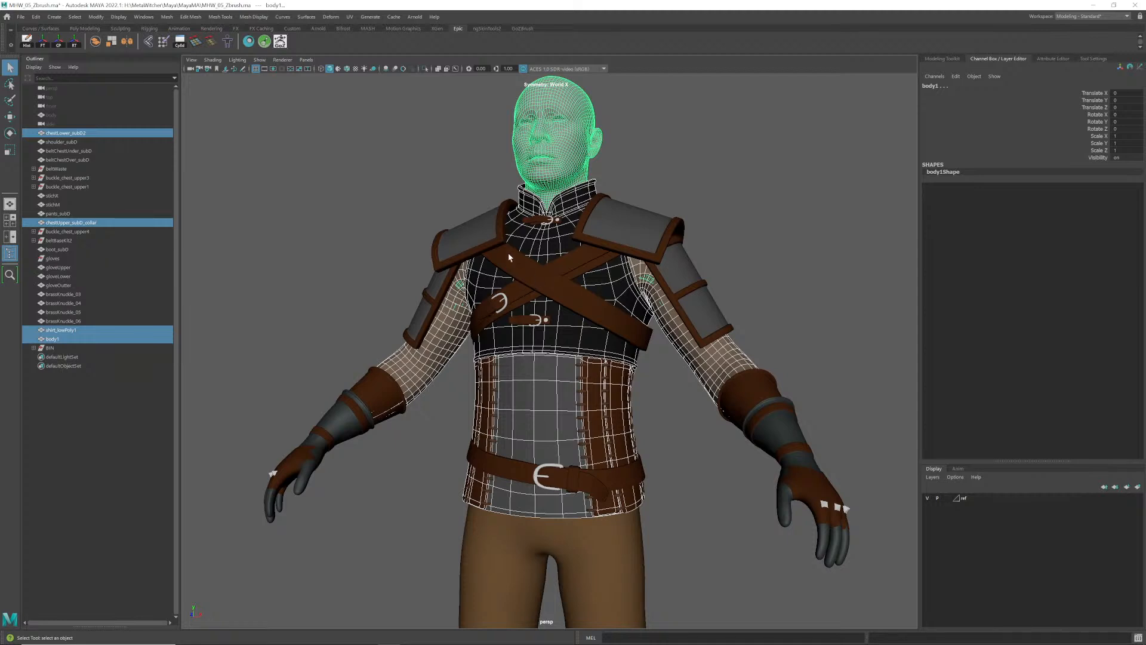
{"action": "left_click", "coordinate": [280, 42]}
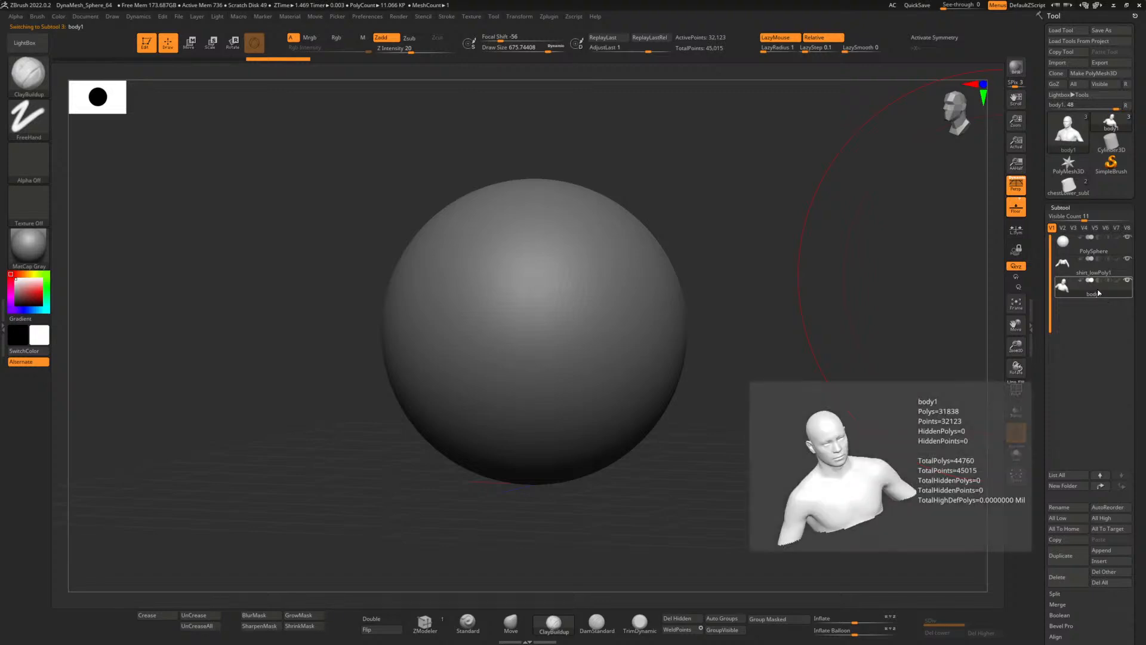
- Hide the PolySphere subtool so that only the imported shirt and body meshes are displayed
{"action": "mouse_move", "coordinate": [1088, 274]}
{"action": "left_click", "coordinate": [1127, 237]}
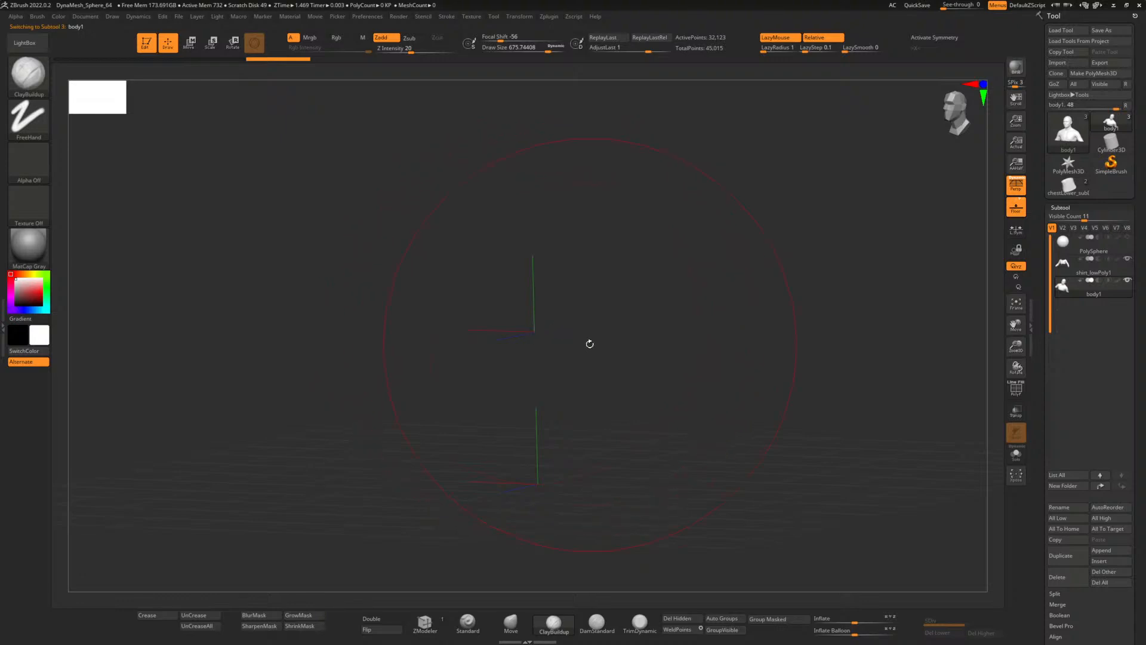
{"action": "mouse_move", "coordinate": [727, 335]}
{"action": "left_mouse_down"}
{"action": "mouse_move", "coordinate": [662, 243]}
{"action": "mouse_move", "coordinate": [627, 356]}
{"action": "mouse_move", "coordinate": [650, 308]}
{"action": "mouse_move", "coordinate": [591, 271]}
{"action": "mouse_move", "coordinate": [609, 320]}
{"action": "mouse_move", "coordinate": [673, 318]}
{"action": "mouse_move", "coordinate": [645, 310]}
{"action": "mouse_move", "coordinate": [659, 339]}
{"action": "mouse_move", "coordinate": [680, 296]}
{"action": "mouse_move", "coordinate": [516, 241]}
{"action": "left_mouse_up"}
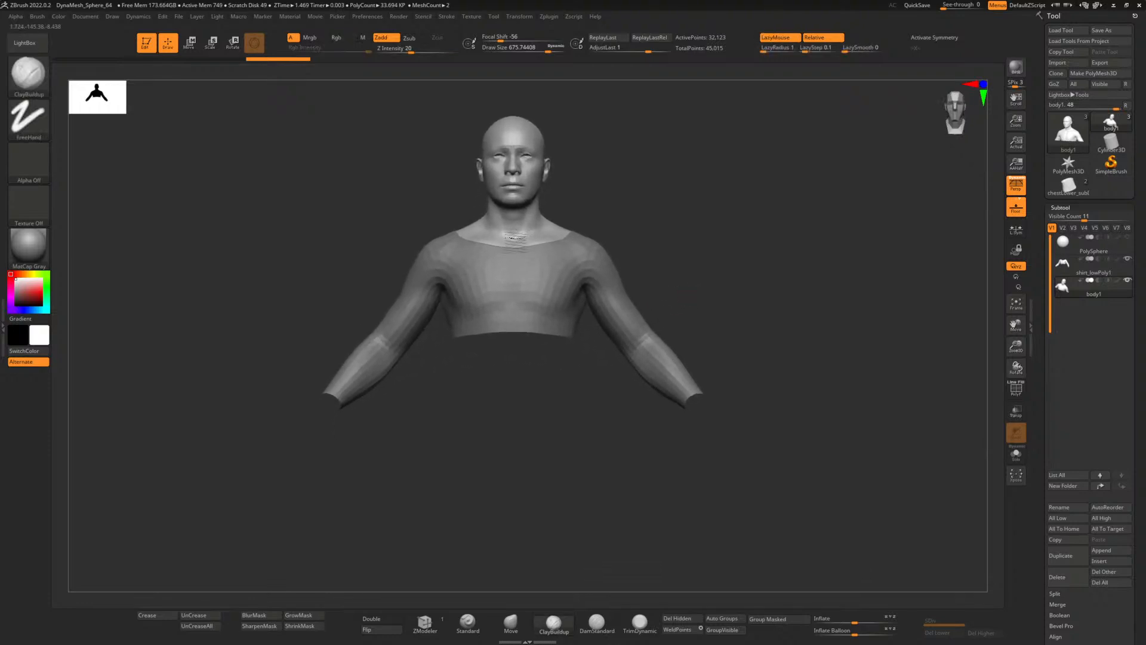
{"action": "mouse_move", "coordinate": [706, 284]}
{"action": "left_mouse_down"}
{"action": "mouse_move", "coordinate": [681, 267]}
{"action": "mouse_move", "coordinate": [531, 245]}
{"action": "left_mouse_up"}
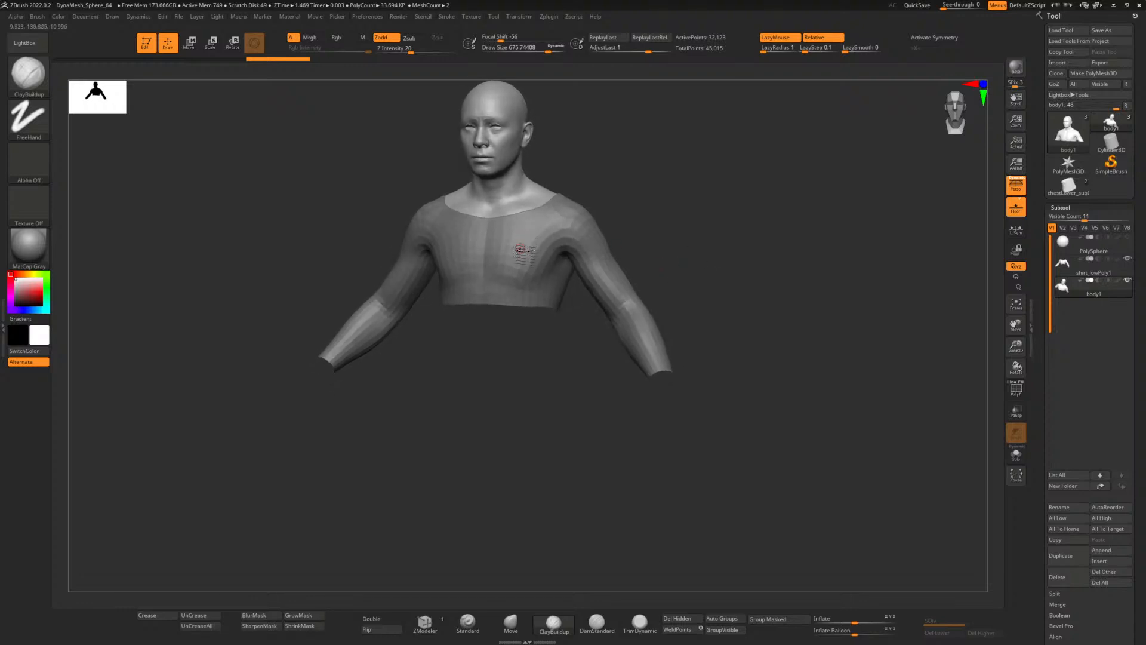
- Choose the Standard brush and reduce its draw size to about 192
{"action": "left_click", "coordinate": [468, 621]}
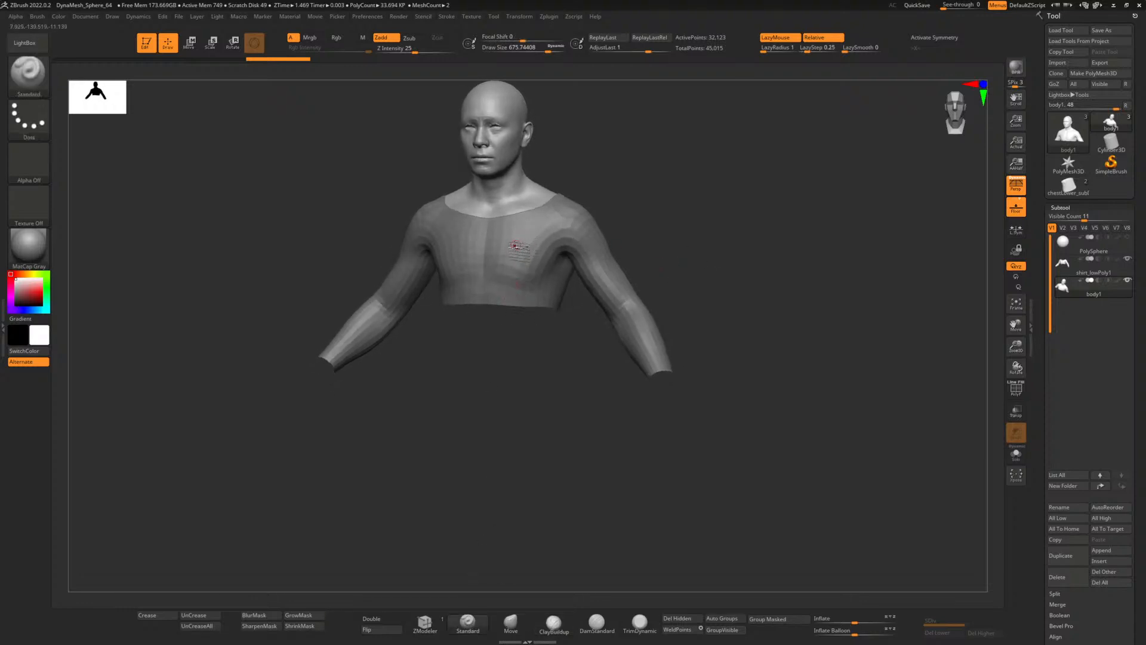
{"action": "left_click_drag", "start_coordinate": [547, 52], "coordinate": [563, 52]}
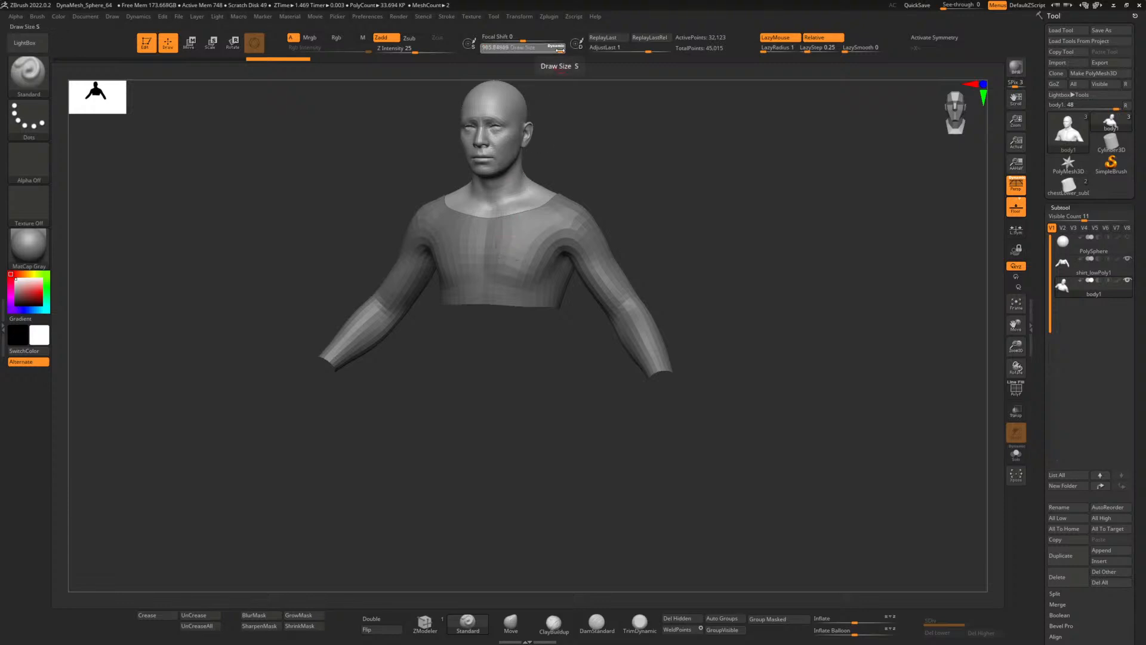
{"action": "left_click_drag", "start_coordinate": [522, 52], "coordinate": [519, 52]}
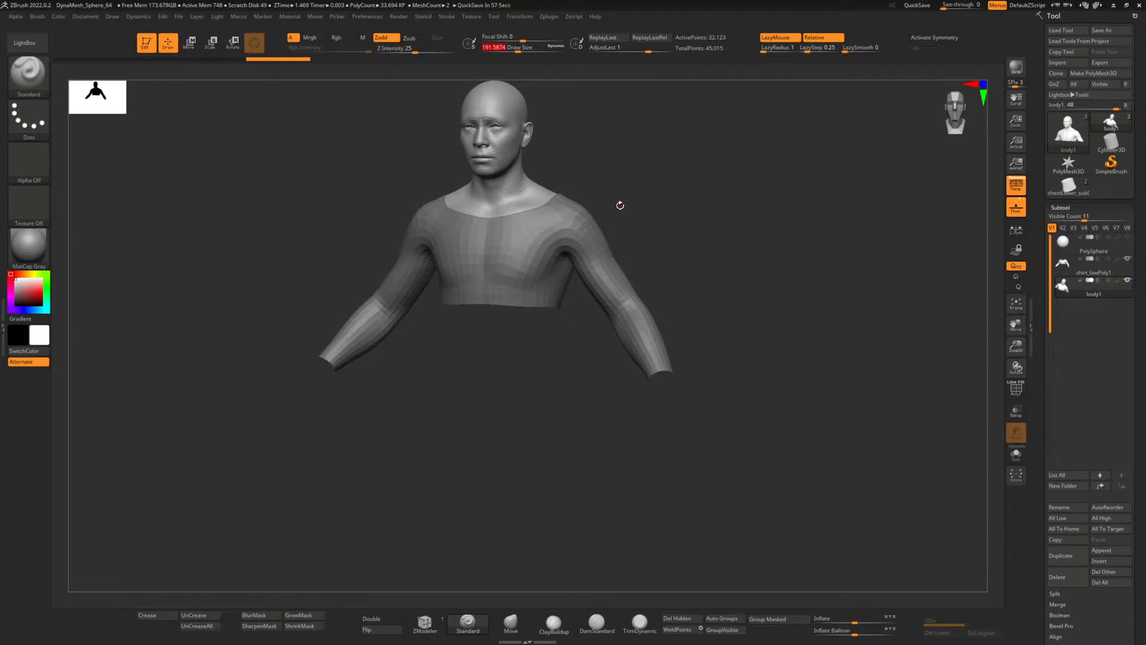
{"action": "left_click_drag", "start_coordinate": [619, 202], "coordinate": [667, 251], "text": "alt"}
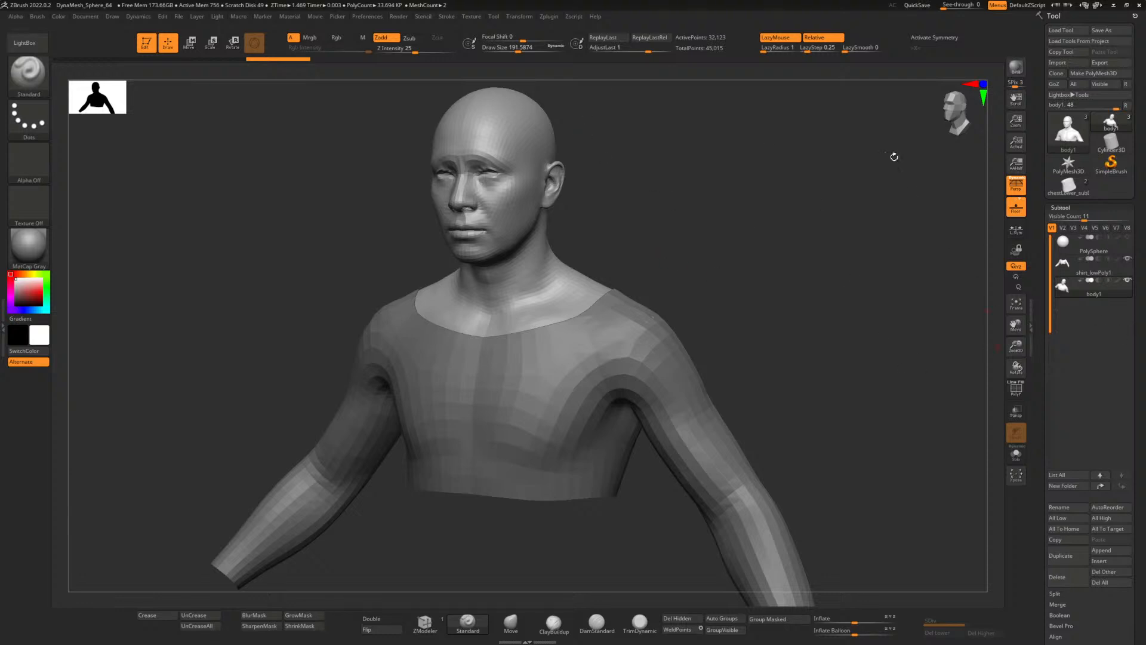
- Hide the shirt_lowPoly1 subtool and view the shirt and body1 one at a time
{"action": "left_click", "coordinate": [1127, 260]}
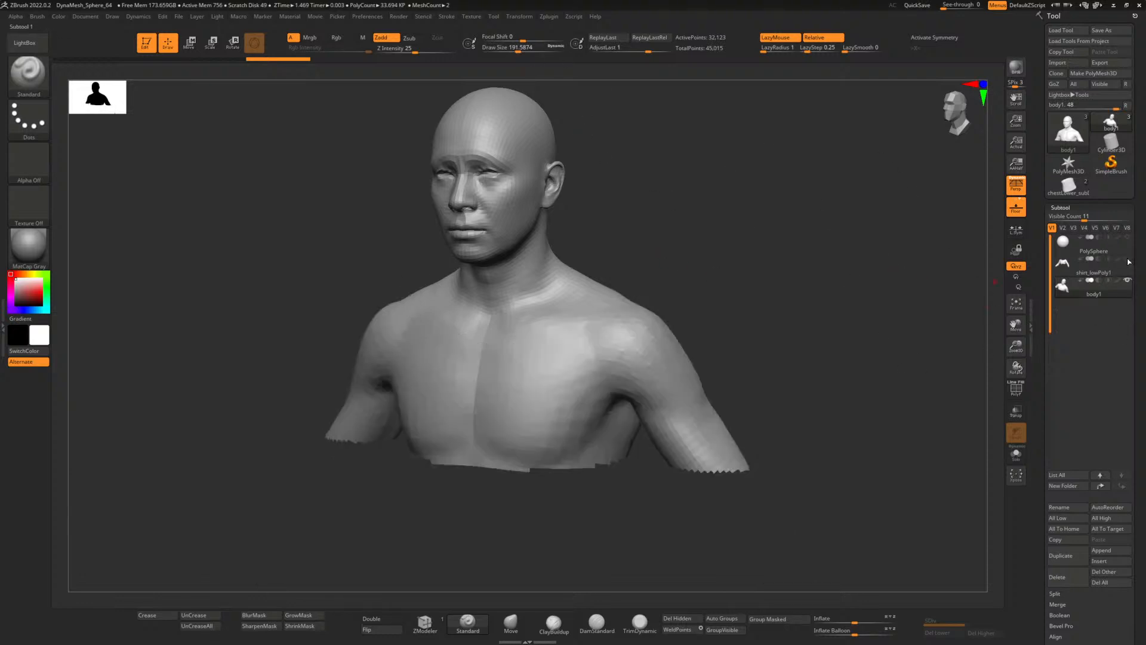
{"action": "left_click", "coordinate": [1099, 279]}
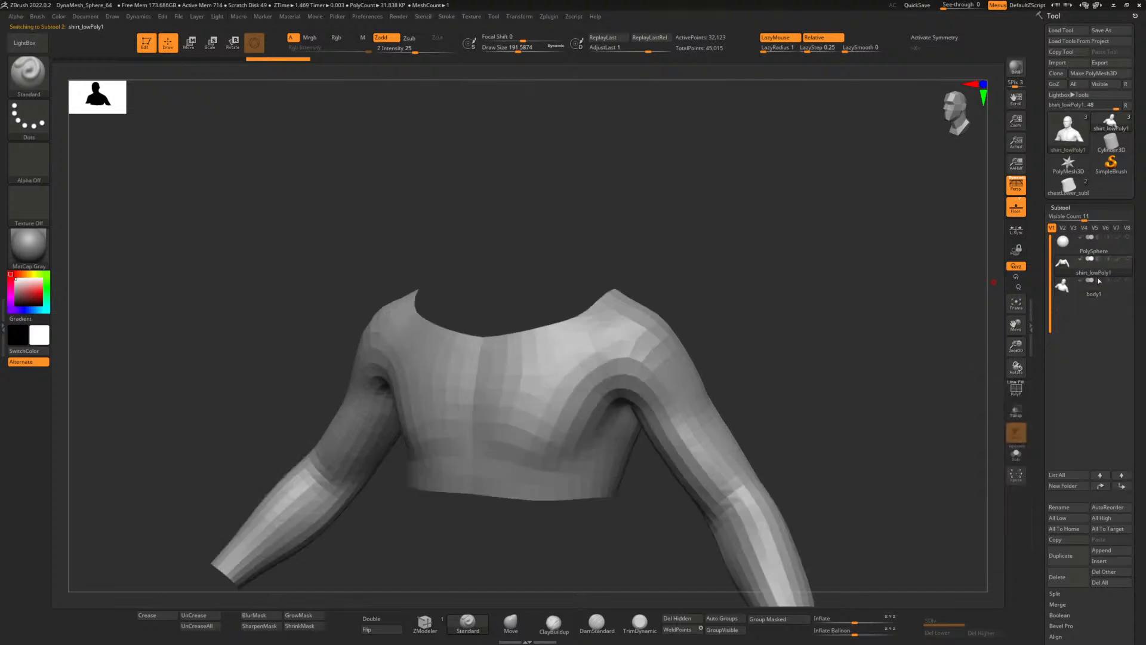
{"action": "left_click", "coordinate": [1099, 280]}
{"action": "left_click_drag", "start_coordinate": [728, 307], "coordinate": [743, 299], "text": "shift"}
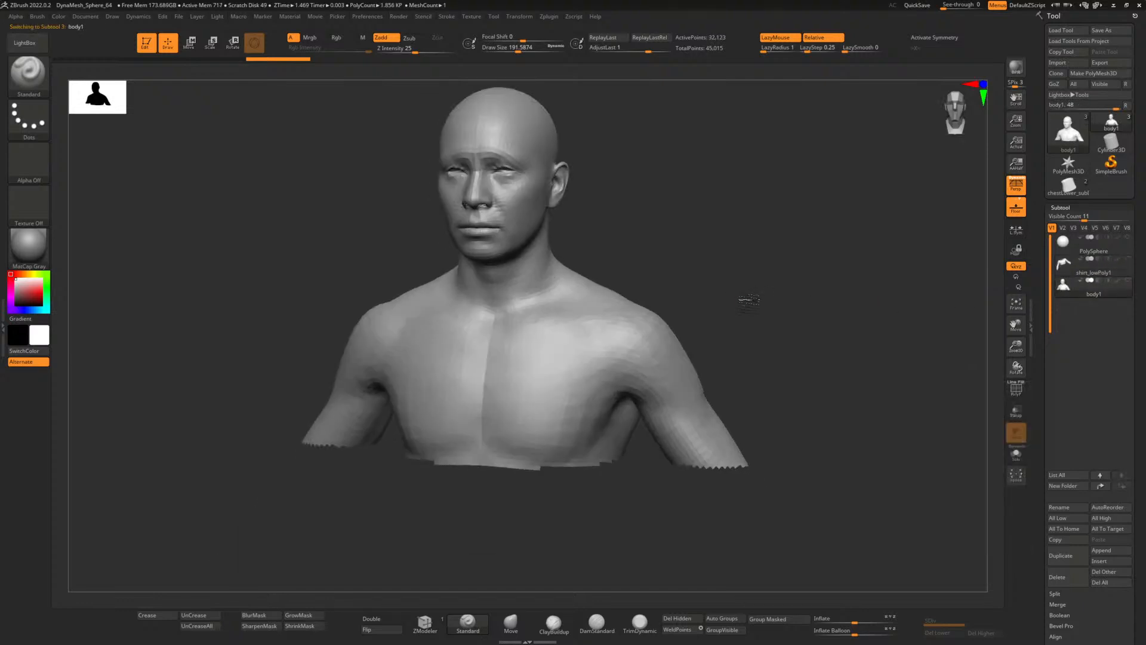
- Make shirt_lowPoly1 the active subtool and divide its geometry up to subdivision level 5
{"action": "left_click", "coordinate": [1075, 277]}
{"action": "mouse_move", "coordinate": [952, 281]}
{"action": "left_mouse_down"}
{"action": "mouse_move", "coordinate": [739, 274]}
{"action": "mouse_move", "coordinate": [758, 317]}
{"action": "mouse_move", "coordinate": [740, 320]}
{"action": "mouse_move", "coordinate": [734, 294]}
{"action": "left_mouse_up"}
{"action": "key", "text": "ctrl+d"}
{"action": "key", "text": "ctrl+d"}
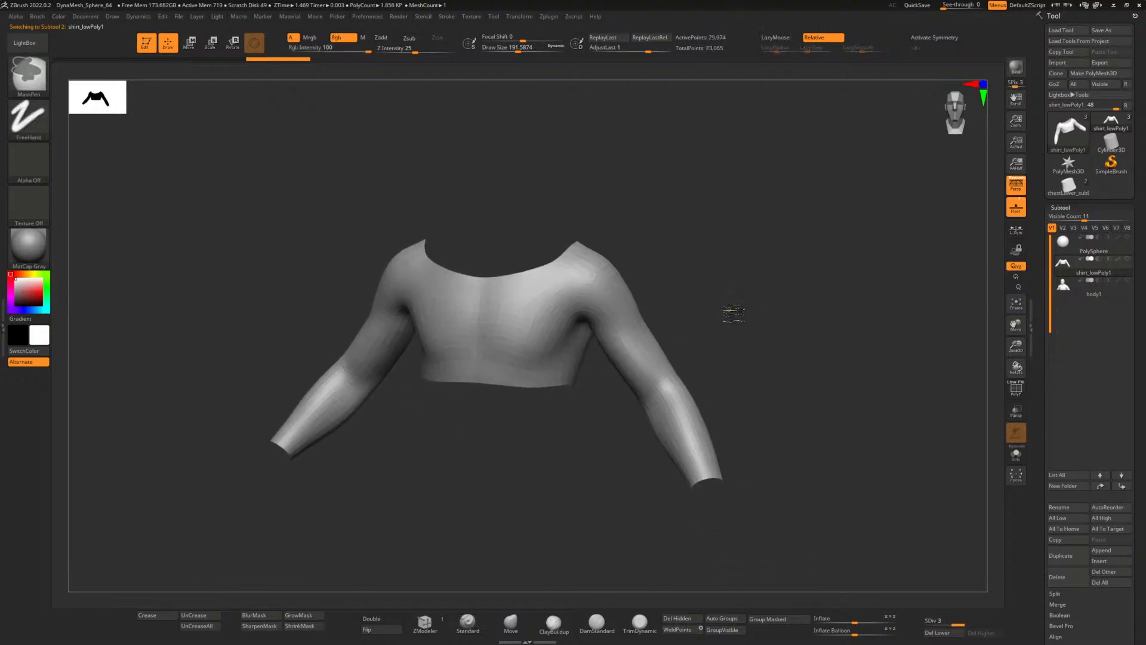
{"action": "key", "text": "ctrl+d"}
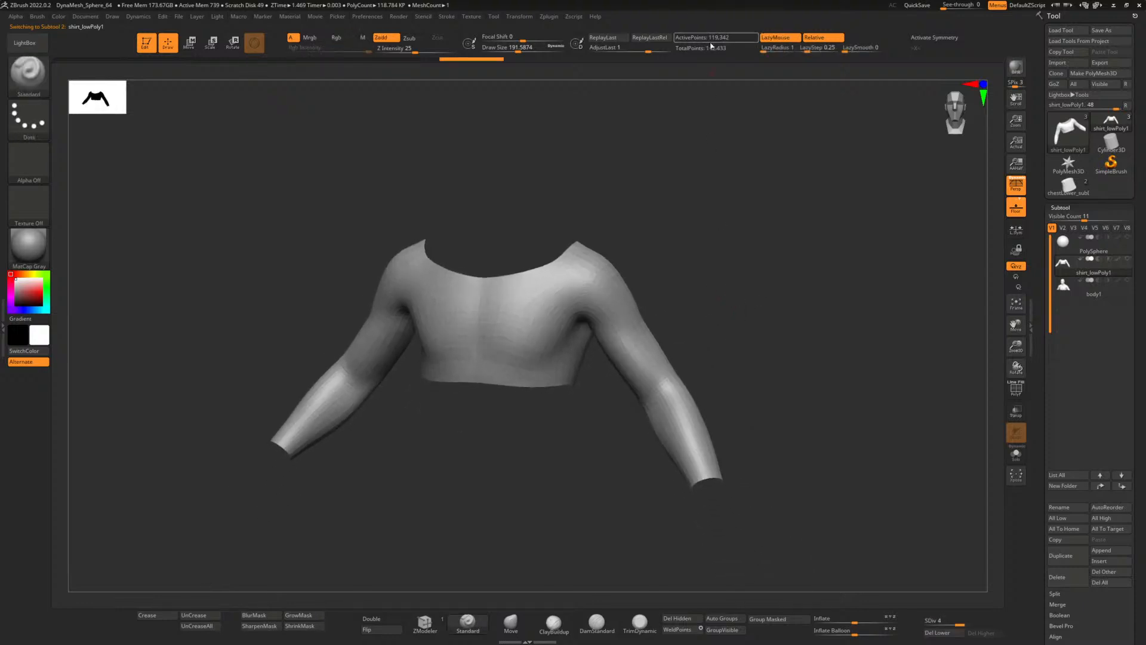
{"action": "key", "text": "ctrl+d"}
- Set the Standard brush's draw size to 1000 and sculpt diagonal fabric folds on the shirt's left forearm
{"action": "left_click_drag", "start_coordinate": [692, 360], "coordinate": [696, 333]}
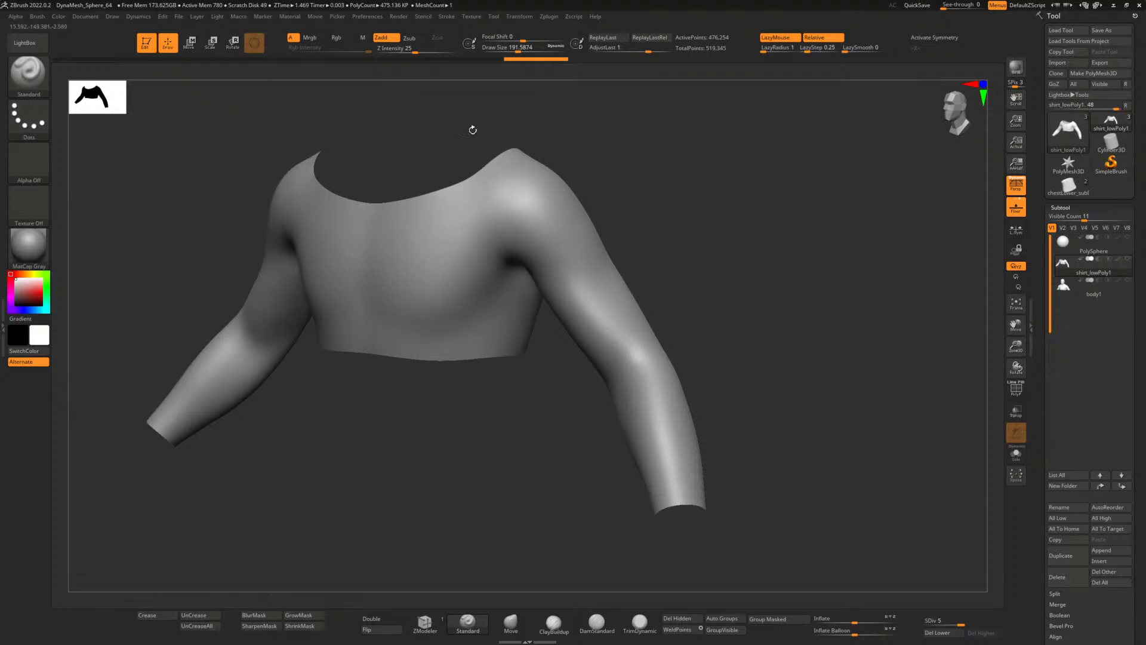
{"action": "left_click_drag", "start_coordinate": [561, 47], "coordinate": [566, 47]}
{"action": "left_click_drag", "start_coordinate": [754, 374], "coordinate": [635, 375]}
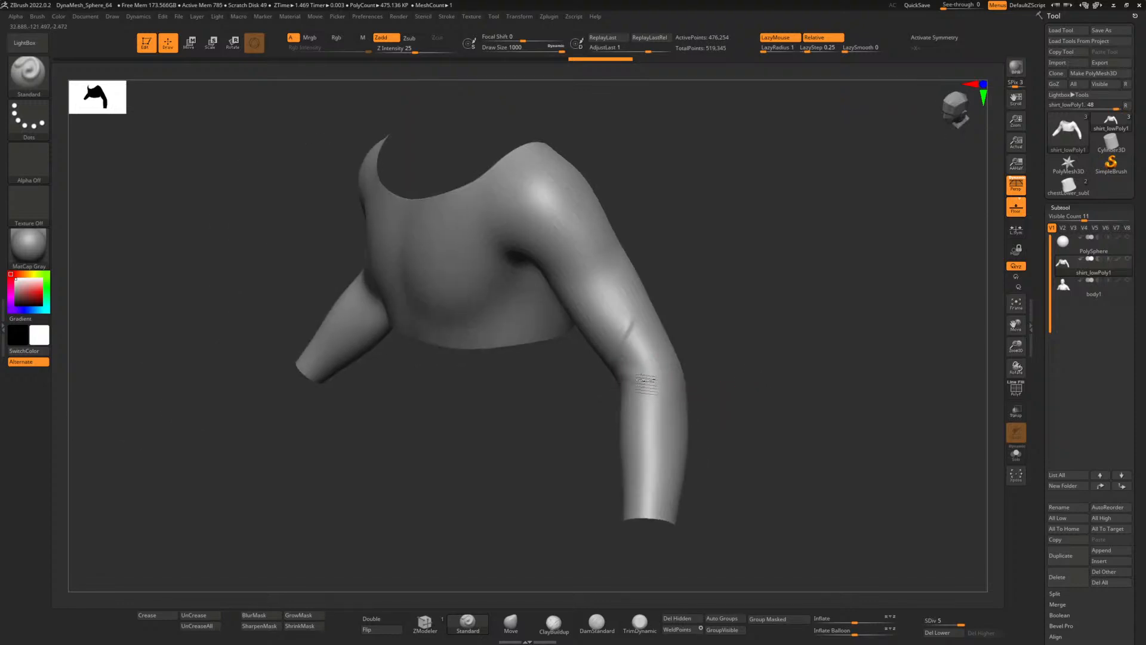
{"action": "left_click_drag", "start_coordinate": [682, 416], "coordinate": [617, 376]}
{"action": "mouse_move", "coordinate": [687, 418]}
{"action": "left_mouse_down"}
{"action": "mouse_move", "coordinate": [729, 448]}
{"action": "mouse_move", "coordinate": [704, 456]}
{"action": "mouse_move", "coordinate": [735, 455]}
{"action": "mouse_move", "coordinate": [665, 412]}
{"action": "mouse_move", "coordinate": [678, 474]}
{"action": "mouse_move", "coordinate": [695, 485]}
{"action": "mouse_move", "coordinate": [637, 467]}
{"action": "mouse_move", "coordinate": [663, 418]}
{"action": "left_mouse_up"}
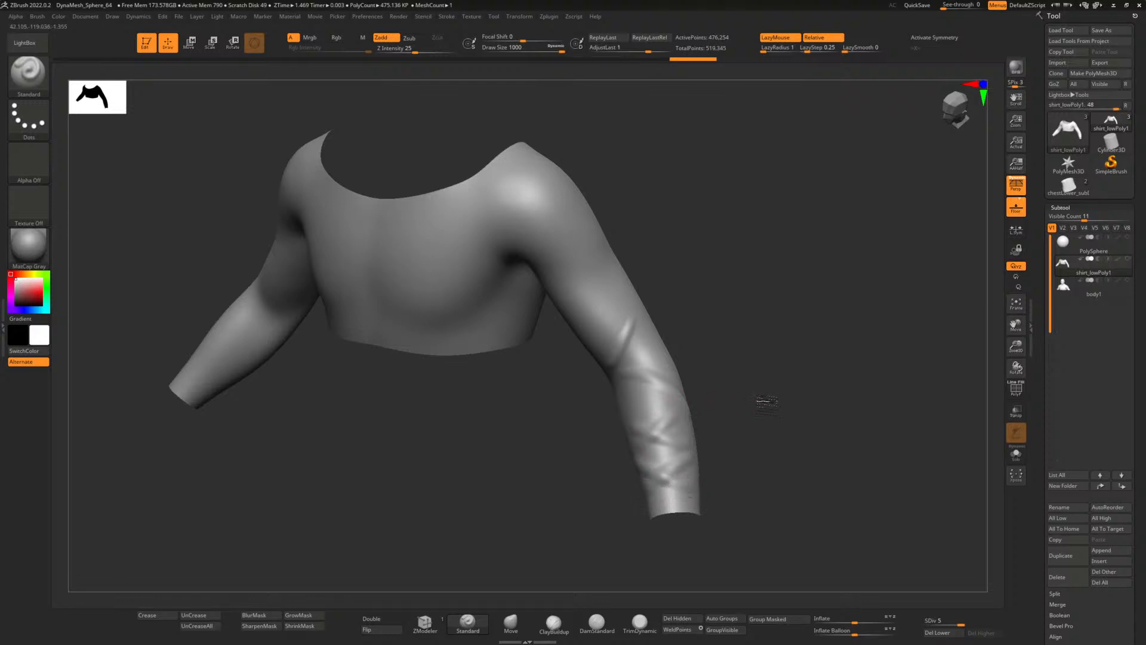
- Sculpt wrinkles around the shirt's left shoulder, armpit and upper arm down to the elbow
{"action": "mouse_move", "coordinate": [760, 399]}
{"action": "left_mouse_down"}
{"action": "mouse_move", "coordinate": [742, 410]}
{"action": "mouse_move", "coordinate": [686, 384]}
{"action": "mouse_move", "coordinate": [755, 314]}
{"action": "mouse_move", "coordinate": [645, 230]}
{"action": "left_mouse_up"}
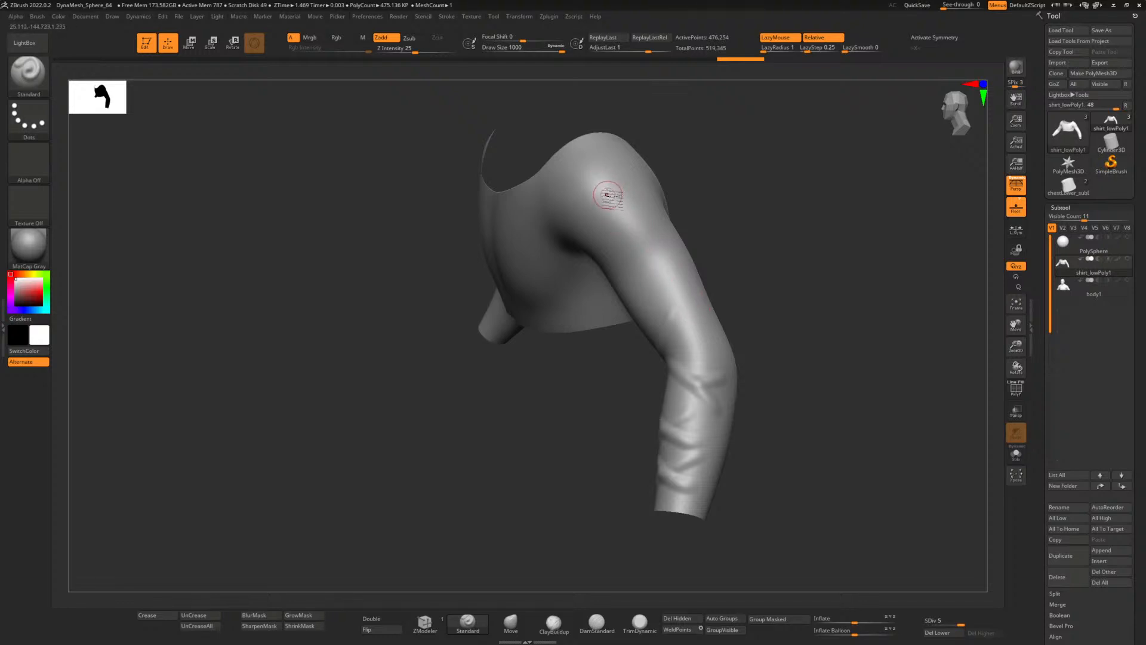
{"action": "mouse_move", "coordinate": [606, 195]}
{"action": "left_mouse_down"}
{"action": "mouse_move", "coordinate": [681, 275]}
{"action": "mouse_move", "coordinate": [665, 205]}
{"action": "left_mouse_up"}
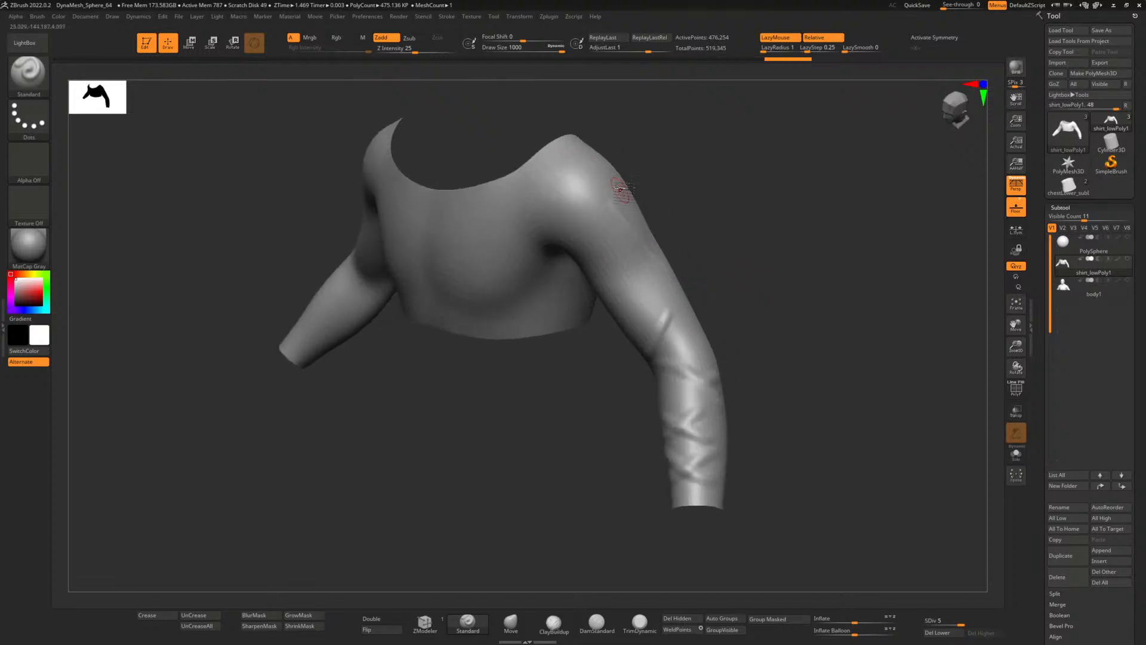
{"action": "left_click_drag", "start_coordinate": [720, 242], "coordinate": [632, 213]}
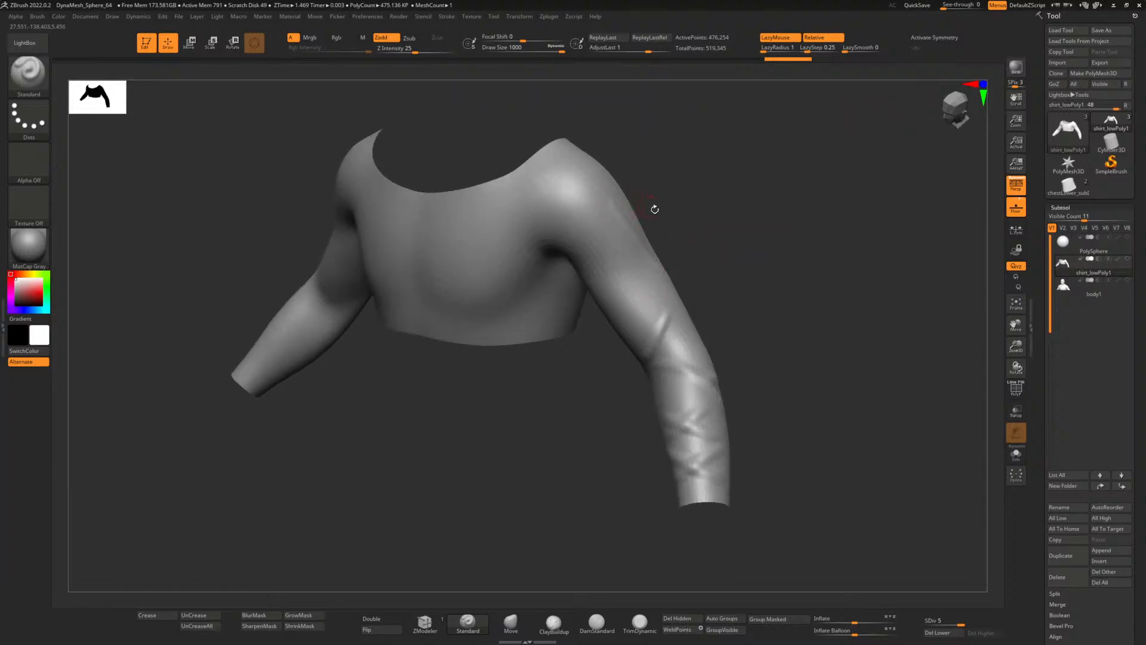
{"action": "mouse_move", "coordinate": [741, 317]}
{"action": "left_mouse_down"}
{"action": "mouse_move", "coordinate": [742, 300]}
{"action": "mouse_move", "coordinate": [604, 249]}
{"action": "left_mouse_up"}
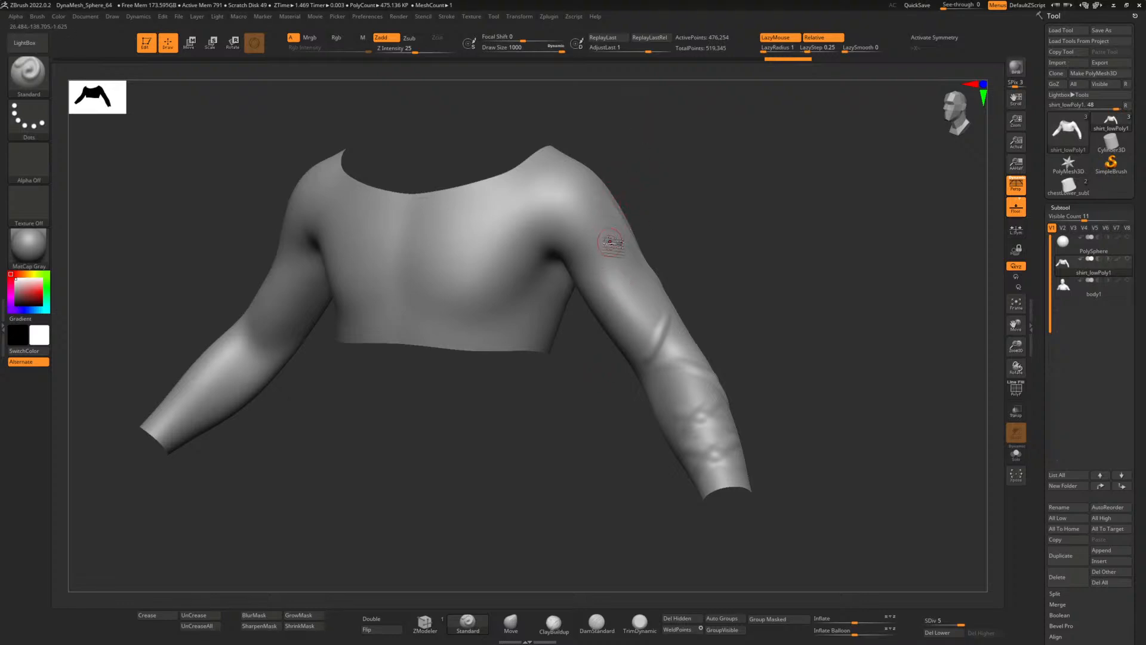
{"action": "left_click_drag", "start_coordinate": [724, 281], "coordinate": [636, 273]}
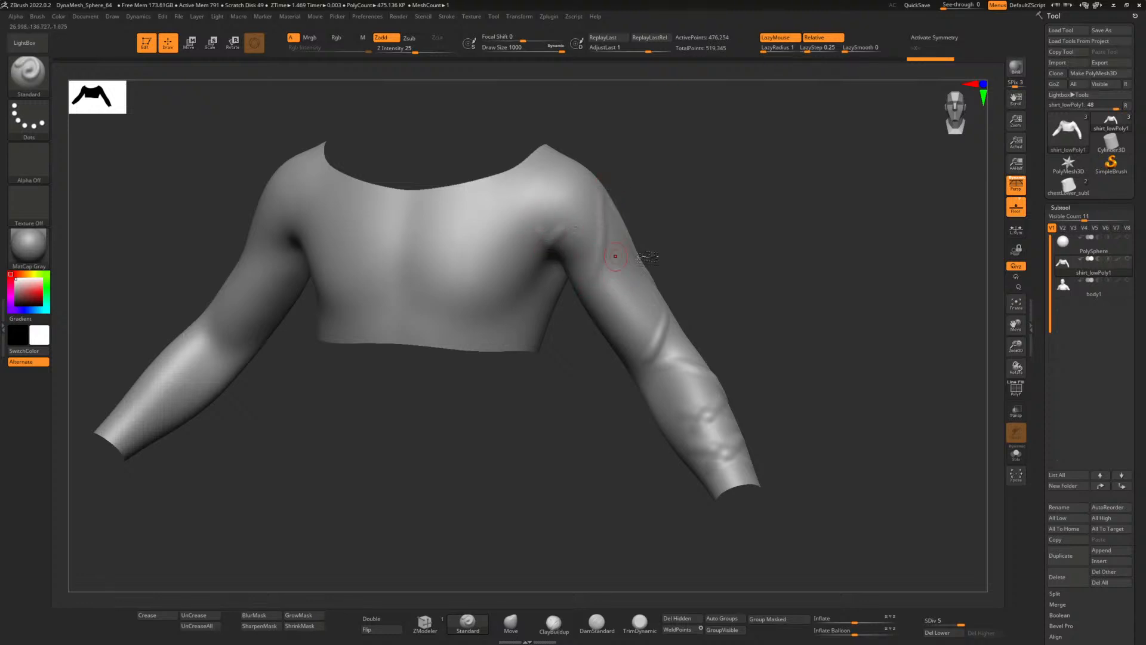
{"action": "left_click_drag", "start_coordinate": [723, 276], "coordinate": [672, 267]}
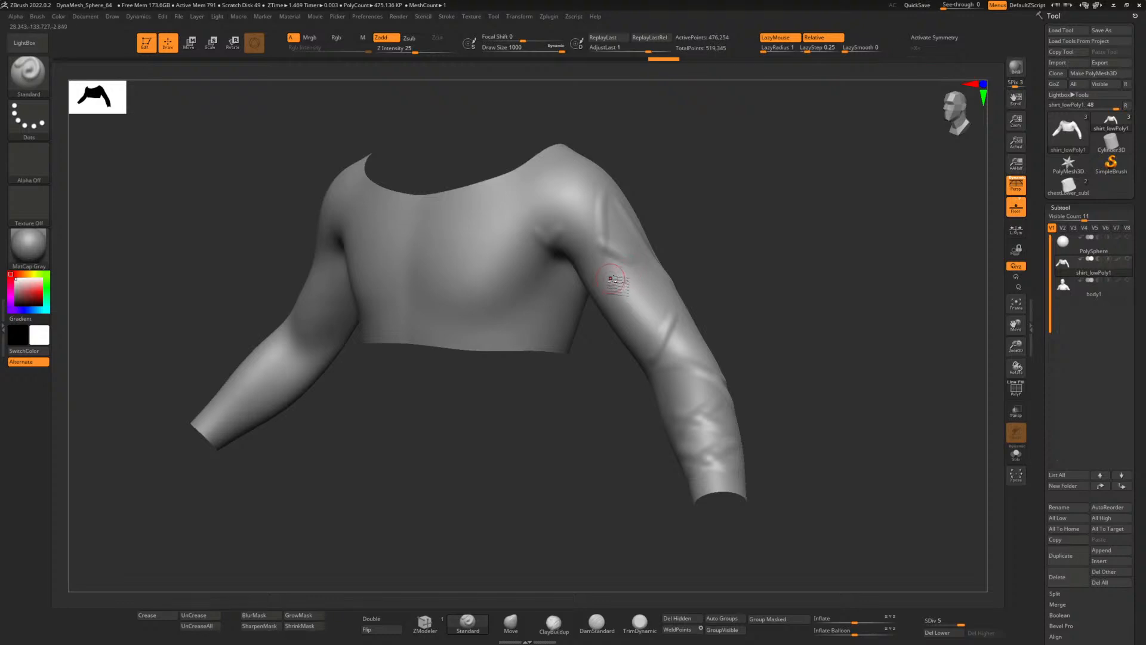
{"action": "left_click_drag", "start_coordinate": [754, 263], "coordinate": [663, 302]}
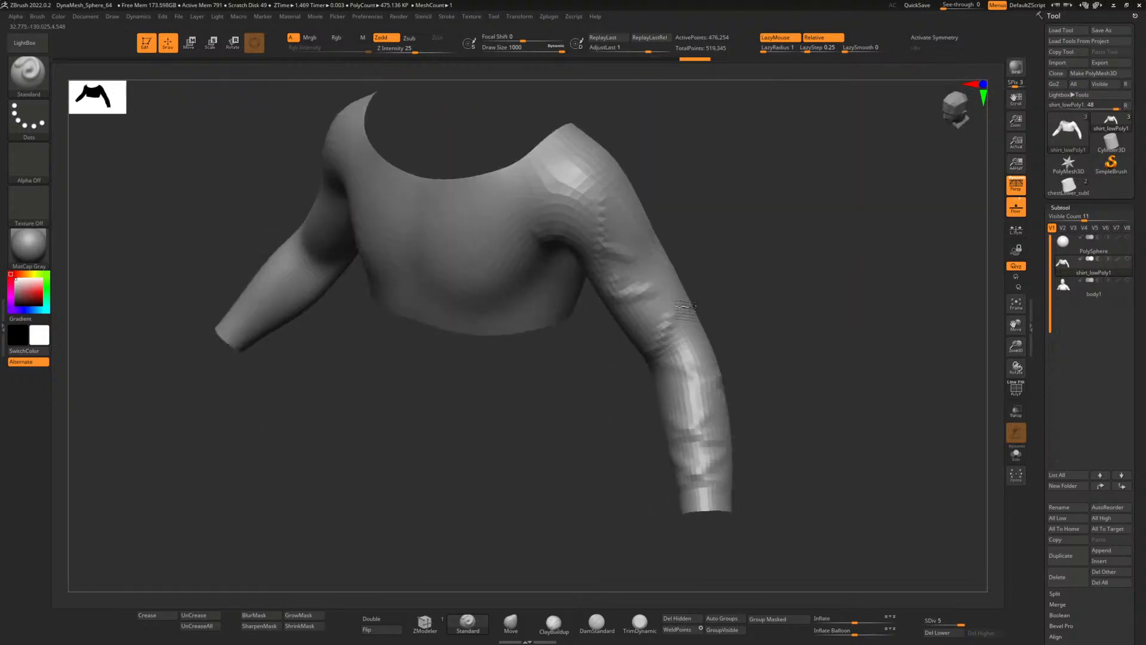
{"action": "left_click_drag", "start_coordinate": [621, 343], "coordinate": [624, 316]}
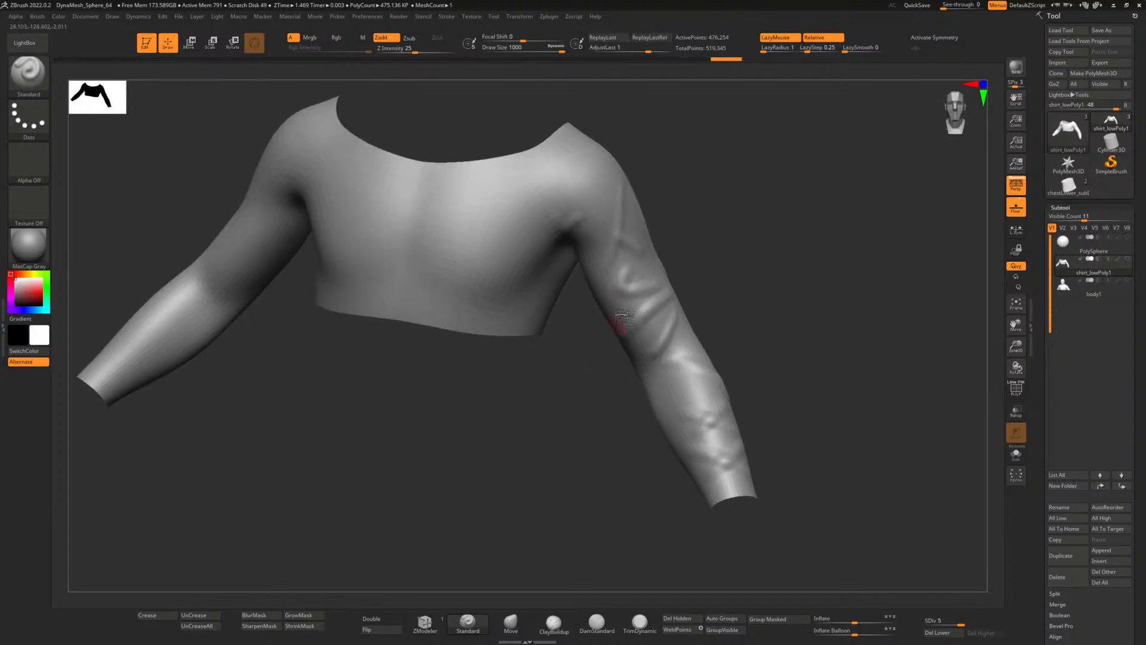
- Add more folds along the shirt's left sleeve and smooth the creases around the elbow and forearm
{"action": "left_click_drag", "start_coordinate": [785, 346], "coordinate": [603, 361]}
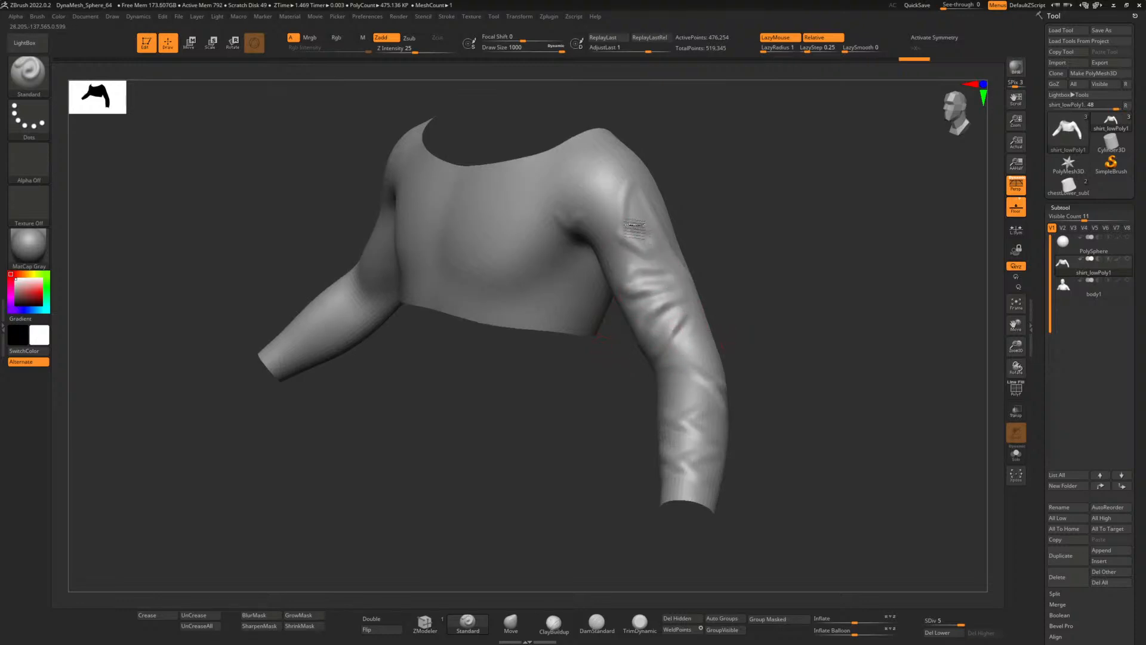
{"action": "mouse_move", "coordinate": [774, 363]}
{"action": "left_mouse_down"}
{"action": "mouse_move", "coordinate": [780, 442]}
{"action": "mouse_move", "coordinate": [793, 422]}
{"action": "mouse_move", "coordinate": [733, 409]}
{"action": "mouse_move", "coordinate": [708, 431]}
{"action": "mouse_move", "coordinate": [720, 444]}
{"action": "left_mouse_up"}
{"action": "mouse_move", "coordinate": [788, 472]}
{"action": "left_mouse_down"}
{"action": "mouse_move", "coordinate": [723, 462]}
{"action": "mouse_move", "coordinate": [799, 468]}
{"action": "mouse_move", "coordinate": [691, 410]}
{"action": "left_mouse_up"}
{"action": "key", "text": "shift"}
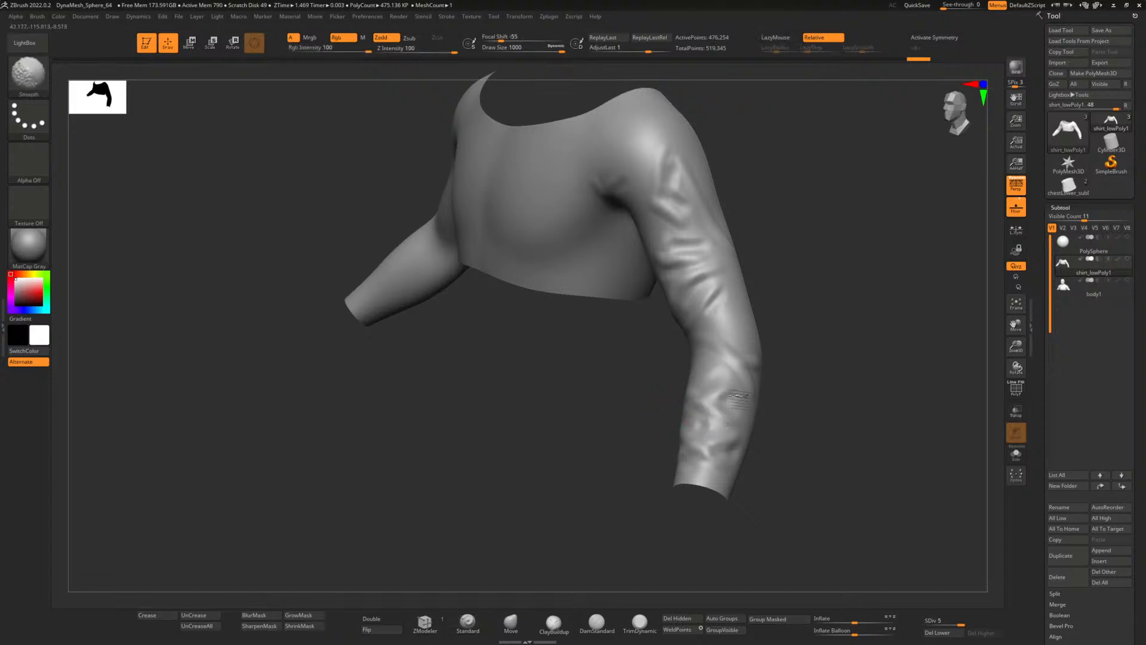
{"action": "left_click_drag", "start_coordinate": [793, 380], "coordinate": [758, 359]}
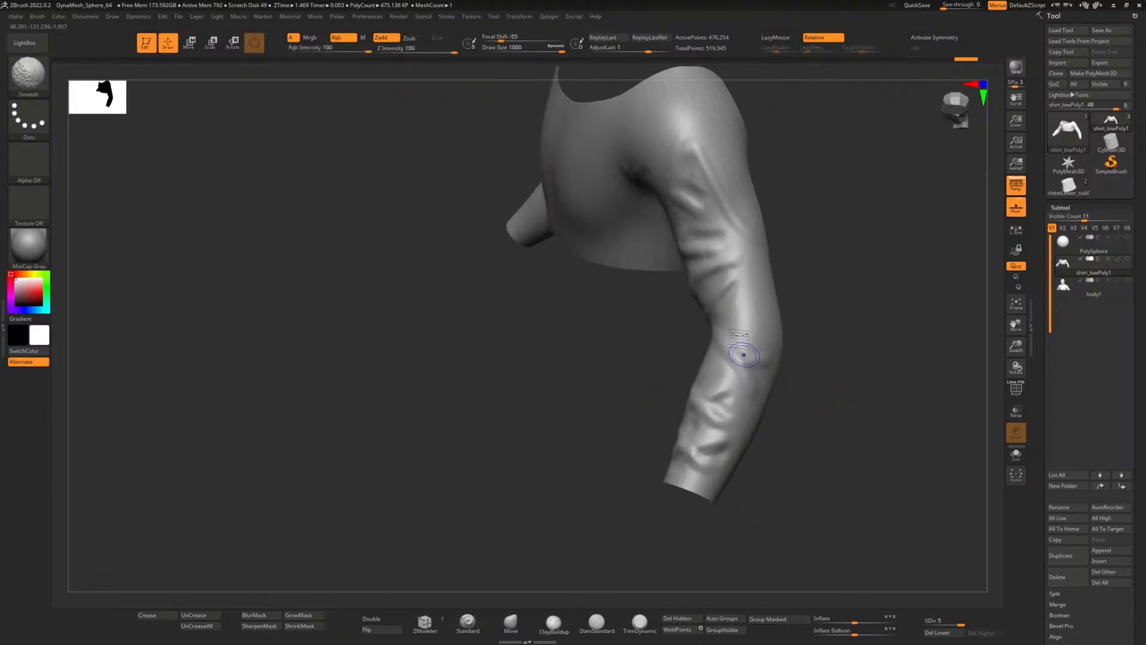
{"action": "left_click_drag", "start_coordinate": [818, 405], "coordinate": [730, 330]}
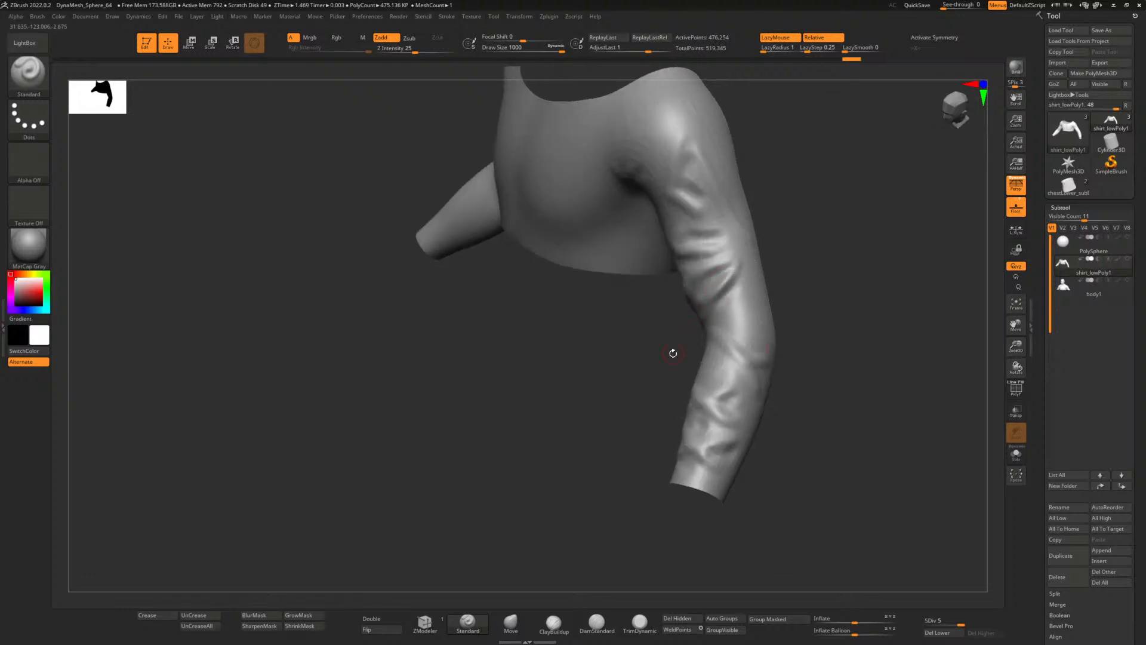
{"action": "left_click_drag", "start_coordinate": [649, 319], "coordinate": [671, 386]}
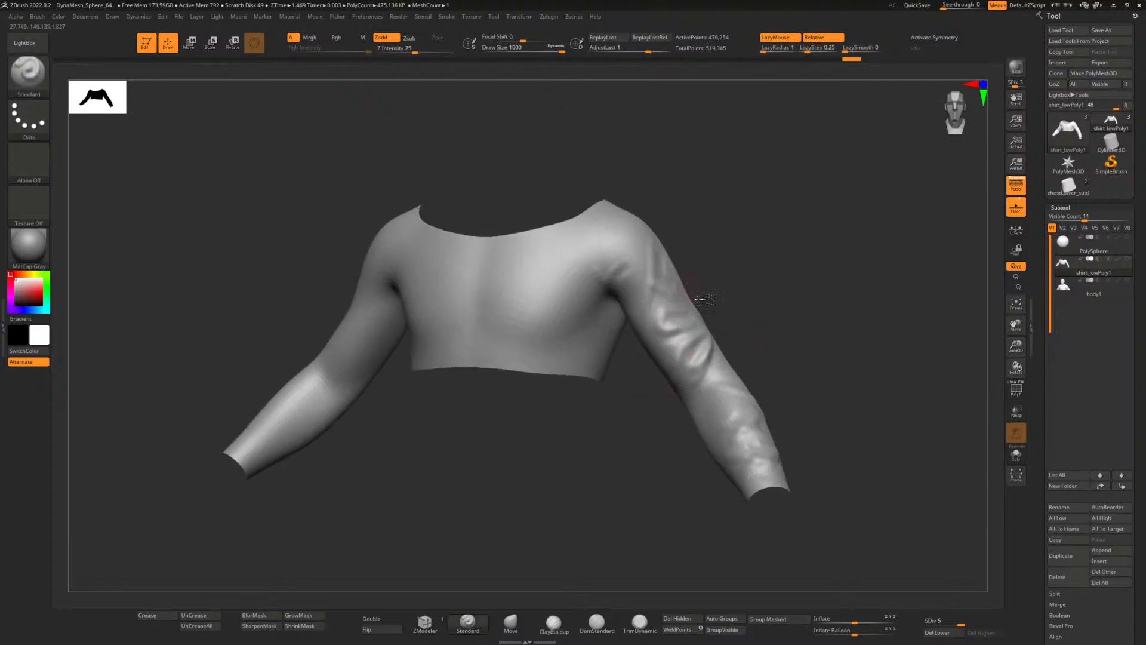
{"action": "left_click_drag", "start_coordinate": [760, 342], "coordinate": [703, 294]}
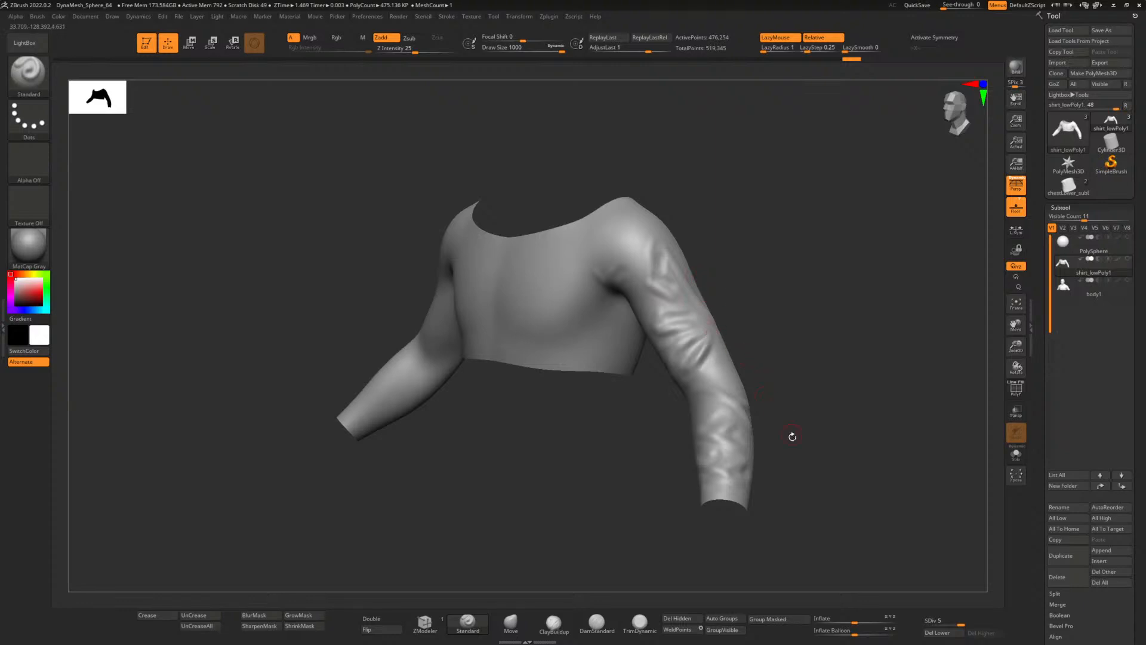
- Delete the lower subdivision levels of shirt_lowPoly1
{"action": "mouse_move", "coordinate": [1099, 275]}
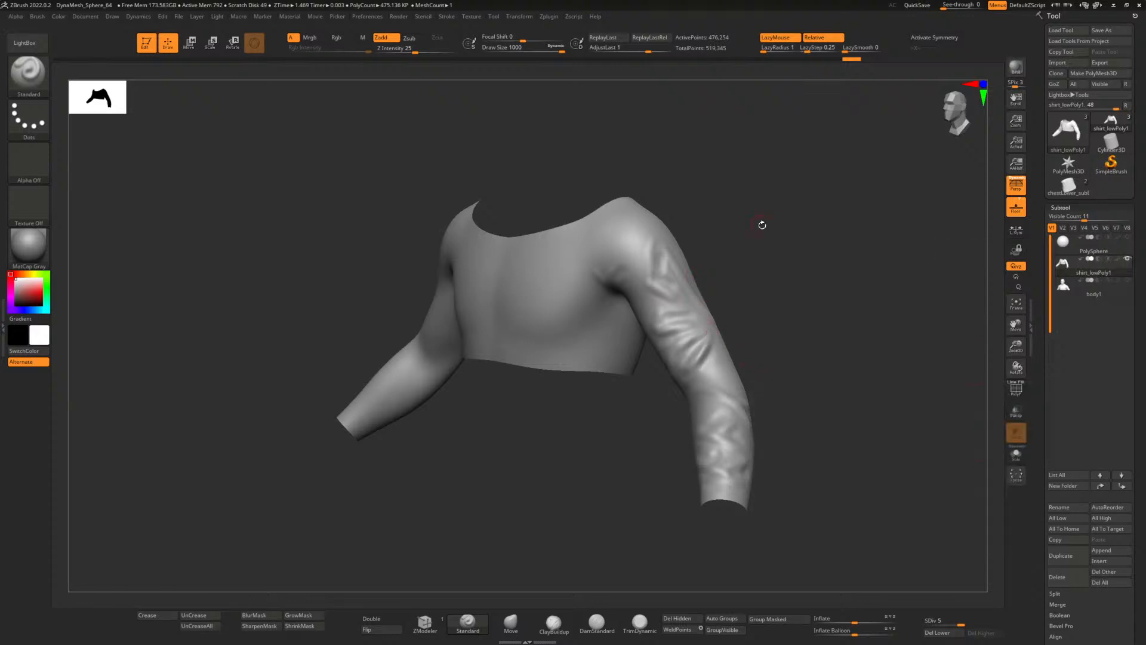
{"action": "left_click_drag", "start_coordinate": [639, 70], "coordinate": [680, 137]}
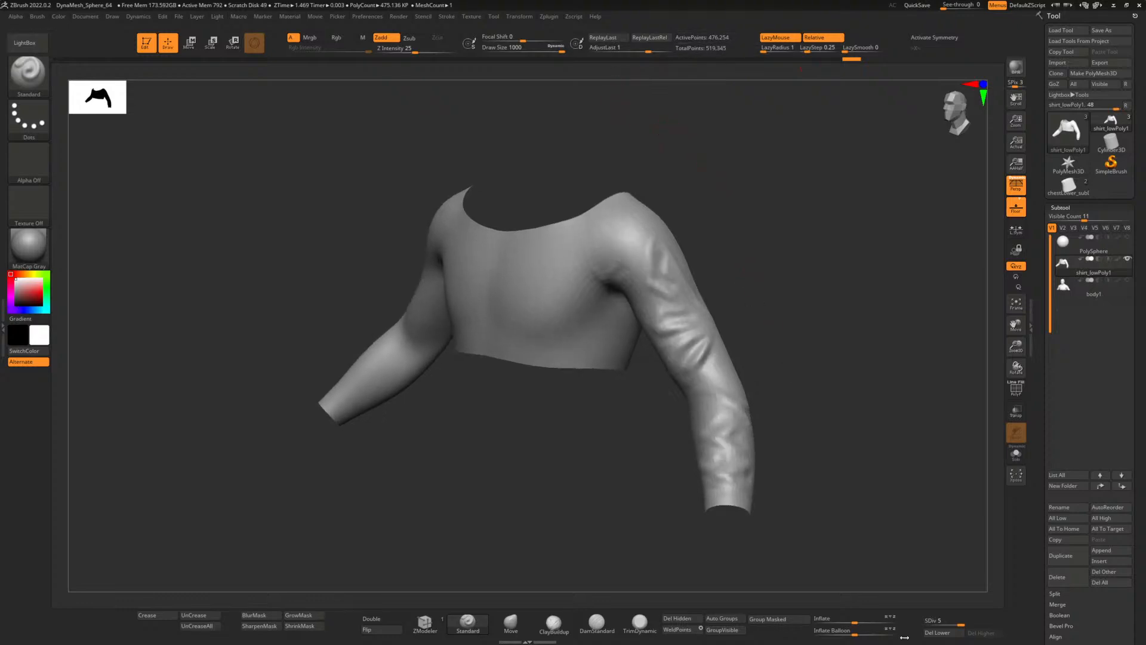
{"action": "left_click", "coordinate": [941, 633]}
{"action": "left_click_drag", "start_coordinate": [764, 107], "coordinate": [528, 59]}
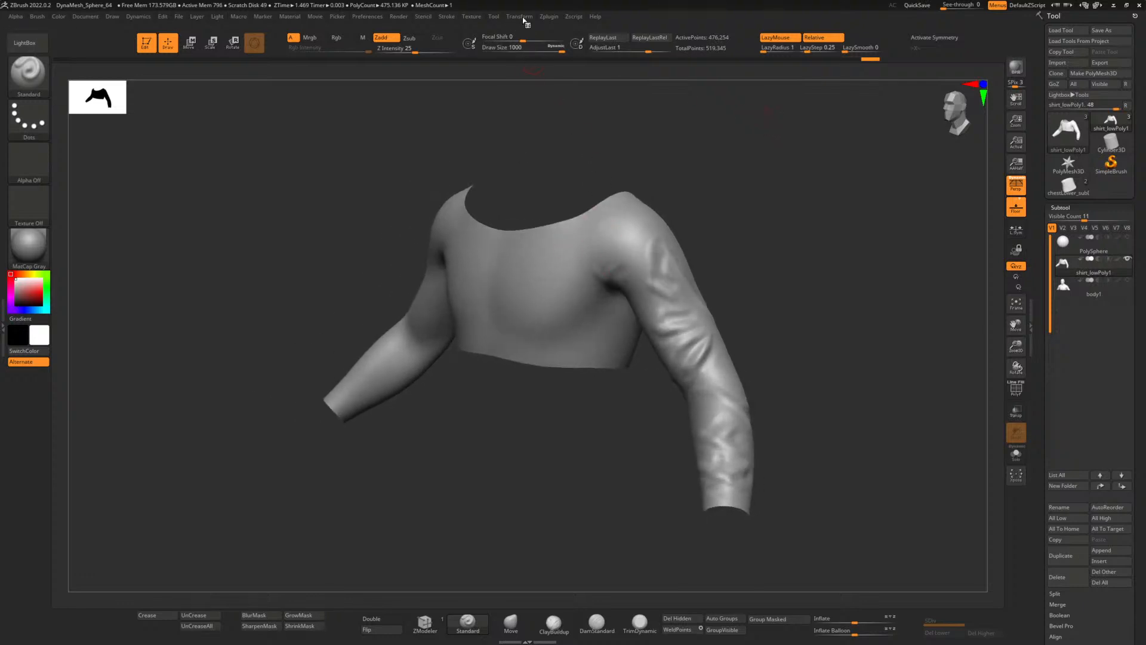
- Pre-process the current shirt subtool in Decimation Master and decimate it with the existing settings
{"action": "left_click", "coordinate": [548, 17]}
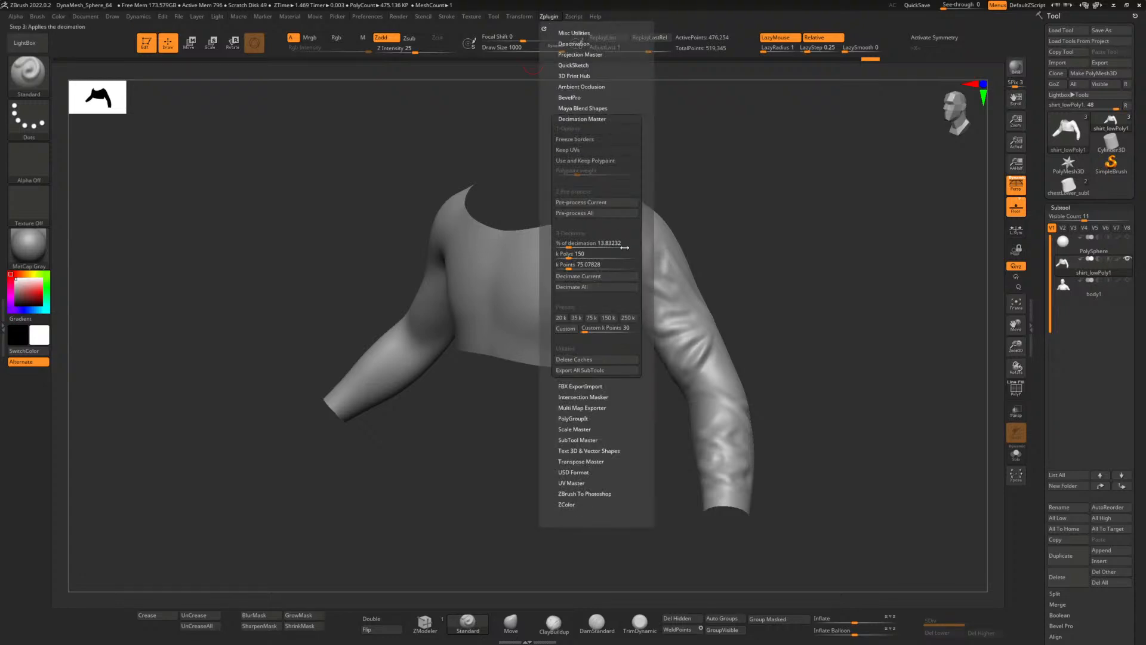
{"action": "left_click", "coordinate": [600, 202]}
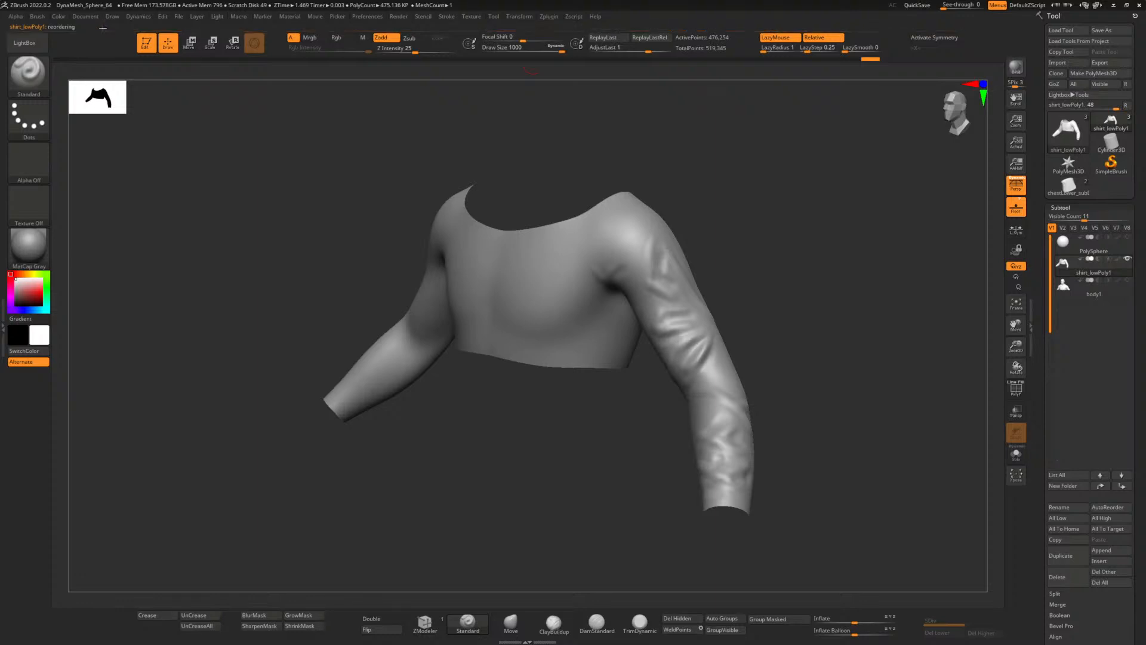
{"action": "left_click", "coordinate": [548, 17]}
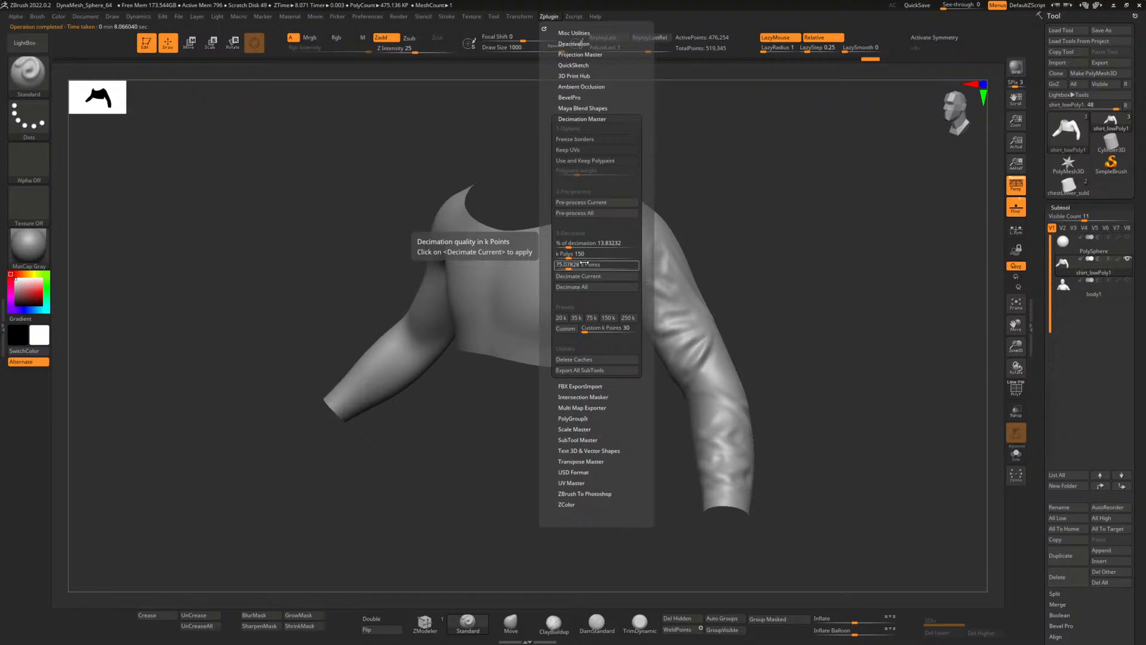
{"action": "left_click", "coordinate": [593, 275]}
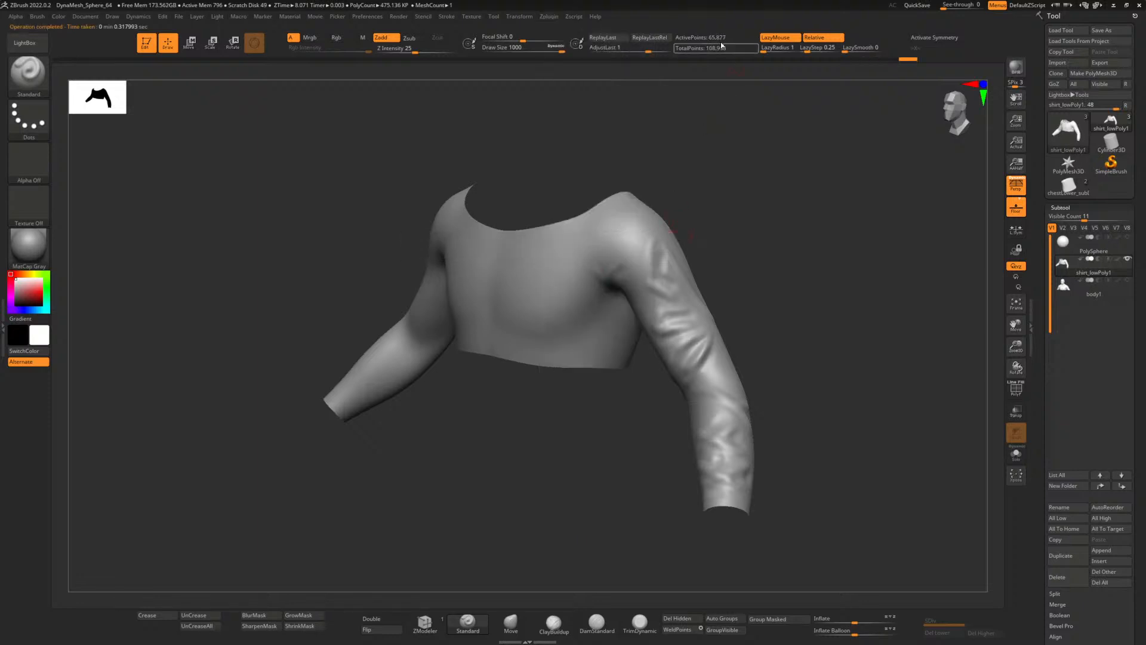
- Examine the decimated shirt's mesh density with the polyframe display, turn the display off and view the sculpted folds
{"action": "mouse_move", "coordinate": [744, 281]}
{"action": "left_mouse_down"}
{"action": "mouse_move", "coordinate": [768, 296]}
{"action": "mouse_move", "coordinate": [760, 313]}
{"action": "mouse_move", "coordinate": [791, 326]}
{"action": "mouse_move", "coordinate": [820, 320]}
{"action": "mouse_move", "coordinate": [709, 312]}
{"action": "mouse_move", "coordinate": [763, 294]}
{"action": "mouse_move", "coordinate": [782, 310]}
{"action": "mouse_move", "coordinate": [729, 315]}
{"action": "left_mouse_up"}
{"action": "key", "text": "shift+f"}
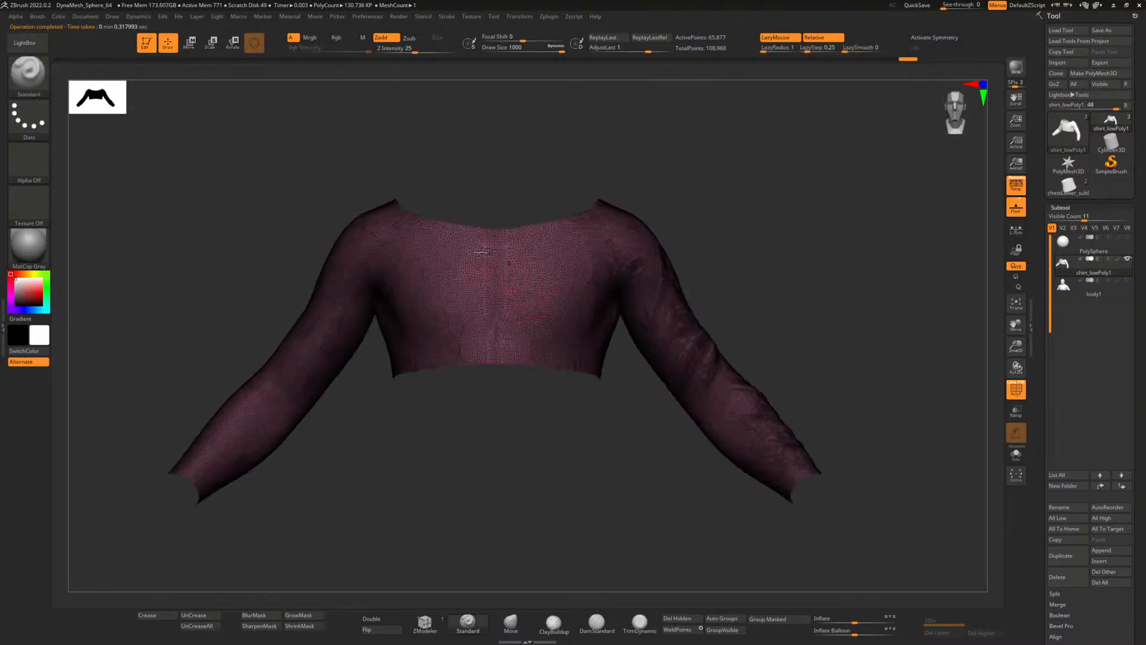
{"action": "left_click", "coordinate": [1016, 389]}
{"action": "left_click_drag", "start_coordinate": [770, 296], "coordinate": [719, 298]}
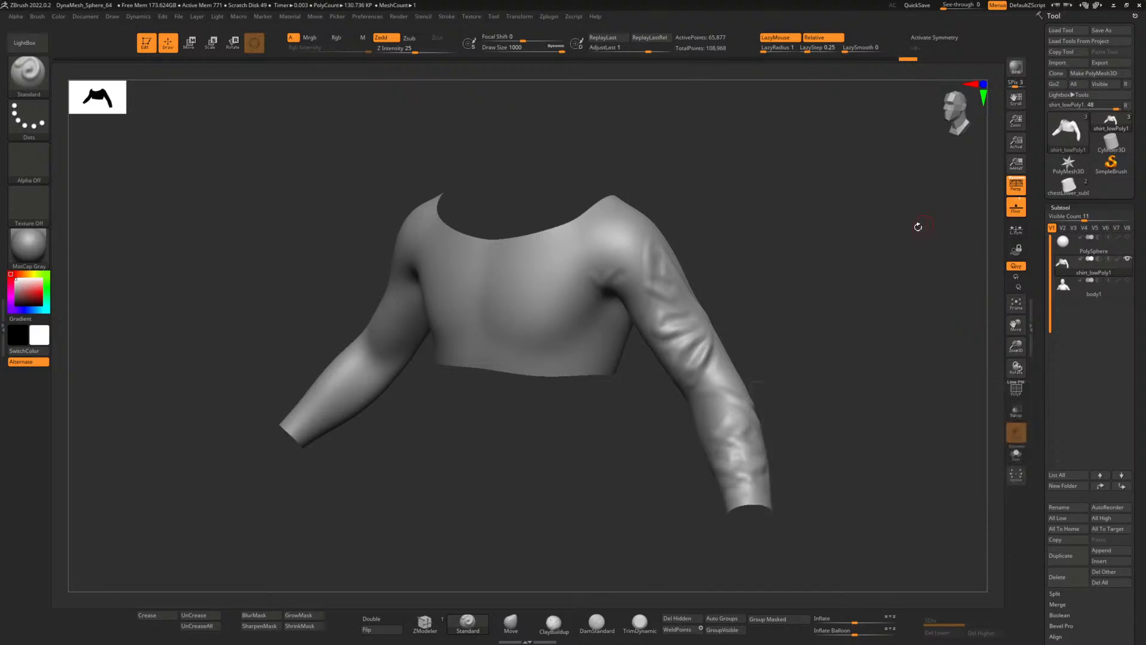
{"action": "mouse_move", "coordinate": [1105, 278]}
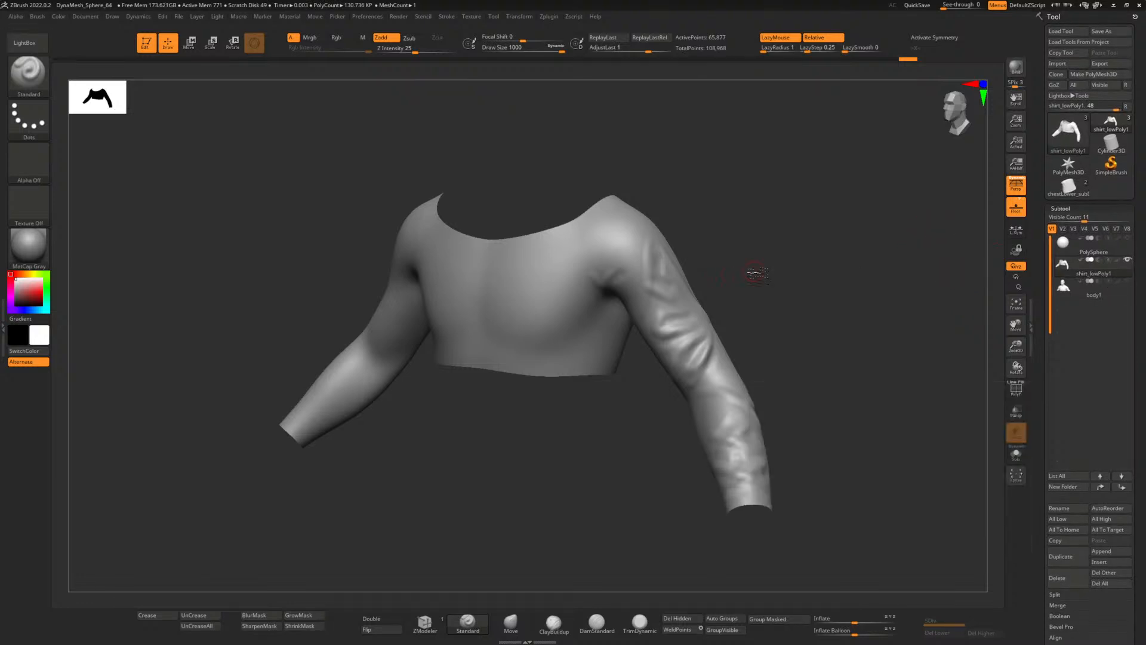
{"action": "left_click_drag", "start_coordinate": [752, 271], "coordinate": [752, 275]}
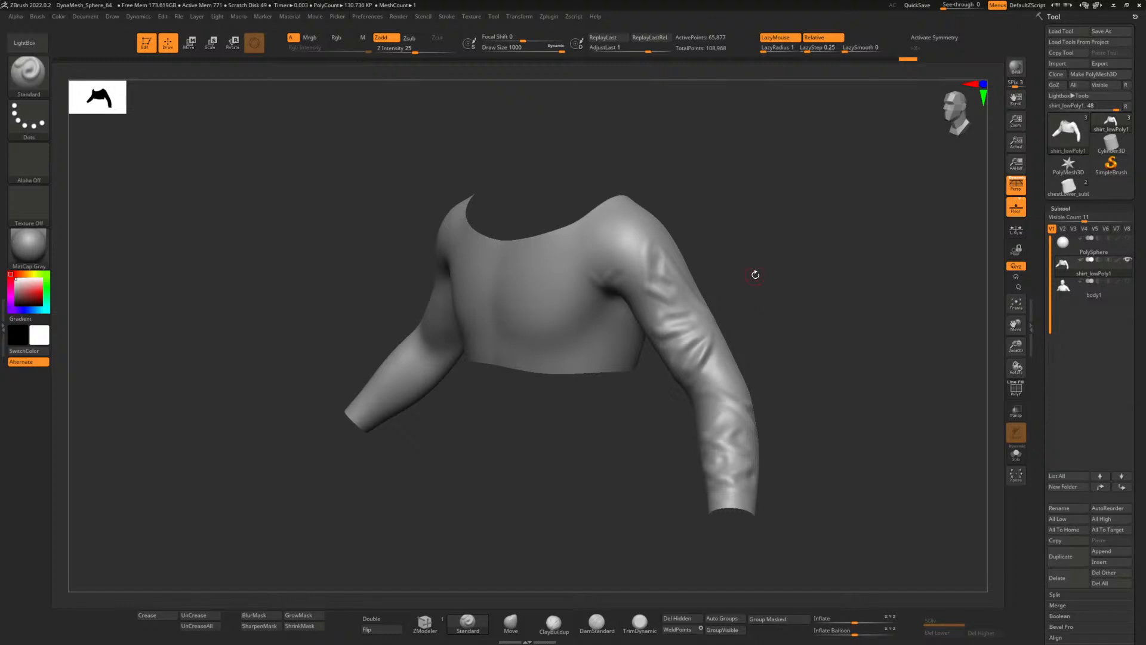
{"action": "left_click_drag", "start_coordinate": [756, 274], "coordinate": [772, 277]}
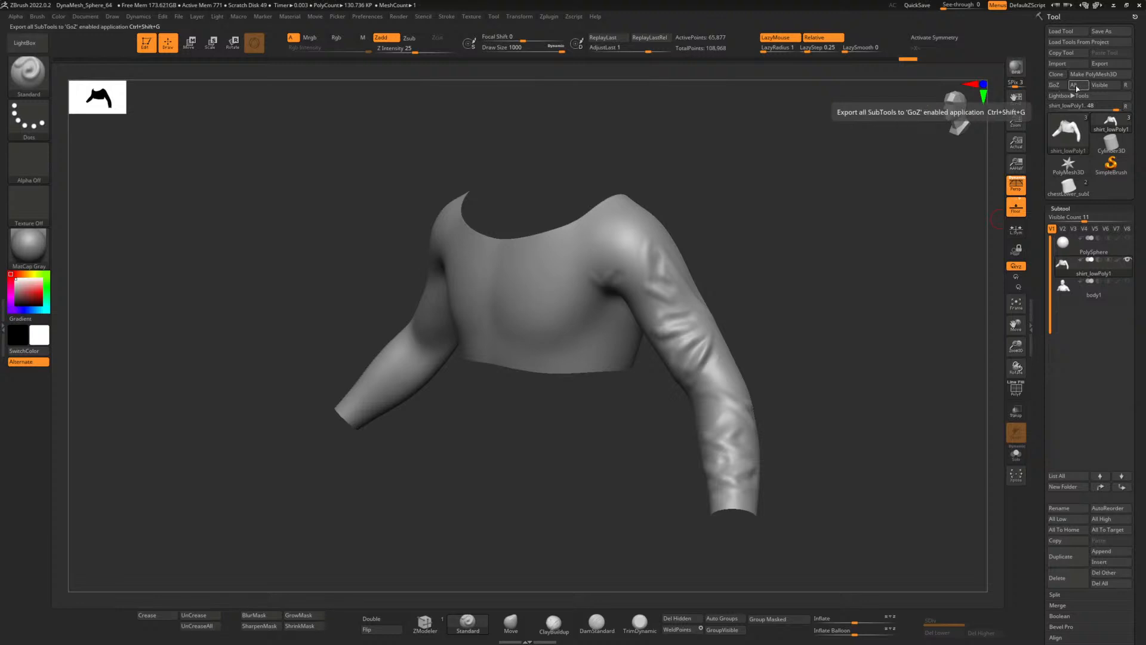
- Show the body1 subtool alongside the shirt and export the visible subtools through GoZ
{"action": "mouse_move", "coordinate": [1128, 241]}
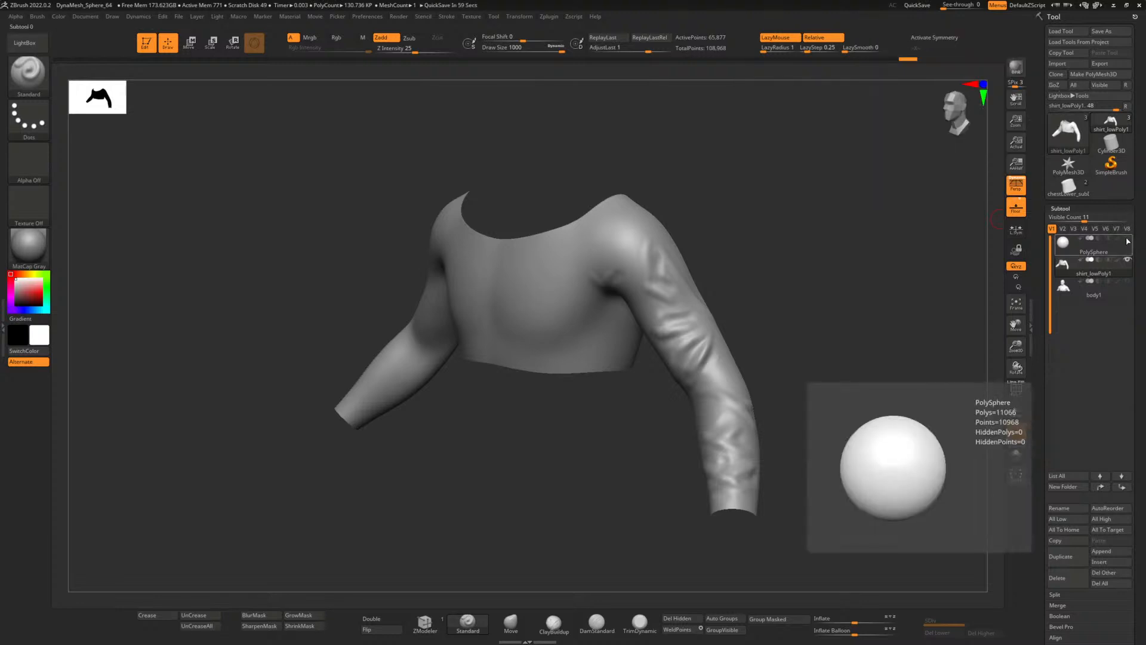
{"action": "left_click", "coordinate": [1128, 280]}
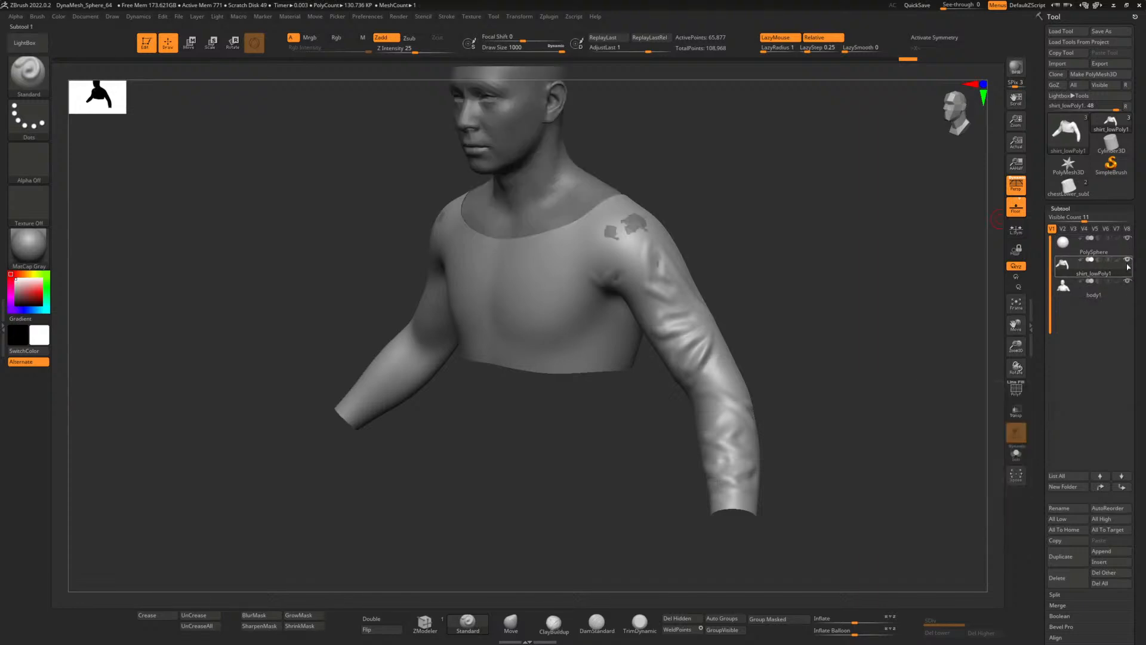
{"action": "left_click_drag", "start_coordinate": [794, 222], "coordinate": [801, 215]}
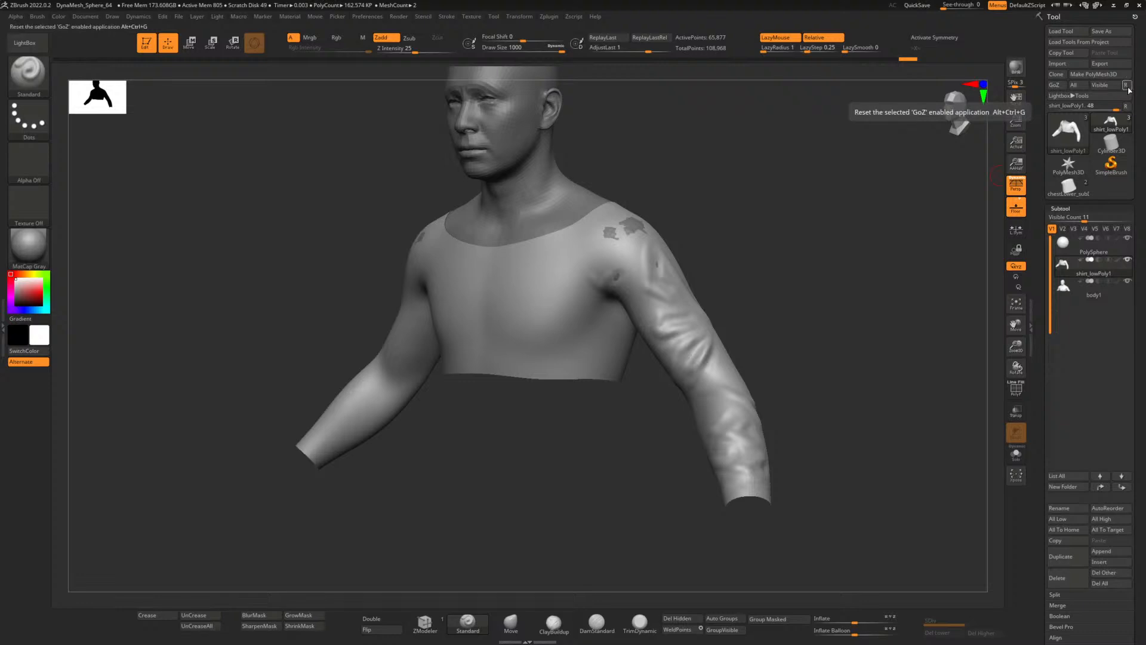
{"action": "left_click", "coordinate": [1101, 87]}
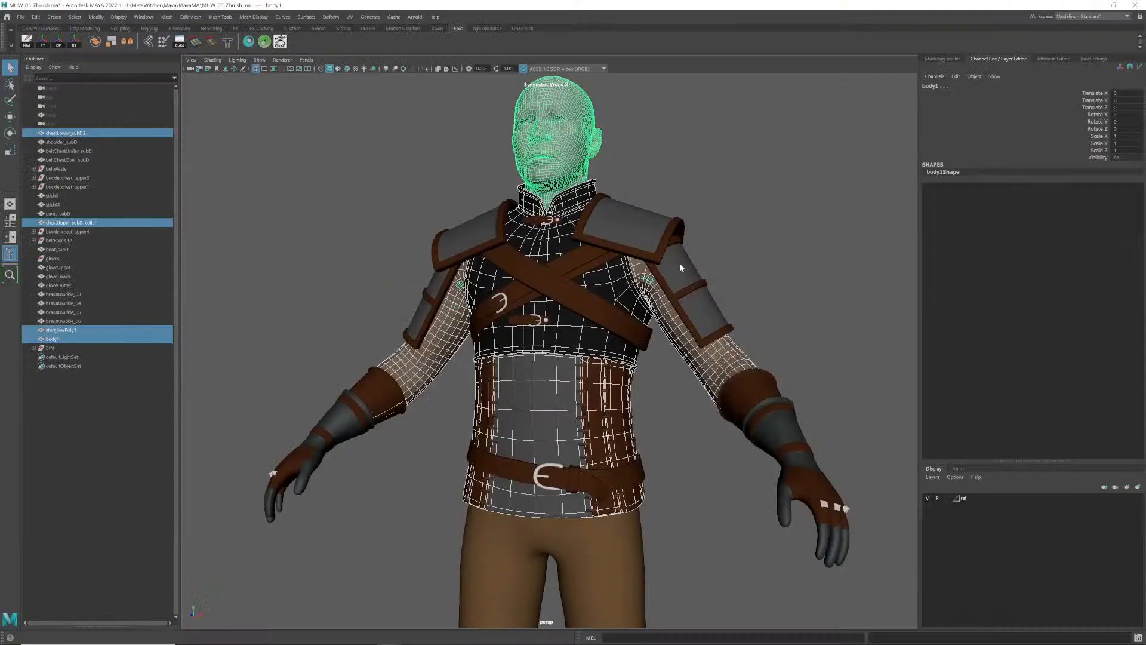
- Switch to Maya, clear the current selection and view the whole armoured character
{"action": "left_click_drag", "start_coordinate": [536, 238], "coordinate": [630, 245], "text": "alt"}
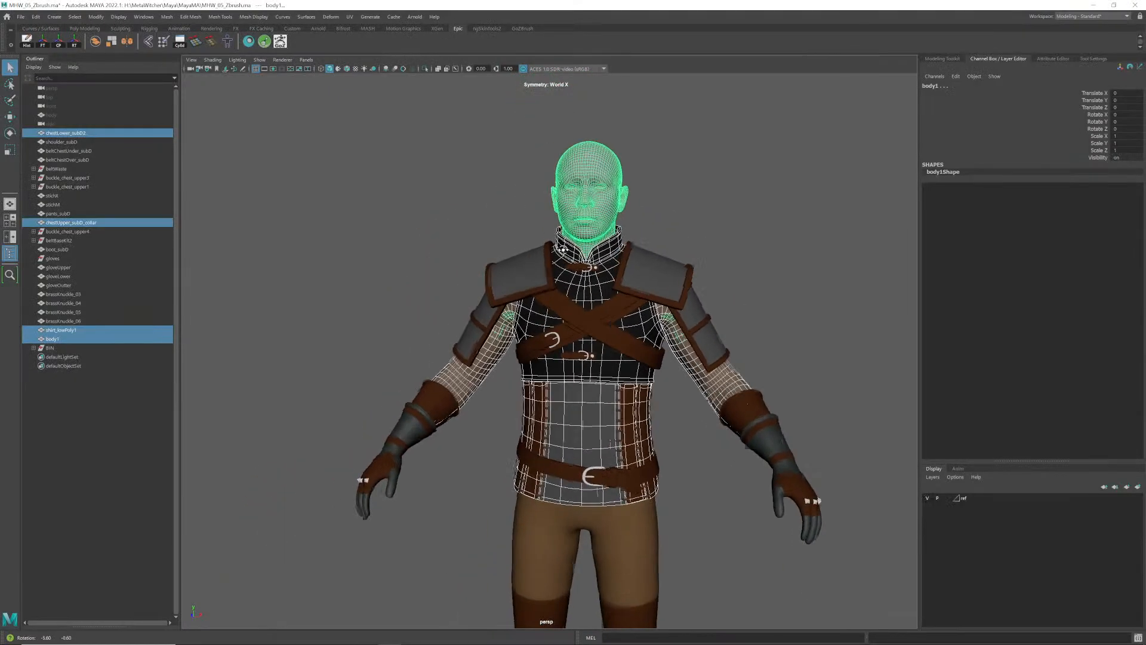
{"action": "left_click", "coordinate": [634, 245]}
{"action": "scroll", "coordinate": [634, 245], "scroll_direction": "down", "scroll_amount": 5}
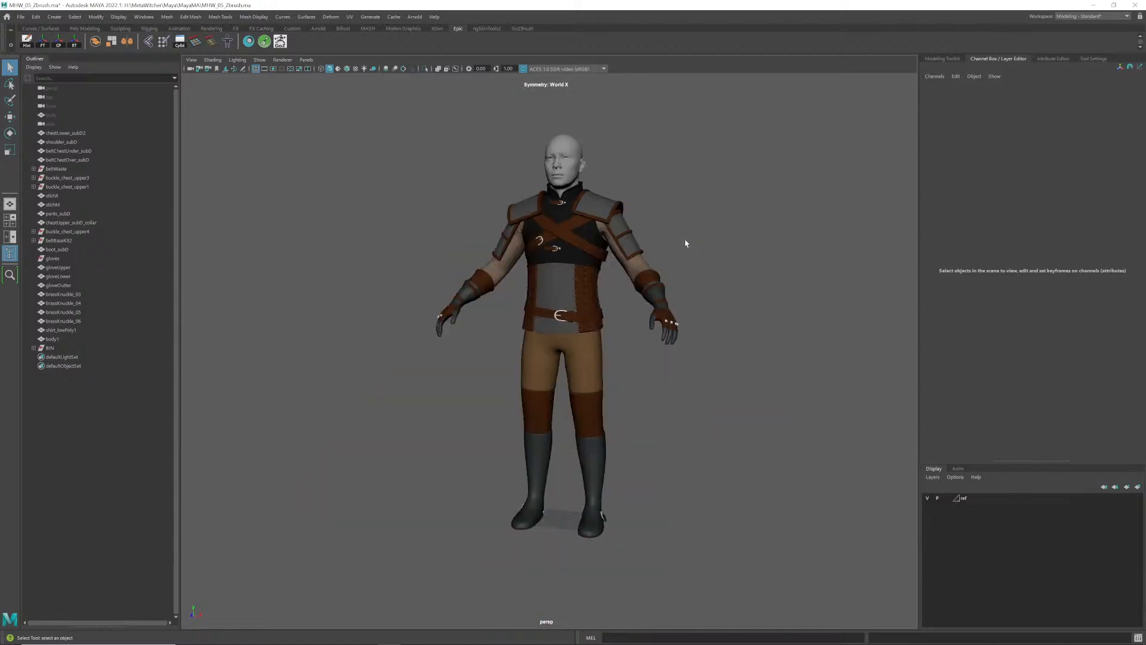
- Examine the armoured character from several angles, briefly picking out the upper chest collar piece and clearing the selection
{"action": "left_click_drag", "start_coordinate": [685, 243], "coordinate": [578, 254], "text": "alt"}
{"action": "right_click_drag", "start_coordinate": [578, 255], "coordinate": [591, 248], "text": "alt"}
{"action": "left_click_drag", "start_coordinate": [591, 249], "coordinate": [559, 252], "text": "alt"}
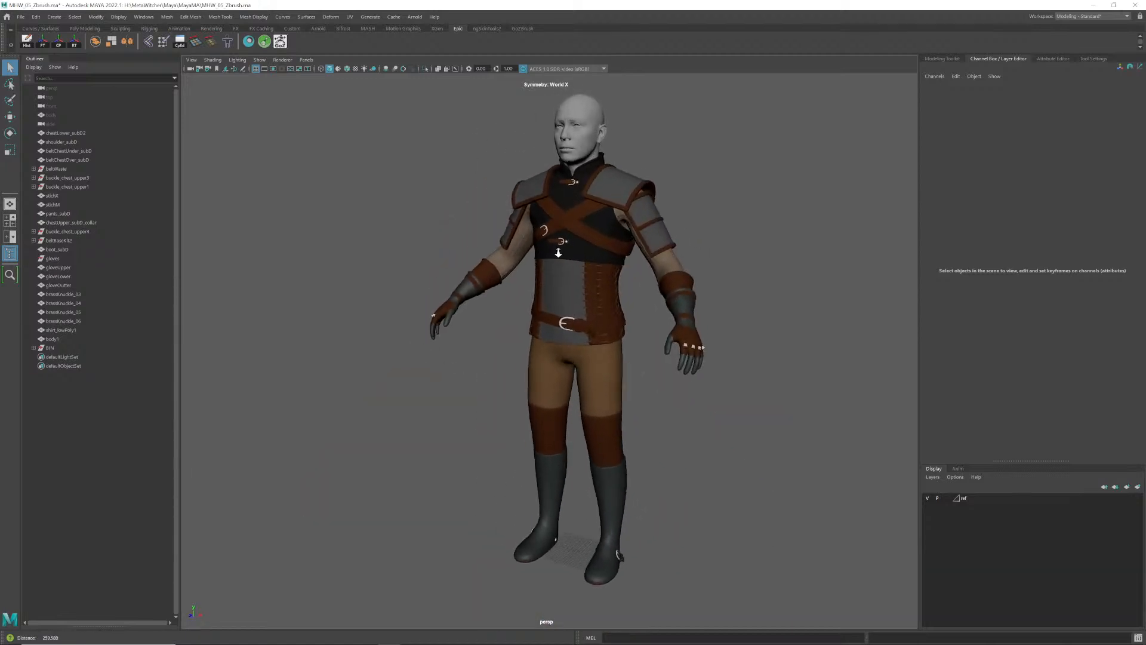
{"action": "right_click_drag", "start_coordinate": [559, 252], "coordinate": [555, 246], "text": "alt"}
{"action": "left_click_drag", "start_coordinate": [555, 246], "coordinate": [578, 217], "text": "alt"}
{"action": "left_click", "coordinate": [578, 216]}
{"action": "left_click", "coordinate": [574, 220]}
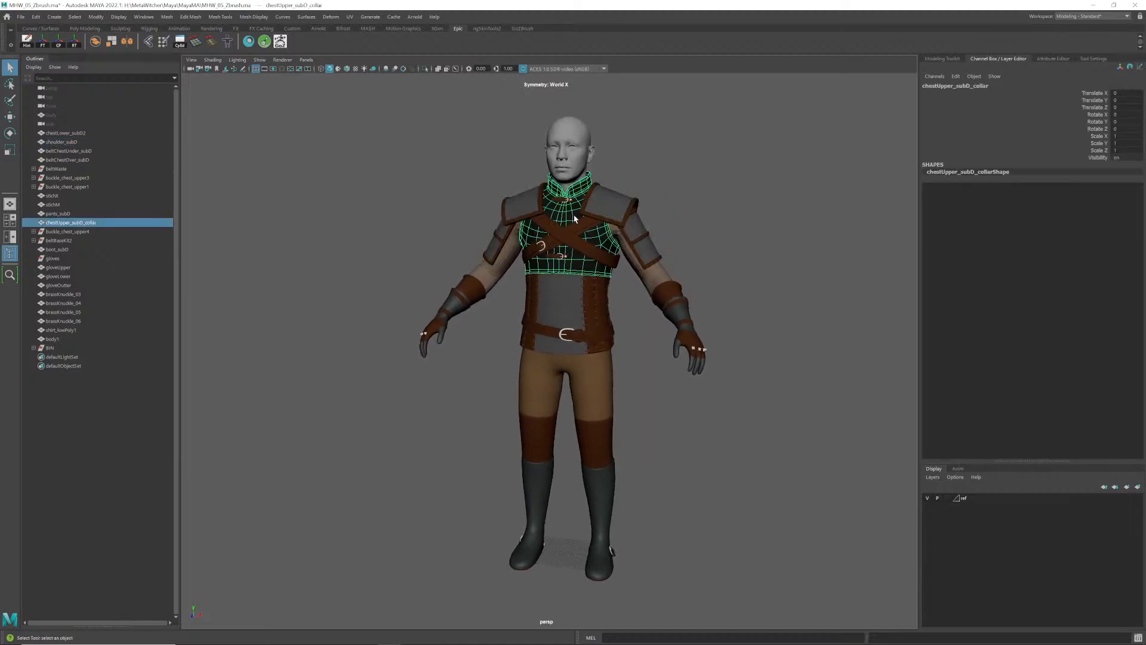
{"action": "left_click", "coordinate": [489, 219]}
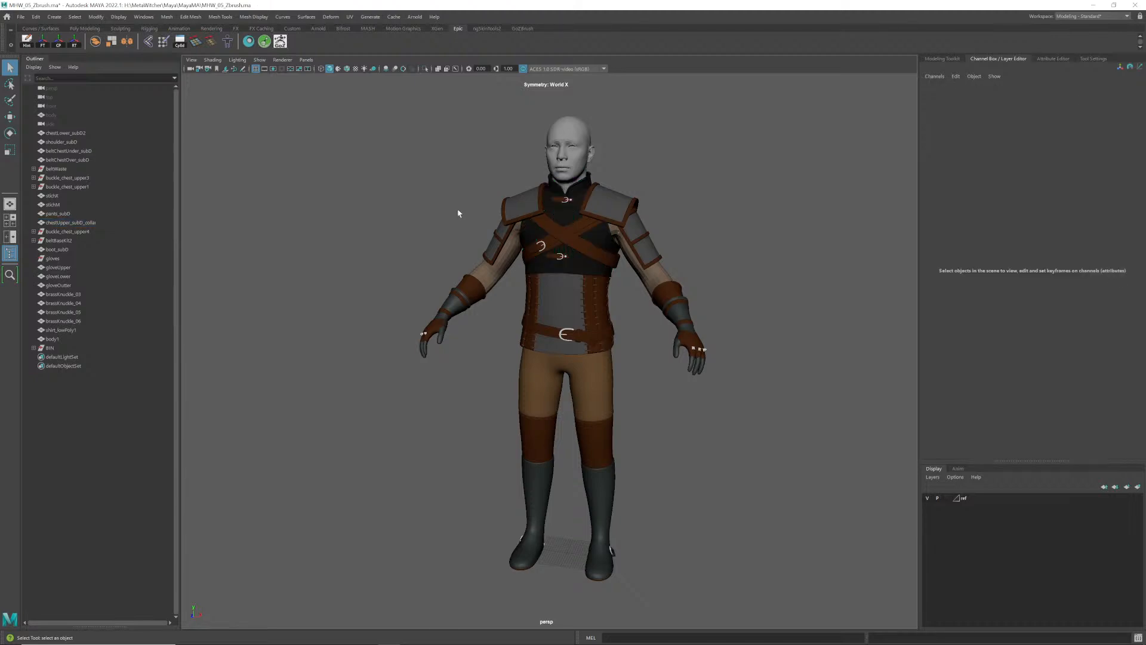
- Start a new empty scene in Maya, switch to ZBrush and send the visible subtools through GoZ
{"action": "left_click", "coordinate": [20, 17]}
{"action": "left_click", "coordinate": [40, 35]}
{"action": "key", "text": "alt+Tab"}
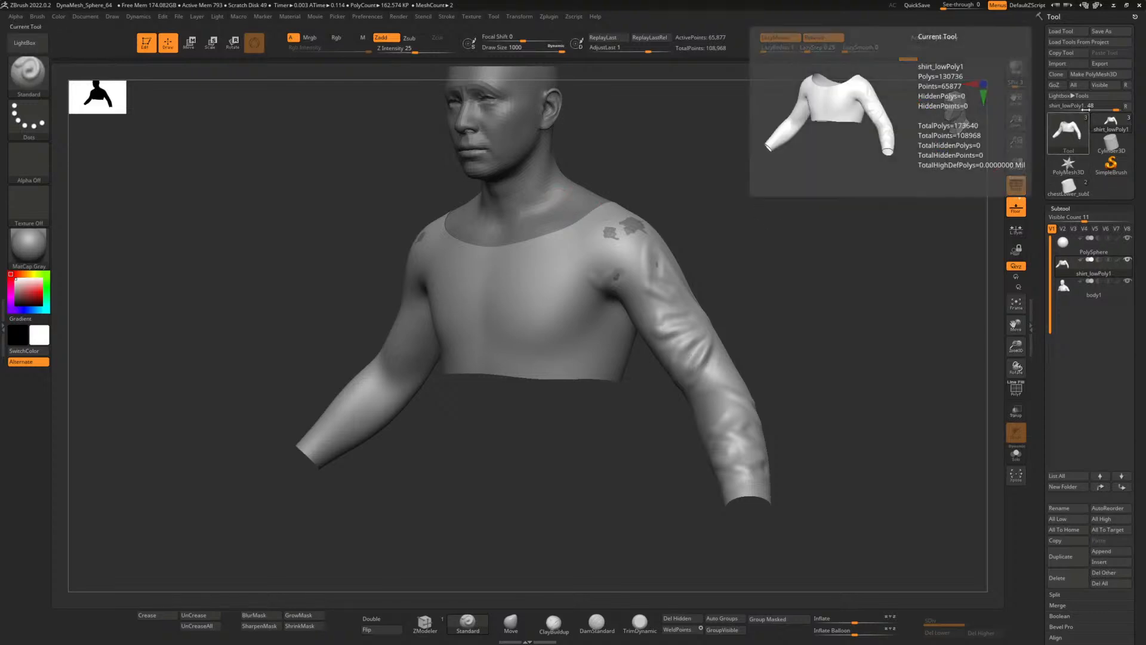
{"action": "left_click", "coordinate": [1100, 86]}
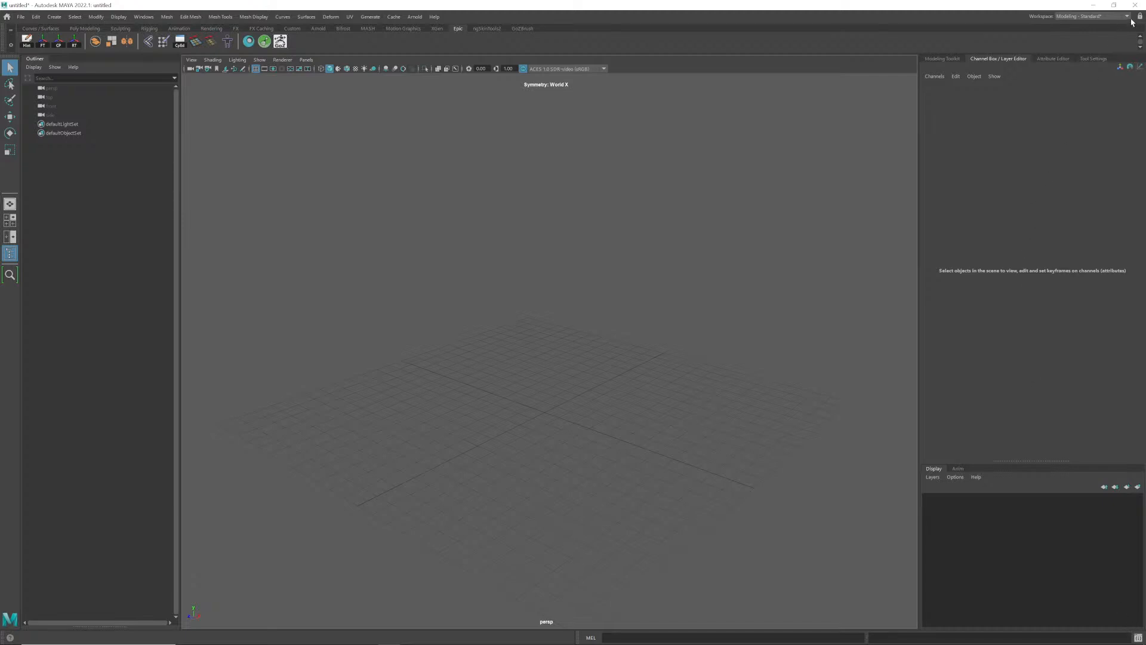
- Switch back to Maya and check its open windows for the meshes sent from ZBrush
{"action": "left_click", "coordinate": [568, 329]}
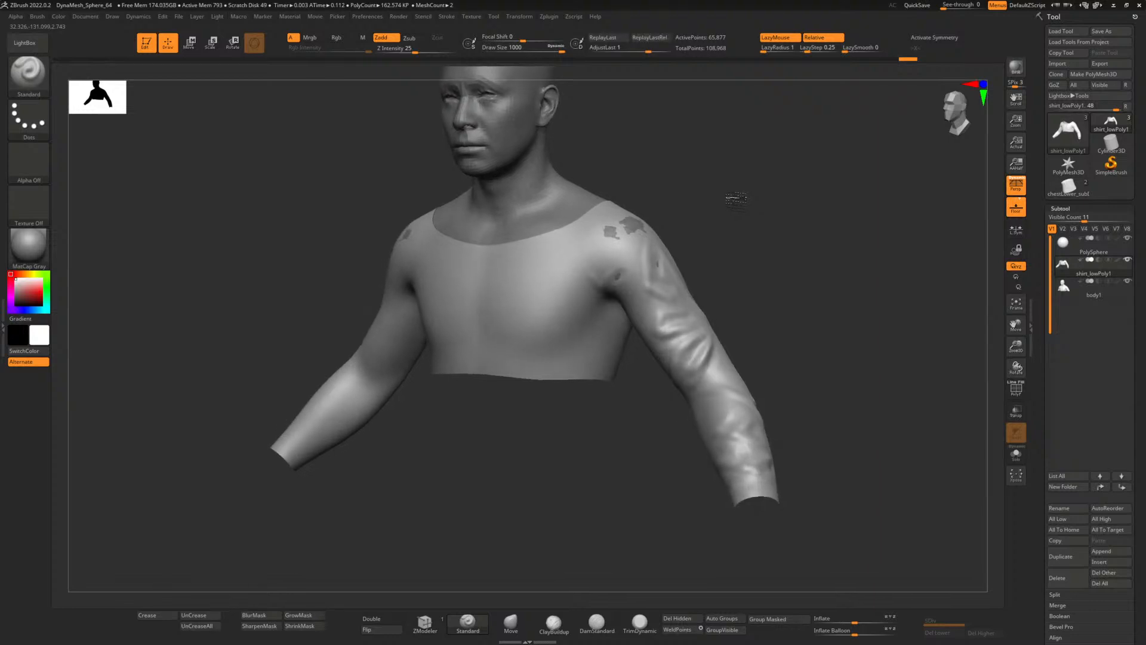
{"action": "left_click_drag", "start_coordinate": [729, 176], "coordinate": [719, 225], "text": "alt"}
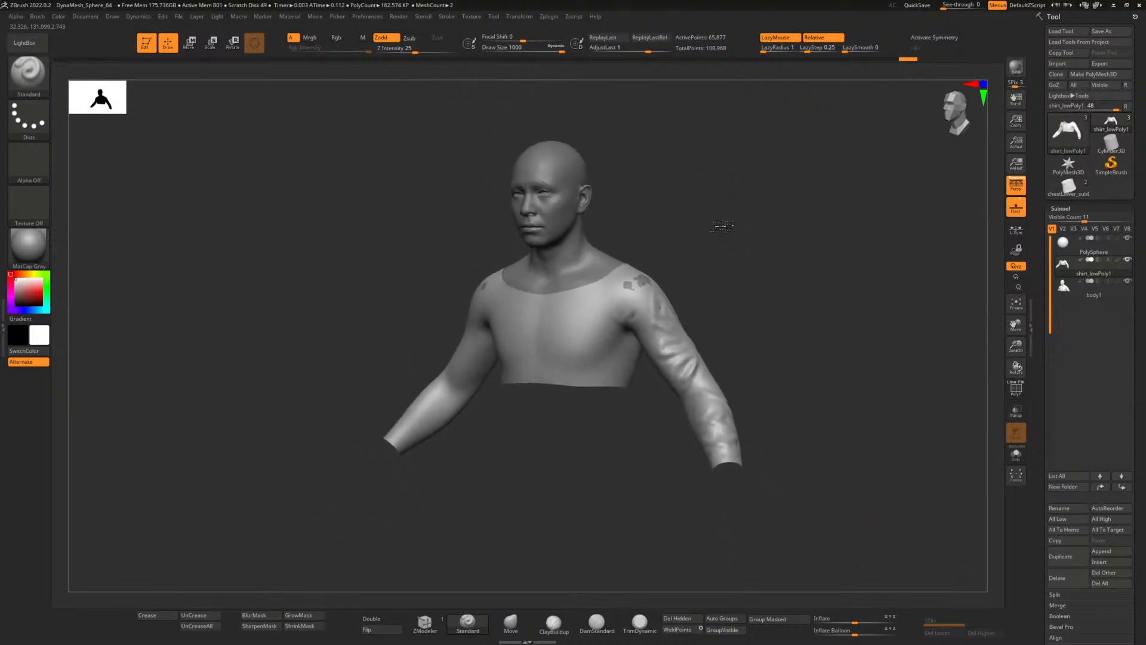
{"action": "left_click", "coordinate": [1114, 6]}
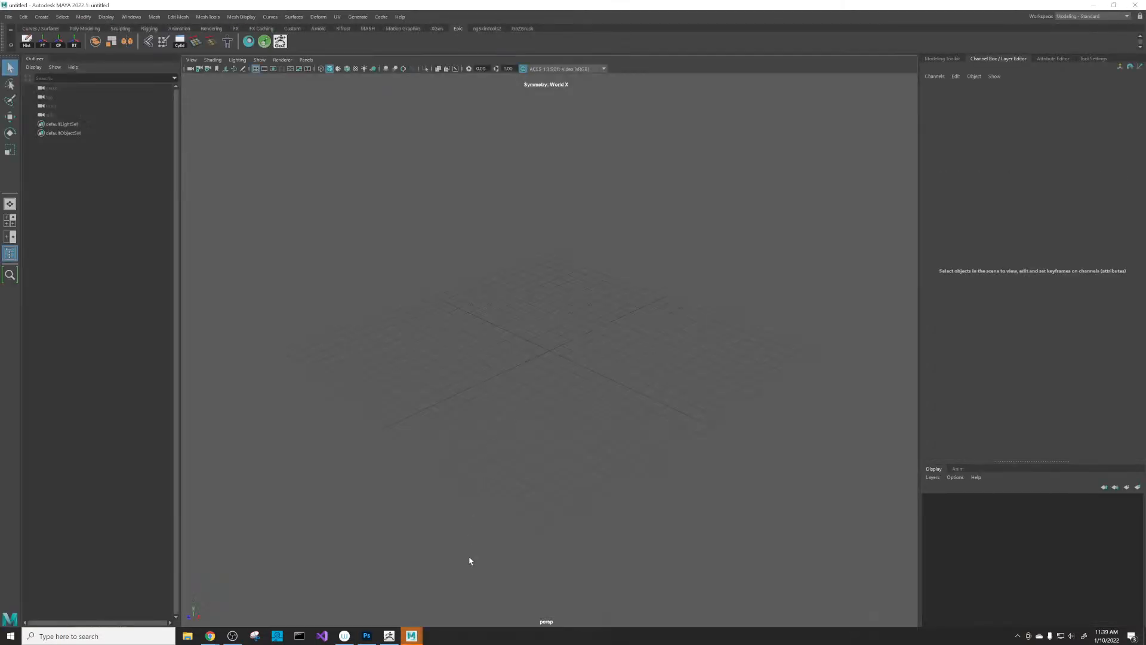
{"action": "mouse_move", "coordinate": [414, 637]}
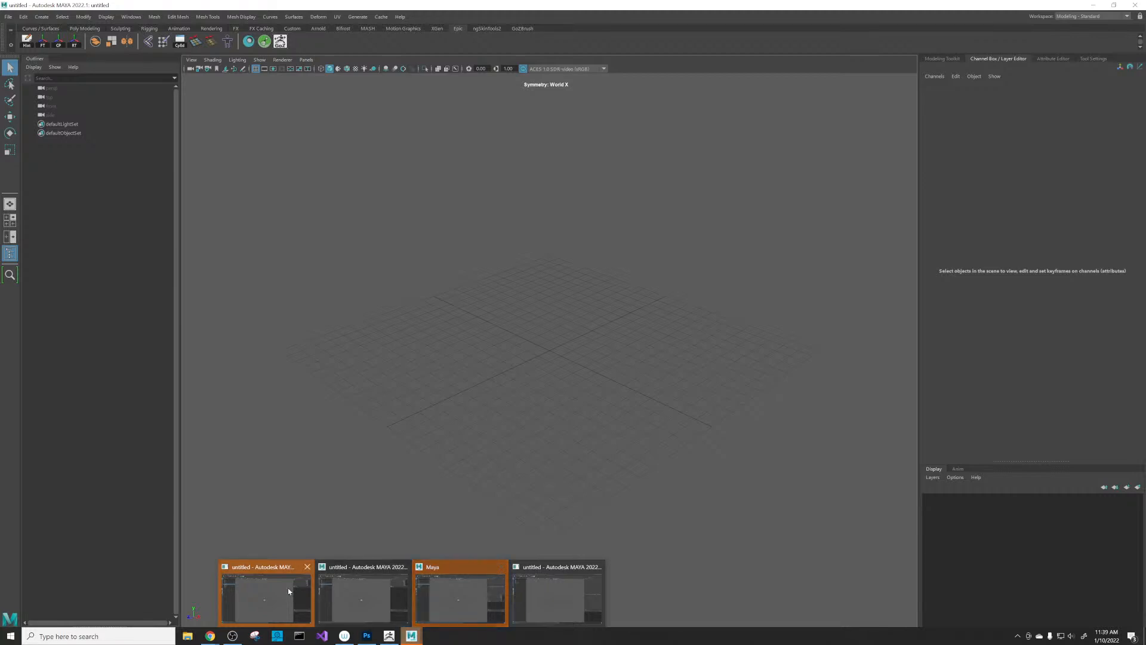
{"action": "left_click", "coordinate": [305, 582]}
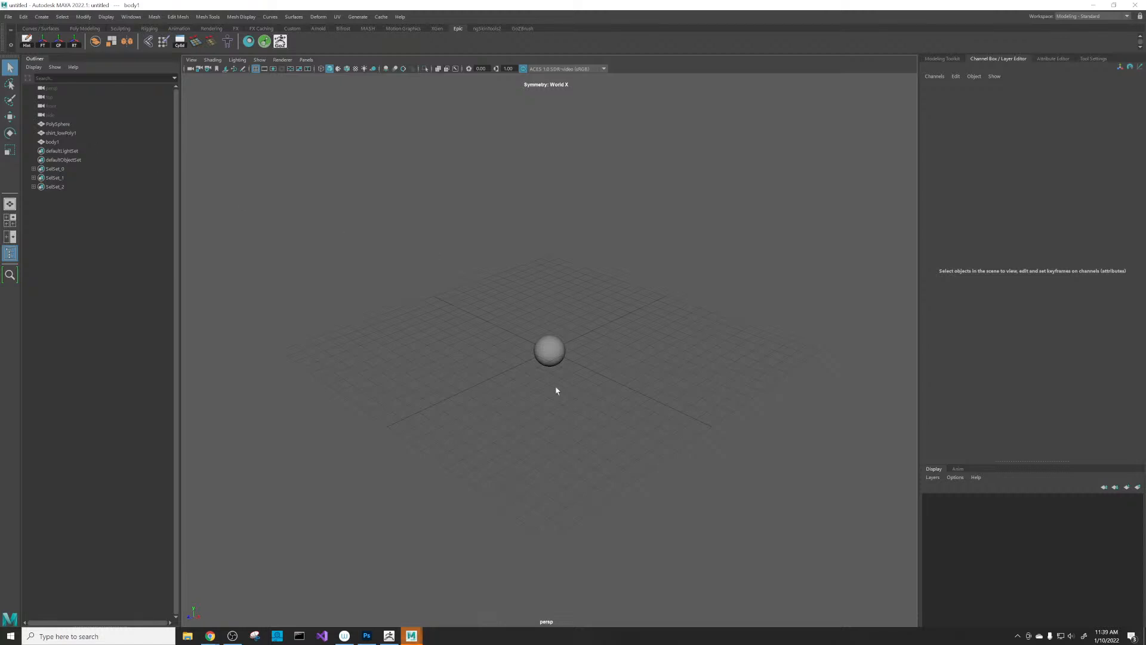
{"action": "mouse_move", "coordinate": [412, 637]}
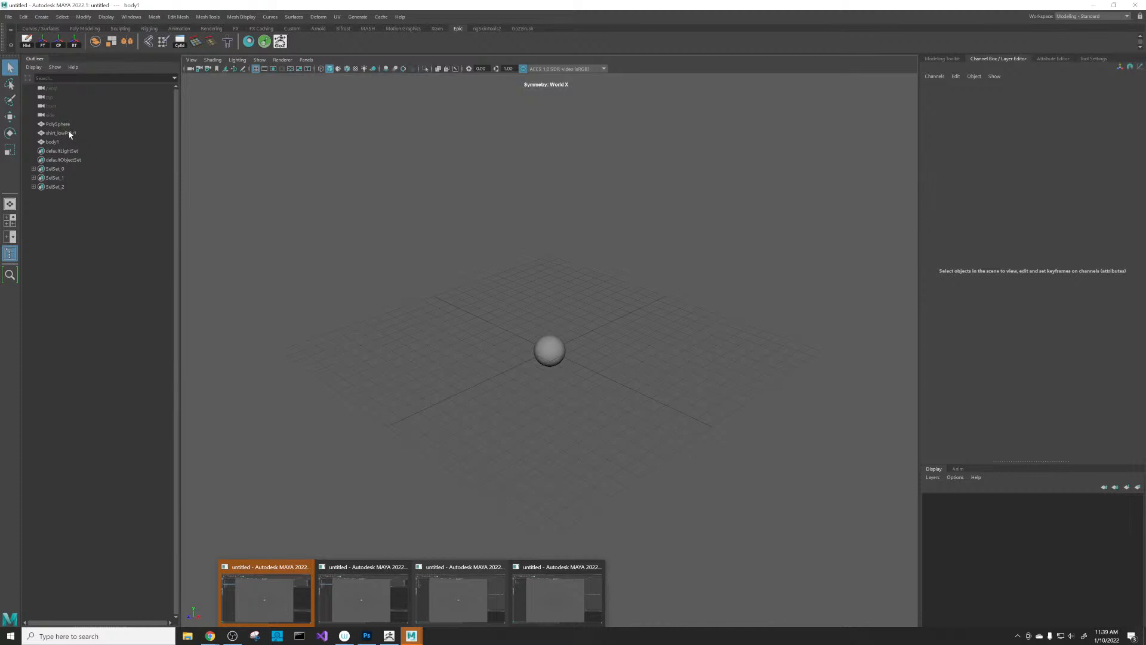
{"action": "left_click", "coordinate": [371, 613]}
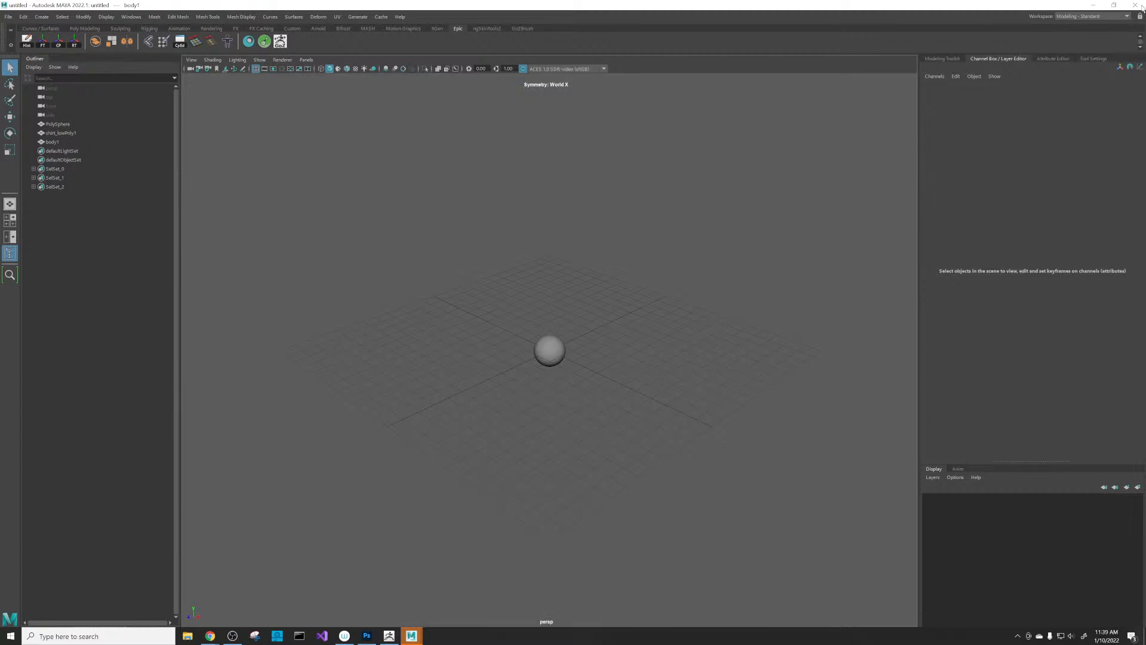
- Open Task Manager and look through the process list for the running Maya instances
{"action": "key", "text": "alt+Tab"}
{"action": "key", "text": "Tab"}
{"action": "key", "text": "Tab"}
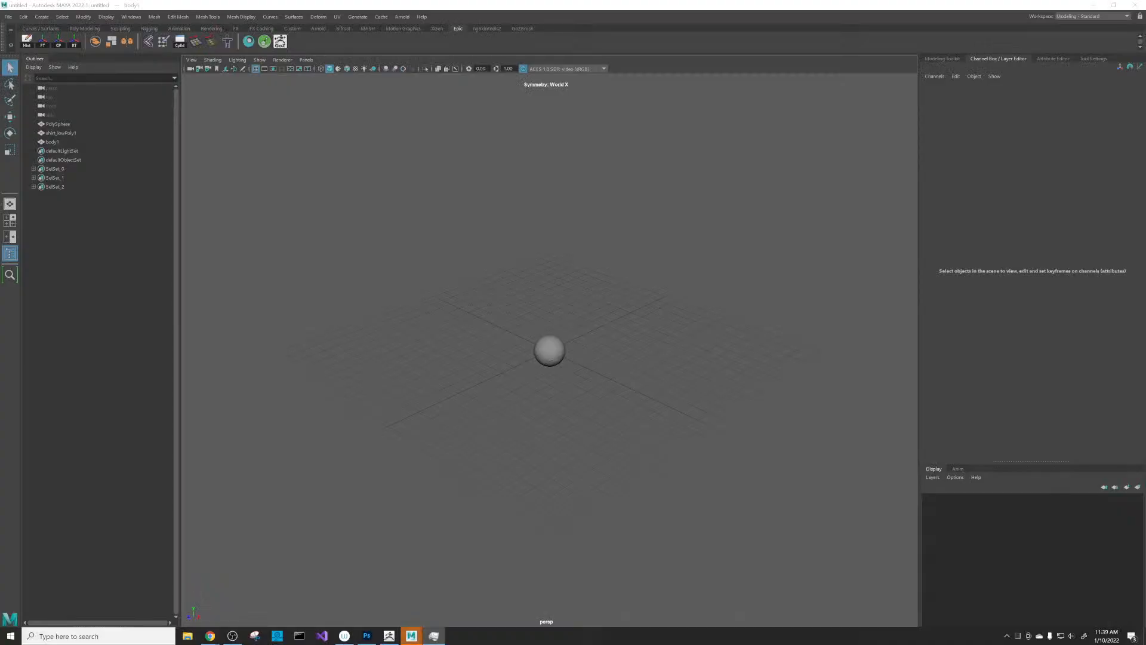
{"action": "left_click_drag", "start_coordinate": [0, 81], "coordinate": [658, 145]}
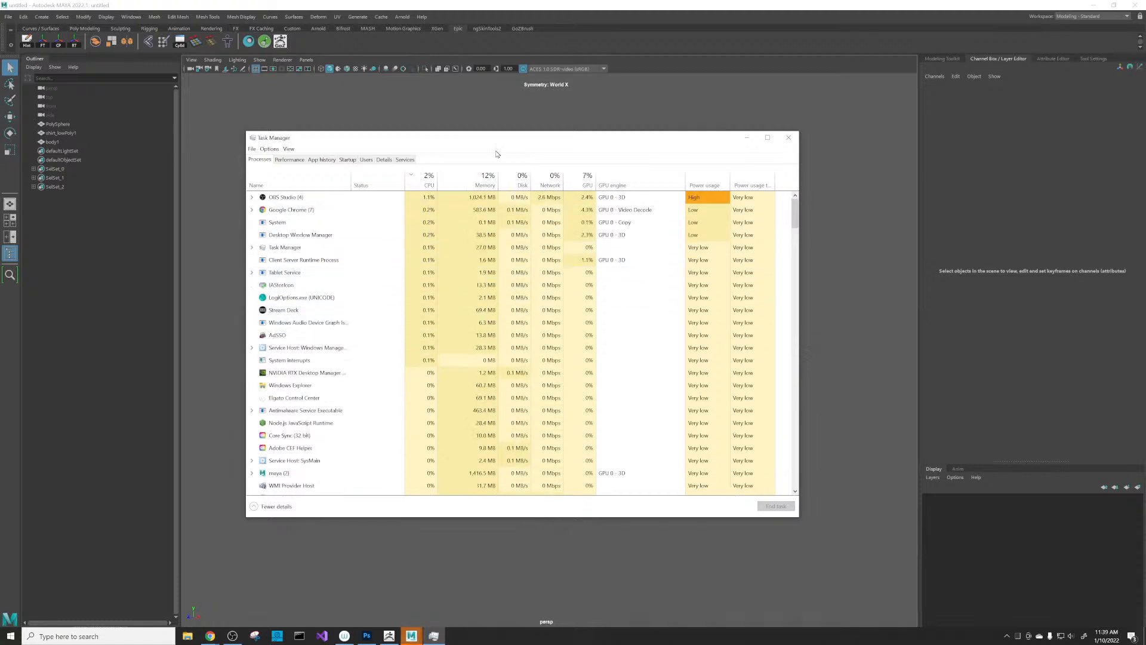
{"action": "left_click_drag", "start_coordinate": [517, 139], "coordinate": [551, 148]}
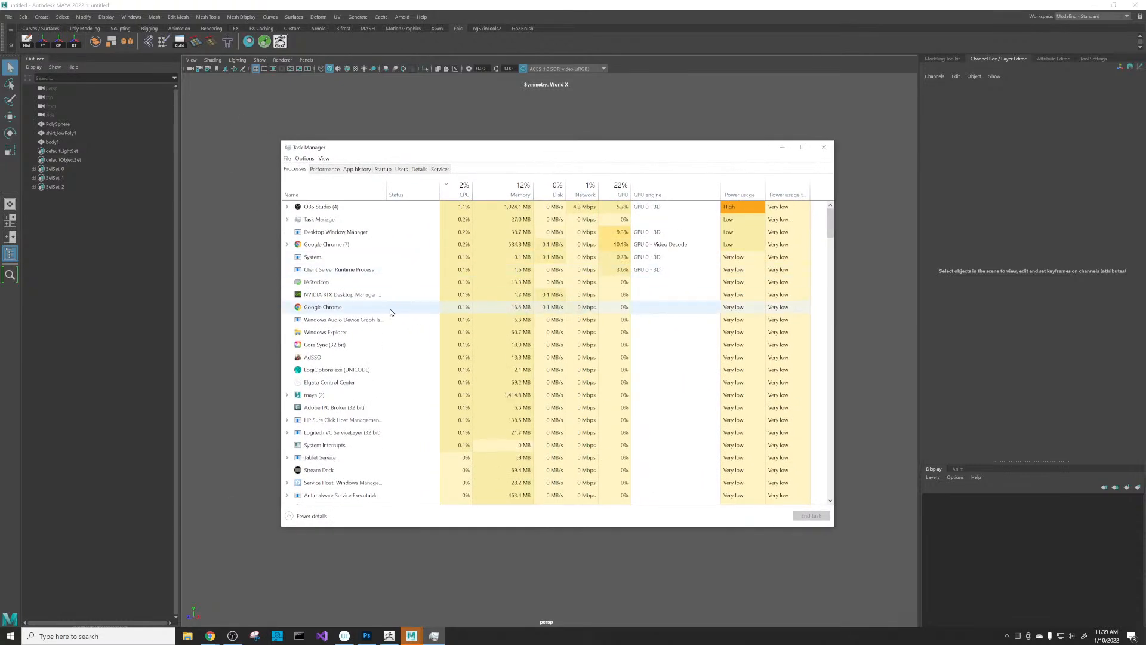
{"action": "scroll", "coordinate": [391, 316], "scroll_direction": "down", "scroll_amount": 5}
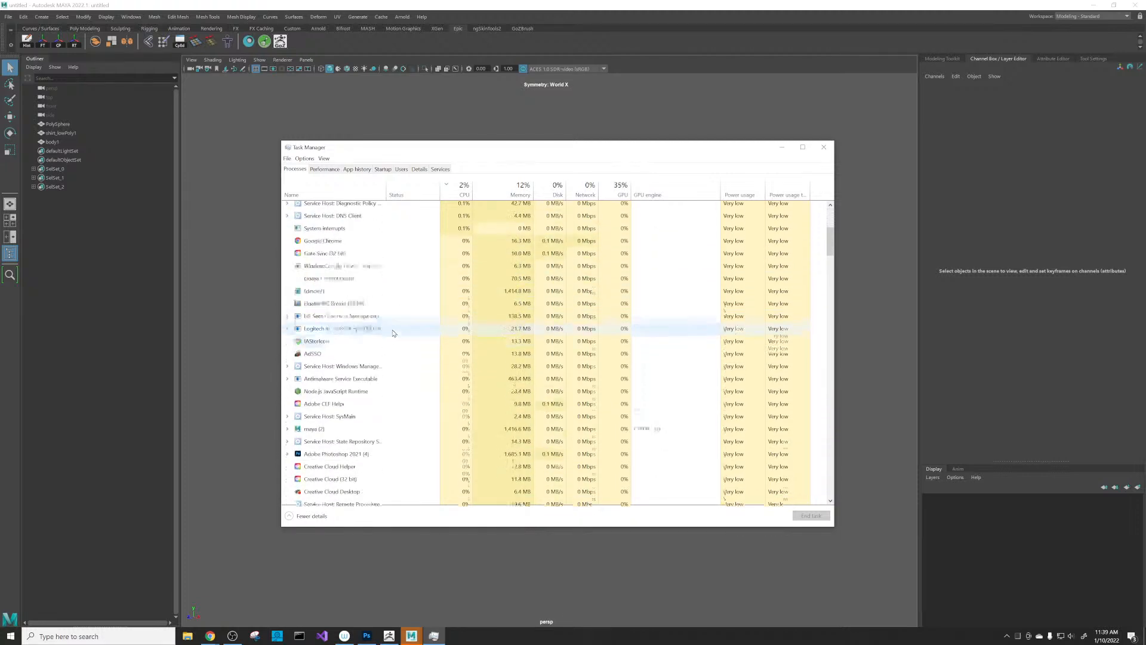
{"action": "scroll", "coordinate": [394, 335], "scroll_direction": "up", "scroll_amount": 5}
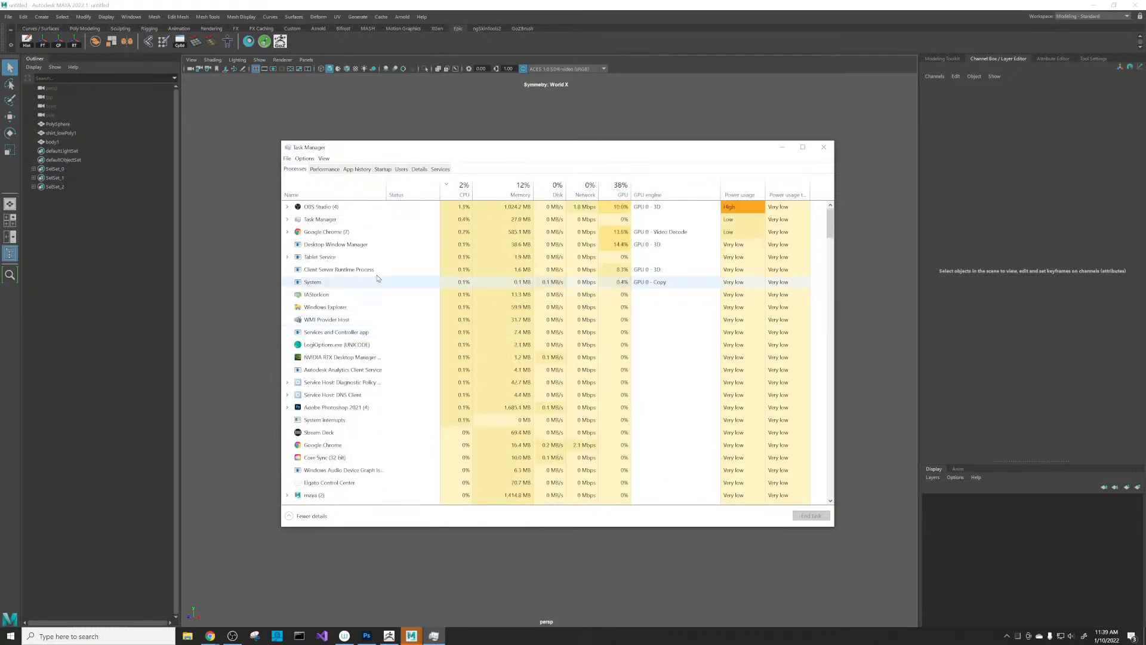
{"action": "scroll", "coordinate": [378, 276], "scroll_direction": "down", "scroll_amount": 1}
{"action": "scroll", "coordinate": [376, 285], "scroll_direction": "down", "scroll_amount": 2}
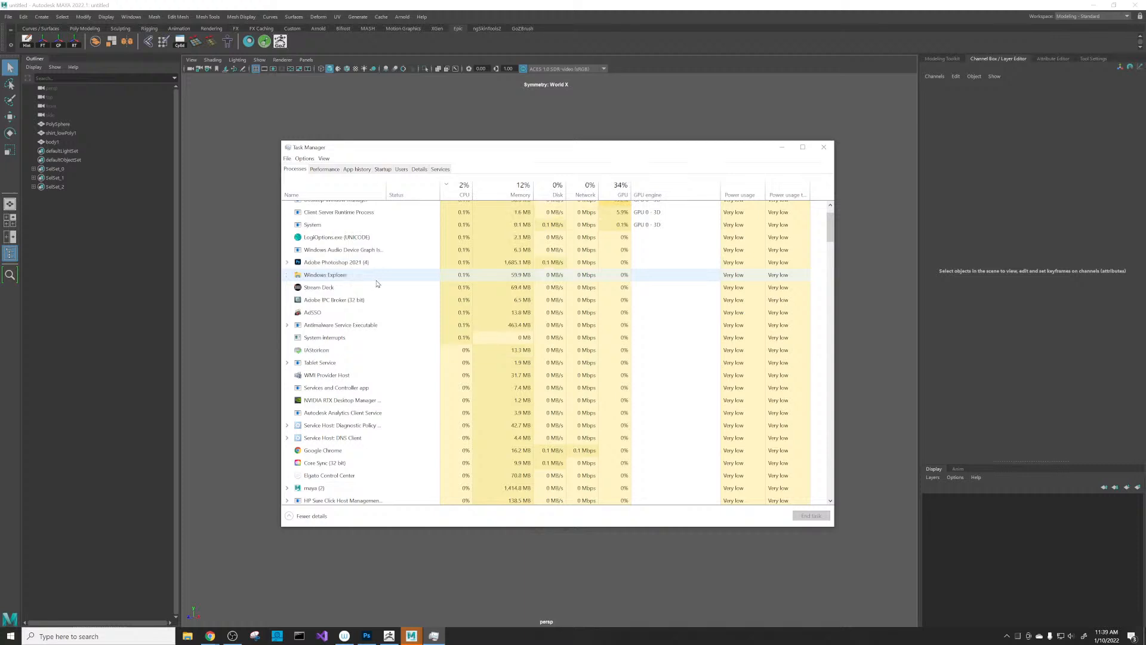
{"action": "left_click_drag", "start_coordinate": [624, 154], "coordinate": [589, 115]}
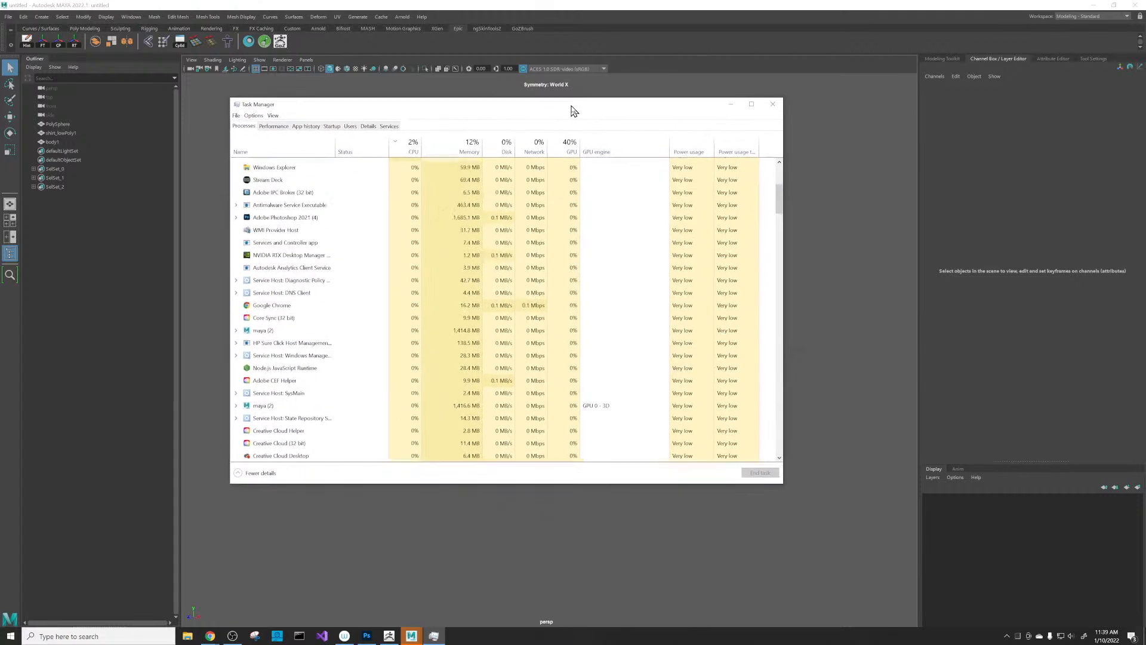
{"action": "left_click_drag", "start_coordinate": [796, 208], "coordinate": [796, 217]}
- End the surplus Maya processes in Task Manager
{"action": "left_click", "coordinate": [339, 278]}
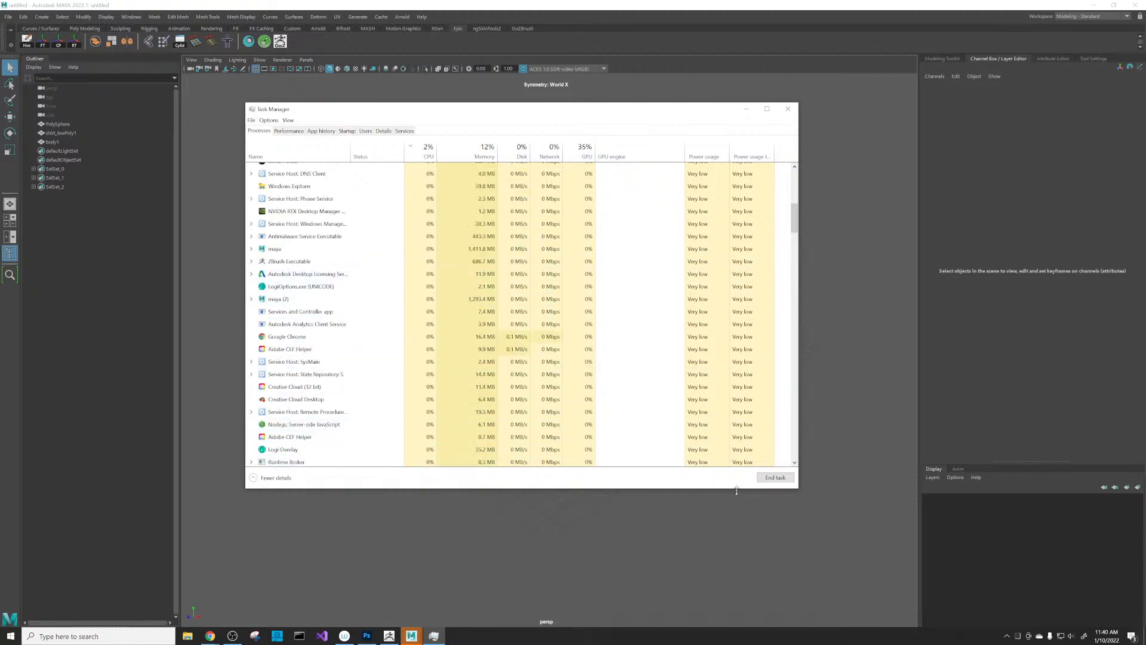
{"action": "left_click", "coordinate": [776, 477]}
{"action": "left_click", "coordinate": [292, 310]}
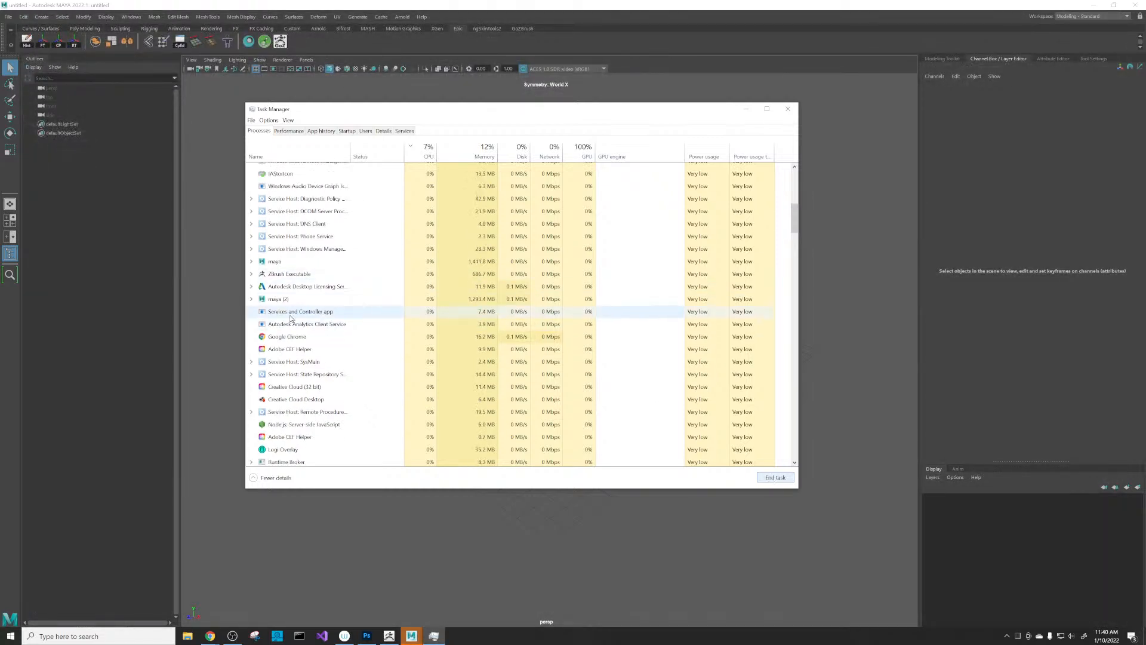
{"action": "left_click", "coordinate": [776, 477]}
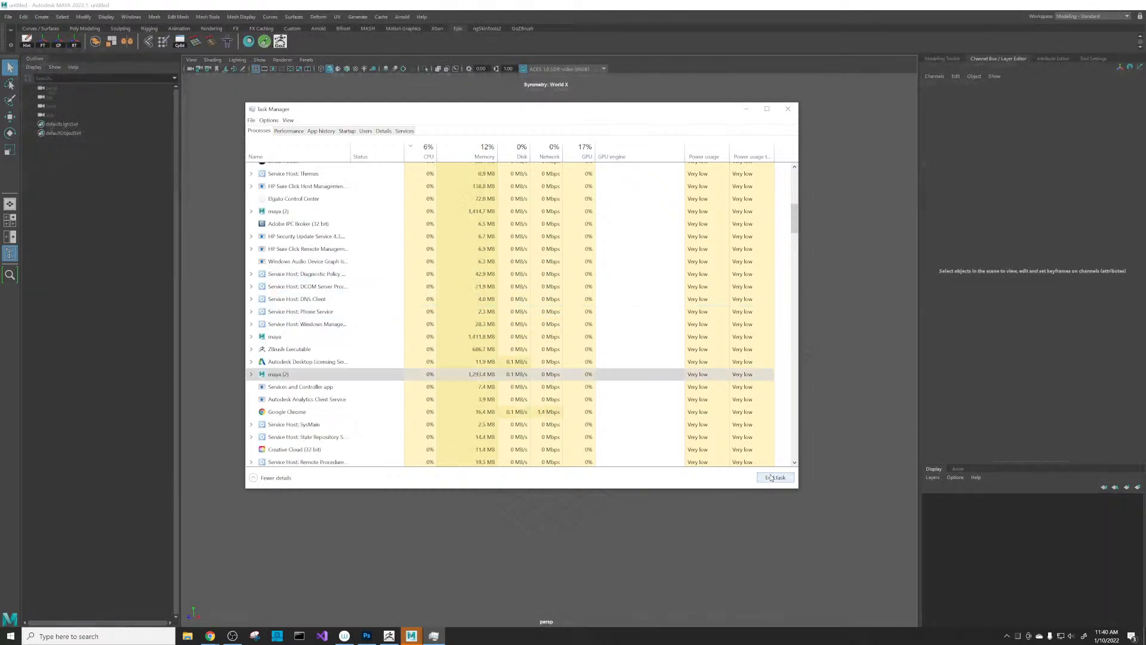
{"action": "left_click", "coordinate": [409, 437]}
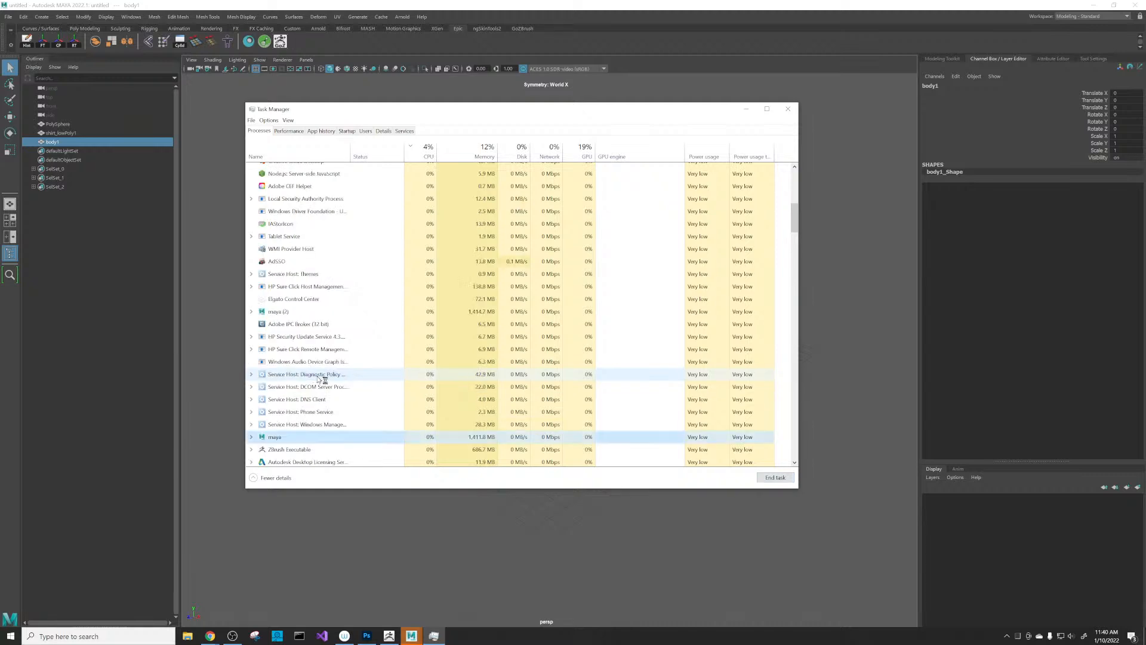
{"action": "scroll", "coordinate": [406, 439], "scroll_direction": "down", "scroll_amount": 2}
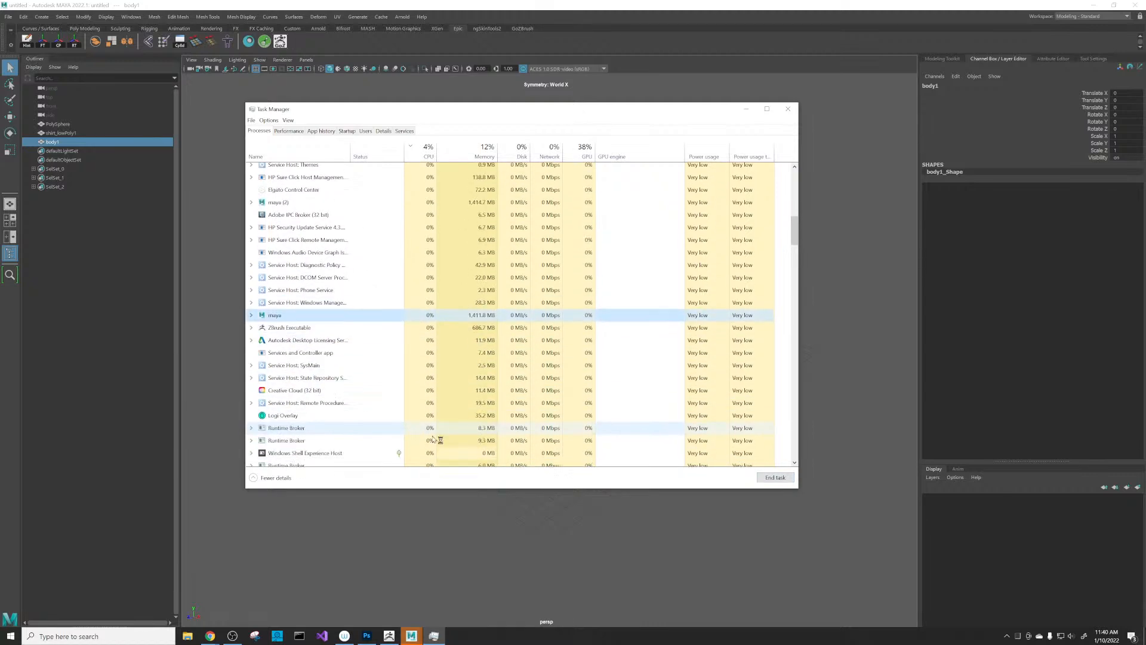
{"action": "left_click", "coordinate": [776, 479]}
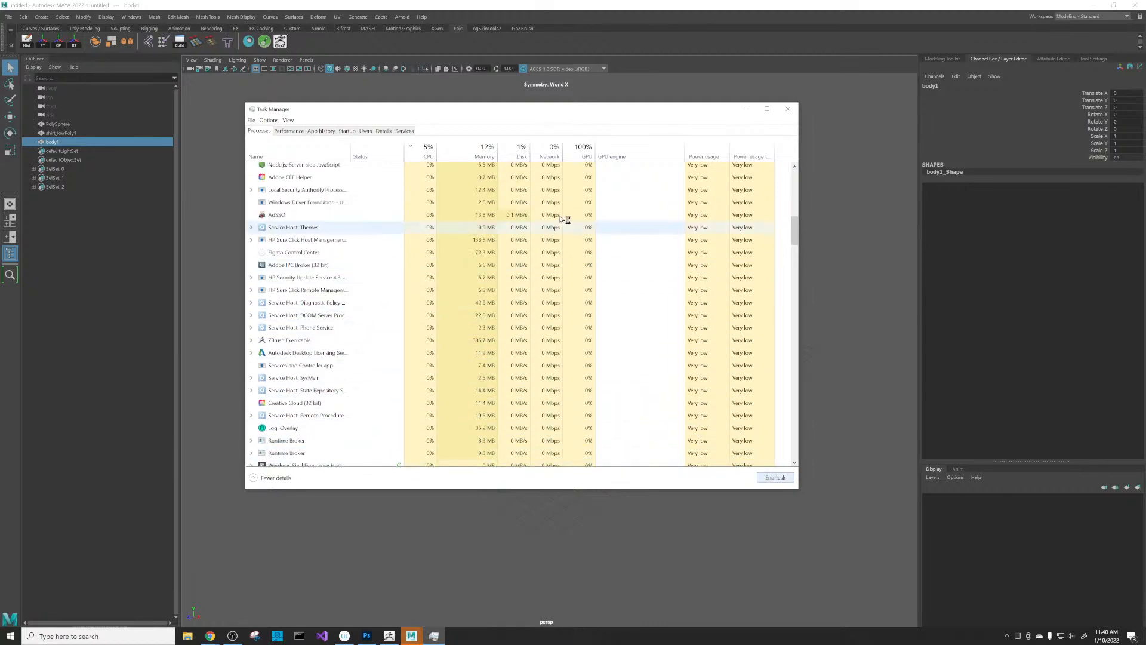
- Find the last remaining maya (2) process in the list and end it
{"action": "left_click_drag", "start_coordinate": [576, 112], "coordinate": [620, 119]}
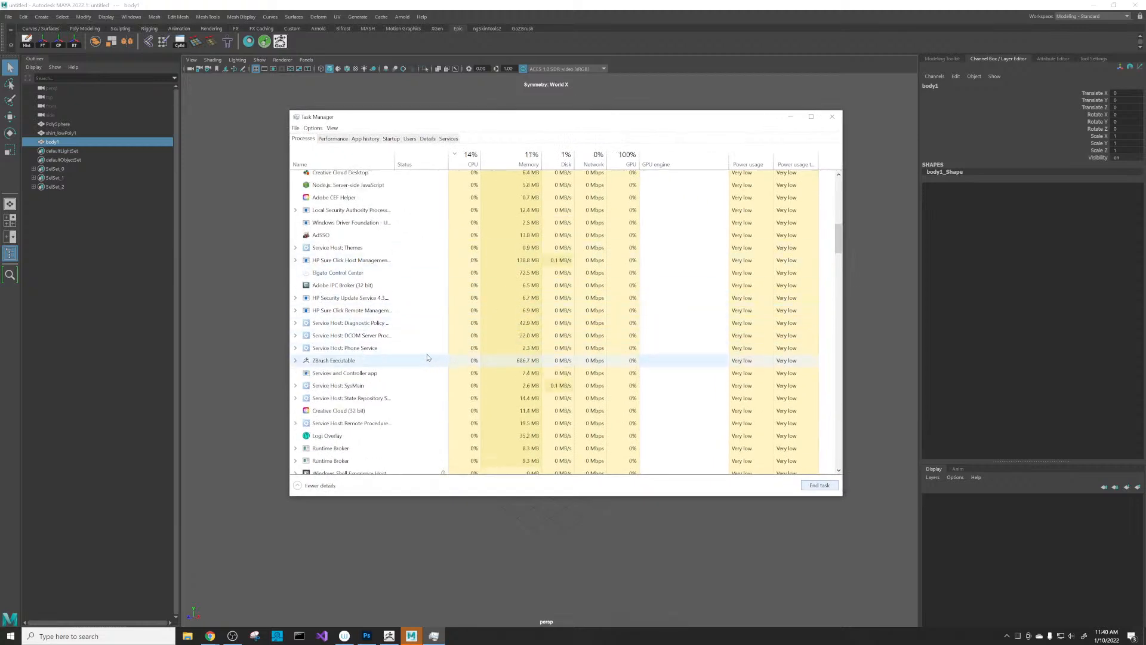
{"action": "left_click_drag", "start_coordinate": [843, 247], "coordinate": [844, 188]}
{"action": "left_click", "coordinate": [368, 218]}
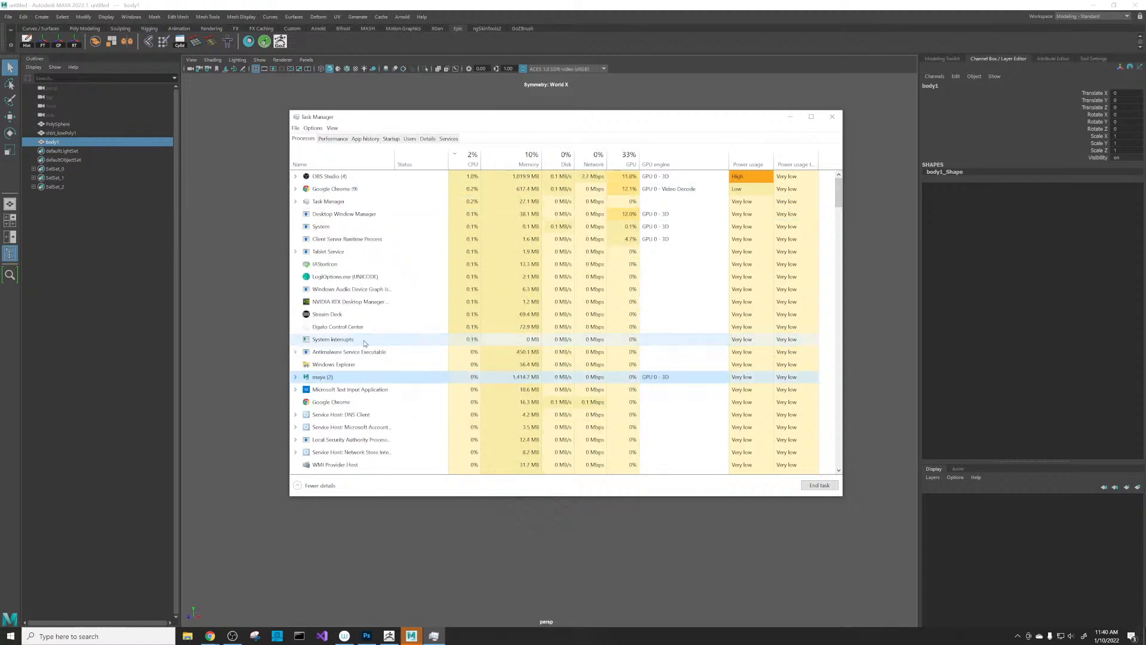
{"action": "scroll", "coordinate": [394, 379], "scroll_direction": "down", "scroll_amount": 2}
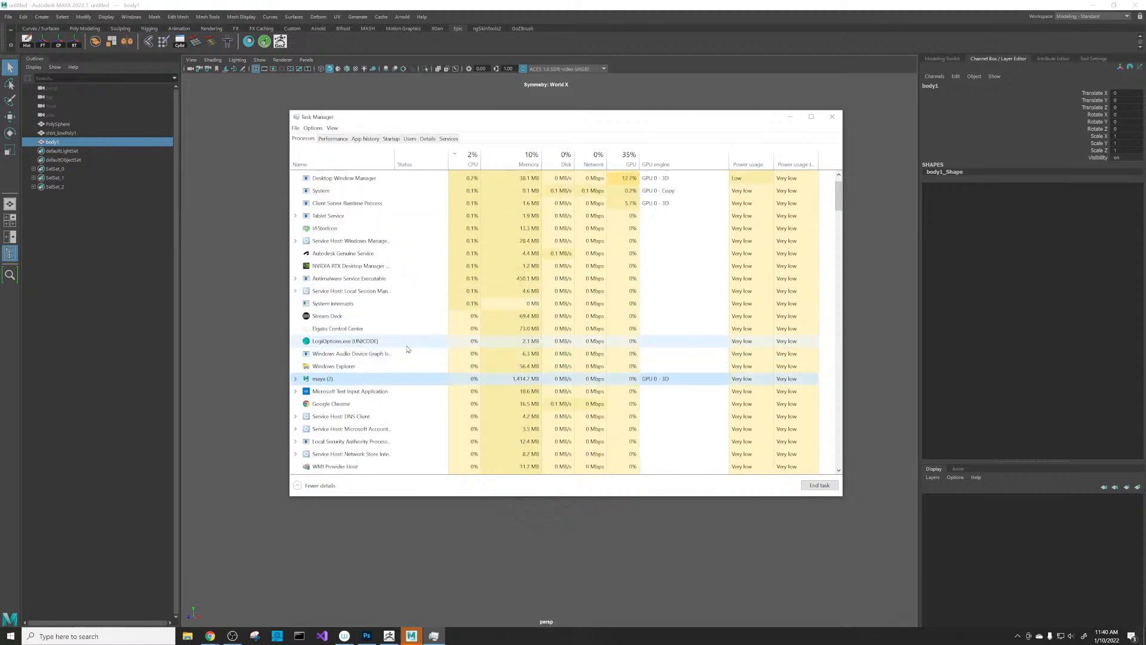
{"action": "left_click", "coordinate": [820, 485]}
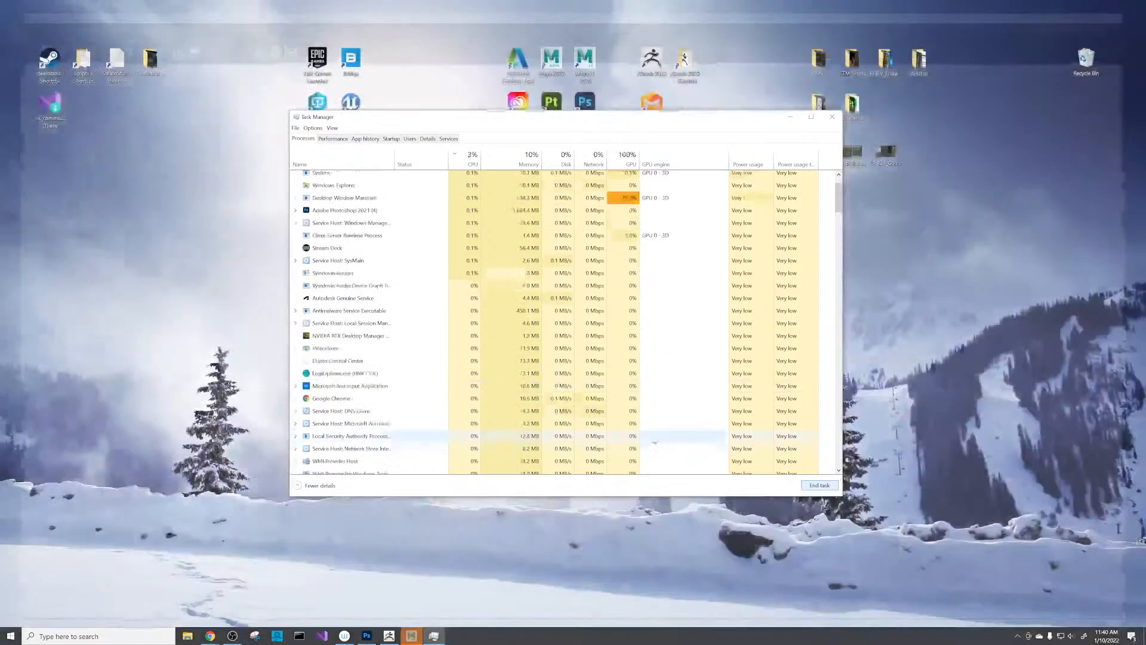
- Check the process list for leftover Maya instances and close Task Manager
{"action": "left_click_drag", "start_coordinate": [601, 117], "coordinate": [625, 130]}
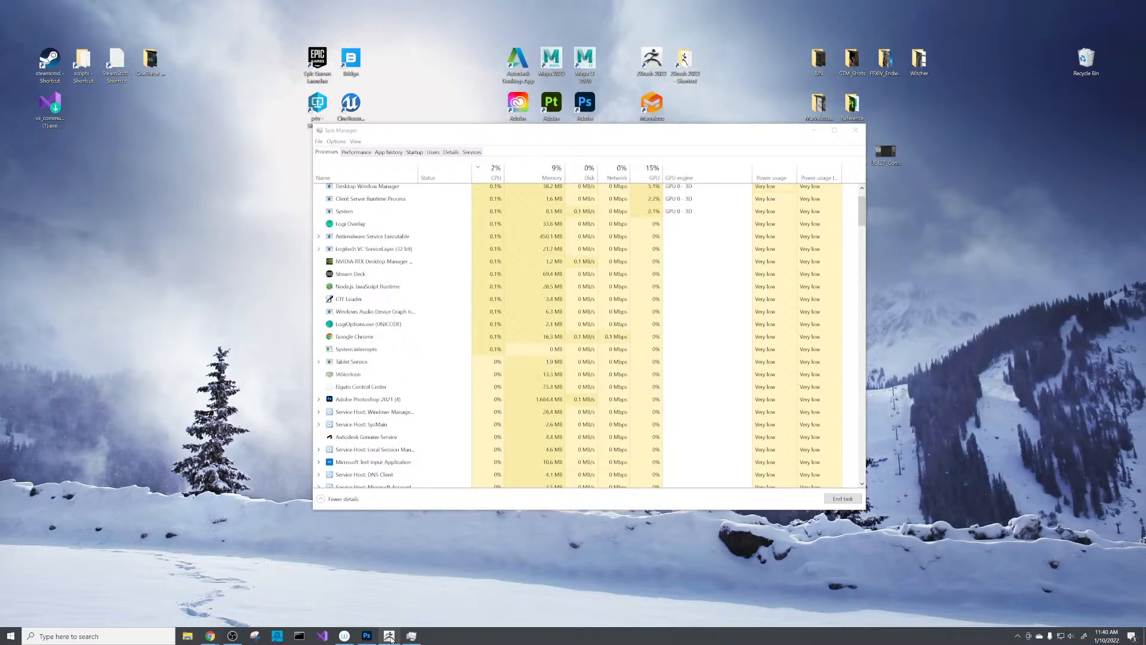
{"action": "mouse_move", "coordinate": [389, 636]}
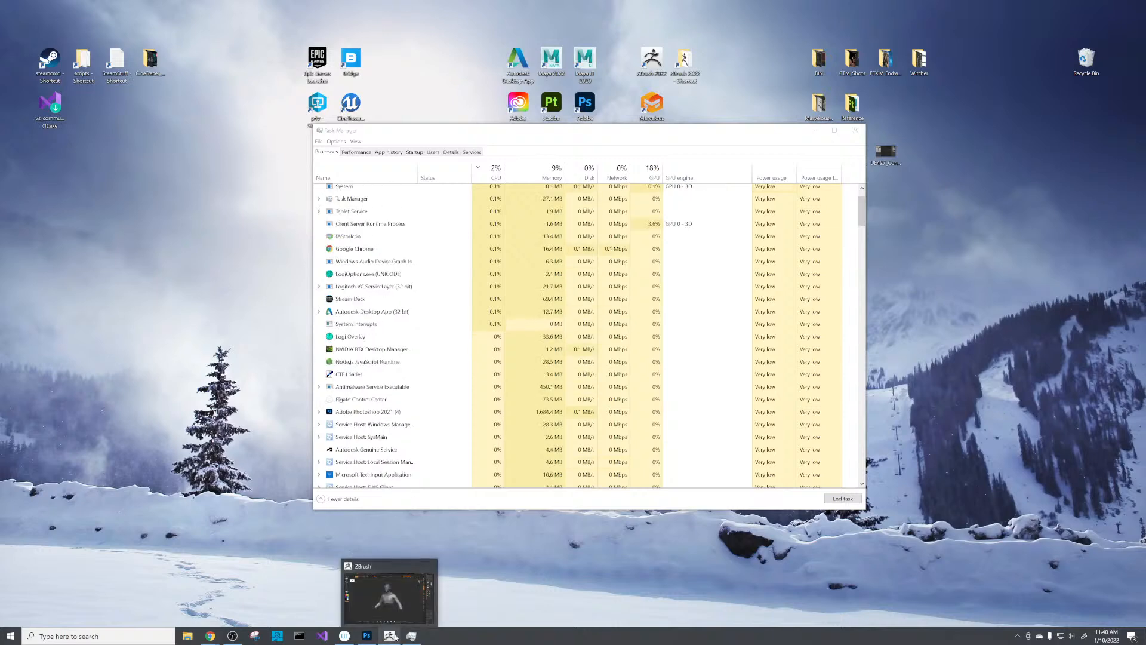
{"action": "left_click_drag", "start_coordinate": [756, 131], "coordinate": [757, 137]}
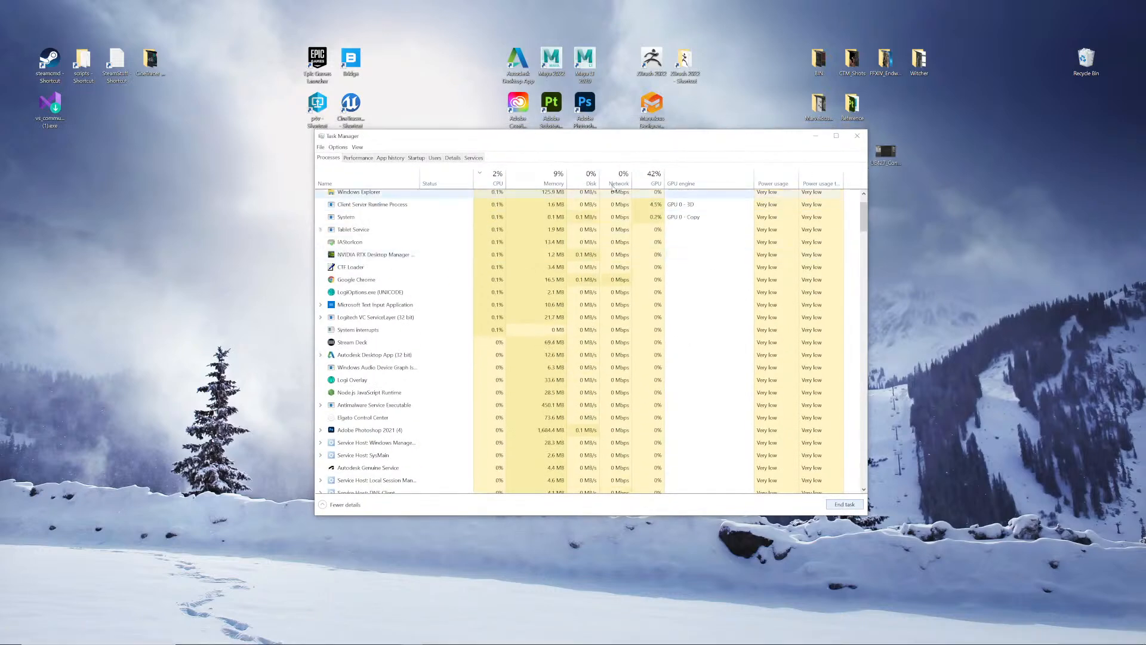
{"action": "left_click_drag", "start_coordinate": [646, 137], "coordinate": [639, 169]}
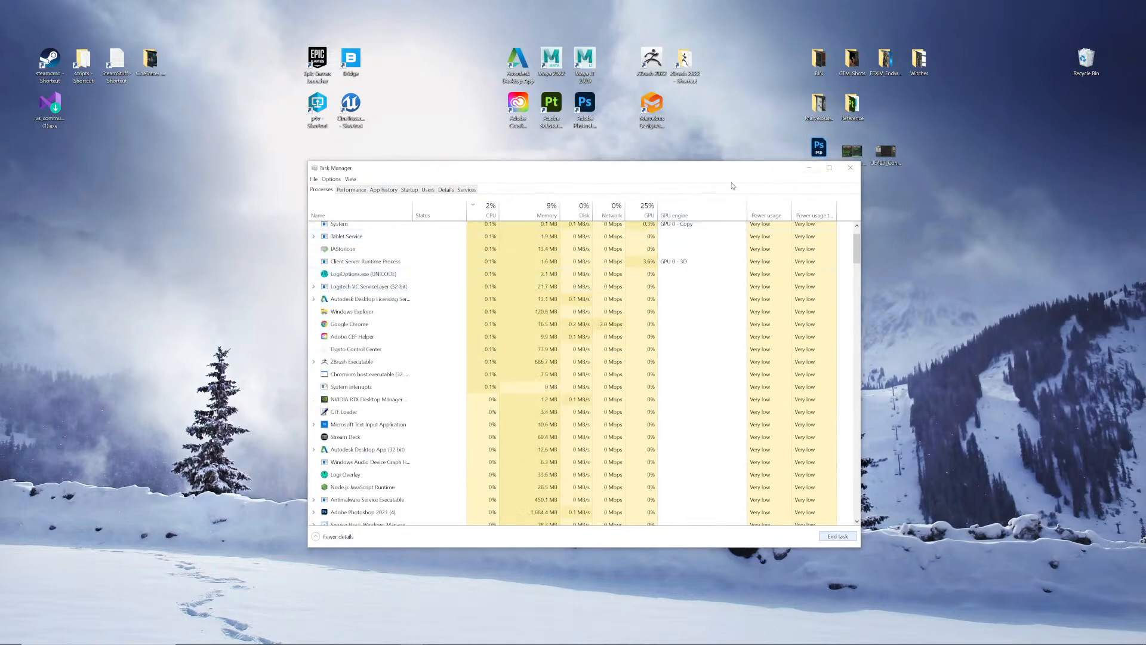
{"action": "left_click_drag", "start_coordinate": [737, 172], "coordinate": [731, 176]}
{"action": "scroll", "coordinate": [812, 245], "scroll_direction": "up", "scroll_amount": 2}
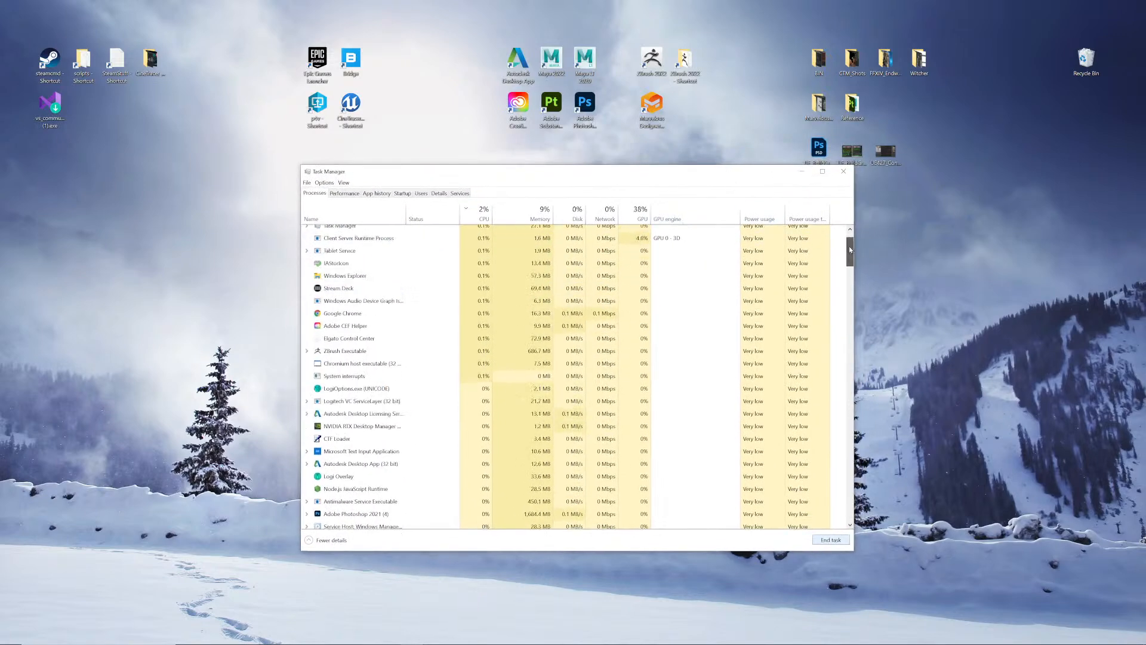
{"action": "left_click", "coordinate": [844, 171]}
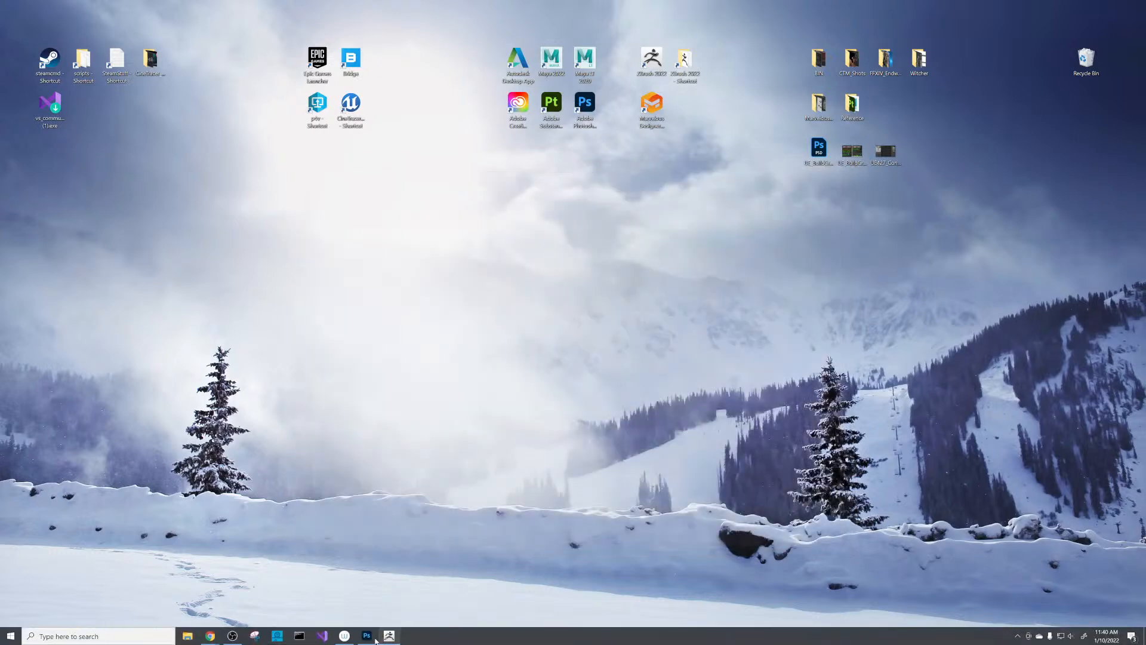
- Create a new scene from the freshly started Maya's home screen and switch back to ZBrush
{"action": "left_click", "coordinate": [386, 637]}
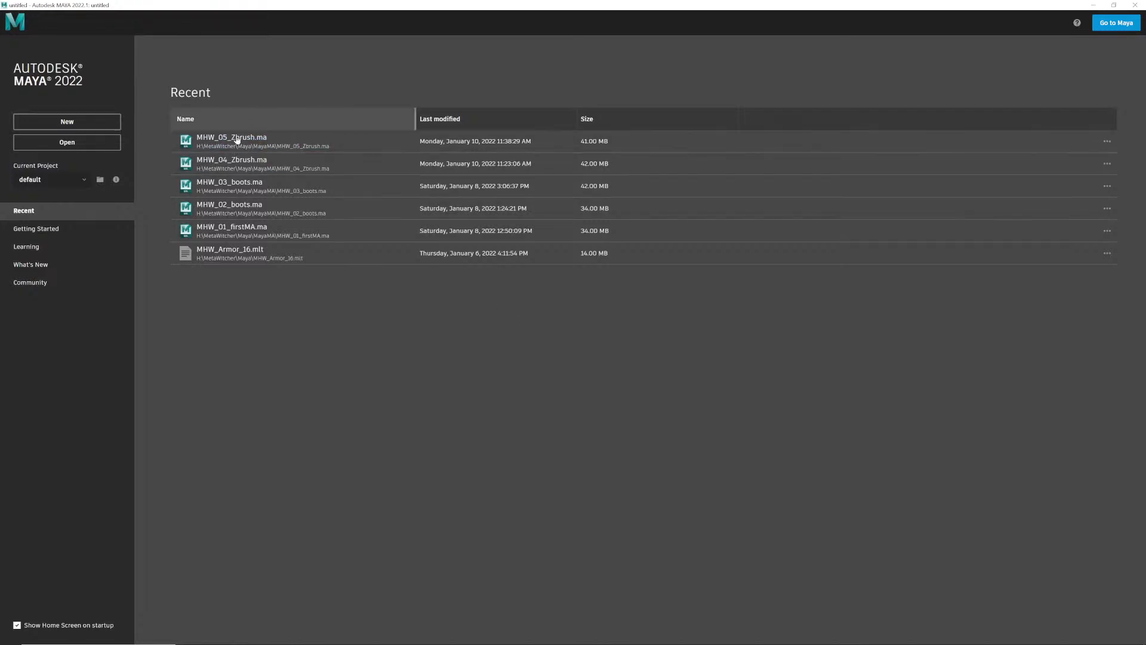
{"action": "left_click", "coordinate": [84, 122]}
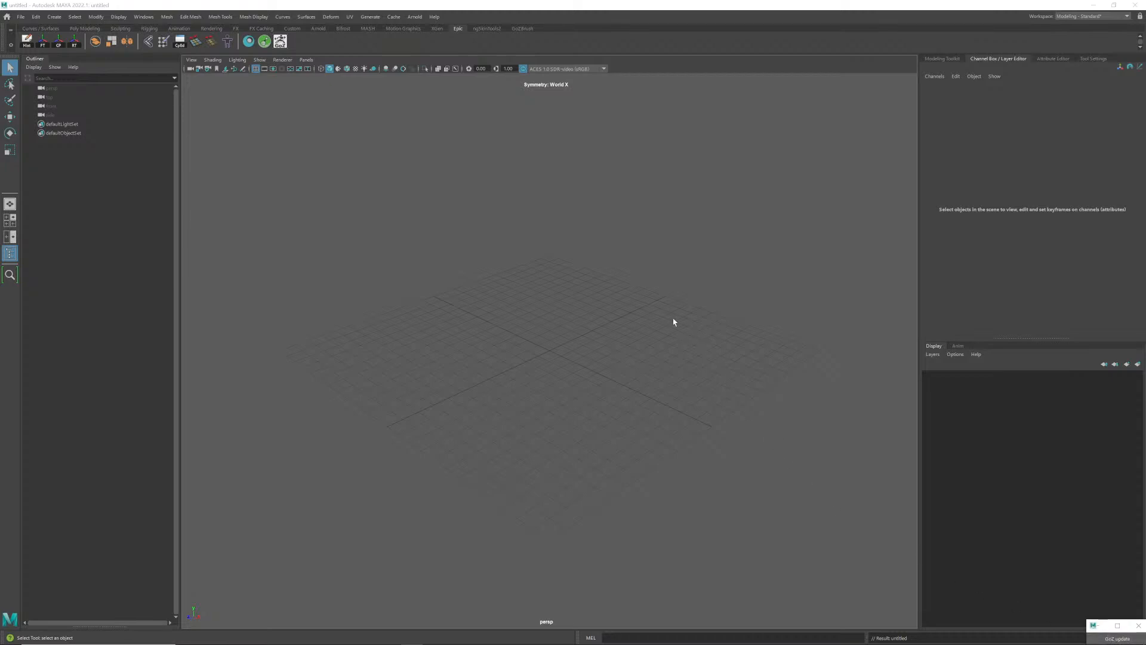
{"action": "key", "text": "alt+Tab"}
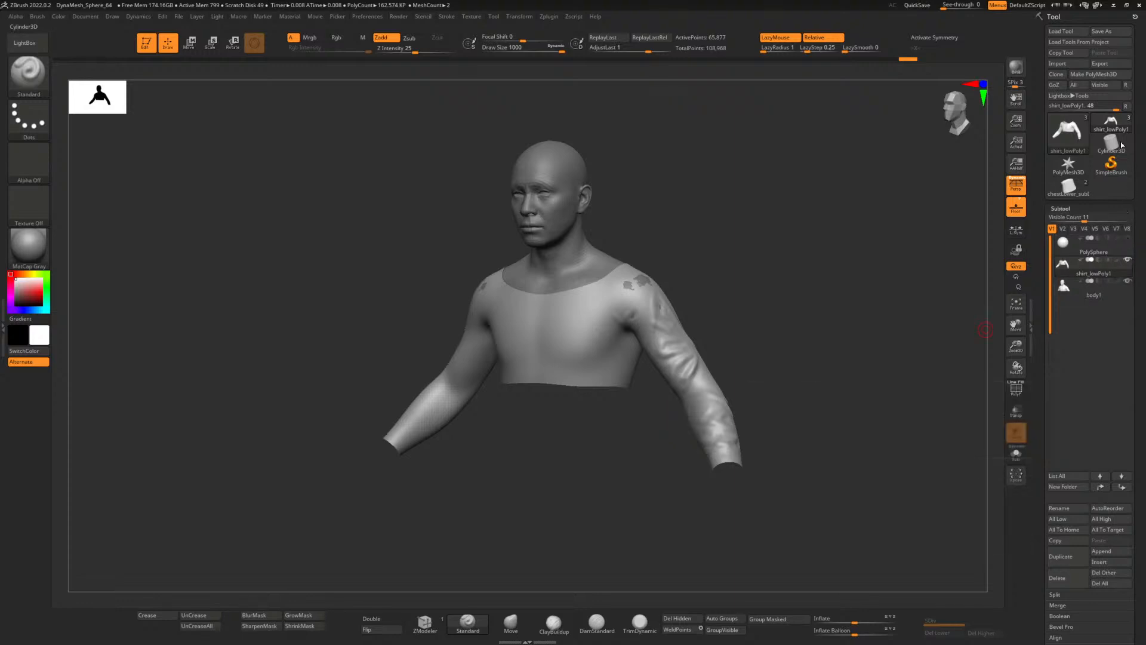
- Send all visible subtools to Maya with GoZ, then switch to Maya and bring the imported shirt and body into close view
{"action": "left_click", "coordinate": [1104, 86]}
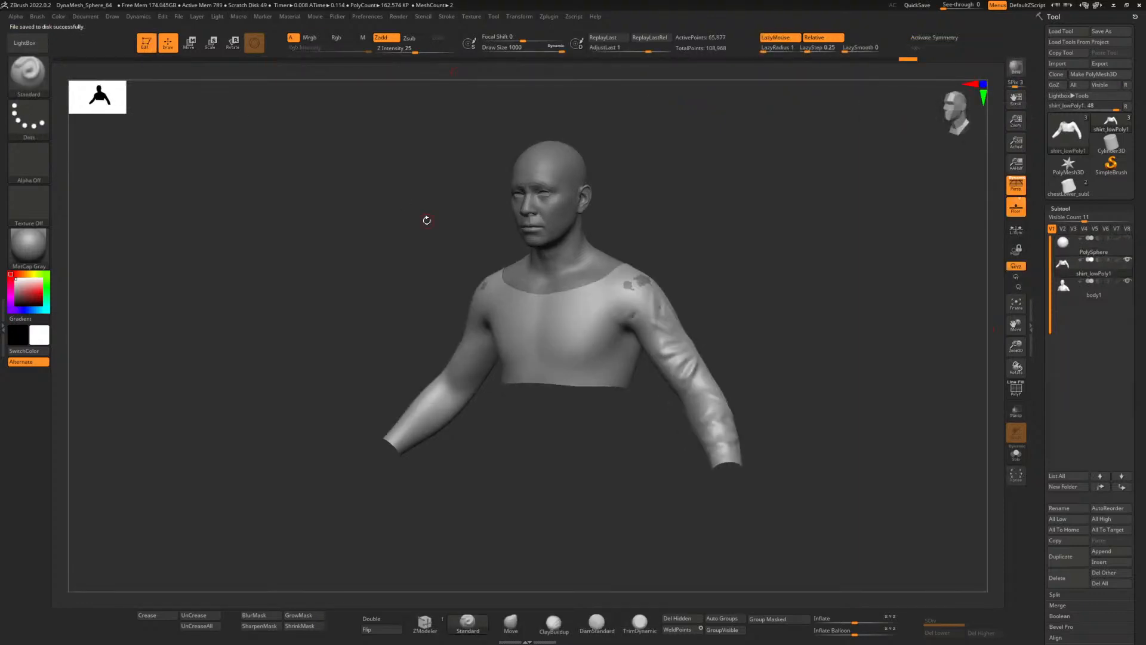
{"action": "key", "text": "alt+Tab"}
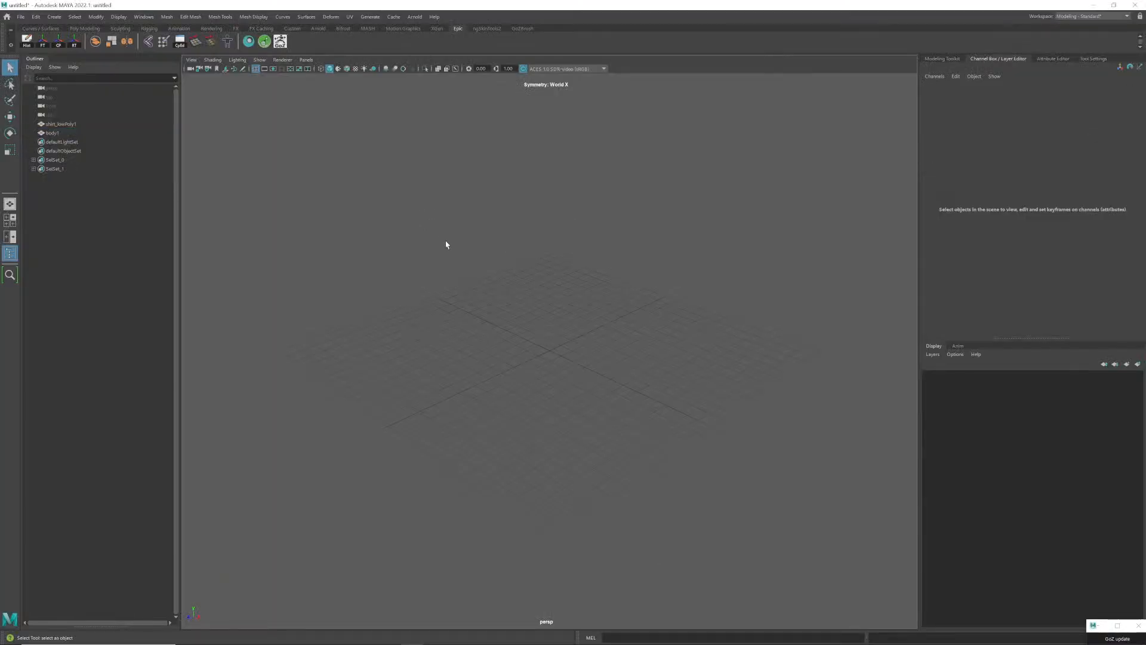
{"action": "left_click_drag", "start_coordinate": [560, 349], "coordinate": [491, 328], "text": "alt"}
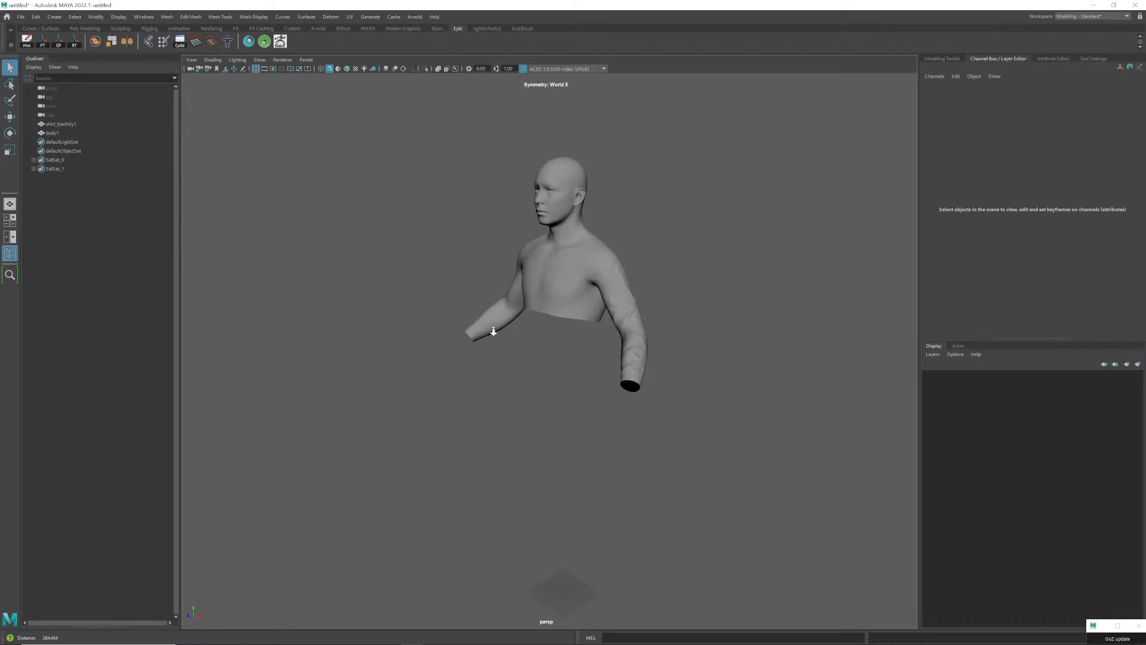
{"action": "right_click_drag", "start_coordinate": [491, 328], "coordinate": [663, 382], "text": "alt"}
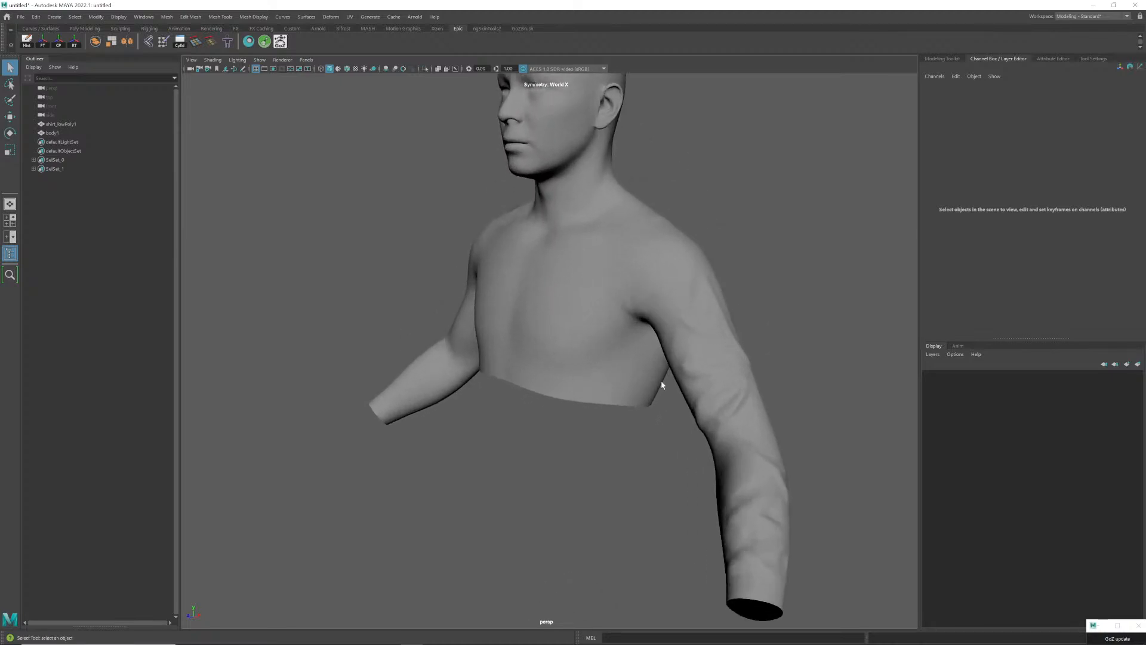
{"action": "left_click", "coordinate": [1109, 639]}
- Switch to Chrome and search Google for "maya goz update button"
{"action": "key", "text": "alt+Tab"}
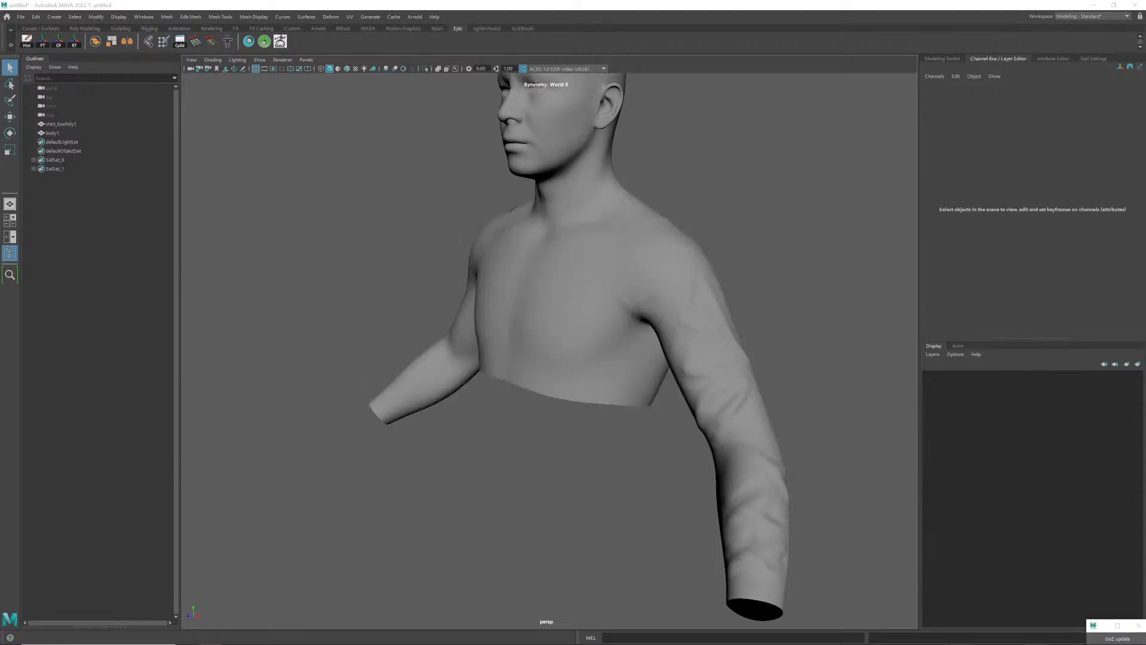
{"action": "key", "text": "alt+Tab"}
{"action": "left_click_drag", "start_coordinate": [468, 95], "coordinate": [537, 105]}
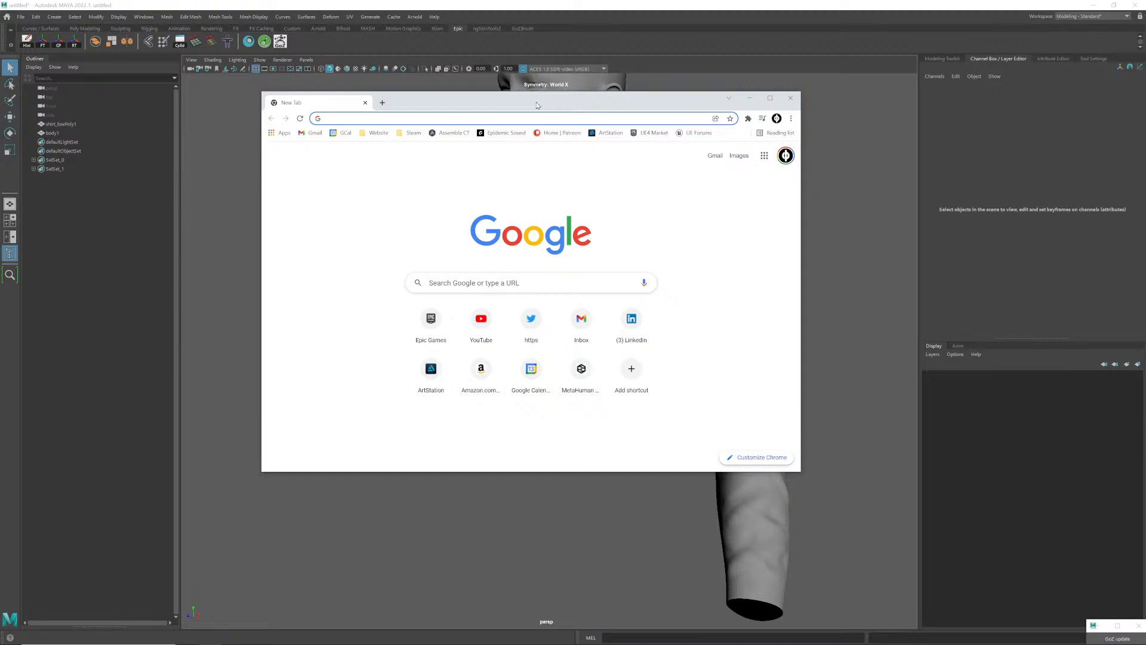
{"action": "type", "text": "maya"}
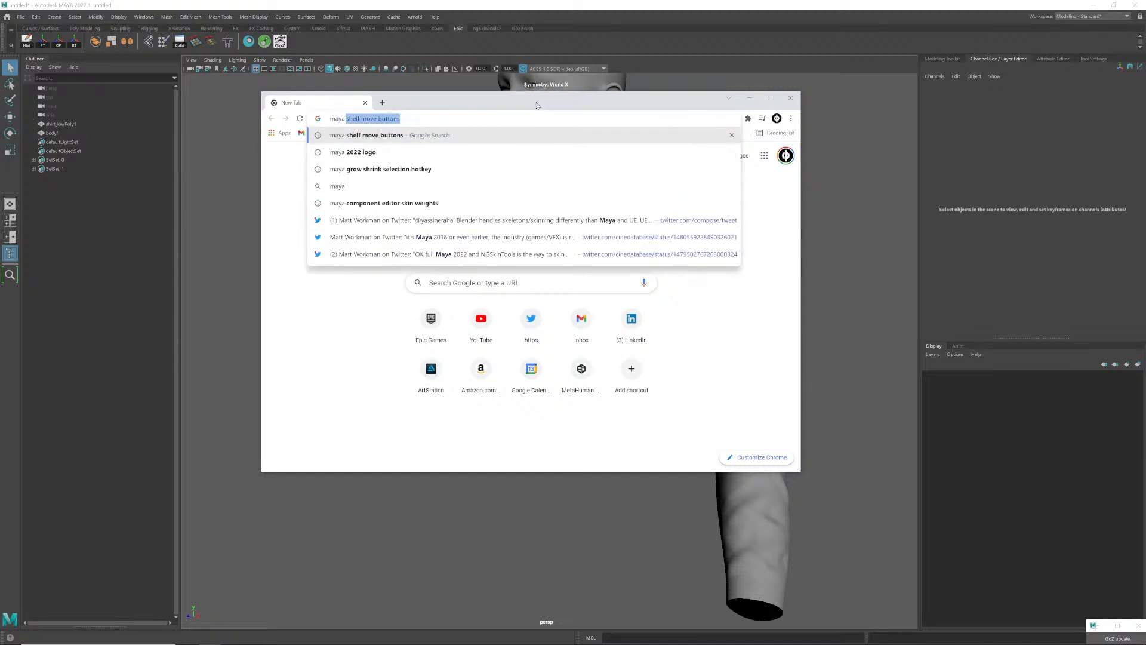
{"action": "type", "text": " goz update button"}
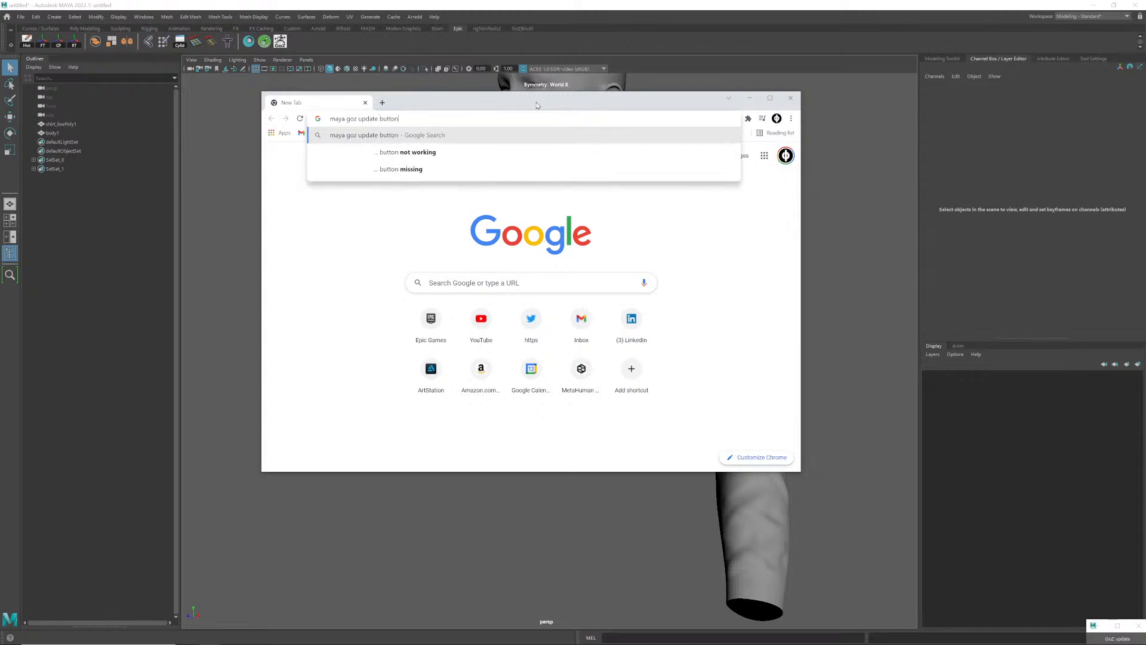
{"action": "key", "text": "Return"}
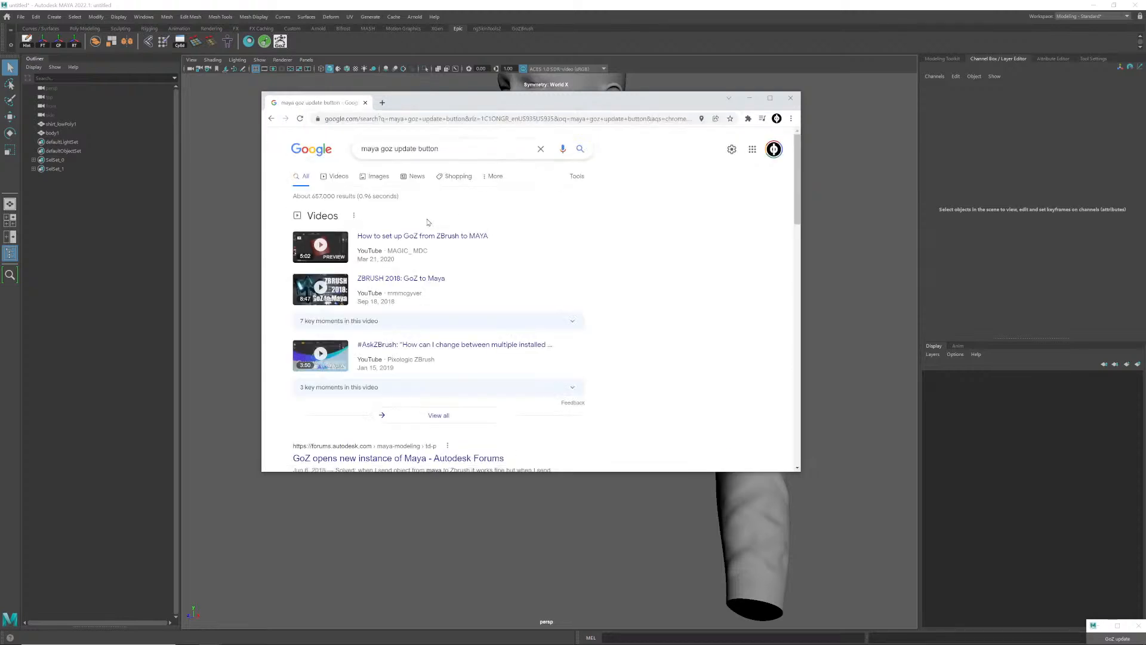
- Open the "How to set up GoZ from ZBrush to MAYA" video and the "GoZ opens new instance of Maya" forum thread in new tabs, maximizing the browser
{"action": "right_click", "coordinate": [432, 237]}
{"action": "left_click", "coordinate": [466, 244]}
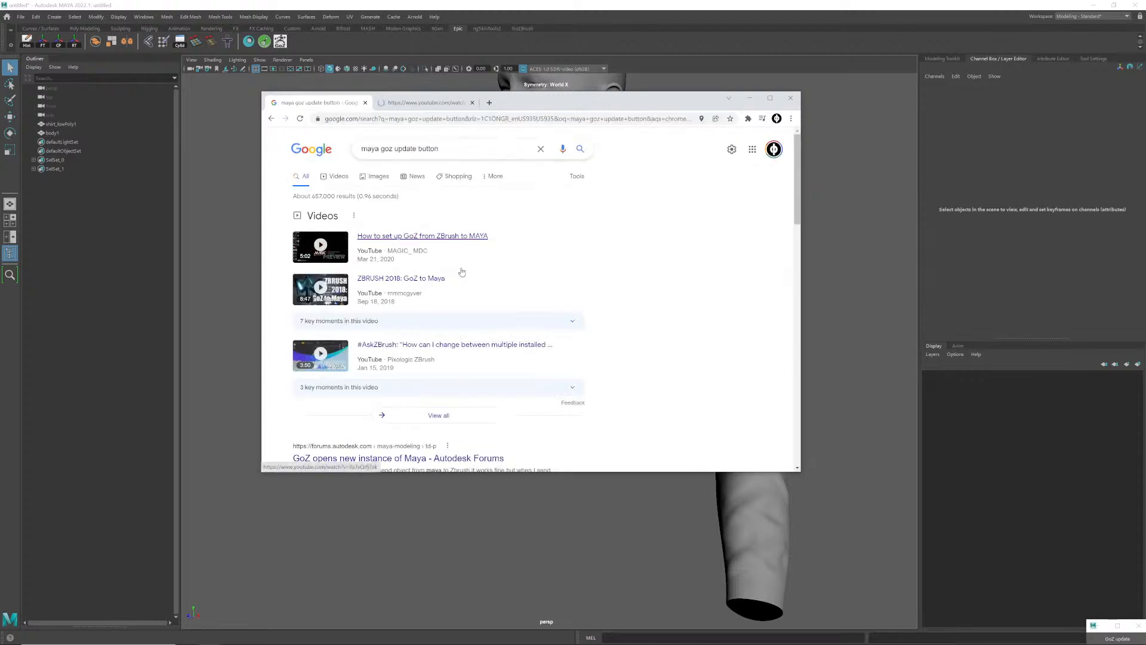
{"action": "scroll", "coordinate": [393, 285], "scroll_direction": "down", "scroll_amount": 5}
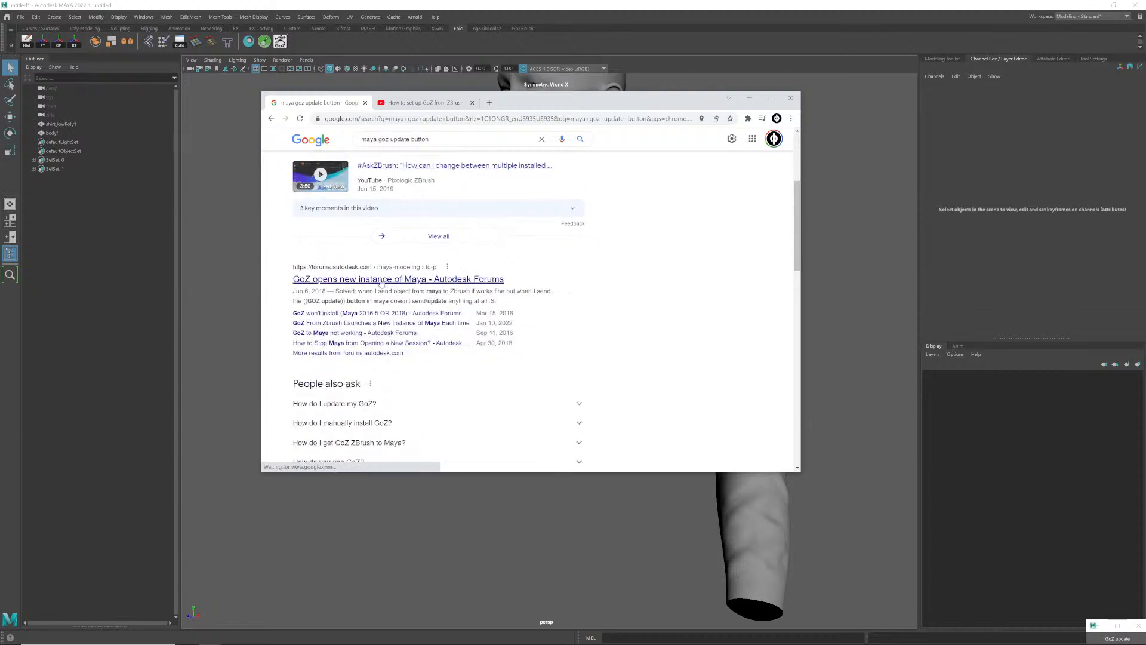
{"action": "right_click", "coordinate": [383, 281]}
{"action": "left_click", "coordinate": [417, 286]}
{"action": "left_click", "coordinate": [548, 104]}
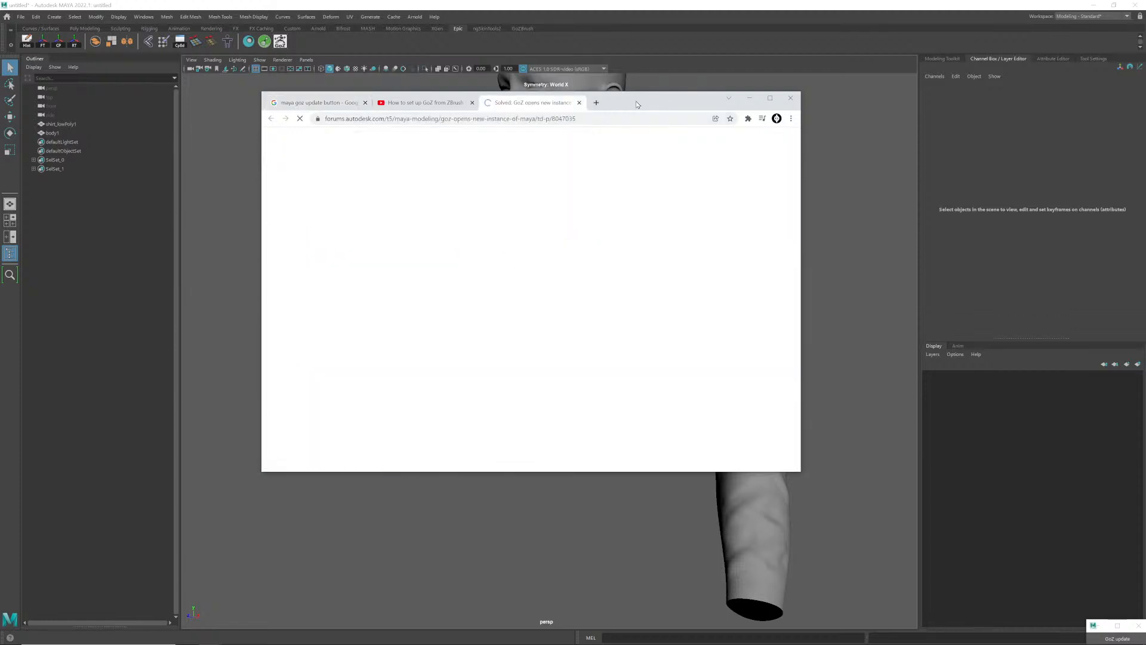
{"action": "double_click", "coordinate": [653, 99]}
- Read the "GoZ opens new instance of Maya" thread from the original question through the accepted solution to the last reply
{"action": "scroll", "coordinate": [455, 330], "scroll_direction": "down", "scroll_amount": 2}
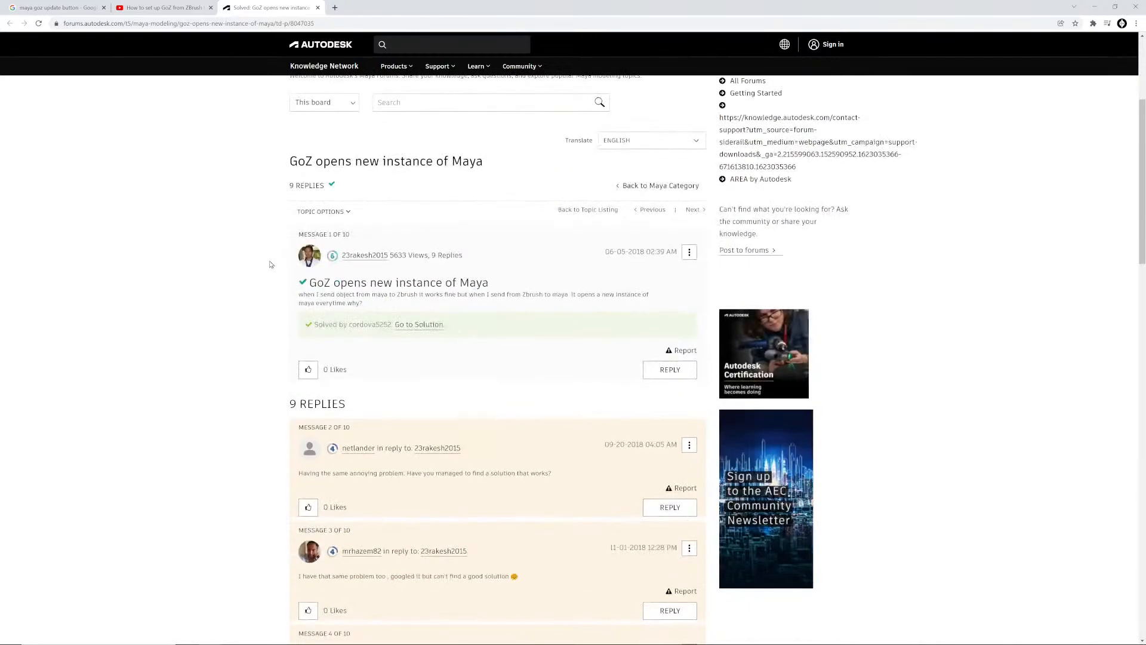
{"action": "scroll", "coordinate": [271, 267], "scroll_direction": "down", "scroll_amount": 2}
{"action": "scroll", "coordinate": [271, 271], "scroll_direction": "up", "scroll_amount": 1}
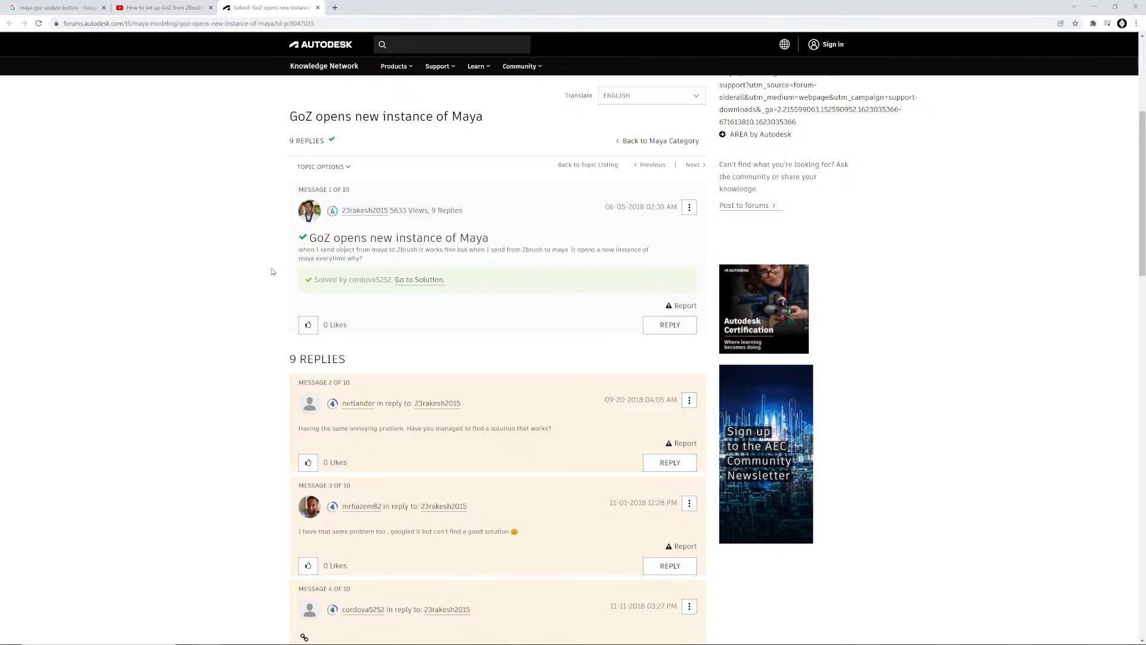
{"action": "scroll", "coordinate": [280, 323], "scroll_direction": "down", "scroll_amount": 5}
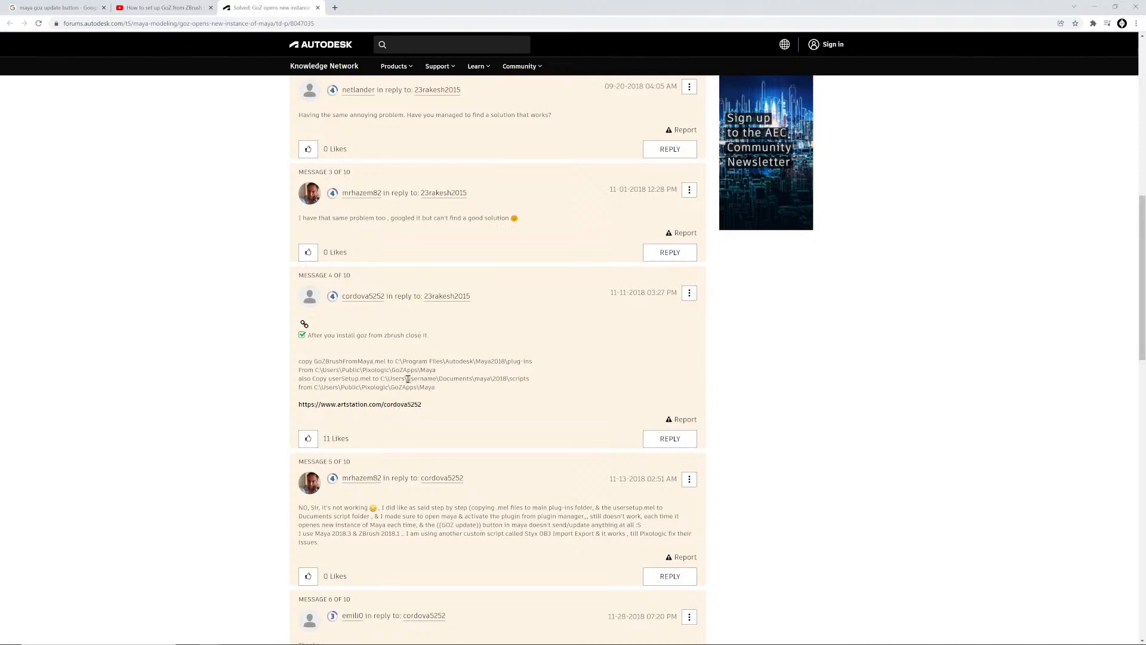
{"action": "scroll", "coordinate": [400, 377], "scroll_direction": "down", "scroll_amount": 2}
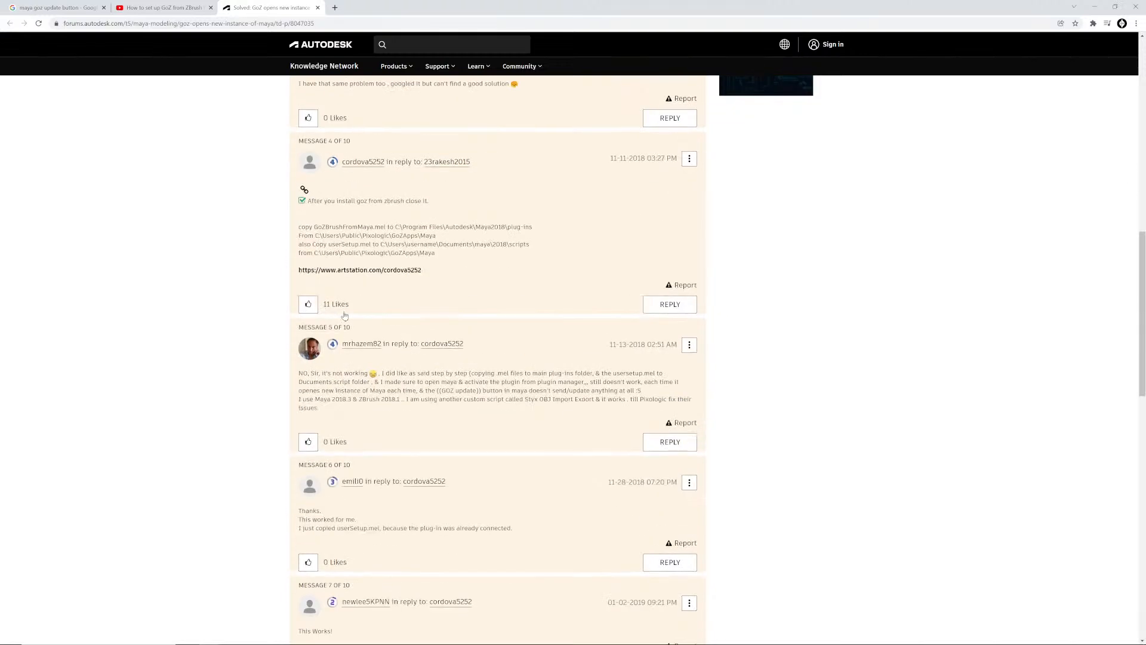
{"action": "scroll", "coordinate": [257, 325], "scroll_direction": "down", "scroll_amount": 3}
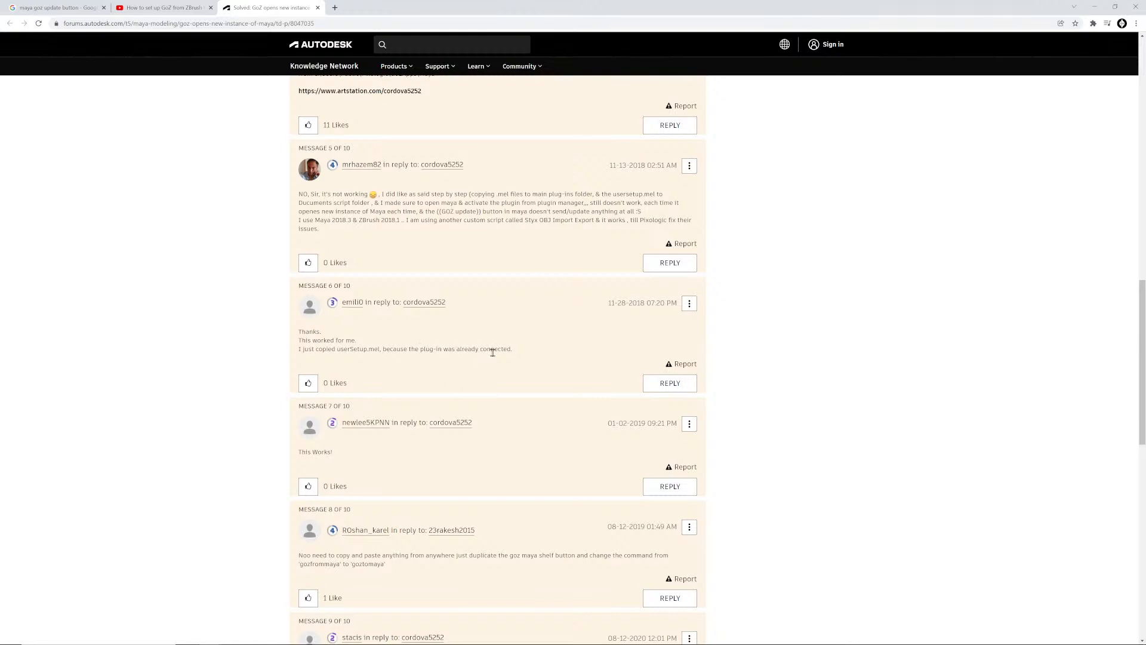
{"action": "scroll", "coordinate": [495, 352], "scroll_direction": "down", "scroll_amount": 2}
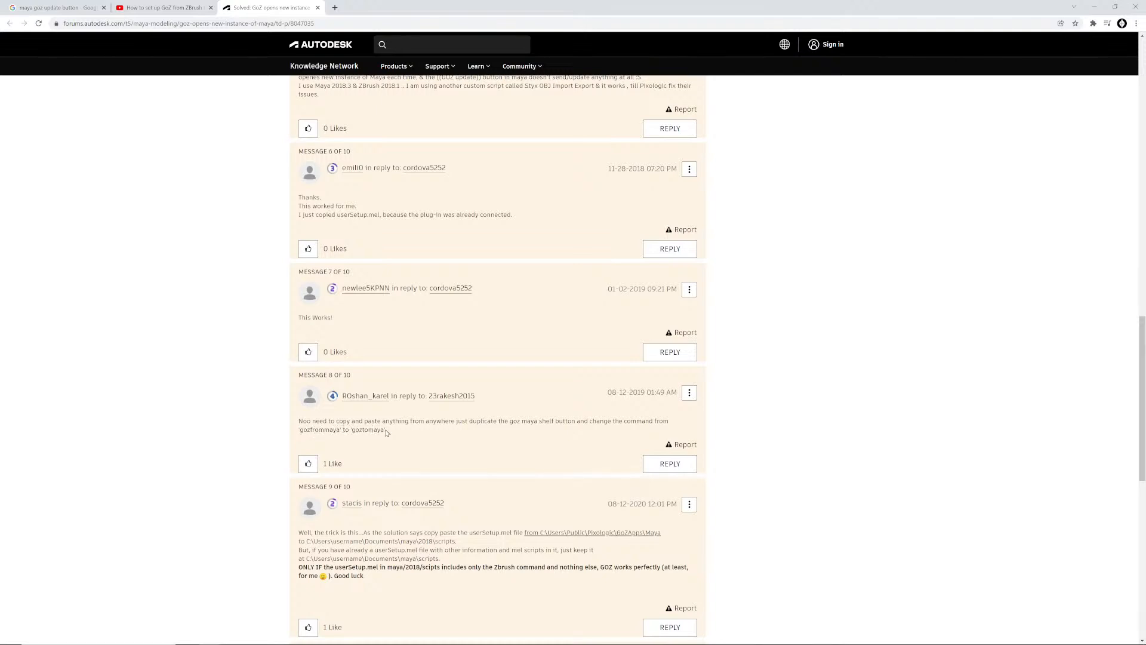
{"action": "scroll", "coordinate": [352, 406], "scroll_direction": "down", "scroll_amount": 2}
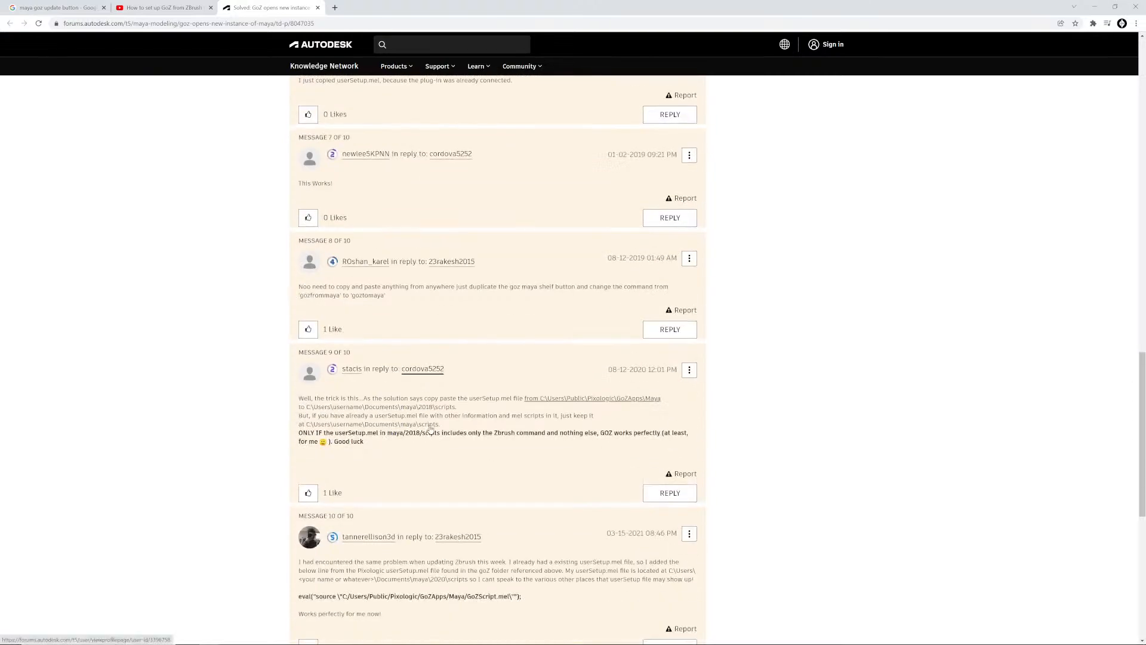
{"action": "scroll", "coordinate": [351, 400], "scroll_direction": "down", "scroll_amount": 3}
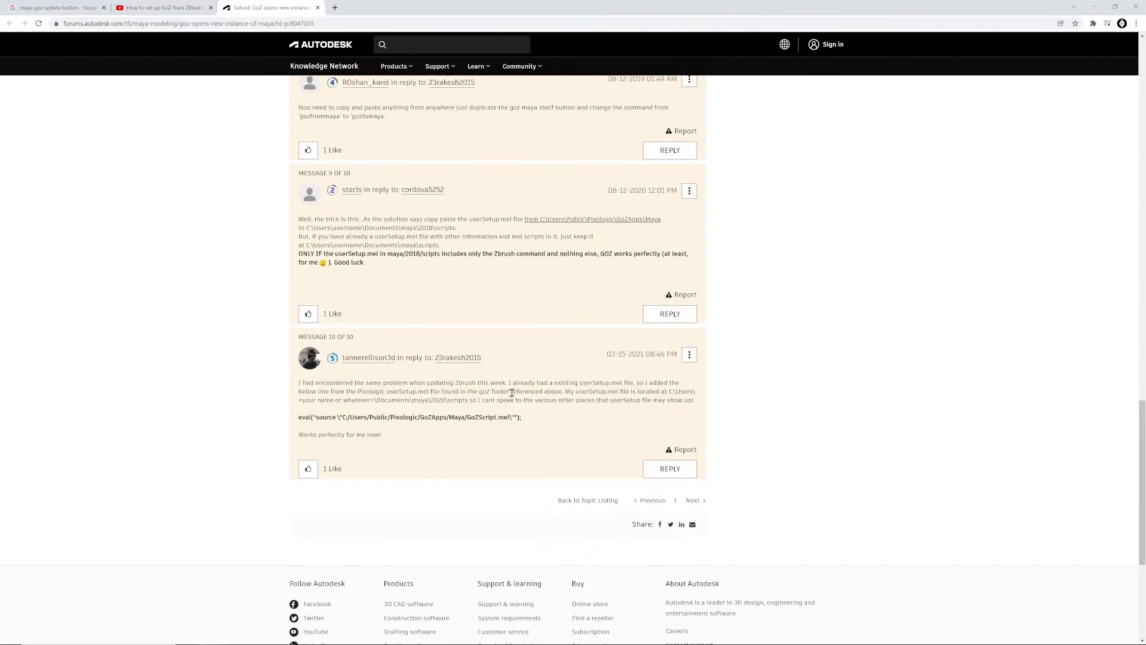
- Highlight 'gozfrommaya' to 'goztomaya' in the shelf button reply and review the userSetup.mel advice in the replies below it
{"action": "scroll", "coordinate": [512, 392], "scroll_direction": "up", "scroll_amount": 3}
{"action": "left_click_drag", "start_coordinate": [386, 295], "coordinate": [300, 295]}
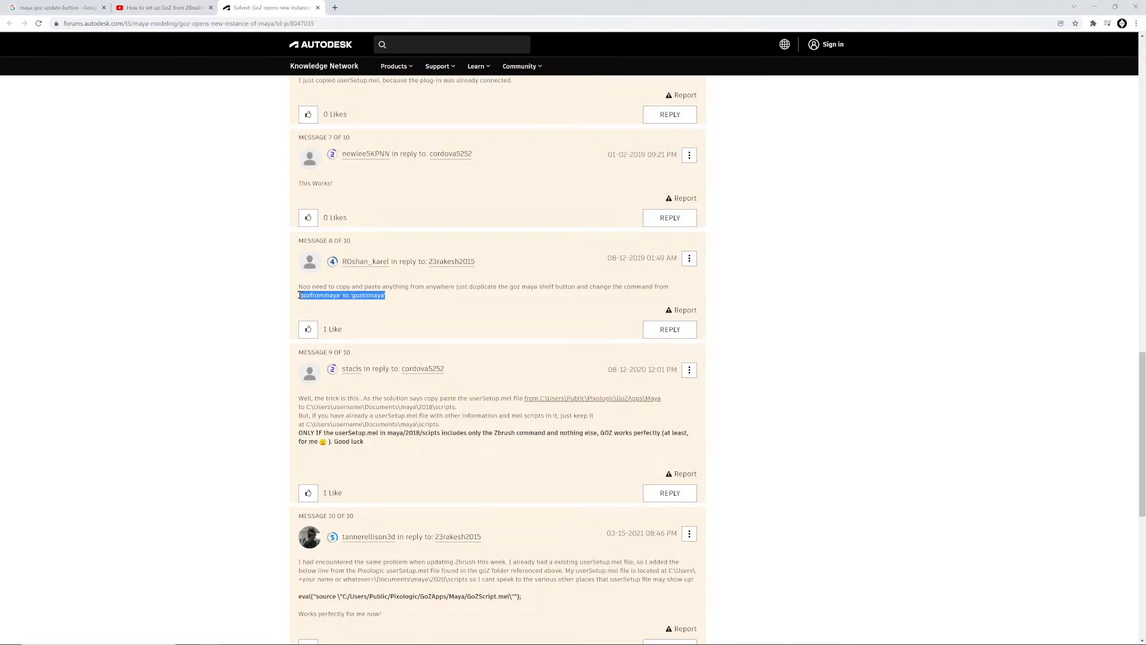
{"action": "scroll", "coordinate": [369, 320], "scroll_direction": "down", "scroll_amount": 2}
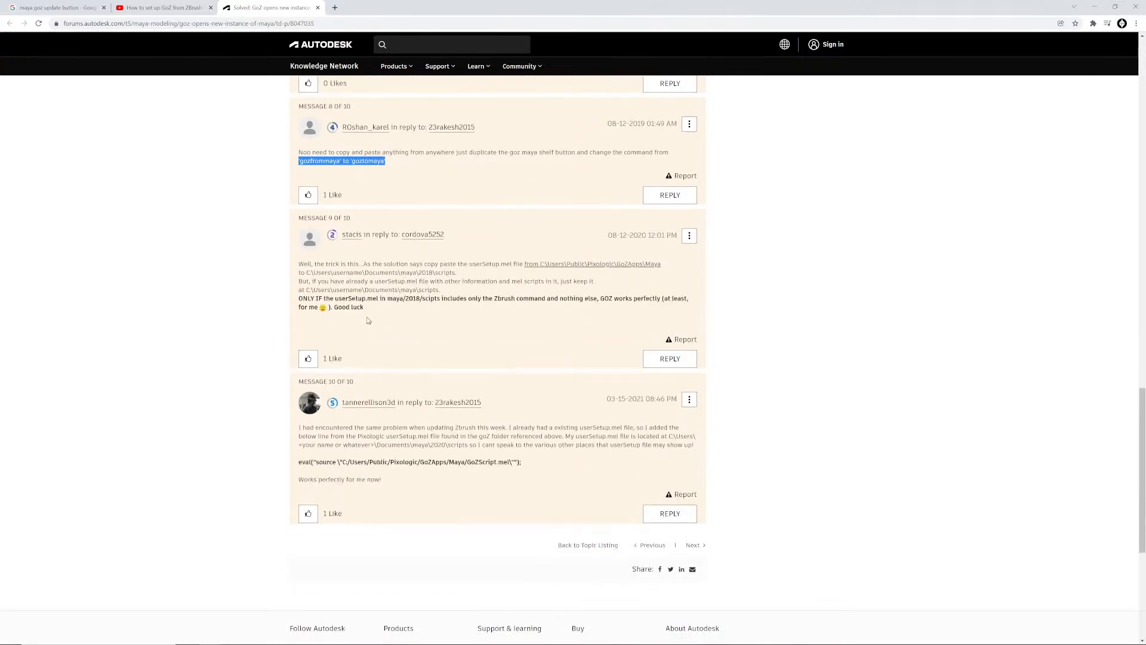
{"action": "scroll", "coordinate": [369, 321], "scroll_direction": "down", "scroll_amount": 2}
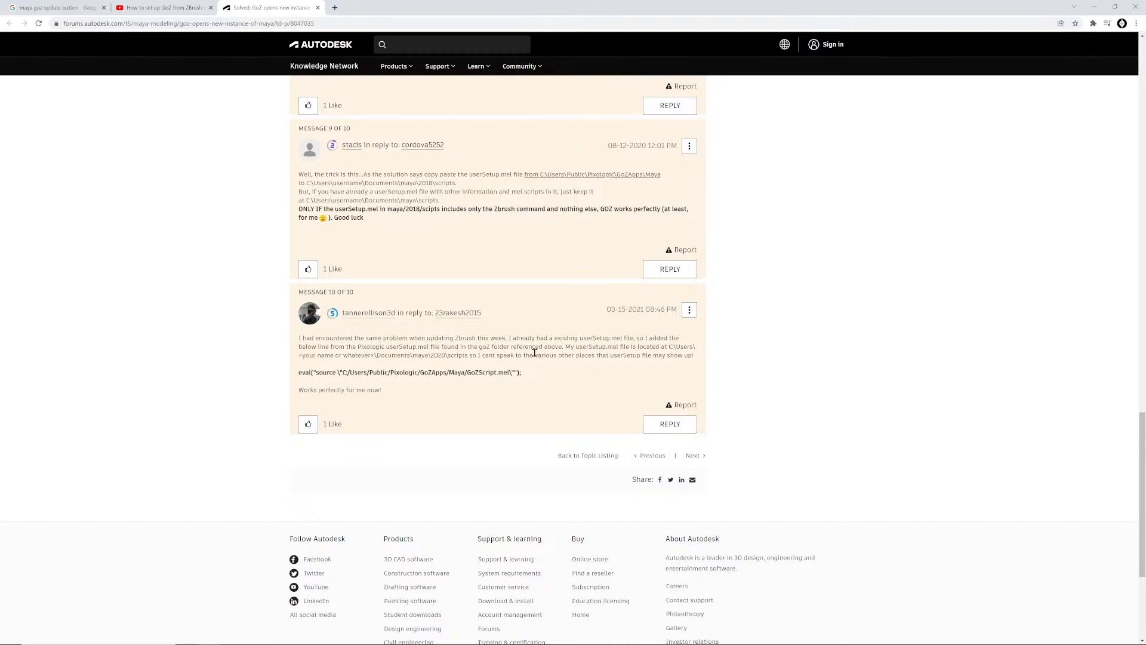
{"action": "scroll", "coordinate": [524, 258], "scroll_direction": "up", "scroll_amount": 1}
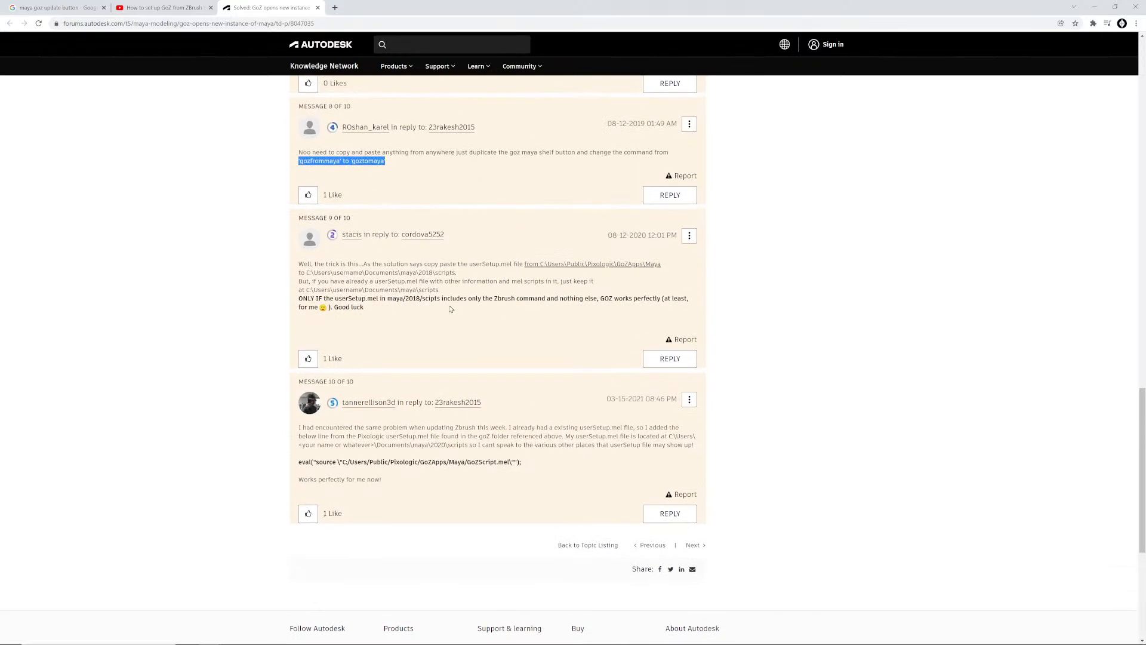
{"action": "scroll", "coordinate": [454, 310], "scroll_direction": "up", "scroll_amount": 3}
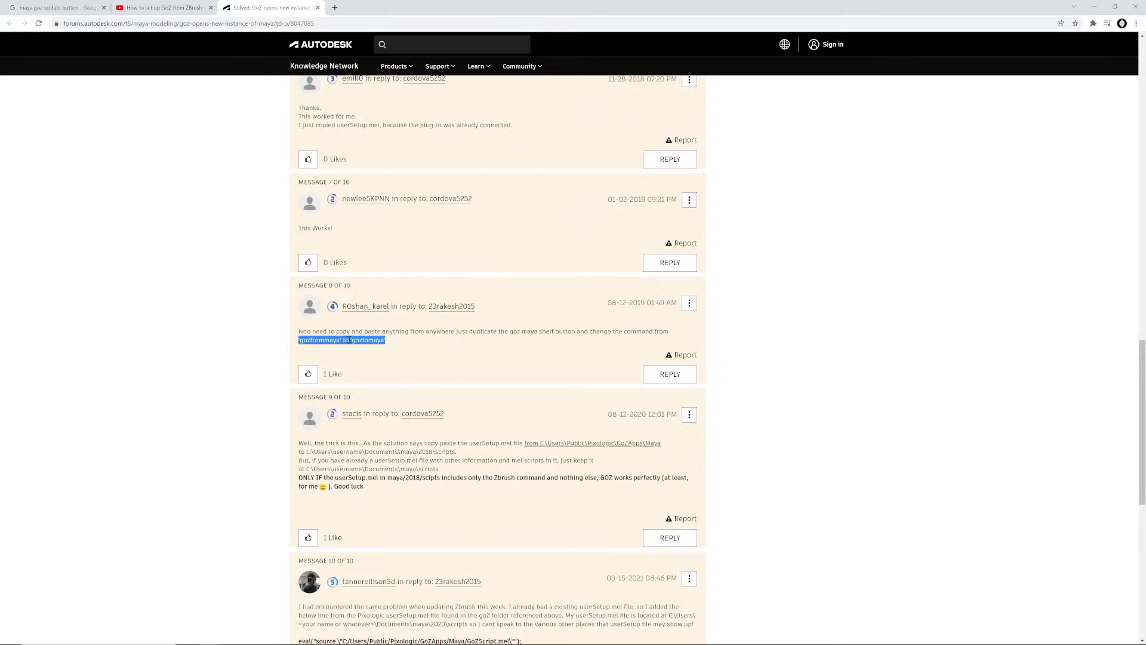
- Switch back to Maya and examine the imported shirt and body from the front and the sides
{"action": "key", "text": "alt+Tab"}
{"action": "key", "text": "alt+Tab"}
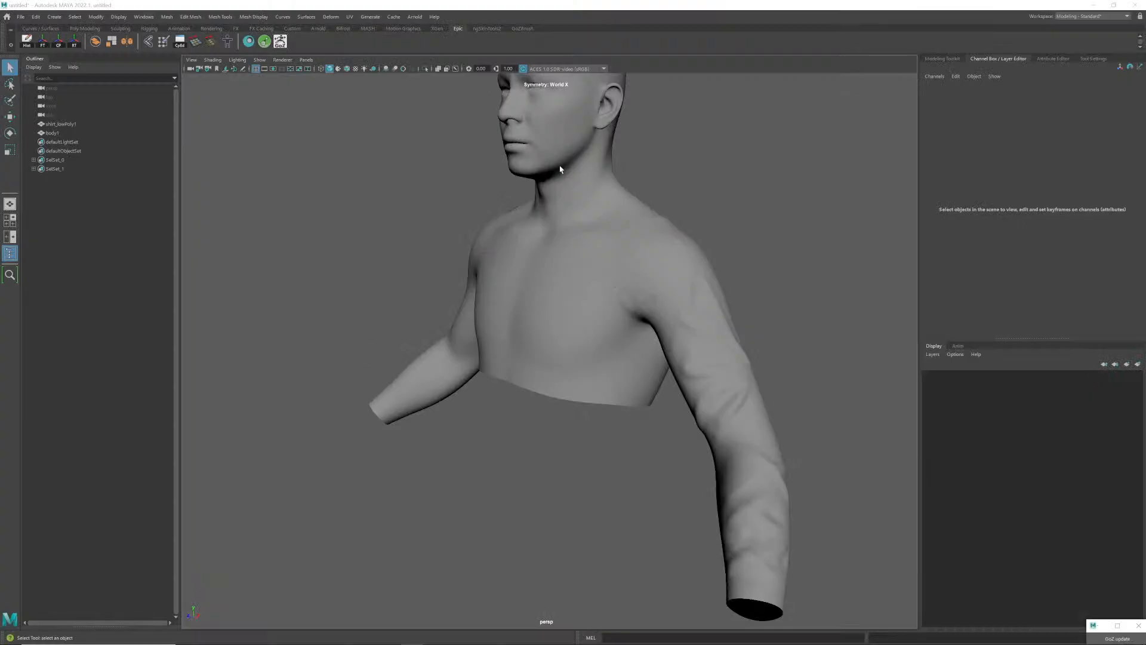
{"action": "left_click_drag", "start_coordinate": [549, 271], "coordinate": [633, 320], "text": "alt"}
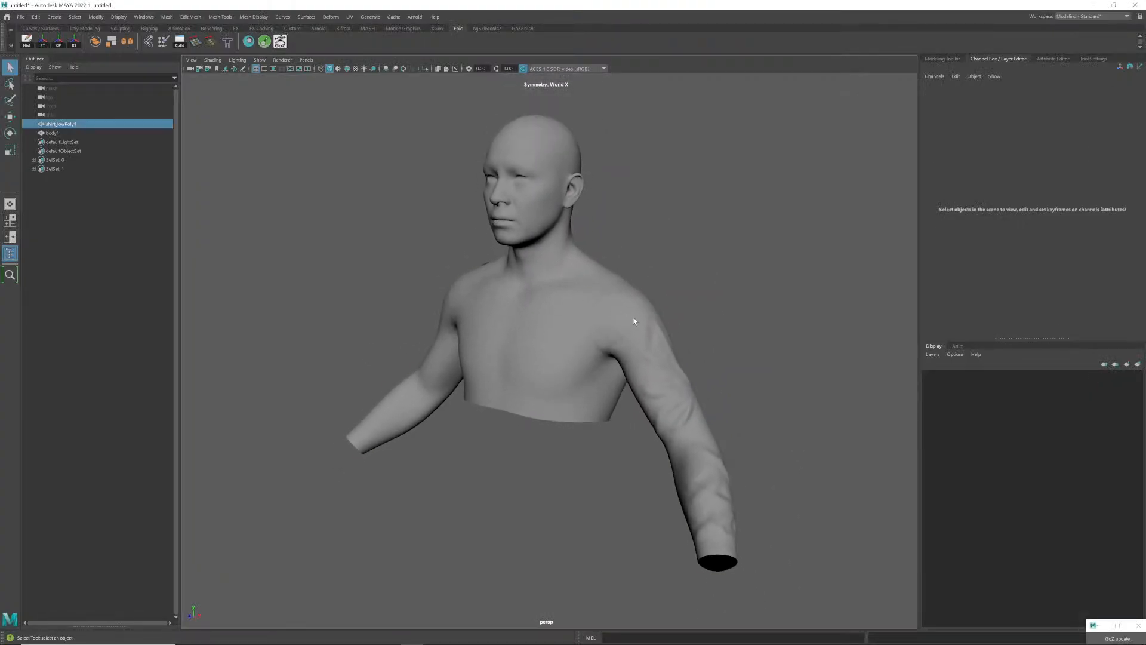
{"action": "scroll", "coordinate": [537, 281], "scroll_direction": "up", "scroll_amount": 5}
{"action": "left_click_drag", "start_coordinate": [497, 278], "coordinate": [678, 307], "text": "alt"}
{"action": "left_click", "coordinate": [560, 287]}
{"action": "scroll", "coordinate": [678, 307], "scroll_direction": "down", "scroll_amount": 6}
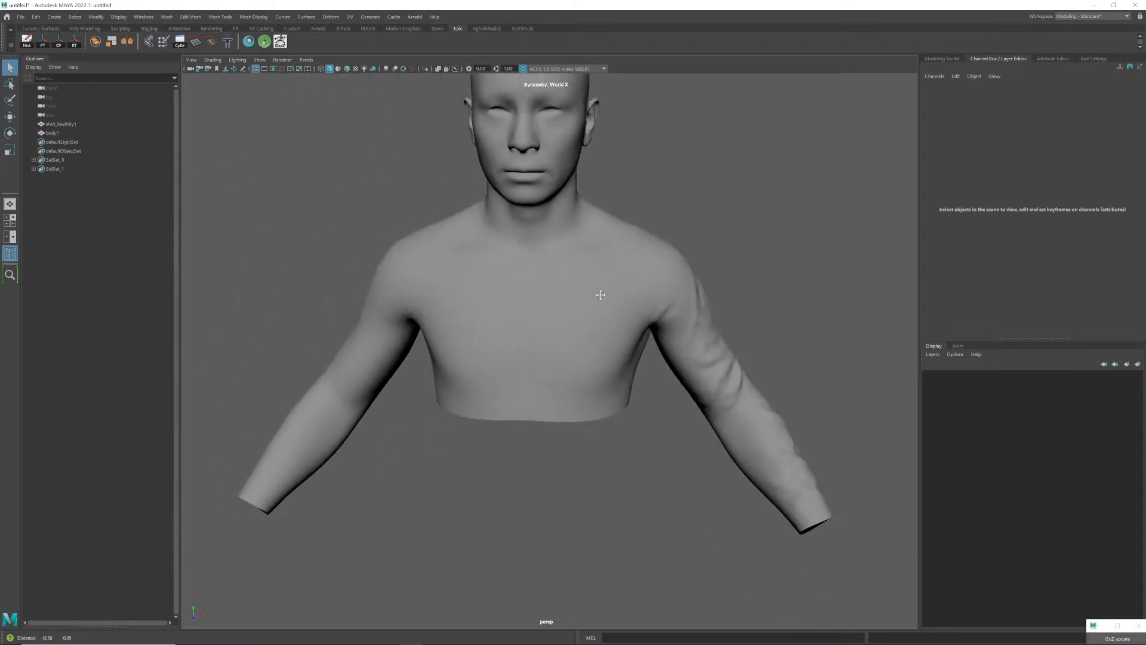
{"action": "mouse_move", "coordinate": [586, 297]}
{"action": "left_mouse_down", "text": "alt"}
{"action": "mouse_move", "coordinate": [573, 294]}
{"action": "mouse_move", "coordinate": [633, 300]}
{"action": "mouse_move", "coordinate": [615, 312]}
{"action": "mouse_move", "coordinate": [535, 310]}
{"action": "left_mouse_up", "text": "alt"}
{"action": "scroll", "coordinate": [573, 294], "scroll_direction": "up", "scroll_amount": 5}
{"action": "scroll", "coordinate": [633, 300], "scroll_direction": "down", "scroll_amount": 5}
- Select the shirt_lowPoly1 mesh to inspect its dense topology around the shoulder and sleeve, then clear the selection
{"action": "left_click", "coordinate": [603, 307]}
{"action": "scroll", "coordinate": [603, 308], "scroll_direction": "up", "scroll_amount": 5}
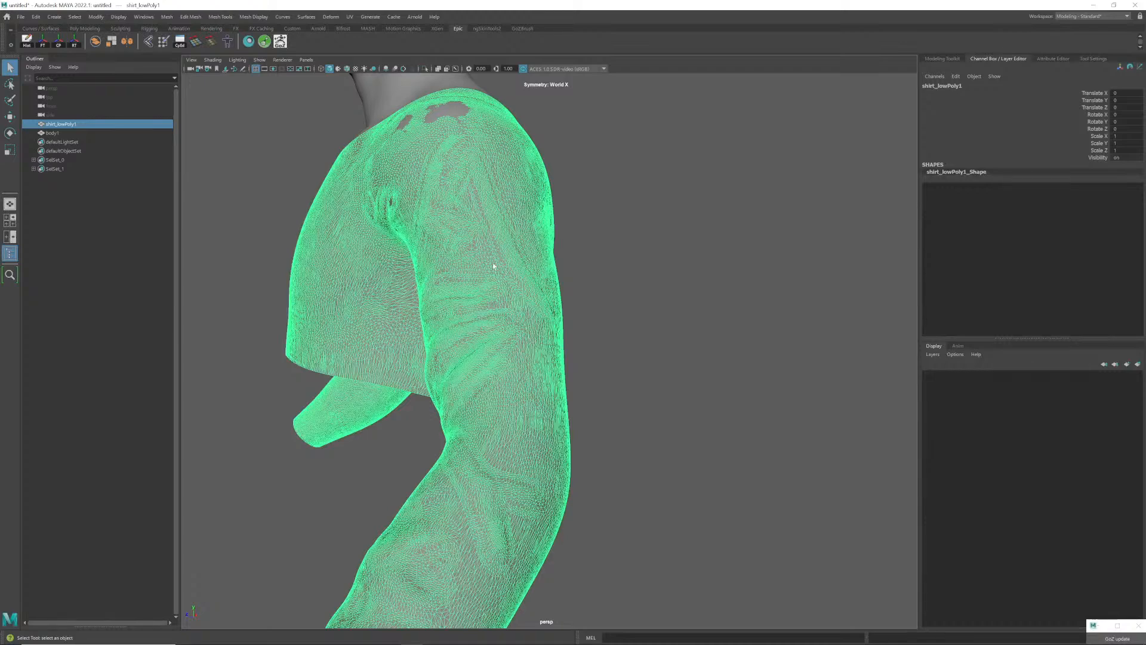
{"action": "left_click_drag", "start_coordinate": [524, 349], "coordinate": [540, 335], "text": "alt"}
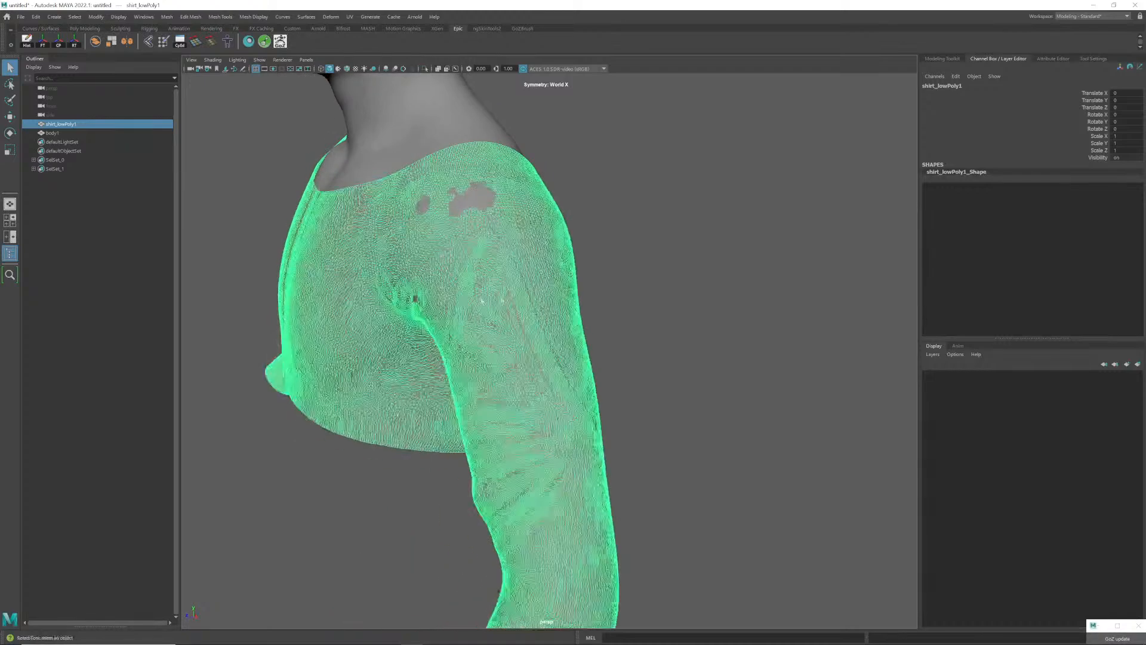
{"action": "scroll", "coordinate": [540, 334], "scroll_direction": "up", "scroll_amount": 5}
{"action": "middle_click_drag", "start_coordinate": [540, 334], "coordinate": [571, 314], "text": "alt"}
{"action": "left_click_drag", "start_coordinate": [572, 314], "coordinate": [409, 261], "text": "alt"}
{"action": "left_click_drag", "start_coordinate": [564, 266], "coordinate": [520, 305], "text": "alt"}
{"action": "right_click_drag", "start_coordinate": [650, 291], "coordinate": [616, 292], "text": "alt"}
{"action": "left_click_drag", "start_coordinate": [617, 292], "coordinate": [537, 317], "text": "alt"}
{"action": "right_click_drag", "start_coordinate": [537, 317], "coordinate": [545, 322], "text": "alt"}
{"action": "left_click_drag", "start_coordinate": [544, 322], "coordinate": [453, 293], "text": "alt"}
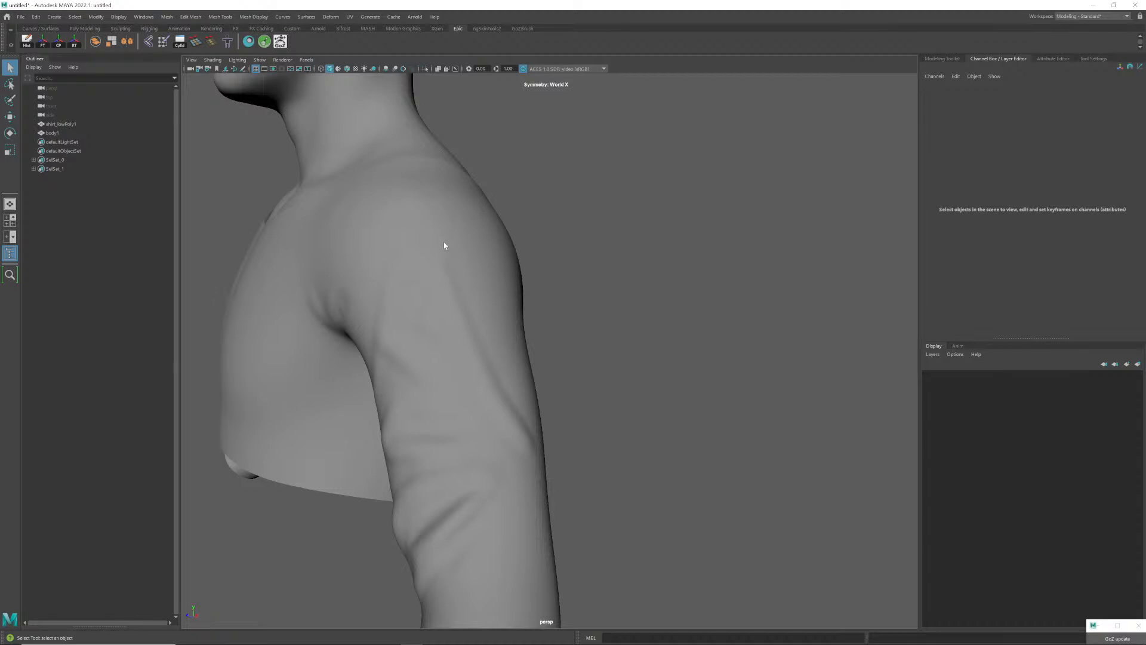
- Examine the sculpted folds on the shirt's upper sleeve and armpit from the side, front and three-quarter angles
{"action": "left_click_drag", "start_coordinate": [477, 397], "coordinate": [545, 299], "text": "alt"}
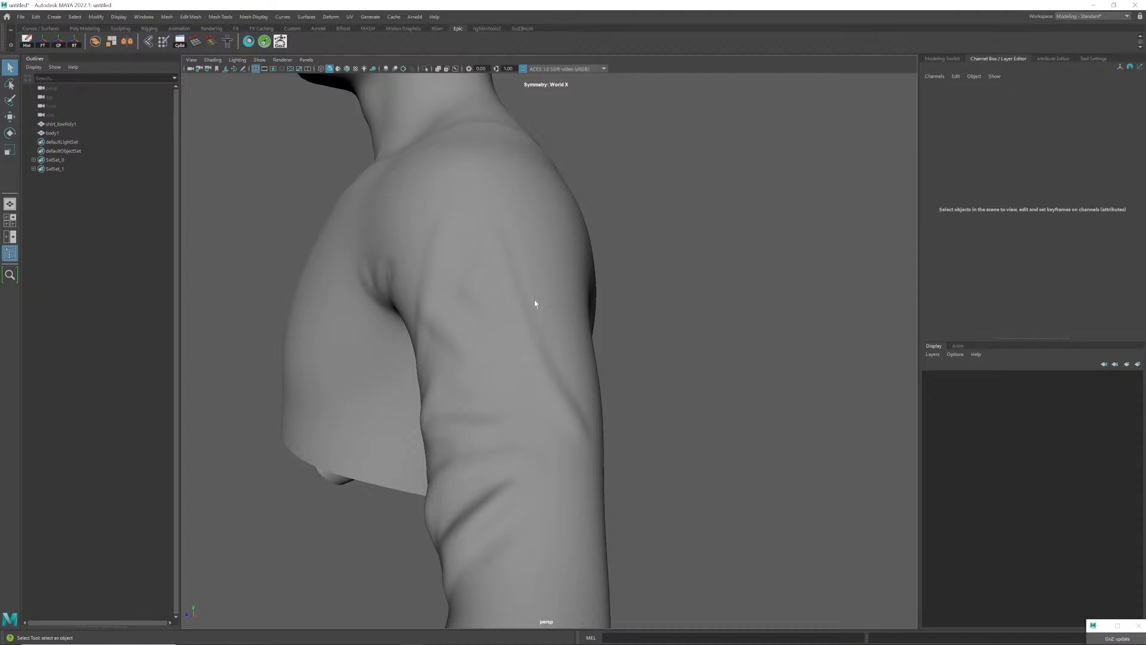
{"action": "left_click_drag", "start_coordinate": [562, 373], "coordinate": [525, 314], "text": "alt"}
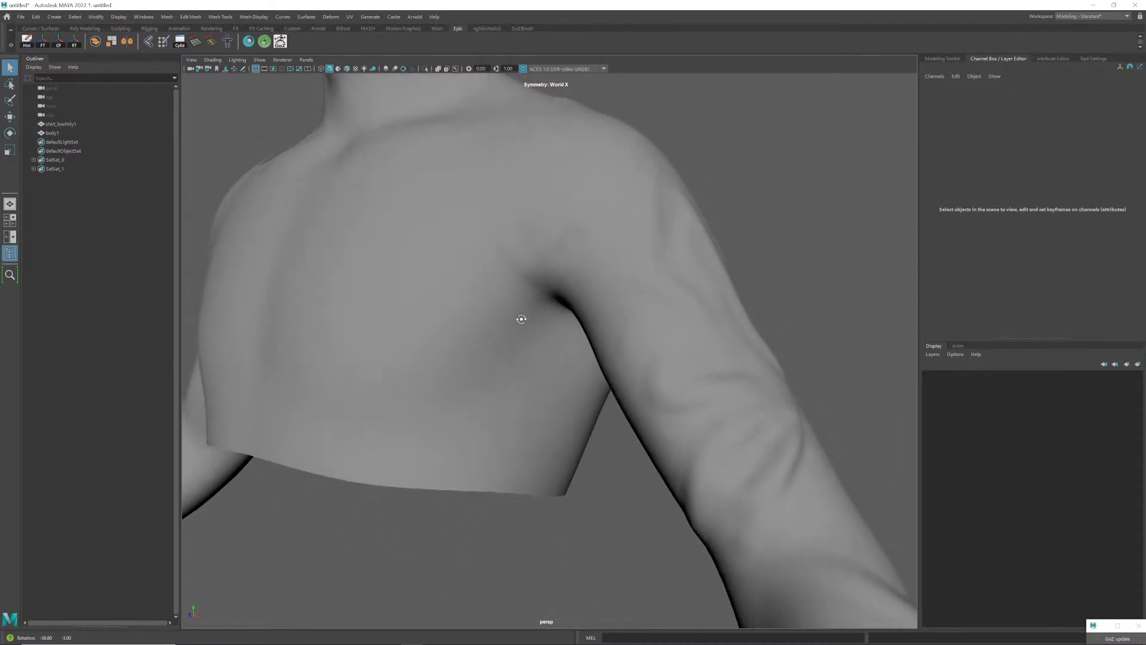
{"action": "middle_click_drag", "start_coordinate": [525, 315], "coordinate": [646, 366], "text": "alt"}
{"action": "mouse_move", "coordinate": [646, 367]}
{"action": "left_mouse_down", "text": "alt"}
{"action": "mouse_move", "coordinate": [621, 333]}
{"action": "mouse_move", "coordinate": [537, 364]}
{"action": "mouse_move", "coordinate": [509, 360]}
{"action": "mouse_move", "coordinate": [617, 328]}
{"action": "mouse_move", "coordinate": [632, 340]}
{"action": "mouse_move", "coordinate": [631, 374]}
{"action": "mouse_move", "coordinate": [635, 356]}
{"action": "left_mouse_up", "text": "alt"}
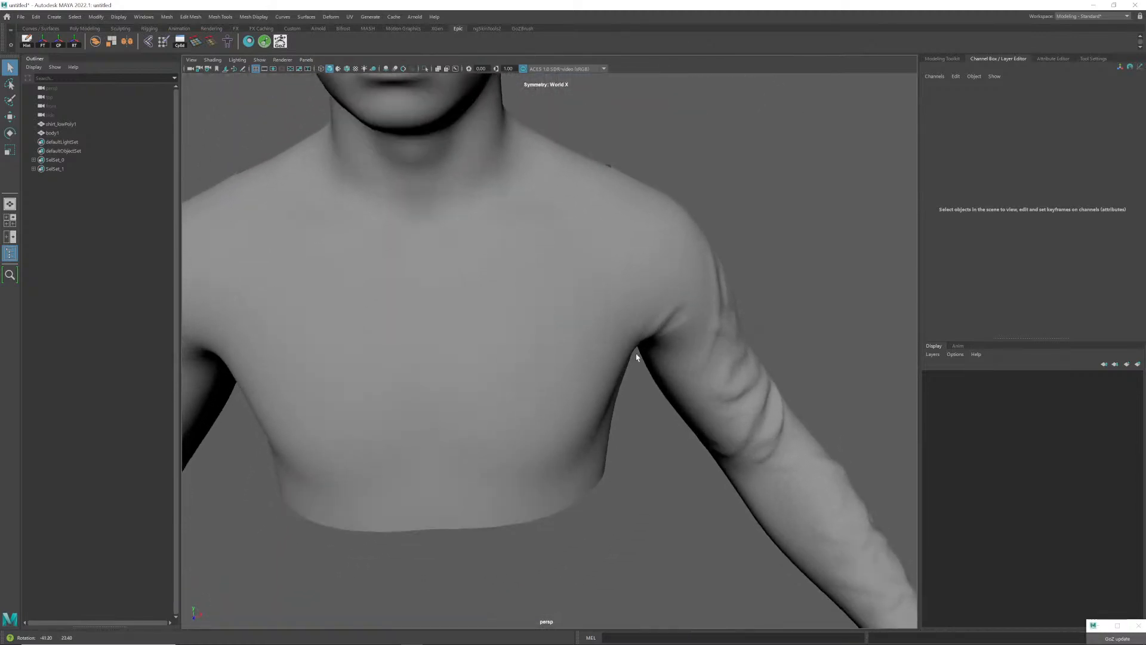
{"action": "right_click_drag", "start_coordinate": [634, 355], "coordinate": [547, 356], "text": "alt"}
{"action": "left_click_drag", "start_coordinate": [547, 356], "coordinate": [586, 335], "text": "alt"}
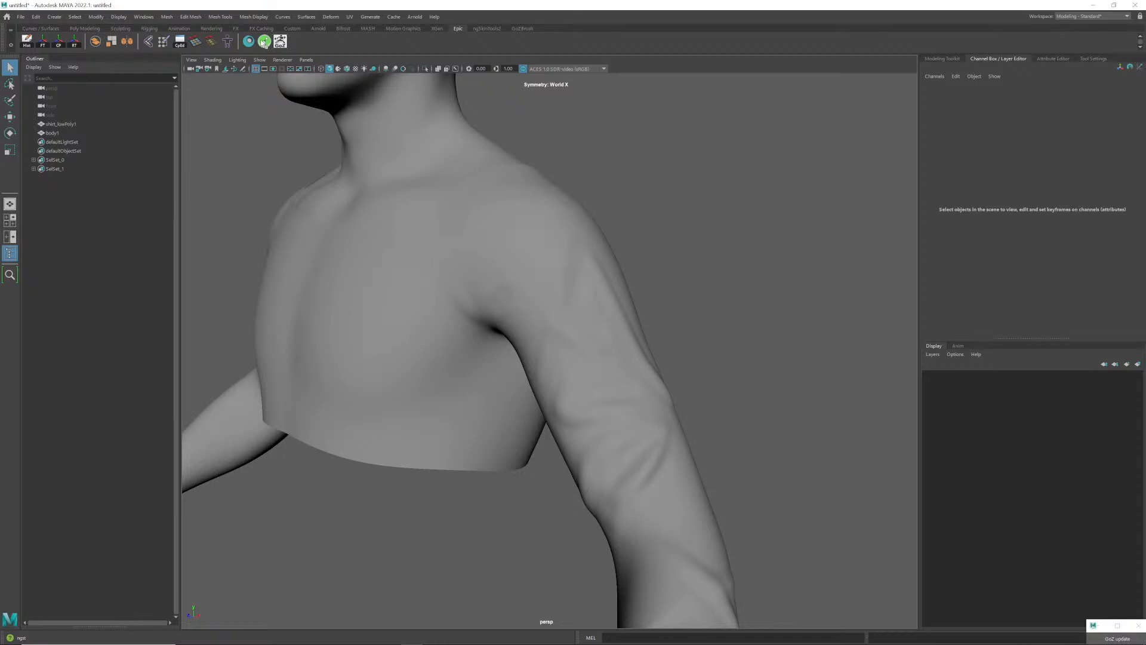
{"action": "left_click_drag", "start_coordinate": [443, 158], "coordinate": [561, 359], "text": "alt"}
{"action": "scroll", "coordinate": [564, 353], "scroll_direction": "up", "scroll_amount": 3}
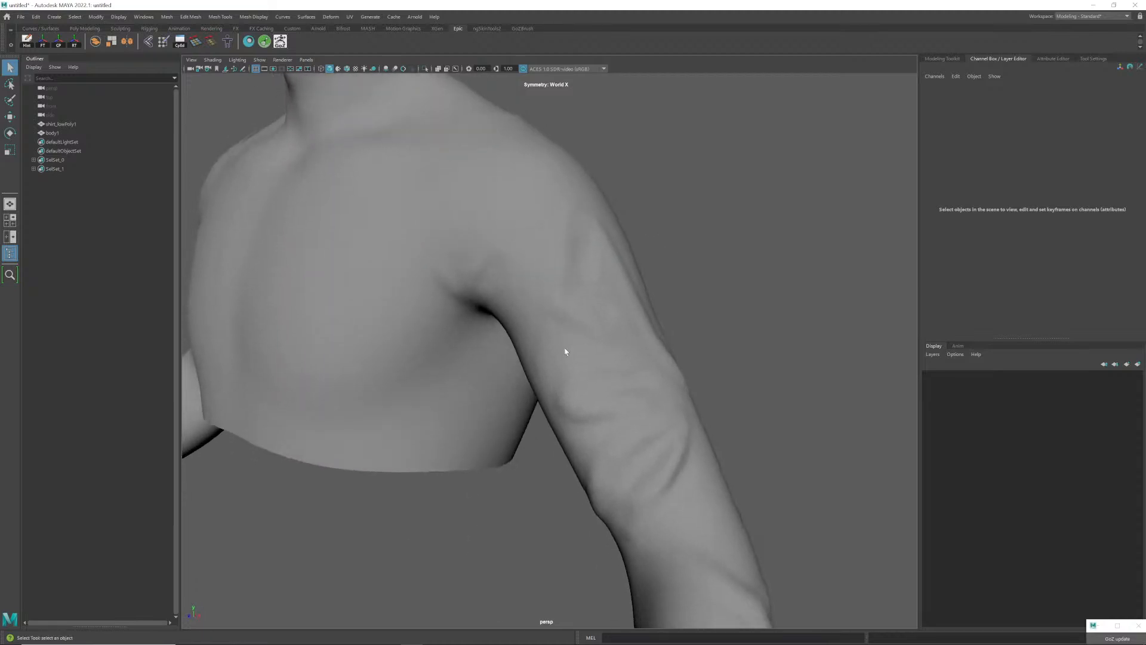
{"action": "left_click", "coordinate": [576, 344]}
- Switch to Chrome, bring up the video "How to set up GoZ from ZBrush to MAYA" and skip ahead to the 0:42 mark
{"action": "key", "text": "alt+Tab"}
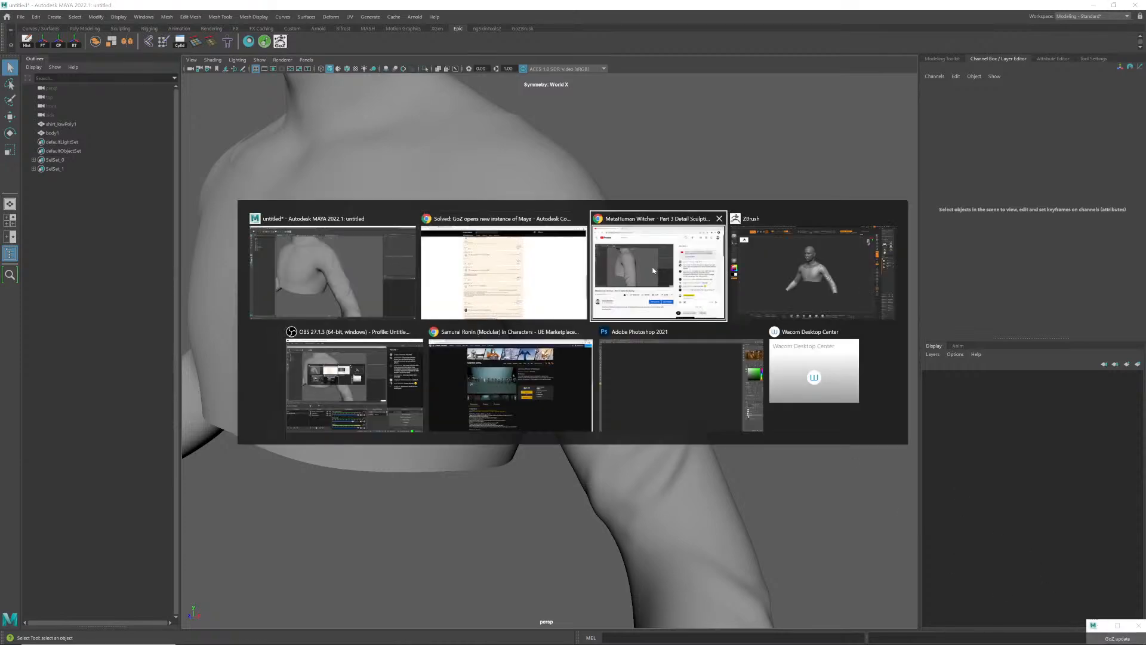
{"action": "key", "text": "Escape"}
{"action": "key", "text": "alt+Tab"}
{"action": "key", "text": "alt+Tab"}
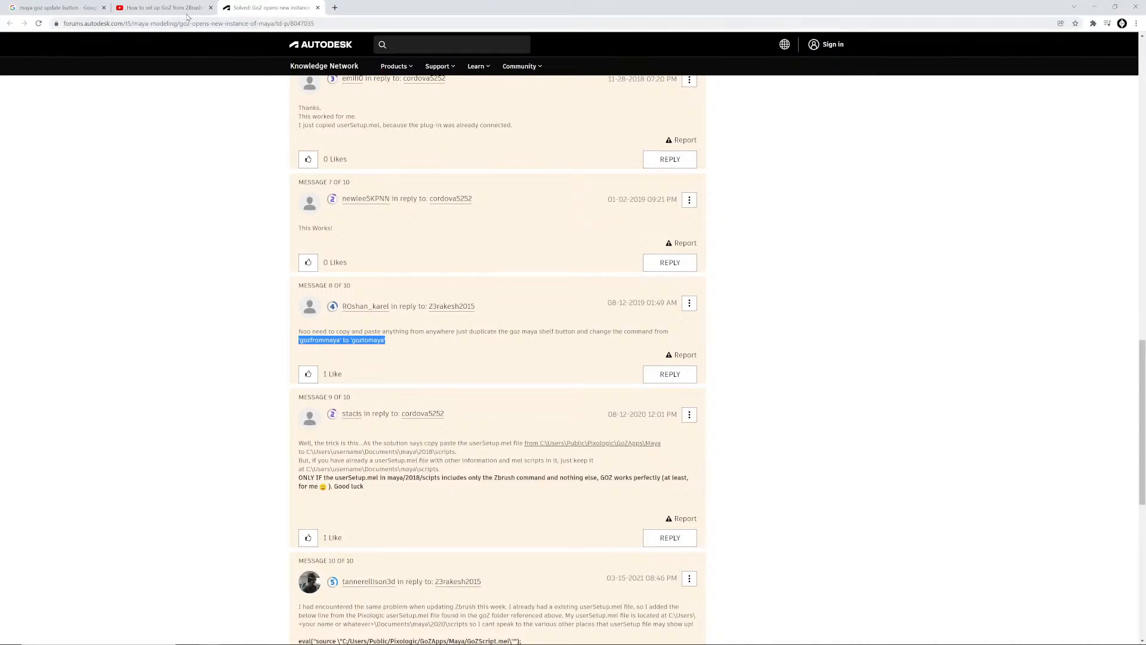
{"action": "left_click", "coordinate": [187, 15]}
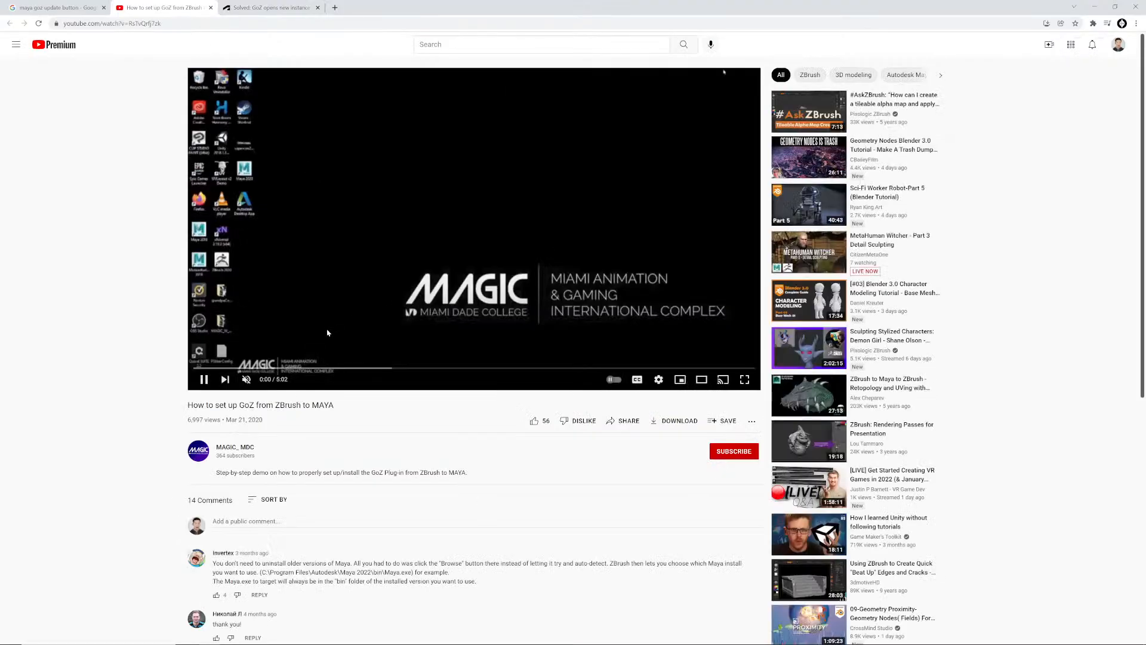
{"action": "left_click", "coordinate": [246, 368]}
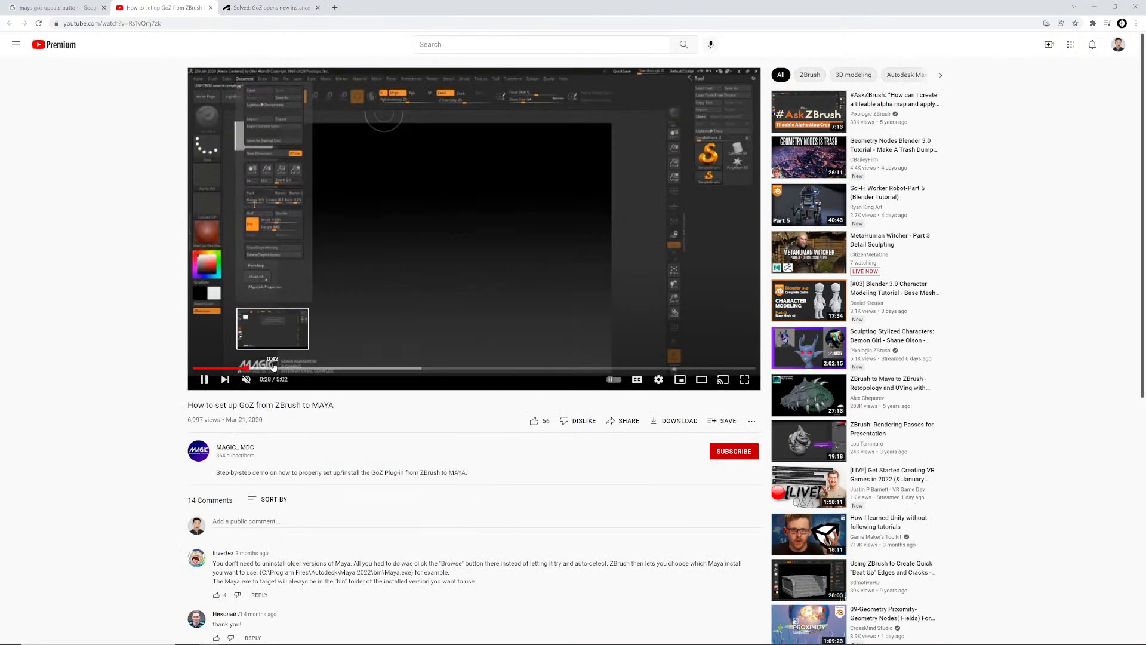
{"action": "left_click", "coordinate": [273, 367]}
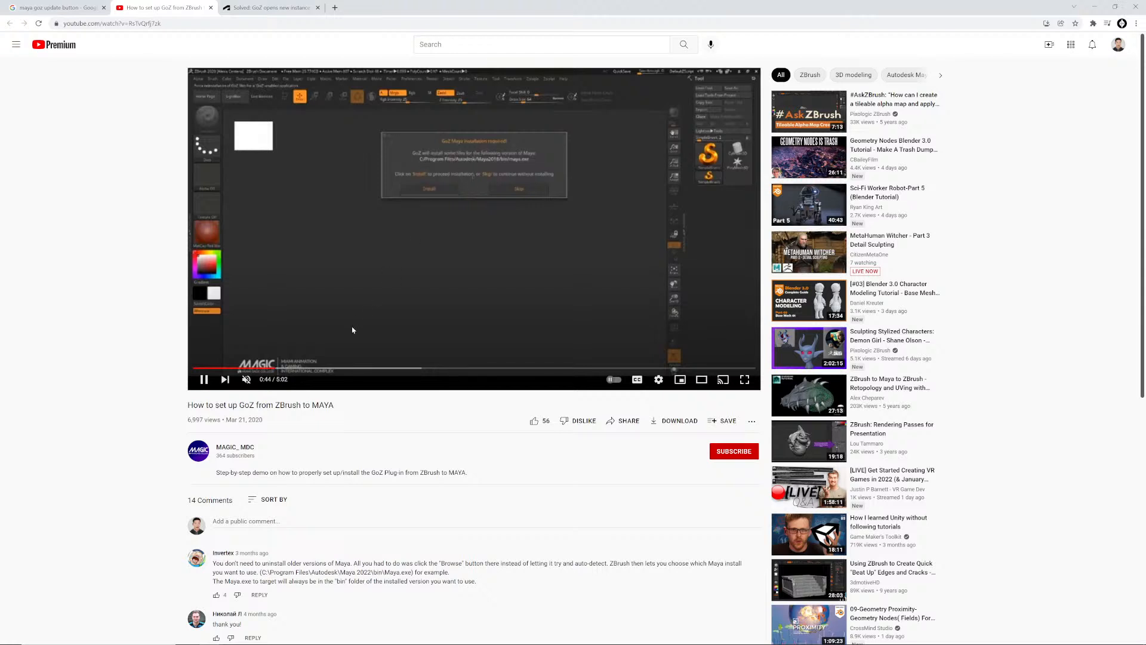
- Set the video's playback quality to 480p and check the setting
{"action": "left_click", "coordinate": [658, 379]}
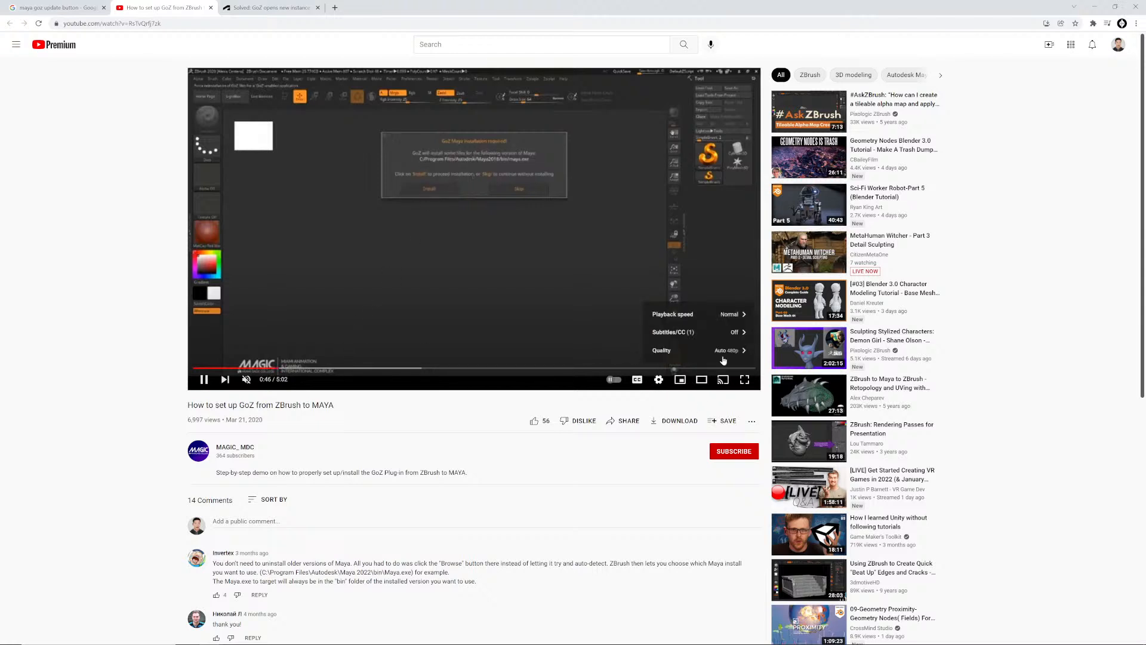
{"action": "left_click", "coordinate": [723, 357]}
{"action": "left_click", "coordinate": [675, 278]}
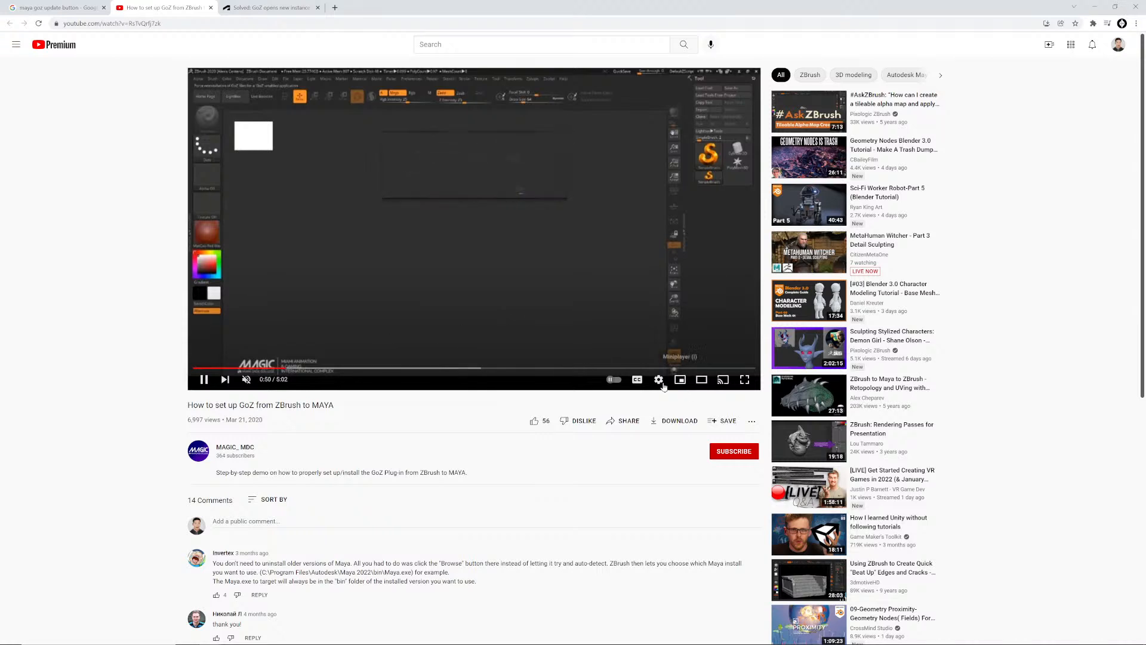
{"action": "left_click", "coordinate": [658, 379]}
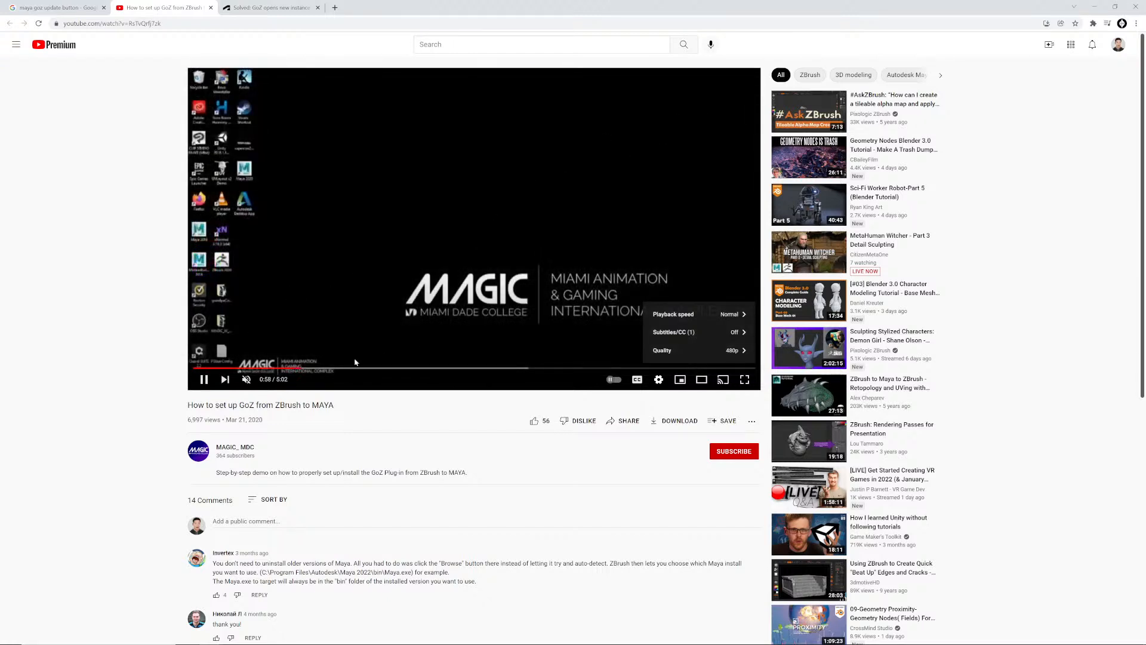
- Skim the rest of the GoZ setup video in short jumps, from about 1:09 up to the 4:40 mark
{"action": "left_click", "coordinate": [323, 368]}
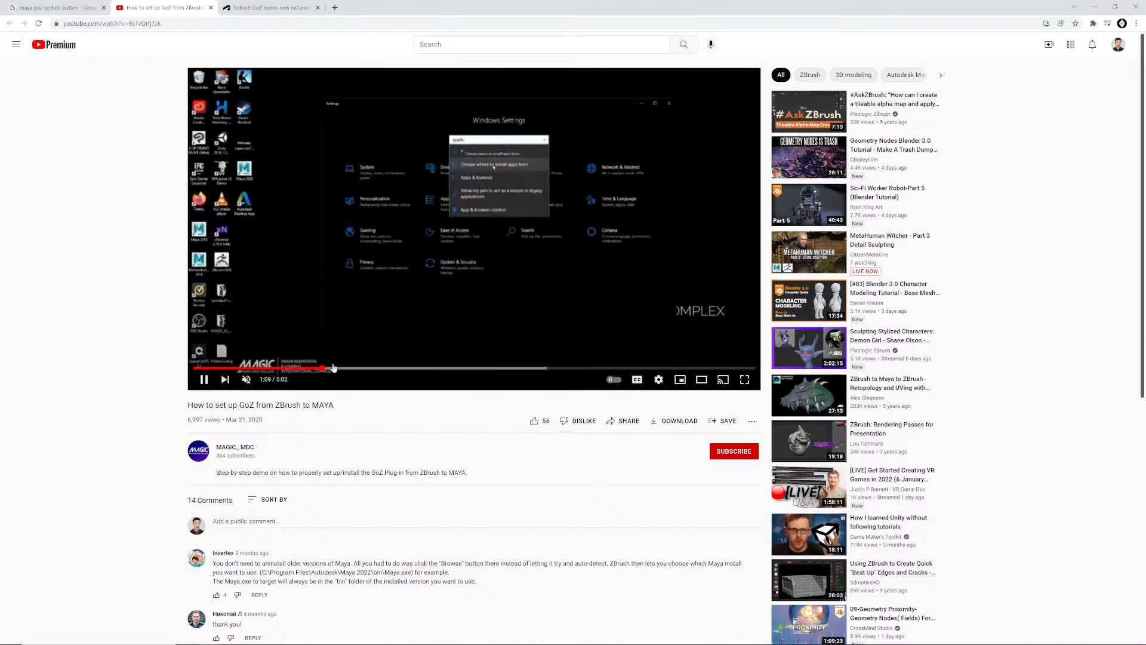
{"action": "left_click", "coordinate": [370, 368]}
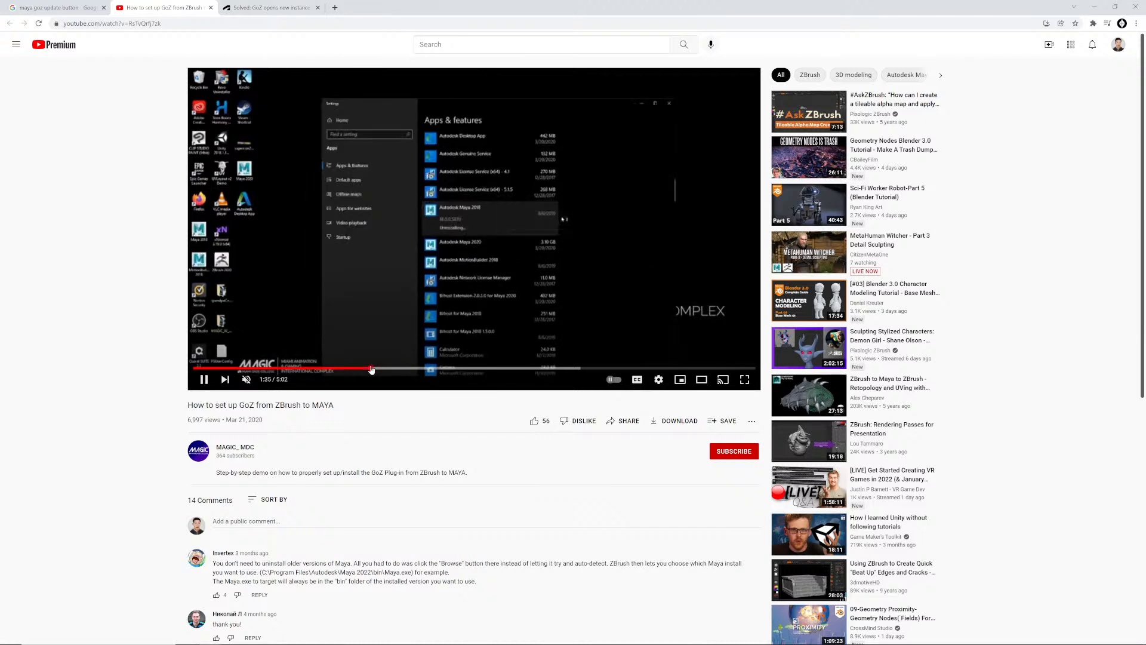
{"action": "left_click", "coordinate": [399, 368]}
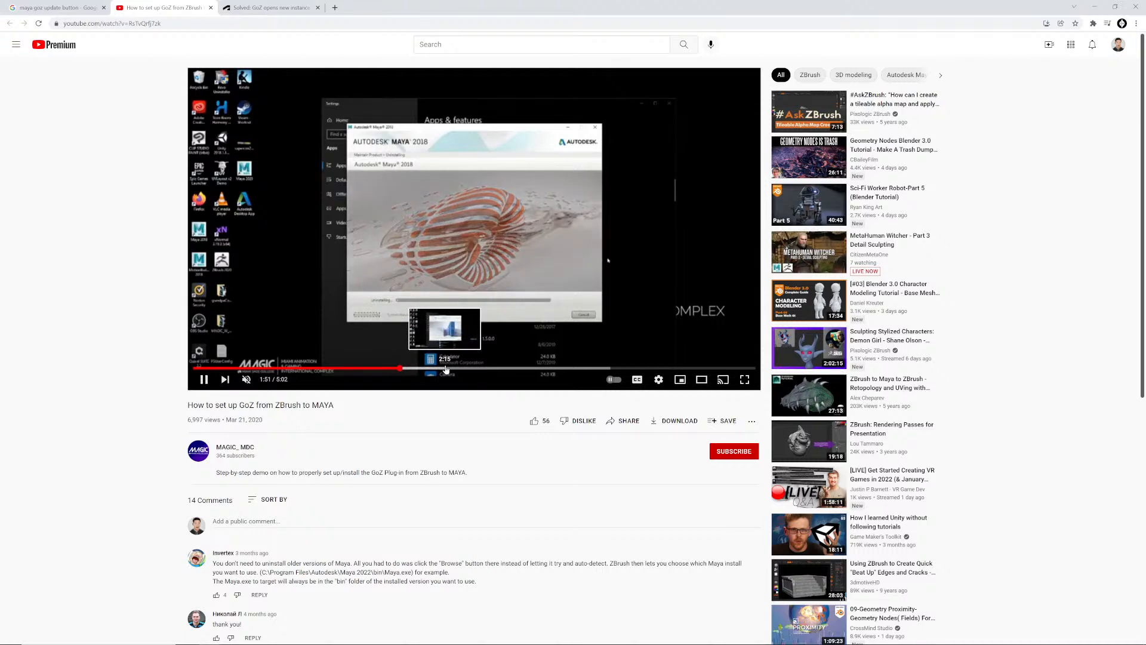
{"action": "left_click", "coordinate": [445, 368]}
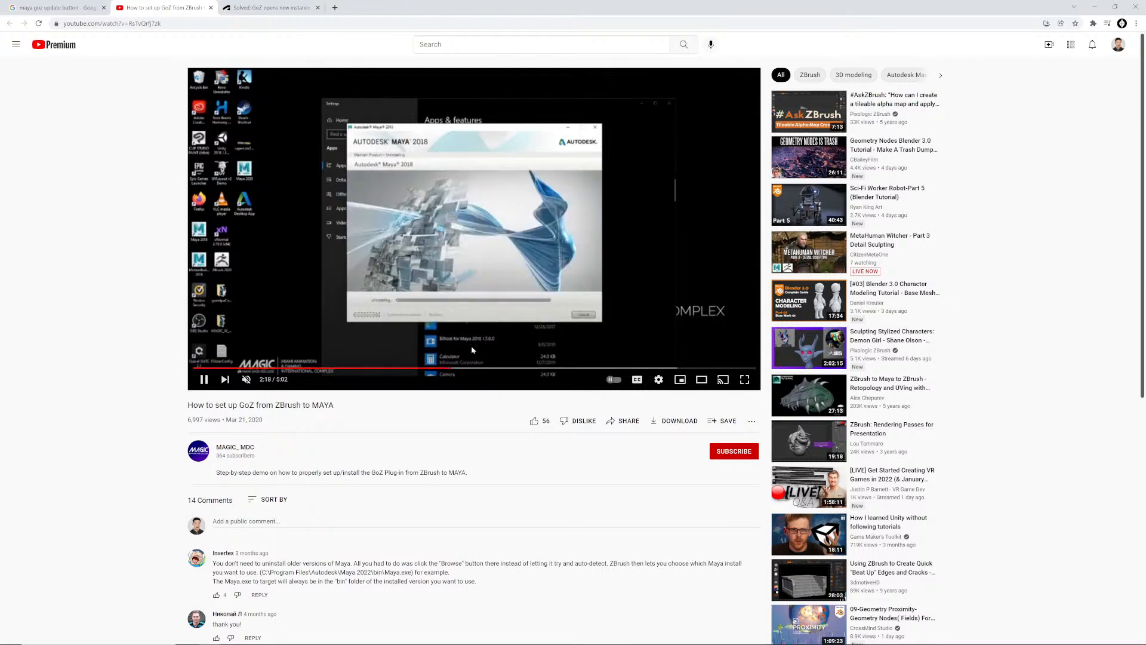
{"action": "left_click", "coordinate": [489, 369]}
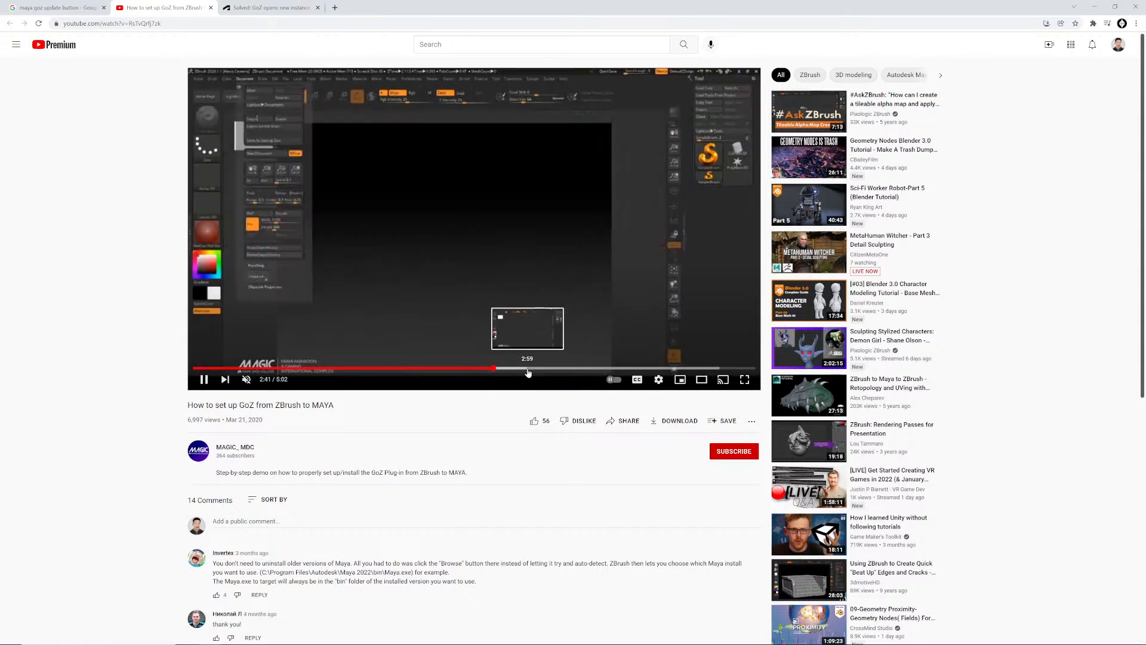
{"action": "left_click", "coordinate": [529, 368]}
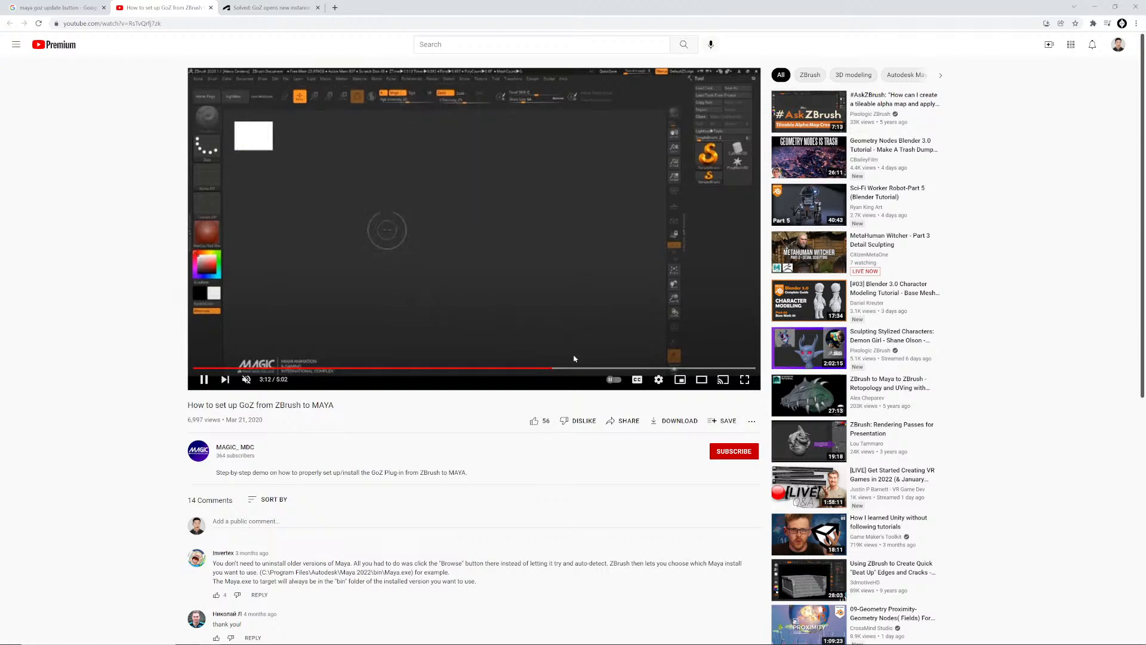
{"action": "left_click", "coordinate": [629, 369]}
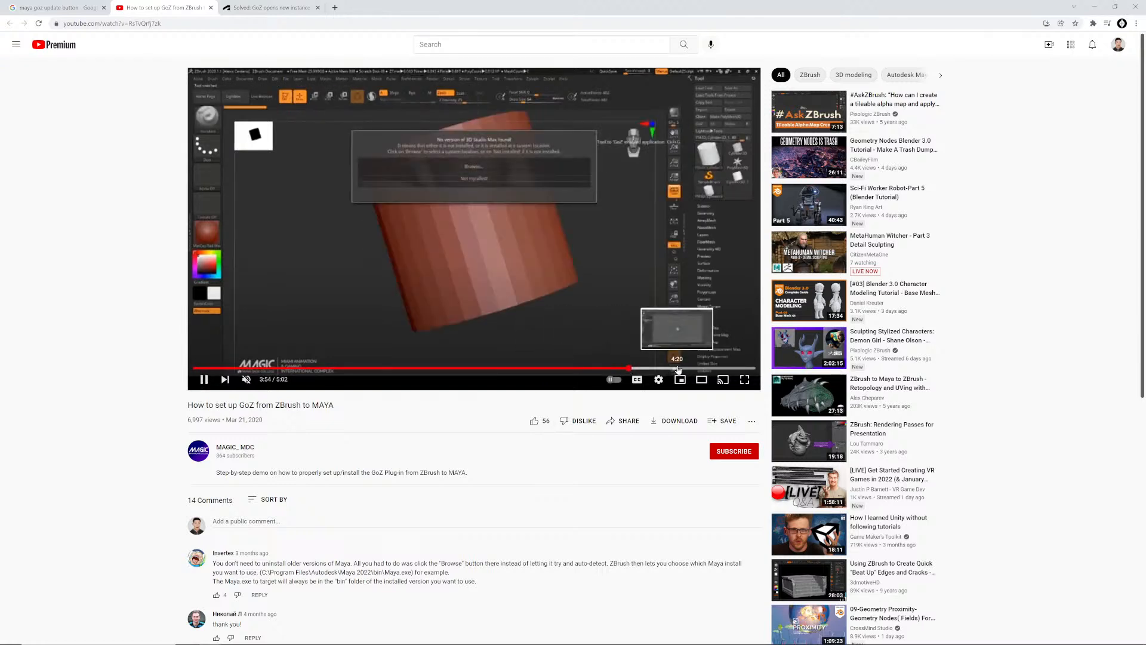
{"action": "left_click", "coordinate": [679, 369]}
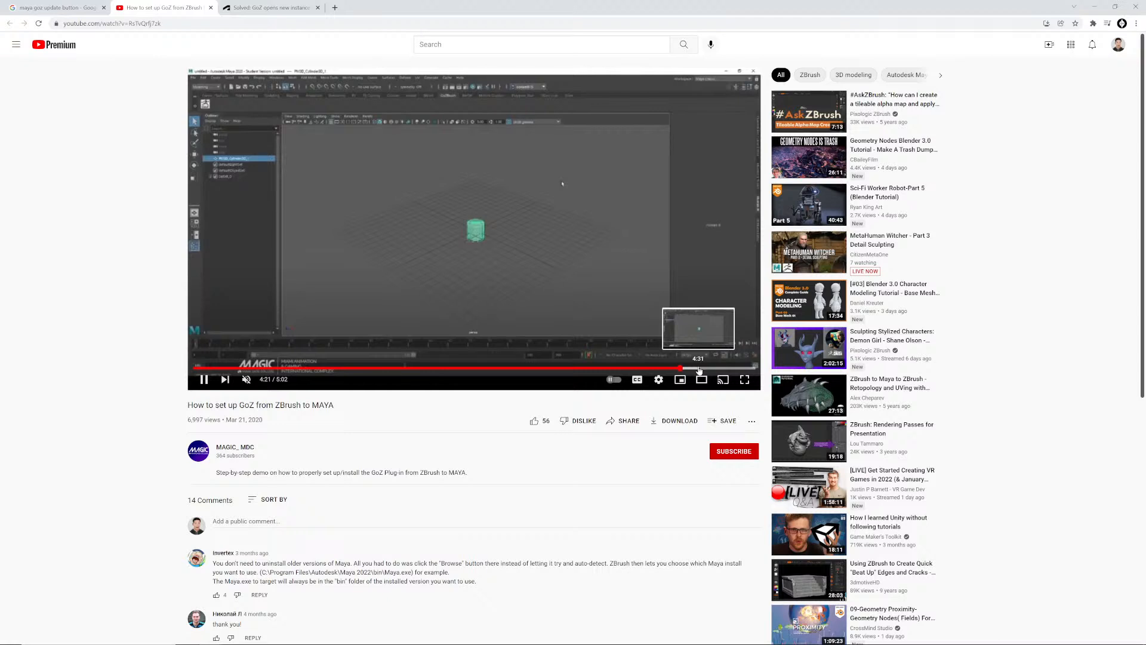
{"action": "left_click", "coordinate": [700, 369]}
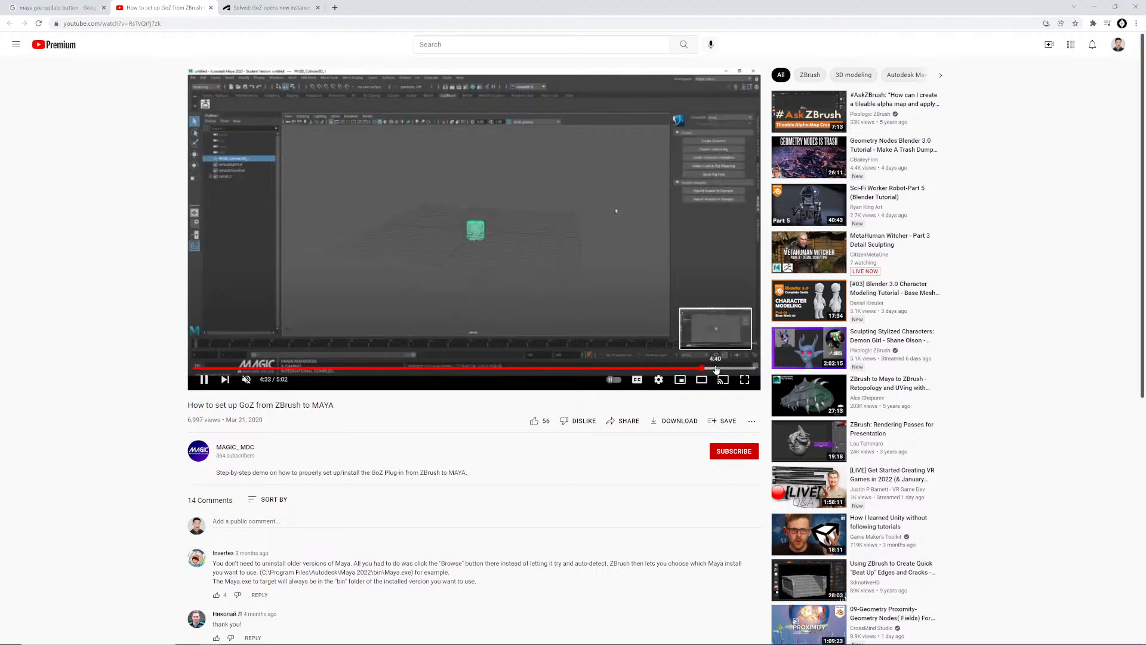
{"action": "left_click", "coordinate": [715, 368]}
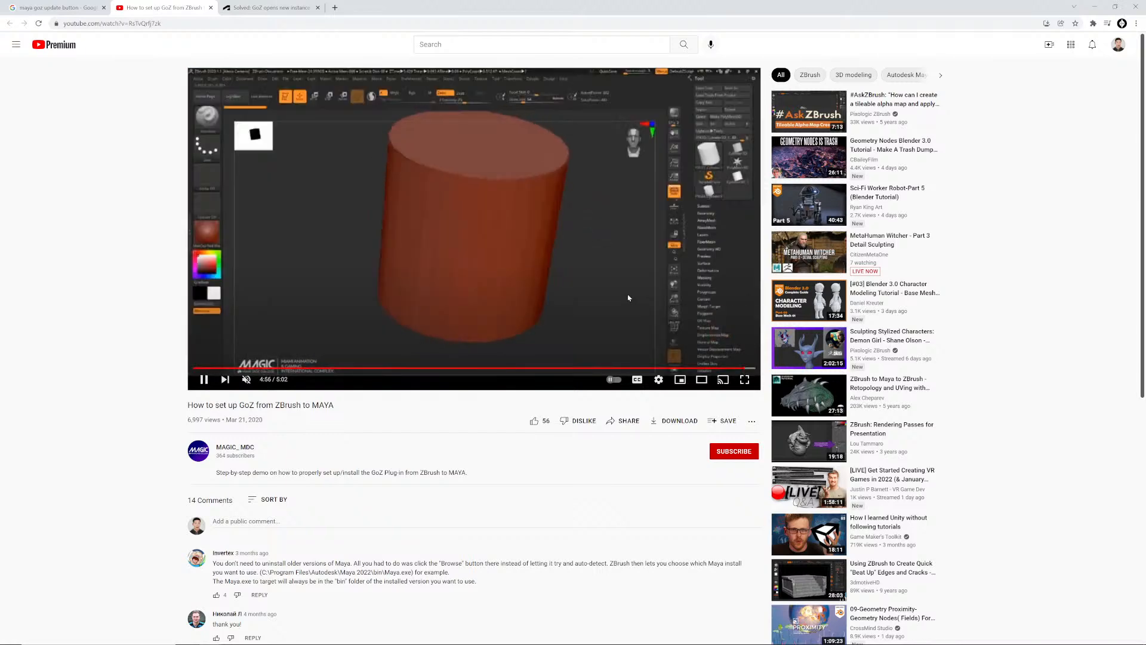
- Switch to ZBrush and search its plugin, tool, script, transform, texture, stencil and render commands for the GoZ settings
{"action": "key", "text": "alt+Tab"}
{"action": "key", "text": "alt+Tab"}
{"action": "key", "text": "alt+Tab"}
{"action": "key", "text": "alt+Tab"}
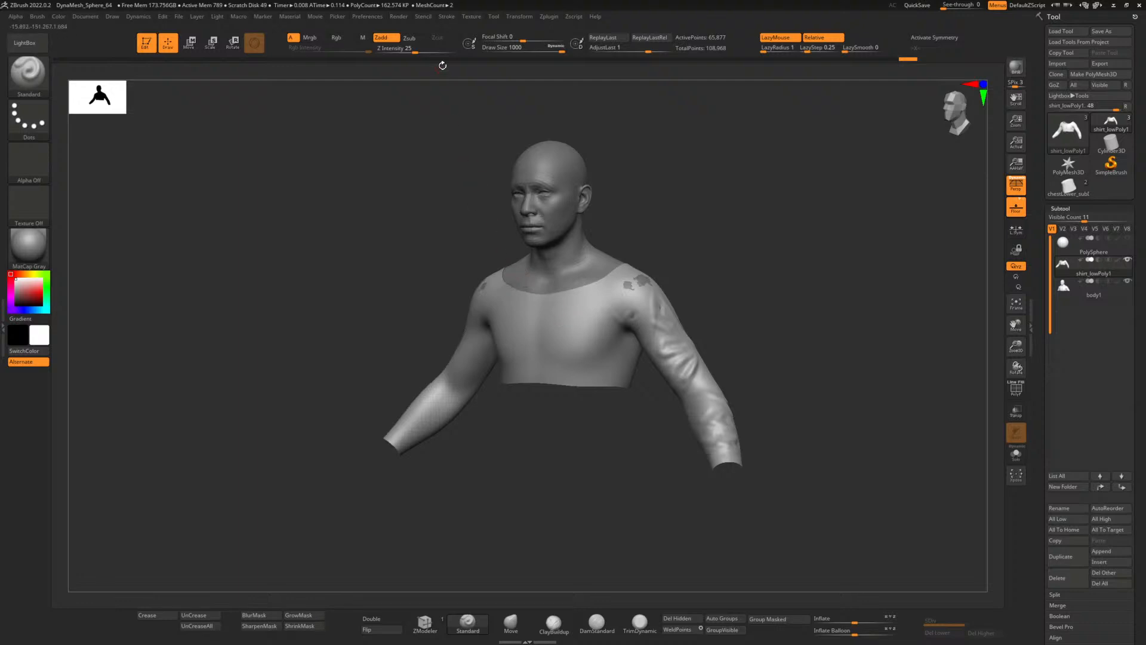
{"action": "left_click", "coordinate": [550, 17]}
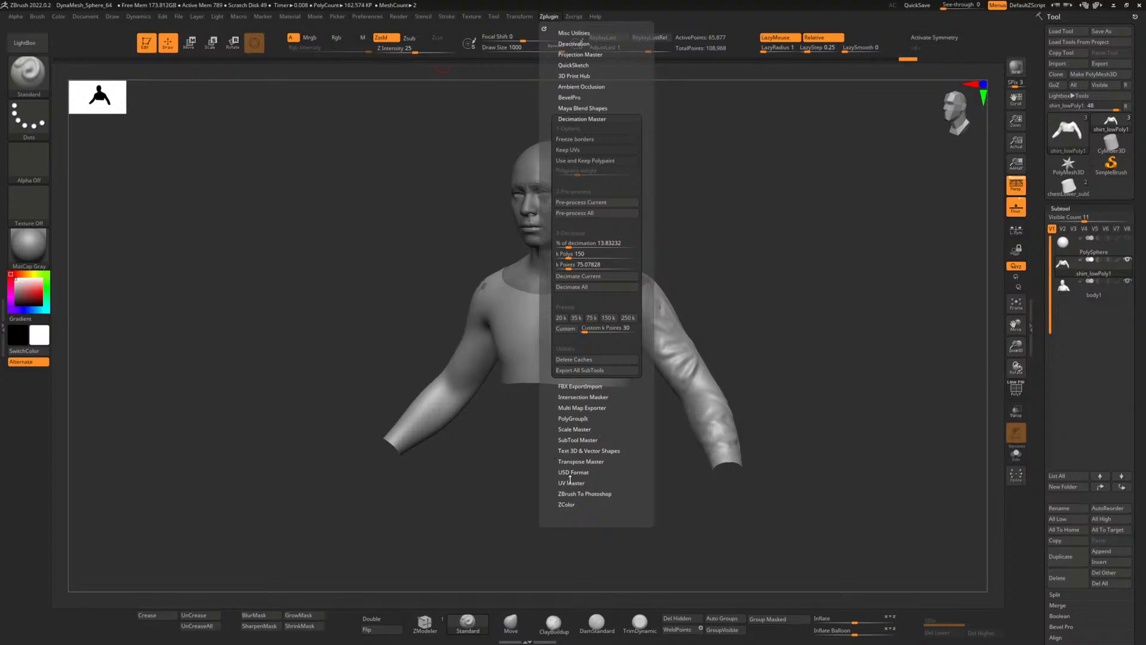
{"action": "left_click", "coordinate": [494, 17]}
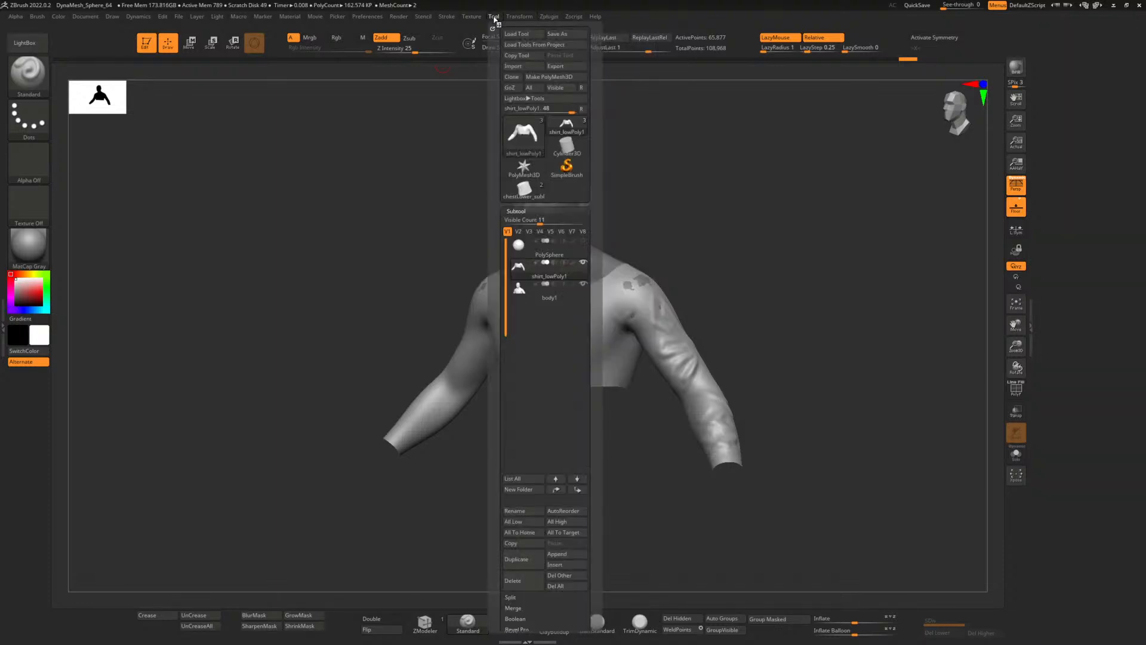
{"action": "left_click", "coordinate": [493, 28]}
{"action": "left_click", "coordinate": [518, 16]}
{"action": "left_click", "coordinate": [548, 17]}
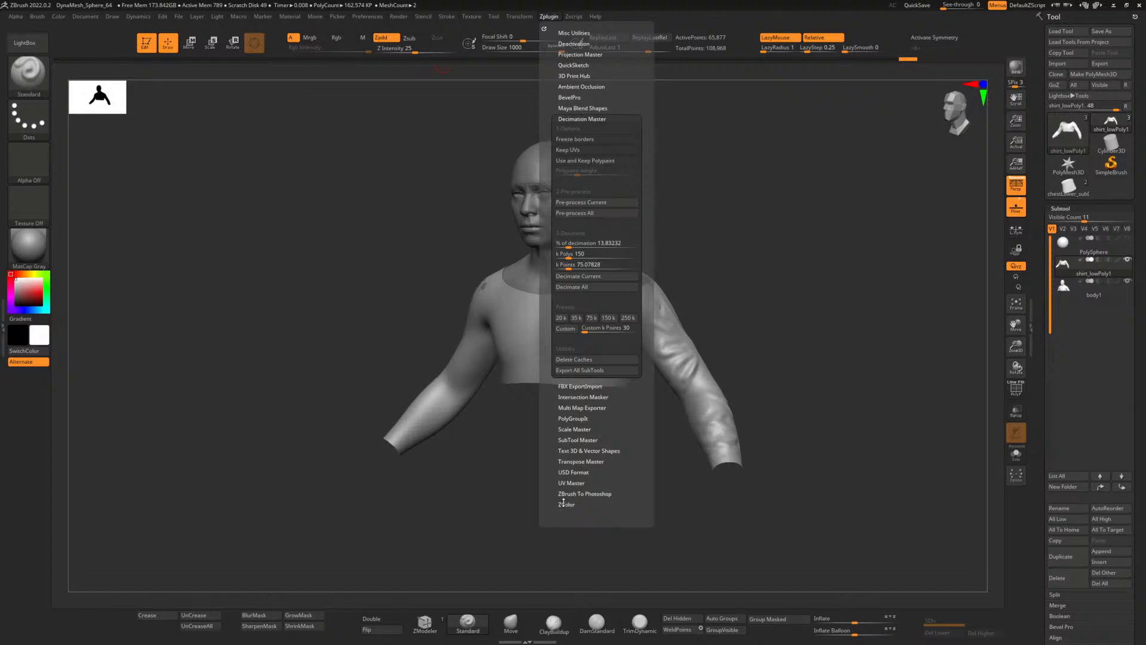
{"action": "left_click", "coordinate": [574, 17]}
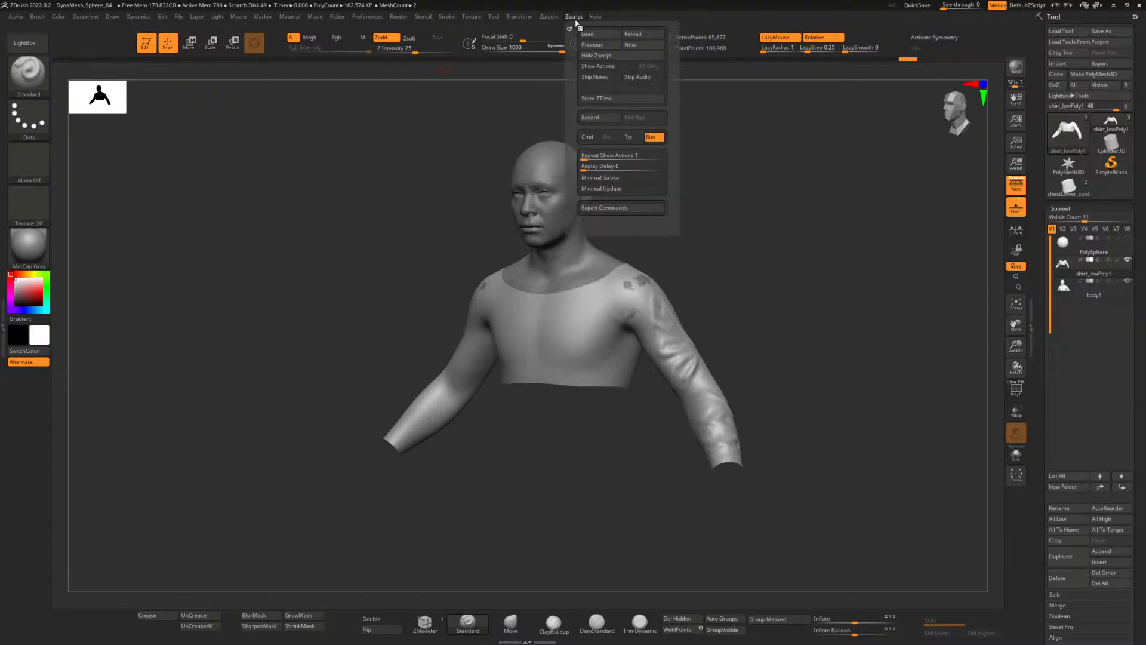
{"action": "left_click", "coordinate": [594, 16]}
{"action": "left_click", "coordinate": [551, 16]}
{"action": "left_click", "coordinate": [518, 17]}
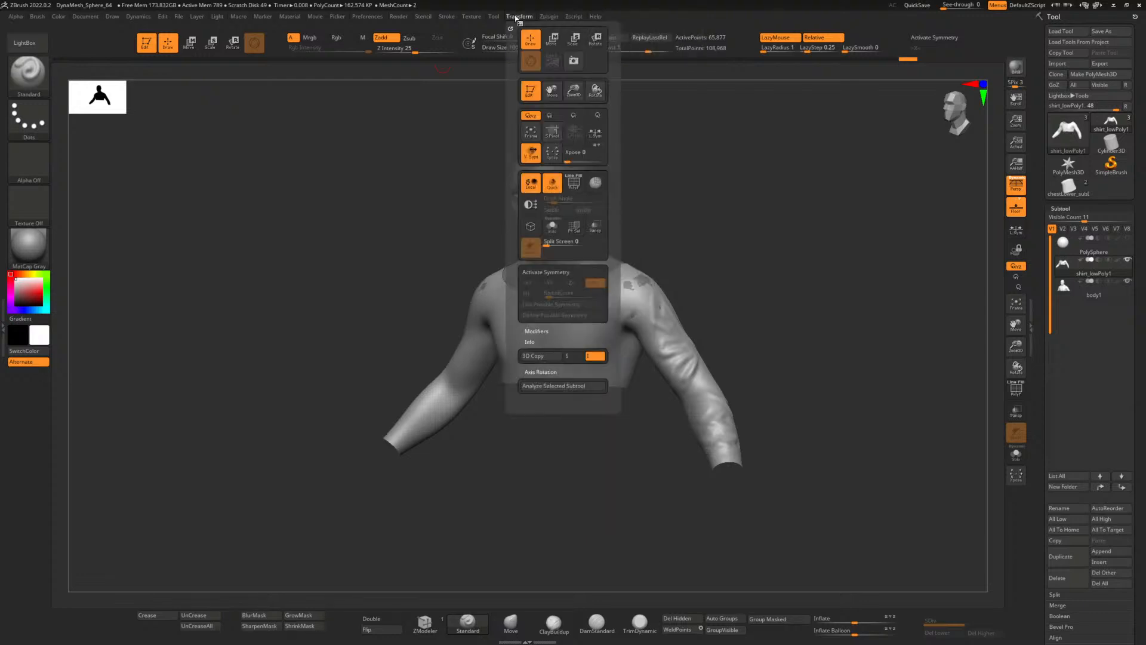
{"action": "left_click", "coordinate": [499, 17]}
{"action": "left_click", "coordinate": [471, 17]}
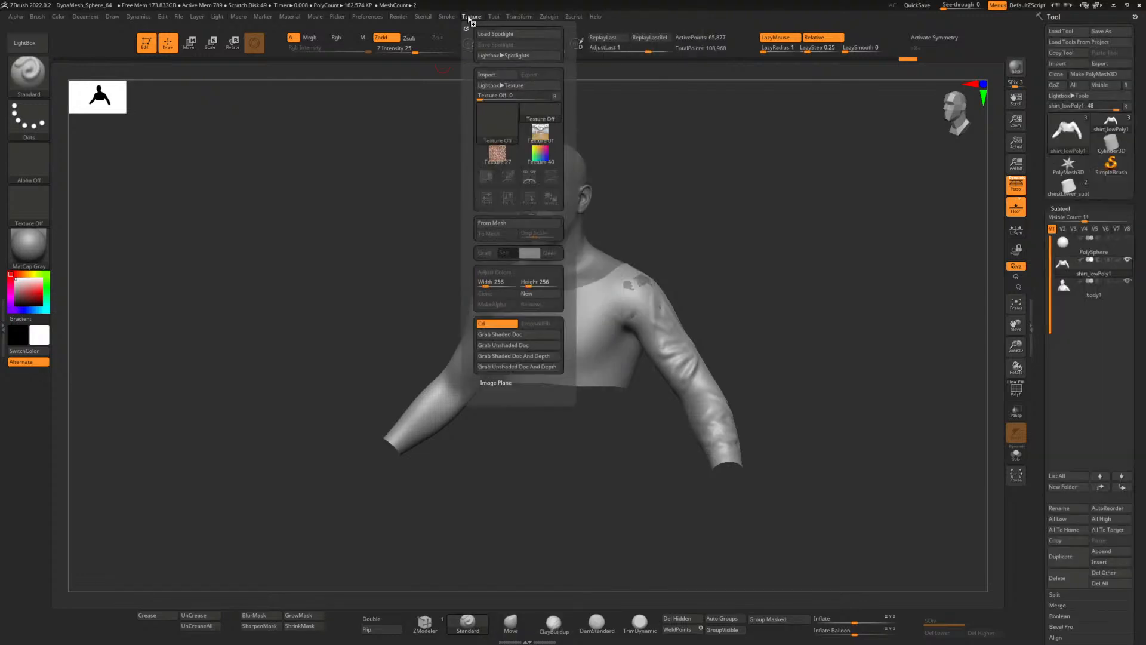
{"action": "left_click", "coordinate": [454, 17]}
{"action": "left_click", "coordinate": [418, 18]}
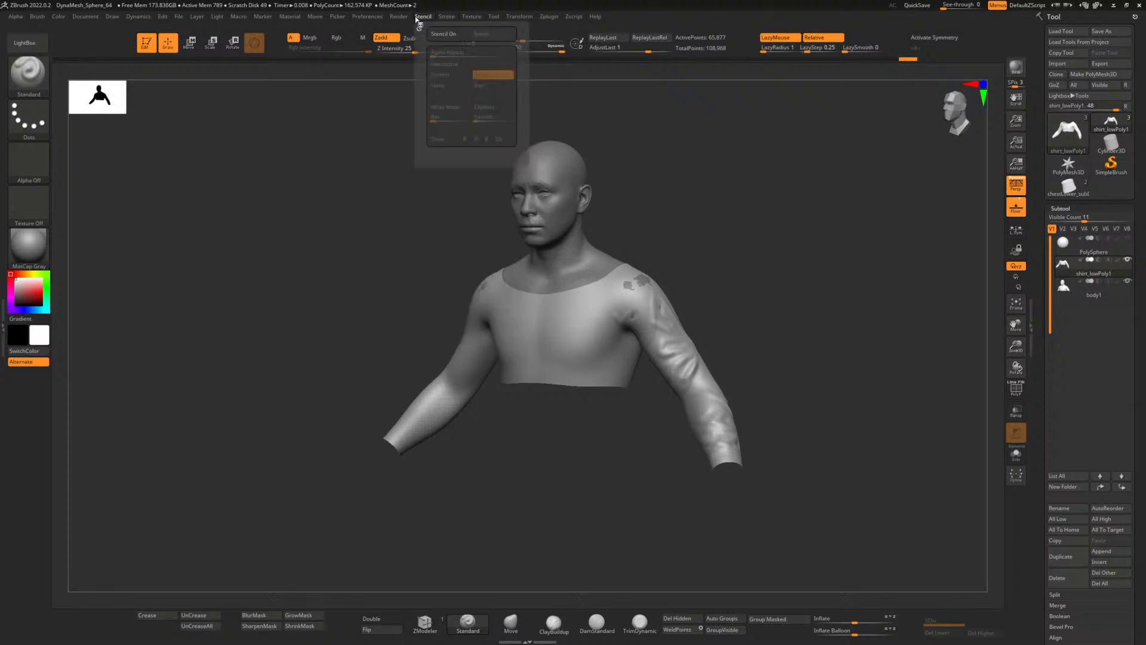
{"action": "left_click", "coordinate": [401, 17]}
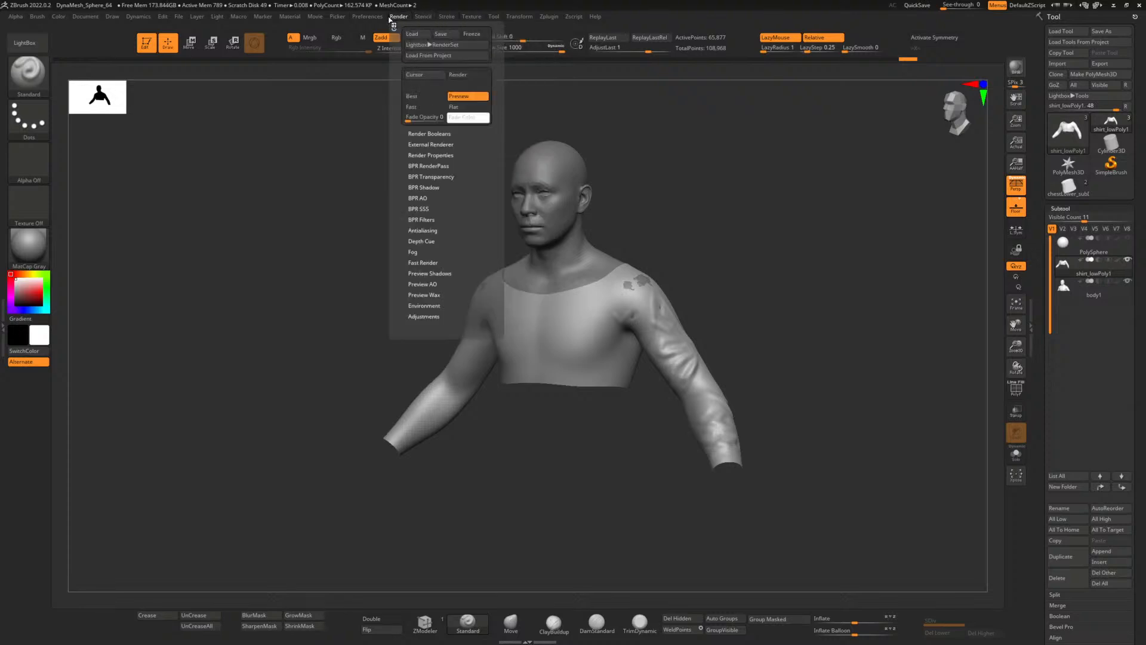
- Expand the GoZ section of the ZBrush preferences and toggle the Import as SubTool option
{"action": "left_click", "coordinate": [380, 18]}
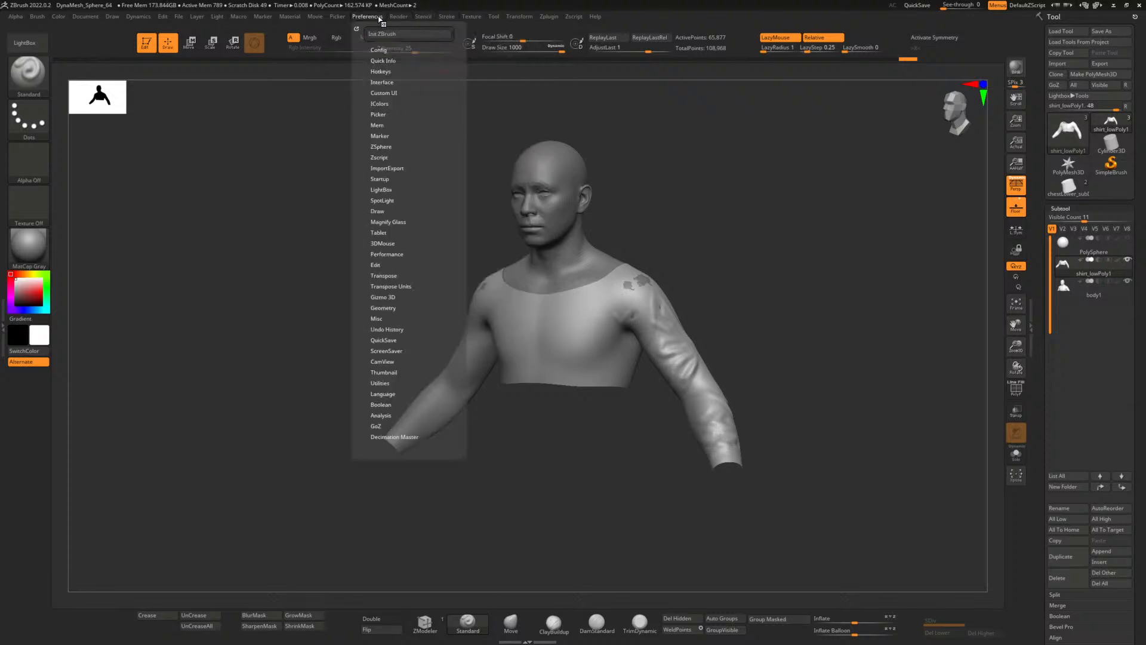
{"action": "left_click", "coordinate": [376, 426]}
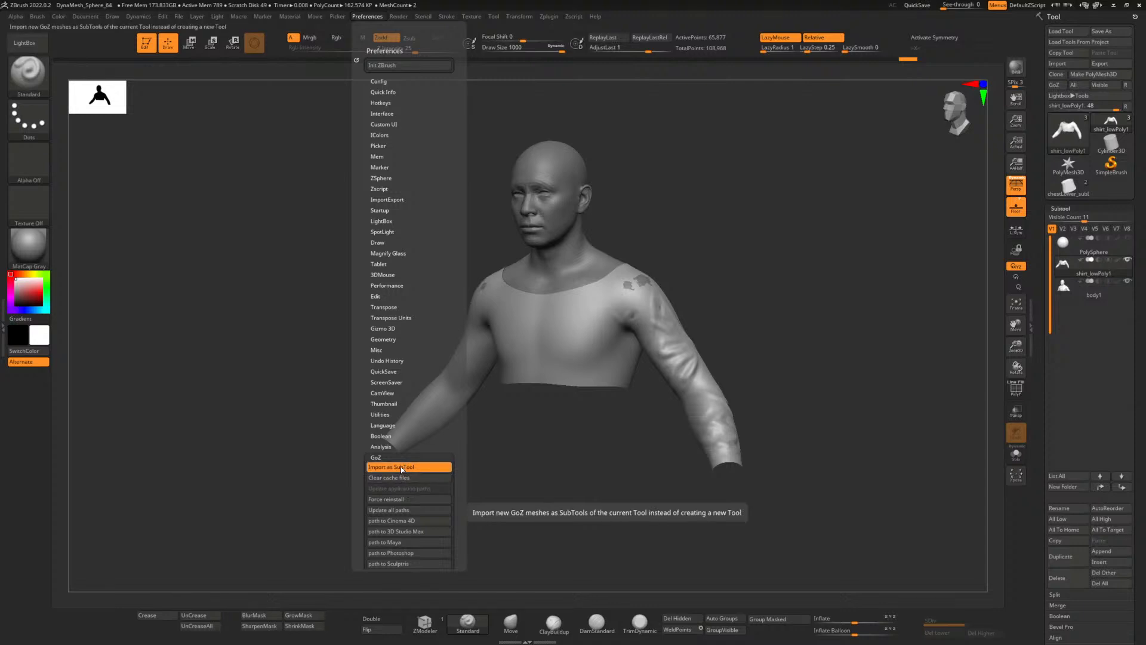
{"action": "left_click", "coordinate": [402, 468]}
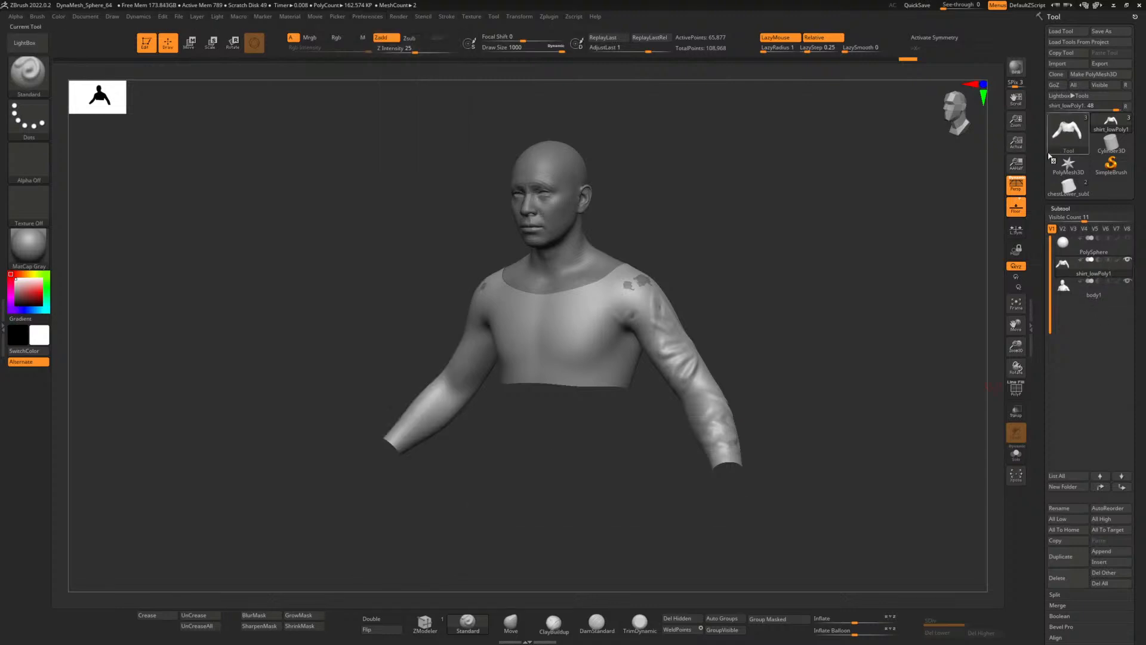
{"action": "mouse_move", "coordinate": [267, 18]}
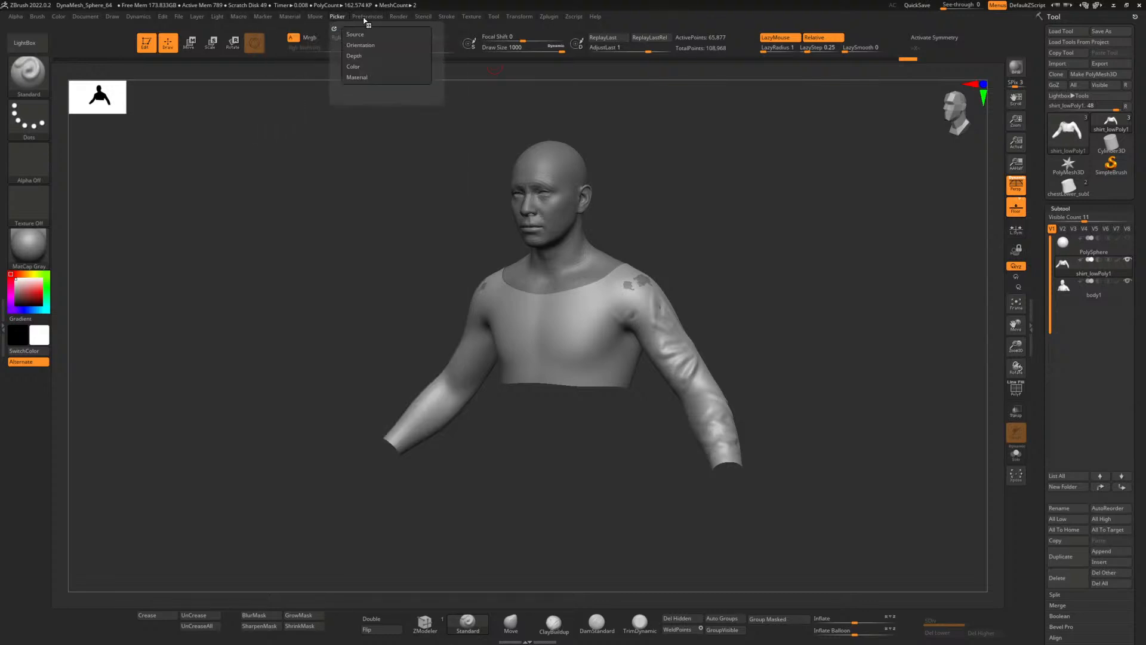
{"action": "mouse_move", "coordinate": [369, 21]}
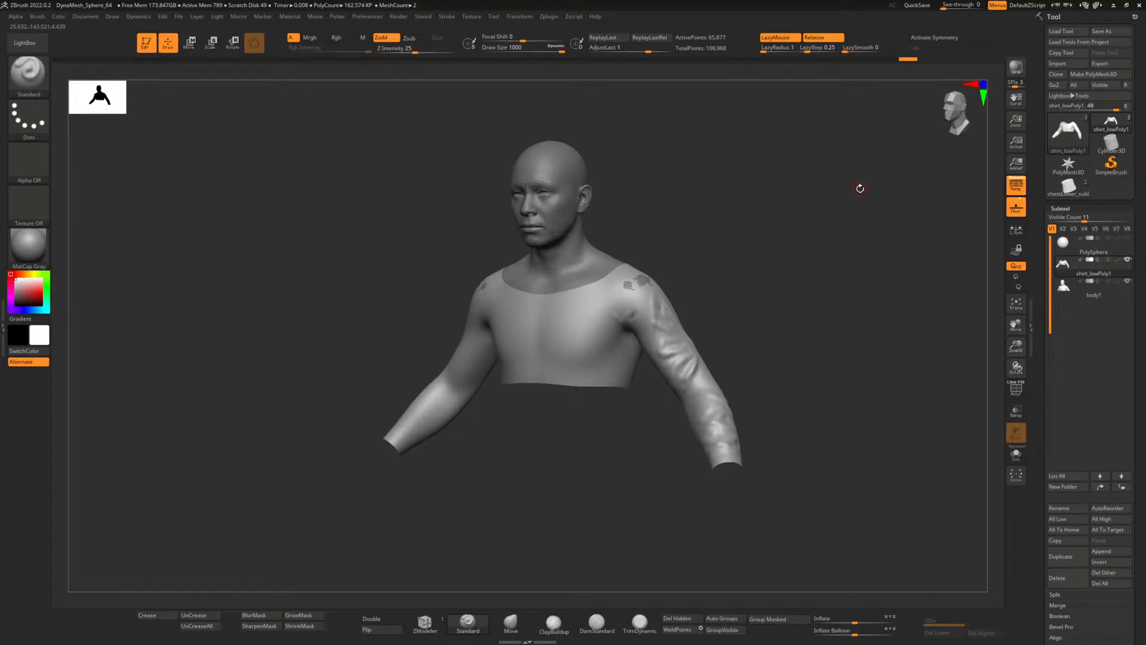
- Switch to Maya, open the Shelf Editor and examine the GoZ button's entries on the GoZBrush and Epic shelves
{"action": "key", "text": "alt+Tab"}
{"action": "key", "text": "alt+Tab"}
{"action": "key", "text": "alt+Tab"}
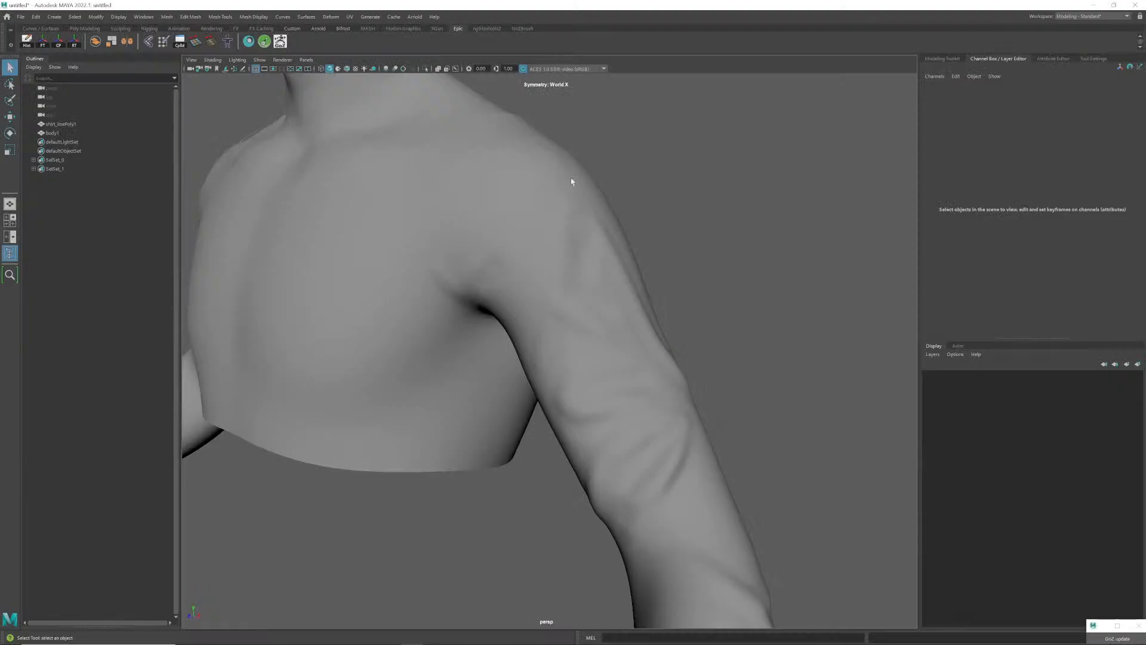
{"action": "left_click", "coordinate": [10, 45]}
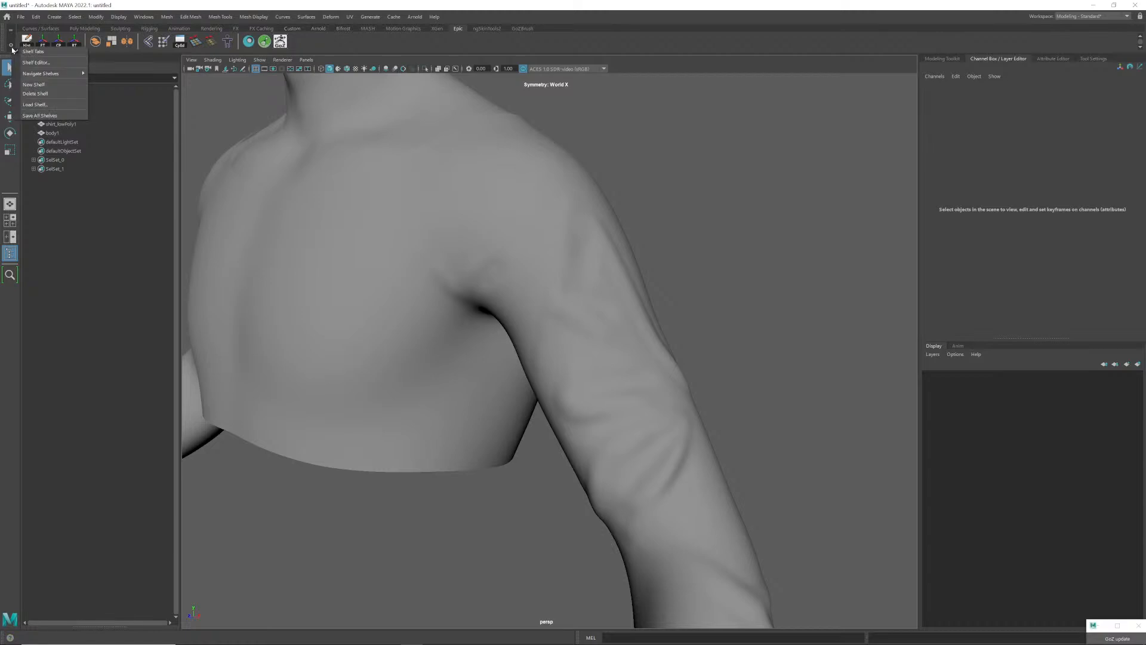
{"action": "left_click", "coordinate": [50, 62]}
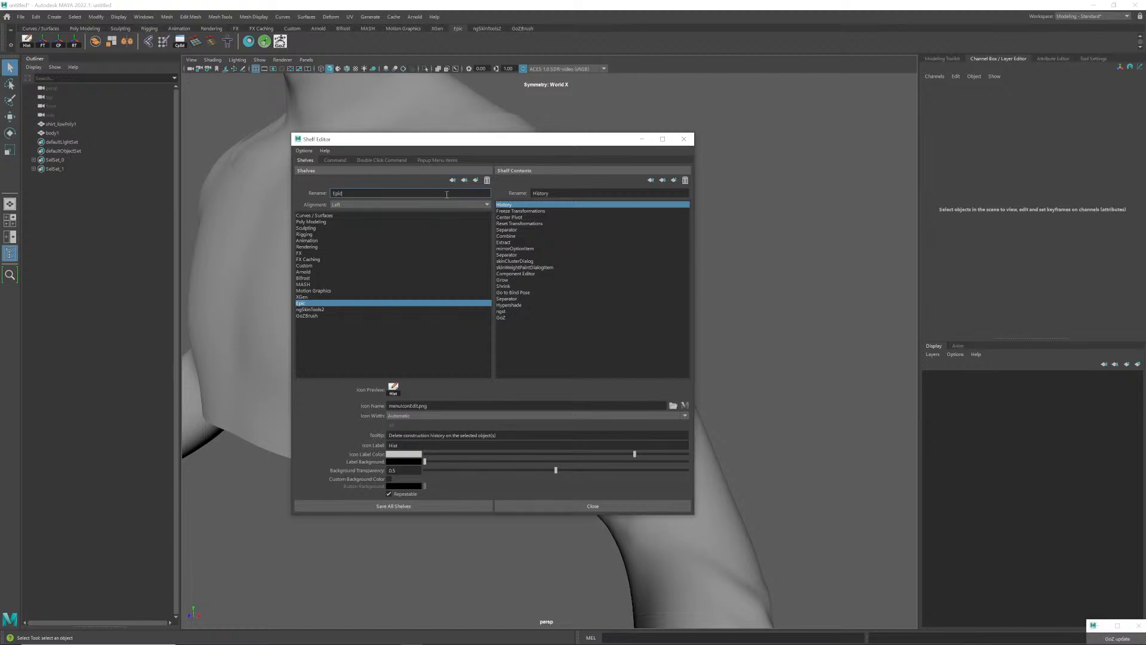
{"action": "left_click", "coordinate": [338, 316]}
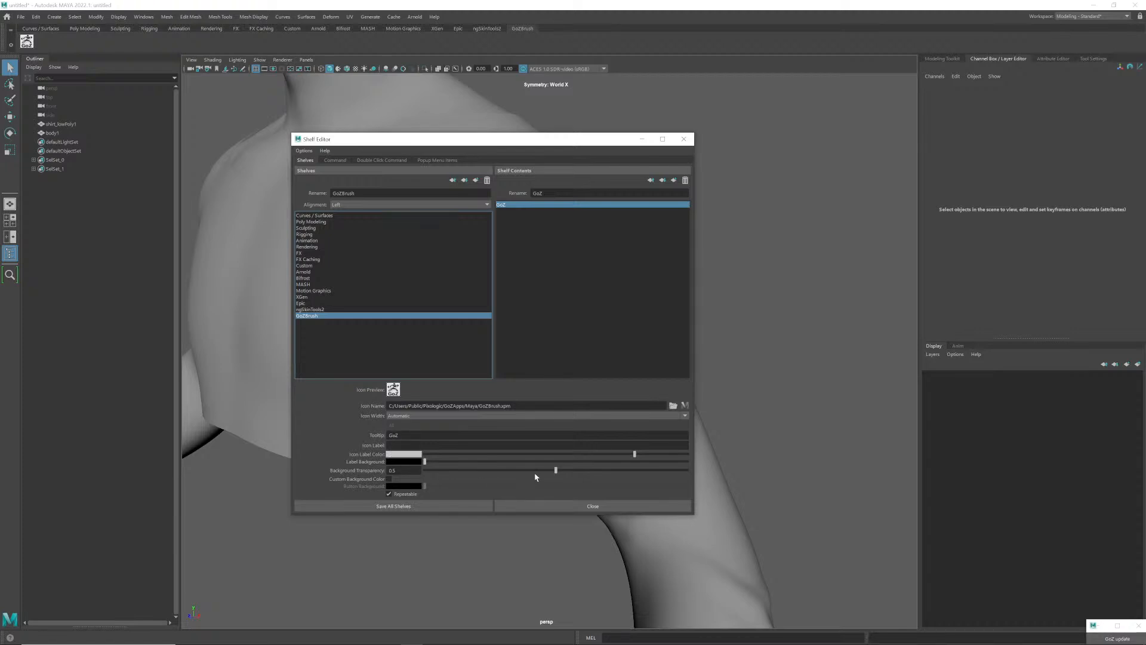
{"action": "left_click", "coordinate": [446, 304]}
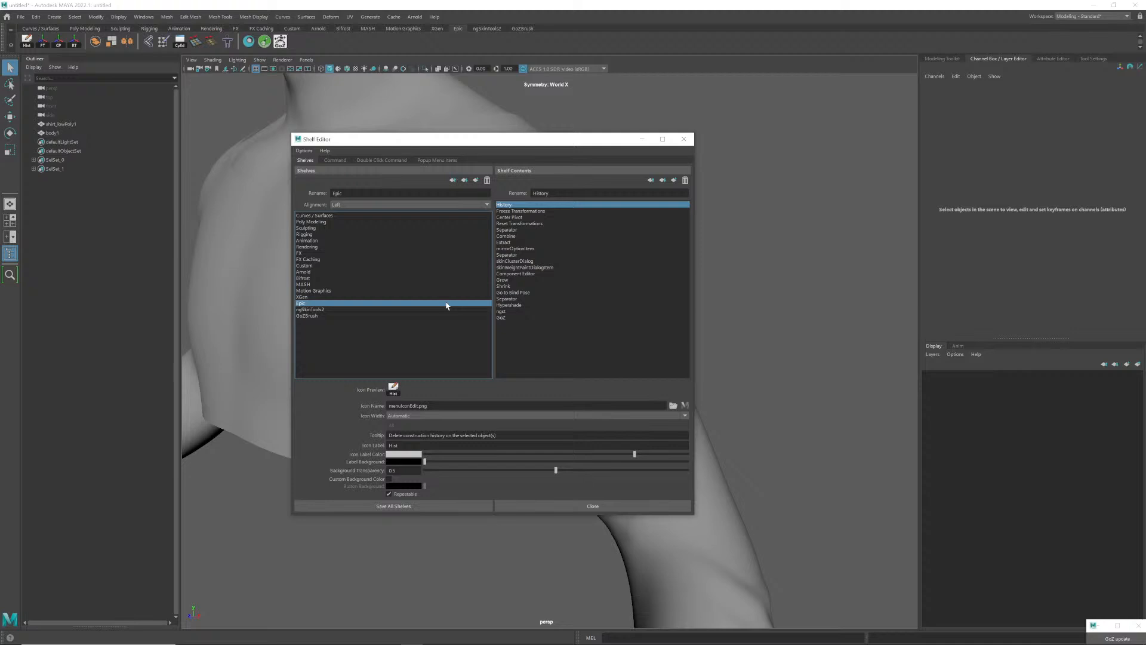
{"action": "left_click", "coordinate": [505, 318]}
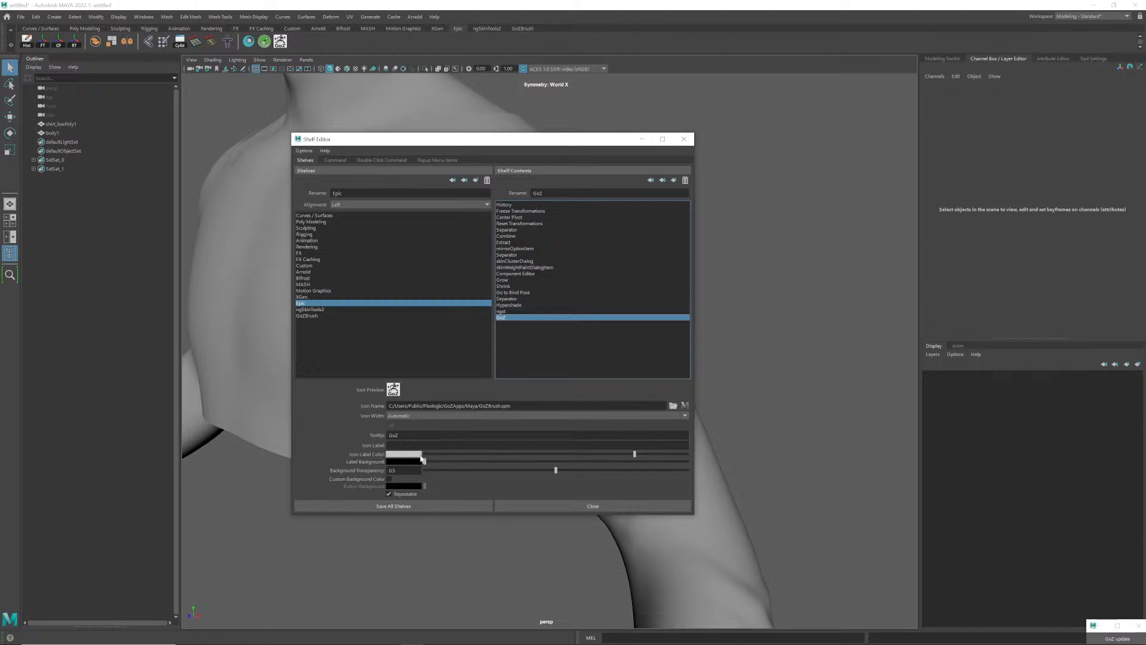
{"action": "left_click", "coordinate": [520, 311]}
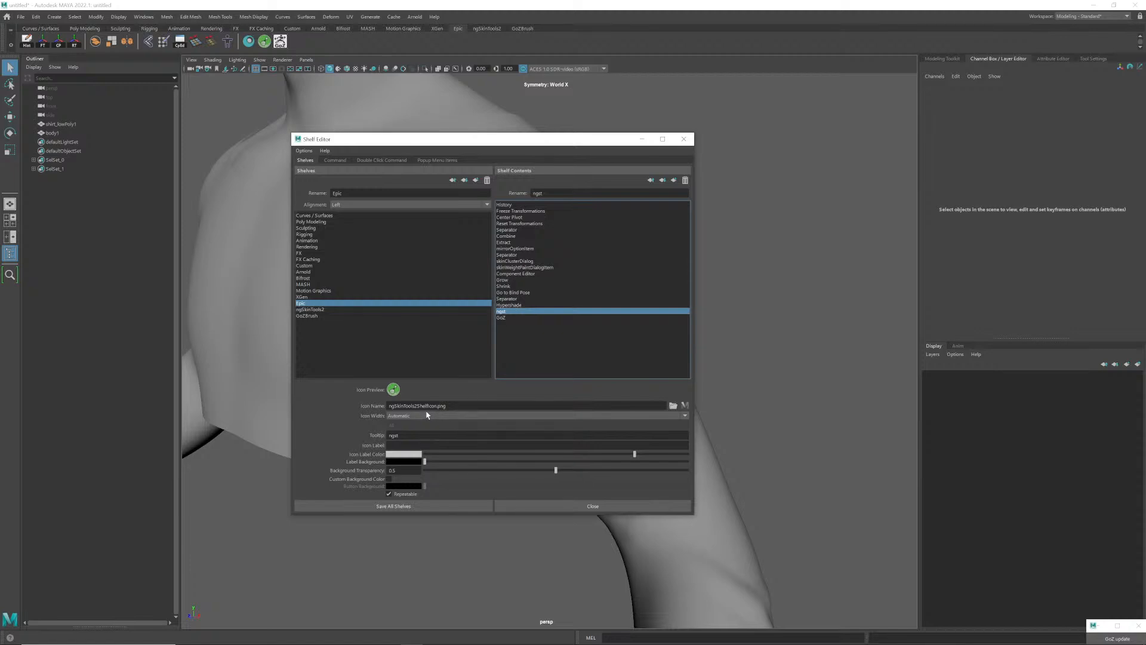
- Examine the ngSkinTools2 shelf's button and view its command in the enlarged Shelf Editor for comparison
{"action": "left_click", "coordinate": [320, 309]}
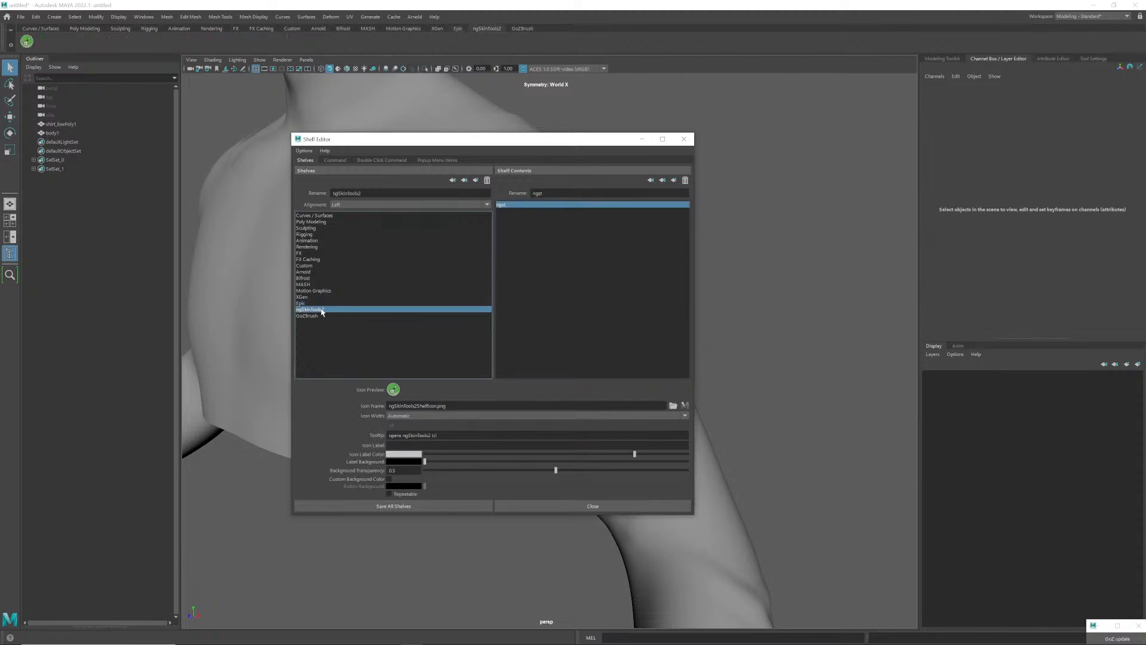
{"action": "left_click", "coordinate": [509, 206]}
{"action": "left_click", "coordinate": [322, 291]}
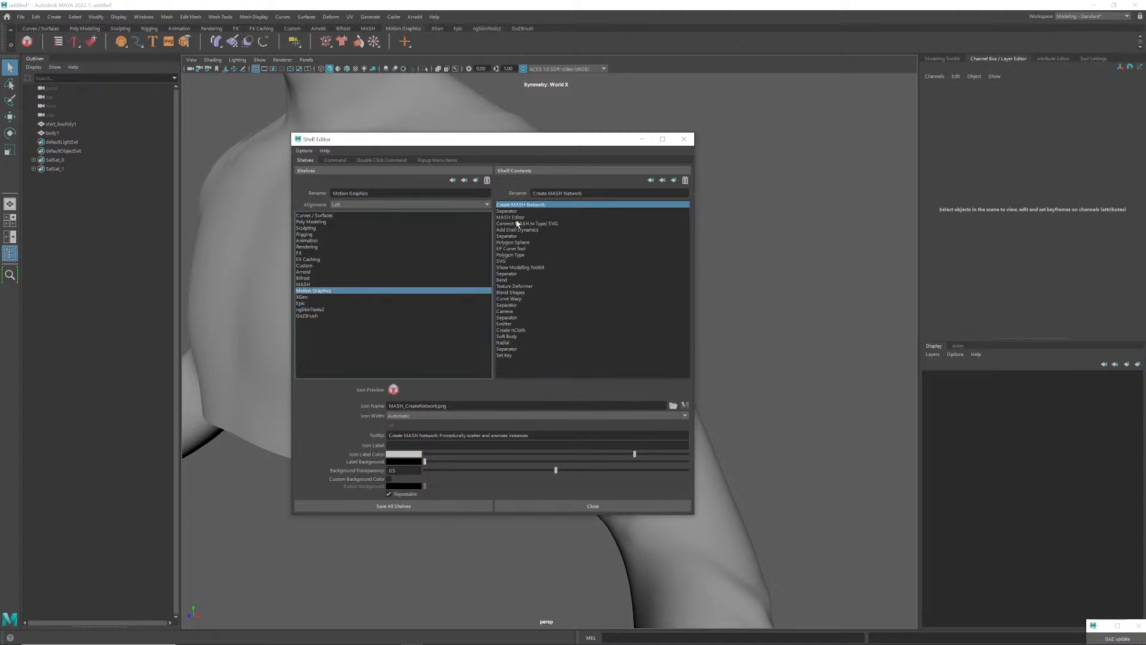
{"action": "left_click", "coordinate": [326, 309]}
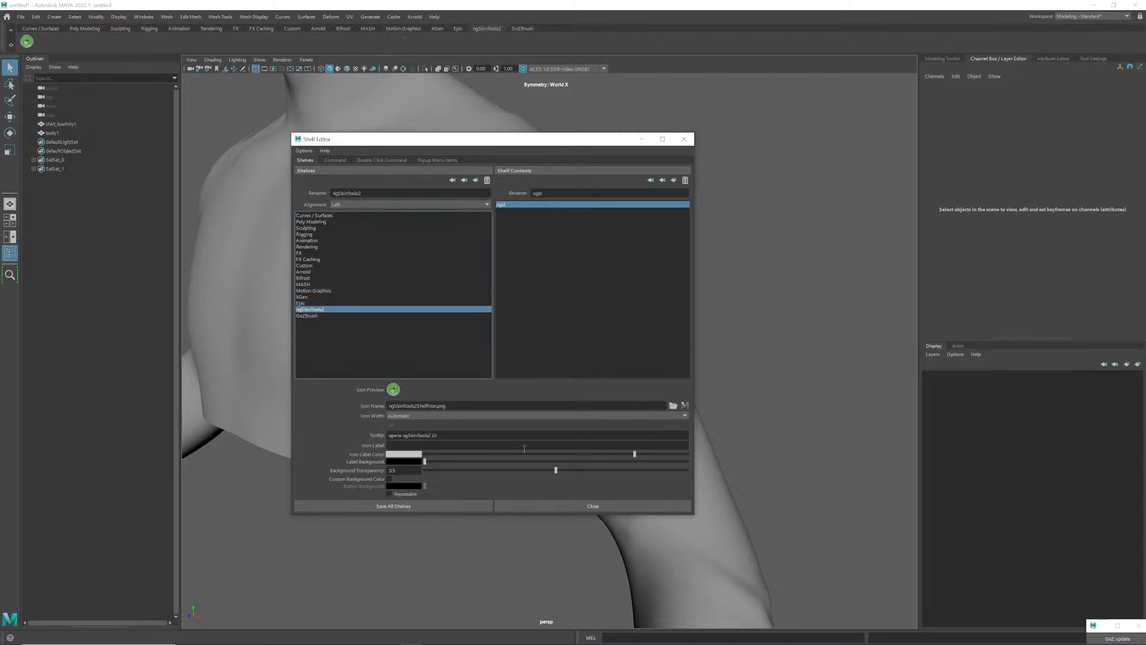
{"action": "left_click_drag", "start_coordinate": [692, 514], "coordinate": [699, 536]}
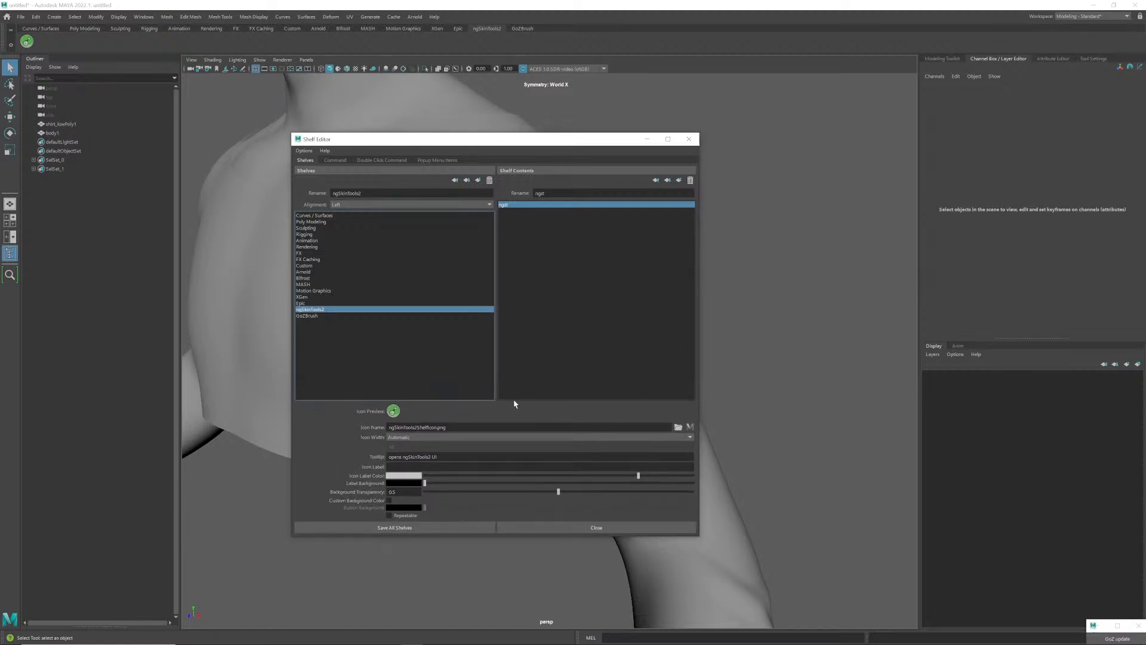
{"action": "left_click", "coordinate": [335, 160]}
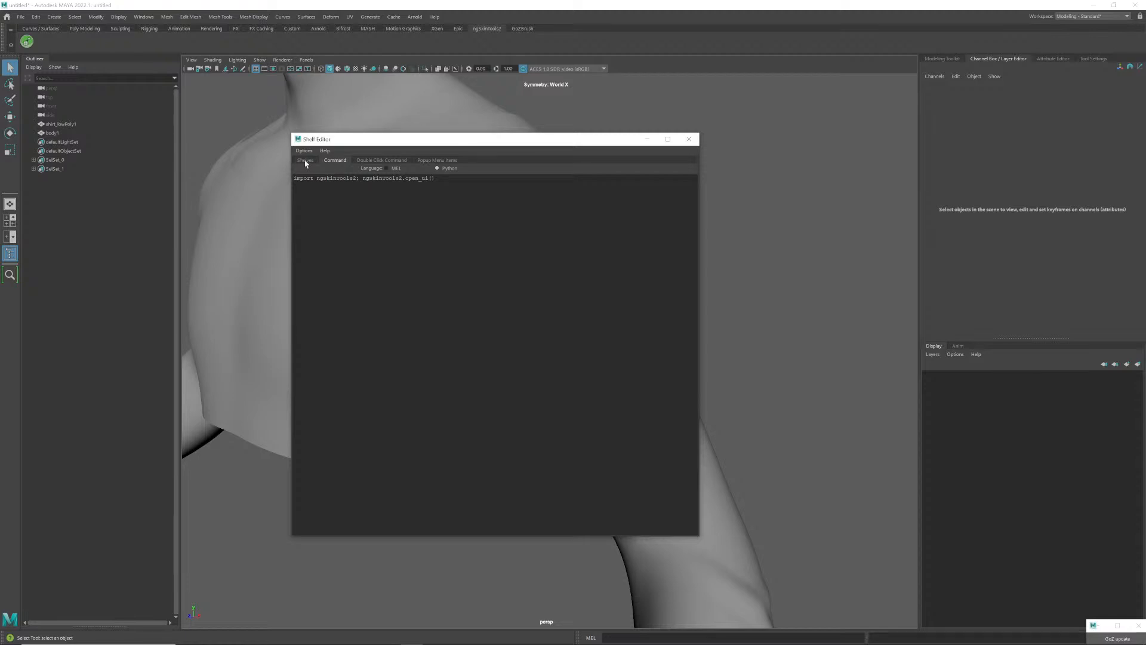
- View the command behind the GoZ button on the Epic shelf
{"action": "left_click", "coordinate": [313, 160]}
{"action": "left_click", "coordinate": [316, 302]}
{"action": "left_click", "coordinate": [313, 316]}
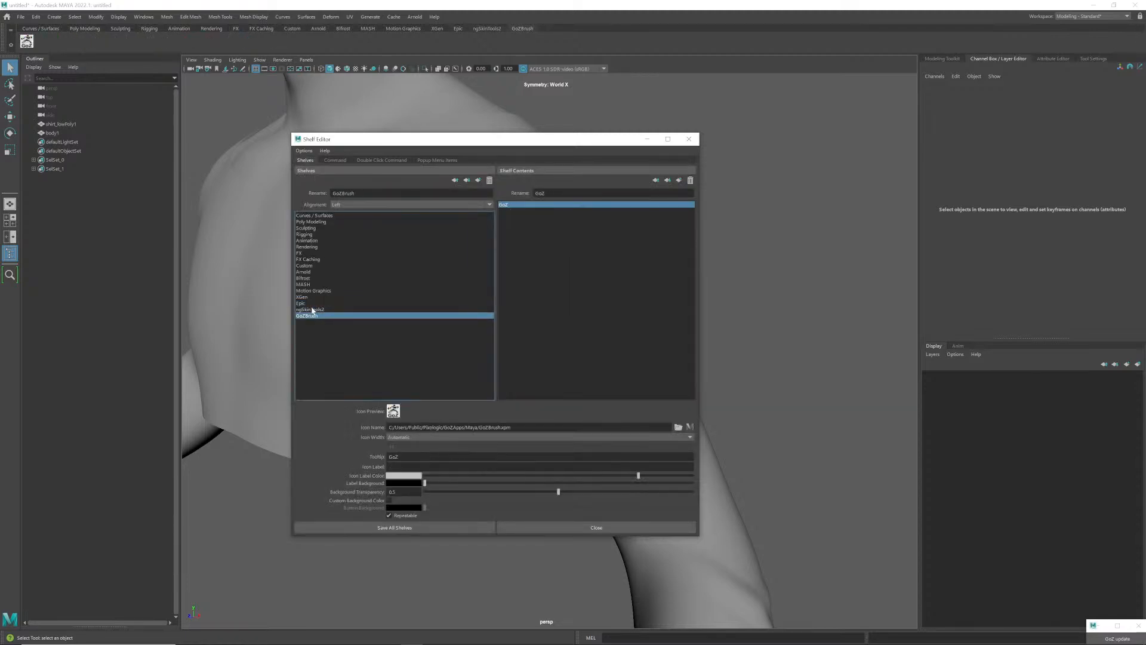
{"action": "left_click", "coordinate": [336, 302]}
{"action": "left_click", "coordinate": [503, 317]}
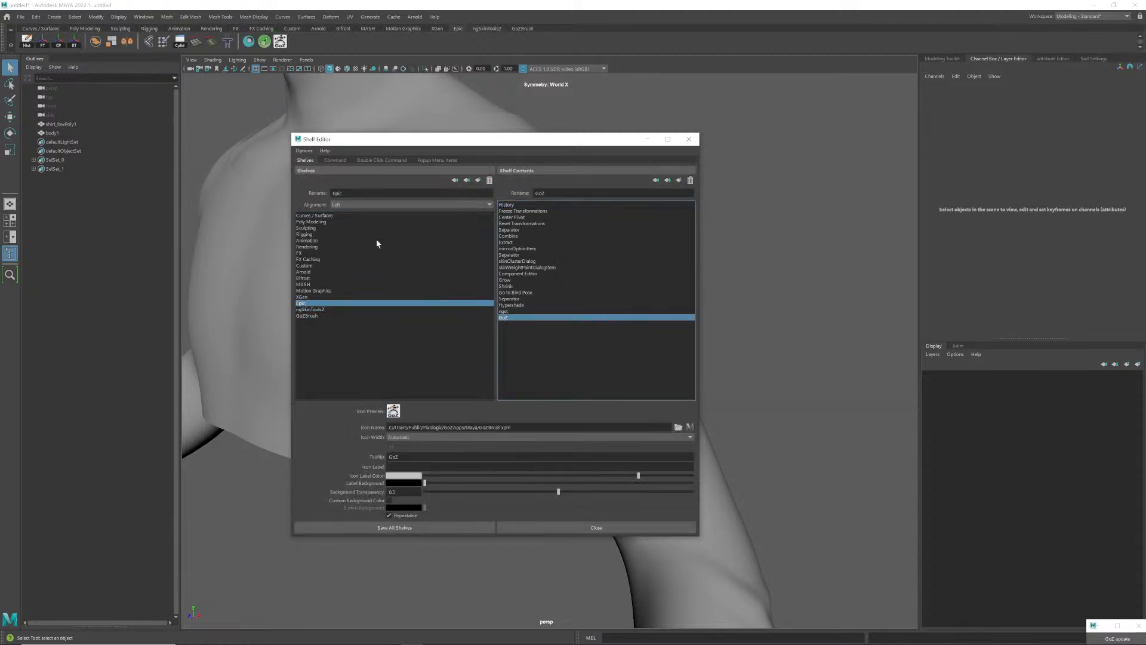
{"action": "left_click", "coordinate": [336, 160]}
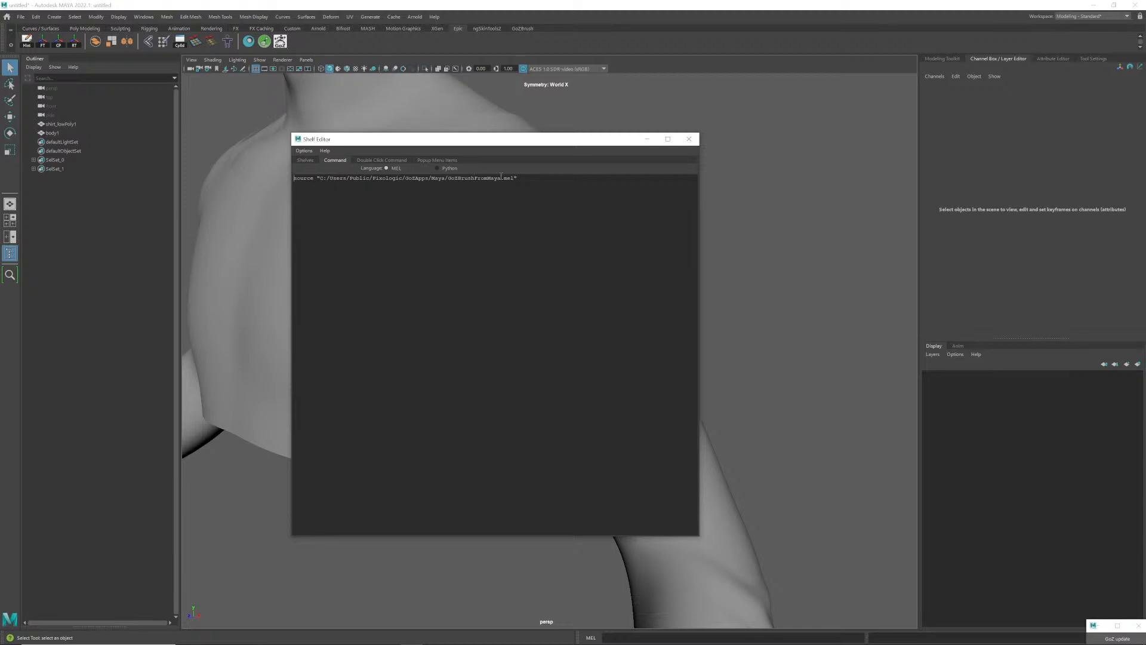
- Switch to the browser and reread the Autodesk forum replies on changing the GoZ shelf button's command and using the userSetup.mel file
{"action": "key", "text": "alt+Tab"}
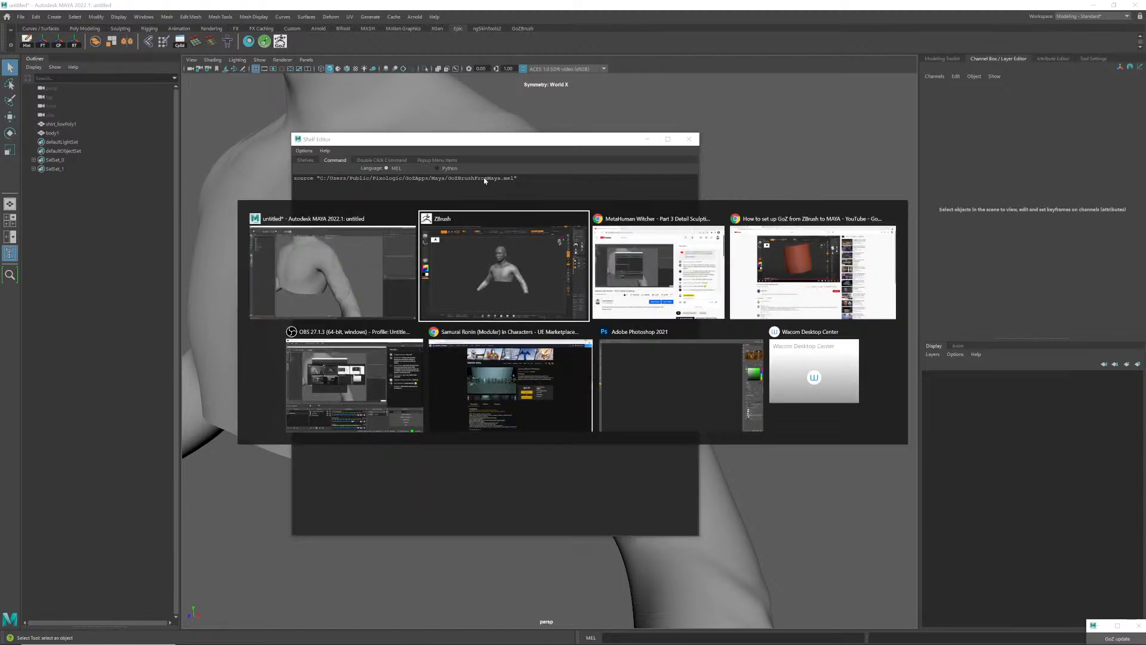
{"action": "key", "text": "alt+Tab"}
{"action": "key", "text": "alt+Tab"}
{"action": "key", "text": "alt+Tab"}
{"action": "key", "text": "alt+Tab"}
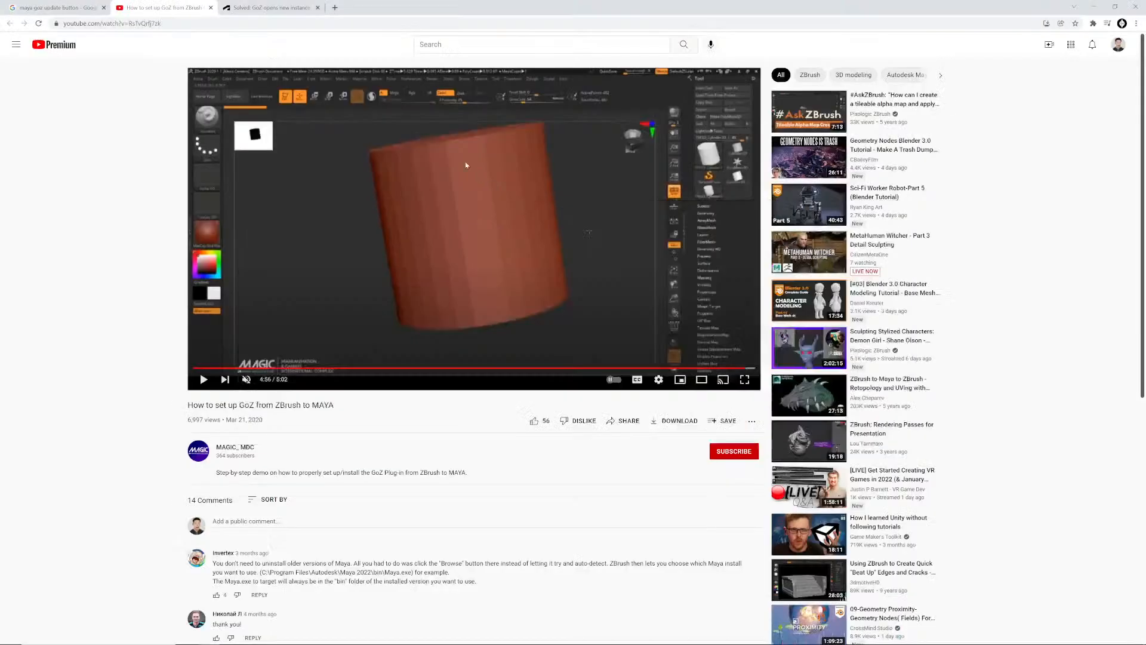
{"action": "left_click", "coordinate": [97, 16]}
{"action": "left_click", "coordinate": [270, 8]}
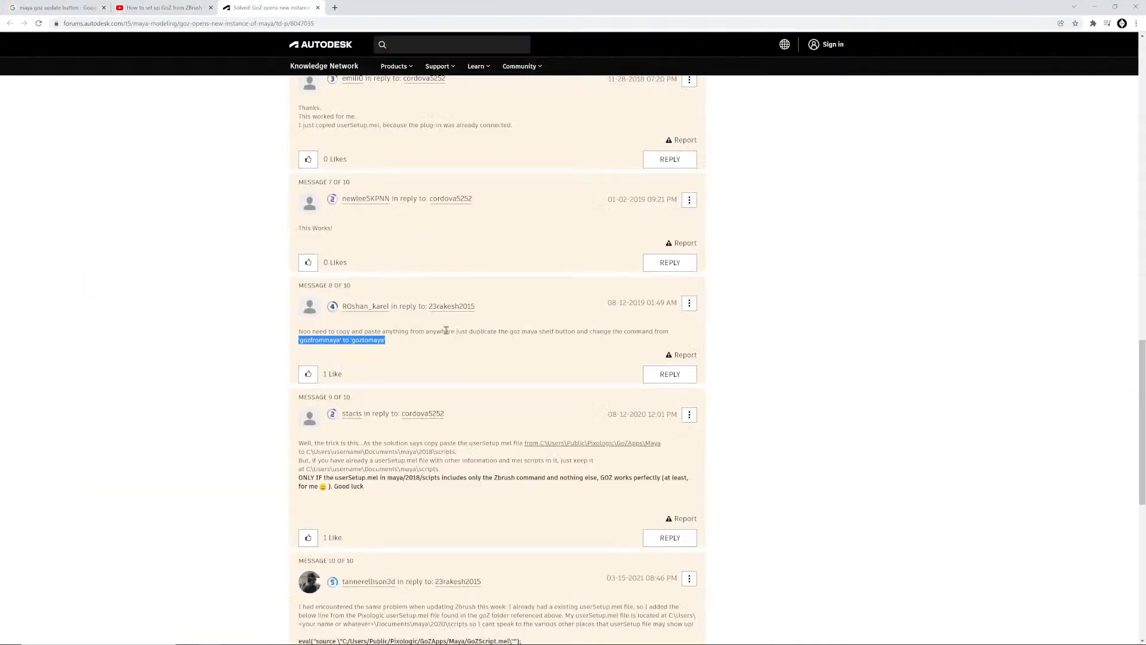
{"action": "left_click", "coordinate": [353, 338]}
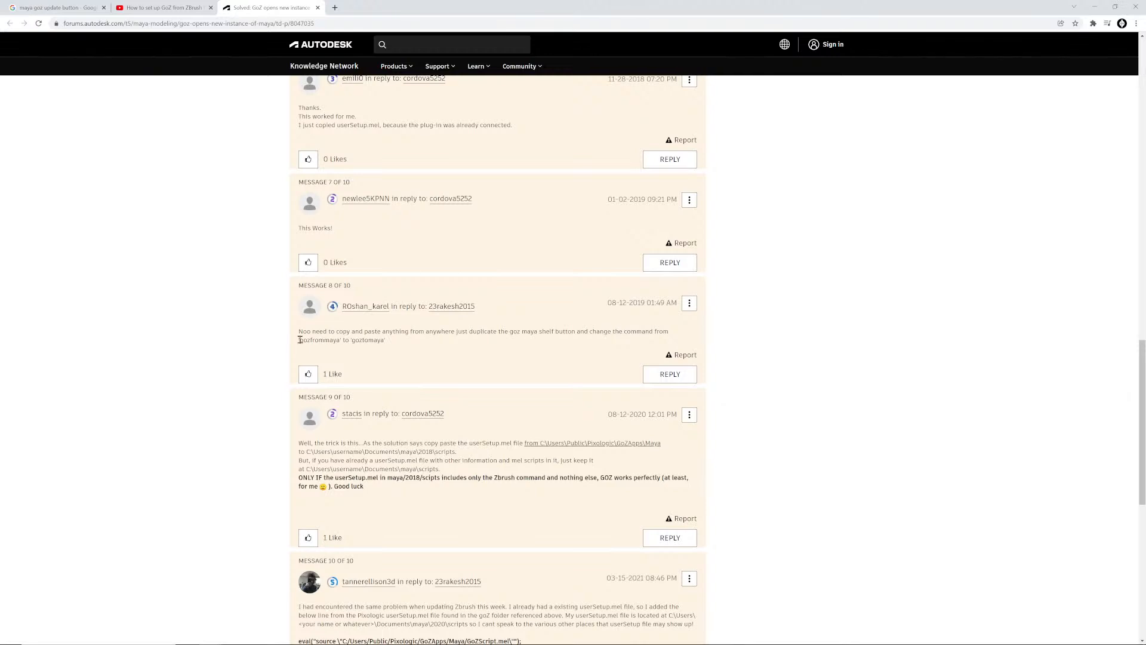
{"action": "left_click_drag", "start_coordinate": [302, 339], "coordinate": [383, 340]}
{"action": "left_click", "coordinate": [405, 479]}
{"action": "left_click_drag", "start_coordinate": [382, 477], "coordinate": [433, 477]}
{"action": "left_click", "coordinate": [442, 479]}
{"action": "scroll", "coordinate": [592, 481], "scroll_direction": "down", "scroll_amount": 2}
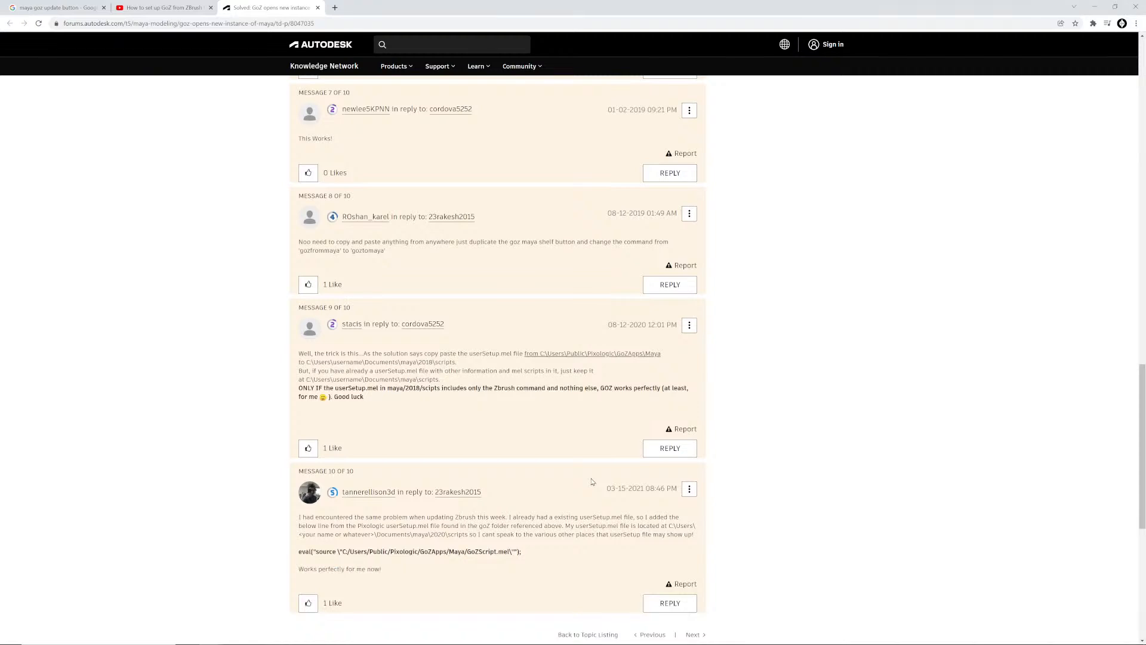
- Return to Maya and close the Shelf Editor
{"action": "key", "text": "alt+Tab"}
{"action": "key", "text": "alt+Tab"}
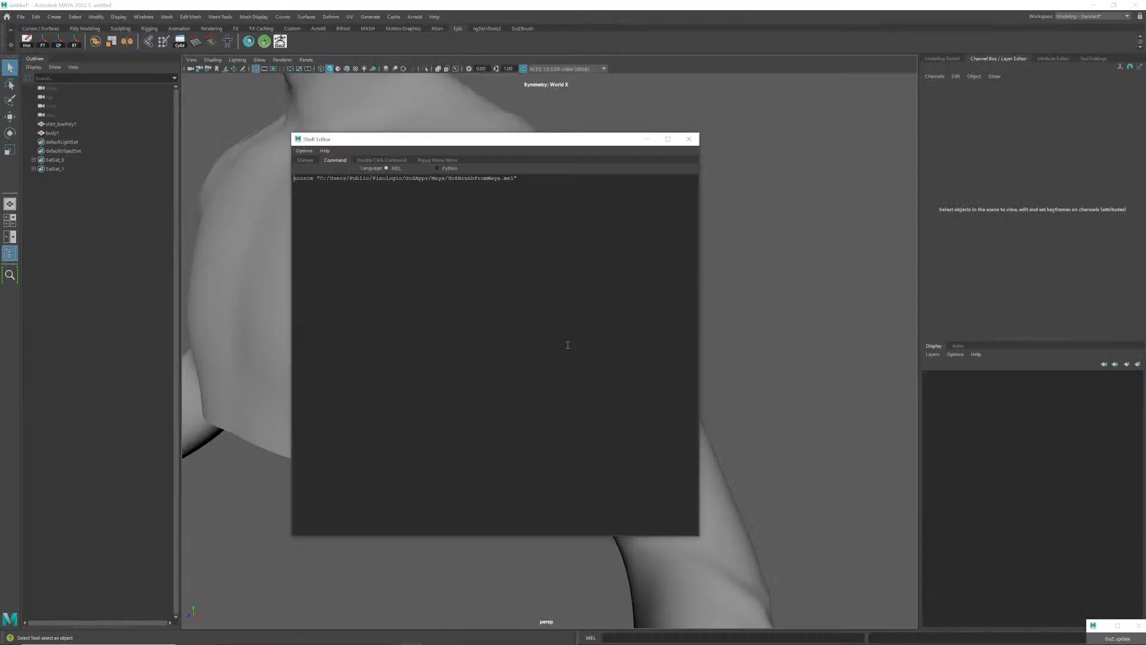
{"action": "left_click", "coordinate": [689, 139]}
- Undo the last two changes in the Maya scene and deselect the shirt and body
{"action": "scroll", "coordinate": [430, 355], "scroll_direction": "down", "scroll_amount": 6}
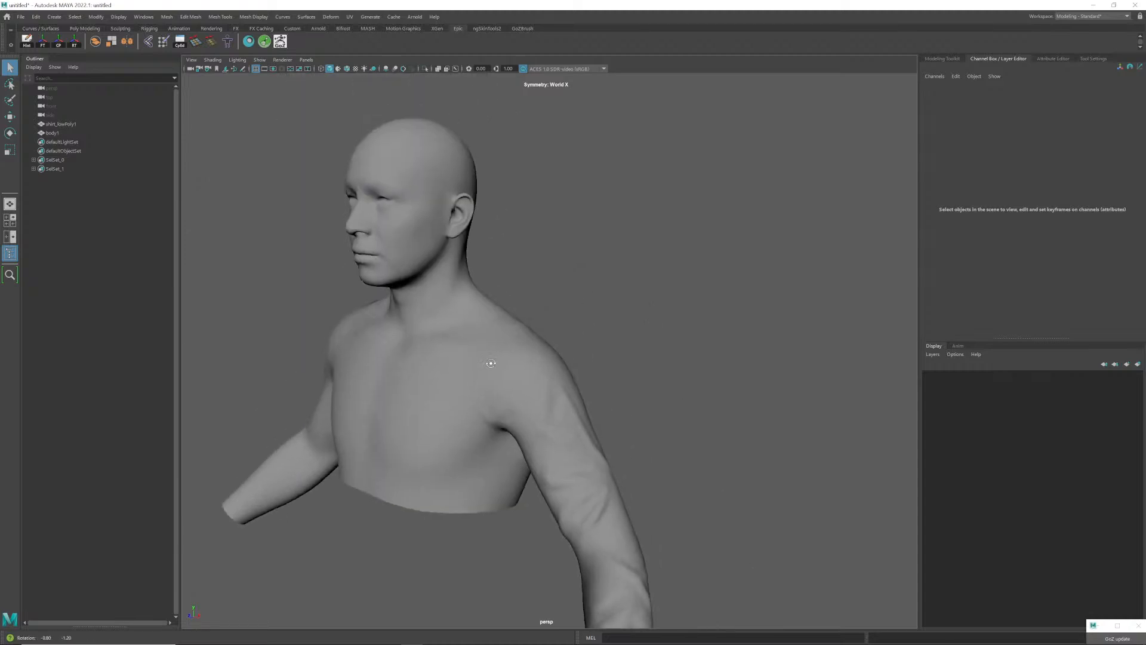
{"action": "left_click_drag", "start_coordinate": [430, 355], "coordinate": [536, 347], "text": "alt"}
{"action": "left_click", "coordinate": [625, 313]}
{"action": "key", "text": "ctrl+z"}
{"action": "key", "text": "ctrl+z"}
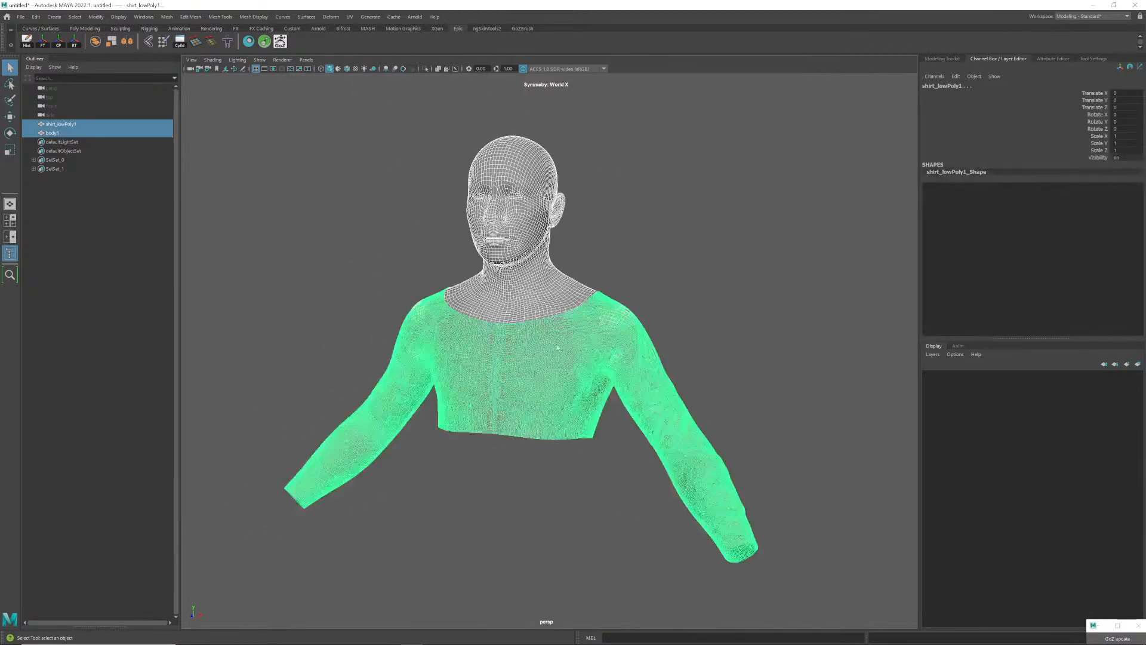
{"action": "scroll", "coordinate": [532, 339], "scroll_direction": "down", "scroll_amount": 2}
{"action": "scroll", "coordinate": [532, 339], "scroll_direction": "up", "scroll_amount": 2}
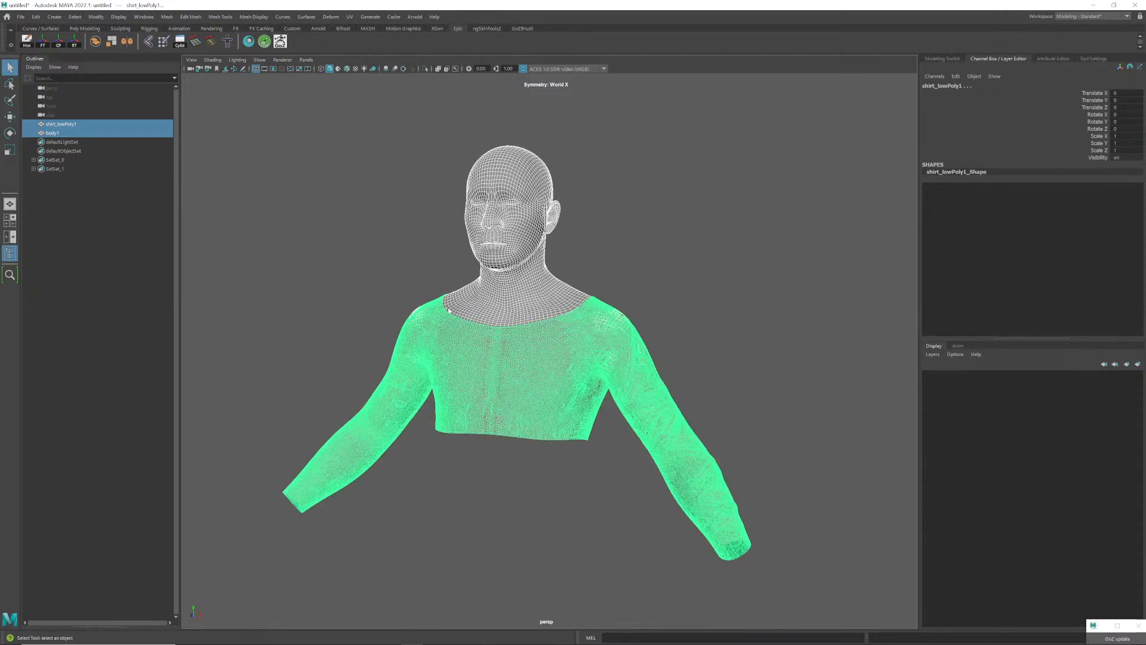
{"action": "left_click", "coordinate": [274, 234]}
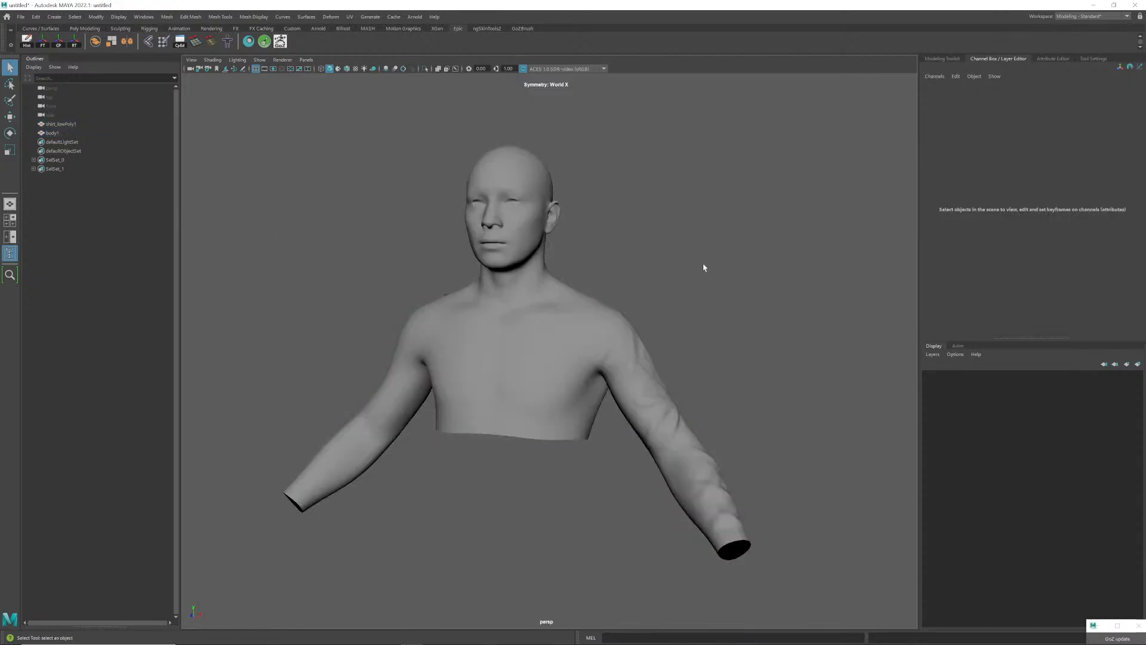
- Close Maya without saving the untitled scene, get the browser out of the way and close ZBrush as well
{"action": "left_click", "coordinate": [1134, 5]}
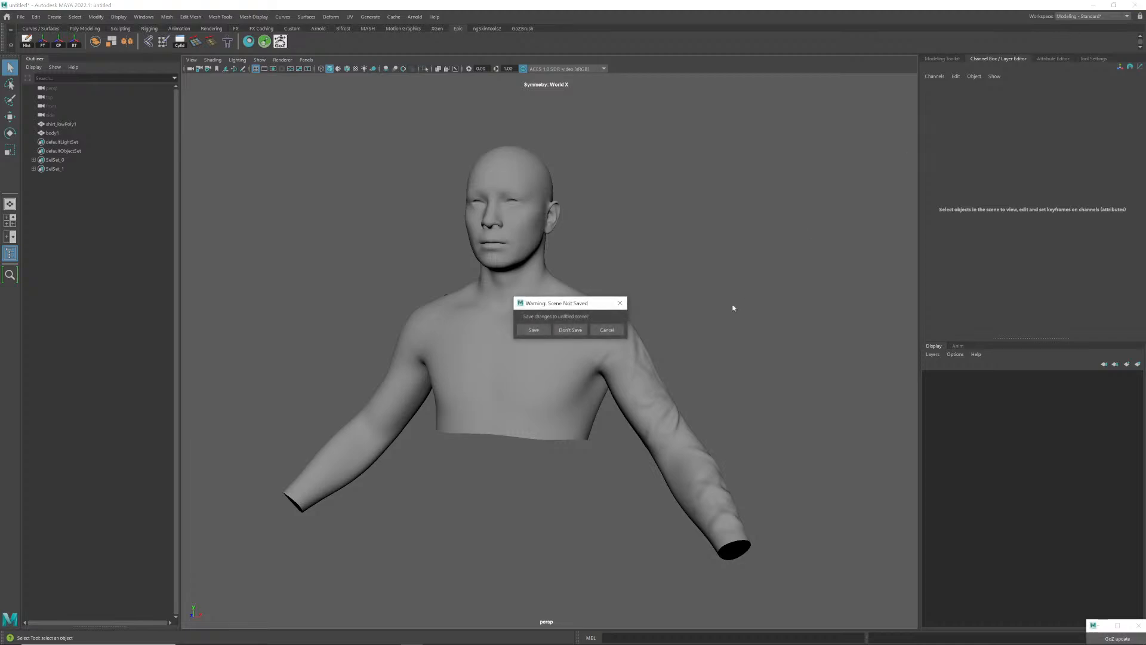
{"action": "left_click", "coordinate": [578, 331]}
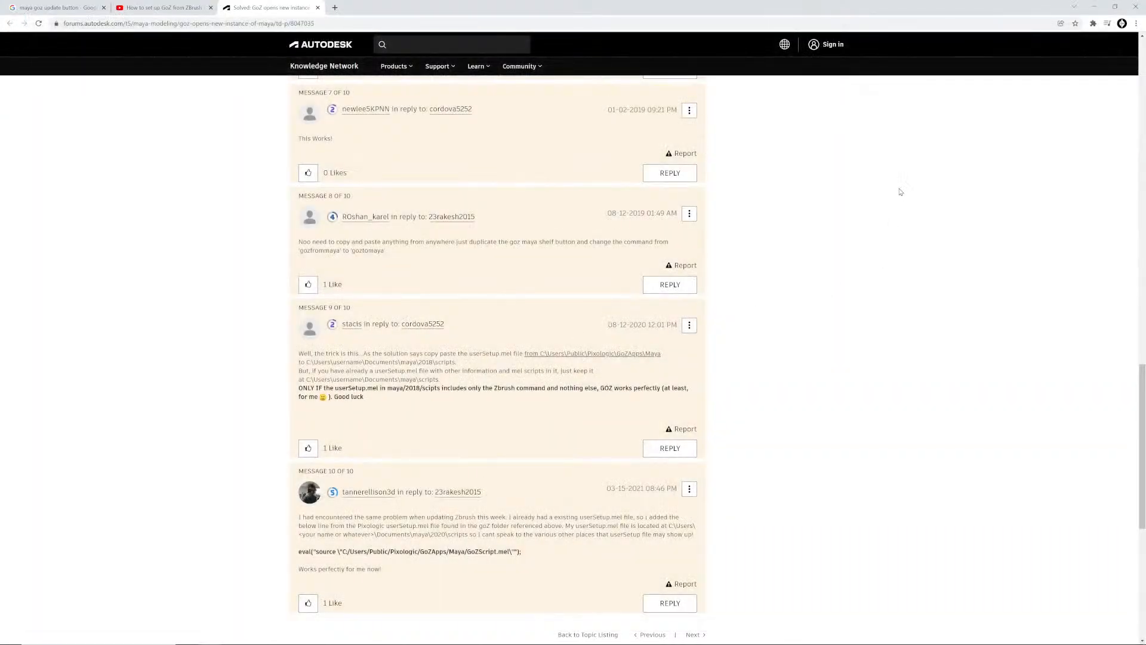
{"action": "left_click", "coordinate": [1103, 12]}
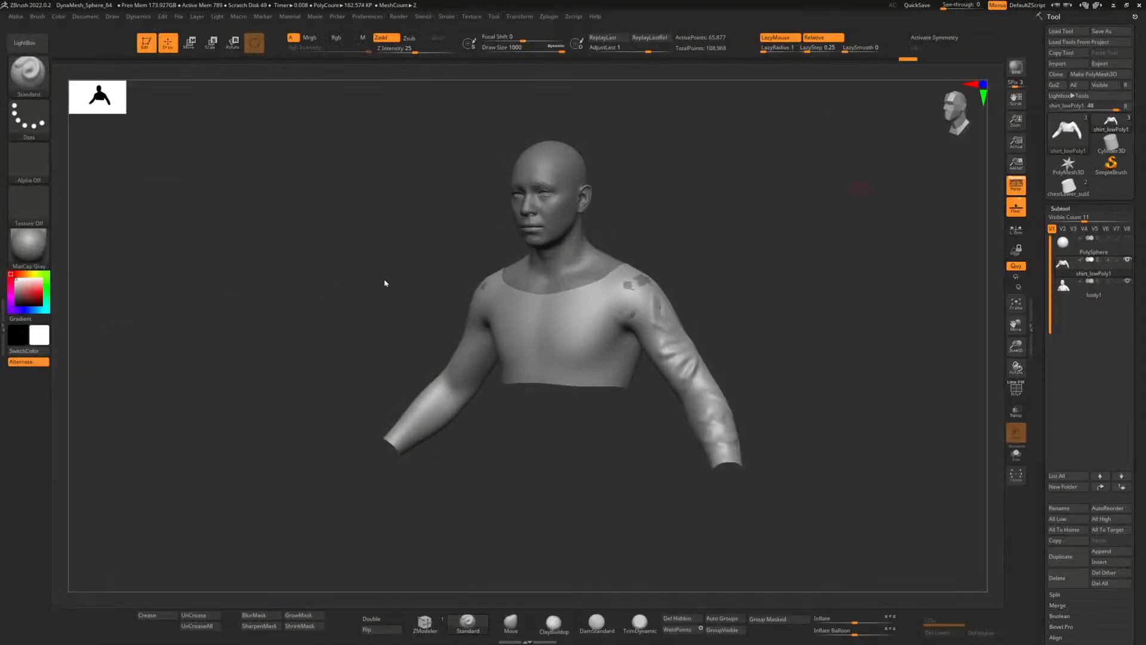
{"action": "left_click_drag", "start_coordinate": [384, 283], "coordinate": [490, 282]}
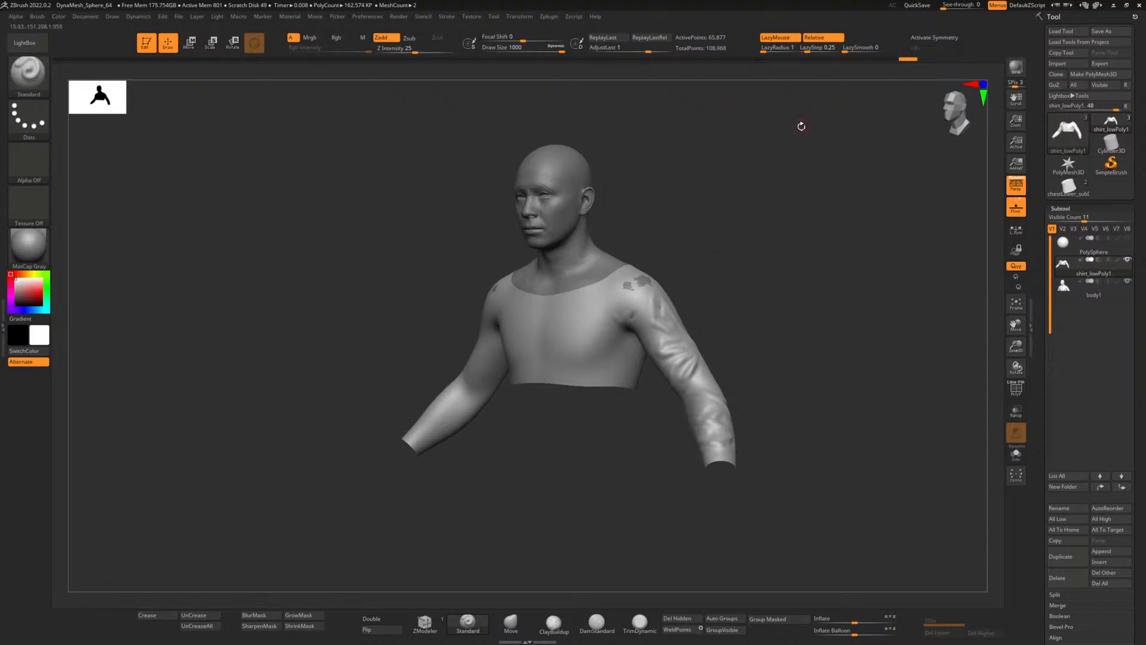
{"action": "left_click_drag", "start_coordinate": [718, 241], "coordinate": [700, 262], "text": "alt"}
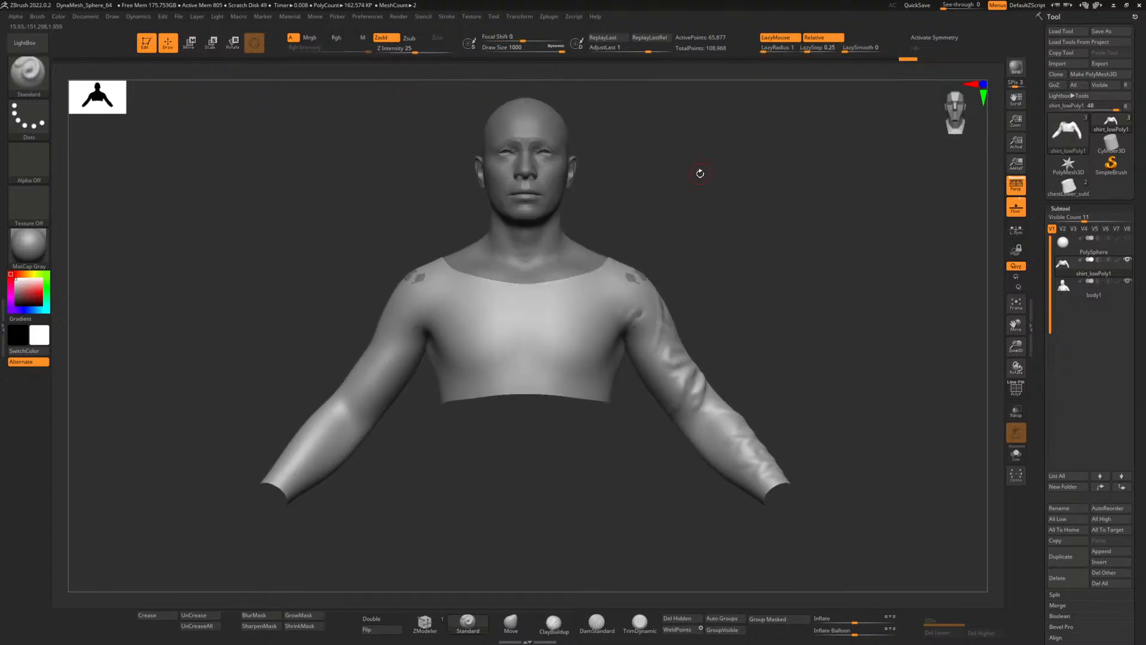
{"action": "left_click", "coordinate": [1139, 5]}
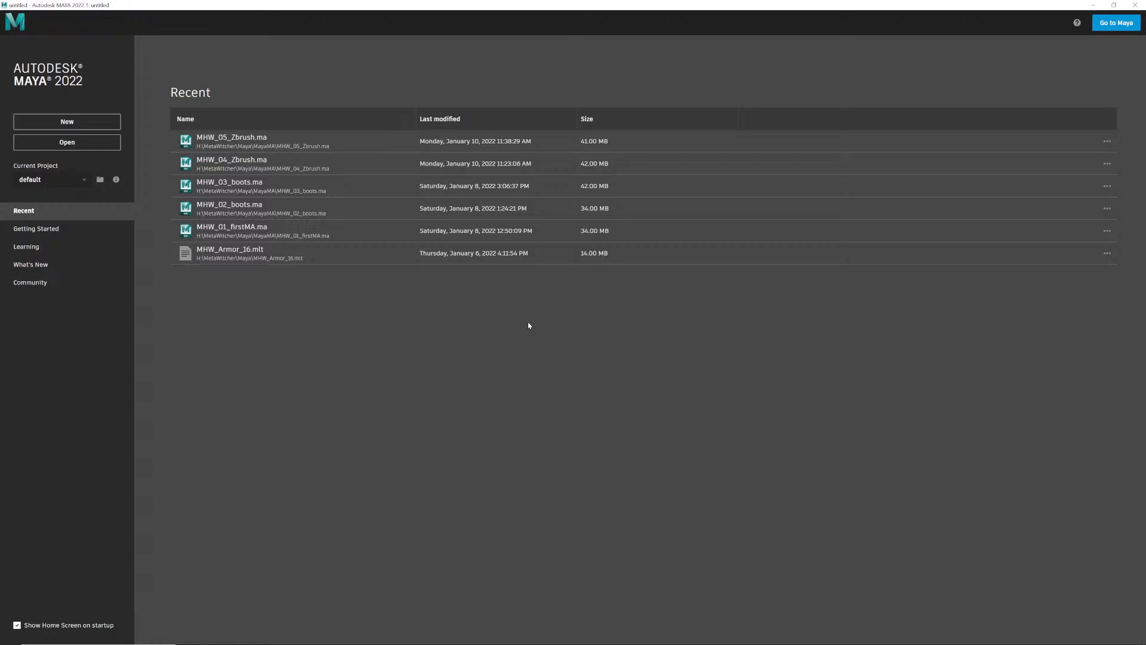
- Open the recent scene MHW_05_Zbrush.ma in Maya and frame the armored character's upper body in a three-quarter view
{"action": "left_click", "coordinate": [248, 142]}
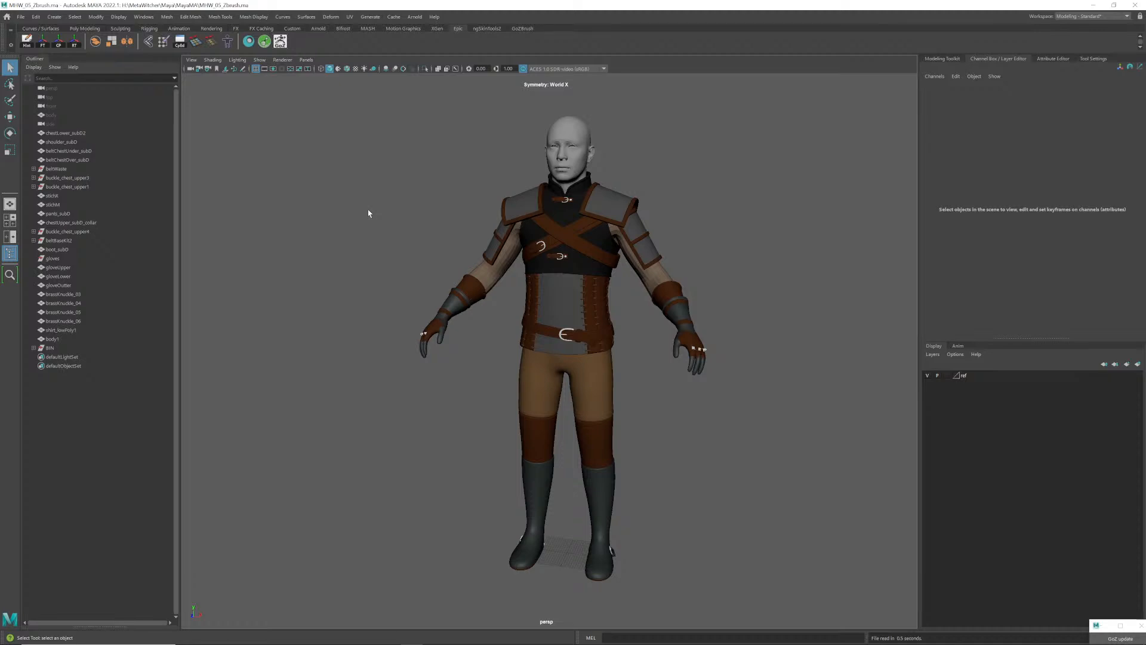
{"action": "right_click_drag", "start_coordinate": [566, 268], "coordinate": [596, 263], "text": "alt"}
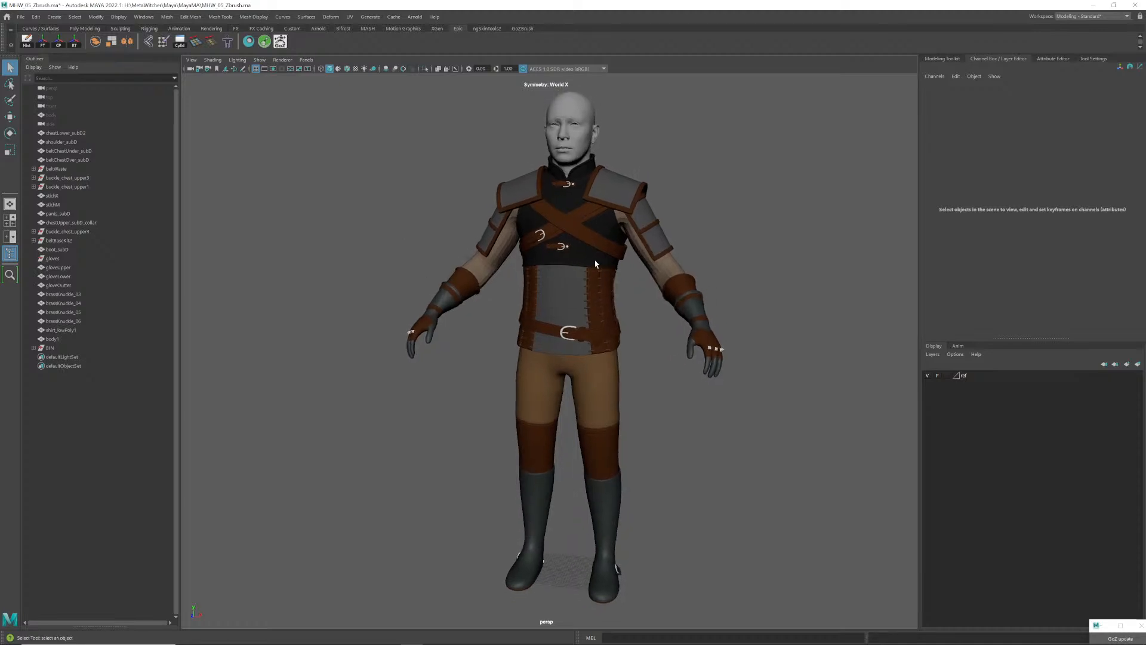
{"action": "left_click_drag", "start_coordinate": [596, 263], "coordinate": [545, 254], "text": "alt"}
{"action": "middle_click_drag", "start_coordinate": [545, 254], "coordinate": [517, 366], "text": "alt"}
{"action": "right_click_drag", "start_coordinate": [517, 366], "coordinate": [575, 359], "text": "alt"}
{"action": "middle_click_drag", "start_coordinate": [574, 359], "coordinate": [578, 340], "text": "alt"}
{"action": "left_click_drag", "start_coordinate": [578, 340], "coordinate": [531, 323], "text": "alt"}
{"action": "right_click_drag", "start_coordinate": [531, 323], "coordinate": [552, 323], "text": "alt"}
{"action": "middle_click_drag", "start_coordinate": [552, 323], "coordinate": [556, 348], "text": "alt"}
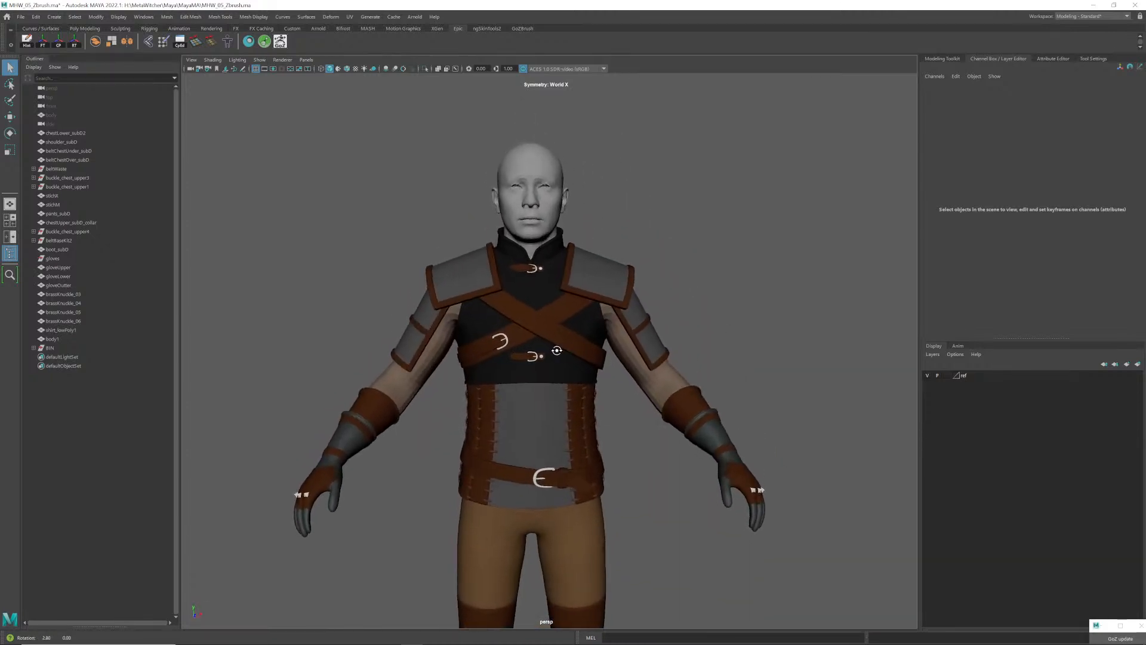
{"action": "right_click_drag", "start_coordinate": [555, 348], "coordinate": [563, 348], "text": "alt"}
{"action": "left_click_drag", "start_coordinate": [563, 348], "coordinate": [532, 341], "text": "alt"}
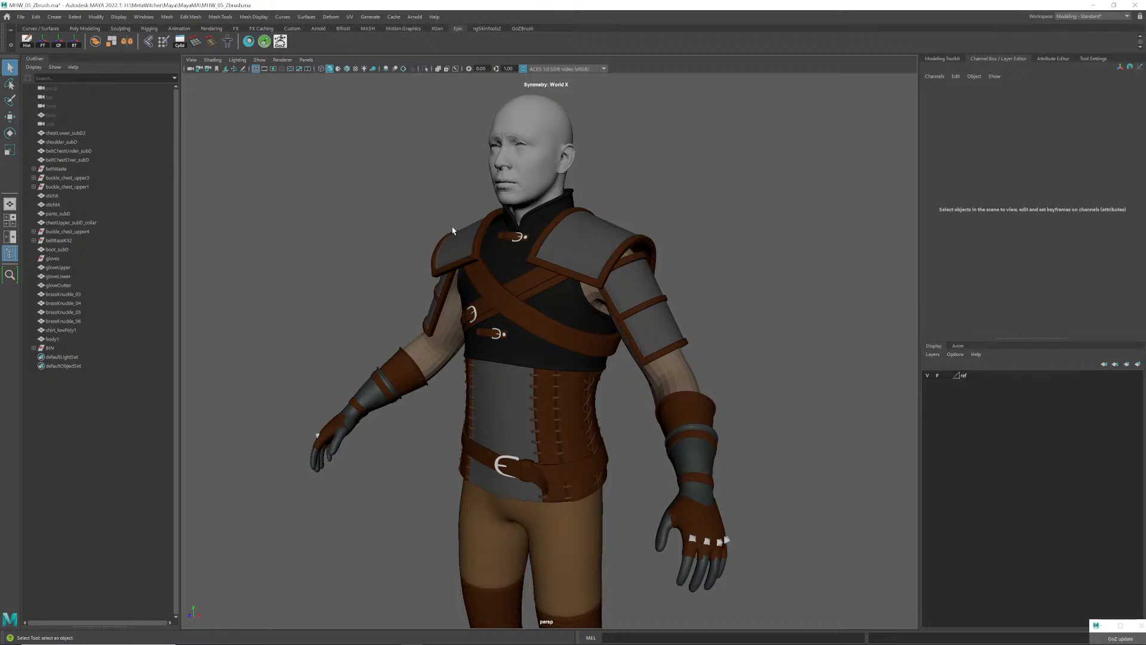
- Switch to ZBrush and replace the current project with the DynaMesh_Sphere_64 starter project
{"action": "key", "text": "alt+Tab"}
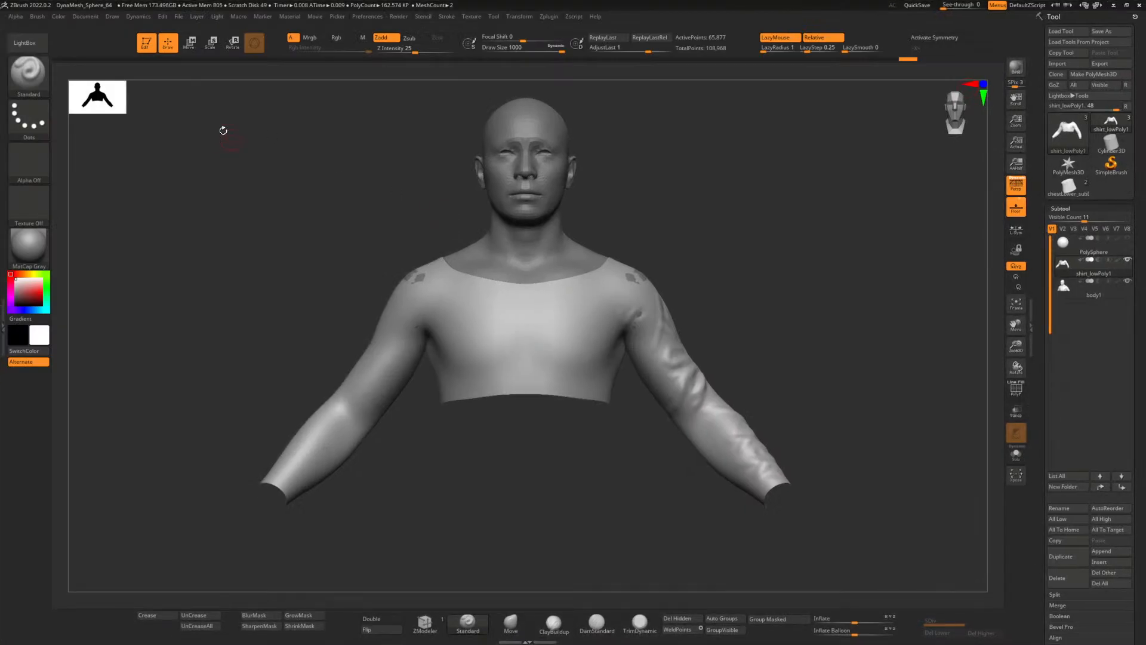
{"action": "left_click", "coordinate": [86, 16]}
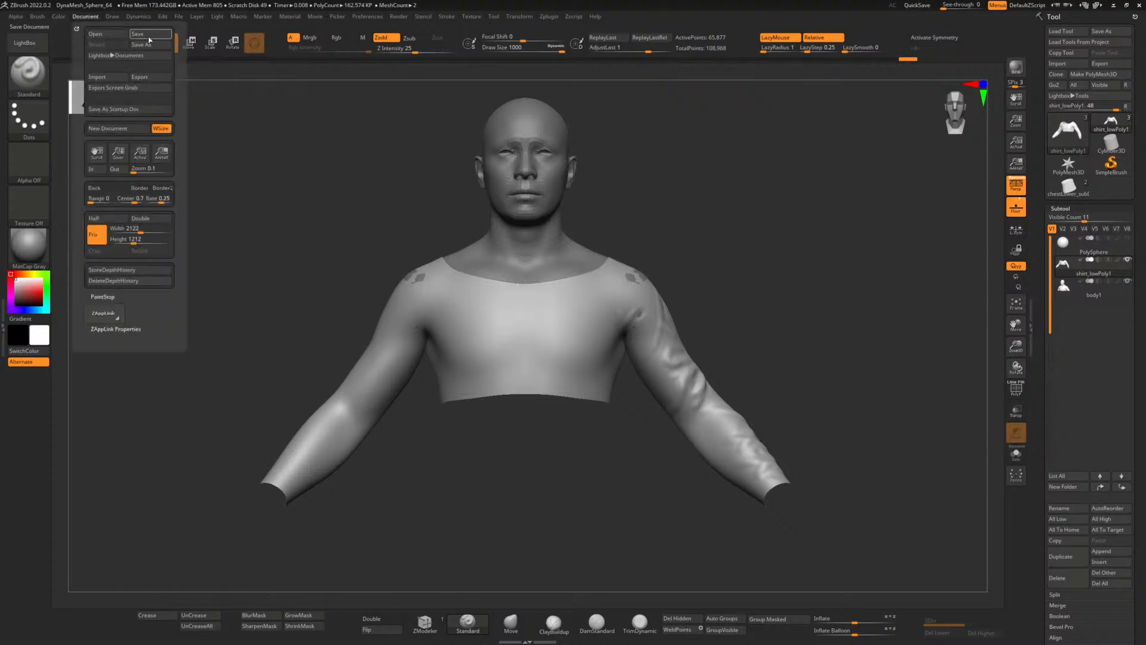
{"action": "left_click", "coordinate": [24, 43]}
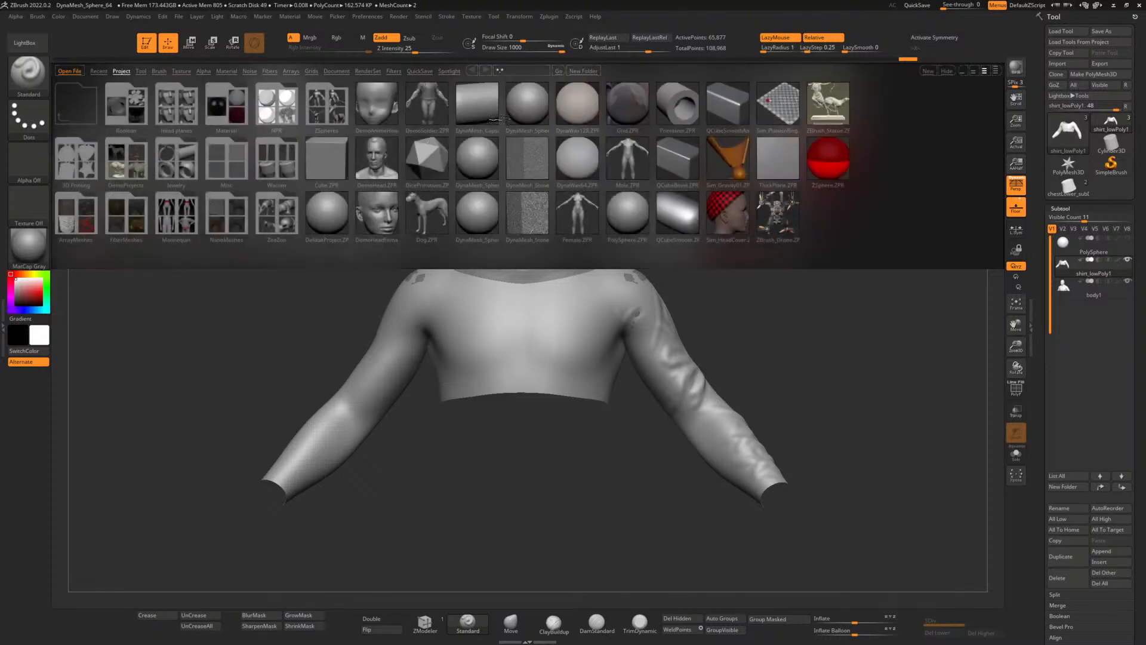
{"action": "double_click", "coordinate": [526, 111]}
{"action": "left_click", "coordinate": [599, 360]}
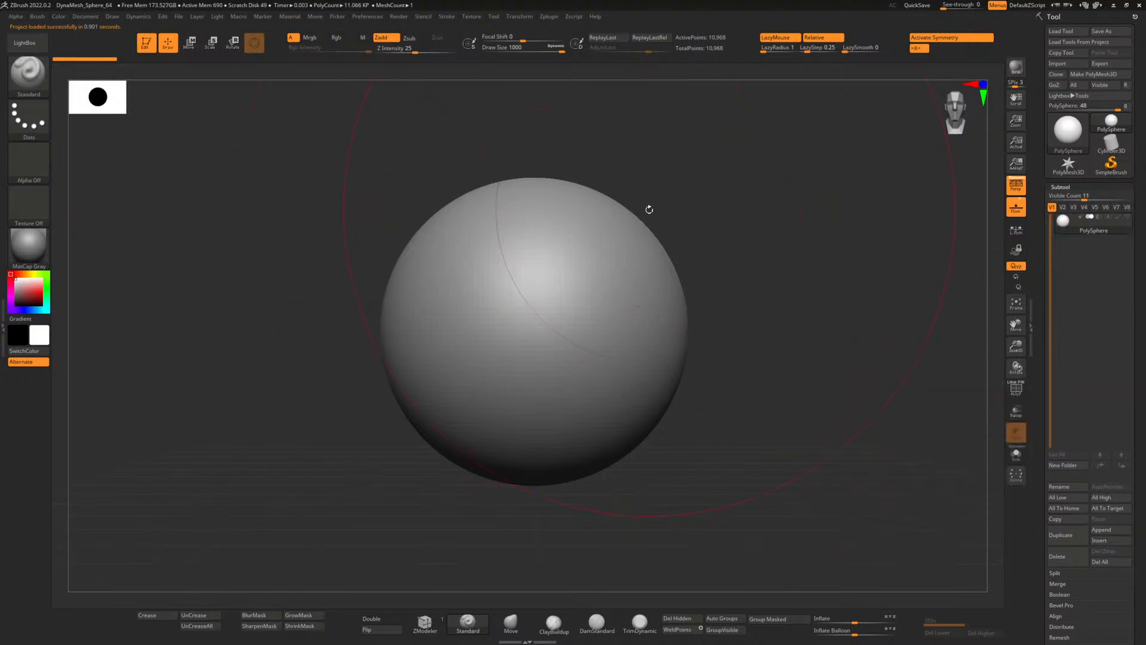
- Return to Maya, select the body, upper chest, lower chest and shirt meshes, and send them to ZBrush with GoZ
{"action": "key", "text": "alt+Tab"}
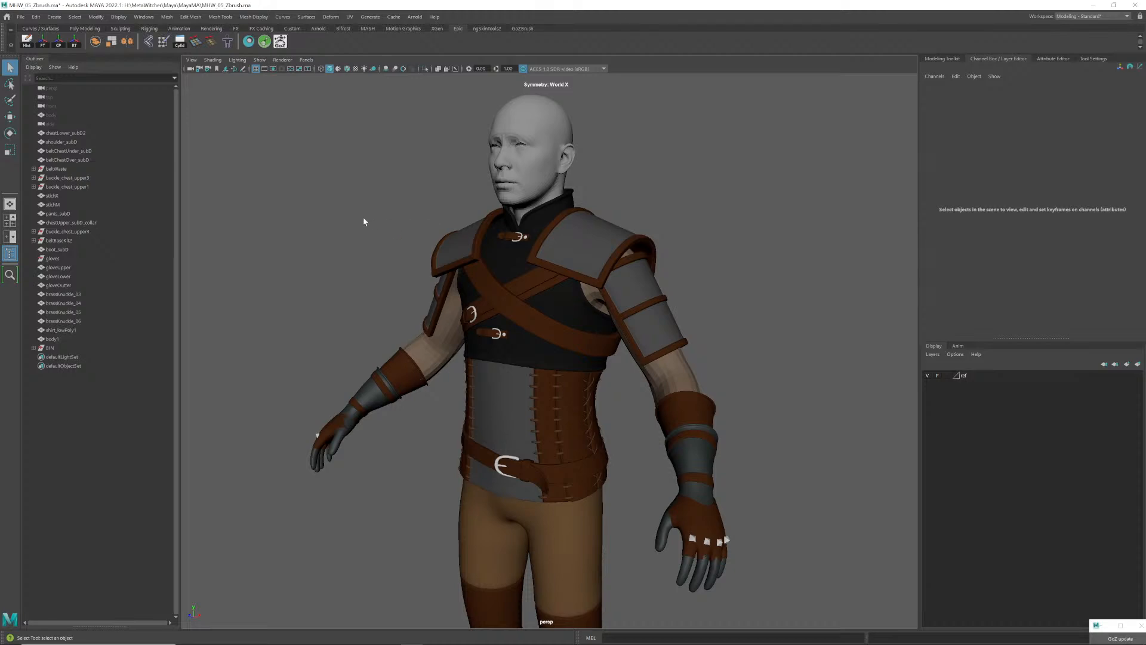
{"action": "left_click_drag", "start_coordinate": [472, 245], "coordinate": [540, 264], "text": "alt"}
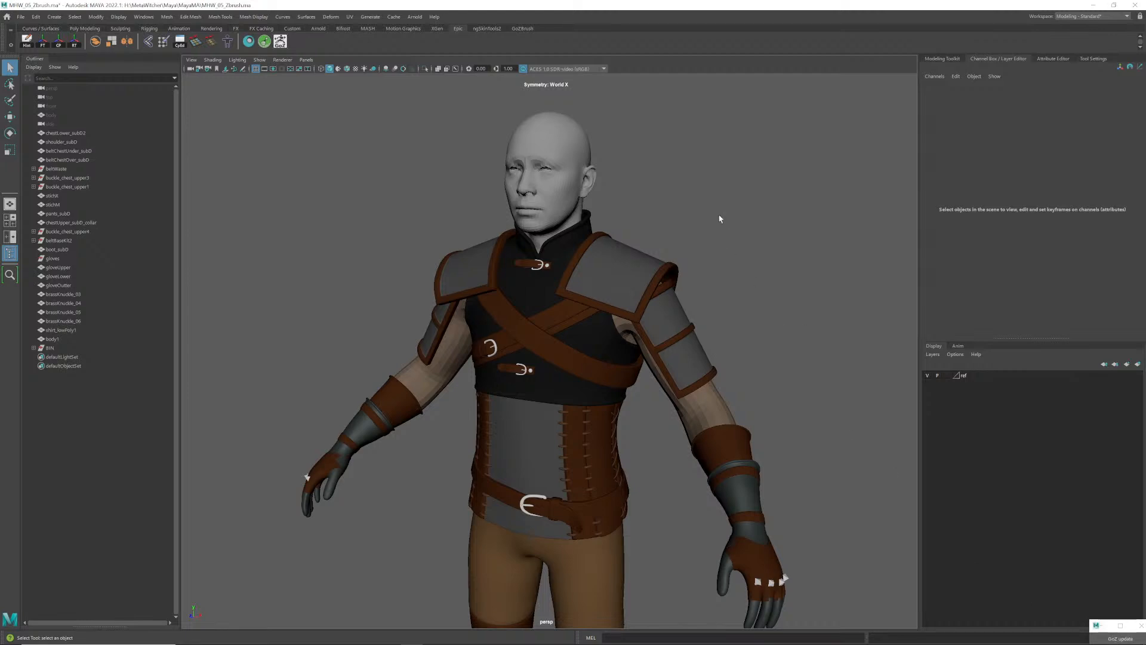
{"action": "left_click", "coordinate": [553, 147]}
{"action": "left_click", "coordinate": [564, 292], "text": "shift"}
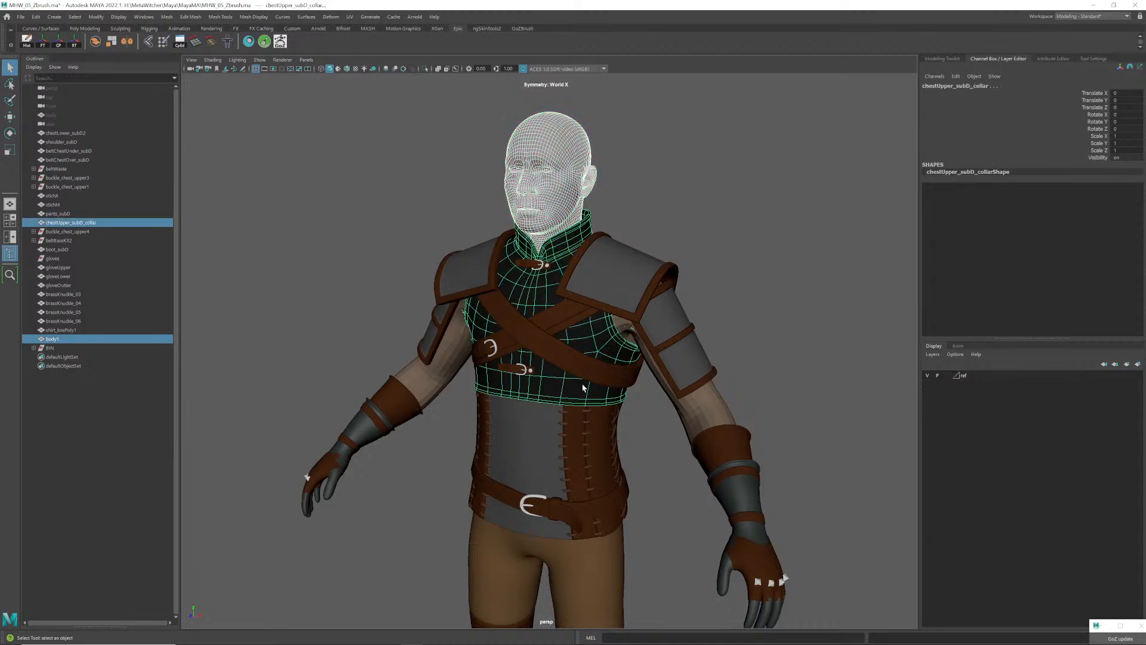
{"action": "left_click", "coordinate": [544, 425], "text": "shift"}
{"action": "left_click", "coordinate": [696, 412], "text": "shift"}
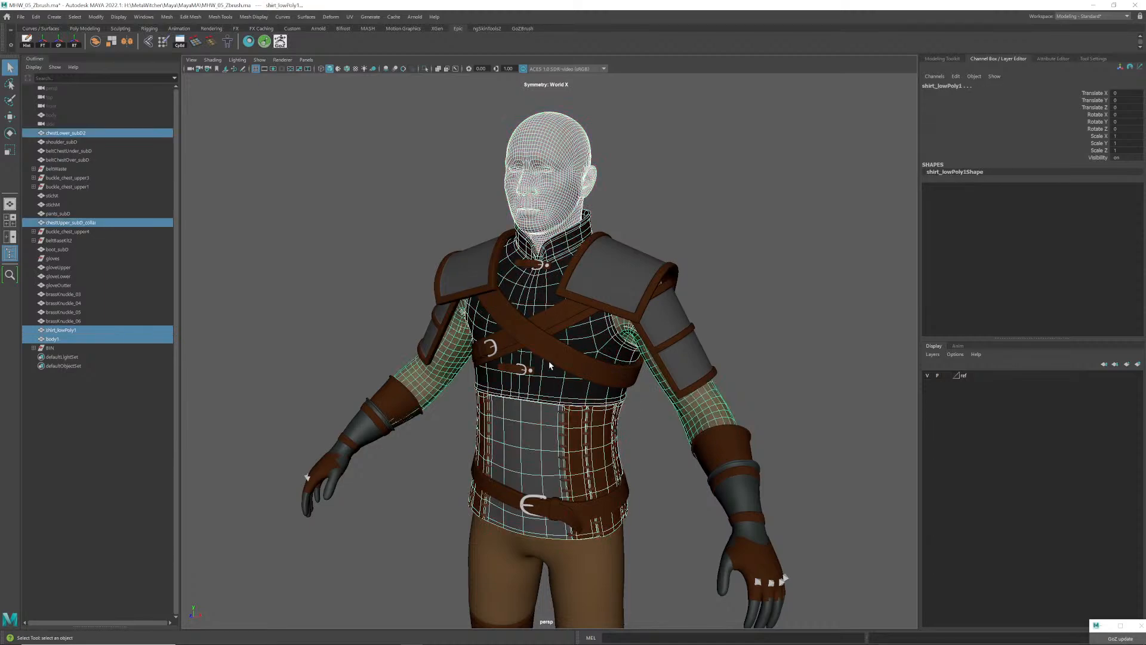
{"action": "left_click_drag", "start_coordinate": [549, 365], "coordinate": [536, 346], "text": "alt"}
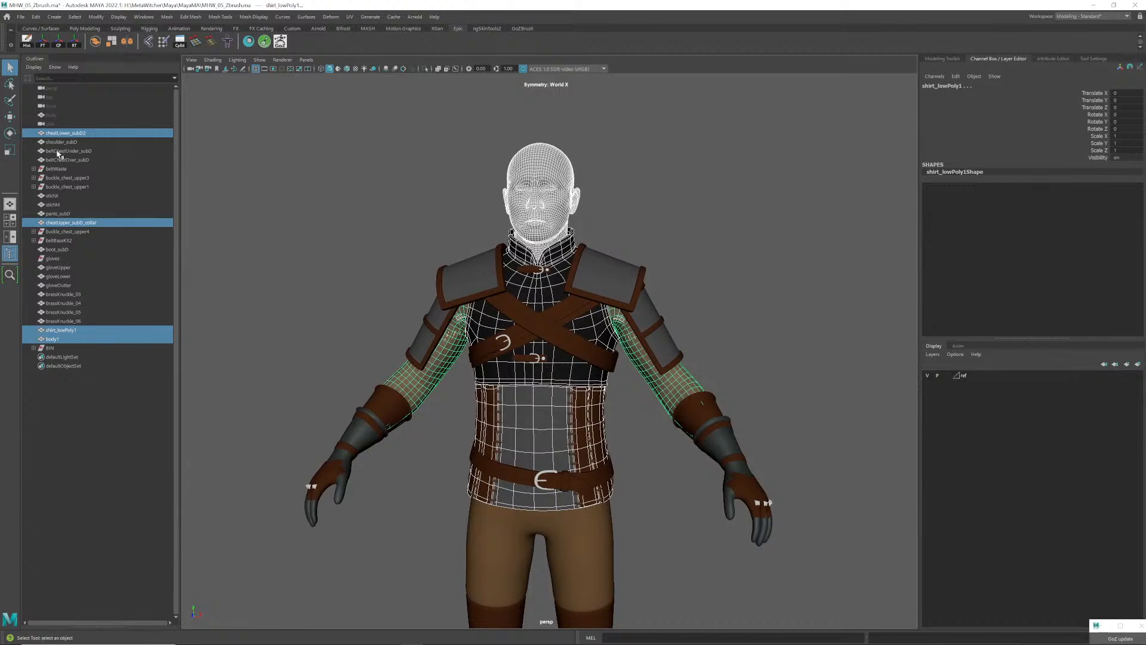
{"action": "left_click", "coordinate": [283, 47]}
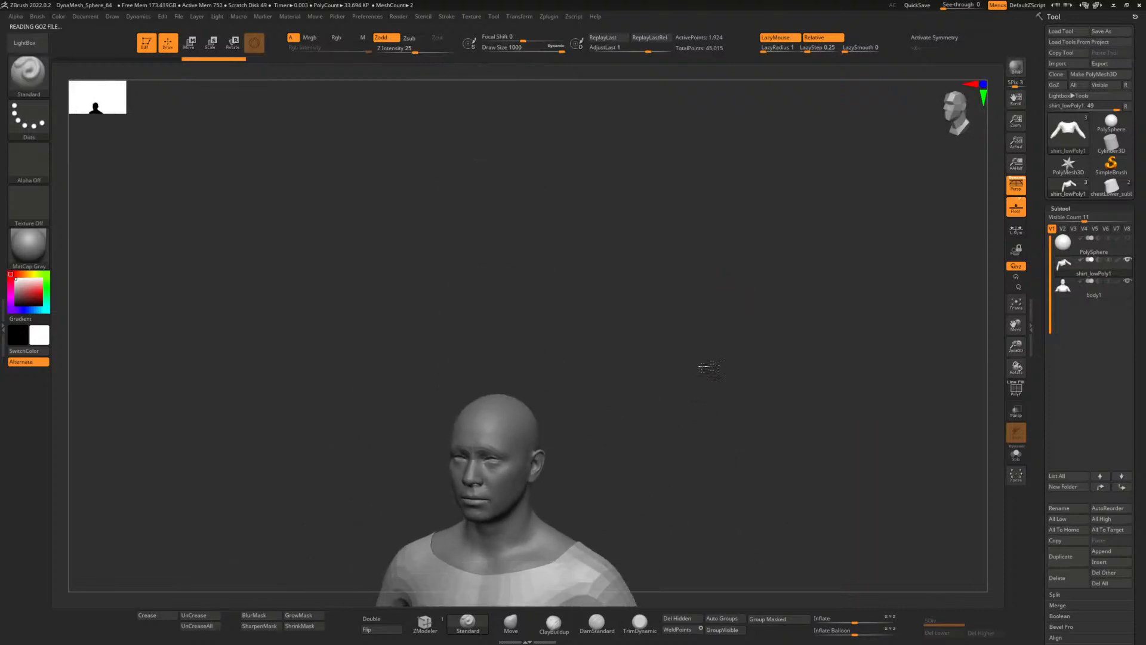
- Go back to Maya, select only the upper chest piece with the collar, and send it to ZBrush with GoZ
{"action": "key", "text": "alt+Tab"}
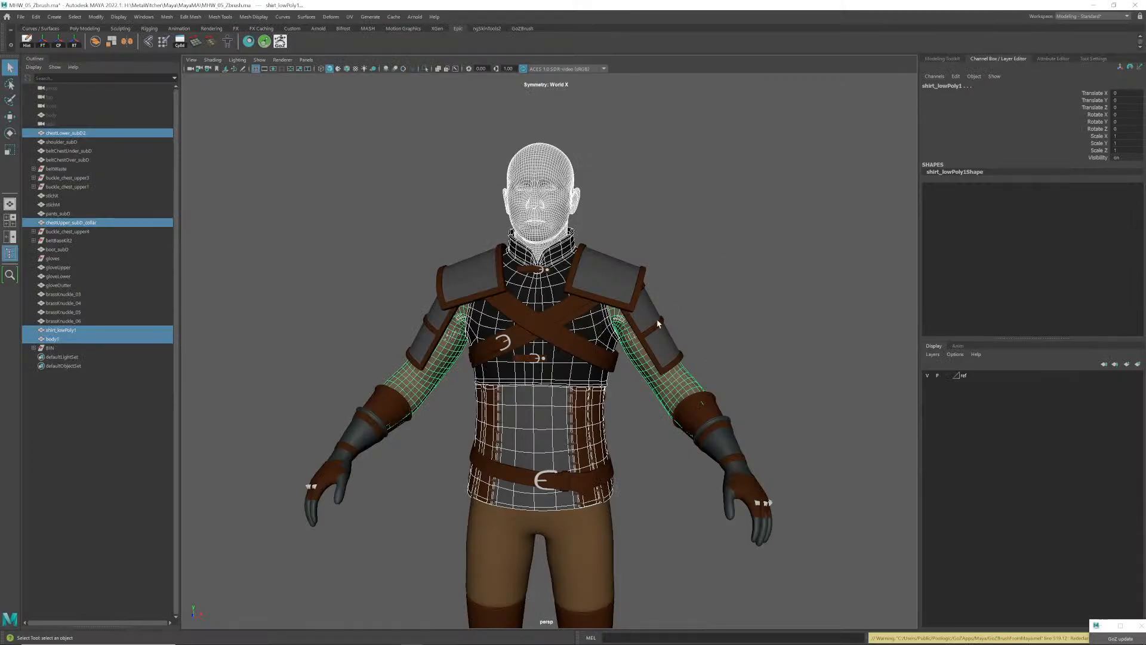
{"action": "left_click", "coordinate": [693, 298]}
{"action": "left_click", "coordinate": [573, 296]}
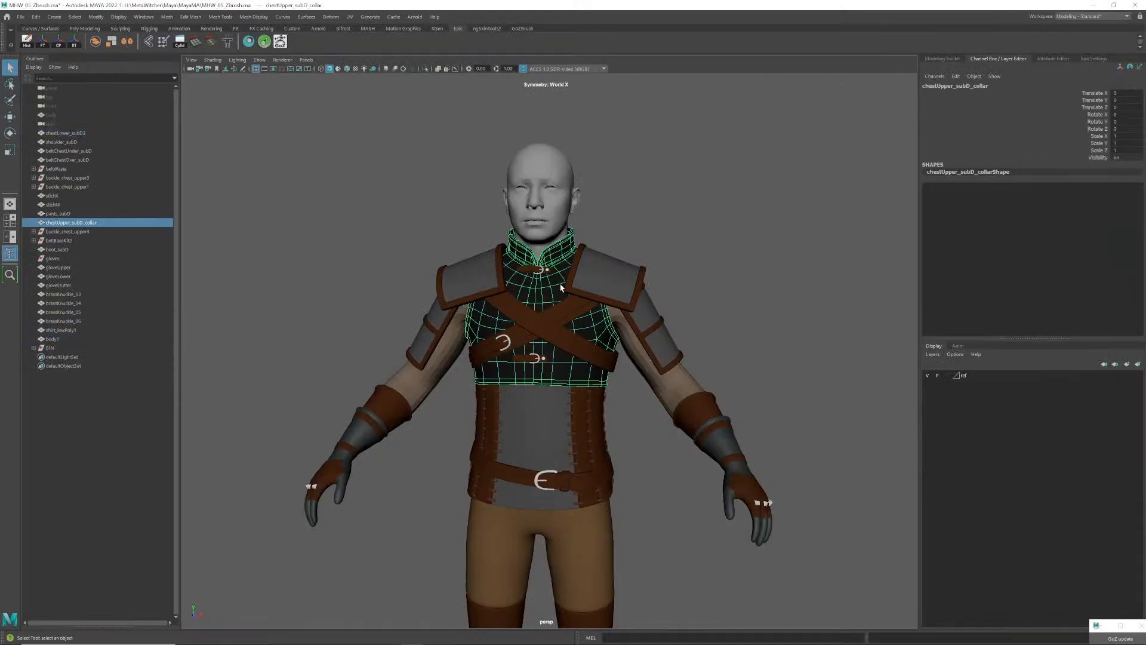
{"action": "left_click", "coordinate": [287, 47]}
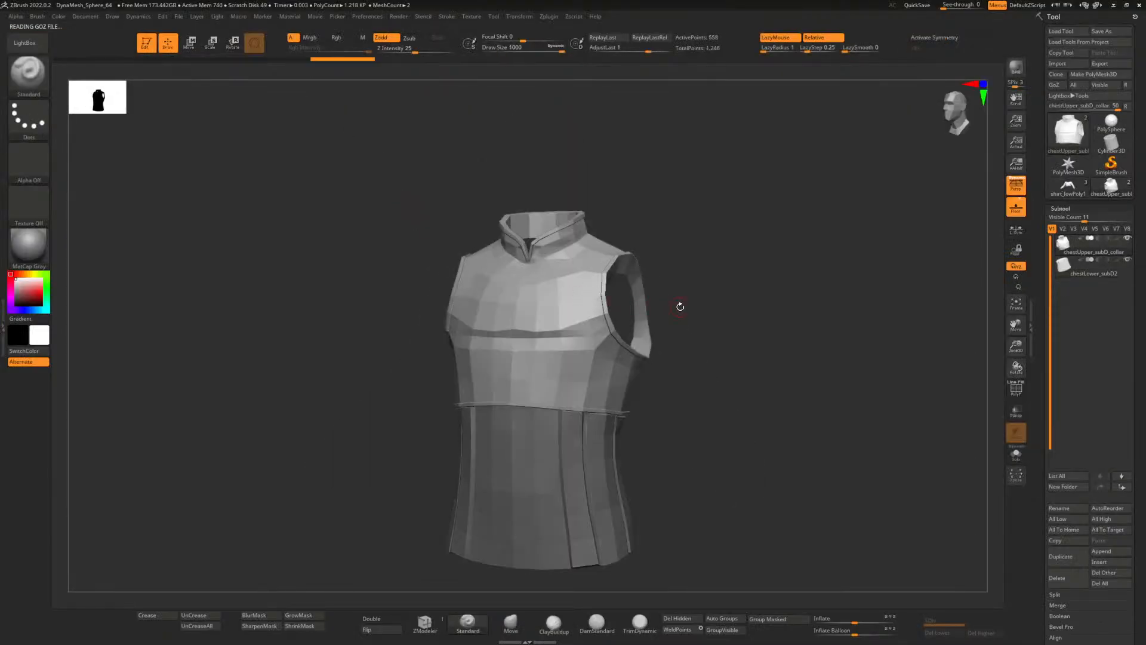
- Back in Maya, examine the upper and lower chest pieces by selecting each of them in turn
{"action": "key", "text": "alt+Tab"}
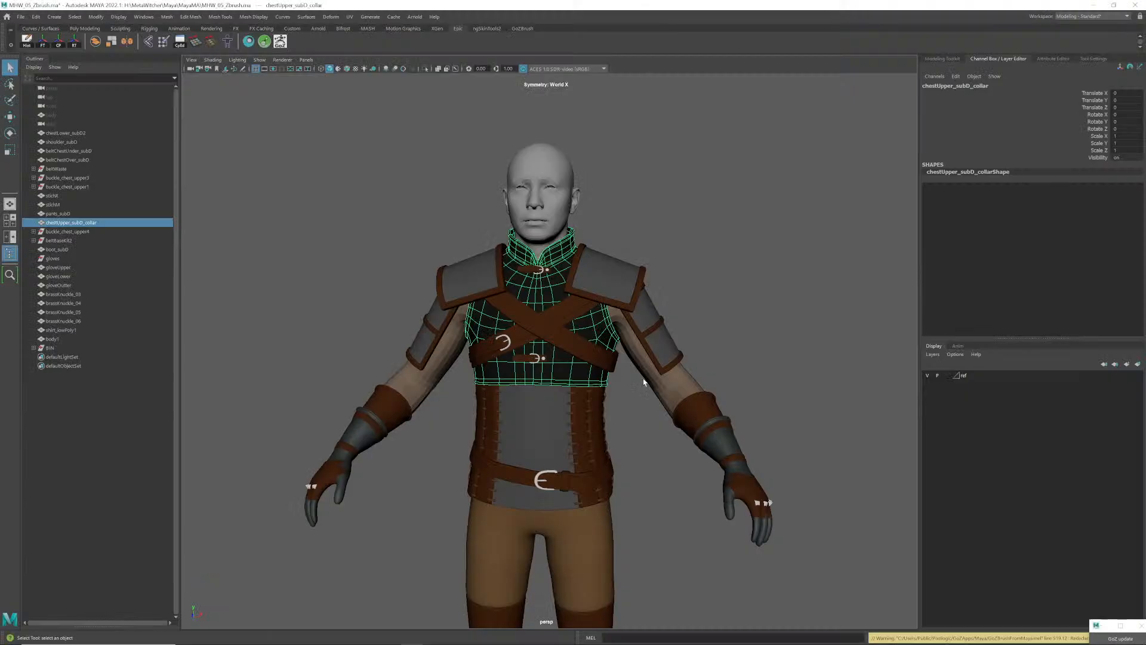
{"action": "left_click", "coordinate": [681, 323]}
{"action": "left_click_drag", "start_coordinate": [684, 320], "coordinate": [603, 345], "text": "alt"}
{"action": "left_click", "coordinate": [602, 343]}
{"action": "left_click", "coordinate": [552, 370]}
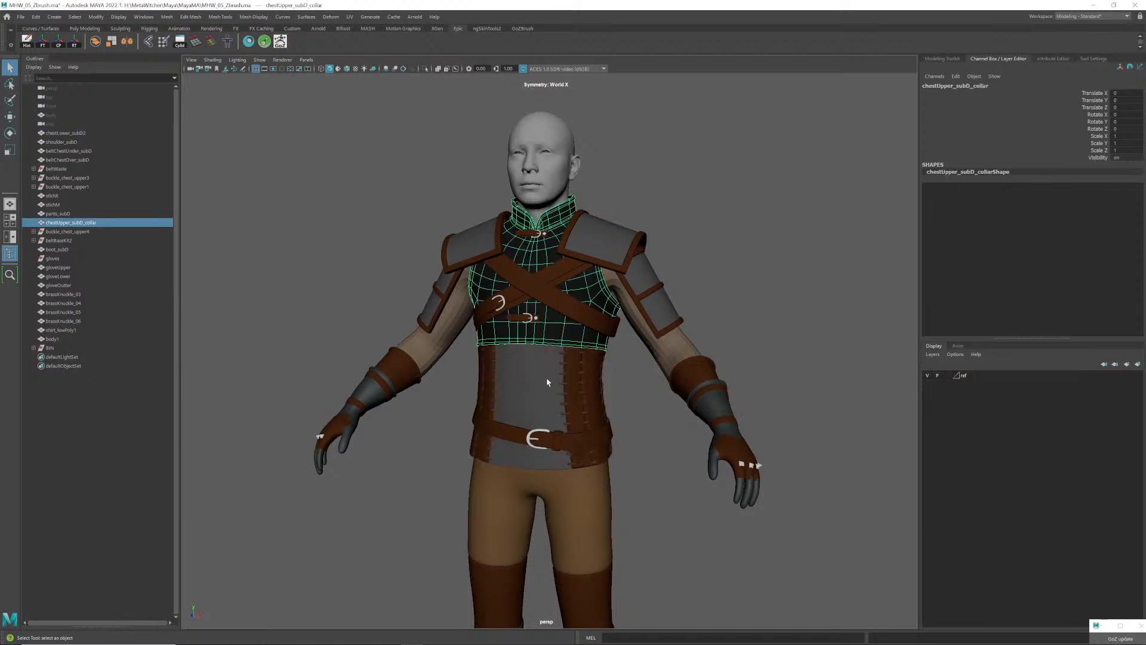
{"action": "left_click", "coordinate": [550, 377]}
{"action": "left_click", "coordinate": [550, 377]}
{"action": "left_click", "coordinate": [550, 378]}
{"action": "left_click", "coordinate": [550, 377]}
{"action": "left_click", "coordinate": [550, 376]}
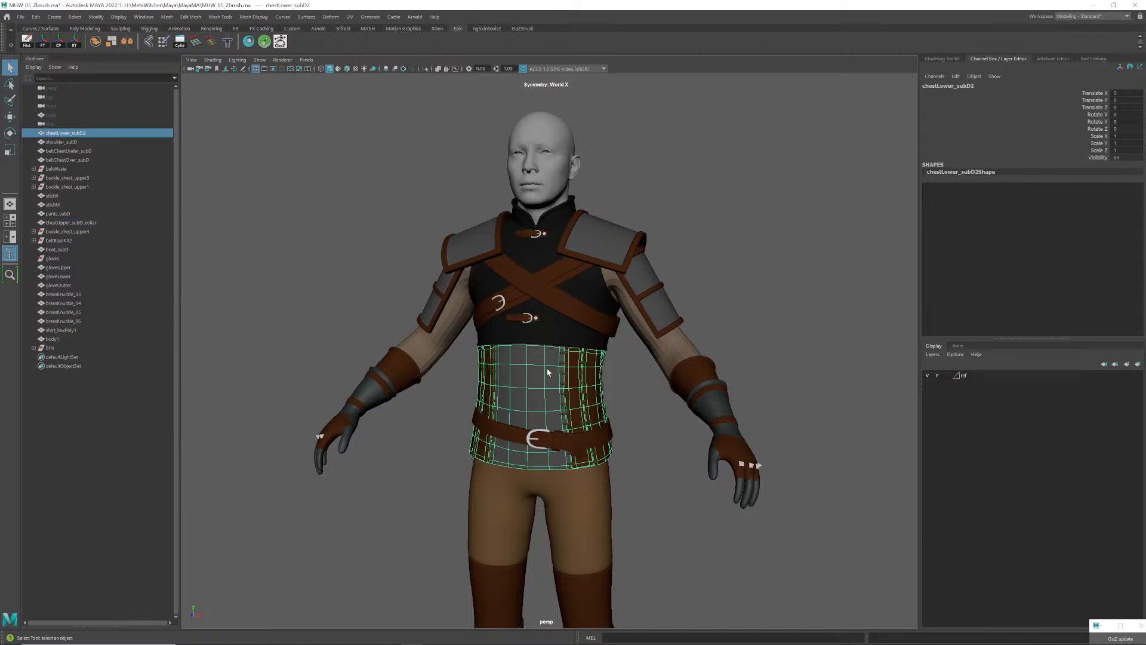
{"action": "left_click", "coordinate": [461, 375]}
{"action": "left_click", "coordinate": [554, 316]}
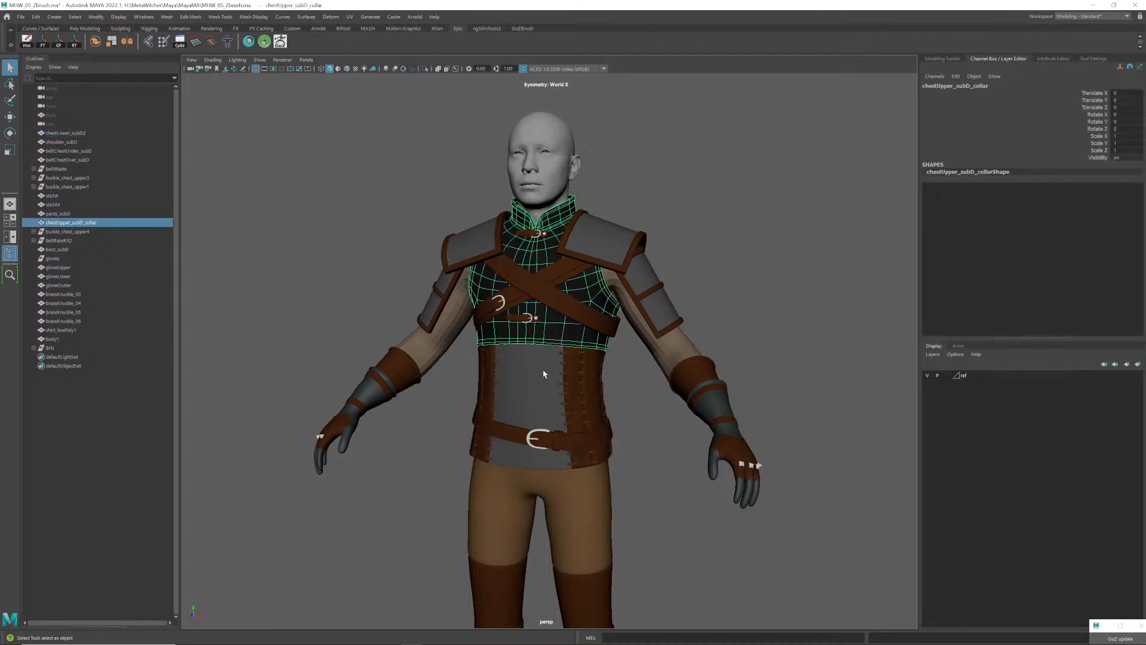
{"action": "left_click", "coordinate": [572, 381]}
- Switch to ZBrush and make shirt_lowPoly1 the active tool, viewing the shirt and body from a three-quarter angle
{"action": "key", "text": "alt+Tab"}
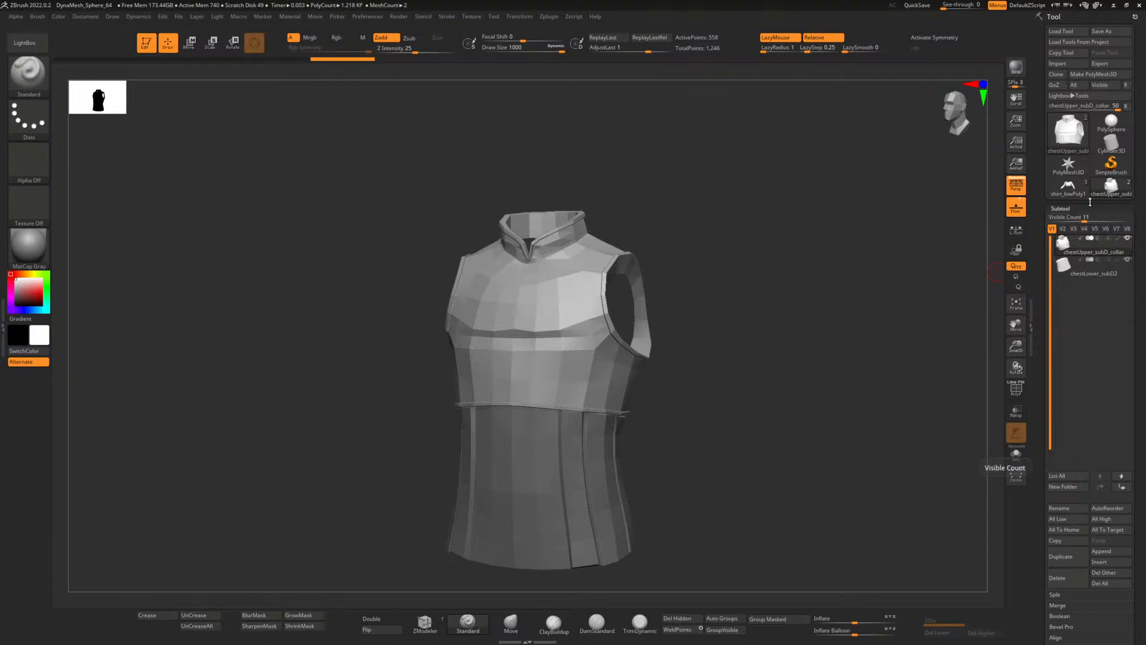
{"action": "left_click", "coordinate": [1078, 152]}
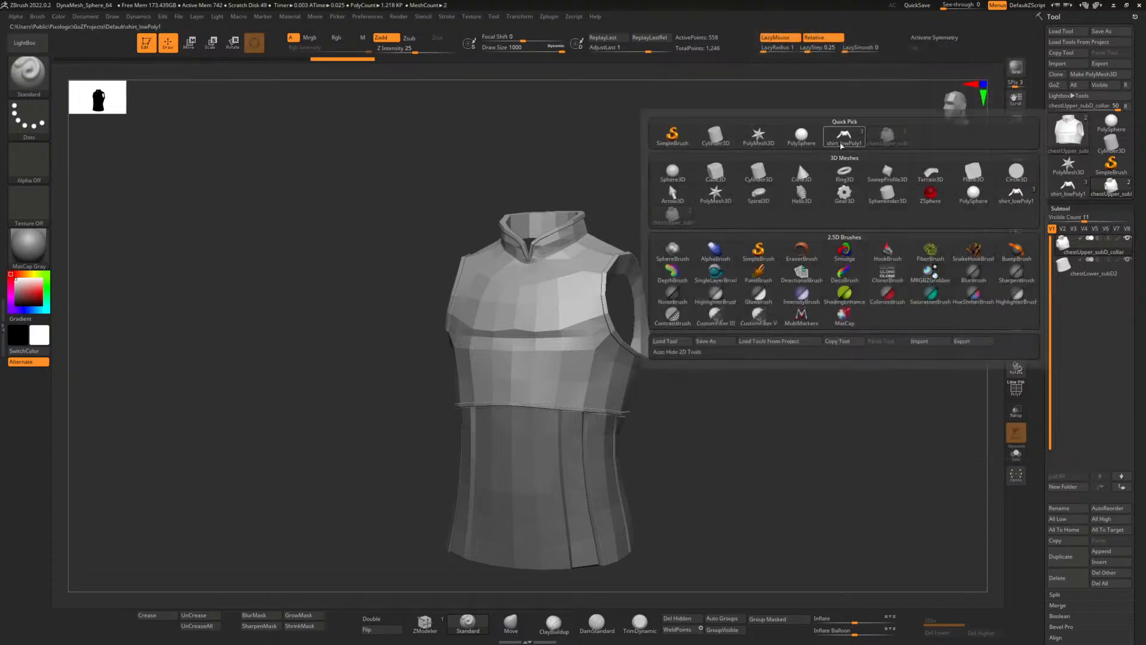
{"action": "left_click", "coordinate": [841, 144]}
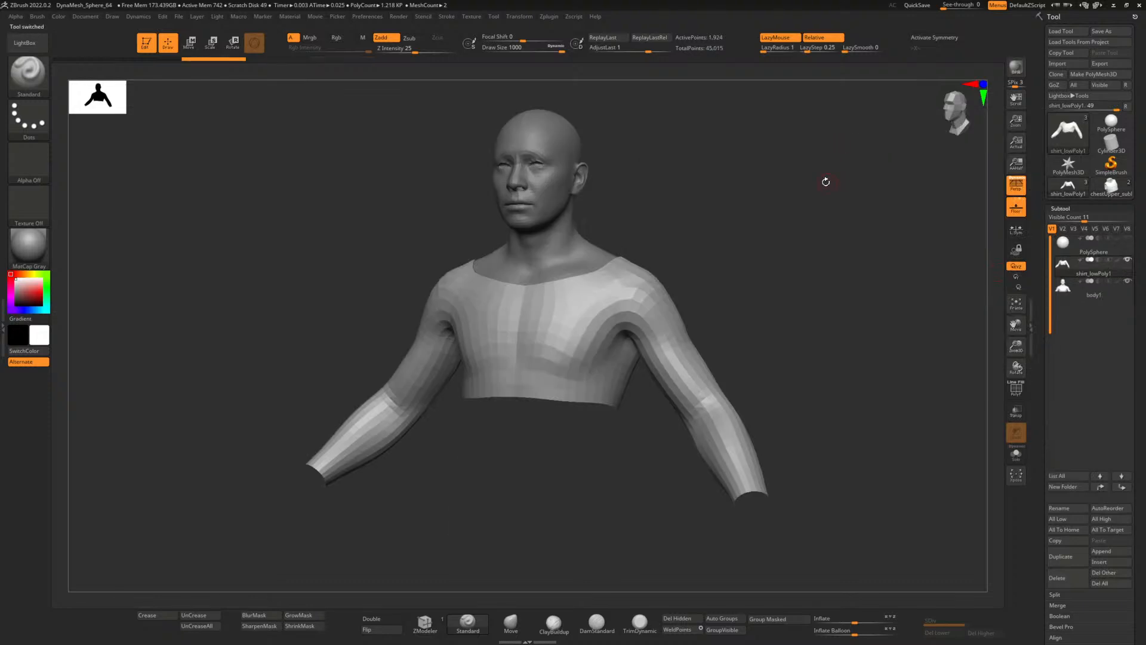
{"action": "left_click_drag", "start_coordinate": [828, 189], "coordinate": [810, 185]}
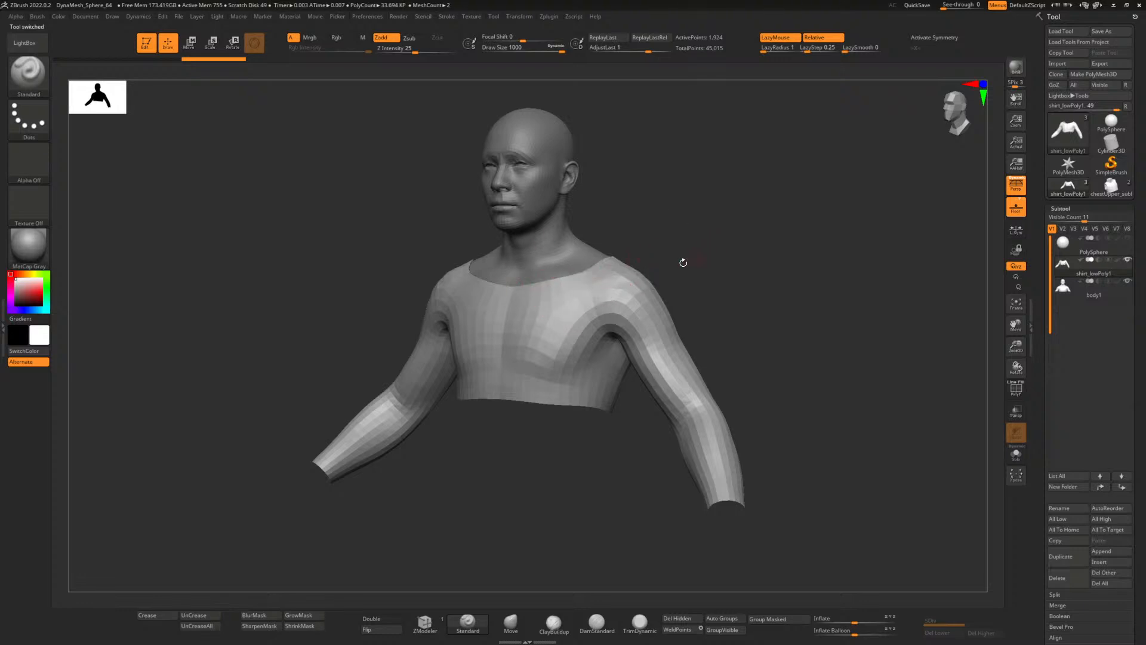
- Return to Maya, set the upper chest to smooth preview and turn smooth preview off on the lower chest, shoulder pads and body
{"action": "key", "text": "alt+Tab"}
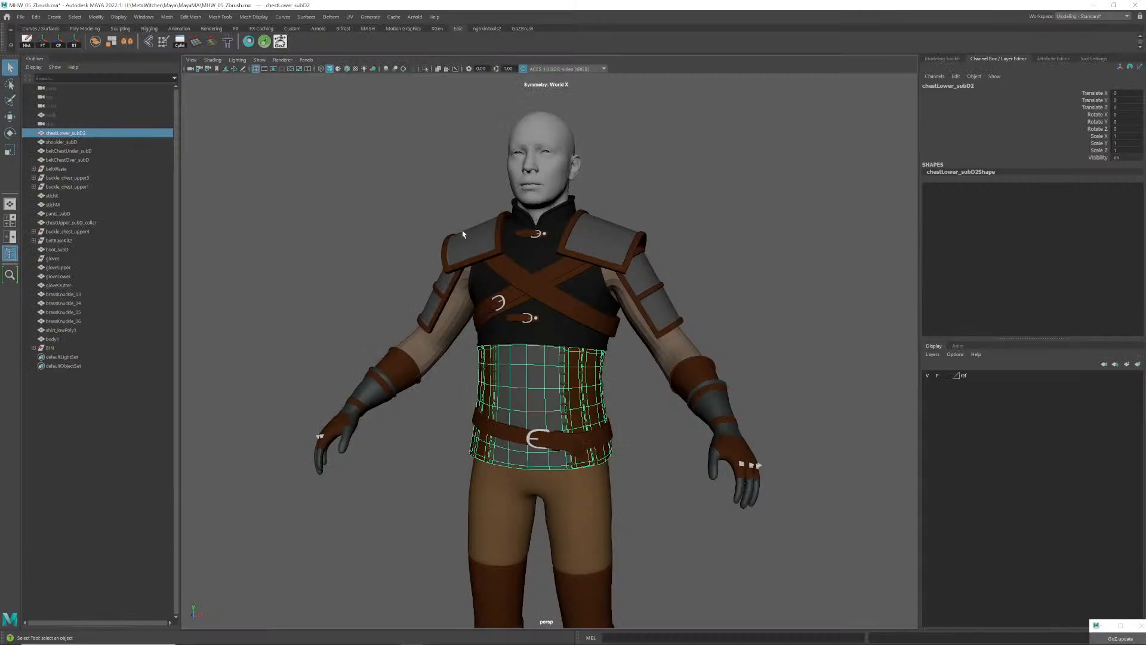
{"action": "left_click", "coordinate": [531, 306]}
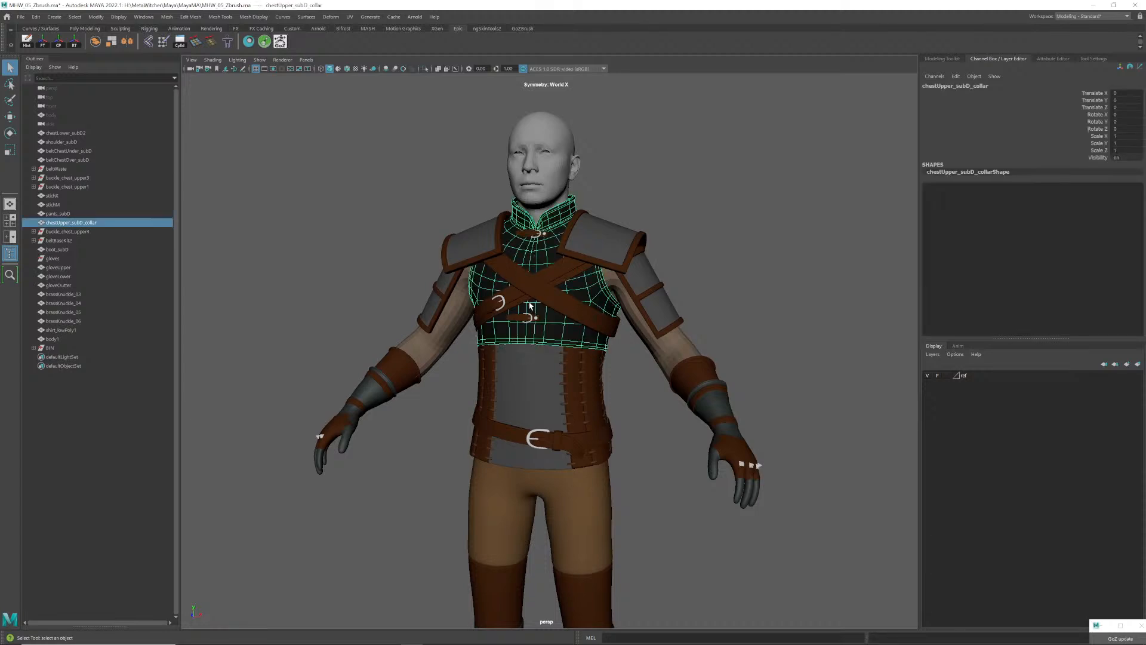
{"action": "key", "text": "3"}
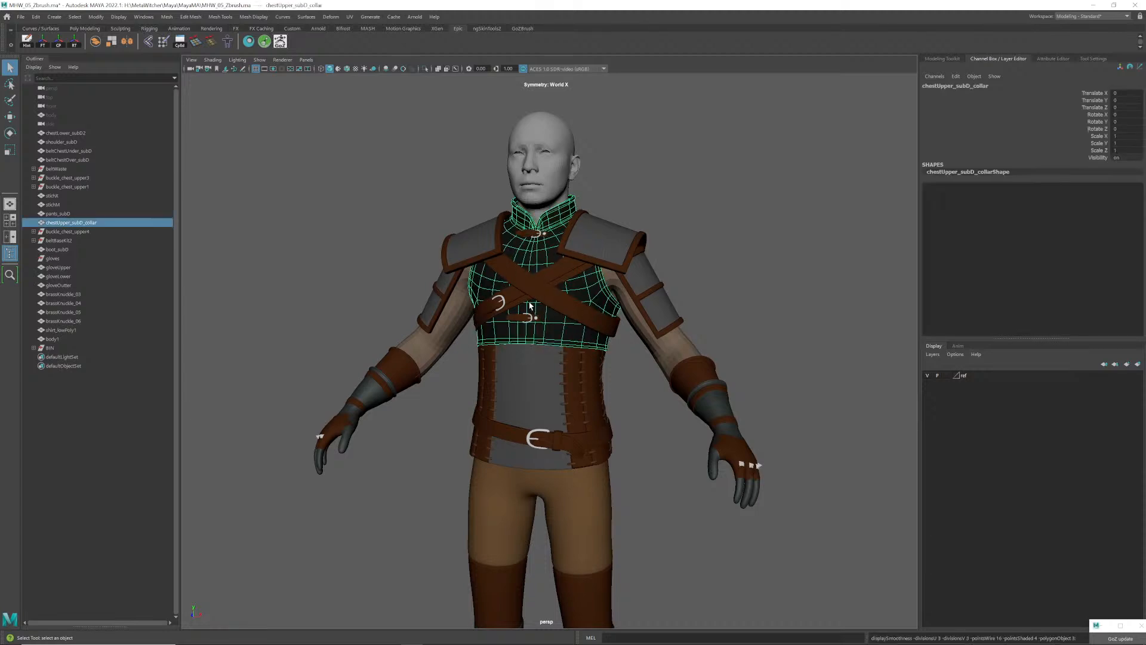
{"action": "left_click", "coordinate": [526, 353]}
{"action": "key", "text": "1"}
{"action": "left_click", "coordinate": [478, 251]}
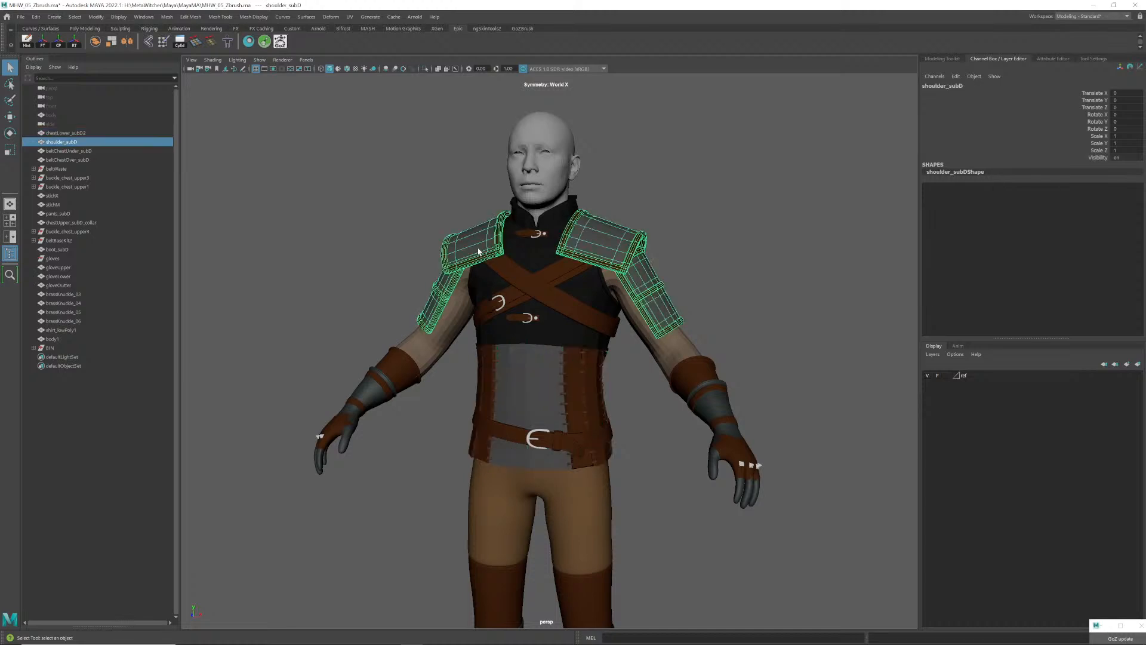
{"action": "key", "text": "1"}
{"action": "left_click", "coordinate": [467, 312]}
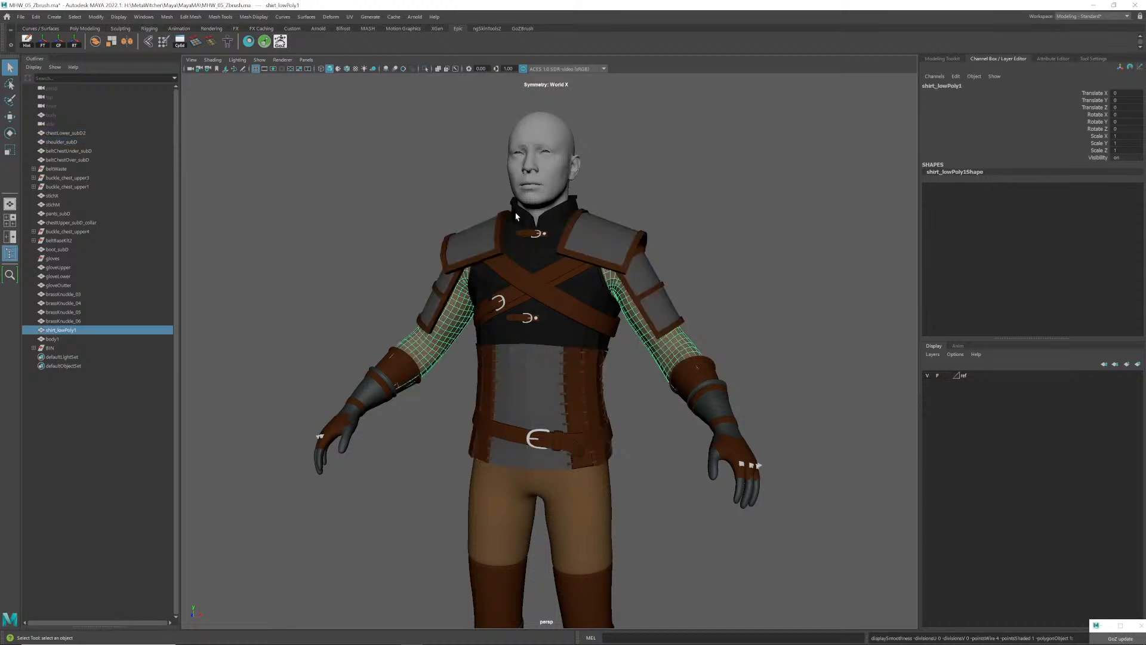
{"action": "left_click", "coordinate": [534, 169]}
{"action": "key", "text": "1"}
{"action": "left_click", "coordinate": [615, 179]}
- Select the upper chest, lower chest, shirt and body together, turn off their smooth preview, and save the scene
{"action": "left_click", "coordinate": [541, 221]}
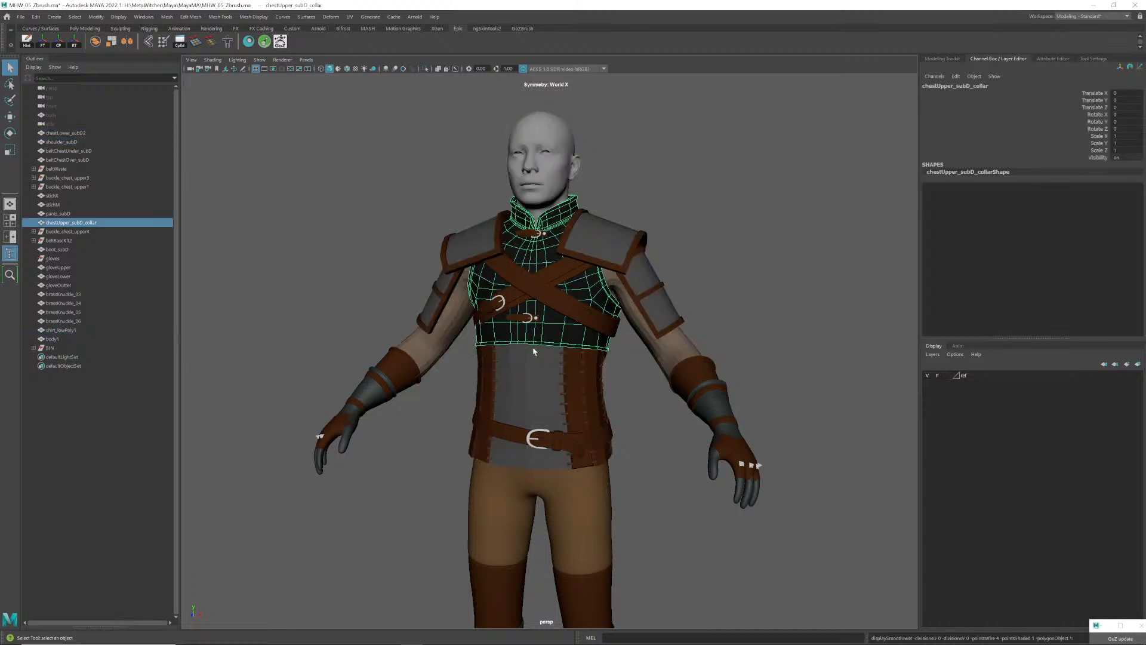
{"action": "left_click", "coordinate": [582, 356]}
{"action": "left_click", "coordinate": [652, 348]}
{"action": "left_click", "coordinate": [627, 396]}
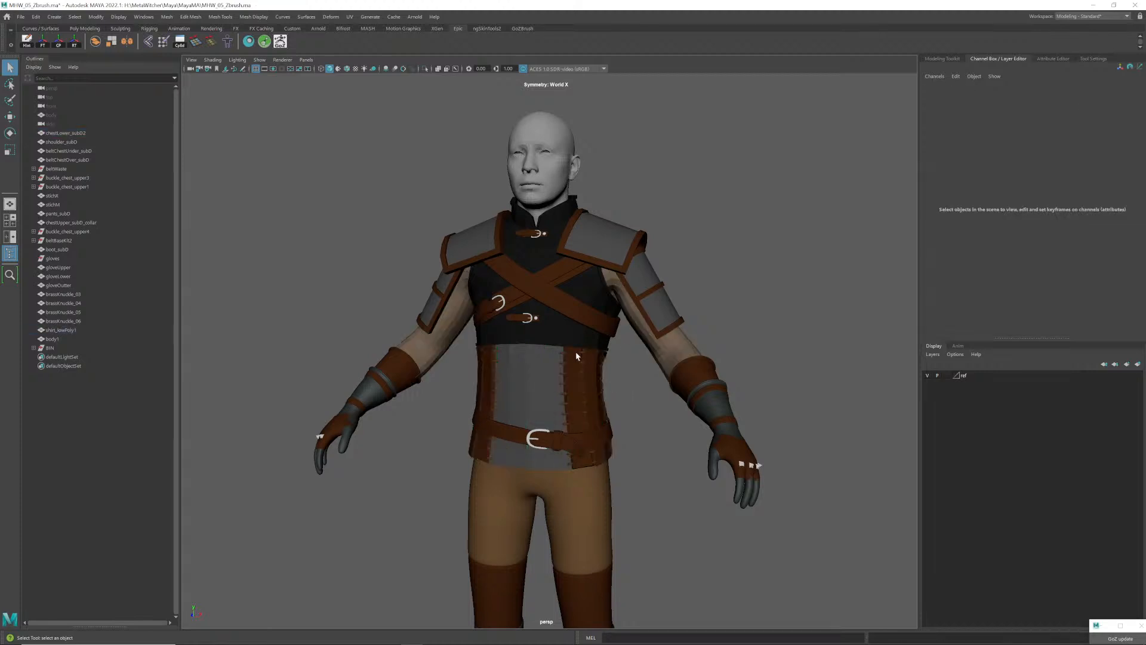
{"action": "left_click", "coordinate": [561, 336]}
{"action": "left_click", "coordinate": [536, 385], "text": "shift"}
{"action": "left_click", "coordinate": [663, 361], "text": "shift"}
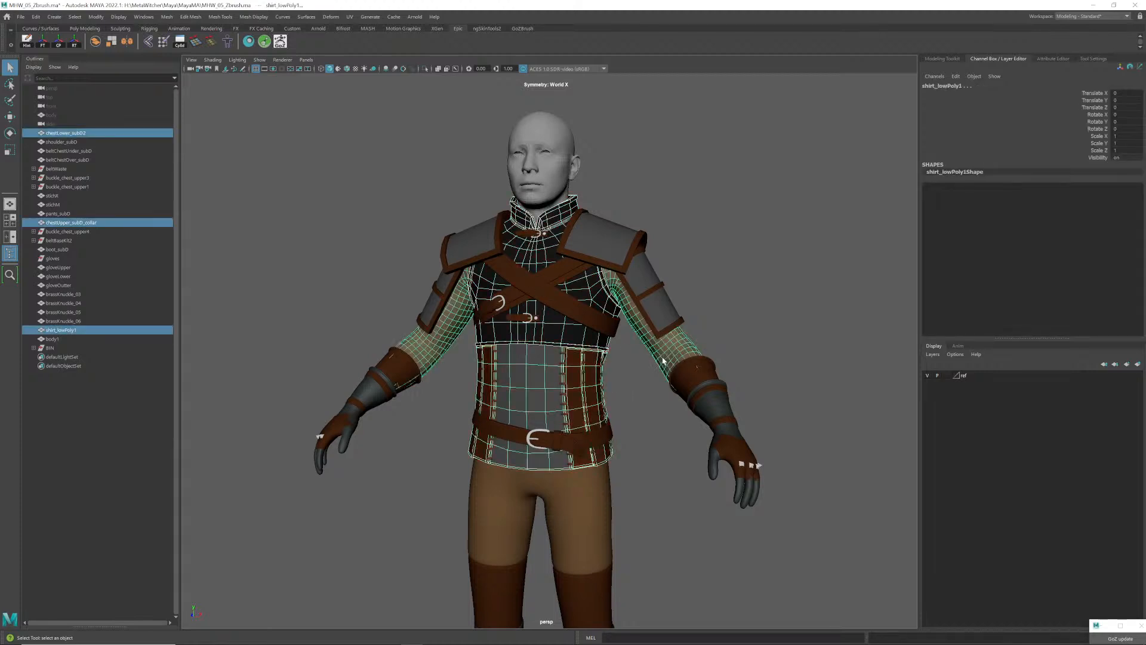
{"action": "left_click", "coordinate": [539, 169], "text": "shift"}
{"action": "key", "text": "1"}
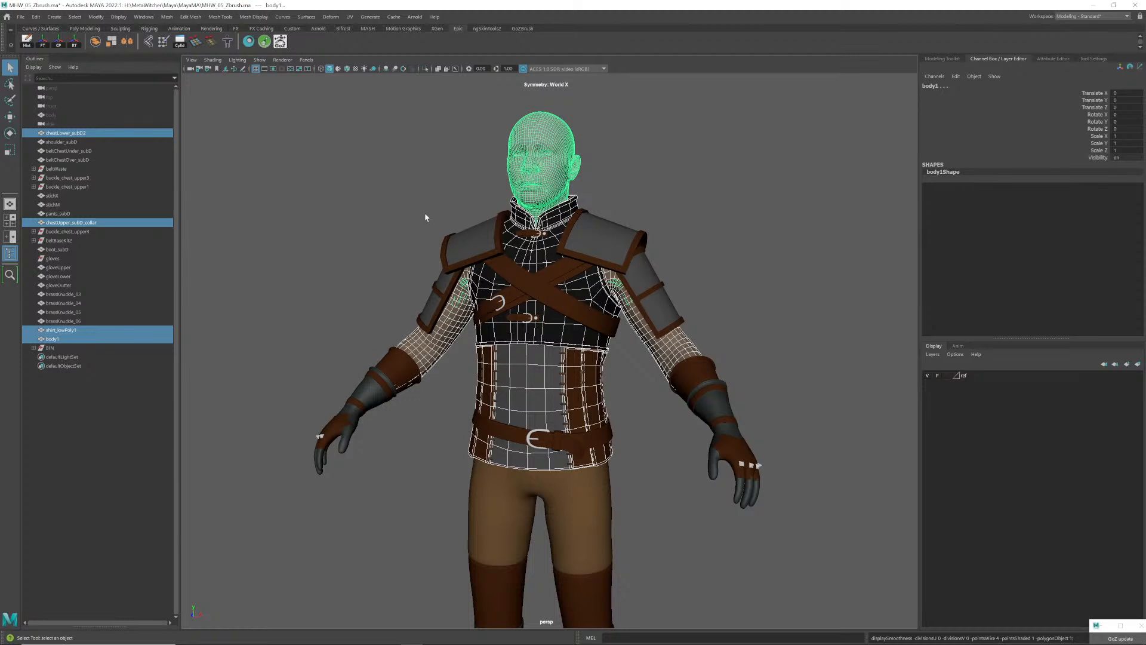
{"action": "key", "text": "ctrl+s"}
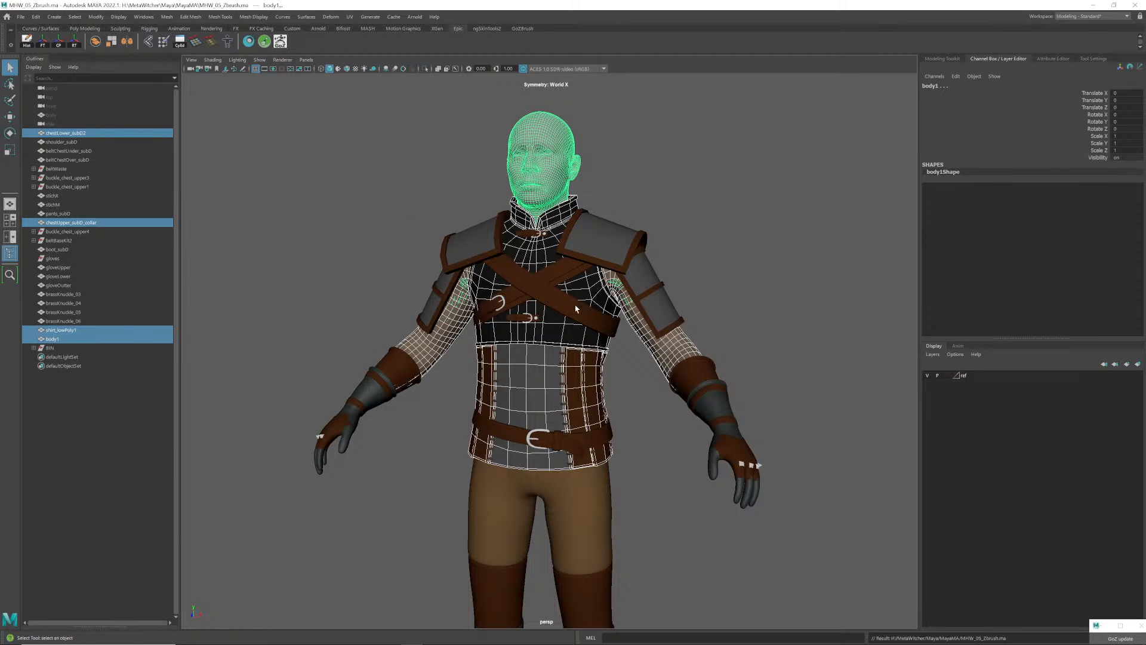
- Run the GoZ update in Maya and select the imported chestUpper_subD_collar mesh
{"action": "left_click", "coordinate": [1115, 638]}
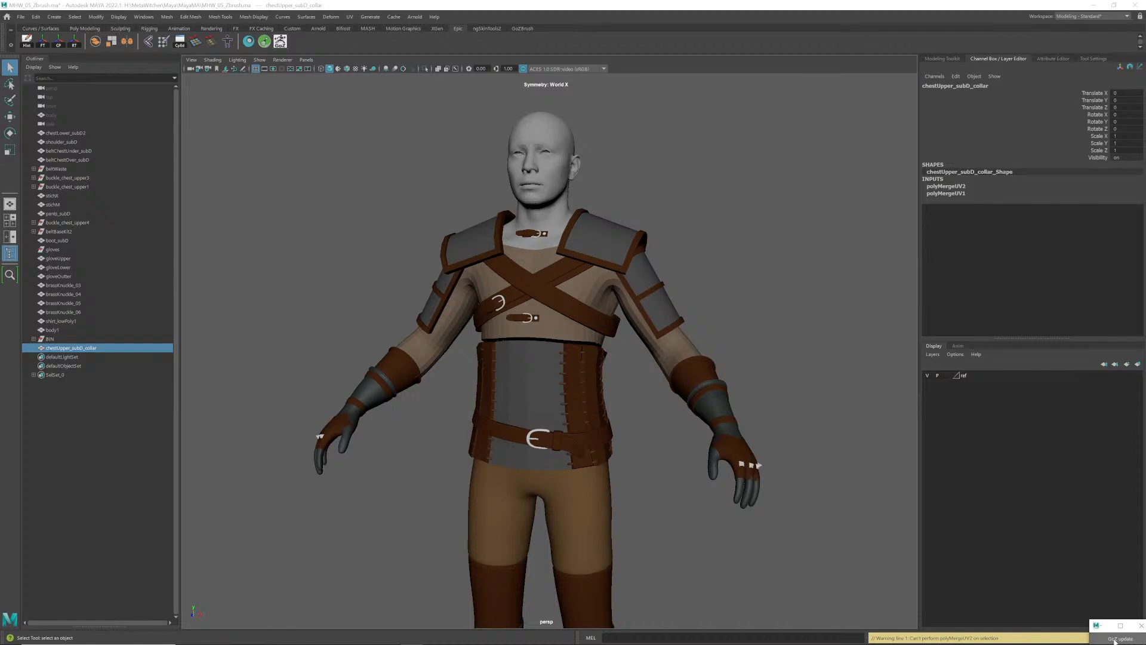
{"action": "left_click_drag", "start_coordinate": [621, 333], "coordinate": [638, 424], "text": "alt"}
{"action": "left_click", "coordinate": [71, 357]}
{"action": "left_click", "coordinate": [71, 348]}
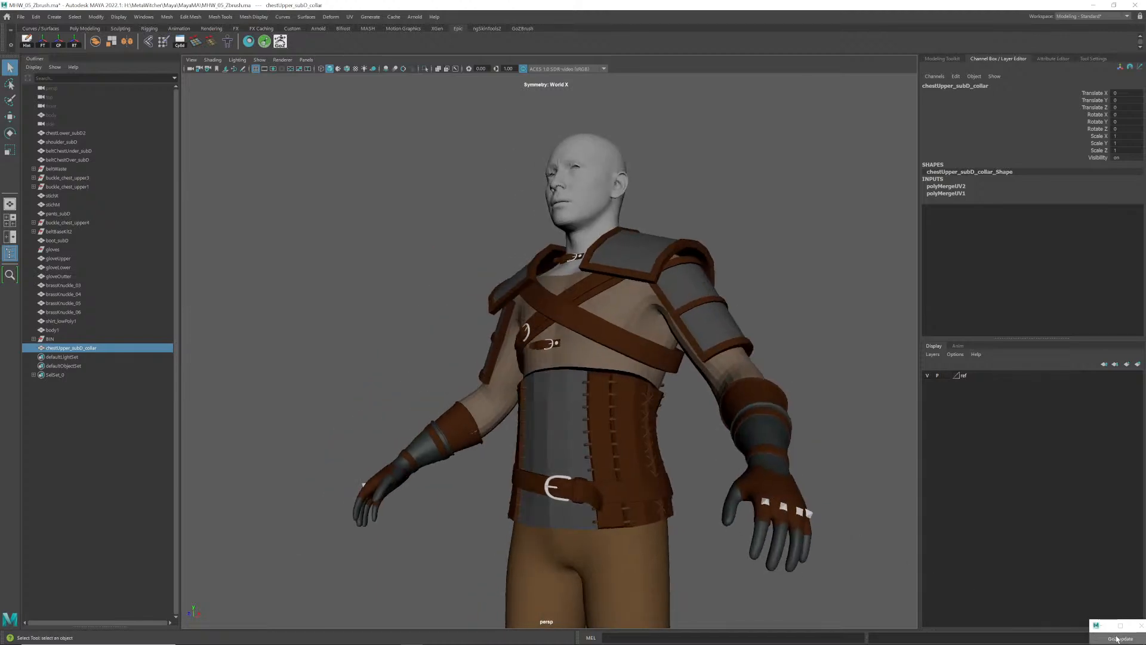
- Undo the latest changes from the GoZ update and inspect the upper chest piece on the character
{"action": "key", "text": "ctrl+z"}
{"action": "key", "text": "ctrl+z"}
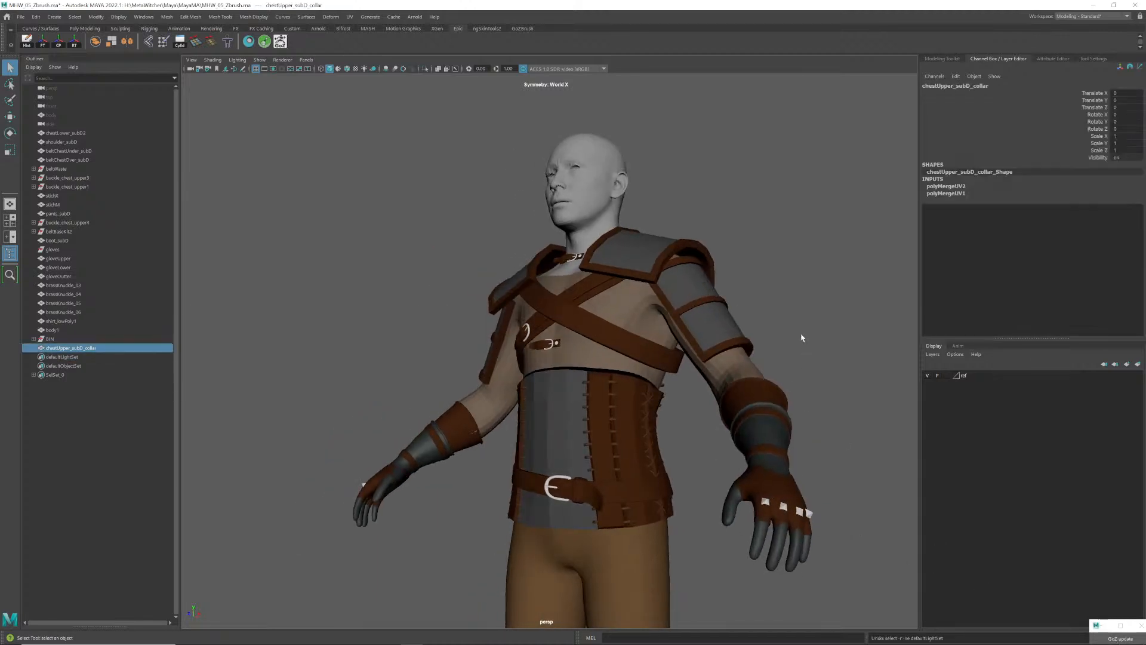
{"action": "left_click_drag", "start_coordinate": [802, 338], "coordinate": [600, 334], "text": "alt"}
{"action": "right_click_drag", "start_coordinate": [600, 334], "coordinate": [614, 323], "text": "alt"}
{"action": "left_click_drag", "start_coordinate": [613, 323], "coordinate": [598, 338], "text": "alt"}
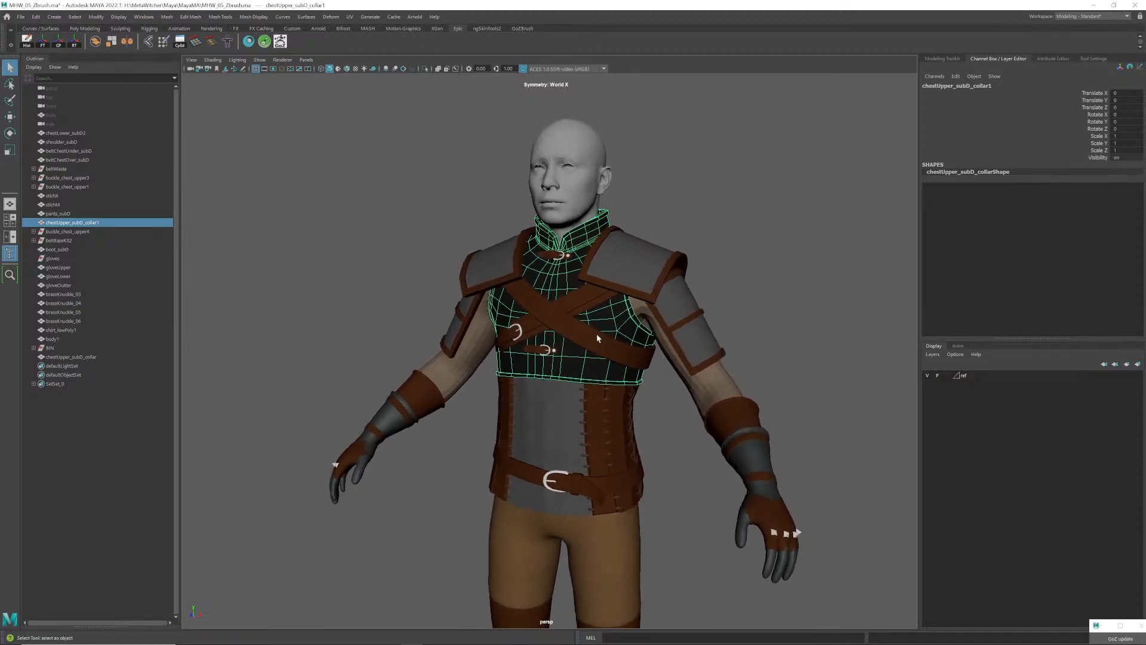
- Switch to ZBrush and replace the current canvas with a new document
{"action": "right_click_drag", "start_coordinate": [599, 338], "coordinate": [609, 332], "text": "alt"}
{"action": "middle_click_drag", "start_coordinate": [609, 332], "coordinate": [586, 345], "text": "alt"}
{"action": "left_click_drag", "start_coordinate": [616, 339], "coordinate": [572, 337], "text": "alt"}
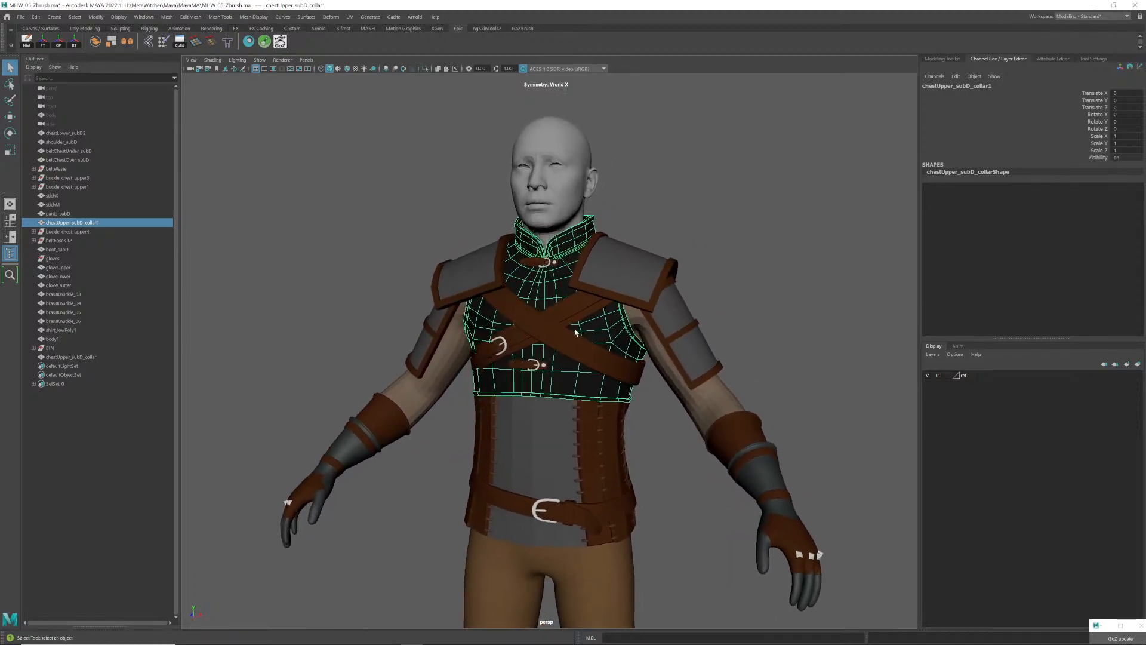
{"action": "key", "text": "alt+Tab"}
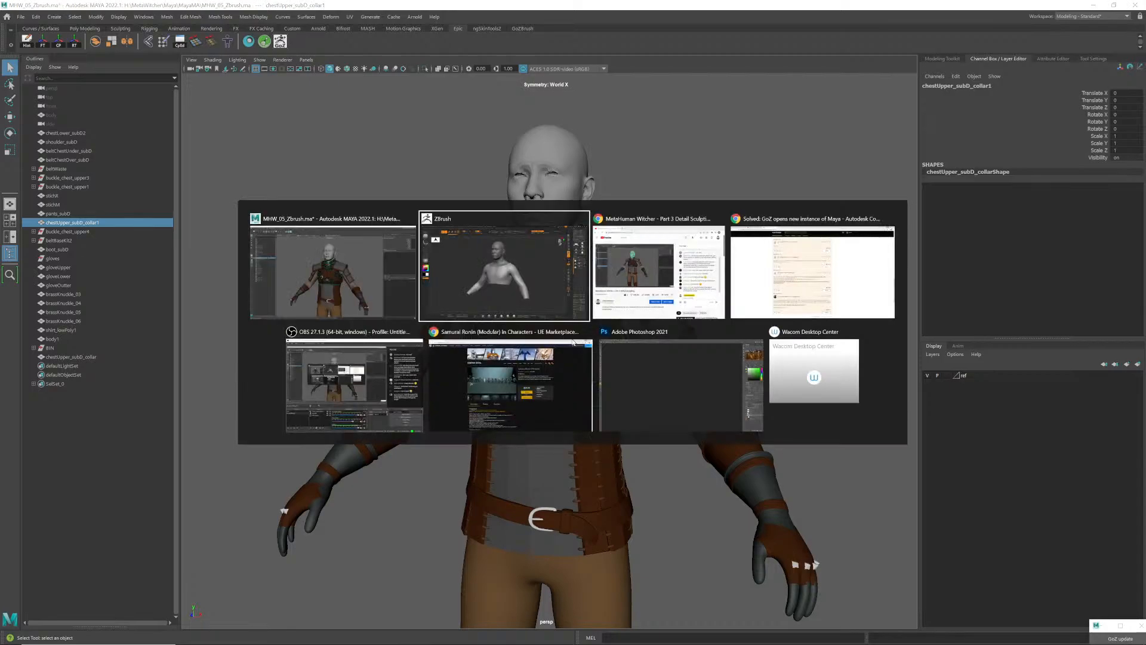
{"action": "left_click", "coordinate": [86, 16]}
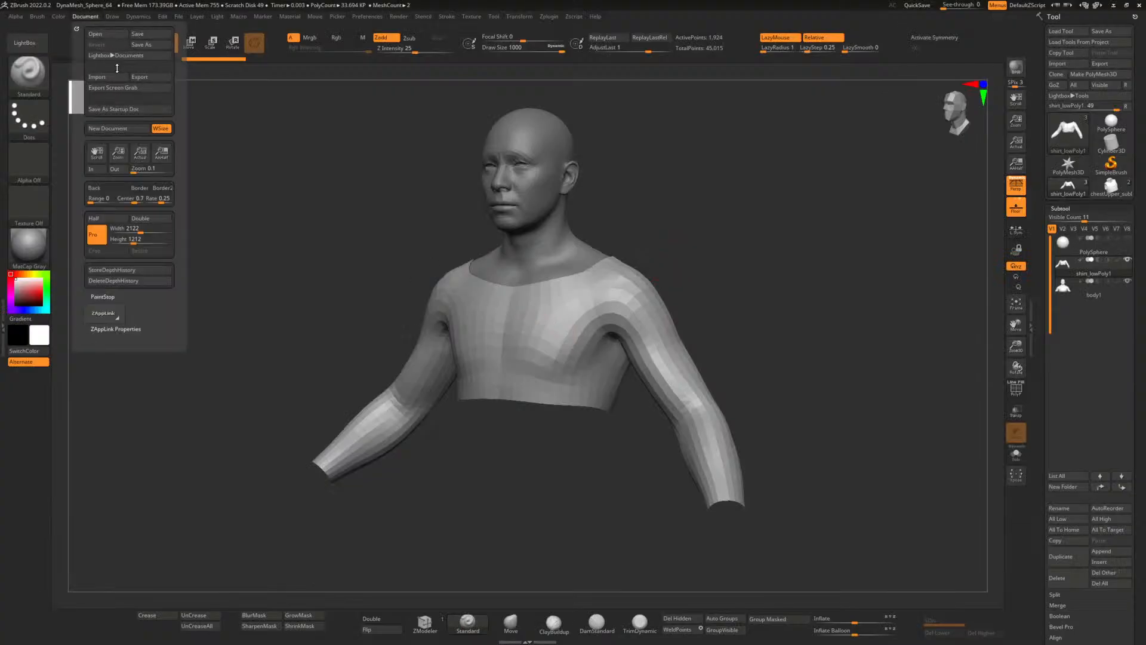
{"action": "left_click", "coordinate": [111, 129]}
{"action": "left_click", "coordinate": [598, 359]}
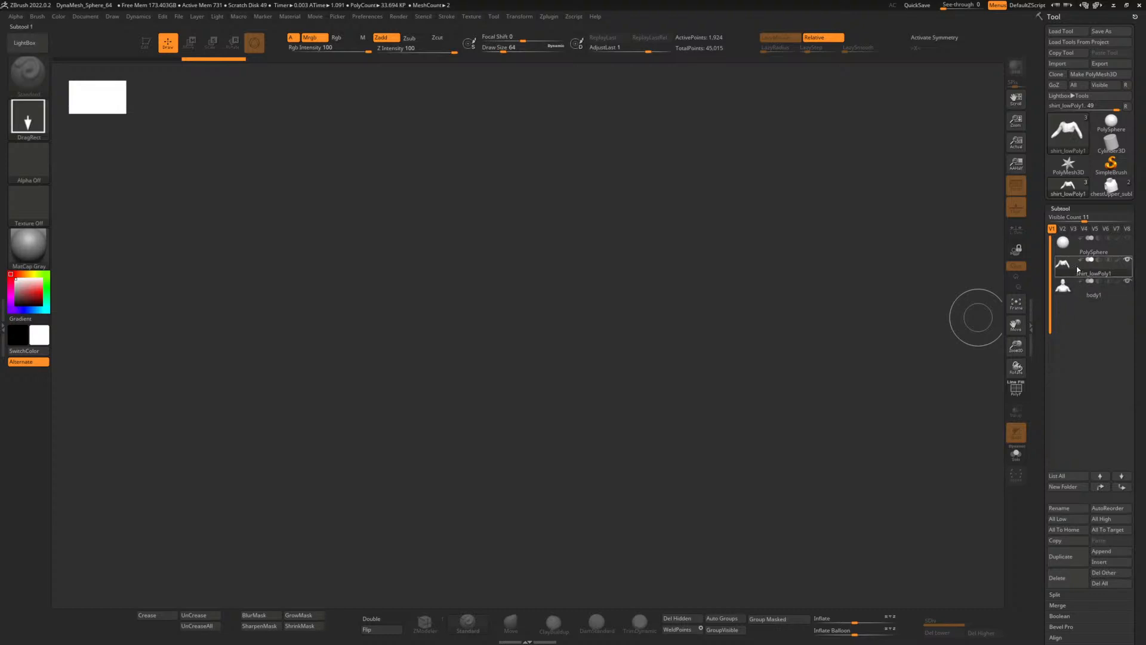
- Select the shirt_lowPoly1 subtool and try to draw it onto the empty canvas
{"action": "left_click", "coordinate": [1094, 286]}
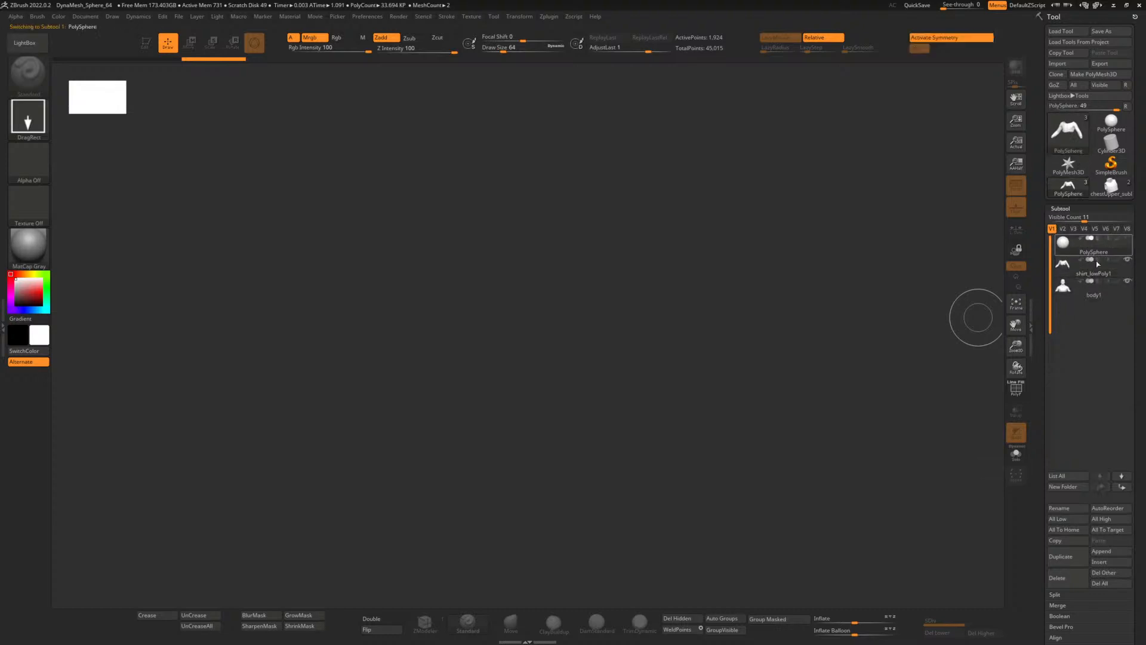
{"action": "left_click", "coordinate": [1094, 276]}
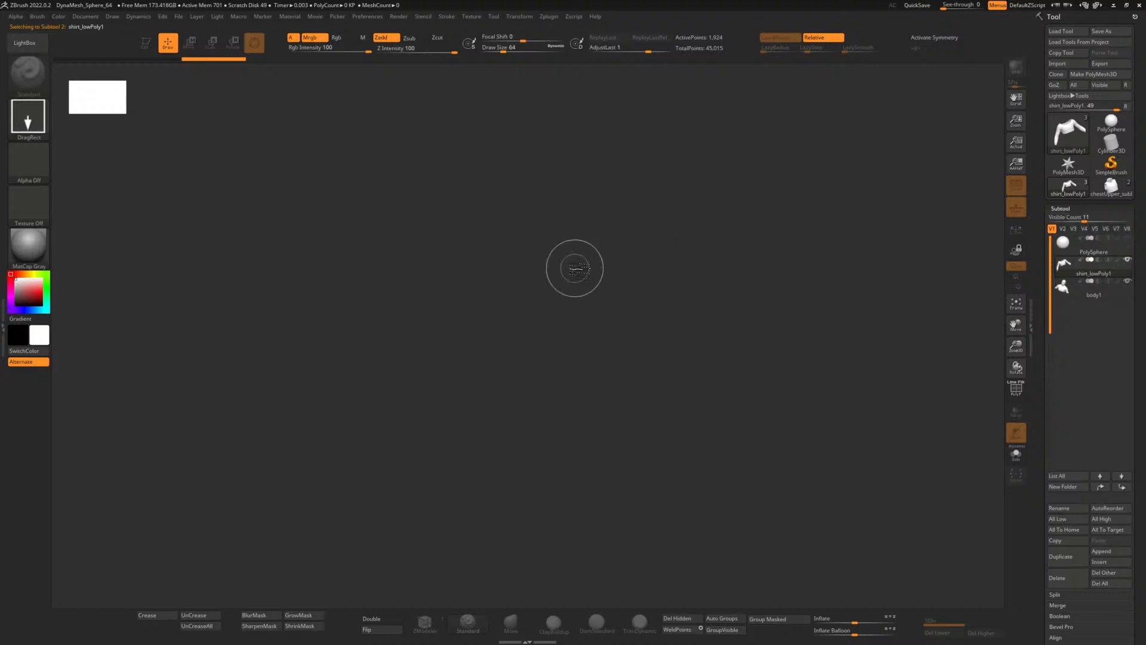
{"action": "mouse_move", "coordinate": [573, 268]}
{"action": "left_mouse_down"}
{"action": "mouse_move", "coordinate": [584, 394]}
{"action": "mouse_move", "coordinate": [586, 261]}
{"action": "left_mouse_up"}
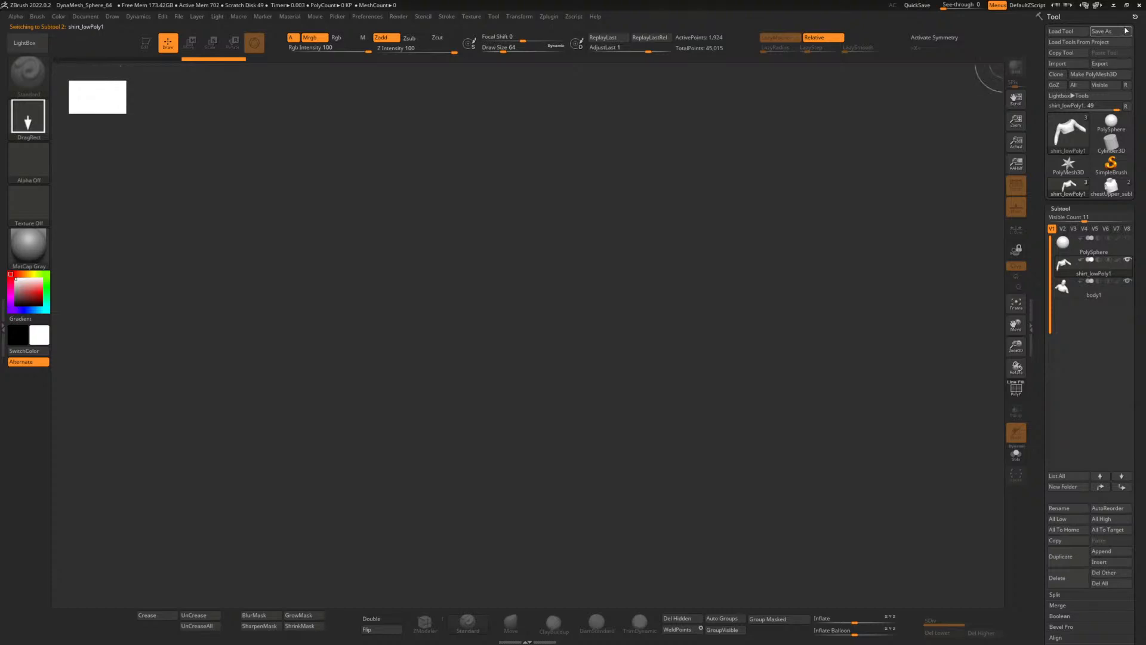
- Close ZBrush, minimize Maya and relaunch ZBrush from the desktop
{"action": "left_click", "coordinate": [1139, 4]}
{"action": "left_click", "coordinate": [591, 359]}
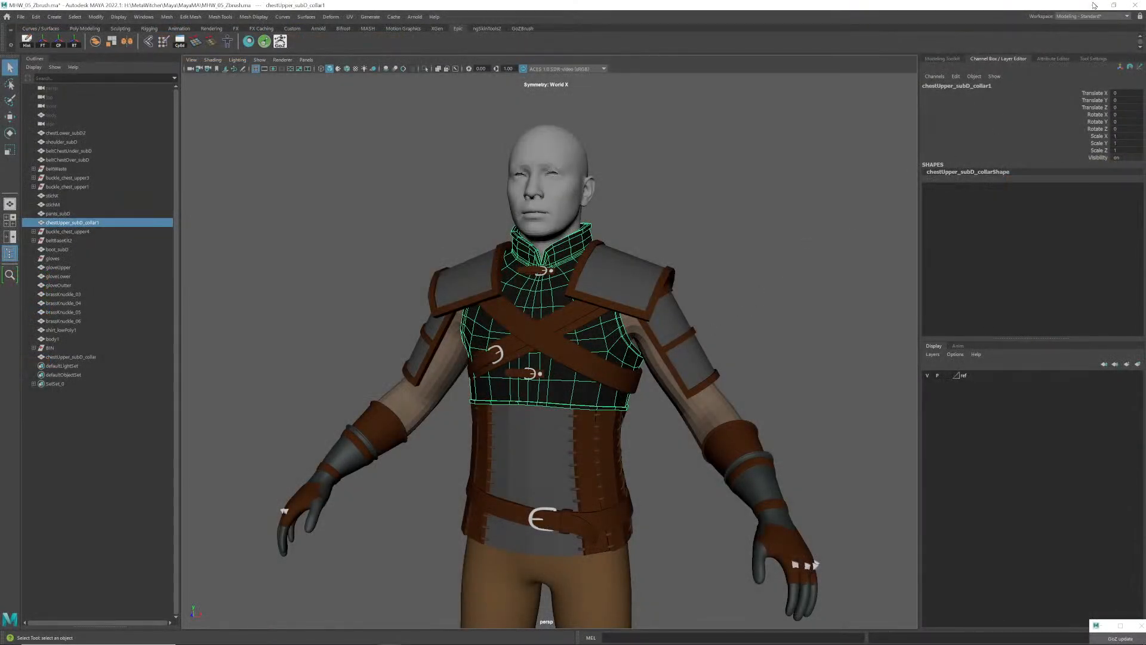
{"action": "left_click", "coordinate": [1094, 5]}
{"action": "double_click", "coordinate": [651, 60]}
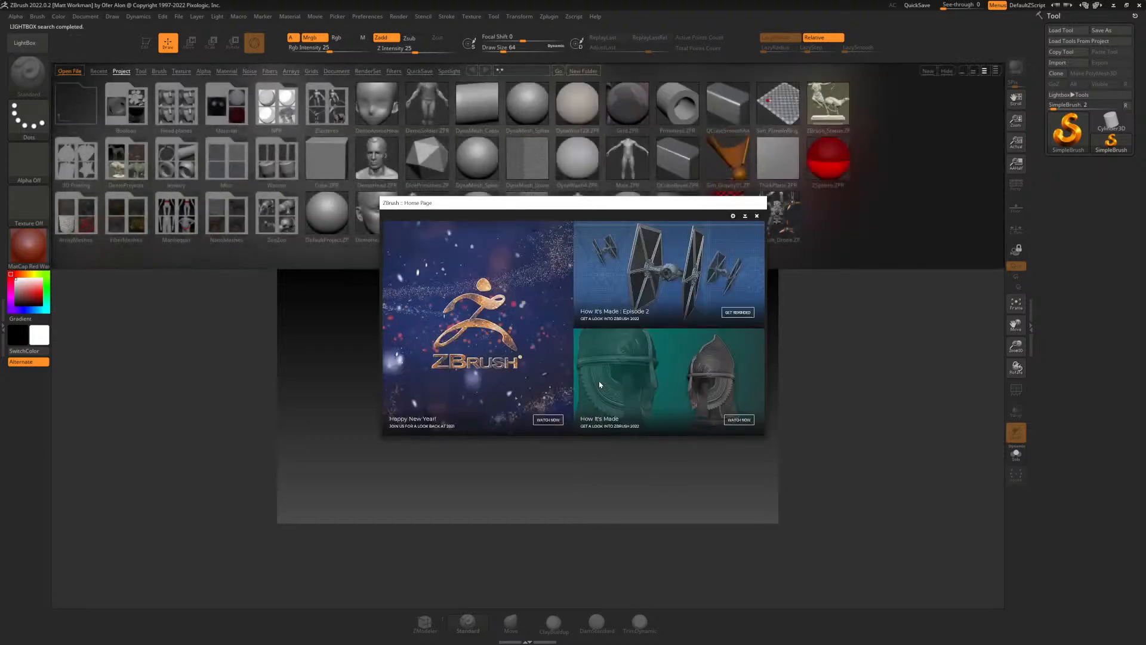
- Close the ZBrush home page and hide LightBox to clear the canvas
{"action": "left_click", "coordinate": [756, 217]}
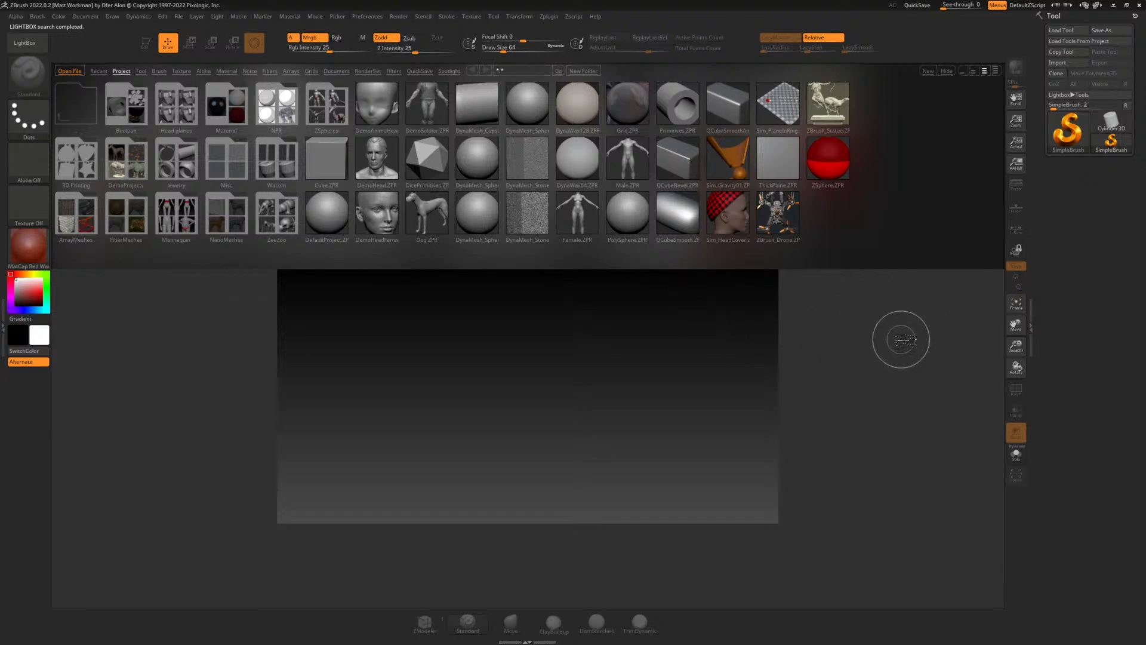
{"action": "left_click", "coordinate": [890, 341]}
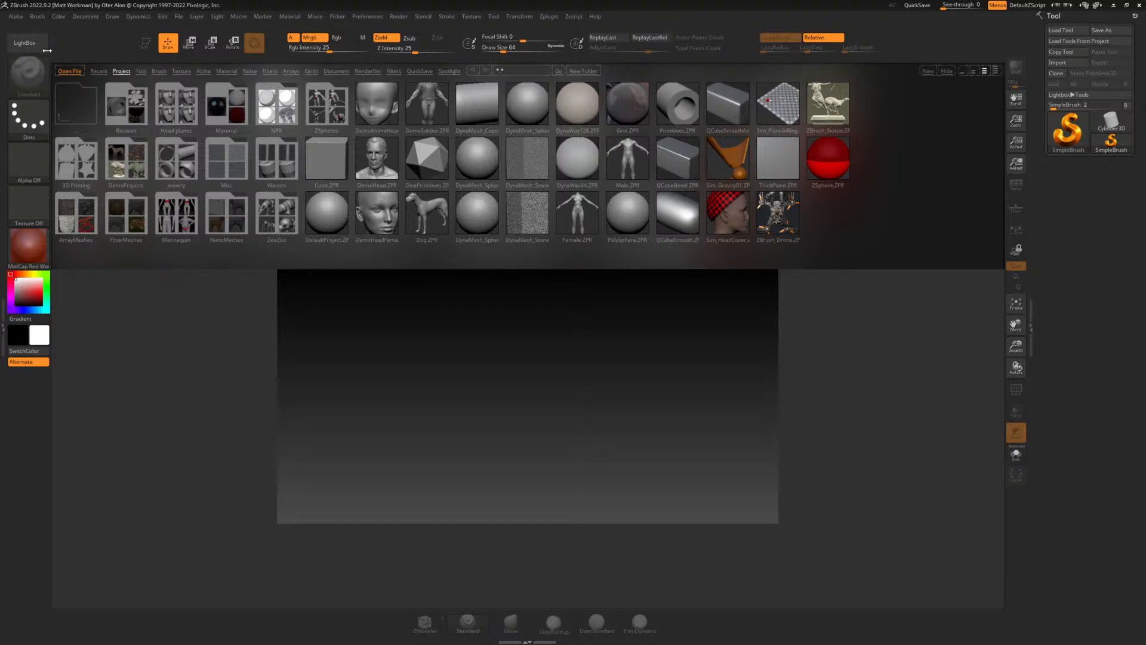
{"action": "left_click", "coordinate": [25, 43]}
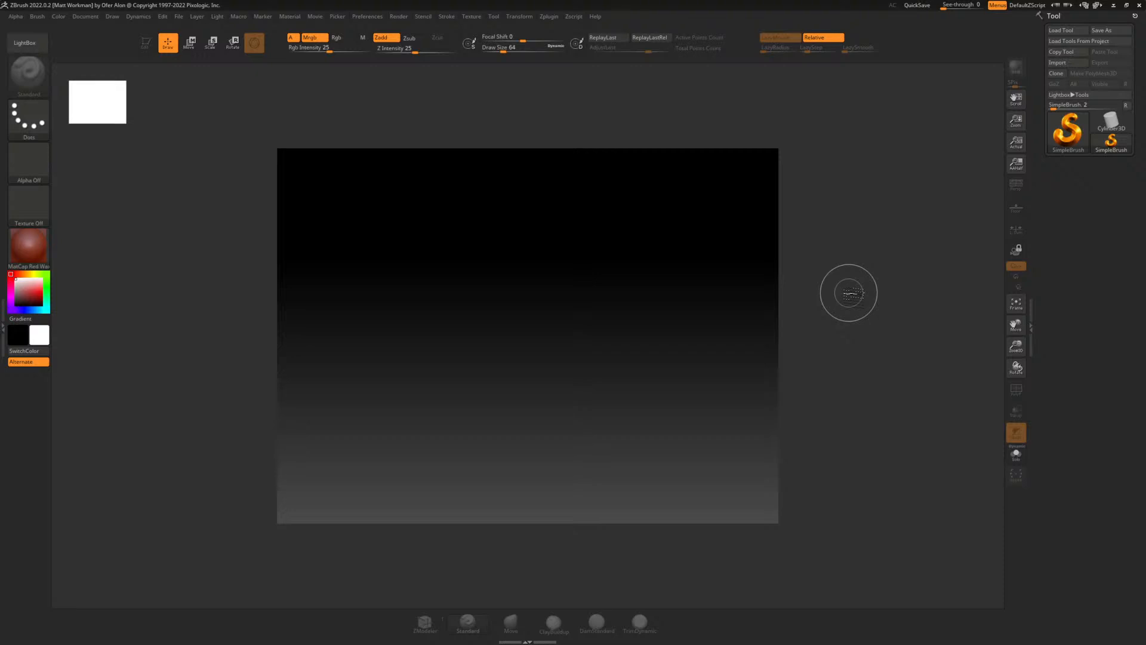
- Return to Maya, select the upper chest, lower chest, shirt and body together, and send them to ZBrush with GoZ
{"action": "key", "text": "alt+Tab"}
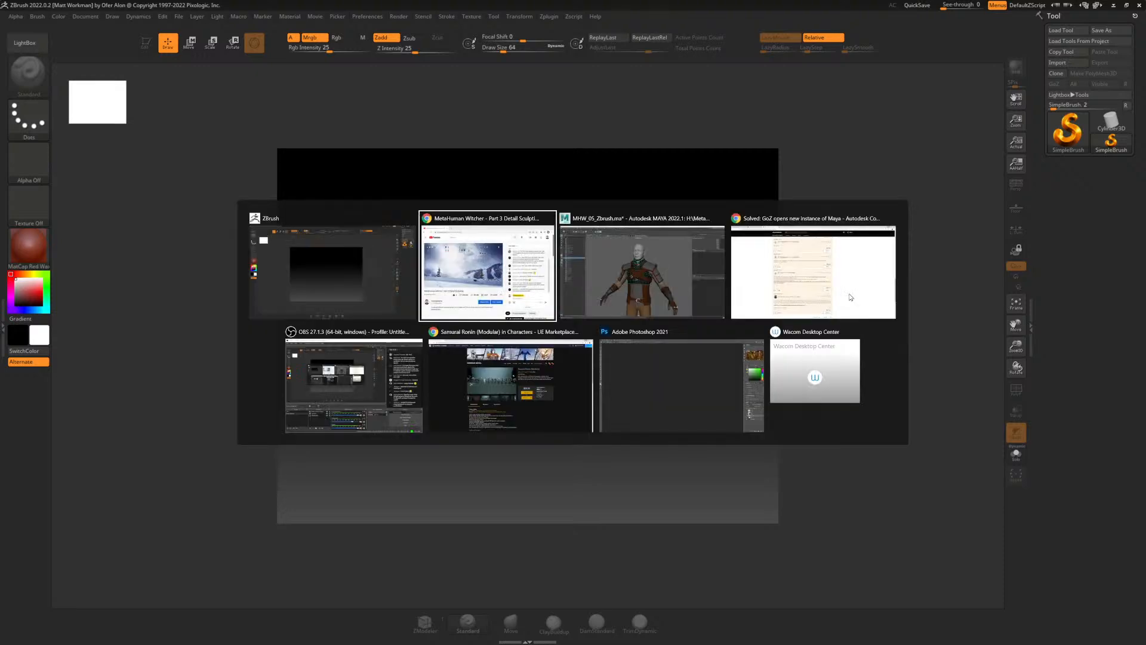
{"action": "key", "text": "alt+Tab"}
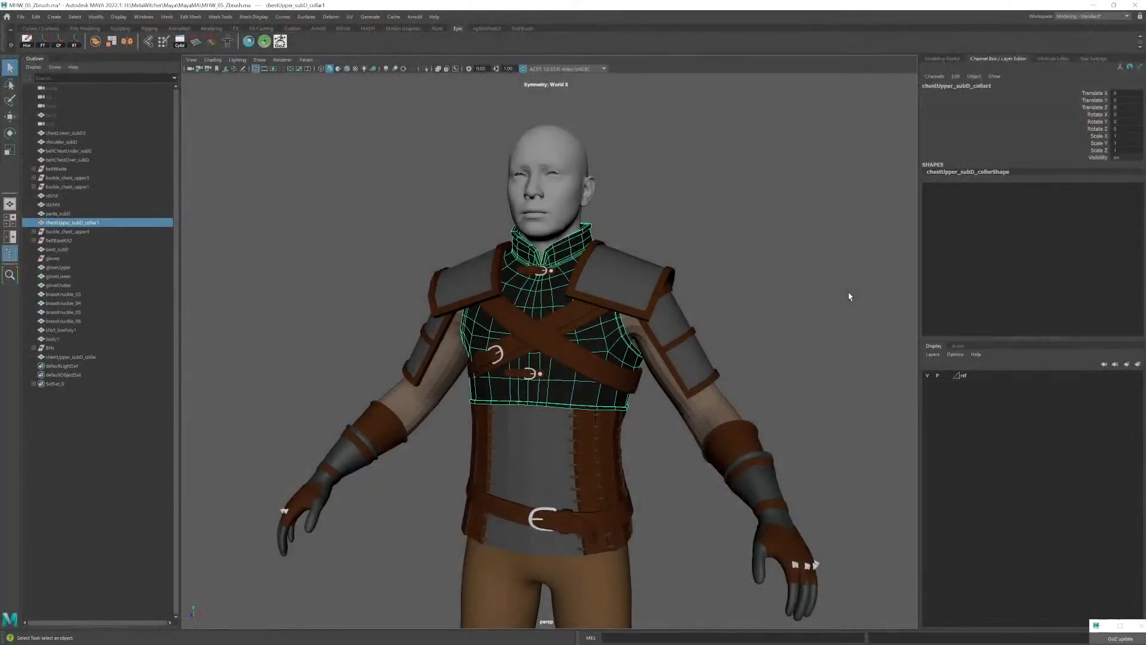
{"action": "left_click", "coordinate": [761, 300]}
{"action": "left_click", "coordinate": [554, 302]}
{"action": "left_click", "coordinate": [546, 434], "text": "shift"}
{"action": "left_click", "coordinate": [711, 412], "text": "shift"}
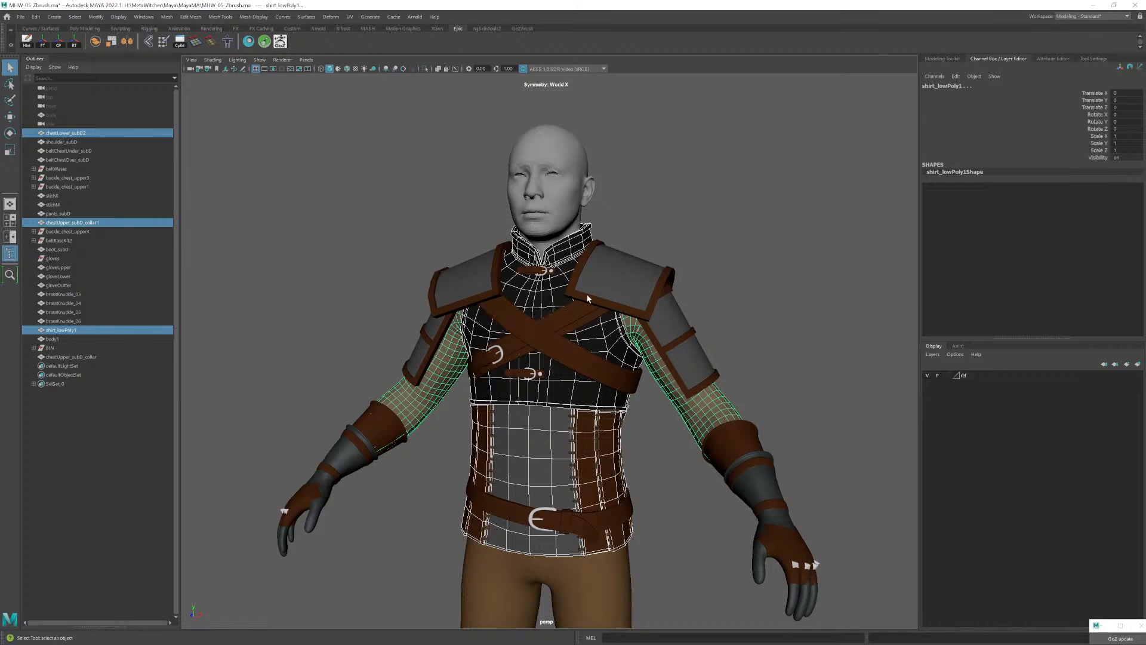
{"action": "left_click", "coordinate": [553, 227], "text": "shift"}
{"action": "left_click_drag", "start_coordinate": [632, 352], "coordinate": [588, 339], "text": "alt"}
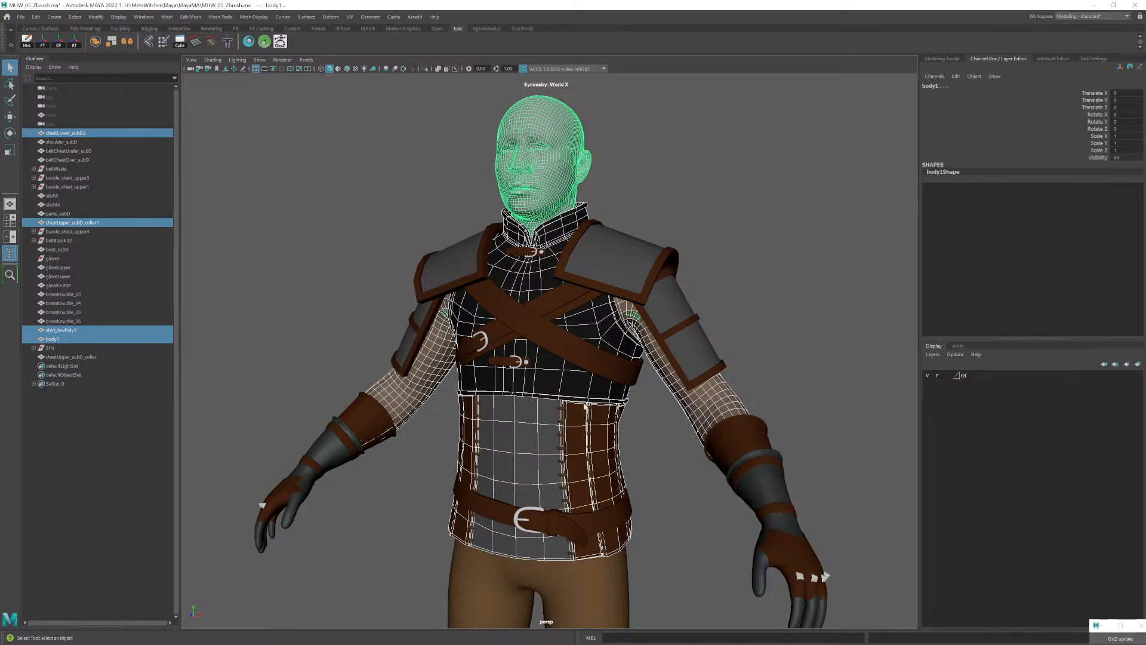
{"action": "left_click", "coordinate": [283, 48]}
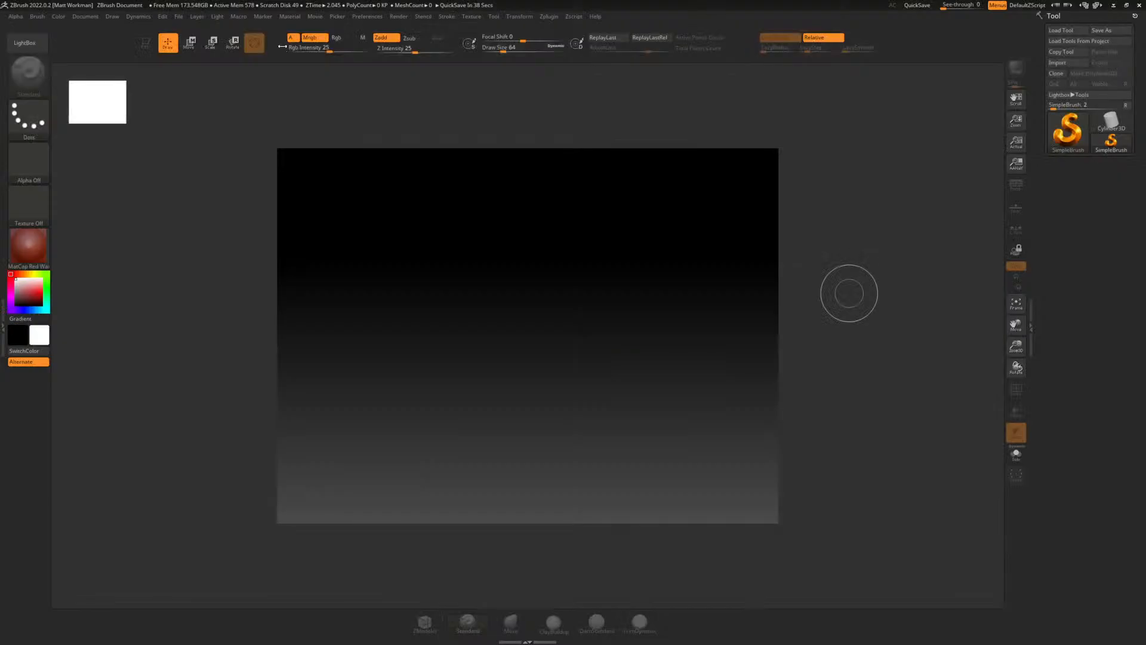
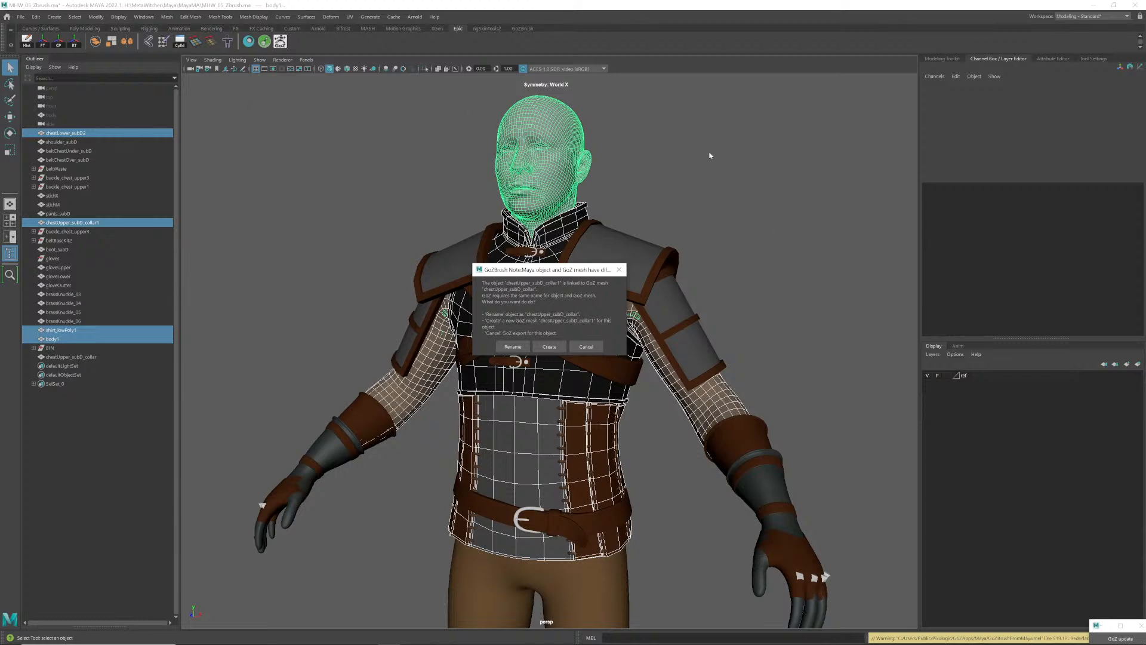
- Resolve the GoZ name conflict by creating a new GoZ mesh for chestUpper_subD_collar1
{"action": "left_click_drag", "start_coordinate": [532, 269], "coordinate": [523, 258]}
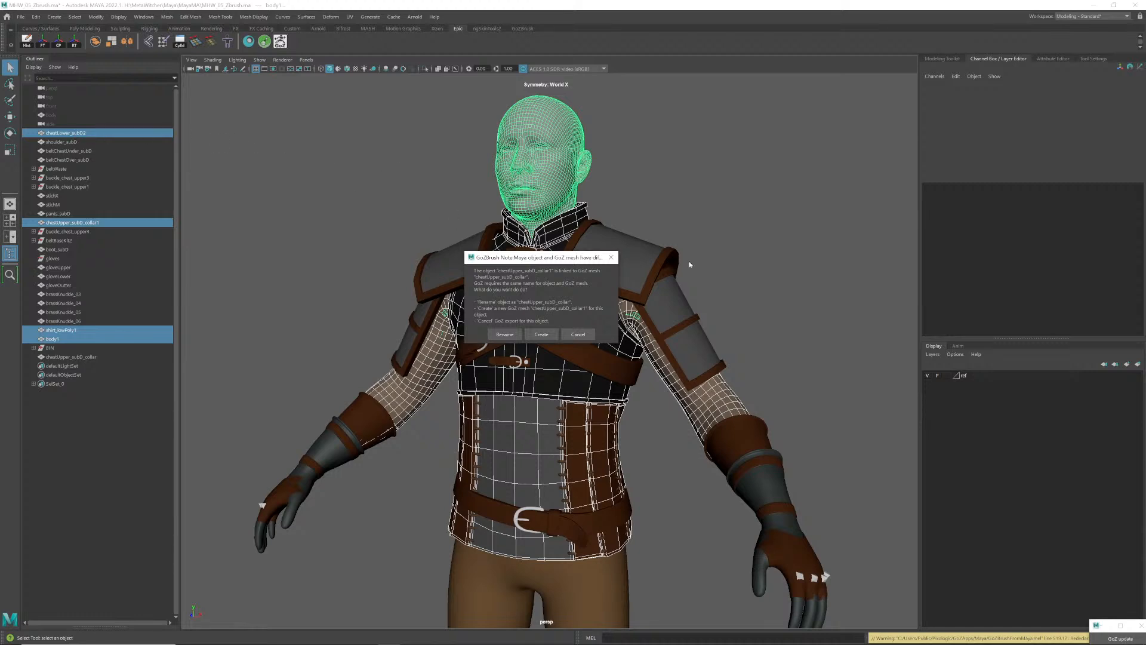
{"action": "left_click_drag", "start_coordinate": [542, 263], "coordinate": [545, 259]}
{"action": "left_click", "coordinate": [543, 331]}
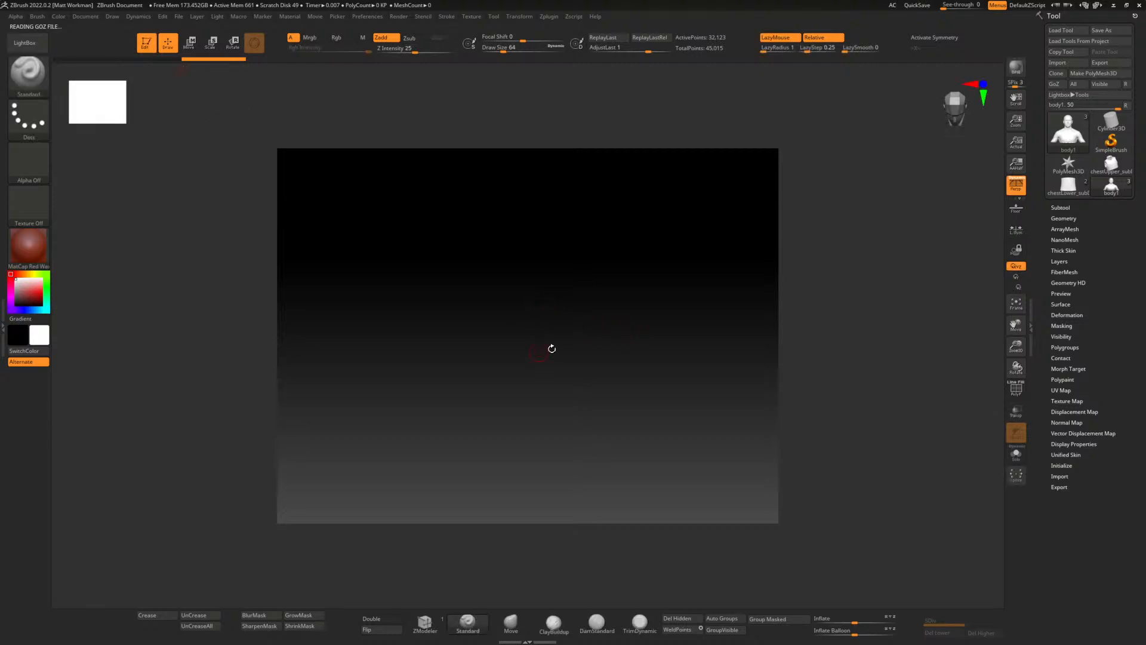
- Show the imported subtools in ZBrush, make shirt_lowPoly1 active and frame it for inspection
{"action": "left_click", "coordinate": [1061, 208]}
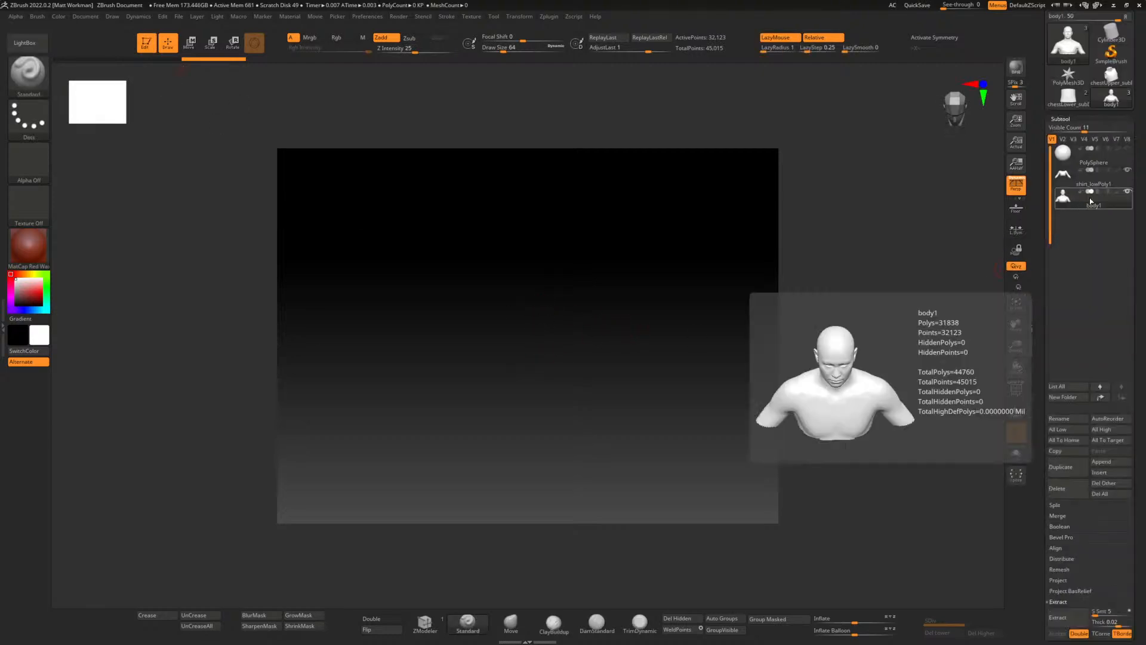
{"action": "key", "text": "alt+Up"}
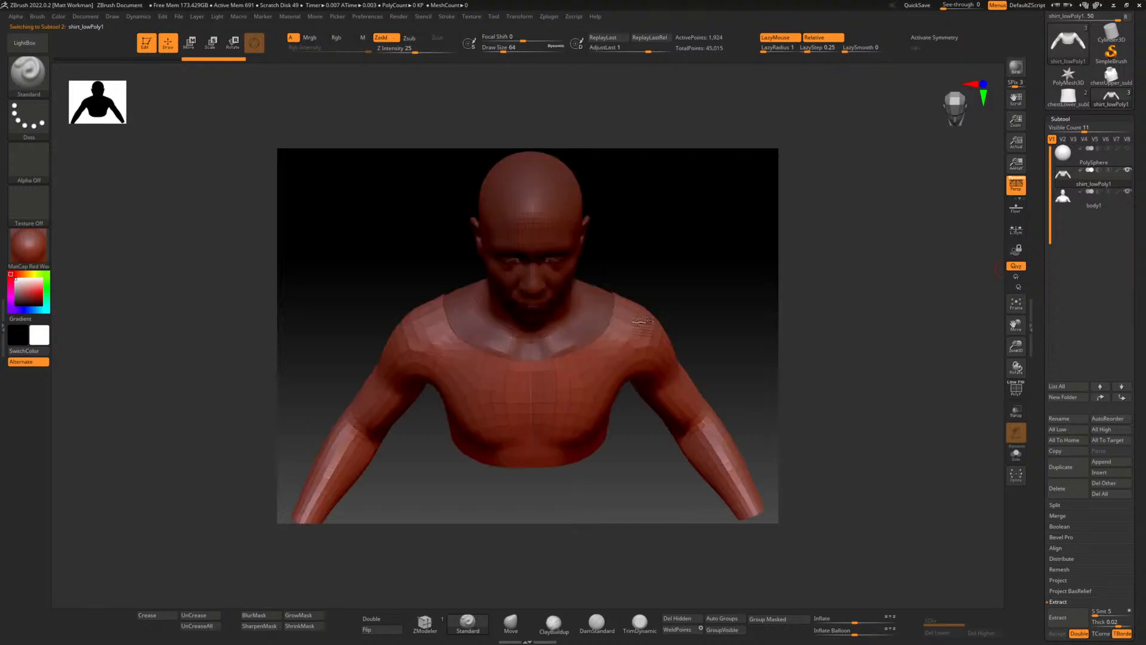
{"action": "key", "text": "f"}
{"action": "left_click_drag", "start_coordinate": [672, 284], "coordinate": [662, 310]}
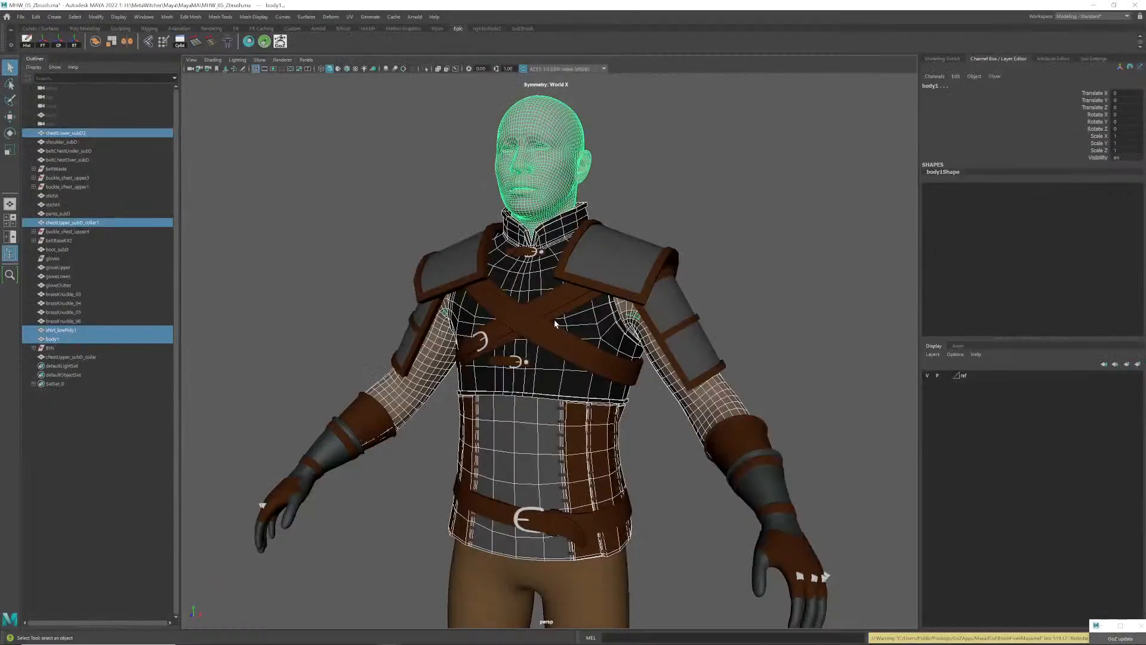
- Return to Maya and examine the chest, shoulder pad and glove meshes by selecting them in turn
{"action": "left_click", "coordinate": [396, 259]}
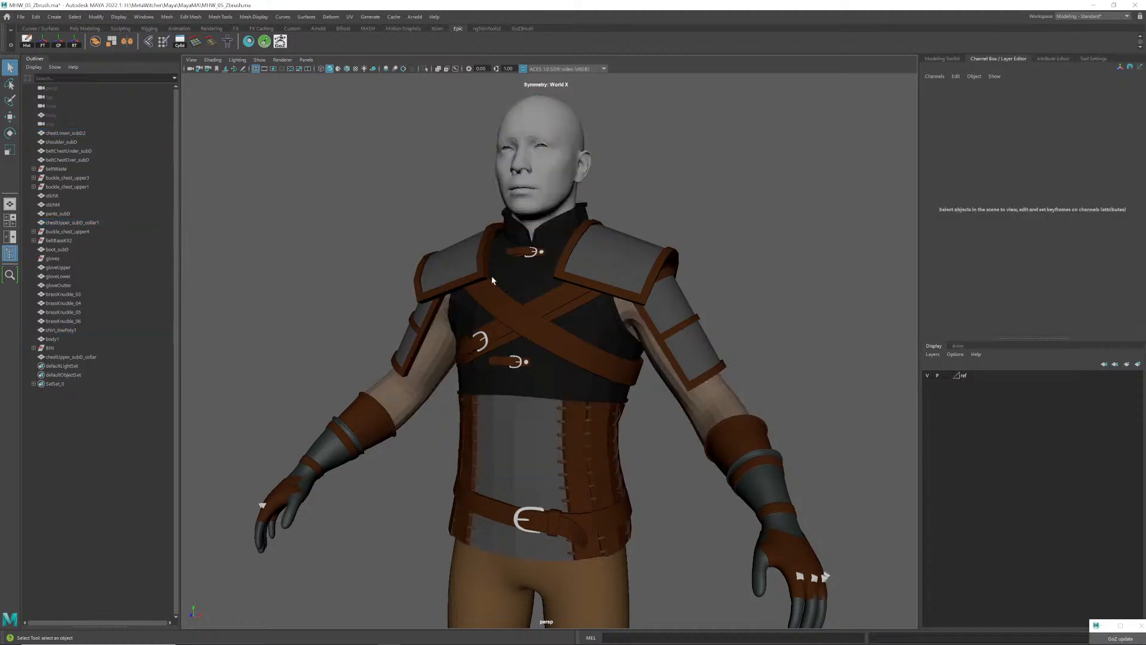
{"action": "left_click_drag", "start_coordinate": [574, 307], "coordinate": [537, 373], "text": "alt"}
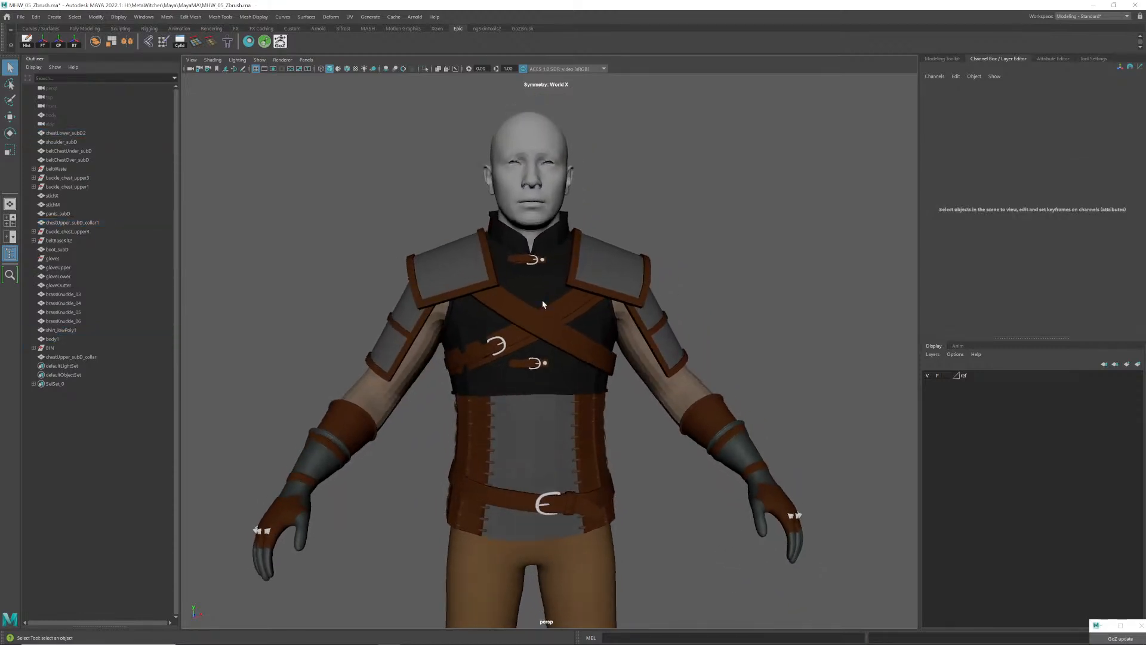
{"action": "left_click", "coordinate": [535, 382]}
{"action": "left_click", "coordinate": [535, 410]}
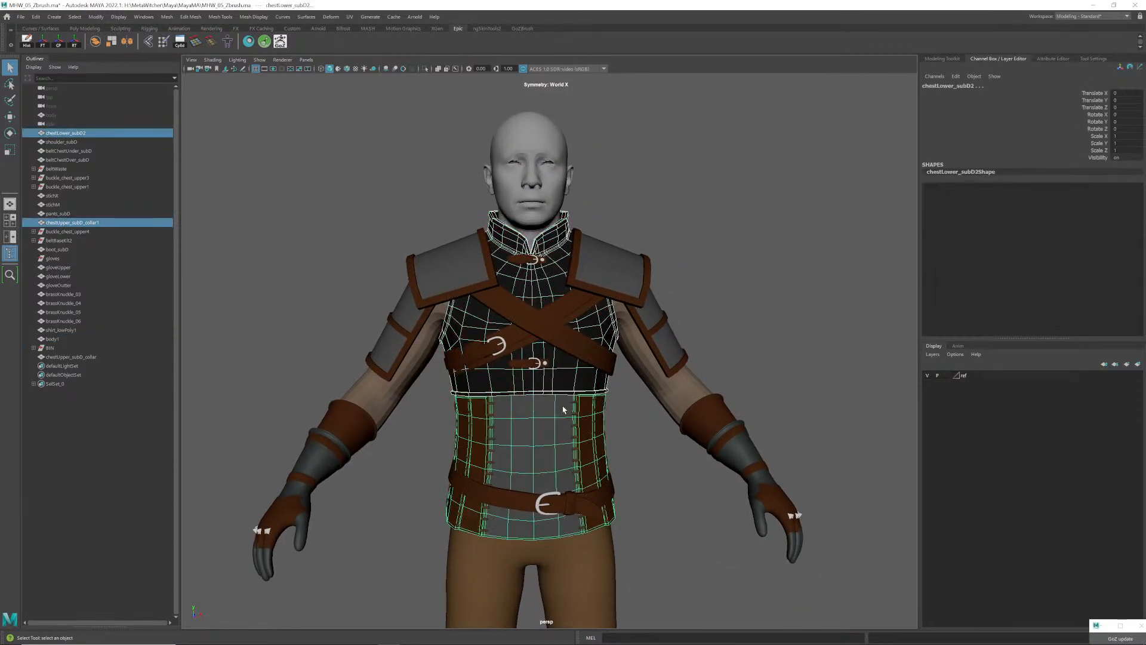
{"action": "left_click", "coordinate": [679, 280]}
{"action": "left_click", "coordinate": [462, 281]}
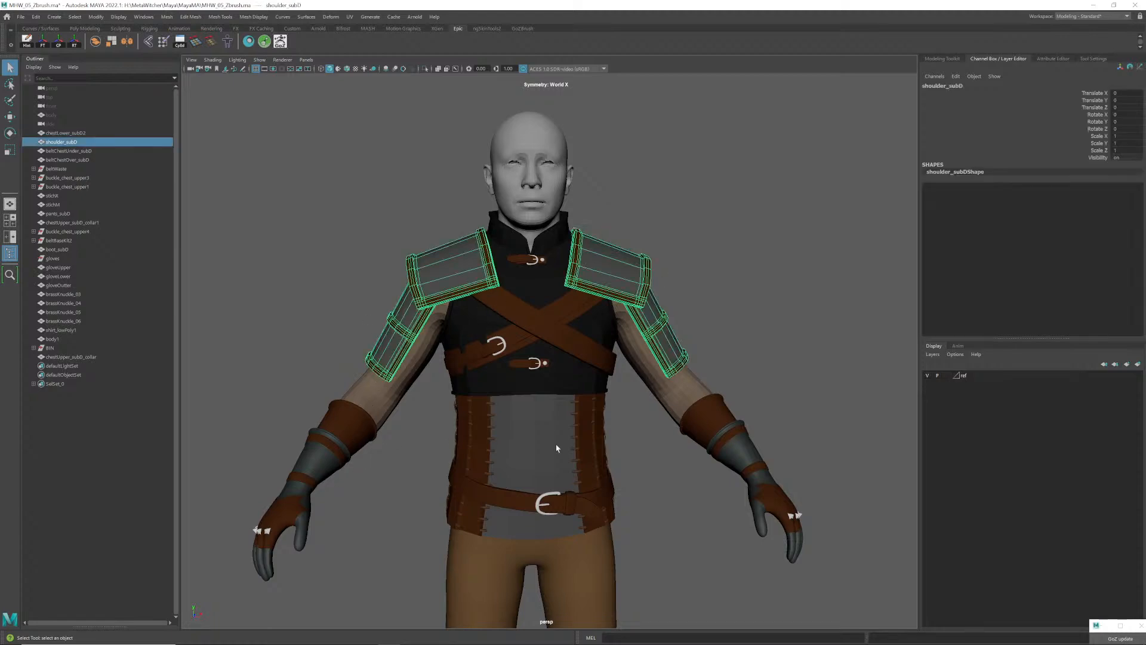
{"action": "left_click", "coordinate": [739, 455]}
{"action": "left_click", "coordinate": [744, 454]}
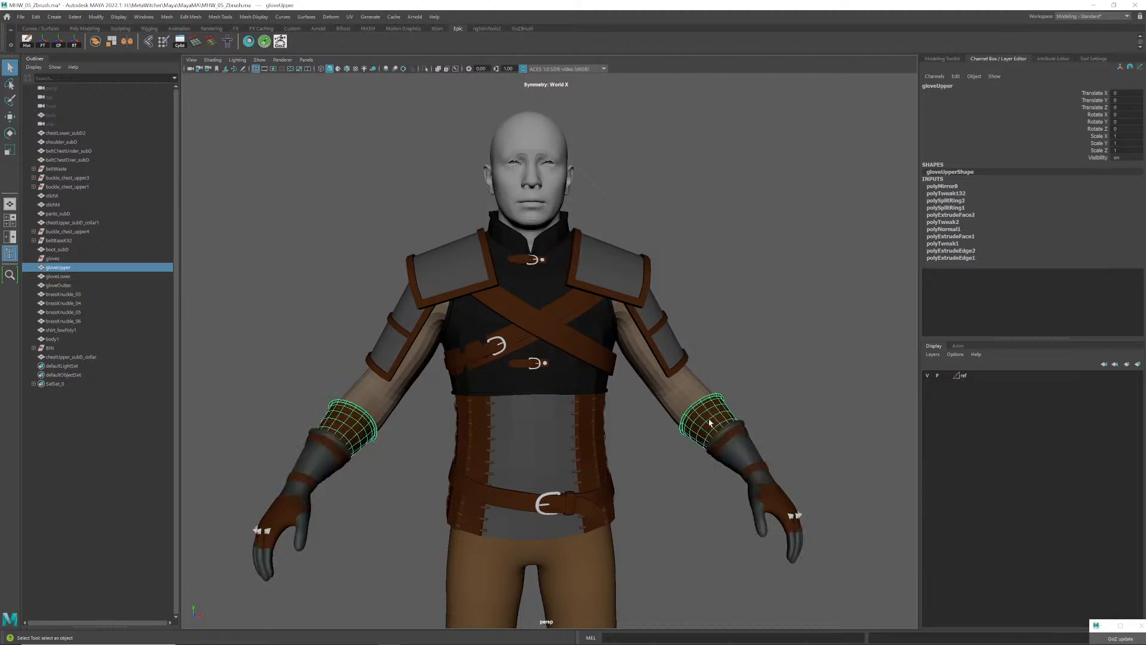
{"action": "left_click", "coordinate": [773, 481]}
{"action": "left_click", "coordinate": [778, 487]}
{"action": "left_click", "coordinate": [779, 486]}
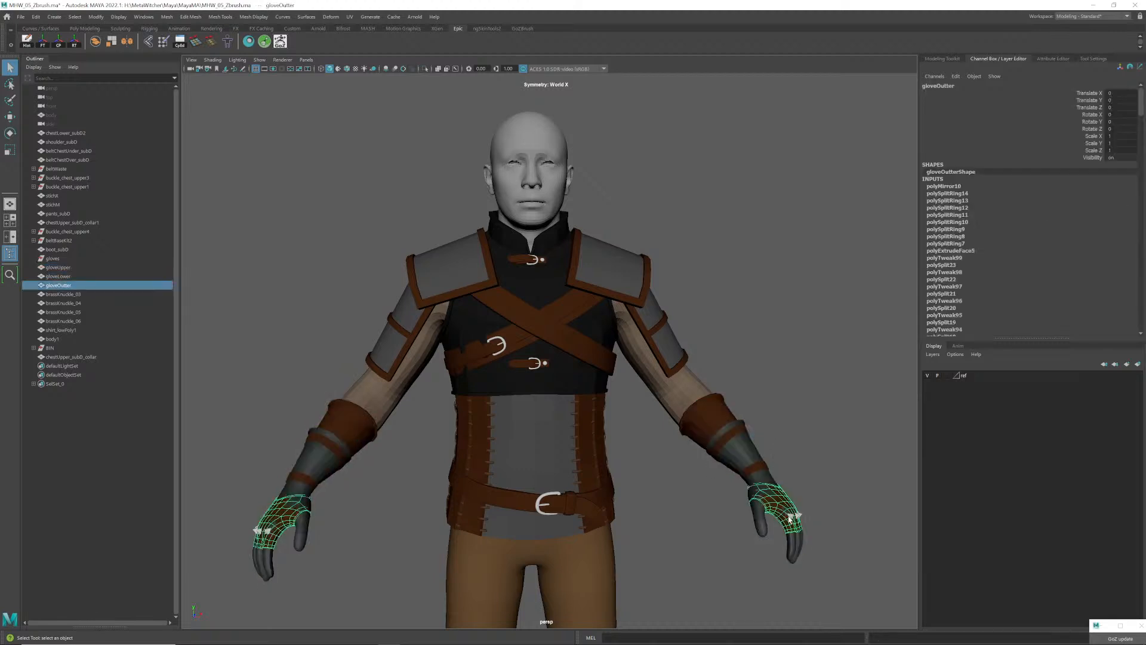
{"action": "left_click", "coordinate": [789, 508]}
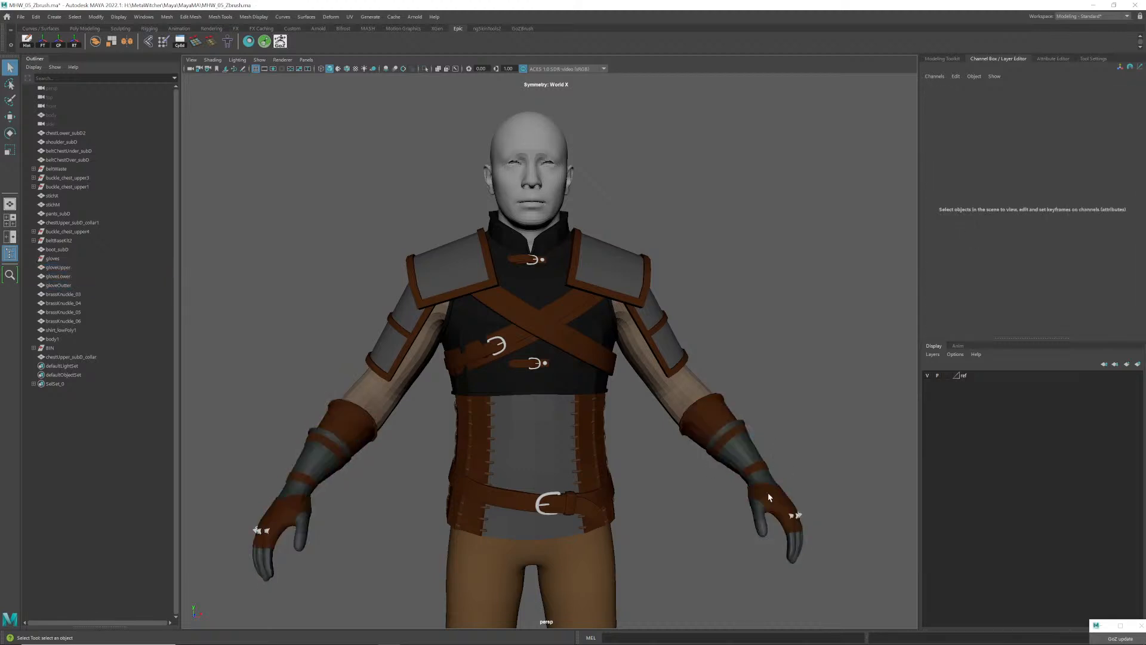
- Select gloveUpper, gloveLower and shoulder_subD together and try to send them to ZBrush with GoZ
{"action": "left_click", "coordinate": [740, 450]}
{"action": "left_click", "coordinate": [712, 422]}
{"action": "left_click", "coordinate": [749, 454], "text": "shift"}
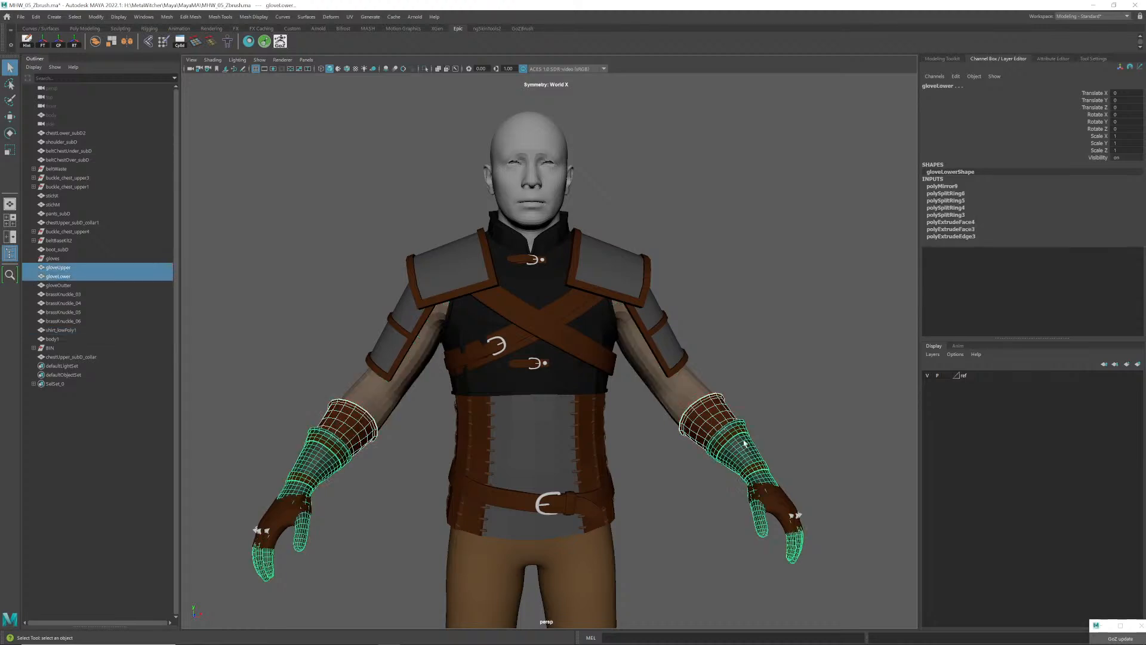
{"action": "left_click", "coordinate": [649, 317], "text": "shift"}
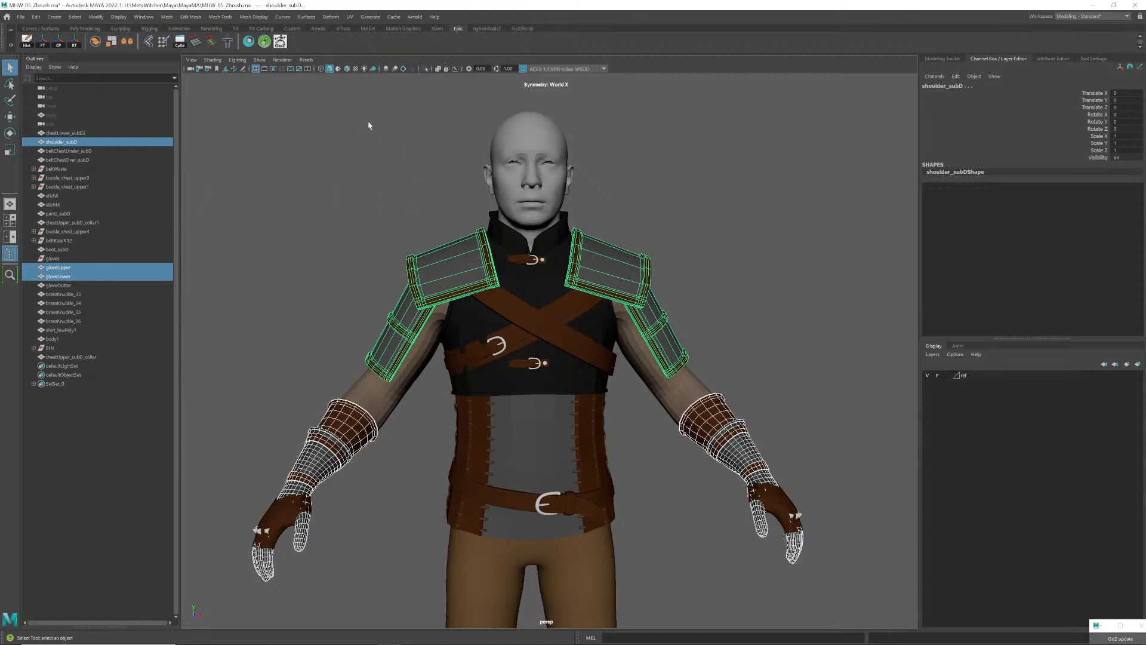
{"action": "left_click", "coordinate": [281, 42]}
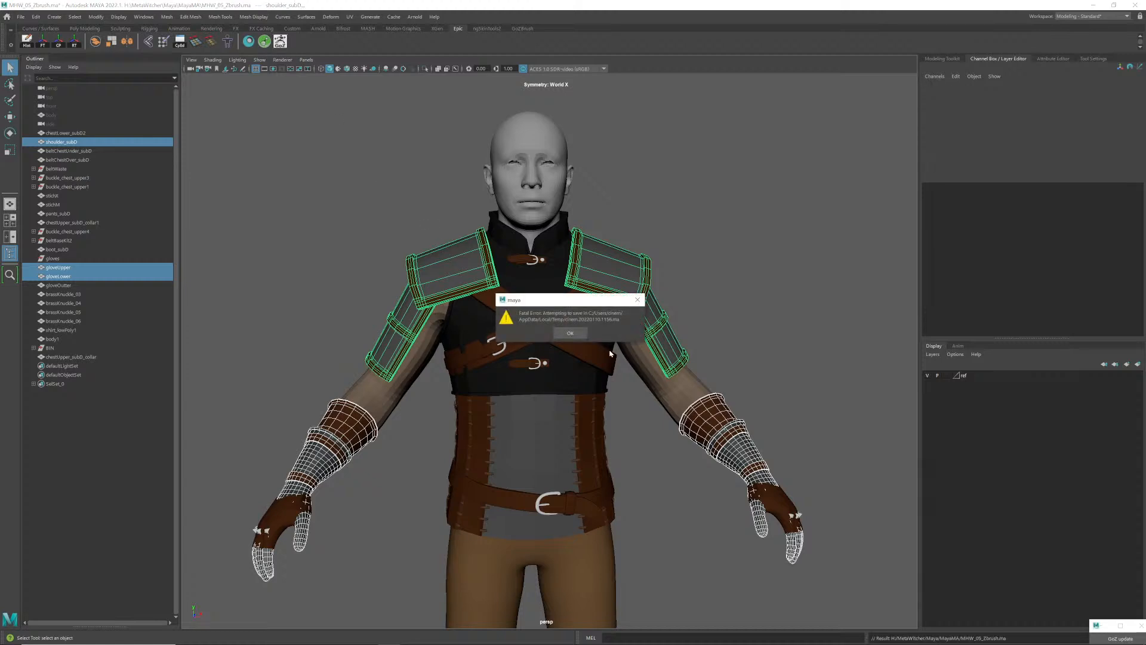
- Dismiss Maya's fatal error message and close the crash report without sending it
{"action": "left_click", "coordinate": [571, 333]}
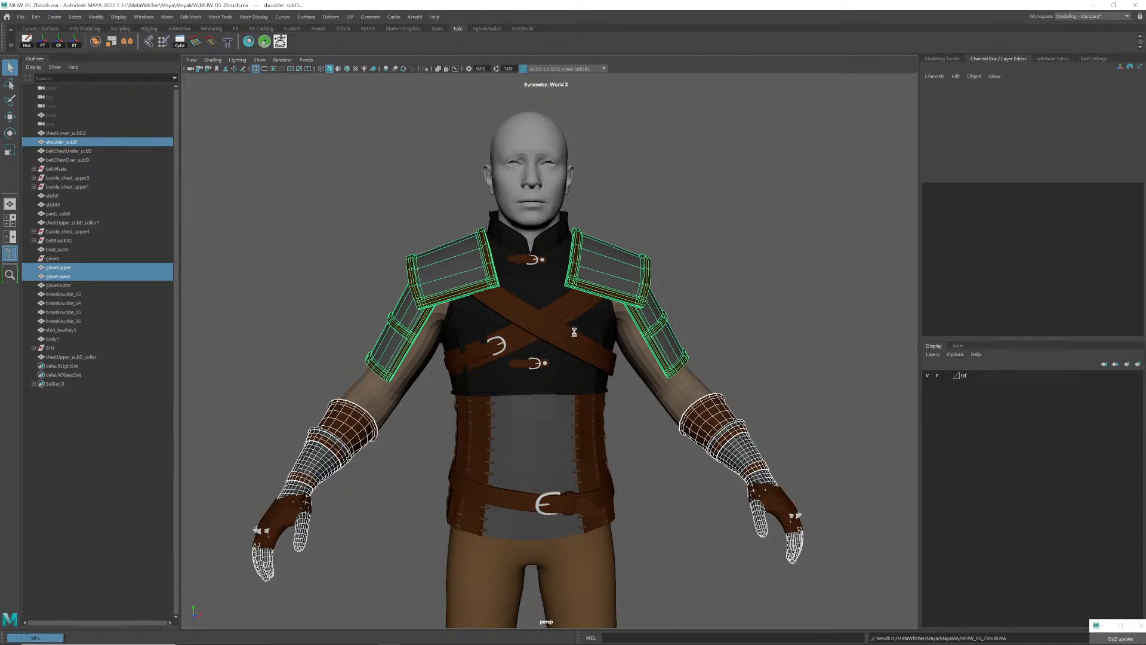
{"action": "left_click", "coordinate": [663, 200]}
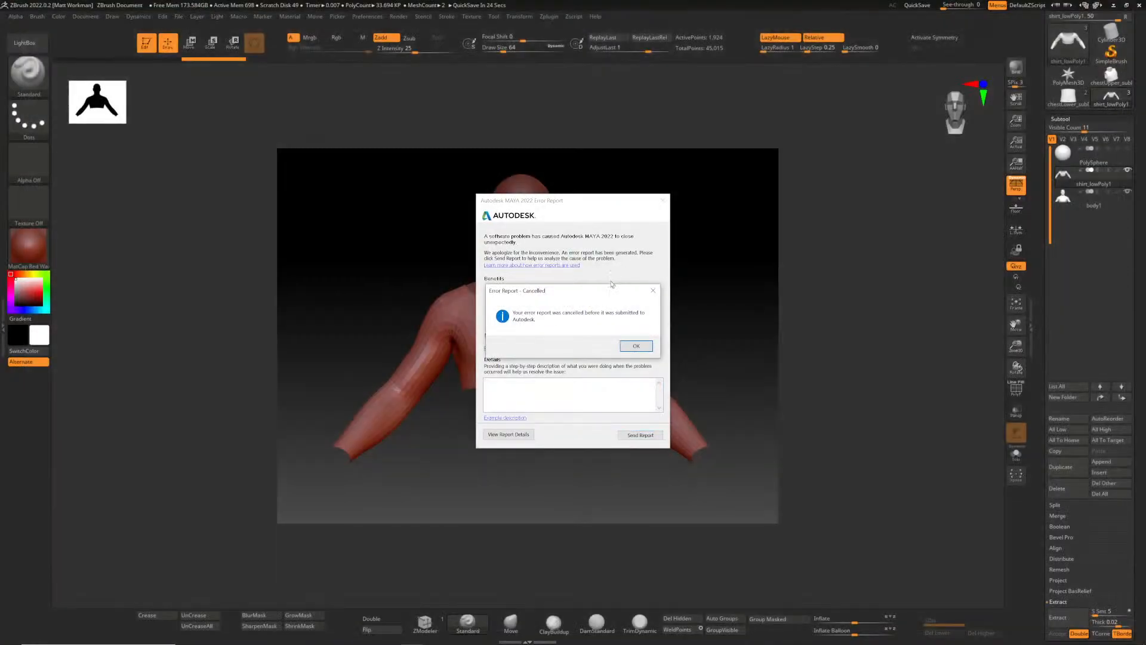
{"action": "left_click", "coordinate": [636, 346]}
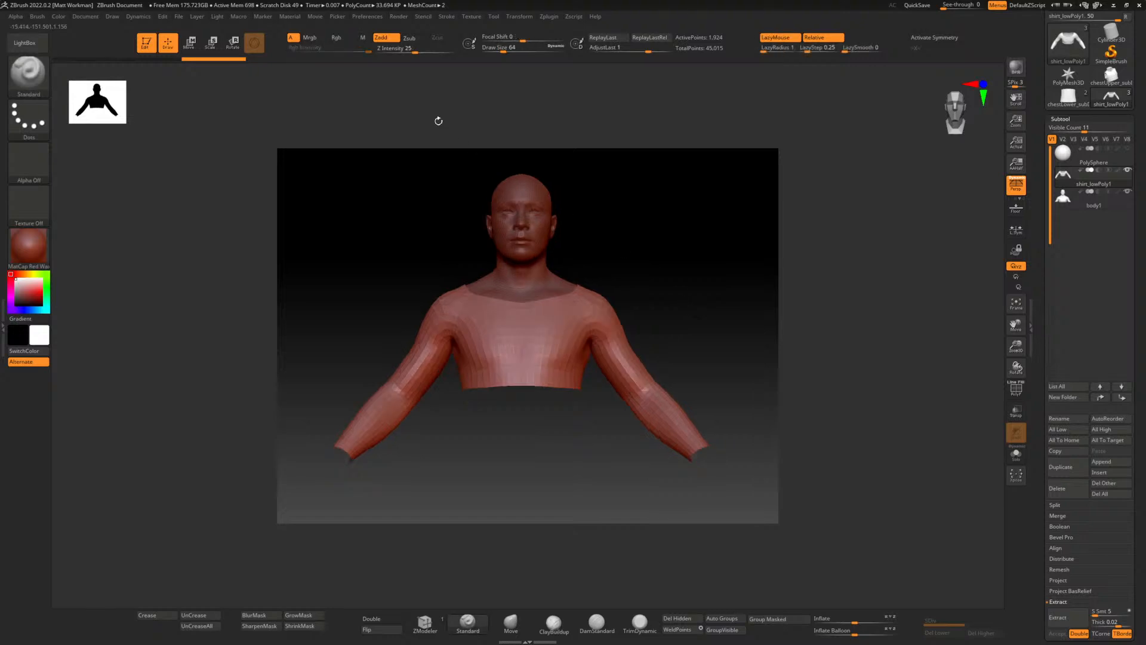
- Clear the GoZ caches through the GoZ preferences in ZBrush and confirm deleting the exchanged files
{"action": "left_click", "coordinate": [376, 20]}
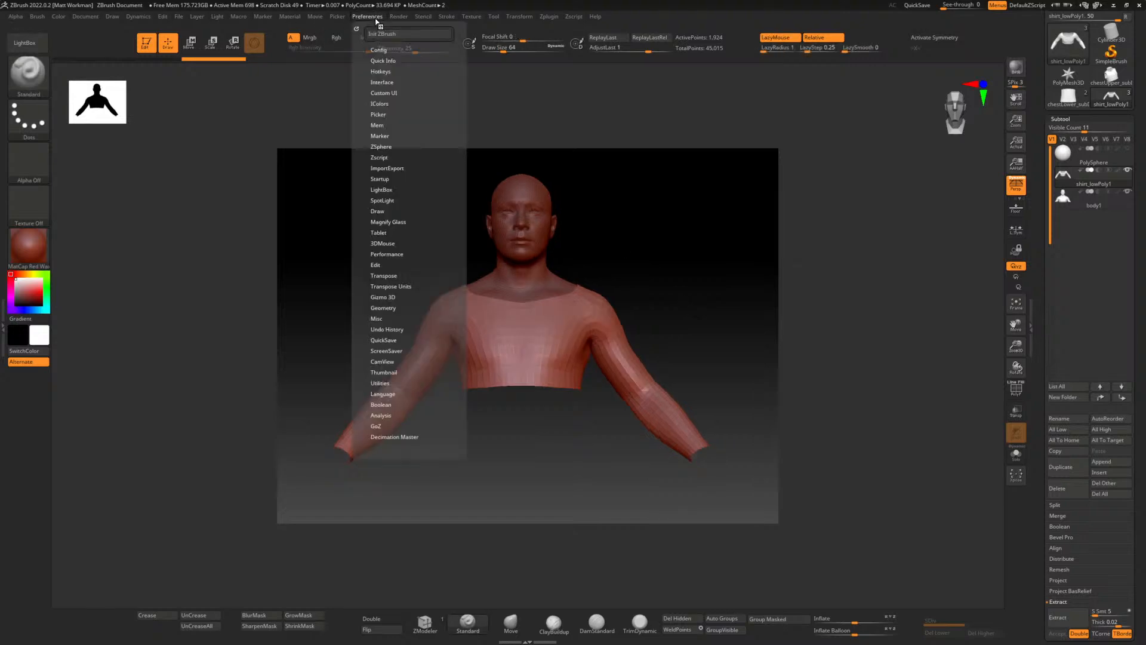
{"action": "left_click", "coordinate": [376, 425]}
{"action": "left_click", "coordinate": [393, 448]}
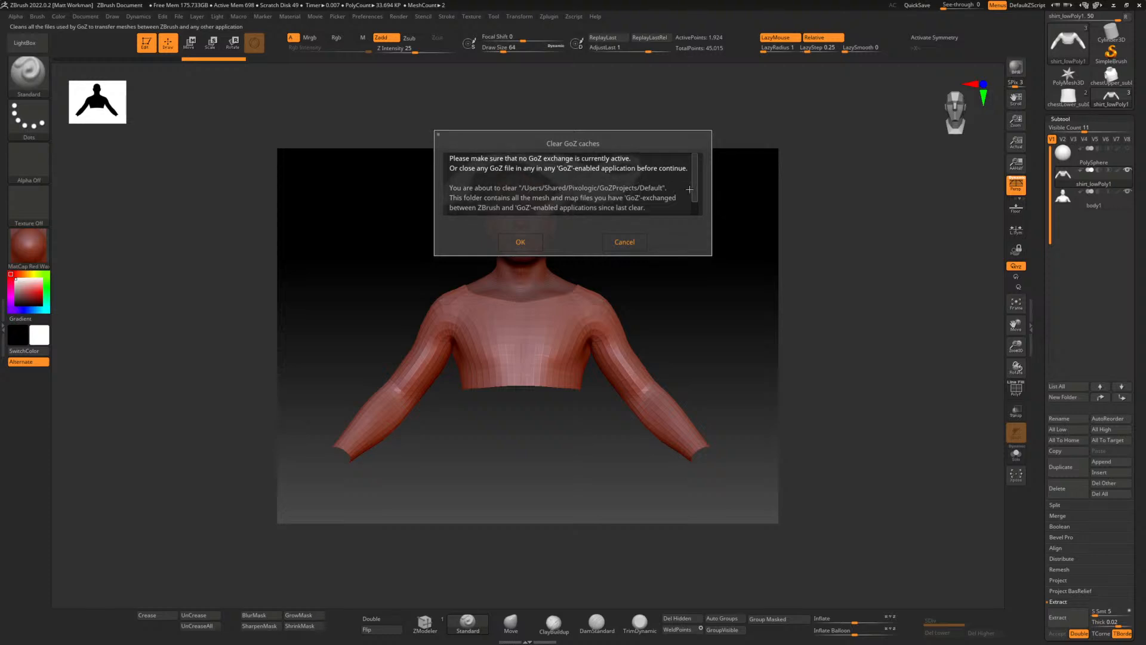
{"action": "scroll", "coordinate": [690, 189], "scroll_direction": "down", "scroll_amount": 3}
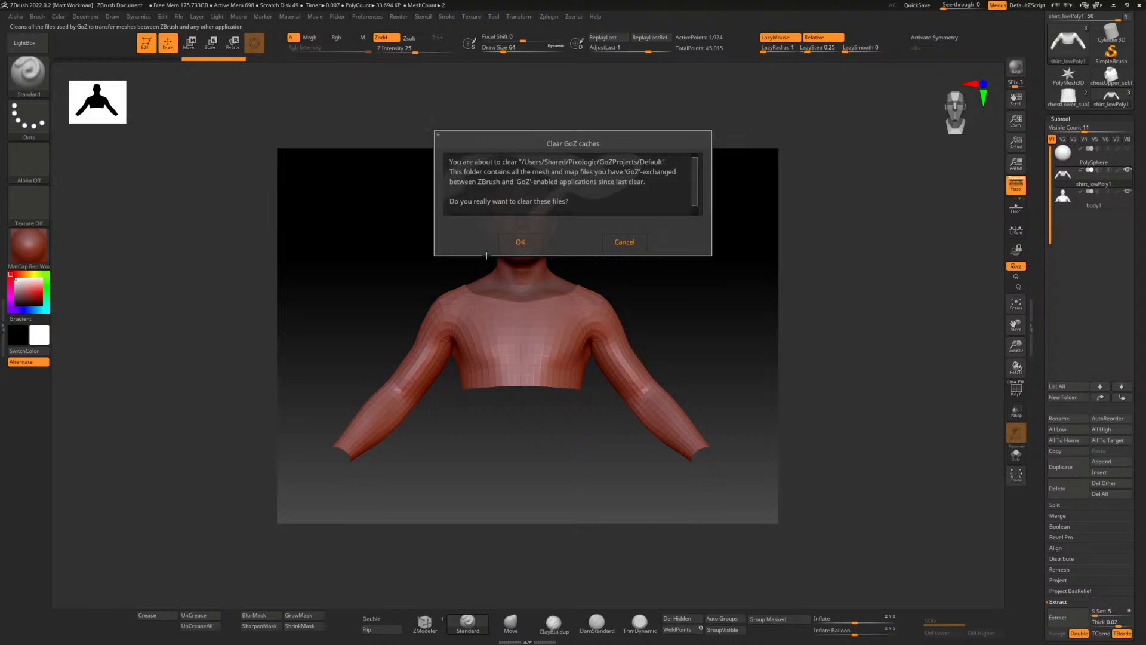
{"action": "left_click", "coordinate": [519, 241]}
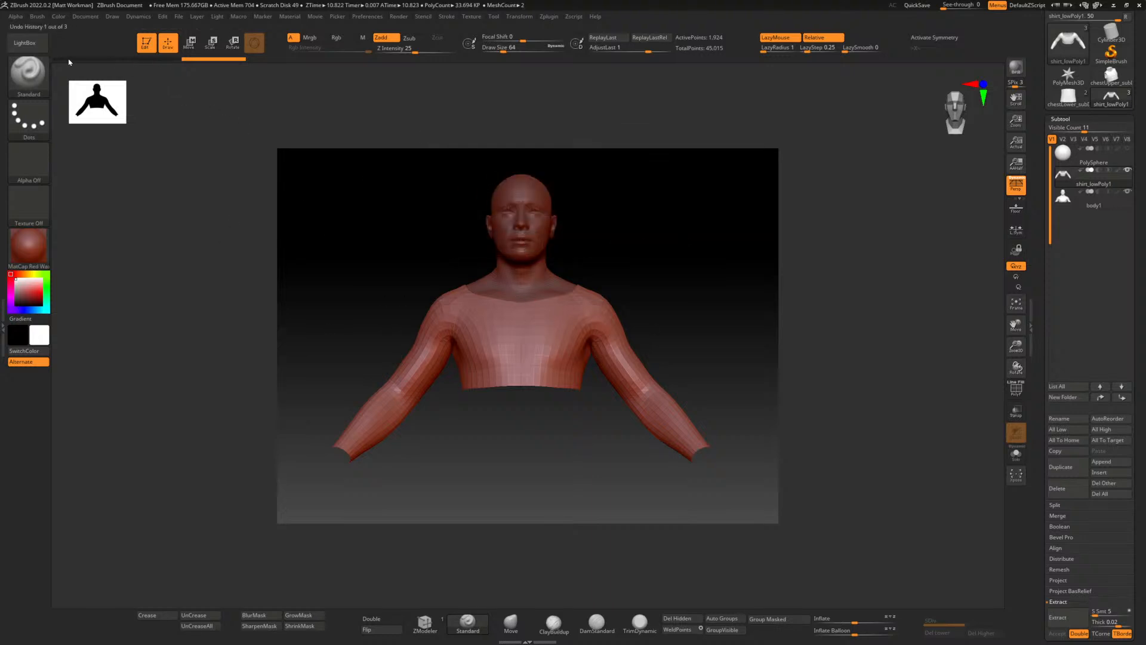
- Load the DynaMesh_Sphere_64 project from LightBox, discarding changes to the current project
{"action": "left_click", "coordinate": [24, 42]}
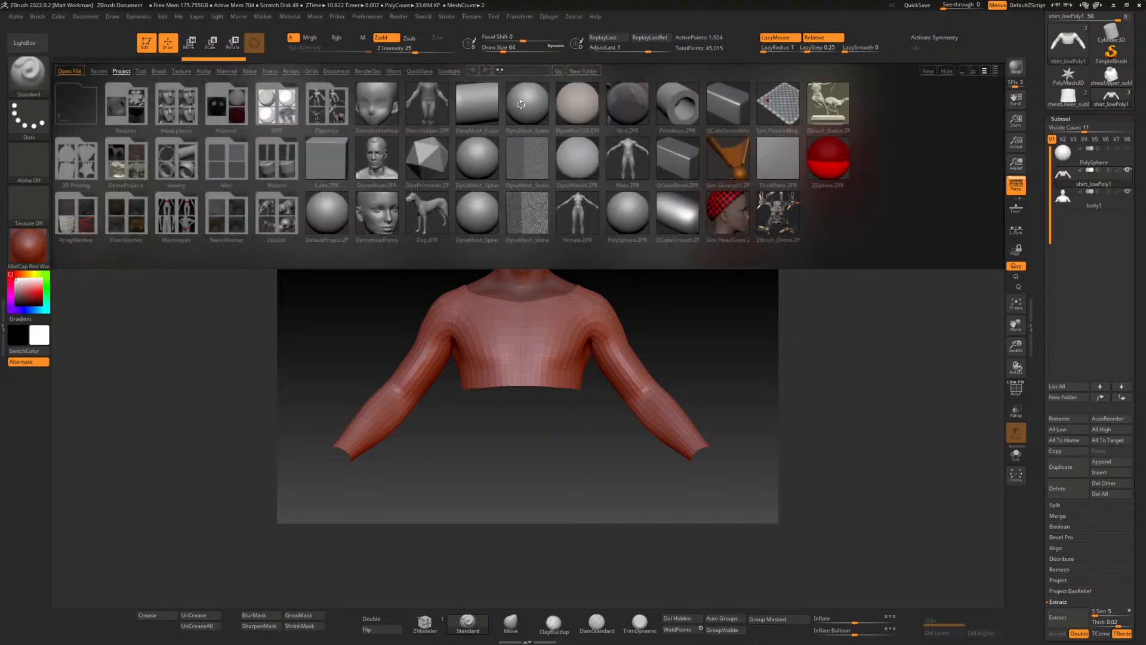
{"action": "double_click", "coordinate": [521, 105]}
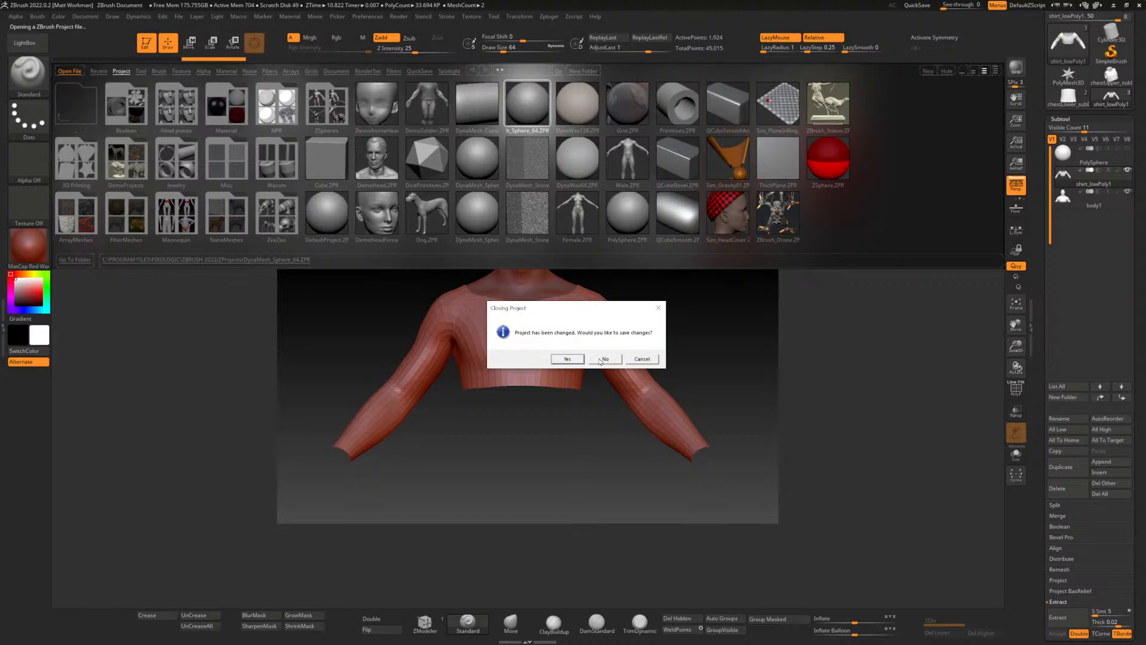
{"action": "left_click", "coordinate": [598, 359]}
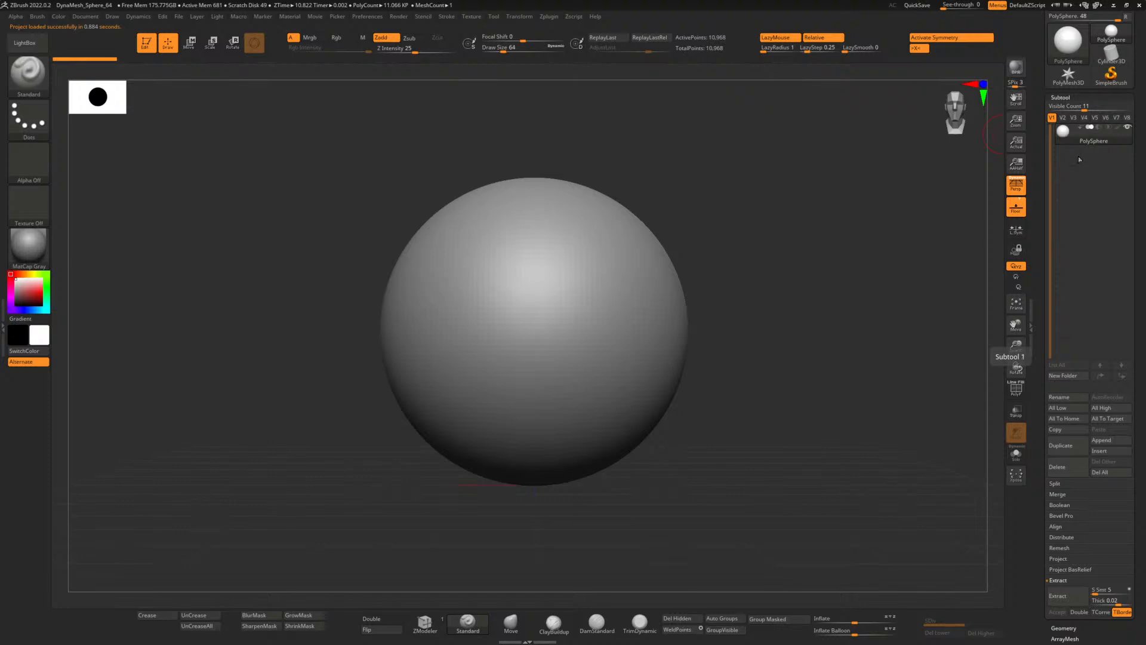
- Clear ZBrush off the screen, launch Maya 2022 from the desktop and reopen the recent scene MHW_05_Zbrush.ma
{"action": "left_click", "coordinate": [1114, 4]}
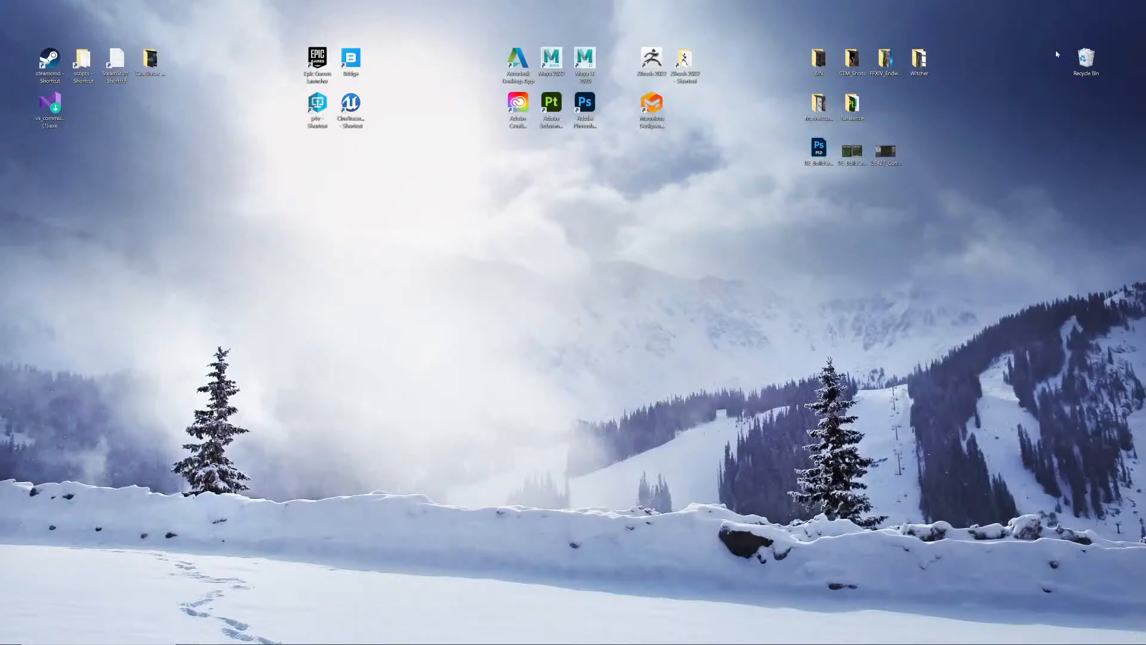
{"action": "double_click", "coordinate": [552, 58]}
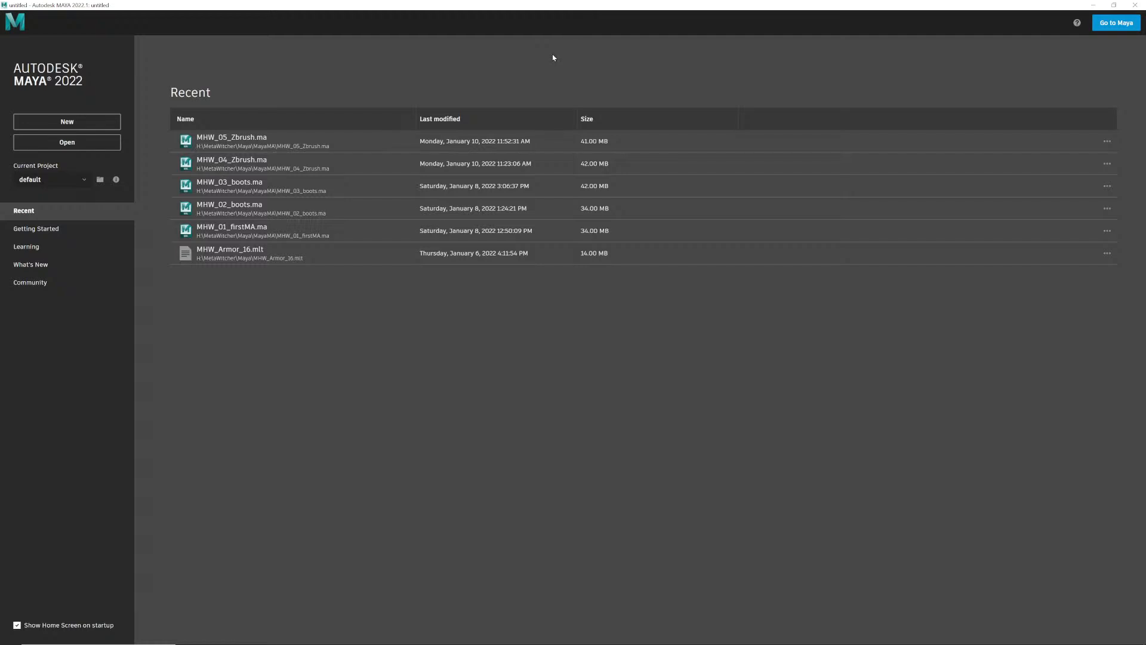
{"action": "left_click", "coordinate": [233, 137]}
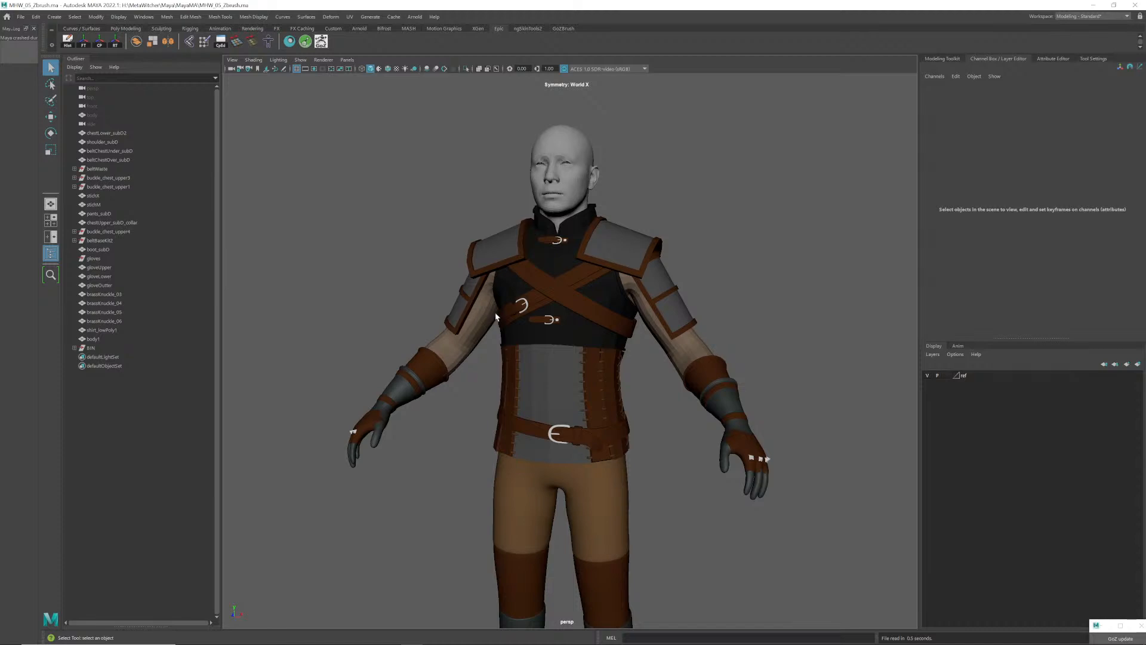
- Select body1, chestUpper_subD_collar and chestLower_subD2 together in the Maya scene
{"action": "scroll", "coordinate": [559, 333], "scroll_direction": "down", "scroll_amount": 3}
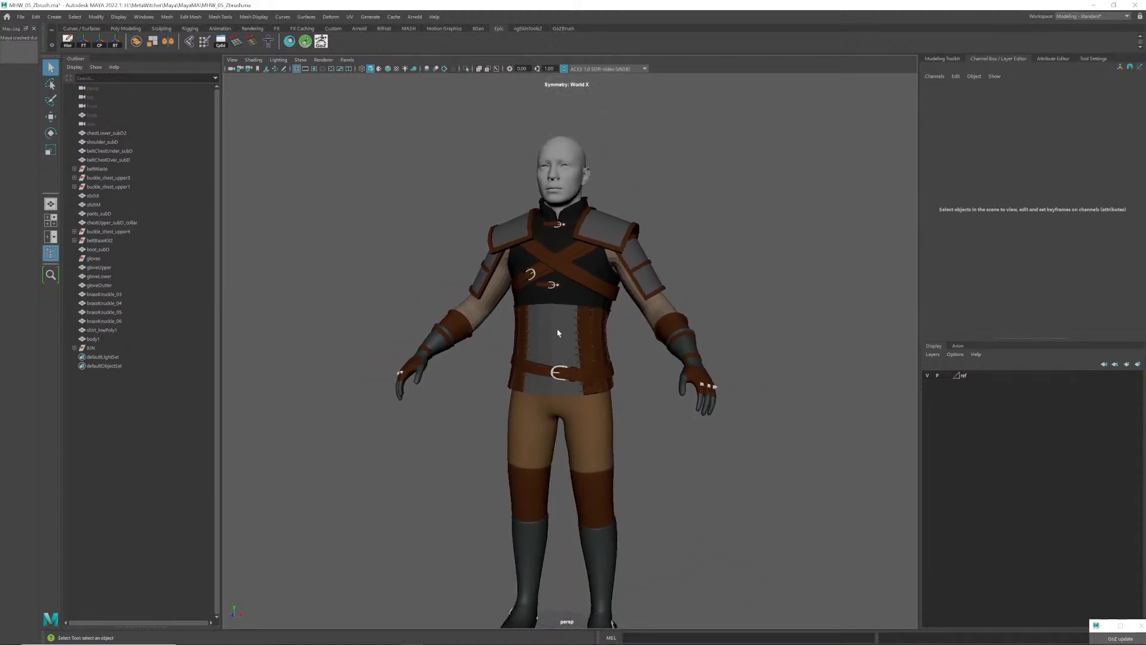
{"action": "left_click_drag", "start_coordinate": [559, 333], "coordinate": [544, 302], "text": "alt"}
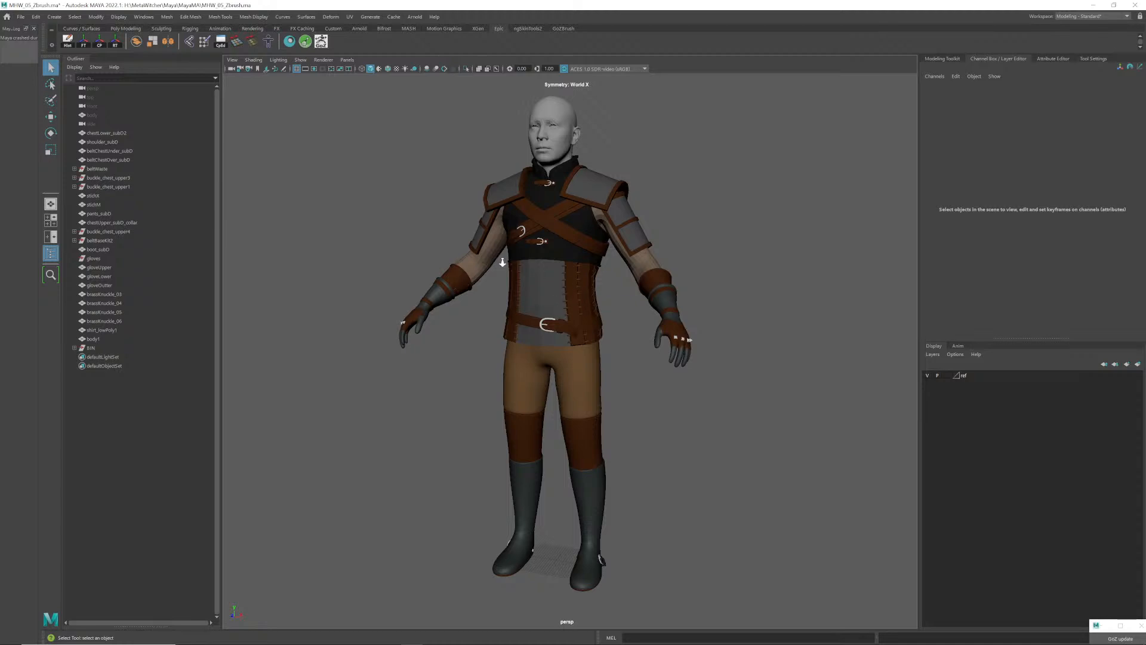
{"action": "right_click_drag", "start_coordinate": [502, 263], "coordinate": [563, 340], "text": "alt"}
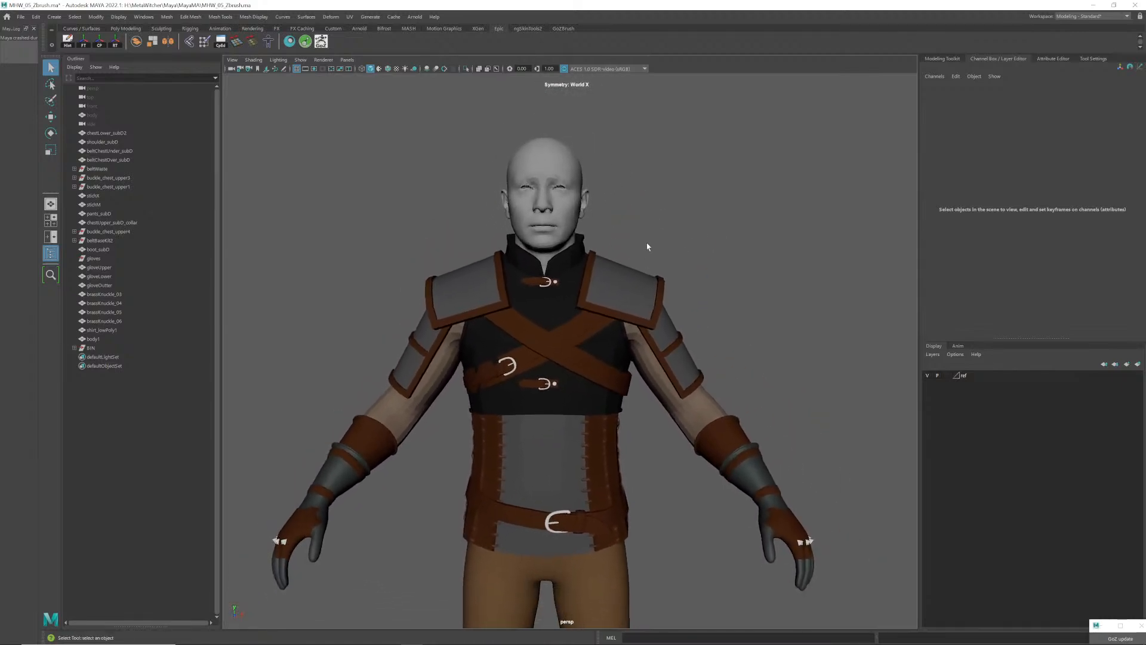
{"action": "left_click", "coordinate": [565, 215]}
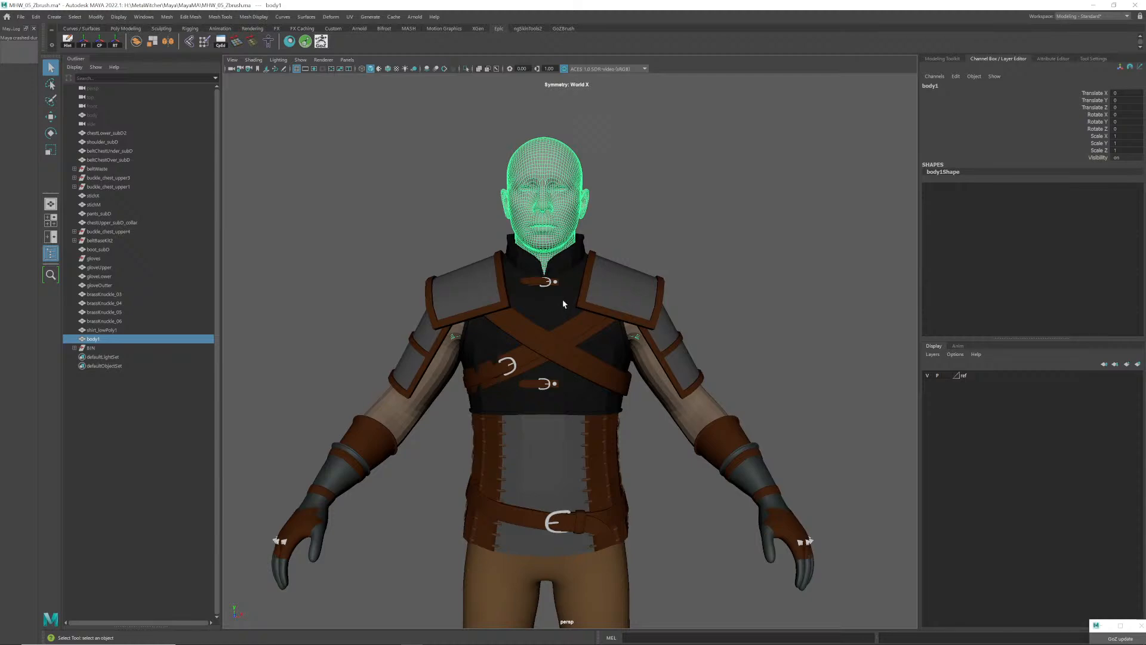
{"action": "left_click", "coordinate": [563, 304], "text": "shift"}
{"action": "left_click", "coordinate": [559, 461], "text": "shift"}
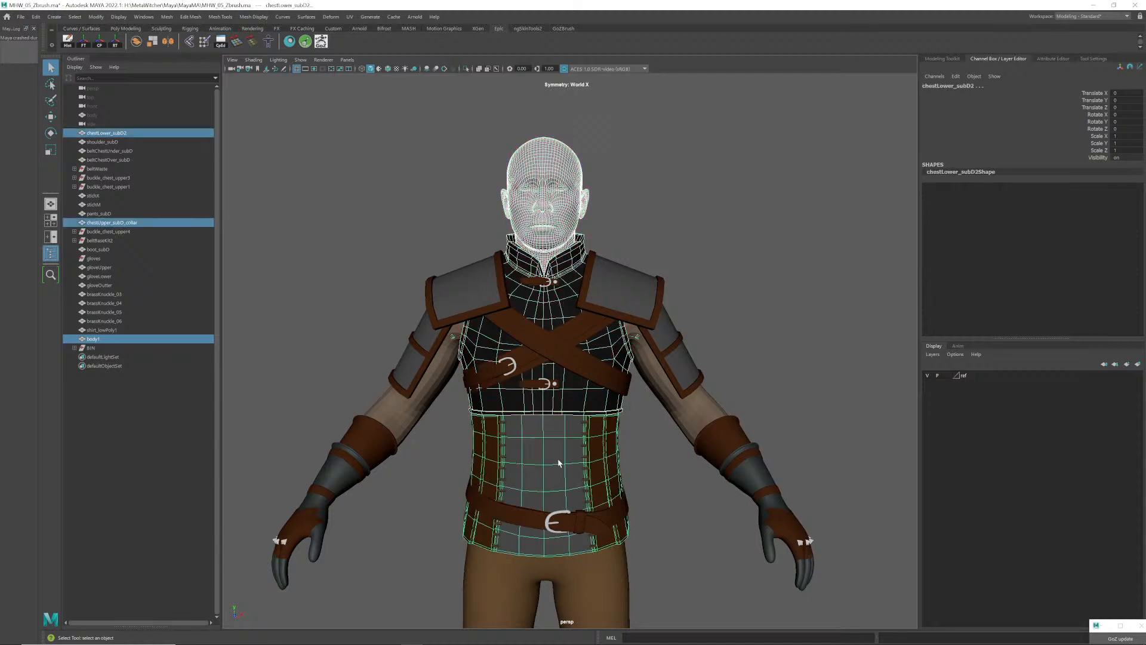
{"action": "left_click_drag", "start_coordinate": [559, 437], "coordinate": [584, 402], "text": "alt"}
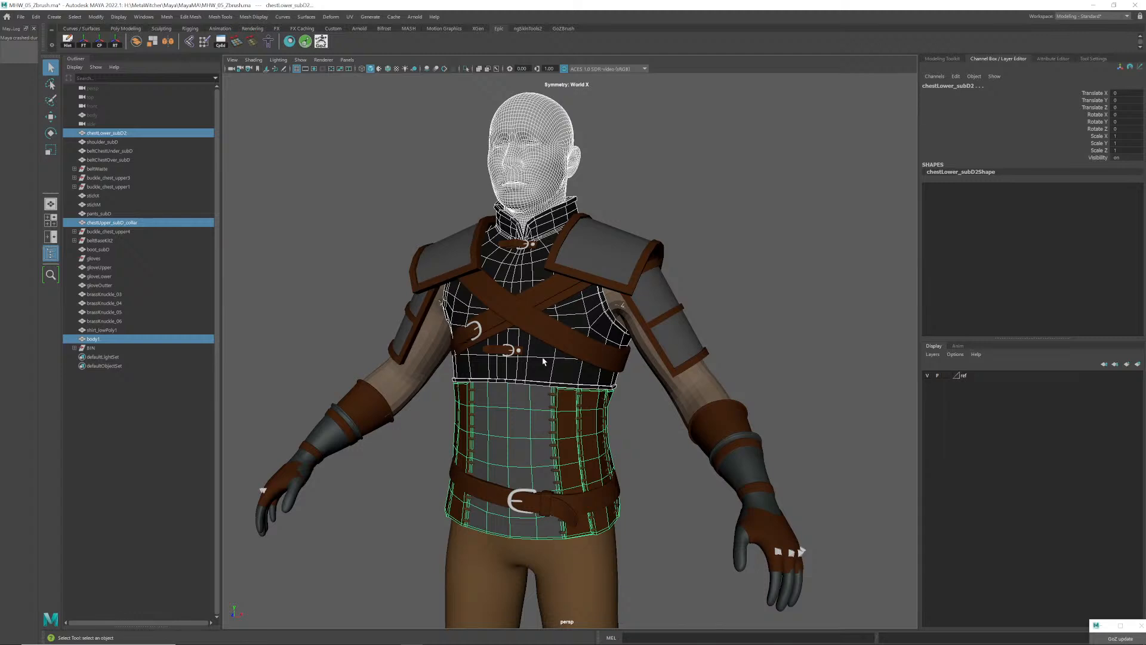
{"action": "left_click", "coordinate": [525, 155]}
{"action": "left_click", "coordinate": [524, 269], "text": "shift"}
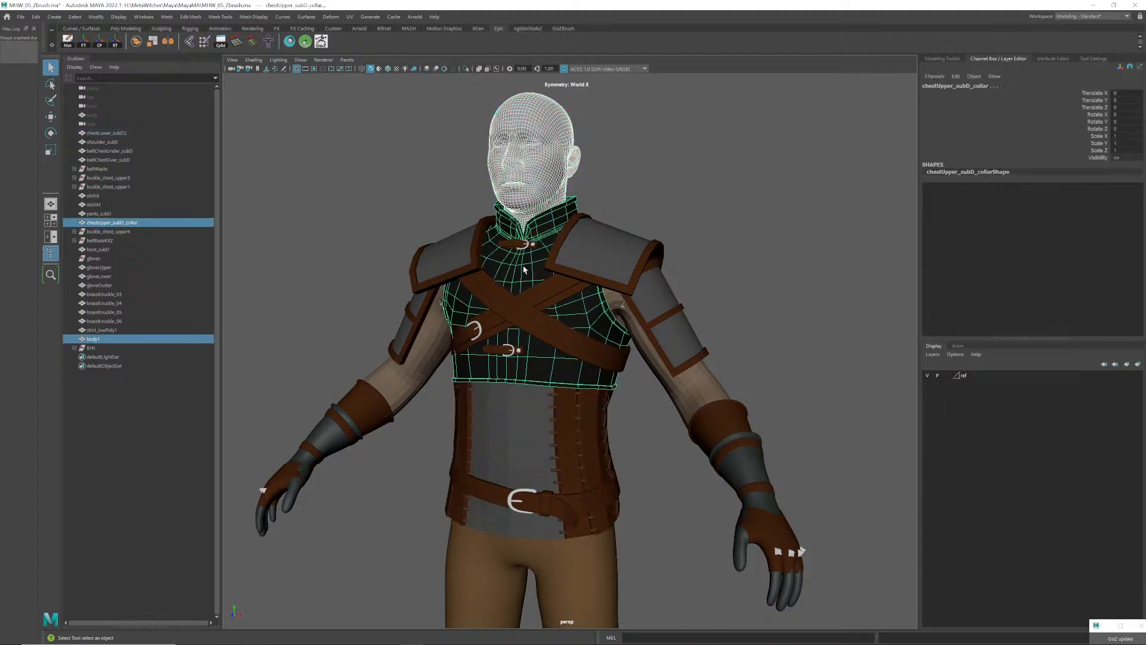
{"action": "left_click", "coordinate": [516, 407], "text": "shift"}
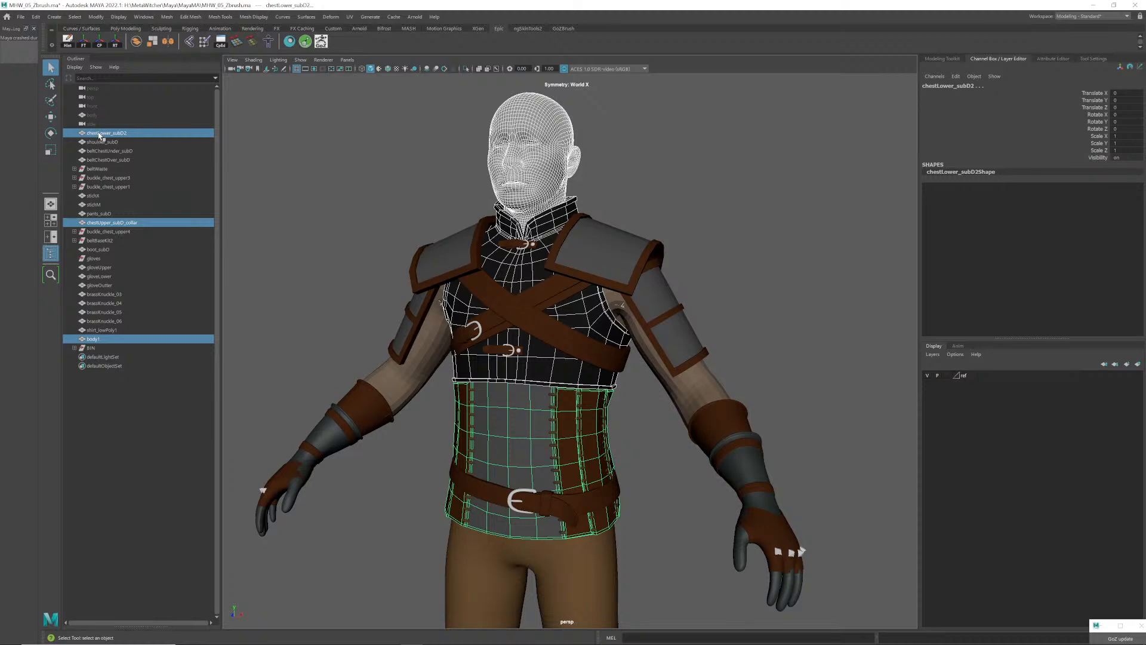
- Check that ZBrush is ready, return to Maya and send the selected body and chest meshes over with GoZ
{"action": "key", "text": "alt+Tab"}
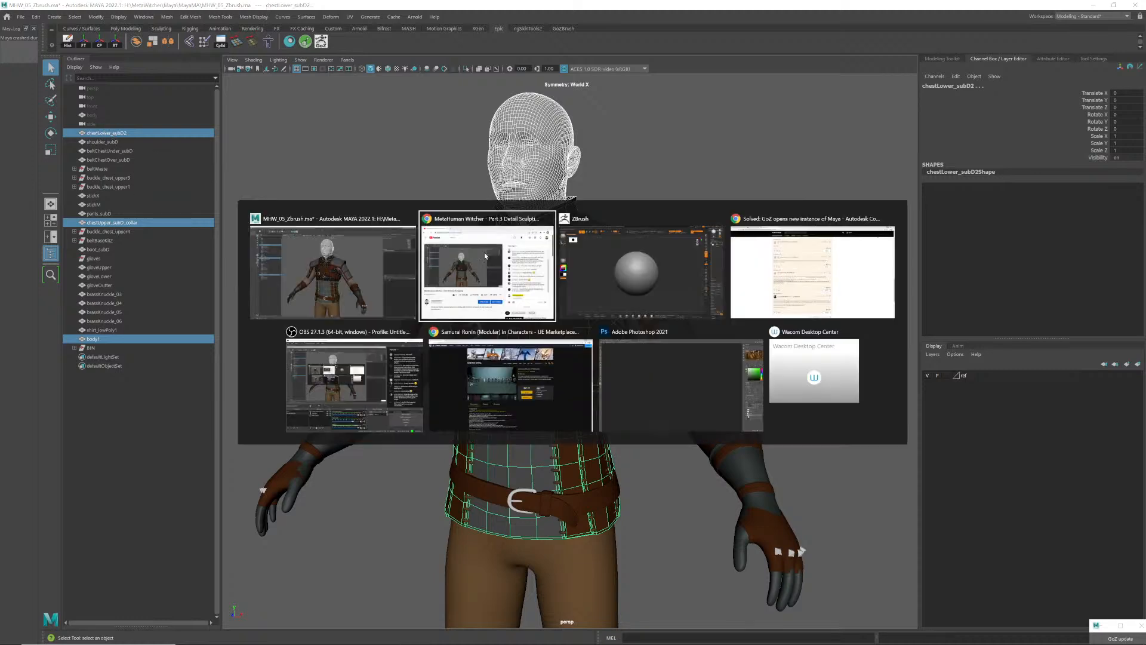
{"action": "key", "text": "Tab"}
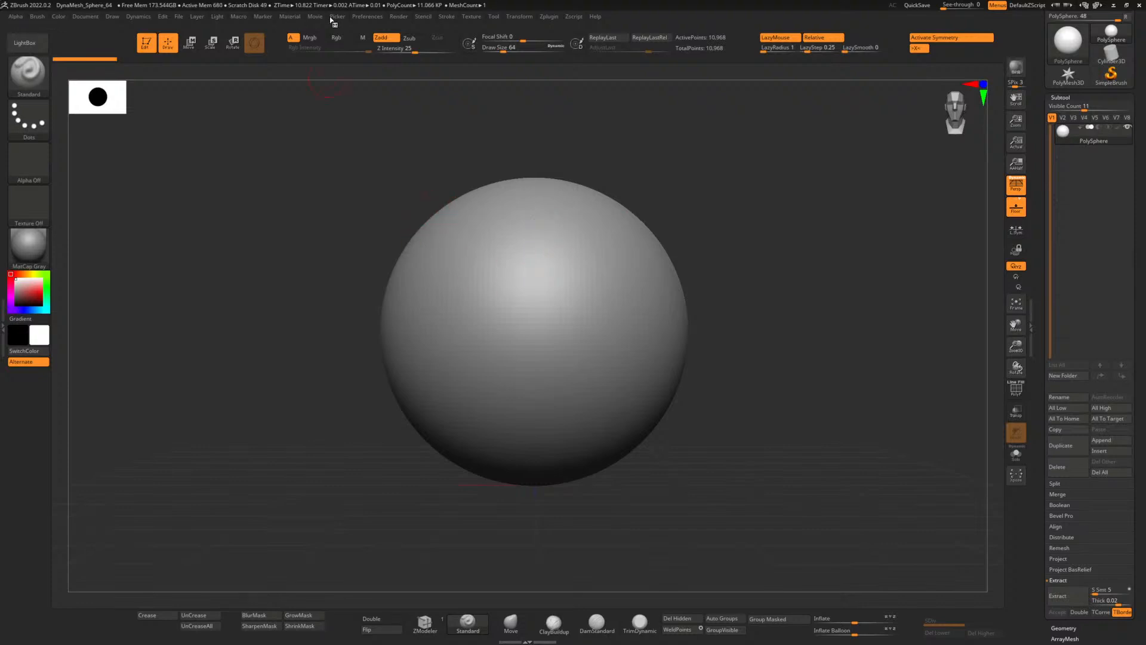
{"action": "key", "text": "alt+Tab"}
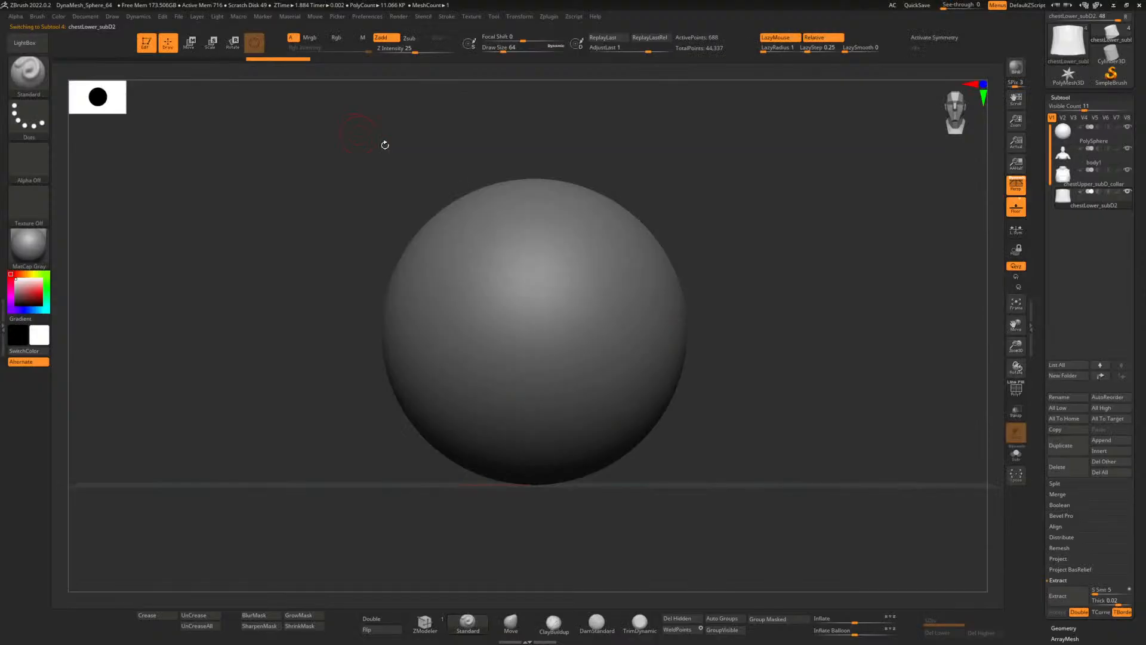
- Hide the PolySphere subtool in ZBrush and frame the imported body and chest meshes
{"action": "left_click", "coordinate": [1129, 127]}
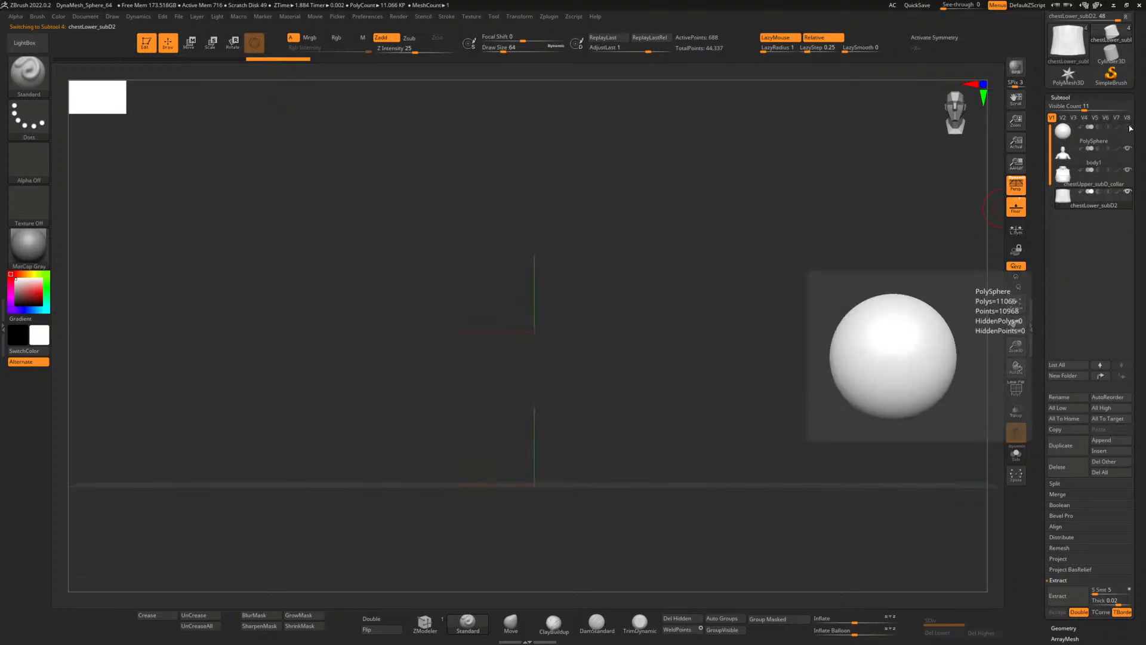
{"action": "key", "text": "f"}
{"action": "scroll", "coordinate": [727, 293], "scroll_direction": "down", "scroll_amount": 10}
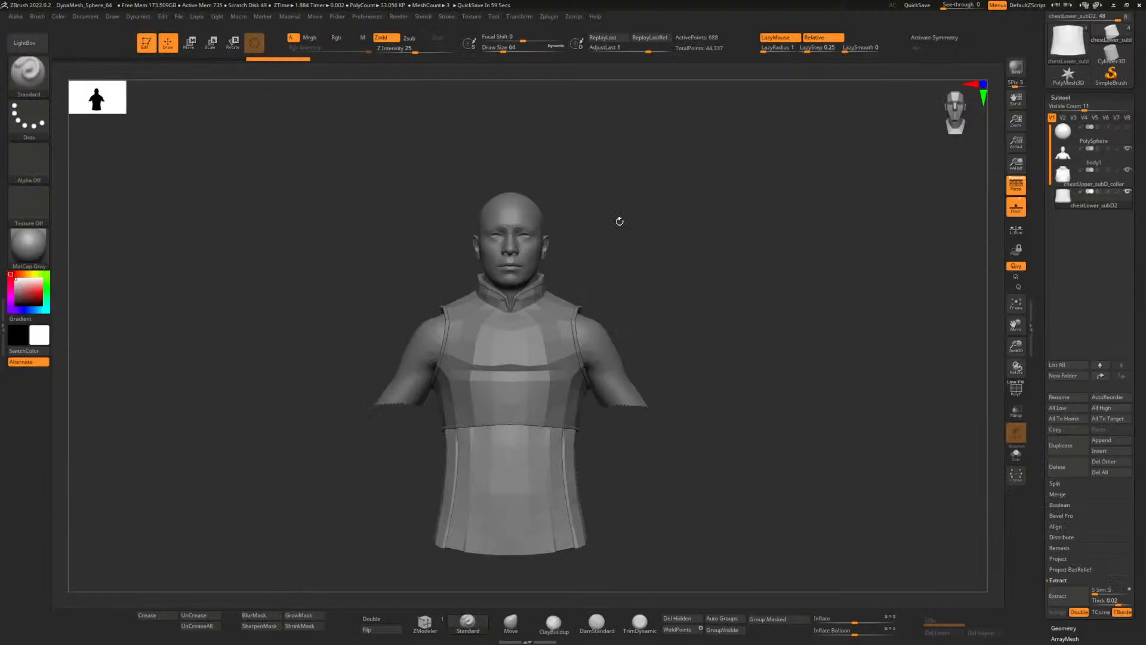
- Make chestUpper_subD_collar the active subtool and subdivide it up to level 6
{"action": "left_click_drag", "start_coordinate": [619, 220], "coordinate": [678, 274]}
{"action": "left_click", "coordinate": [1063, 196]}
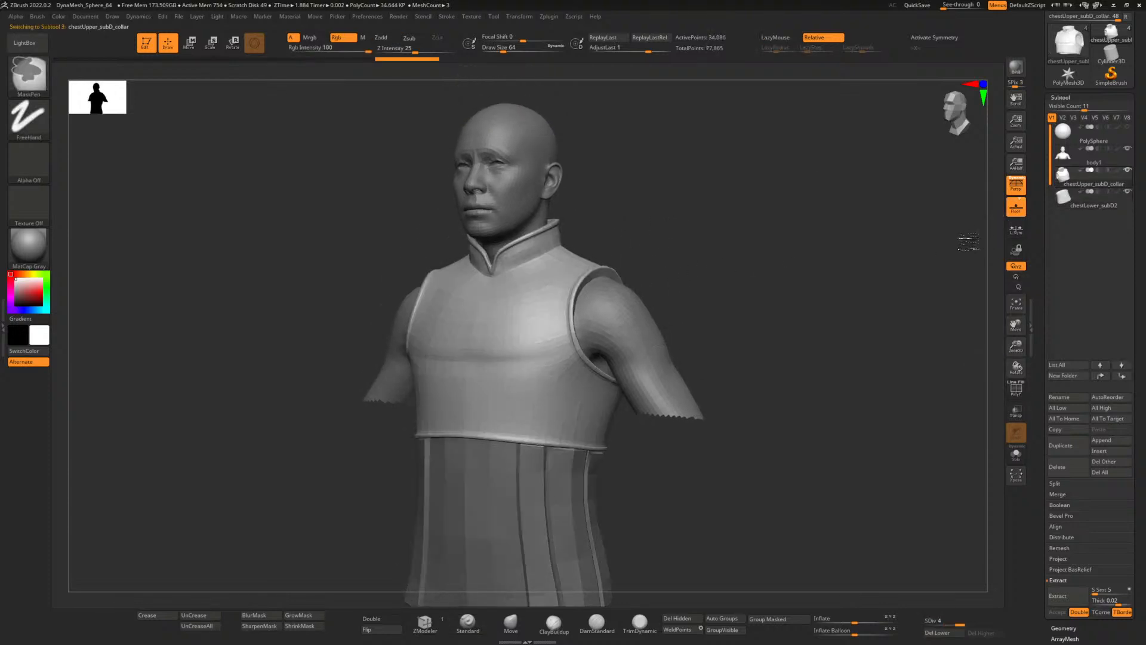
{"action": "key", "text": "ctrl+d"}
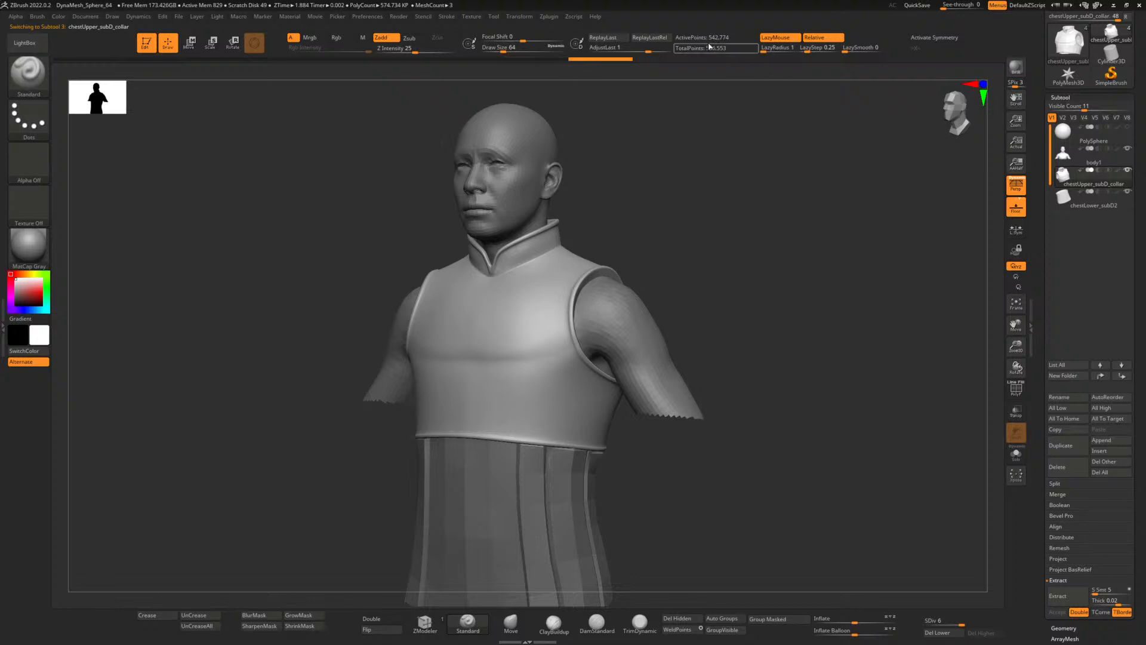
- Make chestLower_subD2 the active subtool and subdivide it up to level 6
{"action": "left_click", "coordinate": [1069, 201]}
{"action": "left_click_drag", "start_coordinate": [755, 213], "coordinate": [753, 81]}
{"action": "key", "text": "ctrl+d"}
{"action": "key", "text": "ctrl+d"}
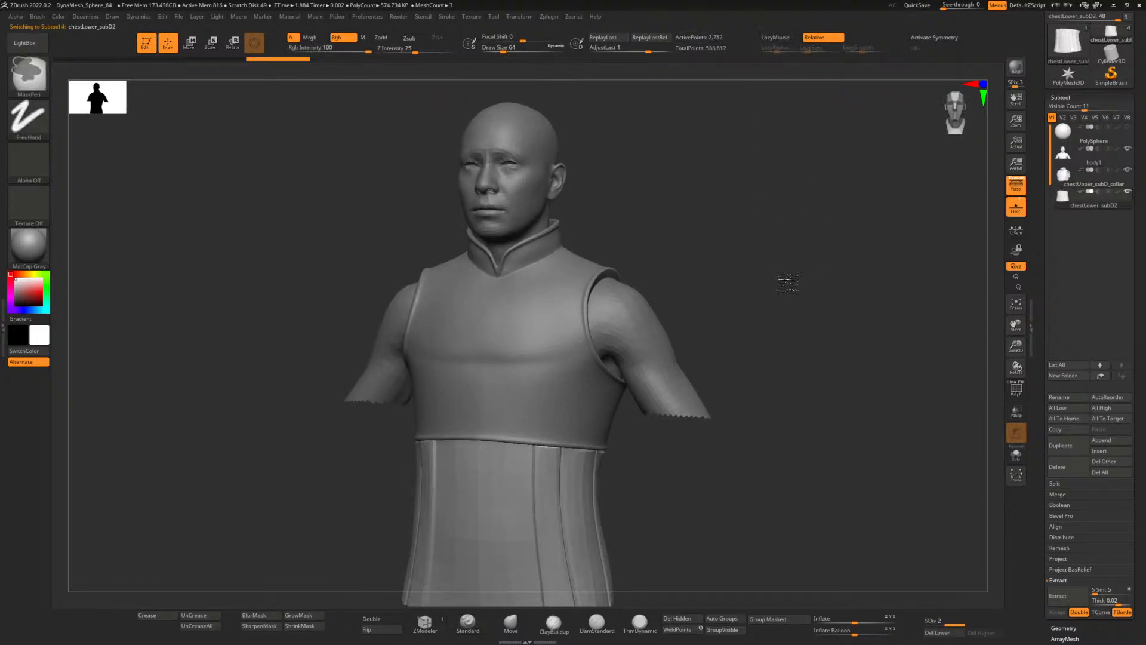
{"action": "key", "text": "ctrl+d"}
{"action": "key", "text": "ctrl+d"}
{"action": "key", "text": "ctrl+d"}
- Activate X symmetry, choose the ClayBuildup brush and make chestUpper_subD_collar the active subtool for sculpting
{"action": "mouse_move", "coordinate": [657, 500]}
{"action": "left_mouse_down", "text": "alt"}
{"action": "mouse_move", "coordinate": [660, 430]}
{"action": "mouse_move", "coordinate": [798, 233]}
{"action": "mouse_move", "coordinate": [770, 266]}
{"action": "mouse_move", "coordinate": [768, 294]}
{"action": "mouse_move", "coordinate": [791, 248]}
{"action": "left_mouse_up", "text": "alt"}
{"action": "left_click", "coordinate": [929, 37]}
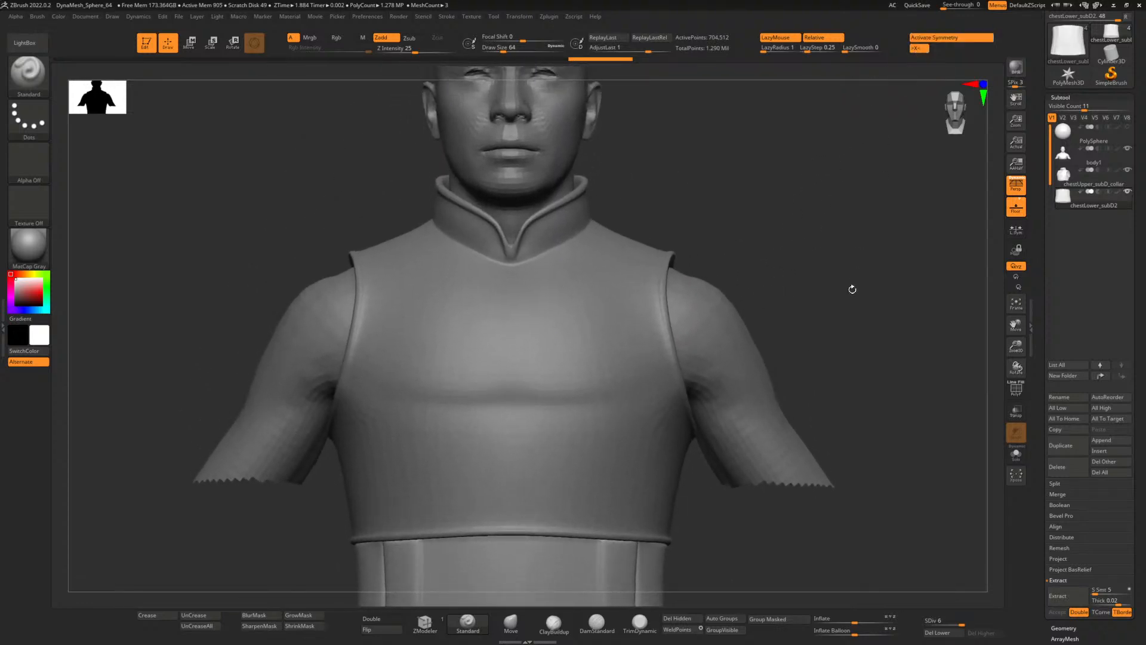
{"action": "left_click", "coordinate": [553, 622]}
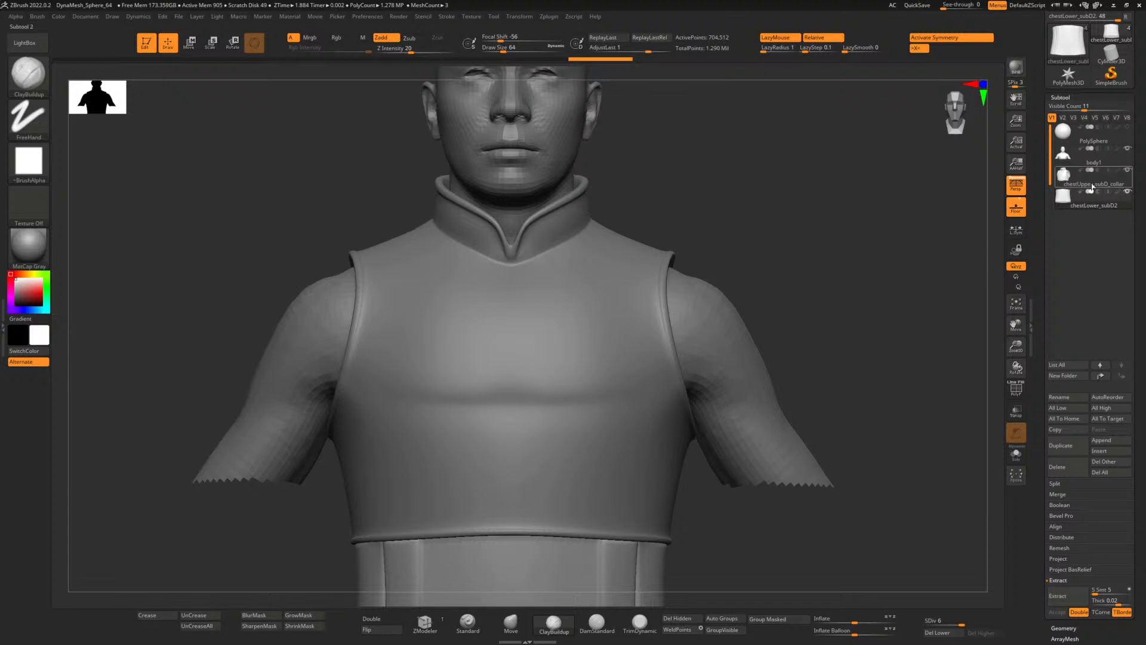
{"action": "left_click", "coordinate": [1094, 178]}
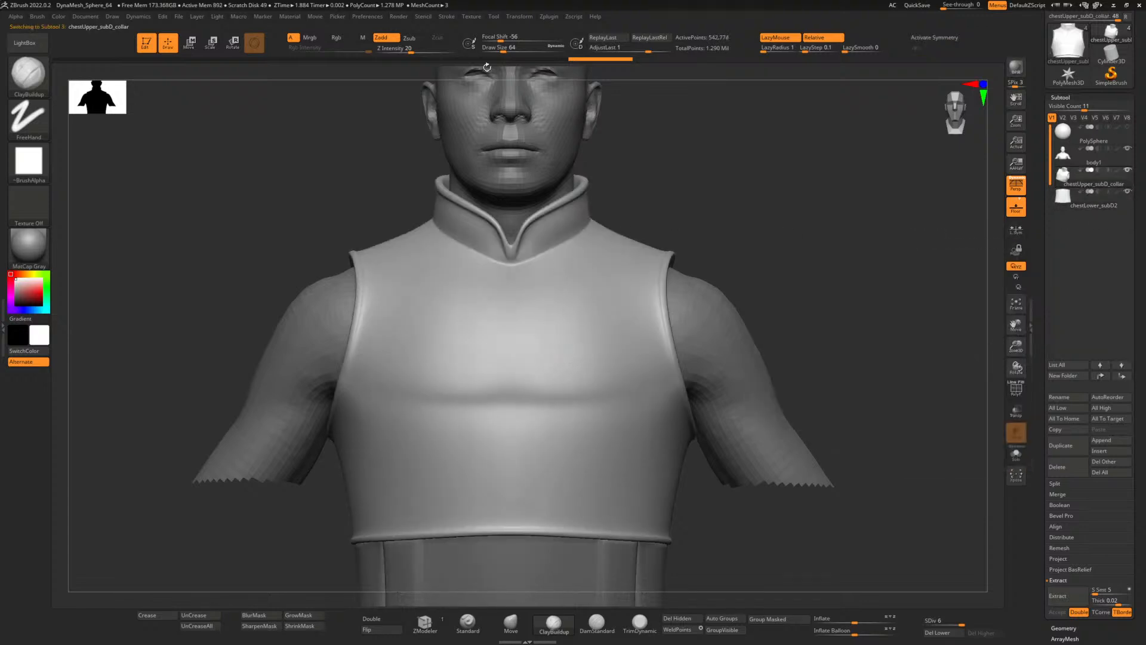
- Set the draw size to 1000 and lower chestUpper_subD_collar to its lowest subdivision level
{"action": "left_click_drag", "start_coordinate": [523, 48], "coordinate": [563, 46]}
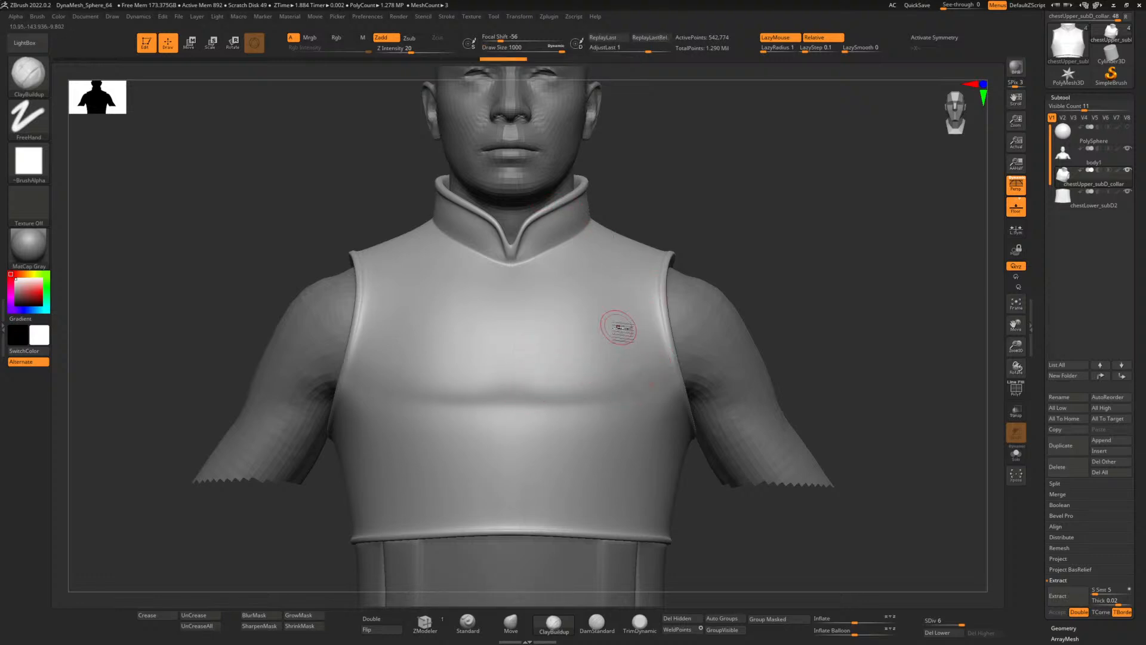
{"action": "key", "text": "shift"}
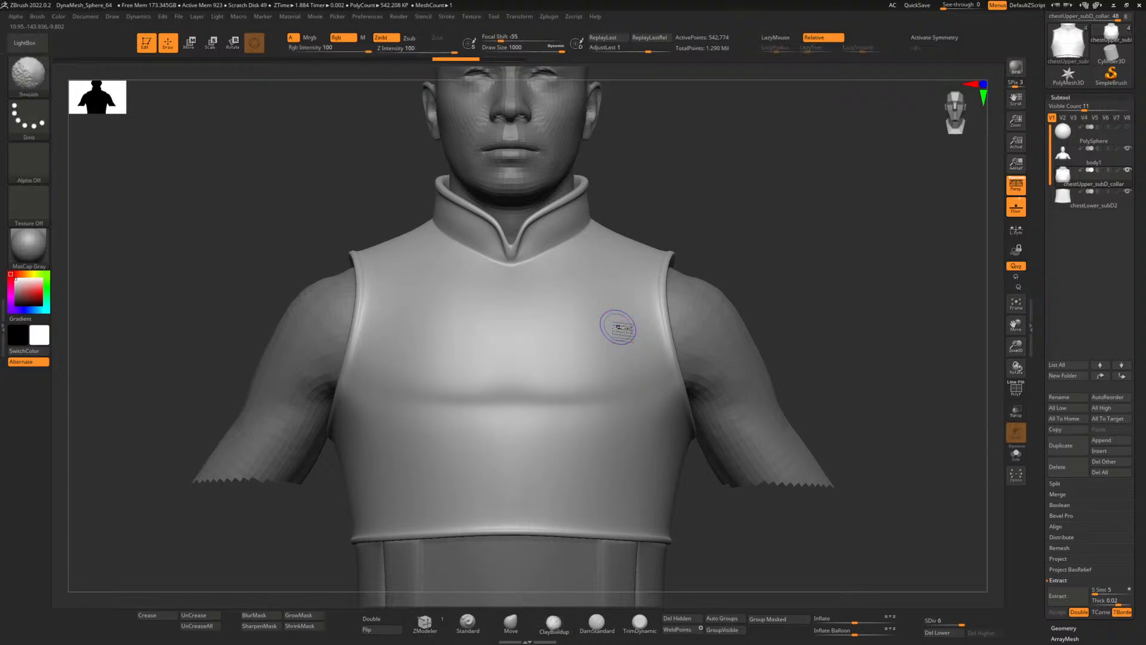
{"action": "key", "text": "shift+d"}
{"action": "key", "text": "shift+d"}
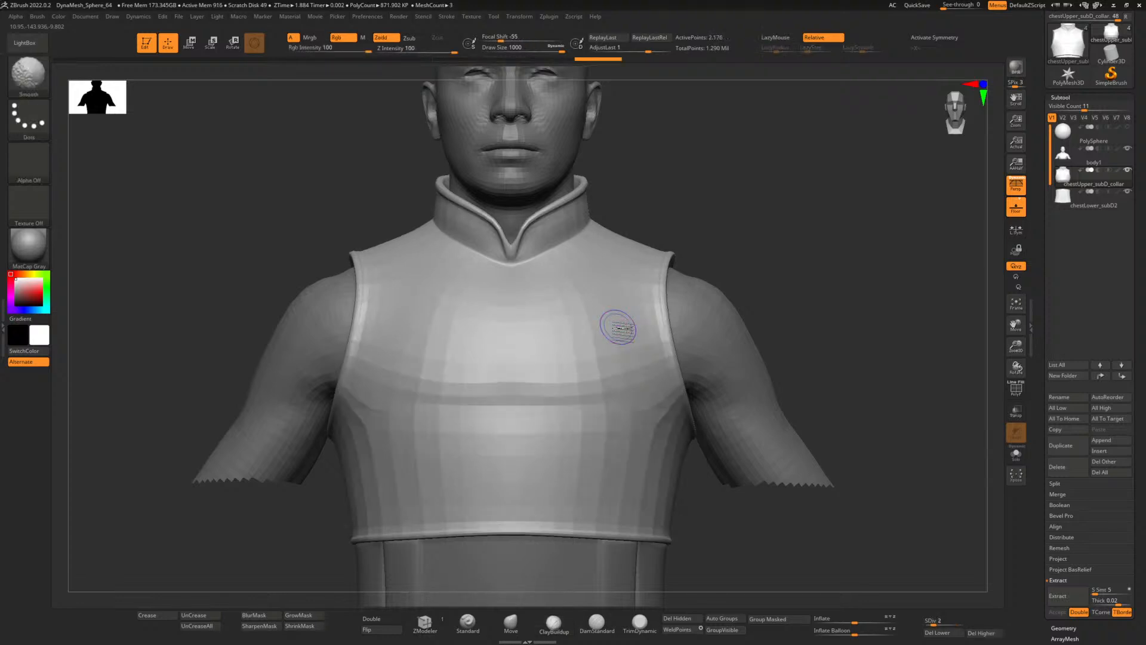
{"action": "key", "text": "shift+d"}
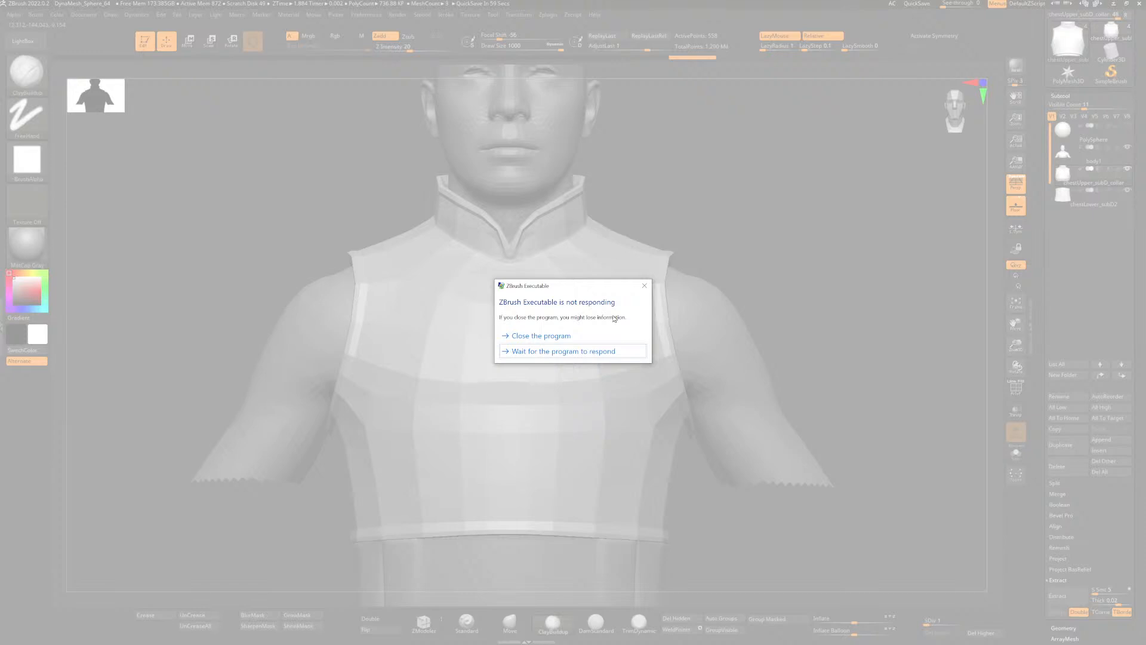
- Close the unresponsive ZBrush, then clear the object selection in Maya and minimize its window
{"action": "left_click_drag", "start_coordinate": [588, 287], "coordinate": [580, 275]}
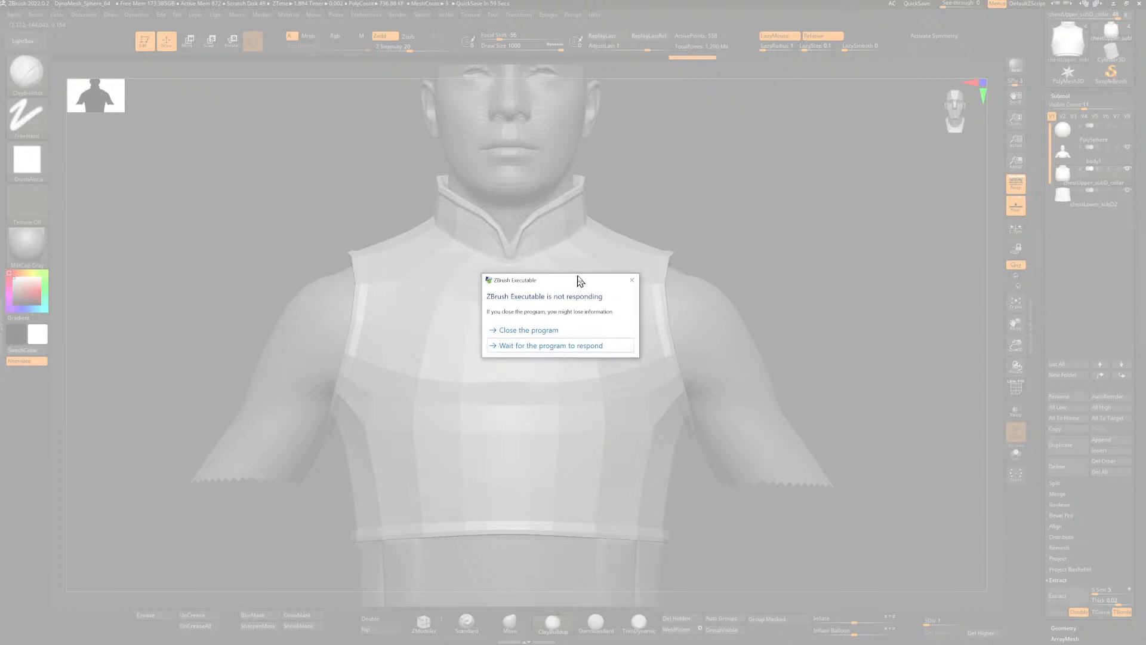
{"action": "left_click", "coordinate": [555, 324]}
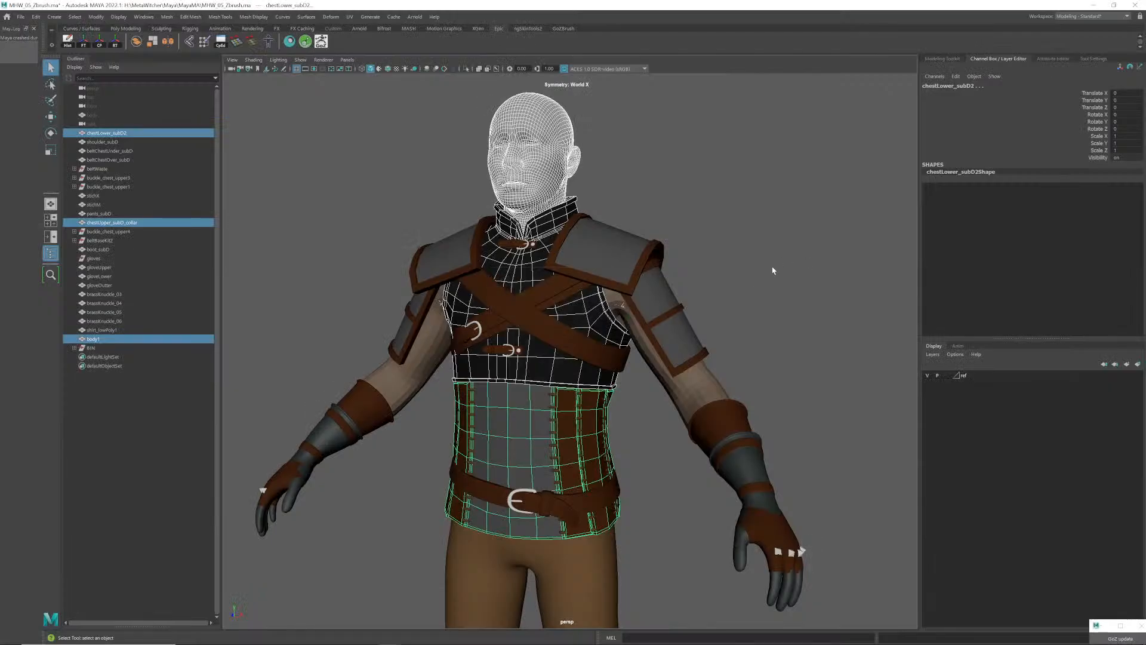
{"action": "left_click", "coordinate": [773, 270]}
{"action": "left_click_drag", "start_coordinate": [714, 185], "coordinate": [779, 259]}
{"action": "left_click", "coordinate": [1093, 5]}
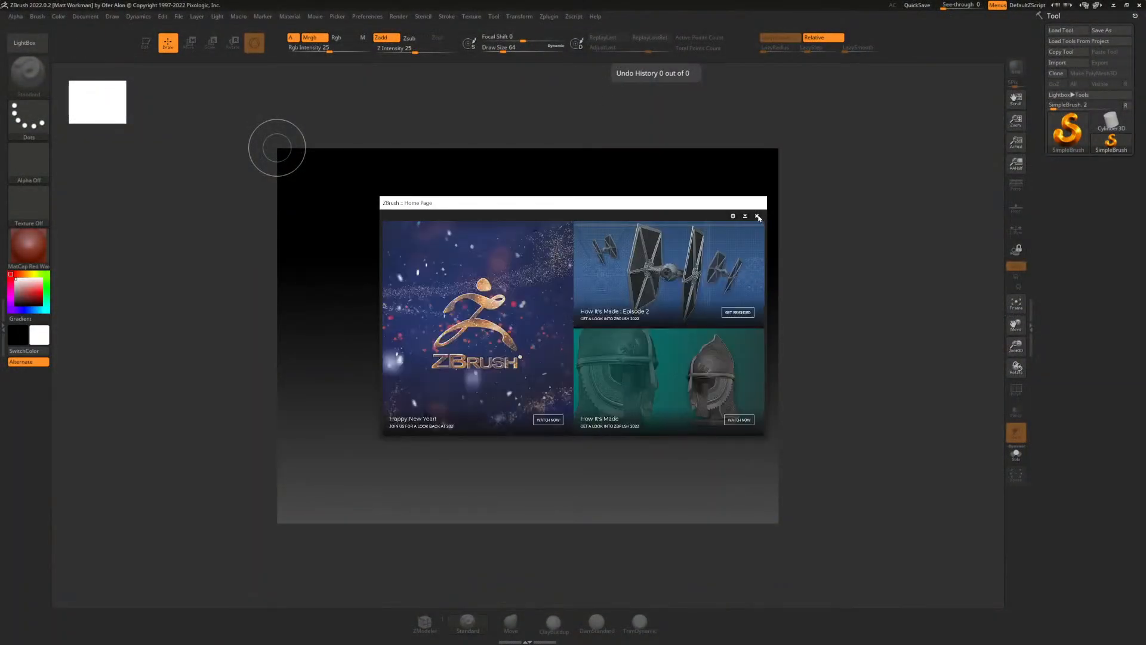
- Dismiss the home page in the relaunched ZBrush, check the saved project files without opening one, and hide LightBox
{"action": "left_click", "coordinate": [757, 217]}
{"action": "left_click", "coordinate": [642, 360]}
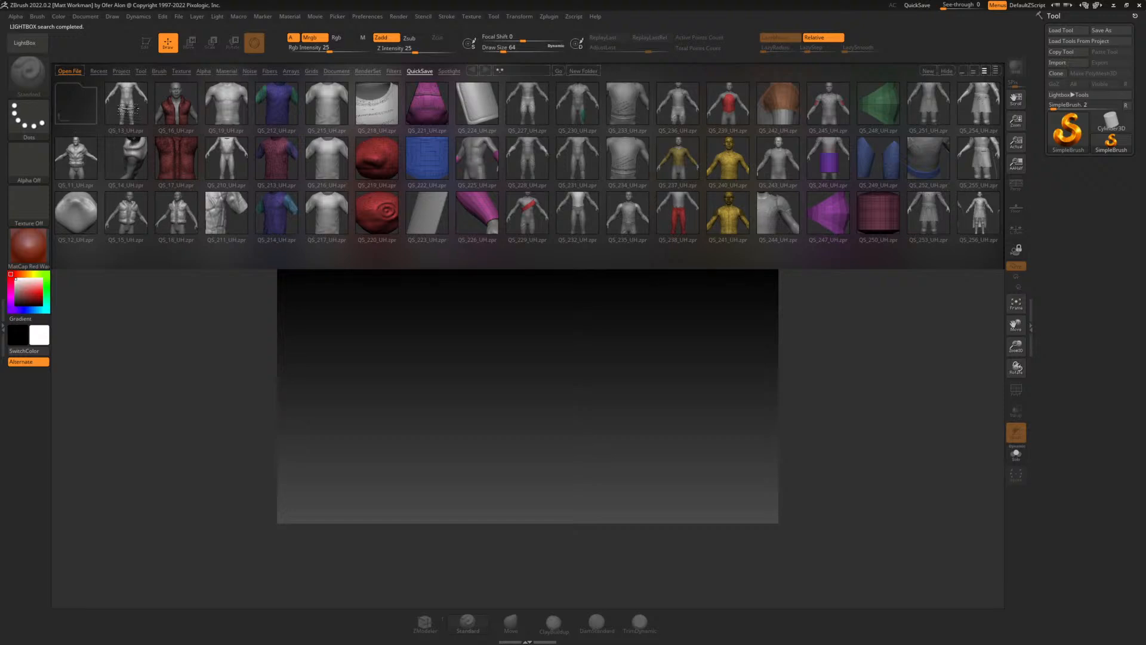
{"action": "left_click", "coordinate": [71, 75]}
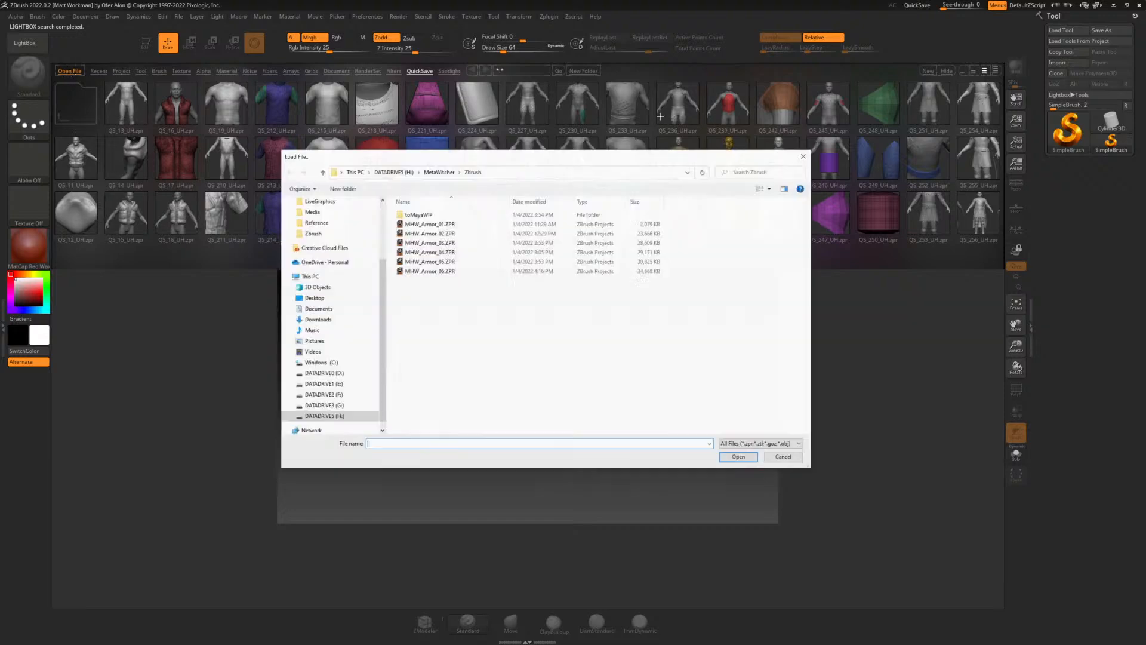
{"action": "left_click", "coordinate": [783, 457]}
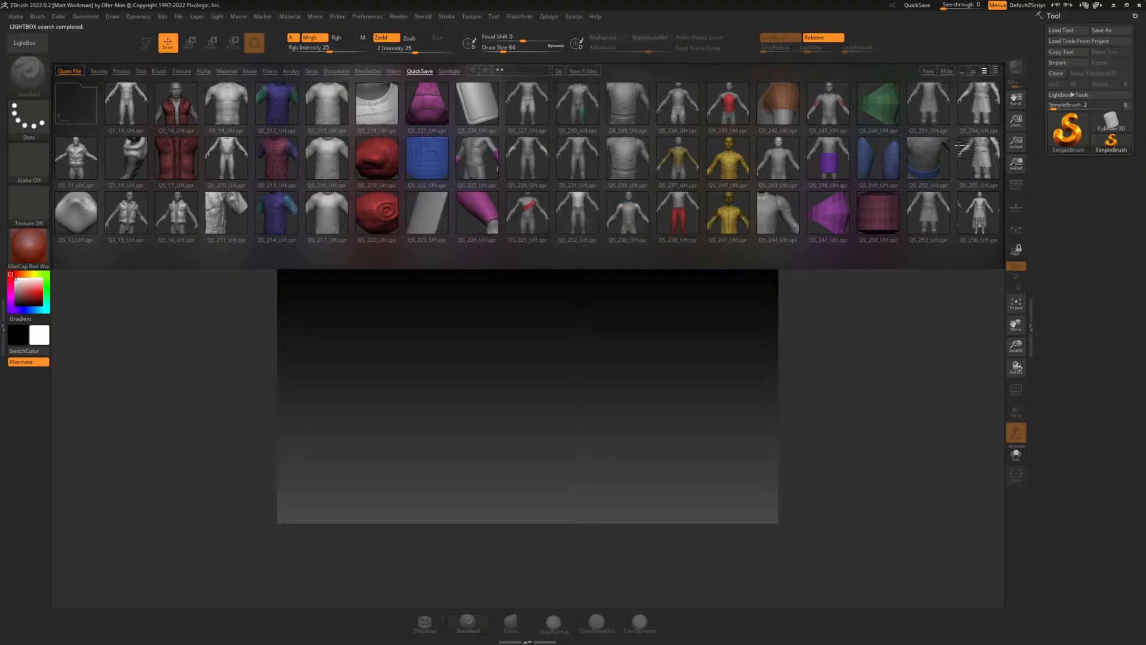
{"action": "left_click", "coordinate": [25, 43]}
{"action": "key", "text": "alt+Tab"}
{"action": "key", "text": "alt+Tab"}
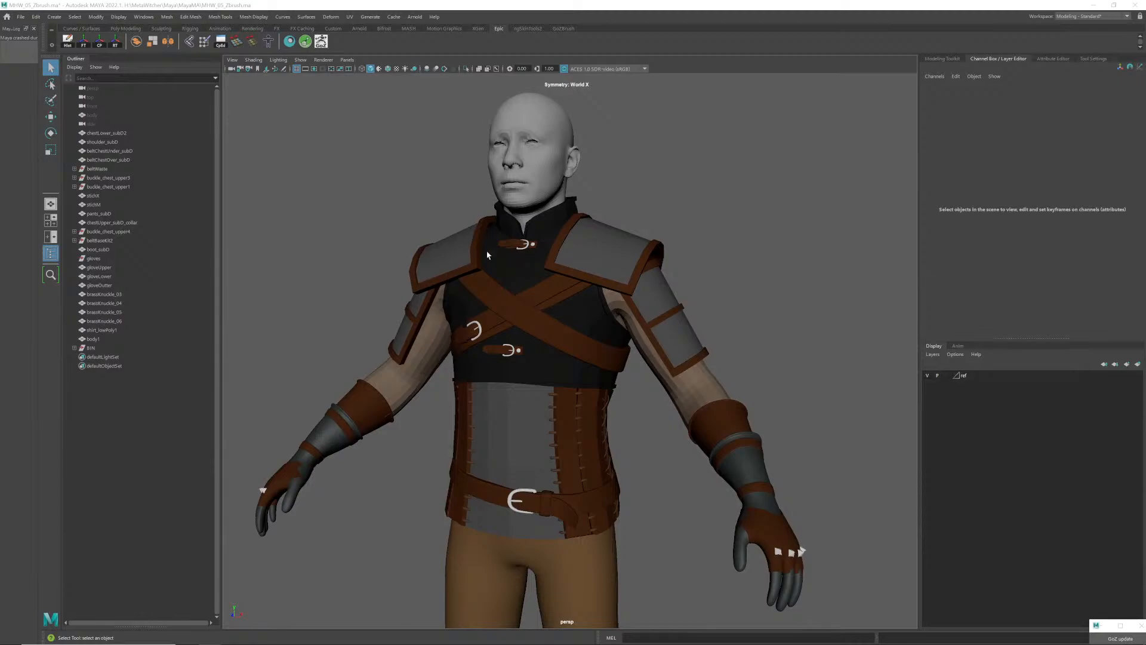
{"action": "key", "text": "alt+Tab"}
{"action": "key", "text": "alt+Tab"}
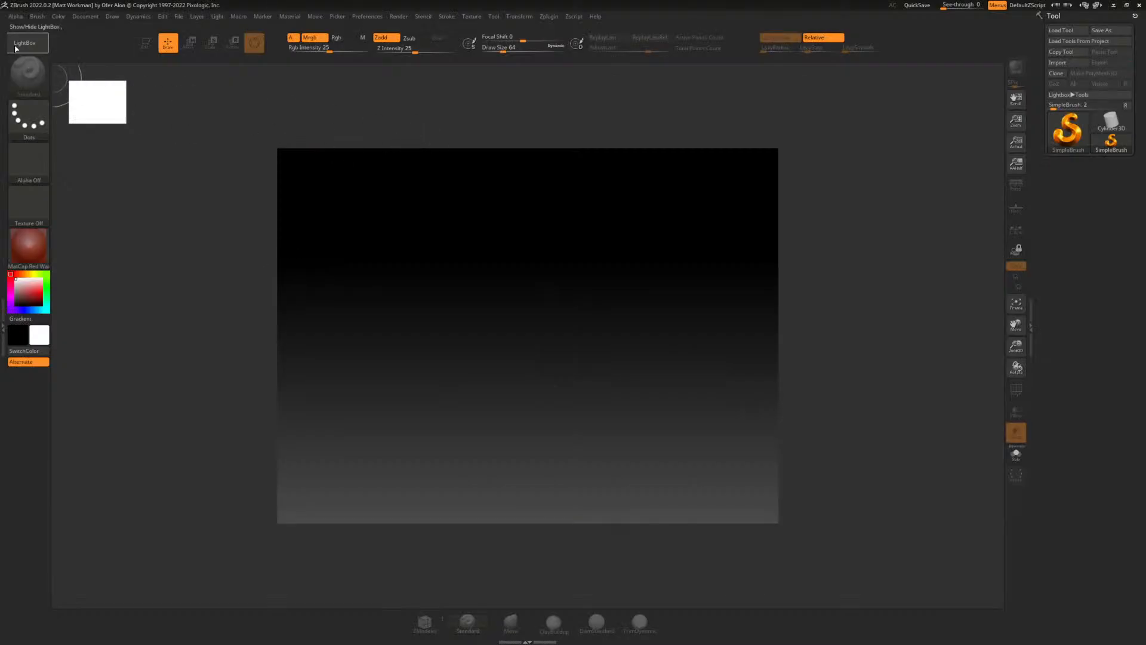
- Load the DynaMesh_Sphere_64 project from LightBox and expand its subtool list
{"action": "left_click", "coordinate": [16, 47]}
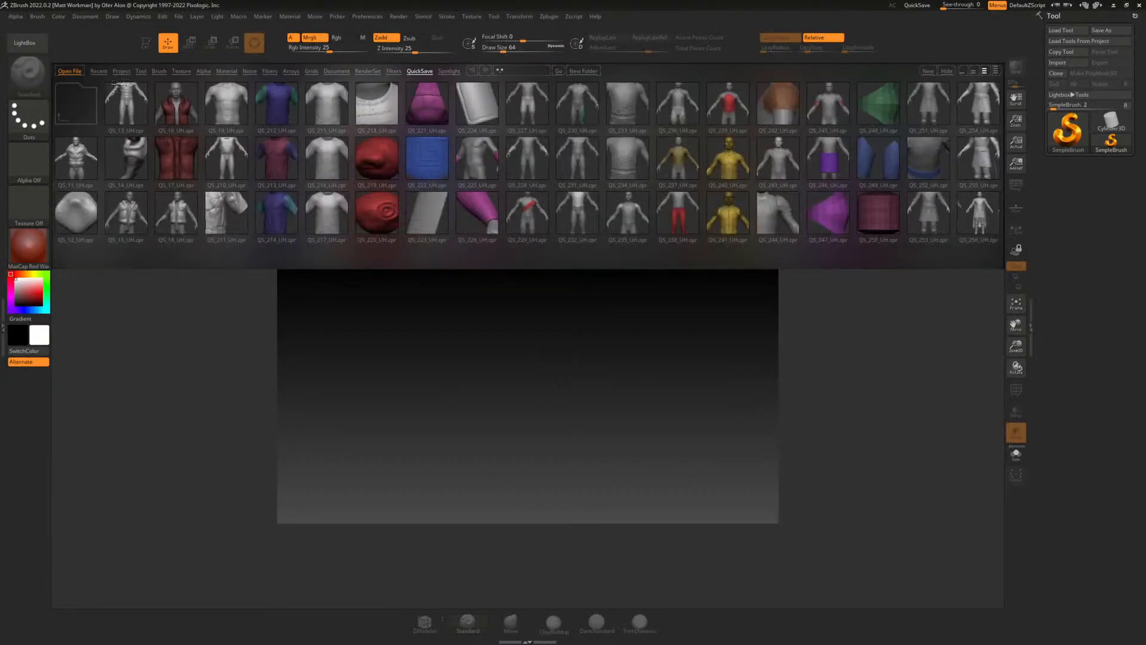
{"action": "left_click", "coordinate": [121, 71]}
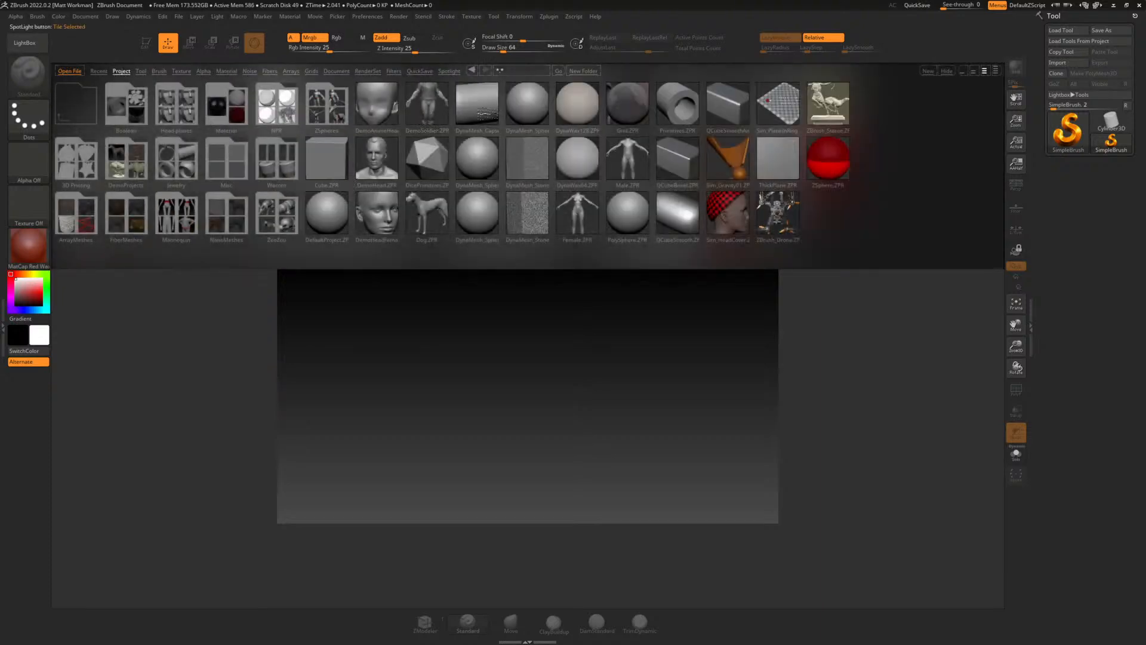
{"action": "double_click", "coordinate": [535, 112]}
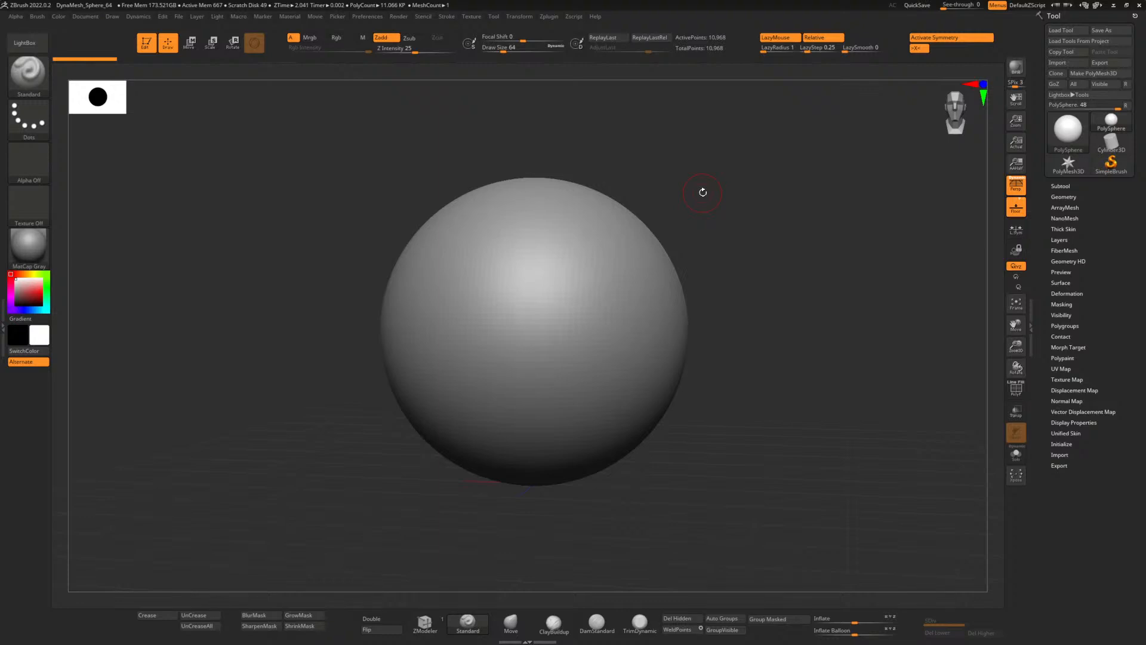
{"action": "left_click", "coordinate": [1060, 186]}
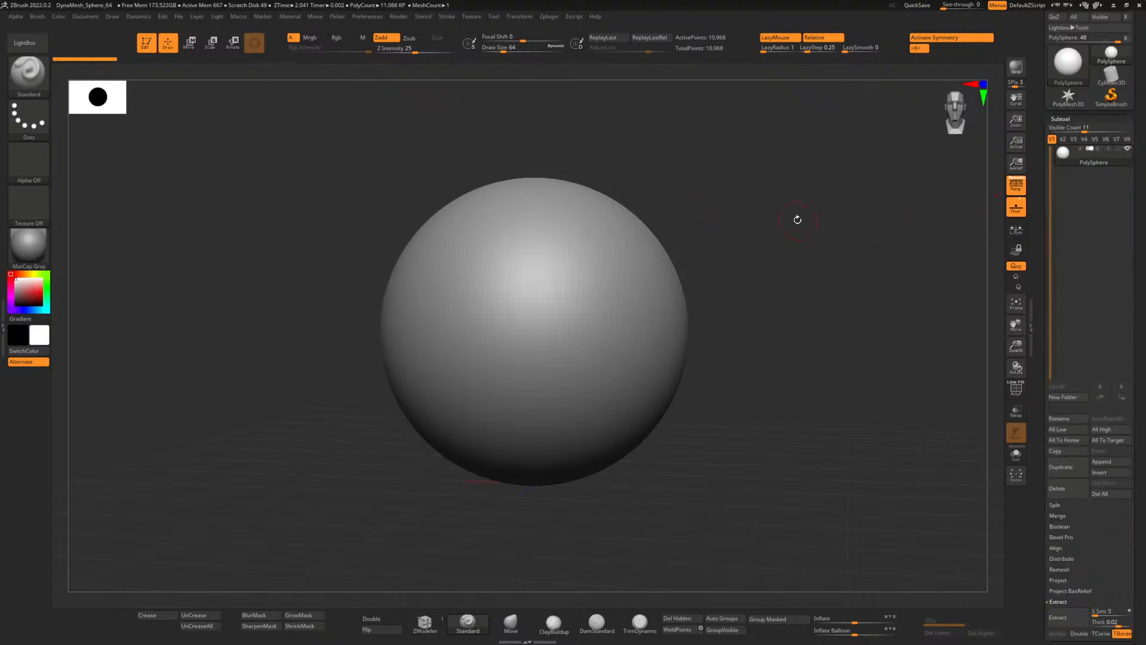
- Switch to Maya, close the docked panel beside the toolbox and trigger the GoZ update
{"action": "key", "text": "alt+Tab"}
{"action": "key", "text": "alt+Tab"}
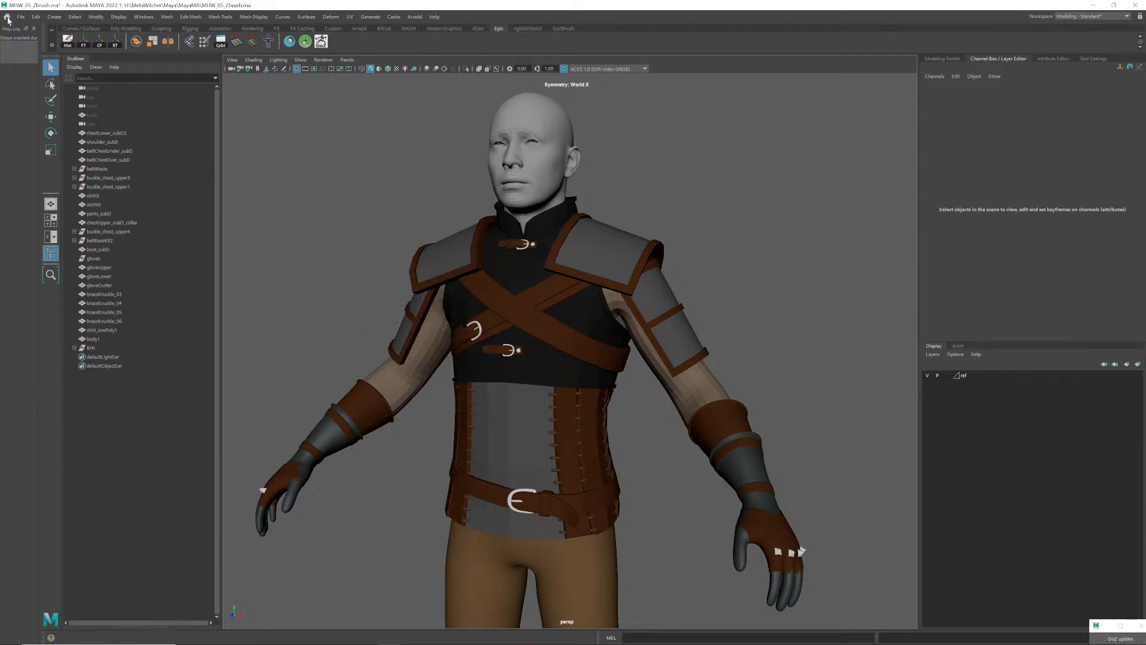
{"action": "left_click", "coordinate": [33, 28]}
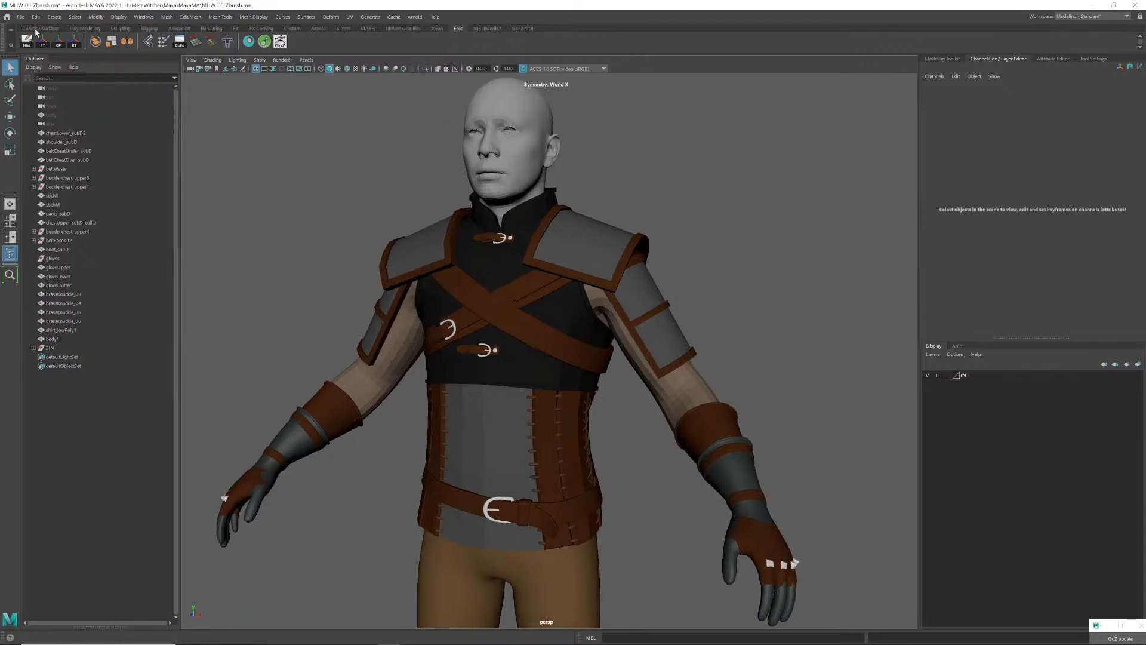
{"action": "left_click", "coordinate": [1104, 638]}
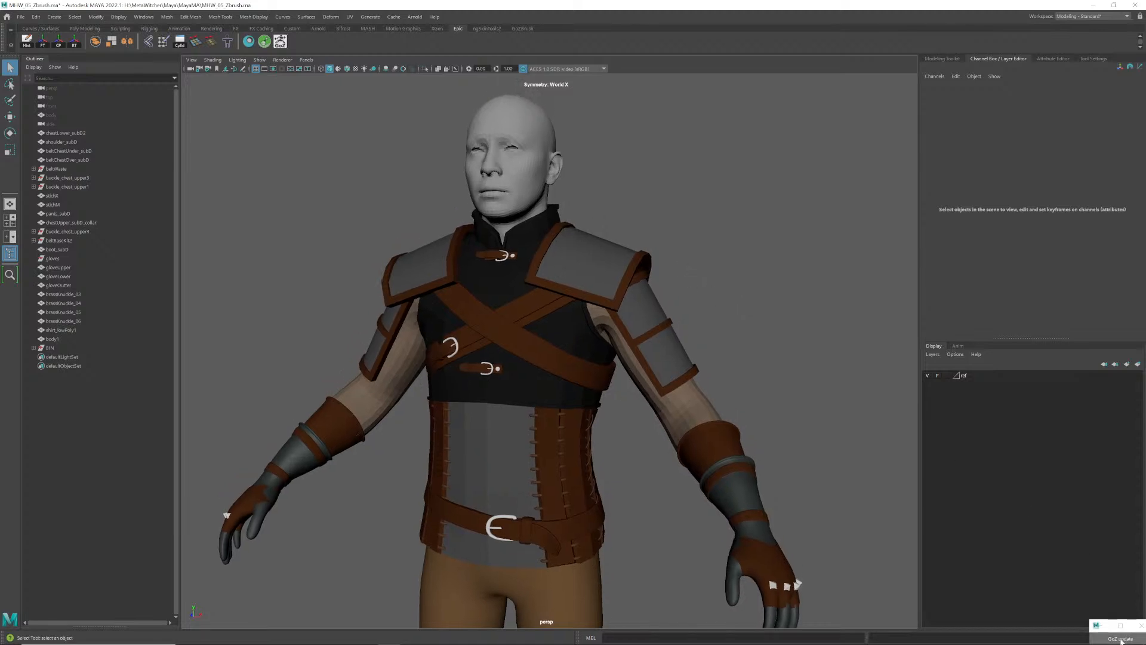
- Switch to the browser, search Google for "what is the maya goz update button" in a new tab and skim the results
{"action": "key", "text": "alt+Tab"}
{"action": "key", "text": "alt+Tab"}
{"action": "key", "text": "alt+Tab"}
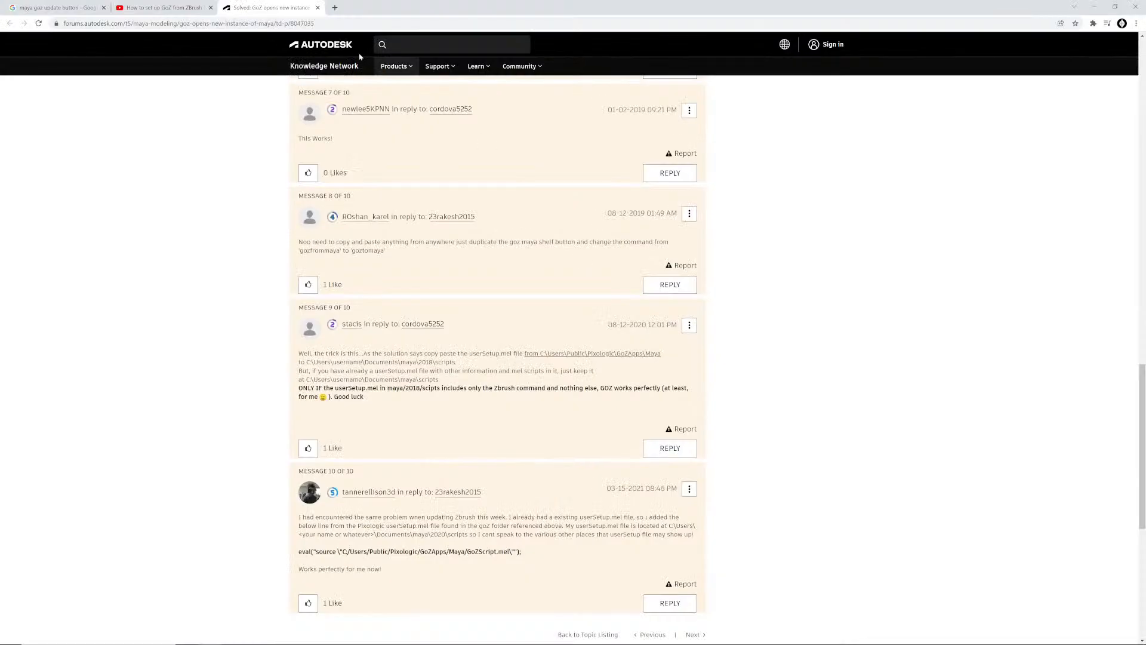
{"action": "left_click", "coordinate": [335, 7]}
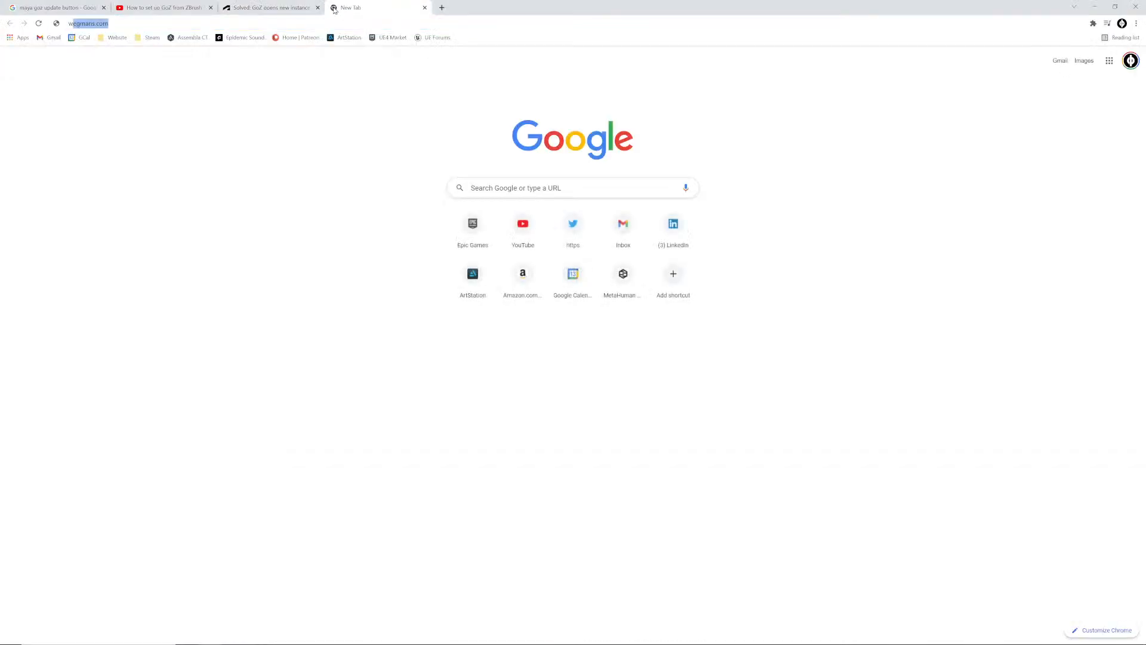
{"action": "type", "text": "what is the maya "}
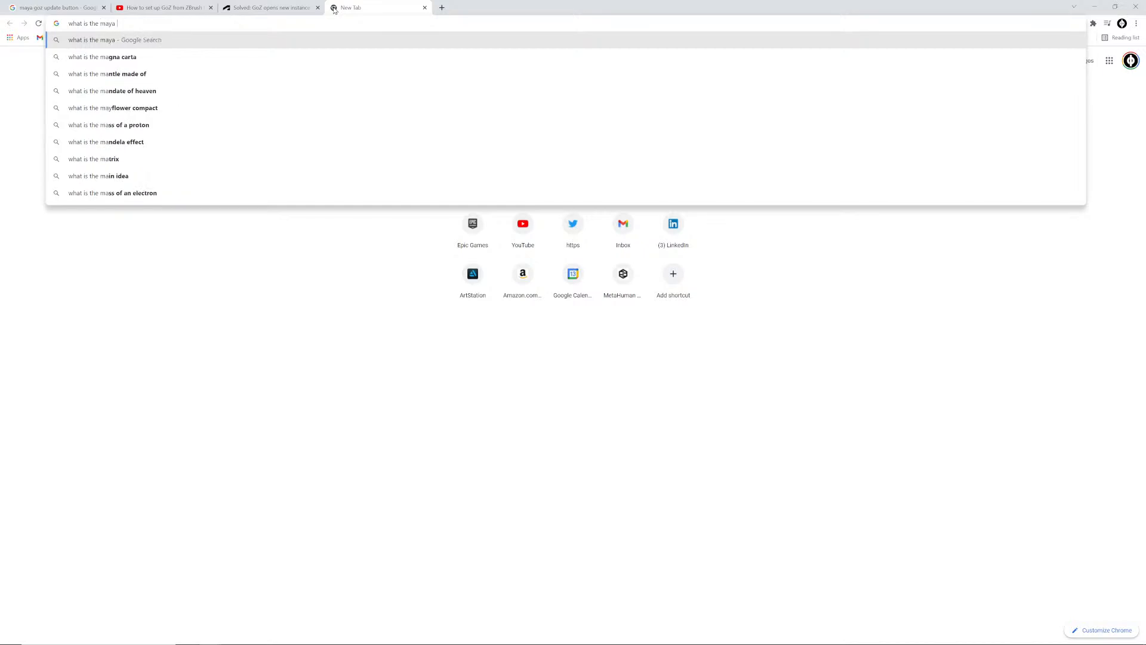
{"action": "type", "text": "go z update button"}
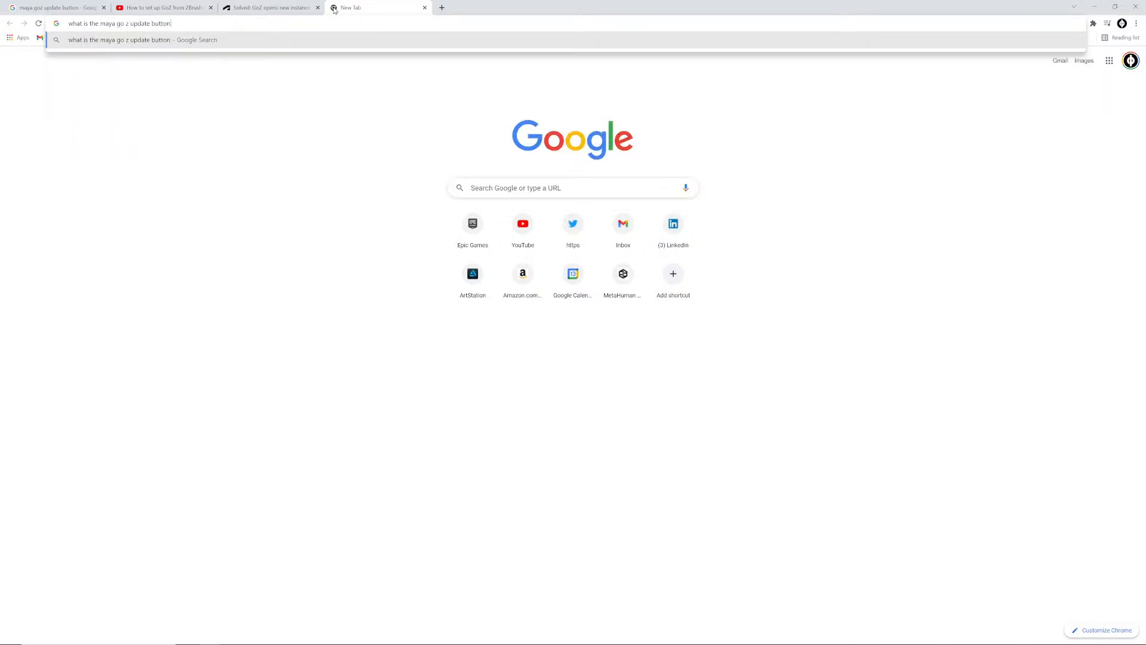
{"action": "key", "text": "Return"}
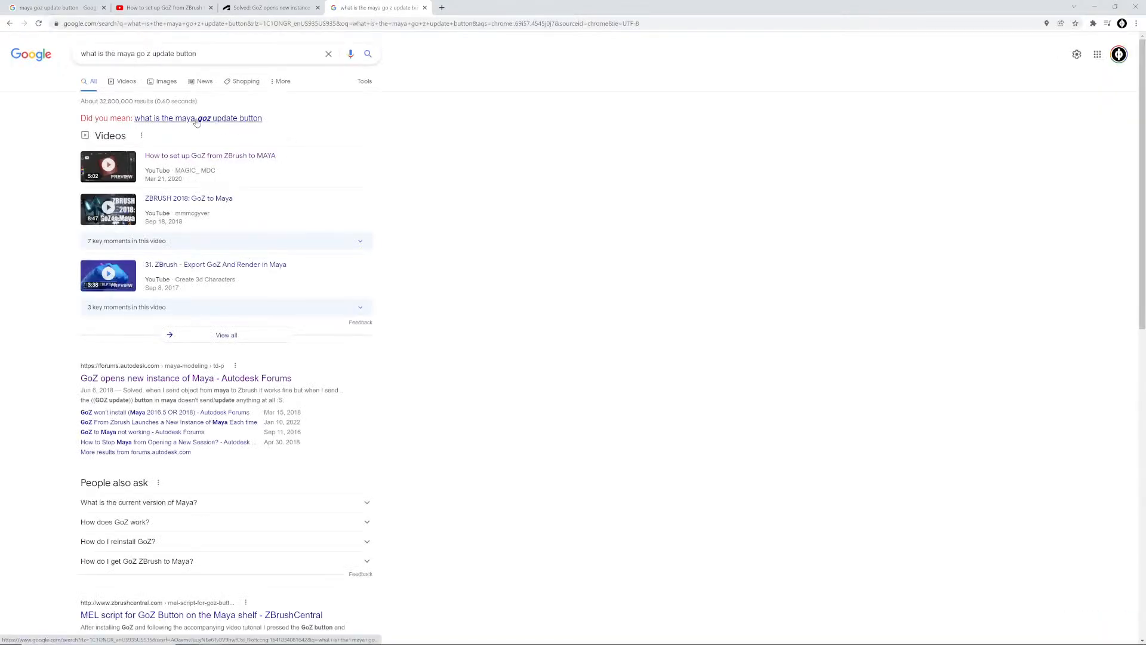
{"action": "left_click", "coordinate": [198, 120]}
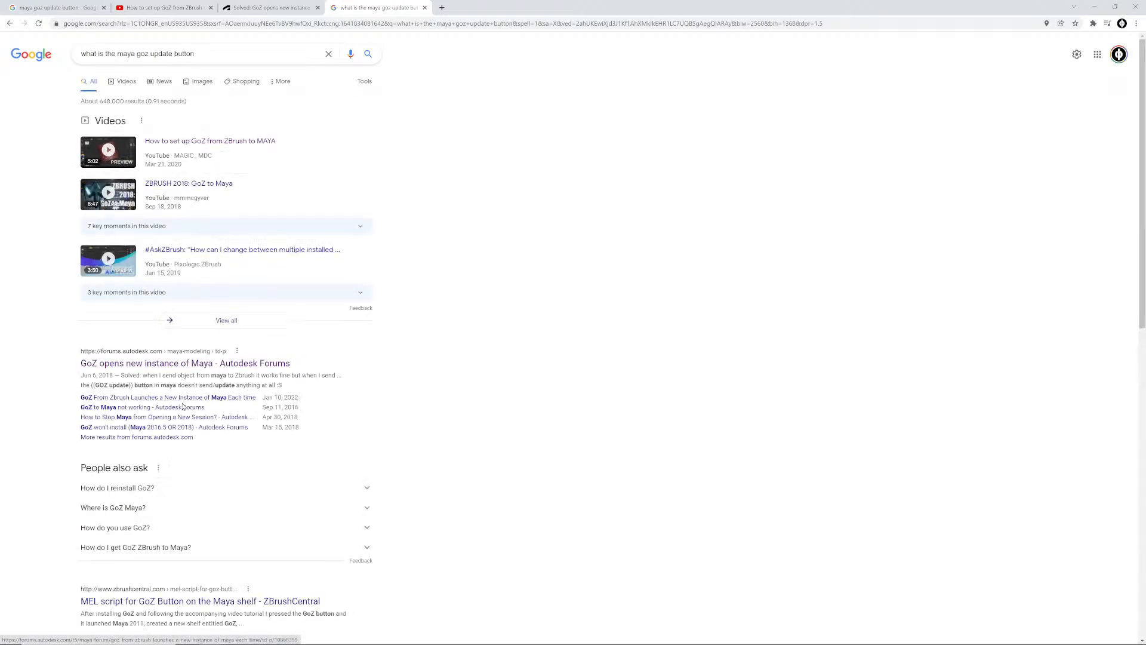
{"action": "scroll", "coordinate": [179, 428], "scroll_direction": "down", "scroll_amount": 3}
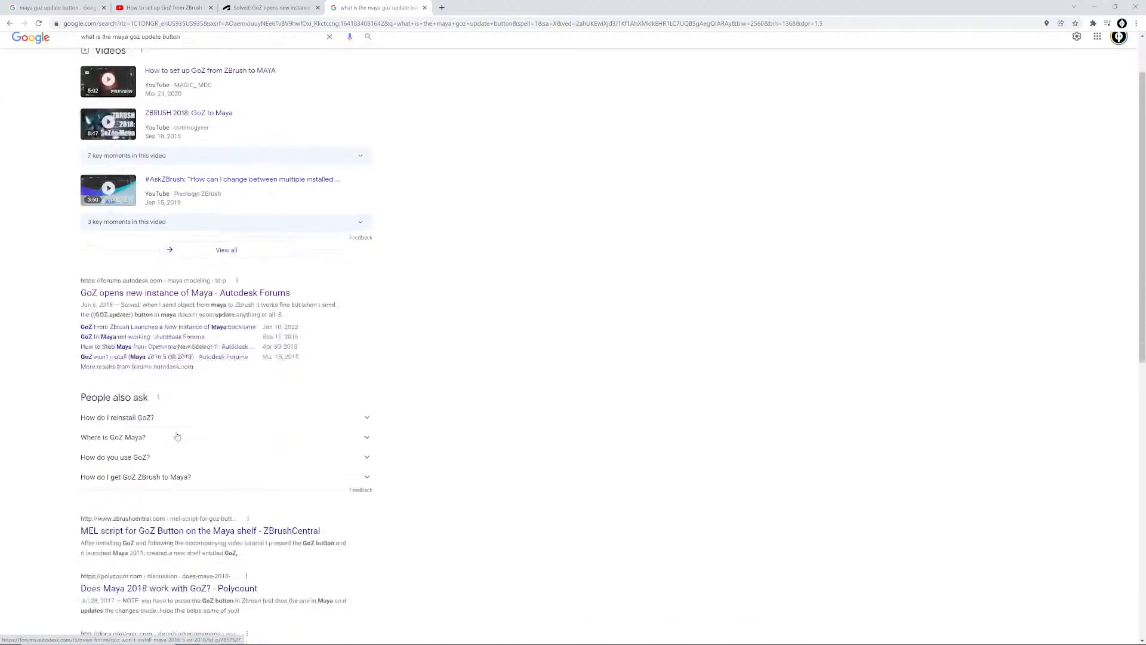
{"action": "scroll", "coordinate": [183, 427], "scroll_direction": "down", "scroll_amount": 1}
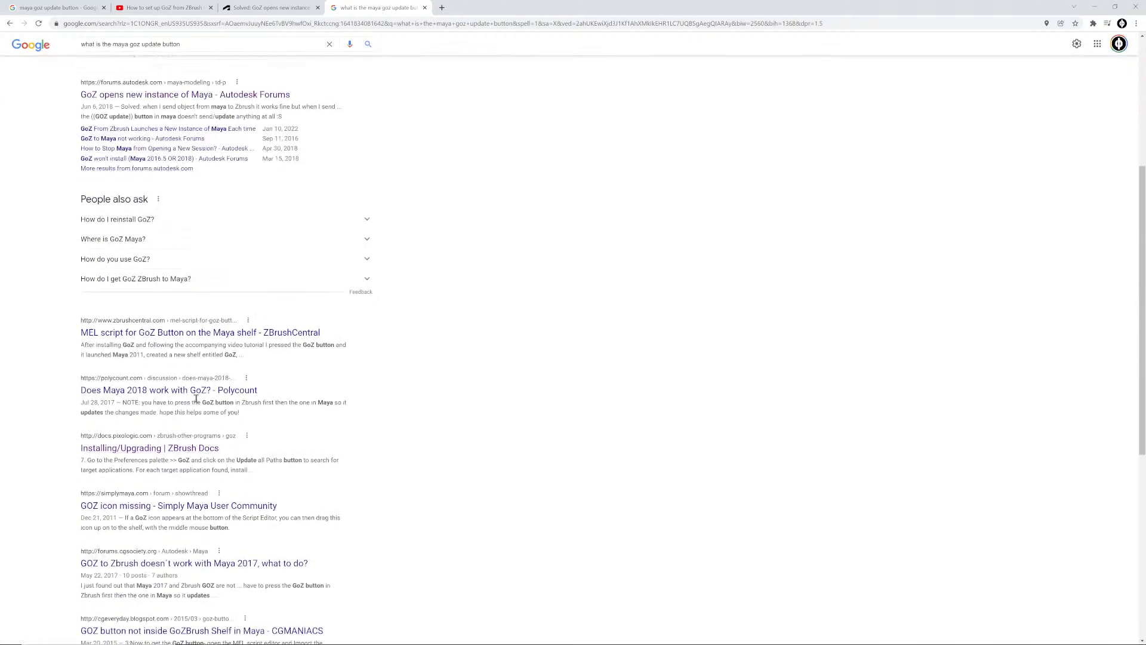
{"action": "scroll", "coordinate": [200, 400], "scroll_direction": "down", "scroll_amount": 1}
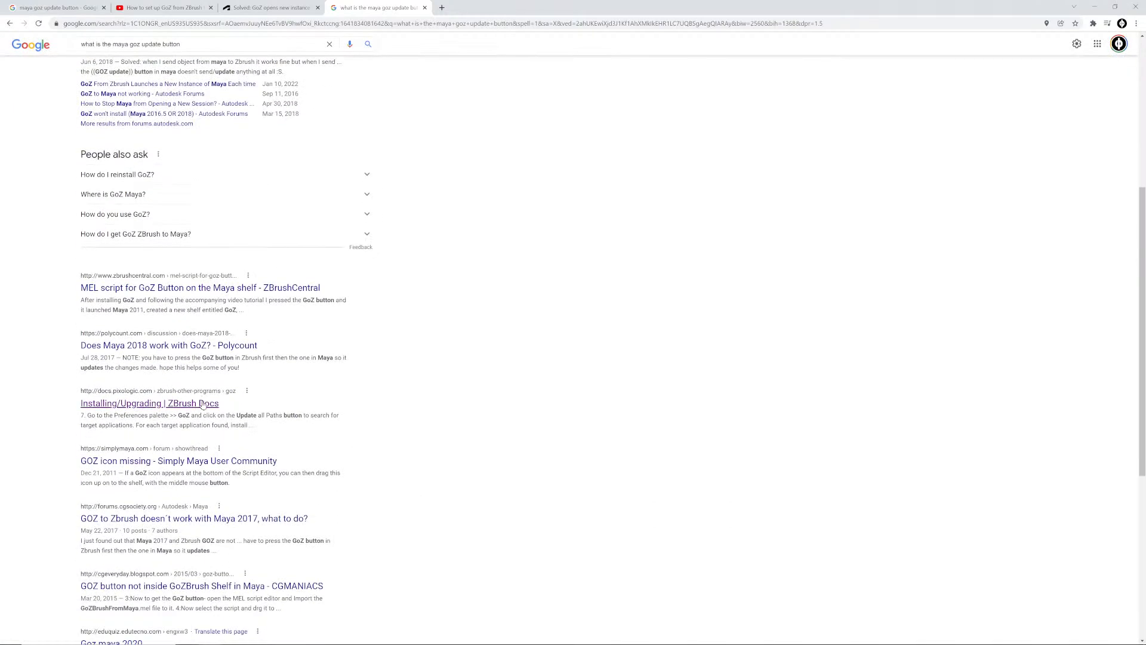
- Switch from the browser back to the Maya window with the armored character
{"action": "key", "text": "alt+Tab"}
{"action": "key", "text": "alt+Tab"}
{"action": "key", "text": "alt+Tab"}
{"action": "key", "text": "alt+Tab"}
{"action": "key", "text": "alt+Tab"}
{"action": "key", "text": "alt+Tab"}
{"action": "key", "text": "alt+Tab"}
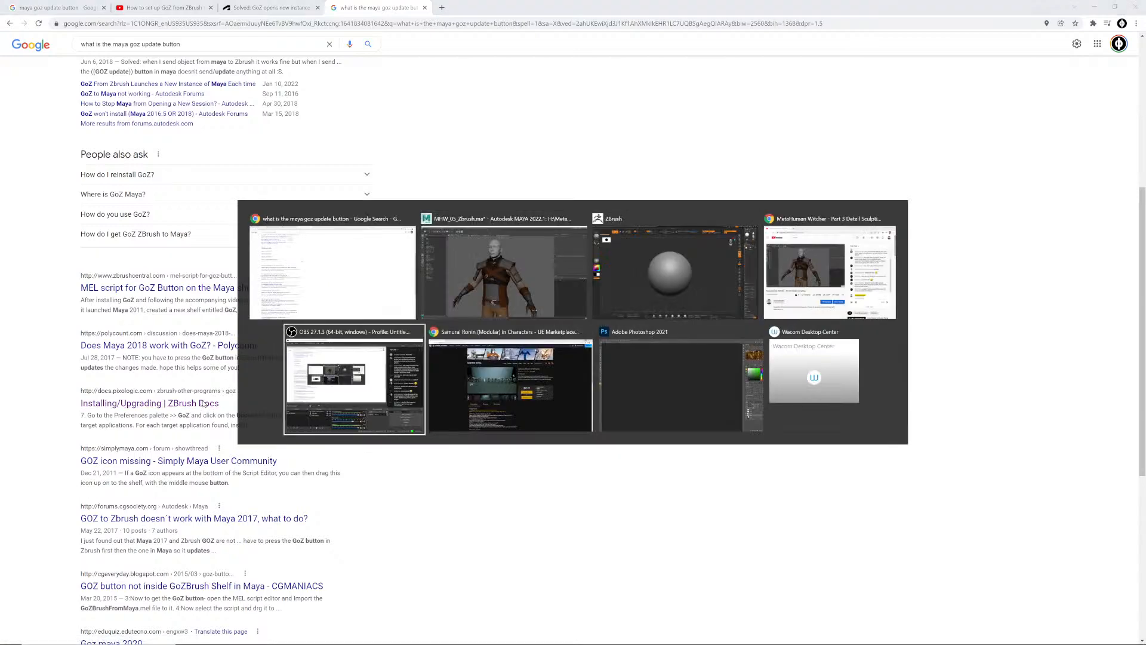
{"action": "key", "text": "alt+Tab"}
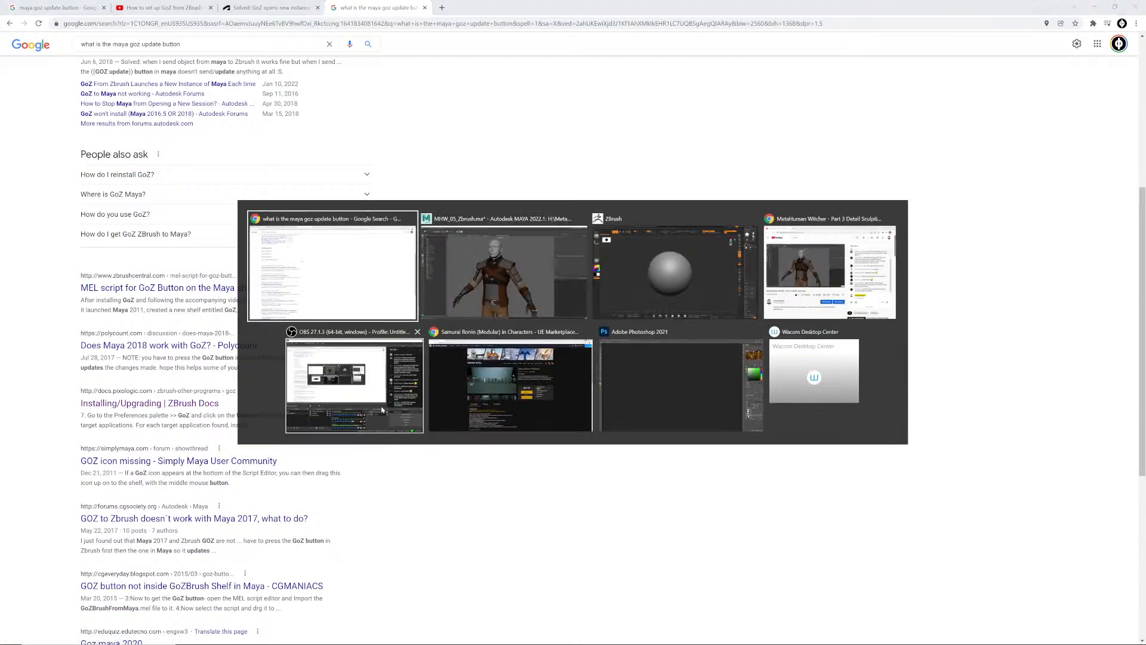
{"action": "left_click", "coordinate": [584, 299]}
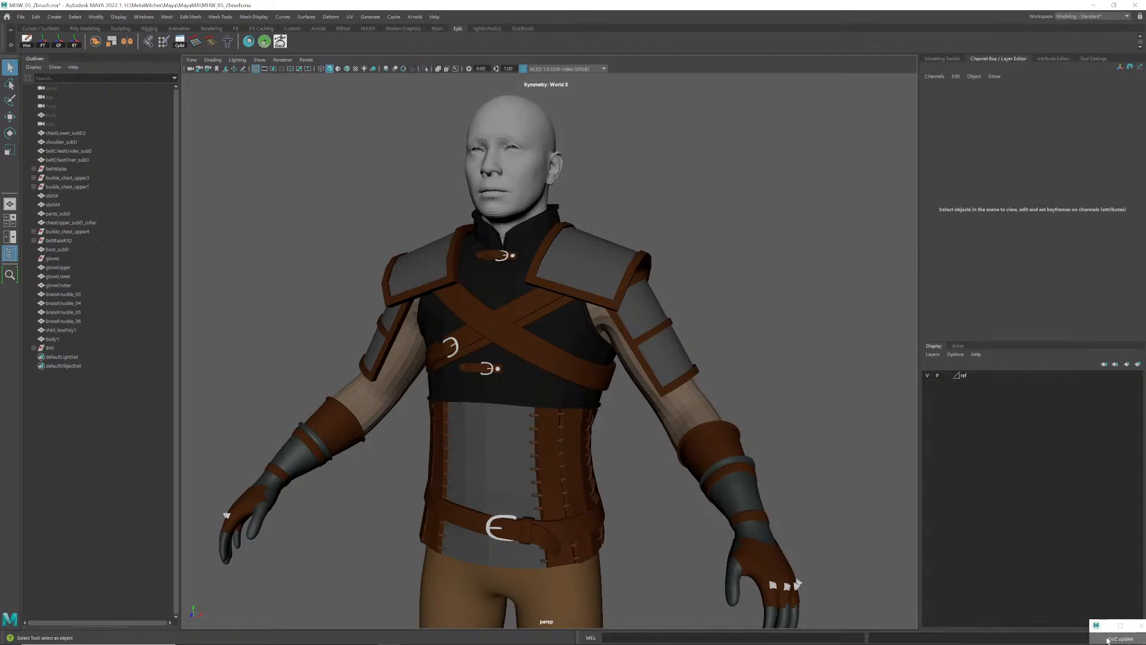
- Capture the GoZ update window with Snipping Tool, save the snip as a JPEG and close Snipping Tool
{"action": "key", "text": "super"}
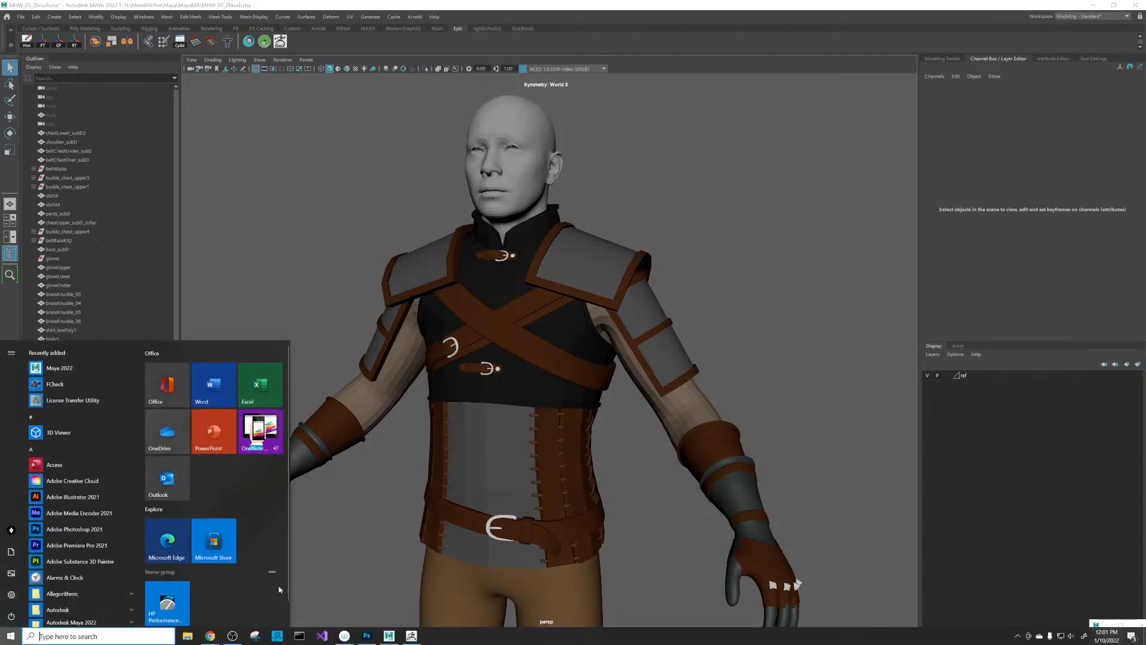
{"action": "left_click", "coordinate": [299, 392]}
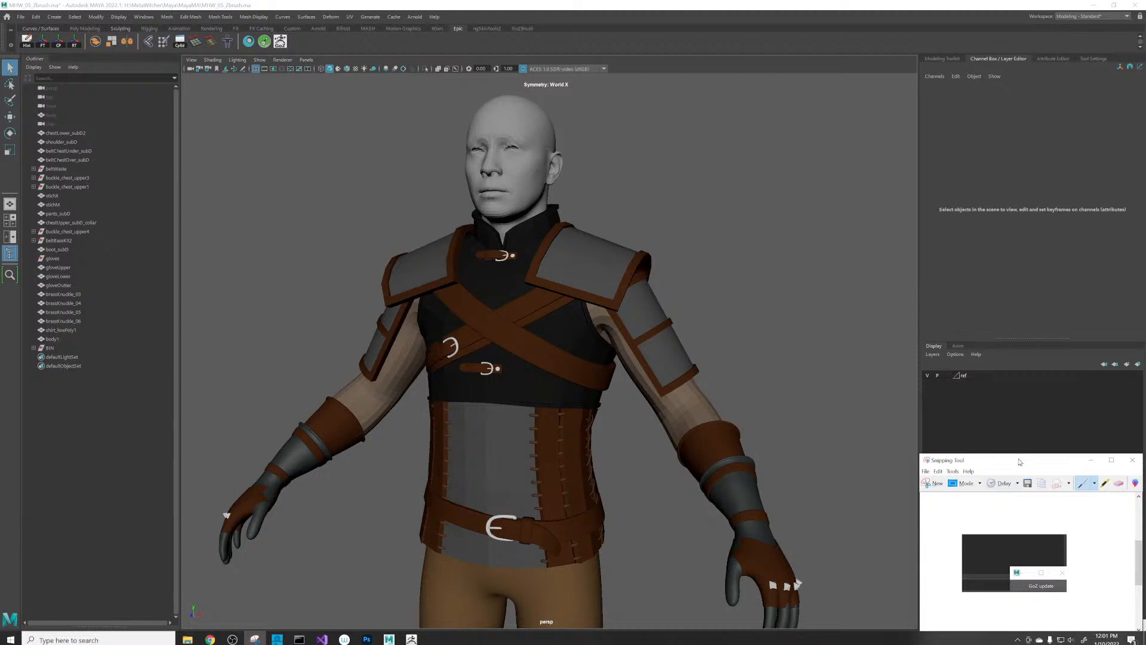
{"action": "left_click_drag", "start_coordinate": [1013, 460], "coordinate": [860, 375]}
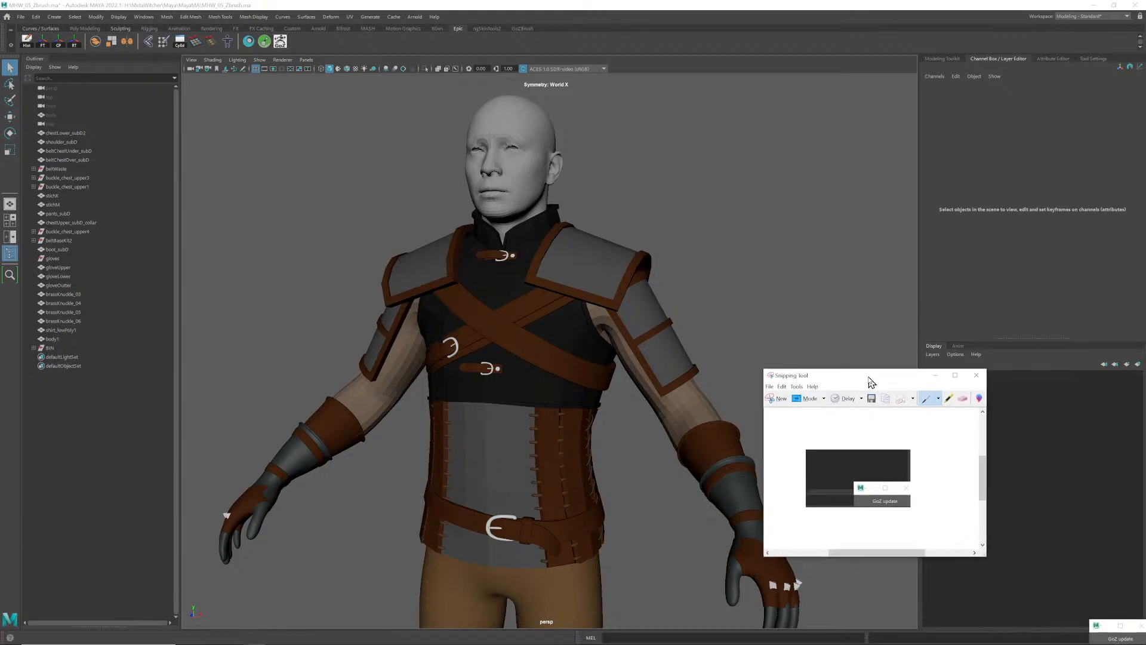
{"action": "left_click", "coordinate": [871, 398]}
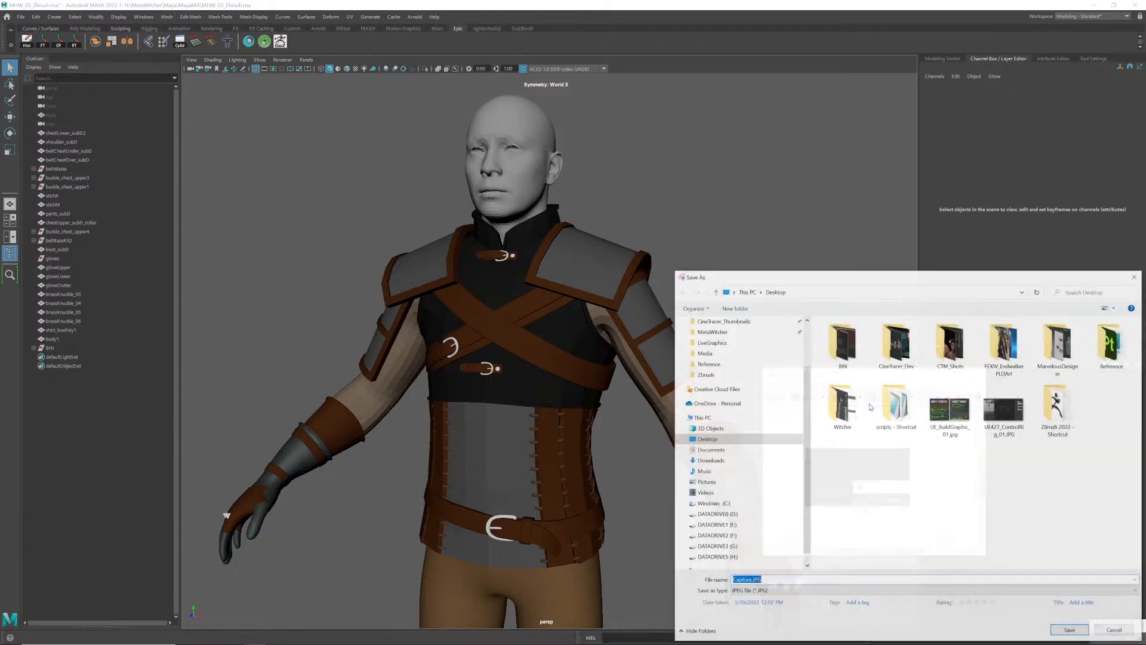
{"action": "left_click_drag", "start_coordinate": [869, 282], "coordinate": [794, 240]}
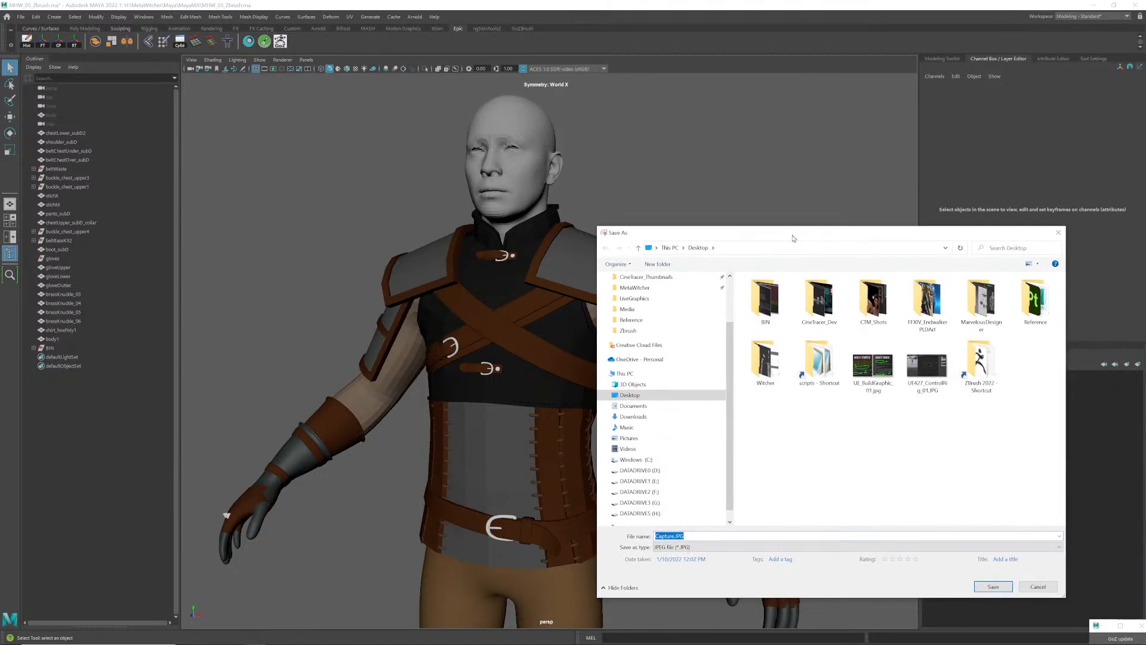
{"action": "left_click", "coordinate": [669, 536]}
{"action": "key", "text": "Return"}
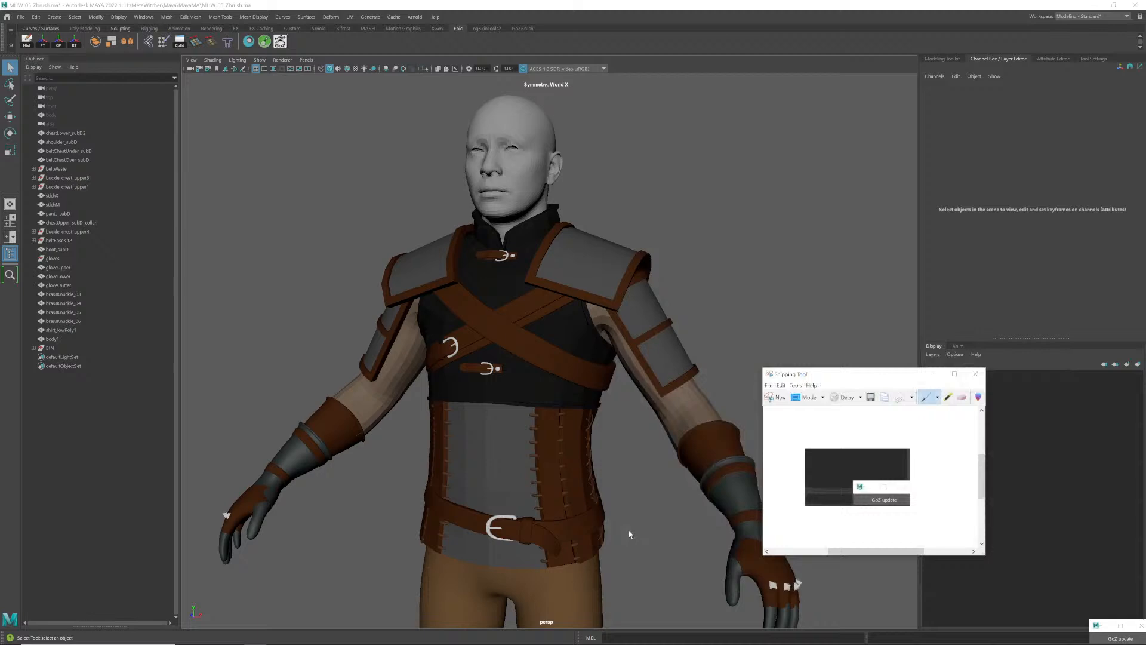
{"action": "left_click", "coordinate": [974, 376]}
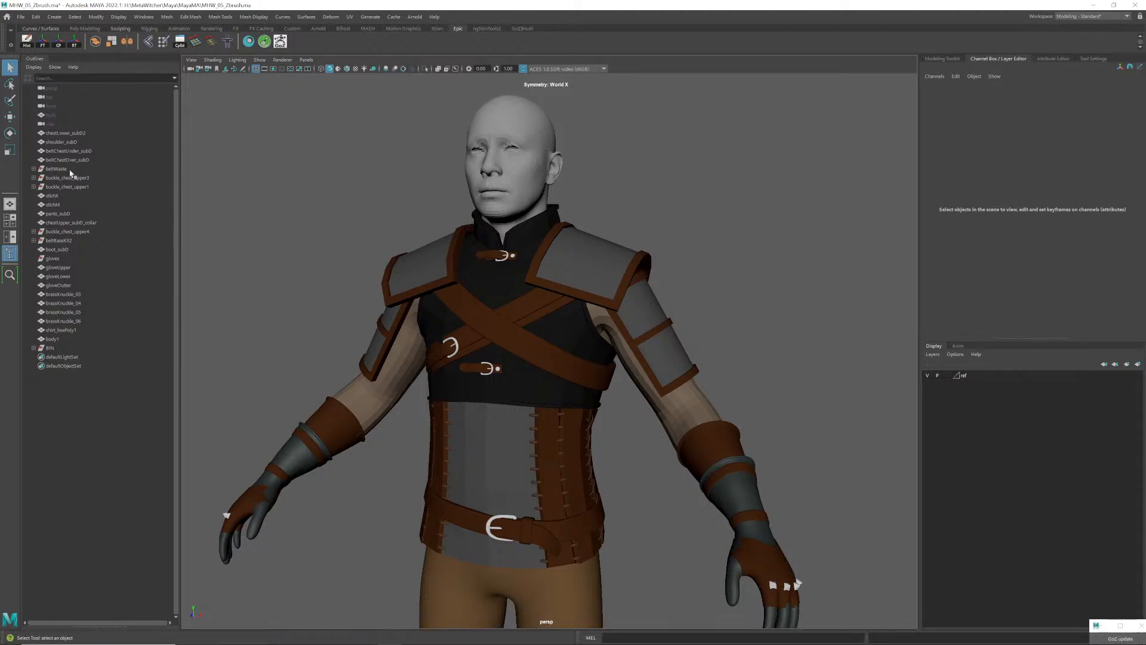
- Select the chestUpper_subD_collar, body1, shirt_lowPoly1 and chestLower_subD2 meshes together
{"action": "left_click", "coordinate": [514, 279]}
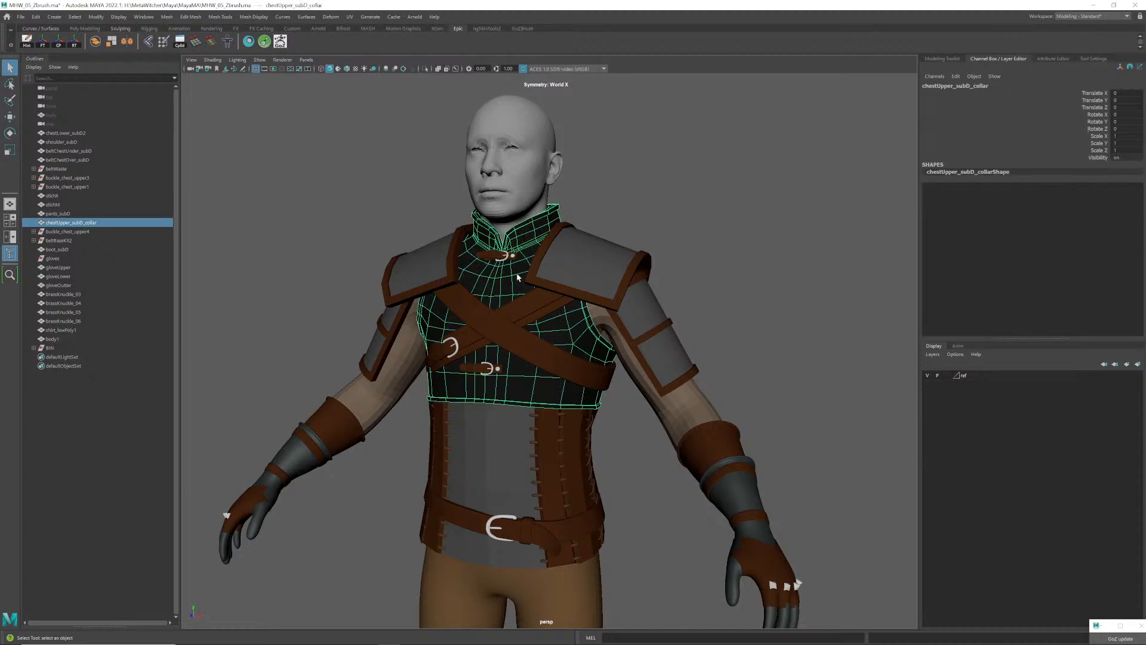
{"action": "left_click", "coordinate": [511, 198], "text": "shift"}
{"action": "left_click", "coordinate": [604, 321], "text": "shift"}
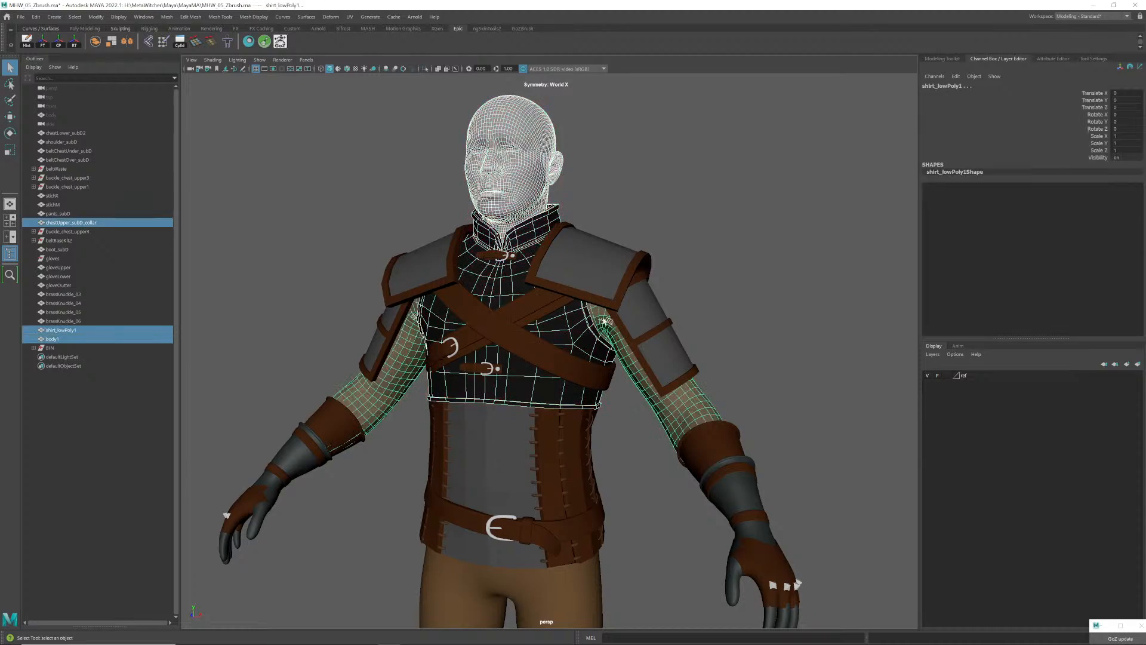
{"action": "left_click", "coordinate": [498, 429], "text": "shift"}
{"action": "left_click_drag", "start_coordinate": [505, 425], "coordinate": [501, 355], "text": "alt"}
{"action": "right_click_drag", "start_coordinate": [501, 355], "coordinate": [571, 364], "text": "alt"}
- Check the ZBrush window, return to Maya and send the selected body and clothing meshes to ZBrush with GoZ
{"action": "key", "text": "alt+Tab"}
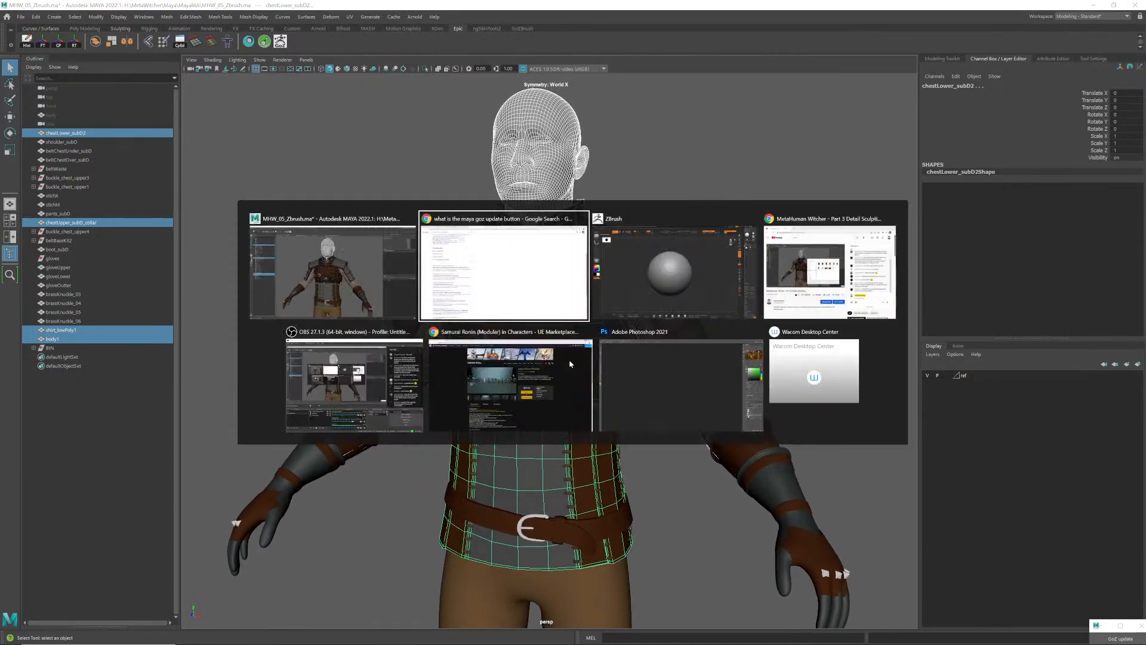
{"action": "key", "text": "alt+Tab"}
{"action": "key", "text": "alt+Tab"}
{"action": "key", "text": "alt+Tab"}
{"action": "key", "text": "alt+Tab"}
{"action": "key", "text": "alt+Tab"}
{"action": "key", "text": "alt+Tab"}
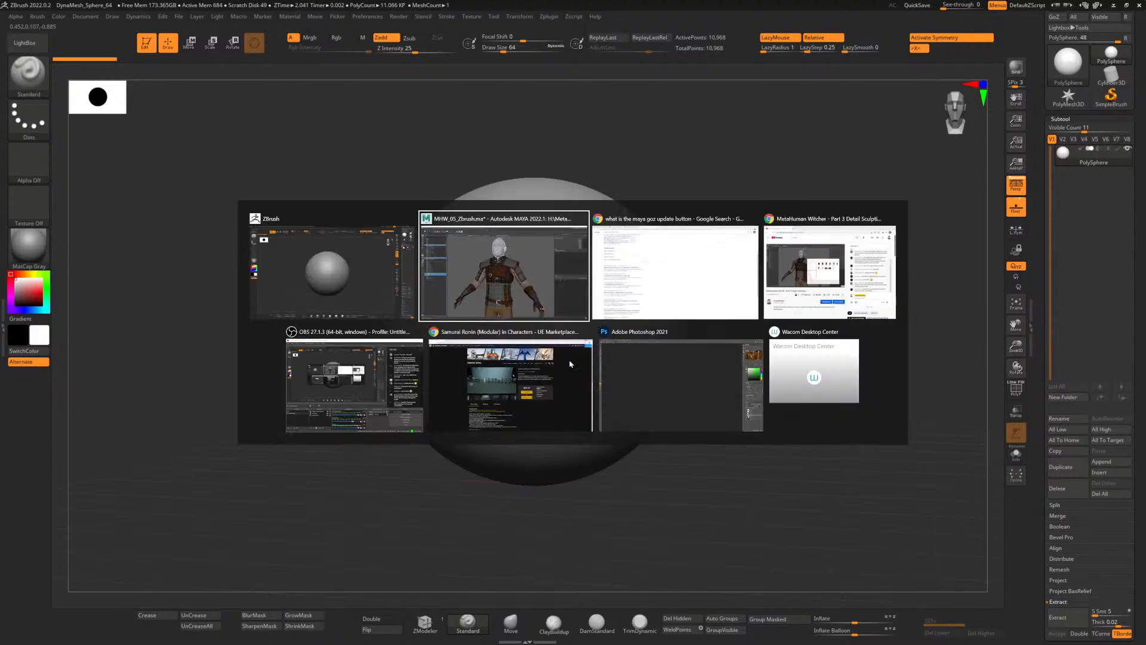
{"action": "key", "text": "alt+Tab"}
{"action": "key", "text": "alt+Tab"}
{"action": "key", "text": "alt+Tab"}
{"action": "key", "text": "alt+Tab"}
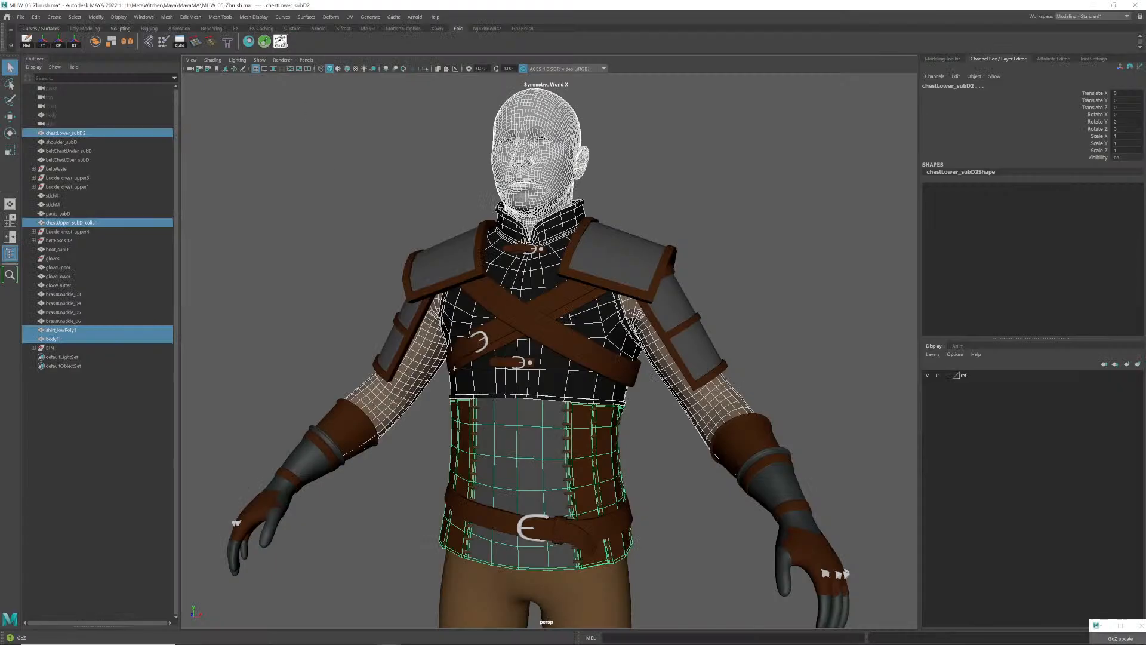
{"action": "left_click", "coordinate": [281, 42]}
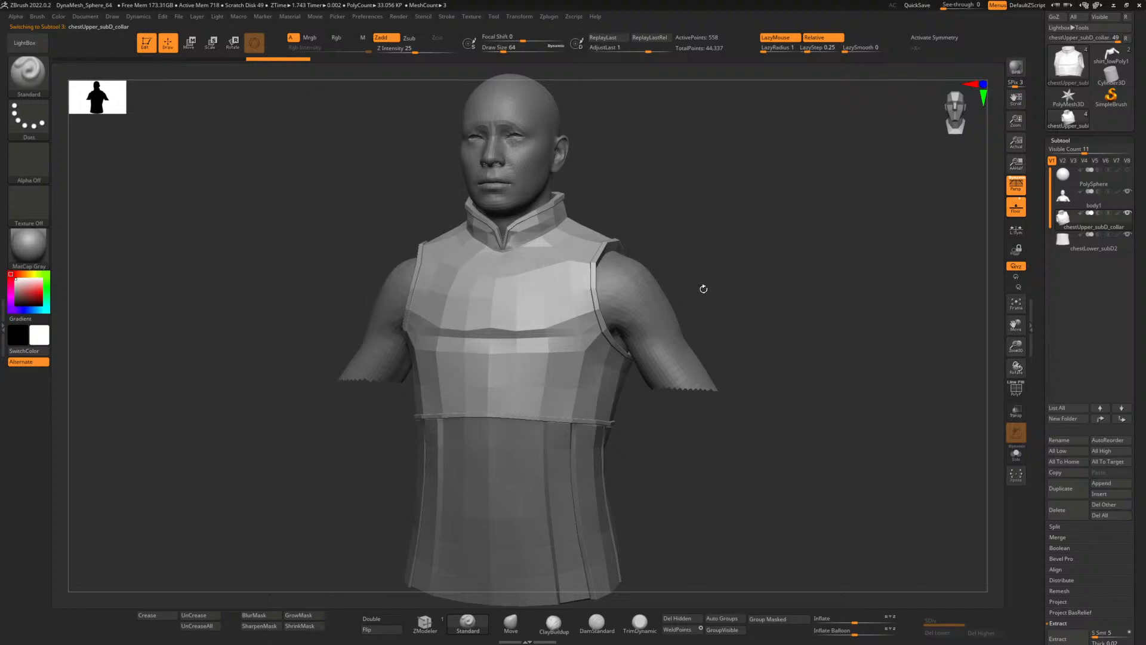
- Subdivide the chestUpper_subD_collar subtool three times, up to subdivision level 4
{"action": "key", "text": "ctrl+d"}
{"action": "key", "text": "ctrl+d"}
{"action": "key", "text": "ctrl+d"}
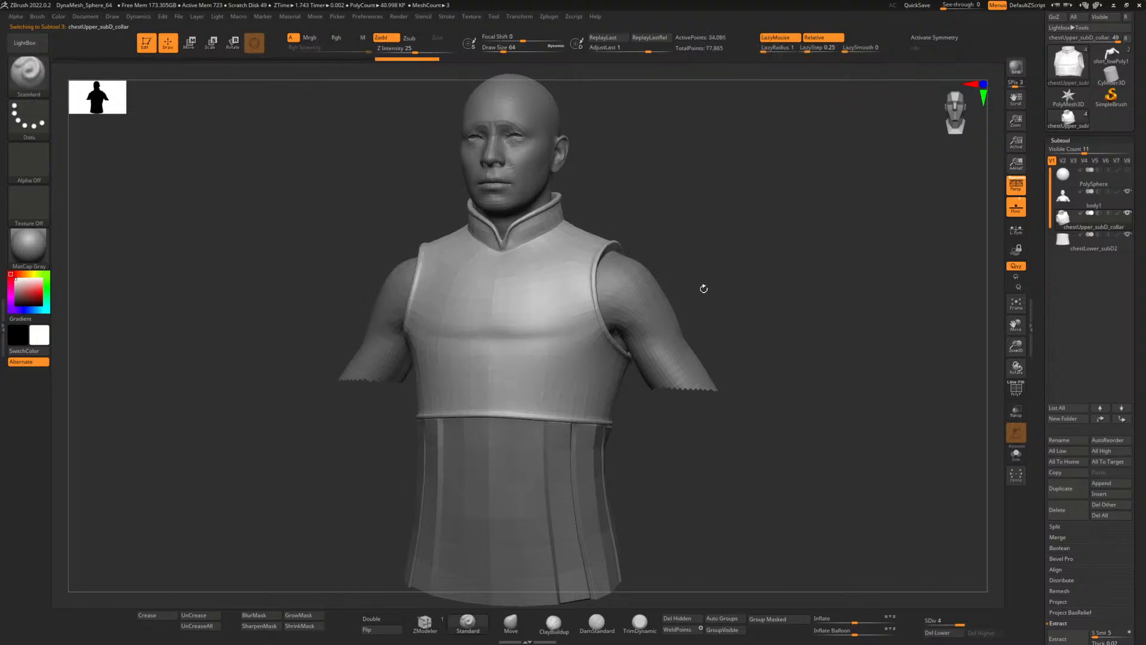
- Activate X symmetry and choose the ClayBuildup brush with a draw size of 1000 for the upper chest
{"action": "right_click_drag", "start_coordinate": [716, 286], "coordinate": [714, 321], "text": "ctrl"}
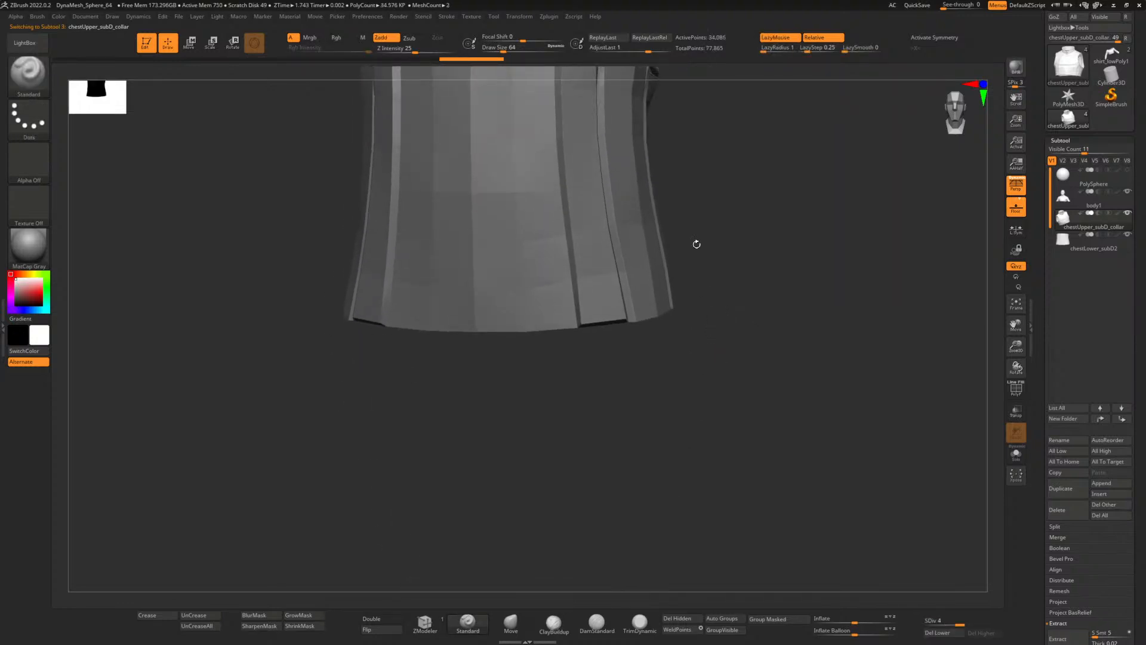
{"action": "mouse_move", "coordinate": [697, 244]}
{"action": "right_mouse_down", "text": "alt"}
{"action": "mouse_move", "coordinate": [721, 373]}
{"action": "mouse_move", "coordinate": [699, 484]}
{"action": "right_mouse_up", "text": "alt"}
{"action": "mouse_move", "coordinate": [739, 229]}
{"action": "right_mouse_down"}
{"action": "mouse_move", "coordinate": [757, 226]}
{"action": "mouse_move", "coordinate": [766, 248]}
{"action": "right_mouse_up"}
{"action": "right_click_drag", "start_coordinate": [775, 206], "coordinate": [782, 358], "text": "alt"}
{"action": "right_click_drag", "start_coordinate": [772, 265], "coordinate": [762, 307], "text": "alt"}
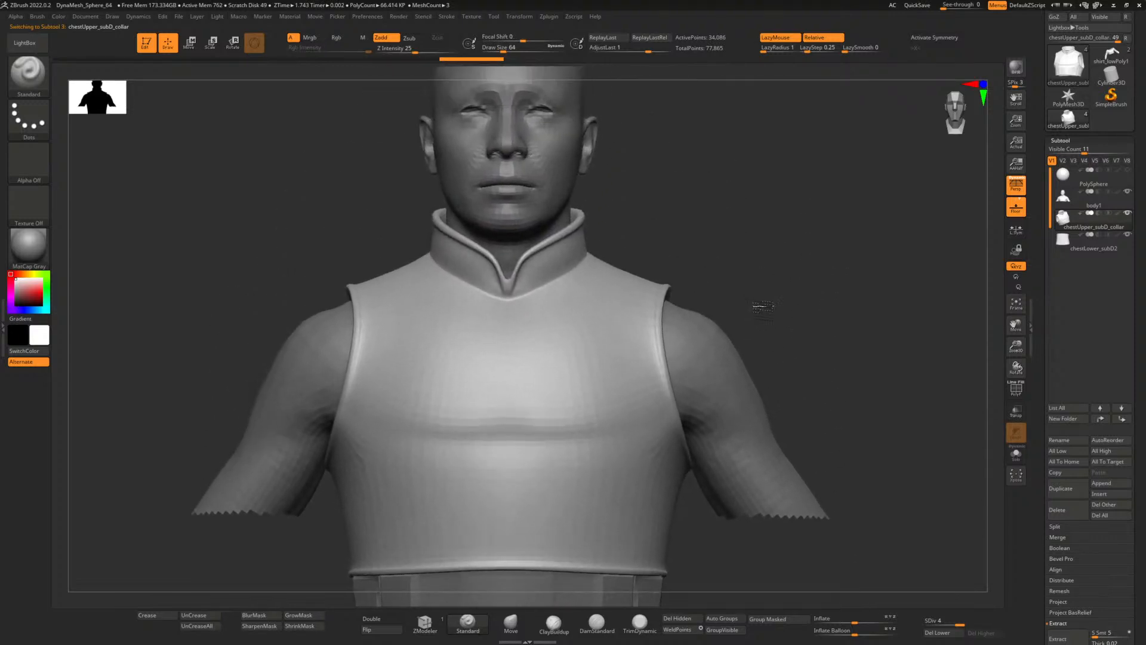
{"action": "left_click", "coordinate": [924, 38]}
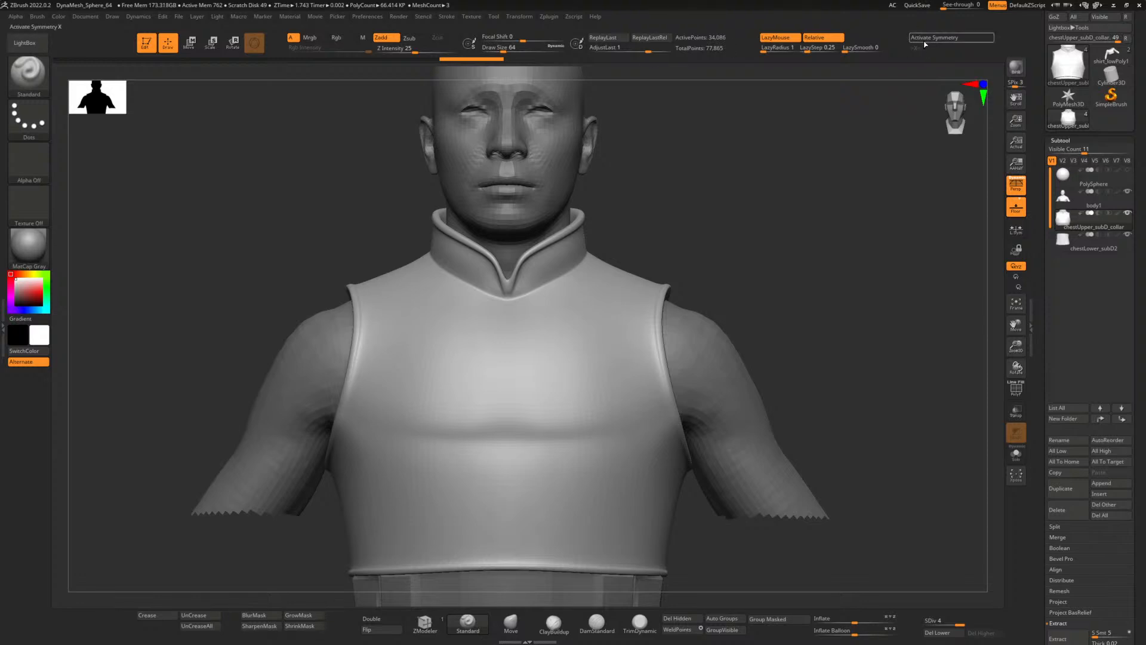
{"action": "left_click", "coordinate": [555, 623]}
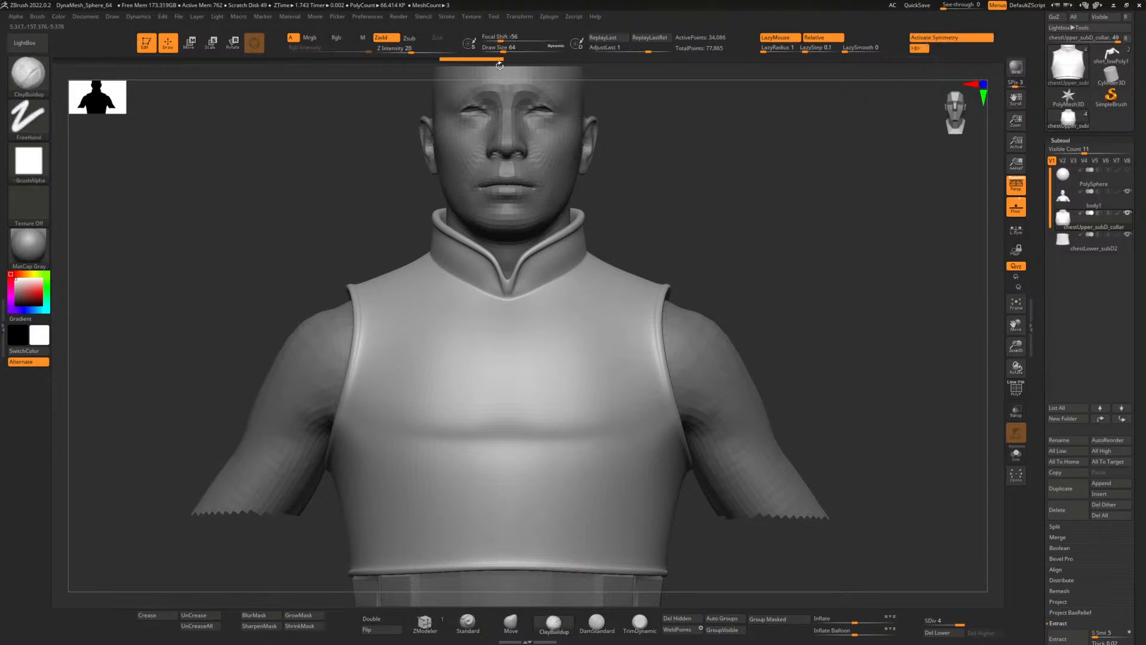
{"action": "left_click", "coordinate": [537, 51]}
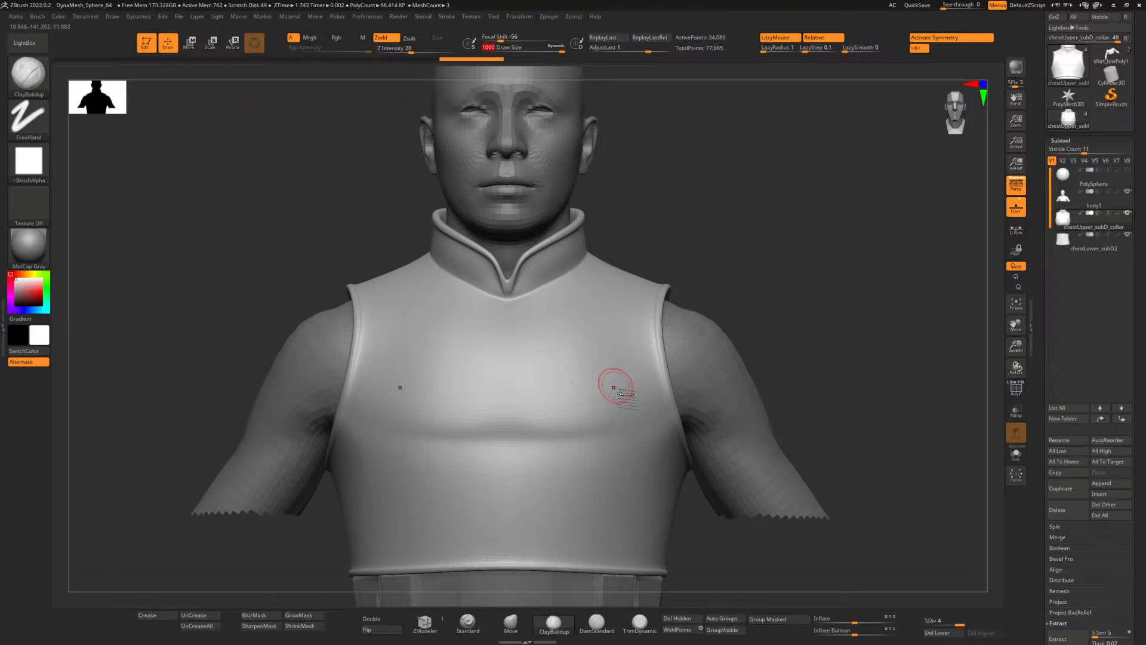
- Build up a mirrored raised ridge along the lower edge of the pectoral area with ClayBuildup
{"action": "left_click_drag", "start_coordinate": [648, 419], "coordinate": [526, 418]}
{"action": "left_click_drag", "start_coordinate": [639, 402], "coordinate": [658, 377]}
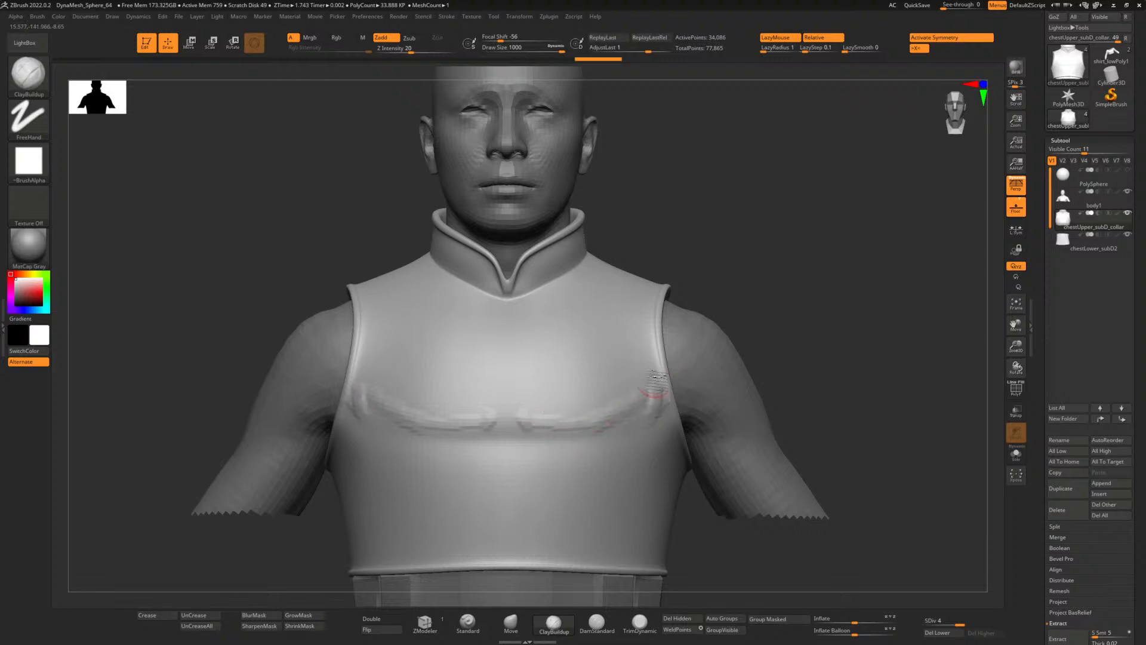
{"action": "mouse_move", "coordinate": [619, 428]}
{"action": "left_mouse_down"}
{"action": "mouse_move", "coordinate": [520, 432]}
{"action": "mouse_move", "coordinate": [528, 425]}
{"action": "left_mouse_up"}
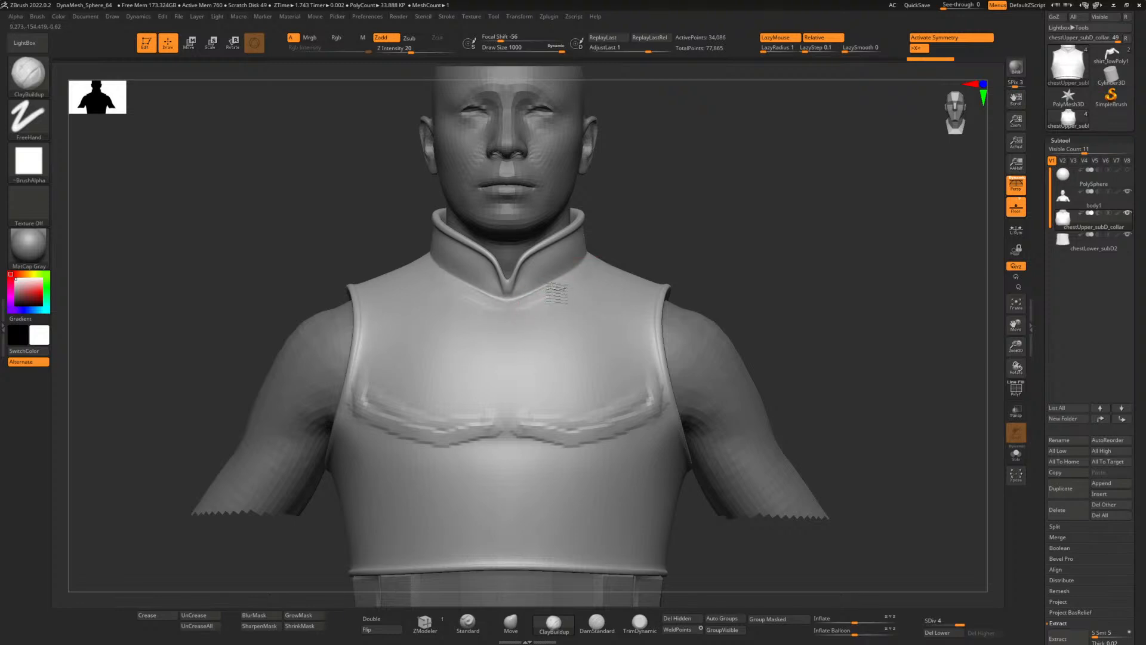
- Fill the pectoral area from the collar down to the ridge with overlapping vertical and diagonal ClayBuildup strokes
{"action": "mouse_move", "coordinate": [520, 314]}
{"action": "left_mouse_down"}
{"action": "mouse_move", "coordinate": [525, 418]}
{"action": "mouse_move", "coordinate": [523, 337]}
{"action": "mouse_move", "coordinate": [540, 417]}
{"action": "left_mouse_up"}
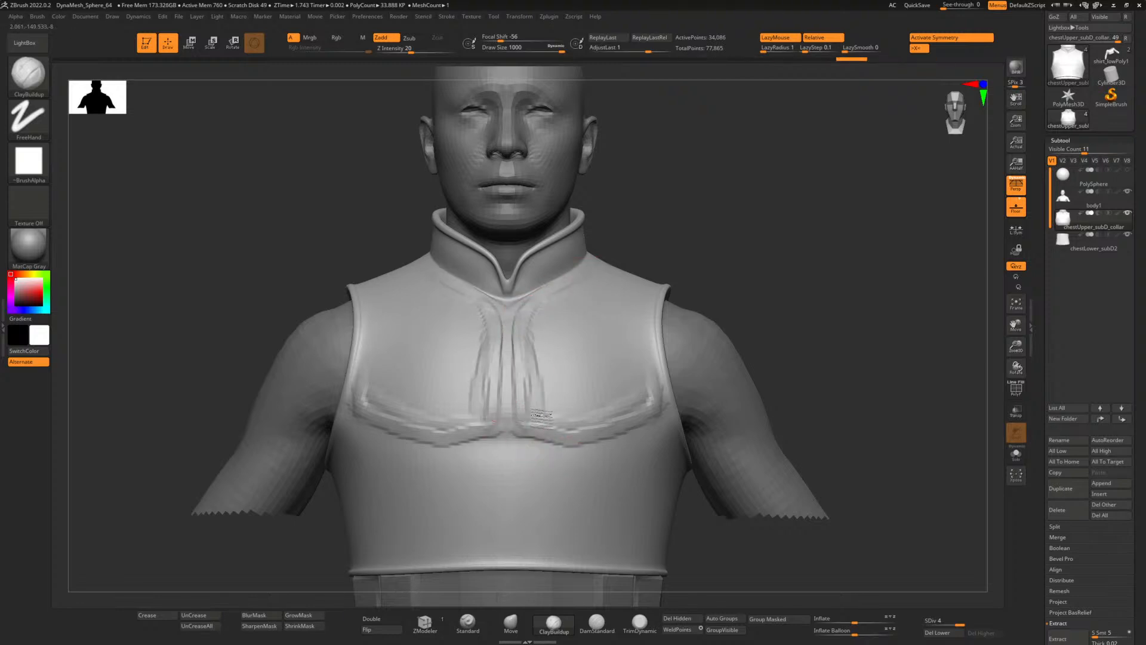
{"action": "left_click_drag", "start_coordinate": [549, 304], "coordinate": [551, 418]}
{"action": "left_click_drag", "start_coordinate": [550, 352], "coordinate": [552, 436]}
{"action": "mouse_move", "coordinate": [562, 333]}
{"action": "left_mouse_down"}
{"action": "mouse_move", "coordinate": [562, 427]}
{"action": "mouse_move", "coordinate": [594, 418]}
{"action": "left_mouse_up"}
{"action": "left_click_drag", "start_coordinate": [597, 295], "coordinate": [606, 411]}
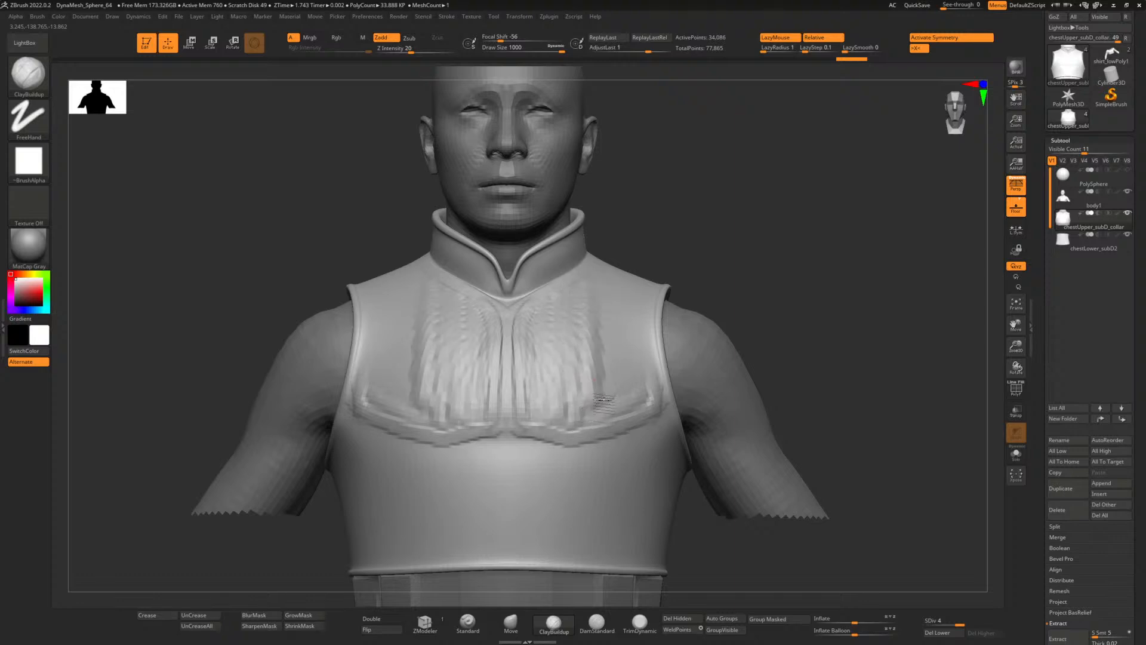
{"action": "left_click_drag", "start_coordinate": [609, 328], "coordinate": [615, 407]}
{"action": "left_click_drag", "start_coordinate": [612, 287], "coordinate": [627, 382]}
{"action": "mouse_move", "coordinate": [626, 319]}
{"action": "left_mouse_down"}
{"action": "mouse_move", "coordinate": [649, 404]}
{"action": "mouse_move", "coordinate": [541, 428]}
{"action": "mouse_move", "coordinate": [582, 441]}
{"action": "mouse_move", "coordinate": [523, 435]}
{"action": "left_mouse_up"}
{"action": "mouse_move", "coordinate": [625, 420]}
{"action": "left_mouse_down"}
{"action": "mouse_move", "coordinate": [539, 425]}
{"action": "mouse_move", "coordinate": [527, 410]}
{"action": "left_mouse_up"}
{"action": "mouse_move", "coordinate": [585, 386]}
{"action": "left_mouse_down"}
{"action": "mouse_move", "coordinate": [527, 409]}
{"action": "mouse_move", "coordinate": [537, 410]}
{"action": "left_mouse_up"}
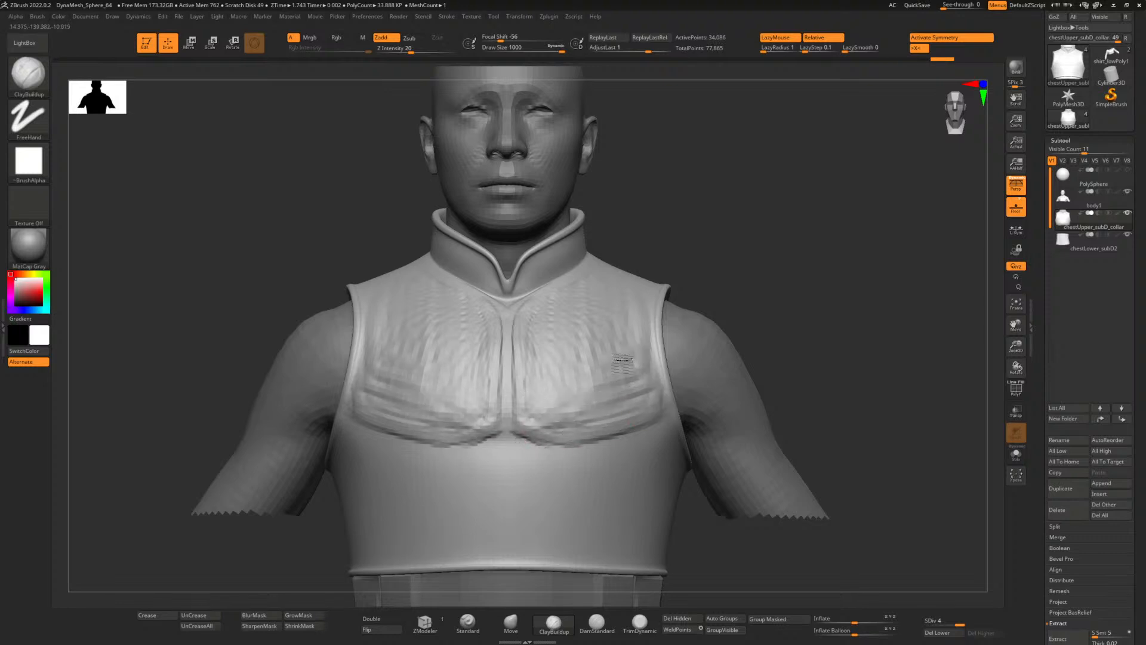
{"action": "left_click_drag", "start_coordinate": [639, 367], "coordinate": [546, 397]}
{"action": "mouse_move", "coordinate": [596, 357]}
{"action": "left_mouse_down"}
{"action": "mouse_move", "coordinate": [550, 374]}
{"action": "mouse_move", "coordinate": [555, 322]}
{"action": "mouse_move", "coordinate": [550, 301]}
{"action": "mouse_move", "coordinate": [540, 308]}
{"action": "mouse_move", "coordinate": [573, 283]}
{"action": "mouse_move", "coordinate": [558, 294]}
{"action": "mouse_move", "coordinate": [567, 311]}
{"action": "mouse_move", "coordinate": [540, 376]}
{"action": "mouse_move", "coordinate": [633, 322]}
{"action": "mouse_move", "coordinate": [659, 403]}
{"action": "mouse_move", "coordinate": [545, 409]}
{"action": "left_mouse_up"}
{"action": "left_click_drag", "start_coordinate": [528, 331], "coordinate": [525, 321]}
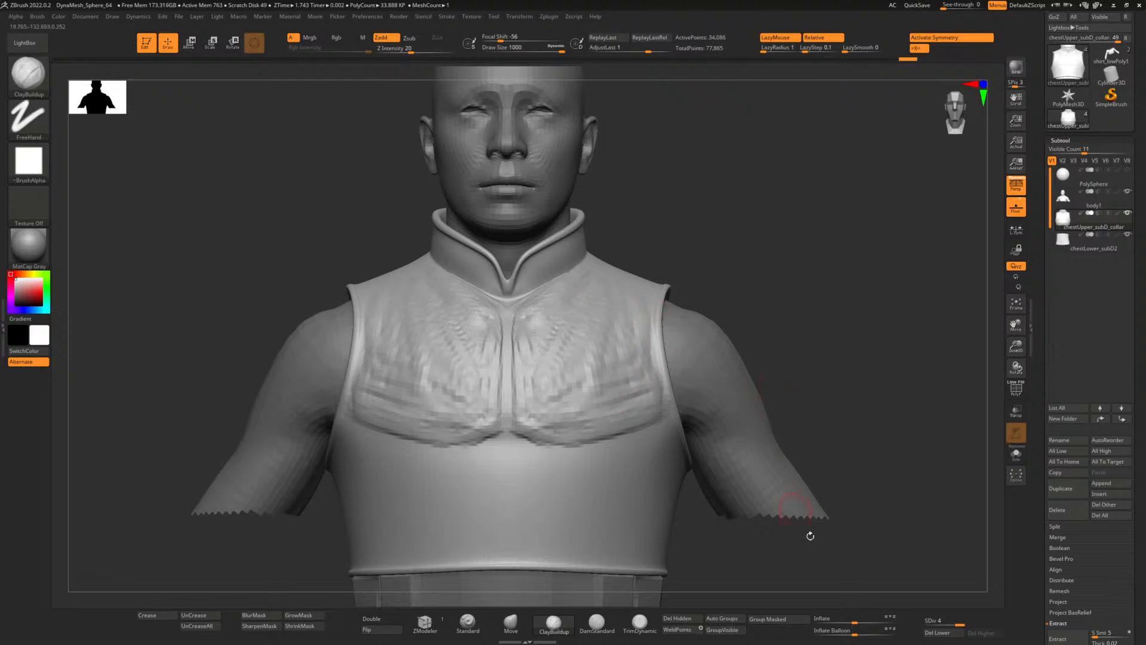
- Delete the chest piece's lower subdivision levels and load the CD_IM_Stitch_01 brush from LightBox's custom brush folder
{"action": "left_click", "coordinate": [937, 633]}
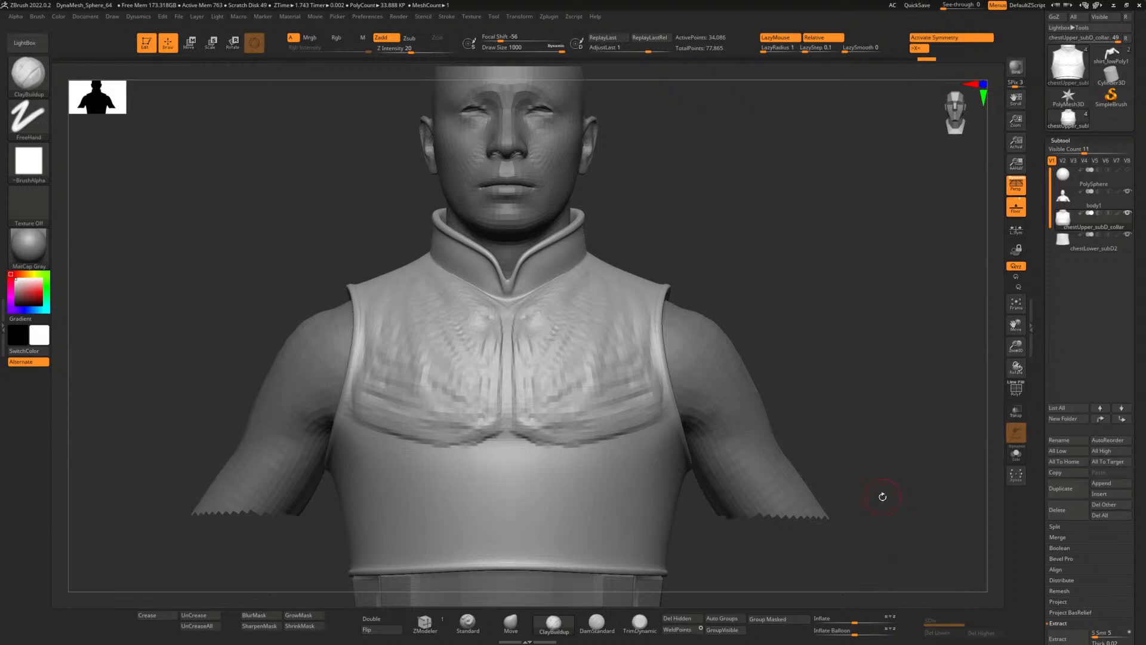
{"action": "left_click", "coordinate": [40, 47]}
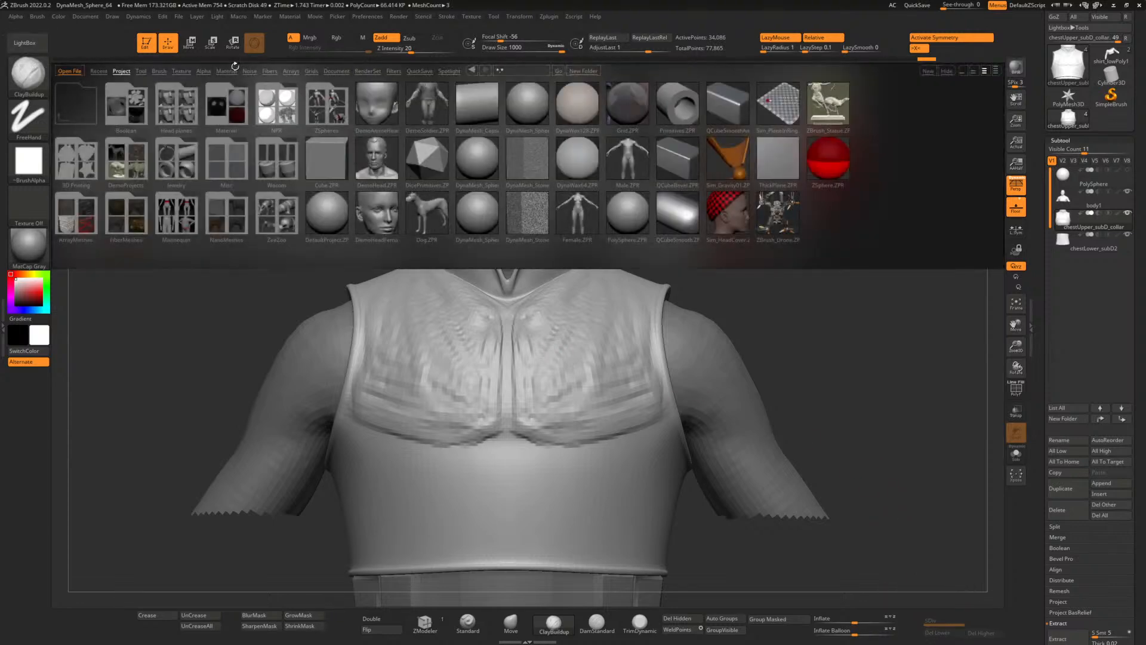
{"action": "left_click", "coordinate": [159, 71]}
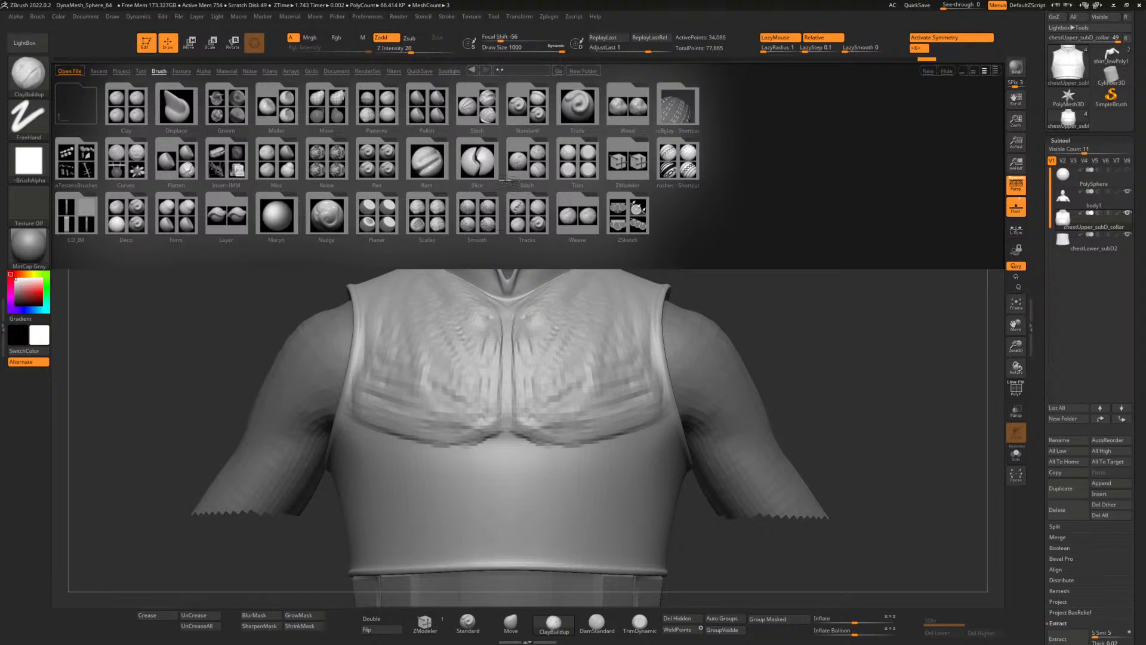
{"action": "left_click", "coordinate": [90, 215]}
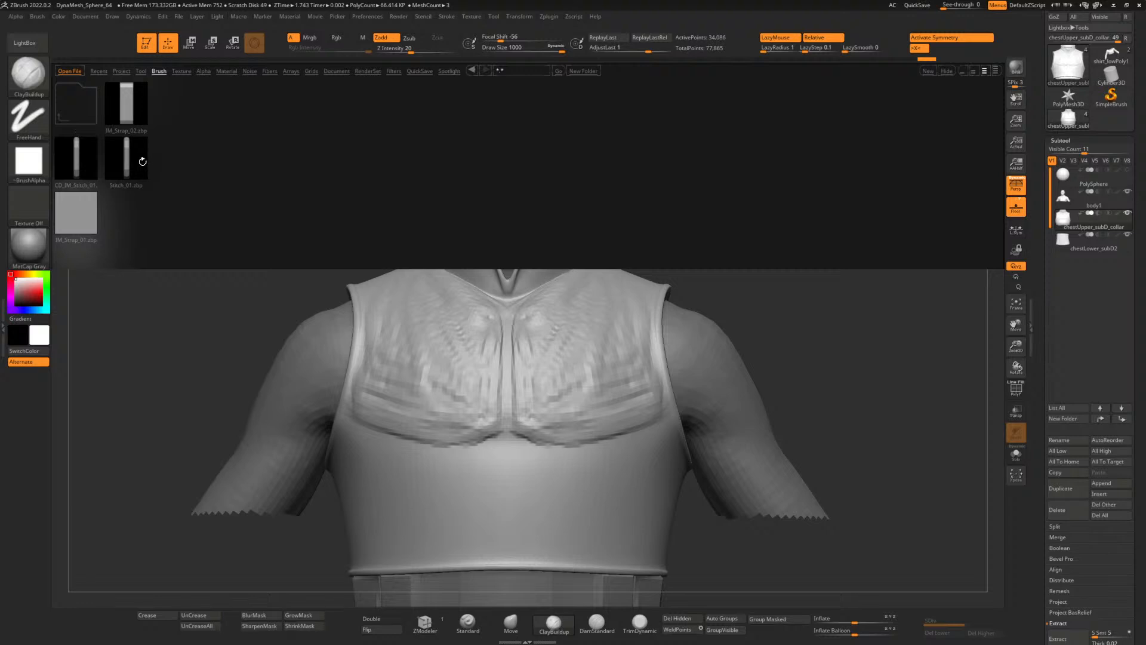
{"action": "double_click", "coordinate": [83, 162]}
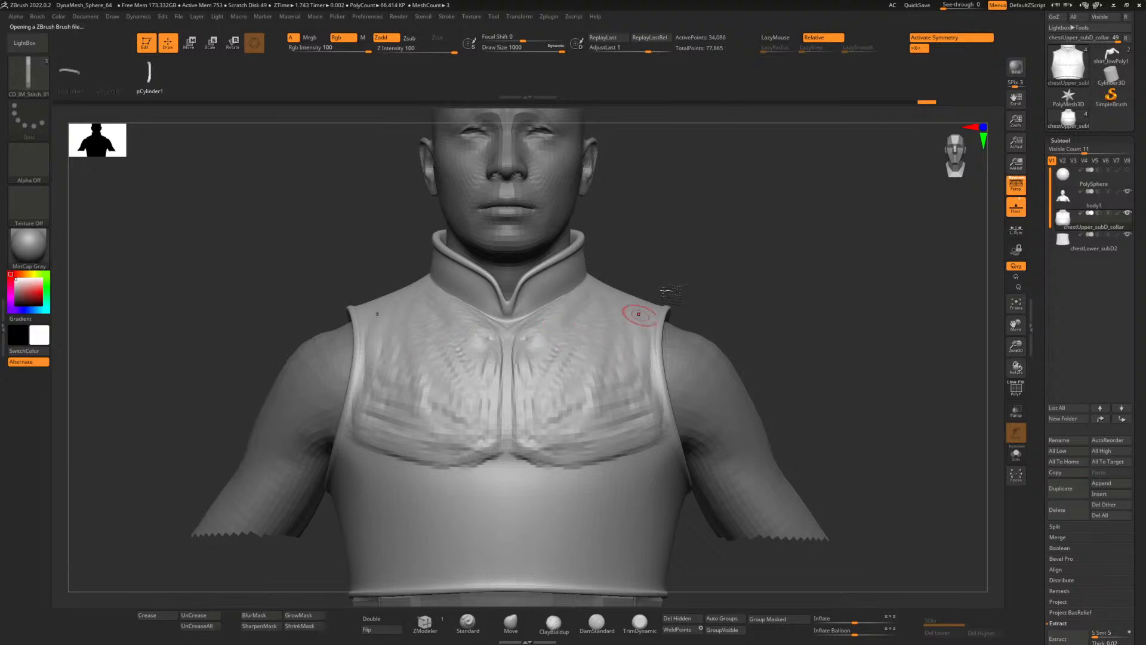
- Turn off symmetry, open the stroke settings and draw a test row of stitches along the collar
{"action": "left_click", "coordinate": [929, 40]}
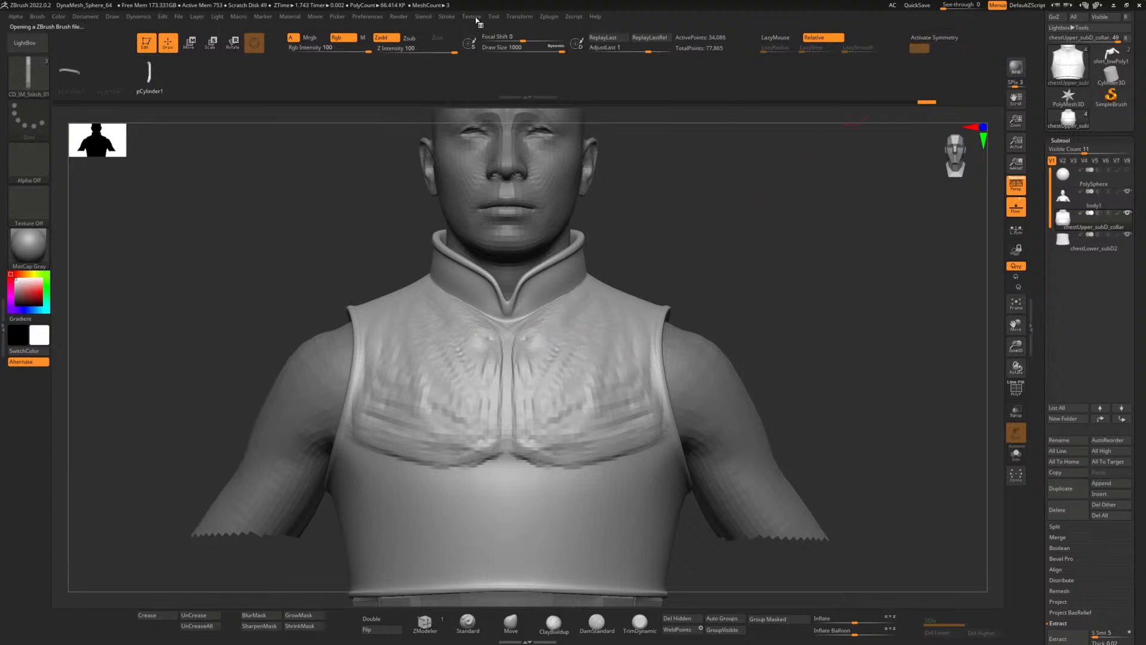
{"action": "left_click", "coordinate": [443, 18]}
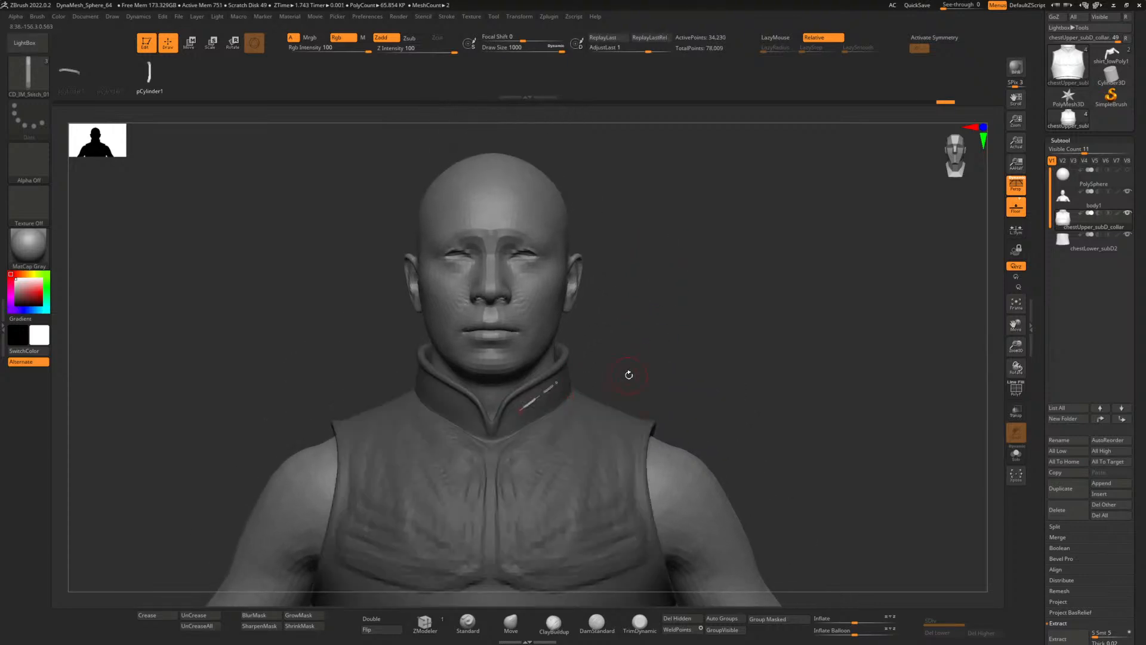
{"action": "left_click_drag", "start_coordinate": [629, 374], "coordinate": [671, 323], "text": "alt"}
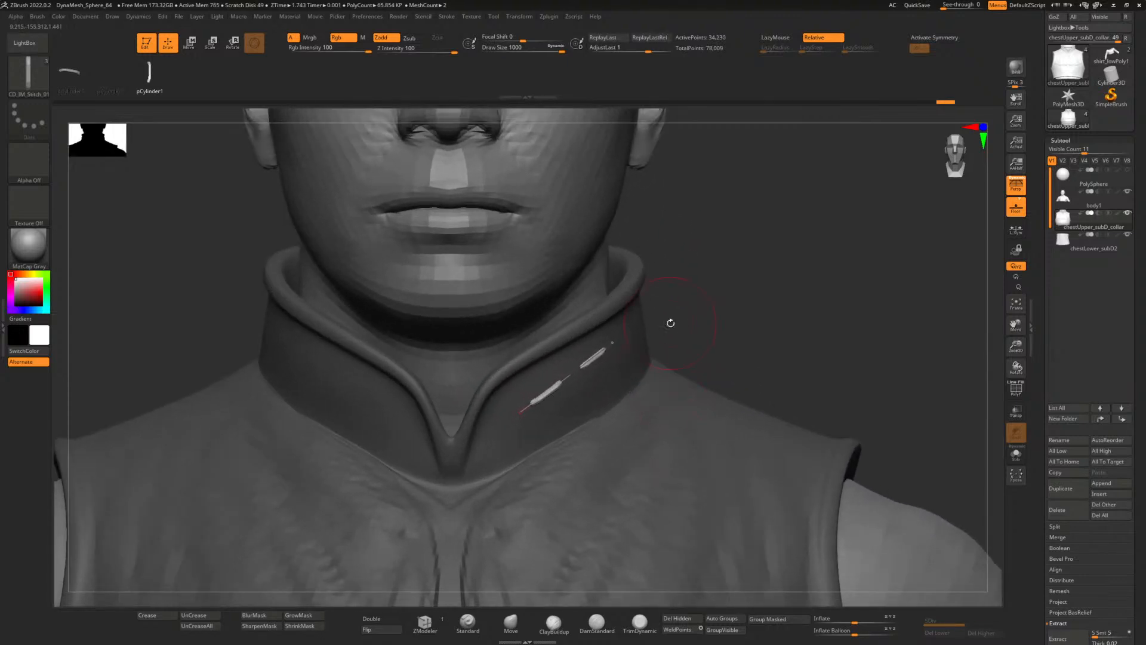
- Undo the test row, try a stitch stroke on the collar with Draw Size 1, and undo that stroke too
{"action": "key", "text": "ctrl+z"}
{"action": "left_click_drag", "start_coordinate": [540, 50], "coordinate": [513, 52]}
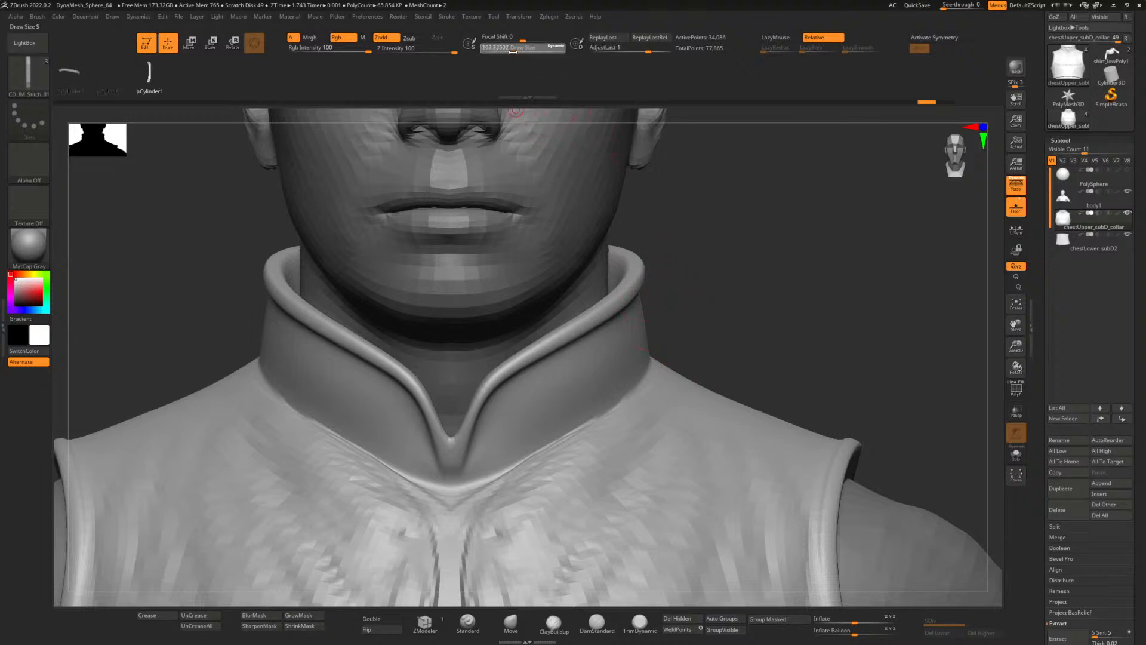
{"action": "type", "text": "1"}
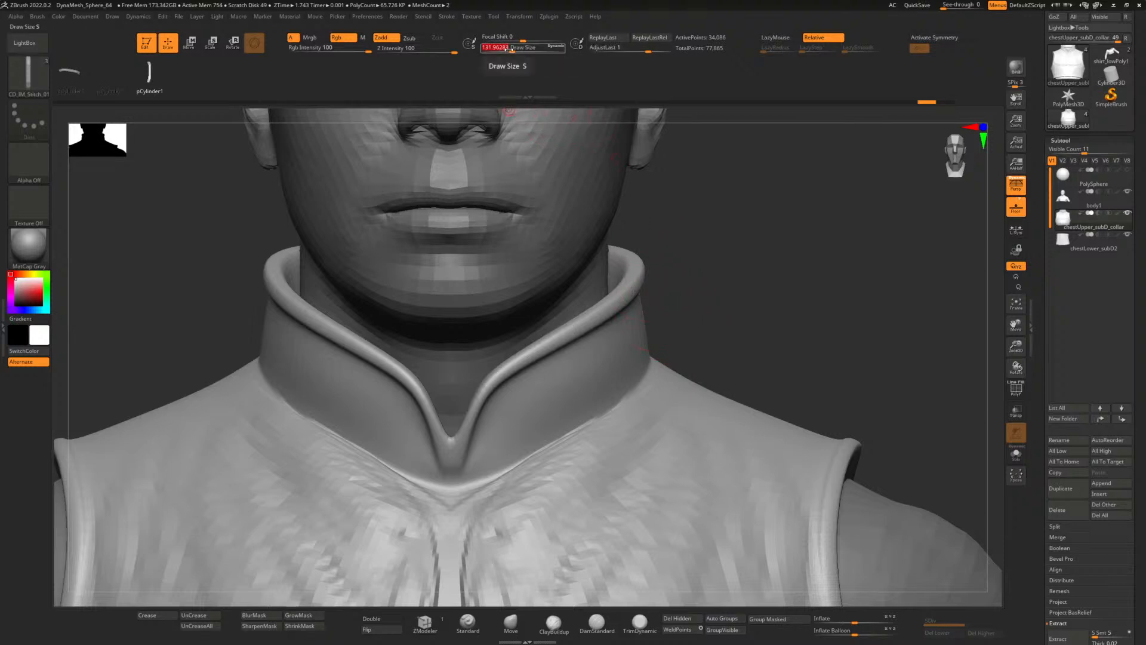
{"action": "key", "text": "Return"}
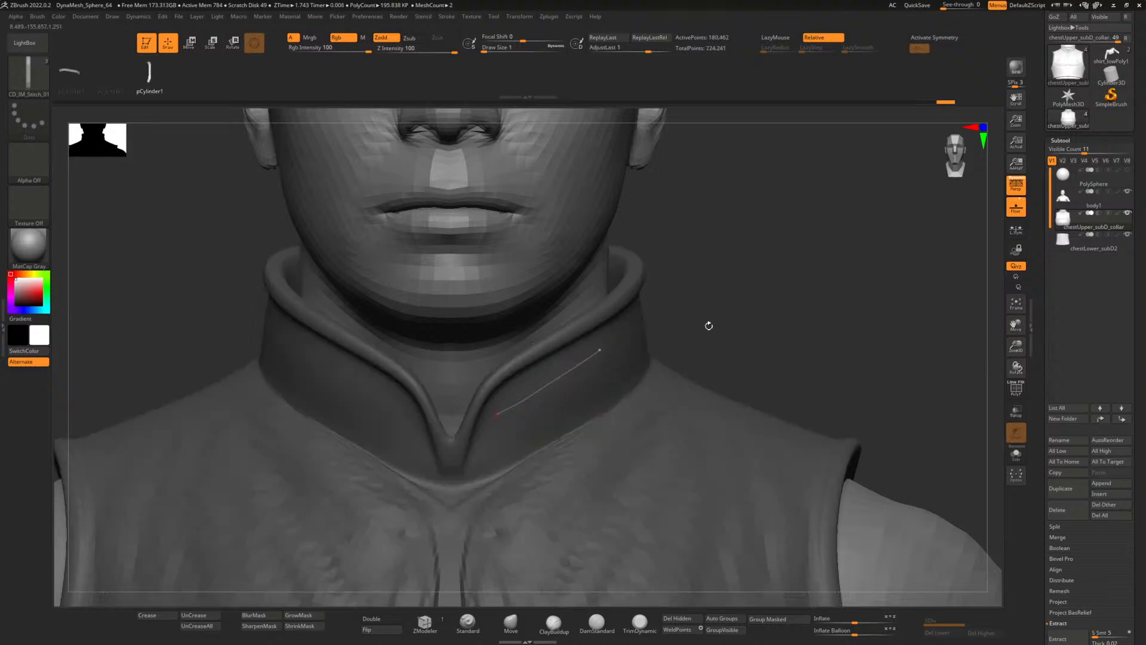
{"action": "mouse_move", "coordinate": [709, 326]}
{"action": "right_mouse_down", "text": "ctrl"}
{"action": "mouse_move", "coordinate": [686, 369]}
{"action": "mouse_move", "coordinate": [698, 471]}
{"action": "right_mouse_up", "text": "ctrl"}
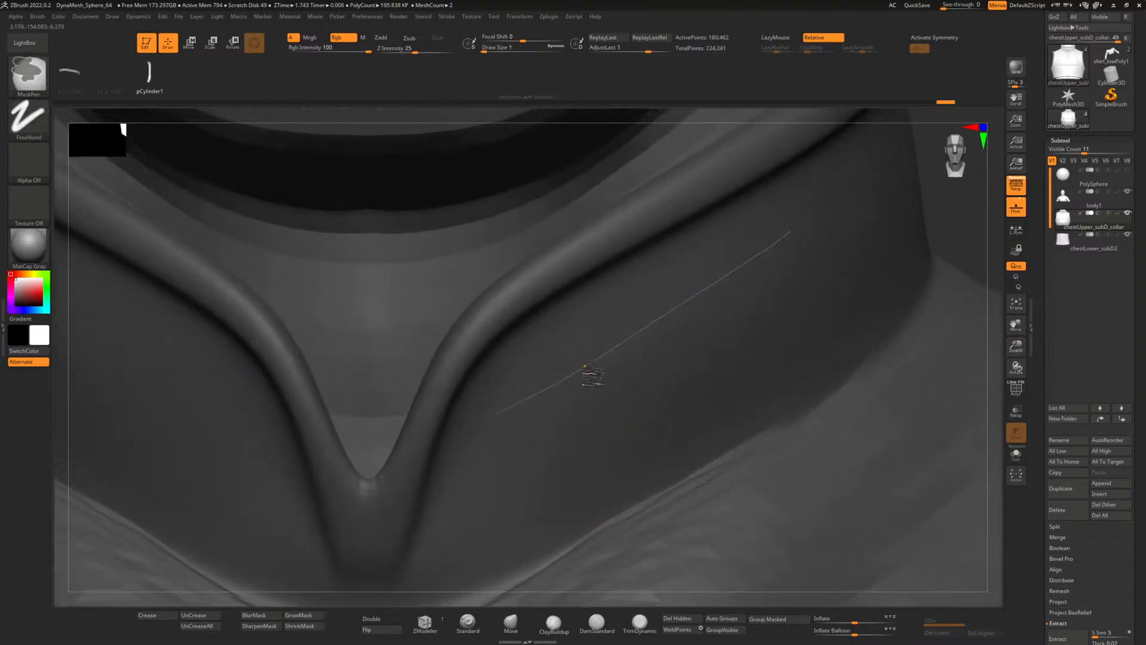
{"action": "key", "text": "ctrl+z"}
{"action": "right_click_drag", "start_coordinate": [923, 252], "coordinate": [629, 322], "text": "ctrl"}
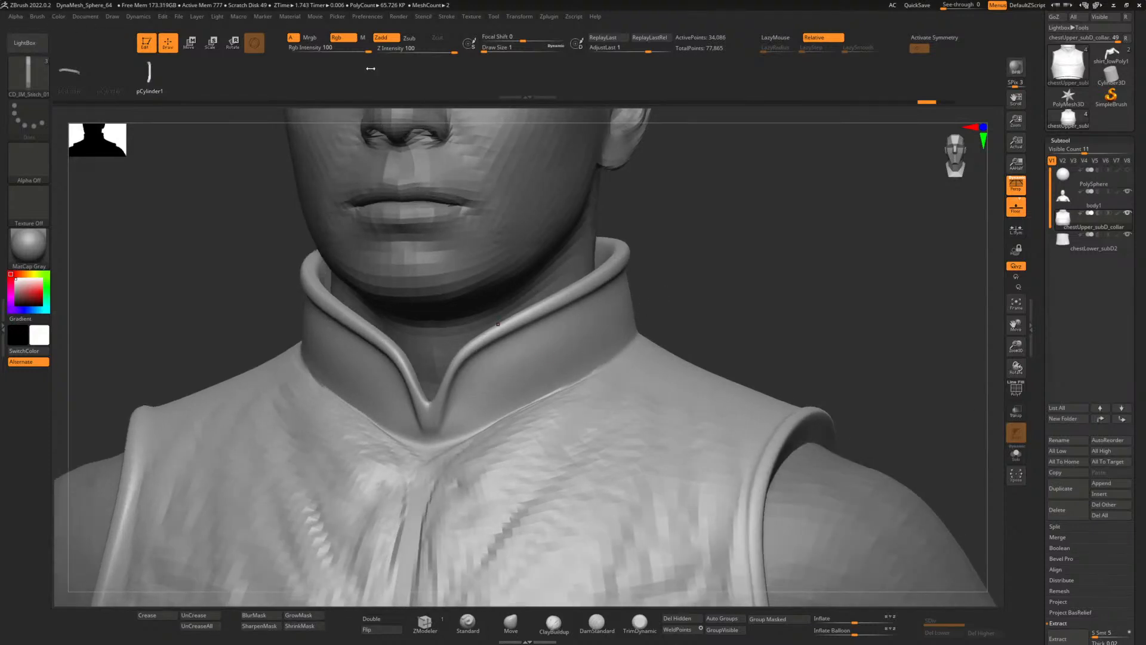
- Try a stitch row along the collar with Draw Size 100, check it up close, and undo it
{"action": "left_click_drag", "start_coordinate": [484, 52], "coordinate": [501, 53]}
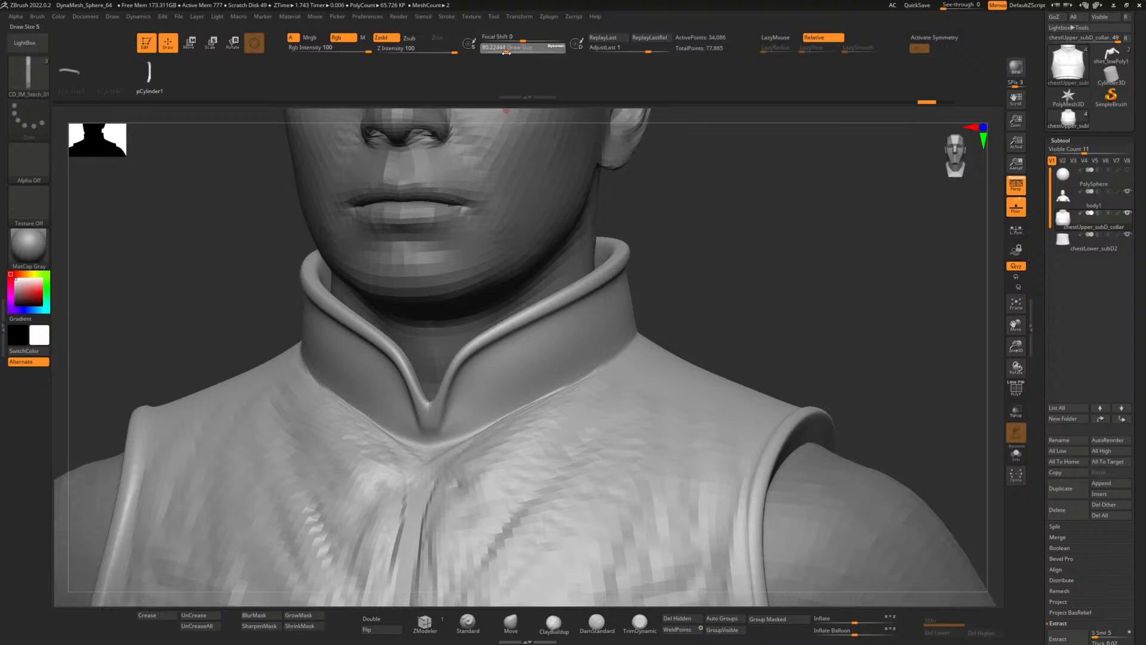
{"action": "left_click", "coordinate": [518, 49]}
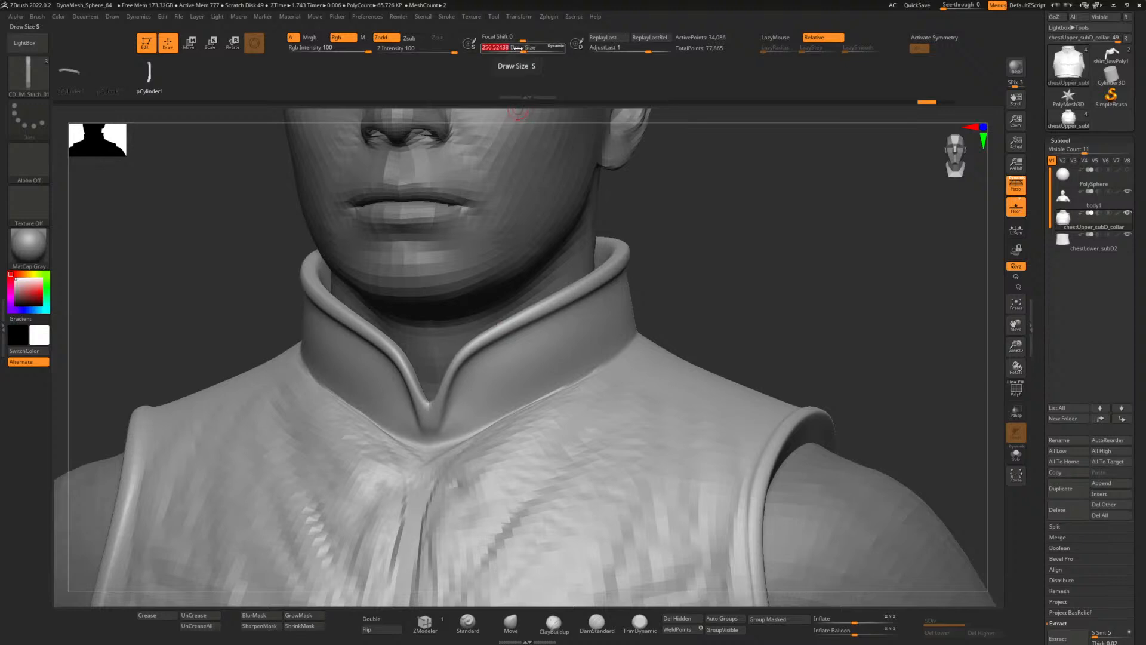
{"action": "key", "text": "Return"}
{"action": "mouse_move", "coordinate": [485, 376]}
{"action": "left_mouse_down"}
{"action": "mouse_move", "coordinate": [618, 321]}
{"action": "mouse_move", "coordinate": [680, 334]}
{"action": "mouse_move", "coordinate": [665, 322]}
{"action": "mouse_move", "coordinate": [747, 297]}
{"action": "left_mouse_up"}
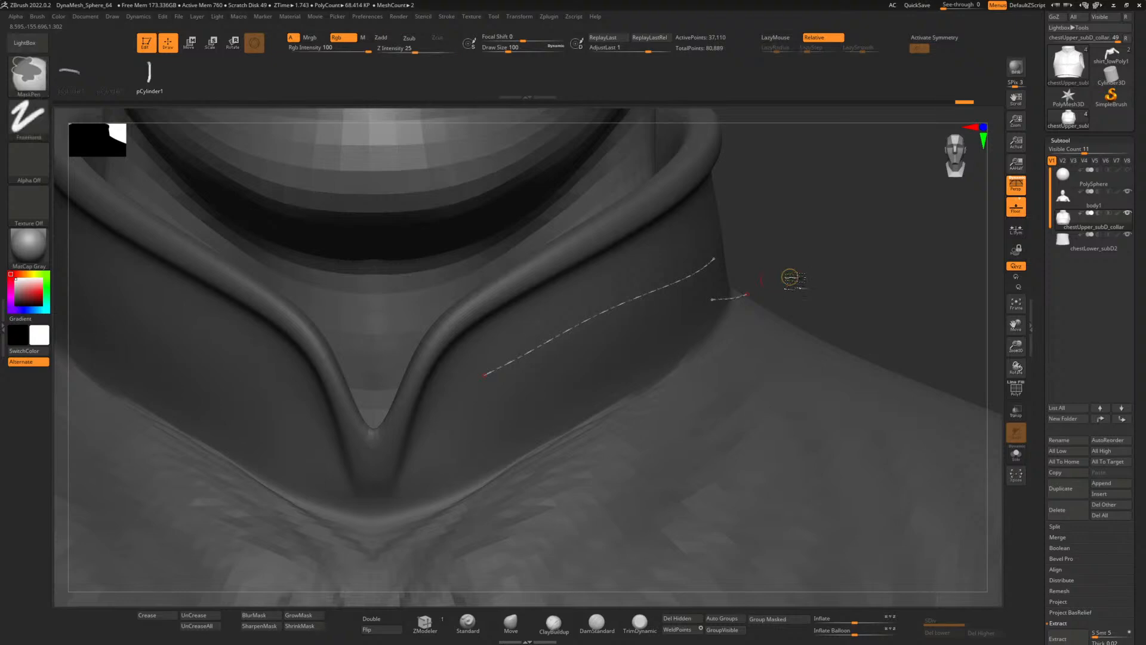
{"action": "left_click_drag", "start_coordinate": [790, 276], "coordinate": [756, 274]}
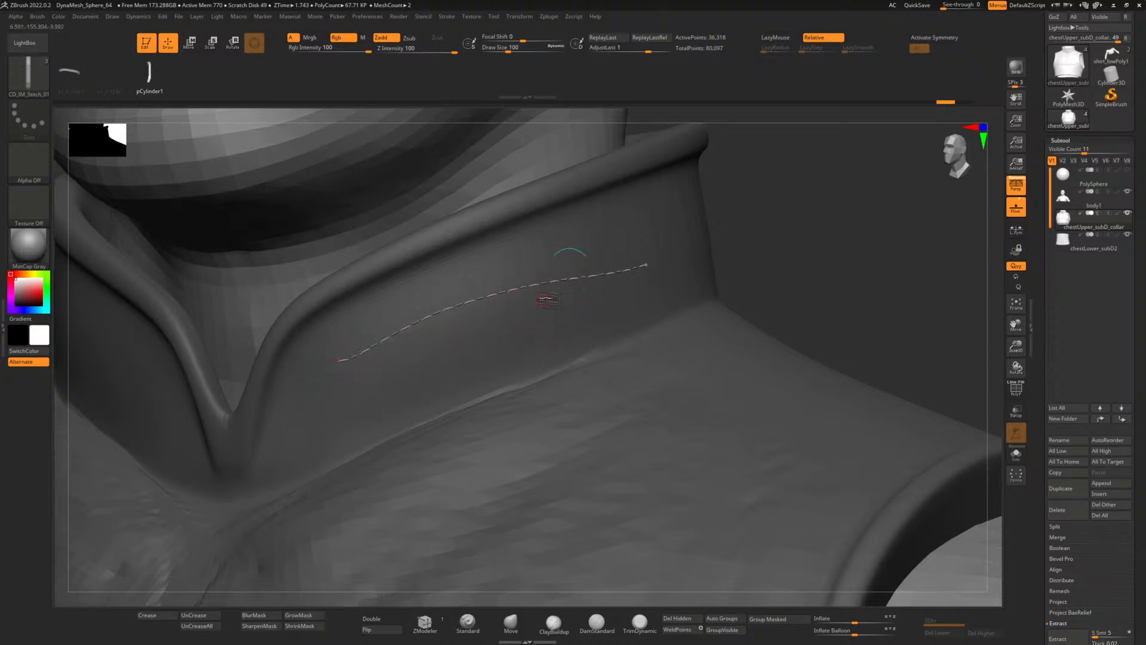
{"action": "key", "text": "bracketleft"}
{"action": "key", "text": "bracketleft"}
{"action": "key", "text": "bracketleft"}
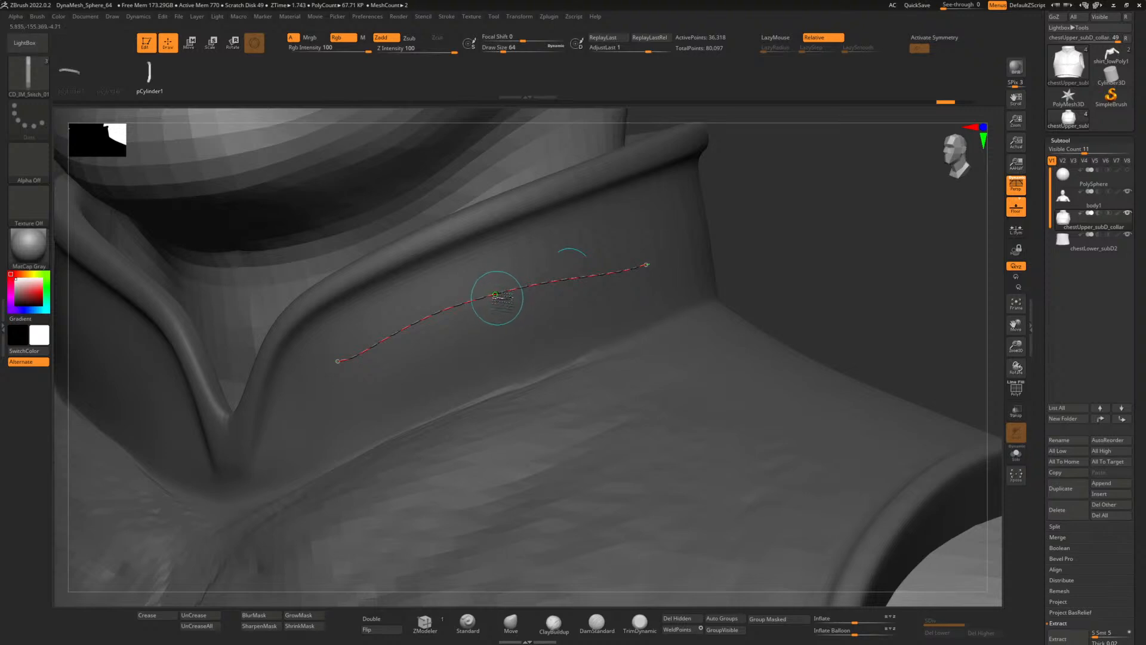
{"action": "key", "text": "bracketright"}
{"action": "key", "text": "bracketright"}
{"action": "key", "text": "bracketright"}
{"action": "key", "text": "ctrl+z"}
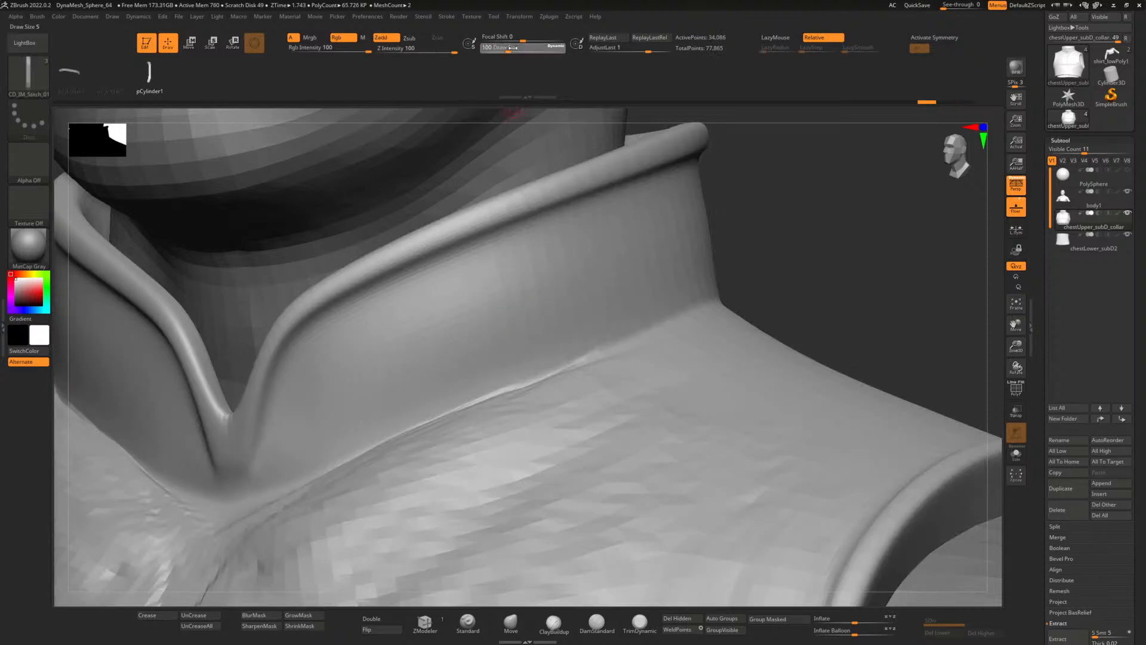
- Set the stitch brush's Draw Size to 200 and turn on LazyMouse with a LazyRadius of 25
{"action": "left_click", "coordinate": [512, 49]}
{"action": "type", "text": "200"}
{"action": "key", "text": "Return"}
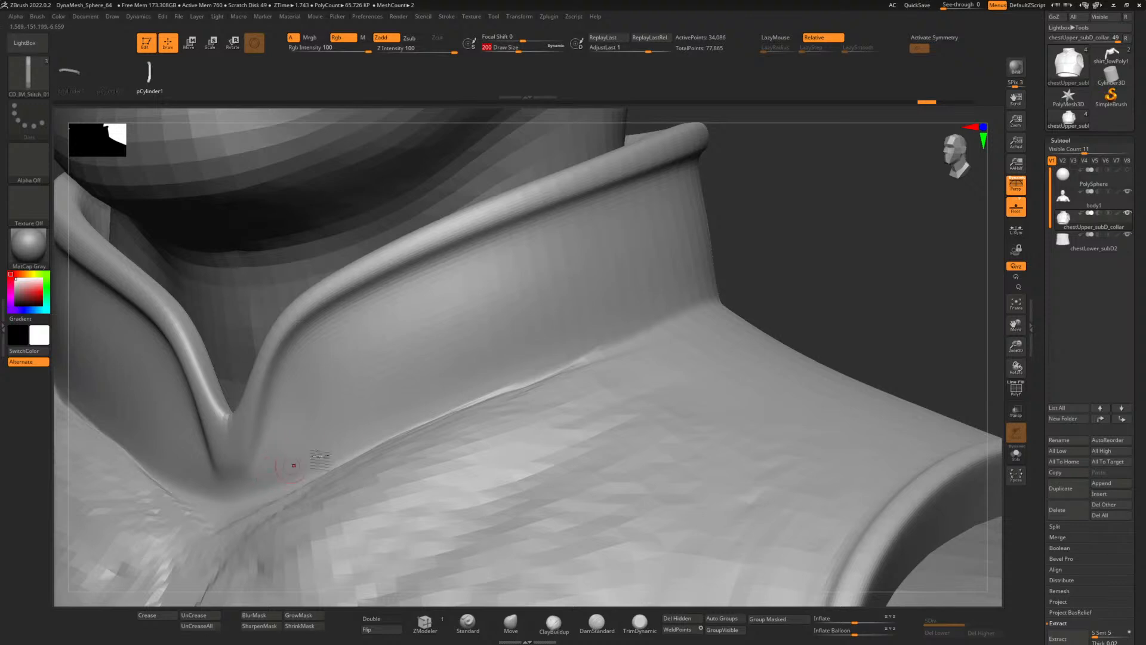
{"action": "left_click", "coordinate": [780, 37]}
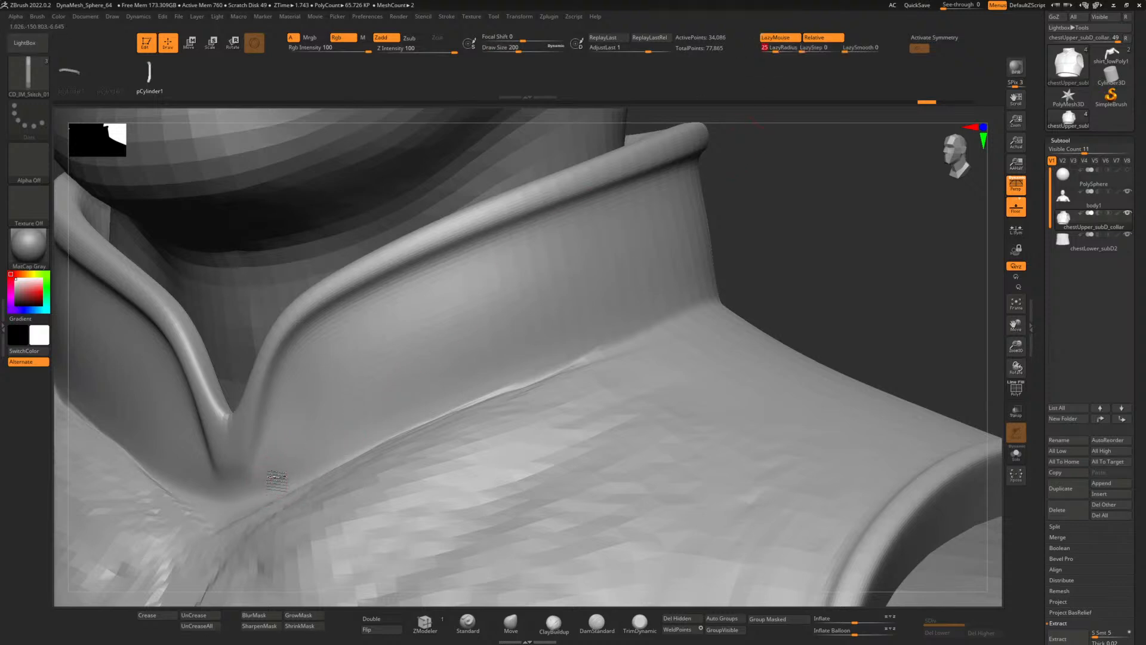
- Draw a stitch row just below the collar's rim from the front opening to the side, undoing the bad extension attempt
{"action": "mouse_move", "coordinate": [271, 480]}
{"action": "left_mouse_down"}
{"action": "mouse_move", "coordinate": [318, 347]}
{"action": "mouse_move", "coordinate": [445, 271]}
{"action": "mouse_move", "coordinate": [603, 222]}
{"action": "left_mouse_up"}
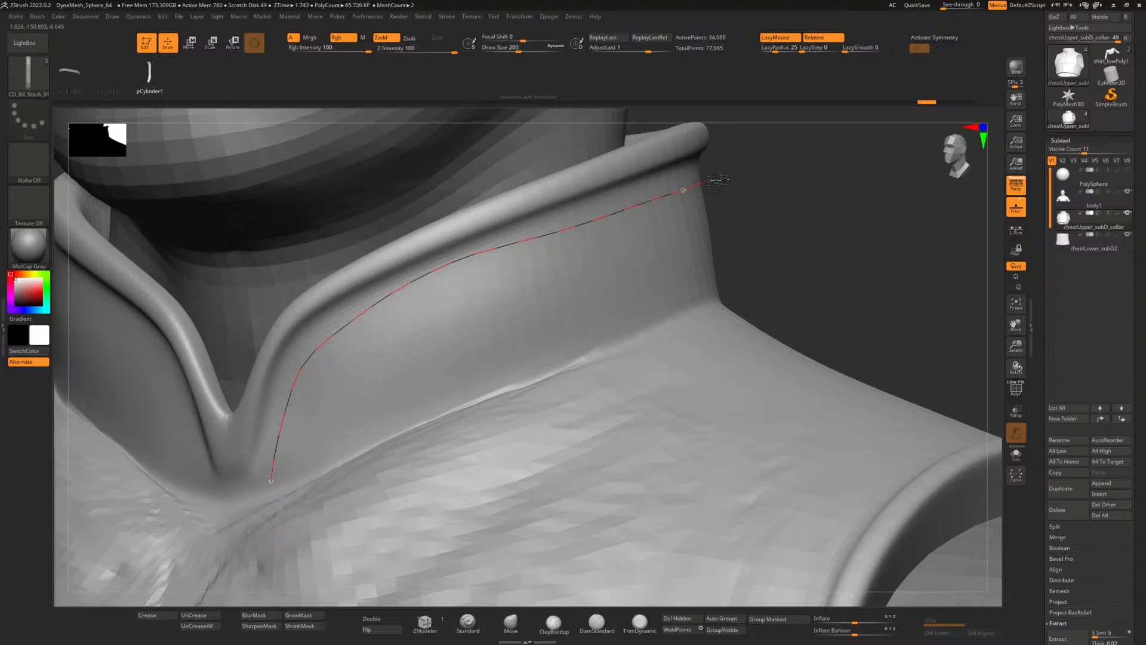
{"action": "left_click_drag", "start_coordinate": [718, 180], "coordinate": [714, 182]}
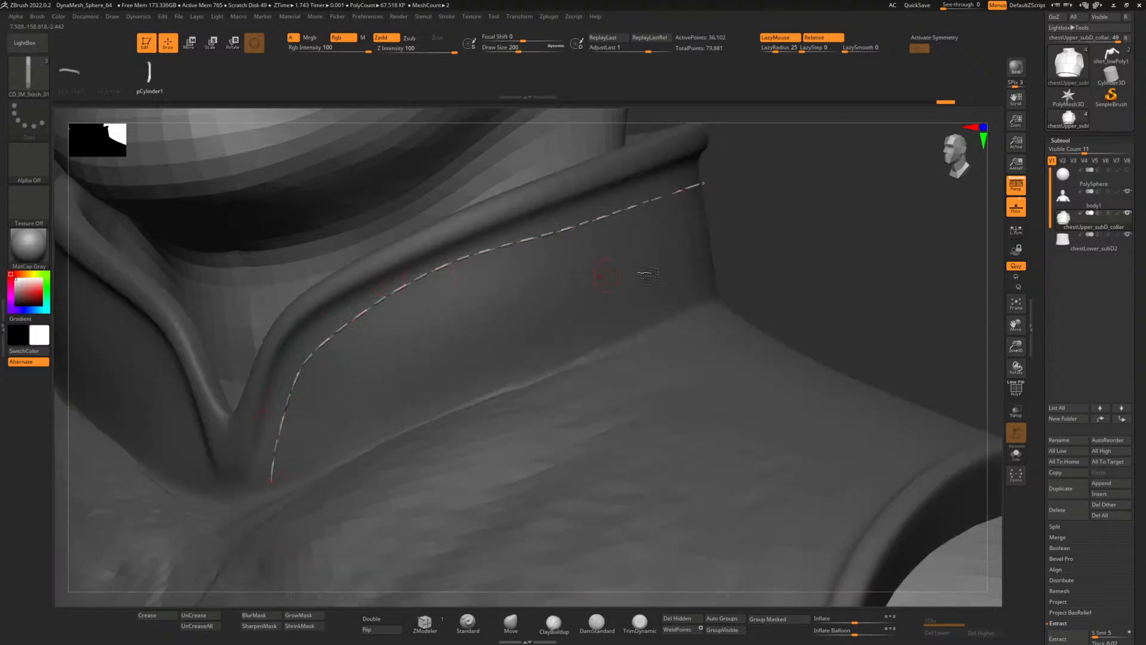
{"action": "mouse_move", "coordinate": [768, 249]}
{"action": "right_mouse_down"}
{"action": "mouse_move", "coordinate": [750, 261]}
{"action": "mouse_move", "coordinate": [764, 268]}
{"action": "right_mouse_up"}
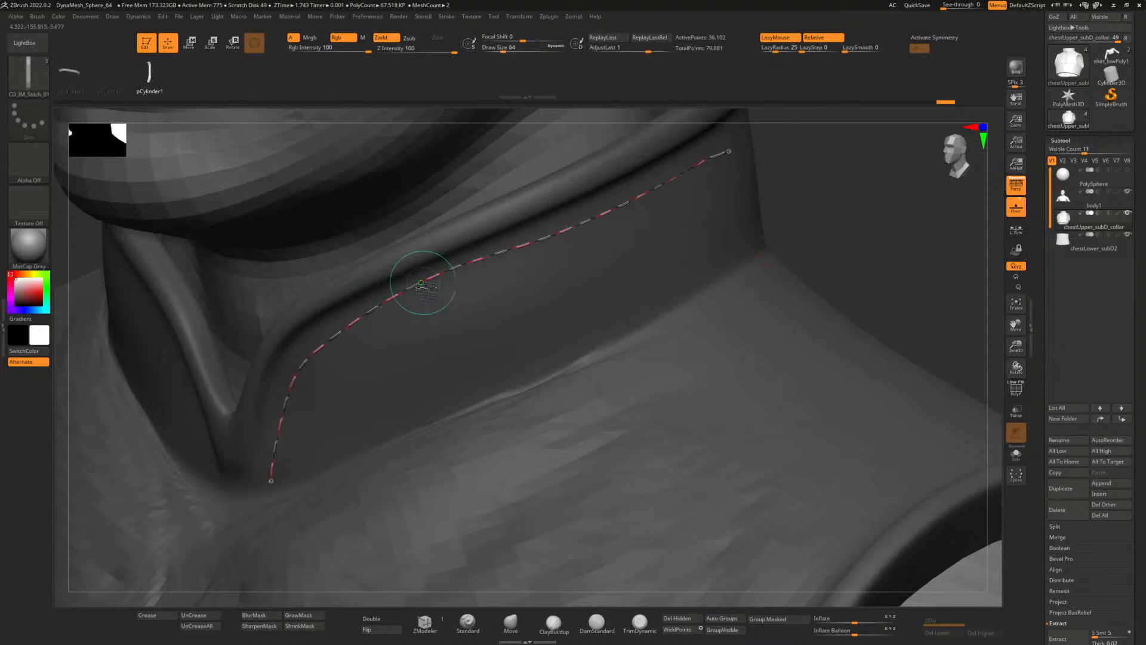
{"action": "right_click_drag", "start_coordinate": [822, 233], "coordinate": [808, 250]}
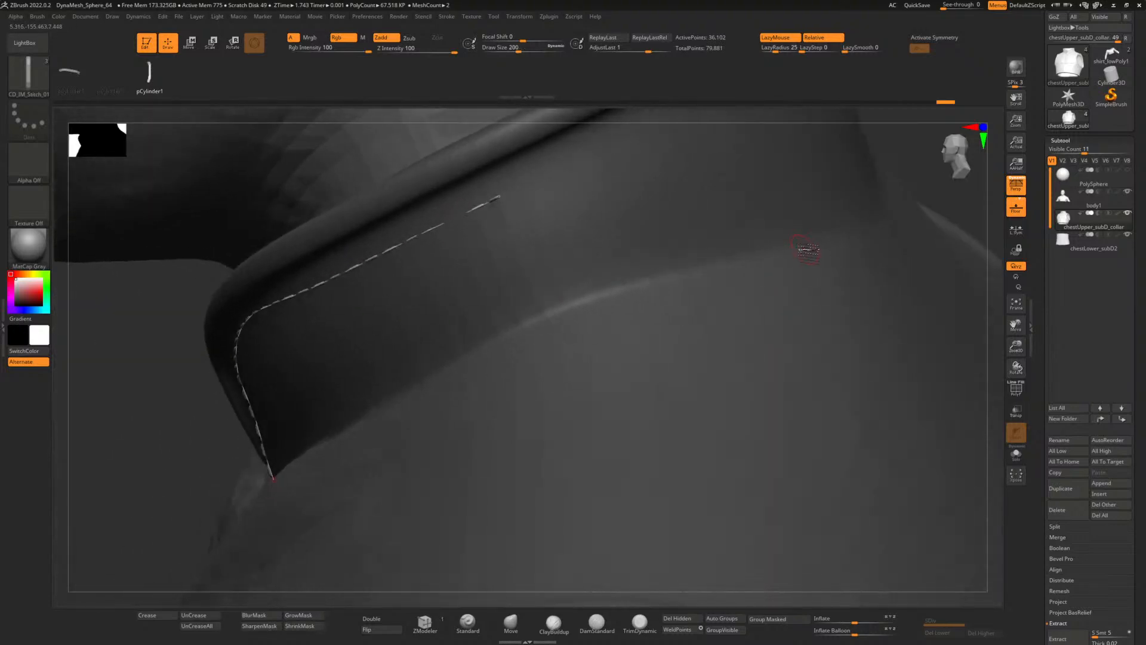
{"action": "mouse_move", "coordinate": [926, 188]}
{"action": "right_mouse_down"}
{"action": "mouse_move", "coordinate": [786, 285]}
{"action": "mouse_move", "coordinate": [723, 273]}
{"action": "mouse_move", "coordinate": [669, 305]}
{"action": "right_mouse_up"}
{"action": "left_click_drag", "start_coordinate": [391, 357], "coordinate": [406, 346]}
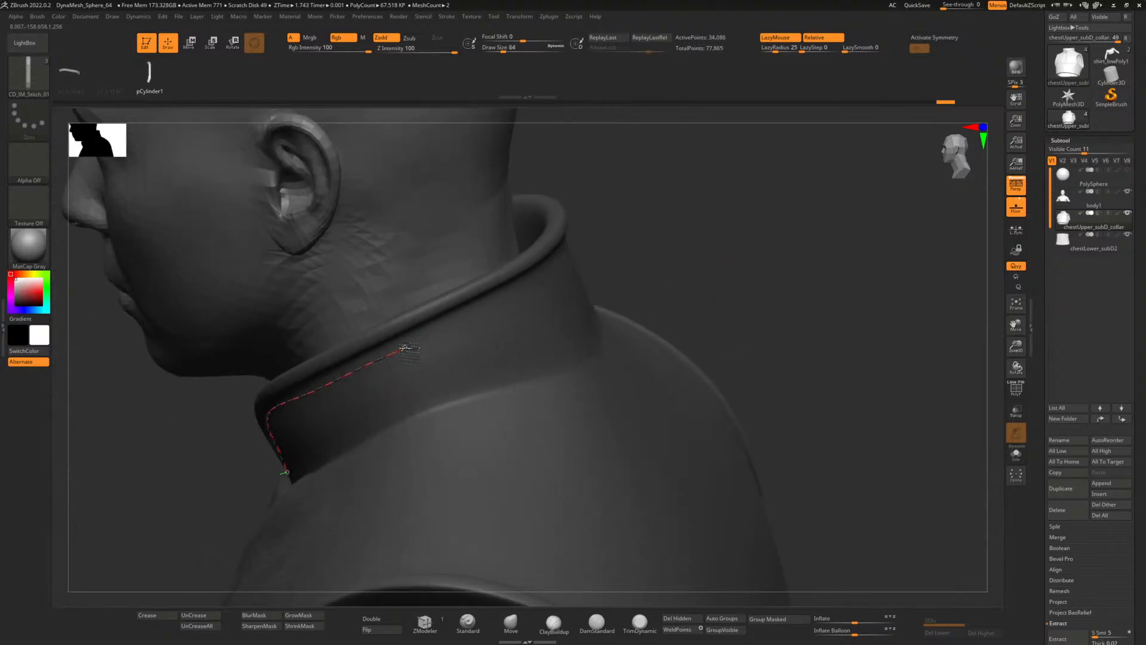
{"action": "key", "text": "ctrl+z"}
- Extend the upper stitch row below the rim around the side to the back of the collar and refresh its stitches
{"action": "left_click_drag", "start_coordinate": [675, 297], "coordinate": [678, 358], "text": "alt"}
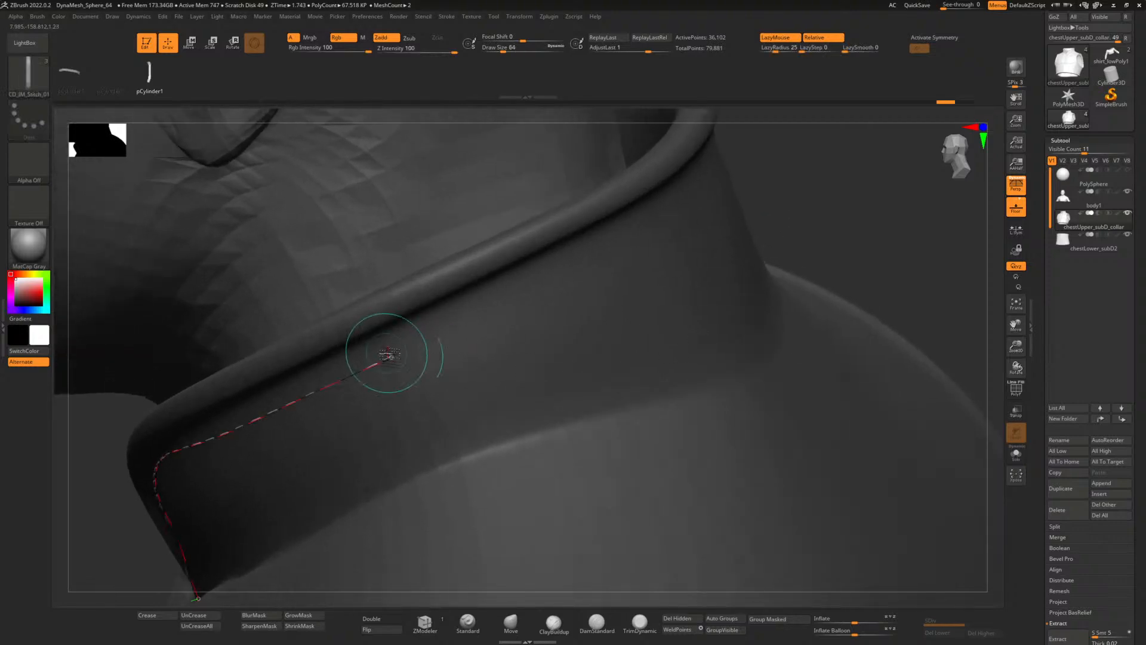
{"action": "left_click_drag", "start_coordinate": [388, 353], "coordinate": [408, 353]}
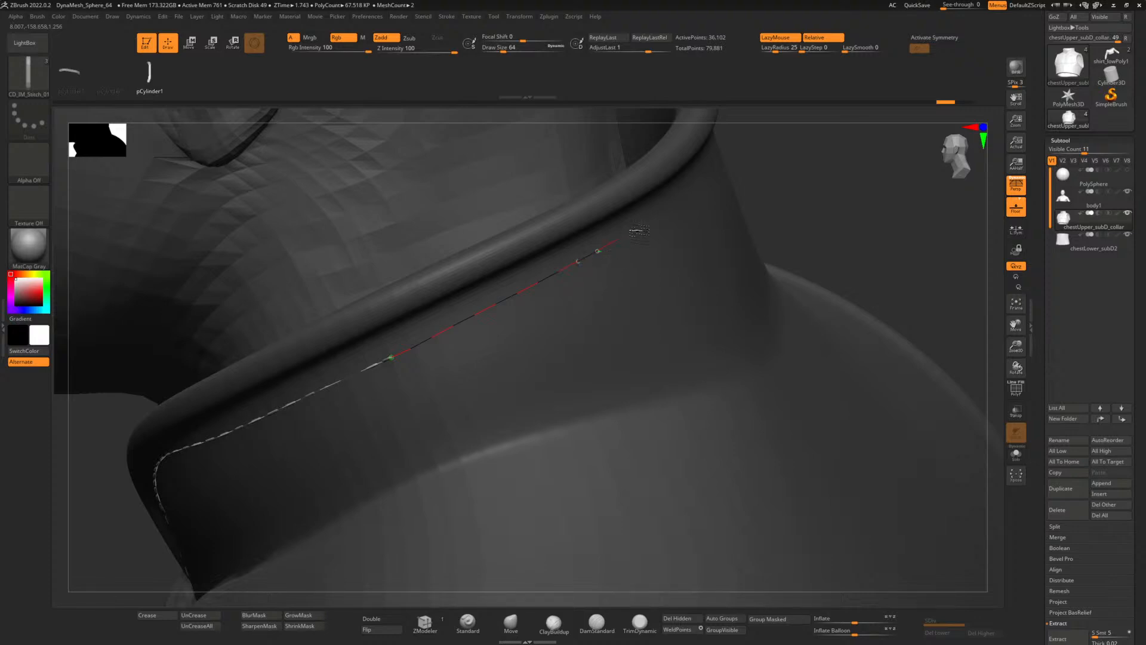
{"action": "mouse_move", "coordinate": [697, 196]}
{"action": "left_mouse_down"}
{"action": "mouse_move", "coordinate": [732, 245]}
{"action": "mouse_move", "coordinate": [668, 312]}
{"action": "mouse_move", "coordinate": [497, 364]}
{"action": "left_mouse_up"}
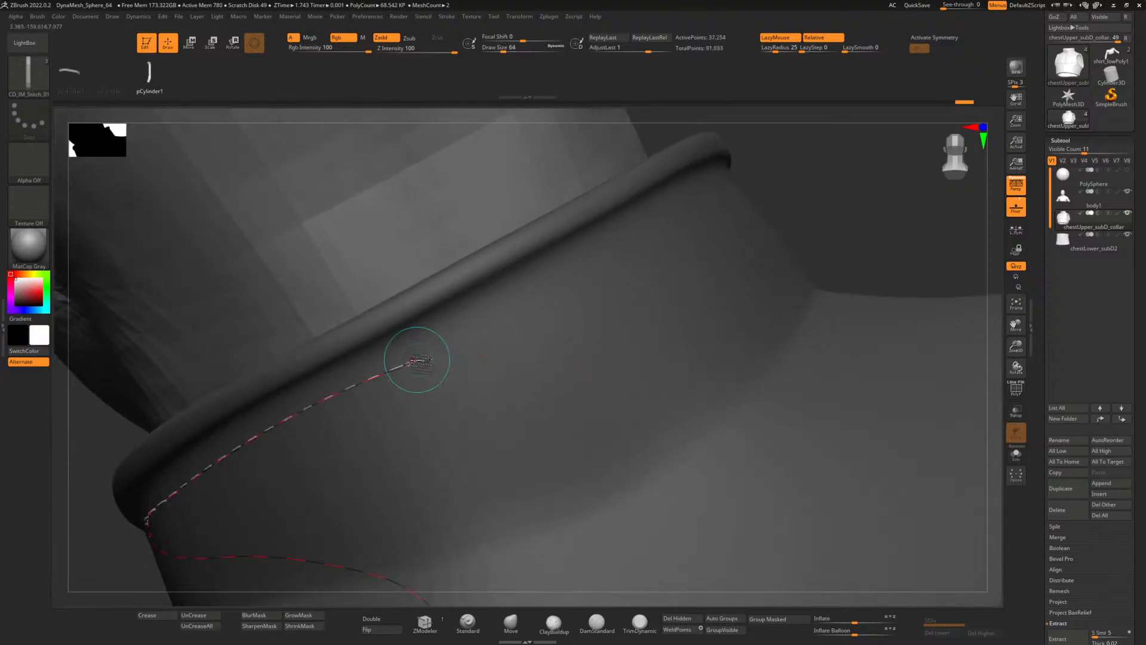
{"action": "left_click_drag", "start_coordinate": [413, 360], "coordinate": [423, 358]}
{"action": "left_click_drag", "start_coordinate": [710, 190], "coordinate": [710, 191]}
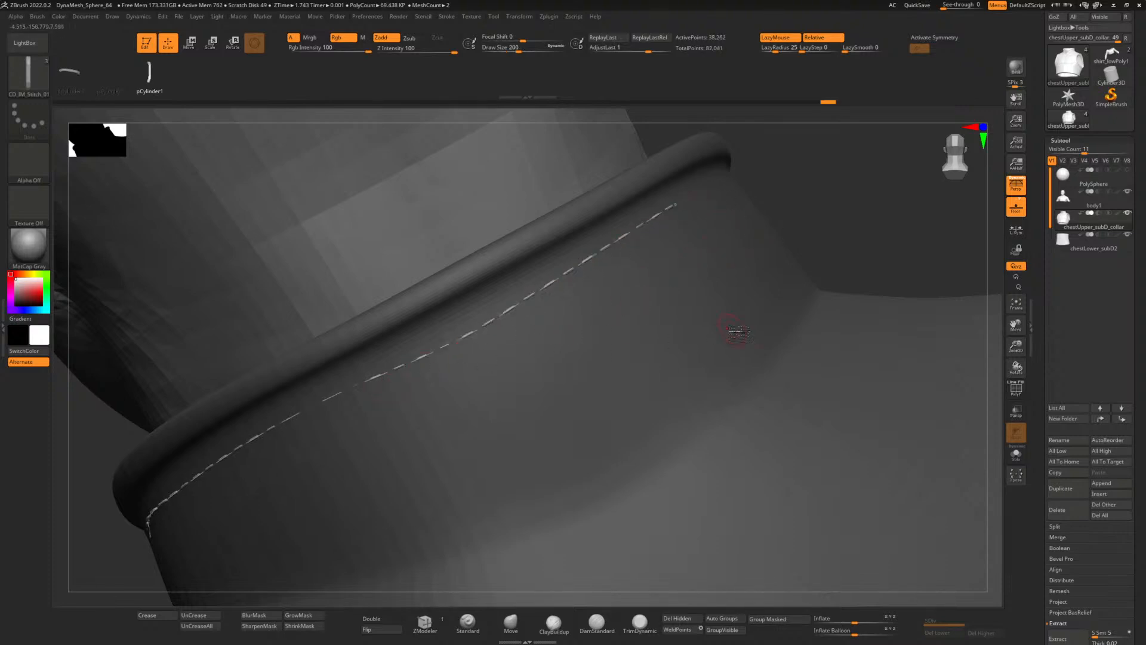
{"action": "left_click", "coordinate": [515, 303]}
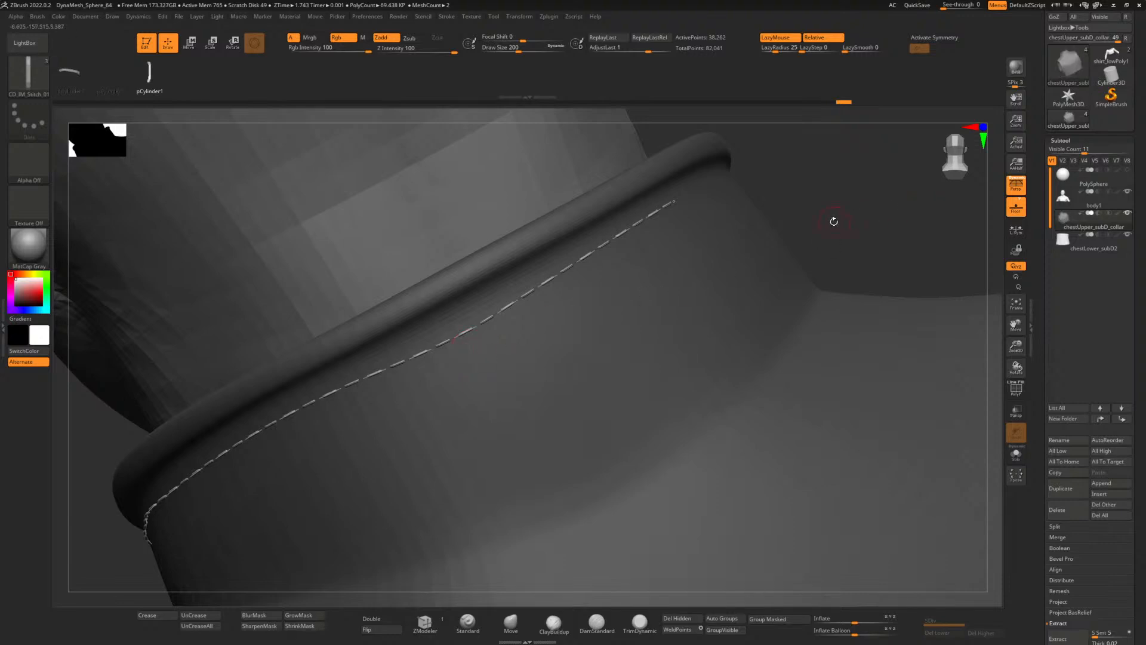
- Draw a second stitch row along the collar's base from the front corner to the side
{"action": "left_click_drag", "start_coordinate": [834, 221], "coordinate": [766, 278]}
{"action": "mouse_move", "coordinate": [786, 373]}
{"action": "left_mouse_down"}
{"action": "mouse_move", "coordinate": [798, 417]}
{"action": "mouse_move", "coordinate": [732, 440]}
{"action": "mouse_move", "coordinate": [717, 402]}
{"action": "mouse_move", "coordinate": [674, 380]}
{"action": "mouse_move", "coordinate": [690, 389]}
{"action": "mouse_move", "coordinate": [727, 356]}
{"action": "mouse_move", "coordinate": [680, 412]}
{"action": "mouse_move", "coordinate": [834, 392]}
{"action": "mouse_move", "coordinate": [768, 332]}
{"action": "mouse_move", "coordinate": [770, 370]}
{"action": "mouse_move", "coordinate": [814, 374]}
{"action": "mouse_move", "coordinate": [538, 350]}
{"action": "mouse_move", "coordinate": [511, 369]}
{"action": "left_mouse_up"}
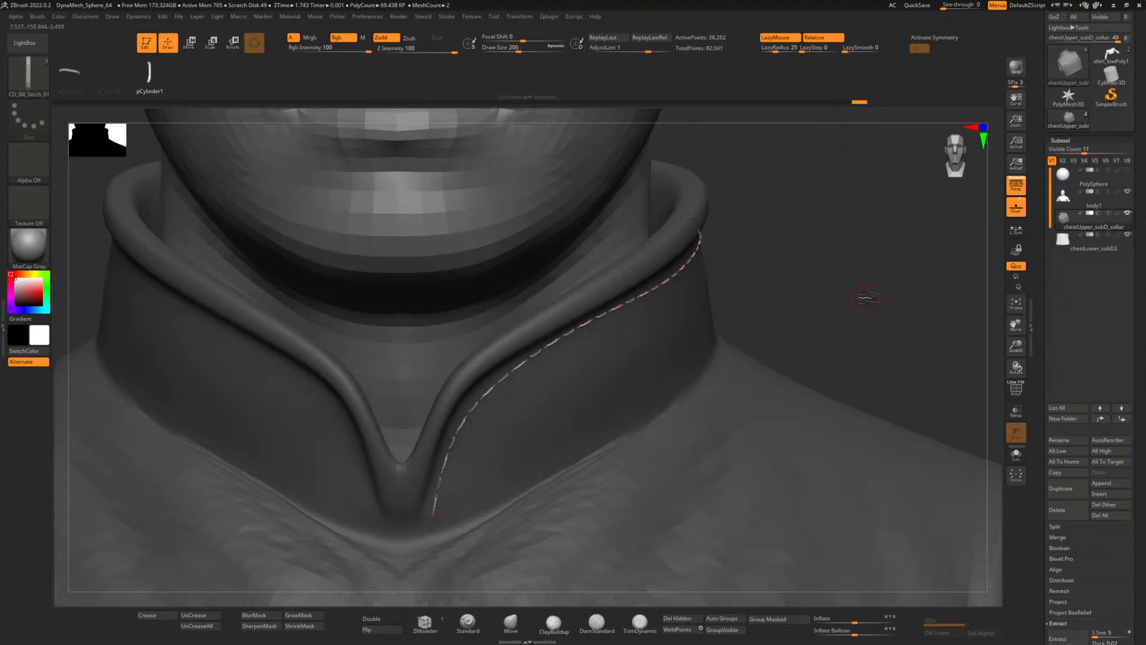
{"action": "left_click_drag", "start_coordinate": [862, 298], "coordinate": [794, 347]}
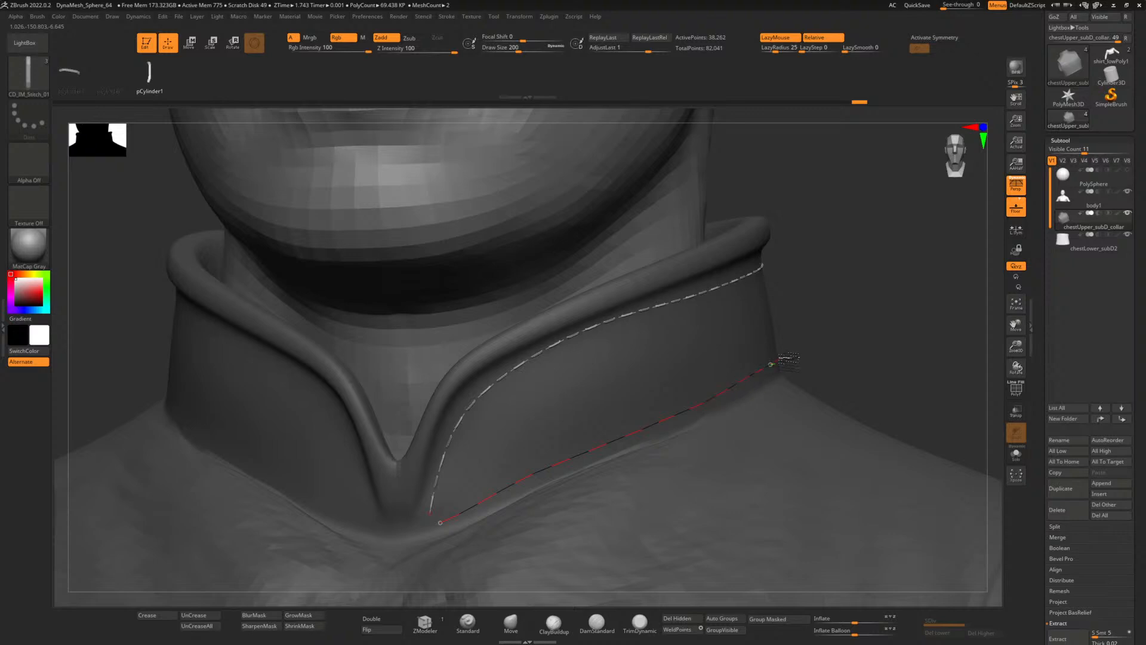
{"action": "left_click_drag", "start_coordinate": [789, 361], "coordinate": [849, 359]}
- Extend the lower stitch row along the collar's base towards the back and reapply the stitches evenly along the curve
{"action": "left_click_drag", "start_coordinate": [904, 321], "coordinate": [555, 447], "text": "alt"}
{"action": "left_click_drag", "start_coordinate": [651, 425], "coordinate": [555, 441]}
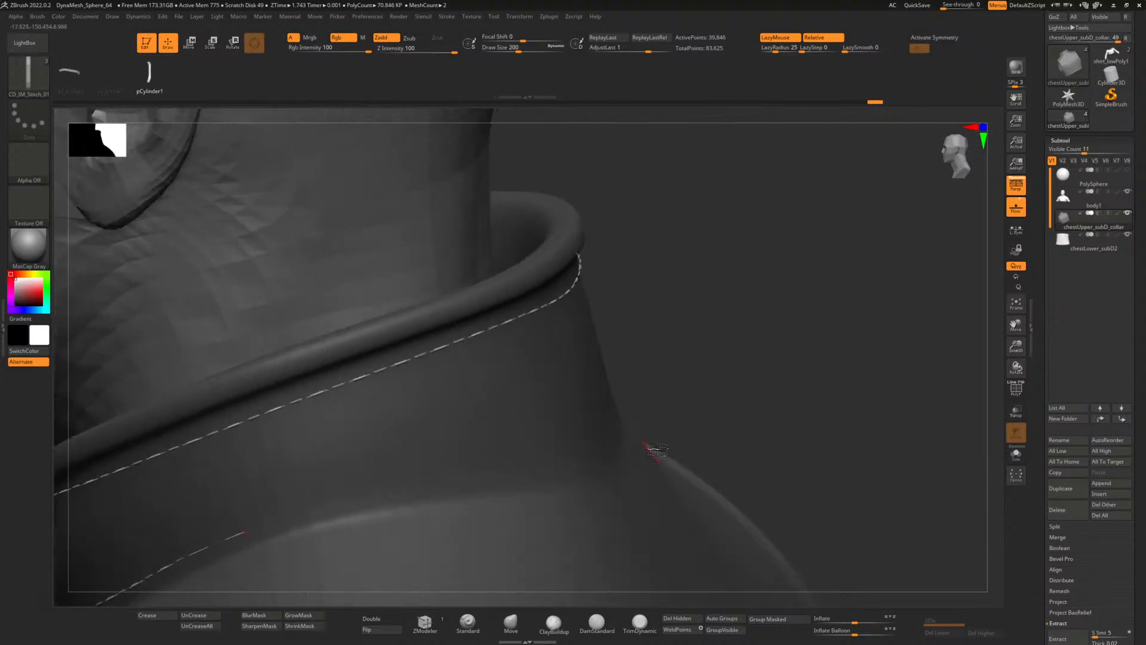
{"action": "left_click_drag", "start_coordinate": [650, 451], "coordinate": [680, 394], "text": "alt"}
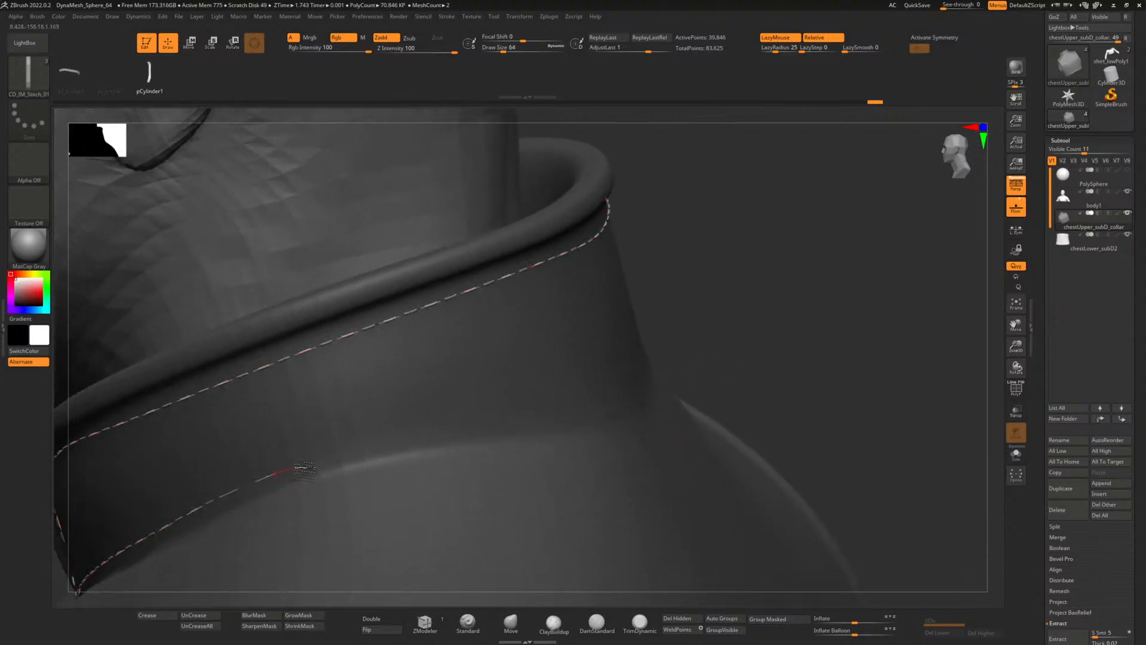
{"action": "mouse_move", "coordinate": [304, 468]}
{"action": "left_mouse_down"}
{"action": "mouse_move", "coordinate": [322, 465]}
{"action": "mouse_move", "coordinate": [299, 472]}
{"action": "left_mouse_up"}
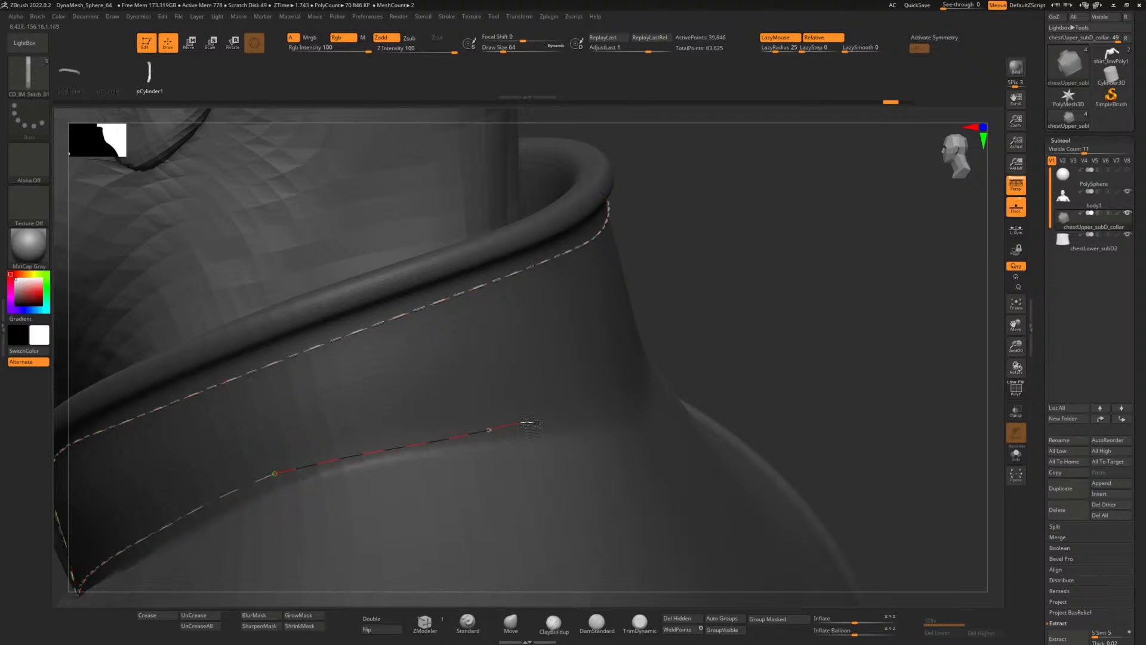
{"action": "left_click_drag", "start_coordinate": [652, 373], "coordinate": [649, 373]}
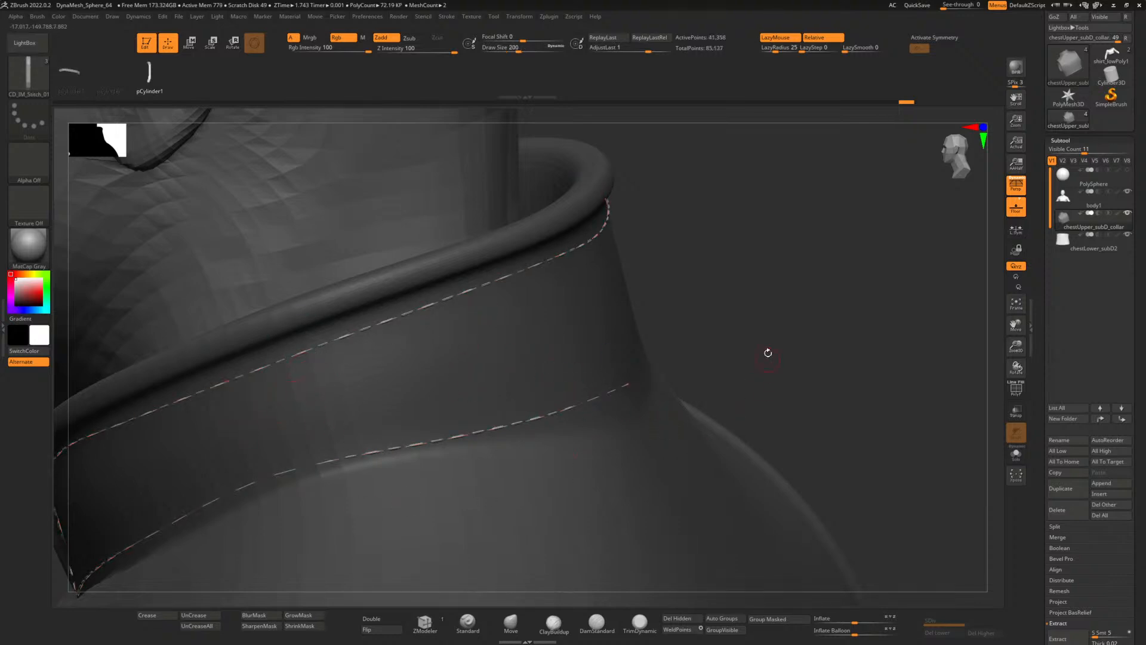
{"action": "left_click_drag", "start_coordinate": [769, 352], "coordinate": [777, 301]}
{"action": "left_click", "coordinate": [410, 409]}
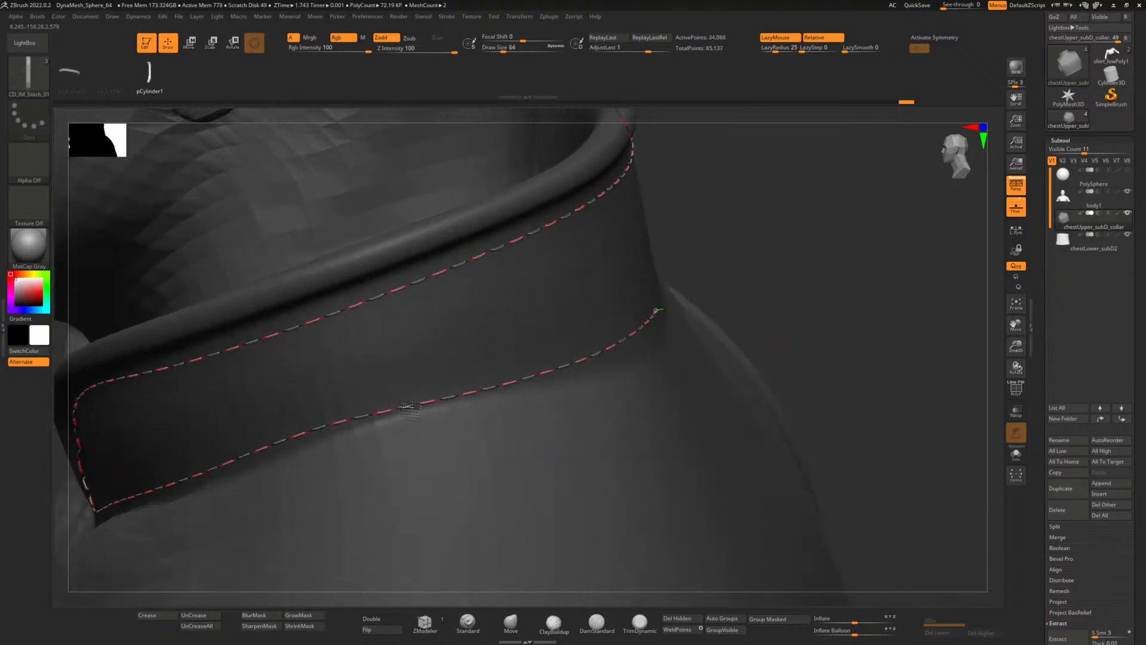
{"action": "left_click_drag", "start_coordinate": [410, 408], "coordinate": [410, 406]}
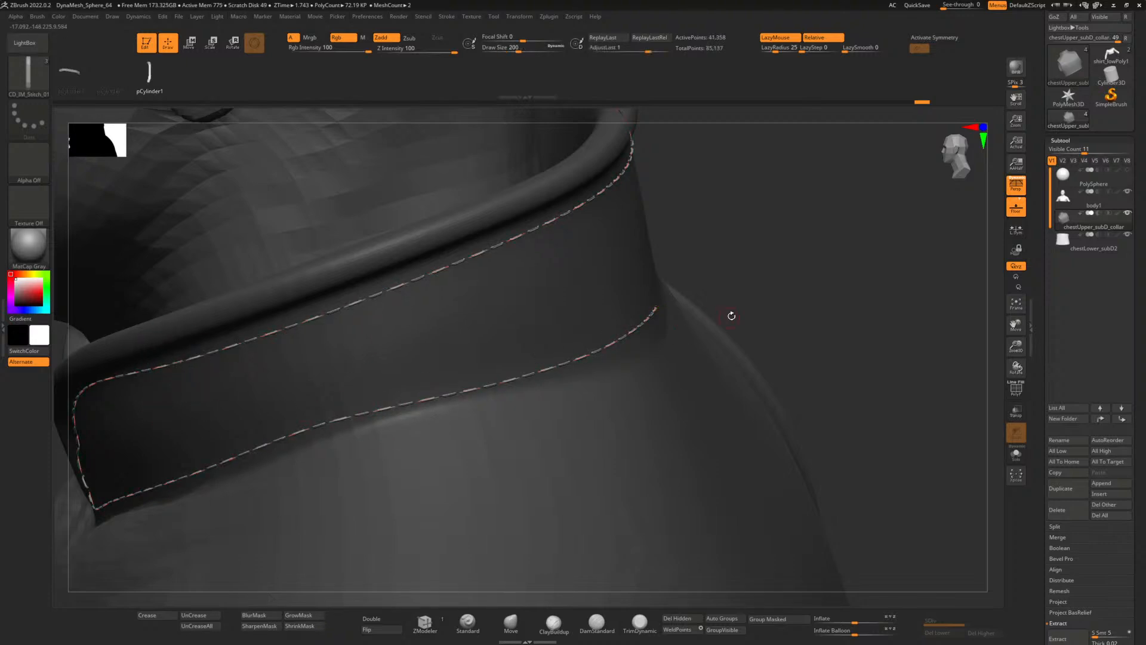
- Inspect the collar stitches from the front, near and far, and display the chest piece's polygon wireframe
{"action": "left_click_drag", "start_coordinate": [732, 315], "coordinate": [662, 274]}
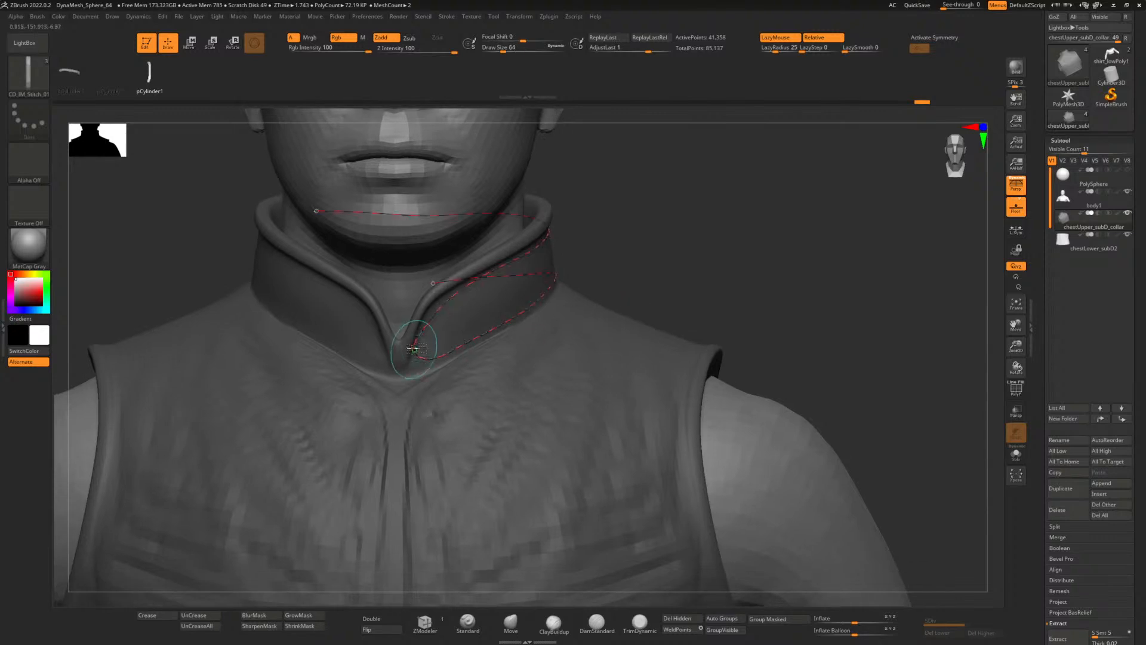
{"action": "left_click_drag", "start_coordinate": [788, 301], "coordinate": [629, 291]}
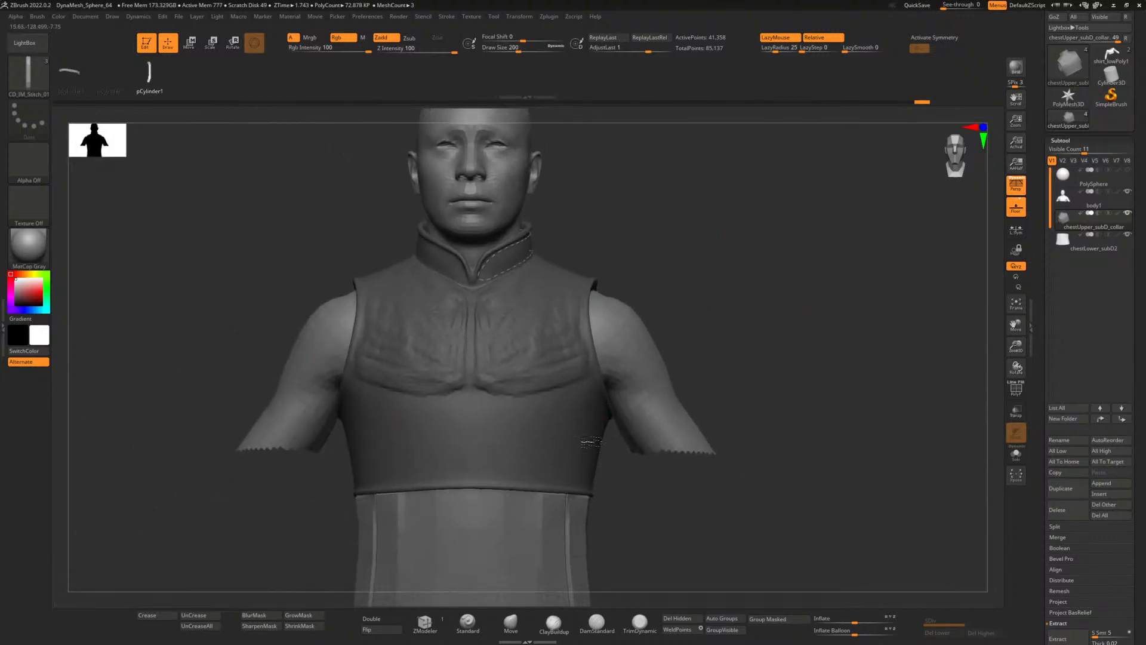
{"action": "mouse_move", "coordinate": [591, 442]}
{"action": "right_mouse_down", "text": "ctrl"}
{"action": "mouse_move", "coordinate": [588, 276]}
{"action": "mouse_move", "coordinate": [579, 340]}
{"action": "mouse_move", "coordinate": [596, 271]}
{"action": "mouse_move", "coordinate": [621, 286]}
{"action": "mouse_move", "coordinate": [486, 319]}
{"action": "right_mouse_up", "text": "ctrl"}
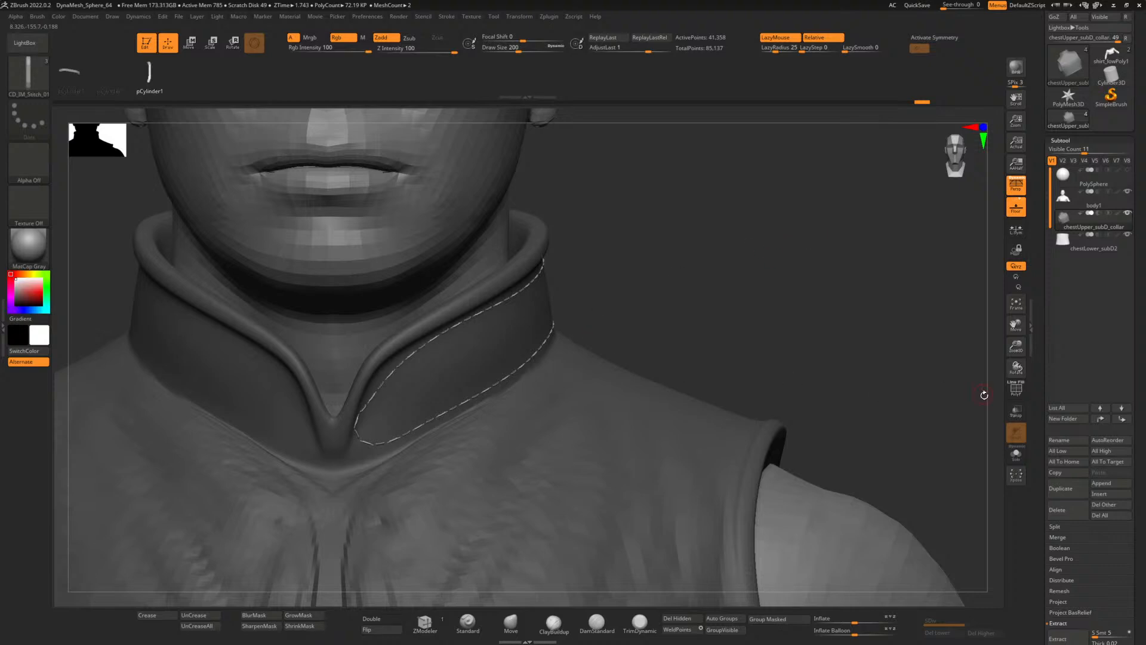
{"action": "left_click", "coordinate": [1016, 388]}
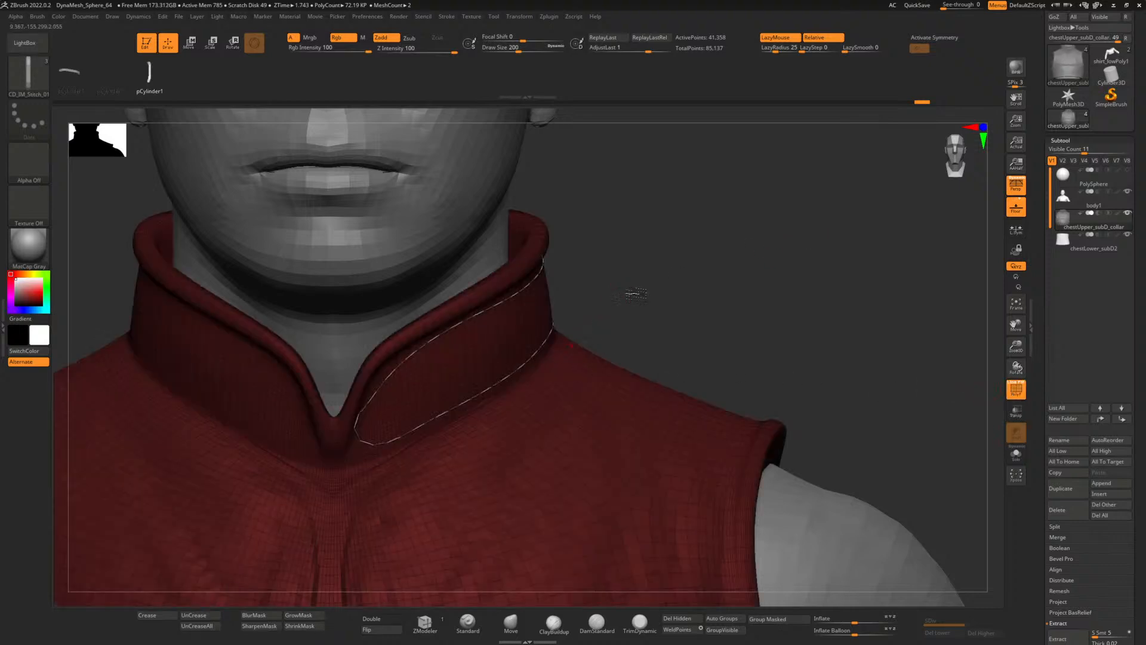
- Duplicate the chest piece subtool, delete everything except the collar stitches from the copy, and reselect the original
{"action": "right_click_drag", "start_coordinate": [636, 293], "coordinate": [679, 234], "text": "ctrl"}
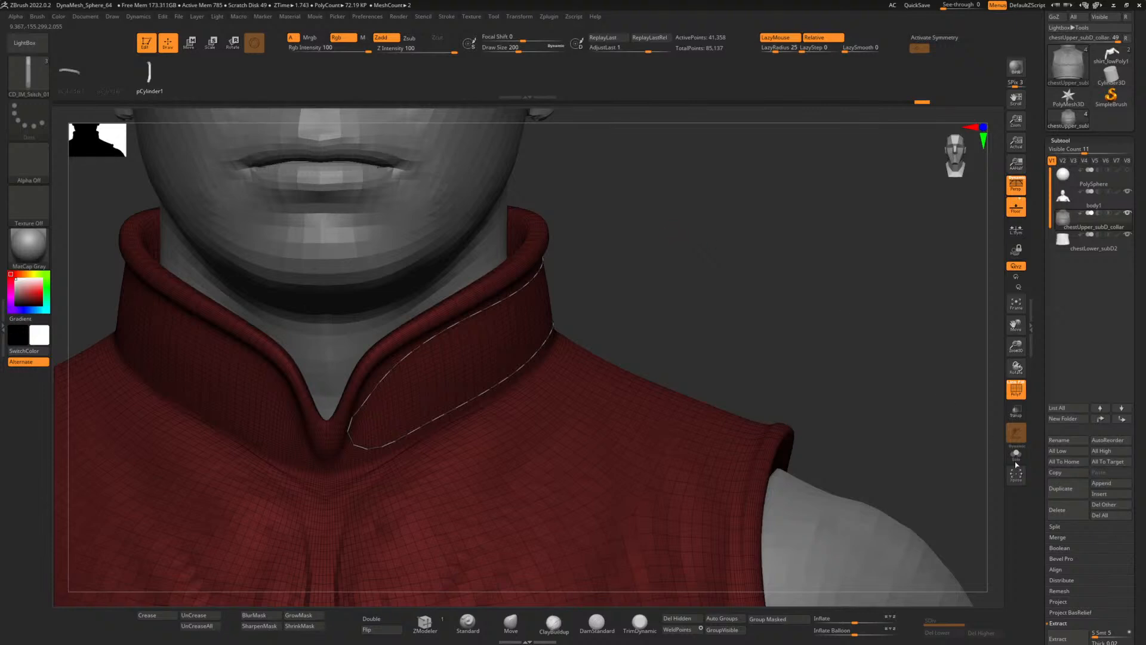
{"action": "left_click", "coordinate": [1060, 489]}
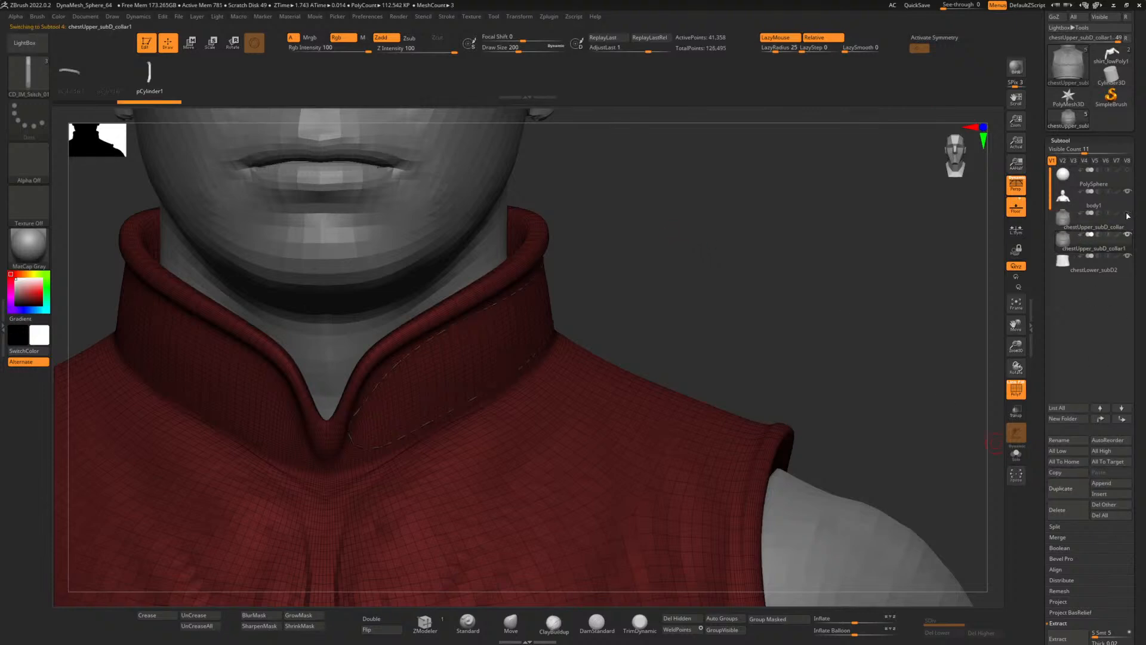
{"action": "left_click", "coordinate": [608, 429], "text": "ctrl+shift"}
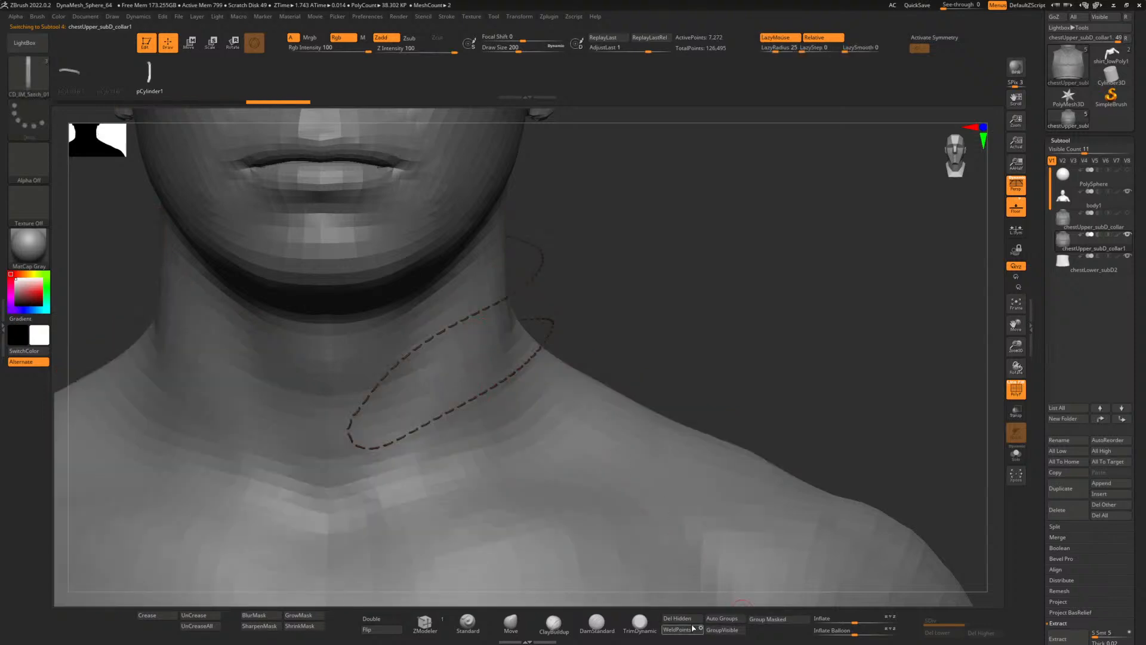
{"action": "left_click", "coordinate": [1102, 232]}
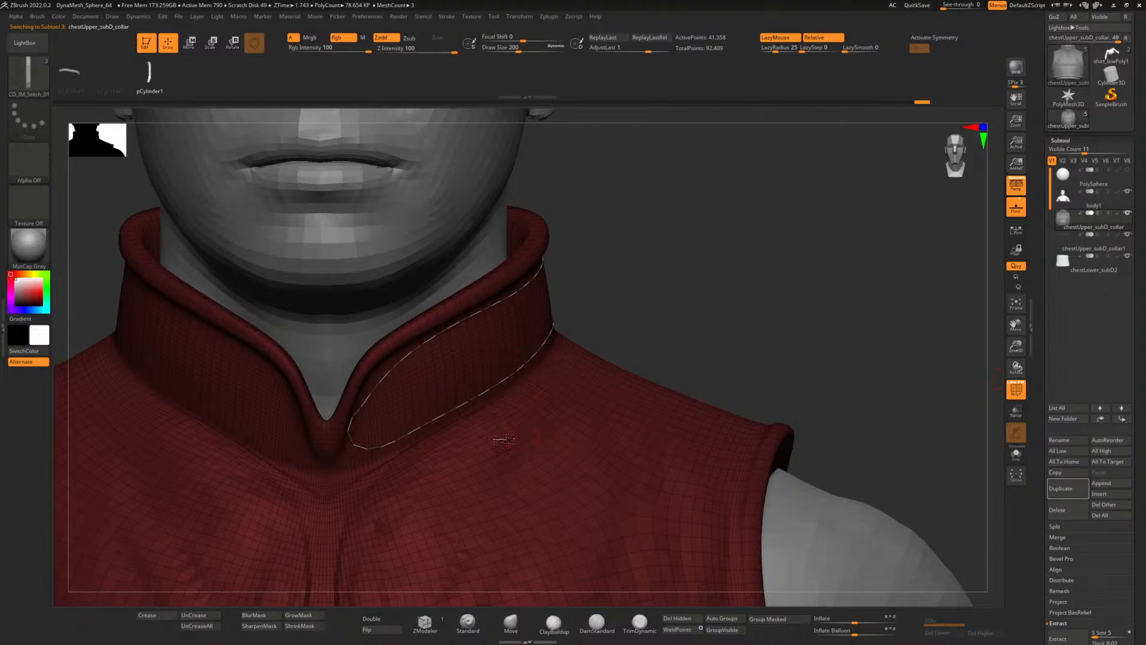
- Check the original chest piece from the front and make the stitches-only copy the active subtool
{"action": "scroll", "coordinate": [708, 335], "scroll_direction": "down", "scroll_amount": 5}
{"action": "scroll", "coordinate": [722, 417], "scroll_direction": "up", "scroll_amount": 2}
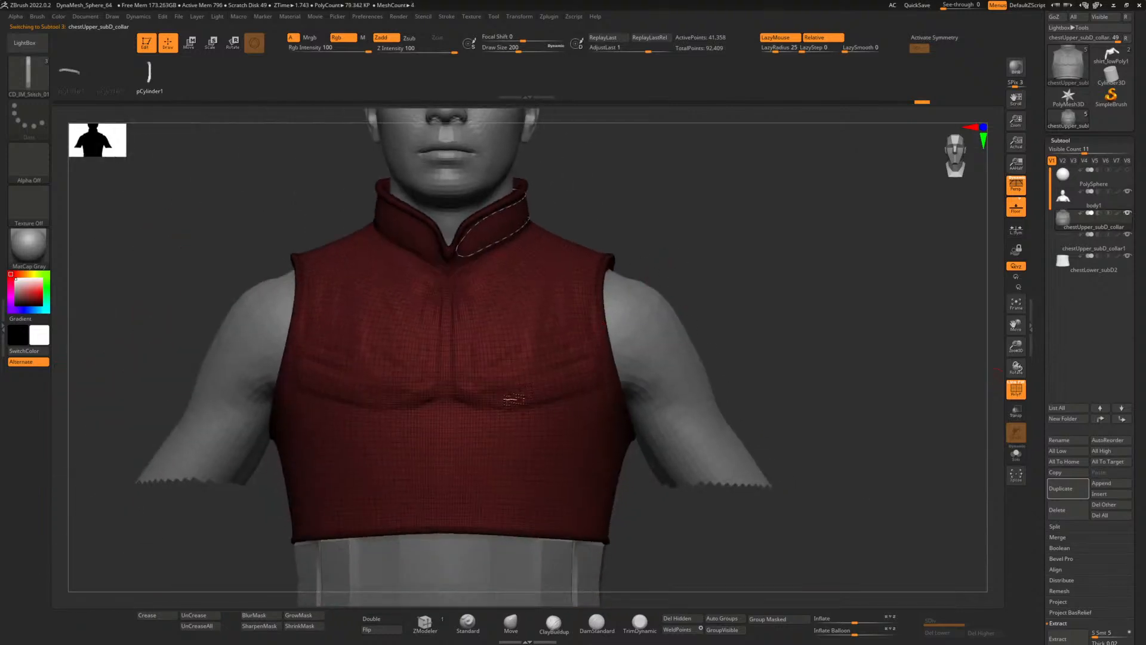
{"action": "left_click_drag", "start_coordinate": [675, 236], "coordinate": [664, 251], "text": "alt"}
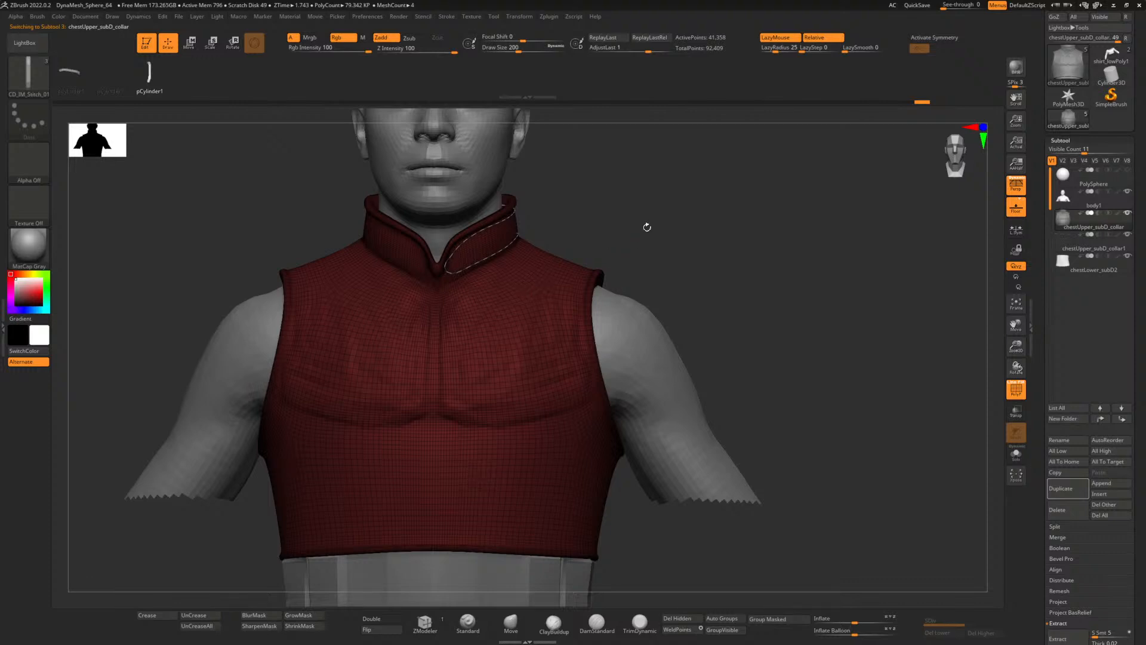
{"action": "scroll", "coordinate": [648, 227], "scroll_direction": "up", "scroll_amount": 3}
{"action": "scroll", "coordinate": [660, 238], "scroll_direction": "down", "scroll_amount": 1}
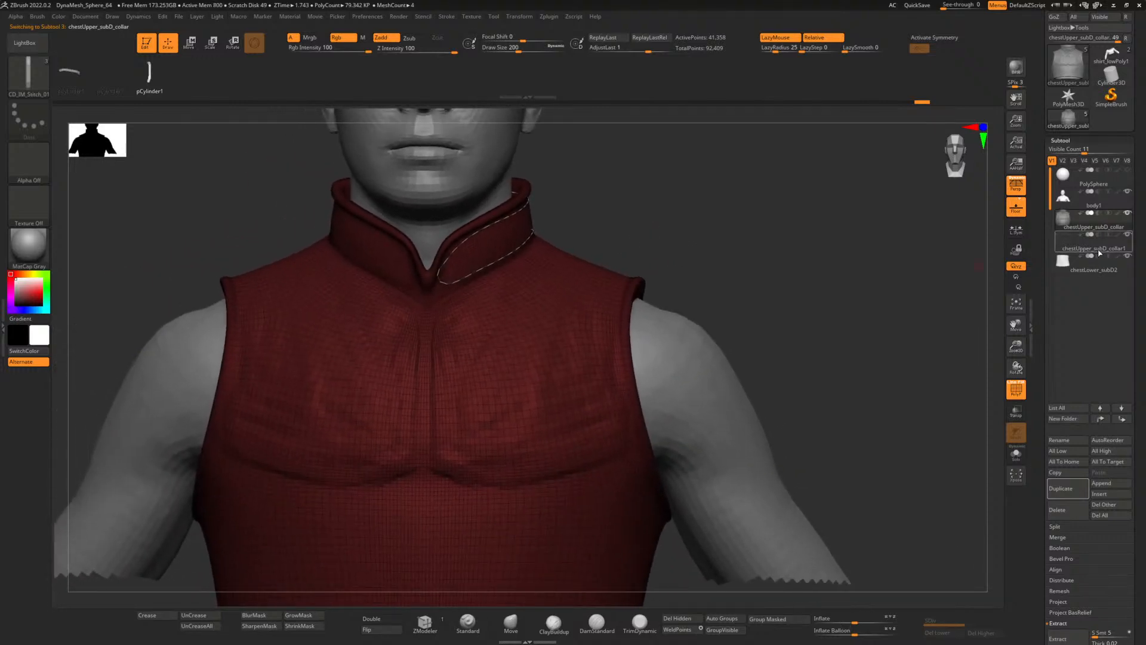
{"action": "left_click", "coordinate": [1100, 250]}
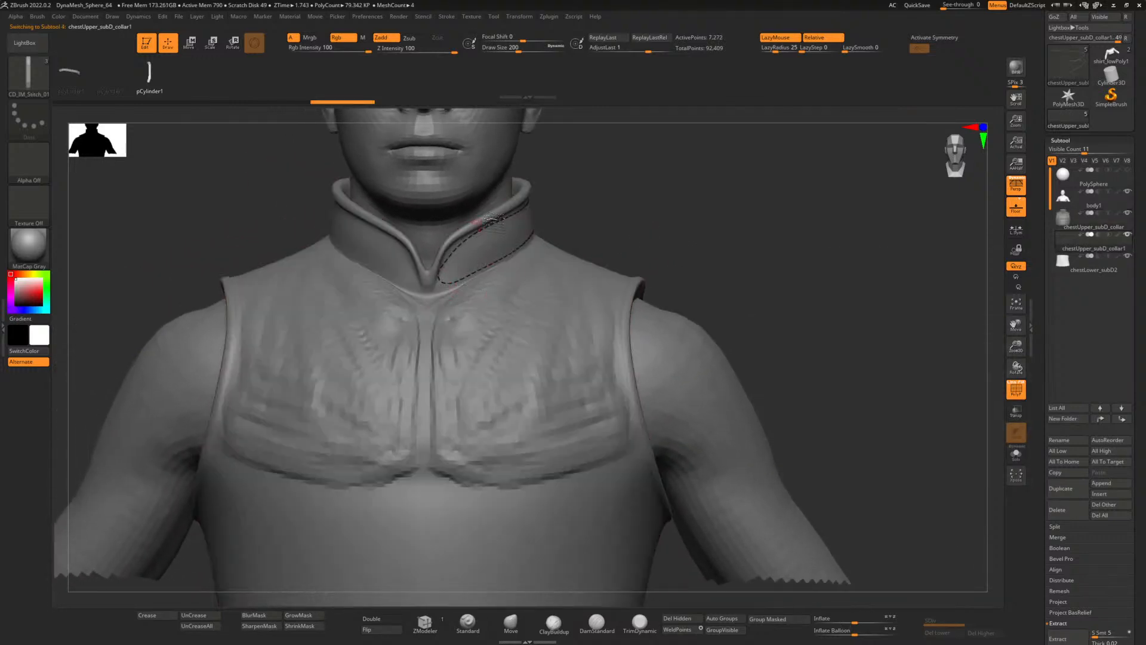
{"action": "mouse_move", "coordinate": [1094, 225]}
- Save the project as MHW_Detail_01.ZPR in the Zbrush folder of MetaWitcher and make a quick save
{"action": "left_click", "coordinate": [179, 18]}
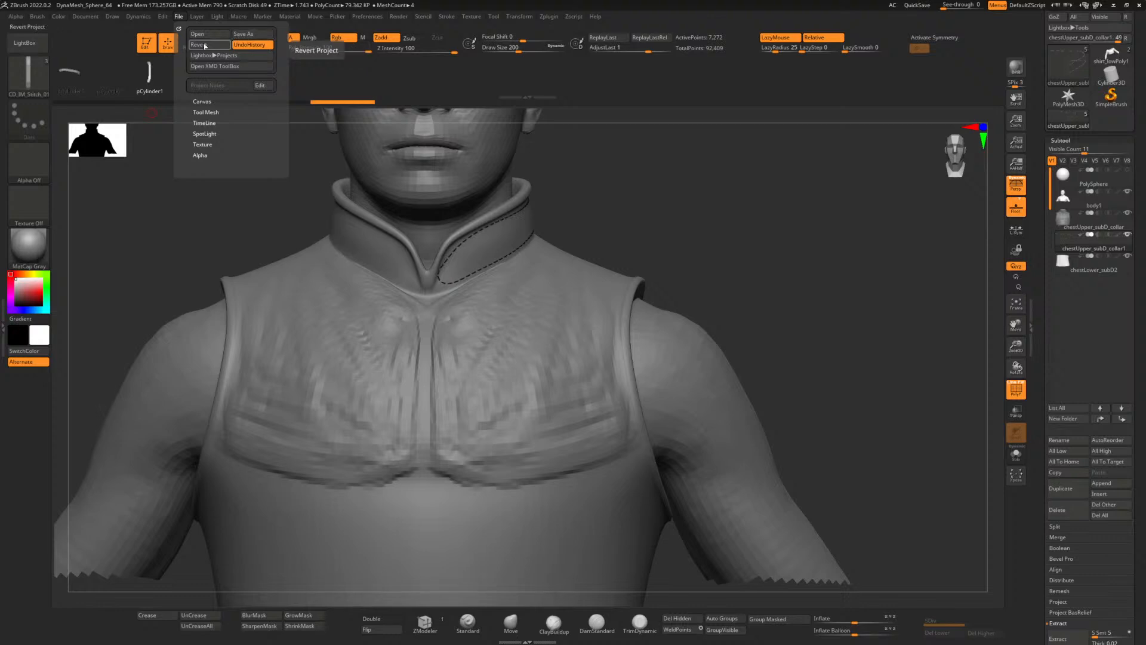
{"action": "left_click", "coordinate": [245, 36]}
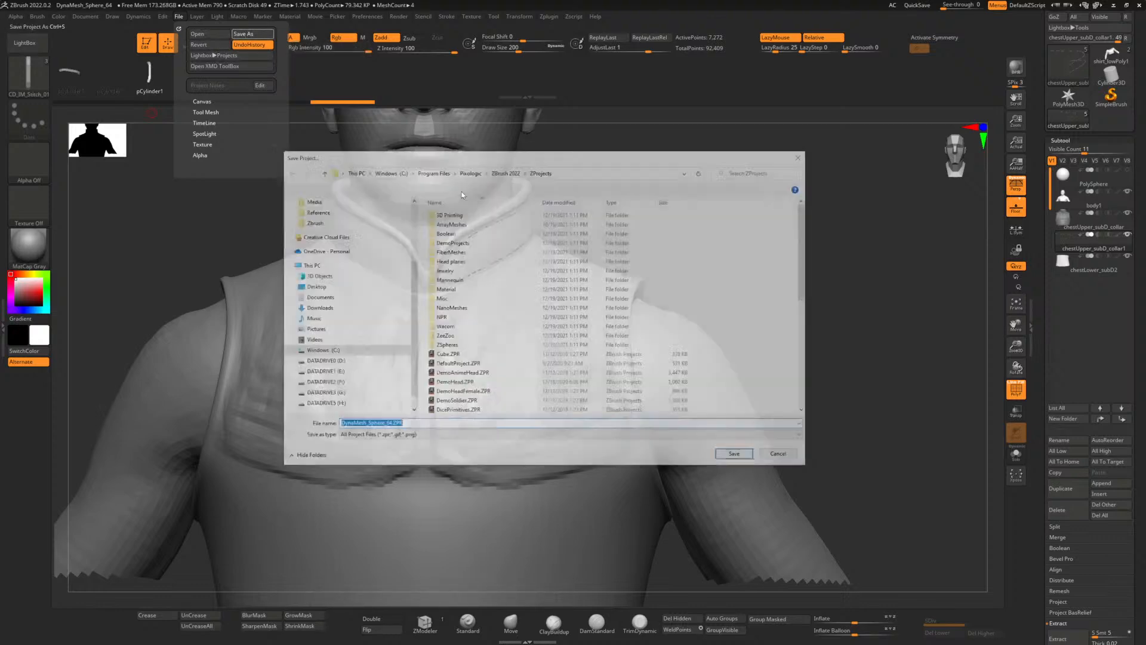
{"action": "scroll", "coordinate": [322, 358], "scroll_direction": "up", "scroll_amount": 1}
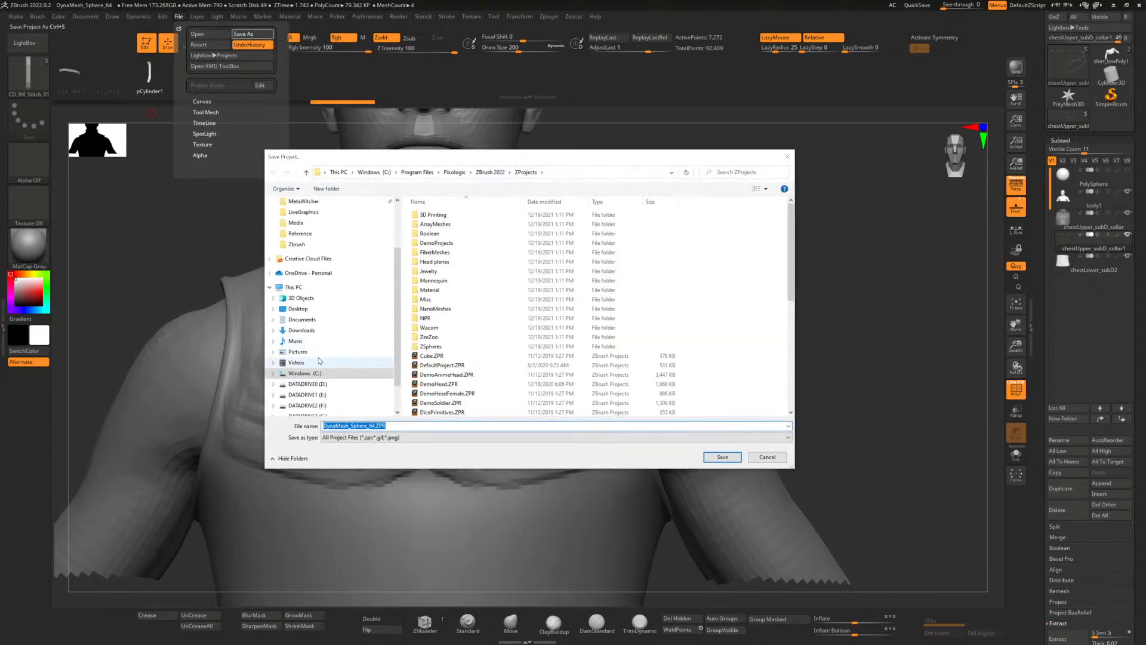
{"action": "left_click", "coordinate": [315, 205]}
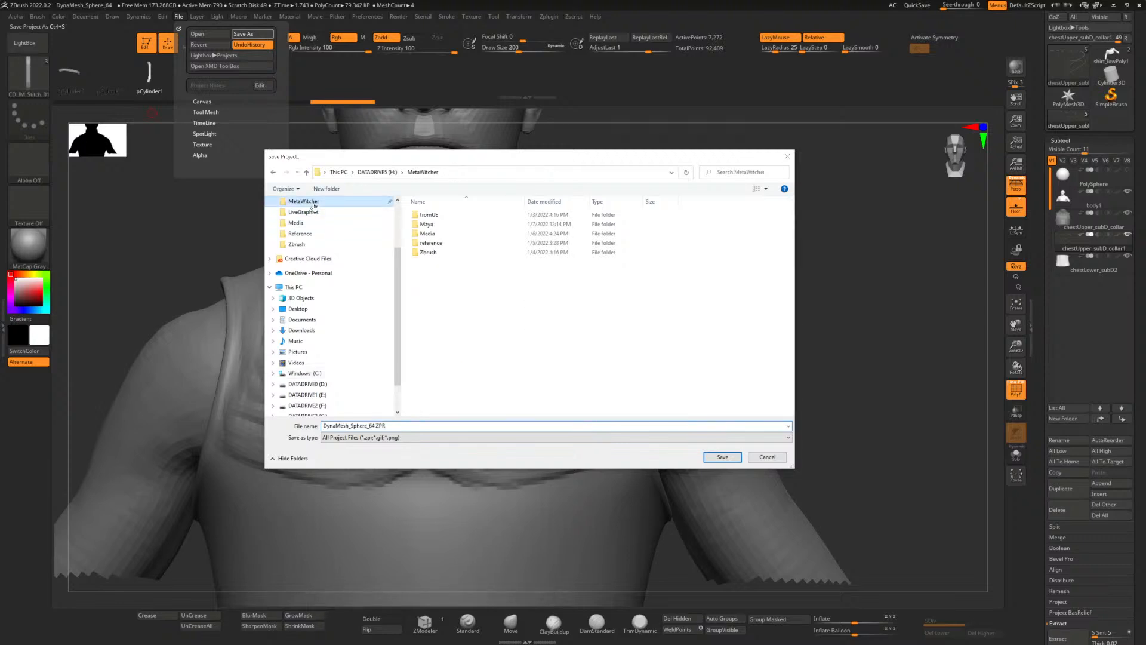
{"action": "double_click", "coordinate": [433, 252]}
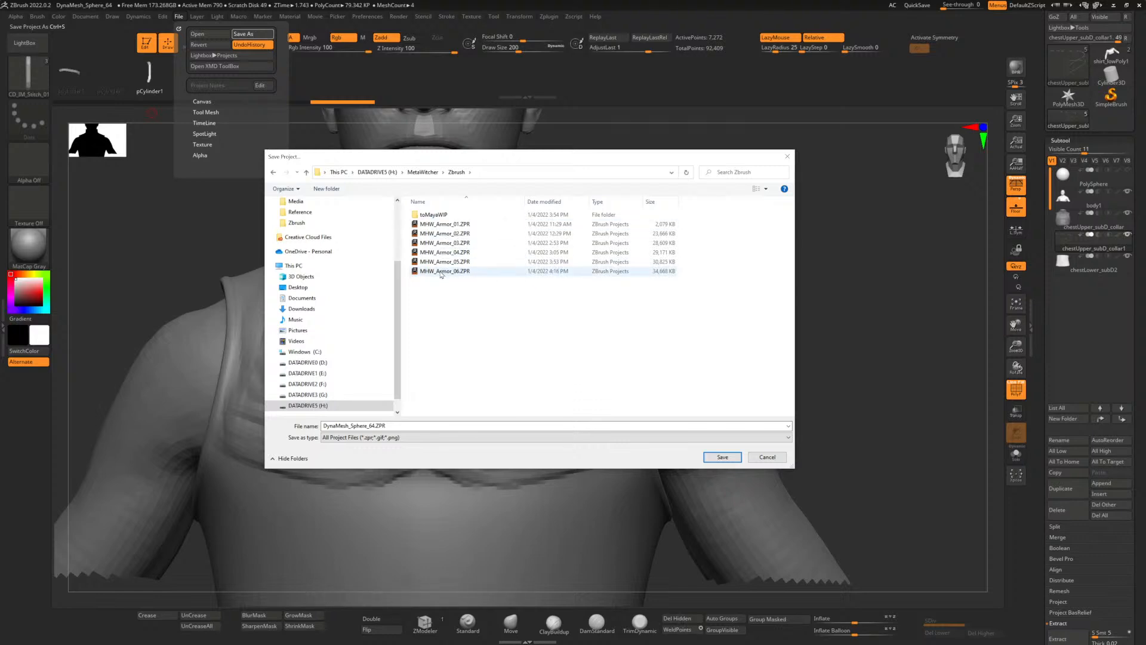
{"action": "left_click", "coordinate": [441, 272]}
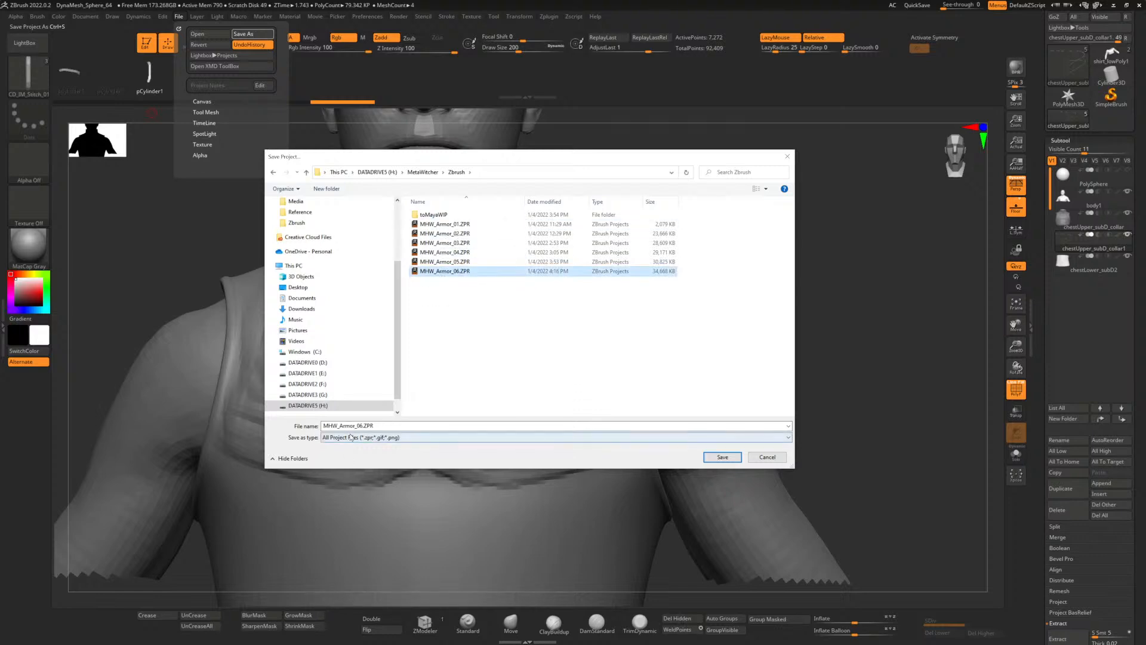
{"action": "left_click", "coordinate": [356, 426]}
{"action": "left_click", "coordinate": [356, 426]}
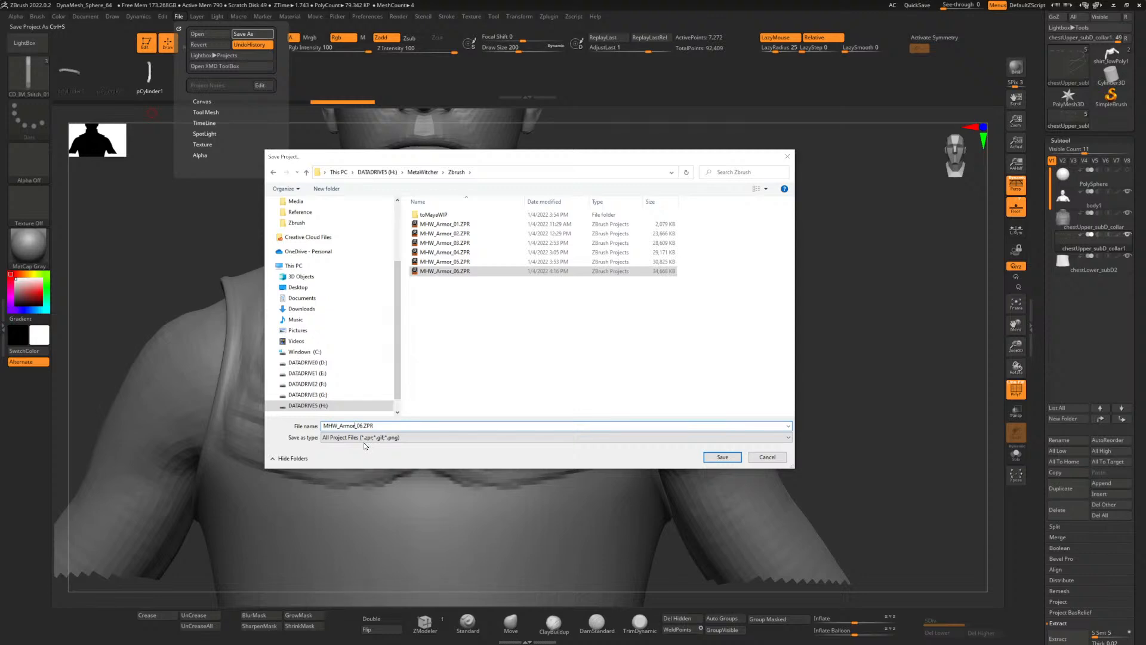
{"action": "type", "text": "Del"}
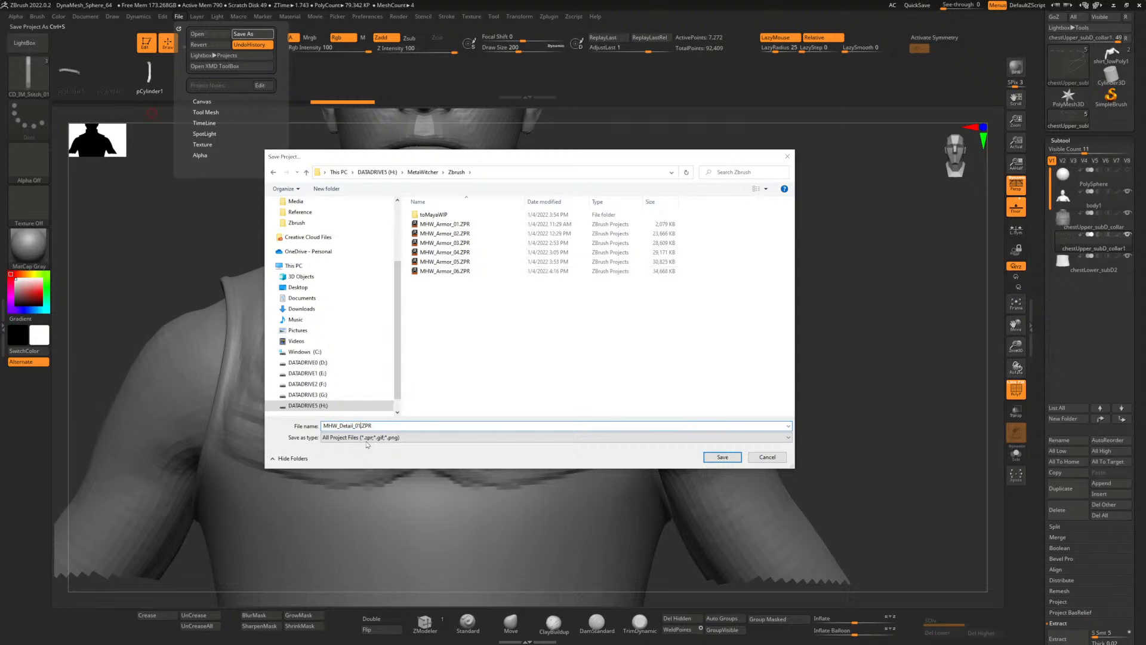
{"action": "left_click", "coordinate": [721, 459]}
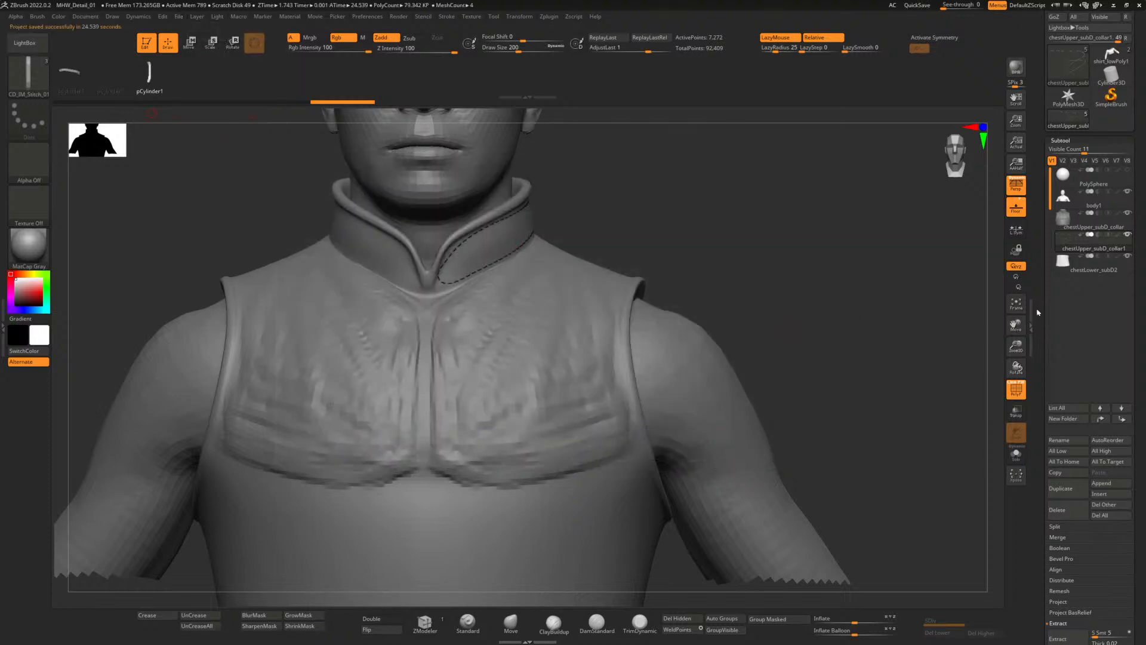
{"action": "mouse_move", "coordinate": [1103, 250]}
{"action": "left_click", "coordinate": [917, 5]}
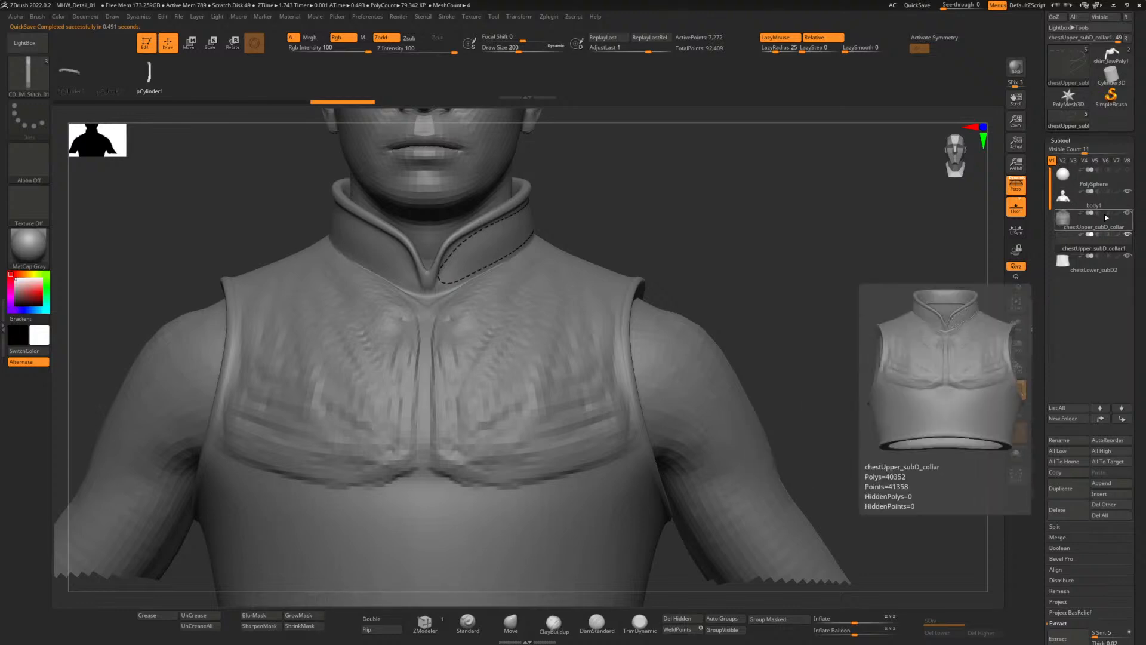
- Rename the collar stitches subtool to chestStitches
{"action": "scroll", "coordinate": [1097, 239], "scroll_direction": "up", "scroll_amount": 2}
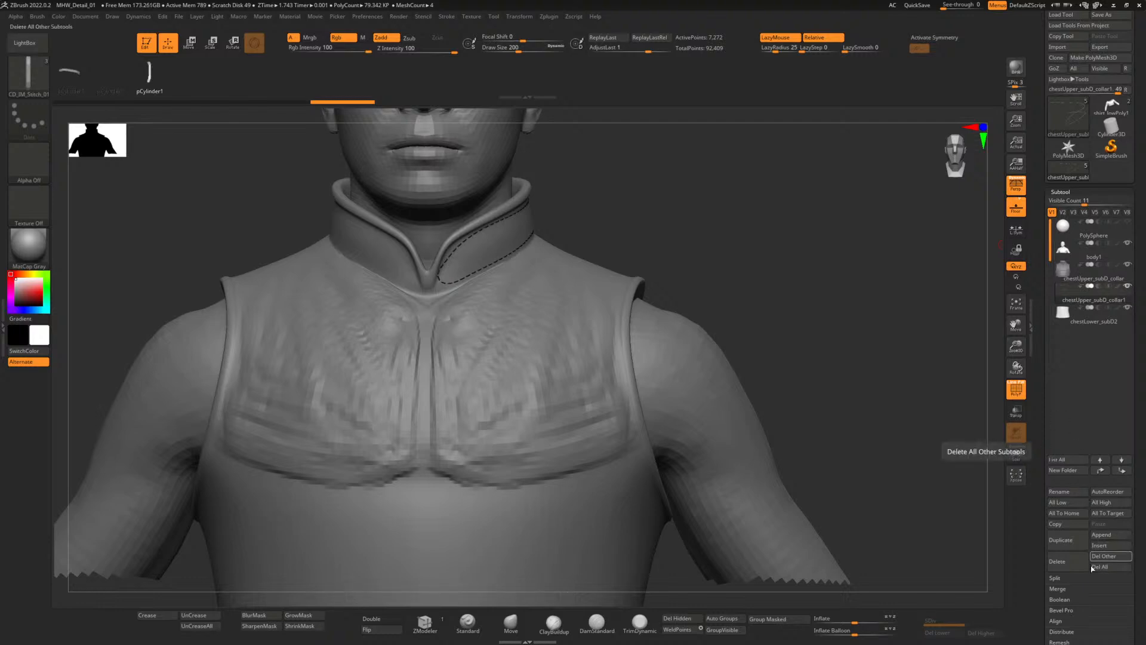
{"action": "left_click", "coordinate": [1076, 497]}
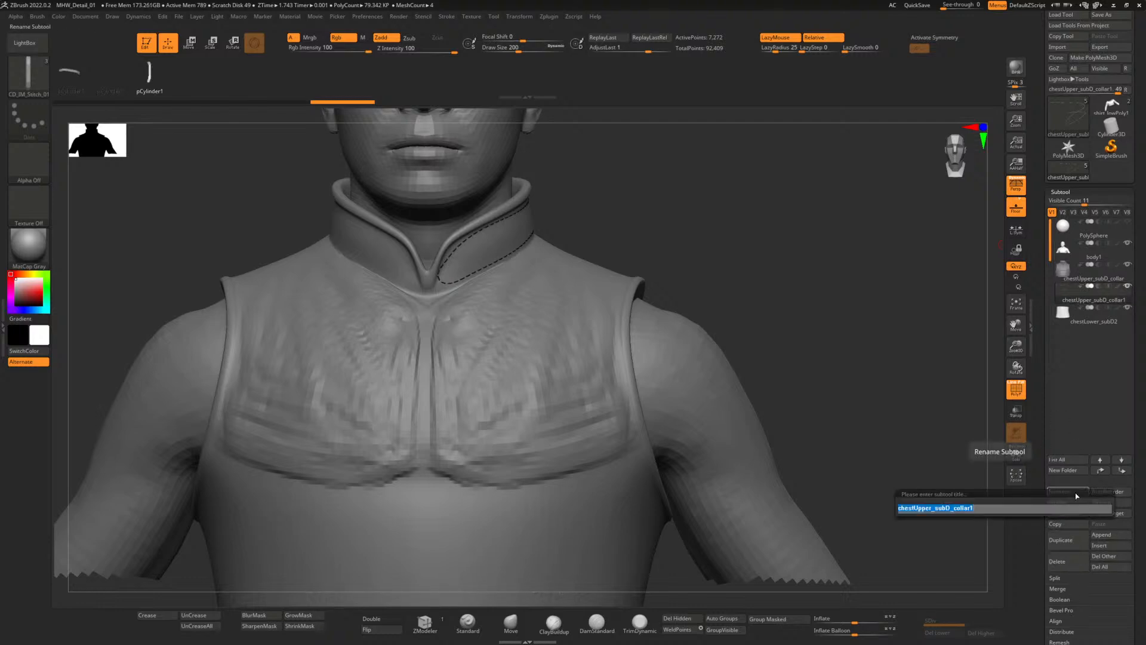
{"action": "type", "text": "chestStitches"}
{"action": "key", "text": "Return"}
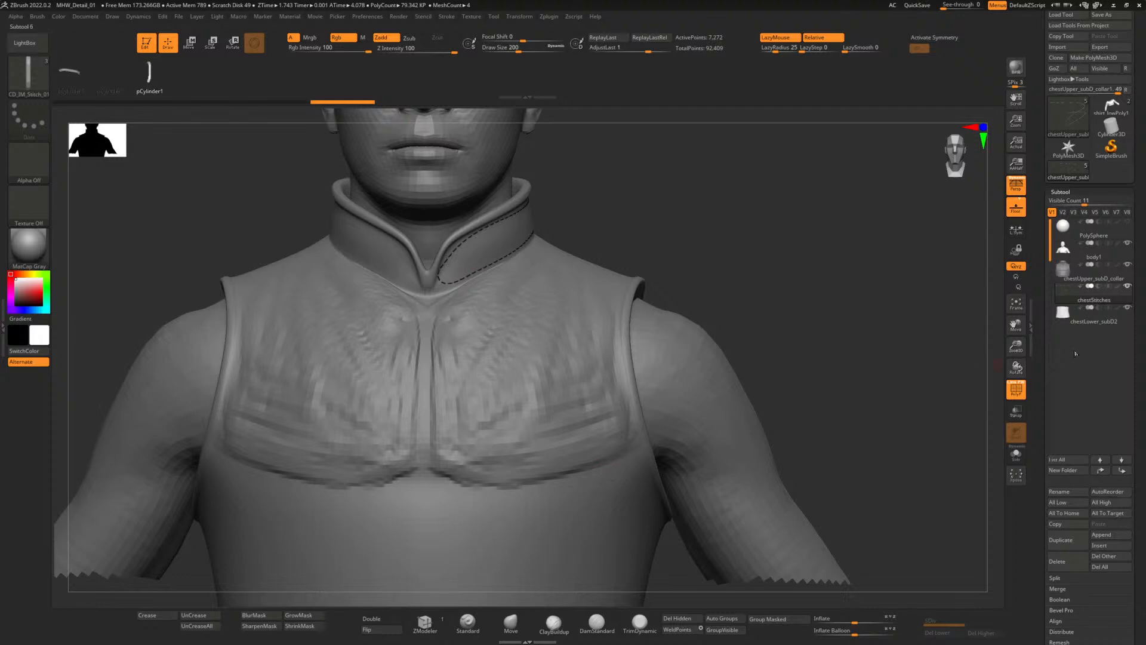
- Send all visible subtools to Maya with GoZ and switch to Maya
{"action": "left_click", "coordinate": [1090, 286]}
{"action": "left_click_drag", "start_coordinate": [816, 343], "coordinate": [740, 289], "text": "alt"}
{"action": "left_click", "coordinate": [1094, 299]}
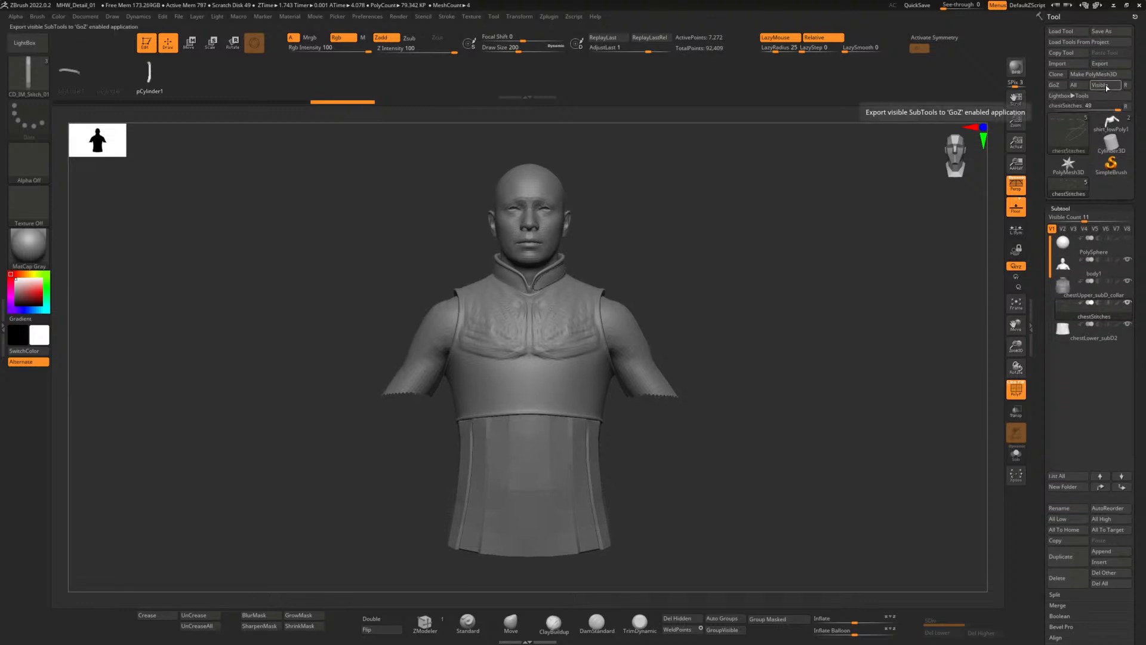
{"action": "mouse_move", "coordinate": [1122, 240]}
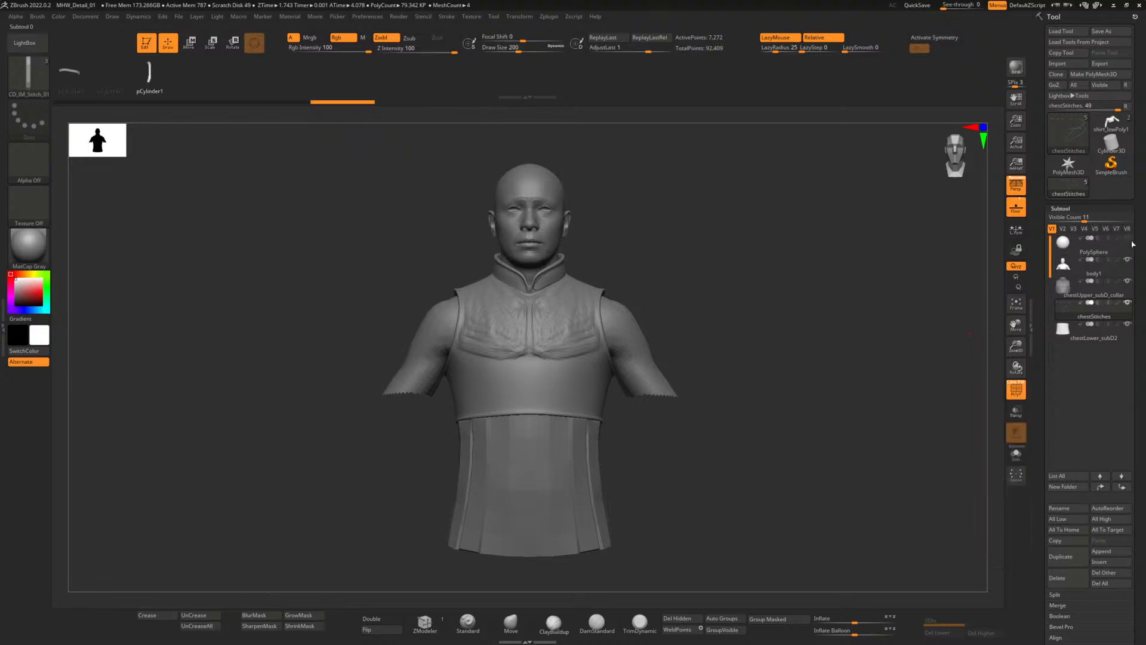
{"action": "mouse_move", "coordinate": [1099, 275]}
{"action": "mouse_move", "coordinate": [1092, 299]}
{"action": "mouse_move", "coordinate": [1100, 321]}
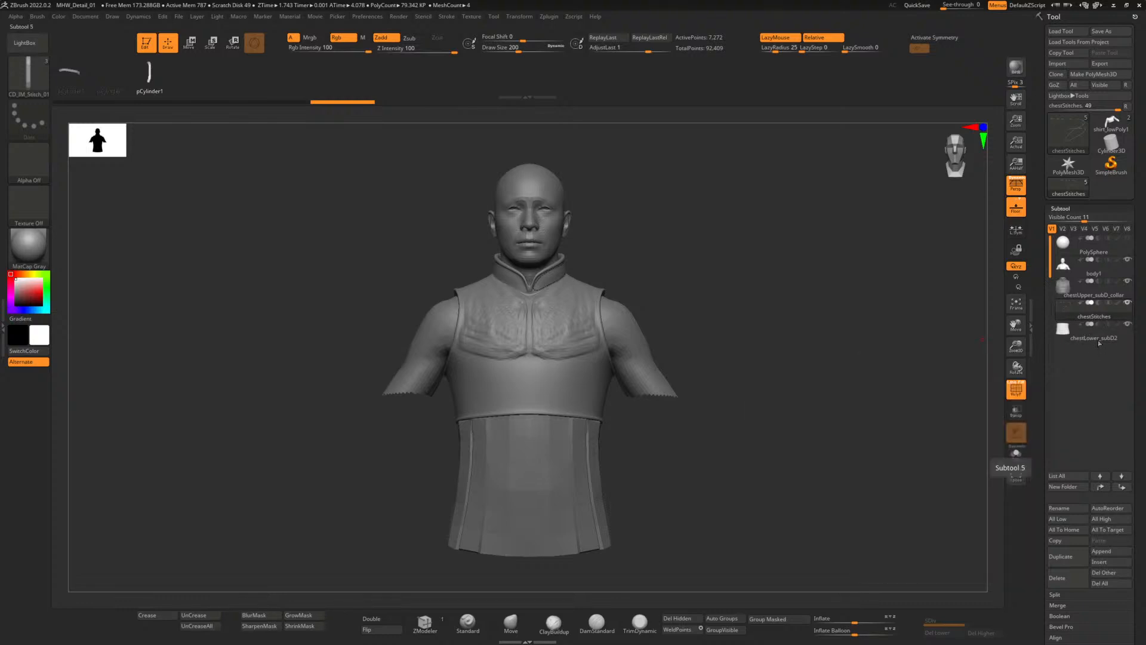
{"action": "left_click", "coordinate": [1101, 85]}
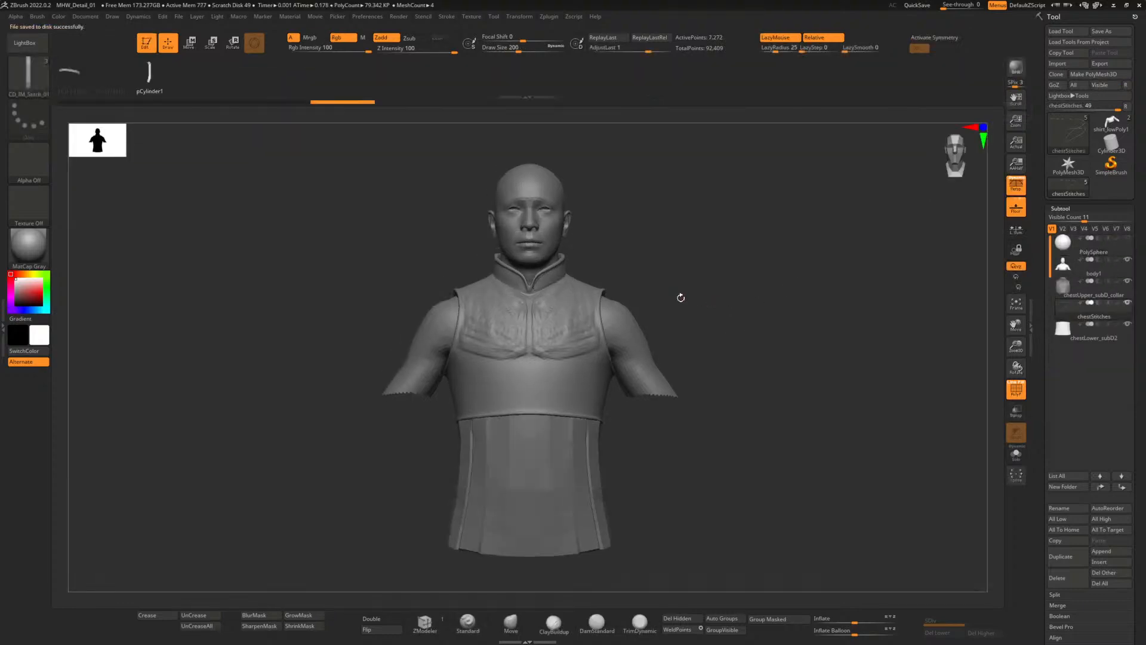
{"action": "key", "text": "alt+Tab"}
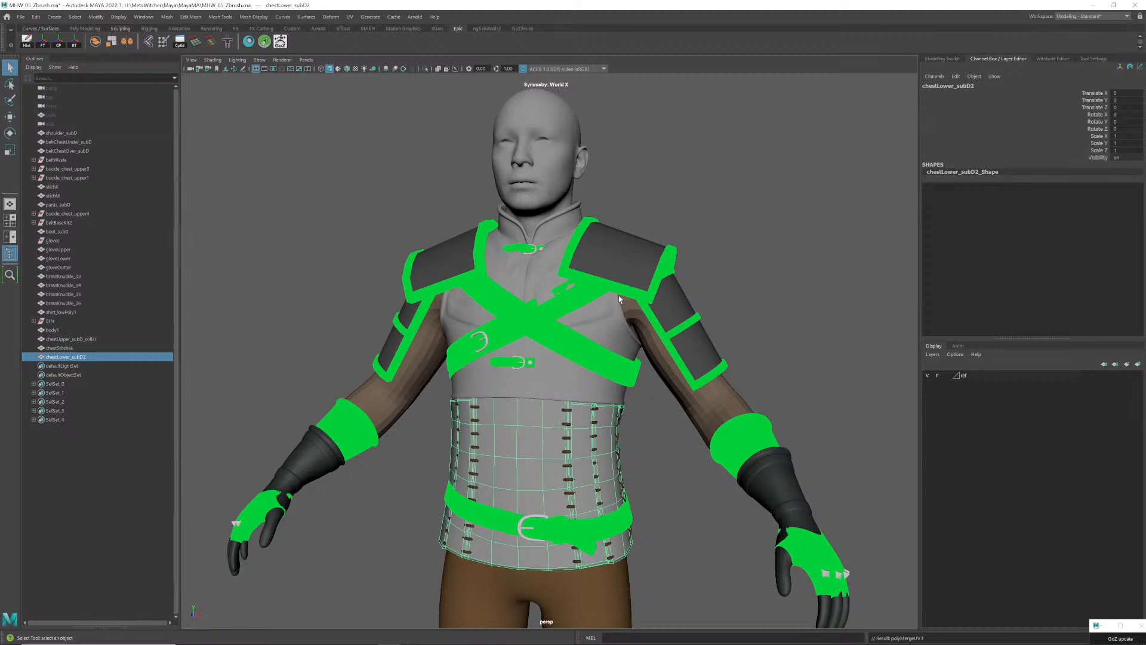
- Examine the imported meshes on the fully armored character from several angles, near and far
{"action": "scroll", "coordinate": [625, 302], "scroll_direction": "down", "scroll_amount": 4}
{"action": "left_click_drag", "start_coordinate": [621, 304], "coordinate": [538, 334], "text": "alt"}
{"action": "scroll", "coordinate": [587, 336], "scroll_direction": "up", "scroll_amount": 3}
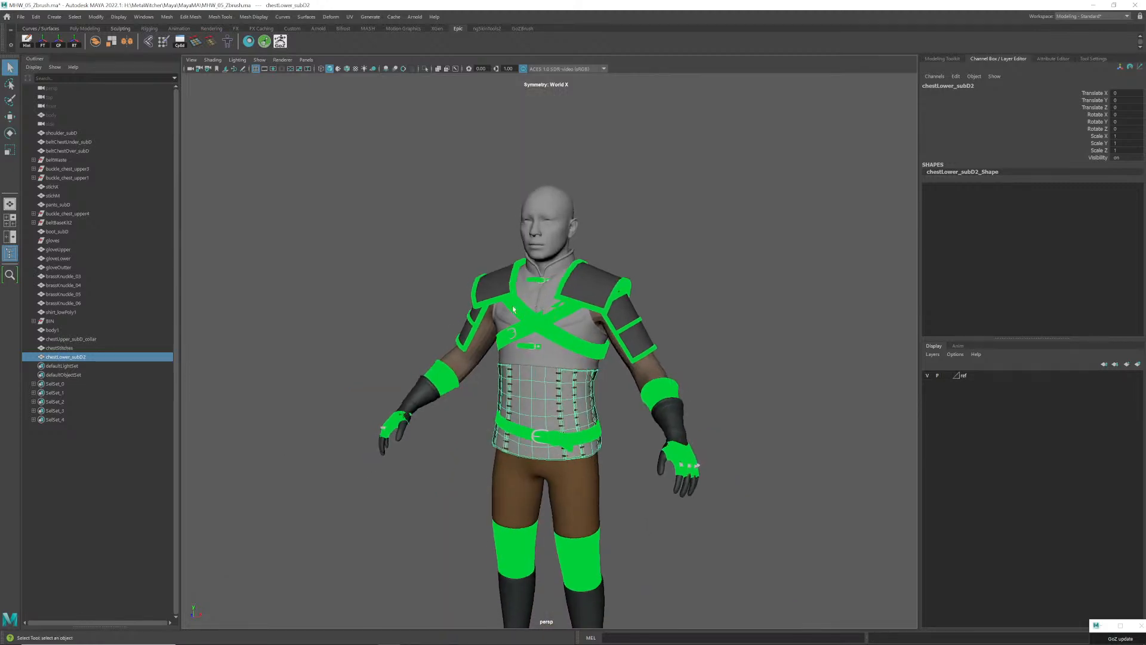
{"action": "left_click", "coordinate": [282, 290]}
{"action": "middle_click_drag", "start_coordinate": [579, 303], "coordinate": [588, 332], "text": "alt"}
{"action": "mouse_move", "coordinate": [588, 332]}
{"action": "left_mouse_down", "text": "alt"}
{"action": "mouse_move", "coordinate": [554, 336]}
{"action": "mouse_move", "coordinate": [583, 330]}
{"action": "left_mouse_up", "text": "alt"}
{"action": "scroll", "coordinate": [561, 335], "scroll_direction": "up", "scroll_amount": 3}
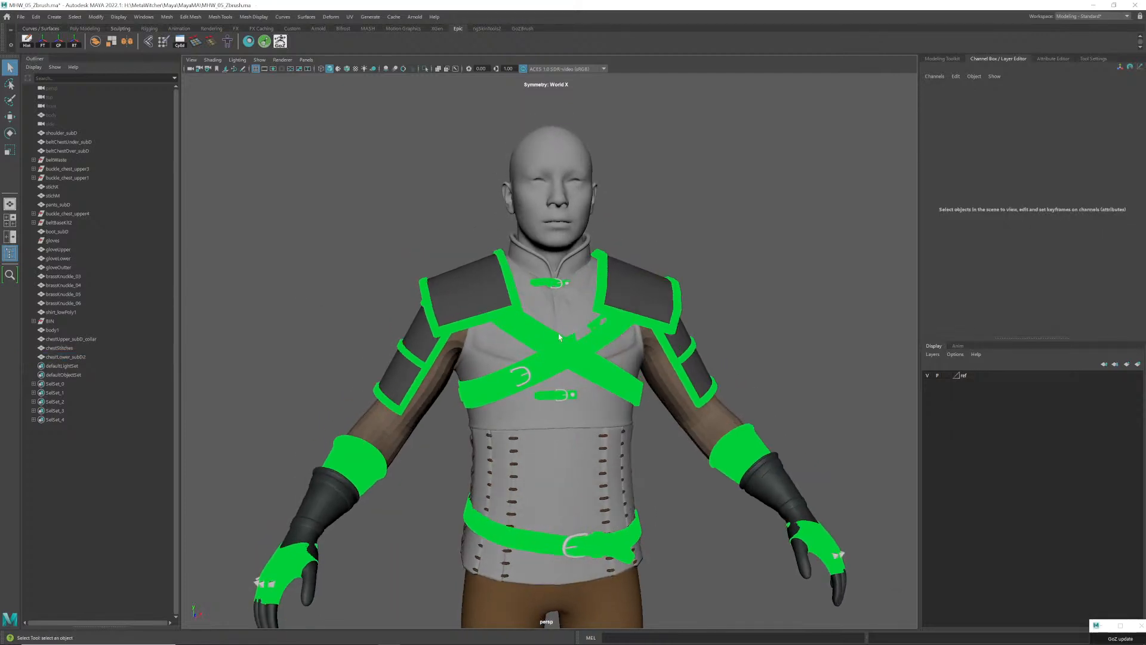
{"action": "left_click", "coordinate": [561, 336]}
{"action": "scroll", "coordinate": [561, 336], "scroll_direction": "up", "scroll_amount": 2}
{"action": "scroll", "coordinate": [554, 336], "scroll_direction": "down", "scroll_amount": 4}
{"action": "scroll", "coordinate": [583, 329], "scroll_direction": "up", "scroll_amount": 4}
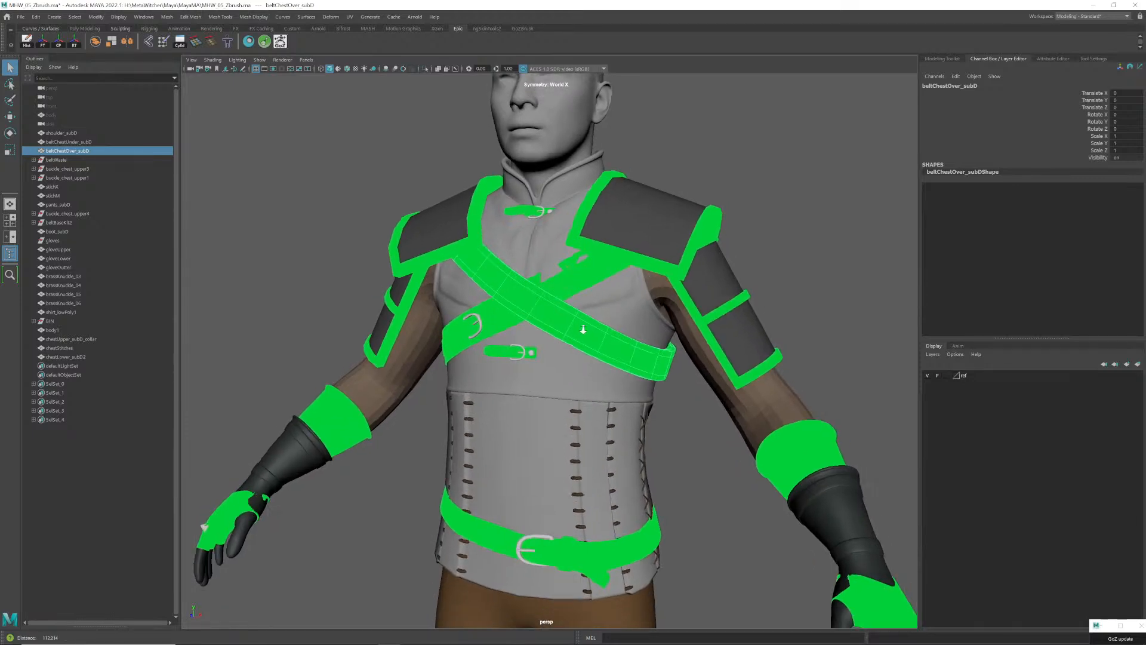
{"action": "scroll", "coordinate": [583, 329], "scroll_direction": "down", "scroll_amount": 4}
{"action": "scroll", "coordinate": [520, 310], "scroll_direction": "up", "scroll_amount": 4}
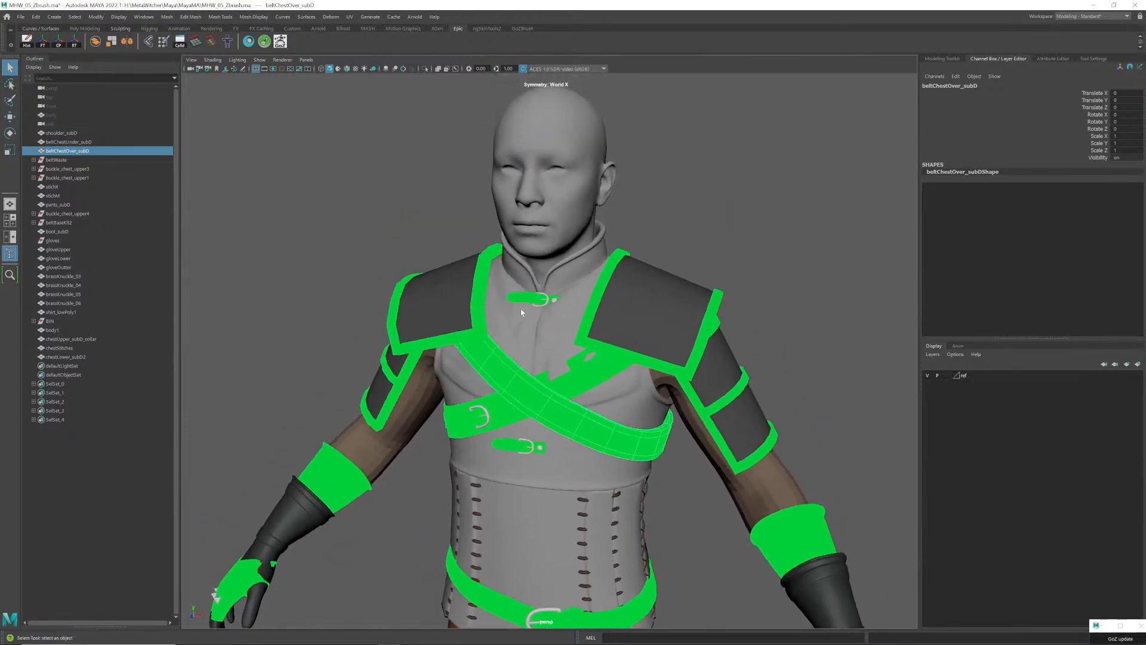
{"action": "scroll", "coordinate": [549, 308], "scroll_direction": "up", "scroll_amount": 3}
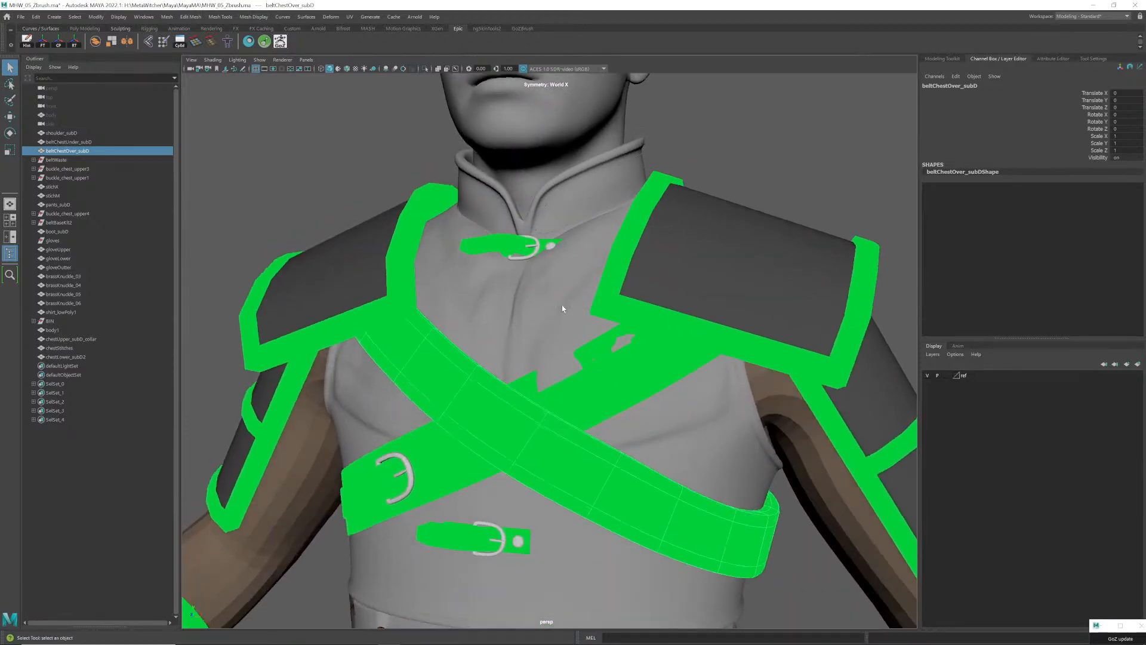
- Inspect the collar and its stitch rows up close, with the chest piece selected to show its wireframe and deselected
{"action": "left_click", "coordinate": [579, 303]}
{"action": "left_click_drag", "start_coordinate": [589, 313], "coordinate": [548, 312], "text": "alt"}
{"action": "scroll", "coordinate": [548, 313], "scroll_direction": "up", "scroll_amount": 5}
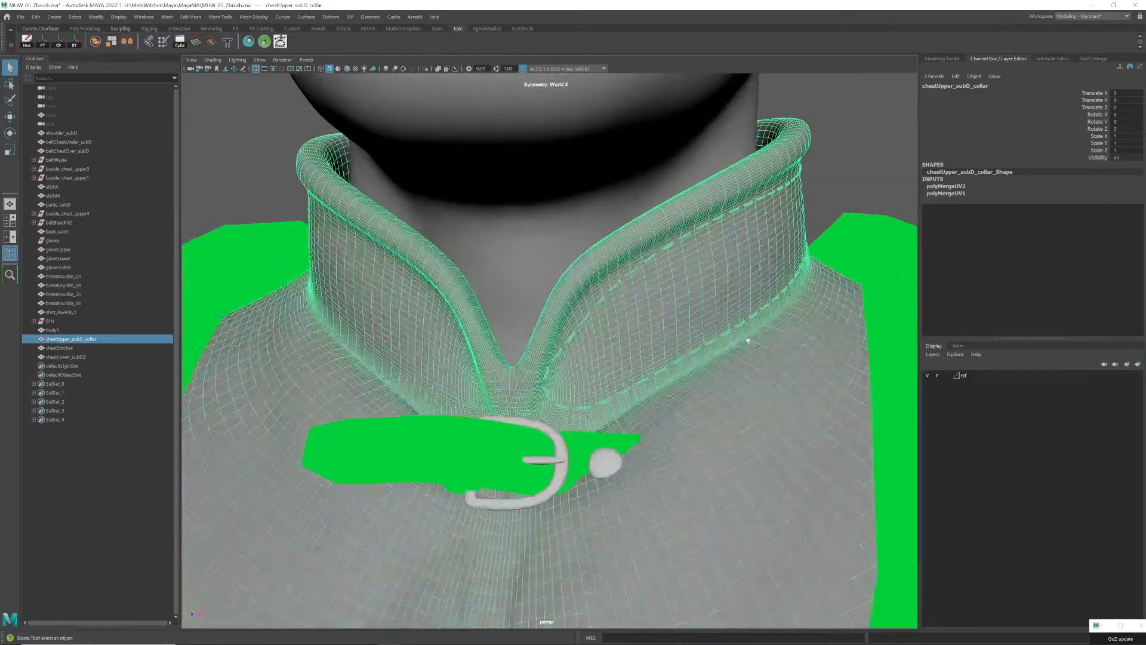
{"action": "left_click", "coordinate": [862, 183]}
{"action": "left_click", "coordinate": [618, 288]}
{"action": "scroll", "coordinate": [617, 289], "scroll_direction": "up", "scroll_amount": 3}
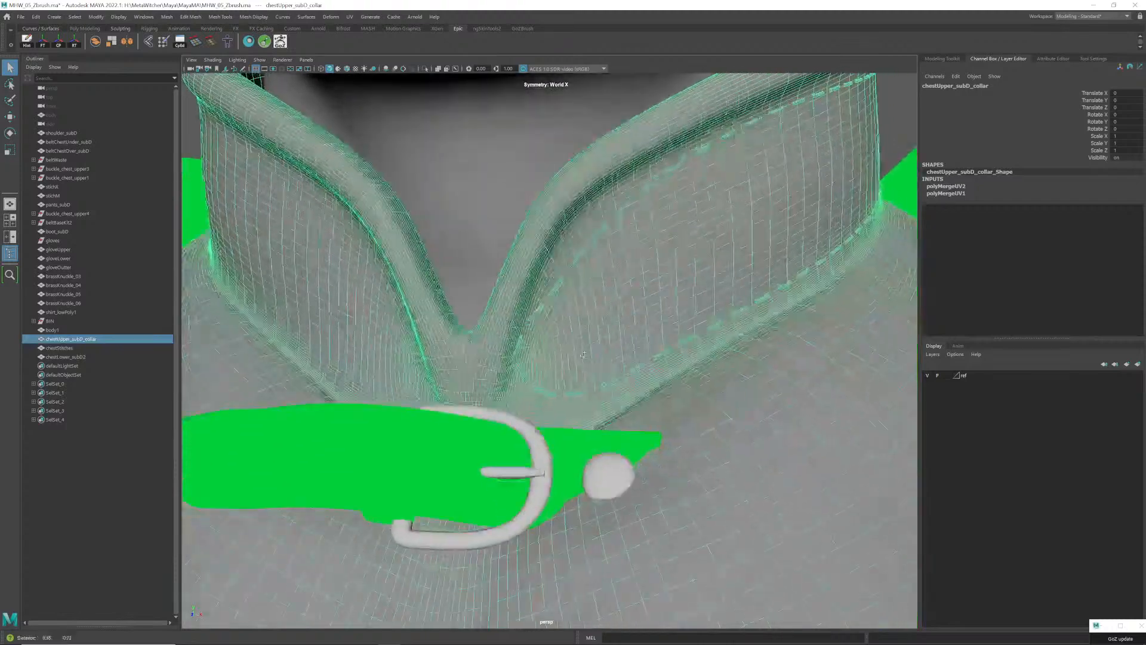
{"action": "left_click_drag", "start_coordinate": [609, 292], "coordinate": [405, 286], "text": "alt"}
{"action": "middle_click_drag", "start_coordinate": [406, 285], "coordinate": [494, 327], "text": "alt"}
{"action": "scroll", "coordinate": [495, 327], "scroll_direction": "up", "scroll_amount": 1}
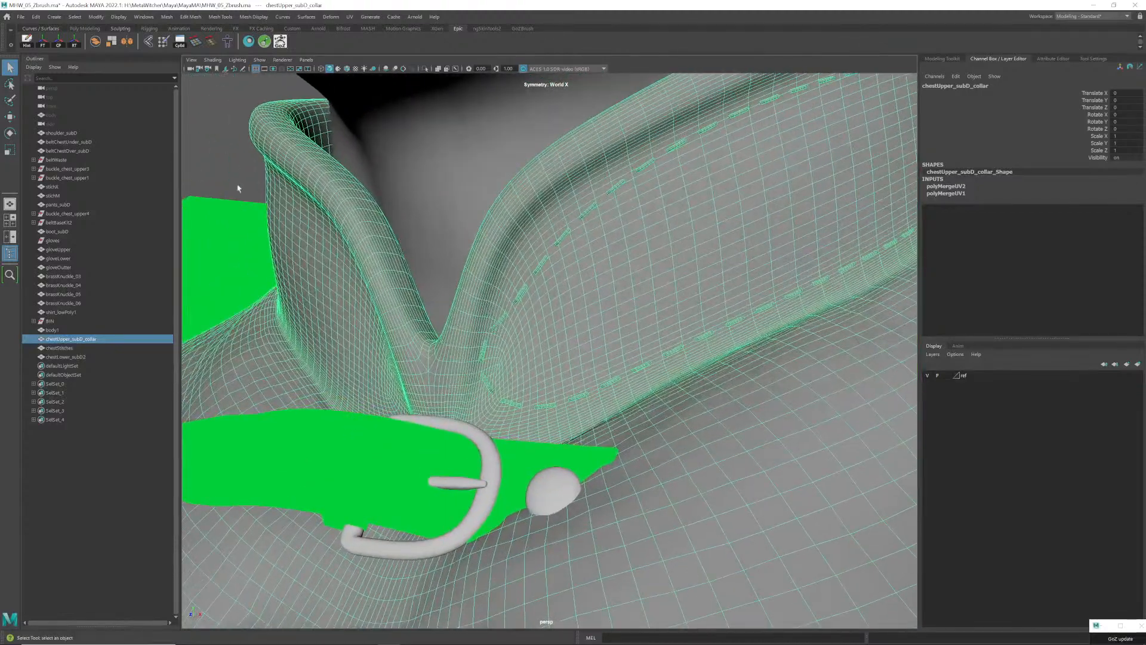
{"action": "left_click", "coordinate": [237, 189]}
{"action": "left_click", "coordinate": [543, 266]}
{"action": "right_click_drag", "start_coordinate": [676, 320], "coordinate": [561, 293], "text": "alt"}
{"action": "left_click", "coordinate": [401, 332]}
{"action": "left_click", "coordinate": [514, 419]}
{"action": "left_click_drag", "start_coordinate": [573, 287], "coordinate": [563, 297]}
{"action": "key", "text": "ctrl+z"}
{"action": "key", "text": "ctrl+z"}
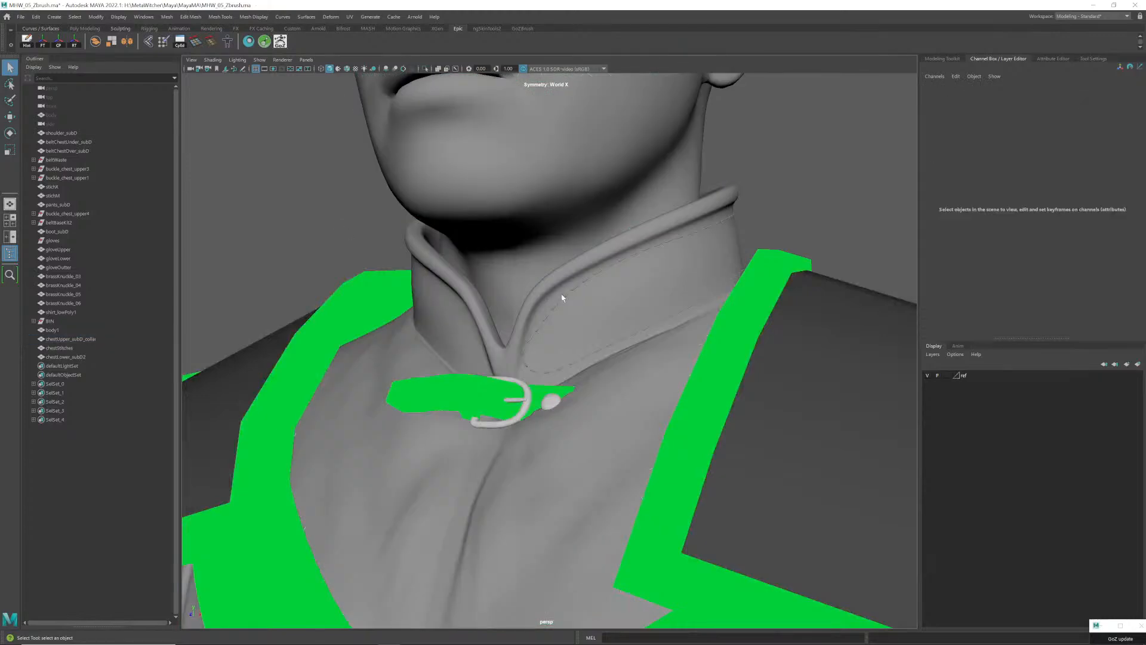
- Compare the wireframe density of the upper chest piece and the laced lower chest piece on the torso
{"action": "left_click", "coordinate": [561, 297]}
{"action": "right_click_drag", "start_coordinate": [561, 297], "coordinate": [243, 363], "text": "alt"}
{"action": "middle_click_drag", "start_coordinate": [525, 472], "coordinate": [502, 332], "text": "alt"}
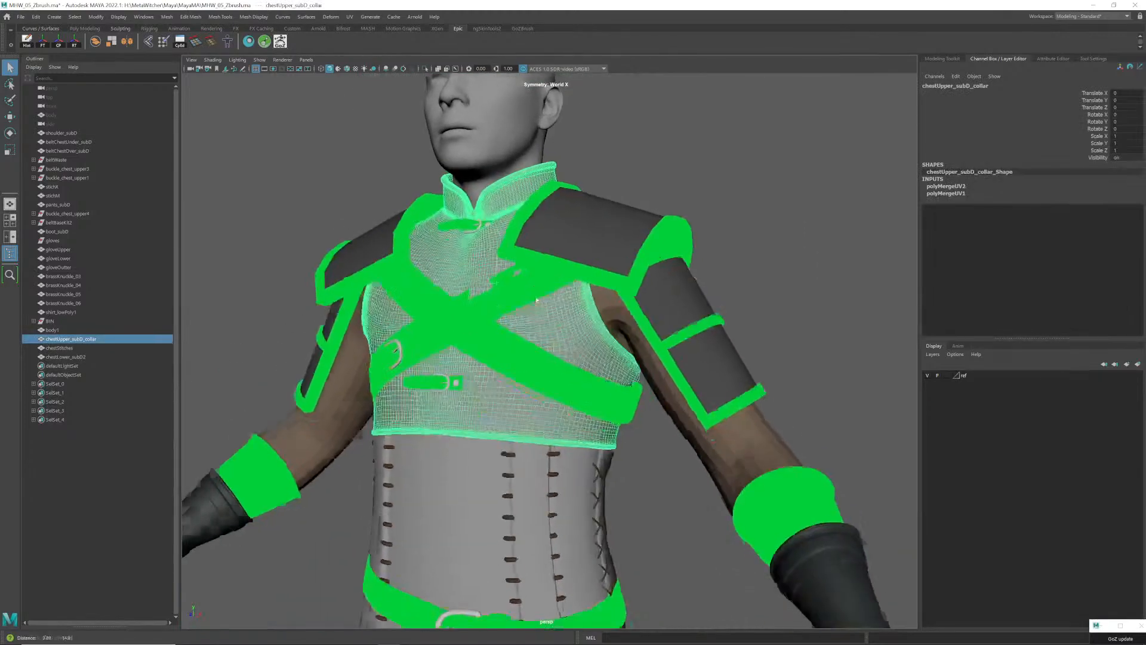
{"action": "left_click_drag", "start_coordinate": [501, 332], "coordinate": [575, 333], "text": "alt"}
{"action": "right_click_drag", "start_coordinate": [575, 332], "coordinate": [488, 446], "text": "alt"}
{"action": "left_click", "coordinate": [488, 444]}
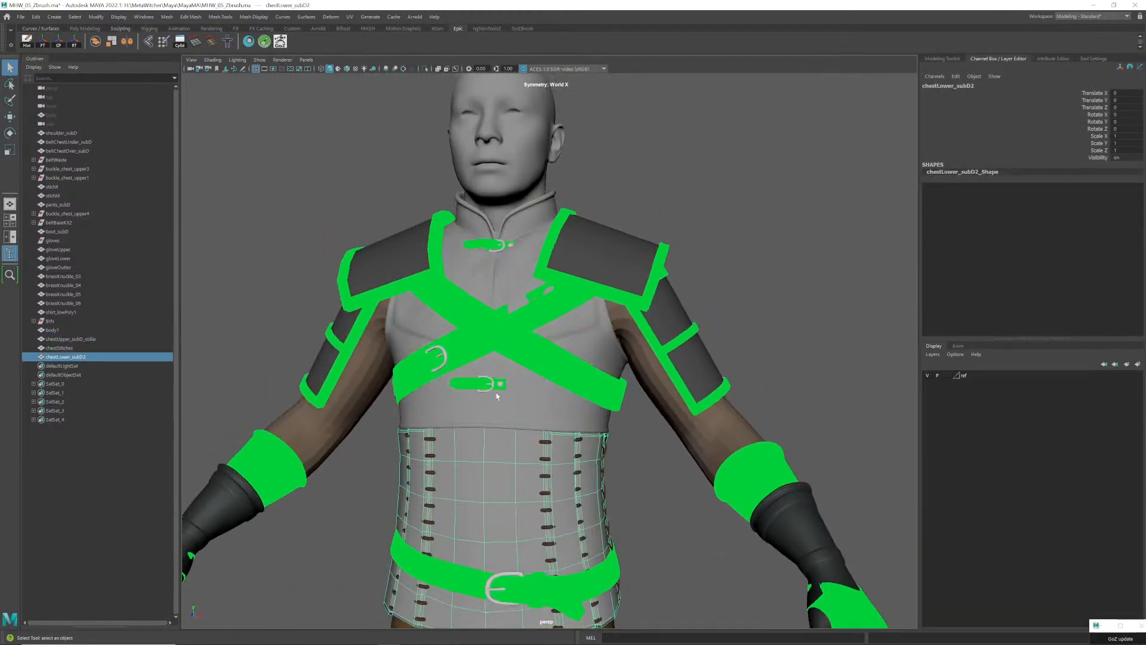
{"action": "left_click", "coordinate": [527, 334]}
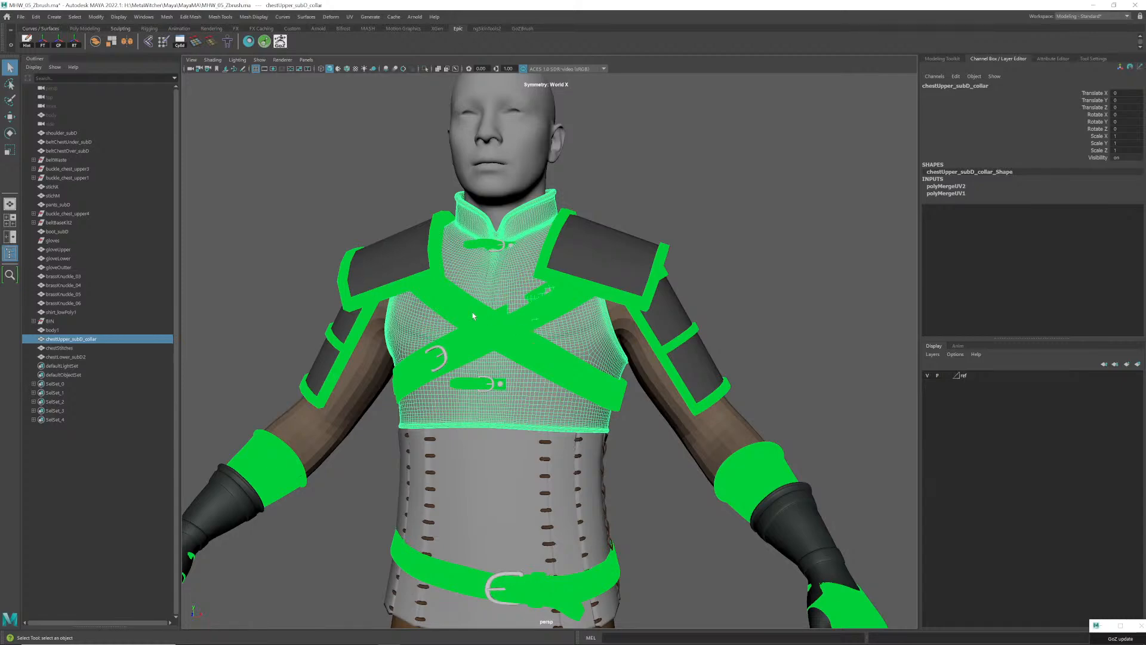
- Inspect the stitches and the dense mesh around the collar opening up close with the upper chest piece selected
{"action": "right_click_drag", "start_coordinate": [474, 315], "coordinate": [525, 280], "text": "alt"}
{"action": "middle_click_drag", "start_coordinate": [525, 280], "coordinate": [642, 423], "text": "alt"}
{"action": "right_click_drag", "start_coordinate": [525, 334], "coordinate": [588, 351], "text": "alt"}
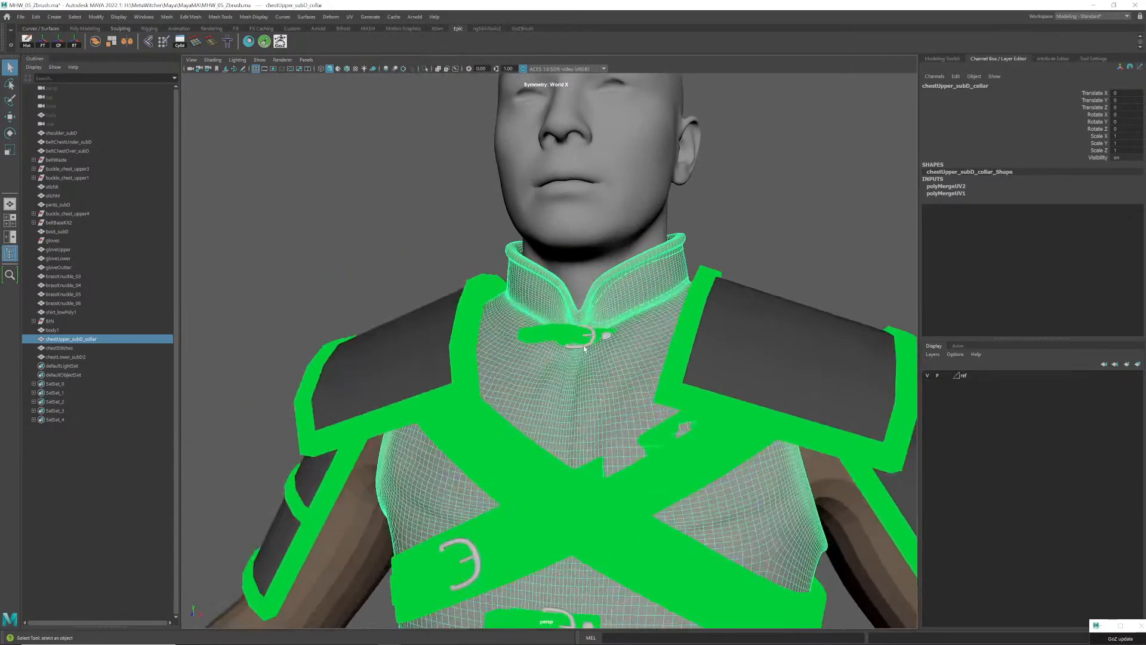
{"action": "key", "text": "h"}
{"action": "key", "text": "h"}
{"action": "scroll", "coordinate": [585, 348], "scroll_direction": "up", "scroll_amount": 10}
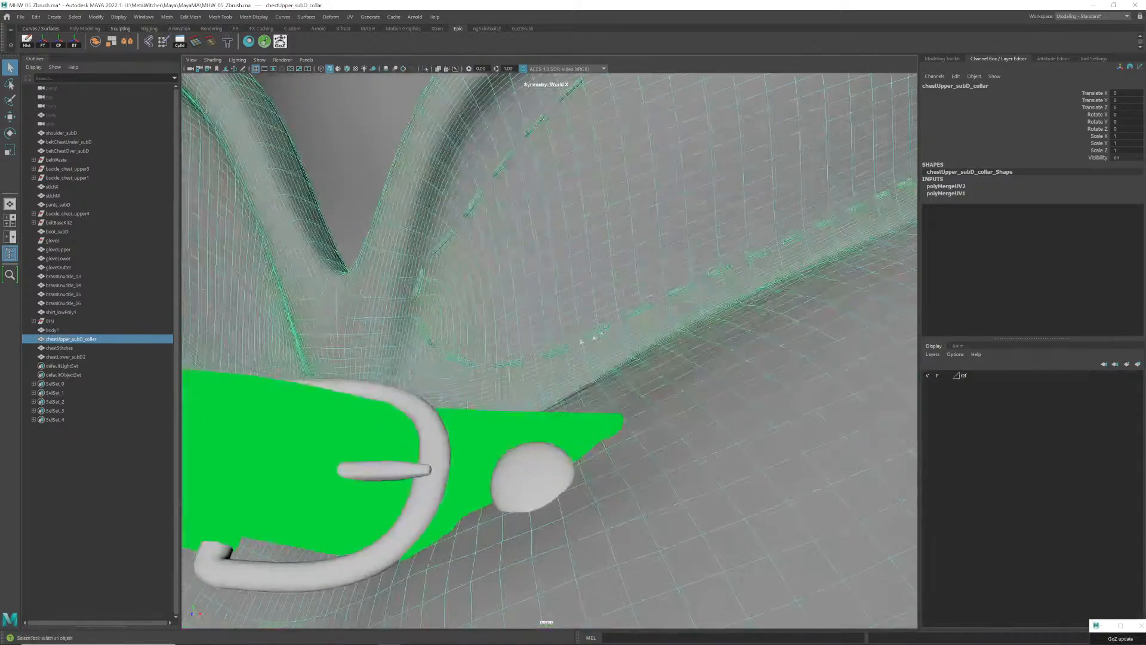
{"action": "middle_click_drag", "start_coordinate": [424, 280], "coordinate": [471, 343], "text": "alt"}
{"action": "right_click_drag", "start_coordinate": [478, 342], "coordinate": [519, 323], "text": "alt"}
{"action": "middle_click_drag", "start_coordinate": [501, 318], "coordinate": [527, 333], "text": "alt"}
- Try moving a component of the upper chest mesh at one collar stitch near the buckle, and undo the move
{"action": "right_click_drag", "start_coordinate": [520, 329], "coordinate": [512, 354]}
{"action": "left_click", "coordinate": [488, 363]}
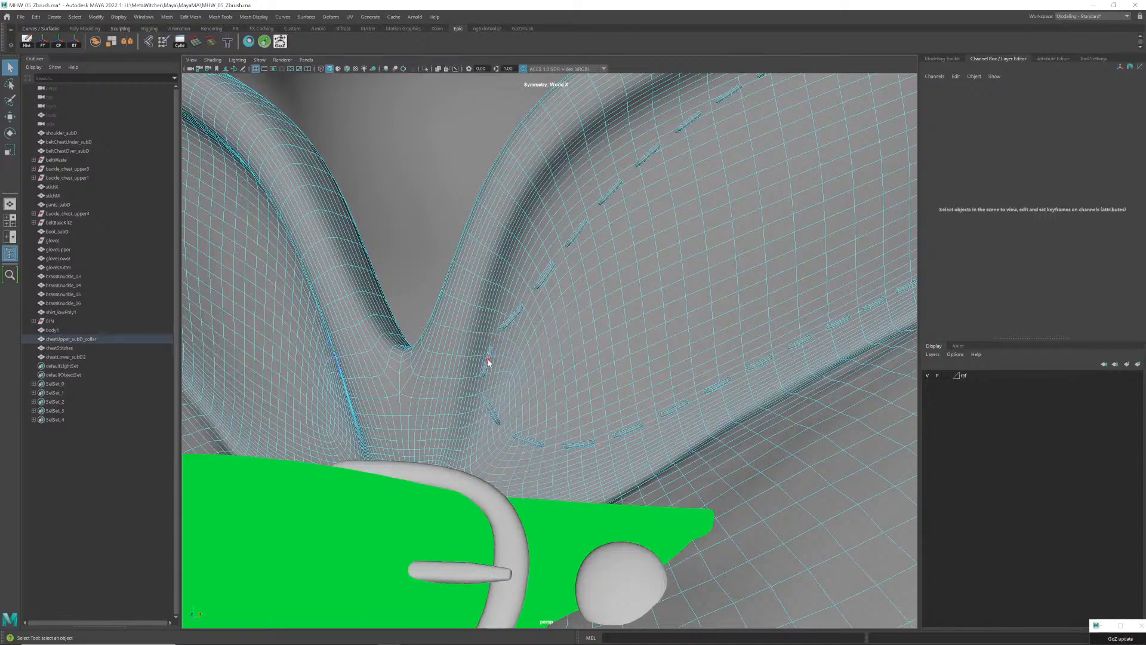
{"action": "key", "text": "w"}
{"action": "left_click_drag", "start_coordinate": [496, 361], "coordinate": [457, 358], "text": "alt"}
{"action": "left_click_drag", "start_coordinate": [362, 311], "coordinate": [370, 312]}
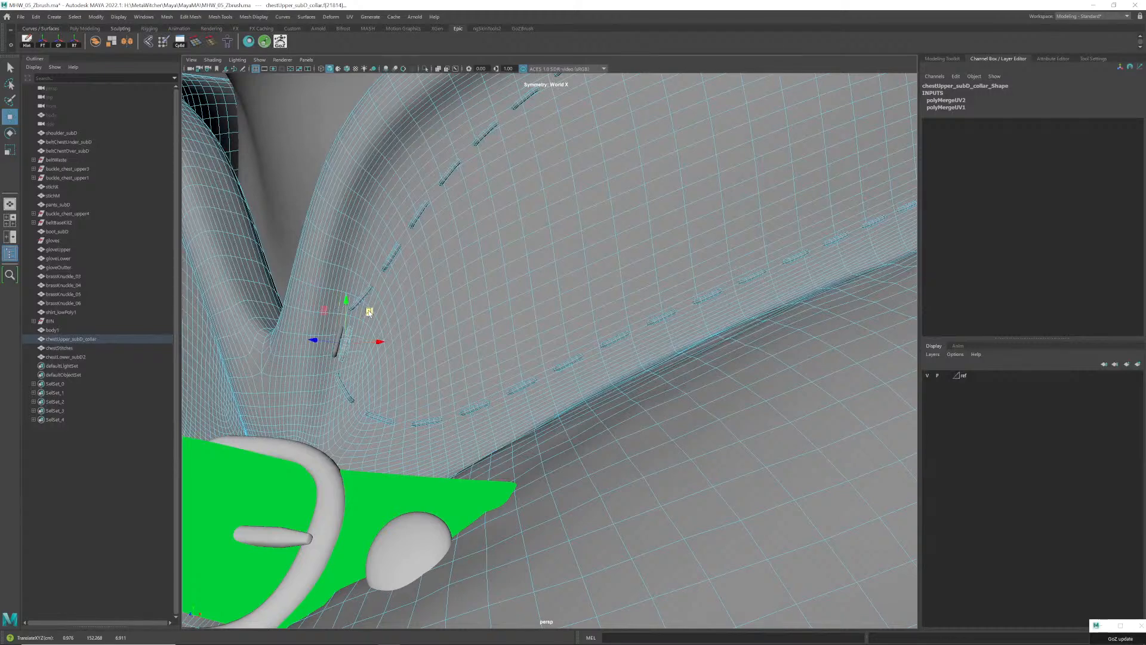
{"action": "key", "text": "ctrl+z"}
- Clear the component selection, return to object mode and select the upper chest piece with its collar
{"action": "right_click_drag", "start_coordinate": [549, 340], "coordinate": [363, 328], "text": "alt"}
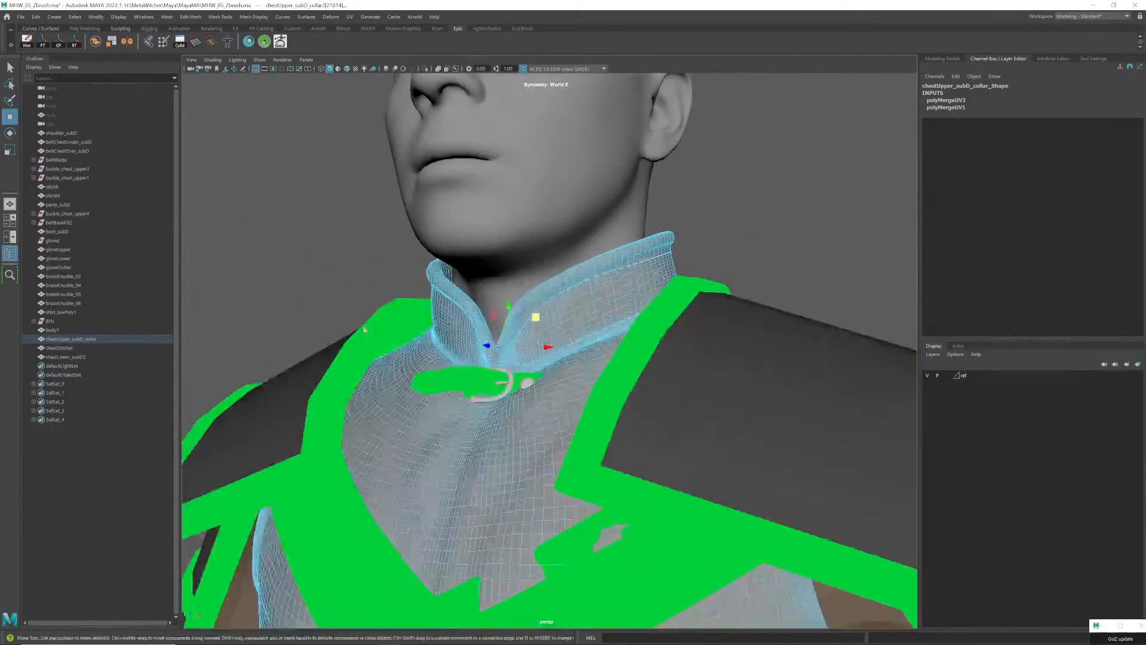
{"action": "left_click_drag", "start_coordinate": [363, 328], "coordinate": [510, 344], "text": "alt"}
{"action": "key", "text": "q"}
{"action": "left_click", "coordinate": [428, 281]}
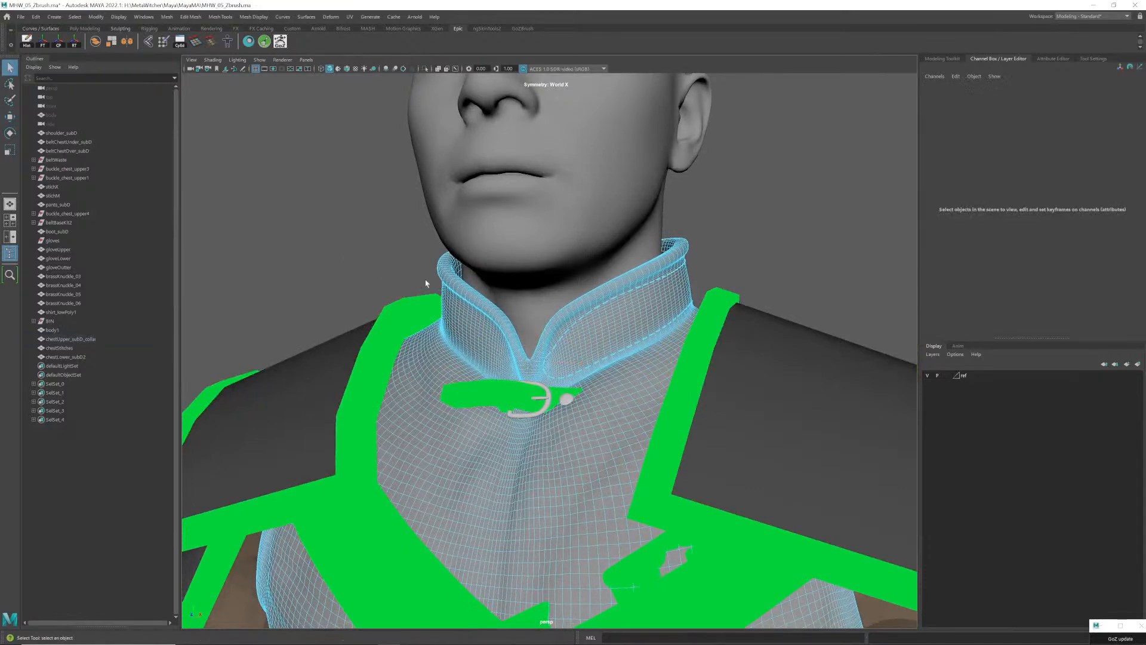
{"action": "right_click_drag", "start_coordinate": [627, 334], "coordinate": [664, 315]}
{"action": "left_click", "coordinate": [697, 281]}
{"action": "left_click", "coordinate": [647, 313]}
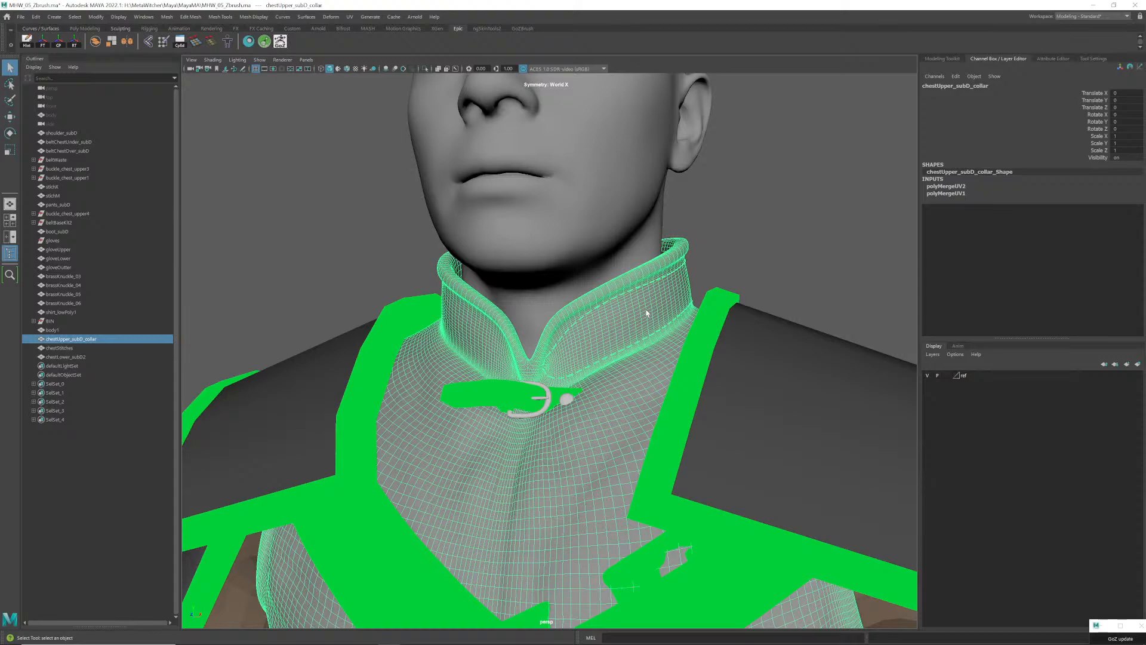
- Switch to ZBrush, select the chestUpper_subD_collar subtool, and draw a curved line of stitches around the collar
{"action": "key", "text": "alt+Tab"}
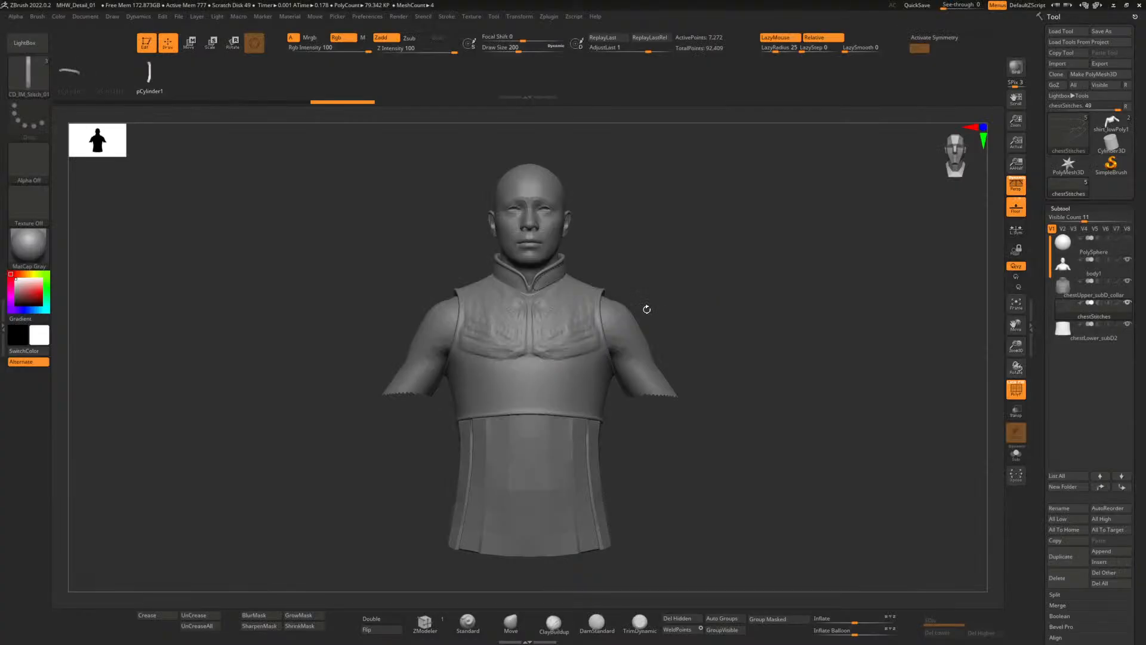
{"action": "left_click_drag", "start_coordinate": [624, 266], "coordinate": [671, 302], "text": "alt"}
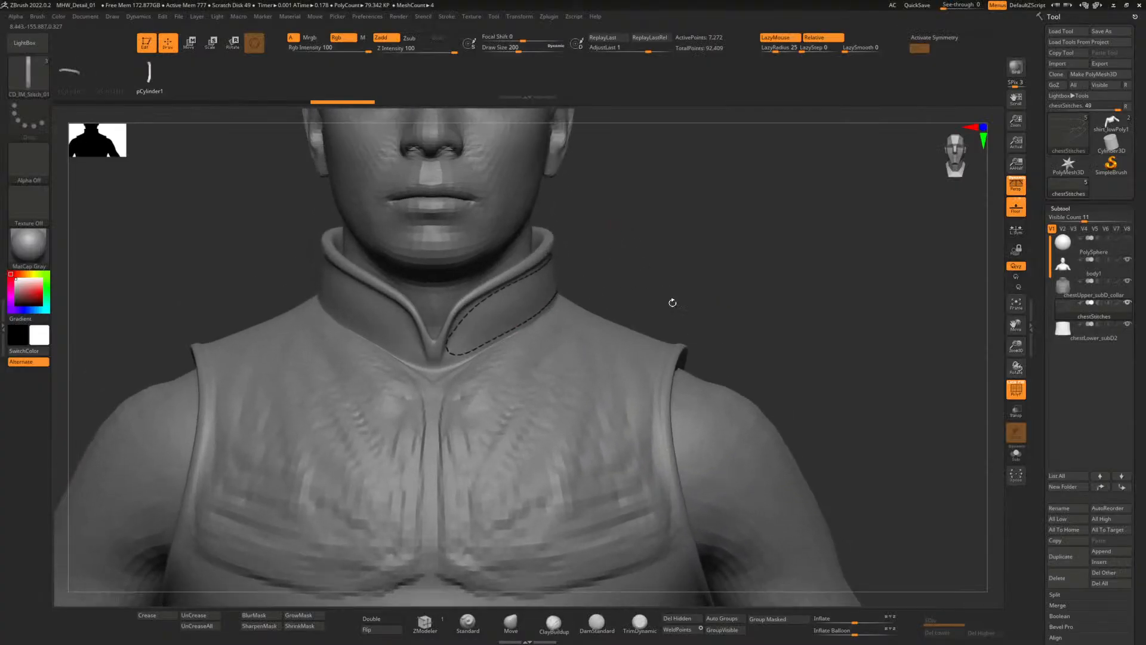
{"action": "left_click", "coordinate": [1094, 296]}
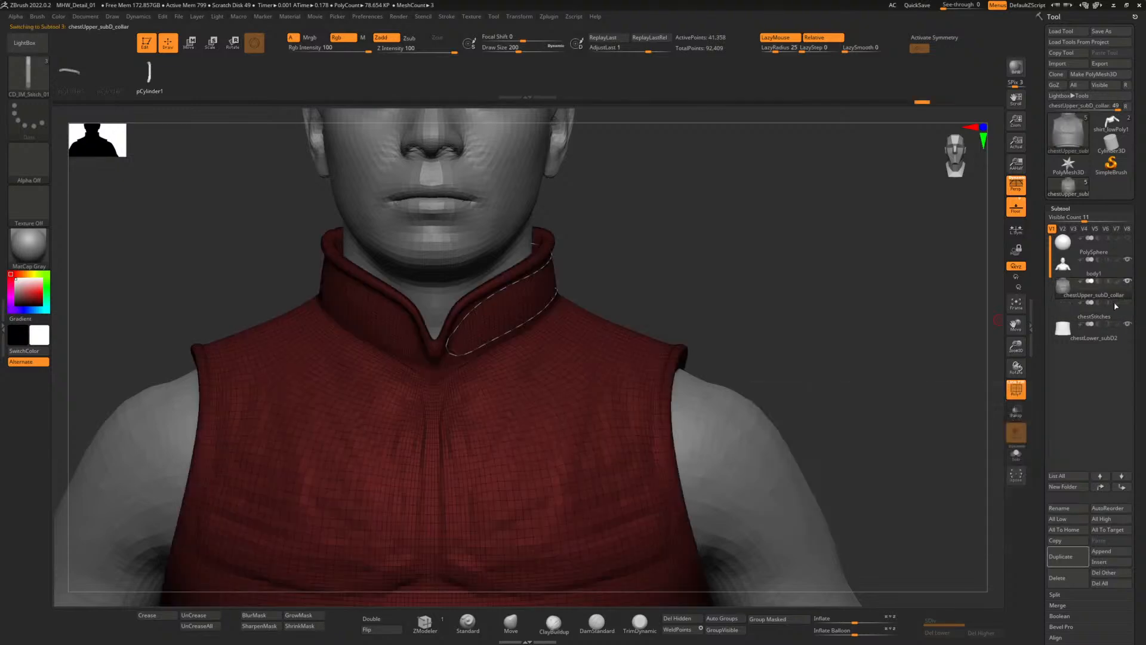
{"action": "left_click_drag", "start_coordinate": [621, 277], "coordinate": [657, 302], "text": "alt"}
{"action": "left_click_drag", "start_coordinate": [516, 299], "coordinate": [548, 303]}
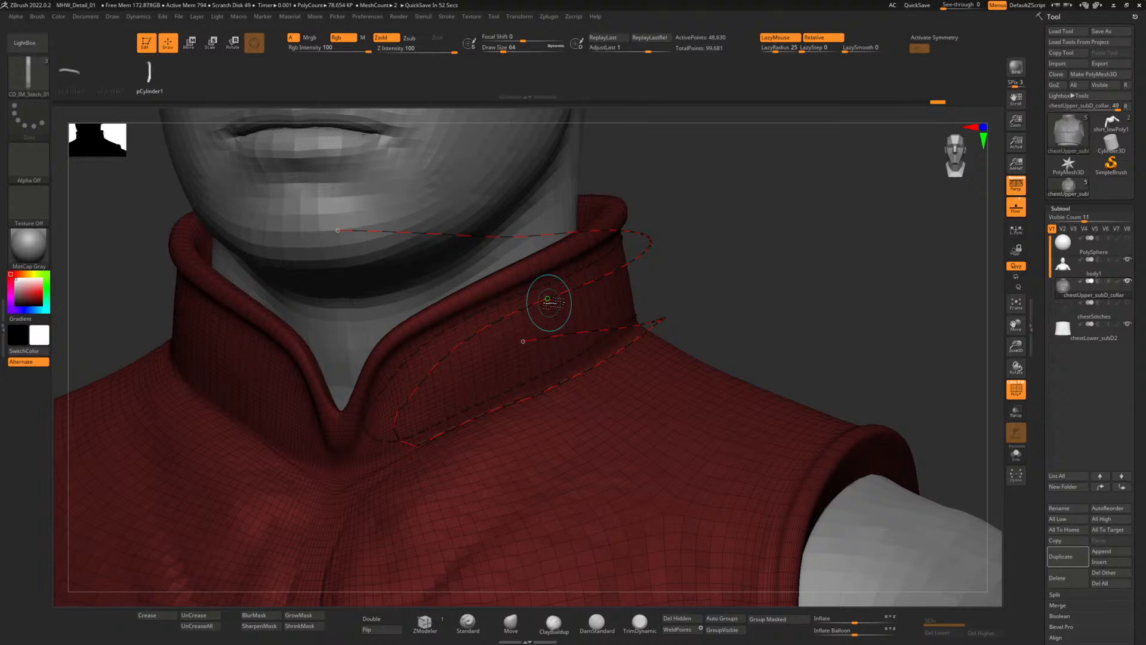
- Switch to Maya, select the chestStitches object to check it on the collar, and frame the whole character
{"action": "key", "text": "alt+Tab"}
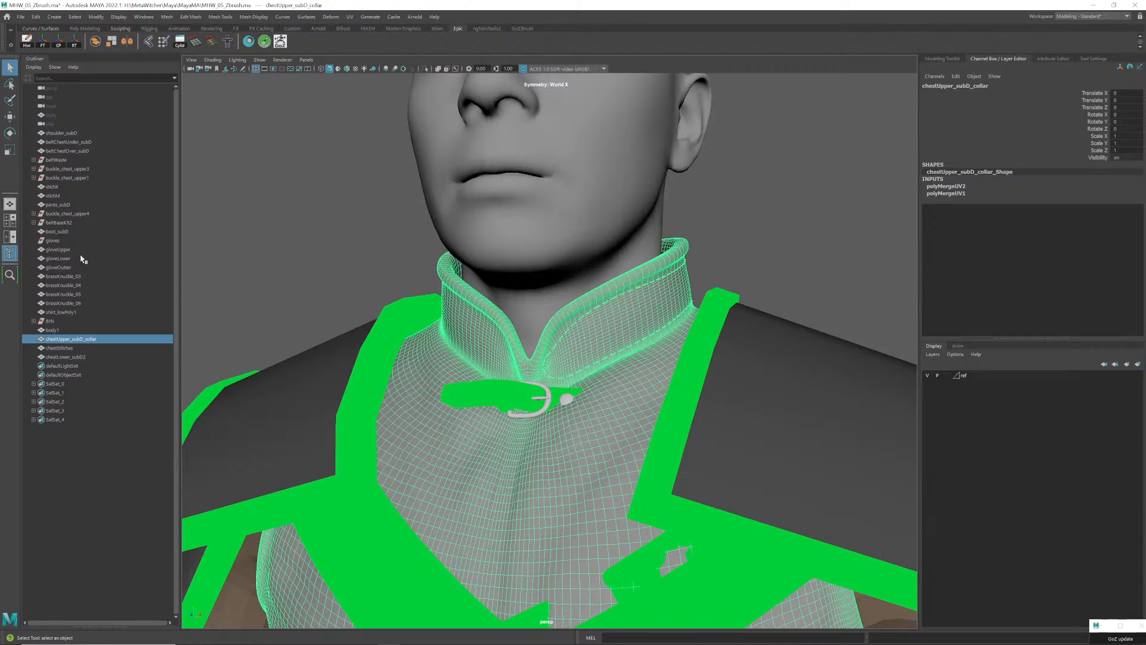
{"action": "left_click", "coordinate": [59, 348]}
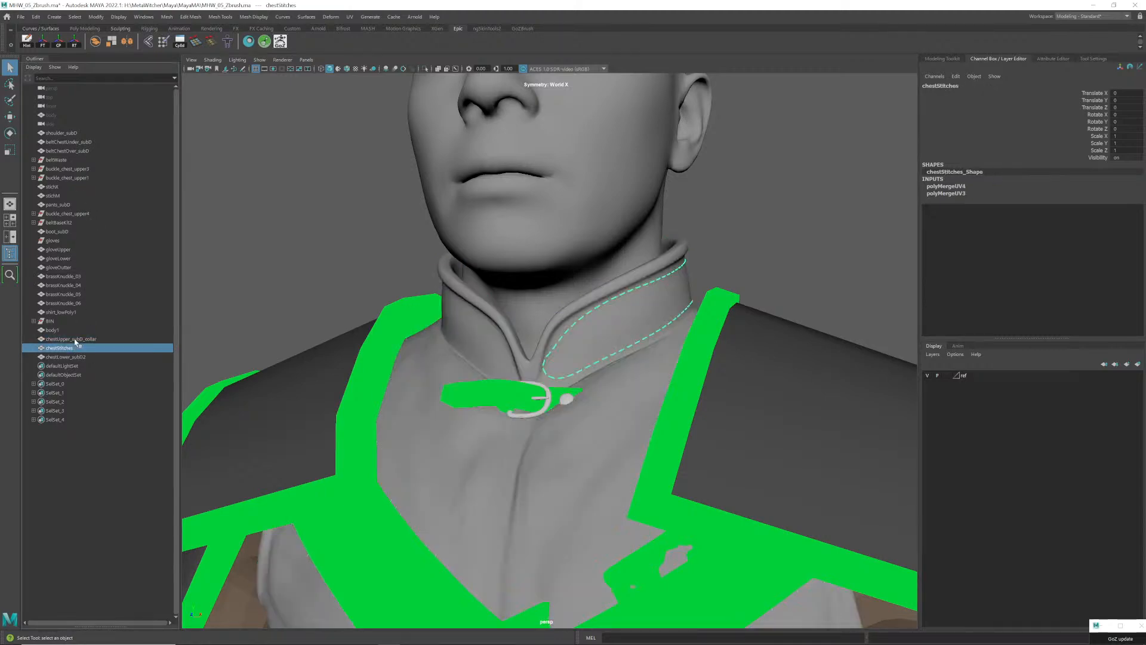
{"action": "left_click", "coordinate": [747, 244]}
{"action": "key", "text": "f"}
{"action": "left_click_drag", "start_coordinate": [597, 358], "coordinate": [541, 418], "text": "alt"}
- Select the pants_subD mesh, examine the scene materials and shader network in an enlarged Hypershade window, and close it
{"action": "left_click", "coordinate": [542, 418]}
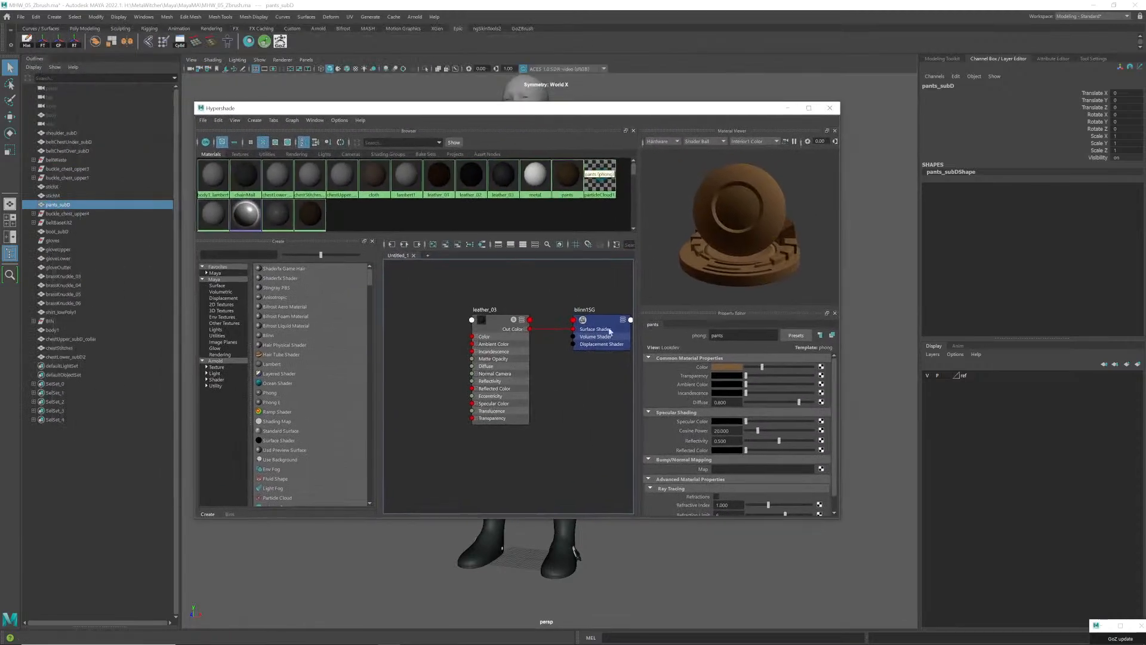
{"action": "left_click_drag", "start_coordinate": [840, 521], "coordinate": [912, 585]}
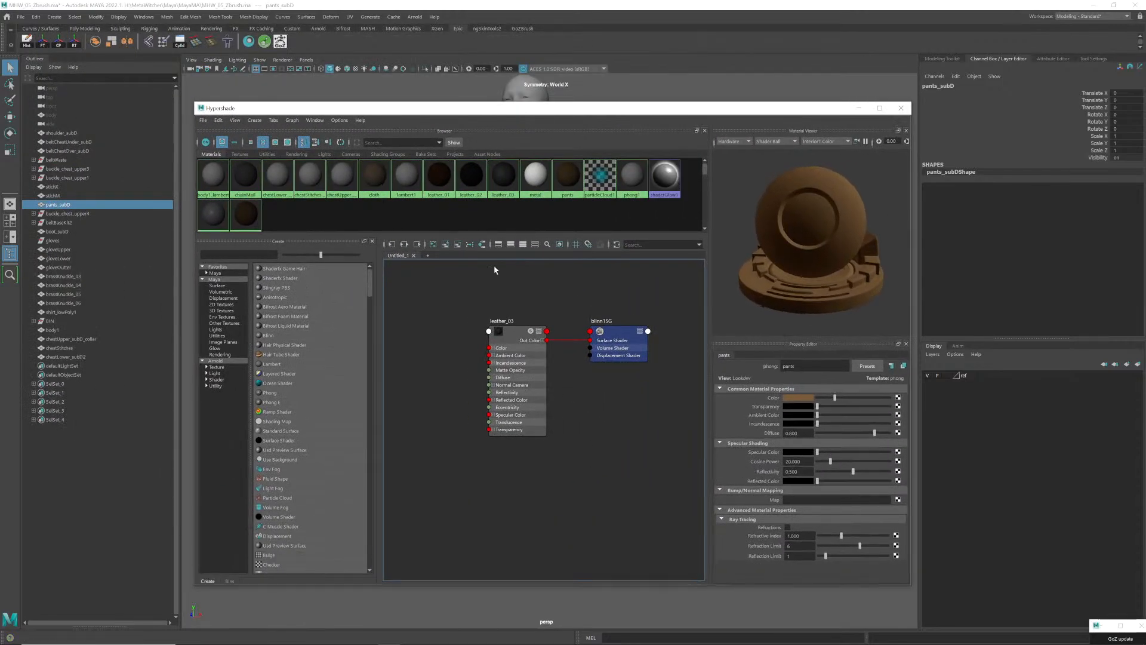
{"action": "left_click_drag", "start_coordinate": [468, 257], "coordinate": [442, 273]}
{"action": "left_click", "coordinate": [416, 243]}
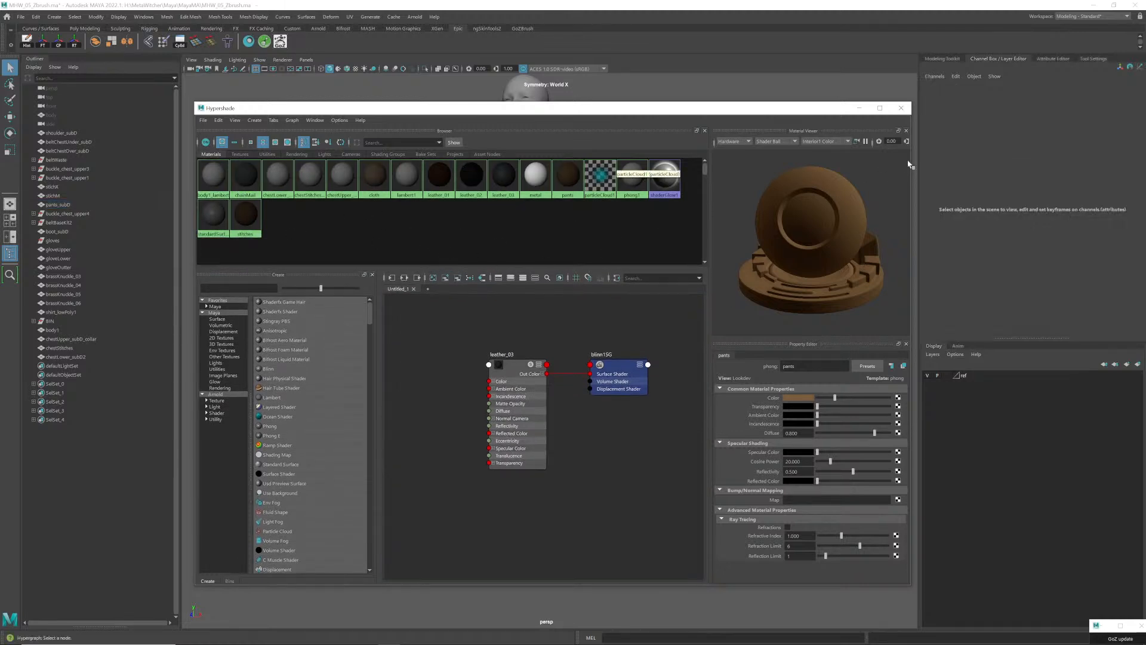
{"action": "left_click", "coordinate": [900, 110]}
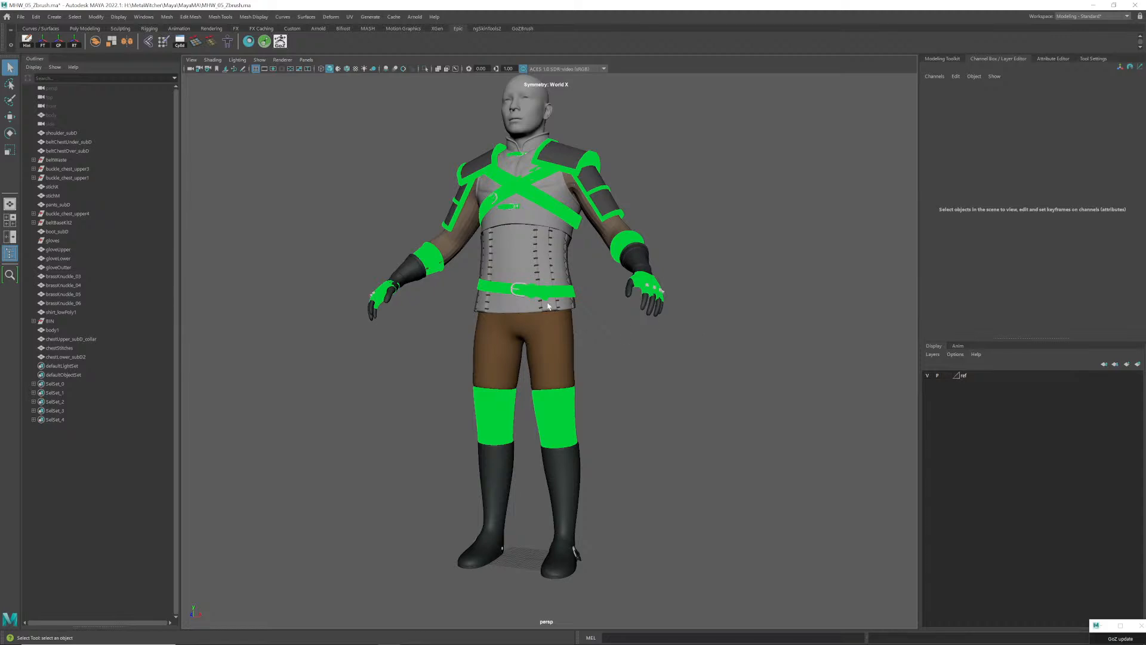
- Switch to the web browser and search Google for "maya goz green"
{"action": "scroll", "coordinate": [548, 306], "scroll_direction": "up", "scroll_amount": 5}
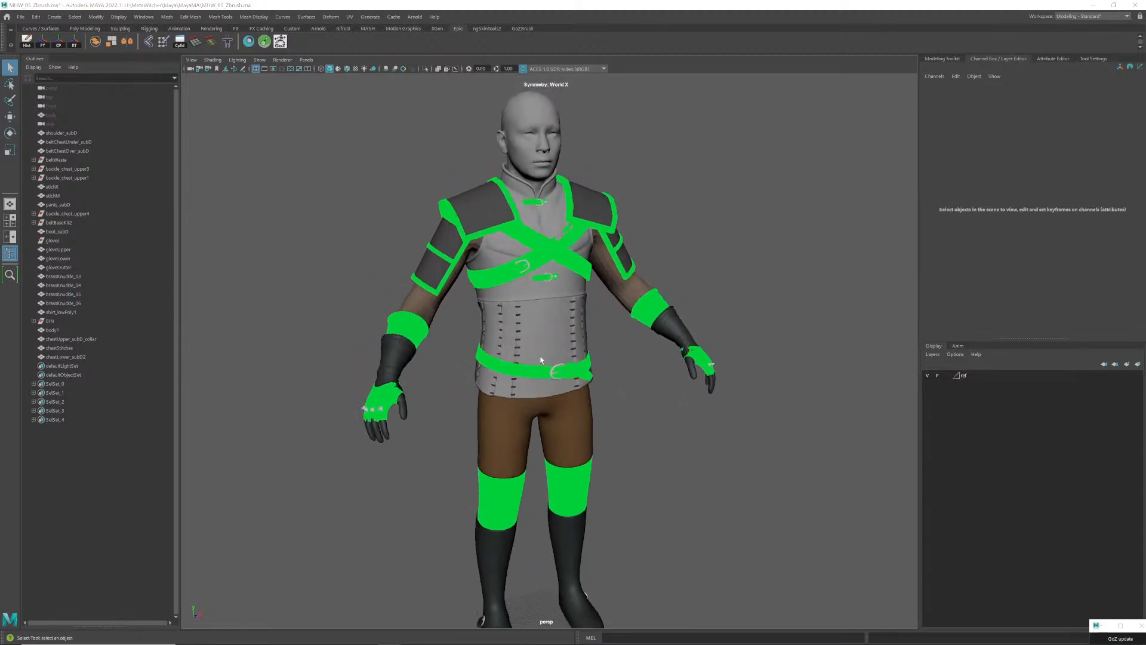
{"action": "key", "text": "alt+Tab"}
{"action": "left_click", "coordinate": [216, 45]}
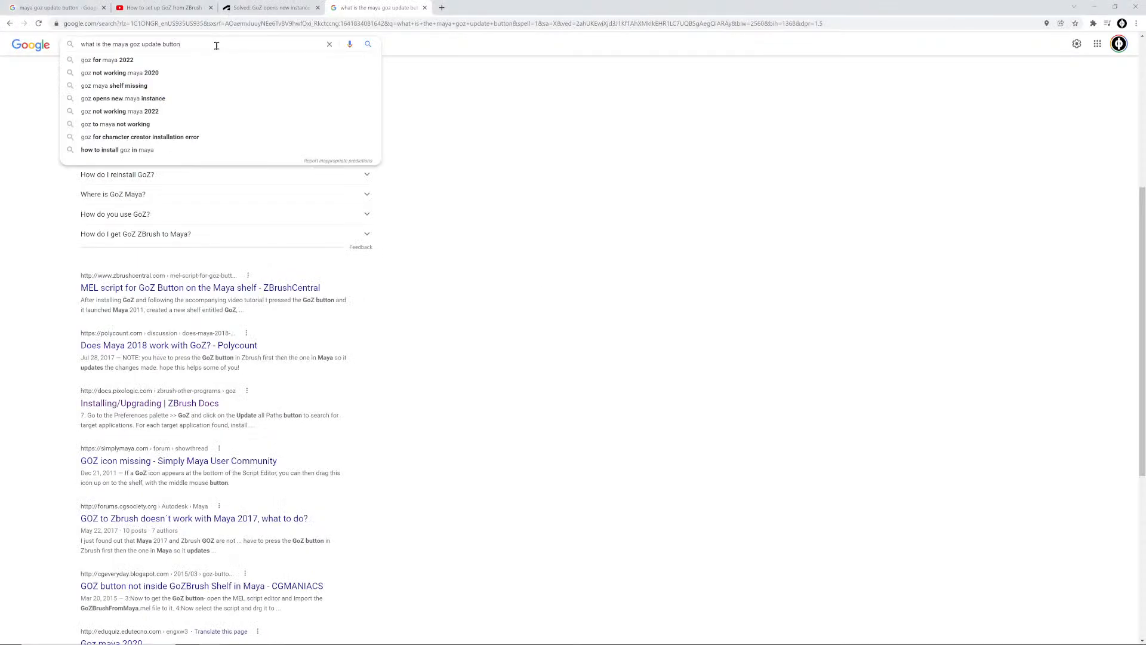
{"action": "key", "text": "ctrl+a"}
{"action": "type", "text": "maya go"}
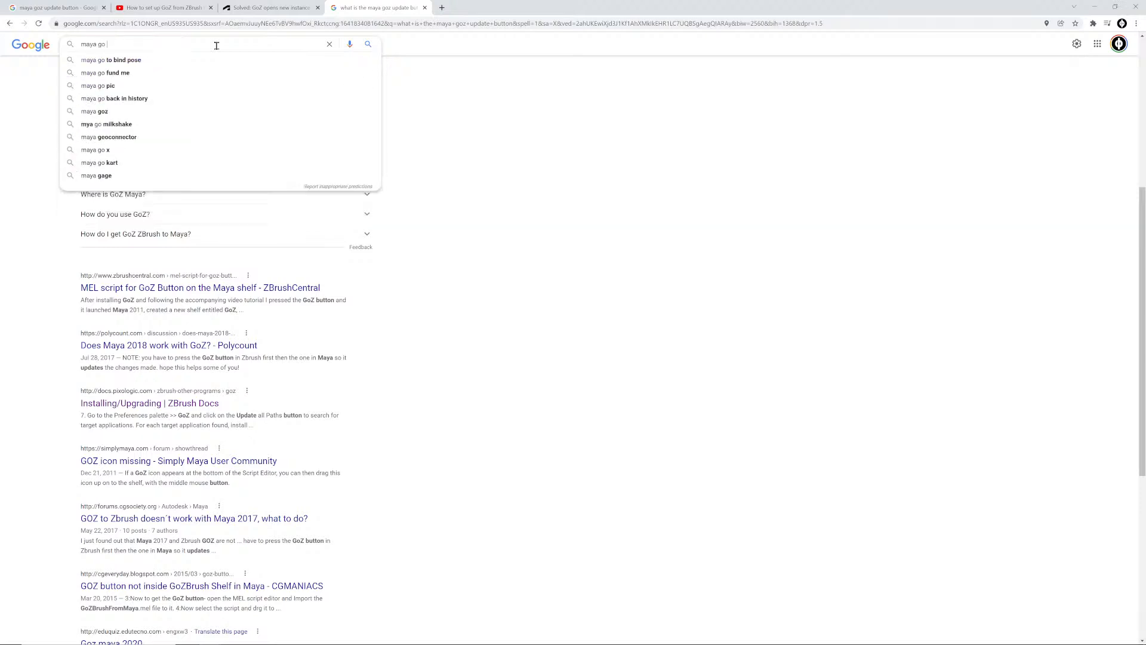
{"action": "key", "text": "BackSpace"}
{"action": "type", "text": "z gre"}
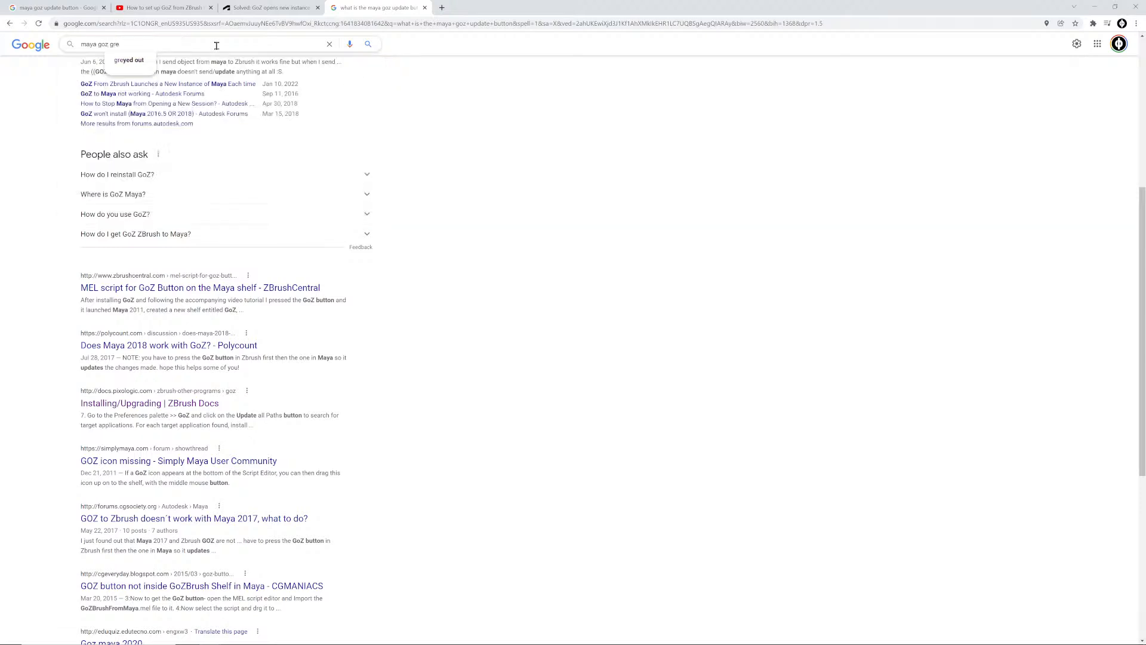
{"action": "type", "text": "en"}
{"action": "key", "text": "Return"}
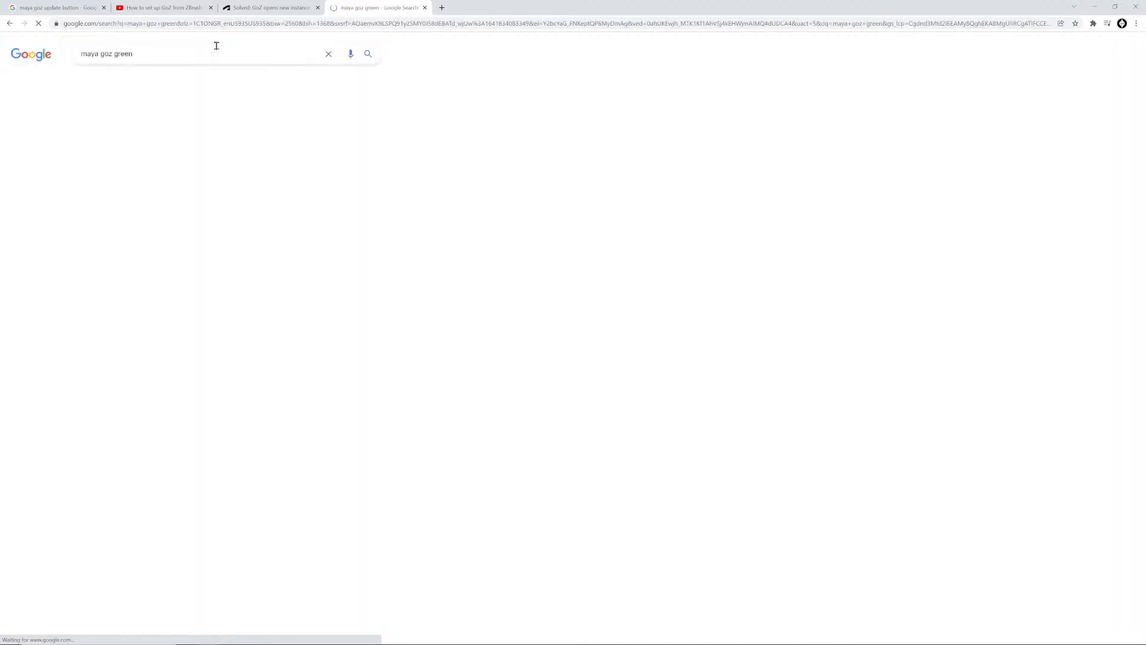
- Open the Autodesk forum thread "Green polygon Faces" and read the question and its first replies
{"action": "left_click", "coordinate": [199, 132]}
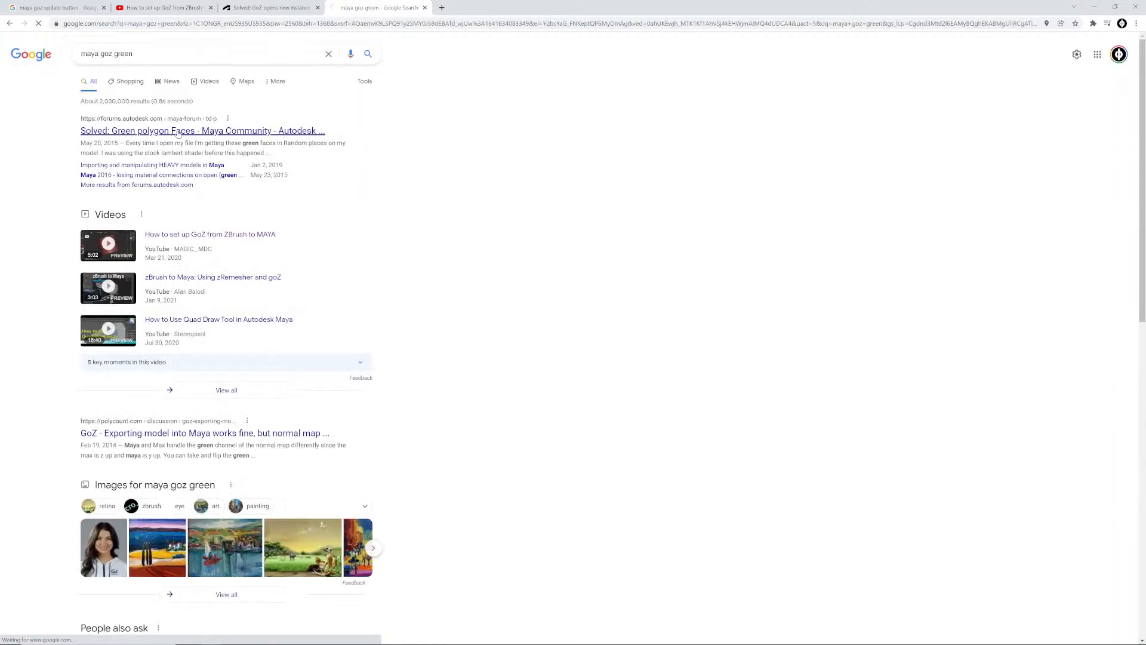
{"action": "scroll", "coordinate": [469, 309], "scroll_direction": "down", "scroll_amount": 3}
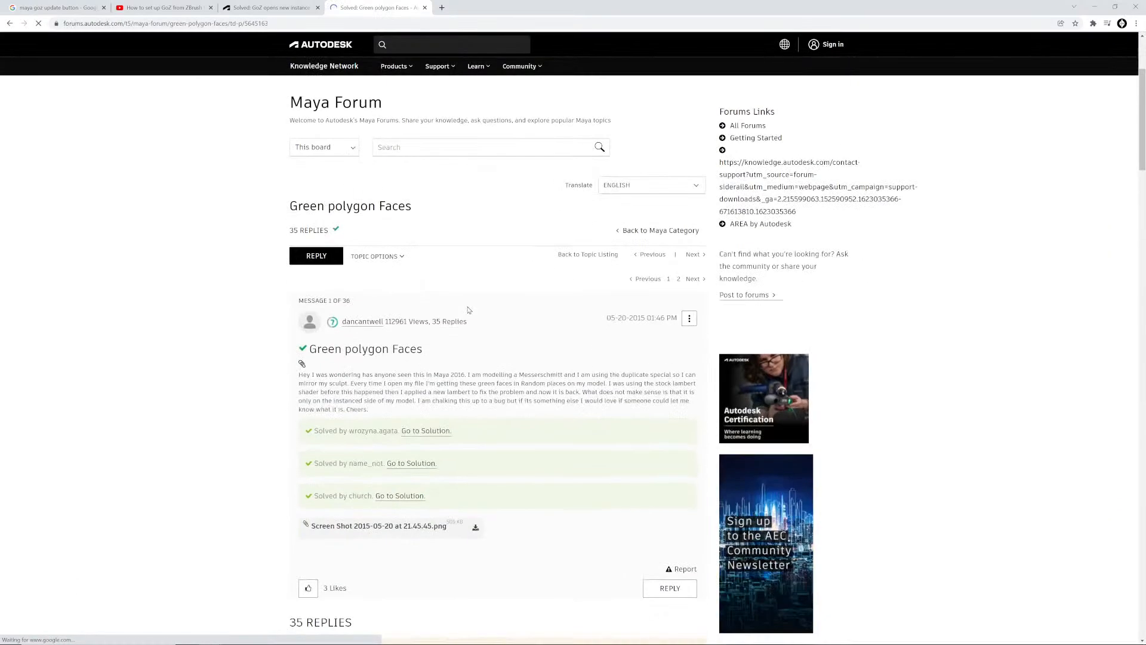
{"action": "scroll", "coordinate": [468, 310], "scroll_direction": "down", "scroll_amount": 3}
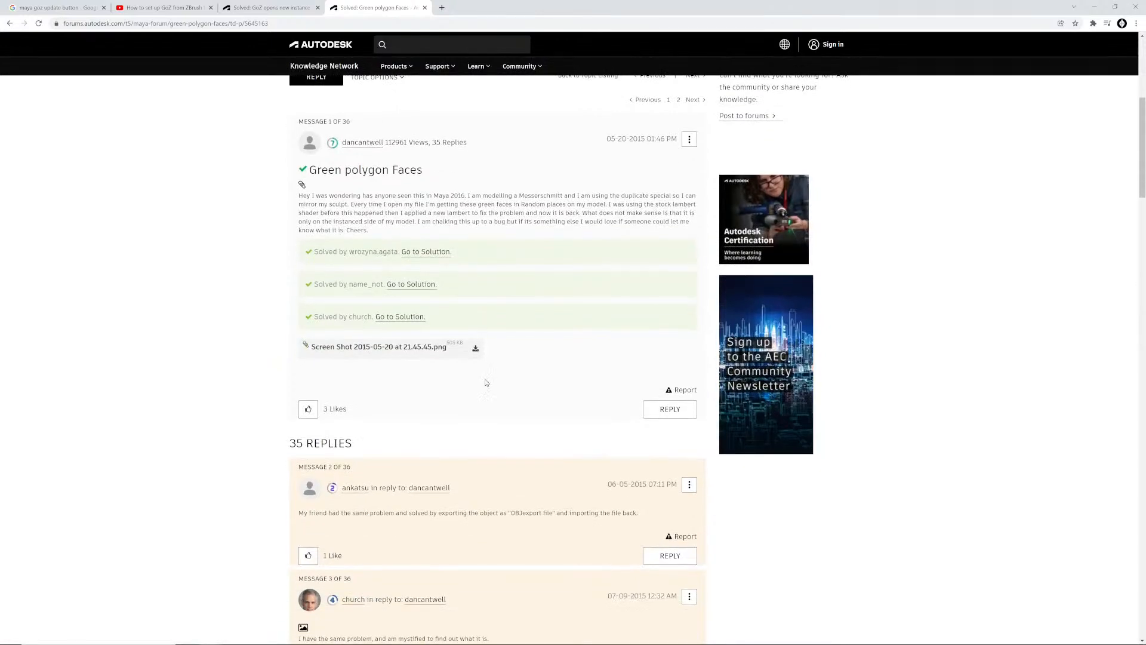
{"action": "scroll", "coordinate": [488, 382], "scroll_direction": "down", "scroll_amount": 4}
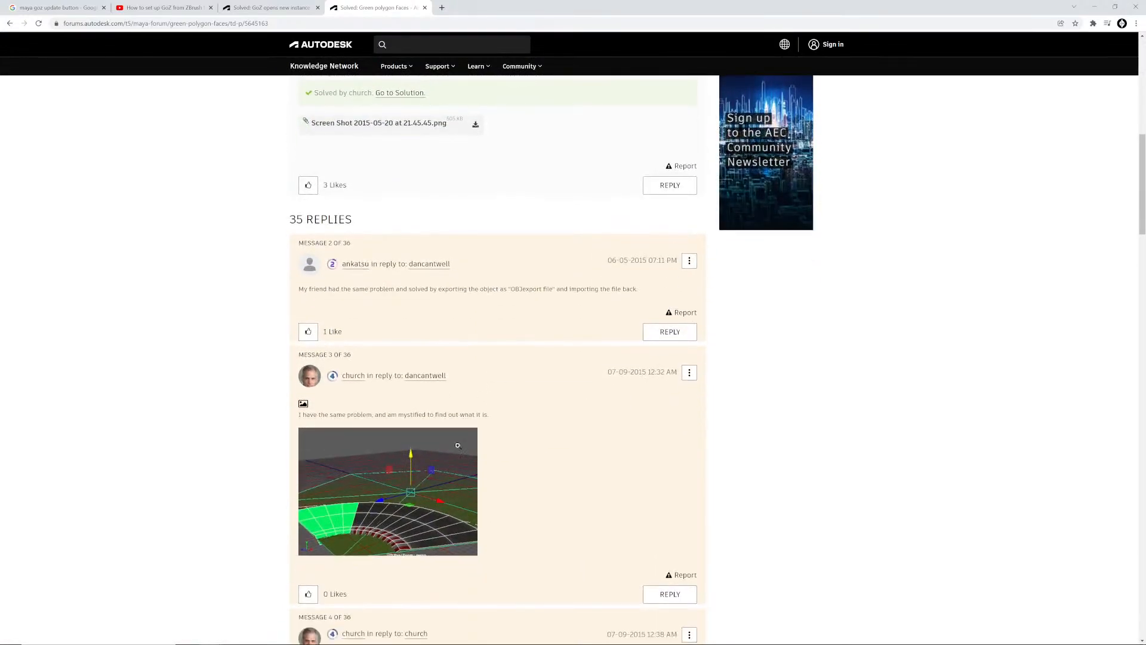
{"action": "scroll", "coordinate": [428, 377], "scroll_direction": "up", "scroll_amount": 5}
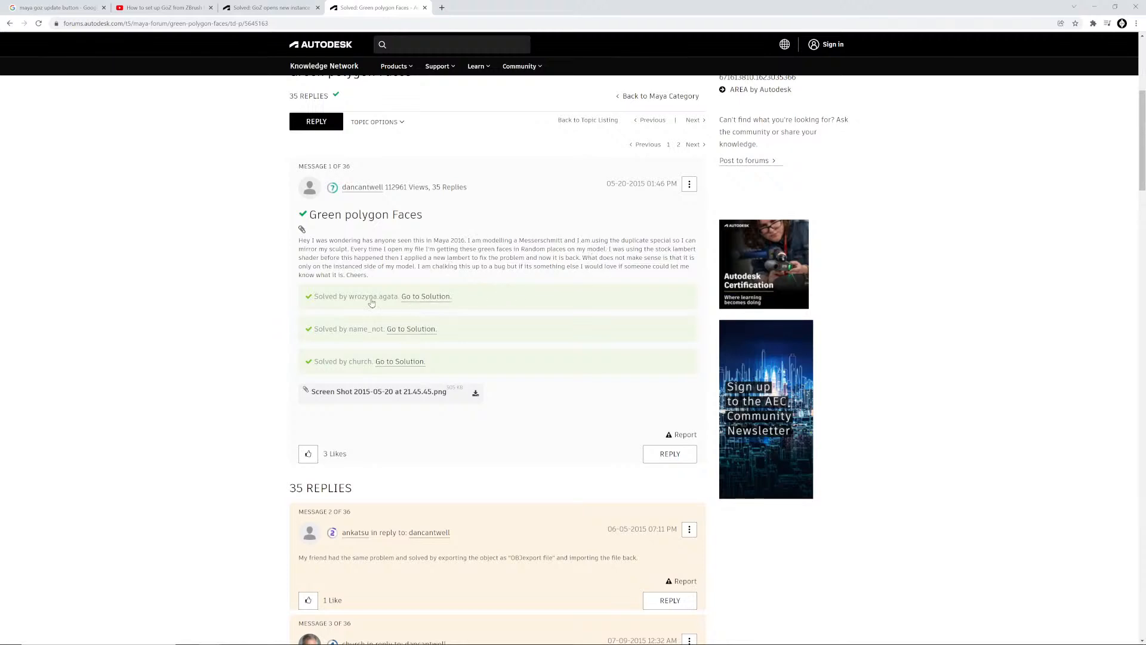
- Go to the thread's first two marked solutions and read them along with the surrounding replies
{"action": "left_click", "coordinate": [429, 296]}
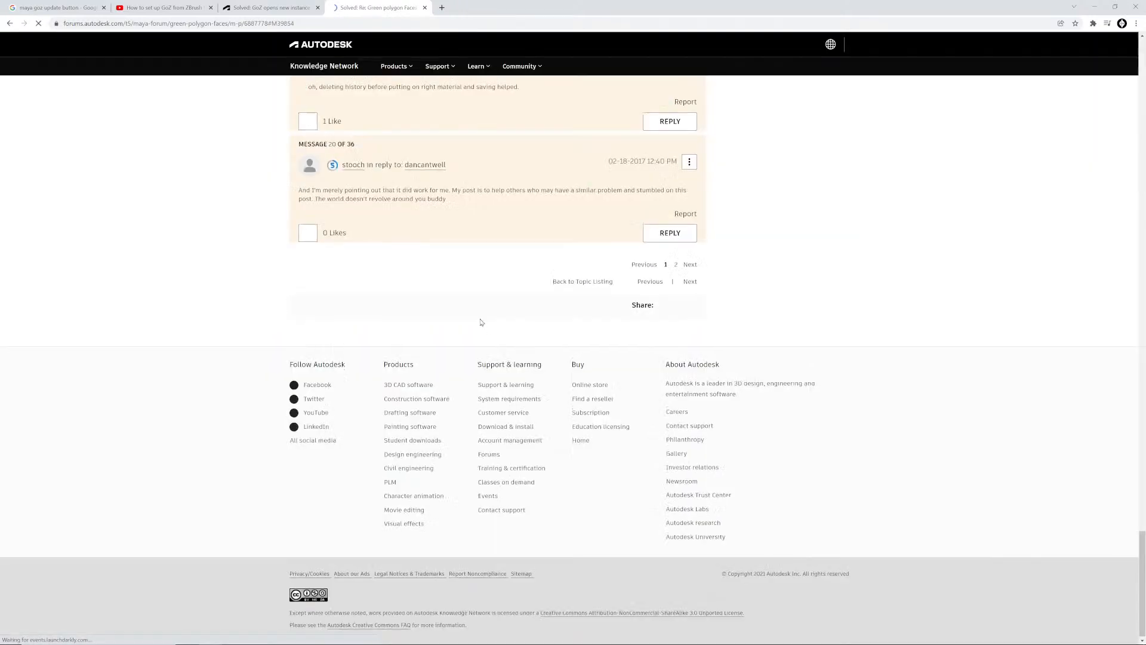
{"action": "scroll", "coordinate": [472, 310], "scroll_direction": "up", "scroll_amount": 2}
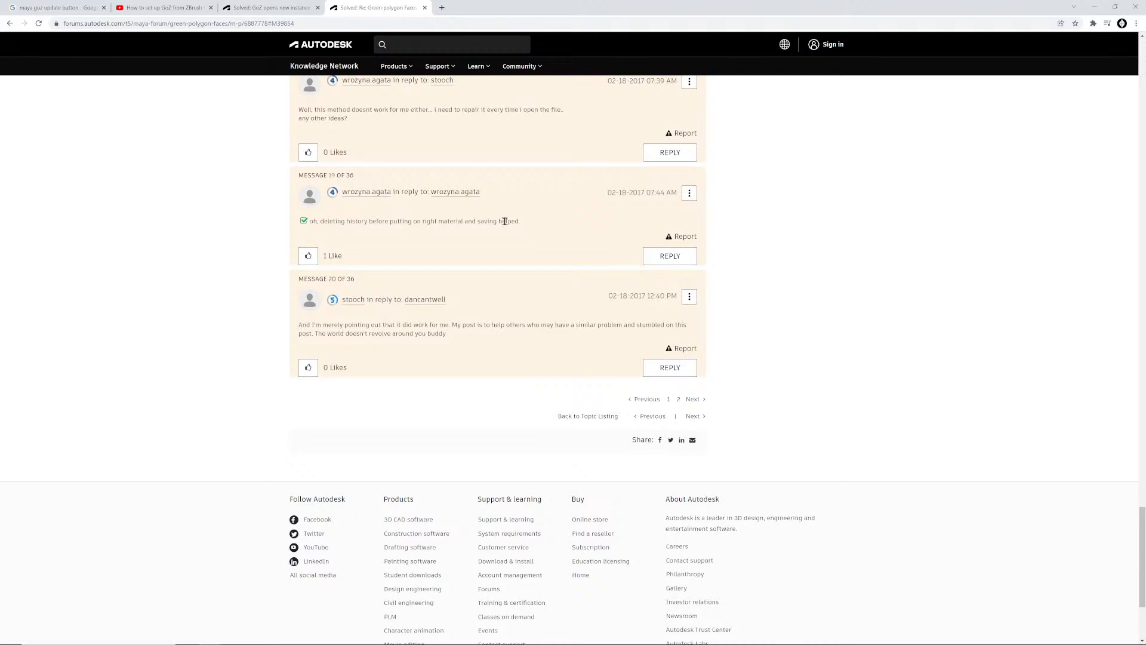
{"action": "scroll", "coordinate": [504, 246], "scroll_direction": "up", "scroll_amount": 20}
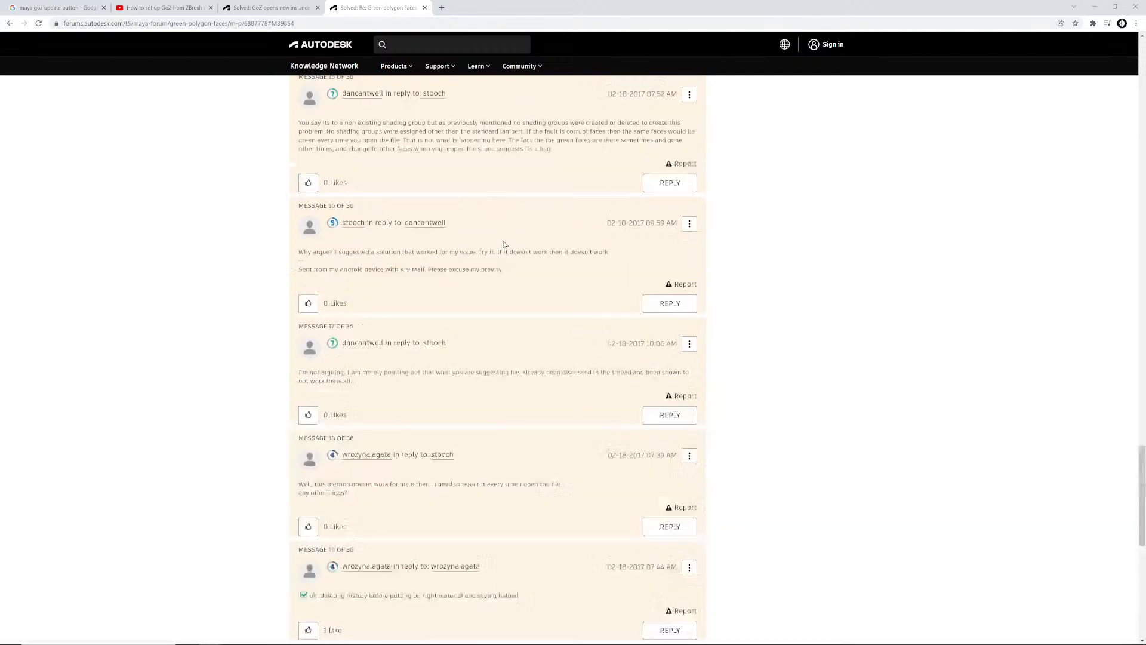
{"action": "scroll", "coordinate": [428, 364], "scroll_direction": "down", "scroll_amount": 5}
{"action": "left_click", "coordinate": [415, 330]}
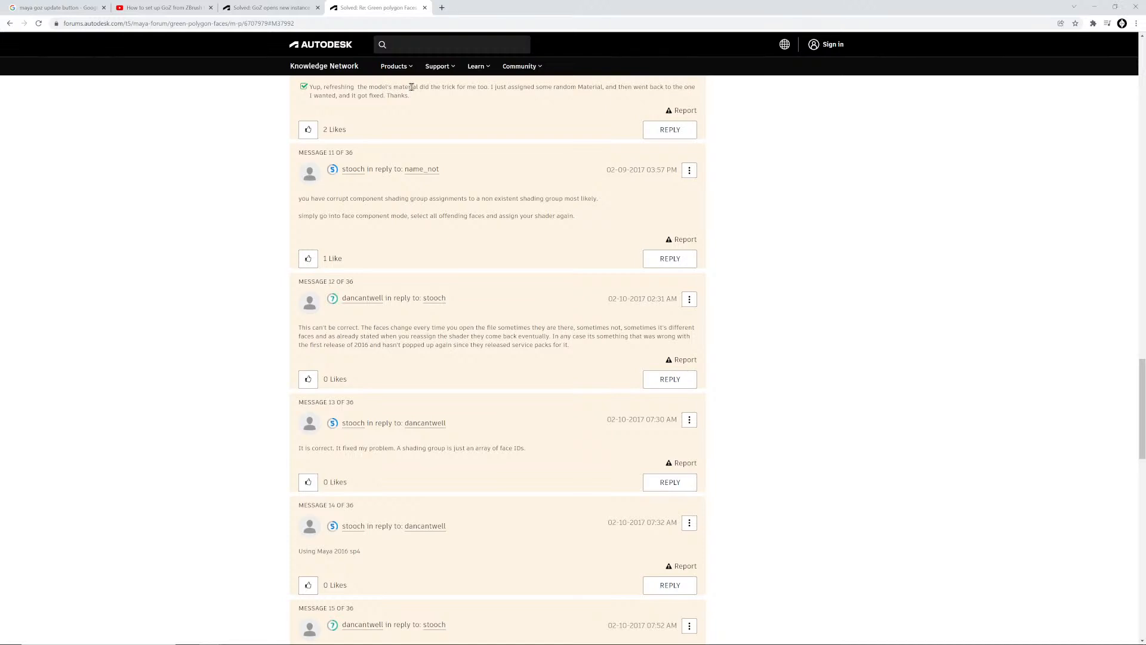
- Switch back to Maya, select the pants mesh to inspect its green faces, and clear the selection
{"action": "key", "text": "alt+Tab"}
{"action": "left_click_drag", "start_coordinate": [413, 103], "coordinate": [499, 242], "text": "alt"}
{"action": "left_click", "coordinate": [474, 498]}
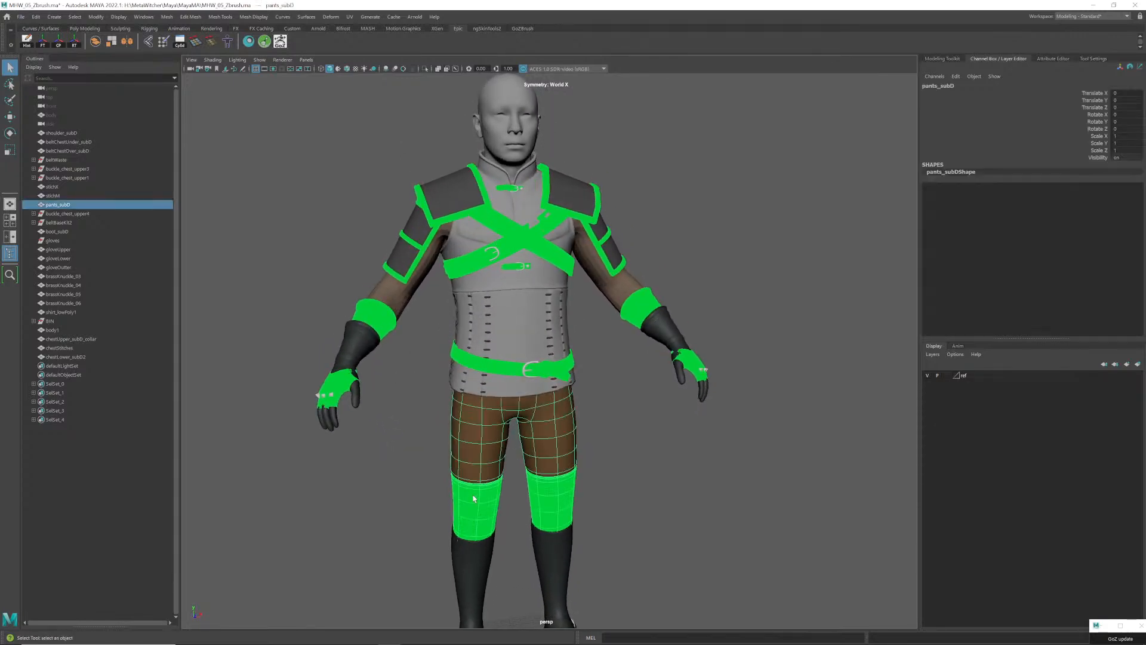
{"action": "left_click", "coordinate": [369, 474]}
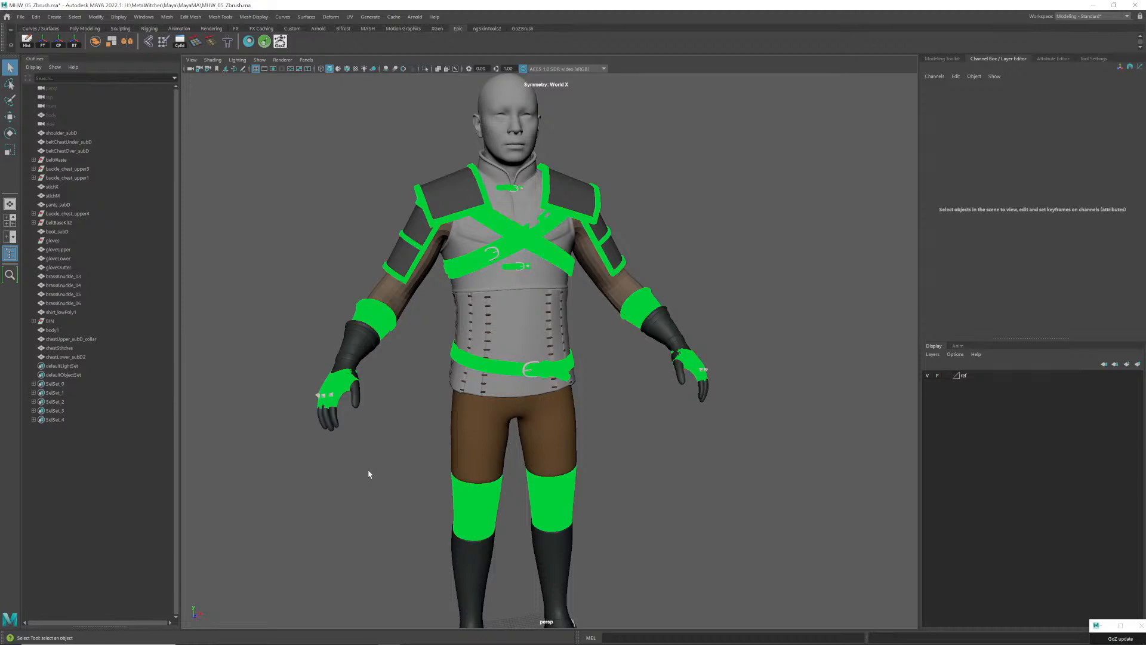
{"action": "left_click_drag", "start_coordinate": [437, 338], "coordinate": [490, 317], "text": "alt"}
{"action": "scroll", "coordinate": [489, 337], "scroll_direction": "up", "scroll_amount": 6}
{"action": "scroll", "coordinate": [527, 322], "scroll_direction": "down", "scroll_amount": 6}
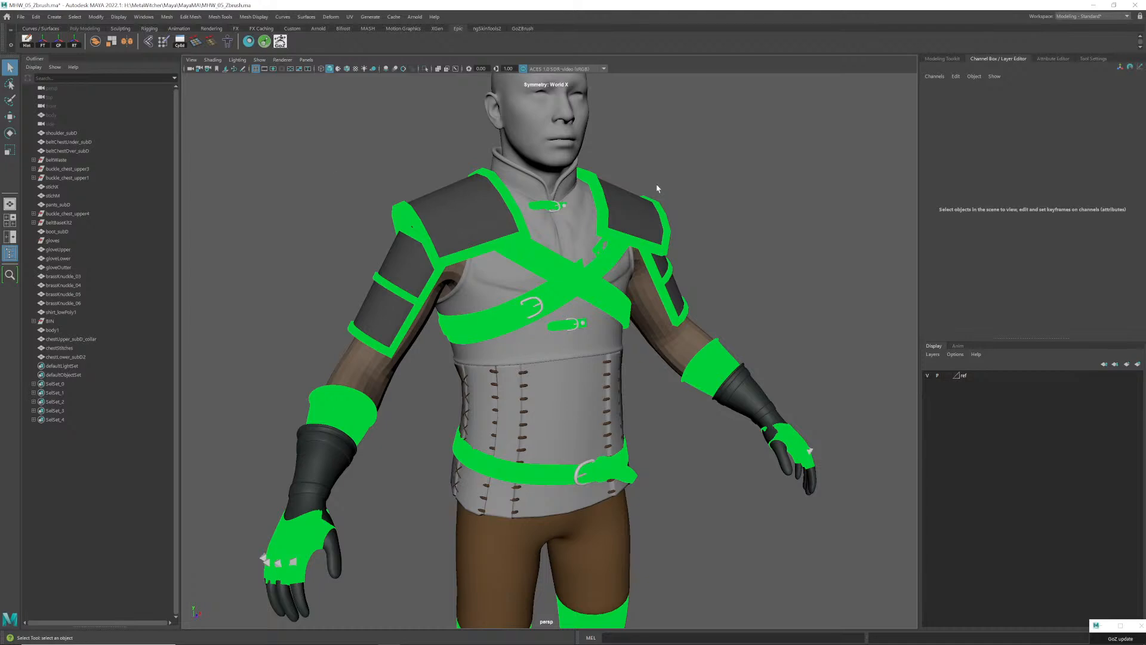
- Select the chestUpper_subD_collar mesh and inspect it in wireframe display, returning to shaded display
{"action": "left_click", "coordinate": [569, 231]}
{"action": "left_click", "coordinate": [634, 170]}
{"action": "left_click", "coordinate": [569, 221]}
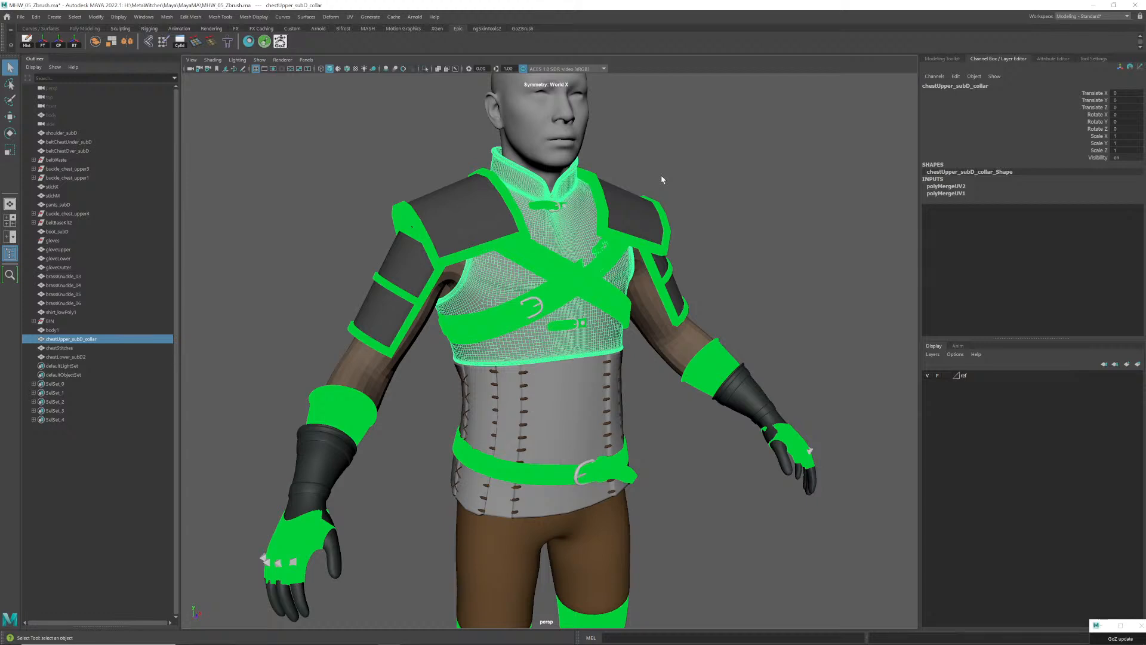
{"action": "left_click_drag", "start_coordinate": [661, 180], "coordinate": [531, 276], "text": "alt"}
{"action": "key", "text": "4"}
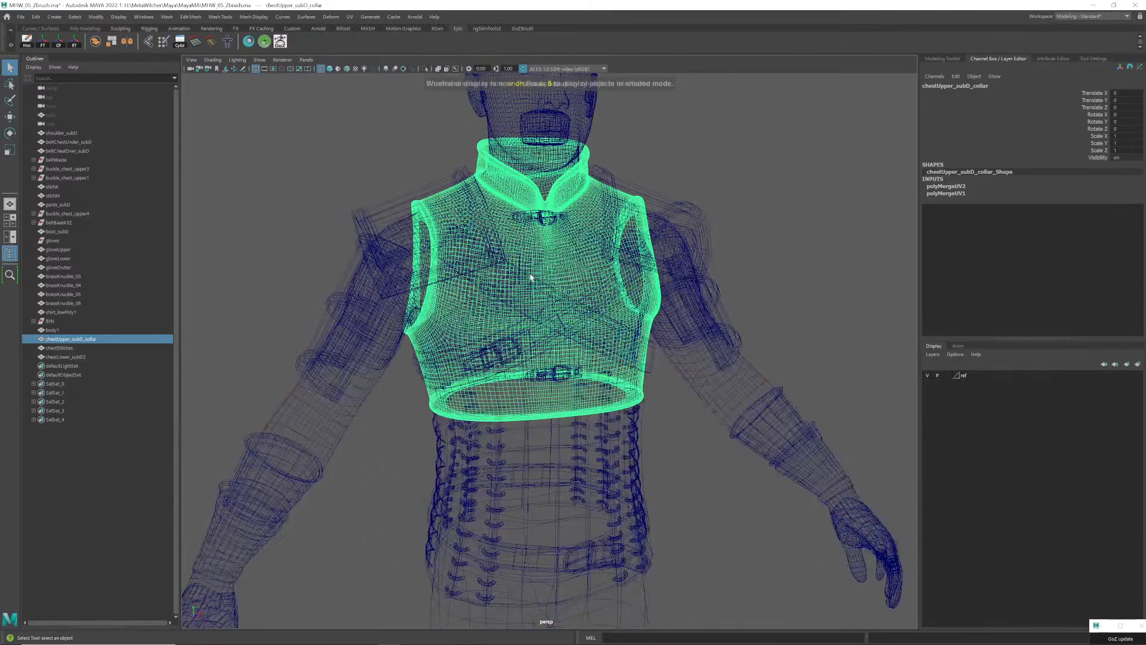
{"action": "key", "text": "5"}
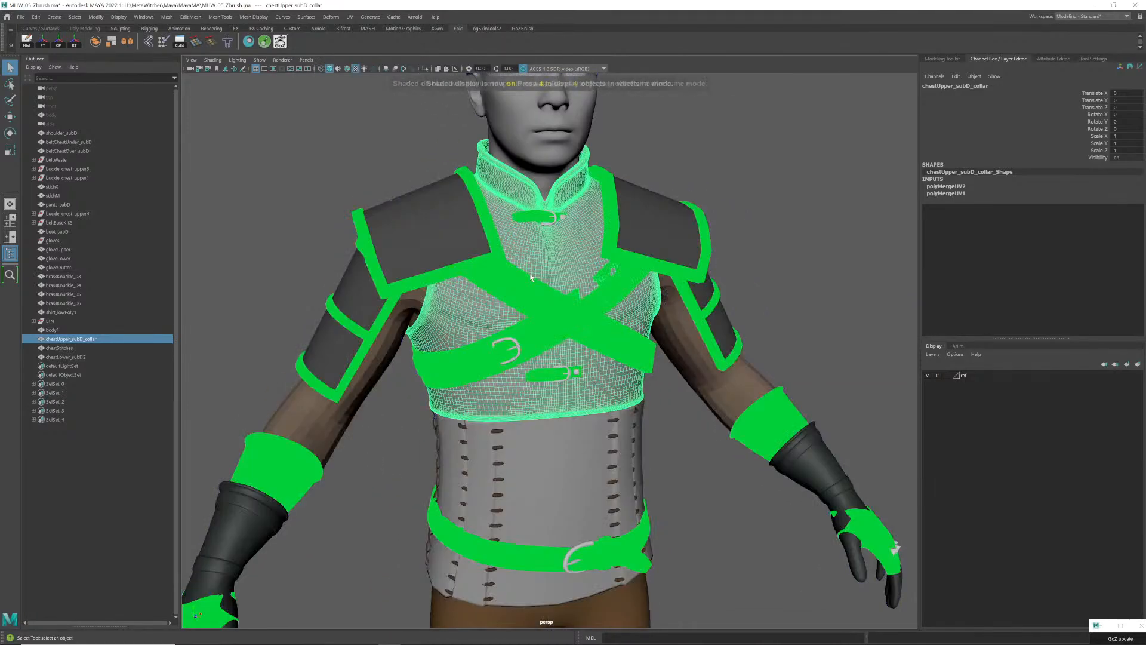
- Select the shoulder_subD armor to inspect its green trim faces
{"action": "right_click_drag", "start_coordinate": [530, 276], "coordinate": [484, 276], "text": "alt"}
{"action": "left_click_drag", "start_coordinate": [537, 278], "coordinate": [557, 206], "text": "alt"}
{"action": "left_click", "coordinate": [698, 200]}
{"action": "left_click", "coordinate": [650, 267]}
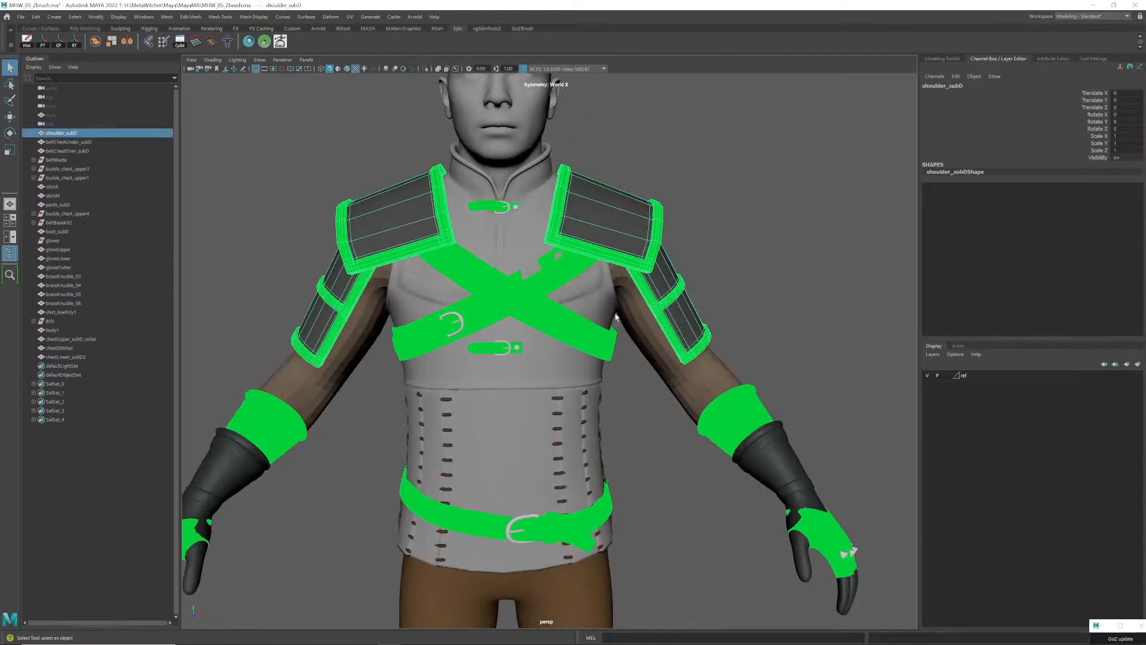
{"action": "mouse_move", "coordinate": [617, 316]}
{"action": "right_mouse_down", "text": "alt"}
{"action": "mouse_move", "coordinate": [591, 318]}
{"action": "mouse_move", "coordinate": [645, 319]}
{"action": "mouse_move", "coordinate": [597, 322]}
{"action": "right_mouse_up", "text": "alt"}
{"action": "left_click_drag", "start_coordinate": [597, 322], "coordinate": [638, 346], "text": "alt"}
- Select the gloveUpper, gloveLower and gloveOutter meshes in turn to check which ones have green faces
{"action": "left_click", "coordinate": [672, 368]}
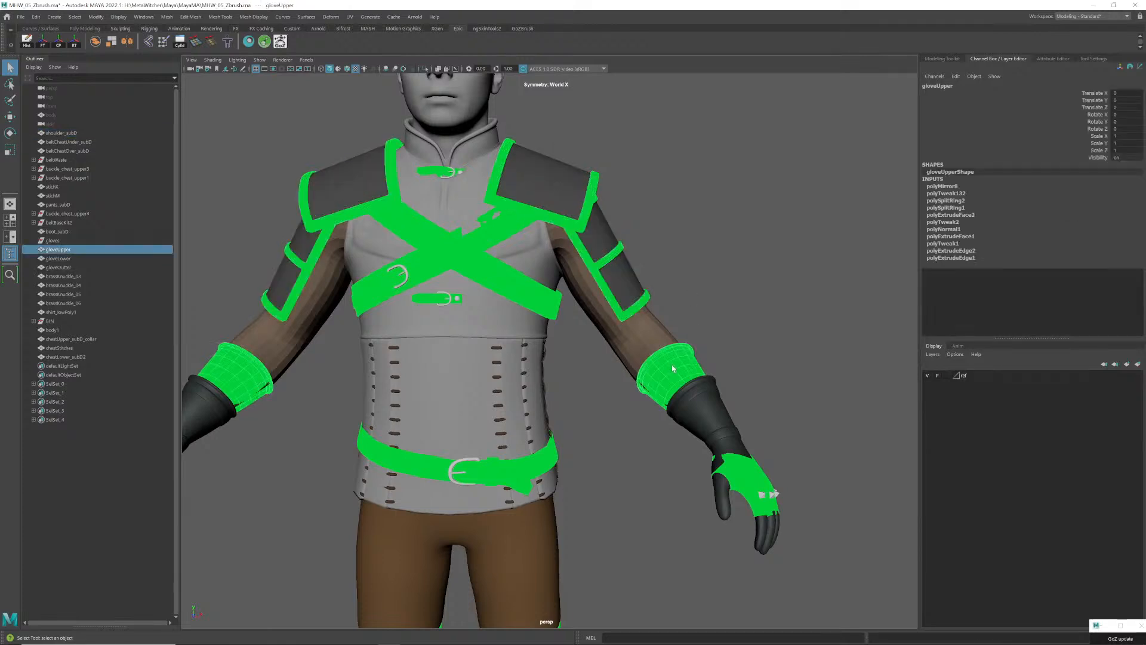
{"action": "left_click", "coordinate": [745, 489]}
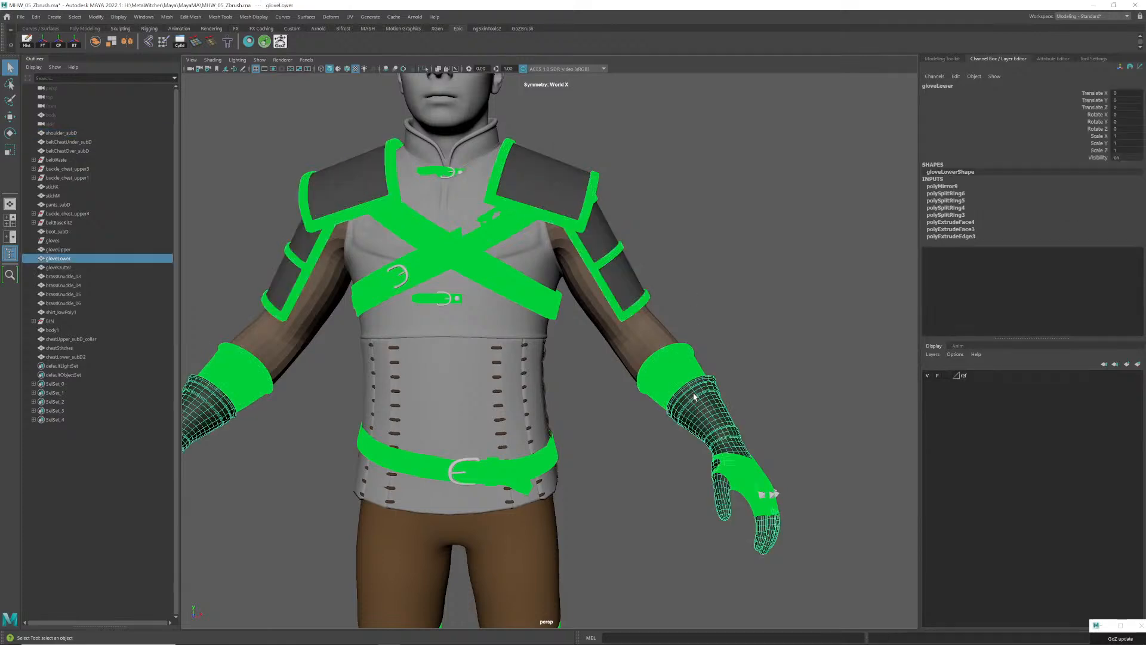
{"action": "left_click", "coordinate": [748, 475]}
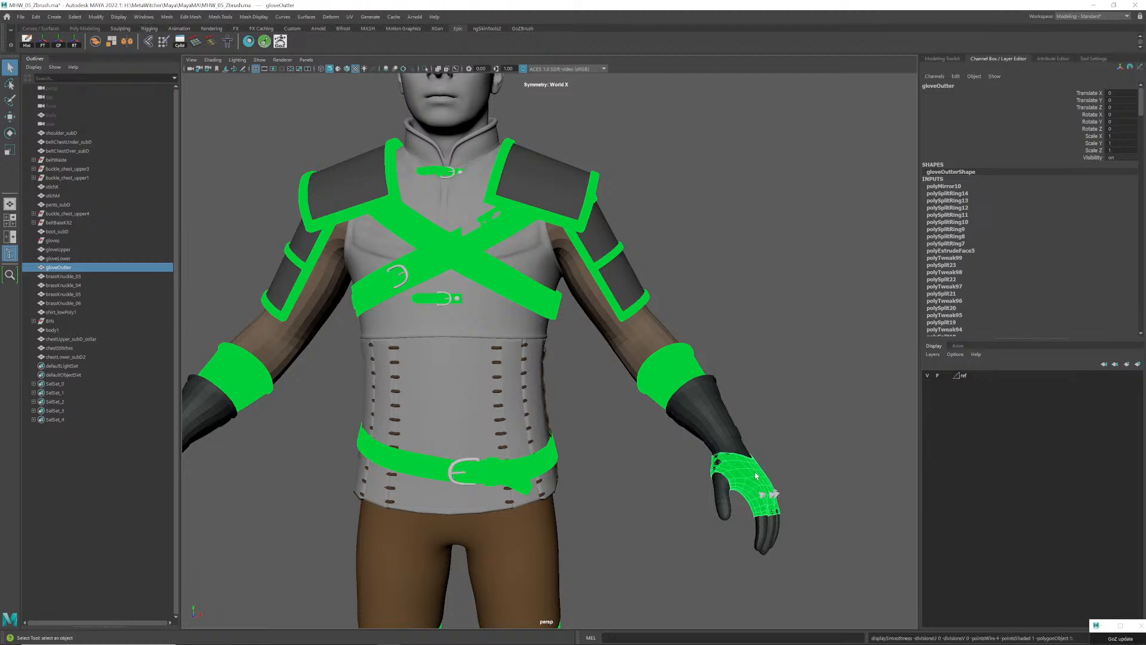
{"action": "key", "text": "ctrl+z"}
{"action": "middle_click_drag", "start_coordinate": [751, 469], "coordinate": [724, 413], "text": "alt"}
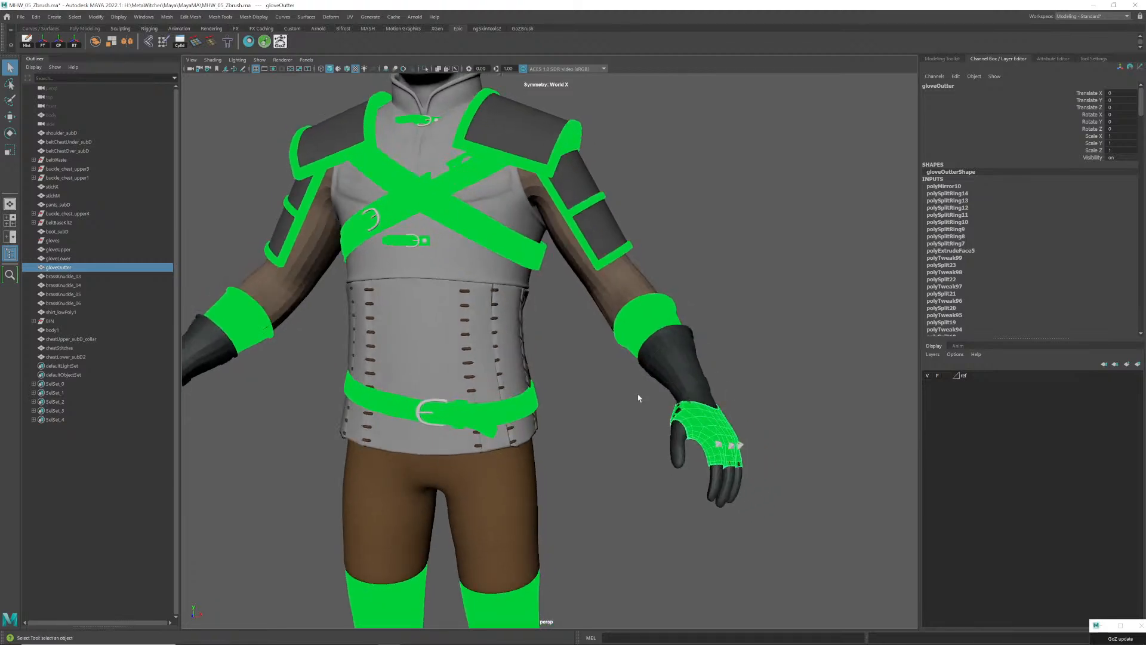
- Switch to ZBrush and examine the collar stitches and the overall torso from the front
{"action": "key", "text": "alt+Tab"}
{"action": "key", "text": "alt+Tab"}
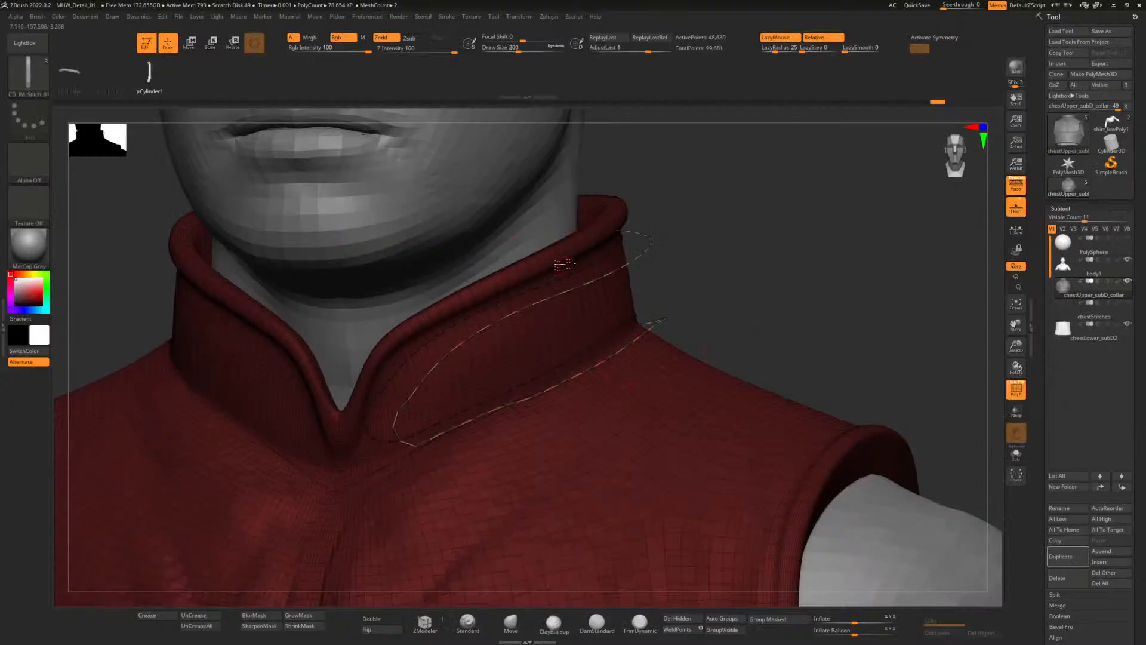
{"action": "left_click_drag", "start_coordinate": [760, 315], "coordinate": [661, 169], "text": "alt"}
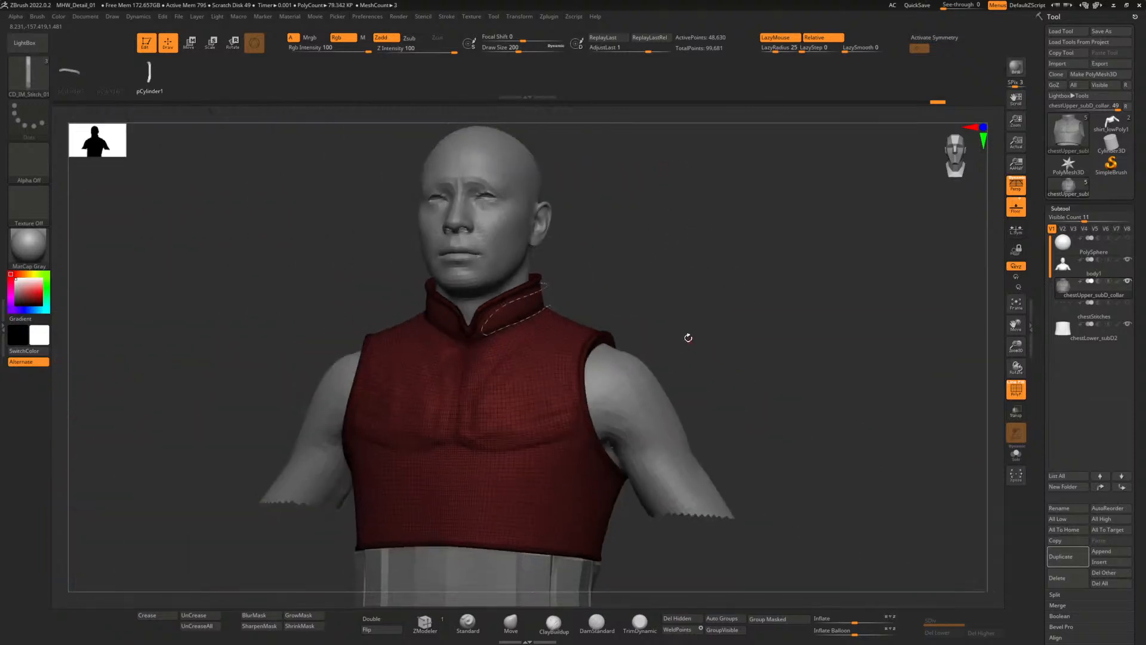
{"action": "left_click_drag", "start_coordinate": [688, 338], "coordinate": [650, 334], "text": "alt"}
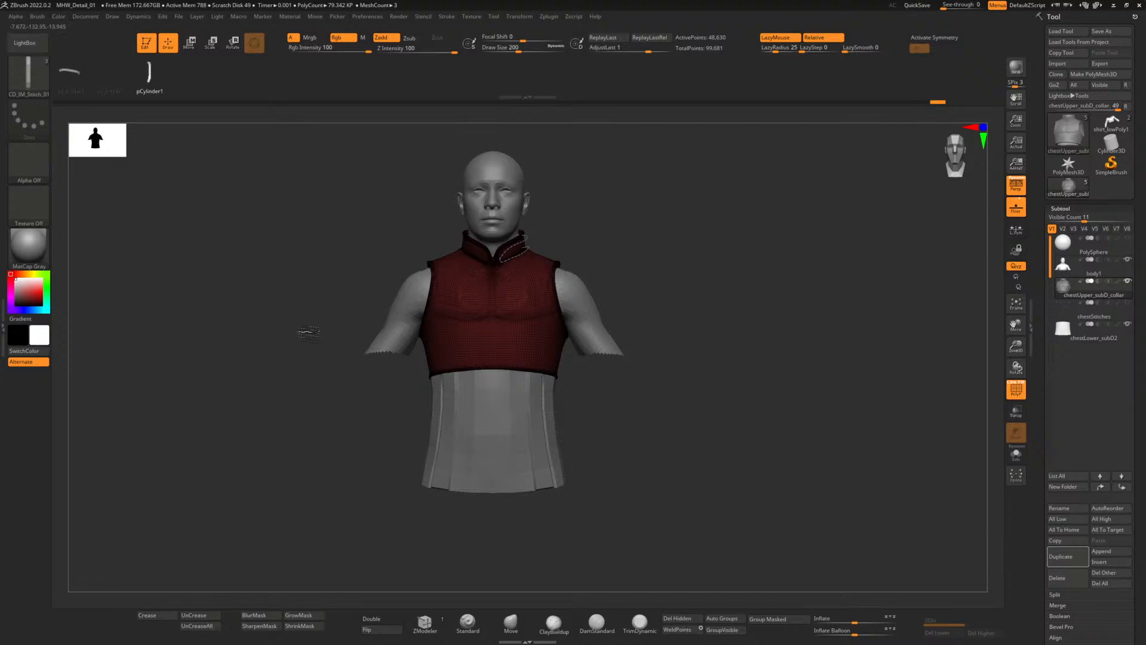
{"action": "left_click_drag", "start_coordinate": [403, 364], "coordinate": [676, 295]}
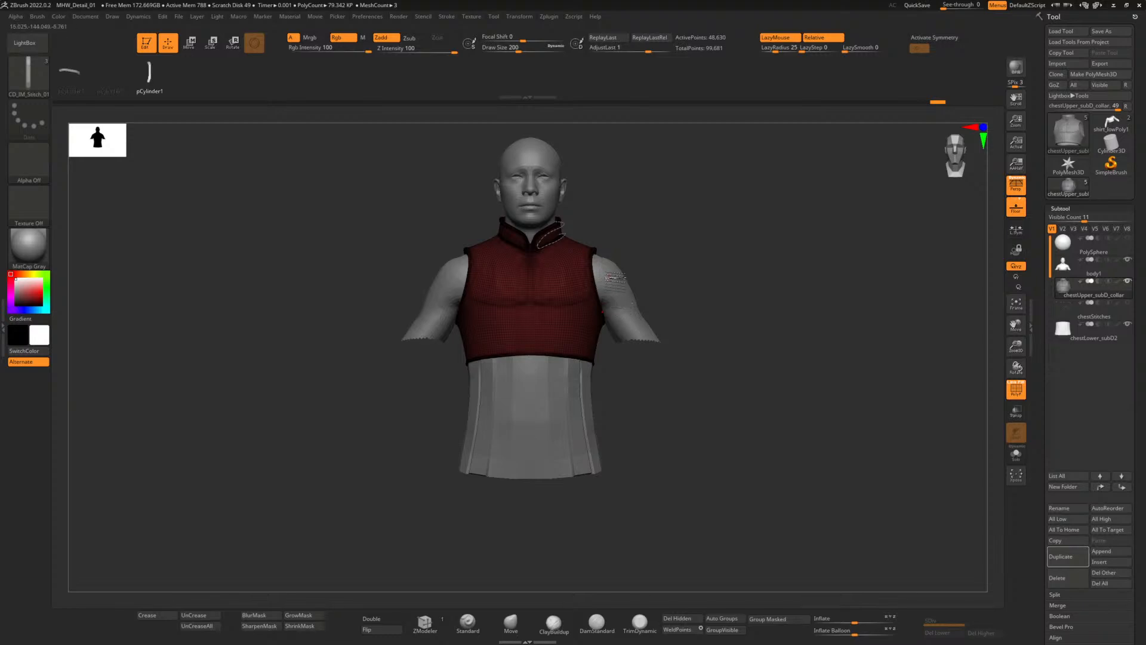
- Switch back to Maya and select the shirt_lowPoly1, gloveUpper and gloveLower meshes together
{"action": "key", "text": "alt+Tab"}
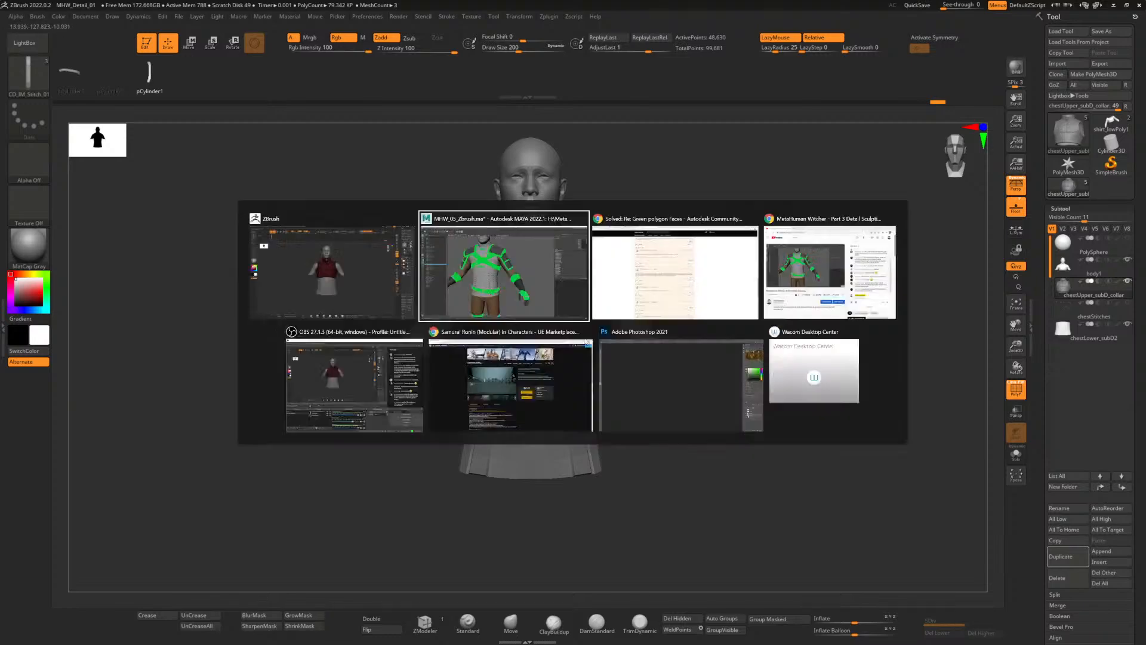
{"action": "left_click_drag", "start_coordinate": [567, 357], "coordinate": [634, 335], "text": "alt"}
{"action": "left_click", "coordinate": [140, 216]}
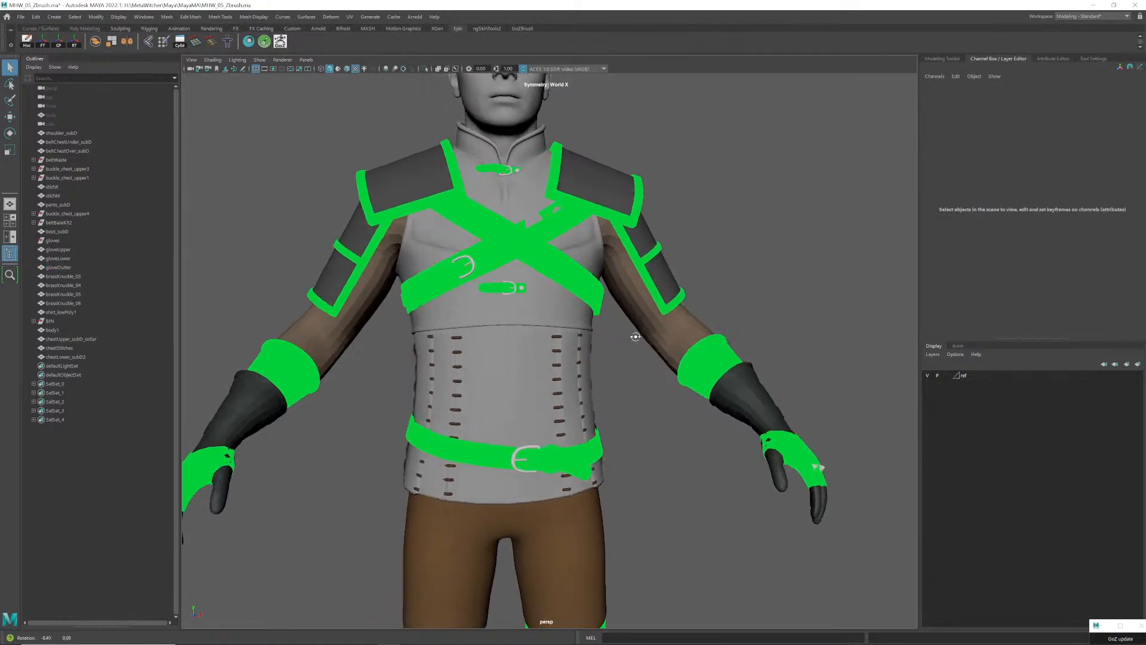
{"action": "right_click_drag", "start_coordinate": [634, 335], "coordinate": [593, 350], "text": "alt"}
{"action": "left_click_drag", "start_coordinate": [593, 351], "coordinate": [578, 364], "text": "alt"}
{"action": "left_click", "coordinate": [607, 346]}
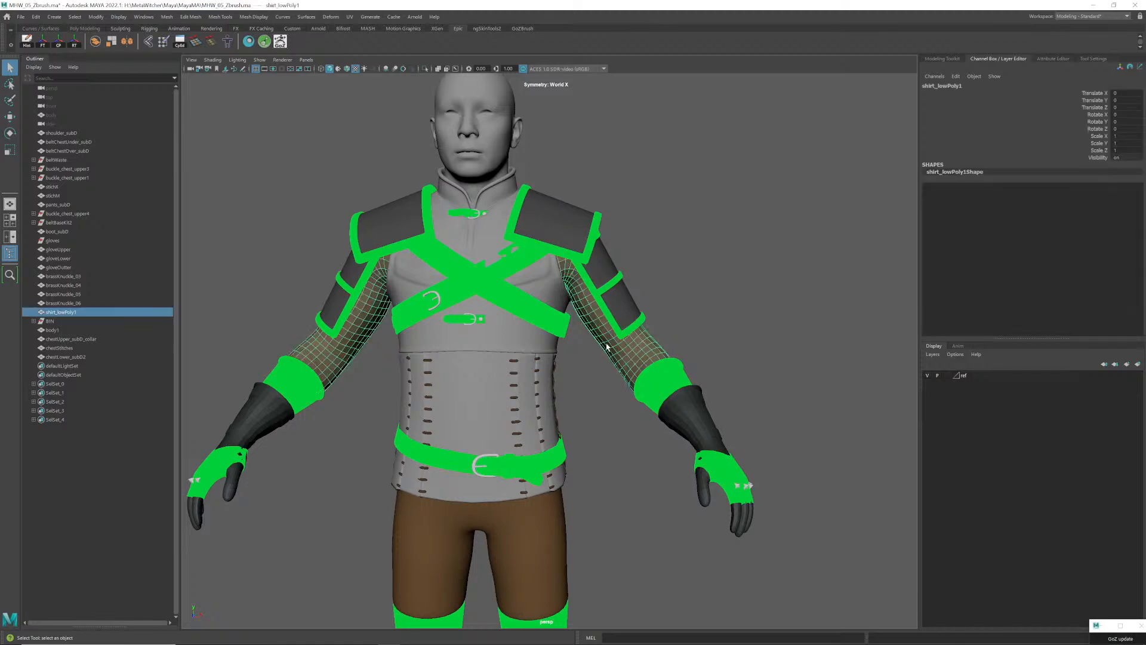
{"action": "left_click", "coordinate": [651, 382], "text": "shift"}
{"action": "left_click", "coordinate": [701, 419], "text": "shift"}
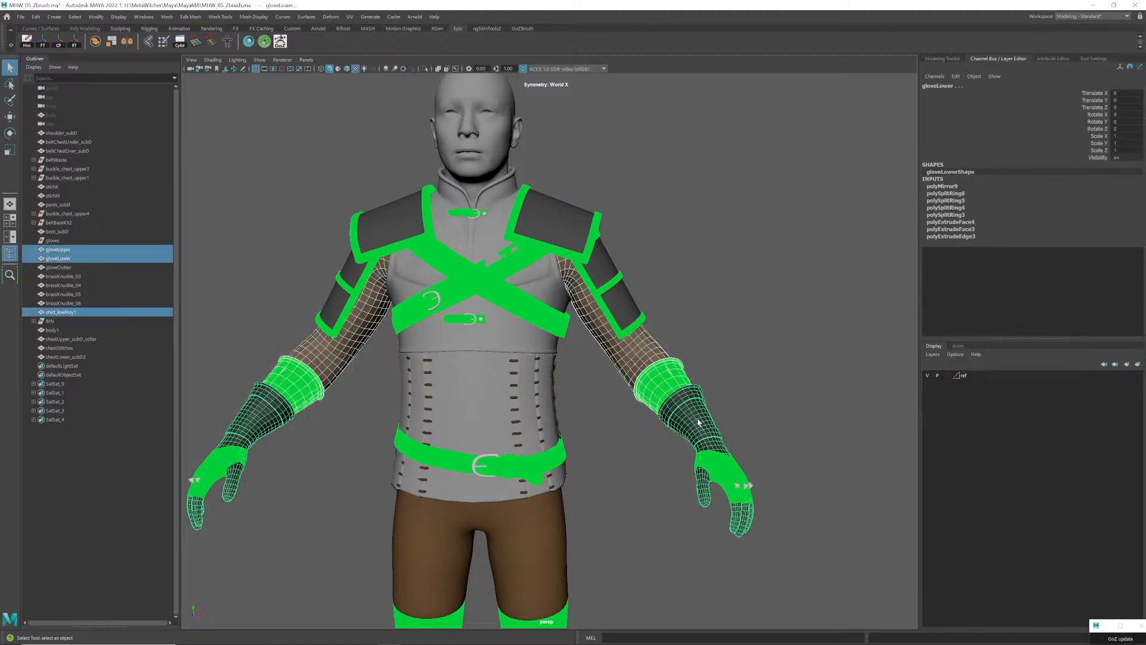
- Add gloveOutter and the four brass knuckle studs, brassKnuckle_03 to brassKnuckle_06, to the selection
{"action": "right_click_drag", "start_coordinate": [701, 425], "coordinate": [745, 437], "text": "alt"}
{"action": "middle_click_drag", "start_coordinate": [745, 437], "coordinate": [588, 373], "text": "alt"}
{"action": "right_click_drag", "start_coordinate": [589, 374], "coordinate": [615, 382], "text": "alt"}
{"action": "left_click_drag", "start_coordinate": [581, 370], "coordinate": [580, 342], "text": "alt"}
{"action": "left_click", "coordinate": [576, 355], "text": "shift"}
{"action": "left_click", "coordinate": [585, 387], "text": "shift"}
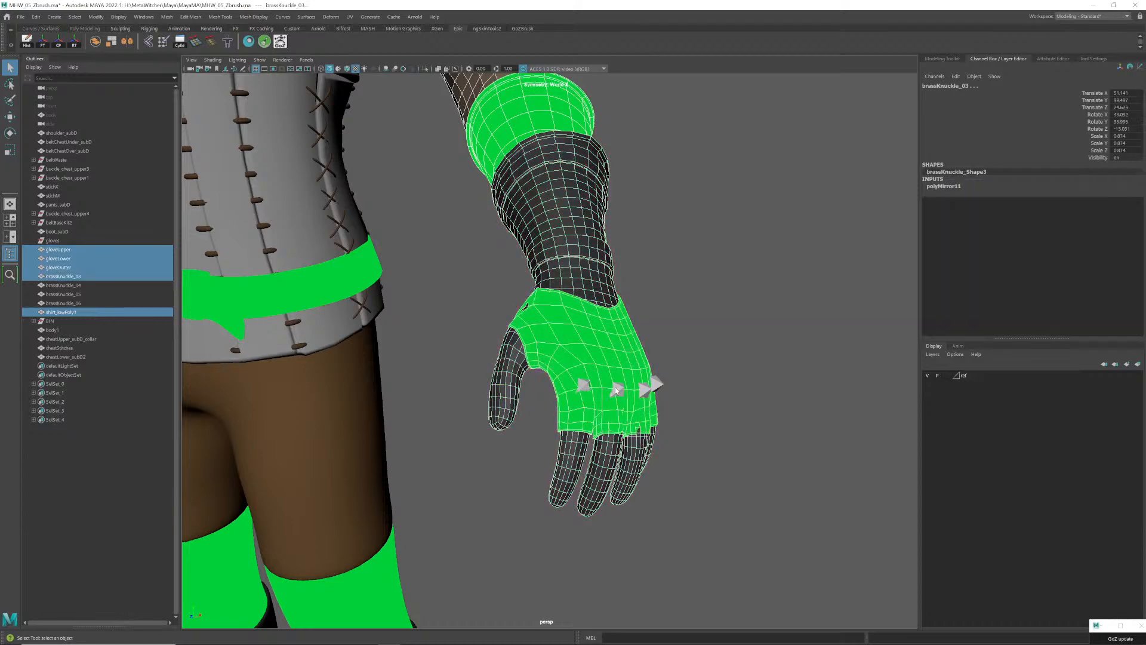
{"action": "left_click", "coordinate": [617, 390], "text": "shift"}
{"action": "left_click", "coordinate": [645, 389], "text": "shift"}
{"action": "left_click", "coordinate": [659, 384], "text": "shift"}
{"action": "right_click_drag", "start_coordinate": [690, 363], "coordinate": [507, 348], "text": "alt"}
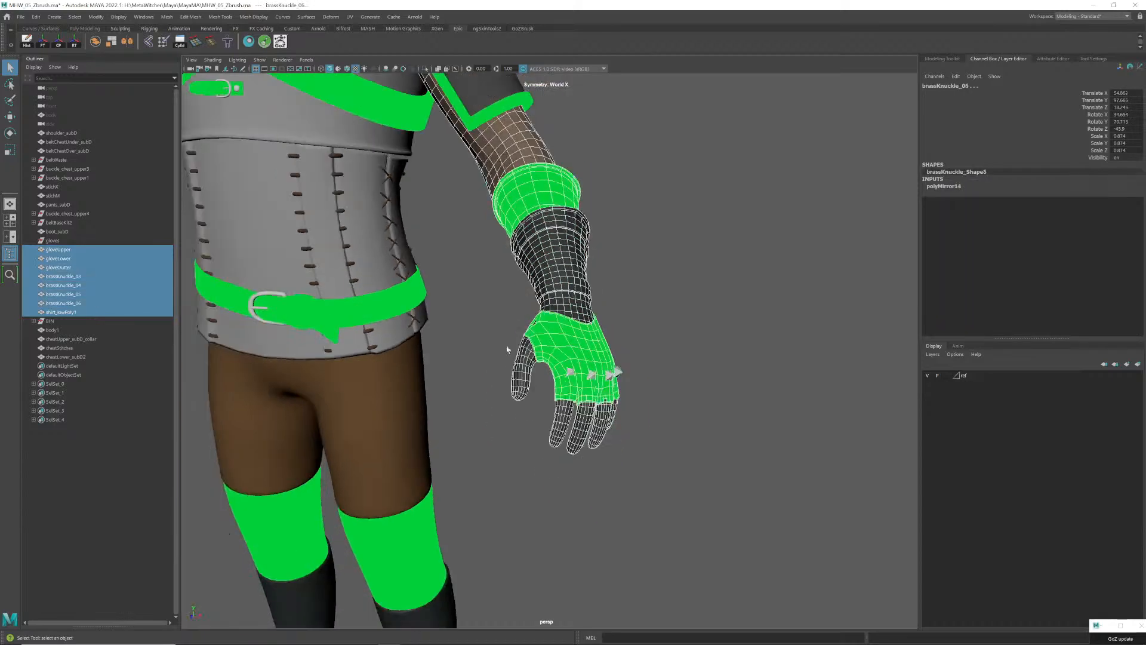
- Try moving the selected shirt and glove meshes away from the body, and undo the move
{"action": "left_click_drag", "start_coordinate": [507, 348], "coordinate": [571, 366], "text": "alt"}
{"action": "right_click_drag", "start_coordinate": [571, 366], "coordinate": [364, 355], "text": "alt"}
{"action": "middle_click_drag", "start_coordinate": [364, 355], "coordinate": [393, 356], "text": "alt"}
{"action": "left_click_drag", "start_coordinate": [393, 355], "coordinate": [442, 367], "text": "alt"}
{"action": "key", "text": "w"}
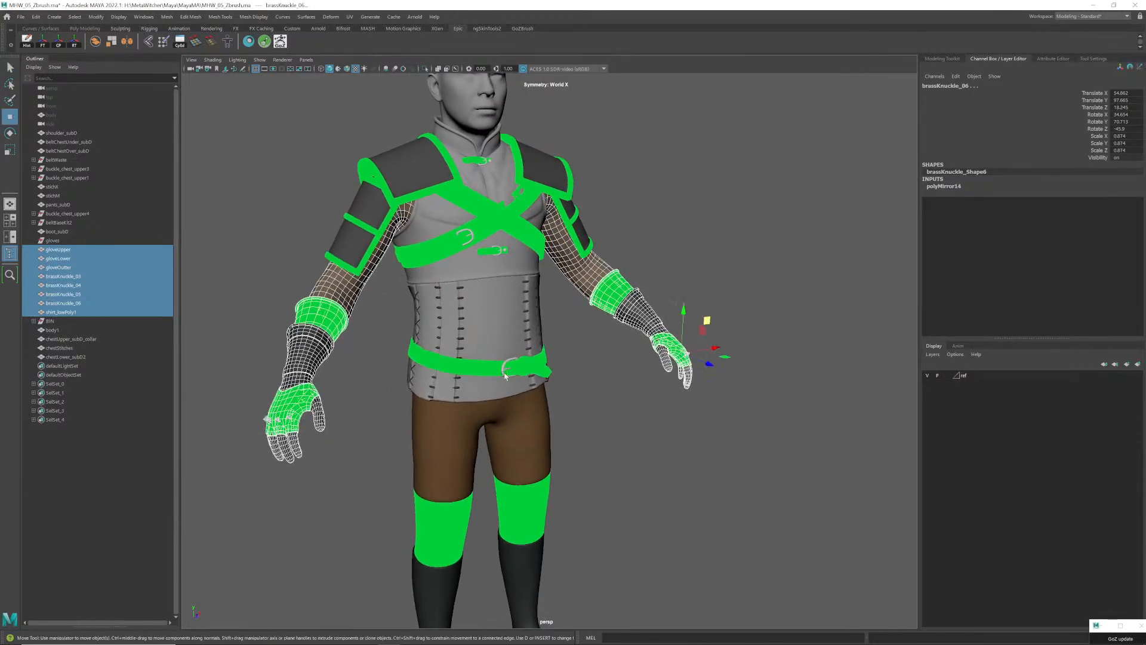
{"action": "right_click_drag", "start_coordinate": [538, 366], "coordinate": [469, 363], "text": "alt"}
{"action": "left_click_drag", "start_coordinate": [469, 363], "coordinate": [482, 370], "text": "alt"}
{"action": "mouse_move", "coordinate": [662, 348]}
{"action": "left_mouse_down"}
{"action": "mouse_move", "coordinate": [696, 333]}
{"action": "mouse_move", "coordinate": [567, 361]}
{"action": "mouse_move", "coordinate": [575, 353]}
{"action": "mouse_move", "coordinate": [555, 352]}
{"action": "mouse_move", "coordinate": [674, 341]}
{"action": "mouse_move", "coordinate": [662, 337]}
{"action": "left_mouse_up"}
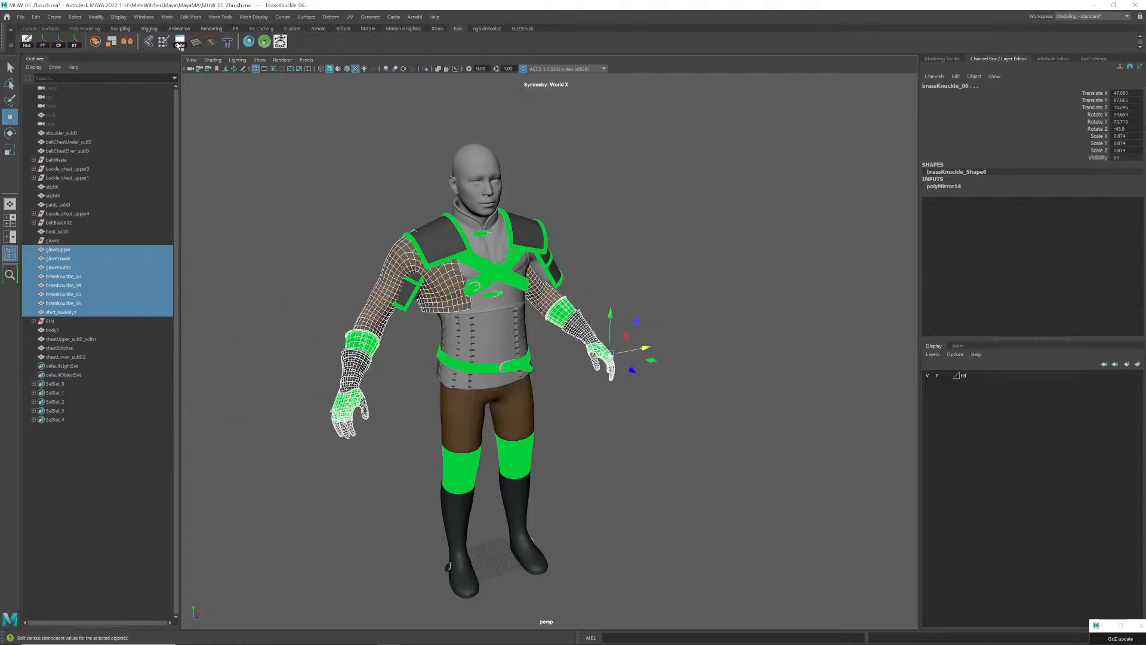
{"action": "key", "text": "ctrl+z"}
- Try to delete the construction history of the selected shirt, glove and knuckle meshes
{"action": "left_click_drag", "start_coordinate": [508, 325], "coordinate": [453, 327], "text": "alt"}
{"action": "right_click_drag", "start_coordinate": [453, 327], "coordinate": [615, 345], "text": "alt"}
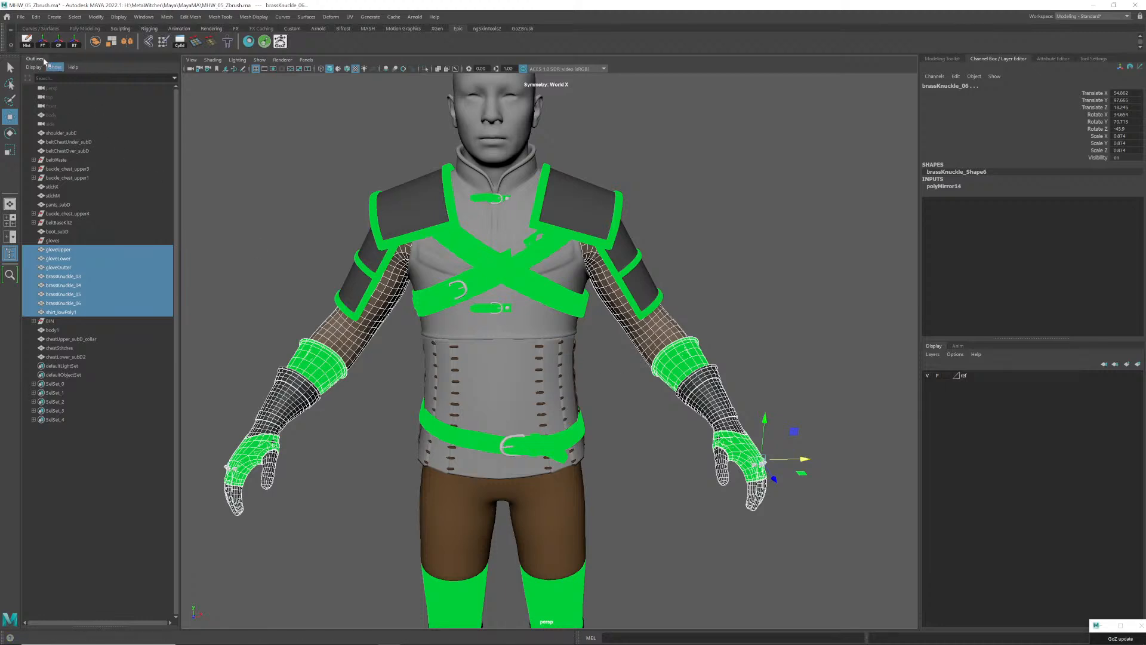
{"action": "left_click", "coordinate": [27, 42]}
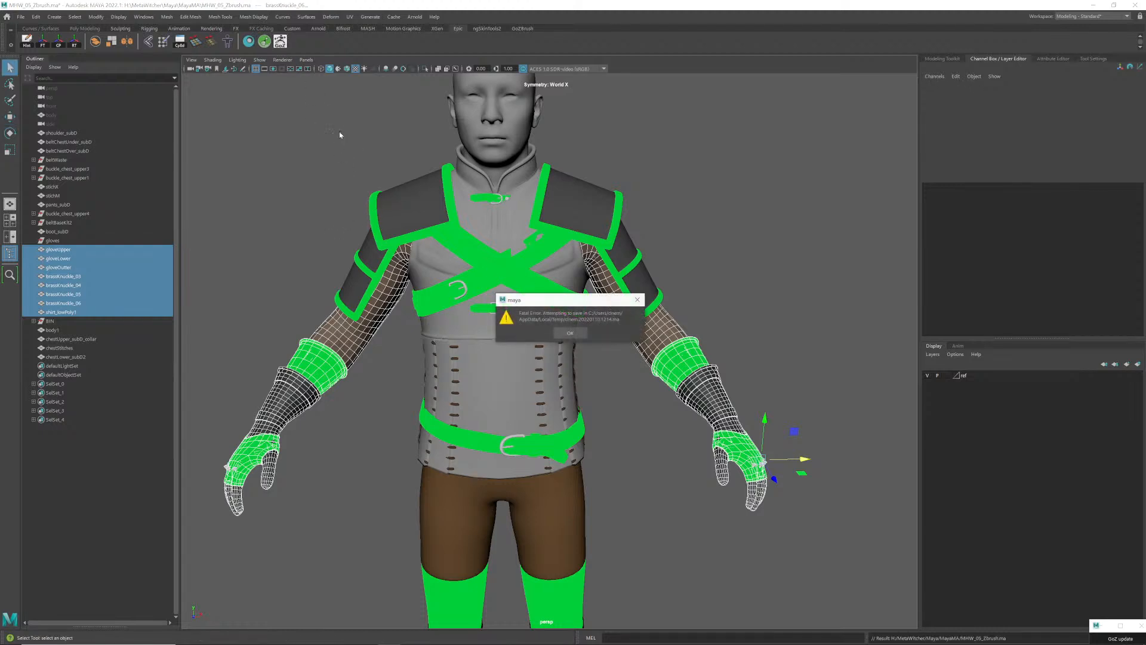
- Dismiss Maya's fatal error message and cancel the Autodesk error report without sending it
{"action": "left_click", "coordinate": [570, 332]}
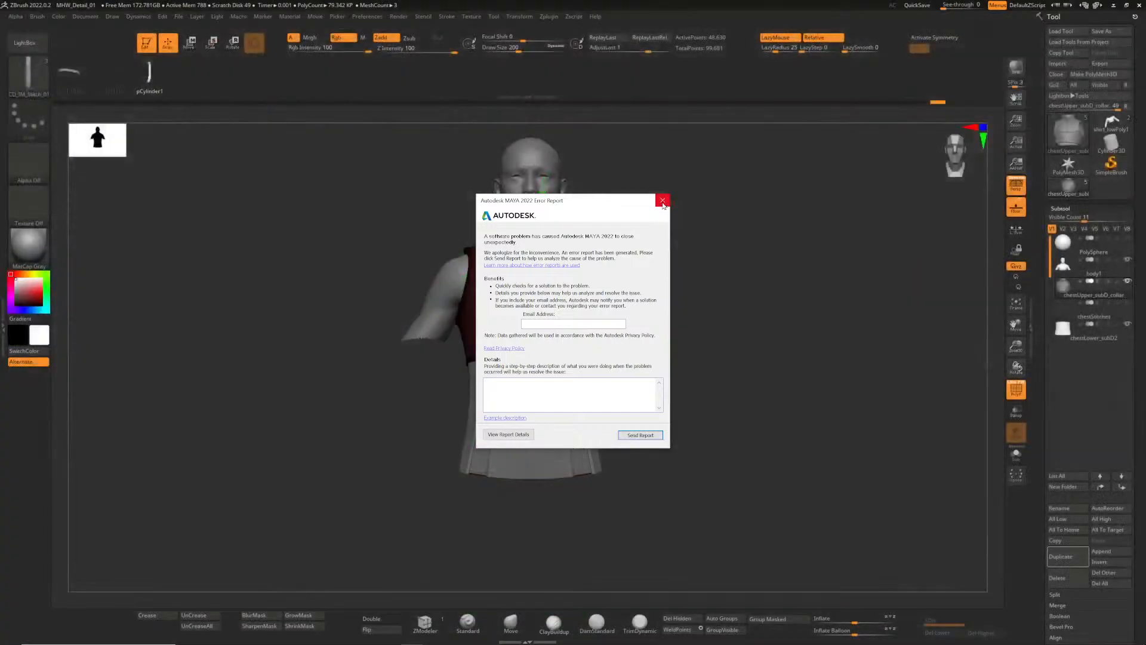
{"action": "left_click", "coordinate": [662, 201]}
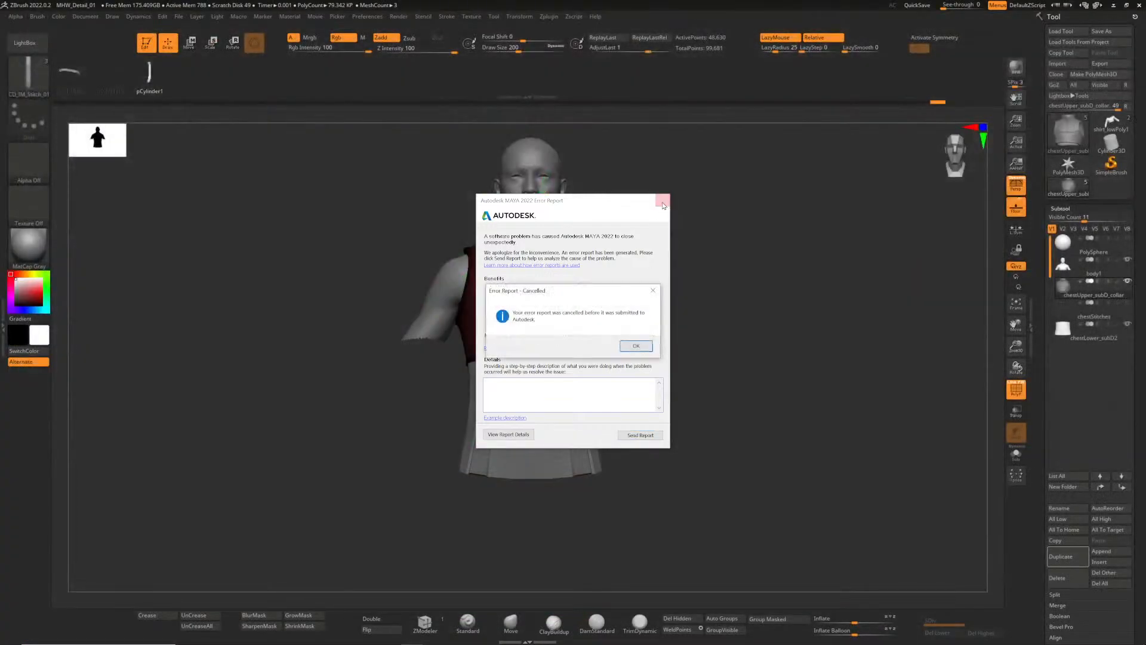
{"action": "left_click", "coordinate": [636, 346]}
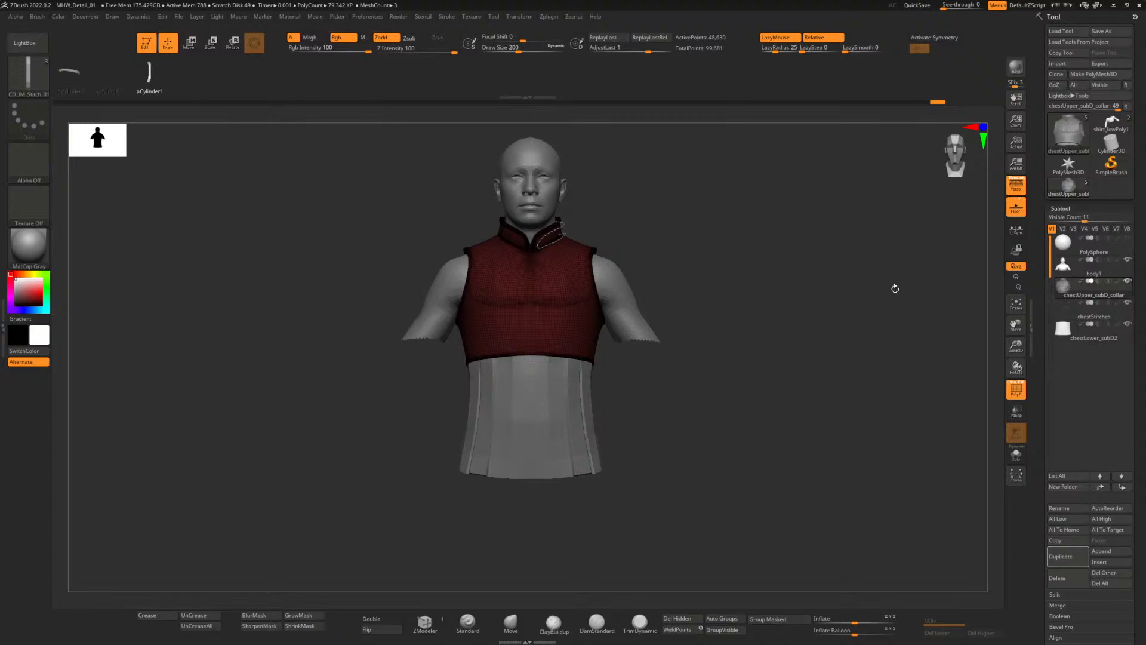
- Minimize the forum browser window and move the Maya GoZ screenshot file below the other project files on the desktop
{"action": "key", "text": "alt+Tab"}
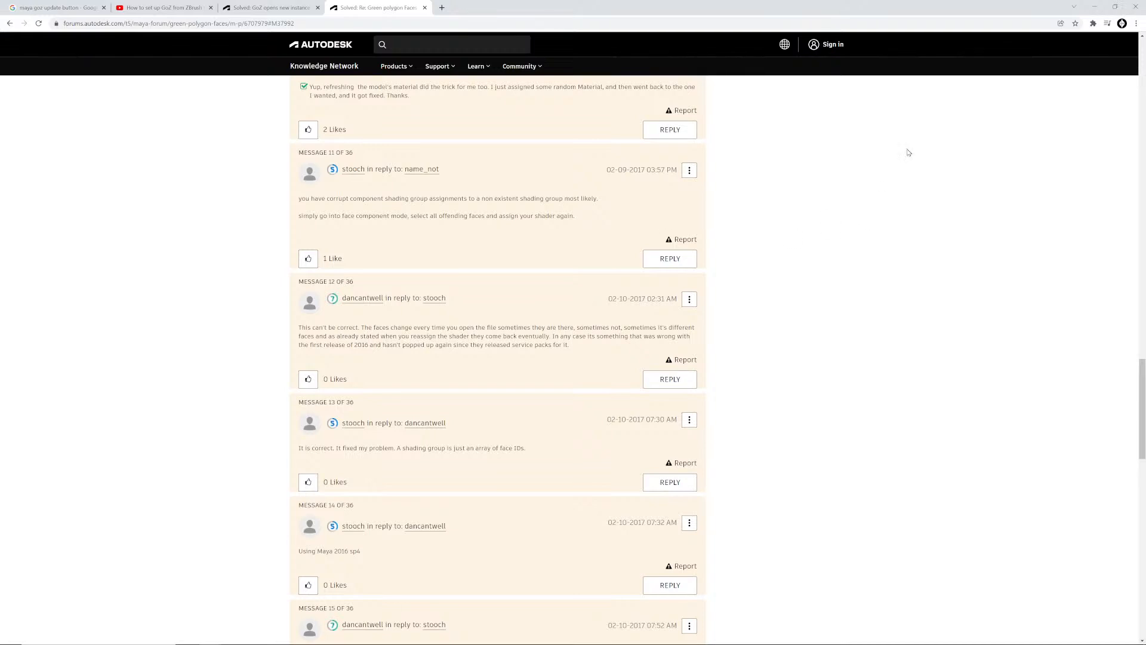
{"action": "left_click", "coordinate": [1096, 8]}
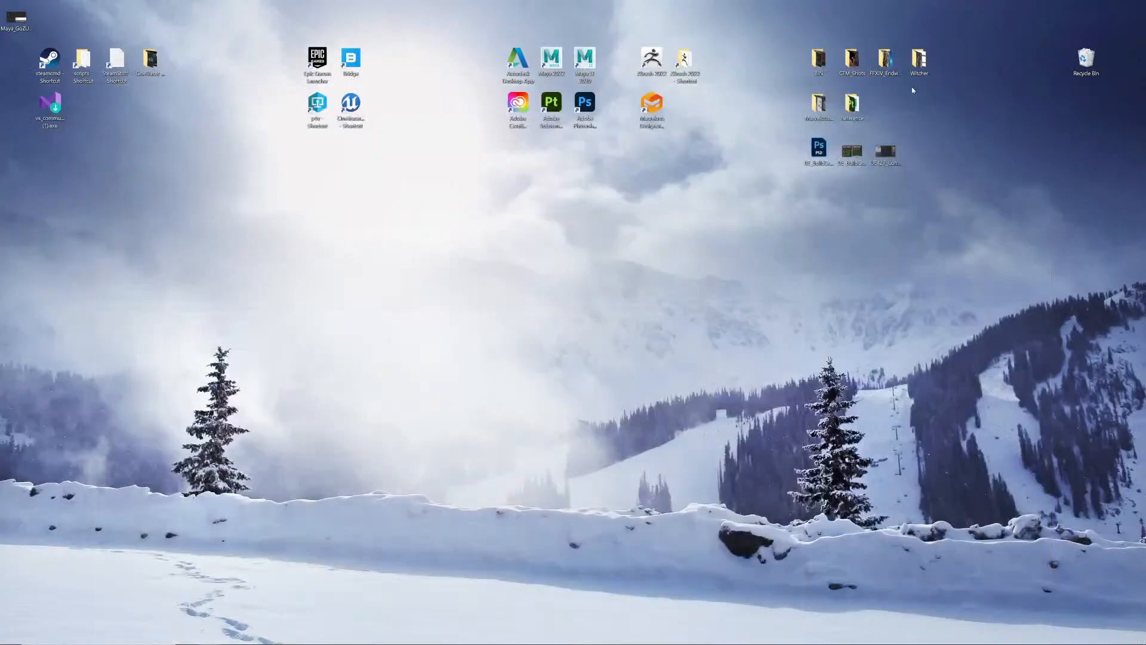
{"action": "left_click_drag", "start_coordinate": [17, 19], "coordinate": [830, 186]}
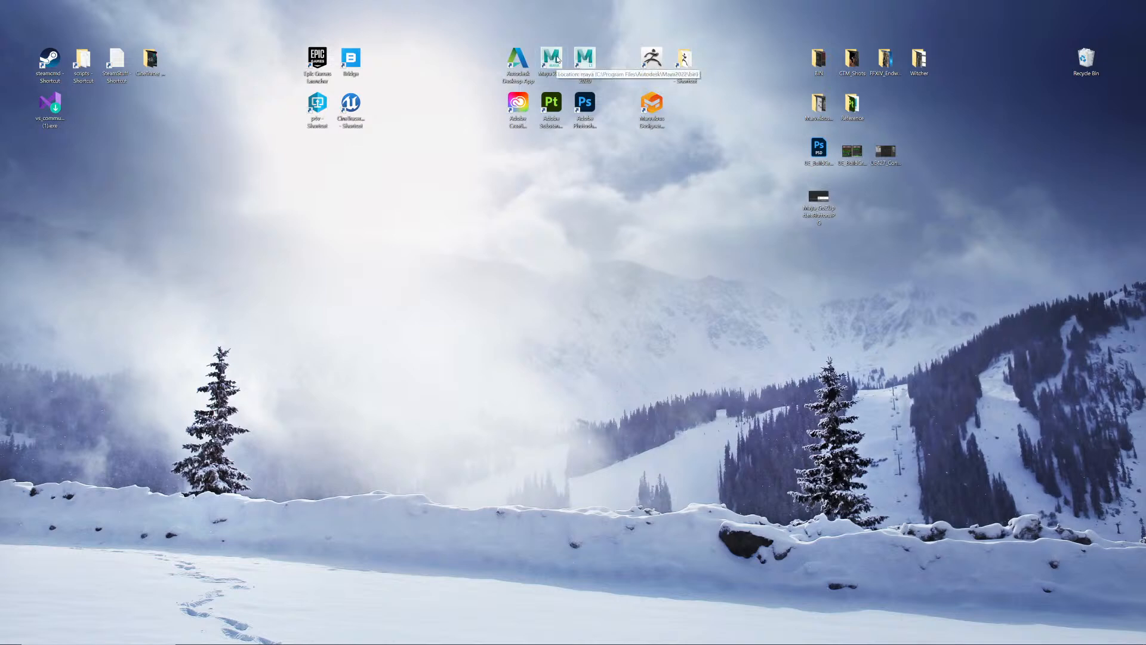
- Relaunch Maya 2022, open the recent scene MHW_05_Zbrush.ma and check the whole outfit from the front
{"action": "key", "text": "alt+Tab"}
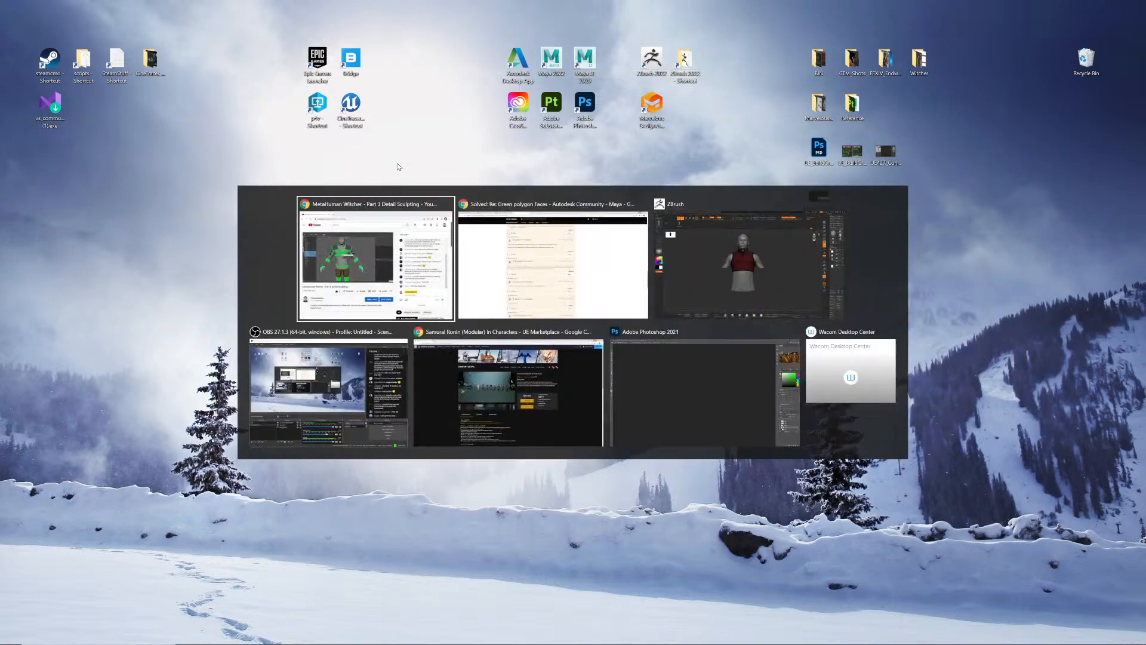
{"action": "key", "text": "Escape"}
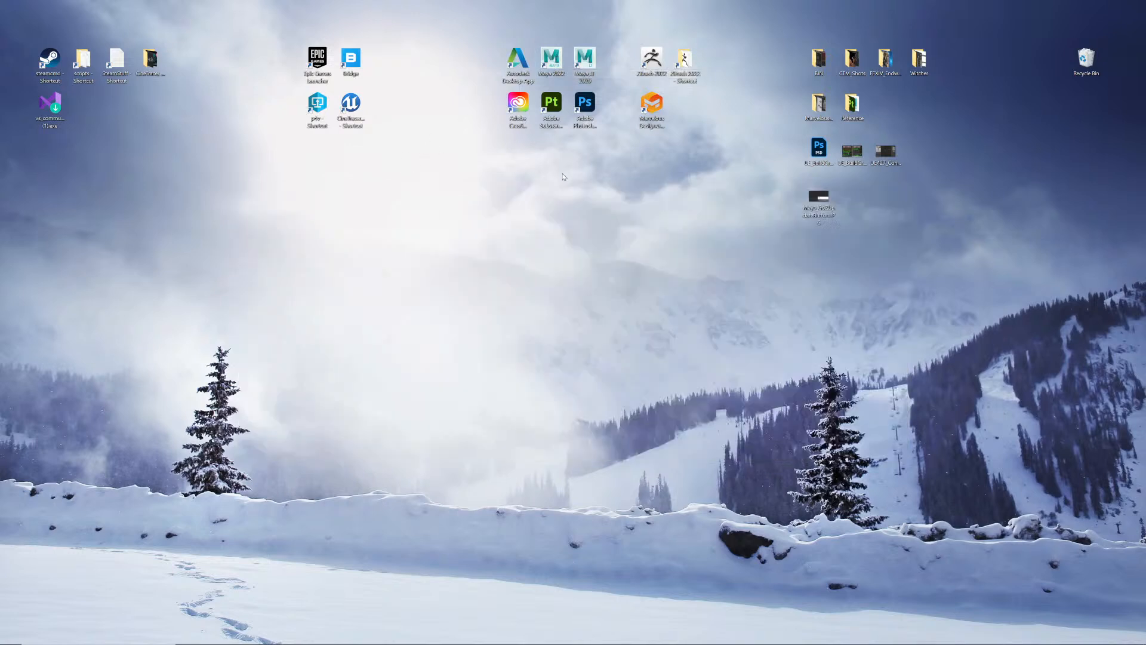
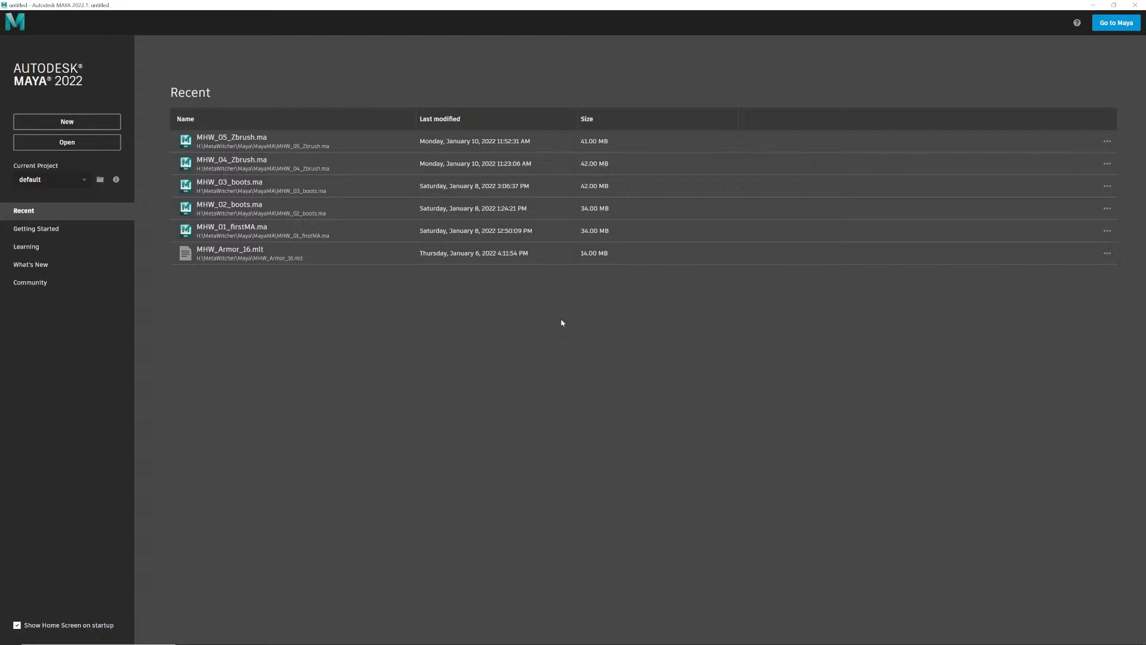
{"action": "left_click", "coordinate": [246, 141]}
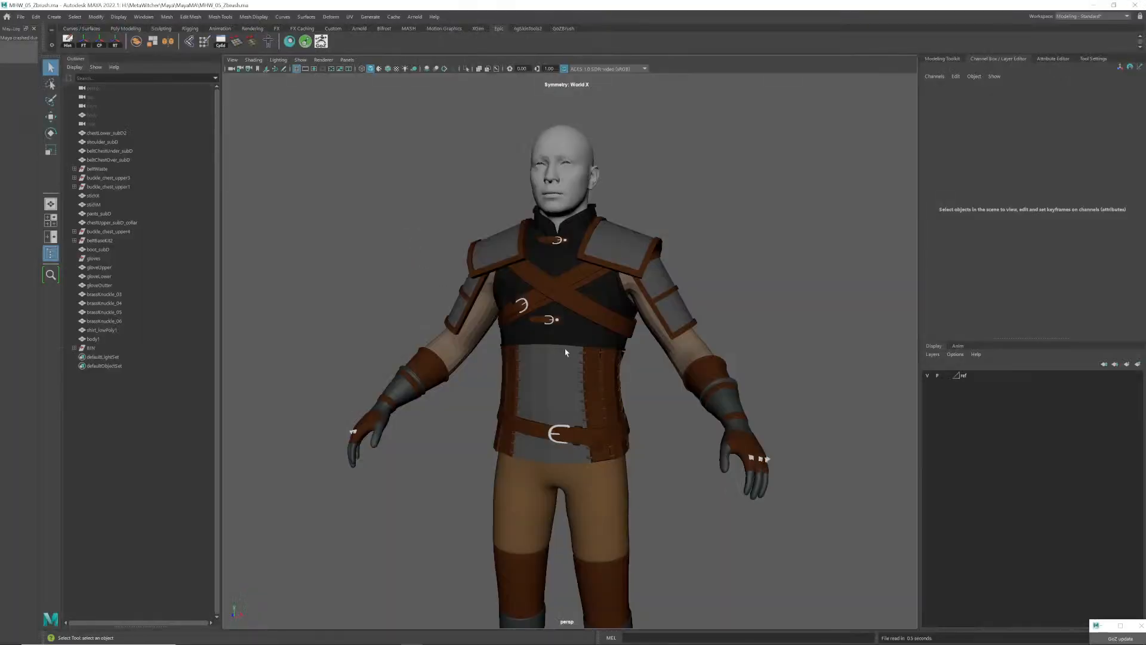
{"action": "mouse_move", "coordinate": [536, 361]}
{"action": "left_mouse_down", "text": "alt"}
{"action": "mouse_move", "coordinate": [525, 361]}
{"action": "mouse_move", "coordinate": [541, 358]}
{"action": "left_mouse_up", "text": "alt"}
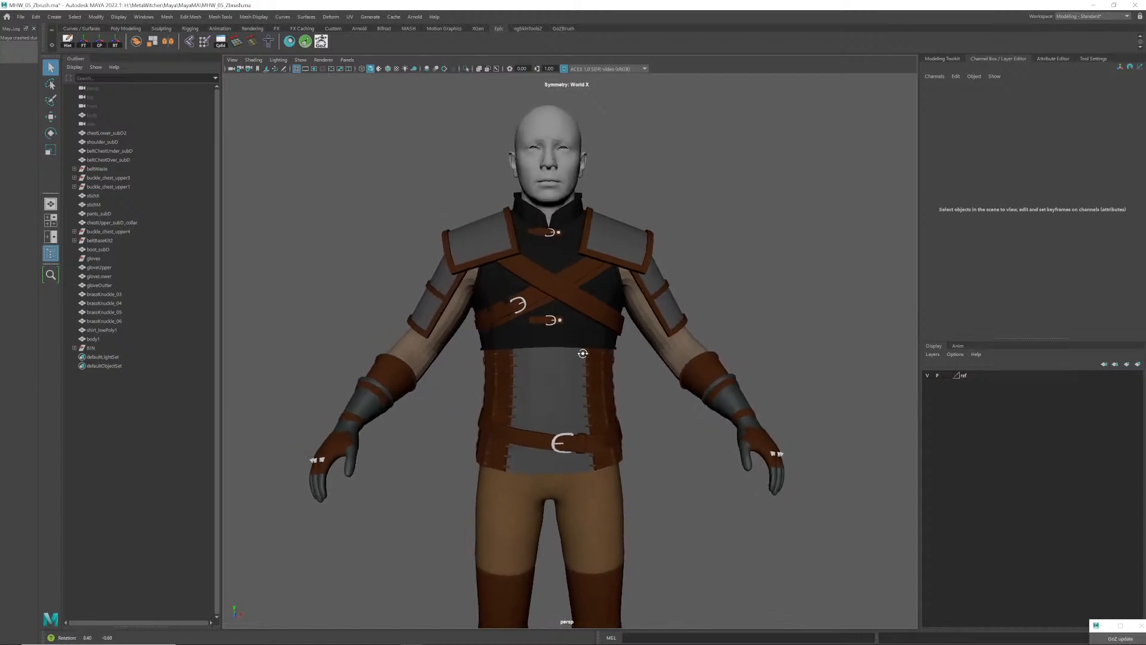
{"action": "scroll", "coordinate": [554, 352], "scroll_direction": "up", "scroll_amount": 3}
{"action": "scroll", "coordinate": [554, 352], "scroll_direction": "down", "scroll_amount": 3}
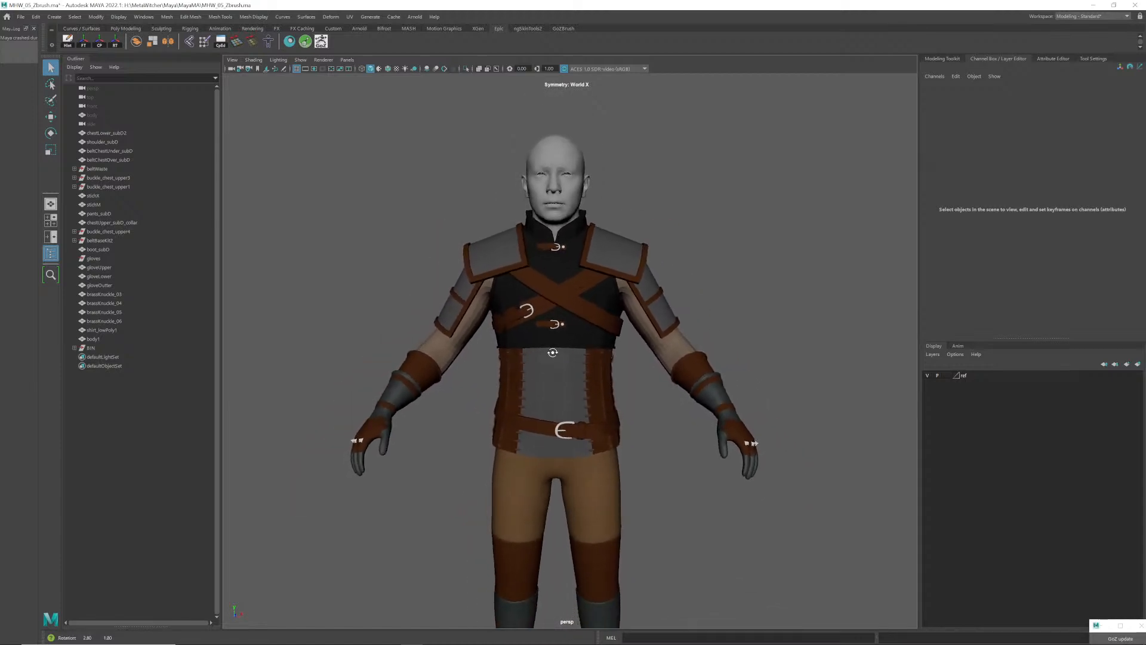
{"action": "scroll", "coordinate": [571, 350], "scroll_direction": "up", "scroll_amount": 3}
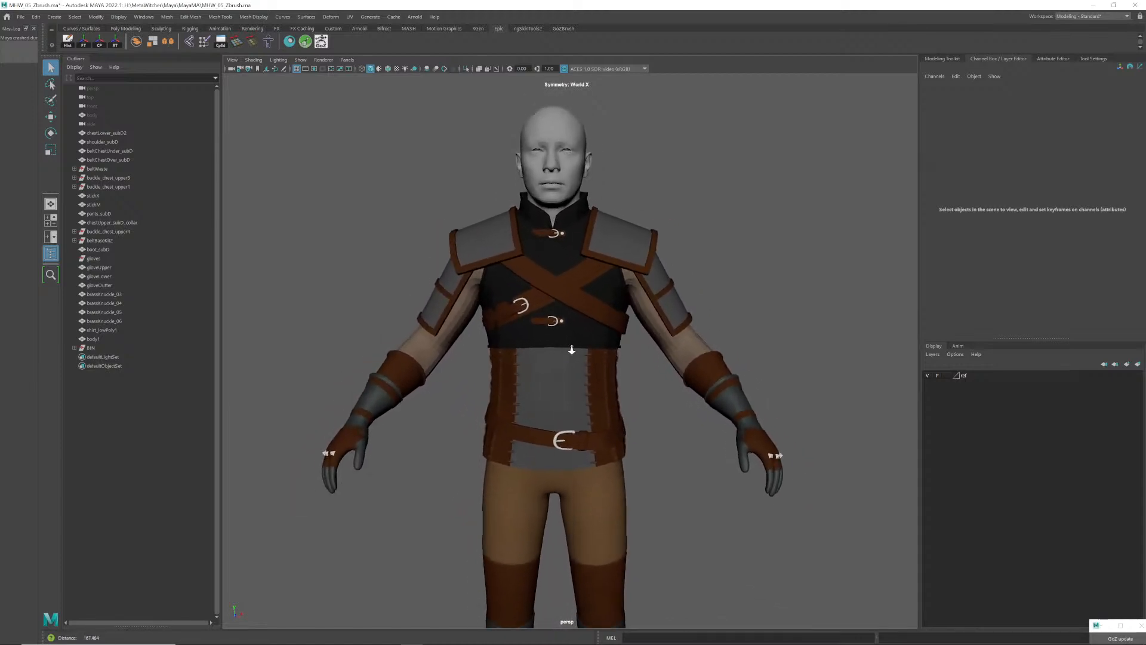
- Close the extra docked panel beside the Outliner and save the MHW_05_Zbrush.ma scene
{"action": "left_click", "coordinate": [34, 29]}
{"action": "left_click_drag", "start_coordinate": [366, 181], "coordinate": [534, 285], "text": "alt"}
{"action": "middle_click_drag", "start_coordinate": [534, 286], "coordinate": [545, 306], "text": "alt"}
{"action": "scroll", "coordinate": [545, 306], "scroll_direction": "up", "scroll_amount": 2}
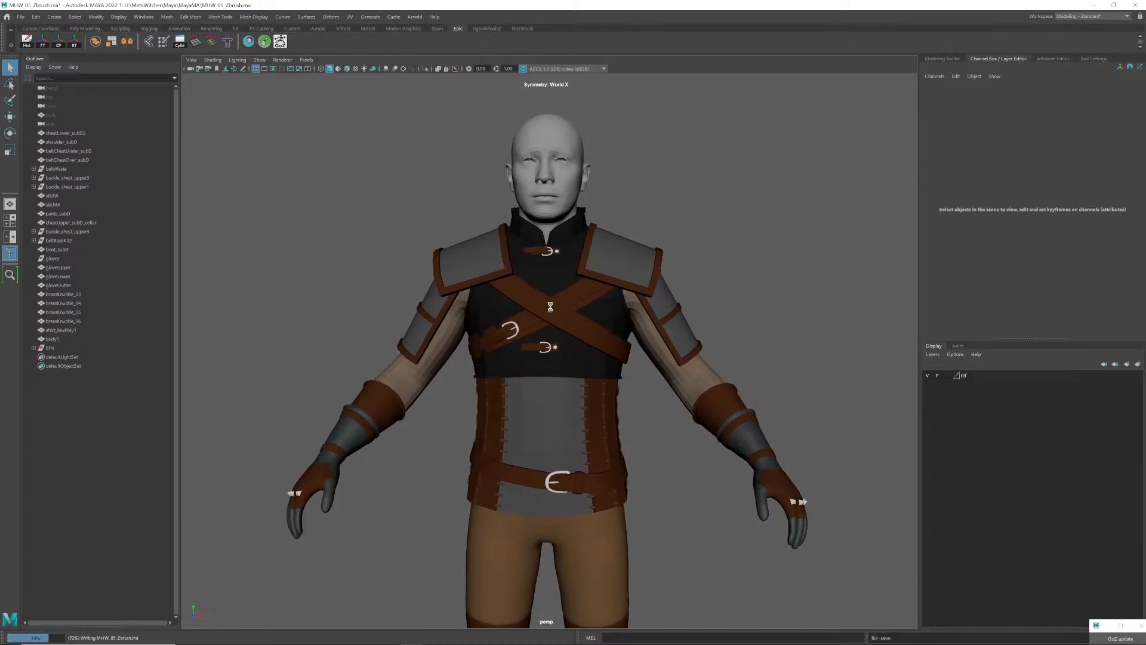
{"action": "key", "text": "ctrl+s"}
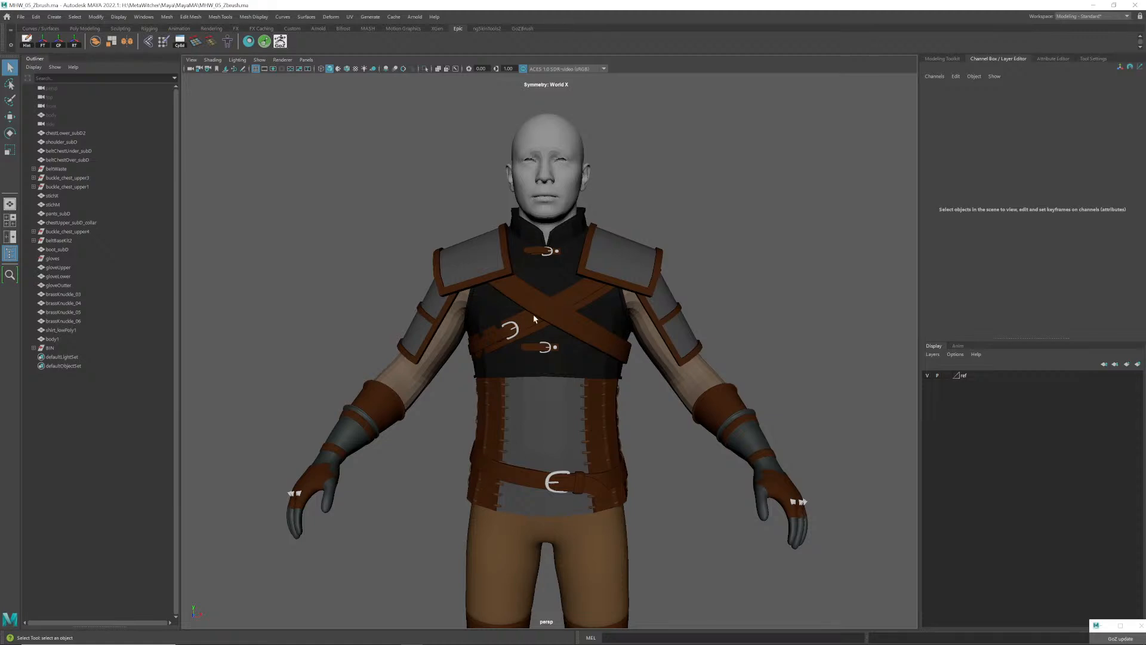
- Switch to ZBrush to check the torso model, and return to the reopened Maya scene
{"action": "left_click_drag", "start_coordinate": [535, 319], "coordinate": [611, 316], "text": "alt"}
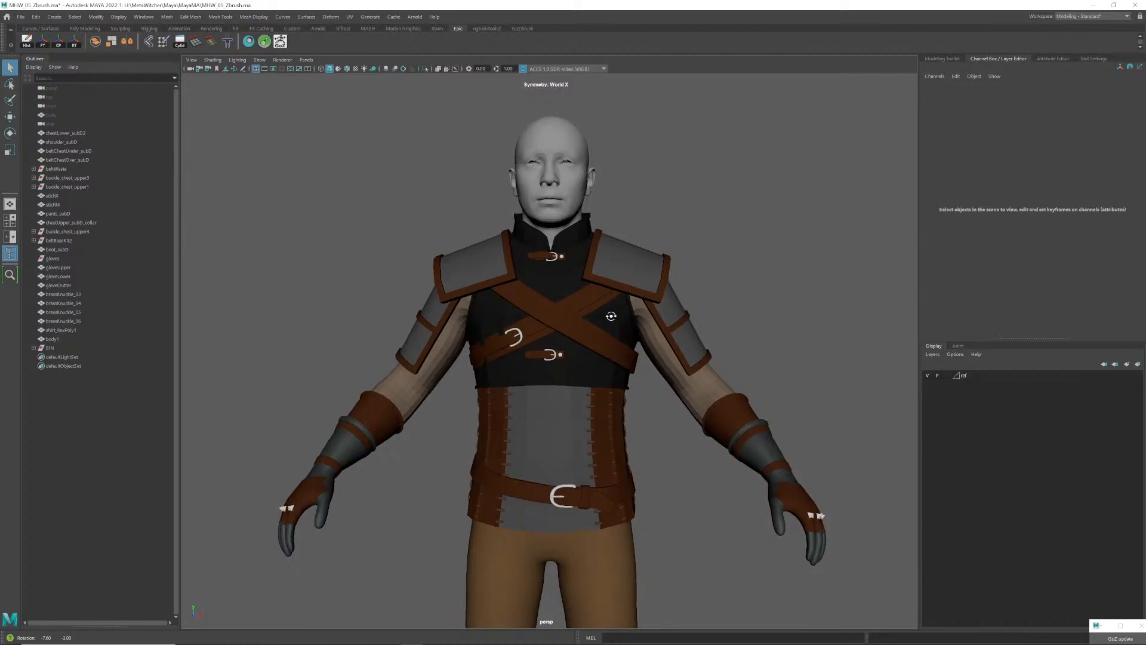
{"action": "key", "text": "alt+Tab"}
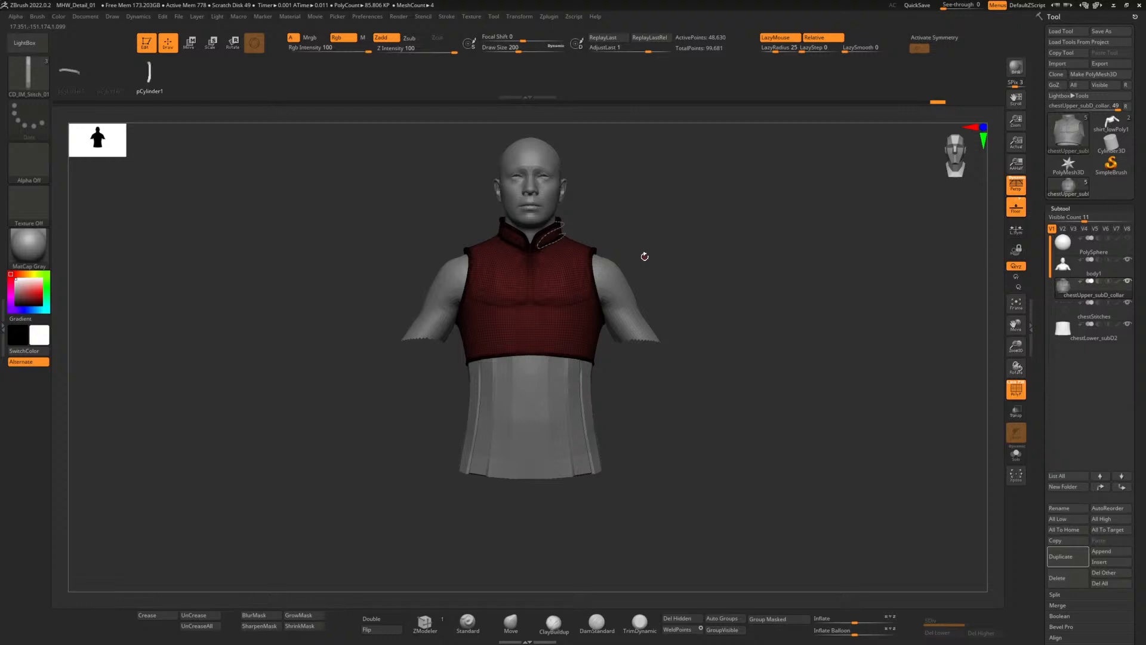
{"action": "key", "text": "alt+Tab"}
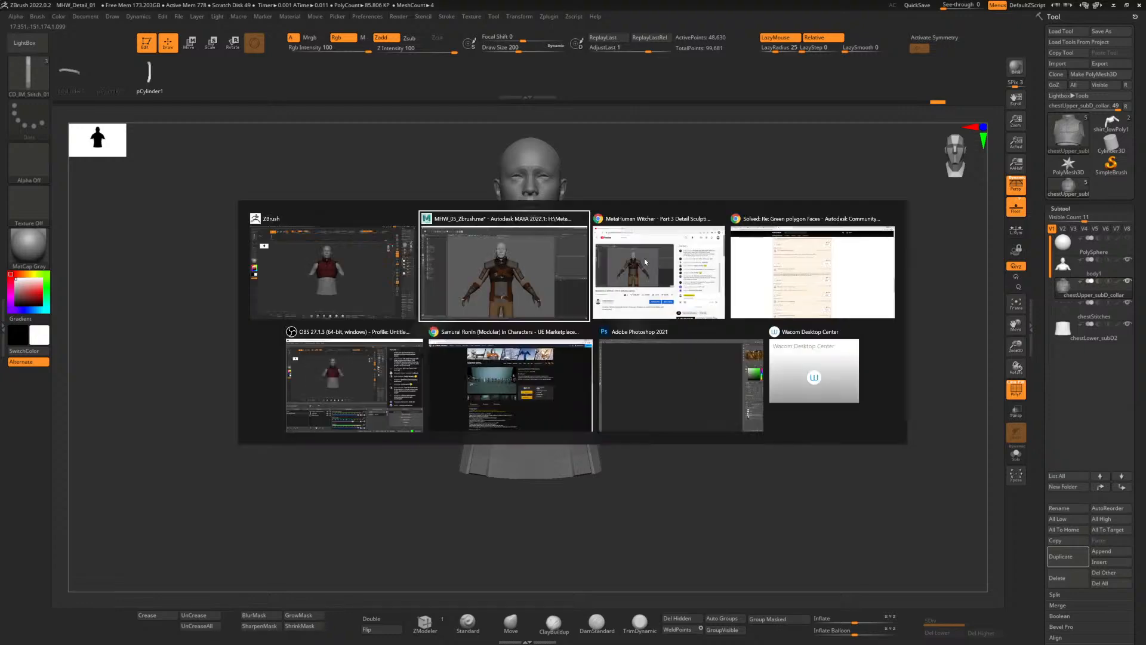
{"action": "left_click", "coordinate": [529, 261]}
- Select the shoulder_subD armor and inspect its shading on the reopened character
{"action": "scroll", "coordinate": [550, 297], "scroll_direction": "up", "scroll_amount": 3}
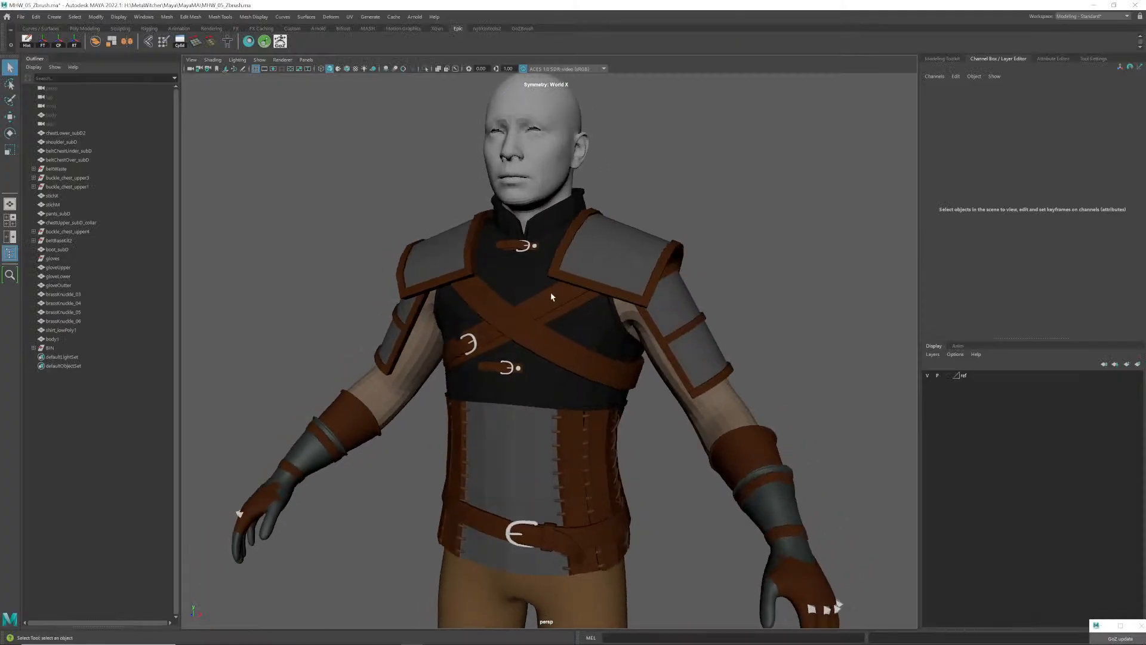
{"action": "scroll", "coordinate": [552, 297], "scroll_direction": "down", "scroll_amount": 3}
{"action": "left_click", "coordinate": [562, 289]}
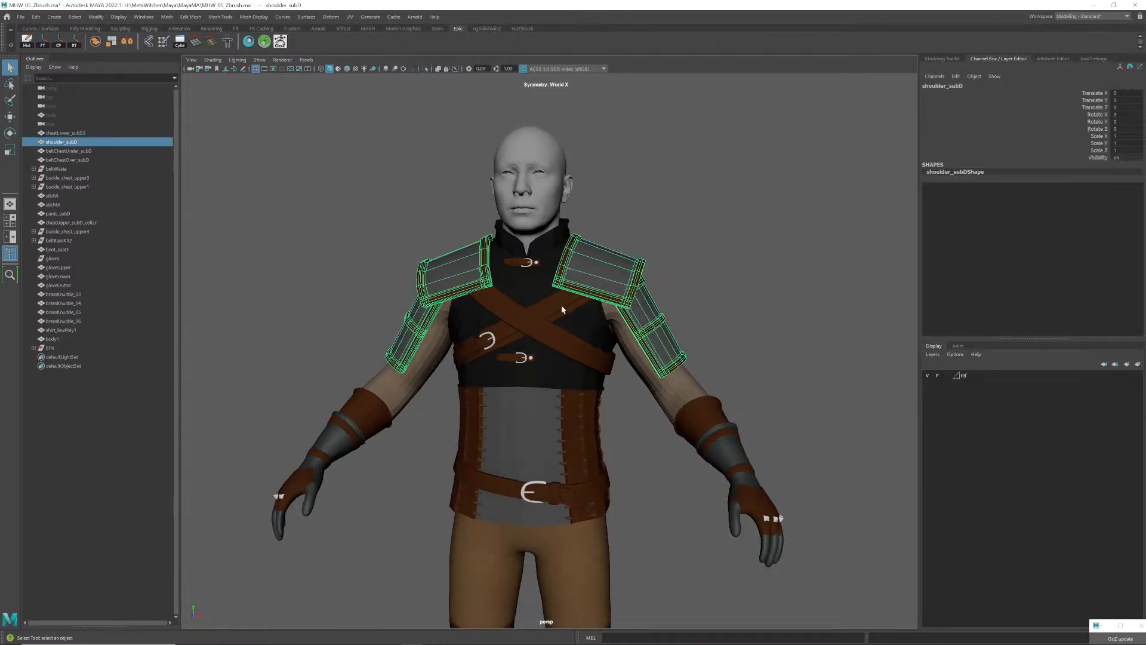
{"action": "scroll", "coordinate": [639, 350], "scroll_direction": "up", "scroll_amount": 2}
{"action": "middle_click_drag", "start_coordinate": [639, 349], "coordinate": [628, 335], "text": "alt"}
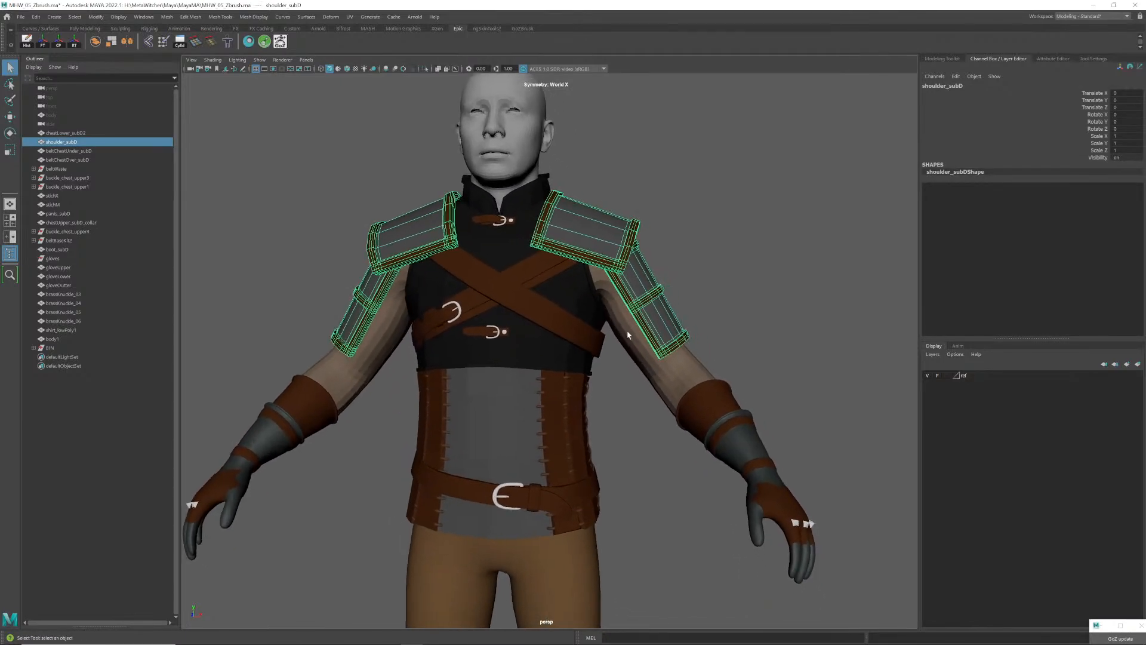
{"action": "left_click", "coordinate": [631, 337], "text": "shift"}
{"action": "left_click", "coordinate": [687, 306]}
{"action": "left_click", "coordinate": [660, 320]}
{"action": "left_click", "coordinate": [643, 345], "text": "shift"}
{"action": "left_click", "coordinate": [701, 404], "text": "shift"}
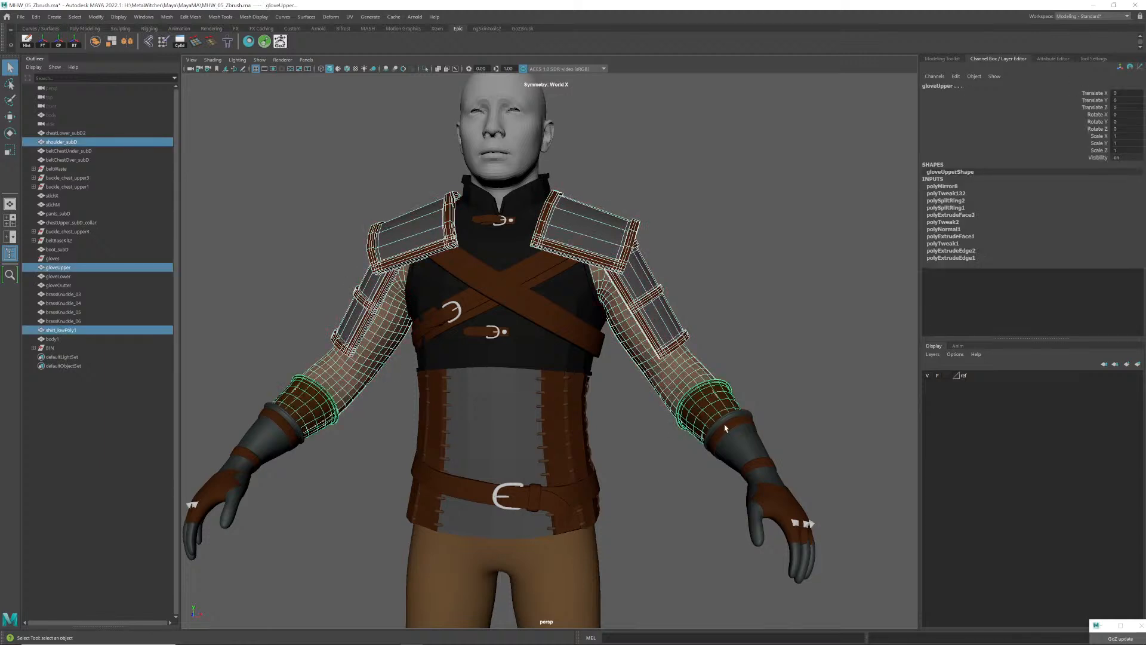
{"action": "left_click", "coordinate": [727, 430]}
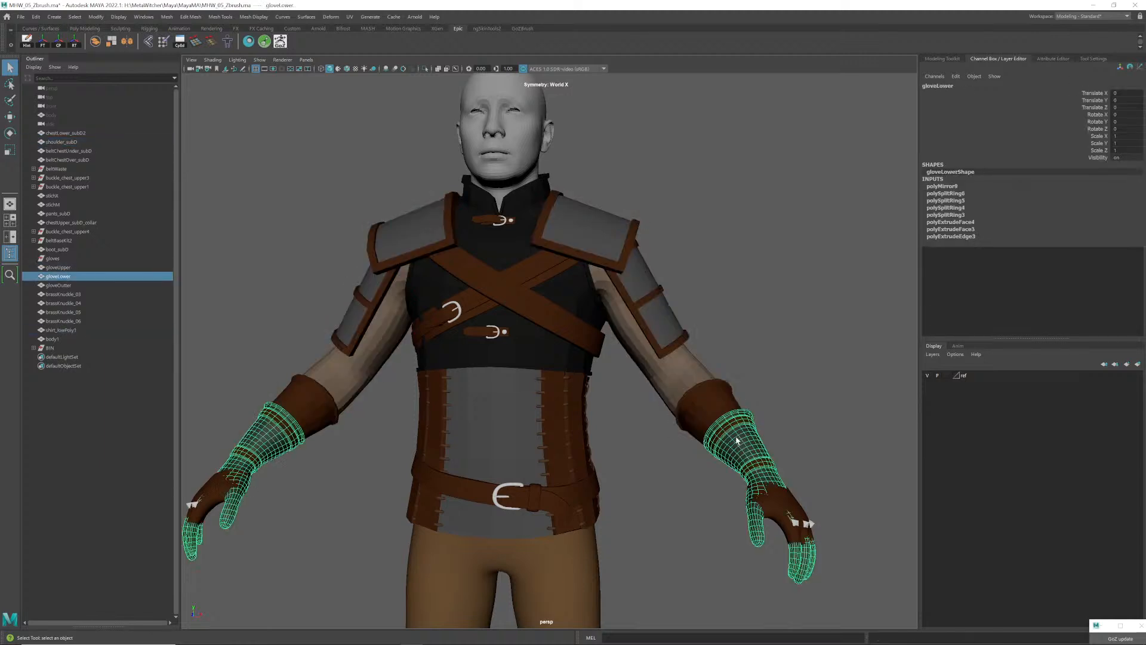
{"action": "left_click", "coordinate": [784, 499]}
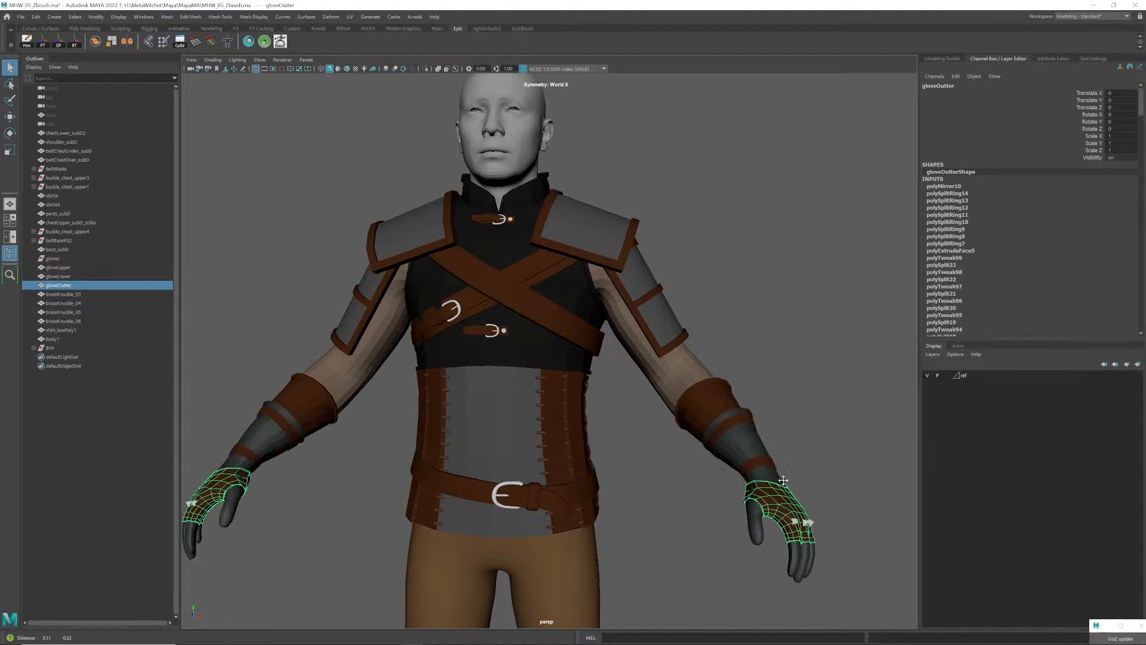
{"action": "left_click_drag", "start_coordinate": [783, 480], "coordinate": [669, 406], "text": "alt"}
- Select the shoulder armor, the shirt and the upper, lower and outer glove meshes together
{"action": "left_click", "coordinate": [643, 291]}
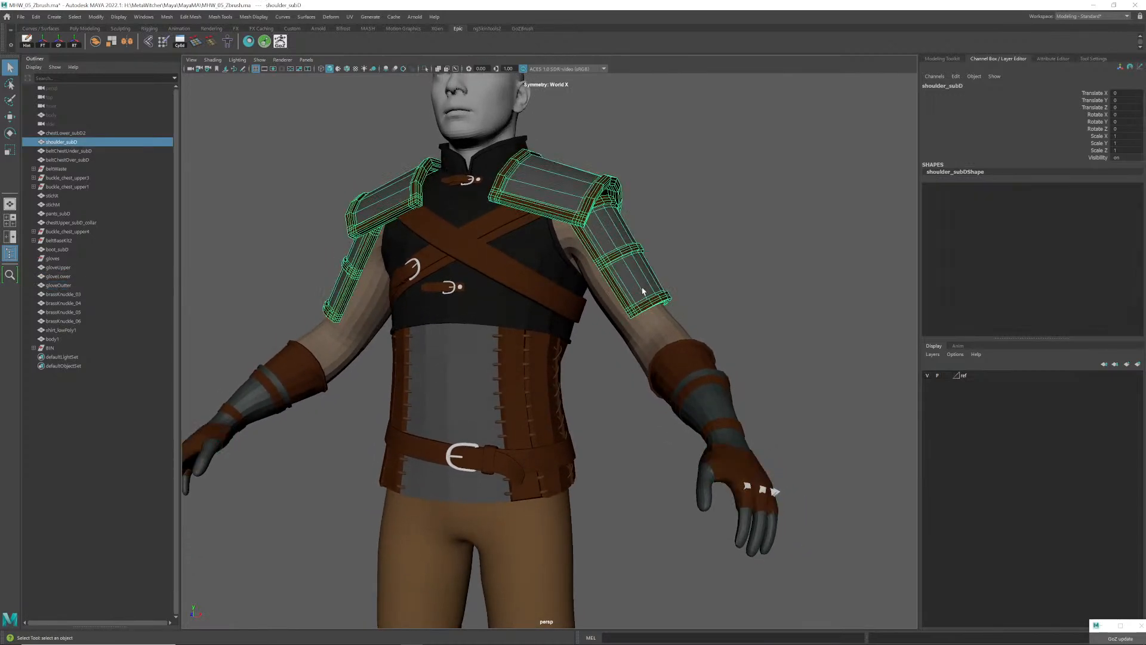
{"action": "left_click", "coordinate": [661, 334], "text": "shift"}
{"action": "mouse_move", "coordinate": [663, 340]}
{"action": "left_mouse_down", "text": "alt"}
{"action": "mouse_move", "coordinate": [638, 316]}
{"action": "mouse_move", "coordinate": [642, 334]}
{"action": "left_mouse_up", "text": "alt"}
{"action": "left_click", "coordinate": [644, 348], "text": "shift"}
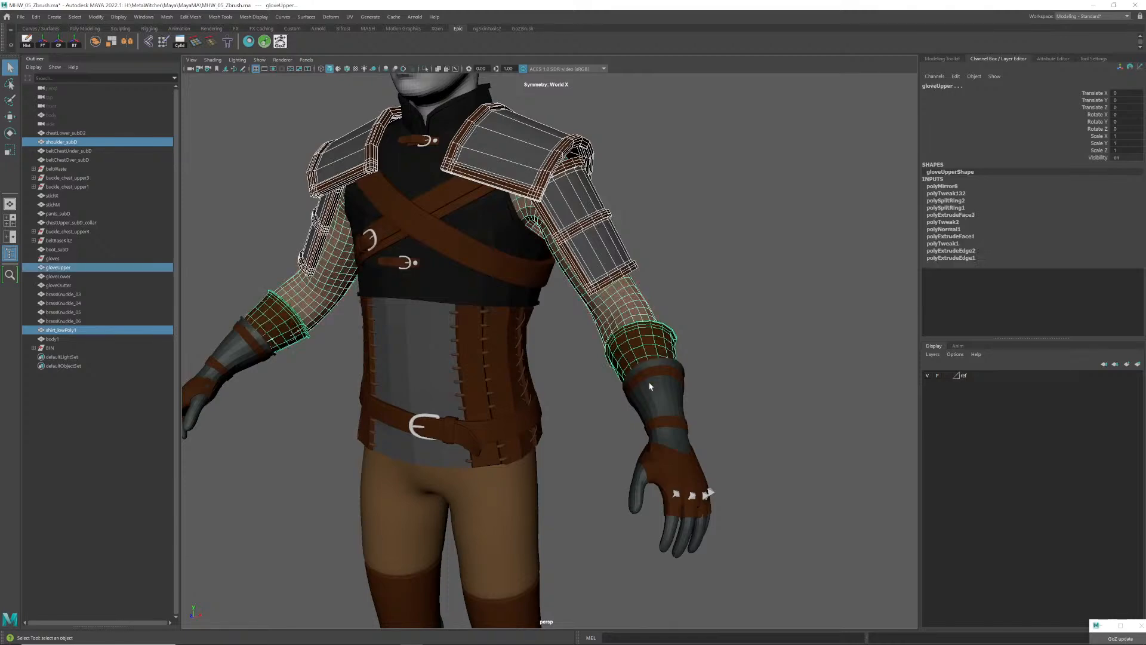
{"action": "left_click", "coordinate": [669, 424], "text": "shift"}
{"action": "left_click", "coordinate": [672, 465], "text": "shift"}
- Add the four brass knuckle studs on the glove to the current selection
{"action": "left_click", "coordinate": [677, 496], "text": "shift"}
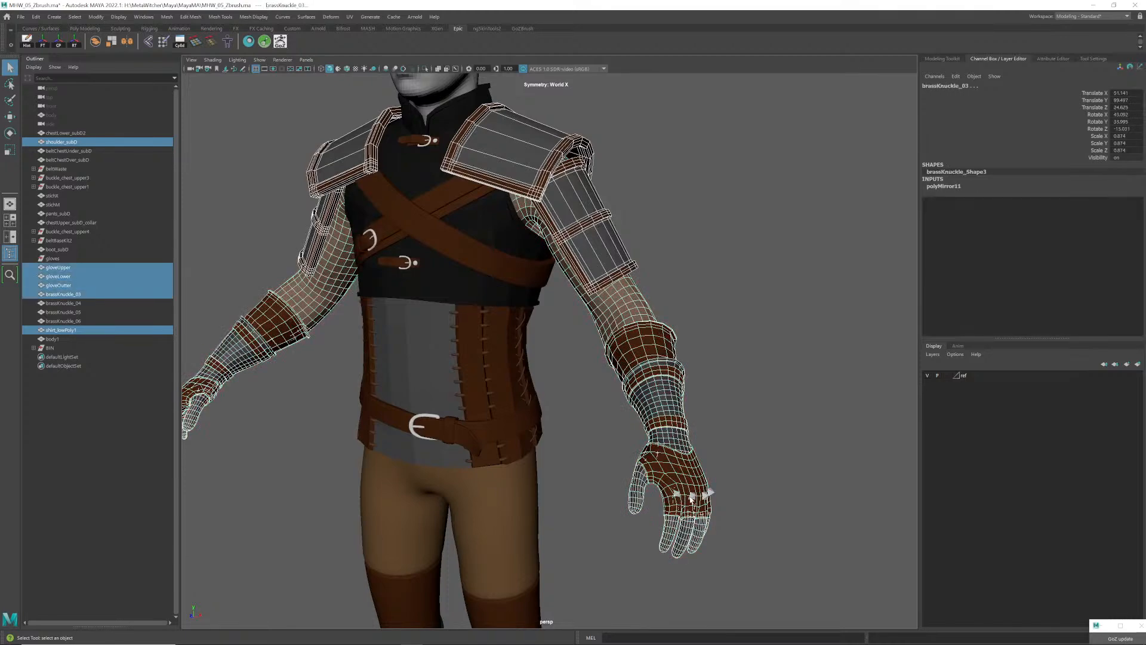
{"action": "left_click", "coordinate": [693, 498], "text": "shift"}
{"action": "key", "text": "f"}
{"action": "left_click_drag", "start_coordinate": [737, 453], "coordinate": [648, 425], "text": "alt"}
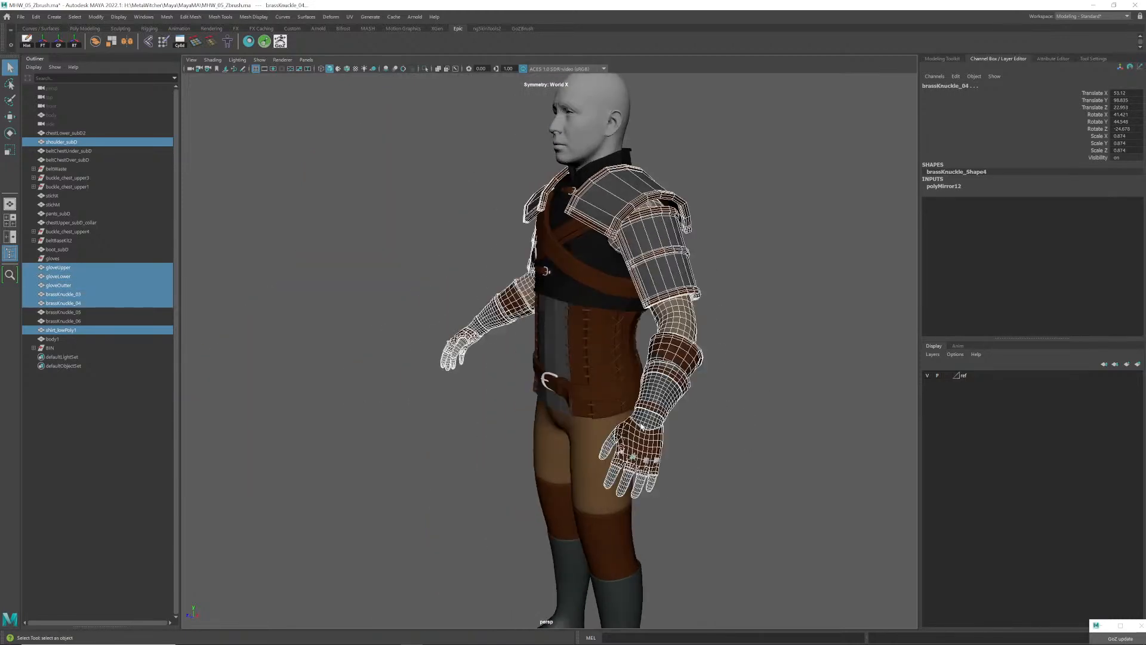
{"action": "right_click_drag", "start_coordinate": [648, 425], "coordinate": [747, 433], "text": "alt"}
{"action": "middle_click_drag", "start_coordinate": [746, 433], "coordinate": [477, 323], "text": "alt"}
{"action": "right_click_drag", "start_coordinate": [477, 323], "coordinate": [499, 372], "text": "alt"}
{"action": "middle_click_drag", "start_coordinate": [499, 372], "coordinate": [716, 418], "text": "alt"}
{"action": "left_click_drag", "start_coordinate": [607, 396], "coordinate": [577, 407], "text": "alt"}
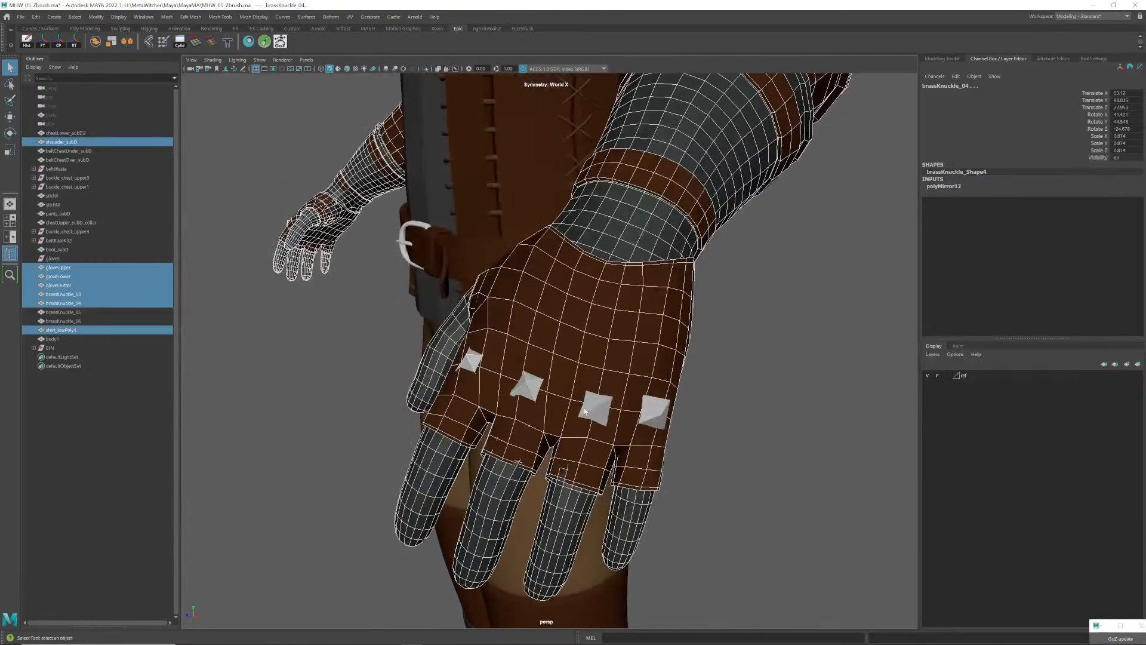
{"action": "left_click", "coordinate": [597, 409], "text": "shift"}
{"action": "left_click", "coordinate": [652, 411], "text": "shift"}
- Try to send the selected armor, shirt and glove meshes to ZBrush with GoZ, creating a new GoZ mesh for gloveUpper
{"action": "right_click_drag", "start_coordinate": [709, 388], "coordinate": [657, 387], "text": "alt"}
{"action": "left_click_drag", "start_coordinate": [656, 387], "coordinate": [564, 386], "text": "alt"}
{"action": "right_click_drag", "start_coordinate": [555, 388], "coordinate": [578, 392], "text": "alt"}
{"action": "middle_click_drag", "start_coordinate": [578, 392], "coordinate": [602, 408], "text": "alt"}
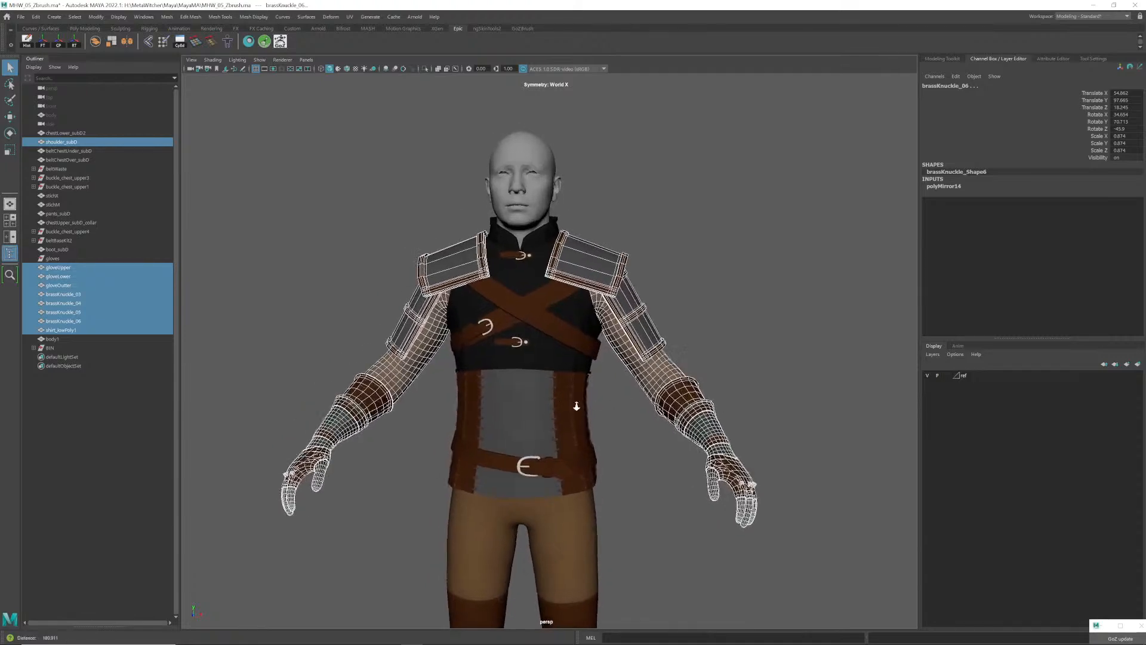
{"action": "right_click_drag", "start_coordinate": [575, 404], "coordinate": [603, 400], "text": "alt"}
{"action": "left_click_drag", "start_coordinate": [603, 400], "coordinate": [610, 397], "text": "alt"}
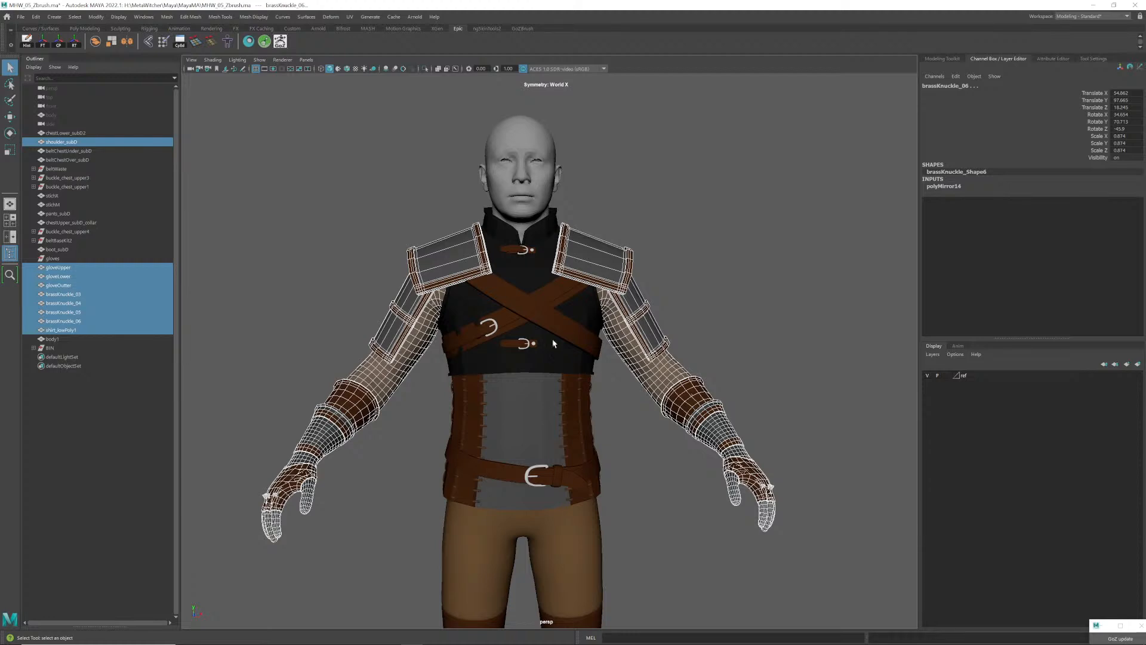
{"action": "left_click", "coordinate": [280, 41]}
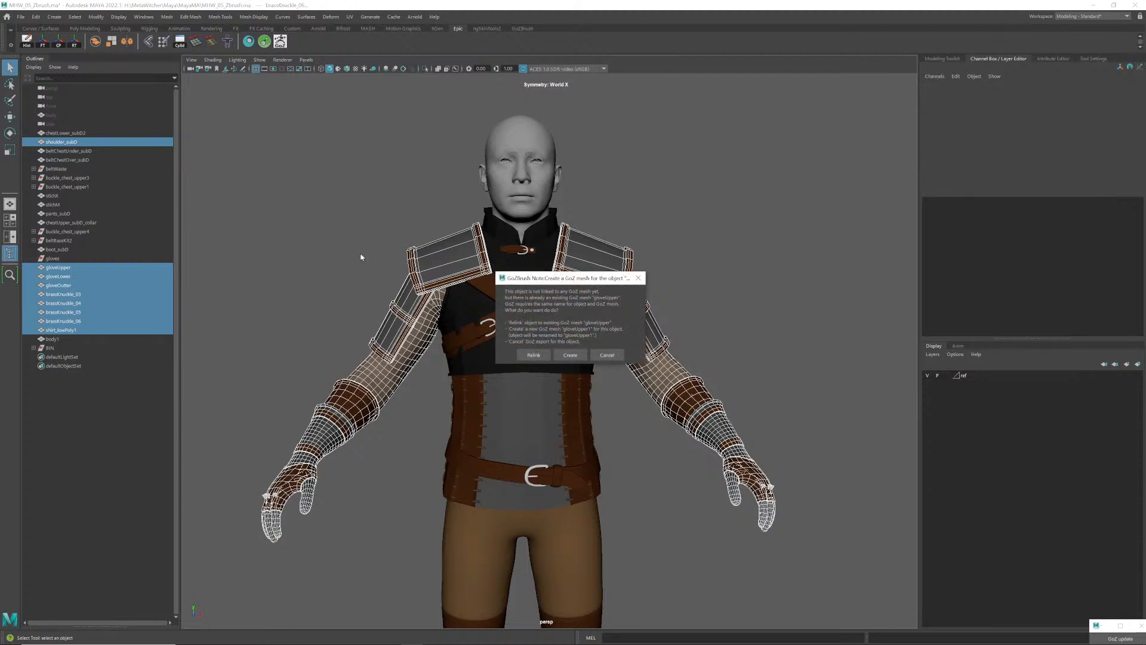
{"action": "left_click", "coordinate": [570, 355]}
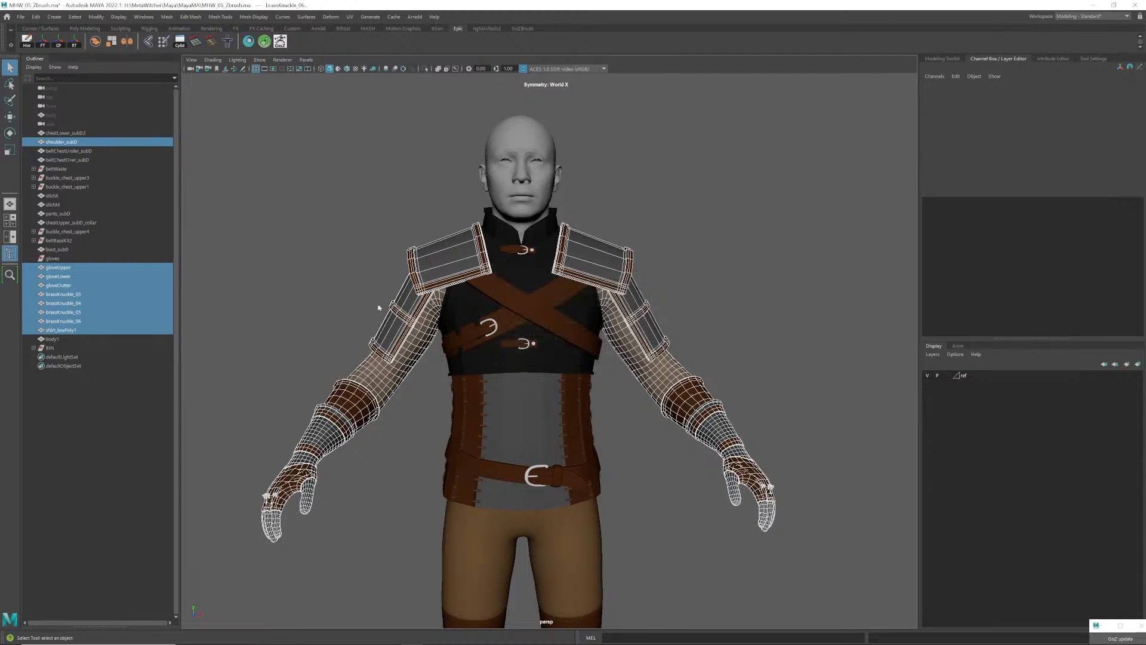
{"action": "left_click", "coordinate": [570, 333]}
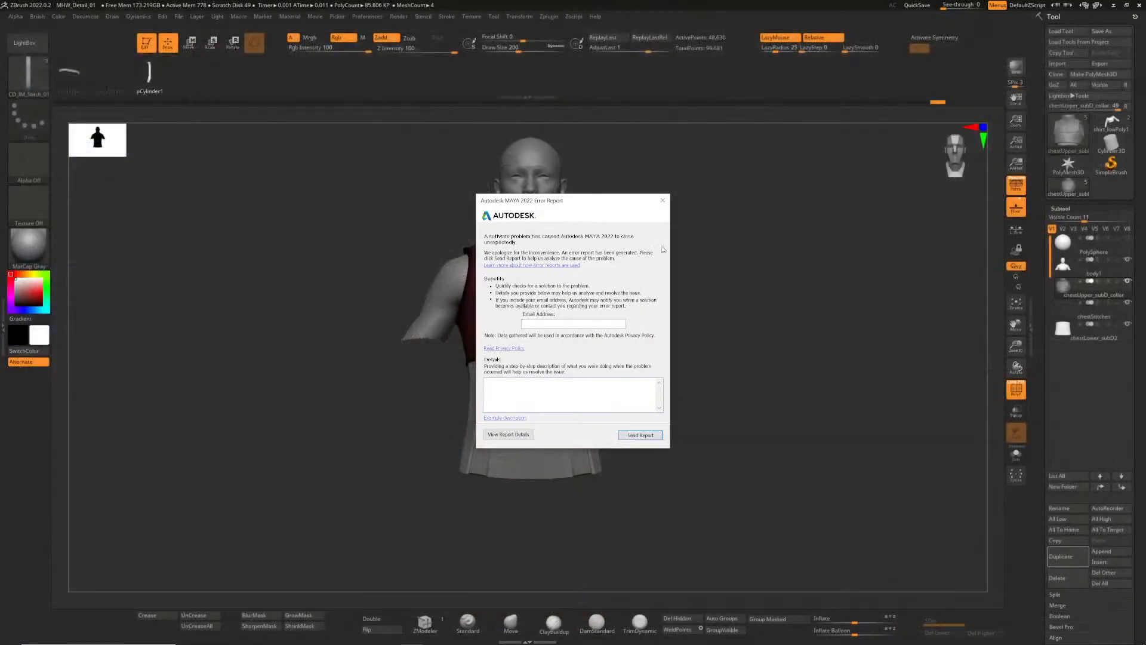
- Dismiss the Maya error report without sending it, and start a new ZBrush document without saving the changes
{"action": "left_click", "coordinate": [662, 200]}
{"action": "left_click", "coordinate": [636, 346]}
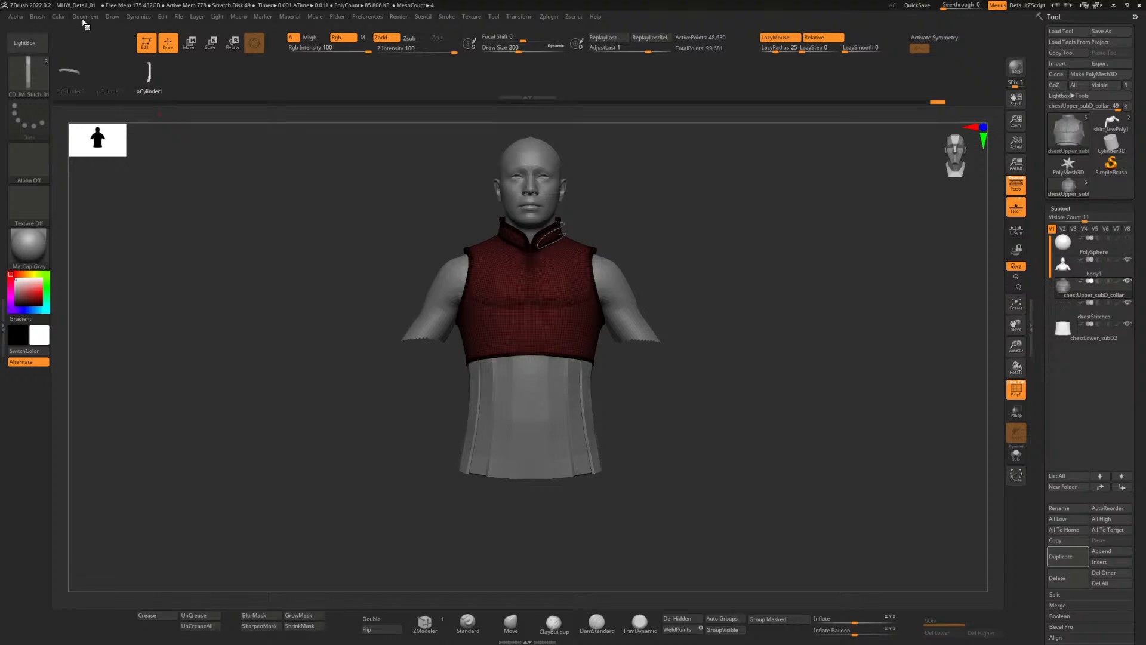
{"action": "left_click", "coordinate": [85, 16]}
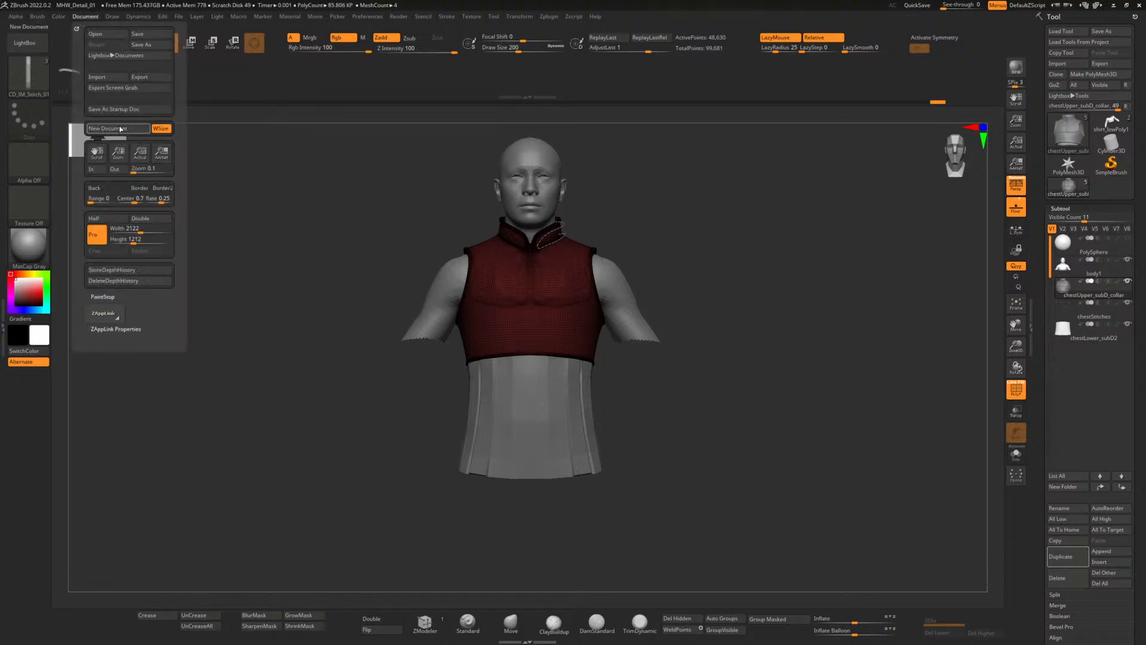
{"action": "left_click", "coordinate": [119, 129]}
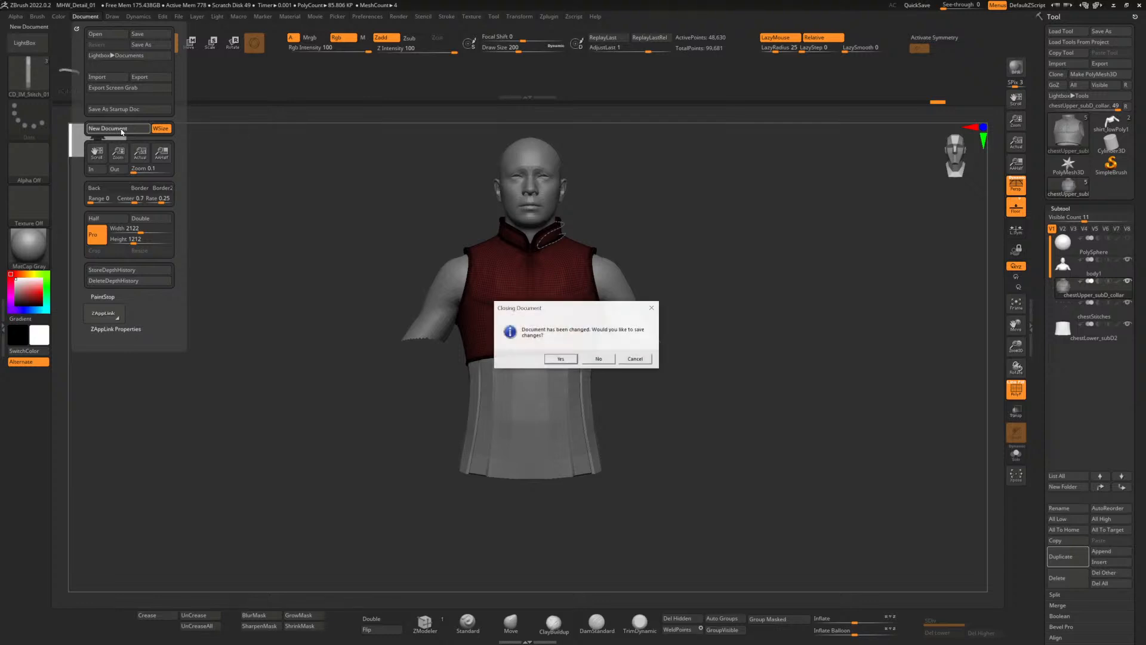
{"action": "left_click", "coordinate": [608, 361]}
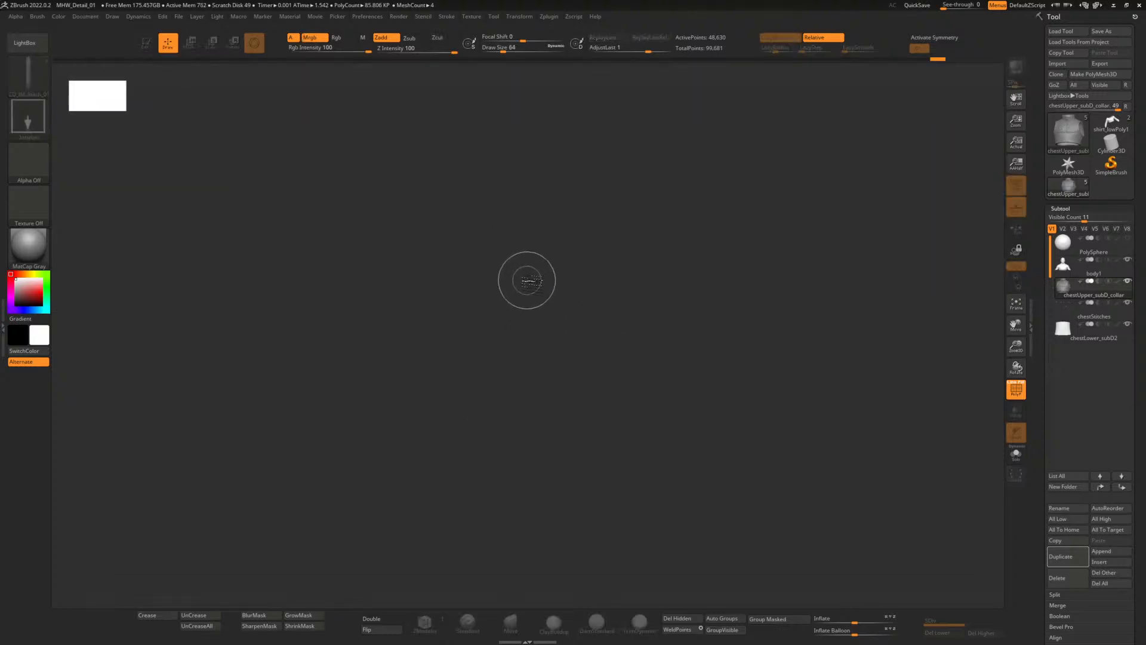
- Load the DynaMesh_Sphere_64 project from the LightBox projects
{"action": "left_click", "coordinate": [35, 44]}
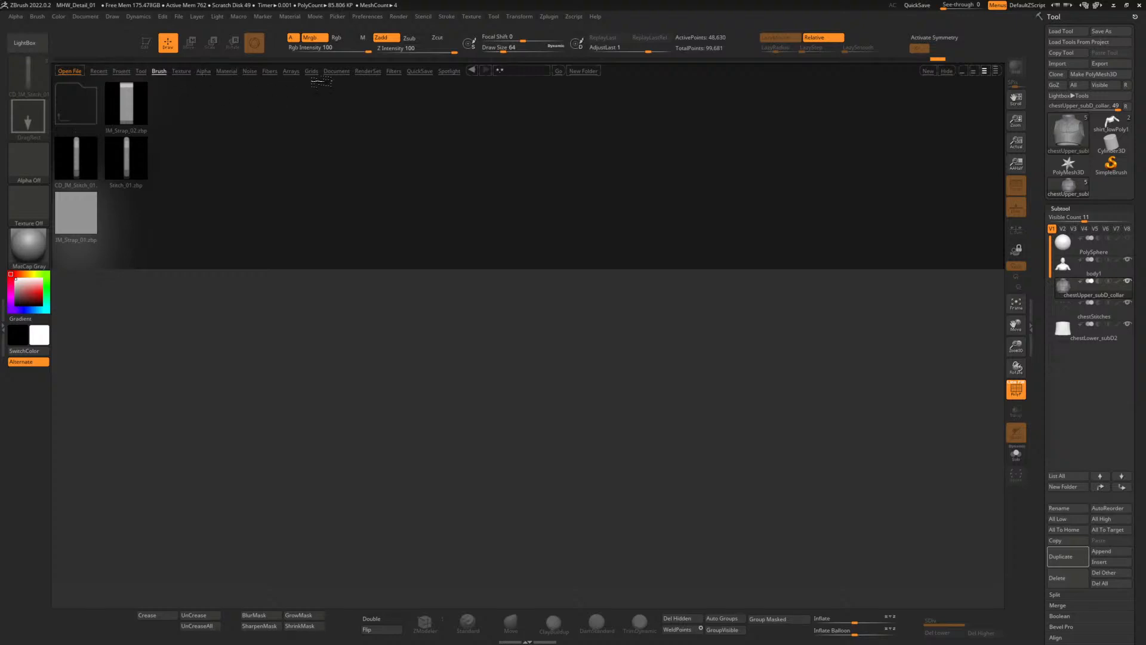
{"action": "left_click", "coordinate": [122, 71]}
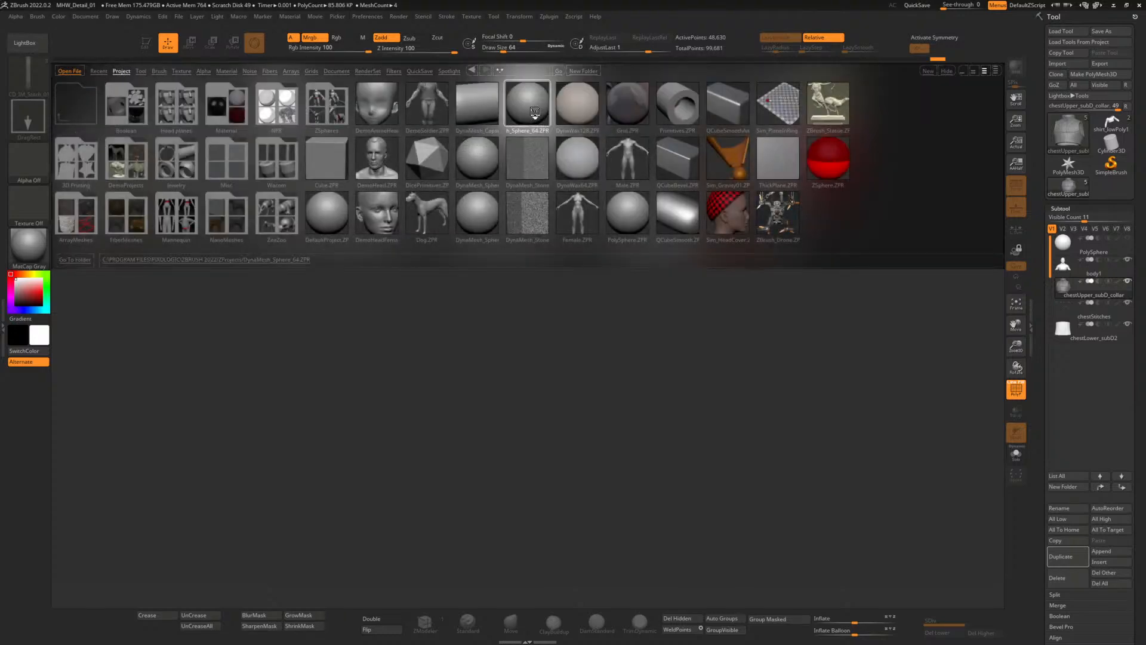
{"action": "double_click", "coordinate": [527, 105]}
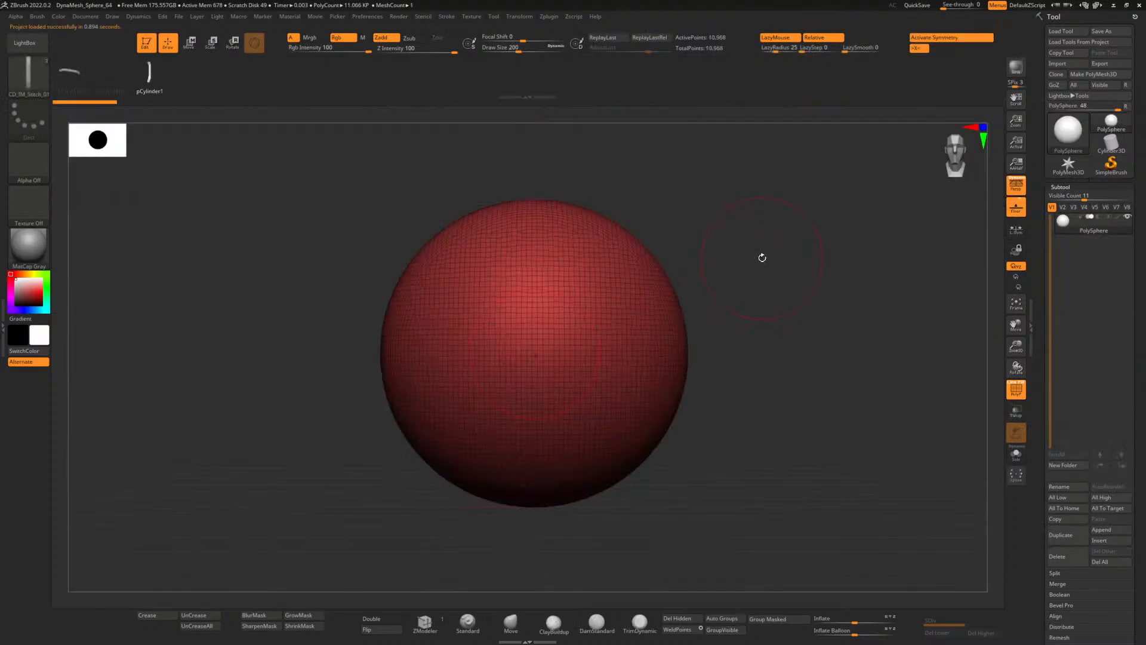
{"action": "mouse_move", "coordinate": [760, 256]}
{"action": "left_mouse_down"}
{"action": "mouse_move", "coordinate": [744, 256]}
{"action": "mouse_move", "coordinate": [754, 258]}
{"action": "left_mouse_up"}
{"action": "left_click_drag", "start_coordinate": [770, 304], "coordinate": [732, 294], "text": "alt"}
- Minimize ZBrush, relaunch Maya 2022 from the desktop and open the recent scene MHW_05_Zbrush.ma
{"action": "key", "text": "alt+Tab"}
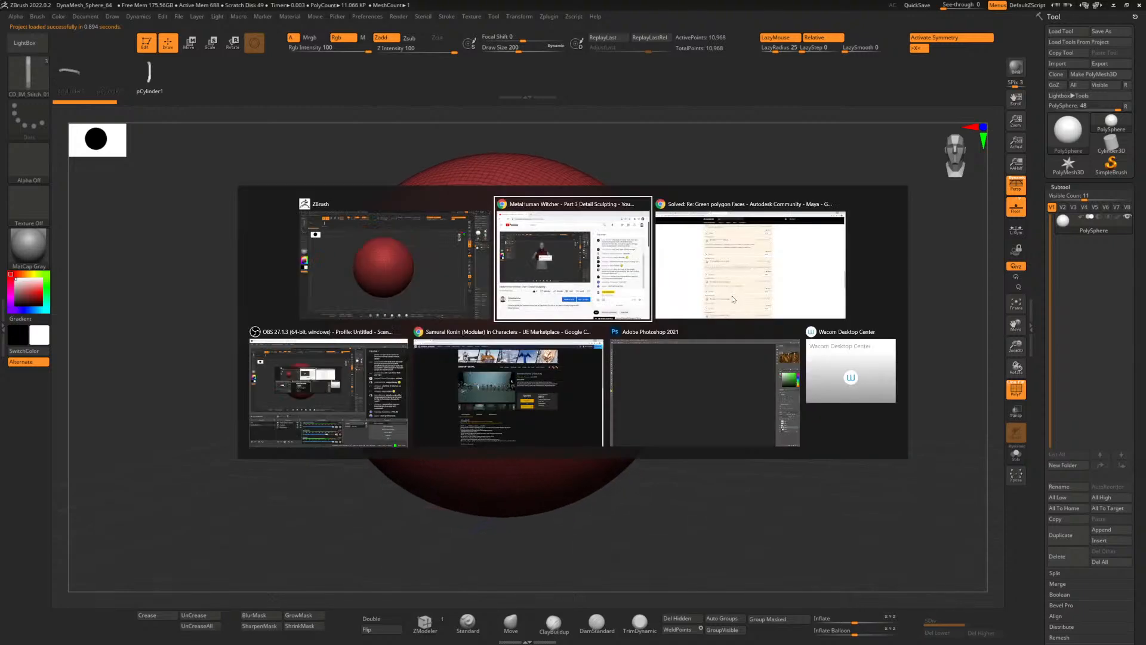
{"action": "key", "text": "Tab"}
{"action": "key", "text": "Tab"}
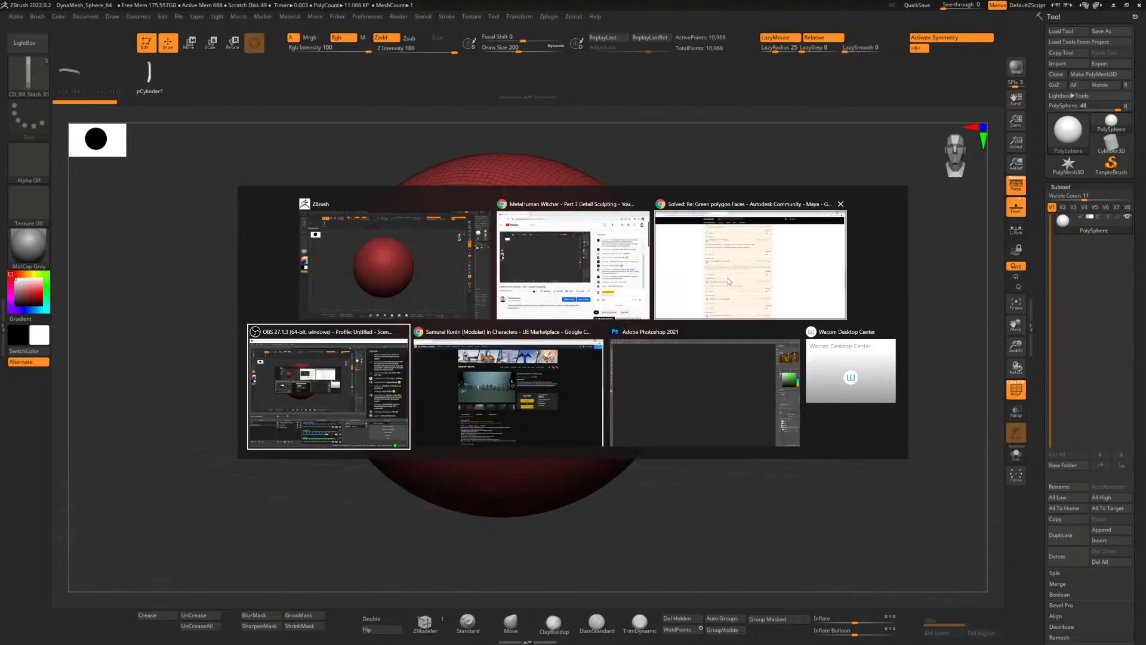
{"action": "left_click", "coordinate": [1113, 5]}
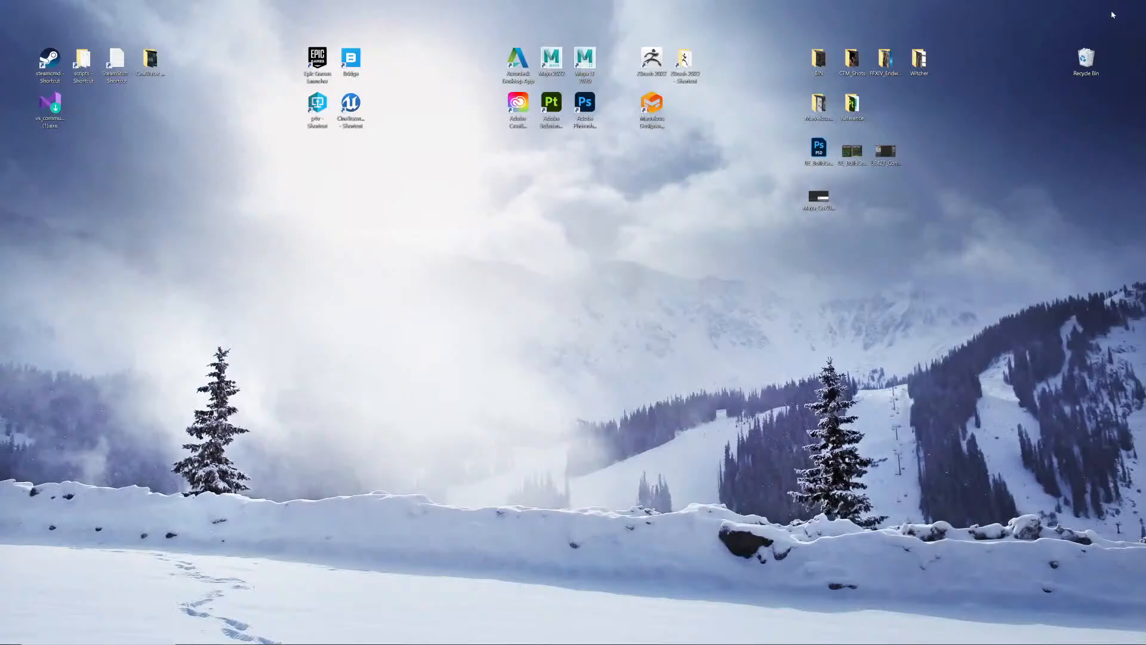
{"action": "double_click", "coordinate": [556, 59]}
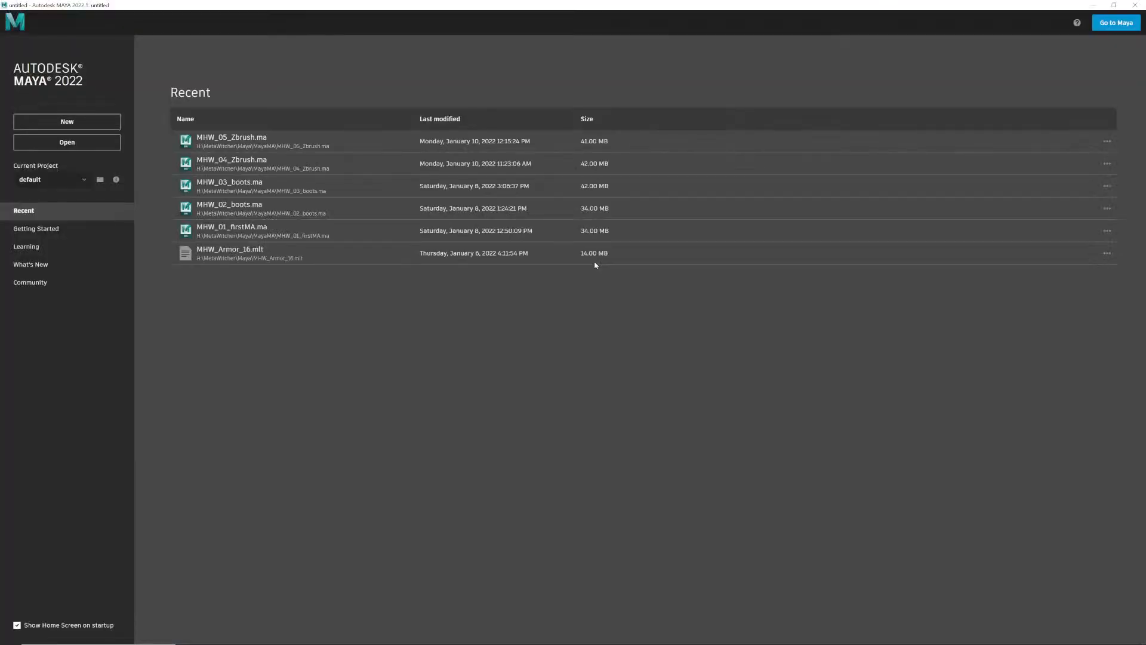
{"action": "left_click", "coordinate": [232, 138]}
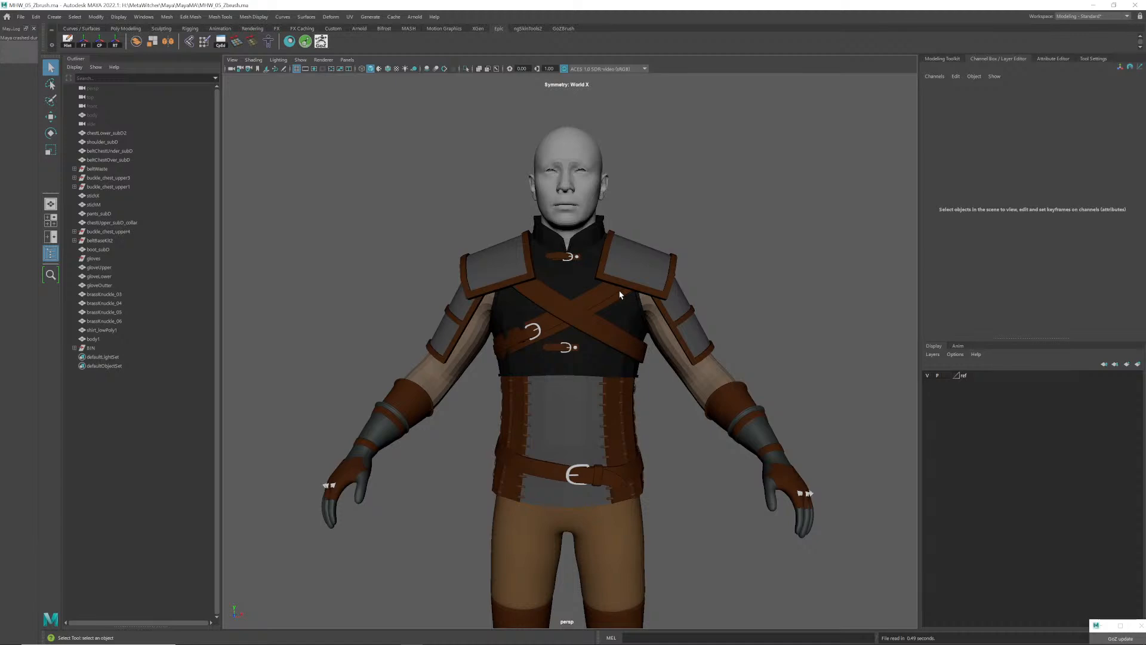
{"action": "left_click_drag", "start_coordinate": [613, 303], "coordinate": [507, 293], "text": "alt"}
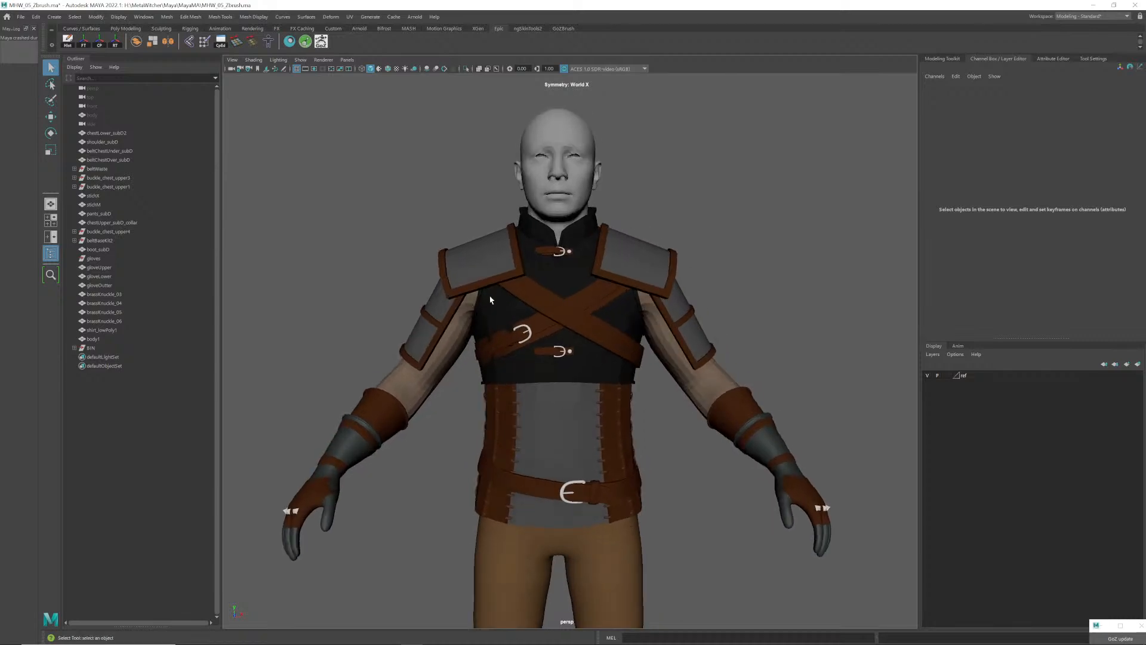
- Select the shoulder armor and the chestLower_subD2 mesh in turn to inspect them, and activate the Move tool
{"action": "left_click", "coordinate": [648, 273]}
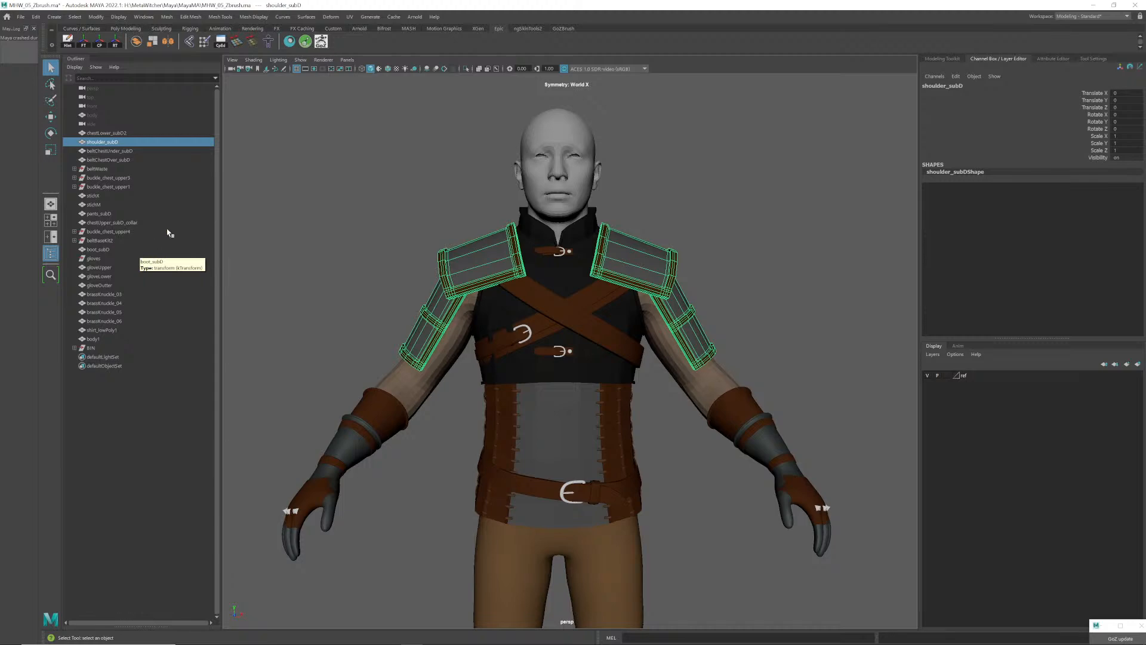
{"action": "left_click", "coordinate": [128, 133]}
{"action": "scroll", "coordinate": [566, 324], "scroll_direction": "up", "scroll_amount": 1}
{"action": "scroll", "coordinate": [566, 324], "scroll_direction": "up", "scroll_amount": 3}
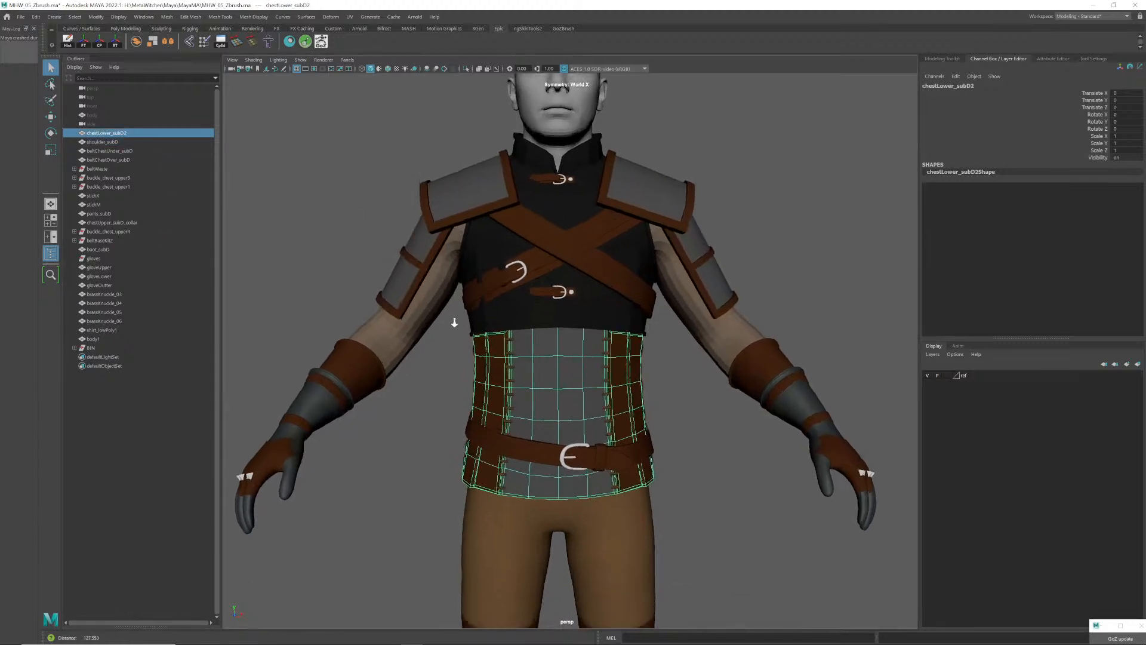
{"action": "mouse_move", "coordinate": [593, 315]}
{"action": "left_mouse_down", "text": "alt"}
{"action": "mouse_move", "coordinate": [616, 328]}
{"action": "mouse_move", "coordinate": [590, 322]}
{"action": "mouse_move", "coordinate": [592, 336]}
{"action": "left_mouse_up", "text": "alt"}
{"action": "scroll", "coordinate": [616, 335], "scroll_direction": "down", "scroll_amount": 5}
{"action": "key", "text": "w"}
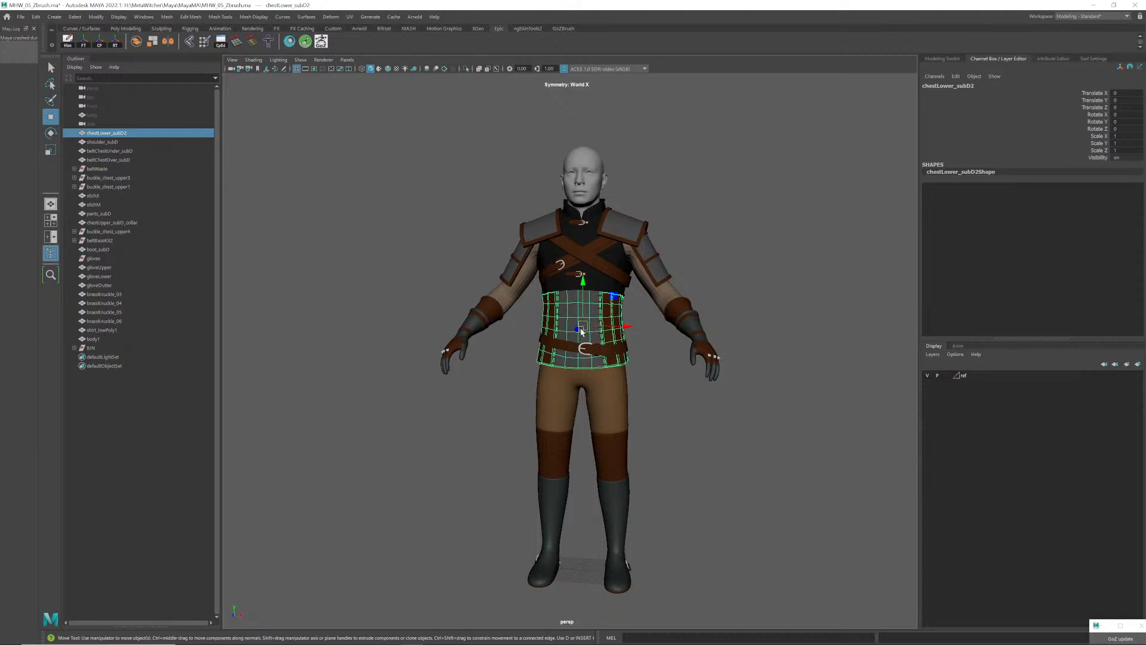
- Select all meshes of the character and its outfit, from head to boots
{"action": "left_click_drag", "start_coordinate": [583, 320], "coordinate": [553, 334], "text": "alt"}
{"action": "right_click_drag", "start_coordinate": [552, 334], "coordinate": [542, 349], "text": "alt"}
{"action": "left_click_drag", "start_coordinate": [542, 348], "coordinate": [577, 374], "text": "alt"}
{"action": "middle_click_drag", "start_coordinate": [577, 373], "coordinate": [574, 364], "text": "alt"}
{"action": "right_click_drag", "start_coordinate": [573, 364], "coordinate": [412, 250], "text": "alt"}
{"action": "left_click_drag", "start_coordinate": [335, 133], "coordinate": [700, 600]}
{"action": "scroll", "coordinate": [570, 343], "scroll_direction": "up", "scroll_amount": 5}
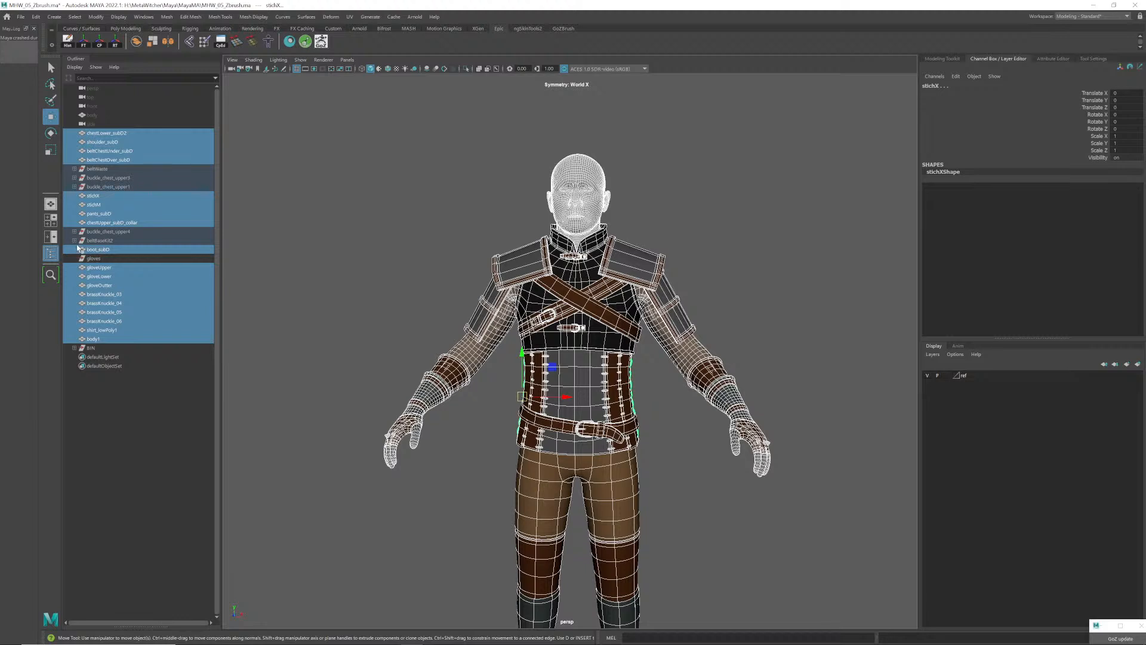
- Expand the waist belt, chest buckle and beltBaseXX2 groups in the Outliner to show their individual meshes
{"action": "left_click", "coordinate": [74, 187]}
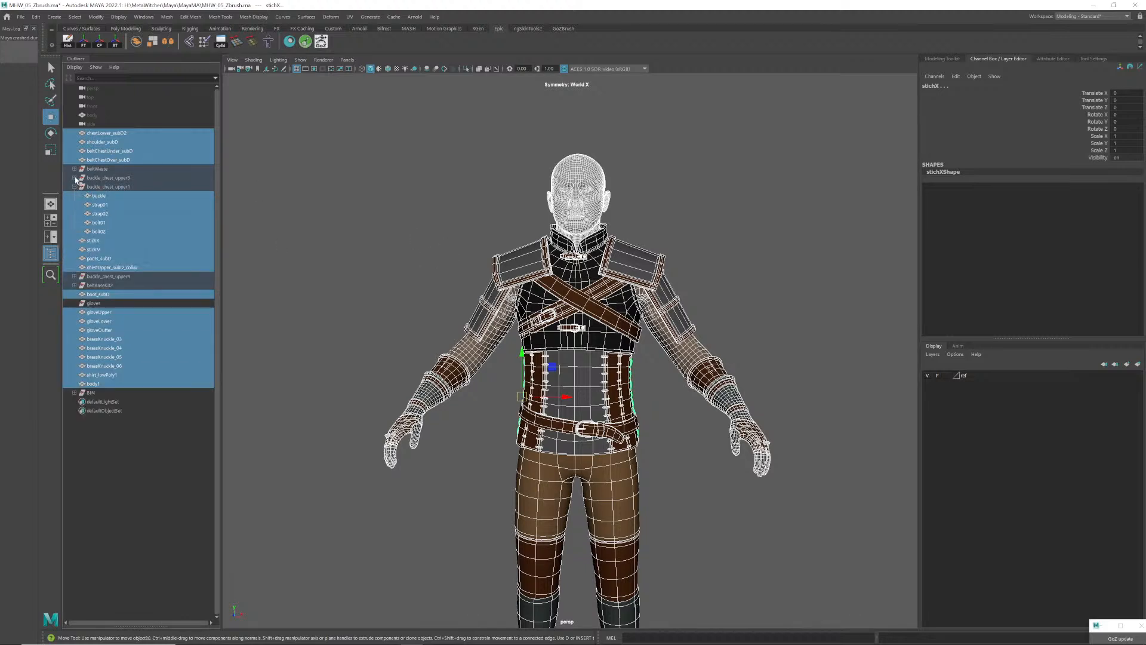
{"action": "left_click", "coordinate": [75, 178]}
{"action": "left_click", "coordinate": [74, 169]}
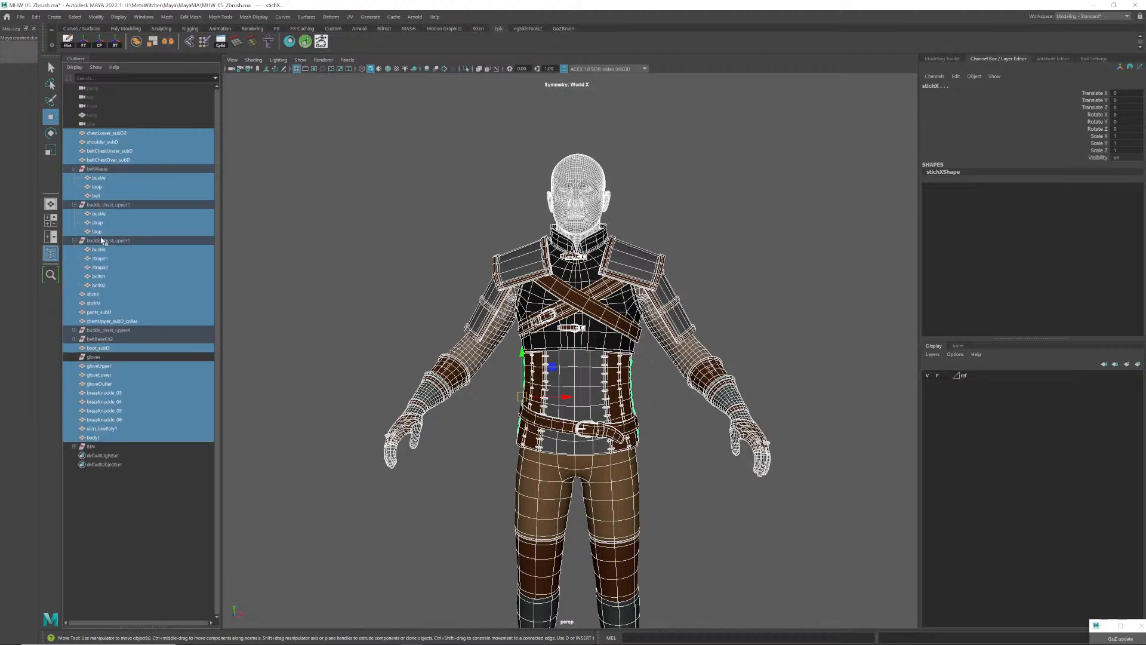
{"action": "left_click", "coordinate": [75, 339]}
{"action": "left_click", "coordinate": [75, 330]}
{"action": "scroll", "coordinate": [555, 388], "scroll_direction": "down", "scroll_amount": 4}
{"action": "left_click_drag", "start_coordinate": [553, 358], "coordinate": [540, 353], "text": "alt"}
{"action": "middle_click_drag", "start_coordinate": [550, 382], "coordinate": [533, 353], "text": "alt"}
{"action": "mouse_move", "coordinate": [533, 352]}
{"action": "left_mouse_down", "text": "alt"}
{"action": "mouse_move", "coordinate": [504, 355]}
{"action": "mouse_move", "coordinate": [549, 340]}
{"action": "left_mouse_up", "text": "alt"}
{"action": "scroll", "coordinate": [525, 349], "scroll_direction": "up", "scroll_amount": 2}
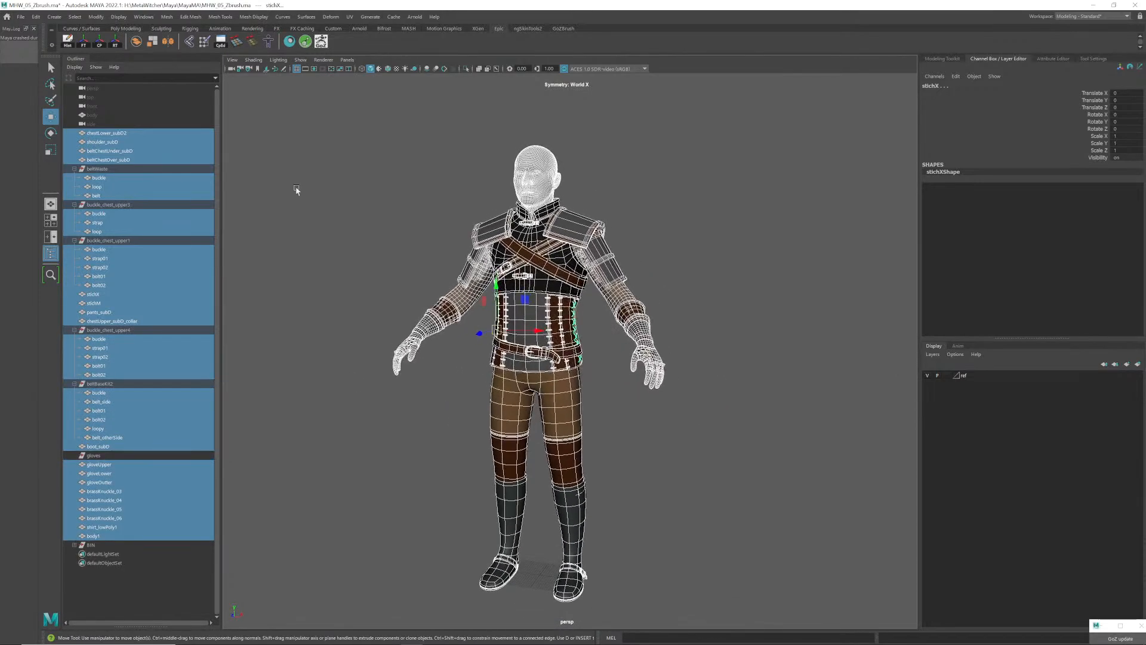
- Clear the selection, check the full character and reselect all of its body and outfit meshes
{"action": "left_click", "coordinate": [432, 190]}
{"action": "scroll", "coordinate": [460, 215], "scroll_direction": "up", "scroll_amount": 2}
{"action": "scroll", "coordinate": [465, 217], "scroll_direction": "up", "scroll_amount": 2}
{"action": "left_click_drag", "start_coordinate": [466, 218], "coordinate": [535, 231], "text": "alt"}
{"action": "scroll", "coordinate": [563, 248], "scroll_direction": "down", "scroll_amount": 1}
{"action": "scroll", "coordinate": [511, 251], "scroll_direction": "down", "scroll_amount": 2}
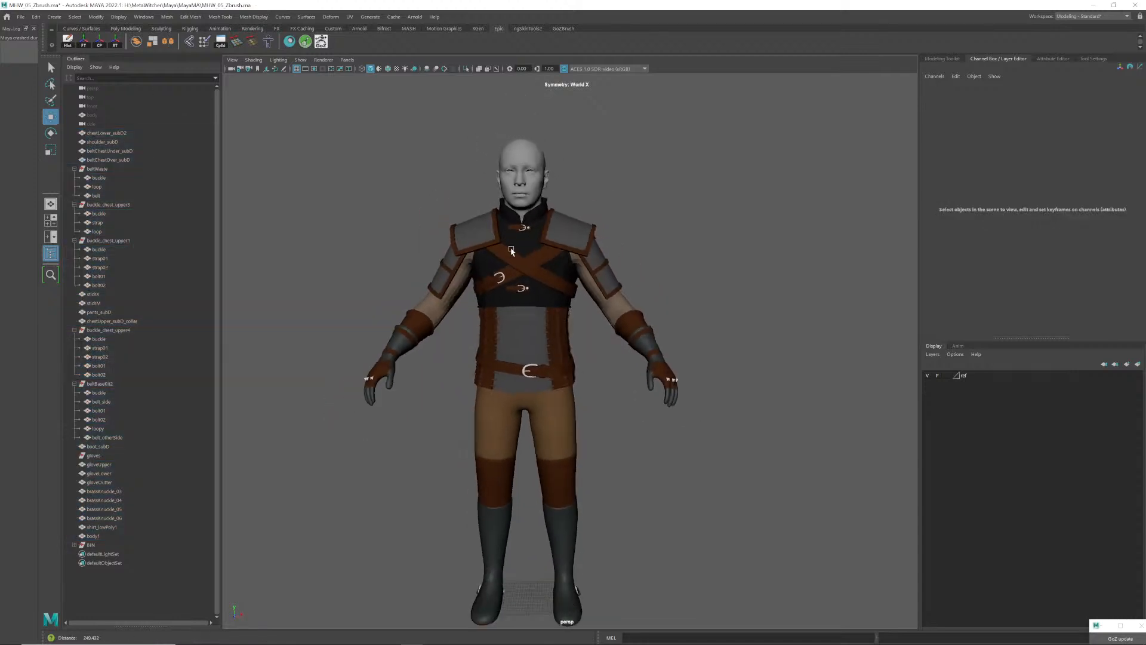
{"action": "scroll", "coordinate": [511, 251], "scroll_direction": "down", "scroll_amount": 2}
{"action": "left_click_drag", "start_coordinate": [363, 145], "coordinate": [686, 549]}
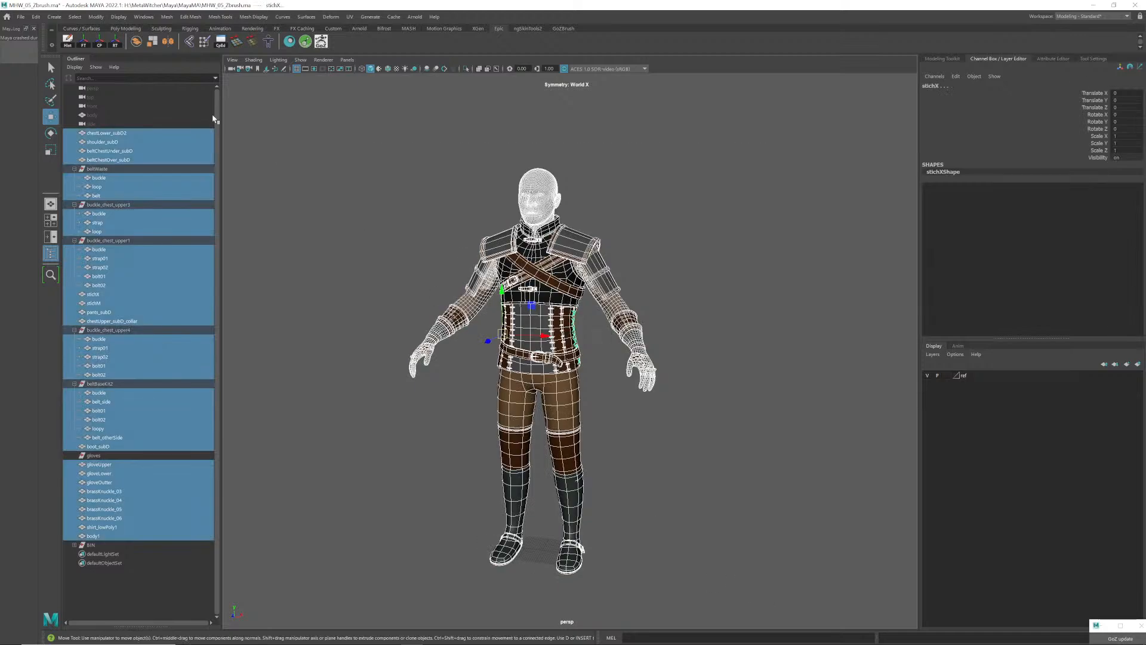
- Freeze the transformations of all selected body and outfit meshes, clear the selection, and inspect the head and shoulder armor
{"action": "left_click", "coordinate": [85, 44]}
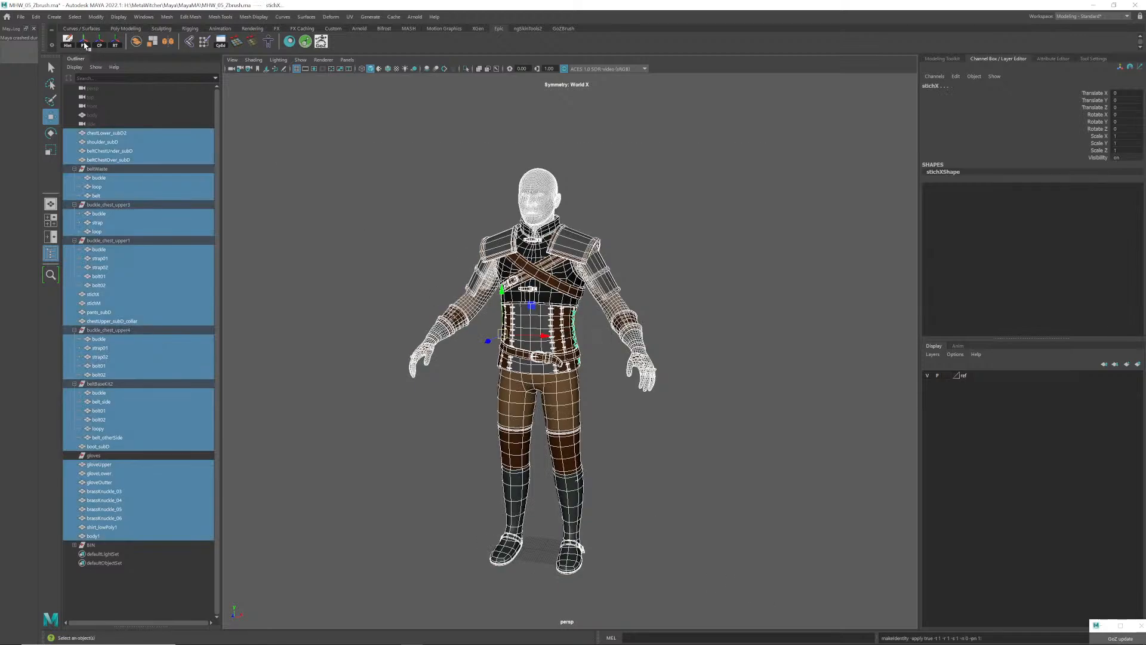
{"action": "left_click", "coordinate": [454, 177]}
{"action": "left_click", "coordinate": [537, 194]}
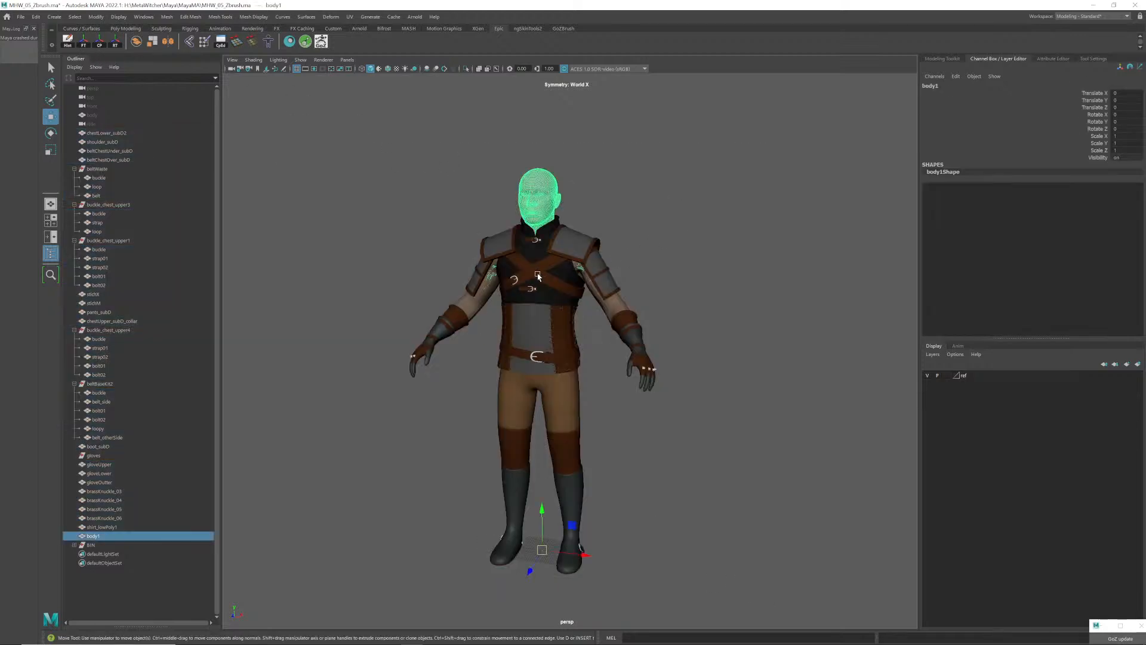
{"action": "left_click", "coordinate": [571, 248]}
{"action": "scroll", "coordinate": [559, 283], "scroll_direction": "up", "scroll_amount": 5}
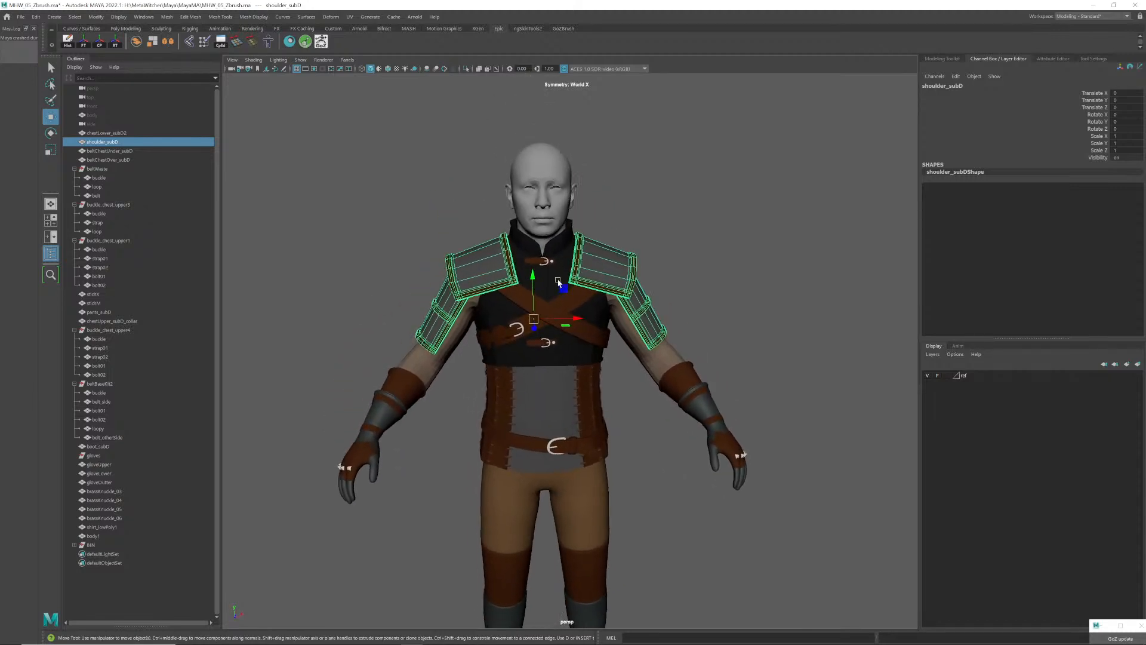
{"action": "scroll", "coordinate": [559, 283], "scroll_direction": "up", "scroll_amount": 4}
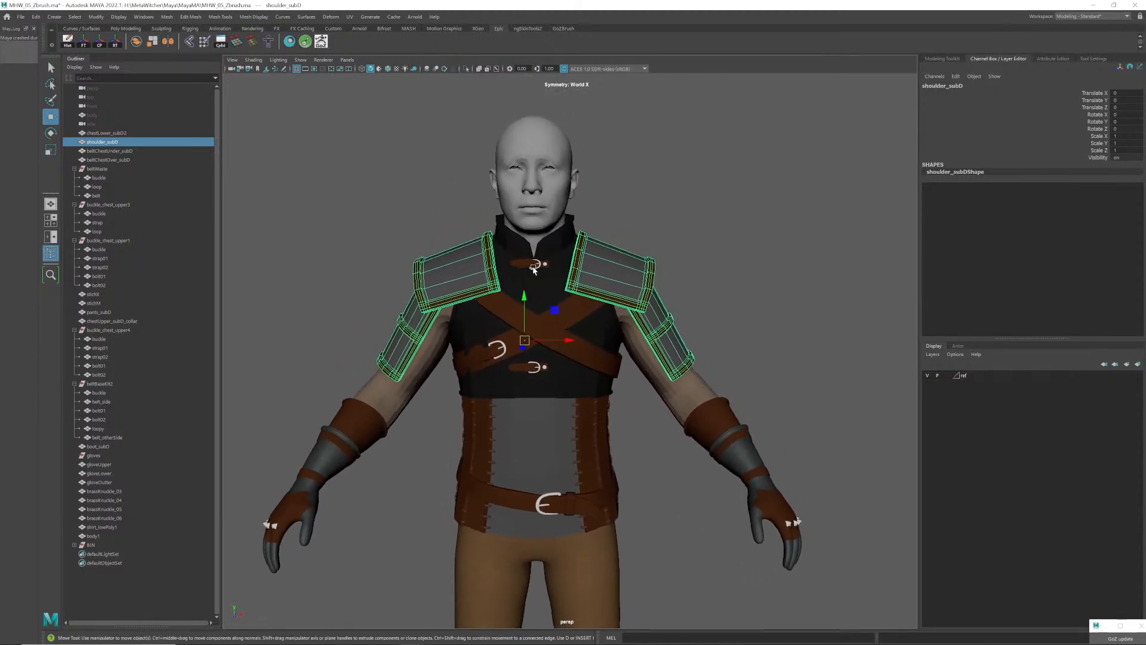
- Rename the head and body mesh as body2 in the Outliner
{"action": "left_click", "coordinate": [537, 204]}
{"action": "scroll", "coordinate": [558, 255], "scroll_direction": "down", "scroll_amount": 1}
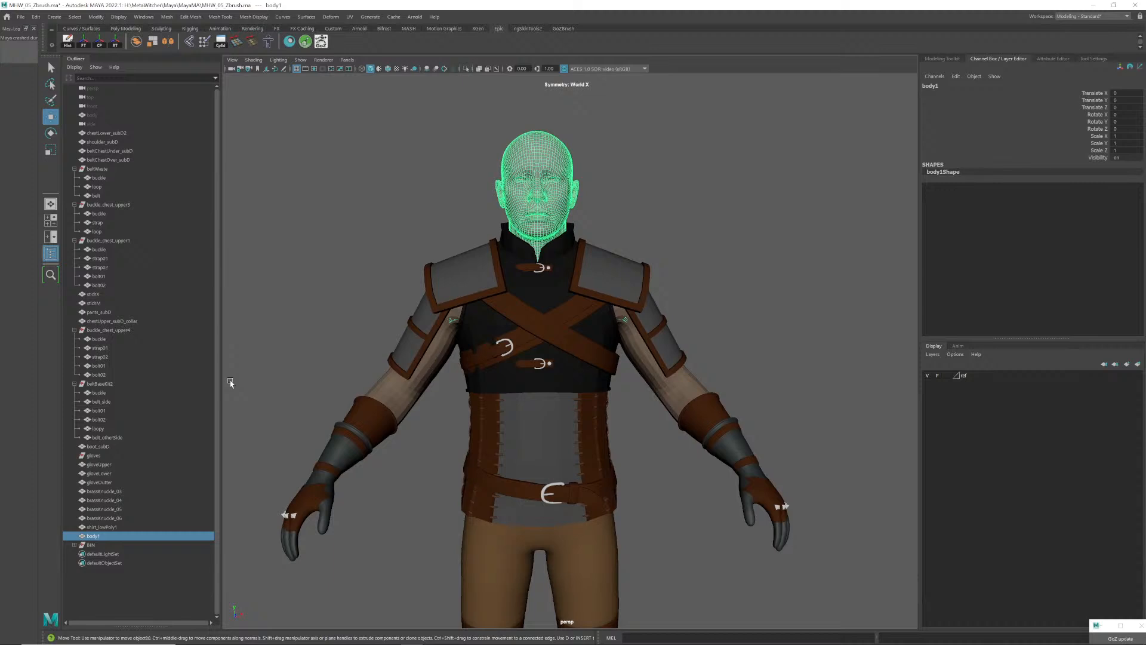
{"action": "double_click", "coordinate": [94, 536]}
{"action": "type", "text": "h"}
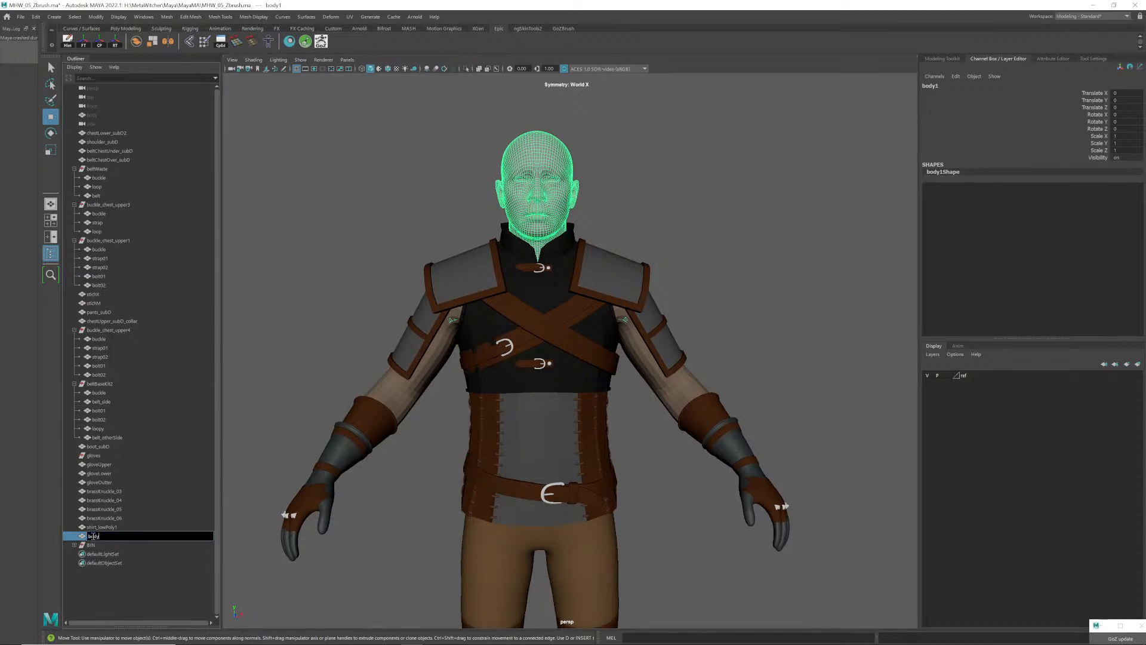
{"action": "key", "text": "Return"}
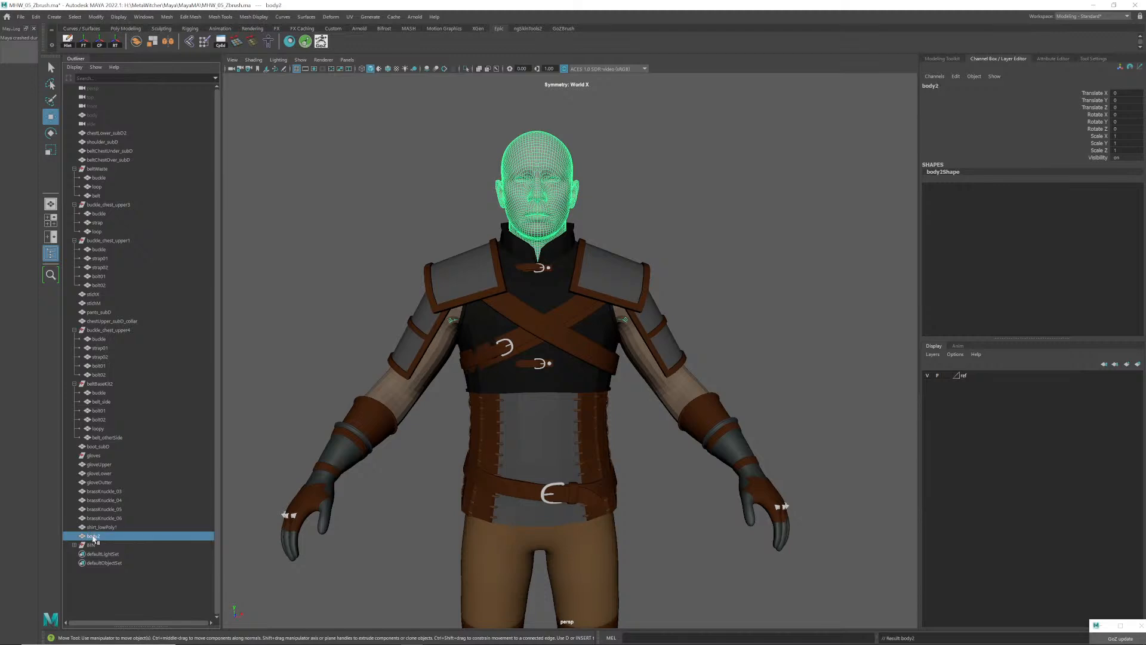
- Rename the upper chest mesh with the collar as chestUpper and place it above the other meshes in the Outliner
{"action": "left_click", "coordinate": [522, 294]}
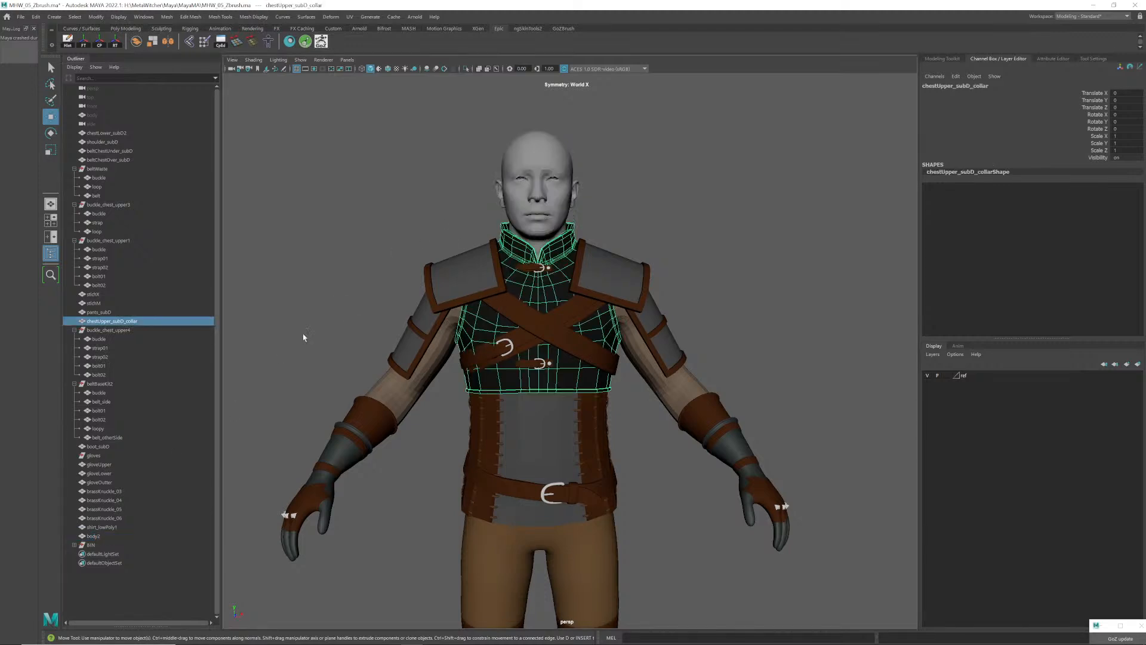
{"action": "double_click", "coordinate": [113, 321]}
{"action": "type", "text": "ch"}
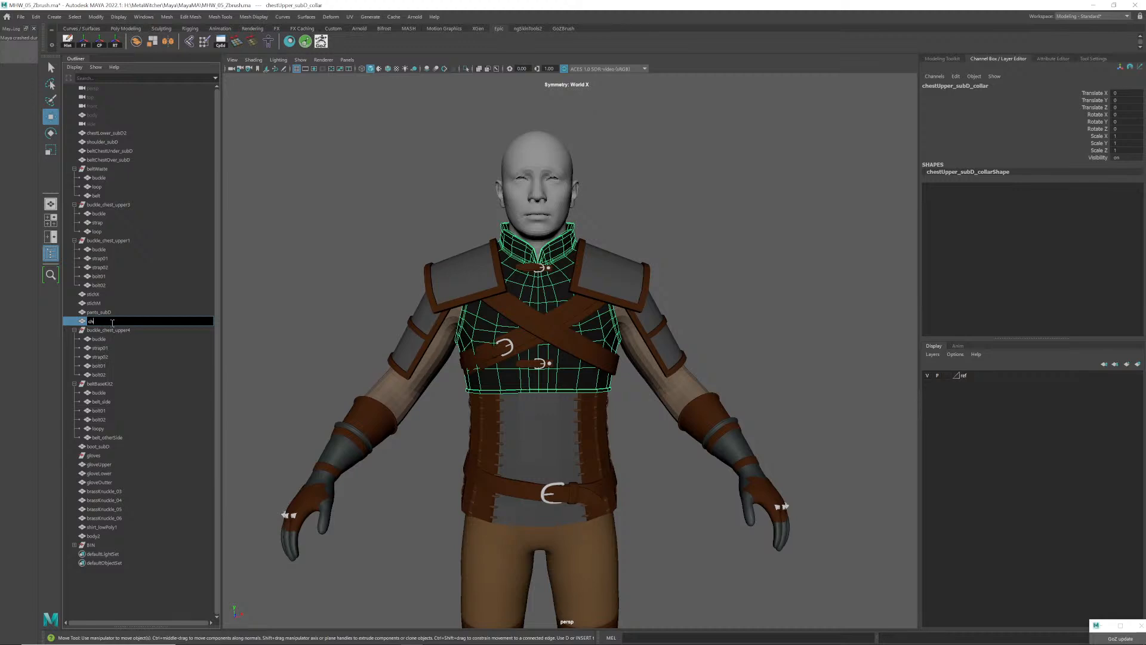
{"action": "type", "text": "estUpper"}
{"action": "key", "text": "Return"}
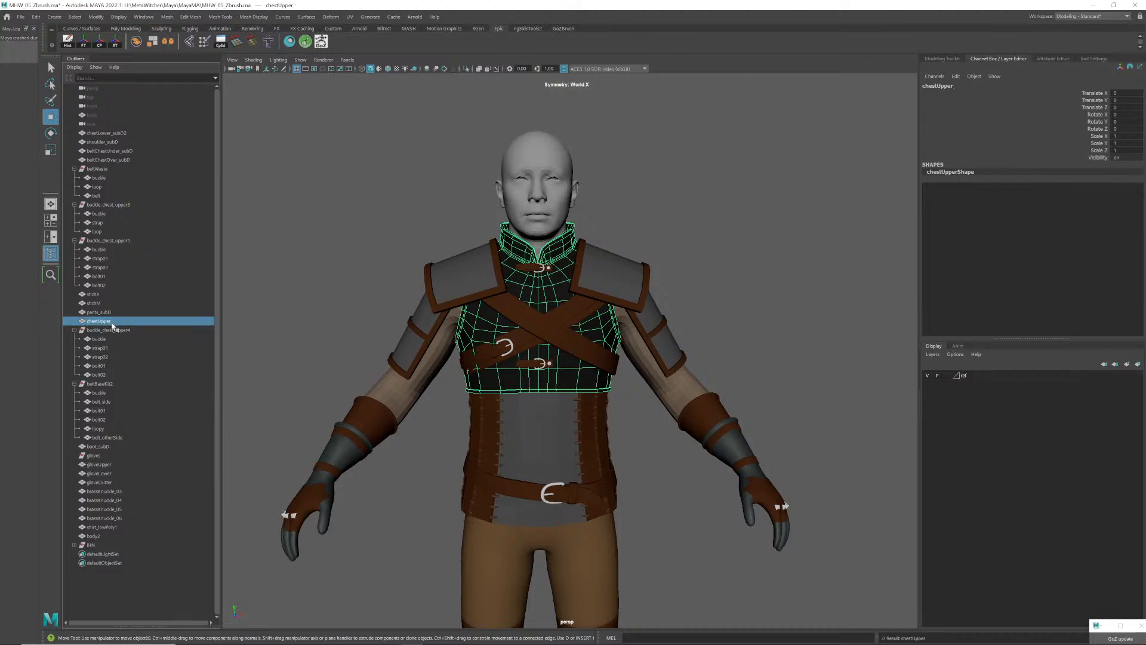
{"action": "left_click_drag", "start_coordinate": [113, 325], "coordinate": [99, 133]}
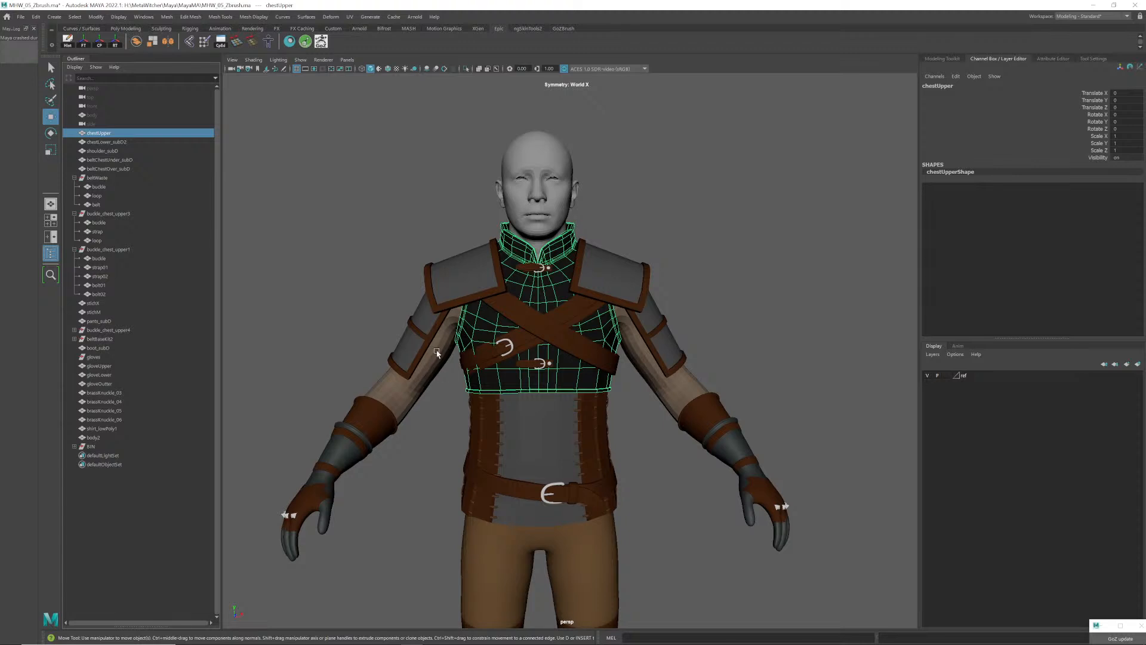
- Reorder body2 in the Outliner so it sits directly above chestUpper, without parenting it to that mesh
{"action": "left_click", "coordinate": [535, 207]}
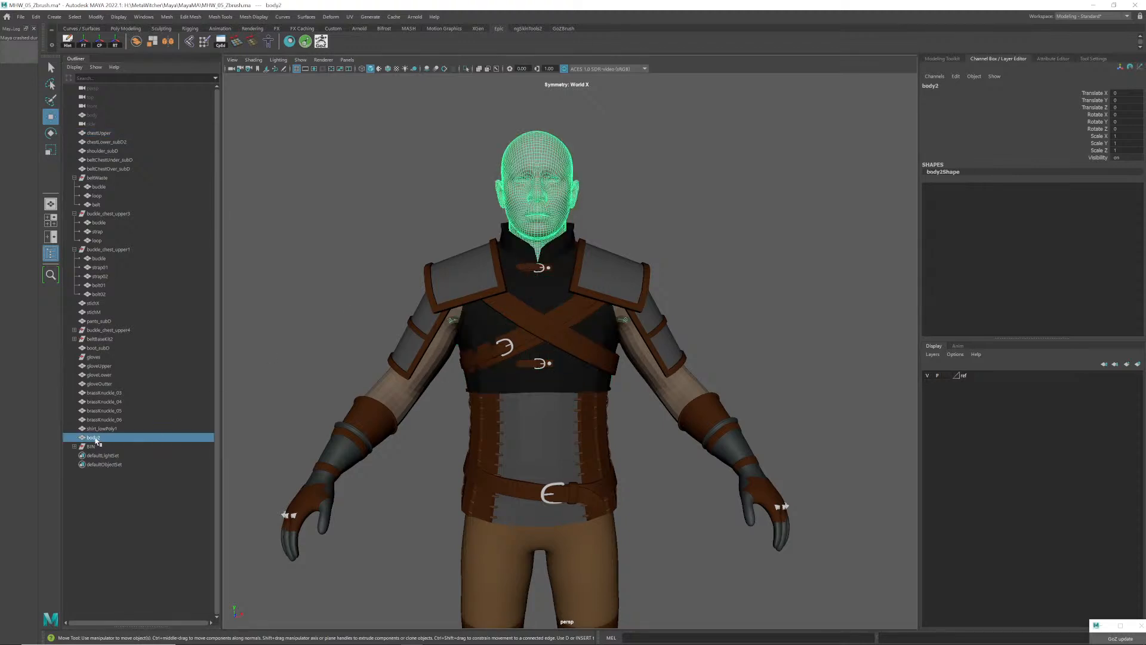
{"action": "middle_click_drag", "start_coordinate": [96, 440], "coordinate": [101, 134]}
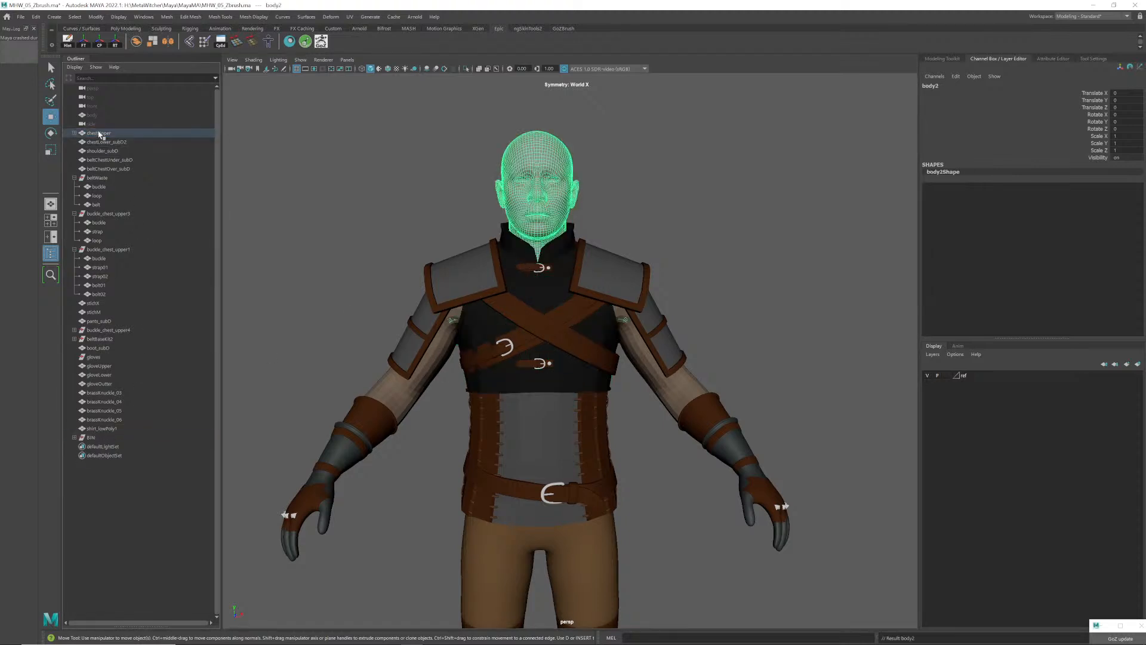
{"action": "key", "text": "ctrl+z"}
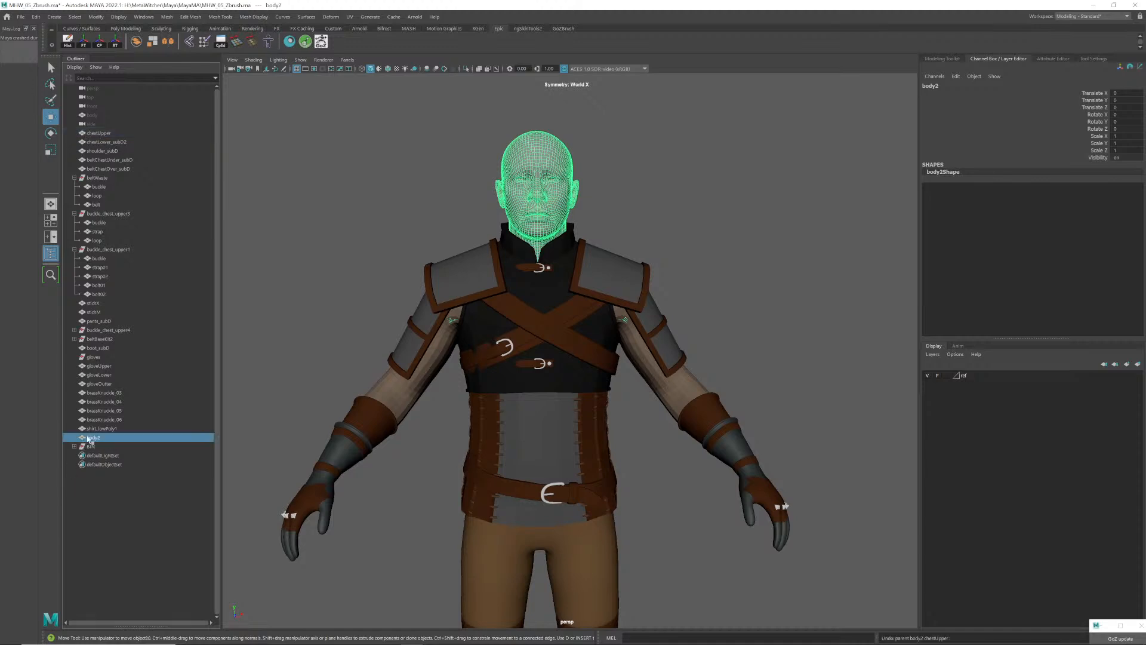
{"action": "middle_click_drag", "start_coordinate": [91, 440], "coordinate": [100, 132]}
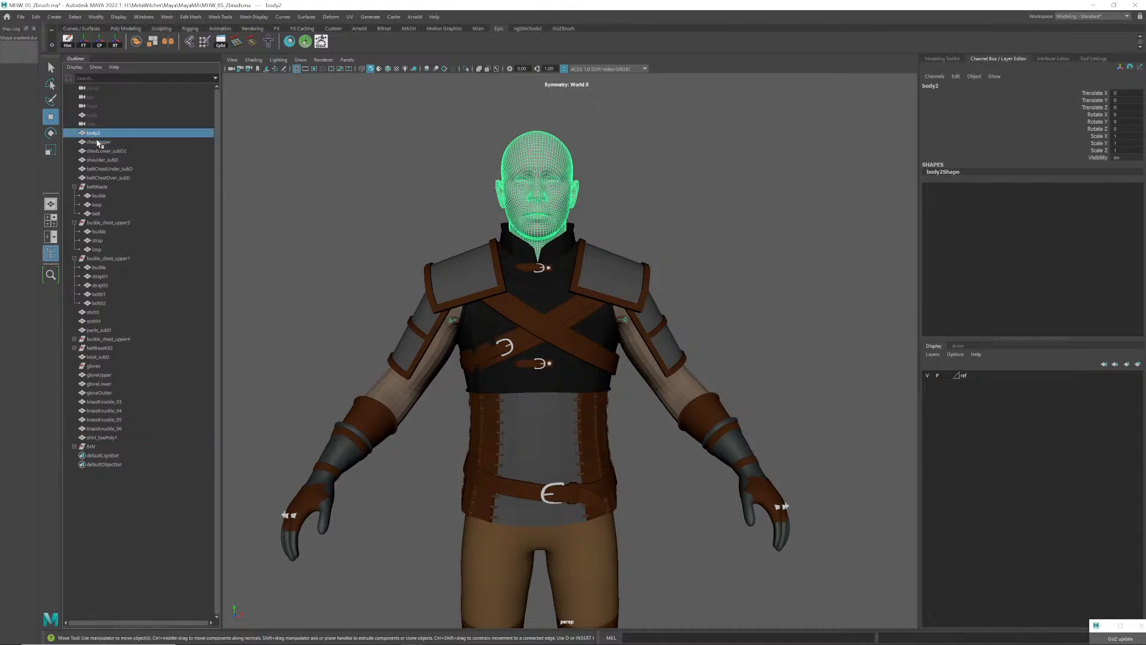
- Place the sleeved shirt mesh between body2 and chestUpper in the Outliner and rename it as shirt
{"action": "left_click", "coordinate": [428, 384]}
{"action": "middle_click_drag", "start_coordinate": [107, 439], "coordinate": [96, 142]}
{"action": "double_click", "coordinate": [97, 142]}
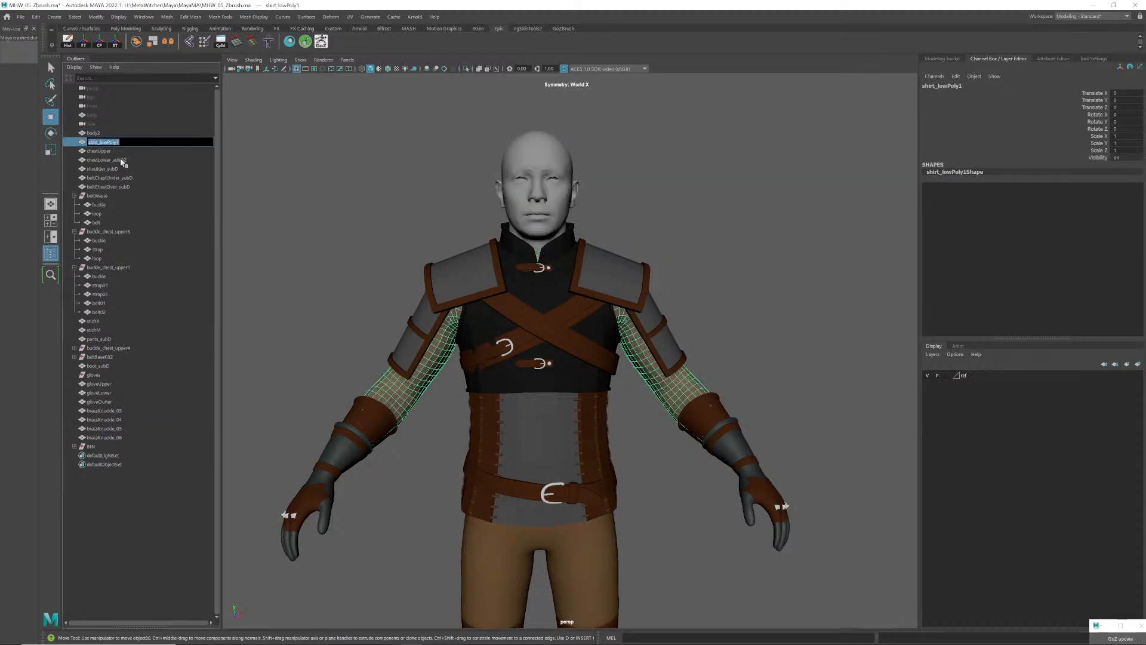
{"action": "type", "text": "shirt"}
{"action": "key", "text": "Return"}
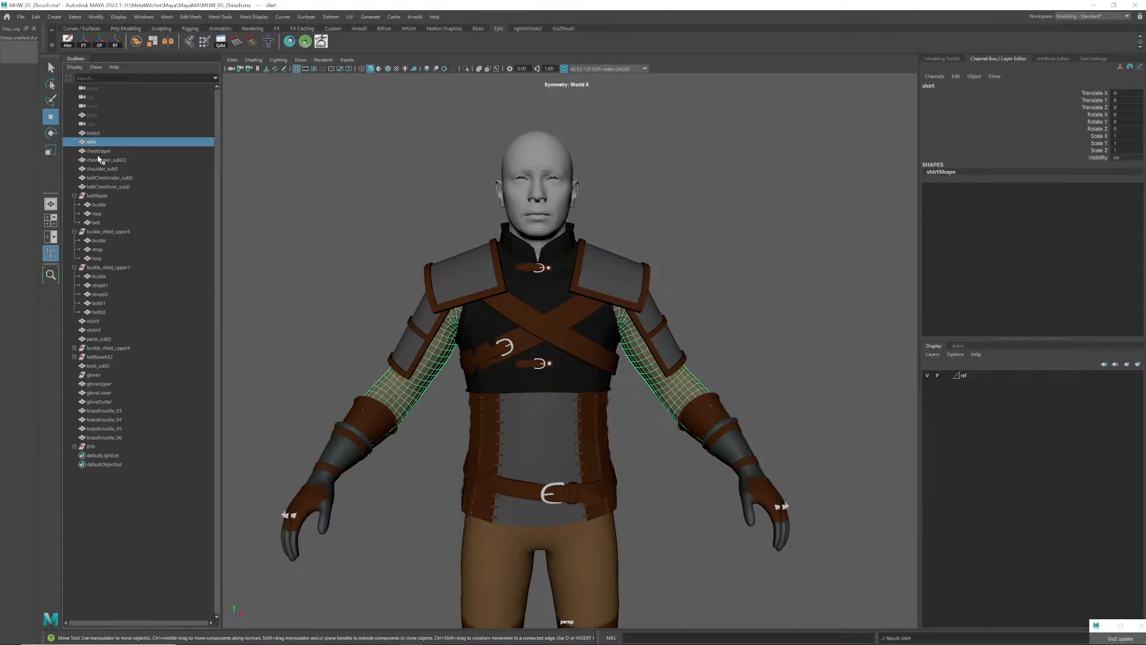
- Rename the lower chest mesh as chestLower, clear the selection and save the scene
{"action": "left_click", "coordinate": [99, 151]}
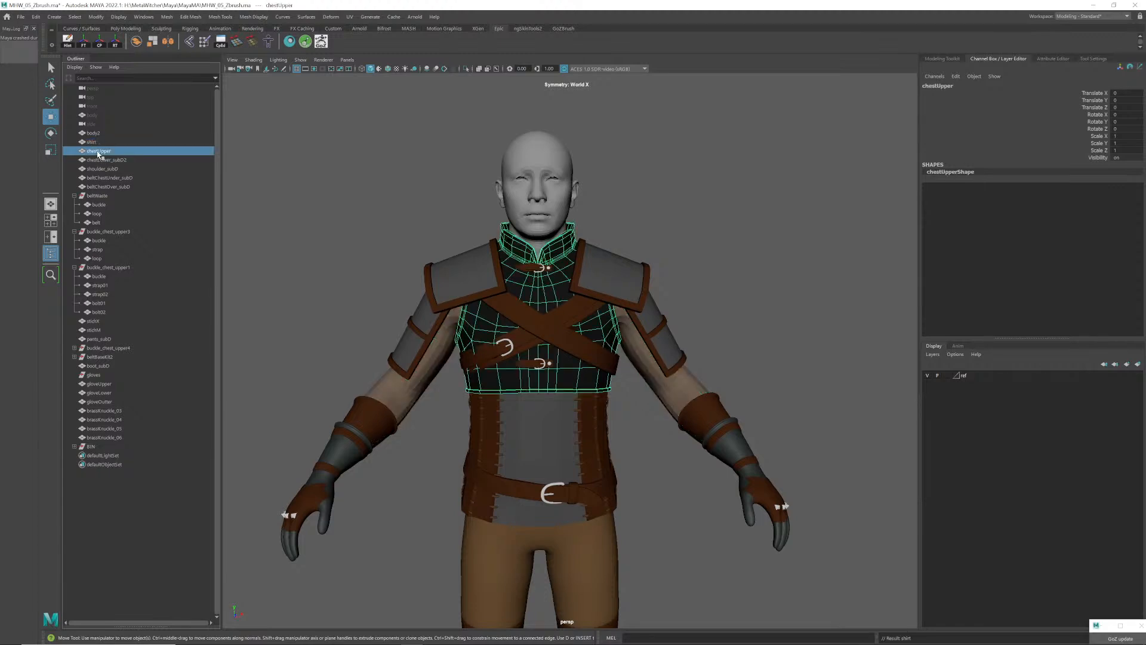
{"action": "left_click", "coordinate": [101, 160]}
{"action": "double_click", "coordinate": [103, 162]}
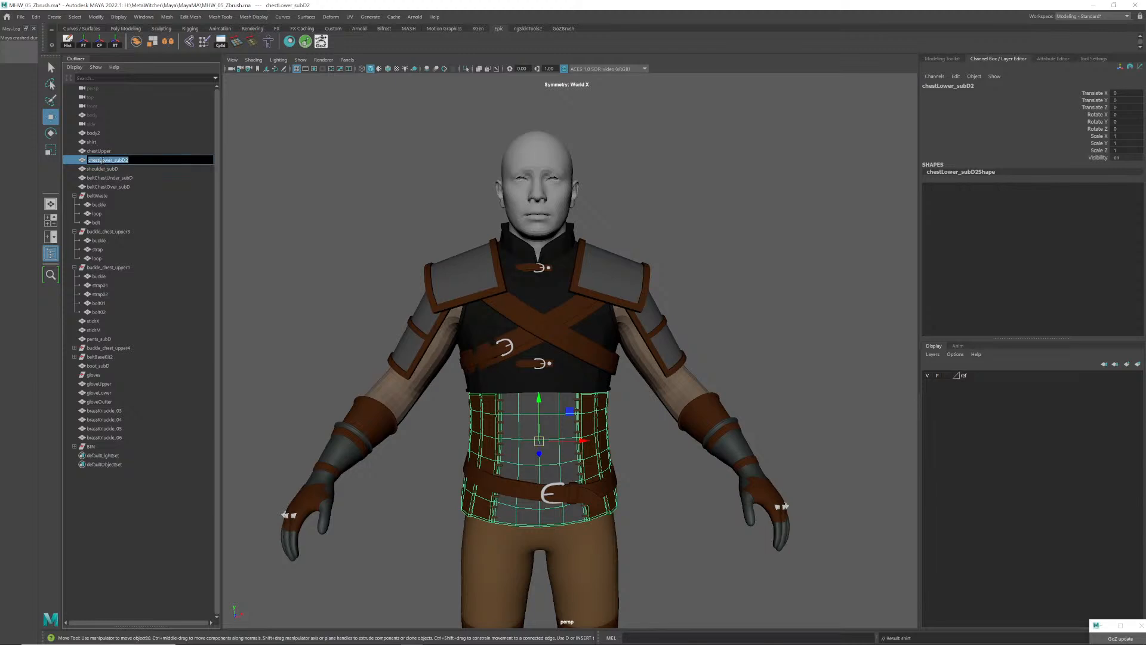
{"action": "type", "text": "chestLower"}
{"action": "key", "text": "Return"}
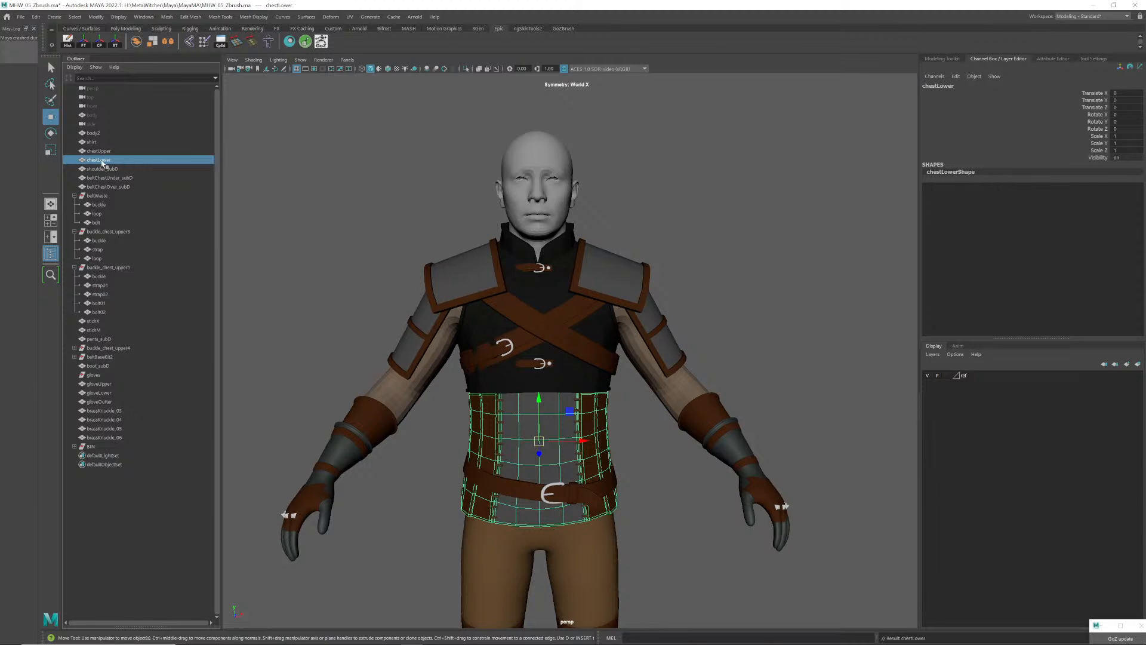
{"action": "left_click", "coordinate": [394, 243]}
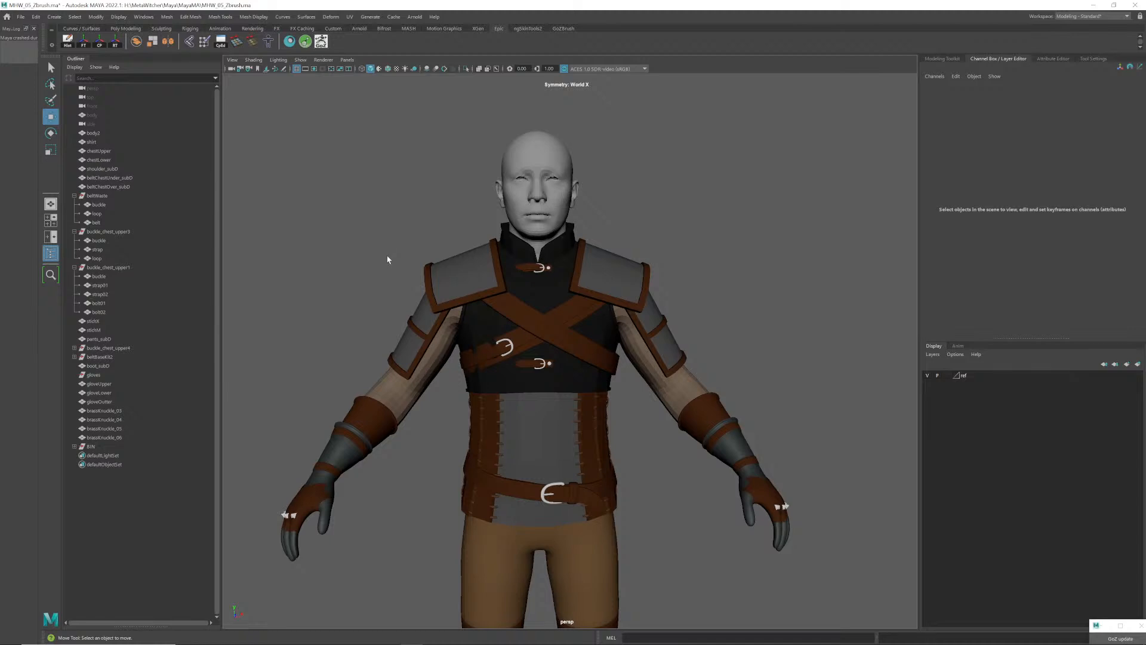
{"action": "key", "text": "ctrl+s"}
- Rename the torso's small seam stitches as chestLower_stiches and place them directly below chestLower in the Outliner
{"action": "left_click", "coordinate": [534, 436]}
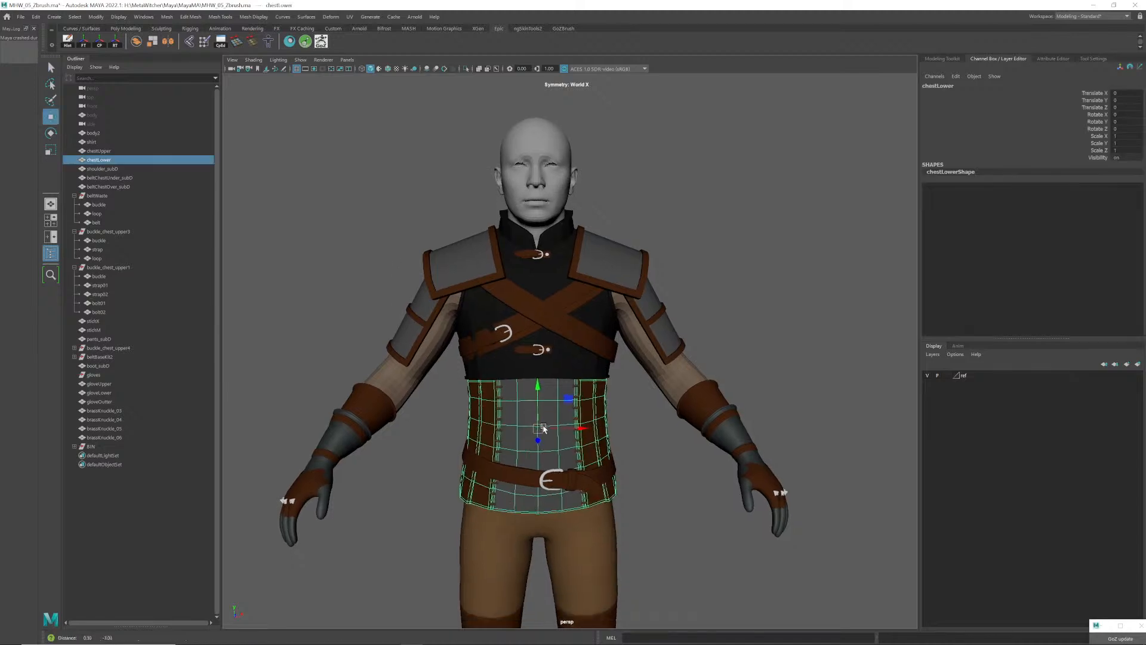
{"action": "scroll", "coordinate": [556, 424], "scroll_direction": "up", "scroll_amount": 5}
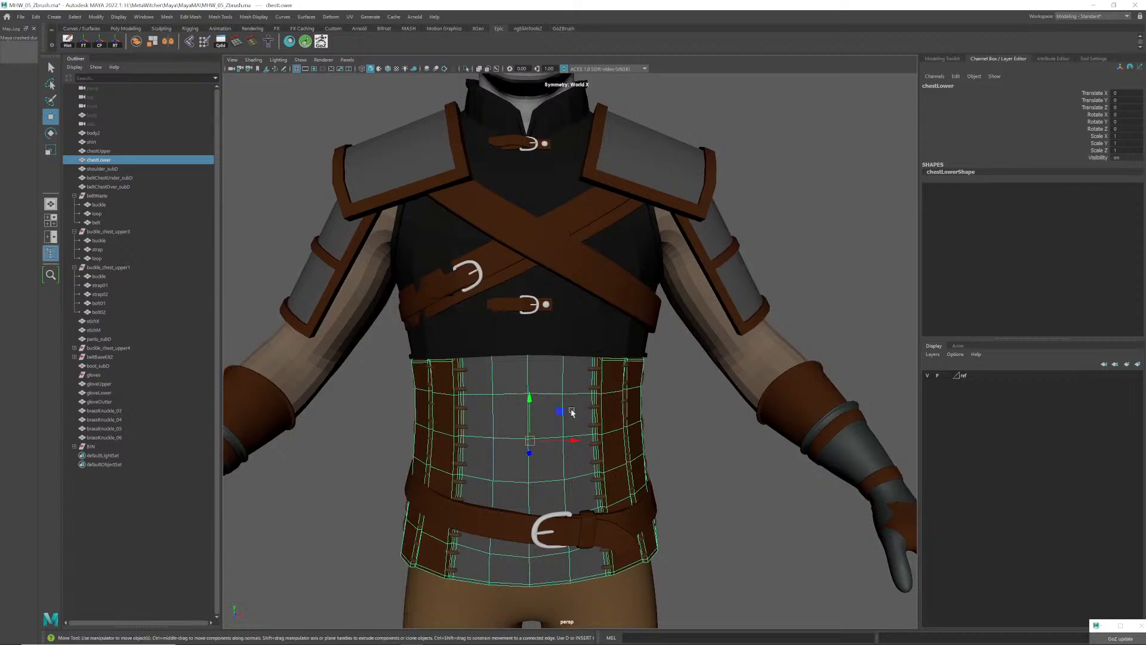
{"action": "scroll", "coordinate": [572, 412], "scroll_direction": "down", "scroll_amount": 5}
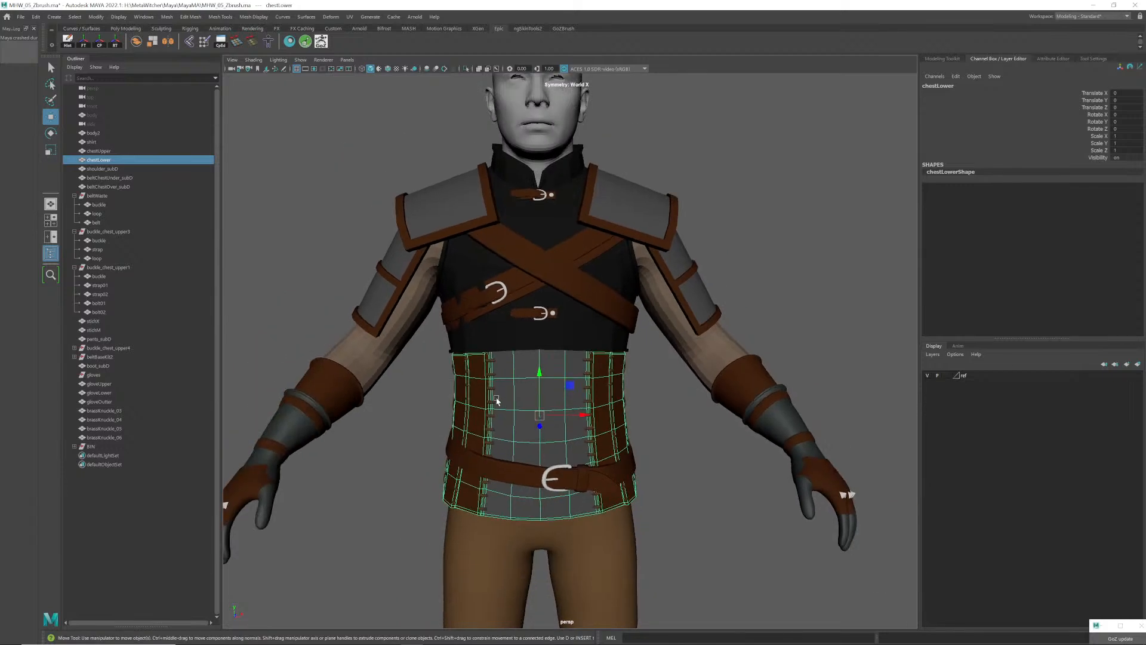
{"action": "left_click", "coordinate": [491, 390]}
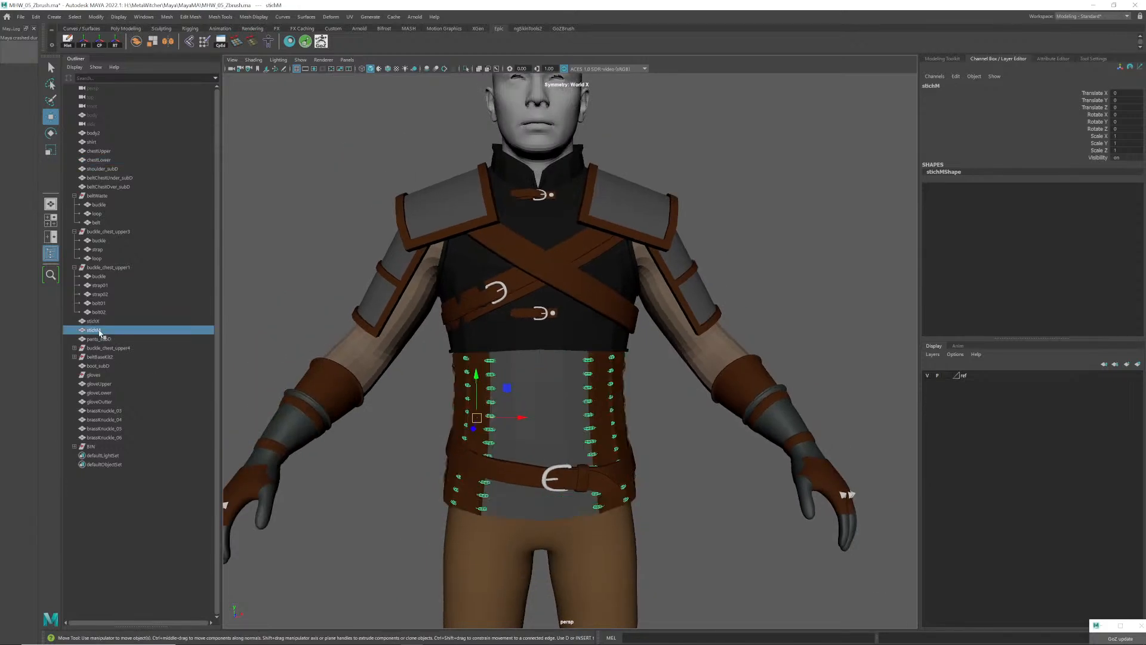
{"action": "double_click", "coordinate": [94, 330]}
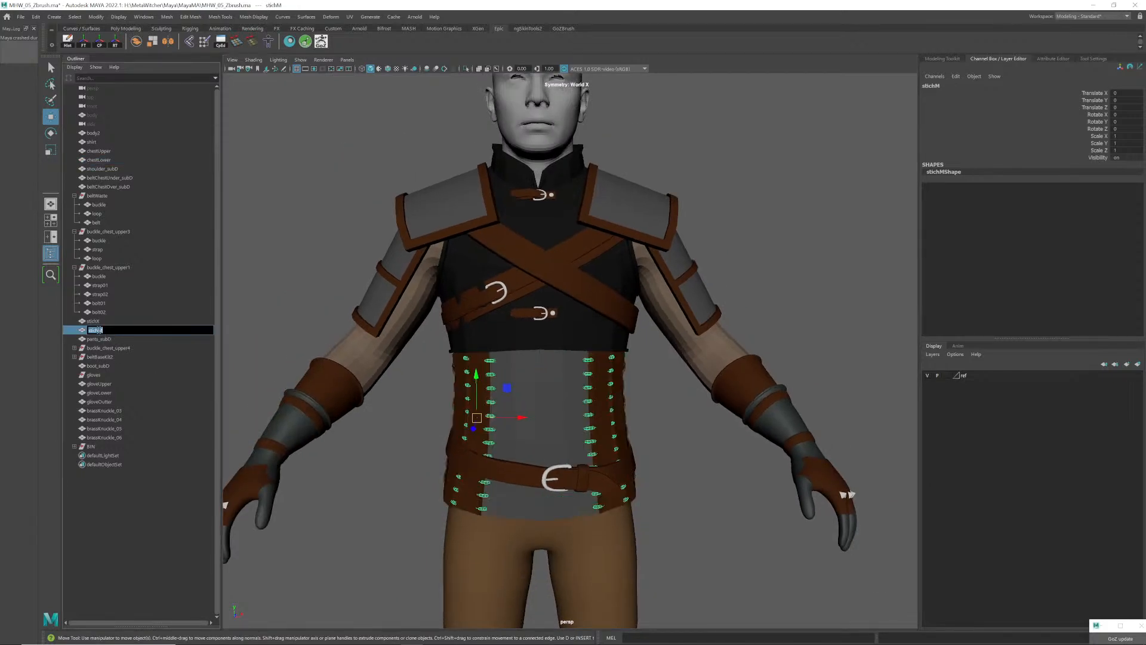
{"action": "type", "text": "stLower_"}
{"action": "key", "text": "Return"}
{"action": "left_click_drag", "start_coordinate": [100, 332], "coordinate": [100, 170]}
{"action": "left_click", "coordinate": [105, 178]}
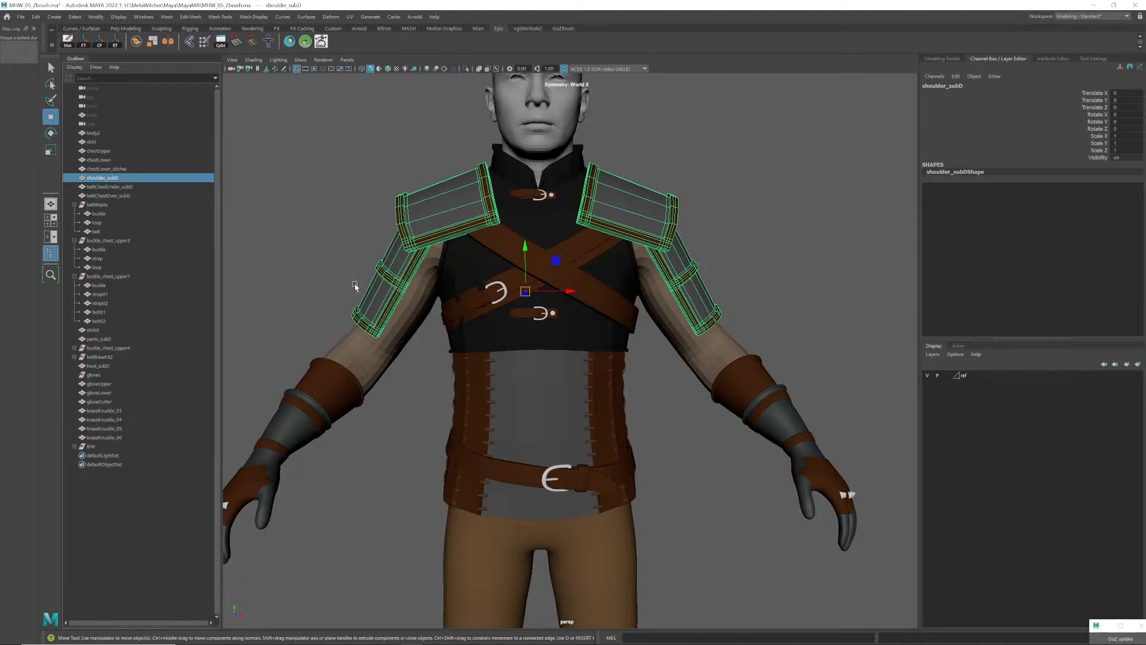
- Place the X-shaped side stitches below chestLower_stiches in the Outliner and rename them as chestLower_stiches02
{"action": "left_click", "coordinate": [110, 171]}
{"action": "left_click_drag", "start_coordinate": [537, 358], "coordinate": [448, 366], "text": "alt"}
{"action": "left_click", "coordinate": [502, 361]}
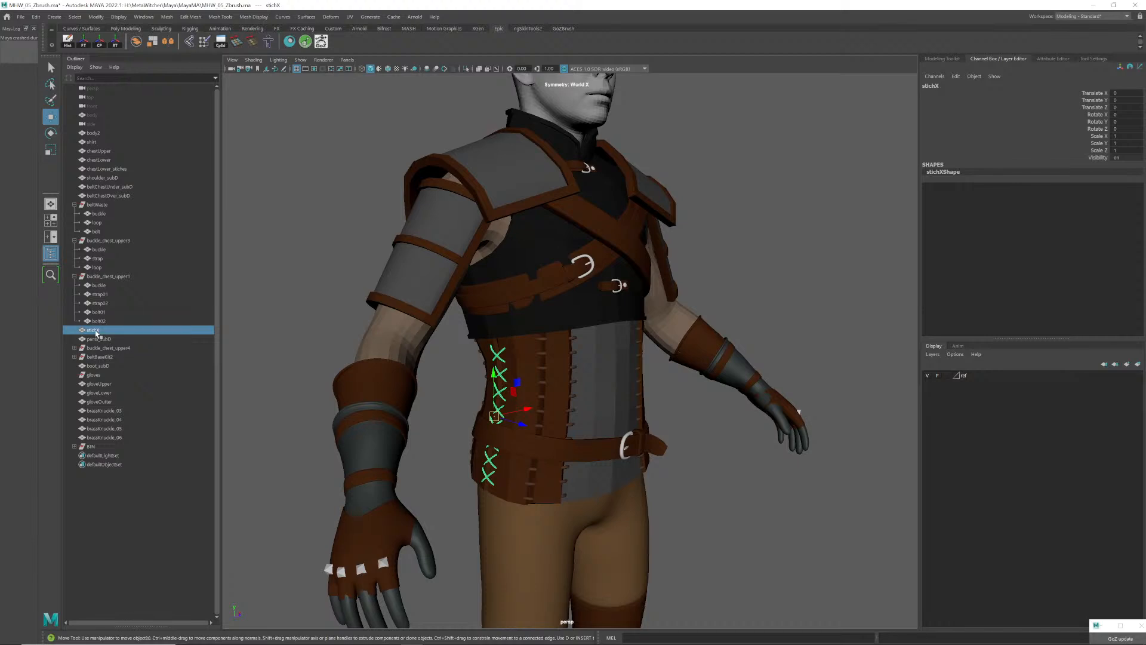
{"action": "middle_click_drag", "start_coordinate": [108, 178], "coordinate": [104, 177]}
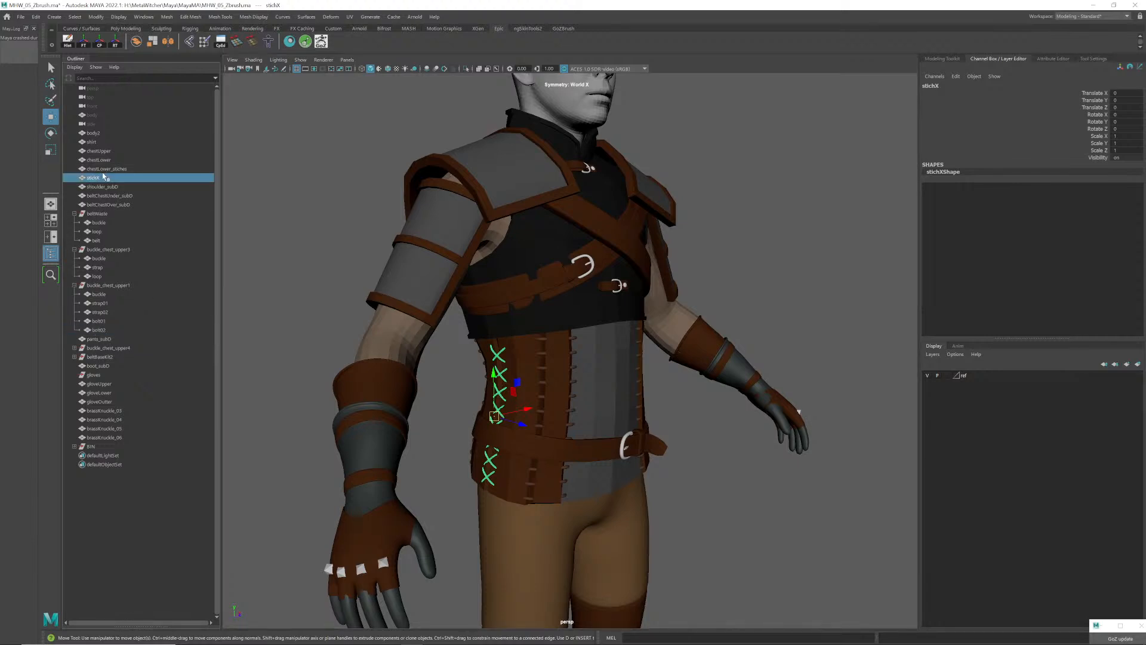
{"action": "double_click", "coordinate": [103, 178]}
{"action": "type", "text": "c"}
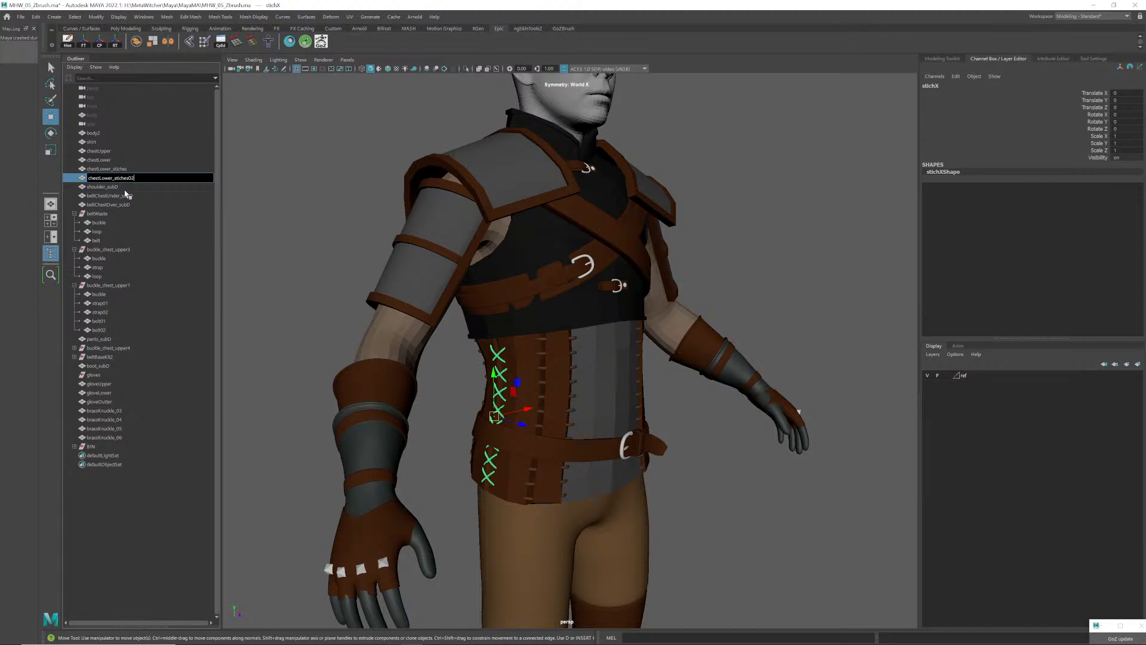
{"action": "type", "text": "hestLower_stiches02"}
{"action": "key", "text": "Return"}
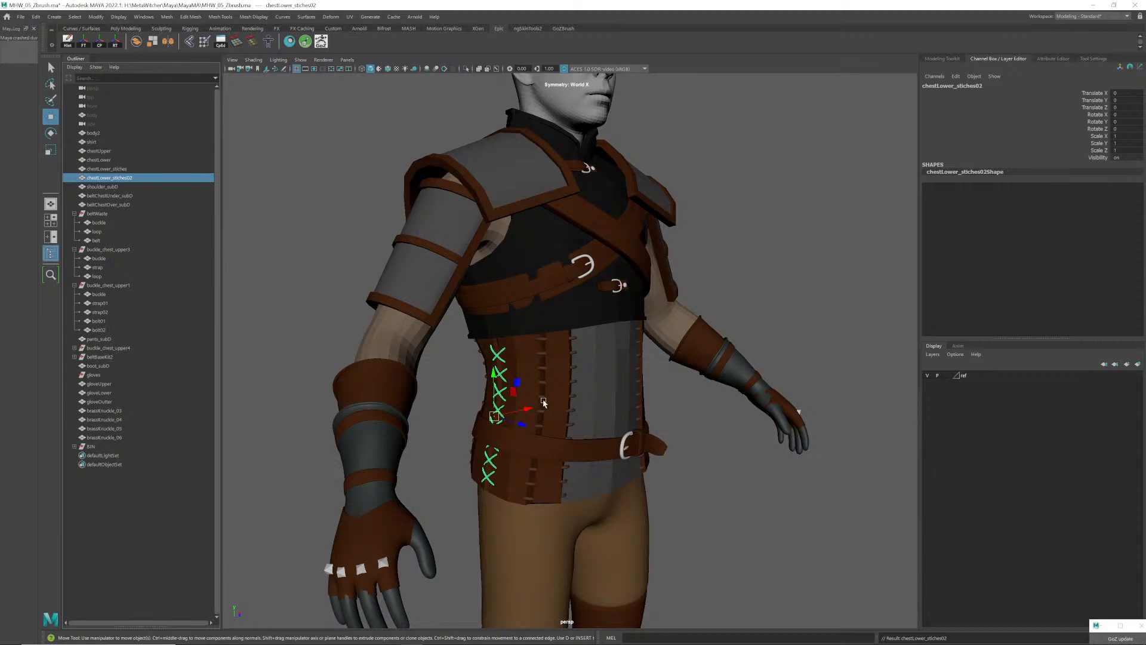
- Rename the overlying diagonal chest belt as chestStrap_upper
{"action": "left_click_drag", "start_coordinate": [591, 378], "coordinate": [554, 340], "text": "alt"}
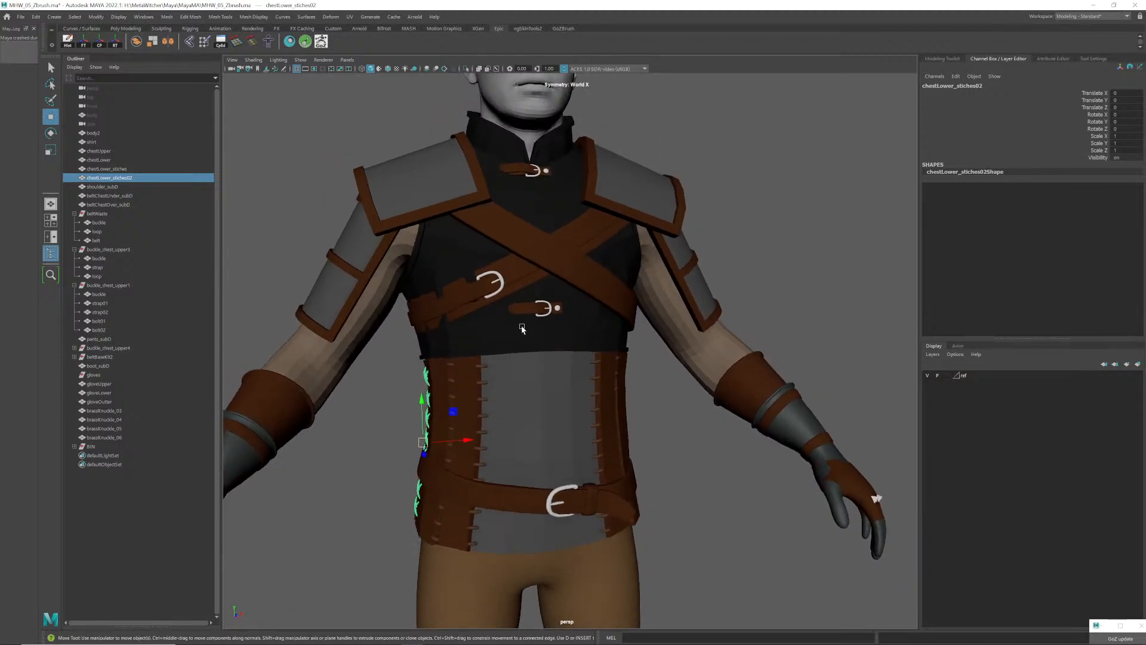
{"action": "left_click", "coordinate": [522, 327]}
{"action": "left_click", "coordinate": [525, 250]}
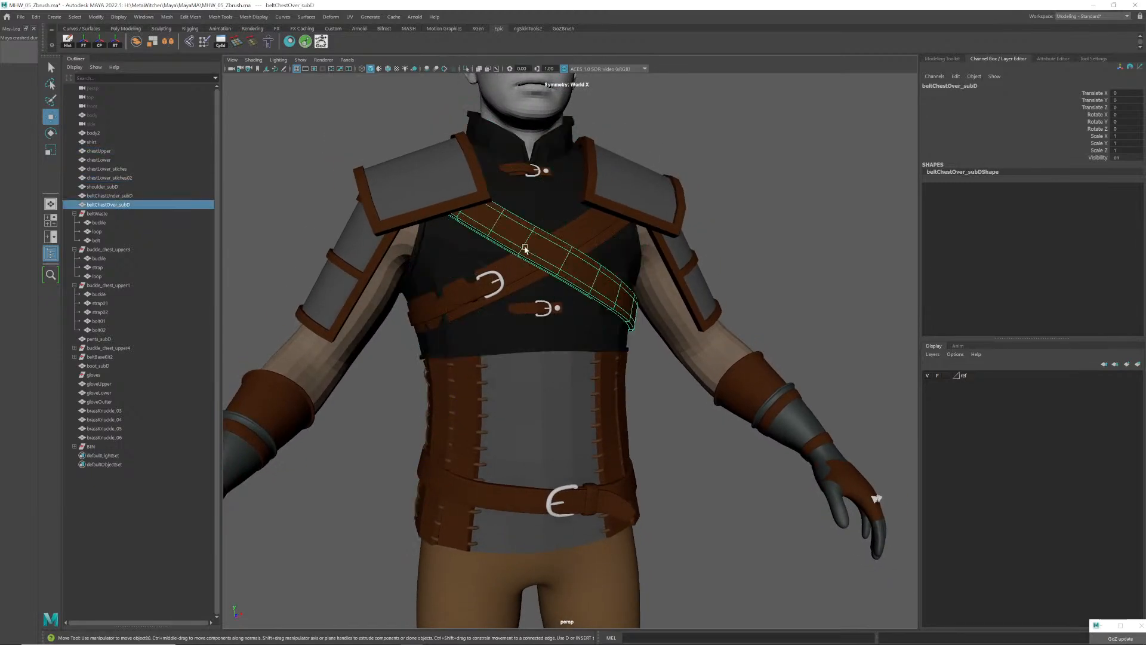
{"action": "double_click", "coordinate": [109, 206]}
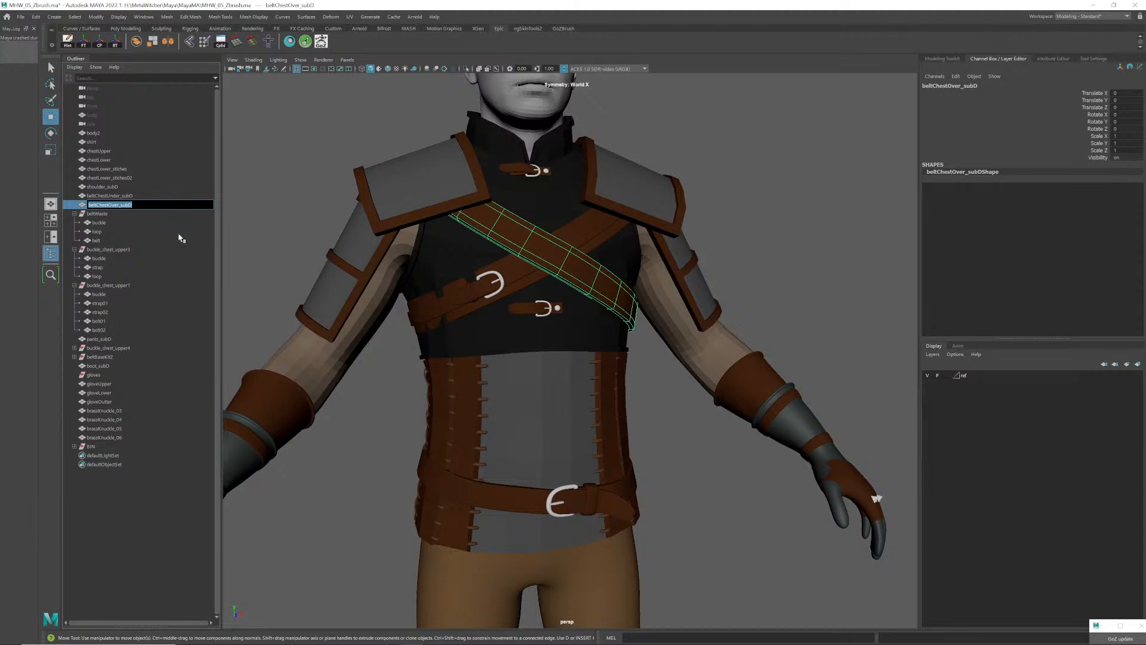
{"action": "type", "text": "chestStrap_upper"}
{"action": "key", "text": "Return"}
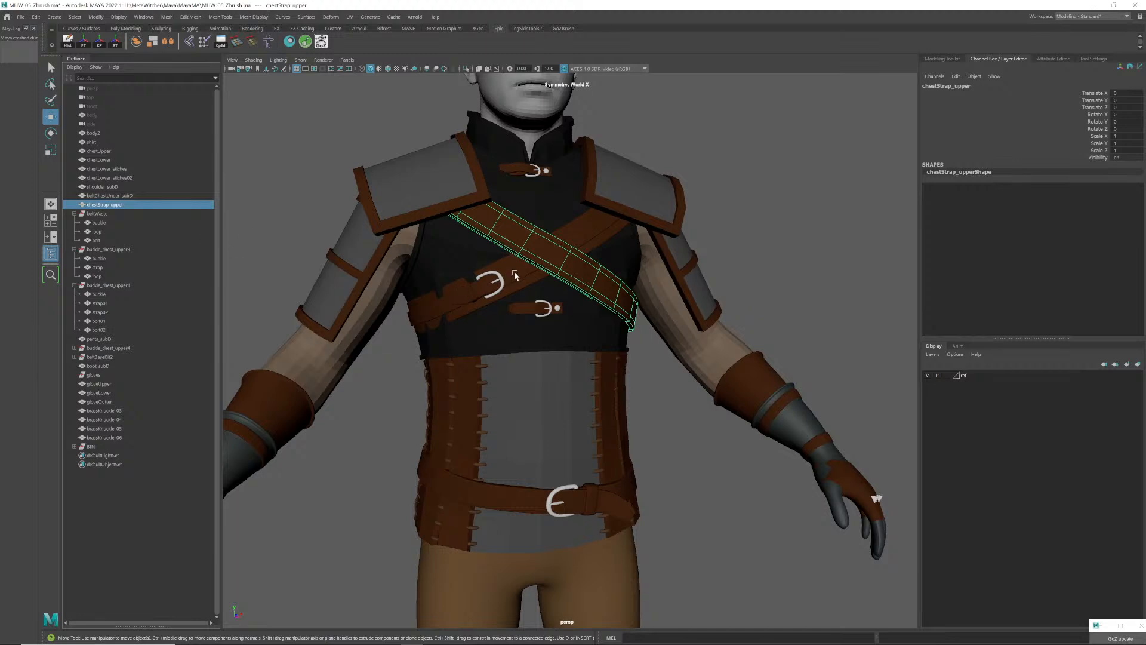
- Select the faces of both upper shoulder plates on the shoulder_subD mesh, leaving the upper-arm plates unselected
{"action": "left_click", "coordinate": [514, 275]}
{"action": "right_click_drag", "start_coordinate": [514, 275], "coordinate": [597, 361], "text": "alt"}
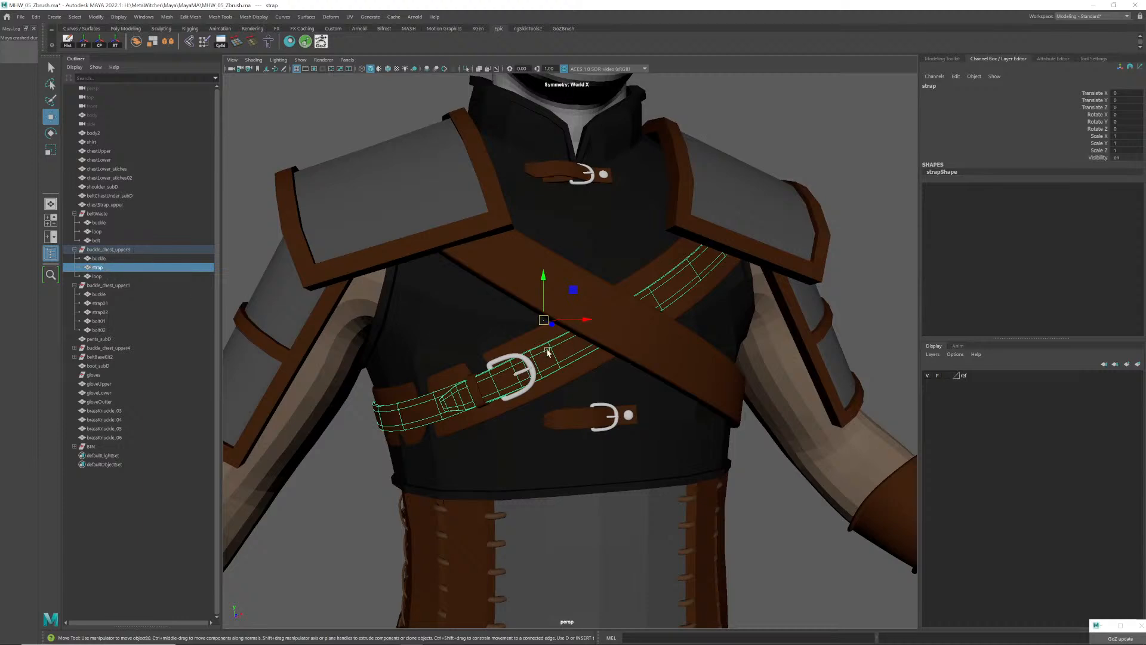
{"action": "right_click_drag", "start_coordinate": [635, 359], "coordinate": [612, 294], "text": "alt"}
{"action": "left_click", "coordinate": [603, 294]}
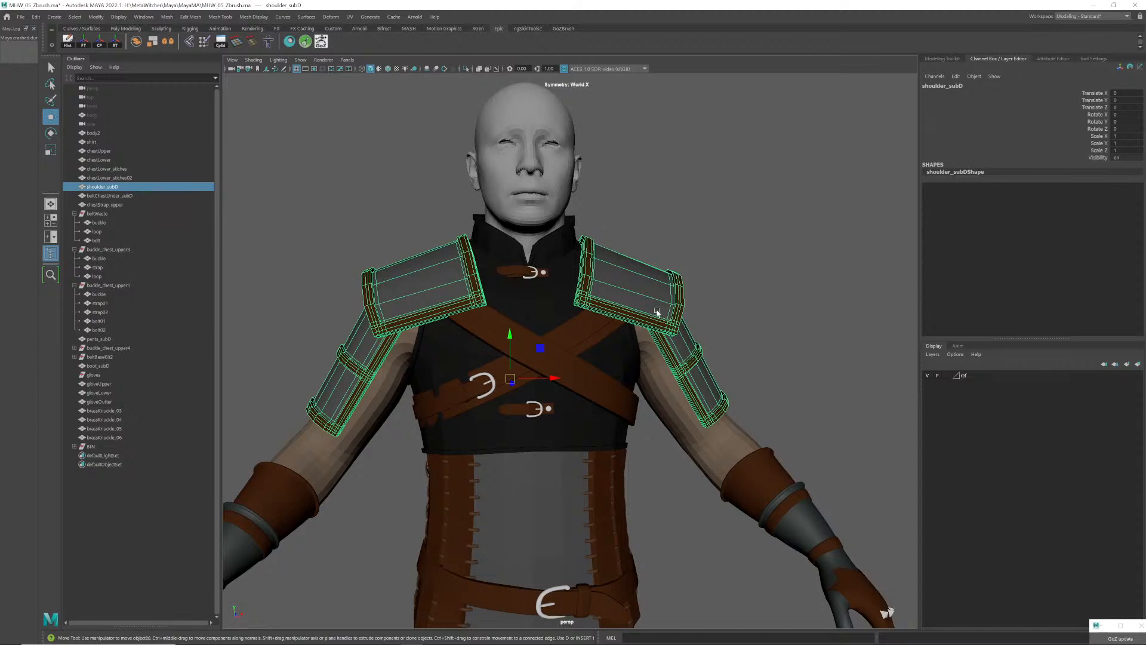
{"action": "mouse_move", "coordinate": [655, 310]}
{"action": "left_mouse_down", "text": "alt"}
{"action": "mouse_move", "coordinate": [624, 296]}
{"action": "mouse_move", "coordinate": [650, 306]}
{"action": "left_mouse_up", "text": "alt"}
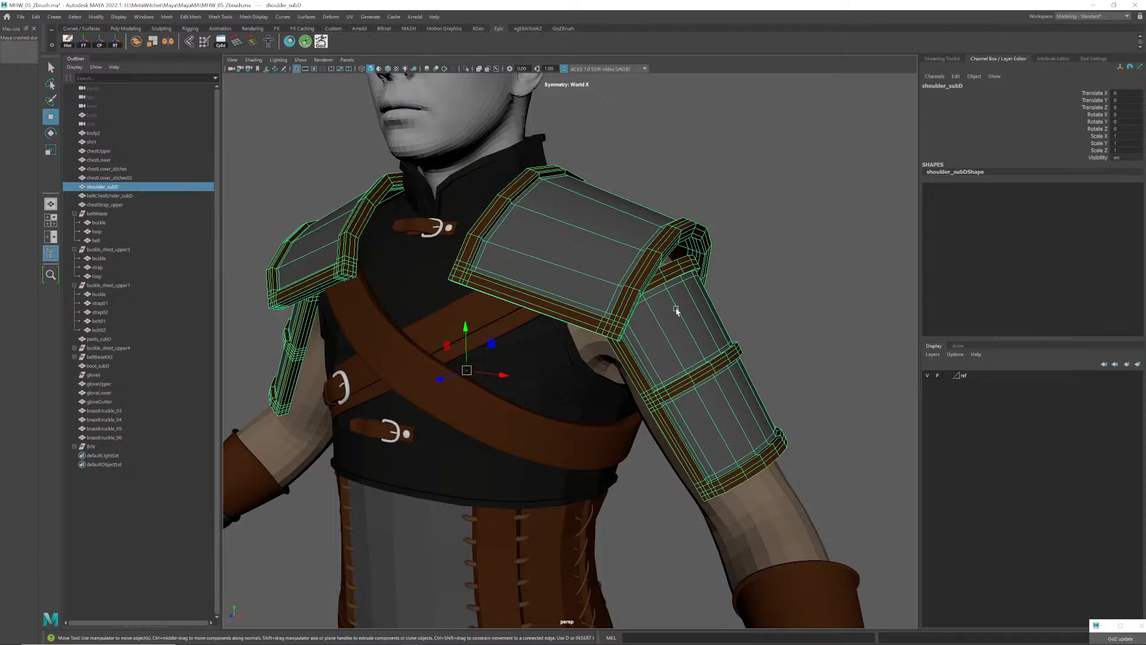
{"action": "left_click_drag", "start_coordinate": [677, 332], "coordinate": [703, 299], "text": "alt"}
{"action": "right_click_drag", "start_coordinate": [703, 299], "coordinate": [715, 199], "text": "alt"}
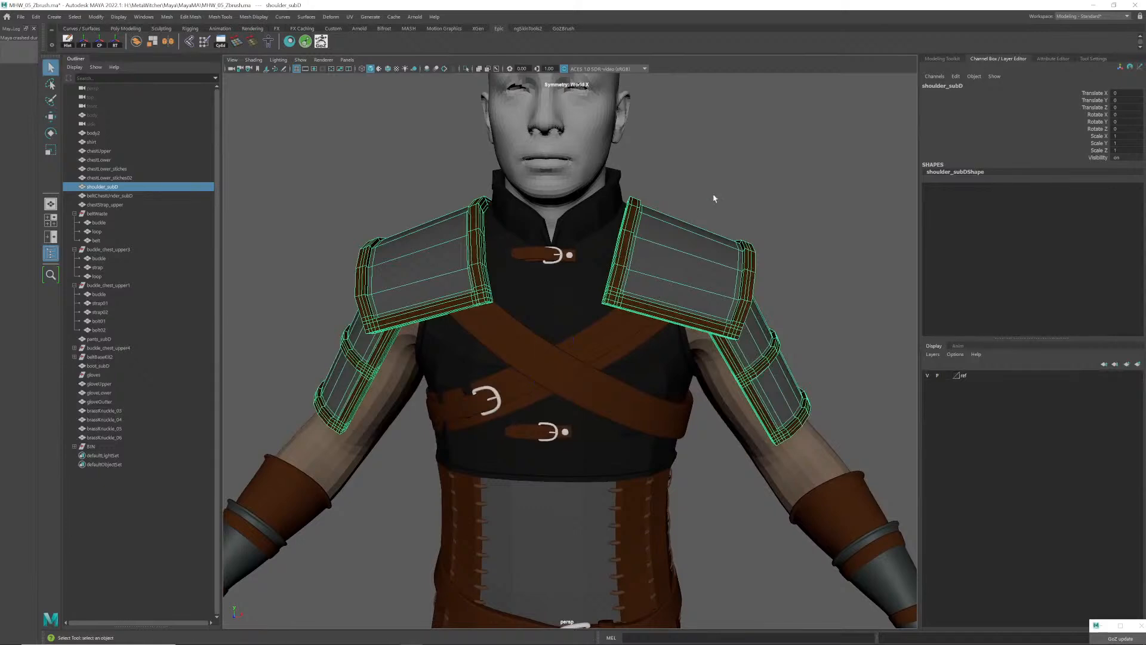
{"action": "left_click", "coordinate": [715, 199]}
{"action": "left_click_drag", "start_coordinate": [675, 264], "coordinate": [645, 276], "text": "alt"}
{"action": "left_click", "coordinate": [655, 271]}
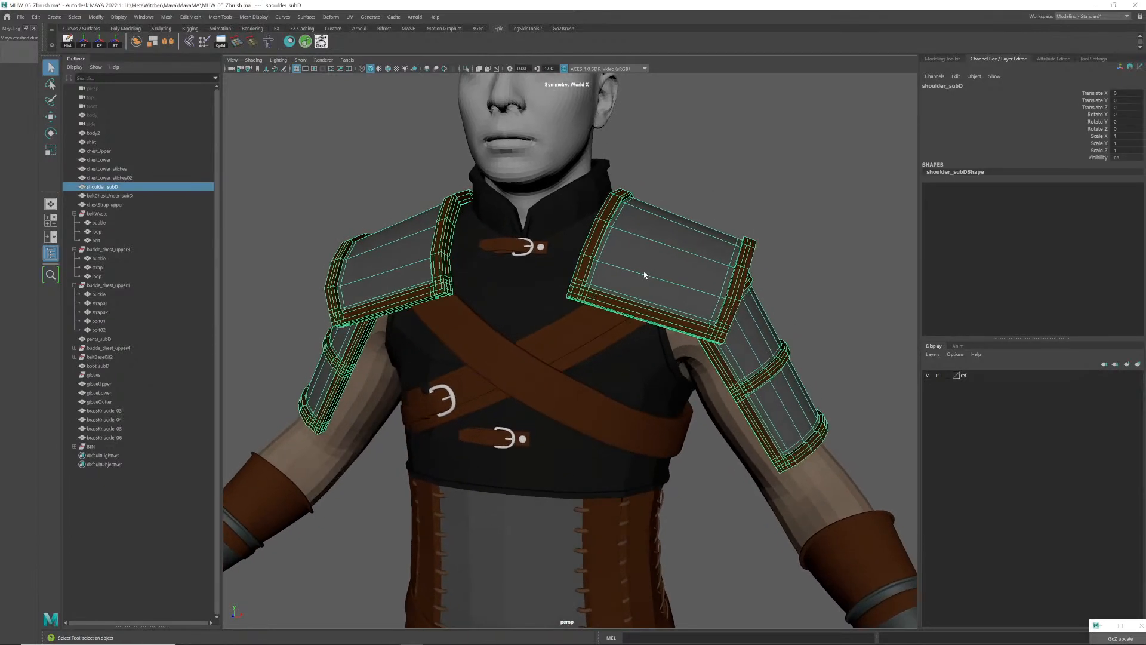
{"action": "right_click_drag", "start_coordinate": [645, 275], "coordinate": [640, 294]}
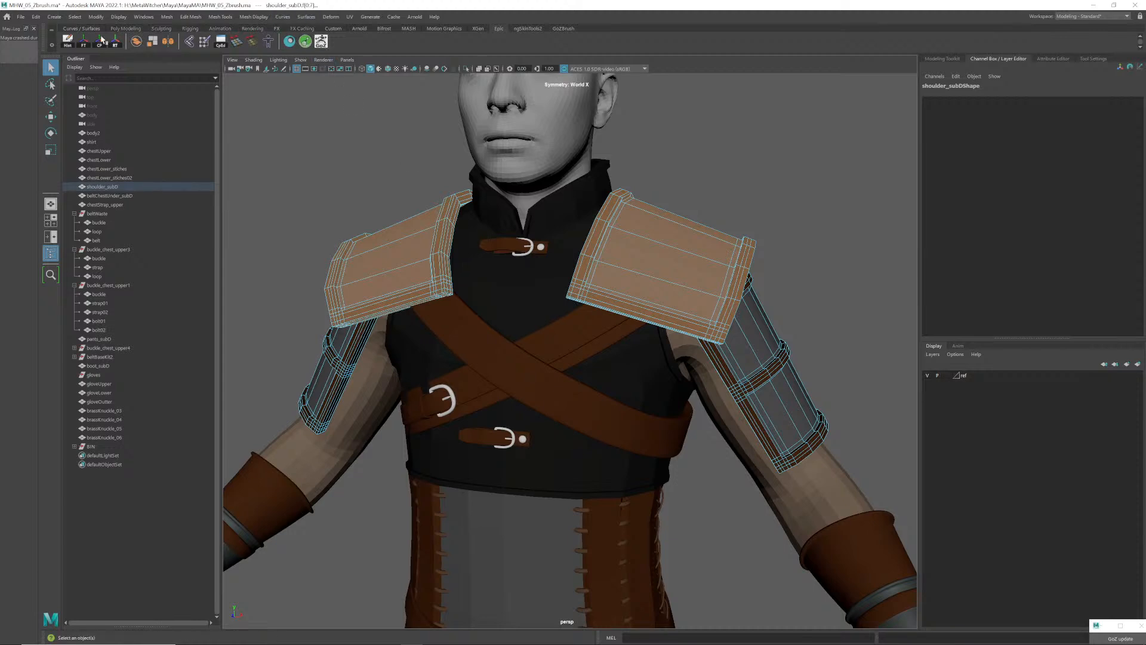
- Try the Modeling - Expert and Maya Classic workspaces and return to Modeling - Standard
{"action": "left_click", "coordinate": [34, 28]}
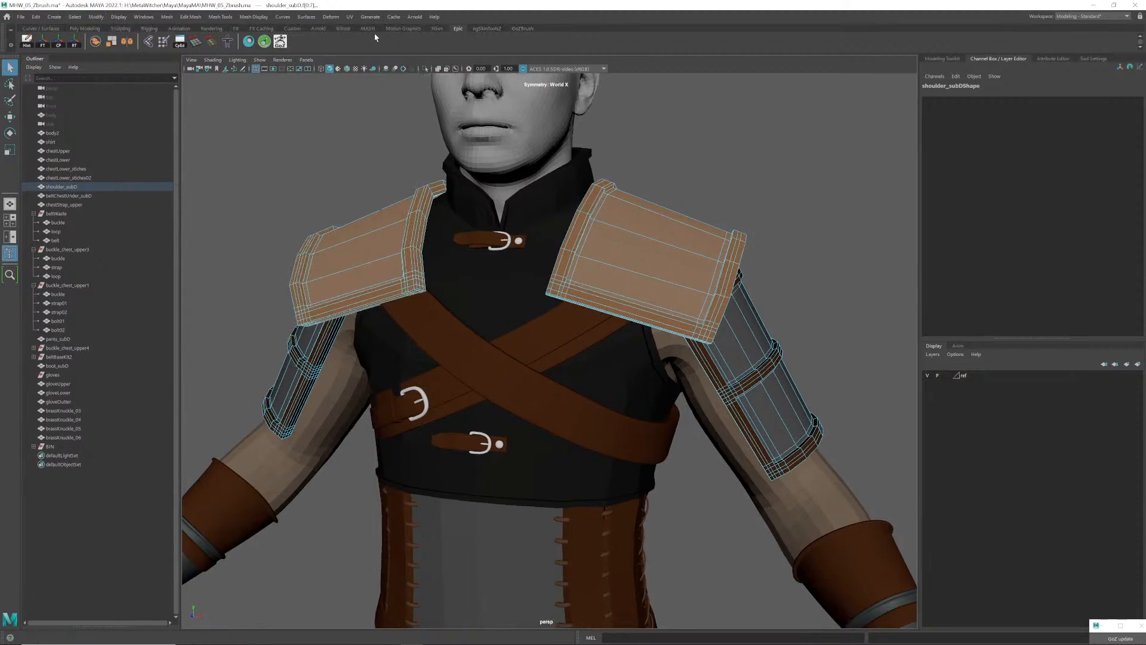
{"action": "left_click", "coordinate": [1127, 16]}
{"action": "left_click", "coordinate": [1111, 50]}
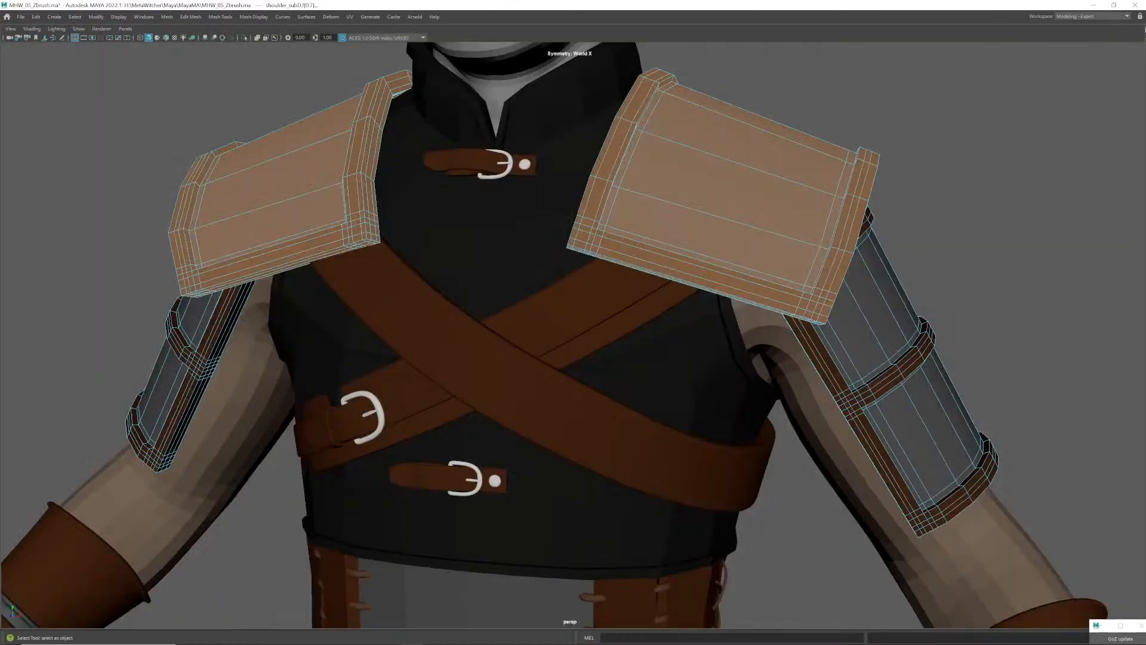
{"action": "left_click", "coordinate": [1128, 16]}
{"action": "left_click", "coordinate": [1111, 39]}
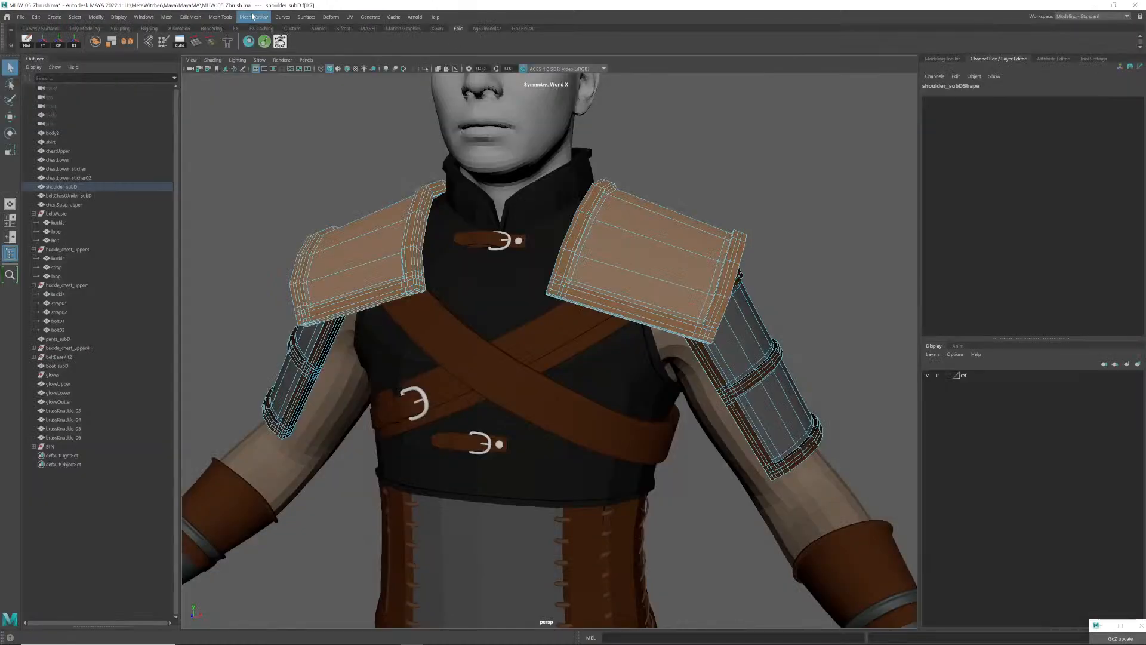
{"action": "left_click", "coordinate": [1127, 18]}
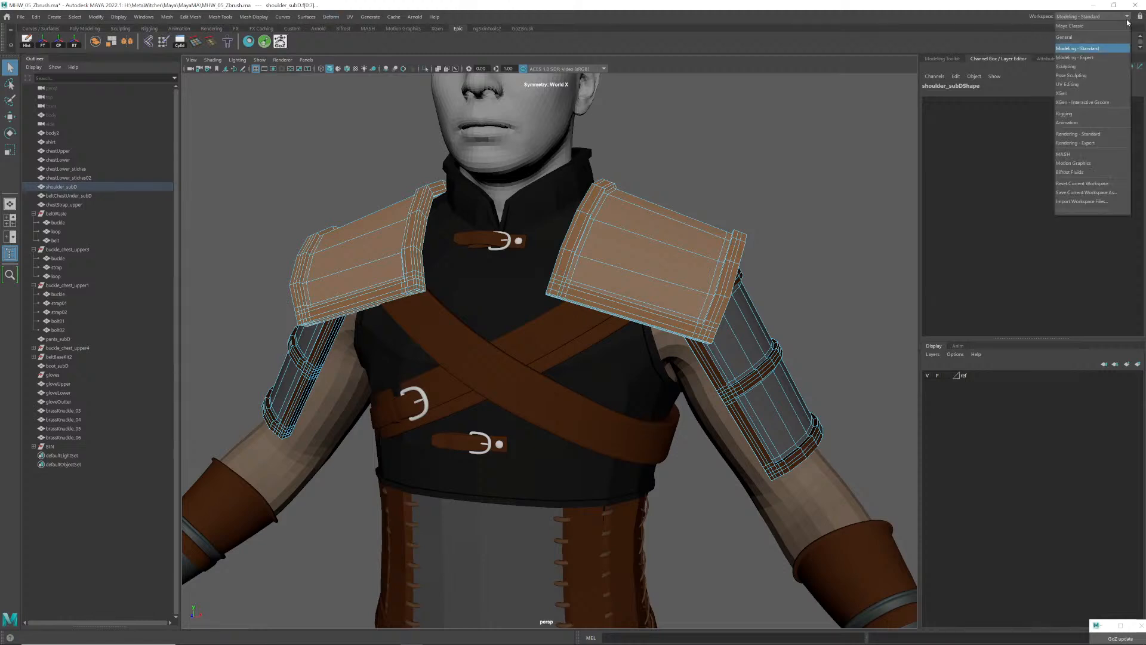
{"action": "left_click", "coordinate": [1075, 25]}
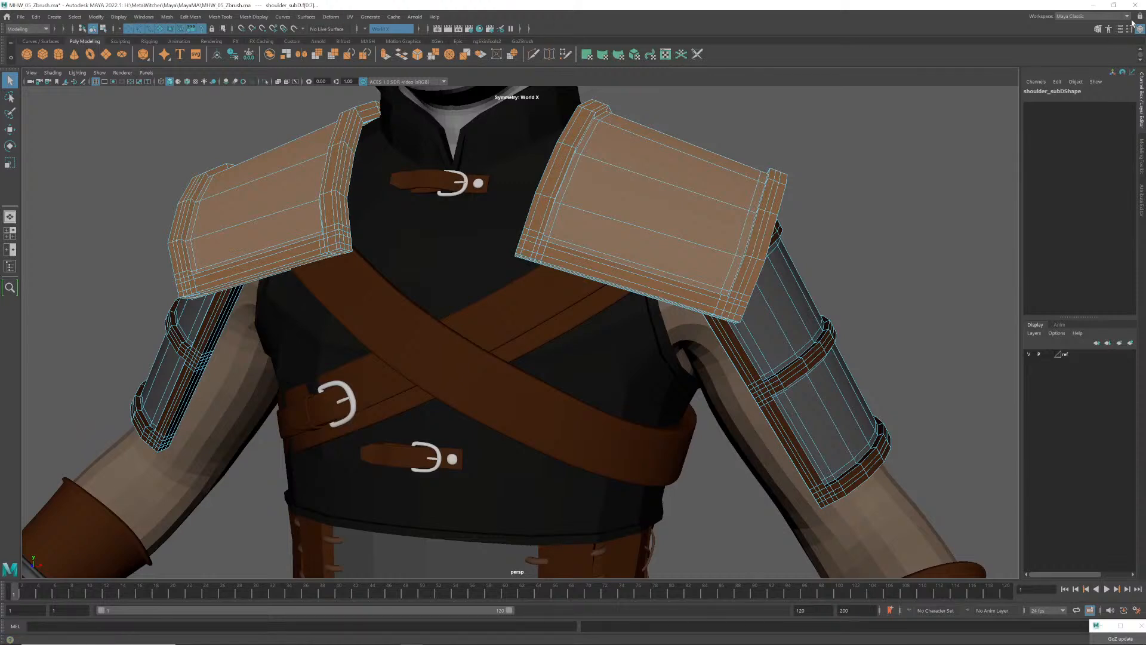
{"action": "left_click", "coordinate": [1098, 16]}
{"action": "left_click", "coordinate": [1101, 49]}
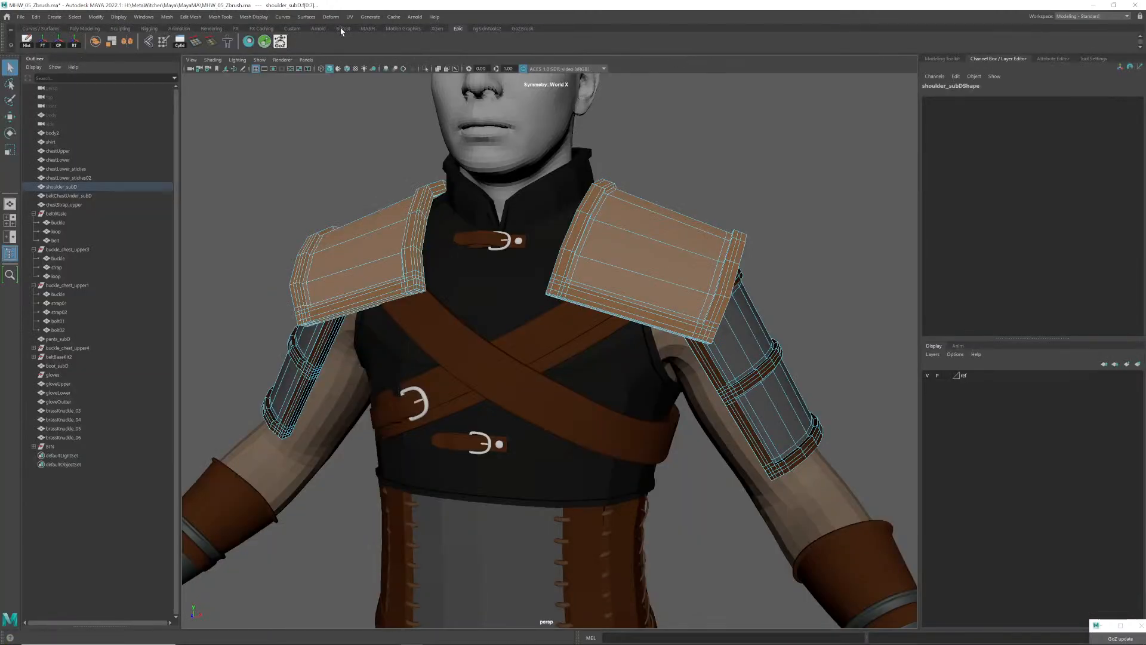
- Show the Status Line and turn symmetry off
{"action": "left_click", "coordinate": [143, 18]}
{"action": "mouse_move", "coordinate": [195, 64]}
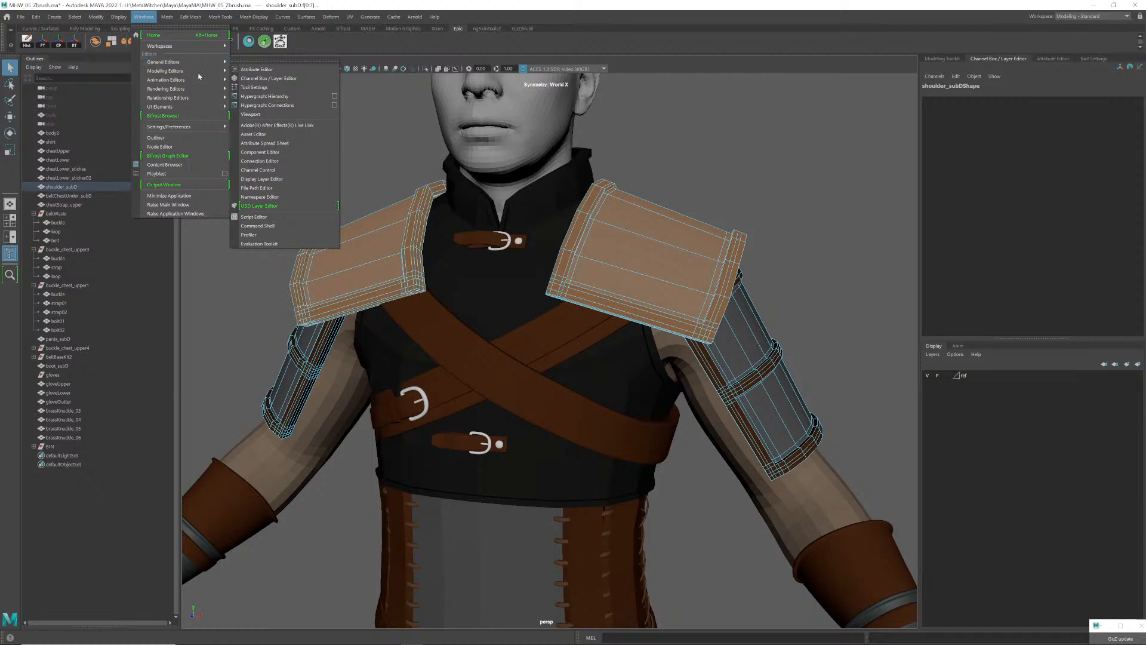
{"action": "mouse_move", "coordinate": [202, 130]}
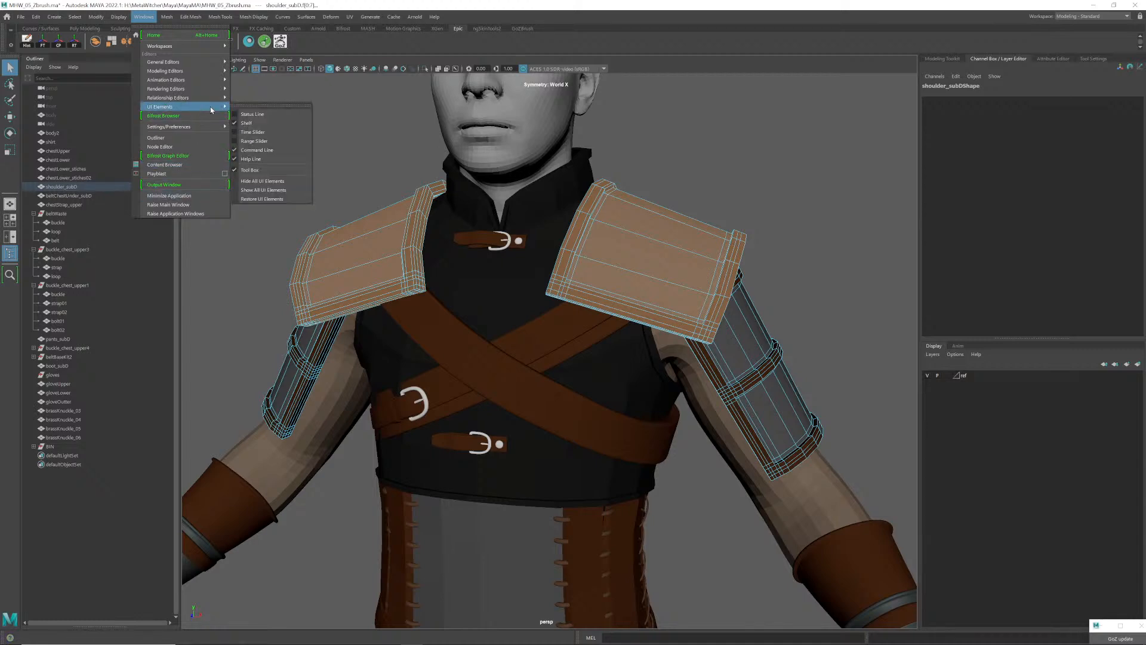
{"action": "left_click", "coordinate": [259, 113]}
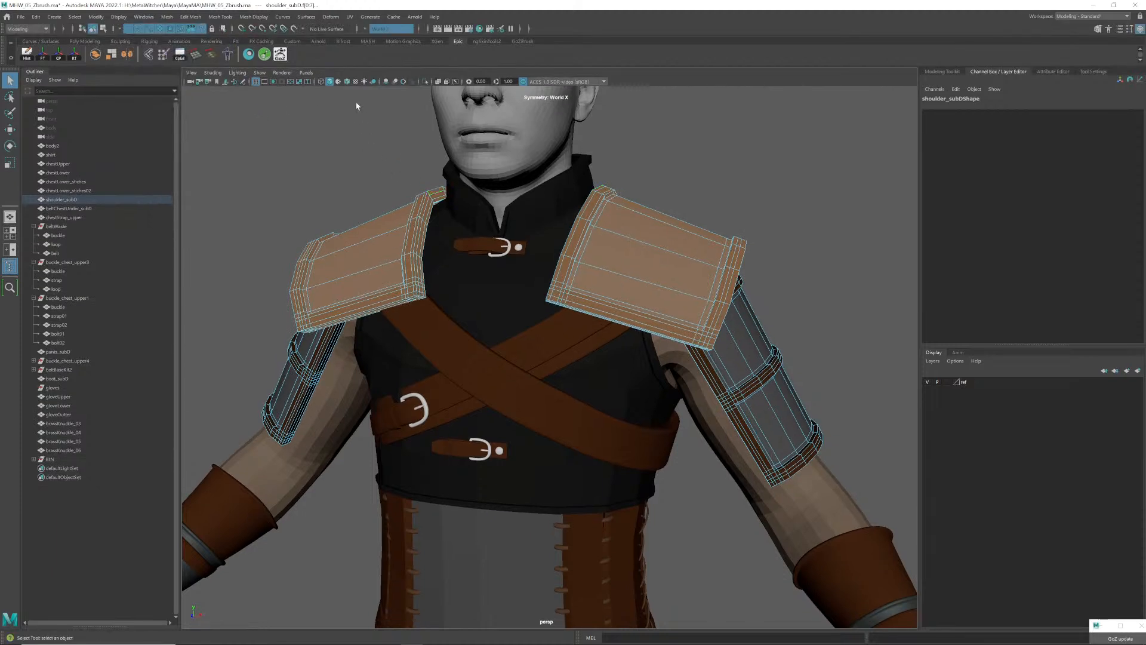
{"action": "left_click", "coordinate": [371, 31]}
{"action": "left_click", "coordinate": [386, 33]}
- Extract the selected faces of both upper shoulder plates from the upper-arm plates as separate meshes and return to object mode
{"action": "left_click_drag", "start_coordinate": [537, 218], "coordinate": [616, 202], "text": "alt"}
{"action": "left_click", "coordinate": [630, 189]}
{"action": "left_click", "coordinate": [656, 240]}
{"action": "left_click", "coordinate": [374, 248], "text": "shift"}
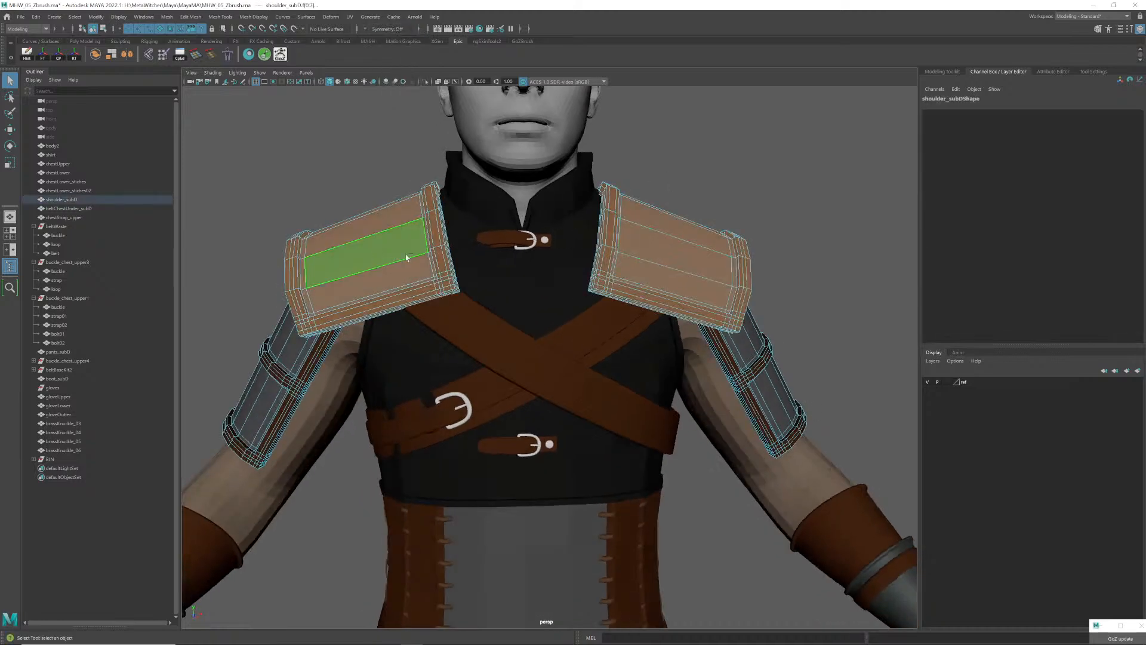
{"action": "left_click_drag", "start_coordinate": [374, 248], "coordinate": [578, 243], "text": "alt"}
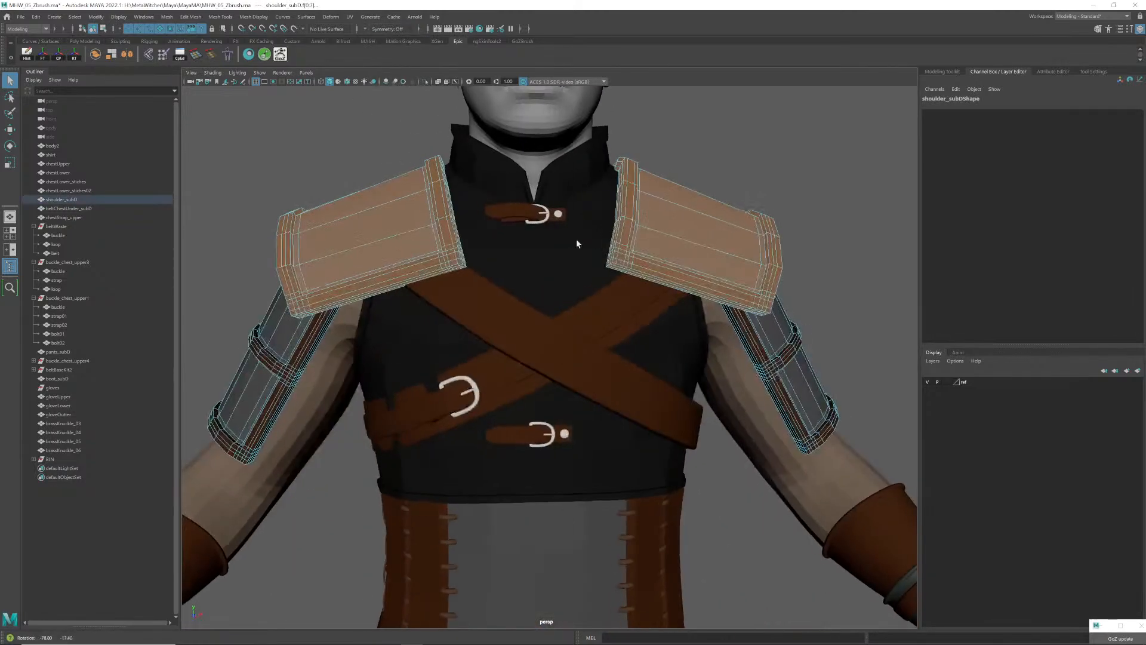
{"action": "middle_click_drag", "start_coordinate": [578, 243], "coordinate": [556, 237], "text": "alt"}
{"action": "left_click_drag", "start_coordinate": [555, 238], "coordinate": [582, 240], "text": "alt"}
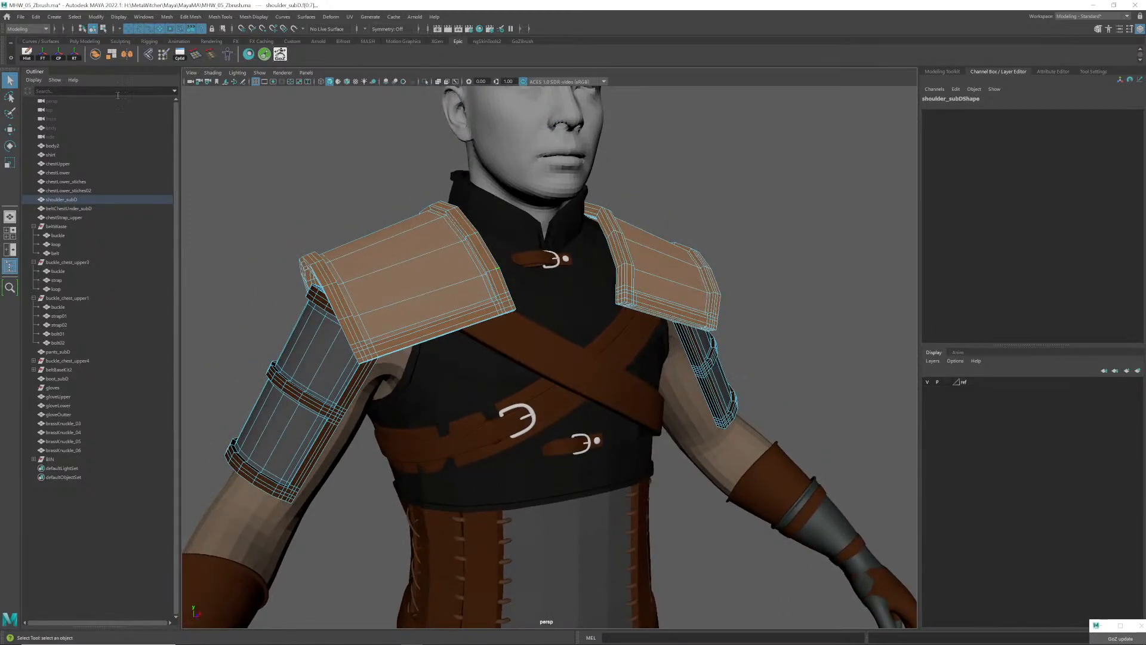
{"action": "left_click", "coordinate": [111, 55]}
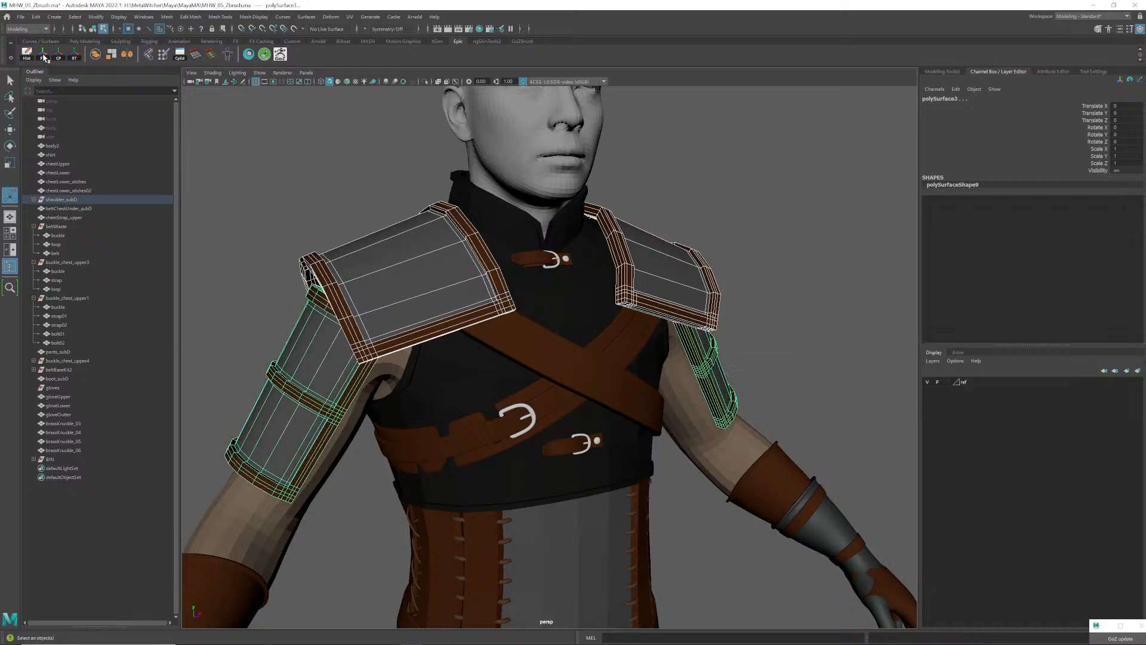
{"action": "right_click_drag", "start_coordinate": [442, 253], "coordinate": [465, 239]}
{"action": "key", "text": "q"}
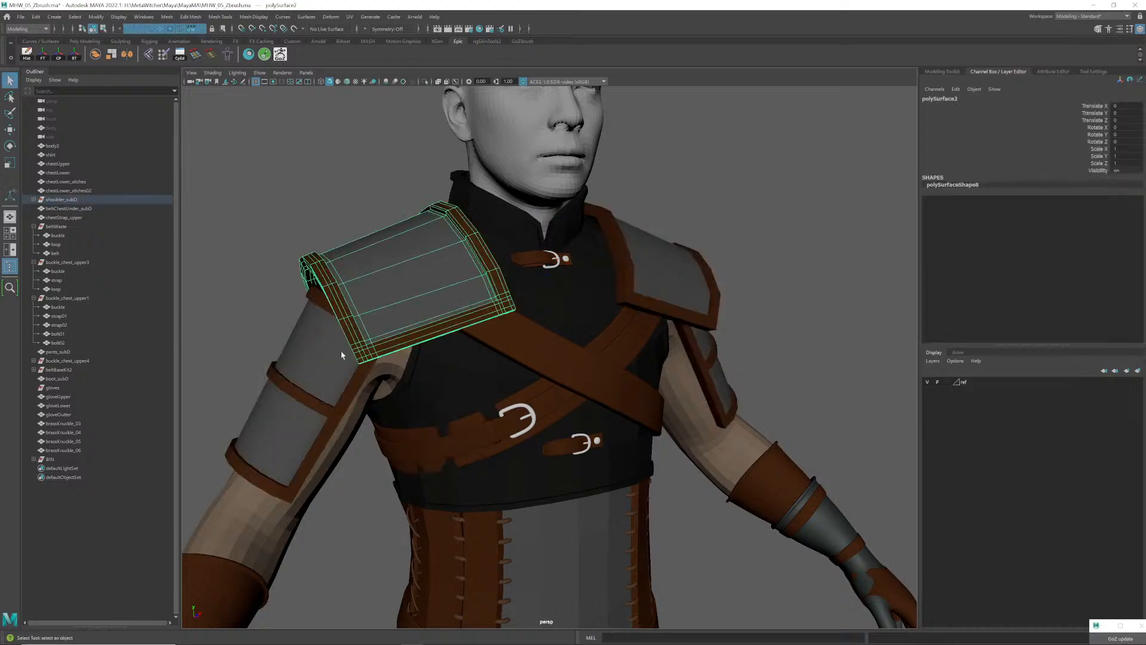
- Move the upper-arm plates out of the shoulder_subD group to just below chestLower_stiches and rename them as upperArm_armor
{"action": "left_click", "coordinate": [33, 200]}
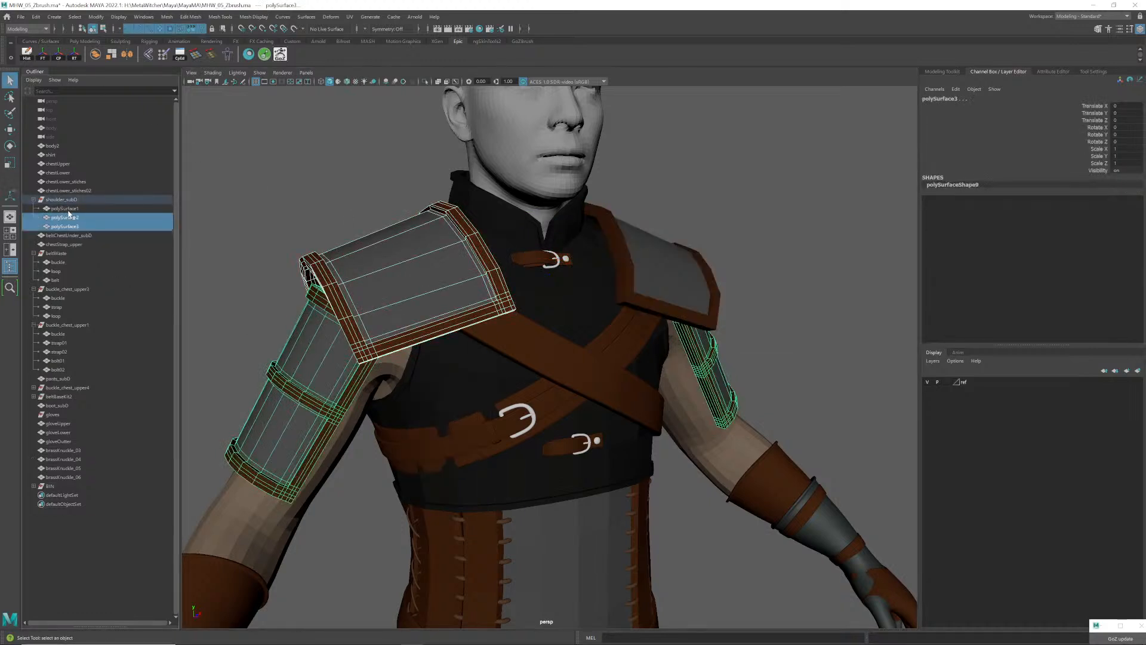
{"action": "left_click", "coordinate": [70, 209]}
{"action": "left_click", "coordinate": [72, 217]}
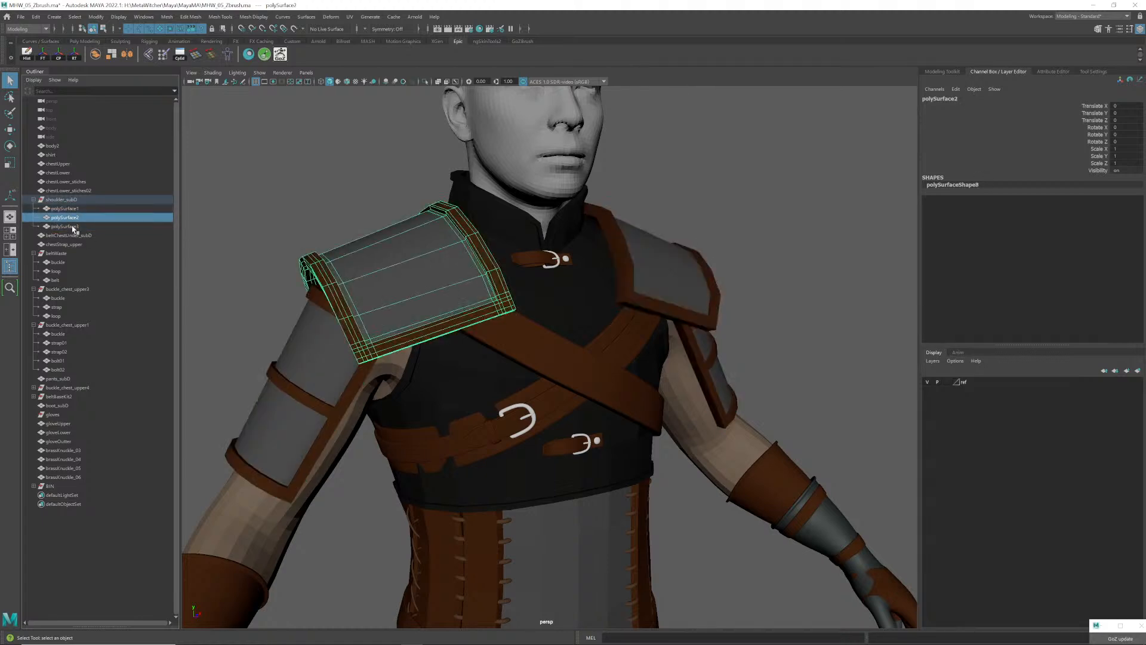
{"action": "left_click", "coordinate": [73, 227]}
{"action": "left_click_drag", "start_coordinate": [73, 229], "coordinate": [71, 203]}
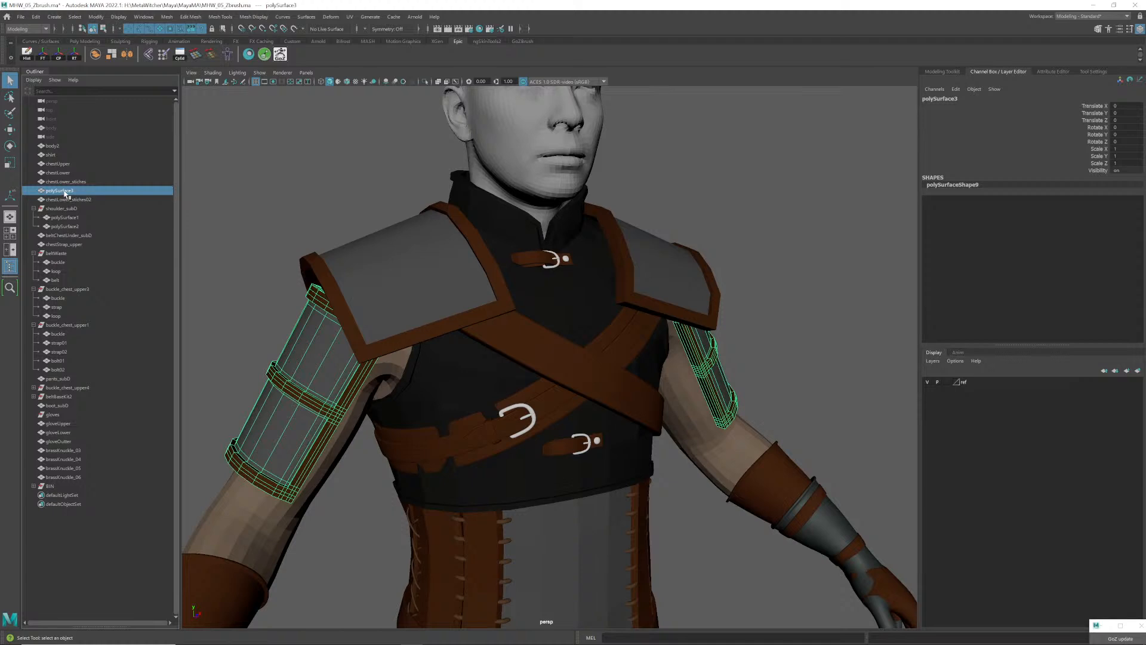
{"action": "double_click", "coordinate": [72, 191]}
{"action": "type", "text": "upper"}
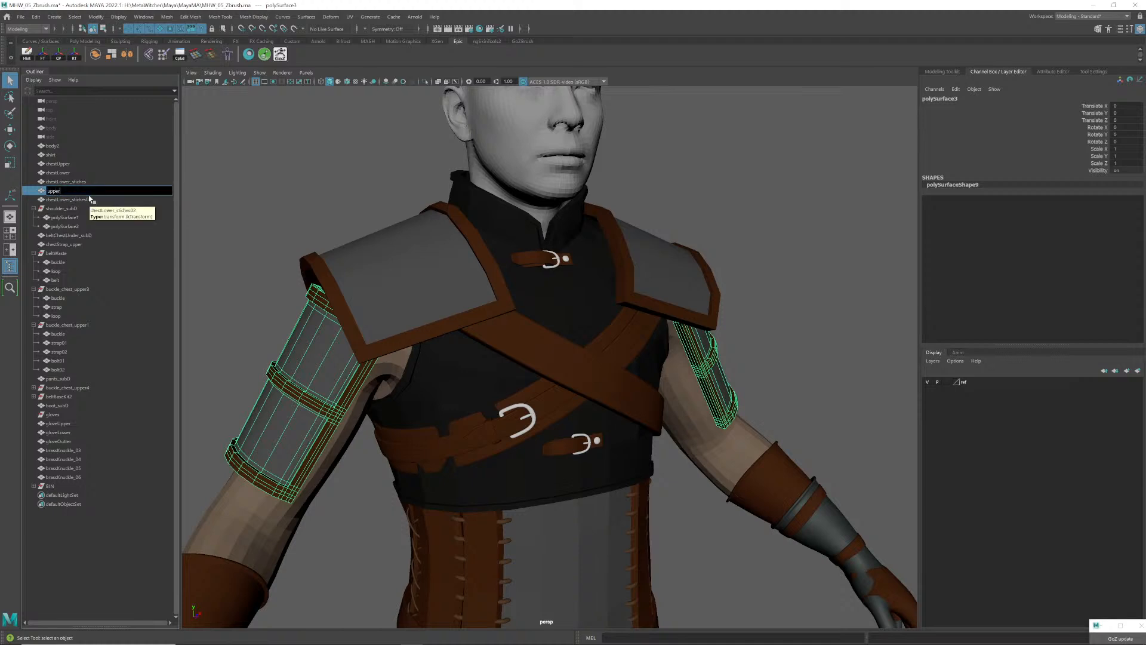
{"action": "type", "text": "Arm_A"}
{"action": "key", "text": "BackSpace"}
{"action": "type", "text": "armor_"}
{"action": "key", "text": "Return"}
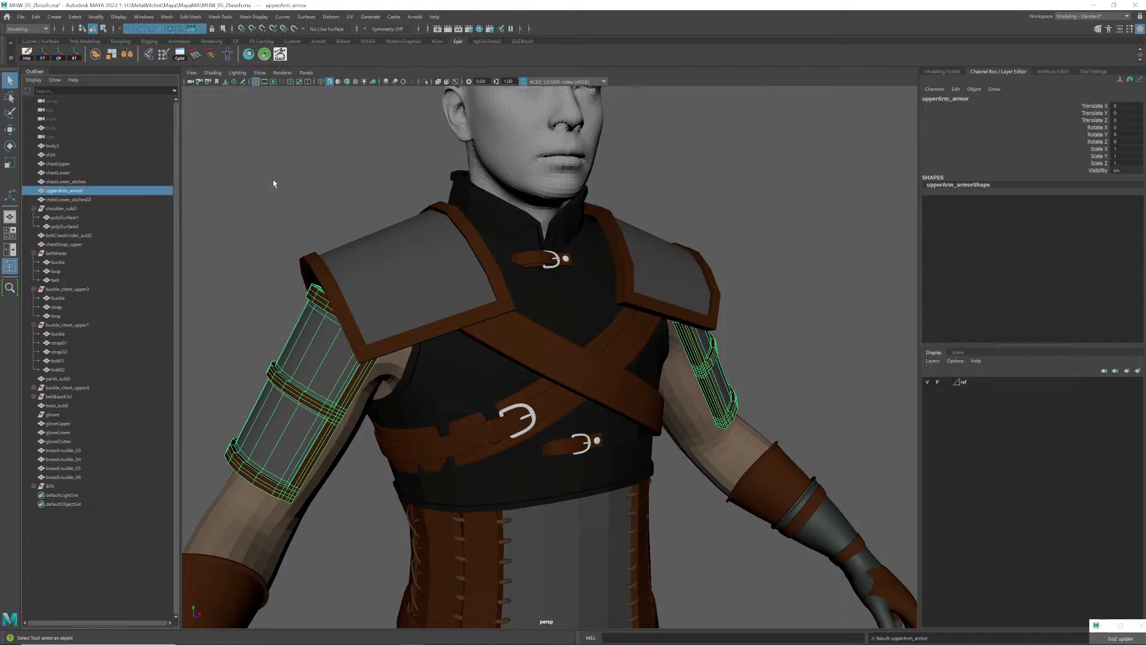
- Combine the two upper shoulder plates into one mesh, delete its history and freeze its transformations
{"action": "scroll", "coordinate": [402, 263], "scroll_direction": "down", "scroll_amount": 5}
{"action": "left_click", "coordinate": [435, 255]}
{"action": "left_click_drag", "start_coordinate": [435, 256], "coordinate": [436, 263], "text": "alt"}
{"action": "right_click_drag", "start_coordinate": [427, 270], "coordinate": [457, 262]}
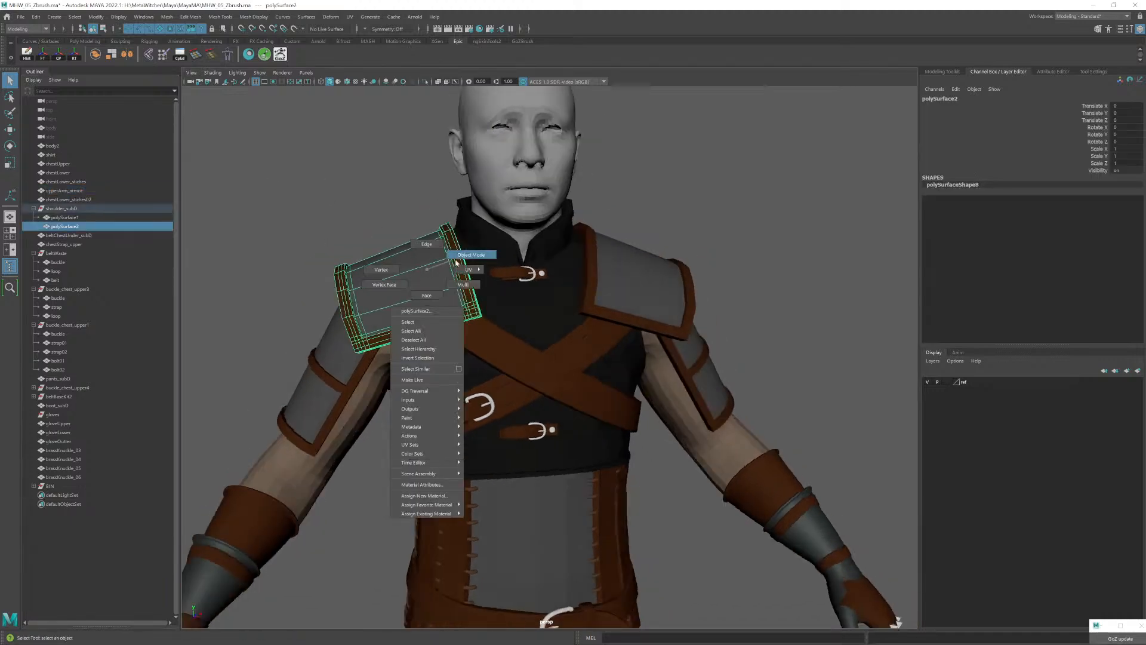
{"action": "left_click", "coordinate": [422, 248]}
{"action": "left_click", "coordinate": [657, 264], "text": "shift"}
{"action": "scroll", "coordinate": [573, 266], "scroll_direction": "up", "scroll_amount": 4}
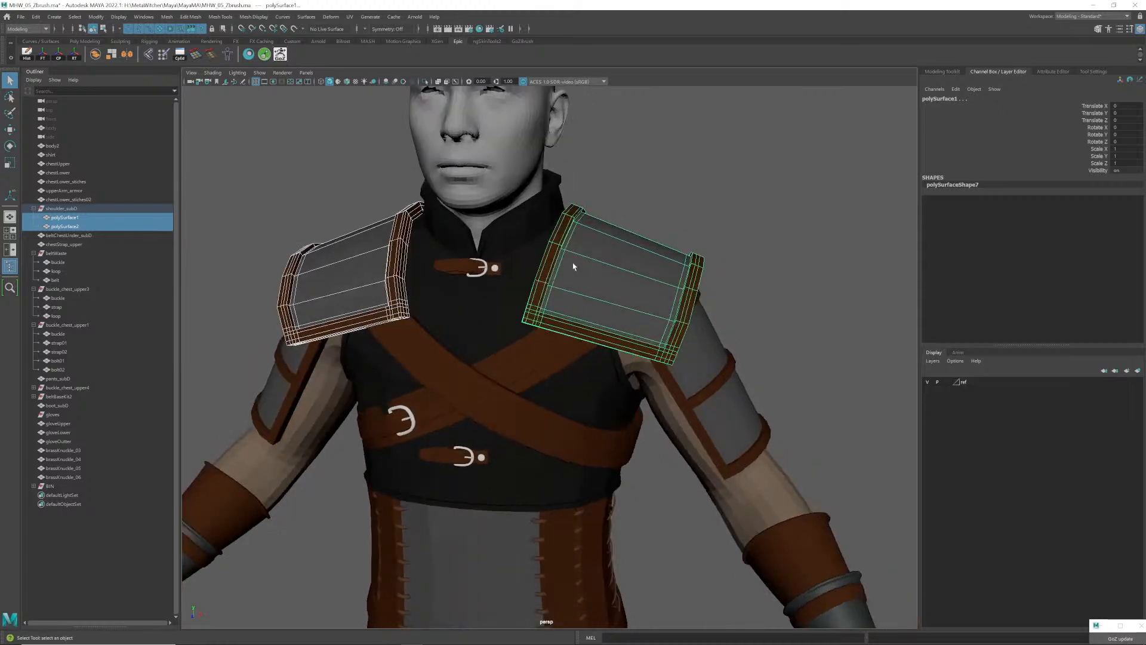
{"action": "scroll", "coordinate": [573, 267], "scroll_direction": "down", "scroll_amount": 4}
{"action": "left_click_drag", "start_coordinate": [573, 267], "coordinate": [621, 274], "text": "alt"}
{"action": "scroll", "coordinate": [628, 276], "scroll_direction": "up", "scroll_amount": 4}
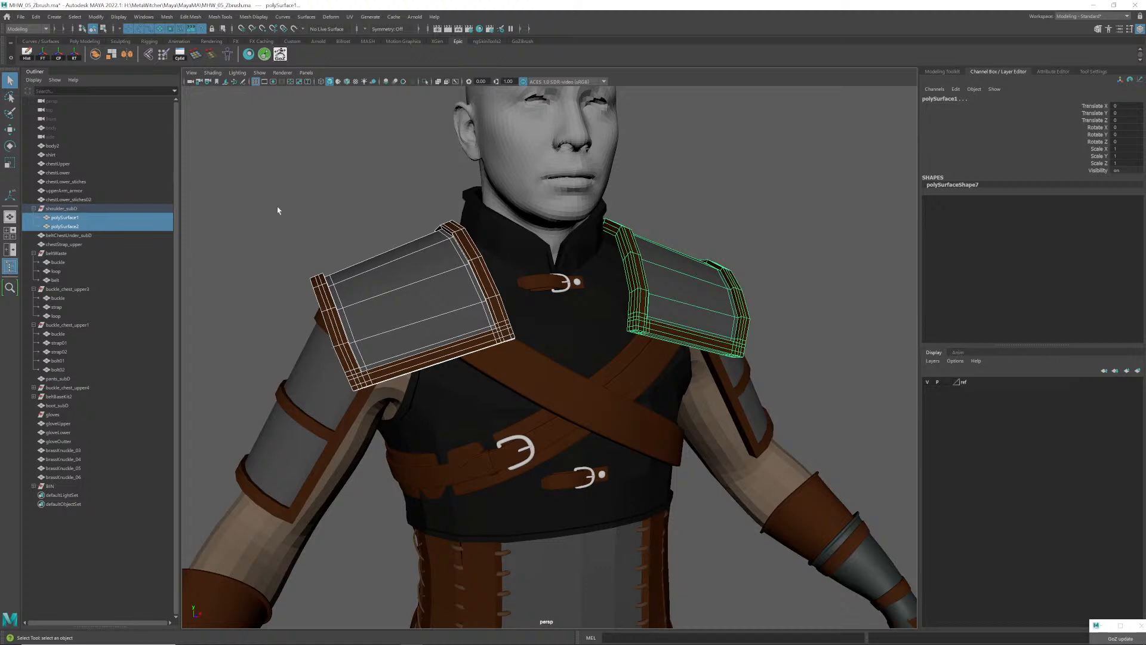
{"action": "left_click", "coordinate": [96, 55]}
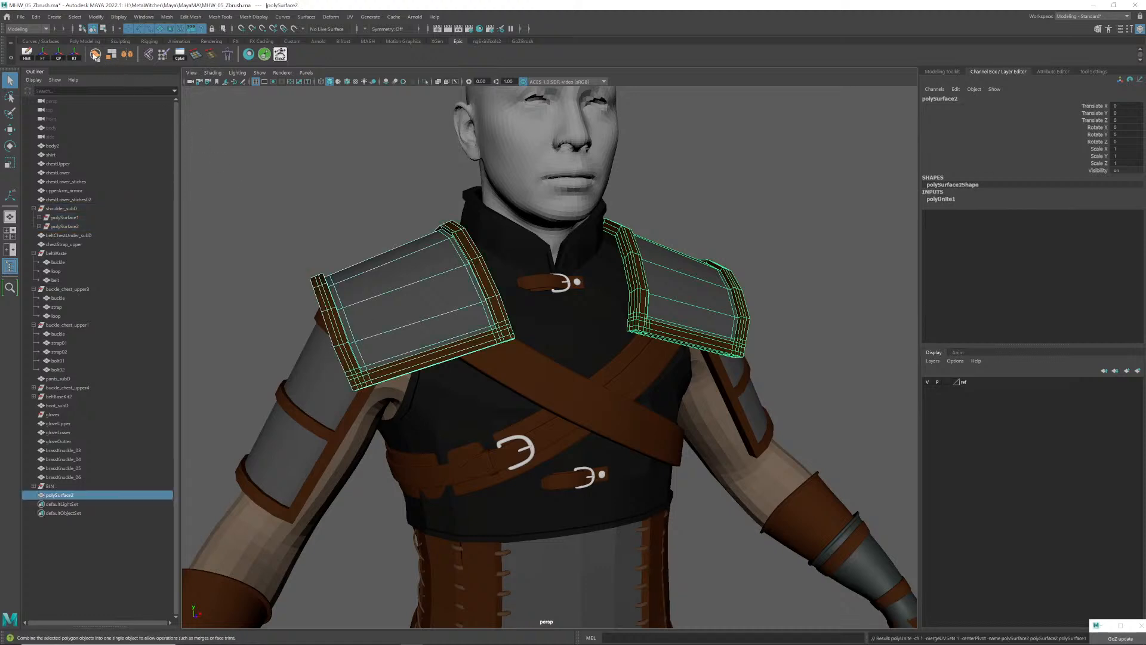
{"action": "left_click", "coordinate": [43, 57]}
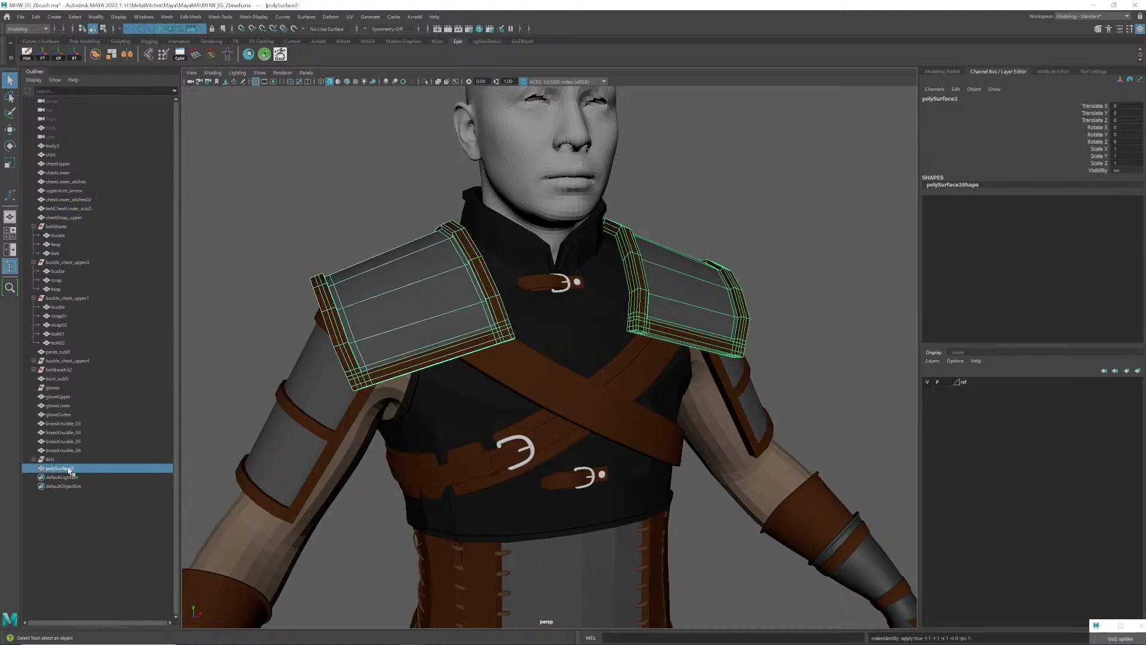
- Place the combined shoulder plates directly above upperArm_armor in the Outliner and rename them as shoulder_armor
{"action": "middle_click_drag", "start_coordinate": [93, 239], "coordinate": [67, 199]}
{"action": "double_click", "coordinate": [60, 191]}
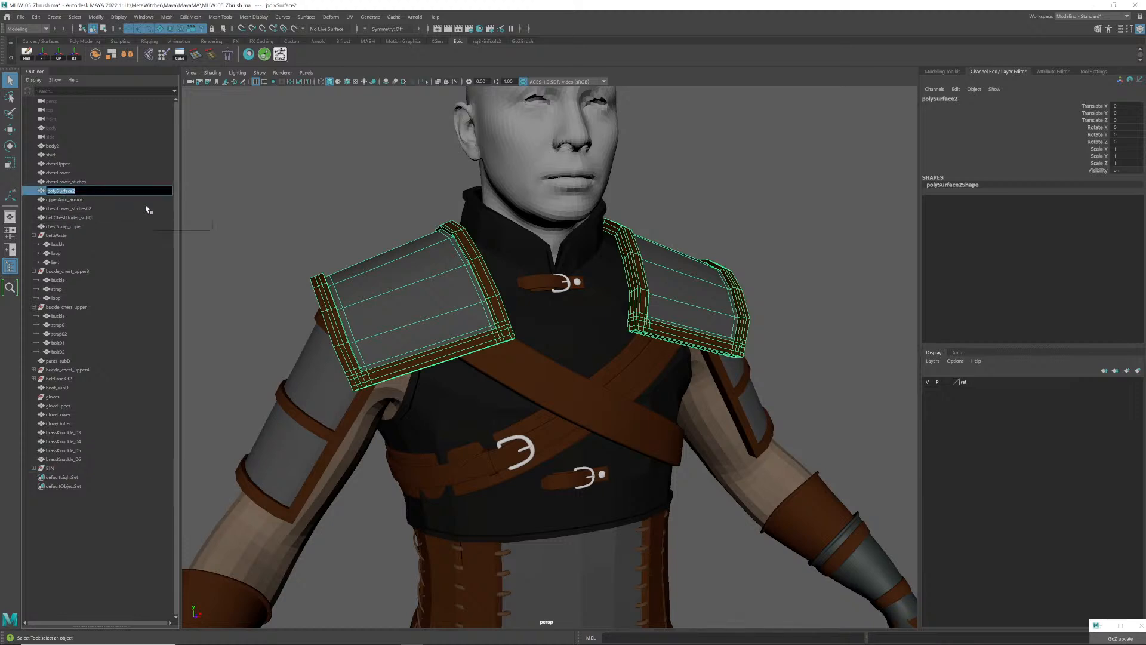
{"action": "type", "text": "shoulder_"}
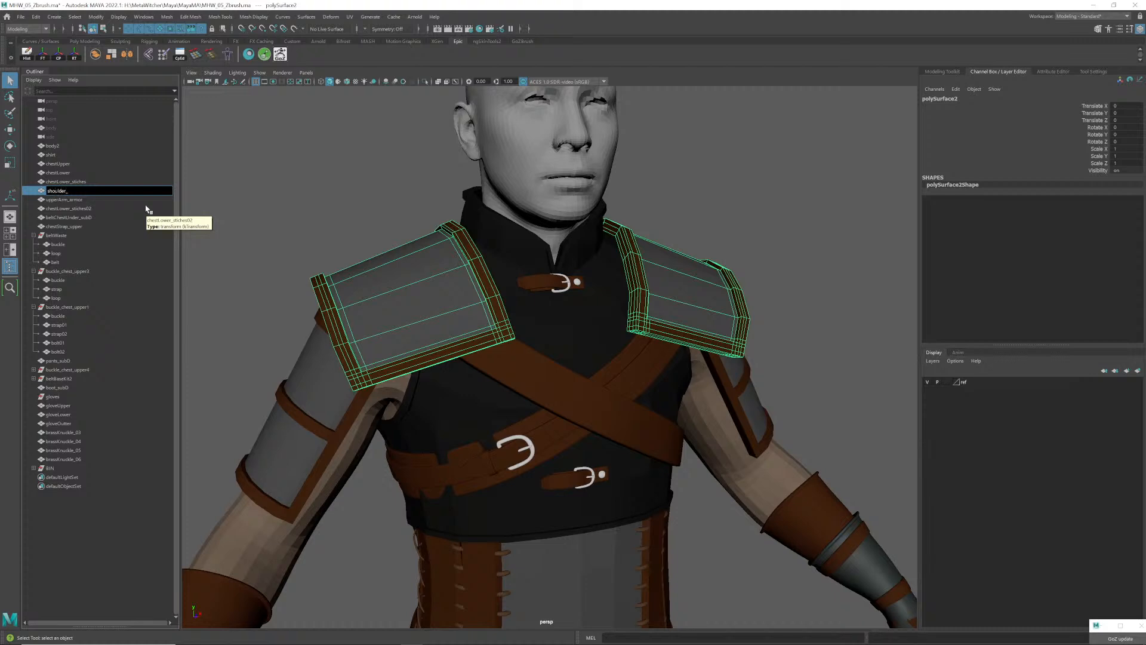
{"action": "type", "text": "armor"}
{"action": "key", "text": "Return"}
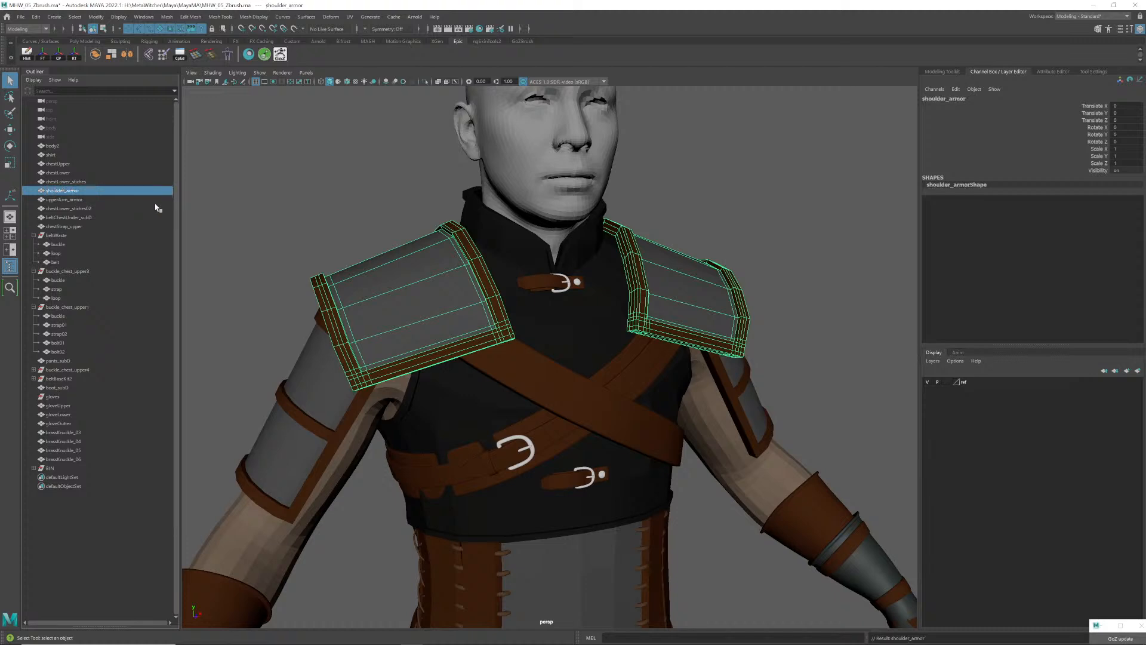
- Clear the selection, save the scene and select the shirt mesh on the arms
{"action": "left_click", "coordinate": [269, 250]}
{"action": "scroll", "coordinate": [546, 282], "scroll_direction": "down", "scroll_amount": 2}
{"action": "scroll", "coordinate": [546, 283], "scroll_direction": "down", "scroll_amount": 1}
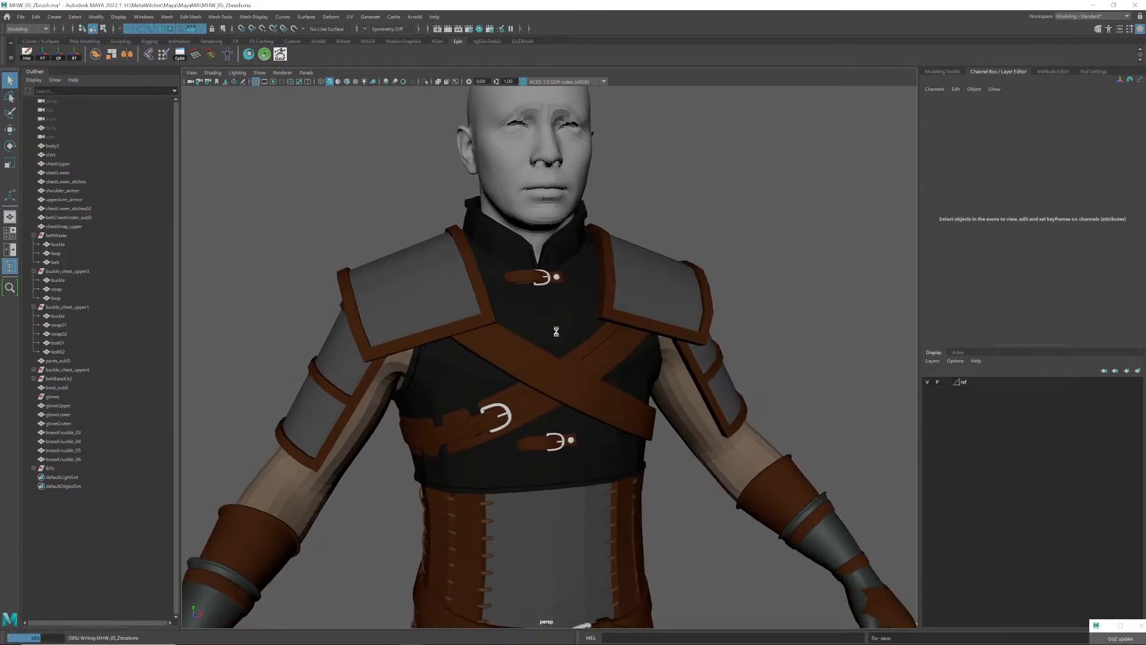
{"action": "middle_click_drag", "start_coordinate": [575, 337], "coordinate": [571, 295], "text": "alt"}
{"action": "scroll", "coordinate": [570, 295], "scroll_direction": "down", "scroll_amount": 1}
{"action": "left_click", "coordinate": [673, 358]}
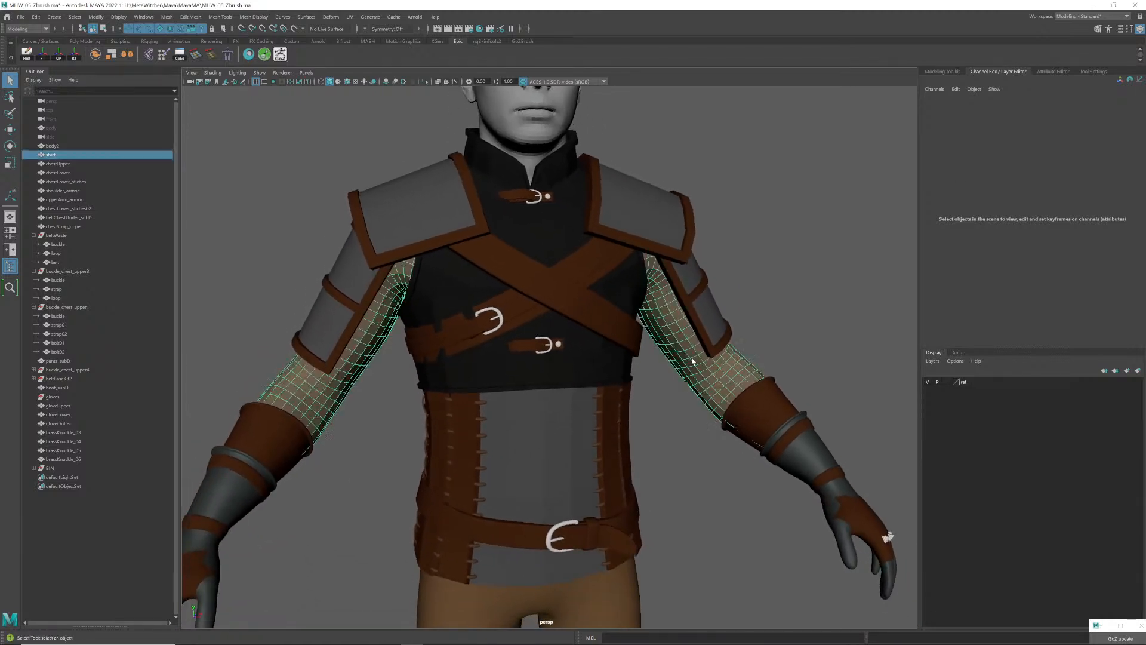
- Examine the upper chest, shoulder armor and upper-arm armor meshes one after another to check their separation and names
{"action": "middle_click_drag", "start_coordinate": [673, 359], "coordinate": [653, 338], "text": "alt"}
{"action": "scroll", "coordinate": [653, 339], "scroll_direction": "down", "scroll_amount": 1}
{"action": "left_click", "coordinate": [587, 315]}
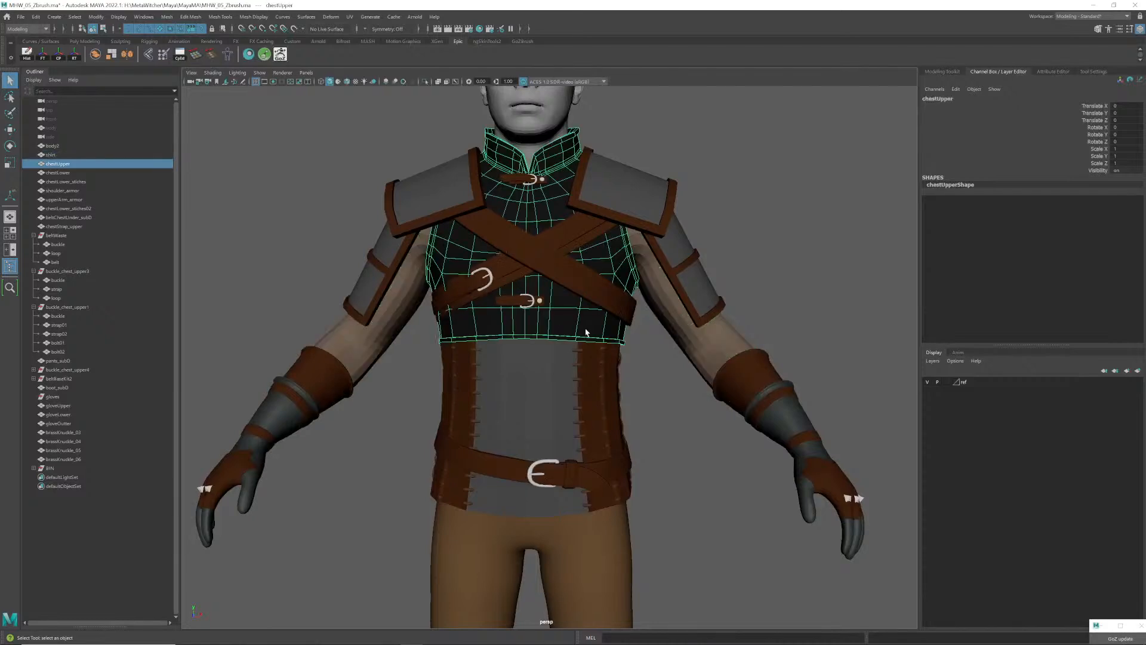
{"action": "scroll", "coordinate": [481, 160], "scroll_direction": "up", "scroll_amount": 3}
{"action": "left_click", "coordinate": [422, 172]}
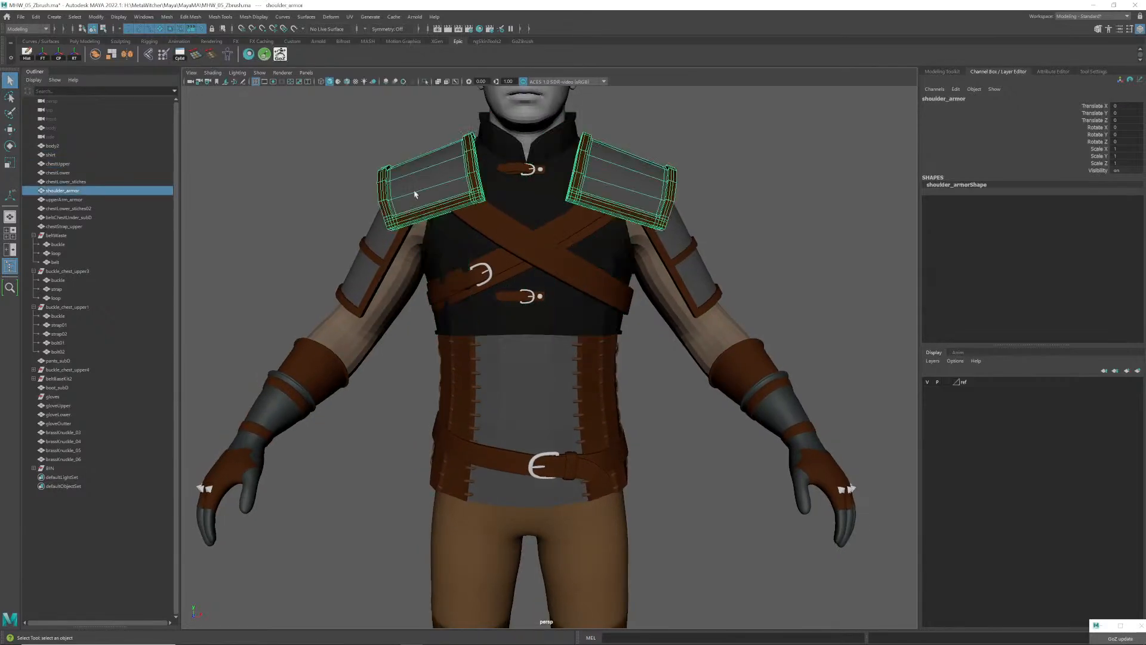
{"action": "left_click", "coordinate": [387, 264]}
{"action": "left_click", "coordinate": [592, 194]}
{"action": "left_click_drag", "start_coordinate": [592, 197], "coordinate": [580, 234], "text": "alt"}
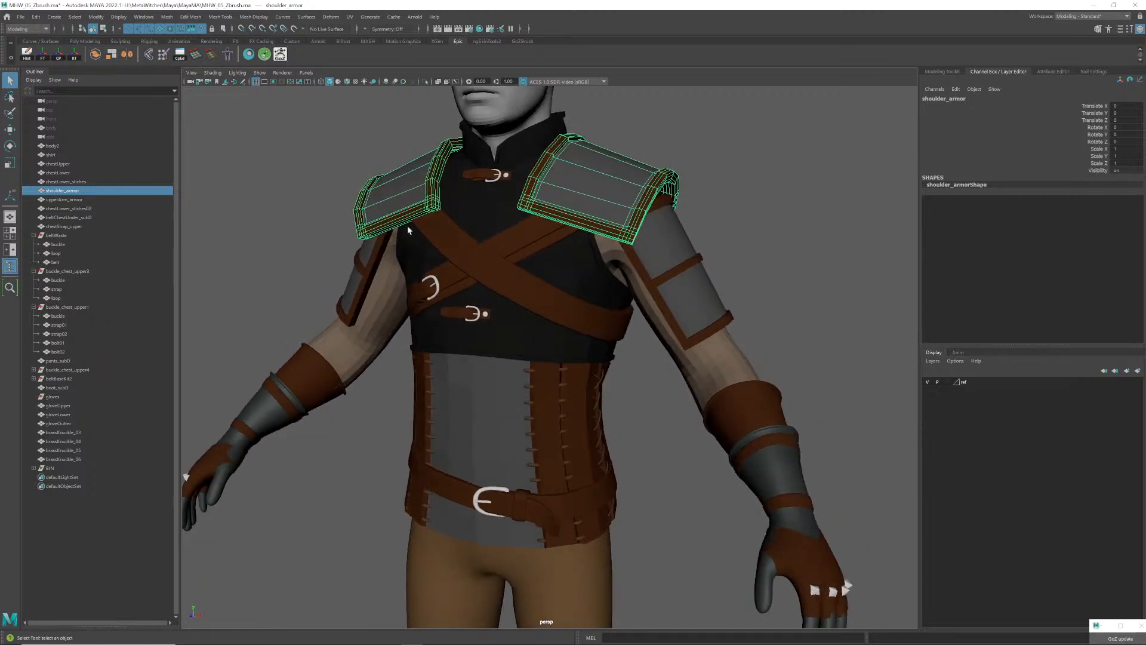
{"action": "left_click", "coordinate": [693, 256]}
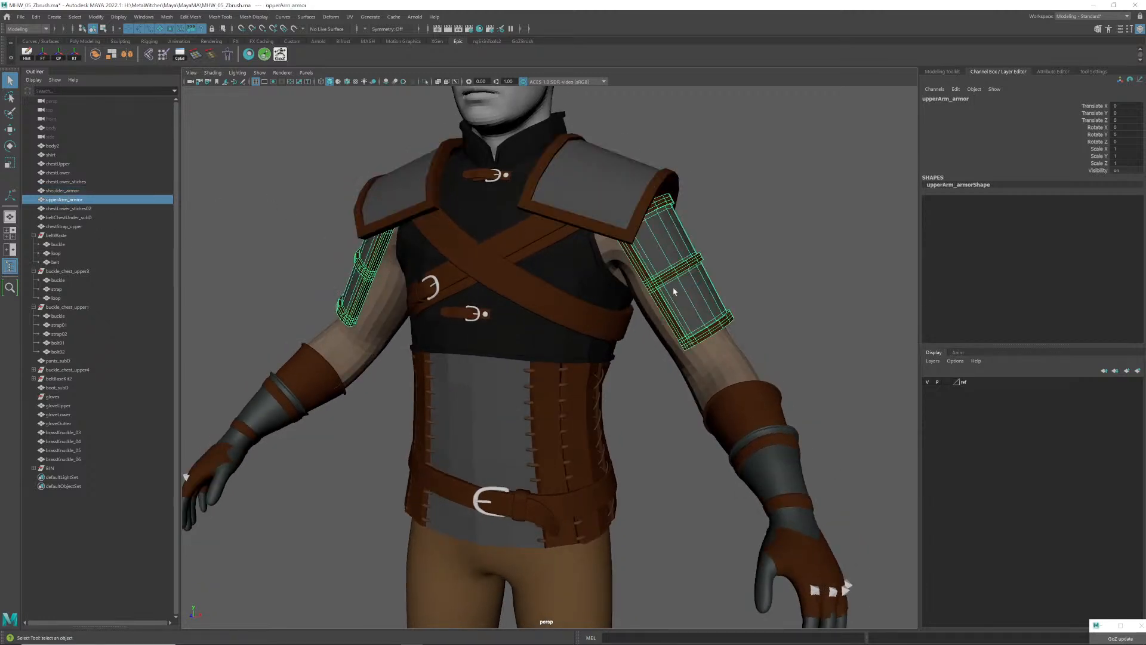
{"action": "left_click_drag", "start_coordinate": [673, 291], "coordinate": [563, 305], "text": "alt"}
{"action": "scroll", "coordinate": [663, 281], "scroll_direction": "down", "scroll_amount": 3}
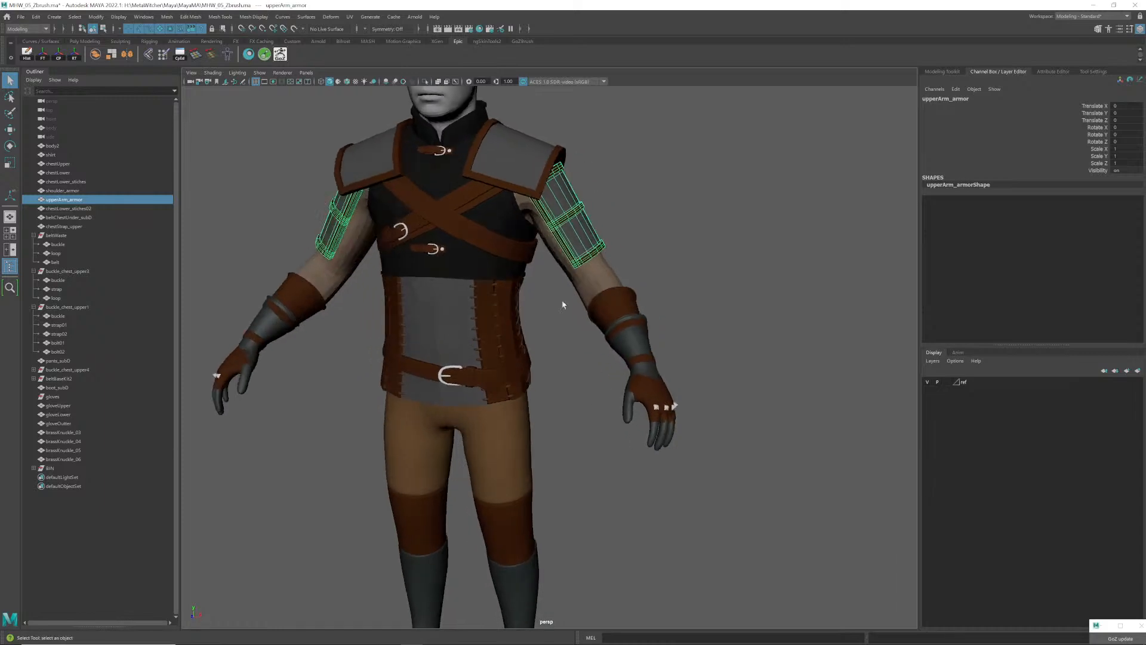
- Examine the upper, lower and outer glove meshes to check how they are separated and named
{"action": "scroll", "coordinate": [603, 379], "scroll_direction": "up", "scroll_amount": 5}
{"action": "left_click", "coordinate": [615, 244]}
{"action": "scroll", "coordinate": [615, 286], "scroll_direction": "down", "scroll_amount": 5}
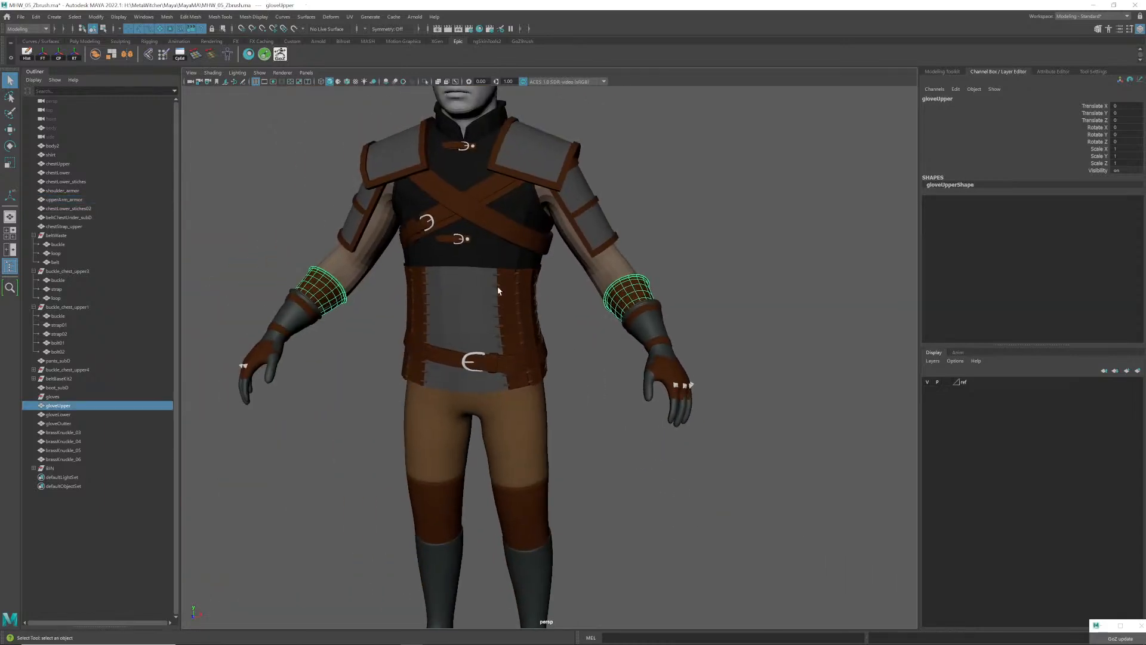
{"action": "key", "text": "3"}
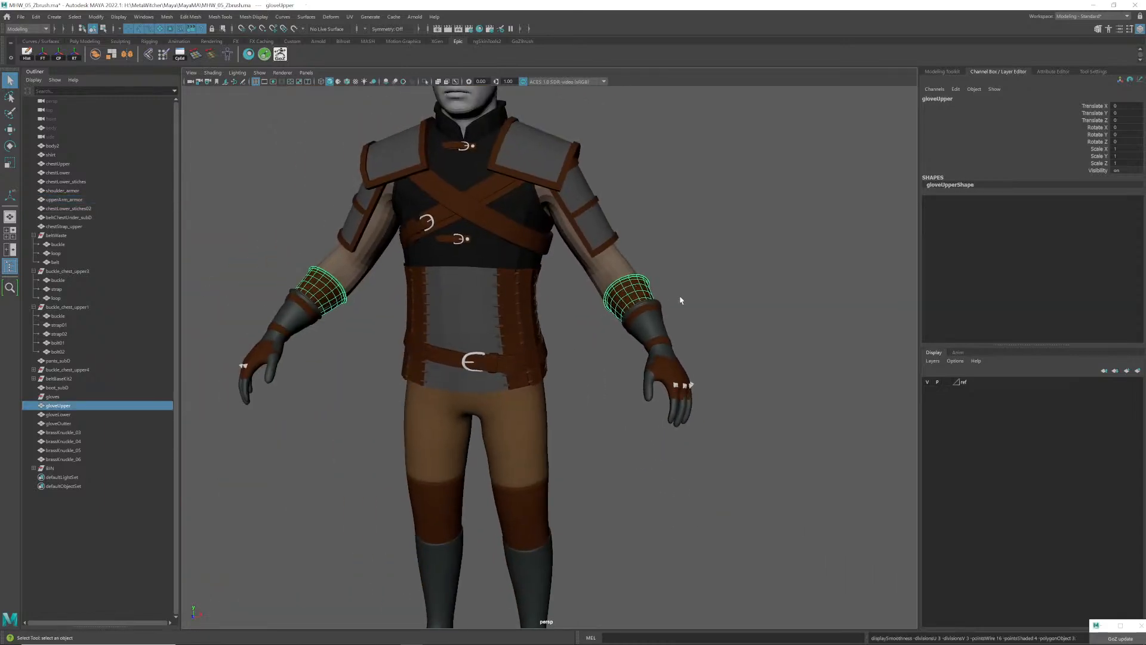
{"action": "key", "text": "1"}
{"action": "left_click", "coordinate": [628, 300], "text": "shift"}
{"action": "left_click", "coordinate": [627, 299], "text": "shift"}
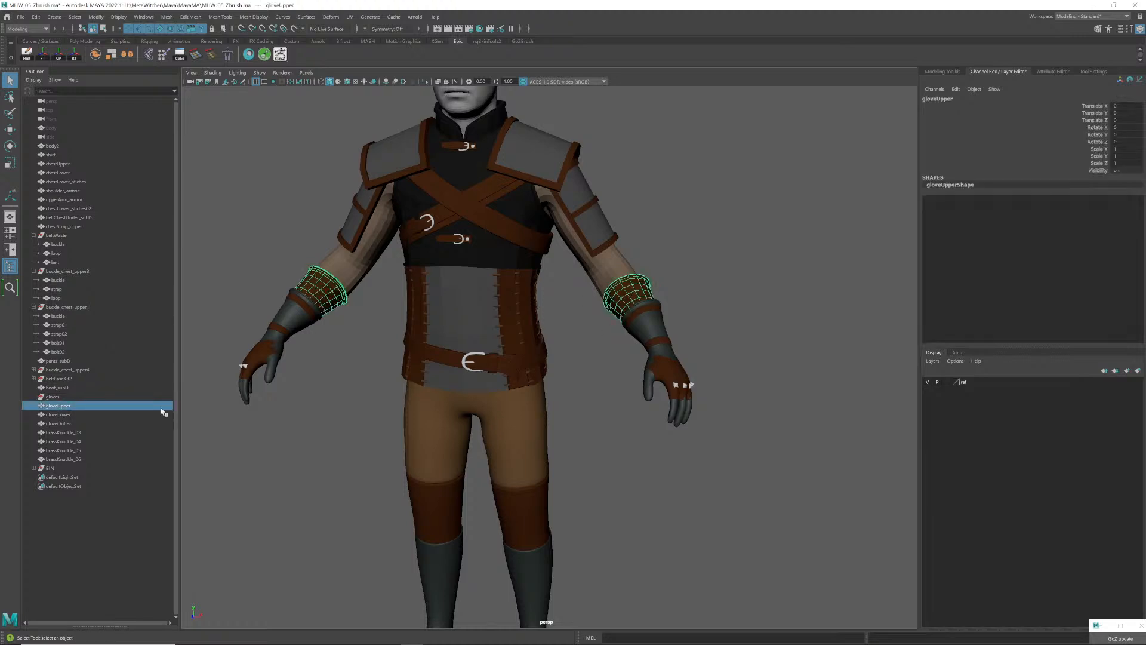
{"action": "left_click", "coordinate": [64, 415]}
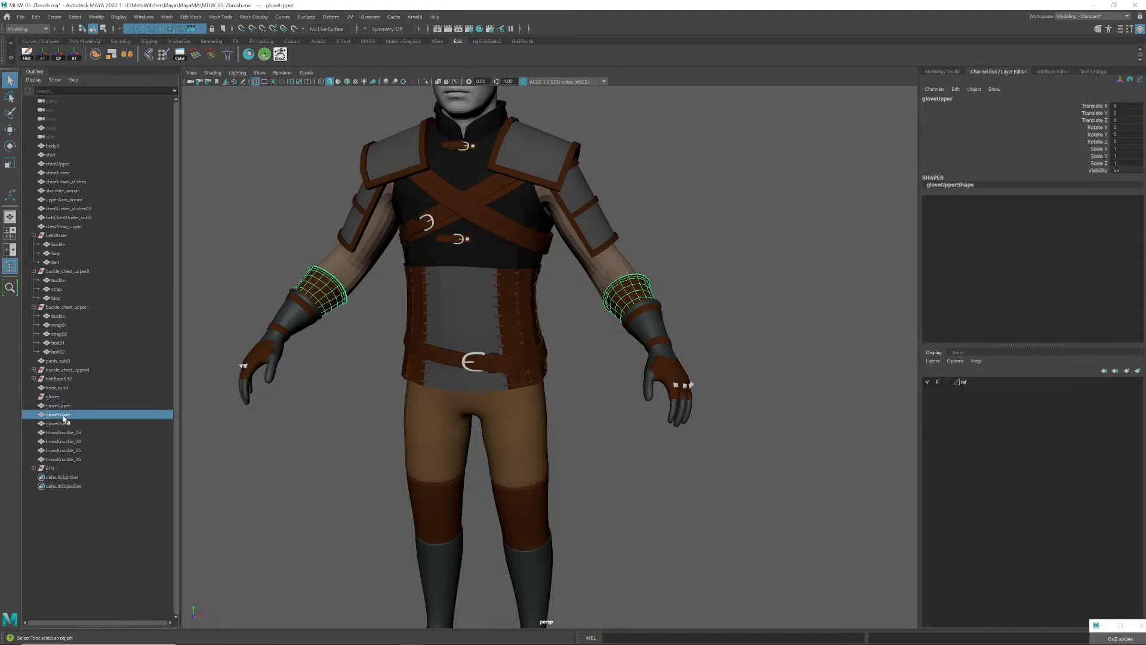
{"action": "left_click", "coordinate": [64, 423]}
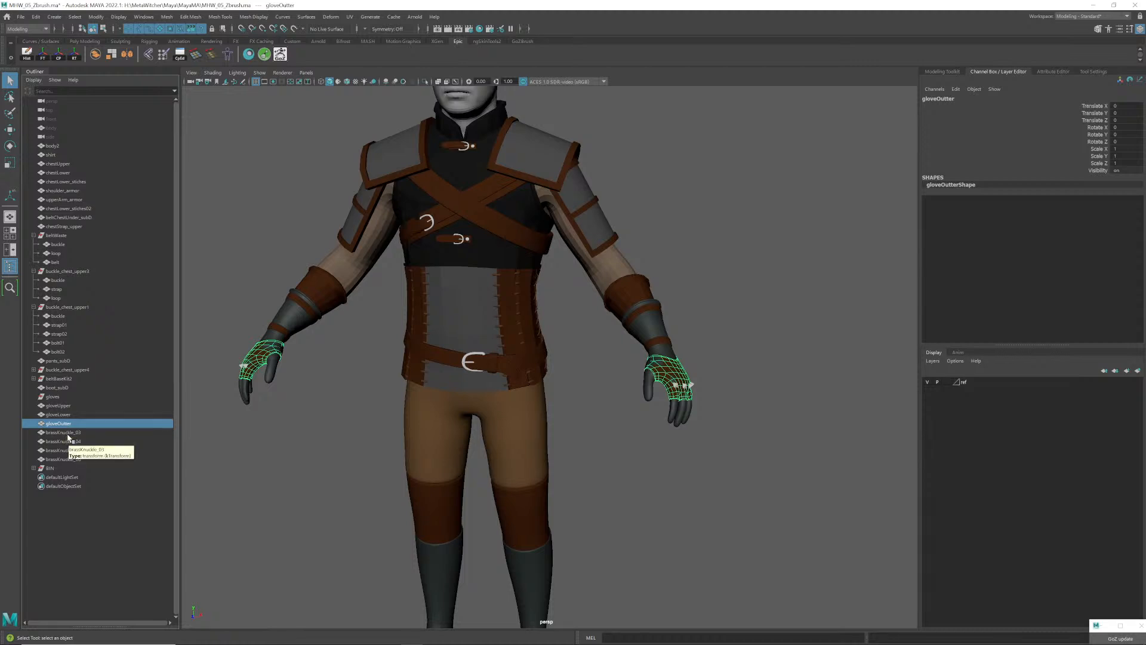
- Combine the meshes brassKnuckle_03 to brassKnuckle_06 into one object, delete its history and freeze its transformations
{"action": "left_click", "coordinate": [67, 432]}
{"action": "left_click", "coordinate": [71, 460], "text": "shift"}
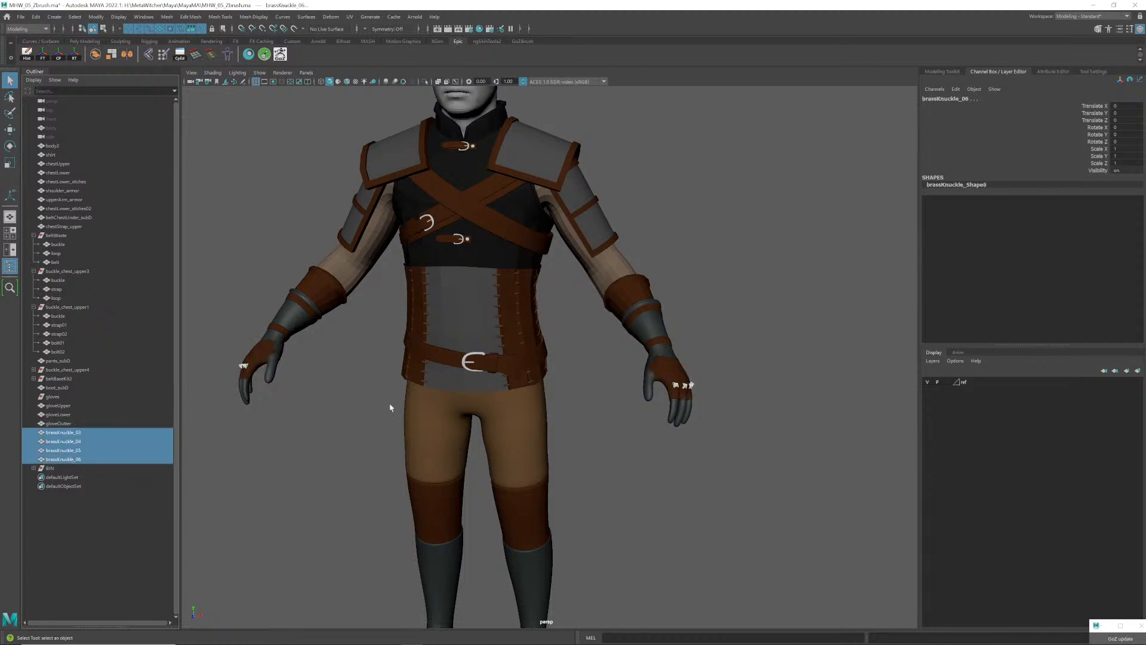
{"action": "scroll", "coordinate": [656, 379], "scroll_direction": "up", "scroll_amount": 6}
{"action": "mouse_move", "coordinate": [630, 373]}
{"action": "left_mouse_down", "text": "alt"}
{"action": "mouse_move", "coordinate": [621, 328]}
{"action": "mouse_move", "coordinate": [606, 353]}
{"action": "mouse_move", "coordinate": [627, 368]}
{"action": "left_mouse_up", "text": "alt"}
{"action": "scroll", "coordinate": [626, 369], "scroll_direction": "up", "scroll_amount": 5}
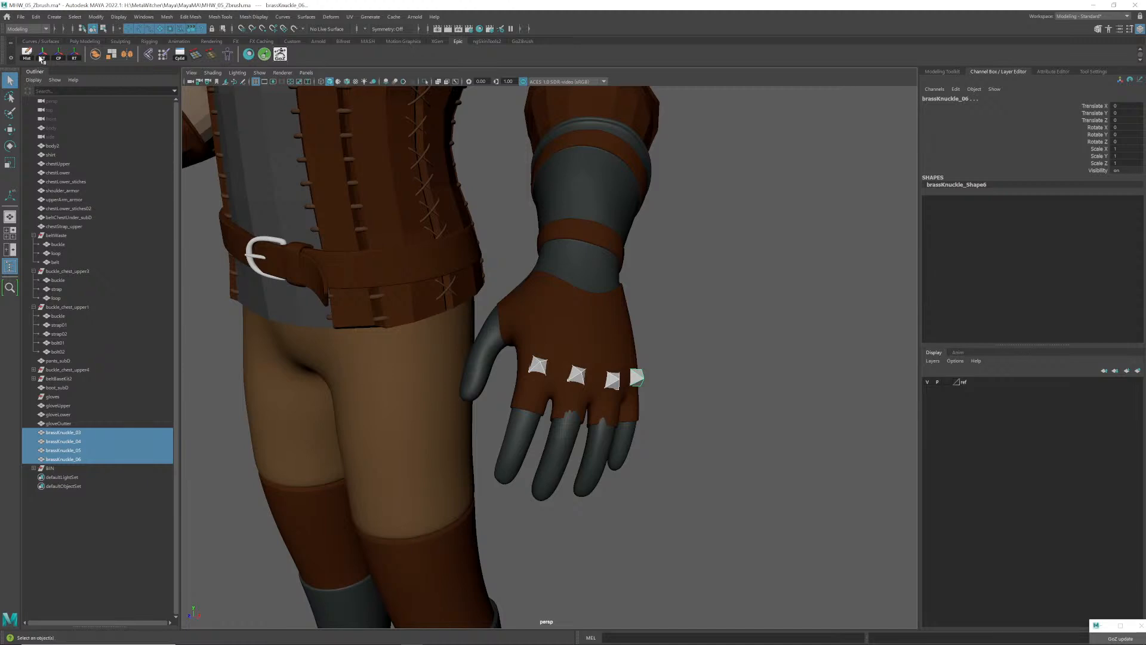
{"action": "left_click", "coordinate": [95, 54]}
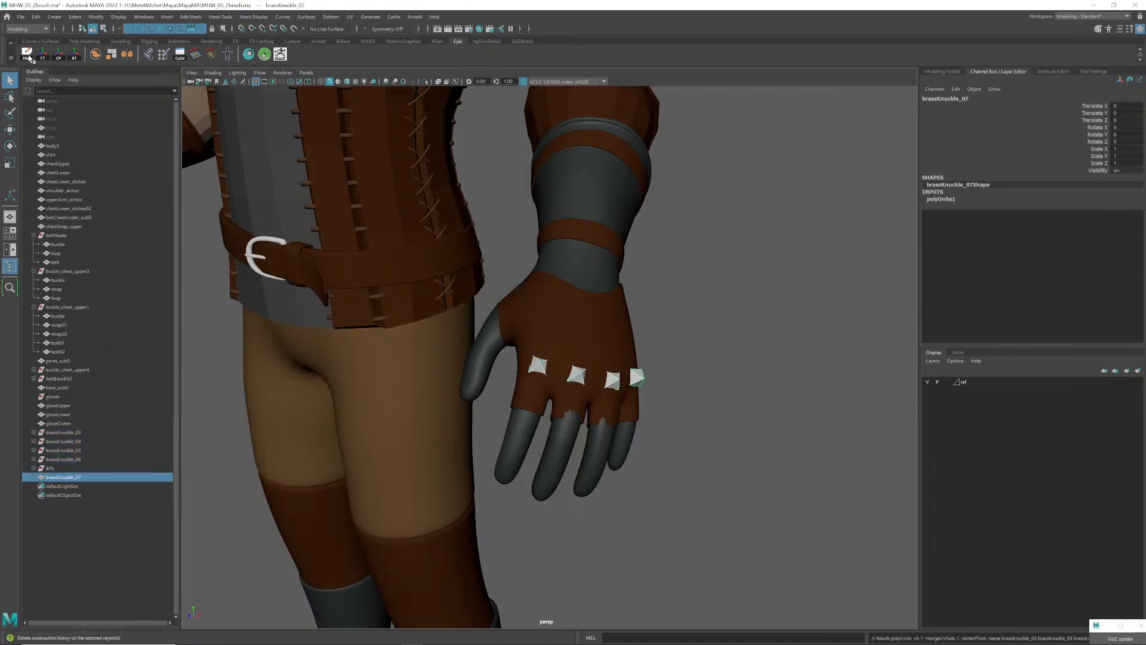
{"action": "left_click", "coordinate": [44, 56]}
- Rename the combined knuckle studs as gloveKnuckles and place them between gloveLower and gloveOutter in the Outliner
{"action": "double_click", "coordinate": [66, 442]}
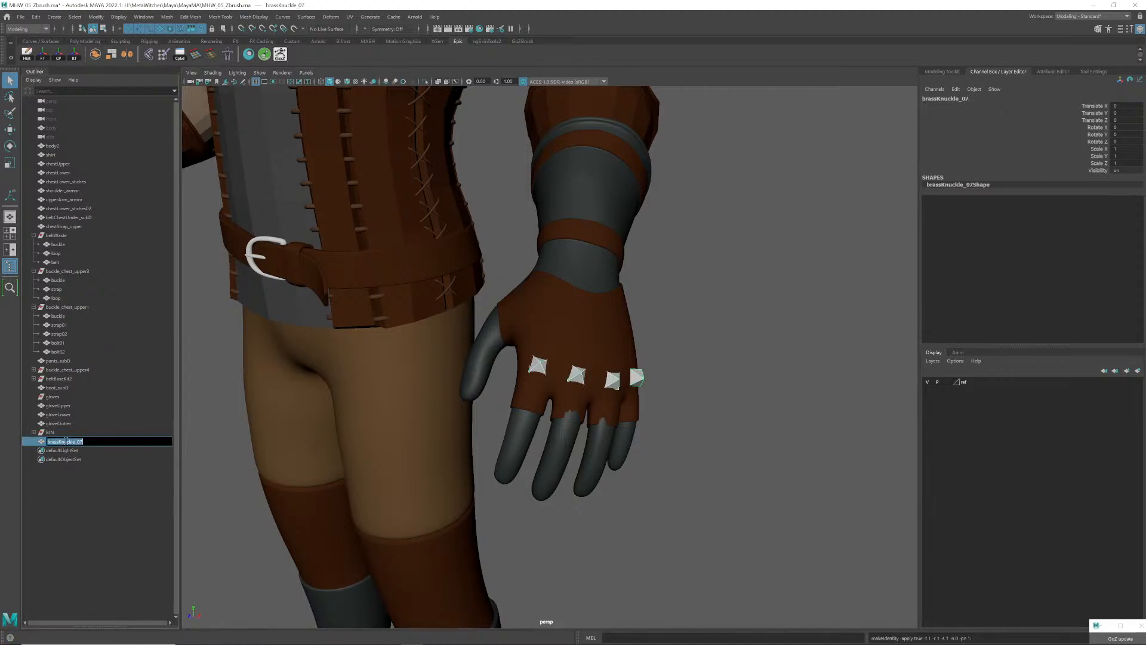
{"action": "type", "text": "gloveKnuckles"}
{"action": "key", "text": "Return"}
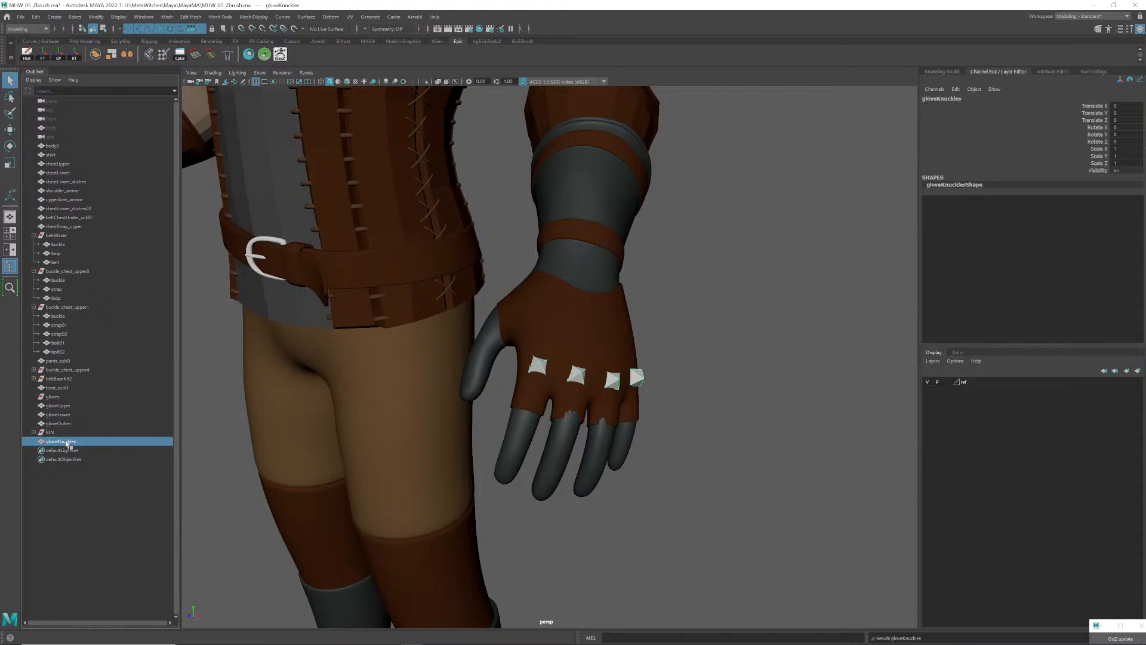
{"action": "left_click_drag", "start_coordinate": [68, 444], "coordinate": [64, 421]}
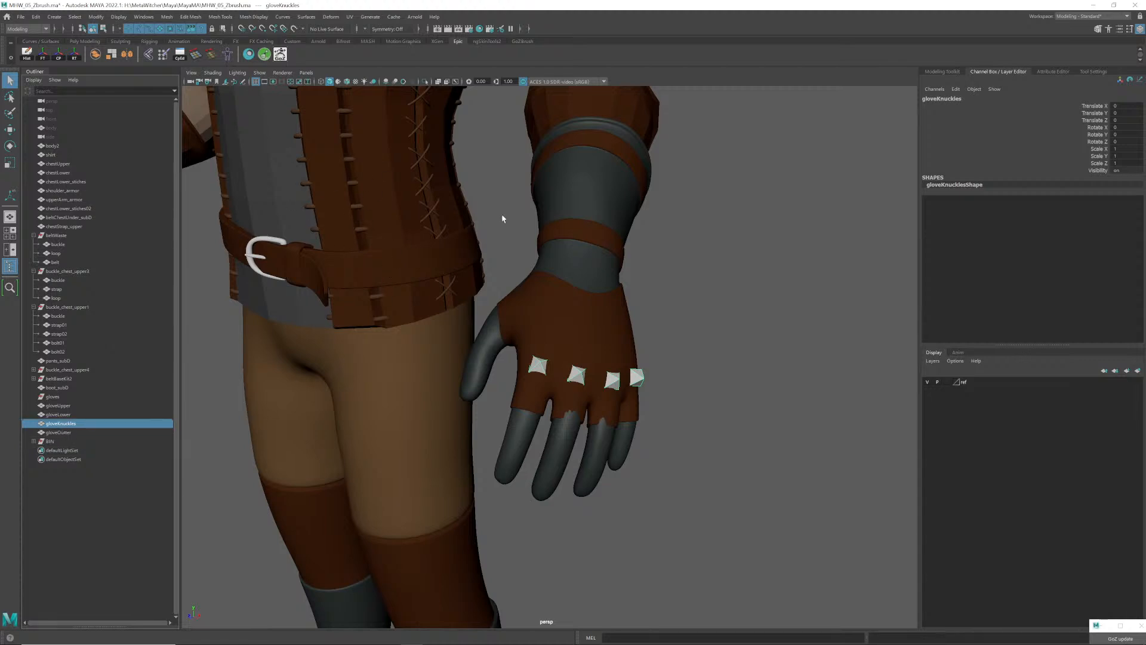
- Select the trousers mesh pants_subD and rename it as pants1
{"action": "scroll", "coordinate": [503, 219], "scroll_direction": "down", "scroll_amount": 5}
{"action": "left_click_drag", "start_coordinate": [450, 243], "coordinate": [507, 295], "text": "alt"}
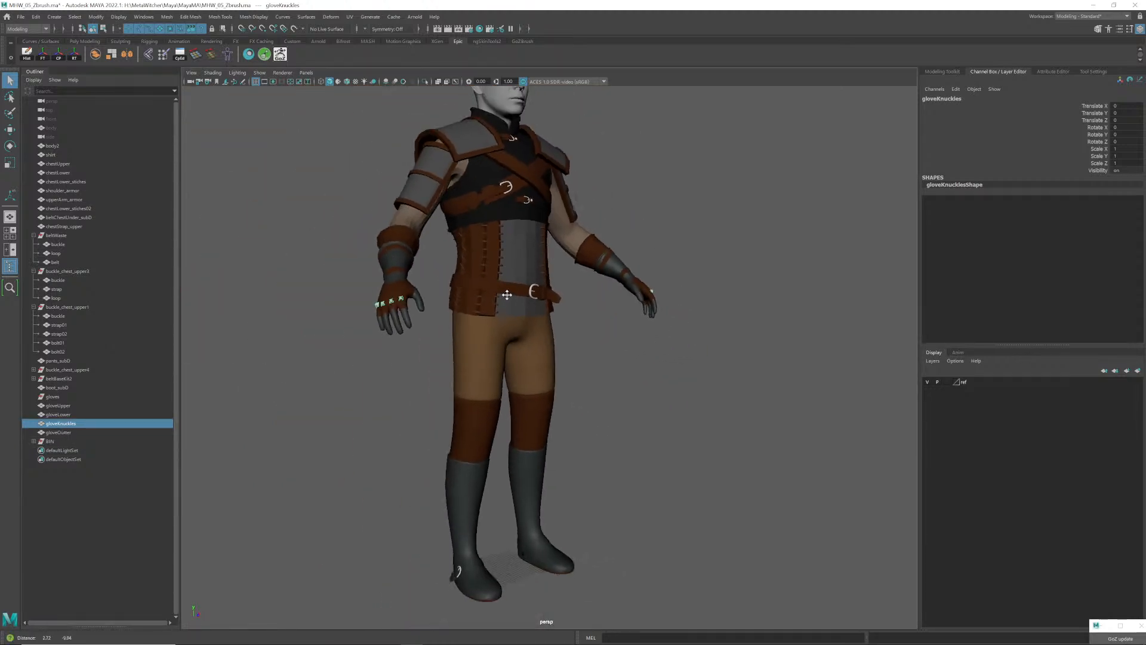
{"action": "scroll", "coordinate": [507, 295], "scroll_direction": "up", "scroll_amount": 4}
{"action": "left_click_drag", "start_coordinate": [504, 253], "coordinate": [493, 304], "text": "alt"}
{"action": "scroll", "coordinate": [442, 312], "scroll_direction": "up", "scroll_amount": 2}
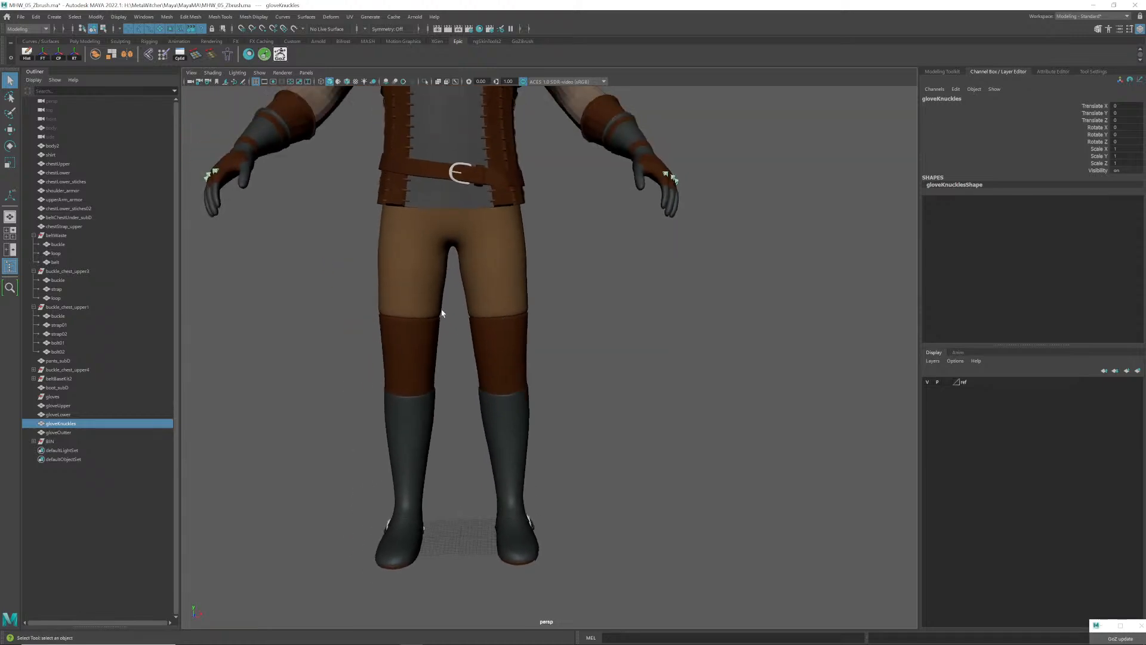
{"action": "middle_click_drag", "start_coordinate": [441, 312], "coordinate": [494, 311], "text": "alt"}
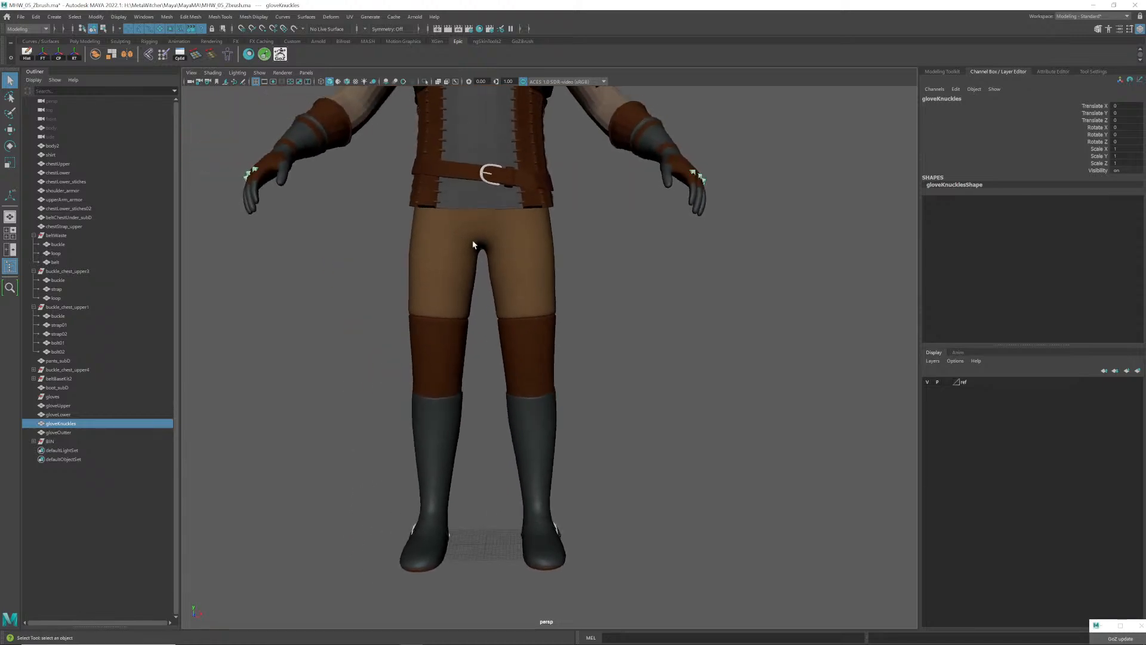
{"action": "left_click", "coordinate": [473, 245]}
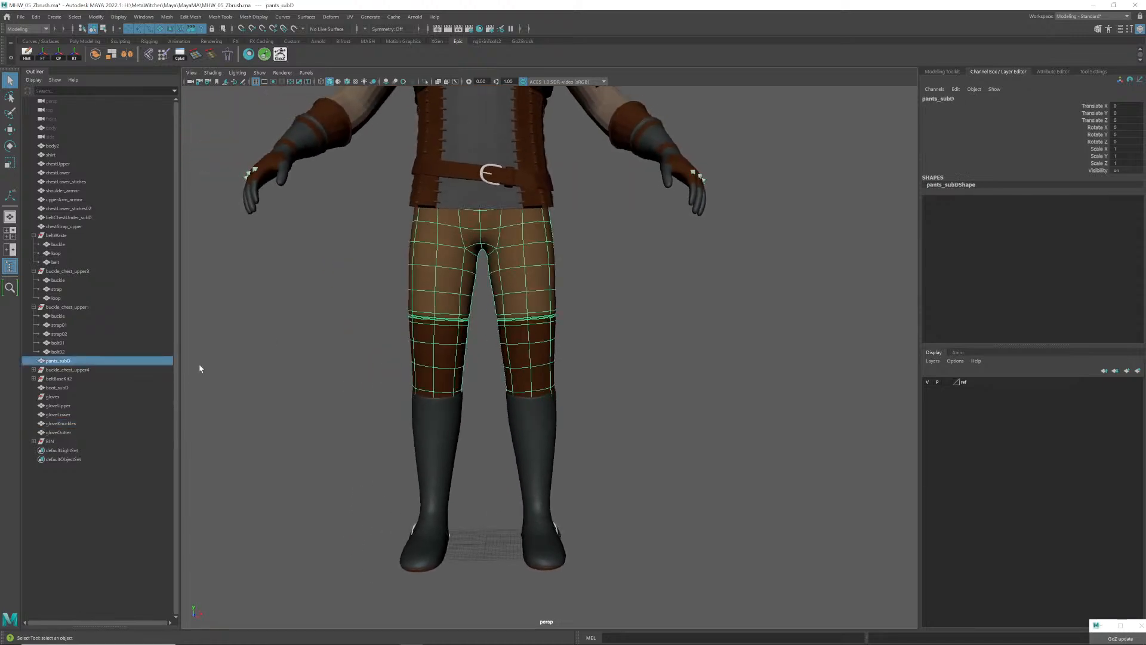
{"action": "key", "text": "a"}
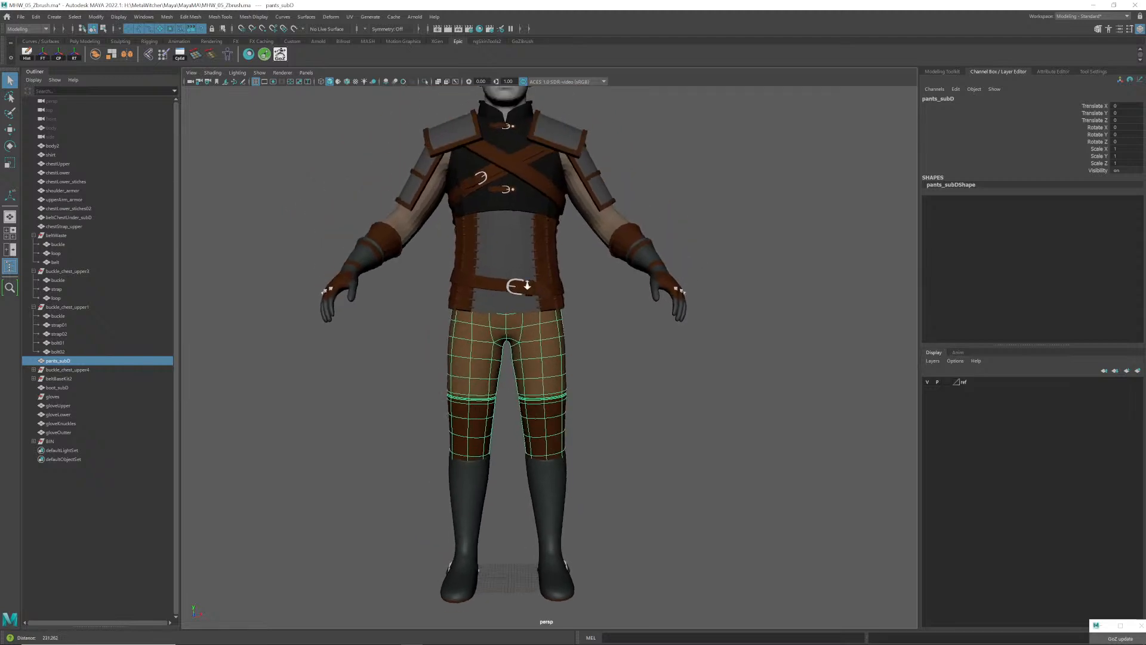
{"action": "key", "text": "f"}
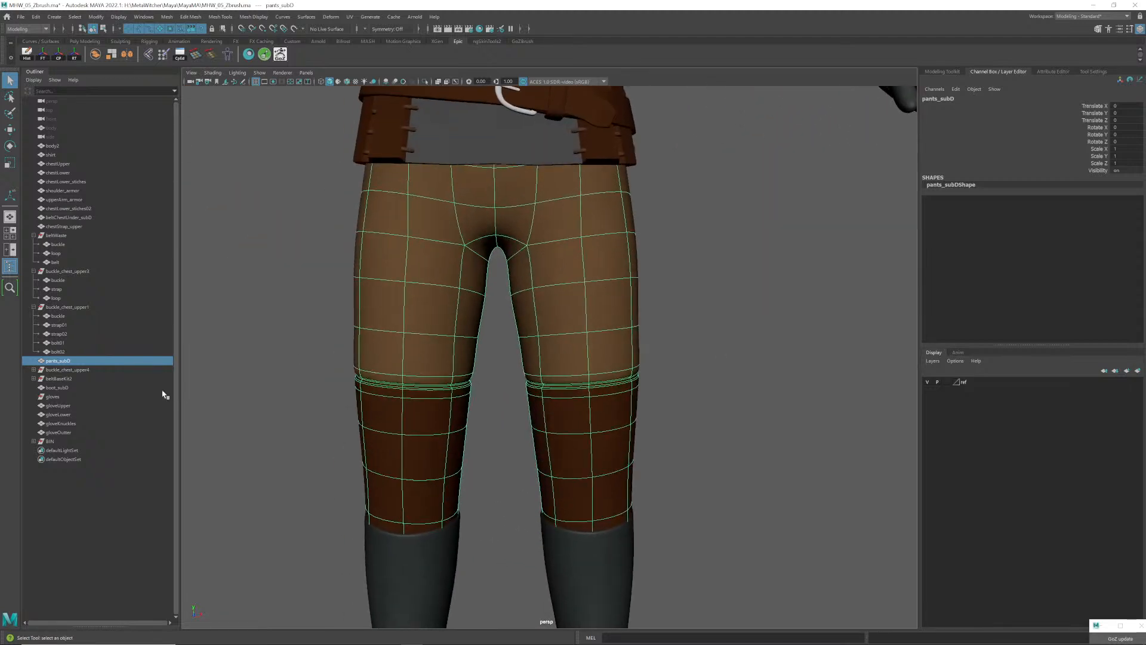
{"action": "double_click", "coordinate": [66, 361]}
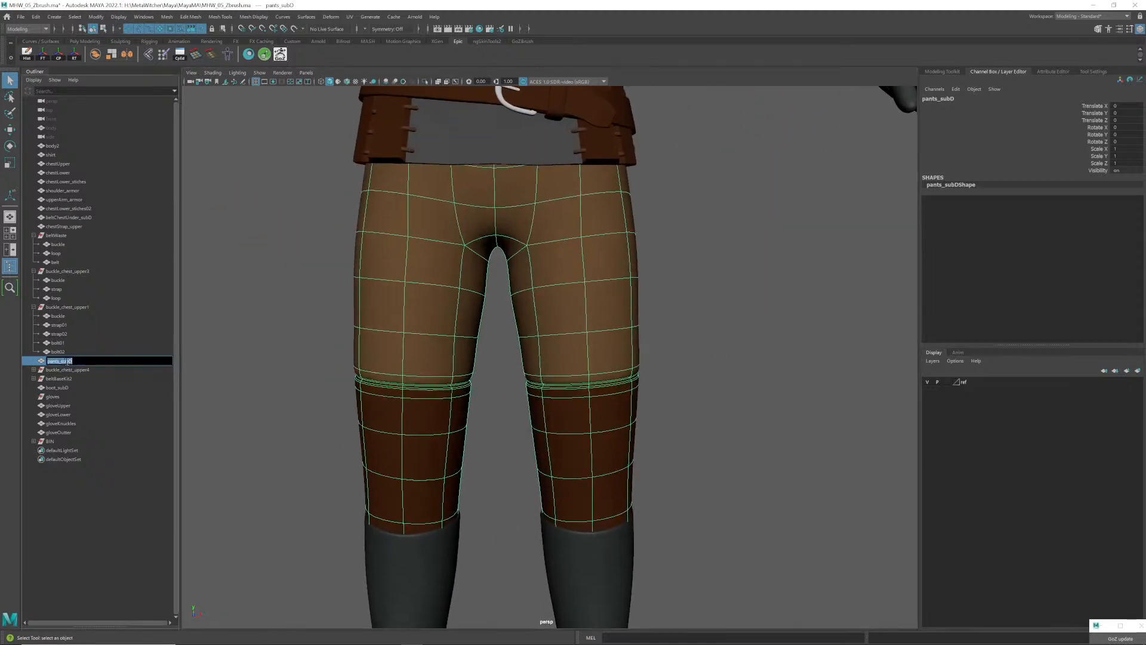
{"action": "type", "text": "pants1"}
{"action": "key", "text": "Return"}
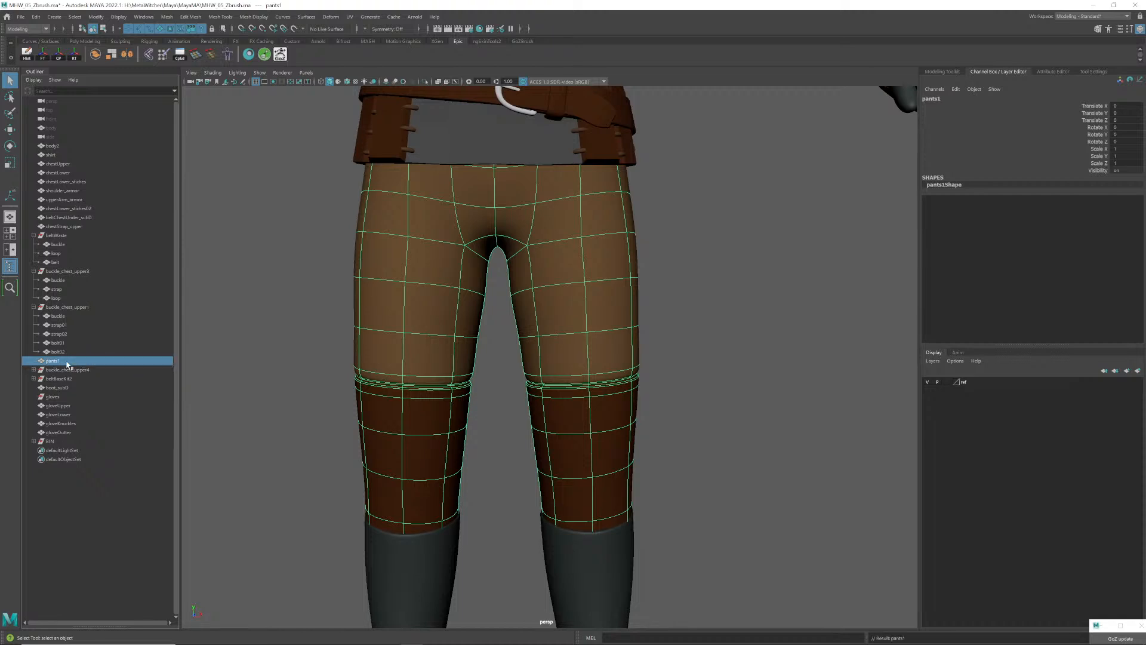
- Place pants1 directly below chestStrap_upper in the Outliner
{"action": "scroll", "coordinate": [427, 363], "scroll_direction": "down", "scroll_amount": 3}
{"action": "scroll", "coordinate": [565, 400], "scroll_direction": "up", "scroll_amount": 3}
{"action": "left_click_drag", "start_coordinate": [566, 399], "coordinate": [540, 401], "text": "alt"}
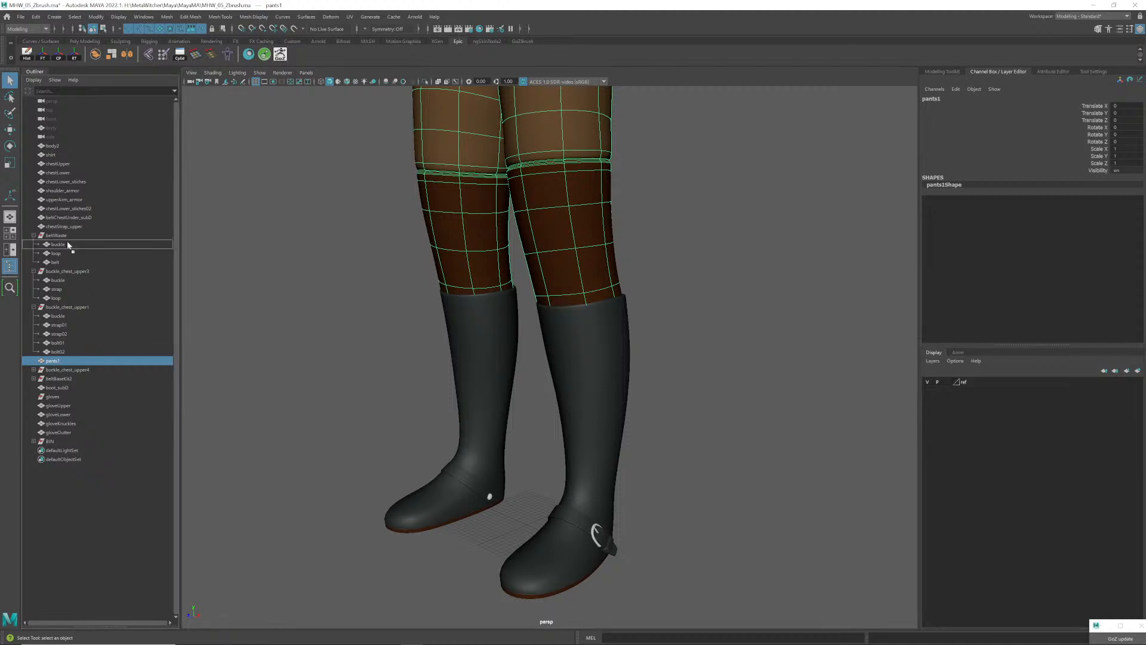
{"action": "middle_click_drag", "start_coordinate": [57, 234], "coordinate": [57, 234]}
- Rename the boot_subD mesh as boots and place it directly below pants1 in the Outliner
{"action": "left_click", "coordinate": [481, 350]}
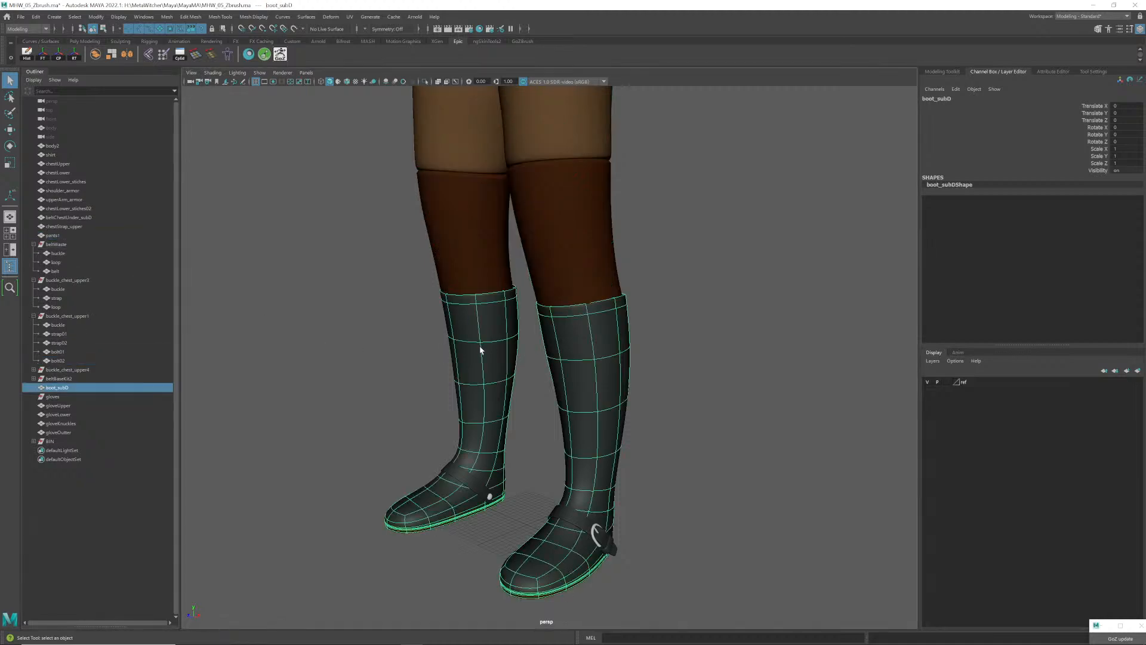
{"action": "double_click", "coordinate": [59, 387]}
{"action": "type", "text": "boots"}
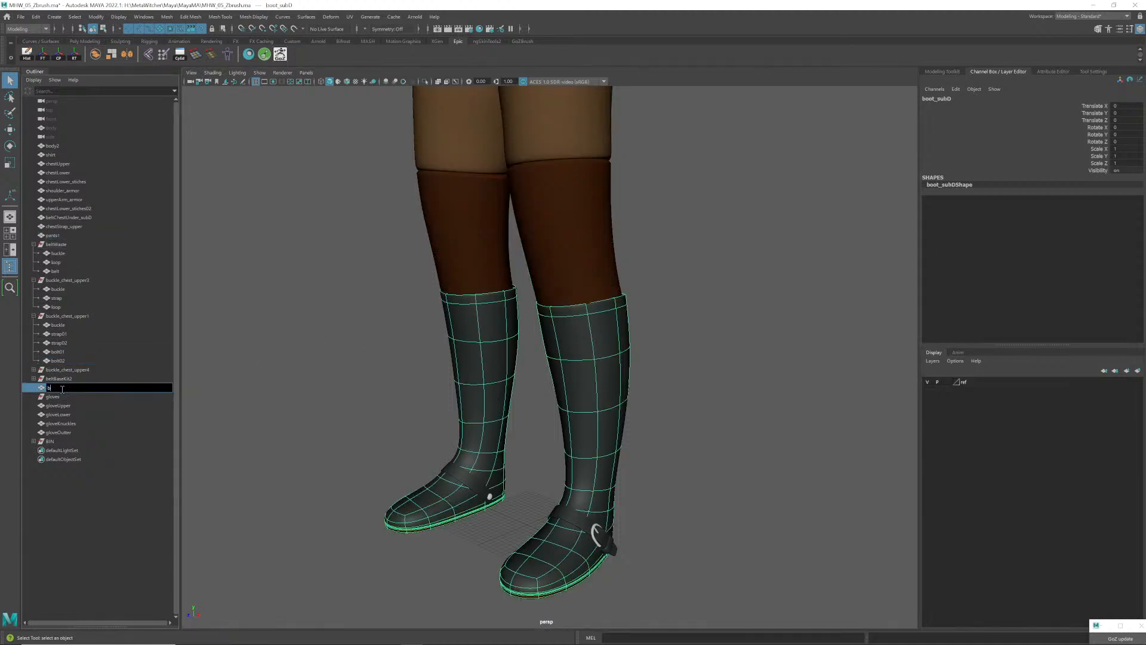
{"action": "key", "text": "Return"}
{"action": "key", "text": "f"}
{"action": "left_click_drag", "start_coordinate": [509, 504], "coordinate": [296, 393], "text": "alt"}
{"action": "left_click_drag", "start_coordinate": [60, 387], "coordinate": [58, 243]}
{"action": "left_click", "coordinate": [55, 237]}
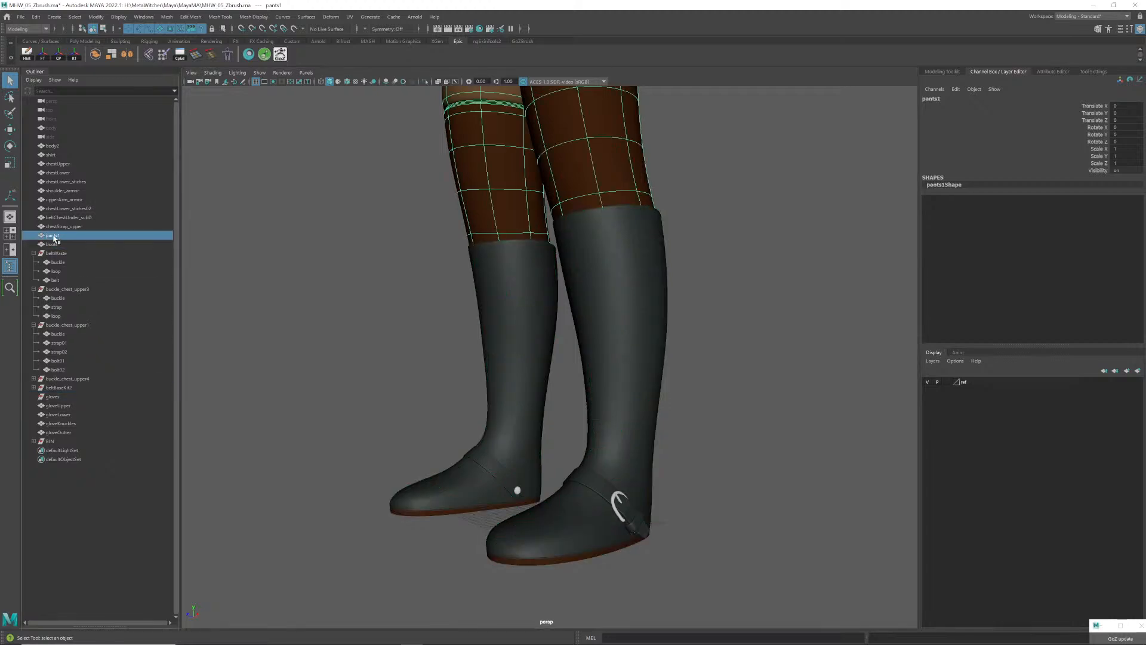
- Examine the strap, buckle and loop on the boot's ankle and expand the group that contains them
{"action": "right_click_drag", "start_coordinate": [453, 397], "coordinate": [645, 420], "text": "alt"}
{"action": "left_click", "coordinate": [567, 418]}
{"action": "left_click_drag", "start_coordinate": [645, 420], "coordinate": [647, 418], "text": "alt"}
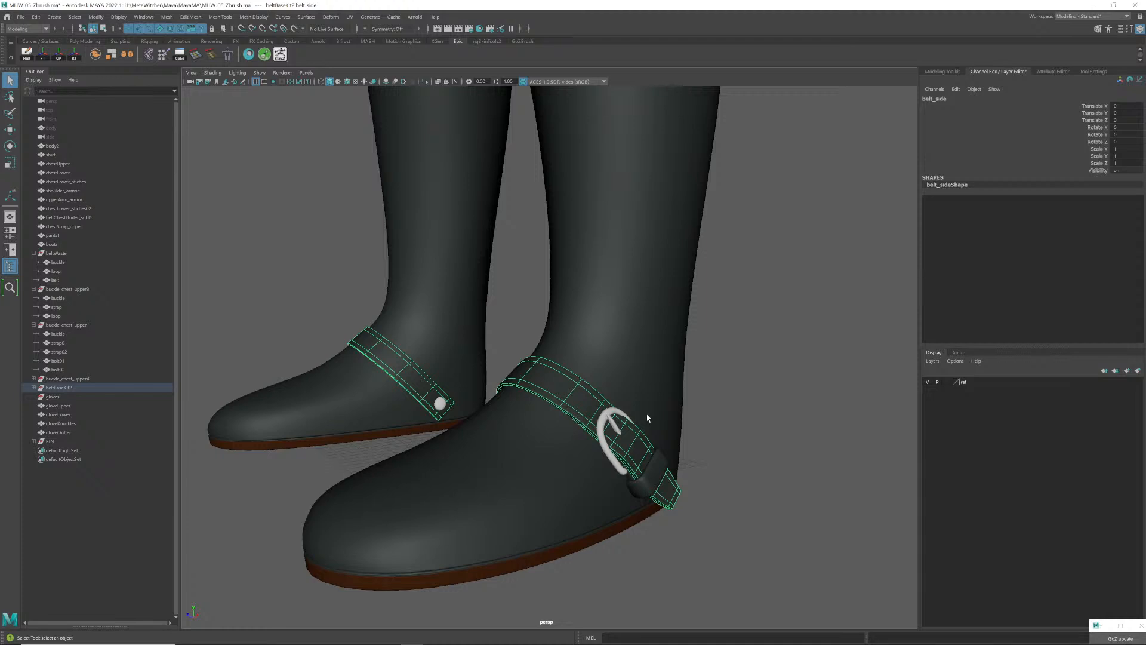
{"action": "left_click", "coordinate": [605, 435]}
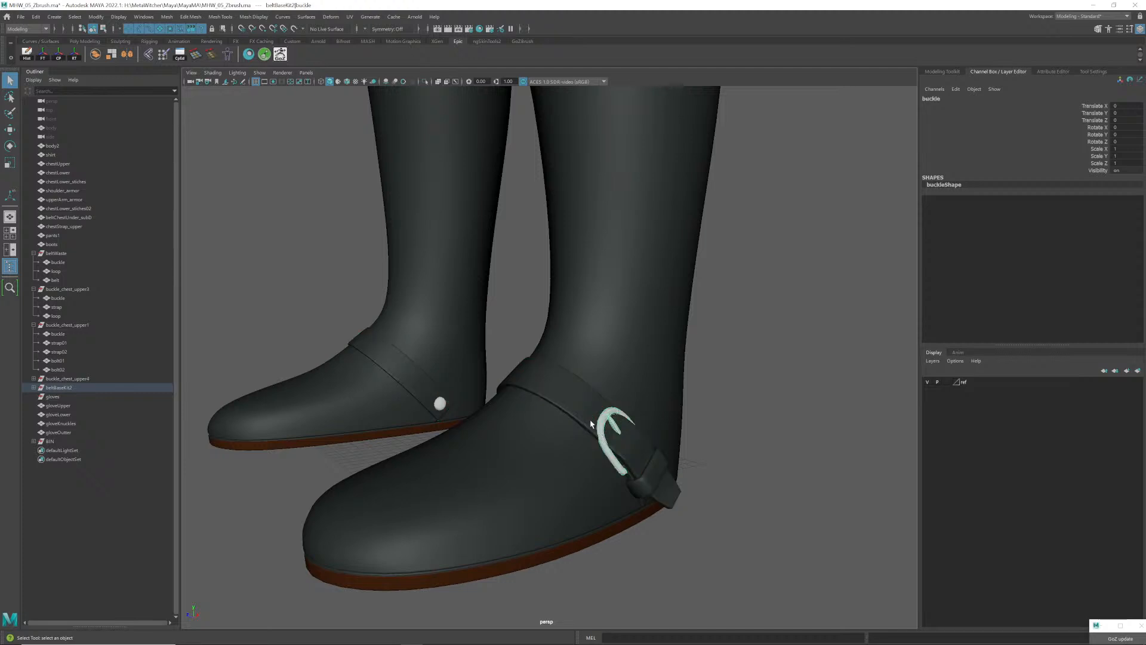
{"action": "left_click", "coordinate": [594, 425]}
{"action": "left_click", "coordinate": [600, 431]}
{"action": "left_click", "coordinate": [653, 475]}
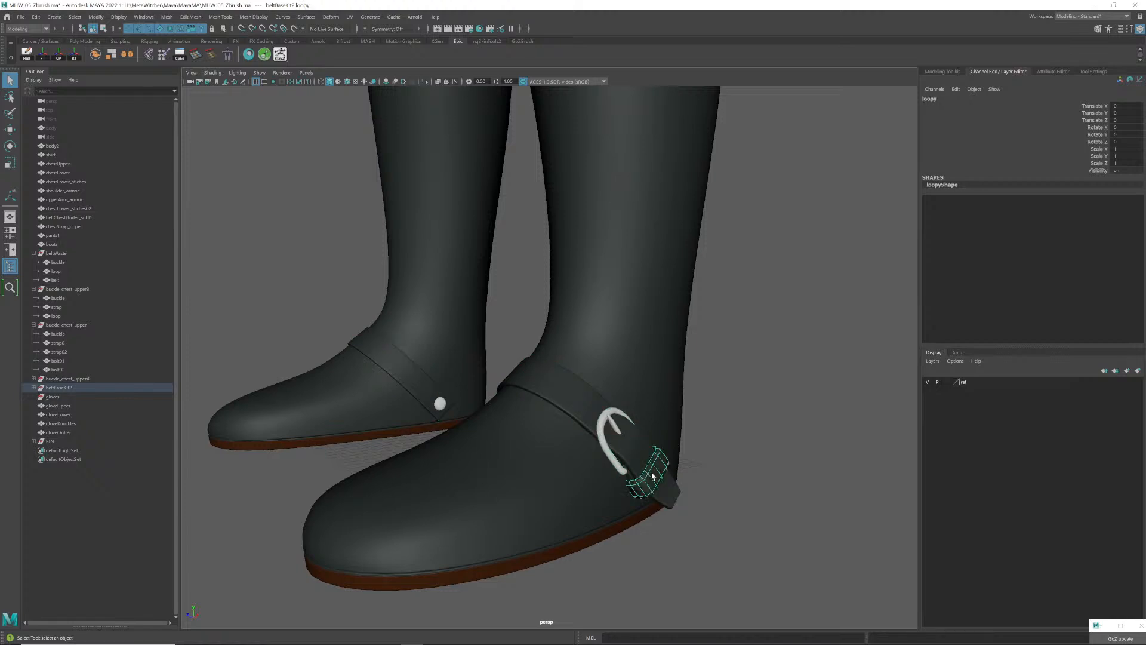
{"action": "left_click", "coordinate": [34, 387]}
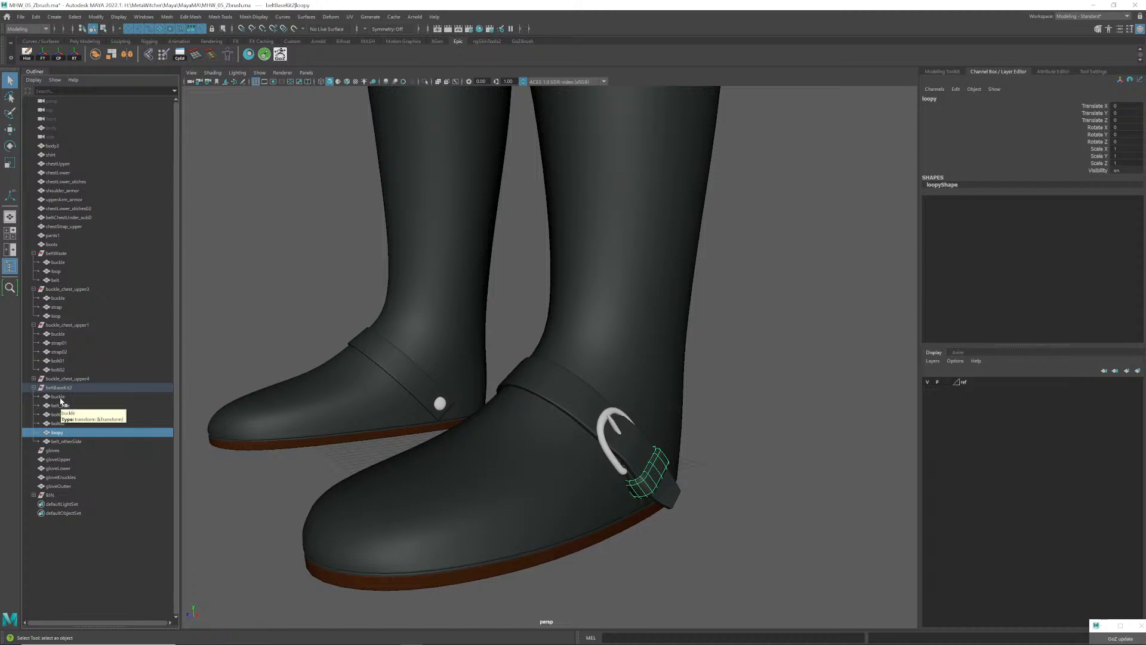
{"action": "left_click", "coordinate": [60, 398]}
- Select the belt_side mesh around the boot's ankle and rename it as boot_strap_strap
{"action": "left_click_drag", "start_coordinate": [453, 370], "coordinate": [519, 394], "text": "alt"}
{"action": "left_click", "coordinate": [403, 395]}
{"action": "scroll", "coordinate": [522, 411], "scroll_direction": "up", "scroll_amount": 5}
{"action": "middle_click_drag", "start_coordinate": [524, 415], "coordinate": [537, 369], "text": "alt"}
{"action": "left_click_drag", "start_coordinate": [537, 369], "coordinate": [505, 367], "text": "alt"}
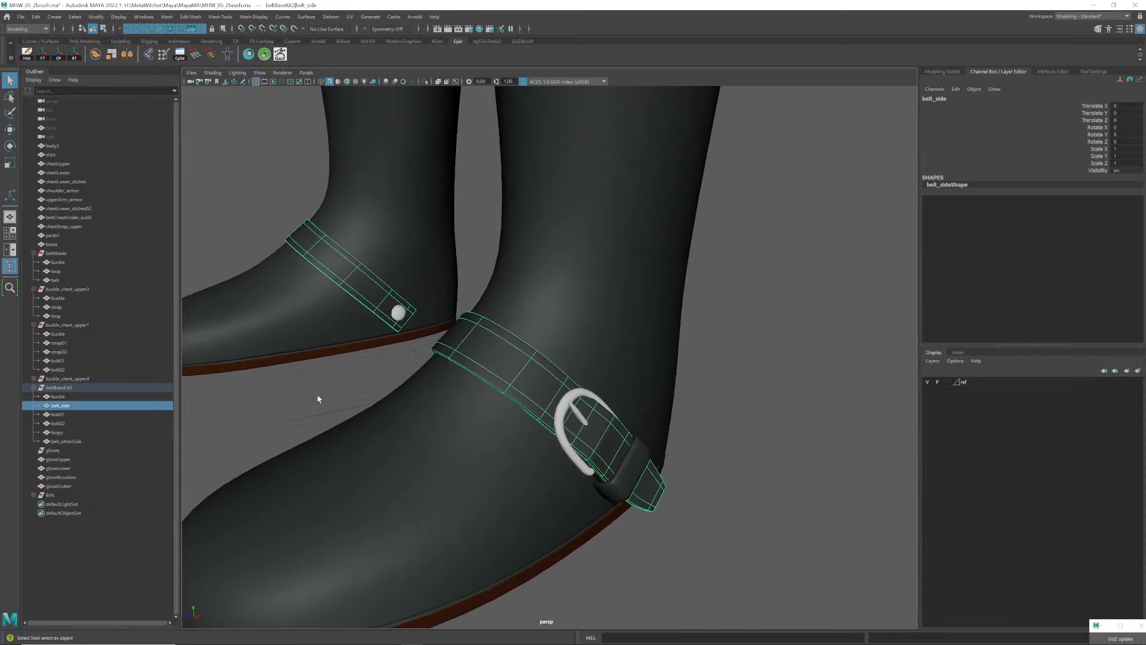
{"action": "double_click", "coordinate": [57, 406]}
{"action": "type", "text": "b"}
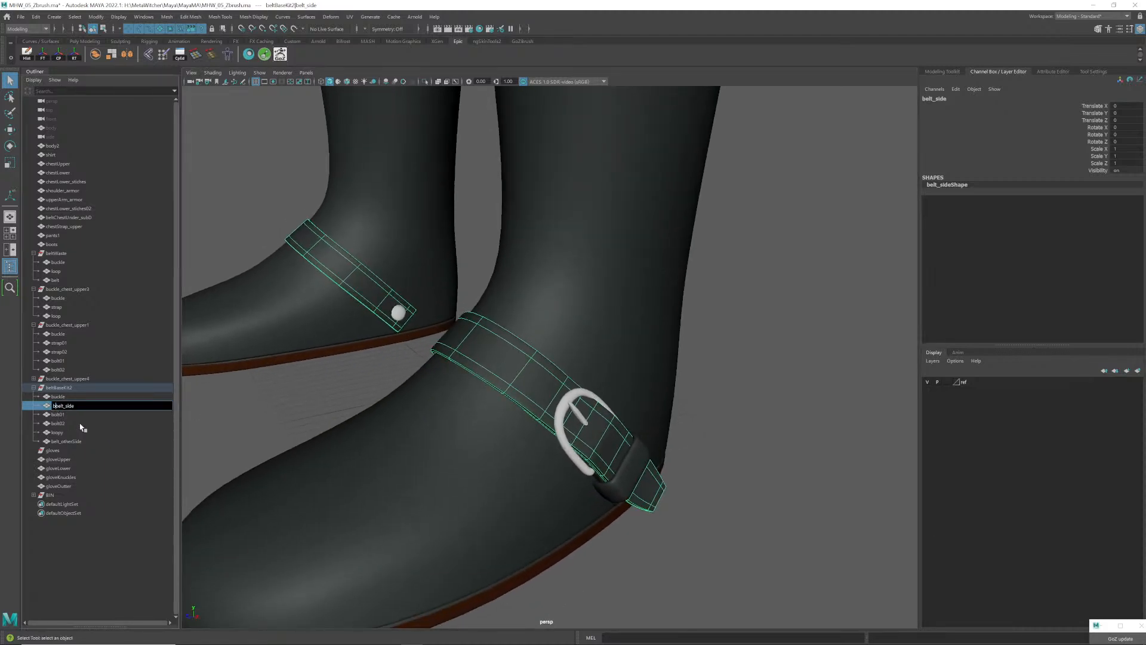
{"action": "type", "text": "oot_"}
{"action": "key", "text": "shift+Right"}
{"action": "key", "text": "shift+Right"}
{"action": "key", "text": "shift+Right"}
{"action": "key", "text": "shift+Right"}
{"action": "key", "text": "shift+Right"}
{"action": "key", "text": "shift+Right"}
{"action": "key", "text": "shift+Right"}
{"action": "key", "text": "shift+Right"}
{"action": "key", "text": "shift+Right"}
{"action": "type", "text": "s"}
{"action": "key", "text": "Return"}
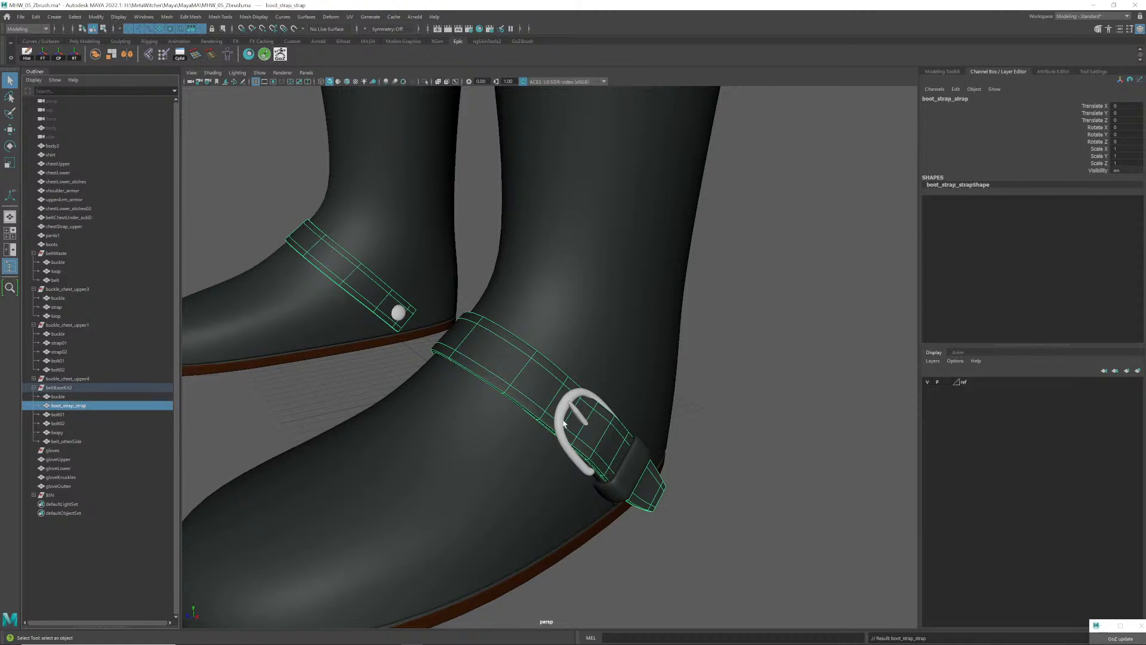
- Rename the ankle strap's buckle mesh as boot_strap_buckle
{"action": "key", "text": "Up"}
{"action": "double_click", "coordinate": [59, 396]}
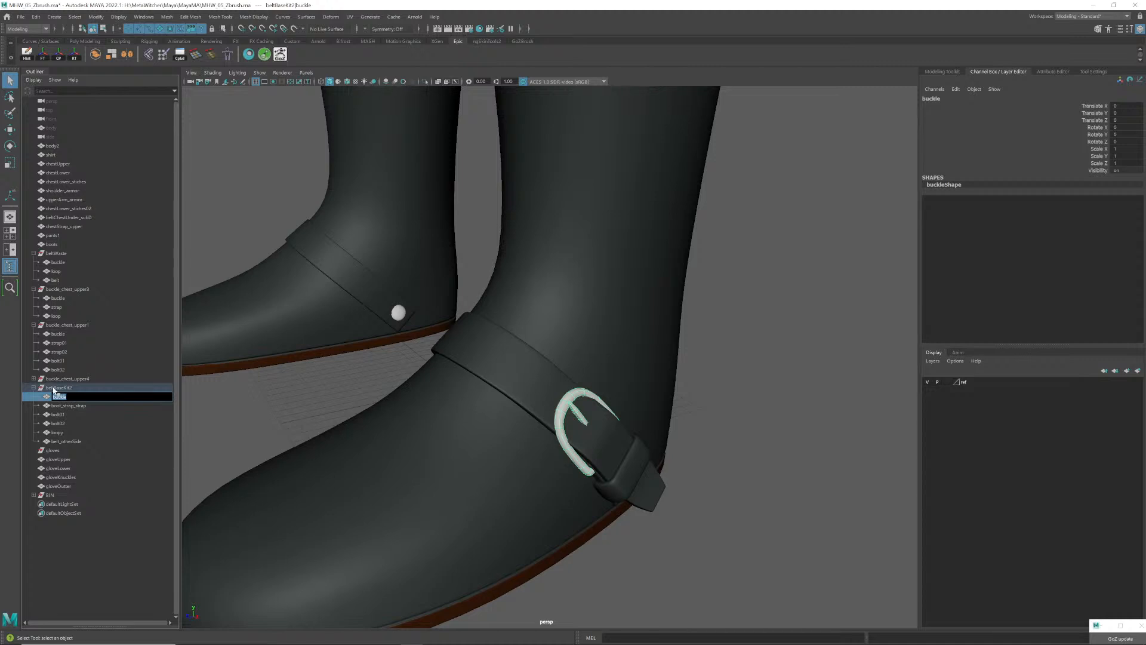
{"action": "type", "text": "boot_strap_buckle"}
{"action": "key", "text": "Return"}
{"action": "key", "text": "f"}
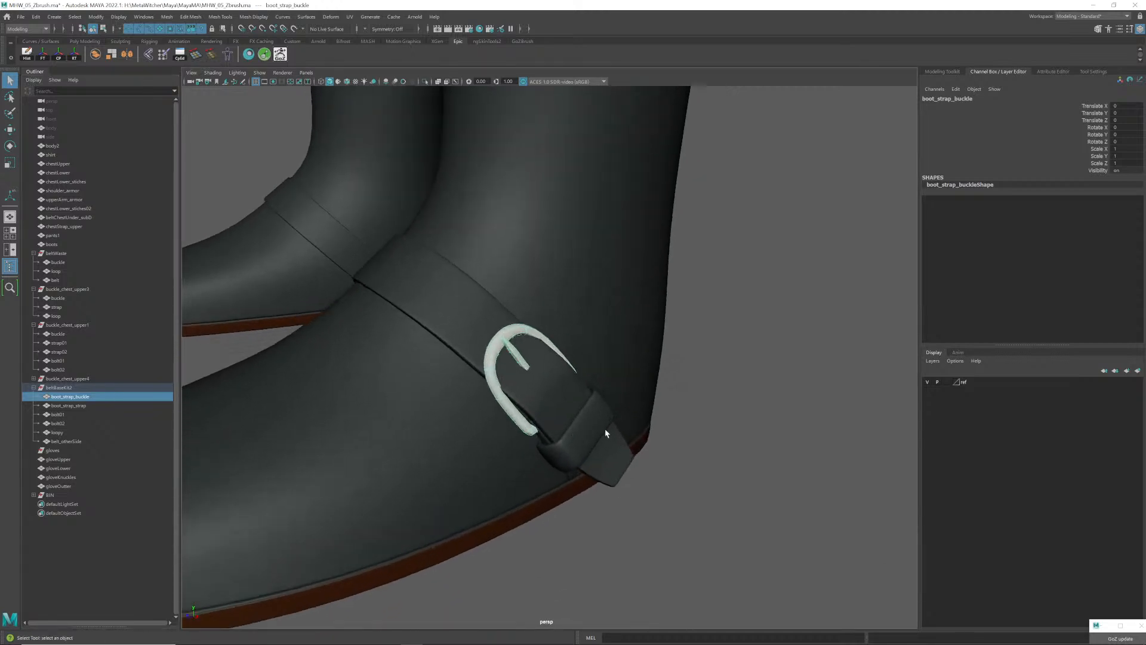
- Rename the loopy mesh on the ankle strap as boot_strap_loop
{"action": "left_click", "coordinate": [103, 434]}
{"action": "double_click", "coordinate": [58, 433]}
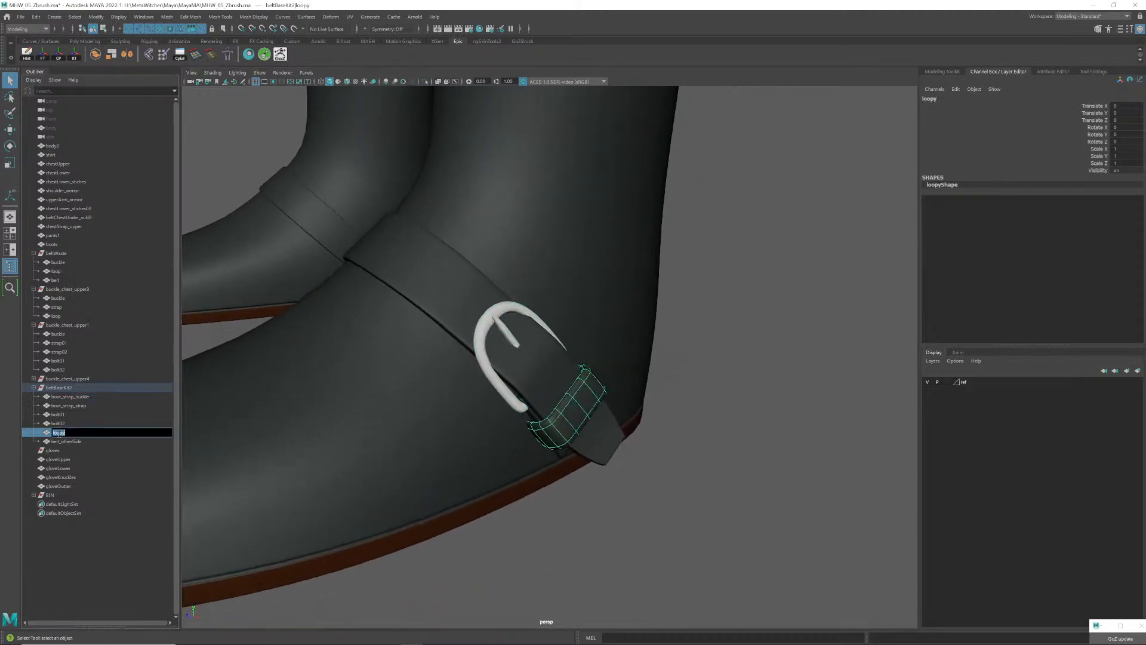
{"action": "type", "text": "boot_strap_"}
{"action": "key", "text": "Return"}
- Select the bolt02 mesh of the boot strap group, check it from the boot's other side and delete it
{"action": "left_click_drag", "start_coordinate": [602, 448], "coordinate": [497, 419], "text": "alt"}
{"action": "left_click", "coordinate": [328, 406]}
{"action": "scroll", "coordinate": [334, 408], "scroll_direction": "down", "scroll_amount": 5}
{"action": "scroll", "coordinate": [496, 419], "scroll_direction": "up", "scroll_amount": 3}
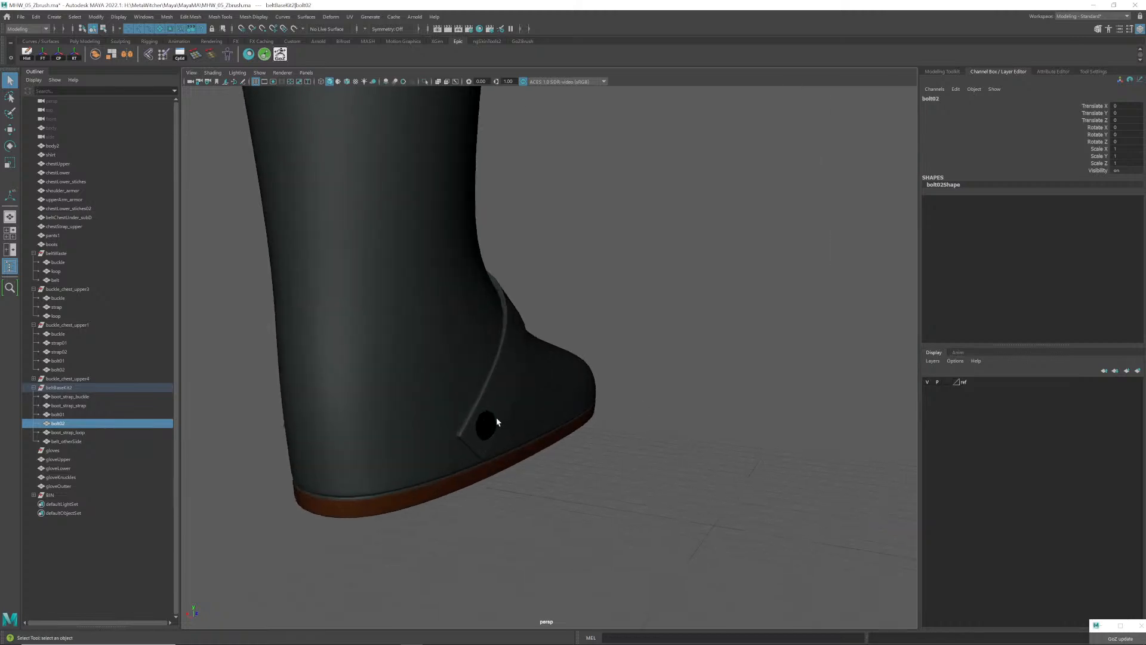
{"action": "scroll", "coordinate": [600, 442], "scroll_direction": "down", "scroll_amount": 4}
{"action": "left_click_drag", "start_coordinate": [600, 442], "coordinate": [525, 385], "text": "alt"}
{"action": "key", "text": "Delete"}
- Isolate the bolt01 mesh on the boot straps and reverse the face normals of one of its two bolt heads
{"action": "left_click", "coordinate": [439, 375]}
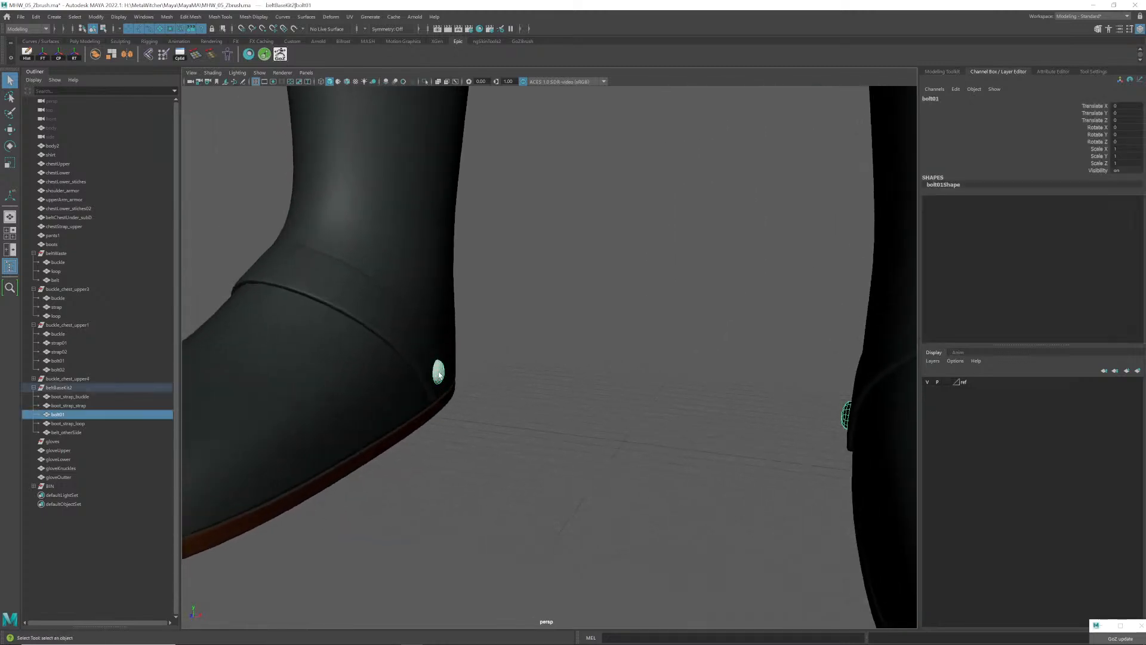
{"action": "key", "text": "ctrl+1"}
{"action": "left_click_drag", "start_coordinate": [765, 405], "coordinate": [703, 373], "text": "alt"}
{"action": "right_click_drag", "start_coordinate": [702, 374], "coordinate": [696, 392]}
{"action": "left_click_drag", "start_coordinate": [660, 332], "coordinate": [766, 383]}
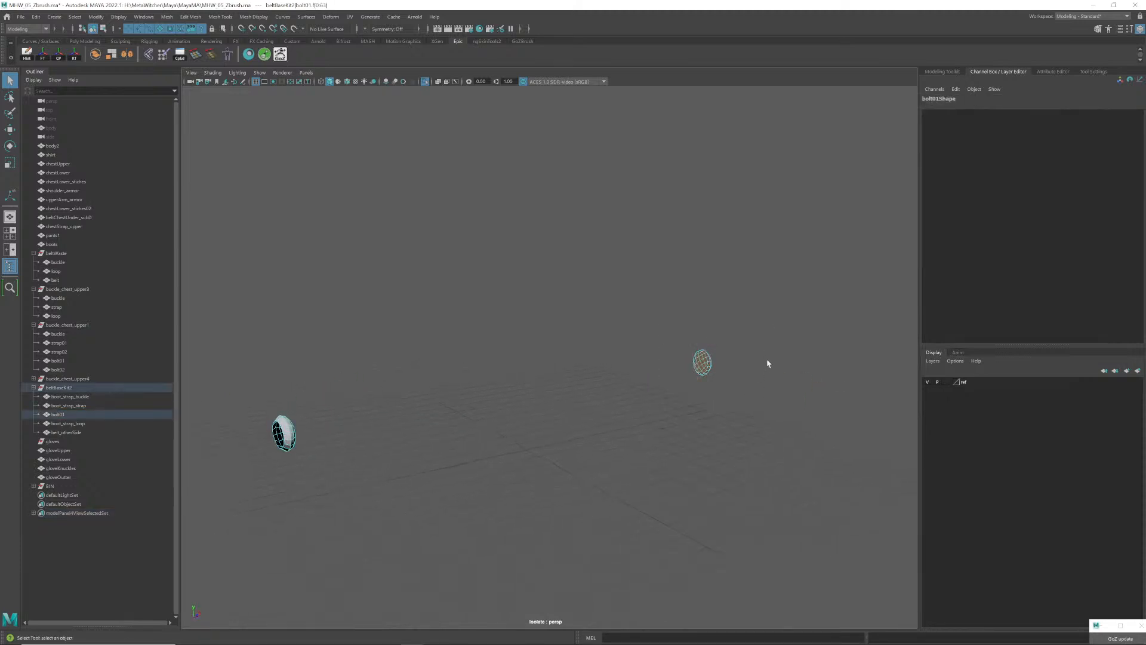
{"action": "mouse_move", "coordinate": [766, 359]}
{"action": "right_mouse_down", "text": "shift"}
{"action": "mouse_move", "coordinate": [782, 378]}
{"action": "mouse_move", "coordinate": [846, 381]}
{"action": "right_mouse_up", "text": "shift"}
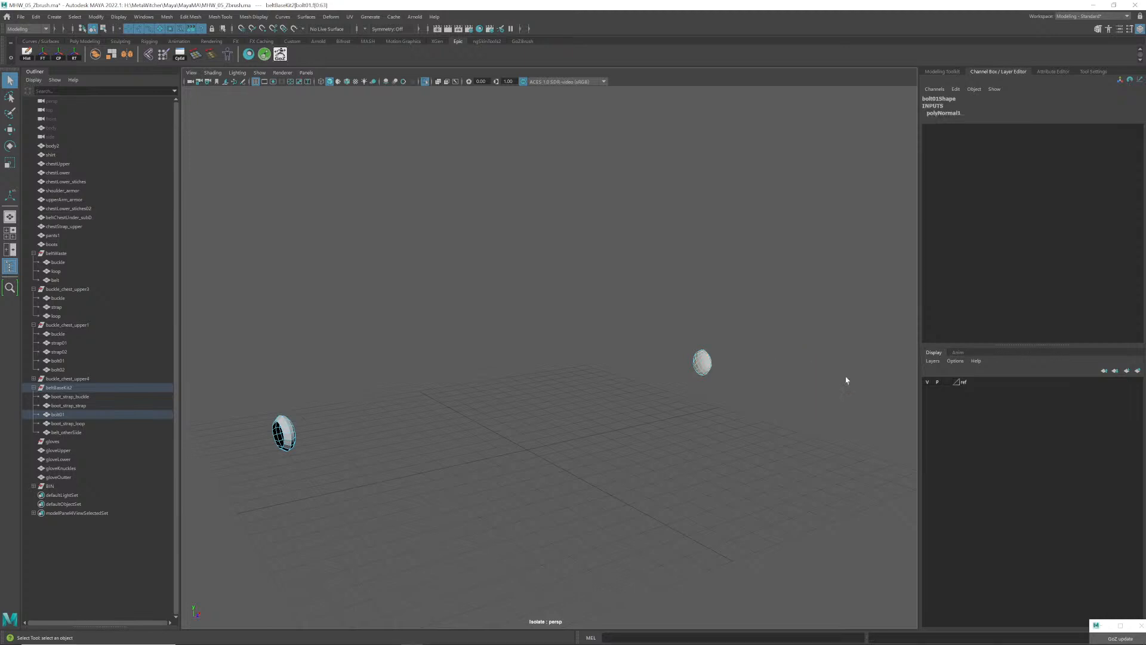
{"action": "right_click_drag", "start_coordinate": [711, 368], "coordinate": [714, 361]}
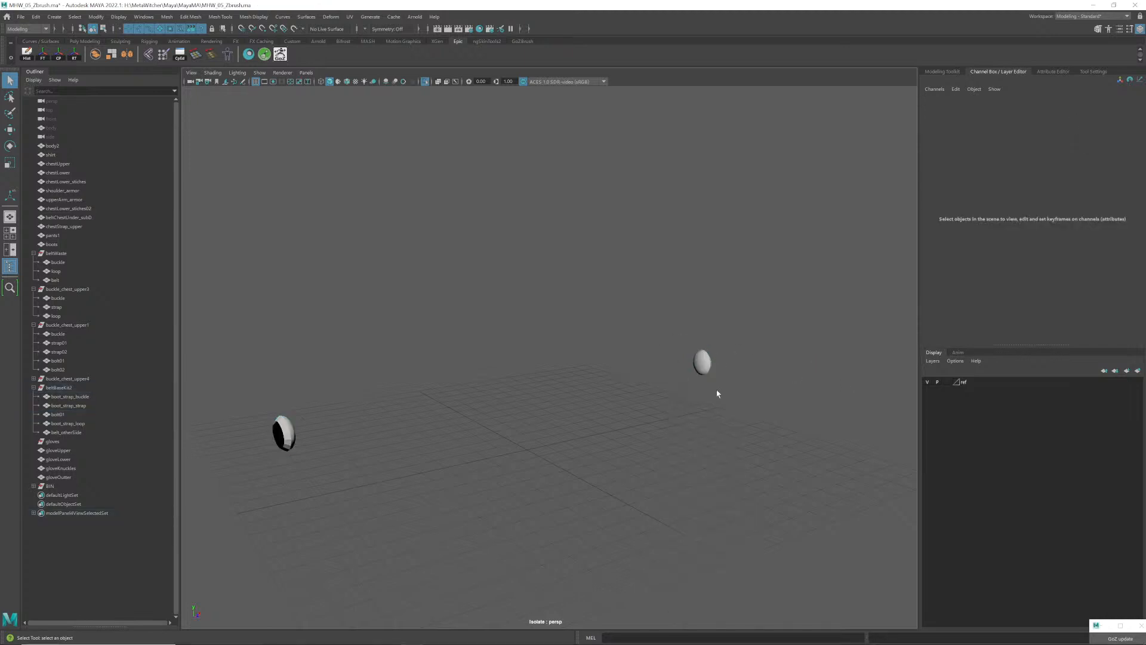
- Select the isolated bolt01 mesh and soften its edges
{"action": "left_click_drag", "start_coordinate": [717, 393], "coordinate": [304, 394], "text": "alt"}
{"action": "left_click_drag", "start_coordinate": [774, 373], "coordinate": [732, 376], "text": "alt"}
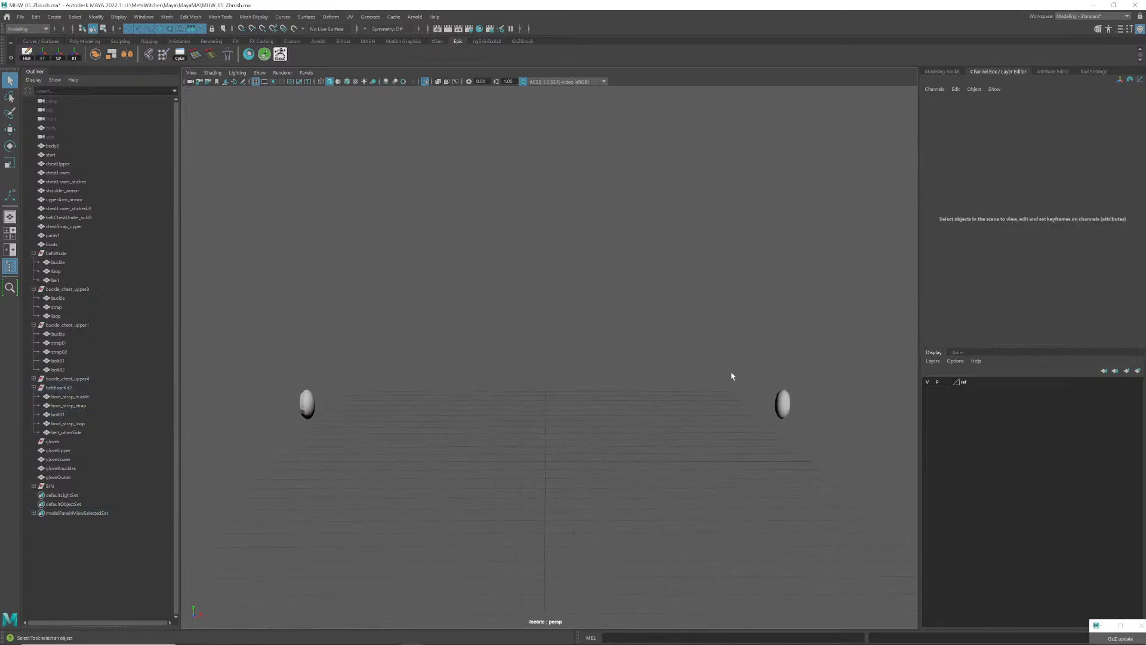
{"action": "left_click", "coordinate": [783, 405]}
{"action": "left_click_drag", "start_coordinate": [821, 417], "coordinate": [748, 390], "text": "alt"}
{"action": "right_click_drag", "start_coordinate": [690, 297], "coordinate": [765, 298], "text": "shift"}
{"action": "right_click_drag", "start_coordinate": [727, 359], "coordinate": [783, 342]}
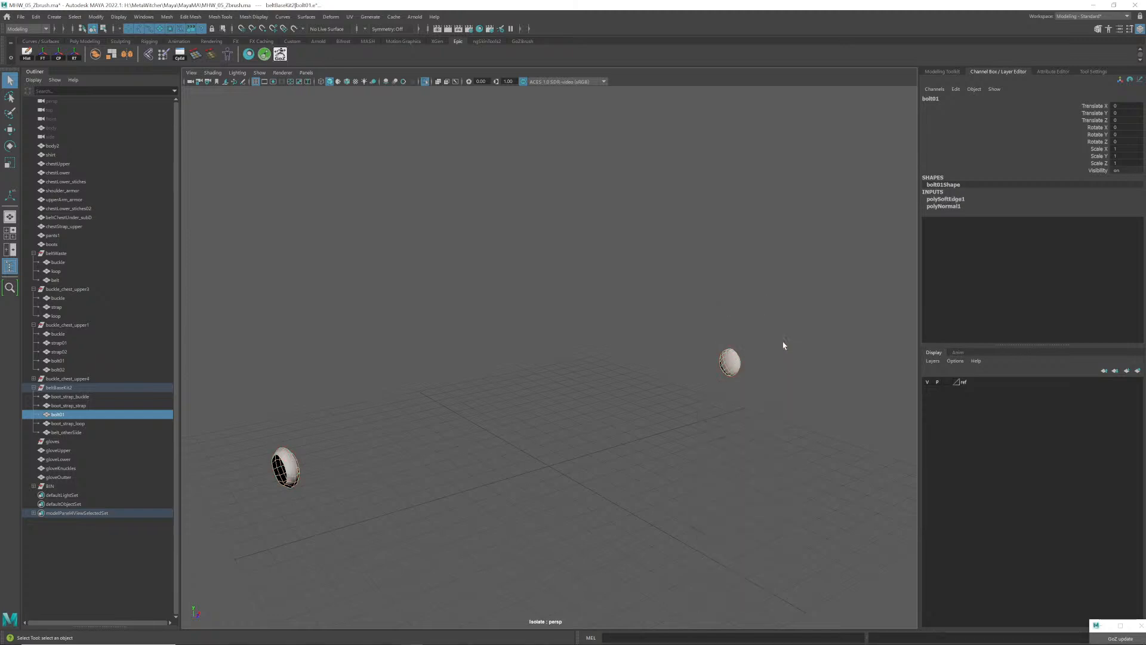
- Check the shading of both bolt heads, save the scene and exit isolation to show the whole outfit again
{"action": "left_click", "coordinate": [766, 395]}
{"action": "key", "text": "ctrl+z"}
{"action": "left_click_drag", "start_coordinate": [661, 297], "coordinate": [782, 420]}
{"action": "left_click", "coordinate": [734, 384]}
{"action": "left_click_drag", "start_coordinate": [735, 383], "coordinate": [777, 409], "text": "alt"}
{"action": "left_click", "coordinate": [866, 445]}
{"action": "key", "text": "ctrl+s"}
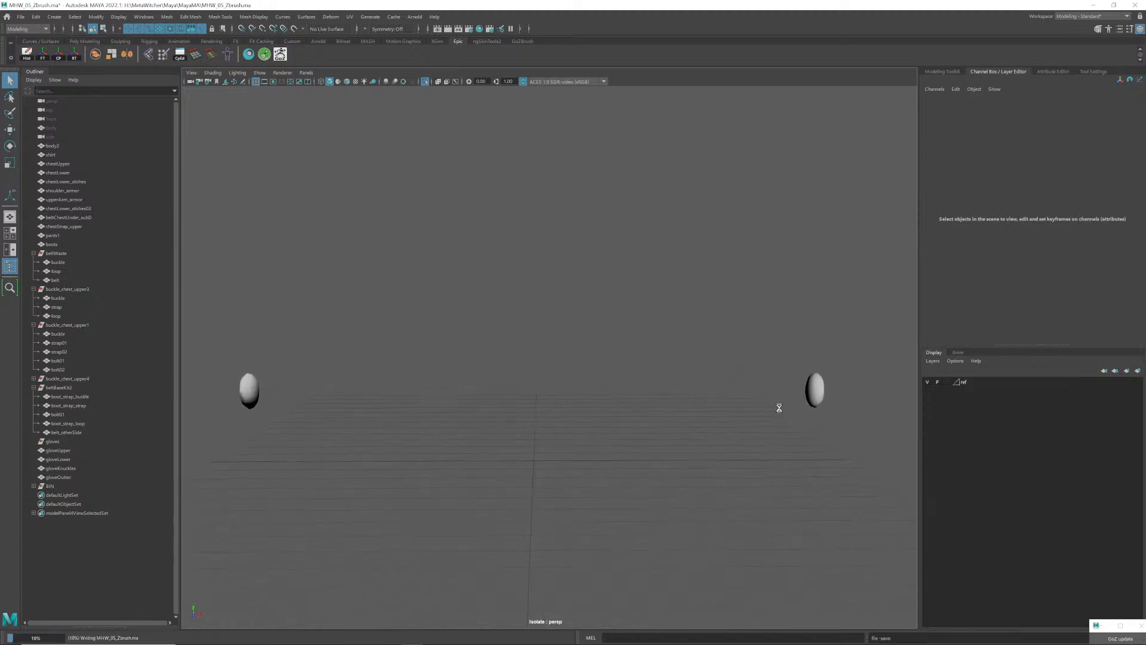
{"action": "key", "text": "ctrl+1"}
{"action": "left_click_drag", "start_coordinate": [780, 410], "coordinate": [771, 399], "text": "alt"}
{"action": "scroll", "coordinate": [772, 400], "scroll_direction": "down", "scroll_amount": 6}
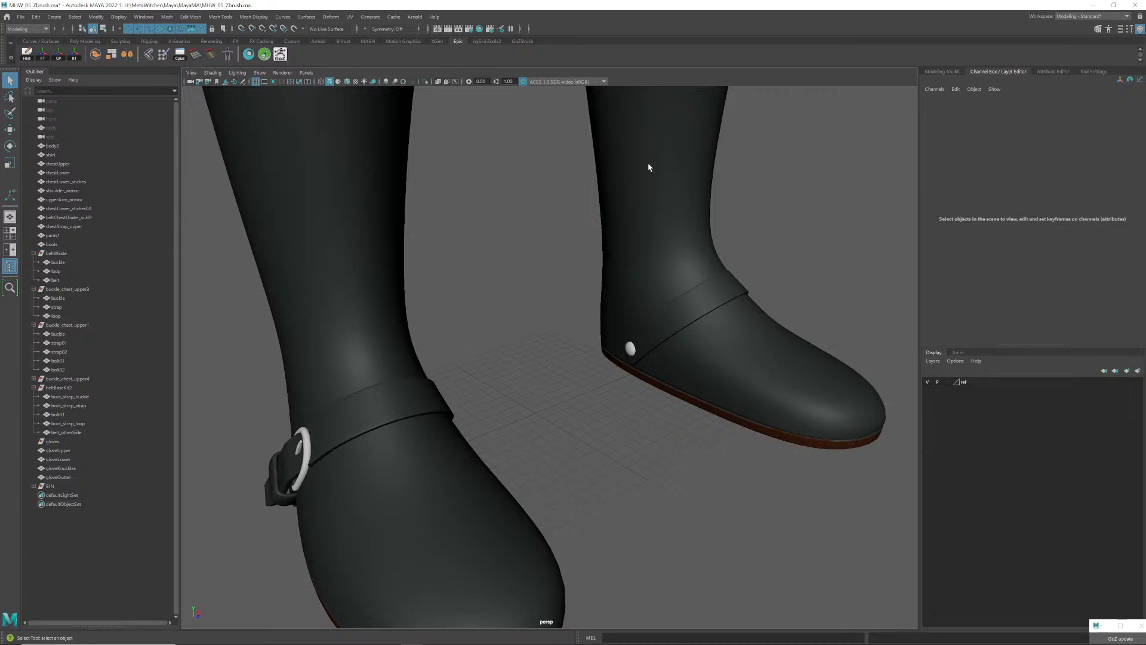
{"action": "left_click_drag", "start_coordinate": [650, 201], "coordinate": [518, 338], "text": "alt"}
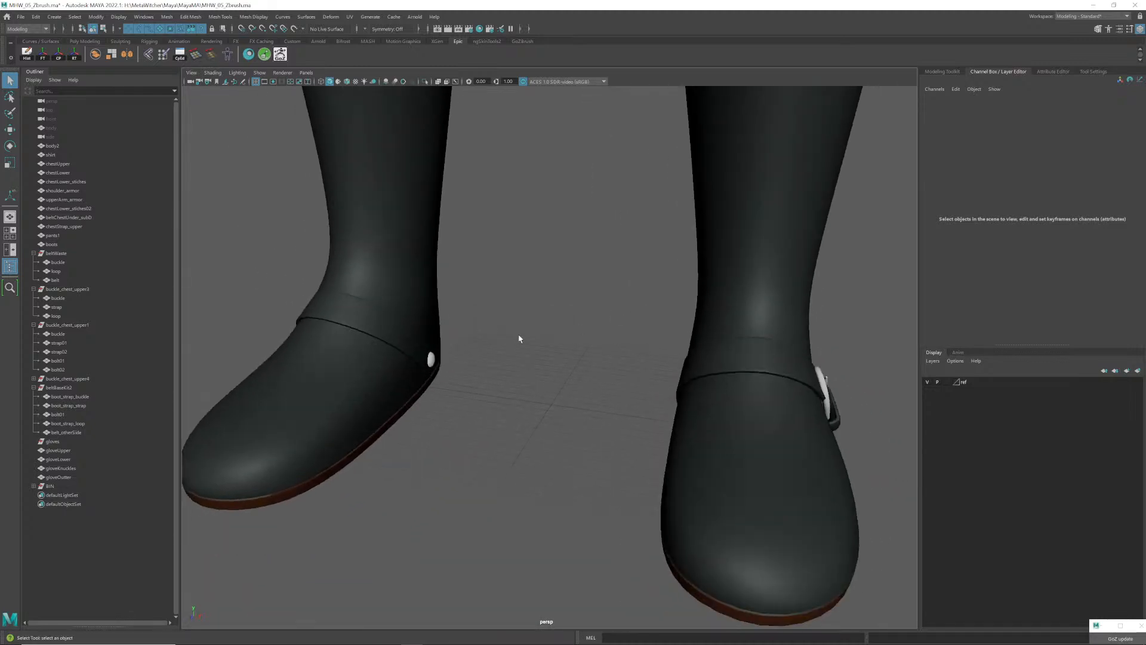
- Rename the bolt01 mesh on the boot strap as boot_strap_bolt
{"action": "left_click", "coordinate": [431, 361]}
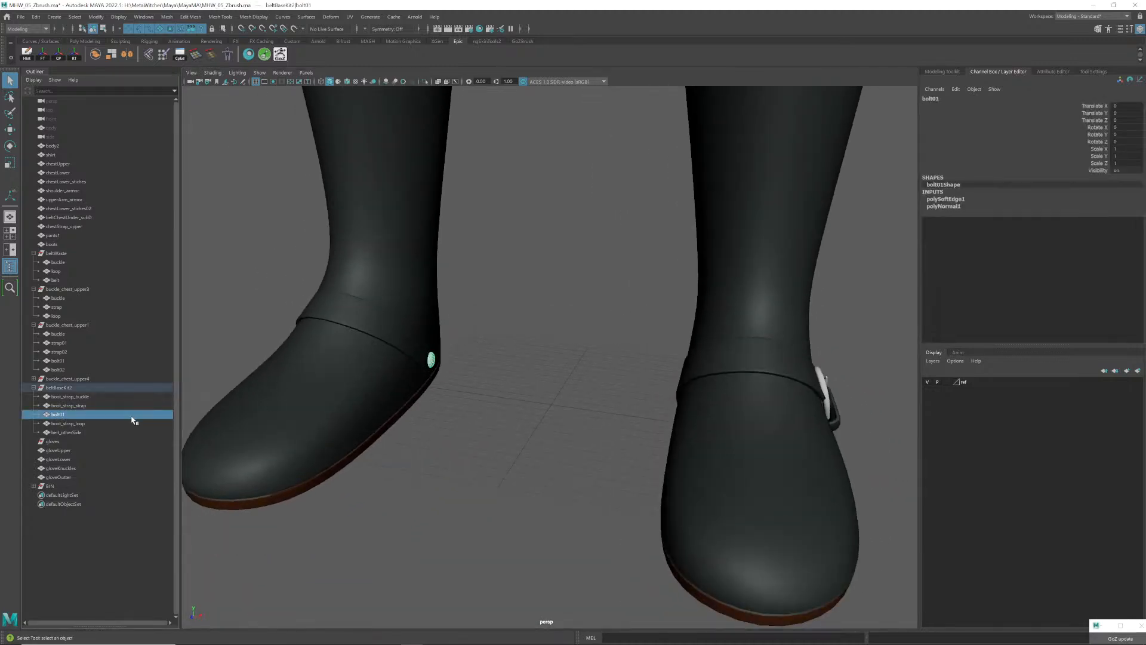
{"action": "double_click", "coordinate": [64, 419]}
{"action": "type", "text": "boot_strap_"}
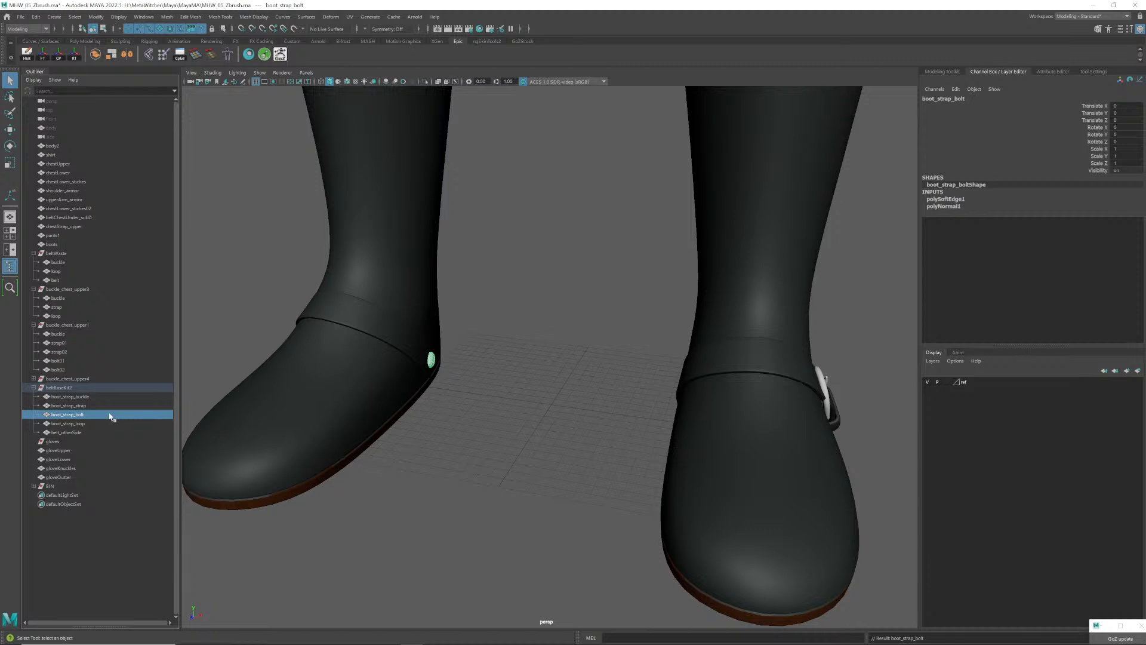
- Move the four boot_strap meshes and belt_otherSide out of their group to directly below pants1 in the Outliner
{"action": "left_click", "coordinate": [72, 397]}
{"action": "left_click", "coordinate": [72, 433], "text": "shift"}
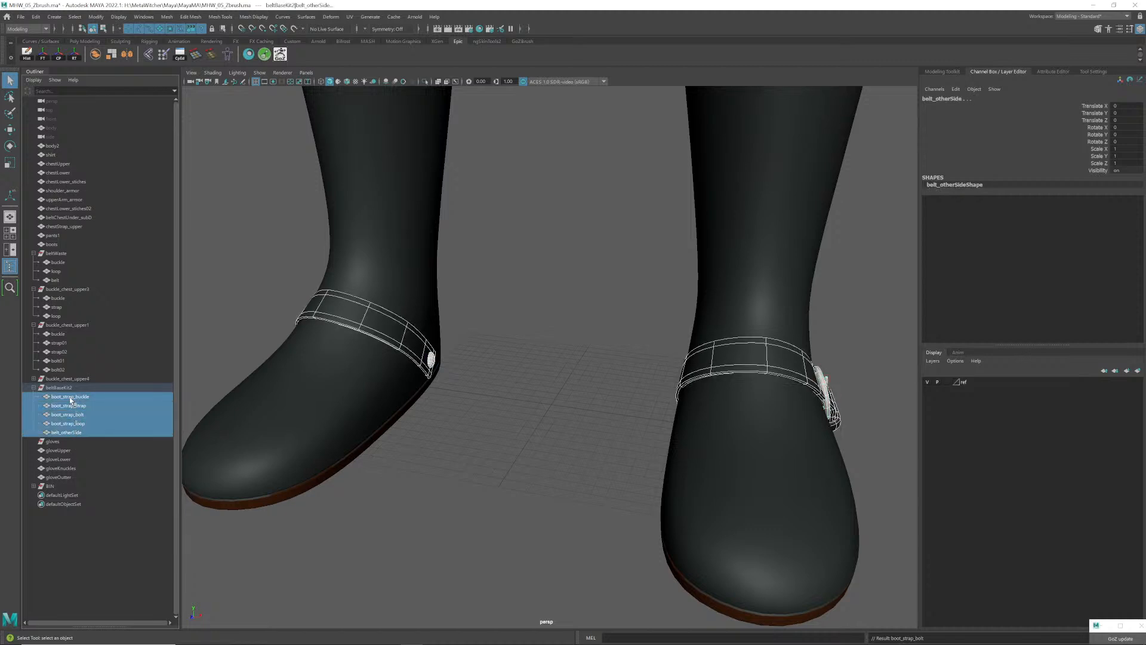
{"action": "middle_click_drag", "start_coordinate": [70, 400], "coordinate": [60, 253]}
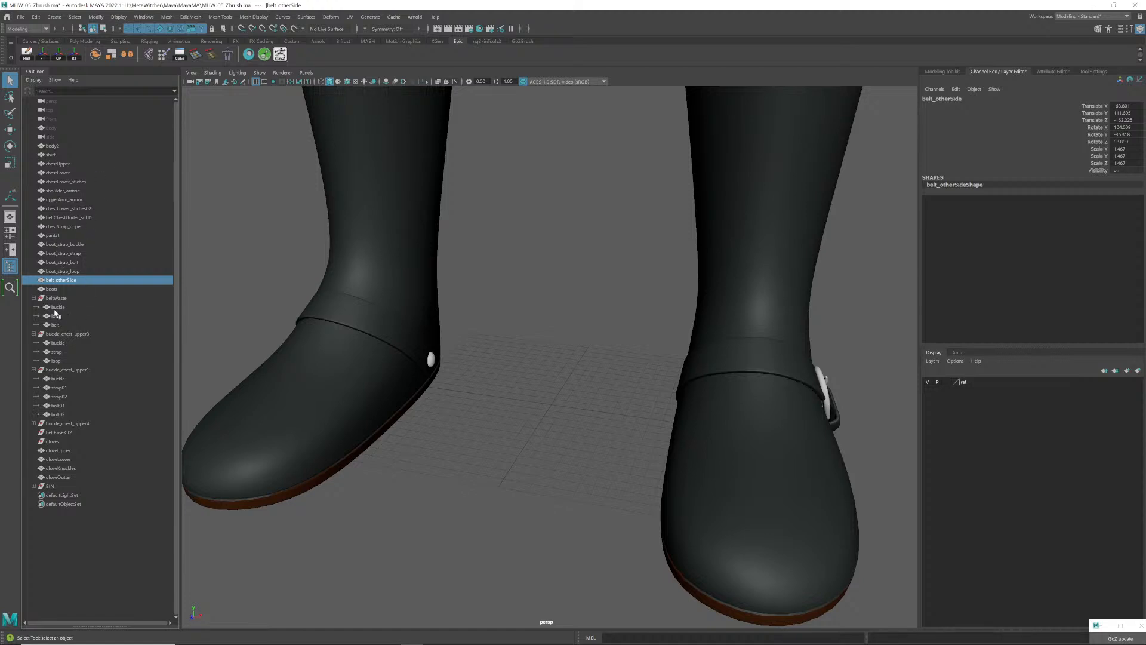
- Delete the leftover beltBaseKit2 and gloves groups and save the scene
{"action": "left_click", "coordinate": [67, 441]}
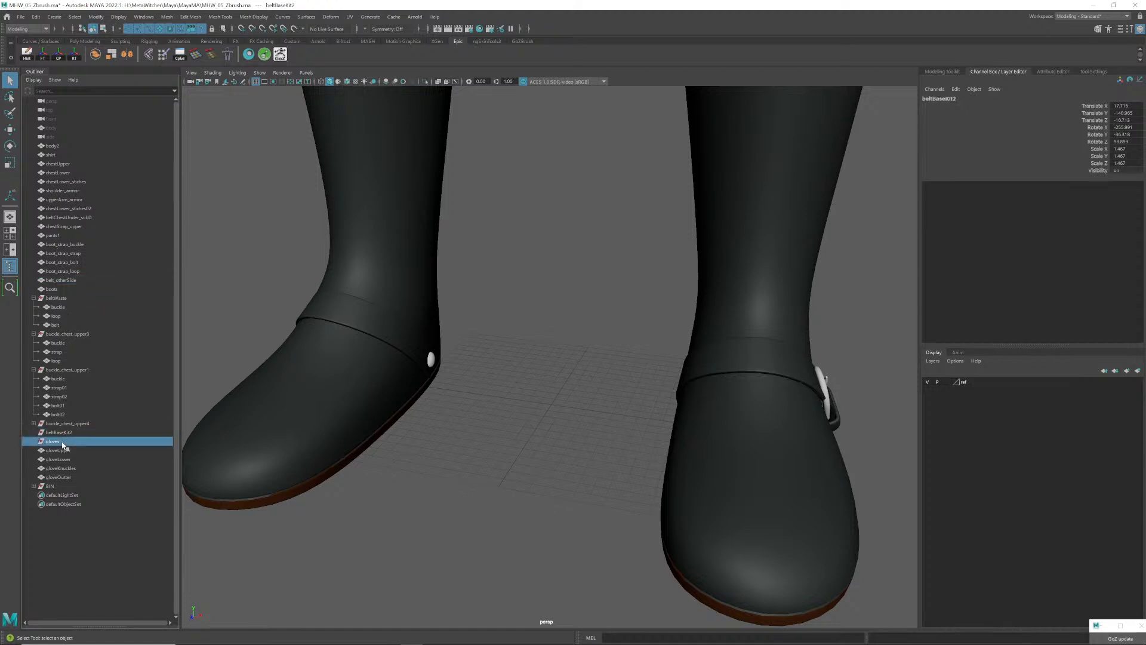
{"action": "left_click", "coordinate": [68, 432], "text": "ctrl"}
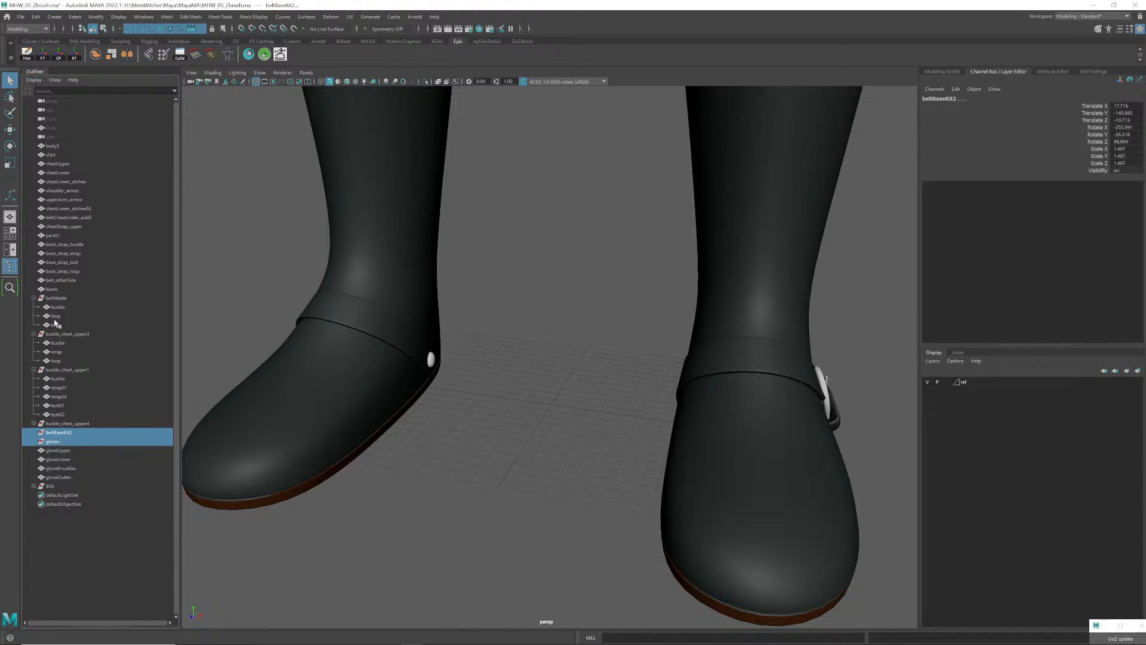
{"action": "scroll", "coordinate": [494, 312], "scroll_direction": "down", "scroll_amount": 5}
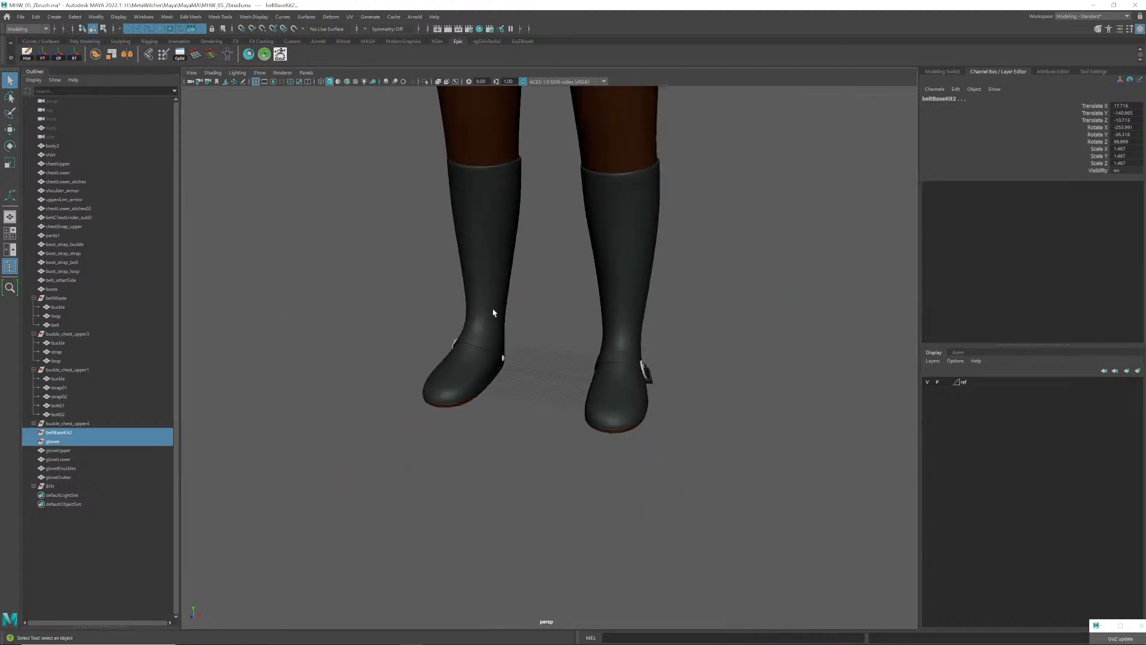
{"action": "scroll", "coordinate": [493, 312], "scroll_direction": "up", "scroll_amount": 1}
{"action": "scroll", "coordinate": [274, 391], "scroll_direction": "down", "scroll_amount": 8}
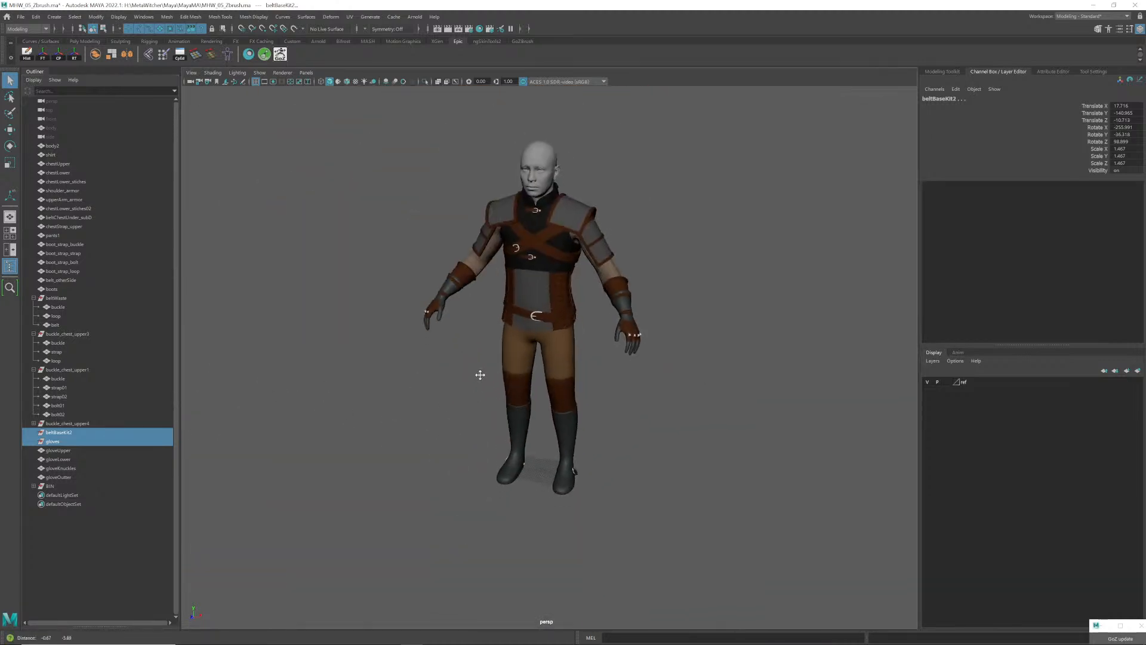
{"action": "left_click_drag", "start_coordinate": [480, 375], "coordinate": [455, 399], "text": "alt"}
{"action": "scroll", "coordinate": [455, 399], "scroll_direction": "up", "scroll_amount": 4}
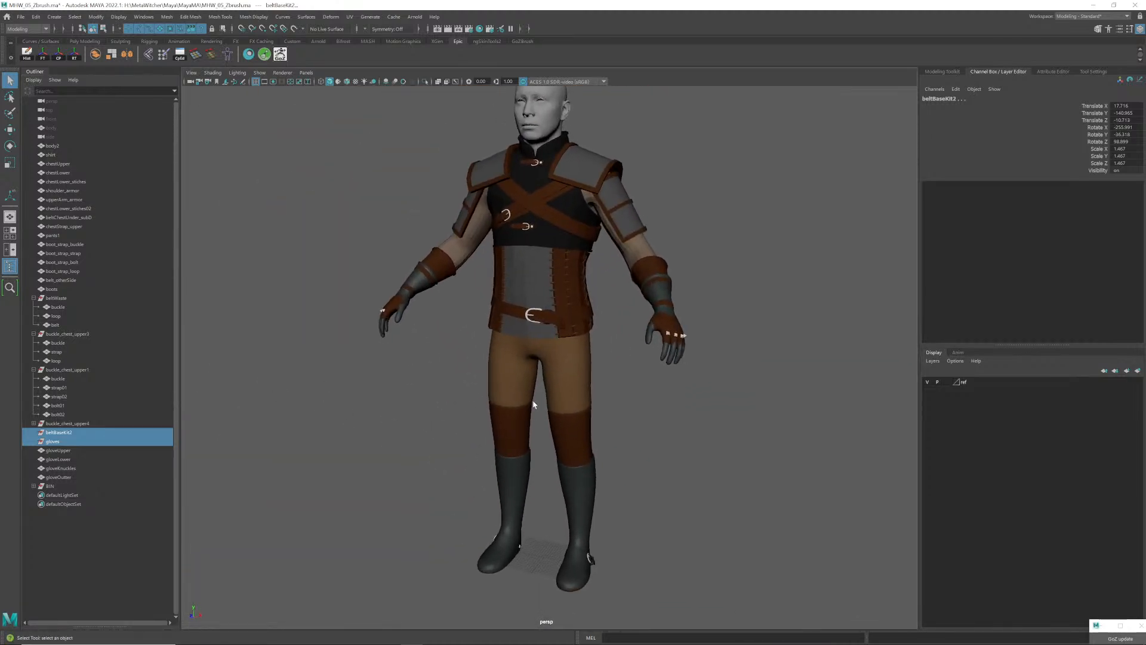
{"action": "key", "text": "w"}
{"action": "left_click_drag", "start_coordinate": [633, 465], "coordinate": [494, 505], "text": "alt"}
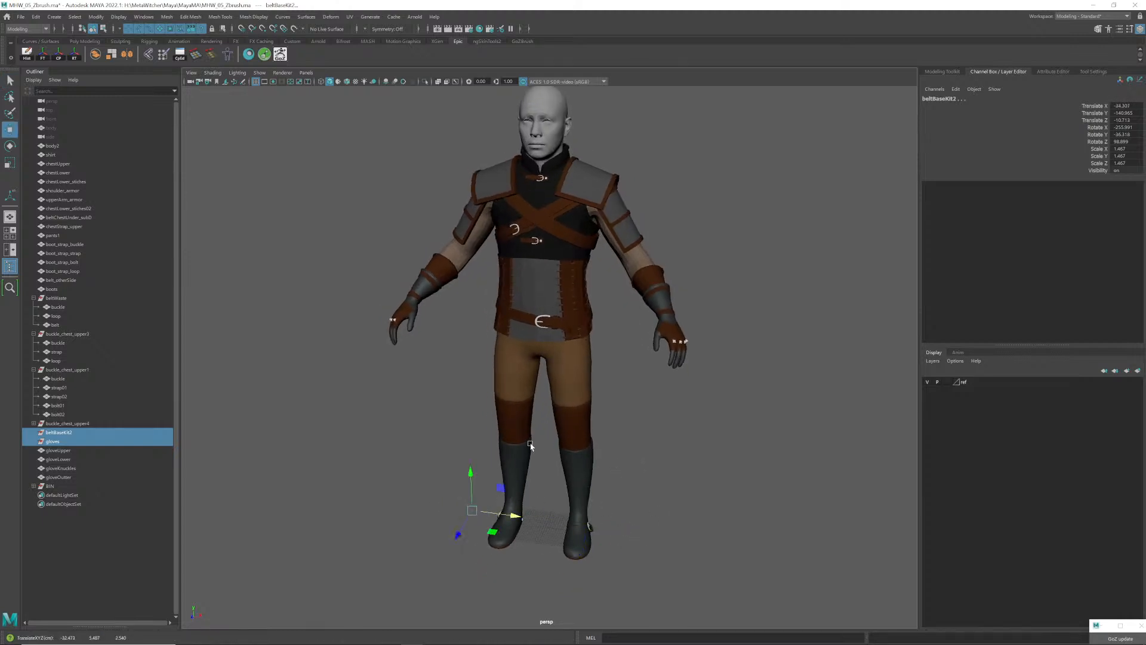
{"action": "key", "text": "Delete"}
{"action": "left_click_drag", "start_coordinate": [528, 425], "coordinate": [466, 376], "text": "alt"}
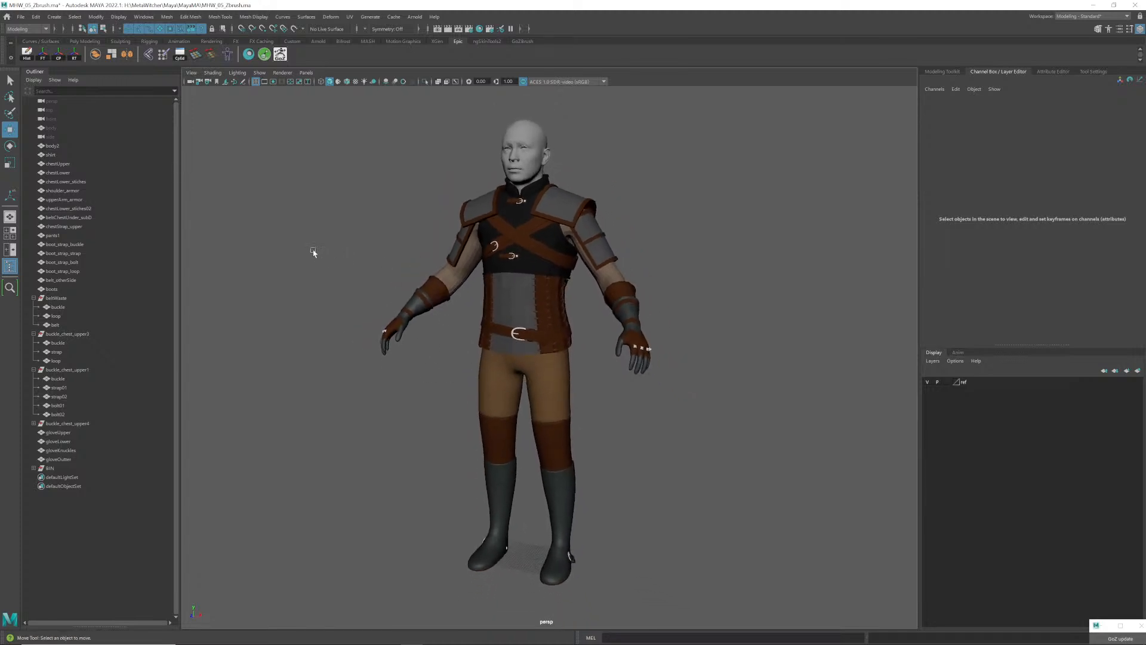
{"action": "key", "text": "ctrl+s"}
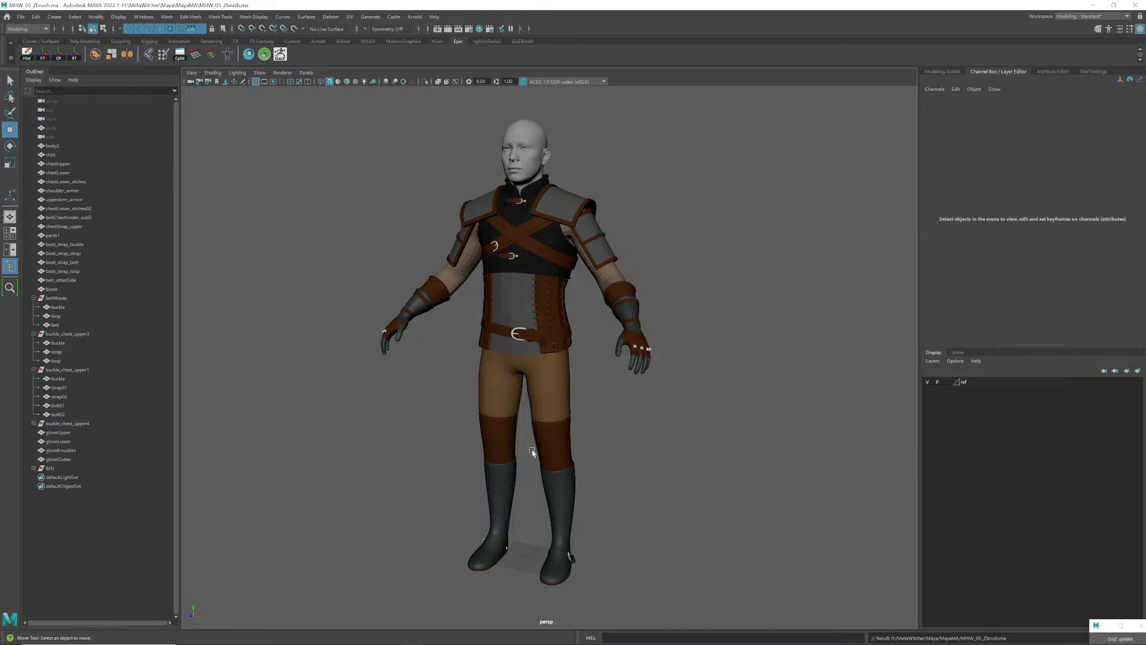
- Examine the boots, the overall outfit and the small buckled strap below the collar
{"action": "scroll", "coordinate": [535, 504], "scroll_direction": "up", "scroll_amount": 10}
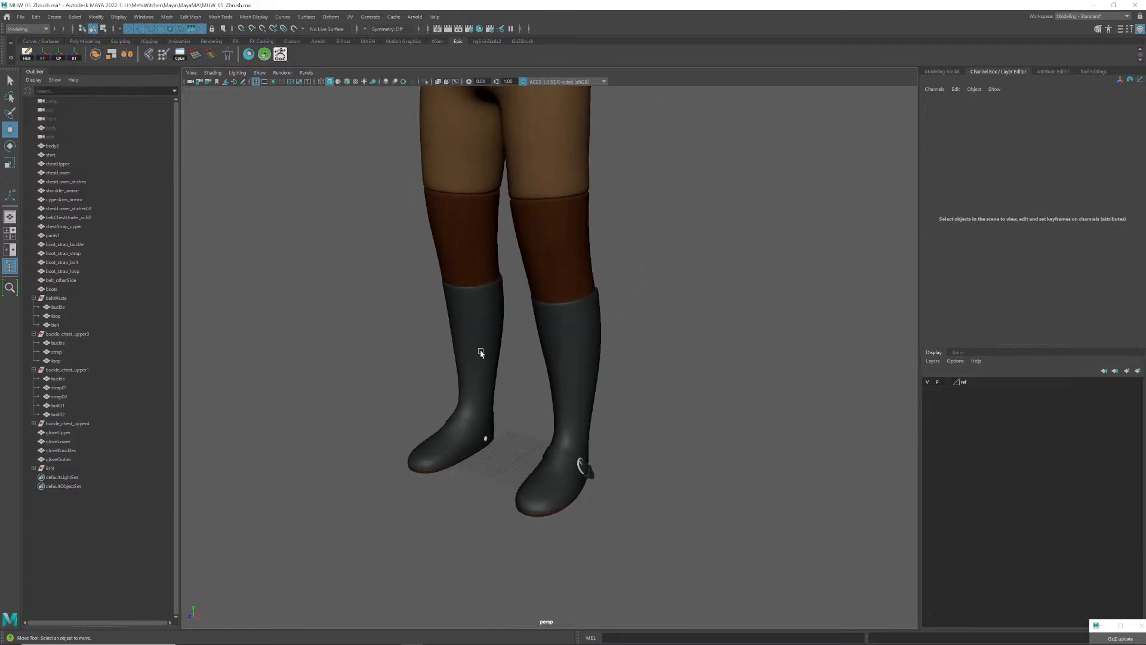
{"action": "left_click", "coordinate": [582, 417]}
{"action": "left_click_drag", "start_coordinate": [580, 383], "coordinate": [572, 404], "text": "alt"}
{"action": "left_click", "coordinate": [582, 361]}
{"action": "middle_click_drag", "start_coordinate": [596, 371], "coordinate": [546, 317], "text": "alt"}
{"action": "scroll", "coordinate": [553, 259], "scroll_direction": "down", "scroll_amount": 10}
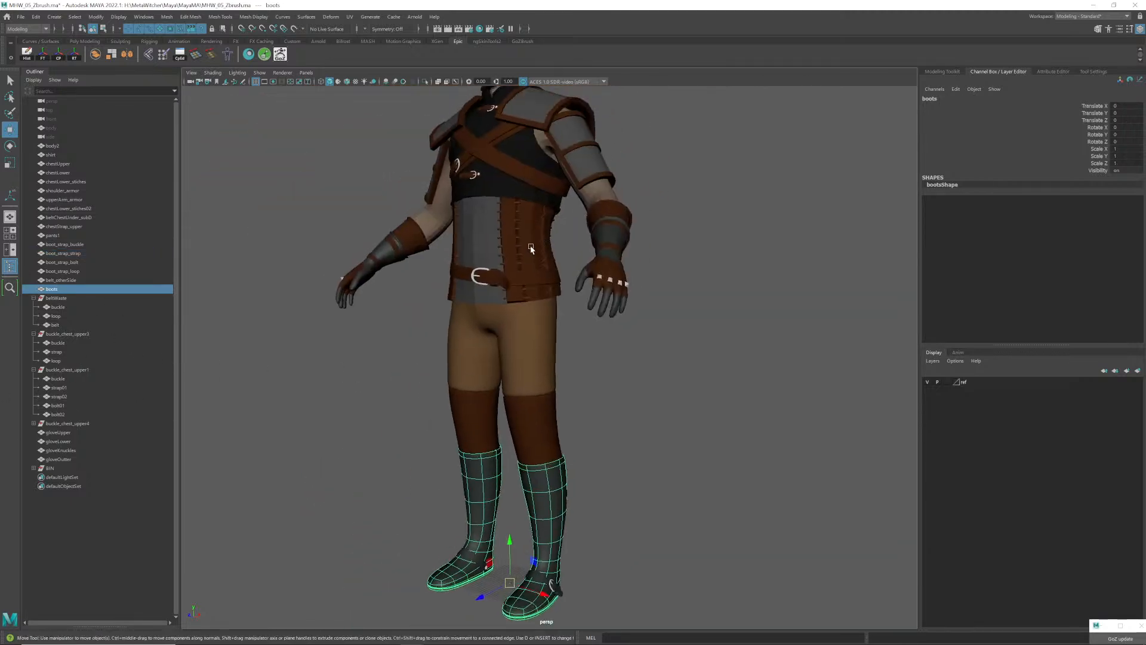
{"action": "scroll", "coordinate": [554, 259], "scroll_direction": "up", "scroll_amount": 5}
{"action": "left_click_drag", "start_coordinate": [627, 306], "coordinate": [537, 295], "text": "alt"}
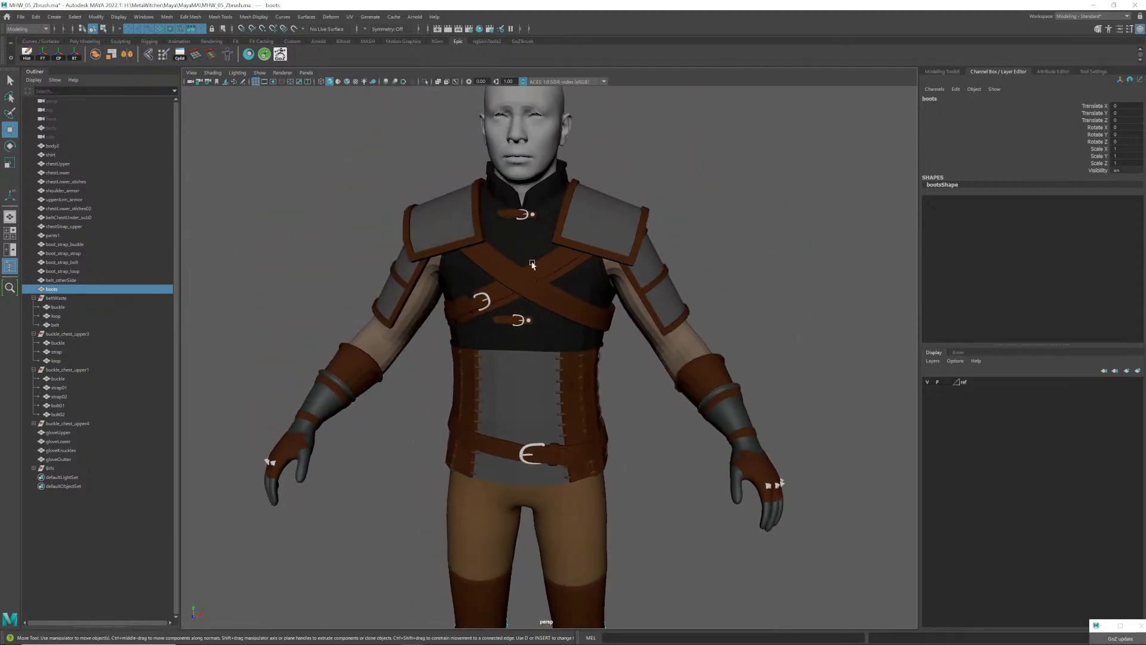
{"action": "scroll", "coordinate": [538, 295], "scroll_direction": "up", "scroll_amount": 3}
{"action": "scroll", "coordinate": [537, 295], "scroll_direction": "up", "scroll_amount": 10}
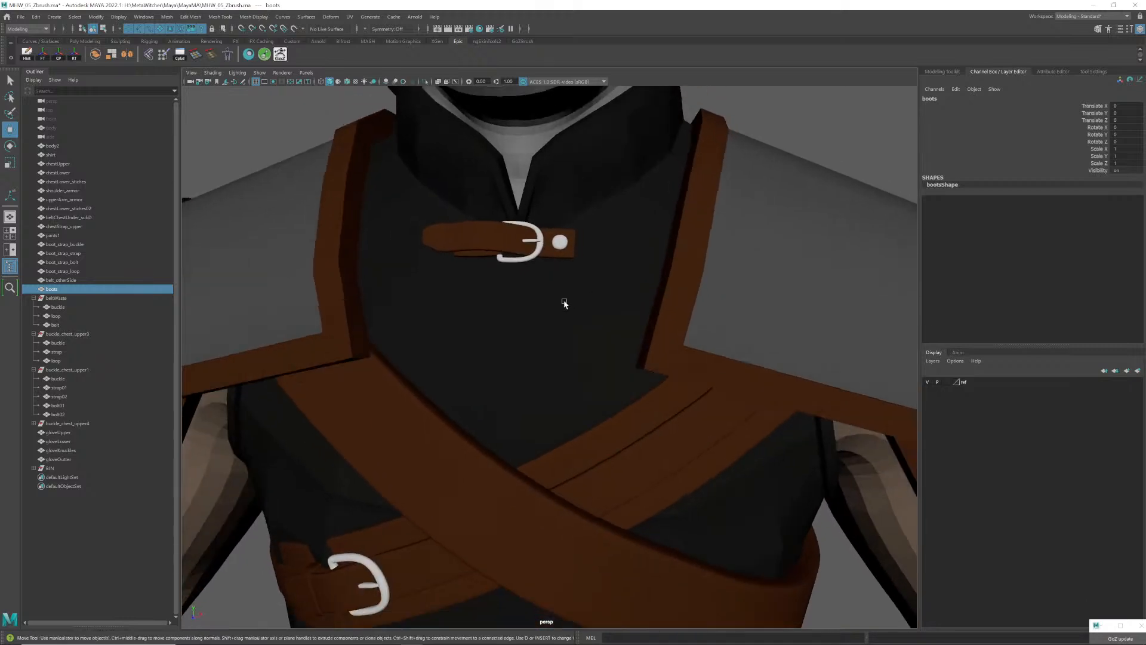
{"action": "scroll", "coordinate": [574, 270], "scroll_direction": "down", "scroll_amount": 4}
- Expand the group of the small strap below the collar and rename its strap01 mesh as strap_chestUpper_strap
{"action": "left_click", "coordinate": [524, 277]}
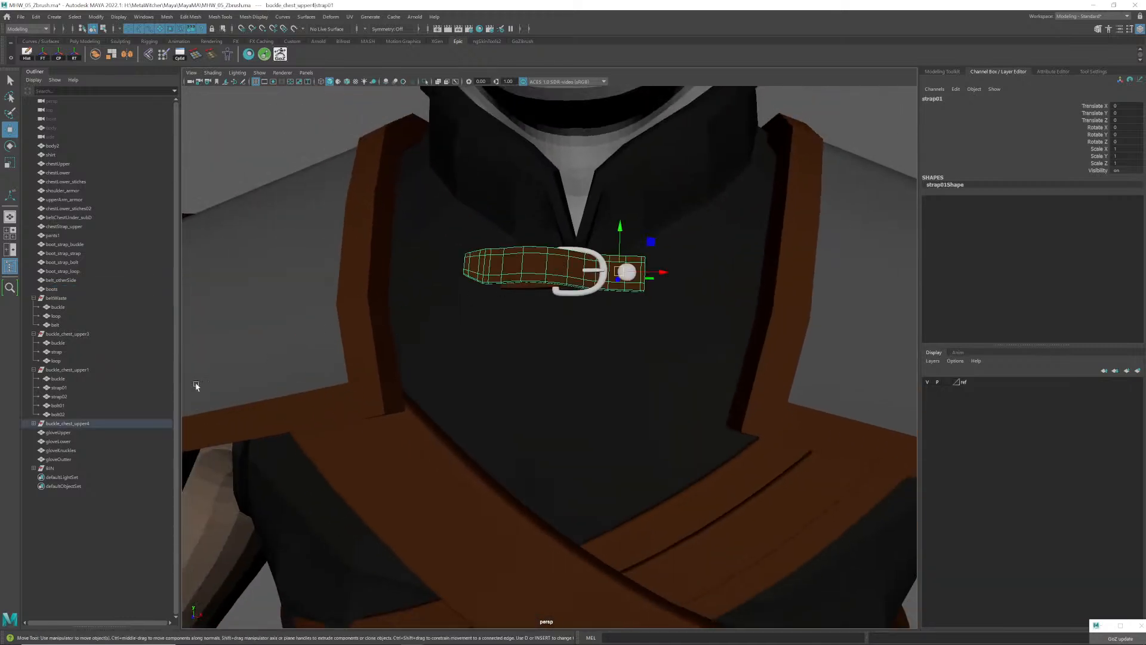
{"action": "left_click", "coordinate": [34, 423]}
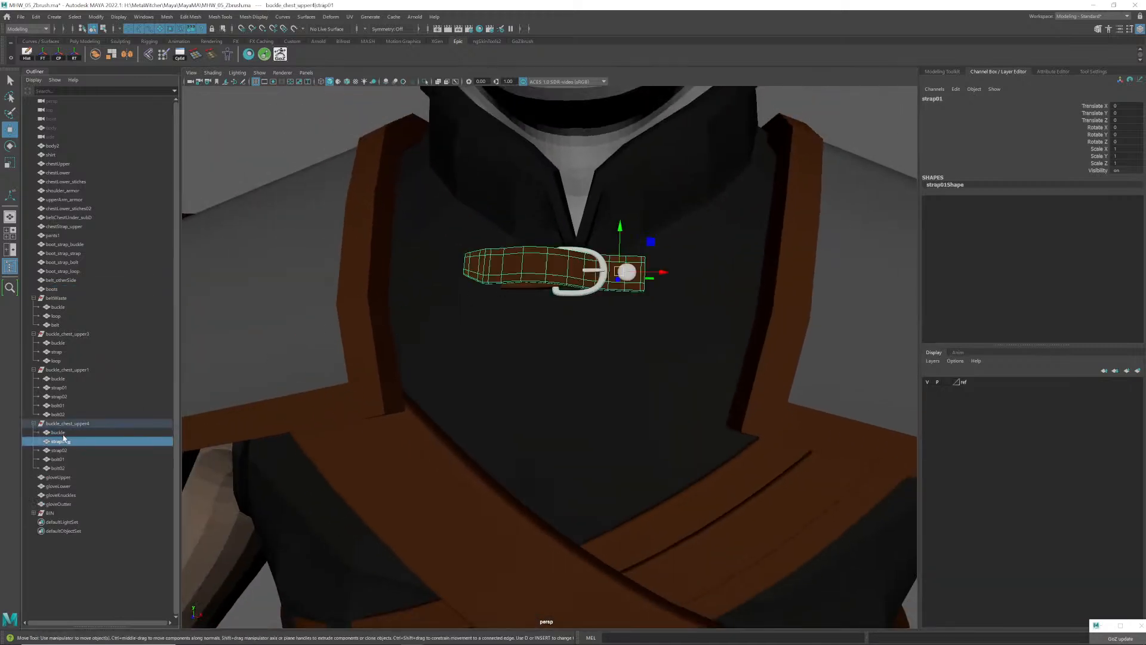
{"action": "left_click", "coordinate": [57, 433]}
{"action": "left_click", "coordinate": [64, 442]}
{"action": "double_click", "coordinate": [64, 442]}
{"action": "type", "text": "ch"}
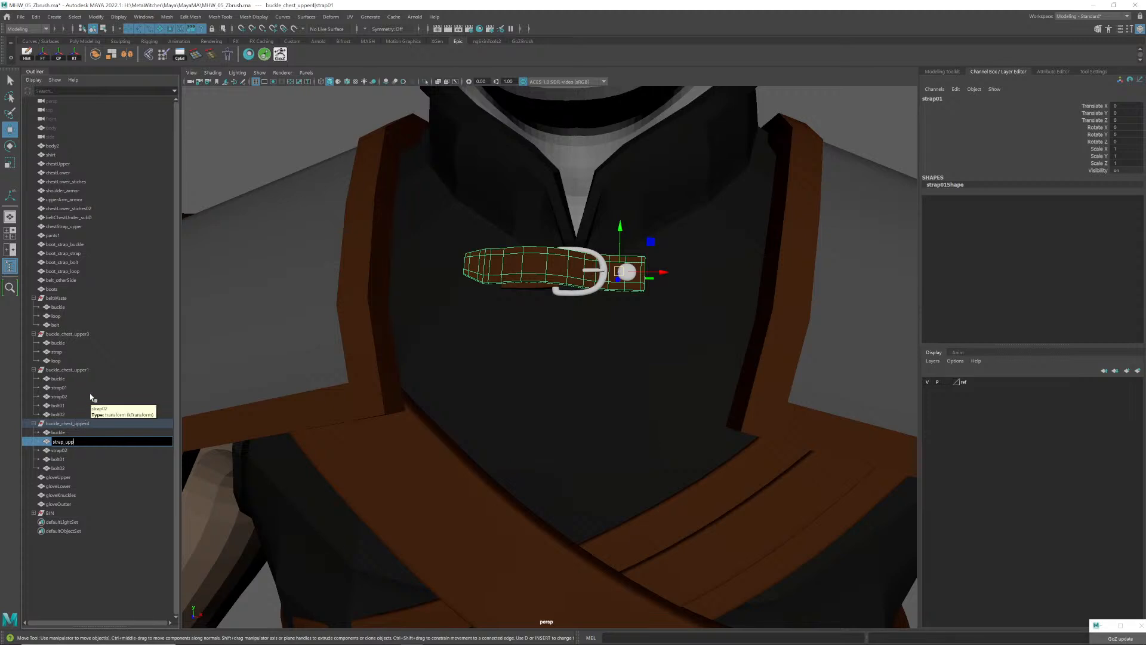
{"action": "key", "text": "BackSpace"}
{"action": "type", "text": "che"}
{"action": "type", "text": "stUpper_strap"}
{"action": "key", "text": "Return"}
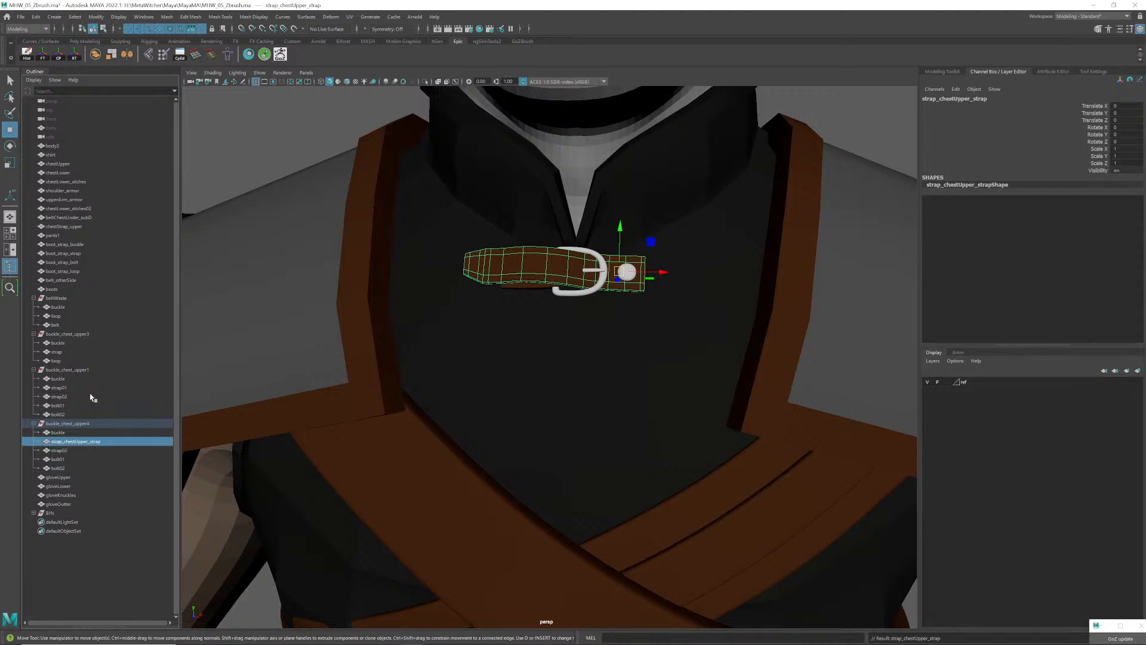
- Rename the buckle mesh on the strap below the collar as strap_chestUpper_buckle
{"action": "left_click", "coordinate": [599, 290]}
{"action": "double_click", "coordinate": [67, 434]}
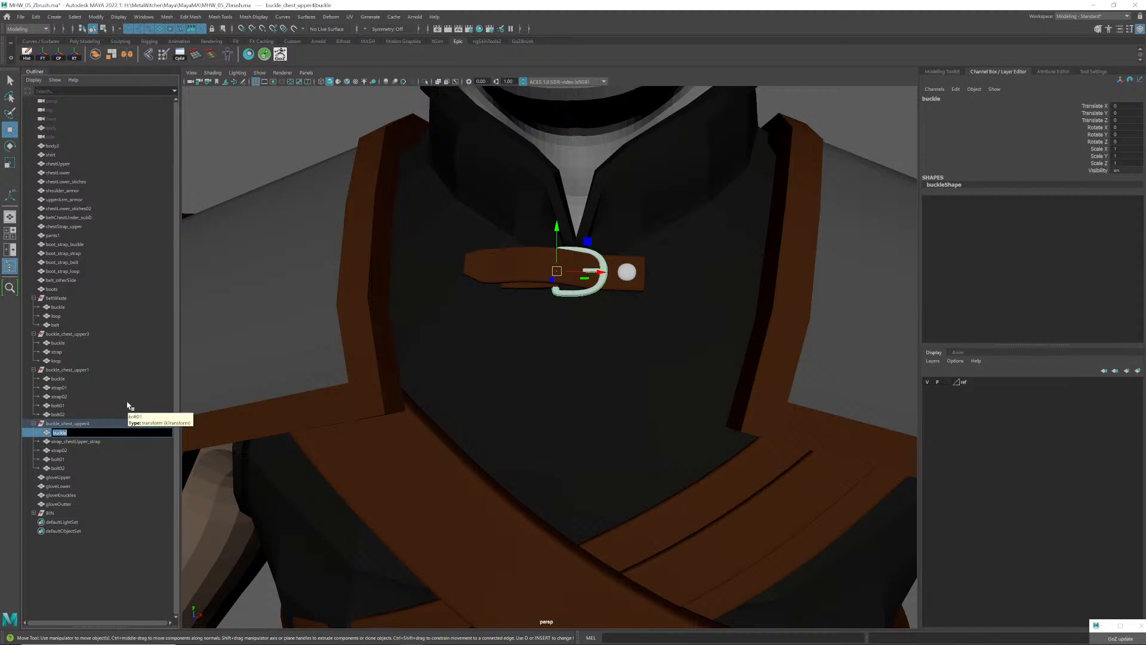
{"action": "type", "text": "strap_chestUpper_buckle"}
{"action": "key", "text": "Return"}
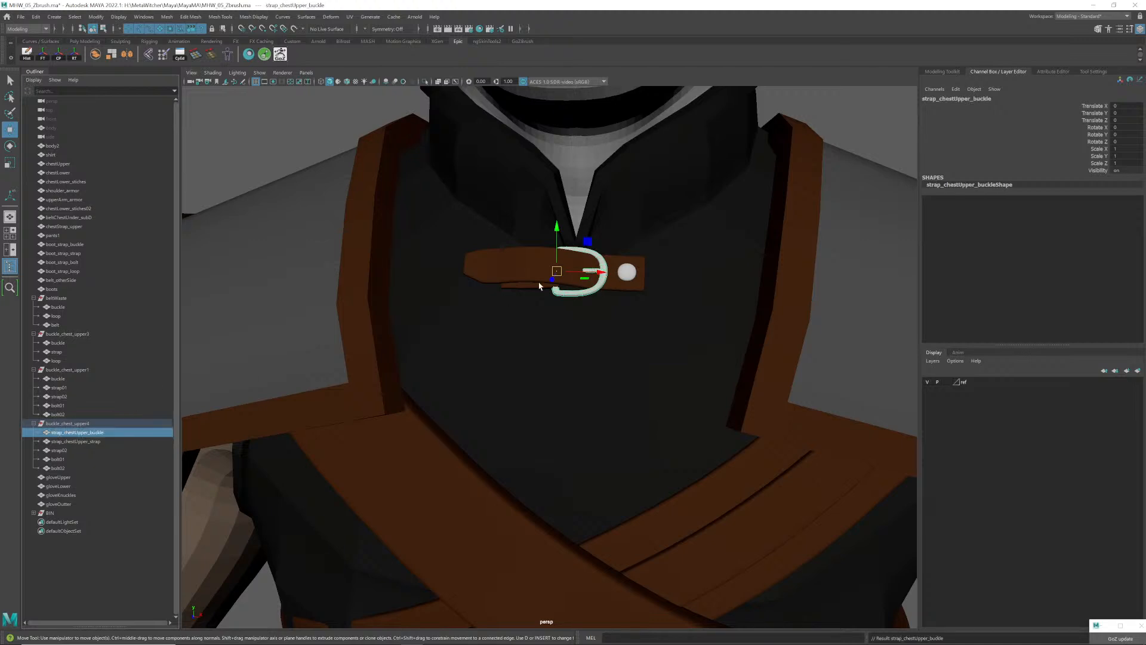
- Rename the strap02 mesh of the small strap below the collar as strap_chestUpper_strap02
{"action": "left_click", "coordinate": [81, 441]}
{"action": "left_click", "coordinate": [73, 450]}
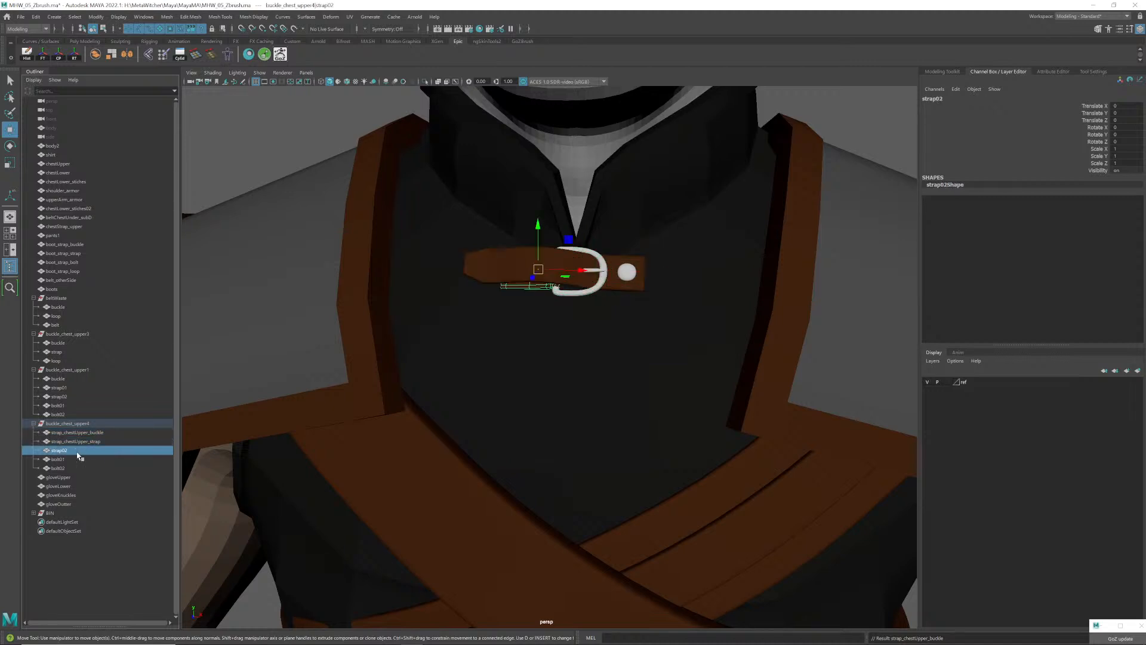
{"action": "double_click", "coordinate": [66, 451]}
{"action": "type", "text": "s"}
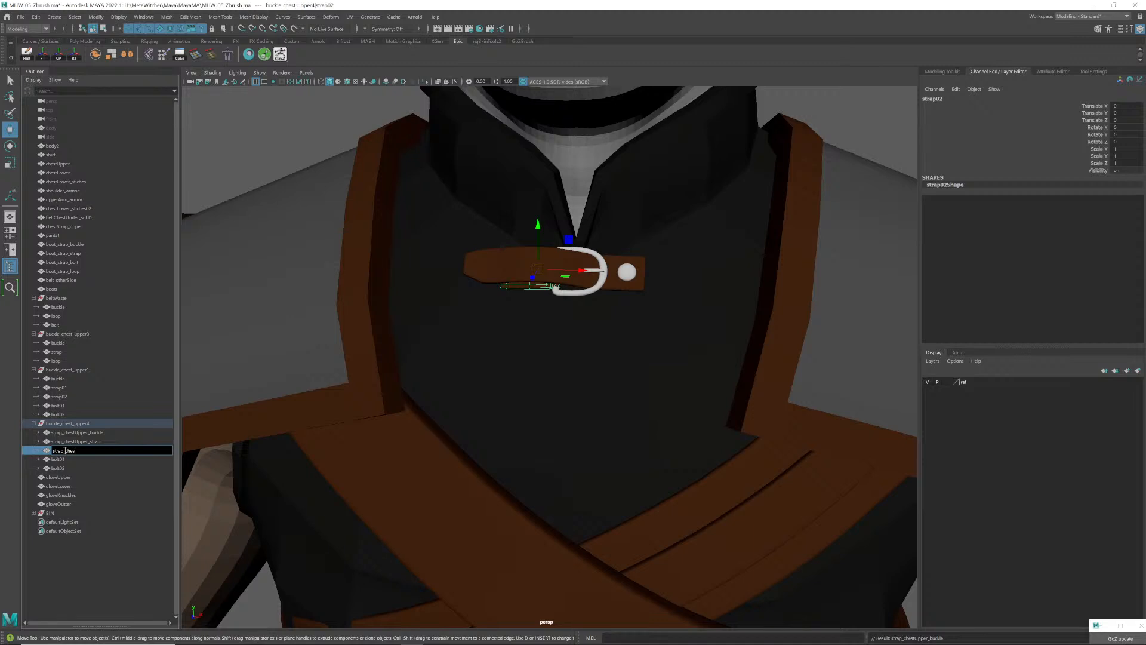
{"action": "type", "text": "gtrtUpper_strap02"}
{"action": "key", "text": "Return"}
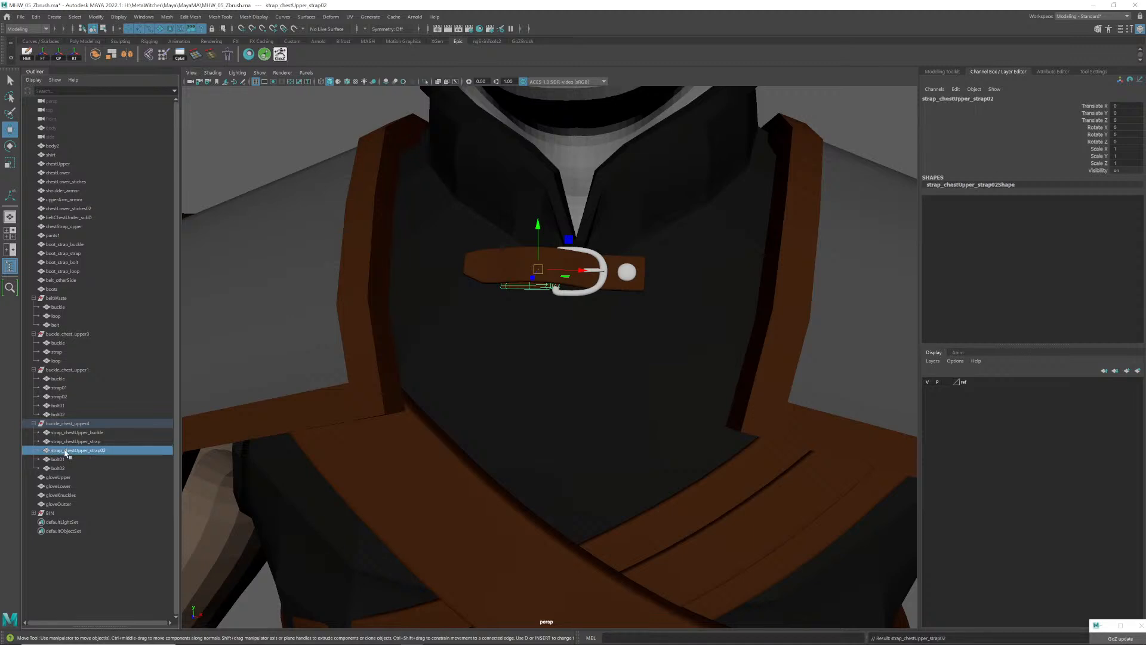
- Rename the bolt01 mesh on the strap below the collar as strap_chestUpper_bolt01
{"action": "left_click", "coordinate": [60, 459]}
{"action": "double_click", "coordinate": [62, 460]}
{"action": "type", "text": "s"}
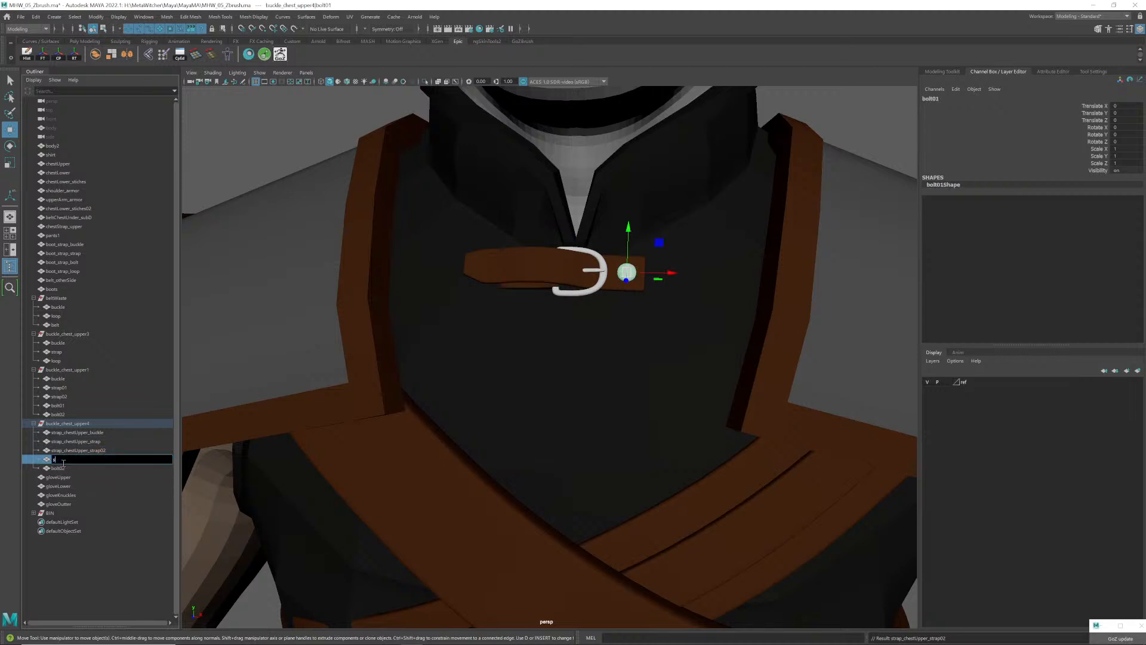
{"action": "type", "text": "trap_chestUpper_bolt01"}
{"action": "key", "text": "Return"}
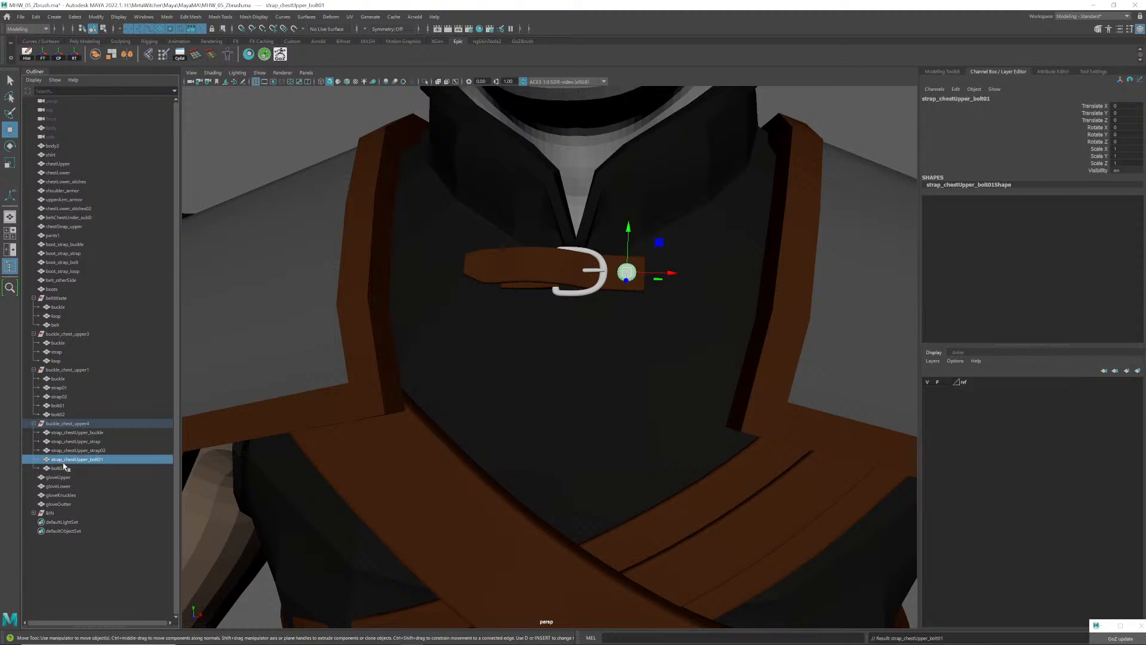
- Rename the bolt02 mesh hidden under the strap below the collar as strap_chestUpper_bolt02
{"action": "right_click_drag", "start_coordinate": [624, 234], "coordinate": [597, 245], "text": "alt"}
{"action": "left_click_drag", "start_coordinate": [597, 244], "coordinate": [517, 328], "text": "alt"}
{"action": "right_click_drag", "start_coordinate": [517, 328], "coordinate": [475, 230], "text": "alt"}
{"action": "left_click_drag", "start_coordinate": [475, 231], "coordinate": [511, 153], "text": "alt"}
{"action": "right_click_drag", "start_coordinate": [512, 153], "coordinate": [532, 258], "text": "alt"}
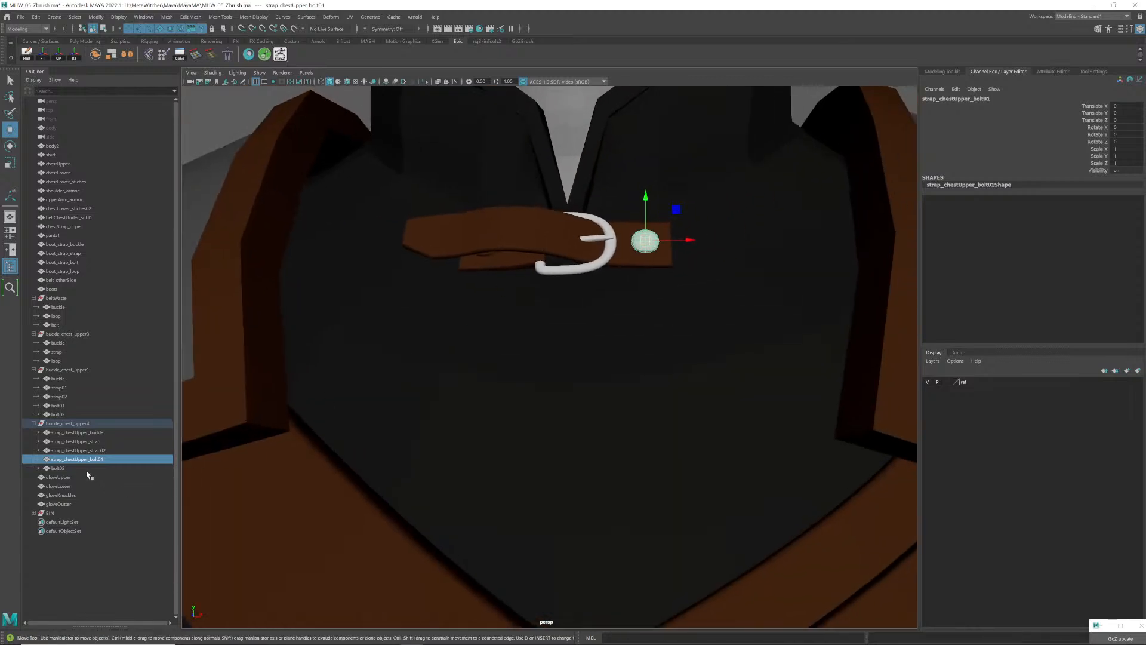
{"action": "left_click", "coordinate": [60, 469]}
{"action": "double_click", "coordinate": [61, 469]}
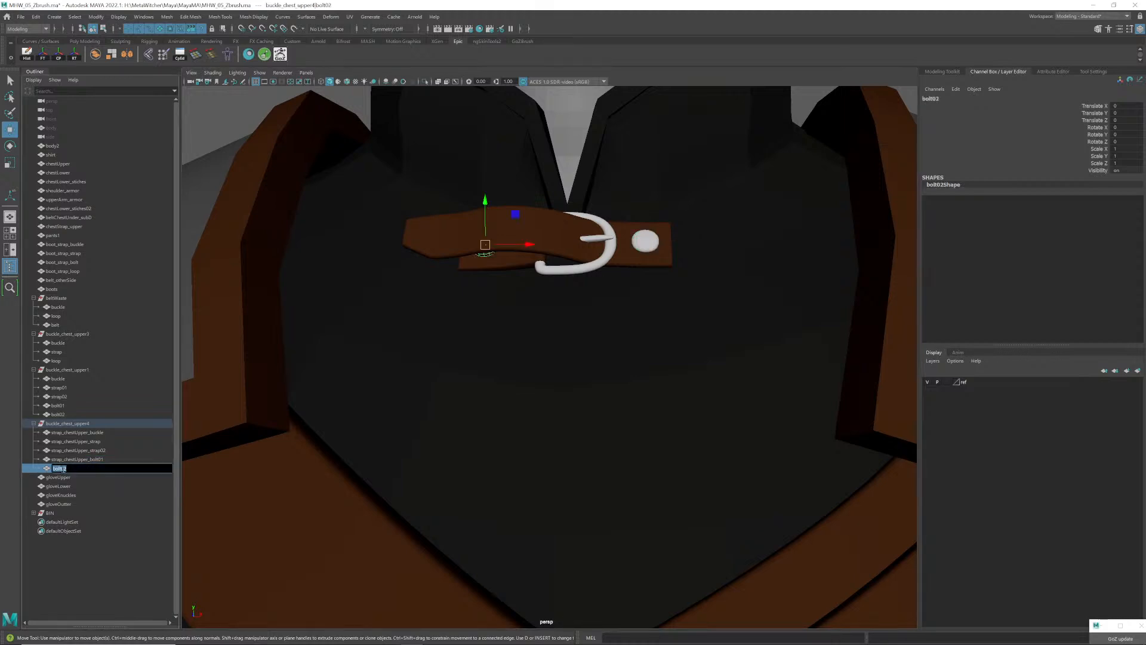
{"action": "type", "text": "strap"}
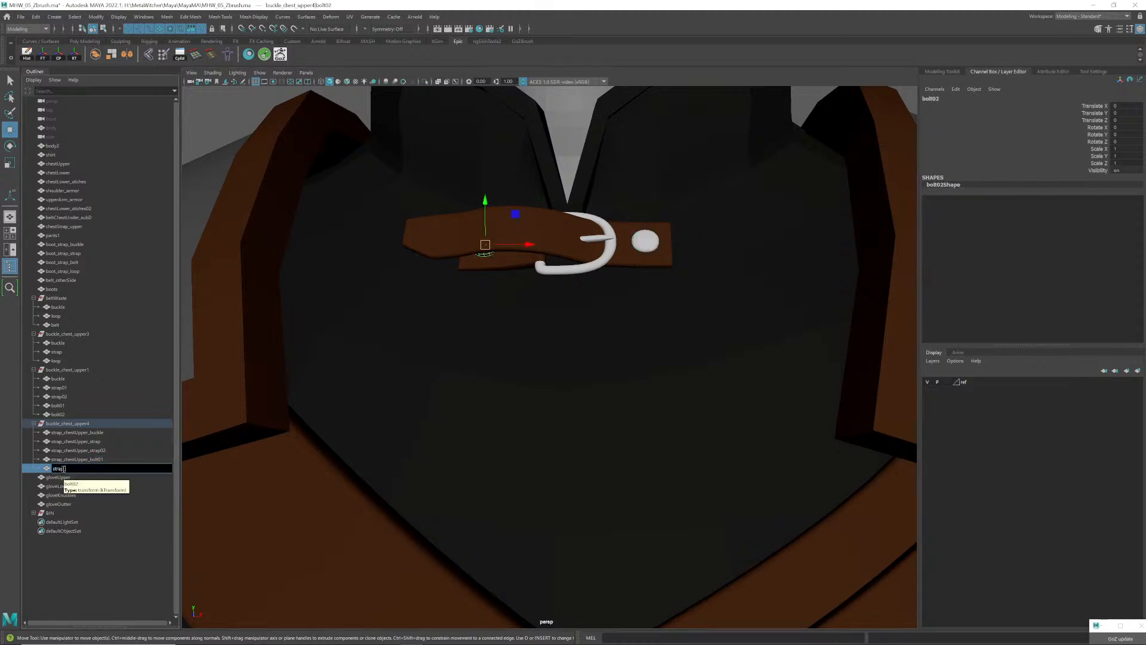
{"action": "type", "text": "_chestUpper_bolt02"}
{"action": "key", "text": "Return"}
- Move the five strap_chestUpper meshes out of their group to just below boots and delete the empty buckle_chest_upper4 group
{"action": "left_click_drag", "start_coordinate": [93, 433], "coordinate": [88, 469]}
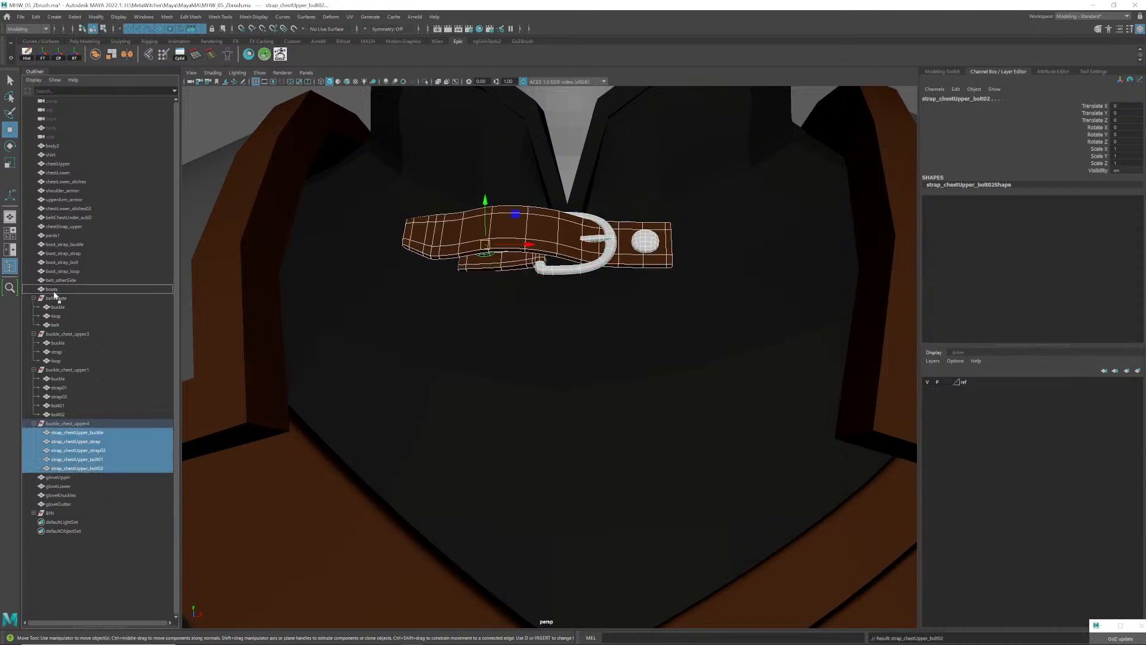
{"action": "middle_click_drag", "start_coordinate": [53, 294], "coordinate": [54, 293]}
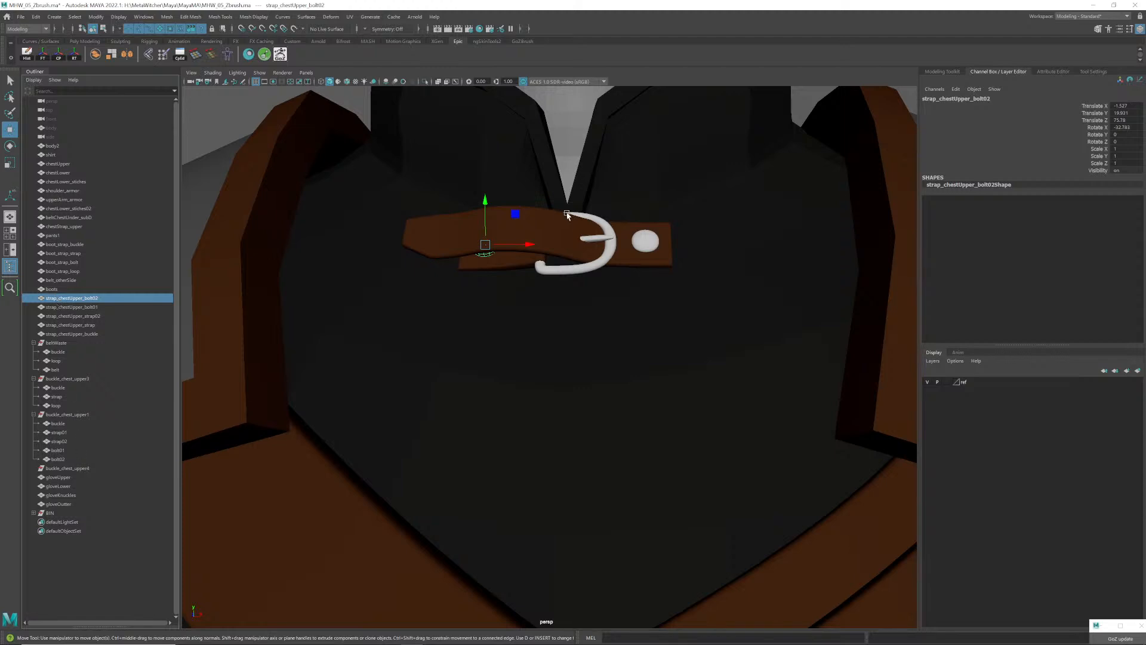
{"action": "left_click", "coordinate": [71, 470]}
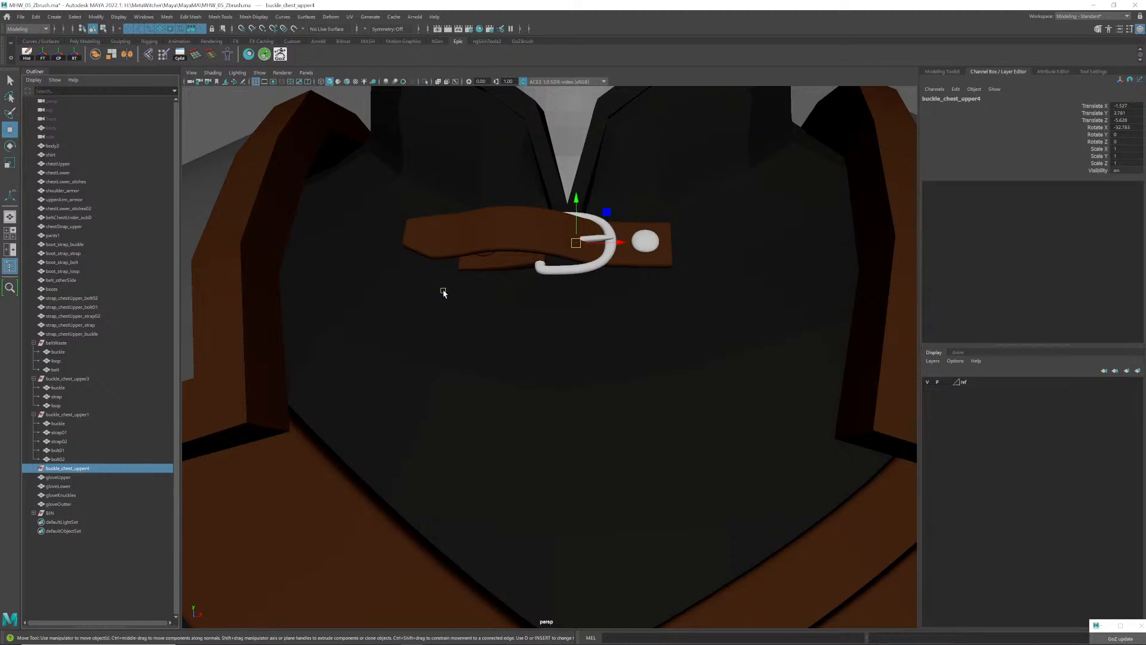
{"action": "key", "text": "ctrl+z"}
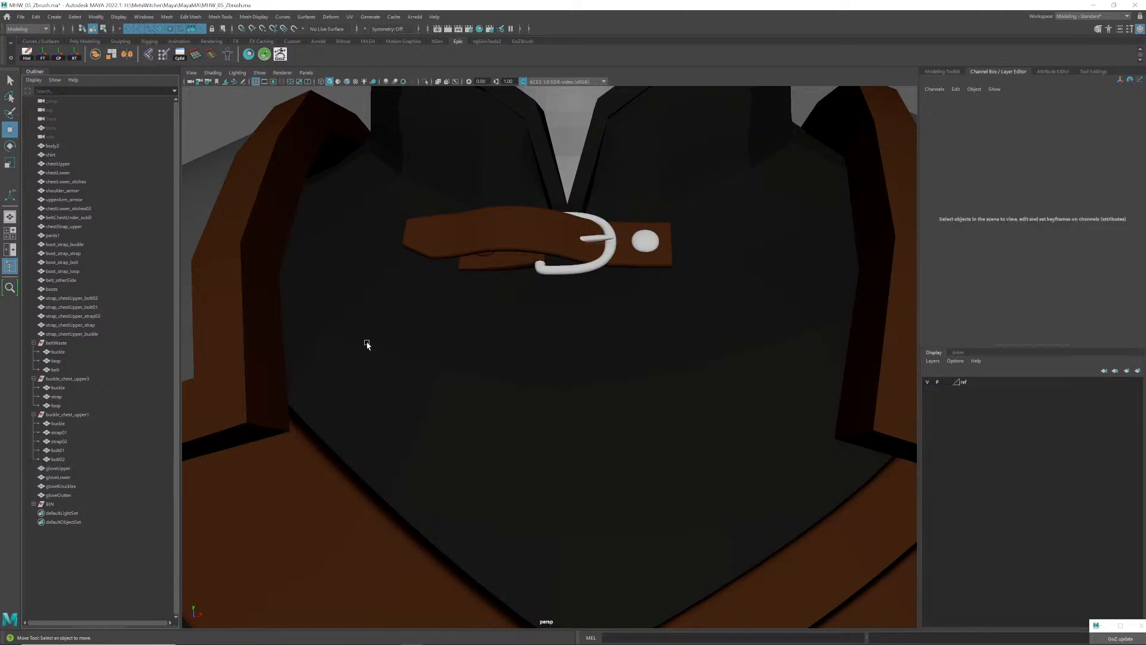
- Save the scene
{"action": "right_click_drag", "start_coordinate": [366, 343], "coordinate": [557, 327], "text": "alt"}
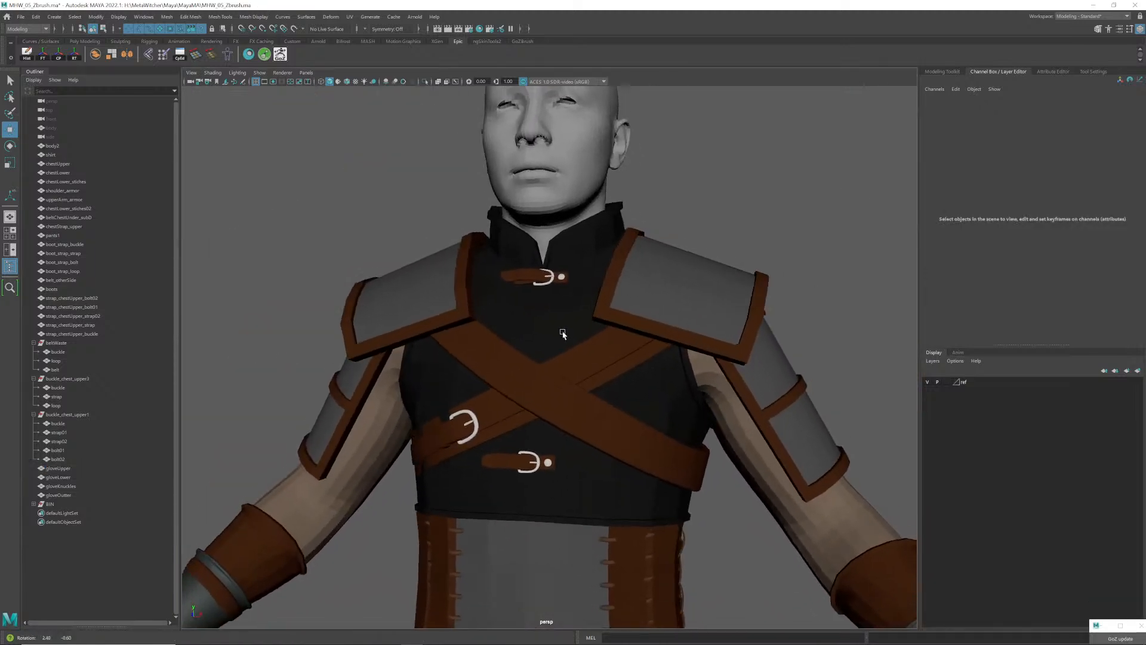
{"action": "left_click_drag", "start_coordinate": [557, 327], "coordinate": [597, 346], "text": "alt"}
{"action": "key", "text": "q"}
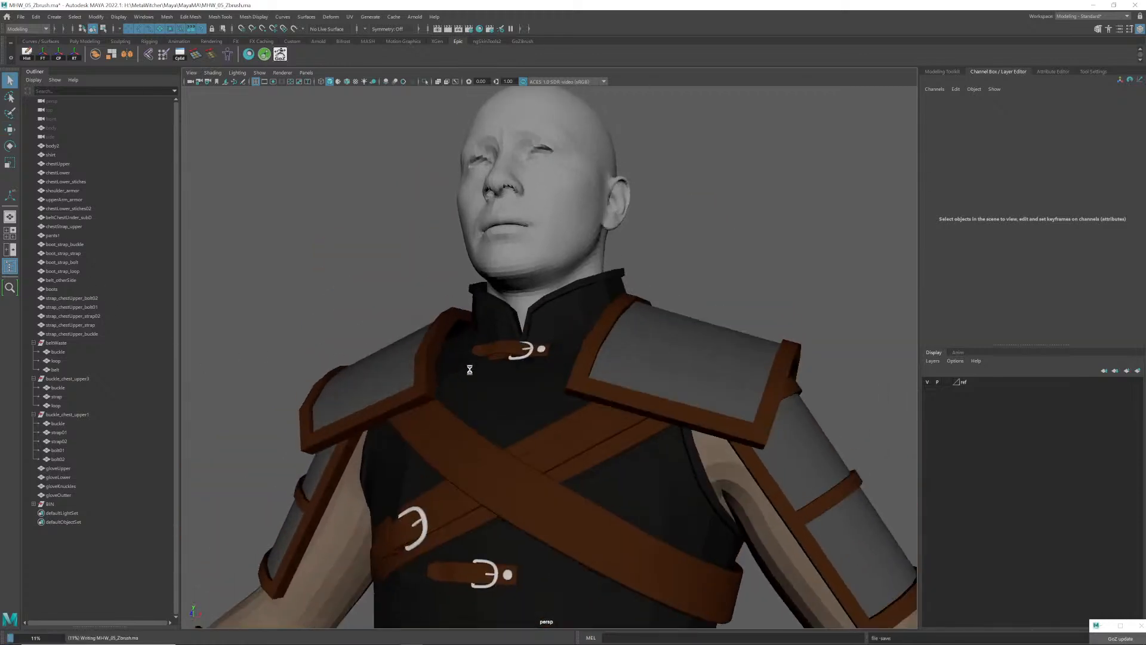
{"action": "key", "text": "w"}
- Rename the outer diagonal chest strap, chestStrap_upper, as chest_shoulderStrap_outter
{"action": "middle_click_drag", "start_coordinate": [516, 420], "coordinate": [516, 416], "text": "alt"}
{"action": "right_click_drag", "start_coordinate": [515, 416], "coordinate": [520, 329], "text": "alt"}
{"action": "left_click", "coordinate": [494, 351]}
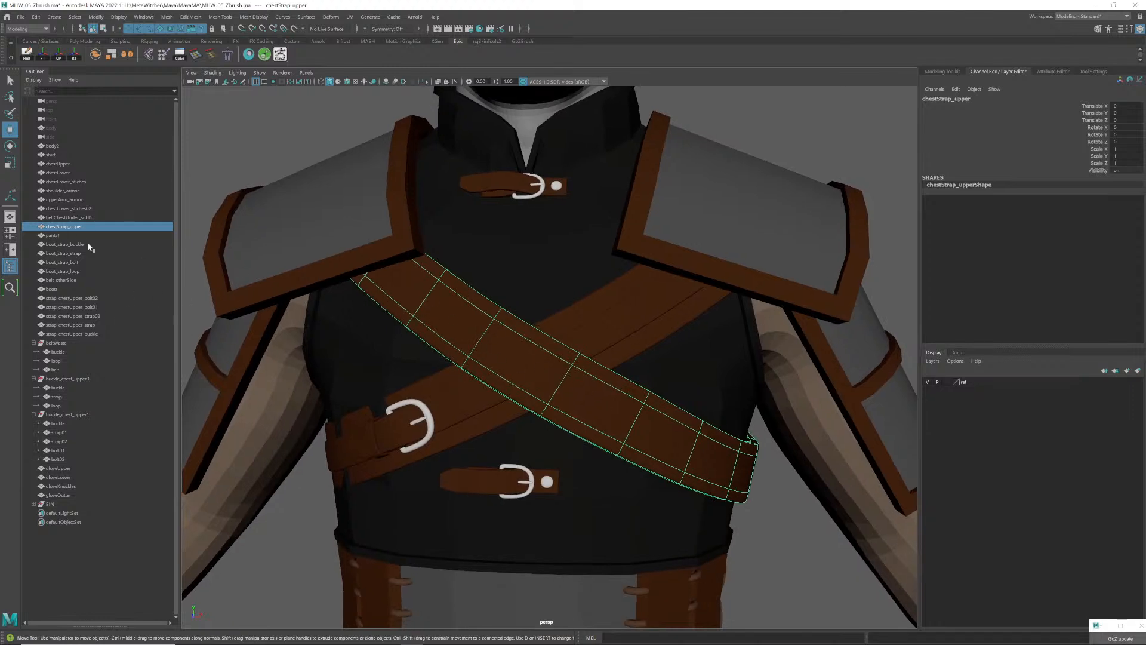
{"action": "double_click", "coordinate": [65, 227]}
{"action": "type", "text": "d"}
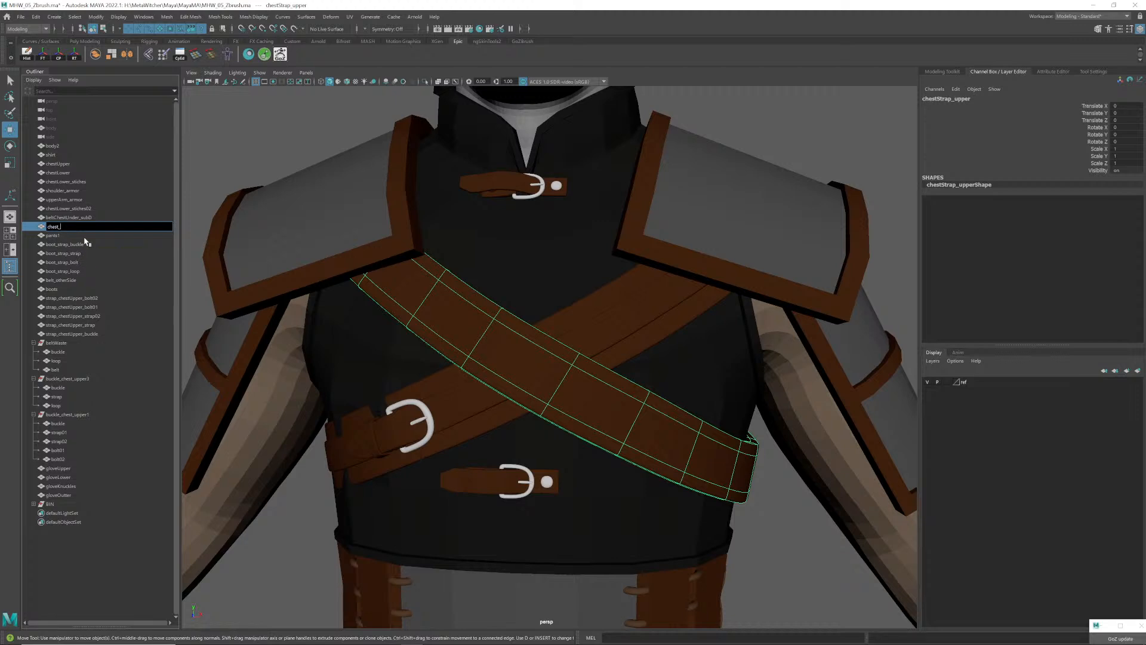
{"action": "type", "text": "shoulderStrap_outter"}
{"action": "key", "text": "Return"}
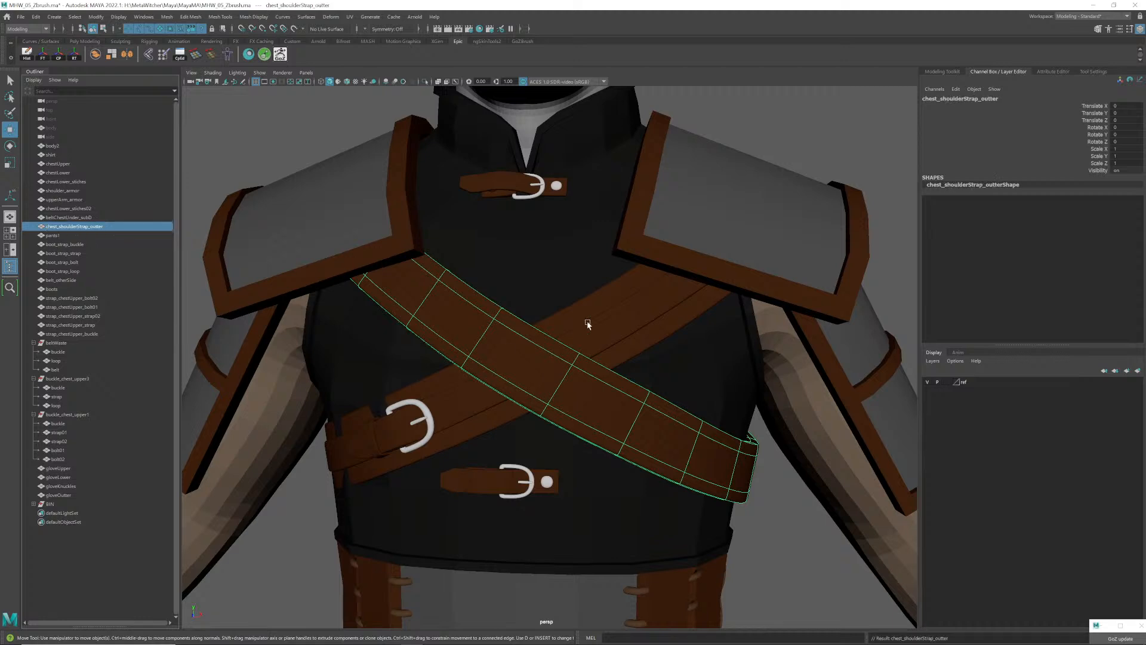
- Rename the inner diagonal chest strap, beltChestUnder_subD, as chest_shoulderStrap_inner
{"action": "left_click", "coordinate": [571, 313]}
{"action": "double_click", "coordinate": [70, 218]}
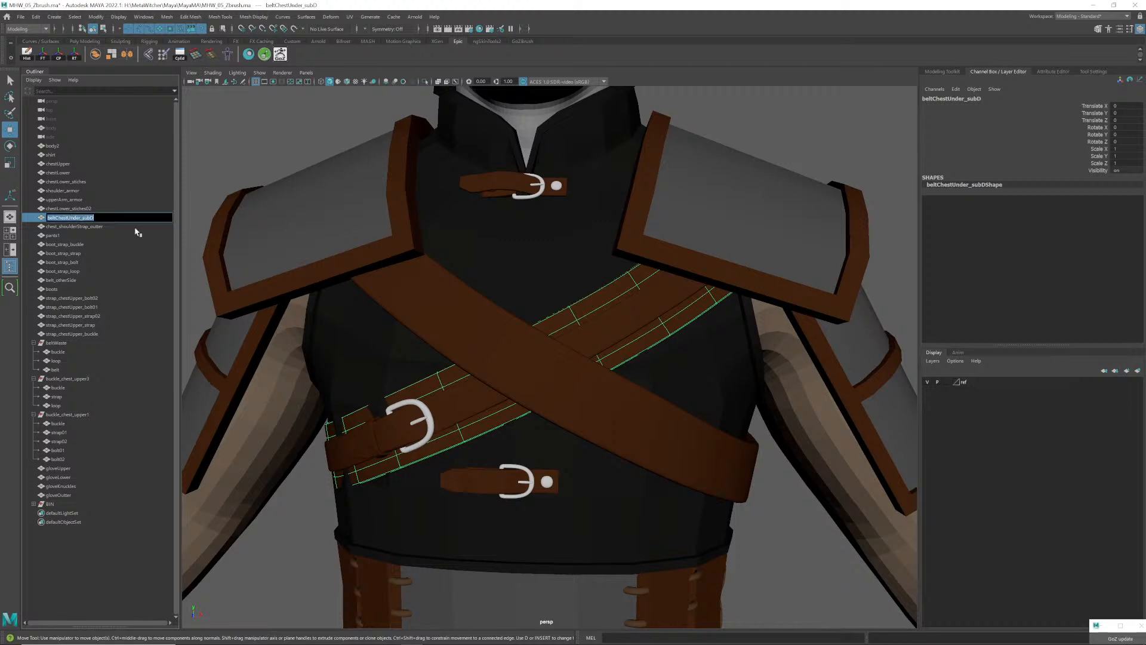
{"action": "type", "text": "dhest_shoulderStrap_inner"}
{"action": "key", "text": "Return"}
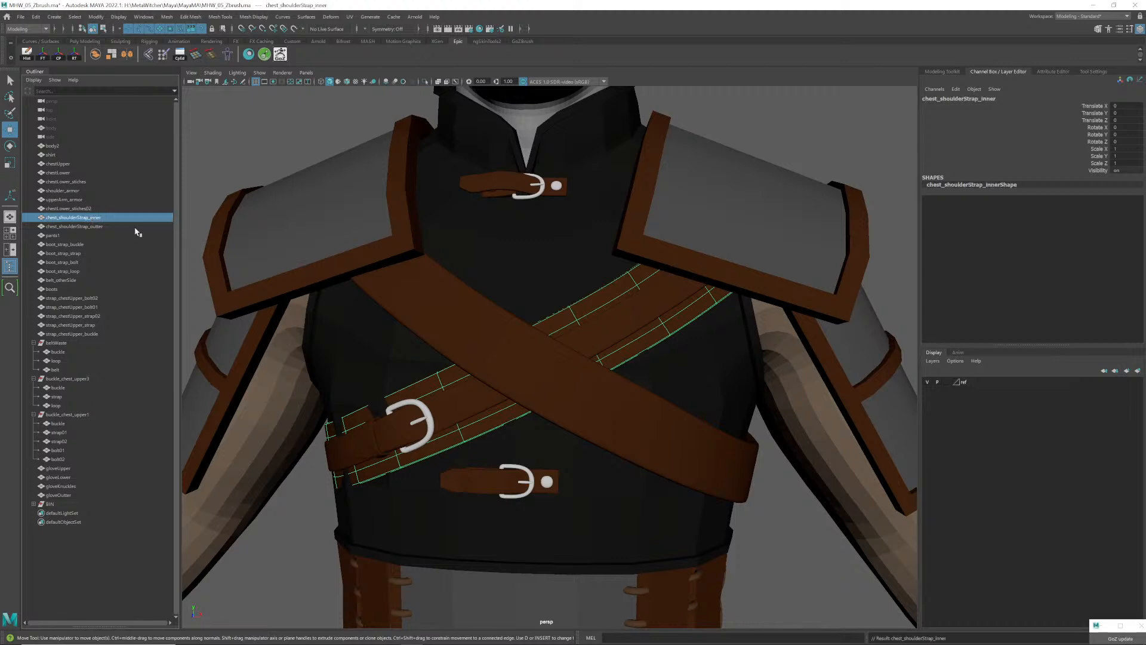
- Rename the thin buckled strap mesh on the inner diagonal chest strap as chest_shouldStrapInner_strap
{"action": "left_click", "coordinate": [468, 403]}
{"action": "scroll", "coordinate": [437, 414], "scroll_direction": "up", "scroll_amount": 2}
{"action": "left_click_drag", "start_coordinate": [442, 413], "coordinate": [512, 368], "text": "alt"}
{"action": "scroll", "coordinate": [529, 330], "scroll_direction": "down", "scroll_amount": 2}
{"action": "left_click_drag", "start_coordinate": [530, 331], "coordinate": [498, 339], "text": "alt"}
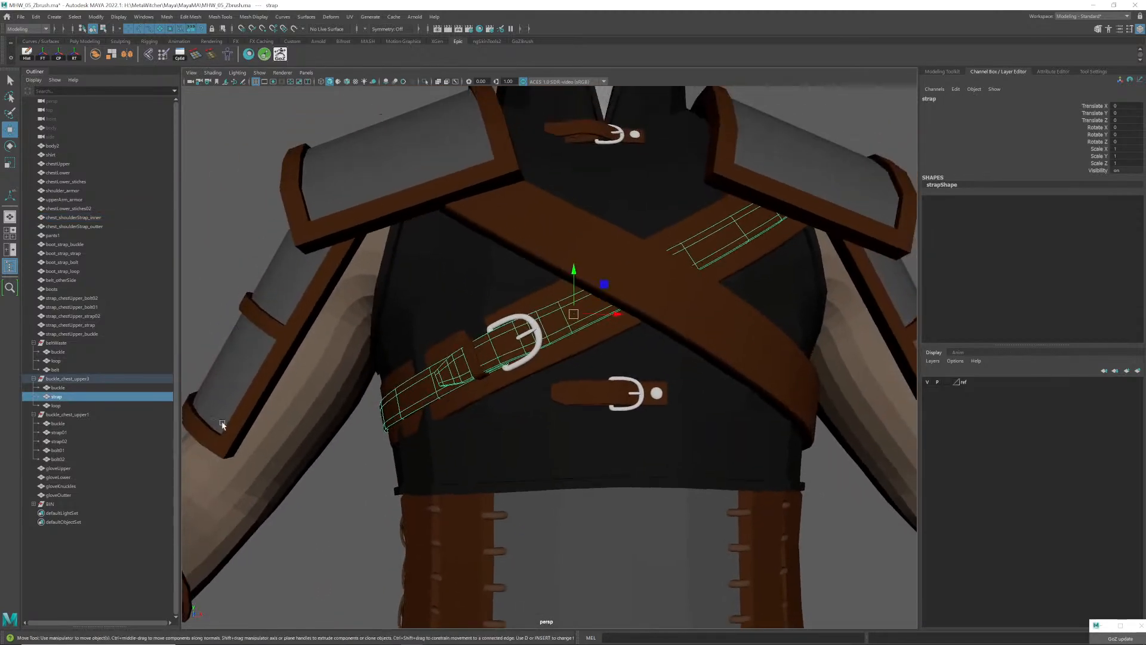
{"action": "double_click", "coordinate": [60, 397]}
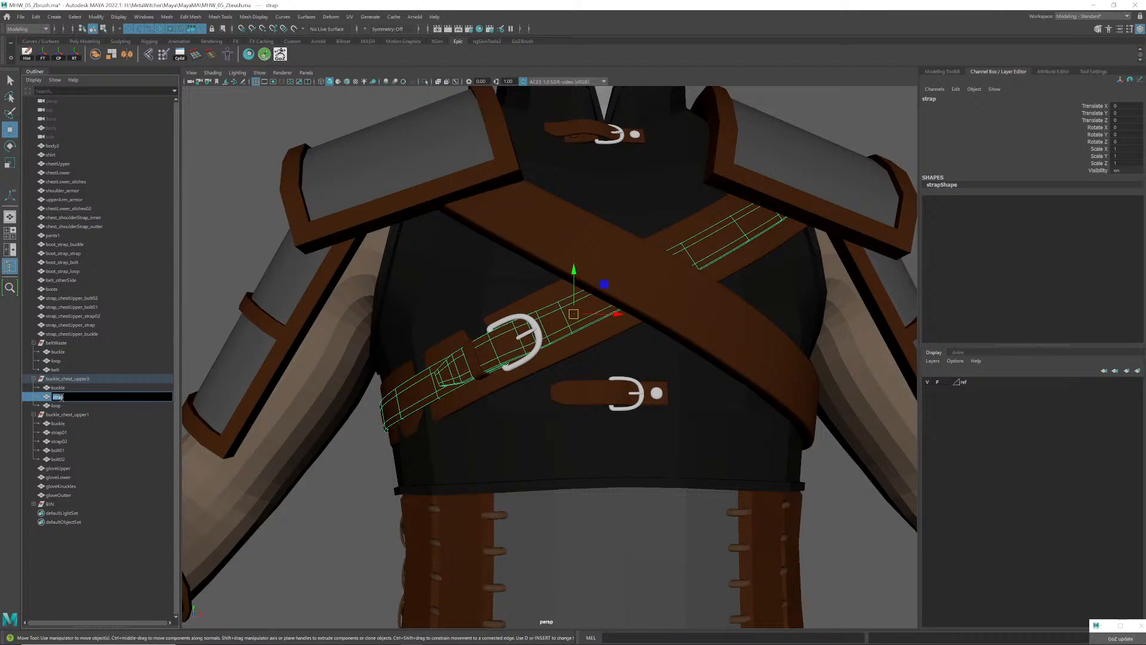
{"action": "type", "text": "dhest_shouldStr"}
{"action": "type", "text": "ap"}
{"action": "key", "text": "Return"}
- Rename the buckle mesh on the inner diagonal chest strap as chest_shoulderStrapInner_buckle
{"action": "double_click", "coordinate": [71, 388]}
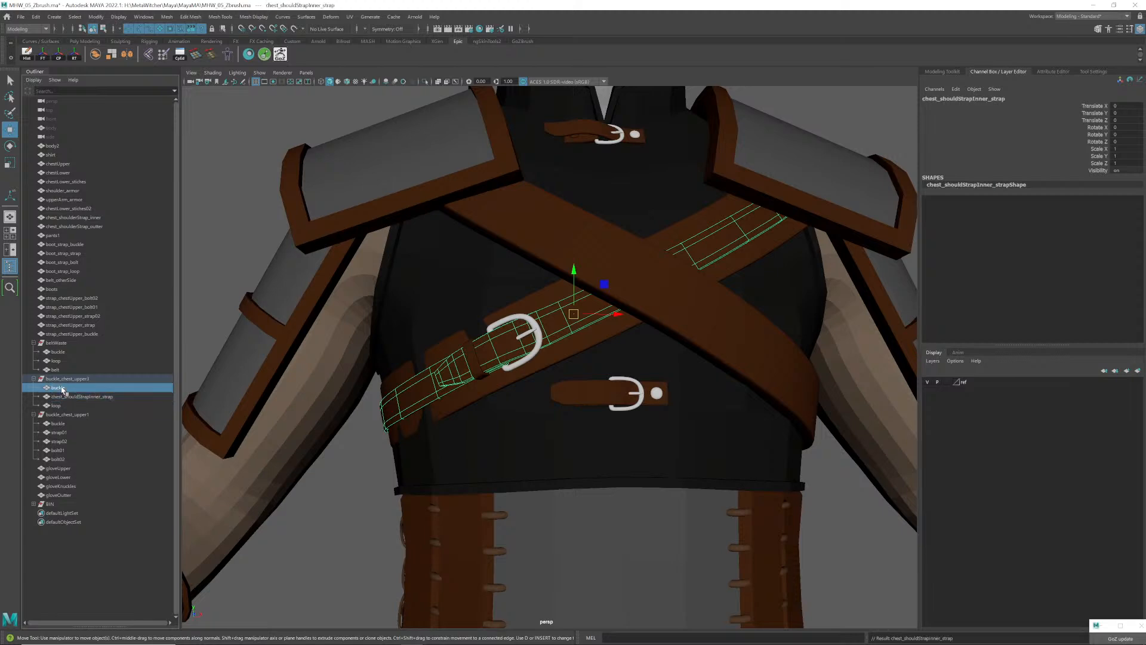
{"action": "type", "text": "chest_"}
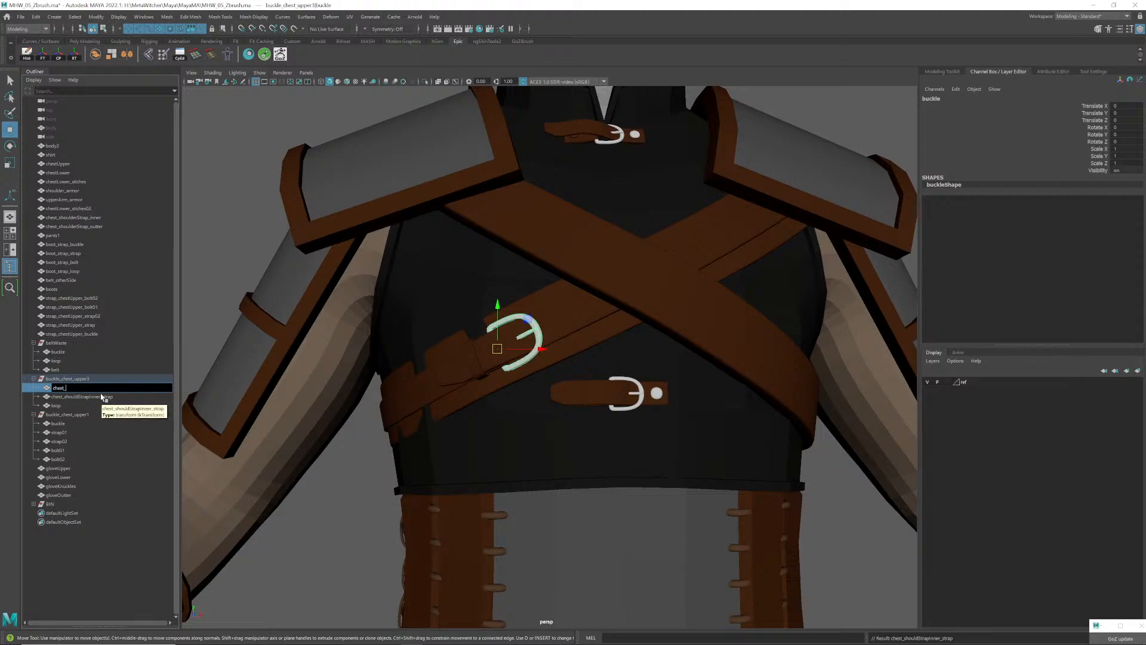
{"action": "type", "text": "shoulderStrapInner_"}
{"action": "type", "text": "buckle"}
{"action": "key", "text": "Return"}
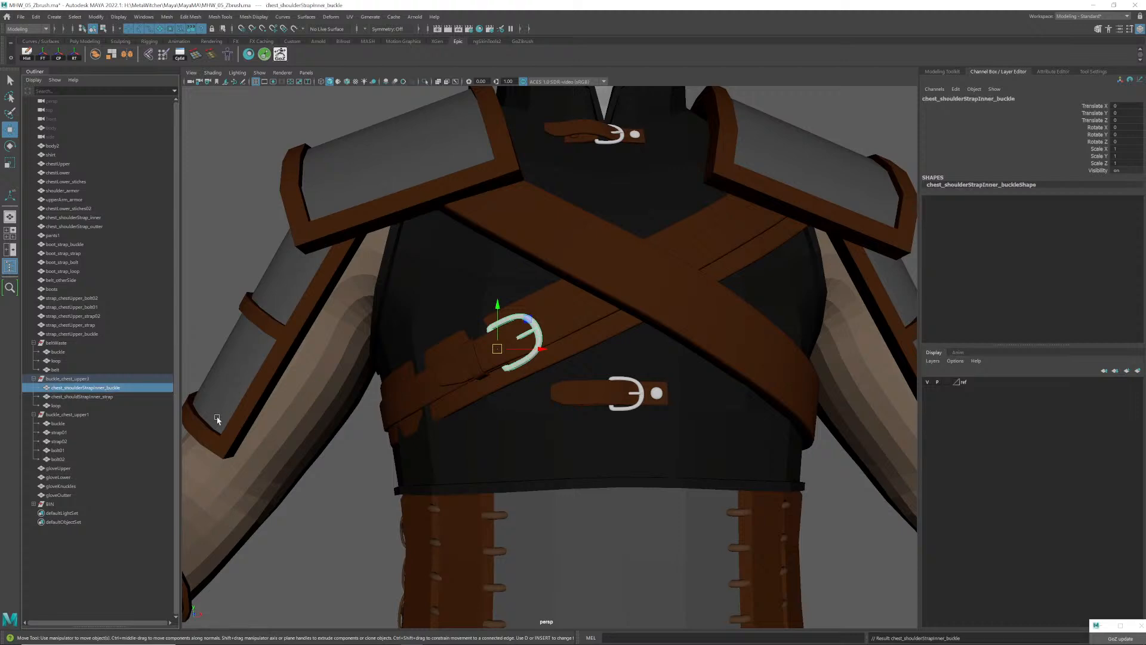
- Rename the loop mesh on the inner diagonal chest strap as chest_shoulderStrapInner_loop
{"action": "left_click", "coordinate": [56, 405]}
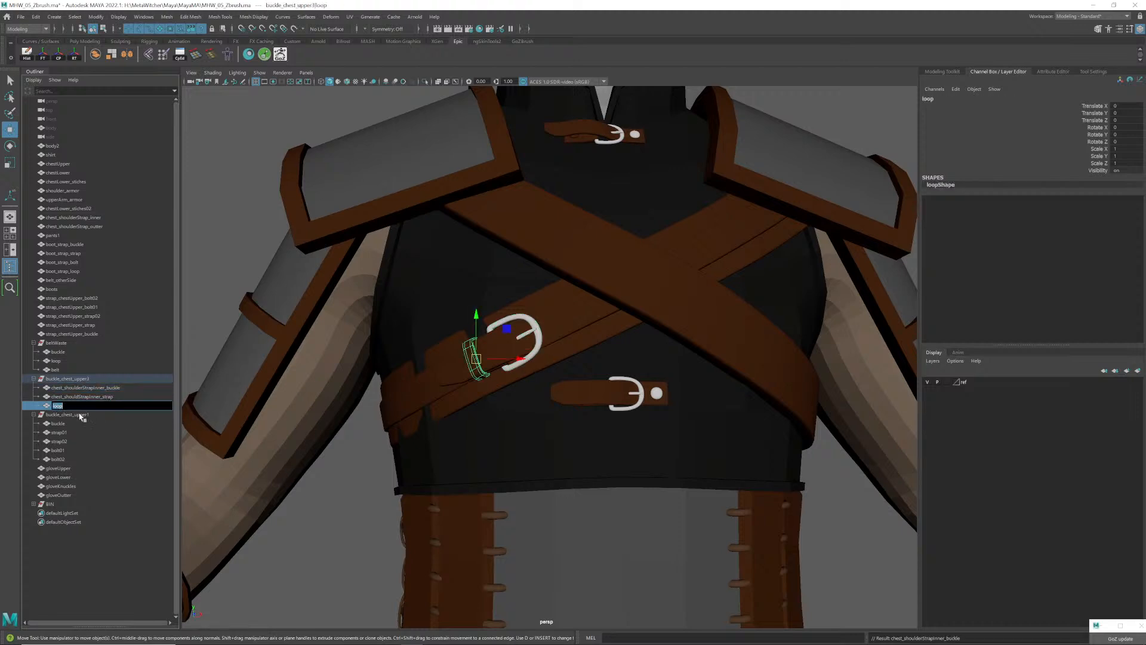
{"action": "double_click", "coordinate": [60, 405]}
{"action": "key", "text": "Return"}
- Move the inner shoulder strap's buckle, strap and loop out of their group below strap_chestUpper_buckle and delete the empty buckle_chest_upper3 group
{"action": "left_click", "coordinate": [116, 388], "text": "shift"}
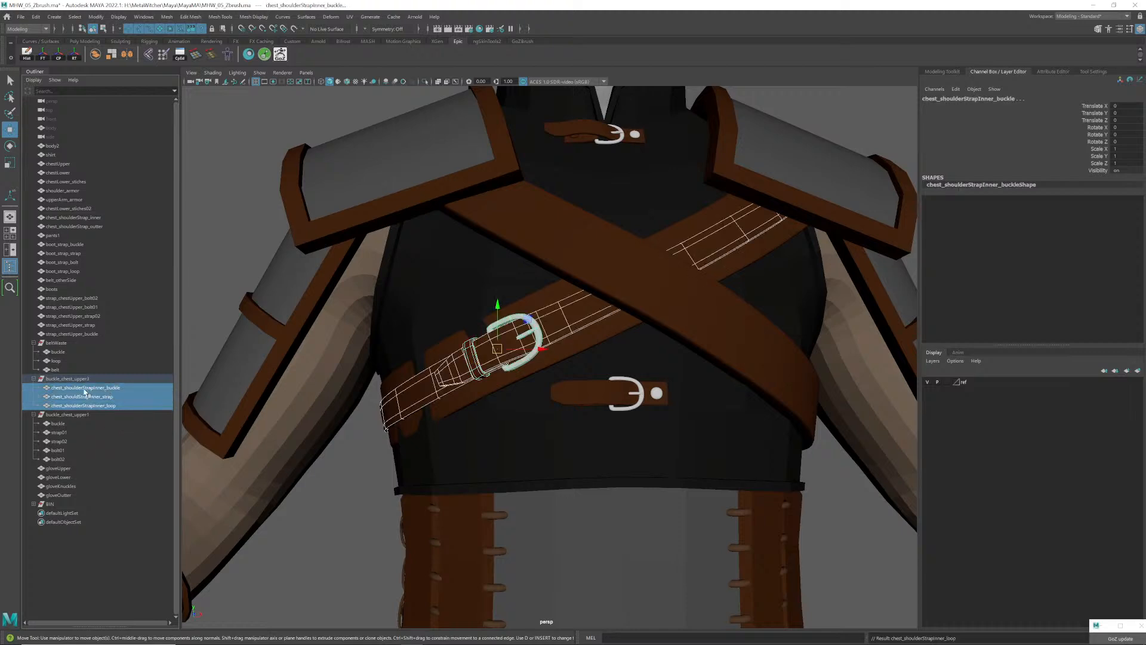
{"action": "middle_click_drag", "start_coordinate": [90, 391], "coordinate": [75, 340]}
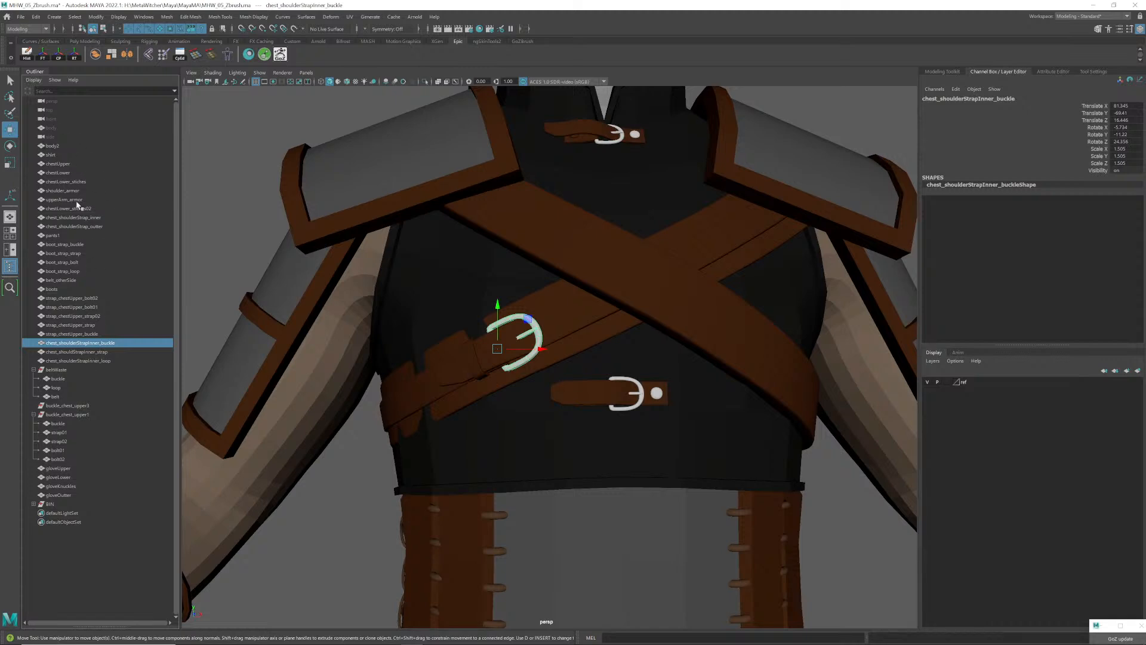
{"action": "left_click", "coordinate": [69, 406]}
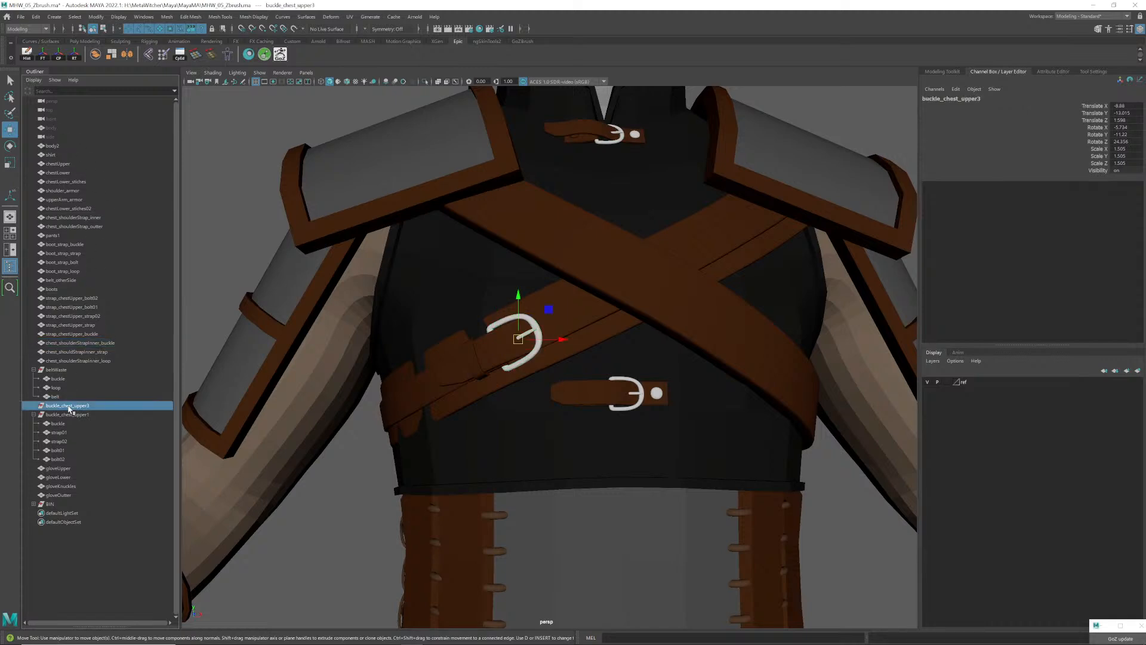
{"action": "key", "text": "Delete"}
- Rename the strap01 mesh of the small buckled strap on the lower chest as strap_chestLower_strap
{"action": "scroll", "coordinate": [515, 411], "scroll_direction": "down", "scroll_amount": 5}
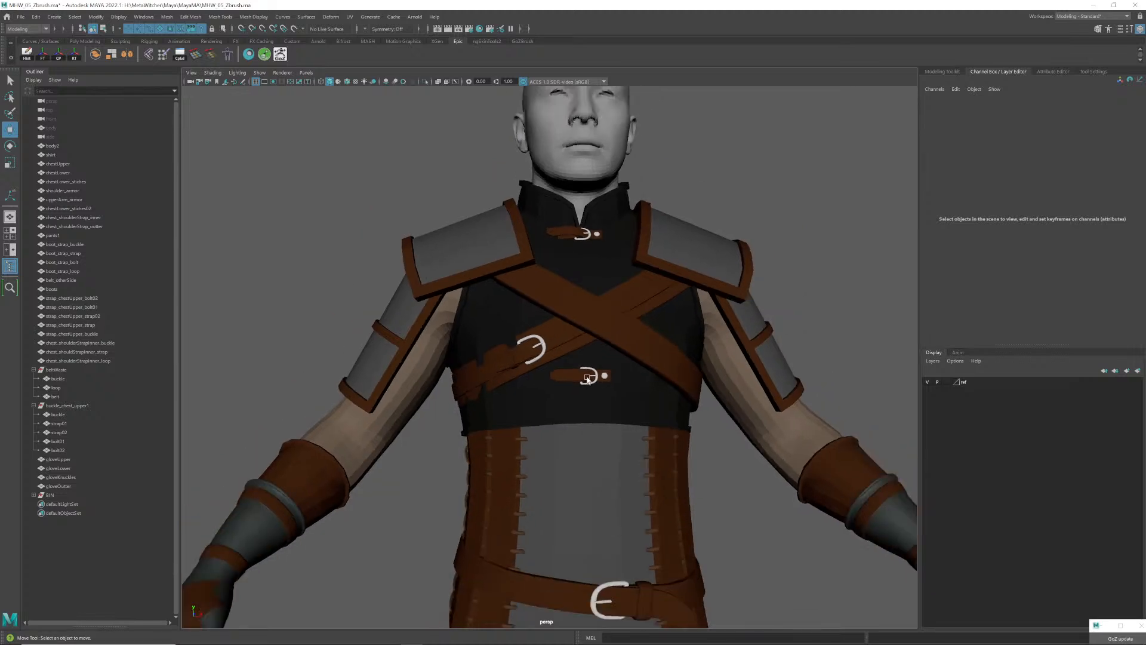
{"action": "scroll", "coordinate": [594, 391], "scroll_direction": "up", "scroll_amount": 6}
{"action": "scroll", "coordinate": [573, 376], "scroll_direction": "up", "scroll_amount": 5}
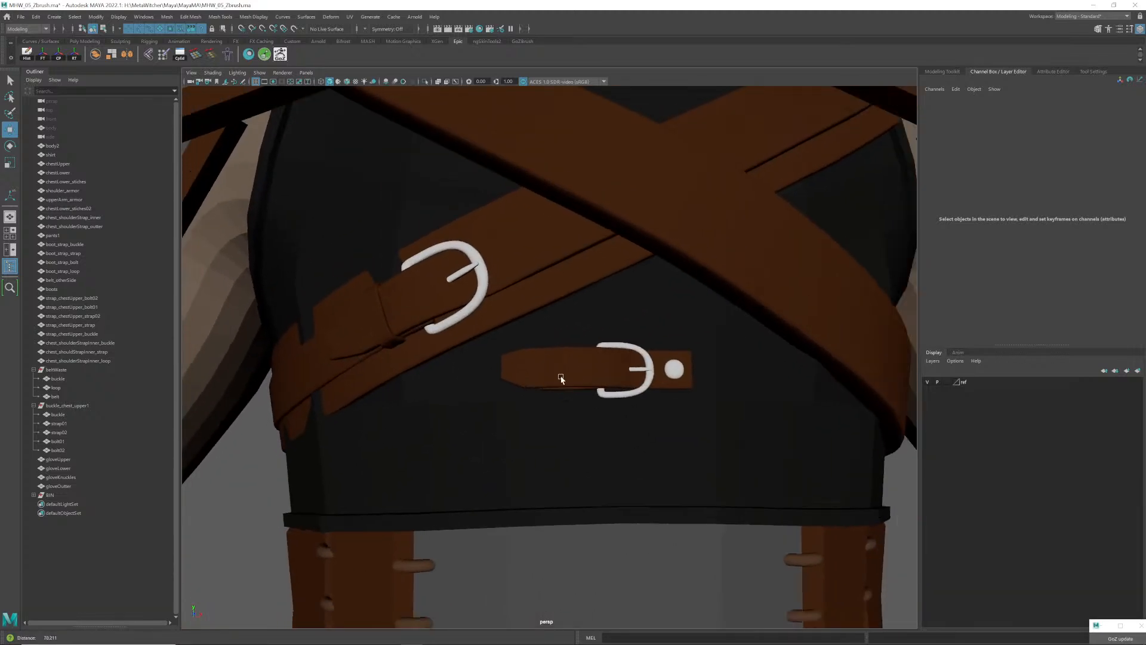
{"action": "left_click", "coordinate": [562, 369]}
{"action": "left_click_drag", "start_coordinate": [561, 368], "coordinate": [553, 373], "text": "alt"}
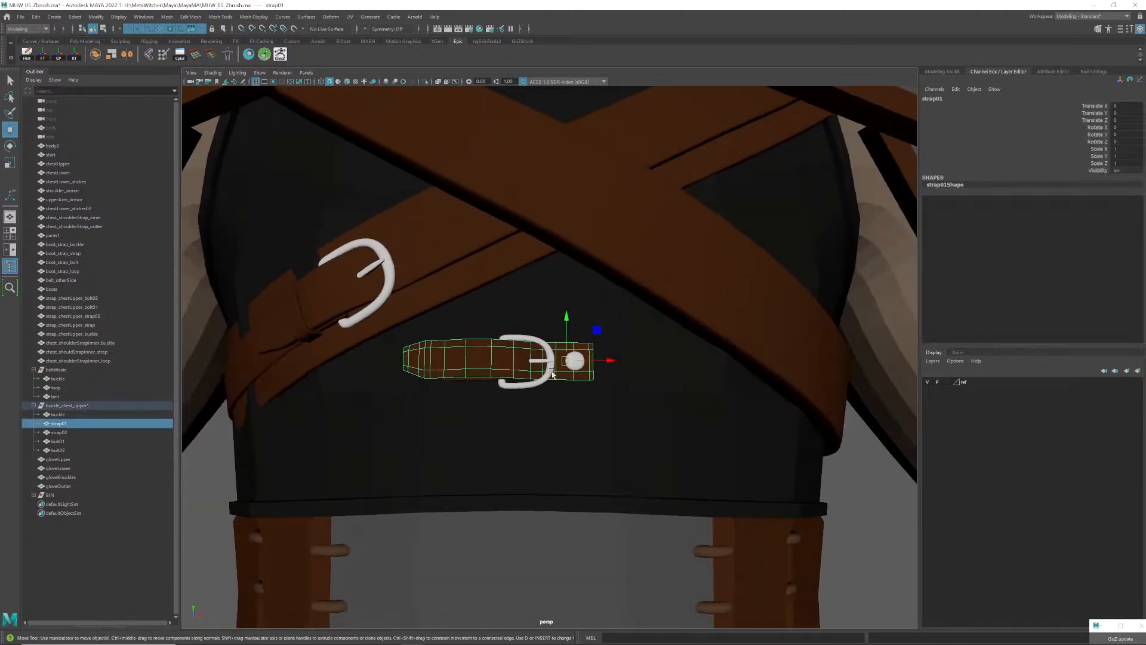
{"action": "double_click", "coordinate": [62, 425]}
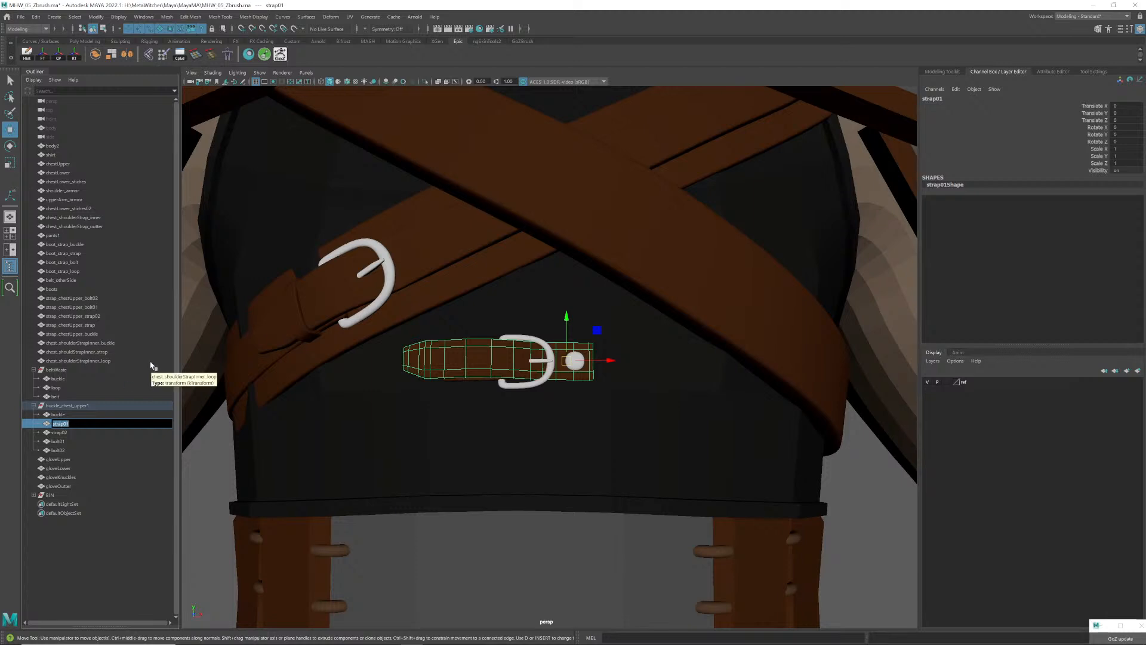
{"action": "type", "text": "strap_chestLower_strap"}
{"action": "key", "text": "Return"}
- Rename the buckle mesh of the small lower chest strap as strap_chestLower_buckle
{"action": "double_click", "coordinate": [58, 415]}
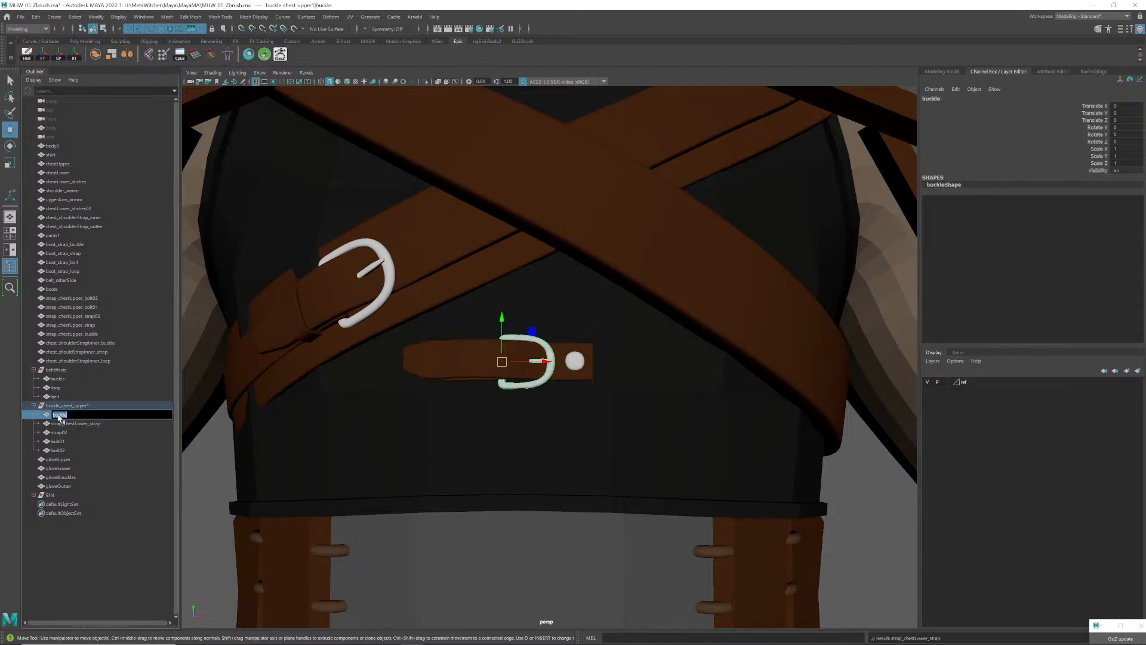
{"action": "type", "text": "strap_chestLower_buckle"}
{"action": "key", "text": "Return"}
- Rename the strap02 mesh of the small buckled strap on the lower chest as strap_chestLower_strap02
{"action": "double_click", "coordinate": [60, 432]}
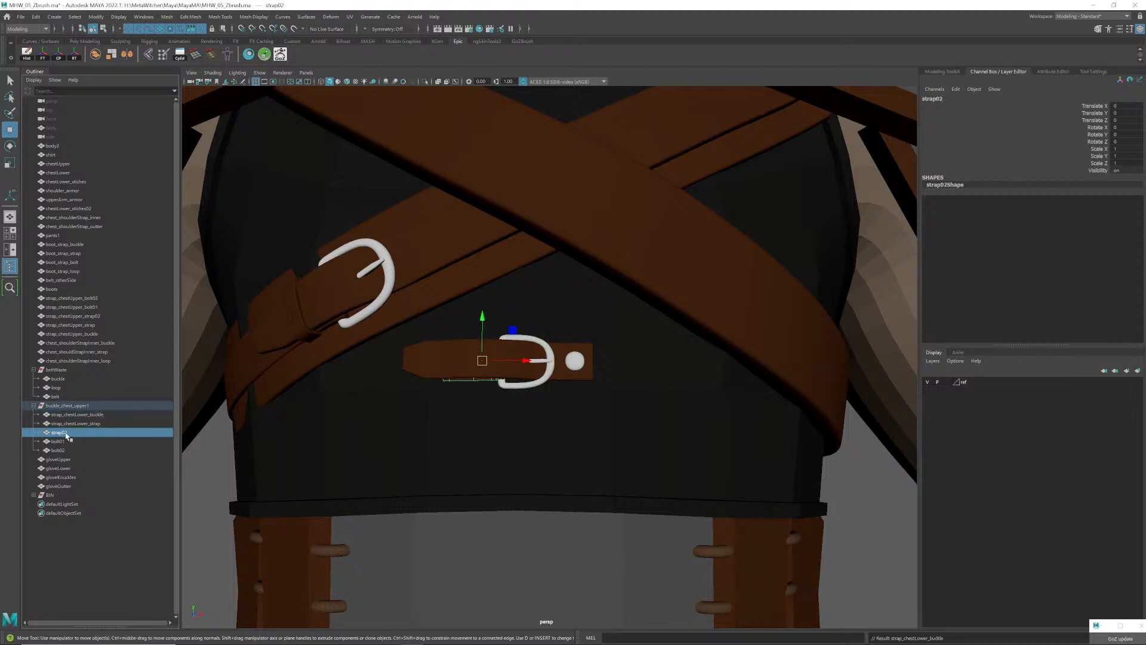
{"action": "type", "text": "strap_chestLower_"}
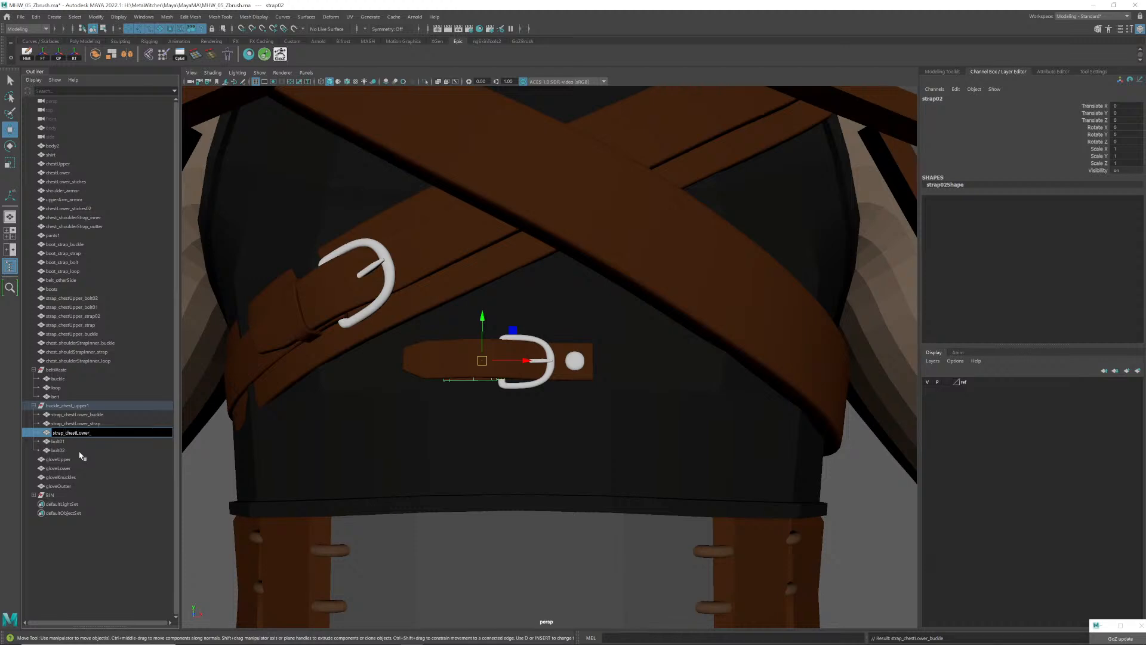
{"action": "type", "text": "strap02"}
{"action": "key", "text": "Return"}
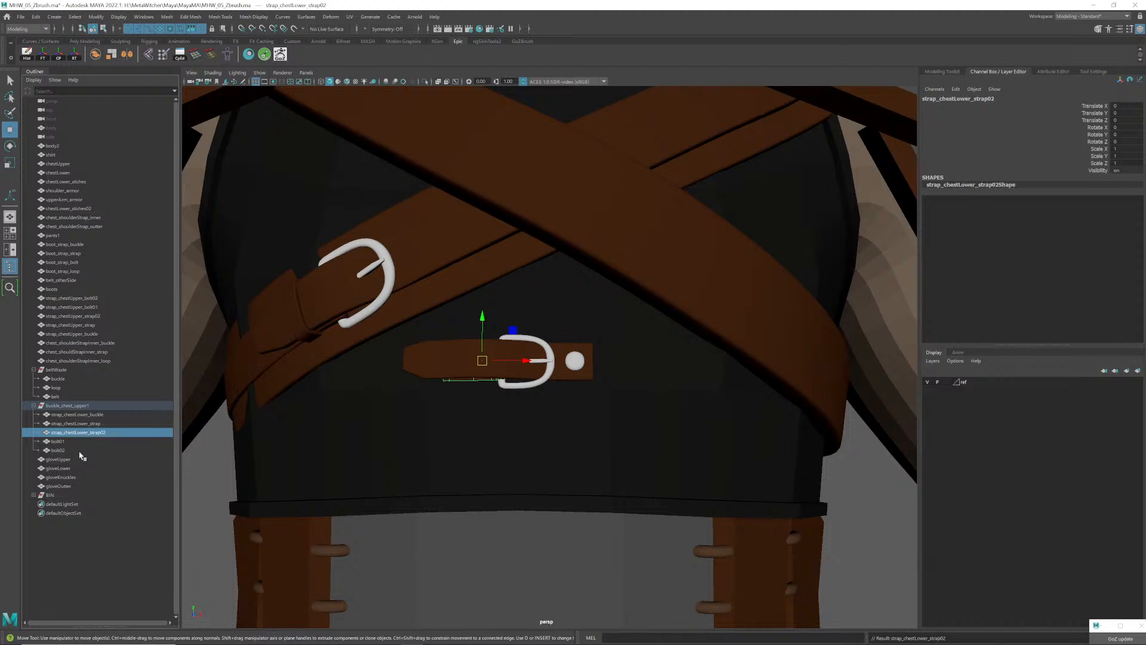
- Rename the small lower chest strap's two bolt meshes as strap_chestLower_bolt01 and strap_chestLower_bolt02
{"action": "double_click", "coordinate": [74, 443]}
{"action": "type", "text": "strap_chestLower_b"}
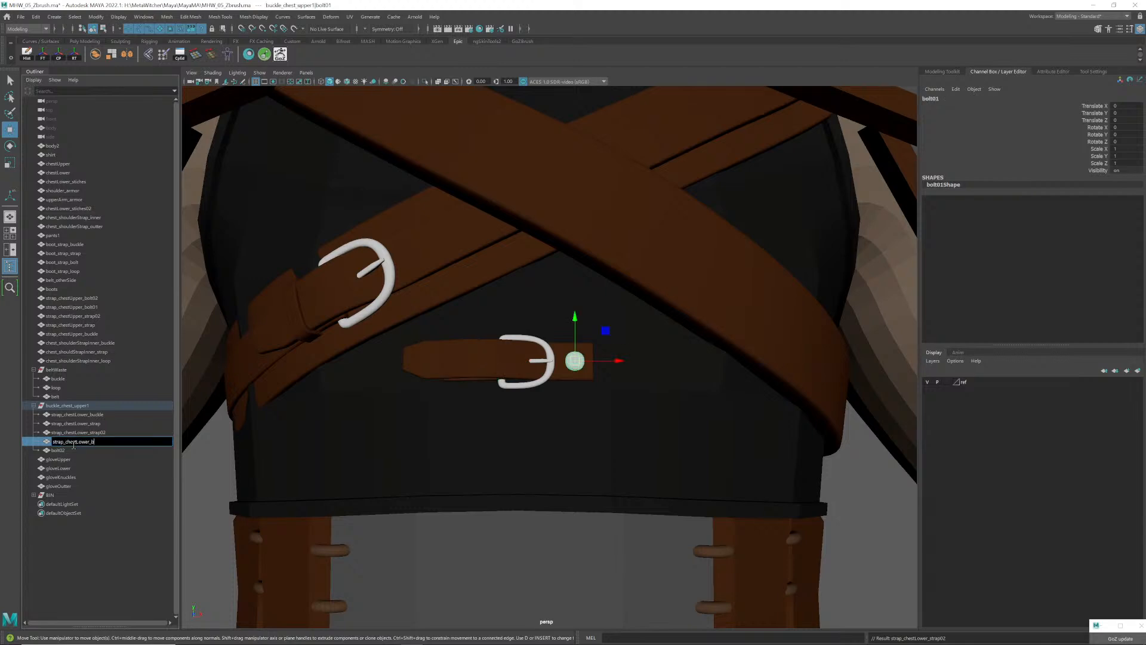
{"action": "type", "text": "olt01"}
{"action": "key", "text": "Return"}
{"action": "double_click", "coordinate": [62, 450]}
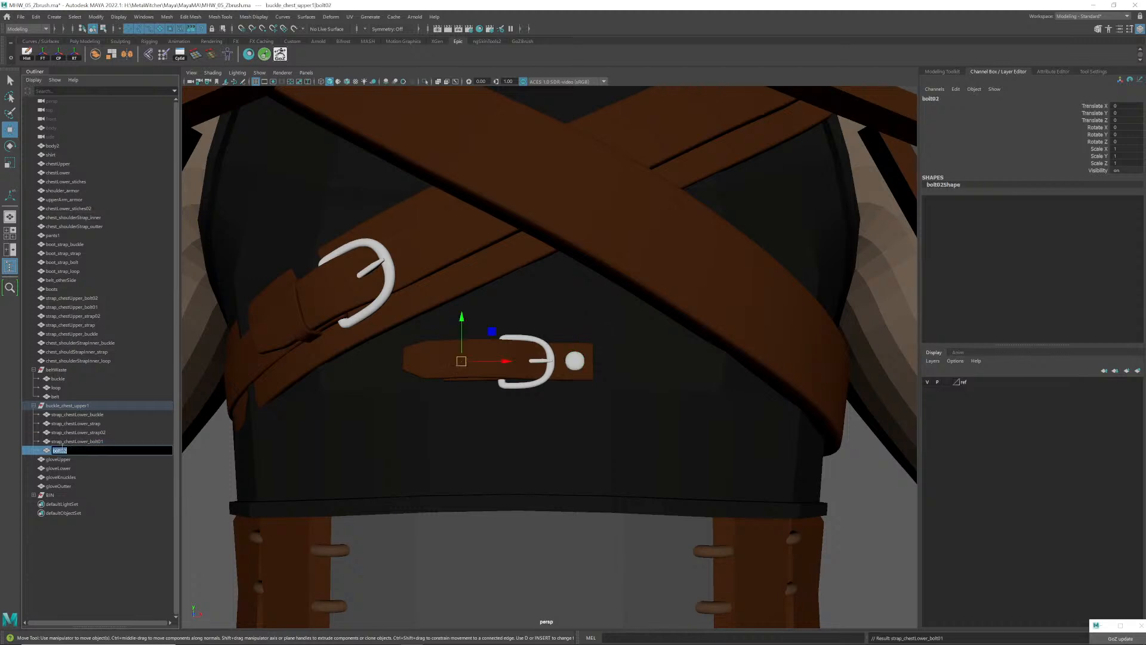
{"action": "type", "text": "strap_chestLower_bolt02"}
{"action": "key", "text": "Return"}
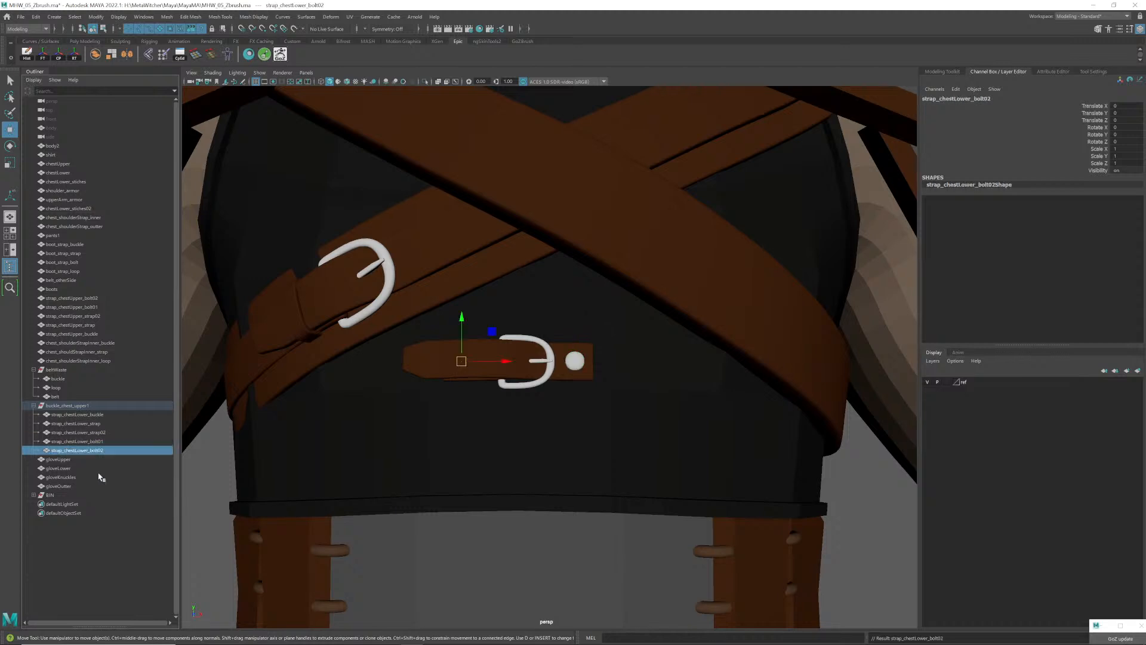
- Move the five lower chest strap meshes out of their group above the waist belt group and delete the empty buckle_chest_upper1 group
{"action": "left_click", "coordinate": [96, 416], "text": "shift"}
{"action": "left_click_drag", "start_coordinate": [96, 416], "coordinate": [84, 371]}
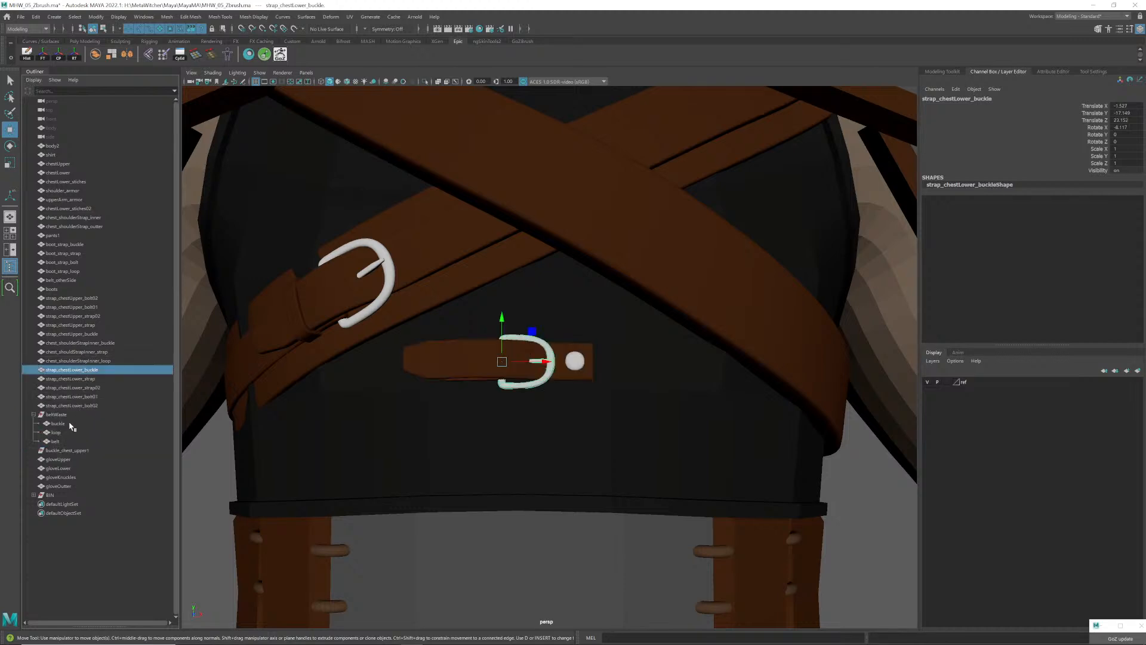
{"action": "left_click", "coordinate": [64, 425]}
{"action": "left_click", "coordinate": [65, 451]}
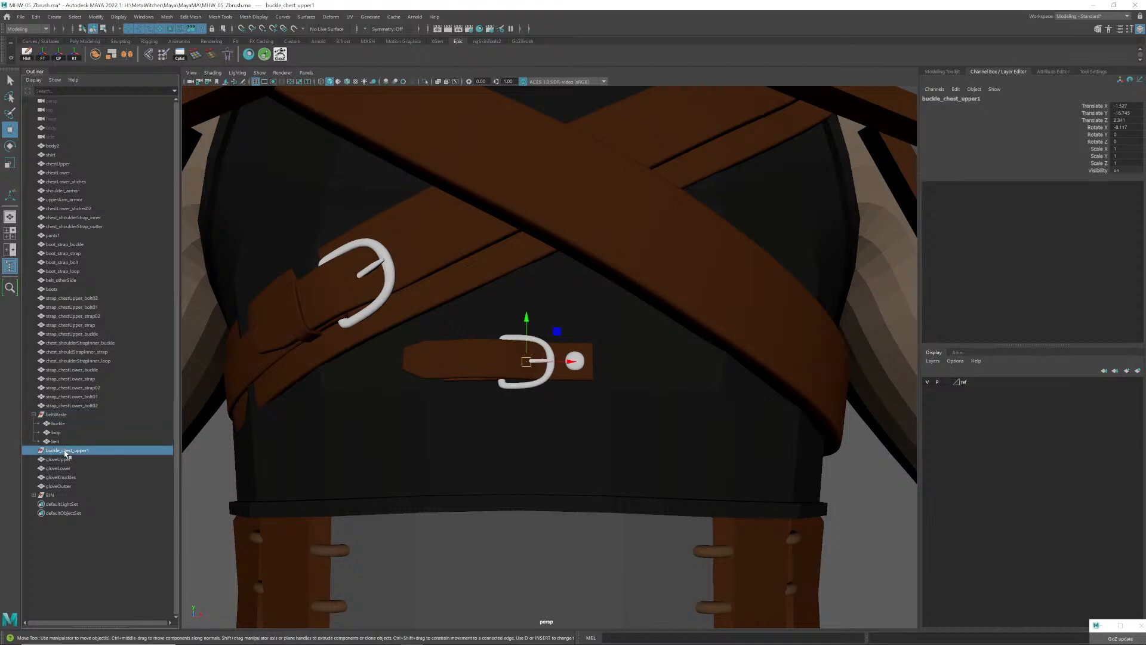
{"action": "key", "text": "Delete"}
- Rename the buckle mesh of the waist belt as belt_buckle
{"action": "scroll", "coordinate": [385, 388], "scroll_direction": "down", "scroll_amount": 8}
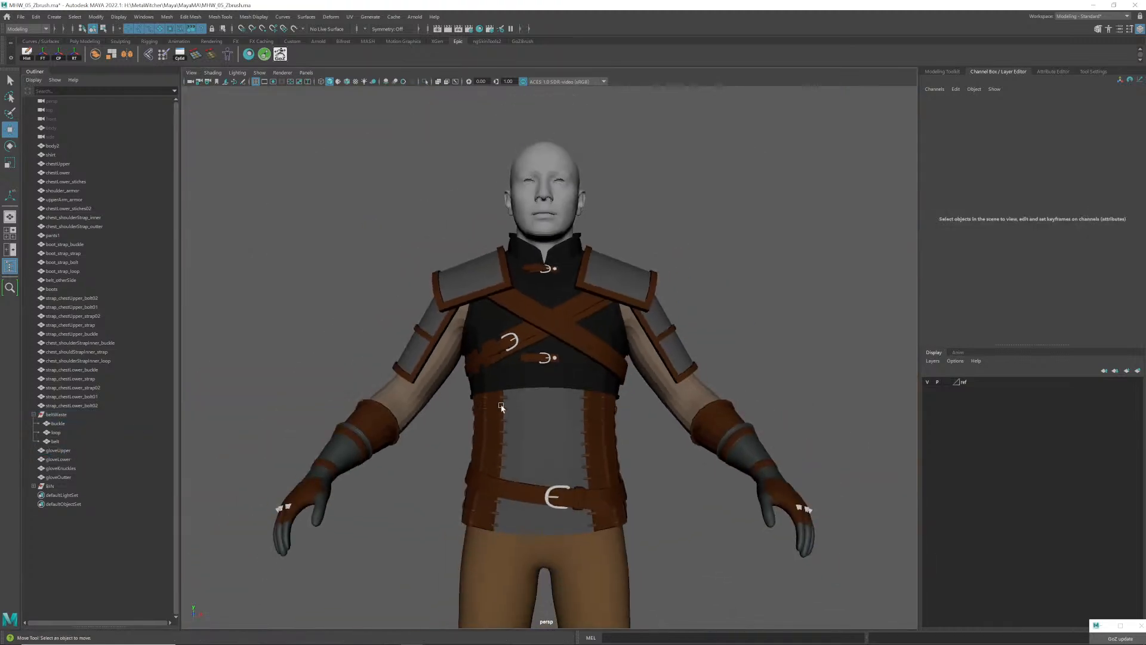
{"action": "left_click_drag", "start_coordinate": [385, 388], "coordinate": [511, 391], "text": "alt"}
{"action": "scroll", "coordinate": [537, 394], "scroll_direction": "up", "scroll_amount": 10}
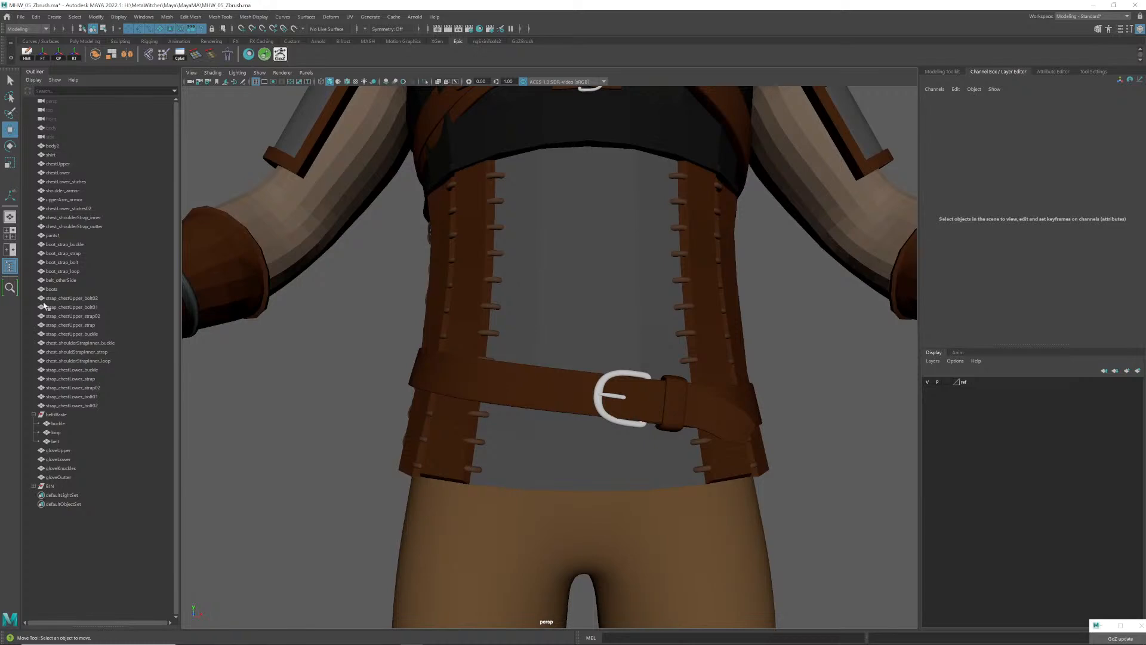
{"action": "left_click_drag", "start_coordinate": [84, 151], "coordinate": [85, 405]}
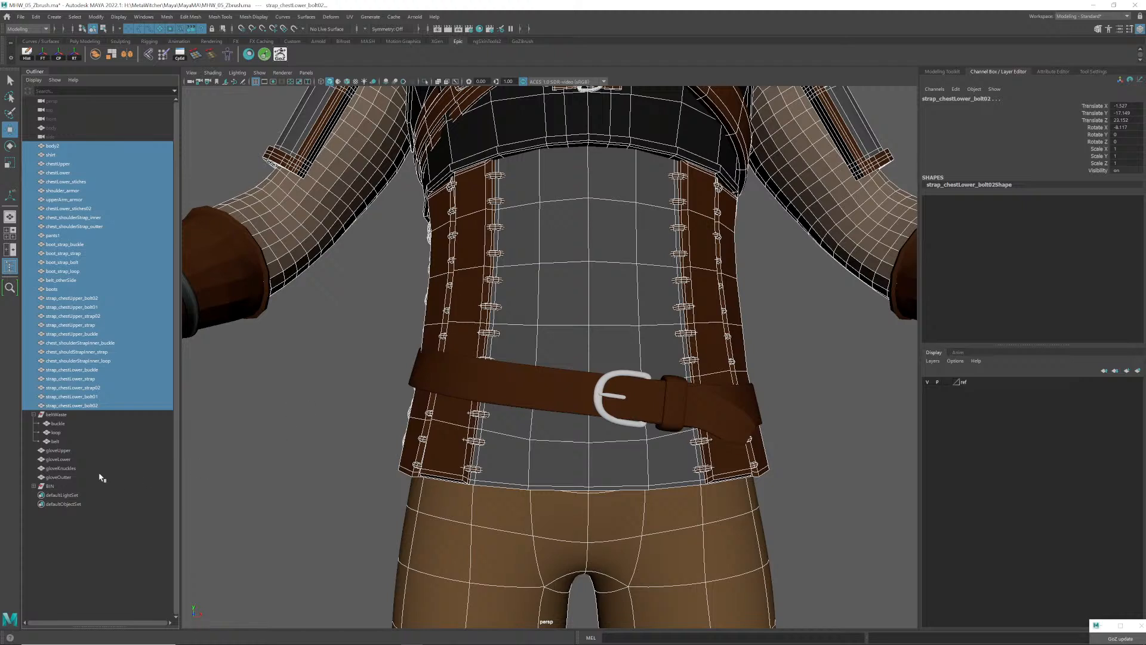
{"action": "left_click", "coordinate": [67, 424]}
{"action": "scroll", "coordinate": [624, 355], "scroll_direction": "up", "scroll_amount": 5}
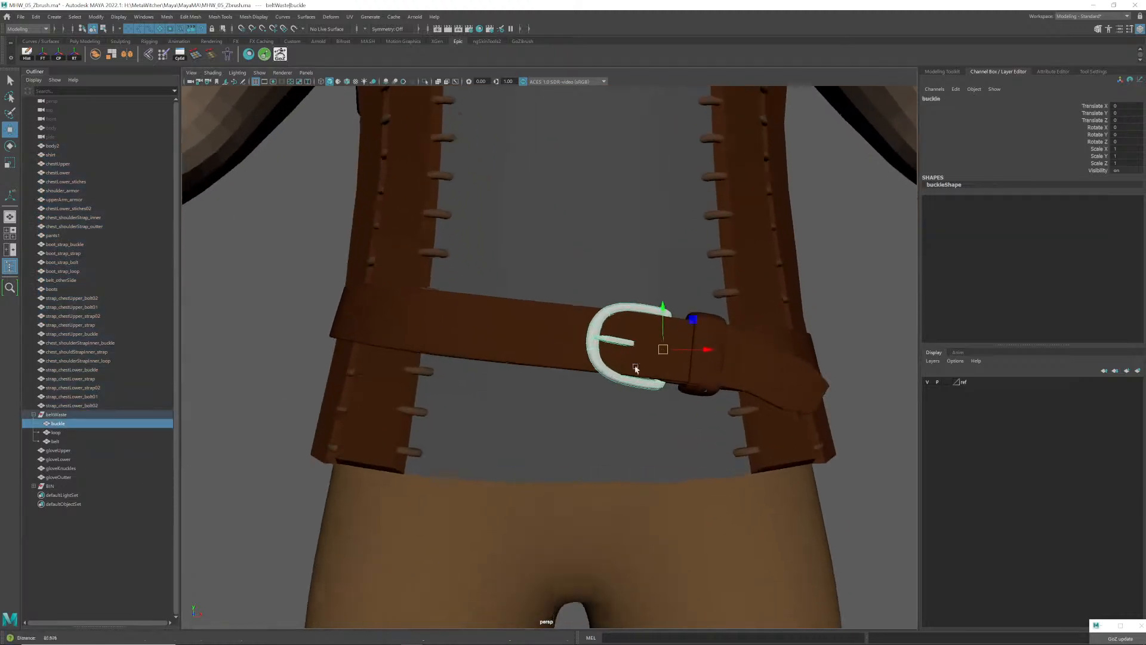
{"action": "scroll", "coordinate": [624, 355], "scroll_direction": "down", "scroll_amount": 3}
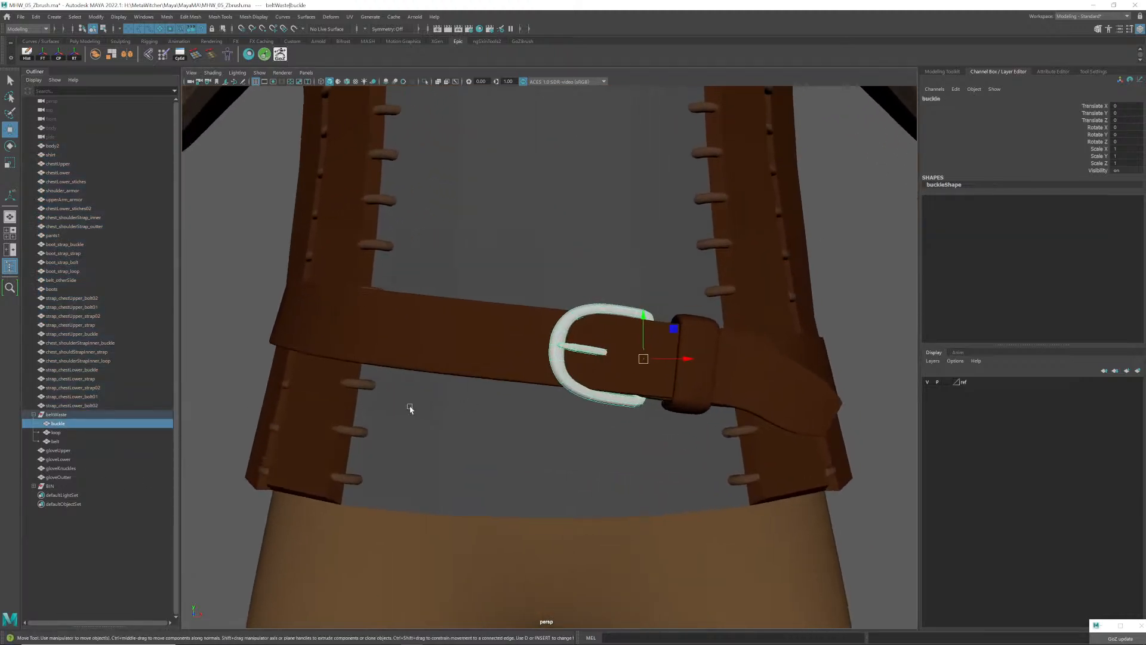
{"action": "double_click", "coordinate": [62, 424]}
{"action": "type", "text": "h"}
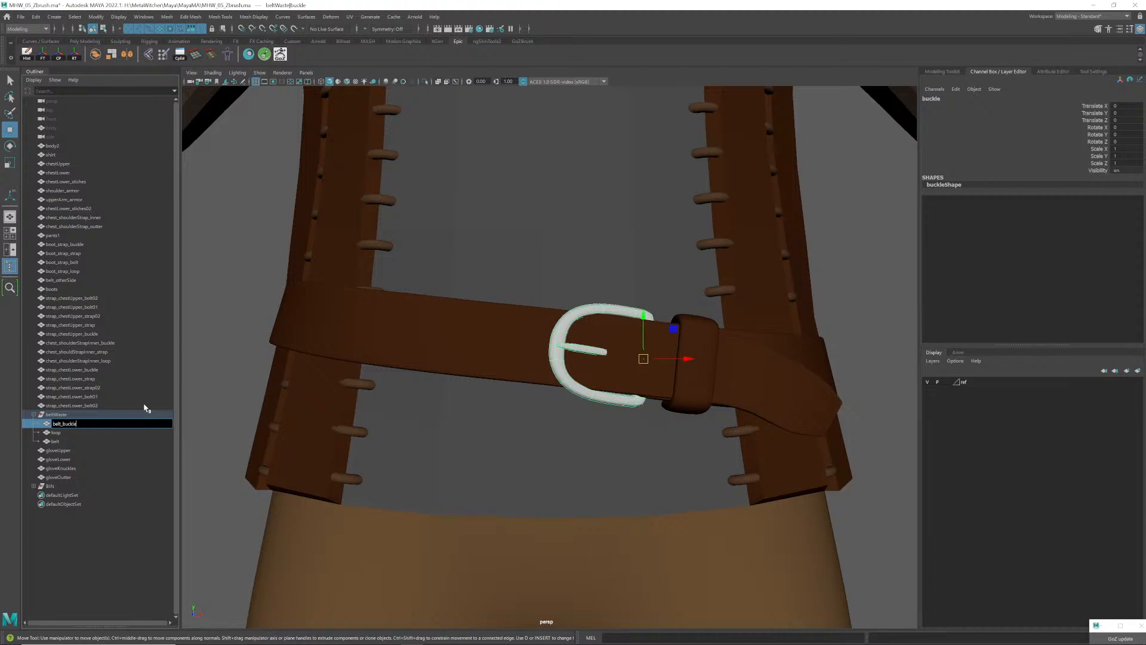
{"action": "key", "text": "Return"}
- Rename the waist belt's loop mesh as belt_loop and its belt mesh as belt_strap
{"action": "double_click", "coordinate": [74, 432]}
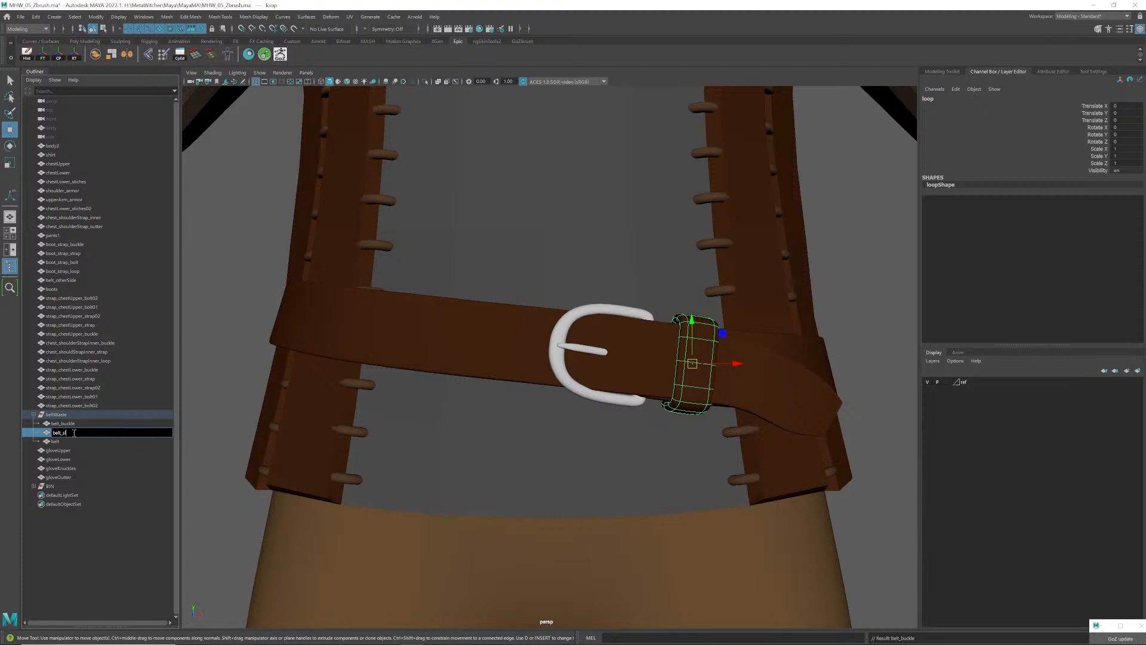
{"action": "key", "text": "Return"}
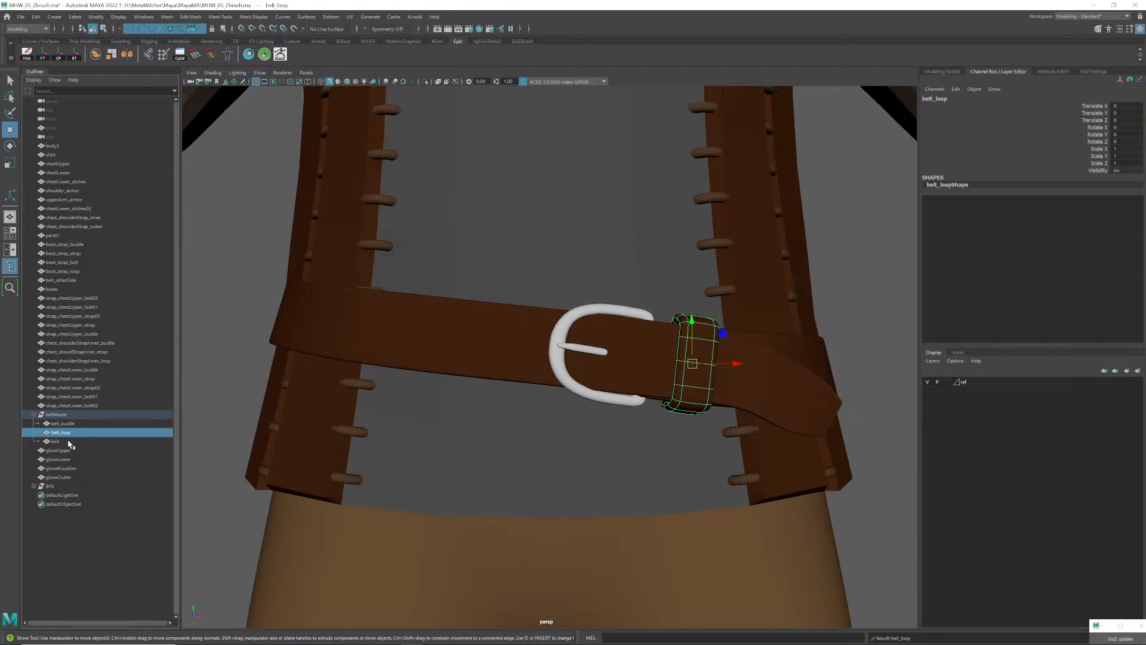
{"action": "left_click", "coordinate": [68, 442]}
{"action": "double_click", "coordinate": [63, 442]}
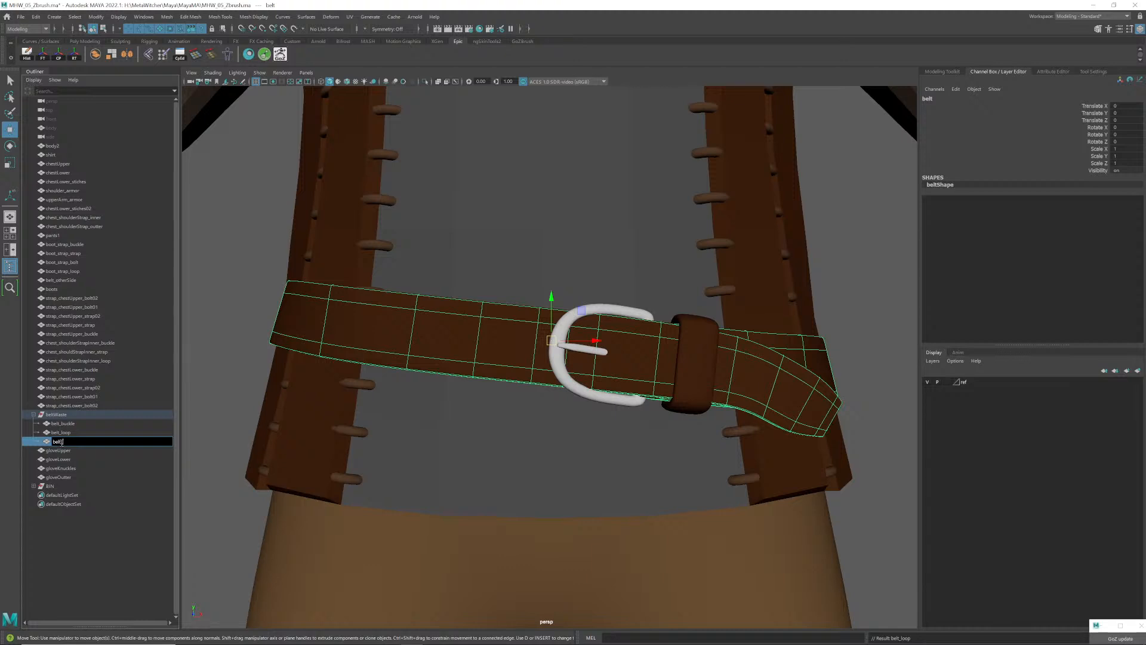
{"action": "type", "text": "belt_strap"}
{"action": "key", "text": "Return"}
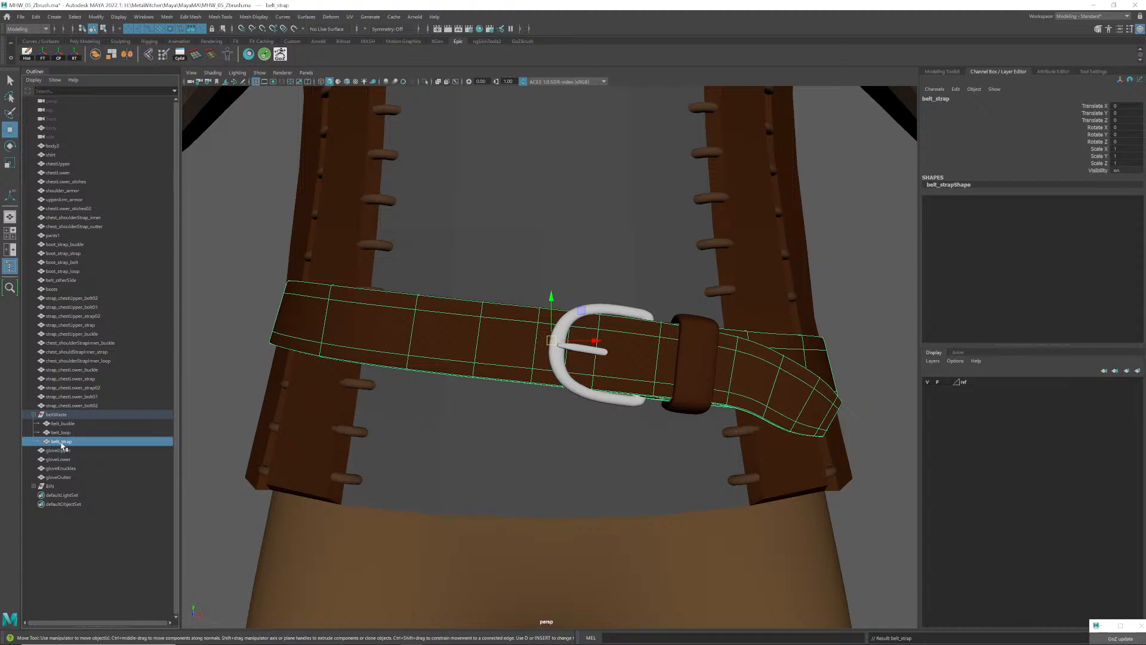
- Unparent the waist belt's buckle, loop and strap from their group and delete the empty beltWaste group
{"action": "left_click", "coordinate": [62, 425], "text": "shift"}
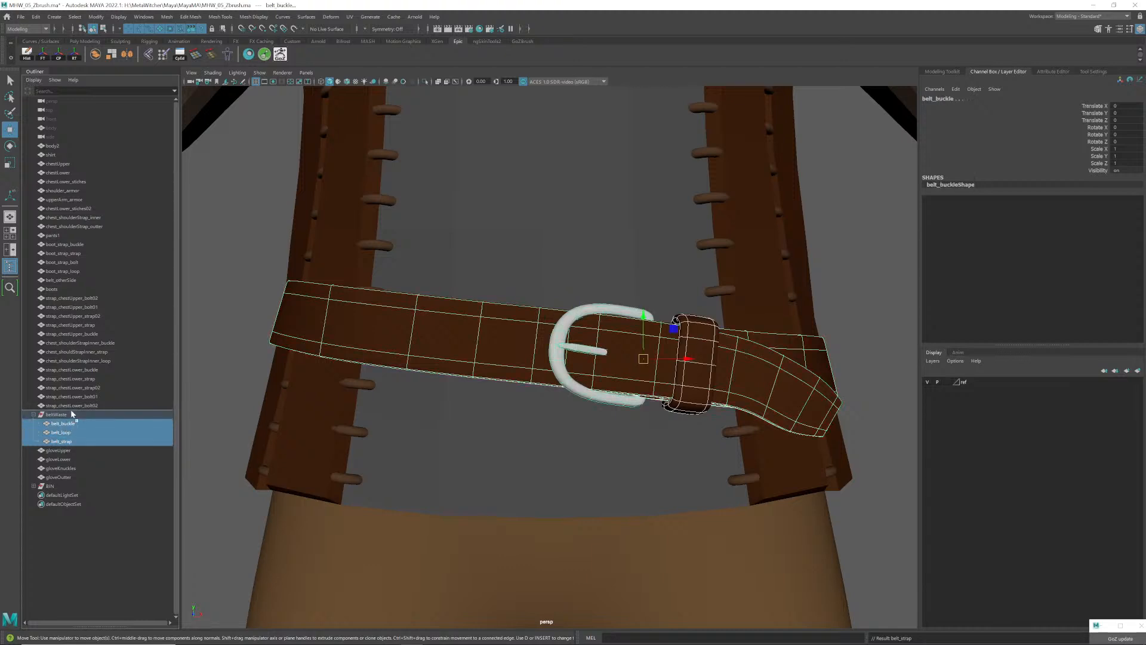
{"action": "key", "text": "shift+p"}
{"action": "left_click", "coordinate": [62, 442]}
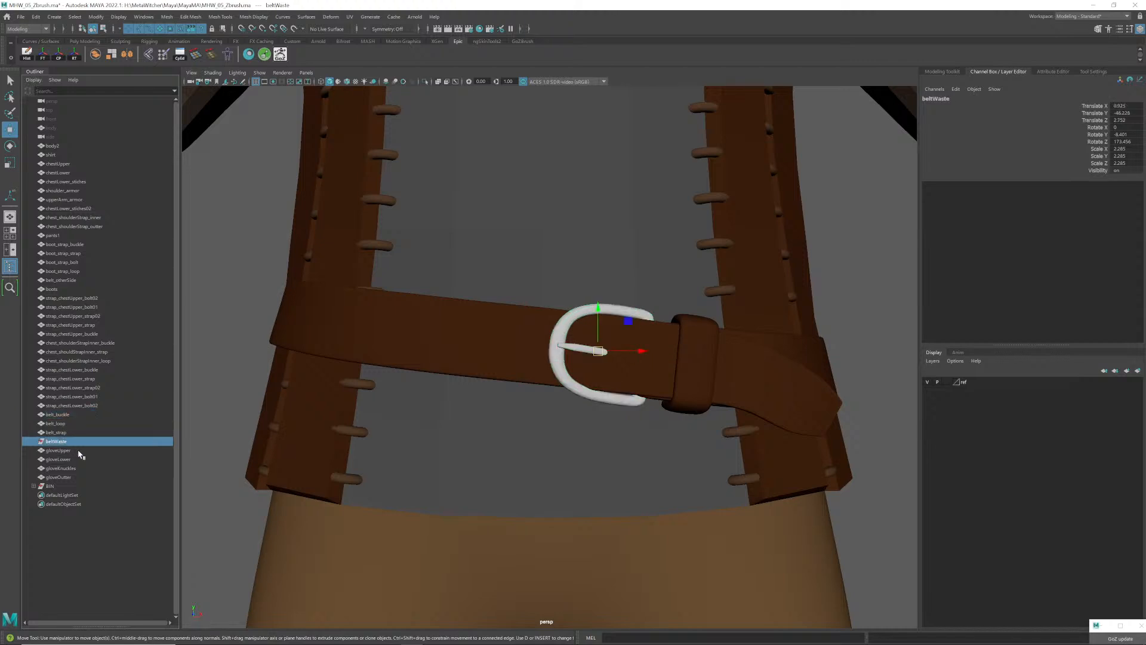
{"action": "key", "text": "Delete"}
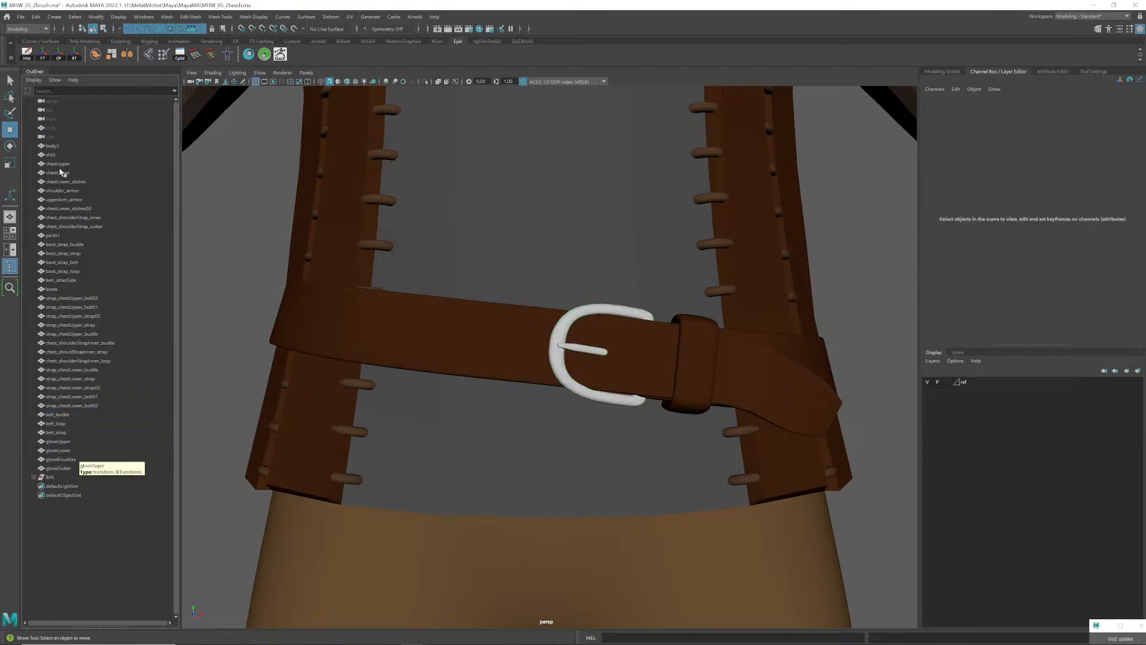
- Check the contents of the BIN group and its subgroups, and delete the whole BIN group
{"action": "left_click", "coordinate": [34, 478]}
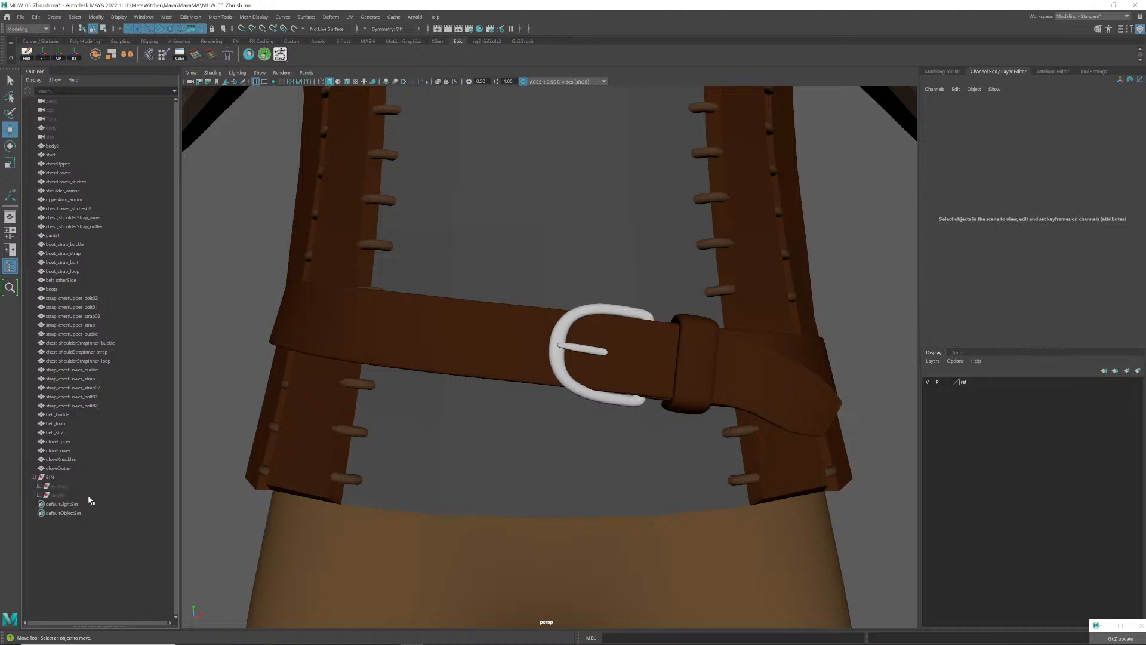
{"action": "left_click", "coordinate": [38, 495]}
{"action": "left_click", "coordinate": [39, 486]}
{"action": "scroll", "coordinate": [71, 500], "scroll_direction": "down", "scroll_amount": 1}
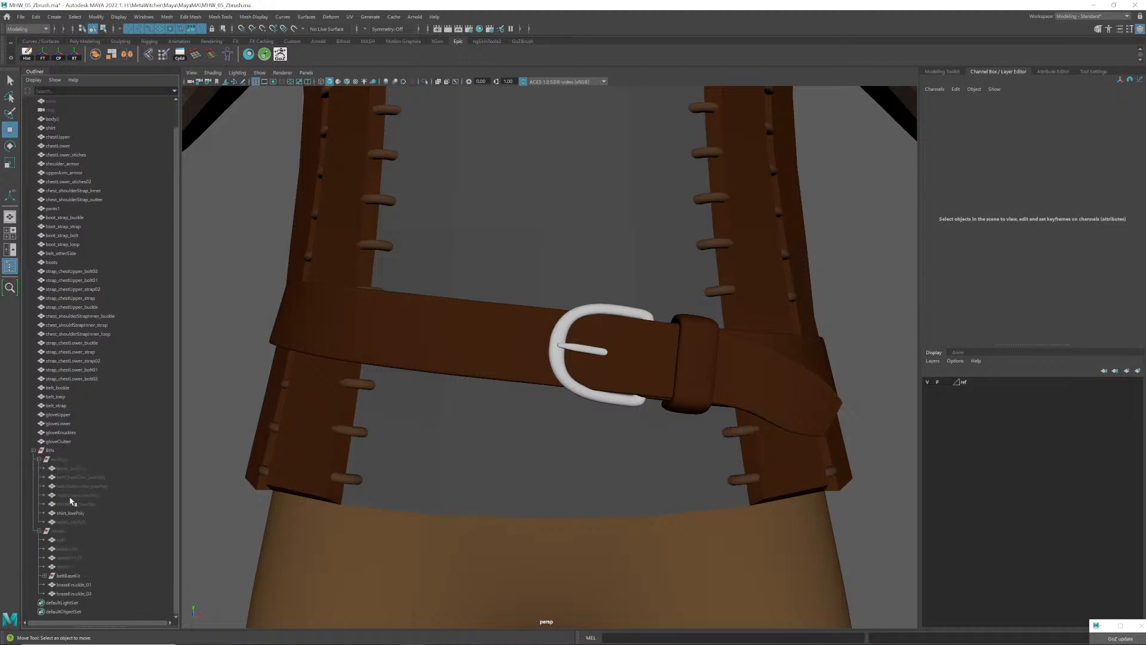
{"action": "left_click", "coordinate": [34, 452]}
{"action": "left_click", "coordinate": [54, 478]}
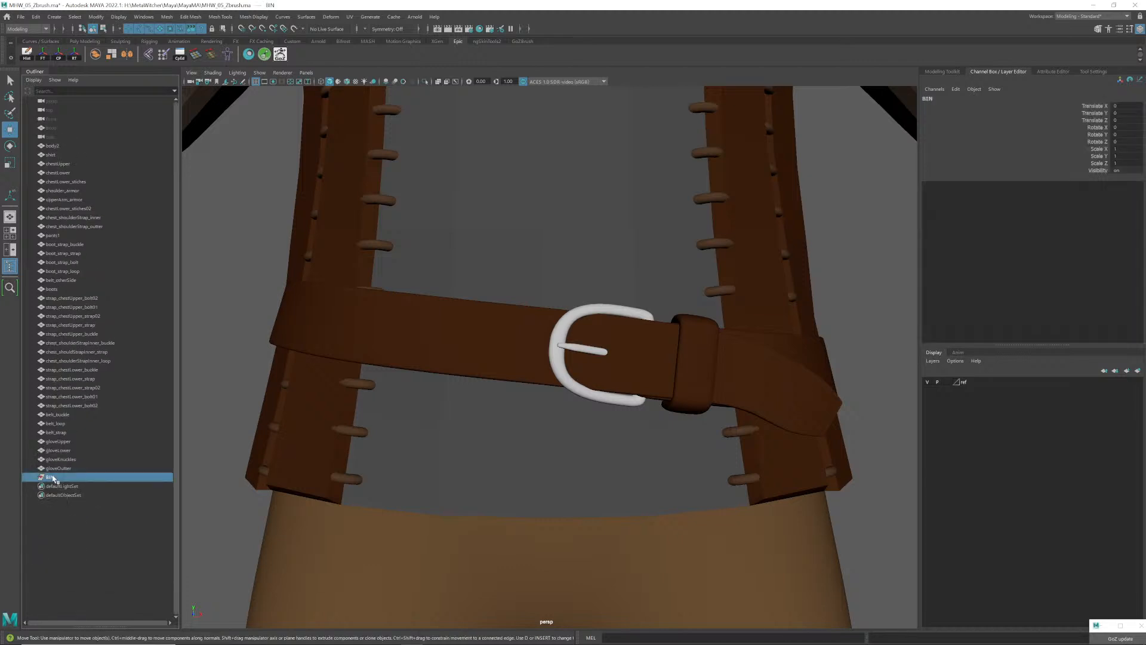
{"action": "key", "text": "Delete"}
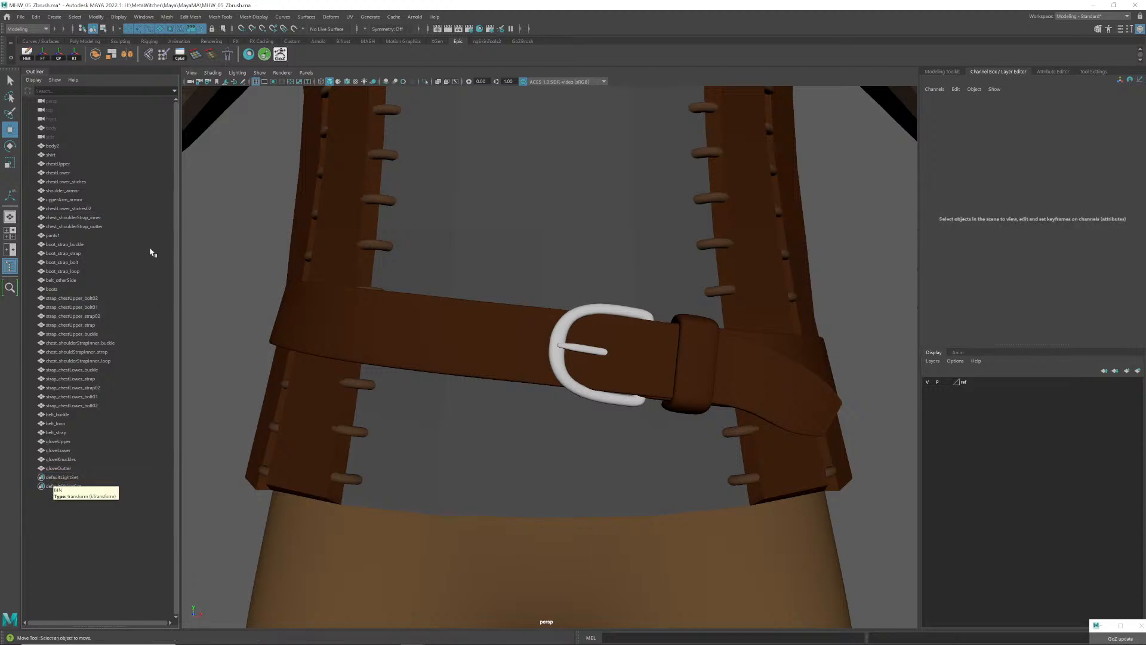
- Rename the body2 mesh as body3
{"action": "double_click", "coordinate": [54, 146]}
{"action": "type", "text": "body3"}
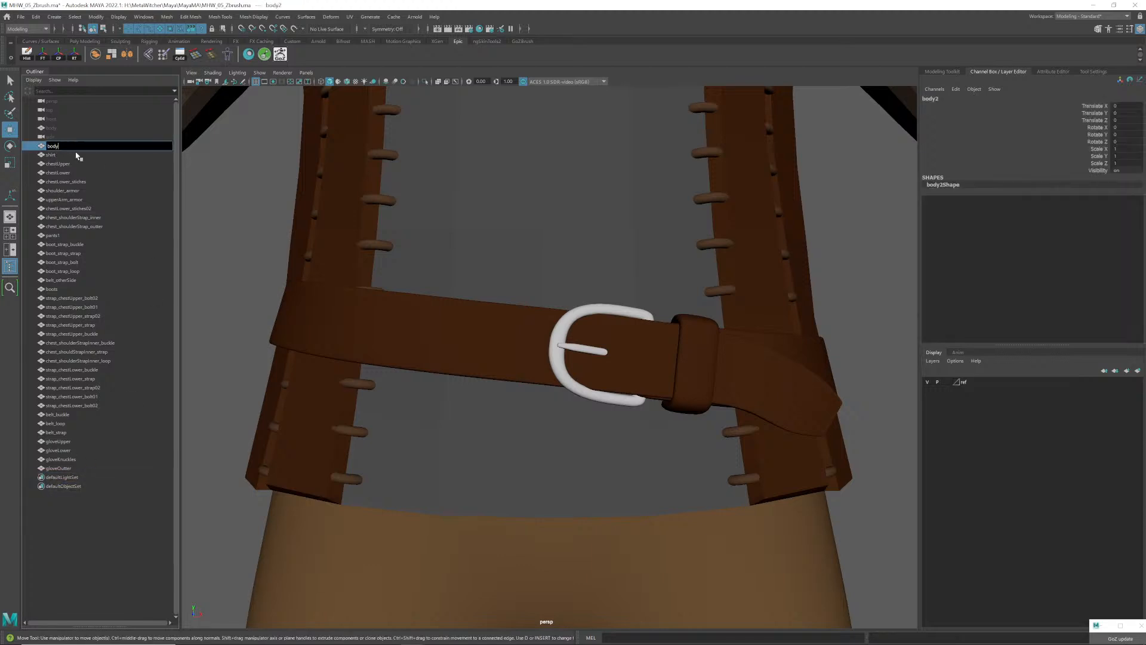
{"action": "key", "text": "Return"}
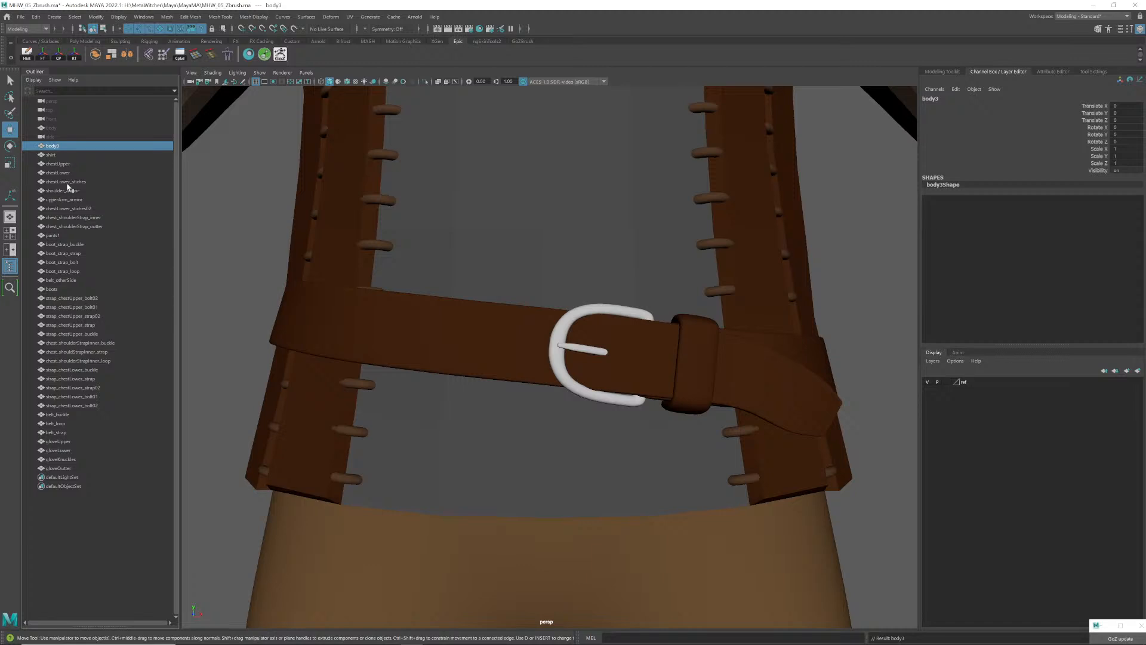
- Rename the phong material named pants as mat_pants in the Hypershade and close the Hypershade
{"action": "left_click", "coordinate": [59, 236]}
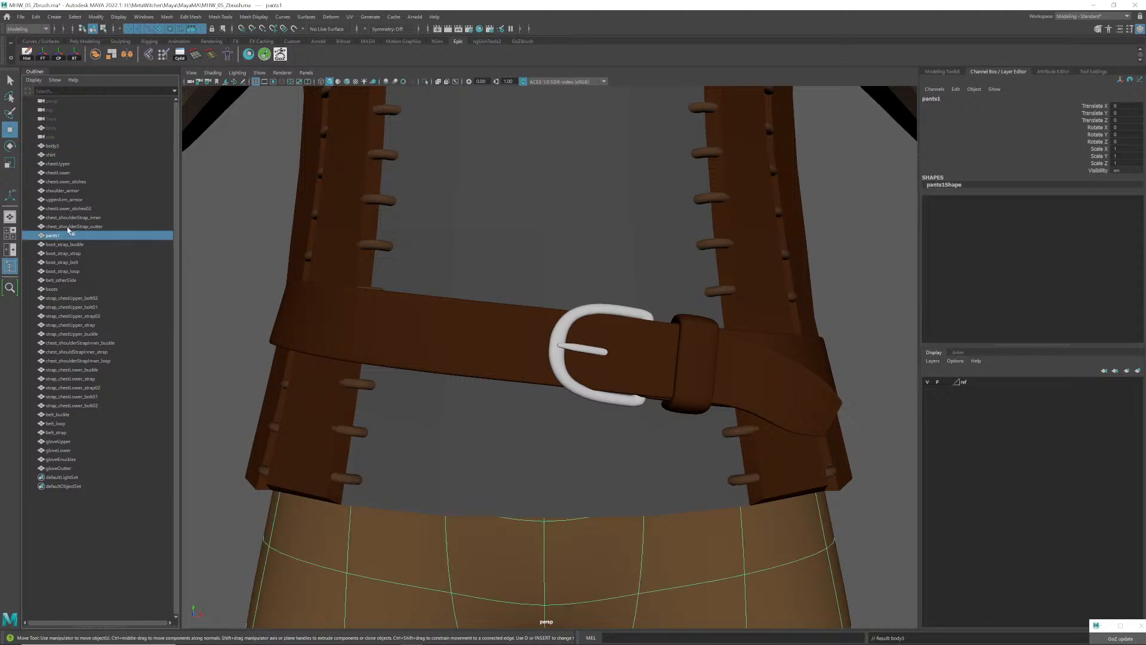
{"action": "left_click", "coordinate": [248, 56]}
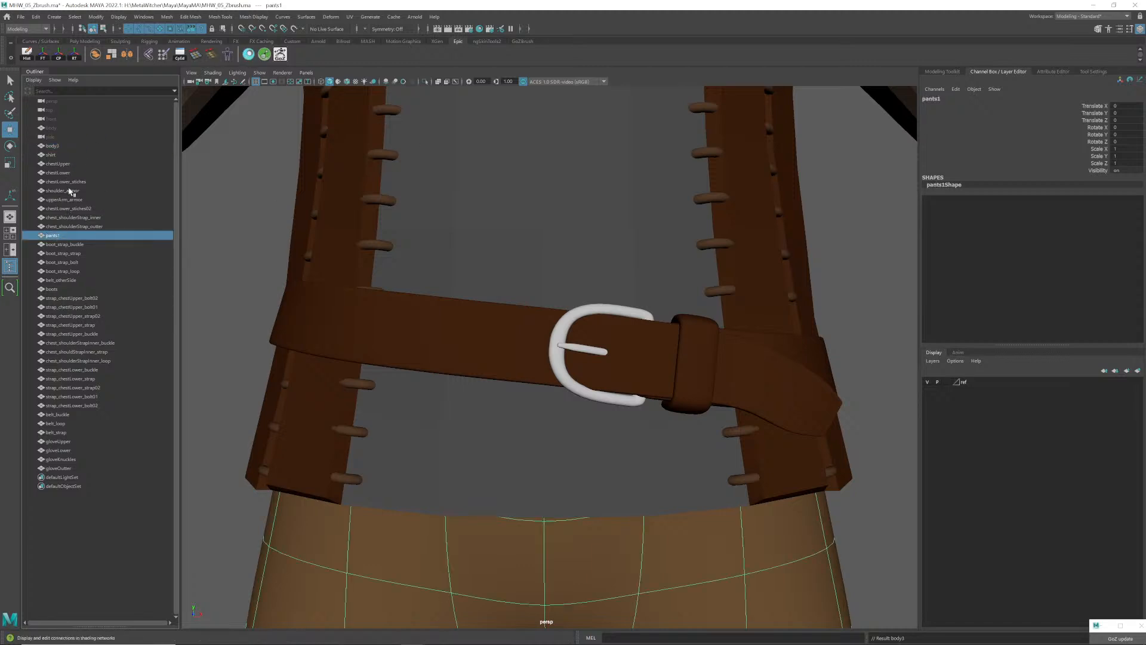
{"action": "left_click_drag", "start_coordinate": [272, 30], "coordinate": [534, 127]}
{"action": "left_click", "coordinate": [542, 234]}
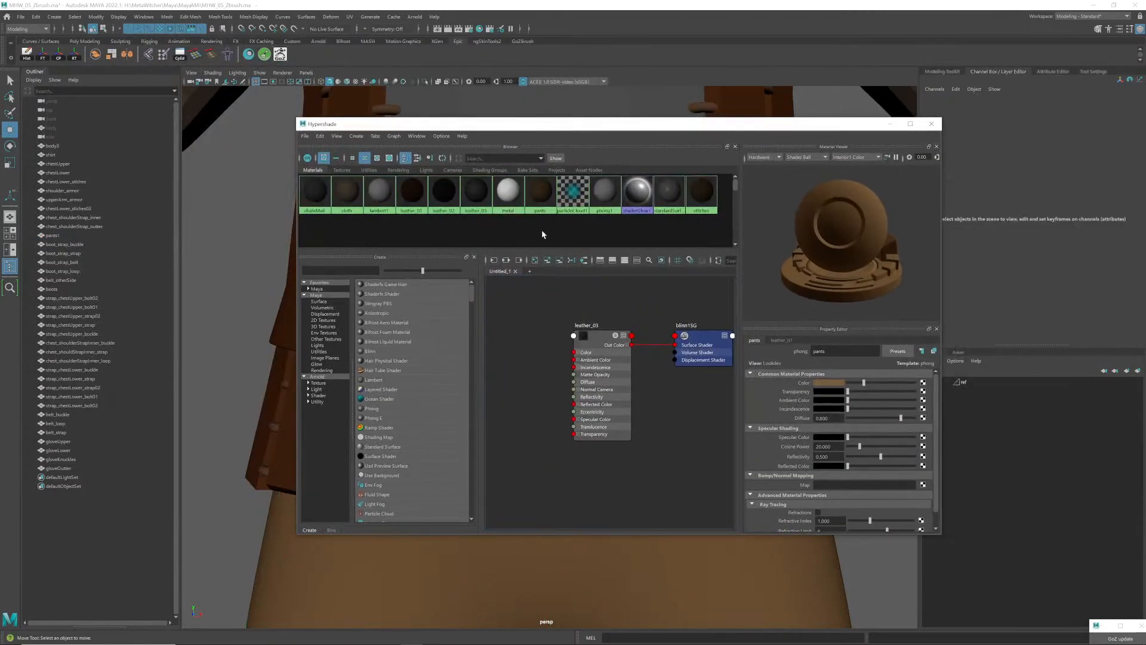
{"action": "left_click", "coordinate": [540, 193]}
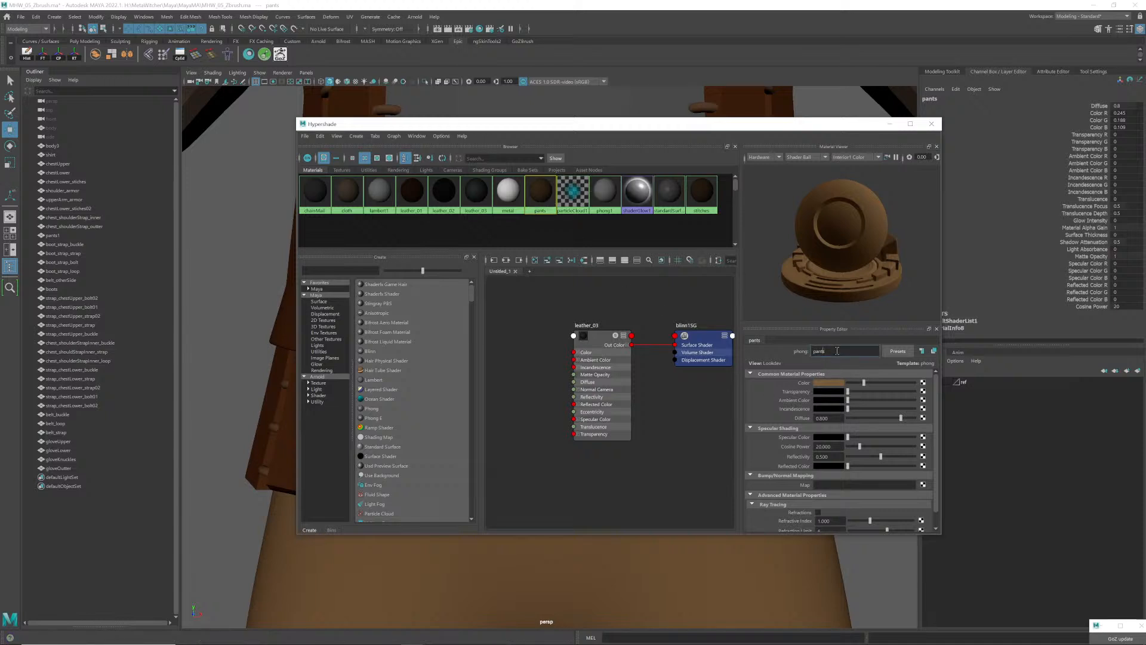
{"action": "type", "text": "at_"}
{"action": "key", "text": "Return"}
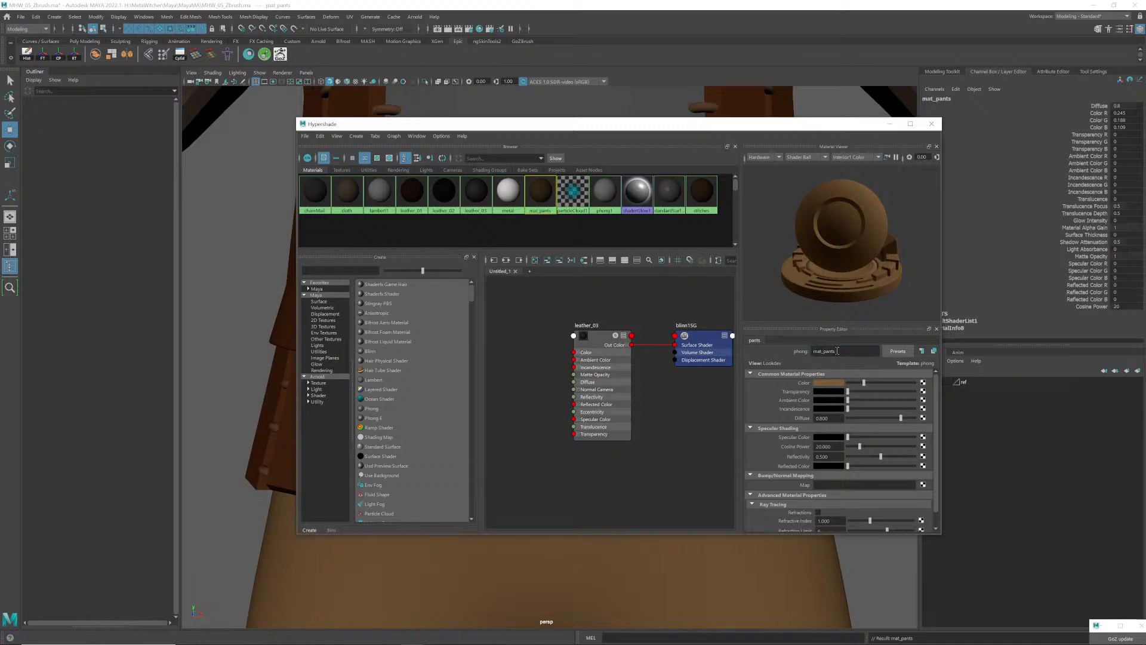
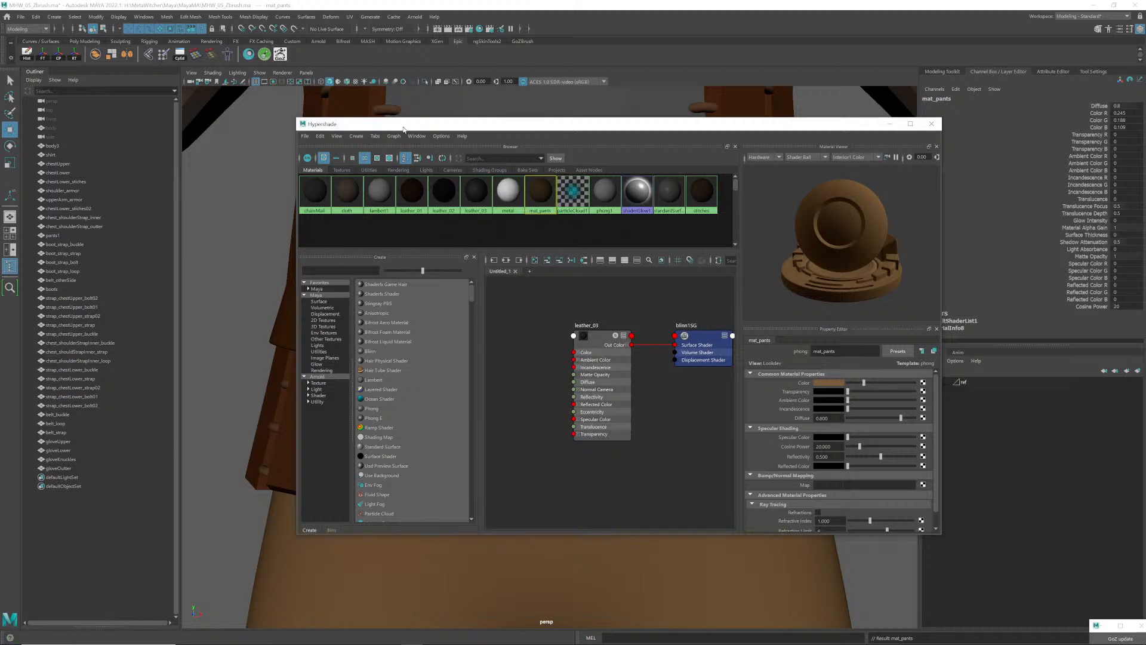
{"action": "left_click_drag", "start_coordinate": [410, 128], "coordinate": [401, 129]}
{"action": "left_click", "coordinate": [923, 125]}
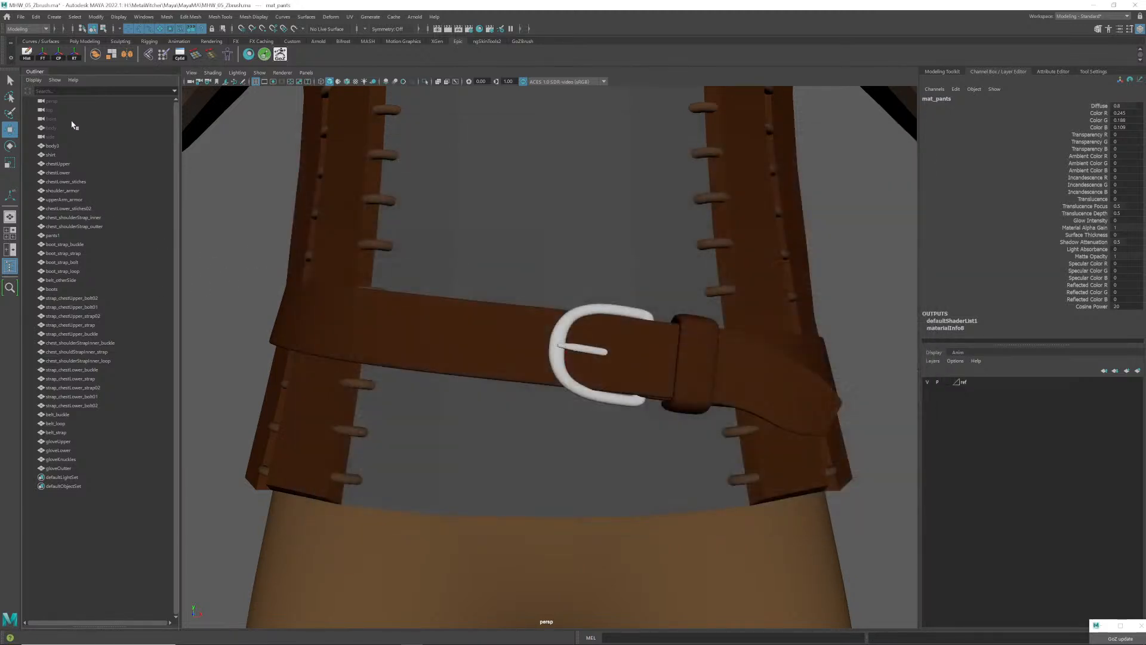
- List the non-DAG nodes in the Outliner to check them for leftovers, and restore the listing to DAG objects only
{"action": "right_click", "coordinate": [82, 517]}
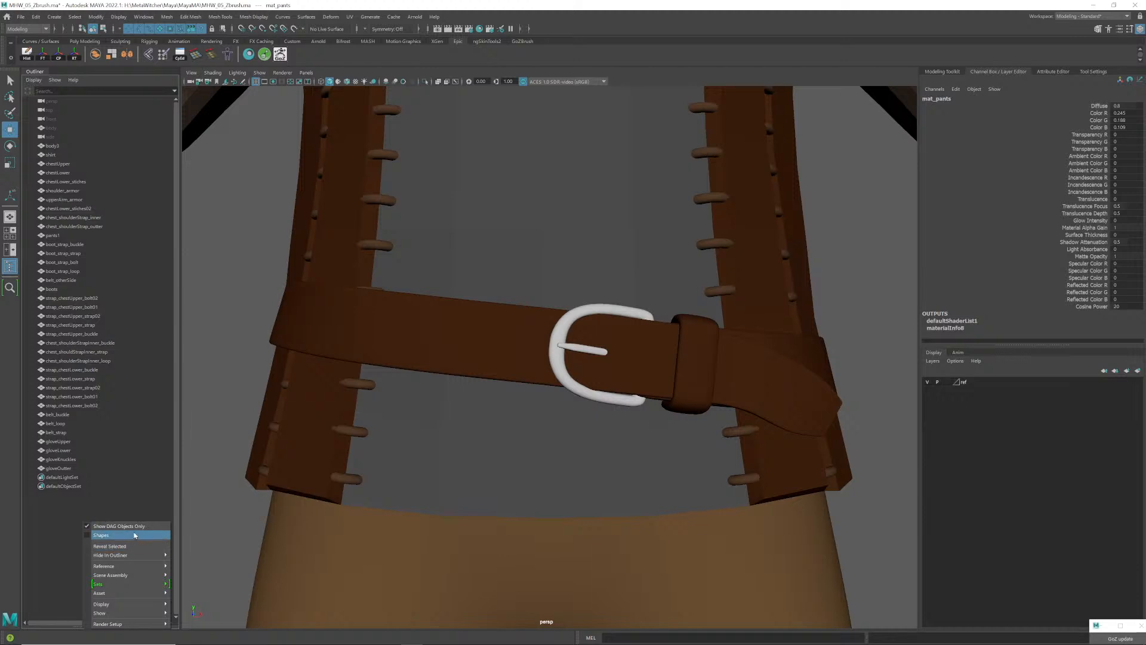
{"action": "left_click", "coordinate": [99, 527]}
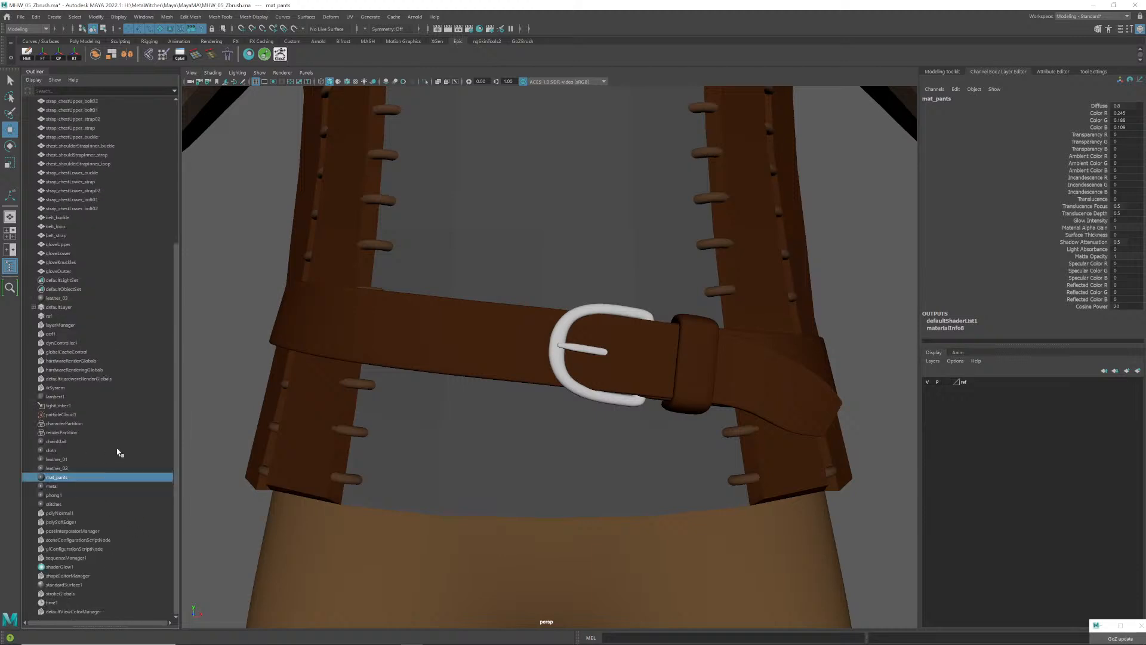
{"action": "scroll", "coordinate": [120, 452], "scroll_direction": "up", "scroll_amount": 5}
{"action": "right_click", "coordinate": [124, 122]}
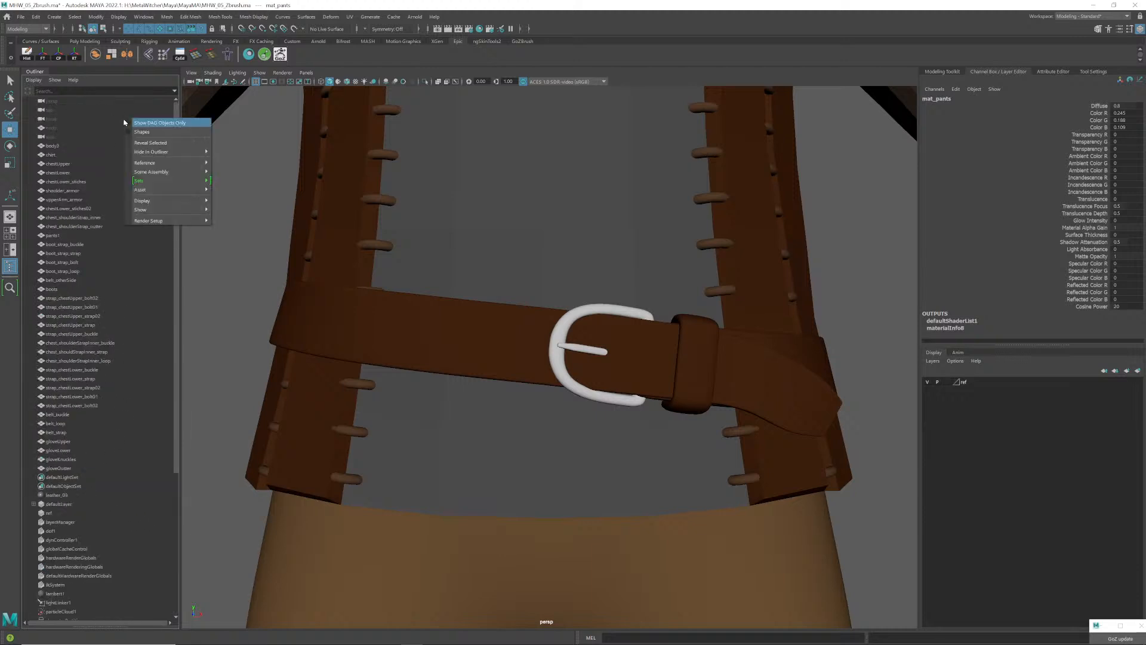
{"action": "left_click", "coordinate": [171, 124]}
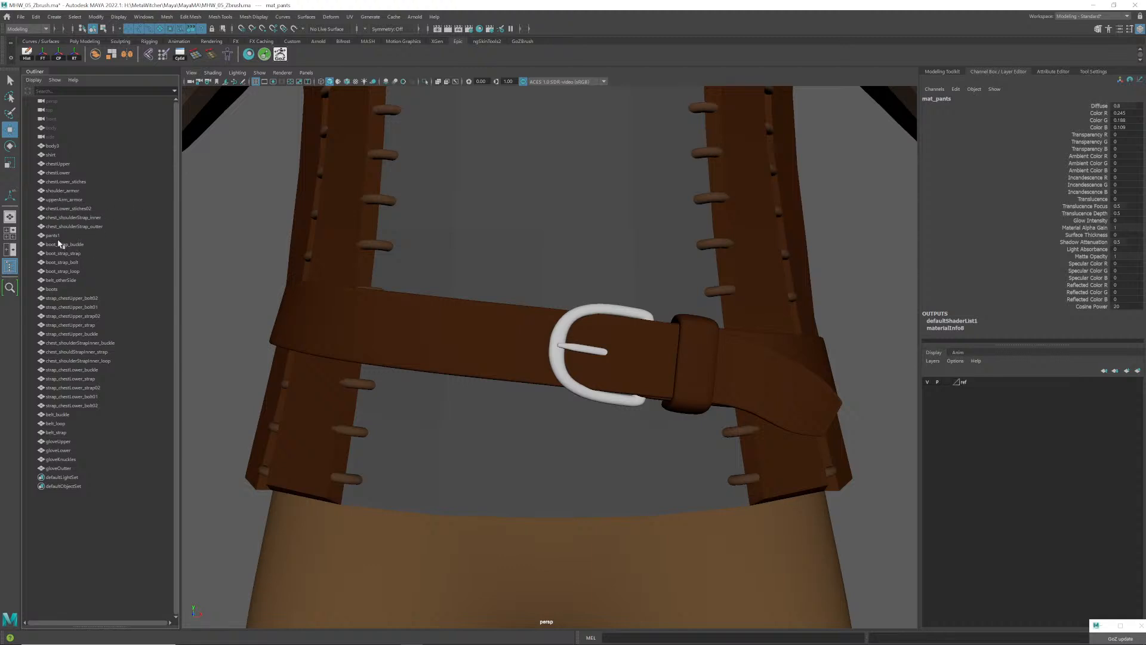
- Rename the pants1 mesh as pants and the body3 mesh as MHbody
{"action": "double_click", "coordinate": [62, 238]}
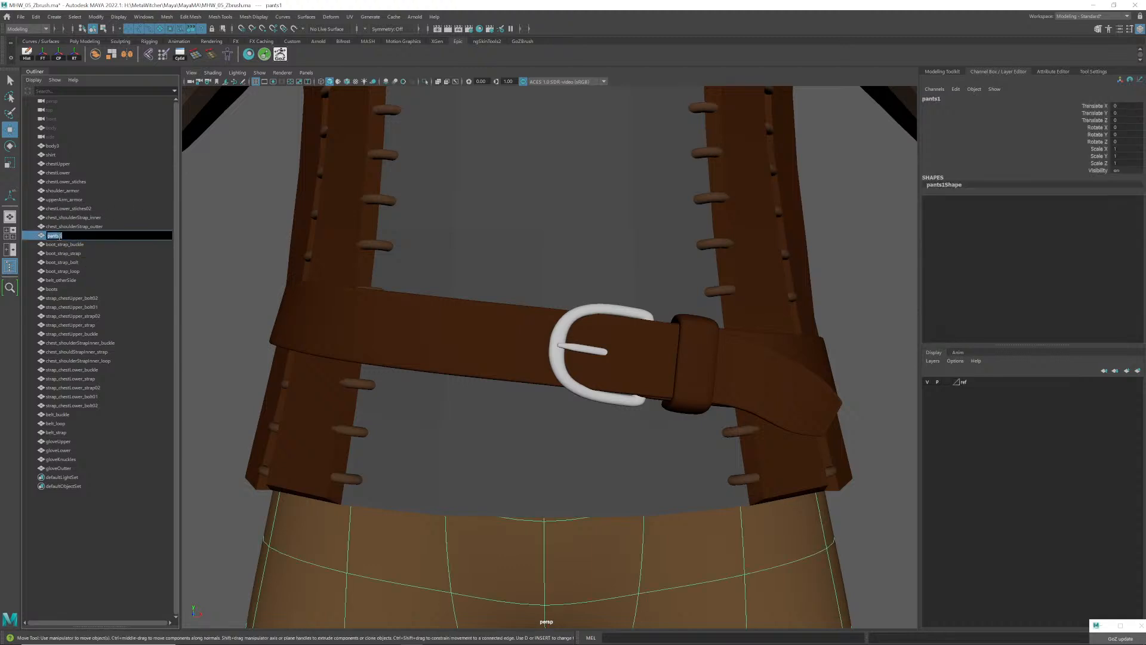
{"action": "type", "text": "pants"}
{"action": "key", "text": "Return"}
{"action": "double_click", "coordinate": [57, 146]}
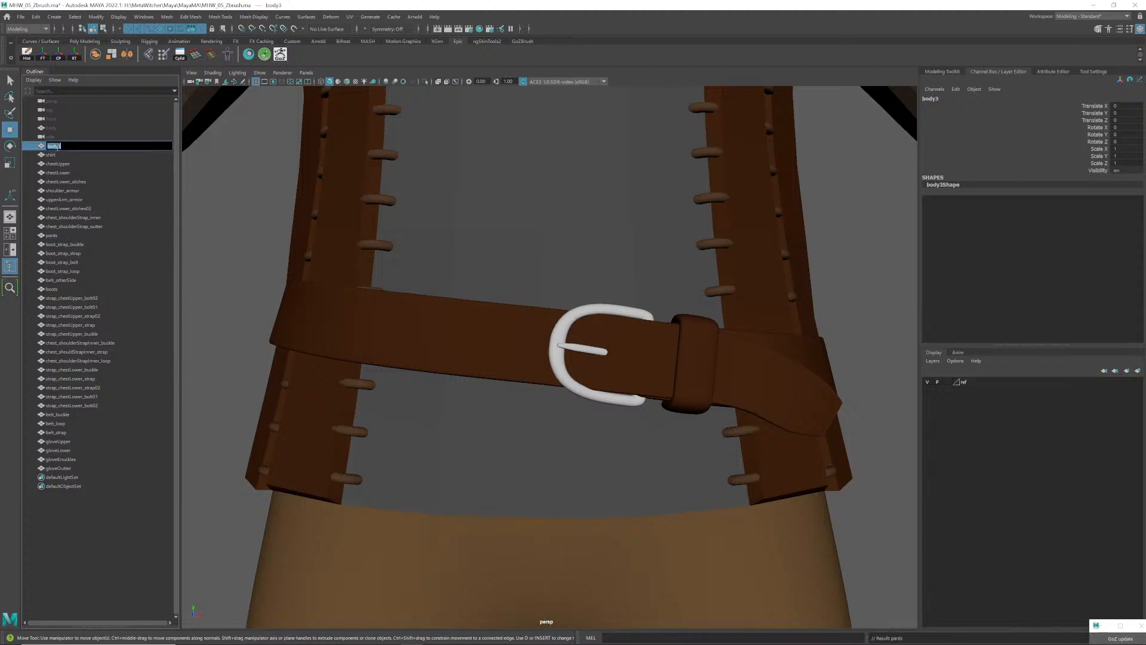
{"action": "type", "text": "MHbody"}
{"action": "key", "text": "Return"}
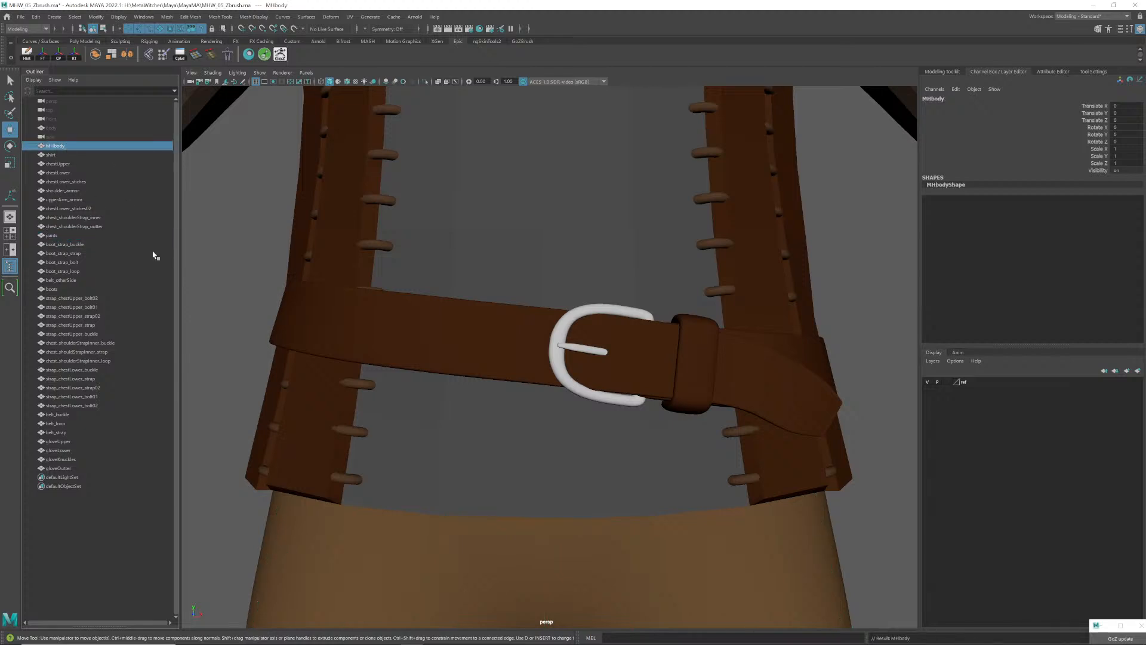
{"action": "left_click", "coordinate": [272, 257]}
{"action": "scroll", "coordinate": [389, 315], "scroll_direction": "down", "scroll_amount": 15}
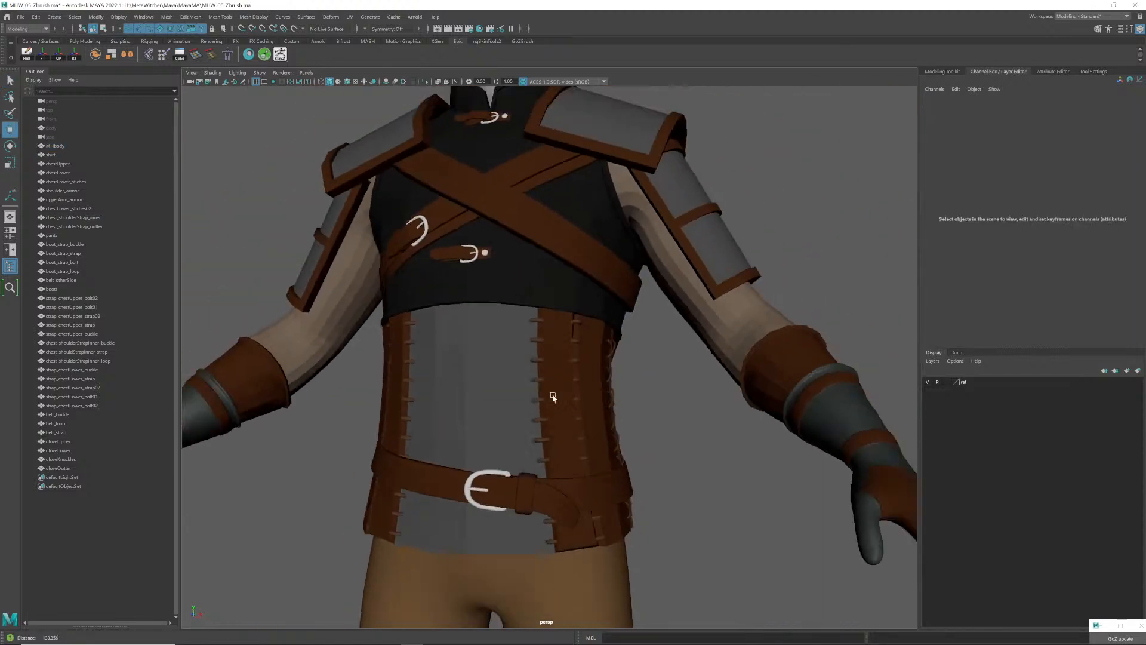
- Select all body and outfit meshes, decline smooth preview for the dense body mesh, and display the meshes unsmoothed
{"action": "left_click_drag", "start_coordinate": [89, 472], "coordinate": [63, 149]}
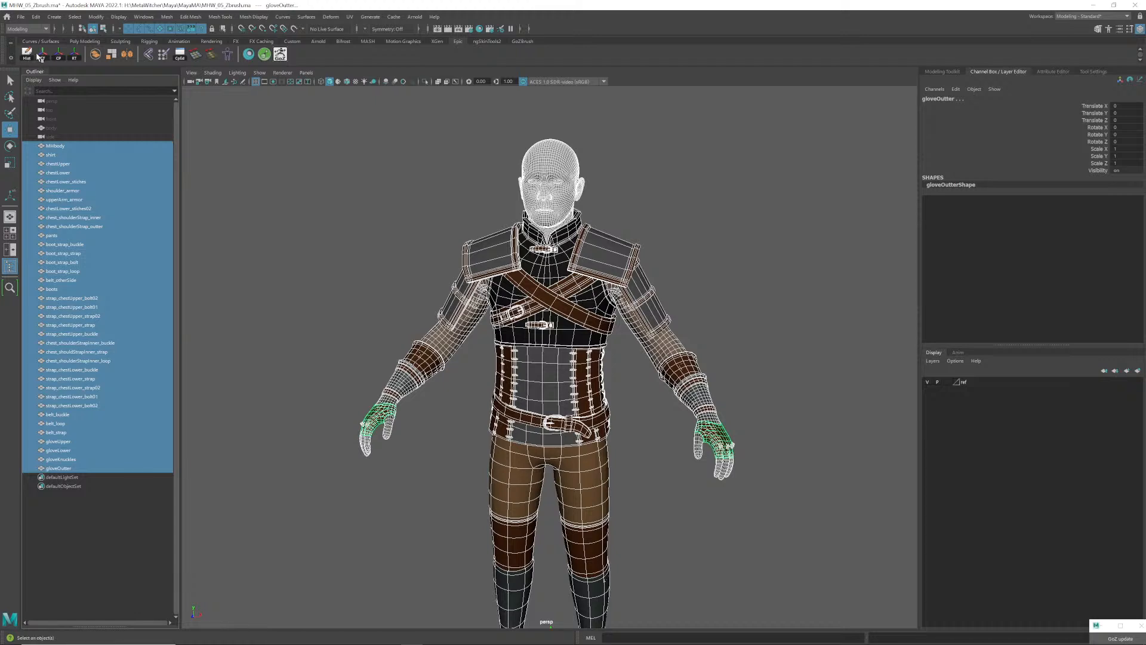
{"action": "left_click", "coordinate": [482, 221]}
{"action": "scroll", "coordinate": [574, 284], "scroll_direction": "down", "scroll_amount": 3}
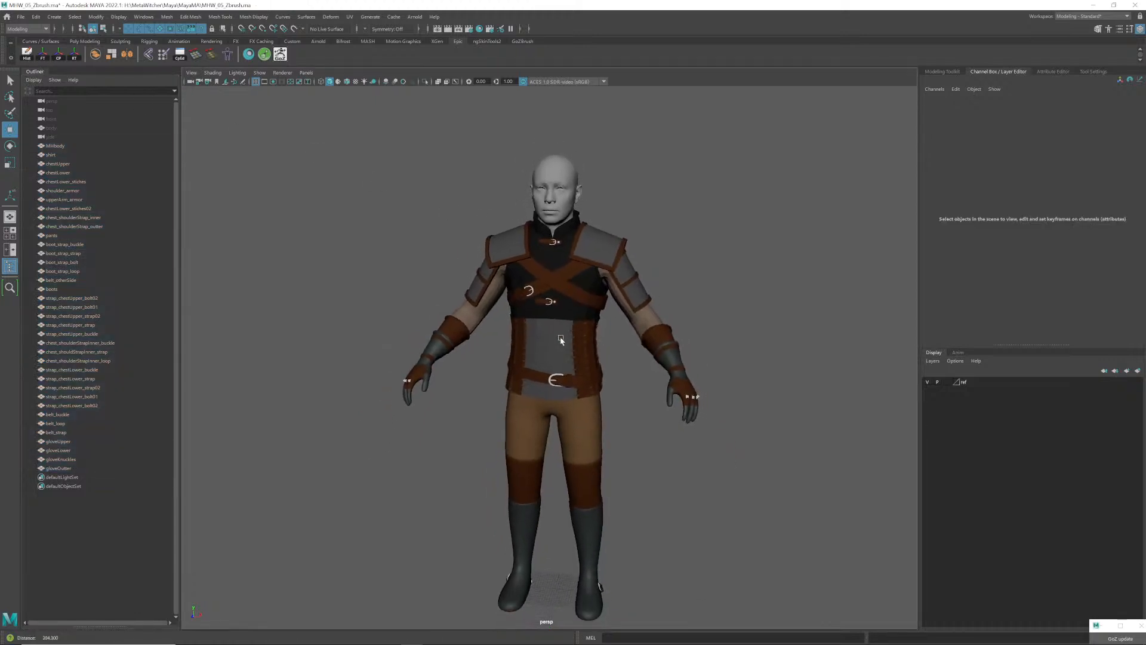
{"action": "left_click_drag", "start_coordinate": [558, 328], "coordinate": [553, 328], "text": "alt"}
{"action": "left_click_drag", "start_coordinate": [349, 138], "coordinate": [764, 634]}
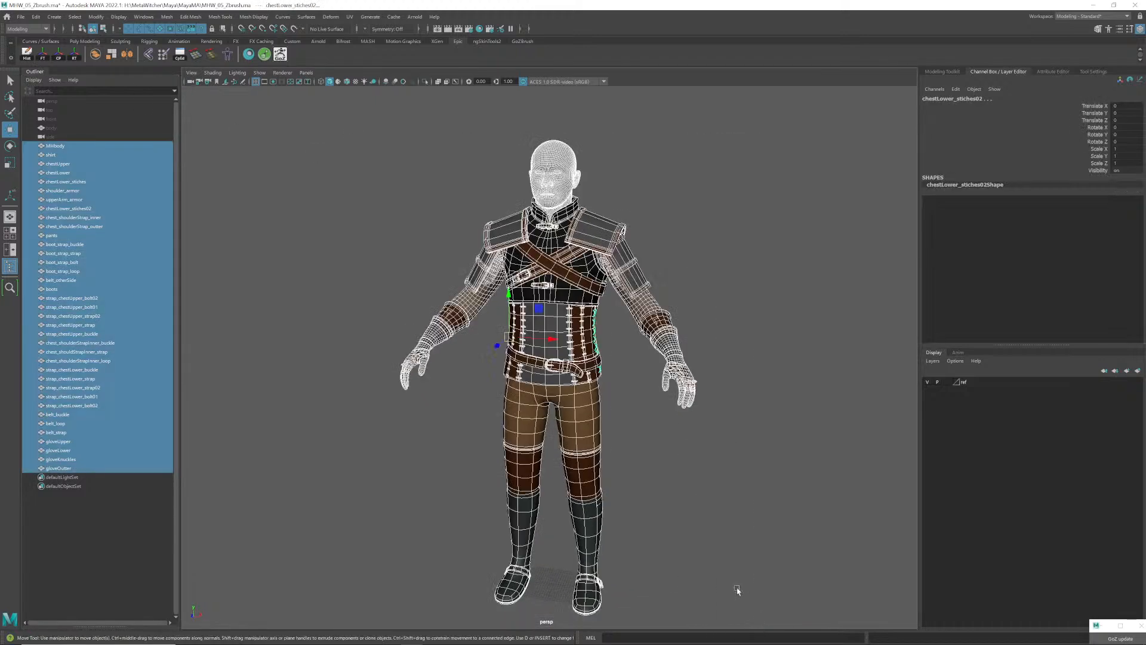
{"action": "key", "text": "3"}
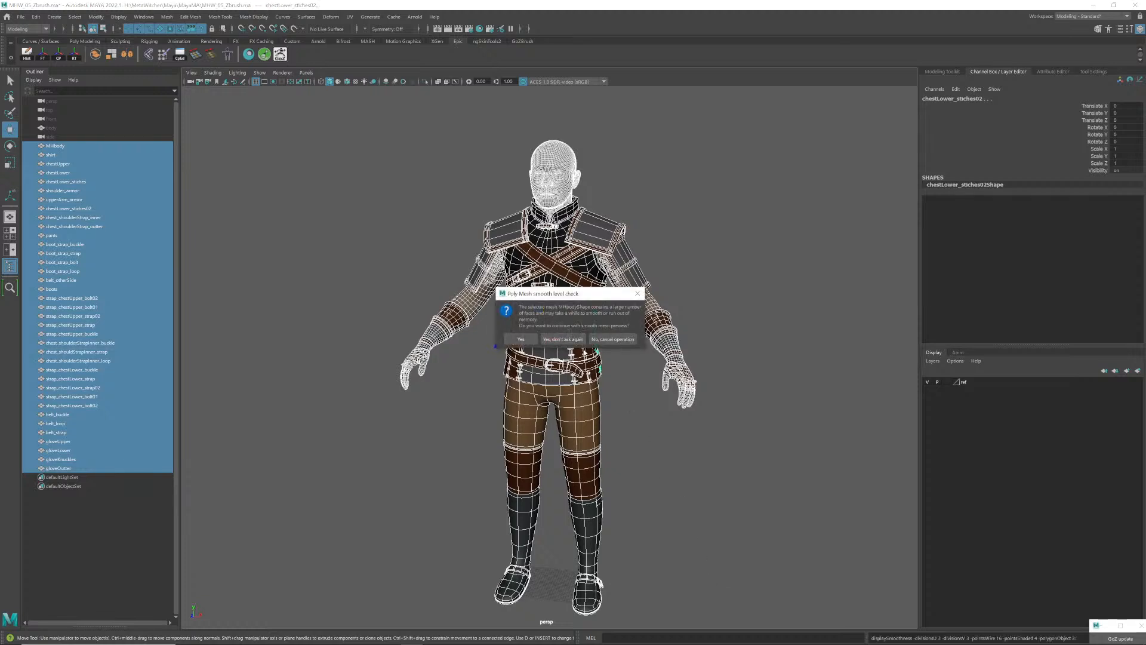
{"action": "left_click", "coordinate": [613, 339]}
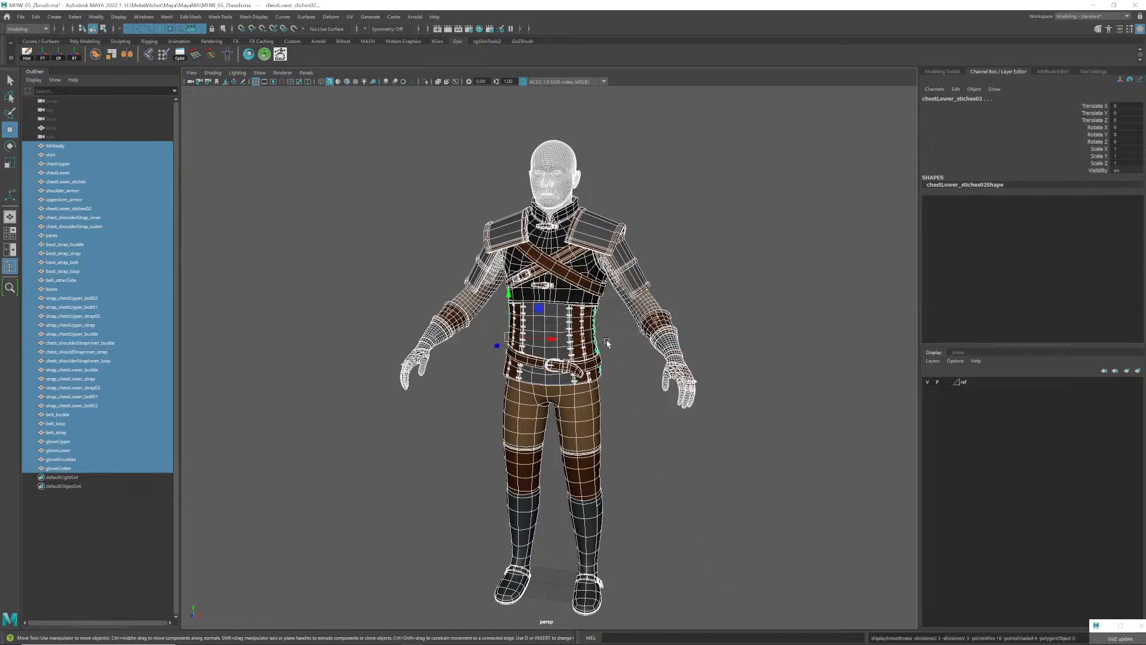
{"action": "left_click", "coordinate": [607, 342]}
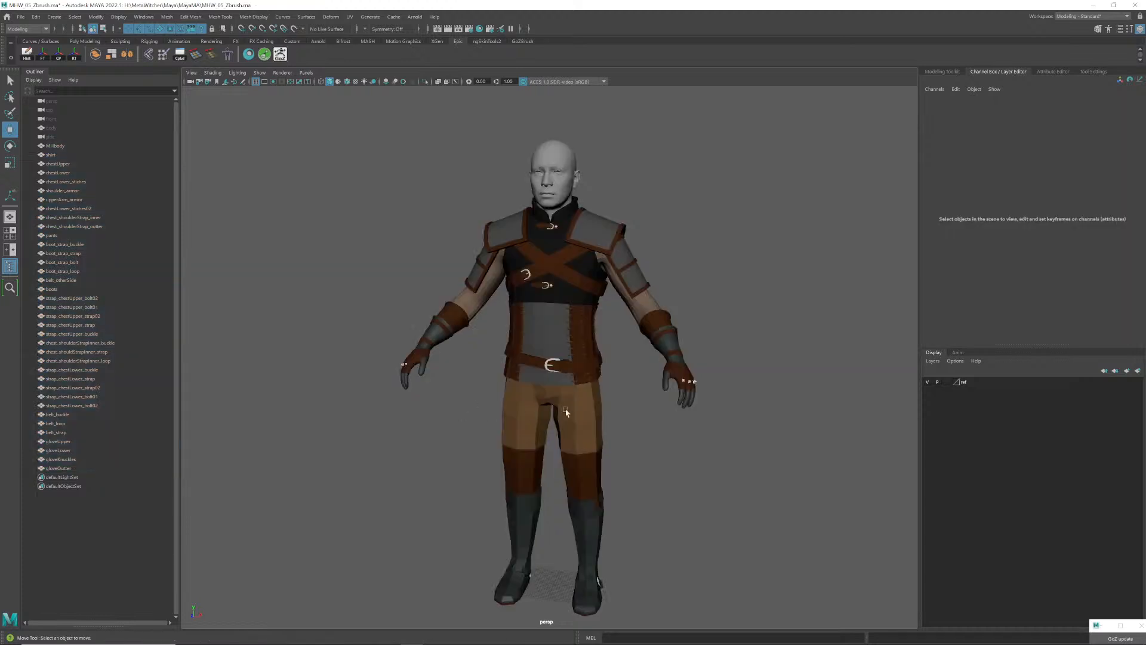
- Delete the ref display layer and save the scene under its current file name
{"action": "left_click_drag", "start_coordinate": [548, 397], "coordinate": [570, 338], "text": "alt"}
{"action": "right_click", "coordinate": [975, 387]}
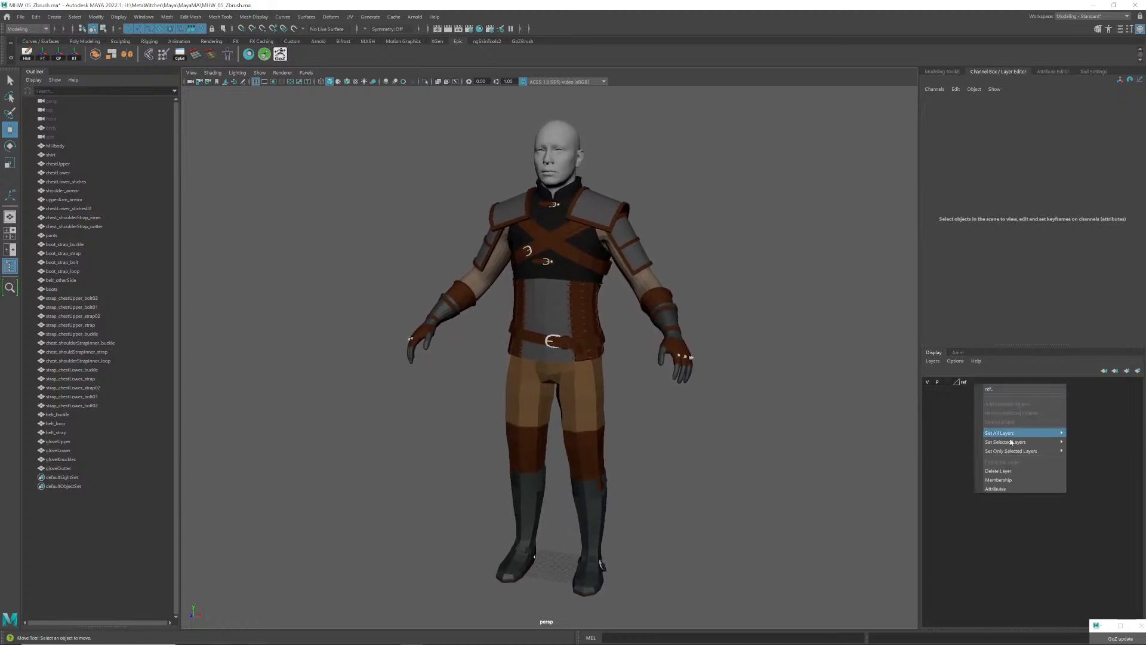
{"action": "left_click", "coordinate": [1010, 471]}
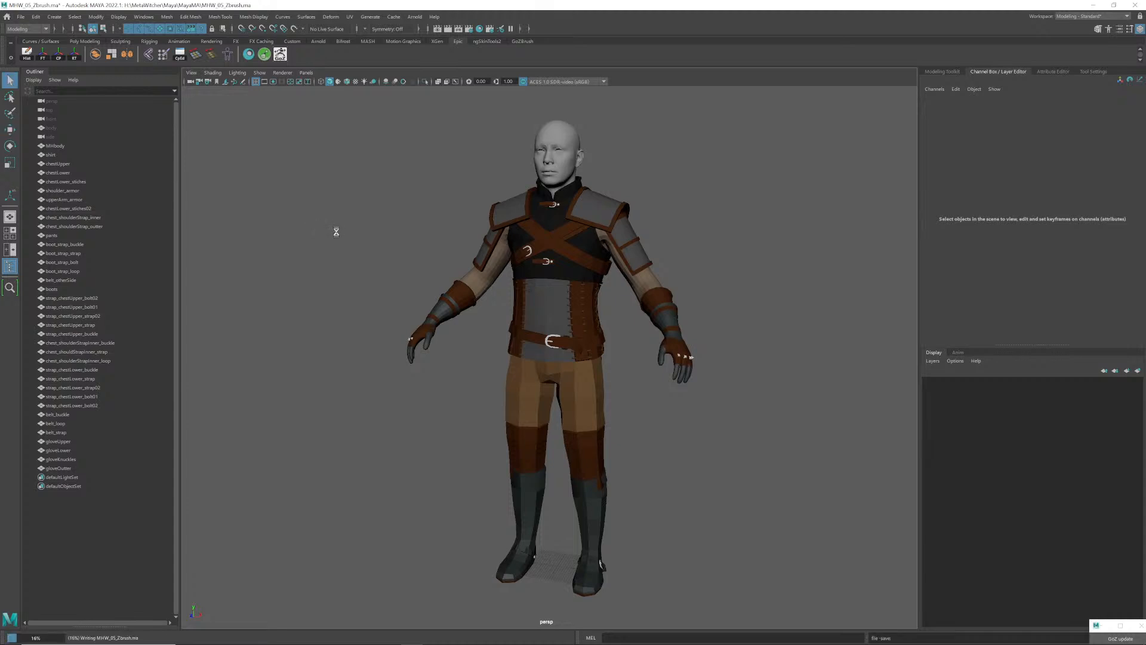
{"action": "left_click_drag", "start_coordinate": [379, 108], "coordinate": [690, 566]}
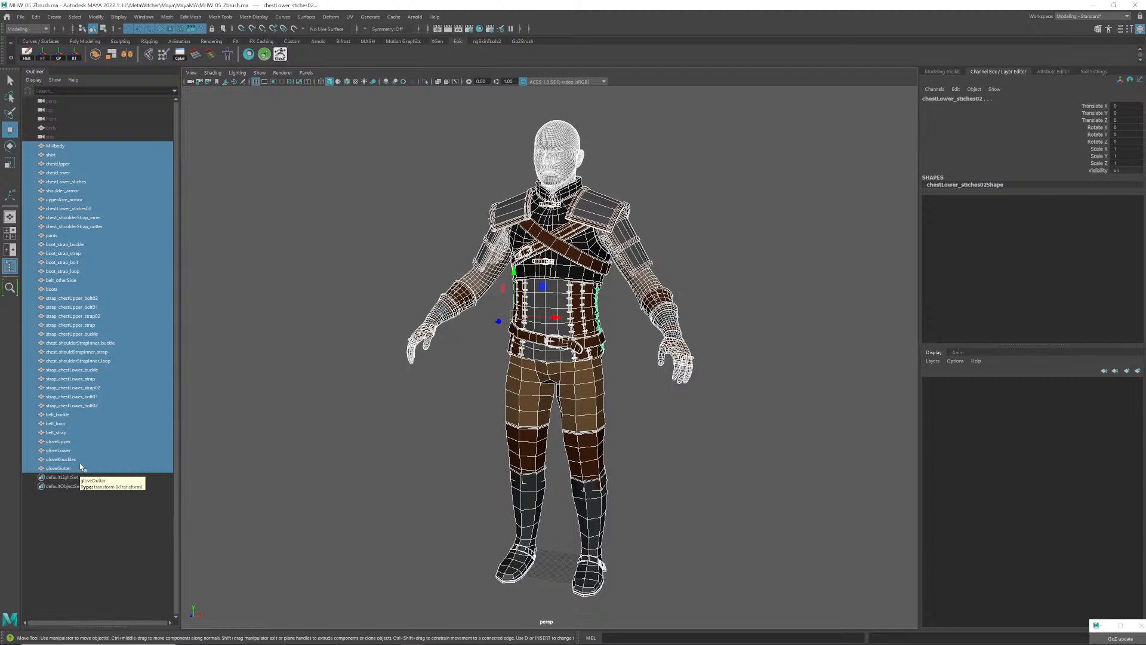
{"action": "left_click", "coordinate": [401, 400]}
{"action": "left_click_drag", "start_coordinate": [408, 105], "coordinate": [754, 614]}
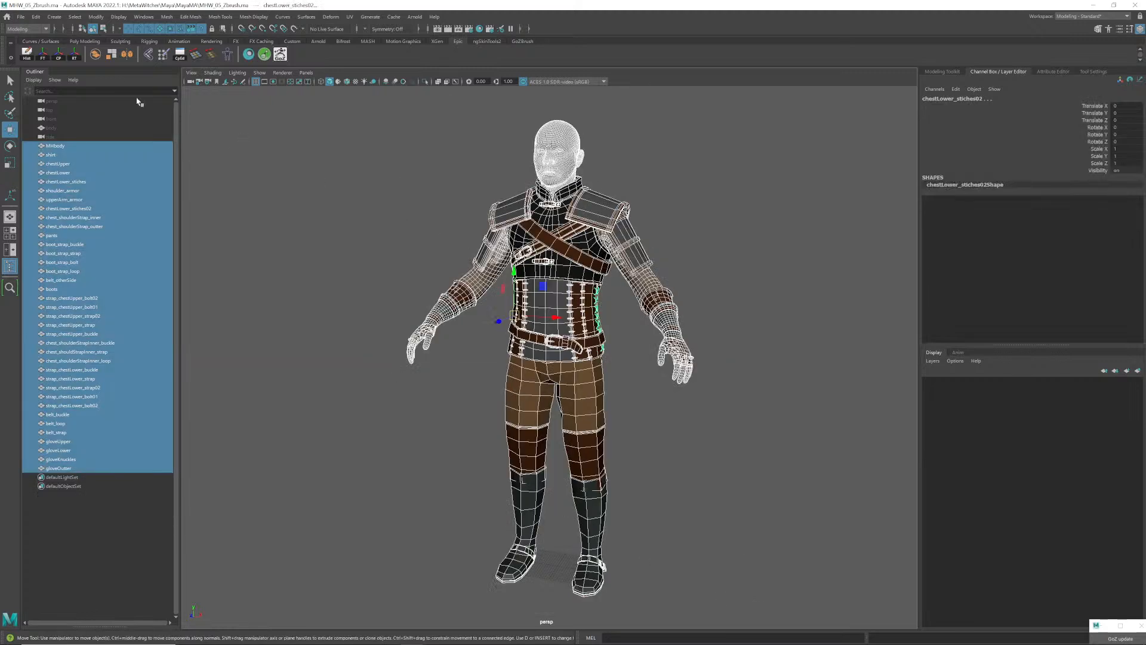
{"action": "left_click", "coordinate": [20, 16]}
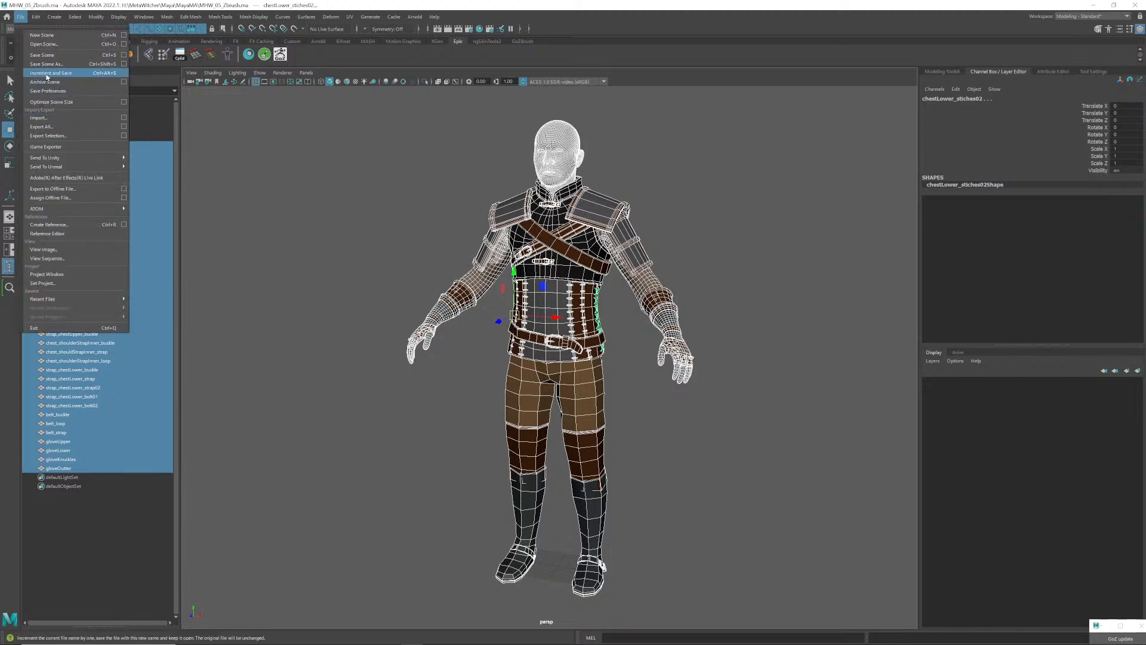
{"action": "left_click", "coordinate": [42, 55]}
{"action": "left_click", "coordinate": [429, 183]}
- Switch to ZBrush and clear the GoZ caches through the preferences, confirming the clearing
{"action": "key", "text": "alt+Tab"}
{"action": "key", "text": "alt+Tab"}
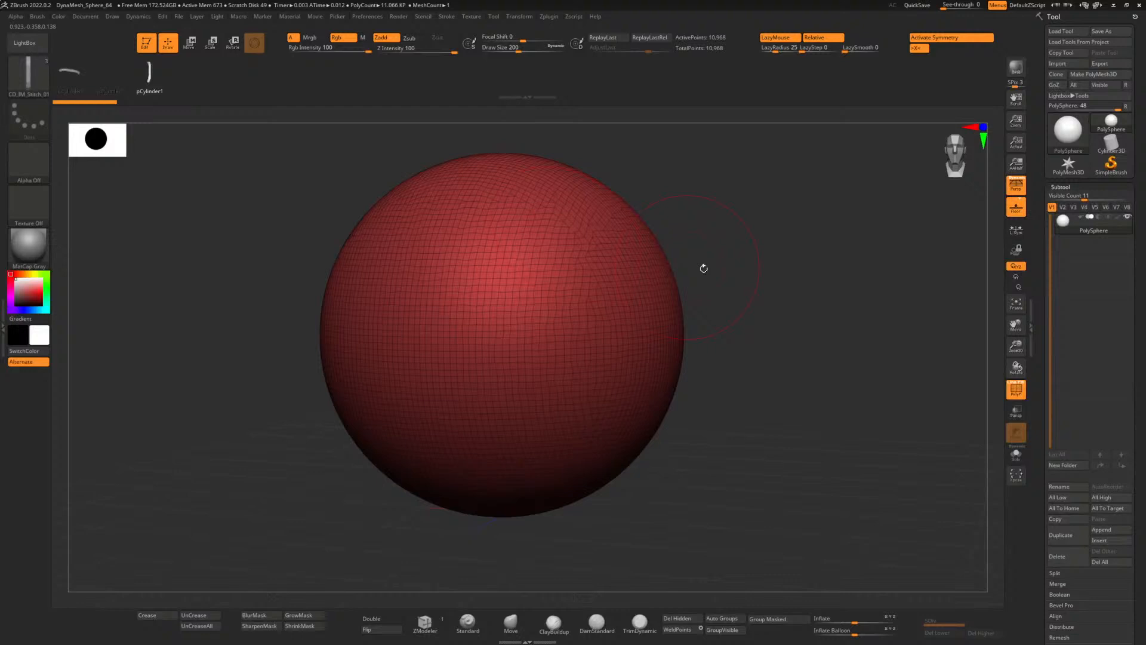
{"action": "left_click_drag", "start_coordinate": [704, 268], "coordinate": [781, 287]}
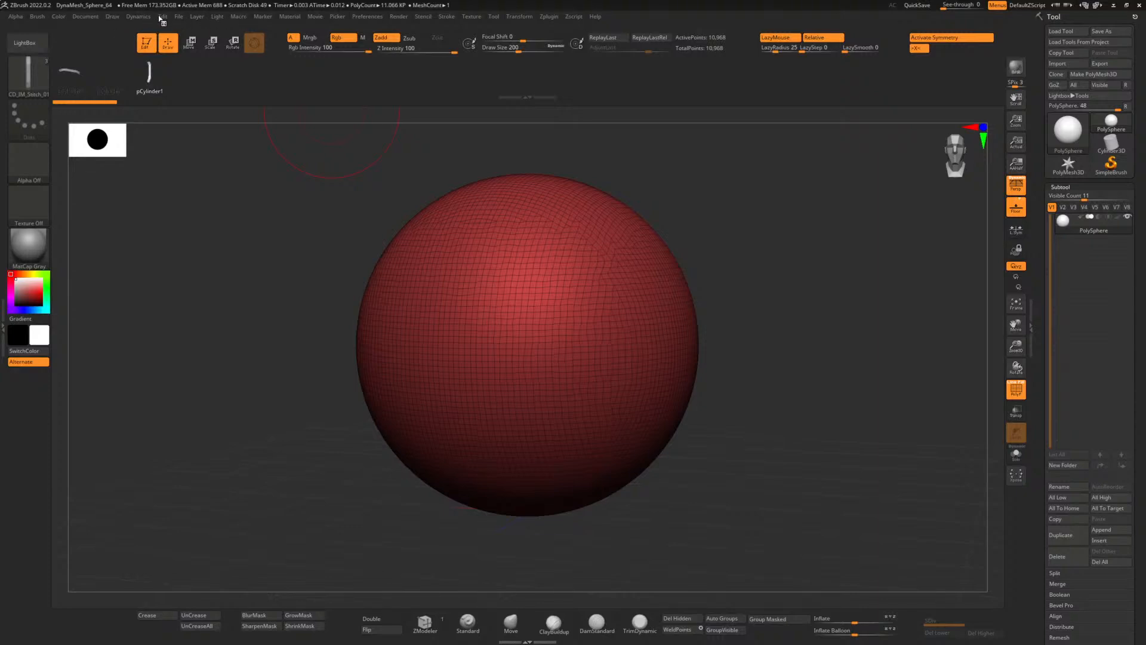
{"action": "left_click", "coordinate": [374, 16]}
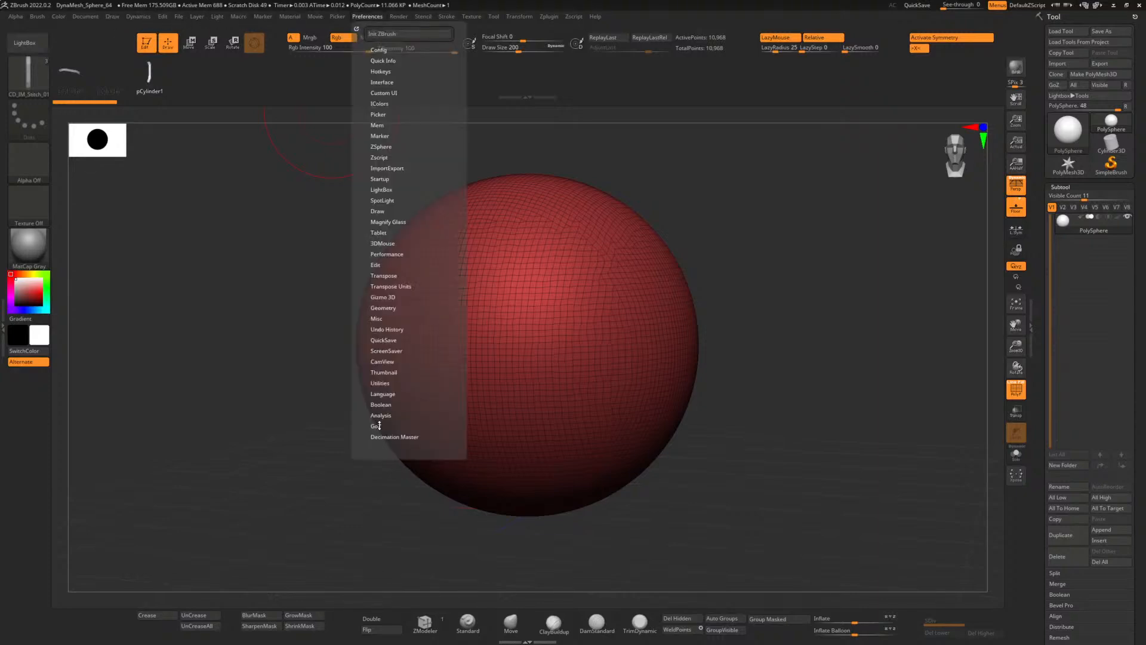
{"action": "left_click", "coordinate": [379, 425]}
{"action": "left_click", "coordinate": [408, 451]}
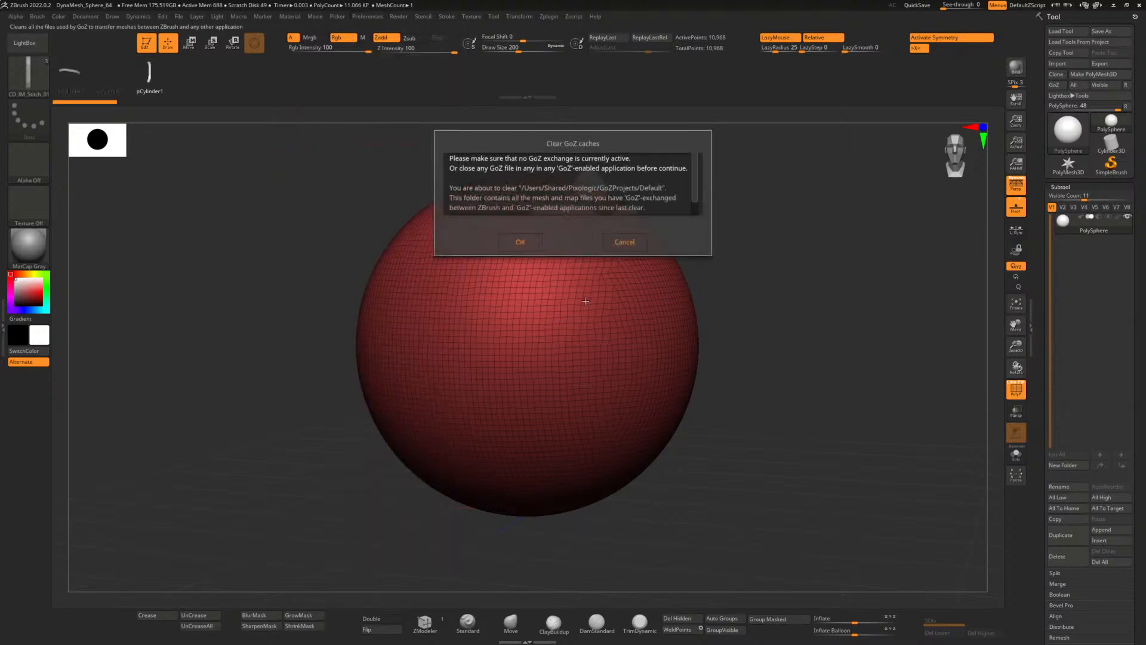
{"action": "left_click", "coordinate": [520, 243]}
- Close ZBrush without saving the project changes
{"action": "left_click", "coordinate": [1126, 4]}
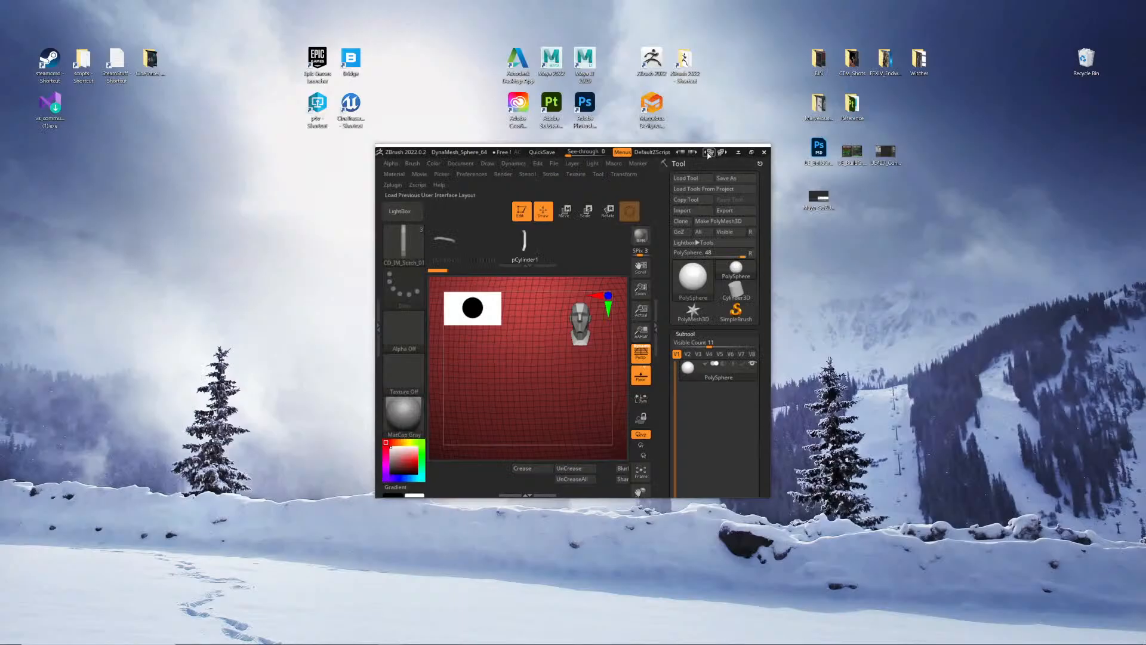
{"action": "left_click", "coordinate": [751, 152]}
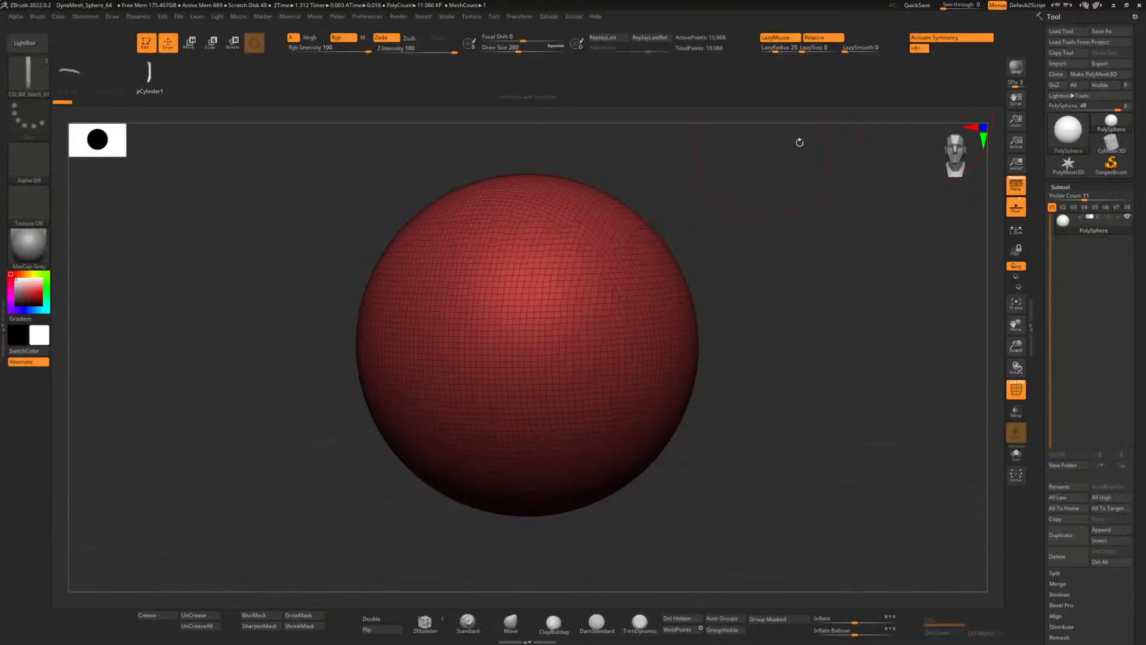
{"action": "left_click", "coordinate": [1139, 5]}
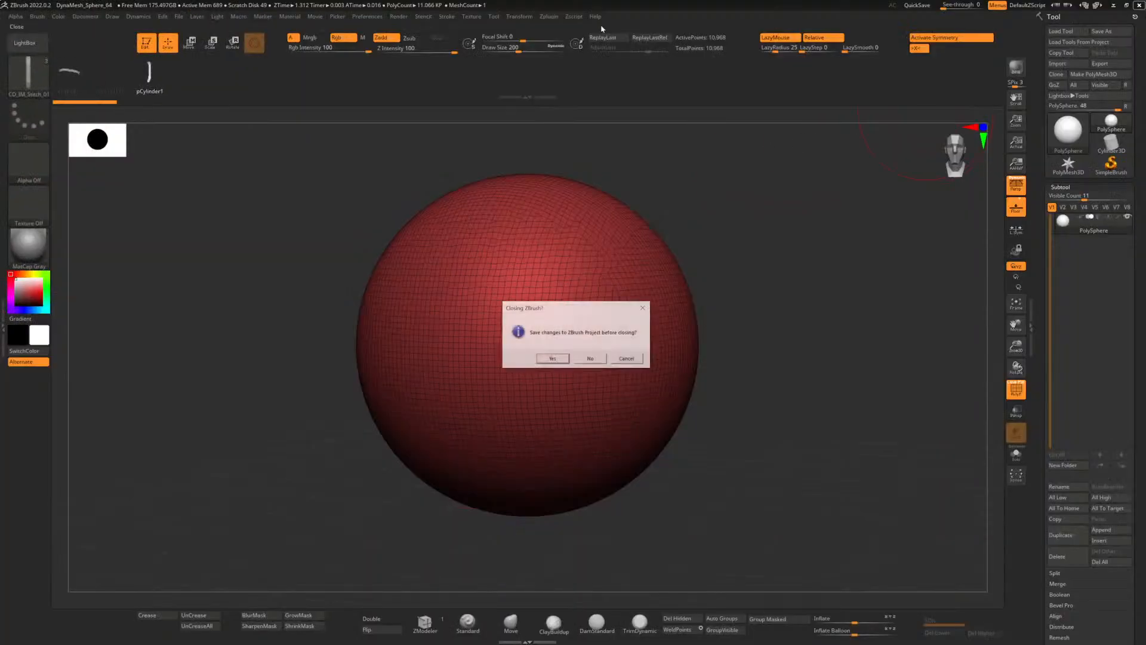
{"action": "left_click", "coordinate": [589, 359]}
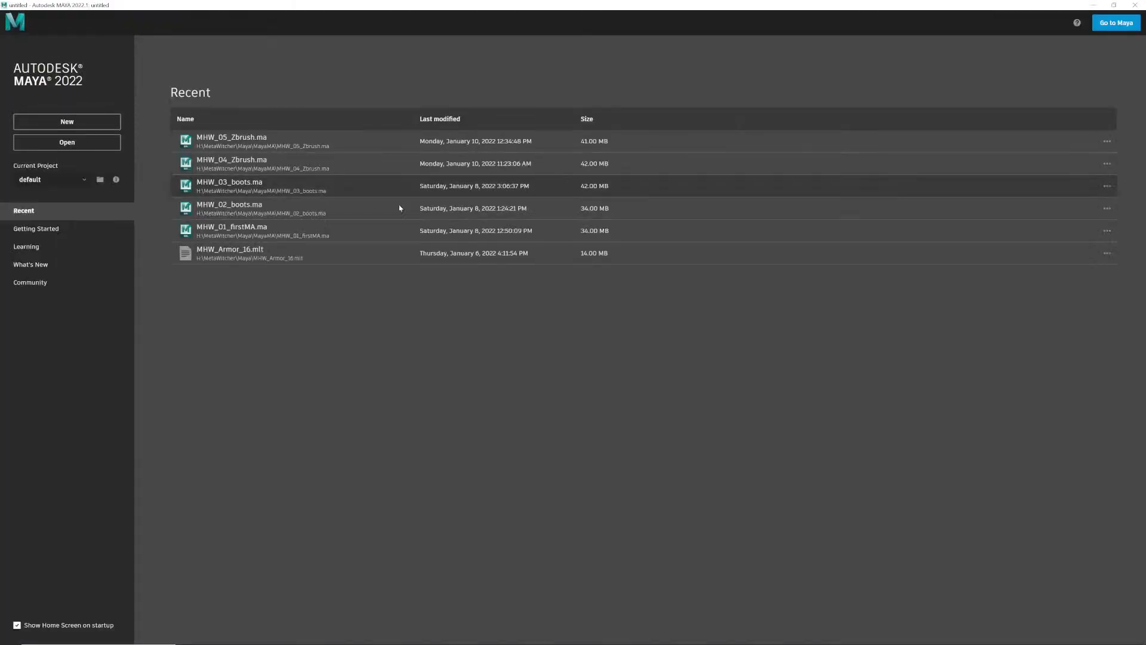
- Reopen the recent scene MHW_05_Zbrush.ma in Maya and check the complete set of character meshes
{"action": "left_click", "coordinate": [250, 140]}
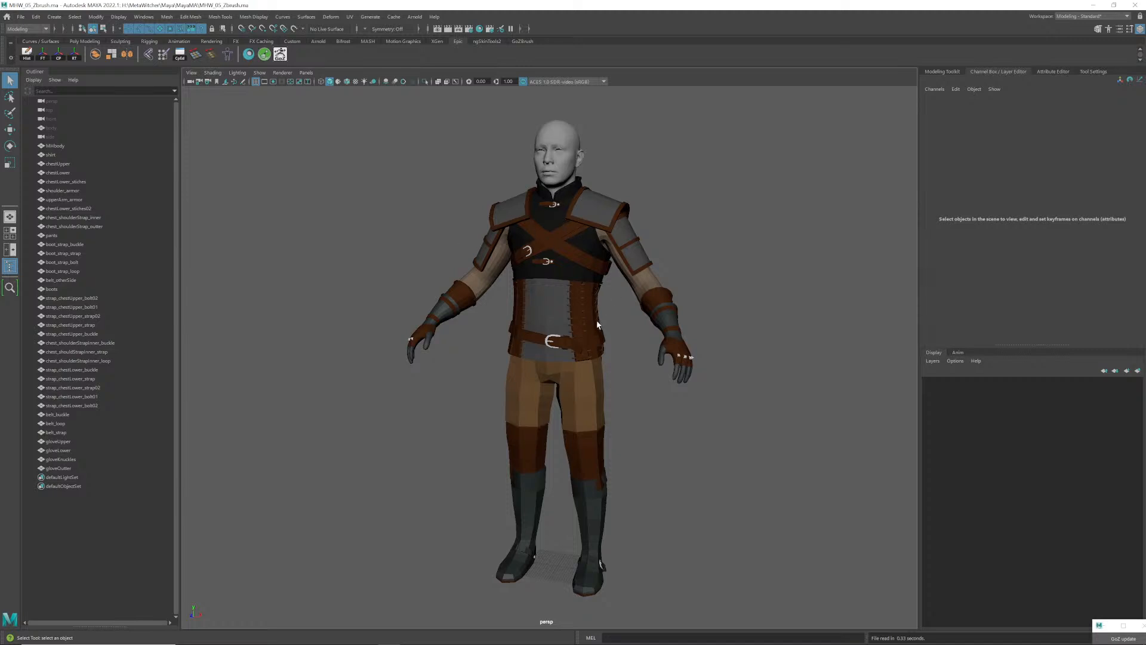
{"action": "left_click_drag", "start_coordinate": [596, 278], "coordinate": [523, 268], "text": "alt"}
{"action": "left_click_drag", "start_coordinate": [353, 153], "coordinate": [681, 567]}
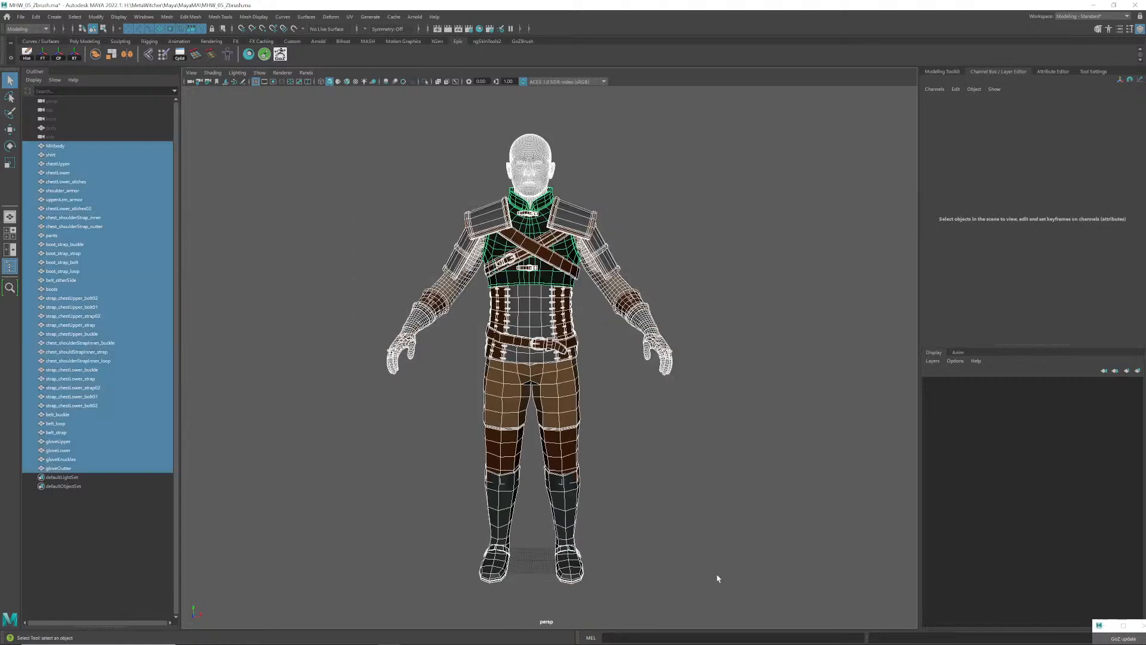
{"action": "left_click", "coordinate": [734, 432]}
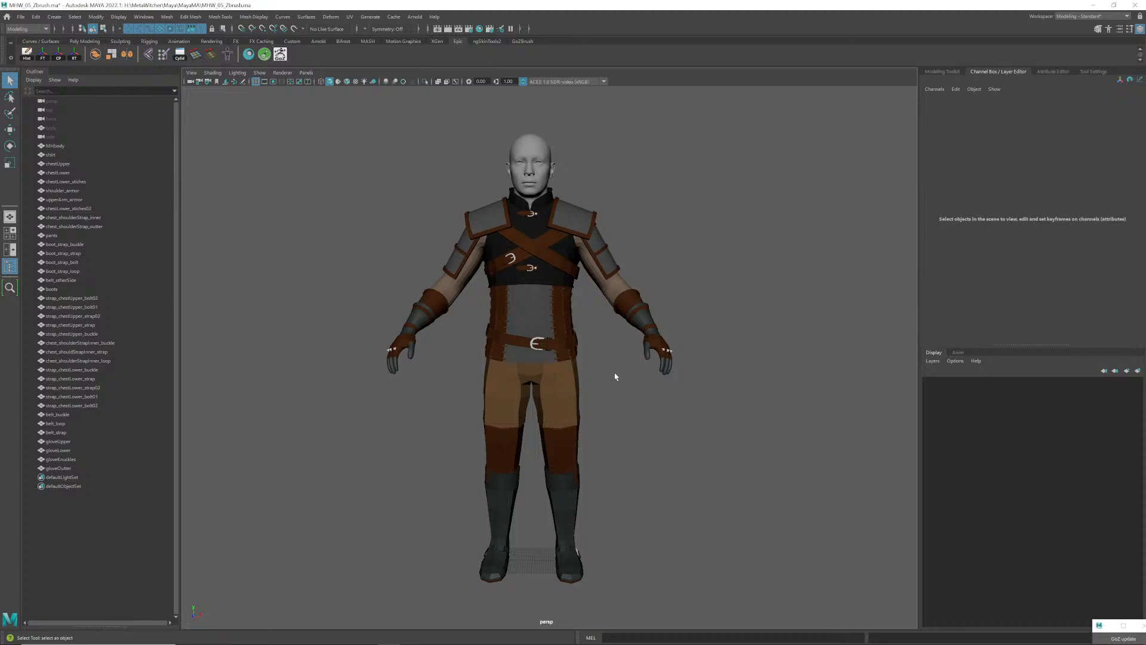
{"action": "left_click", "coordinate": [568, 236]}
{"action": "left_click", "coordinate": [627, 199]}
- Launch ZBrush 2022 from the desktop and dismiss its home page
{"action": "key", "text": "alt+Tab"}
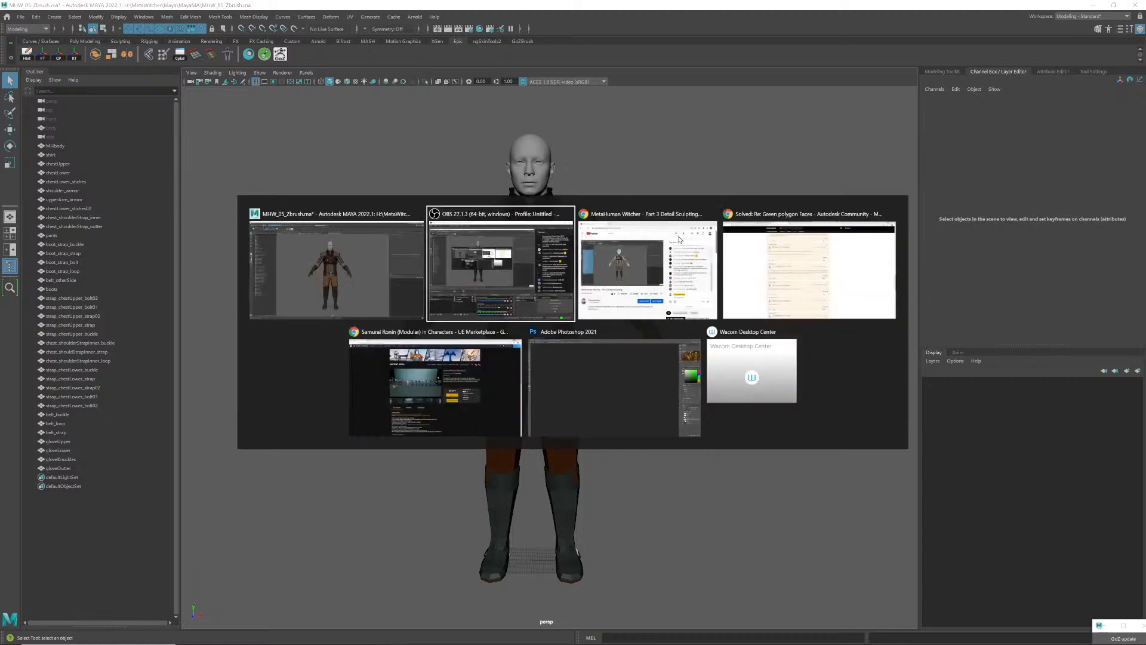
{"action": "key", "text": "Escape"}
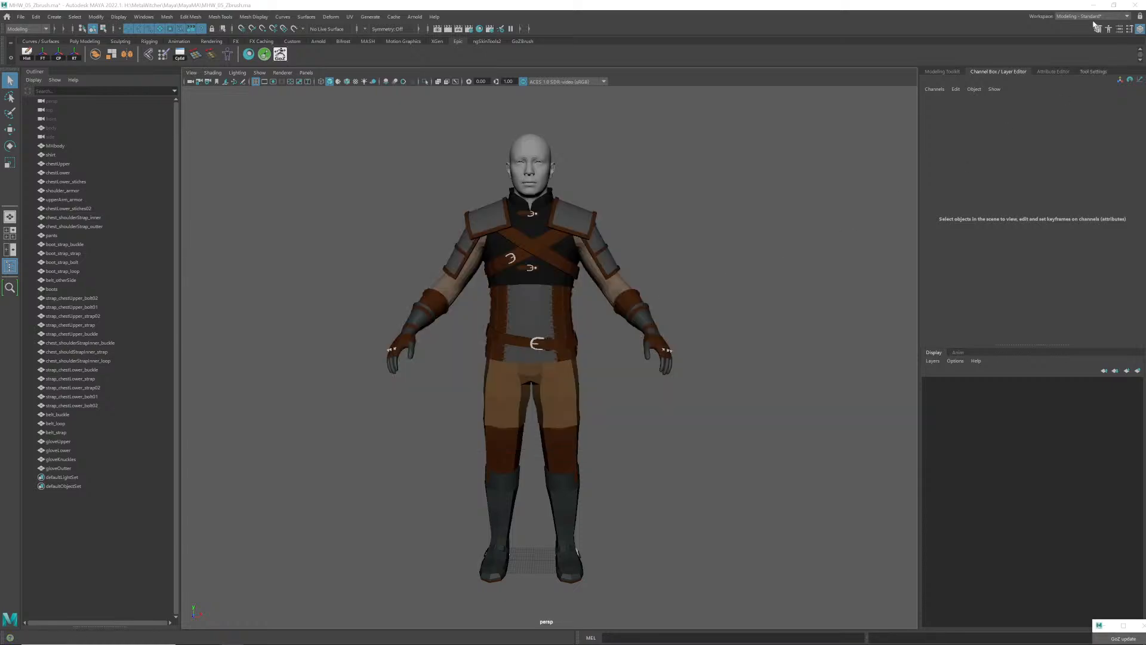
{"action": "key", "text": "super+d"}
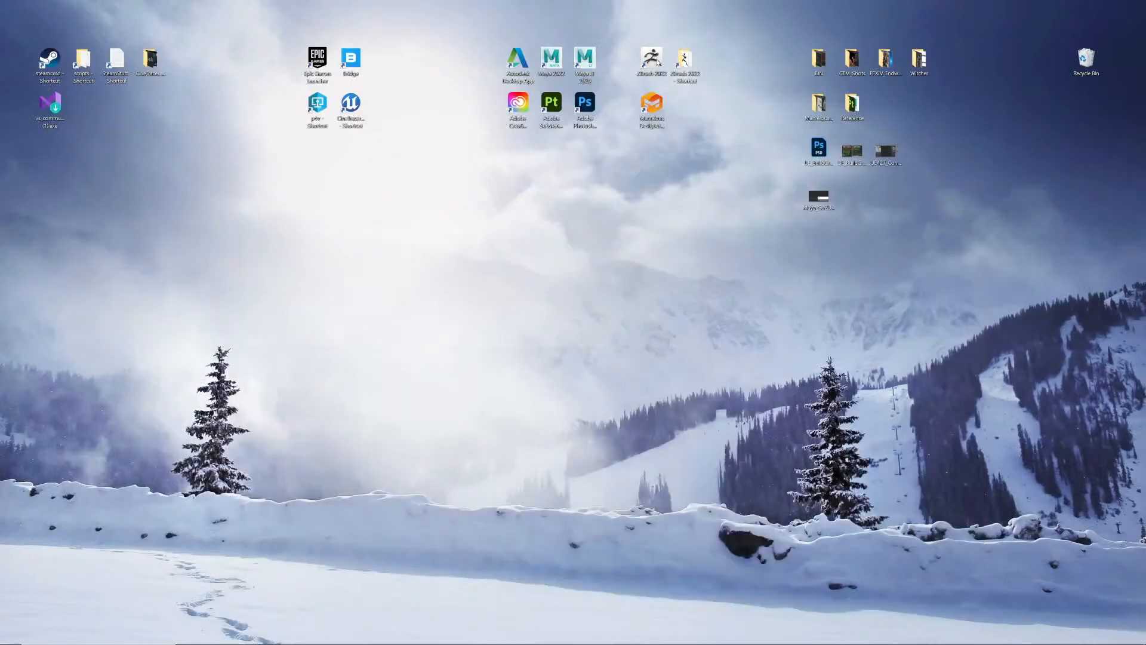
{"action": "double_click", "coordinate": [655, 65]}
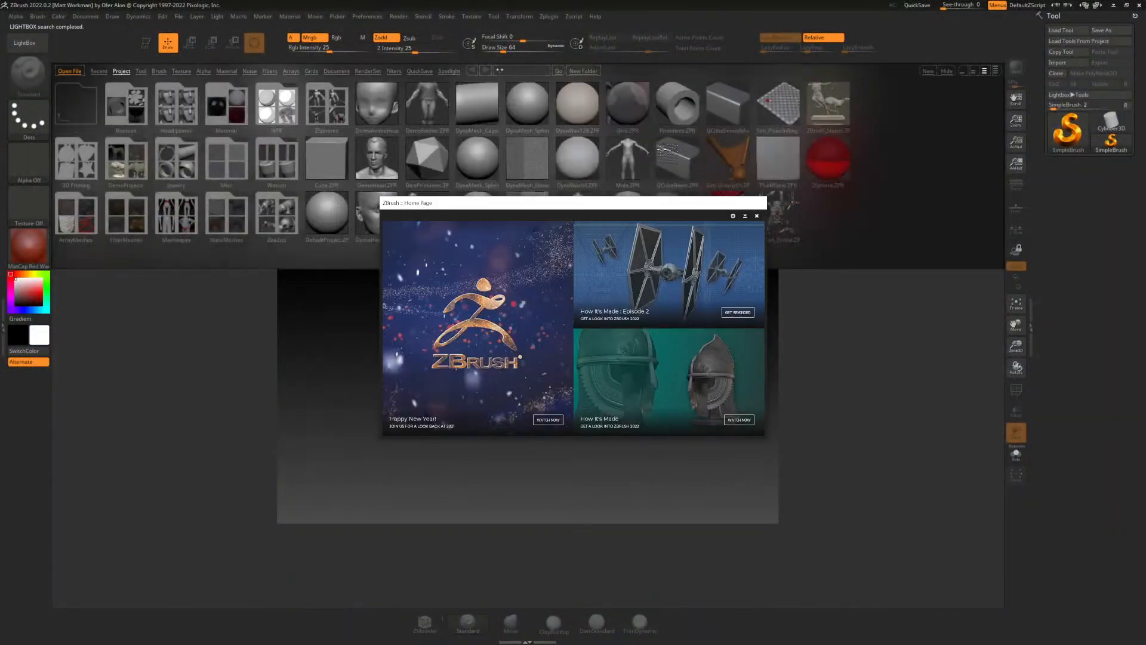
{"action": "left_click", "coordinate": [757, 216]}
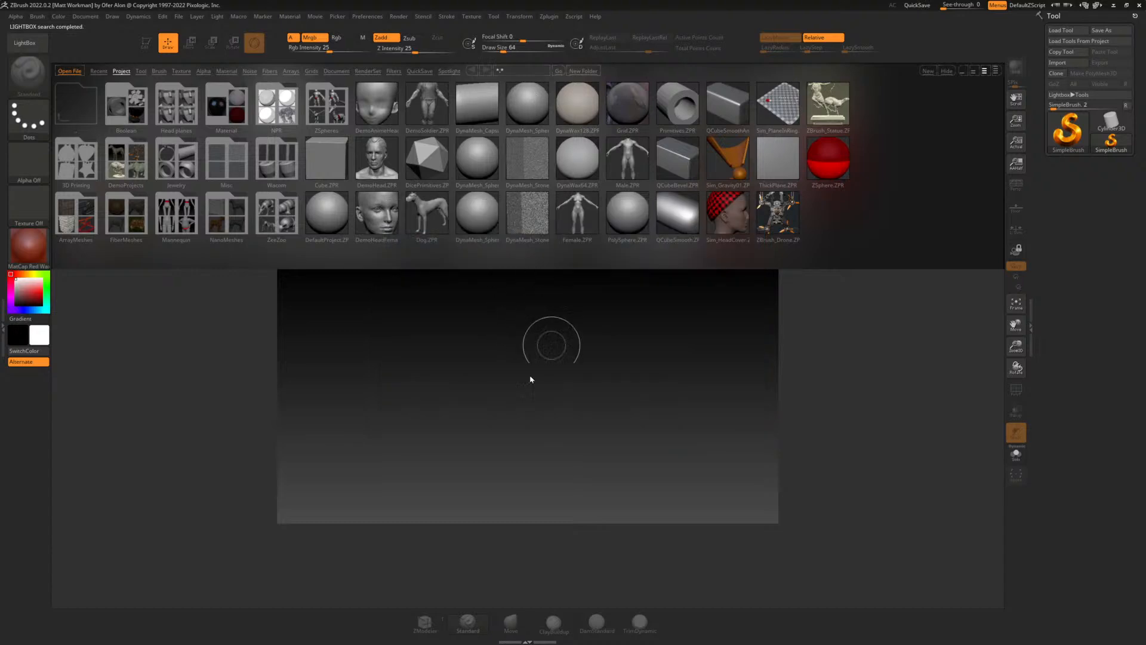
- Open the DynaMesh_Sphere_64 sample project
{"action": "double_click", "coordinate": [538, 109]}
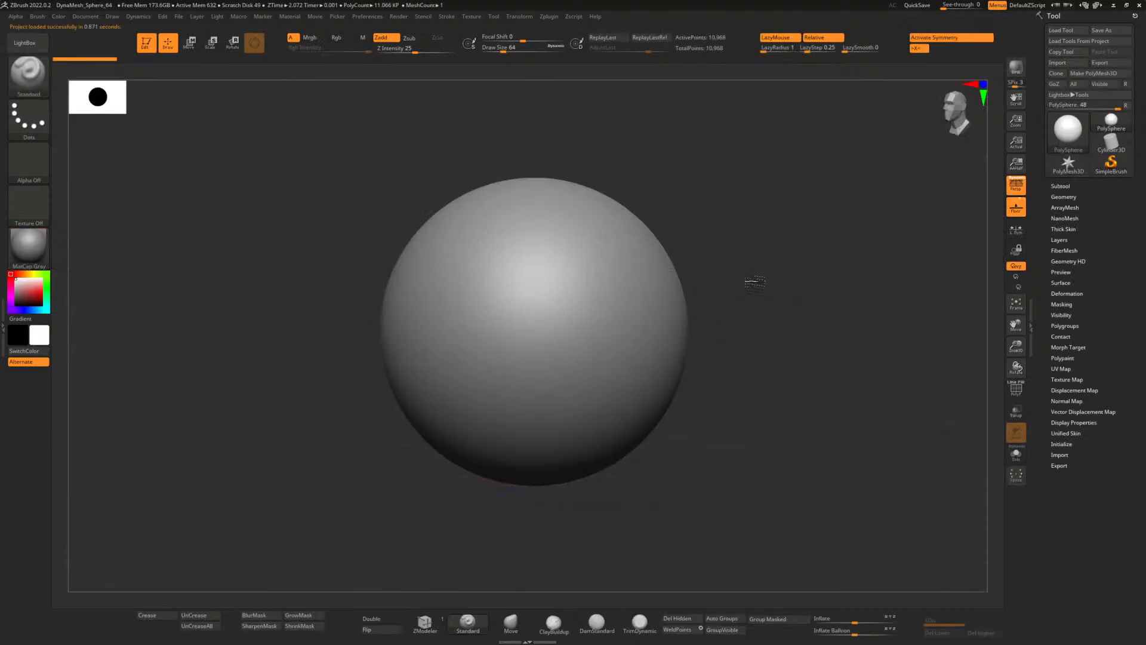
- Switch to Maya and select all meshes of the armored character
{"action": "key", "text": "alt+Tab"}
{"action": "key", "text": "alt+Tab"}
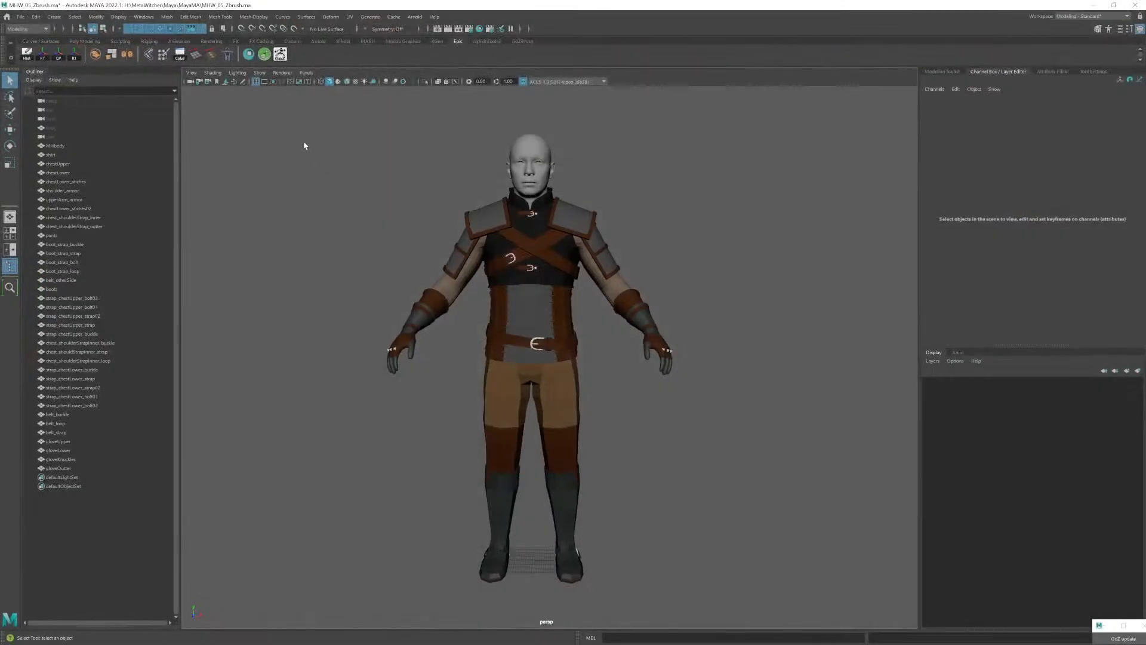
{"action": "left_click_drag", "start_coordinate": [305, 124], "coordinate": [762, 615]}
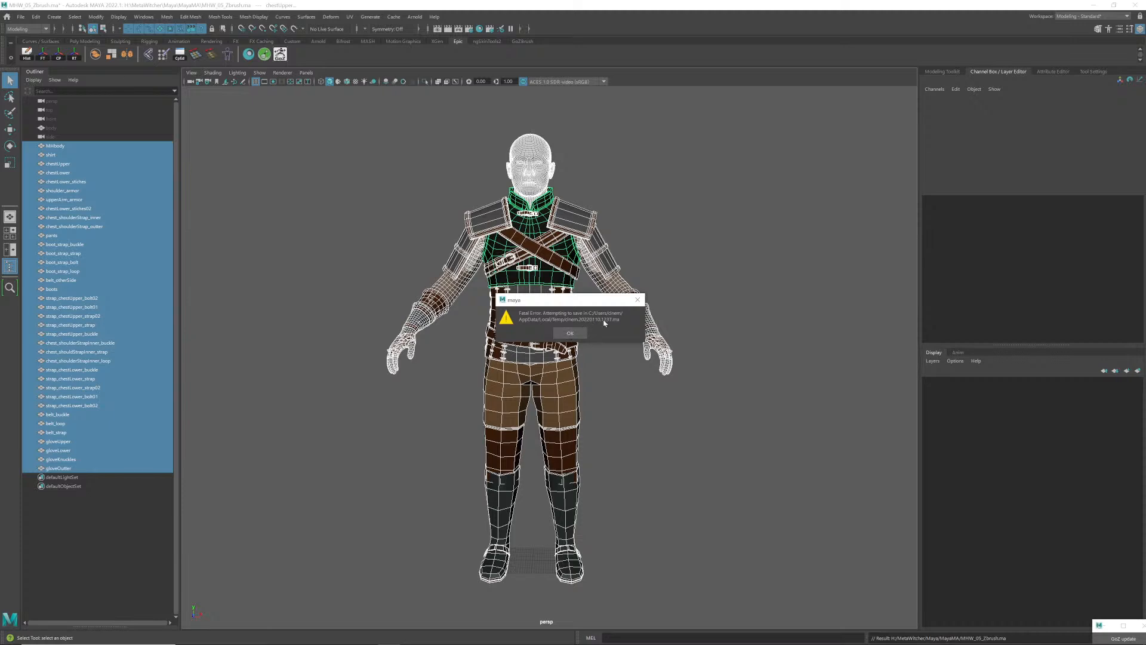
- Dismiss Maya's fatal error message and close the error report without sending it
{"action": "left_click", "coordinate": [579, 332]}
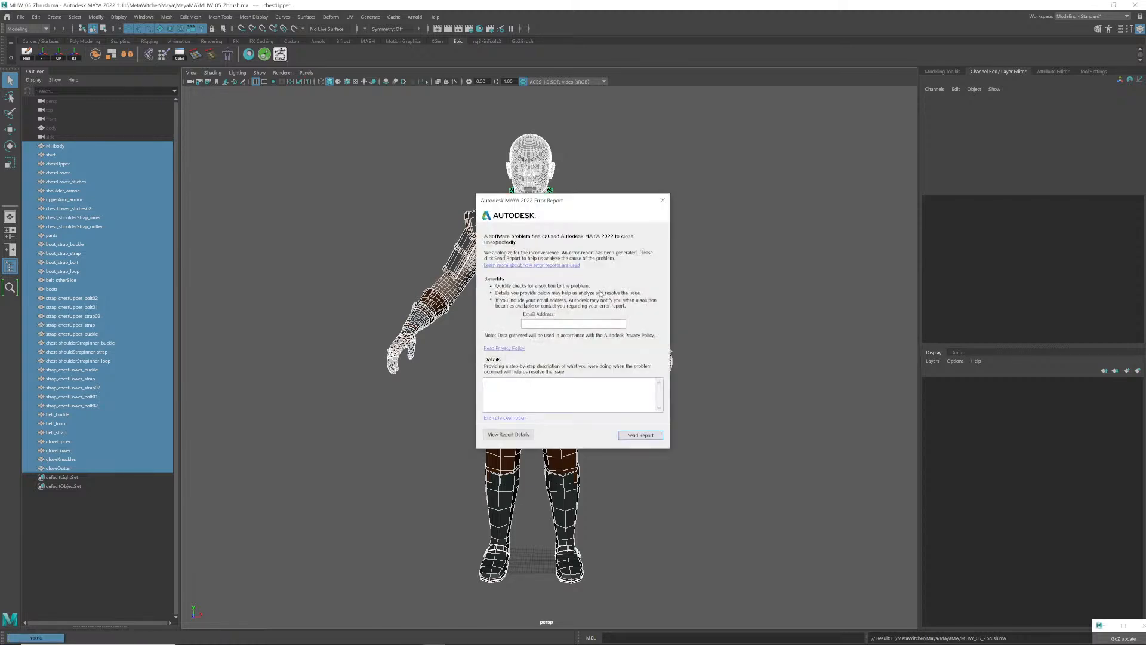
{"action": "left_click", "coordinate": [663, 201]}
{"action": "left_click", "coordinate": [635, 347]}
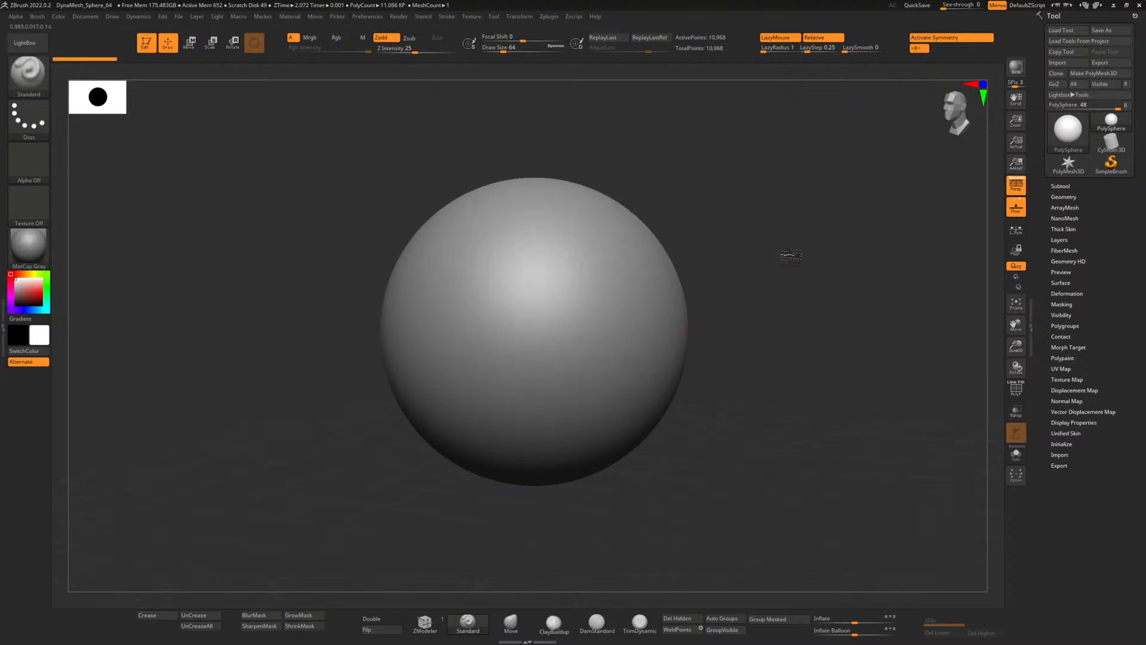
- Expand ZBrush's Subtool section and enable Import Mats as Polygroups in the FBX ExportImport plugin's options
{"action": "left_click", "coordinate": [1060, 186]}
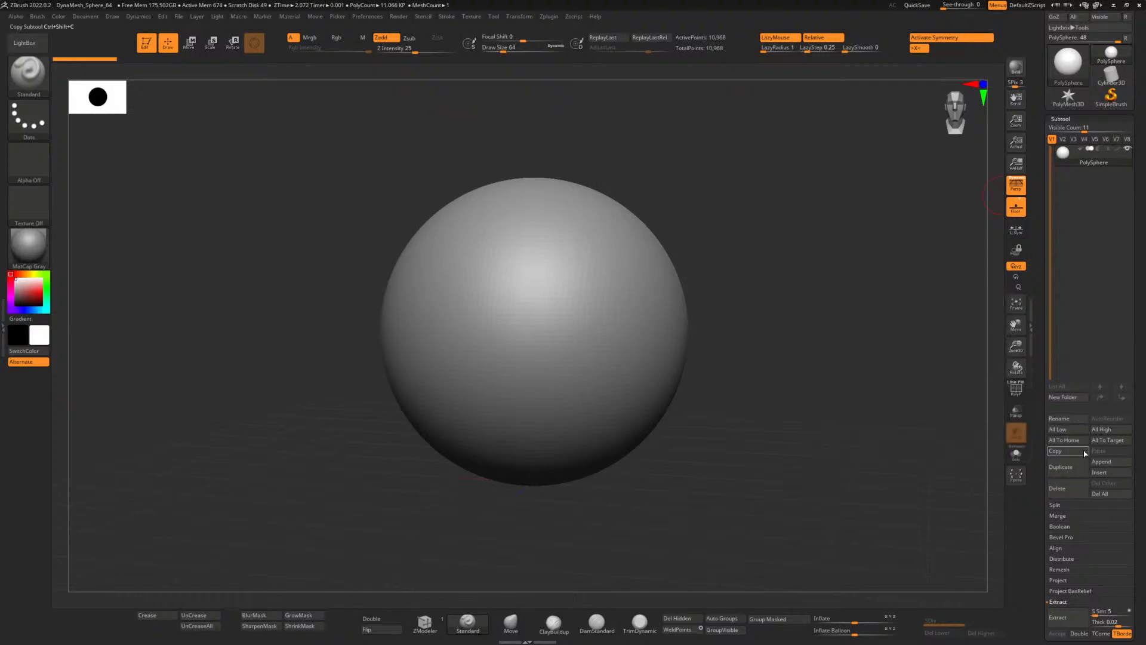
{"action": "left_click", "coordinate": [548, 16]}
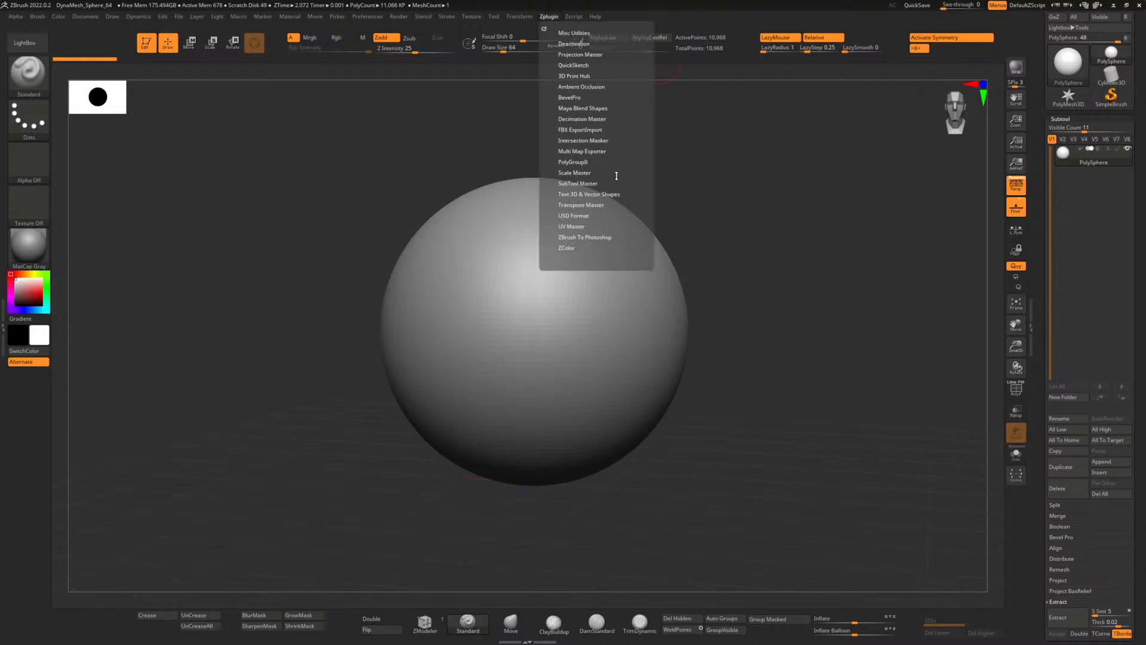
{"action": "left_click", "coordinate": [582, 129]}
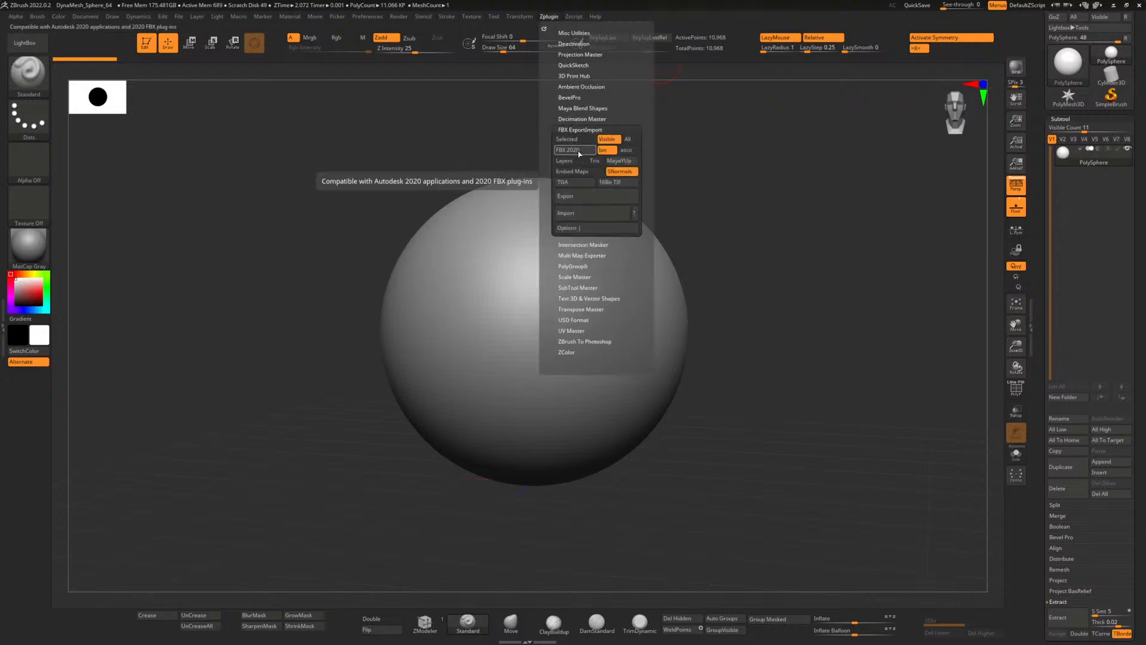
{"action": "left_click", "coordinate": [583, 228]}
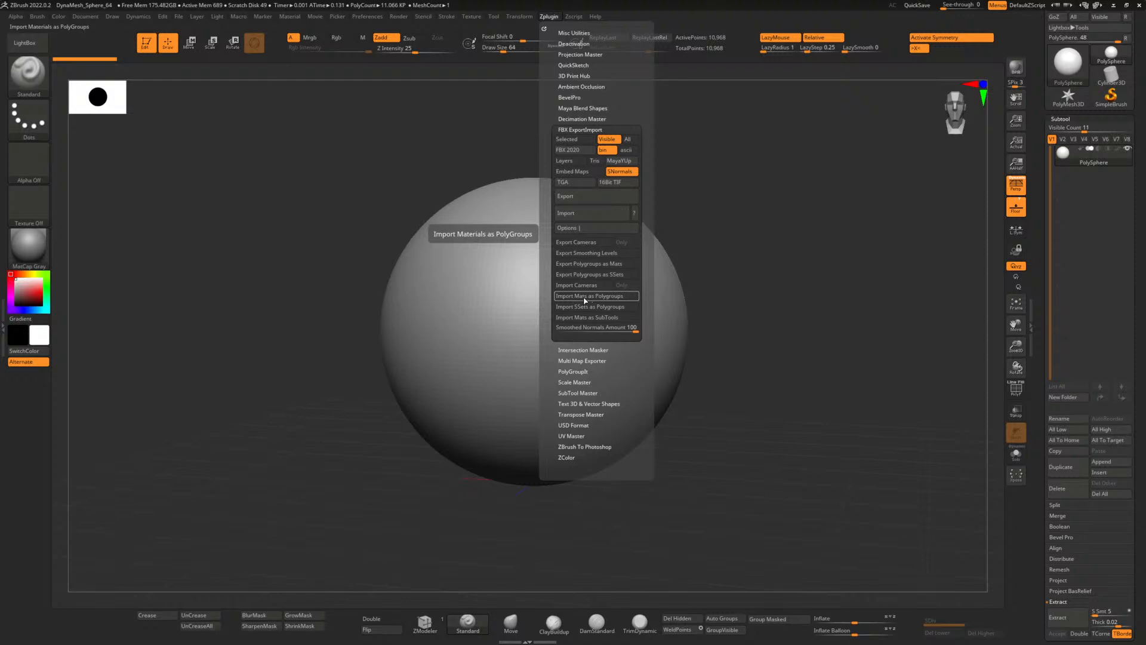
{"action": "left_click", "coordinate": [585, 297]}
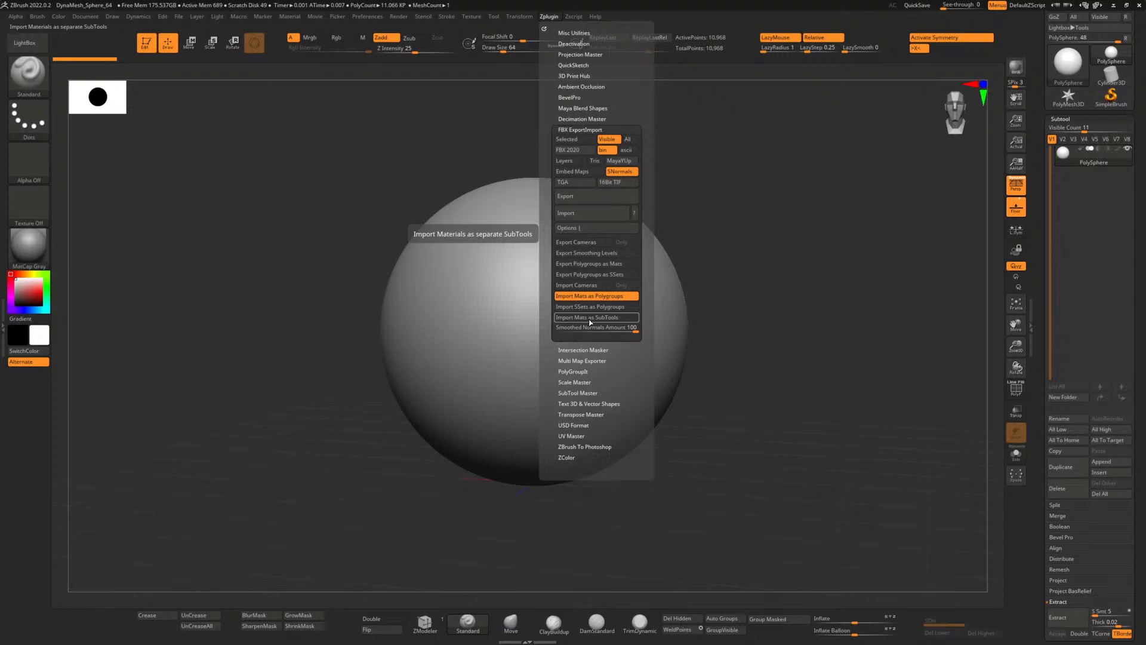
- Browse the MetaWitcher project's Zbrush and Maya folders for an FBX file to import, and cancel the import
{"action": "left_click", "coordinate": [583, 219]}
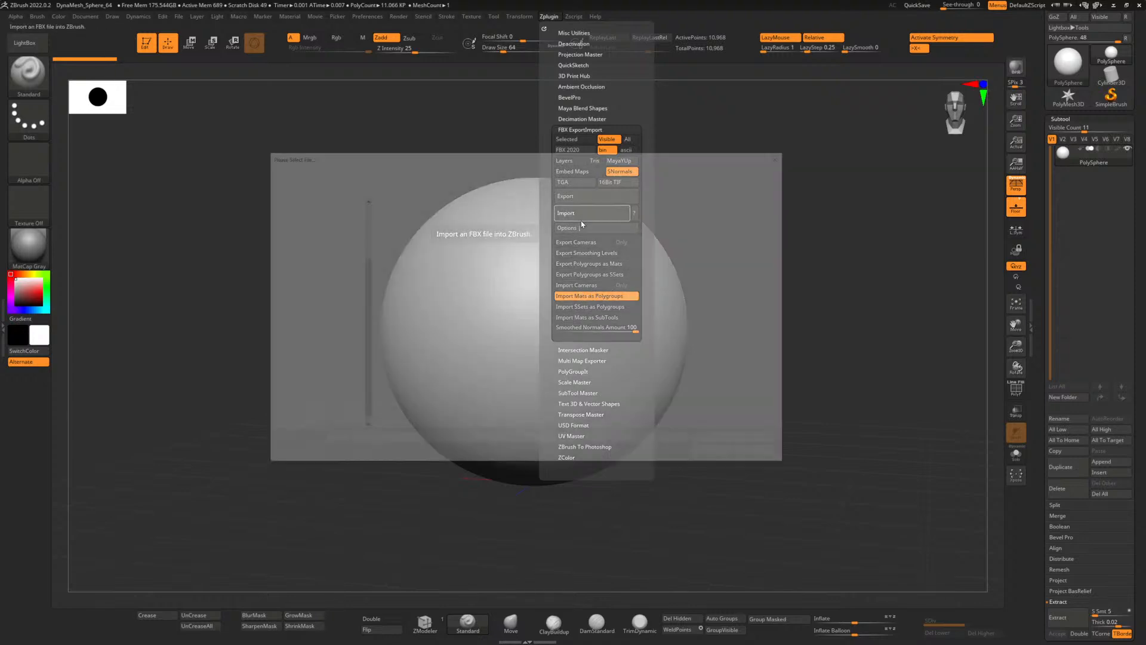
{"action": "left_click_drag", "start_coordinate": [524, 155], "coordinate": [537, 163]}
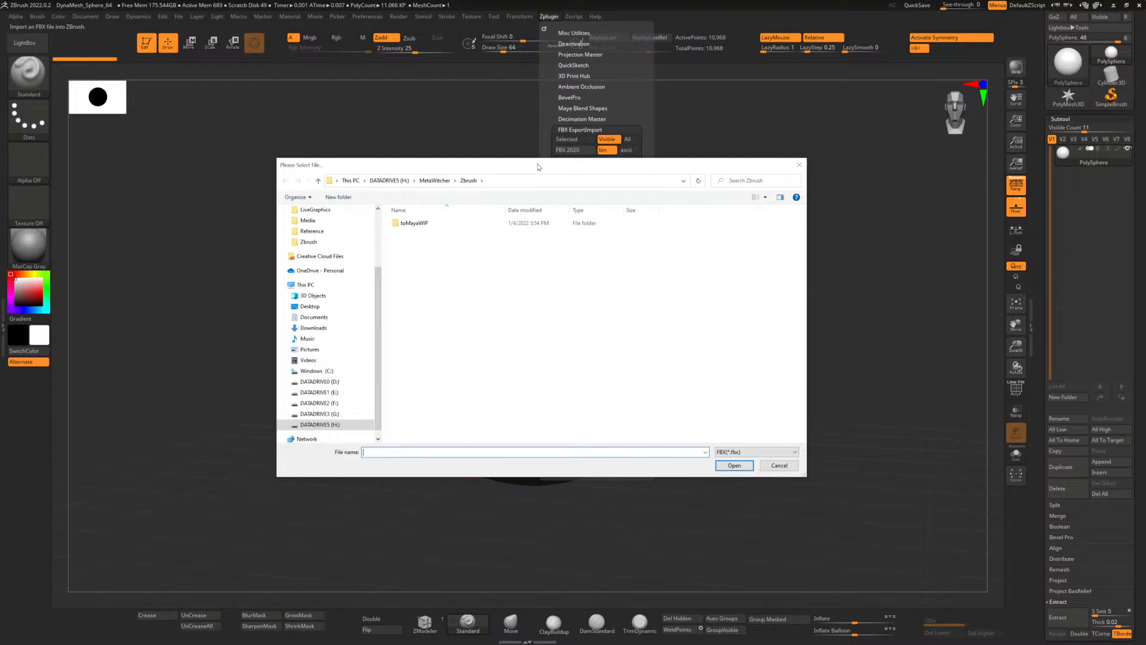
{"action": "left_click_drag", "start_coordinate": [537, 167], "coordinate": [541, 175]}
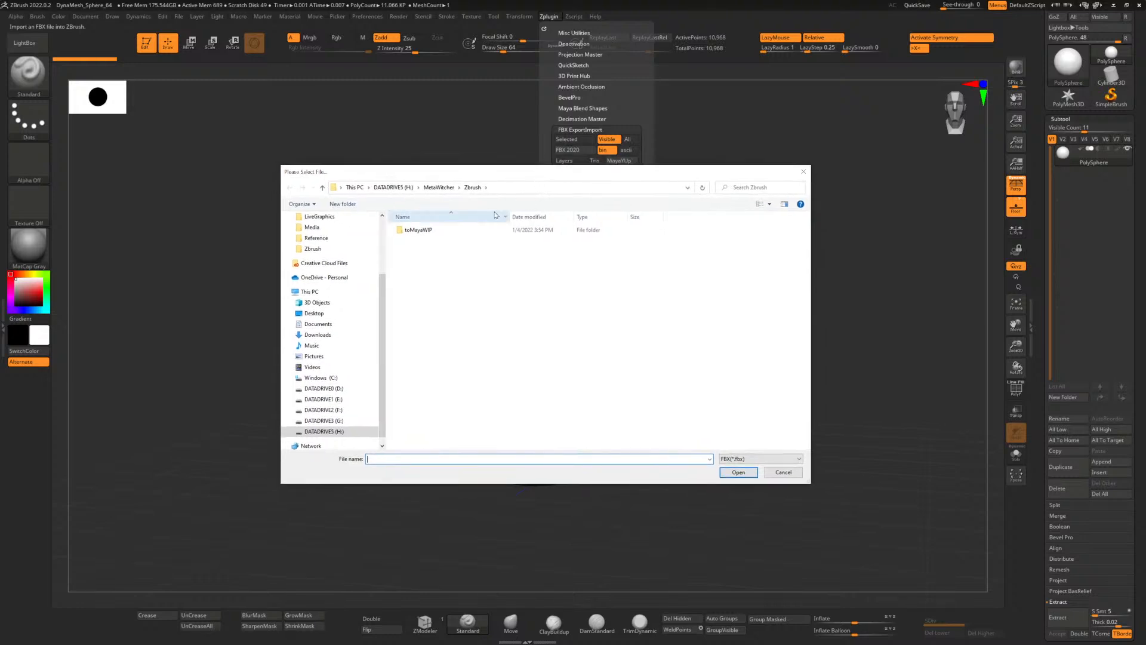
{"action": "left_click", "coordinate": [423, 233]}
{"action": "double_click", "coordinate": [423, 234]}
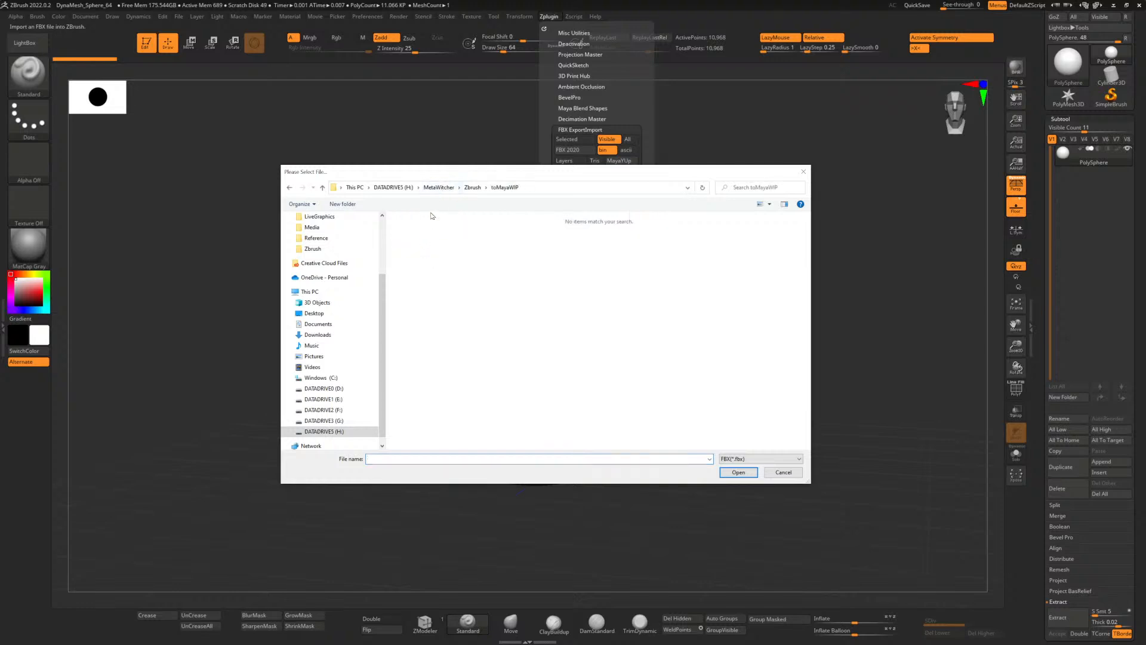
{"action": "left_click", "coordinate": [439, 186]}
{"action": "double_click", "coordinate": [423, 248]}
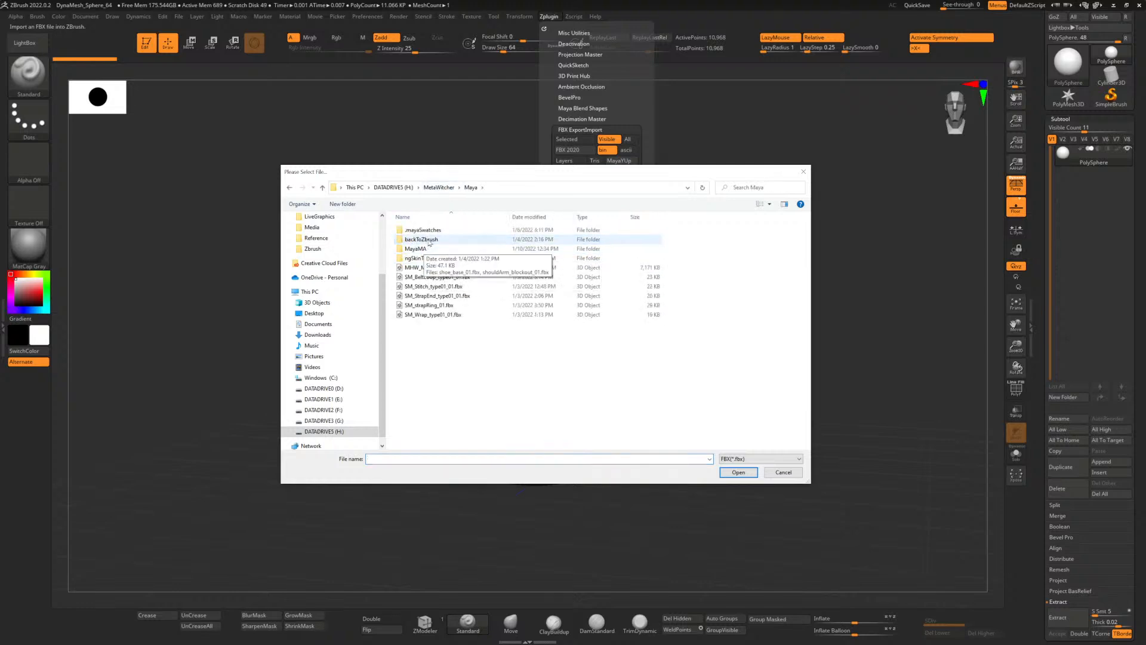
{"action": "left_click", "coordinate": [428, 241]}
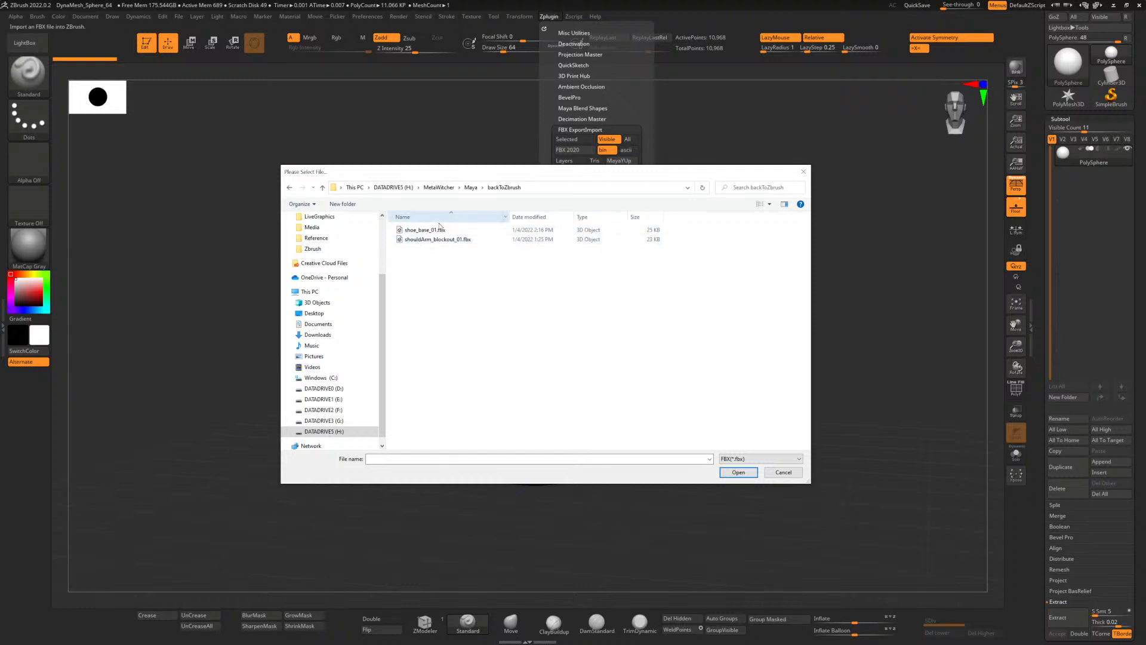
{"action": "left_click", "coordinate": [471, 187]}
{"action": "left_click", "coordinate": [439, 188]}
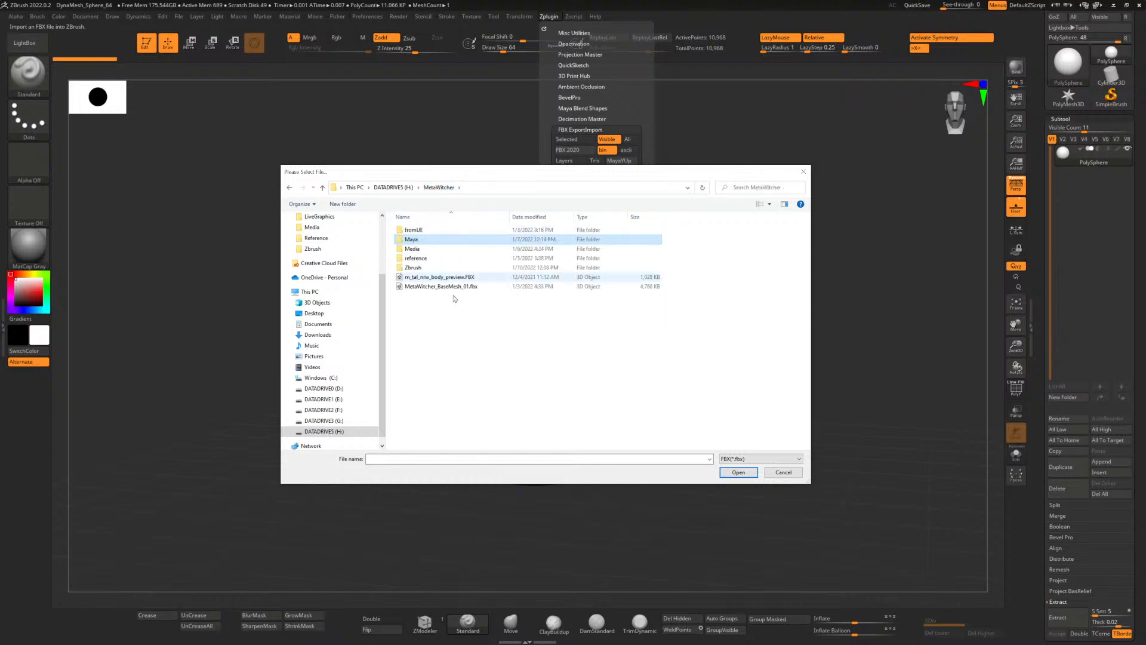
{"action": "left_click", "coordinate": [784, 473]}
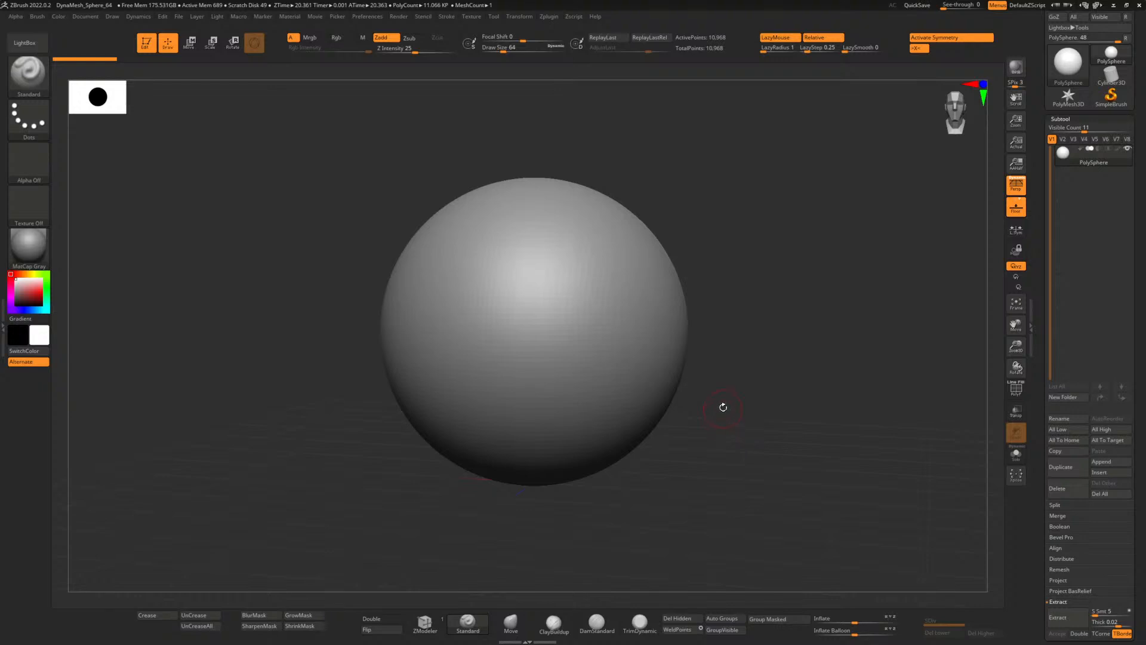
- Minimize ZBrush and reopen the recent scene MHW_05_Zbrush.ma in Maya
{"action": "left_click", "coordinate": [1113, 5]}
{"action": "key", "text": "alt+Tab"}
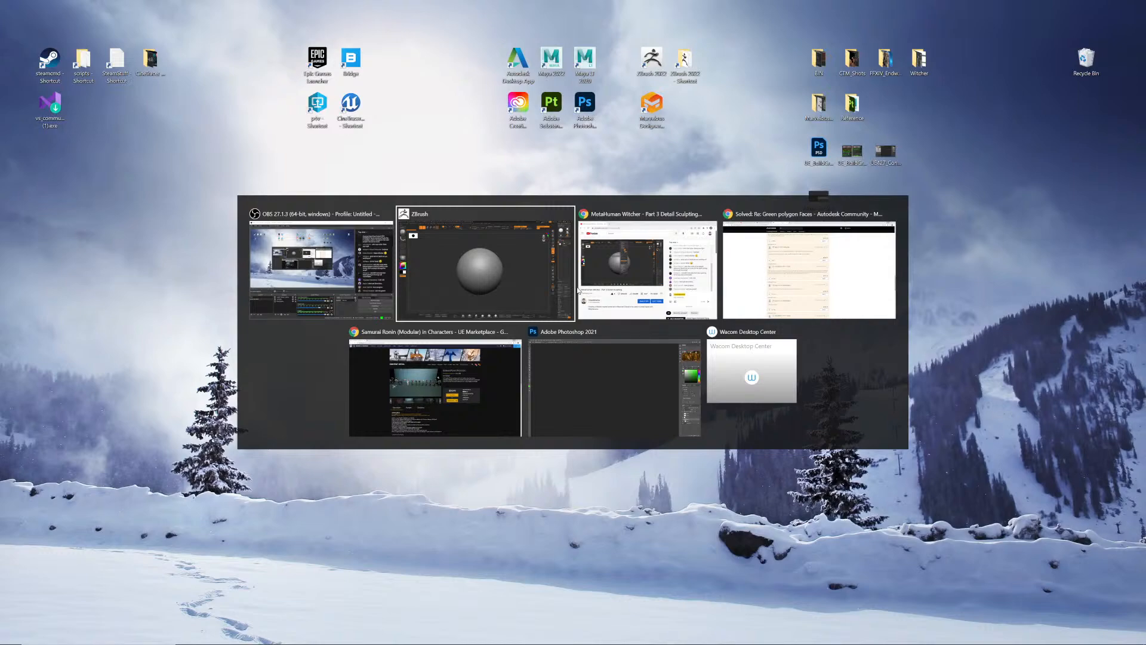
{"action": "left_click", "coordinate": [524, 316]}
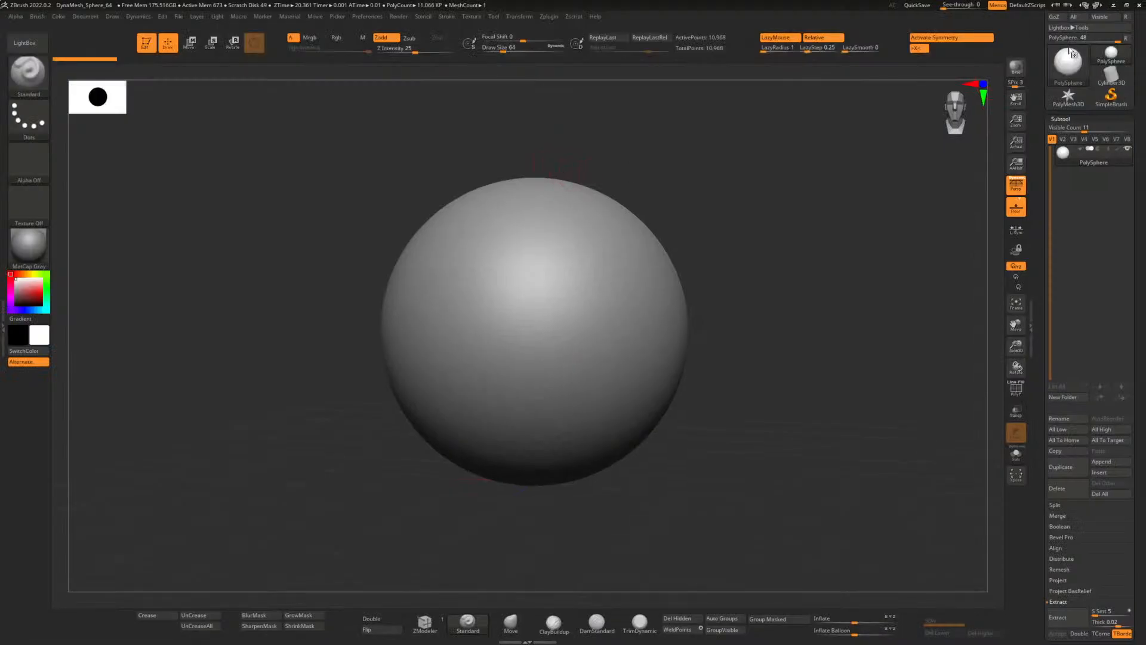
{"action": "left_click", "coordinate": [1114, 5]}
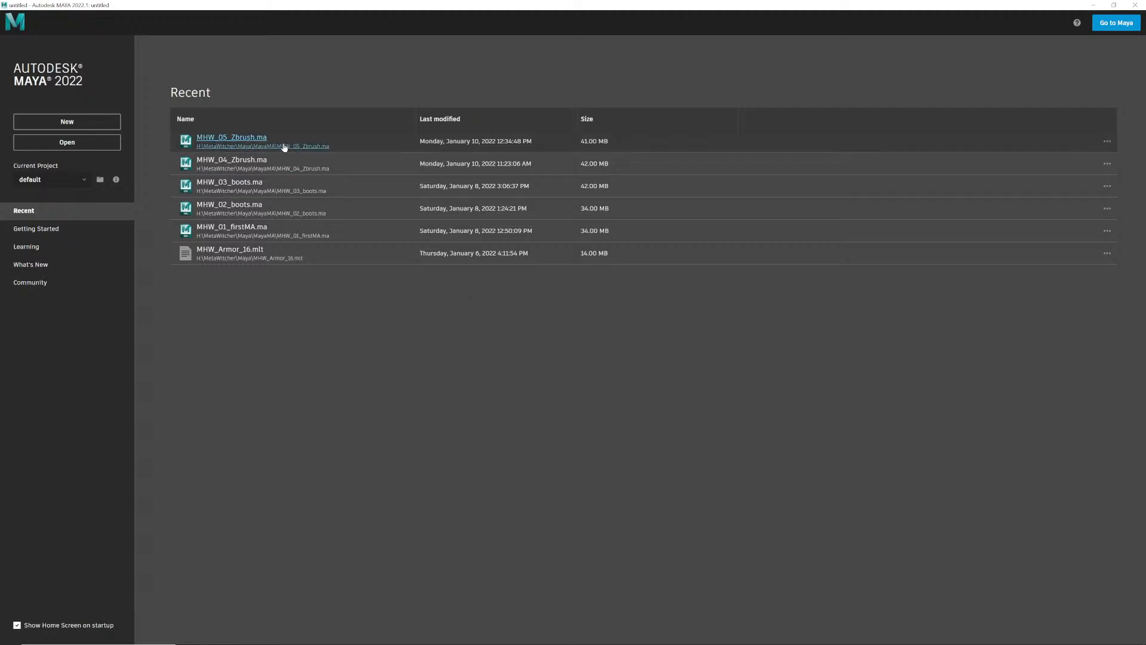
{"action": "left_click", "coordinate": [237, 139]}
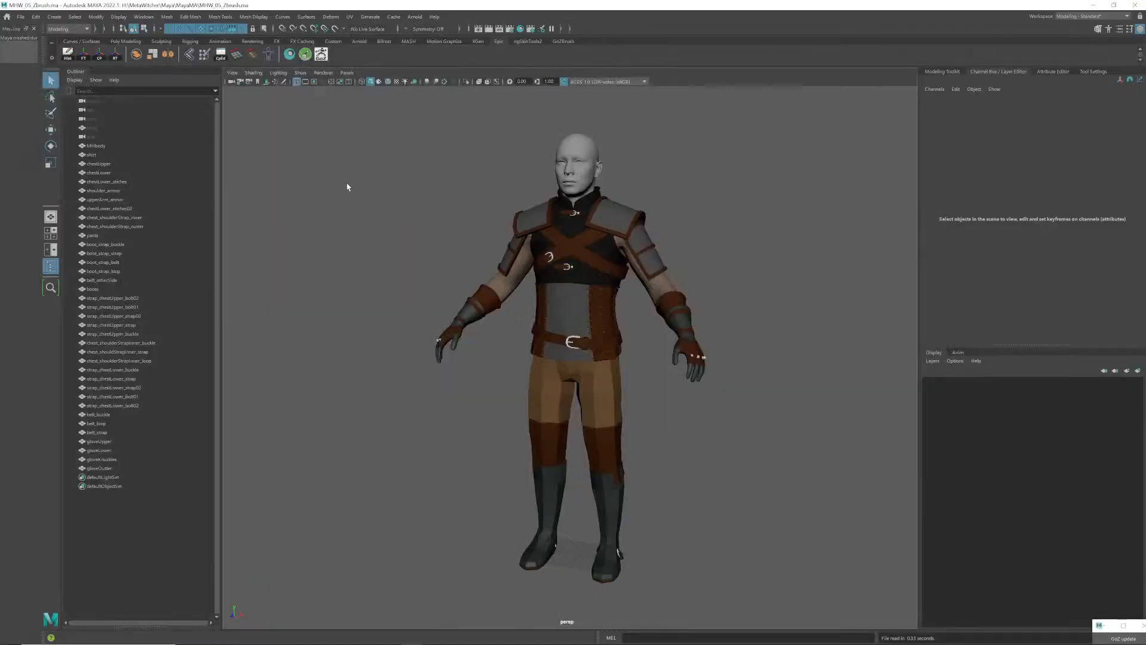
- Select all character meshes in the Outliner, from the body at the start of the list through gloveOutter
{"action": "left_click_drag", "start_coordinate": [123, 148], "coordinate": [128, 474]}
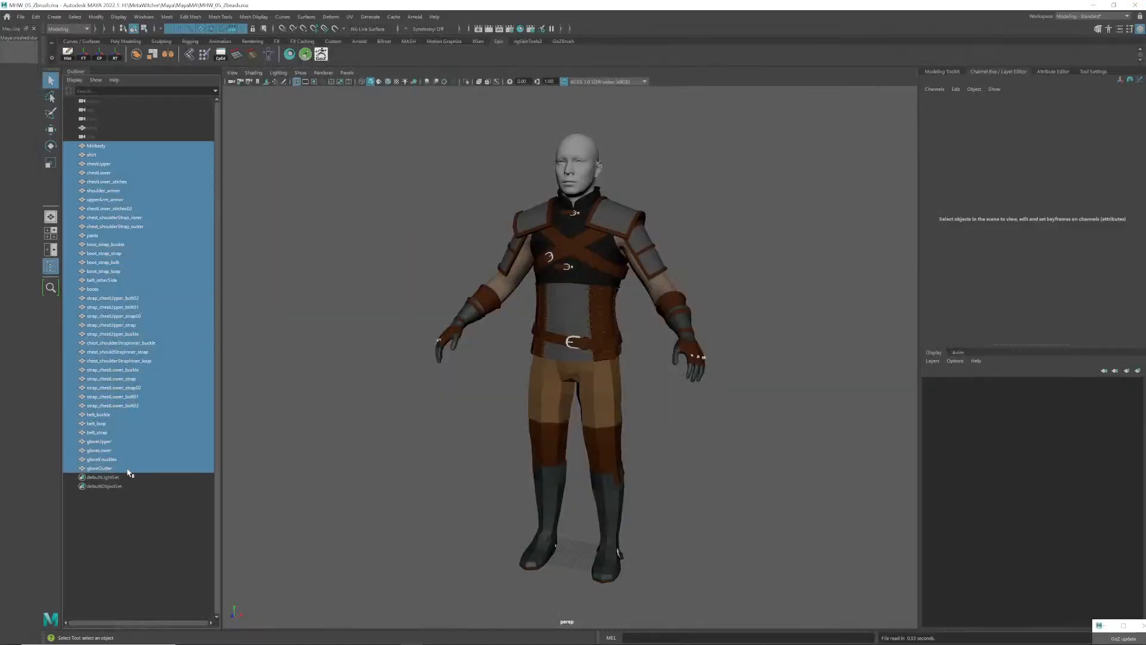
{"action": "left_click", "coordinate": [371, 17]}
{"action": "left_click", "coordinate": [370, 17]}
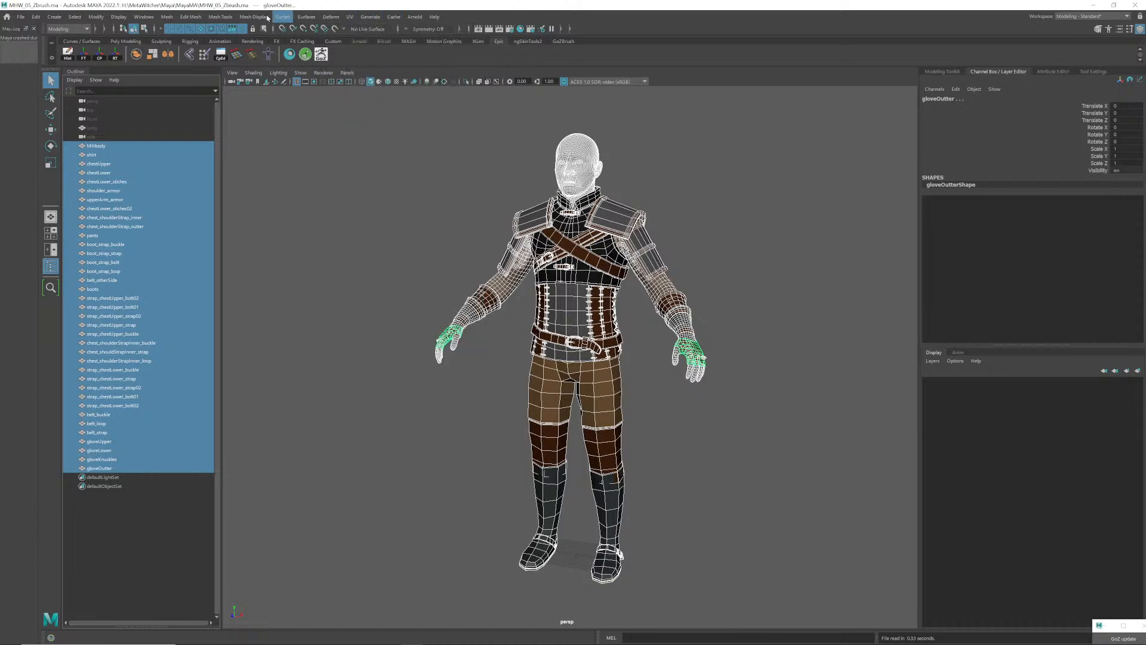
- Open the Script Editor and enlarge its window over the viewport
{"action": "left_click", "coordinate": [191, 16]}
{"action": "mouse_move", "coordinate": [143, 16]}
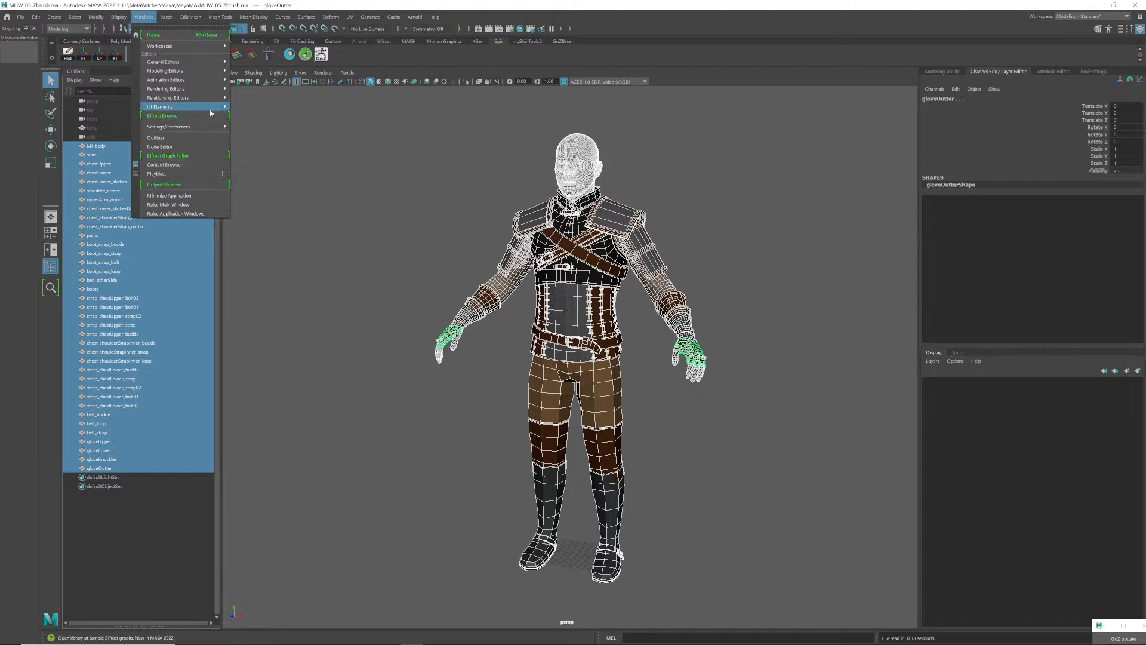
{"action": "mouse_move", "coordinate": [206, 100]}
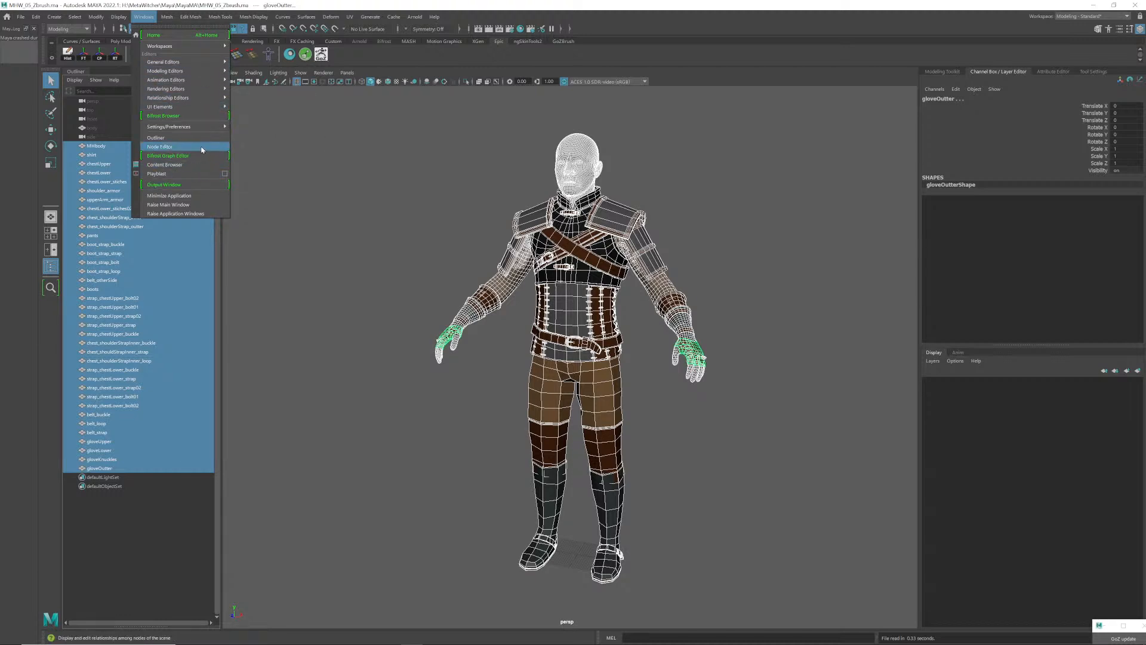
{"action": "mouse_move", "coordinate": [206, 65]}
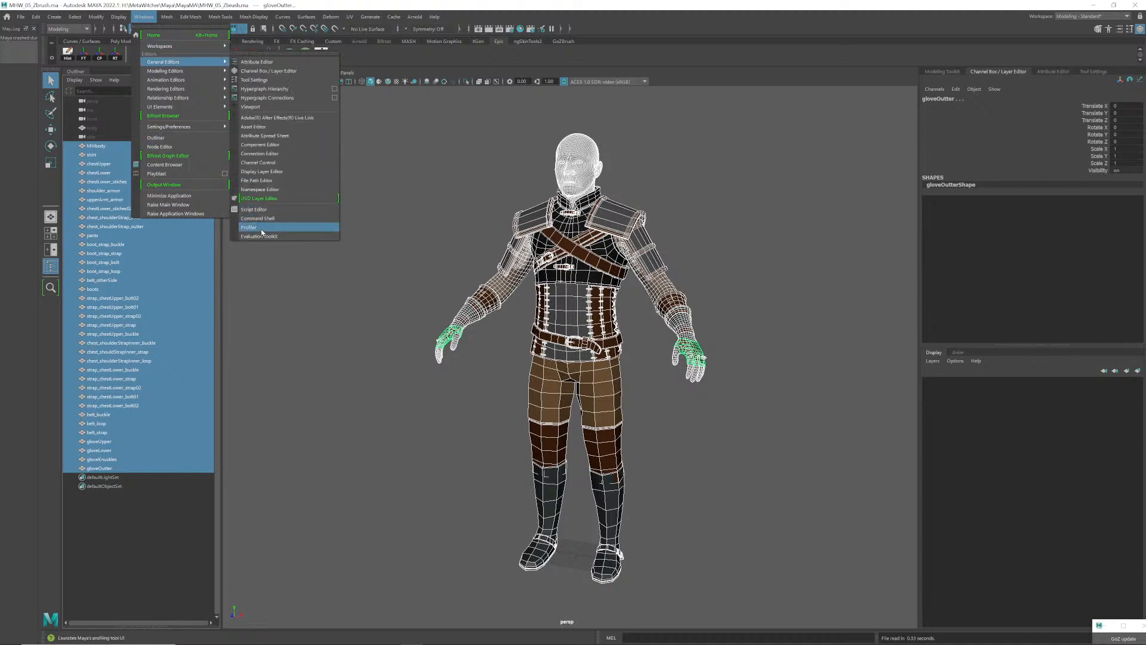
{"action": "left_click", "coordinate": [256, 209]}
{"action": "left_click_drag", "start_coordinate": [257, 189], "coordinate": [788, 486]}
{"action": "left_click_drag", "start_coordinate": [478, 83], "coordinate": [661, 84]}
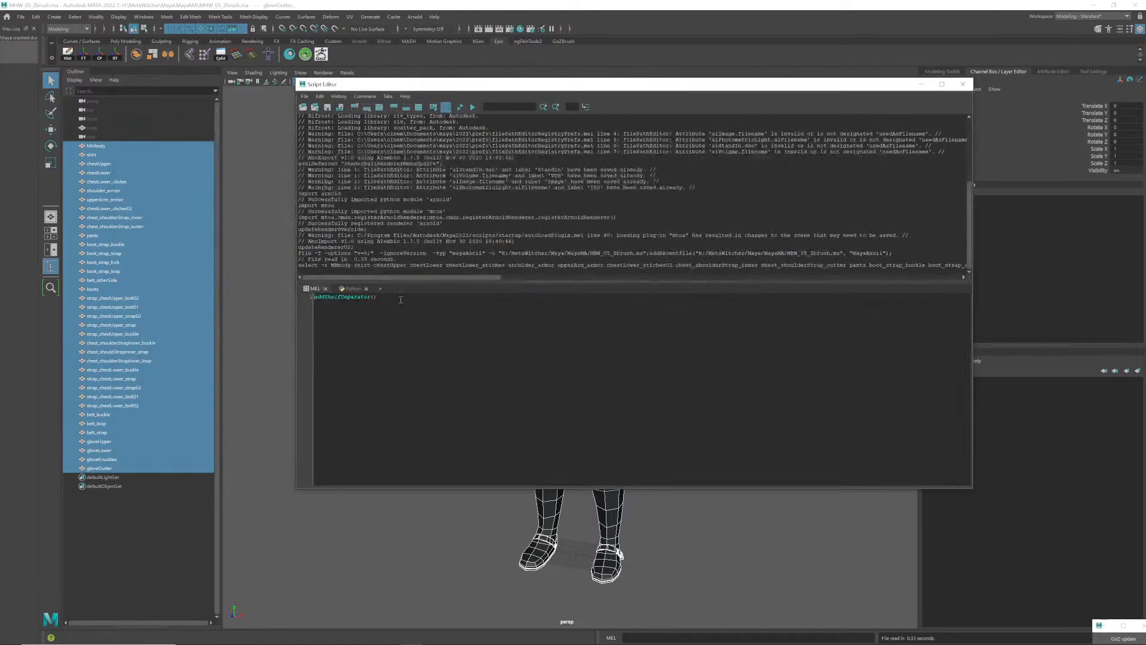
- Draft a get-selection line in the Python script area, clear it, and close the Script Editor
{"action": "left_click", "coordinate": [352, 289]}
{"action": "type", "text": "get seelction"}
{"action": "left_click_drag", "start_coordinate": [362, 297], "coordinate": [293, 295]}
{"action": "key", "text": "BackSpace"}
{"action": "left_click_drag", "start_coordinate": [429, 86], "coordinate": [401, 89]}
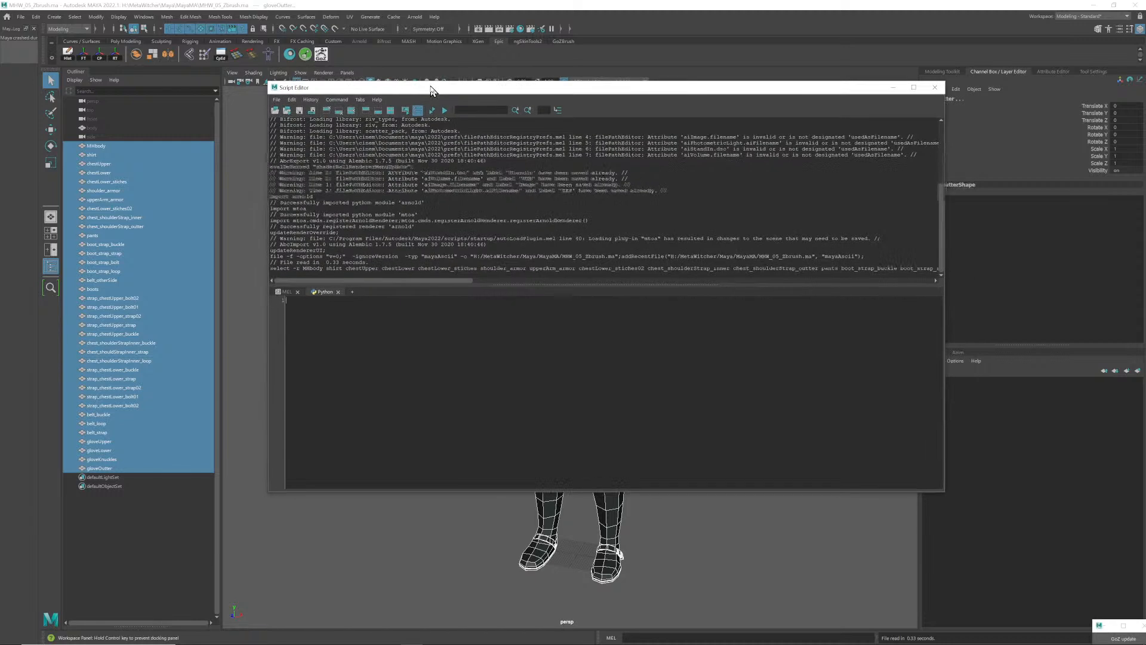
{"action": "left_click", "coordinate": [935, 87]}
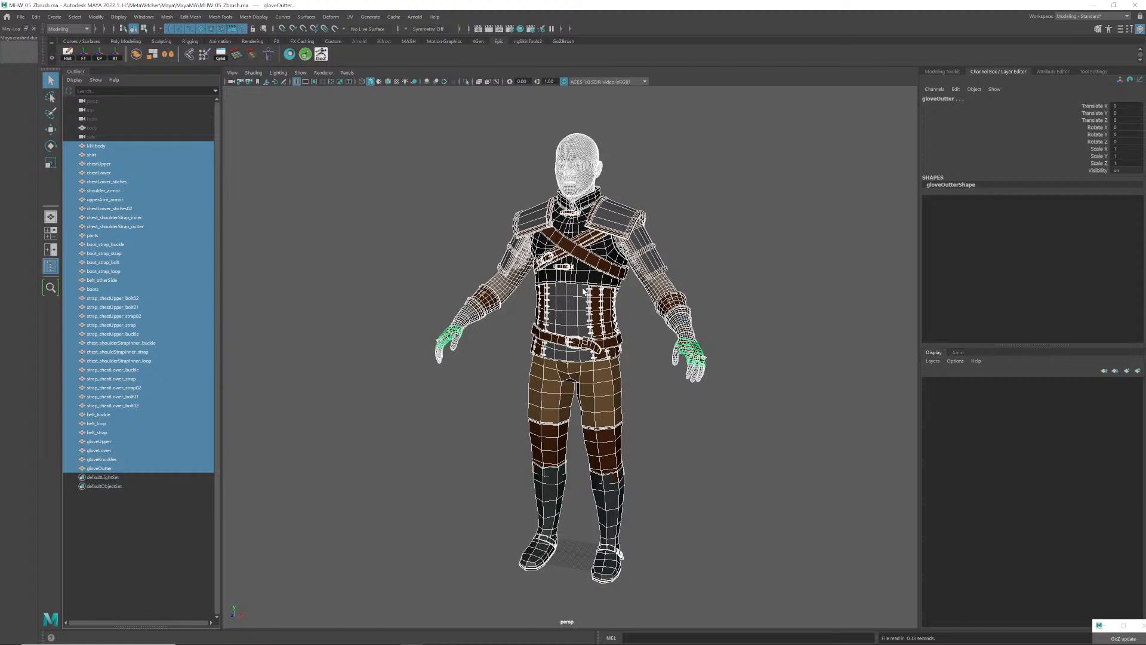
{"action": "key", "text": "alt+Tab"}
{"action": "key", "text": "alt+Tab"}
{"action": "key", "text": "alt+Tab"}
{"action": "key", "text": "Escape"}
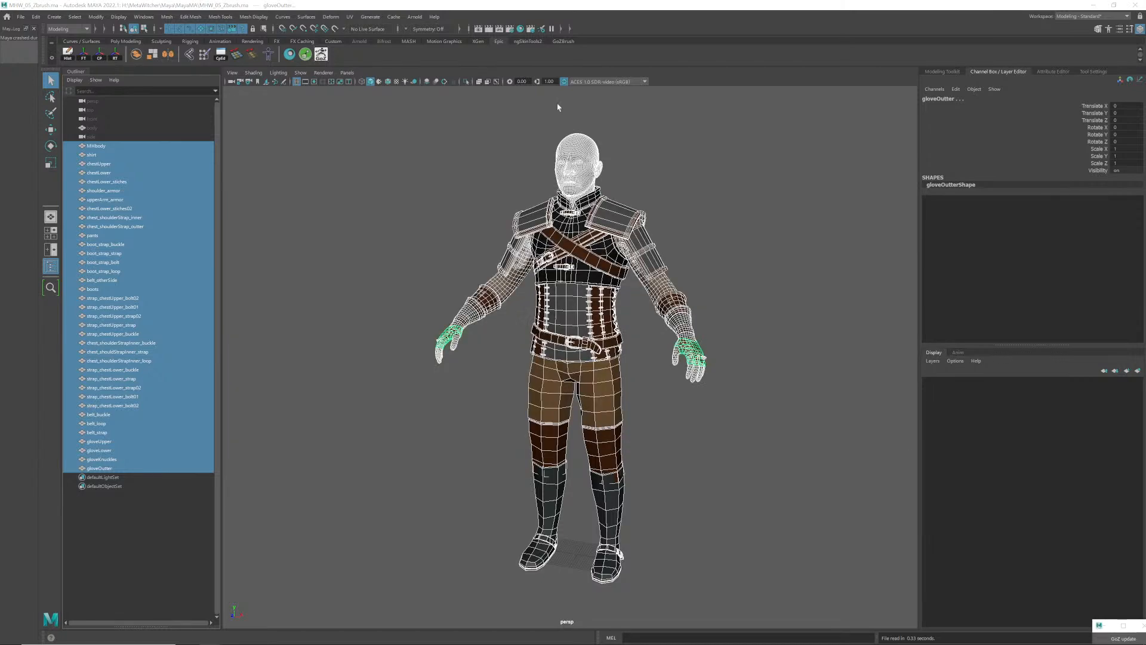
- Switch to Chrome and search the web for "maya to zbrush fbx subtool" in a new tab
{"action": "key", "text": "alt+Tab"}
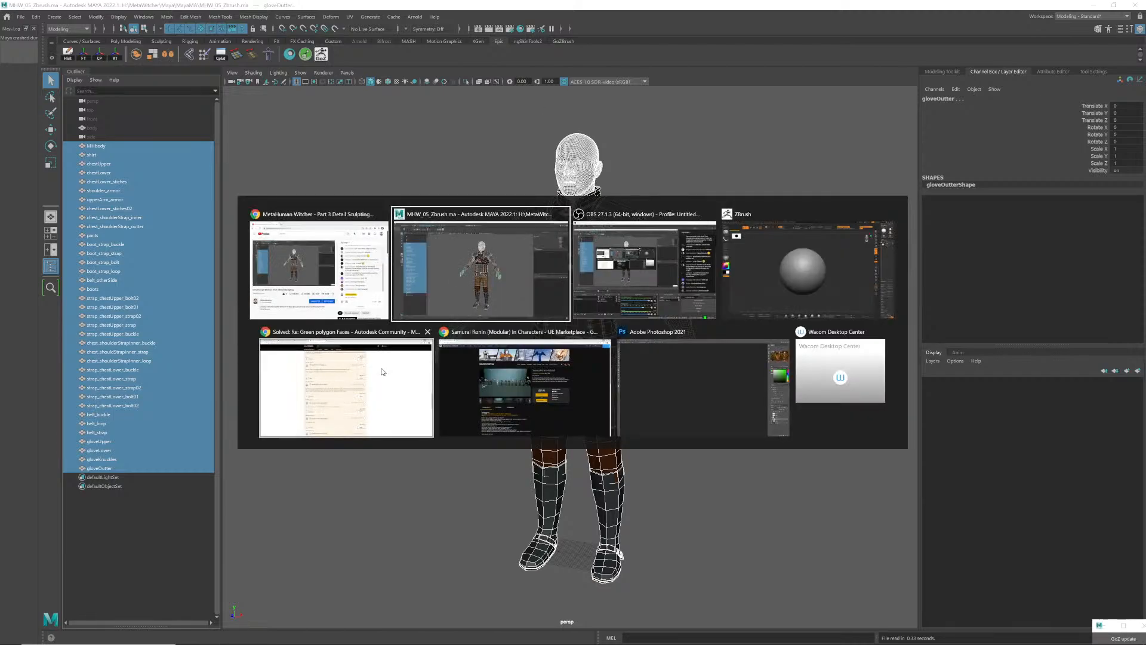
{"action": "left_click", "coordinate": [385, 367]}
{"action": "left_click", "coordinate": [441, 7]}
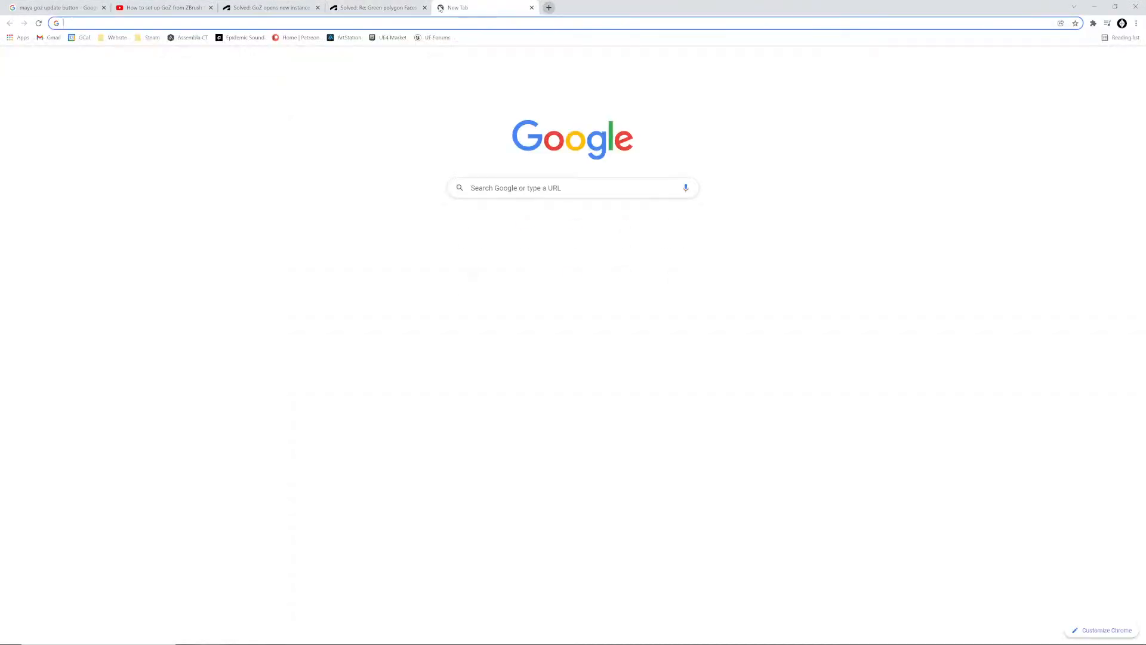
{"action": "type", "text": "maya"}
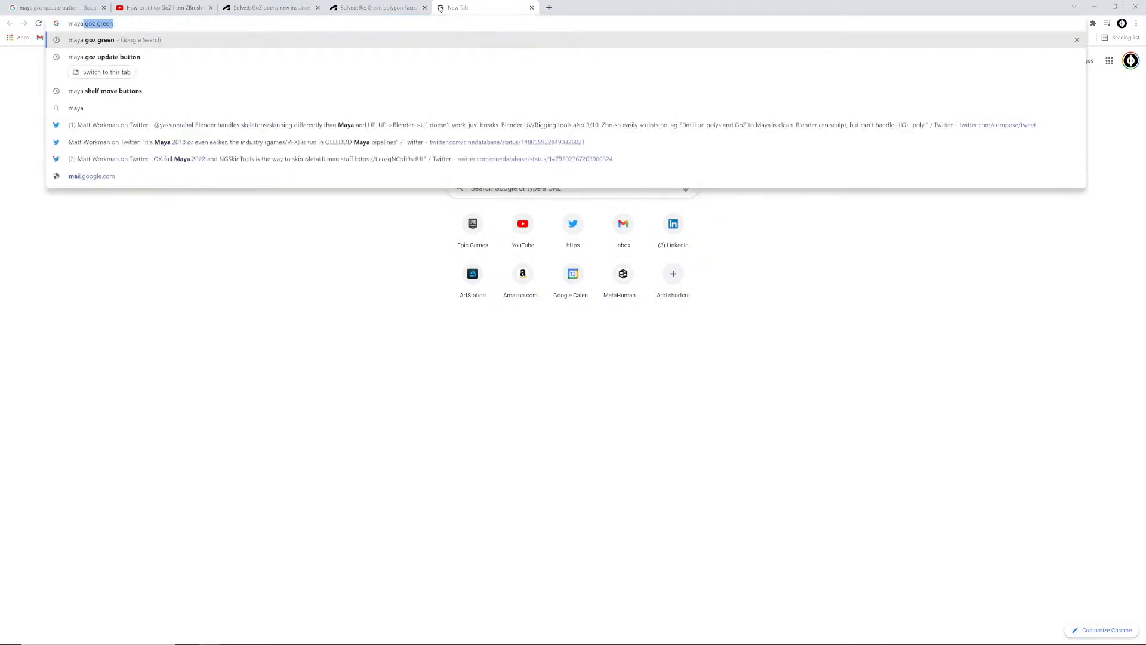
{"action": "type", "text": " to zbrush fbx "}
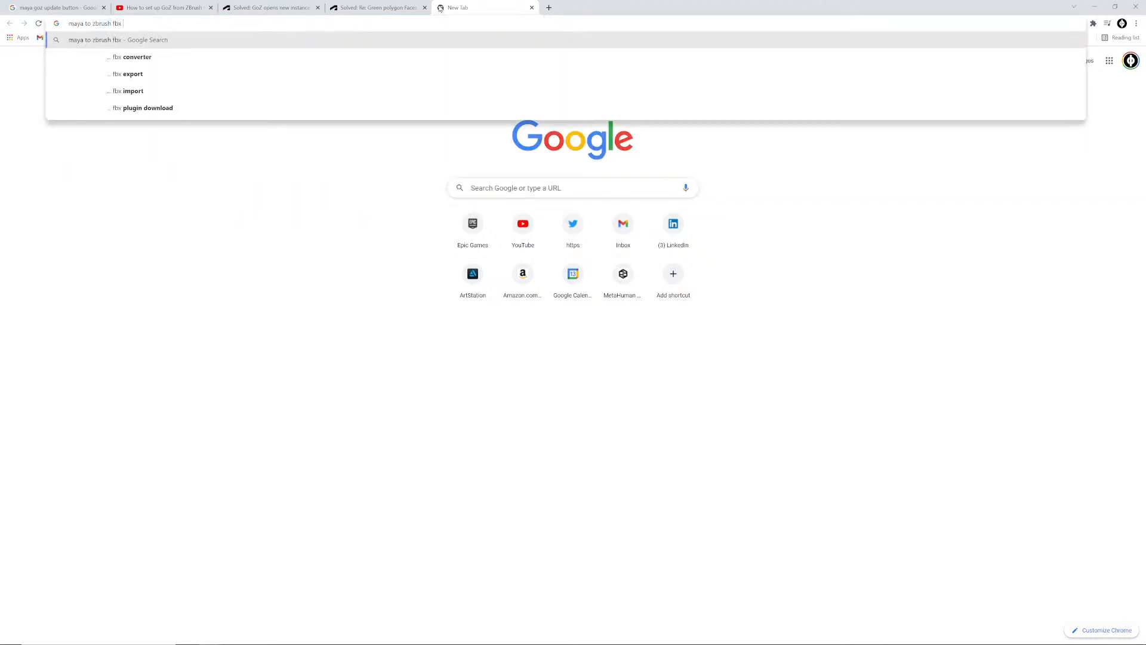
{"action": "type", "text": "subtool"}
{"action": "key", "text": "Return"}
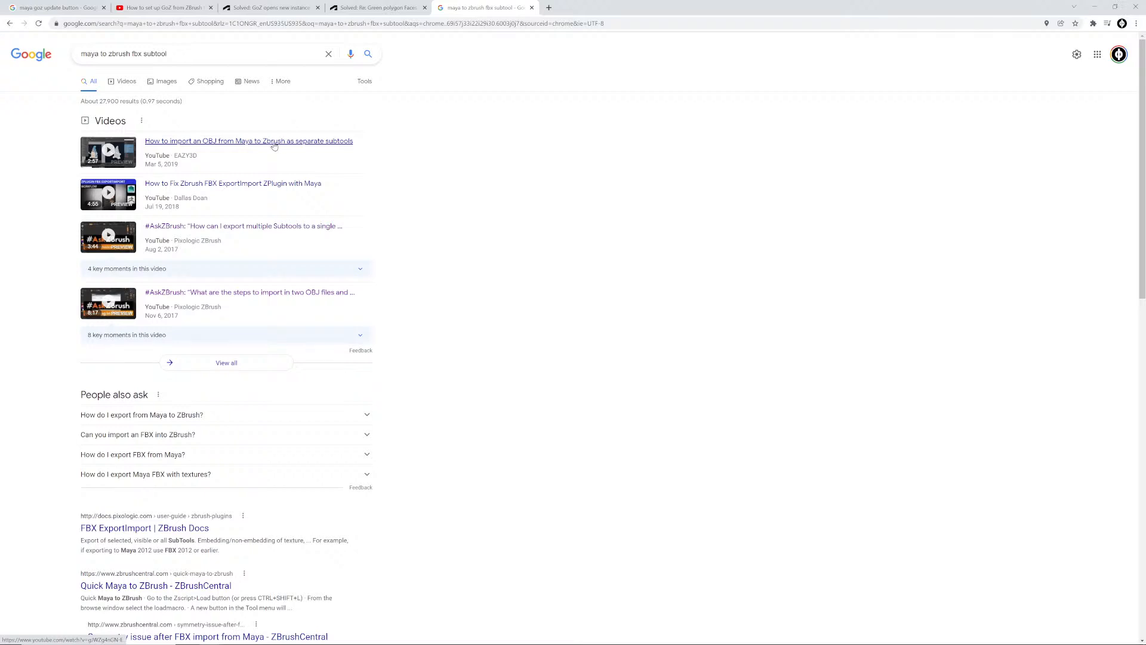
- From the search results, open the video on importing an OBJ as separate subtools and the TutoCAD Maya-to-ZBrush article in new tabs
{"action": "right_click", "coordinate": [274, 145]}
{"action": "left_click", "coordinate": [287, 150]}
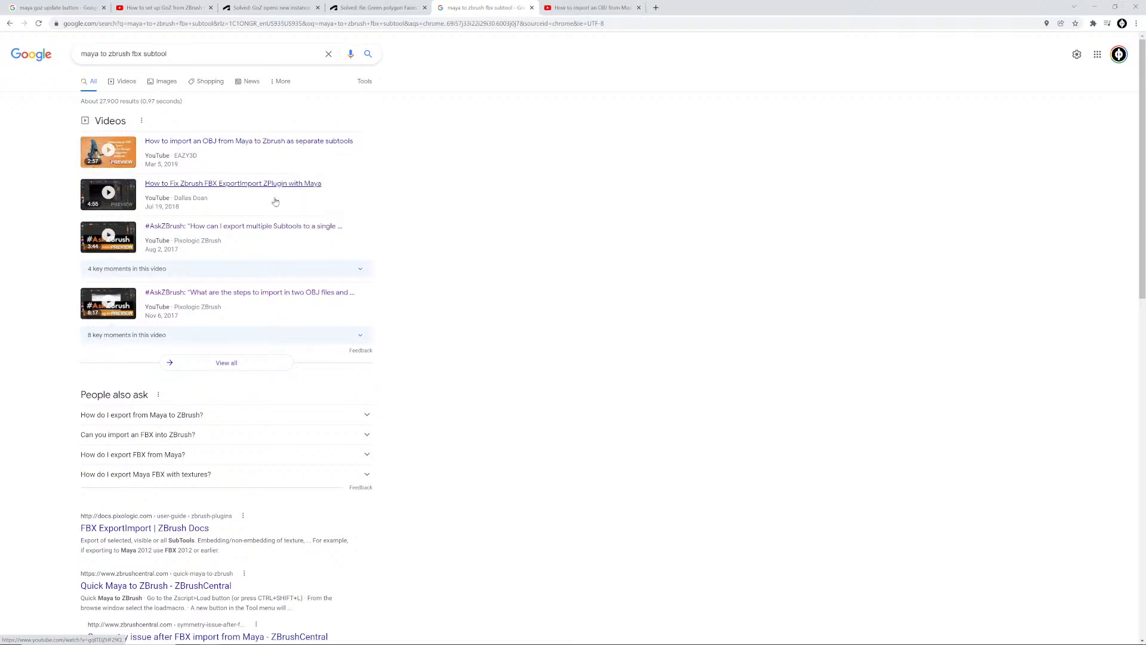
{"action": "scroll", "coordinate": [275, 202], "scroll_direction": "down", "scroll_amount": 2}
{"action": "scroll", "coordinate": [239, 275], "scroll_direction": "down", "scroll_amount": 1}
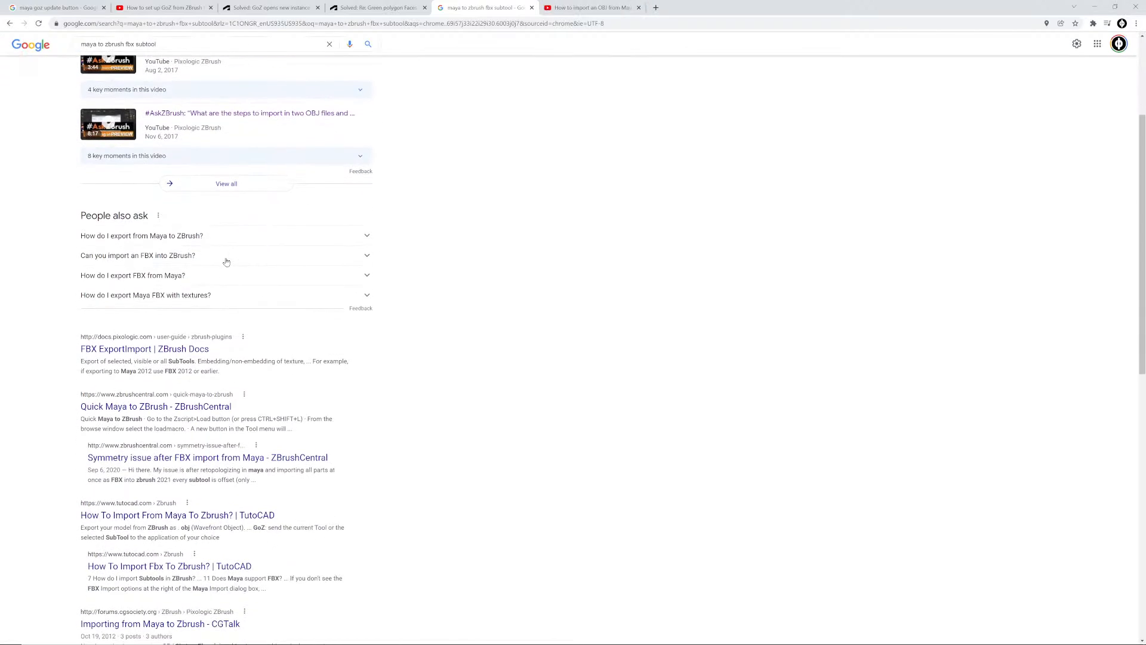
{"action": "left_click", "coordinate": [225, 240]}
{"action": "scroll", "coordinate": [238, 333], "scroll_direction": "down", "scroll_amount": 1}
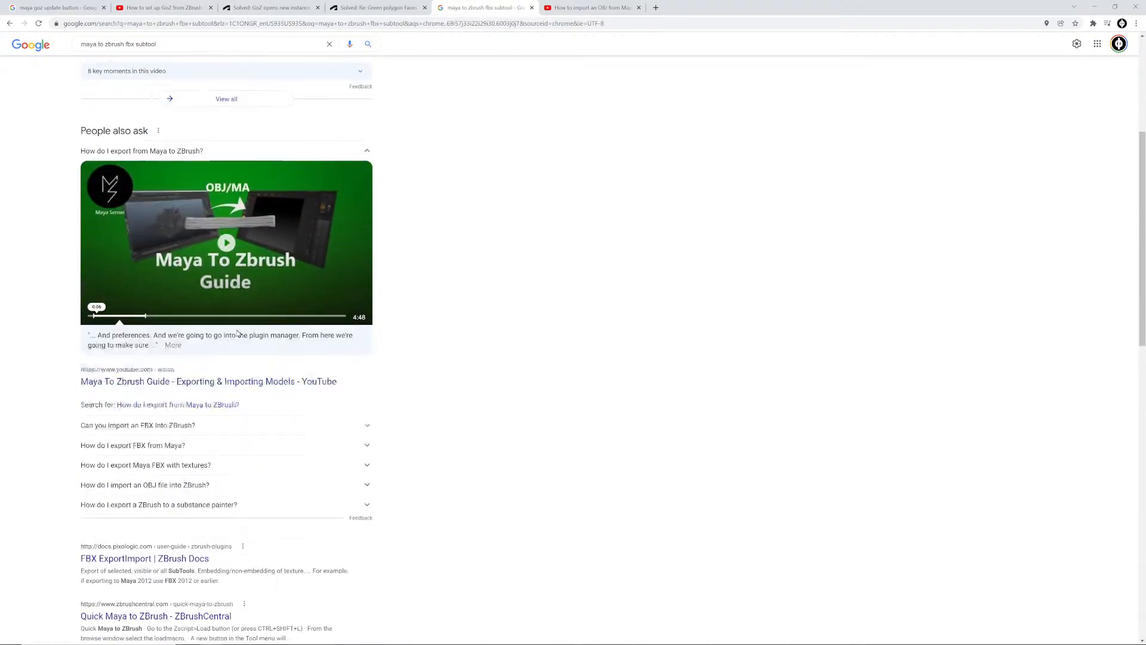
{"action": "scroll", "coordinate": [236, 332], "scroll_direction": "down", "scroll_amount": 4}
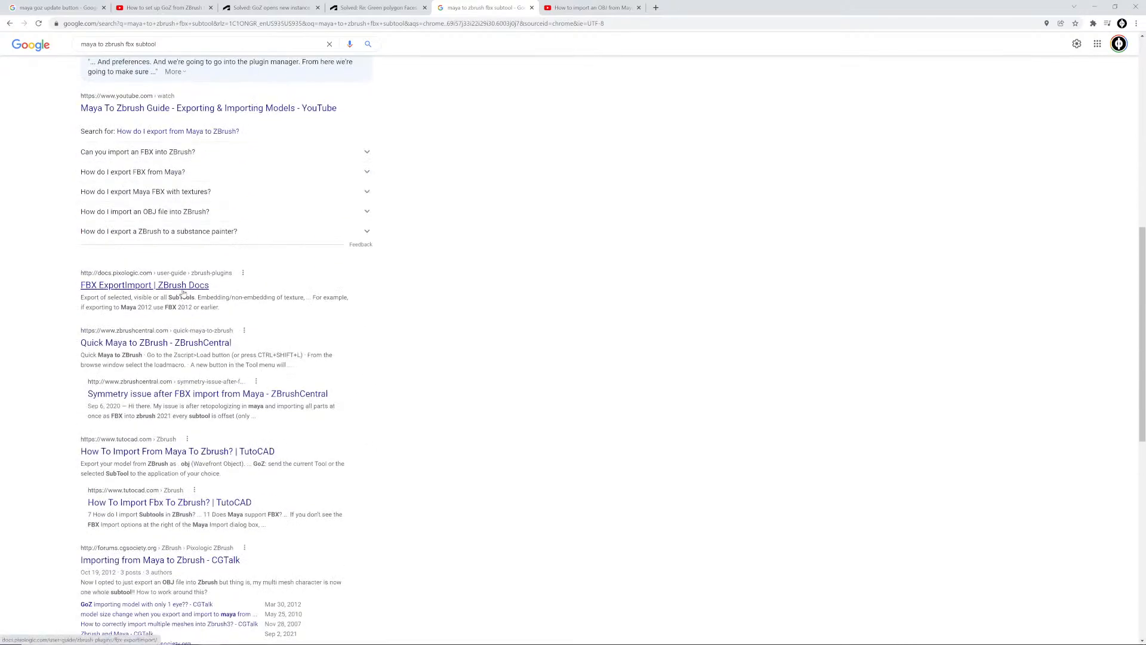
{"action": "scroll", "coordinate": [183, 292], "scroll_direction": "down", "scroll_amount": 2}
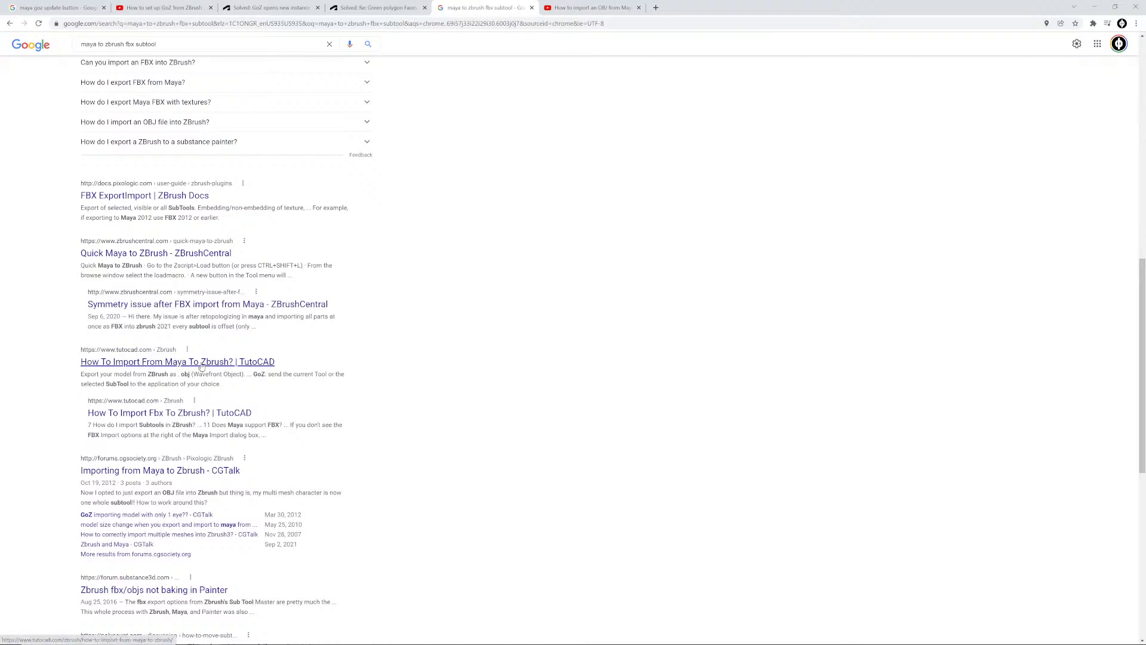
{"action": "scroll", "coordinate": [201, 366], "scroll_direction": "down", "scroll_amount": 1}
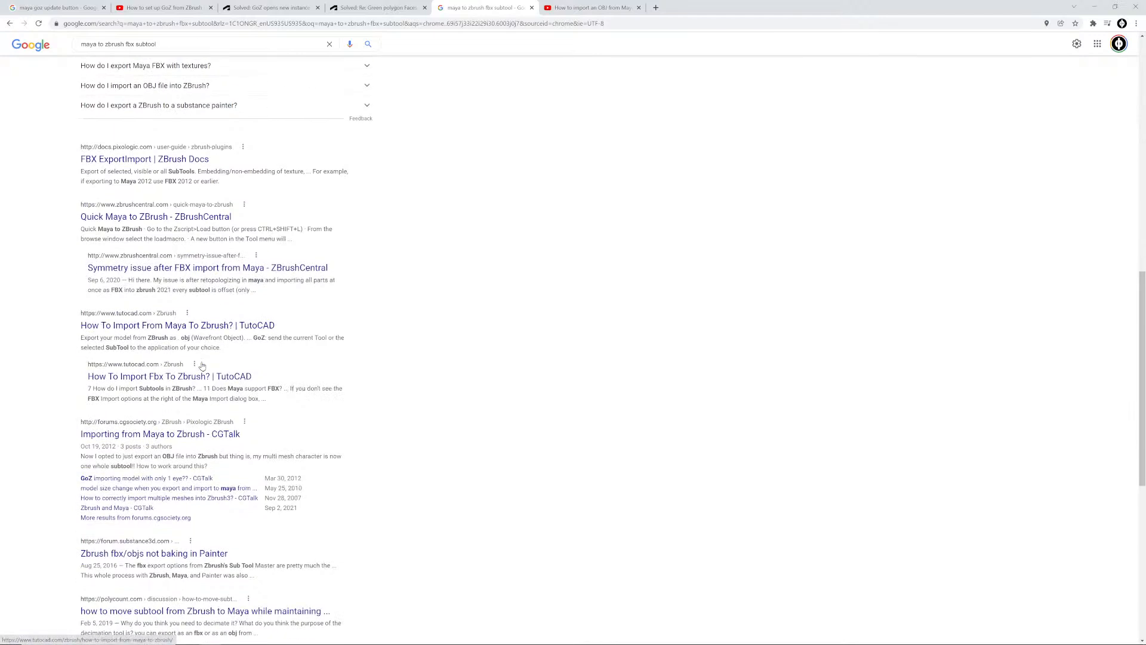
{"action": "right_click", "coordinate": [201, 323]}
{"action": "left_click", "coordinate": [230, 326]}
{"action": "scroll", "coordinate": [194, 328], "scroll_direction": "down", "scroll_amount": 3}
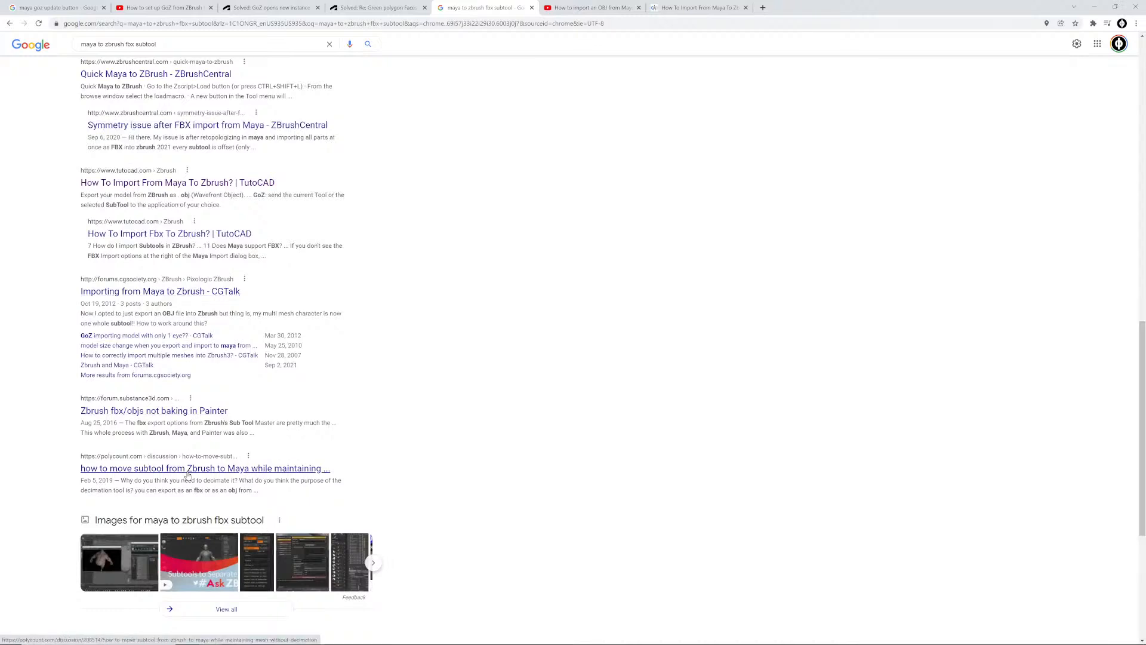
- Skim the video on importing an OBJ from Maya as separate subtools through its Maya export and ZBrush import parts, pausing at 2:33
{"action": "left_click", "coordinate": [591, 7]}
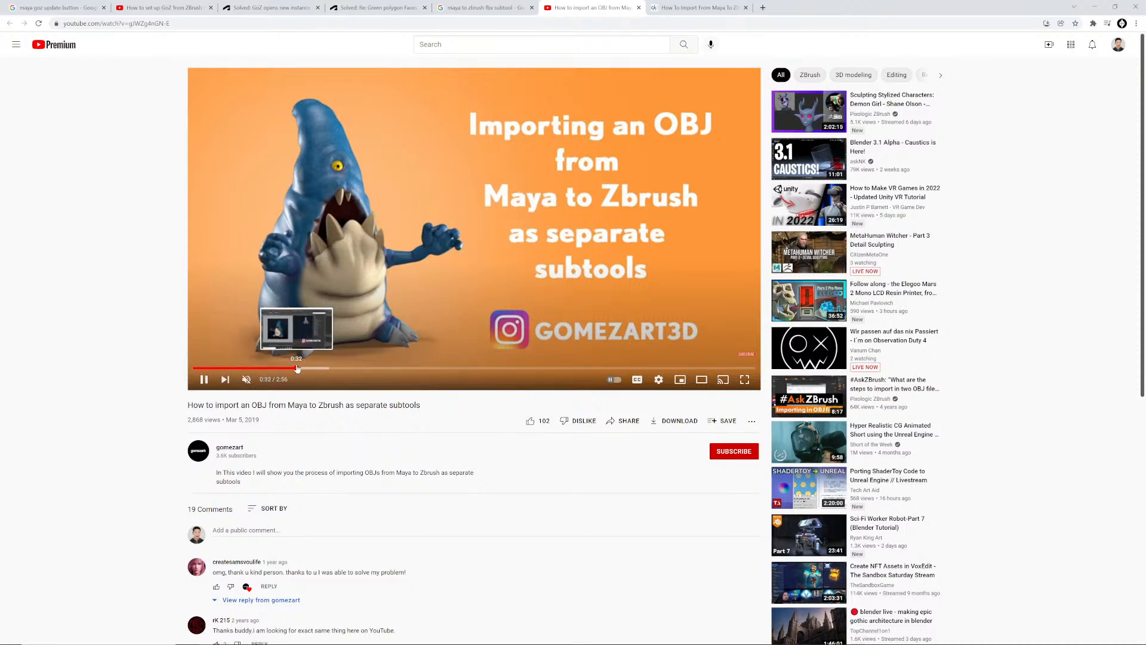
{"action": "left_click", "coordinate": [297, 369]}
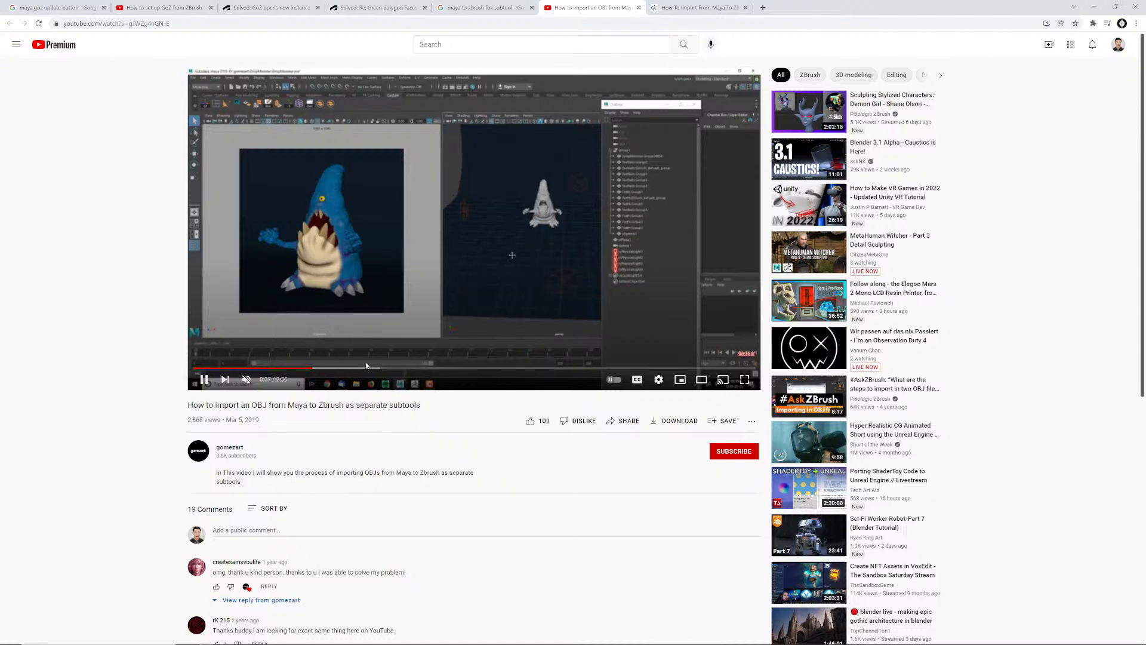
{"action": "left_click", "coordinate": [362, 368]}
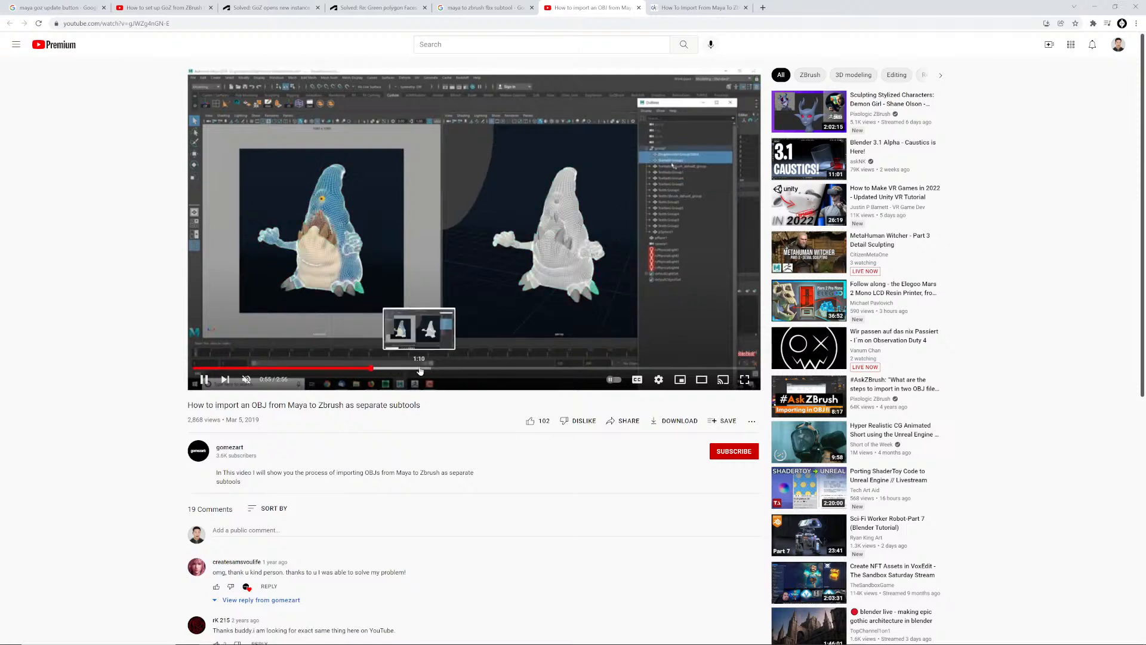
{"action": "left_click", "coordinate": [421, 369]}
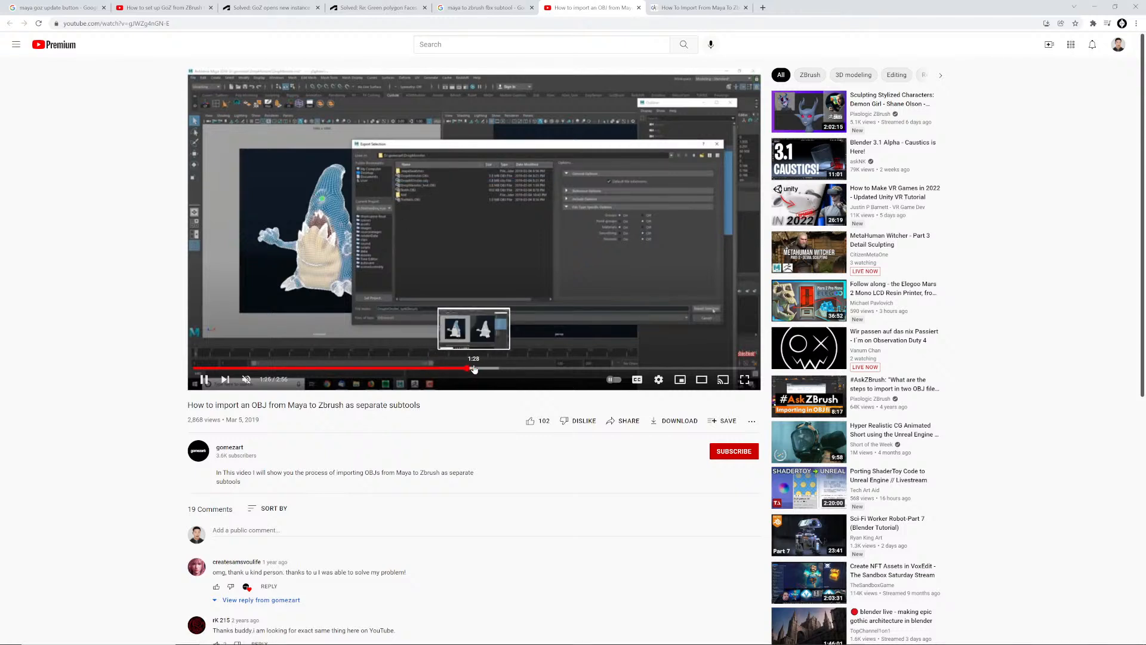
{"action": "left_click", "coordinate": [483, 369]}
{"action": "left_click", "coordinate": [506, 369]}
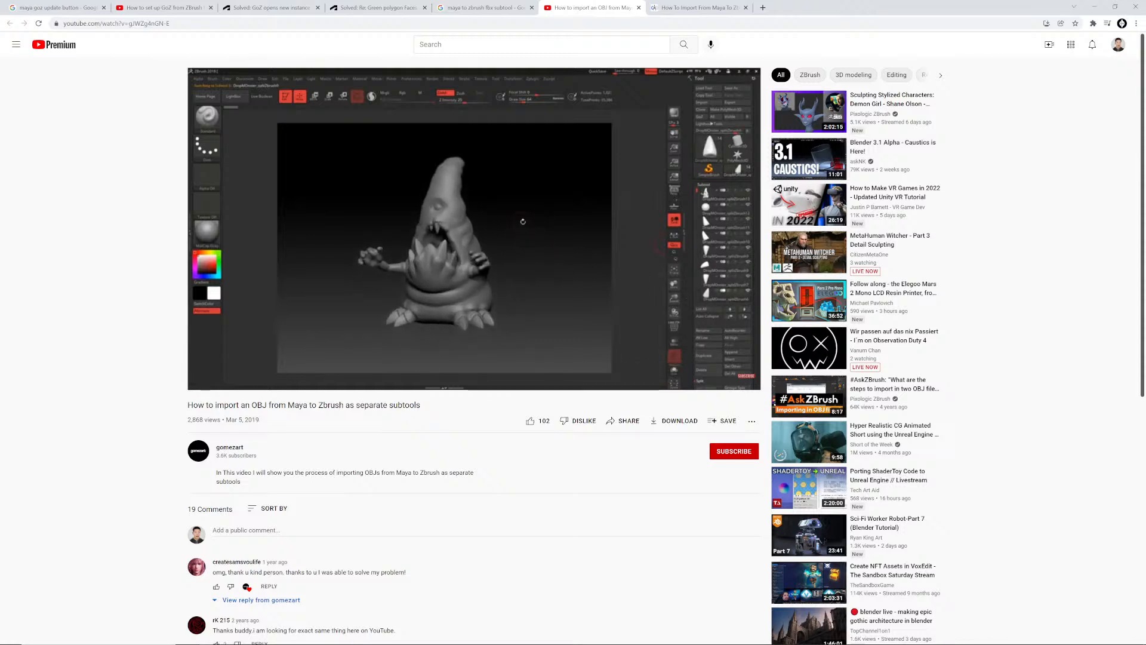
{"action": "mouse_move", "coordinate": [731, 226]}
{"action": "left_click", "coordinate": [577, 268]}
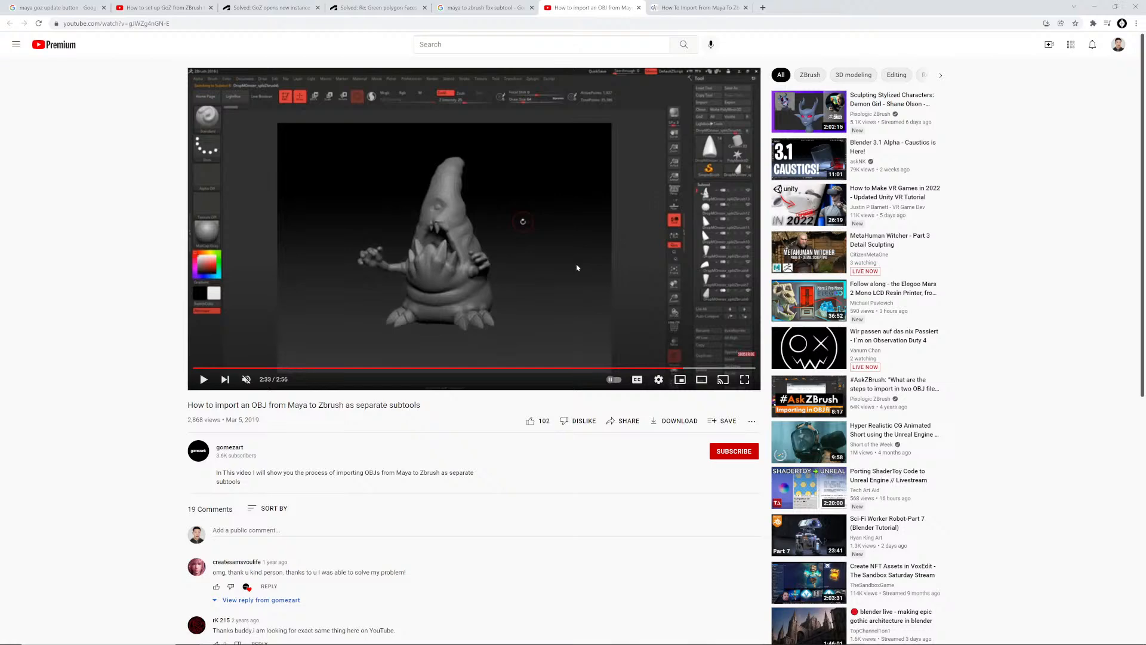
- Switch to Maya, clear the selection and reselect all of the character's meshes in the viewport
{"action": "key", "text": "alt+Tab"}
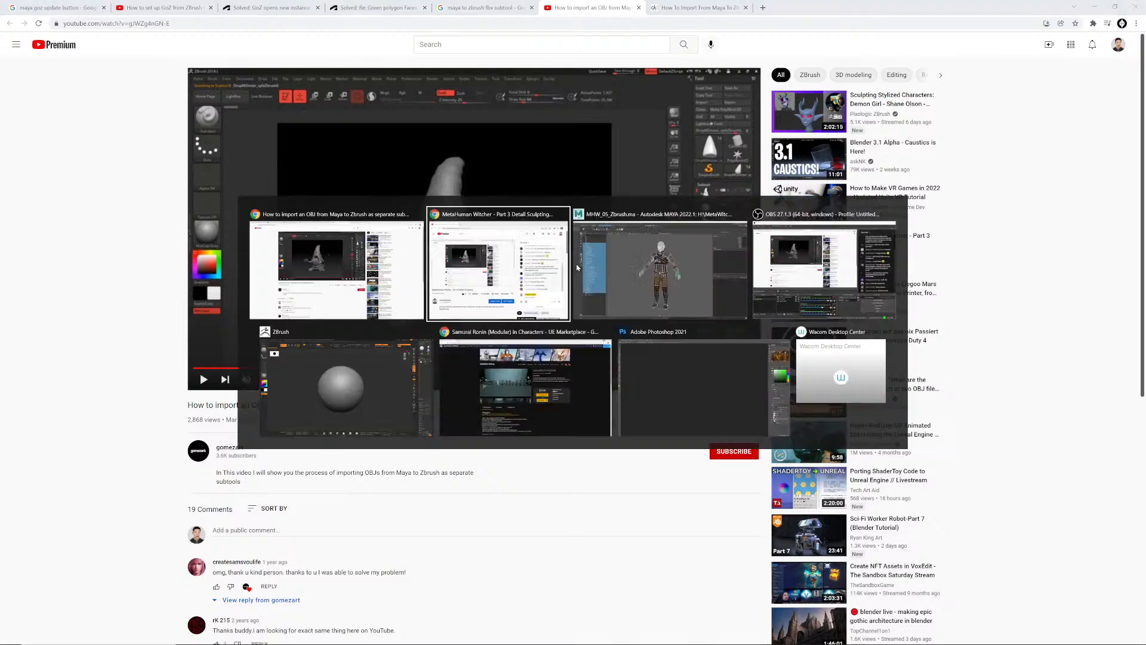
{"action": "key", "text": "alt+Tab"}
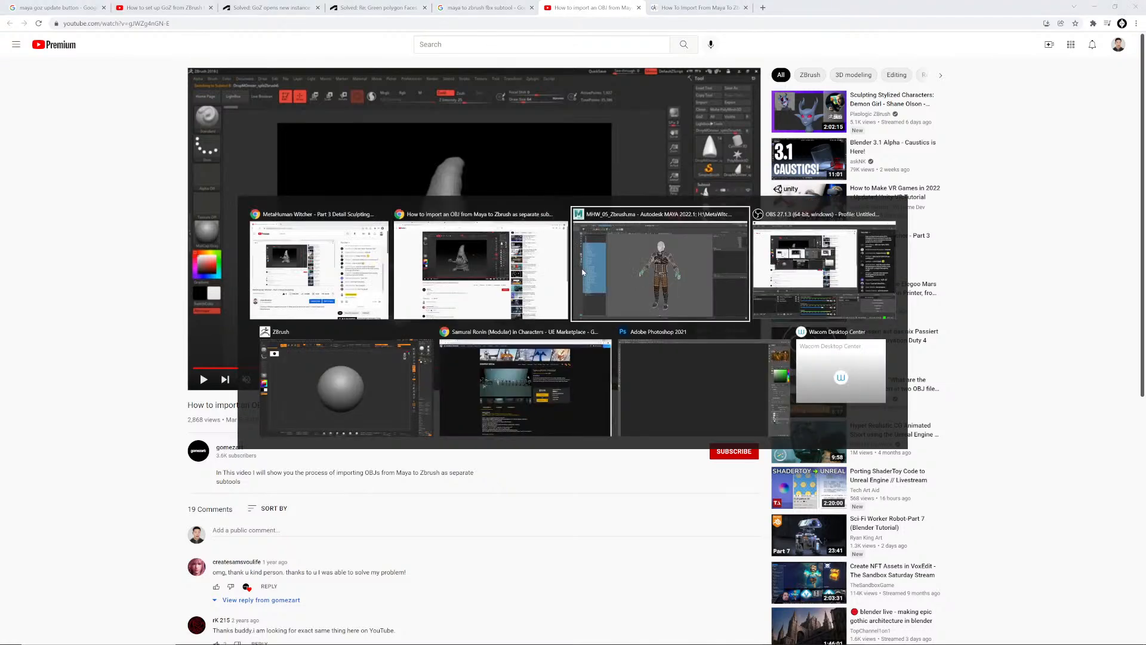
{"action": "left_click", "coordinate": [582, 272]}
{"action": "left_click_drag", "start_coordinate": [580, 261], "coordinate": [581, 282], "text": "alt"}
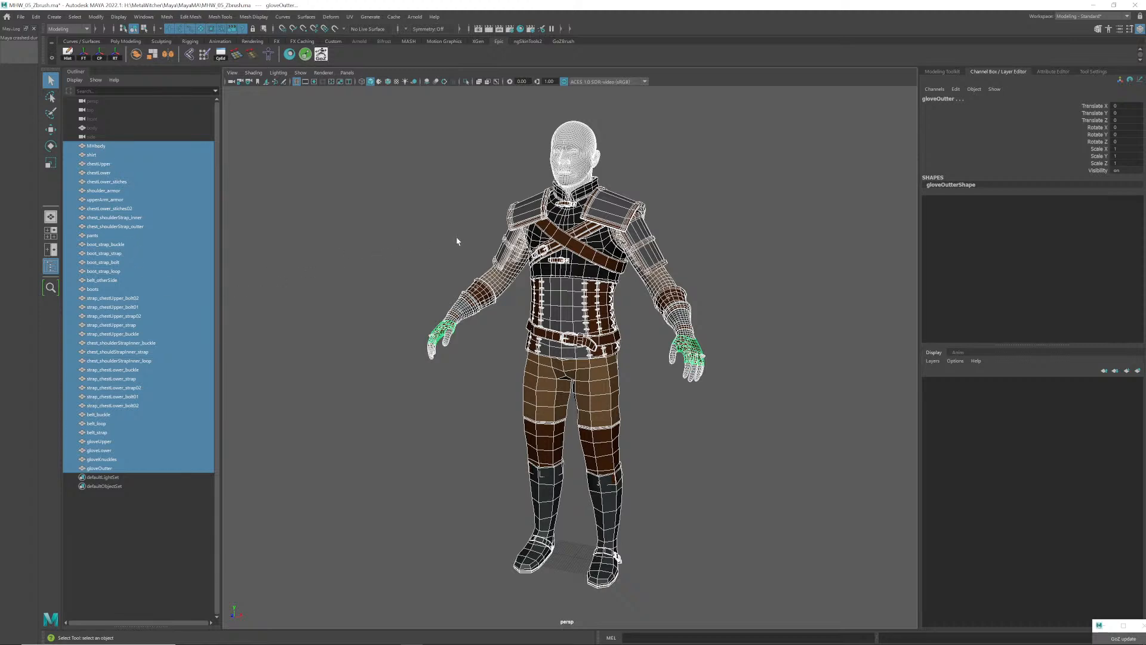
{"action": "left_click", "coordinate": [456, 203]}
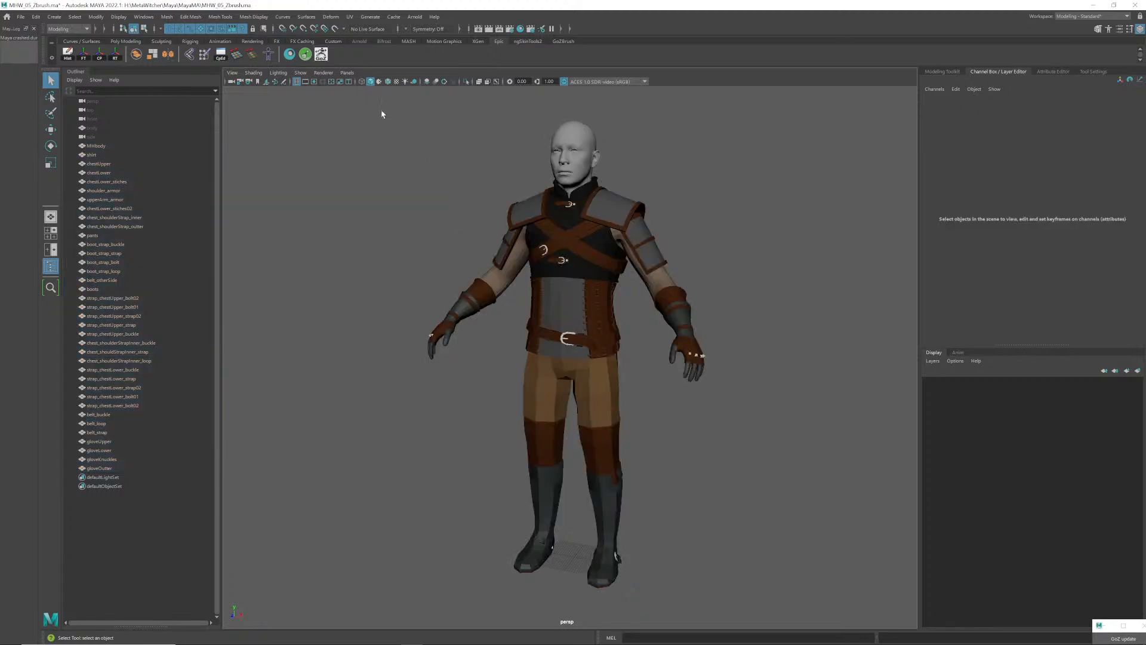
{"action": "mouse_move", "coordinate": [383, 108]}
{"action": "left_mouse_down"}
{"action": "mouse_move", "coordinate": [696, 573]}
{"action": "mouse_move", "coordinate": [768, 608]}
{"action": "left_mouse_up"}
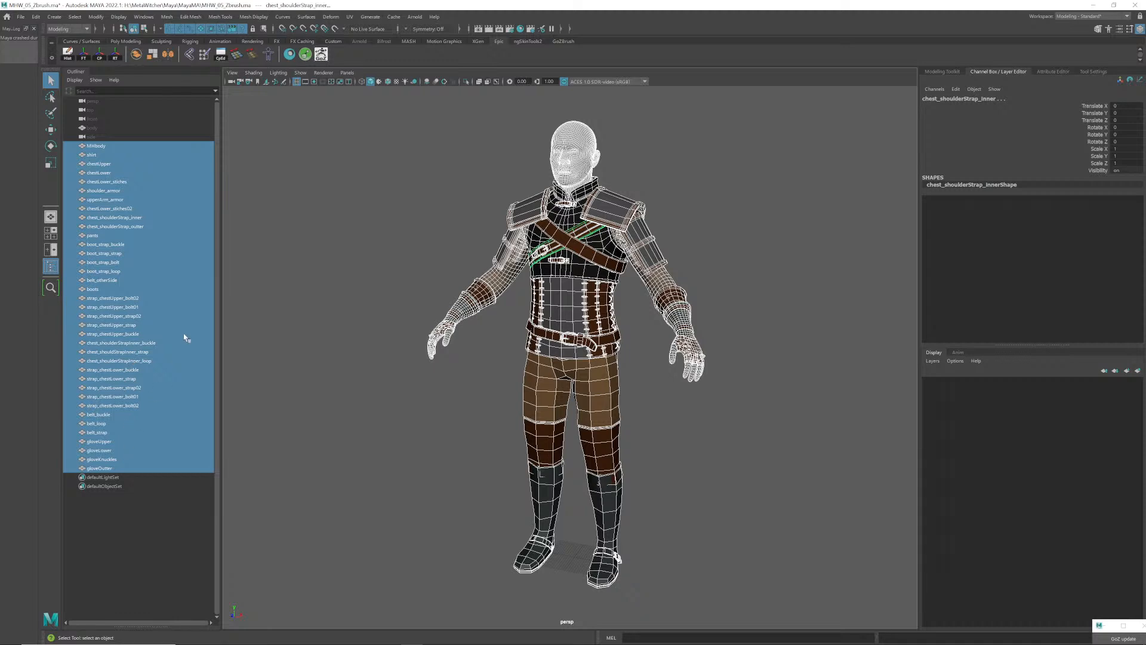
{"action": "left_click", "coordinate": [21, 16]}
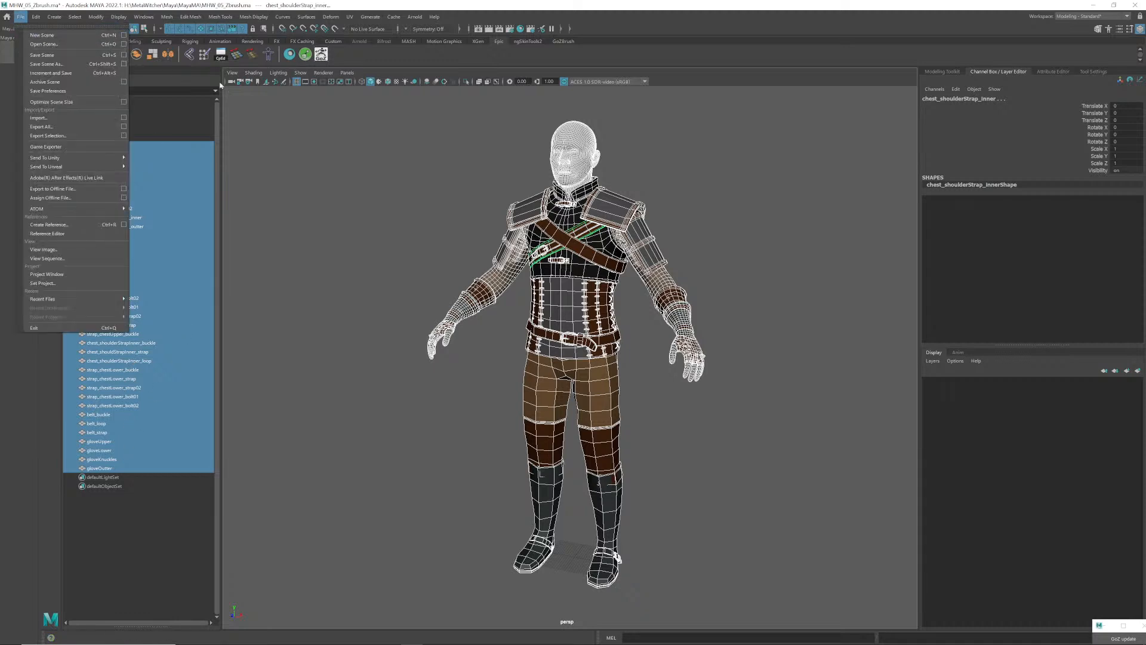
{"action": "left_click", "coordinate": [391, 46]}
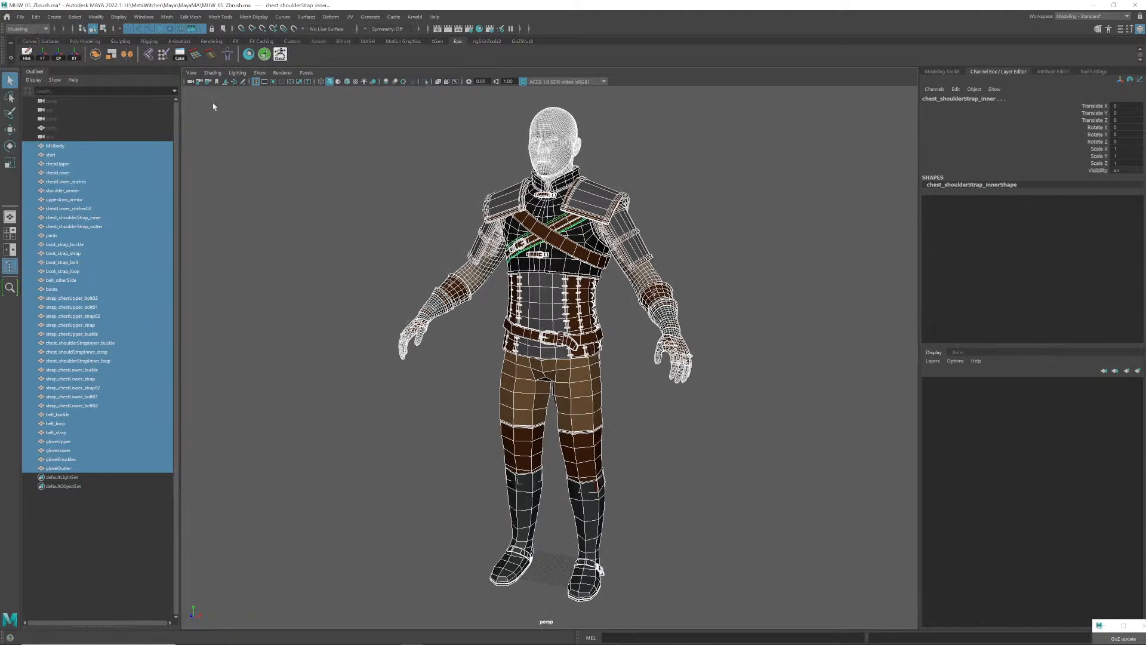
{"action": "left_click", "coordinate": [214, 107]}
{"action": "mouse_move", "coordinate": [357, 88]}
{"action": "left_mouse_down"}
{"action": "mouse_move", "coordinate": [696, 504]}
{"action": "mouse_move", "coordinate": [770, 622]}
{"action": "left_mouse_up"}
- Return to Chrome, close the subtools video and skim the TutoCAD article down to its section on importing multiple objects in ZBrush
{"action": "key", "text": "alt+Tab"}
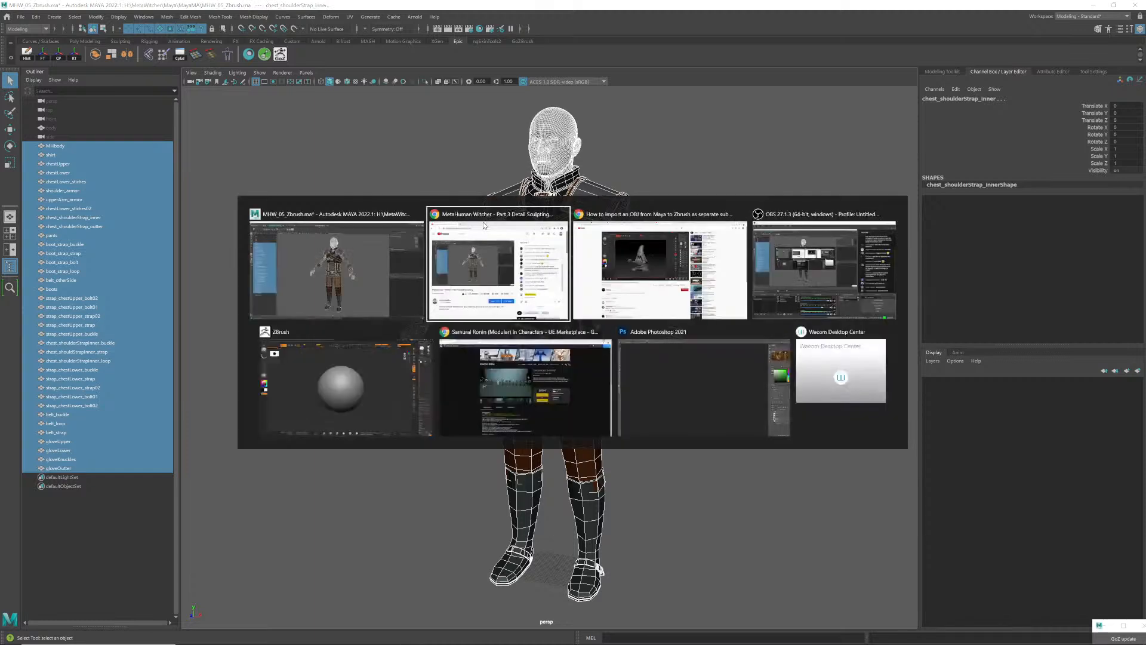
{"action": "key", "text": "Escape"}
{"action": "key", "text": "alt+Tab"}
{"action": "key", "text": "alt+Tab"}
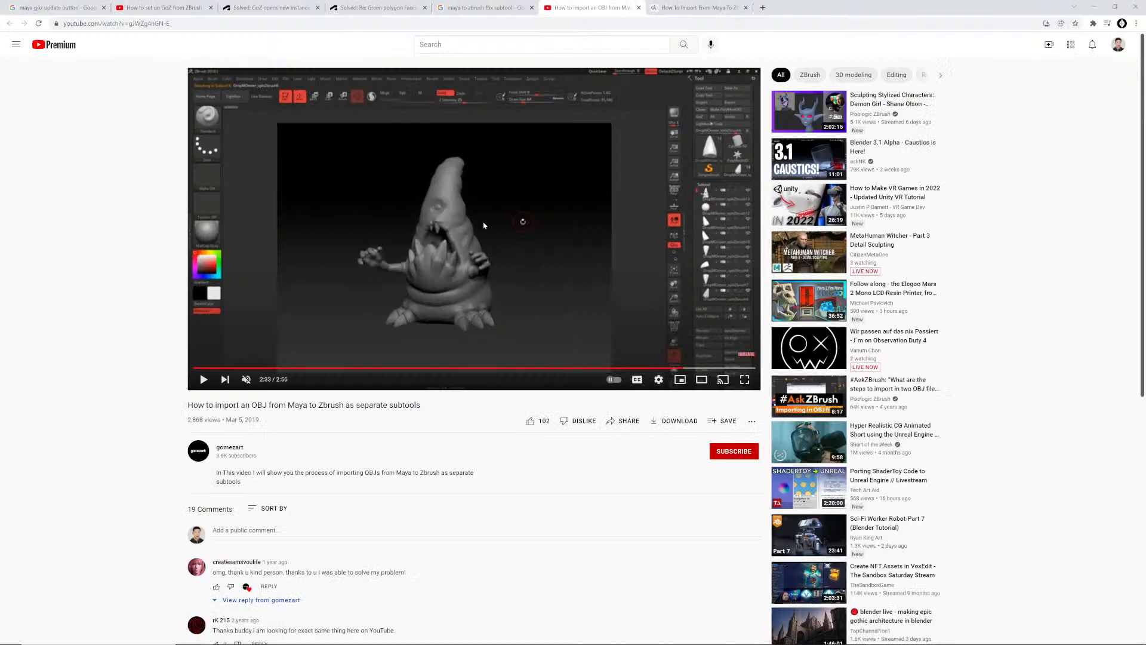
{"action": "left_click", "coordinate": [639, 7]}
{"action": "scroll", "coordinate": [579, 305], "scroll_direction": "down", "scroll_amount": 9}
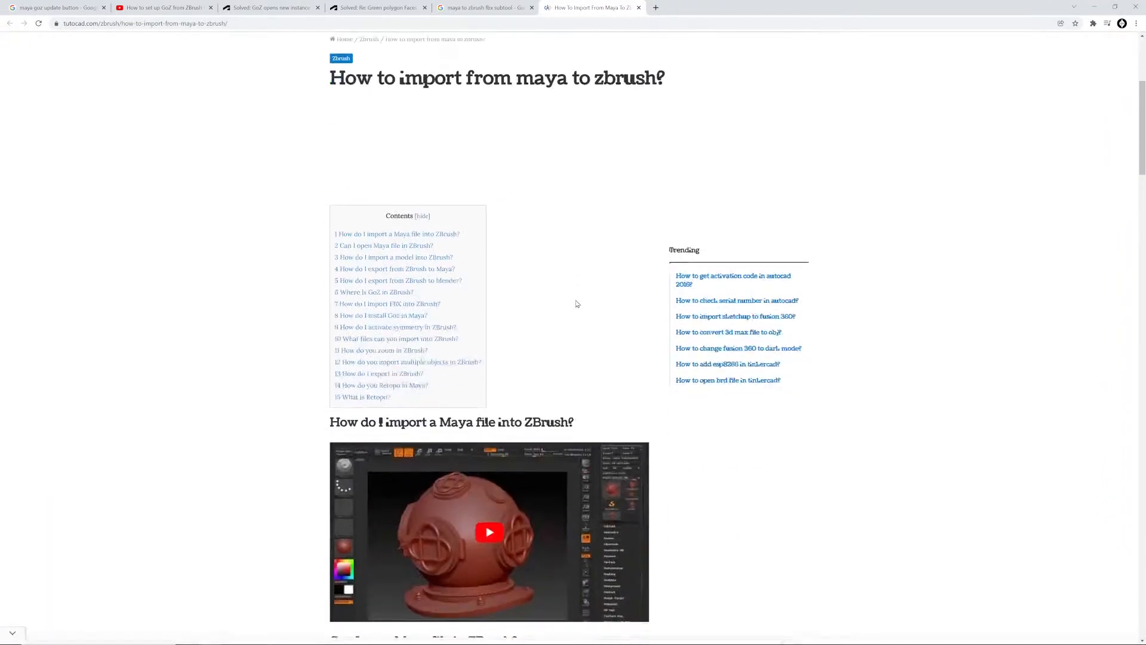
{"action": "scroll", "coordinate": [566, 324], "scroll_direction": "down", "scroll_amount": 18}
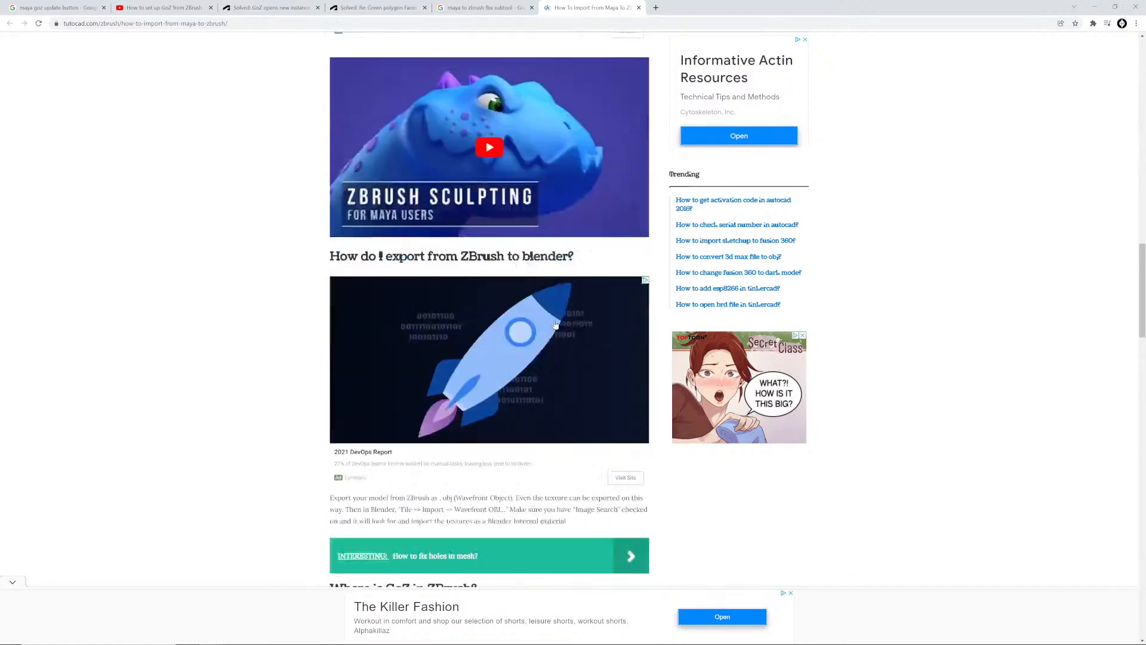
{"action": "scroll", "coordinate": [549, 324], "scroll_direction": "down", "scroll_amount": 12}
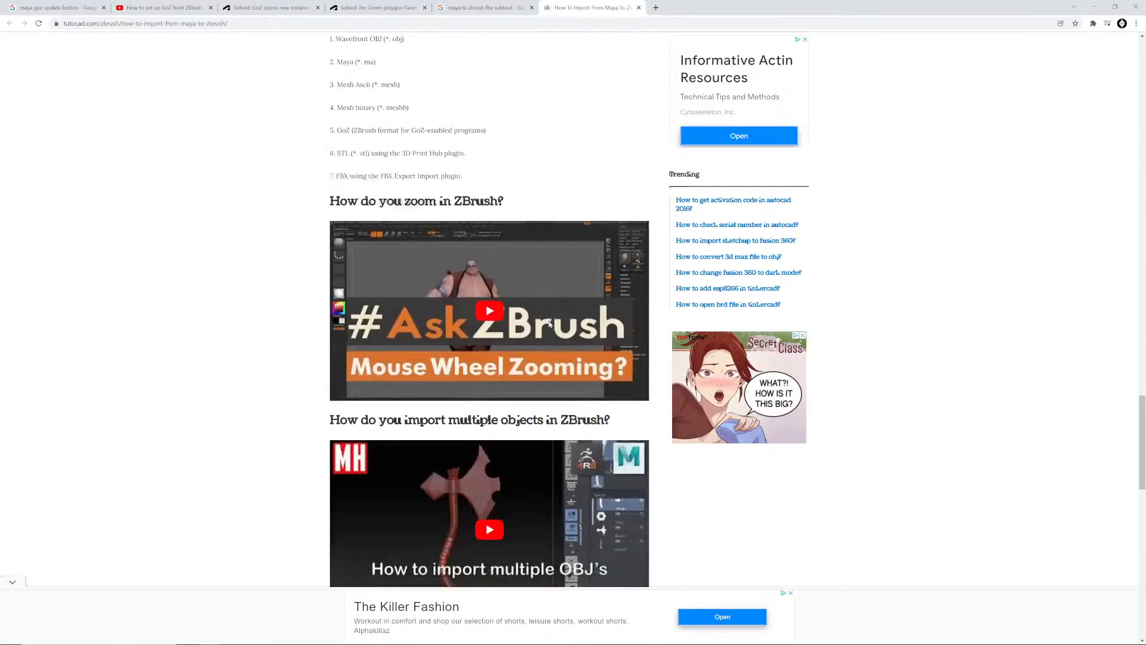
{"action": "scroll", "coordinate": [550, 325], "scroll_direction": "down", "scroll_amount": 2}
{"action": "scroll", "coordinate": [473, 367], "scroll_direction": "up", "scroll_amount": 6}
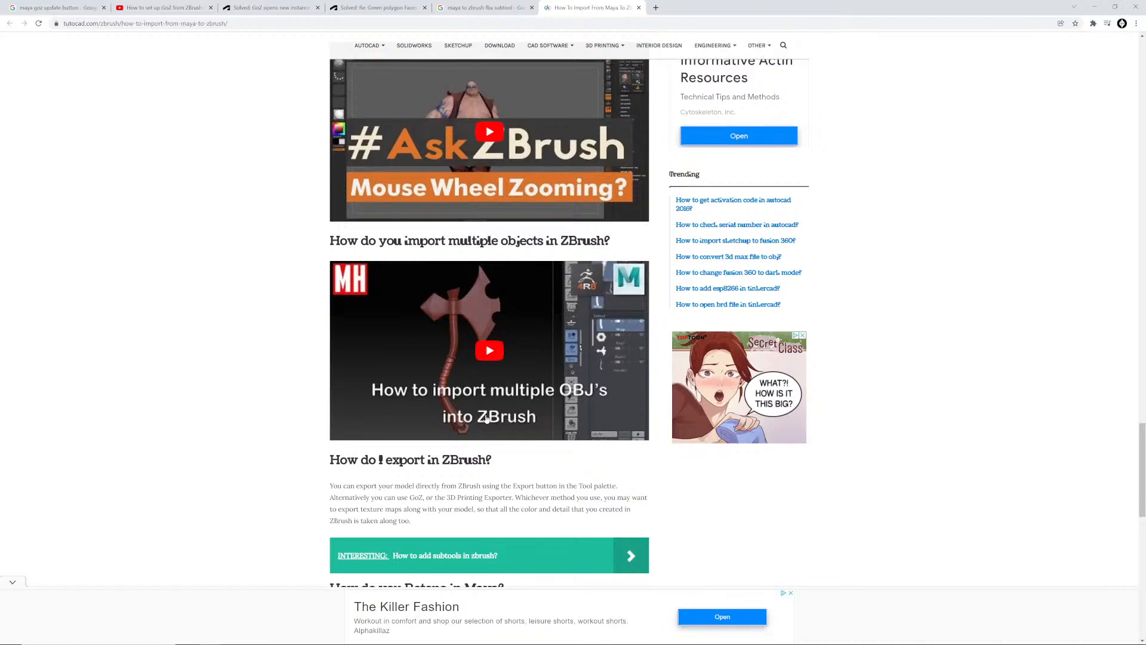
- Play the article's video on importing multiple OBJs into ZBrush, open it on YouTube and skim its opening Maya part
{"action": "left_click", "coordinate": [489, 350]}
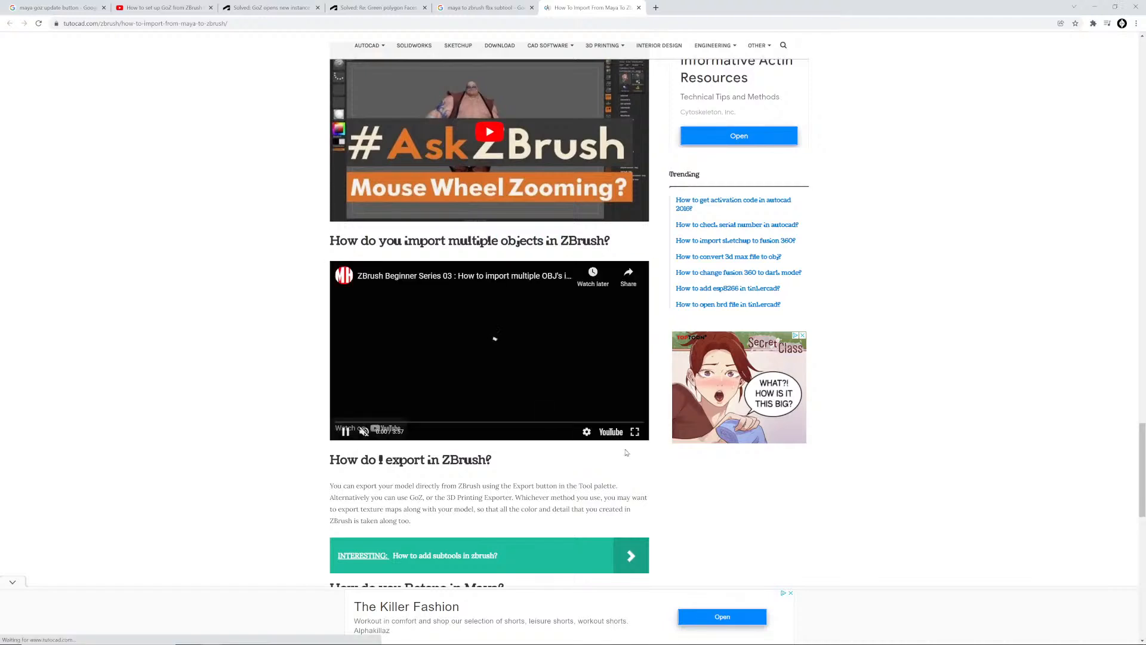
{"action": "left_click", "coordinate": [594, 431]}
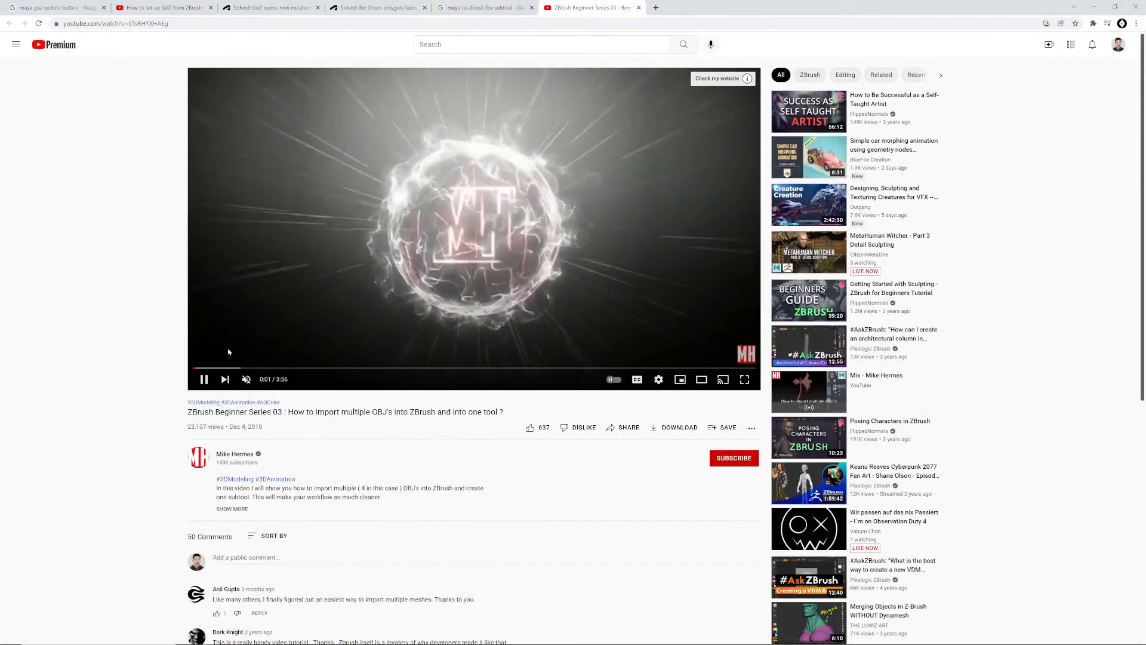
{"action": "left_click", "coordinate": [241, 369]}
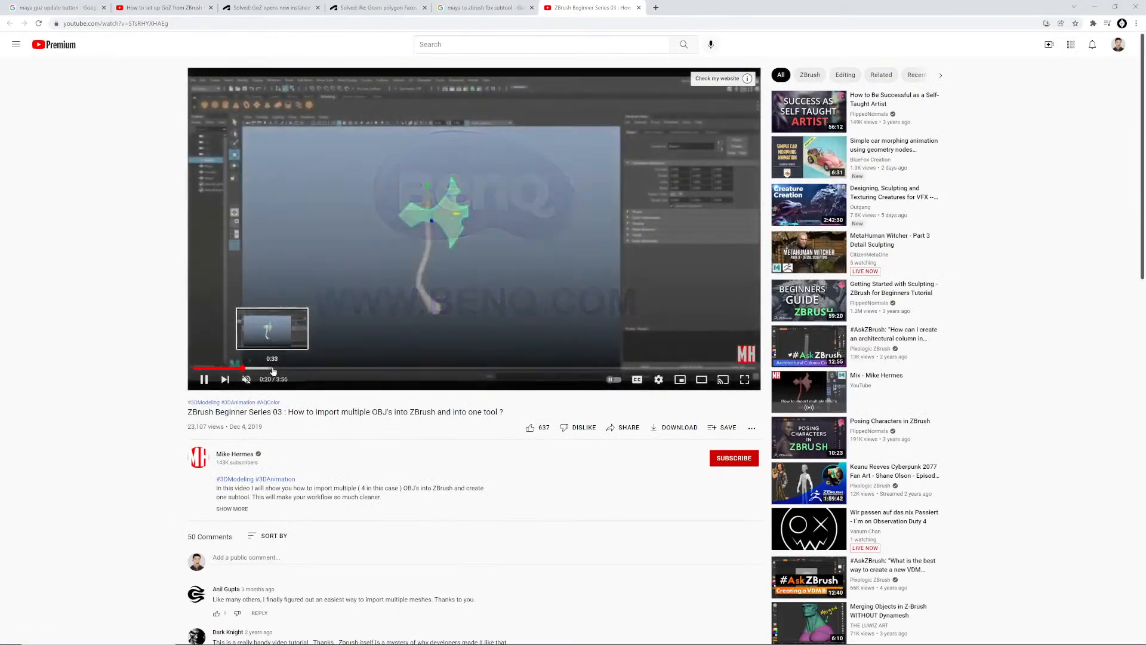
{"action": "left_click", "coordinate": [273, 368]}
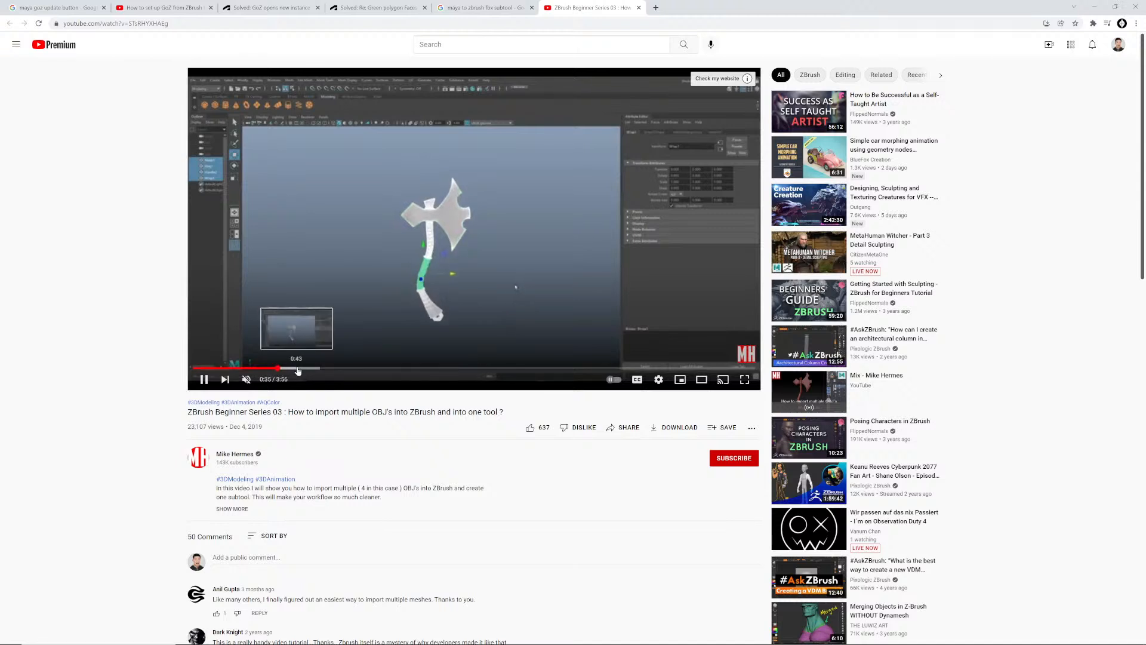
{"action": "left_click", "coordinate": [315, 369]}
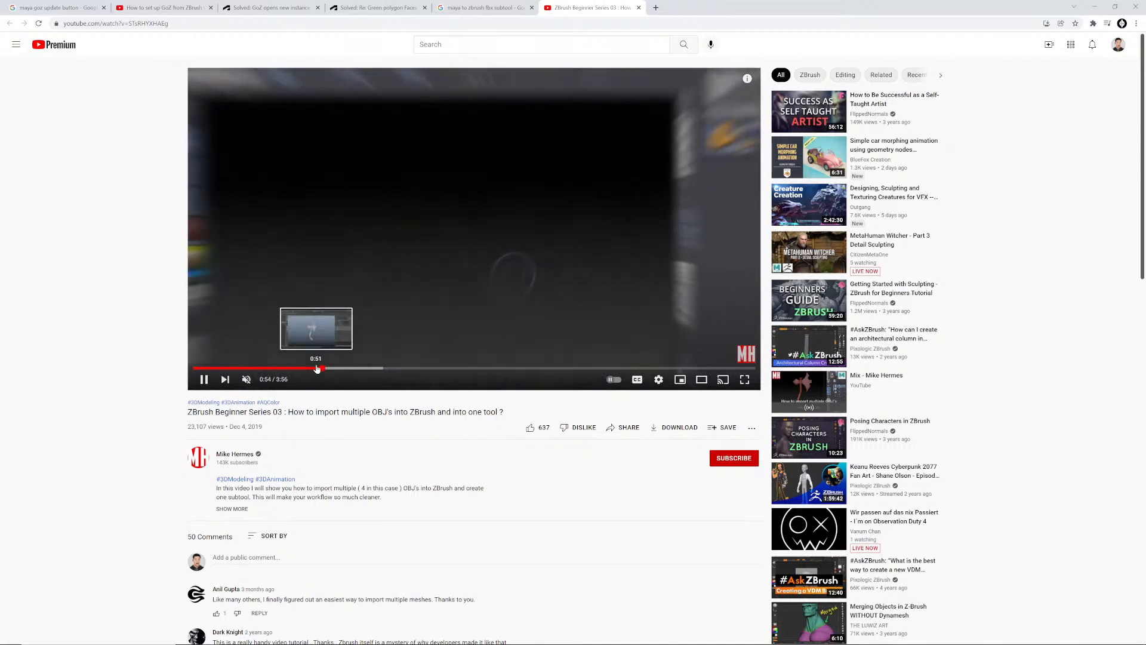
{"action": "left_click", "coordinate": [316, 369]}
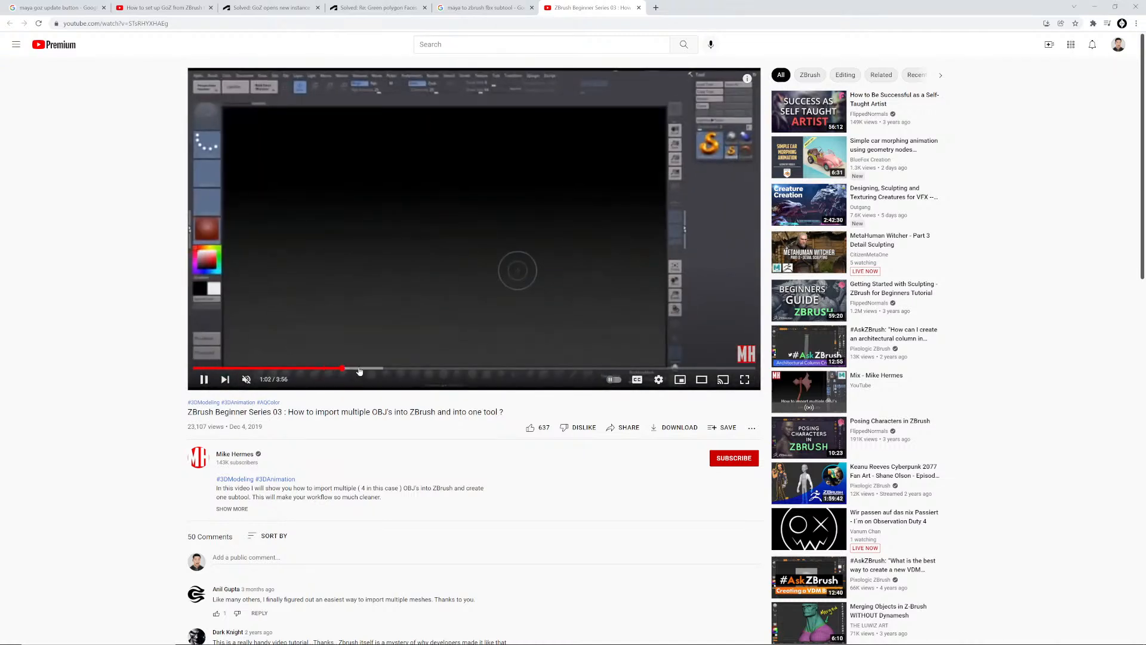
- Skim the video's ZBrush part on importing each OBJ and combining them into one tool, pausing at the end screen
{"action": "left_click", "coordinate": [373, 368]}
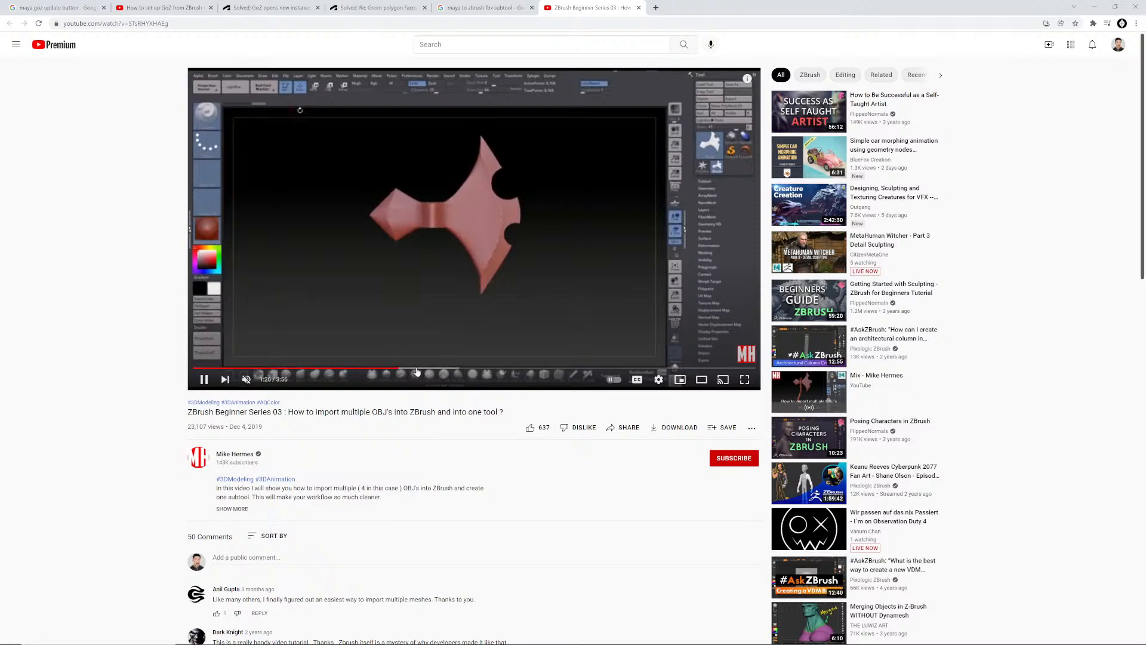
{"action": "left_click", "coordinate": [439, 369]}
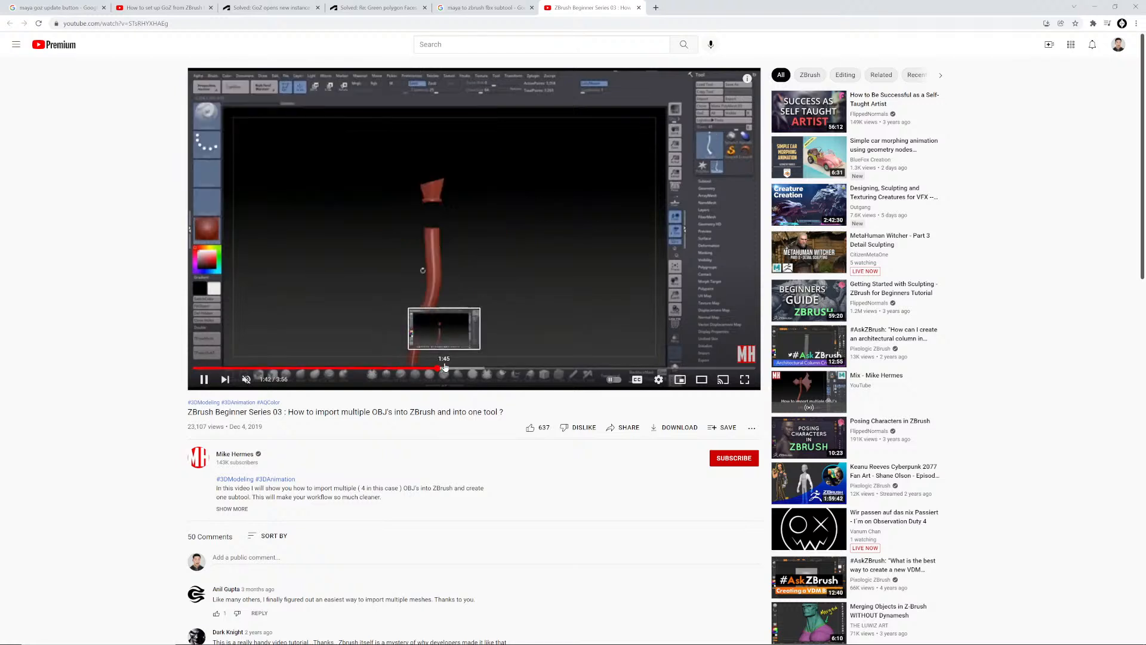
{"action": "left_click", "coordinate": [472, 368]}
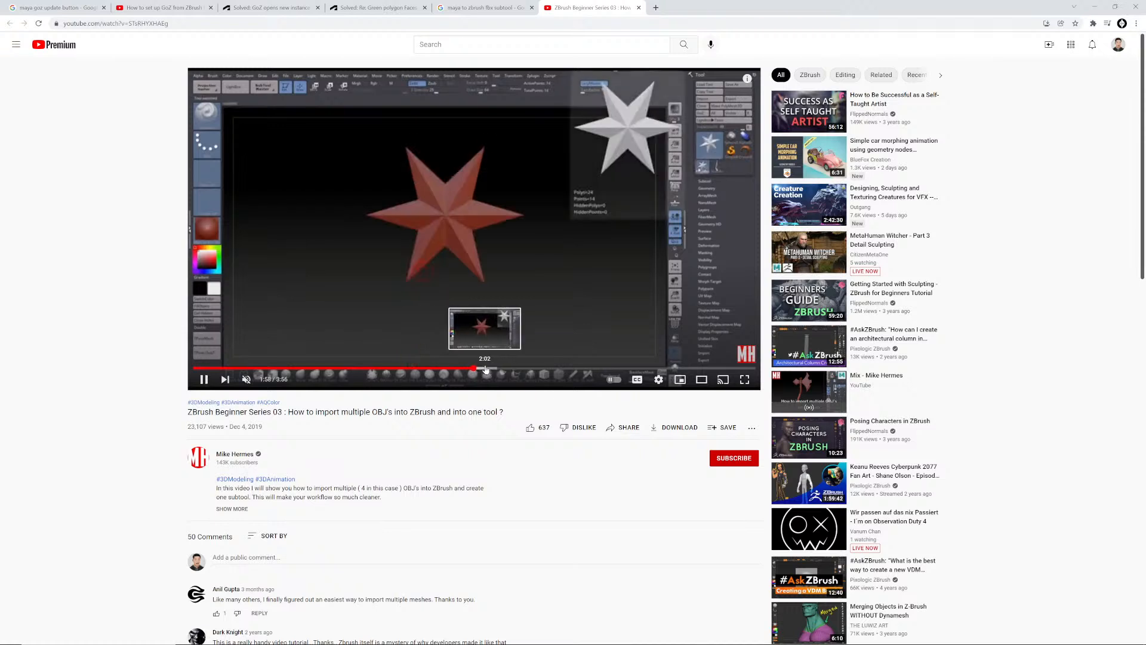
{"action": "left_click", "coordinate": [512, 369]}
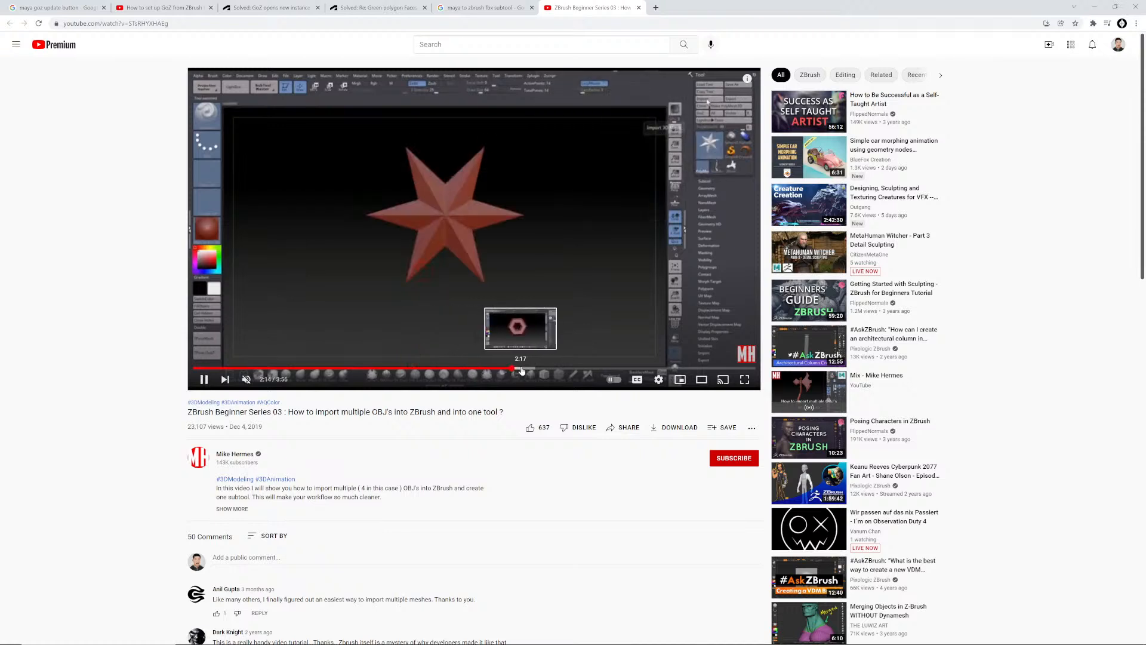
{"action": "left_click", "coordinate": [521, 369]}
{"action": "left_click", "coordinate": [557, 368]}
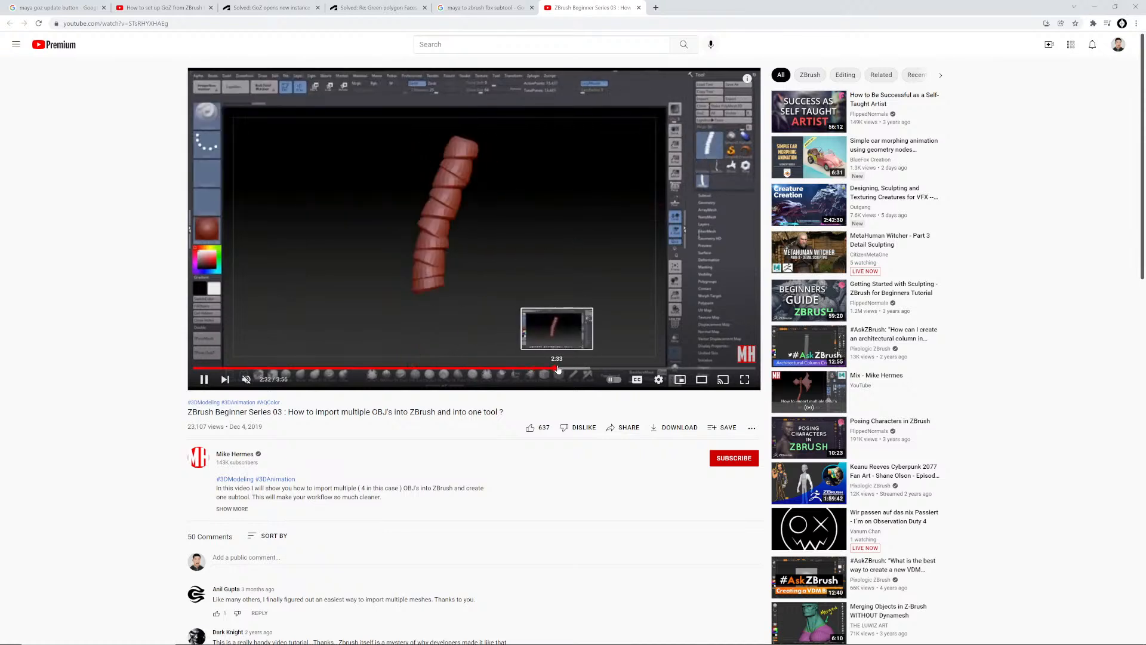
{"action": "left_click", "coordinate": [605, 369]}
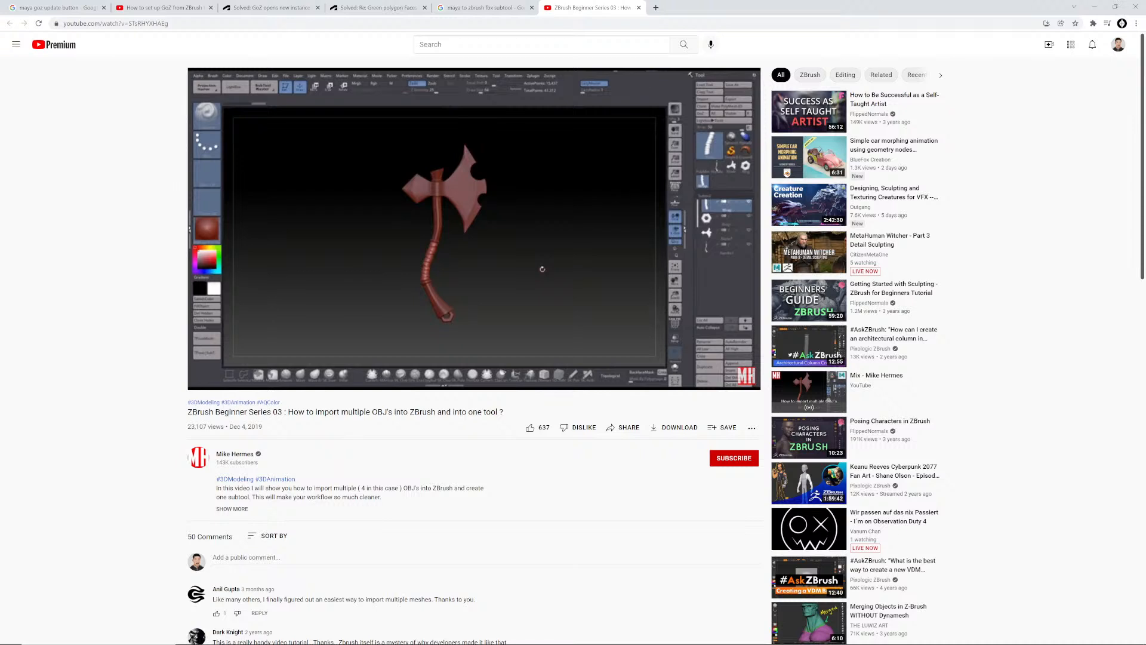
{"action": "mouse_move", "coordinate": [572, 242]}
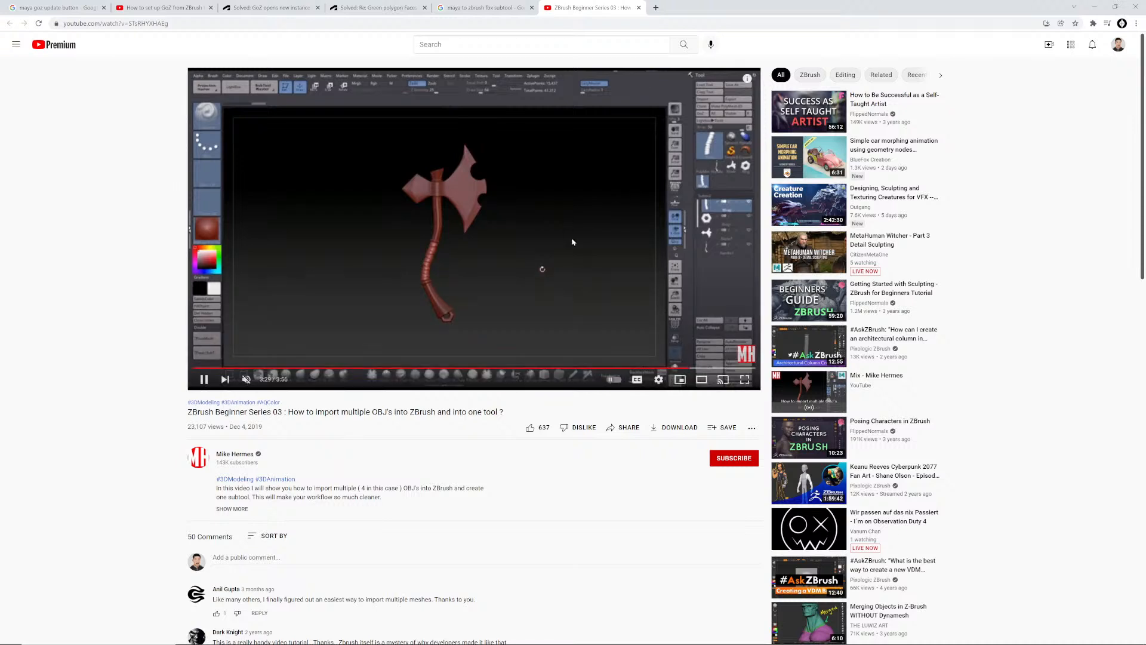
{"action": "left_click", "coordinate": [724, 369]}
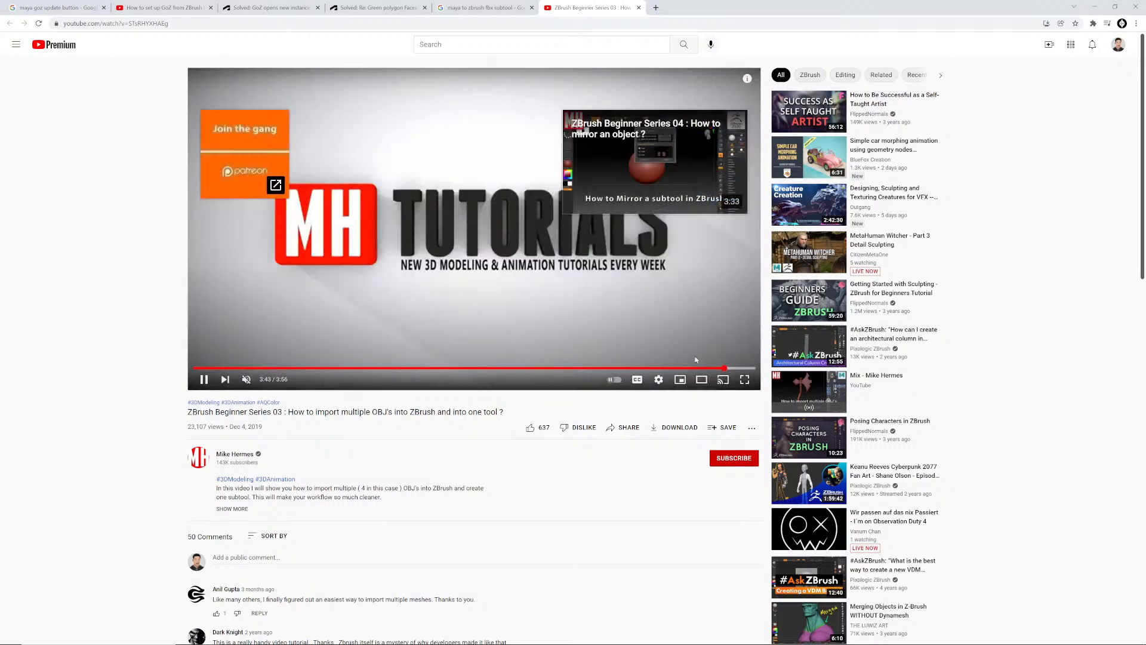
{"action": "left_click", "coordinate": [482, 313]}
- Read through the comments under the multiple-OBJ import video for easier ways to bring in many meshes
{"action": "scroll", "coordinate": [483, 313], "scroll_direction": "down", "scroll_amount": 1}
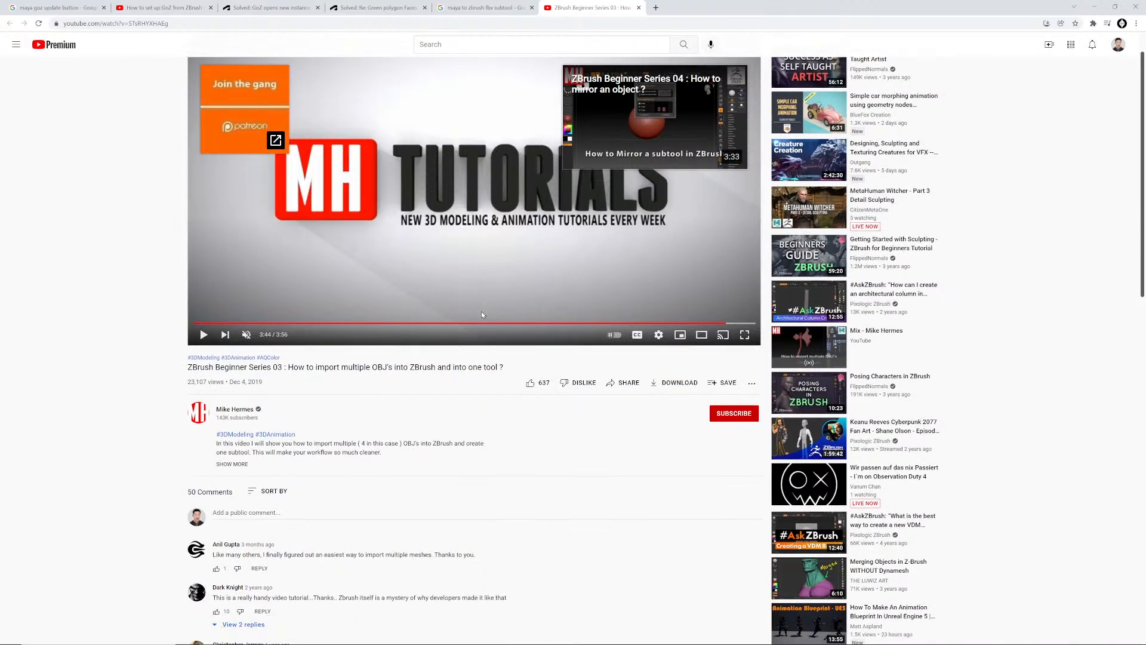
{"action": "scroll", "coordinate": [482, 315], "scroll_direction": "down", "scroll_amount": 3}
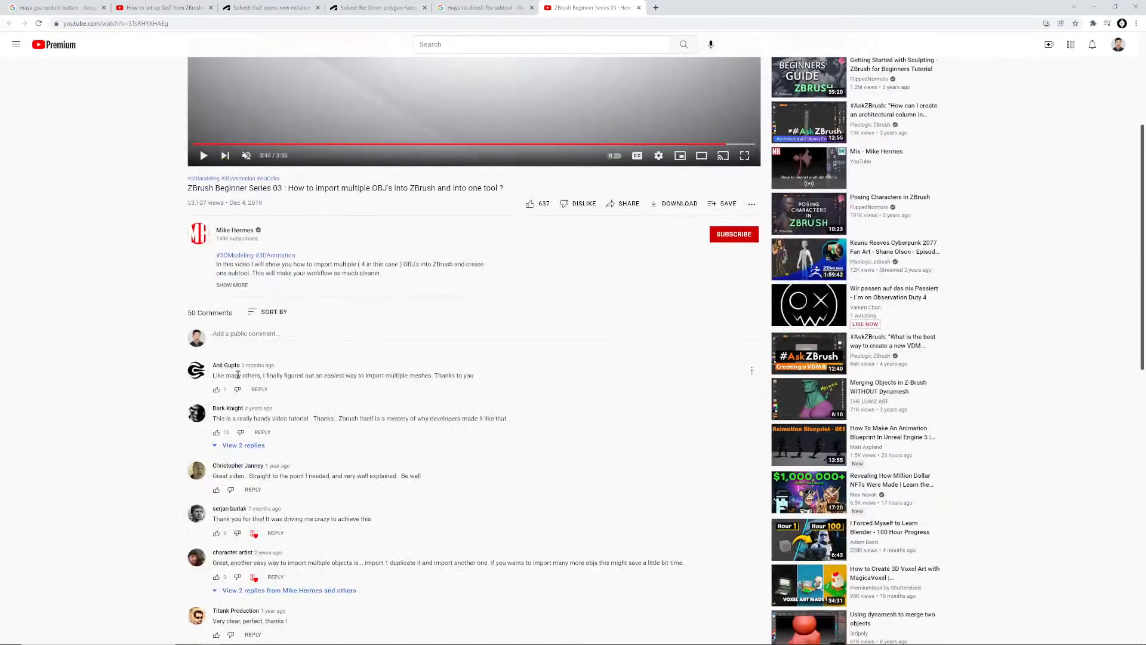
{"action": "left_click_drag", "start_coordinate": [467, 376], "coordinate": [225, 376]}
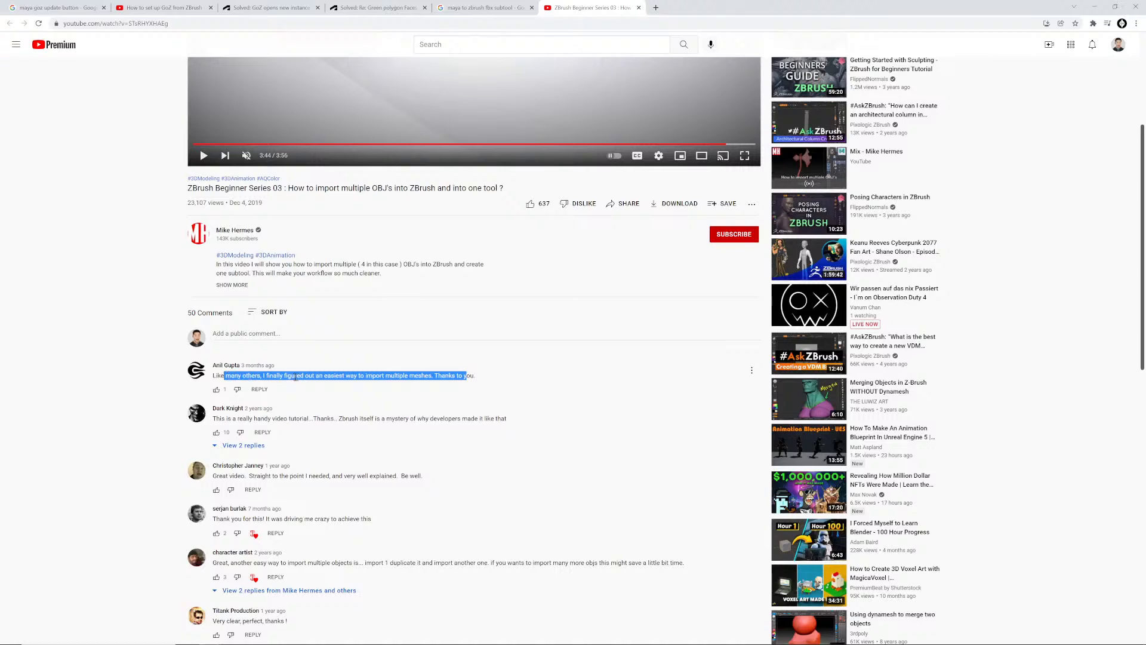
{"action": "scroll", "coordinate": [412, 377], "scroll_direction": "down", "scroll_amount": 2}
{"action": "left_click", "coordinate": [344, 330]}
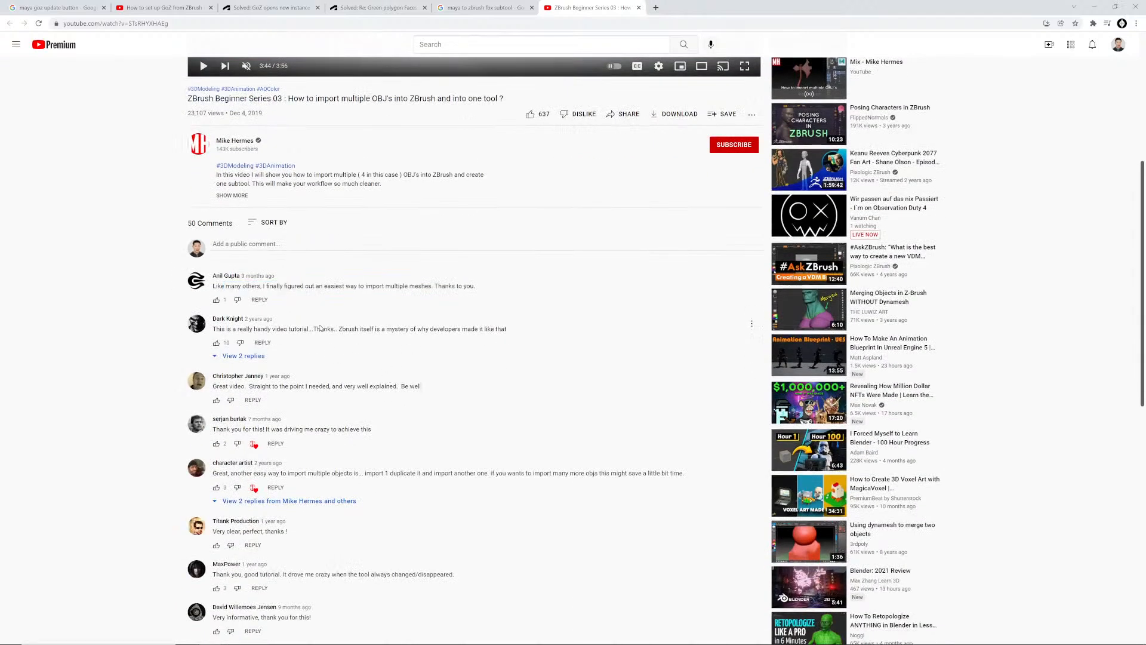
{"action": "left_click_drag", "start_coordinate": [507, 330], "coordinate": [206, 327]}
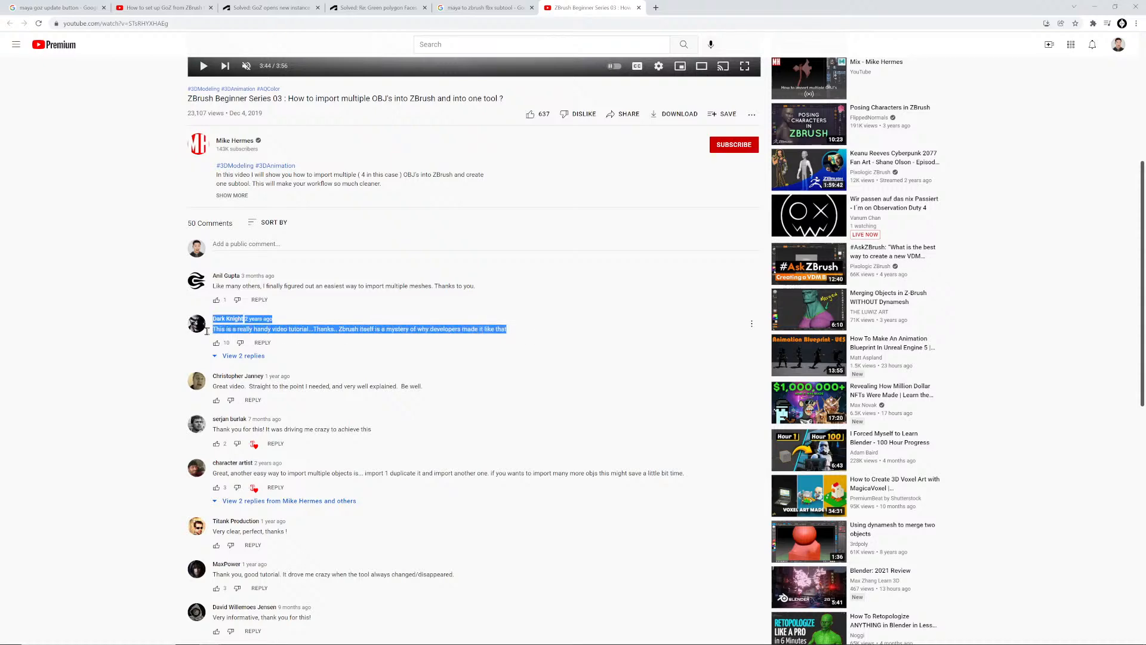
{"action": "scroll", "coordinate": [348, 379], "scroll_direction": "down", "scroll_amount": 1}
{"action": "scroll", "coordinate": [348, 379], "scroll_direction": "down", "scroll_amount": 5}
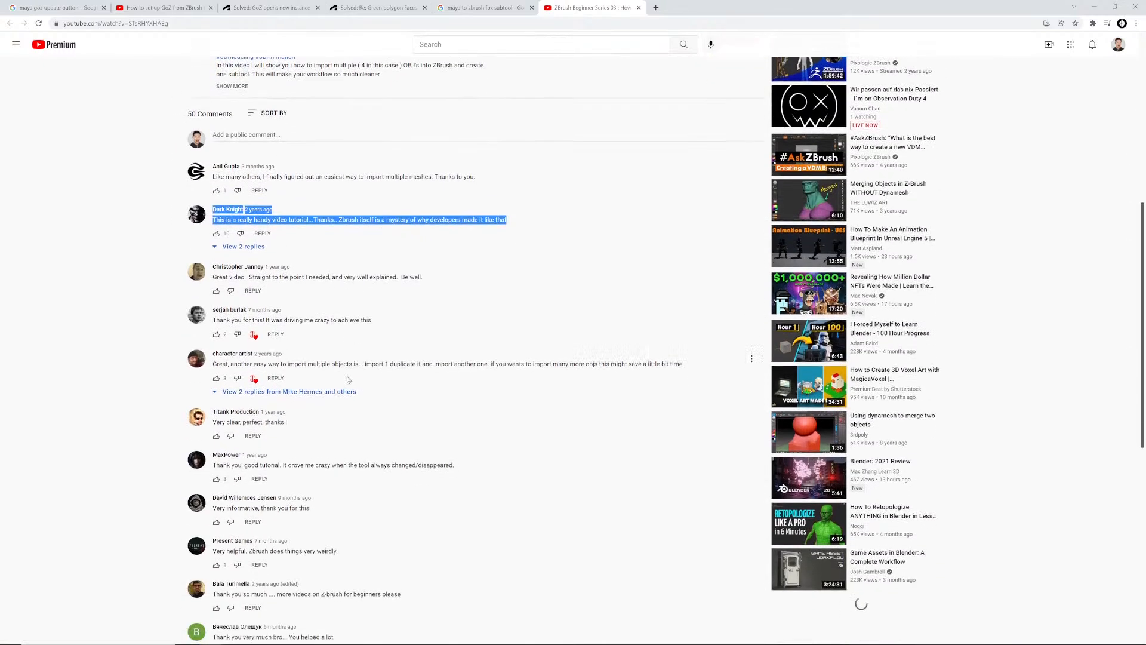
{"action": "scroll", "coordinate": [349, 379], "scroll_direction": "down", "scroll_amount": 8}
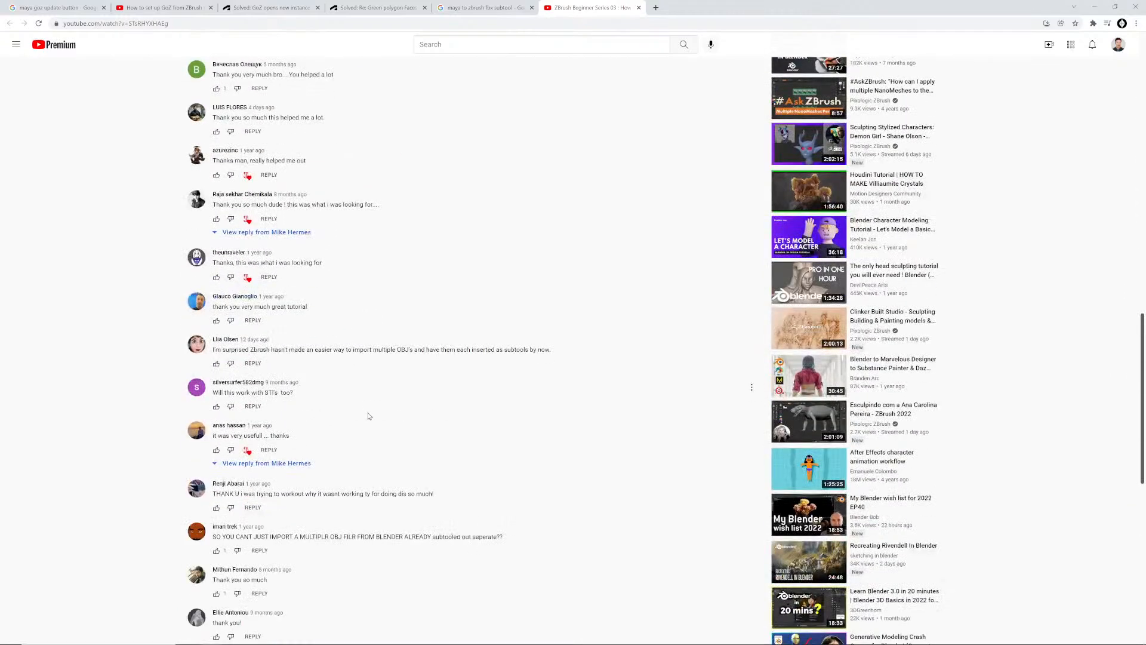
{"action": "scroll", "coordinate": [369, 414], "scroll_direction": "up", "scroll_amount": 13}
- Switch to Maya and create a toZbrush folder in MetaWitcher's Maya folder through Export Selection, then cancel the export
{"action": "key", "text": "alt+Tab"}
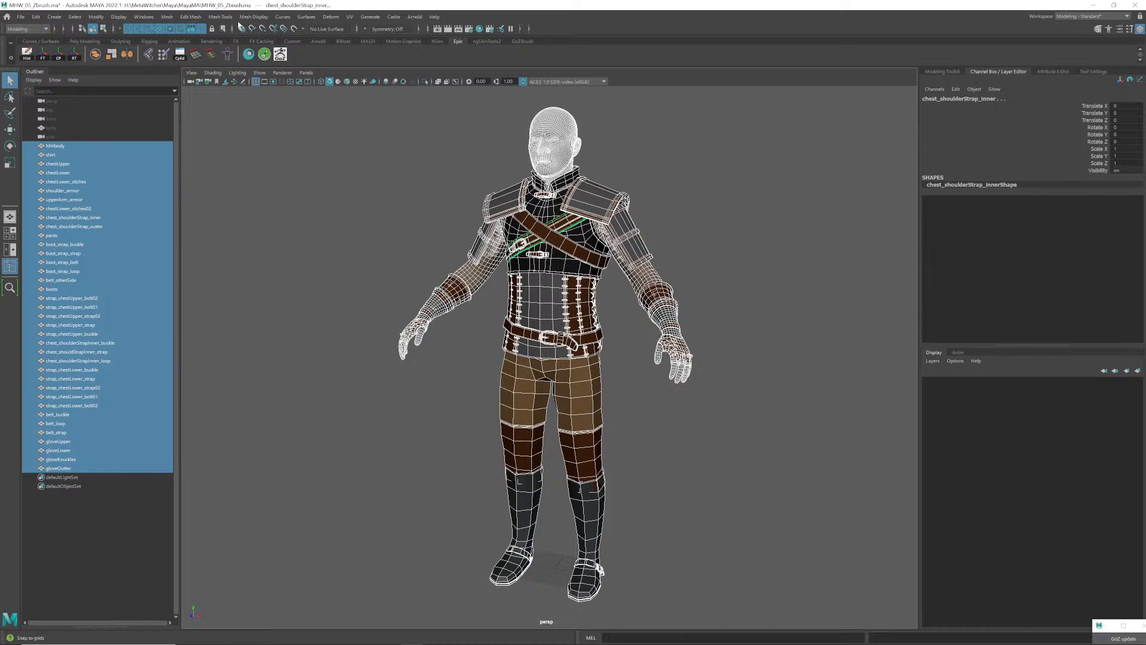
{"action": "left_click", "coordinate": [21, 17]}
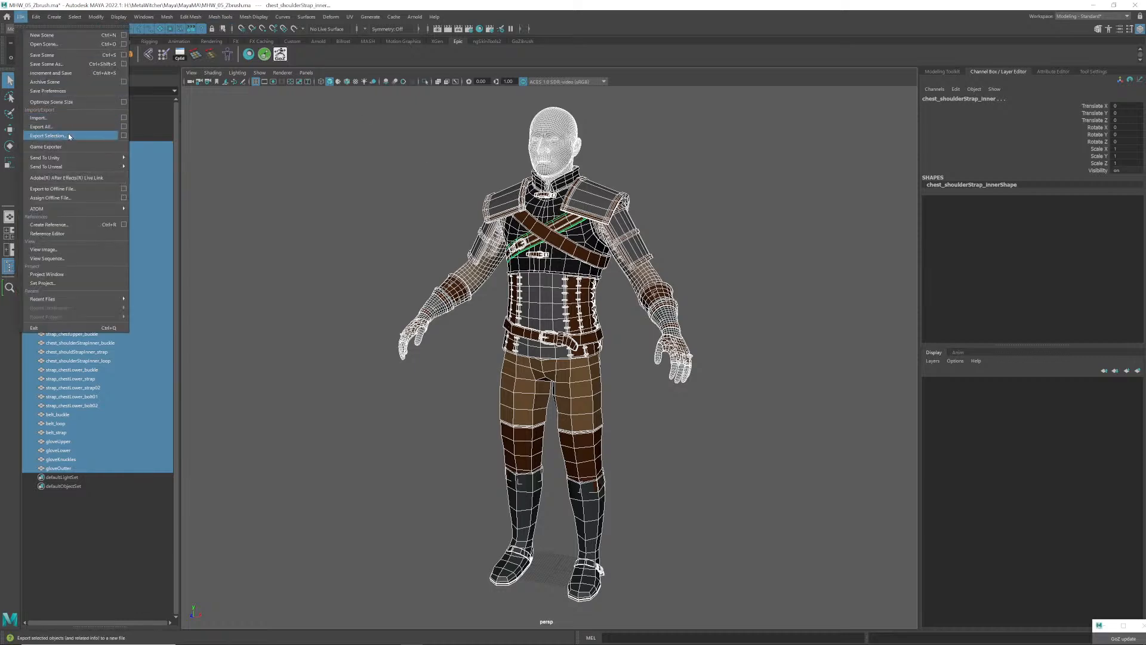
{"action": "left_click", "coordinate": [89, 136]}
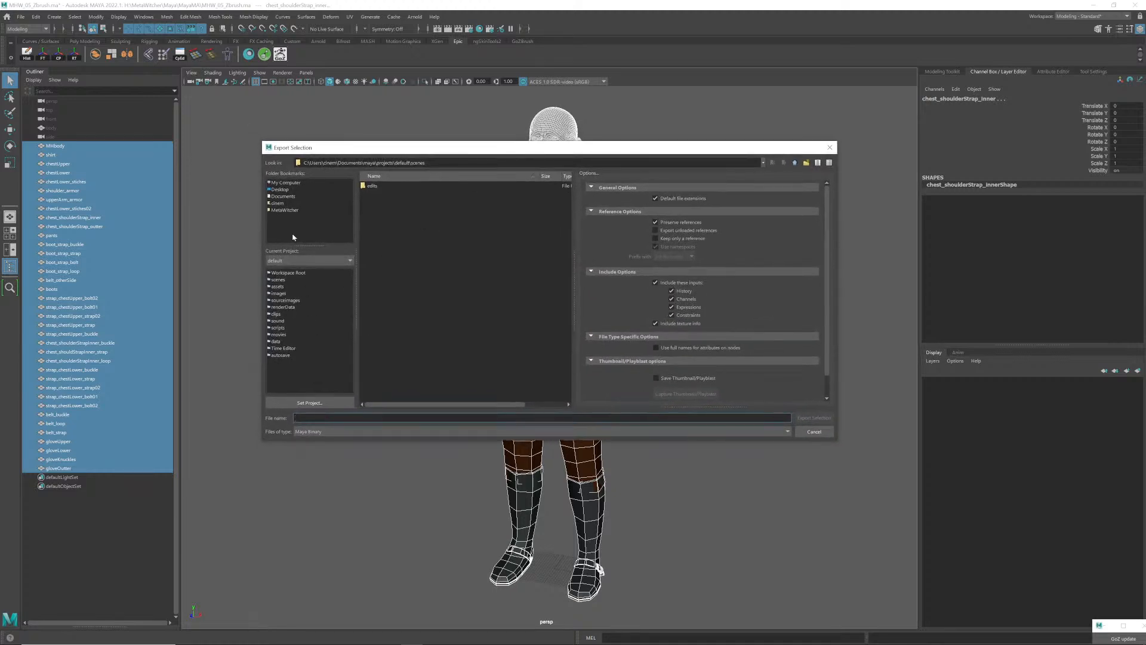
{"action": "left_click", "coordinate": [285, 210]}
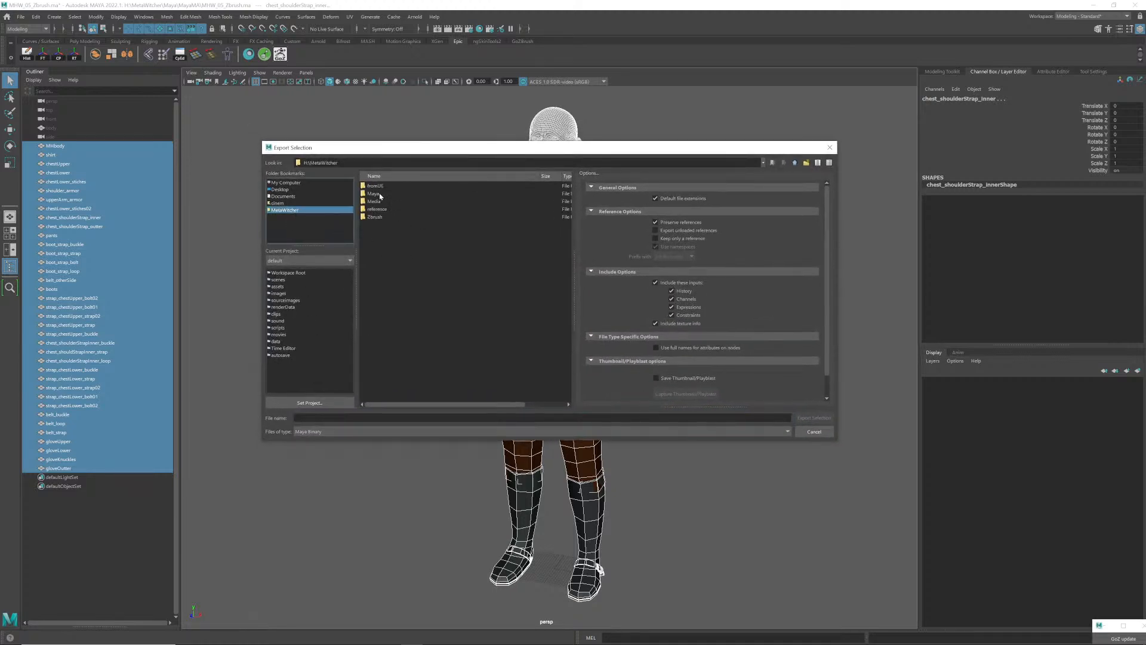
{"action": "left_click", "coordinate": [380, 196]}
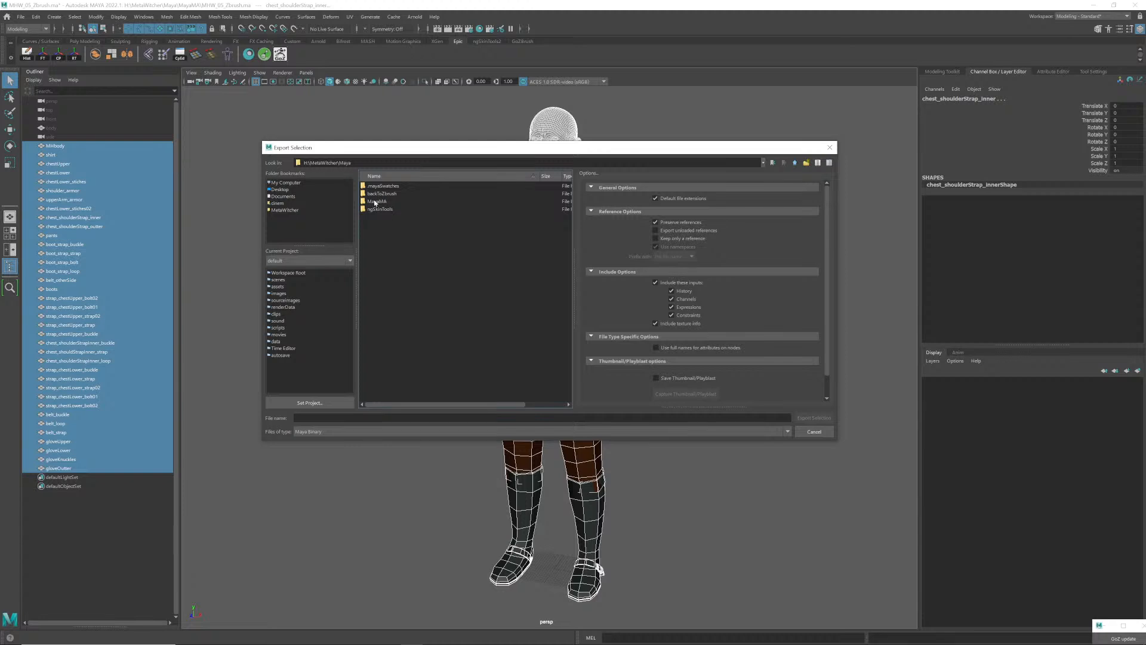
{"action": "left_click", "coordinate": [806, 162]}
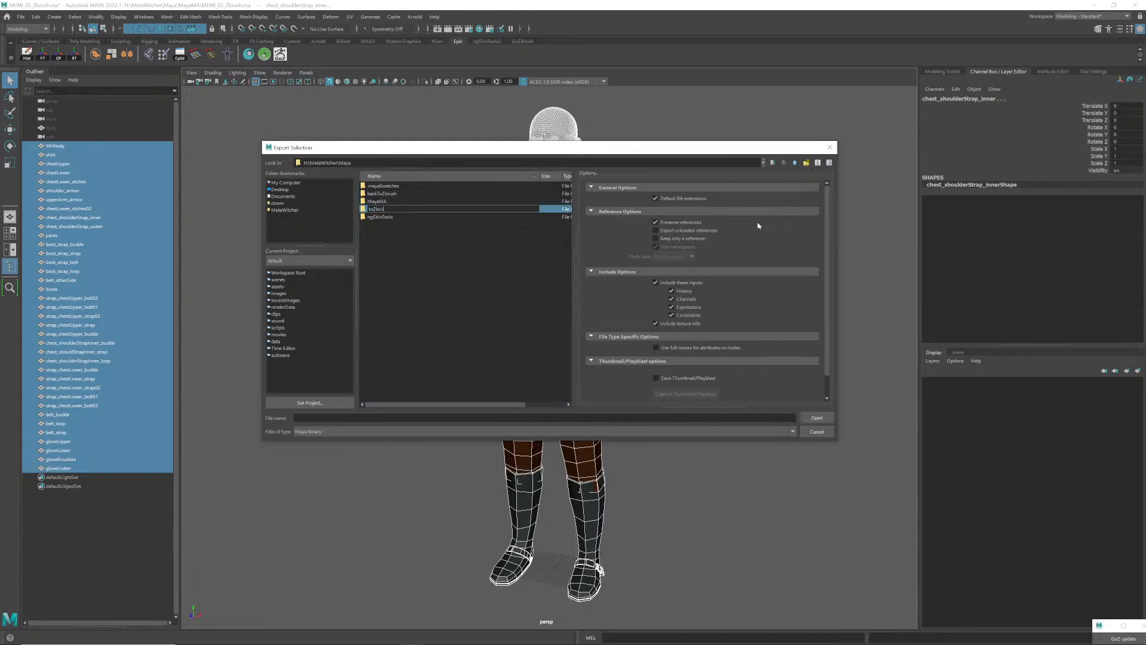
{"action": "type", "text": "toZbrush"}
{"action": "key", "text": "Return"}
{"action": "double_click", "coordinate": [378, 210]}
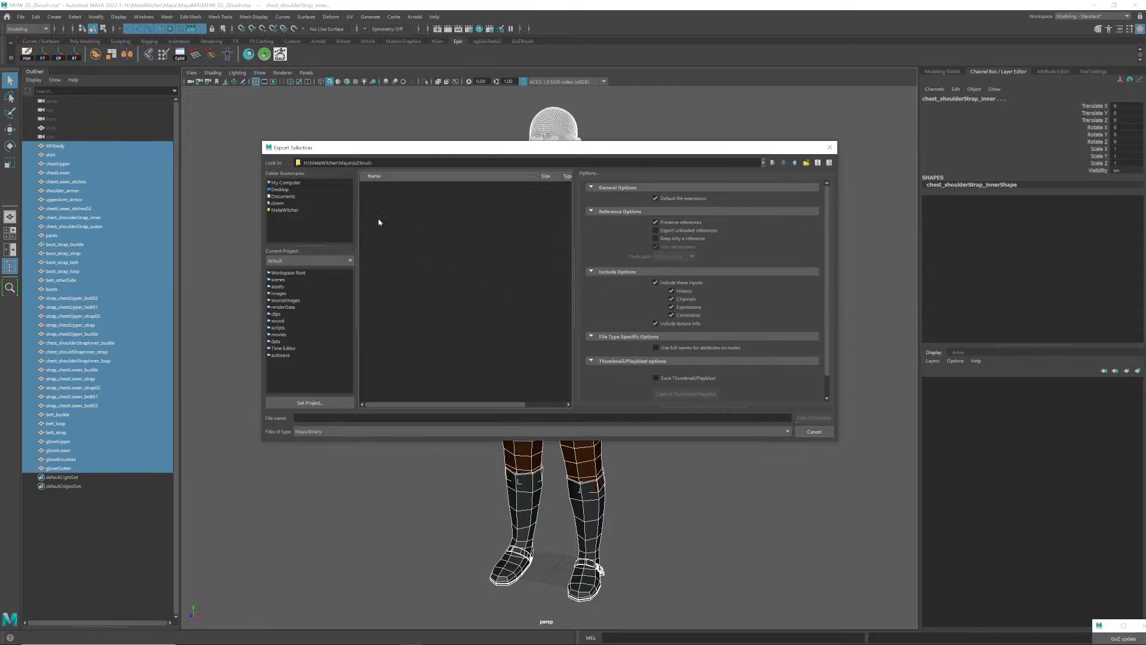
{"action": "left_click", "coordinate": [813, 432]}
- Open the Export Selection options, set the file type to FBX export, and enlarge the options window to show all settings
{"action": "left_click", "coordinate": [21, 19]}
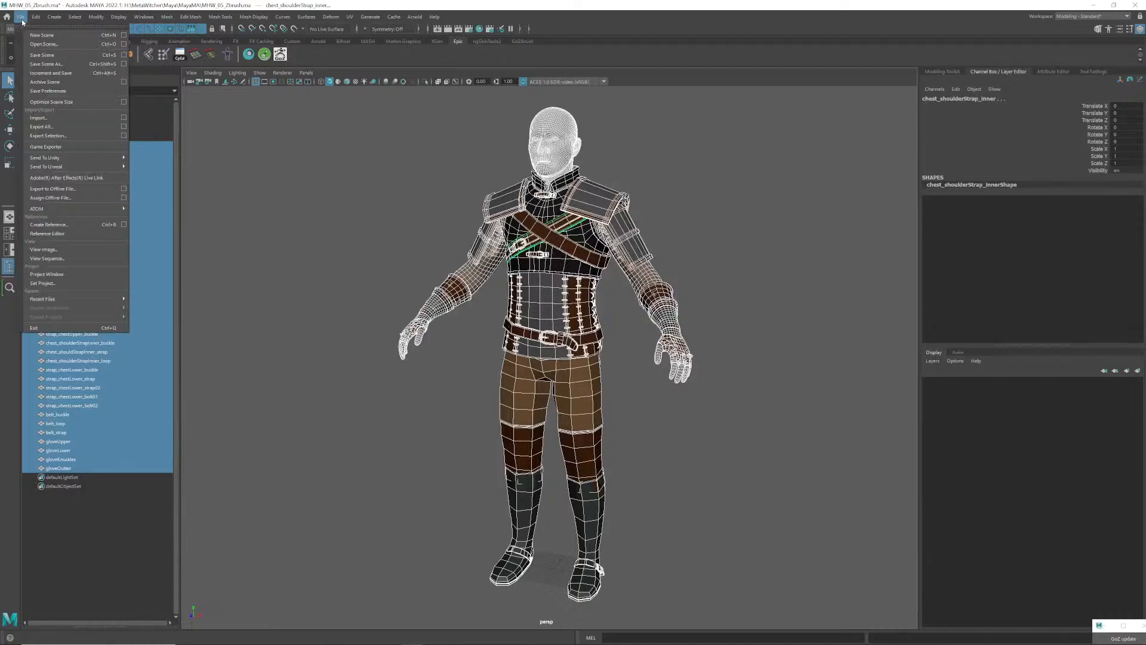
{"action": "left_click", "coordinate": [124, 135]}
{"action": "left_click", "coordinate": [648, 230]}
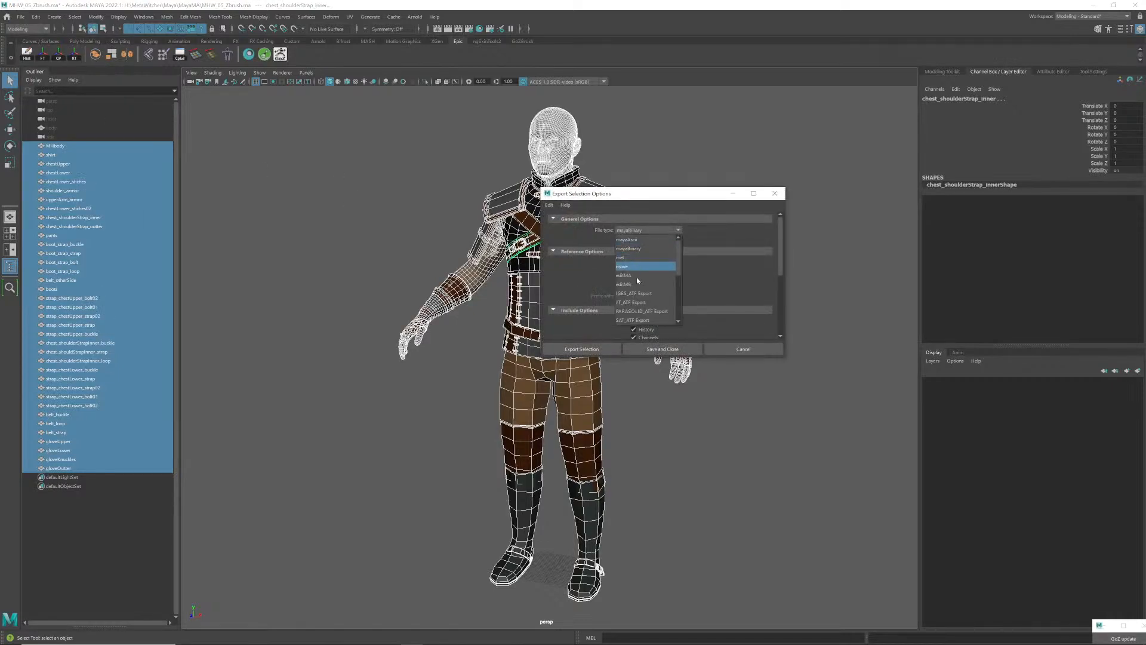
{"action": "scroll", "coordinate": [644, 292], "scroll_direction": "up", "scroll_amount": 1}
{"action": "left_click_drag", "start_coordinate": [679, 270], "coordinate": [678, 310]}
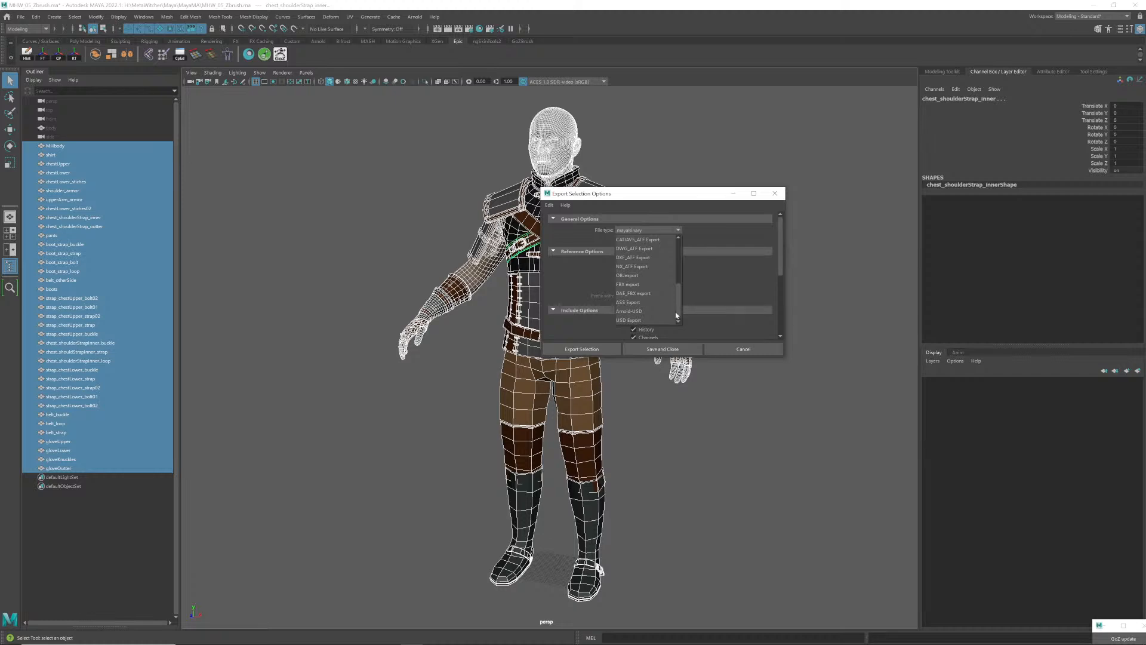
{"action": "left_click", "coordinate": [638, 287]}
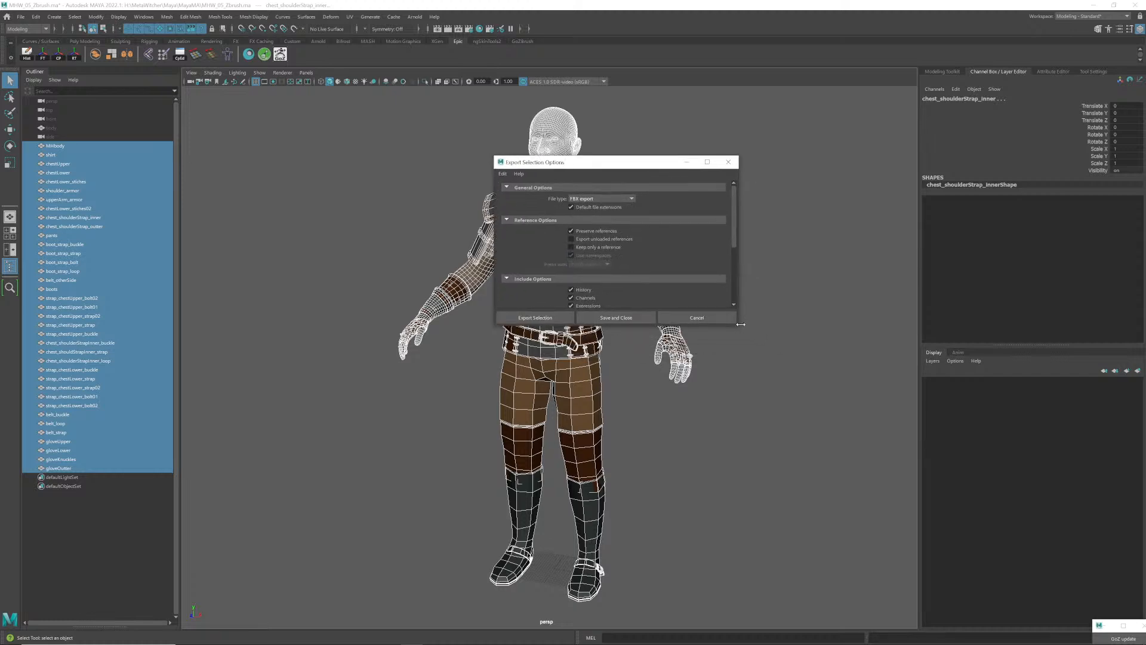
{"action": "left_click_drag", "start_coordinate": [744, 349], "coordinate": [794, 467]}
{"action": "left_click_drag", "start_coordinate": [711, 165], "coordinate": [760, 190]}
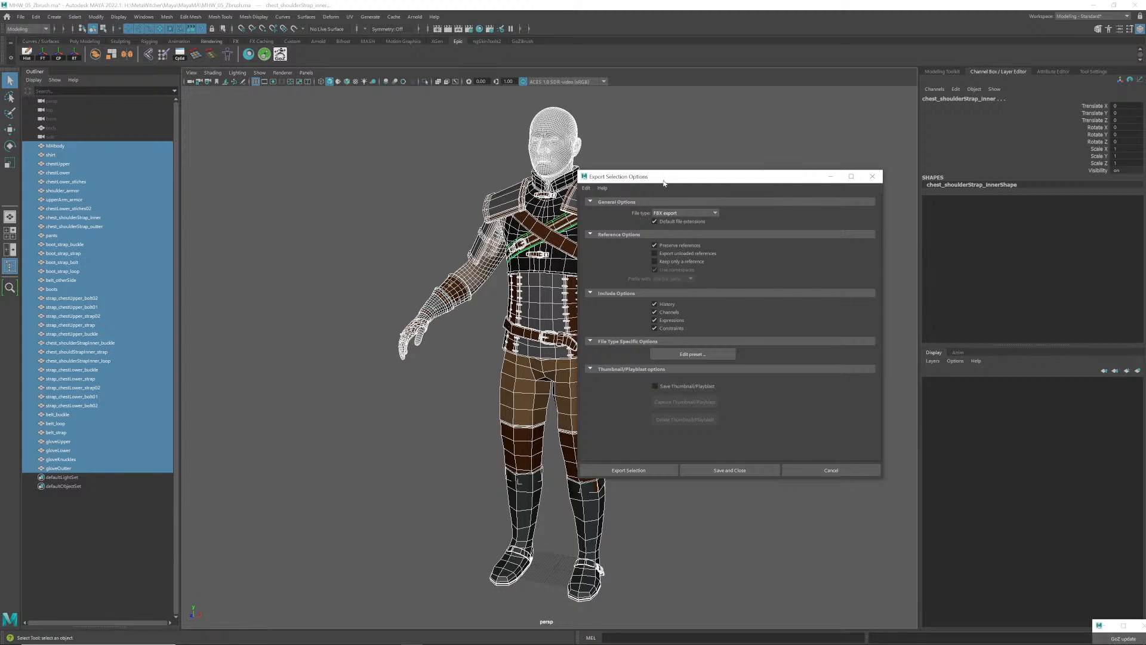
{"action": "left_click_drag", "start_coordinate": [704, 176], "coordinate": [701, 176]}
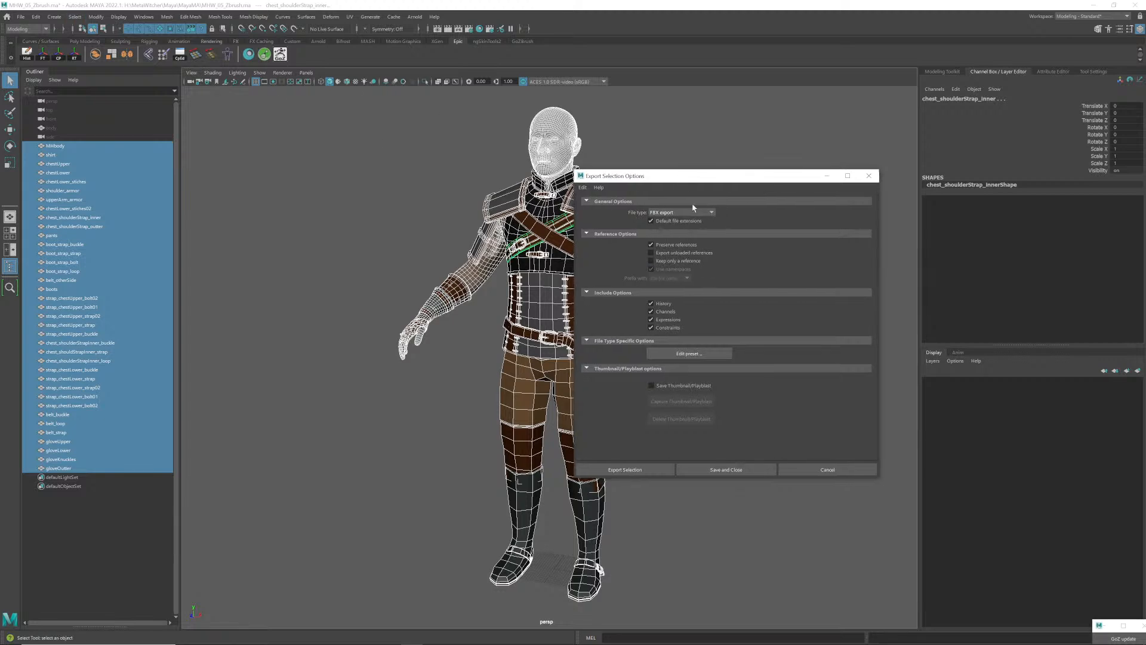
- Turn off Preserve references, History, Channels, Expressions and Constraints for the FBX selection export
{"action": "left_click", "coordinate": [677, 245]}
{"action": "left_click", "coordinate": [663, 304]}
{"action": "left_click", "coordinate": [668, 320]}
{"action": "left_click", "coordinate": [667, 328]}
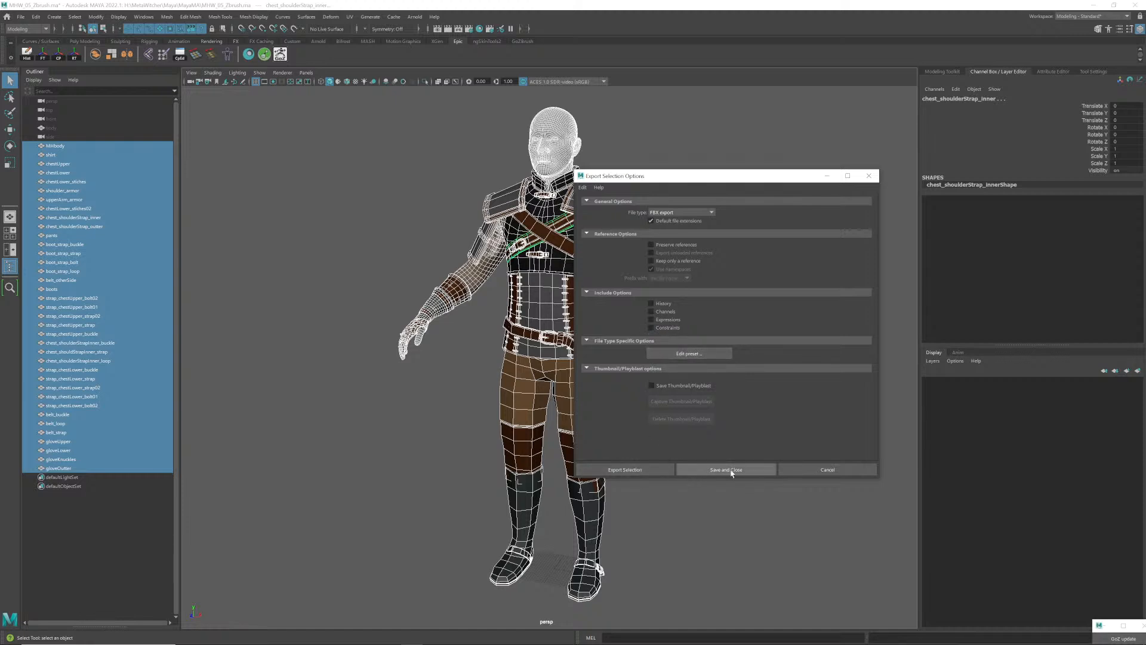
- Start the selection export into MetaWitcher's Maya/toZbrush folder and name the FBX file MHW_BaseMeshes_01
{"action": "left_click", "coordinate": [645, 469]}
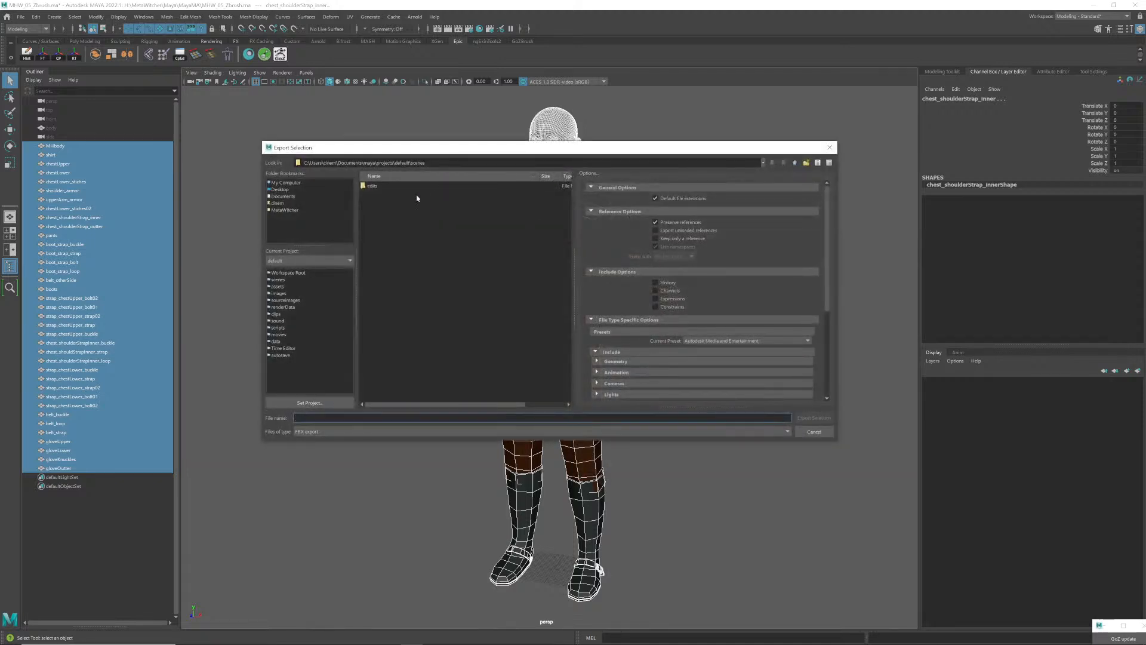
{"action": "left_click", "coordinate": [286, 210]}
{"action": "double_click", "coordinate": [393, 200]}
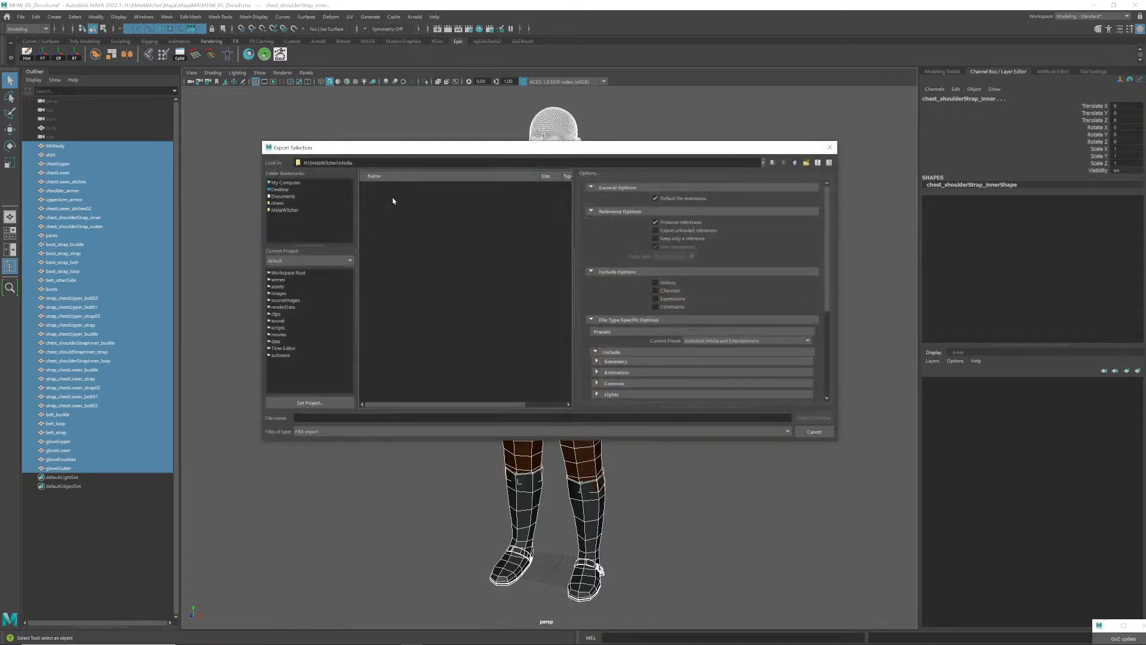
{"action": "left_click", "coordinate": [794, 163]}
{"action": "double_click", "coordinate": [374, 194]}
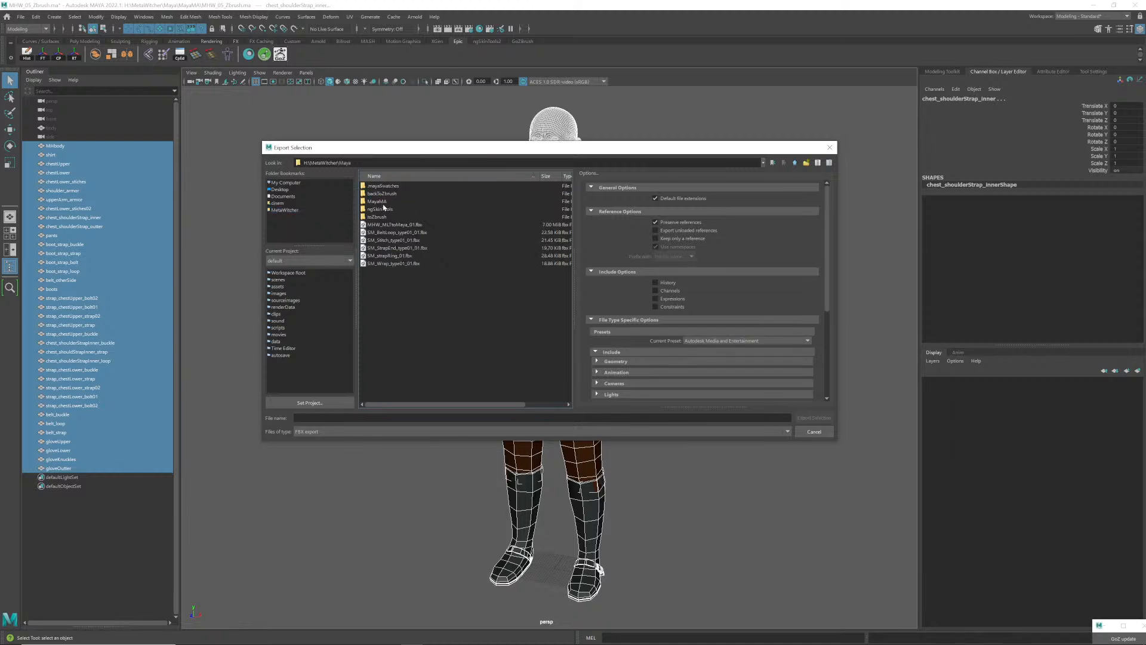
{"action": "double_click", "coordinate": [382, 217]}
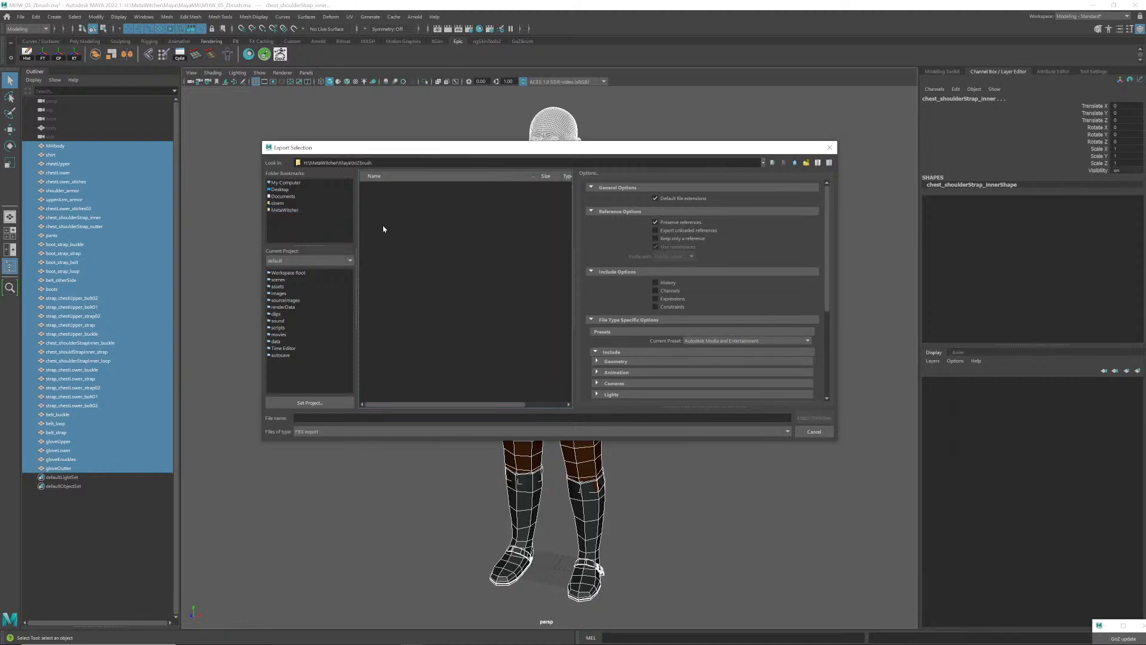
{"action": "left_click", "coordinate": [405, 417]}
{"action": "type", "text": "MHW_BaseMeshes_01"}
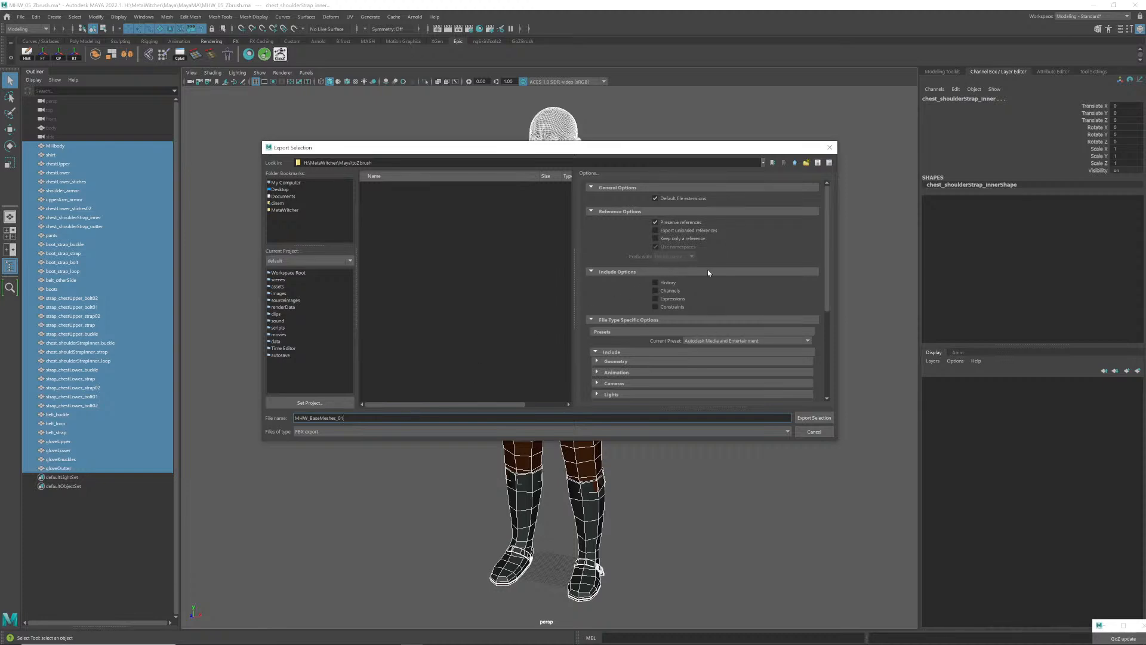
- Turn off animation, cameras and lights in the FBX Include options and check the Audio section
{"action": "scroll", "coordinate": [705, 269], "scroll_direction": "down", "scroll_amount": 5}
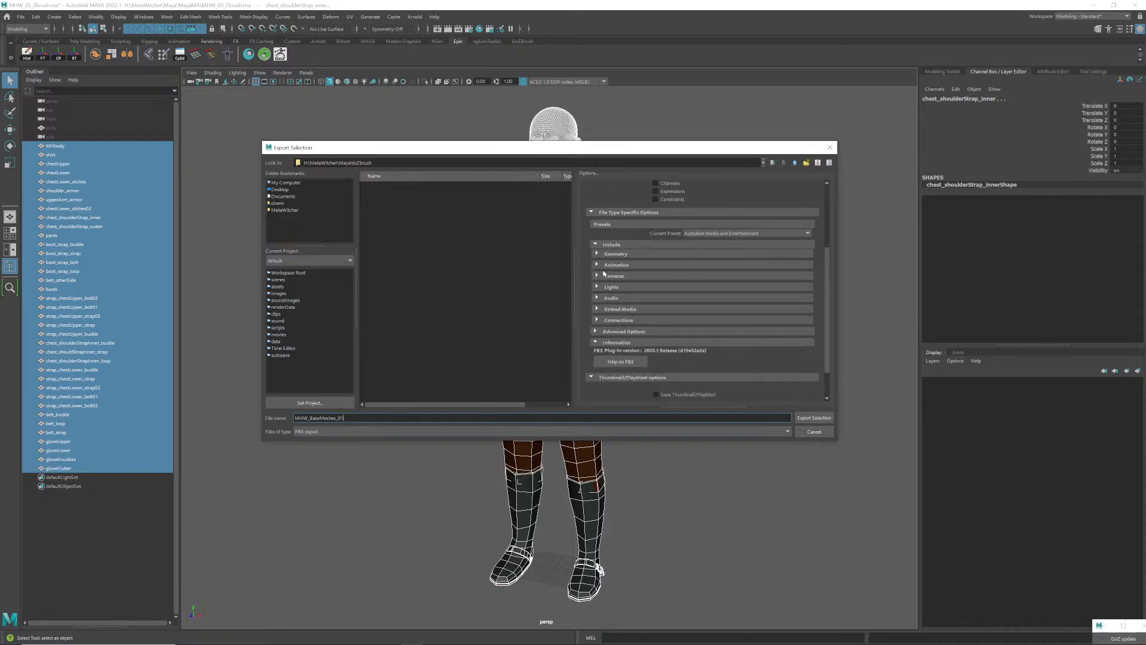
{"action": "left_click", "coordinate": [621, 265]}
{"action": "left_click", "coordinate": [684, 272]}
{"action": "left_click", "coordinate": [657, 265]}
{"action": "left_click", "coordinate": [649, 277]}
{"action": "left_click", "coordinate": [695, 285]}
{"action": "left_click", "coordinate": [682, 277]}
{"action": "left_click", "coordinate": [671, 287]}
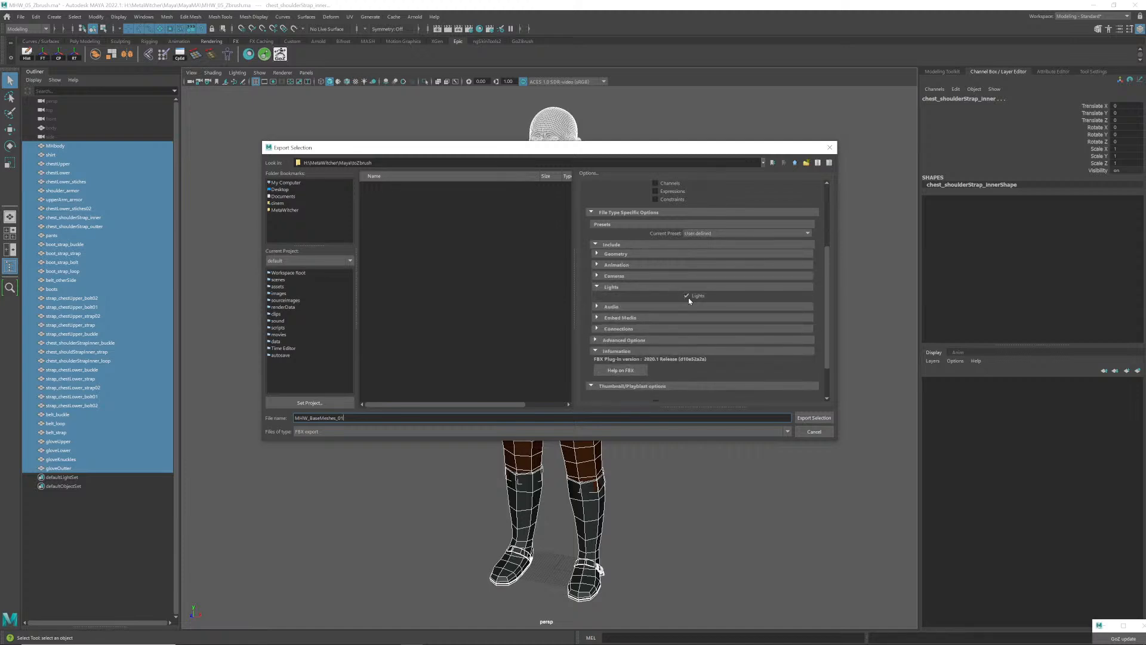
{"action": "left_click", "coordinate": [689, 296]}
{"action": "left_click", "coordinate": [685, 287]}
{"action": "left_click", "coordinate": [677, 298]}
{"action": "left_click", "coordinate": [683, 299]}
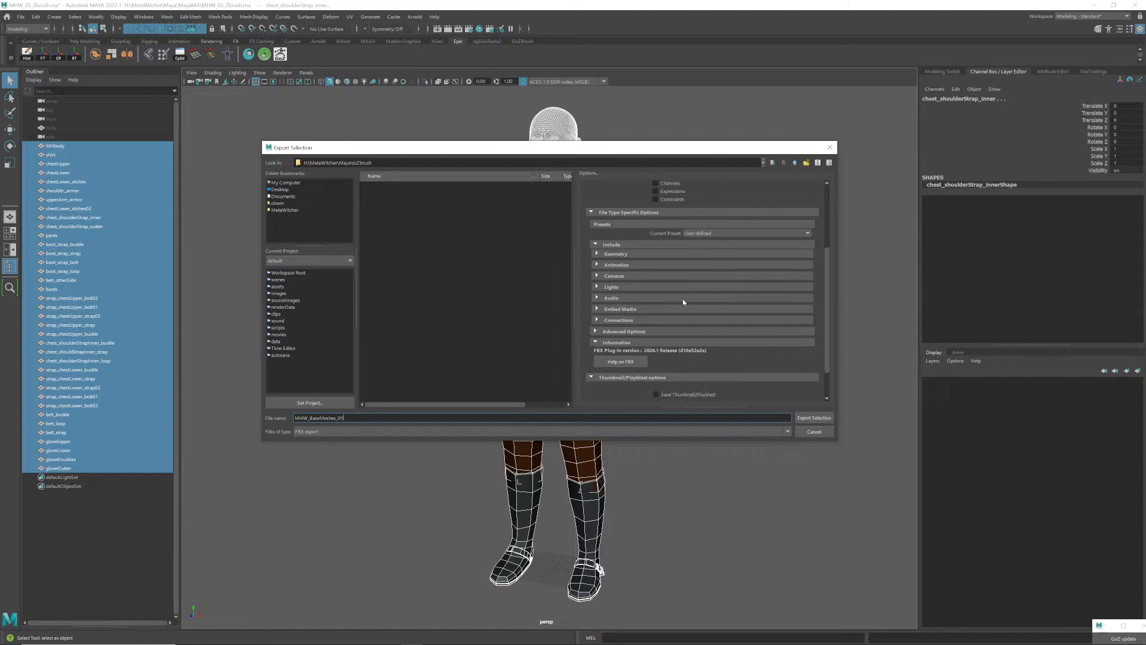
- Review the Embed Media, Connections, Units, Axis Conversion, UI and FBX File Format export settings
{"action": "left_click", "coordinate": [673, 308]}
{"action": "left_click", "coordinate": [689, 308]}
{"action": "left_click", "coordinate": [690, 320]}
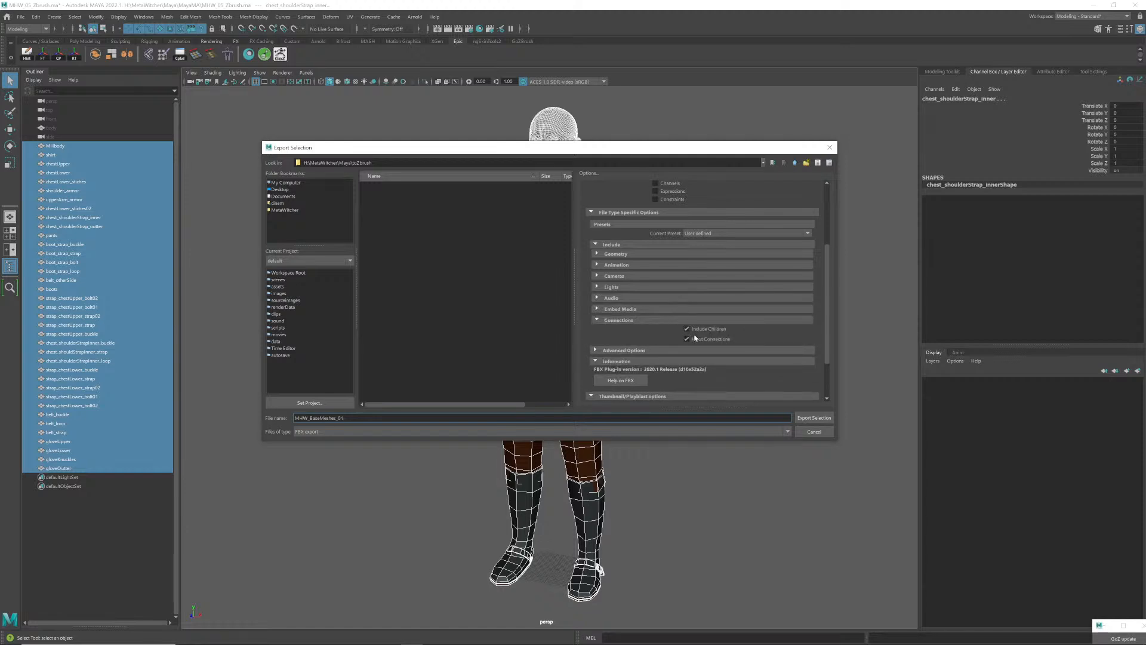
{"action": "left_click", "coordinate": [701, 321]}
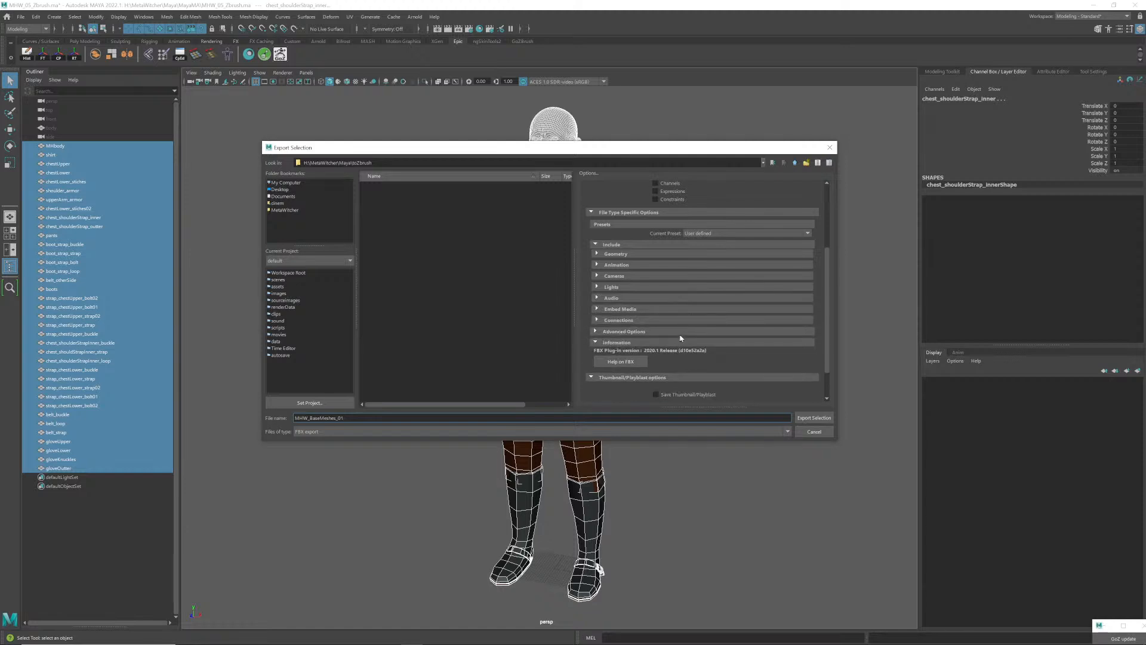
{"action": "left_click", "coordinate": [678, 332]}
{"action": "left_click", "coordinate": [642, 341]}
{"action": "scroll", "coordinate": [639, 342], "scroll_direction": "down", "scroll_amount": 3}
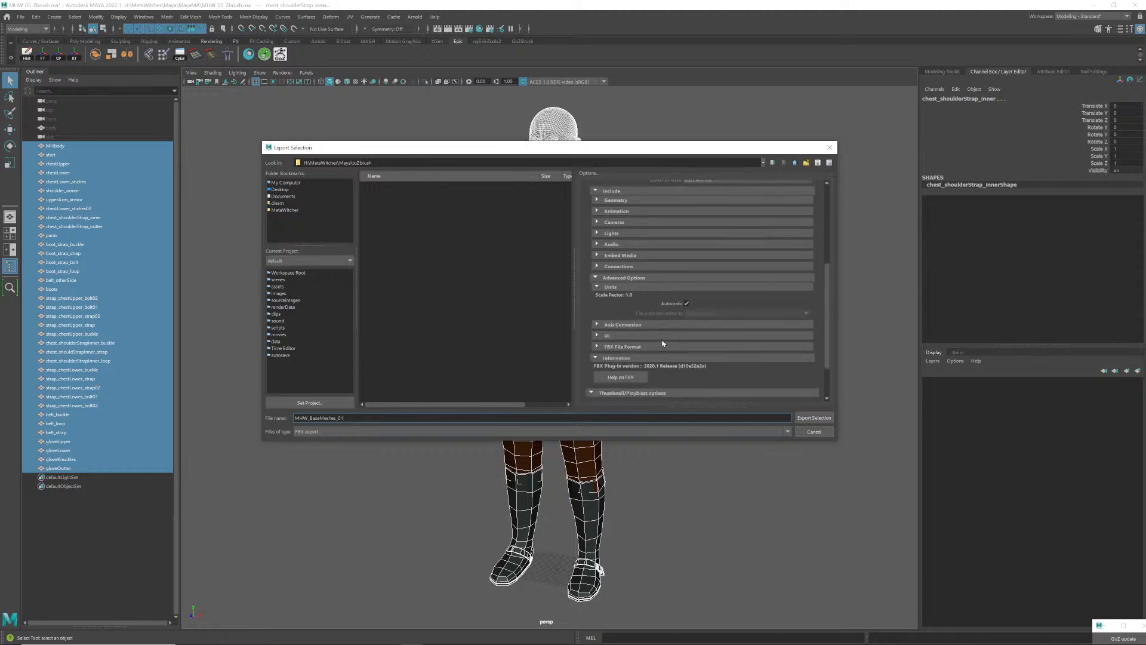
{"action": "left_click", "coordinate": [637, 307]}
{"action": "scroll", "coordinate": [657, 305], "scroll_direction": "down", "scroll_amount": 2}
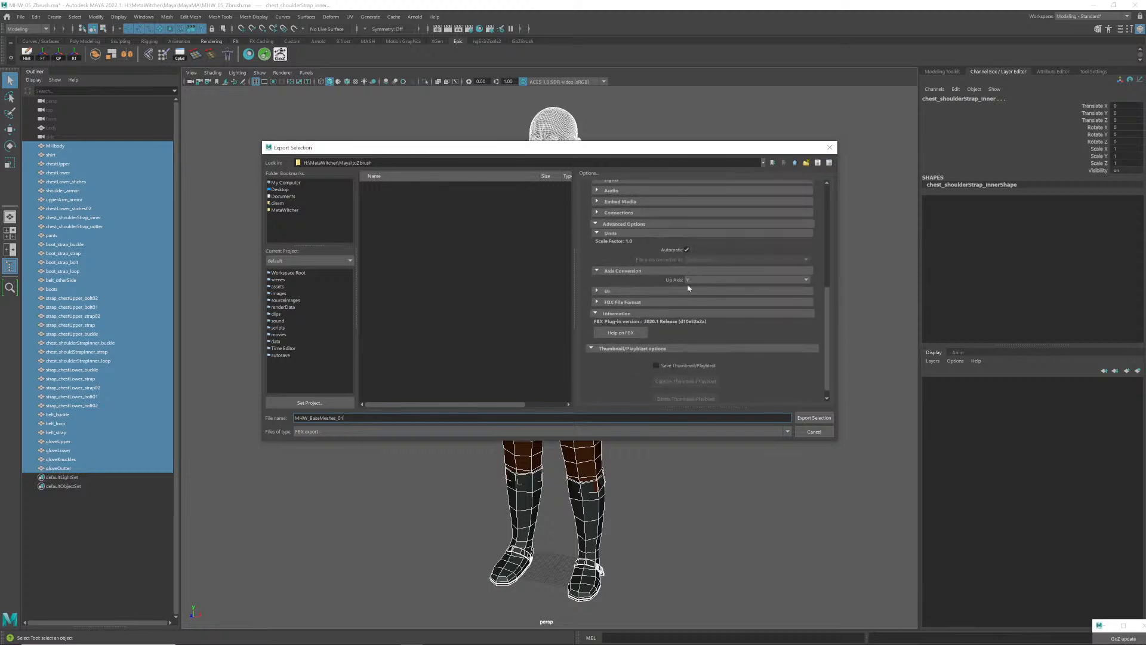
{"action": "left_click", "coordinate": [659, 291]}
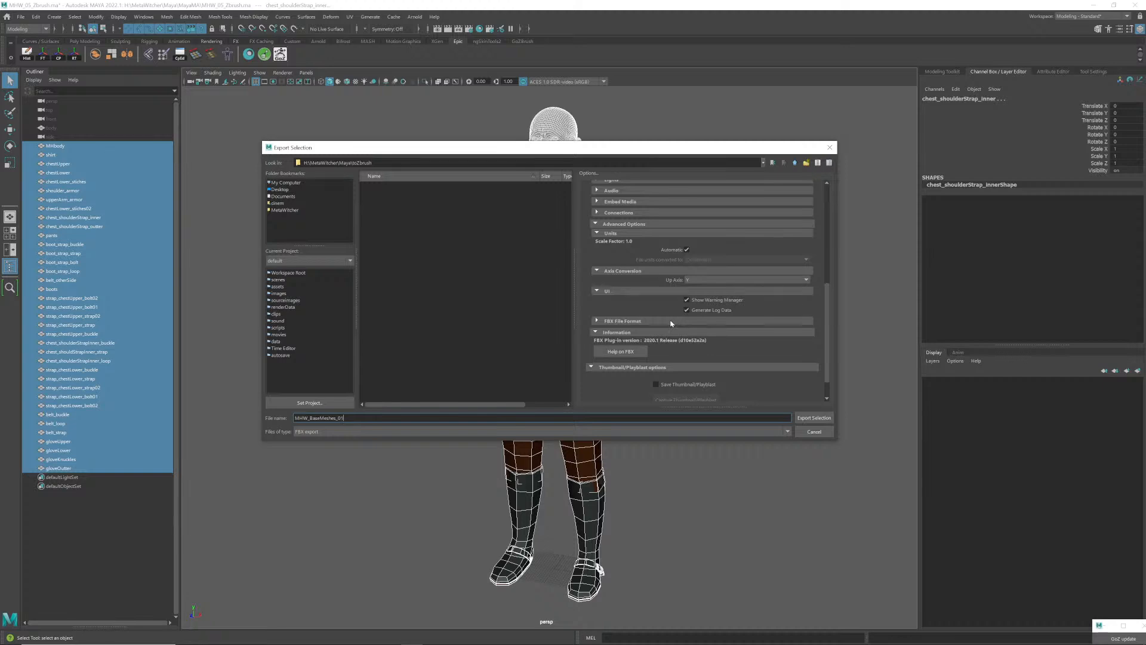
{"action": "left_click", "coordinate": [694, 322]}
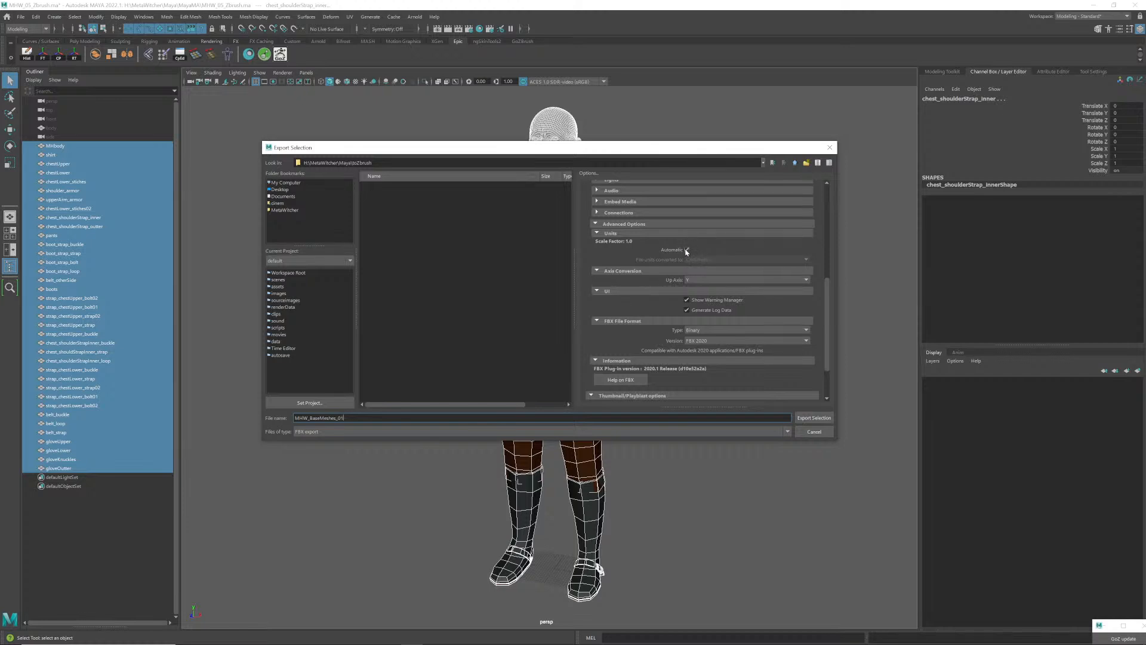
- Export the selected meshes as FBX and save the Maya scene
{"action": "left_click", "coordinate": [813, 417]}
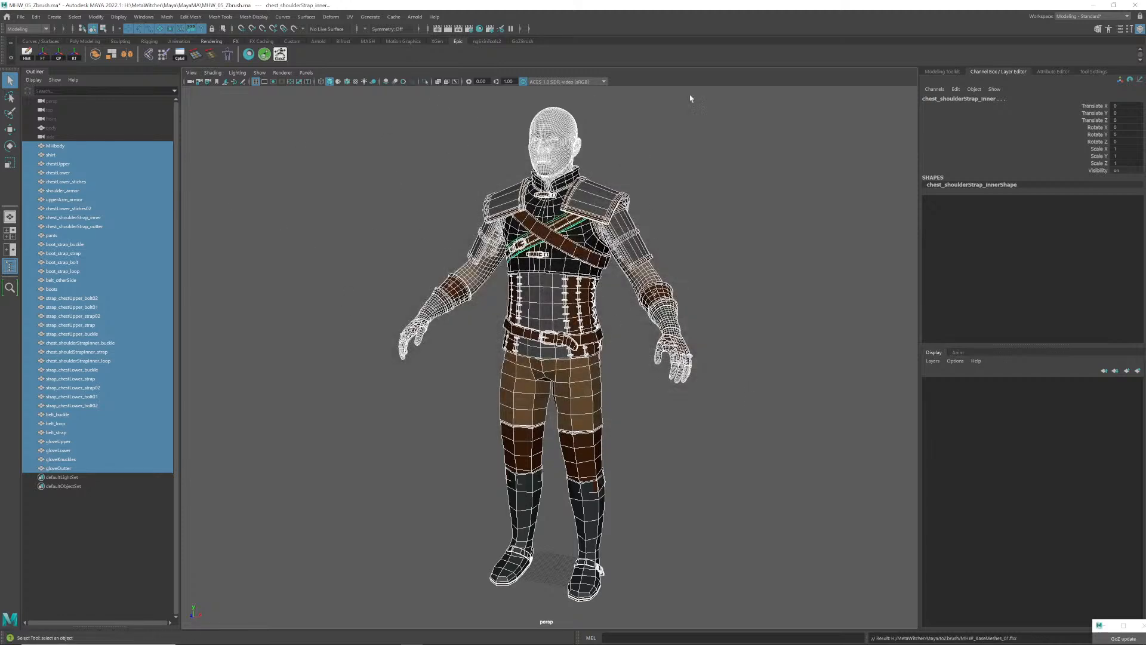
{"action": "key", "text": "ctrl+s"}
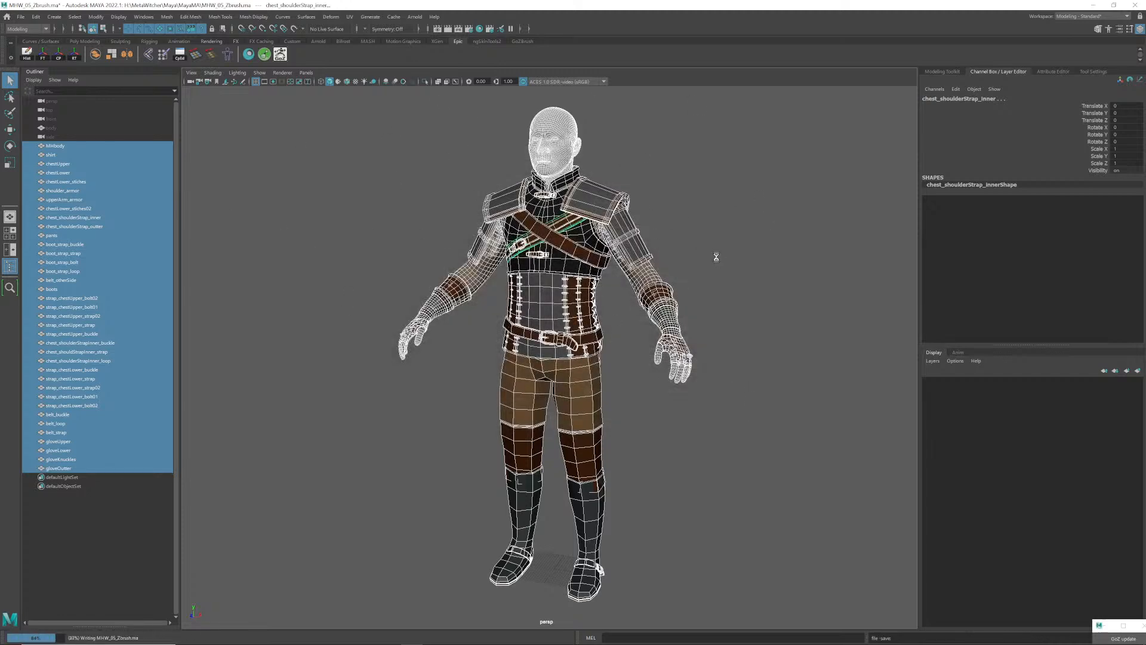
- Minimize Maya and the browser, and open ZBrush 2022 from the desktop
{"action": "left_click", "coordinate": [1094, 5]}
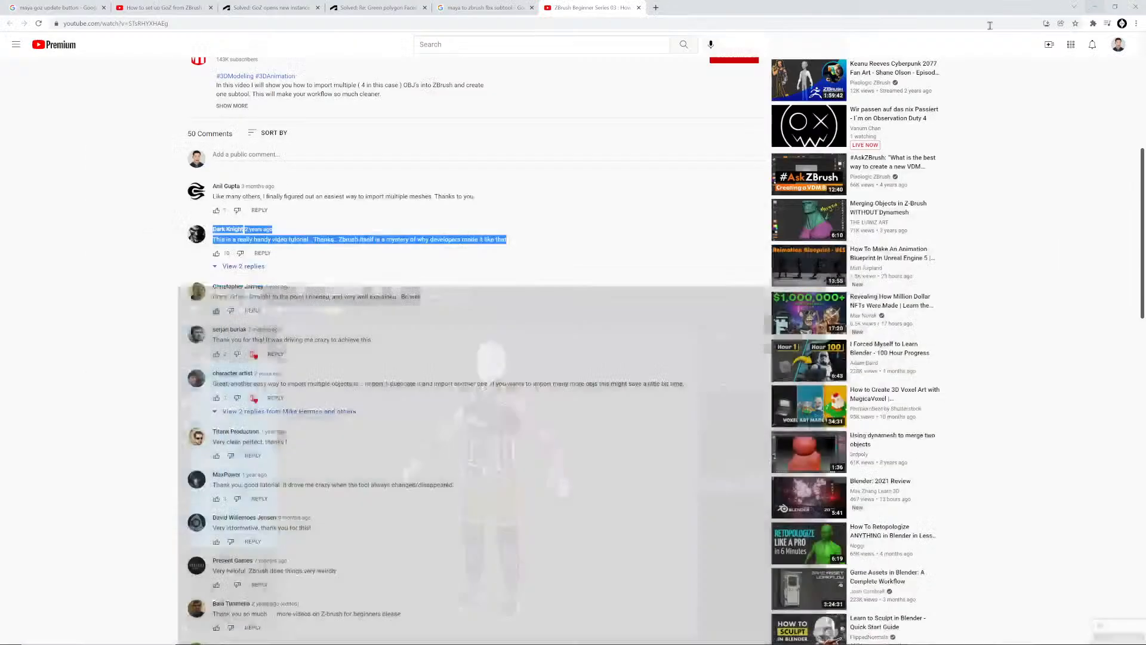
{"action": "left_click", "coordinate": [1094, 7]}
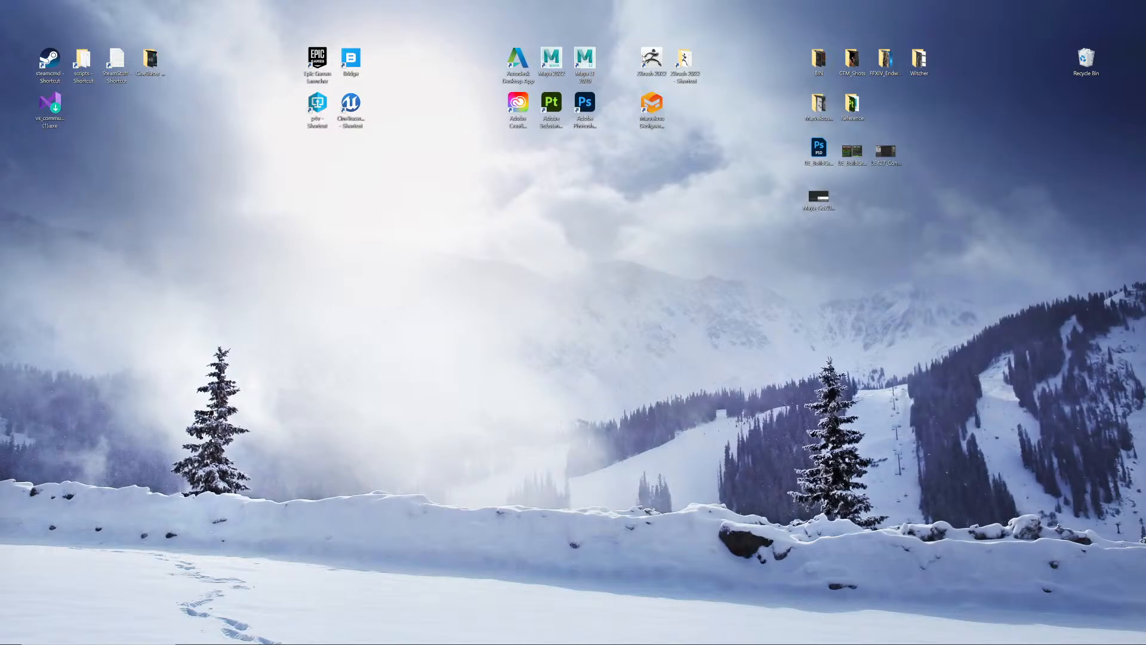
{"action": "double_click", "coordinate": [652, 58]}
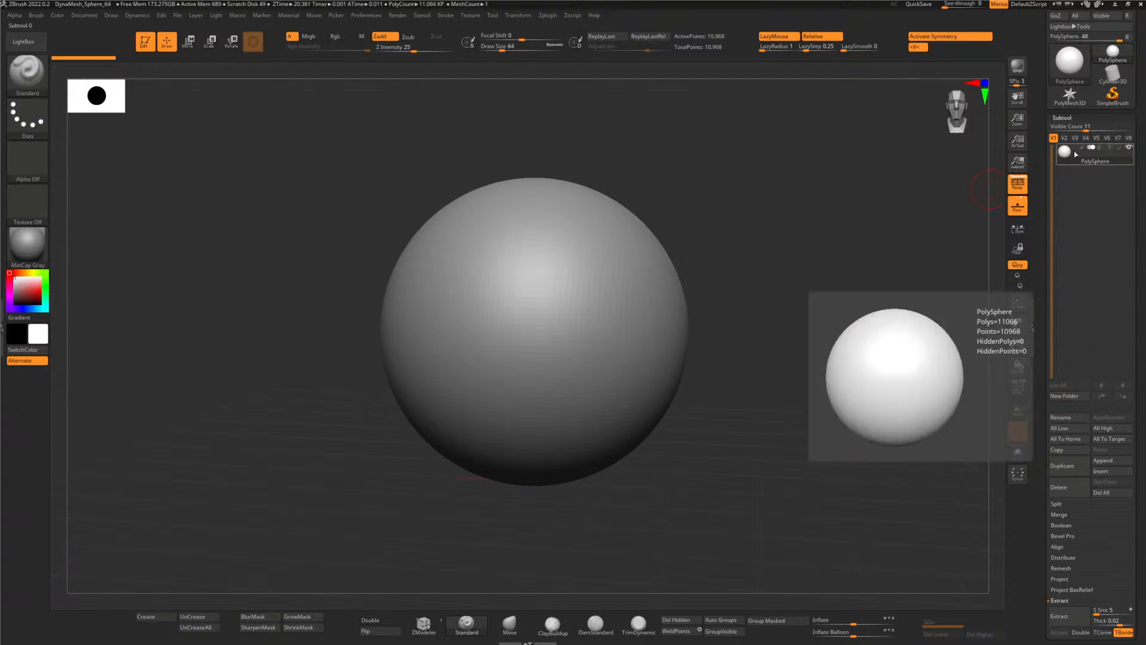
- Import MHW_BaseMeshes_01.fbx from MetaWitcher's Maya/toZbrush folder with only Import Mats as Polygroups enabled
{"action": "scroll", "coordinate": [1095, 192], "scroll_direction": "up", "scroll_amount": 2}
{"action": "scroll", "coordinate": [1095, 193], "scroll_direction": "up", "scroll_amount": 1}
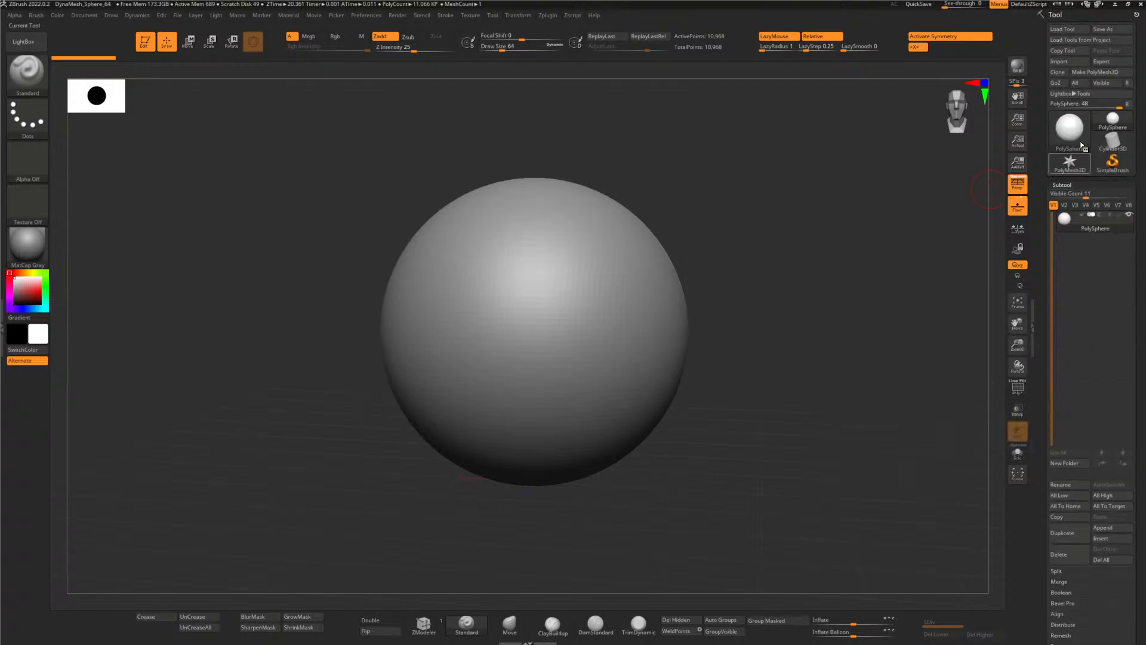
{"action": "left_click", "coordinate": [1066, 62]}
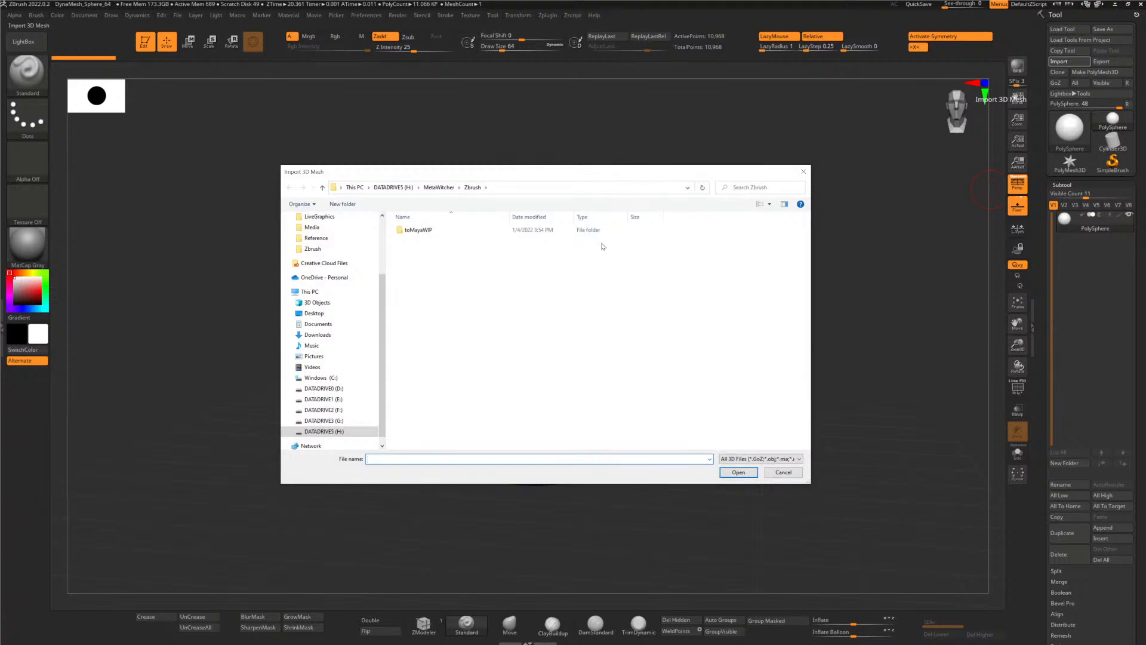
{"action": "scroll", "coordinate": [355, 254], "scroll_direction": "up", "scroll_amount": 3}
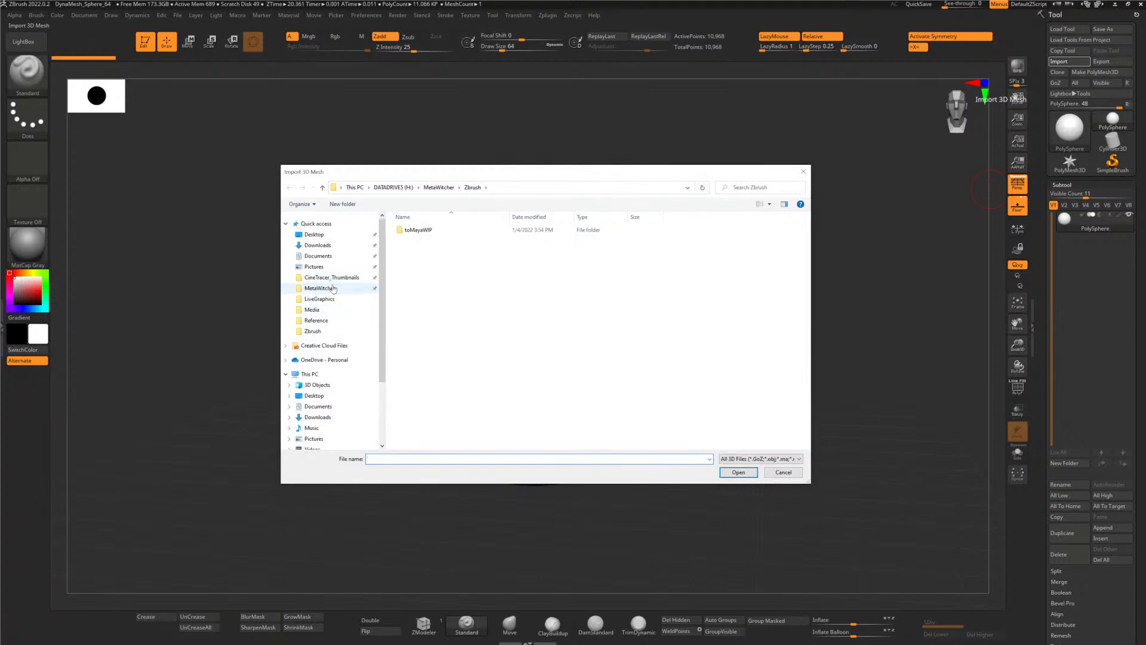
{"action": "left_click", "coordinate": [323, 288]}
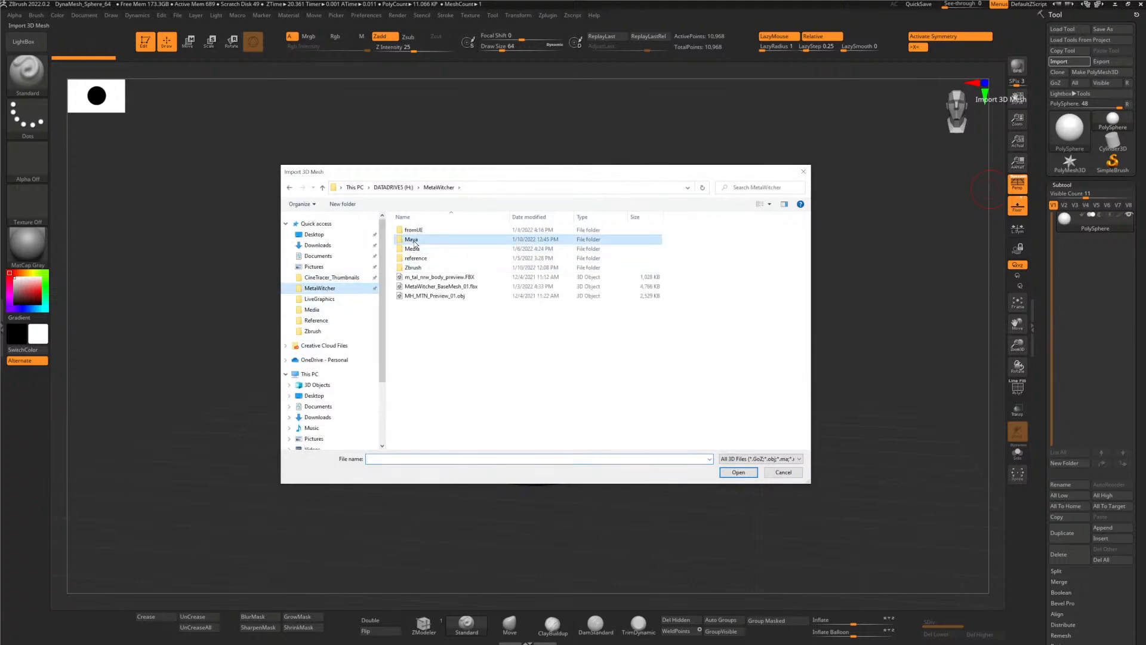
{"action": "double_click", "coordinate": [412, 239]}
{"action": "double_click", "coordinate": [417, 268]}
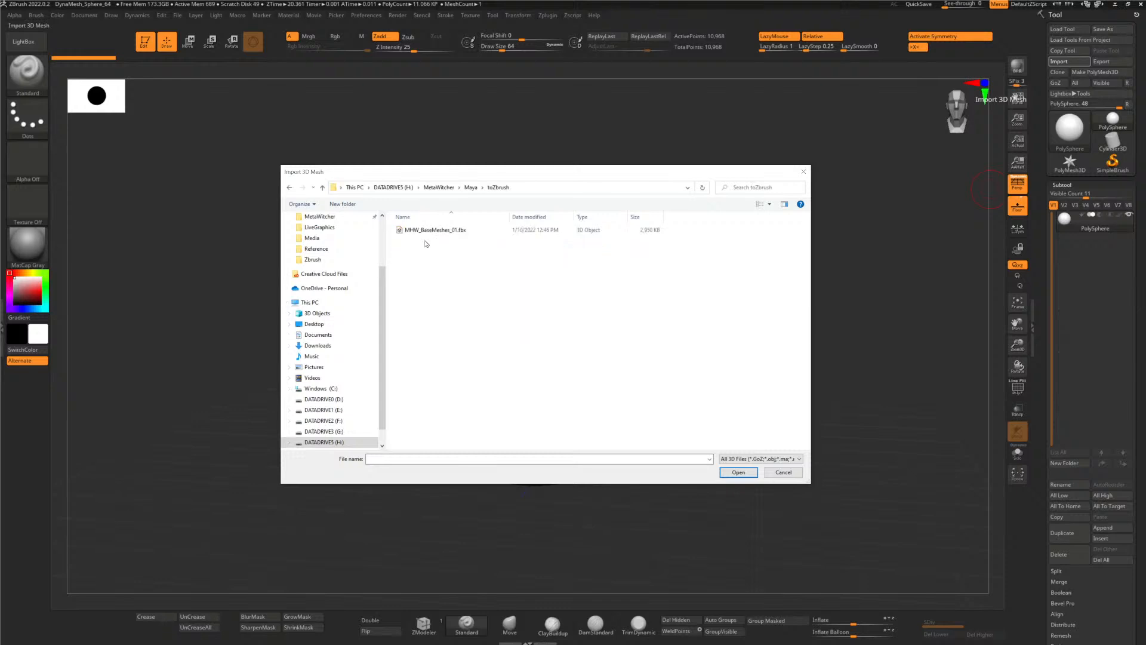
{"action": "double_click", "coordinate": [425, 232]}
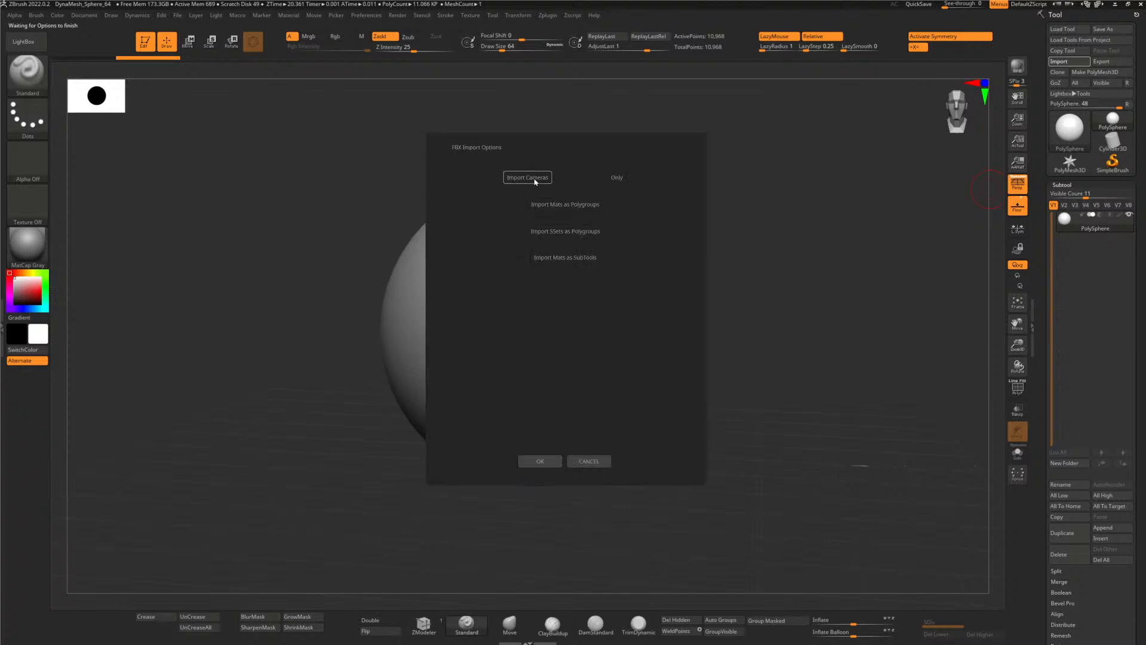
{"action": "left_click", "coordinate": [564, 207]}
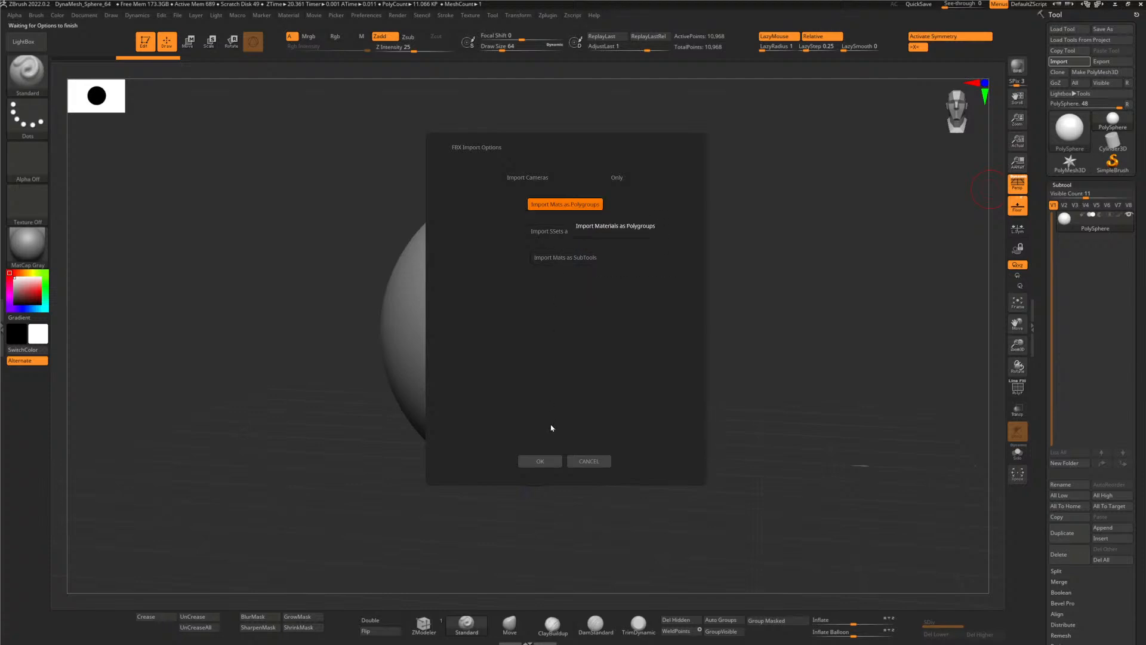
{"action": "left_click", "coordinate": [540, 460]}
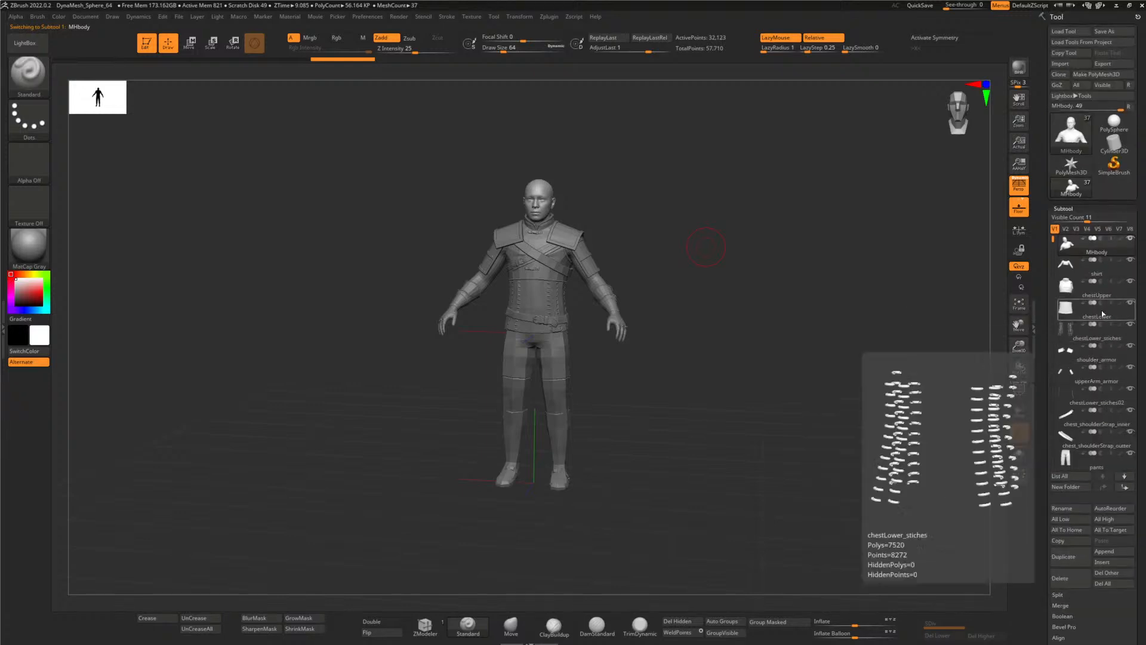
- Inspect the imported subtools in the list and the whole armored character on the canvas
{"action": "mouse_move", "coordinate": [1090, 254]}
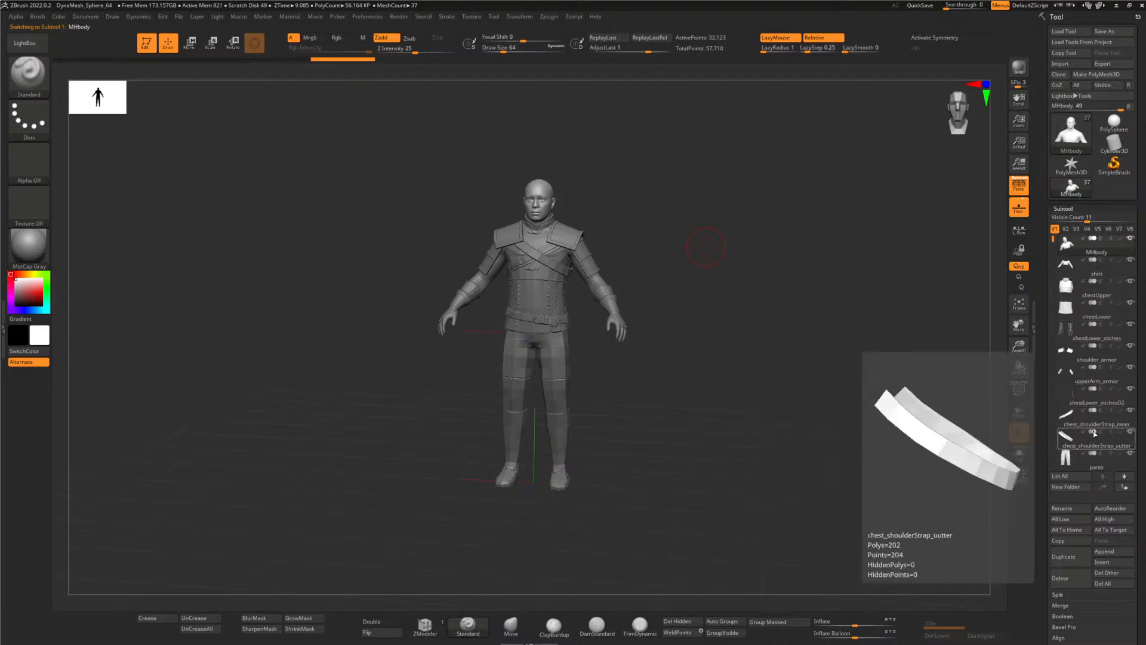
{"action": "scroll", "coordinate": [1096, 436], "scroll_direction": "down", "scroll_amount": 2}
{"action": "scroll", "coordinate": [1096, 436], "scroll_direction": "up", "scroll_amount": 2}
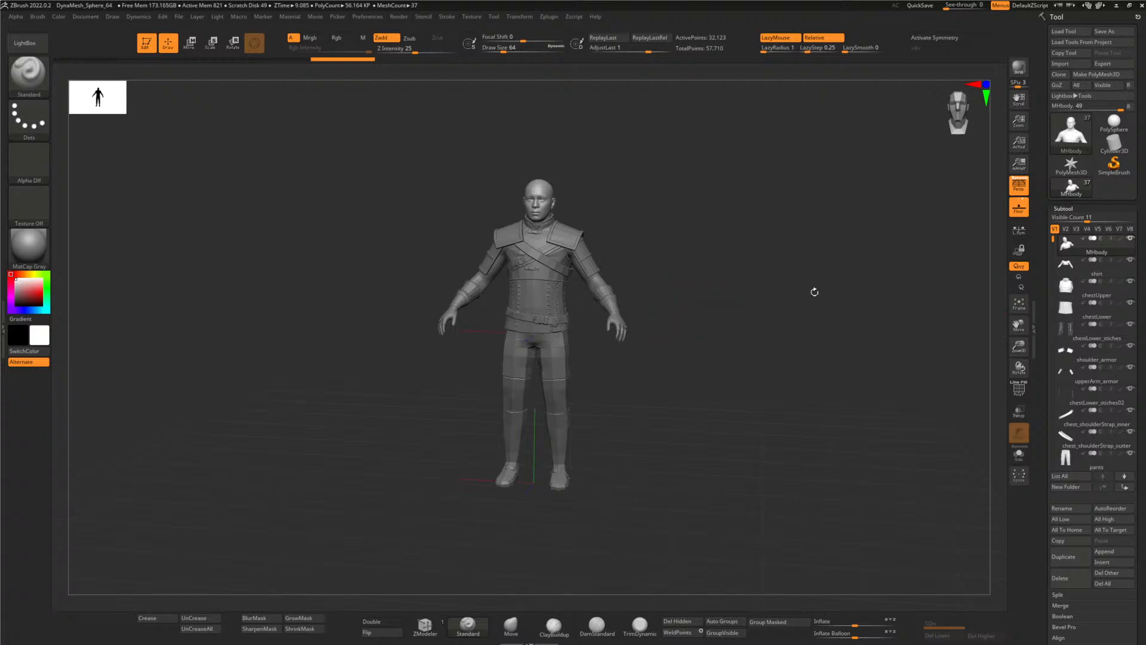
{"action": "left_click_drag", "start_coordinate": [686, 258], "coordinate": [725, 308], "text": "alt"}
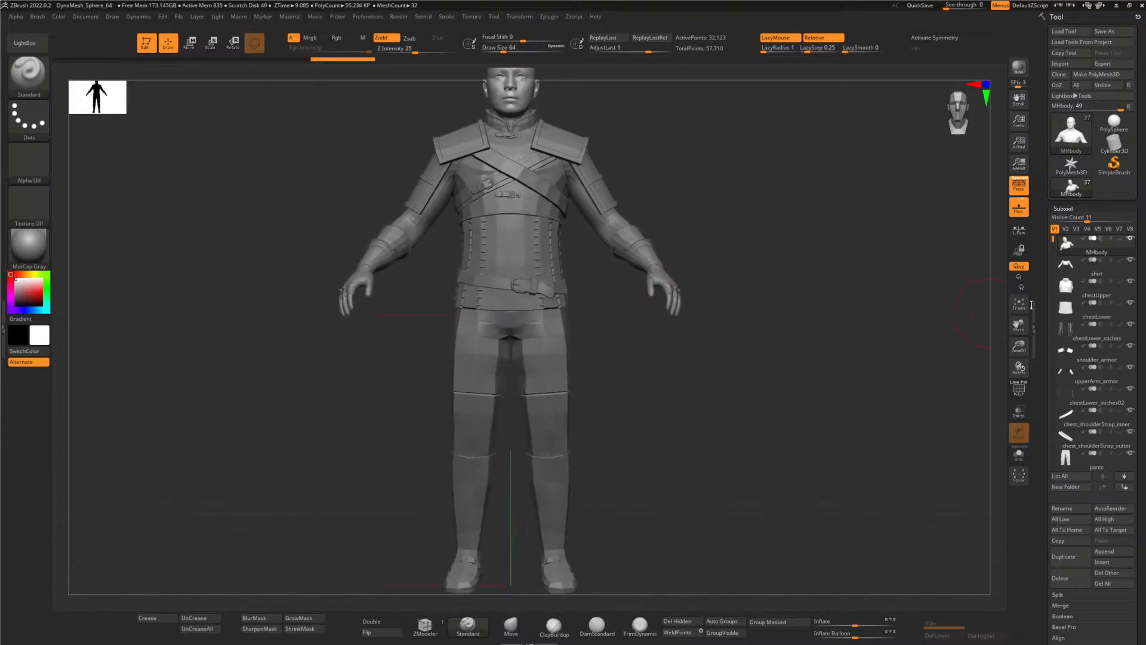
{"action": "left_click_drag", "start_coordinate": [811, 251], "coordinate": [727, 284], "text": "alt"}
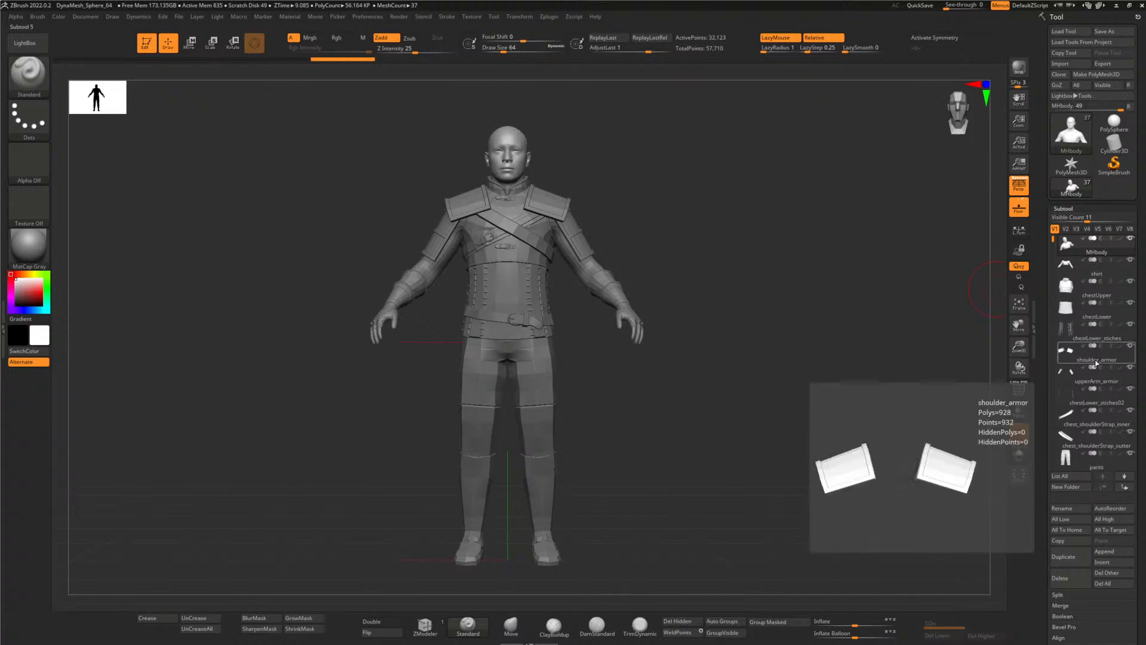
- Select the shoulder_armor subtool and turn on the polyframe display to show its polygroups
{"action": "left_click", "coordinate": [1099, 361]}
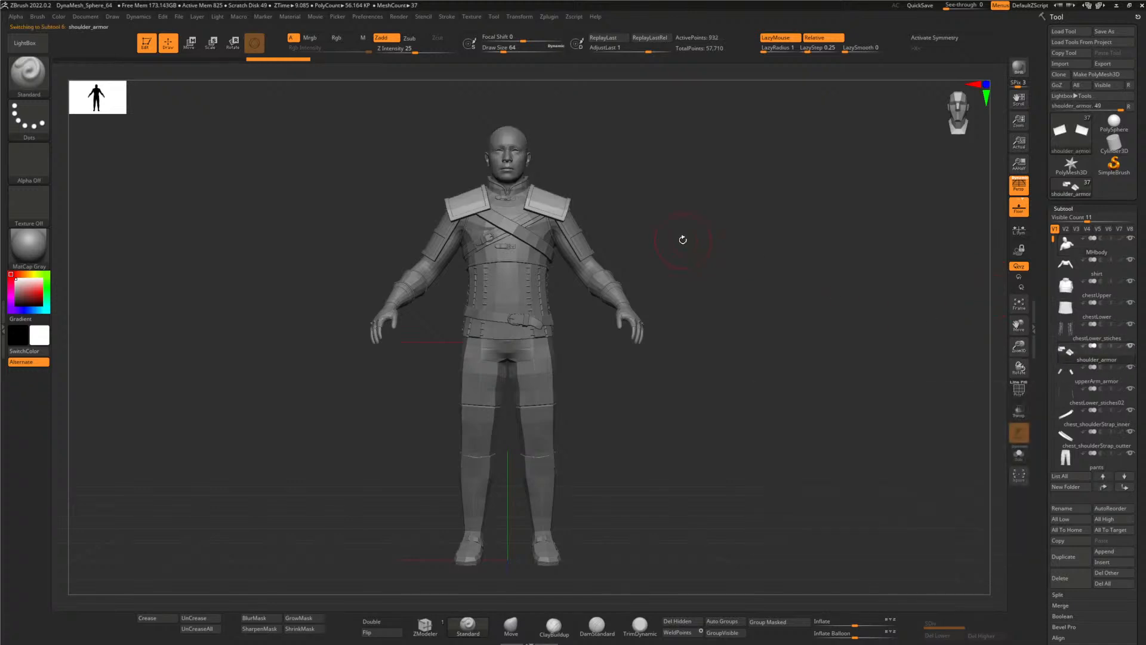
{"action": "left_click_drag", "start_coordinate": [680, 235], "coordinate": [691, 384], "text": "alt"}
{"action": "mouse_move", "coordinate": [686, 317]}
{"action": "left_mouse_down", "text": "alt"}
{"action": "mouse_move", "coordinate": [674, 294]}
{"action": "mouse_move", "coordinate": [641, 293]}
{"action": "mouse_move", "coordinate": [606, 366]}
{"action": "mouse_move", "coordinate": [657, 317]}
{"action": "mouse_move", "coordinate": [684, 362]}
{"action": "mouse_move", "coordinate": [727, 302]}
{"action": "mouse_move", "coordinate": [742, 359]}
{"action": "mouse_move", "coordinate": [727, 310]}
{"action": "mouse_move", "coordinate": [785, 351]}
{"action": "mouse_move", "coordinate": [770, 332]}
{"action": "mouse_move", "coordinate": [789, 331]}
{"action": "mouse_move", "coordinate": [729, 338]}
{"action": "mouse_move", "coordinate": [747, 328]}
{"action": "mouse_move", "coordinate": [722, 300]}
{"action": "mouse_move", "coordinate": [758, 281]}
{"action": "mouse_move", "coordinate": [757, 230]}
{"action": "mouse_move", "coordinate": [757, 312]}
{"action": "mouse_move", "coordinate": [745, 321]}
{"action": "mouse_move", "coordinate": [683, 297]}
{"action": "mouse_move", "coordinate": [696, 318]}
{"action": "mouse_move", "coordinate": [686, 320]}
{"action": "mouse_move", "coordinate": [699, 320]}
{"action": "mouse_move", "coordinate": [688, 352]}
{"action": "left_mouse_up", "text": "alt"}
{"action": "left_click", "coordinate": [1021, 390]}
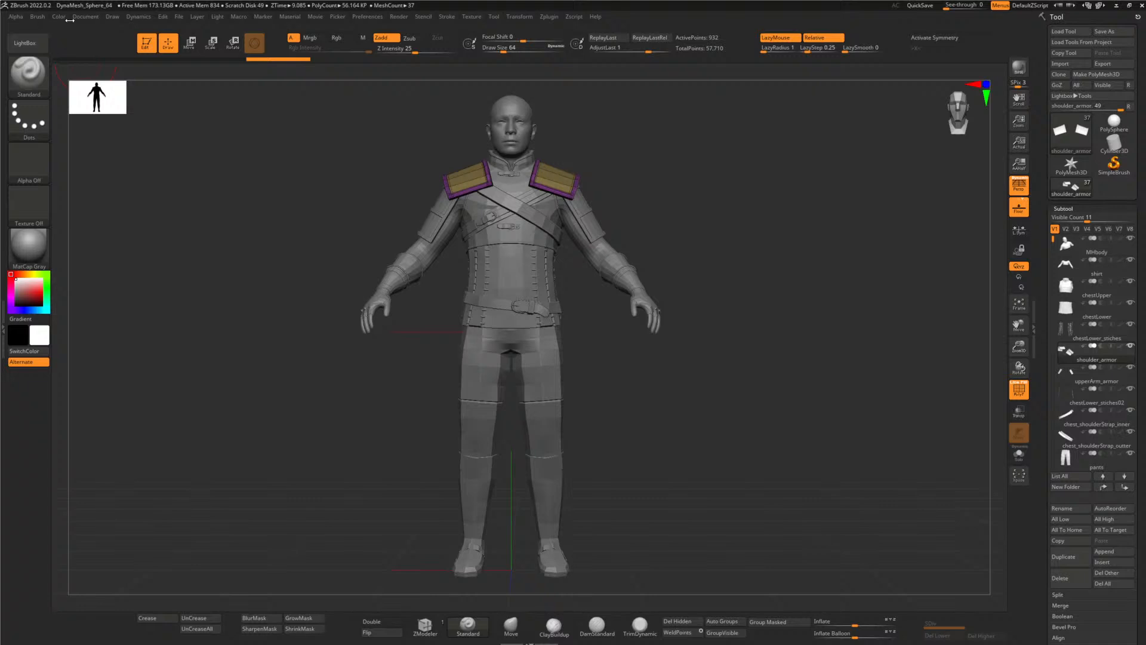
- Save the project as MHW_Detail_01.ZPR in MetaWitcher's Zbrush folder, overwriting the existing file
{"action": "left_click", "coordinate": [179, 17]}
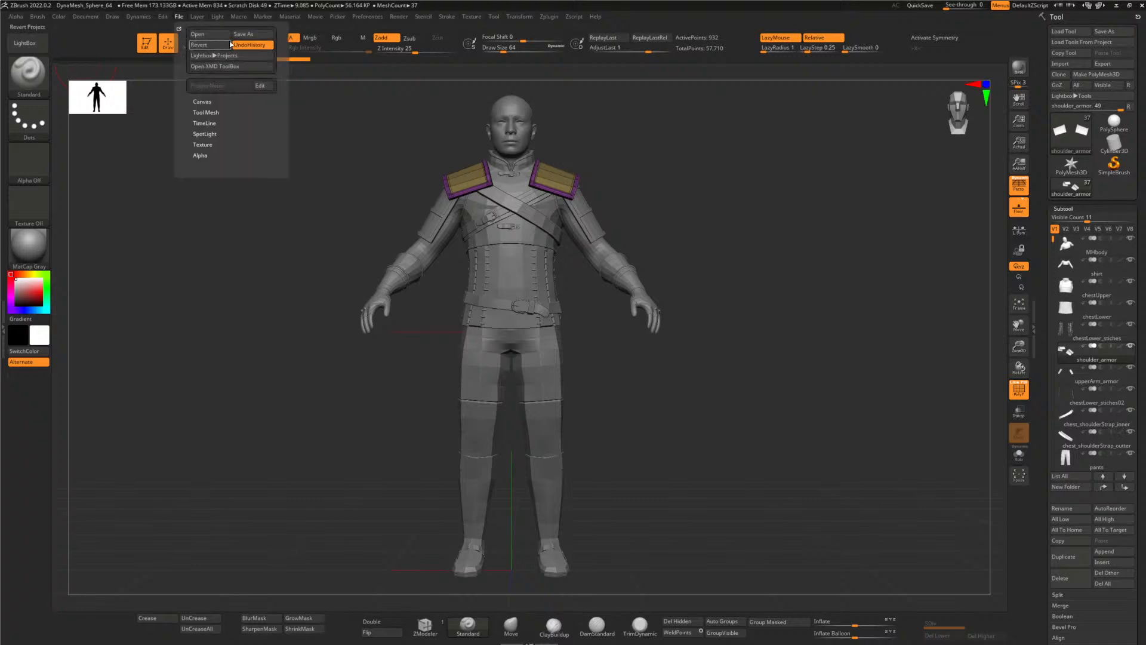
{"action": "left_click", "coordinate": [252, 34]}
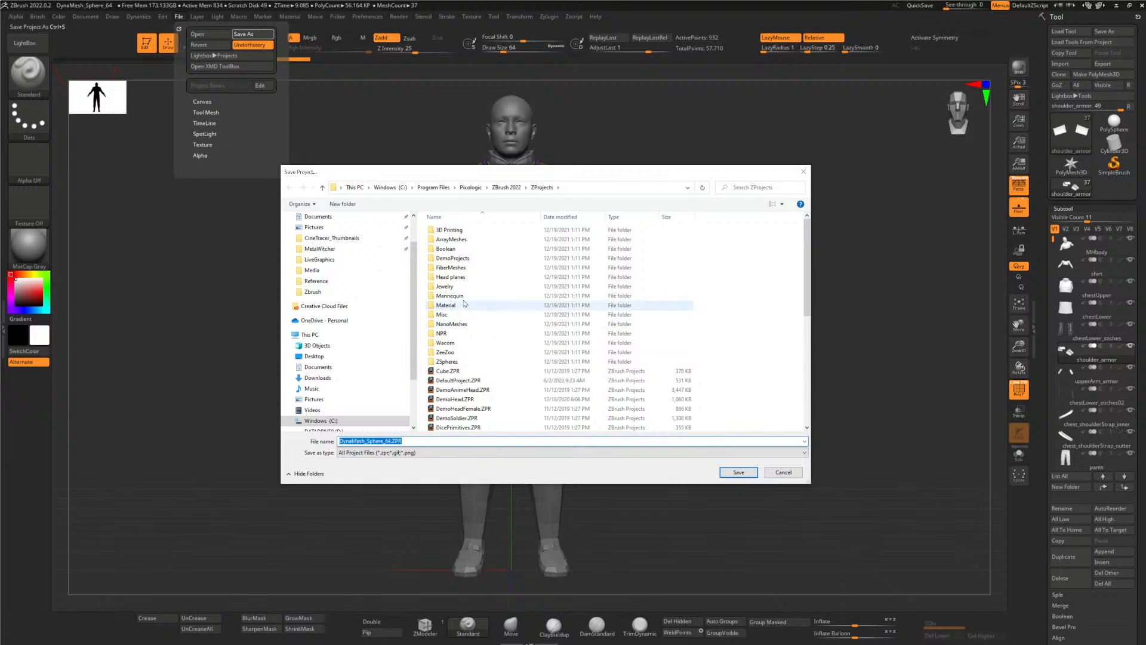
{"action": "scroll", "coordinate": [352, 295], "scroll_direction": "up", "scroll_amount": 2}
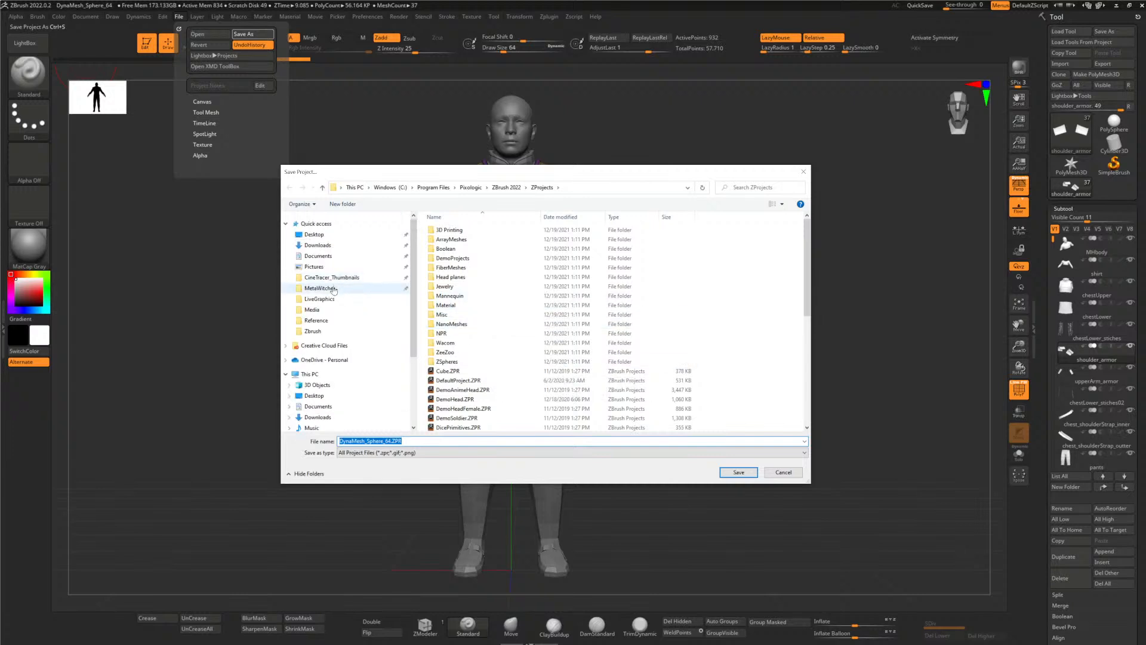
{"action": "left_click", "coordinate": [334, 289]}
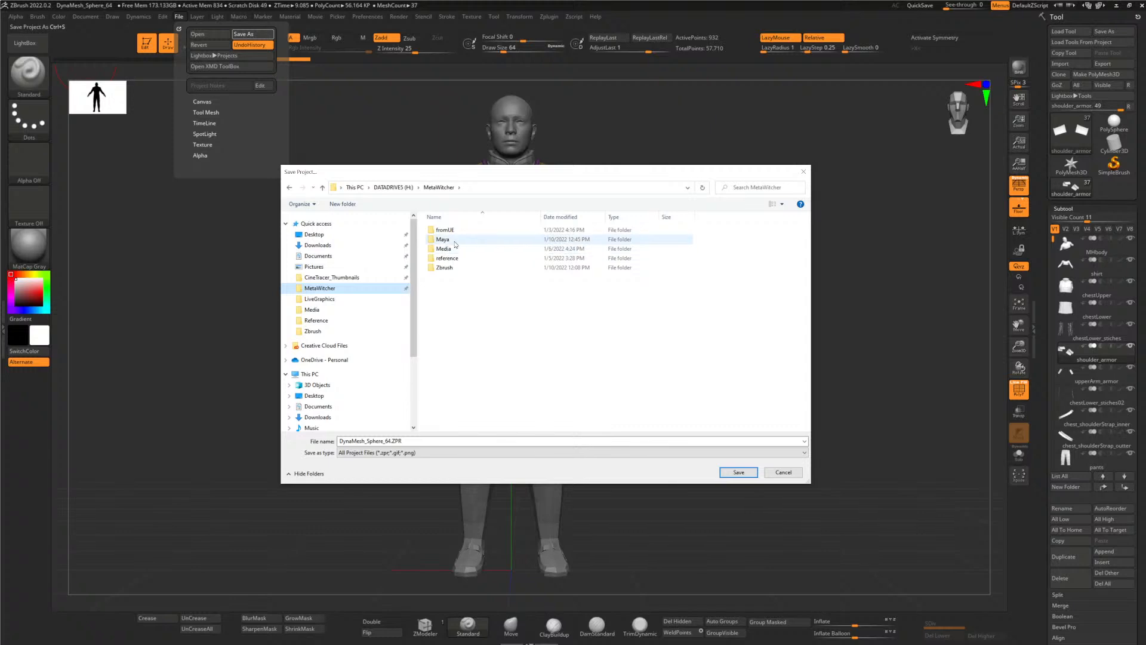
{"action": "double_click", "coordinate": [445, 268]}
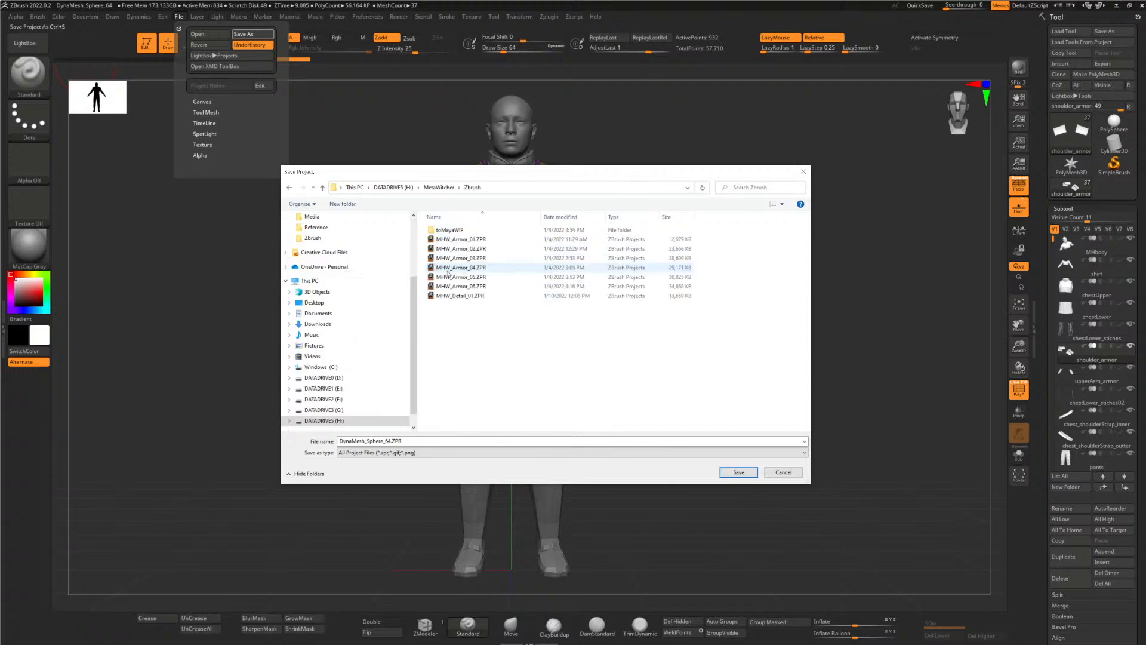
{"action": "left_click", "coordinate": [458, 297]}
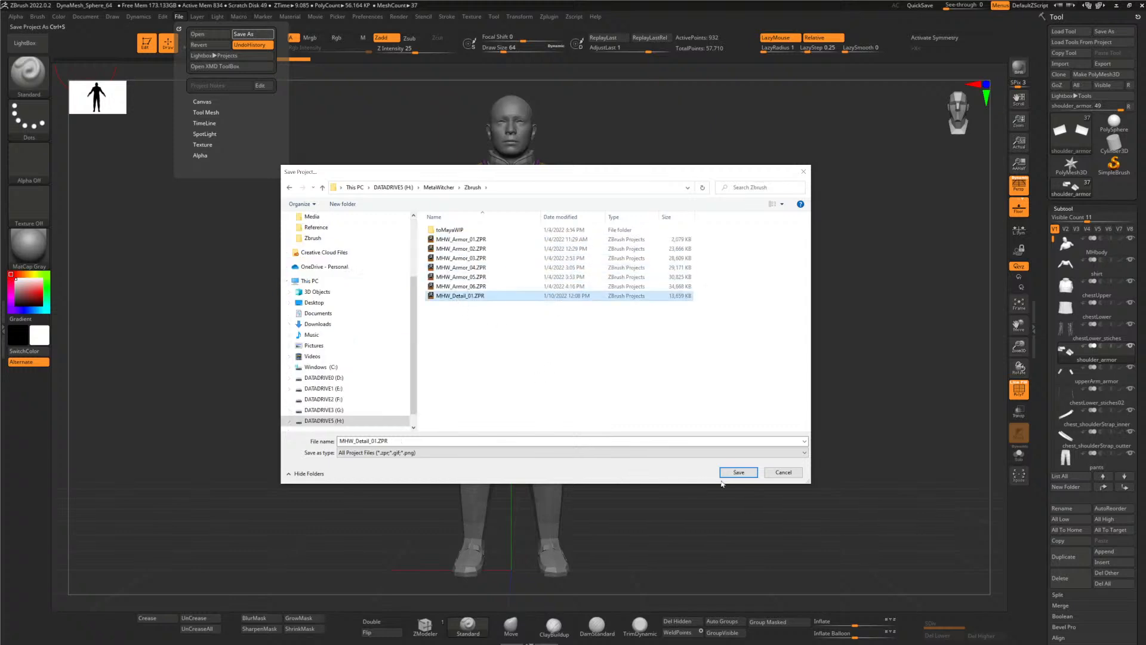
{"action": "left_click", "coordinate": [738, 472]}
{"action": "left_click", "coordinate": [591, 330]}
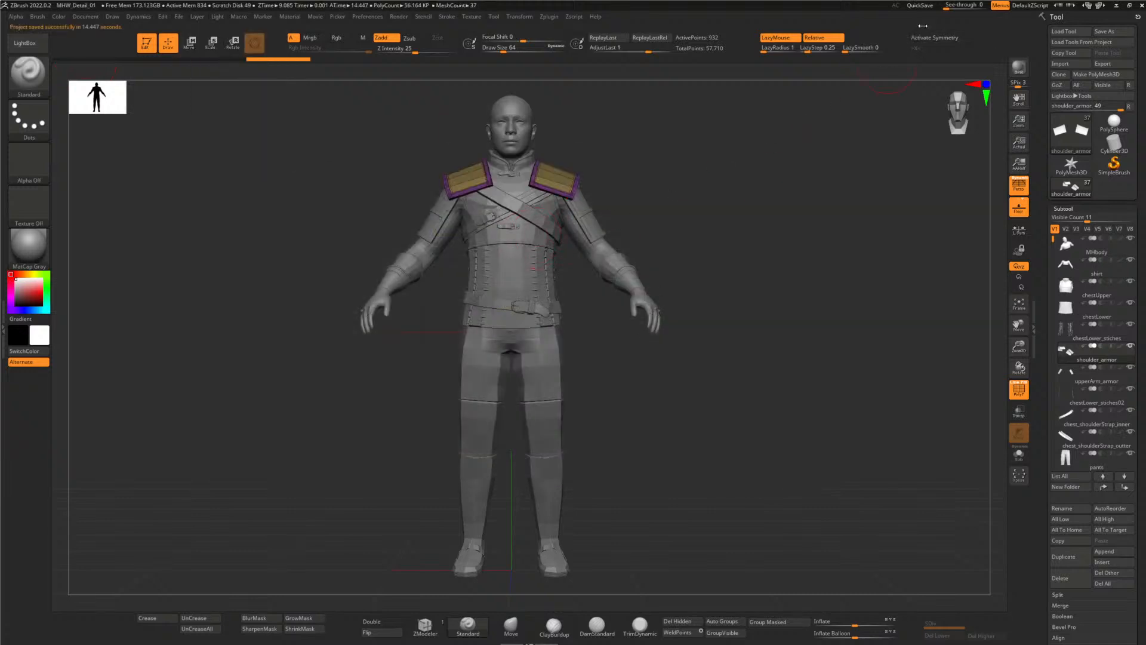
{"action": "left_click", "coordinate": [920, 6]}
- Inspect the armored character up close from the head and shoulder armor down to the shoes and back up
{"action": "left_click_drag", "start_coordinate": [670, 216], "coordinate": [766, 305], "text": "alt"}
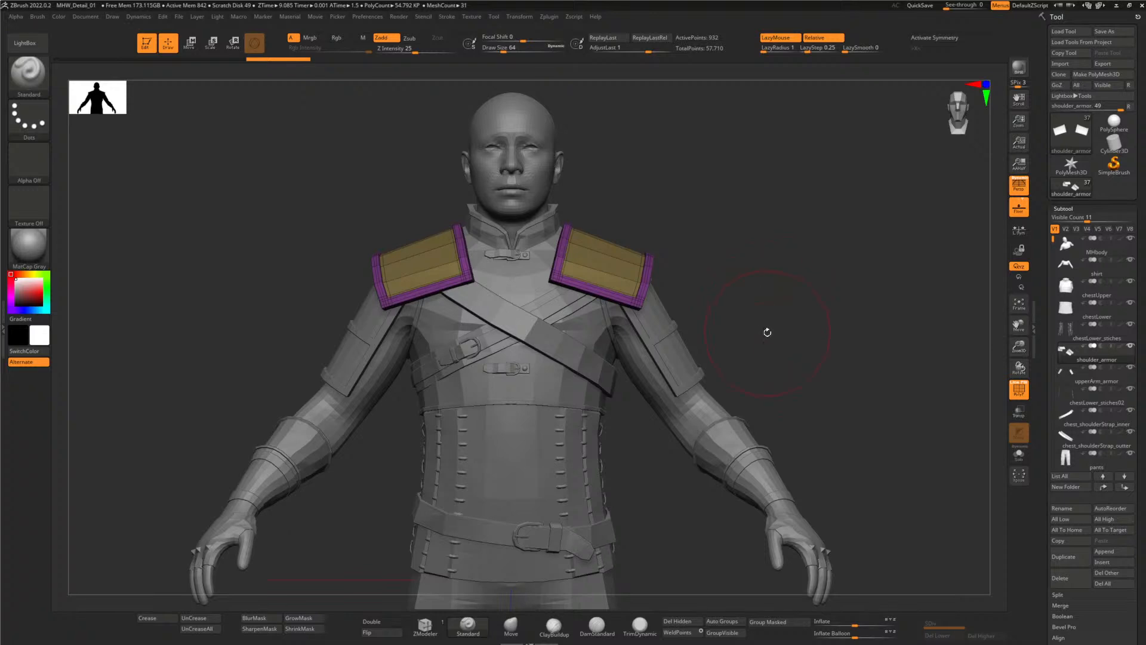
{"action": "scroll", "coordinate": [780, 328], "scroll_direction": "down", "scroll_amount": 3}
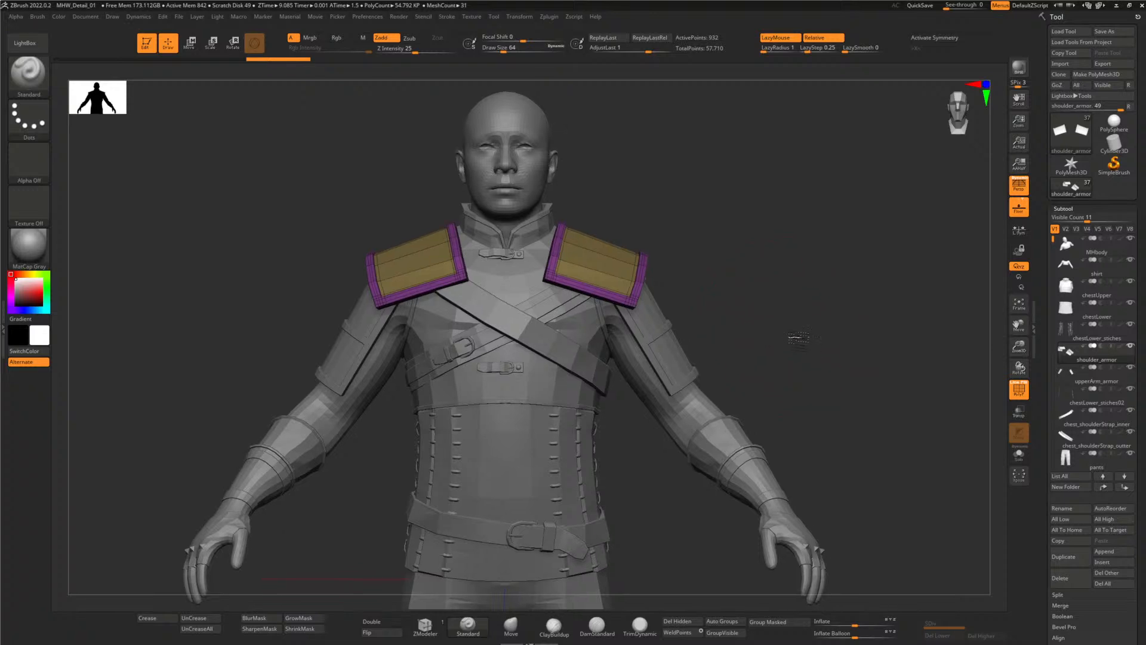
{"action": "scroll", "coordinate": [780, 325], "scroll_direction": "up", "scroll_amount": 5}
{"action": "left_click_drag", "start_coordinate": [776, 323], "coordinate": [770, 314], "text": "alt"}
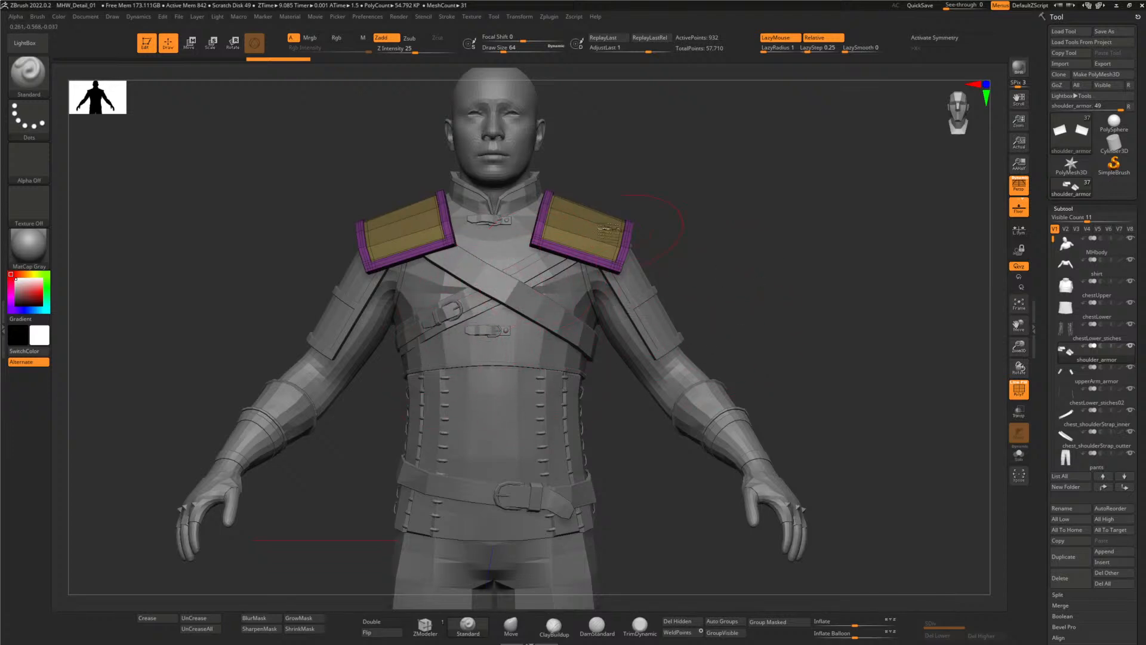
{"action": "left_click_drag", "start_coordinate": [755, 263], "coordinate": [738, 200], "text": "alt"}
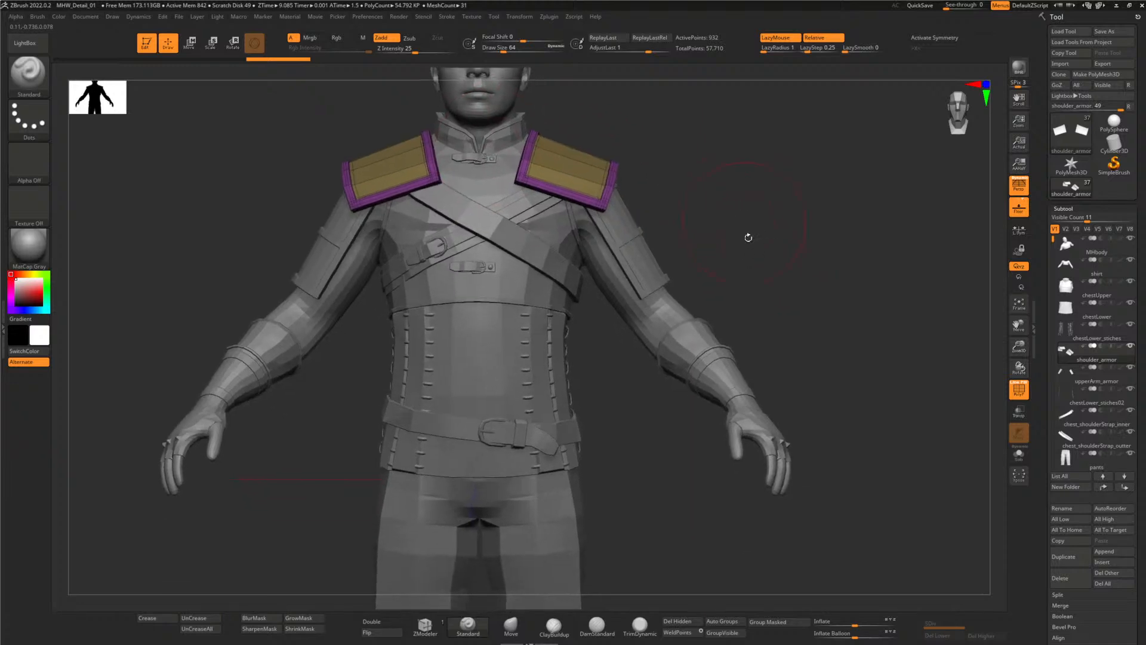
{"action": "left_click_drag", "start_coordinate": [642, 413], "coordinate": [504, 385], "text": "alt"}
{"action": "left_click_drag", "start_coordinate": [642, 466], "coordinate": [625, 284], "text": "alt"}
{"action": "left_click_drag", "start_coordinate": [618, 401], "coordinate": [611, 274], "text": "alt"}
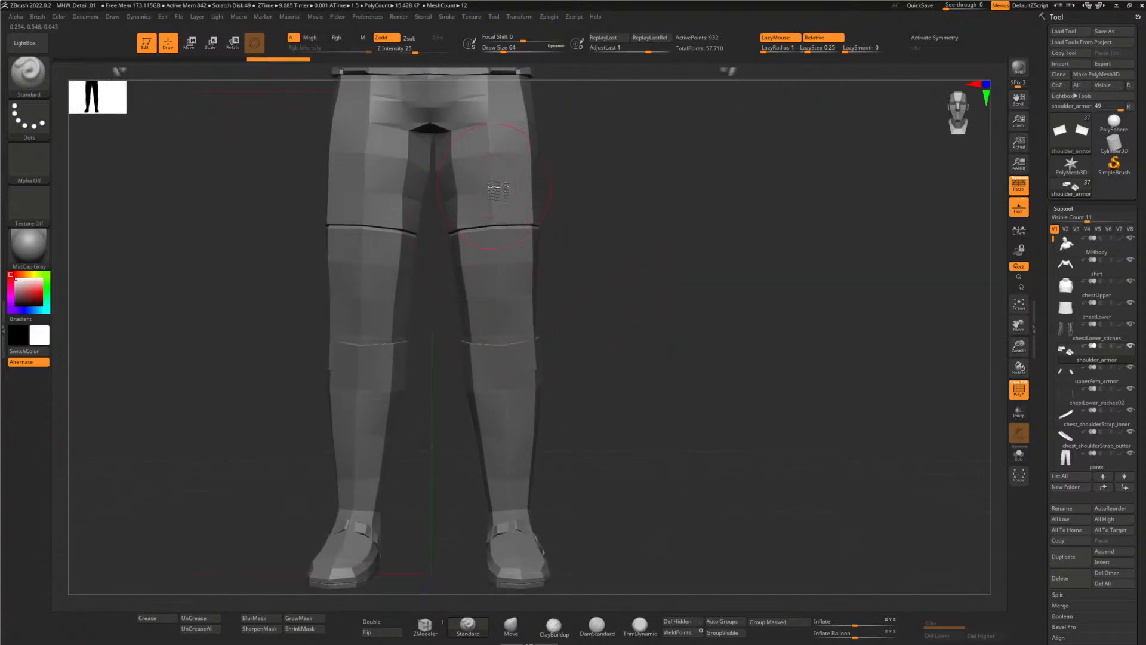
{"action": "left_click_drag", "start_coordinate": [578, 221], "coordinate": [621, 442], "text": "alt"}
{"action": "left_click_drag", "start_coordinate": [623, 197], "coordinate": [627, 291], "text": "alt"}
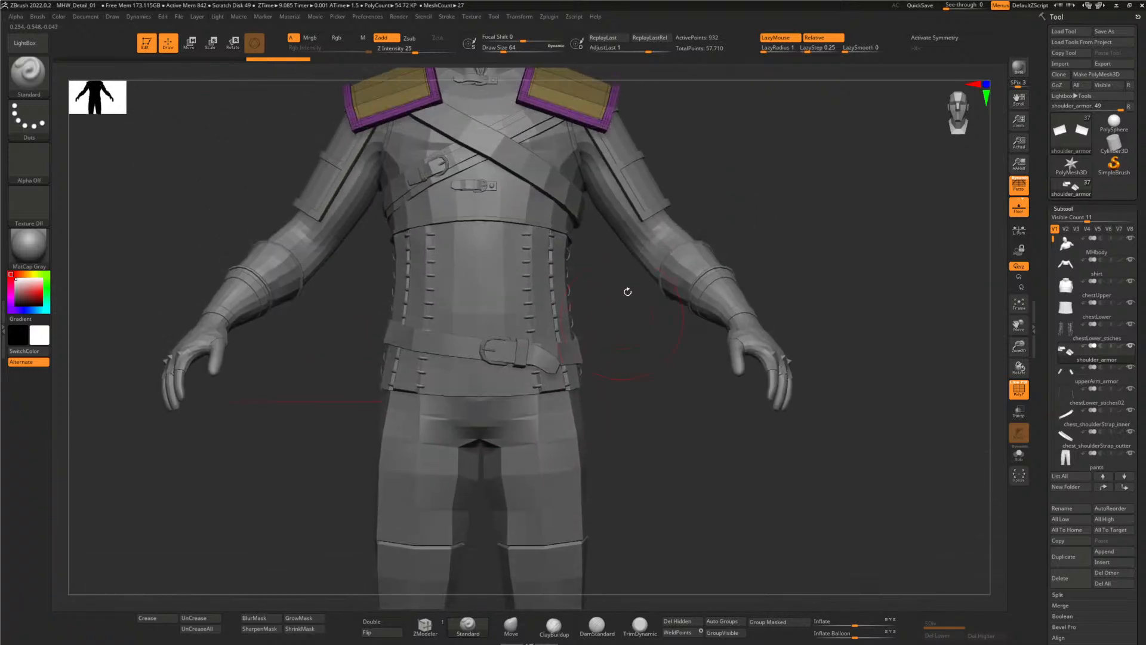
{"action": "left_click_drag", "start_coordinate": [644, 431], "coordinate": [611, 254], "text": "alt"}
{"action": "left_click_drag", "start_coordinate": [619, 434], "coordinate": [593, 277], "text": "alt"}
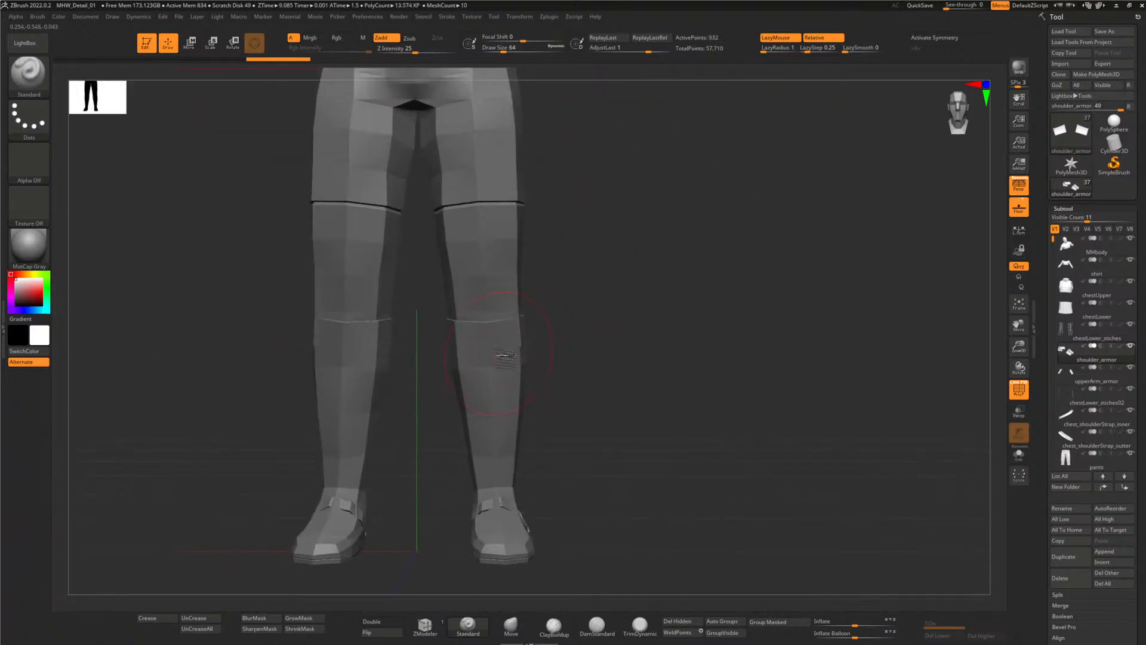
{"action": "left_click_drag", "start_coordinate": [573, 495], "coordinate": [588, 373], "text": "alt"}
{"action": "left_click_drag", "start_coordinate": [586, 408], "coordinate": [591, 495], "text": "alt"}
{"action": "mouse_move", "coordinate": [604, 311]}
{"action": "left_mouse_down", "text": "alt"}
{"action": "mouse_move", "coordinate": [611, 446]}
{"action": "mouse_move", "coordinate": [607, 312]}
{"action": "mouse_move", "coordinate": [593, 471]}
{"action": "left_mouse_up", "text": "alt"}
{"action": "left_click_drag", "start_coordinate": [586, 269], "coordinate": [591, 423], "text": "alt"}
{"action": "mouse_move", "coordinate": [593, 334]}
{"action": "left_mouse_down", "text": "alt"}
{"action": "mouse_move", "coordinate": [599, 404]}
{"action": "mouse_move", "coordinate": [590, 343]}
{"action": "mouse_move", "coordinate": [564, 395]}
{"action": "mouse_move", "coordinate": [615, 449]}
{"action": "left_mouse_up", "text": "alt"}
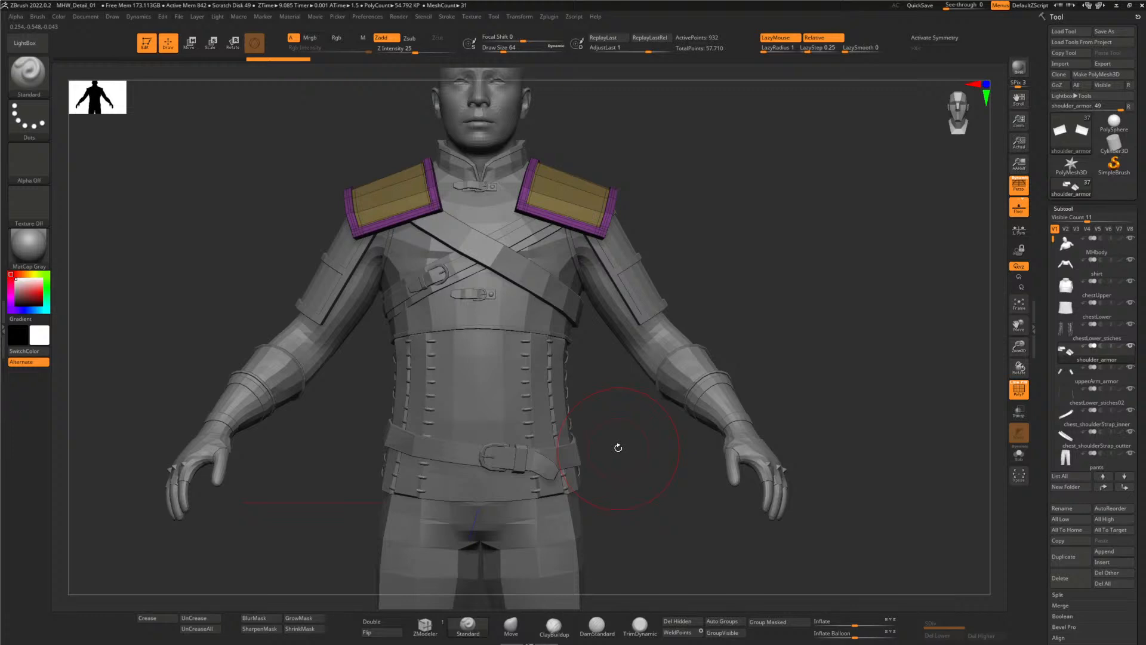
- Make the shirt the active subtool and subdivide it three times, up to subdivision level 4
{"action": "scroll", "coordinate": [1104, 333], "scroll_direction": "down", "scroll_amount": 5}
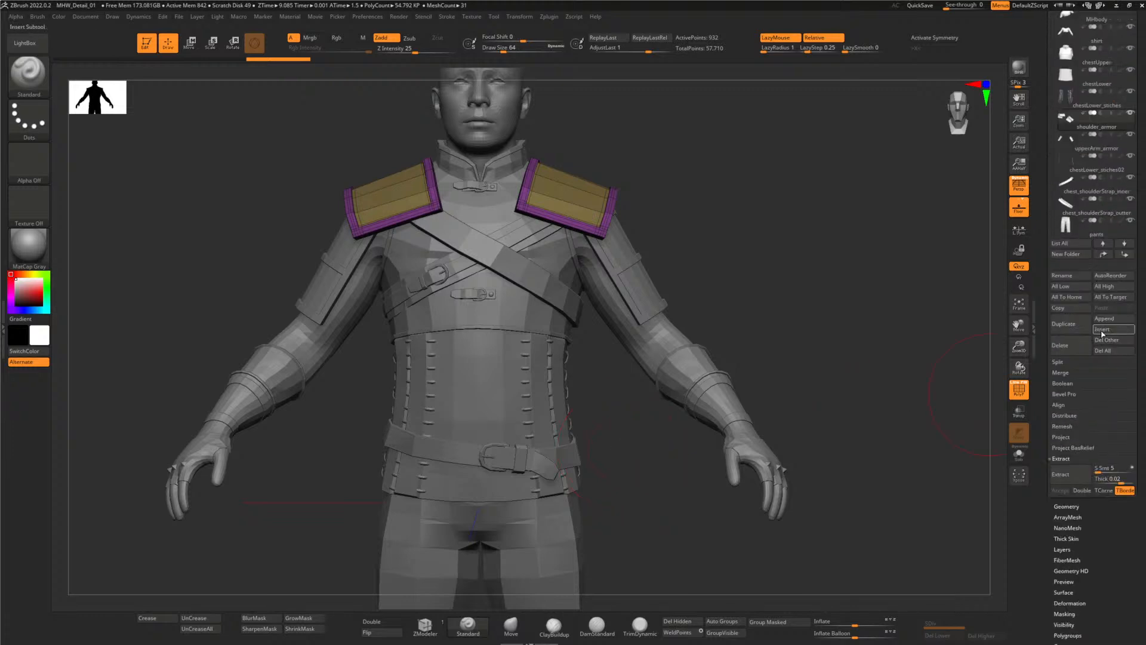
{"action": "scroll", "coordinate": [1104, 332], "scroll_direction": "up", "scroll_amount": 5}
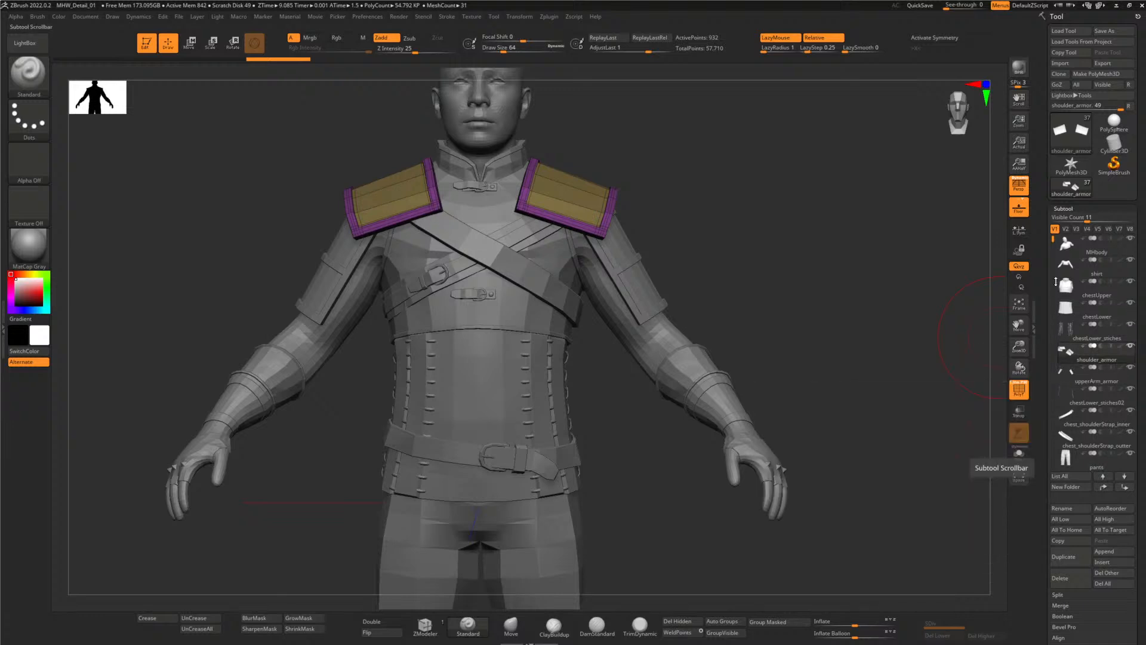
{"action": "left_click", "coordinate": [1104, 276]}
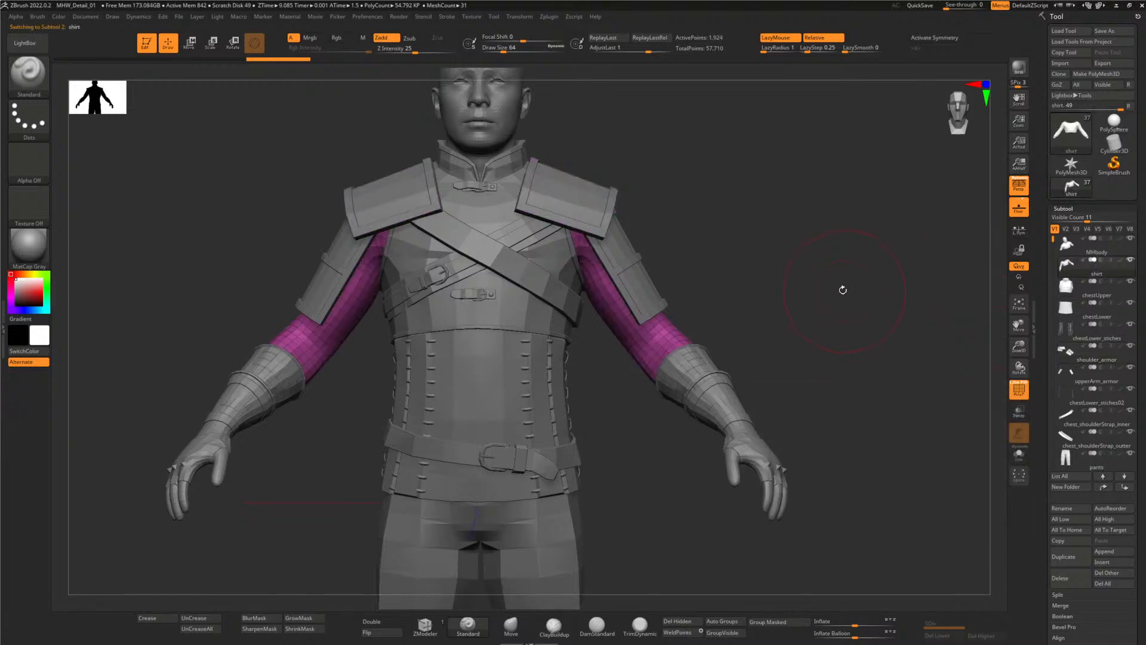
{"action": "left_click_drag", "start_coordinate": [809, 283], "coordinate": [861, 278], "text": "alt"}
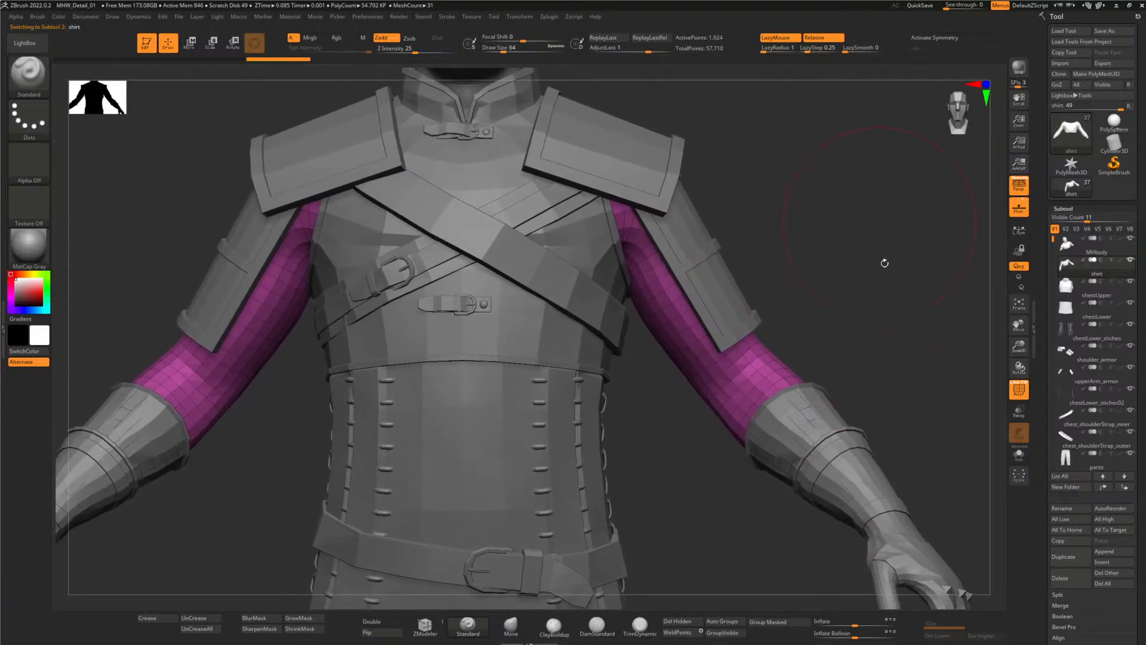
{"action": "key", "text": "ctrl+d"}
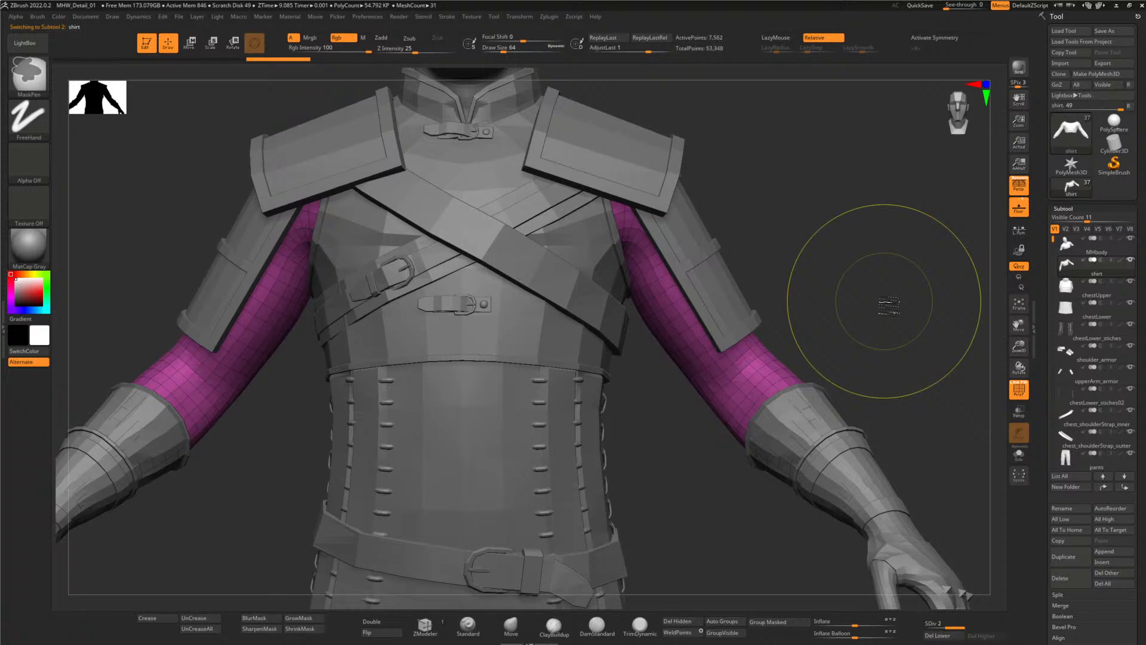
{"action": "key", "text": "ctrl+d"}
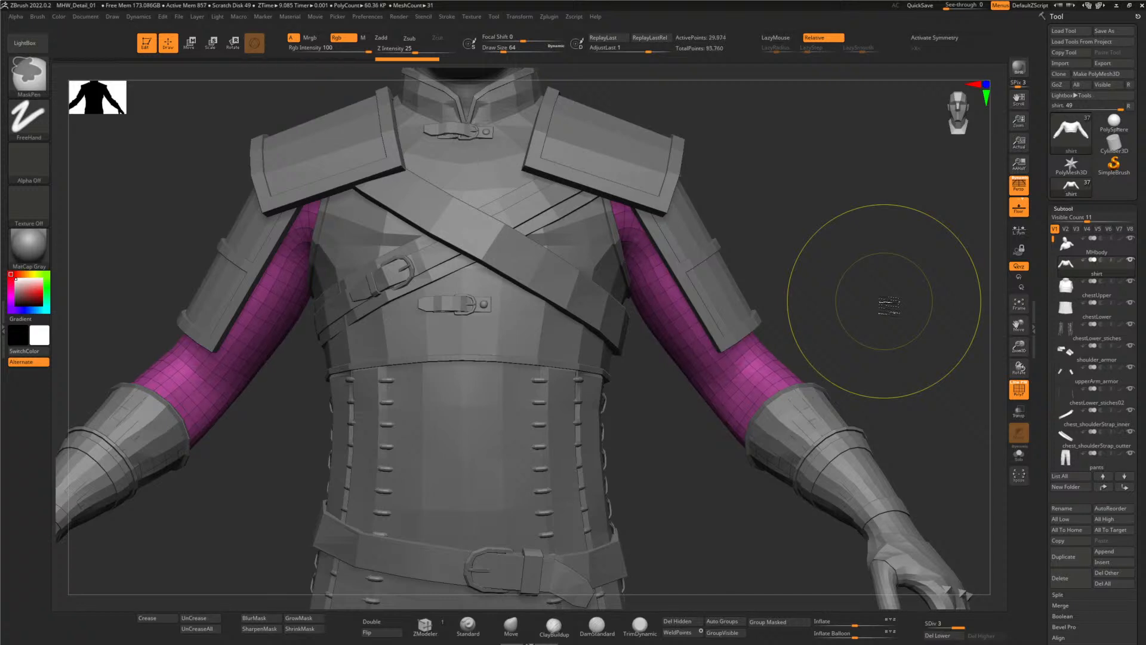
{"action": "key", "text": "ctrl+d"}
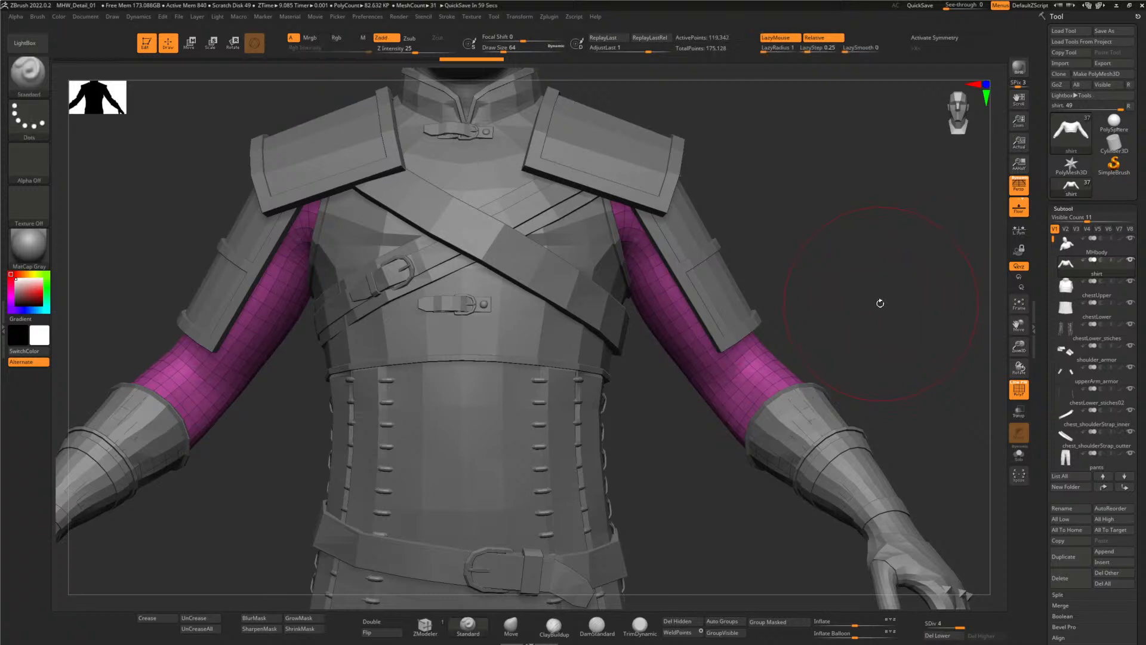
- Set up the Move brush with a draw size of about 23 and symmetry activated
{"action": "left_click_drag", "start_coordinate": [880, 303], "coordinate": [840, 292]}
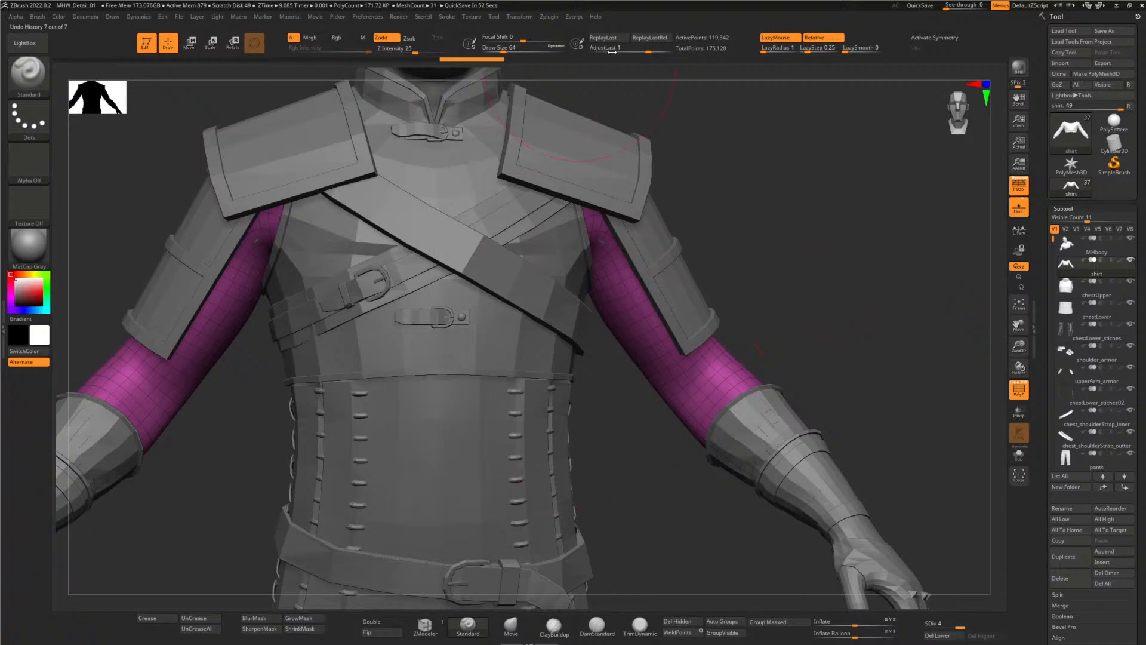
{"action": "left_click_drag", "start_coordinate": [504, 49], "coordinate": [496, 49]}
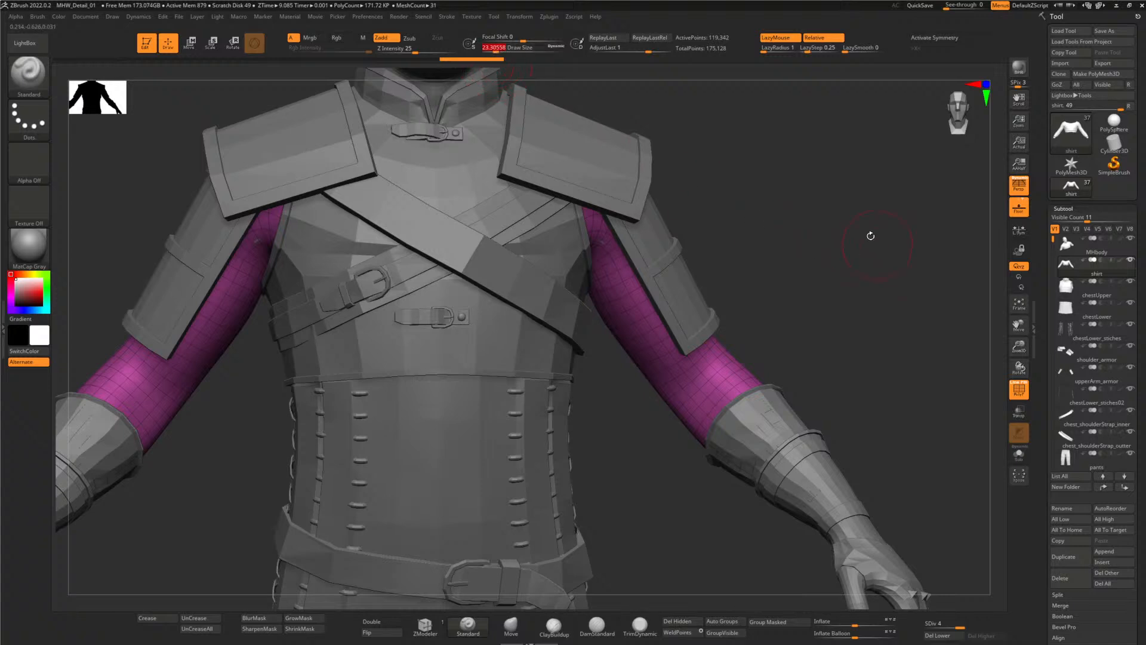
{"action": "mouse_move", "coordinate": [871, 235]}
{"action": "left_mouse_down"}
{"action": "mouse_move", "coordinate": [874, 158]}
{"action": "mouse_move", "coordinate": [837, 178]}
{"action": "left_mouse_up"}
{"action": "left_click", "coordinate": [923, 48]}
{"action": "left_click", "coordinate": [511, 624]}
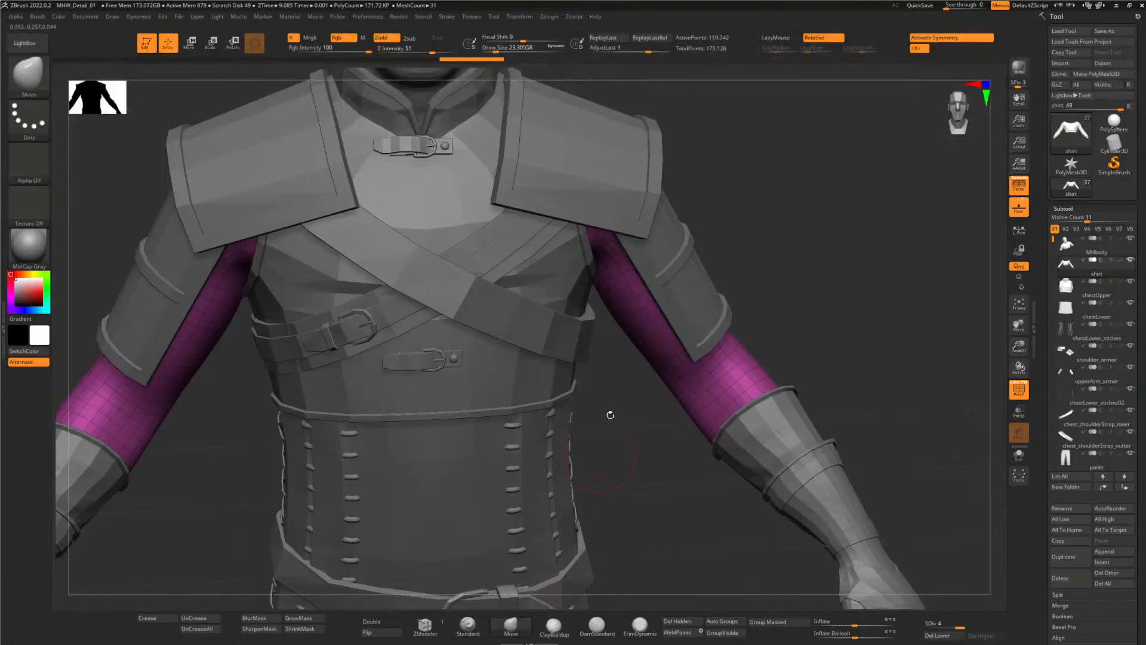
- Adjust the shirt's sleeves around the armpits with the Move brush, checking the fit against the armor from several angles
{"action": "right_click_drag", "start_coordinate": [674, 273], "coordinate": [602, 257]}
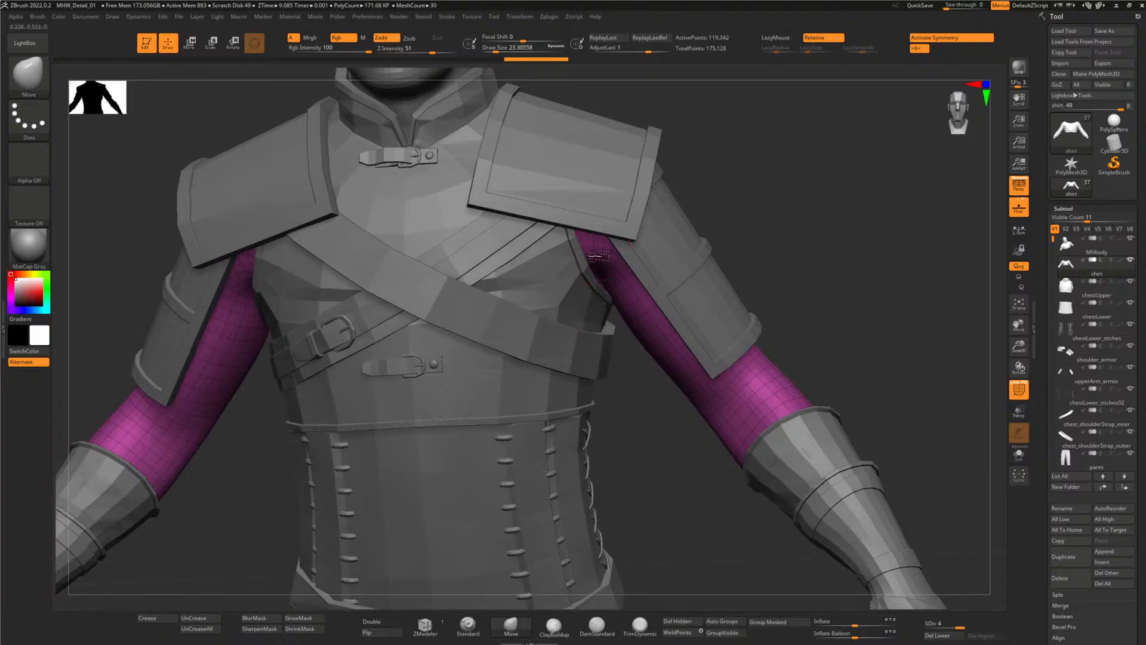
{"action": "right_click_drag", "start_coordinate": [625, 365], "coordinate": [635, 340]}
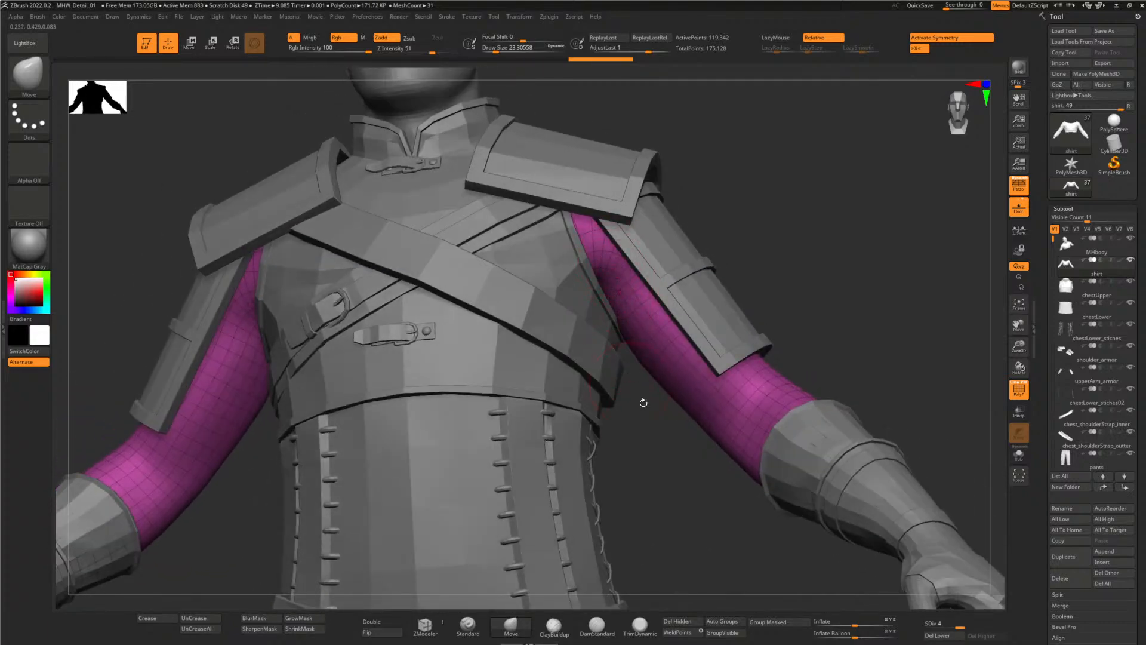
{"action": "mouse_move", "coordinate": [643, 402]}
{"action": "right_mouse_down"}
{"action": "mouse_move", "coordinate": [640, 447]}
{"action": "mouse_move", "coordinate": [631, 414]}
{"action": "right_mouse_up"}
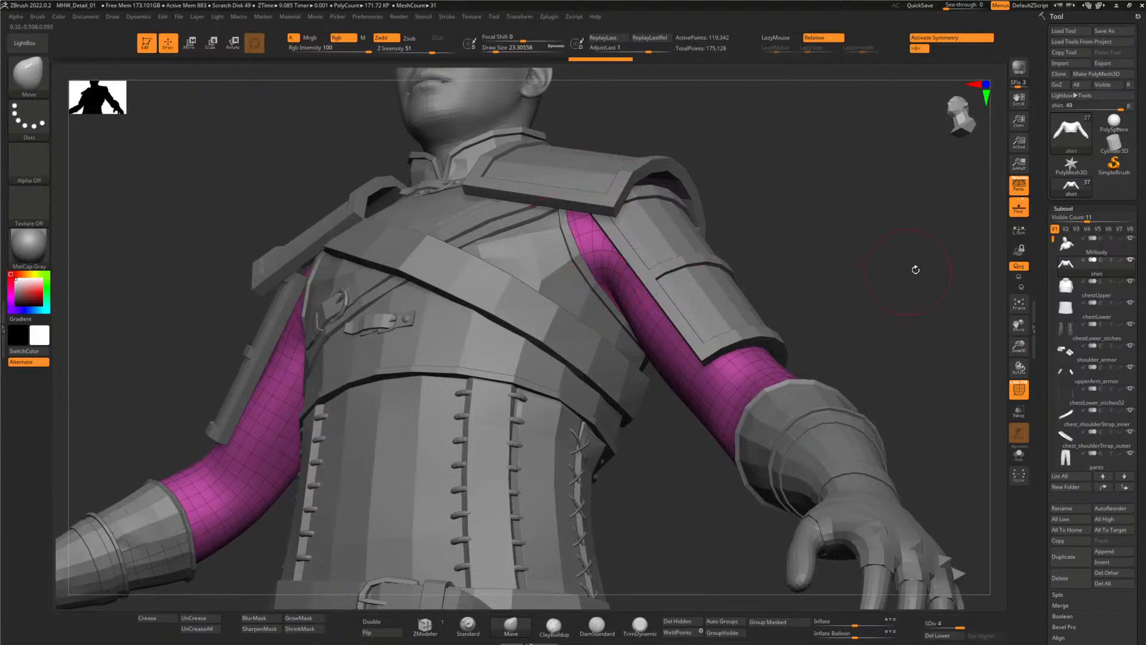
{"action": "right_click_drag", "start_coordinate": [794, 255], "coordinate": [656, 320]}
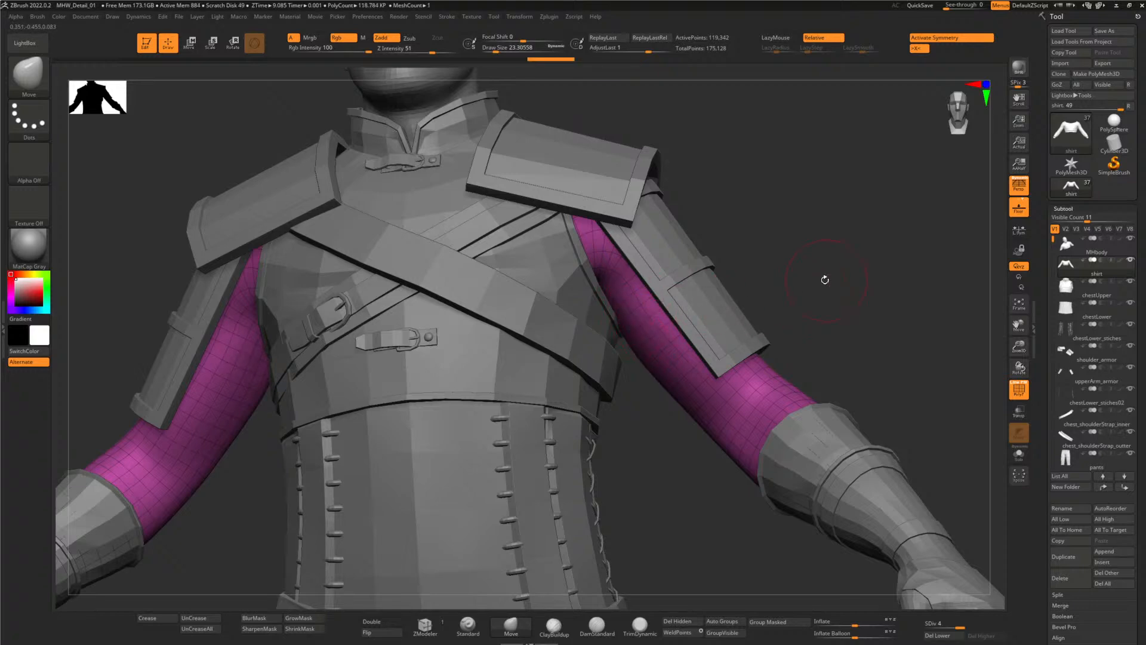
{"action": "right_click_drag", "start_coordinate": [826, 276], "coordinate": [826, 327]}
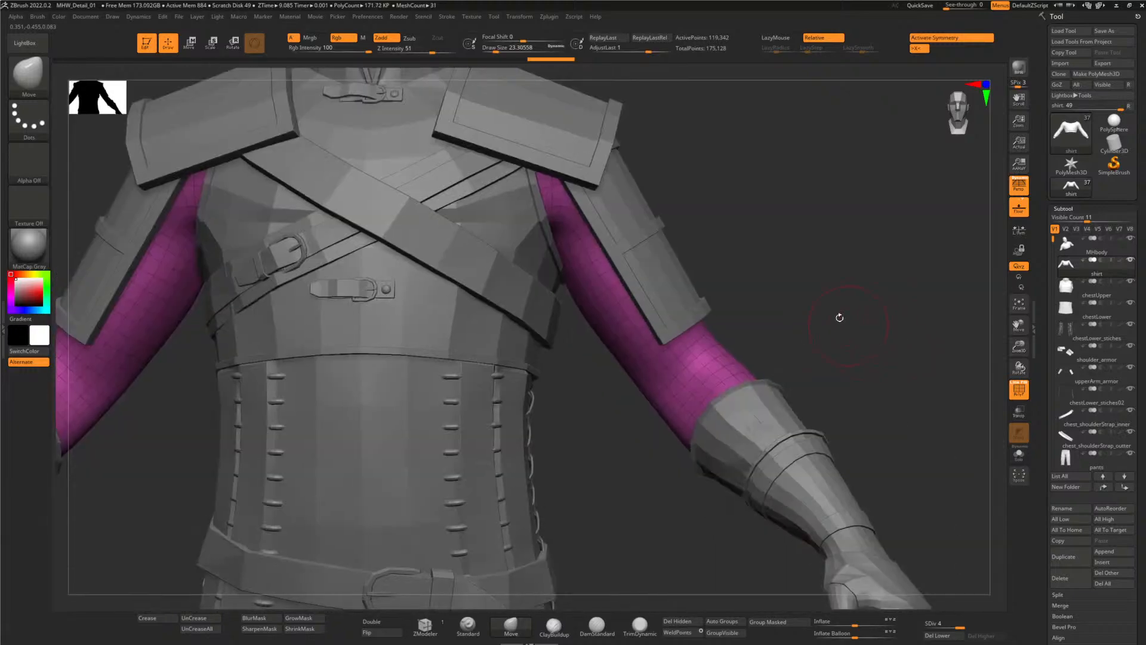
{"action": "key", "text": "f"}
- Switch to the Standard brush and bring the underside of the shirt's sleeve into close view
{"action": "right_click_drag", "start_coordinate": [738, 270], "coordinate": [759, 306], "text": "alt"}
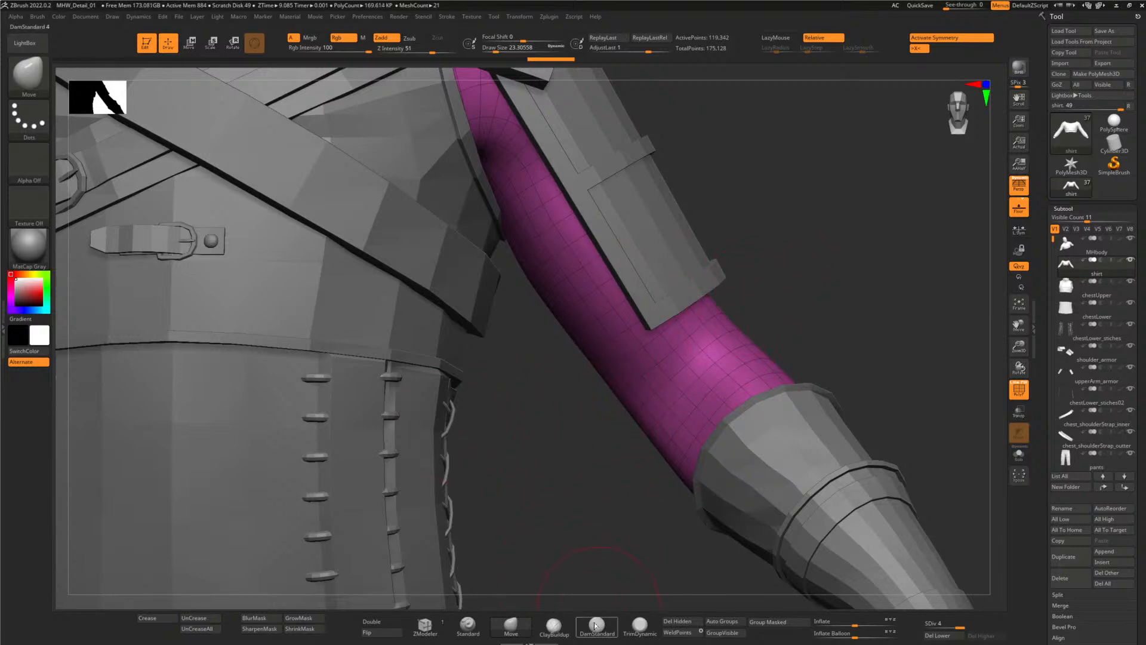
{"action": "key", "text": "b"}
{"action": "key", "text": "s"}
{"action": "key", "text": "t"}
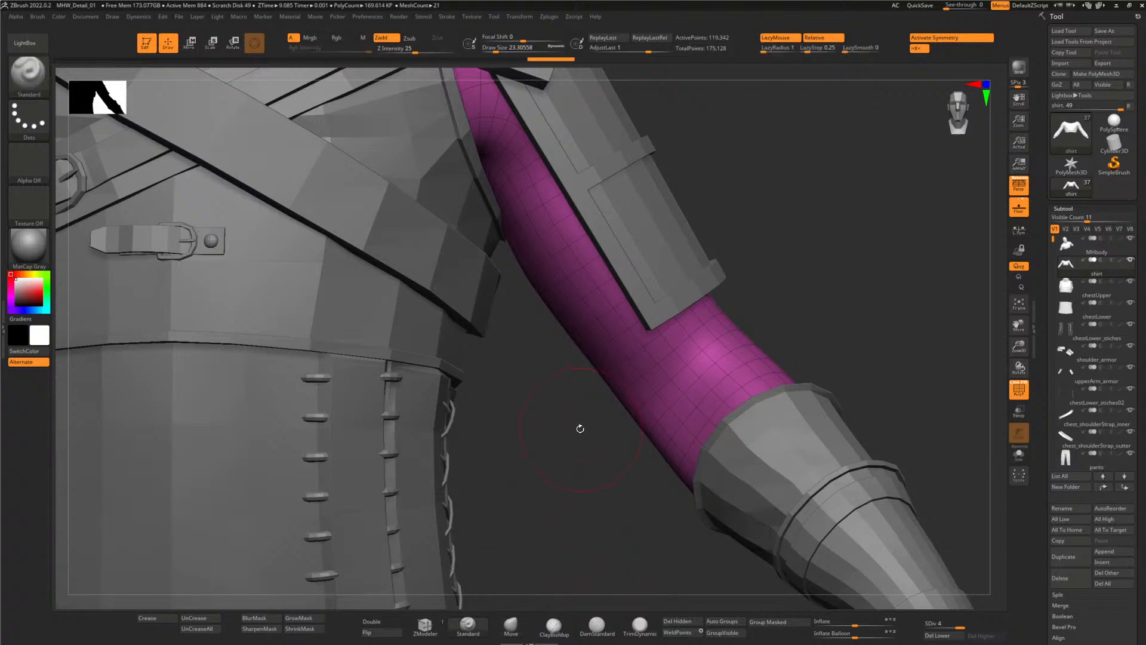
{"action": "left_click_drag", "start_coordinate": [581, 428], "coordinate": [588, 381]}
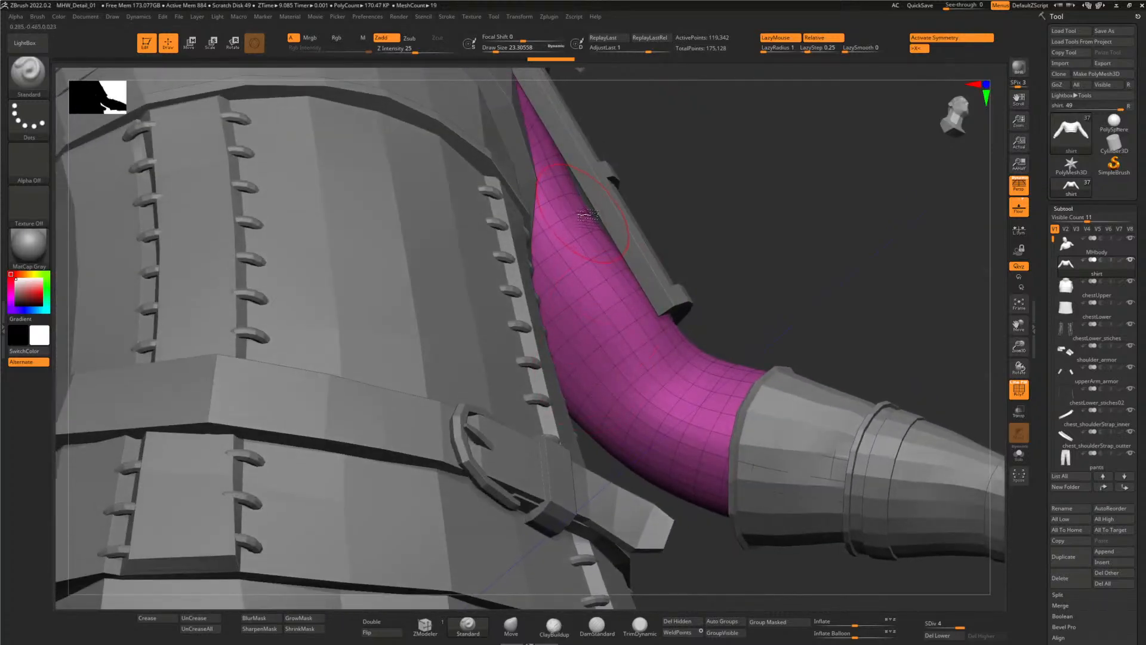
- Switch to the Move brush and lower the shirt to subdivision level 2
{"action": "left_click", "coordinate": [511, 624]}
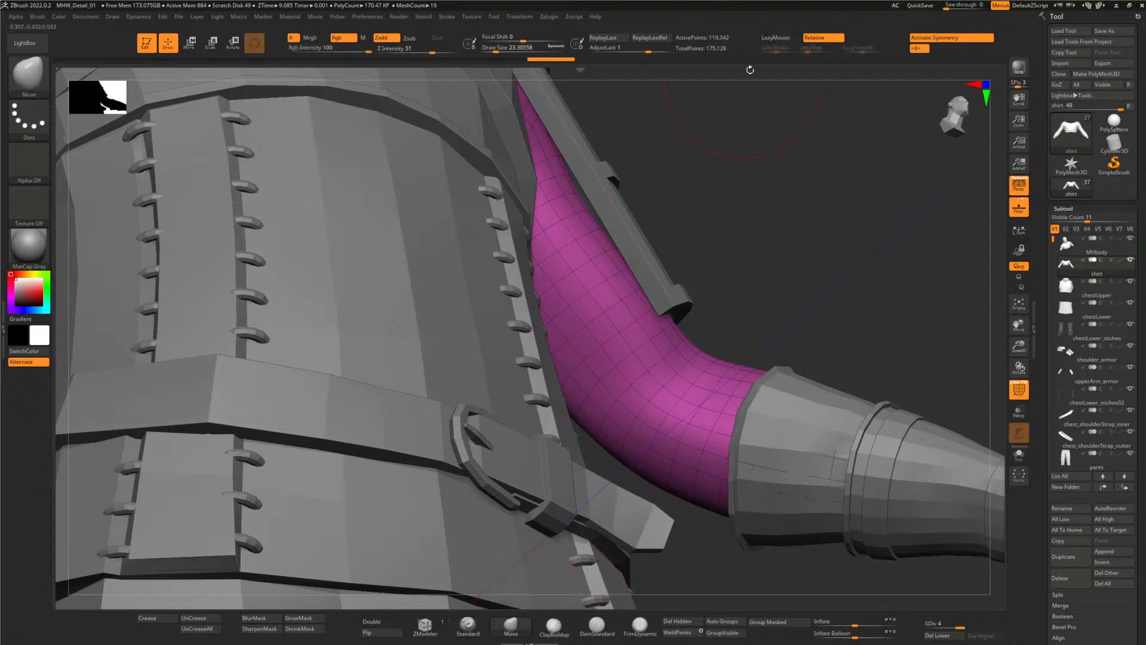
{"action": "left_click", "coordinate": [625, 49]}
{"action": "left_click_drag", "start_coordinate": [785, 245], "coordinate": [780, 238]}
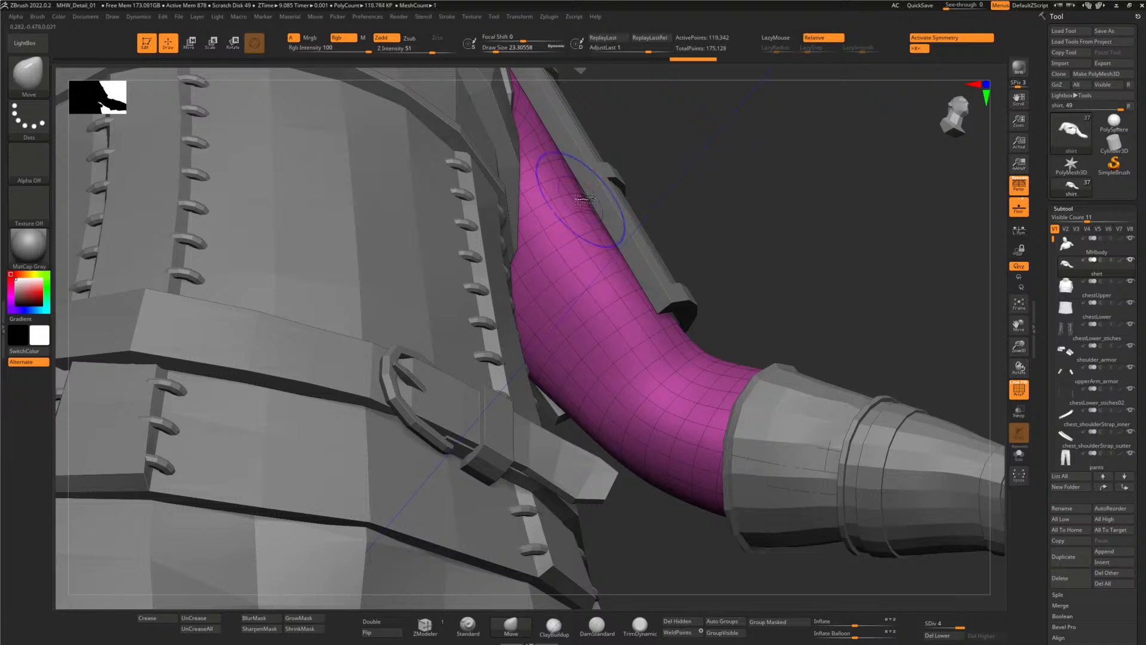
{"action": "key", "text": "shift+d"}
{"action": "key", "text": "shift+d"}
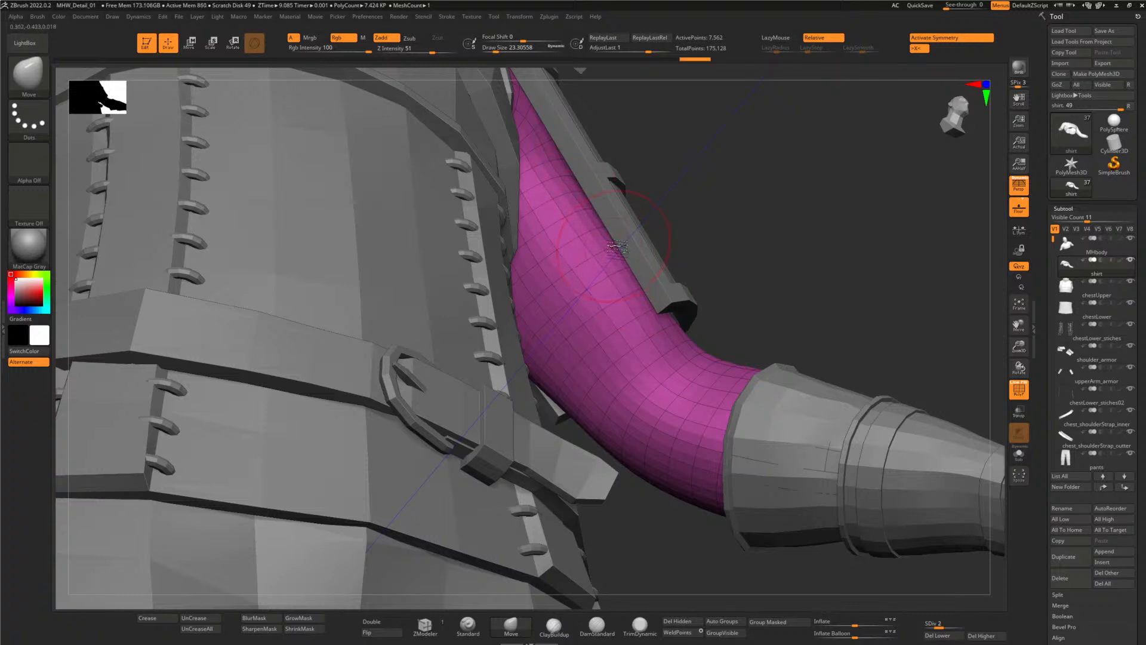
- Switch to Photoshop to examine the sleeves in the Witcher3_StarterArmor_01.psd reference, and return to ZBrush
{"action": "key", "text": "alt+Tab"}
{"action": "key", "text": "Tab"}
{"action": "key", "text": "Tab"}
{"action": "key", "text": "Tab"}
{"action": "key", "text": "Tab"}
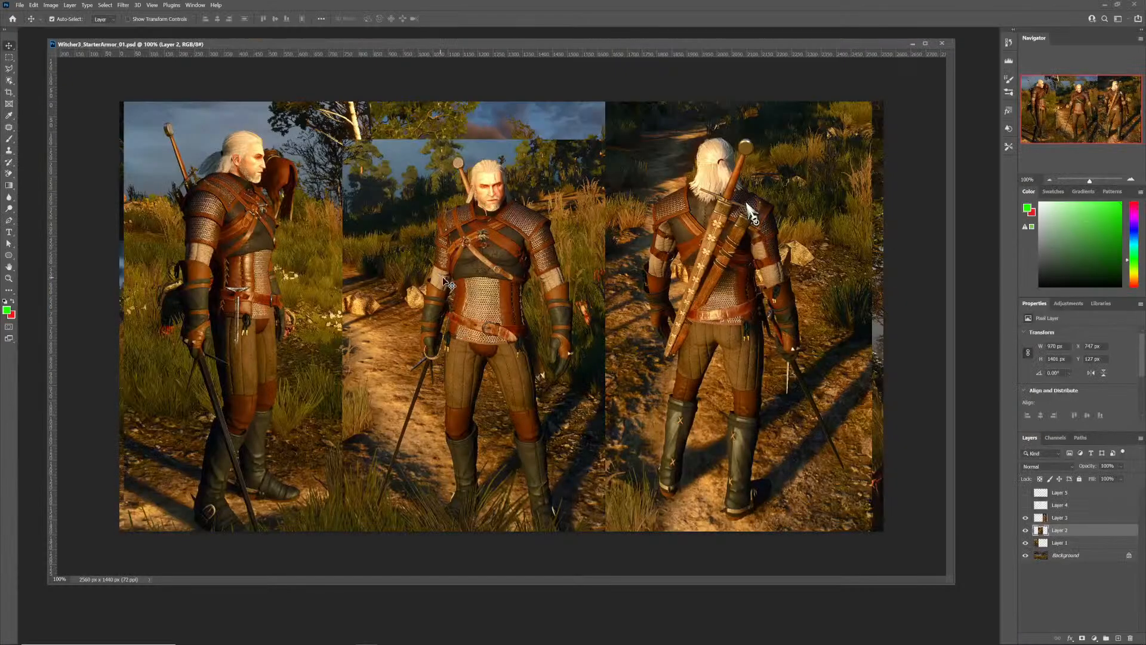
{"action": "key", "text": "alt+Tab"}
{"action": "key", "text": "alt+Tab"}
{"action": "key", "text": "Tab"}
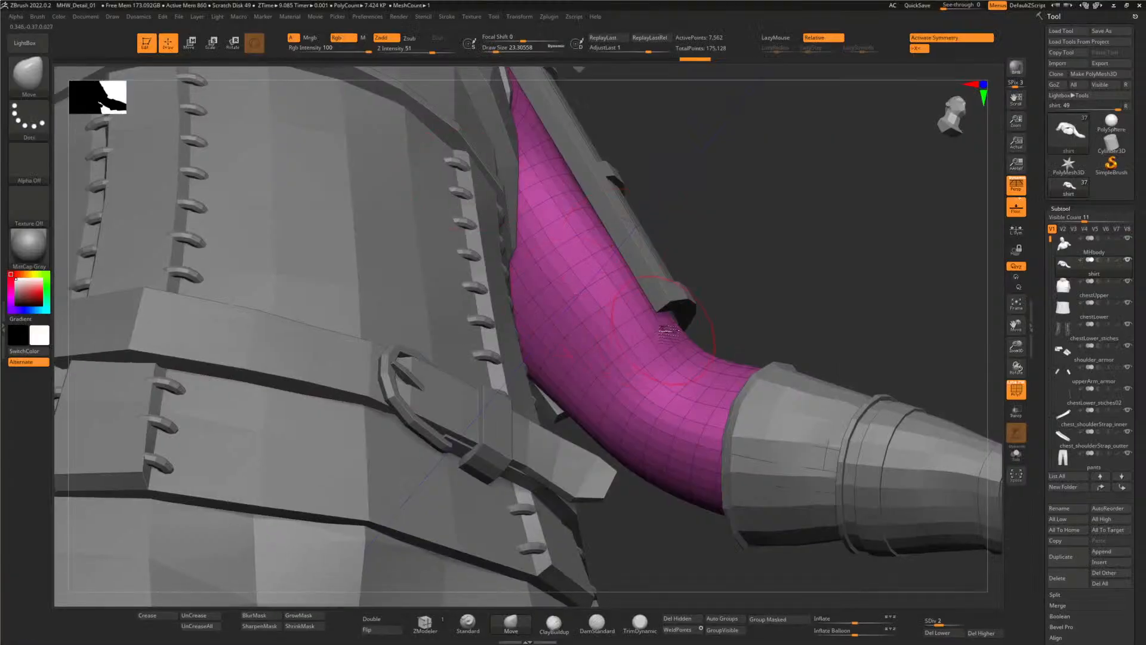
- Enlarge the Move brush to a draw size of about 39 and reshape the shirt sleeve's upper arm and underside
{"action": "mouse_move", "coordinate": [760, 289]}
{"action": "right_mouse_down"}
{"action": "mouse_move", "coordinate": [734, 307]}
{"action": "mouse_move", "coordinate": [724, 217]}
{"action": "mouse_move", "coordinate": [712, 399]}
{"action": "right_mouse_up"}
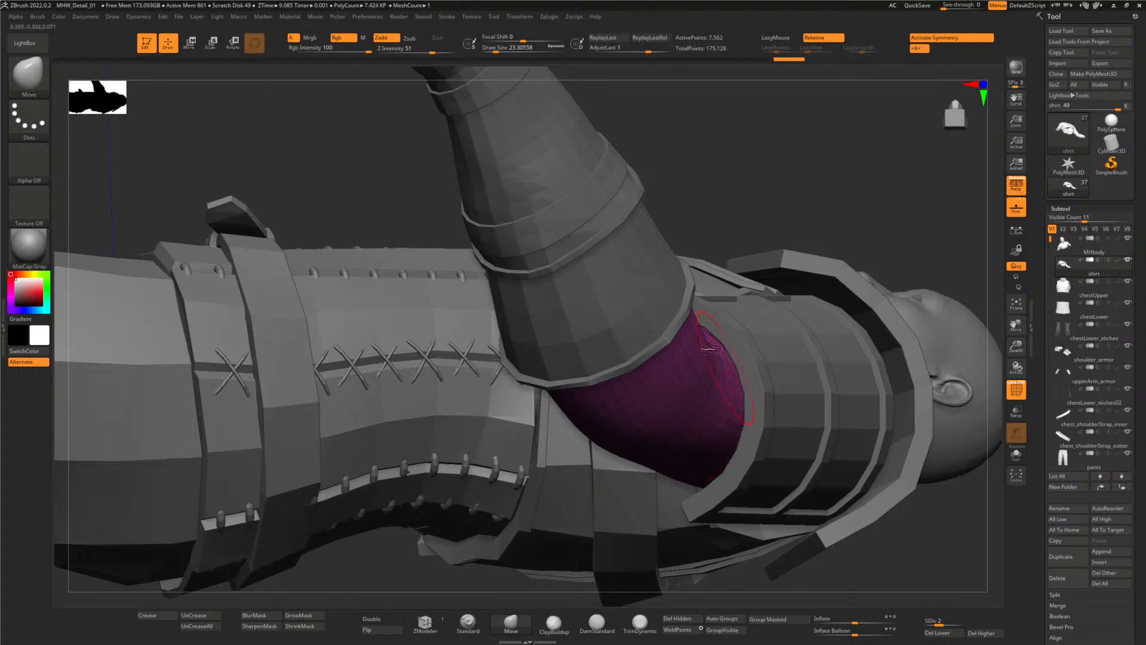
{"action": "right_click_drag", "start_coordinate": [711, 349], "coordinate": [743, 367]}
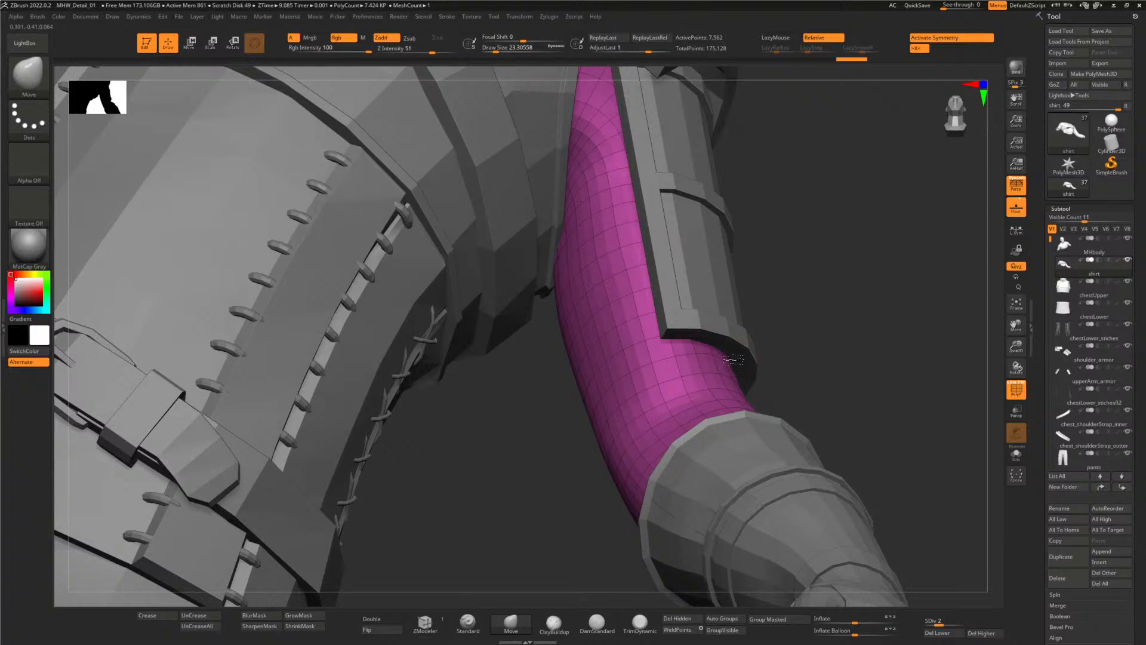
{"action": "right_click_drag", "start_coordinate": [545, 422], "coordinate": [573, 353]}
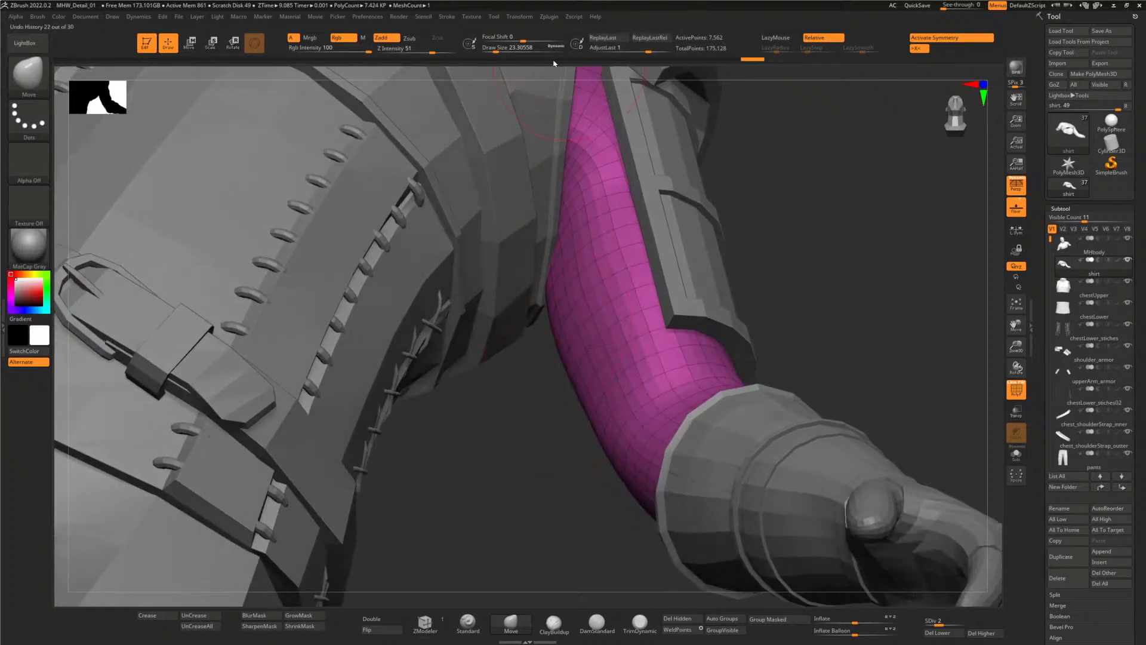
{"action": "left_click_drag", "start_coordinate": [495, 51], "coordinate": [500, 52]}
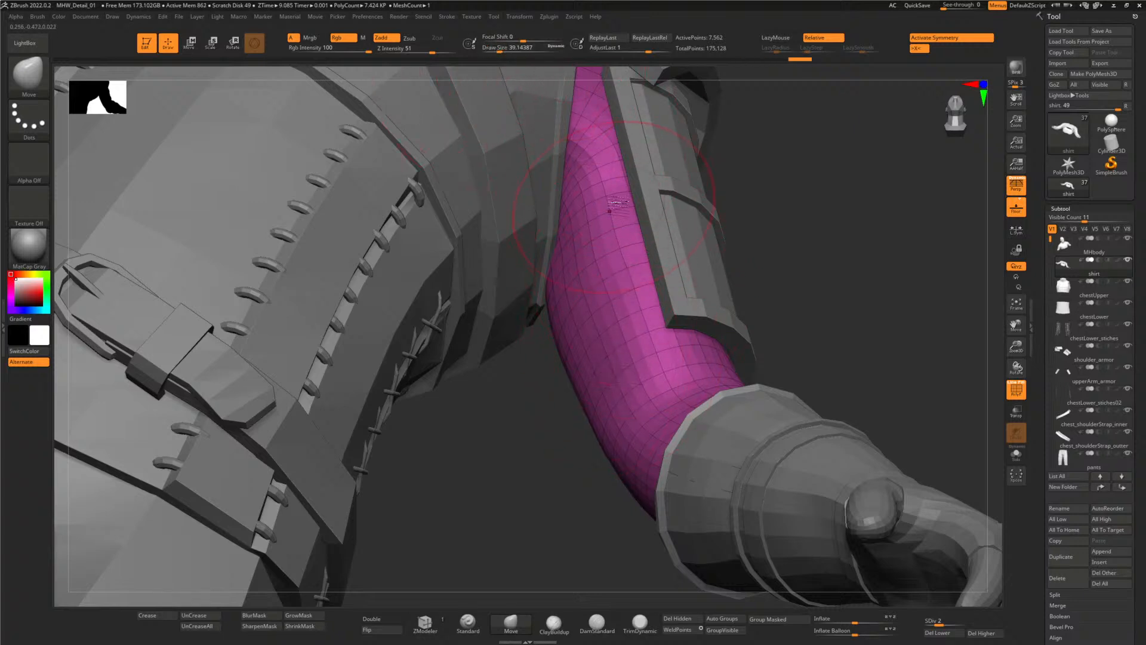
{"action": "left_click_drag", "start_coordinate": [550, 410], "coordinate": [586, 334]}
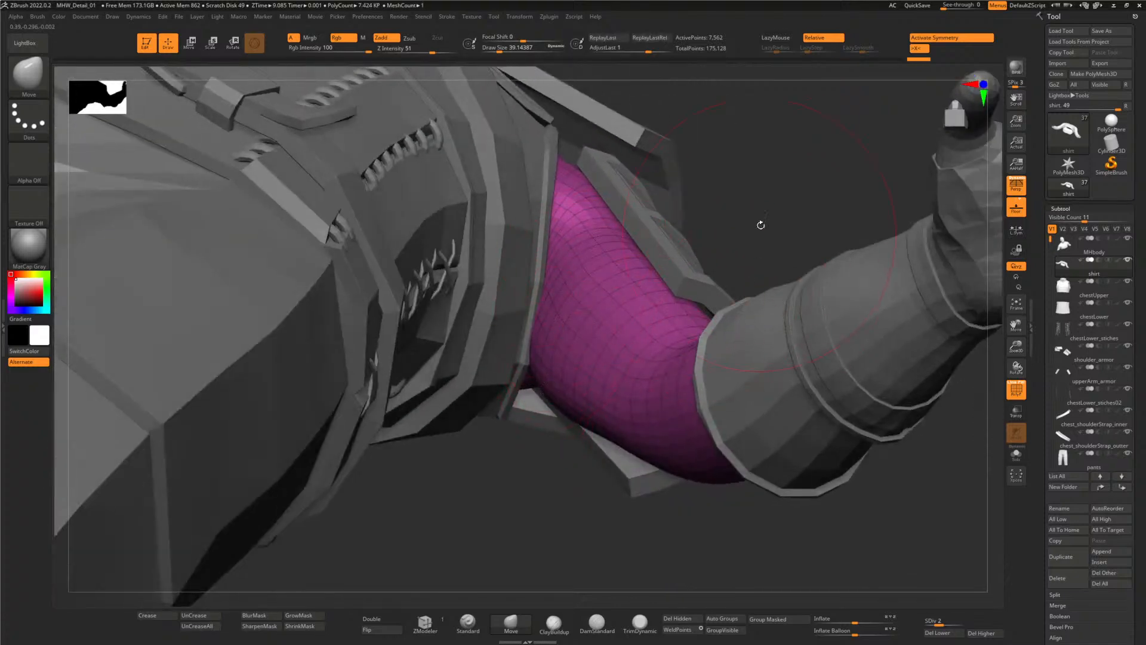
{"action": "mouse_move", "coordinate": [760, 223]}
{"action": "left_mouse_down"}
{"action": "mouse_move", "coordinate": [746, 215]}
{"action": "mouse_move", "coordinate": [770, 201]}
{"action": "mouse_move", "coordinate": [747, 215]}
{"action": "left_mouse_up"}
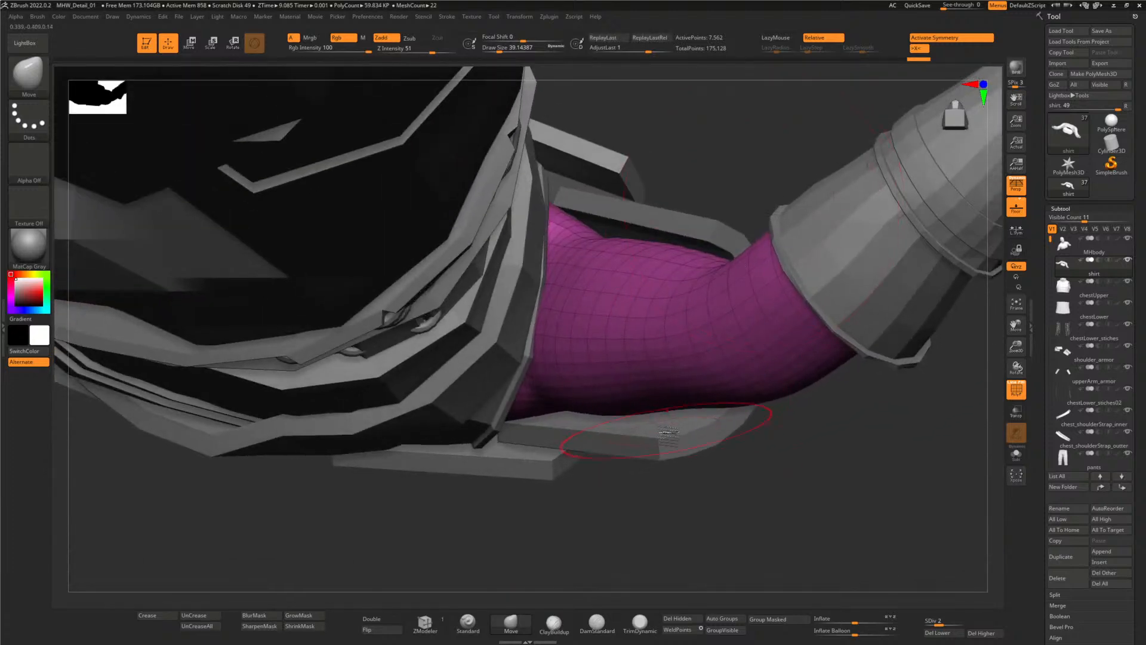
{"action": "left_click_drag", "start_coordinate": [667, 401], "coordinate": [647, 397]}
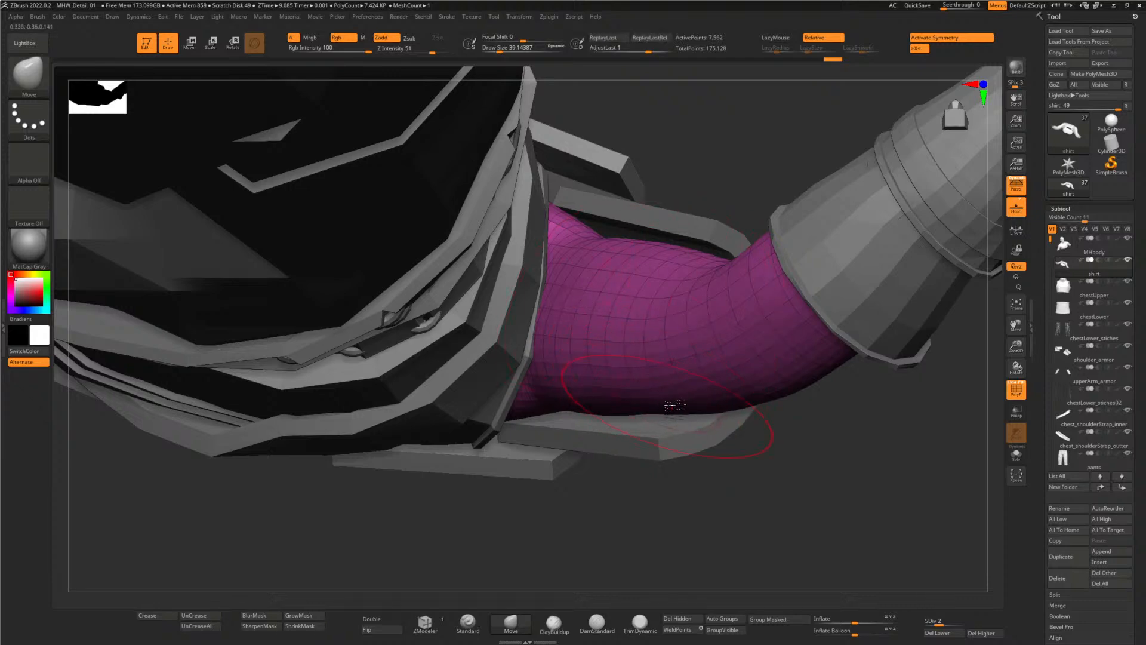
- Reshape the shirt sleeve around the elbow where it enters the forearm guard, working from the outer side of the arm
{"action": "mouse_move", "coordinate": [766, 447]}
{"action": "left_mouse_down"}
{"action": "mouse_move", "coordinate": [626, 311]}
{"action": "mouse_move", "coordinate": [538, 149]}
{"action": "left_mouse_up"}
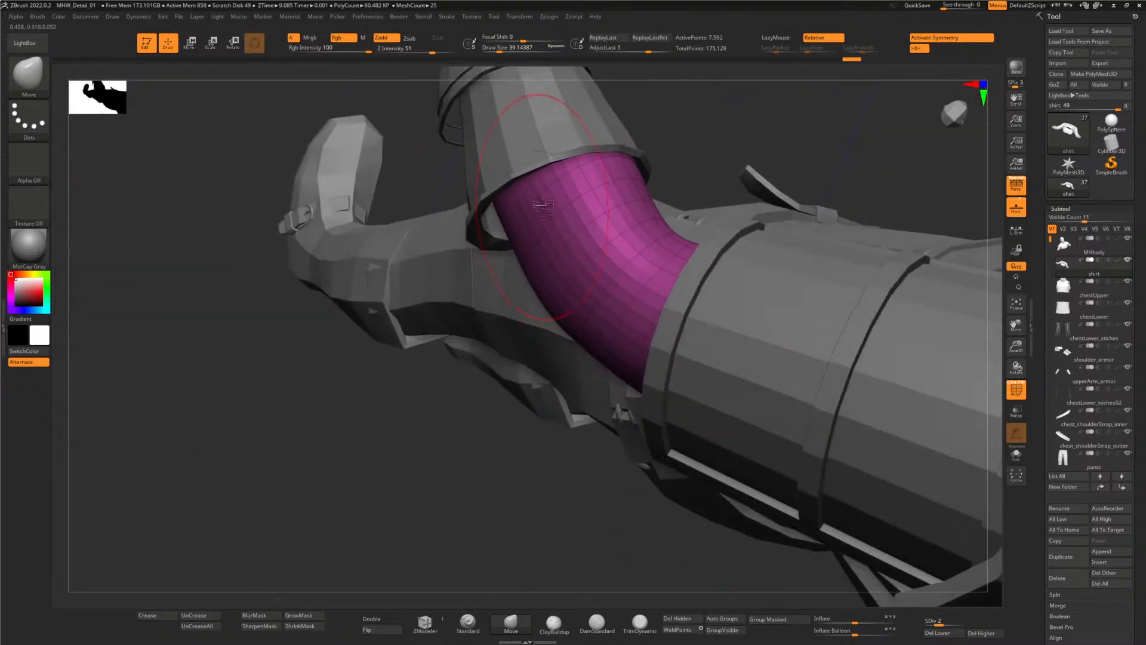
{"action": "left_click_drag", "start_coordinate": [535, 196], "coordinate": [638, 193]}
{"action": "left_click", "coordinate": [541, 247]}
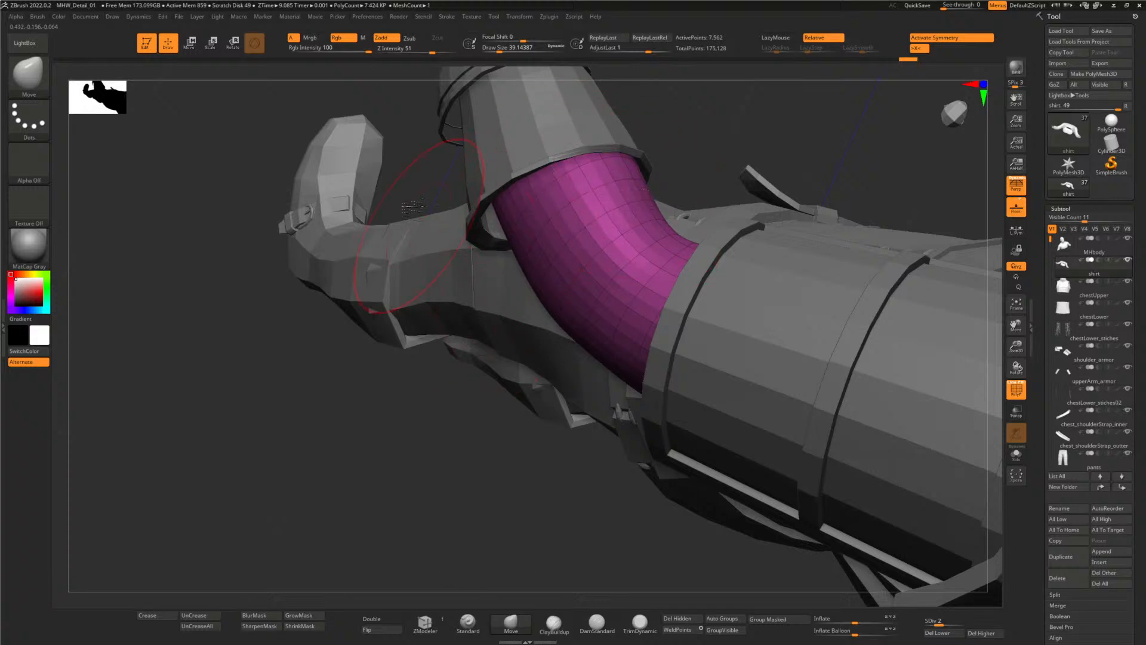
{"action": "left_click_drag", "start_coordinate": [420, 186], "coordinate": [421, 158]}
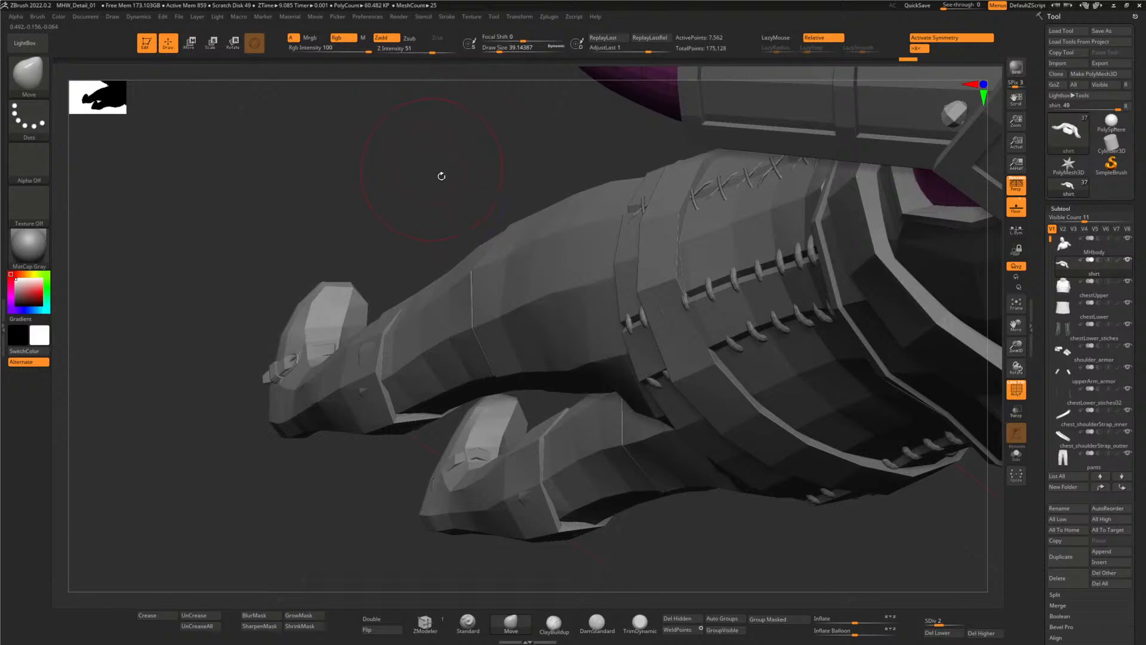
{"action": "left_click_drag", "start_coordinate": [486, 179], "coordinate": [476, 250]}
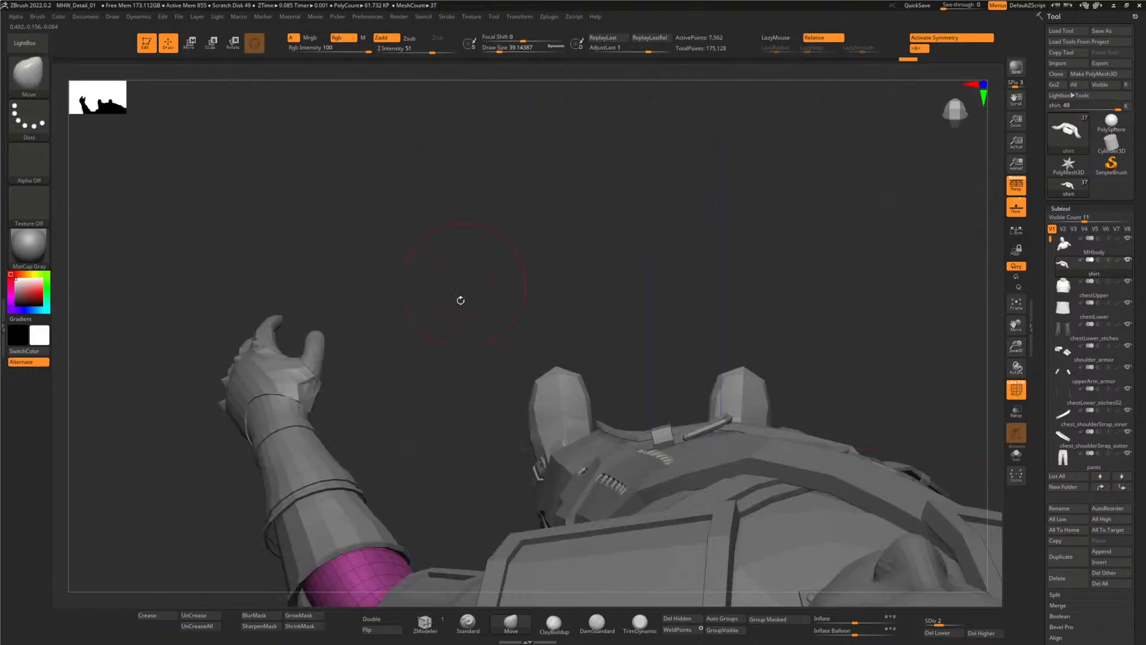
{"action": "left_click_drag", "start_coordinate": [449, 406], "coordinate": [421, 309]}
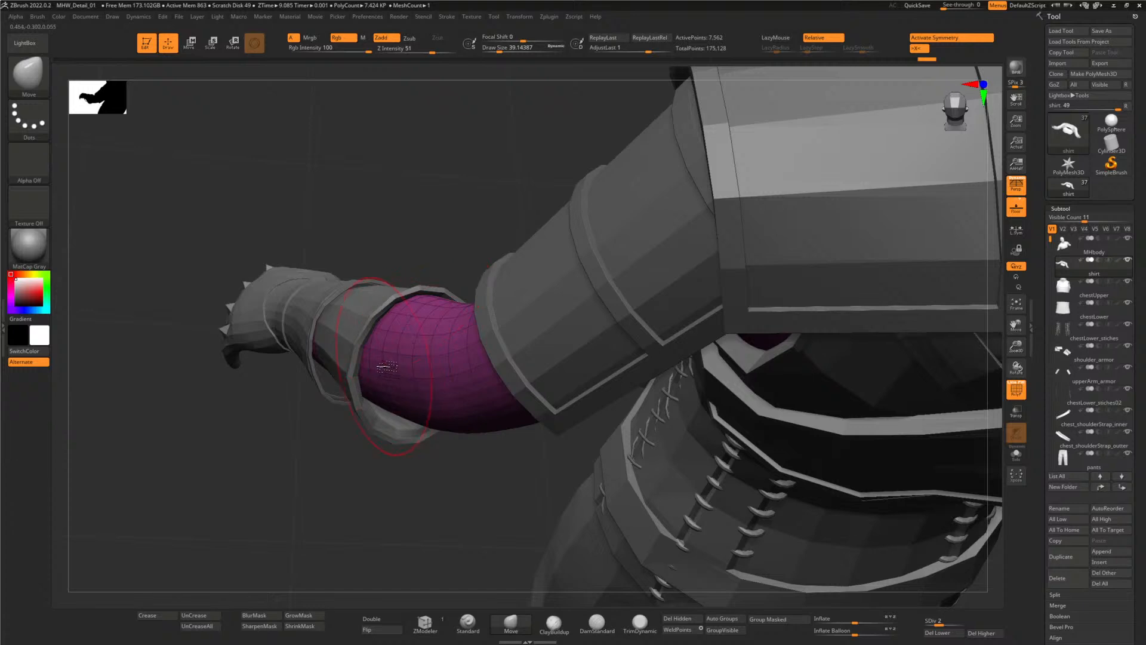
- Fit the back of the shirt sleeve into the forearm guard's opening with the Move brush
{"action": "mouse_move", "coordinate": [500, 487]}
{"action": "left_mouse_down"}
{"action": "mouse_move", "coordinate": [486, 473]}
{"action": "mouse_move", "coordinate": [489, 447]}
{"action": "mouse_move", "coordinate": [406, 446]}
{"action": "left_mouse_up"}
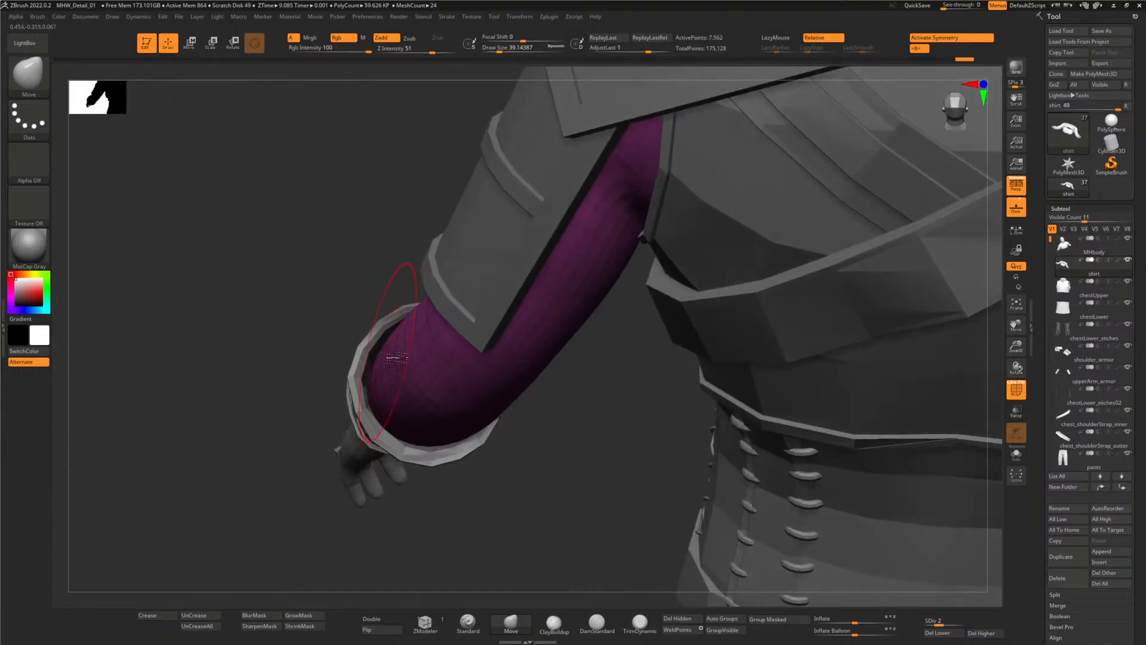
{"action": "left_click_drag", "start_coordinate": [401, 269], "coordinate": [504, 485]}
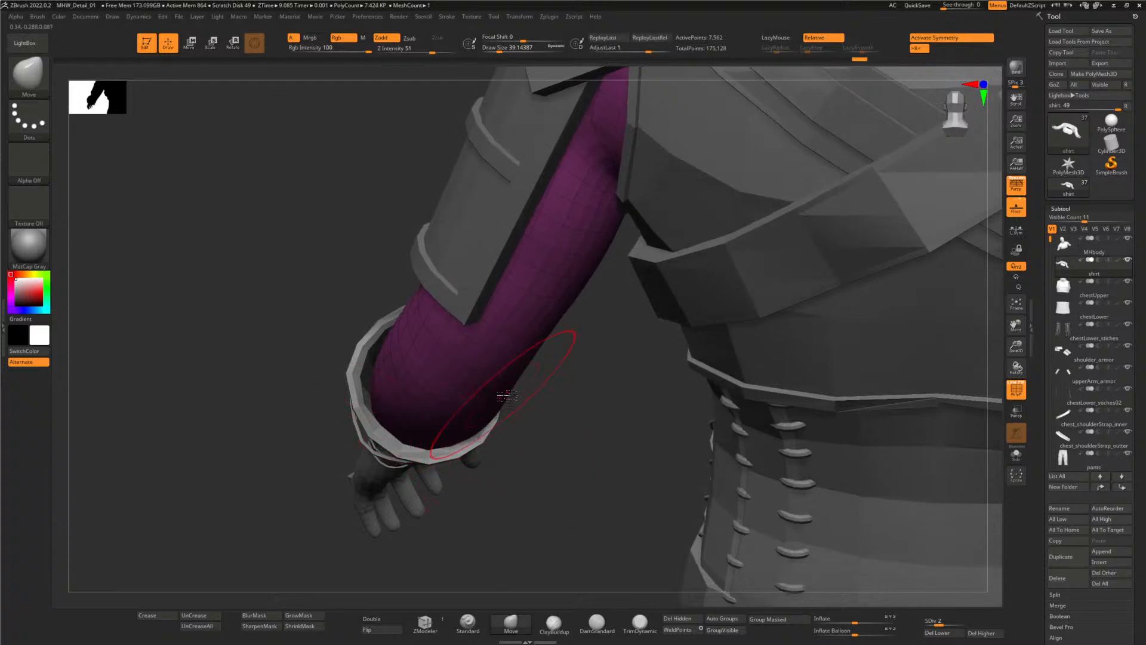
{"action": "left_click_drag", "start_coordinate": [519, 456], "coordinate": [674, 468]}
{"action": "left_click_drag", "start_coordinate": [744, 335], "coordinate": [722, 286]}
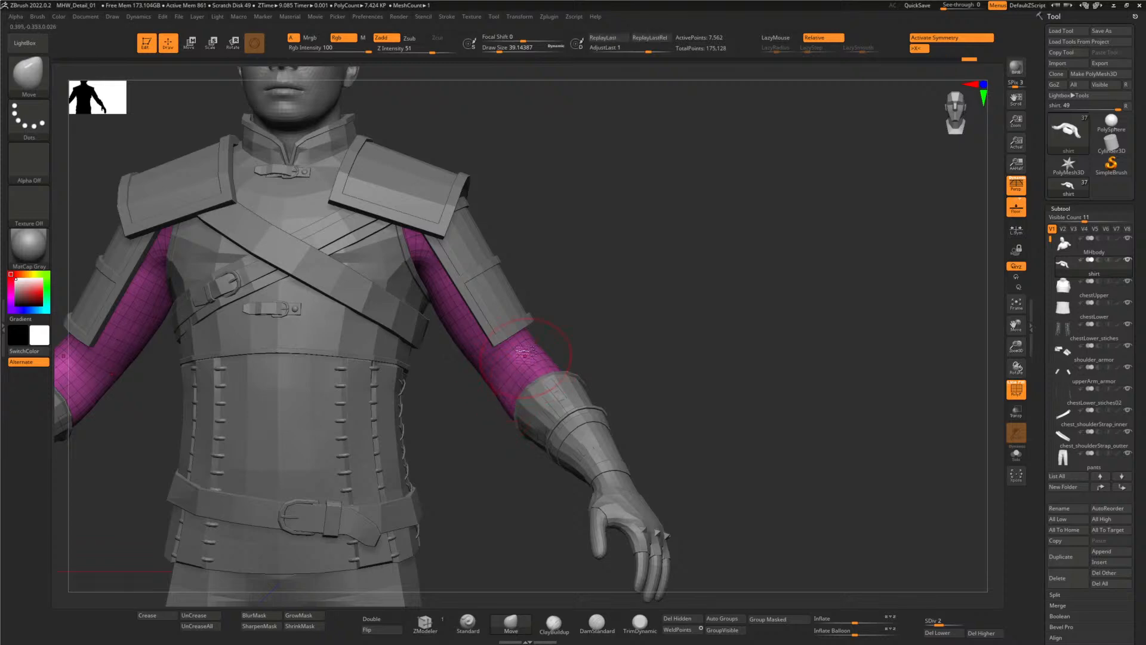
- Refine the sleeve's elbow silhouette between the upper-arm armor and forearm guard from the front and side, and quick-save the project
{"action": "left_click_drag", "start_coordinate": [576, 344], "coordinate": [545, 376]}
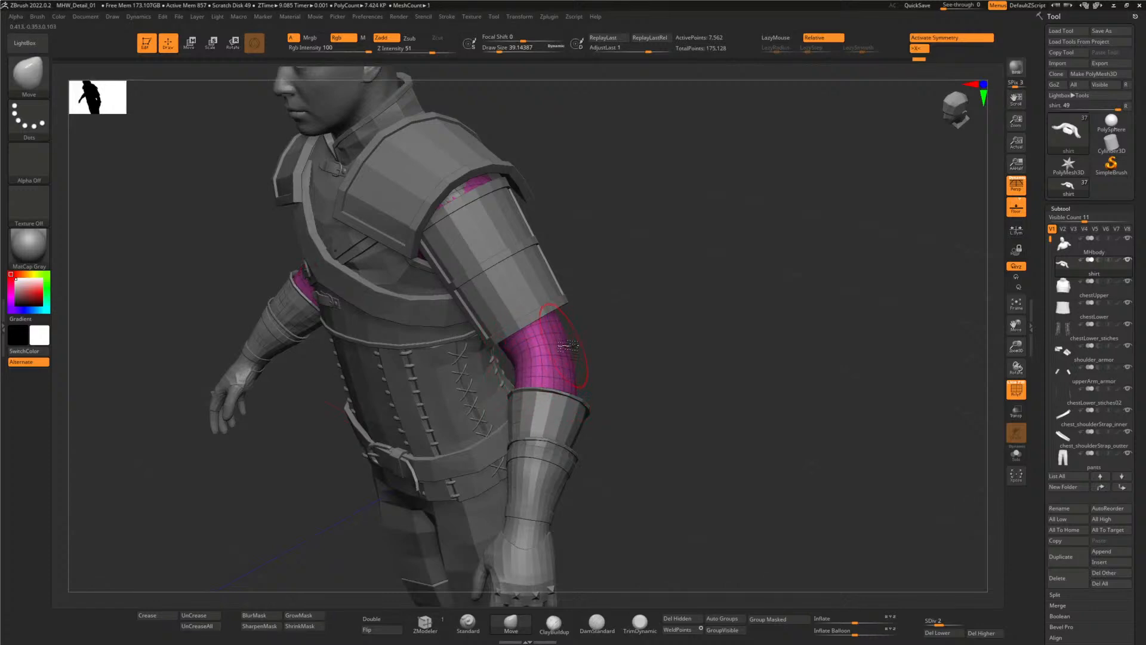
{"action": "left_click_drag", "start_coordinate": [624, 374], "coordinate": [573, 311]}
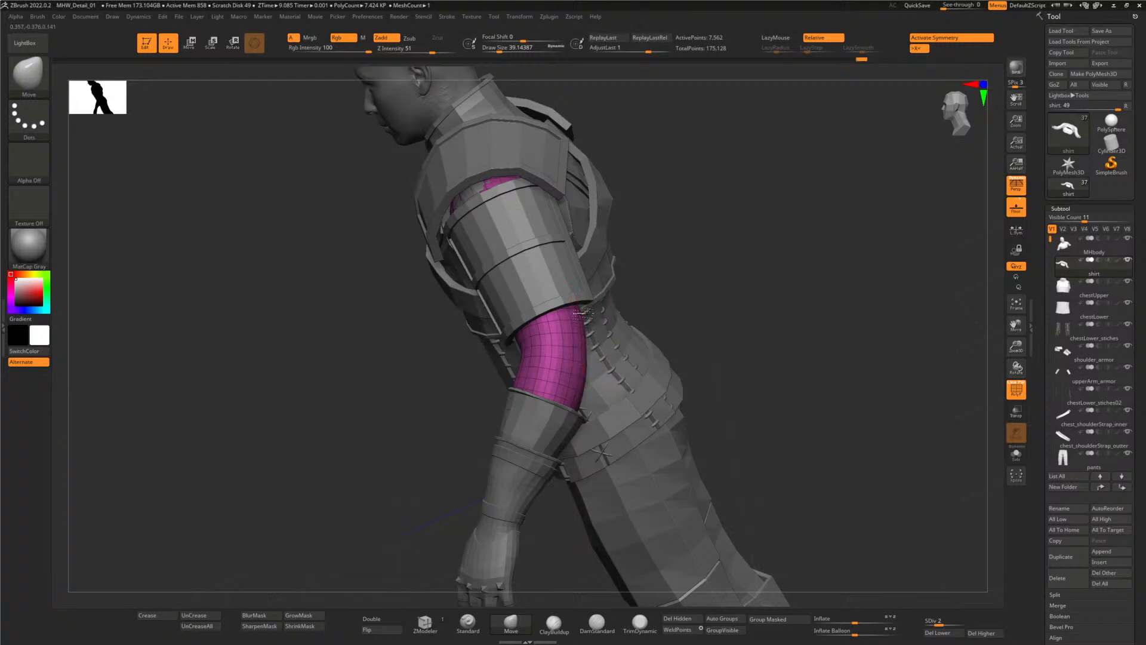
{"action": "left_click_drag", "start_coordinate": [687, 385], "coordinate": [742, 379]}
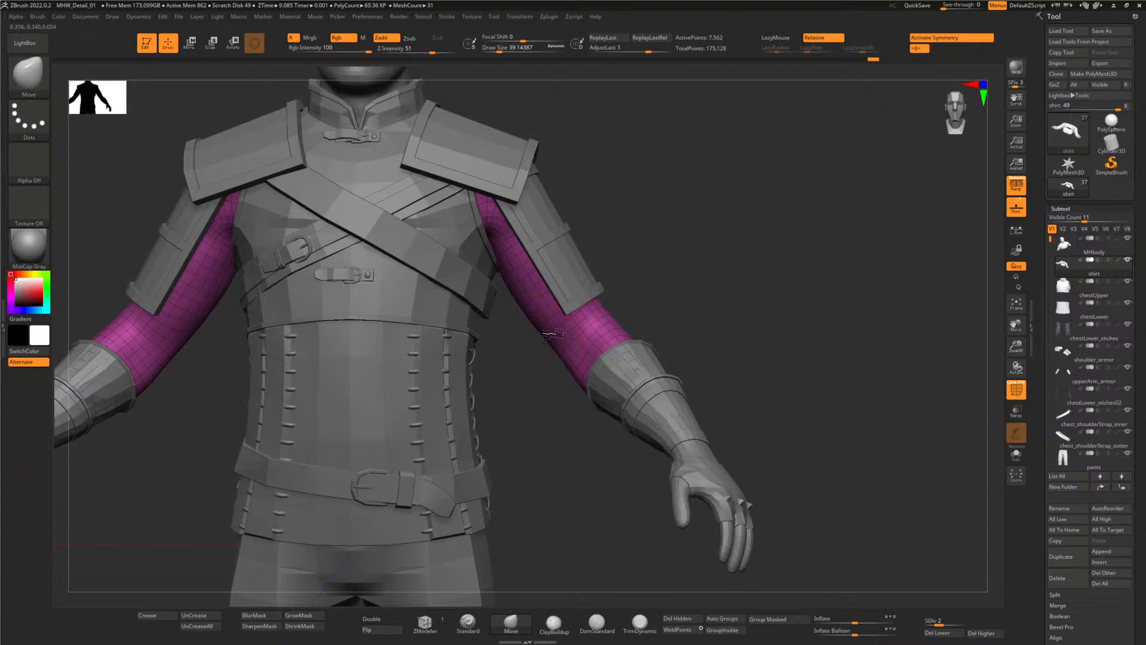
{"action": "left_click", "coordinate": [915, 6]}
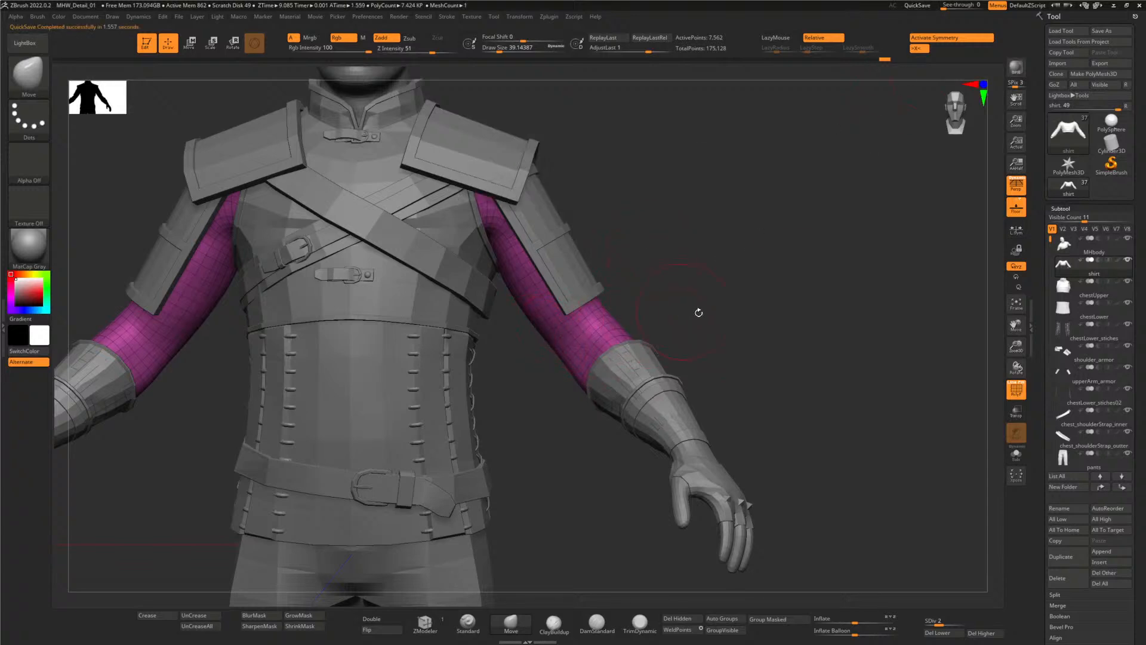
- Bring the sleeve's elbow into close view and compare it with the armor reference in Photoshop
{"action": "left_click_drag", "start_coordinate": [718, 348], "coordinate": [713, 351]}
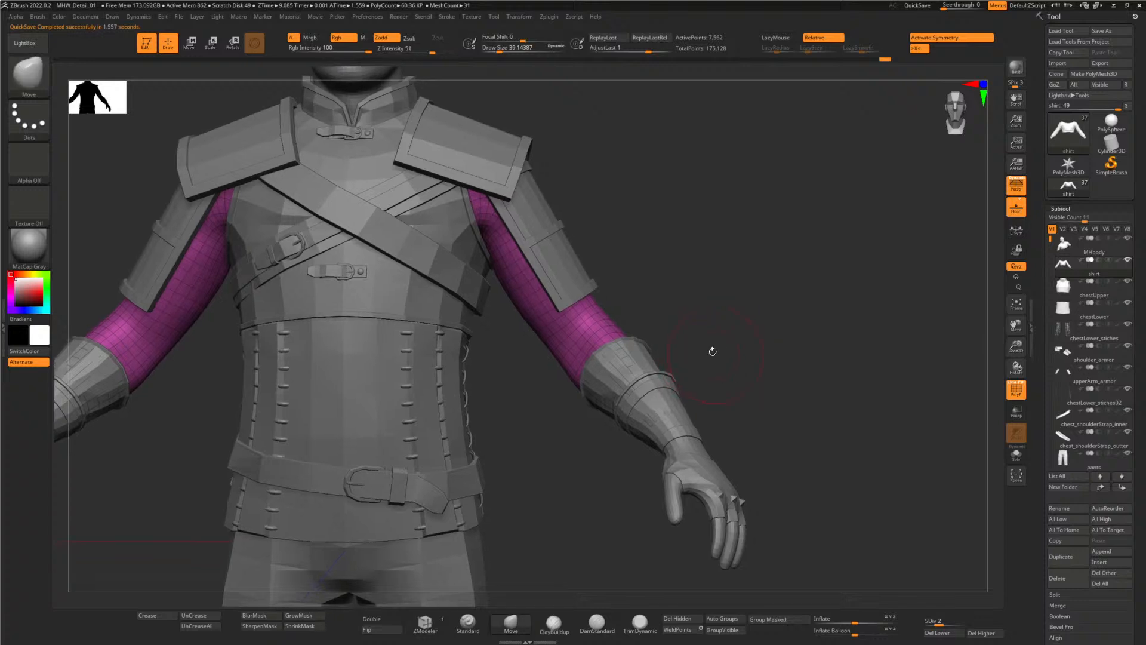
{"action": "scroll", "coordinate": [686, 320], "scroll_direction": "up", "scroll_amount": 5}
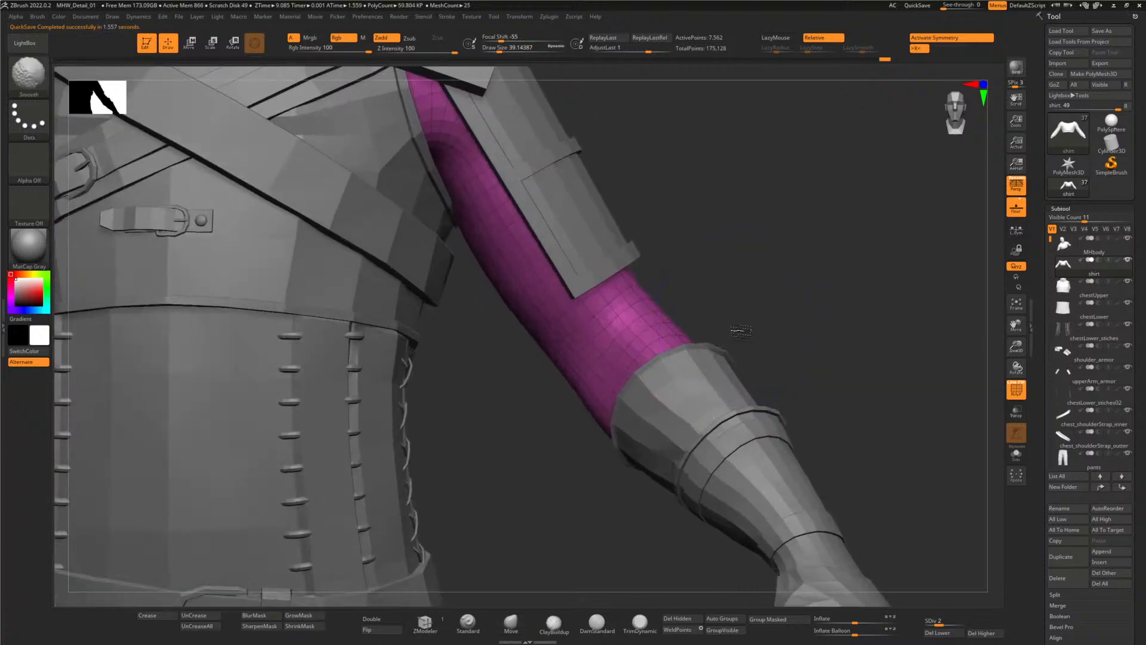
{"action": "key", "text": "alt+Tab"}
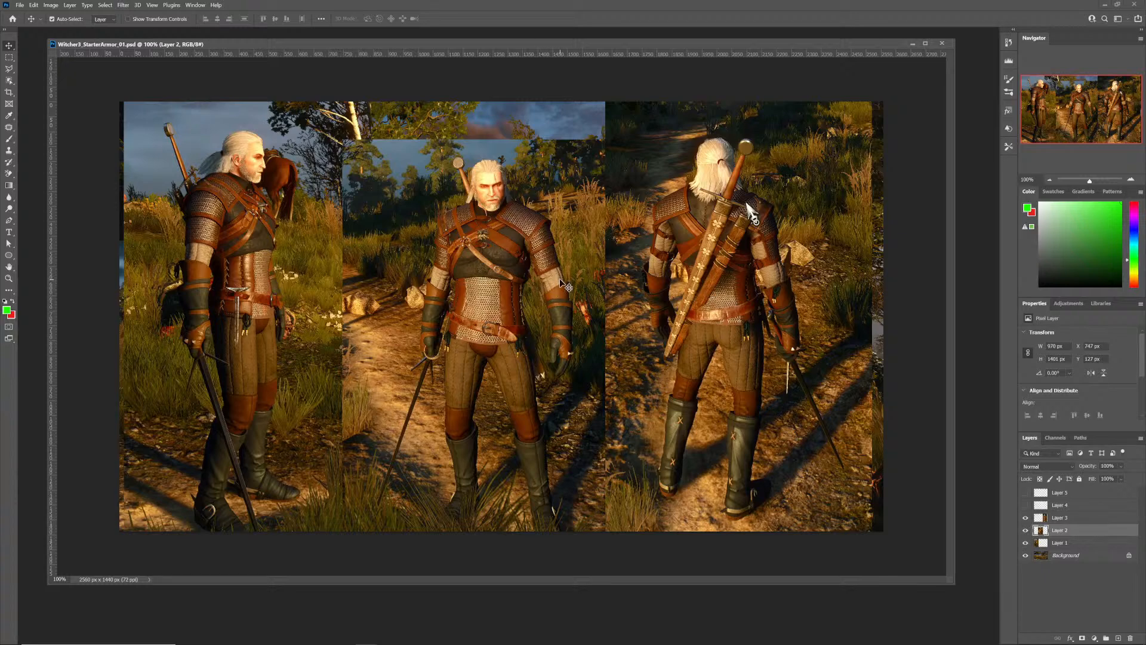
{"action": "key", "text": "alt+Tab"}
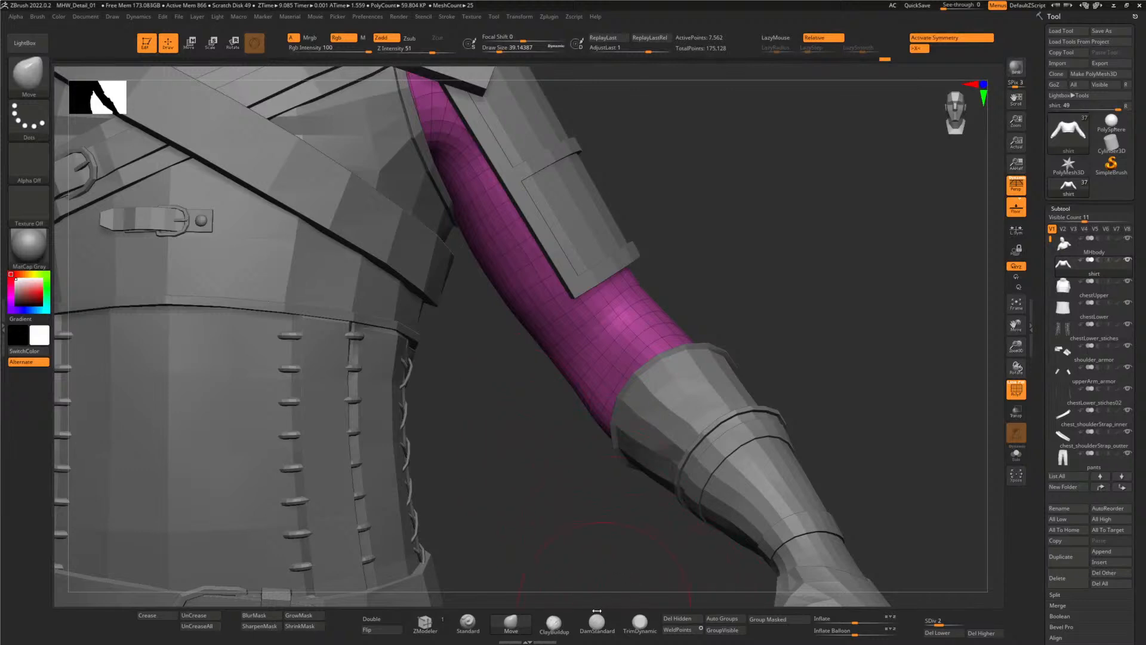
- Set up the Standard brush with a draw size of about 7.5 and LazyMouse off, with the wireframe display hidden
{"action": "left_click", "coordinate": [468, 622]}
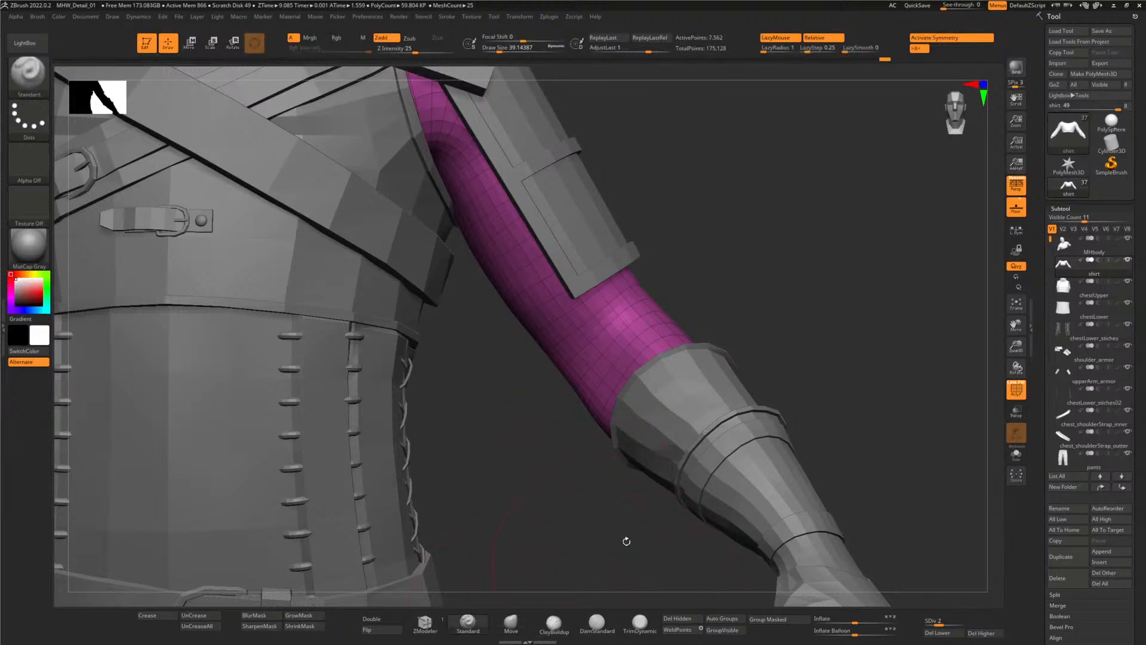
{"action": "left_click", "coordinate": [1017, 389]}
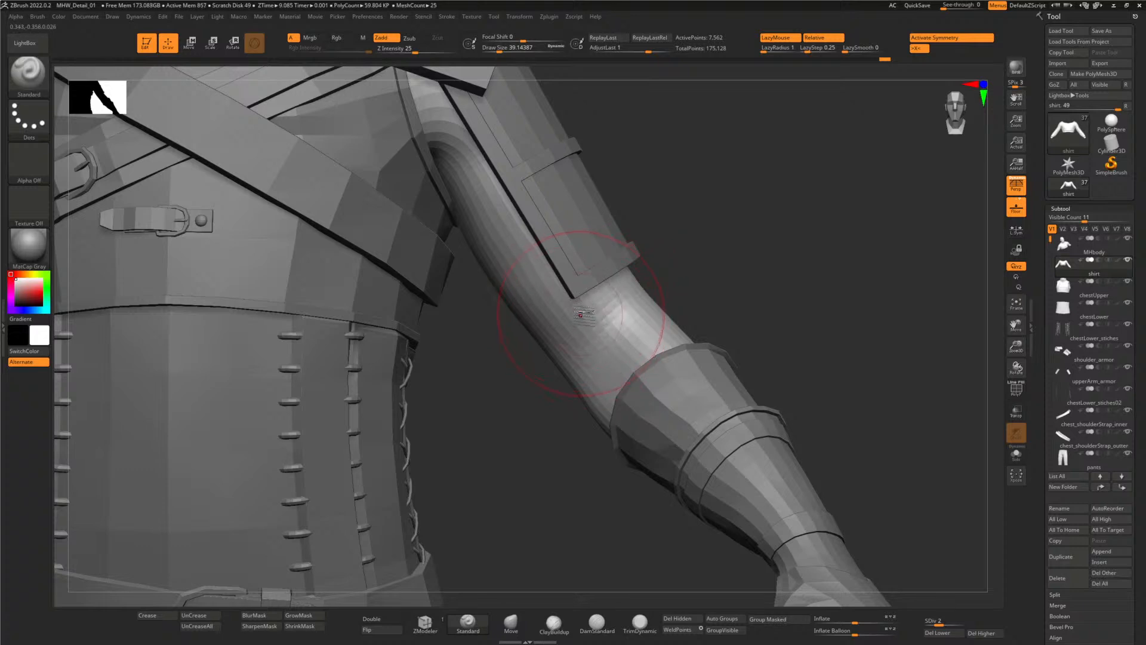
{"action": "left_click_drag", "start_coordinate": [505, 51], "coordinate": [489, 51]}
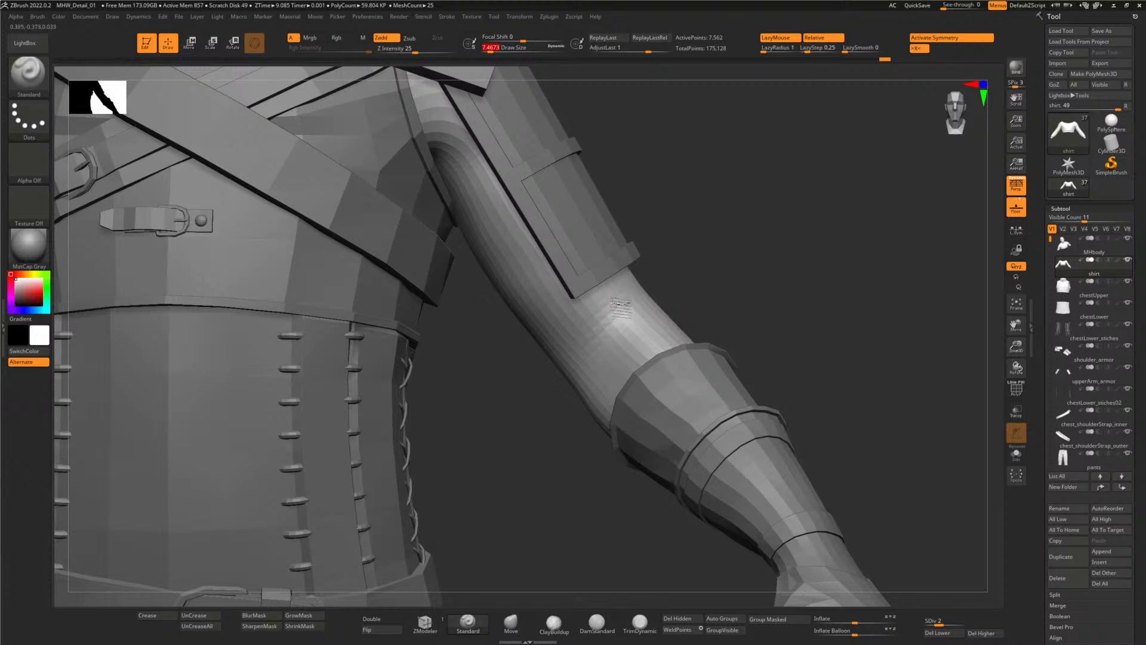
{"action": "left_click", "coordinate": [775, 37]}
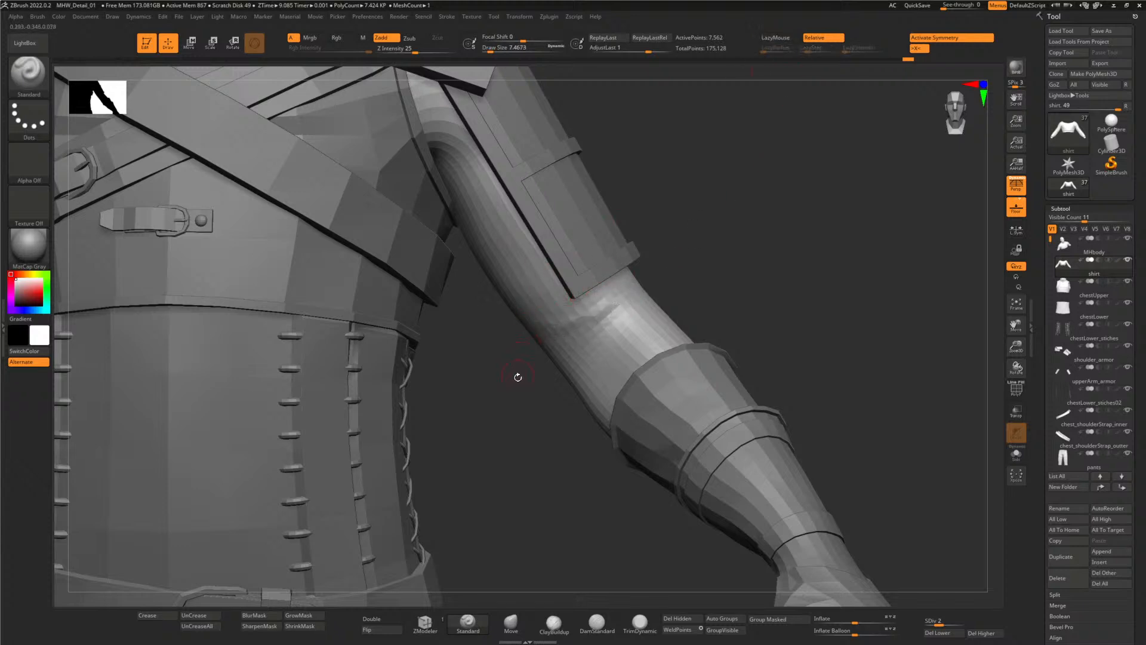
- Try sculpting diagonal folds across the sleeve's inner elbow at subdivision level 3, and undo the strokes back to subdivision level 2
{"action": "left_click_drag", "start_coordinate": [517, 378], "coordinate": [525, 343]}
{"action": "left_click_drag", "start_coordinate": [619, 293], "coordinate": [553, 323]}
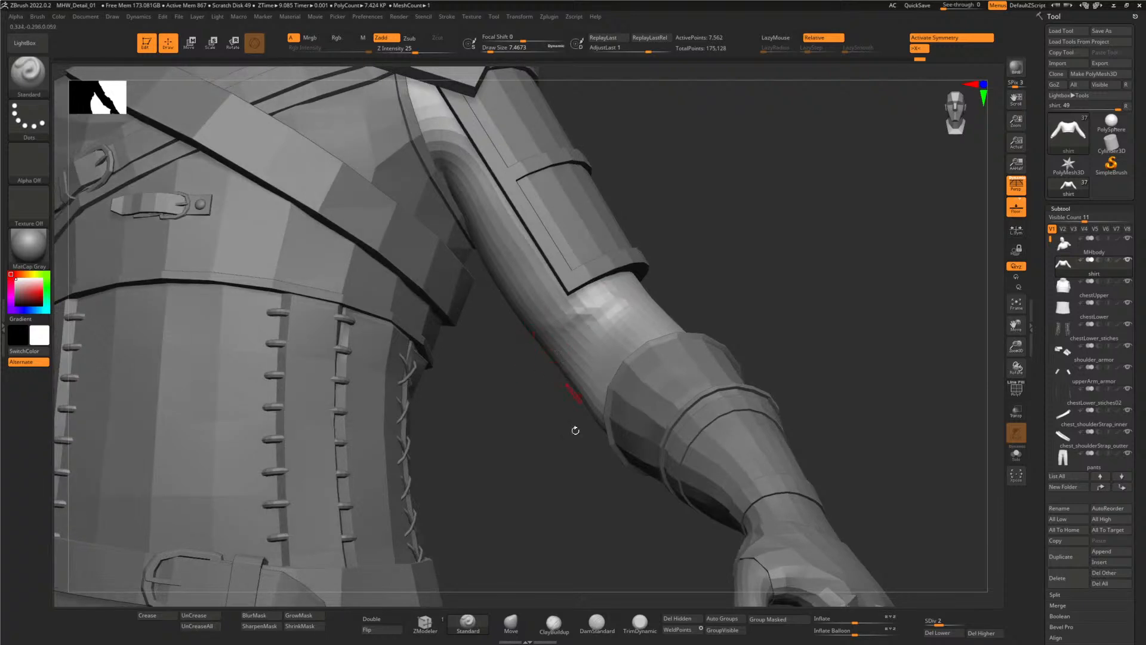
{"action": "key", "text": "d"}
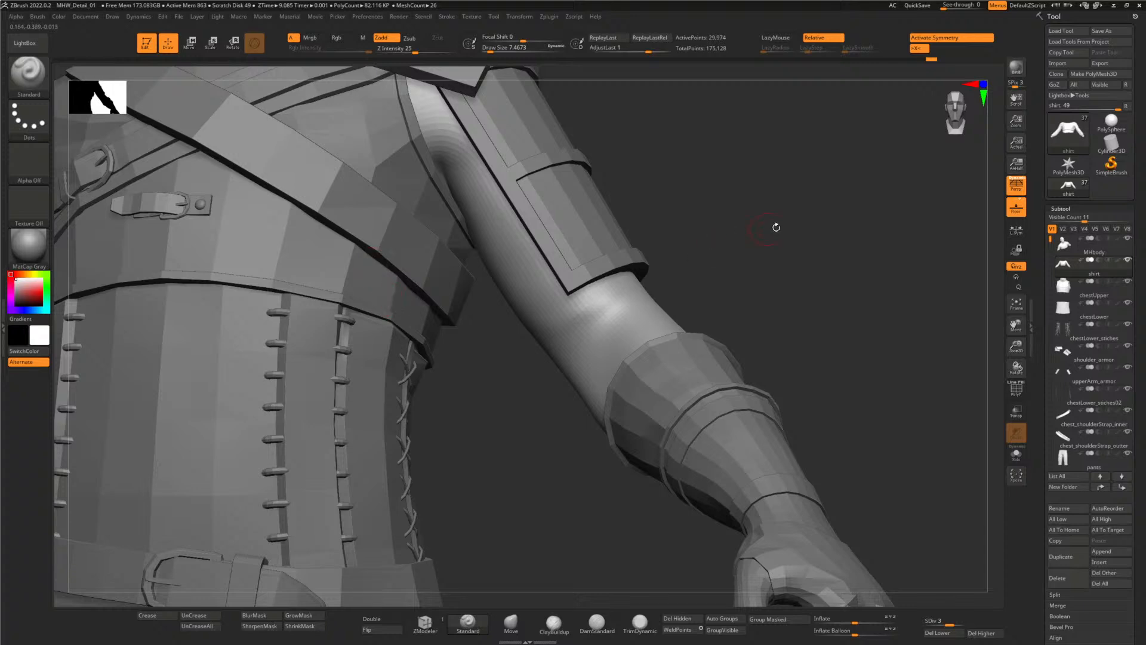
{"action": "left_click_drag", "start_coordinate": [757, 275], "coordinate": [596, 302]}
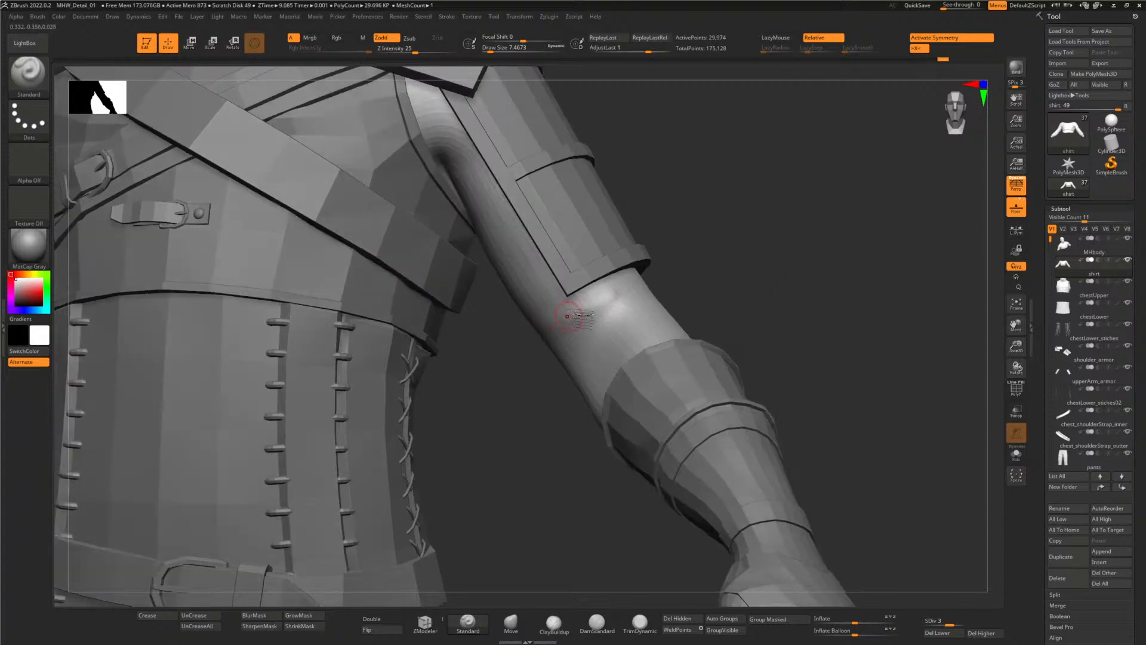
{"action": "mouse_move", "coordinate": [519, 378]}
{"action": "left_mouse_down"}
{"action": "mouse_move", "coordinate": [558, 375]}
{"action": "mouse_move", "coordinate": [539, 384]}
{"action": "left_mouse_up"}
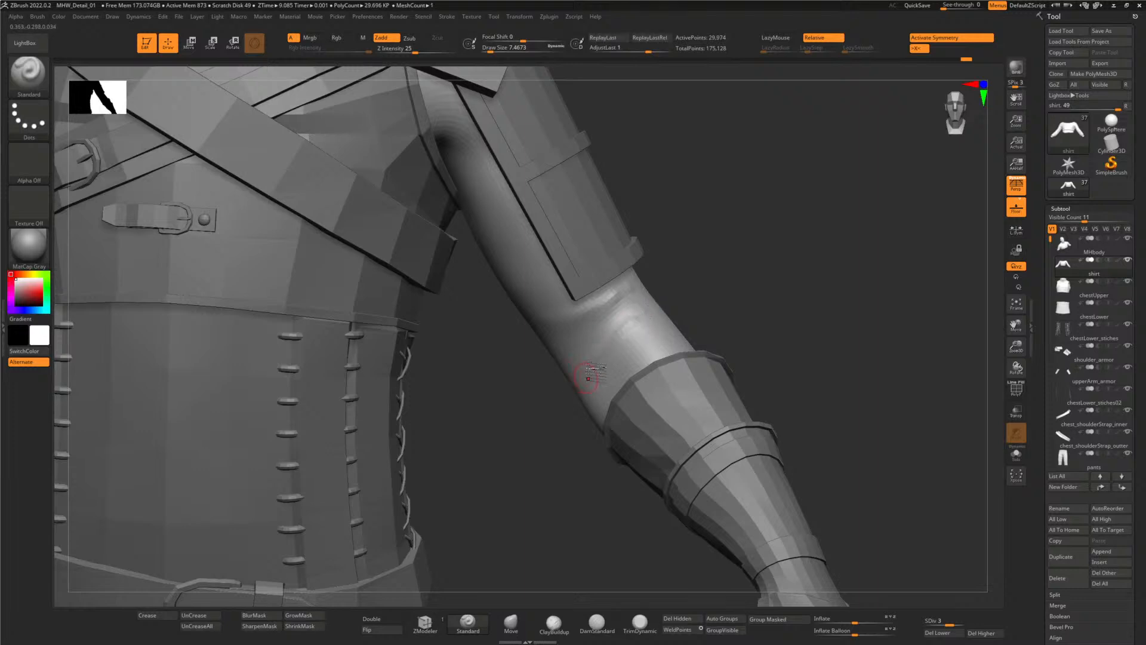
{"action": "mouse_move", "coordinate": [600, 357]}
{"action": "left_mouse_down"}
{"action": "mouse_move", "coordinate": [584, 378]}
{"action": "mouse_move", "coordinate": [623, 333]}
{"action": "left_mouse_up"}
{"action": "left_click_drag", "start_coordinate": [688, 267], "coordinate": [625, 297]}
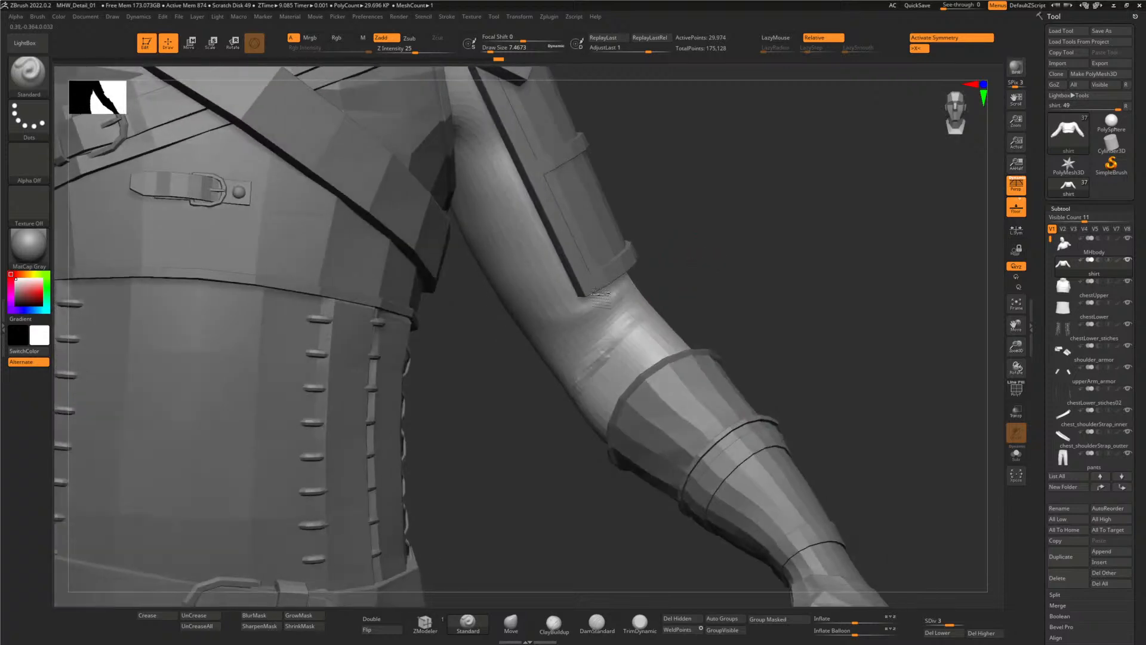
{"action": "left_click_drag", "start_coordinate": [554, 427], "coordinate": [596, 340]}
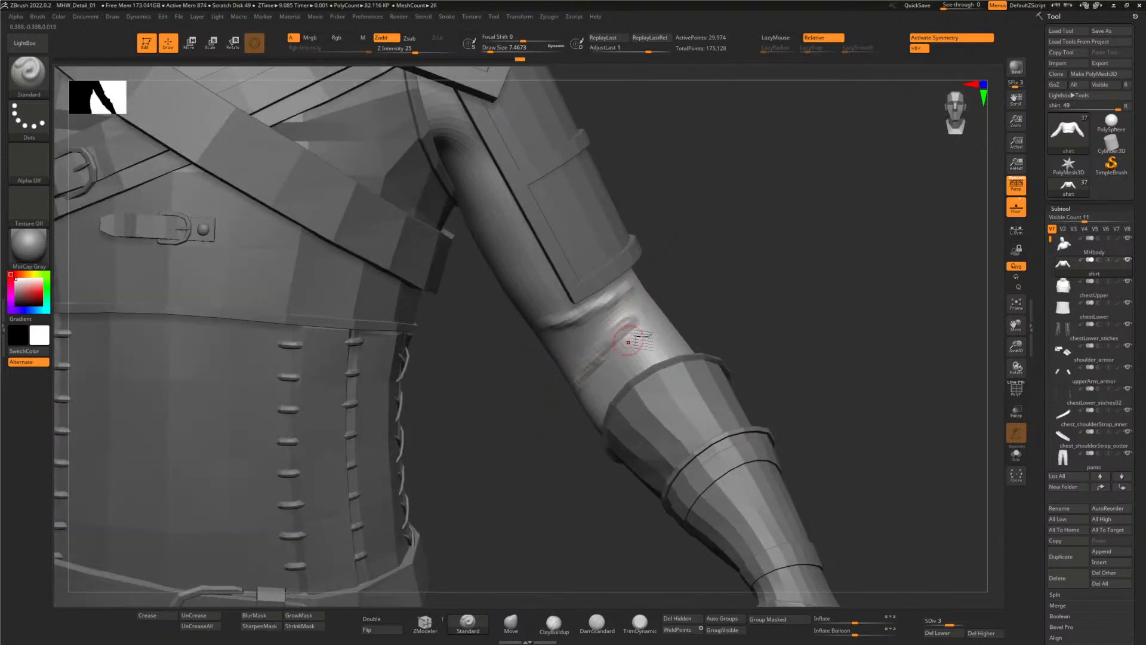
{"action": "key", "text": "ctrl"}
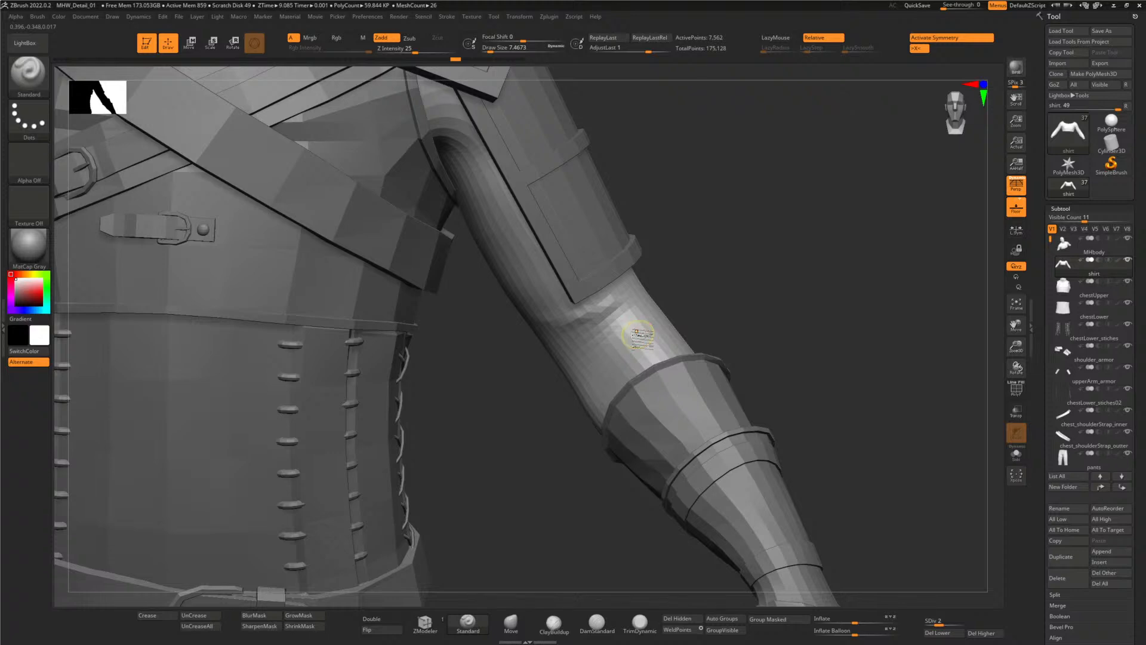
{"action": "key", "text": "ctrl"}
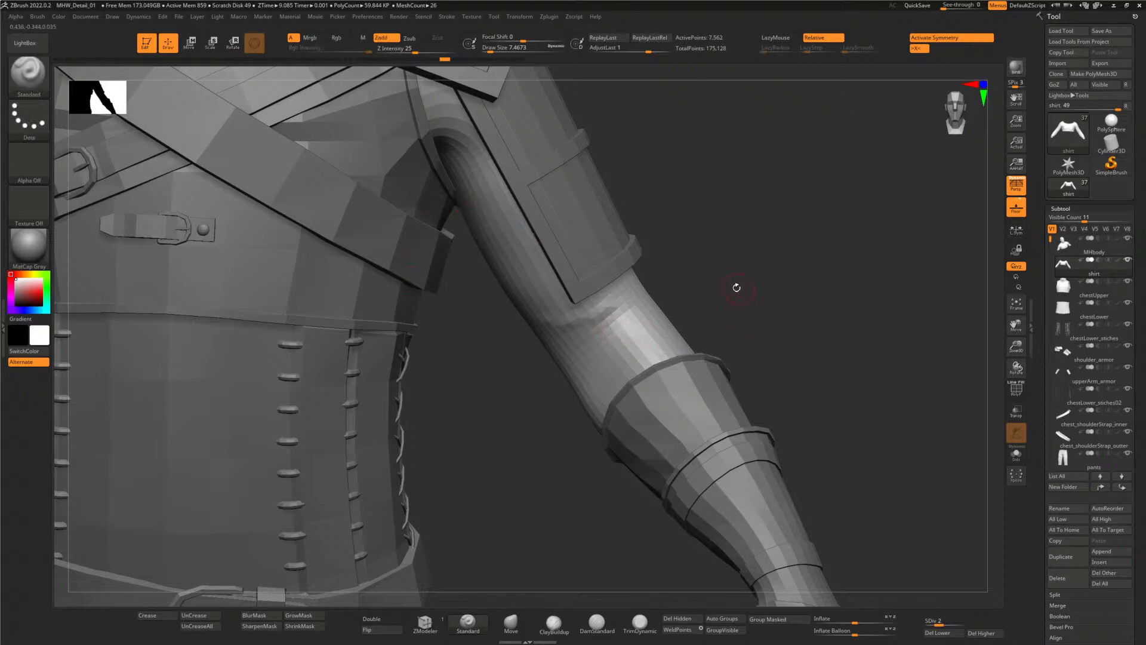
- Block in diagonal cloth folds on the sleeve's inner elbow between the upper-arm armor and forearm guard at subdivision level 2
{"action": "mouse_move", "coordinate": [737, 287]}
{"action": "left_mouse_down"}
{"action": "mouse_move", "coordinate": [741, 262]}
{"action": "mouse_move", "coordinate": [744, 284]}
{"action": "mouse_move", "coordinate": [727, 301]}
{"action": "left_mouse_up"}
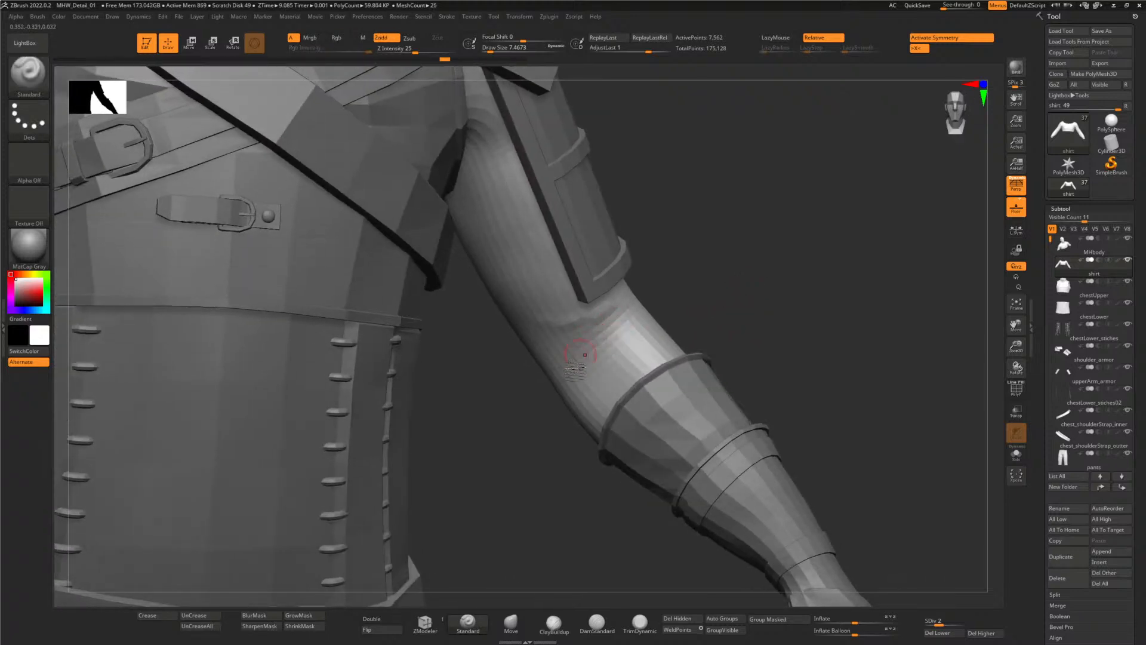
{"action": "mouse_move", "coordinate": [584, 355]}
{"action": "left_mouse_down"}
{"action": "mouse_move", "coordinate": [614, 340]}
{"action": "mouse_move", "coordinate": [614, 371]}
{"action": "left_mouse_up"}
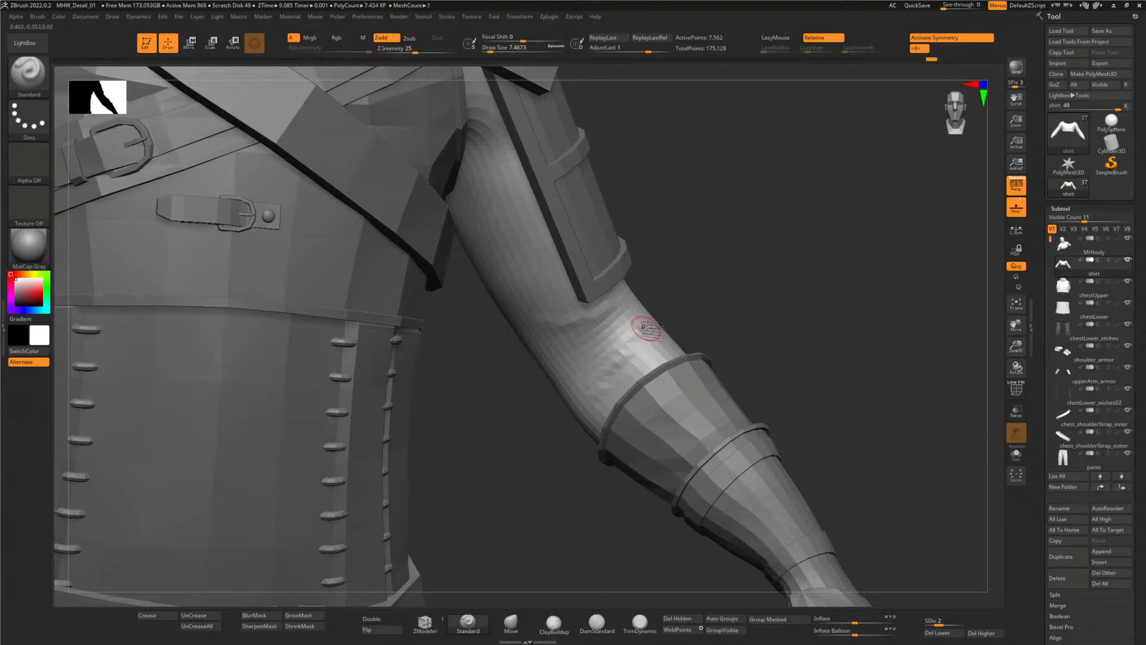
{"action": "left_click_drag", "start_coordinate": [705, 278], "coordinate": [697, 288]}
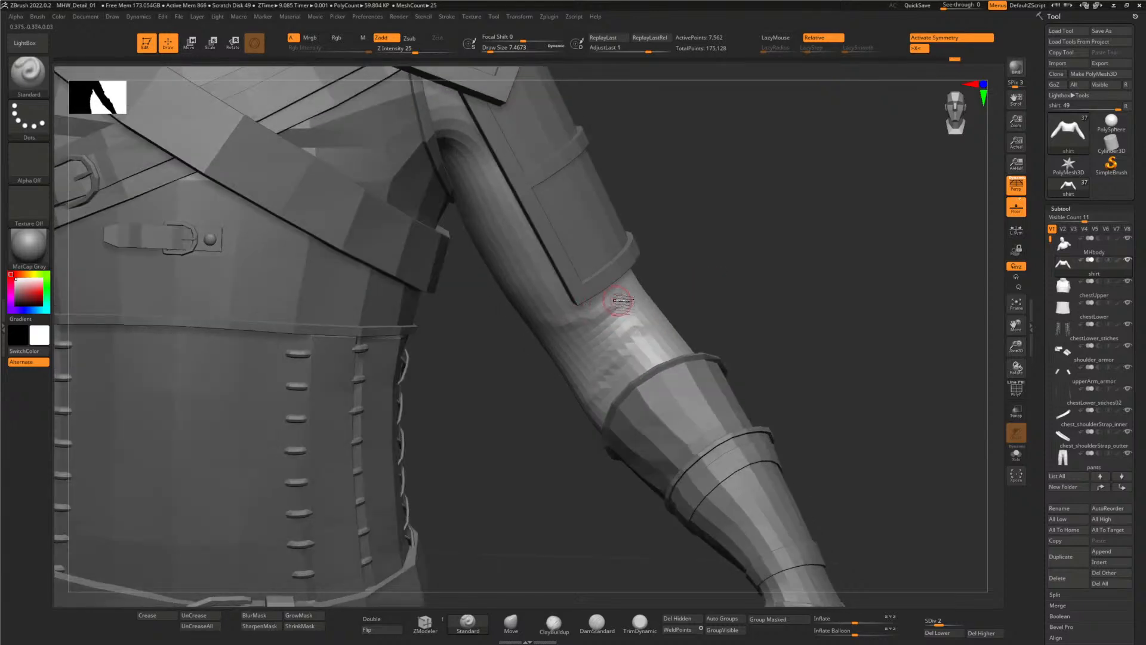
{"action": "left_click_drag", "start_coordinate": [603, 310], "coordinate": [538, 330]}
{"action": "mouse_move", "coordinate": [637, 287]}
{"action": "left_mouse_down"}
{"action": "mouse_move", "coordinate": [645, 330]}
{"action": "mouse_move", "coordinate": [597, 395]}
{"action": "left_mouse_up"}
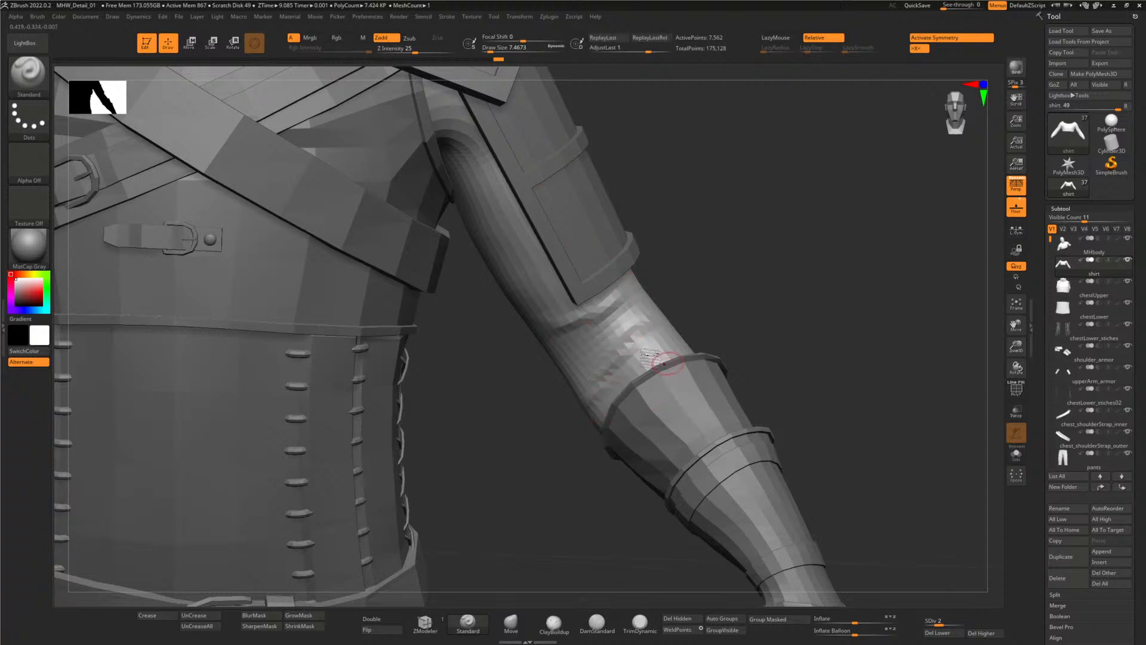
{"action": "left_click_drag", "start_coordinate": [665, 363], "coordinate": [543, 376]}
- Raise the shirt to subdivision level 3 and build up the diagonal fold just above the forearm guard
{"action": "key", "text": "d"}
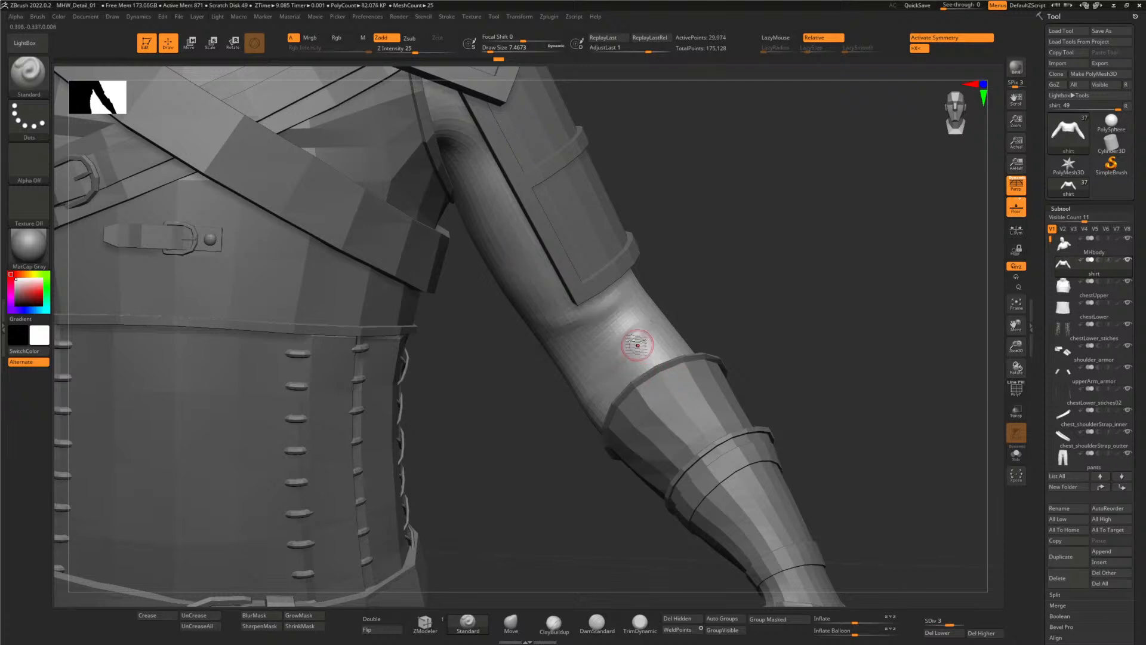
{"action": "left_click_drag", "start_coordinate": [646, 326], "coordinate": [647, 320]}
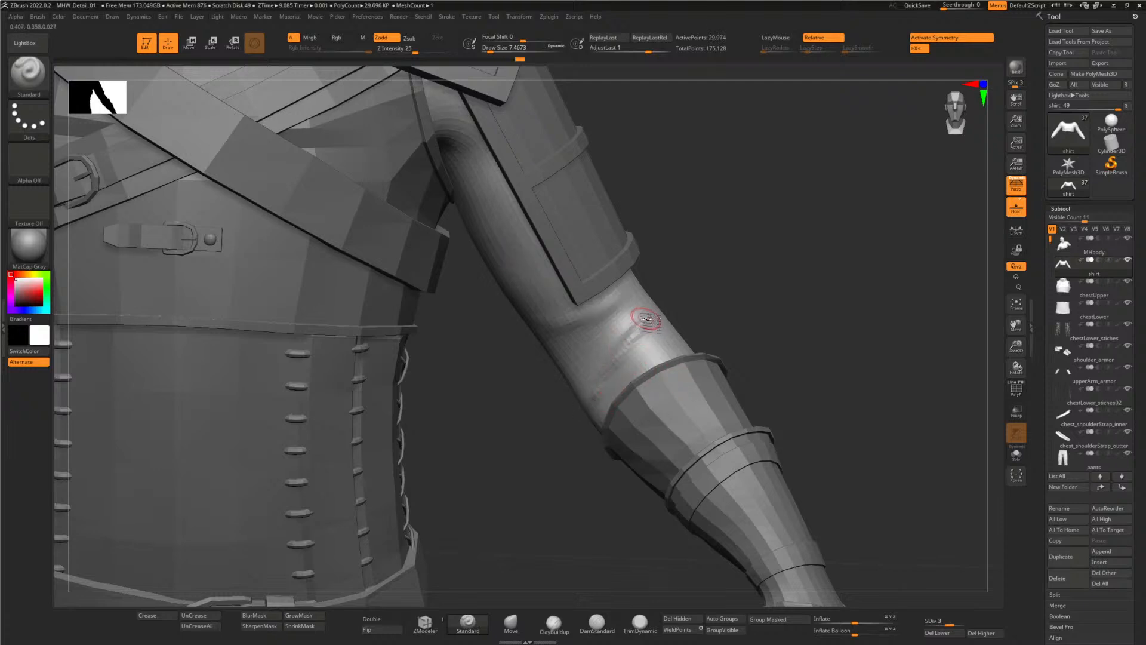
{"action": "left_click_drag", "start_coordinate": [720, 311], "coordinate": [641, 332]}
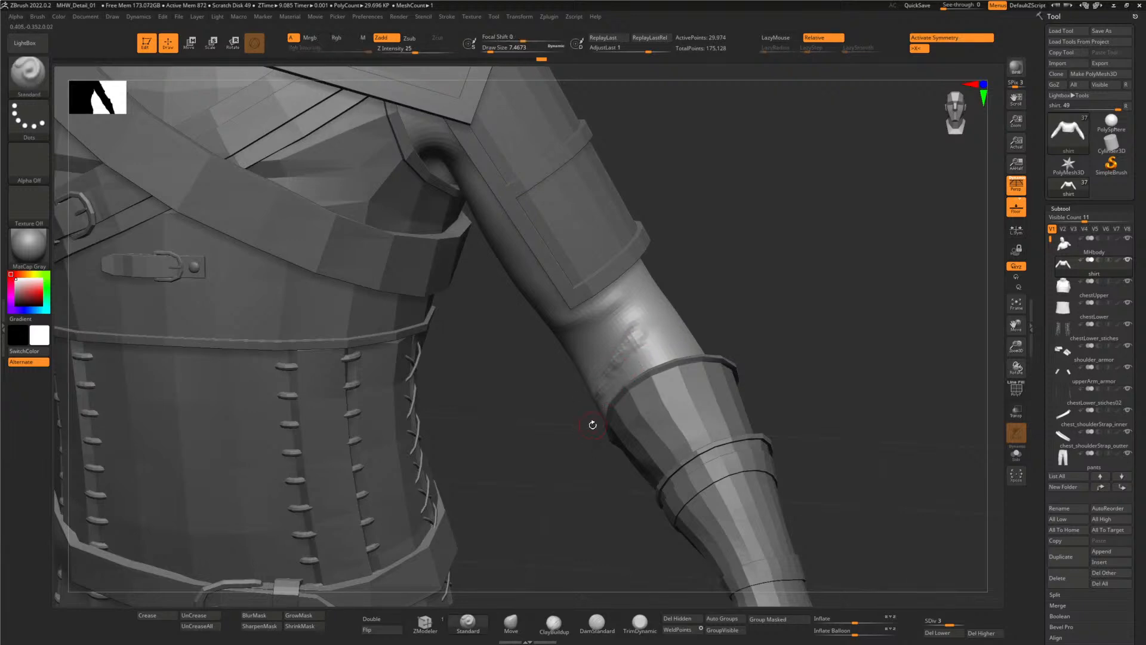
- Raise the shirt to subdivision level 4, and refine and smooth the inner-elbow folds
{"action": "key", "text": "d"}
{"action": "mouse_move", "coordinate": [499, 552]}
{"action": "left_mouse_down"}
{"action": "mouse_move", "coordinate": [524, 520]}
{"action": "mouse_move", "coordinate": [536, 419]}
{"action": "left_mouse_up"}
{"action": "left_click_drag", "start_coordinate": [593, 345], "coordinate": [638, 343]}
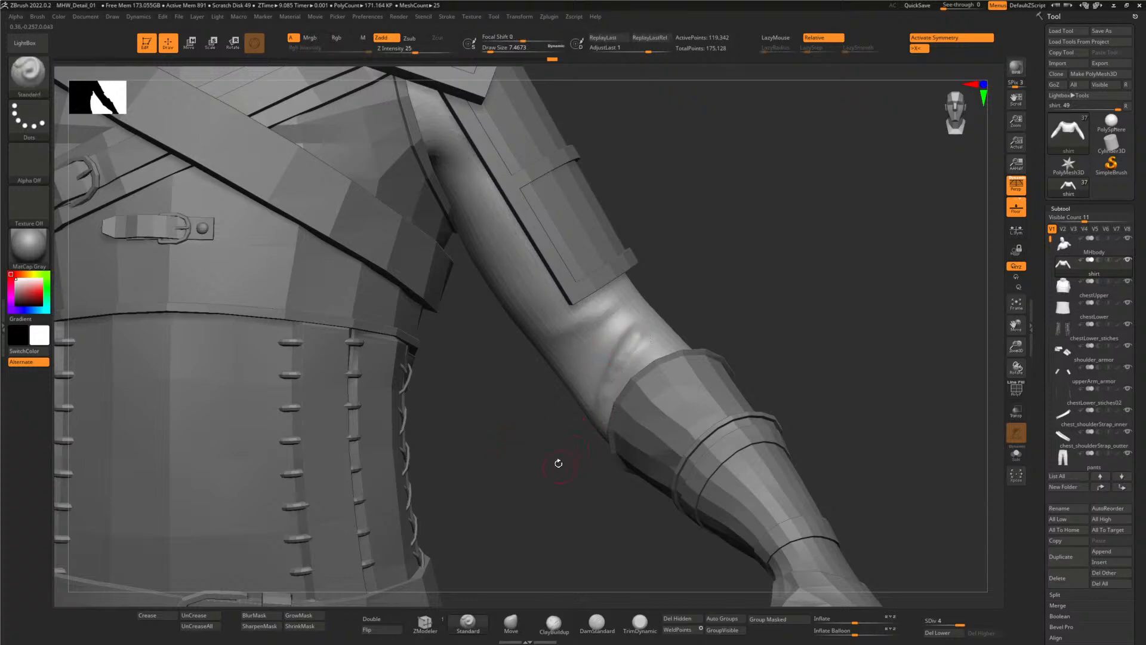
{"action": "mouse_move", "coordinate": [558, 464]}
{"action": "left_mouse_down"}
{"action": "mouse_move", "coordinate": [545, 464]}
{"action": "mouse_move", "coordinate": [619, 372]}
{"action": "left_mouse_up"}
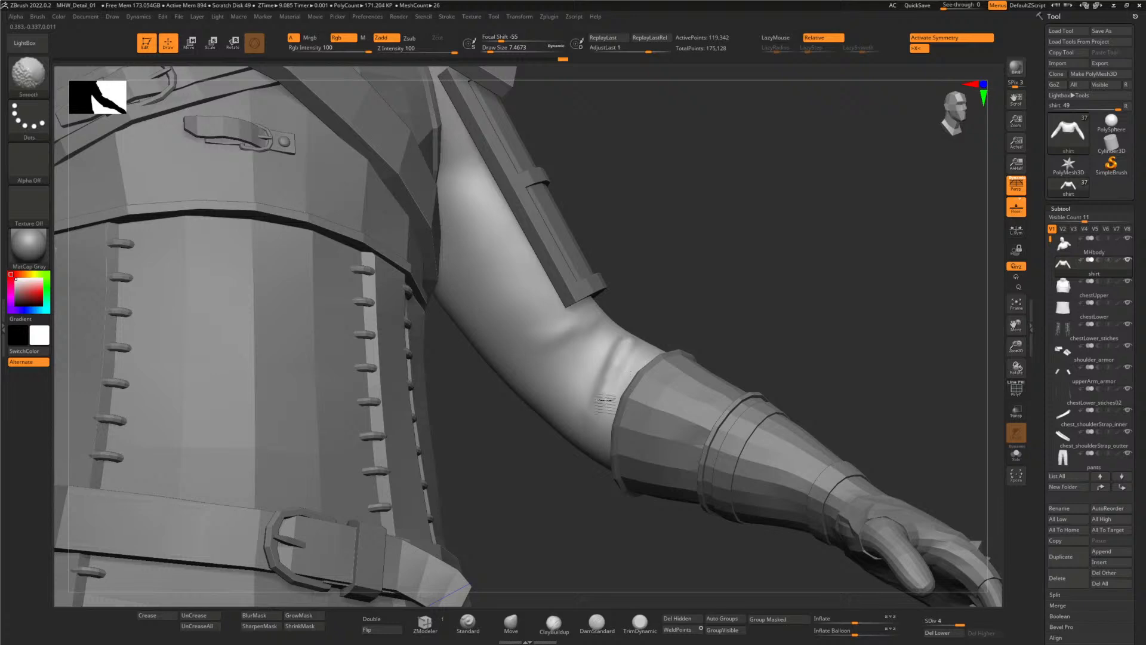
{"action": "left_click_drag", "start_coordinate": [704, 264], "coordinate": [662, 283]}
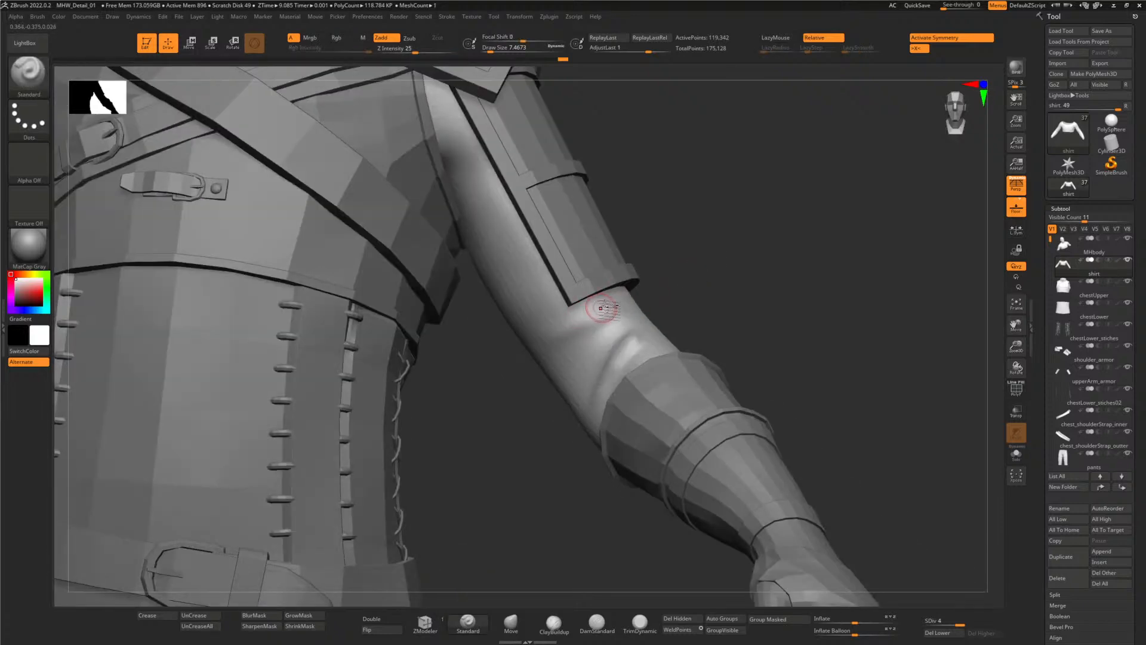
{"action": "key", "text": "shift"}
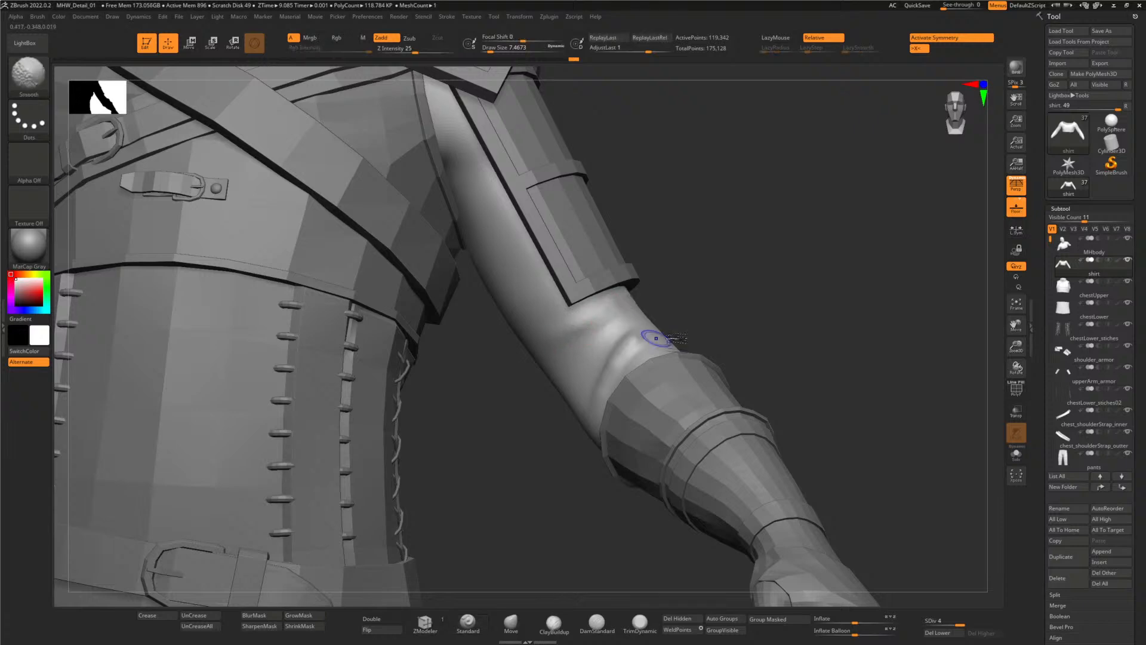
{"action": "mouse_move", "coordinate": [674, 322]}
{"action": "left_mouse_down", "text": "shift"}
{"action": "mouse_move", "coordinate": [743, 299]}
{"action": "mouse_move", "coordinate": [550, 376]}
{"action": "mouse_move", "coordinate": [641, 364]}
{"action": "mouse_move", "coordinate": [580, 352]}
{"action": "mouse_move", "coordinate": [670, 348]}
{"action": "left_mouse_up", "text": "shift"}
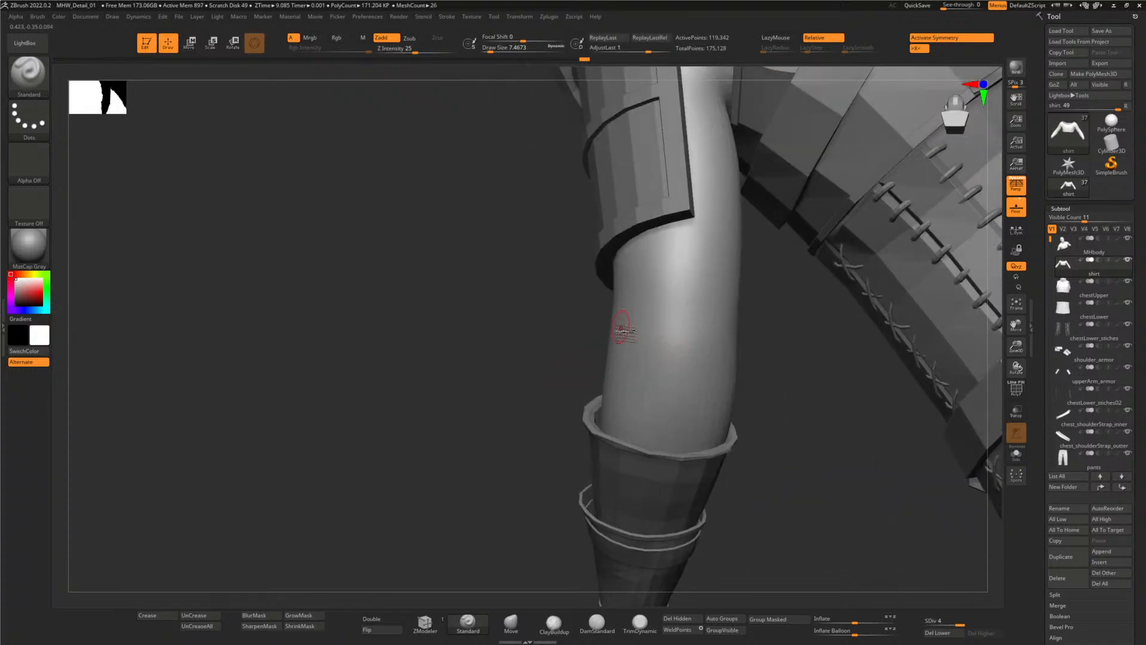
- Sculpt a diagonal fold on the back of the elbow above the forearm guard, and soften it with the draw size at about 21.6
{"action": "left_click_drag", "start_coordinate": [563, 335], "coordinate": [696, 342]}
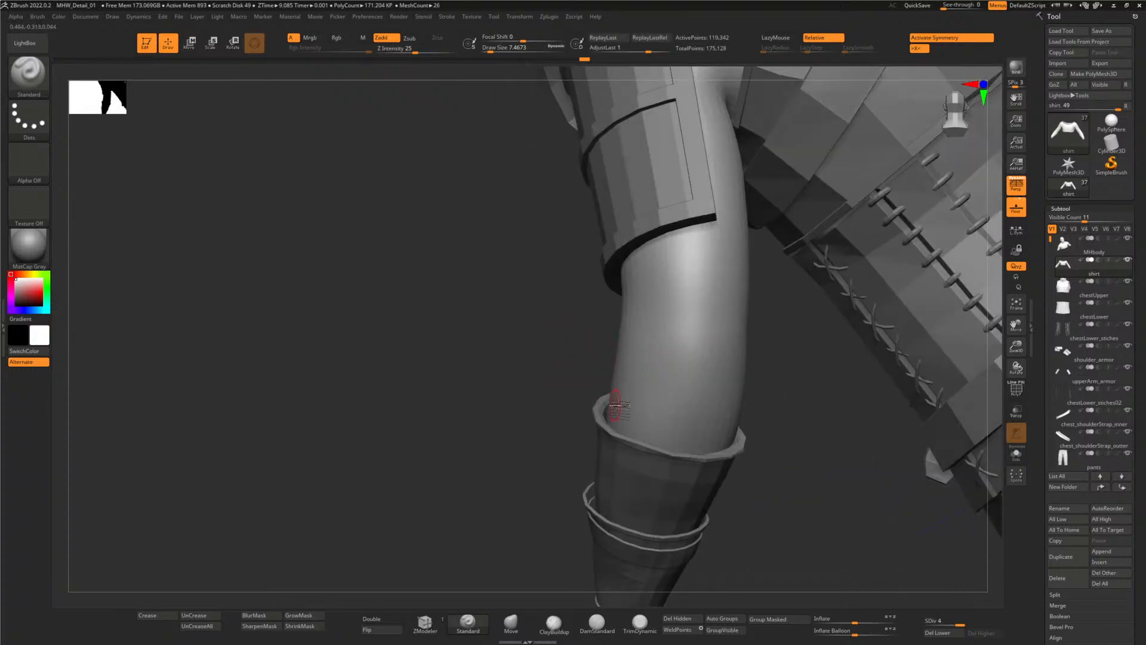
{"action": "left_click_drag", "start_coordinate": [801, 392], "coordinate": [696, 358]}
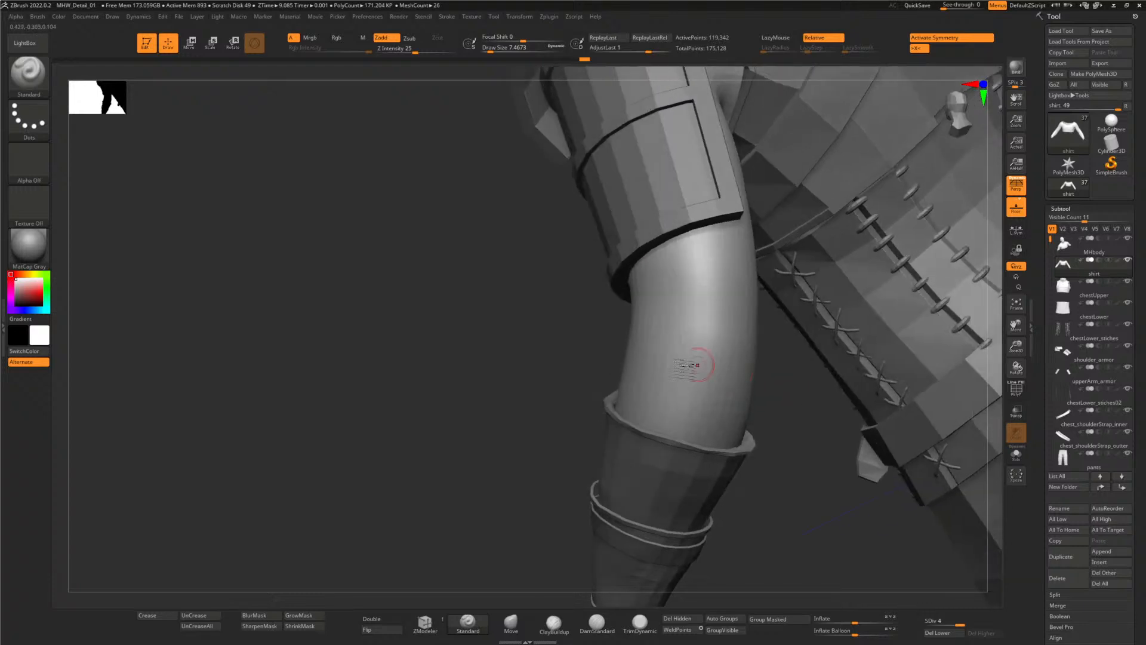
{"action": "mouse_move", "coordinate": [777, 388]}
{"action": "left_mouse_down"}
{"action": "mouse_move", "coordinate": [806, 402]}
{"action": "mouse_move", "coordinate": [808, 437]}
{"action": "mouse_move", "coordinate": [704, 366]}
{"action": "mouse_move", "coordinate": [663, 388]}
{"action": "left_mouse_up"}
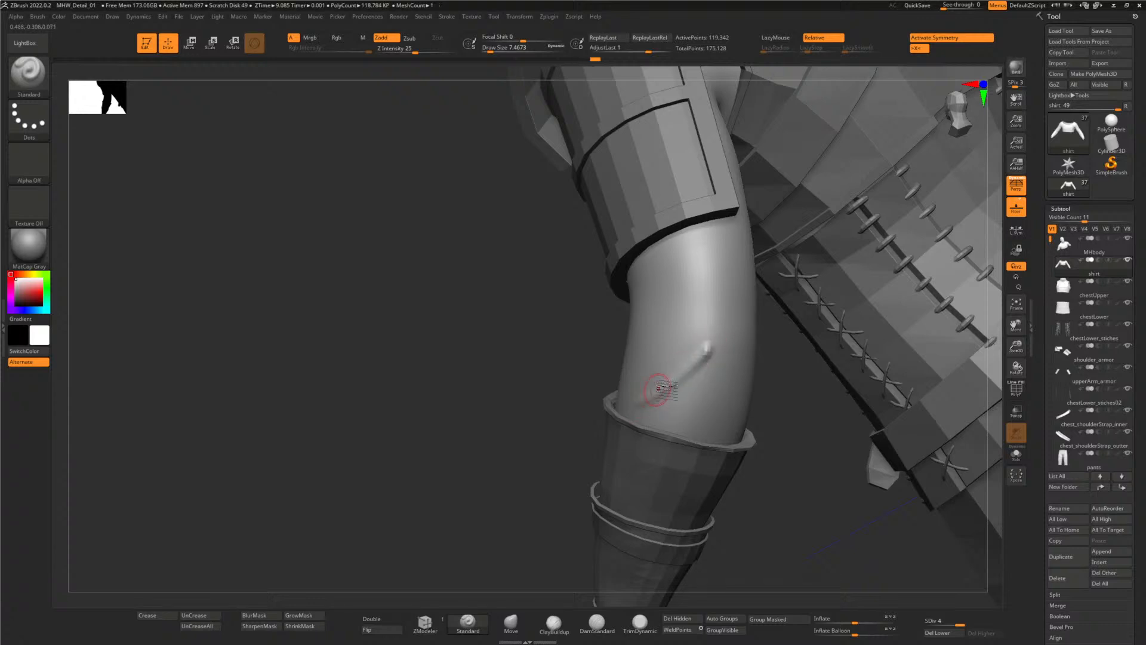
{"action": "left_click", "coordinate": [491, 52]}
{"action": "key", "text": "Return"}
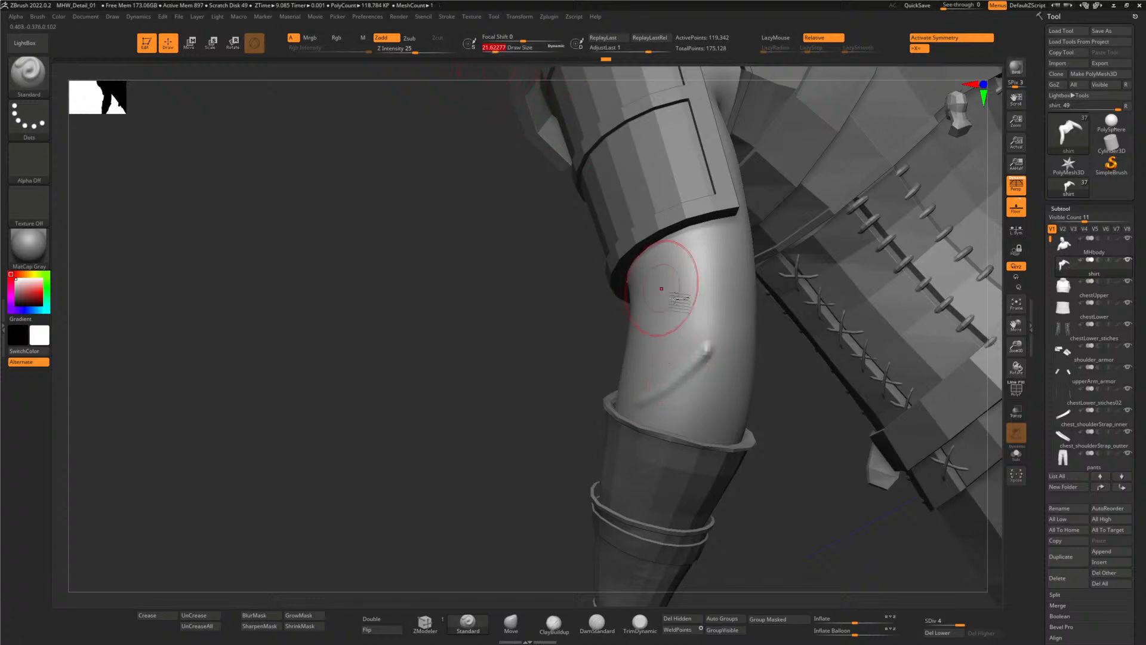
{"action": "mouse_move", "coordinate": [670, 289]}
{"action": "left_mouse_down", "text": "shift"}
{"action": "mouse_move", "coordinate": [681, 370]}
{"action": "mouse_move", "coordinate": [663, 379]}
{"action": "left_mouse_up", "text": "shift"}
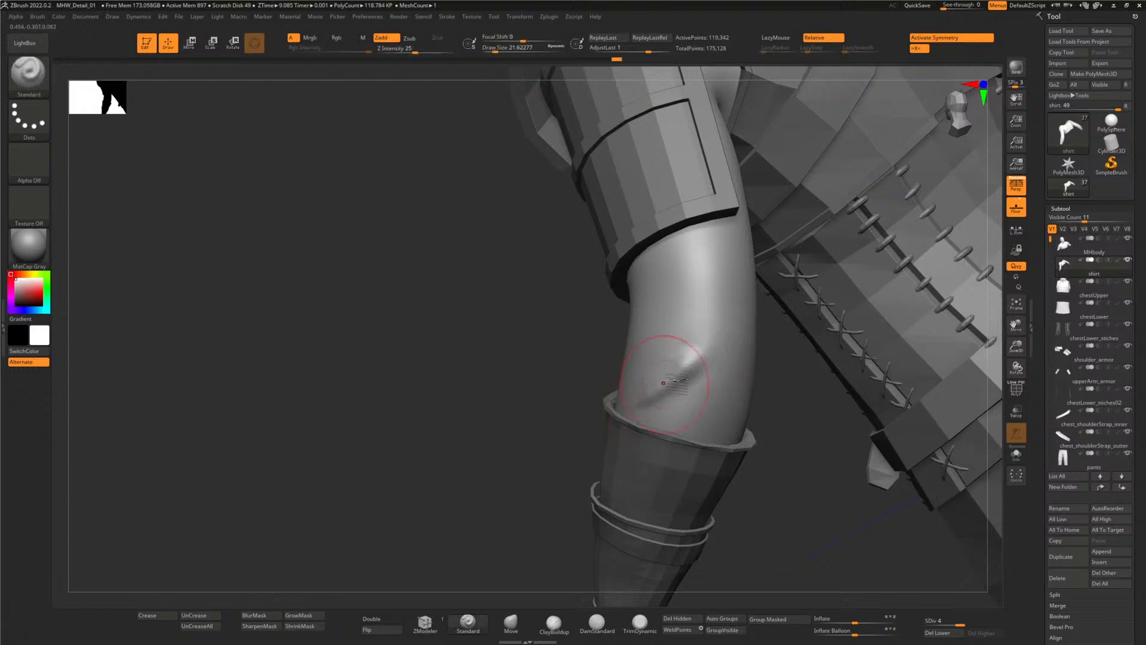
{"action": "mouse_move", "coordinate": [709, 348]}
{"action": "left_mouse_down", "text": "shift"}
{"action": "mouse_move", "coordinate": [639, 390]}
{"action": "mouse_move", "coordinate": [540, 355]}
{"action": "left_mouse_up", "text": "shift"}
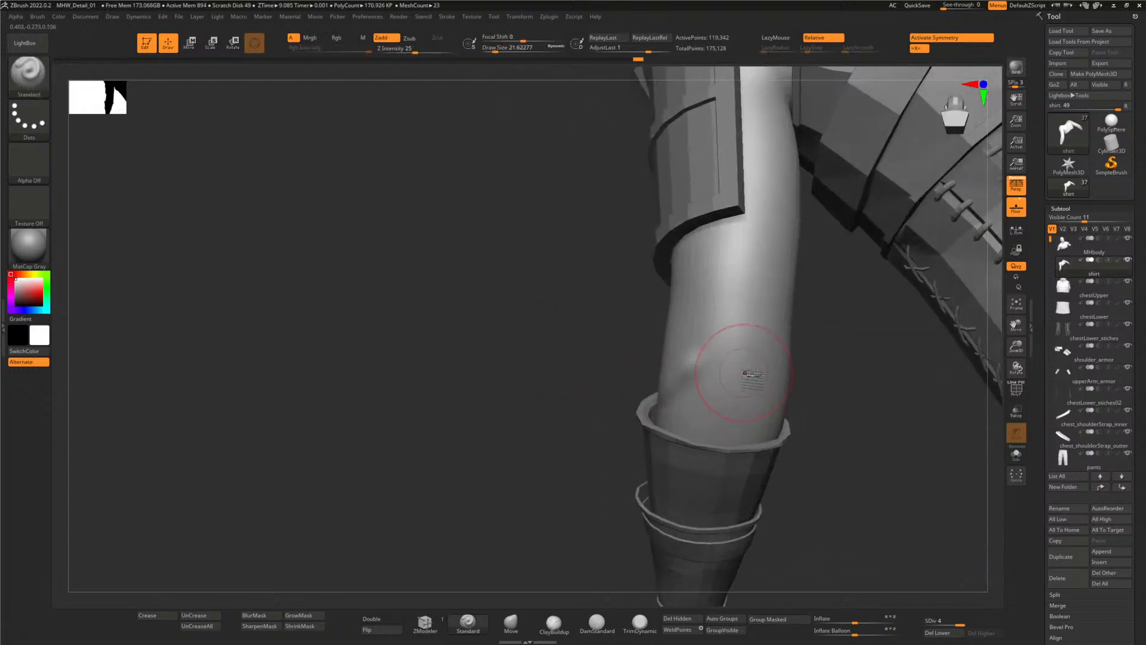
- Build up a rounded elbow bump with soft creases toward the forearm guard on the back of the sleeve, smoothing the surrounding cloth
{"action": "left_click_drag", "start_coordinate": [750, 375], "coordinate": [769, 404]}
{"action": "left_click_drag", "start_coordinate": [836, 421], "coordinate": [885, 429]}
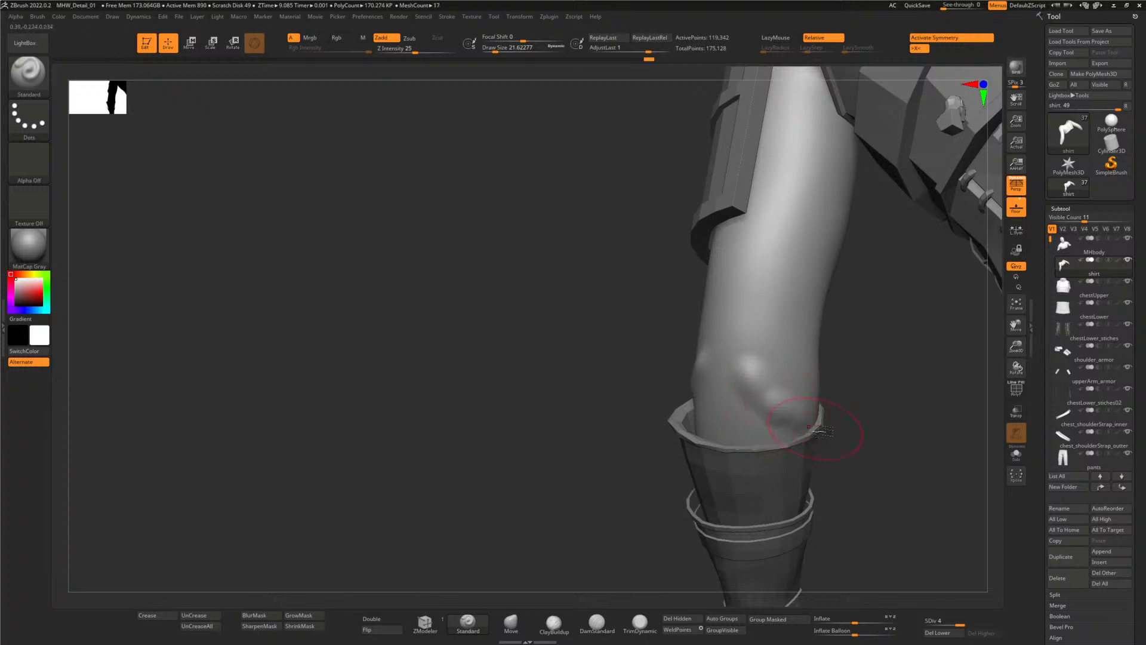
{"action": "mouse_move", "coordinate": [793, 422]}
{"action": "left_mouse_down", "text": "shift"}
{"action": "mouse_move", "coordinate": [760, 389]}
{"action": "mouse_move", "coordinate": [781, 393]}
{"action": "mouse_move", "coordinate": [826, 332]}
{"action": "left_mouse_up", "text": "shift"}
{"action": "mouse_move", "coordinate": [708, 351]}
{"action": "left_mouse_down"}
{"action": "mouse_move", "coordinate": [716, 374]}
{"action": "mouse_move", "coordinate": [723, 352]}
{"action": "left_mouse_up"}
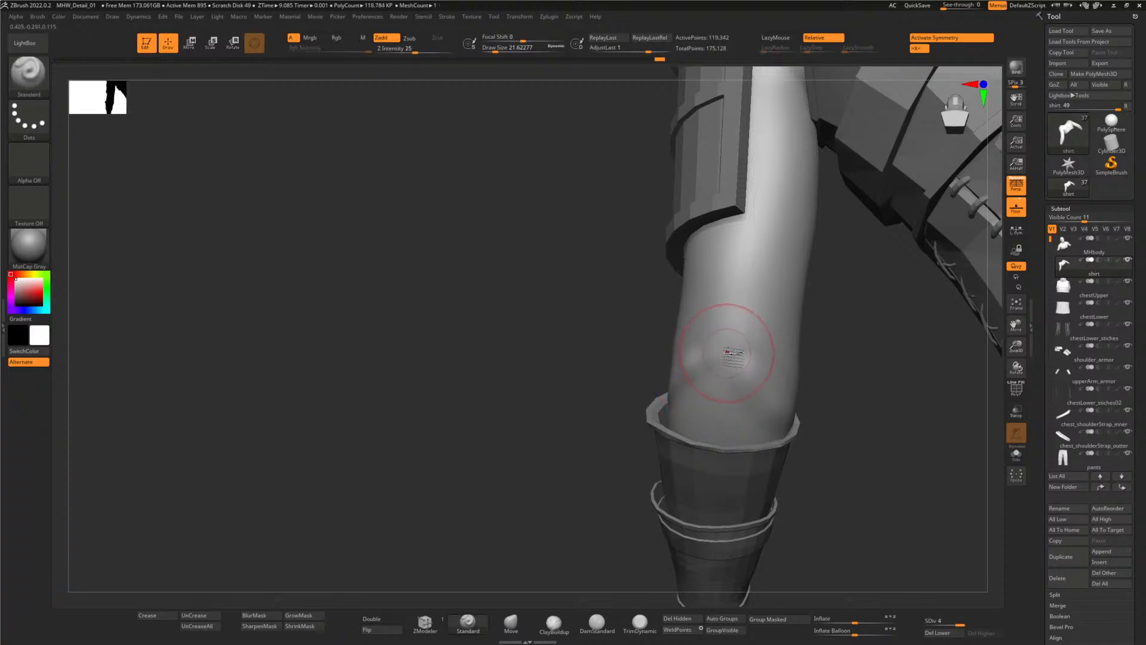
{"action": "left_click", "coordinate": [726, 344]}
{"action": "left_click_drag", "start_coordinate": [604, 317], "coordinate": [630, 333]}
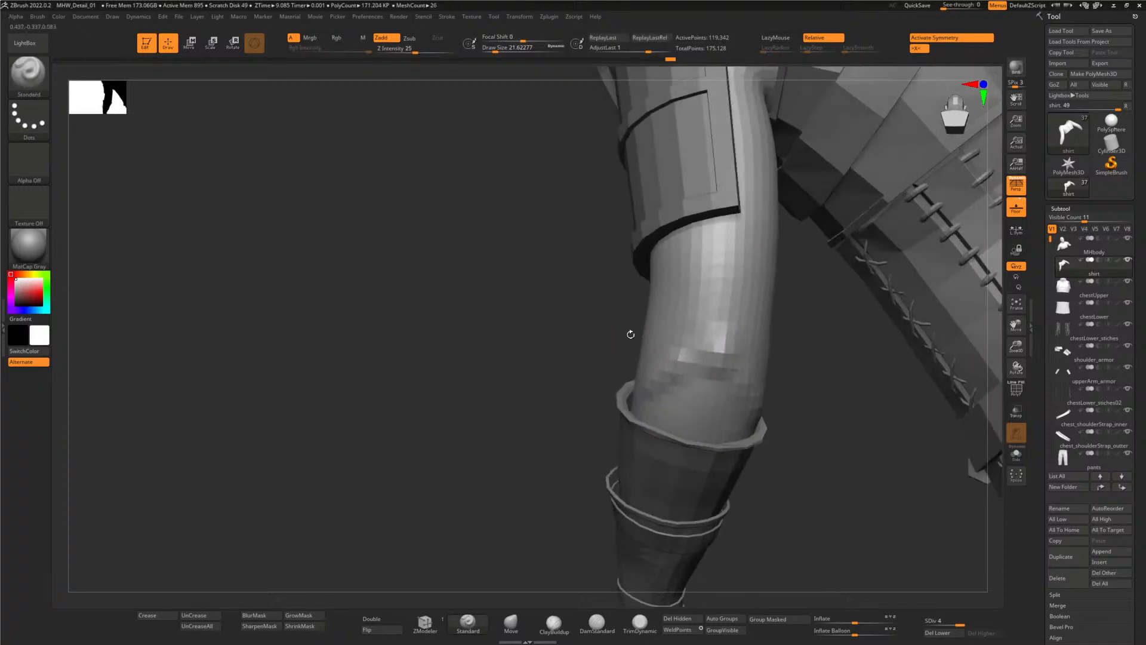
{"action": "left_click_drag", "start_coordinate": [714, 346], "coordinate": [668, 384]}
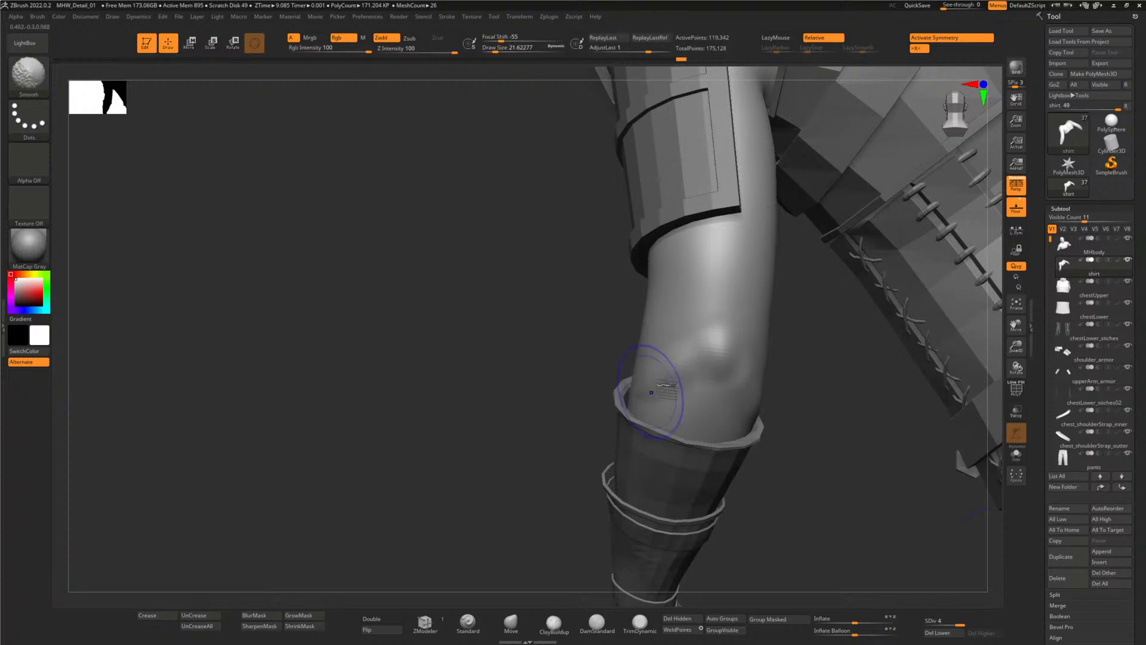
{"action": "left_click_drag", "start_coordinate": [838, 366], "coordinate": [803, 354]}
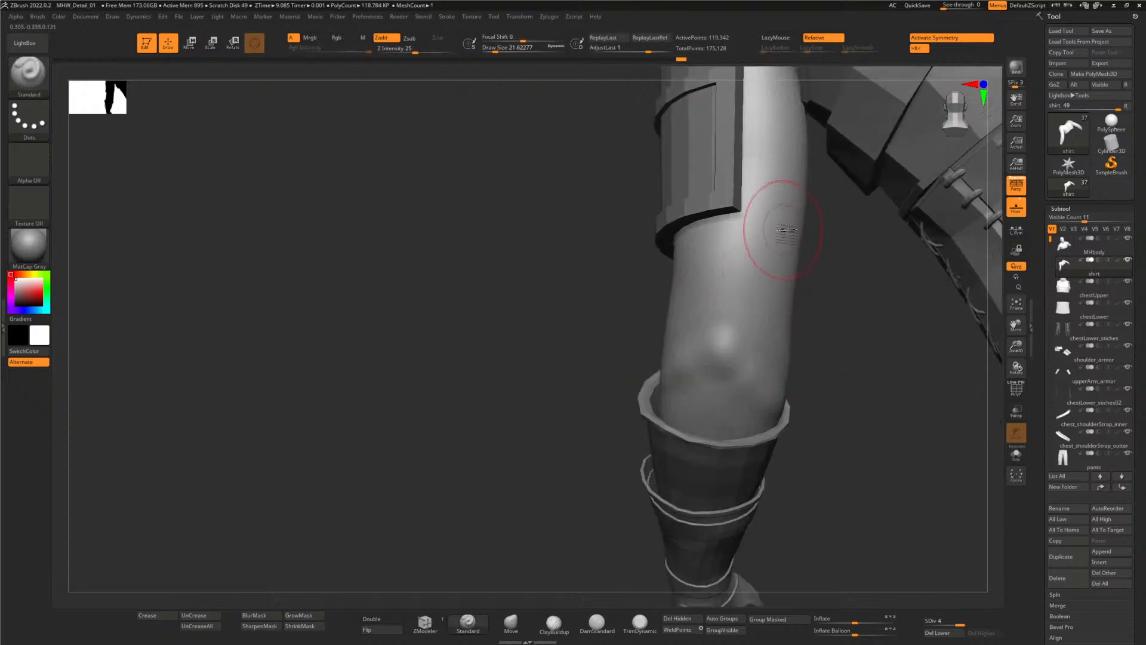
- Lower the Standard brush's Z Intensity to 12 and subtly shape the back of the sleeve between the elbow bump and upper-arm armor
{"action": "mouse_move", "coordinate": [780, 216]}
{"action": "left_mouse_down"}
{"action": "mouse_move", "coordinate": [708, 291]}
{"action": "mouse_move", "coordinate": [742, 277]}
{"action": "left_mouse_up"}
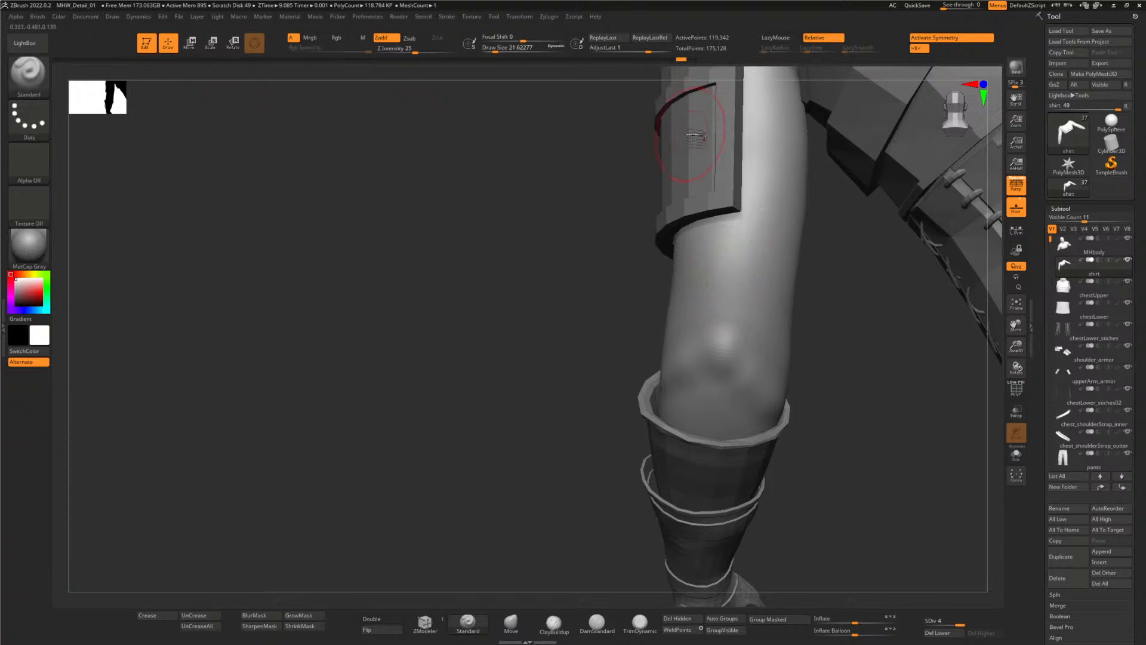
{"action": "left_click_drag", "start_coordinate": [416, 52], "coordinate": [406, 52]}
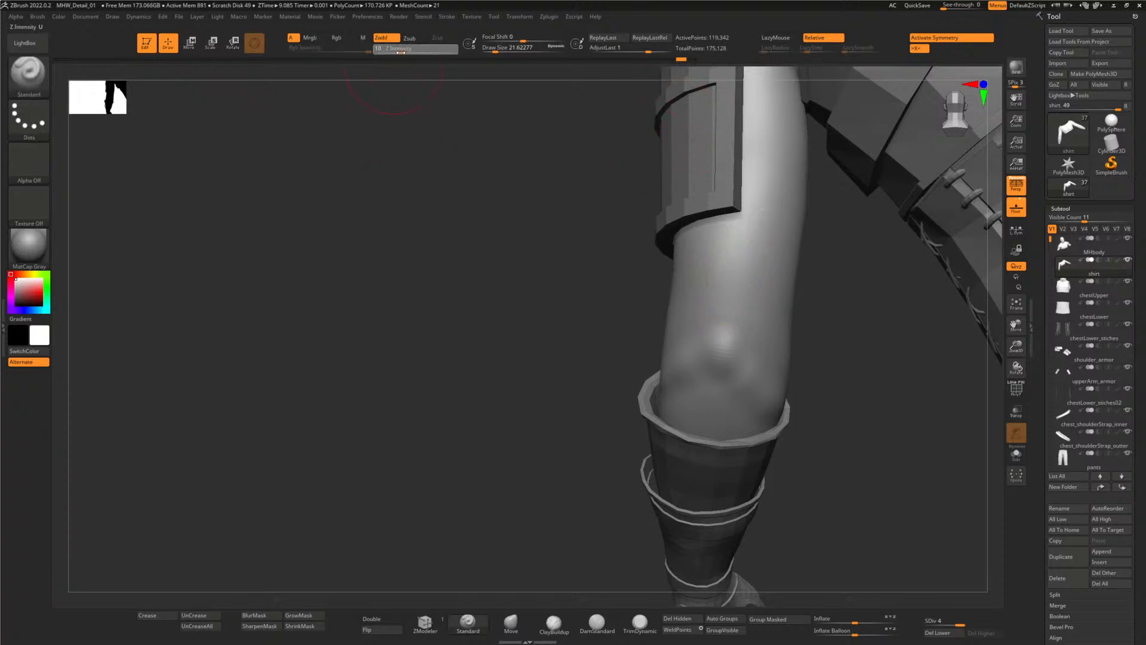
{"action": "left_click_drag", "start_coordinate": [507, 216], "coordinate": [528, 224]}
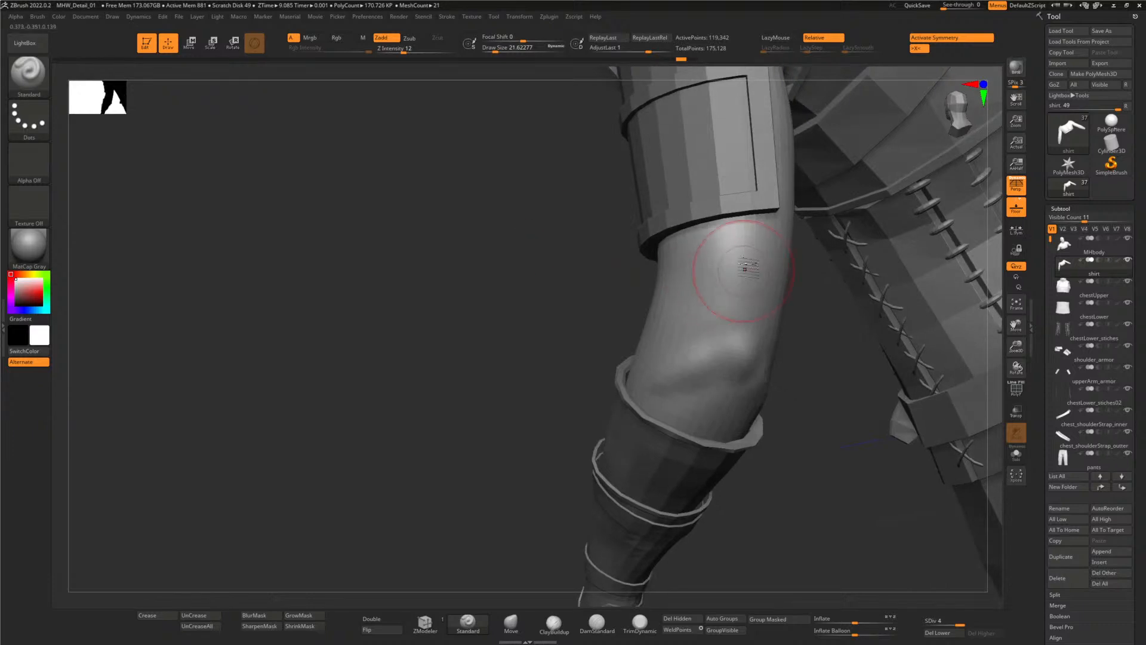
{"action": "left_click_drag", "start_coordinate": [819, 348], "coordinate": [824, 315]}
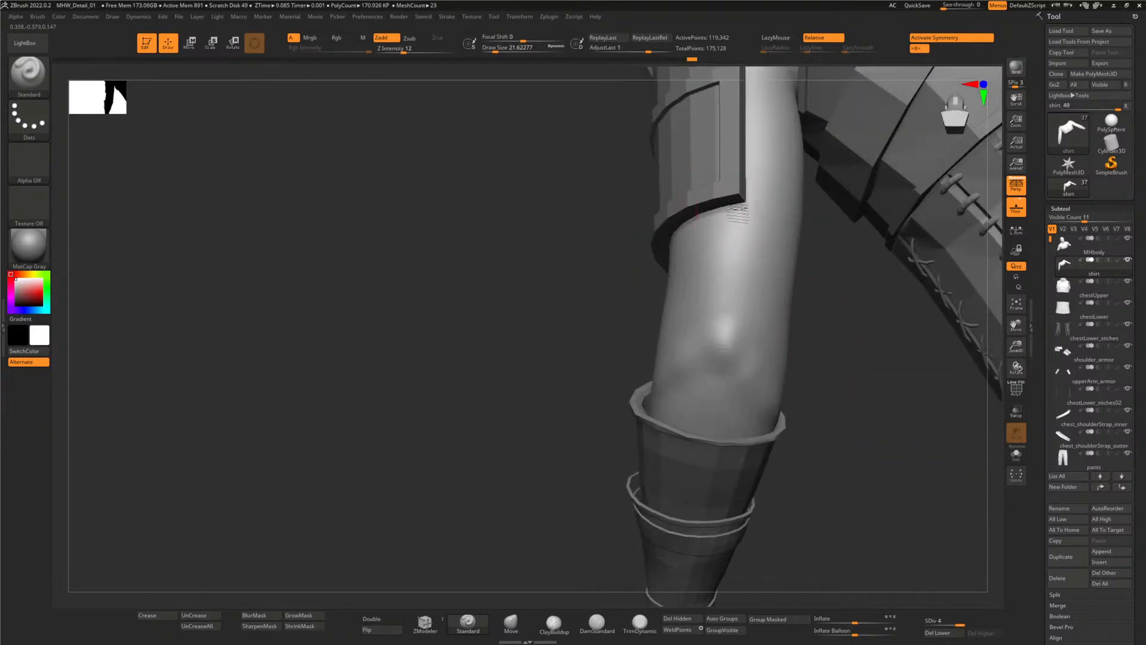
- Build up subtle cloth volume on the outer sleeve just below the upper-arm armor's lower edge
{"action": "left_click_drag", "start_coordinate": [755, 214], "coordinate": [735, 223]}
{"action": "left_click_drag", "start_coordinate": [860, 351], "coordinate": [871, 373]}
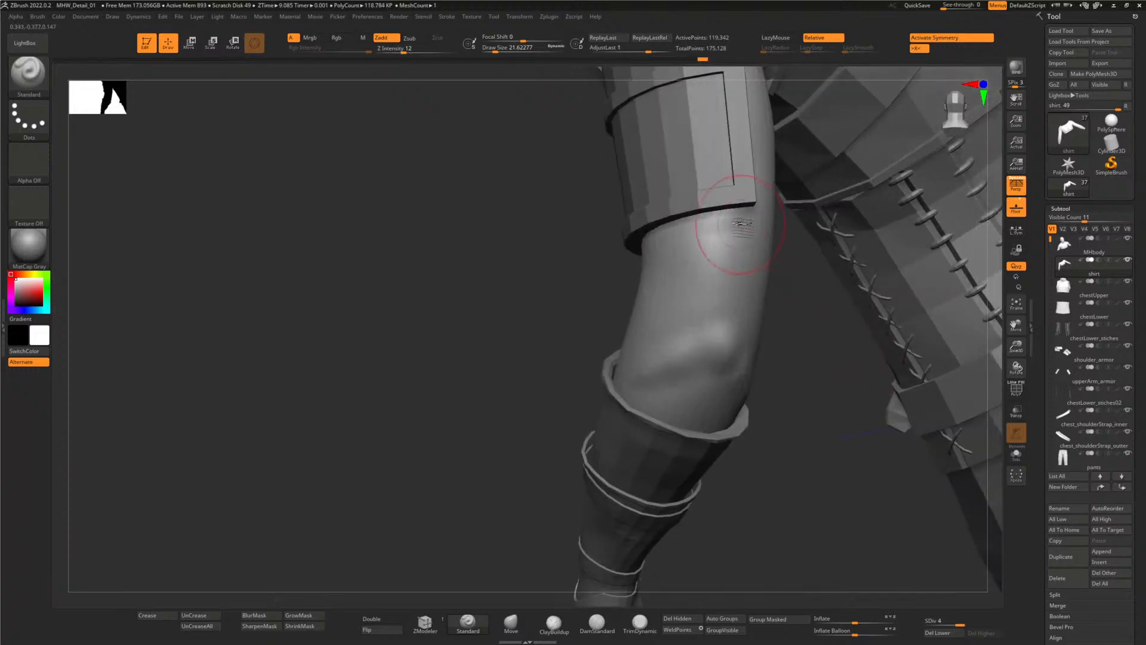
{"action": "left_click_drag", "start_coordinate": [573, 256], "coordinate": [718, 227]}
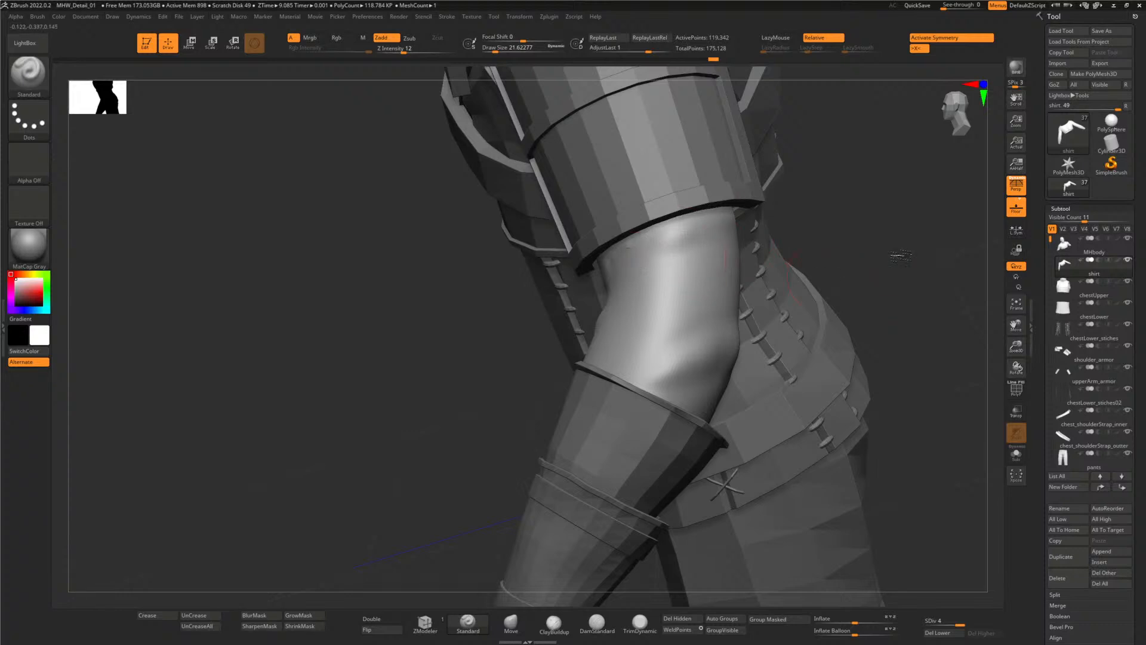
{"action": "left_click_drag", "start_coordinate": [901, 255], "coordinate": [678, 235]}
{"action": "left_click_drag", "start_coordinate": [670, 302], "coordinate": [651, 286]}
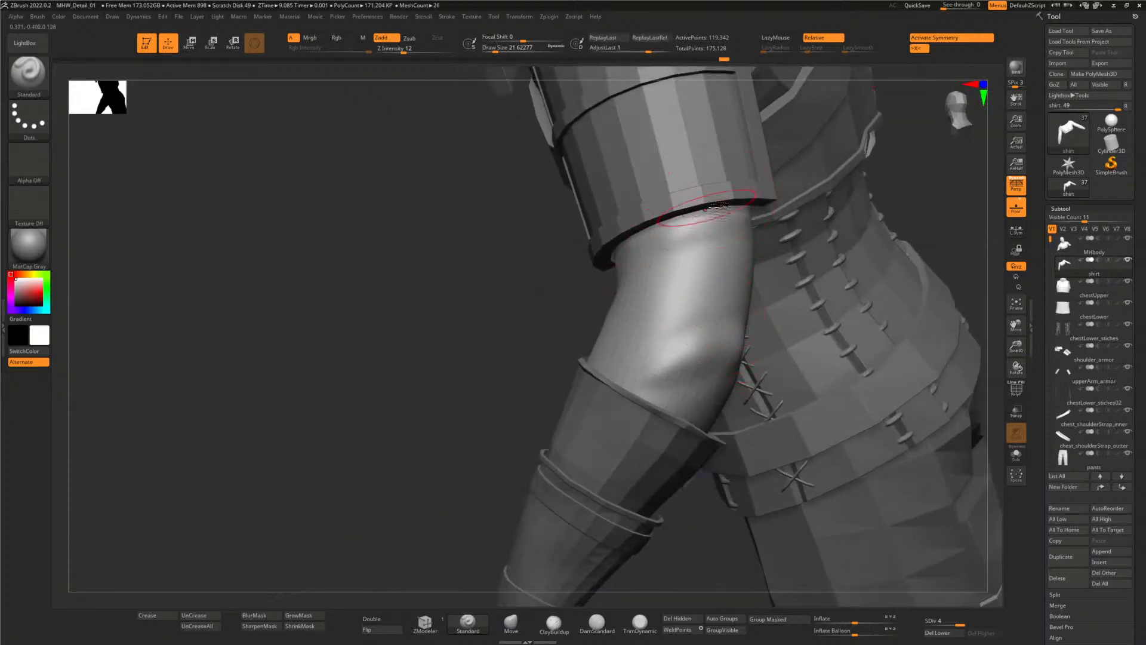
{"action": "mouse_move", "coordinate": [660, 284]}
{"action": "left_mouse_down"}
{"action": "mouse_move", "coordinate": [514, 250]}
{"action": "mouse_move", "coordinate": [704, 265]}
{"action": "left_mouse_up"}
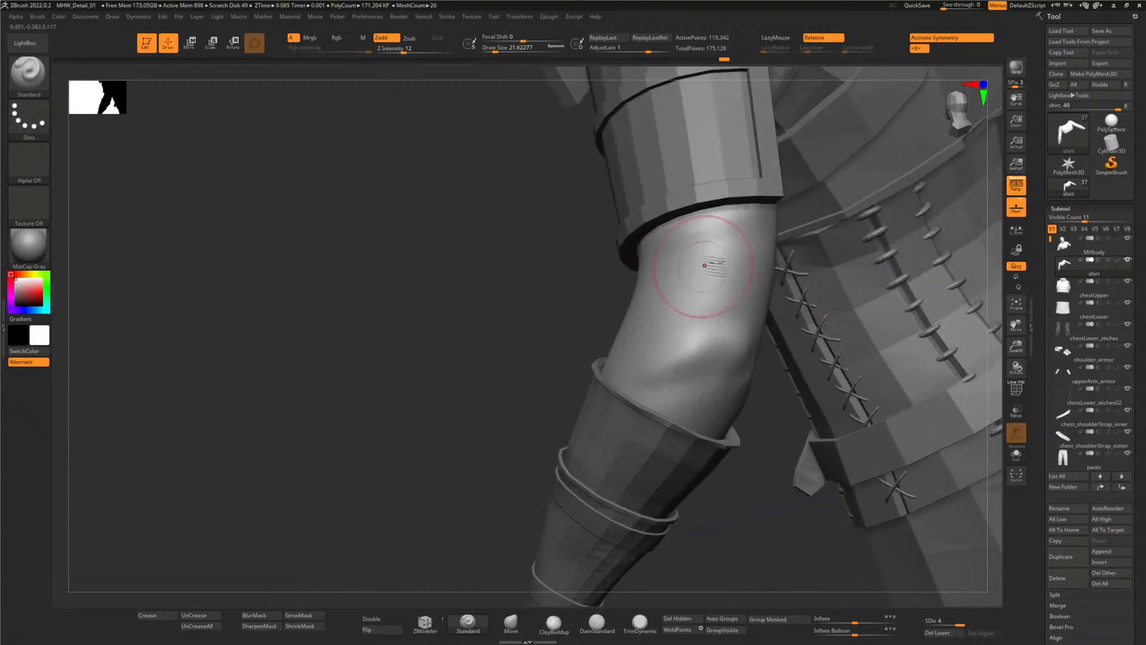
{"action": "mouse_move", "coordinate": [568, 217]}
{"action": "left_mouse_down"}
{"action": "mouse_move", "coordinate": [519, 233]}
{"action": "mouse_move", "coordinate": [759, 227]}
{"action": "left_mouse_up"}
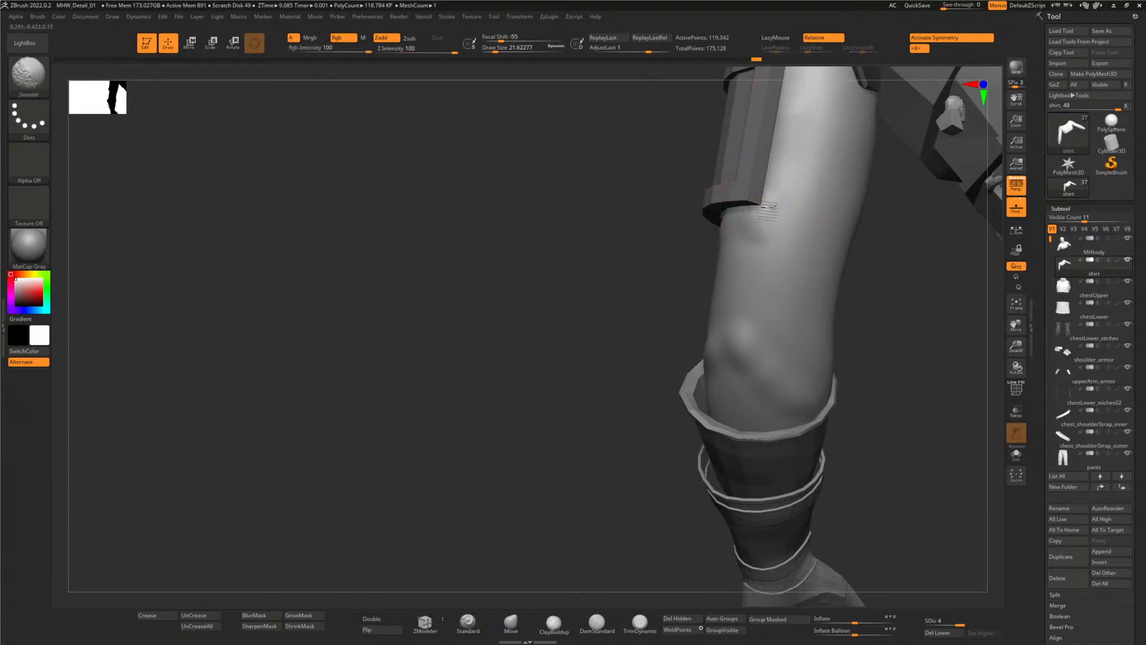
- Sculpt soft folds across the outer elbow between the upper-arm armor and forearm guard, and smooth them
{"action": "left_click_drag", "start_coordinate": [644, 281], "coordinate": [641, 327]}
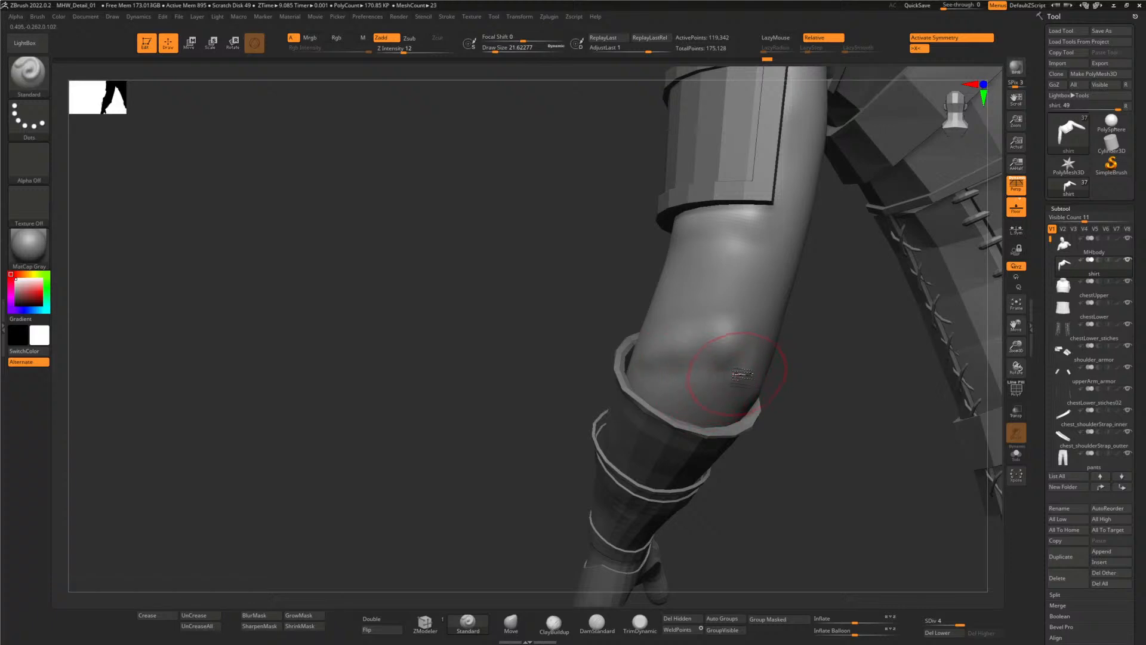
{"action": "mouse_move", "coordinate": [583, 224]}
{"action": "left_mouse_down"}
{"action": "mouse_move", "coordinate": [604, 260]}
{"action": "mouse_move", "coordinate": [657, 263]}
{"action": "mouse_move", "coordinate": [627, 266]}
{"action": "left_mouse_up"}
{"action": "left_click_drag", "start_coordinate": [875, 296], "coordinate": [723, 293]}
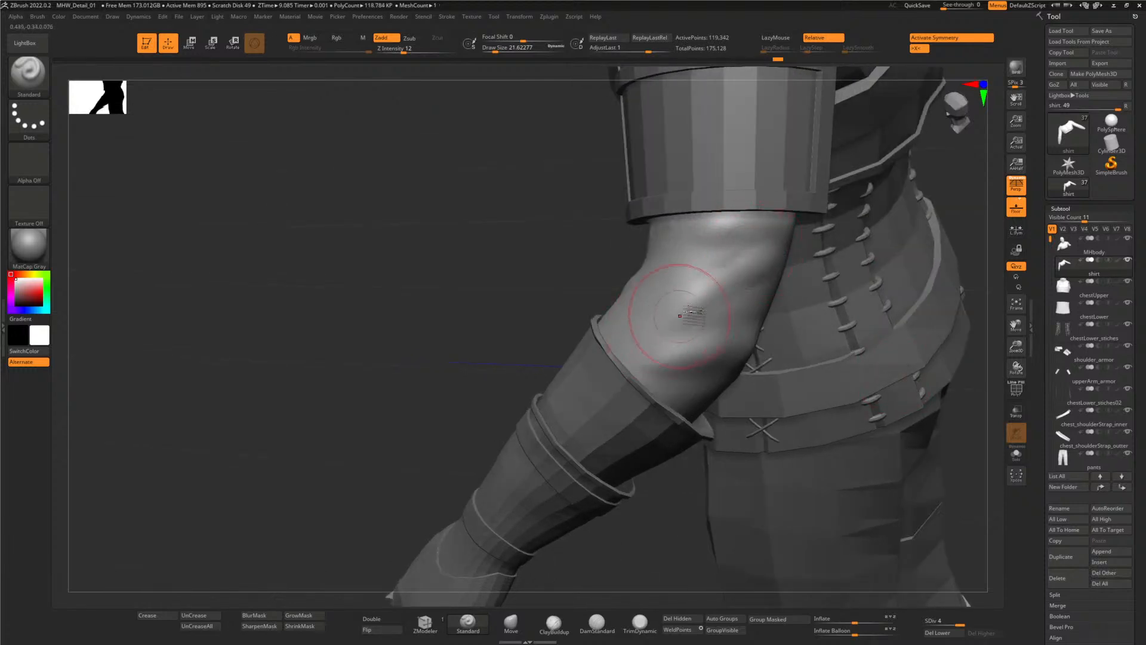
{"action": "key", "text": "shift"}
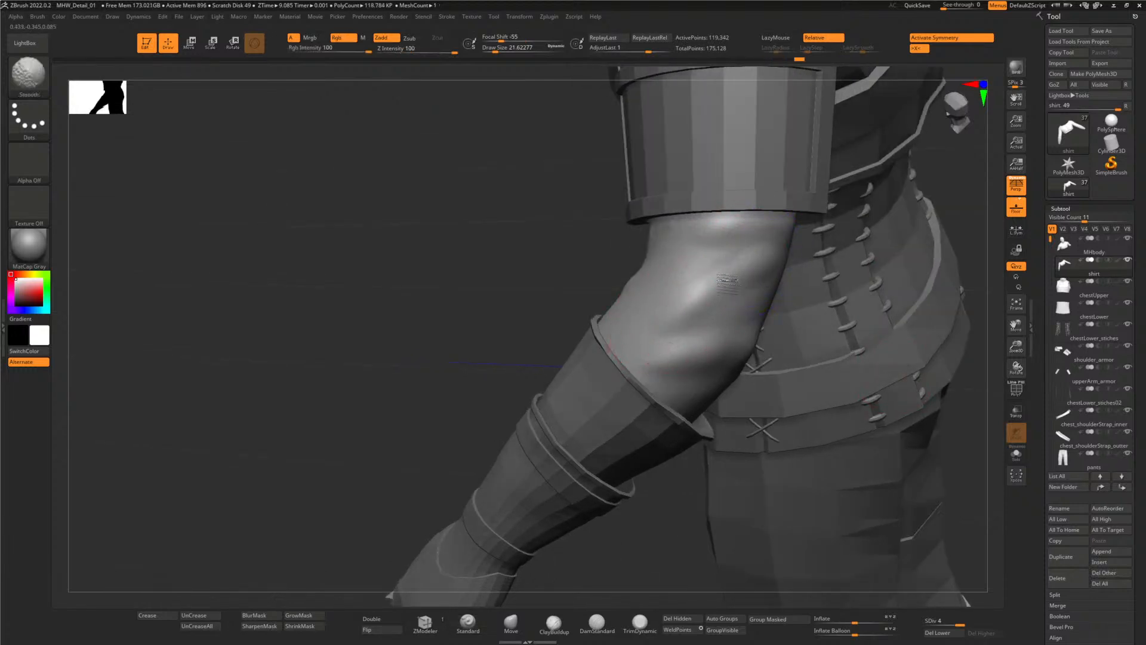
{"action": "left_click_drag", "start_coordinate": [555, 260], "coordinate": [603, 265]}
{"action": "mouse_move", "coordinate": [686, 315]}
{"action": "left_mouse_down"}
{"action": "mouse_move", "coordinate": [735, 257]}
{"action": "mouse_move", "coordinate": [681, 322]}
{"action": "left_mouse_up"}
{"action": "left_click_drag", "start_coordinate": [576, 259], "coordinate": [641, 264]}
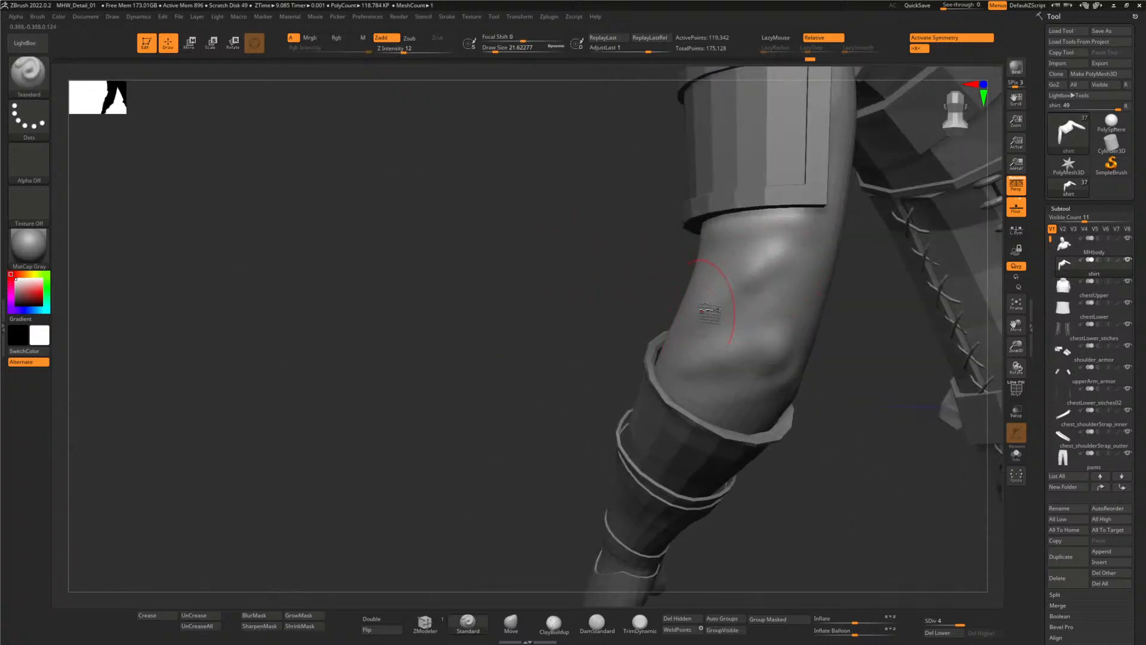
{"action": "left_click_drag", "start_coordinate": [711, 302], "coordinate": [750, 266], "text": "shift"}
- Sculpt a diagonal fold down the back of the sleeve toward the forearm guard, smoothing its transitions
{"action": "left_click_drag", "start_coordinate": [579, 277], "coordinate": [812, 286]}
{"action": "left_click_drag", "start_coordinate": [942, 325], "coordinate": [859, 281]}
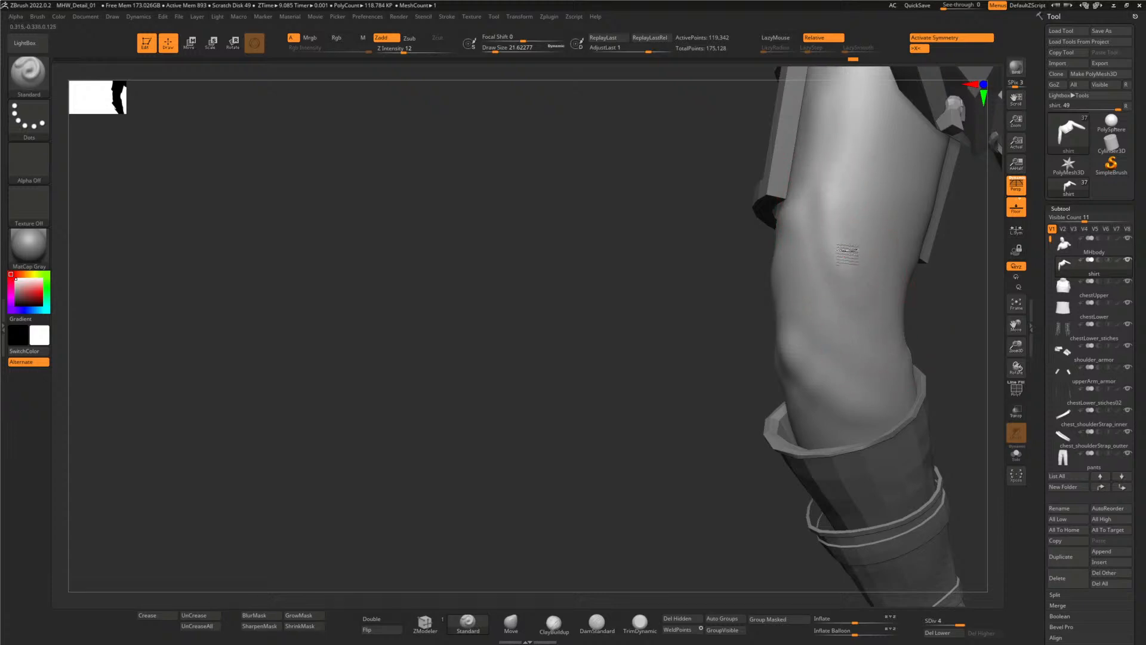
{"action": "left_click_drag", "start_coordinate": [836, 248], "coordinate": [851, 284]}
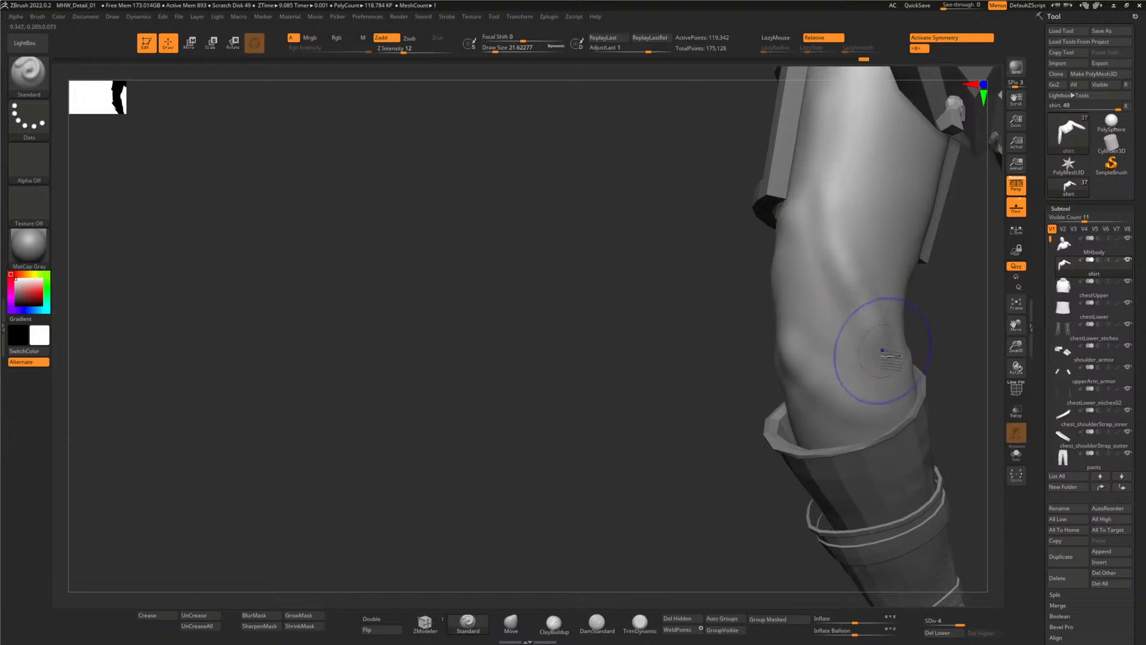
{"action": "key", "text": "shift"}
{"action": "mouse_move", "coordinate": [735, 269]}
{"action": "left_mouse_down"}
{"action": "mouse_move", "coordinate": [709, 271]}
{"action": "mouse_move", "coordinate": [780, 263]}
{"action": "left_mouse_up"}
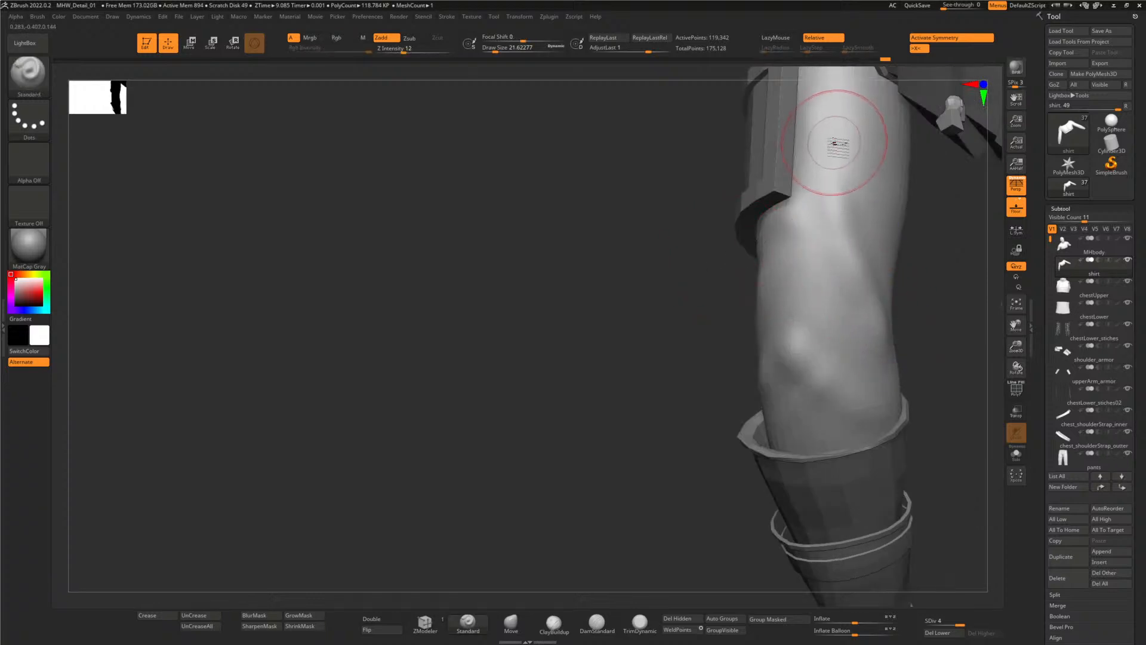
{"action": "mouse_move", "coordinate": [955, 345]}
{"action": "left_mouse_down"}
{"action": "mouse_move", "coordinate": [734, 307]}
{"action": "mouse_move", "coordinate": [832, 313]}
{"action": "left_mouse_up"}
{"action": "key", "text": "shift"}
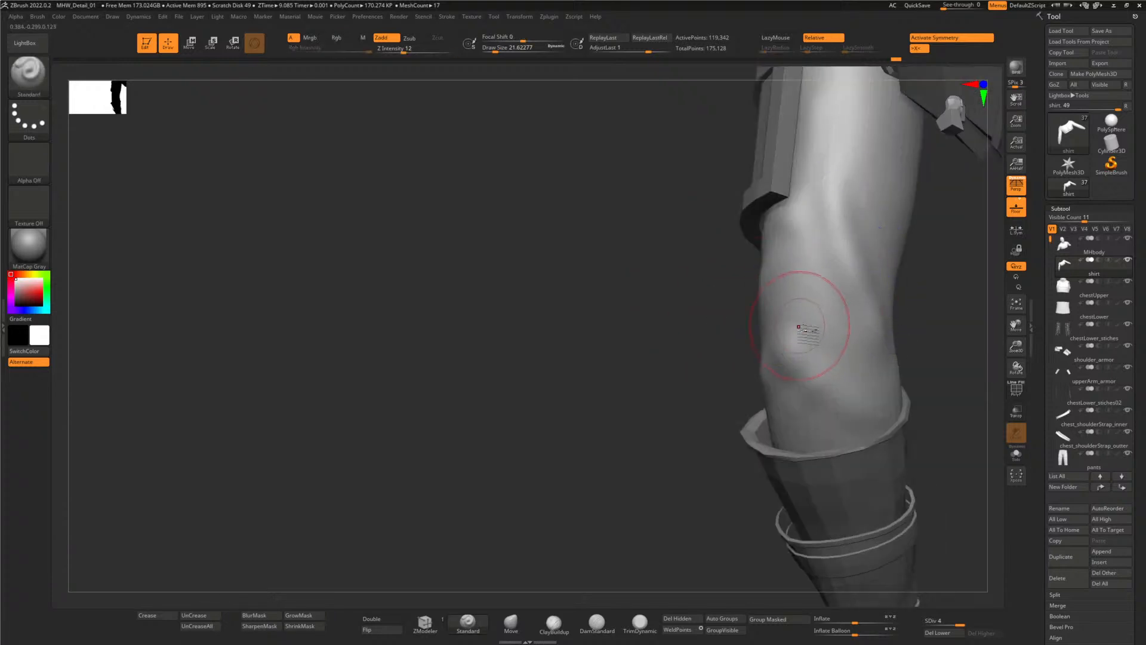
- Refine the folds around the elbow bump on the back of the sleeve, and smooth the cloth above them
{"action": "left_click_drag", "start_coordinate": [690, 265], "coordinate": [774, 279]}
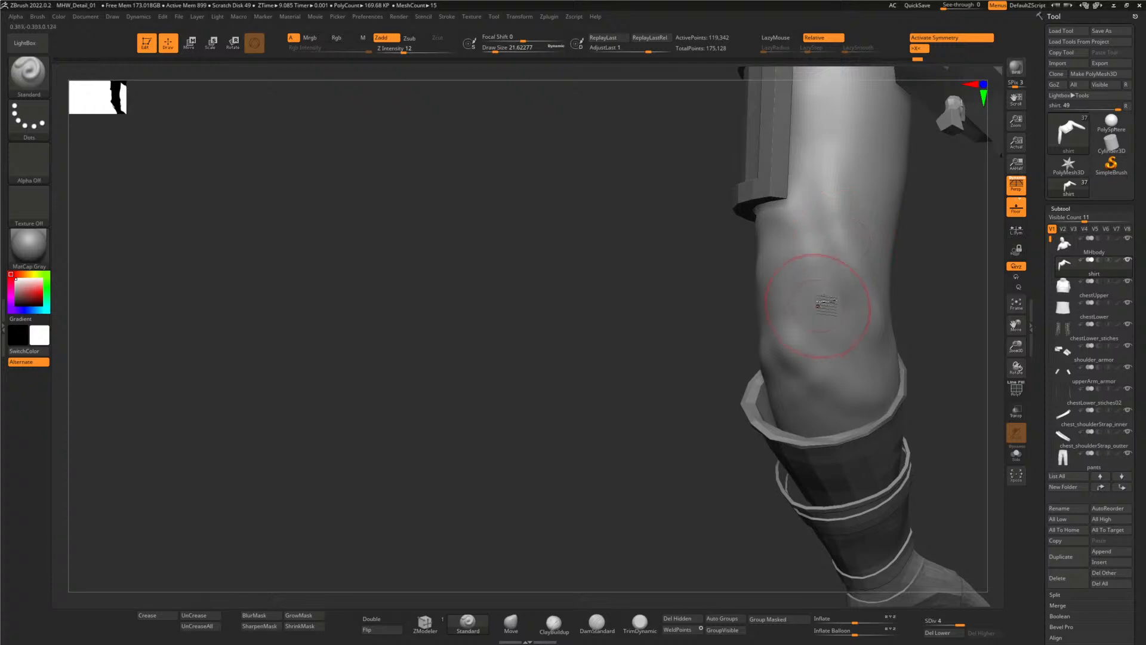
{"action": "mouse_move", "coordinate": [720, 311]}
{"action": "left_mouse_down"}
{"action": "mouse_move", "coordinate": [709, 304]}
{"action": "mouse_move", "coordinate": [718, 289]}
{"action": "left_mouse_up"}
{"action": "key", "text": "shift"}
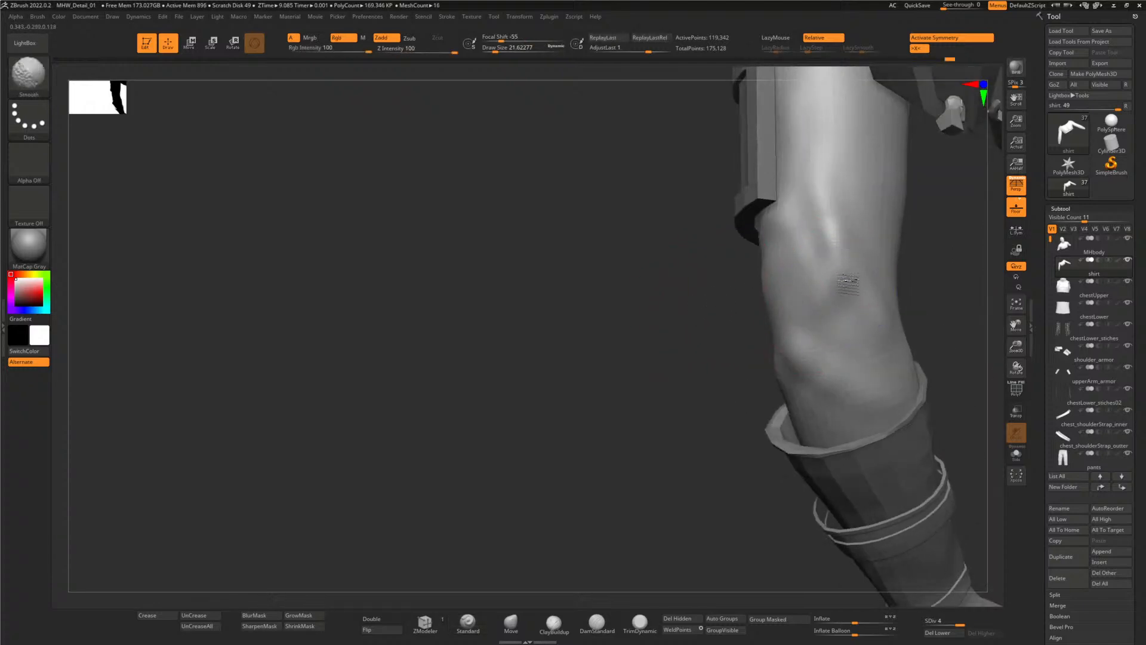
{"action": "mouse_move", "coordinate": [819, 141]}
{"action": "left_mouse_down", "text": "shift"}
{"action": "mouse_move", "coordinate": [826, 200]}
{"action": "mouse_move", "coordinate": [813, 134]}
{"action": "left_mouse_up", "text": "shift"}
- Soften the inner-elbow folds between the upper-arm armor and forearm guard on the front of the sleeve
{"action": "left_click_drag", "start_coordinate": [627, 224], "coordinate": [565, 323]}
{"action": "left_click_drag", "start_coordinate": [448, 292], "coordinate": [771, 421]}
{"action": "left_click_drag", "start_coordinate": [905, 443], "coordinate": [896, 313]}
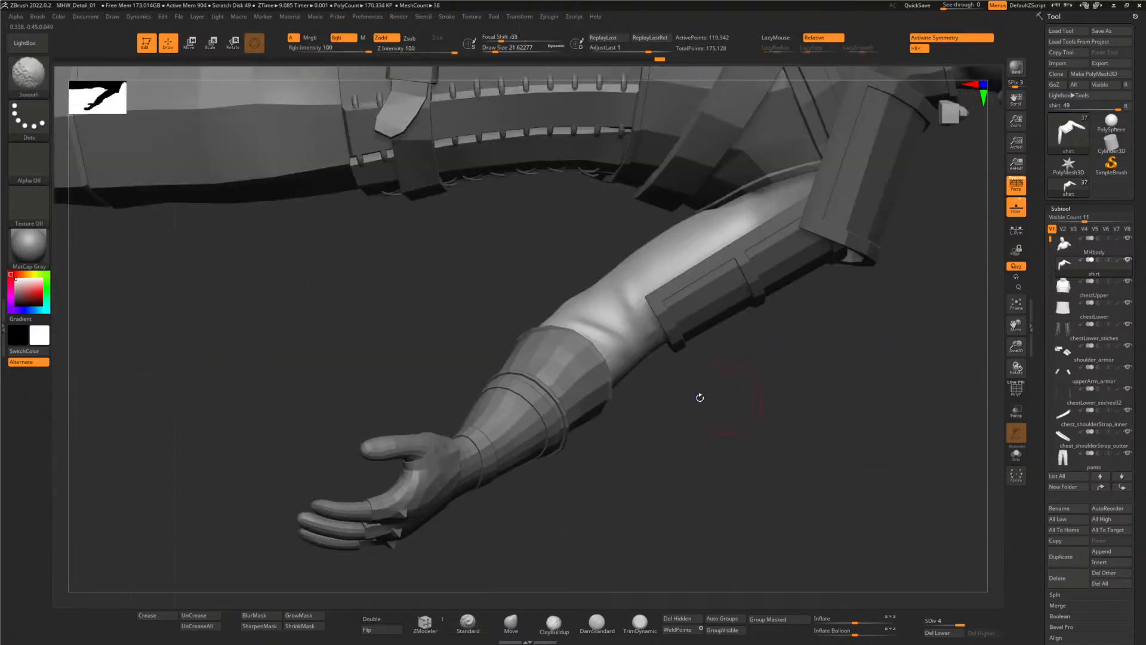
{"action": "left_click_drag", "start_coordinate": [699, 396], "coordinate": [948, 133]}
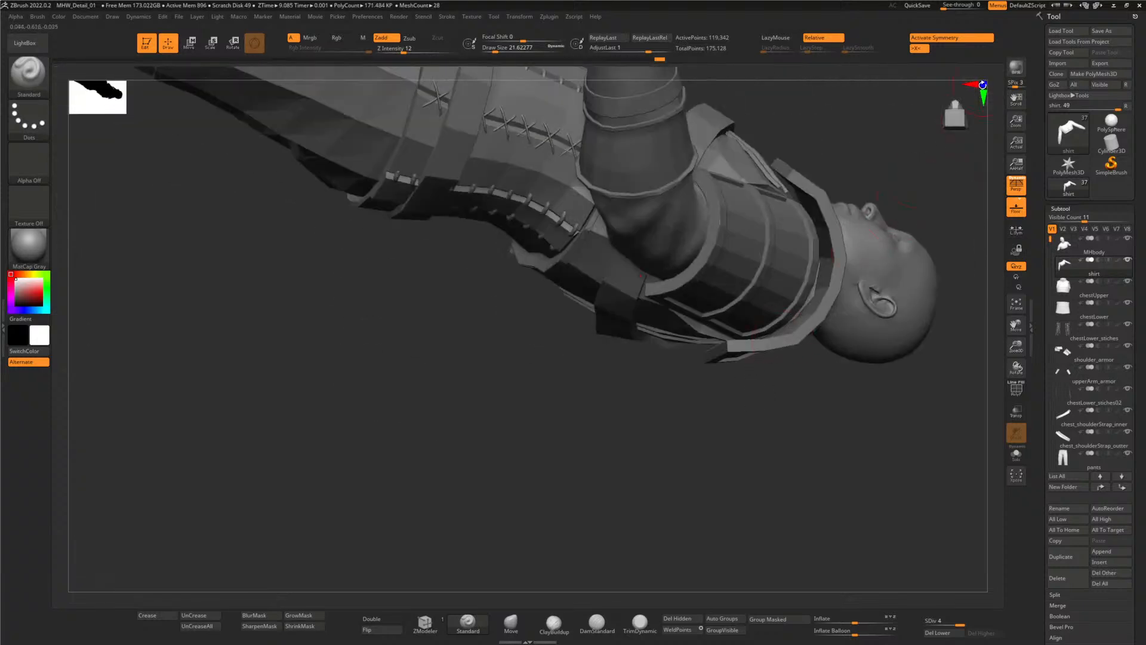
{"action": "left_click", "coordinate": [983, 85]}
{"action": "left_click_drag", "start_coordinate": [634, 210], "coordinate": [597, 424], "text": "alt"}
{"action": "mouse_move", "coordinate": [567, 358]}
{"action": "left_mouse_down", "text": "alt"}
{"action": "mouse_move", "coordinate": [550, 350]}
{"action": "mouse_move", "coordinate": [567, 392]}
{"action": "mouse_move", "coordinate": [550, 373]}
{"action": "mouse_move", "coordinate": [685, 271]}
{"action": "mouse_move", "coordinate": [636, 302]}
{"action": "left_mouse_up", "text": "alt"}
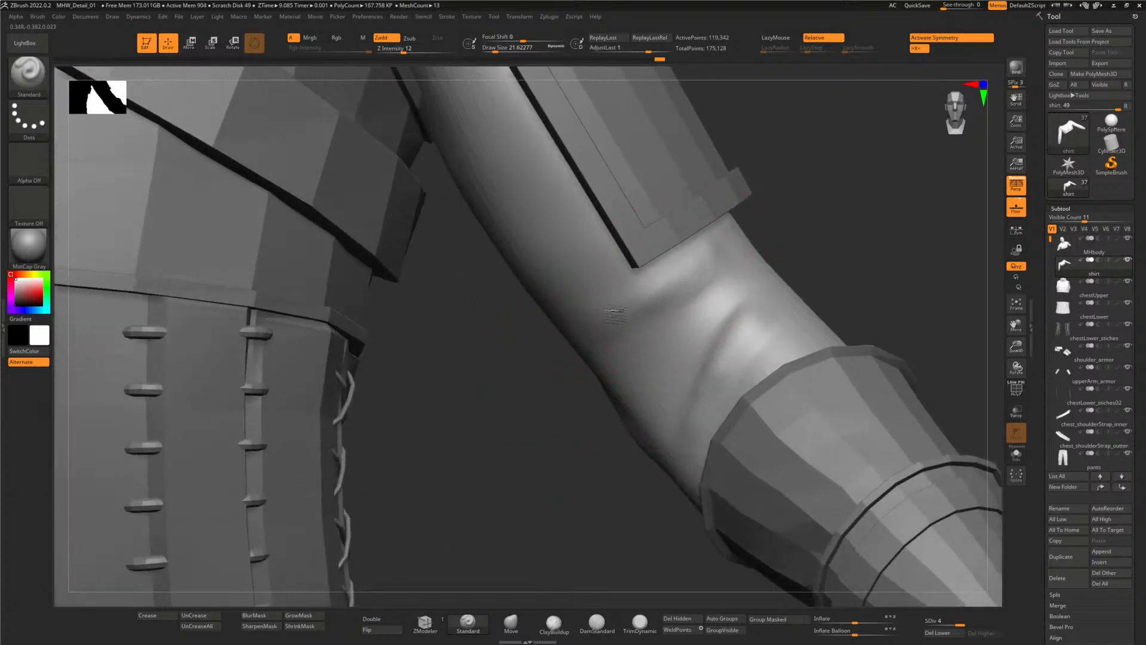
{"action": "mouse_move", "coordinate": [710, 311]}
{"action": "left_mouse_down", "text": "shift"}
{"action": "mouse_move", "coordinate": [729, 320]}
{"action": "mouse_move", "coordinate": [724, 338]}
{"action": "mouse_move", "coordinate": [742, 333]}
{"action": "left_mouse_up", "text": "shift"}
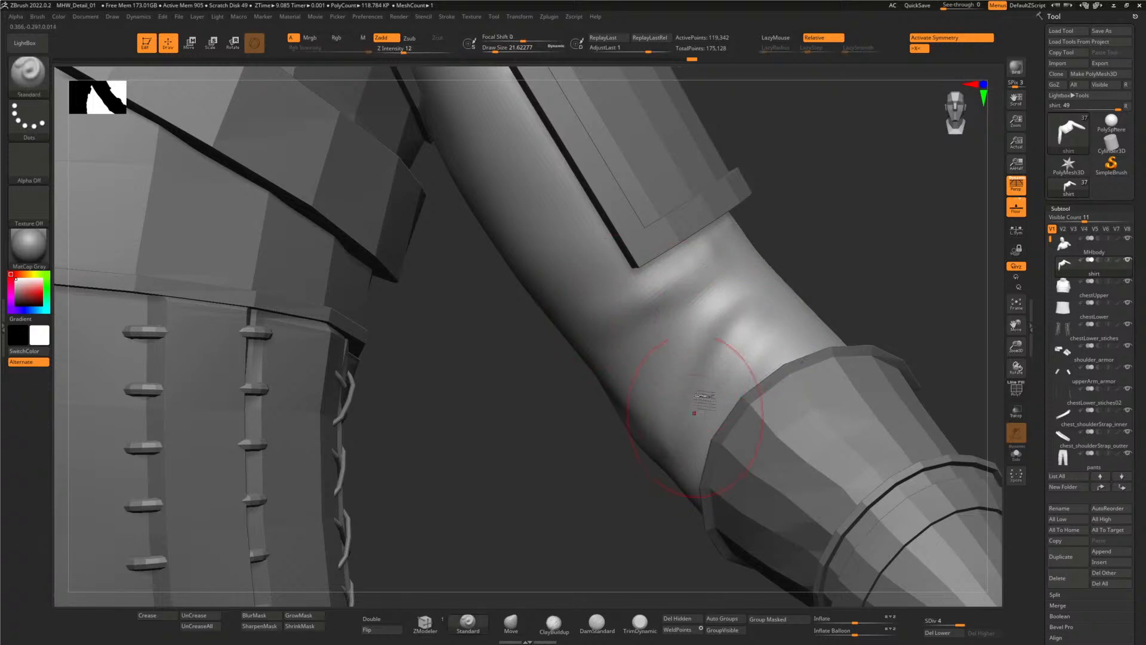
{"action": "mouse_move", "coordinate": [691, 346]}
{"action": "left_mouse_down", "text": "shift"}
{"action": "mouse_move", "coordinate": [687, 322]}
{"action": "mouse_move", "coordinate": [664, 357]}
{"action": "mouse_move", "coordinate": [612, 354]}
{"action": "left_mouse_up", "text": "shift"}
{"action": "mouse_move", "coordinate": [667, 323]}
{"action": "left_mouse_down", "text": "shift"}
{"action": "mouse_move", "coordinate": [686, 340]}
{"action": "mouse_move", "coordinate": [710, 334]}
{"action": "mouse_move", "coordinate": [696, 346]}
{"action": "left_mouse_up", "text": "shift"}
{"action": "right_click_drag", "start_coordinate": [577, 218], "coordinate": [634, 339]}
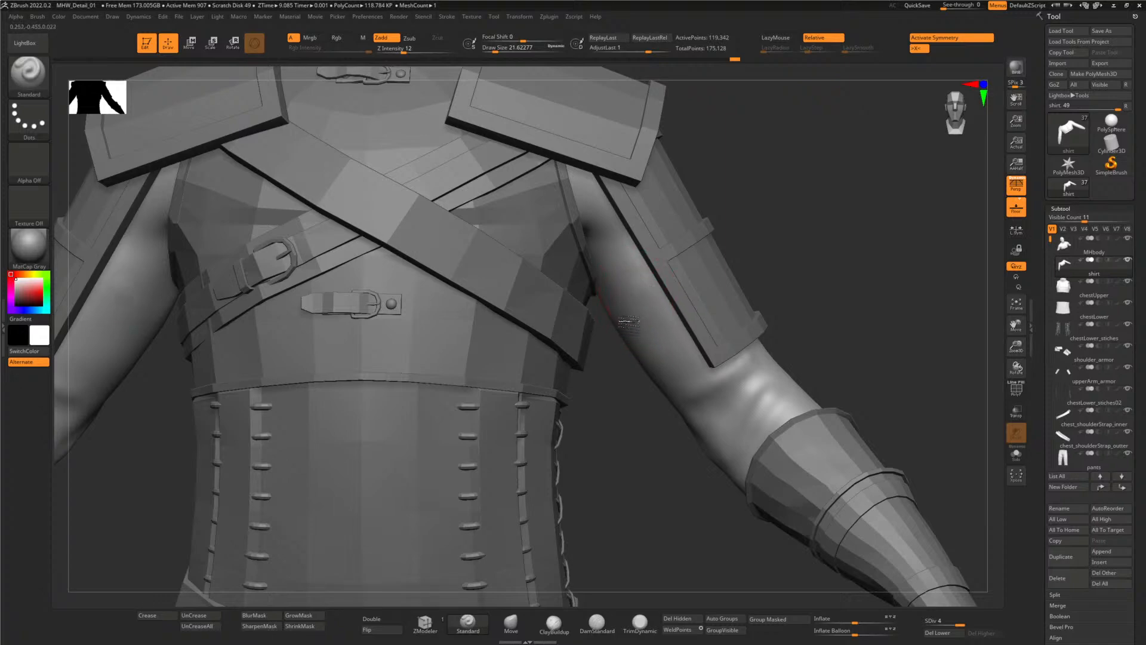
- Sculpt broad, irregular folds along the inner upper arm of the shirt sleeve
{"action": "left_click_drag", "start_coordinate": [615, 404], "coordinate": [623, 476]}
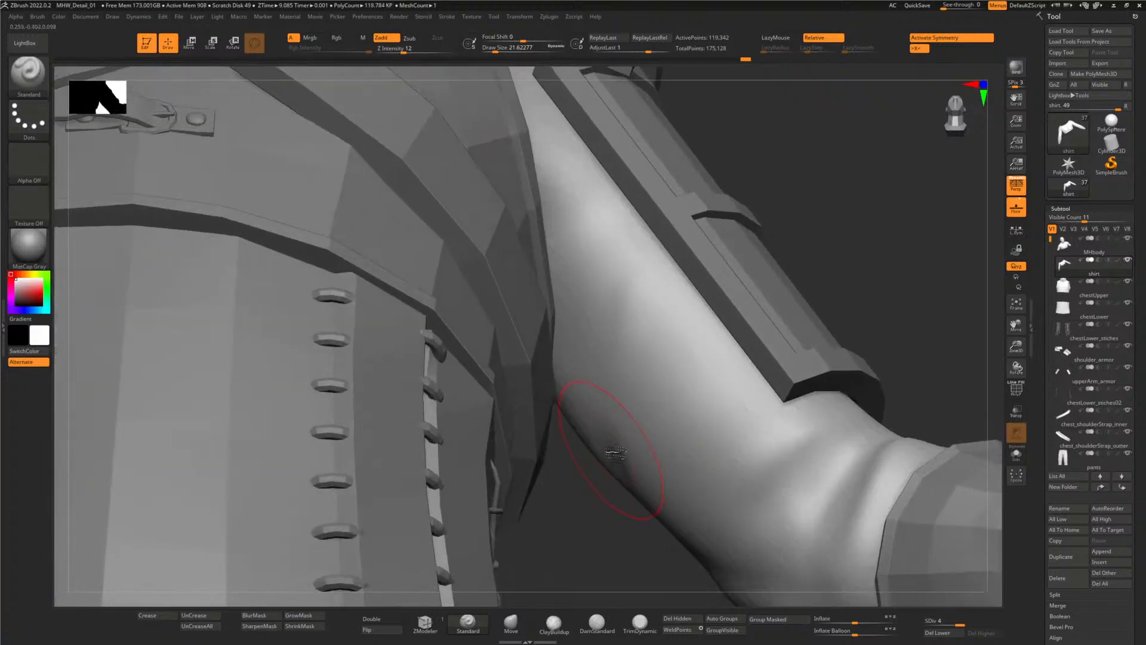
{"action": "left_click", "coordinate": [600, 460]}
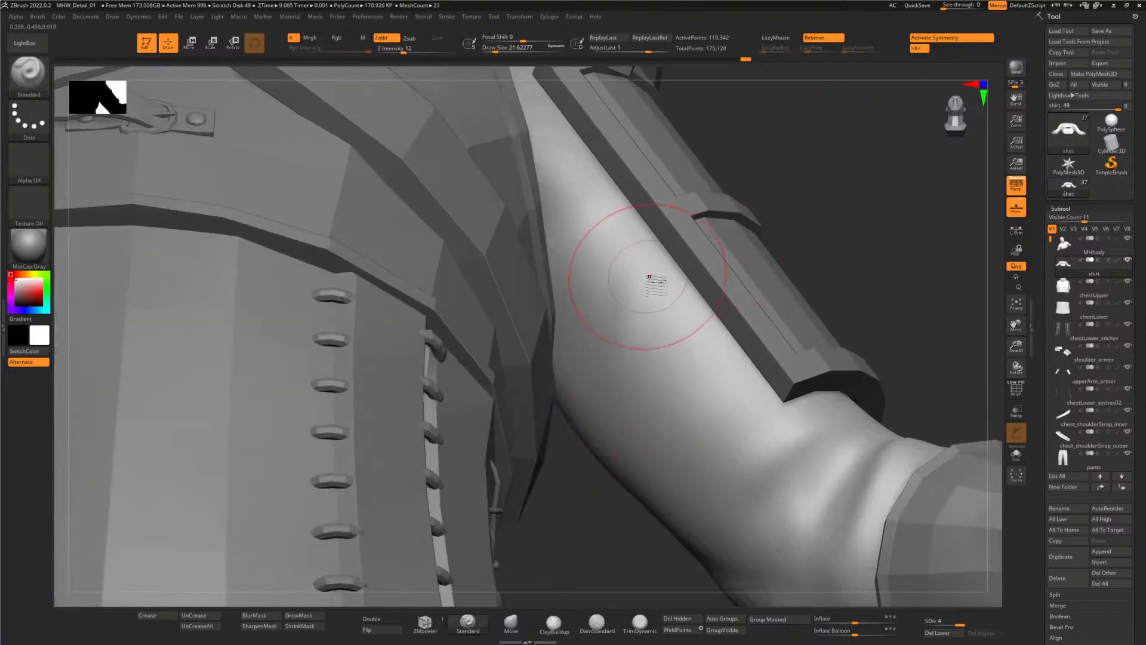
{"action": "mouse_move", "coordinate": [629, 325]}
{"action": "left_mouse_down"}
{"action": "mouse_move", "coordinate": [612, 382]}
{"action": "mouse_move", "coordinate": [691, 359]}
{"action": "mouse_move", "coordinate": [580, 333]}
{"action": "mouse_move", "coordinate": [733, 399]}
{"action": "left_mouse_up"}
{"action": "mouse_move", "coordinate": [701, 493]}
{"action": "left_mouse_down"}
{"action": "mouse_move", "coordinate": [750, 451]}
{"action": "mouse_move", "coordinate": [724, 430]}
{"action": "mouse_move", "coordinate": [703, 385]}
{"action": "mouse_move", "coordinate": [681, 380]}
{"action": "mouse_move", "coordinate": [637, 284]}
{"action": "mouse_move", "coordinate": [626, 385]}
{"action": "mouse_move", "coordinate": [661, 396]}
{"action": "left_mouse_up"}
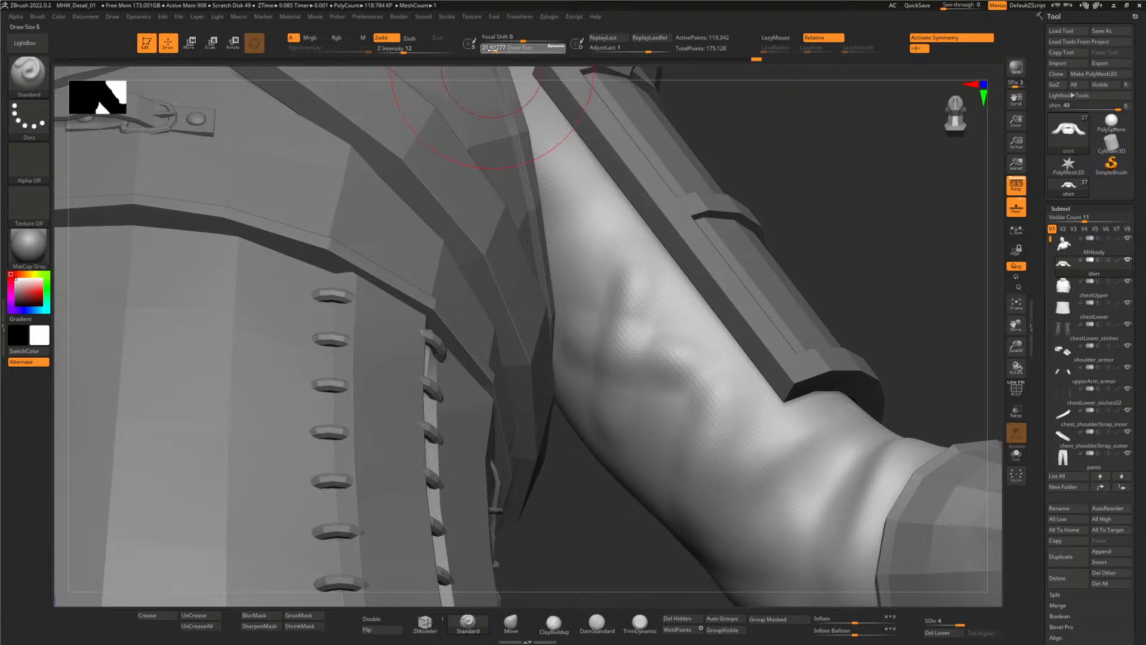
- Reduce the draw size to about 5.75 and add fine creases along the inner upper-arm folds
{"action": "left_click_drag", "start_coordinate": [495, 51], "coordinate": [489, 52]}
{"action": "left_click_drag", "start_coordinate": [615, 274], "coordinate": [621, 315]}
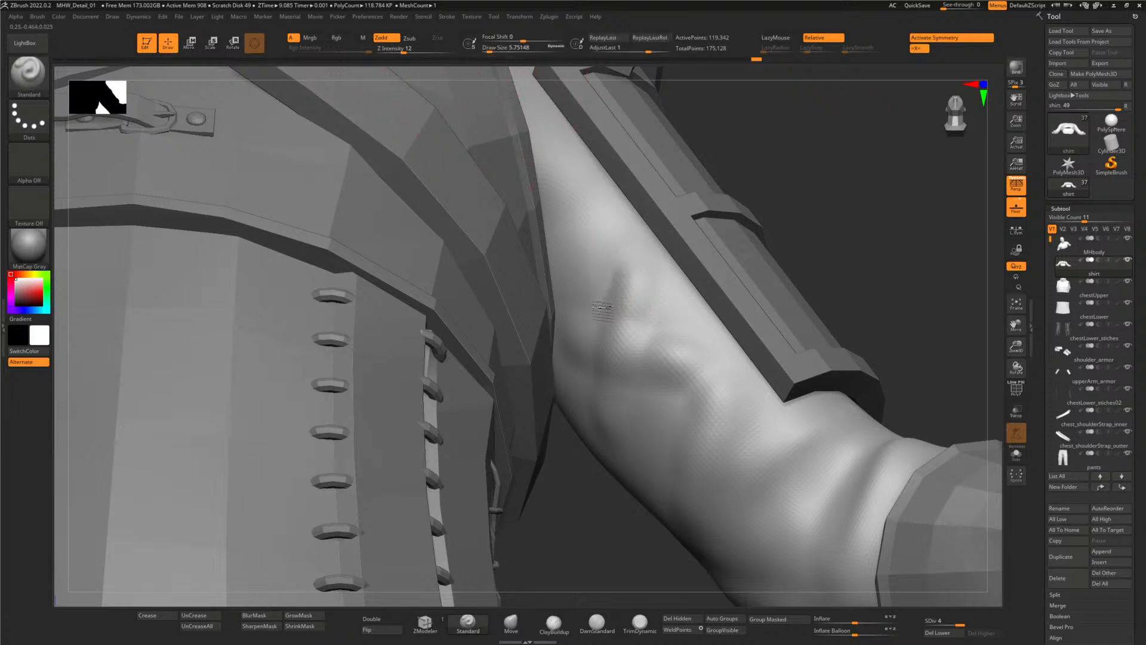
{"action": "mouse_move", "coordinate": [684, 336]}
{"action": "left_mouse_down"}
{"action": "mouse_move", "coordinate": [711, 373]}
{"action": "mouse_move", "coordinate": [665, 400]}
{"action": "left_mouse_up"}
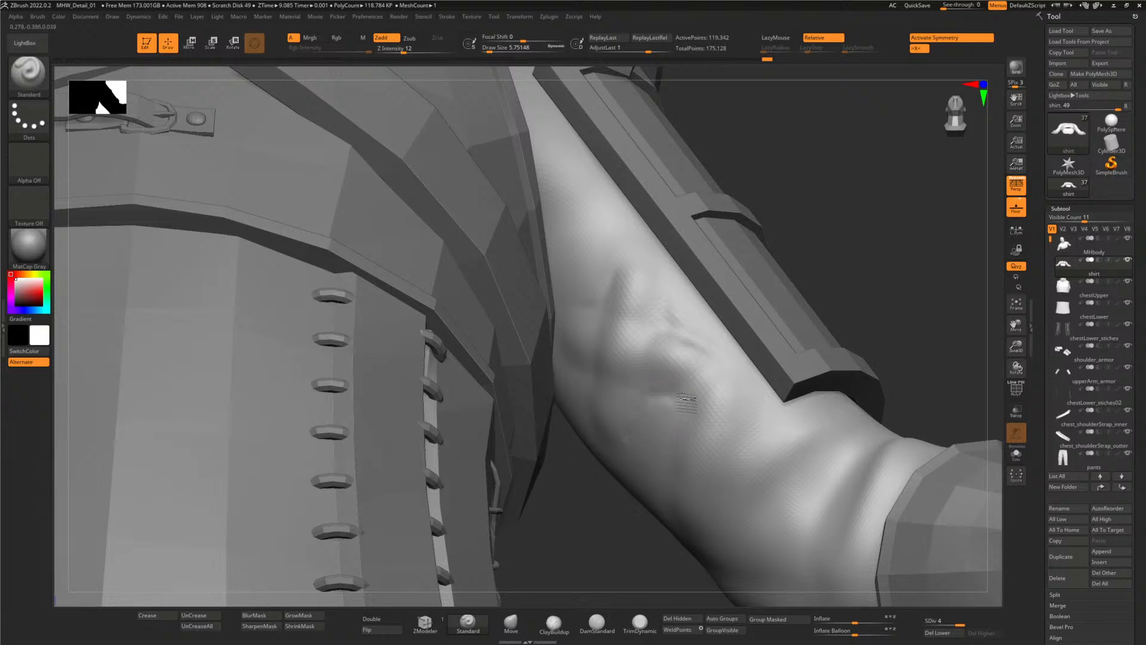
{"action": "mouse_move", "coordinate": [687, 442]}
{"action": "left_mouse_down"}
{"action": "mouse_move", "coordinate": [757, 412]}
{"action": "mouse_move", "coordinate": [747, 482]}
{"action": "left_mouse_up"}
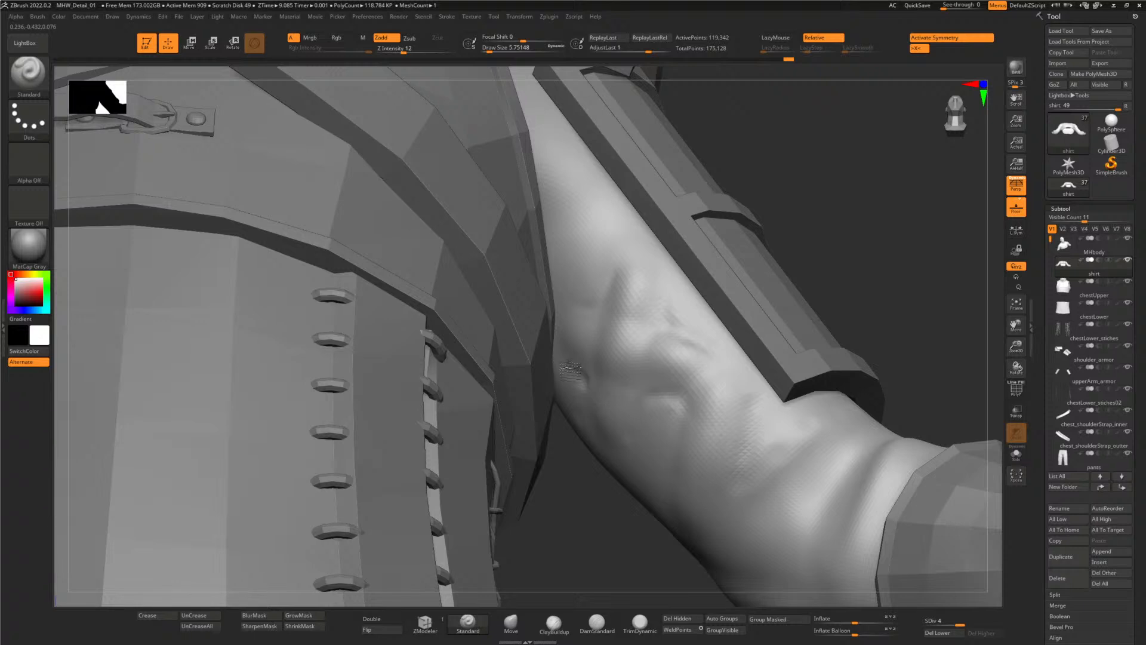
- Raise the draw size to about 17 and smooth the fine creases on the inner upper arm
{"action": "key", "text": "shift"}
{"action": "mouse_move", "coordinate": [502, 52]}
{"action": "left_mouse_down"}
{"action": "mouse_move", "coordinate": [514, 52]}
{"action": "mouse_move", "coordinate": [500, 37]}
{"action": "left_mouse_up"}
{"action": "left_click_drag", "start_coordinate": [696, 388], "coordinate": [686, 421], "text": "shift"}
{"action": "mouse_move", "coordinate": [689, 367]}
{"action": "left_mouse_down", "text": "shift"}
{"action": "mouse_move", "coordinate": [757, 460]}
{"action": "mouse_move", "coordinate": [625, 308]}
{"action": "left_mouse_up", "text": "shift"}
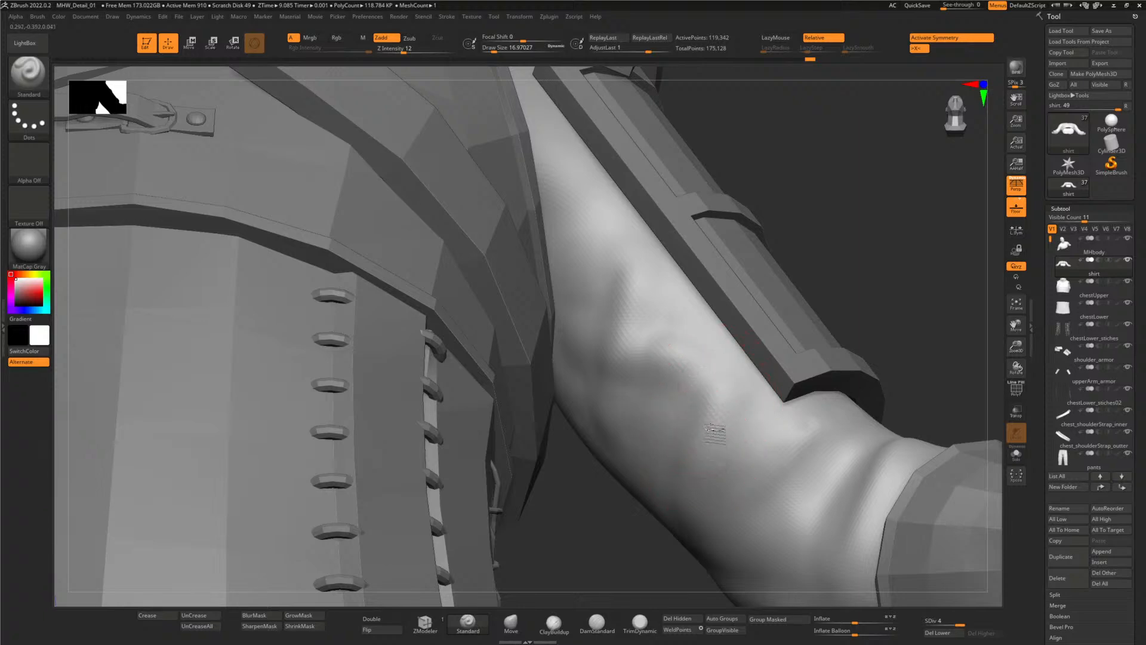
- Deepen the curved folds in the middle of the inner upper-arm sleeve, and soften their upper end
{"action": "mouse_move", "coordinate": [714, 433]}
{"action": "right_mouse_down"}
{"action": "mouse_move", "coordinate": [618, 507]}
{"action": "mouse_move", "coordinate": [794, 474]}
{"action": "right_mouse_up"}
{"action": "right_click_drag", "start_coordinate": [901, 418], "coordinate": [710, 386]}
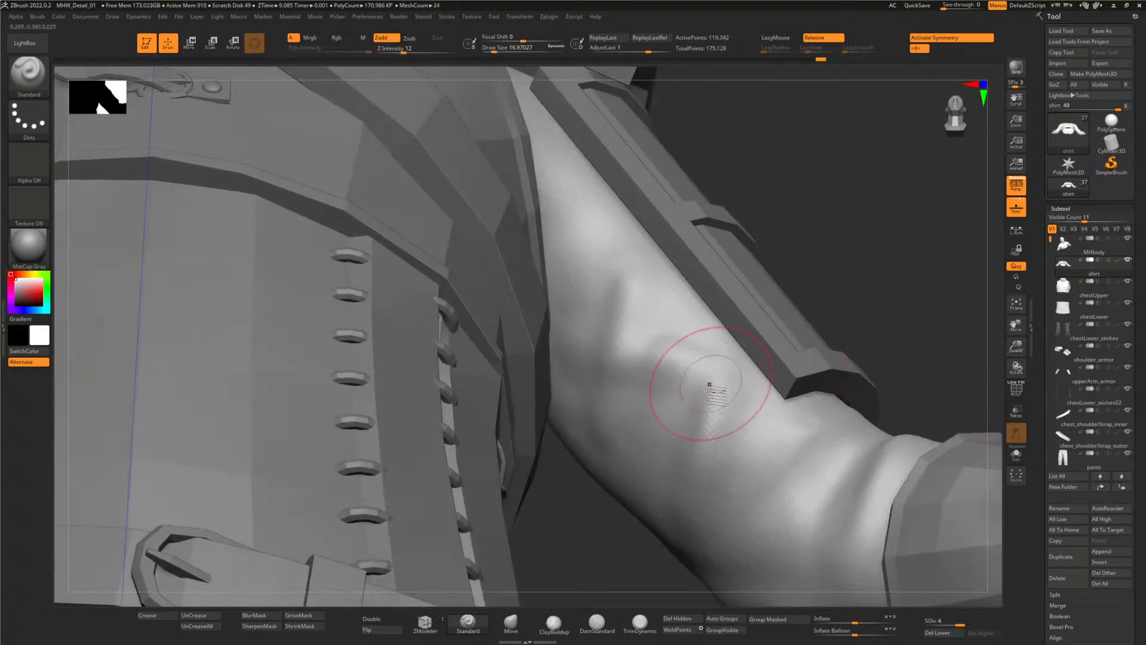
{"action": "mouse_move", "coordinate": [709, 385]}
{"action": "left_mouse_down"}
{"action": "mouse_move", "coordinate": [614, 351]}
{"action": "mouse_move", "coordinate": [599, 356]}
{"action": "mouse_move", "coordinate": [601, 341]}
{"action": "left_mouse_up"}
{"action": "left_click_drag", "start_coordinate": [624, 348], "coordinate": [637, 301]}
{"action": "mouse_move", "coordinate": [612, 347]}
{"action": "left_mouse_down"}
{"action": "mouse_move", "coordinate": [580, 349]}
{"action": "mouse_move", "coordinate": [675, 346]}
{"action": "left_mouse_up"}
{"action": "mouse_move", "coordinate": [648, 271]}
{"action": "left_mouse_down", "text": "shift"}
{"action": "mouse_move", "coordinate": [642, 289]}
{"action": "mouse_move", "coordinate": [627, 264]}
{"action": "left_mouse_up", "text": "shift"}
- Extend the inner upper-arm folds toward the armpit, and smooth the new strokes
{"action": "left_click_drag", "start_coordinate": [634, 323], "coordinate": [632, 225]}
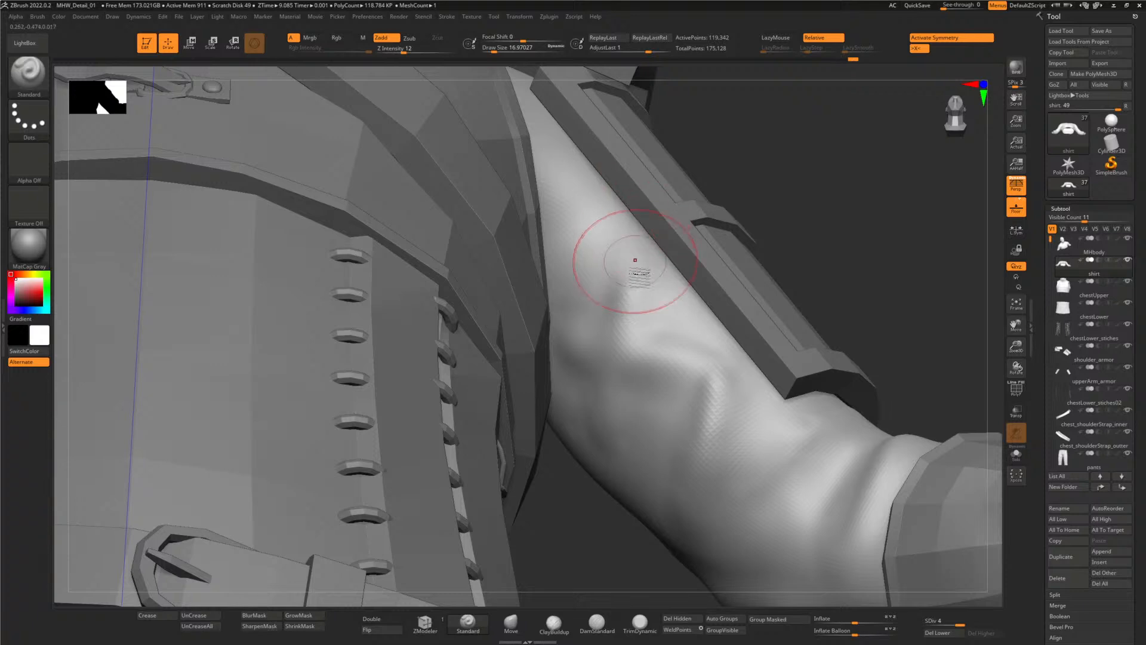
{"action": "left_click_drag", "start_coordinate": [635, 281], "coordinate": [626, 207]}
{"action": "mouse_move", "coordinate": [637, 299]}
{"action": "left_mouse_down"}
{"action": "mouse_move", "coordinate": [621, 197]}
{"action": "mouse_move", "coordinate": [636, 275]}
{"action": "mouse_move", "coordinate": [631, 225]}
{"action": "mouse_move", "coordinate": [600, 194]}
{"action": "left_mouse_up"}
{"action": "left_click_drag", "start_coordinate": [621, 248], "coordinate": [609, 203]}
{"action": "mouse_move", "coordinate": [639, 280]}
{"action": "left_mouse_down", "text": "shift"}
{"action": "mouse_move", "coordinate": [595, 185]}
{"action": "mouse_move", "coordinate": [603, 200]}
{"action": "left_mouse_up", "text": "shift"}
{"action": "mouse_move", "coordinate": [582, 534]}
{"action": "left_mouse_down"}
{"action": "mouse_move", "coordinate": [621, 404]}
{"action": "mouse_move", "coordinate": [651, 377]}
{"action": "mouse_move", "coordinate": [669, 379]}
{"action": "left_mouse_up"}
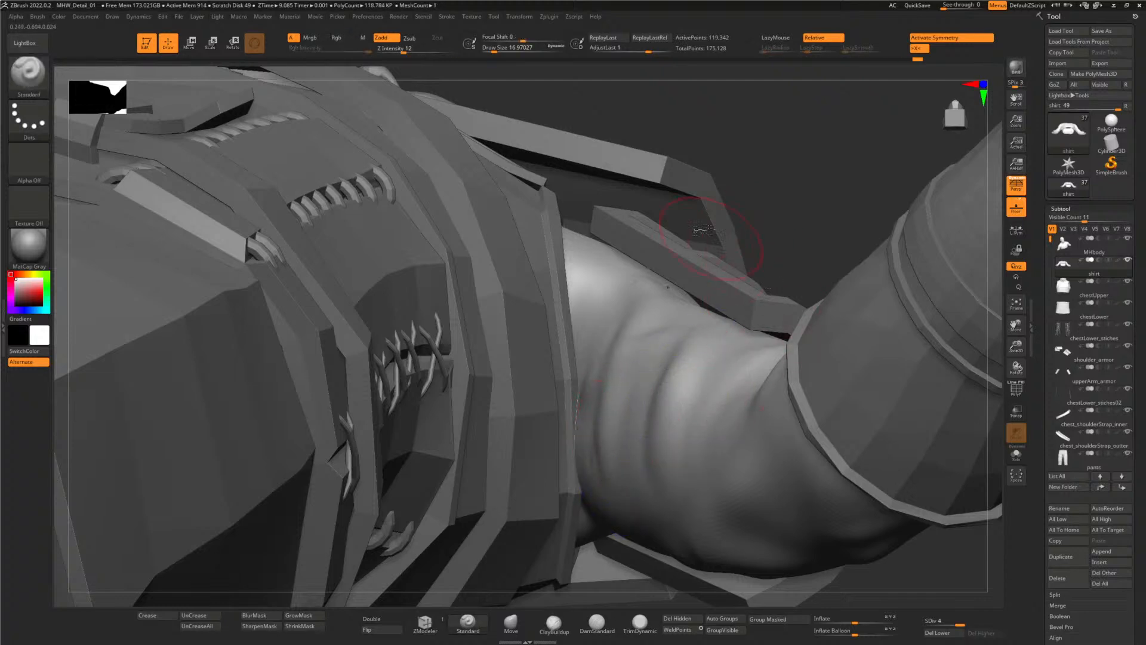
- Review both sleeves from several angles, and lightly smooth the cloth below the upper-arm armor
{"action": "mouse_move", "coordinate": [703, 303]}
{"action": "left_mouse_down"}
{"action": "mouse_move", "coordinate": [848, 320]}
{"action": "mouse_move", "coordinate": [898, 302]}
{"action": "mouse_move", "coordinate": [601, 473]}
{"action": "left_mouse_up"}
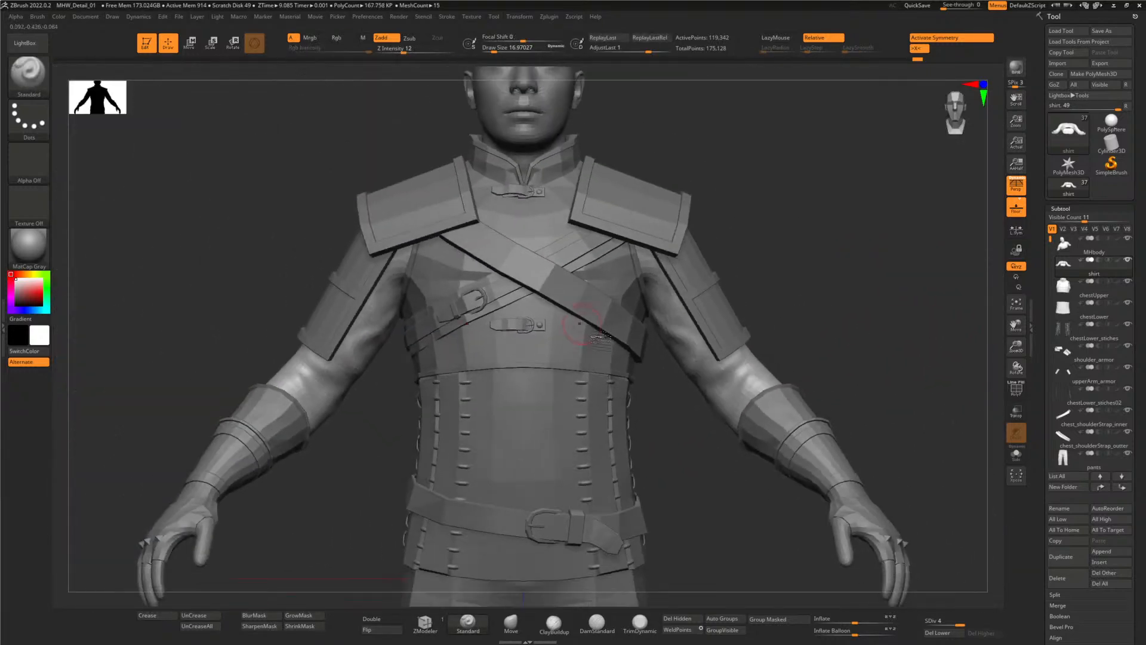
{"action": "scroll", "coordinate": [675, 315], "scroll_direction": "up", "scroll_amount": 3}
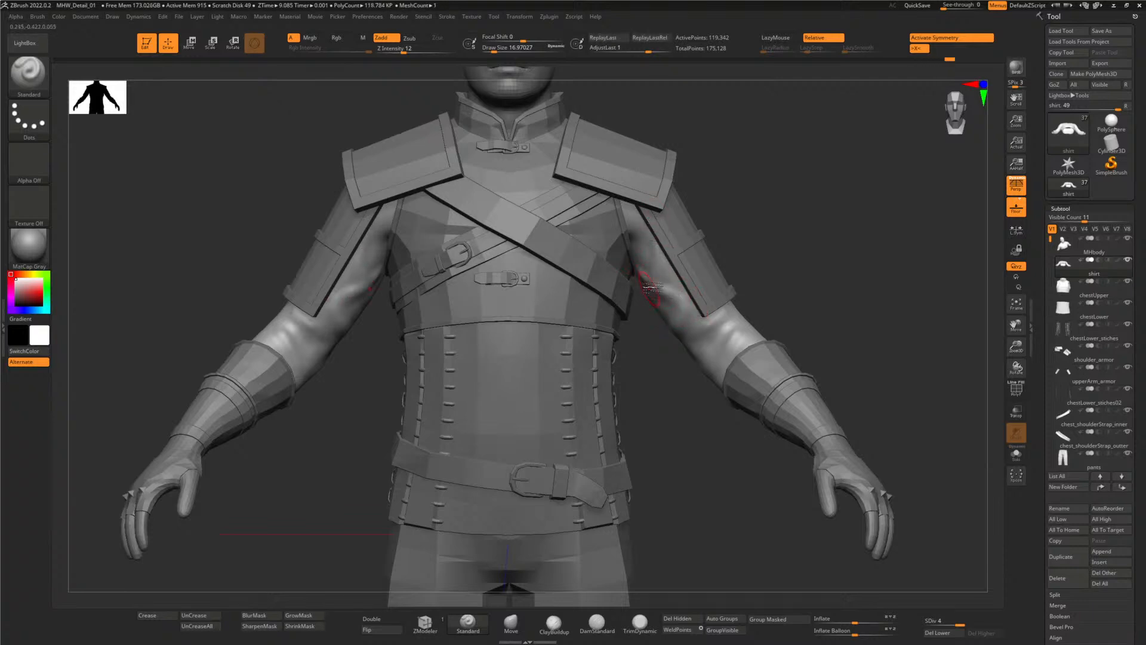
{"action": "key", "text": "shift"}
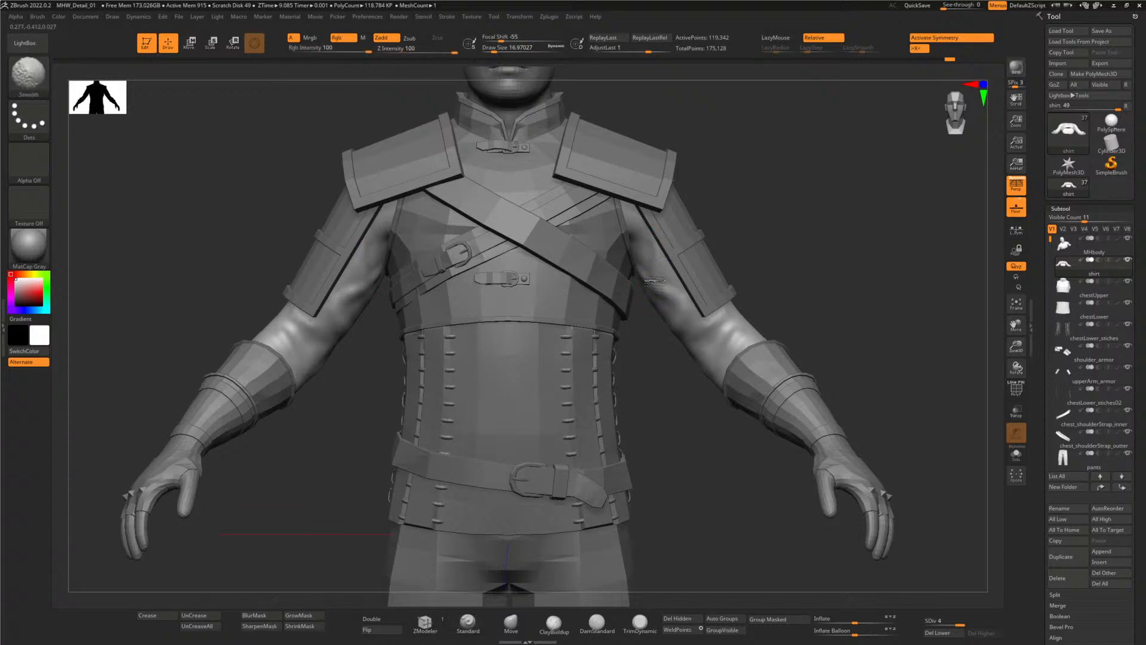
{"action": "mouse_move", "coordinate": [740, 317]}
{"action": "right_mouse_down"}
{"action": "mouse_move", "coordinate": [731, 314]}
{"action": "mouse_move", "coordinate": [747, 297]}
{"action": "right_mouse_up"}
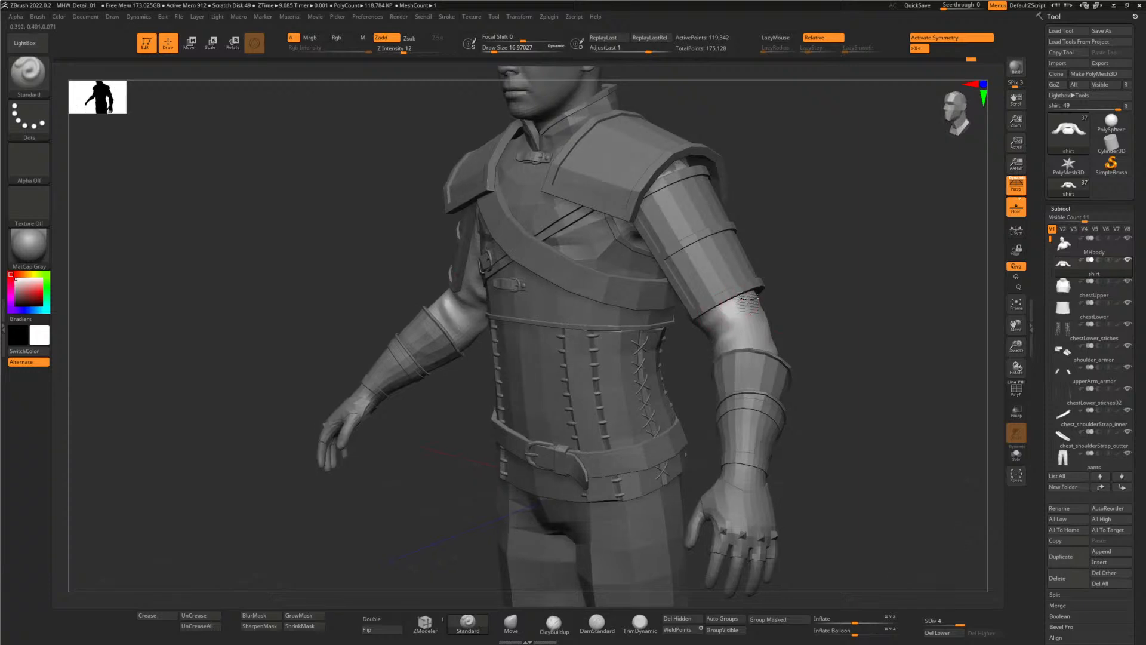
{"action": "key", "text": "shift"}
{"action": "left_click_drag", "start_coordinate": [748, 297], "coordinate": [733, 314], "text": "shift"}
{"action": "right_click_drag", "start_coordinate": [688, 351], "coordinate": [711, 333]}
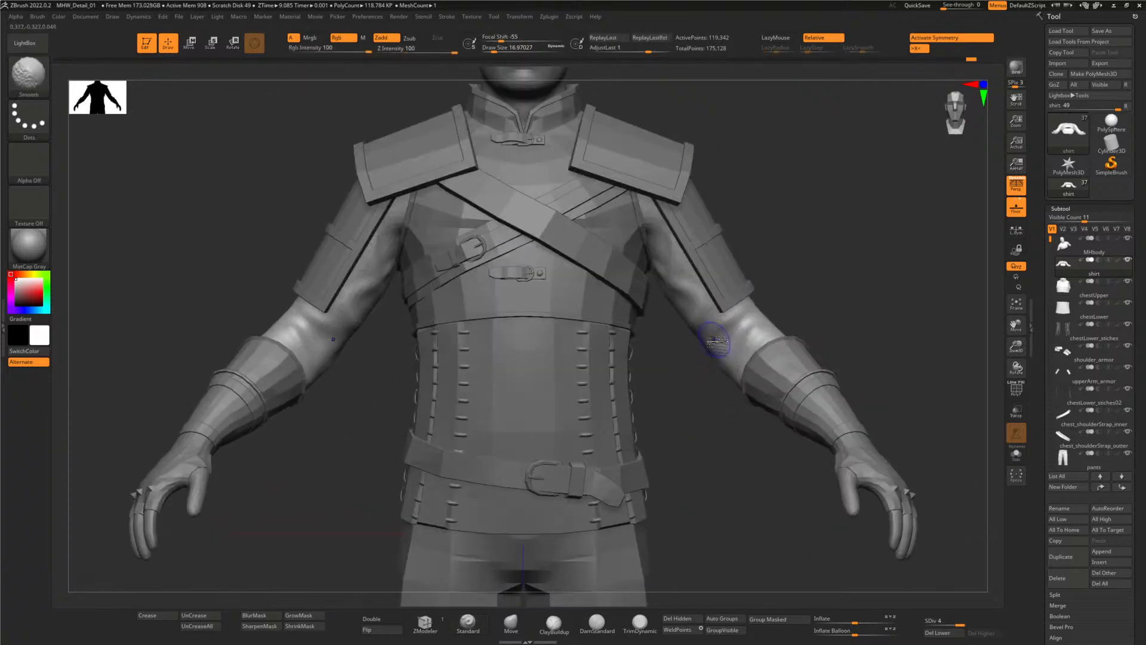
- Undo the latest inner-elbow strokes and rework the sleeve folds between the upper-arm armor and the bracer, checking them from below
{"action": "left_click_drag", "start_coordinate": [744, 325], "coordinate": [732, 365]}
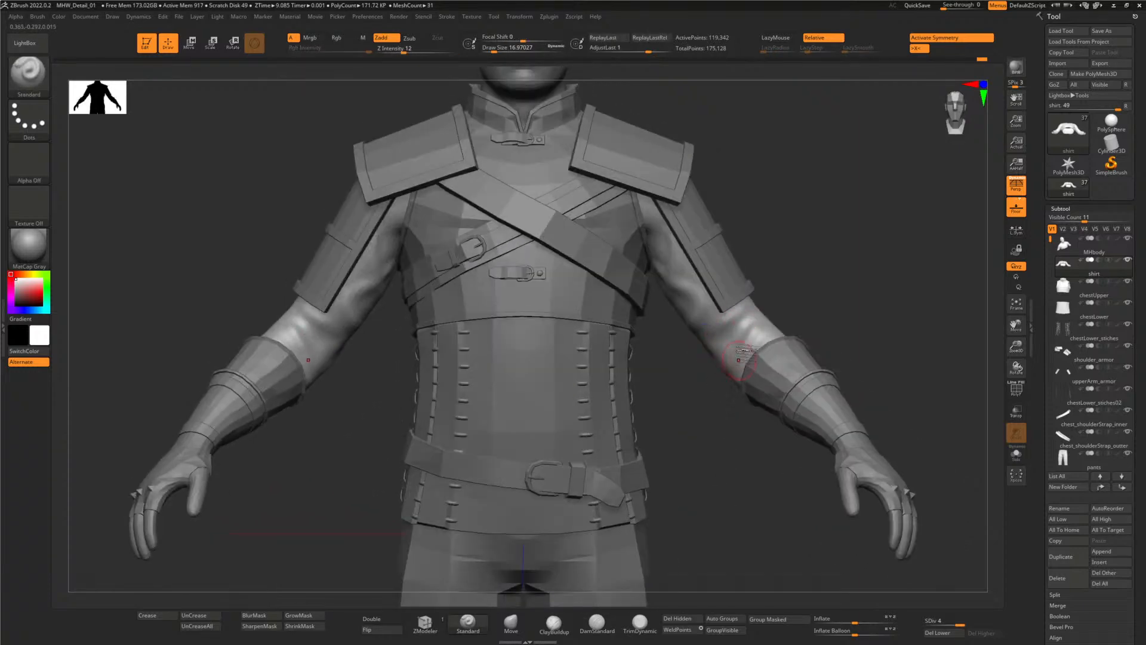
{"action": "key", "text": "ctrl+z"}
{"action": "key", "text": "ctrl+z"}
{"action": "key", "text": "ctrl+z"}
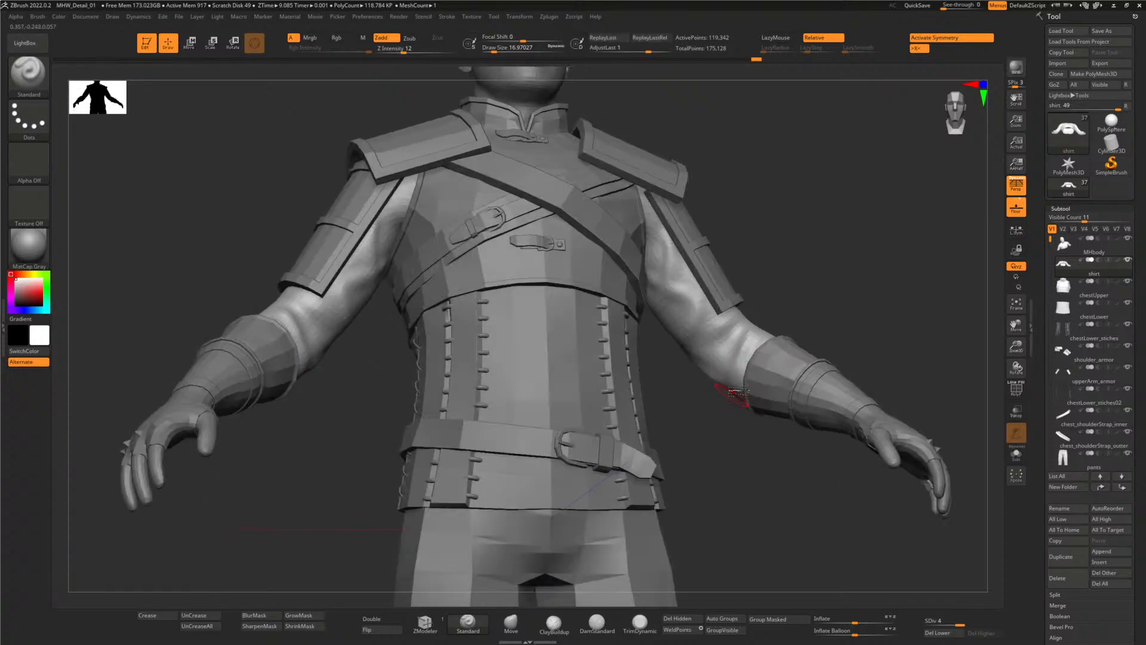
{"action": "left_click_drag", "start_coordinate": [743, 357], "coordinate": [739, 373]}
{"action": "right_click_drag", "start_coordinate": [727, 426], "coordinate": [734, 394]}
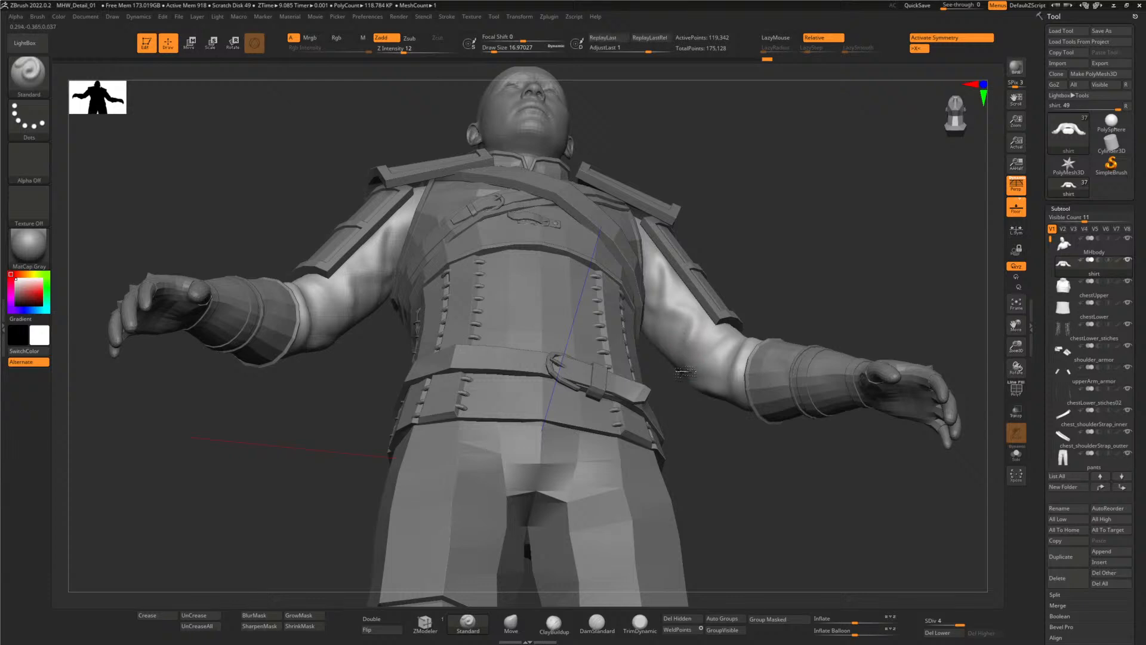
{"action": "left_click_drag", "start_coordinate": [688, 344], "coordinate": [708, 361]}
{"action": "right_click_drag", "start_coordinate": [710, 358], "coordinate": [704, 404]}
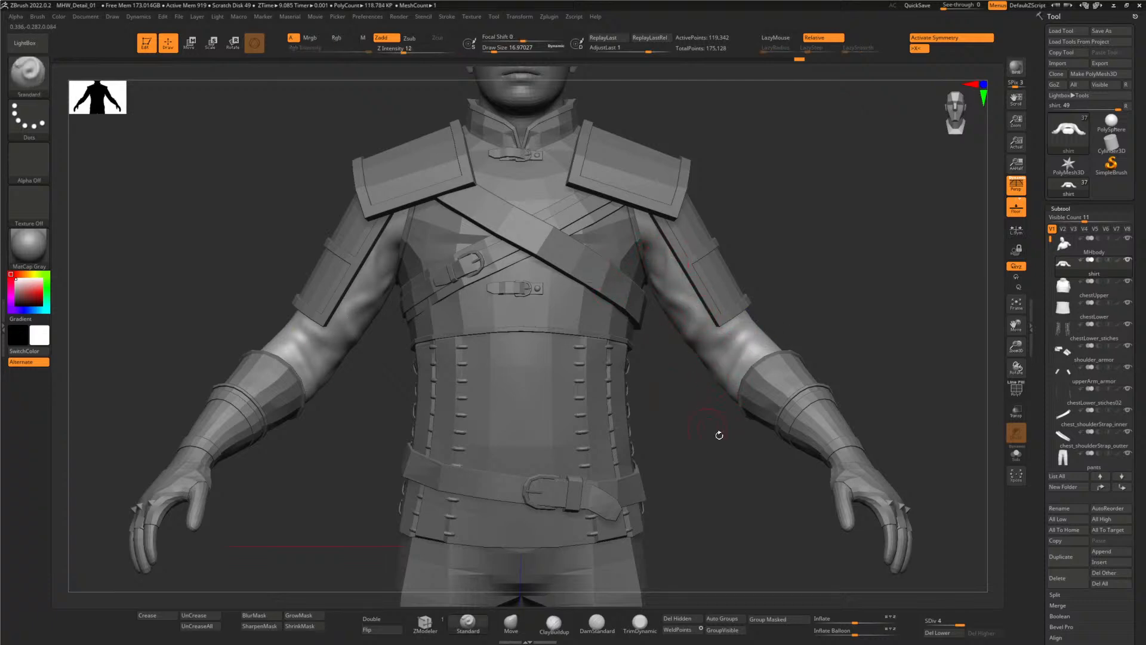
- Shape the sleeve folds on the outside of the elbow, and smooth them between the upper-arm armor and the bracer
{"action": "left_click_drag", "start_coordinate": [812, 342], "coordinate": [755, 339]}
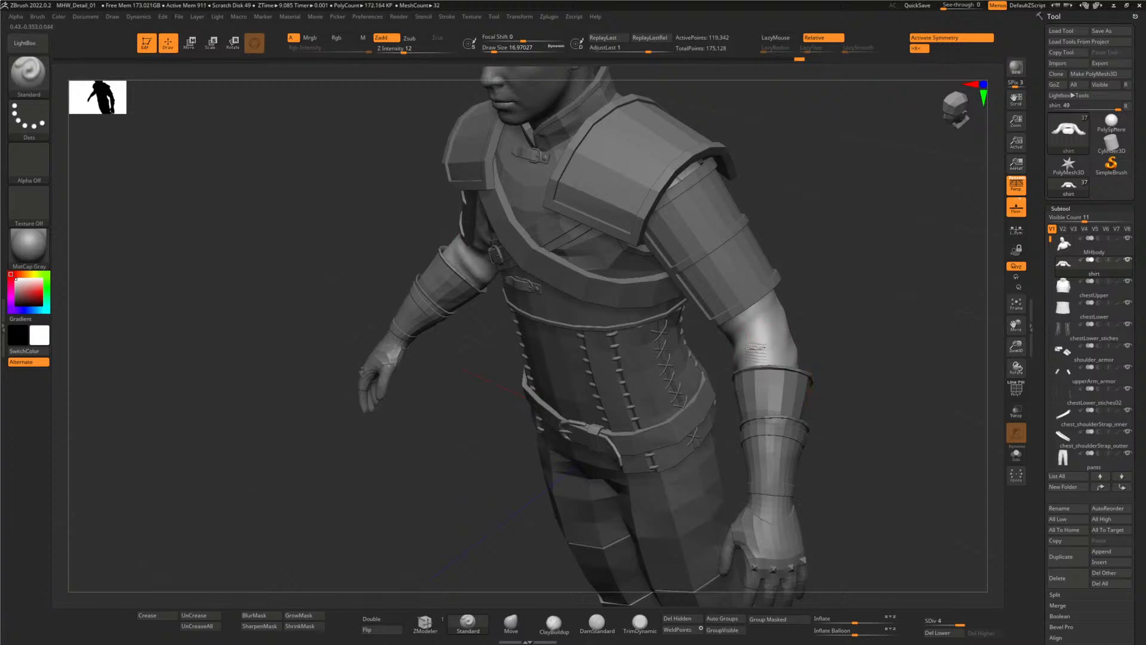
{"action": "left_click_drag", "start_coordinate": [859, 394], "coordinate": [782, 332]}
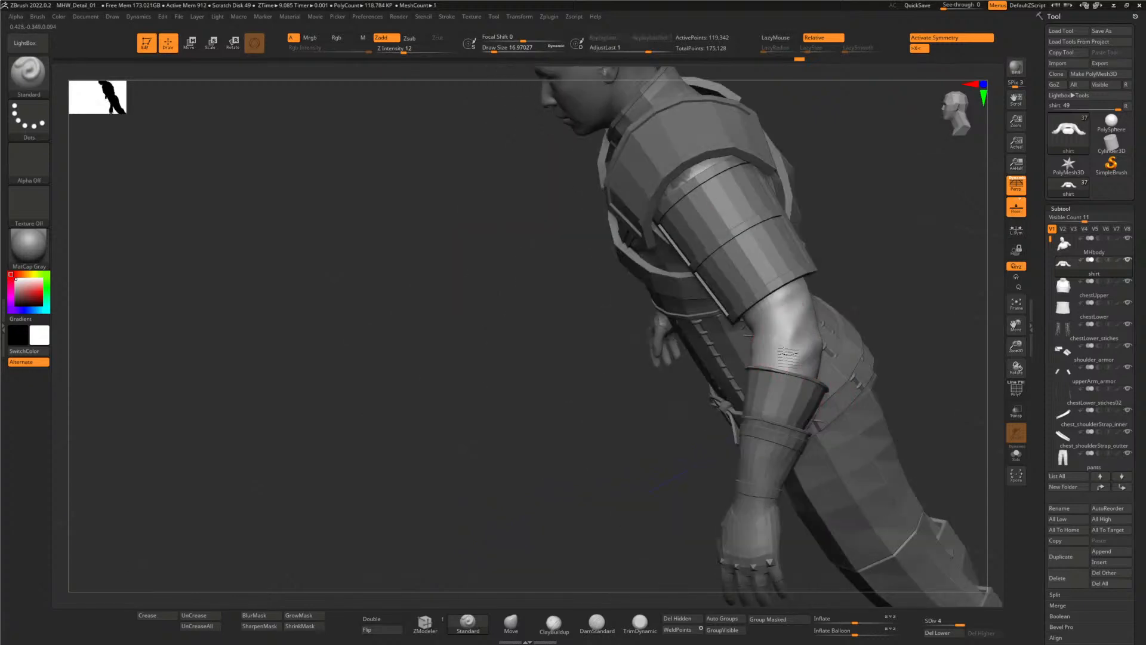
{"action": "key", "text": "shift"}
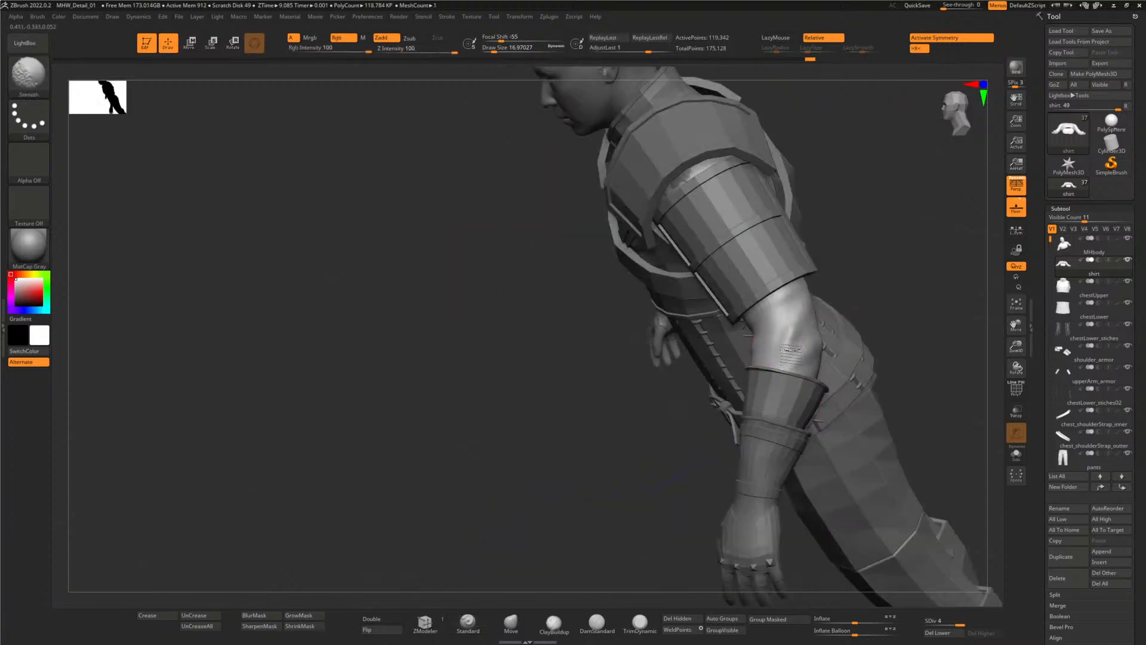
{"action": "left_click_drag", "start_coordinate": [792, 341], "coordinate": [770, 346], "text": "shift"}
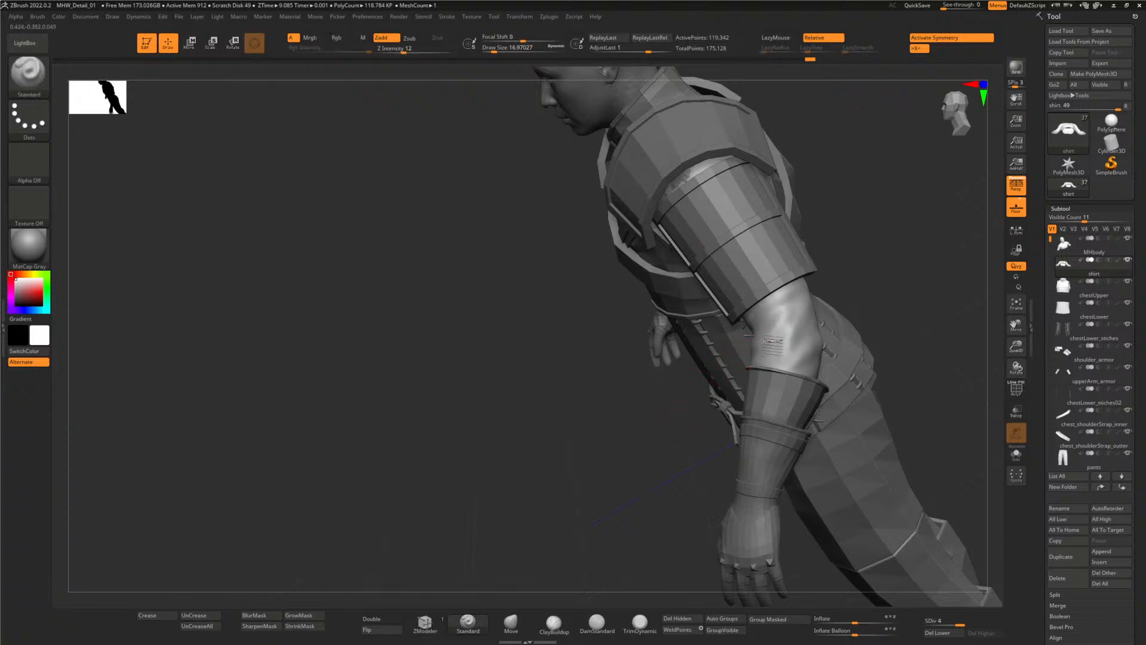
{"action": "key", "text": "shift"}
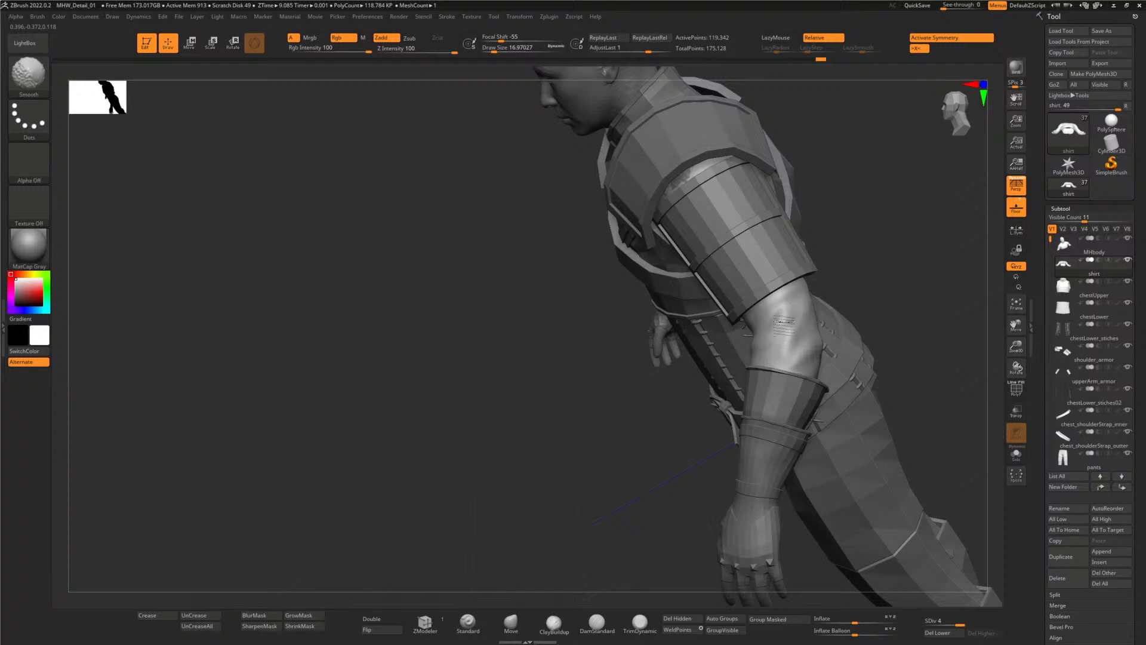
{"action": "mouse_move", "coordinate": [784, 322]}
{"action": "left_mouse_down", "text": "shift"}
{"action": "mouse_move", "coordinate": [775, 347]}
{"action": "mouse_move", "coordinate": [800, 303]}
{"action": "left_mouse_up", "text": "shift"}
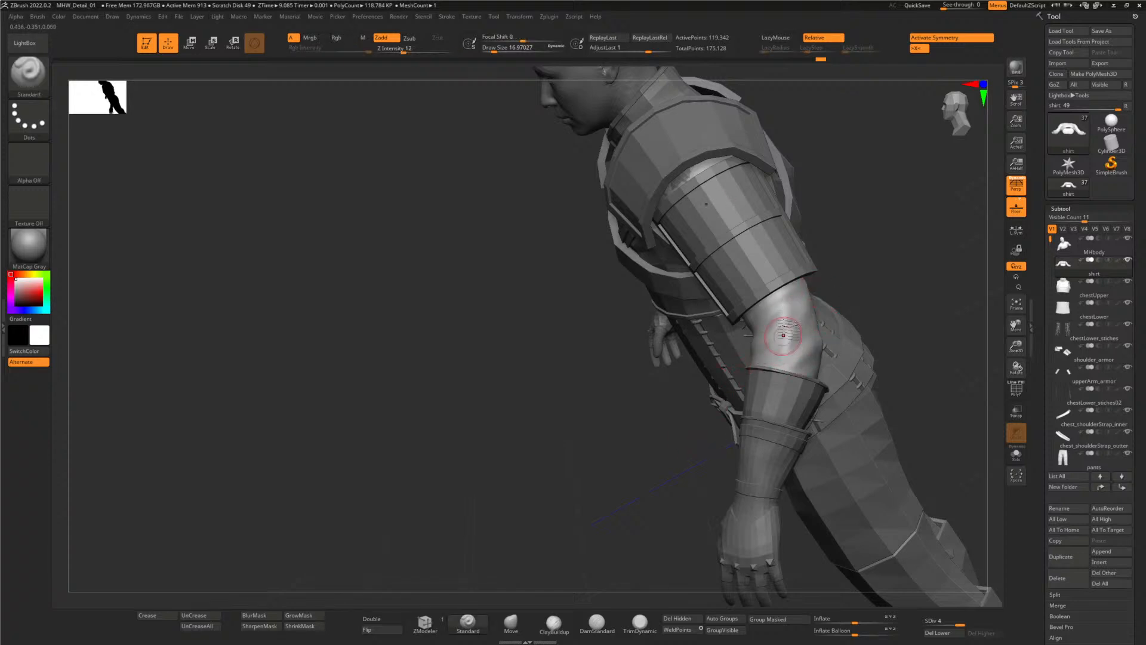
- Refine the inner-arm sleeve folds from the armpit to the elbow, and smooth the cloth beside the bracer
{"action": "mouse_move", "coordinate": [529, 482]}
{"action": "left_mouse_down"}
{"action": "mouse_move", "coordinate": [545, 468]}
{"action": "mouse_move", "coordinate": [754, 448]}
{"action": "mouse_move", "coordinate": [779, 463]}
{"action": "left_mouse_up"}
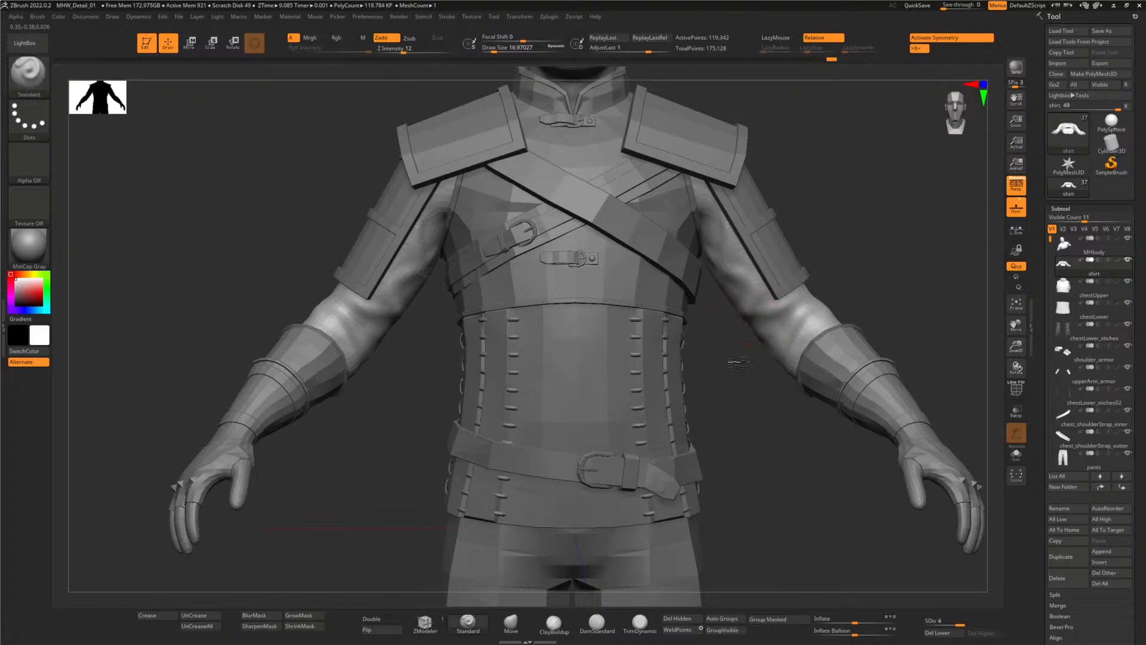
{"action": "left_click_drag", "start_coordinate": [739, 362], "coordinate": [740, 322]}
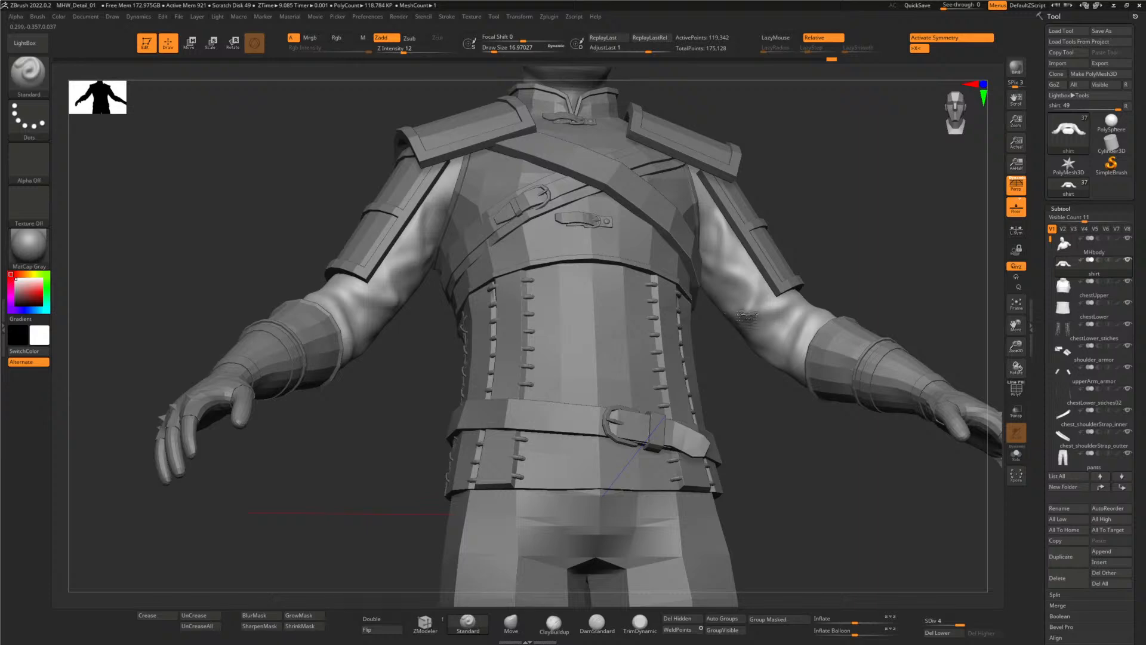
{"action": "key", "text": "shift"}
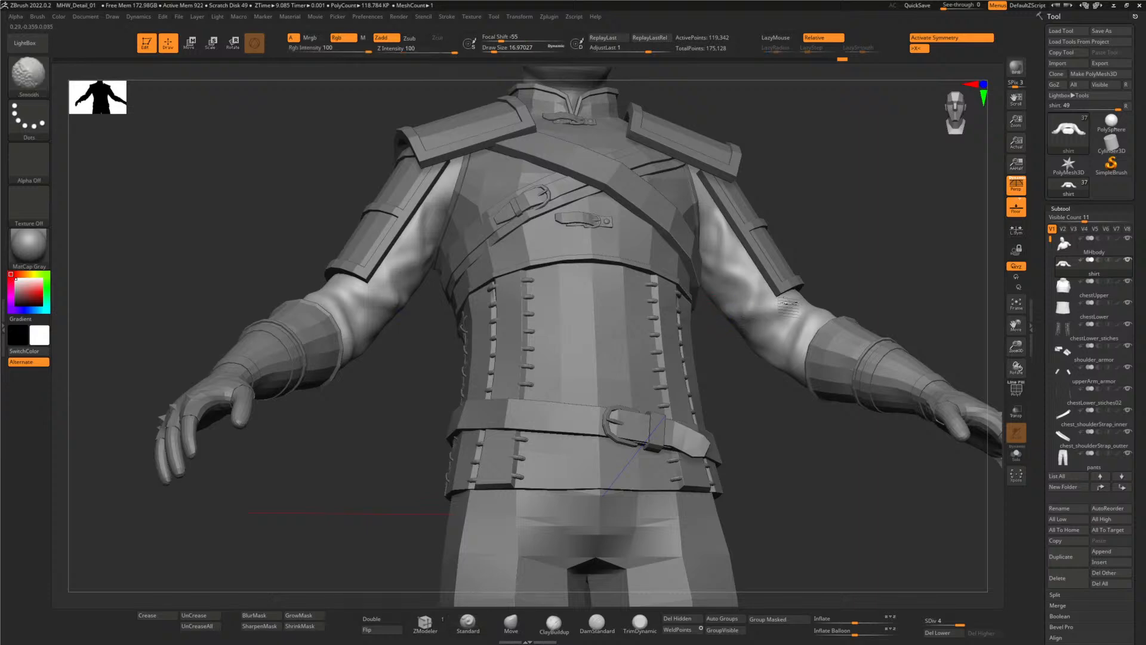
{"action": "key", "text": "shift"}
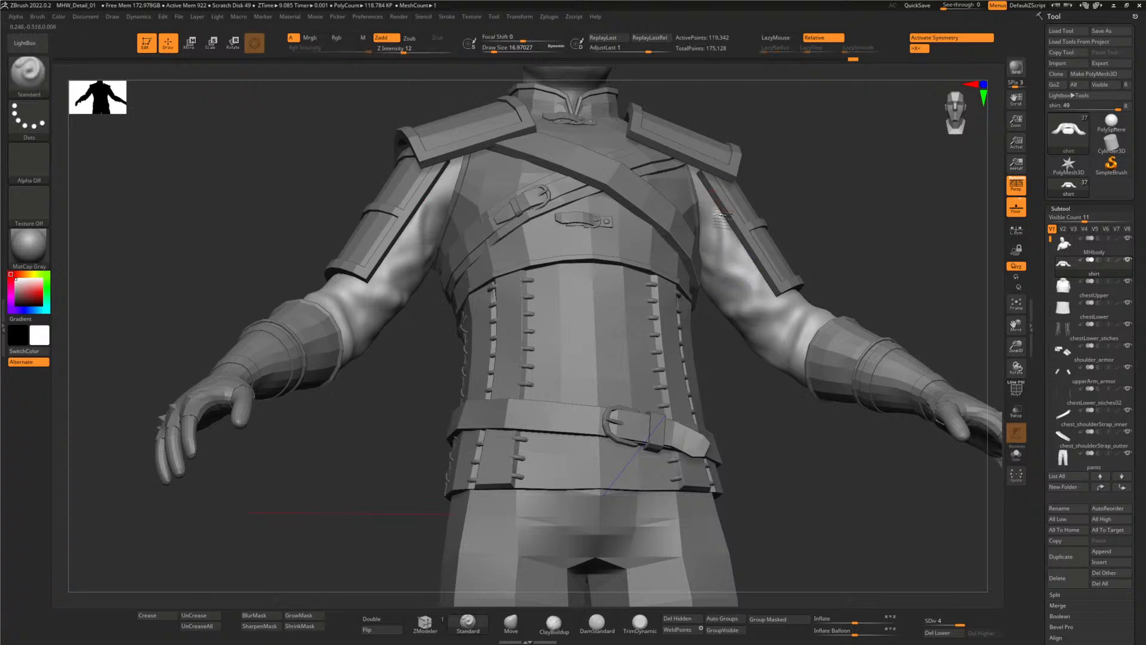
{"action": "mouse_move", "coordinate": [891, 279]}
{"action": "left_mouse_down"}
{"action": "mouse_move", "coordinate": [890, 261]}
{"action": "mouse_move", "coordinate": [885, 318]}
{"action": "mouse_move", "coordinate": [870, 302]}
{"action": "mouse_move", "coordinate": [794, 329]}
{"action": "left_mouse_up"}
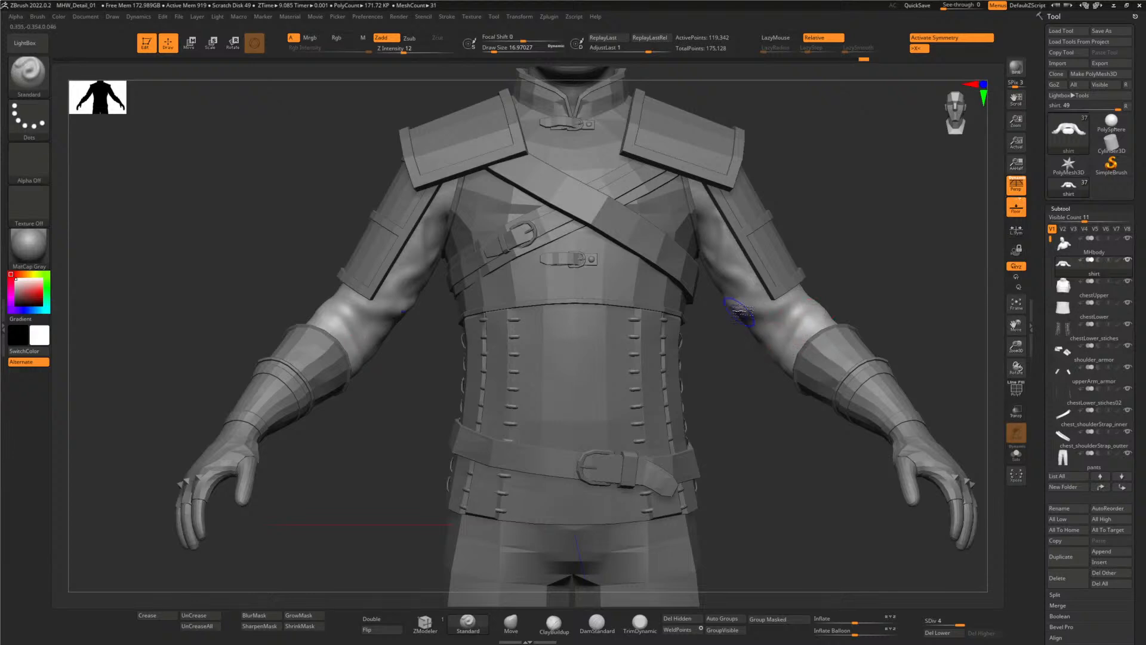
{"action": "key", "text": "shift"}
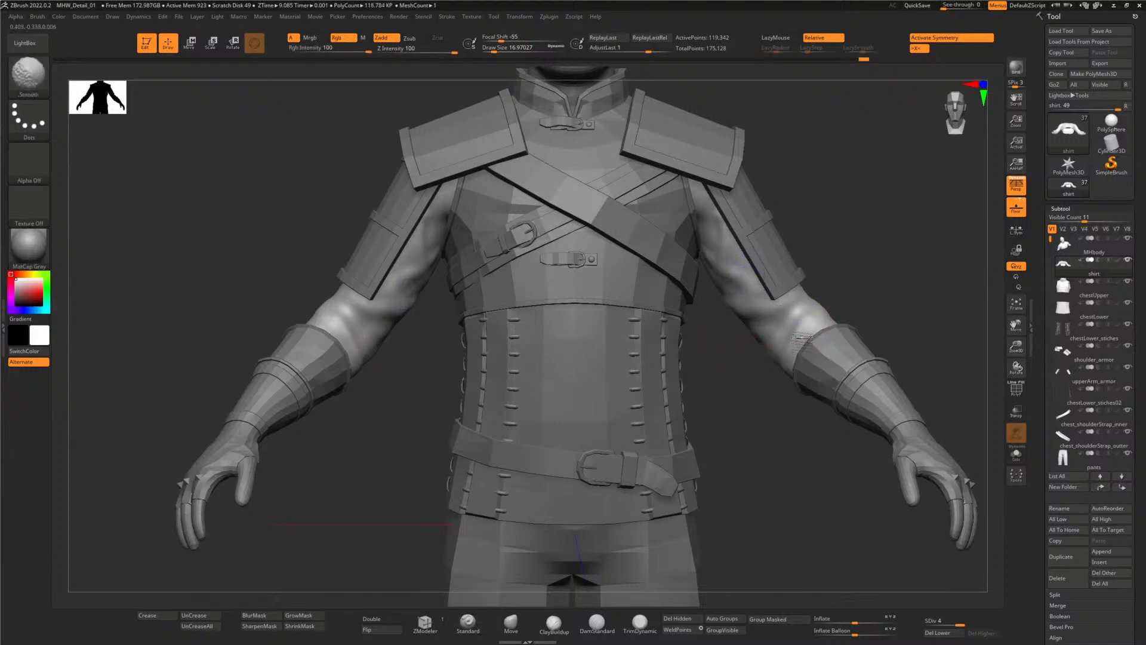
{"action": "mouse_move", "coordinate": [804, 337]}
{"action": "left_mouse_down", "text": "alt"}
{"action": "mouse_move", "coordinate": [780, 440]}
{"action": "mouse_move", "coordinate": [742, 435]}
{"action": "mouse_move", "coordinate": [737, 320]}
{"action": "left_mouse_up", "text": "alt"}
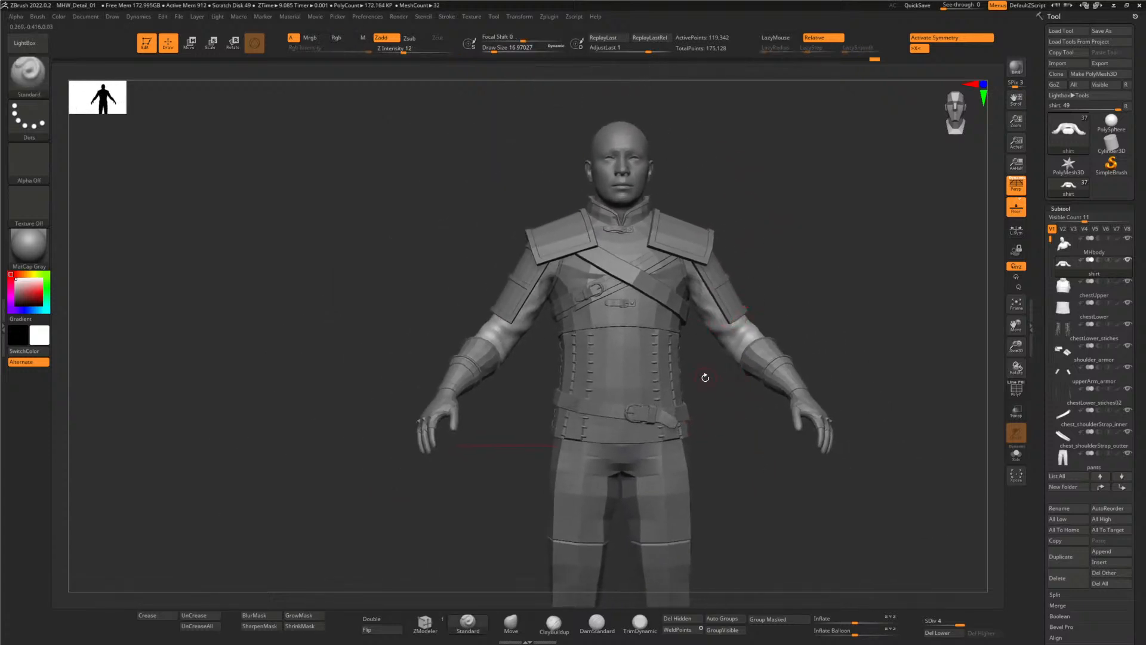
- Touch up the inner upper-arm and elbow folds of the sleeve, and quick-save the project
{"action": "left_click_drag", "start_coordinate": [755, 403], "coordinate": [638, 293], "text": "alt"}
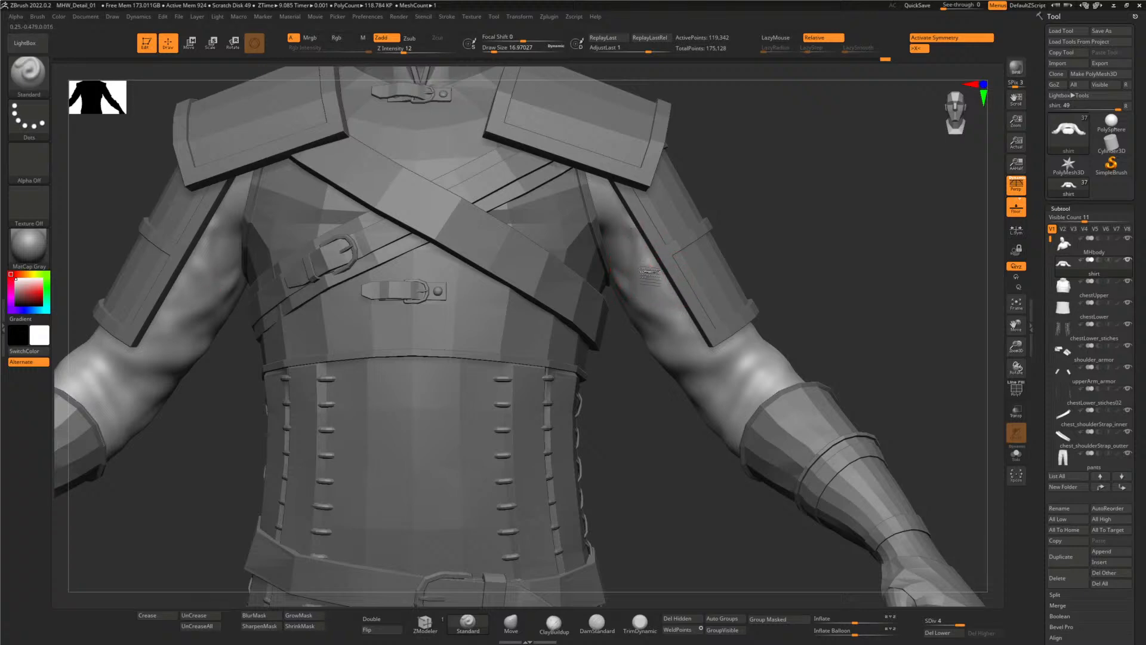
{"action": "key", "text": "f"}
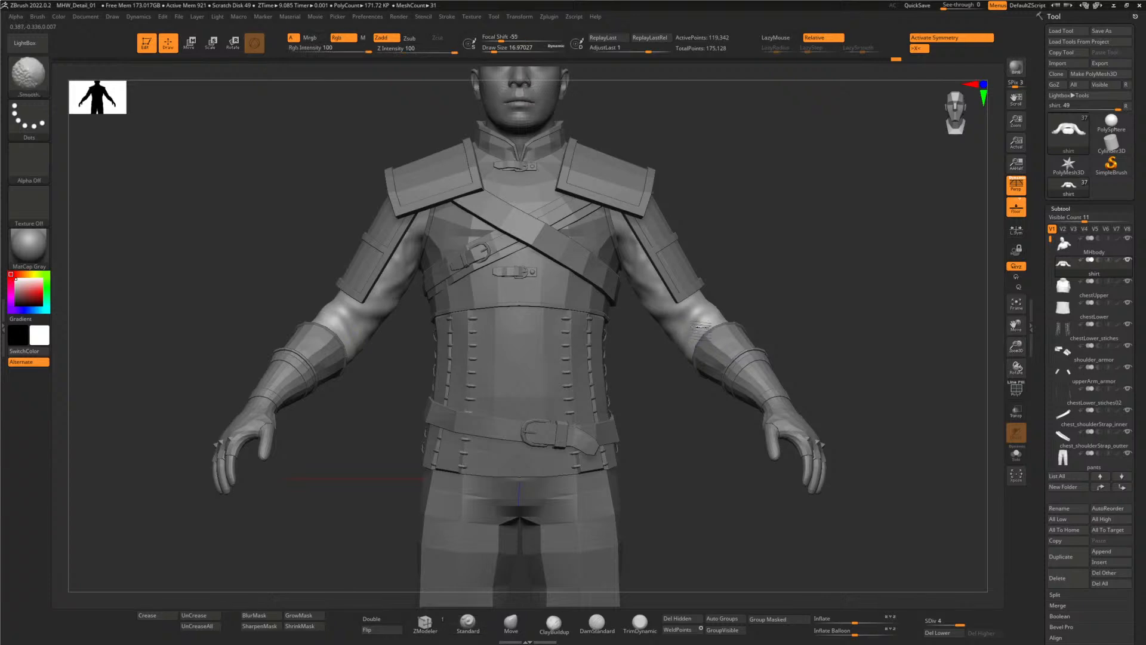
{"action": "right_click_drag", "start_coordinate": [687, 341], "coordinate": [685, 298], "text": "ctrl"}
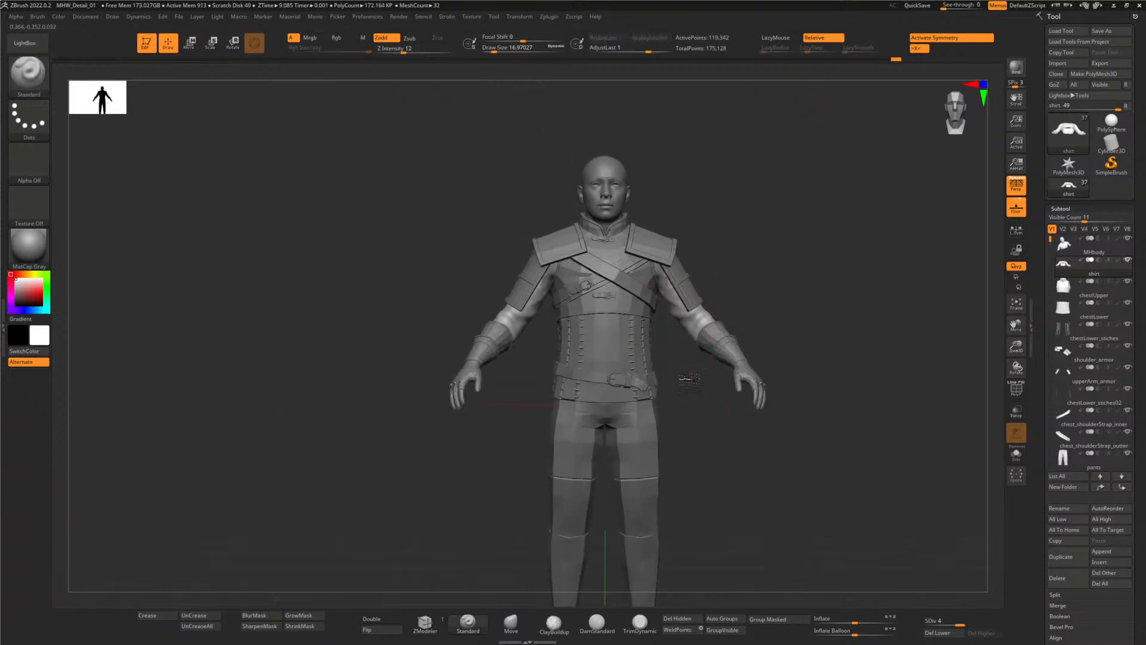
{"action": "right_click_drag", "start_coordinate": [716, 407], "coordinate": [618, 307], "text": "ctrl"}
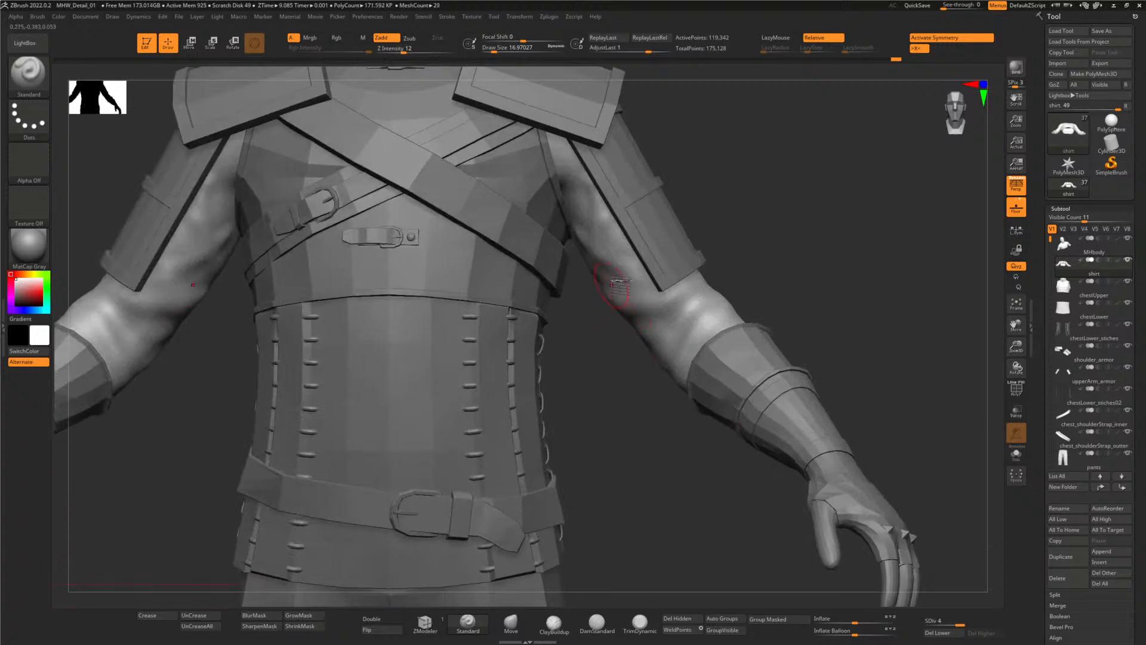
{"action": "right_click_drag", "start_coordinate": [631, 392], "coordinate": [638, 412], "text": "alt"}
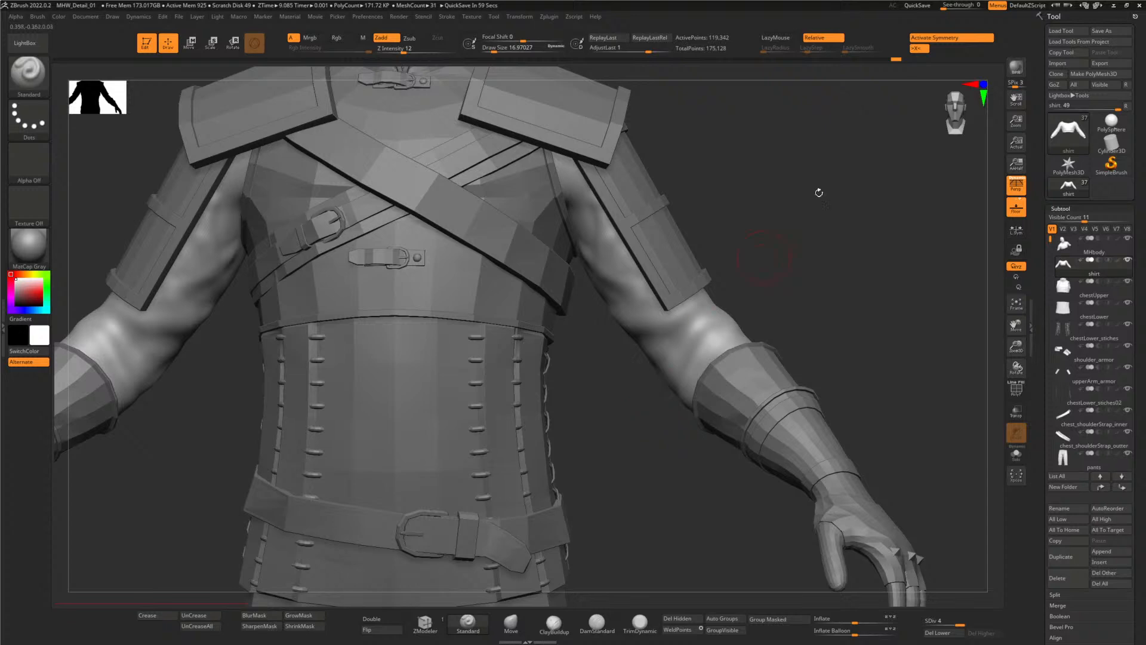
{"action": "left_click", "coordinate": [920, 5]}
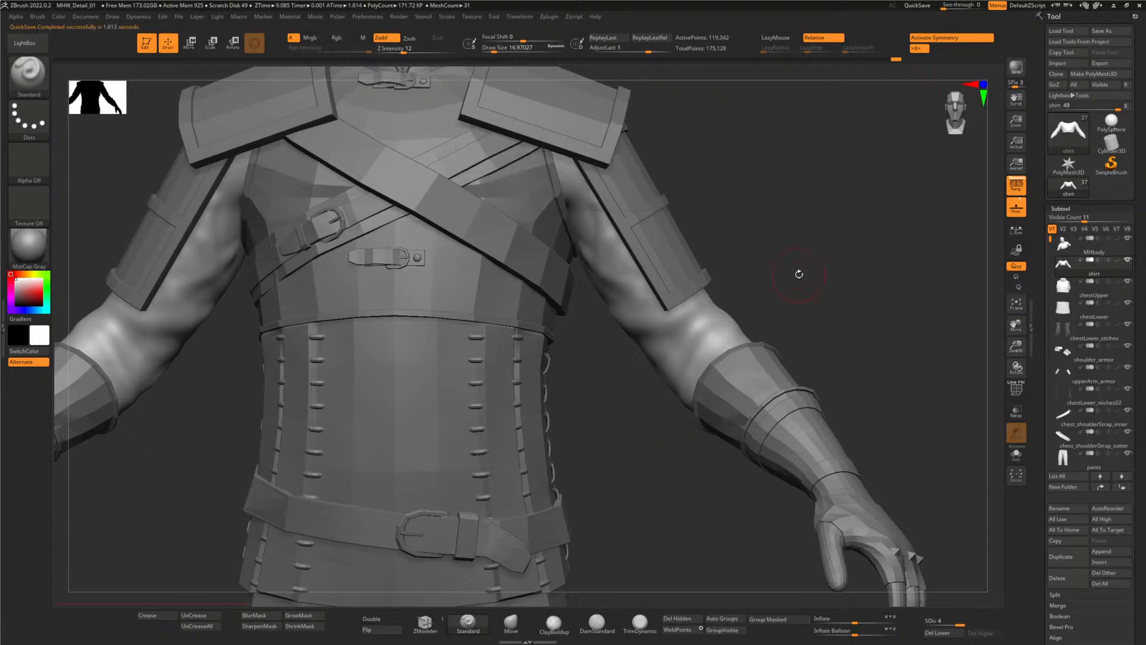
- Switch to the Photoshop armor reference, enlarge it to 200%, and compare its front-view sleeve with the ZBrush model
{"action": "key", "text": "alt+Tab"}
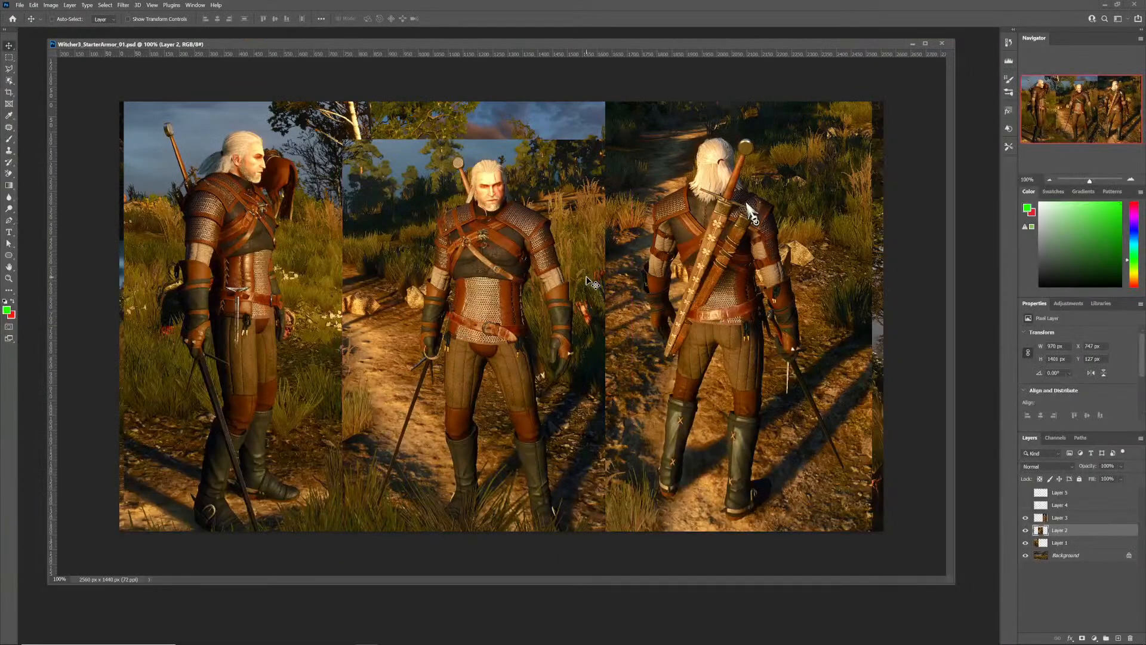
{"action": "left_click_drag", "start_coordinate": [588, 45], "coordinate": [588, 52]}
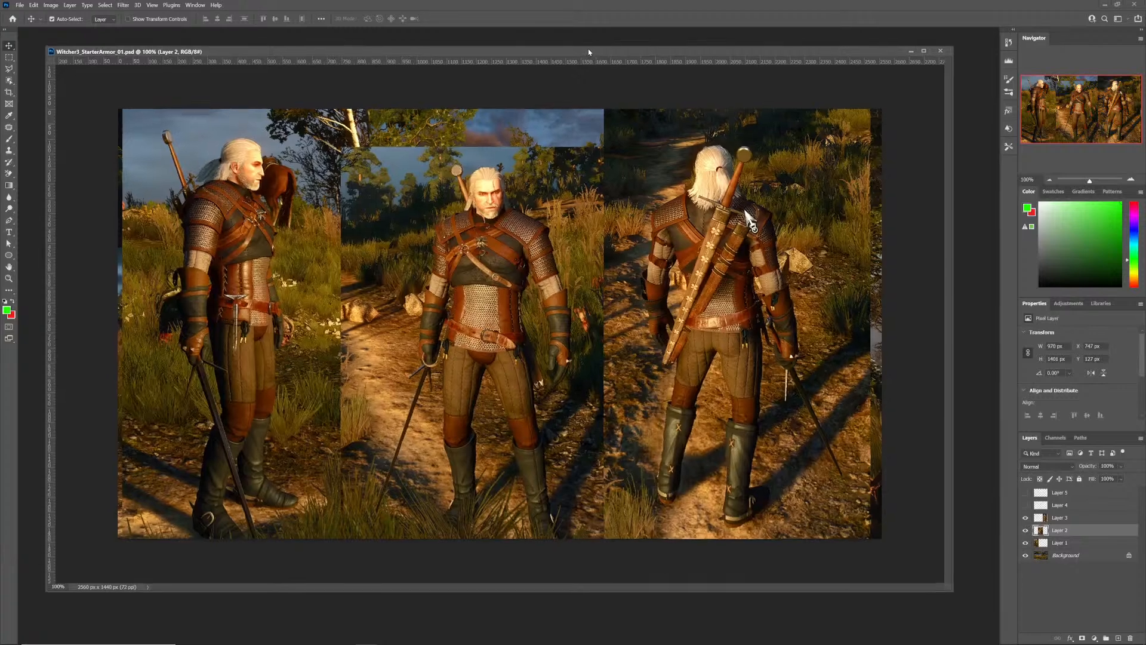
{"action": "key", "text": "ctrl+plus"}
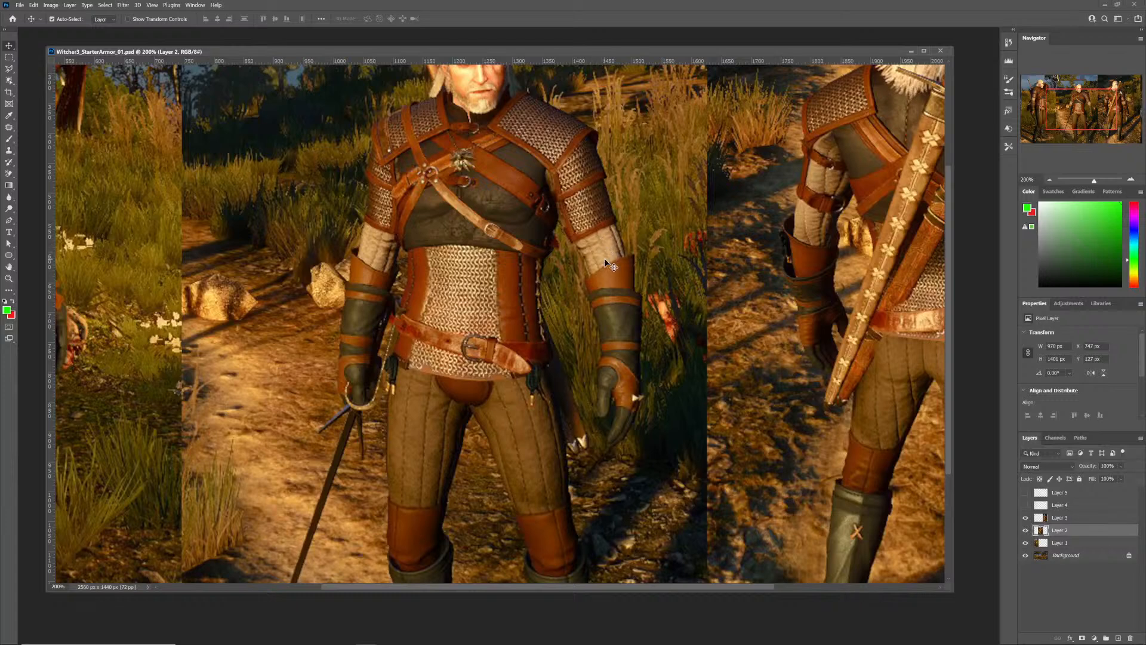
{"action": "key", "text": "alt+Tab"}
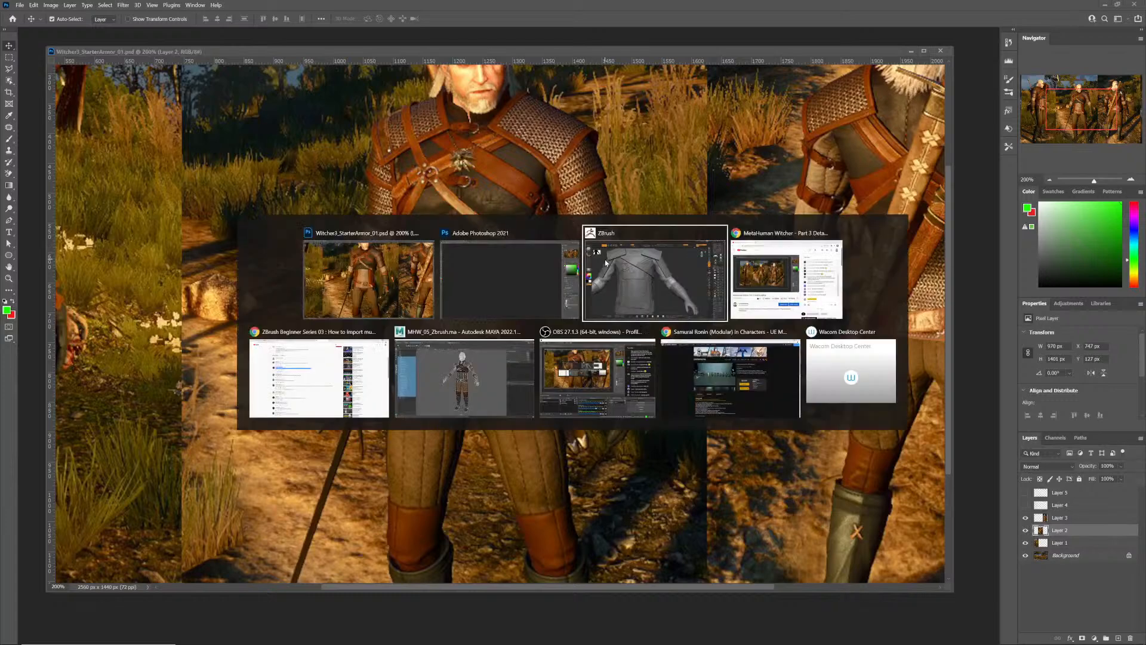
{"action": "left_click_drag", "start_coordinate": [597, 364], "coordinate": [575, 411]}
{"action": "key", "text": "alt+Tab"}
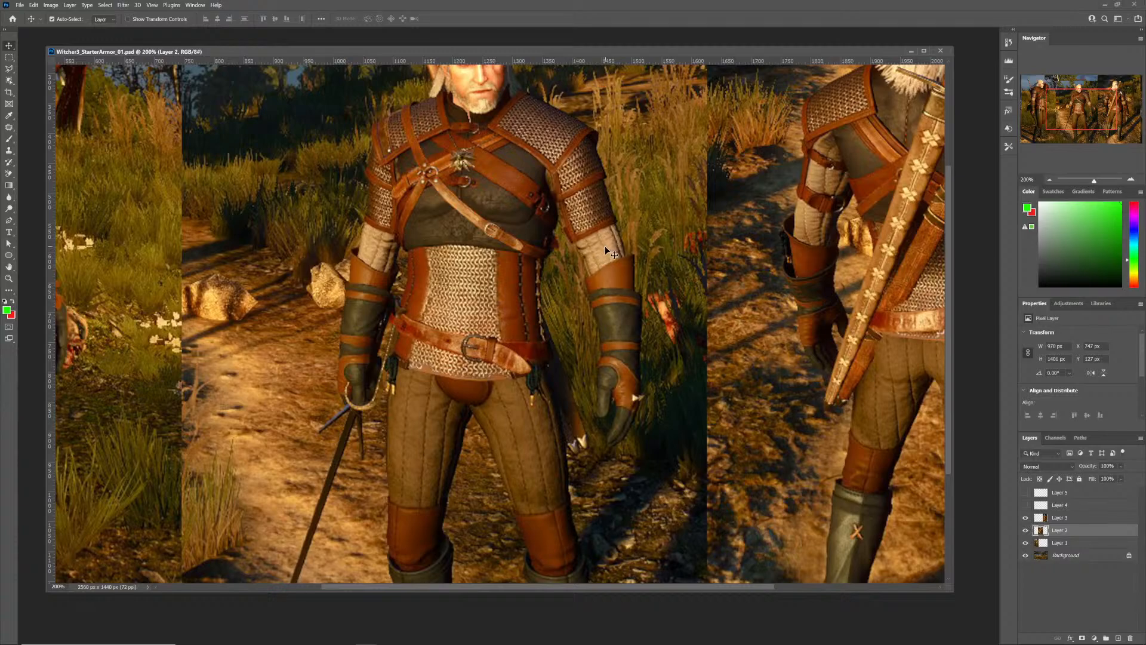
{"action": "key", "text": "alt+Tab"}
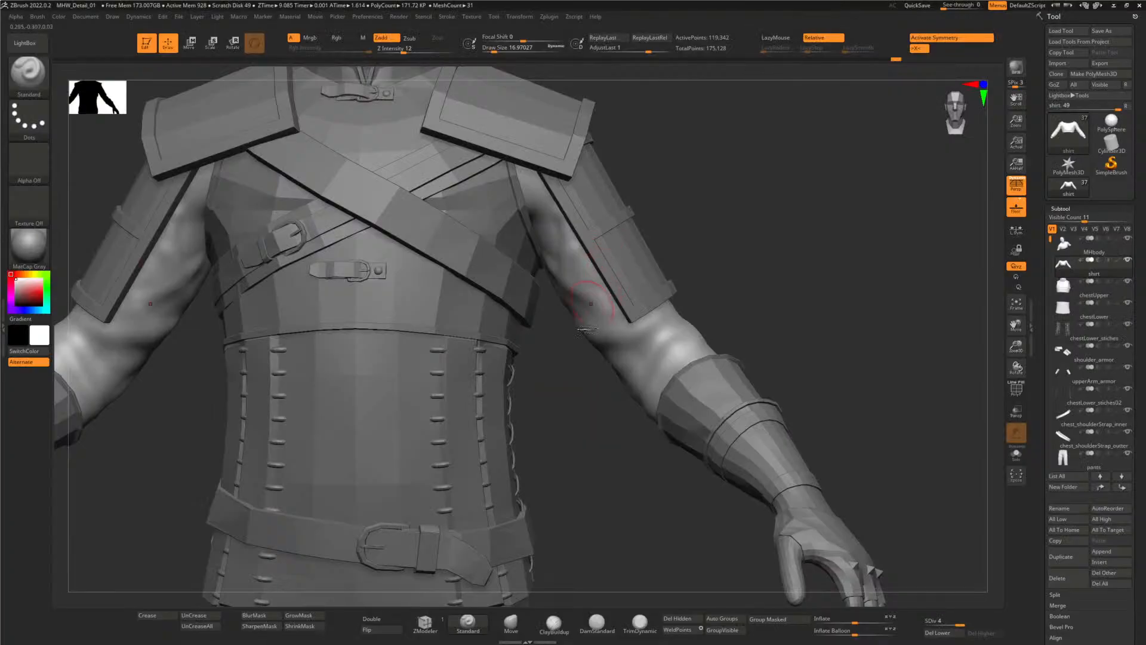
{"action": "left_click_drag", "start_coordinate": [572, 385], "coordinate": [594, 419]}
- Examine the sleeves in the side, front and back views of the Photoshop reference, and return to the shirt sleeve in ZBrush
{"action": "key", "text": "alt+Tab"}
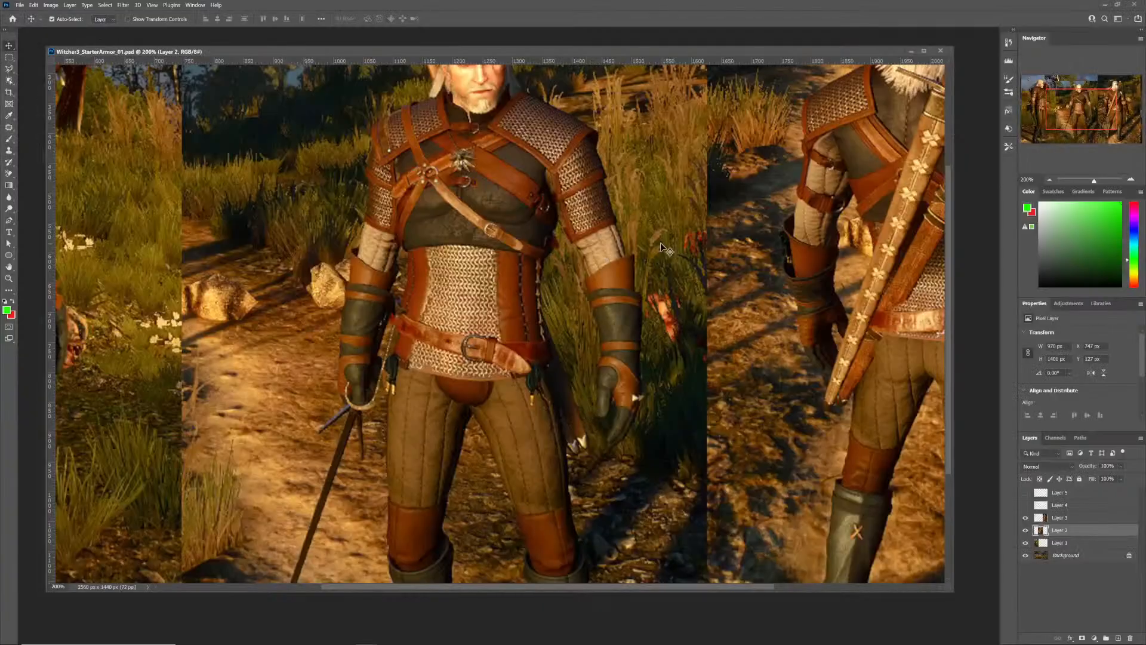
{"action": "scroll", "coordinate": [656, 280], "scroll_direction": "left", "scroll_amount": 10}
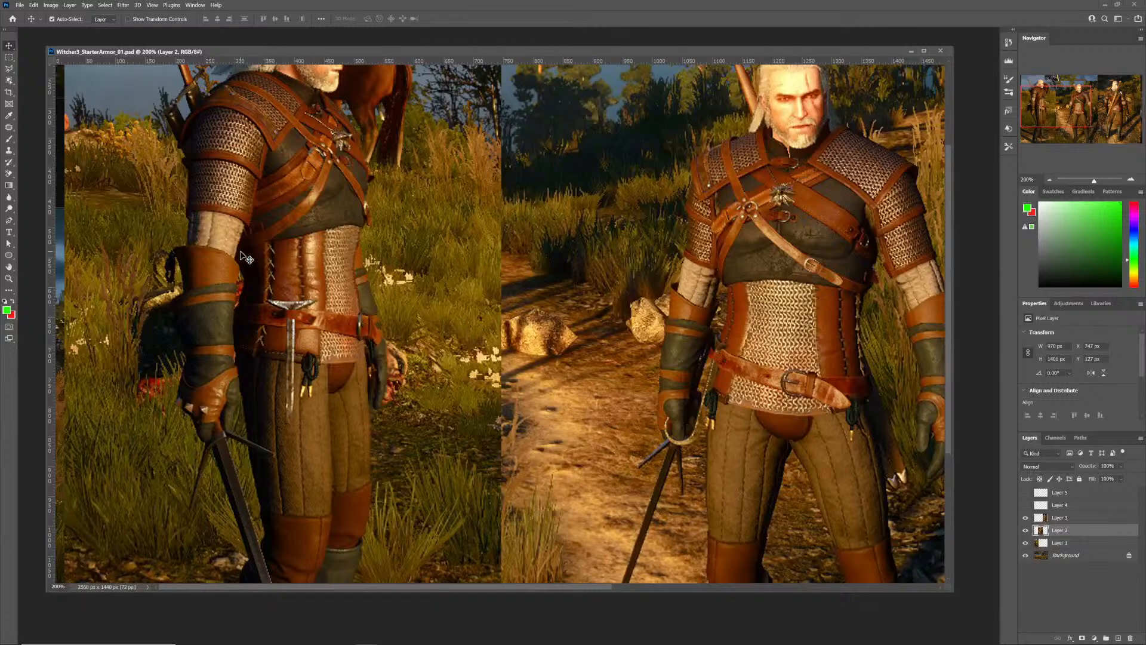
{"action": "left_click_drag", "start_coordinate": [753, 285], "coordinate": [427, 294]}
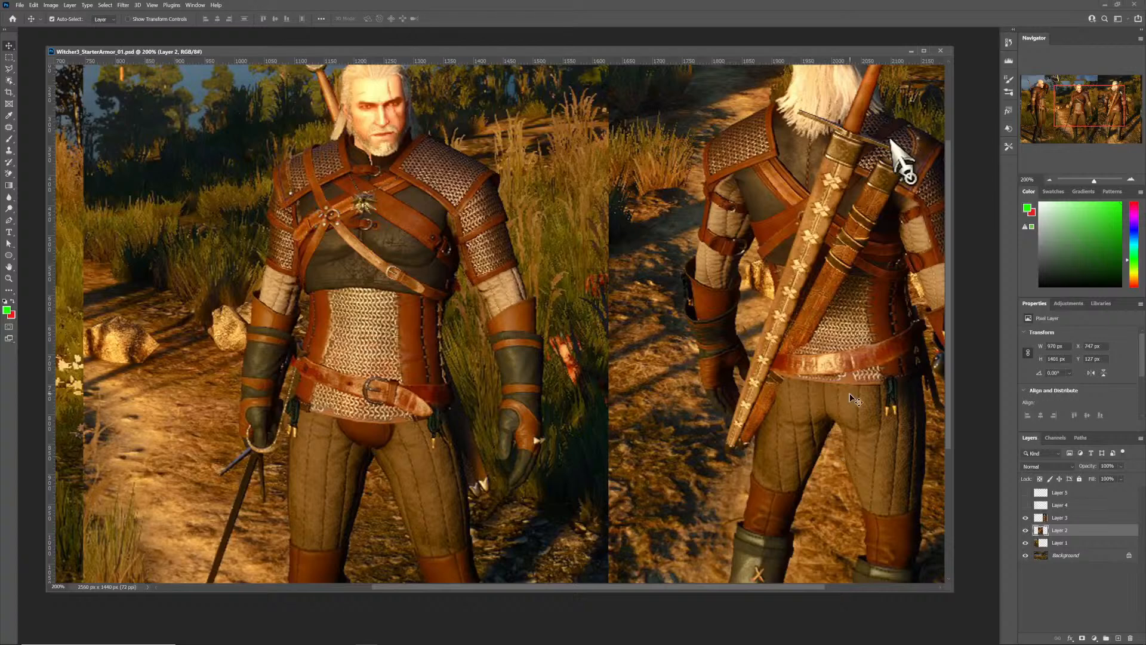
{"action": "left_click_drag", "start_coordinate": [855, 399], "coordinate": [755, 389]}
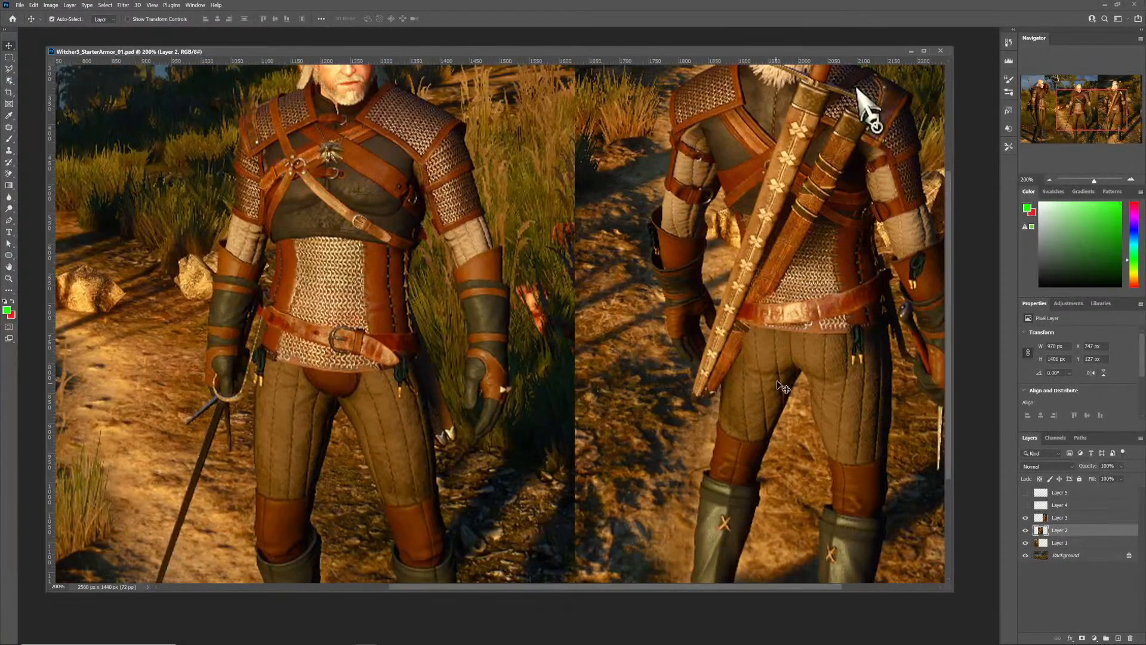
{"action": "left_click_drag", "start_coordinate": [775, 388], "coordinate": [740, 338]}
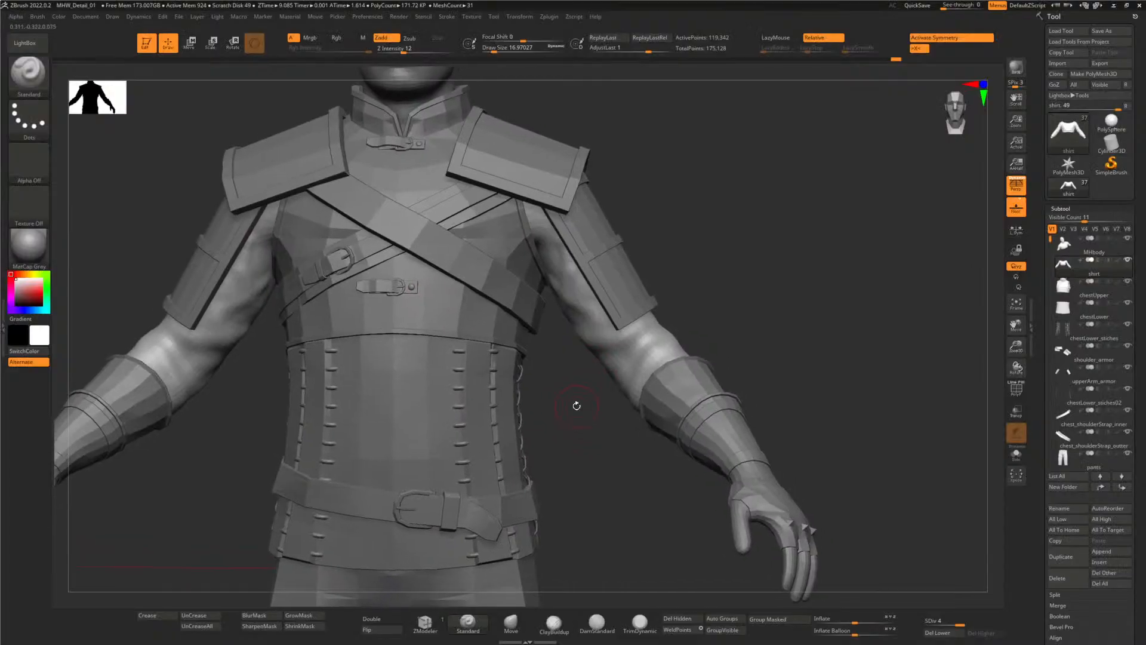
{"action": "left_click_drag", "start_coordinate": [576, 401], "coordinate": [538, 436], "text": "alt"}
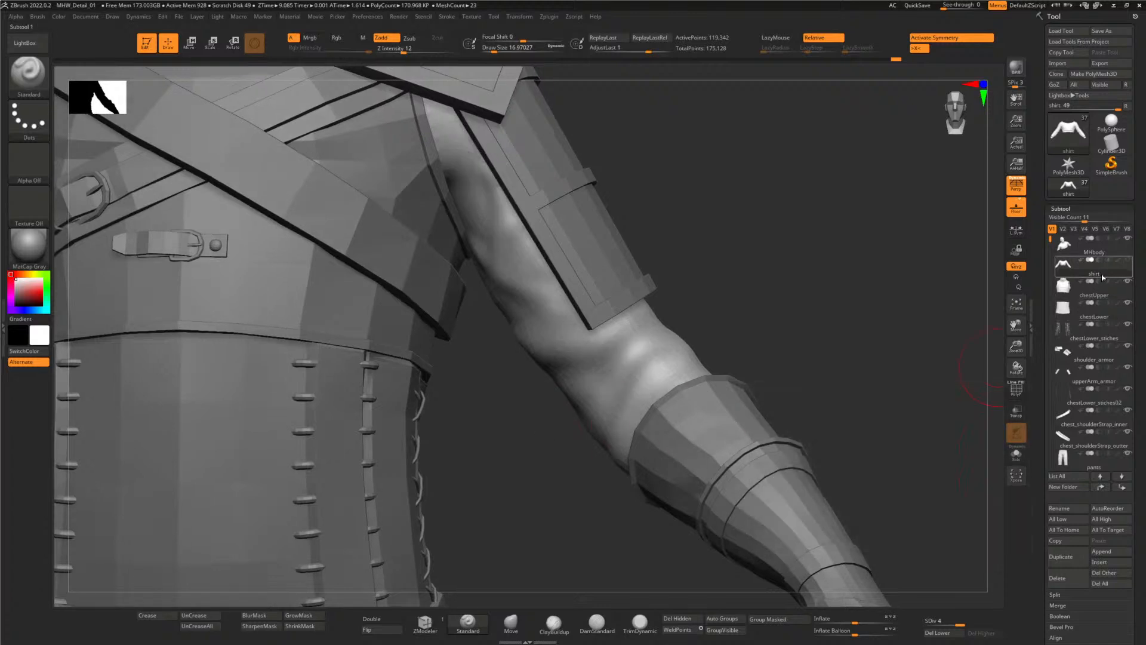
- Duplicate the shirt subtool, select the copy, and divide its mesh to subdivision level 5
{"action": "mouse_move", "coordinate": [1104, 277]}
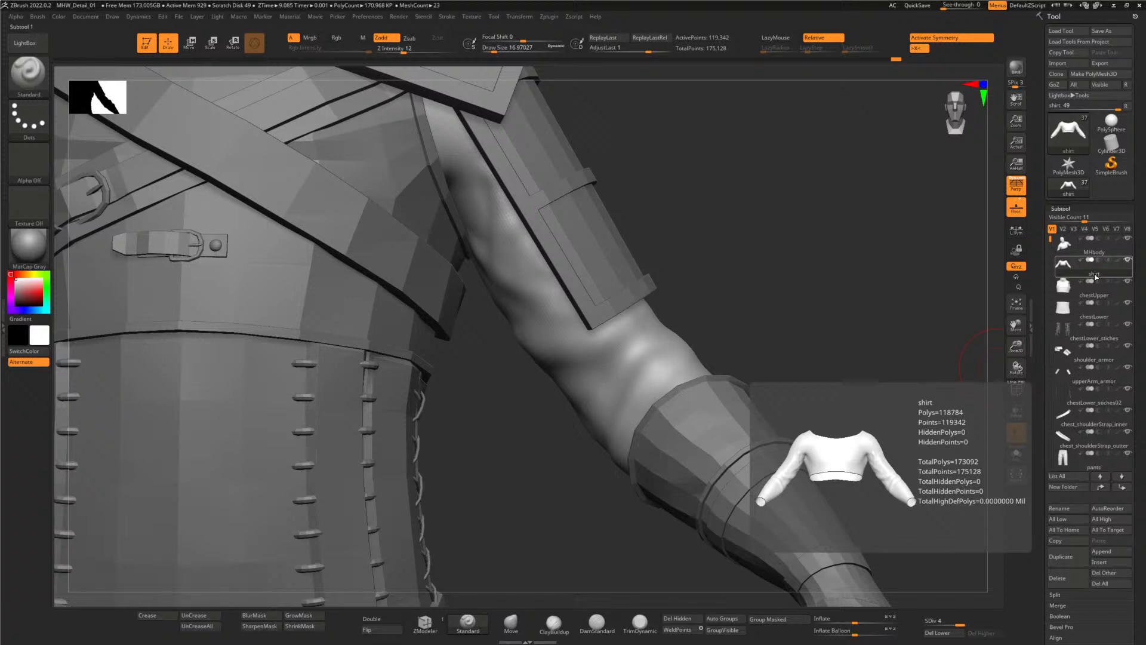
{"action": "left_click", "coordinate": [1062, 558]}
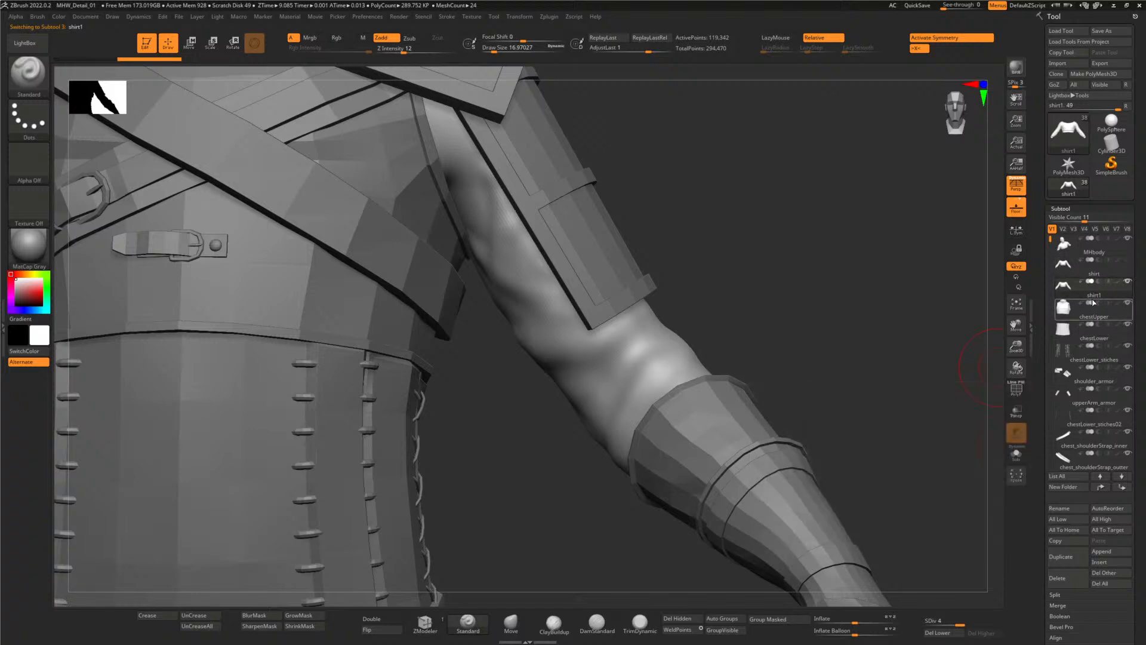
{"action": "left_click", "coordinate": [1095, 300]}
{"action": "key", "text": "ctrl"}
{"action": "key", "text": "ctrl+d"}
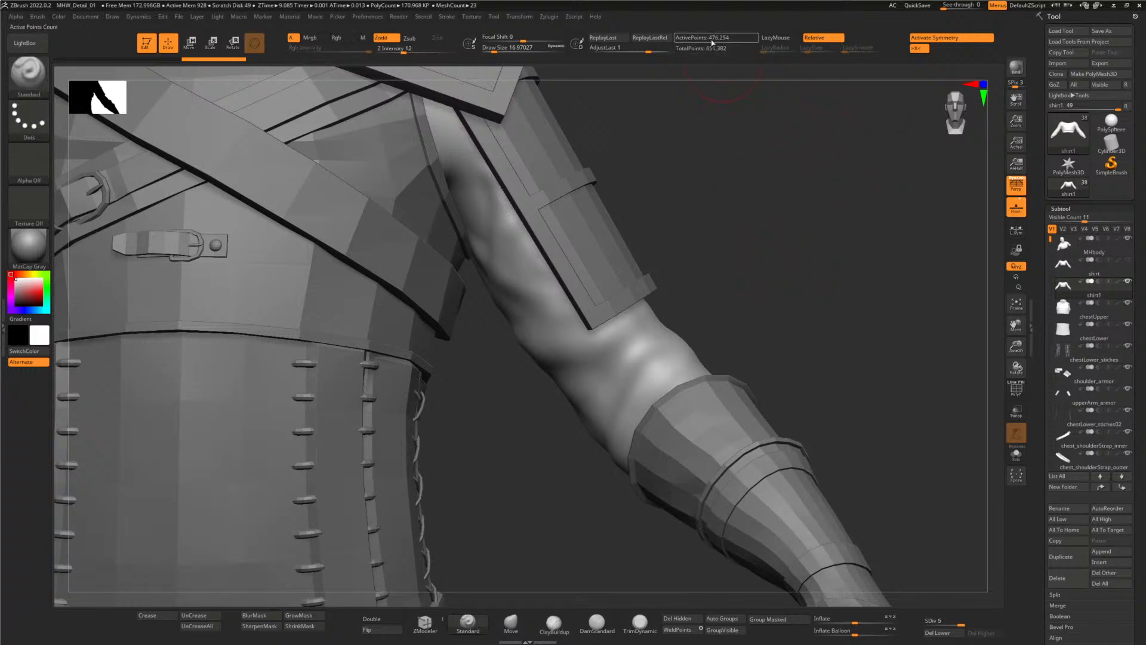
- Switch to the DamStandard brush, set LazyRadius to 32, and try a long crease down the inner sleeve, undoing the stroke
{"action": "left_click_drag", "start_coordinate": [730, 264], "coordinate": [686, 280]}
{"action": "left_click_drag", "start_coordinate": [704, 328], "coordinate": [694, 275]}
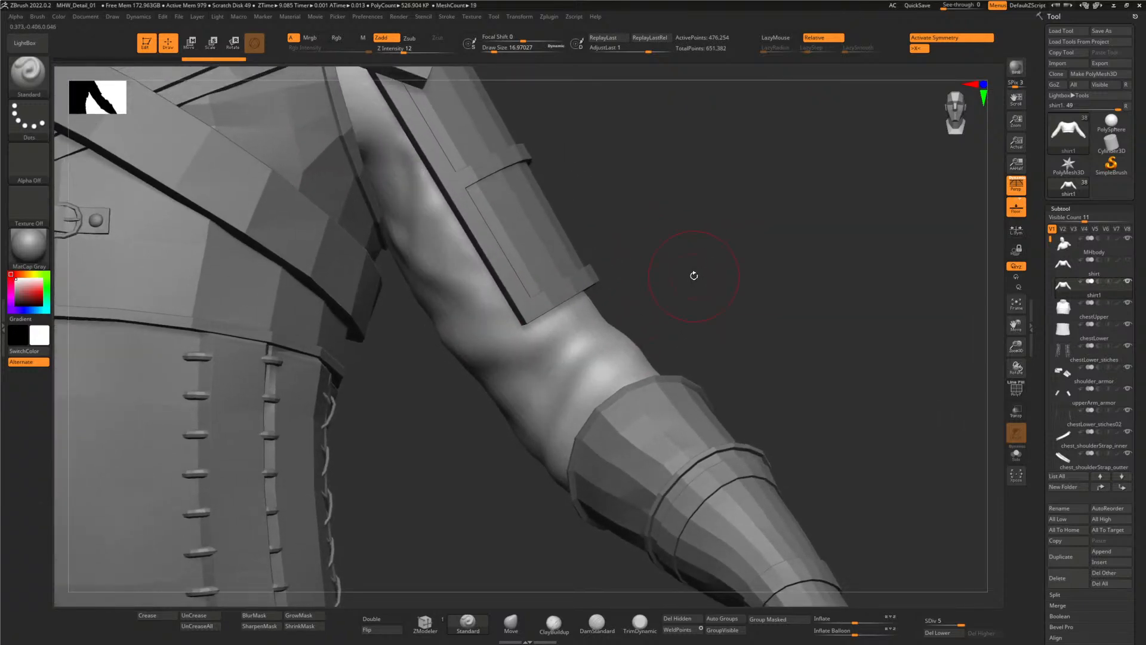
{"action": "left_click", "coordinate": [597, 623]}
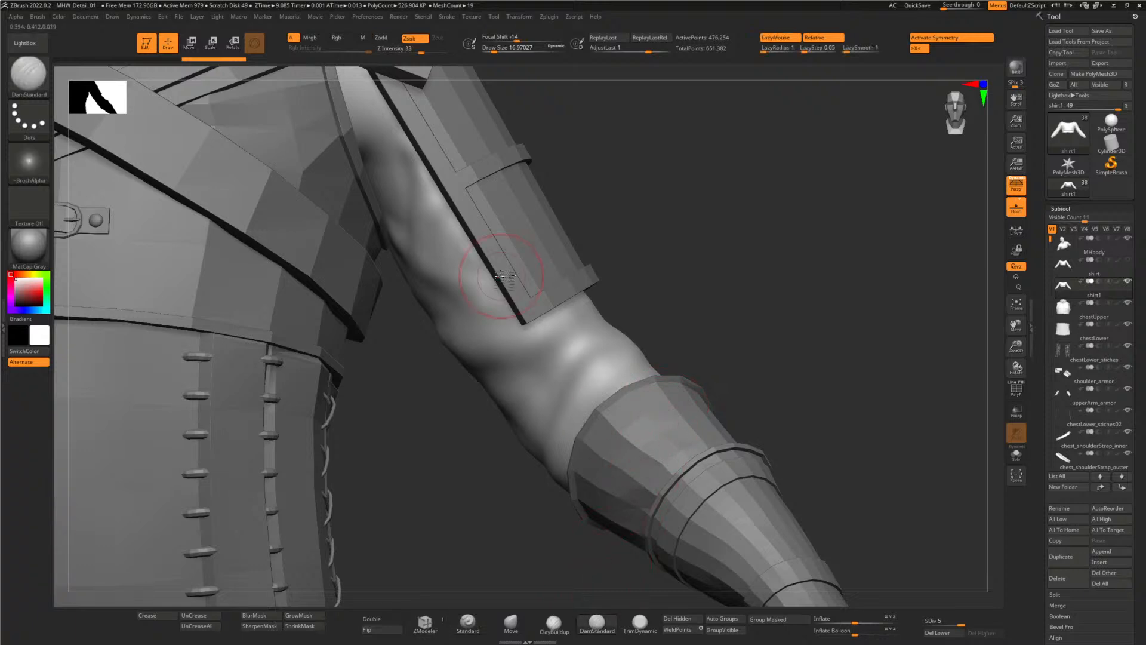
{"action": "left_click_drag", "start_coordinate": [765, 51], "coordinate": [777, 51]}
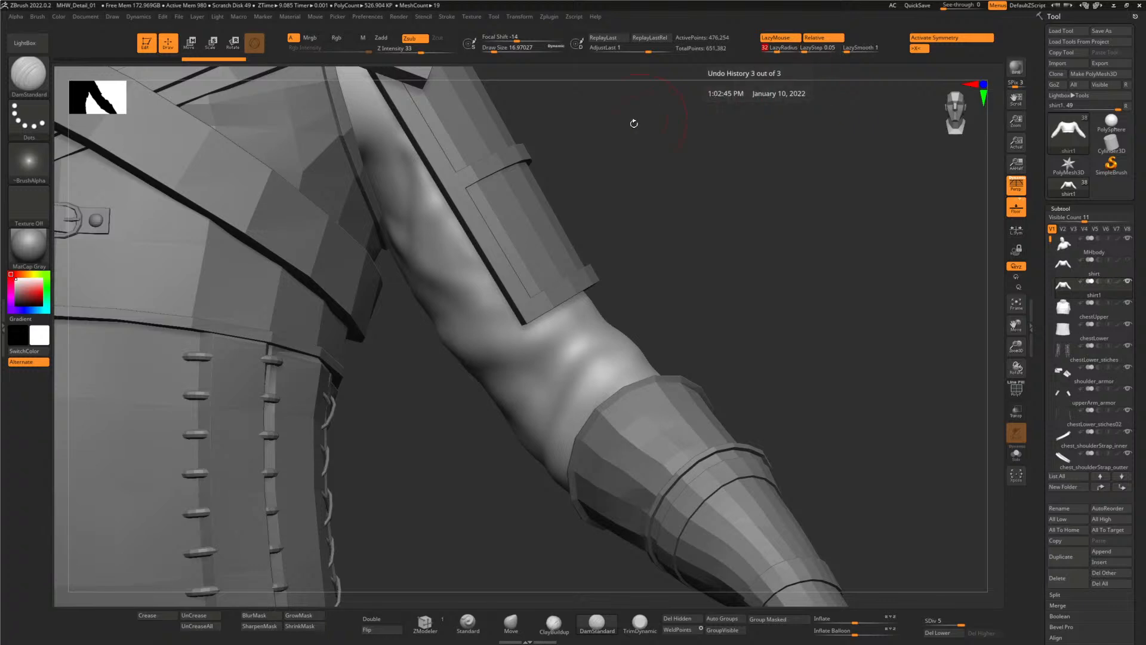
{"action": "mouse_move", "coordinate": [399, 179]}
{"action": "left_mouse_down"}
{"action": "mouse_move", "coordinate": [538, 401]}
{"action": "mouse_move", "coordinate": [594, 397]}
{"action": "mouse_move", "coordinate": [620, 376]}
{"action": "left_mouse_up"}
{"action": "key", "text": "ctrl+z"}
- Set Z Intensity to 15 and Draw Size to 28.75, and test long creases from the armpit to the bracer, undoing them
{"action": "left_click_drag", "start_coordinate": [421, 52], "coordinate": [390, 54]}
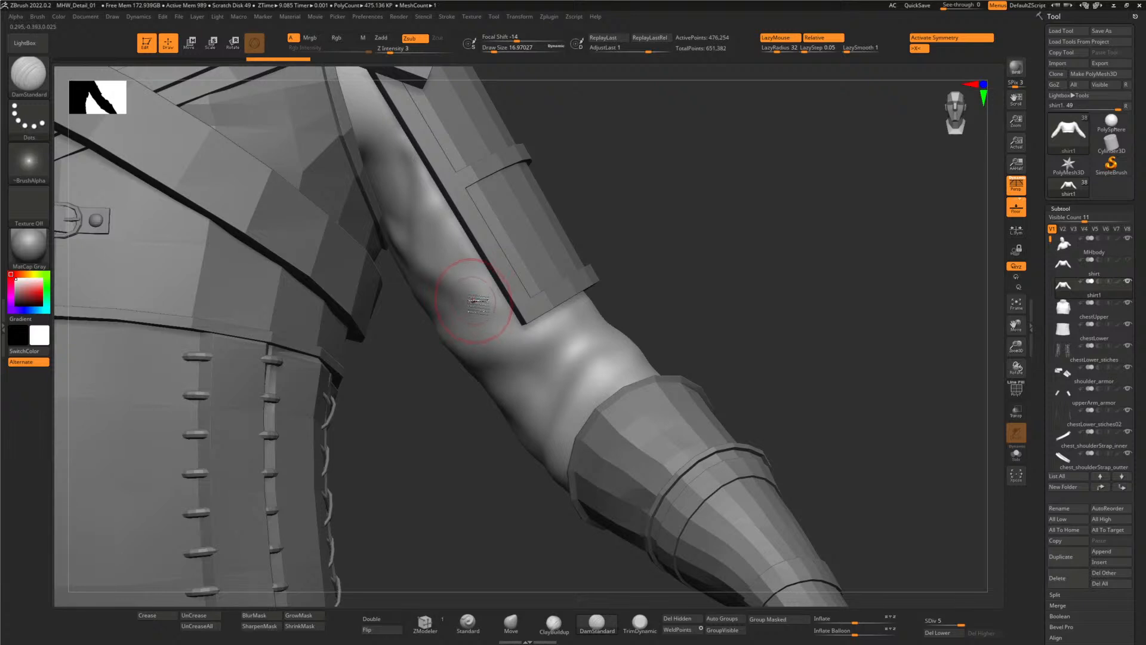
{"action": "left_click_drag", "start_coordinate": [393, 50], "coordinate": [403, 51]}
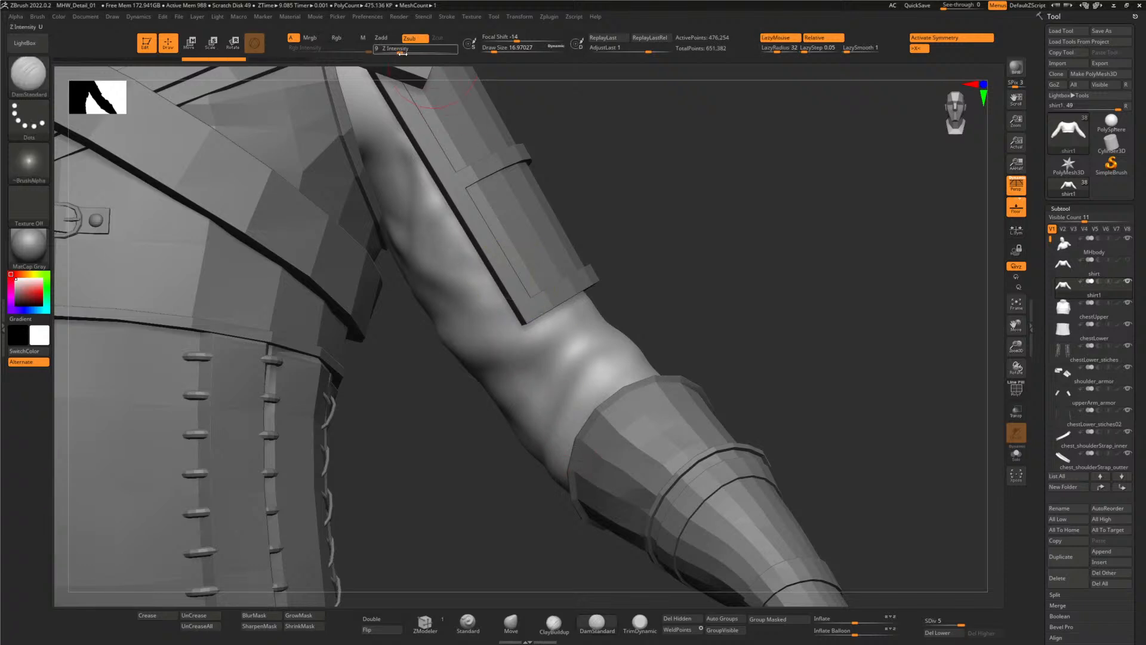
{"action": "left_click_drag", "start_coordinate": [402, 53], "coordinate": [405, 52]}
{"action": "mouse_move", "coordinate": [422, 220]}
{"action": "left_mouse_down"}
{"action": "mouse_move", "coordinate": [525, 379]}
{"action": "mouse_move", "coordinate": [579, 435]}
{"action": "mouse_move", "coordinate": [621, 455]}
{"action": "left_mouse_up"}
{"action": "left_click_drag", "start_coordinate": [602, 295], "coordinate": [632, 242]}
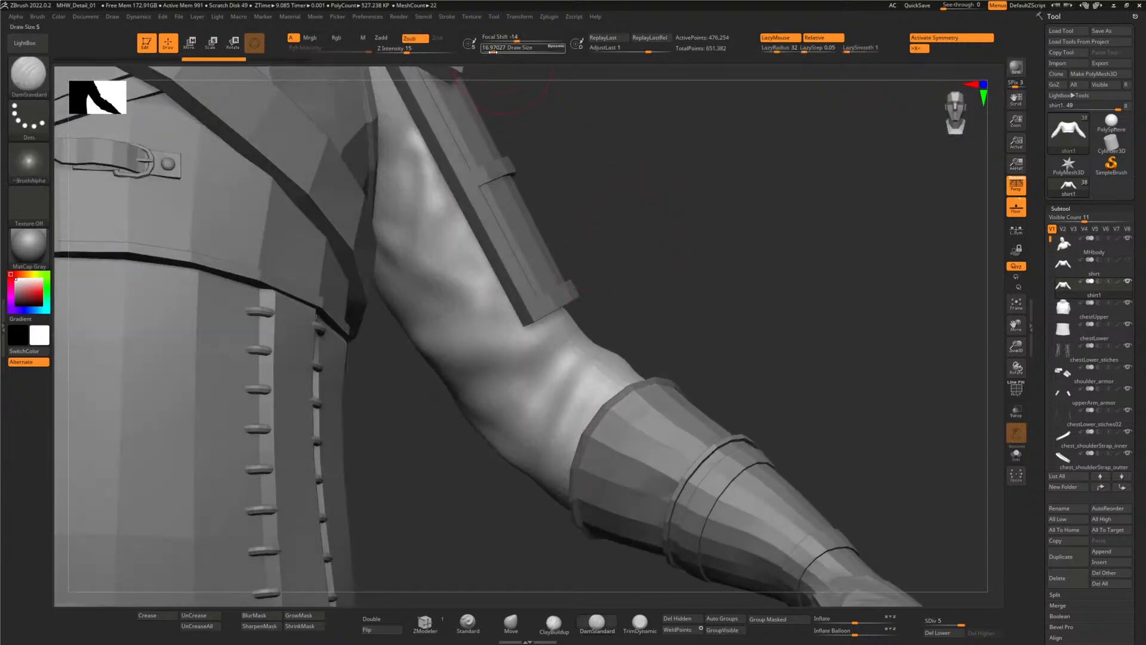
{"action": "left_click_drag", "start_coordinate": [493, 52], "coordinate": [496, 51]}
{"action": "mouse_move", "coordinate": [426, 220]}
{"action": "left_mouse_down"}
{"action": "mouse_move", "coordinate": [494, 330]}
{"action": "mouse_move", "coordinate": [619, 462]}
{"action": "left_mouse_up"}
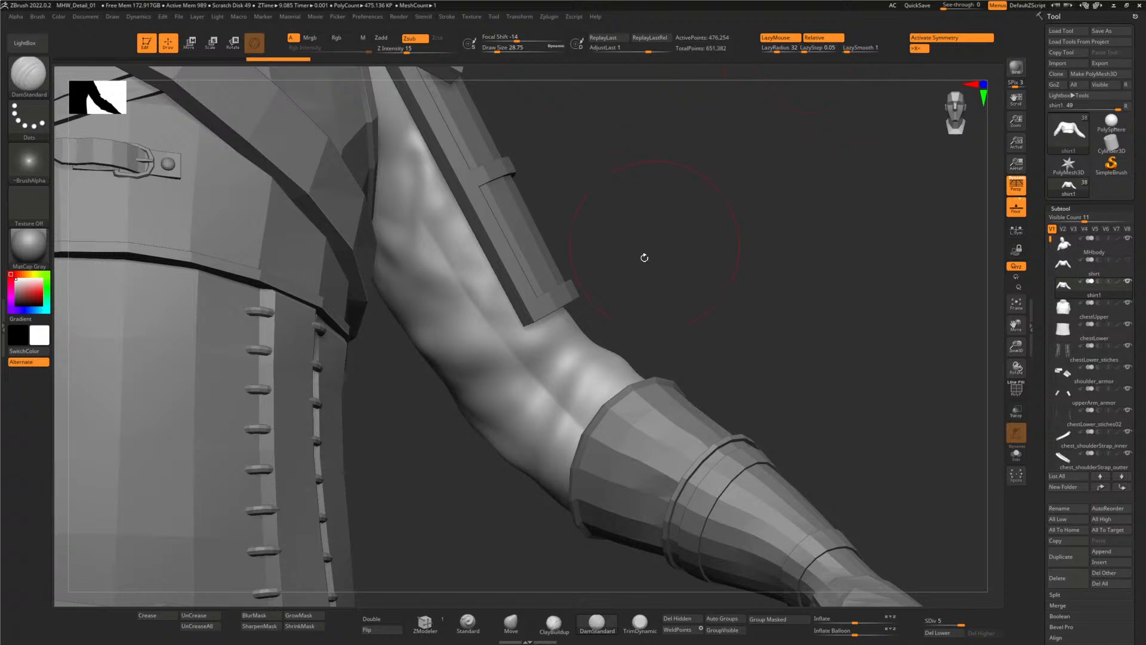
{"action": "key", "text": "ctrl+z"}
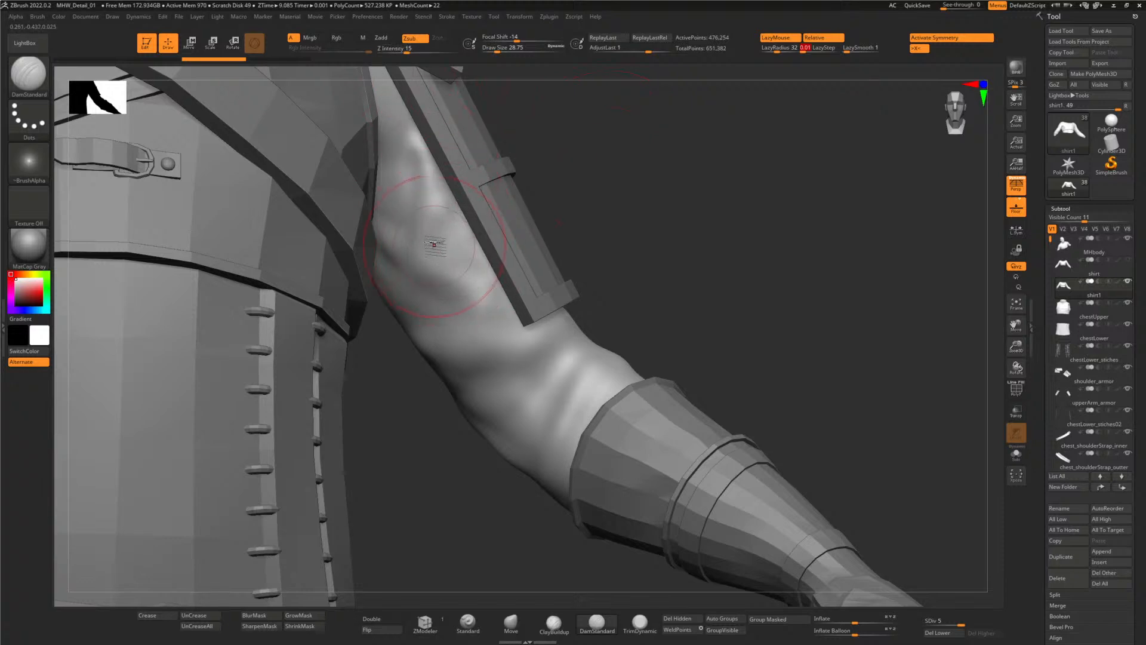
- Adjust LazyStep to 0.02, test another crease along the inner sleeve, and undo it
{"action": "left_click_drag", "start_coordinate": [431, 224], "coordinate": [443, 245]}
{"action": "mouse_move", "coordinate": [472, 281]}
{"action": "left_mouse_down", "text": "shift"}
{"action": "mouse_move", "coordinate": [485, 243]}
{"action": "mouse_move", "coordinate": [454, 233]}
{"action": "left_mouse_up", "text": "shift"}
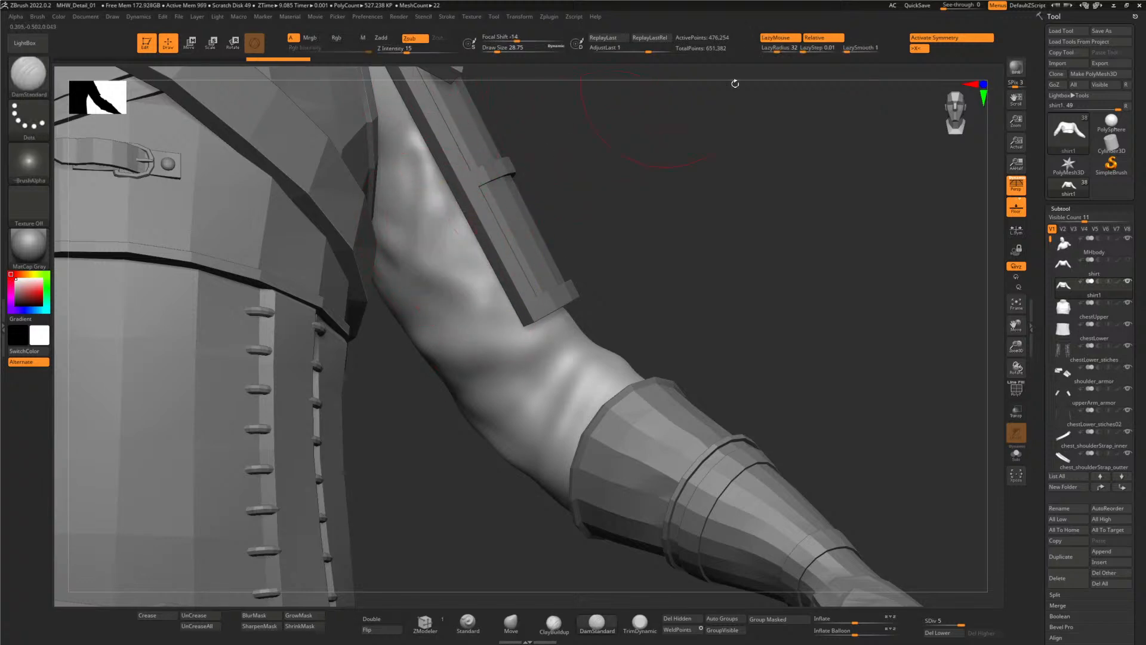
{"action": "left_click", "coordinate": [832, 53]}
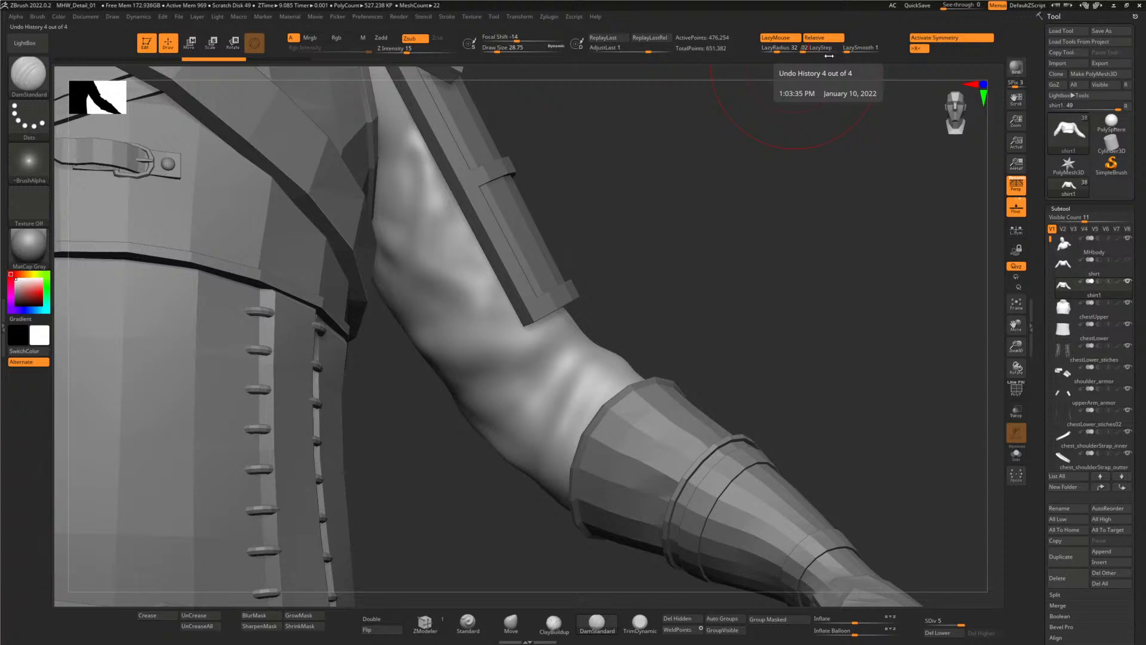
{"action": "key", "text": "Return"}
{"action": "mouse_move", "coordinate": [435, 243]}
{"action": "left_mouse_down"}
{"action": "mouse_move", "coordinate": [534, 394]}
{"action": "mouse_move", "coordinate": [618, 443]}
{"action": "left_mouse_up"}
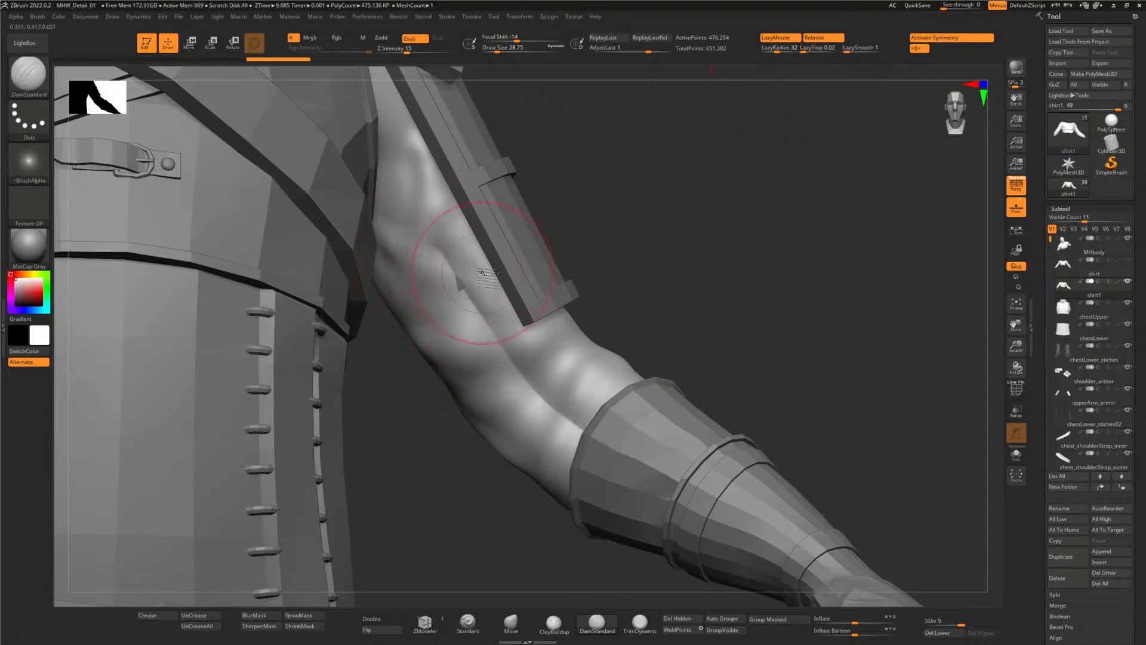
{"action": "key", "text": "ctrl+z"}
- Set Z Intensity to 10 and carve a long crease down the inner sleeve to the bracer
{"action": "left_click", "coordinate": [406, 51]}
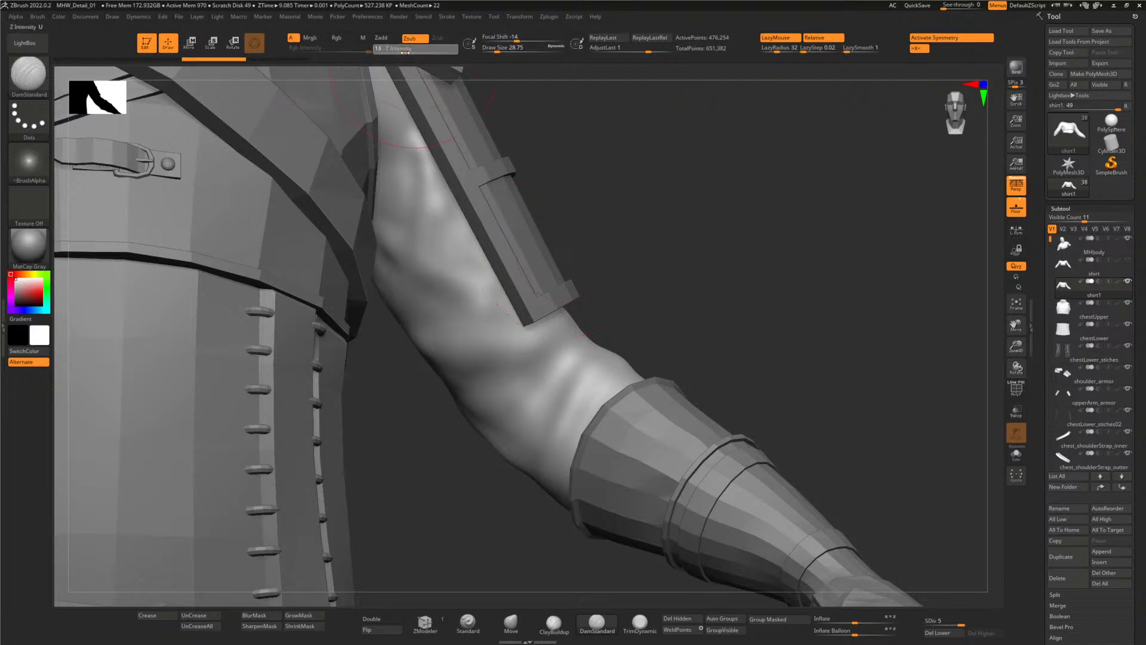
{"action": "type", "text": "10"}
{"action": "key", "text": "Return"}
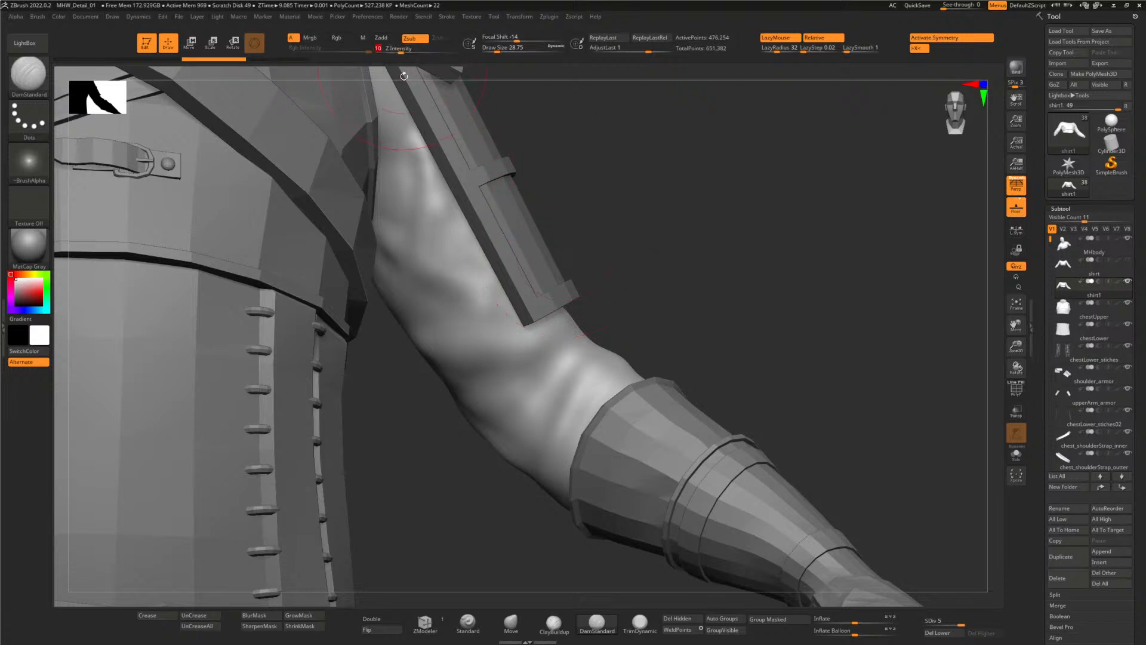
{"action": "mouse_move", "coordinate": [413, 187]}
{"action": "left_mouse_down"}
{"action": "mouse_move", "coordinate": [546, 388]}
{"action": "mouse_move", "coordinate": [655, 449]}
{"action": "left_mouse_up"}
- Smooth out the folds along the inner sleeve from the armpit to the elbow
{"action": "left_click_drag", "start_coordinate": [698, 292], "coordinate": [658, 371]}
{"action": "mouse_move", "coordinate": [687, 317]}
{"action": "left_mouse_down"}
{"action": "mouse_move", "coordinate": [665, 338]}
{"action": "mouse_move", "coordinate": [693, 346]}
{"action": "mouse_move", "coordinate": [633, 364]}
{"action": "left_mouse_up"}
{"action": "key", "text": "shift"}
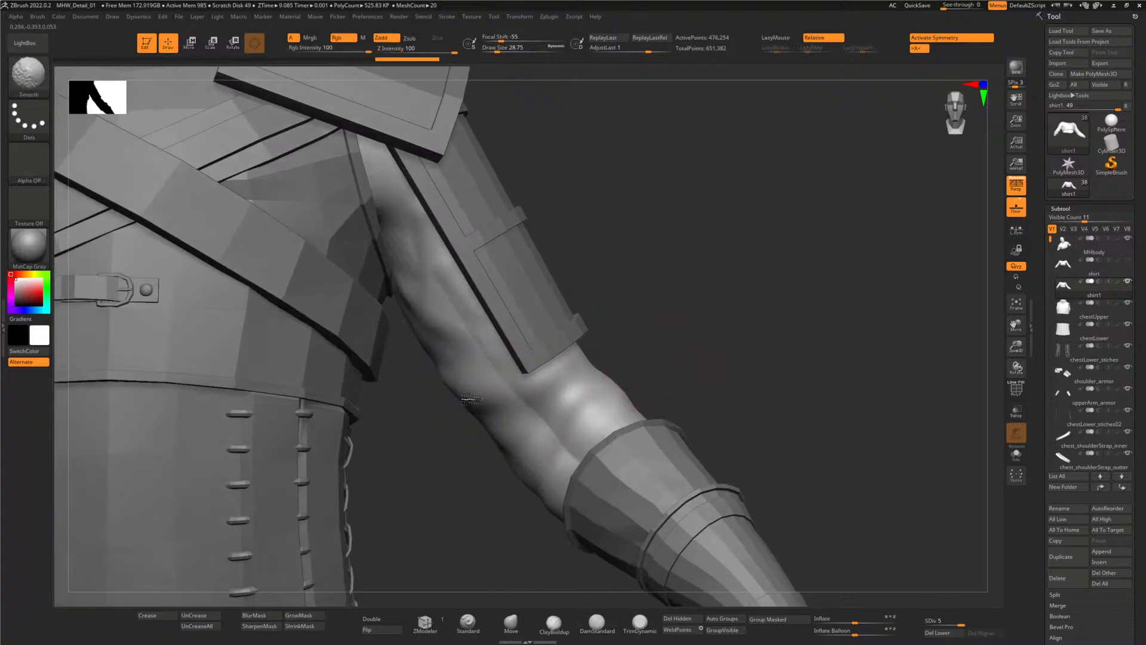
{"action": "mouse_move", "coordinate": [425, 316]}
{"action": "left_mouse_down", "text": "shift"}
{"action": "mouse_move", "coordinate": [507, 333]}
{"action": "mouse_move", "coordinate": [540, 397]}
{"action": "mouse_move", "coordinate": [567, 417]}
{"action": "mouse_move", "coordinate": [496, 448]}
{"action": "left_mouse_up", "text": "shift"}
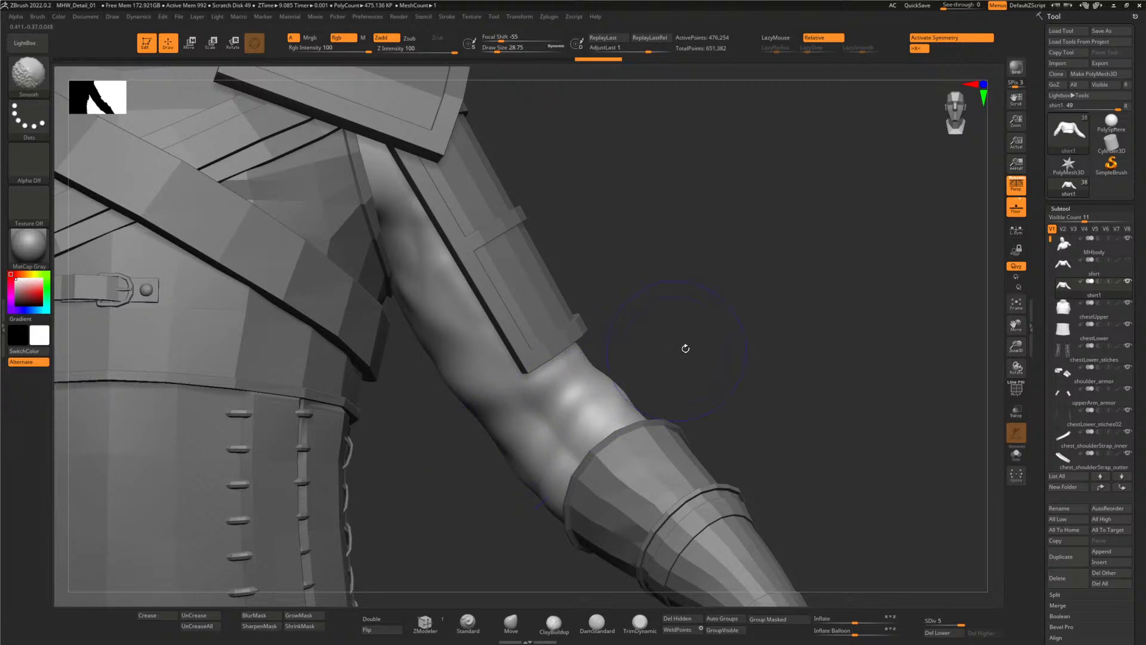
{"action": "mouse_move", "coordinate": [683, 346]}
{"action": "left_mouse_down"}
{"action": "mouse_move", "coordinate": [724, 361]}
{"action": "mouse_move", "coordinate": [704, 360]}
{"action": "mouse_move", "coordinate": [687, 382]}
{"action": "mouse_move", "coordinate": [721, 376]}
{"action": "mouse_move", "coordinate": [678, 400]}
{"action": "mouse_move", "coordinate": [760, 361]}
{"action": "left_mouse_up"}
{"action": "key", "text": "shift"}
{"action": "mouse_move", "coordinate": [543, 457]}
{"action": "left_mouse_down", "text": "shift"}
{"action": "mouse_move", "coordinate": [384, 316]}
{"action": "mouse_move", "coordinate": [452, 308]}
{"action": "left_mouse_up", "text": "shift"}
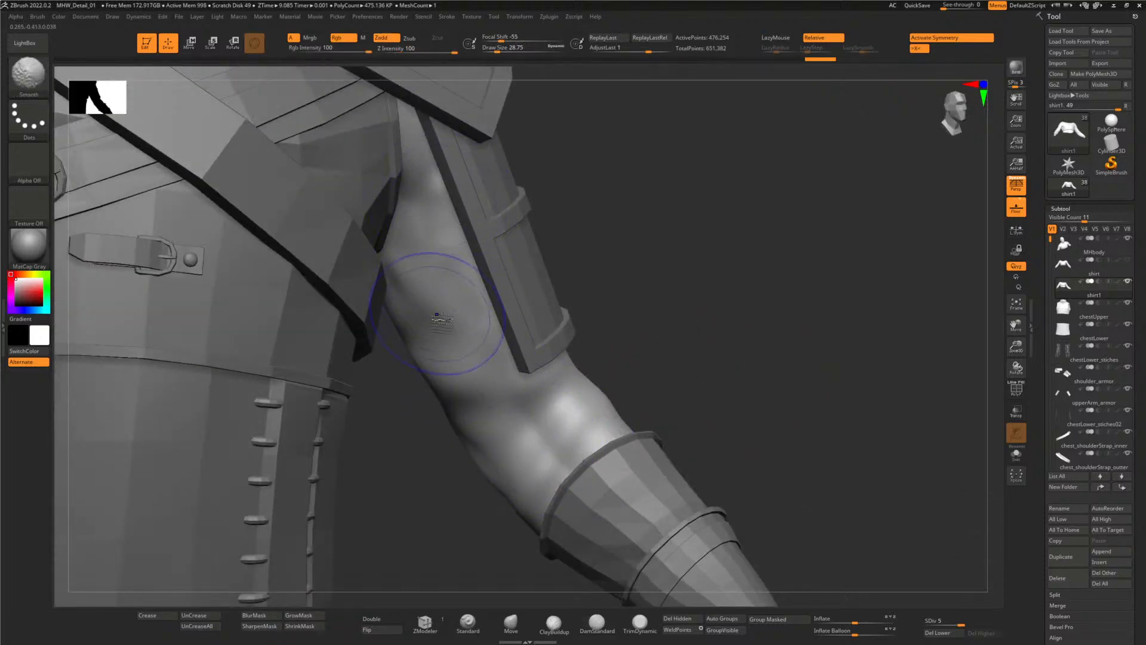
- Smooth the outer elbow cloth and the remaining bumps on the inner arm between the upper-arm armor and the bracer
{"action": "mouse_move", "coordinate": [444, 418]}
{"action": "left_mouse_down"}
{"action": "mouse_move", "coordinate": [458, 465]}
{"action": "mouse_move", "coordinate": [429, 418]}
{"action": "mouse_move", "coordinate": [561, 502]}
{"action": "mouse_move", "coordinate": [686, 505]}
{"action": "mouse_move", "coordinate": [801, 490]}
{"action": "mouse_move", "coordinate": [729, 485]}
{"action": "left_mouse_up"}
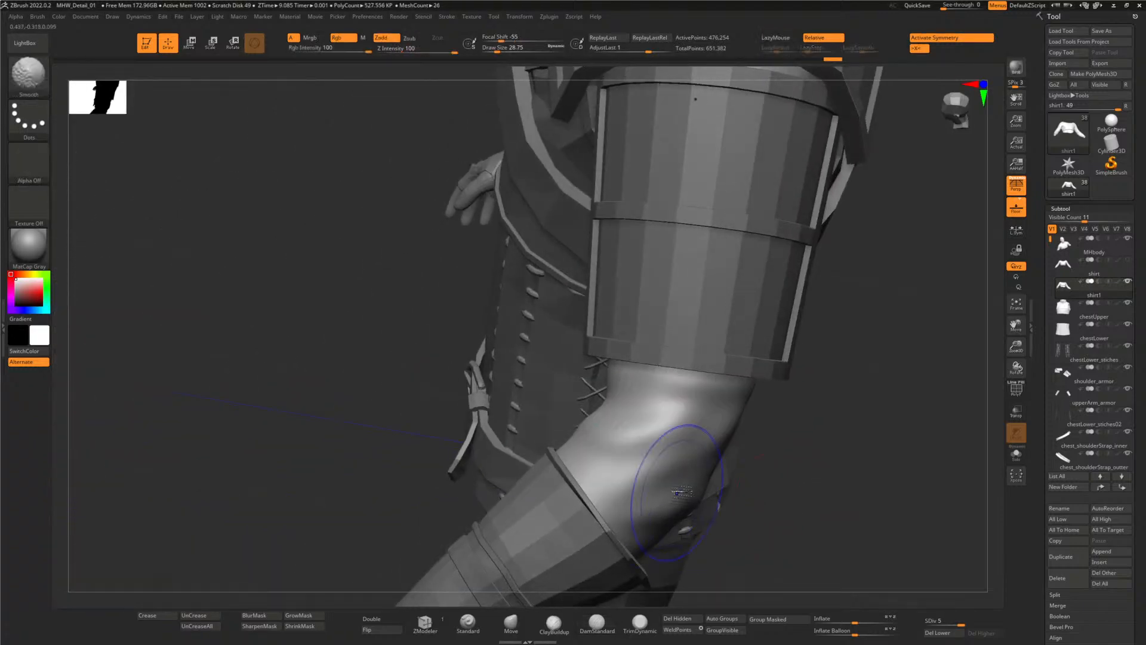
{"action": "left_click_drag", "start_coordinate": [668, 421], "coordinate": [656, 439], "text": "shift"}
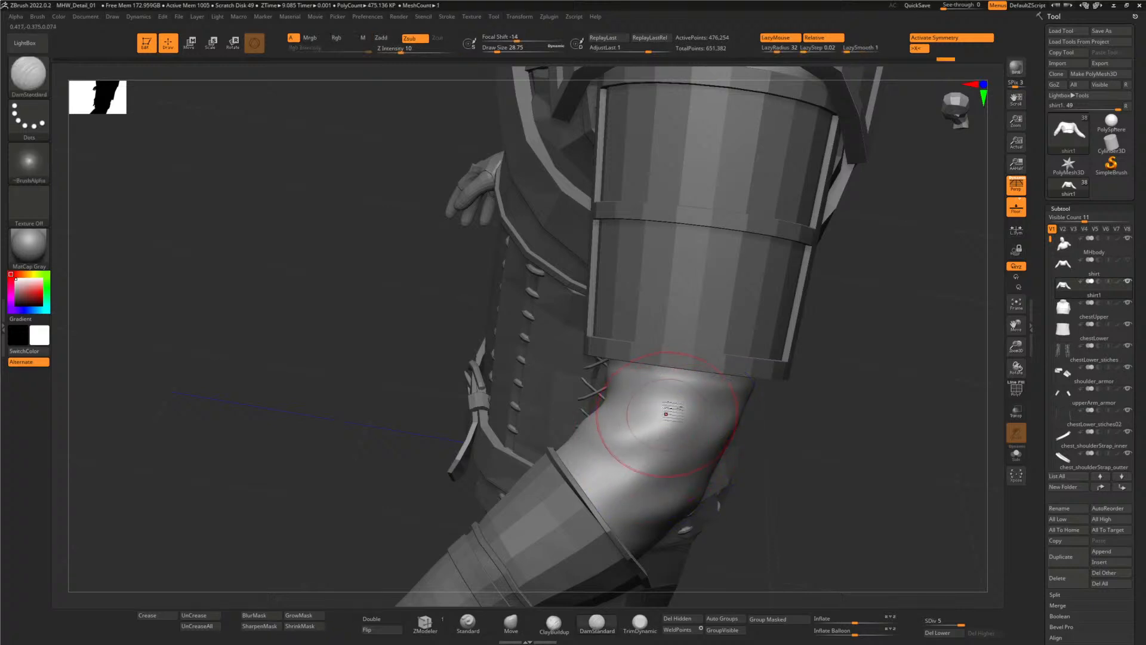
{"action": "left_click_drag", "start_coordinate": [790, 437], "coordinate": [830, 436]}
{"action": "left_click_drag", "start_coordinate": [613, 366], "coordinate": [575, 352], "text": "shift"}
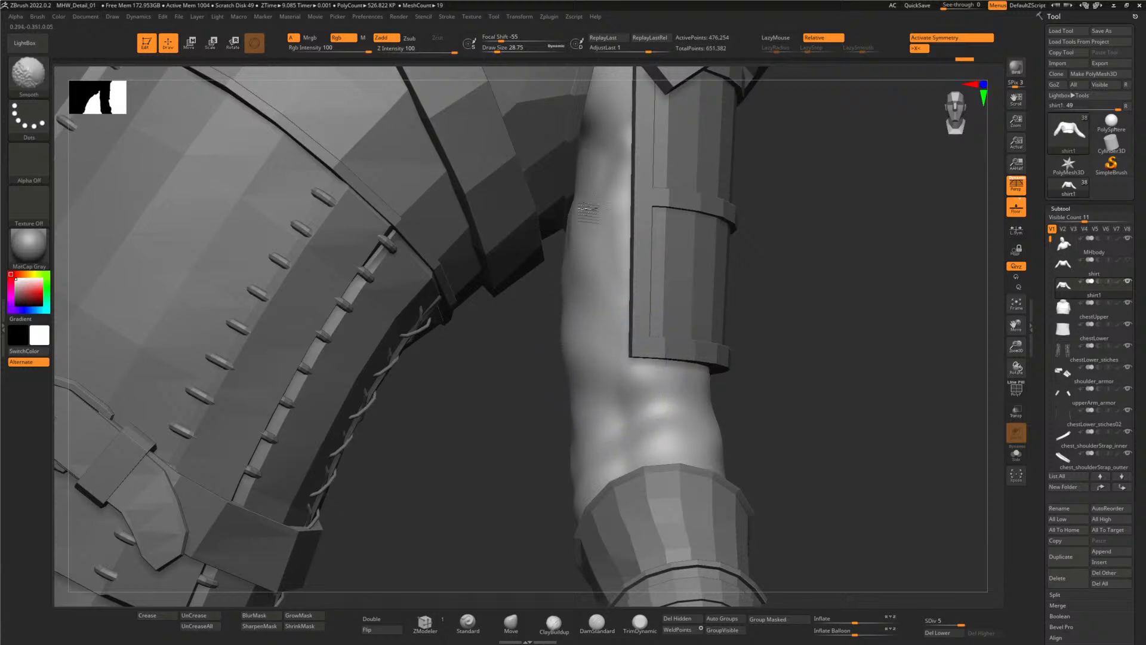
{"action": "left_click_drag", "start_coordinate": [597, 412], "coordinate": [591, 426], "text": "shift"}
{"action": "left_click_drag", "start_coordinate": [794, 418], "coordinate": [814, 402]}
{"action": "mouse_move", "coordinate": [572, 397]}
{"action": "left_mouse_down"}
{"action": "mouse_move", "coordinate": [461, 410]}
{"action": "mouse_move", "coordinate": [503, 378]}
{"action": "left_mouse_up"}
{"action": "mouse_move", "coordinate": [740, 370]}
{"action": "left_mouse_down"}
{"action": "mouse_move", "coordinate": [742, 351]}
{"action": "mouse_move", "coordinate": [742, 384]}
{"action": "mouse_move", "coordinate": [694, 360]}
{"action": "mouse_move", "coordinate": [716, 361]}
{"action": "mouse_move", "coordinate": [679, 325]}
{"action": "mouse_move", "coordinate": [770, 346]}
{"action": "mouse_move", "coordinate": [593, 378]}
{"action": "left_mouse_up"}
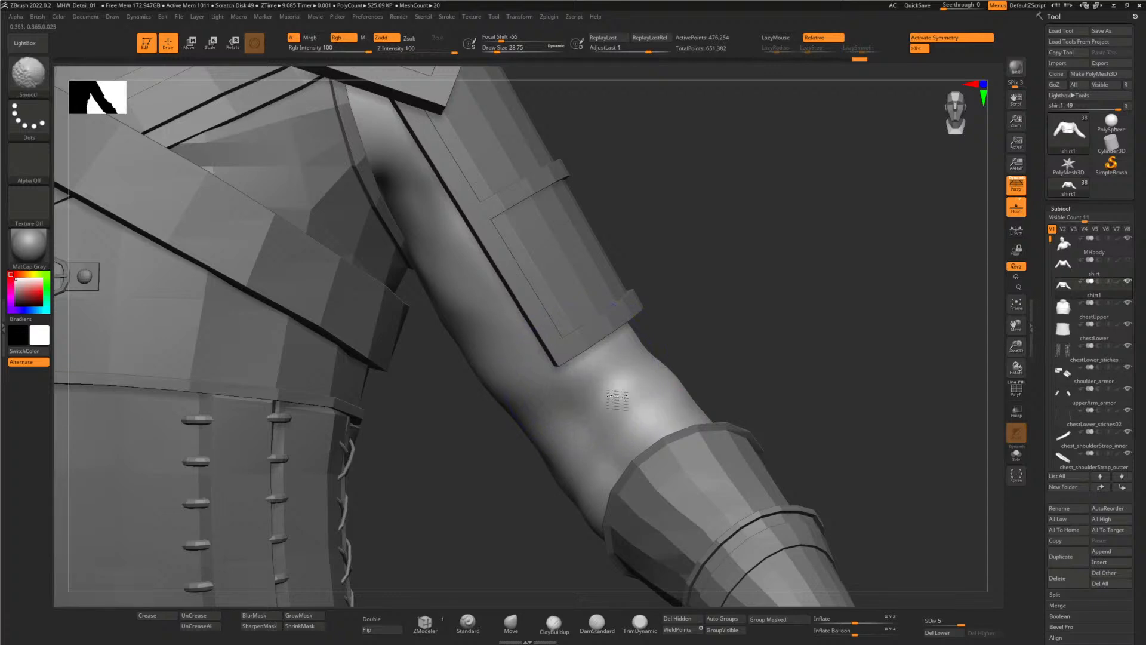
- Try to carve long creases from the armpit across the elbow on the smoothed sleeve
{"action": "mouse_move", "coordinate": [687, 358]}
{"action": "left_mouse_down"}
{"action": "mouse_move", "coordinate": [780, 325]}
{"action": "mouse_move", "coordinate": [737, 332]}
{"action": "mouse_move", "coordinate": [745, 351]}
{"action": "mouse_move", "coordinate": [727, 295]}
{"action": "mouse_move", "coordinate": [716, 299]}
{"action": "mouse_move", "coordinate": [693, 267]}
{"action": "left_mouse_up"}
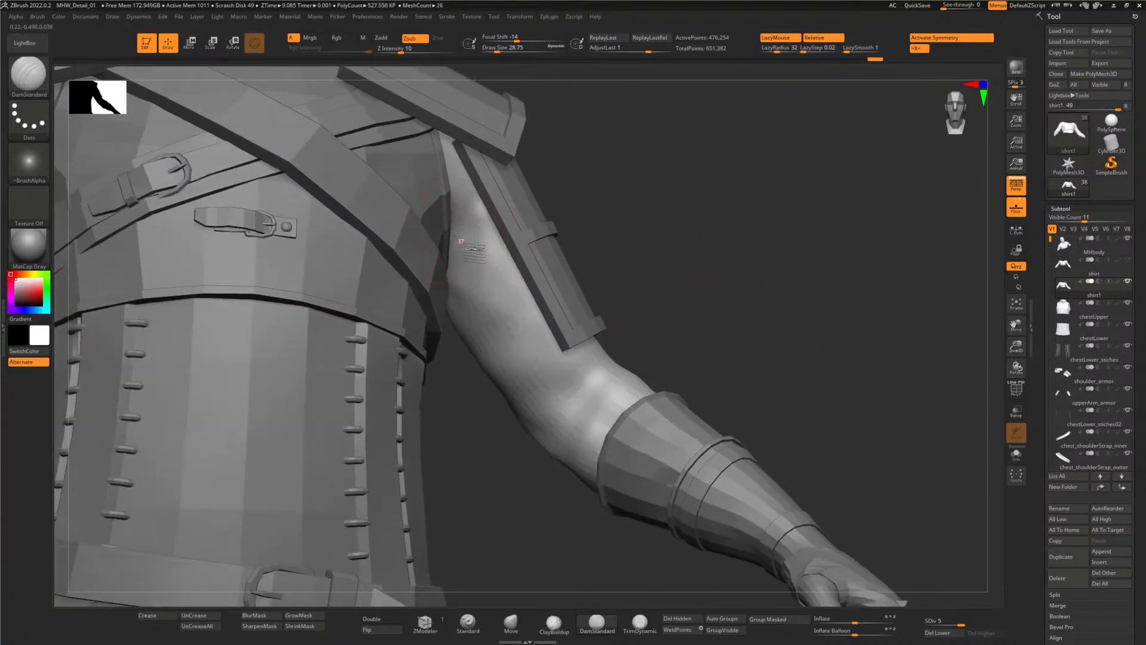
{"action": "mouse_move", "coordinate": [501, 301]}
{"action": "left_mouse_down"}
{"action": "mouse_move", "coordinate": [534, 382]}
{"action": "mouse_move", "coordinate": [600, 445]}
{"action": "mouse_move", "coordinate": [657, 457]}
{"action": "left_mouse_up"}
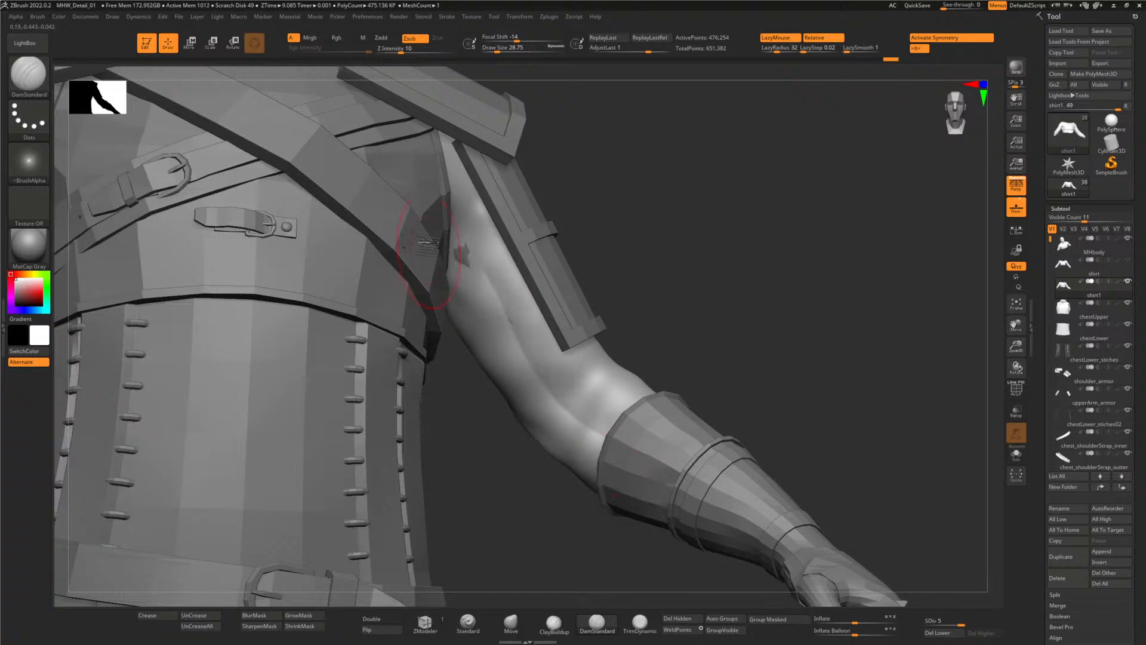
{"action": "left_click_drag", "start_coordinate": [615, 257], "coordinate": [639, 275]}
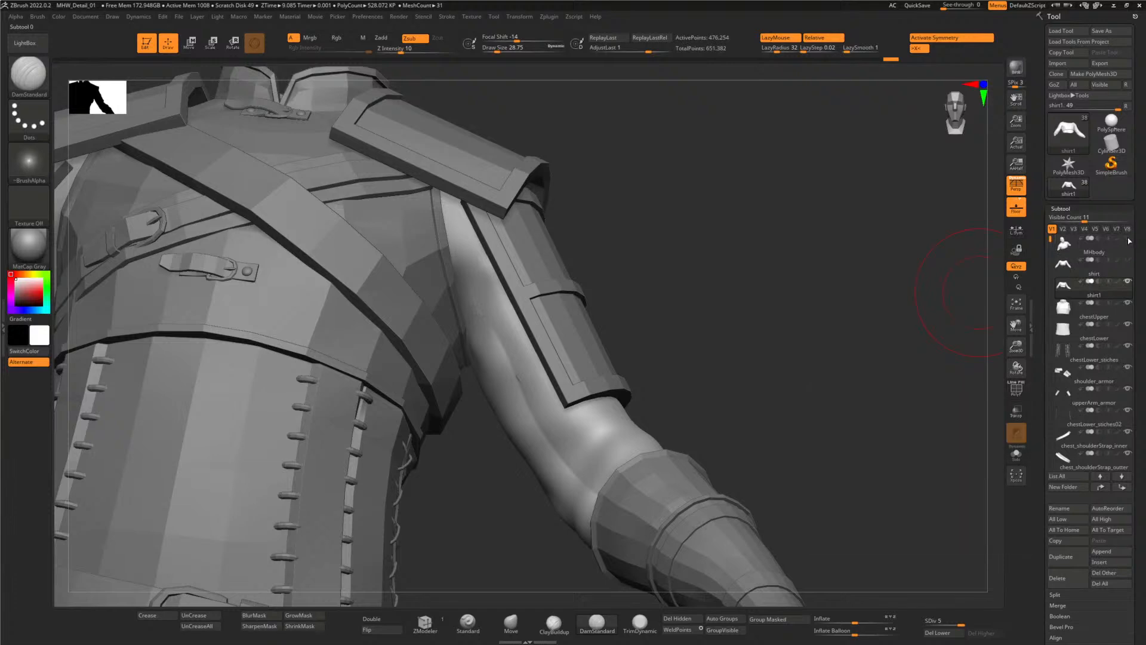
{"action": "left_click_drag", "start_coordinate": [742, 272], "coordinate": [584, 303]}
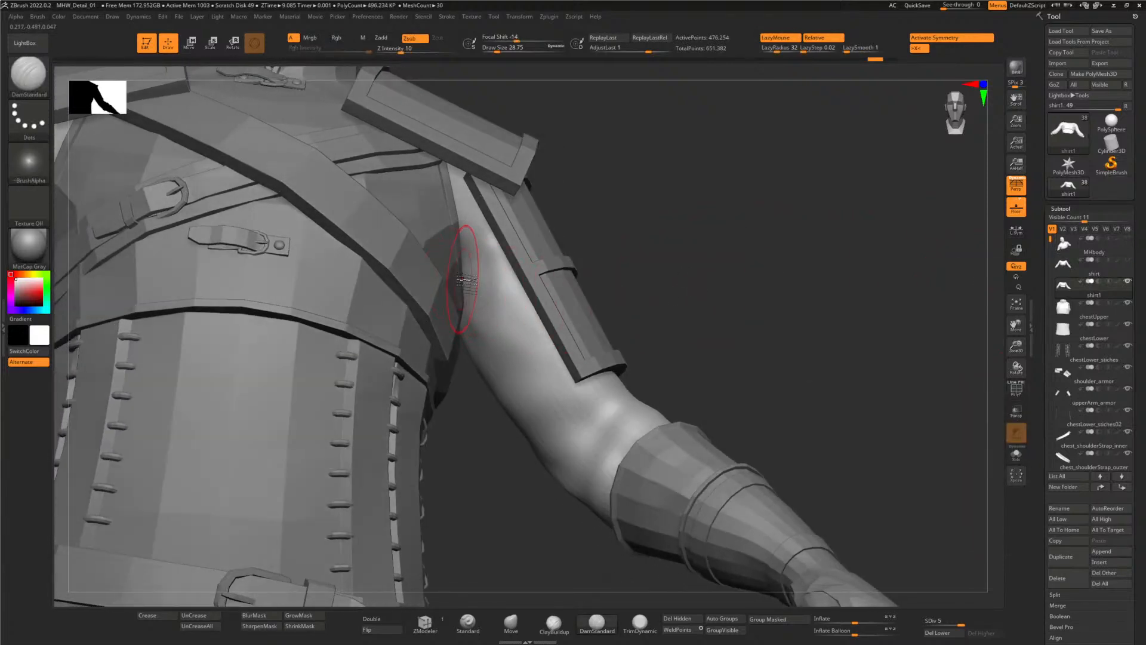
{"action": "left_click_drag", "start_coordinate": [650, 352], "coordinate": [476, 283]}
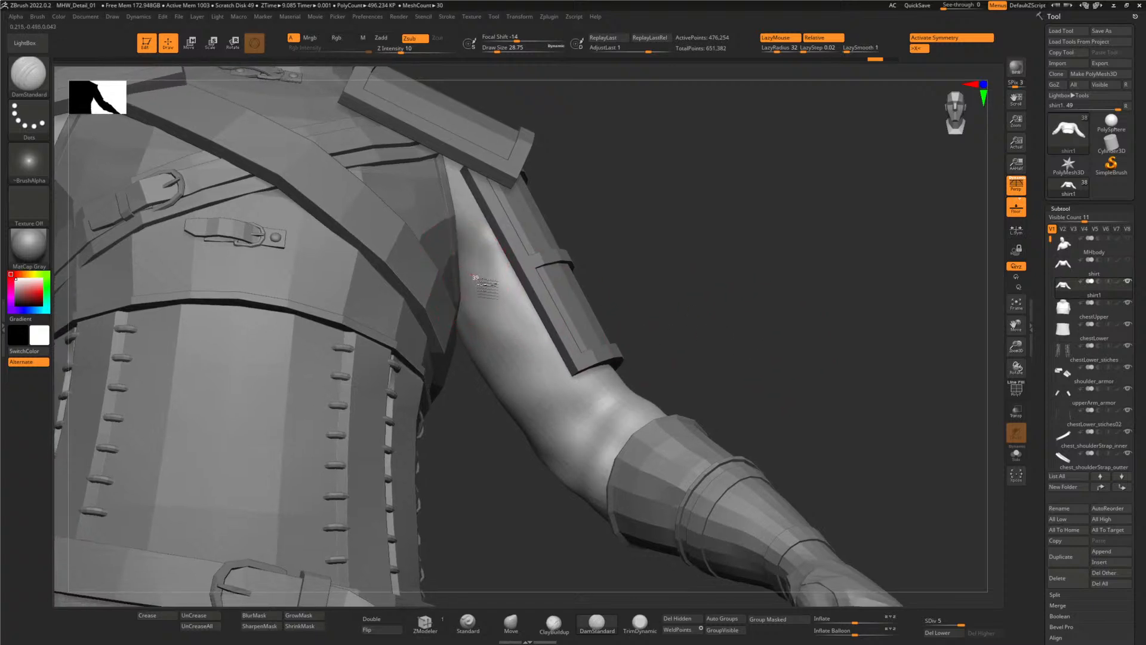
{"action": "mouse_move", "coordinate": [541, 367]}
{"action": "left_mouse_down"}
{"action": "mouse_move", "coordinate": [603, 418]}
{"action": "mouse_move", "coordinate": [650, 433]}
{"action": "mouse_move", "coordinate": [708, 409]}
{"action": "left_mouse_up"}
- Set Z Intensity to 11 and carve long fold creases from the armpit down the inner sleeve to the bracer
{"action": "mouse_move", "coordinate": [708, 409]}
{"action": "right_mouse_down"}
{"action": "mouse_move", "coordinate": [707, 359]}
{"action": "mouse_move", "coordinate": [696, 378]}
{"action": "mouse_move", "coordinate": [719, 389]}
{"action": "mouse_move", "coordinate": [715, 361]}
{"action": "mouse_move", "coordinate": [691, 312]}
{"action": "mouse_move", "coordinate": [696, 335]}
{"action": "mouse_move", "coordinate": [709, 328]}
{"action": "mouse_move", "coordinate": [597, 394]}
{"action": "right_mouse_up"}
{"action": "right_click_drag", "start_coordinate": [683, 285], "coordinate": [689, 268]}
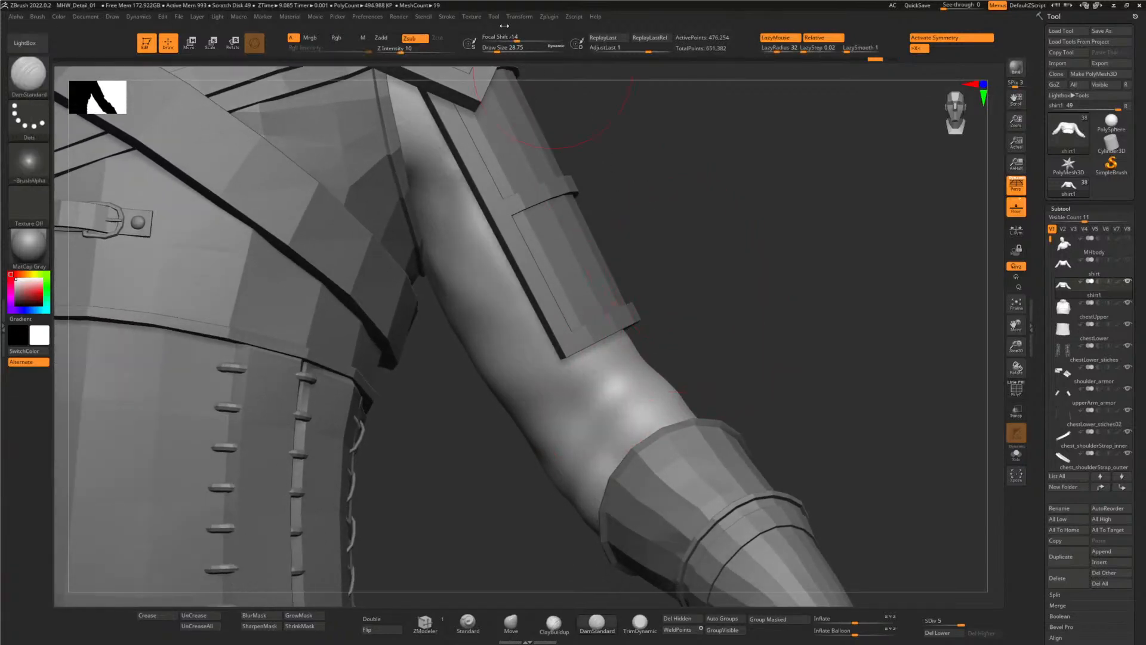
{"action": "left_click", "coordinate": [400, 52]}
{"action": "left_click_drag", "start_coordinate": [403, 52], "coordinate": [404, 53]}
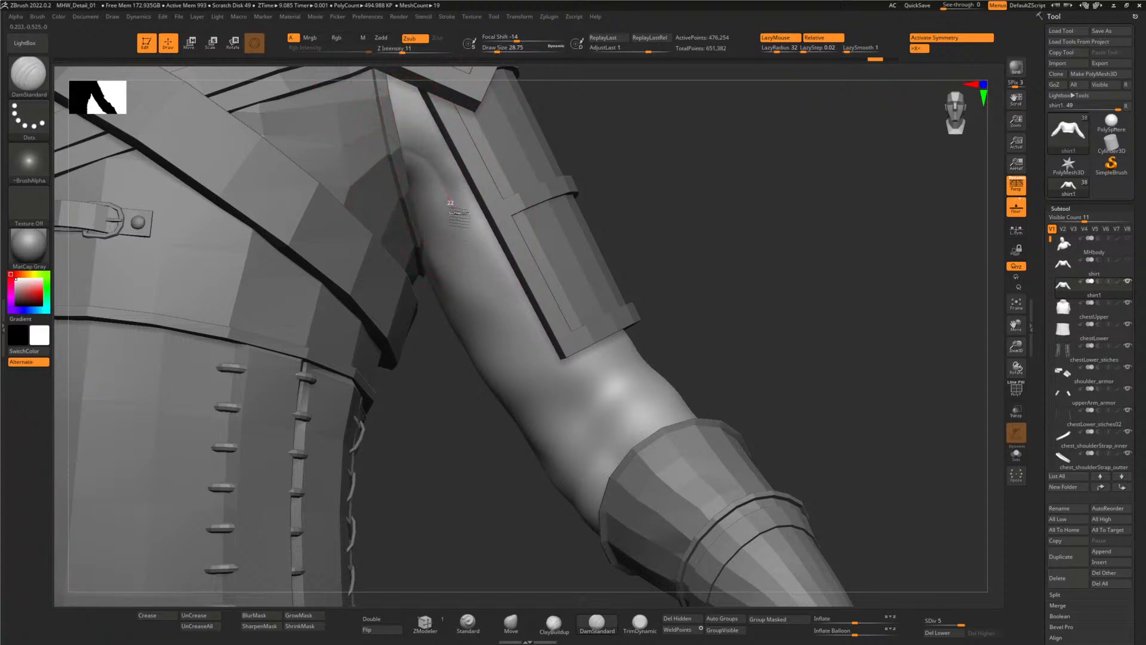
{"action": "mouse_move", "coordinate": [460, 233]}
{"action": "left_mouse_down"}
{"action": "mouse_move", "coordinate": [557, 385]}
{"action": "mouse_move", "coordinate": [626, 457]}
{"action": "left_mouse_up"}
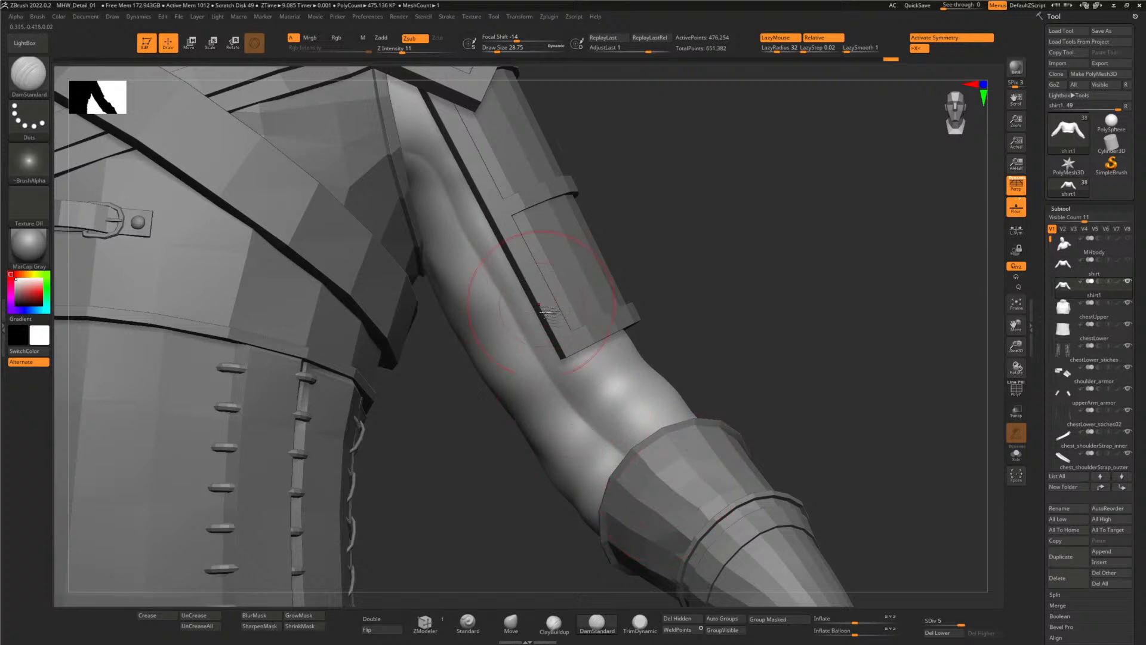
- Carve lengthwise creases around the outer elbow and the back of the sleeve between the upper-arm armor and the bracer
{"action": "mouse_move", "coordinate": [717, 352]}
{"action": "left_mouse_down"}
{"action": "mouse_move", "coordinate": [743, 353]}
{"action": "mouse_move", "coordinate": [627, 358]}
{"action": "left_mouse_up"}
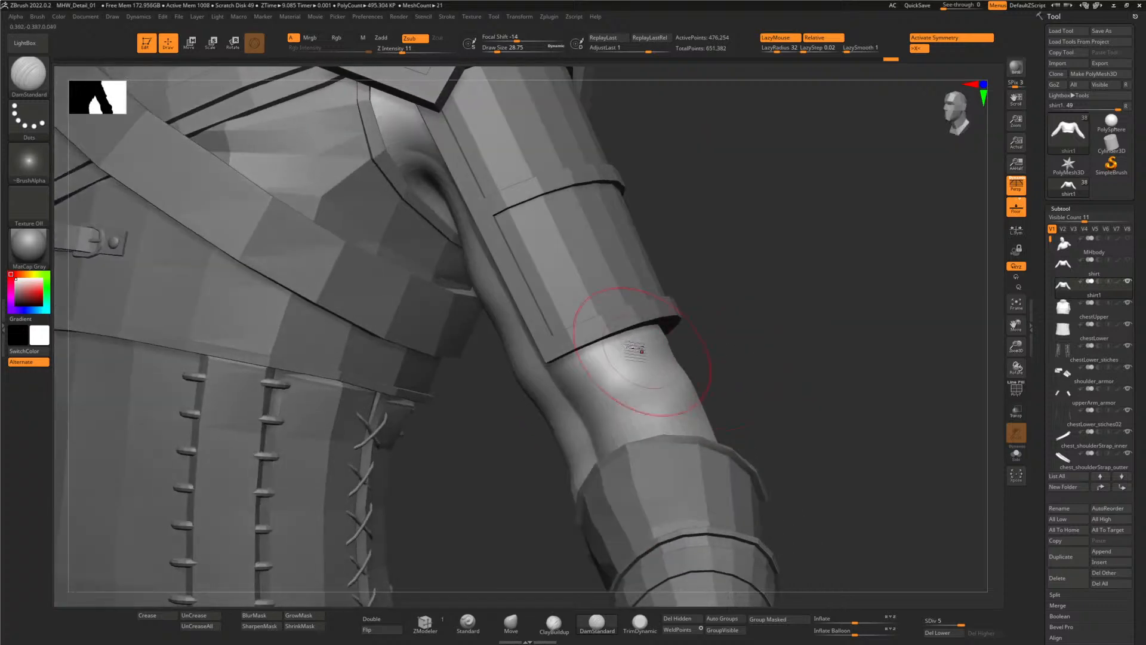
{"action": "left_click_drag", "start_coordinate": [582, 295], "coordinate": [640, 396]}
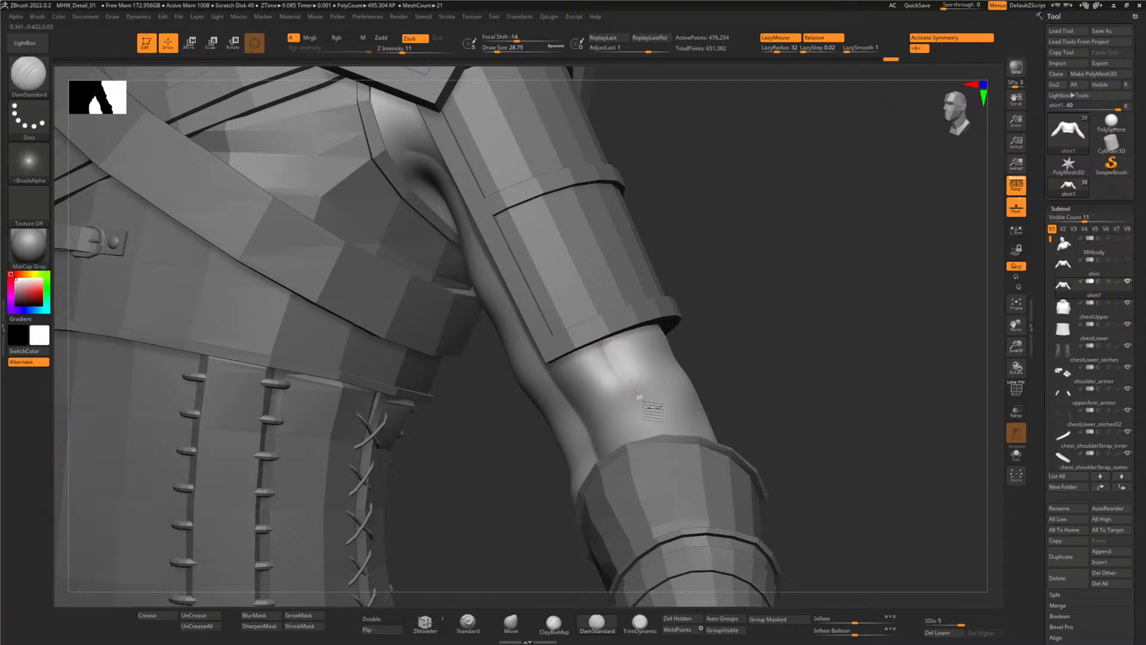
{"action": "mouse_move", "coordinate": [738, 358]}
{"action": "left_mouse_down"}
{"action": "mouse_move", "coordinate": [761, 363]}
{"action": "mouse_move", "coordinate": [660, 335]}
{"action": "mouse_move", "coordinate": [615, 506]}
{"action": "mouse_move", "coordinate": [742, 281]}
{"action": "mouse_move", "coordinate": [710, 364]}
{"action": "mouse_move", "coordinate": [560, 576]}
{"action": "left_mouse_up"}
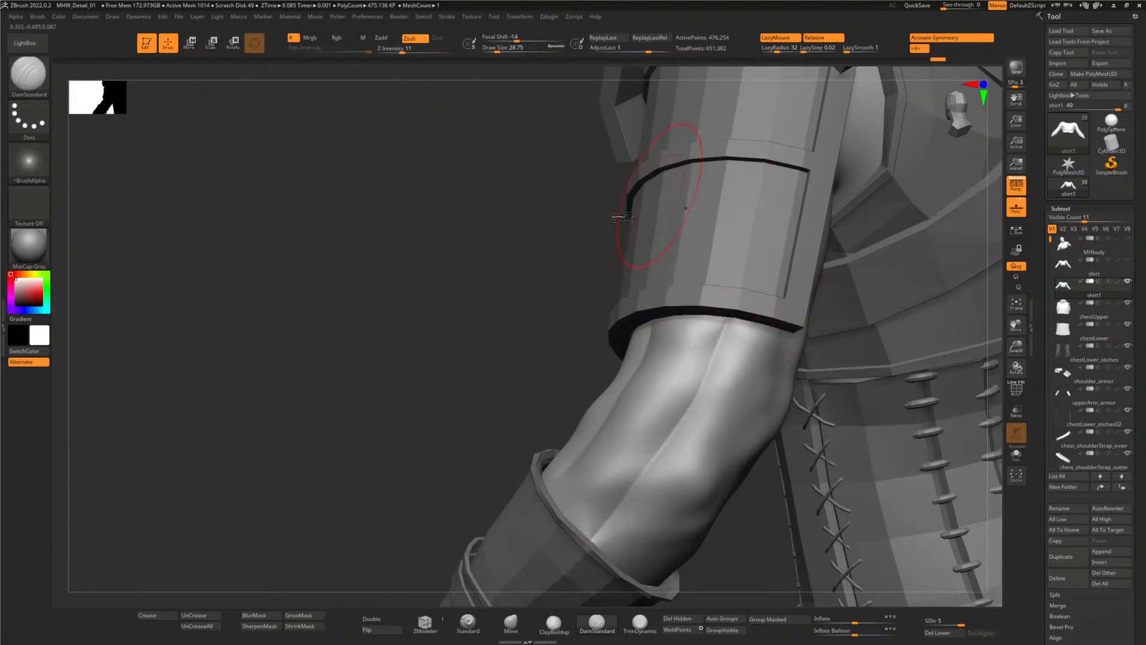
{"action": "left_click_drag", "start_coordinate": [653, 192], "coordinate": [569, 264]}
{"action": "mouse_move", "coordinate": [557, 312]}
{"action": "left_mouse_down"}
{"action": "mouse_move", "coordinate": [708, 341]}
{"action": "mouse_move", "coordinate": [735, 325]}
{"action": "mouse_move", "coordinate": [609, 375]}
{"action": "mouse_move", "coordinate": [716, 358]}
{"action": "mouse_move", "coordinate": [728, 239]}
{"action": "mouse_move", "coordinate": [700, 236]}
{"action": "mouse_move", "coordinate": [633, 385]}
{"action": "left_mouse_up"}
{"action": "left_click_drag", "start_coordinate": [699, 410], "coordinate": [717, 253]}
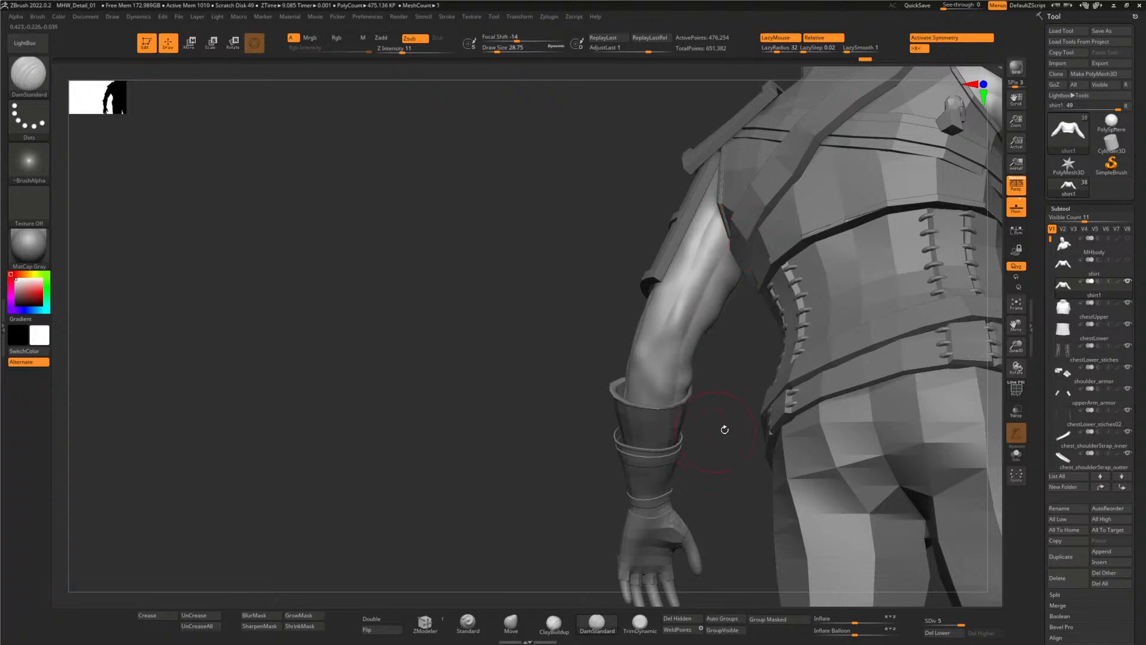
- Carve lengthwise creases along the underside of the sleeve from the armpit to the bracer
{"action": "left_click_drag", "start_coordinate": [724, 430], "coordinate": [885, 362]}
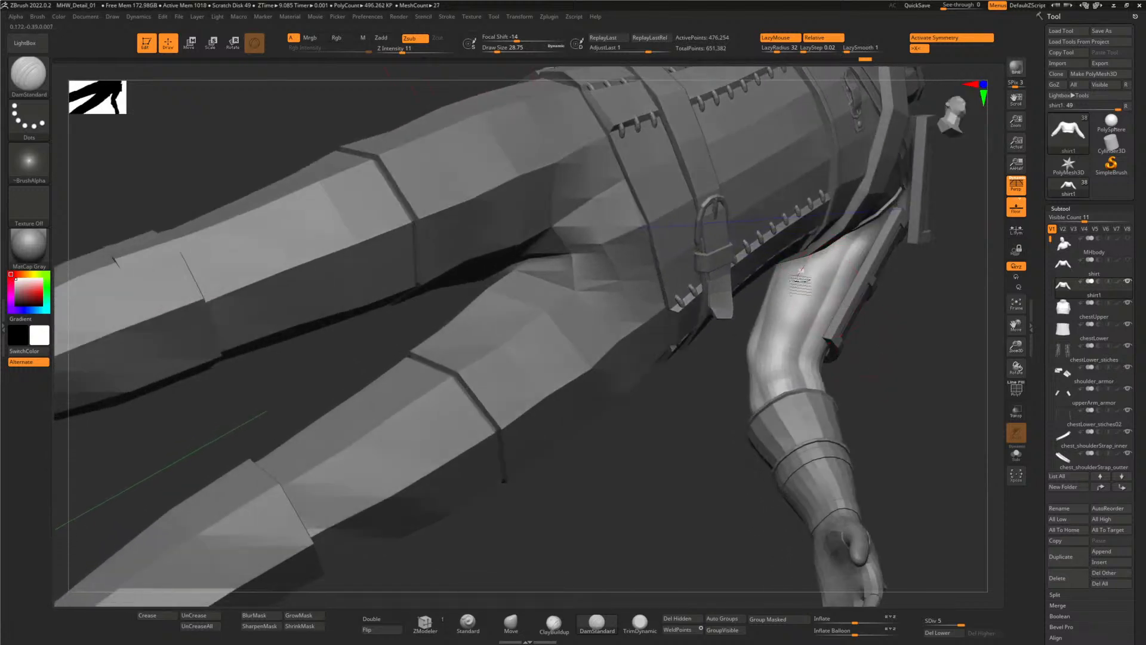
{"action": "mouse_move", "coordinate": [800, 280]}
{"action": "left_mouse_down"}
{"action": "mouse_move", "coordinate": [779, 353]}
{"action": "mouse_move", "coordinate": [800, 433]}
{"action": "left_mouse_up"}
{"action": "mouse_move", "coordinate": [859, 396]}
{"action": "left_mouse_down"}
{"action": "mouse_move", "coordinate": [878, 387]}
{"action": "mouse_move", "coordinate": [871, 394]}
{"action": "left_mouse_up"}
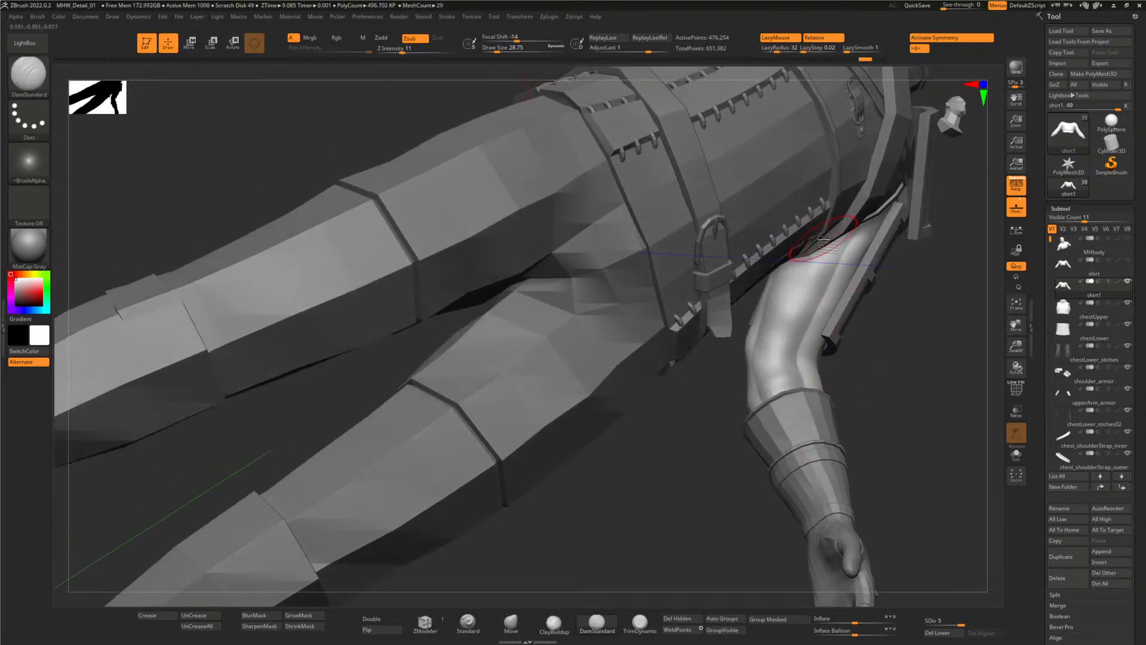
{"action": "mouse_move", "coordinate": [892, 322]}
{"action": "left_mouse_down"}
{"action": "mouse_move", "coordinate": [908, 316]}
{"action": "mouse_move", "coordinate": [813, 335]}
{"action": "mouse_move", "coordinate": [774, 320]}
{"action": "mouse_move", "coordinate": [799, 310]}
{"action": "mouse_move", "coordinate": [761, 319]}
{"action": "mouse_move", "coordinate": [762, 356]}
{"action": "mouse_move", "coordinate": [776, 351]}
{"action": "mouse_move", "coordinate": [764, 335]}
{"action": "left_mouse_up"}
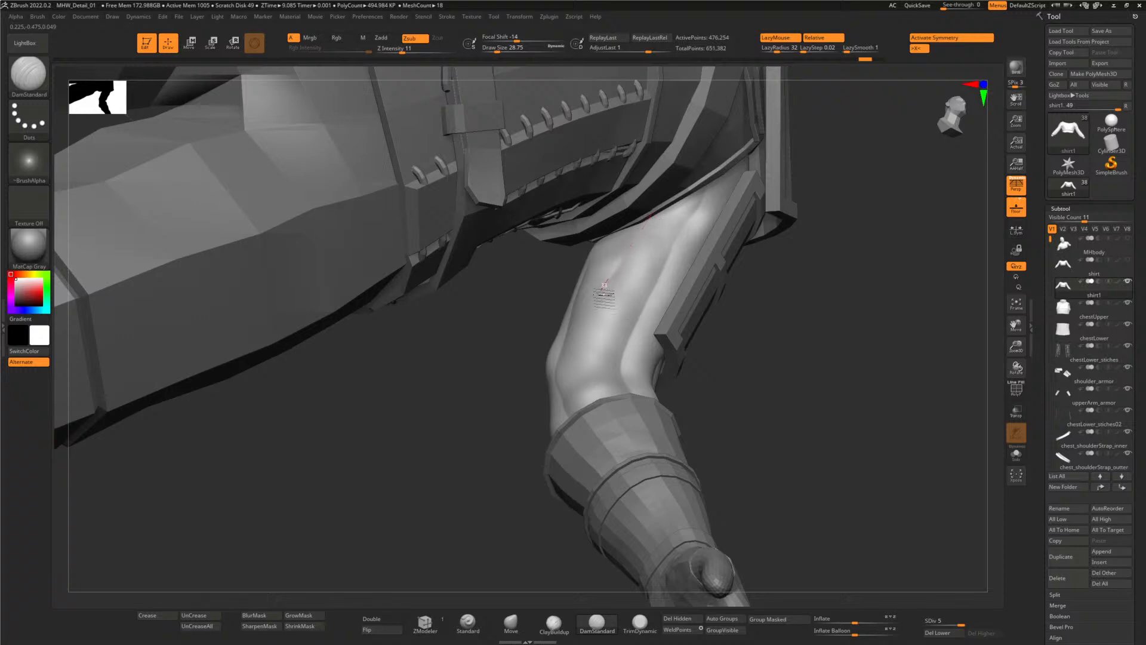
{"action": "left_click_drag", "start_coordinate": [594, 319], "coordinate": [591, 392]}
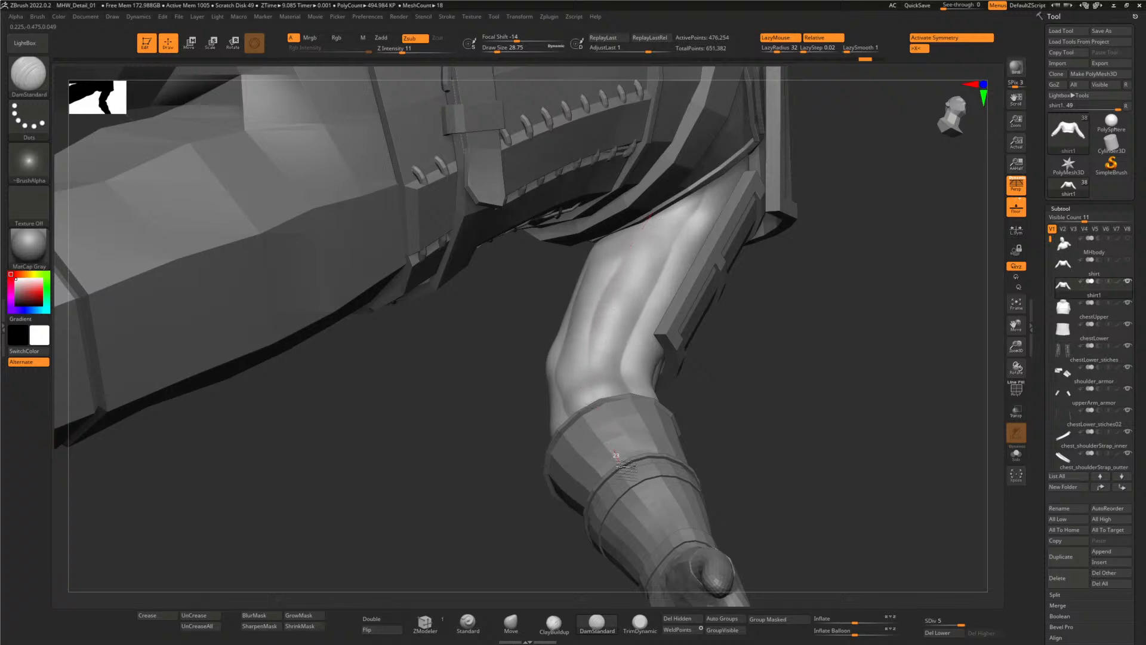
{"action": "left_click_drag", "start_coordinate": [770, 301], "coordinate": [766, 352]}
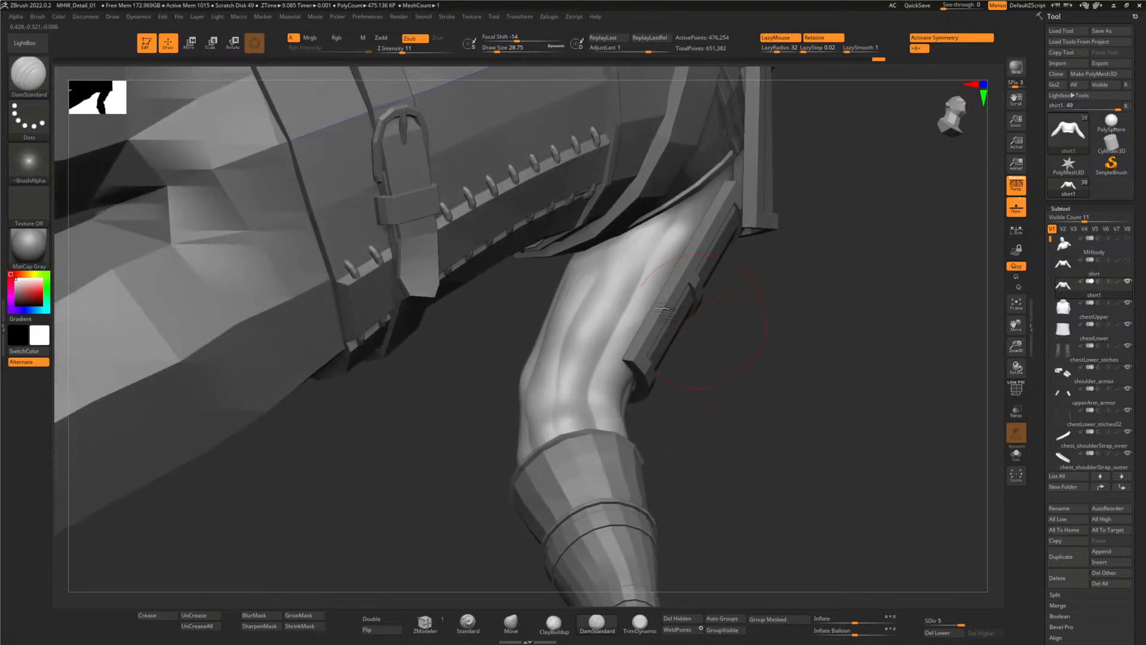
{"action": "mouse_move", "coordinate": [793, 289]}
{"action": "left_mouse_down"}
{"action": "mouse_move", "coordinate": [794, 320]}
{"action": "mouse_move", "coordinate": [781, 330]}
{"action": "left_mouse_up"}
- Smooth the middle crease on the underside of the sleeve down to the bracer and recarve its fold toward the armpit
{"action": "key", "text": "ctrl"}
{"action": "mouse_move", "coordinate": [550, 422]}
{"action": "left_mouse_down"}
{"action": "mouse_move", "coordinate": [537, 440]}
{"action": "mouse_move", "coordinate": [573, 442]}
{"action": "left_mouse_up"}
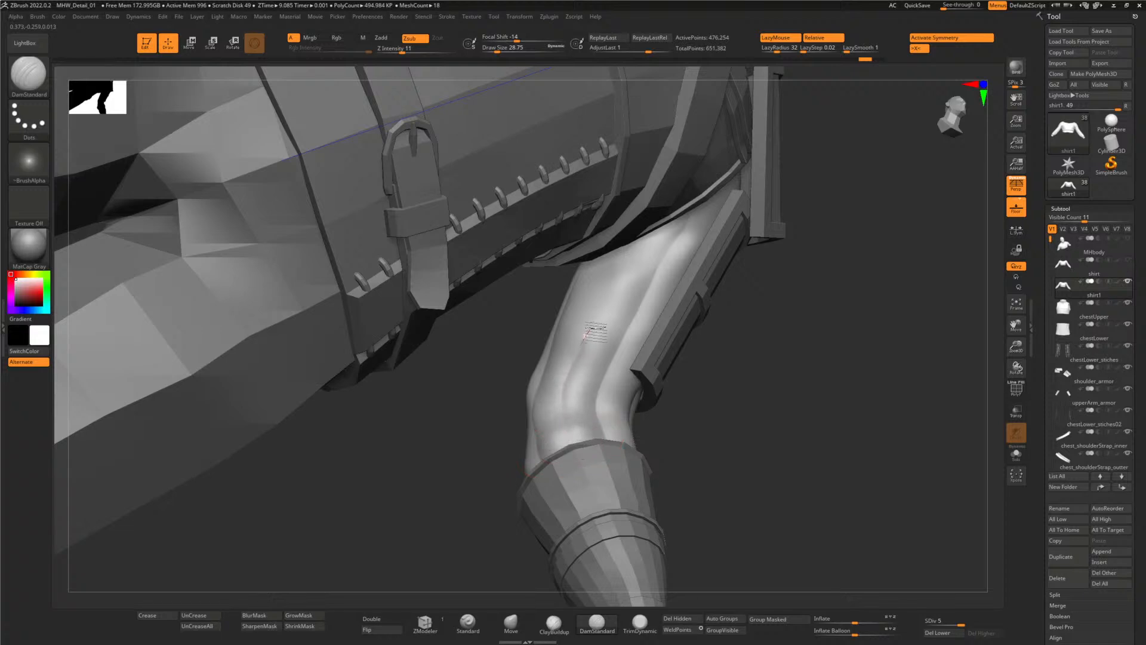
{"action": "mouse_move", "coordinate": [596, 333]}
{"action": "left_mouse_down", "text": "shift"}
{"action": "mouse_move", "coordinate": [568, 440]}
{"action": "mouse_move", "coordinate": [578, 447]}
{"action": "left_mouse_up", "text": "shift"}
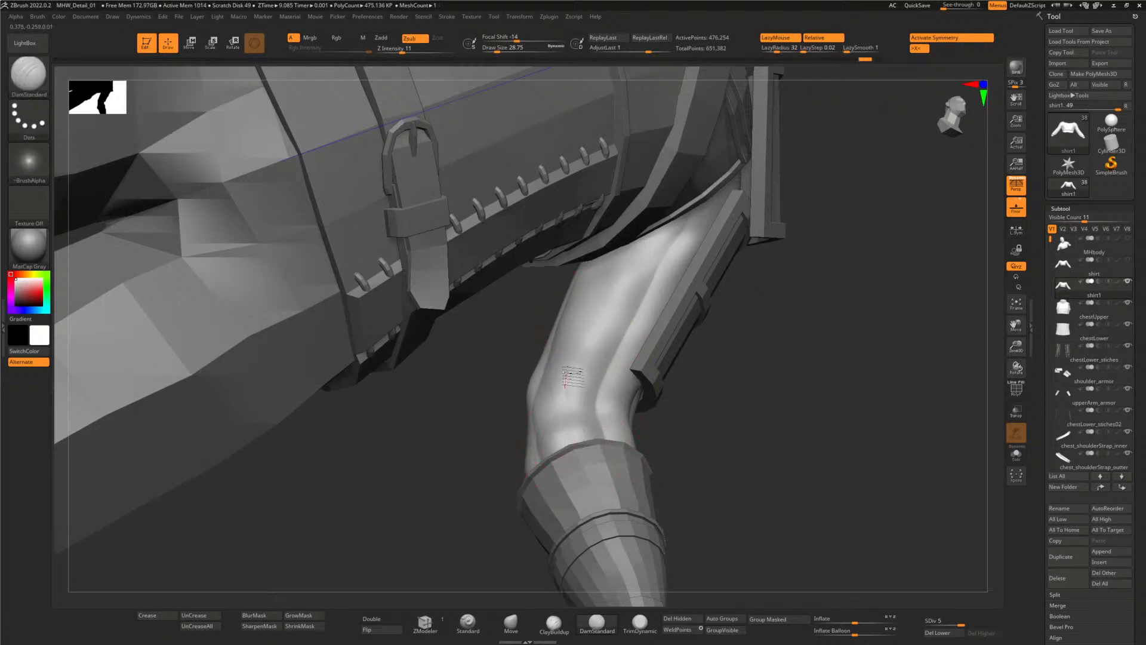
{"action": "left_click_drag", "start_coordinate": [588, 344], "coordinate": [633, 243]}
{"action": "mouse_move", "coordinate": [770, 343]}
{"action": "left_mouse_down", "text": "shift"}
{"action": "mouse_move", "coordinate": [834, 459]}
{"action": "mouse_move", "coordinate": [877, 427]}
{"action": "mouse_move", "coordinate": [814, 428]}
{"action": "mouse_move", "coordinate": [776, 358]}
{"action": "mouse_move", "coordinate": [704, 281]}
{"action": "mouse_move", "coordinate": [296, 374]}
{"action": "mouse_move", "coordinate": [367, 397]}
{"action": "left_mouse_up", "text": "shift"}
{"action": "left_click_drag", "start_coordinate": [669, 331], "coordinate": [661, 350], "text": "shift"}
{"action": "key", "text": "f"}
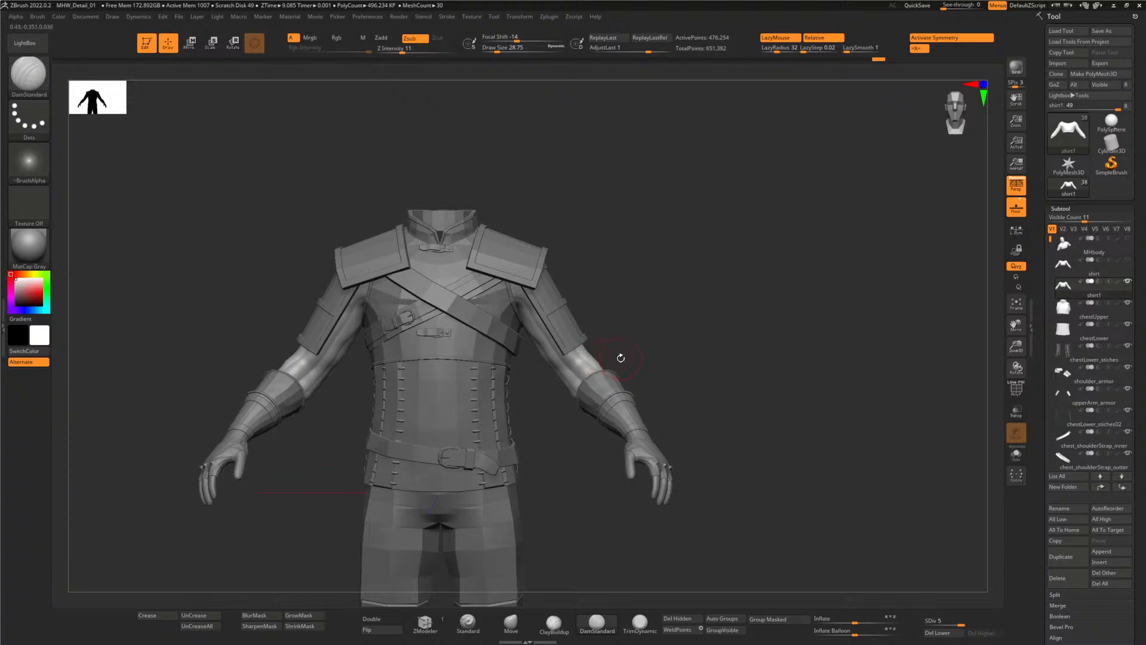
- Switch to the Move brush for reshaping the sleeve cloth between the upper-arm armor and the bracer
{"action": "key", "text": "shift"}
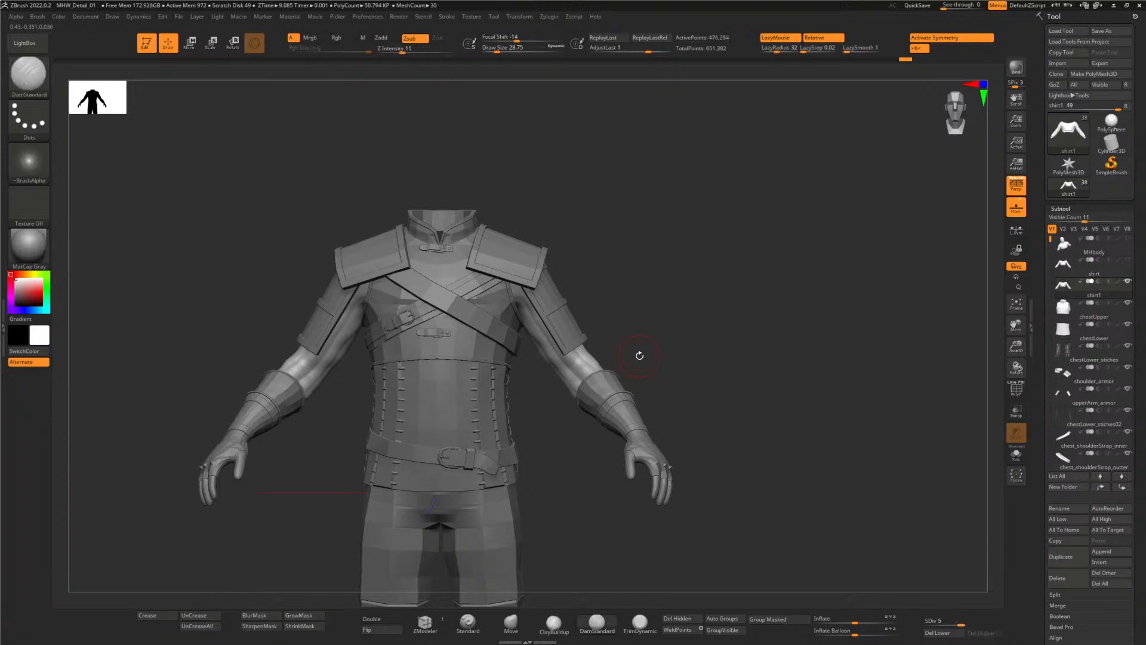
{"action": "mouse_move", "coordinate": [642, 351]}
{"action": "left_mouse_down", "text": "alt"}
{"action": "mouse_move", "coordinate": [673, 280]}
{"action": "mouse_move", "coordinate": [679, 320]}
{"action": "mouse_move", "coordinate": [663, 330]}
{"action": "mouse_move", "coordinate": [671, 320]}
{"action": "left_mouse_up", "text": "alt"}
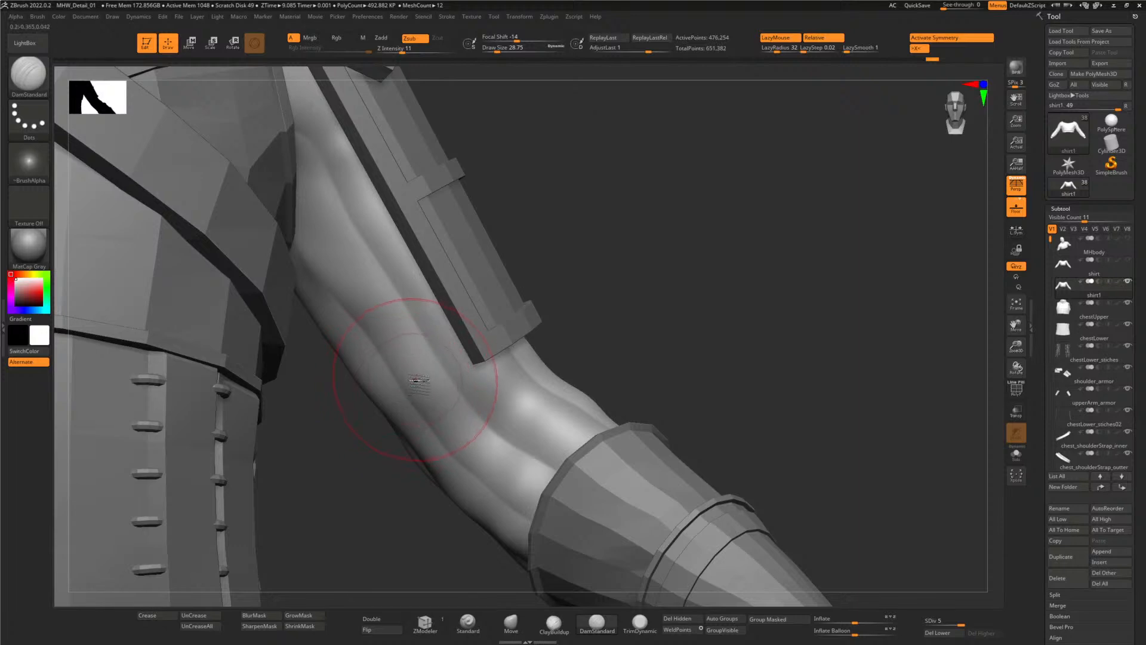
{"action": "left_click", "coordinate": [512, 623]}
{"action": "left_click_drag", "start_coordinate": [634, 221], "coordinate": [615, 254]}
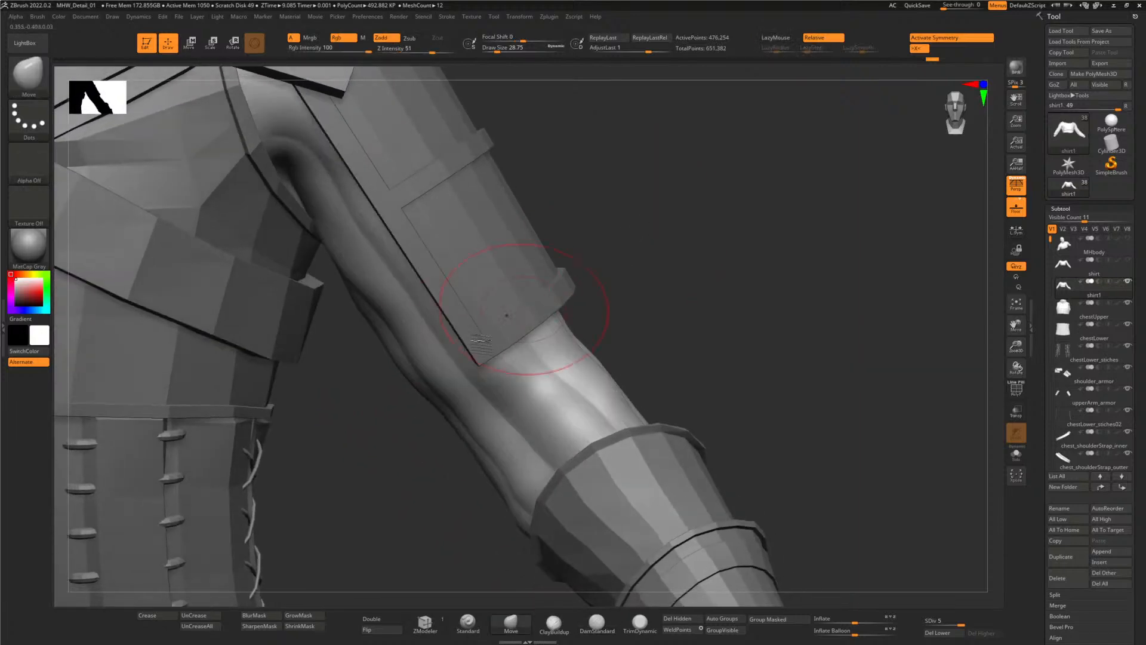
- Refine the large folds of the shirt sleeve between armpit and forearm guard with the Move brush at a draw size of about 17
{"action": "left_click_drag", "start_coordinate": [726, 263], "coordinate": [722, 261]}
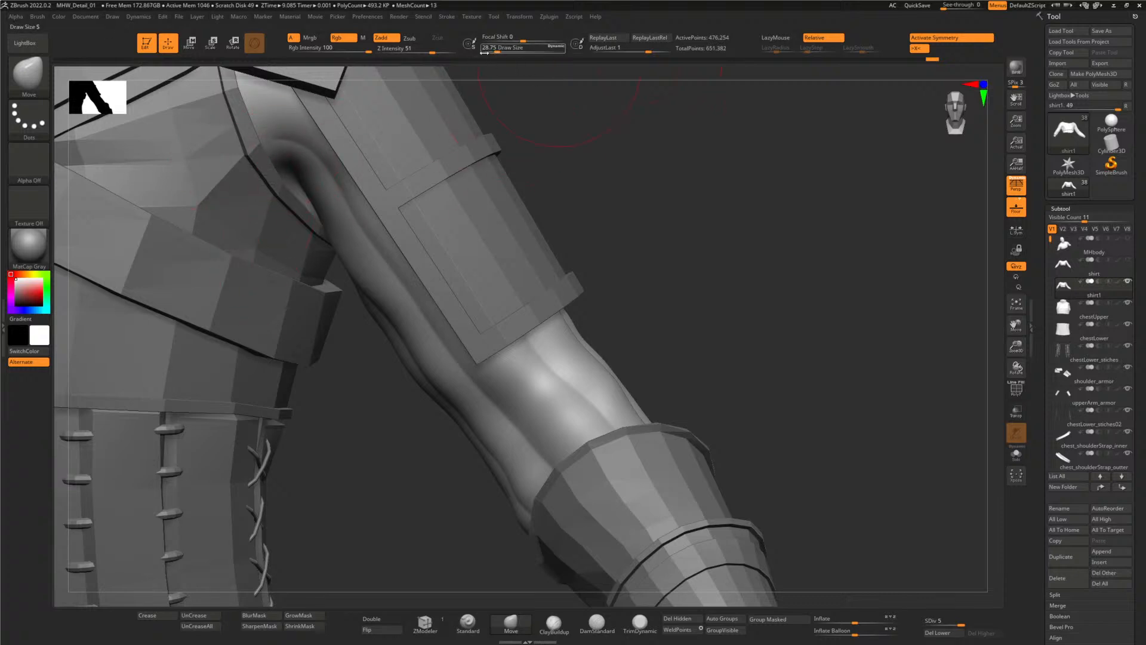
{"action": "left_click_drag", "start_coordinate": [496, 50], "coordinate": [495, 50]}
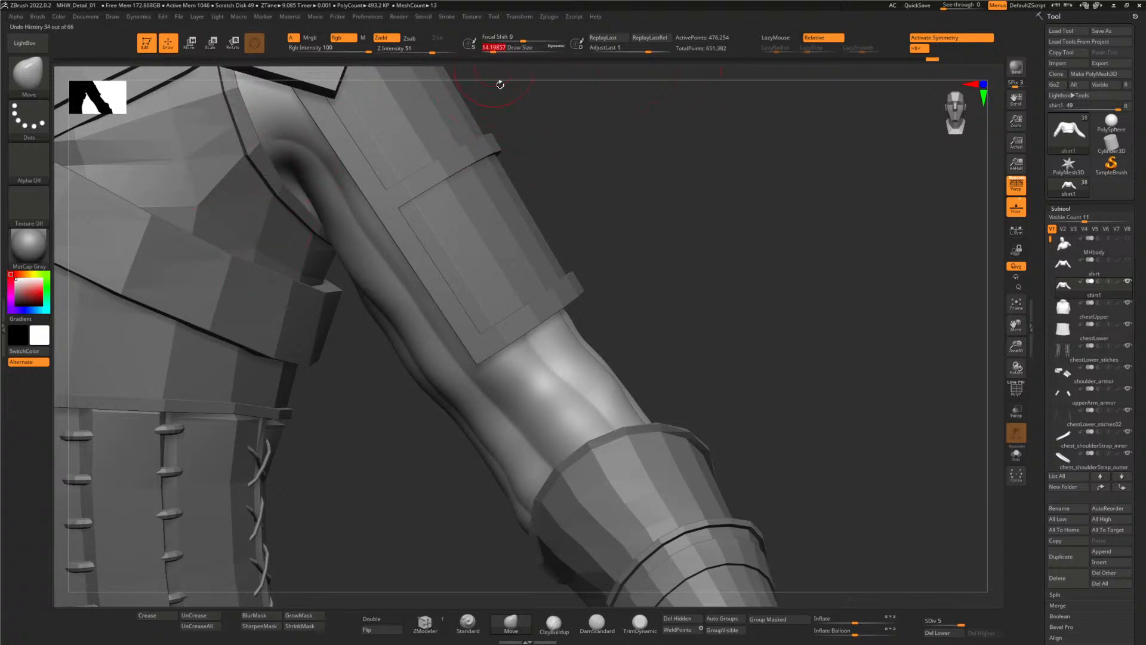
{"action": "left_click_drag", "start_coordinate": [394, 415], "coordinate": [396, 404]}
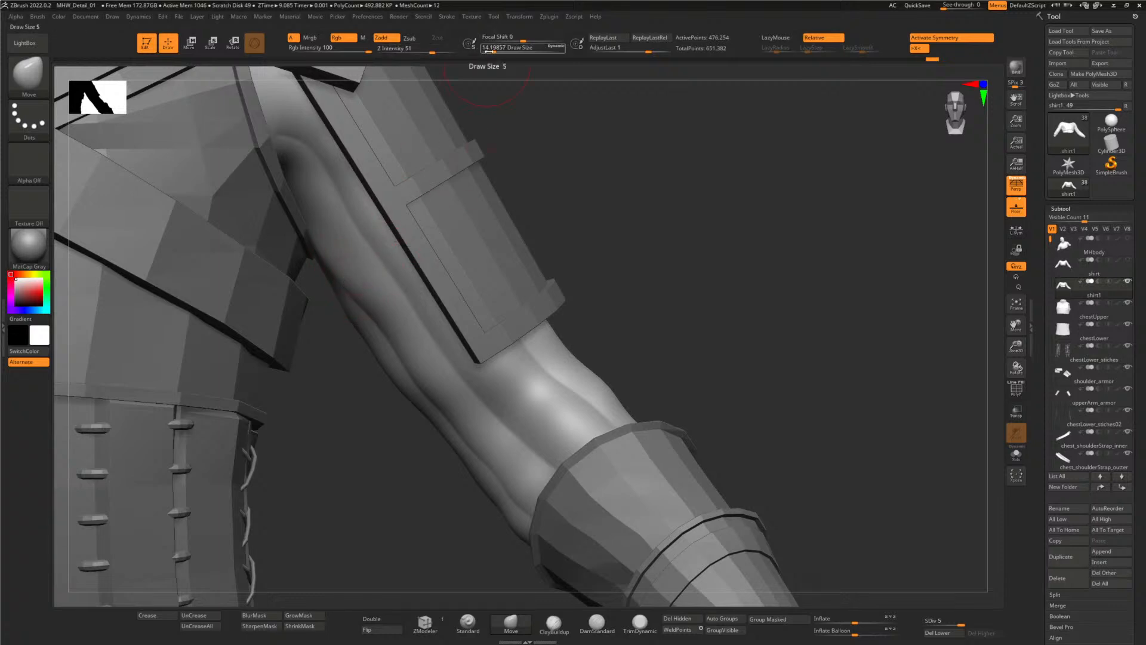
{"action": "left_click_drag", "start_coordinate": [494, 51], "coordinate": [499, 52]}
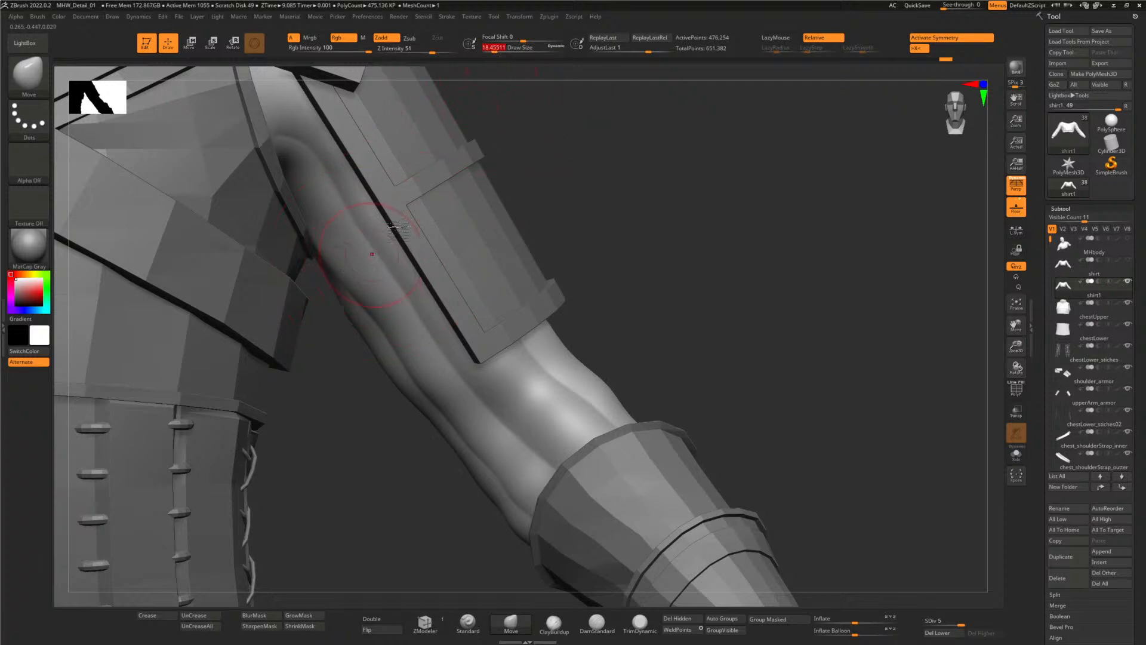
{"action": "left_click_drag", "start_coordinate": [489, 53], "coordinate": [492, 50]}
{"action": "mouse_move", "coordinate": [676, 346]}
{"action": "left_mouse_down"}
{"action": "mouse_move", "coordinate": [686, 340]}
{"action": "mouse_move", "coordinate": [663, 359]}
{"action": "left_mouse_up"}
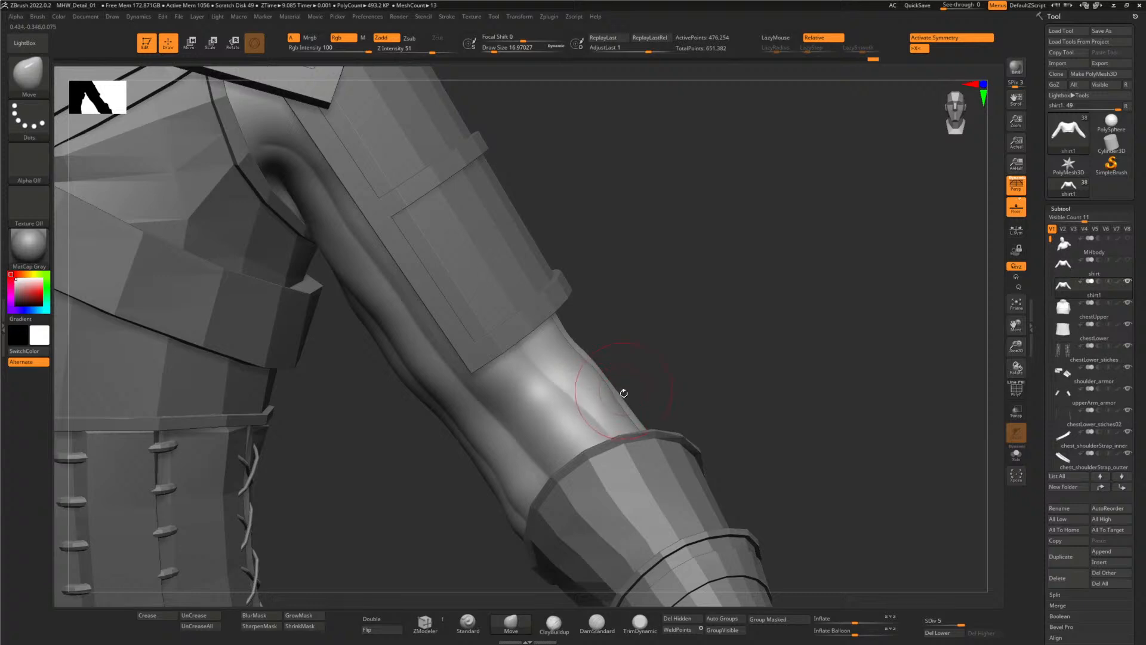
{"action": "mouse_move", "coordinate": [432, 514]}
{"action": "left_mouse_down"}
{"action": "mouse_move", "coordinate": [435, 501]}
{"action": "mouse_move", "coordinate": [471, 499]}
{"action": "left_mouse_up"}
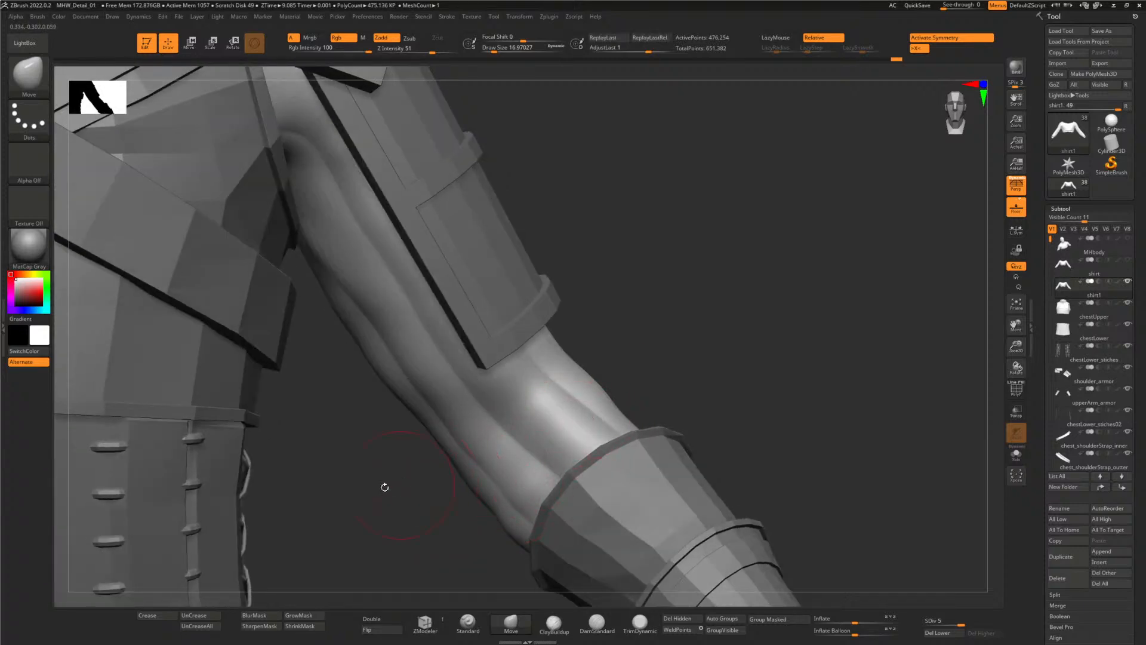
{"action": "mouse_move", "coordinate": [384, 486]}
{"action": "left_mouse_down"}
{"action": "mouse_move", "coordinate": [389, 465]}
{"action": "mouse_move", "coordinate": [418, 484]}
{"action": "left_mouse_up"}
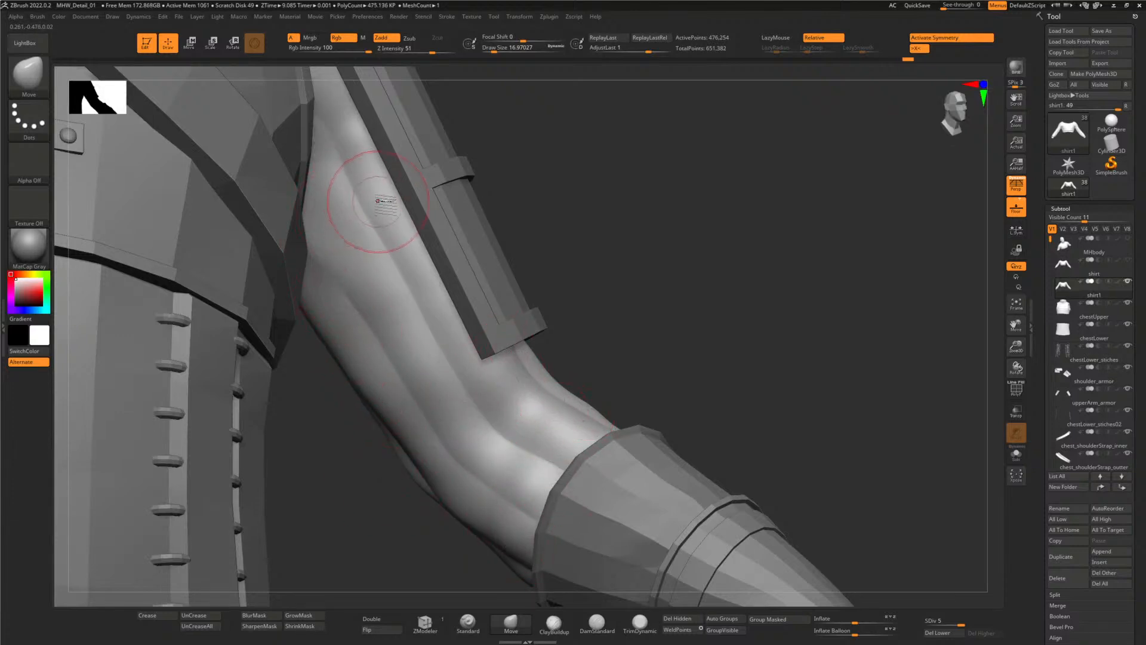
{"action": "left_click_drag", "start_coordinate": [382, 200], "coordinate": [395, 207]}
{"action": "mouse_move", "coordinate": [686, 238]}
{"action": "left_mouse_down"}
{"action": "mouse_move", "coordinate": [710, 249]}
{"action": "mouse_move", "coordinate": [704, 269]}
{"action": "left_mouse_up"}
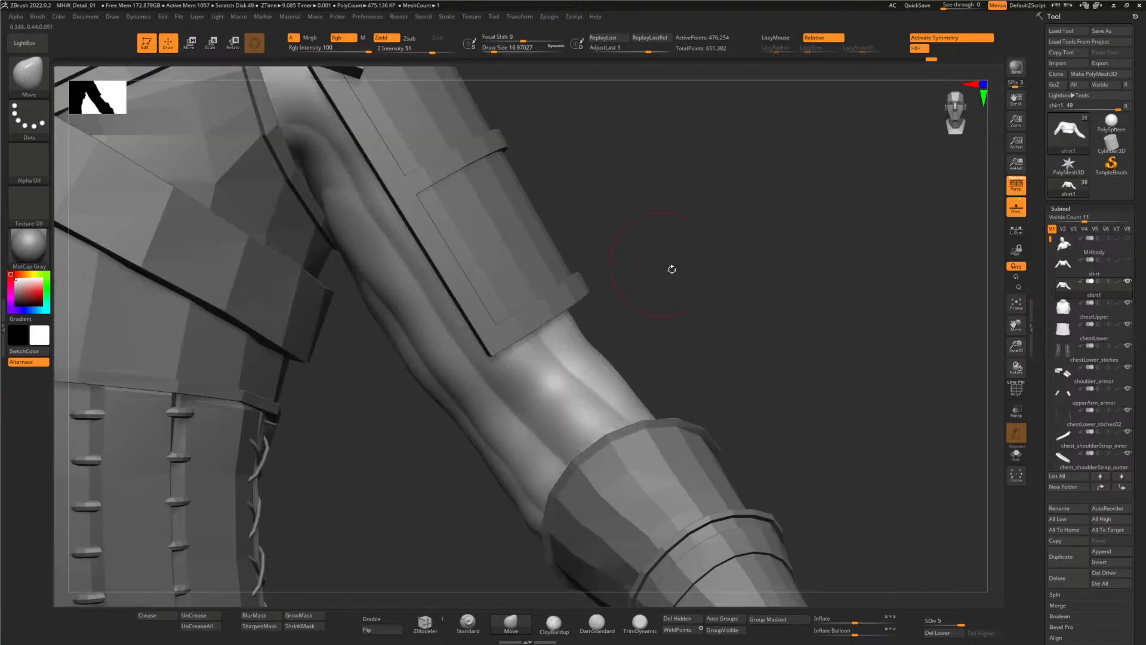
- Sculpt a small wrinkle at the inner elbow with the Standard brush, Z Intensity 11 and draw size about 4.3, checking the Photoshop armor reference
{"action": "key", "text": "f"}
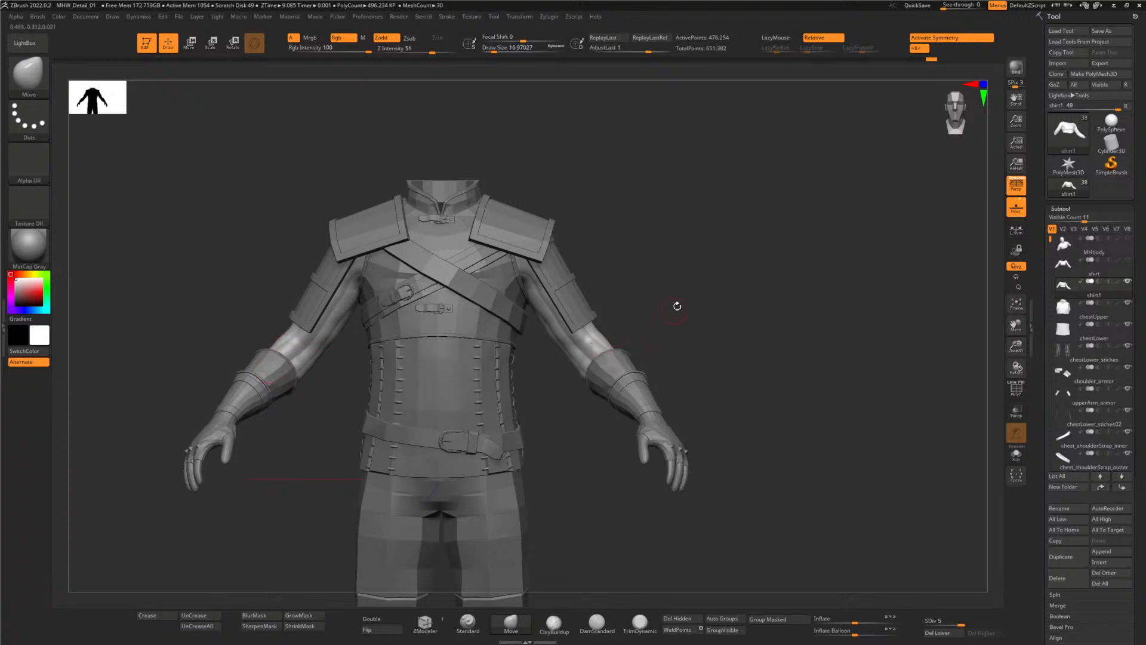
{"action": "left_click_drag", "start_coordinate": [677, 306], "coordinate": [745, 280], "text": "alt"}
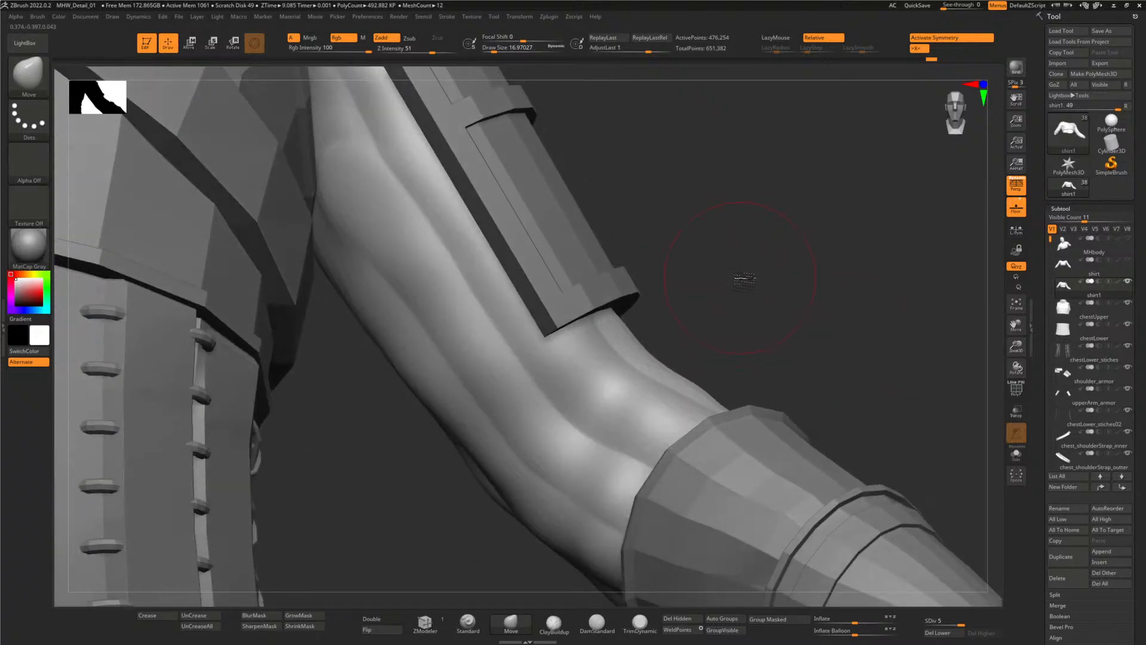
{"action": "left_click", "coordinate": [468, 623]}
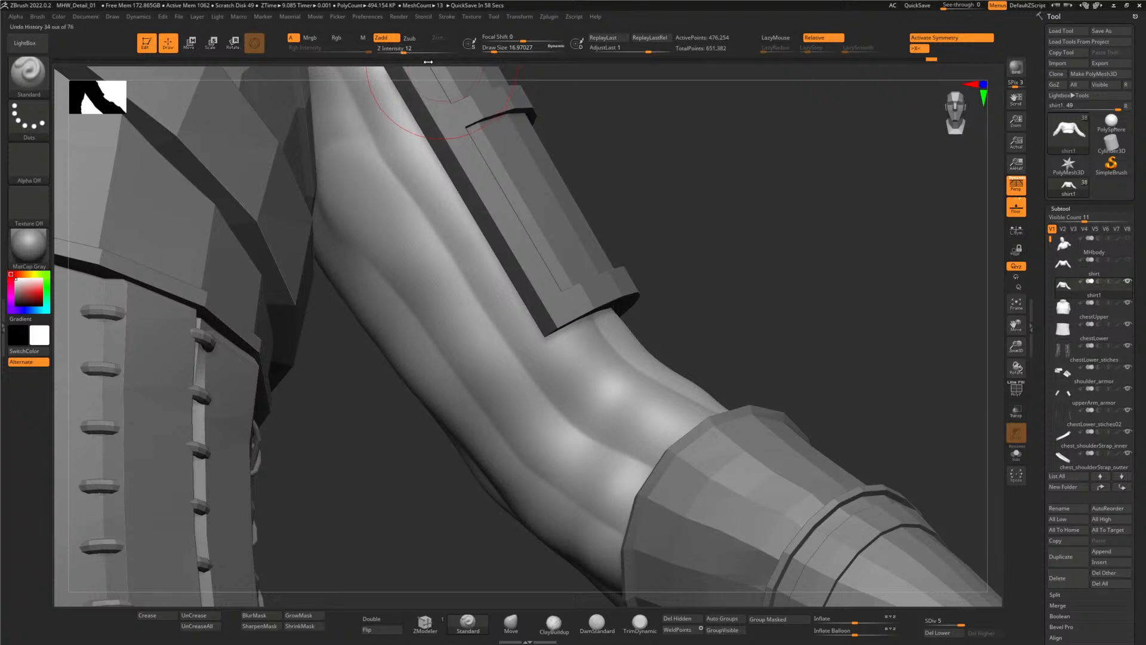
{"action": "left_click_drag", "start_coordinate": [404, 51], "coordinate": [400, 53]}
{"action": "left_click_drag", "start_coordinate": [496, 52], "coordinate": [492, 52]}
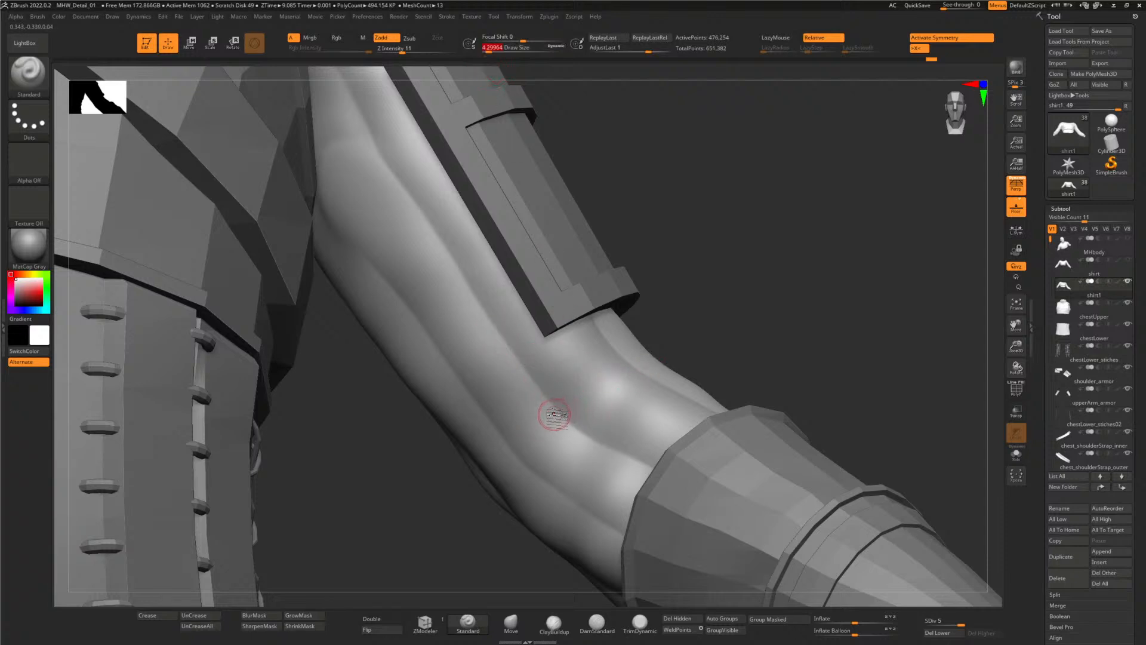
{"action": "key", "text": "alt+Tab"}
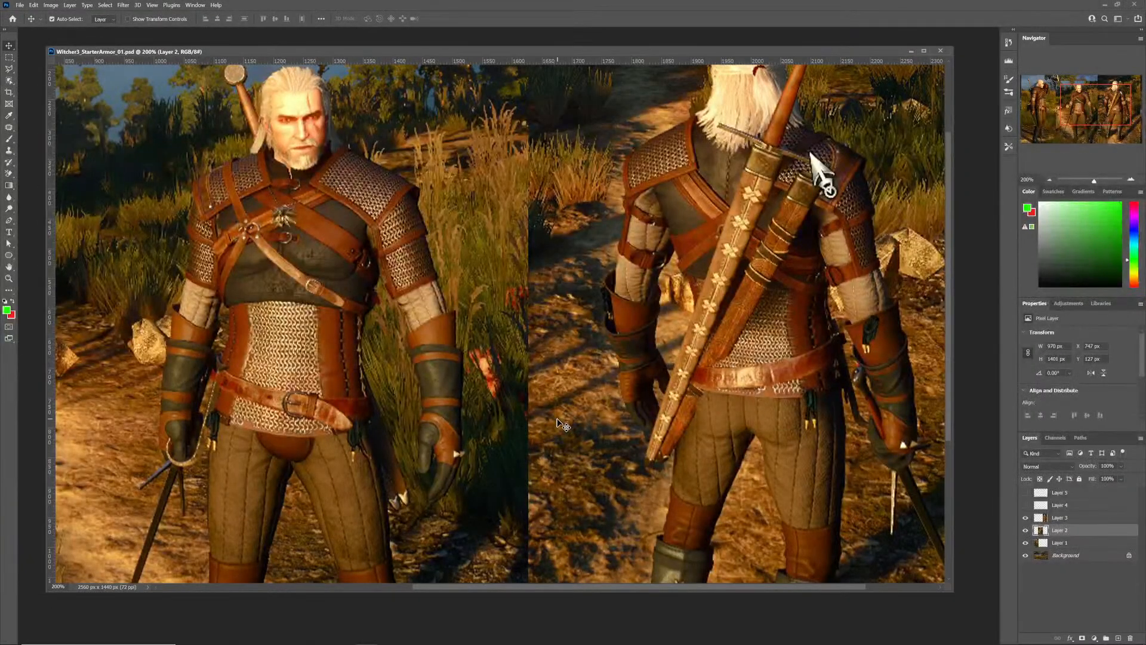
{"action": "key", "text": "alt+Tab"}
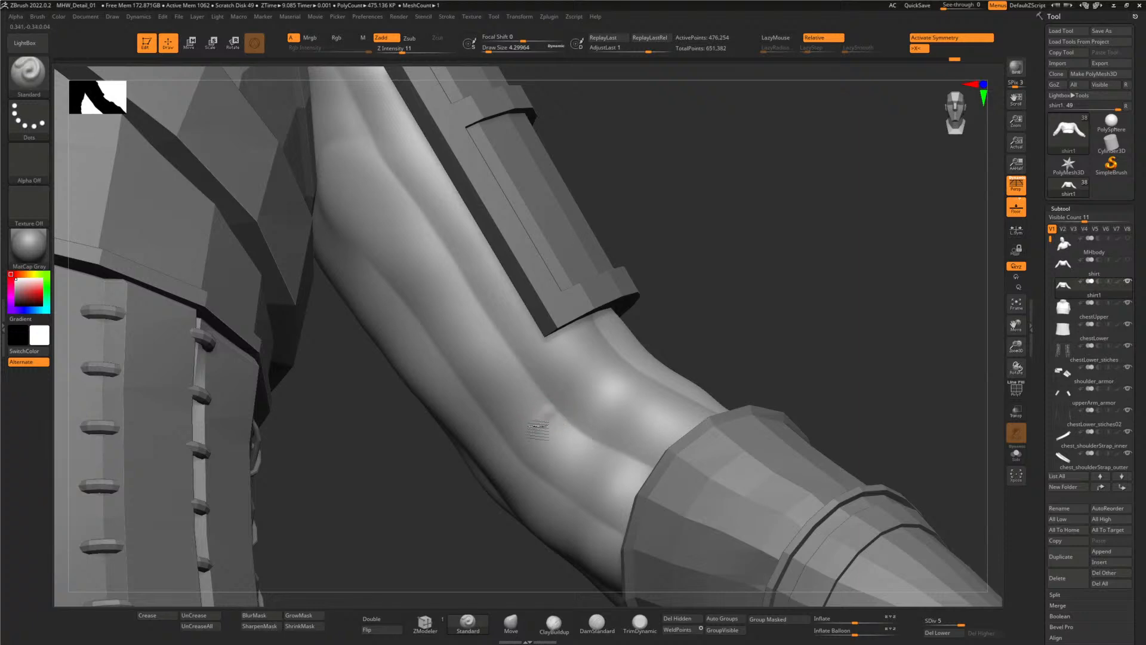
{"action": "left_click_drag", "start_coordinate": [550, 413], "coordinate": [526, 424]}
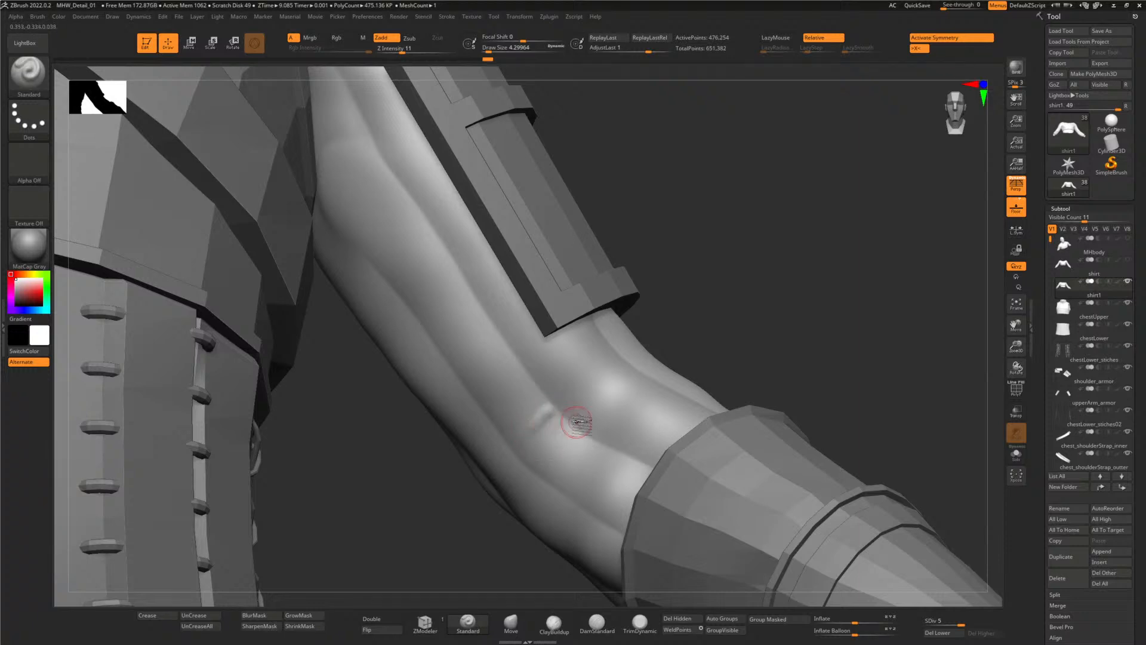
{"action": "key", "text": "alt+Tab"}
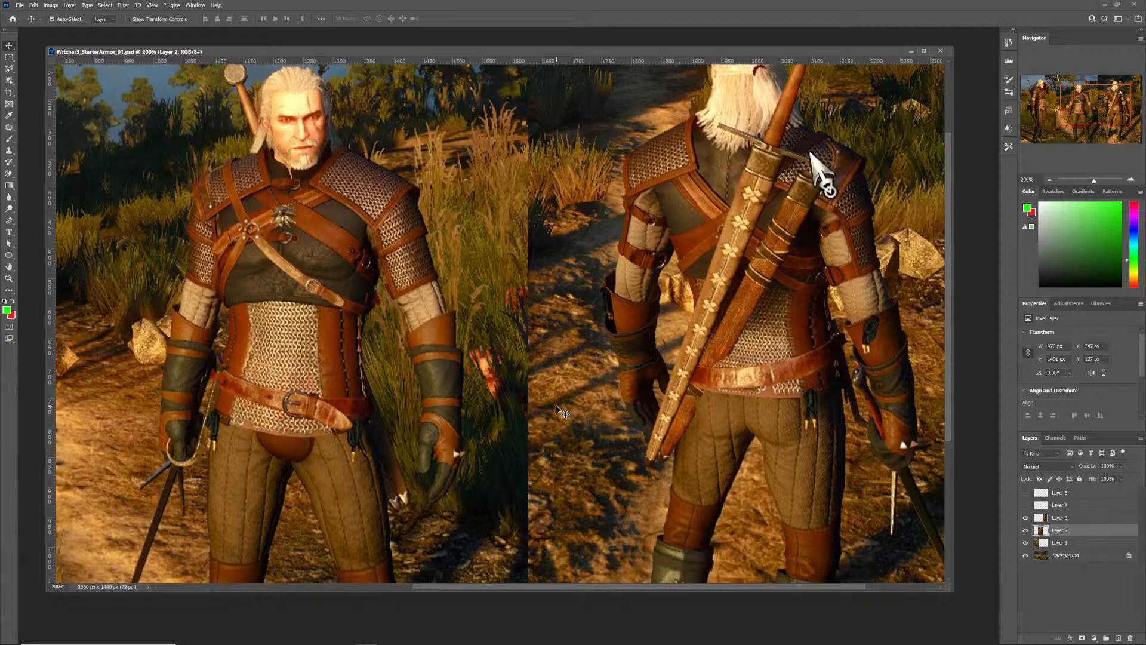
{"action": "key", "text": "alt+Tab"}
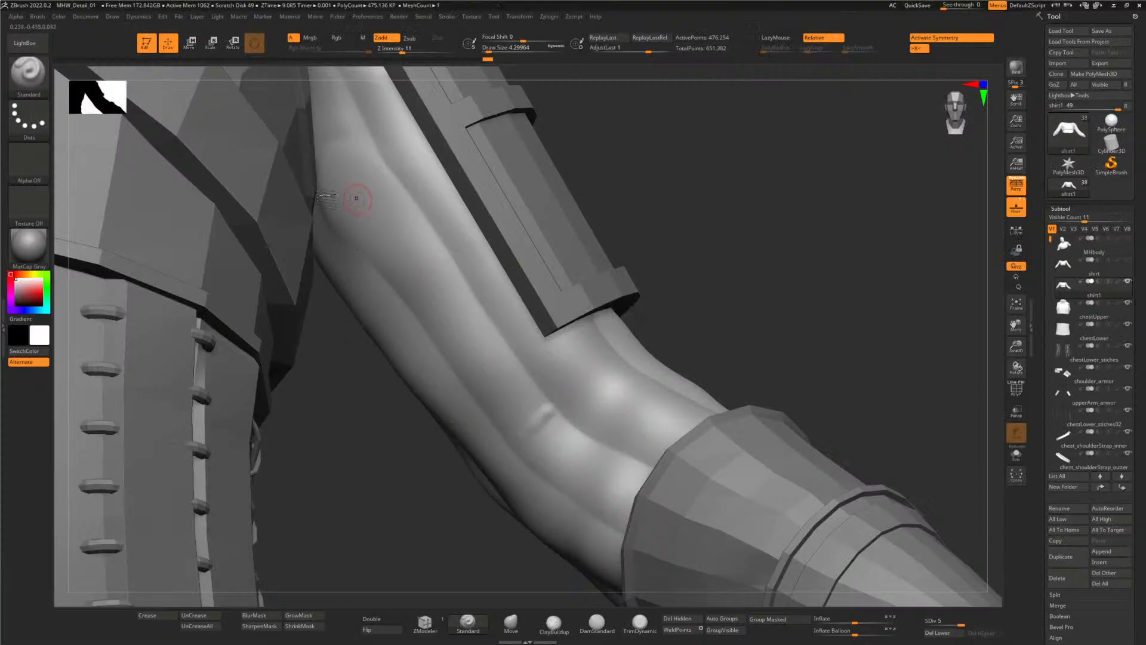
- Add short diagonal wrinkles along the inner sleeve fold, working from the elbow up toward the upper arm
{"action": "mouse_move", "coordinate": [551, 409]}
{"action": "left_mouse_down"}
{"action": "mouse_move", "coordinate": [515, 447]}
{"action": "mouse_move", "coordinate": [545, 412]}
{"action": "left_mouse_up"}
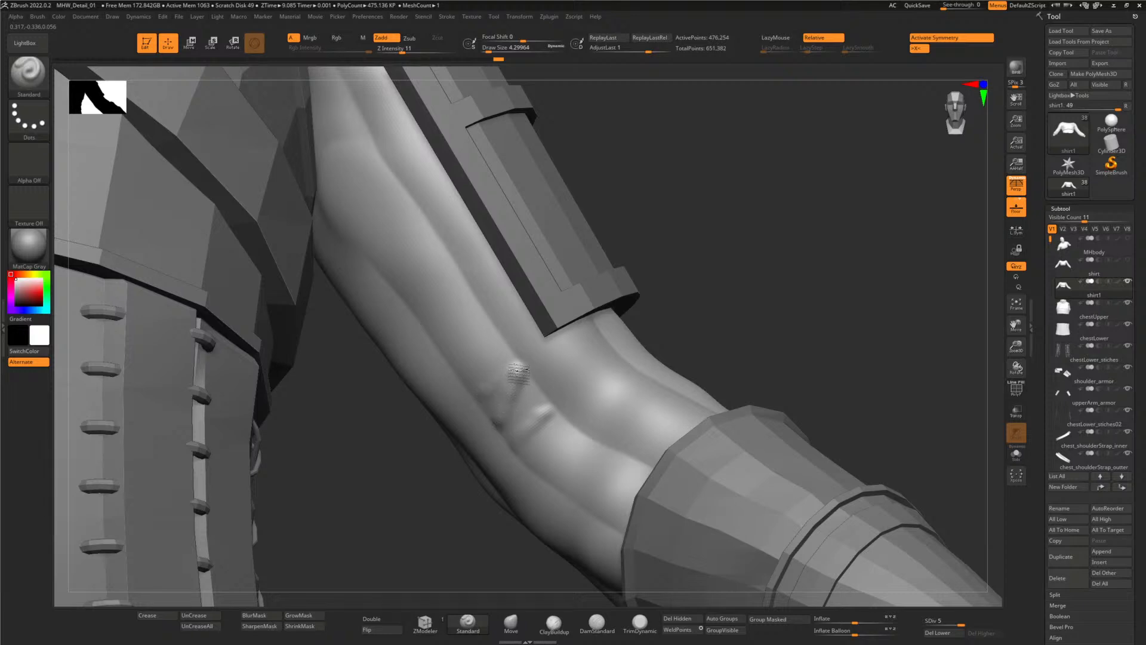
{"action": "mouse_move", "coordinate": [495, 374]}
{"action": "left_mouse_down"}
{"action": "mouse_move", "coordinate": [502, 358]}
{"action": "mouse_move", "coordinate": [512, 384]}
{"action": "left_mouse_up"}
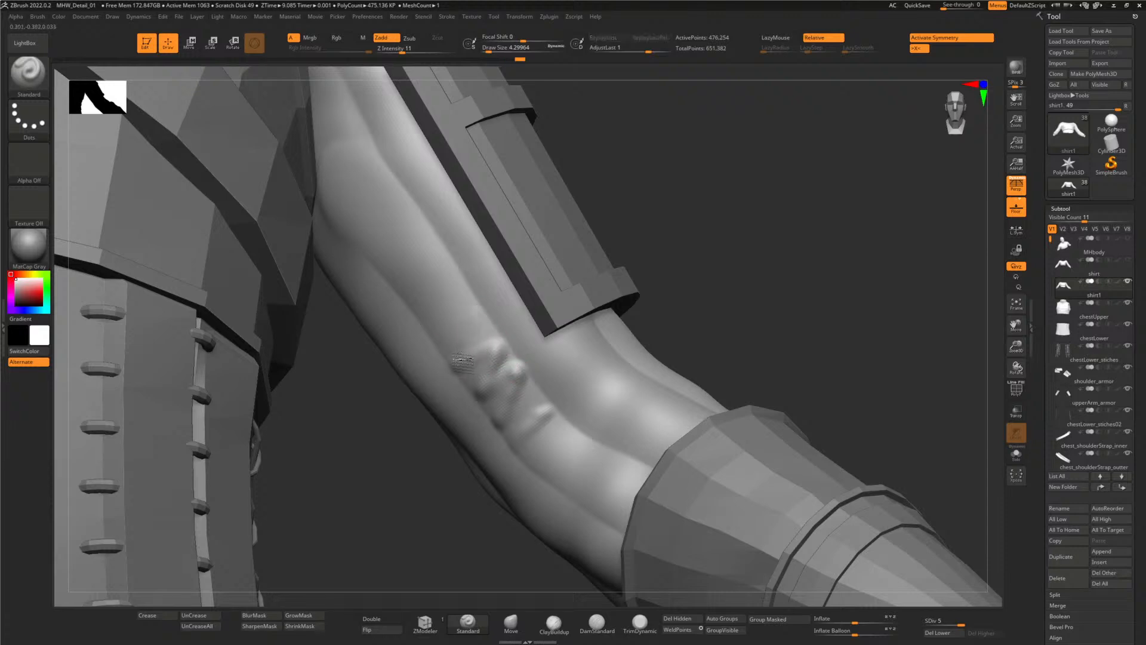
{"action": "left_click_drag", "start_coordinate": [477, 316], "coordinate": [476, 313]}
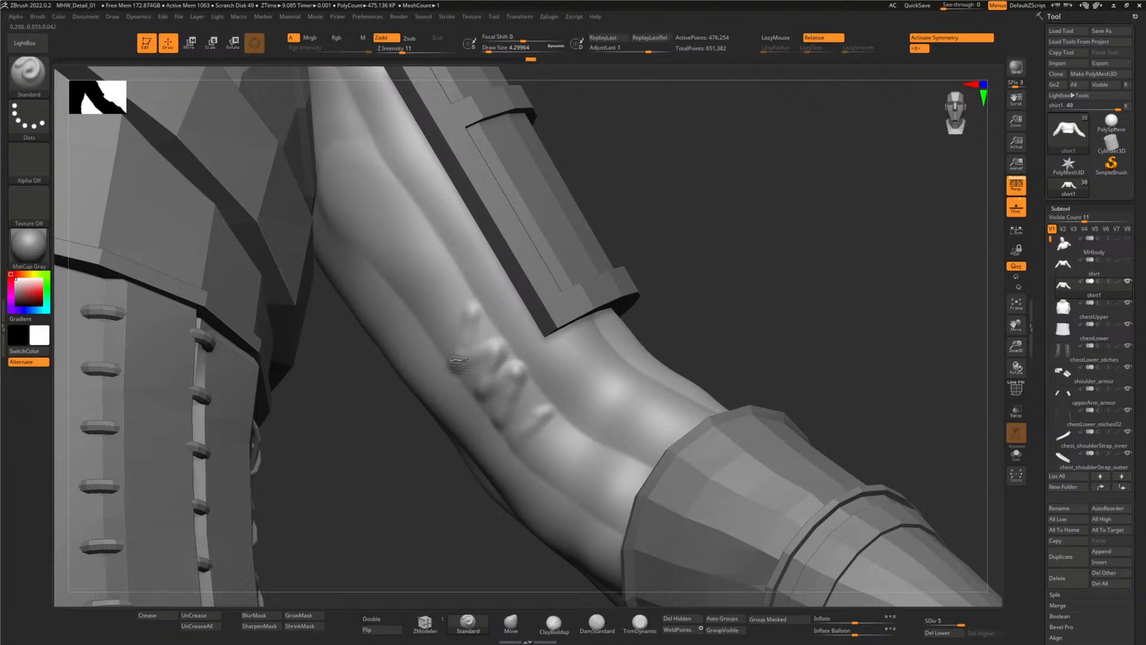
{"action": "left_click_drag", "start_coordinate": [467, 303], "coordinate": [444, 316]}
{"action": "left_click", "coordinate": [455, 275]}
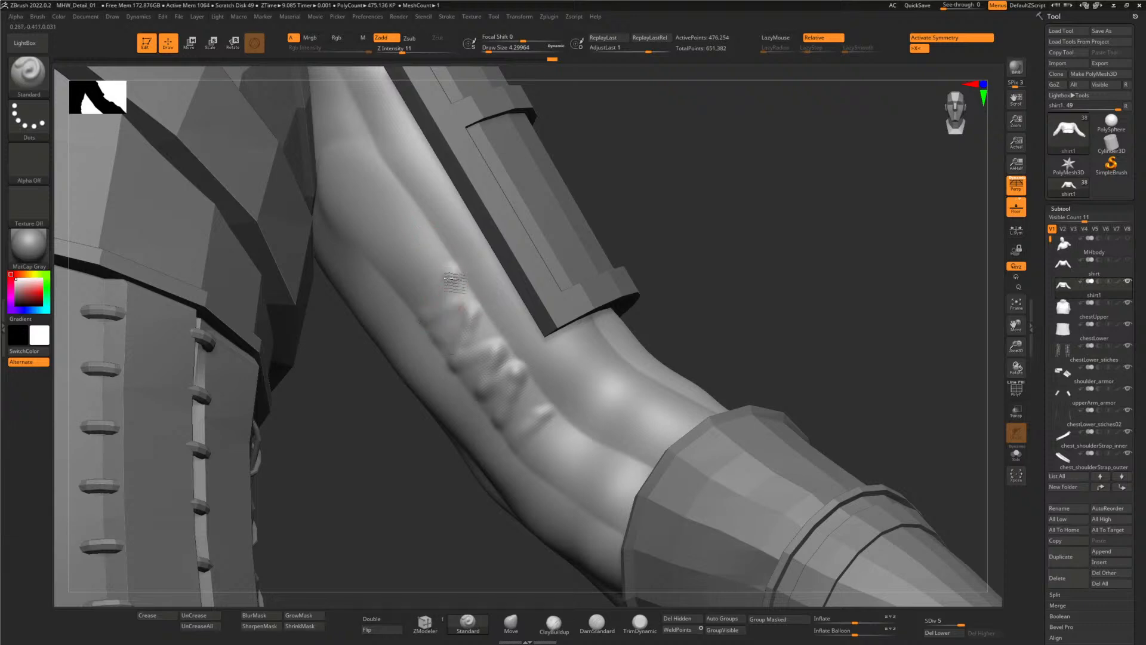
- Raise the Z Intensity to 12 and continue the diagonal wrinkles up the inner sleeve fold toward the armpit
{"action": "left_click_drag", "start_coordinate": [371, 48], "coordinate": [375, 48]}
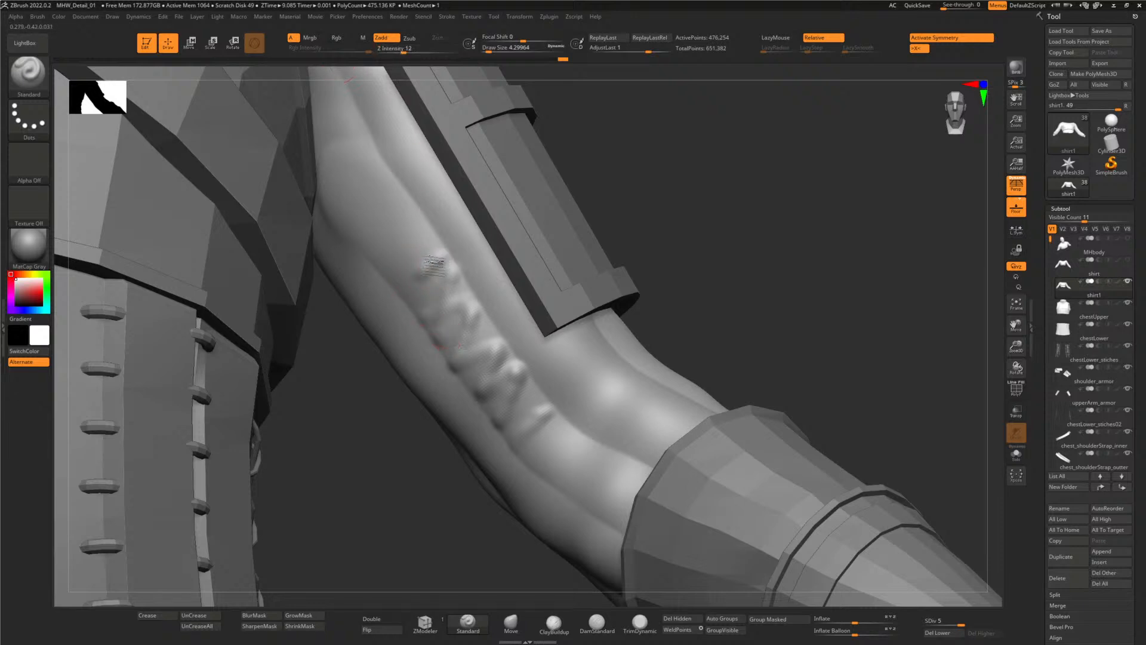
{"action": "left_click", "coordinate": [435, 249]}
{"action": "left_click_drag", "start_coordinate": [415, 286], "coordinate": [404, 295]}
{"action": "left_click_drag", "start_coordinate": [427, 239], "coordinate": [436, 248]}
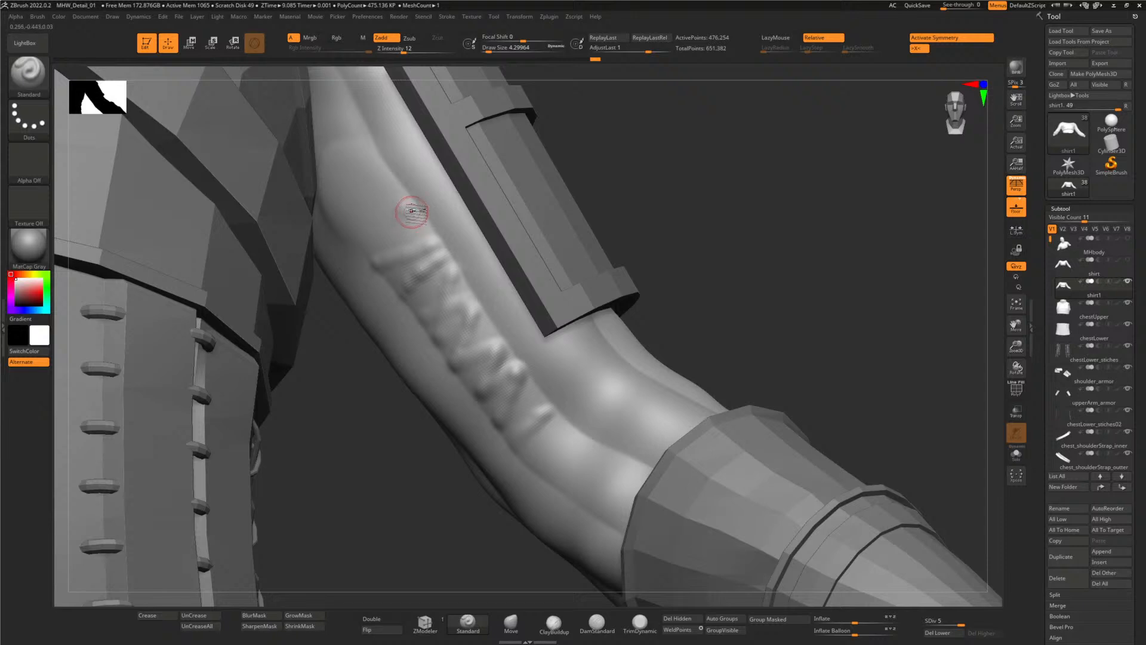
{"action": "left_click", "coordinate": [407, 209]}
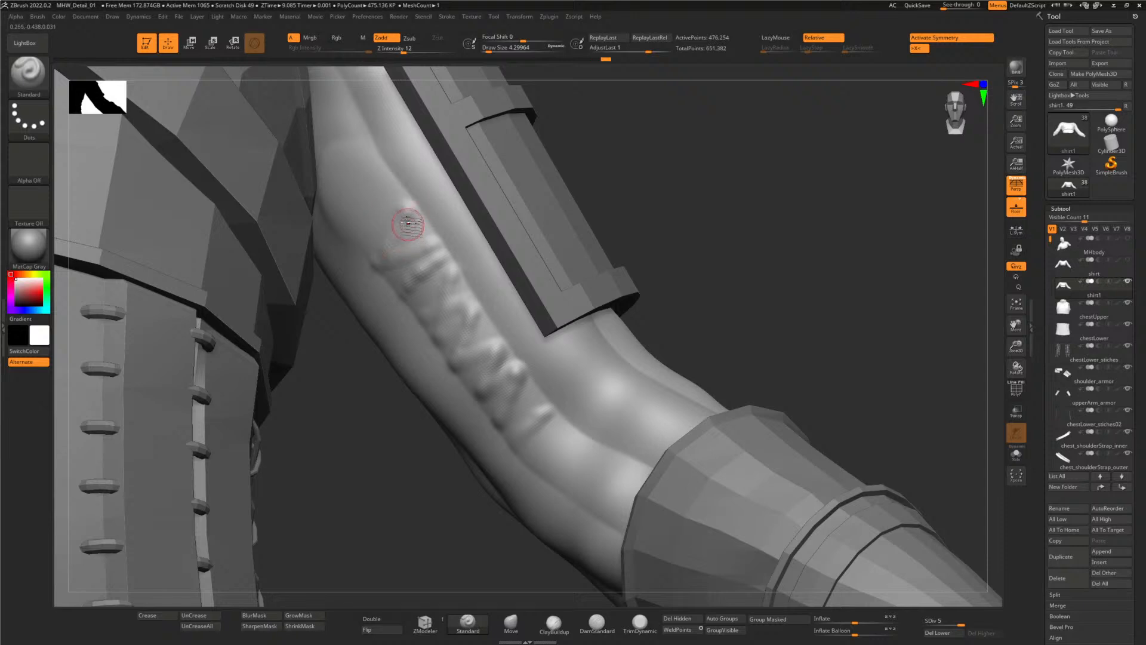
{"action": "mouse_move", "coordinate": [395, 230]}
{"action": "left_mouse_down"}
{"action": "mouse_move", "coordinate": [397, 219]}
{"action": "mouse_move", "coordinate": [379, 219]}
{"action": "left_mouse_up"}
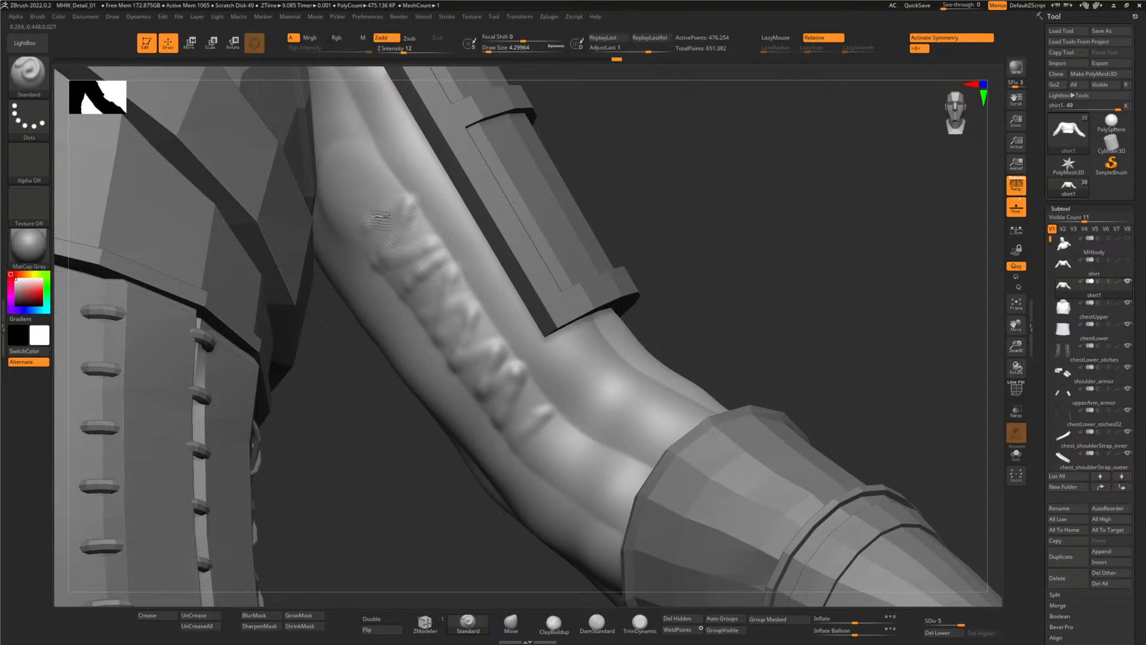
- Extend the row of wrinkles from the elbow down to the edge of the forearm guard
{"action": "left_click", "coordinate": [550, 422]}
{"action": "left_click", "coordinate": [566, 438]}
{"action": "mouse_move", "coordinate": [575, 436]}
{"action": "left_mouse_down"}
{"action": "mouse_move", "coordinate": [591, 463]}
{"action": "mouse_move", "coordinate": [558, 473]}
{"action": "left_mouse_up"}
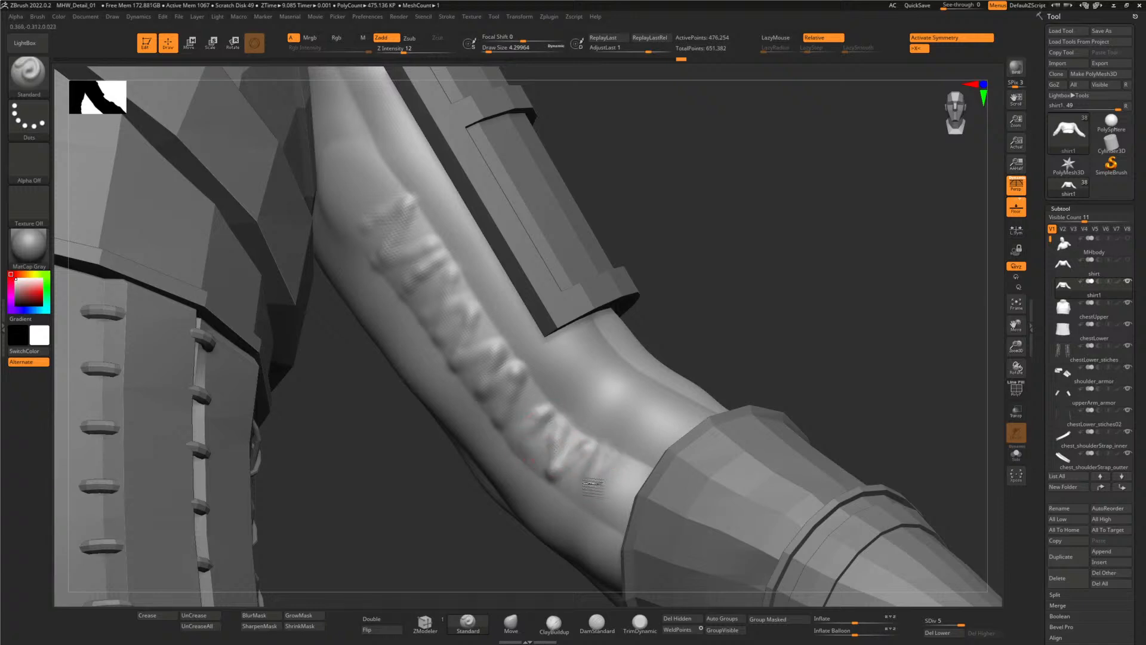
{"action": "mouse_move", "coordinate": [618, 474]}
{"action": "left_mouse_down"}
{"action": "mouse_move", "coordinate": [638, 466]}
{"action": "mouse_move", "coordinate": [591, 497]}
{"action": "left_mouse_up"}
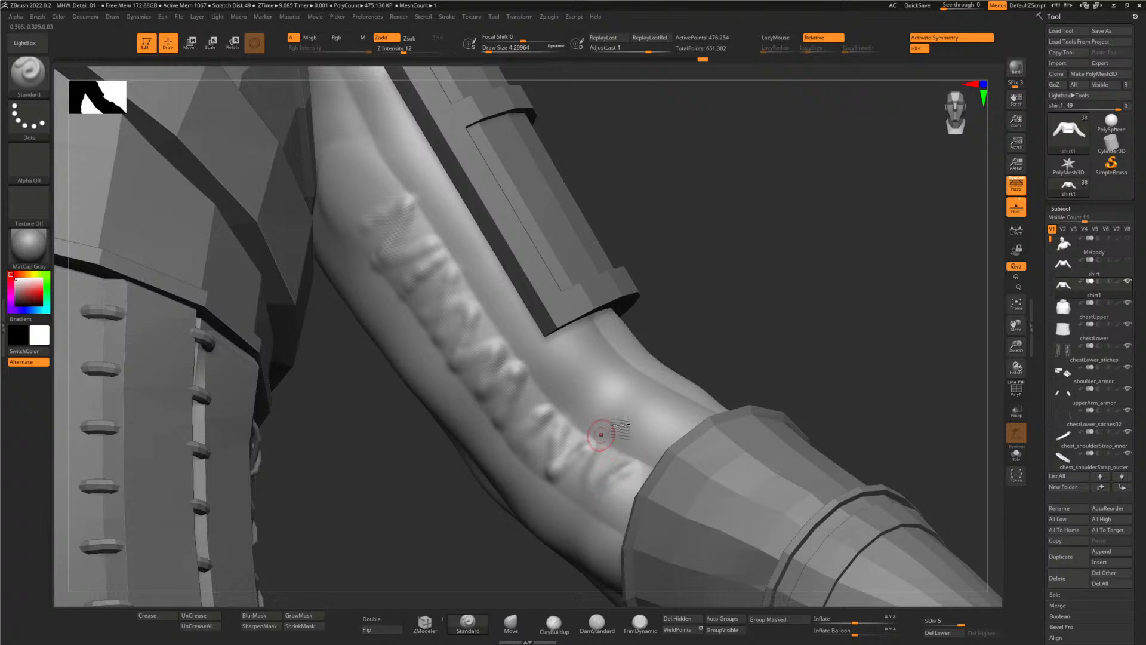
{"action": "left_click_drag", "start_coordinate": [713, 329], "coordinate": [779, 331]}
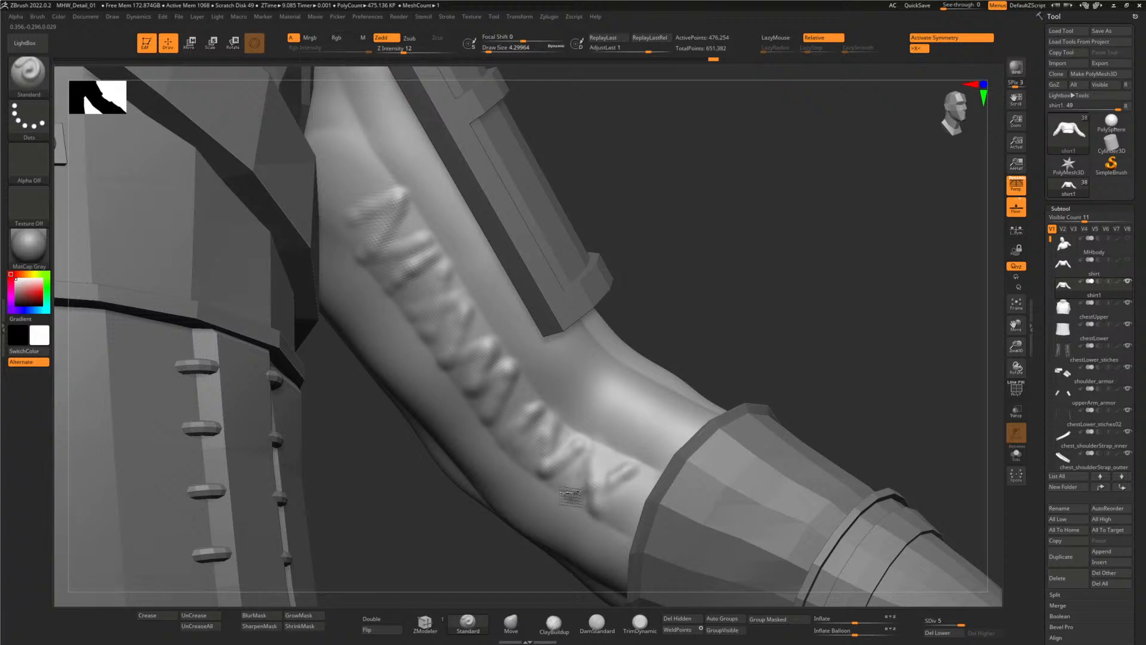
{"action": "left_click_drag", "start_coordinate": [570, 494], "coordinate": [378, 205]}
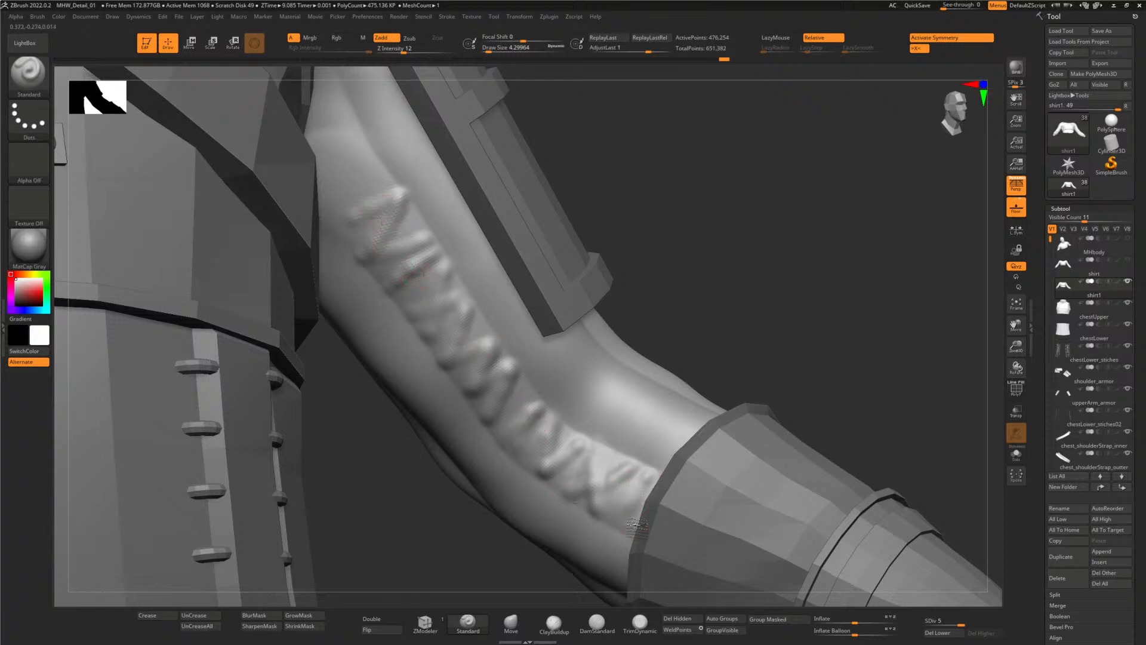
- Soften the wrinkles near the forearm guard and deepen the creases along the whole wrinkled fold with the Standard brush
{"action": "mouse_move", "coordinate": [583, 468]}
{"action": "left_mouse_down", "text": "shift"}
{"action": "mouse_move", "coordinate": [607, 463]}
{"action": "mouse_move", "coordinate": [582, 452]}
{"action": "mouse_move", "coordinate": [640, 476]}
{"action": "mouse_move", "coordinate": [624, 472]}
{"action": "mouse_move", "coordinate": [594, 500]}
{"action": "left_mouse_up", "text": "shift"}
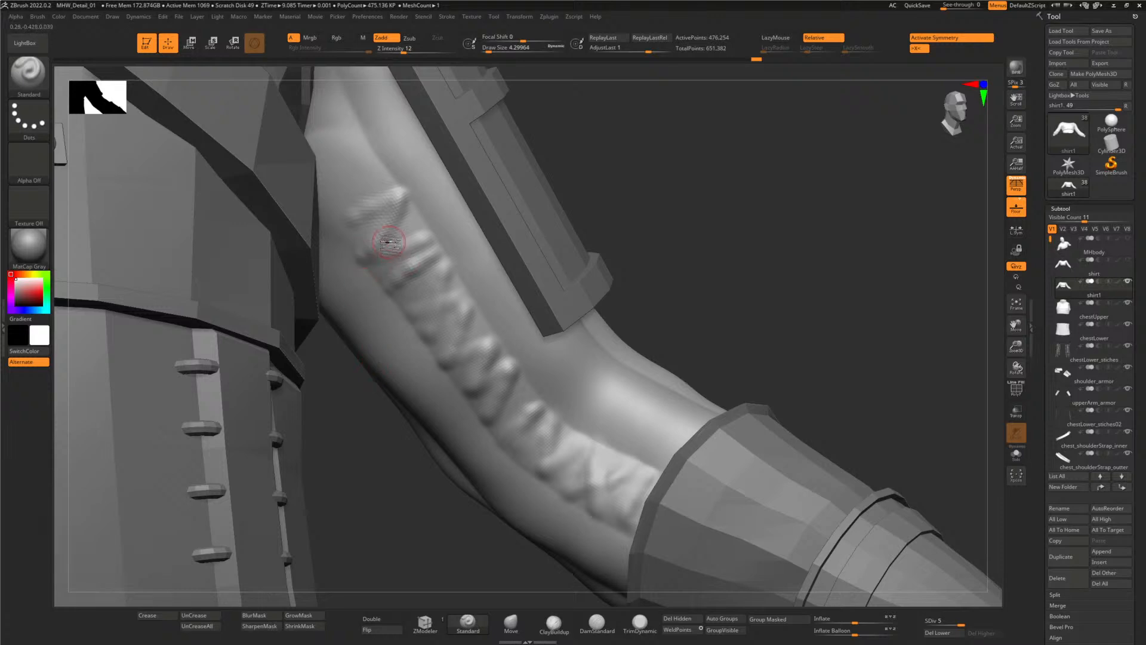
{"action": "mouse_move", "coordinate": [371, 230]}
{"action": "left_mouse_down"}
{"action": "mouse_move", "coordinate": [364, 238]}
{"action": "mouse_move", "coordinate": [382, 197]}
{"action": "mouse_move", "coordinate": [413, 216]}
{"action": "mouse_move", "coordinate": [409, 269]}
{"action": "mouse_move", "coordinate": [428, 297]}
{"action": "mouse_move", "coordinate": [419, 302]}
{"action": "mouse_move", "coordinate": [451, 331]}
{"action": "left_mouse_up"}
{"action": "mouse_move", "coordinate": [455, 289]}
{"action": "left_mouse_down"}
{"action": "mouse_move", "coordinate": [483, 338]}
{"action": "mouse_move", "coordinate": [469, 365]}
{"action": "mouse_move", "coordinate": [492, 365]}
{"action": "mouse_move", "coordinate": [522, 422]}
{"action": "mouse_move", "coordinate": [561, 429]}
{"action": "mouse_move", "coordinate": [589, 504]}
{"action": "mouse_move", "coordinate": [612, 506]}
{"action": "mouse_move", "coordinate": [631, 487]}
{"action": "mouse_move", "coordinate": [614, 457]}
{"action": "mouse_move", "coordinate": [605, 464]}
{"action": "left_mouse_up"}
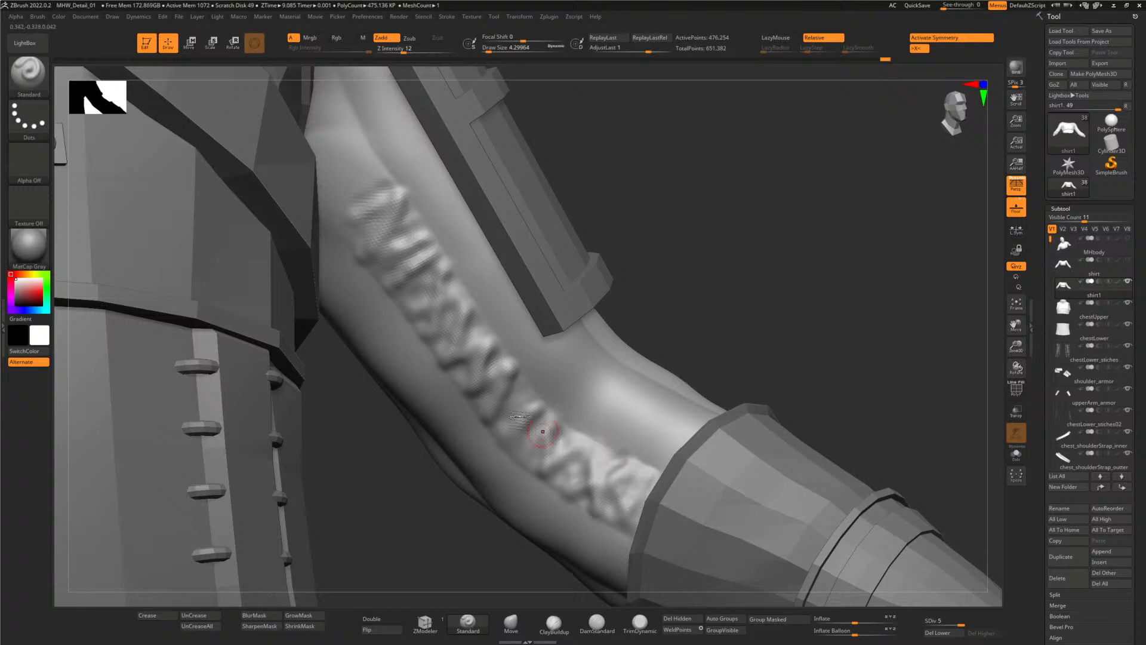
- Smooth the wrinkled sleeve fold to blend its creases, enlarging the draw size to about 10.3
{"action": "key", "text": "shift"}
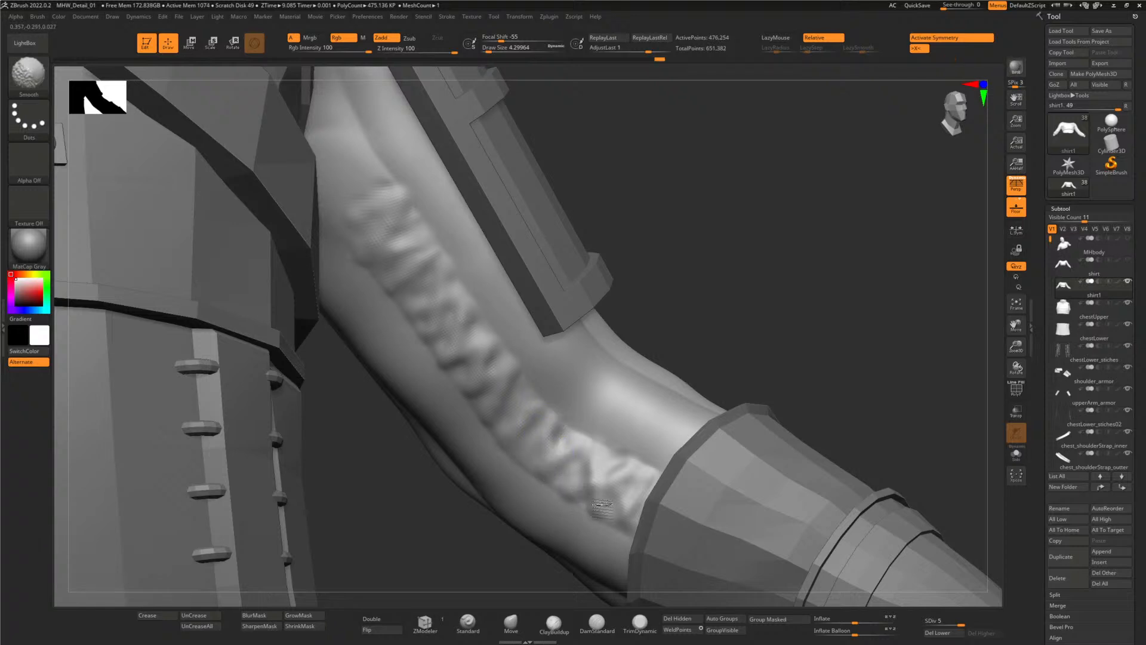
{"action": "left_click_drag", "start_coordinate": [601, 508], "coordinate": [593, 476], "text": "shift"}
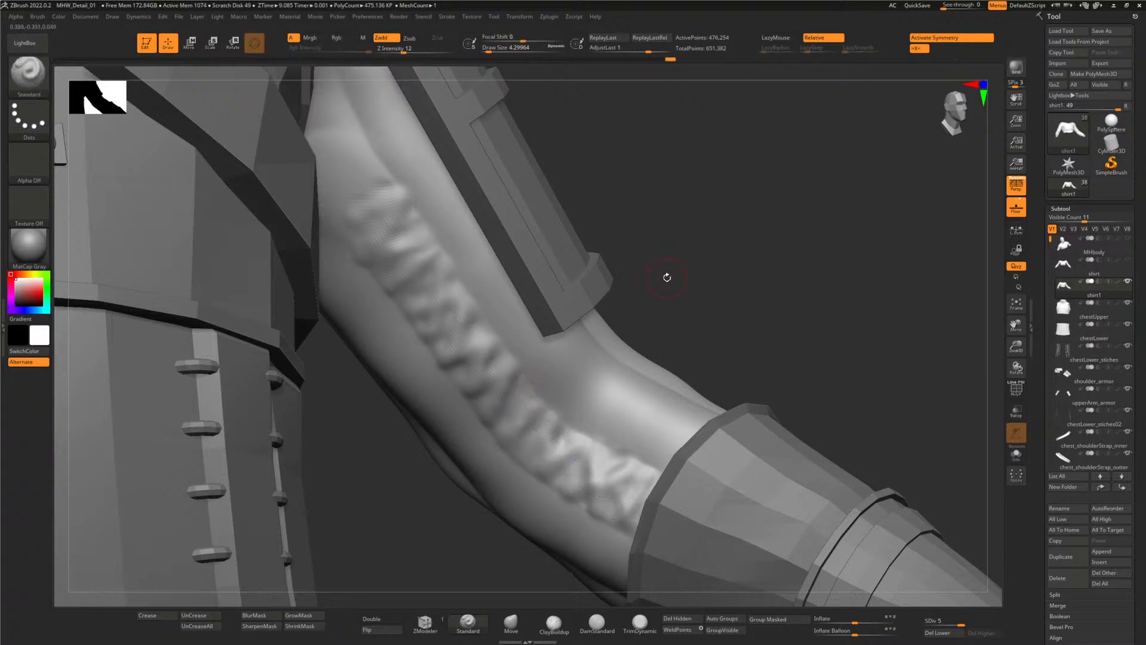
{"action": "left_click_drag", "start_coordinate": [701, 282], "coordinate": [670, 271], "text": "alt"}
{"action": "left_click_drag", "start_coordinate": [697, 307], "coordinate": [673, 334]}
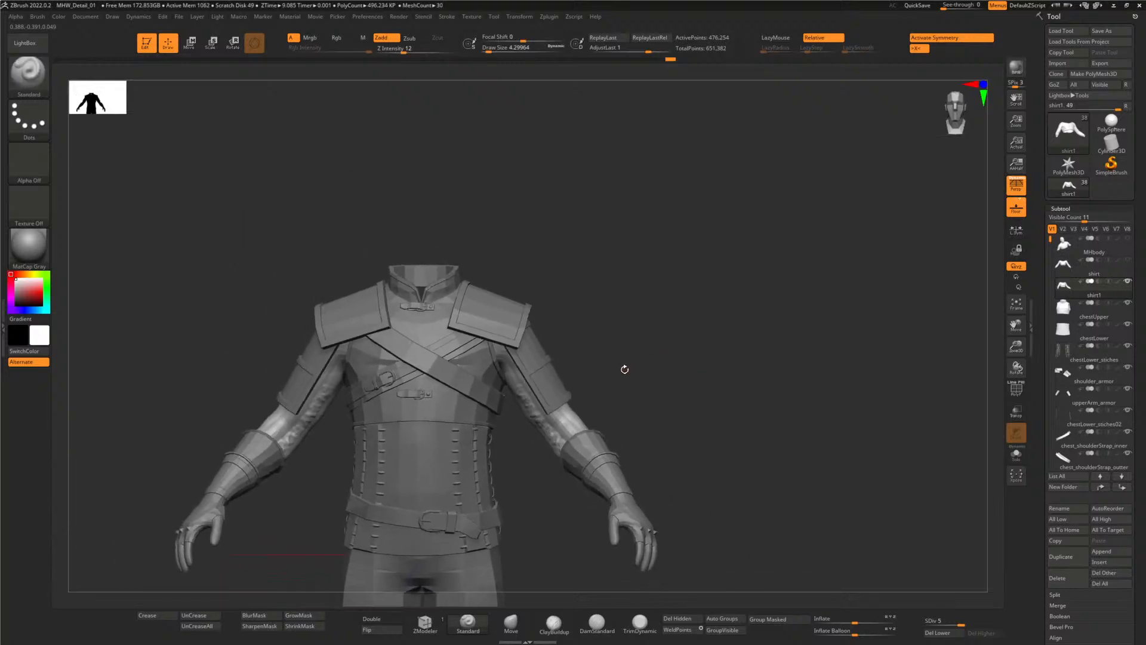
{"action": "left_click_drag", "start_coordinate": [609, 370], "coordinate": [662, 418], "text": "alt"}
{"action": "left_click_drag", "start_coordinate": [725, 340], "coordinate": [703, 354], "text": "alt"}
{"action": "left_click_drag", "start_coordinate": [451, 388], "coordinate": [549, 495], "text": "shift"}
{"action": "key", "text": "bracketright"}
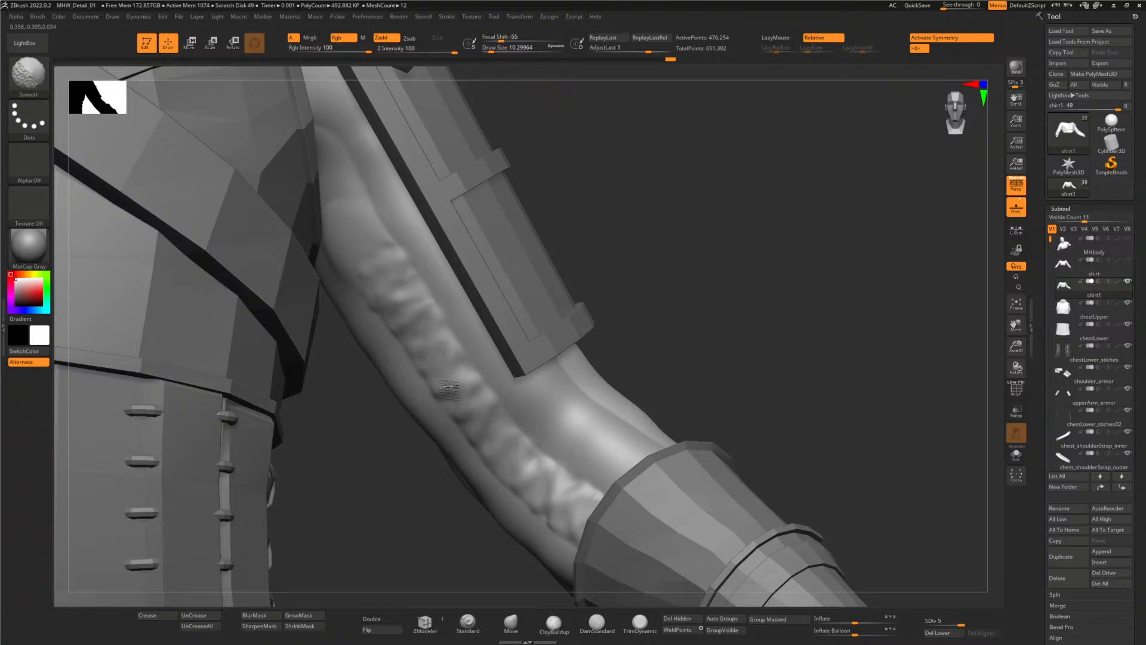
- Blend the wrinkled sleeve fold, switch to the DamStandard brush, and subdivide the shirt one level to SDiv 6
{"action": "key", "text": "shift"}
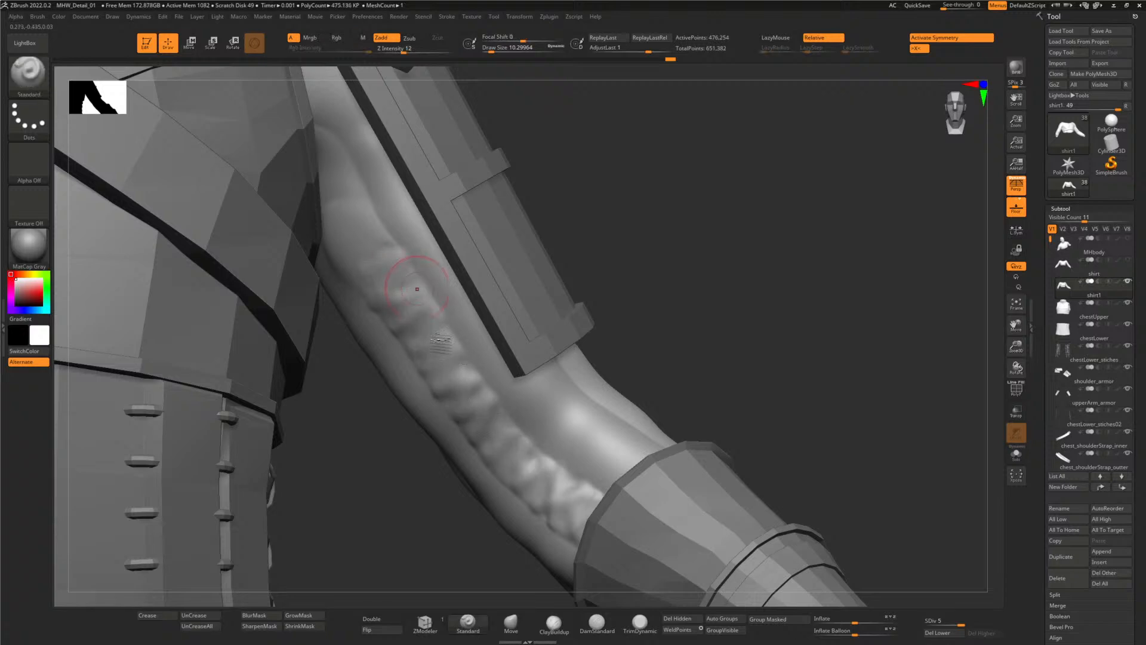
{"action": "left_click", "coordinate": [596, 623]}
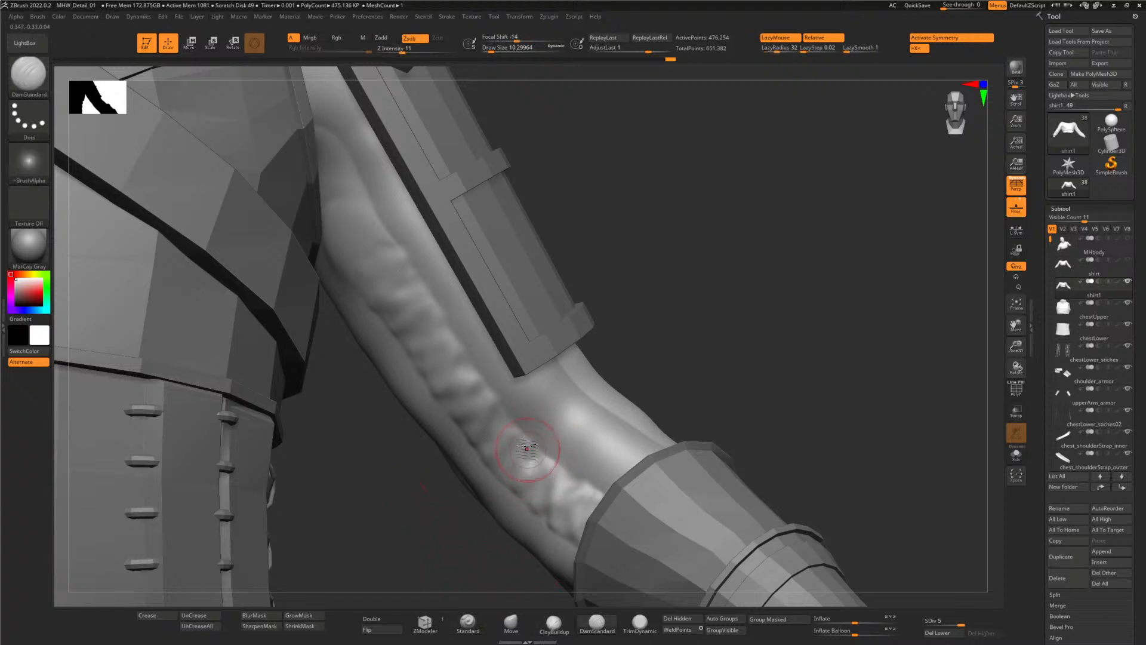
{"action": "mouse_move", "coordinate": [573, 477]}
{"action": "left_mouse_down"}
{"action": "mouse_move", "coordinate": [591, 491]}
{"action": "mouse_move", "coordinate": [550, 461]}
{"action": "left_mouse_up"}
{"action": "key", "text": "ctrl"}
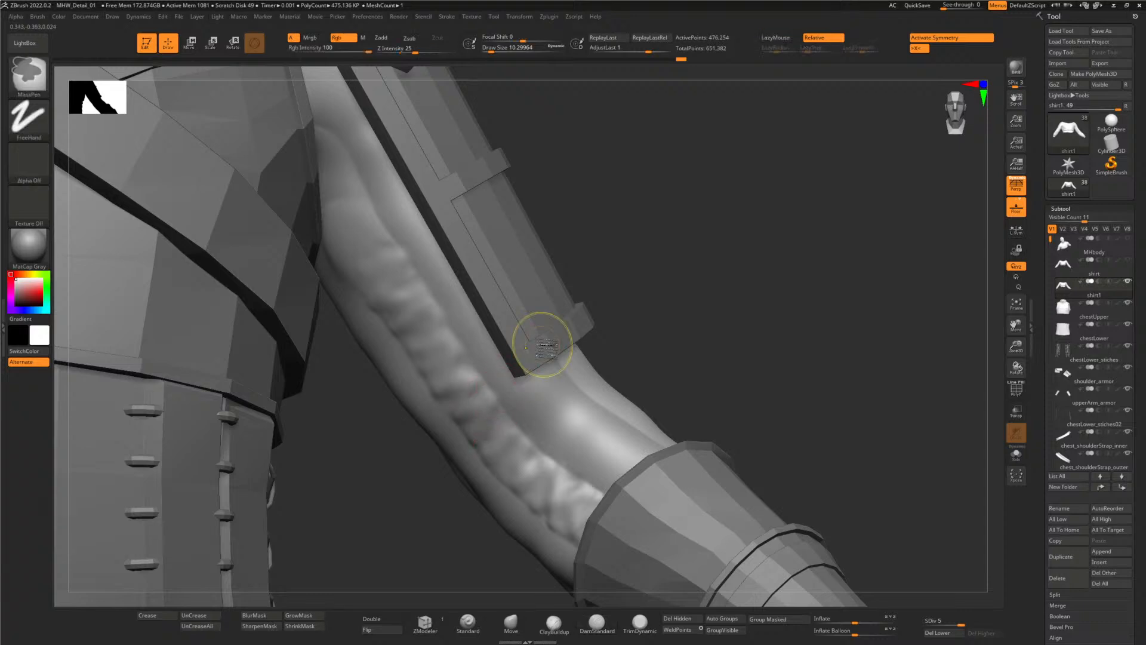
{"action": "left_click_drag", "start_coordinate": [627, 345], "coordinate": [662, 250]}
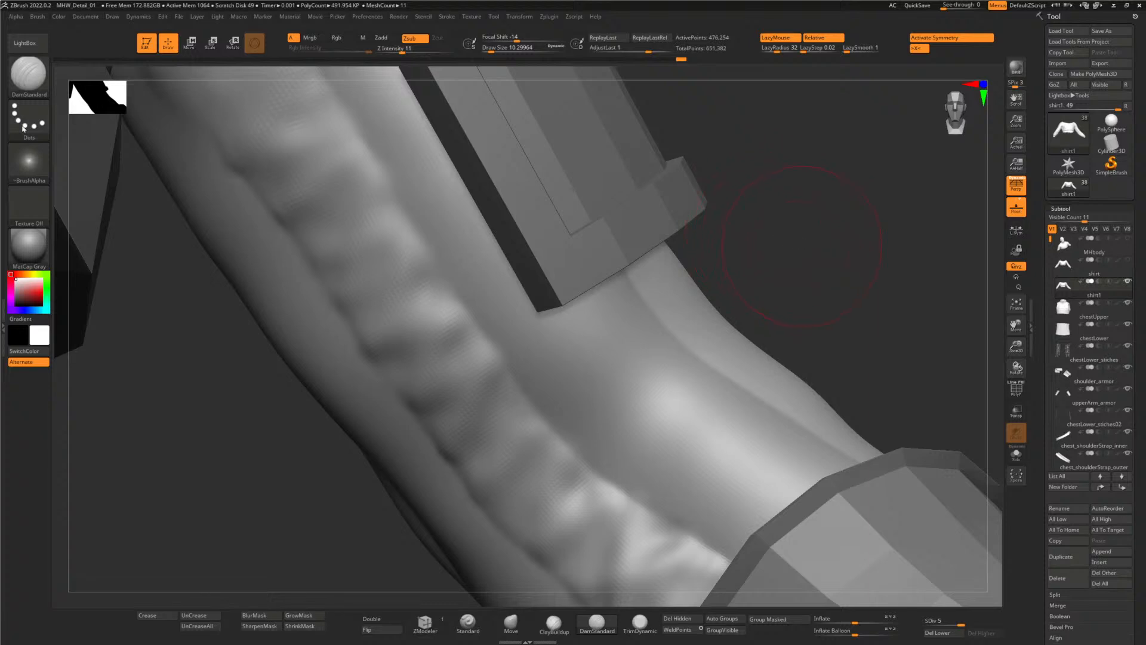
{"action": "key", "text": "ctrl+d"}
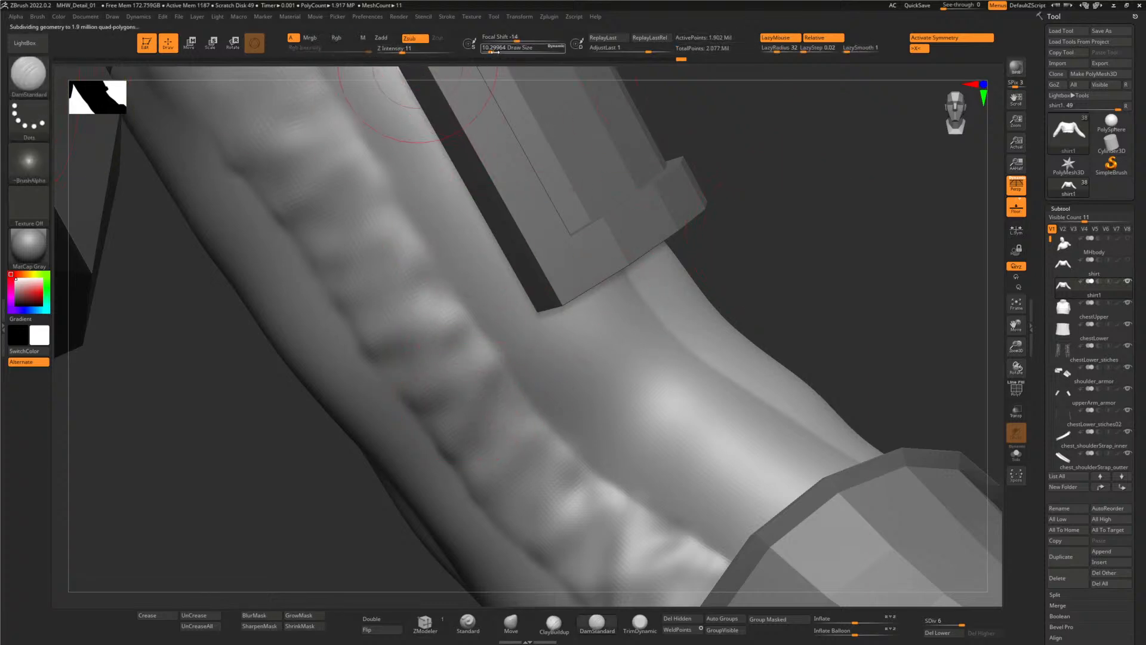
- Reduce the draw size to about 3.1, turn off LazyMouse, and carve a thin diagonal crease into the fold at the elbow
{"action": "key", "text": "bracketleft"}
{"action": "key", "text": "bracketleft"}
{"action": "key", "text": "bracketleft"}
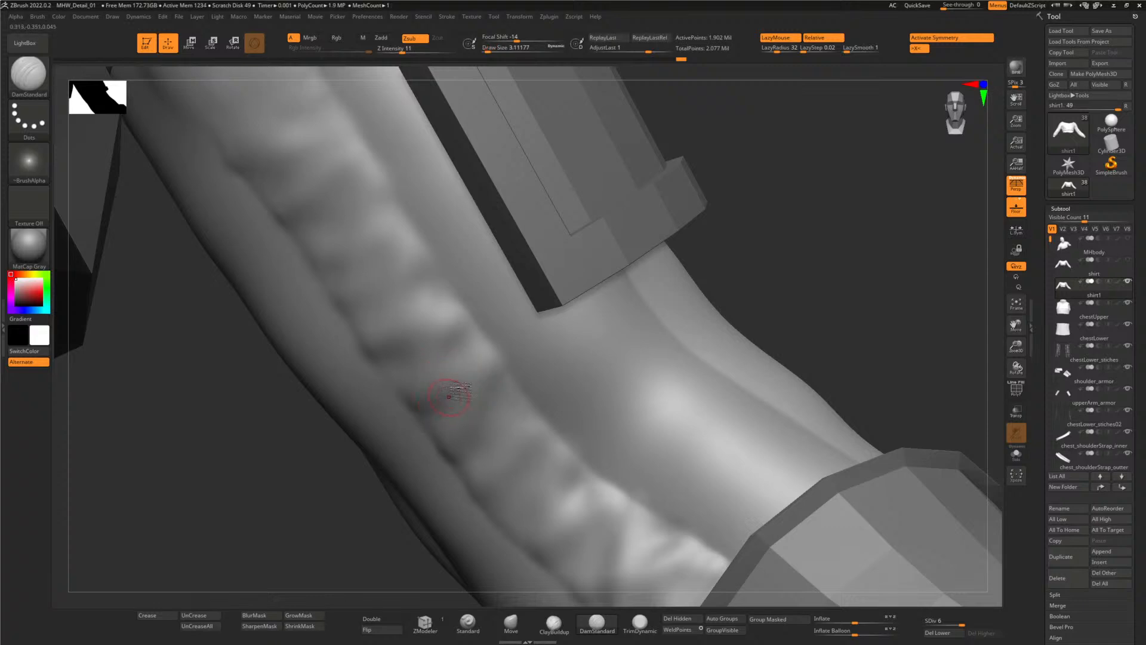
{"action": "left_click", "coordinate": [776, 37]}
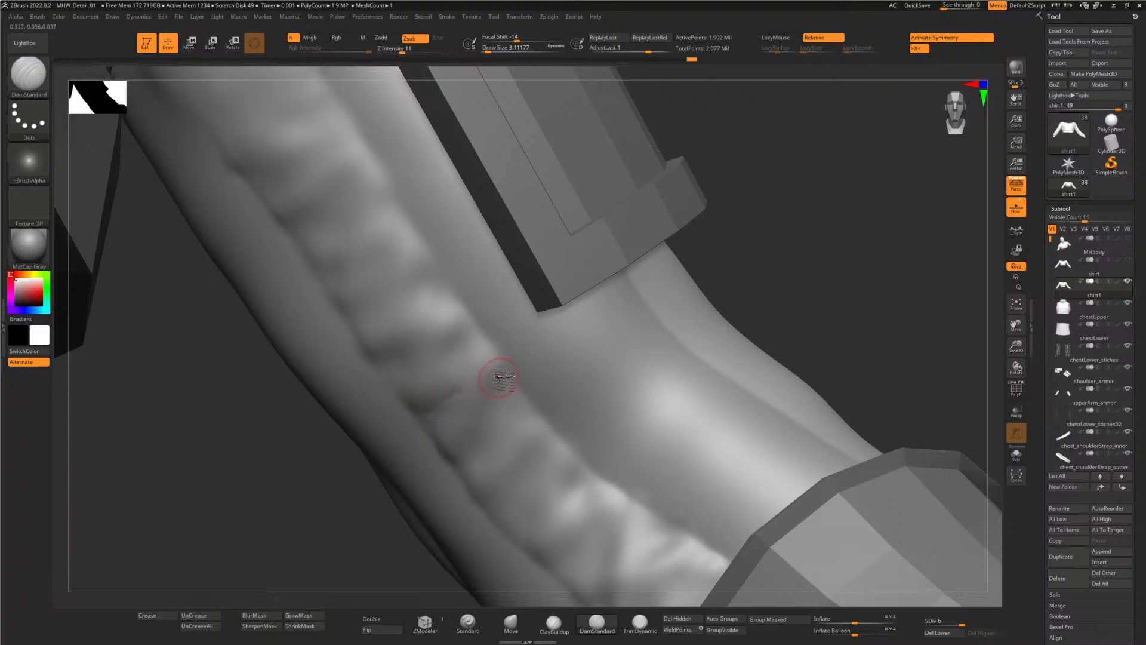
{"action": "left_click_drag", "start_coordinate": [481, 449], "coordinate": [499, 373]}
- Raise the Z Intensity to 24 and carve sharp creases along the fold's edge beside the upper-arm guard and elbow
{"action": "left_click_drag", "start_coordinate": [403, 52], "coordinate": [407, 52]}
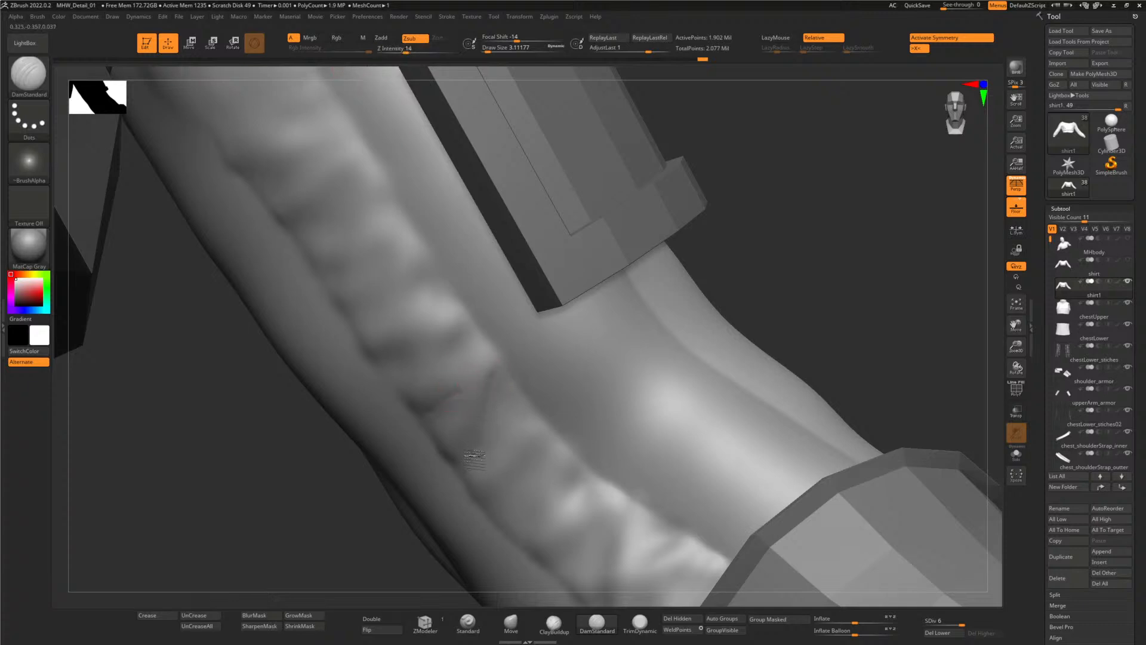
{"action": "left_click_drag", "start_coordinate": [407, 51], "coordinate": [416, 52]}
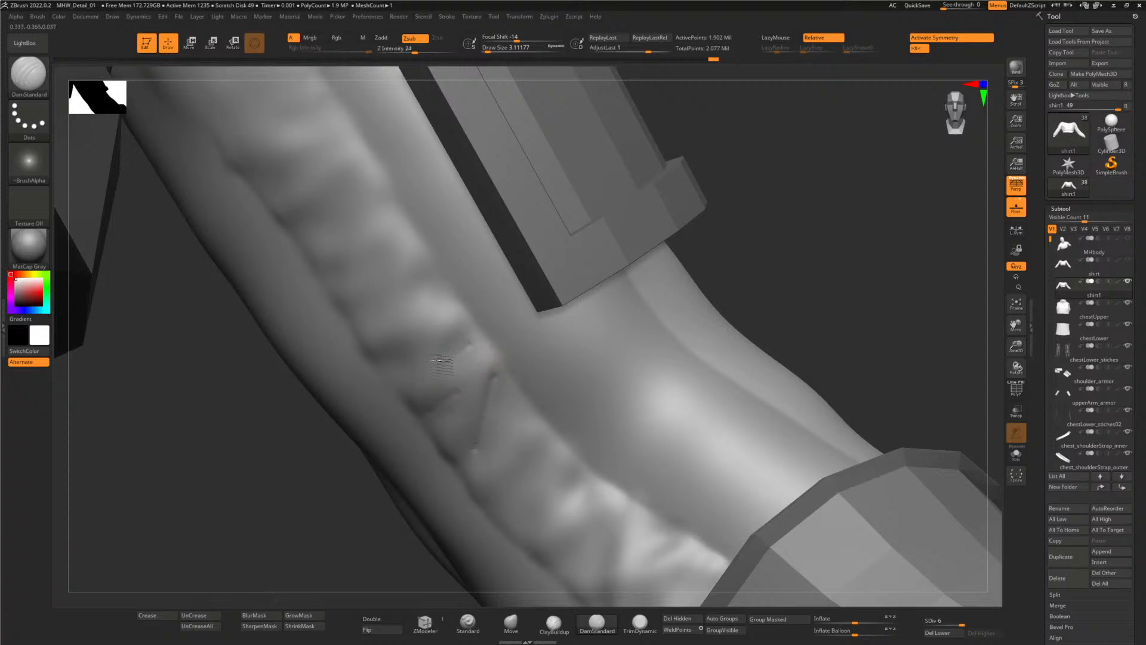
{"action": "mouse_move", "coordinate": [463, 354]}
{"action": "left_mouse_down"}
{"action": "mouse_move", "coordinate": [473, 332]}
{"action": "mouse_move", "coordinate": [484, 360]}
{"action": "left_mouse_up"}
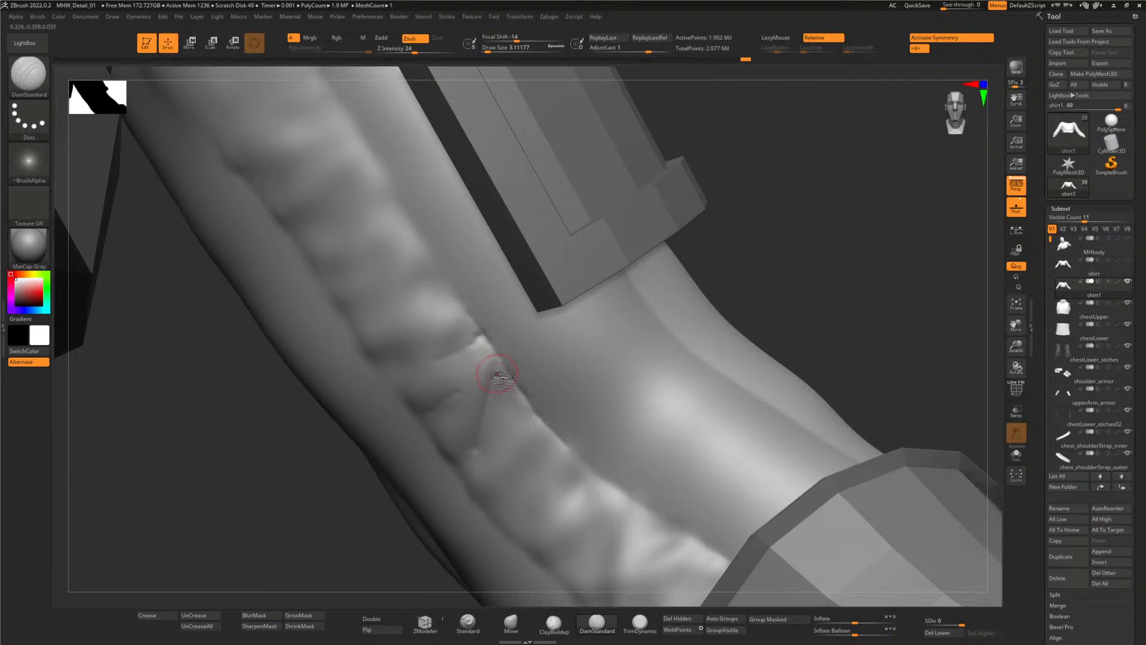
{"action": "left_click_drag", "start_coordinate": [537, 424], "coordinate": [501, 373]}
{"action": "left_click_drag", "start_coordinate": [474, 320], "coordinate": [444, 273]}
{"action": "mouse_move", "coordinate": [559, 444]}
{"action": "left_mouse_down"}
{"action": "mouse_move", "coordinate": [552, 435]}
{"action": "mouse_move", "coordinate": [634, 500]}
{"action": "left_mouse_up"}
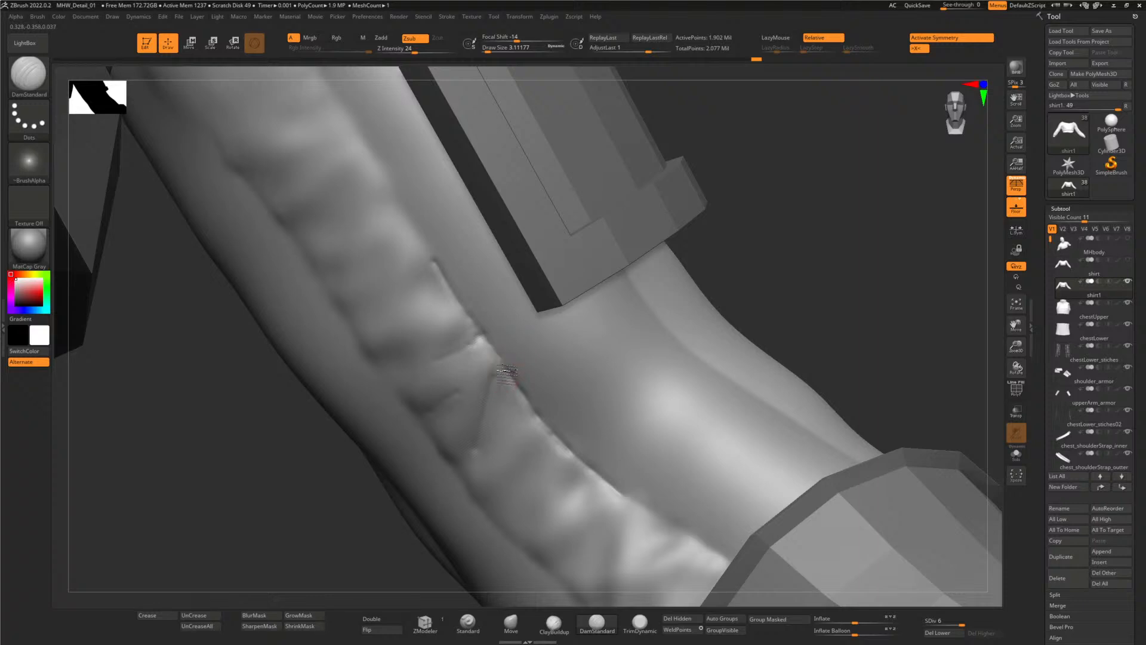
- Deepen the short diagonal creases running across the fold at the elbow
{"action": "left_click_drag", "start_coordinate": [491, 399], "coordinate": [501, 375]}
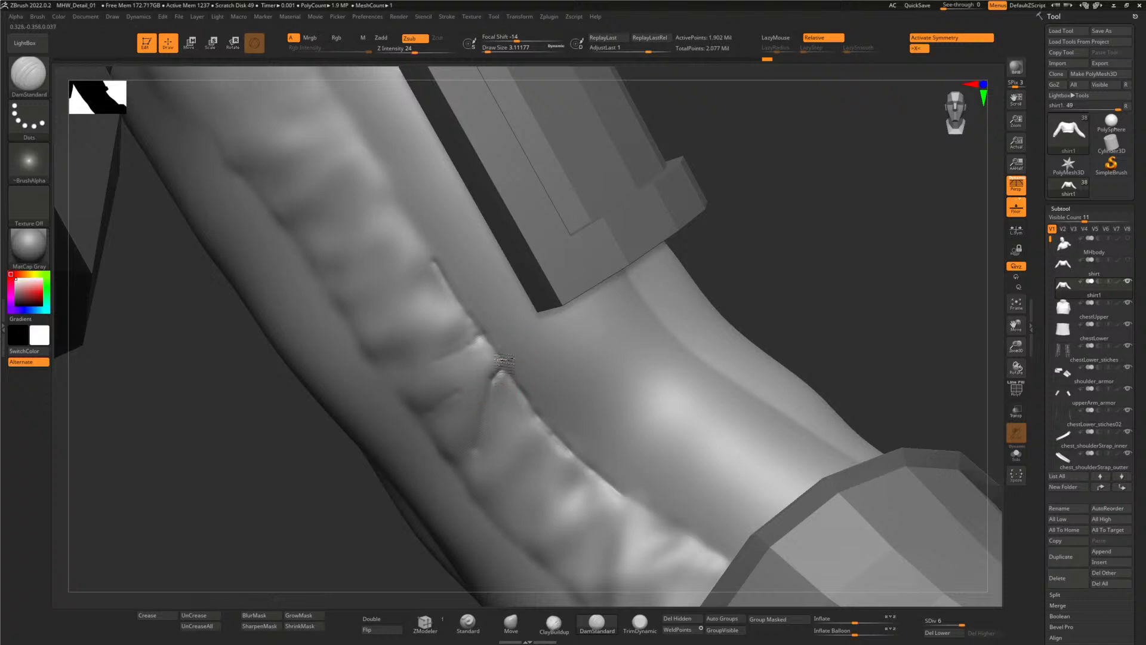
{"action": "left_click_drag", "start_coordinate": [466, 342], "coordinate": [482, 345]}
{"action": "left_click_drag", "start_coordinate": [464, 402], "coordinate": [443, 406]}
{"action": "left_click_drag", "start_coordinate": [477, 443], "coordinate": [499, 379]}
- Compare the whole sleeve with the Witcher armor reference image in Photoshop, and return to ZBrush
{"action": "left_click_drag", "start_coordinate": [819, 329], "coordinate": [737, 233], "text": "alt"}
{"action": "left_click_drag", "start_coordinate": [665, 284], "coordinate": [661, 268], "text": "alt"}
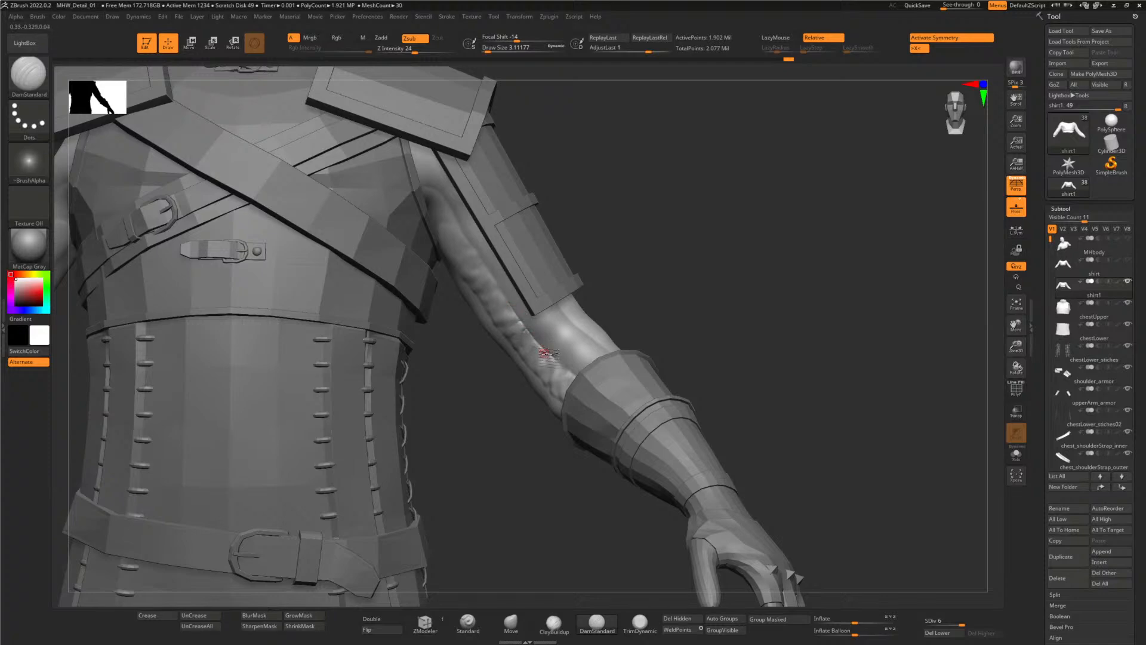
{"action": "key", "text": "alt+Tab"}
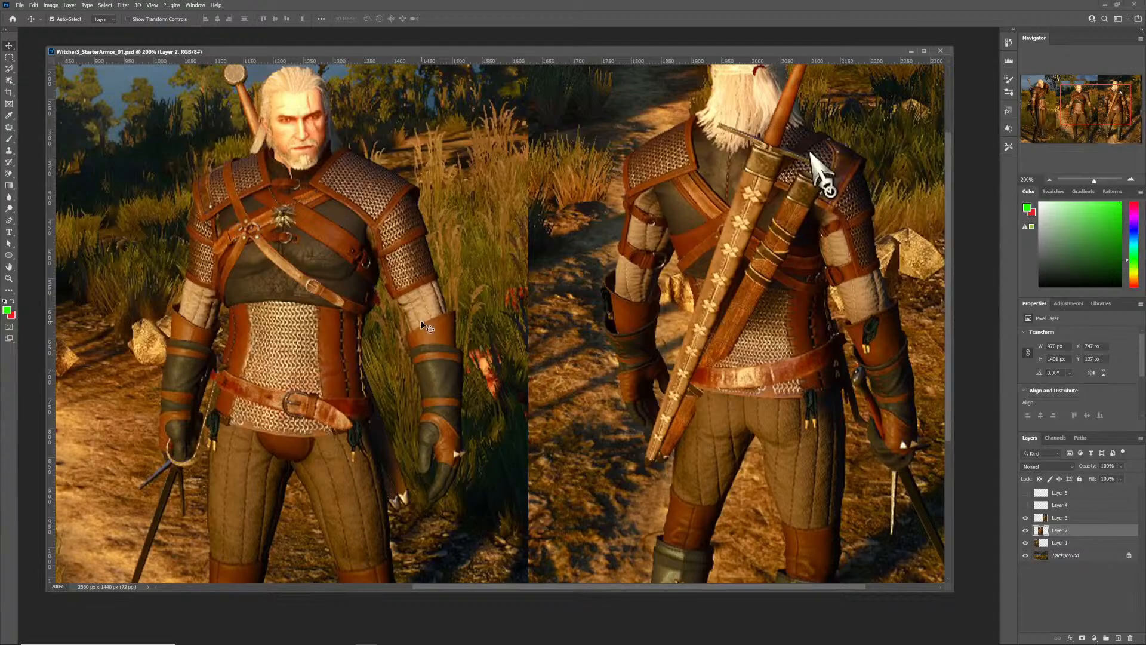
{"action": "key", "text": "alt+Tab"}
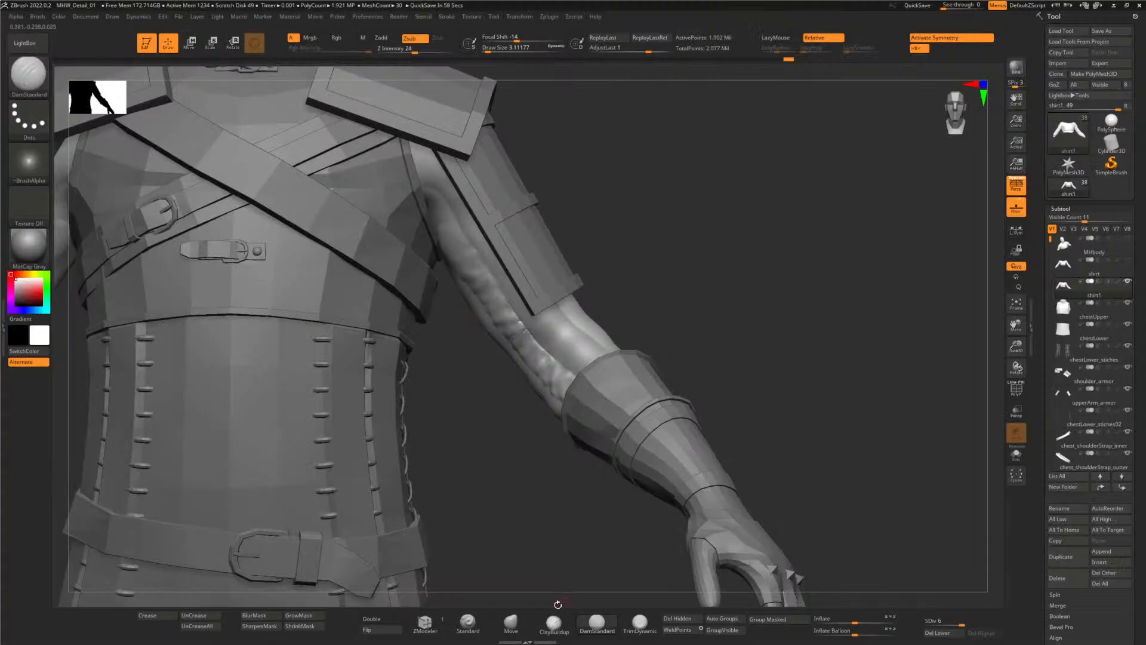
- Build up a raised ridge beside the elbow crease with the Standard brush at Z Intensity 25 and smooth it
{"action": "left_click", "coordinate": [468, 621]}
{"action": "scroll", "coordinate": [670, 284], "scroll_direction": "up", "scroll_amount": 10}
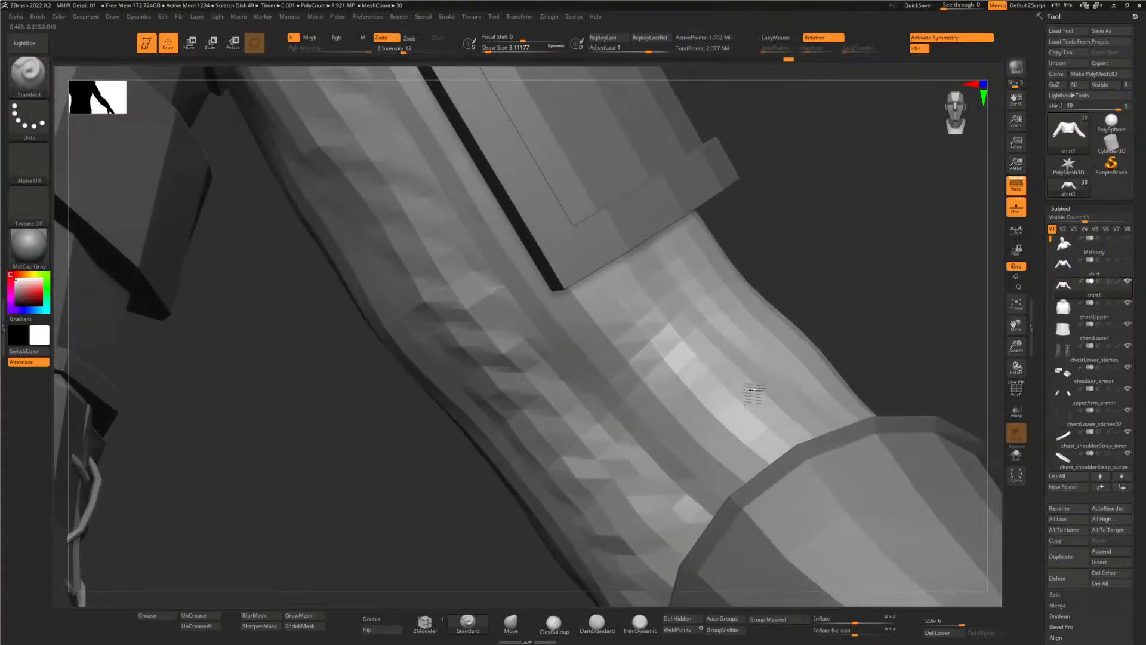
{"action": "scroll", "coordinate": [776, 263], "scroll_direction": "up", "scroll_amount": 5}
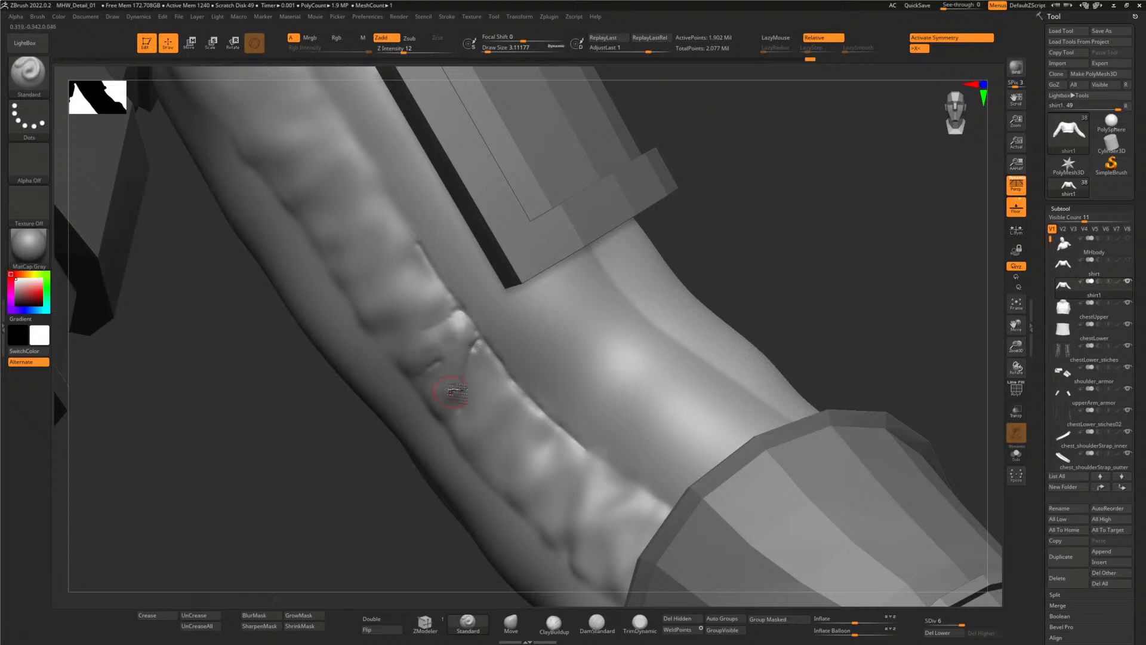
{"action": "left_click_drag", "start_coordinate": [442, 343], "coordinate": [442, 344]}
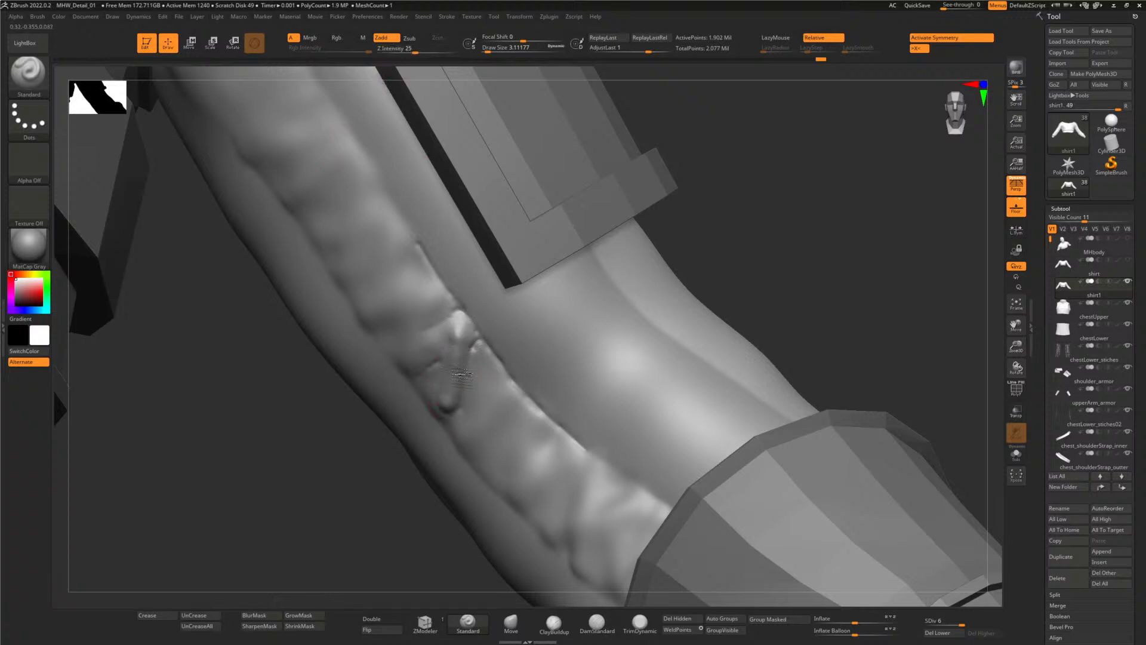
{"action": "key", "text": "shift"}
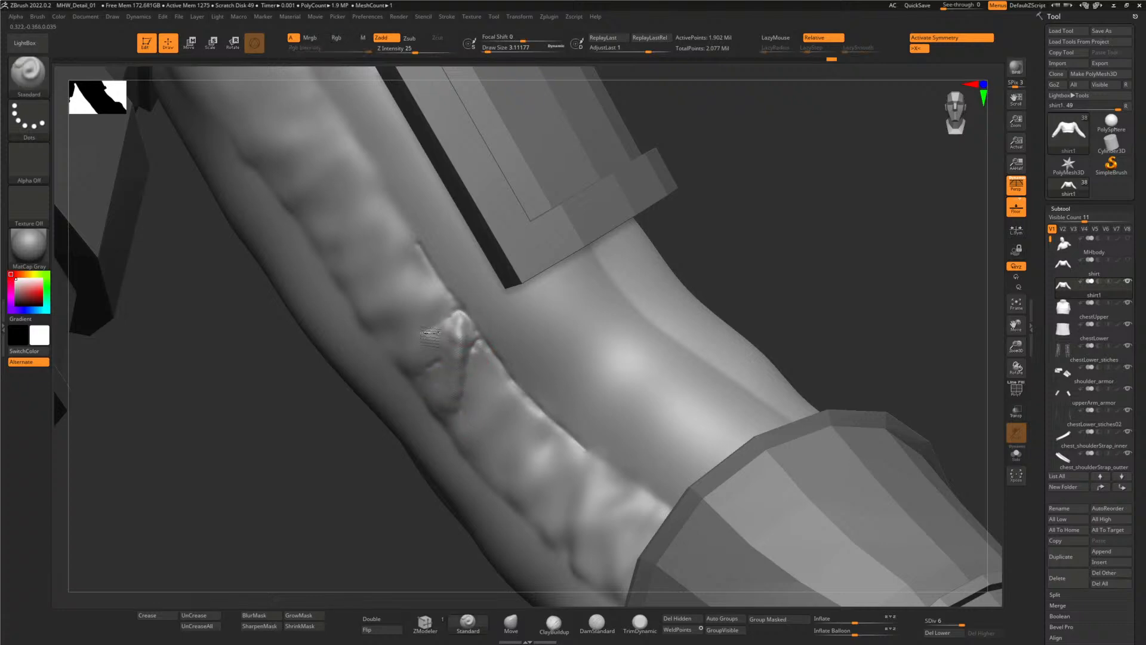
- Enlarge the draw size to about 5.1 and sculpt and soften another raised wrinkle just below the elbow crease
{"action": "key", "text": "shift"}
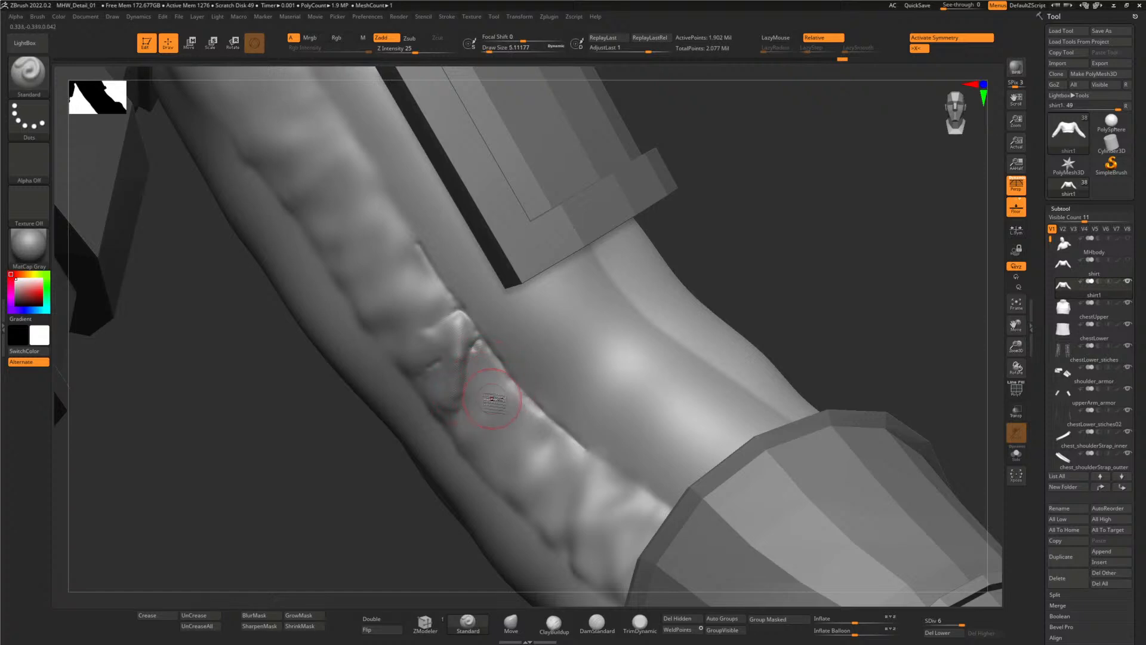
{"action": "key", "text": "shift"}
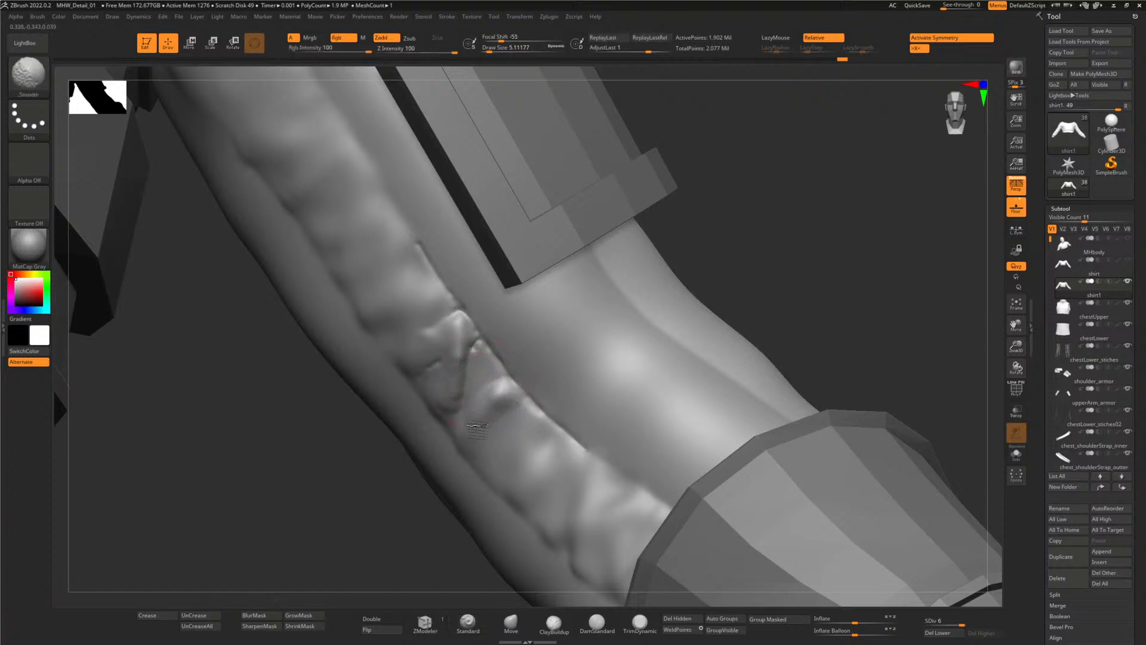
{"action": "key", "text": "shift"}
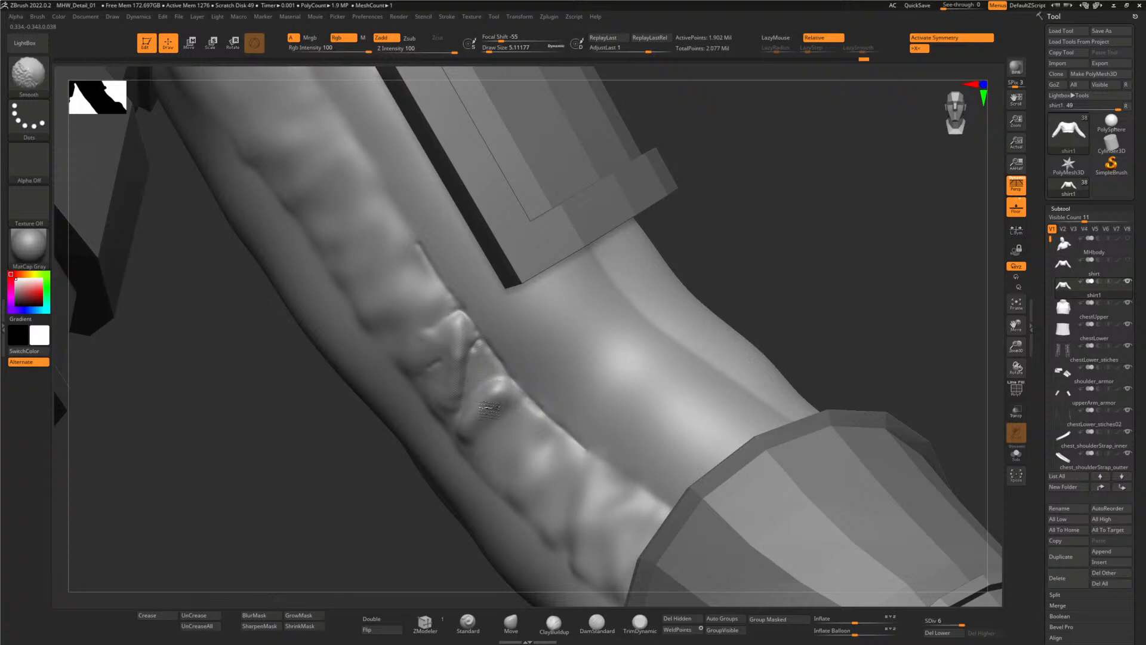
- Sculpt zigzag compression wrinkles along the fold from the elbow down to the forearm guard
{"action": "mouse_move", "coordinate": [446, 451]}
{"action": "right_mouse_down"}
{"action": "mouse_move", "coordinate": [307, 480]}
{"action": "mouse_move", "coordinate": [500, 435]}
{"action": "right_mouse_up"}
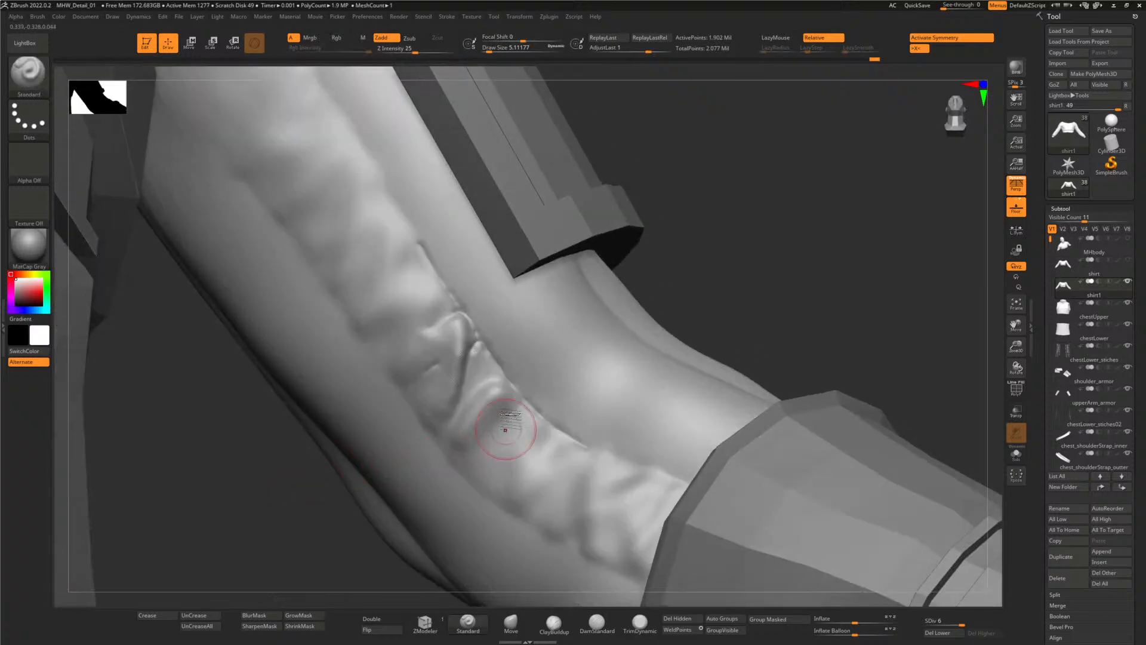
{"action": "mouse_move", "coordinate": [524, 491]}
{"action": "left_mouse_down"}
{"action": "mouse_move", "coordinate": [499, 397]}
{"action": "mouse_move", "coordinate": [521, 489]}
{"action": "mouse_move", "coordinate": [558, 442]}
{"action": "left_mouse_up"}
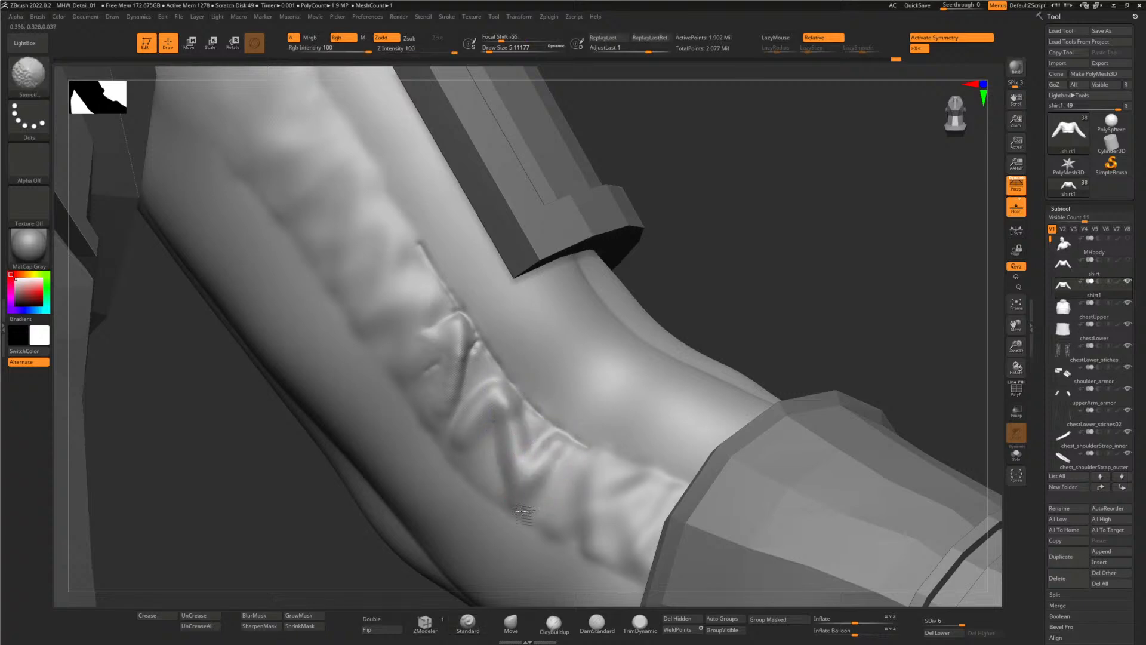
{"action": "mouse_move", "coordinate": [525, 512]}
{"action": "left_mouse_down"}
{"action": "mouse_move", "coordinate": [512, 422]}
{"action": "mouse_move", "coordinate": [558, 456]}
{"action": "mouse_move", "coordinate": [537, 507]}
{"action": "mouse_move", "coordinate": [566, 455]}
{"action": "left_mouse_up"}
{"action": "mouse_move", "coordinate": [530, 494]}
{"action": "left_mouse_down"}
{"action": "mouse_move", "coordinate": [499, 454]}
{"action": "mouse_move", "coordinate": [488, 457]}
{"action": "mouse_move", "coordinate": [507, 493]}
{"action": "mouse_move", "coordinate": [511, 448]}
{"action": "mouse_move", "coordinate": [538, 442]}
{"action": "mouse_move", "coordinate": [583, 477]}
{"action": "mouse_move", "coordinate": [580, 460]}
{"action": "mouse_move", "coordinate": [588, 524]}
{"action": "left_mouse_up"}
{"action": "mouse_move", "coordinate": [574, 456]}
{"action": "left_mouse_down"}
{"action": "mouse_move", "coordinate": [591, 545]}
{"action": "mouse_move", "coordinate": [584, 480]}
{"action": "mouse_move", "coordinate": [634, 477]}
{"action": "mouse_move", "coordinate": [621, 479]}
{"action": "mouse_move", "coordinate": [643, 462]}
{"action": "mouse_move", "coordinate": [615, 537]}
{"action": "left_mouse_up"}
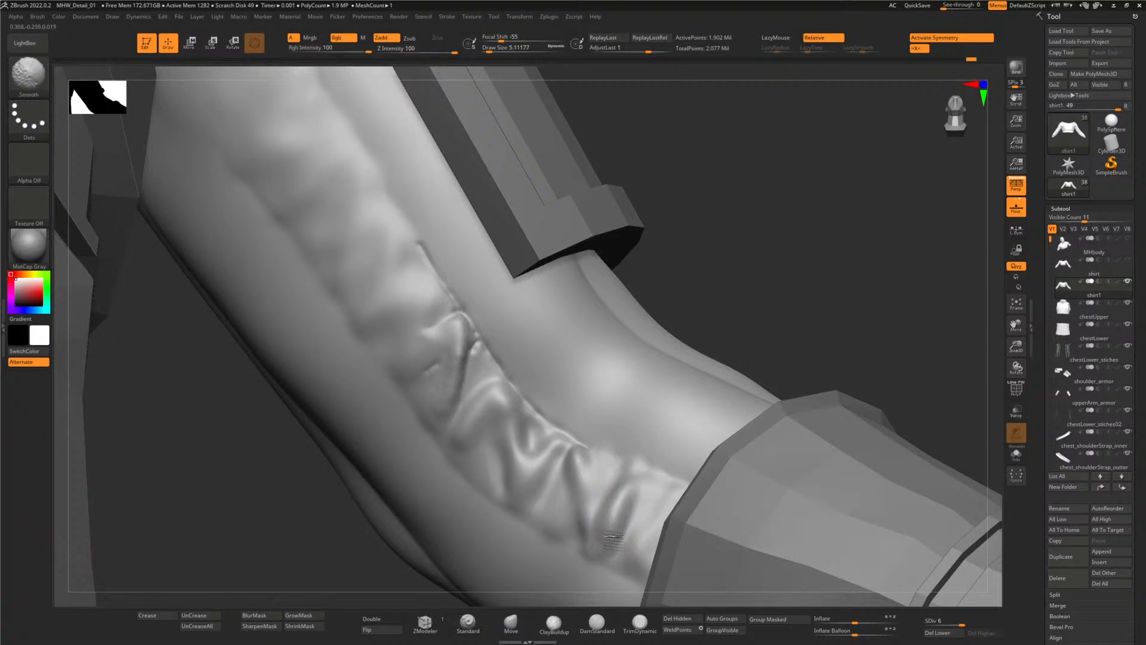
{"action": "left_click_drag", "start_coordinate": [636, 472], "coordinate": [595, 523]}
- Smooth and refine the zigzag wrinkles in the lower part of the fold near the forearm guard
{"action": "key", "text": "shift"}
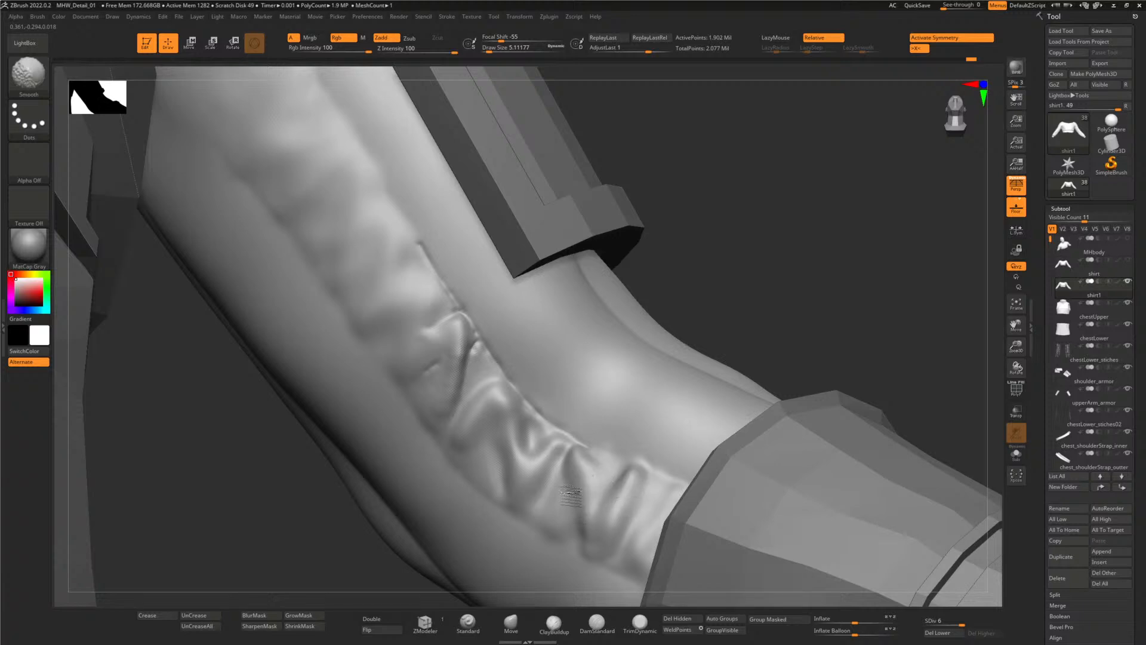
{"action": "mouse_move", "coordinate": [571, 493]}
{"action": "left_mouse_down", "text": "shift"}
{"action": "mouse_move", "coordinate": [573, 507]}
{"action": "mouse_move", "coordinate": [566, 471]}
{"action": "mouse_move", "coordinate": [586, 540]}
{"action": "left_mouse_up", "text": "shift"}
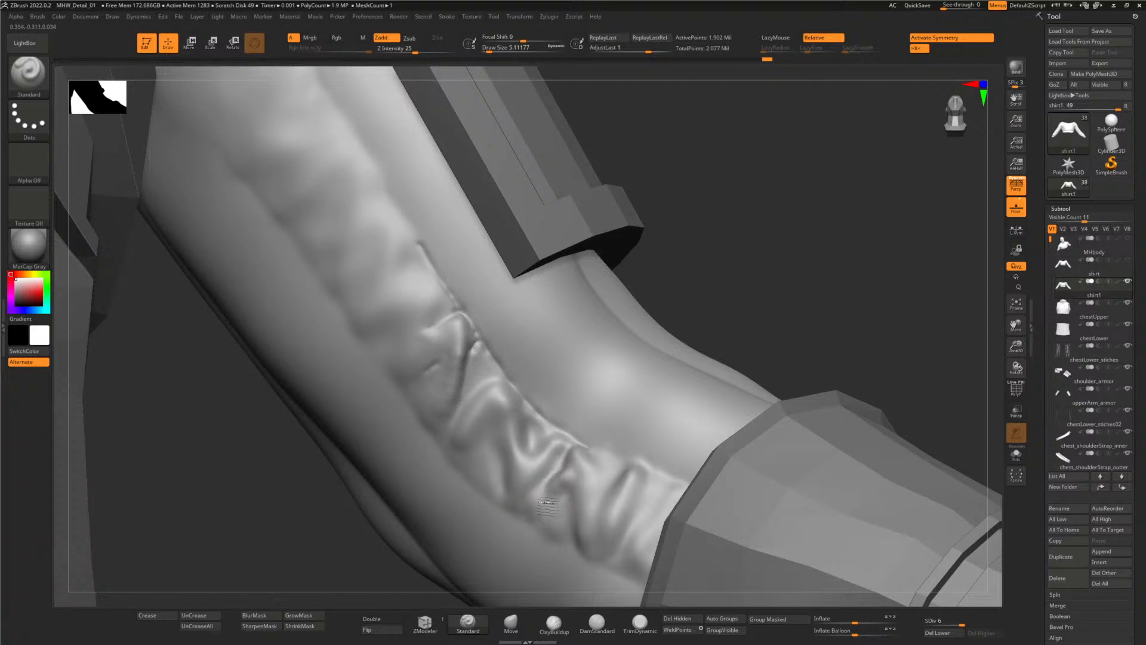
{"action": "left_click_drag", "start_coordinate": [573, 463], "coordinate": [548, 504], "text": "shift"}
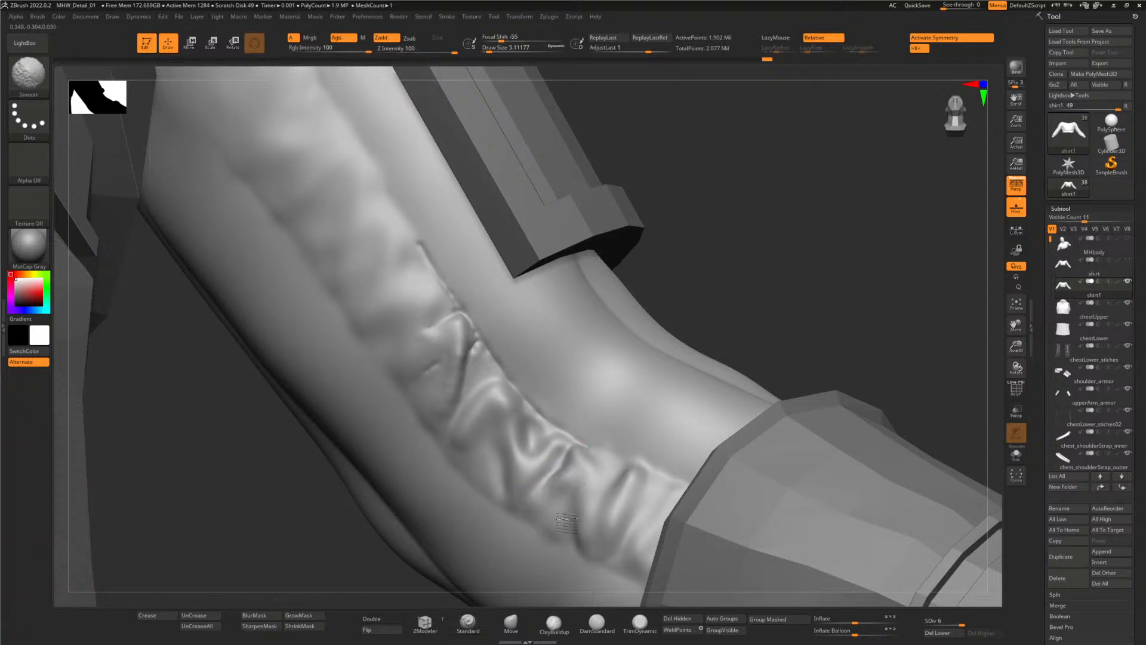
- Rework the deep crease at the elbow into a raised wrinkle and smooth it into the neighbouring folds
{"action": "left_click_drag", "start_coordinate": [460, 333], "coordinate": [460, 384], "text": "shift"}
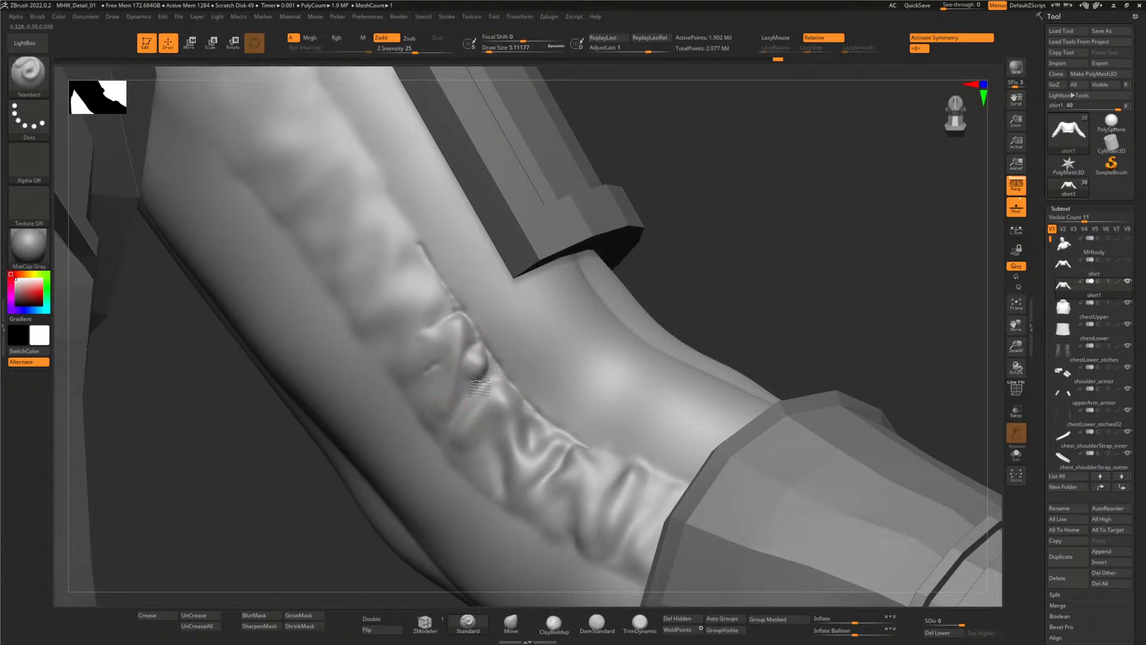
{"action": "key", "text": "shift"}
{"action": "mouse_move", "coordinate": [476, 382]}
{"action": "left_mouse_down", "text": "shift"}
{"action": "mouse_move", "coordinate": [477, 412]}
{"action": "mouse_move", "coordinate": [460, 364]}
{"action": "mouse_move", "coordinate": [454, 406]}
{"action": "mouse_move", "coordinate": [455, 357]}
{"action": "mouse_move", "coordinate": [456, 401]}
{"action": "left_mouse_up", "text": "shift"}
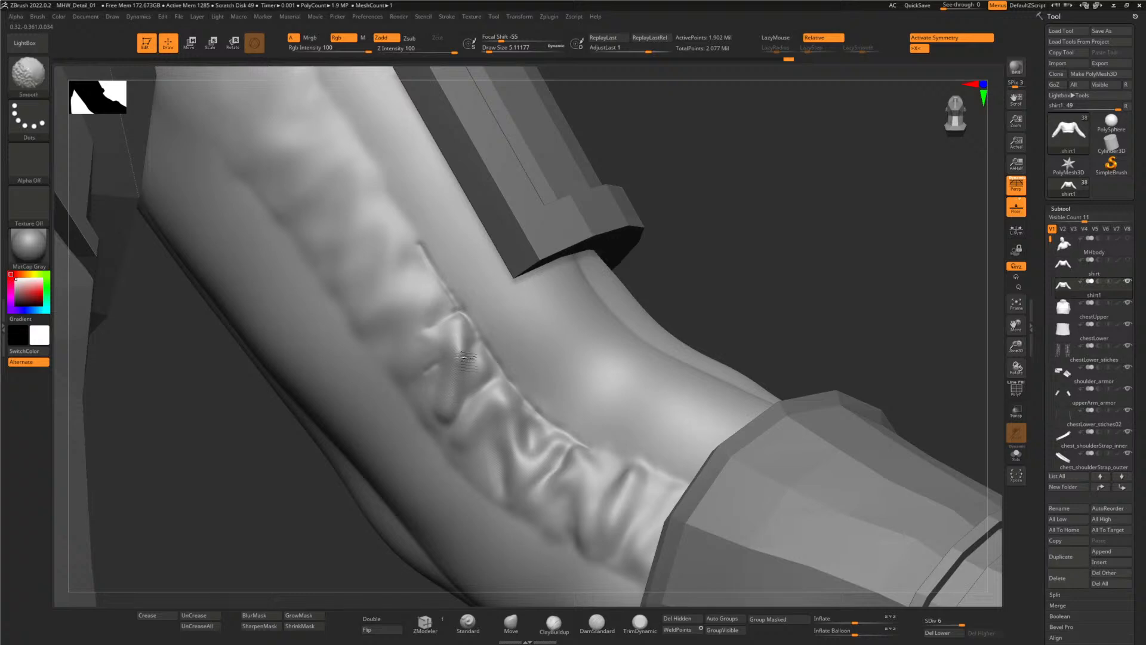
{"action": "left_click_drag", "start_coordinate": [466, 357], "coordinate": [459, 352], "text": "shift"}
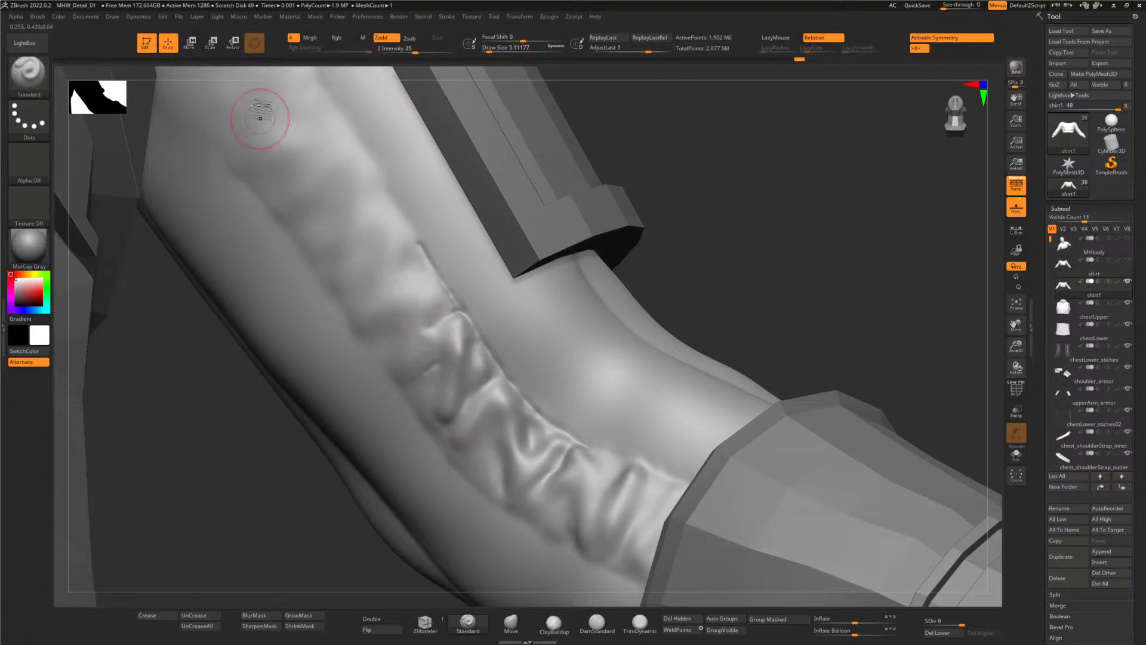
- Carve crisp creases along both long edges of the wrinkled fold with the DamStandard brush, and switch back to the Standard brush
{"action": "left_click", "coordinate": [617, 625]}
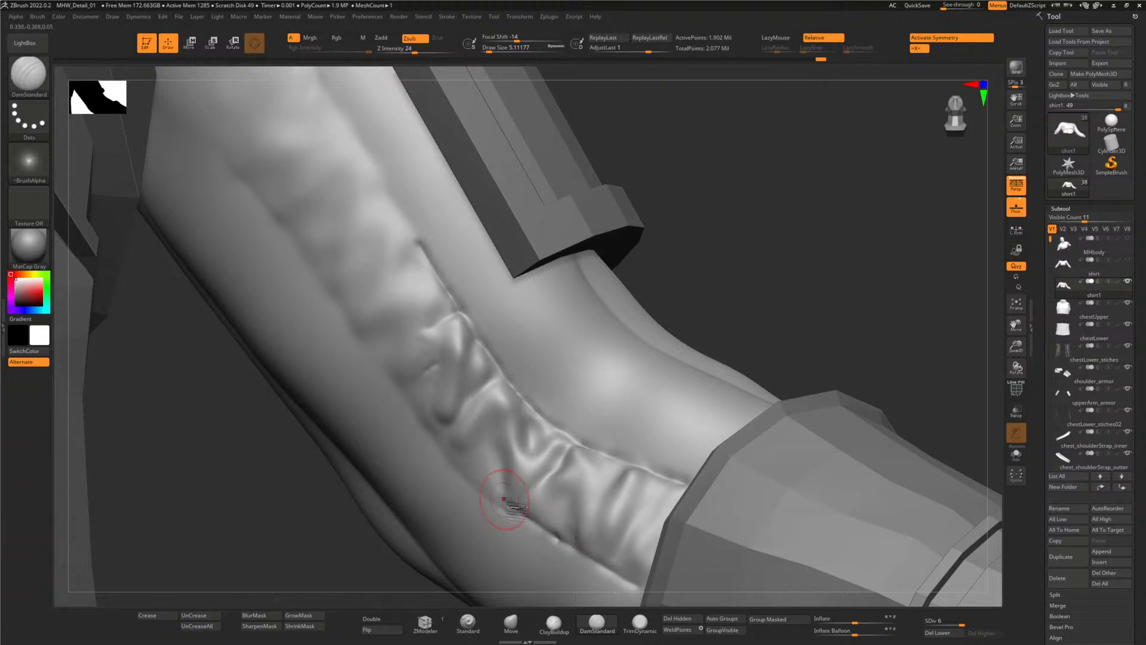
{"action": "key", "text": "shift"}
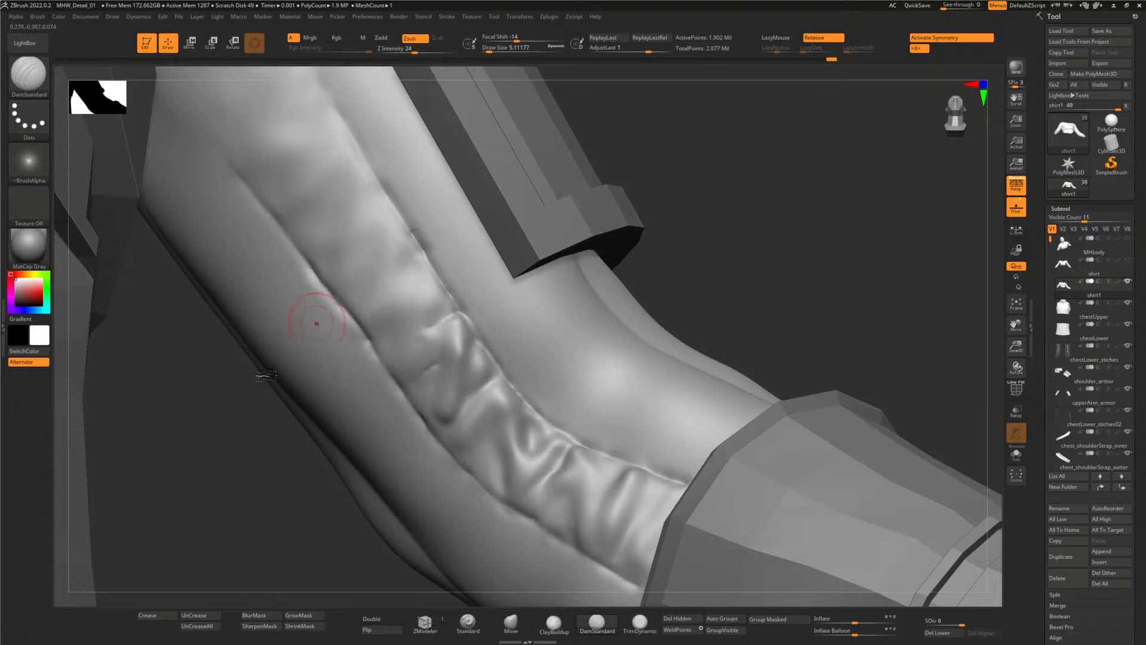
{"action": "mouse_move", "coordinate": [235, 477]}
{"action": "left_mouse_down", "text": "alt"}
{"action": "mouse_move", "coordinate": [231, 491]}
{"action": "mouse_move", "coordinate": [266, 430]}
{"action": "mouse_move", "coordinate": [298, 412]}
{"action": "mouse_move", "coordinate": [369, 446]}
{"action": "left_mouse_up", "text": "alt"}
{"action": "left_click_drag", "start_coordinate": [440, 345], "coordinate": [493, 402], "text": "shift"}
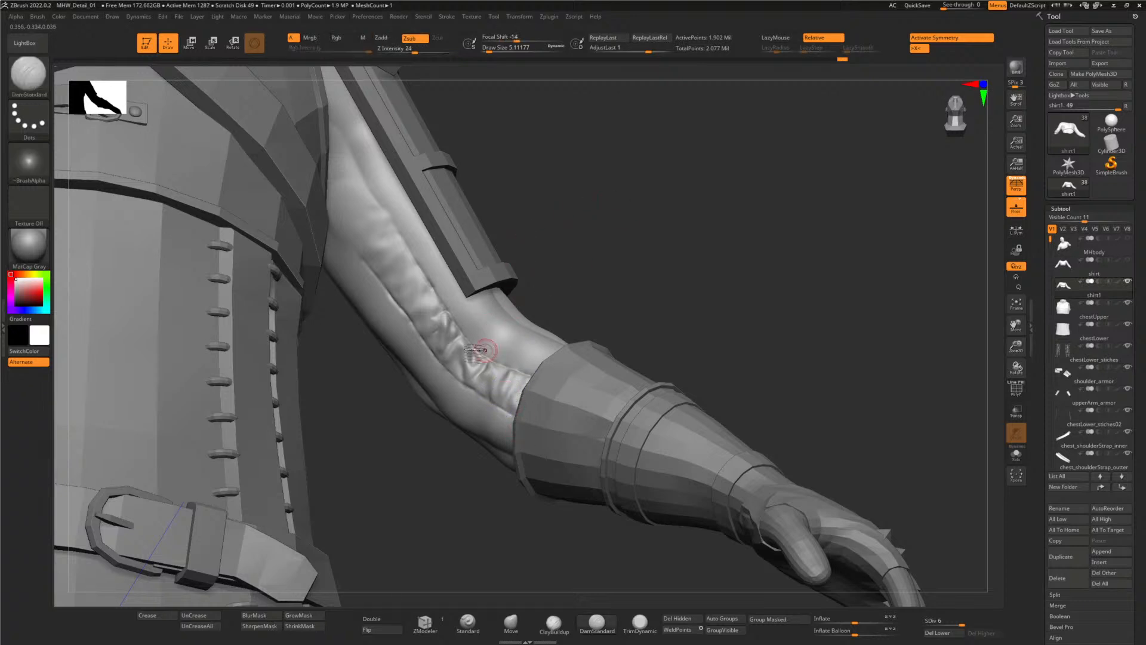
{"action": "left_click", "coordinate": [468, 624]}
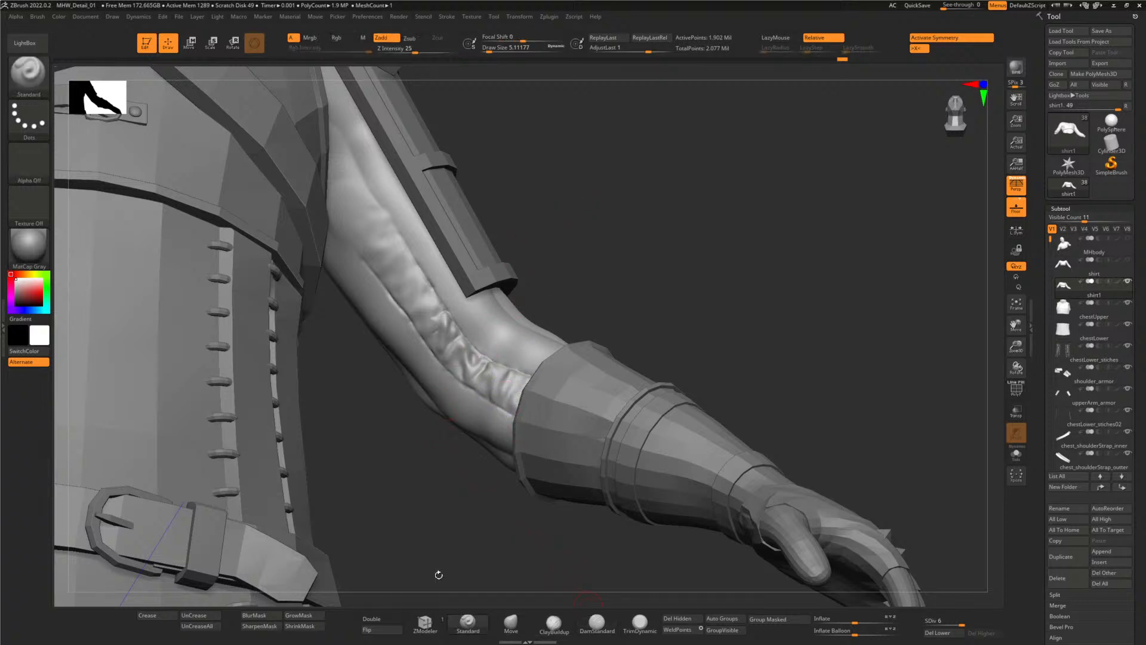
- Sculpt raised compression wrinkles into the middle of the sleeve fold above the elbow with the Standard brush, smoothing between strokes
{"action": "mouse_move", "coordinate": [418, 457]}
{"action": "left_mouse_down", "text": "alt"}
{"action": "mouse_move", "coordinate": [449, 533]}
{"action": "mouse_move", "coordinate": [448, 382]}
{"action": "mouse_move", "coordinate": [431, 363]}
{"action": "mouse_move", "coordinate": [436, 377]}
{"action": "mouse_move", "coordinate": [443, 357]}
{"action": "left_mouse_up", "text": "alt"}
{"action": "key", "text": "shift"}
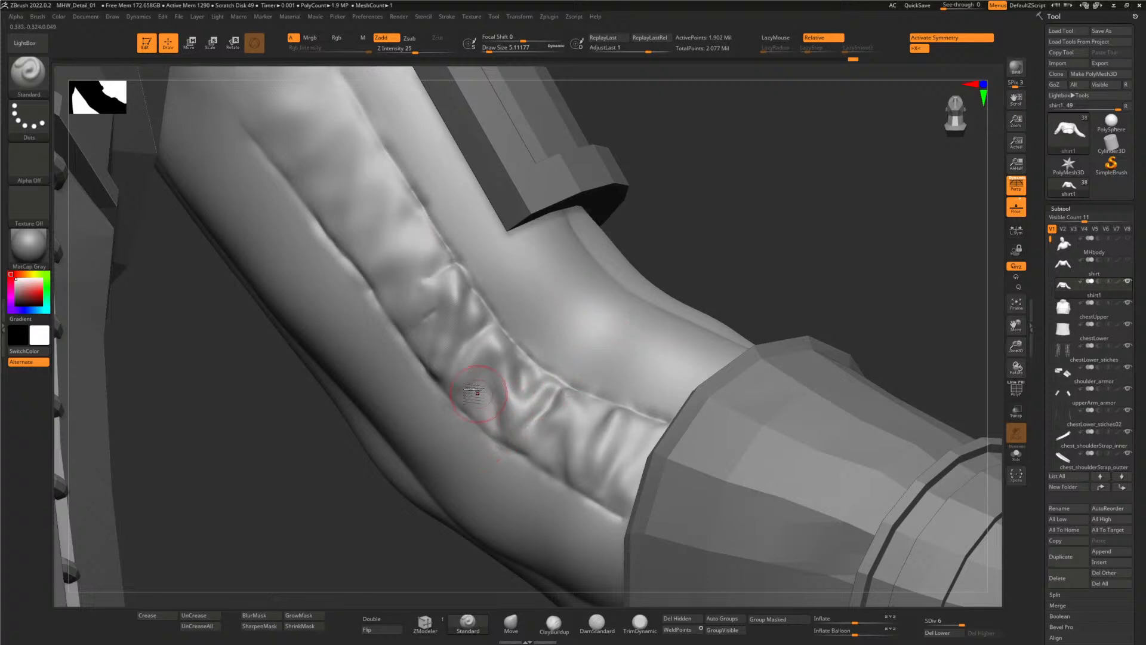
{"action": "key", "text": "shift"}
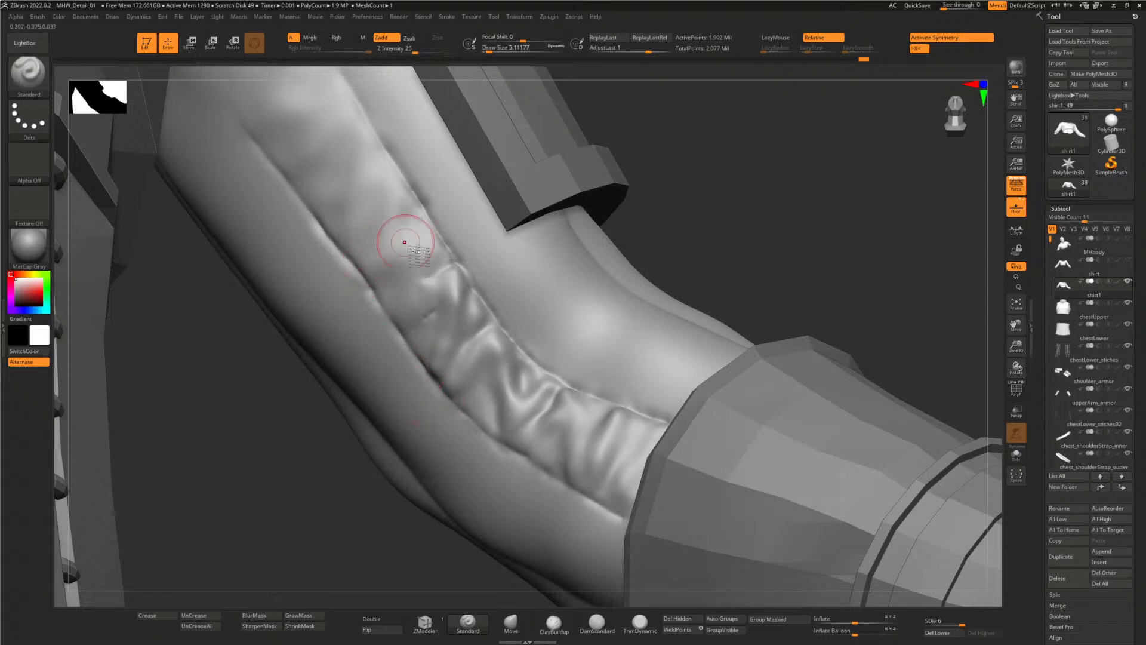
{"action": "mouse_move", "coordinate": [404, 235]}
{"action": "left_mouse_down", "text": "shift"}
{"action": "mouse_move", "coordinate": [397, 302]}
{"action": "mouse_move", "coordinate": [419, 312]}
{"action": "left_mouse_up", "text": "shift"}
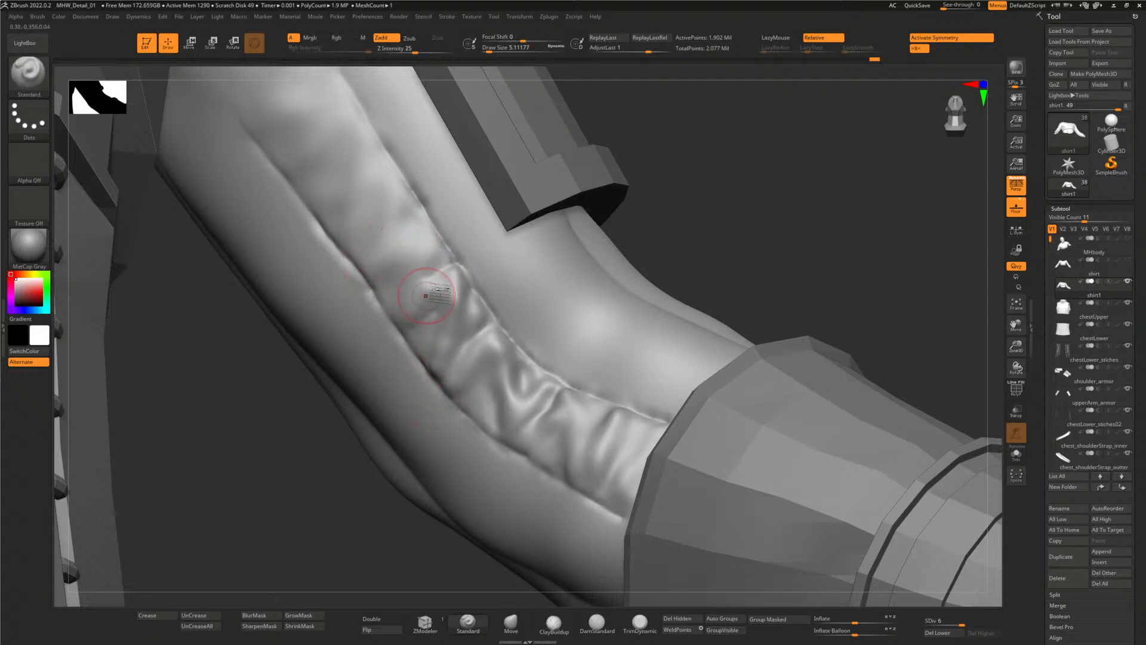
{"action": "mouse_move", "coordinate": [410, 255]}
{"action": "left_mouse_down", "text": "shift"}
{"action": "mouse_move", "coordinate": [418, 268]}
{"action": "mouse_move", "coordinate": [421, 231]}
{"action": "mouse_move", "coordinate": [384, 269]}
{"action": "mouse_move", "coordinate": [391, 280]}
{"action": "mouse_move", "coordinate": [367, 191]}
{"action": "mouse_move", "coordinate": [385, 221]}
{"action": "mouse_move", "coordinate": [373, 212]}
{"action": "mouse_move", "coordinate": [399, 210]}
{"action": "mouse_move", "coordinate": [345, 232]}
{"action": "mouse_move", "coordinate": [373, 245]}
{"action": "mouse_move", "coordinate": [372, 230]}
{"action": "mouse_move", "coordinate": [388, 263]}
{"action": "mouse_move", "coordinate": [397, 251]}
{"action": "mouse_move", "coordinate": [388, 287]}
{"action": "mouse_move", "coordinate": [377, 240]}
{"action": "mouse_move", "coordinate": [373, 257]}
{"action": "mouse_move", "coordinate": [382, 242]}
{"action": "mouse_move", "coordinate": [358, 271]}
{"action": "mouse_move", "coordinate": [375, 252]}
{"action": "mouse_move", "coordinate": [322, 239]}
{"action": "mouse_move", "coordinate": [370, 205]}
{"action": "mouse_move", "coordinate": [397, 229]}
{"action": "mouse_move", "coordinate": [421, 236]}
{"action": "mouse_move", "coordinate": [422, 225]}
{"action": "mouse_move", "coordinate": [426, 242]}
{"action": "mouse_move", "coordinate": [358, 220]}
{"action": "mouse_move", "coordinate": [334, 230]}
{"action": "mouse_move", "coordinate": [402, 215]}
{"action": "mouse_move", "coordinate": [369, 235]}
{"action": "mouse_move", "coordinate": [380, 251]}
{"action": "left_mouse_up", "text": "shift"}
{"action": "key", "text": "shift"}
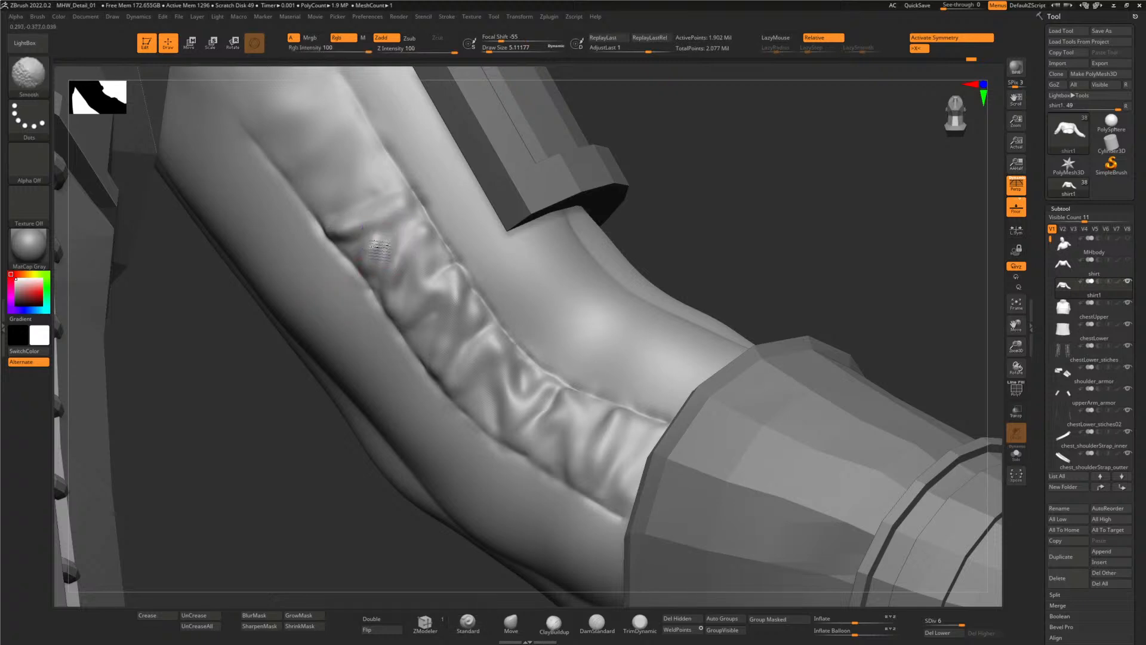
- Smooth the new wrinkles in the middle of the fold and soften the crease along its lower edge
{"action": "left_click_drag", "start_coordinate": [402, 205], "coordinate": [482, 317], "text": "shift"}
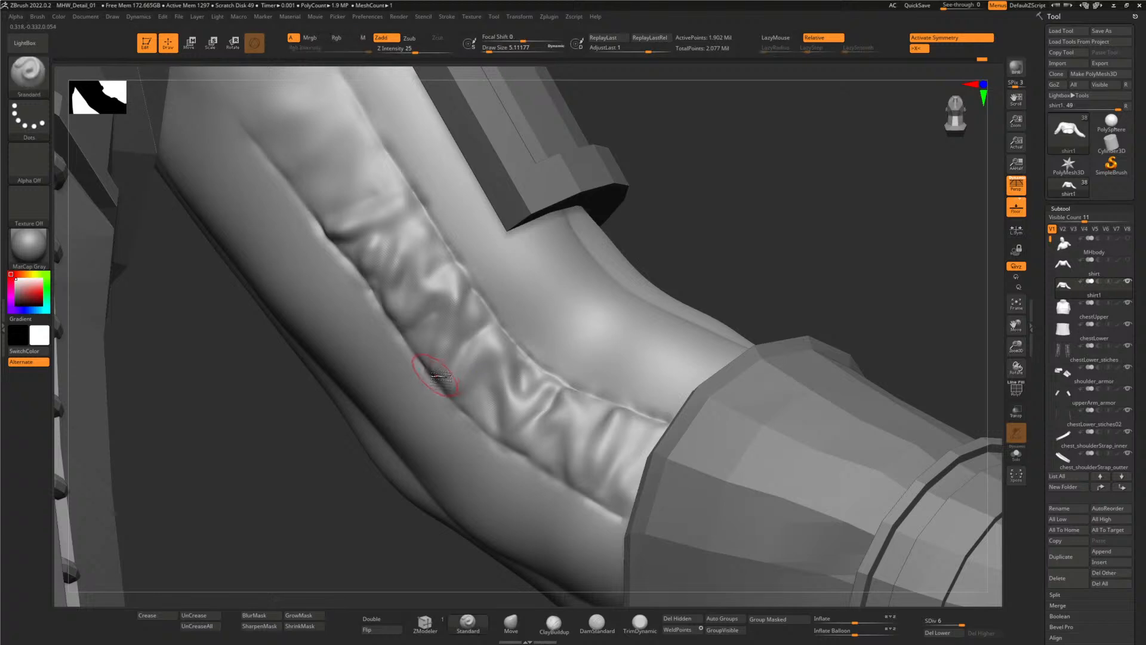
{"action": "key", "text": "shift"}
{"action": "left_click_drag", "start_coordinate": [437, 362], "coordinate": [457, 388], "text": "shift"}
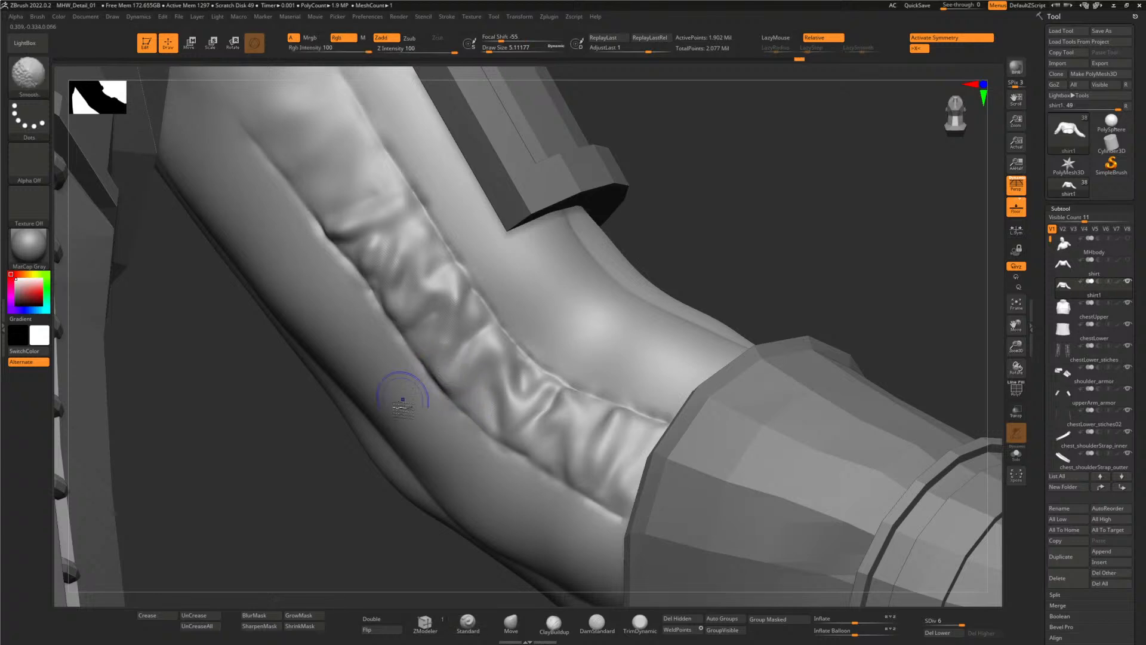
{"action": "mouse_move", "coordinate": [300, 503]}
{"action": "left_mouse_down", "text": "alt"}
{"action": "mouse_move", "coordinate": [418, 503]}
{"action": "mouse_move", "coordinate": [422, 464]}
{"action": "mouse_move", "coordinate": [427, 493]}
{"action": "mouse_move", "coordinate": [406, 403]}
{"action": "left_mouse_up", "text": "alt"}
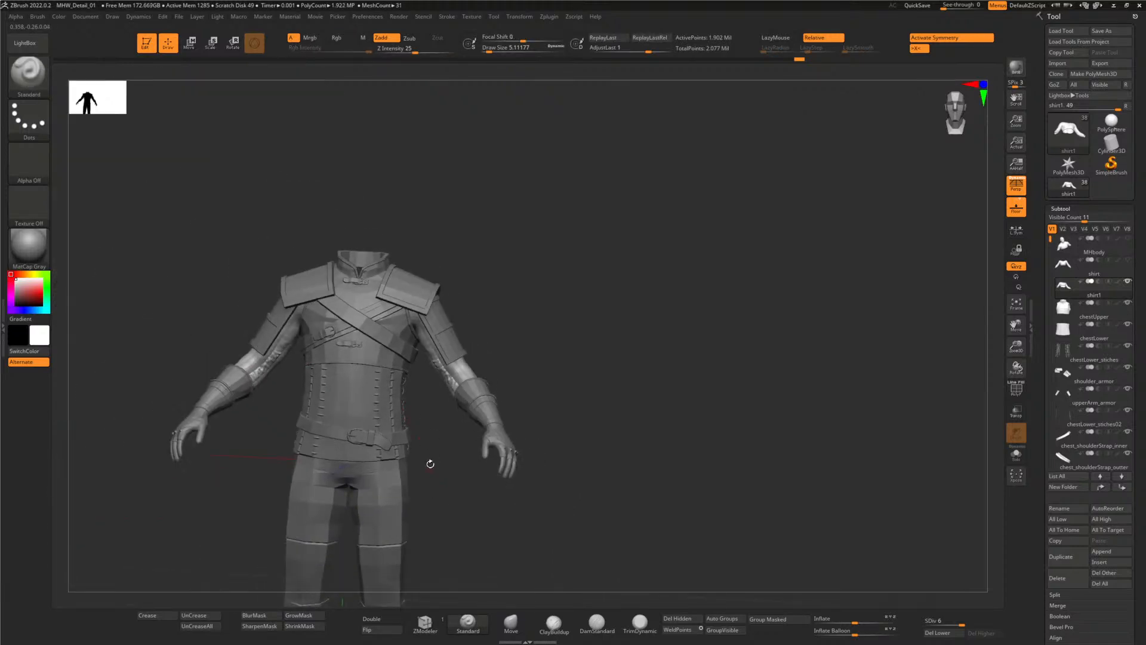
{"action": "mouse_move", "coordinate": [428, 442]}
{"action": "left_mouse_down"}
{"action": "mouse_move", "coordinate": [486, 463]}
{"action": "mouse_move", "coordinate": [455, 456]}
{"action": "mouse_move", "coordinate": [450, 430]}
{"action": "mouse_move", "coordinate": [460, 453]}
{"action": "mouse_move", "coordinate": [427, 433]}
{"action": "mouse_move", "coordinate": [445, 440]}
{"action": "left_mouse_up"}
{"action": "key", "text": "shift"}
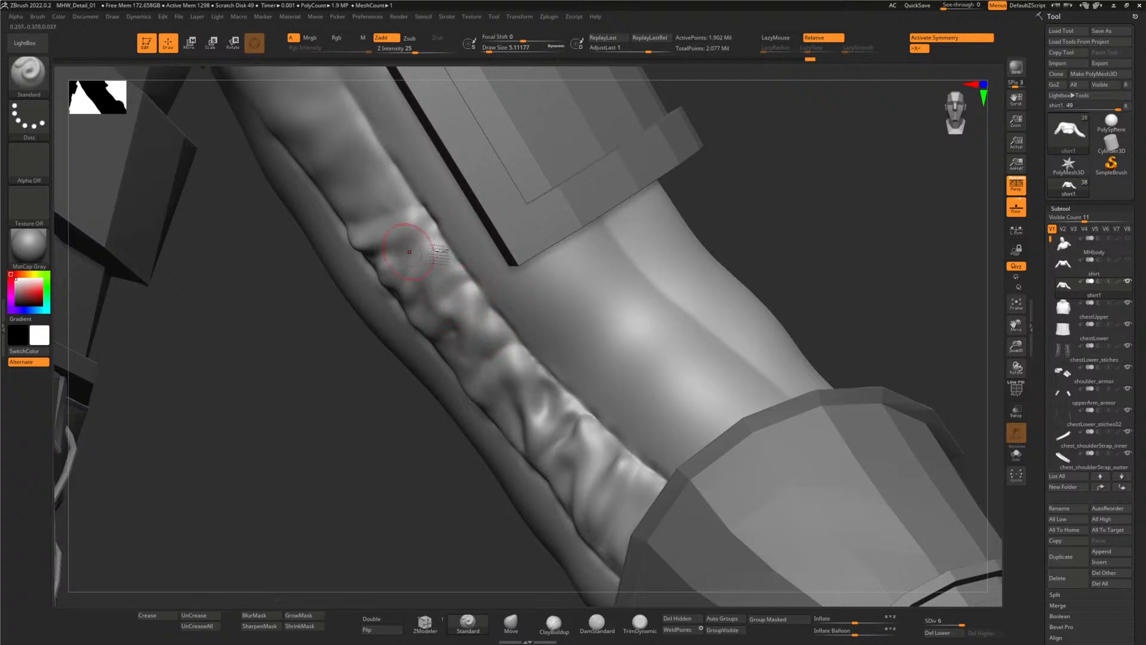
{"action": "mouse_move", "coordinate": [388, 291]}
{"action": "left_mouse_down"}
{"action": "mouse_move", "coordinate": [307, 374]}
{"action": "mouse_move", "coordinate": [332, 256]}
{"action": "left_mouse_up"}
{"action": "key", "text": "shift"}
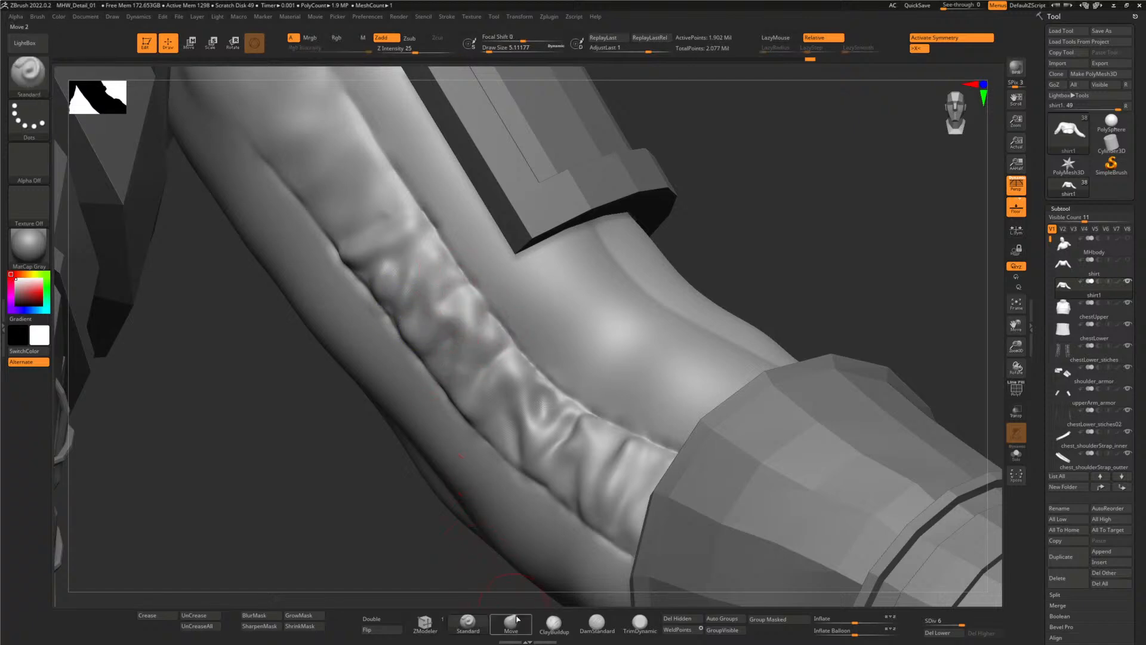
- Carve sharp creases between the wrinkles above the elbow with the DamStandard brush
{"action": "left_click", "coordinate": [598, 627]}
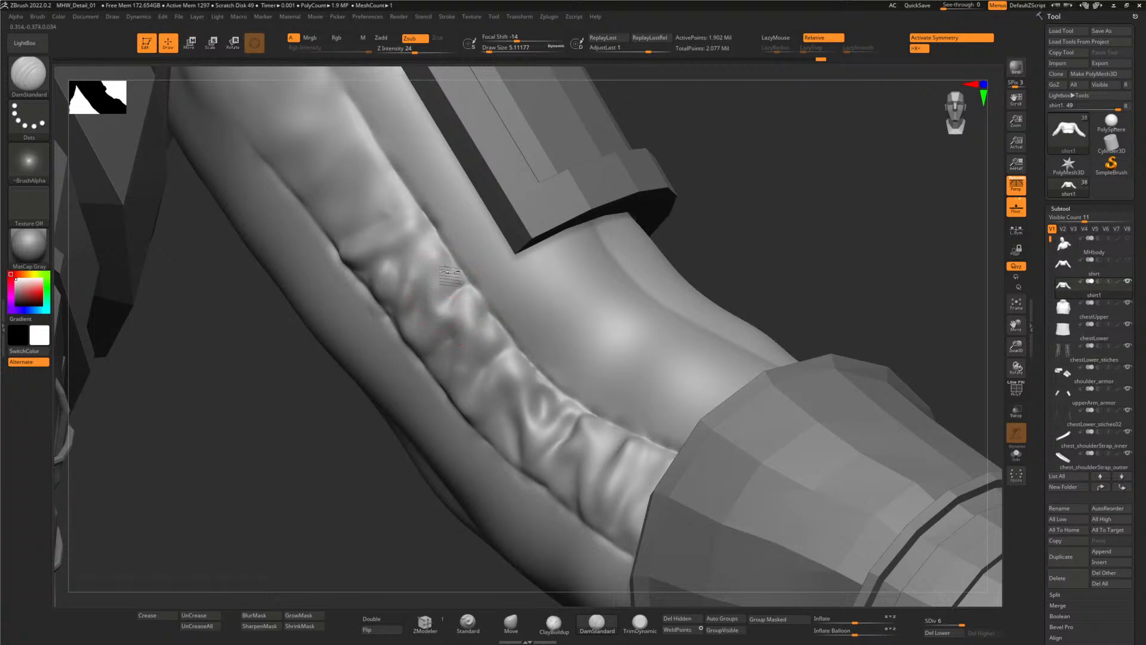
{"action": "mouse_move", "coordinate": [441, 305]}
{"action": "left_mouse_down"}
{"action": "mouse_move", "coordinate": [471, 292]}
{"action": "mouse_move", "coordinate": [477, 321]}
{"action": "left_mouse_up"}
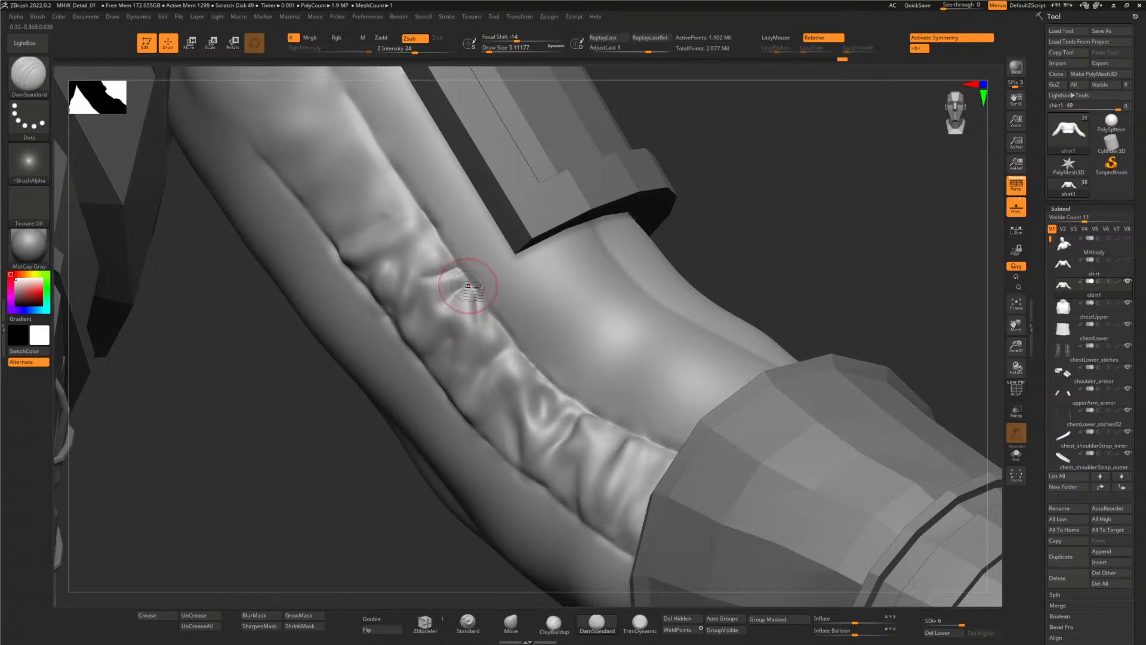
{"action": "left_click_drag", "start_coordinate": [469, 285], "coordinate": [451, 298]}
{"action": "mouse_move", "coordinate": [437, 229]}
{"action": "left_mouse_down"}
{"action": "mouse_move", "coordinate": [418, 263]}
{"action": "mouse_move", "coordinate": [433, 229]}
{"action": "left_mouse_up"}
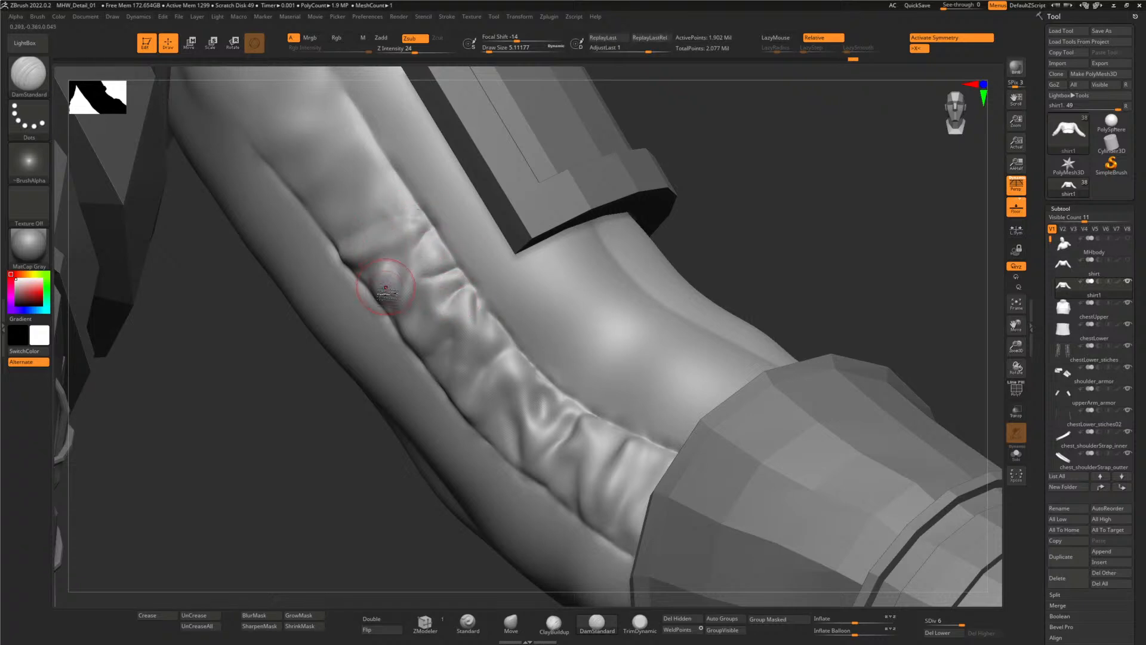
{"action": "left_click_drag", "start_coordinate": [386, 287], "coordinate": [393, 313]}
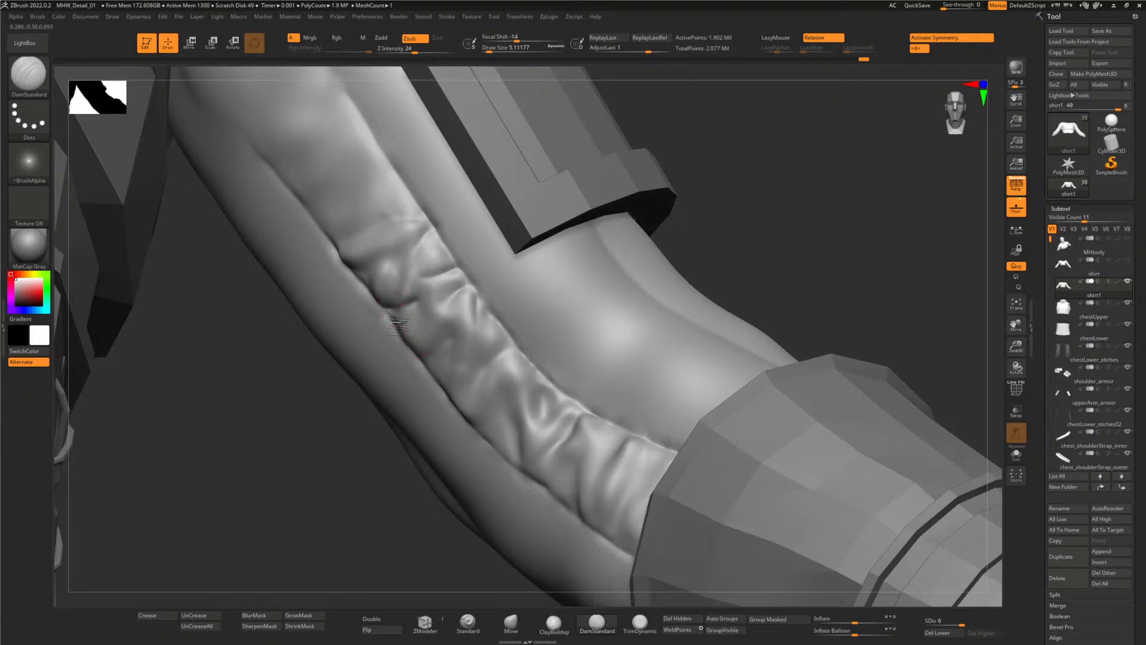
{"action": "mouse_move", "coordinate": [445, 345]}
{"action": "left_mouse_down"}
{"action": "mouse_move", "coordinate": [420, 335]}
{"action": "mouse_move", "coordinate": [364, 256]}
{"action": "mouse_move", "coordinate": [367, 274]}
{"action": "left_mouse_up"}
- Cut short creases inward from the fold's lower edge down to the forearm guard and smooth them into the wrinkles
{"action": "left_click_drag", "start_coordinate": [294, 422], "coordinate": [294, 383]}
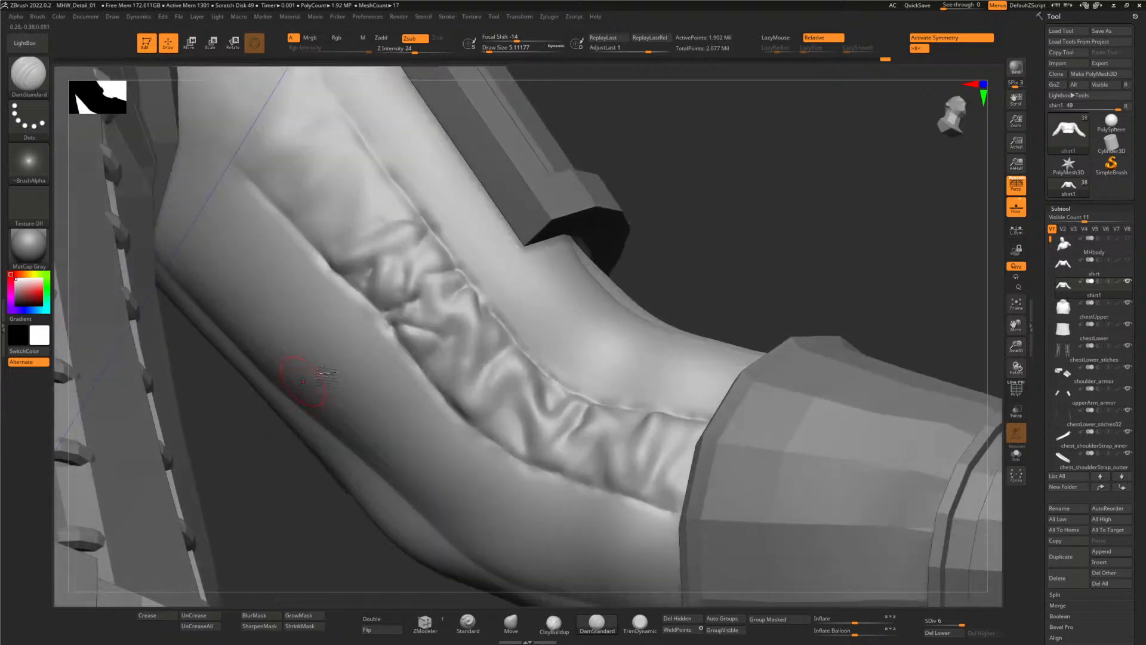
{"action": "mouse_move", "coordinate": [398, 292]}
{"action": "left_mouse_down", "text": "shift"}
{"action": "mouse_move", "coordinate": [406, 276]}
{"action": "mouse_move", "coordinate": [394, 310]}
{"action": "mouse_move", "coordinate": [406, 278]}
{"action": "mouse_move", "coordinate": [397, 304]}
{"action": "mouse_move", "coordinate": [379, 271]}
{"action": "mouse_move", "coordinate": [393, 304]}
{"action": "mouse_move", "coordinate": [400, 281]}
{"action": "left_mouse_up", "text": "shift"}
{"action": "mouse_move", "coordinate": [393, 322]}
{"action": "left_mouse_down", "text": "shift"}
{"action": "mouse_move", "coordinate": [394, 285]}
{"action": "mouse_move", "coordinate": [431, 305]}
{"action": "mouse_move", "coordinate": [424, 382]}
{"action": "mouse_move", "coordinate": [445, 370]}
{"action": "mouse_move", "coordinate": [451, 345]}
{"action": "mouse_move", "coordinate": [456, 379]}
{"action": "mouse_move", "coordinate": [472, 380]}
{"action": "mouse_move", "coordinate": [478, 418]}
{"action": "mouse_move", "coordinate": [490, 415]}
{"action": "left_mouse_up", "text": "shift"}
{"action": "mouse_move", "coordinate": [432, 255]}
{"action": "left_mouse_down", "text": "shift"}
{"action": "mouse_move", "coordinate": [466, 287]}
{"action": "mouse_move", "coordinate": [427, 334]}
{"action": "mouse_move", "coordinate": [513, 401]}
{"action": "mouse_move", "coordinate": [505, 358]}
{"action": "mouse_move", "coordinate": [545, 384]}
{"action": "mouse_move", "coordinate": [558, 412]}
{"action": "mouse_move", "coordinate": [538, 385]}
{"action": "mouse_move", "coordinate": [525, 445]}
{"action": "mouse_move", "coordinate": [521, 427]}
{"action": "mouse_move", "coordinate": [562, 441]}
{"action": "mouse_move", "coordinate": [531, 462]}
{"action": "mouse_move", "coordinate": [511, 435]}
{"action": "mouse_move", "coordinate": [498, 440]}
{"action": "mouse_move", "coordinate": [513, 424]}
{"action": "mouse_move", "coordinate": [478, 427]}
{"action": "mouse_move", "coordinate": [507, 424]}
{"action": "mouse_move", "coordinate": [564, 468]}
{"action": "mouse_move", "coordinate": [632, 486]}
{"action": "left_mouse_up", "text": "shift"}
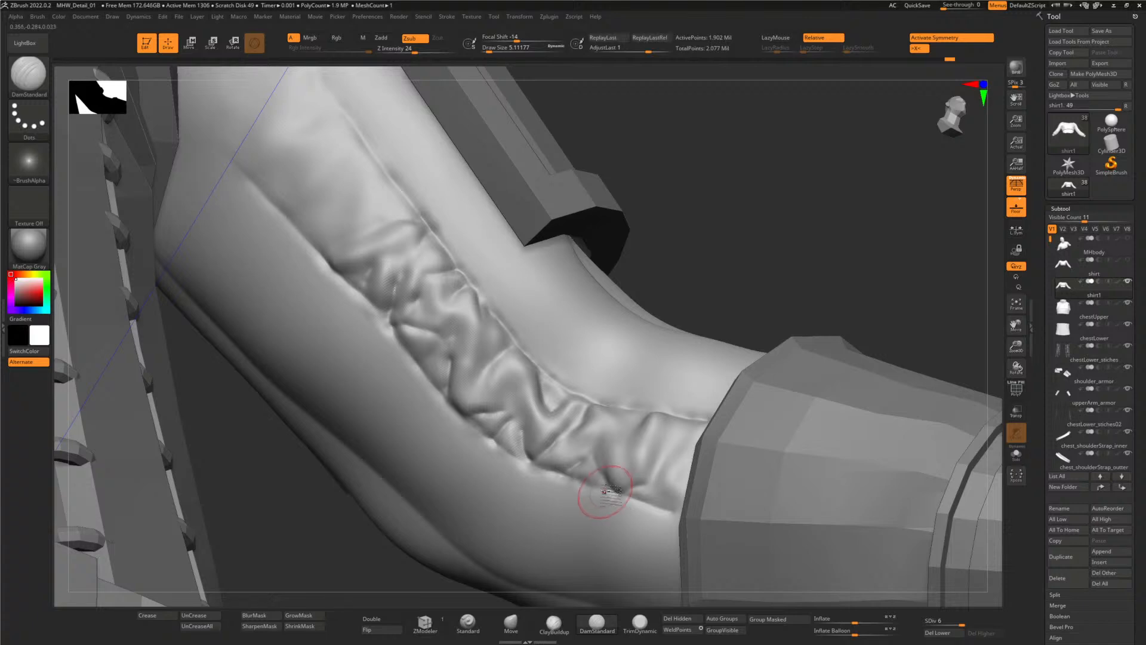
- Refine and smooth the wrinkle creases along the fold's upper edge near the forearm guard
{"action": "left_click_drag", "start_coordinate": [633, 423], "coordinate": [652, 419]}
{"action": "left_click_drag", "start_coordinate": [741, 287], "coordinate": [741, 309]}
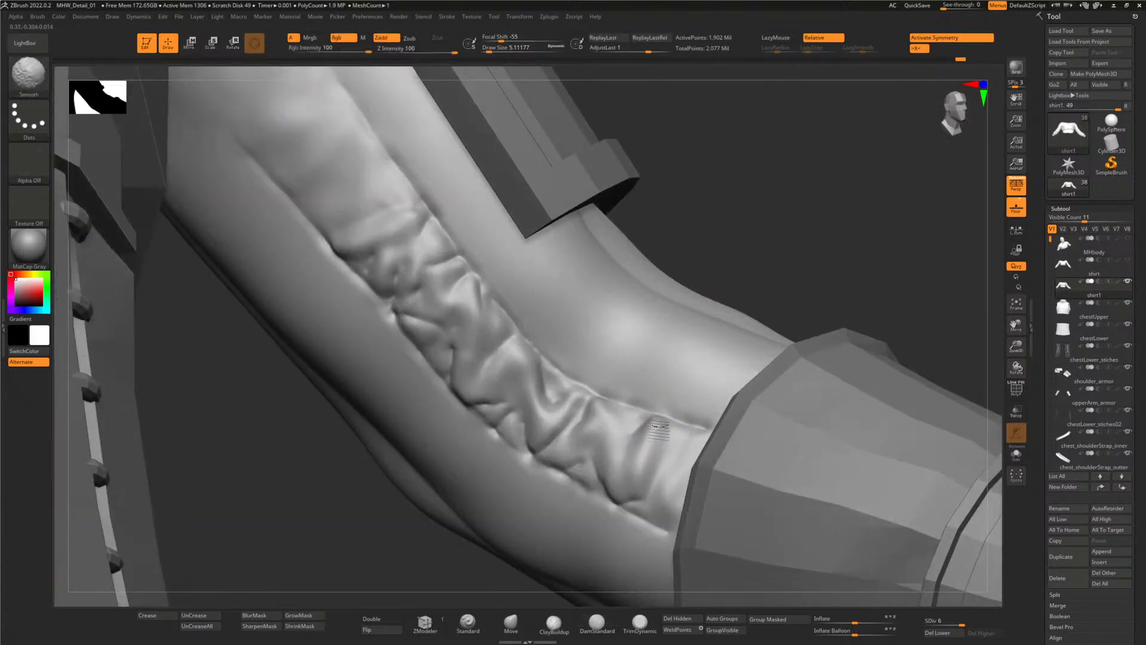
{"action": "left_click_drag", "start_coordinate": [662, 425], "coordinate": [572, 390], "text": "shift"}
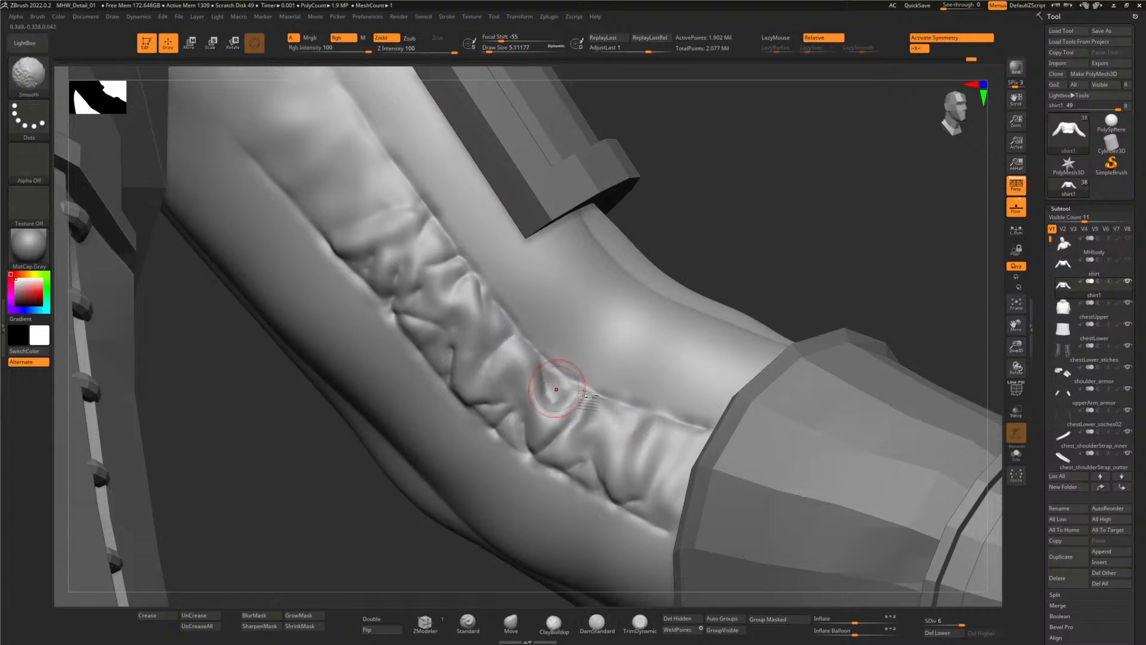
{"action": "mouse_move", "coordinate": [651, 416]}
{"action": "left_mouse_down", "text": "shift"}
{"action": "mouse_move", "coordinate": [627, 409]}
{"action": "mouse_move", "coordinate": [667, 425]}
{"action": "left_mouse_up", "text": "shift"}
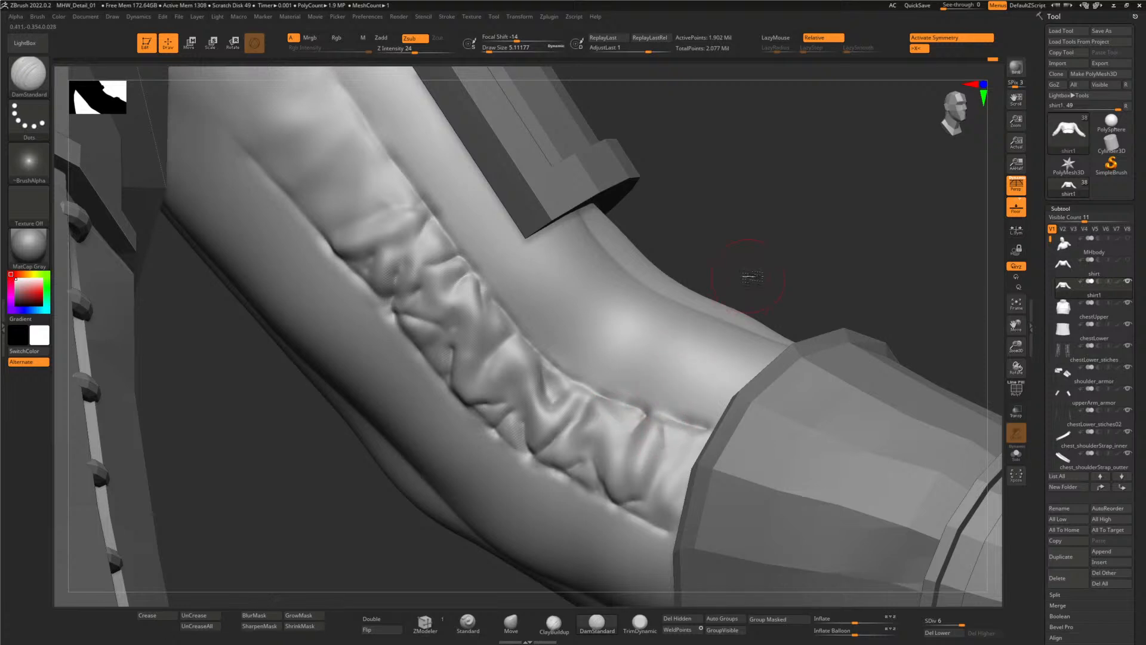
- Carve a crease into the last wrinkle beside the forearm guard, redoing one stroke, and soften the wrinkles at the elbow
{"action": "left_click_drag", "start_coordinate": [747, 274], "coordinate": [797, 277]}
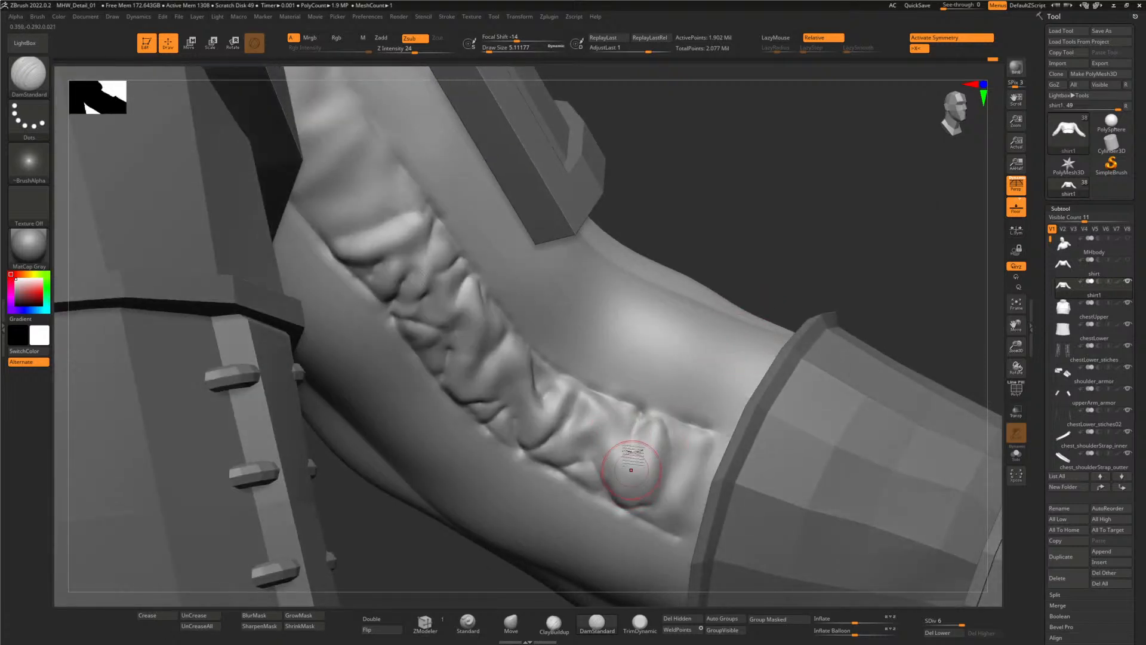
{"action": "mouse_move", "coordinate": [630, 451]}
{"action": "left_mouse_down"}
{"action": "mouse_move", "coordinate": [620, 429]}
{"action": "mouse_move", "coordinate": [638, 466]}
{"action": "left_mouse_up"}
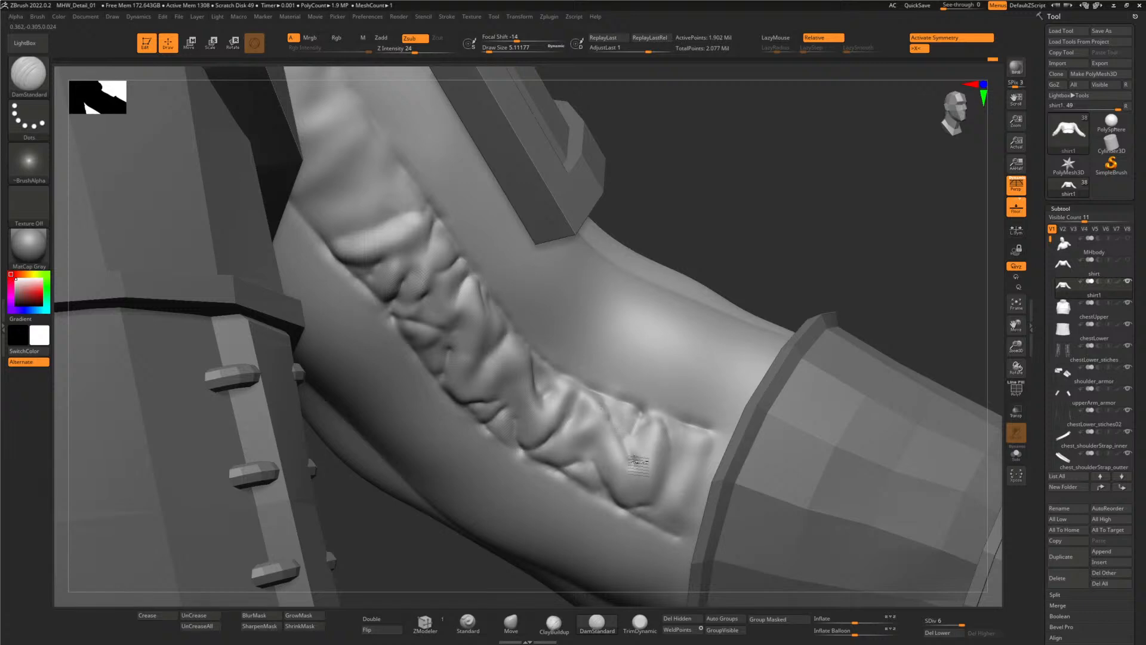
{"action": "key", "text": "ctrl+z"}
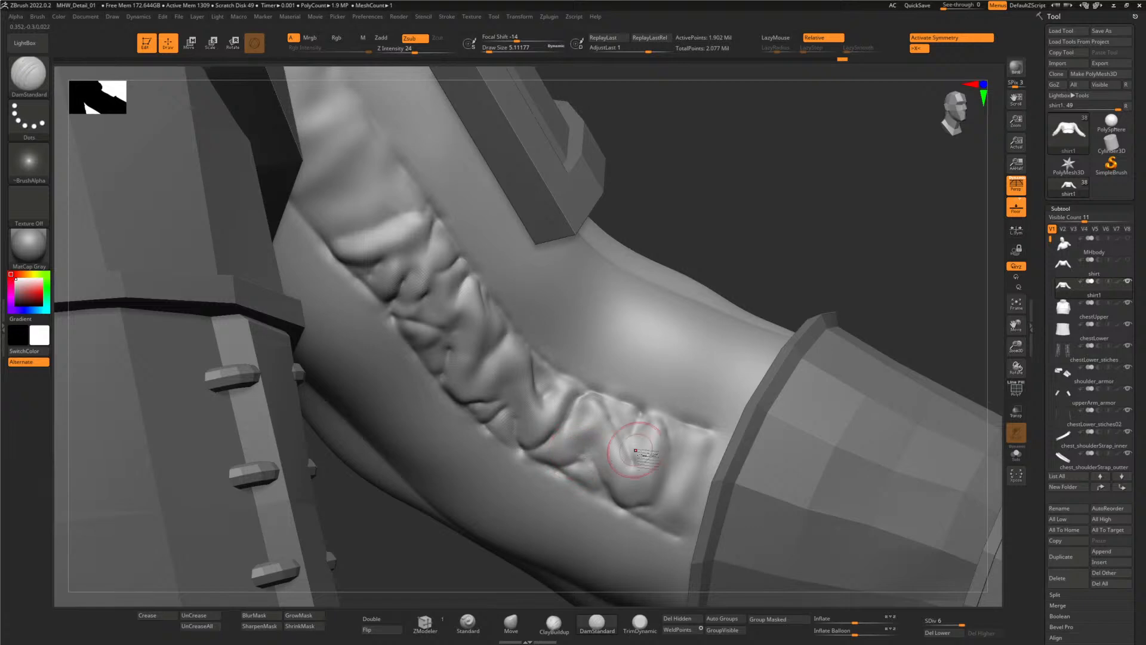
{"action": "left_click_drag", "start_coordinate": [674, 429], "coordinate": [659, 422]}
{"action": "key", "text": "shift"}
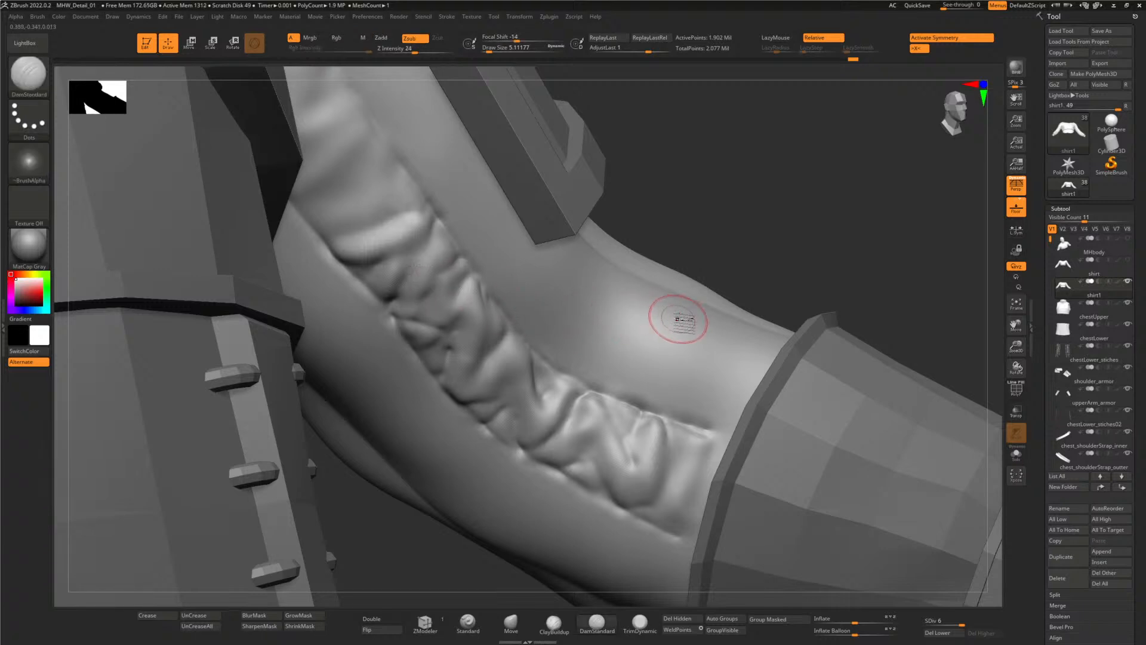
{"action": "key", "text": "shift"}
{"action": "left_click_drag", "start_coordinate": [460, 384], "coordinate": [461, 404], "text": "shift"}
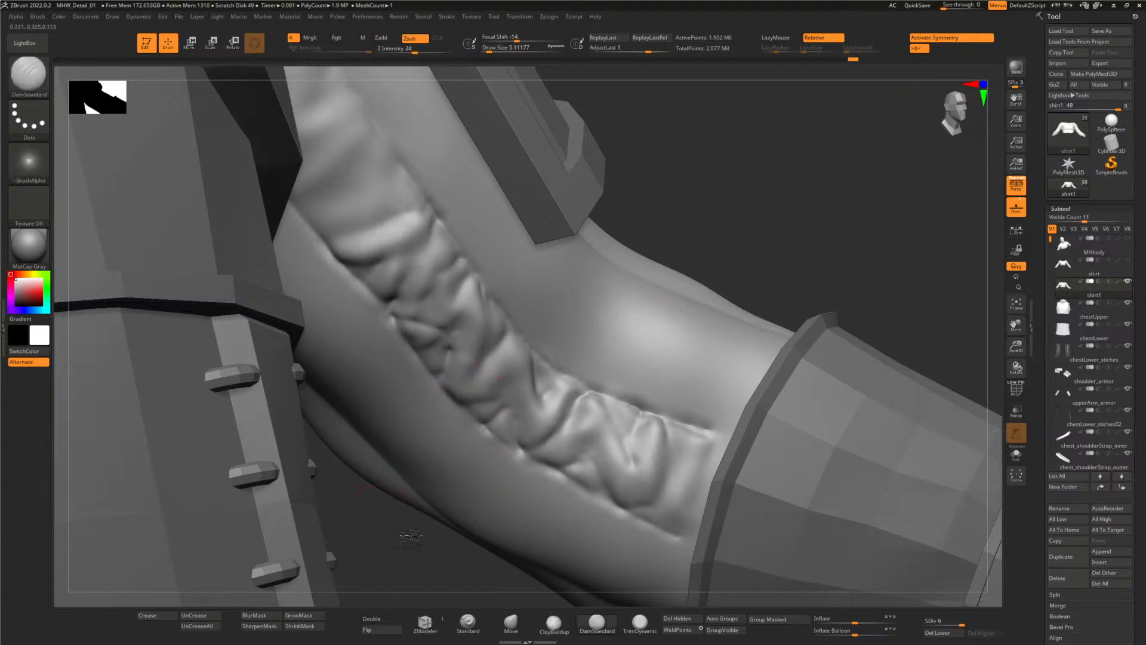
- Extend the zigzag wrinkles up the fold along the upper arm with the Standard brush
{"action": "left_click_drag", "start_coordinate": [407, 535], "coordinate": [358, 466], "text": "alt"}
{"action": "left_click_drag", "start_coordinate": [656, 317], "coordinate": [485, 469]}
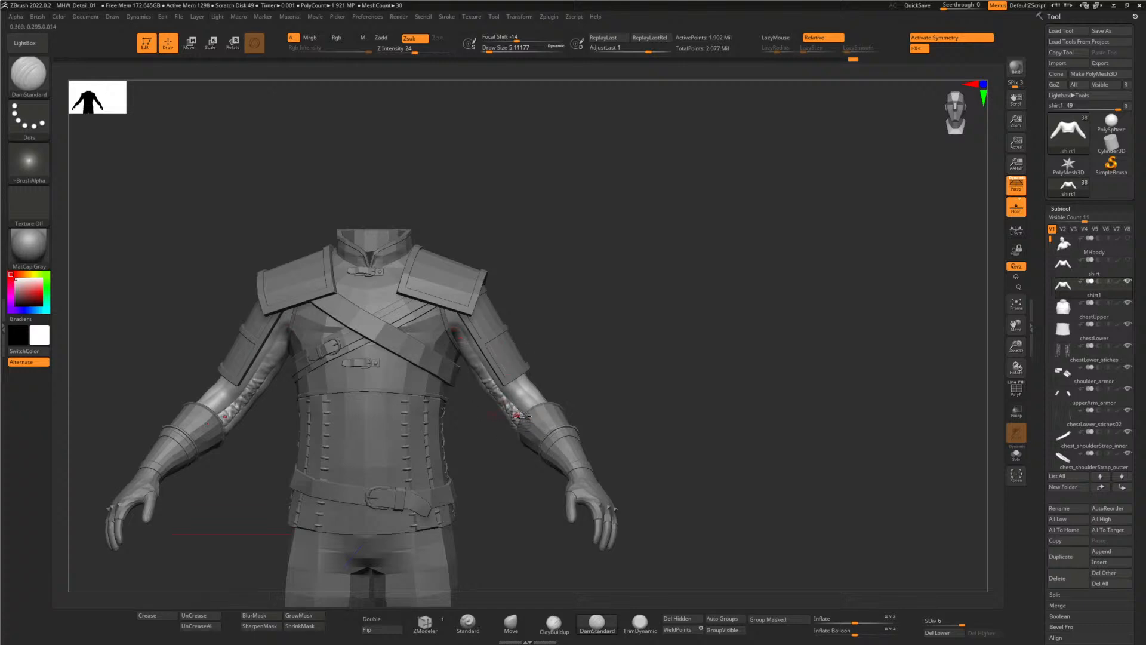
{"action": "scroll", "coordinate": [629, 369], "scroll_direction": "up", "scroll_amount": 10}
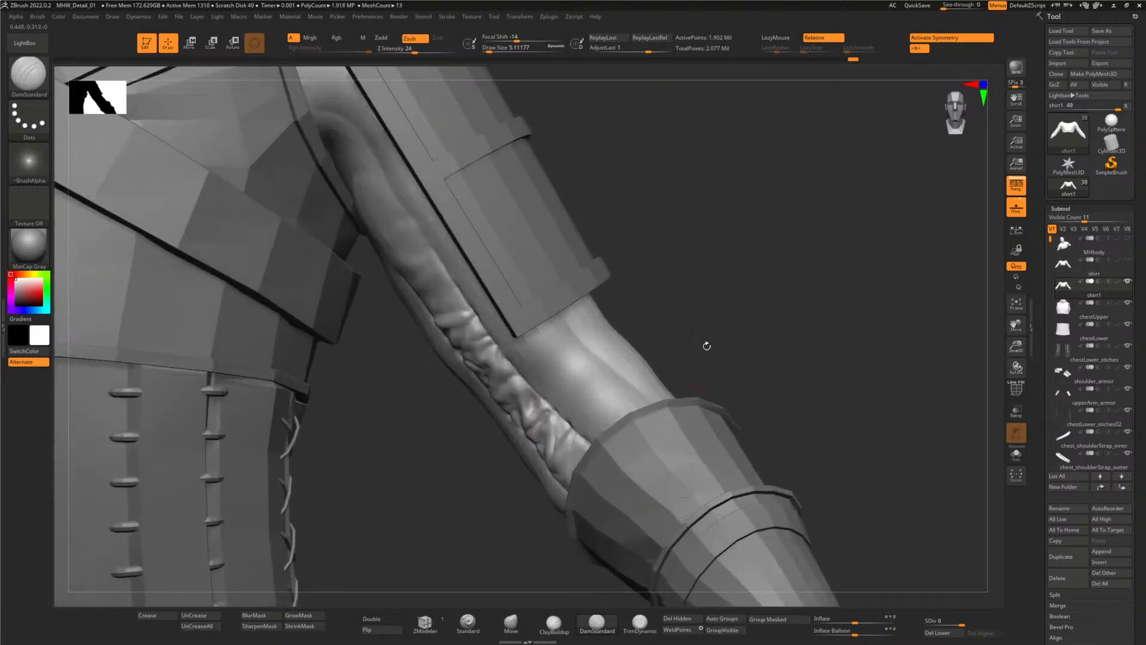
{"action": "left_click_drag", "start_coordinate": [649, 353], "coordinate": [646, 346]}
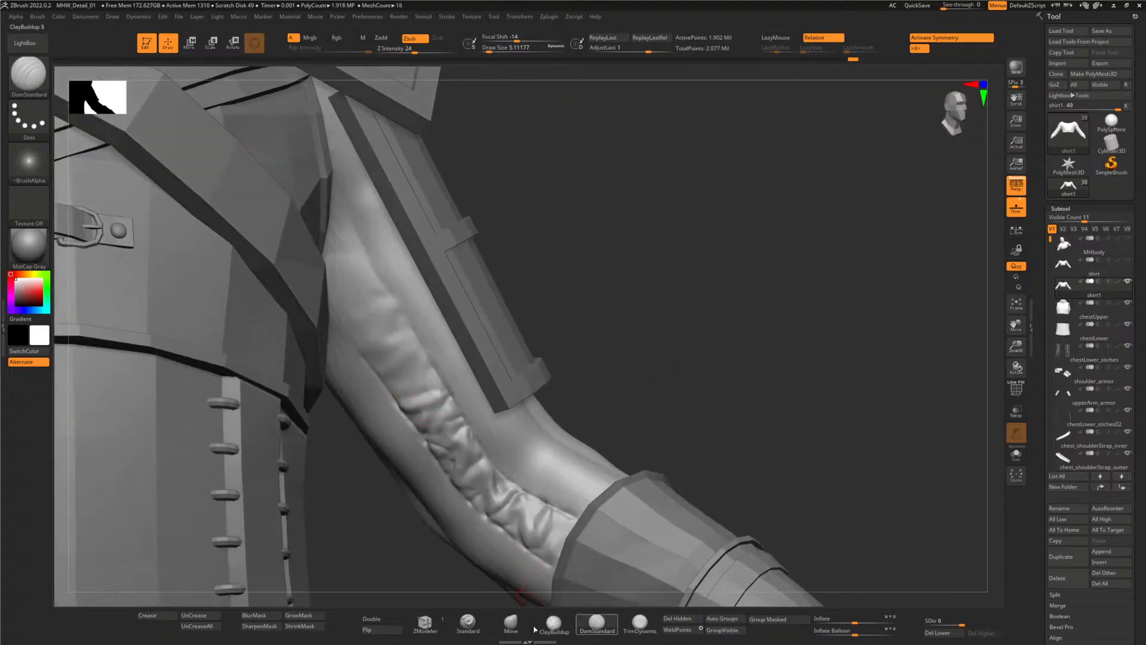
{"action": "left_click", "coordinate": [468, 622]}
{"action": "left_click_drag", "start_coordinate": [663, 306], "coordinate": [633, 300]}
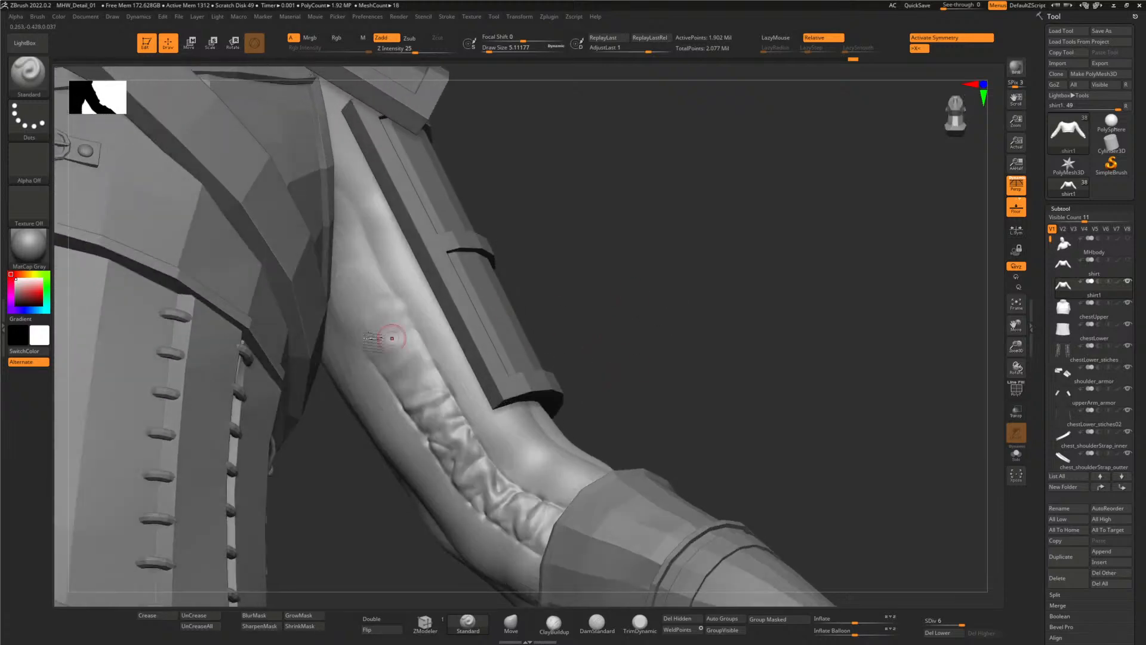
{"action": "mouse_move", "coordinate": [412, 370]}
{"action": "left_mouse_down"}
{"action": "mouse_move", "coordinate": [412, 411]}
{"action": "mouse_move", "coordinate": [418, 361]}
{"action": "mouse_move", "coordinate": [403, 409]}
{"action": "left_mouse_up"}
{"action": "mouse_move", "coordinate": [412, 358]}
{"action": "left_mouse_down"}
{"action": "mouse_move", "coordinate": [397, 332]}
{"action": "mouse_move", "coordinate": [381, 361]}
{"action": "mouse_move", "coordinate": [398, 318]}
{"action": "mouse_move", "coordinate": [411, 352]}
{"action": "mouse_move", "coordinate": [375, 334]}
{"action": "mouse_move", "coordinate": [369, 344]}
{"action": "mouse_move", "coordinate": [385, 299]}
{"action": "mouse_move", "coordinate": [366, 287]}
{"action": "mouse_move", "coordinate": [371, 333]}
{"action": "left_mouse_up"}
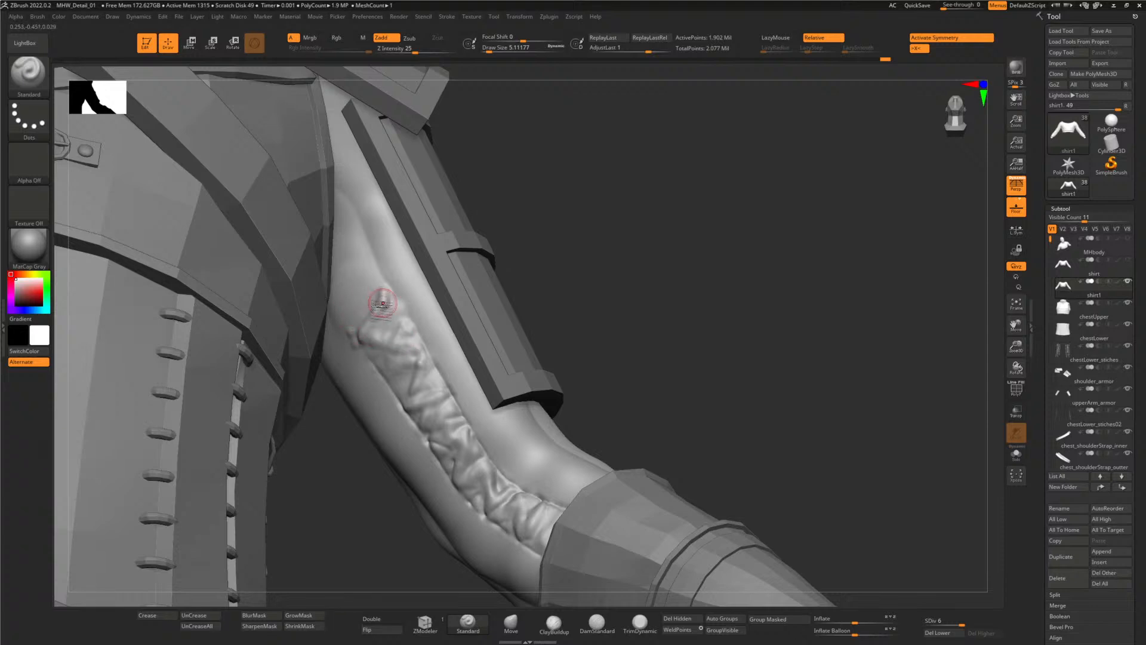
- Continue the wrinkles up the fold to the armpit beside the chest armor and smooth them into the sleeve
{"action": "key", "text": "shift"}
{"action": "mouse_move", "coordinate": [376, 323]}
{"action": "left_mouse_down", "text": "shift"}
{"action": "mouse_move", "coordinate": [409, 339]}
{"action": "mouse_move", "coordinate": [380, 336]}
{"action": "mouse_move", "coordinate": [384, 296]}
{"action": "mouse_move", "coordinate": [338, 295]}
{"action": "mouse_move", "coordinate": [376, 328]}
{"action": "left_mouse_up", "text": "shift"}
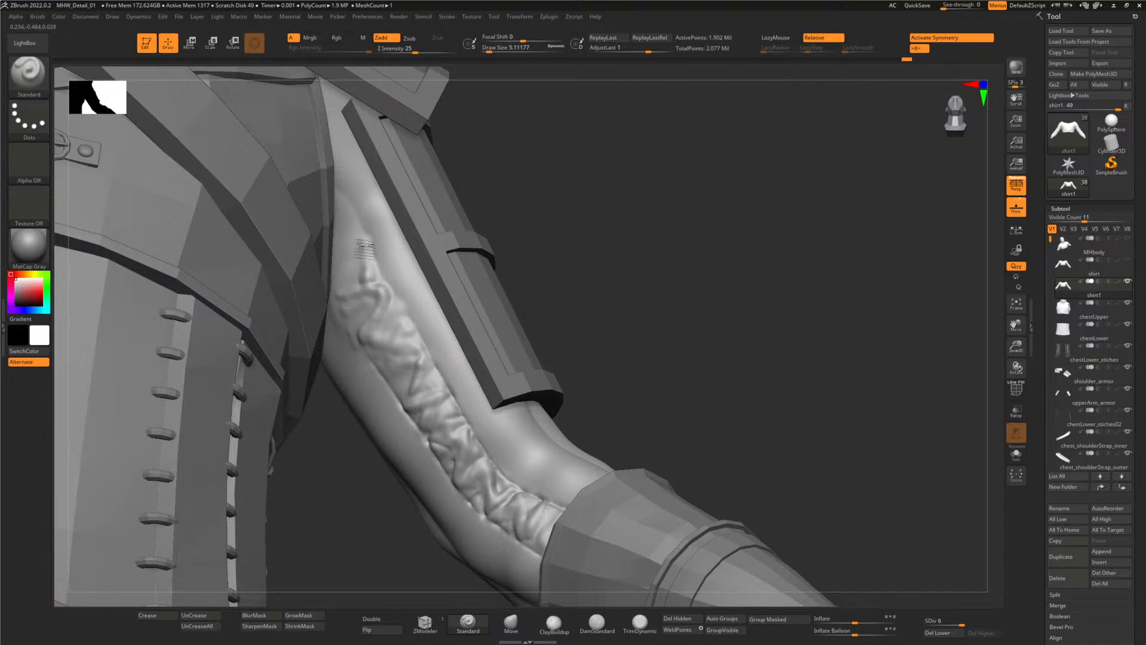
{"action": "left_click_drag", "start_coordinate": [366, 251], "coordinate": [364, 266], "text": "shift"}
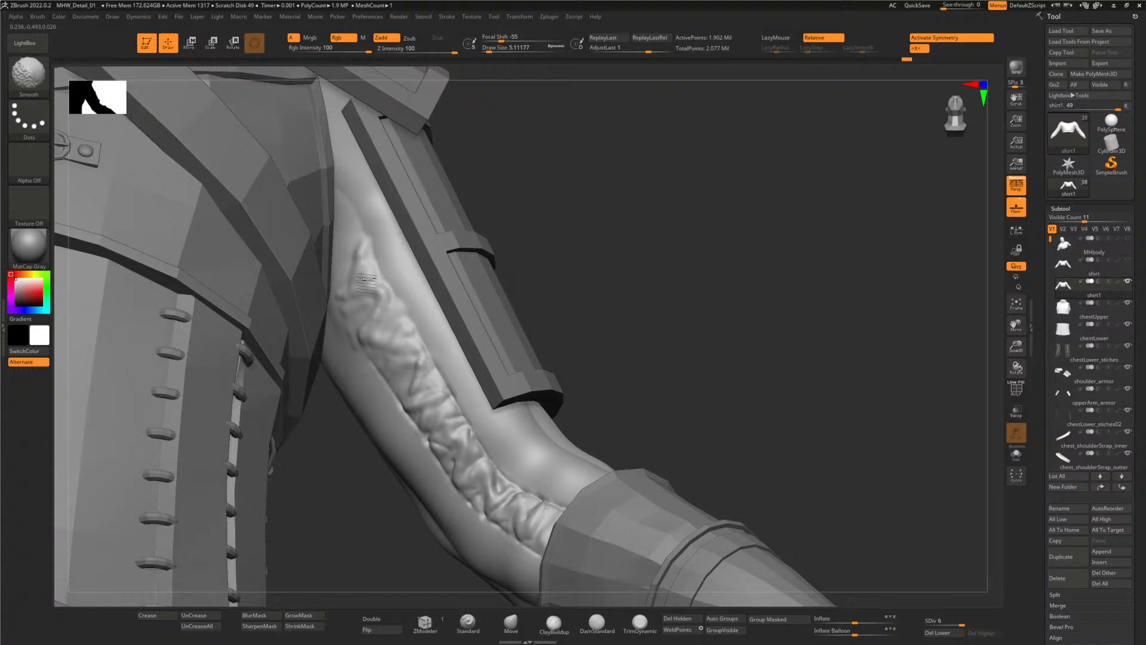
{"action": "mouse_move", "coordinate": [379, 270]}
{"action": "right_mouse_down"}
{"action": "mouse_move", "coordinate": [635, 256]}
{"action": "mouse_move", "coordinate": [340, 276]}
{"action": "right_mouse_up"}
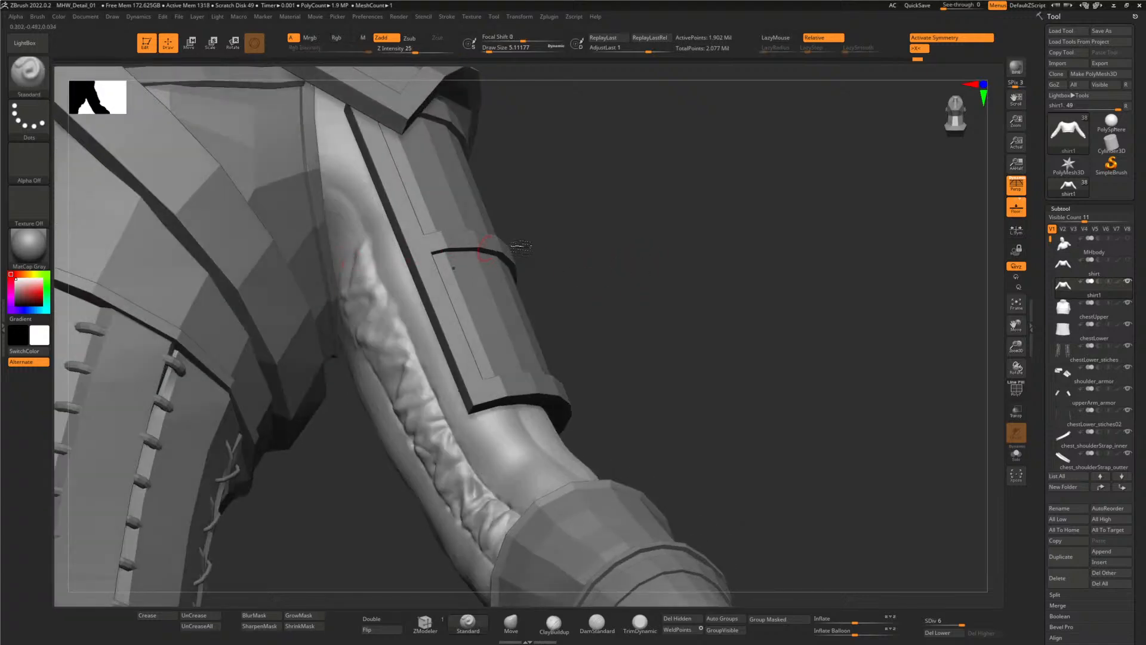
{"action": "right_click_drag", "start_coordinate": [520, 246], "coordinate": [326, 261]}
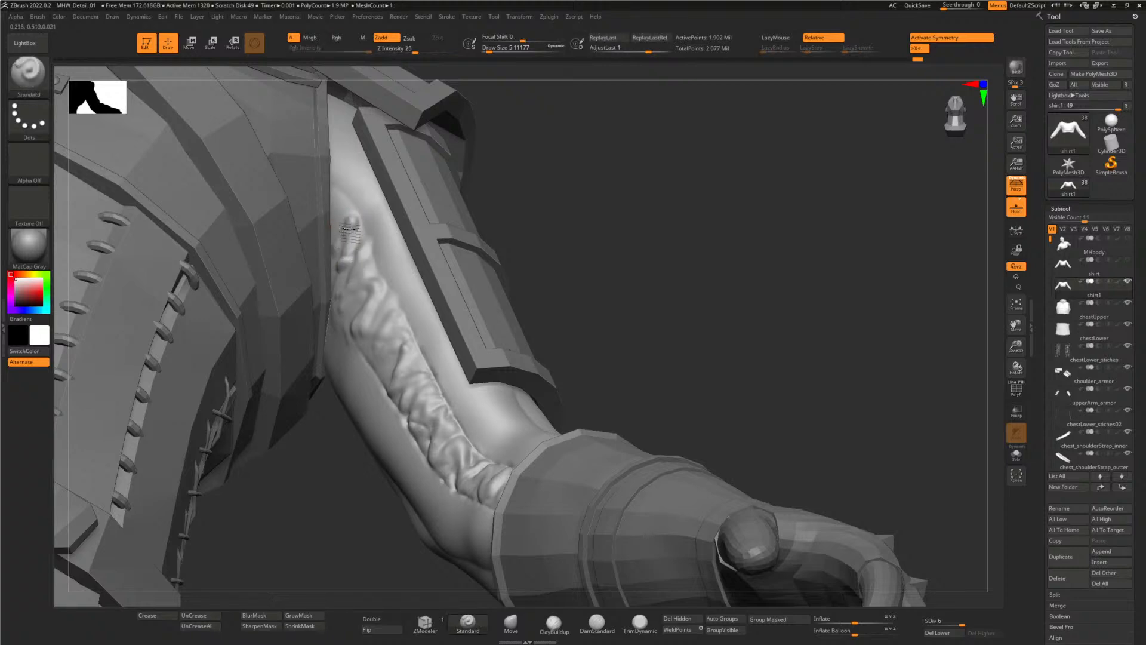
{"action": "key", "text": "shift"}
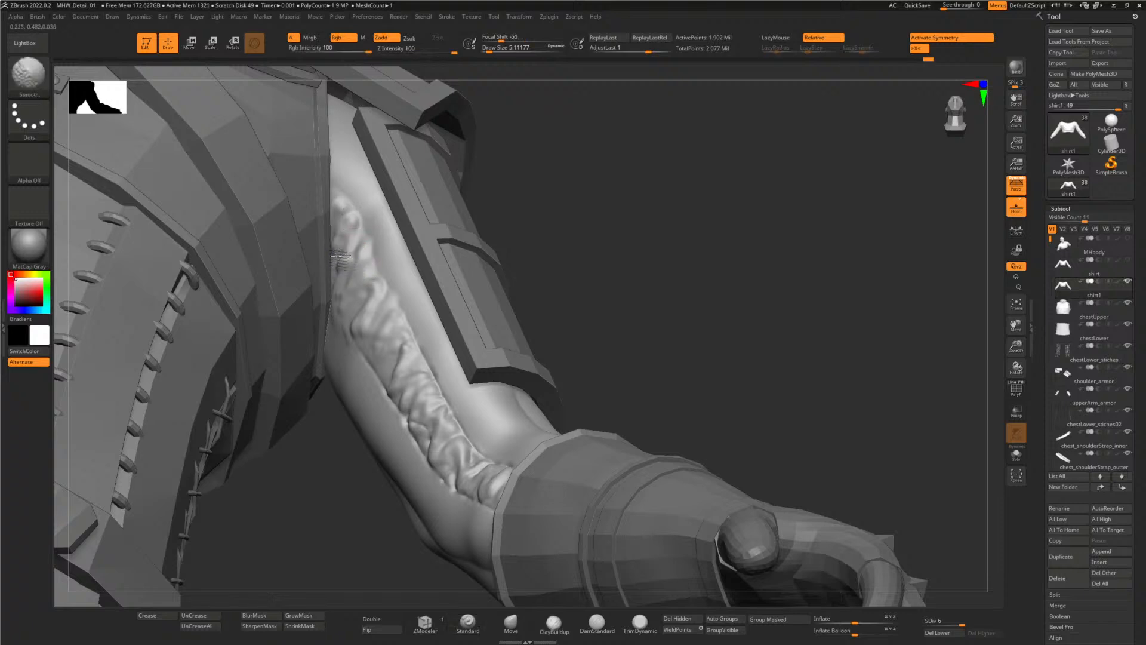
{"action": "mouse_move", "coordinate": [340, 257]}
{"action": "left_mouse_down", "text": "shift"}
{"action": "mouse_move", "coordinate": [350, 221]}
{"action": "mouse_move", "coordinate": [349, 287]}
{"action": "mouse_move", "coordinate": [391, 330]}
{"action": "left_mouse_up", "text": "shift"}
- Add raised wrinkles to the wide upper part of the fold beside the chest armor and smooth them
{"action": "mouse_move", "coordinate": [597, 298]}
{"action": "left_mouse_down"}
{"action": "mouse_move", "coordinate": [627, 312]}
{"action": "mouse_move", "coordinate": [397, 378]}
{"action": "left_mouse_up"}
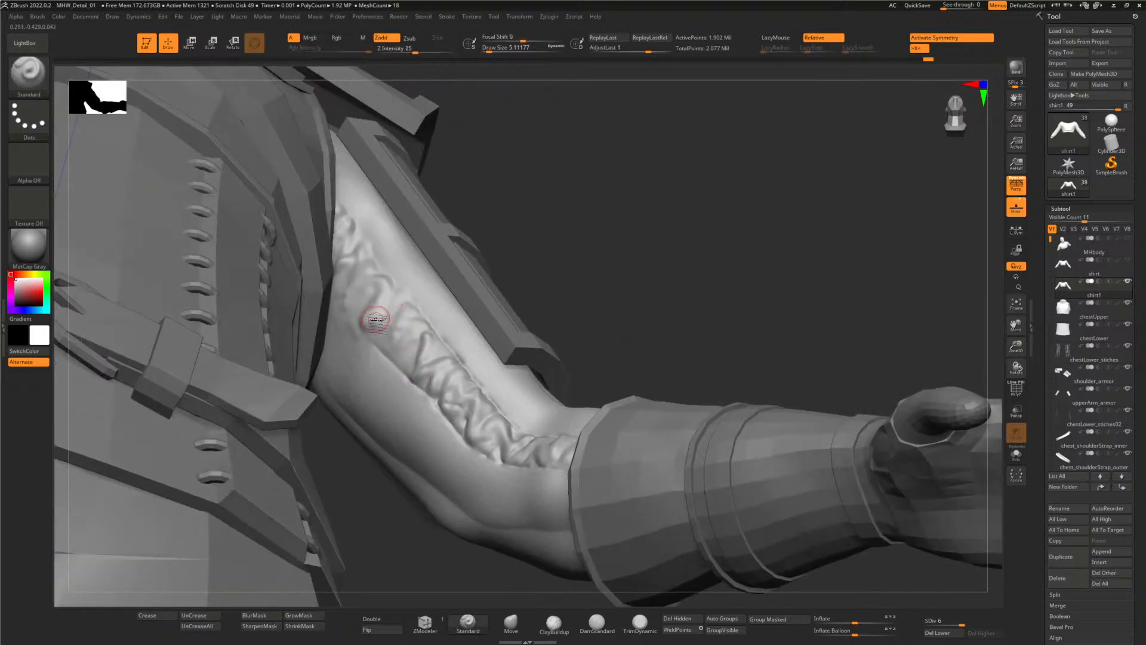
{"action": "mouse_move", "coordinate": [365, 315]}
{"action": "left_mouse_down"}
{"action": "mouse_move", "coordinate": [414, 369]}
{"action": "mouse_move", "coordinate": [375, 295]}
{"action": "mouse_move", "coordinate": [392, 281]}
{"action": "left_mouse_up"}
{"action": "key", "text": "shift"}
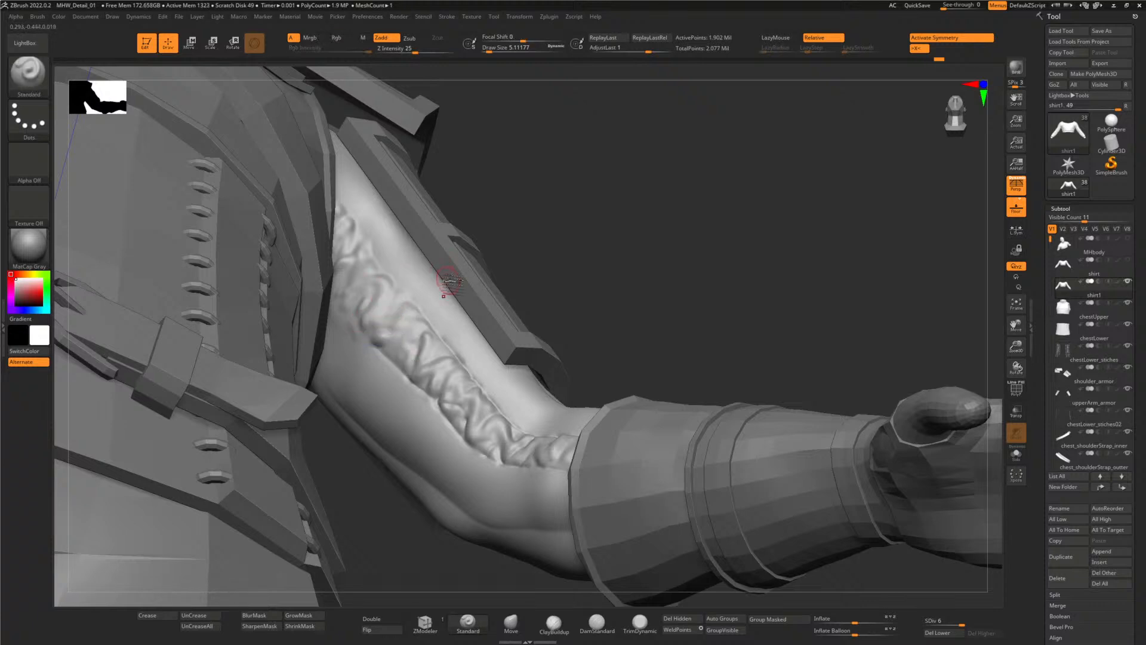
- Sculpt raised crossing wrinkles on the lower fold at the elbow beside the forearm guard with the Standard brush
{"action": "key", "text": "alt+Tab"}
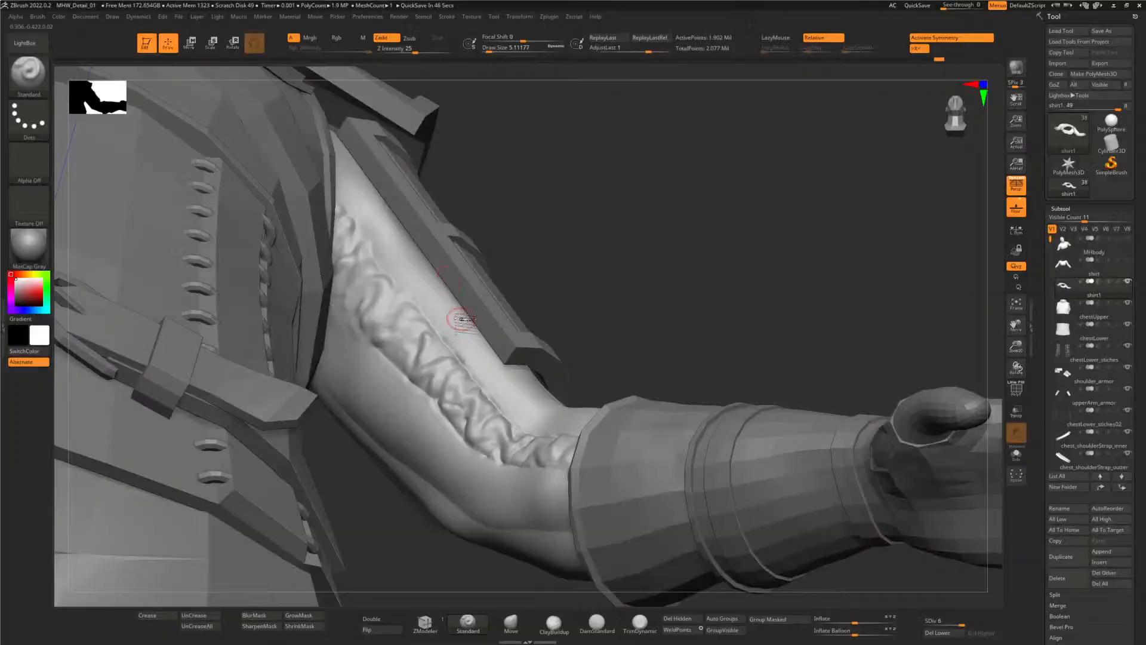
{"action": "key", "text": "shift"}
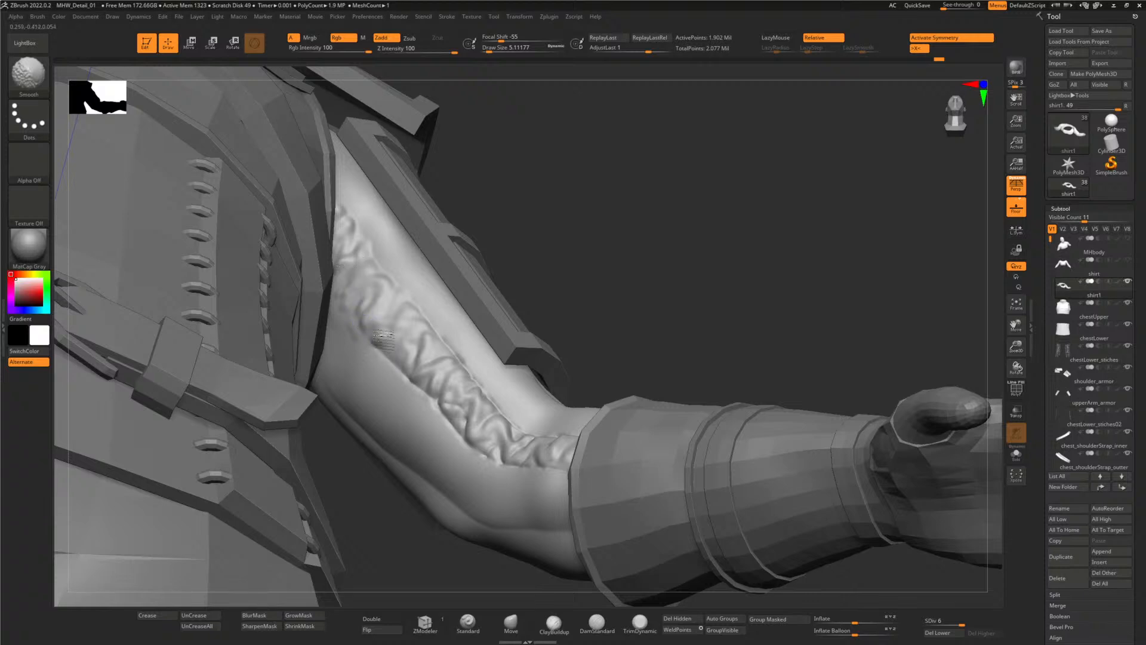
{"action": "left_click_drag", "start_coordinate": [388, 540], "coordinate": [523, 501]}
{"action": "left_click_drag", "start_coordinate": [654, 300], "coordinate": [631, 204]}
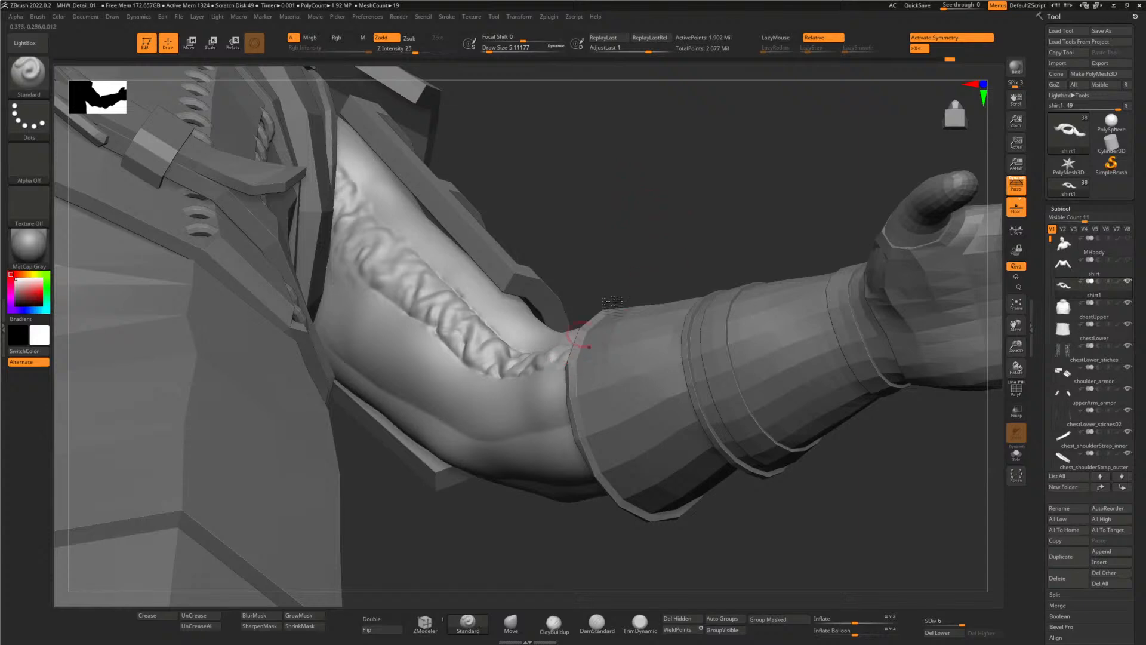
{"action": "left_click_drag", "start_coordinate": [612, 302], "coordinate": [631, 248]}
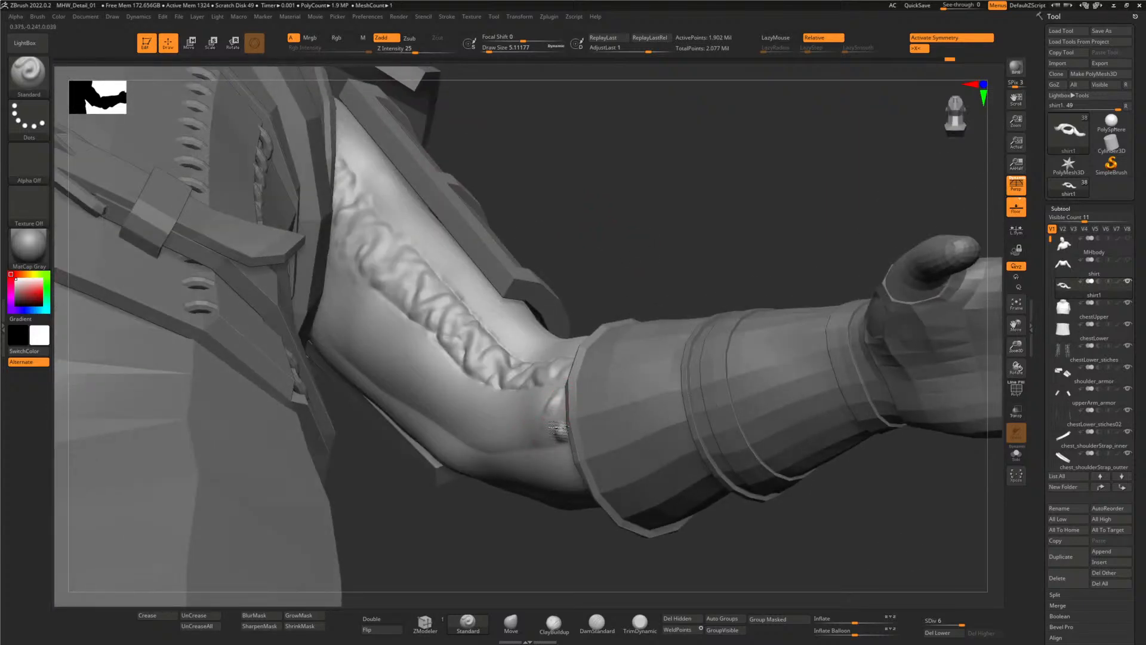
{"action": "mouse_move", "coordinate": [556, 427]}
{"action": "left_mouse_down"}
{"action": "mouse_move", "coordinate": [546, 391]}
{"action": "mouse_move", "coordinate": [557, 426]}
{"action": "mouse_move", "coordinate": [524, 397]}
{"action": "mouse_move", "coordinate": [526, 427]}
{"action": "mouse_move", "coordinate": [508, 400]}
{"action": "mouse_move", "coordinate": [483, 430]}
{"action": "mouse_move", "coordinate": [491, 396]}
{"action": "mouse_move", "coordinate": [458, 416]}
{"action": "mouse_move", "coordinate": [494, 444]}
{"action": "left_mouse_up"}
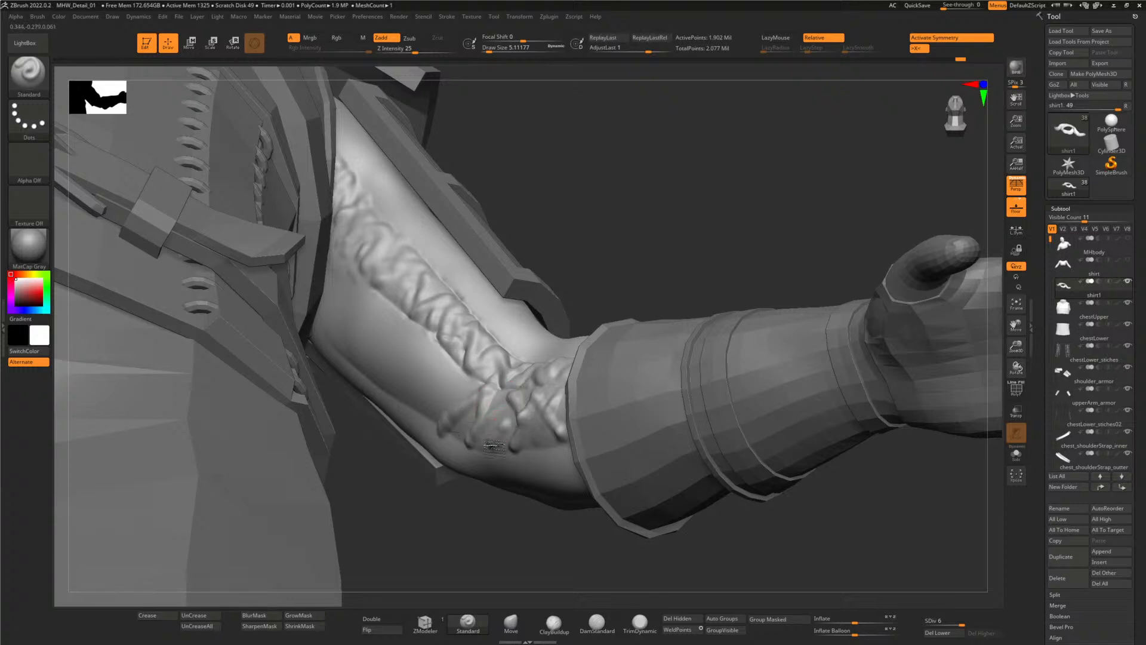
- Extend the wrinkles along the lower fold from the elbow to the middle of the upper arm
{"action": "mouse_move", "coordinate": [449, 413]}
{"action": "left_mouse_down"}
{"action": "mouse_move", "coordinate": [437, 385]}
{"action": "mouse_move", "coordinate": [443, 417]}
{"action": "mouse_move", "coordinate": [448, 365]}
{"action": "mouse_move", "coordinate": [455, 384]}
{"action": "mouse_move", "coordinate": [428, 406]}
{"action": "left_mouse_up"}
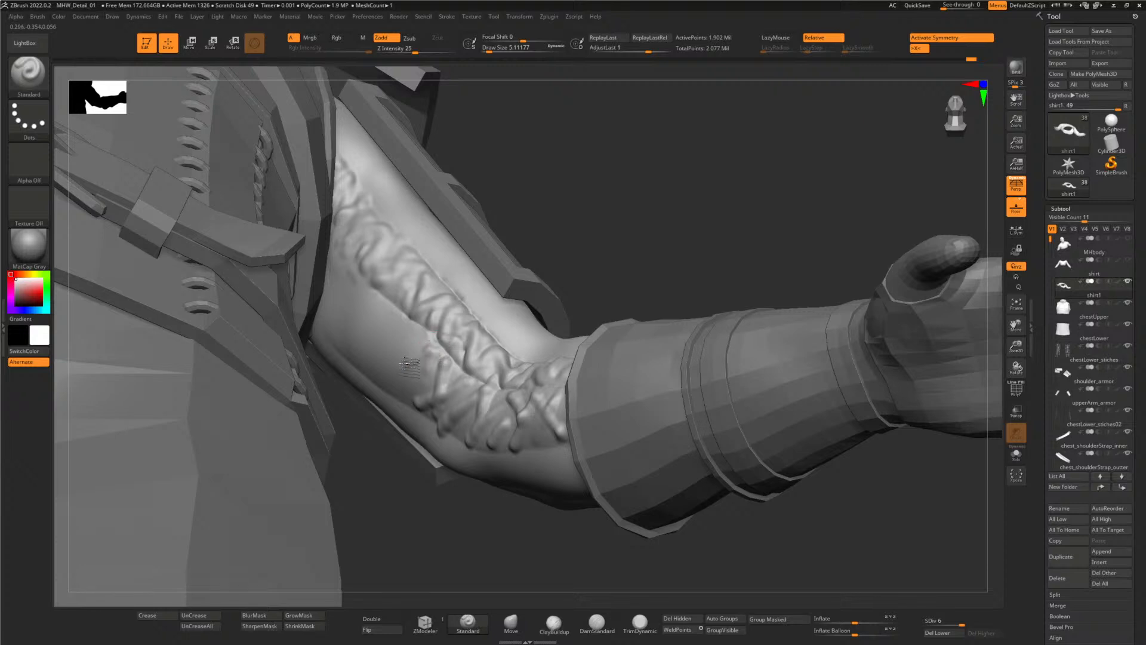
{"action": "left_click_drag", "start_coordinate": [377, 377], "coordinate": [369, 379]}
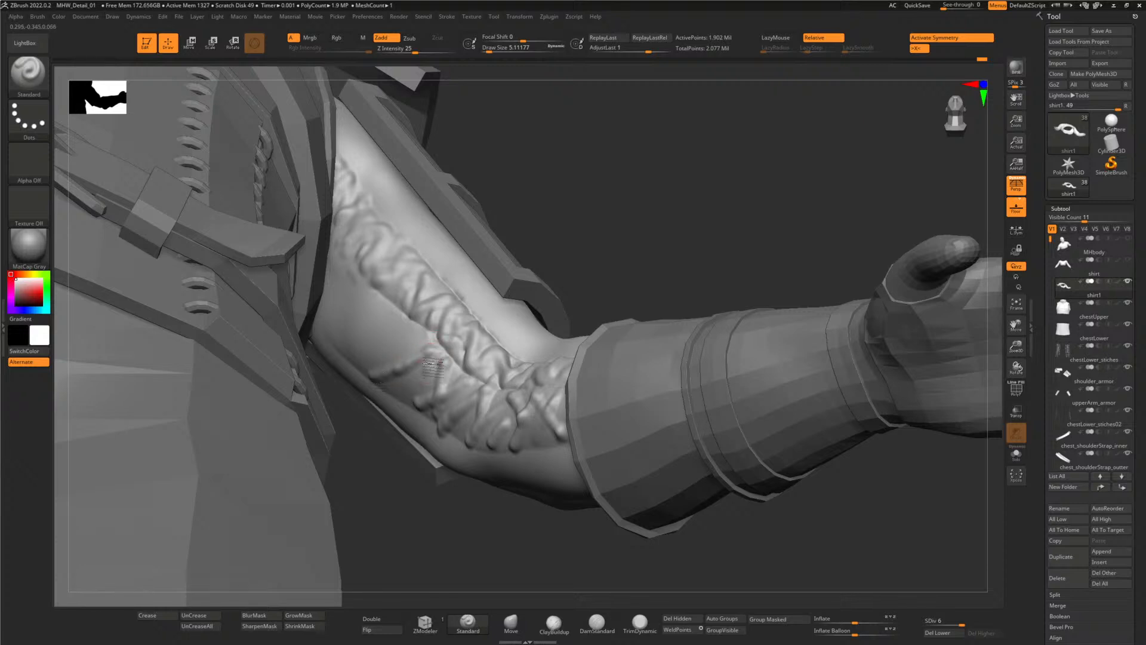
{"action": "mouse_move", "coordinate": [439, 354]}
{"action": "left_mouse_down"}
{"action": "mouse_move", "coordinate": [419, 396]}
{"action": "mouse_move", "coordinate": [397, 395]}
{"action": "left_mouse_up"}
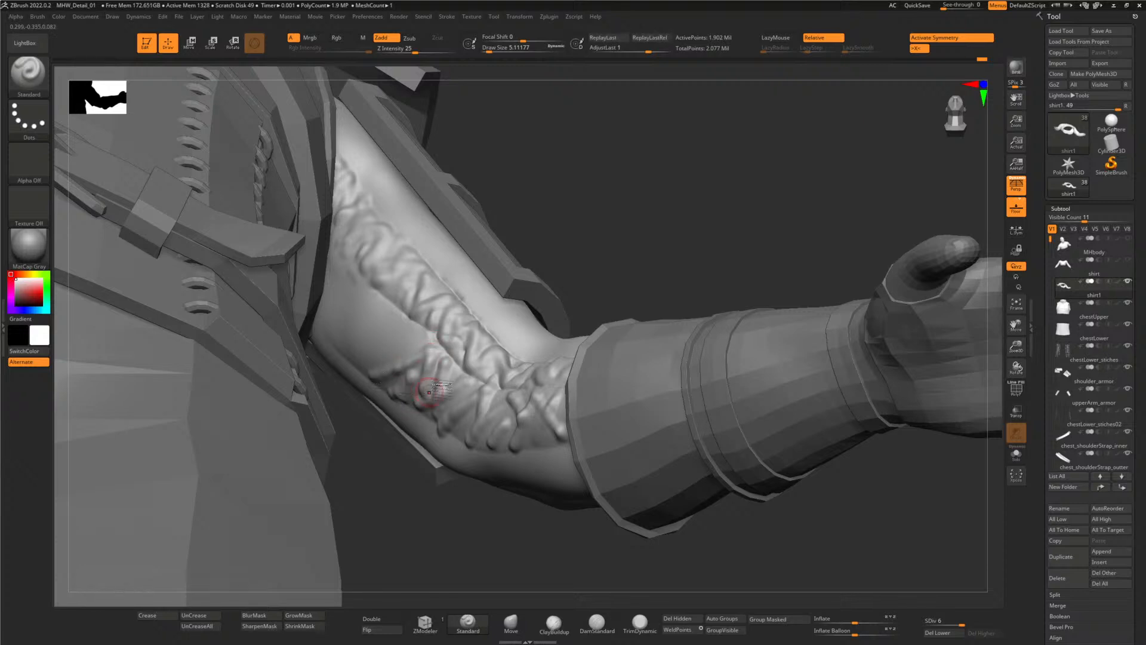
- Continue the wrinkles up the lower fold to the chest armor, redoing one stroke
{"action": "left_click_drag", "start_coordinate": [678, 215], "coordinate": [548, 324]}
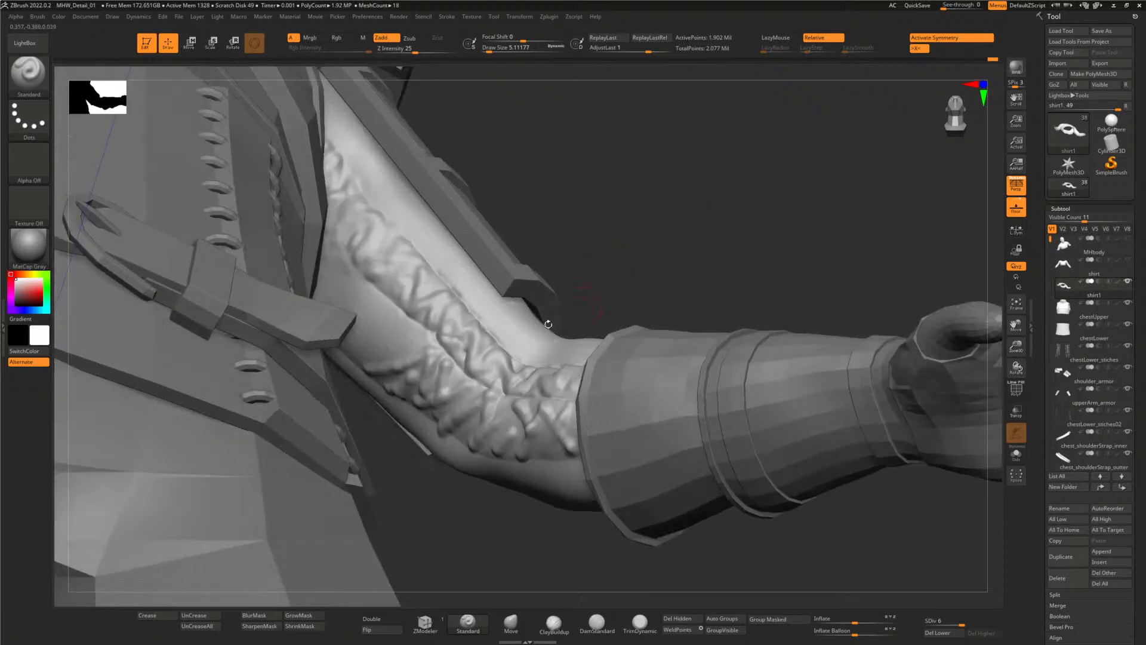
{"action": "left_click_drag", "start_coordinate": [703, 255], "coordinate": [691, 248]}
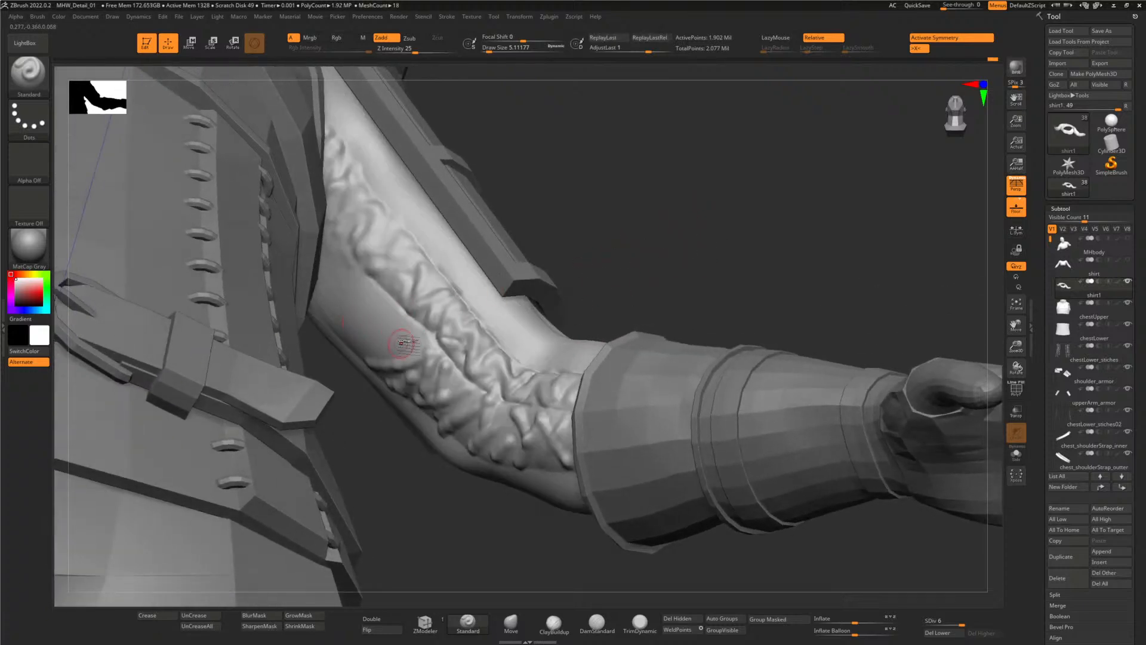
{"action": "mouse_move", "coordinate": [404, 330]}
{"action": "left_mouse_down"}
{"action": "mouse_move", "coordinate": [397, 359]}
{"action": "mouse_move", "coordinate": [413, 325]}
{"action": "left_mouse_up"}
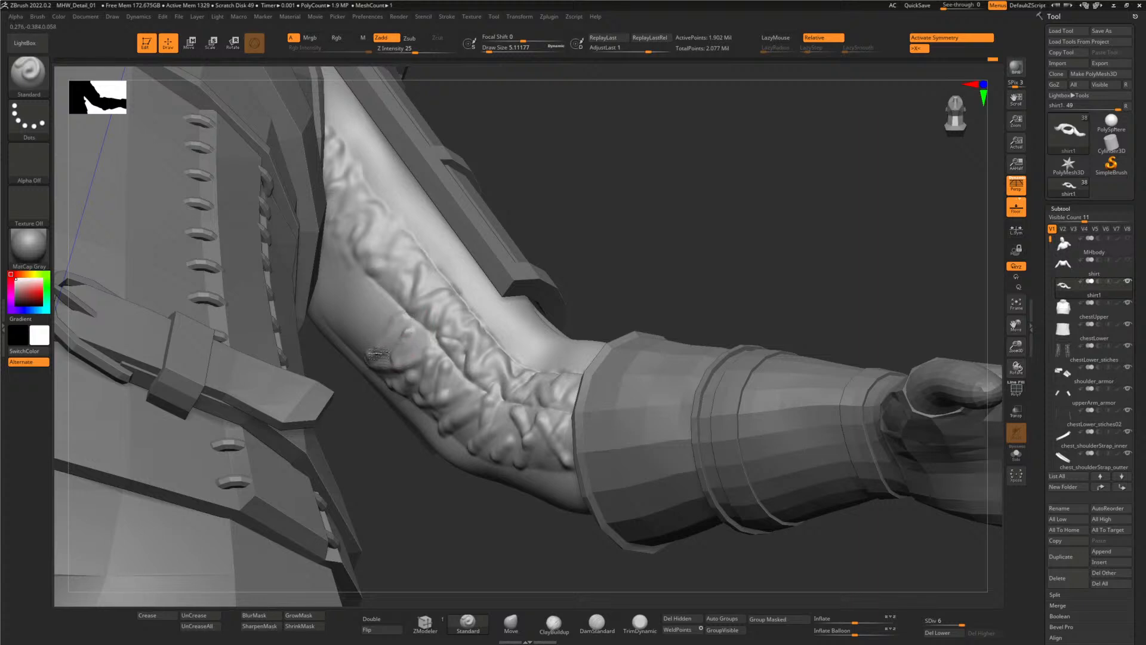
{"action": "key", "text": "ctrl+z"}
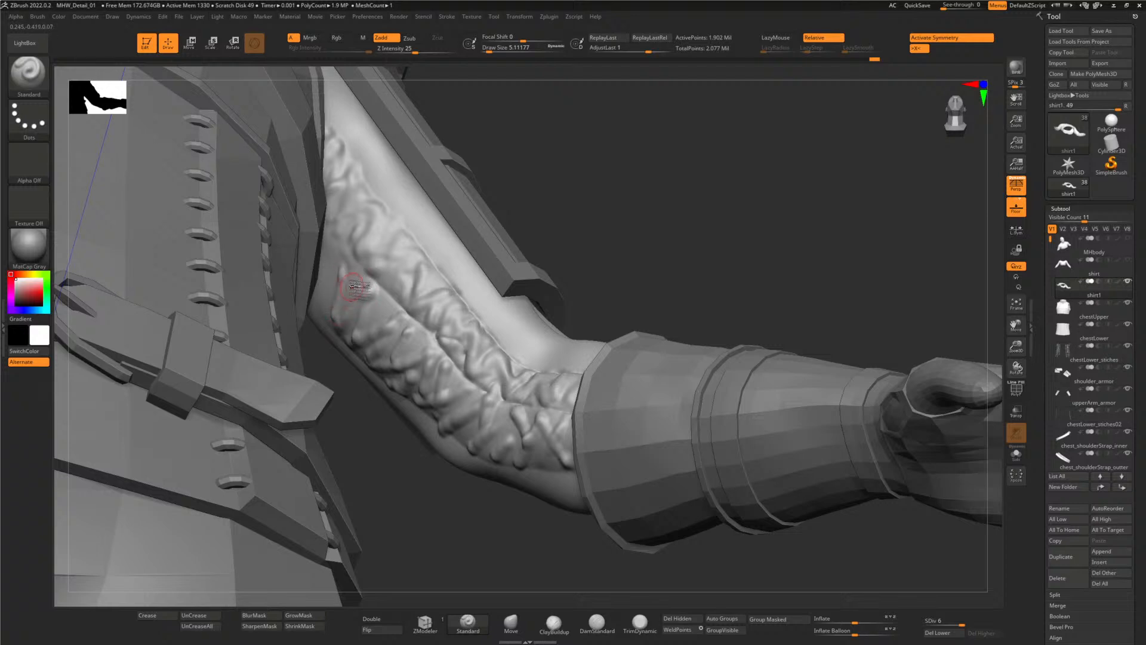
{"action": "left_click_drag", "start_coordinate": [361, 287], "coordinate": [329, 305]}
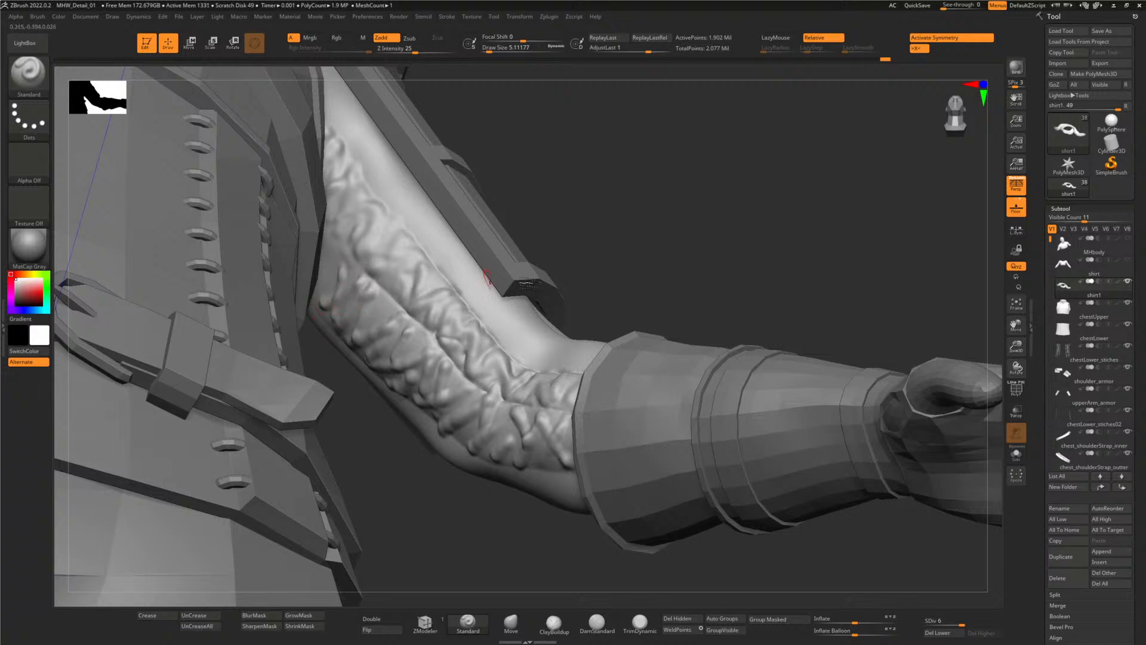
{"action": "left_click_drag", "start_coordinate": [488, 278], "coordinate": [358, 269]}
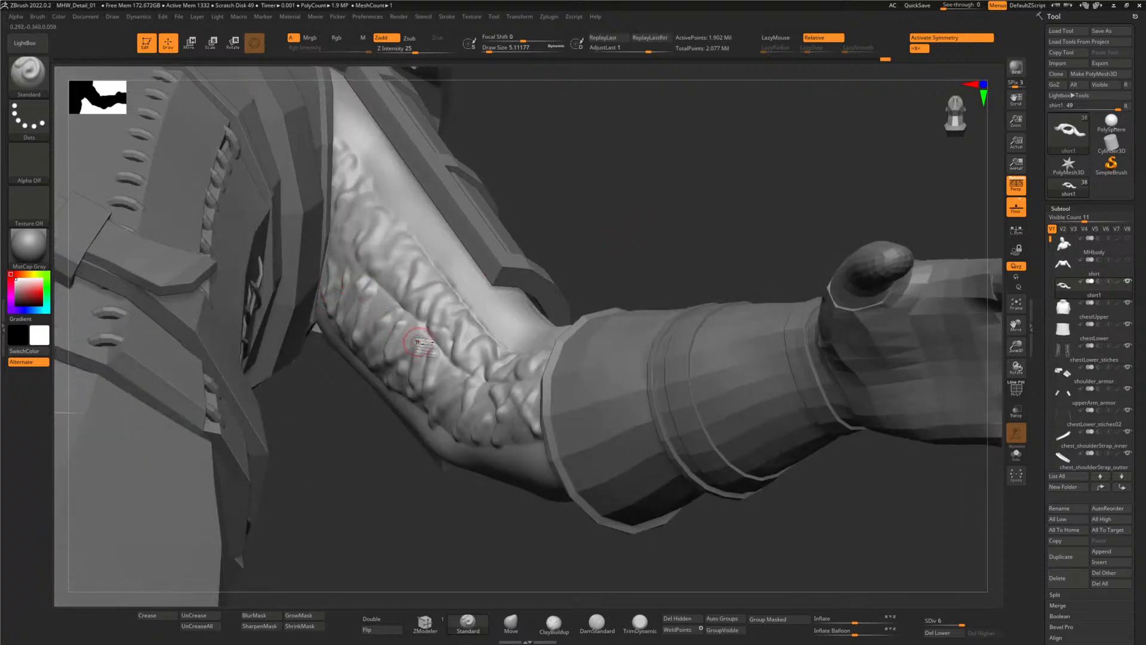
- Smooth the wrinkles at the upper end of the lower fold and at the elbow
{"action": "key", "text": "shift"}
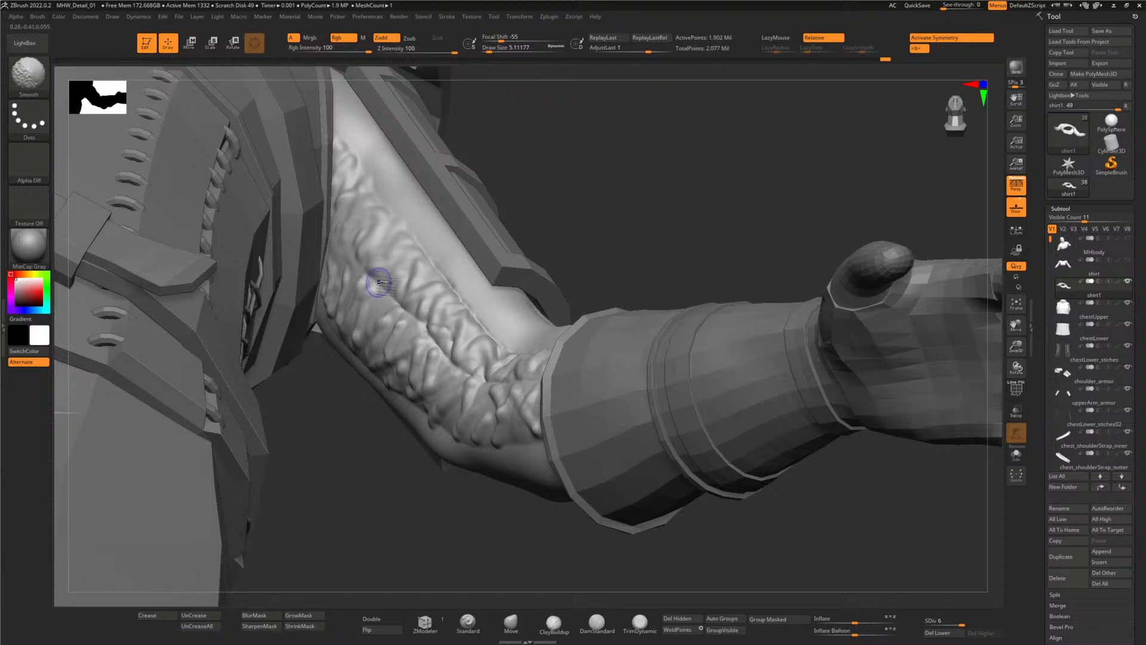
{"action": "mouse_move", "coordinate": [378, 256]}
{"action": "left_mouse_down", "text": "shift"}
{"action": "mouse_move", "coordinate": [339, 276]}
{"action": "mouse_move", "coordinate": [333, 261]}
{"action": "left_mouse_up", "text": "shift"}
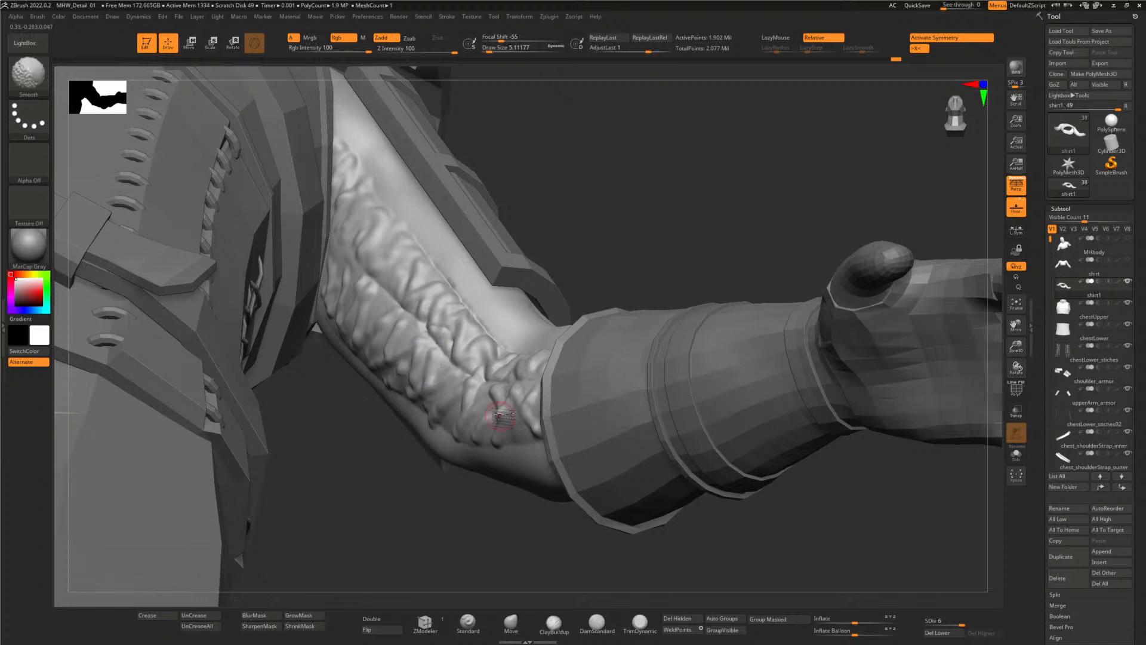
{"action": "left_click_drag", "start_coordinate": [476, 396], "coordinate": [493, 394]}
- Lower the shirt to subdivision level 5 and smooth the wrinkles between the elbow and the forearm guard
{"action": "left_click_drag", "start_coordinate": [423, 417], "coordinate": [332, 431]}
{"action": "key", "text": "shift+d"}
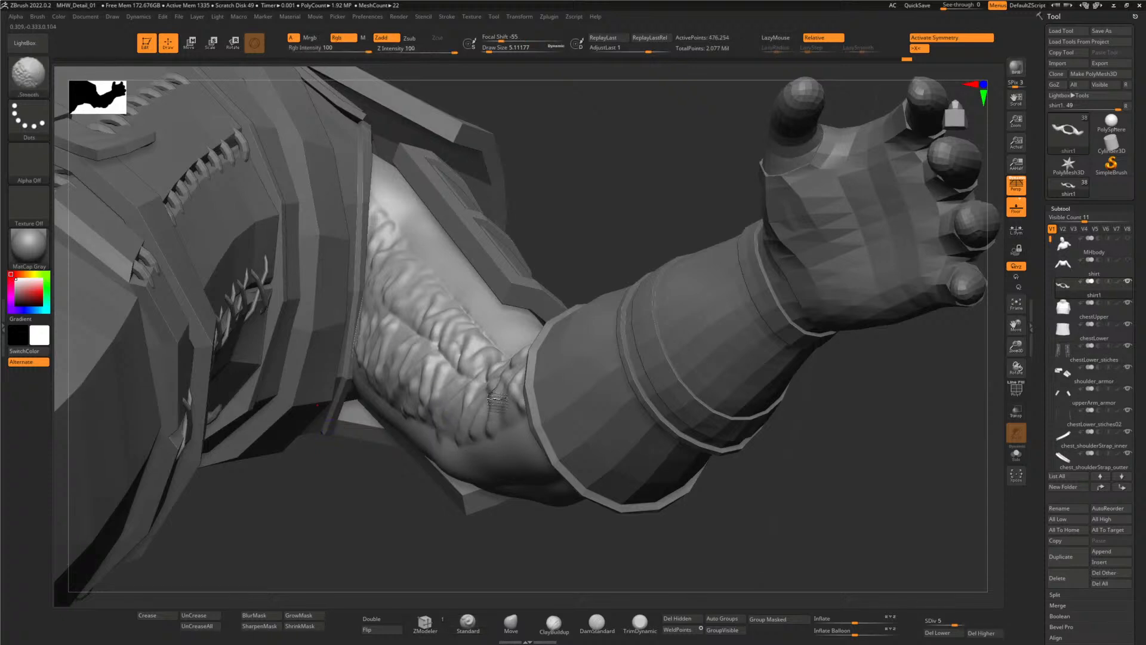
{"action": "left_click_drag", "start_coordinate": [517, 399], "coordinate": [478, 366], "text": "shift"}
{"action": "left_click_drag", "start_coordinate": [627, 231], "coordinate": [618, 302]}
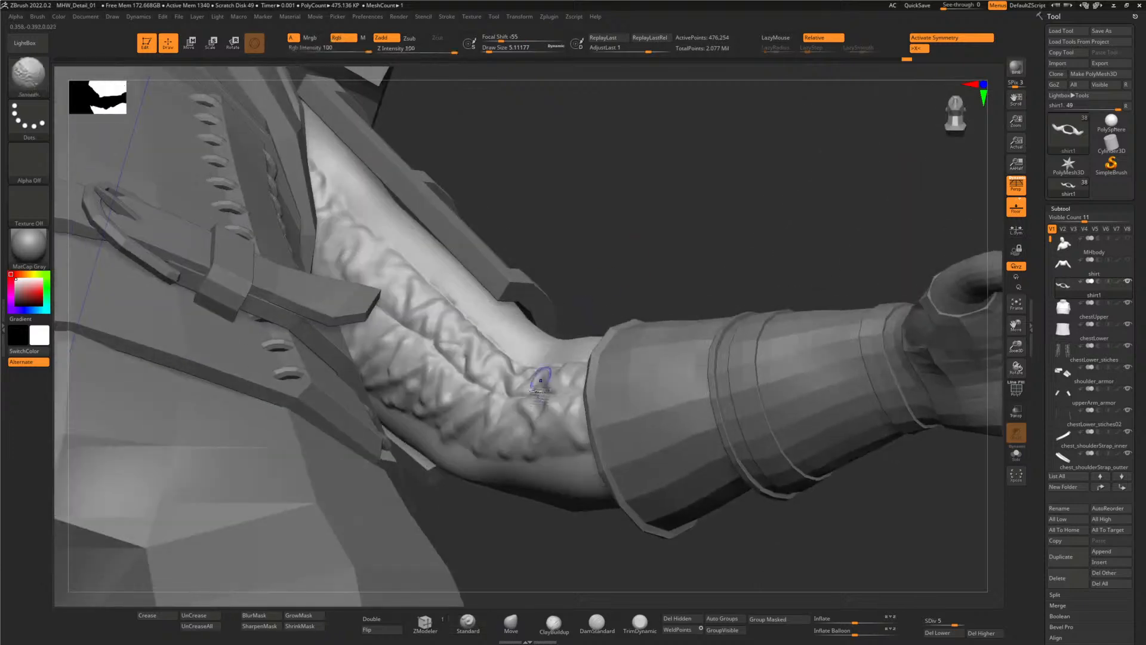
{"action": "mouse_move", "coordinate": [542, 378]}
{"action": "left_mouse_down", "text": "shift"}
{"action": "mouse_move", "coordinate": [561, 387]}
{"action": "mouse_move", "coordinate": [545, 402]}
{"action": "mouse_move", "coordinate": [555, 422]}
{"action": "mouse_move", "coordinate": [538, 406]}
{"action": "mouse_move", "coordinate": [487, 425]}
{"action": "mouse_move", "coordinate": [422, 378]}
{"action": "mouse_move", "coordinate": [445, 394]}
{"action": "left_mouse_up", "text": "shift"}
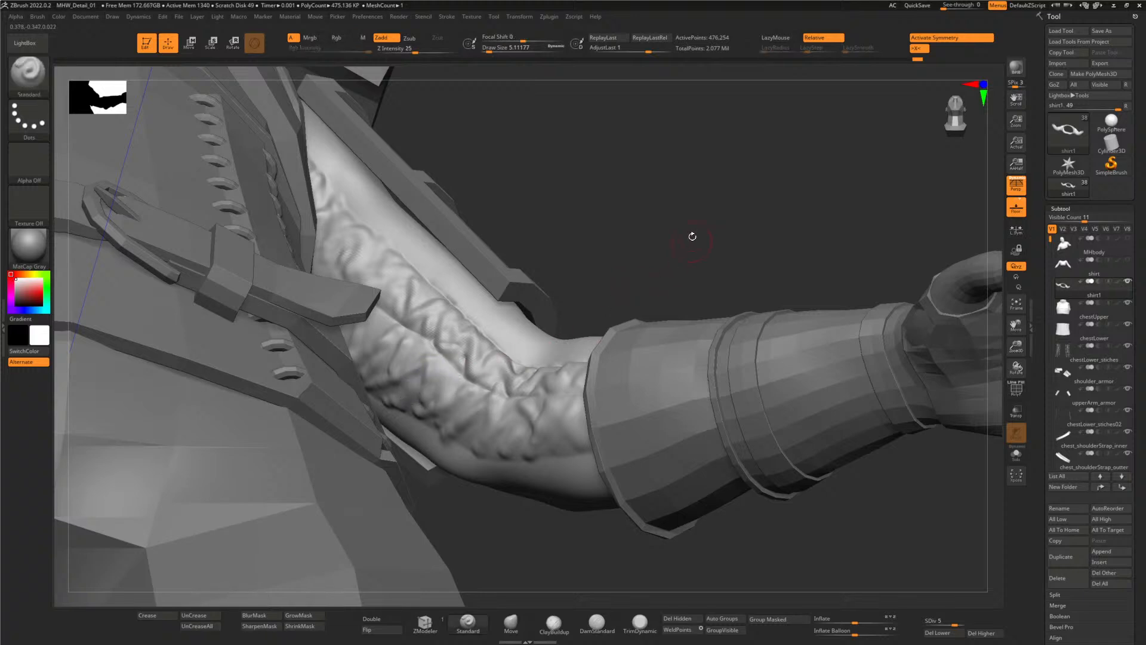
- Smooth the wrinkles of the lower fold along the upper arm toward the chest armor
{"action": "mouse_move", "coordinate": [688, 235]}
{"action": "left_mouse_down"}
{"action": "mouse_move", "coordinate": [705, 281]}
{"action": "mouse_move", "coordinate": [477, 382]}
{"action": "mouse_move", "coordinate": [415, 353]}
{"action": "left_mouse_up"}
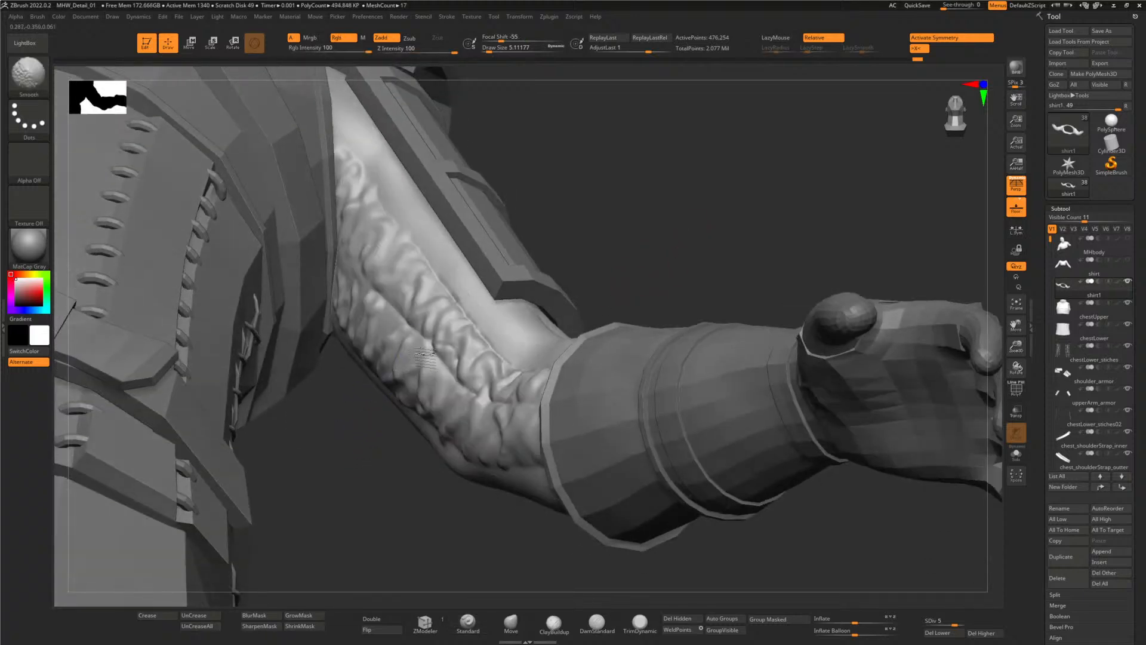
{"action": "right_click_drag", "start_coordinate": [380, 345], "coordinate": [382, 325]}
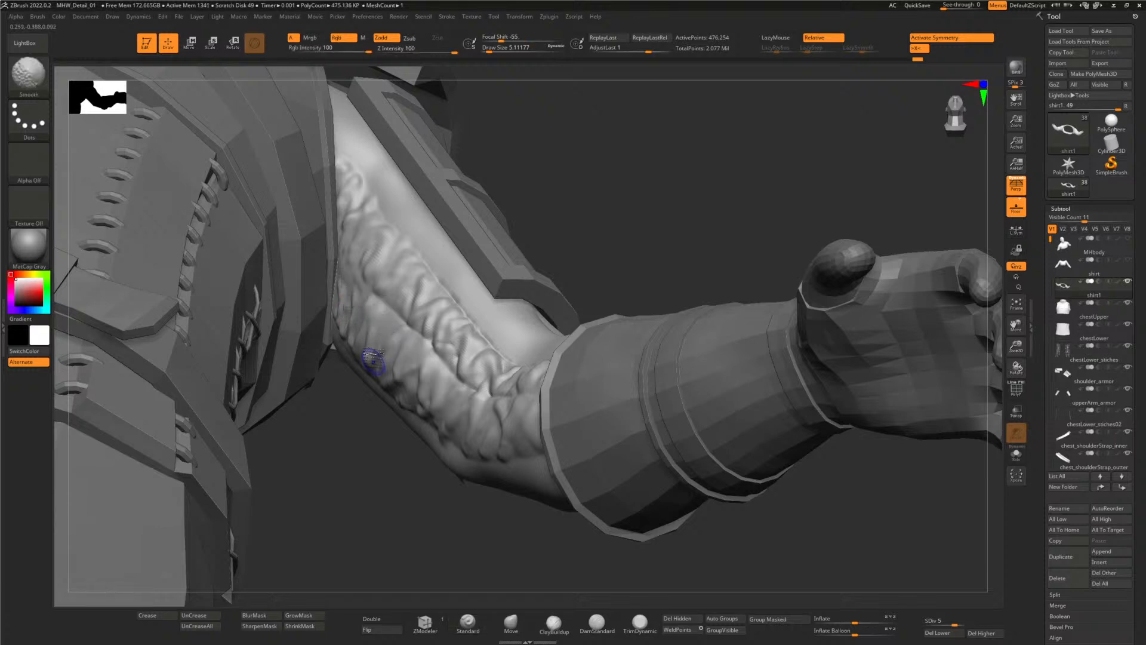
{"action": "right_click_drag", "start_coordinate": [372, 364], "coordinate": [493, 422]}
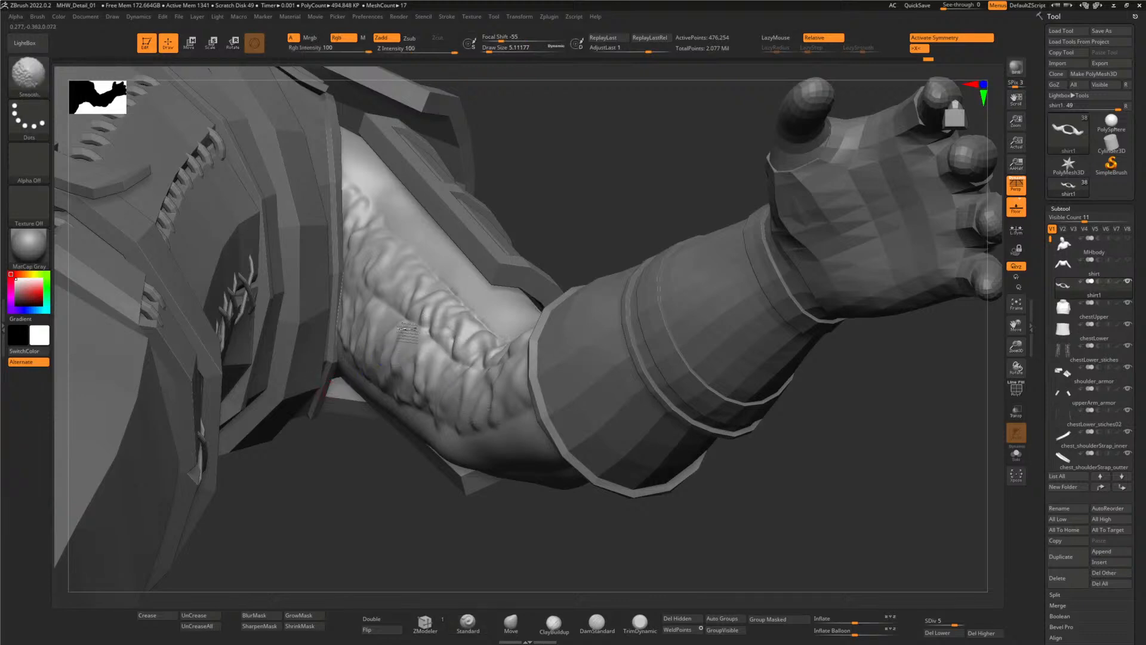
{"action": "key", "text": "shift"}
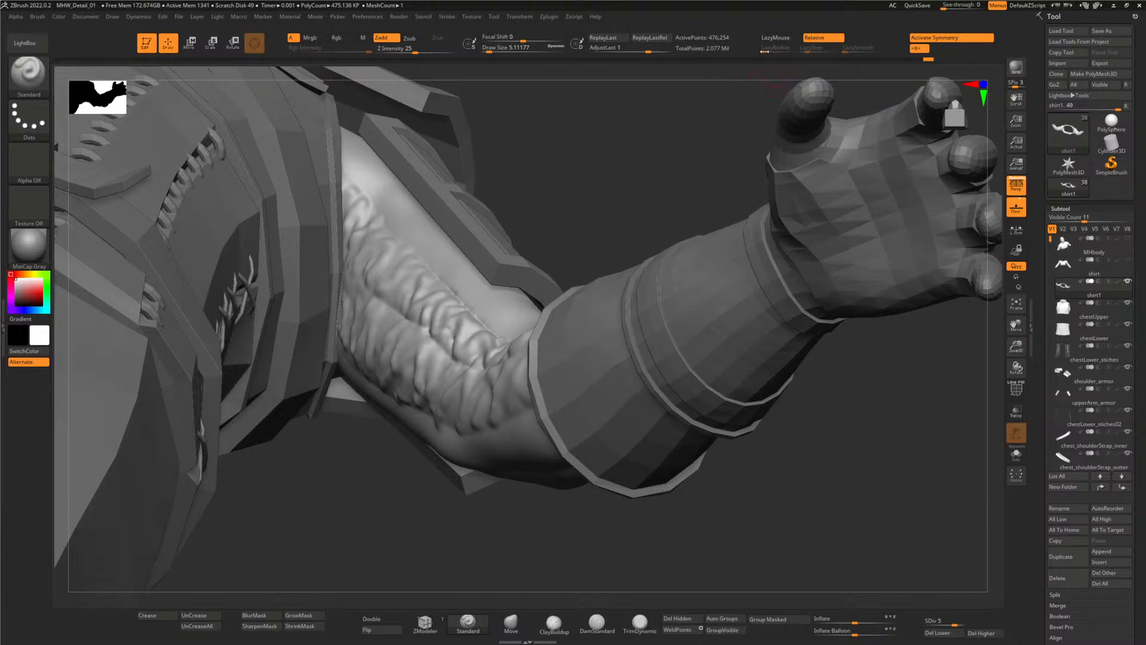
- Choose the DamStandard brush and soften the wrinkles along the underside of the sleeve from the forearm guard to the armpit
{"action": "mouse_move", "coordinate": [396, 468]}
{"action": "left_mouse_down"}
{"action": "mouse_move", "coordinate": [384, 478]}
{"action": "mouse_move", "coordinate": [448, 388]}
{"action": "left_mouse_up"}
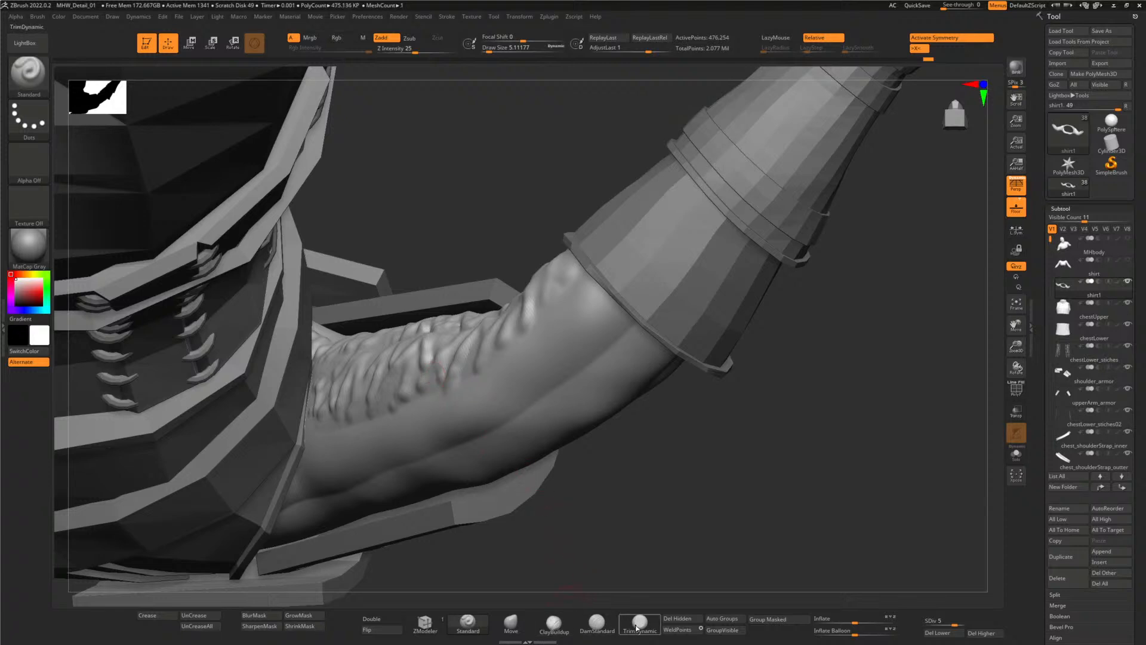
{"action": "left_click", "coordinate": [597, 623]}
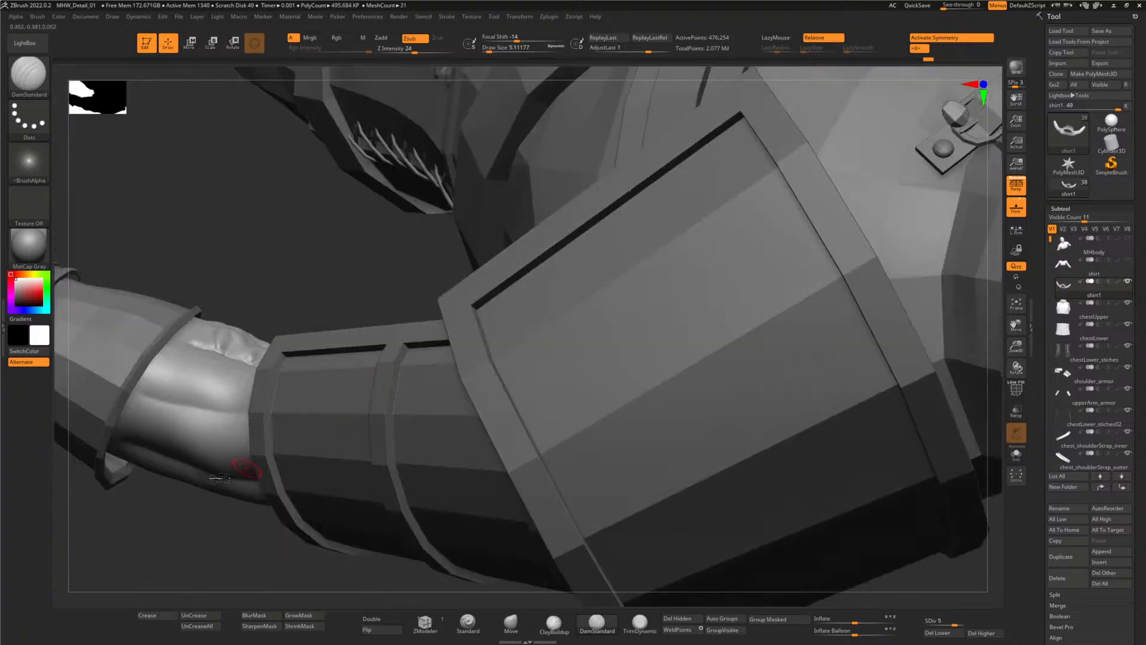
{"action": "left_click_drag", "start_coordinate": [220, 261], "coordinate": [234, 344]}
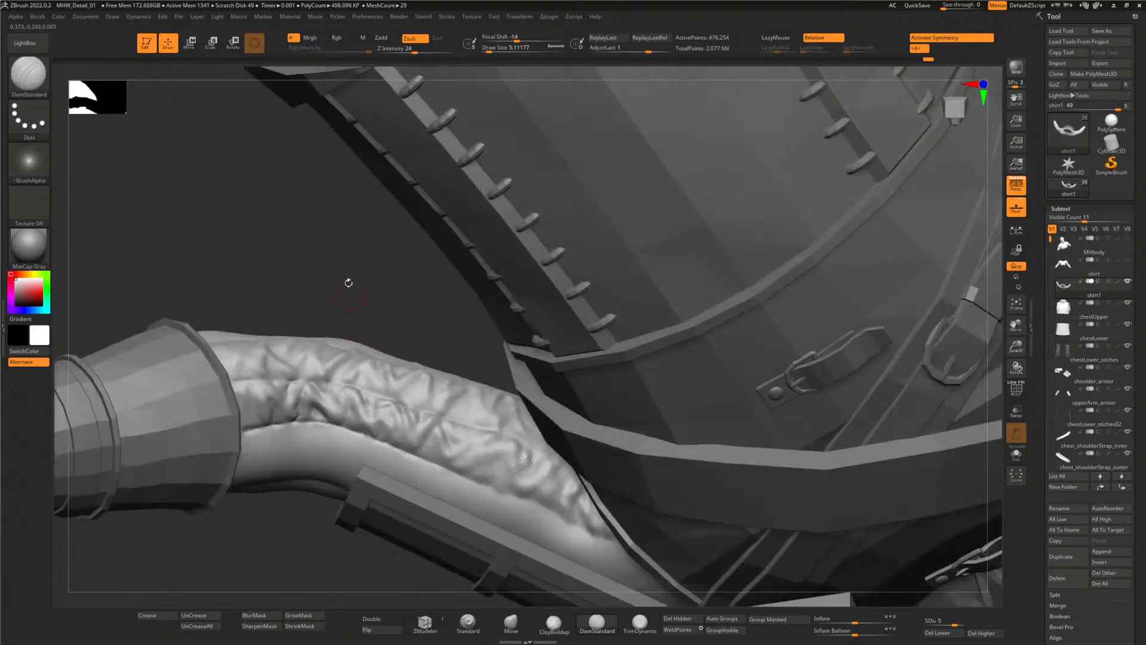
{"action": "left_click_drag", "start_coordinate": [349, 283], "coordinate": [355, 296]}
{"action": "mouse_move", "coordinate": [401, 360]}
{"action": "left_mouse_down", "text": "shift"}
{"action": "mouse_move", "coordinate": [467, 384]}
{"action": "mouse_move", "coordinate": [503, 416]}
{"action": "left_mouse_up", "text": "shift"}
{"action": "left_click_drag", "start_coordinate": [351, 363], "coordinate": [342, 366], "text": "shift"}
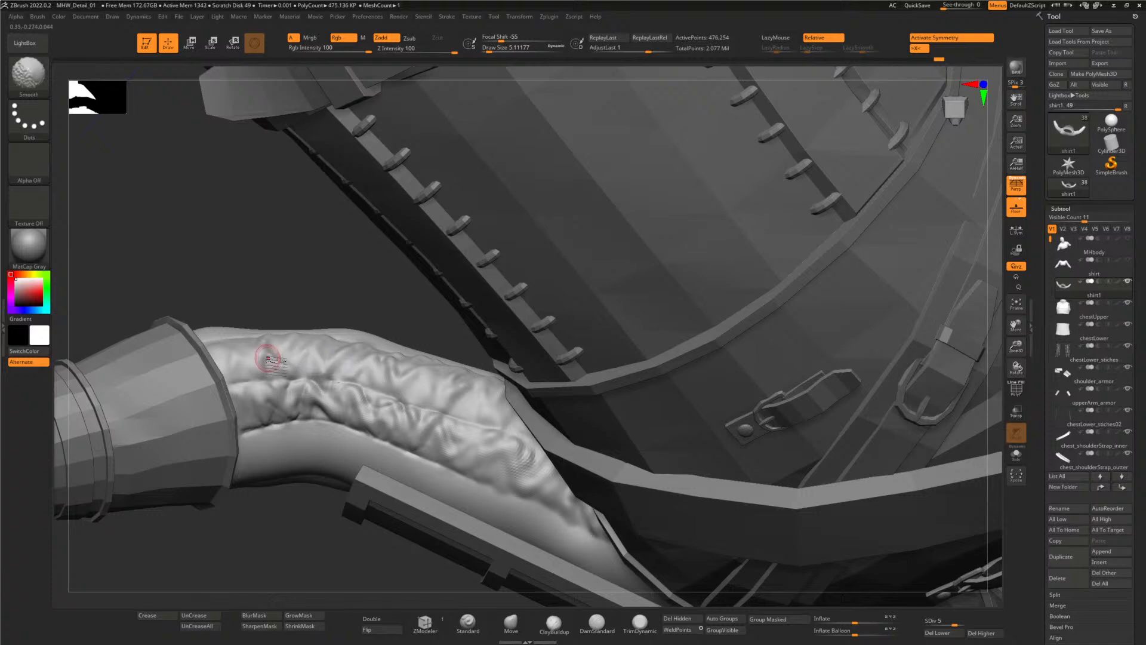
- Set the DamStandard intensity to 34, deepen the crease between the two wrinkled folds and smooth around it
{"action": "left_click_drag", "start_coordinate": [274, 241], "coordinate": [335, 280]}
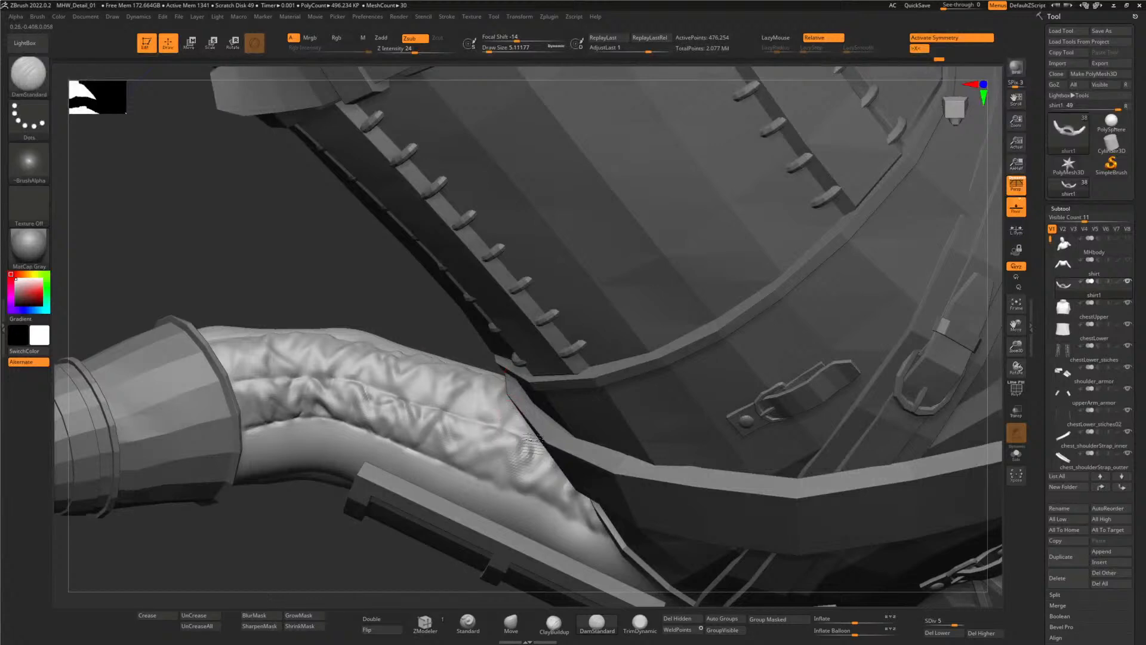
{"action": "left_click_drag", "start_coordinate": [384, 294], "coordinate": [493, 413]}
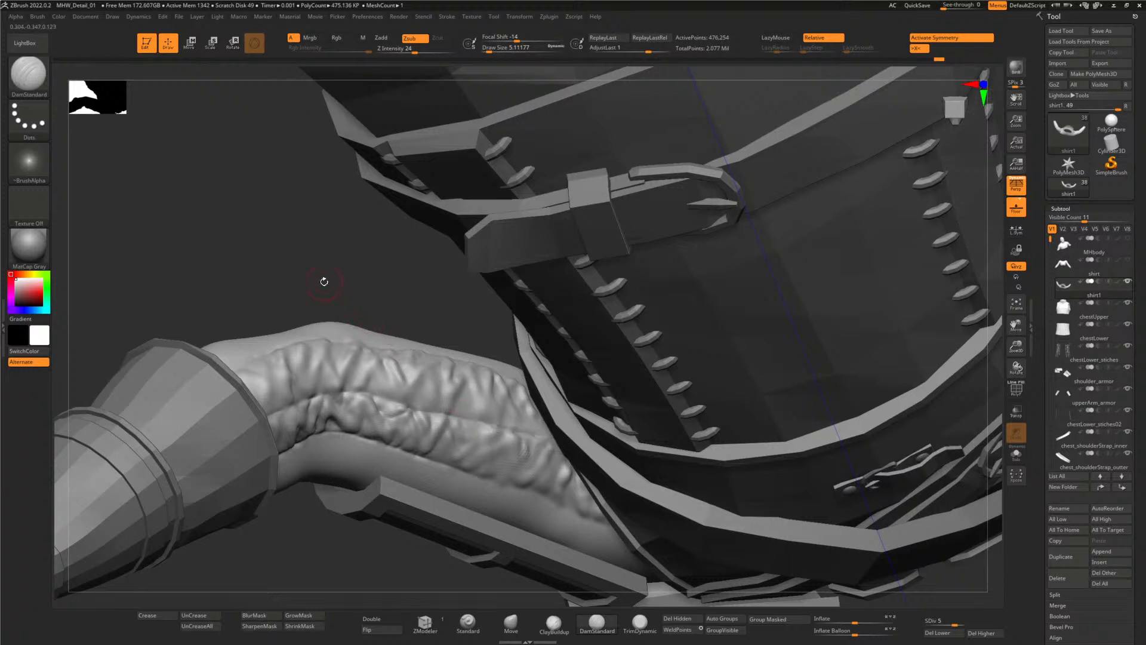
{"action": "left_click_drag", "start_coordinate": [307, 288], "coordinate": [302, 310]}
{"action": "key", "text": "shift"}
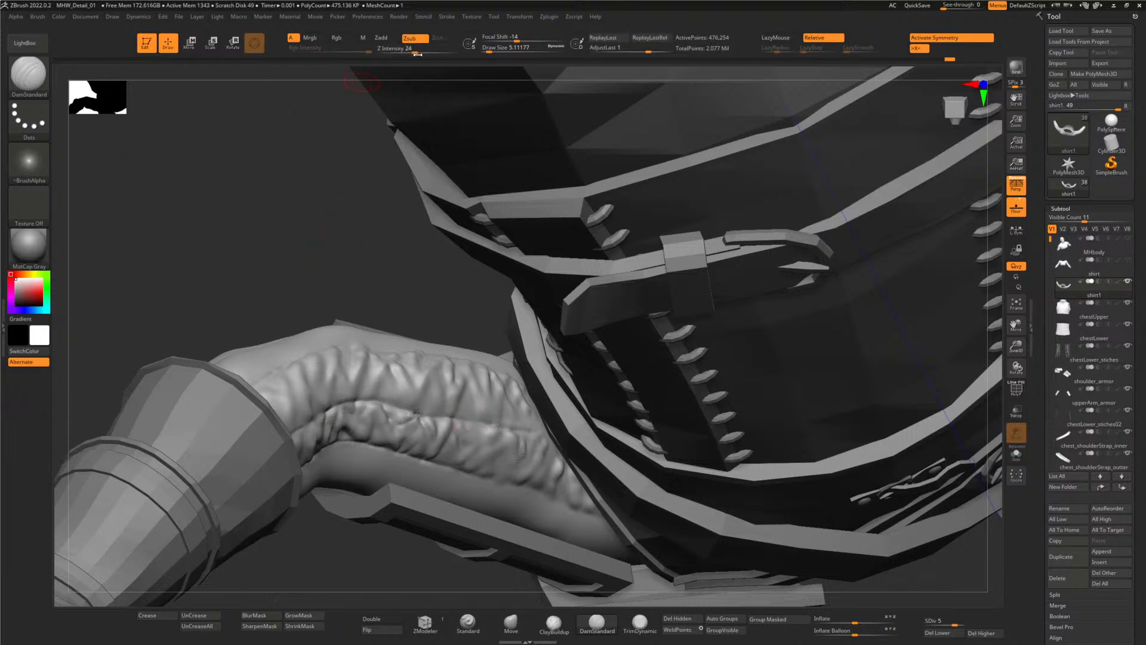
{"action": "left_click_drag", "start_coordinate": [414, 51], "coordinate": [418, 51]}
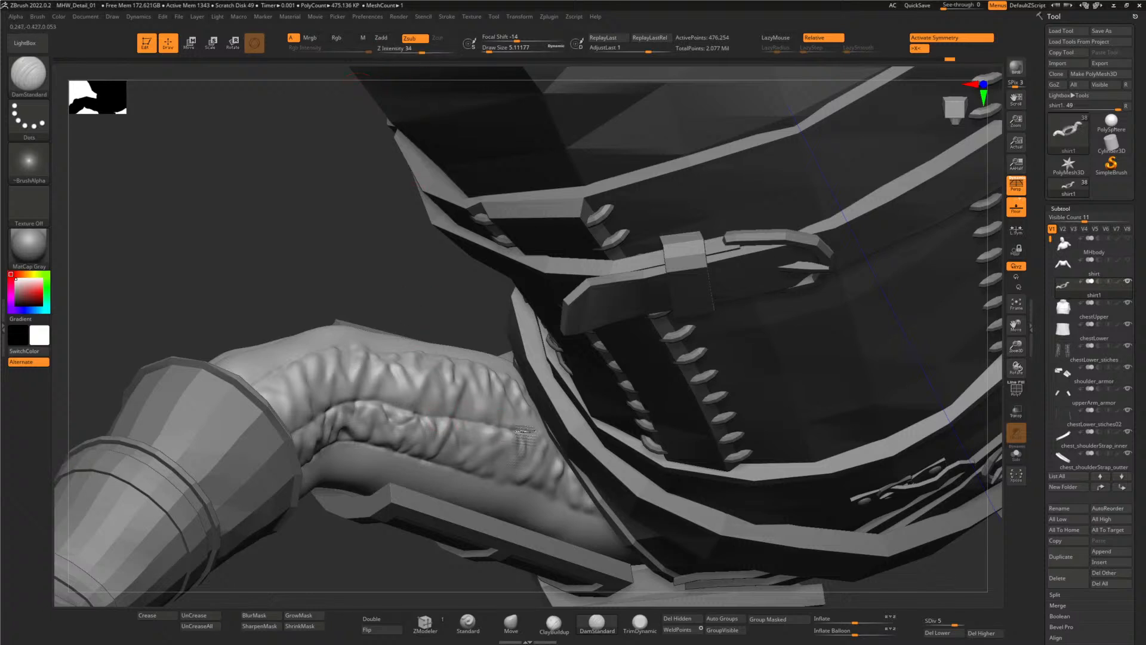
{"action": "key", "text": "shift"}
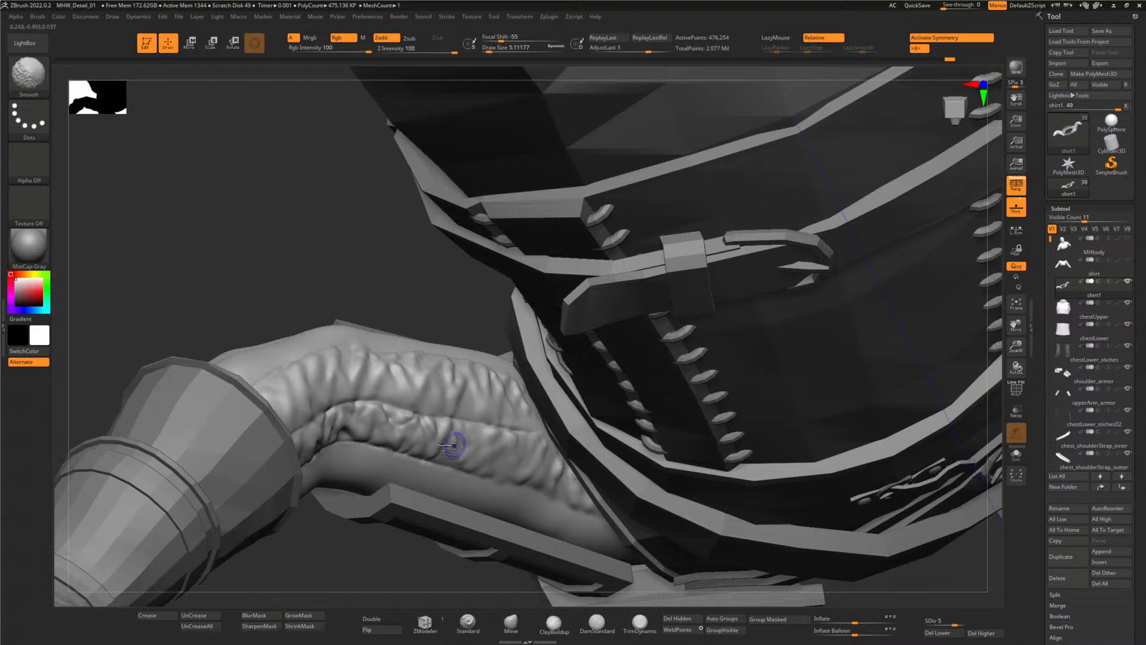
{"action": "left_click_drag", "start_coordinate": [220, 225], "coordinate": [275, 227]}
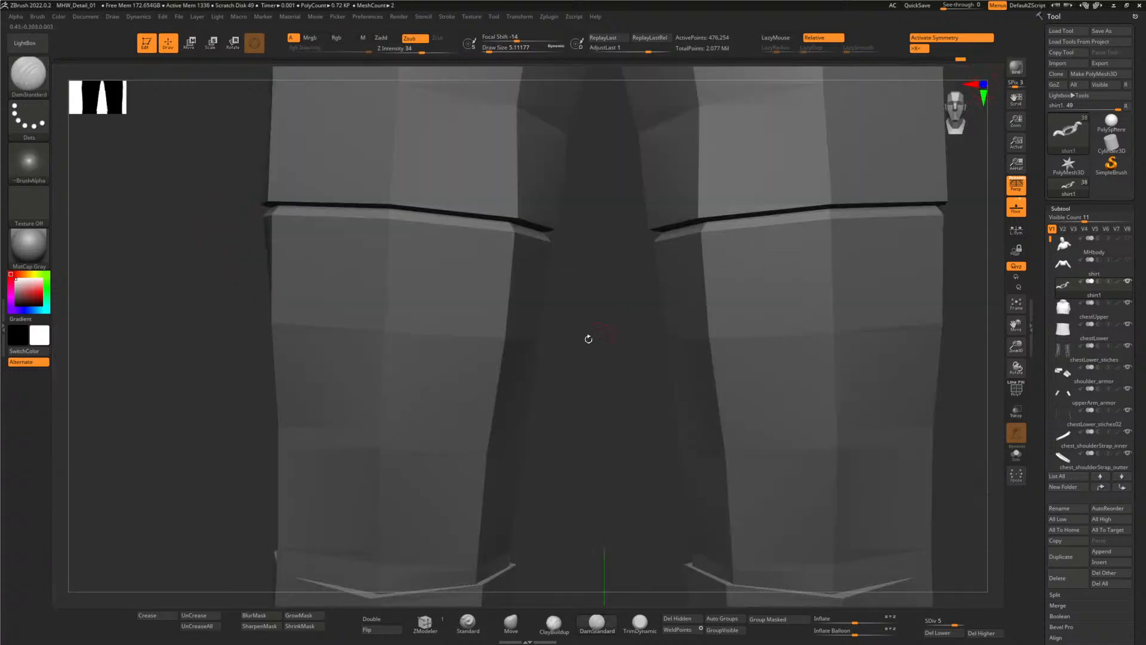
{"action": "left_click_drag", "start_coordinate": [609, 341], "coordinate": [474, 499], "text": "alt"}
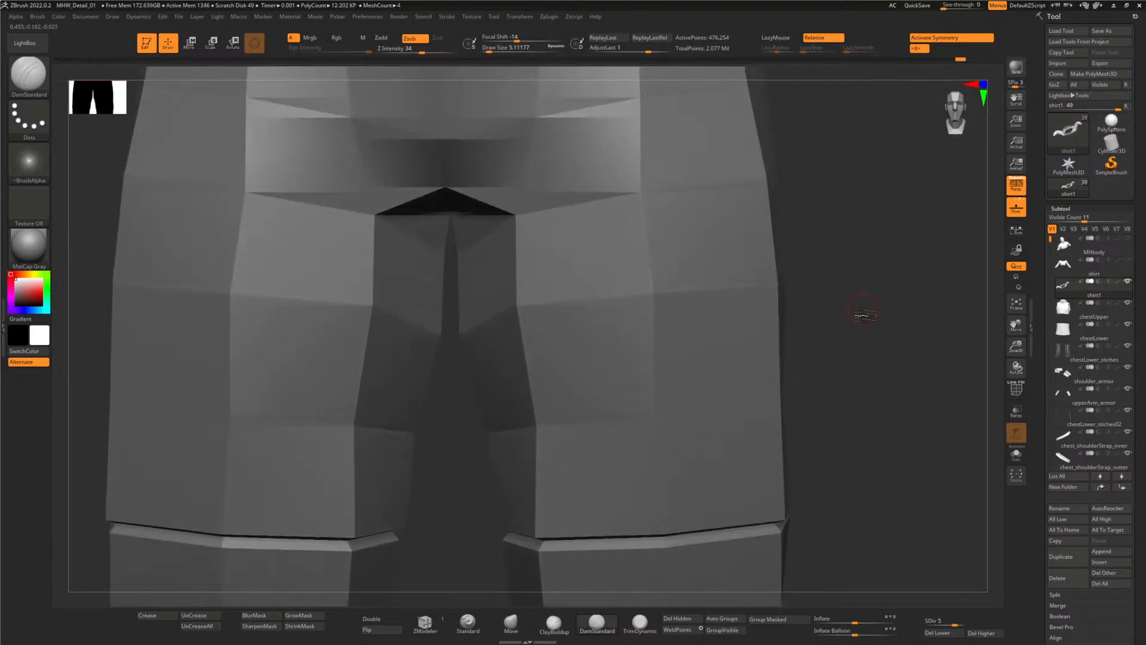
{"action": "left_click_drag", "start_coordinate": [869, 356], "coordinate": [849, 394], "text": "alt"}
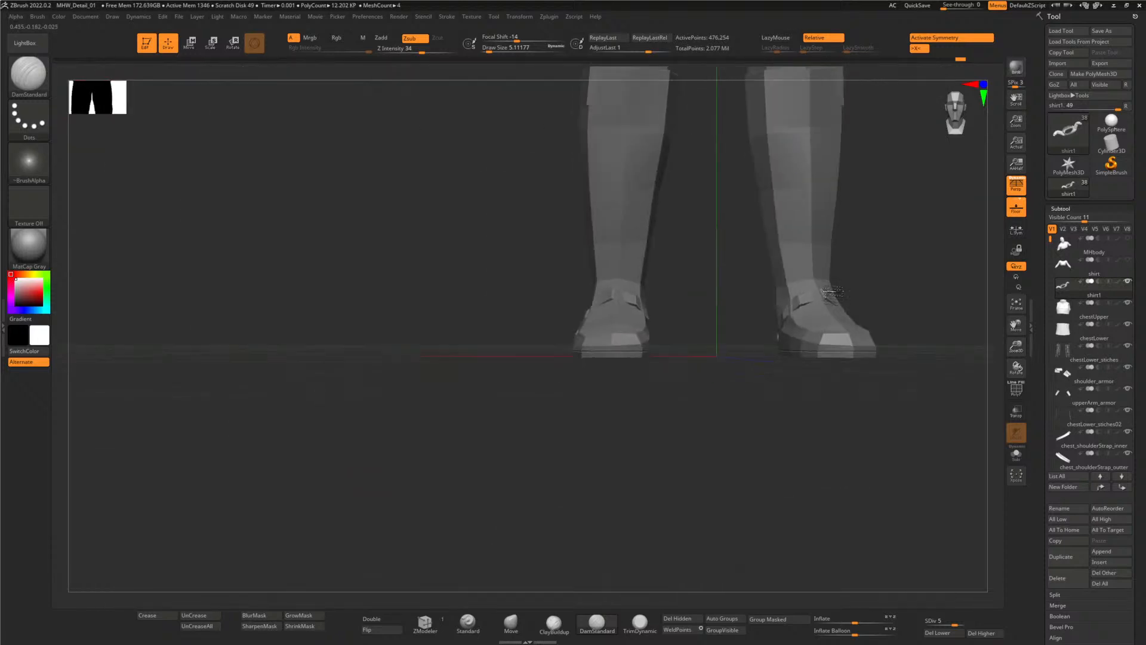
- Show both shirt sleeves at subdivision level 6 and smooth the wrinkles along the crease on the sleeve's underside
{"action": "left_click_drag", "start_coordinate": [842, 334], "coordinate": [837, 274], "text": "alt"}
{"action": "left_click_drag", "start_coordinate": [736, 237], "coordinate": [597, 349], "text": "alt"}
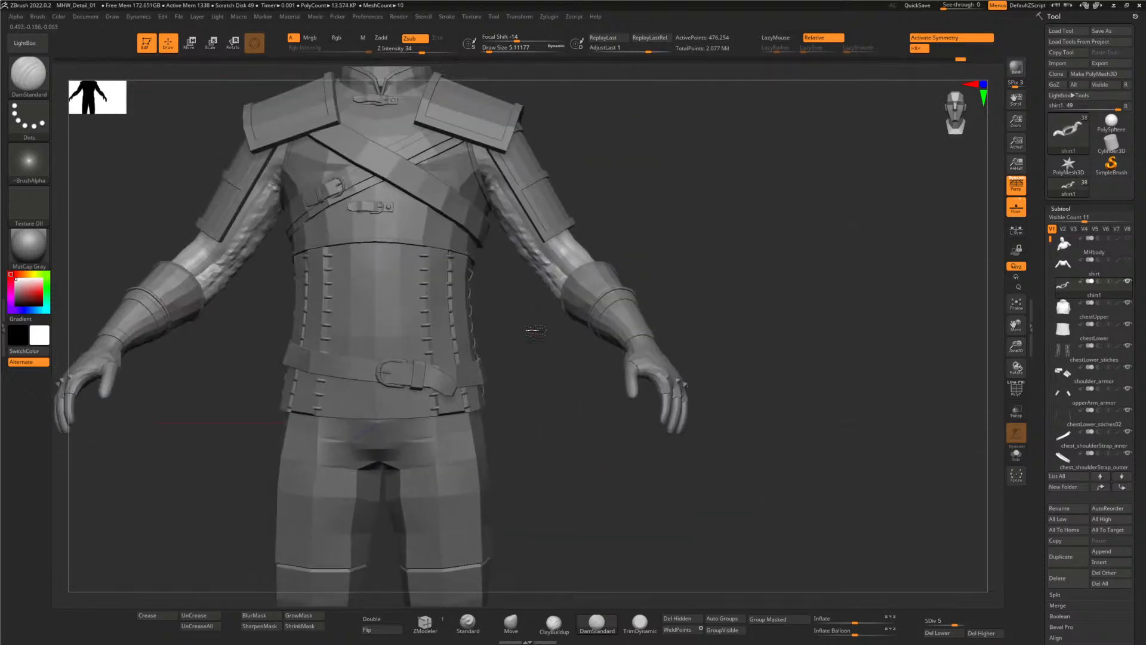
{"action": "left_click_drag", "start_coordinate": [561, 382], "coordinate": [520, 371]}
{"action": "mouse_move", "coordinate": [500, 294]}
{"action": "left_mouse_down", "text": "shift"}
{"action": "mouse_move", "coordinate": [504, 277]}
{"action": "mouse_move", "coordinate": [483, 248]}
{"action": "left_mouse_up", "text": "shift"}
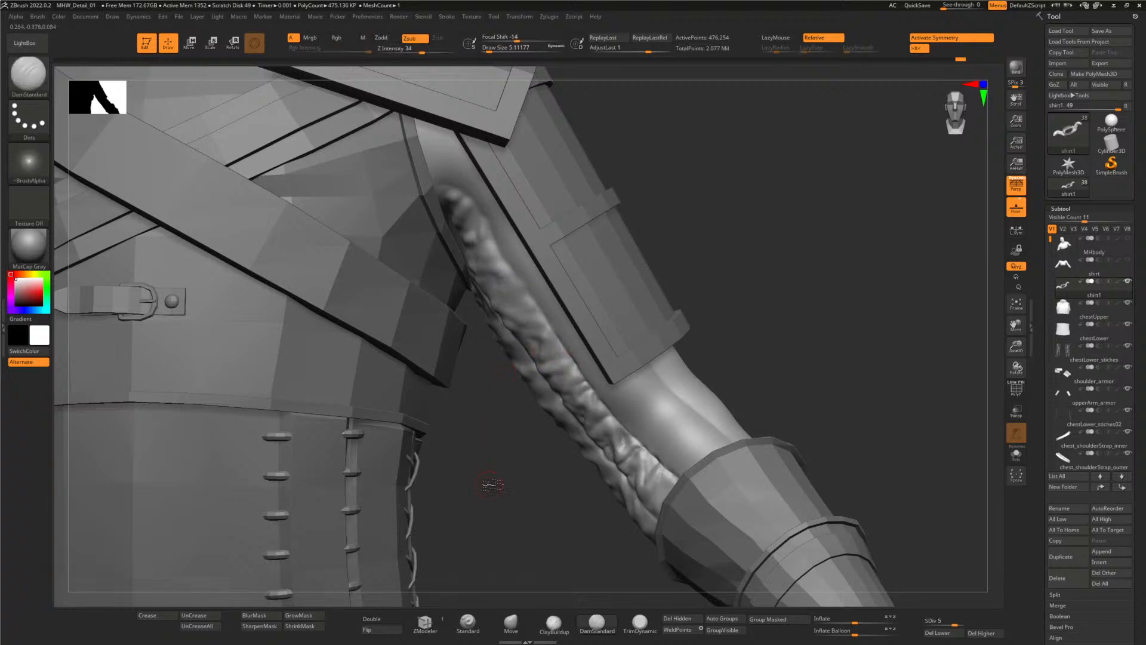
{"action": "left_click_drag", "start_coordinate": [486, 406], "coordinate": [509, 422]}
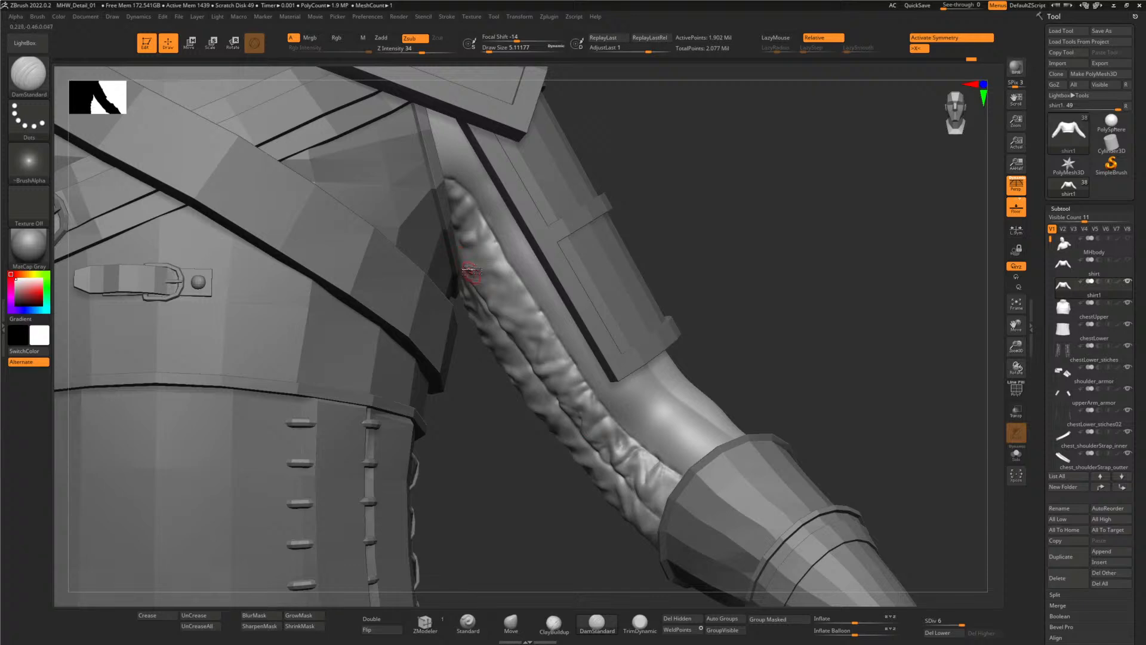
{"action": "left_click_drag", "start_coordinate": [478, 391], "coordinate": [476, 290]}
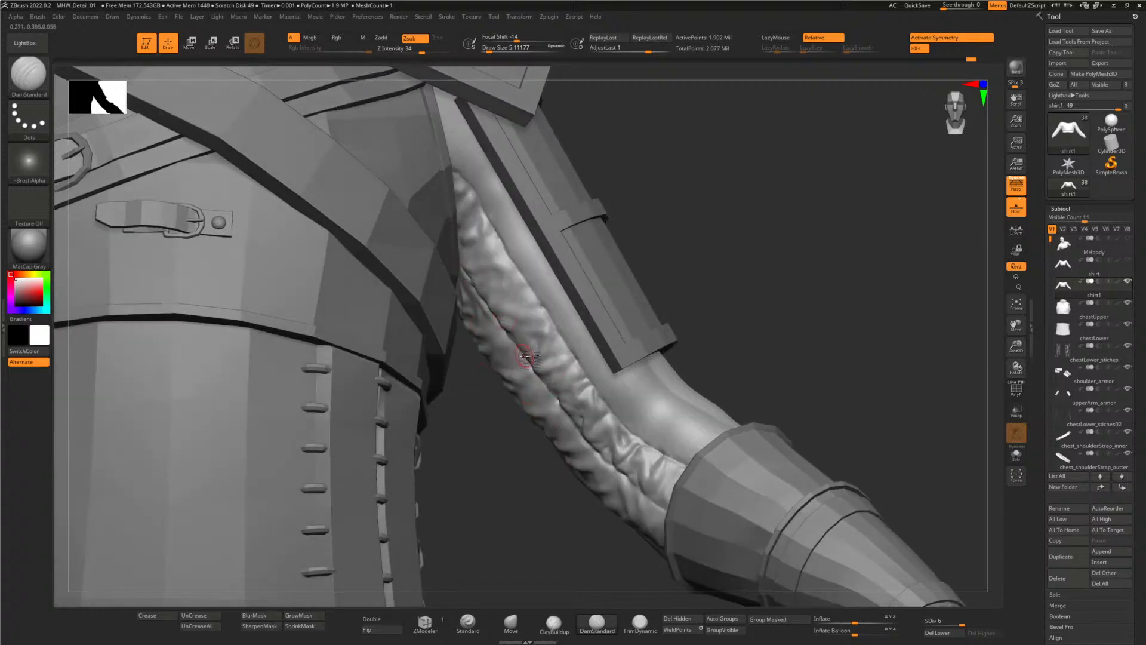
{"action": "mouse_move", "coordinate": [499, 359]}
{"action": "left_mouse_down", "text": "shift"}
{"action": "mouse_move", "coordinate": [541, 336]}
{"action": "mouse_move", "coordinate": [615, 427]}
{"action": "left_mouse_up", "text": "shift"}
- Carve a seam line down the front of the sleeve from the upper arm armor to the forearm guard with DamStandard
{"action": "mouse_move", "coordinate": [603, 513]}
{"action": "left_mouse_down"}
{"action": "mouse_move", "coordinate": [502, 538]}
{"action": "mouse_move", "coordinate": [480, 408]}
{"action": "mouse_move", "coordinate": [537, 472]}
{"action": "mouse_move", "coordinate": [639, 404]}
{"action": "left_mouse_up"}
{"action": "key", "text": "f"}
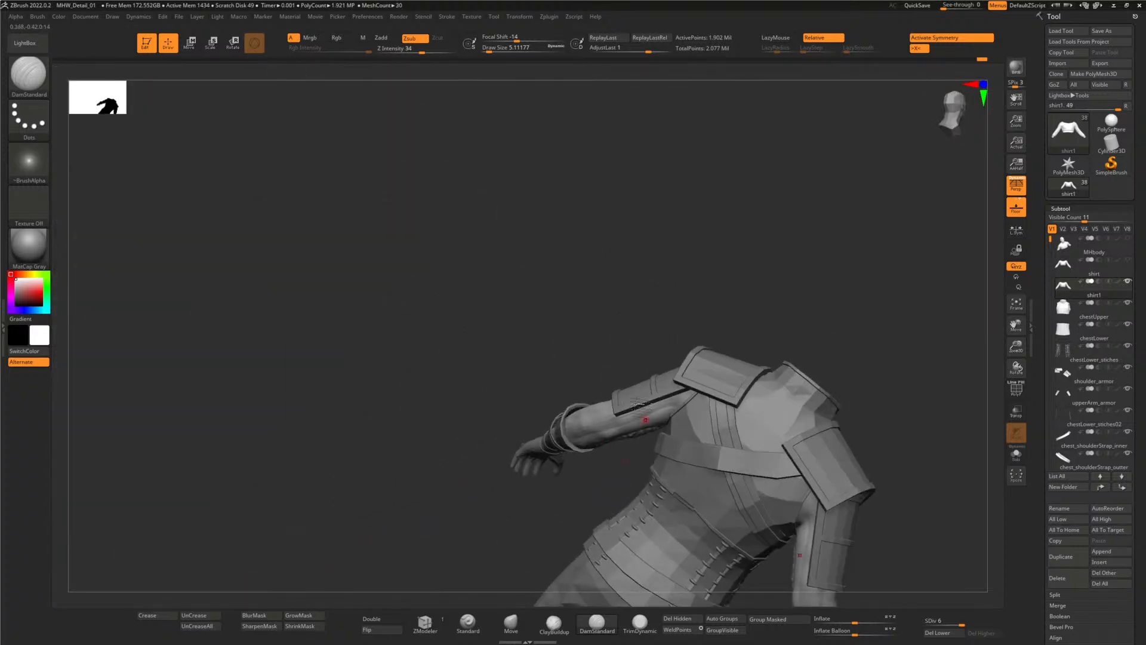
{"action": "left_click_drag", "start_coordinate": [490, 360], "coordinate": [580, 445]}
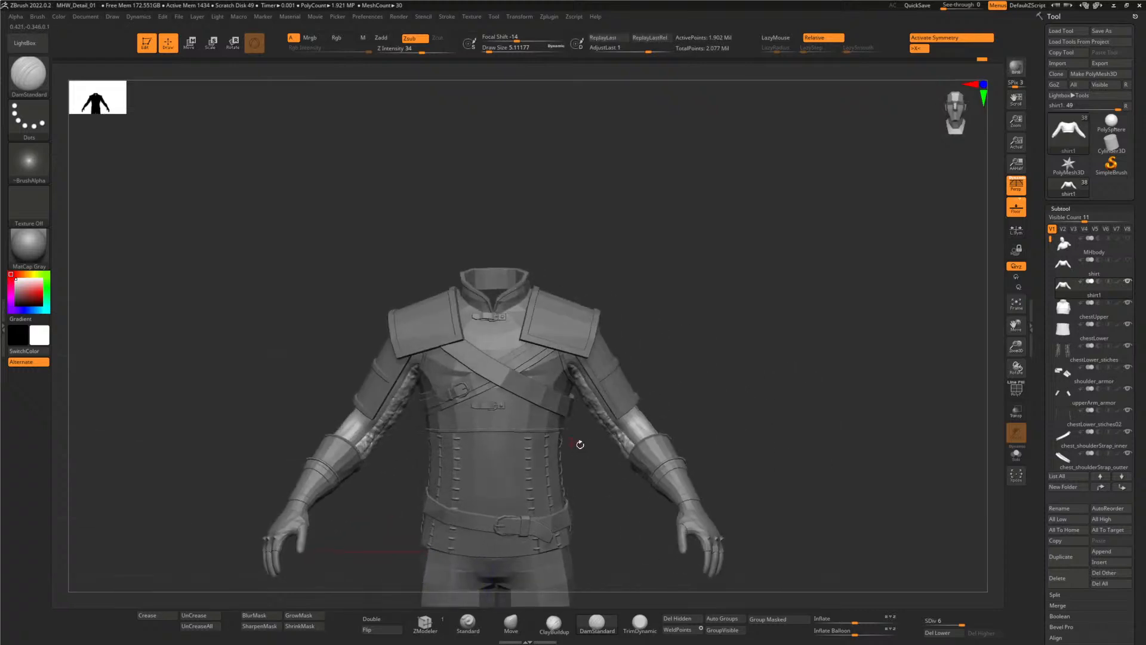
{"action": "mouse_move", "coordinate": [765, 421]}
{"action": "left_mouse_down", "text": "alt"}
{"action": "mouse_move", "coordinate": [699, 412]}
{"action": "mouse_move", "coordinate": [799, 407]}
{"action": "mouse_move", "coordinate": [709, 333]}
{"action": "mouse_move", "coordinate": [738, 365]}
{"action": "mouse_move", "coordinate": [760, 332]}
{"action": "mouse_move", "coordinate": [406, 441]}
{"action": "left_mouse_up", "text": "alt"}
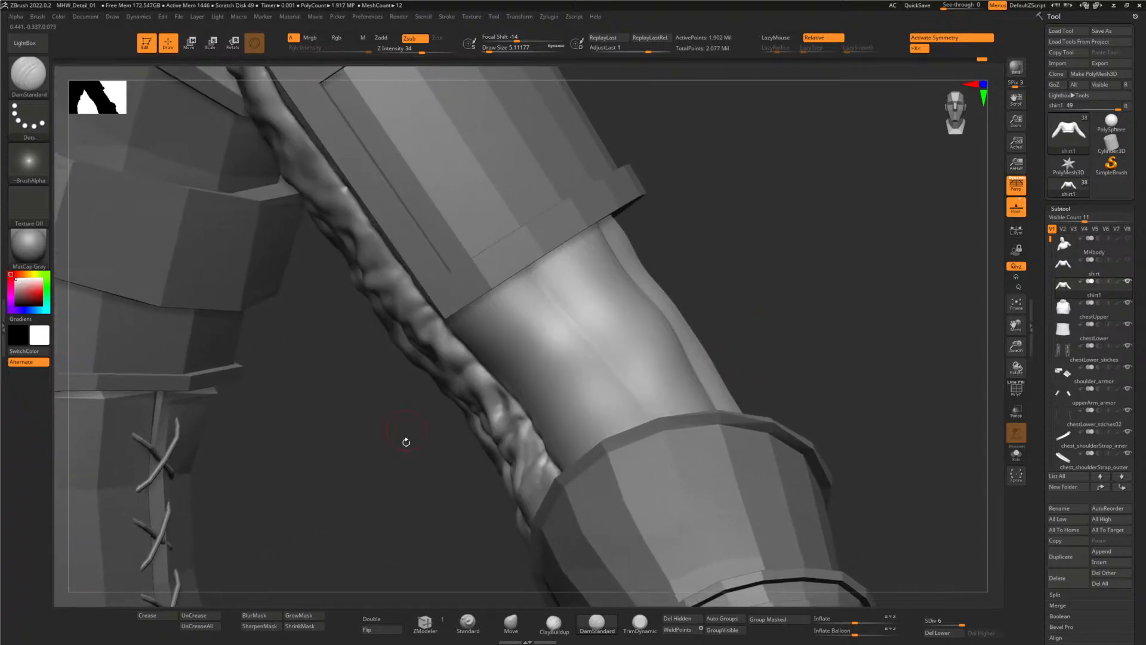
{"action": "left_click_drag", "start_coordinate": [530, 267], "coordinate": [597, 357]}
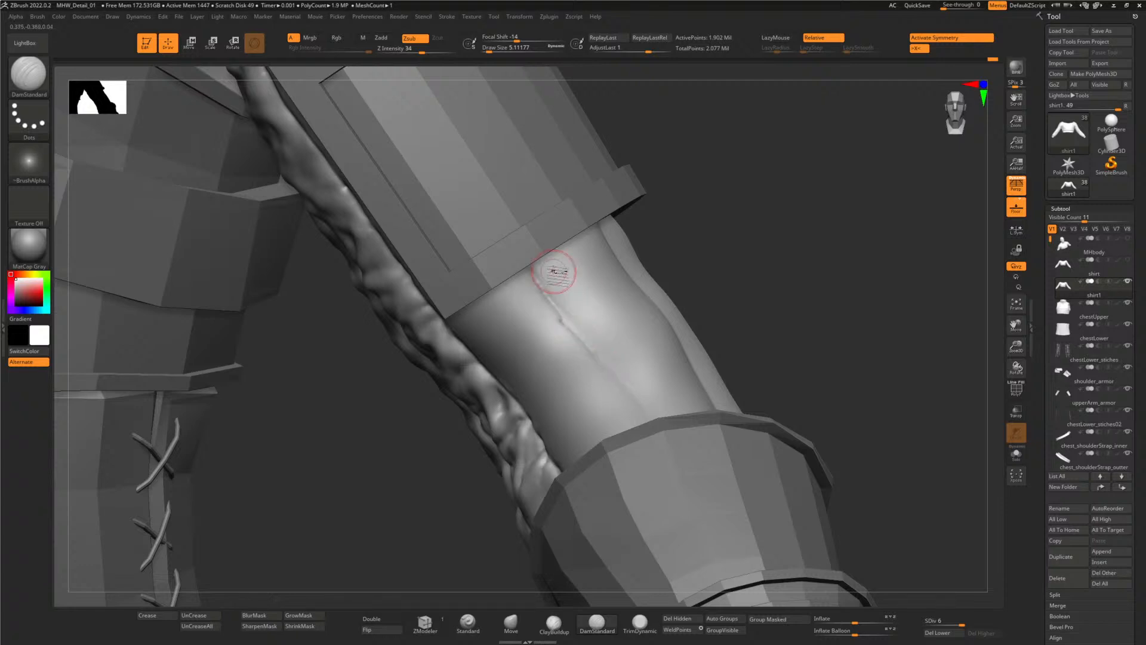
{"action": "key", "text": "ctrl"}
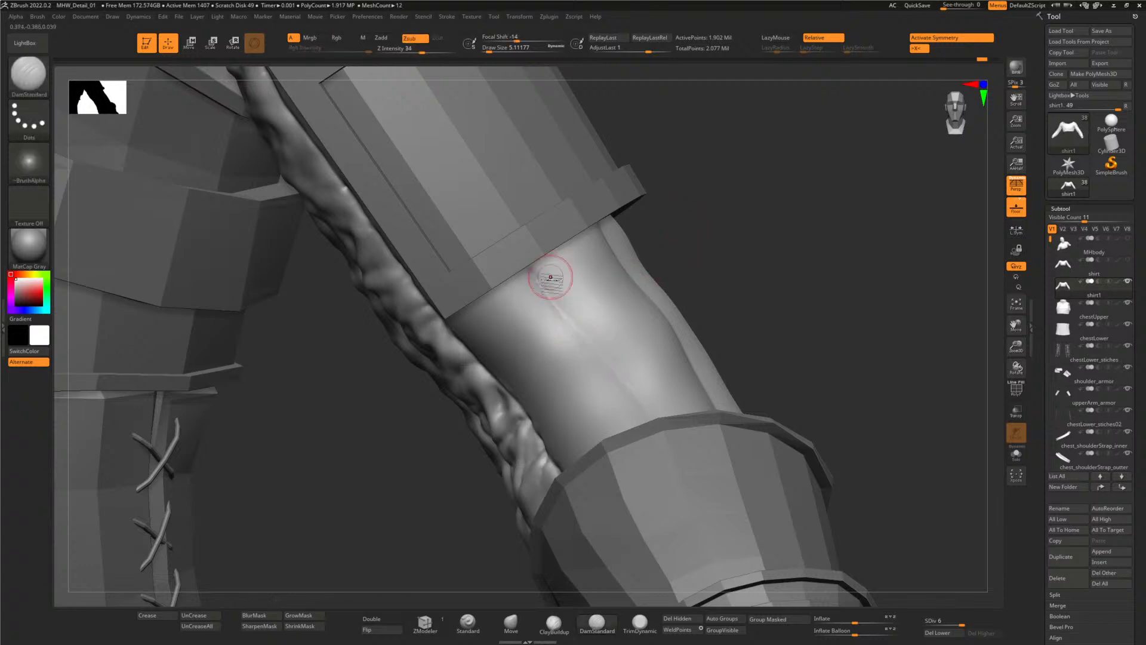
{"action": "mouse_move", "coordinate": [583, 295]}
{"action": "left_mouse_down"}
{"action": "mouse_move", "coordinate": [531, 265]}
{"action": "mouse_move", "coordinate": [645, 406]}
{"action": "mouse_move", "coordinate": [627, 401]}
{"action": "left_mouse_up"}
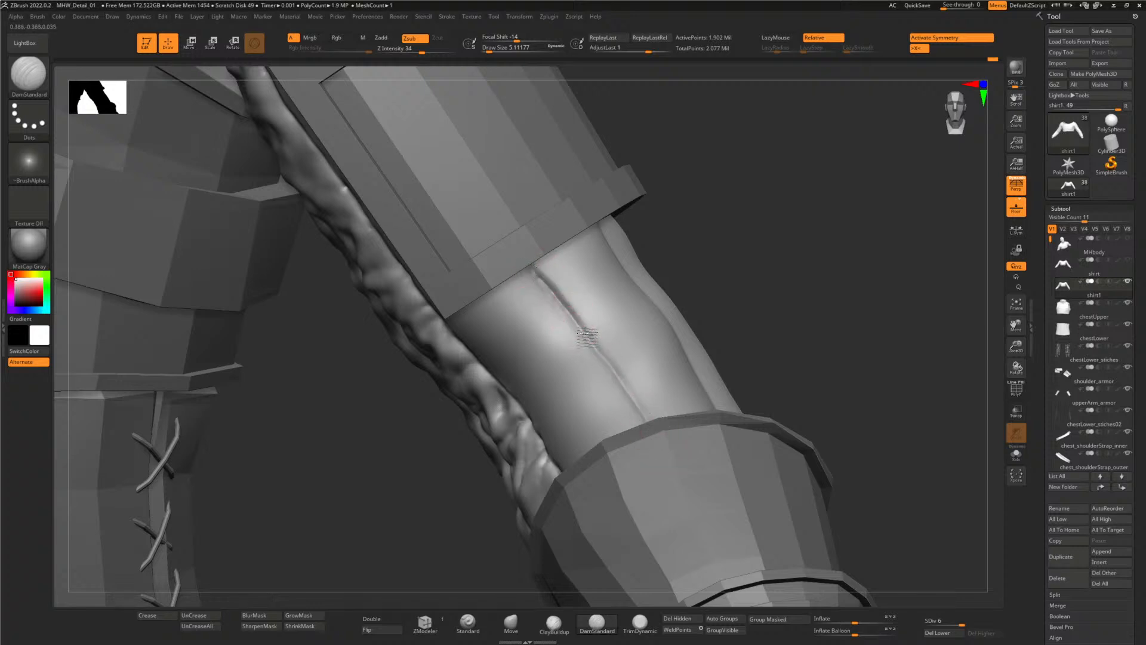
{"action": "mouse_move", "coordinate": [555, 293]}
{"action": "left_mouse_down"}
{"action": "mouse_move", "coordinate": [528, 268]}
{"action": "mouse_move", "coordinate": [641, 412]}
{"action": "left_mouse_up"}
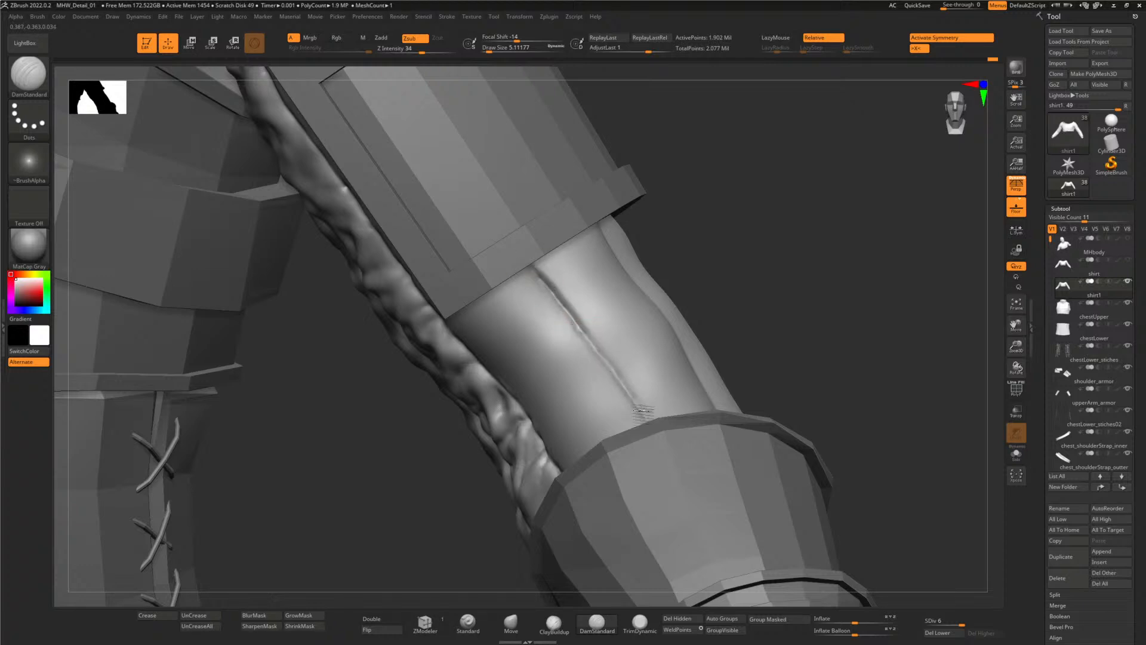
- Choose the Standard brush and sculpt slanted wrinkles between the front seam and the inner fold, just below the upper arm armor
{"action": "left_click", "coordinate": [511, 624]}
{"action": "left_click", "coordinate": [468, 624]}
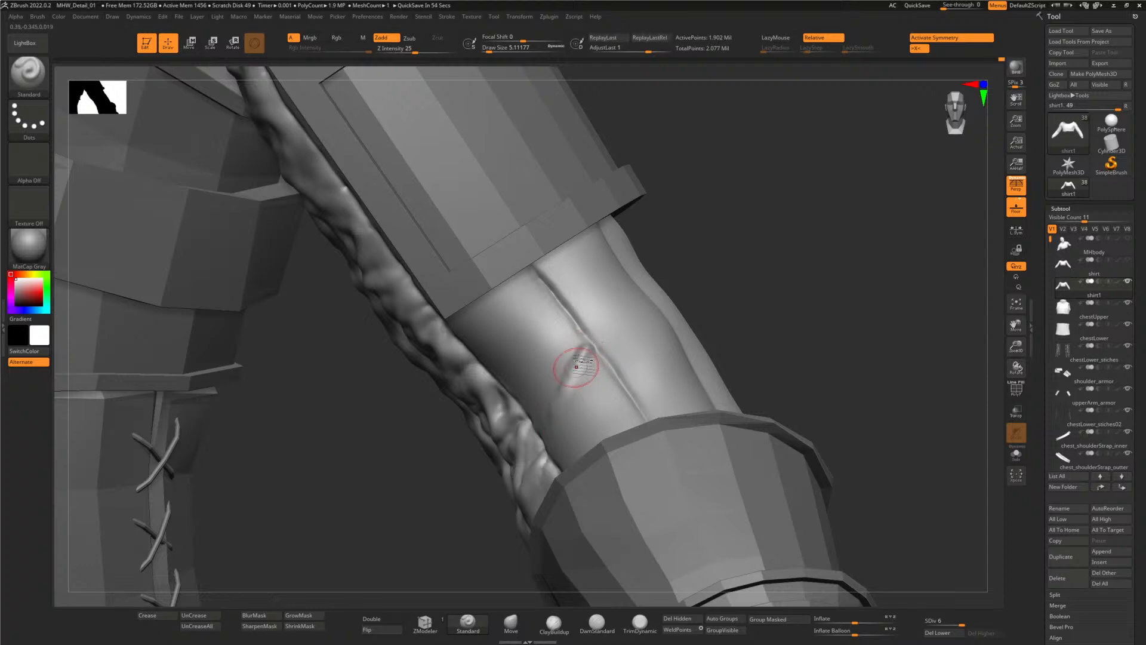
{"action": "left_click_drag", "start_coordinate": [548, 427], "coordinate": [576, 333]}
{"action": "mouse_move", "coordinate": [524, 396]}
{"action": "left_mouse_down"}
{"action": "mouse_move", "coordinate": [578, 345]}
{"action": "mouse_move", "coordinate": [539, 377]}
{"action": "mouse_move", "coordinate": [550, 328]}
{"action": "mouse_move", "coordinate": [574, 334]}
{"action": "mouse_move", "coordinate": [523, 356]}
{"action": "left_mouse_up"}
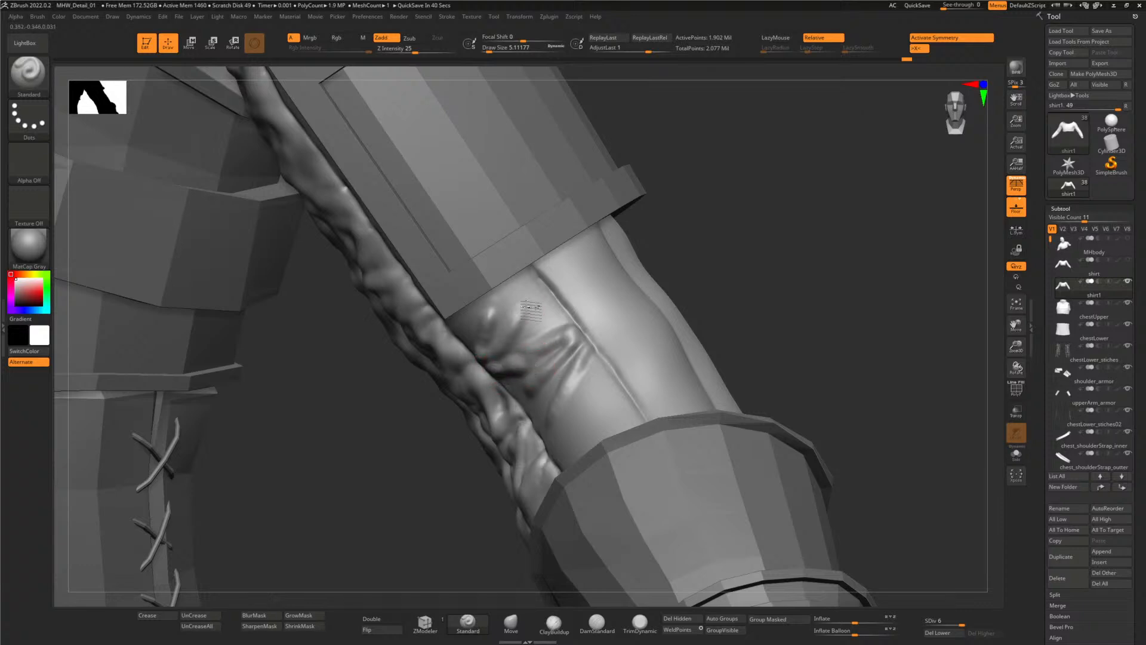
{"action": "mouse_move", "coordinate": [531, 309]}
{"action": "left_mouse_down"}
{"action": "mouse_move", "coordinate": [549, 299]}
{"action": "mouse_move", "coordinate": [546, 327]}
{"action": "mouse_move", "coordinate": [520, 283]}
{"action": "mouse_move", "coordinate": [507, 304]}
{"action": "left_mouse_up"}
{"action": "key", "text": "shift"}
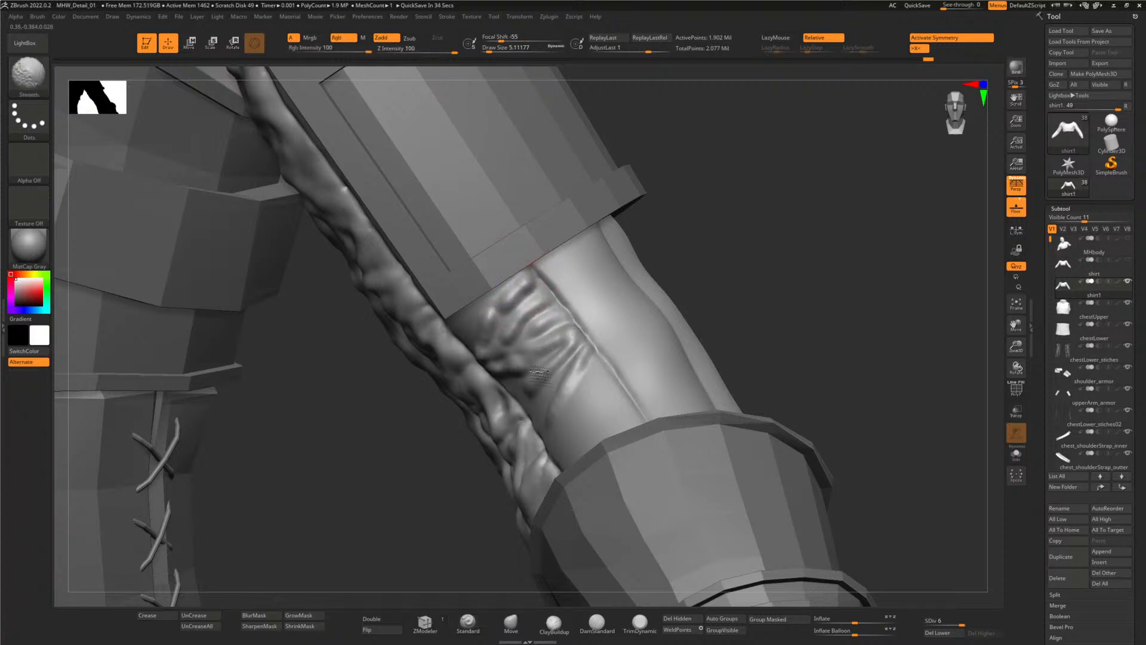
- Refine and smooth the new elbow wrinkles where they meet the front seam
{"action": "left_click_drag", "start_coordinate": [379, 456], "coordinate": [422, 378]}
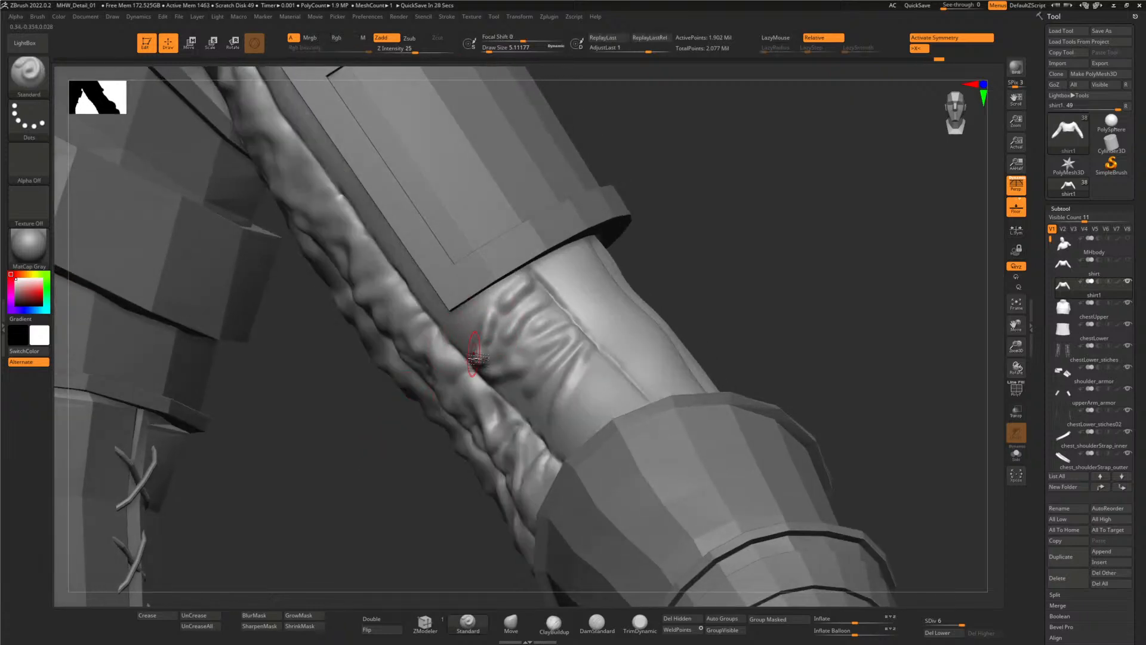
{"action": "key", "text": "shift"}
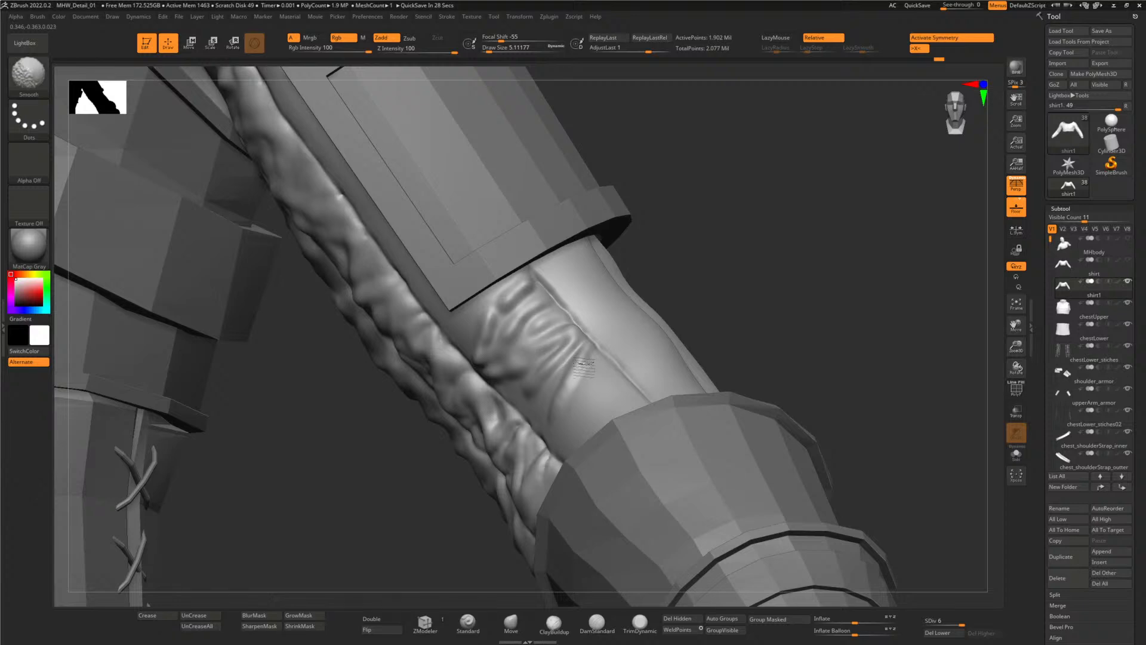
{"action": "left_click_drag", "start_coordinate": [584, 367], "coordinate": [514, 326], "text": "shift"}
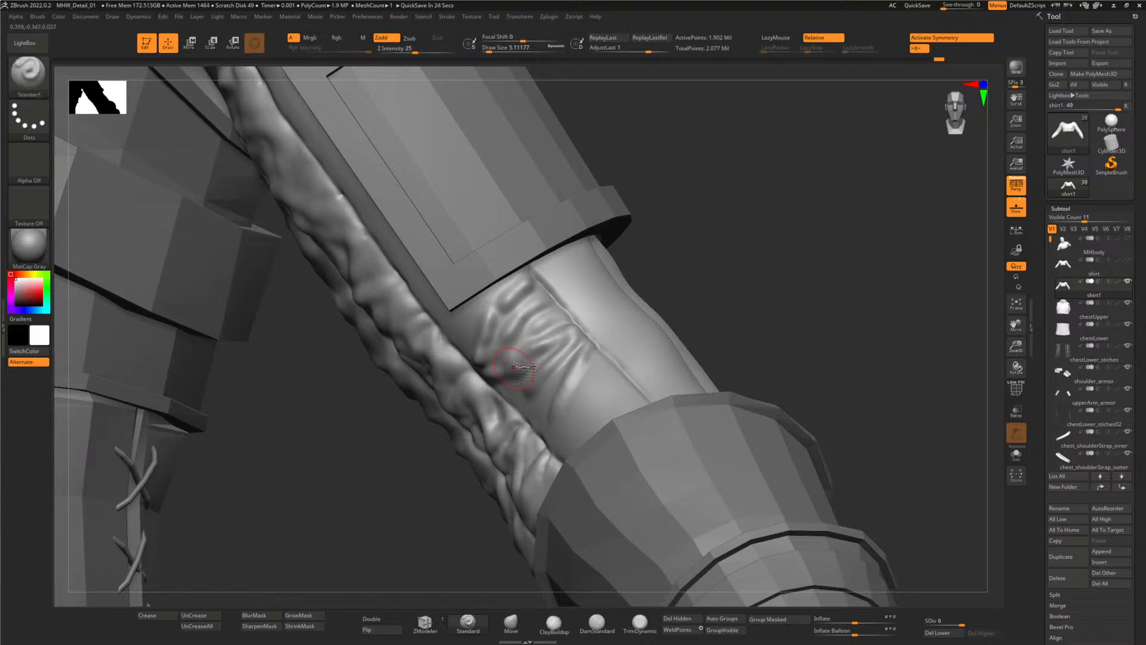
- Sculpt folds rising from the inner crease near the forearm guard and smooth them into the elbow wrinkles
{"action": "mouse_move", "coordinate": [384, 410]}
{"action": "left_mouse_down"}
{"action": "mouse_move", "coordinate": [358, 418]}
{"action": "mouse_move", "coordinate": [367, 412]}
{"action": "left_mouse_up"}
{"action": "key", "text": "shift"}
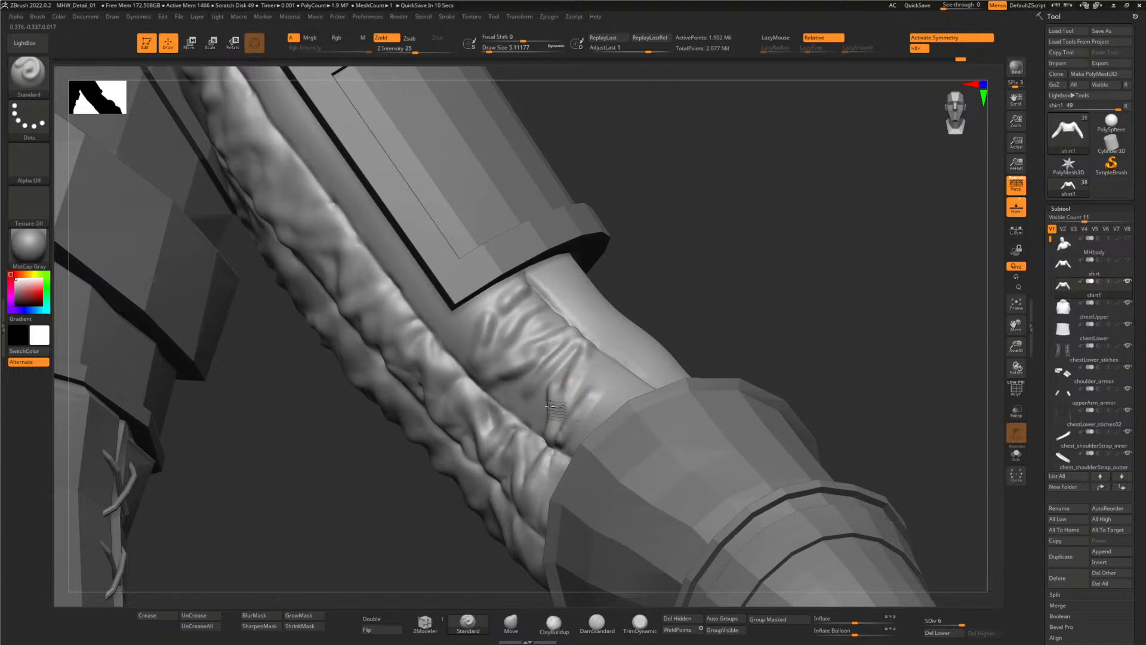
{"action": "key", "text": "shift"}
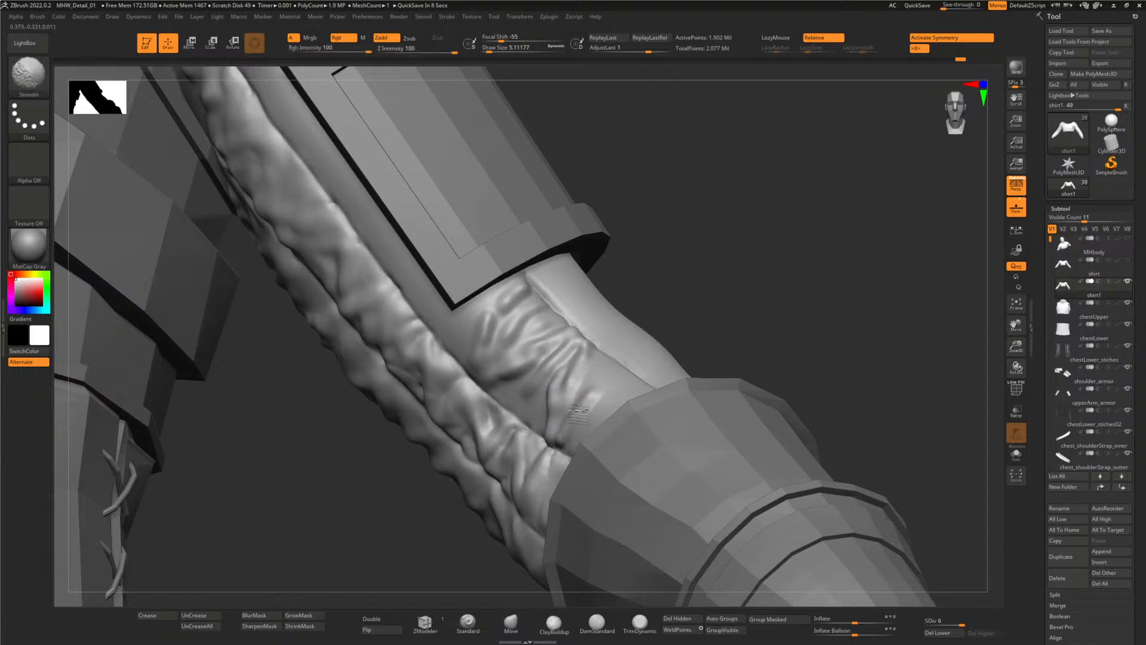
{"action": "mouse_move", "coordinate": [588, 396]}
{"action": "right_mouse_down"}
{"action": "mouse_move", "coordinate": [724, 335]}
{"action": "mouse_move", "coordinate": [568, 409]}
{"action": "right_mouse_up"}
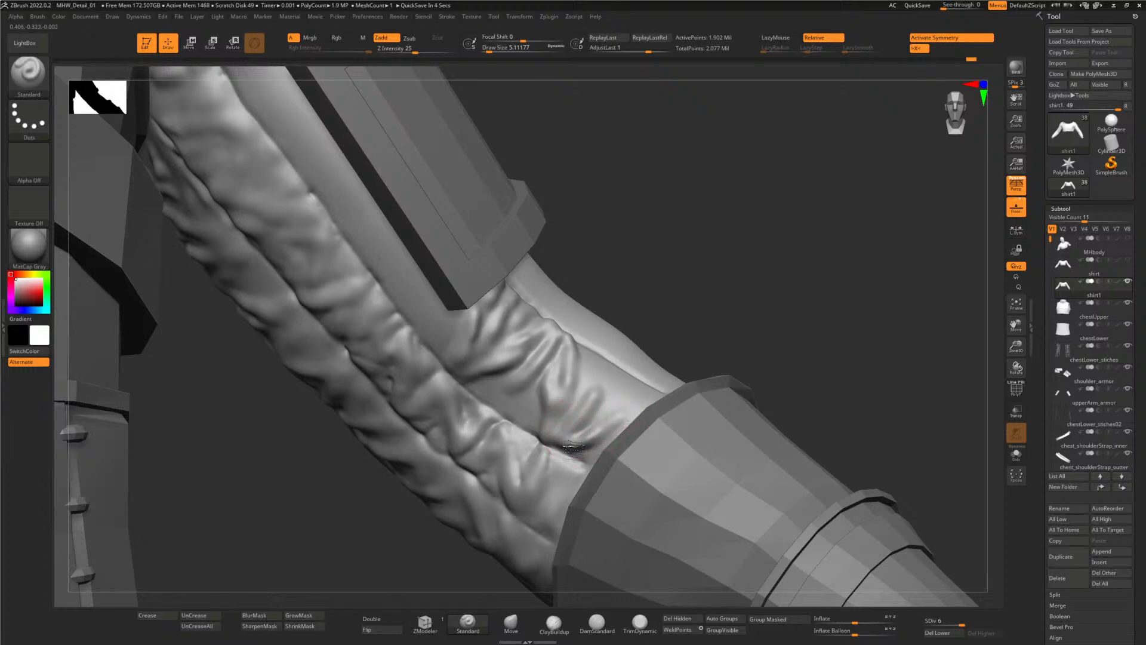
{"action": "key", "text": "shift"}
- Add small wrinkles branching off the front seam just above the forearm guard and soften them
{"action": "right_click_drag", "start_coordinate": [597, 389], "coordinate": [645, 379]}
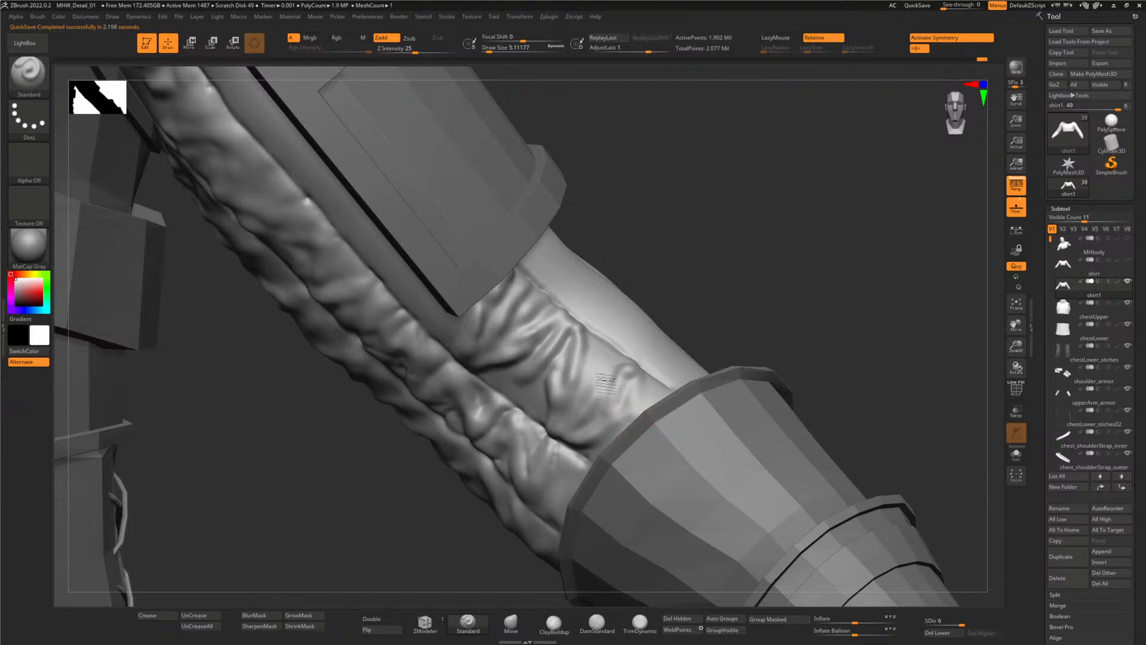
{"action": "right_click_drag", "start_coordinate": [627, 345], "coordinate": [645, 320]}
{"action": "key", "text": "shift"}
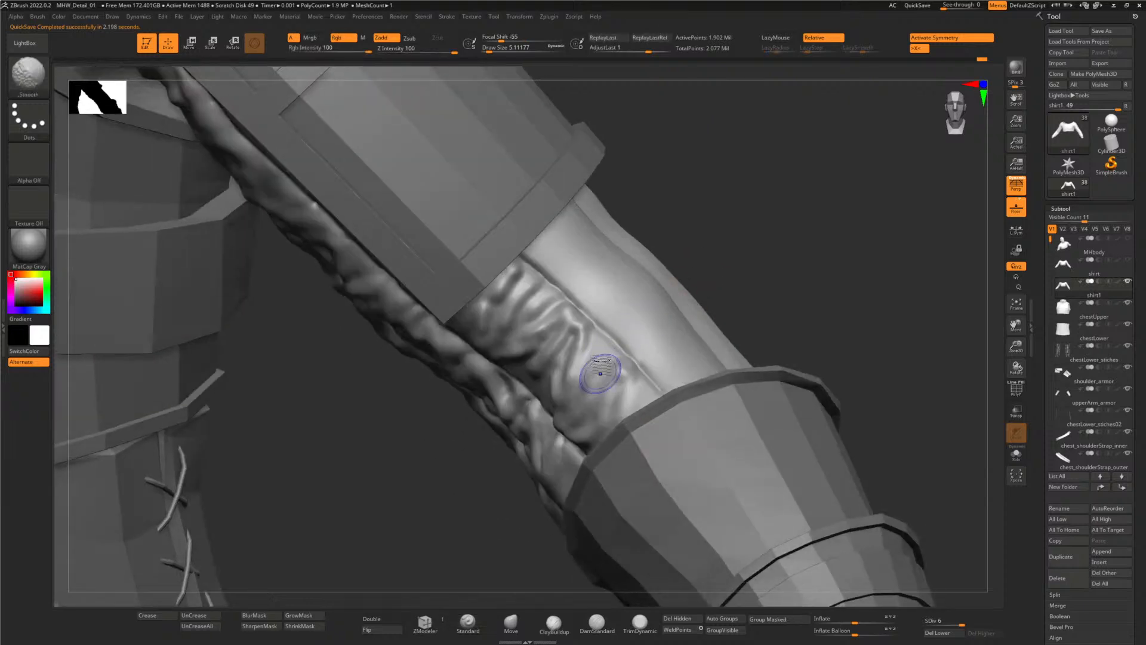
{"action": "mouse_move", "coordinate": [600, 374]}
{"action": "left_mouse_down", "text": "shift"}
{"action": "mouse_move", "coordinate": [594, 348]}
{"action": "mouse_move", "coordinate": [589, 376]}
{"action": "mouse_move", "coordinate": [604, 375]}
{"action": "left_mouse_up", "text": "shift"}
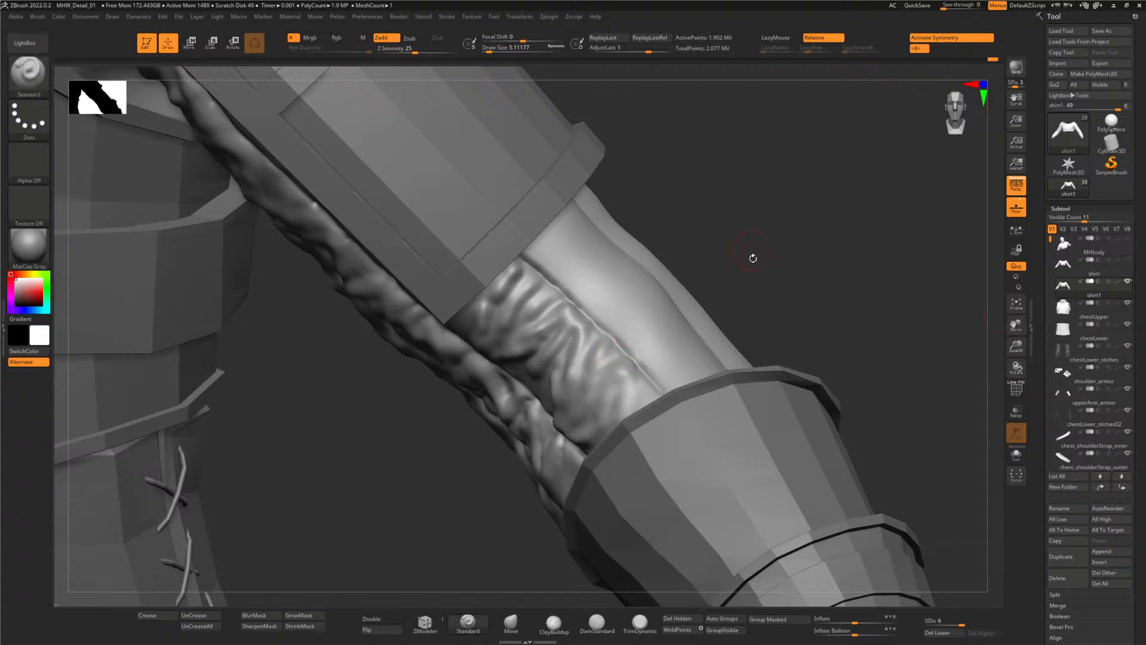
- Fill the flat area beside the inner crease at the elbow with wrinkles and smooth their transitions
{"action": "right_click_drag", "start_coordinate": [750, 256], "coordinate": [655, 333]}
{"action": "right_click_drag", "start_coordinate": [371, 540], "coordinate": [471, 477]}
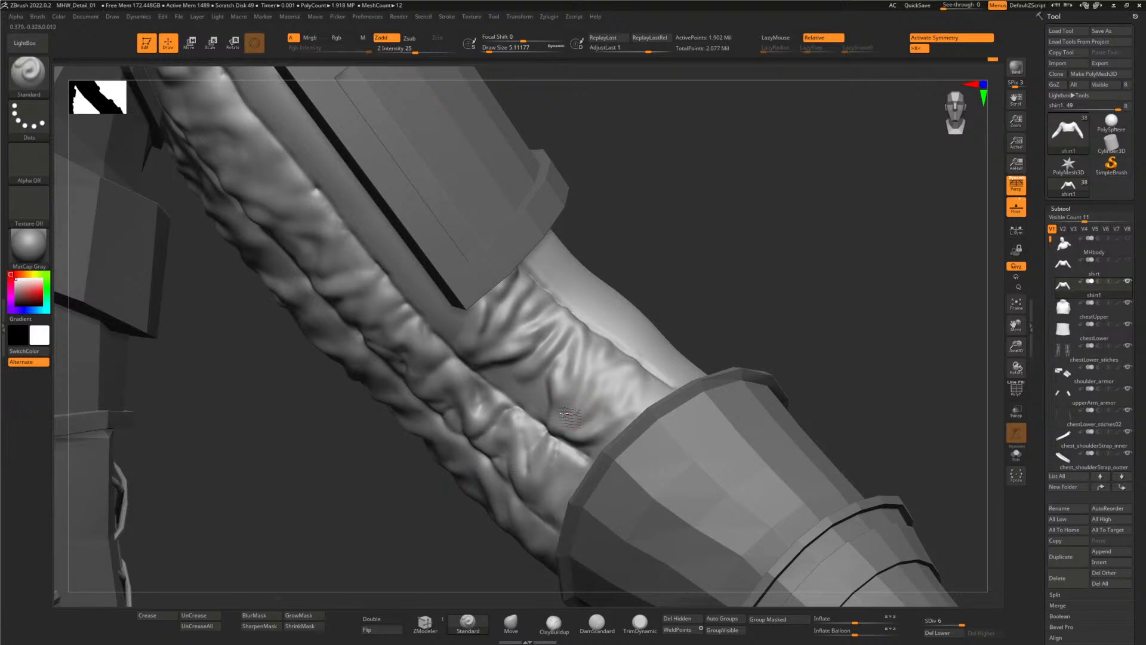
{"action": "mouse_move", "coordinate": [550, 410]}
{"action": "right_mouse_down"}
{"action": "mouse_move", "coordinate": [346, 532]}
{"action": "mouse_move", "coordinate": [573, 410]}
{"action": "right_mouse_up"}
{"action": "key", "text": "shift"}
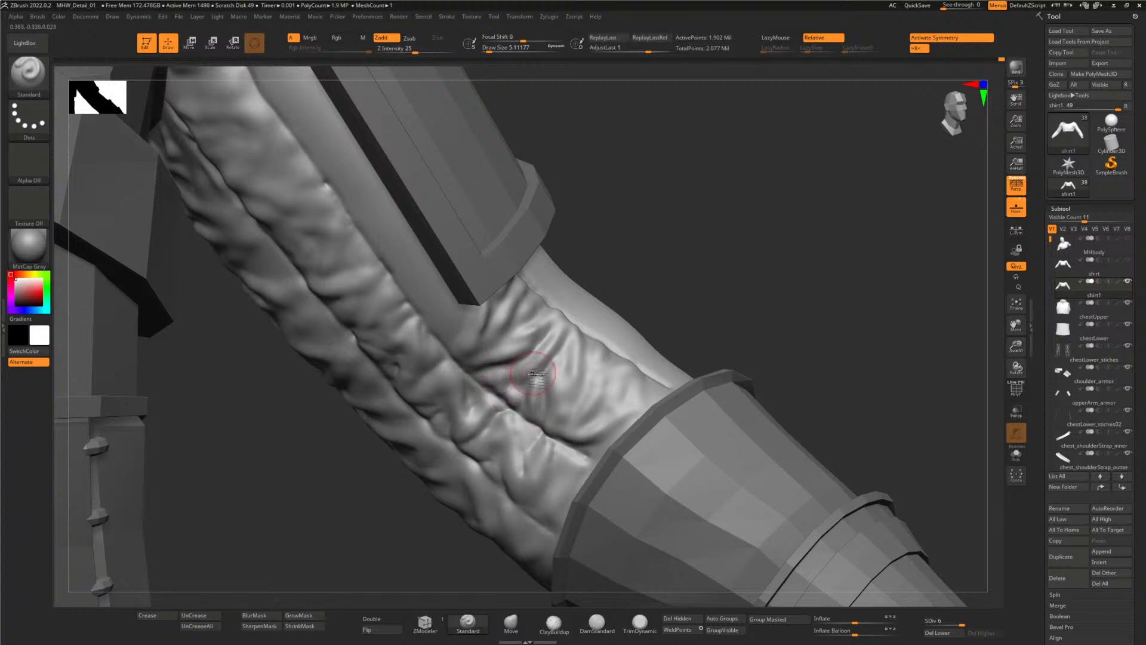
{"action": "key", "text": "shift"}
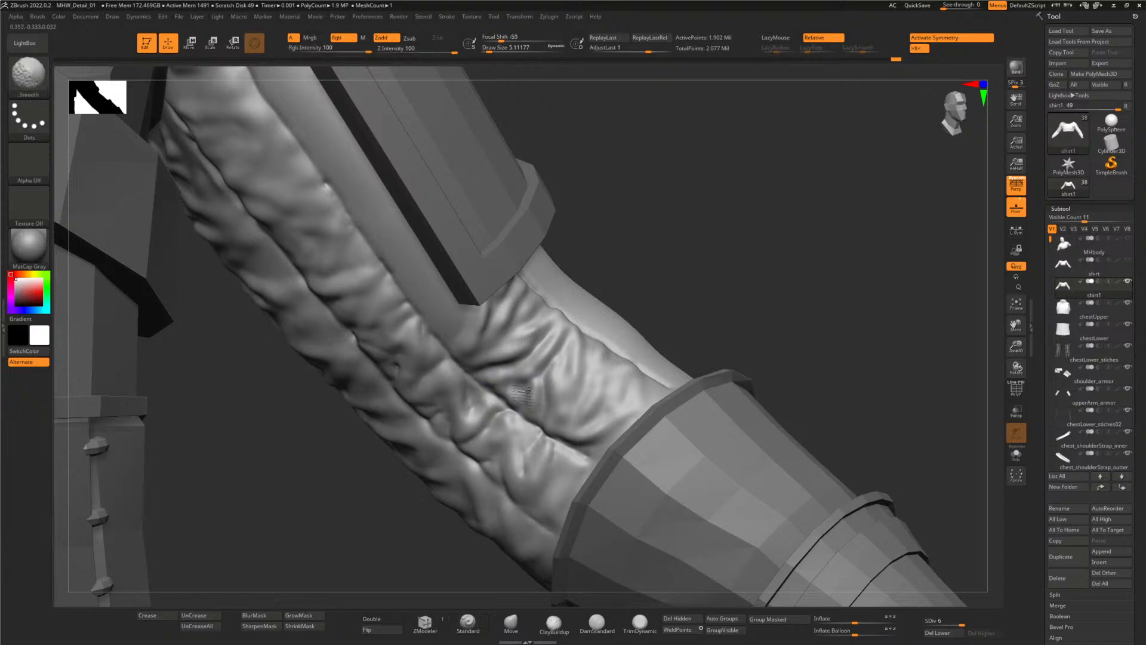
- Shape and smooth the folds along the rim of the forearm guard between the front seam and inner crease
{"action": "left_click_drag", "start_coordinate": [762, 302], "coordinate": [653, 353]}
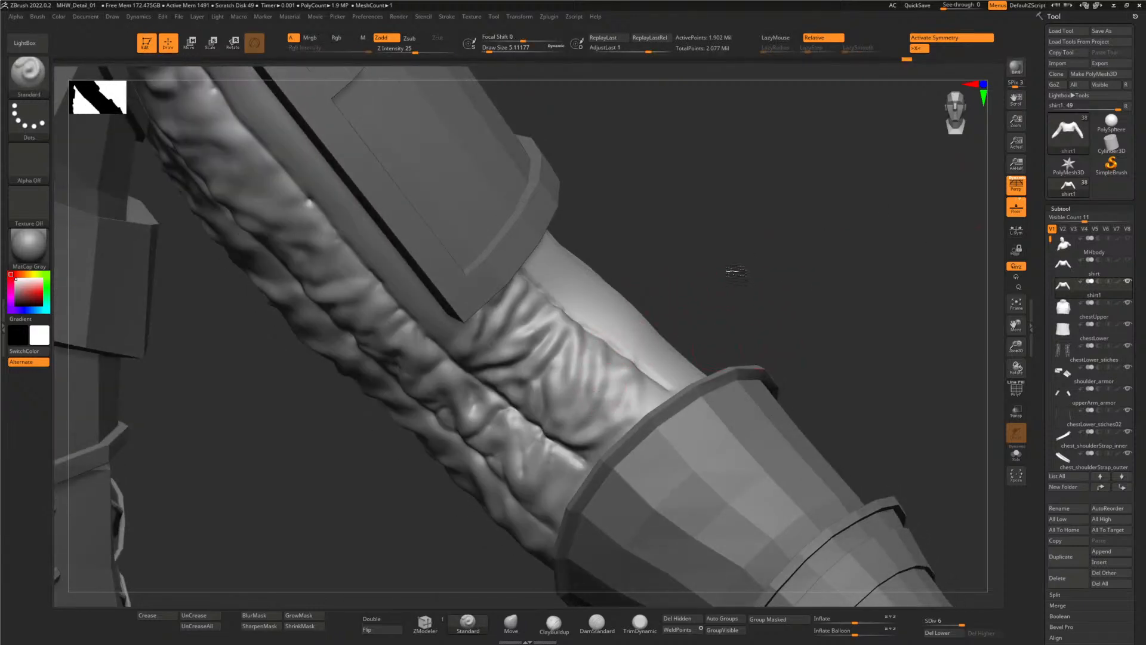
{"action": "left_click_drag", "start_coordinate": [736, 272], "coordinate": [570, 403]}
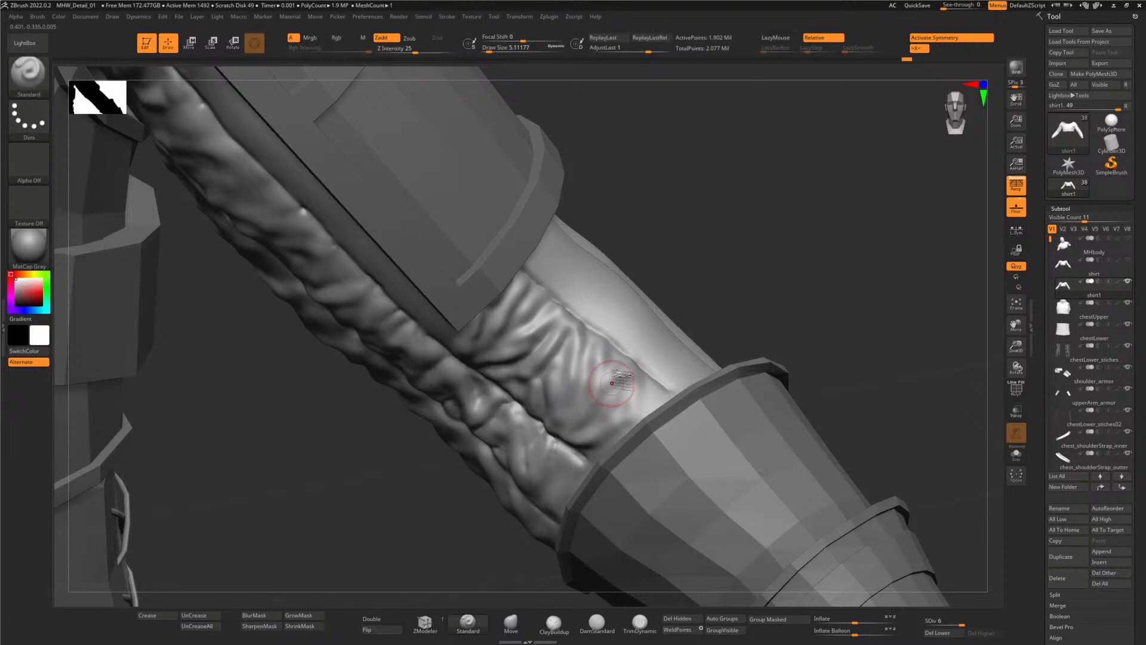
{"action": "left_click_drag", "start_coordinate": [737, 310], "coordinate": [718, 354]}
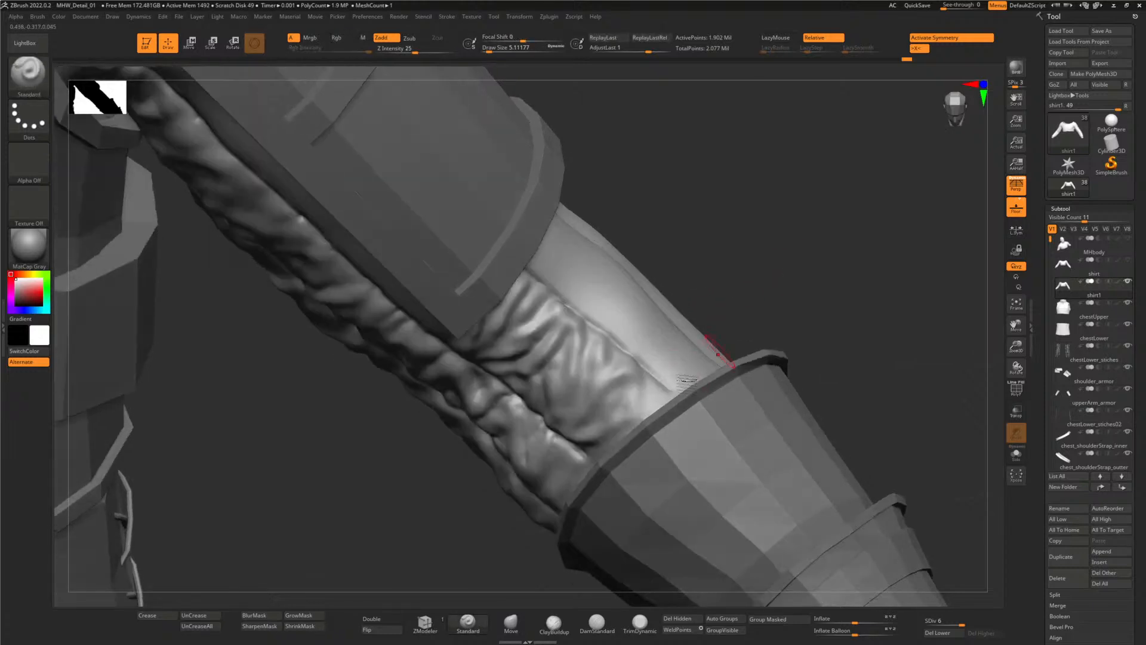
{"action": "left_click_drag", "start_coordinate": [758, 302], "coordinate": [634, 405]}
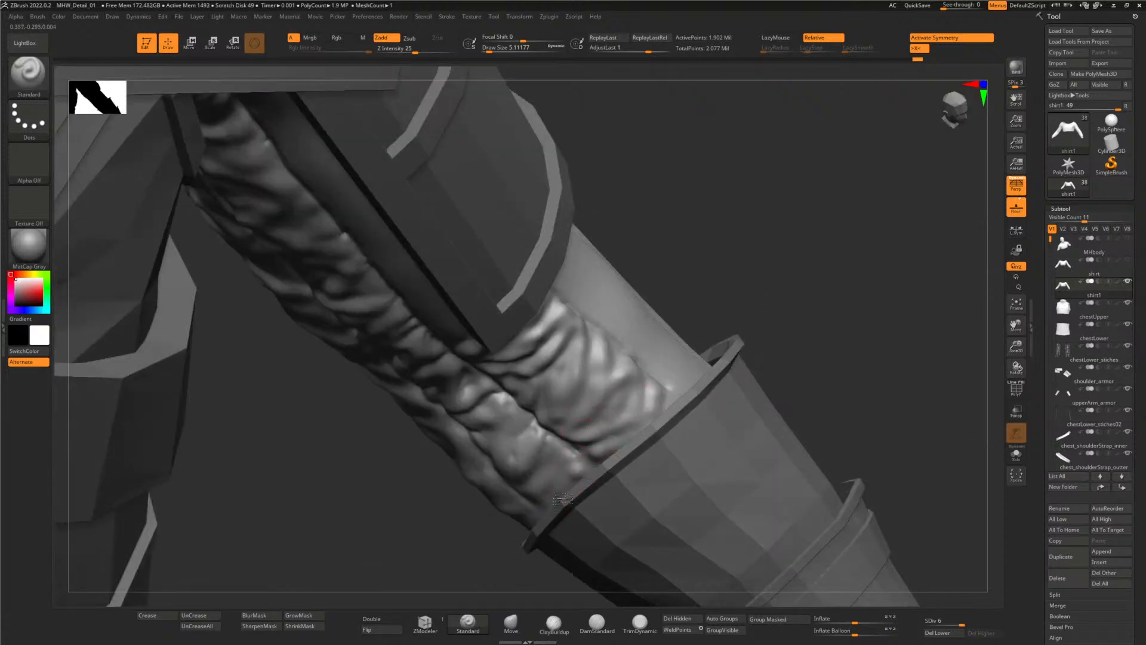
{"action": "key", "text": "shift"}
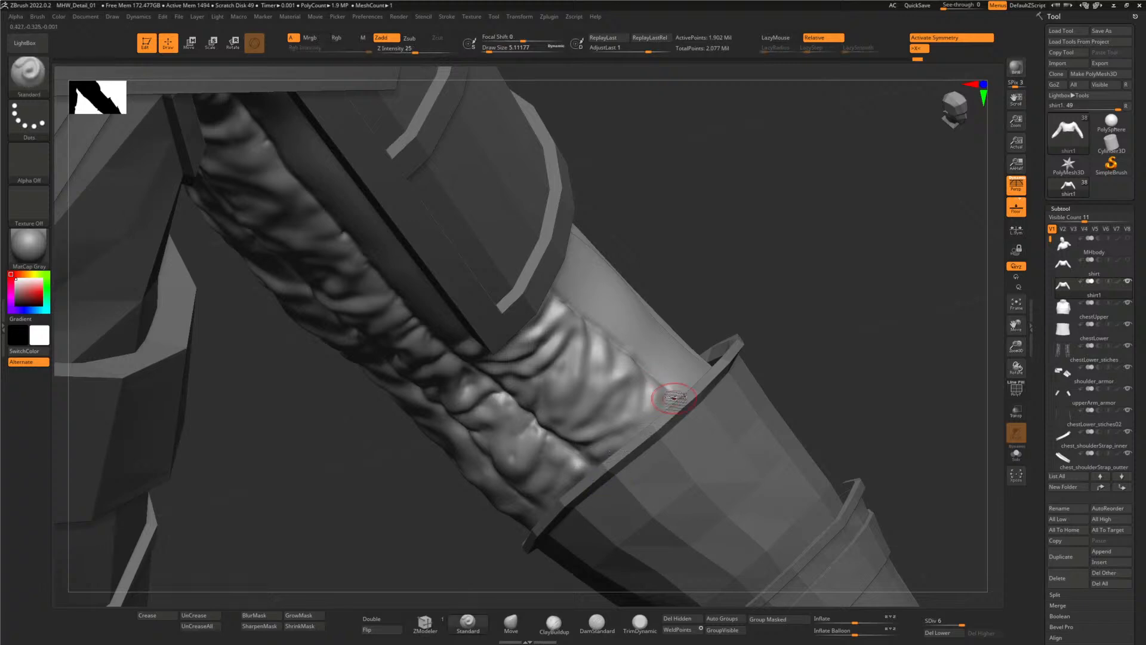
{"action": "left_click_drag", "start_coordinate": [673, 394], "coordinate": [653, 420]}
{"action": "key", "text": "shift"}
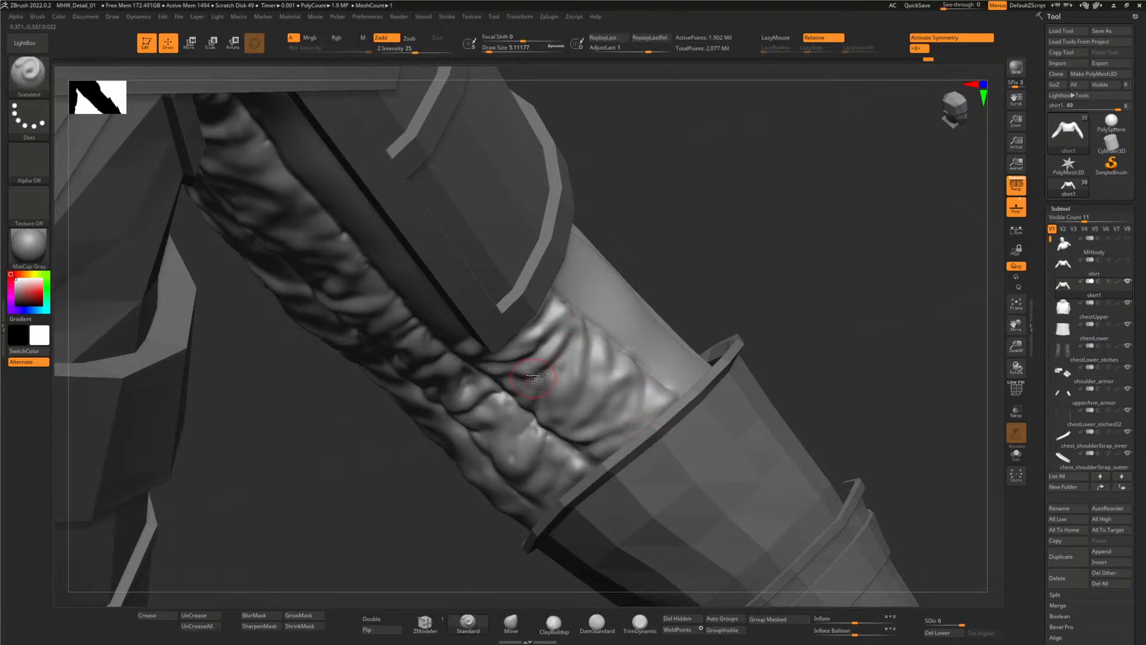
- Build up a rounded fold beneath the lower corner of the upper arm armor and smooth around it
{"action": "mouse_move", "coordinate": [717, 234]}
{"action": "left_mouse_down"}
{"action": "mouse_move", "coordinate": [711, 281]}
{"action": "mouse_move", "coordinate": [732, 230]}
{"action": "left_mouse_up"}
{"action": "key", "text": "shift"}
{"action": "mouse_move", "coordinate": [475, 322]}
{"action": "left_mouse_down", "text": "shift"}
{"action": "mouse_move", "coordinate": [488, 306]}
{"action": "mouse_move", "coordinate": [463, 330]}
{"action": "mouse_move", "coordinate": [452, 324]}
{"action": "left_mouse_up", "text": "shift"}
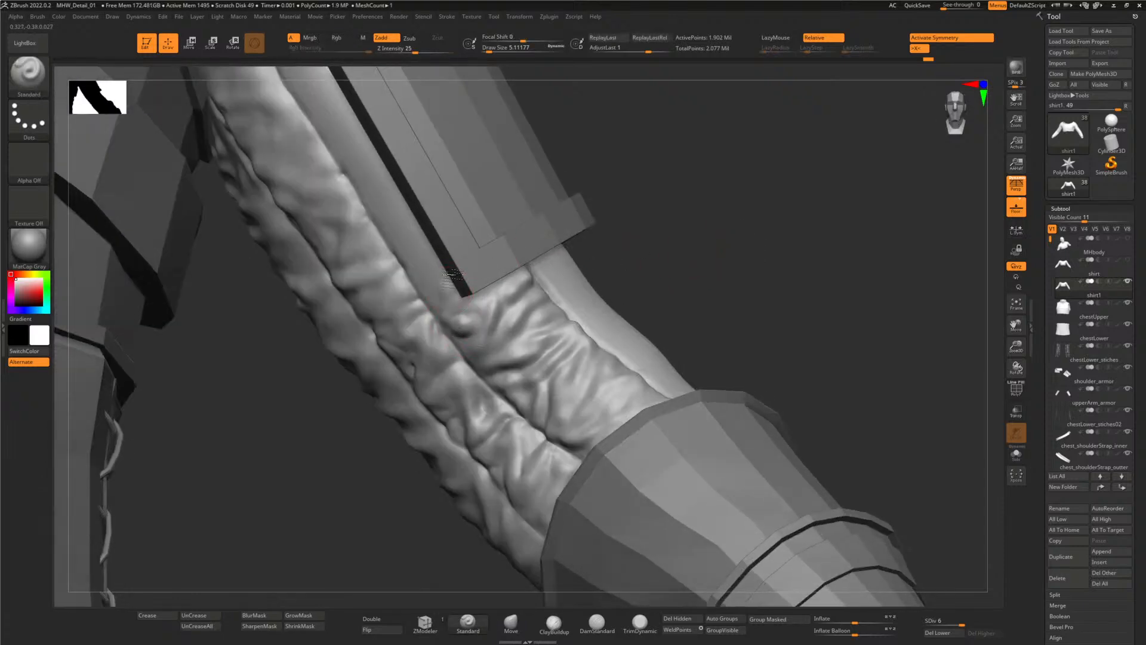
{"action": "key", "text": "shift"}
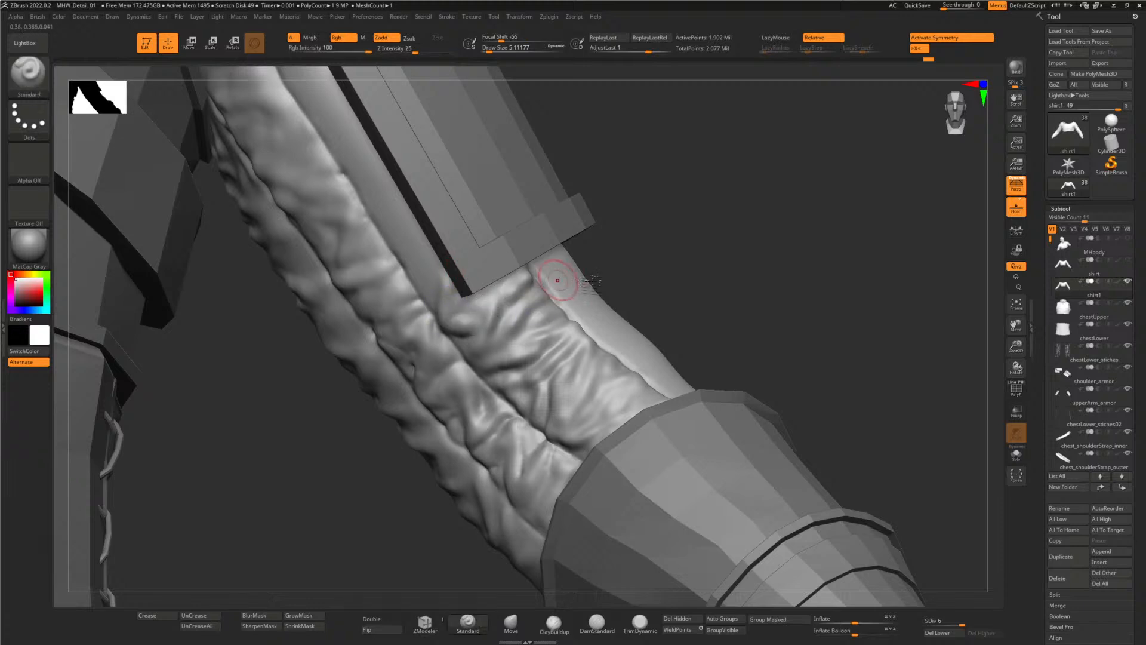
{"action": "mouse_move", "coordinate": [770, 270]}
{"action": "left_mouse_down"}
{"action": "mouse_move", "coordinate": [788, 297]}
{"action": "mouse_move", "coordinate": [588, 372]}
{"action": "mouse_move", "coordinate": [560, 404]}
{"action": "left_mouse_up"}
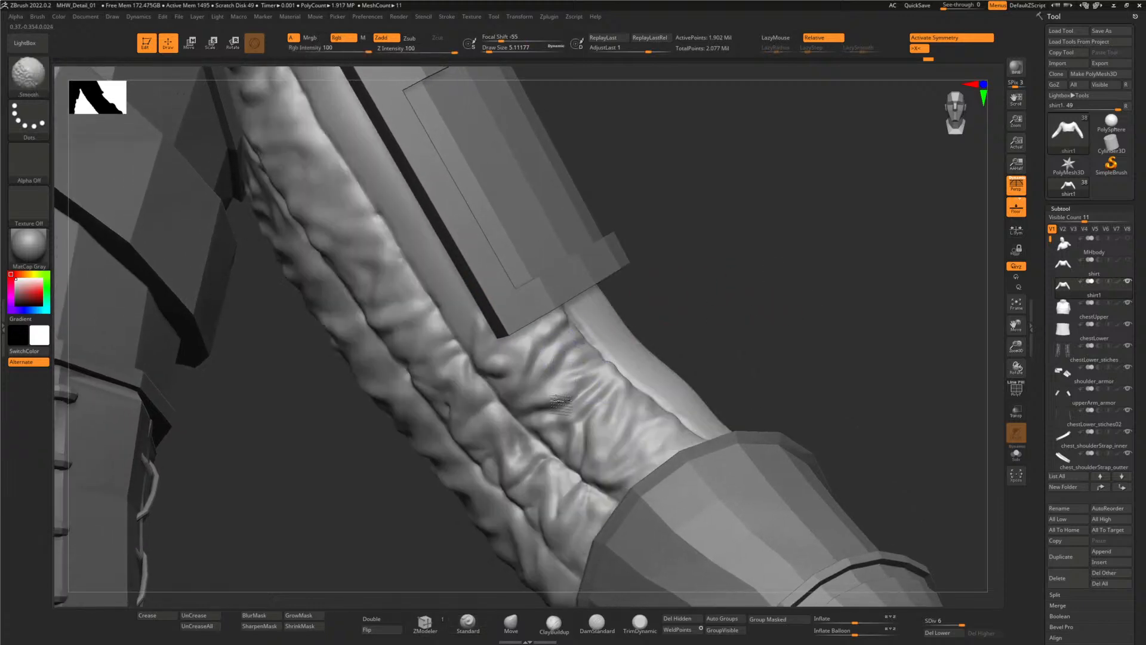
- Hide the shoulder_armor and upperArm_armor subtools to expose the sleeve's upper arm
{"action": "mouse_move", "coordinate": [724, 289]}
{"action": "left_mouse_down"}
{"action": "mouse_move", "coordinate": [655, 233]}
{"action": "mouse_move", "coordinate": [636, 287]}
{"action": "left_mouse_up"}
{"action": "left_click_drag", "start_coordinate": [726, 317], "coordinate": [550, 342]}
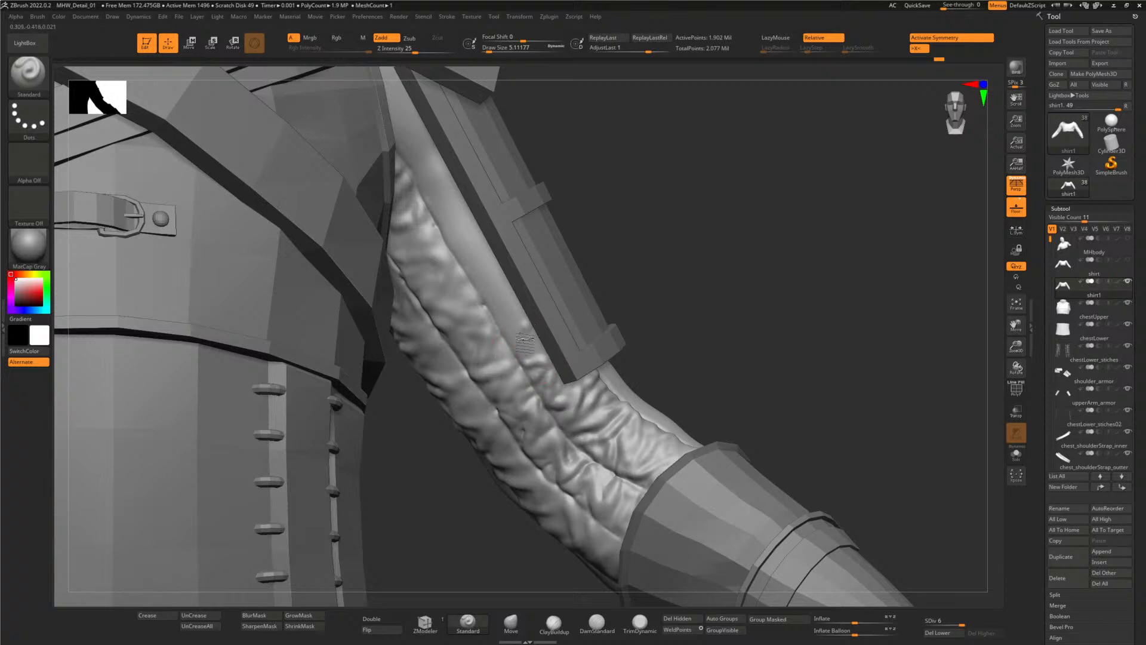
{"action": "left_click_drag", "start_coordinate": [705, 297], "coordinate": [662, 335]}
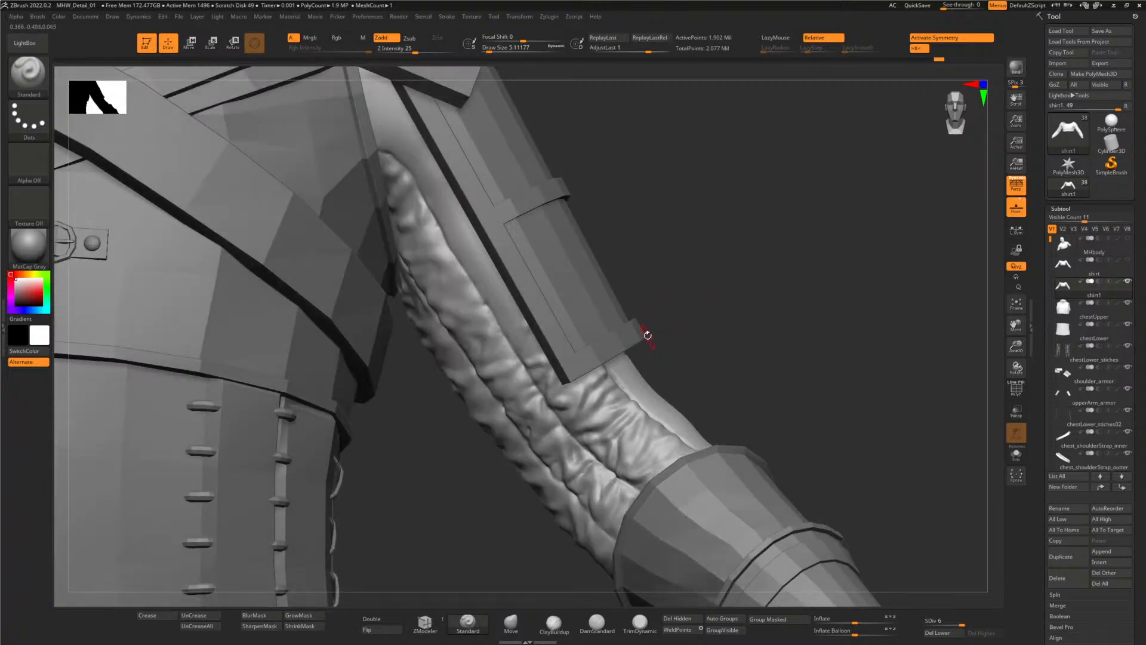
{"action": "left_click_drag", "start_coordinate": [803, 276], "coordinate": [775, 283]}
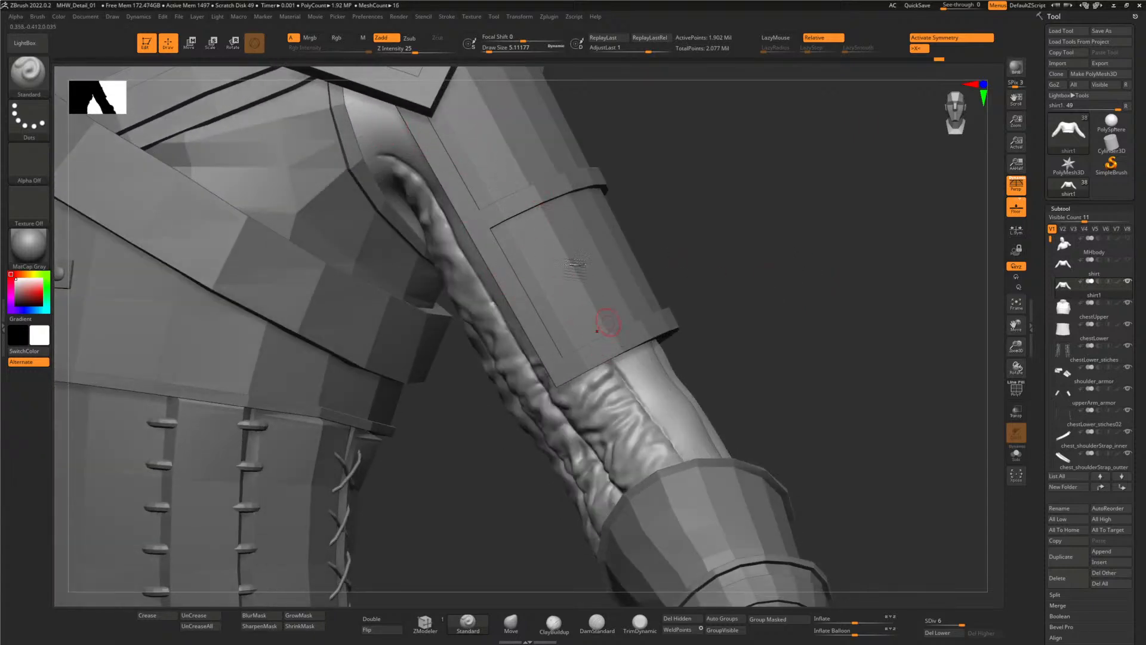
{"action": "left_click_drag", "start_coordinate": [744, 276], "coordinate": [757, 255]}
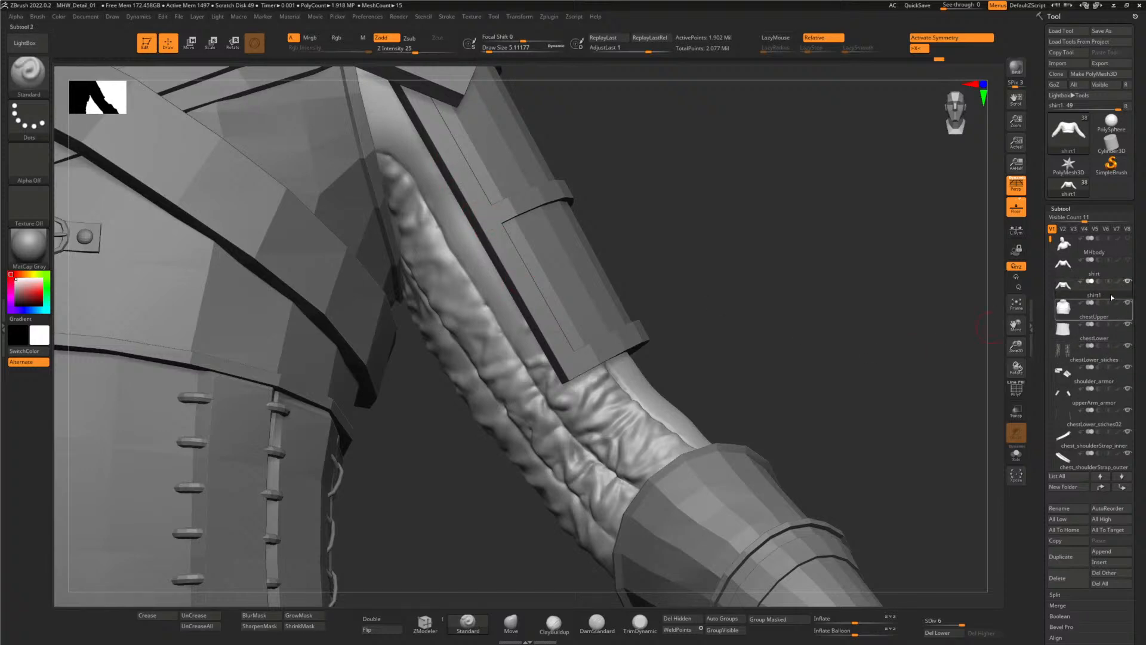
{"action": "left_click", "coordinate": [1128, 369]}
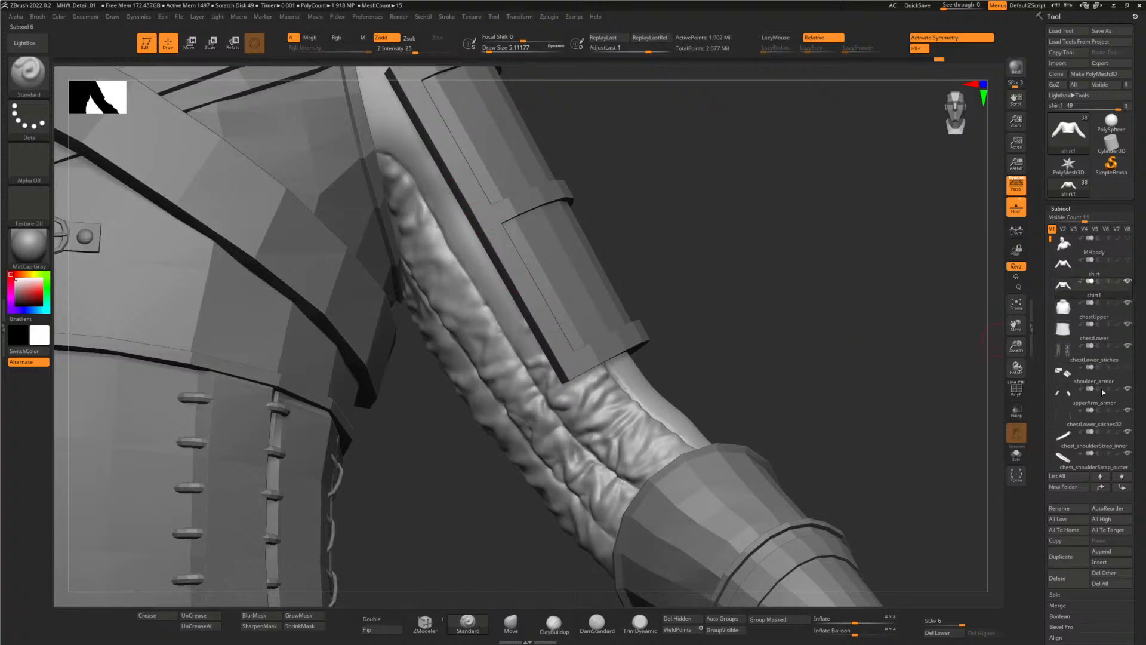
{"action": "left_click", "coordinate": [1126, 388]}
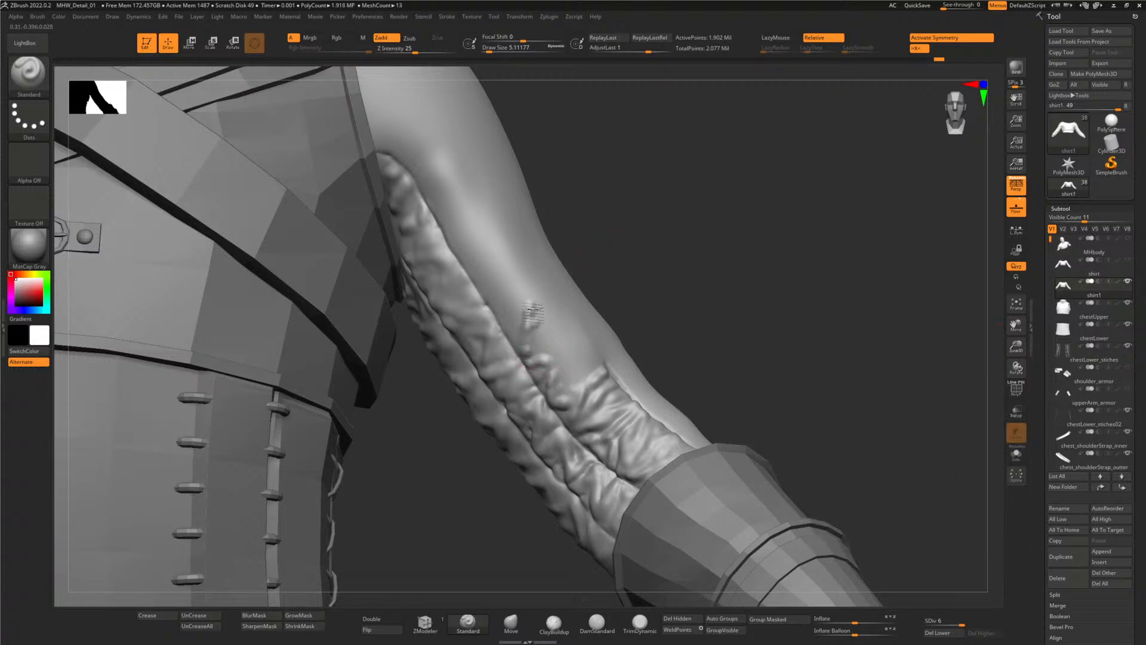
- Raise a short wrinkle beside the inner crease on the exposed upper arm just above the elbow and soften it
{"action": "key", "text": "shift"}
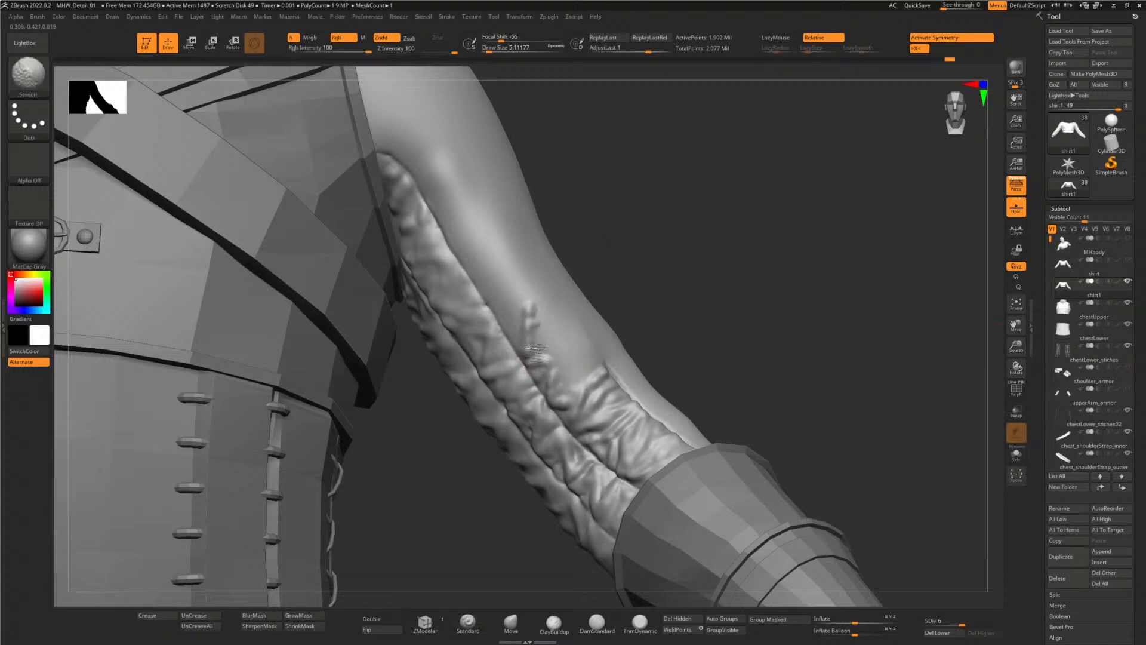
{"action": "right_click", "coordinate": [736, 314], "text": "ctrl"}
{"action": "right_click_drag", "start_coordinate": [698, 310], "coordinate": [732, 320], "text": "ctrl"}
{"action": "mouse_move", "coordinate": [731, 320]}
{"action": "left_mouse_down"}
{"action": "mouse_move", "coordinate": [794, 332]}
{"action": "mouse_move", "coordinate": [622, 402]}
{"action": "mouse_move", "coordinate": [660, 397]}
{"action": "left_mouse_up"}
{"action": "key", "text": "shift"}
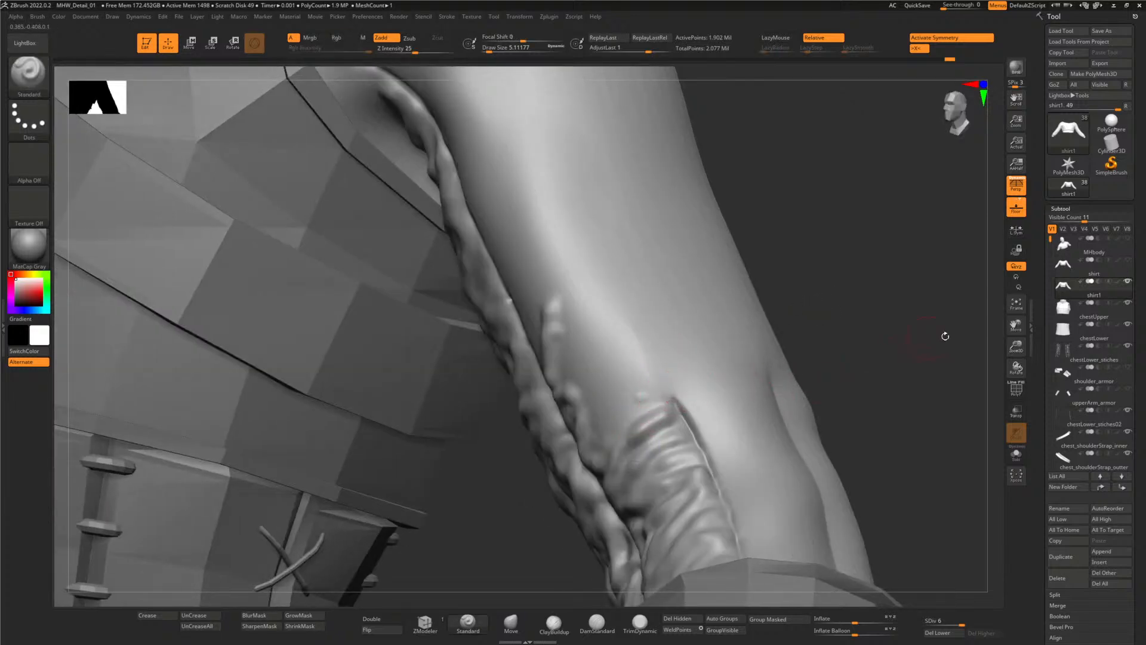
- Carve the front and outer sleeve seams from the elbow up the bare upper arm with the DamStandard brush
{"action": "left_click_drag", "start_coordinate": [943, 335], "coordinate": [911, 337]}
{"action": "left_click", "coordinate": [637, 624]}
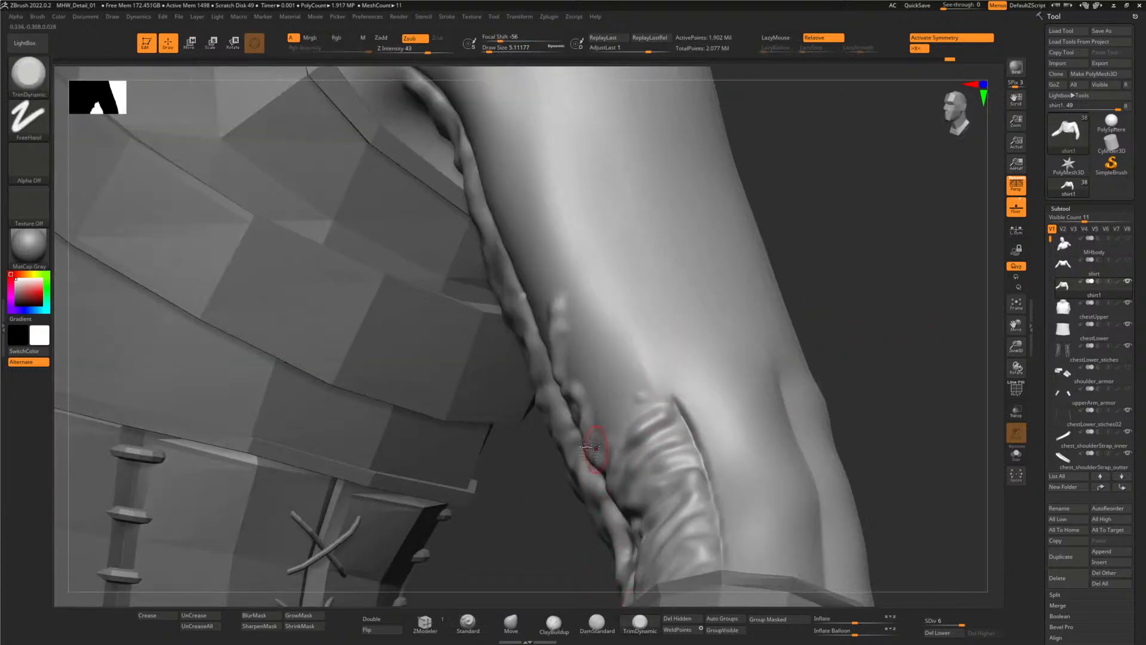
{"action": "left_click", "coordinate": [597, 624]}
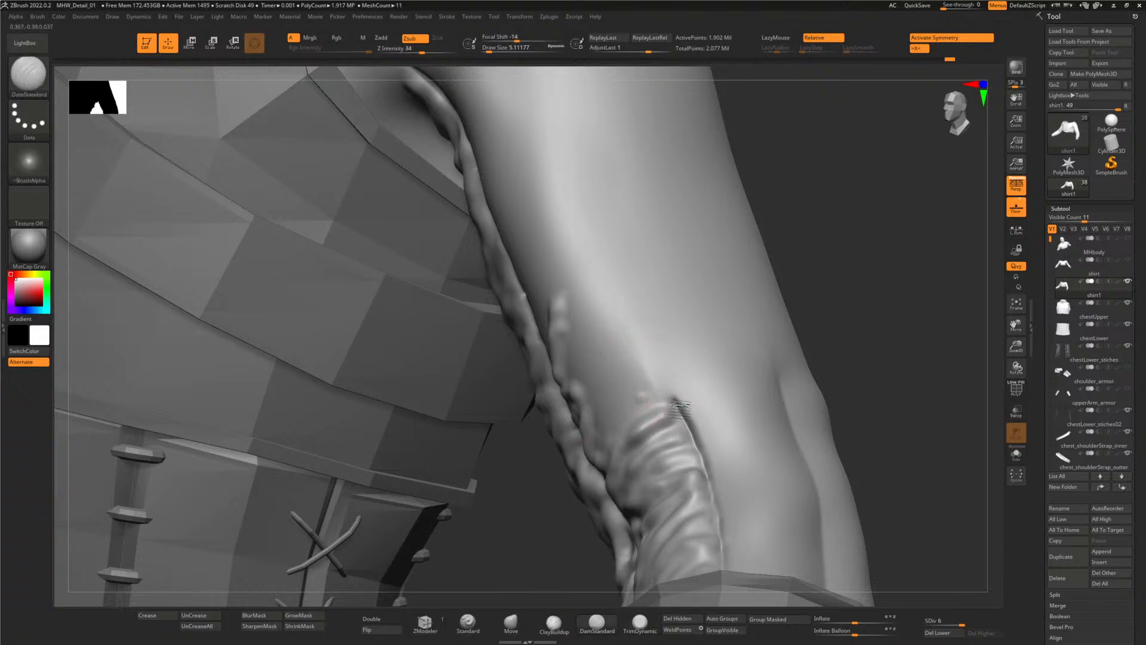
{"action": "mouse_move", "coordinate": [654, 363]}
{"action": "left_mouse_down"}
{"action": "mouse_move", "coordinate": [673, 393]}
{"action": "mouse_move", "coordinate": [586, 179]}
{"action": "left_mouse_up"}
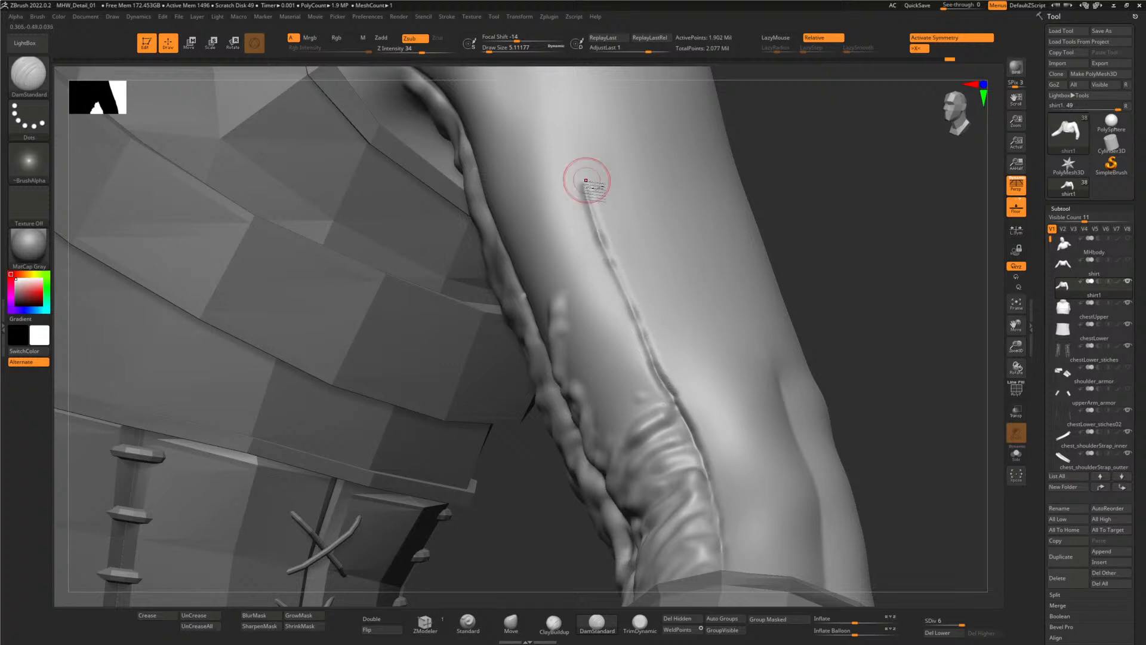
{"action": "right_click_drag", "start_coordinate": [587, 179], "coordinate": [800, 371]}
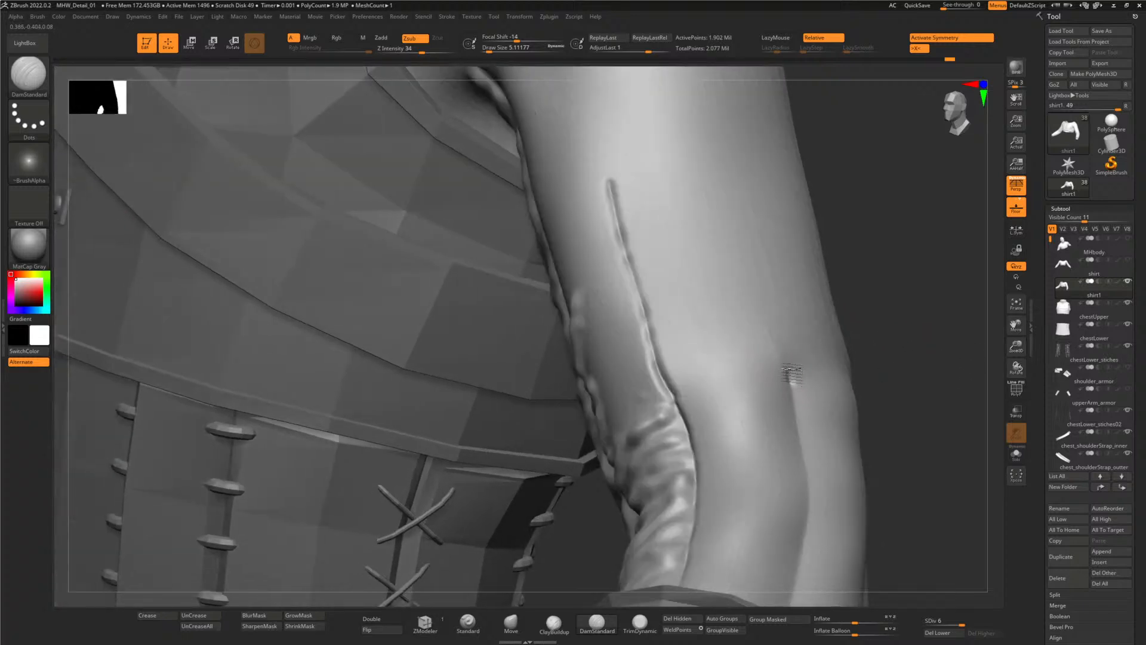
{"action": "left_click_drag", "start_coordinate": [776, 317], "coordinate": [739, 192]}
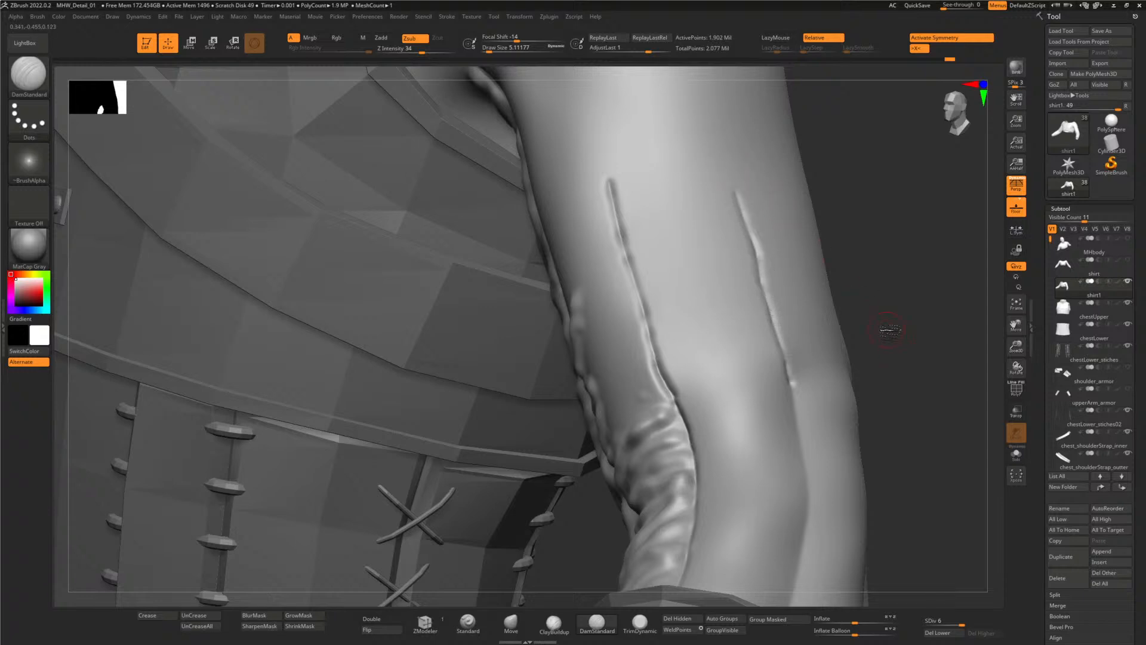
- Sculpt folds between the inner crease and front seam above the elbow, using the Standard brush with LazyMouse on and LazyRadius 12
{"action": "mouse_move", "coordinate": [888, 329]}
{"action": "right_mouse_down"}
{"action": "mouse_move", "coordinate": [900, 328]}
{"action": "mouse_move", "coordinate": [819, 343]}
{"action": "right_mouse_up"}
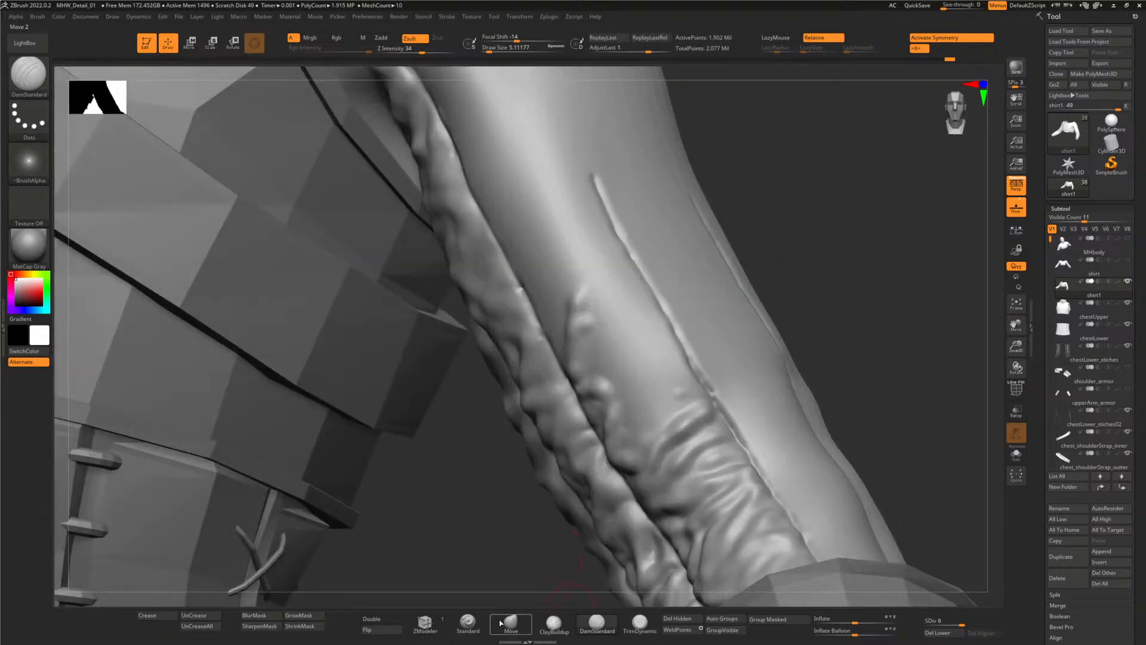
{"action": "left_click", "coordinate": [468, 623]}
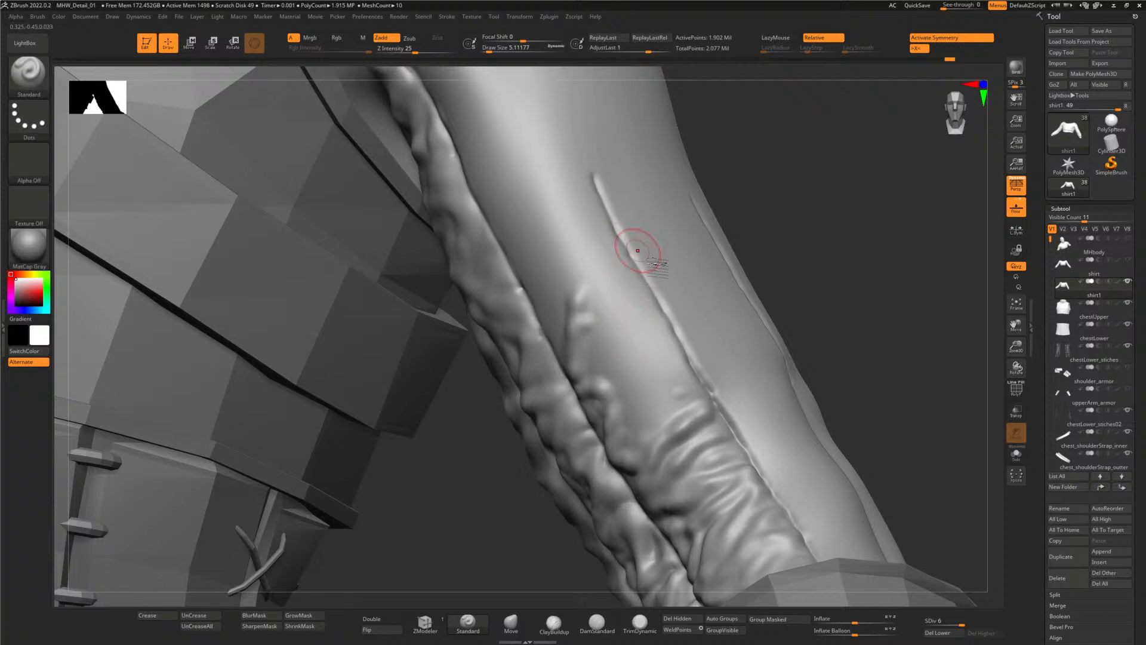
{"action": "left_click", "coordinate": [792, 37]}
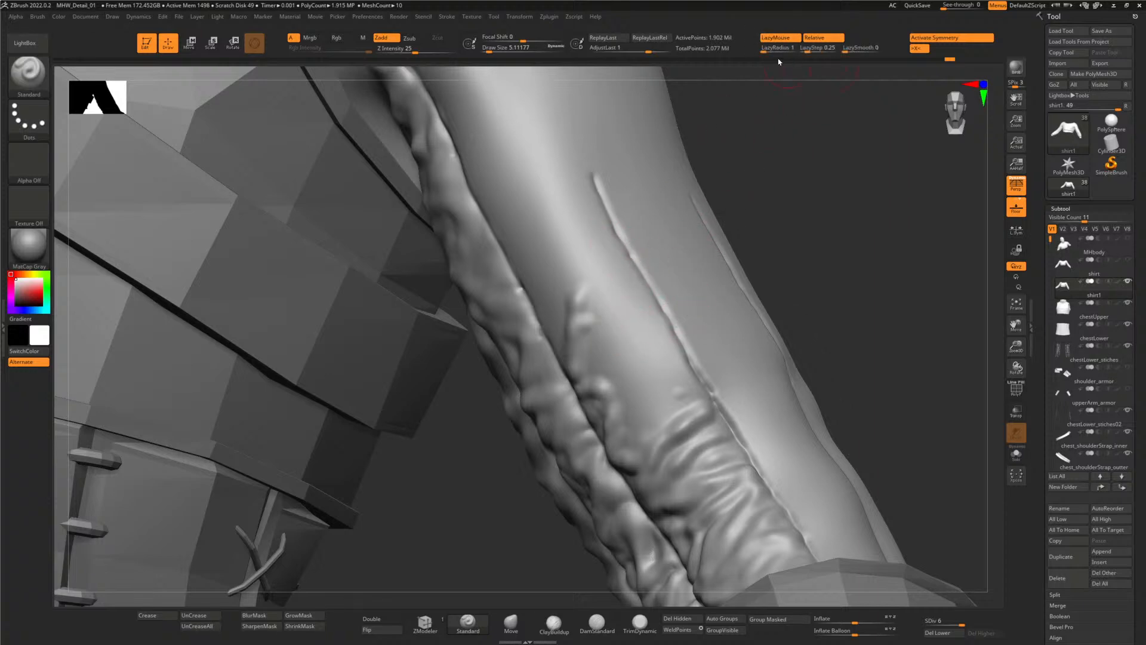
{"action": "left_click_drag", "start_coordinate": [771, 51], "coordinate": [772, 52]}
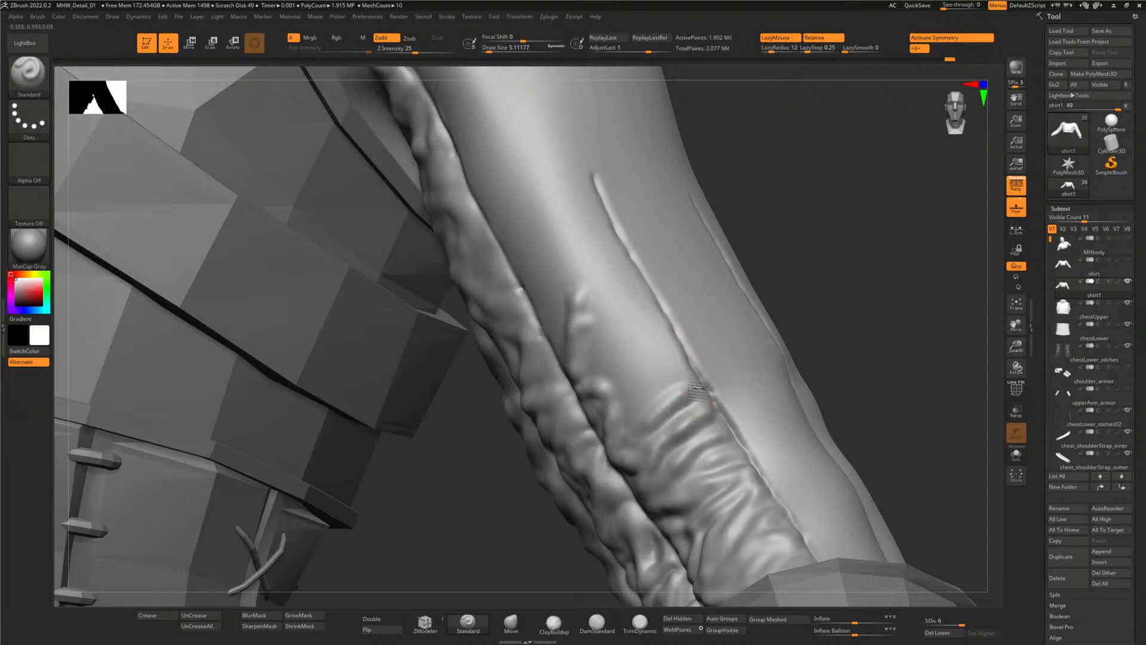
{"action": "mouse_move", "coordinate": [699, 392]}
{"action": "left_mouse_down"}
{"action": "mouse_move", "coordinate": [597, 371]}
{"action": "mouse_move", "coordinate": [632, 388]}
{"action": "mouse_move", "coordinate": [636, 411]}
{"action": "left_mouse_up"}
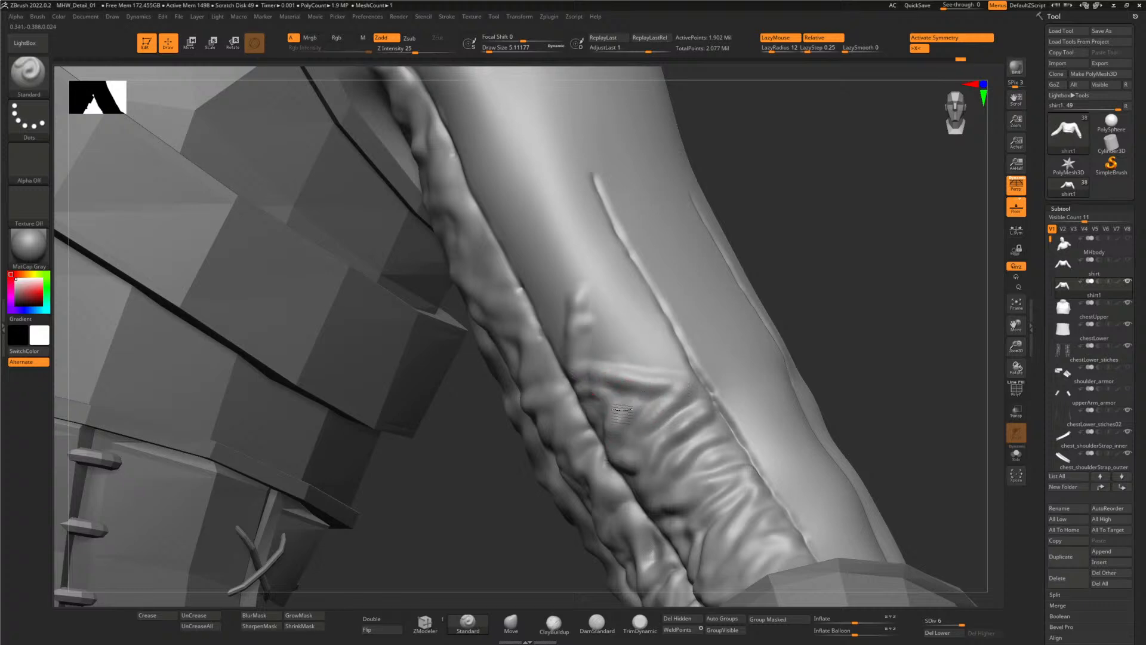
{"action": "mouse_move", "coordinate": [657, 338]}
{"action": "left_mouse_down"}
{"action": "mouse_move", "coordinate": [637, 368]}
{"action": "mouse_move", "coordinate": [667, 355]}
{"action": "mouse_move", "coordinate": [575, 362]}
{"action": "left_mouse_up"}
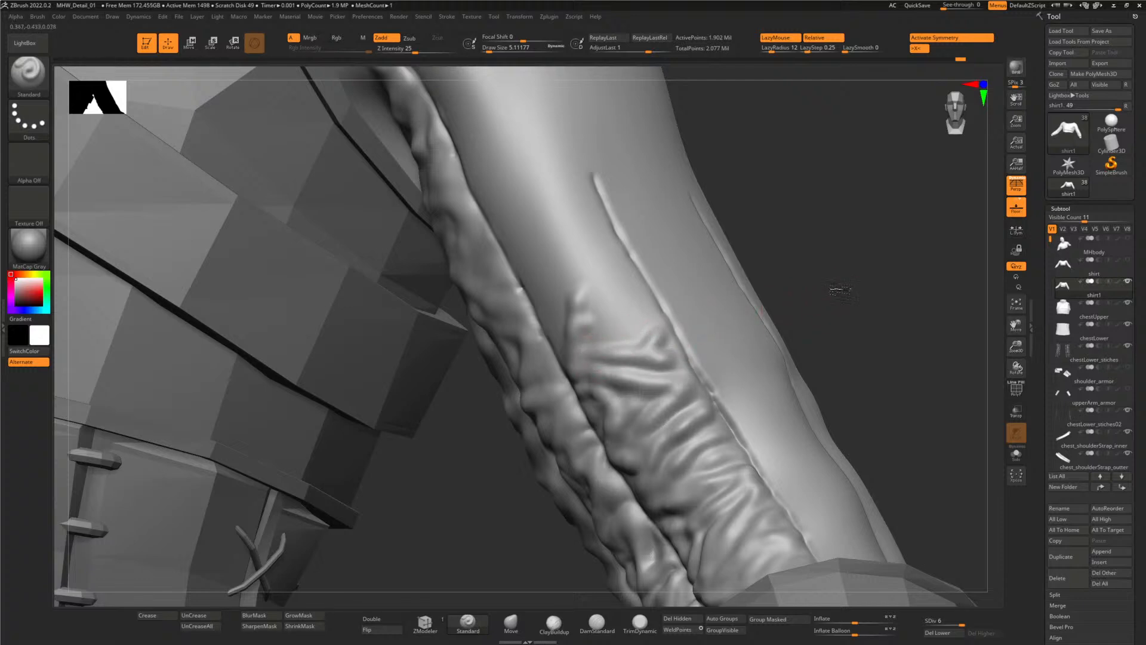
- Continue the compression wrinkles up the lower half of the upper arm, fanning from the inner crease to the front seam
{"action": "right_click_drag", "start_coordinate": [669, 329], "coordinate": [653, 282]}
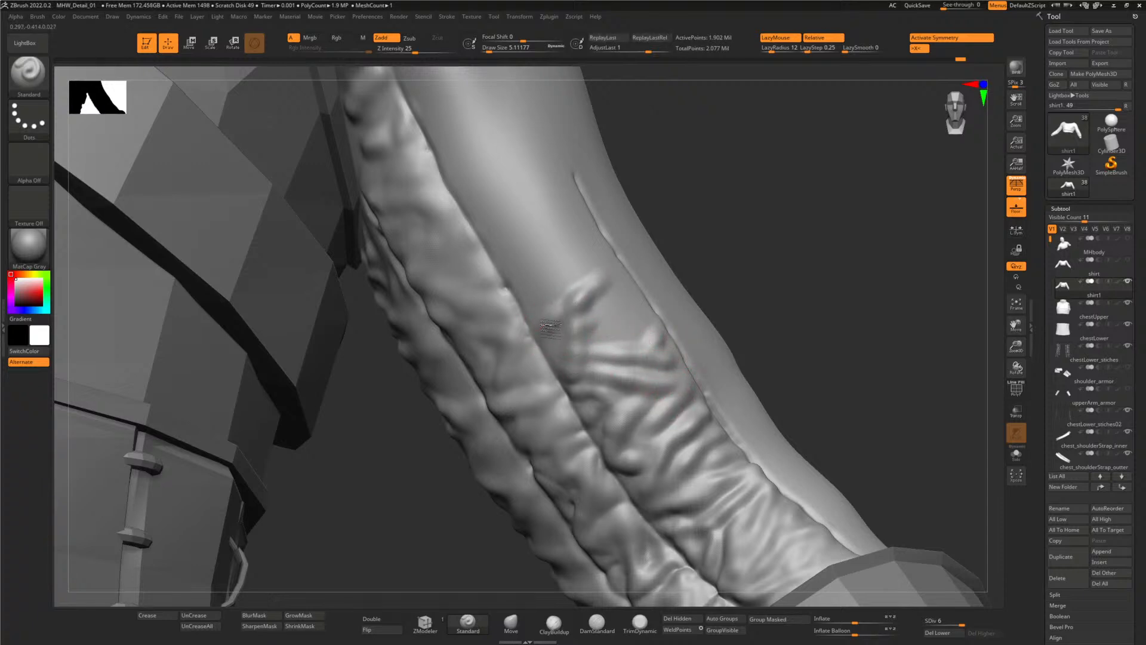
{"action": "left_click_drag", "start_coordinate": [566, 244], "coordinate": [543, 280]}
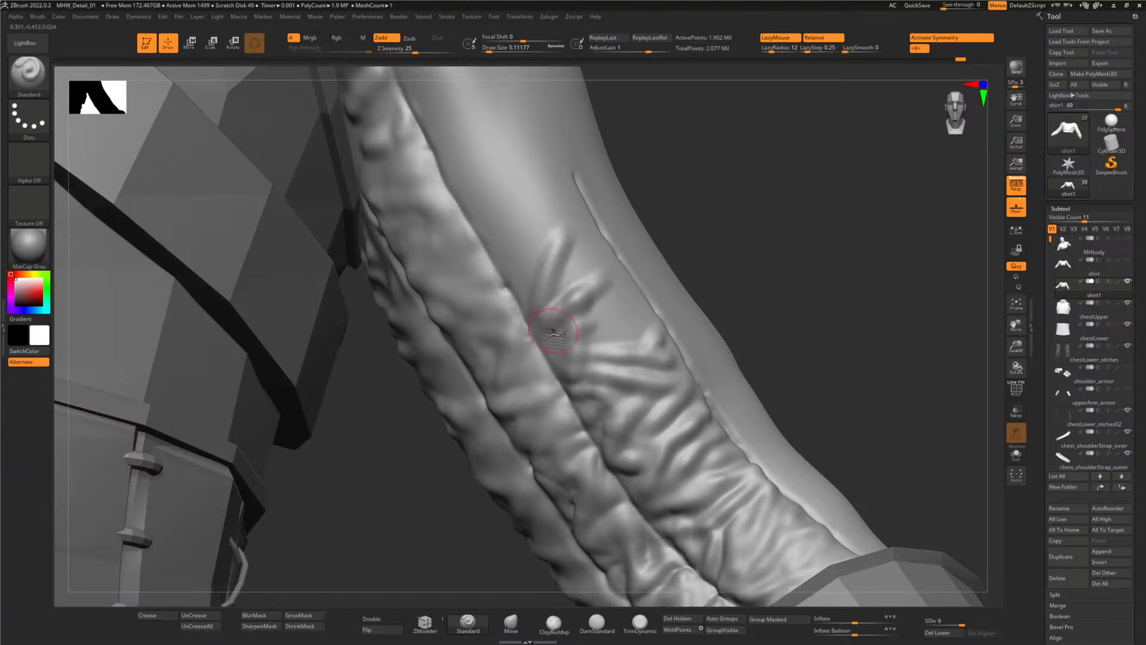
{"action": "right_click_drag", "start_coordinate": [600, 337], "coordinate": [729, 266]}
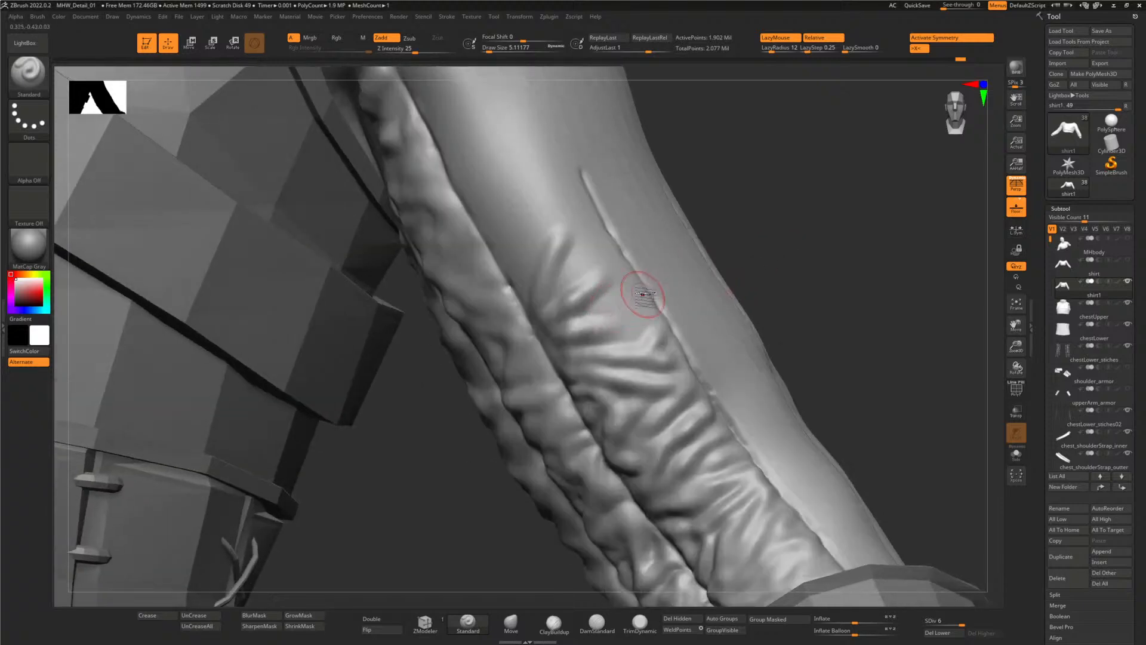
{"action": "left_click_drag", "start_coordinate": [635, 296], "coordinate": [624, 346]}
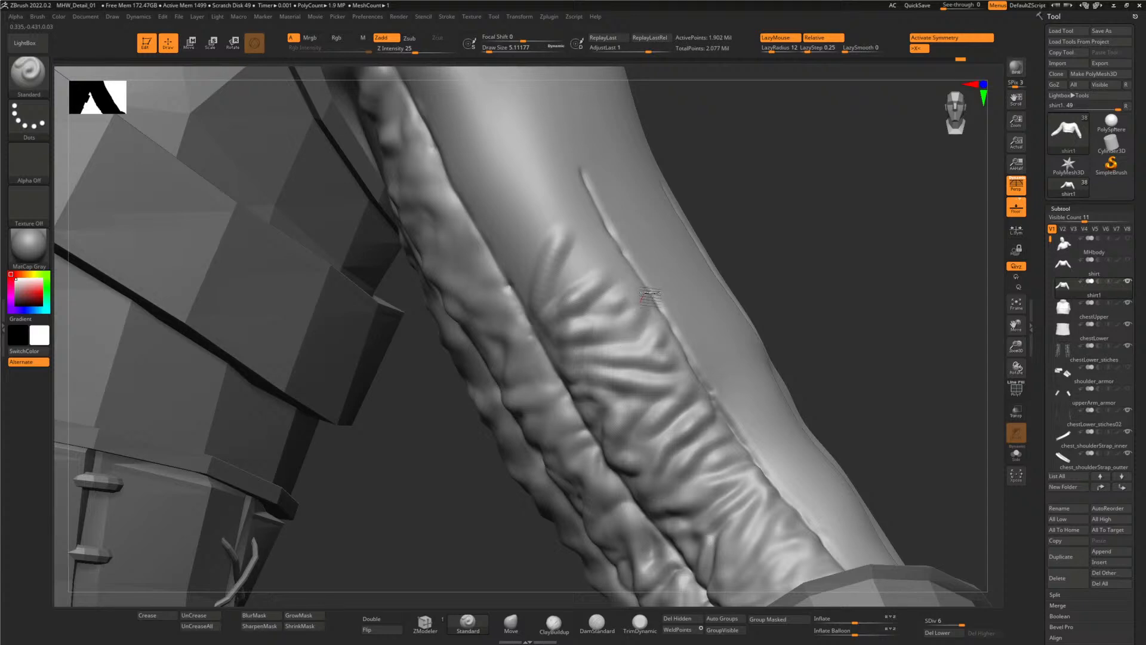
{"action": "left_click_drag", "start_coordinate": [626, 304], "coordinate": [587, 336]}
{"action": "left_click_drag", "start_coordinate": [645, 245], "coordinate": [615, 290]}
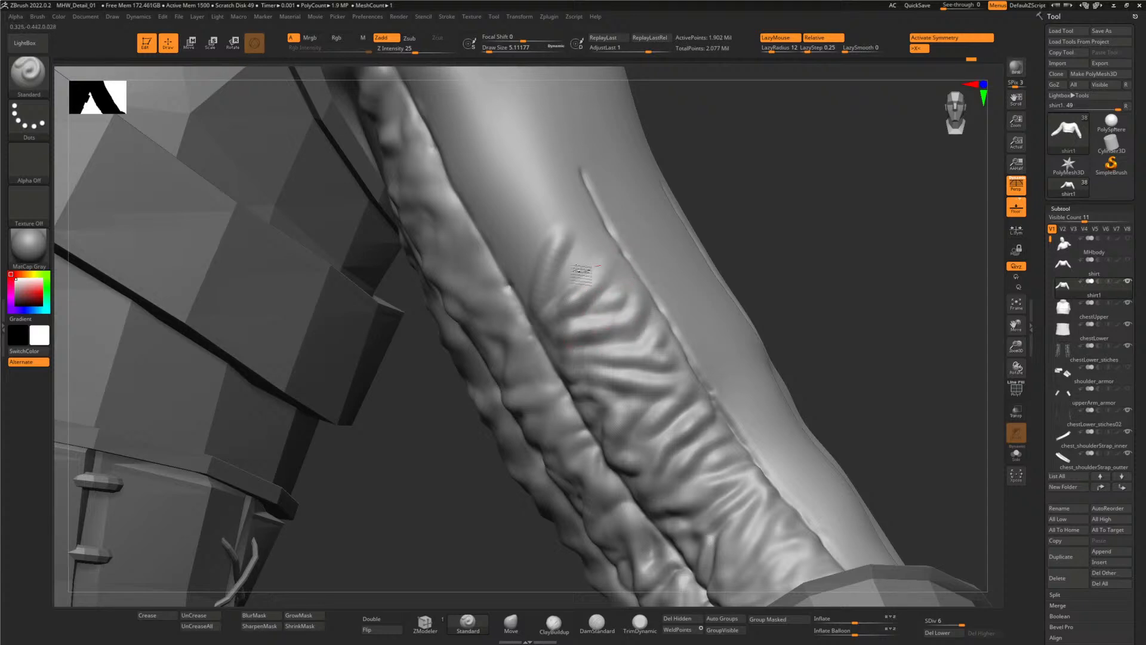
{"action": "left_click_drag", "start_coordinate": [624, 248], "coordinate": [573, 284]}
- Add diagonal folds from the inner crease near the upper end of the front seam and blend them into the lower wrinkles
{"action": "mouse_move", "coordinate": [740, 218]}
{"action": "right_mouse_down"}
{"action": "mouse_move", "coordinate": [583, 217]}
{"action": "mouse_move", "coordinate": [622, 192]}
{"action": "right_mouse_up"}
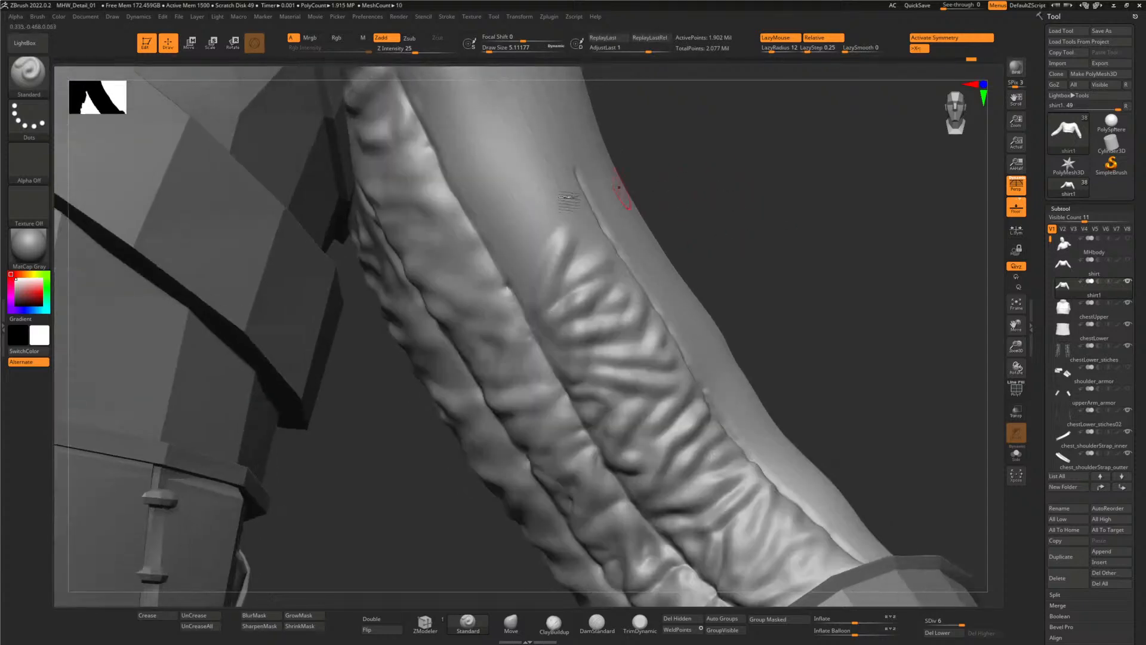
{"action": "left_click_drag", "start_coordinate": [546, 156], "coordinate": [505, 218]}
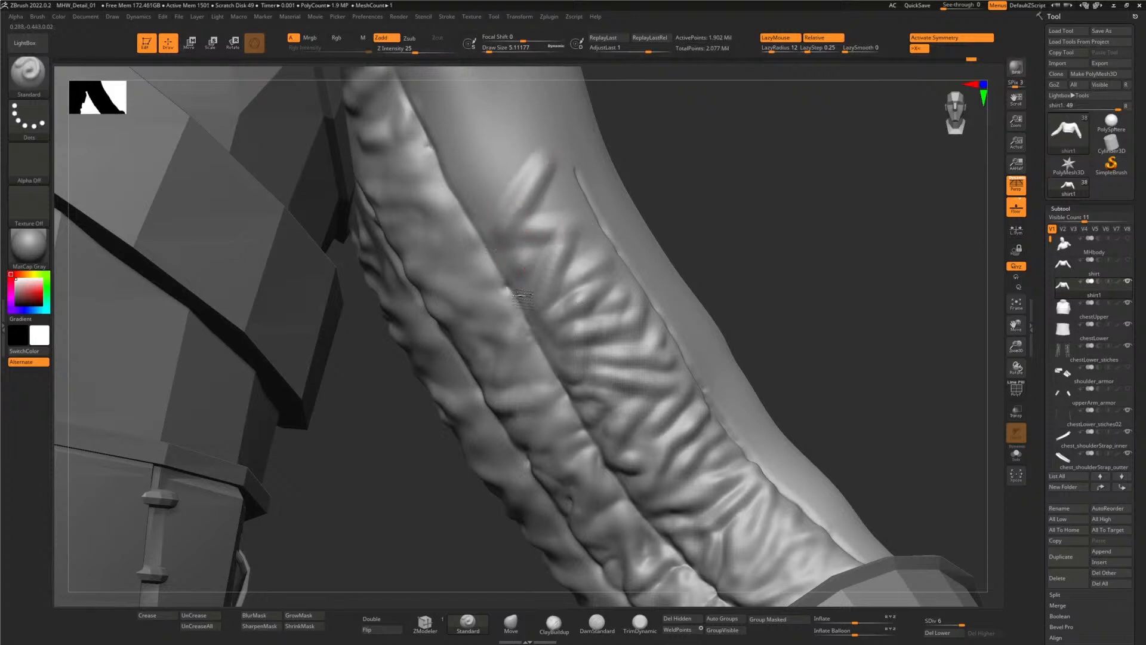
{"action": "left_click_drag", "start_coordinate": [558, 238], "coordinate": [530, 292]}
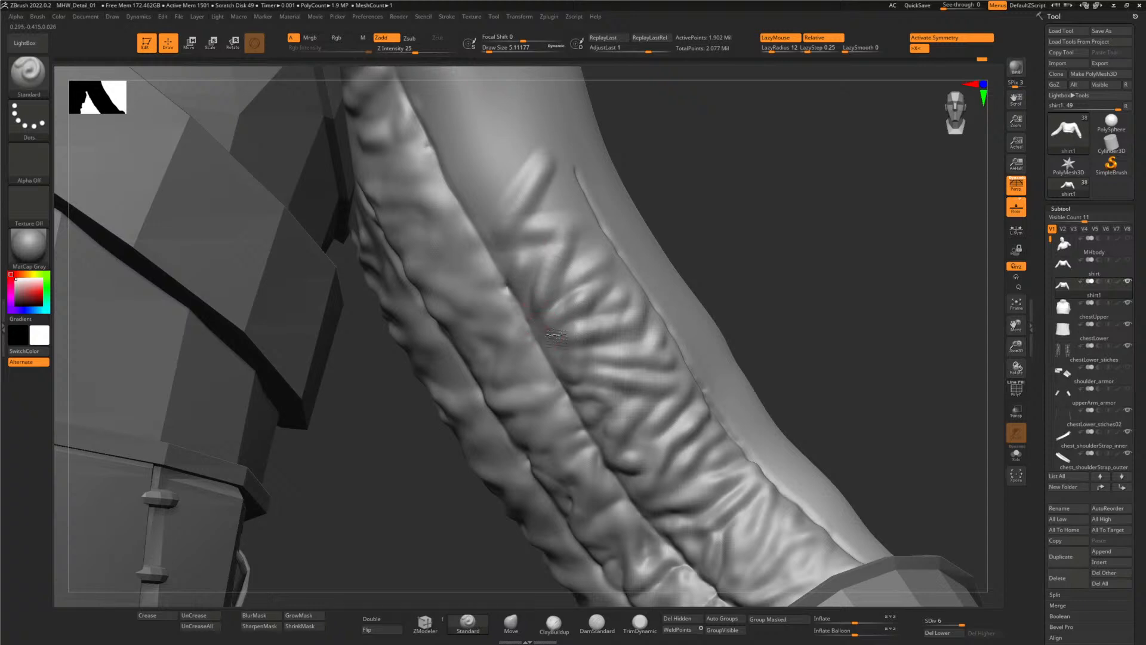
{"action": "key", "text": "shift"}
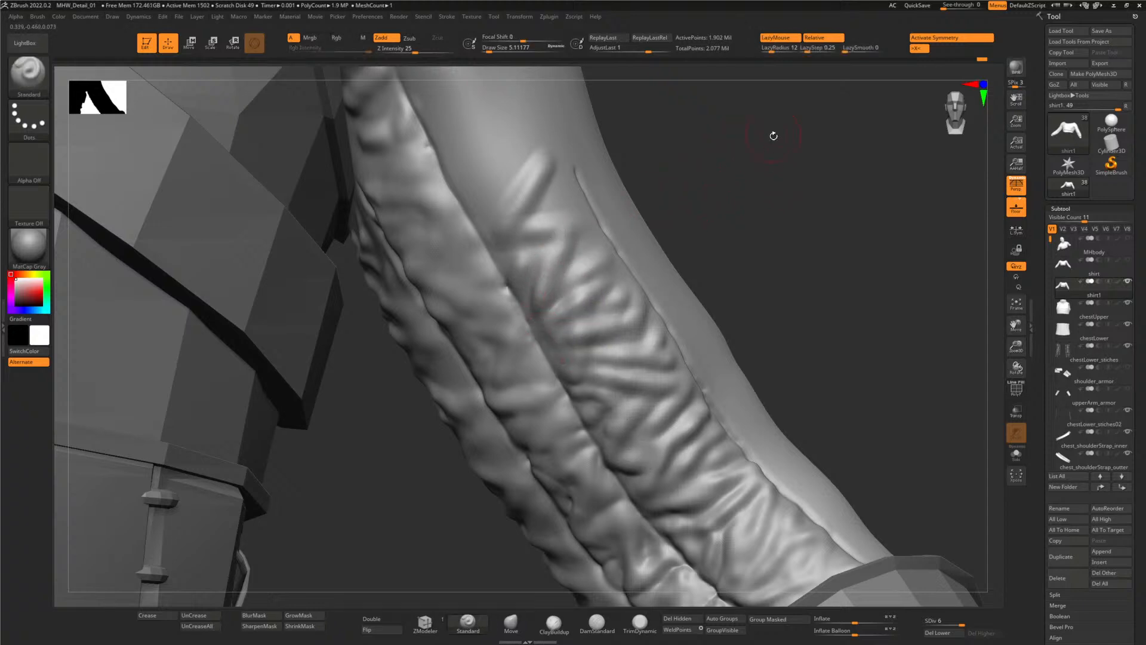
- Sculpt branching and crossing folds along the inner crease on the upper arm just below the armpit
{"action": "mouse_move", "coordinate": [773, 136]}
{"action": "left_mouse_down"}
{"action": "mouse_move", "coordinate": [719, 227]}
{"action": "mouse_move", "coordinate": [729, 312]}
{"action": "mouse_move", "coordinate": [517, 314]}
{"action": "left_mouse_up"}
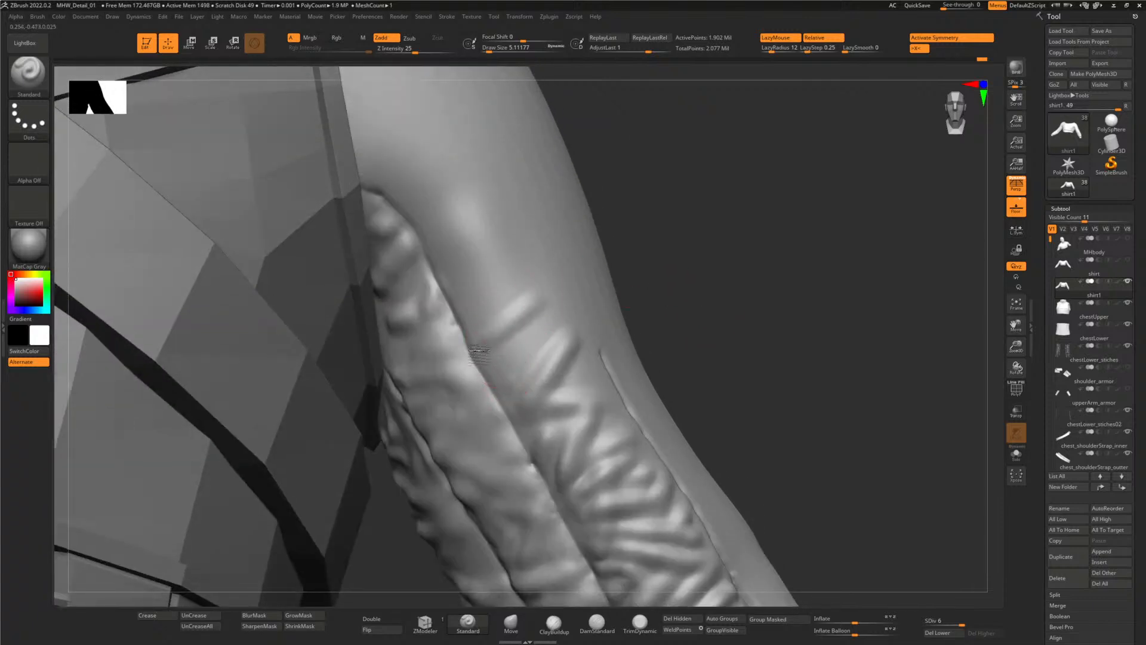
{"action": "left_click_drag", "start_coordinate": [537, 298], "coordinate": [477, 328]}
{"action": "left_click_drag", "start_coordinate": [496, 248], "coordinate": [482, 306]}
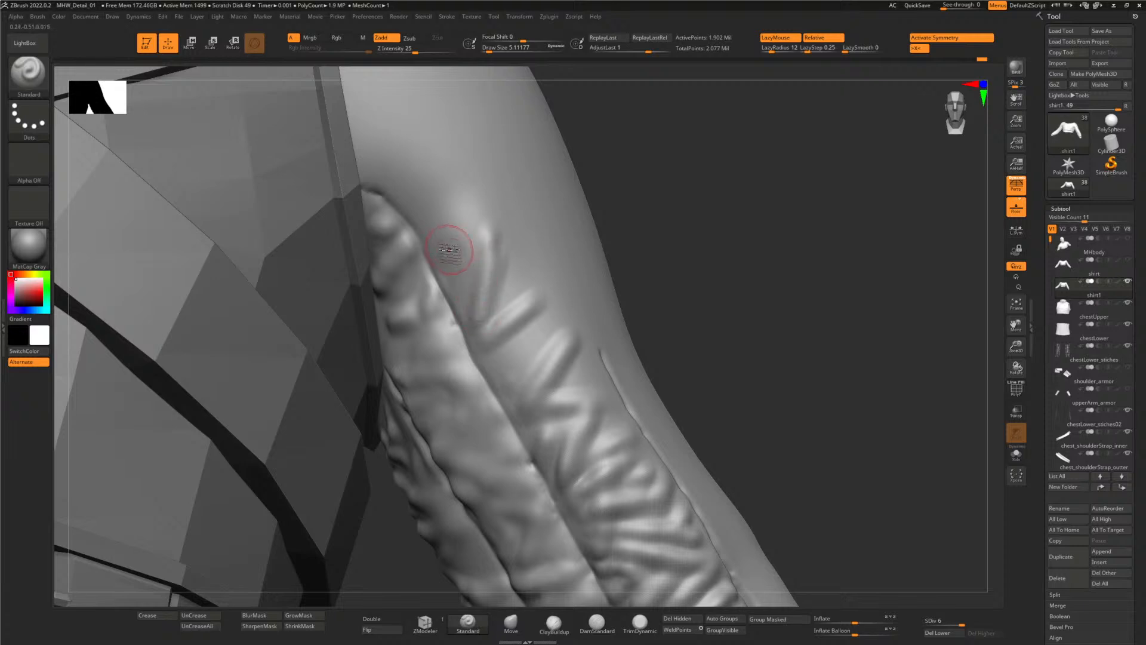
{"action": "left_click_drag", "start_coordinate": [443, 248], "coordinate": [489, 198]}
{"action": "left_click_drag", "start_coordinate": [458, 276], "coordinate": [536, 272]}
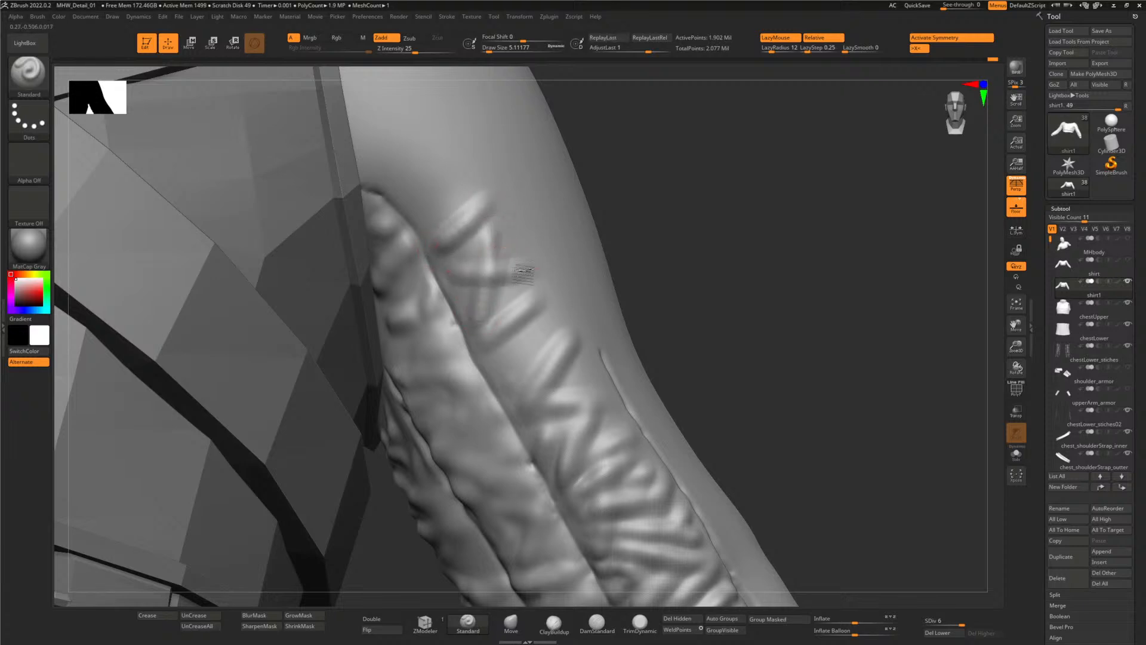
- Fill the gaps between the upper folds and wrap further wrinkles around the top end of the inner crease at the armpit
{"action": "left_click_drag", "start_coordinate": [499, 357], "coordinate": [534, 325]}
{"action": "mouse_move", "coordinate": [425, 224]}
{"action": "left_mouse_down"}
{"action": "mouse_move", "coordinate": [486, 242]}
{"action": "mouse_move", "coordinate": [472, 305]}
{"action": "mouse_move", "coordinate": [481, 322]}
{"action": "left_mouse_up"}
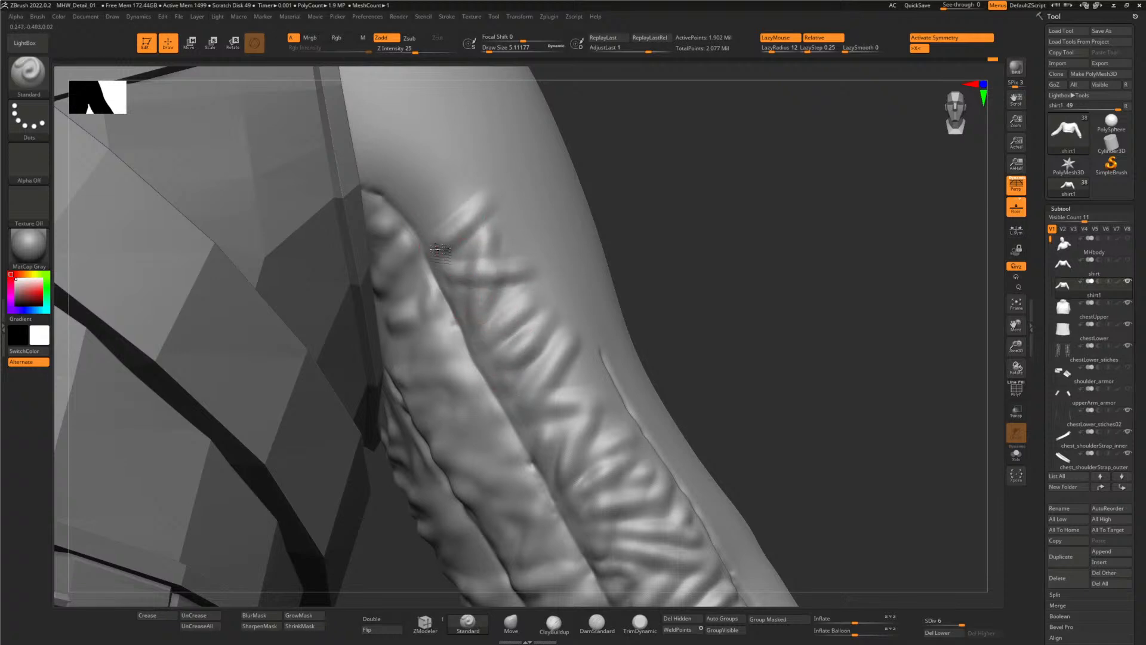
{"action": "mouse_move", "coordinate": [440, 251]}
{"action": "left_mouse_down"}
{"action": "mouse_move", "coordinate": [448, 199]}
{"action": "mouse_move", "coordinate": [431, 164]}
{"action": "mouse_move", "coordinate": [415, 206]}
{"action": "mouse_move", "coordinate": [385, 164]}
{"action": "mouse_move", "coordinate": [376, 180]}
{"action": "mouse_move", "coordinate": [395, 166]}
{"action": "mouse_move", "coordinate": [439, 209]}
{"action": "left_mouse_up"}
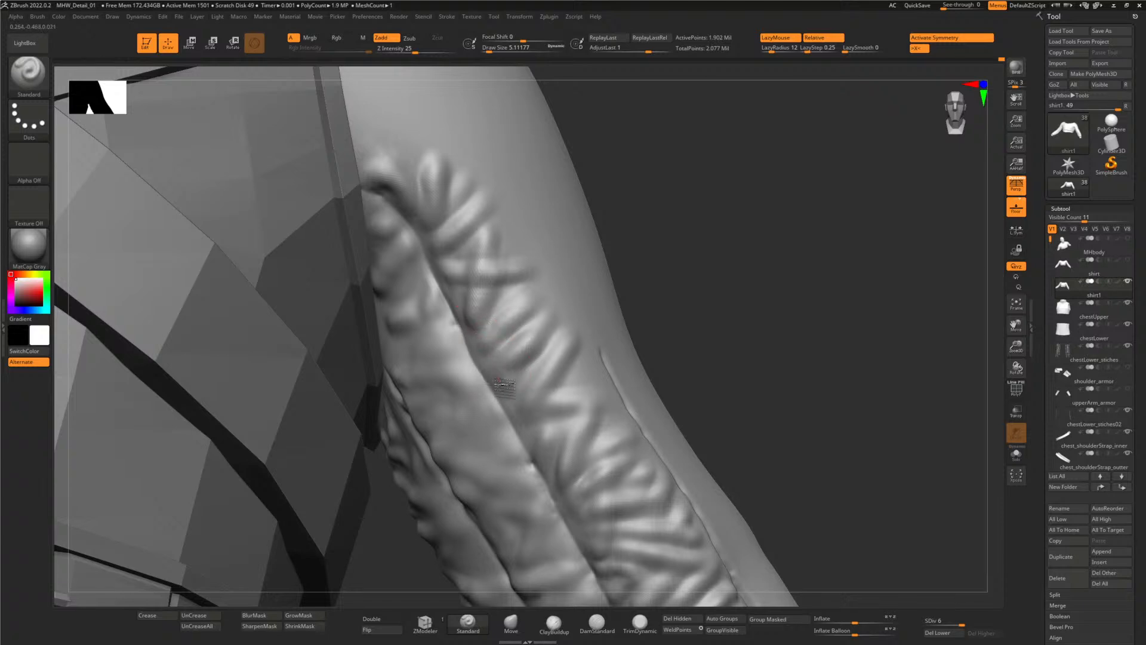
{"action": "left_click_drag", "start_coordinate": [703, 287], "coordinate": [668, 280]}
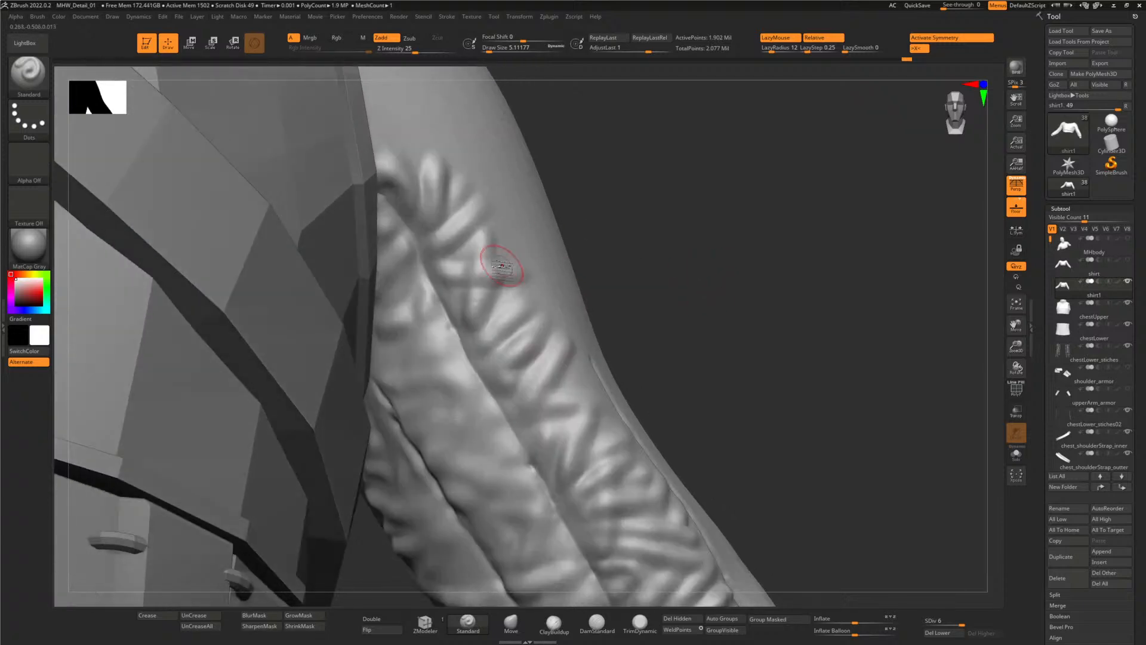
{"action": "mouse_move", "coordinate": [430, 293]}
{"action": "left_mouse_down"}
{"action": "mouse_move", "coordinate": [407, 322]}
{"action": "mouse_move", "coordinate": [409, 244]}
{"action": "mouse_move", "coordinate": [439, 355]}
{"action": "mouse_move", "coordinate": [436, 289]}
{"action": "mouse_move", "coordinate": [468, 454]}
{"action": "mouse_move", "coordinate": [459, 340]}
{"action": "mouse_move", "coordinate": [471, 335]}
{"action": "mouse_move", "coordinate": [478, 253]}
{"action": "left_mouse_up"}
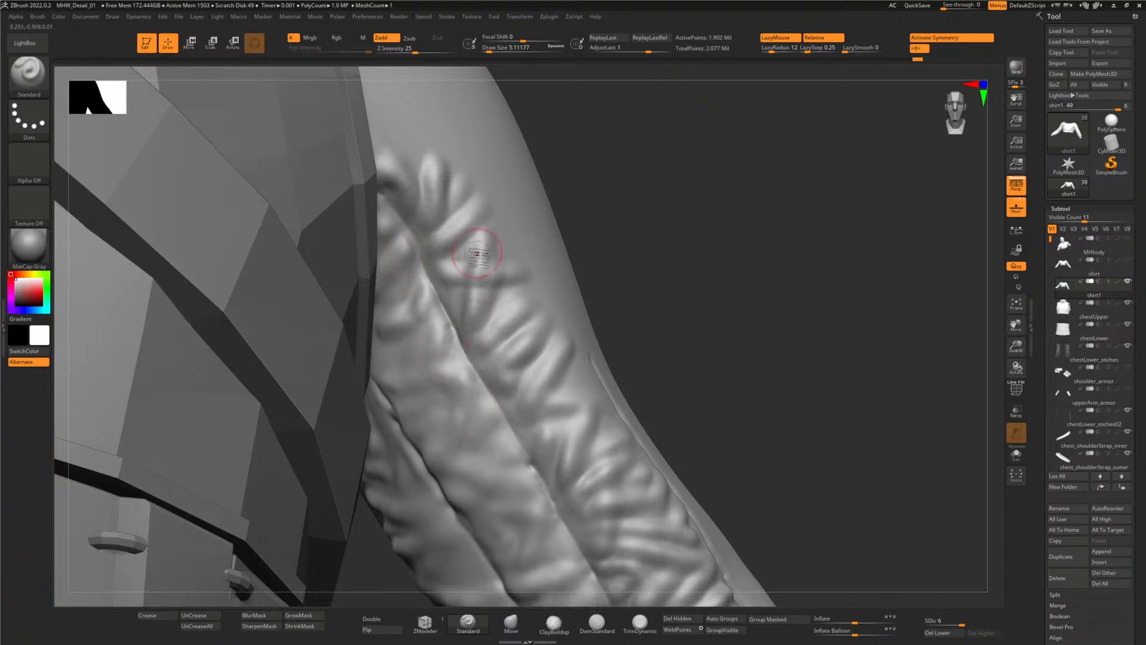
- Blend the folds at the armpit end of the inner crease and carve sharp notches along its upper part with DamStandard
{"action": "key", "text": "shift"}
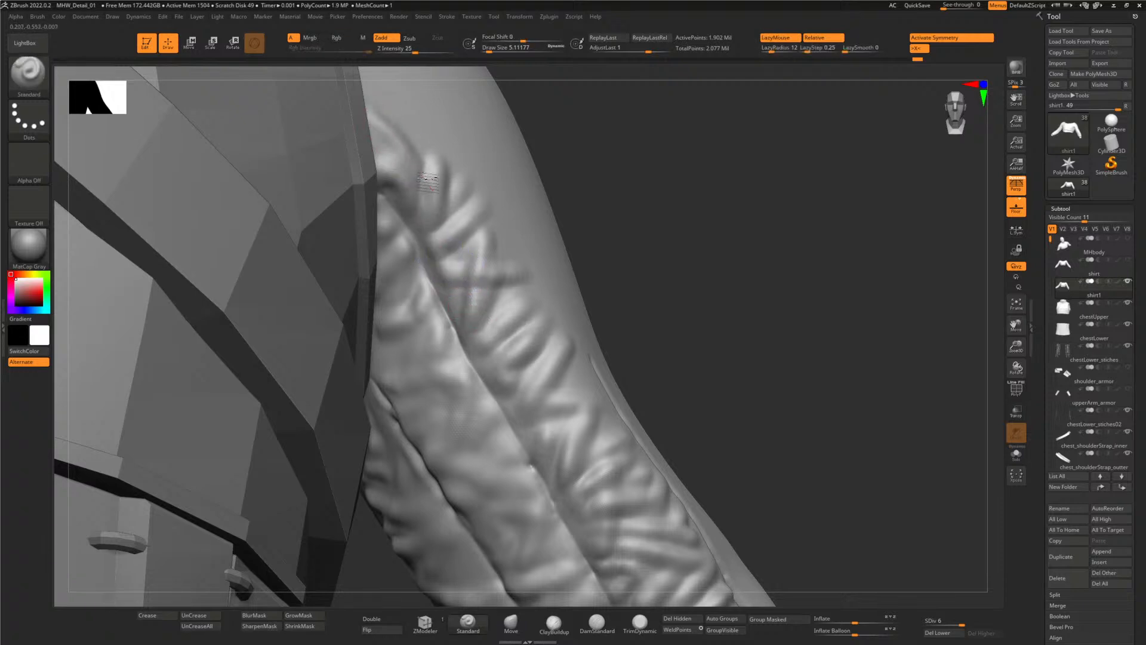
{"action": "key", "text": "shift"}
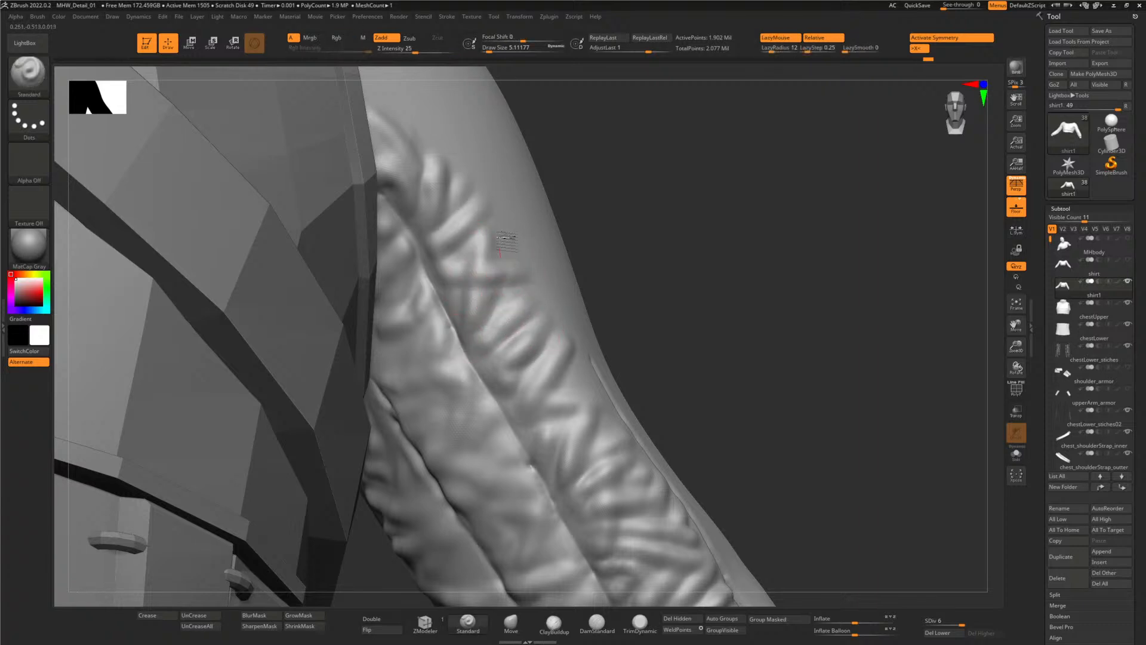
{"action": "left_click", "coordinate": [607, 626]}
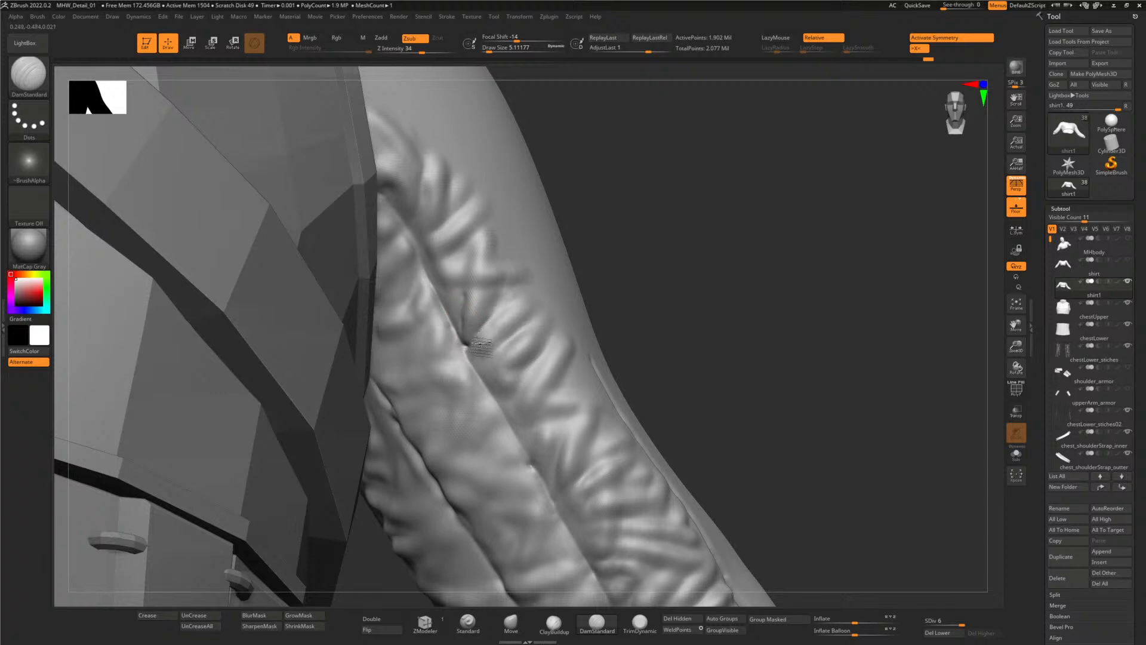
{"action": "mouse_move", "coordinate": [481, 345]}
{"action": "left_mouse_down"}
{"action": "mouse_move", "coordinate": [486, 384]}
{"action": "mouse_move", "coordinate": [512, 396]}
{"action": "left_mouse_up"}
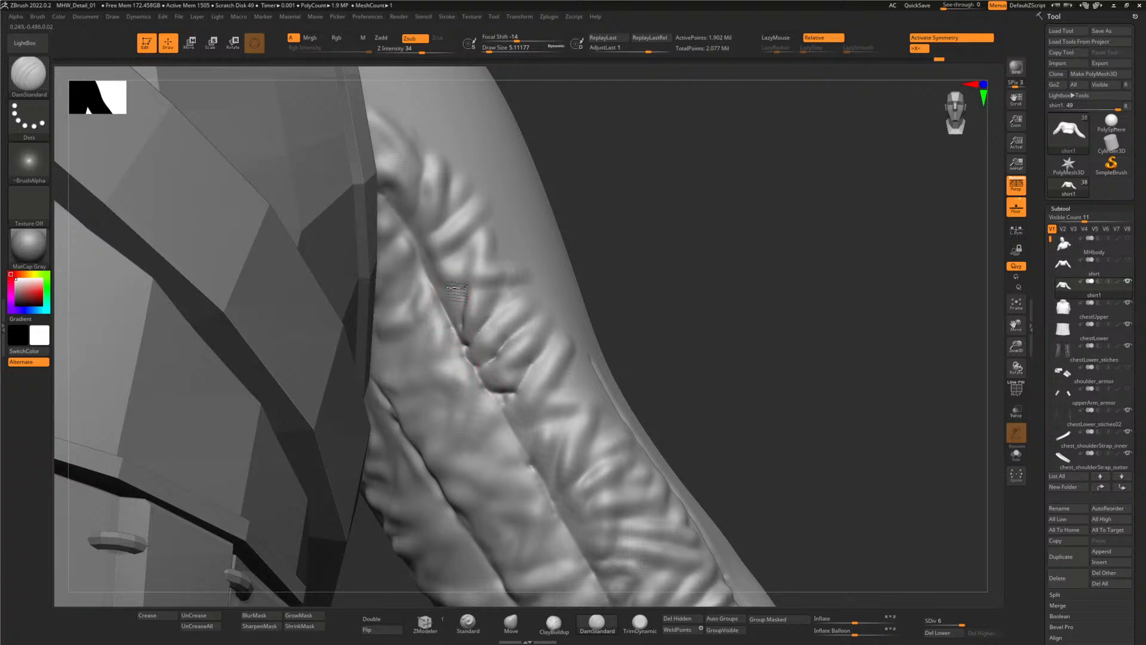
{"action": "left_click_drag", "start_coordinate": [441, 264], "coordinate": [442, 226]}
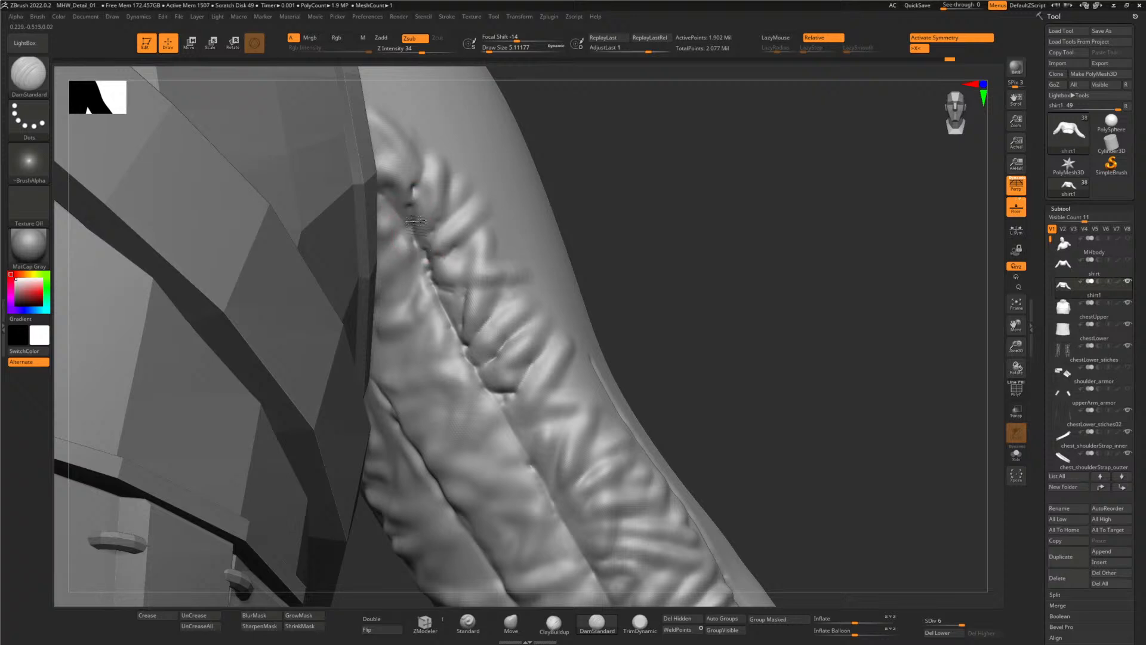
{"action": "mouse_move", "coordinate": [415, 222]}
{"action": "left_mouse_down"}
{"action": "mouse_move", "coordinate": [474, 320]}
{"action": "mouse_move", "coordinate": [499, 397]}
{"action": "left_mouse_up"}
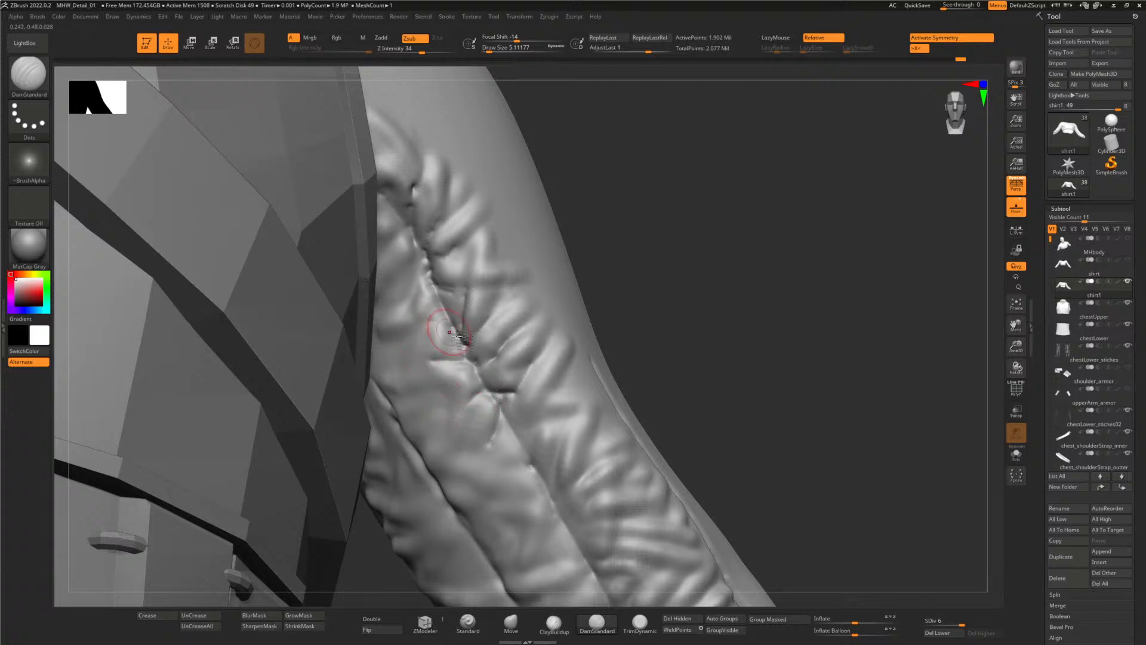
{"action": "mouse_move", "coordinate": [503, 371]}
{"action": "left_mouse_down"}
{"action": "mouse_move", "coordinate": [478, 373]}
{"action": "mouse_move", "coordinate": [500, 354]}
{"action": "left_mouse_up"}
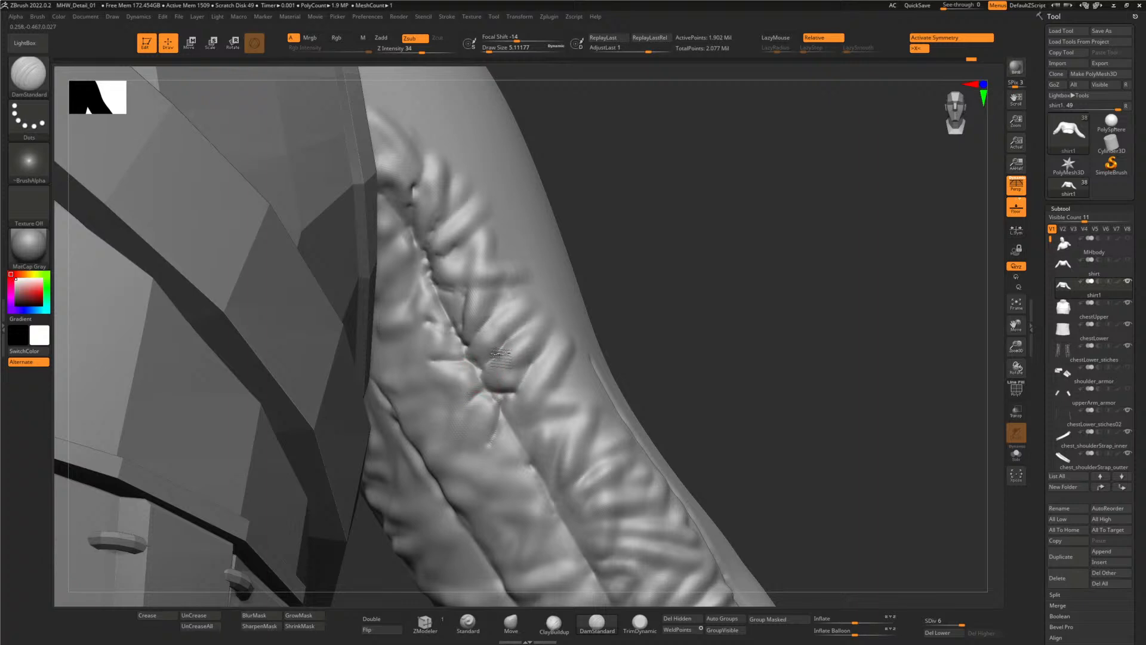
- Continue carving sharp creases down the inner seam of the upper arm and smooth the harsh spots along it
{"action": "left_click_drag", "start_coordinate": [714, 352], "coordinate": [545, 422]}
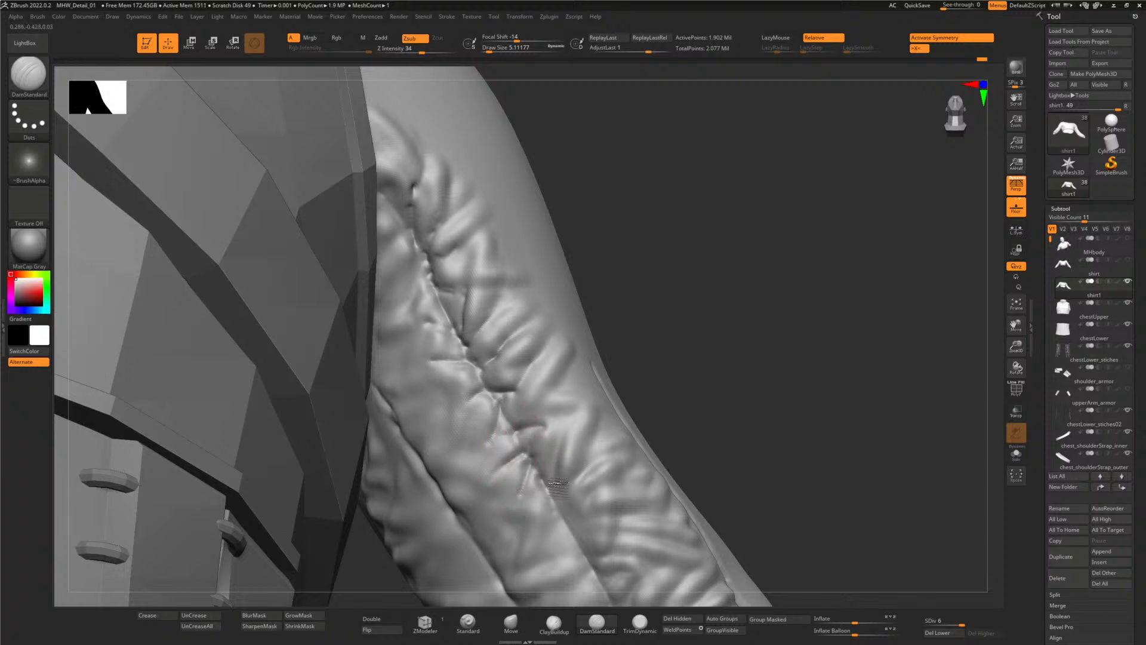
{"action": "mouse_move", "coordinate": [709, 410]}
{"action": "left_mouse_down"}
{"action": "mouse_move", "coordinate": [662, 269]}
{"action": "mouse_move", "coordinate": [514, 295]}
{"action": "left_mouse_up"}
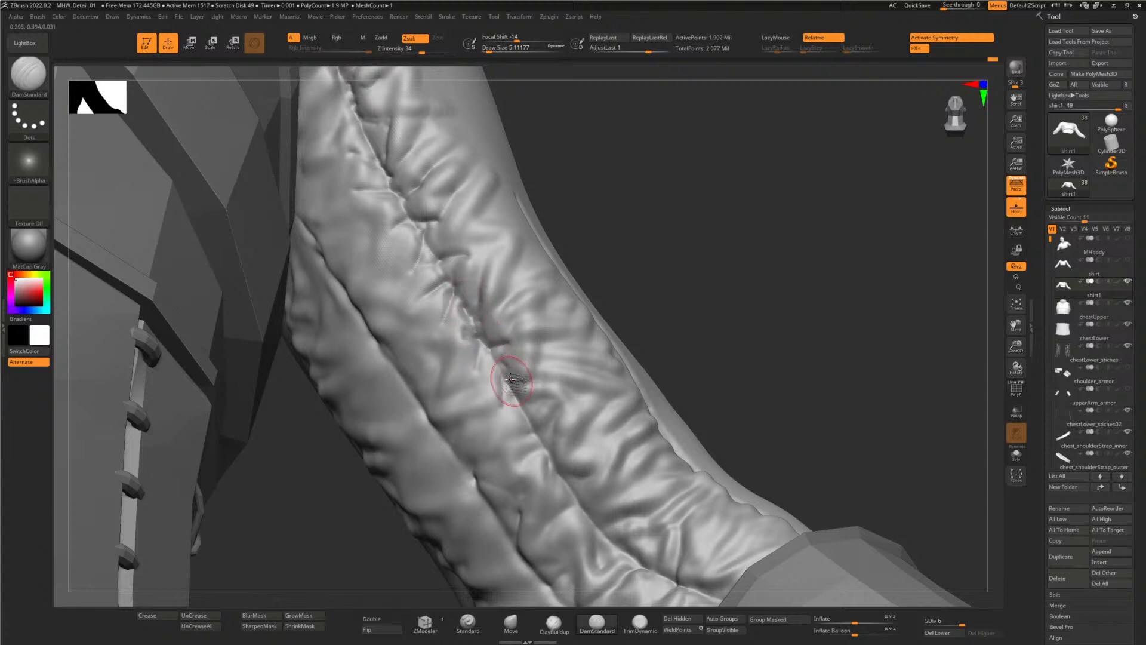
{"action": "key", "text": "shift"}
{"action": "left_click_drag", "start_coordinate": [530, 381], "coordinate": [514, 335], "text": "shift"}
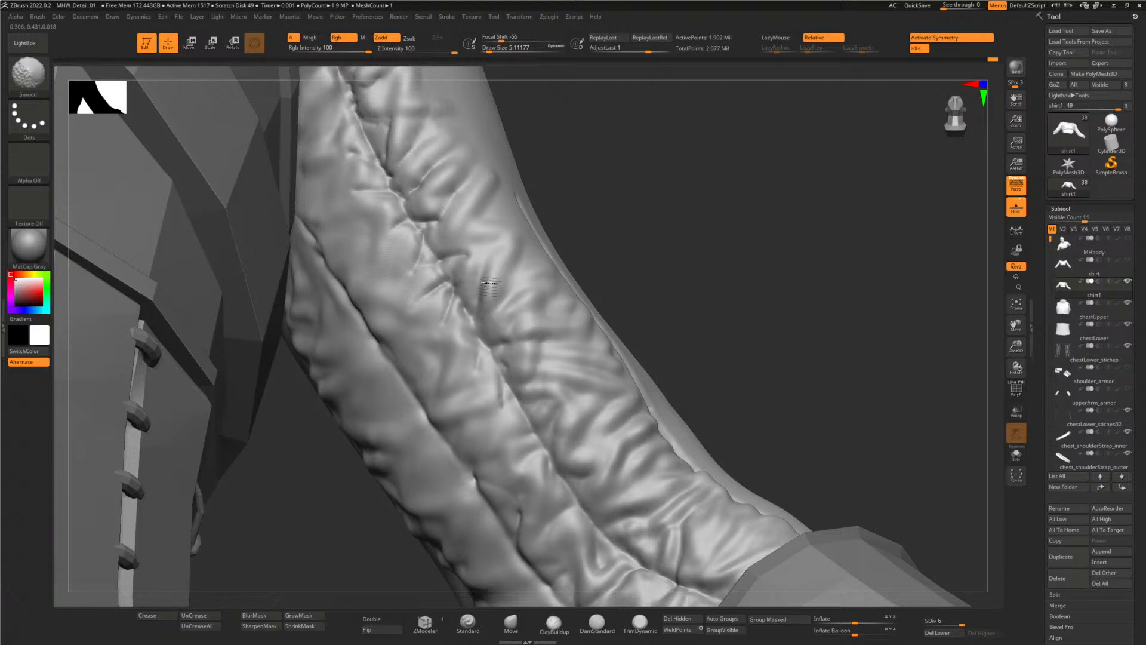
{"action": "mouse_move", "coordinate": [567, 287]}
{"action": "right_mouse_down"}
{"action": "mouse_move", "coordinate": [696, 276]}
{"action": "mouse_move", "coordinate": [527, 275]}
{"action": "right_mouse_up"}
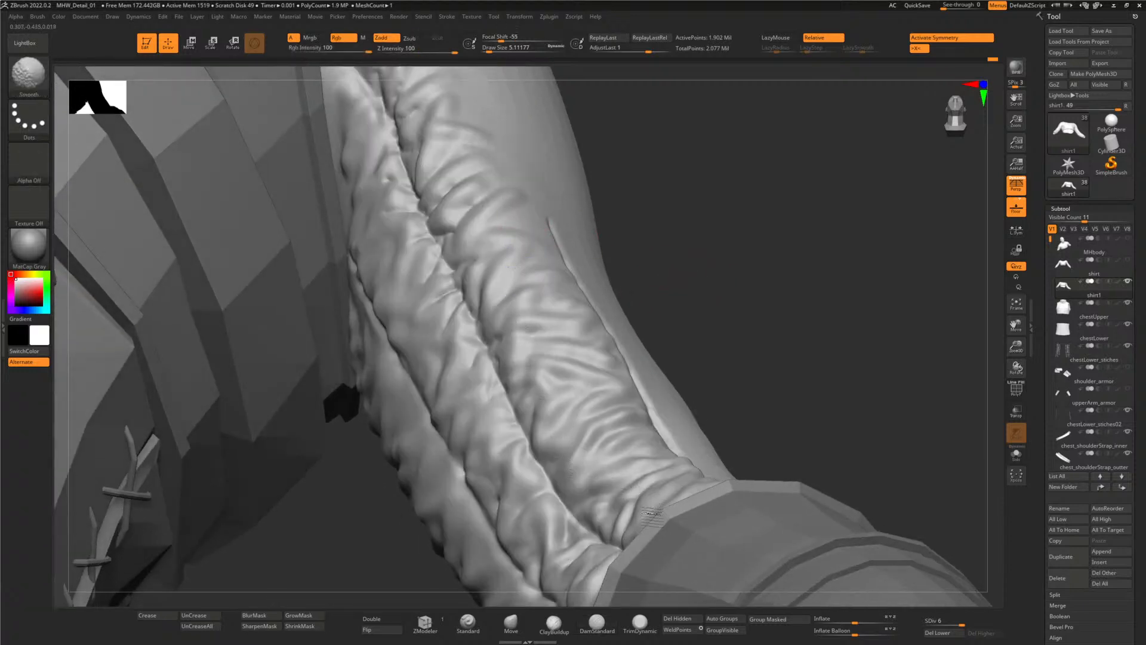
{"action": "key", "text": "shift"}
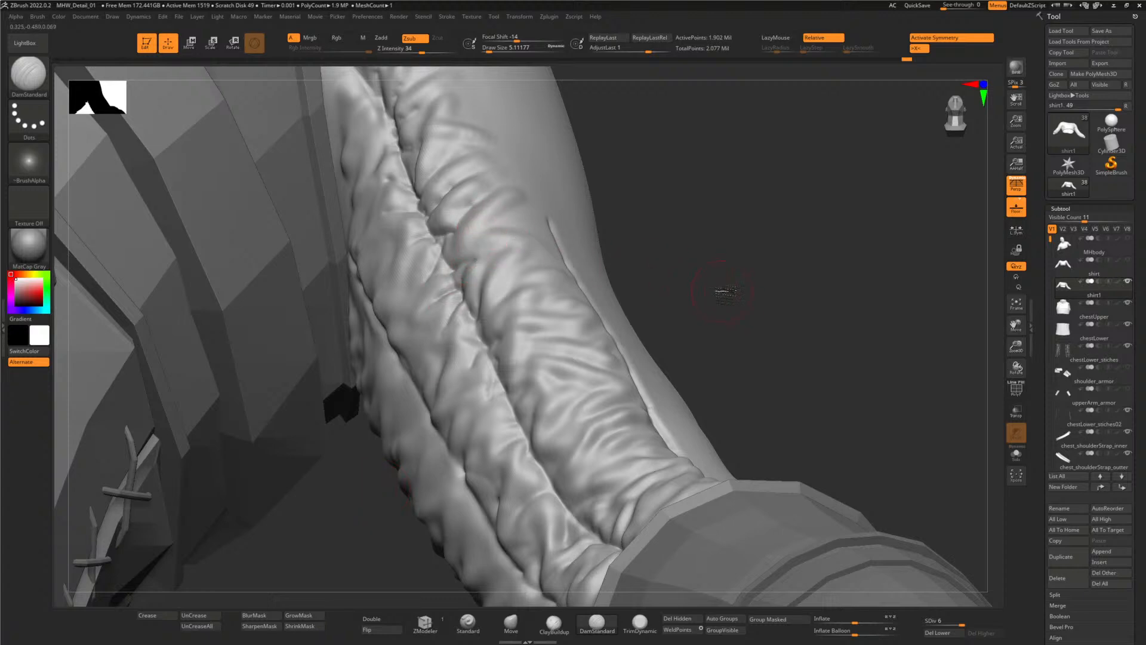
{"action": "left_click_drag", "start_coordinate": [723, 291], "coordinate": [537, 248]}
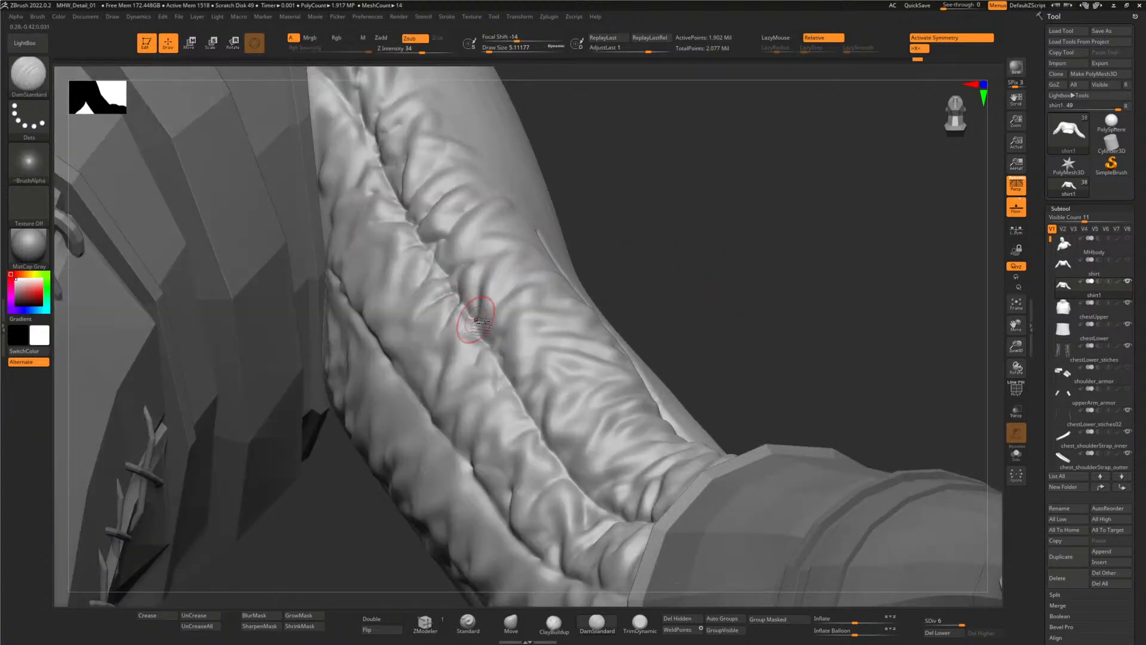
{"action": "key", "text": "shift"}
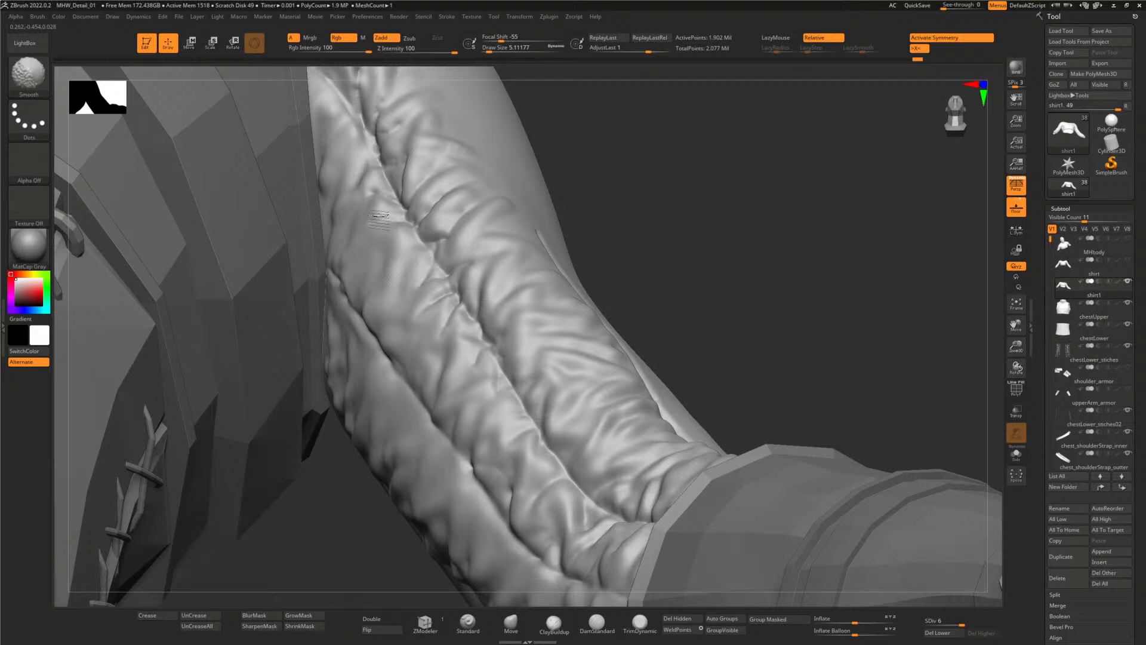
- Show the upper arm armor and examine the wrinkled sleeves together with the full armored figure
{"action": "mouse_move", "coordinate": [691, 266]}
{"action": "left_mouse_down"}
{"action": "mouse_move", "coordinate": [675, 307]}
{"action": "mouse_move", "coordinate": [742, 317]}
{"action": "mouse_move", "coordinate": [550, 349]}
{"action": "left_mouse_up"}
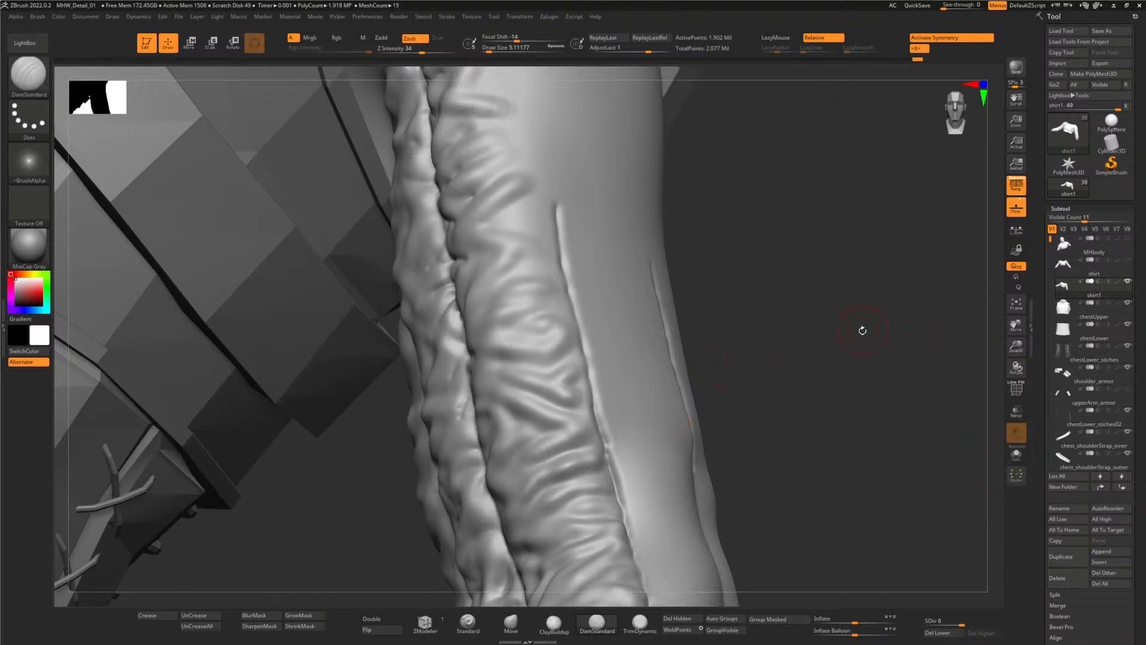
{"action": "left_click_drag", "start_coordinate": [821, 342], "coordinate": [740, 283], "text": "alt"}
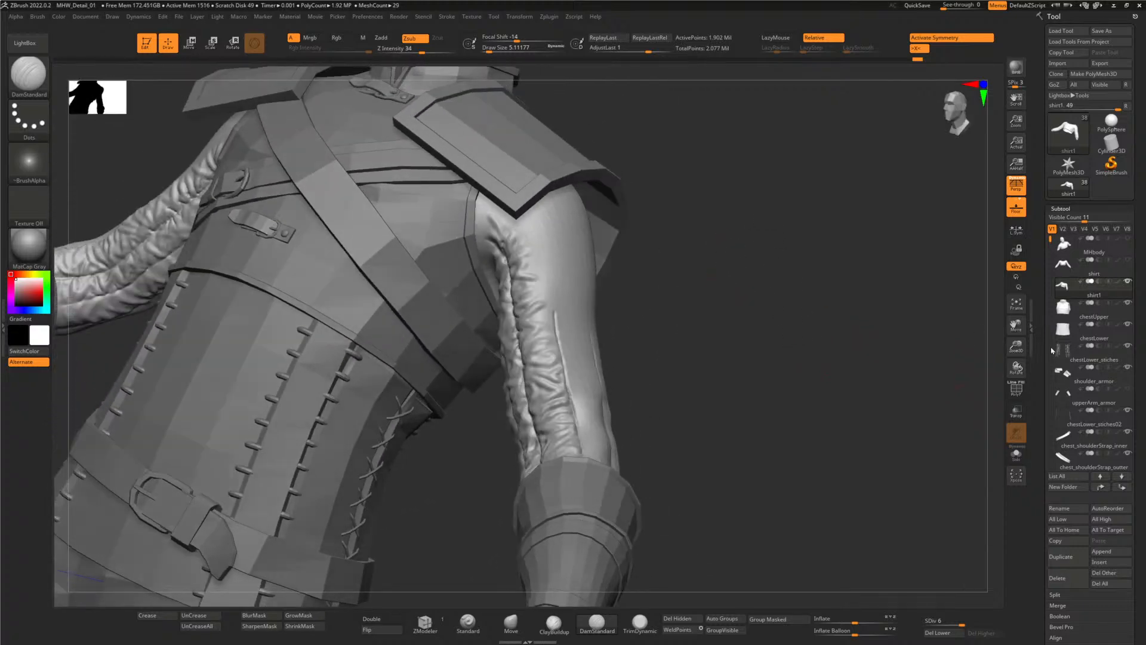
{"action": "left_click", "coordinate": [1129, 391]}
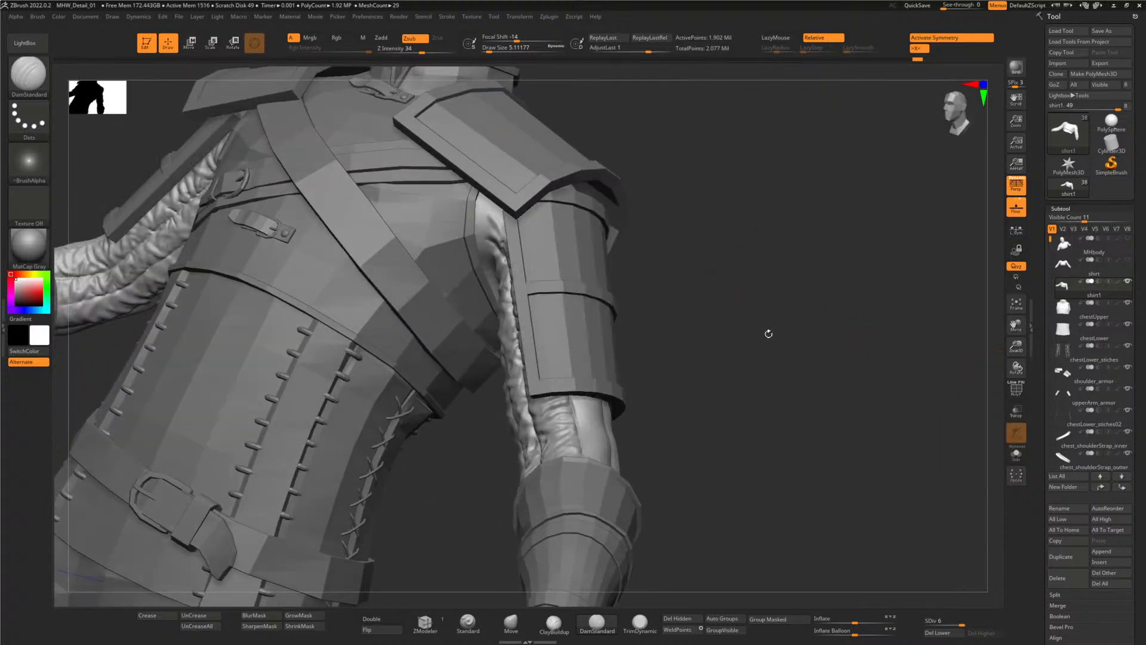
{"action": "left_click_drag", "start_coordinate": [717, 333], "coordinate": [738, 269]}
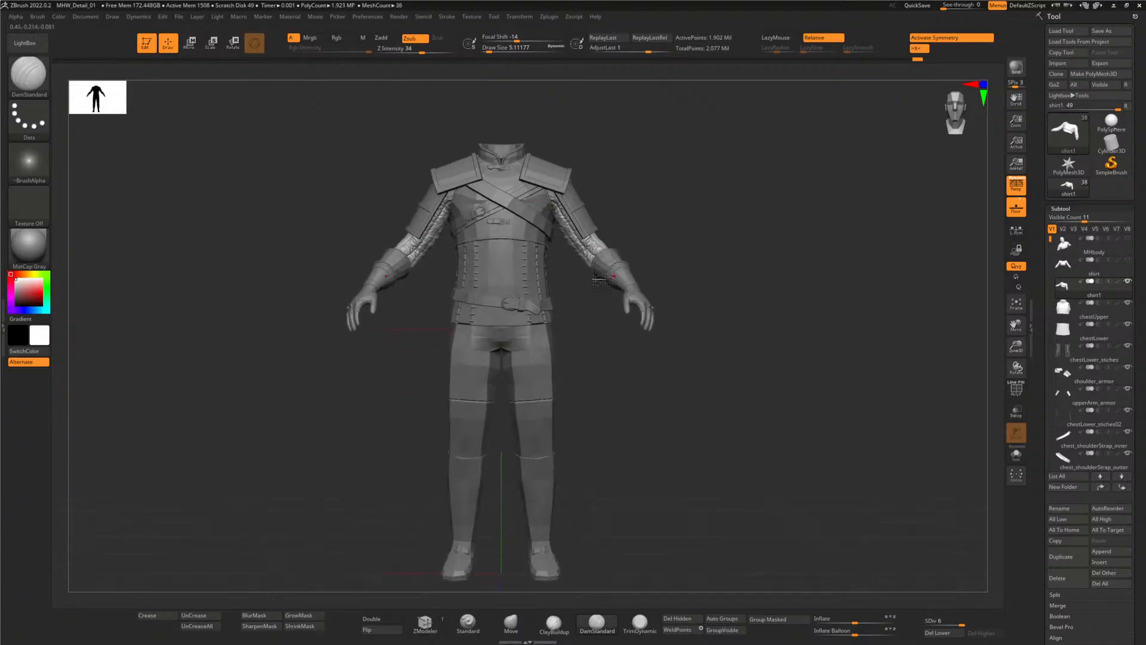
- Carve finer creases along the inner sleeve seams between the upper arm armor and the forearm guard with DamStandard
{"action": "left_click_drag", "start_coordinate": [680, 213], "coordinate": [742, 254]}
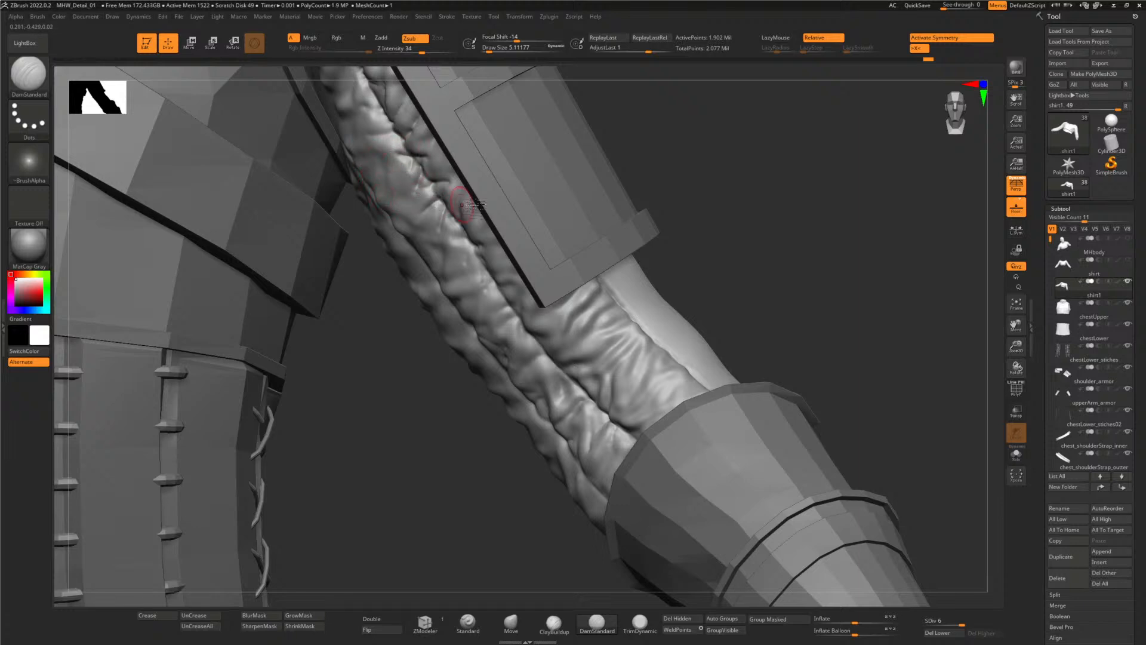
{"action": "mouse_move", "coordinate": [737, 224]}
{"action": "left_mouse_down"}
{"action": "mouse_move", "coordinate": [776, 220]}
{"action": "mouse_move", "coordinate": [683, 212]}
{"action": "left_mouse_up"}
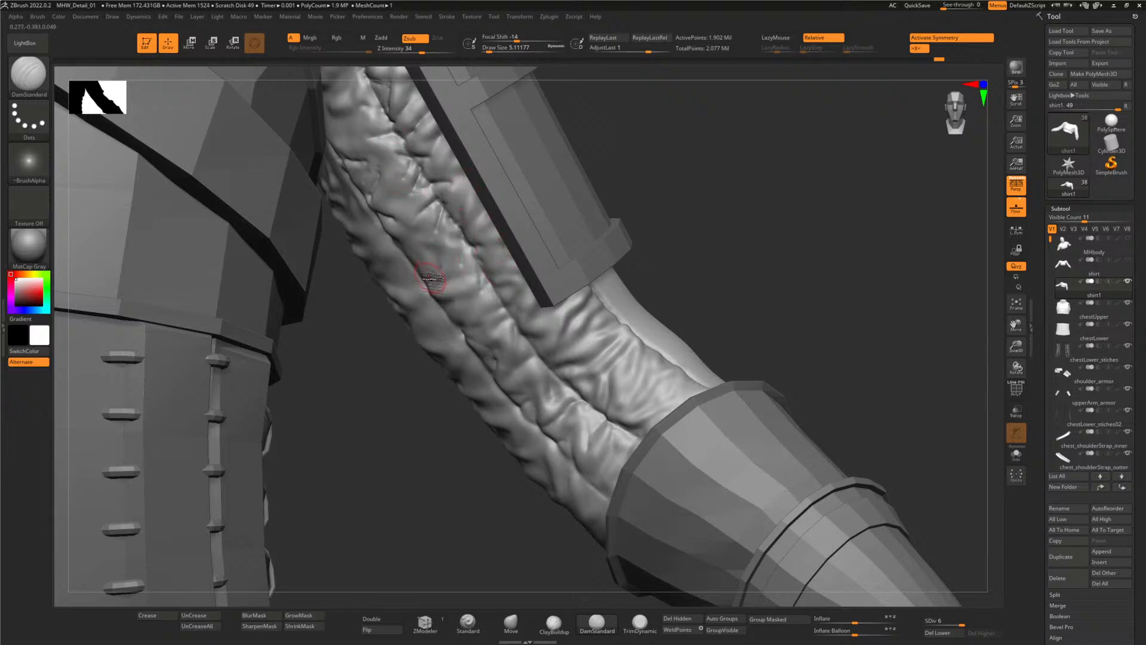
{"action": "left_click_drag", "start_coordinate": [430, 278], "coordinate": [428, 285]}
{"action": "right_click_drag", "start_coordinate": [443, 271], "coordinate": [427, 286]}
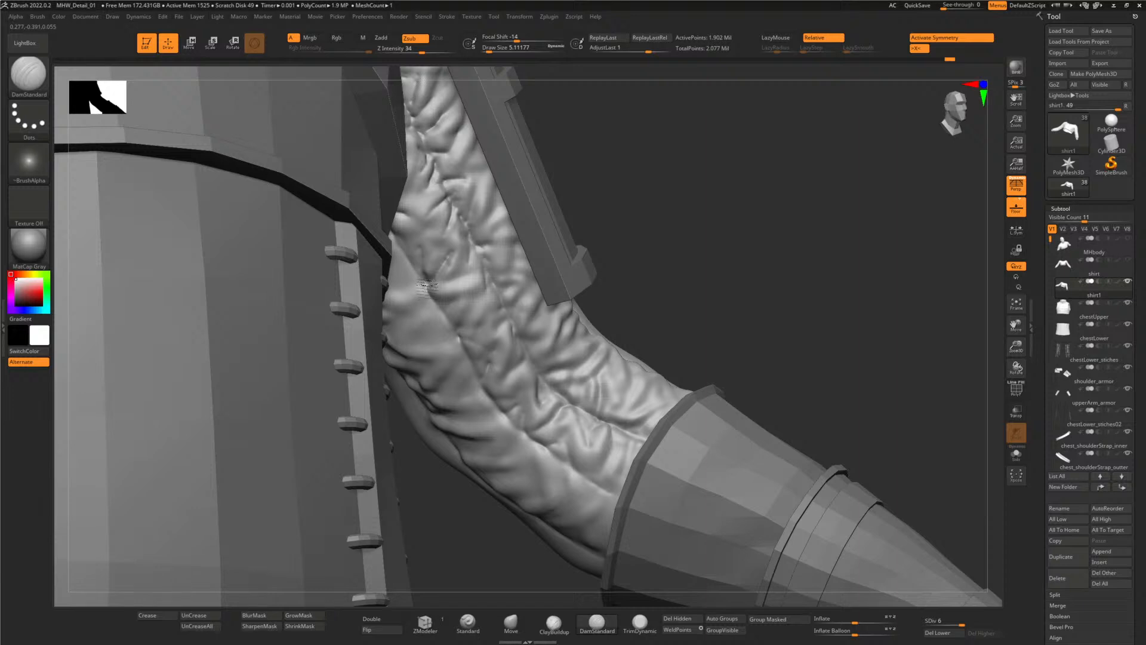
{"action": "left_click_drag", "start_coordinate": [472, 310], "coordinate": [445, 301]}
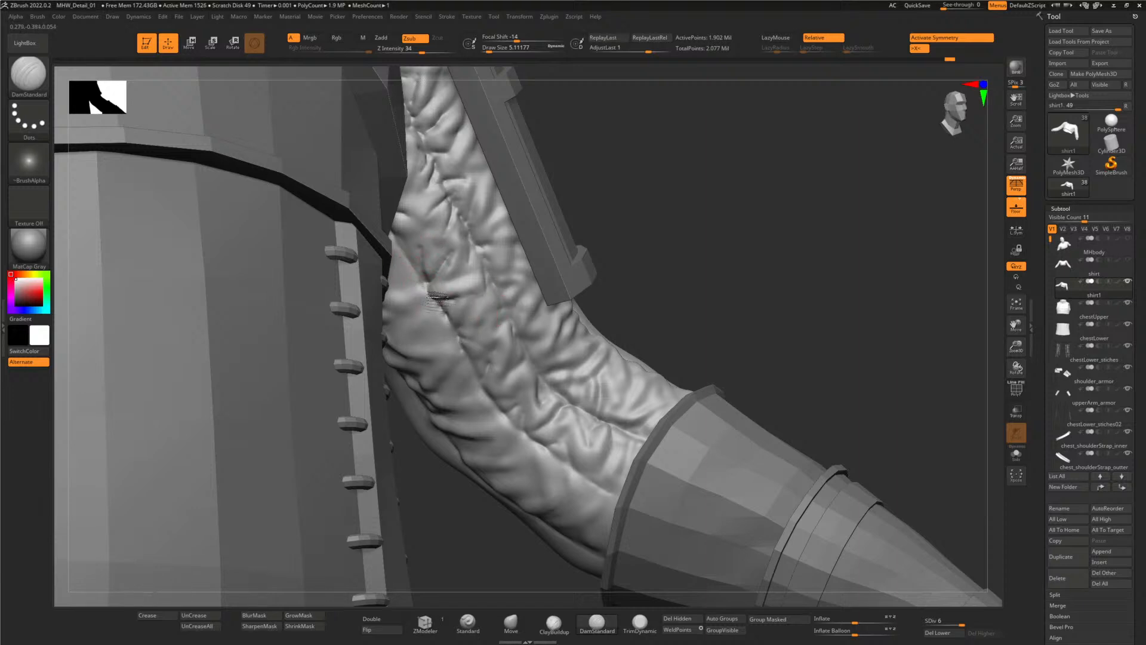
{"action": "left_click_drag", "start_coordinate": [669, 315], "coordinate": [541, 377]}
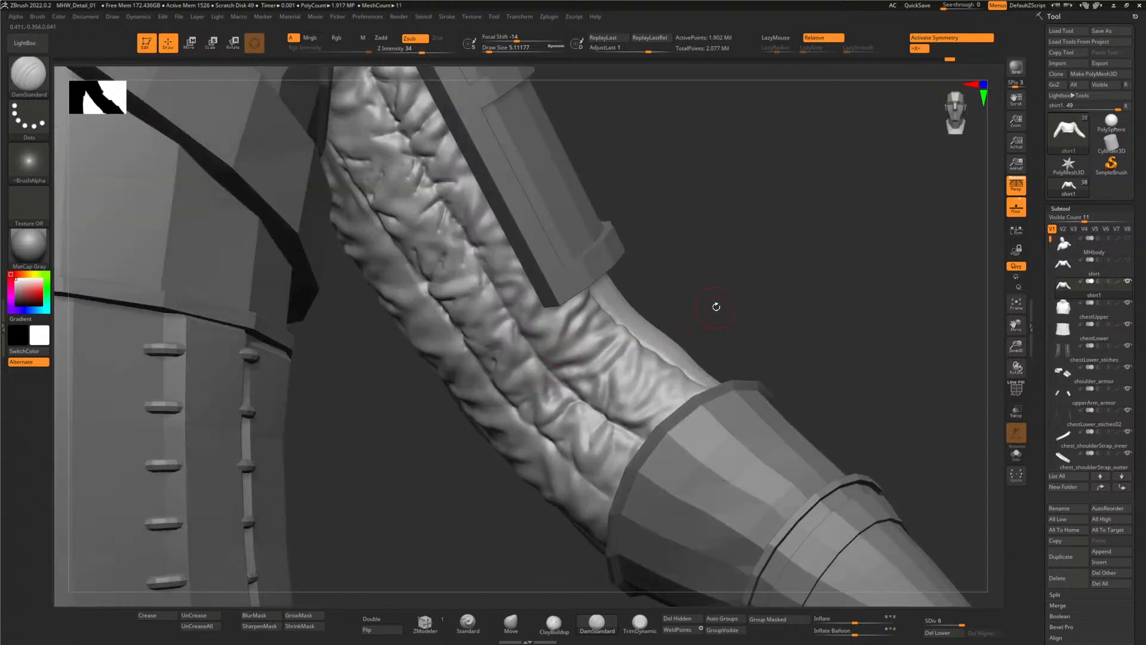
- Duplicate the shirt1 subtool and select the copy
{"action": "left_click_drag", "start_coordinate": [716, 306], "coordinate": [590, 291]}
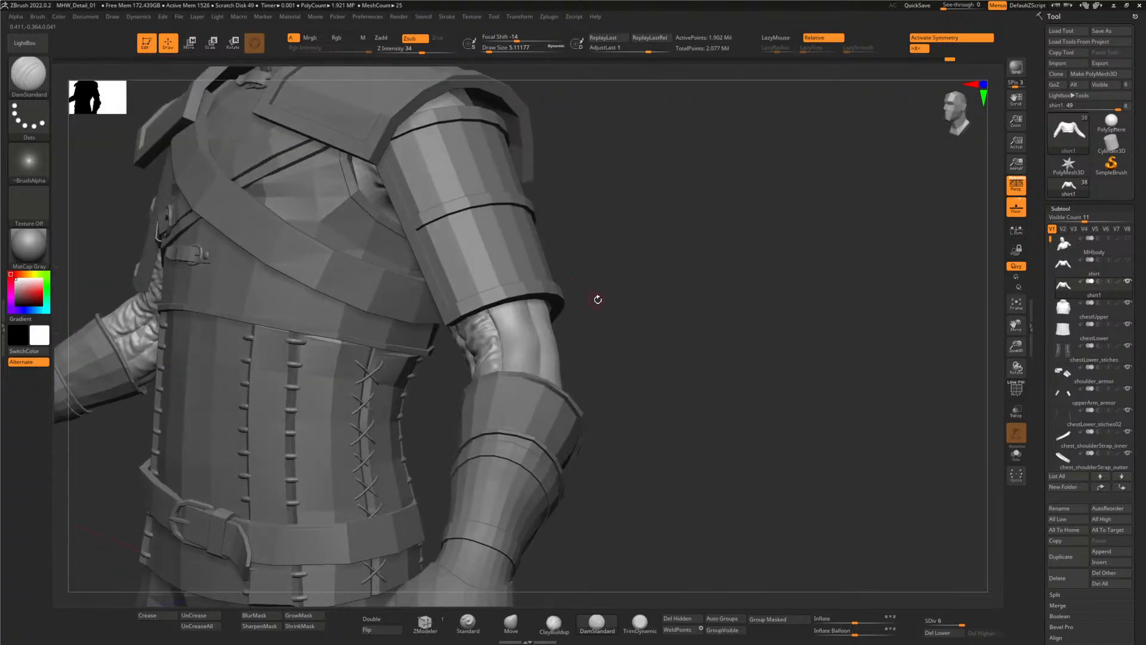
{"action": "mouse_move", "coordinate": [1099, 303]}
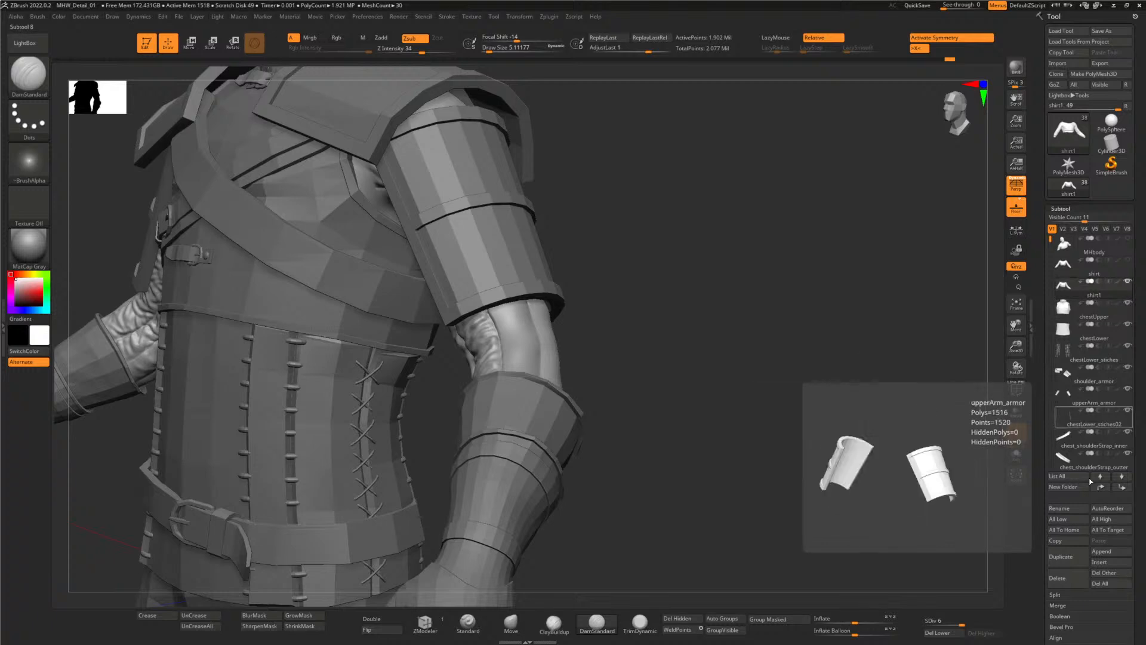
{"action": "left_click", "coordinate": [1069, 563]}
{"action": "left_click", "coordinate": [1116, 306]}
{"action": "mouse_move", "coordinate": [1096, 320]}
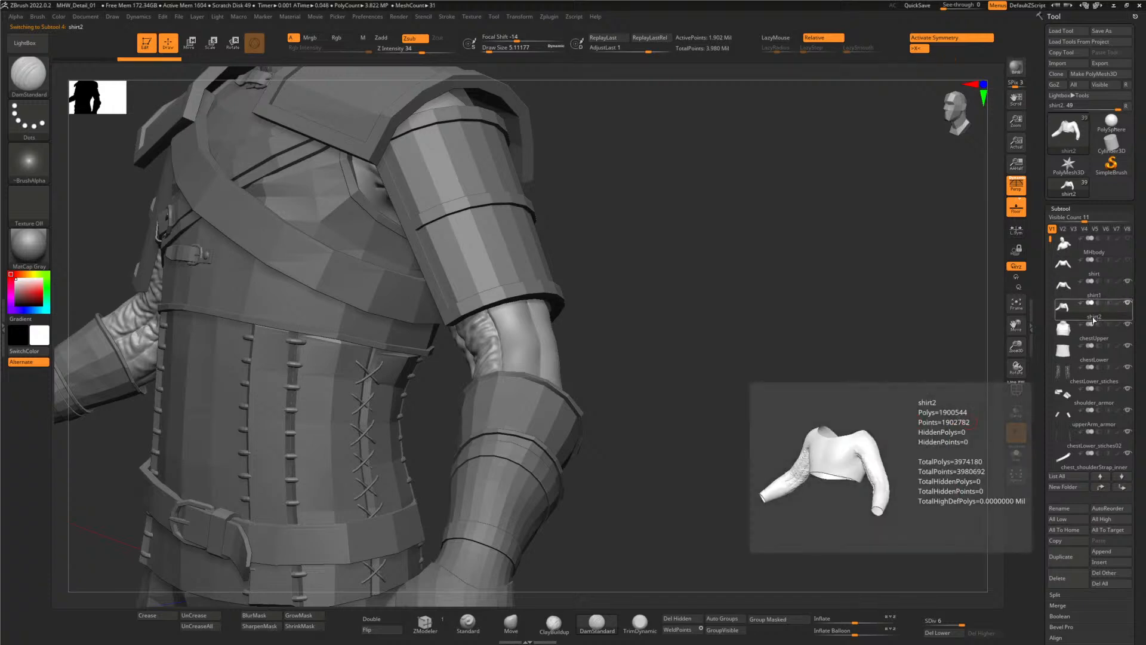
- Hide the upper arm armor and load the CD_IM_Stitch_01 stitch brush from LightBox
{"action": "mouse_move", "coordinate": [637, 320]}
{"action": "left_mouse_down"}
{"action": "mouse_move", "coordinate": [624, 325]}
{"action": "mouse_move", "coordinate": [699, 328]}
{"action": "mouse_move", "coordinate": [657, 330]}
{"action": "left_mouse_up"}
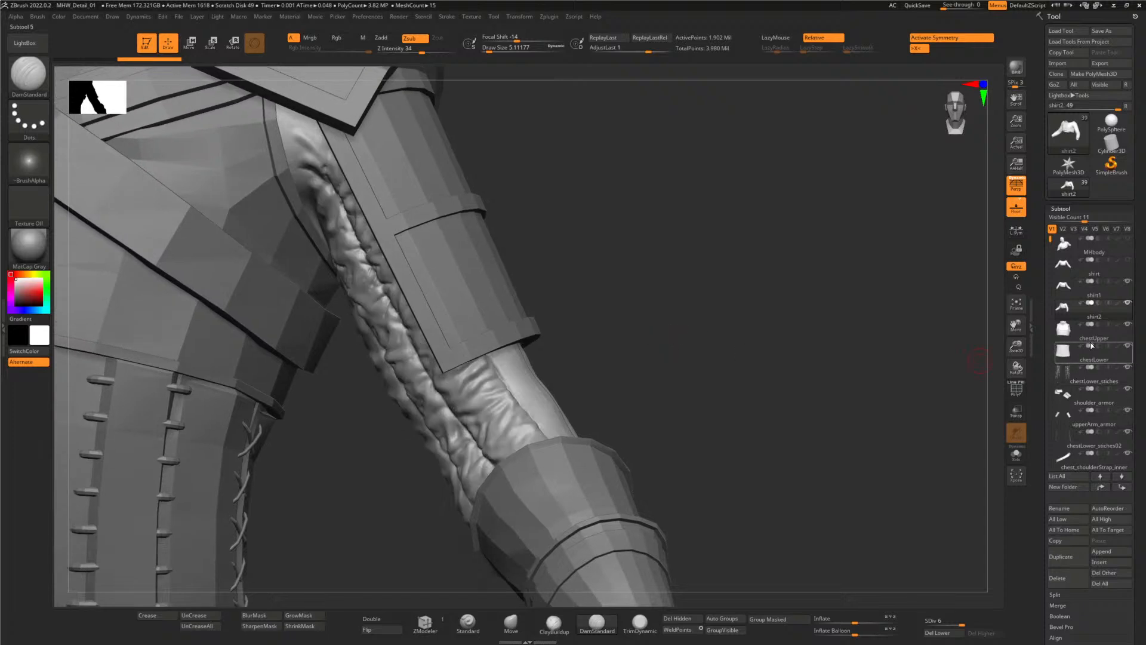
{"action": "left_click", "coordinate": [1128, 409]}
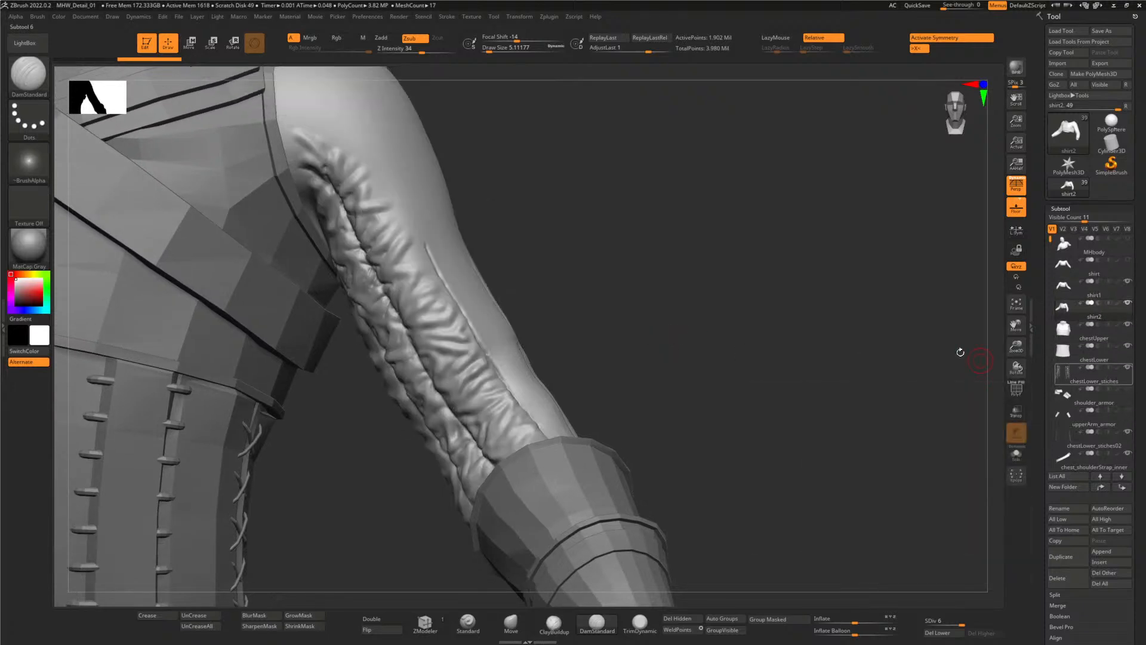
{"action": "left_click_drag", "start_coordinate": [960, 351], "coordinate": [401, 222]}
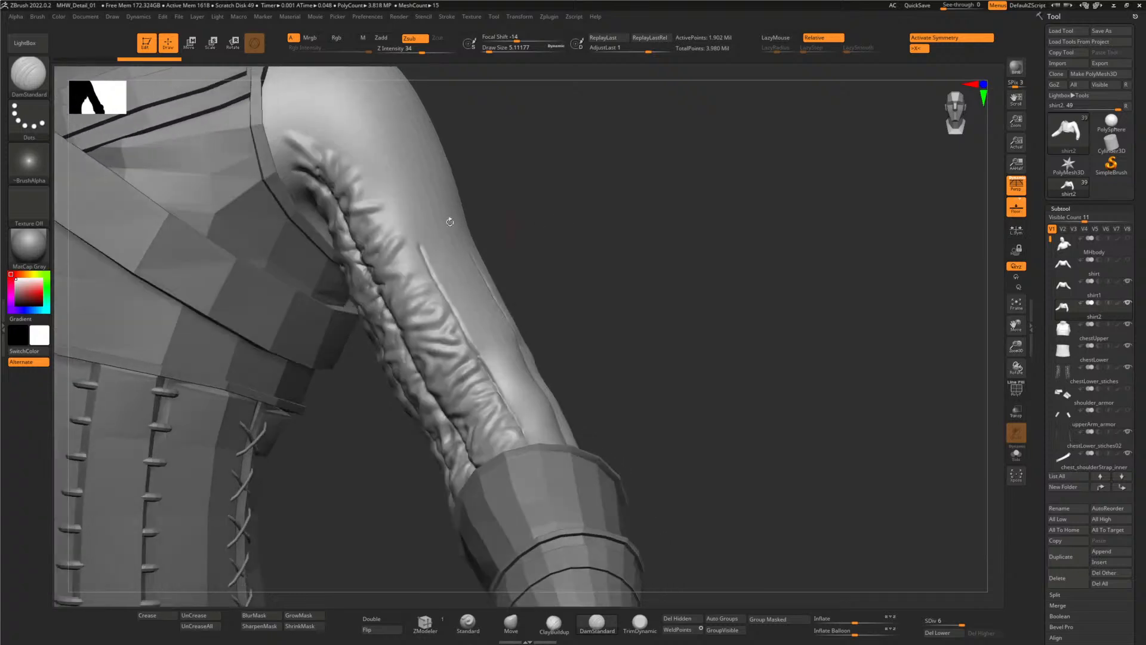
{"action": "left_click", "coordinate": [23, 43]}
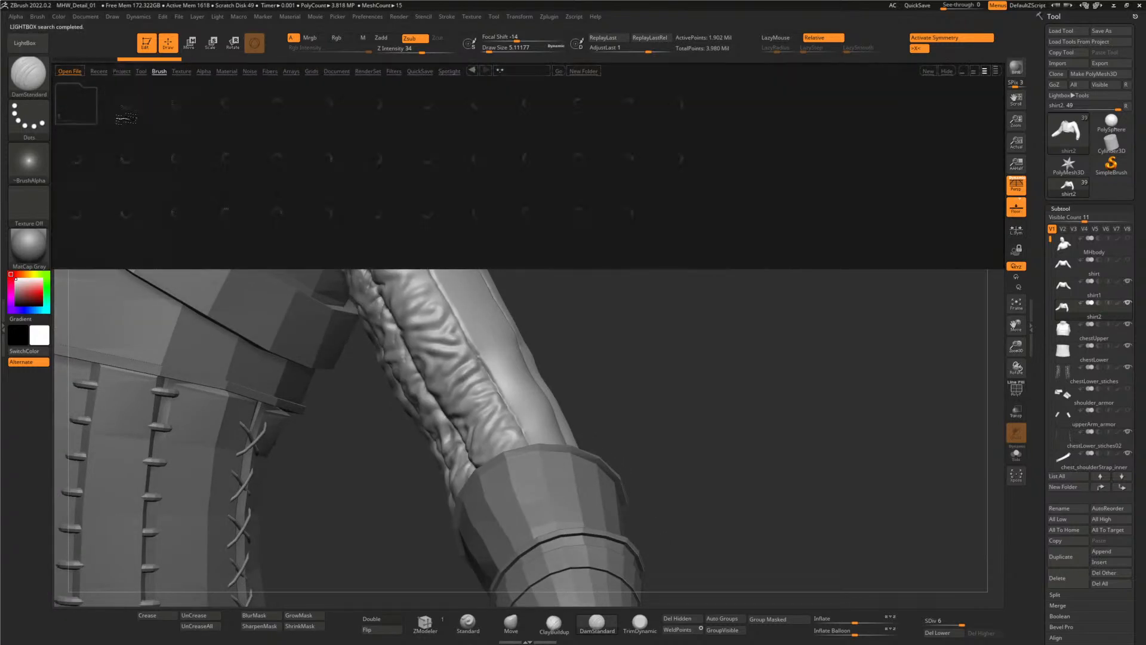
{"action": "double_click", "coordinate": [76, 158]}
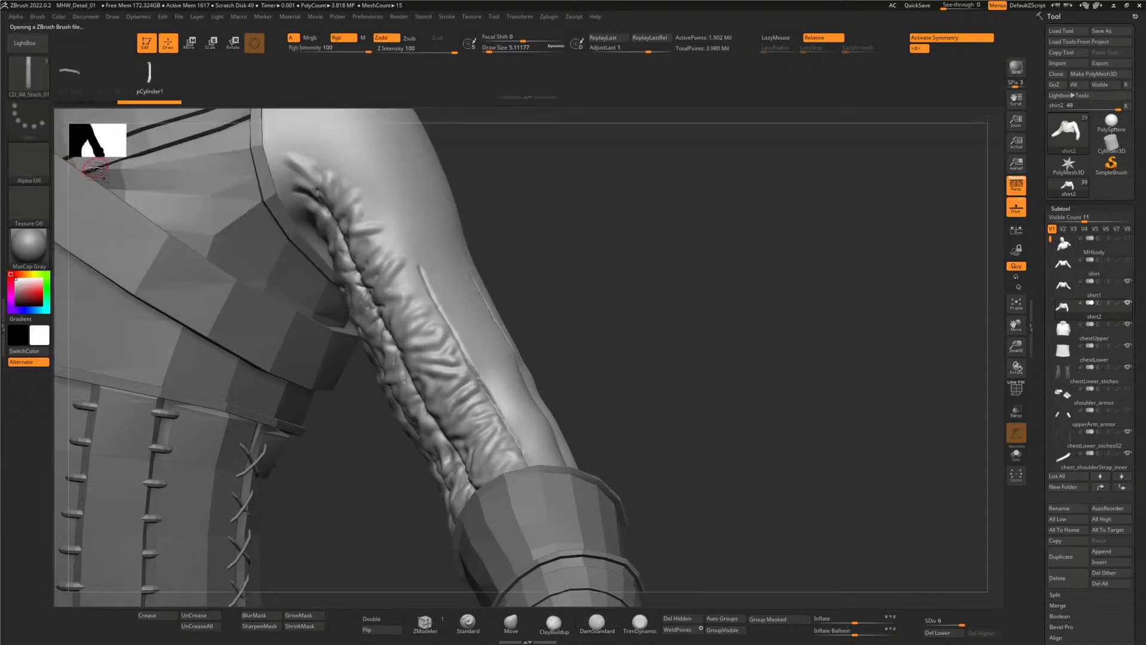
- Try to draw a line of stitches down the smooth outer side of the sleeve on the duplicated shirt
{"action": "right_click_drag", "start_coordinate": [482, 231], "coordinate": [558, 262]}
{"action": "left_click_drag", "start_coordinate": [397, 169], "coordinate": [499, 448]}
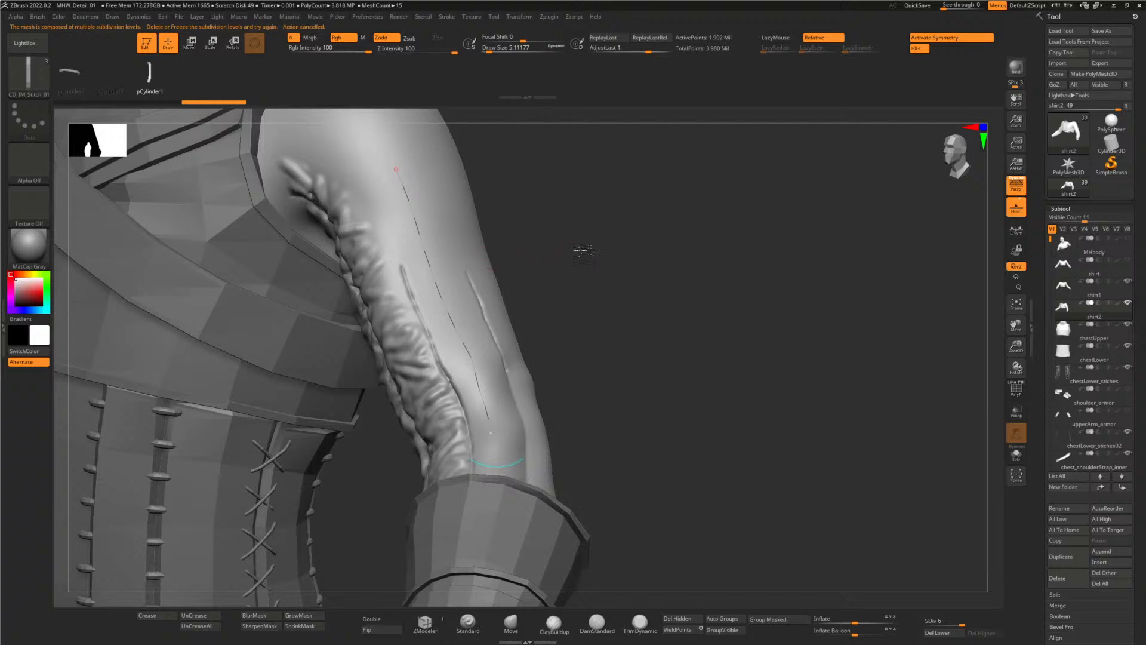
{"action": "right_click_drag", "start_coordinate": [583, 250], "coordinate": [585, 246]}
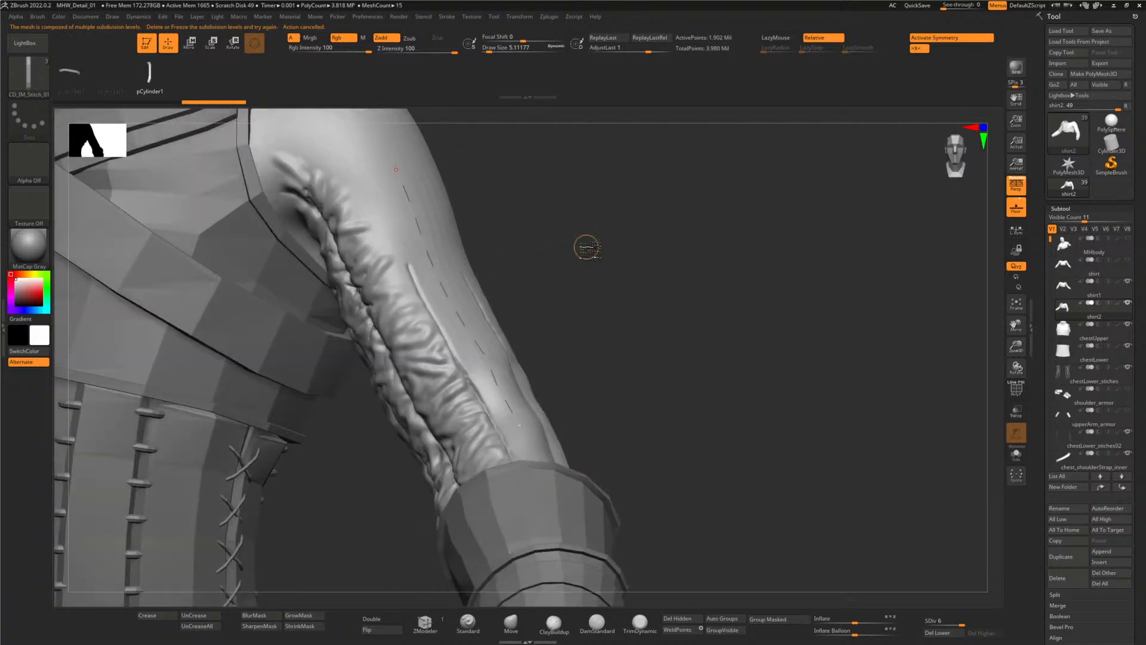
- Delete the duplicated shirt's lower subdivision levels and draw a stitch line down the sleeve from below the shoulder toward the forearm guard
{"action": "left_click", "coordinate": [938, 633]}
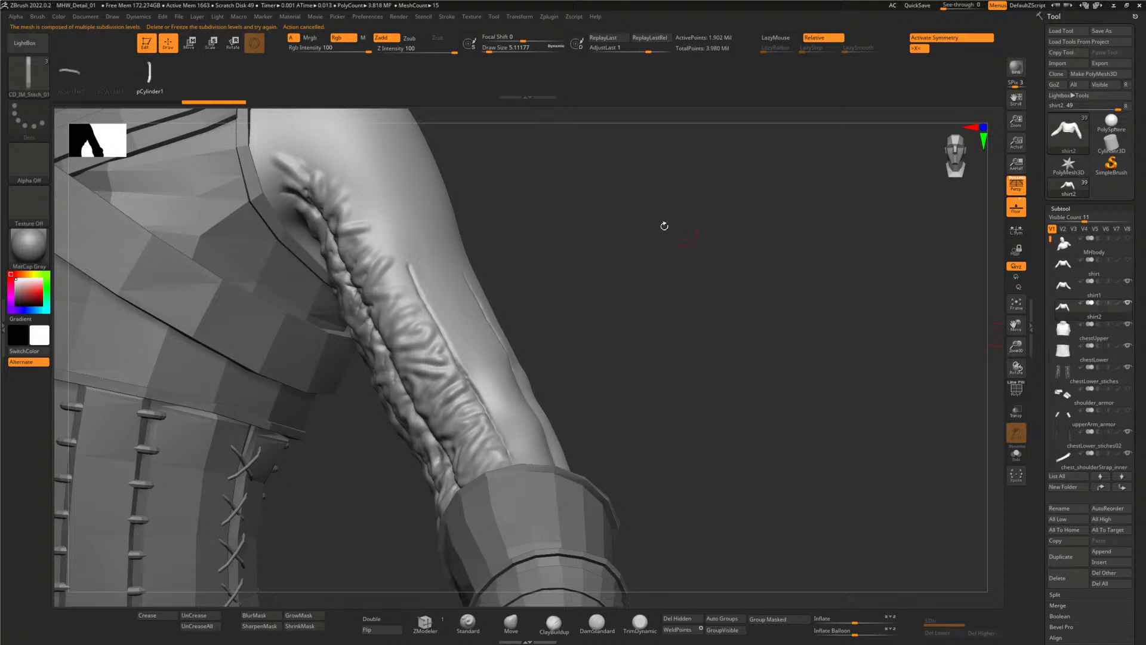
{"action": "right_click_drag", "start_coordinate": [663, 225], "coordinate": [405, 194]}
{"action": "left_click_drag", "start_coordinate": [371, 154], "coordinate": [507, 400]}
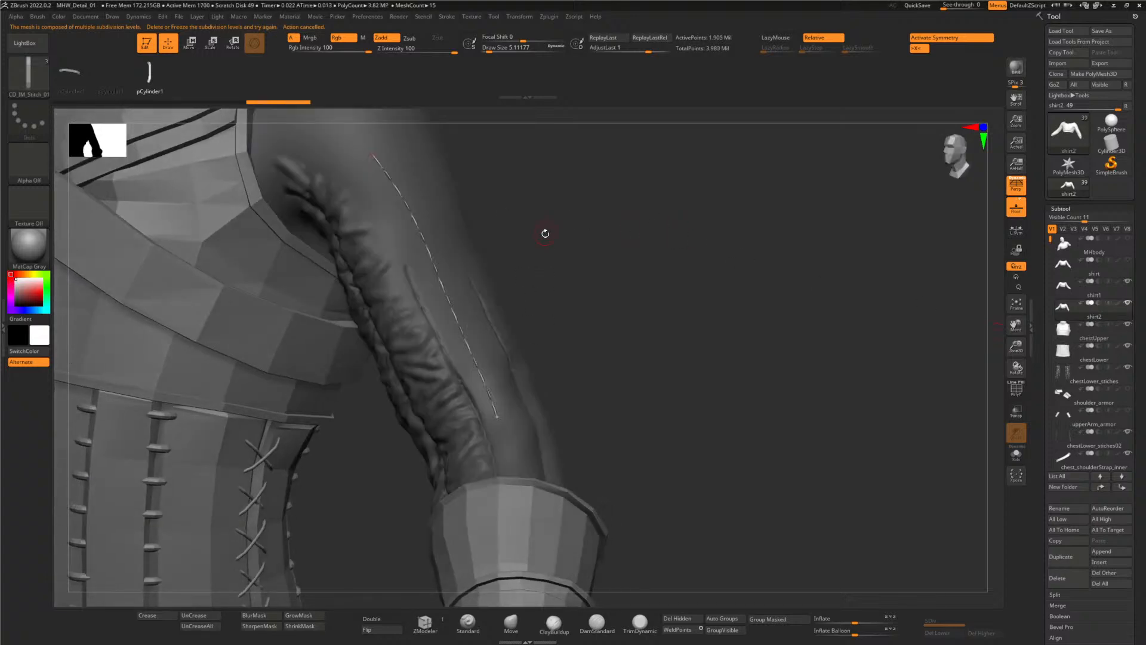
- Hide the gloveUpper and gloveLower subtools that cover the forearm end of the sleeve
{"action": "mouse_move", "coordinate": [564, 241]}
{"action": "right_mouse_down"}
{"action": "mouse_move", "coordinate": [605, 293]}
{"action": "mouse_move", "coordinate": [603, 251]}
{"action": "mouse_move", "coordinate": [642, 292]}
{"action": "mouse_move", "coordinate": [683, 284]}
{"action": "mouse_move", "coordinate": [667, 281]}
{"action": "mouse_move", "coordinate": [645, 304]}
{"action": "mouse_move", "coordinate": [614, 303]}
{"action": "mouse_move", "coordinate": [639, 268]}
{"action": "mouse_move", "coordinate": [625, 303]}
{"action": "mouse_move", "coordinate": [573, 286]}
{"action": "right_mouse_up"}
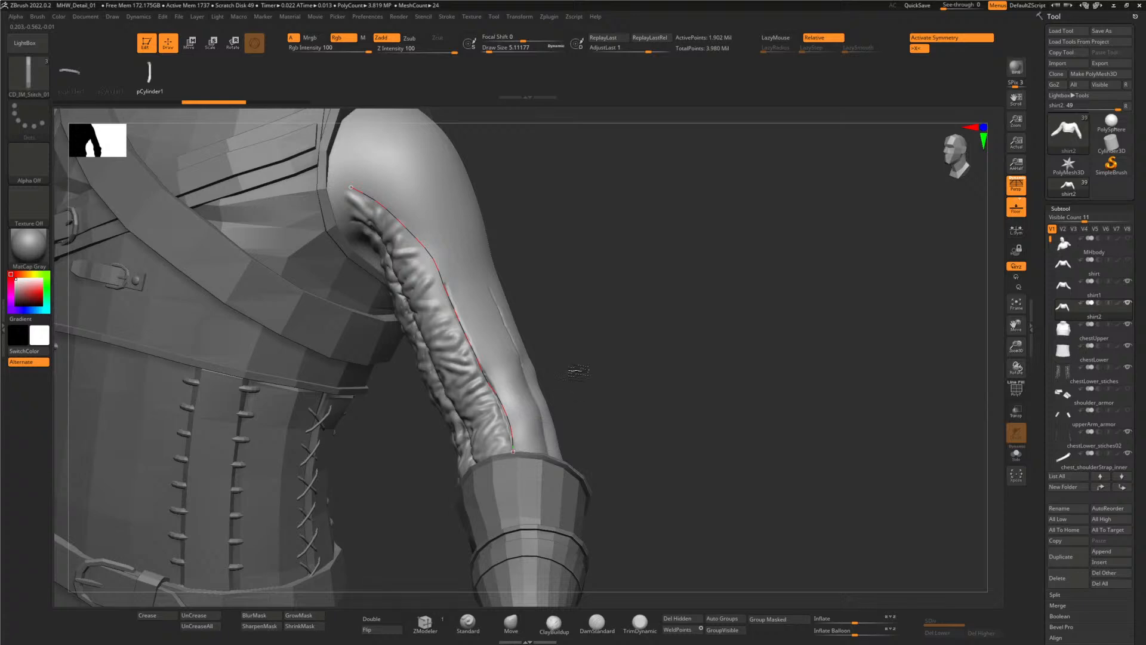
{"action": "mouse_move", "coordinate": [578, 371]}
{"action": "left_mouse_down"}
{"action": "mouse_move", "coordinate": [603, 358]}
{"action": "mouse_move", "coordinate": [619, 402]}
{"action": "left_mouse_up"}
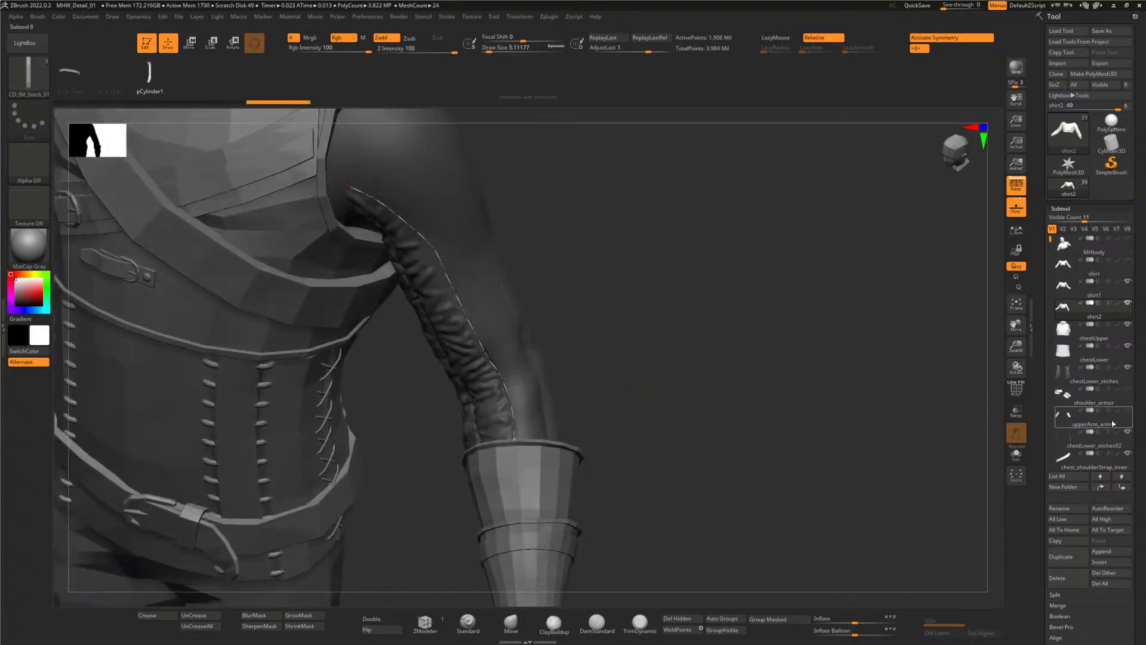
{"action": "scroll", "coordinate": [1105, 412], "scroll_direction": "down", "scroll_amount": 1}
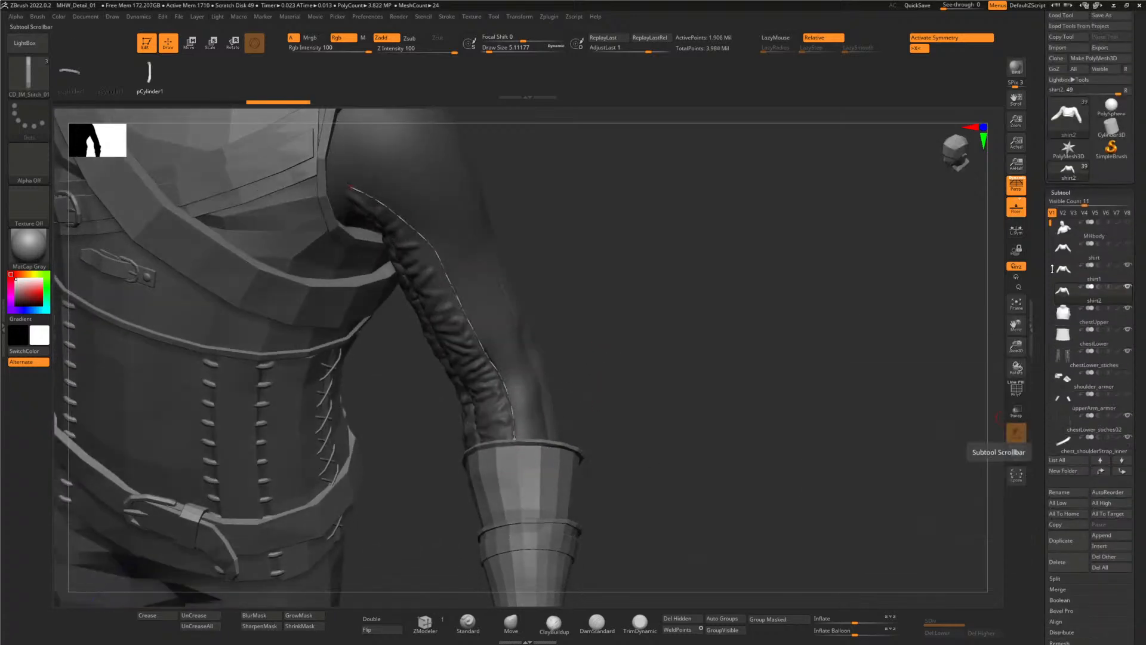
{"action": "left_click", "coordinate": [1051, 268]}
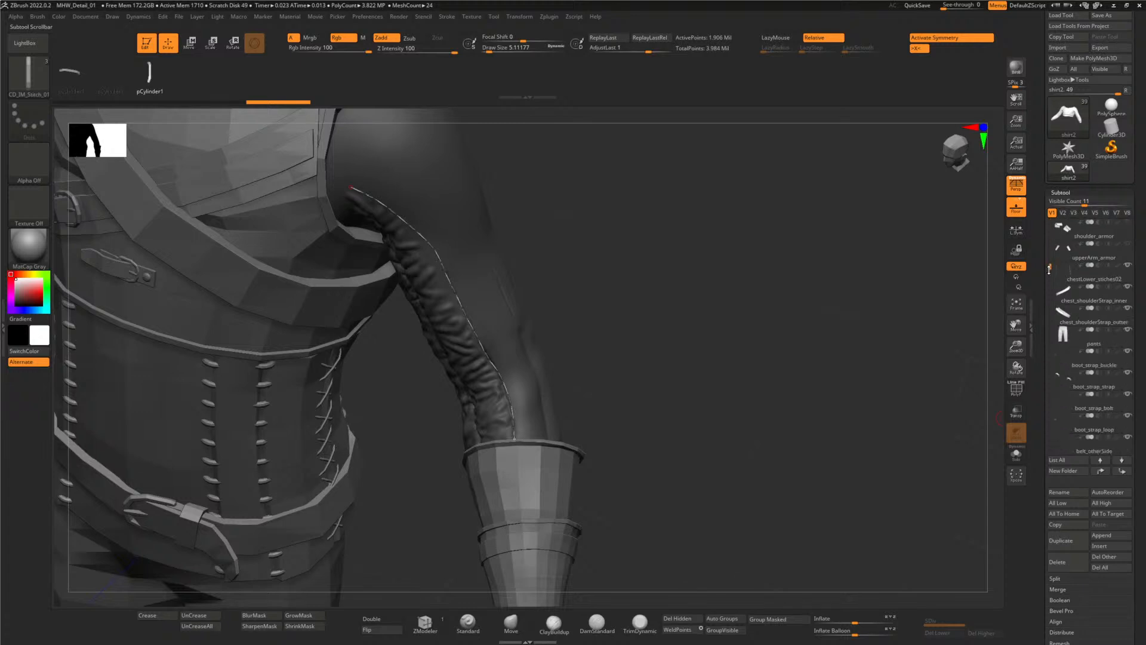
{"action": "left_click_drag", "start_coordinate": [1050, 268], "coordinate": [1051, 394]}
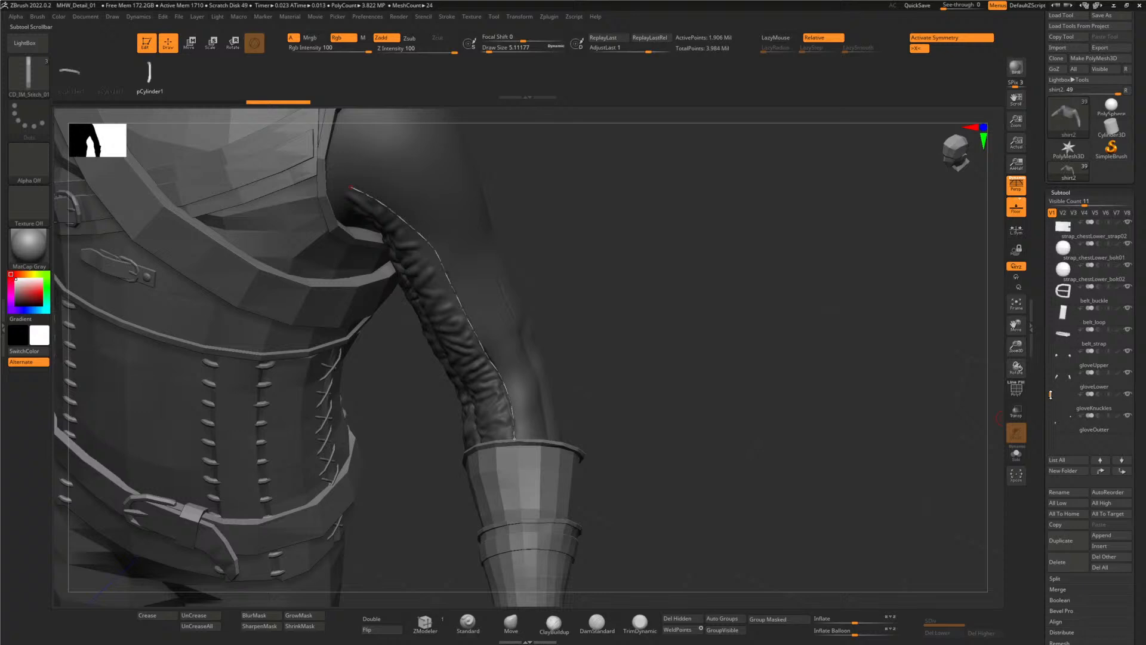
{"action": "left_click", "coordinate": [1128, 370]}
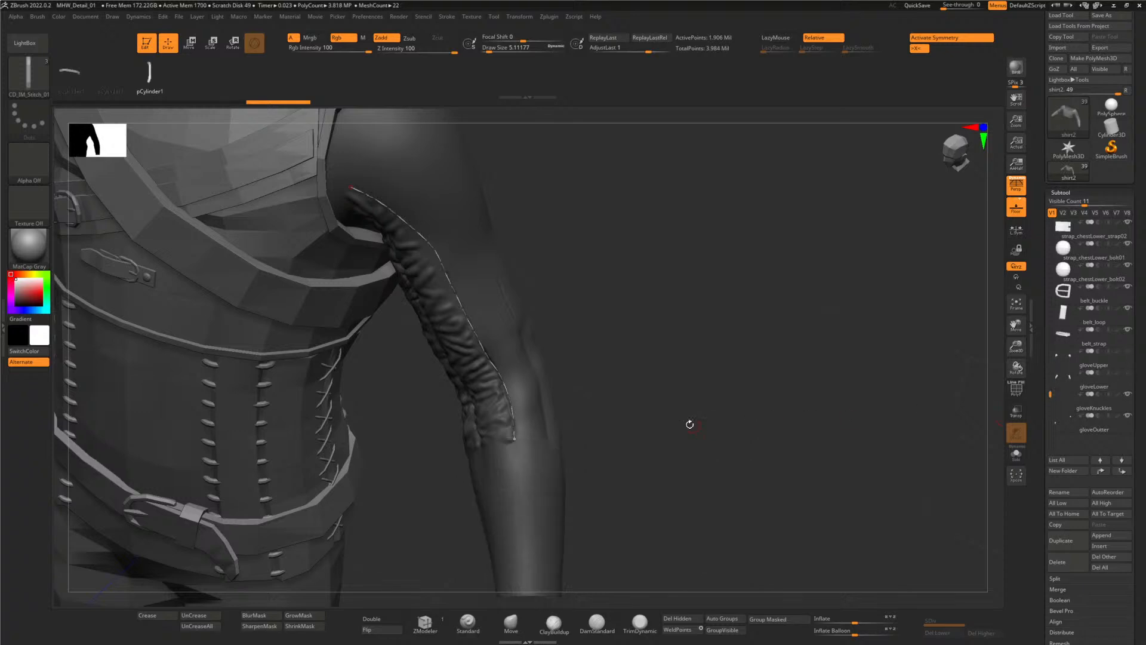
- Extend the sleeve's stitch line from the elbow down onto the uncovered forearm
{"action": "key", "text": "super"}
{"action": "key", "text": "super"}
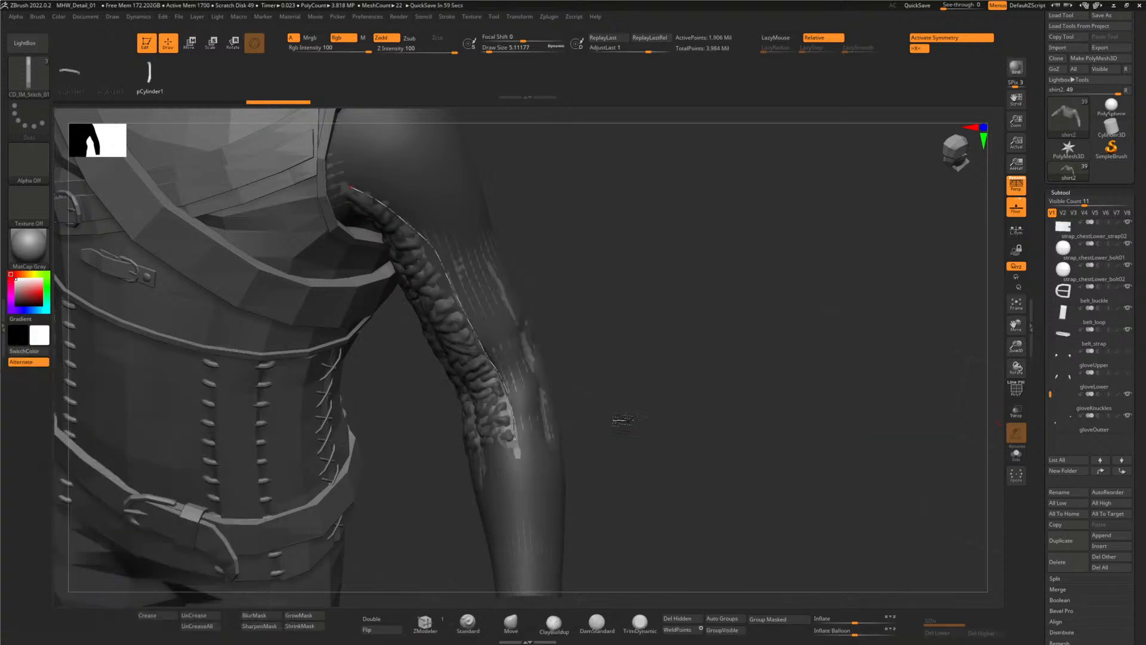
{"action": "left_click_drag", "start_coordinate": [618, 423], "coordinate": [588, 302], "text": "alt"}
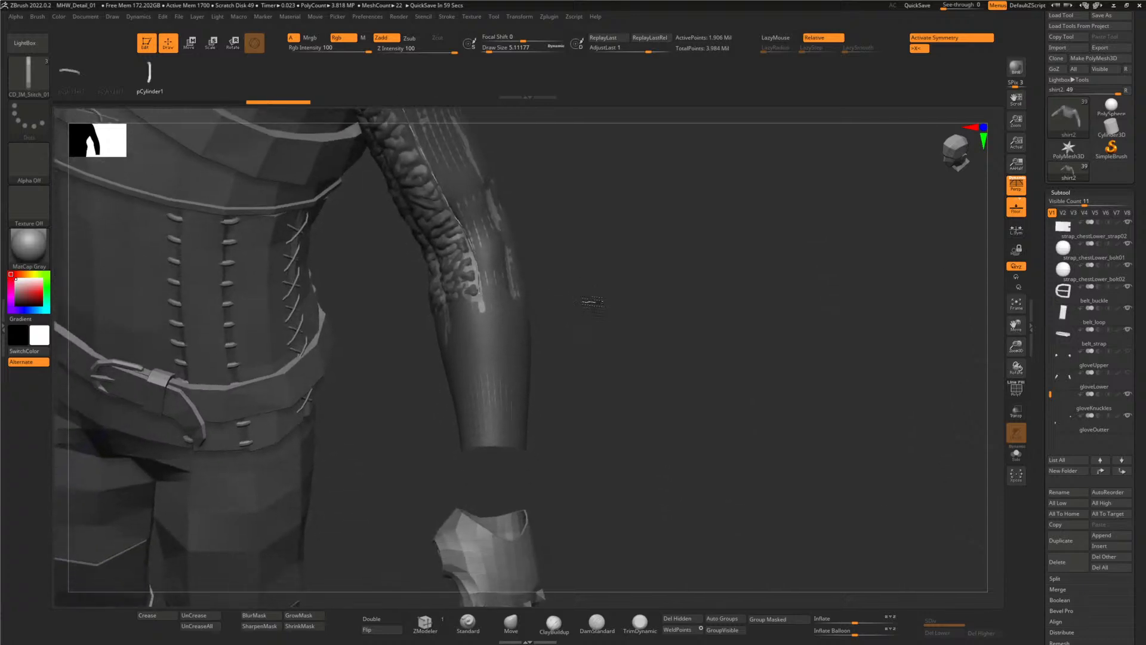
{"action": "left_click", "coordinate": [478, 292]}
{"action": "key", "text": "ctrl+z"}
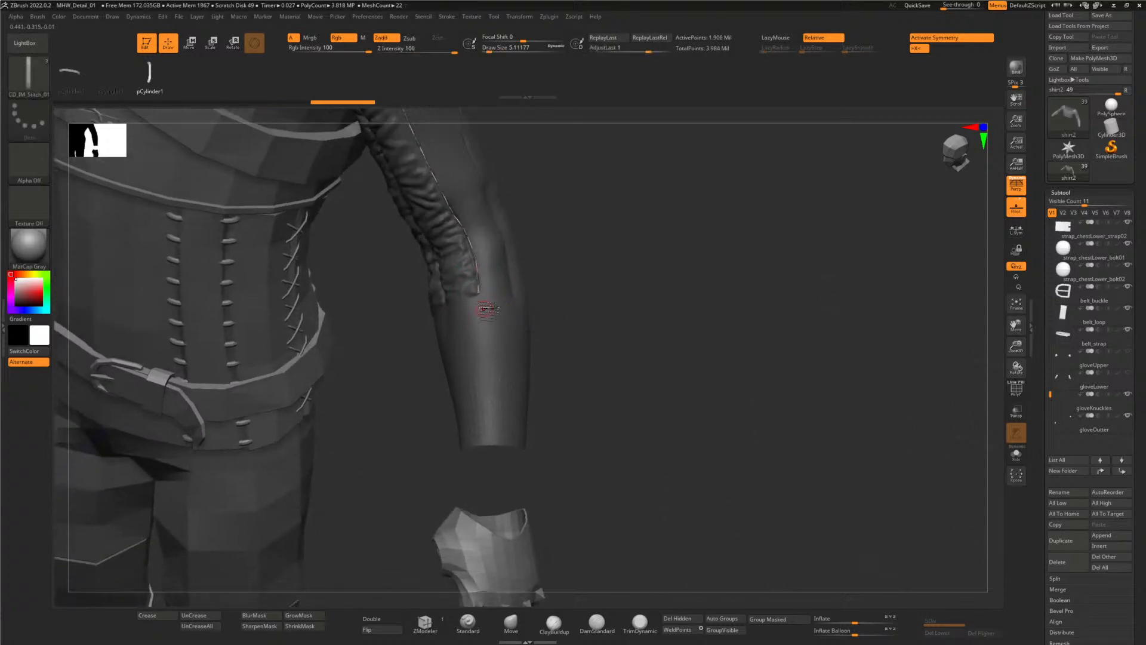
{"action": "left_click_drag", "start_coordinate": [478, 292], "coordinate": [484, 342]}
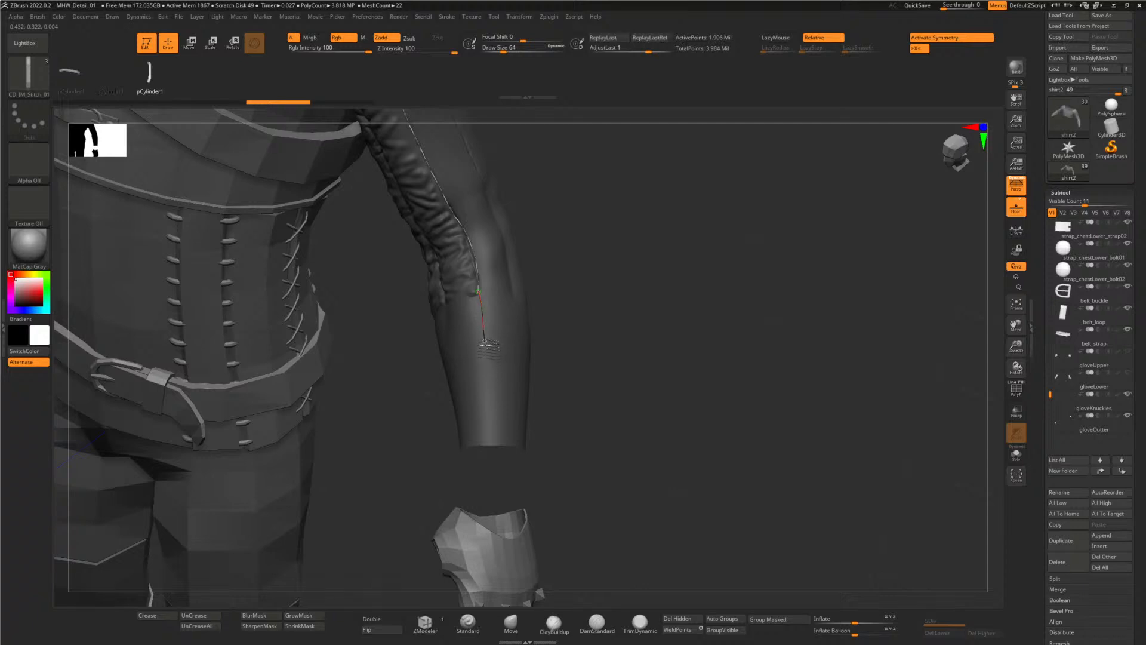
{"action": "left_click", "coordinate": [486, 302]}
- Draw two stitch lines along the seams of the wrinkled inner sleeve, from the armpit down to the forearm
{"action": "left_click_drag", "start_coordinate": [599, 222], "coordinate": [593, 299]}
{"action": "left_click_drag", "start_coordinate": [586, 249], "coordinate": [541, 231]}
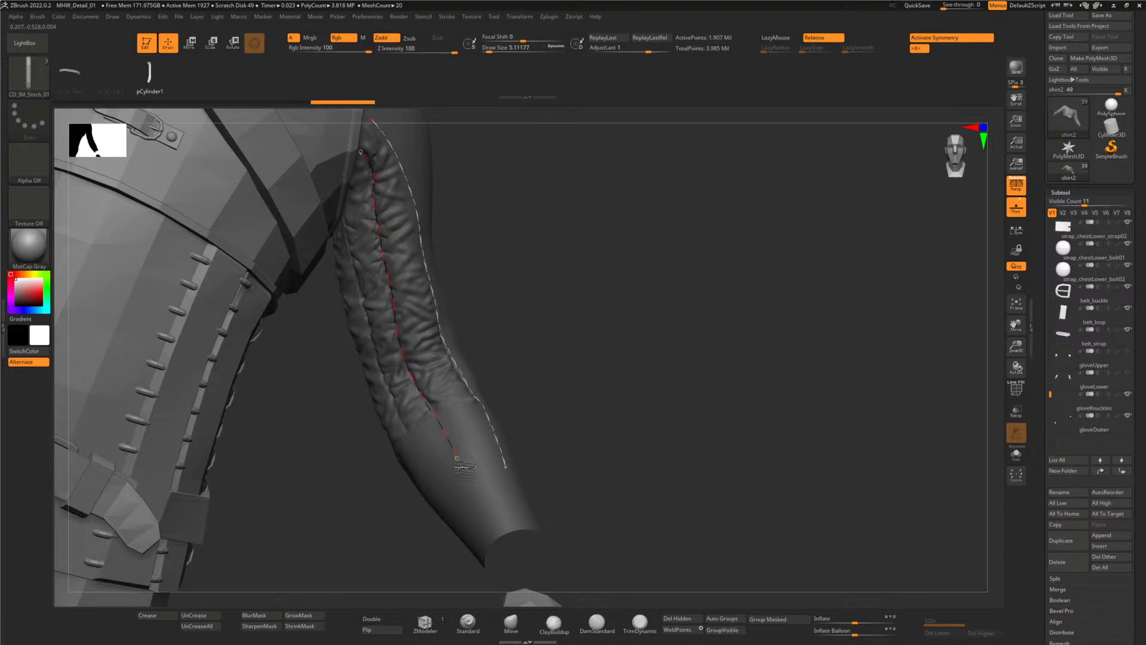
{"action": "left_click", "coordinate": [466, 469]}
{"action": "mouse_move", "coordinate": [566, 348]}
{"action": "left_mouse_down"}
{"action": "mouse_move", "coordinate": [550, 335]}
{"action": "mouse_move", "coordinate": [533, 344]}
{"action": "mouse_move", "coordinate": [545, 317]}
{"action": "mouse_move", "coordinate": [468, 283]}
{"action": "mouse_move", "coordinate": [469, 255]}
{"action": "left_mouse_up"}
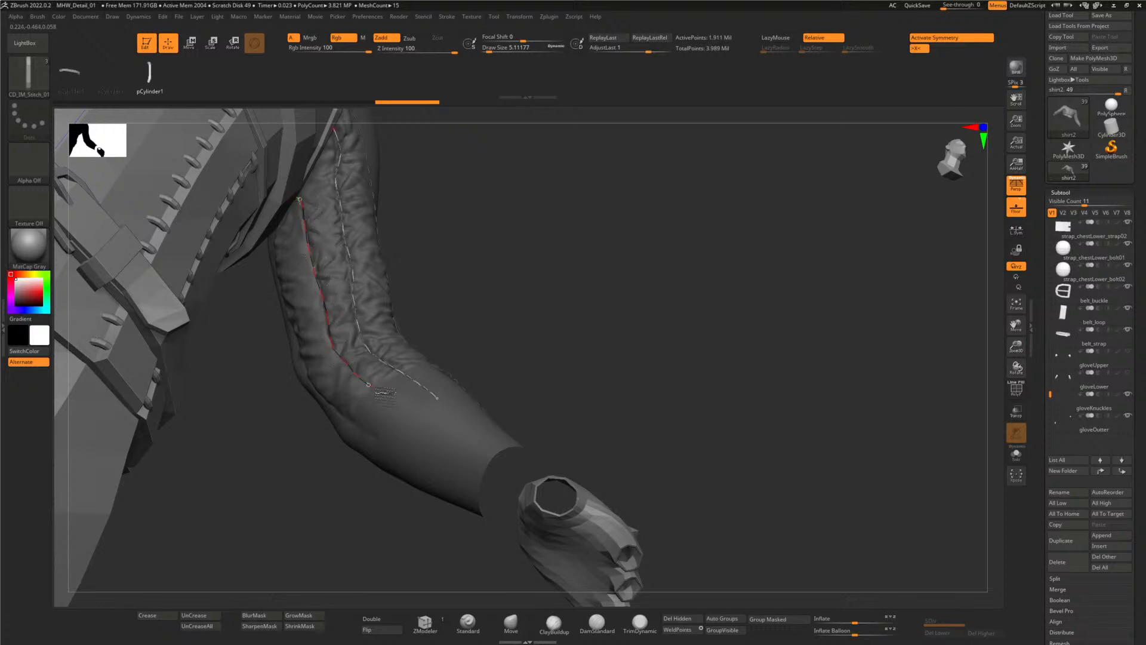
{"action": "left_click", "coordinate": [412, 411]}
- Draw a stitch line along the underside edge of the wrinkled sleeve panel and extend it along the forearm
{"action": "left_click_drag", "start_coordinate": [488, 302], "coordinate": [397, 269]}
{"action": "left_click_drag", "start_coordinate": [222, 275], "coordinate": [230, 289]}
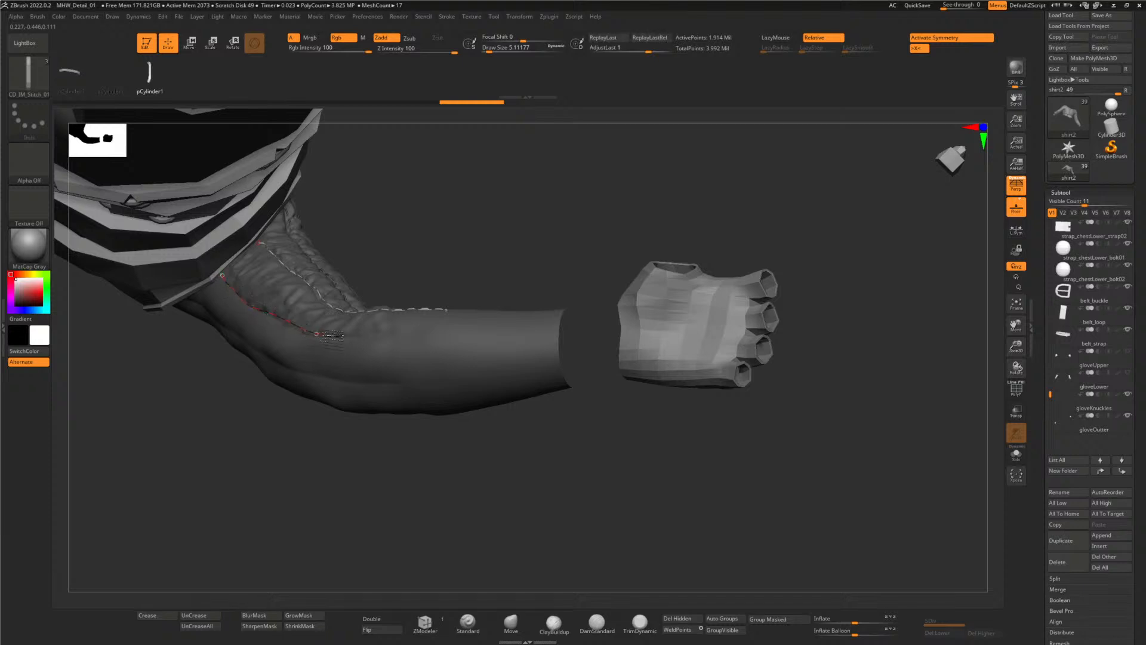
{"action": "left_click_drag", "start_coordinate": [461, 331], "coordinate": [461, 332]}
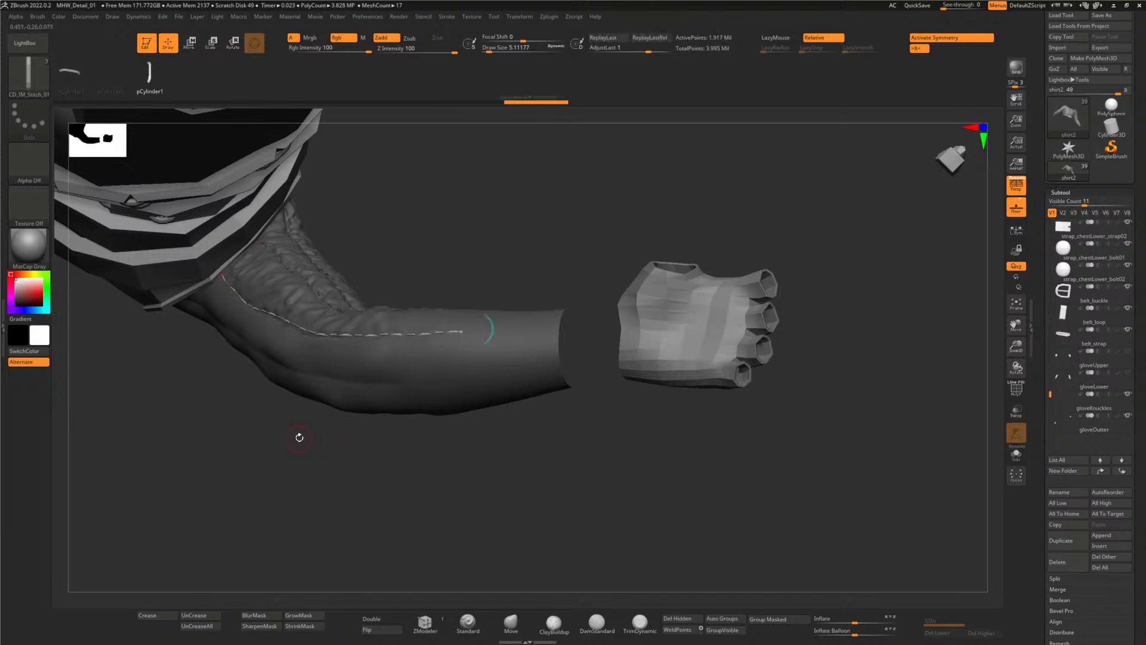
- Draw further stitch lines along the smooth underside, back and outer side of the sleeve down to the forearm
{"action": "left_click_drag", "start_coordinate": [278, 440], "coordinate": [199, 330]}
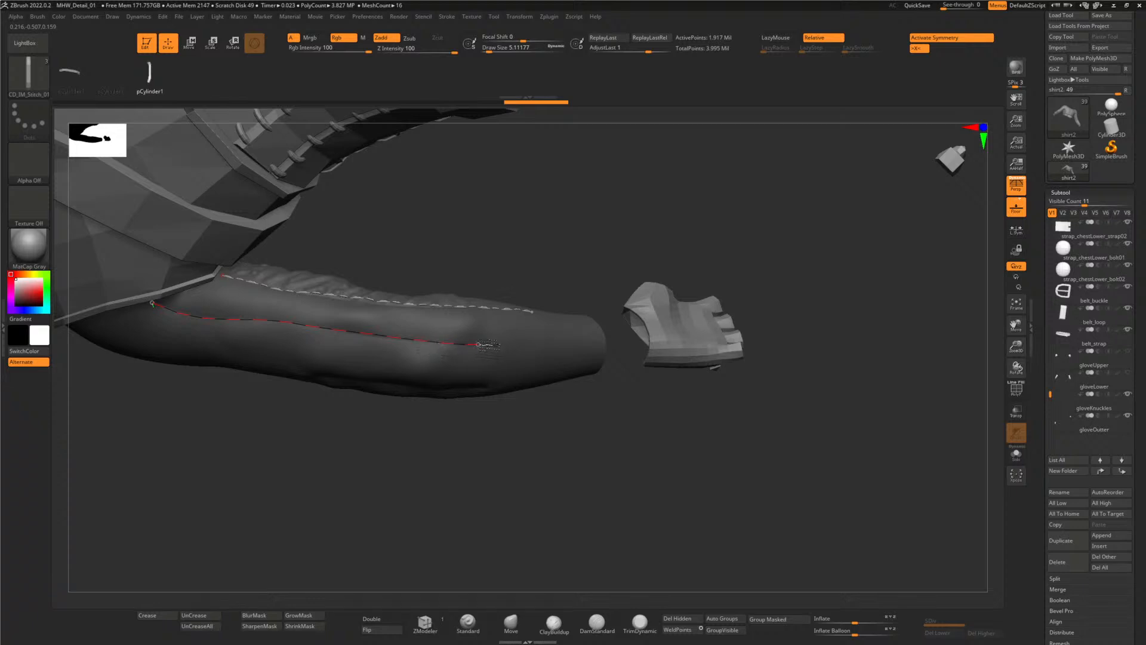
{"action": "left_click_drag", "start_coordinate": [272, 434], "coordinate": [359, 316]}
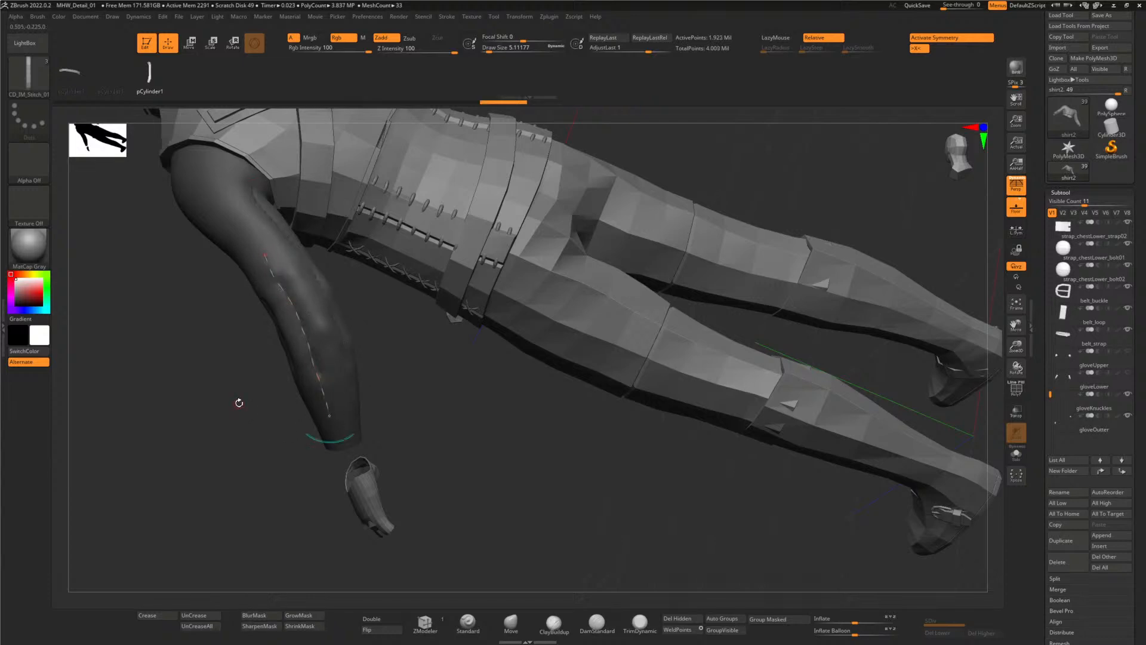
{"action": "left_click_drag", "start_coordinate": [238, 402], "coordinate": [390, 257]}
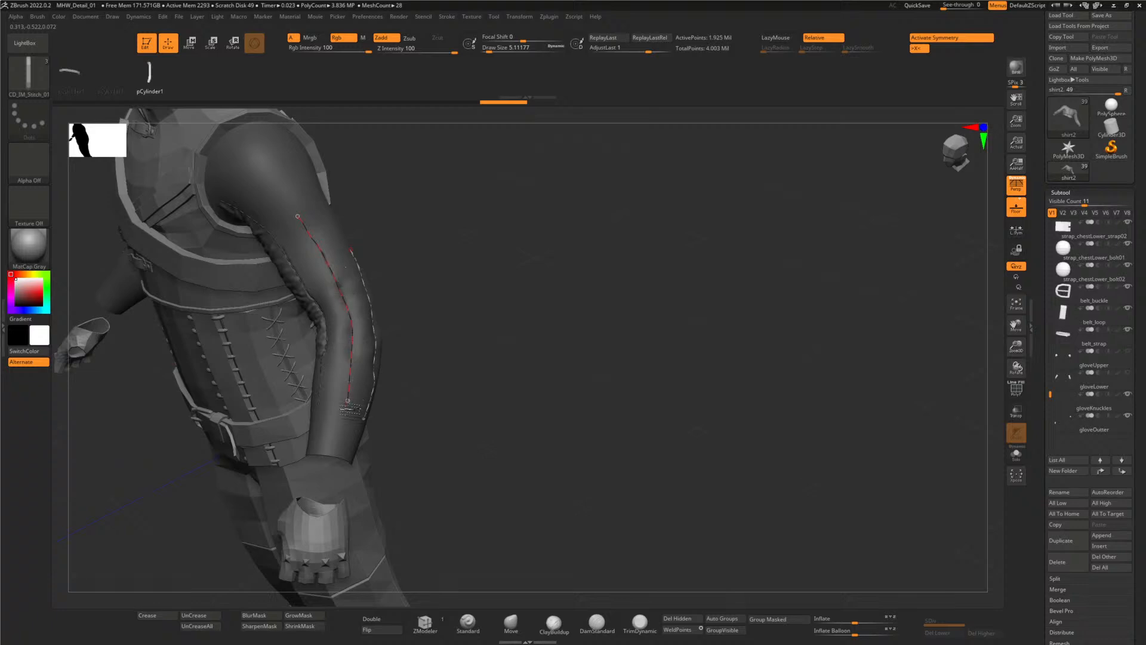
- Show the gloveLower and gloveUpper subtools again and return to the shirt subtools in the list
{"action": "left_click_drag", "start_coordinate": [430, 271], "coordinate": [529, 363]}
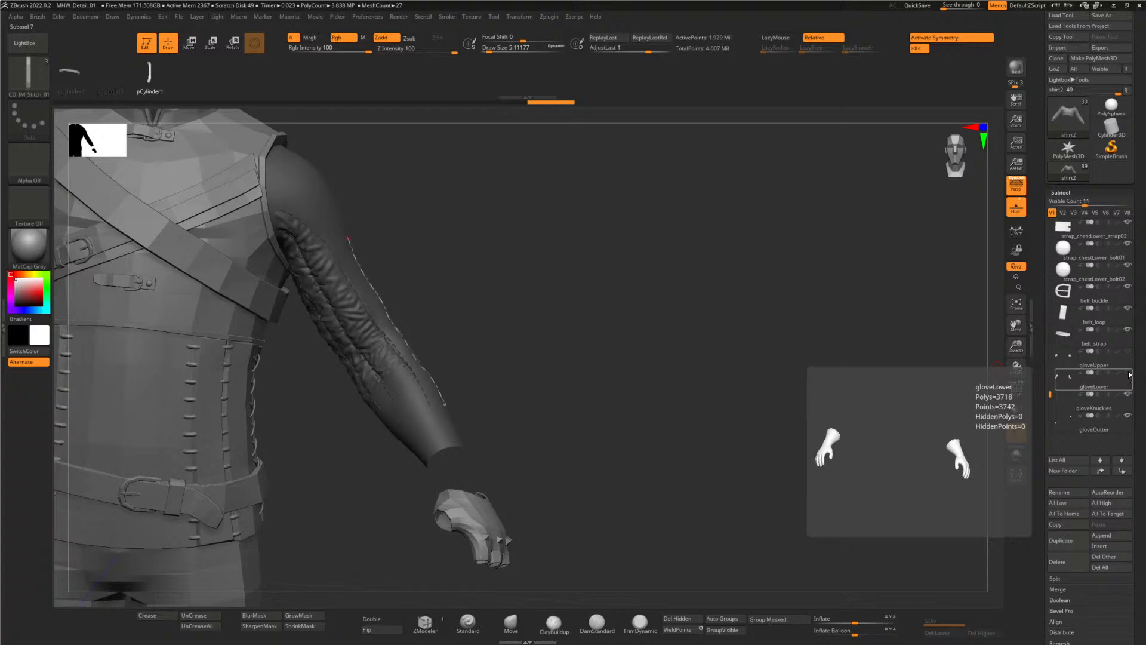
{"action": "left_click", "coordinate": [1128, 373]}
{"action": "left_click", "coordinate": [1128, 352]}
{"action": "left_click_drag", "start_coordinate": [1050, 394], "coordinate": [1047, 221]}
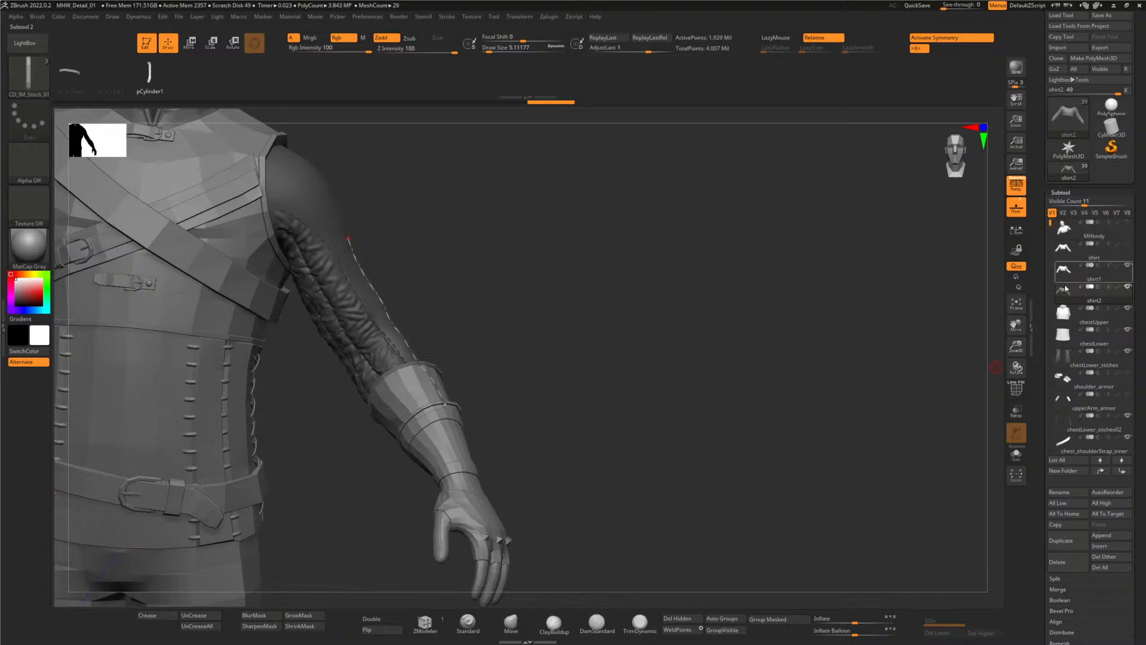
- Turn on the PolyFrame display and hide the duplicated shirt's sleeve mesh, leaving its stitches visible
{"action": "left_click", "coordinate": [1016, 396]}
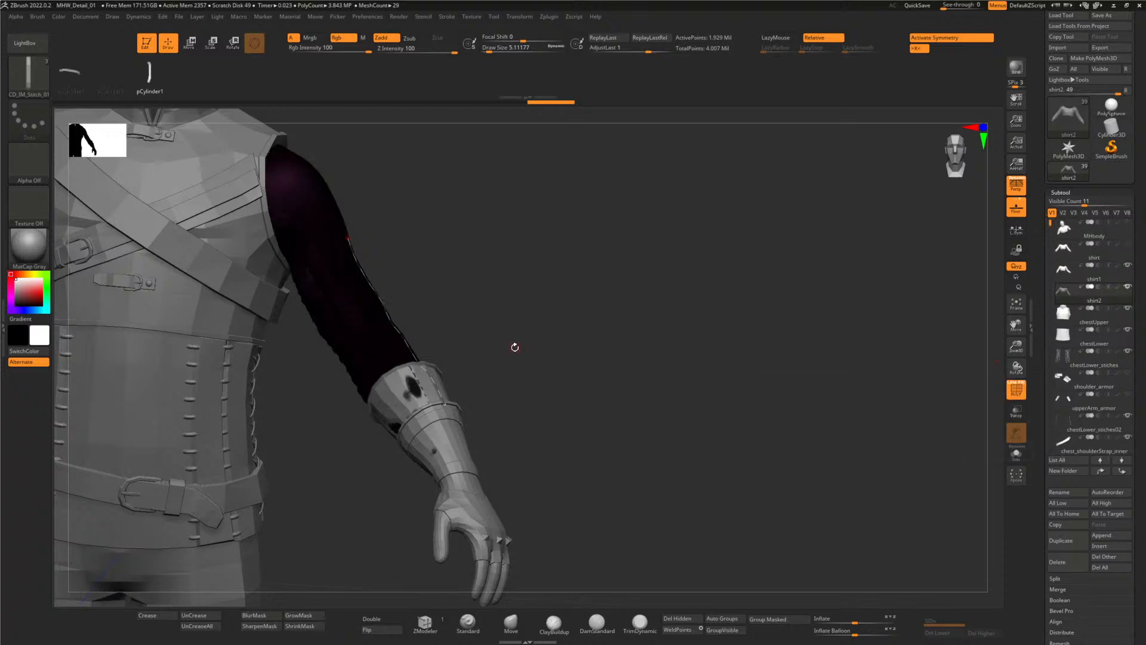
{"action": "mouse_move", "coordinate": [514, 346]}
{"action": "left_mouse_down", "text": "alt"}
{"action": "mouse_move", "coordinate": [478, 328]}
{"action": "mouse_move", "coordinate": [522, 402]}
{"action": "mouse_move", "coordinate": [558, 287]}
{"action": "mouse_move", "coordinate": [466, 302]}
{"action": "left_mouse_up", "text": "alt"}
{"action": "key", "text": "ctrl+shift"}
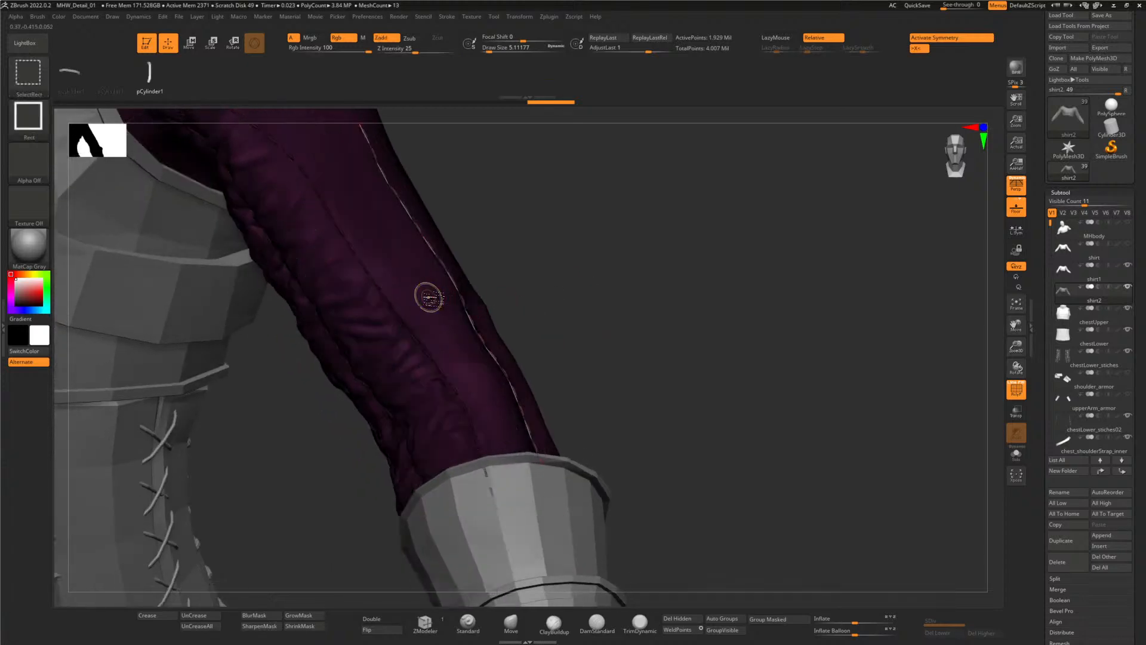
{"action": "mouse_move", "coordinate": [550, 269]}
{"action": "left_mouse_down"}
{"action": "mouse_move", "coordinate": [589, 281]}
{"action": "mouse_move", "coordinate": [495, 296]}
{"action": "left_mouse_up"}
{"action": "key", "text": "ctrl+z"}
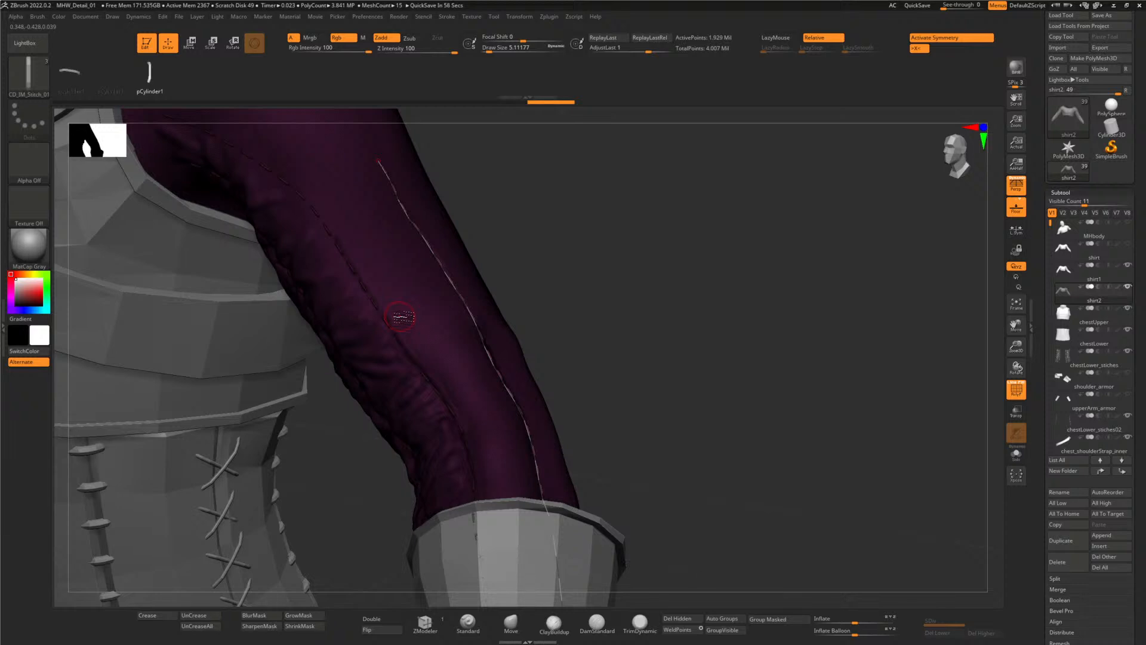
{"action": "key", "text": "ctrl+shift"}
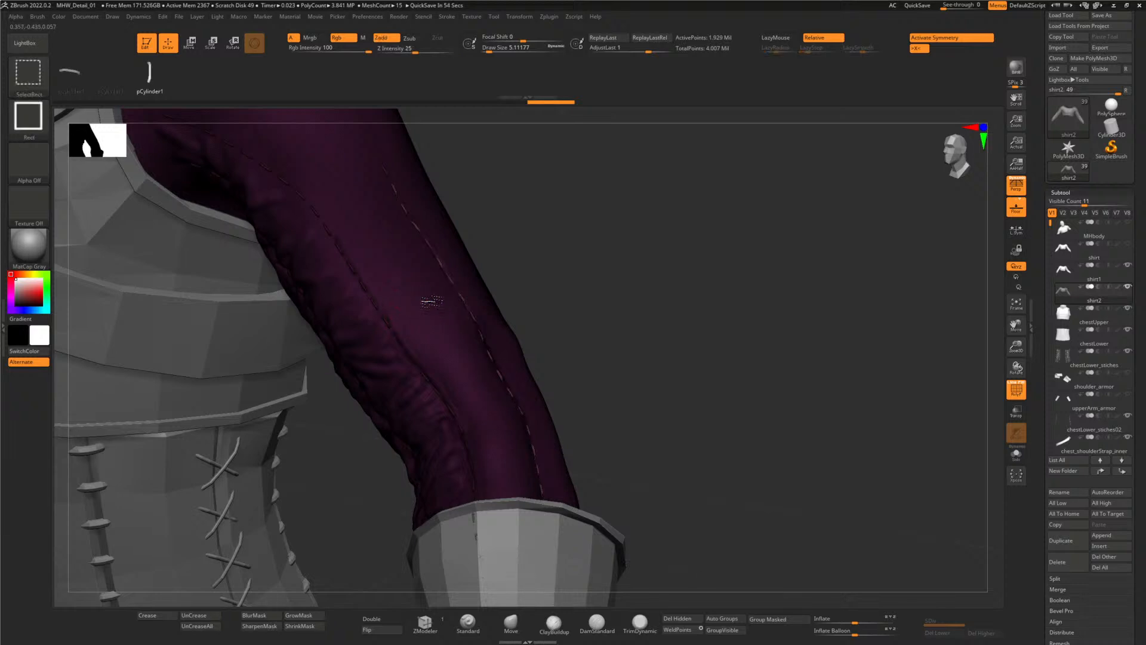
{"action": "left_click", "coordinate": [431, 301], "text": "ctrl+shift"}
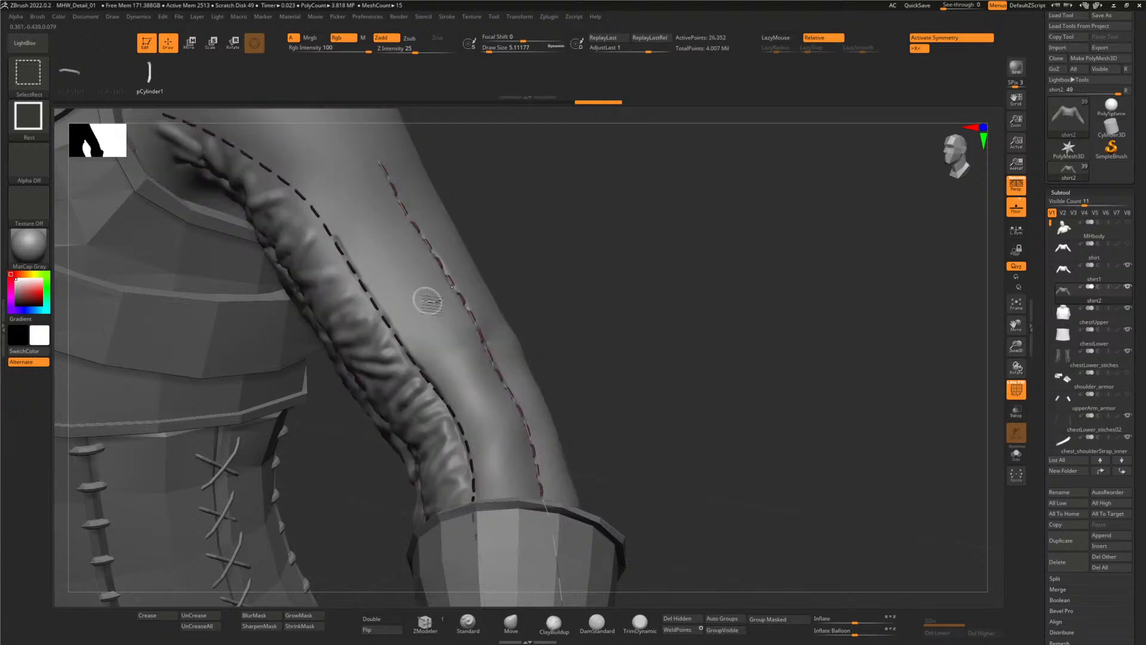
- Delete the hidden shirt geometry from shirt2 so the subtool keeps only the stitches
{"action": "left_click_drag", "start_coordinate": [561, 302], "coordinate": [583, 293]}
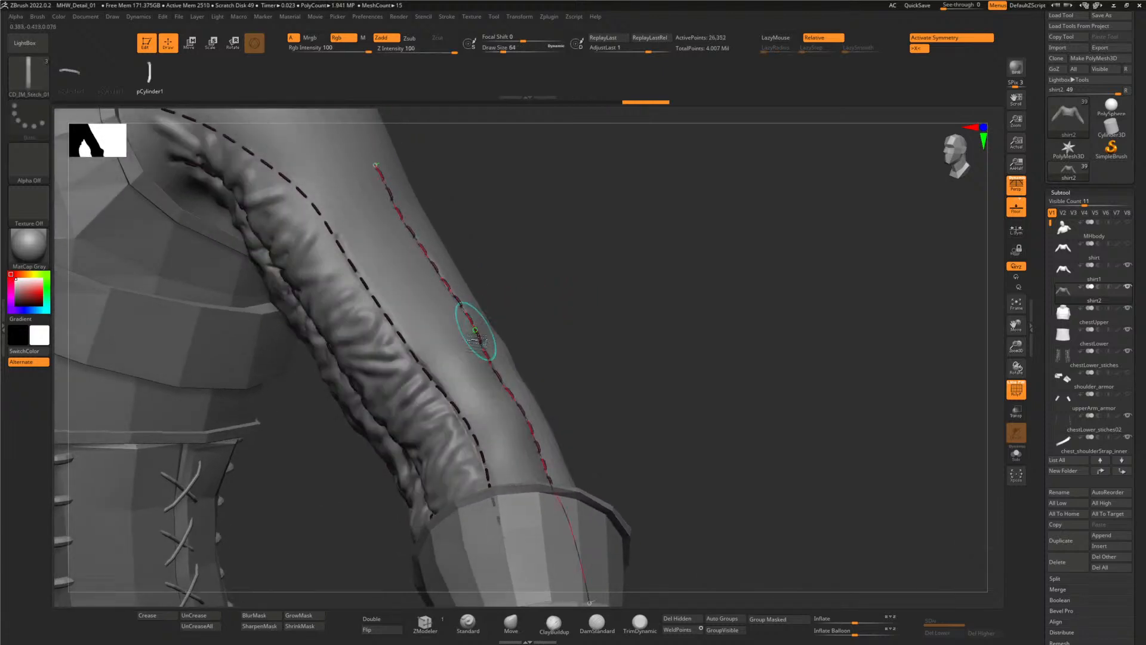
{"action": "left_click", "coordinate": [677, 619]}
{"action": "mouse_move", "coordinate": [1096, 304]}
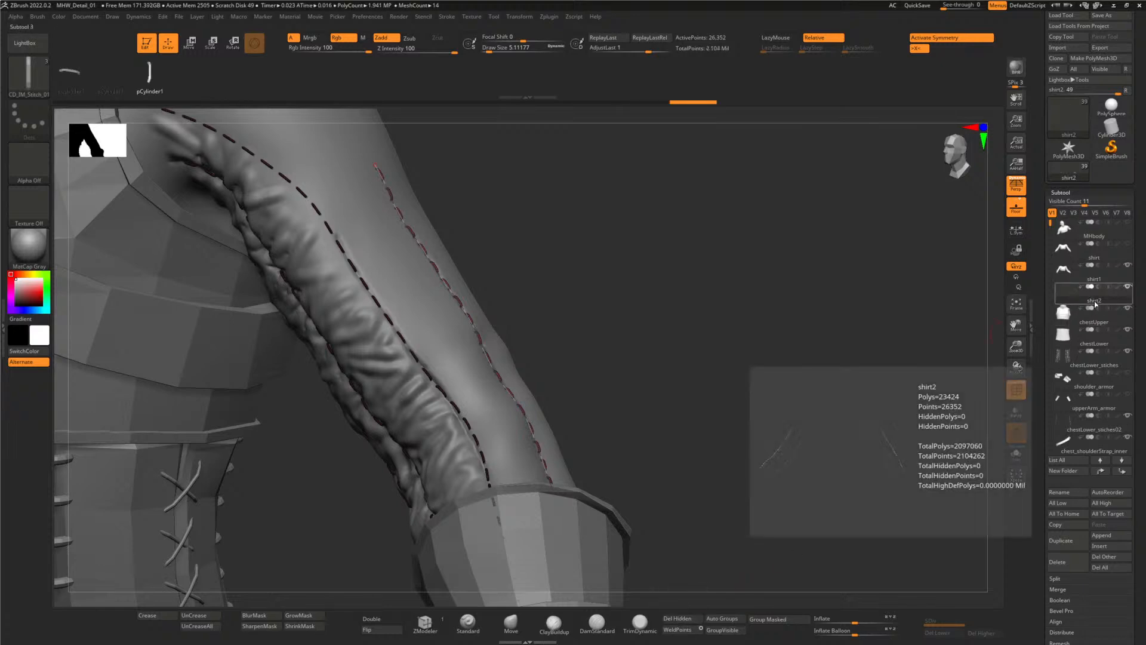
{"action": "mouse_move", "coordinate": [692, 350]}
{"action": "right_mouse_down", "text": "ctrl"}
{"action": "mouse_move", "coordinate": [653, 333]}
{"action": "mouse_move", "coordinate": [556, 220]}
{"action": "mouse_move", "coordinate": [627, 404]}
{"action": "right_mouse_up", "text": "ctrl"}
{"action": "left_click_drag", "start_coordinate": [589, 600], "coordinate": [382, 160]}
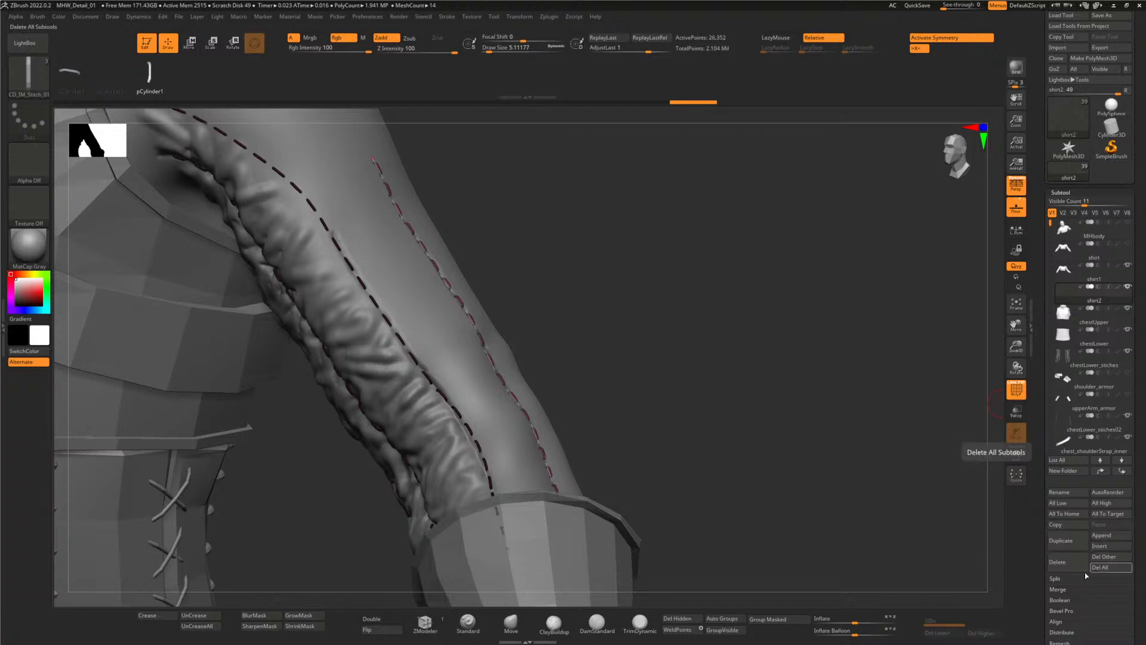
- Rename the shirt2 subtool as shirt_stitches
{"action": "left_click", "coordinate": [1068, 493]}
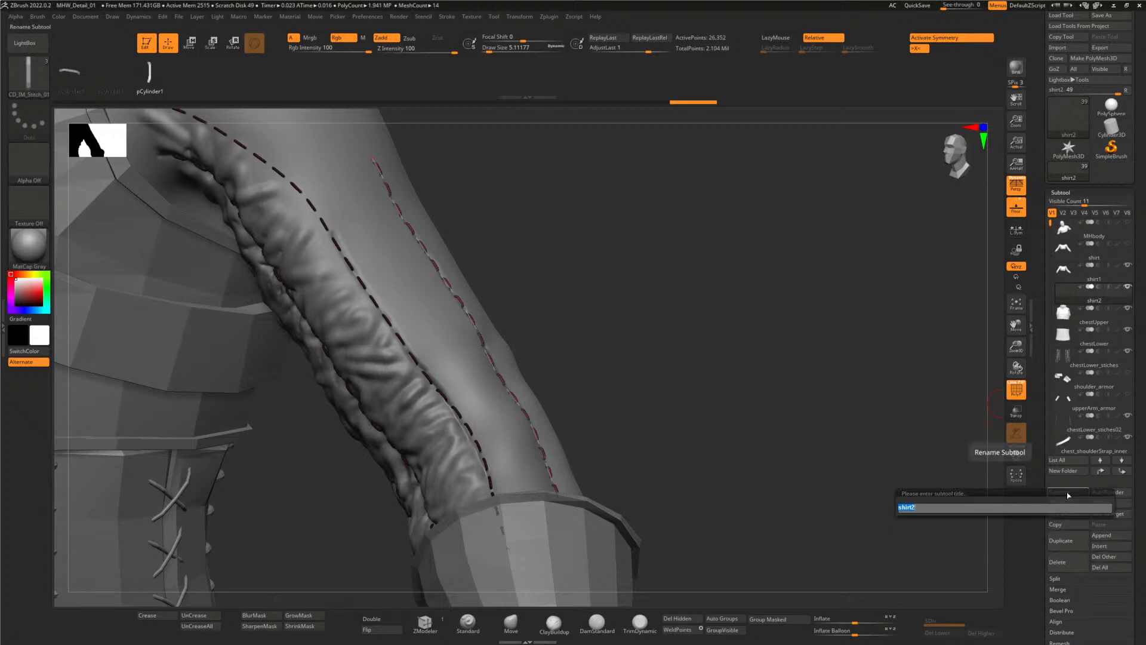
{"action": "type", "text": "_stitches"}
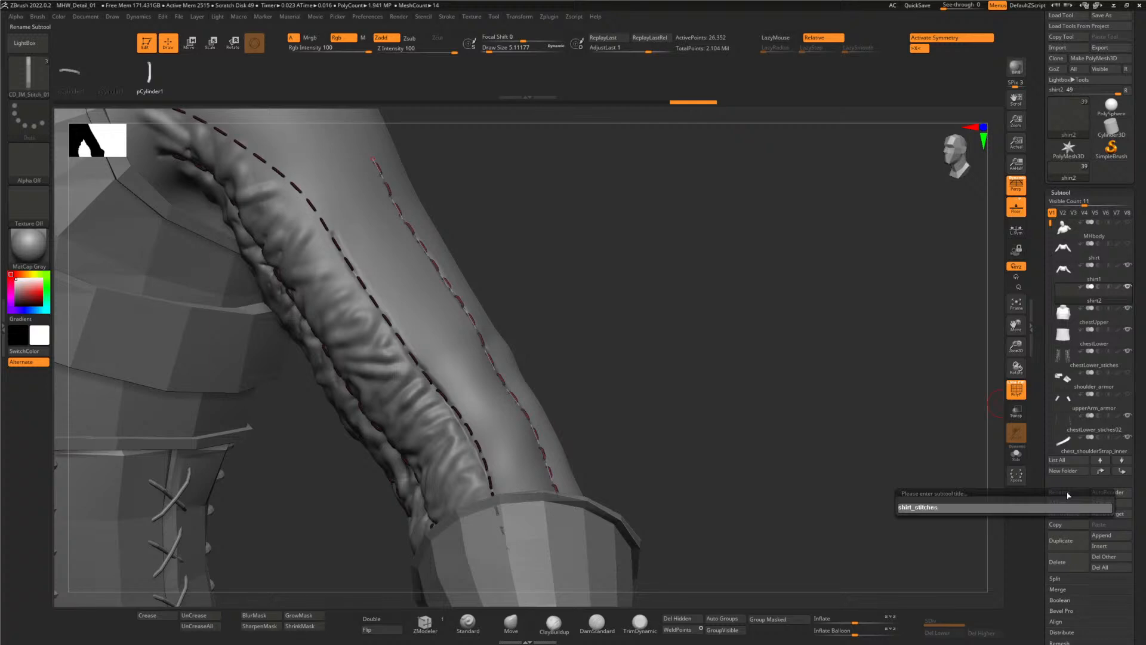
{"action": "key", "text": "Return"}
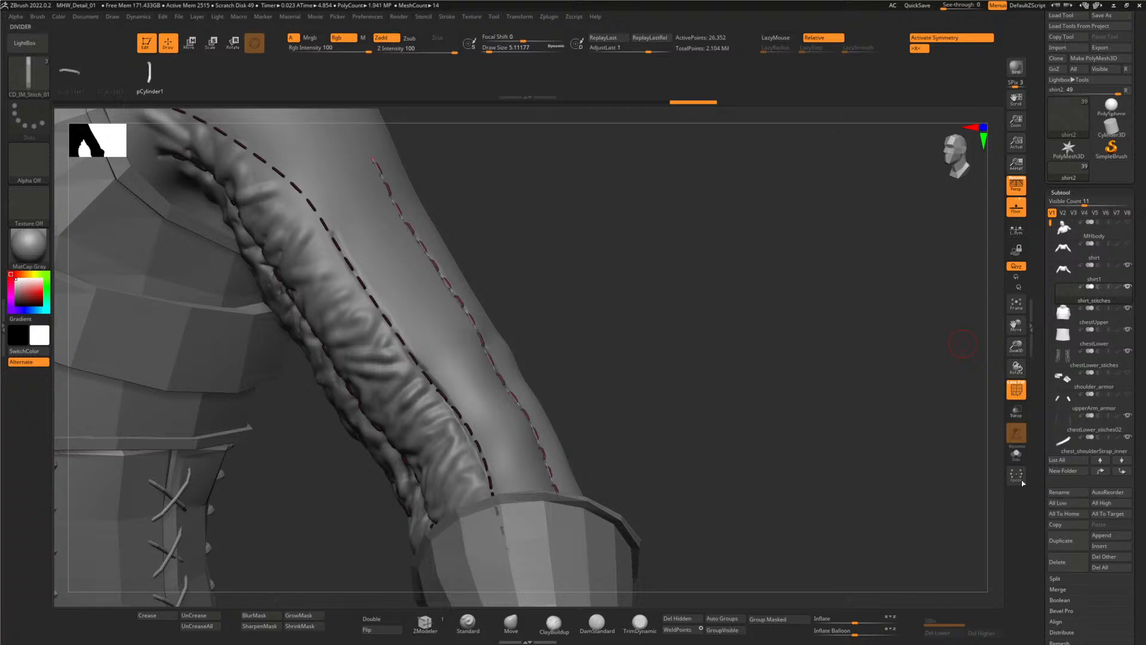
{"action": "mouse_move", "coordinate": [1092, 304]}
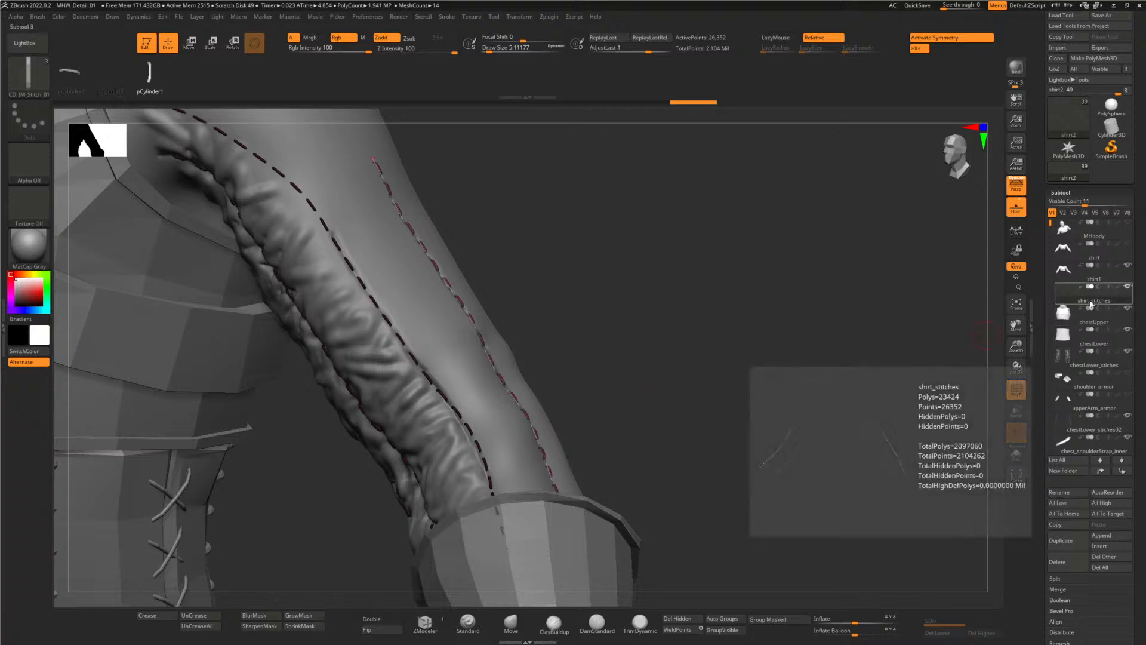
- Turn off the PolyFrame display and inspect the stitch lines on both sleeves against the whole outfit
{"action": "mouse_move", "coordinate": [680, 352]}
{"action": "left_mouse_down", "text": "alt"}
{"action": "mouse_move", "coordinate": [597, 325]}
{"action": "mouse_move", "coordinate": [525, 274]}
{"action": "mouse_move", "coordinate": [598, 311]}
{"action": "left_mouse_up", "text": "alt"}
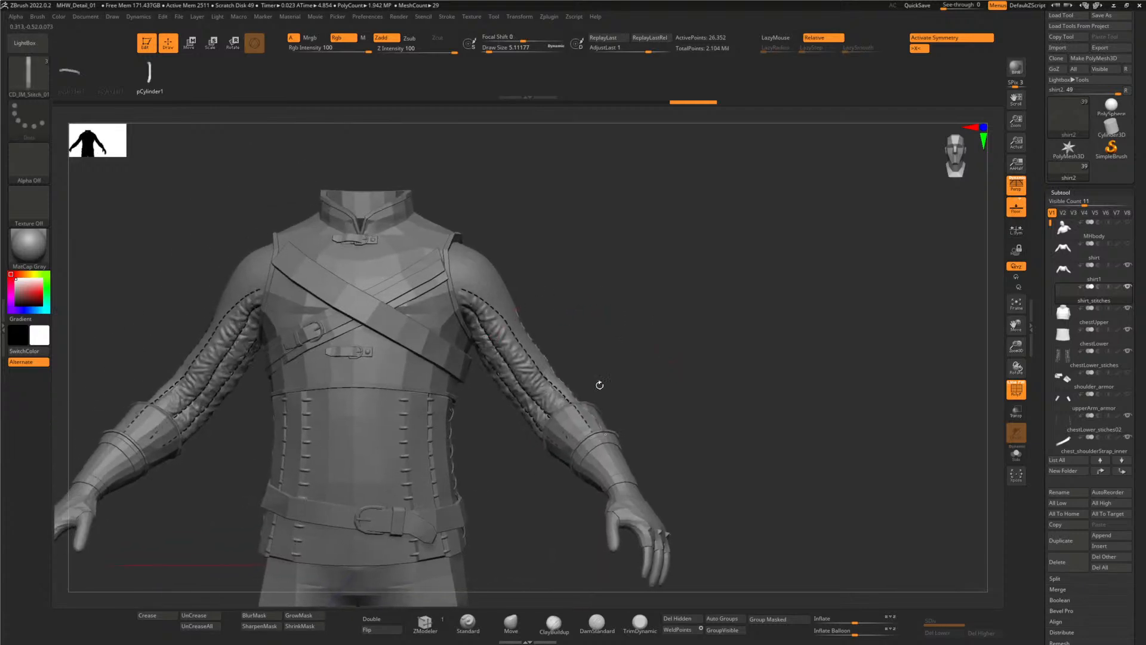
{"action": "left_click", "coordinate": [1015, 390]}
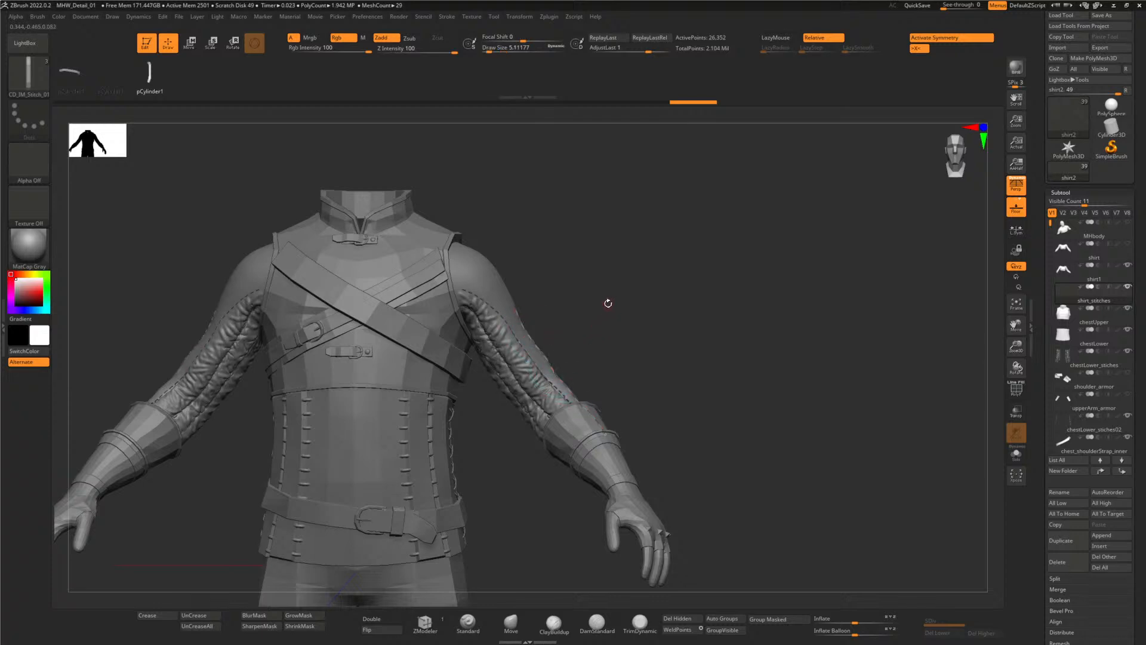
{"action": "mouse_move", "coordinate": [608, 304]}
{"action": "left_mouse_down", "text": "alt"}
{"action": "mouse_move", "coordinate": [634, 361]}
{"action": "mouse_move", "coordinate": [589, 289]}
{"action": "mouse_move", "coordinate": [581, 338]}
{"action": "mouse_move", "coordinate": [484, 327]}
{"action": "left_mouse_up", "text": "alt"}
{"action": "mouse_move", "coordinate": [596, 353]}
{"action": "left_mouse_down", "text": "alt"}
{"action": "mouse_move", "coordinate": [557, 260]}
{"action": "mouse_move", "coordinate": [609, 289]}
{"action": "mouse_move", "coordinate": [559, 289]}
{"action": "mouse_move", "coordinate": [563, 325]}
{"action": "mouse_move", "coordinate": [576, 313]}
{"action": "mouse_move", "coordinate": [526, 320]}
{"action": "mouse_move", "coordinate": [549, 320]}
{"action": "mouse_move", "coordinate": [593, 251]}
{"action": "mouse_move", "coordinate": [603, 377]}
{"action": "mouse_move", "coordinate": [598, 343]}
{"action": "left_mouse_up", "text": "alt"}
- Switch to the Chrome browser and search the web for "zbrush end cruve stroke"
{"action": "key", "text": "alt+Tab"}
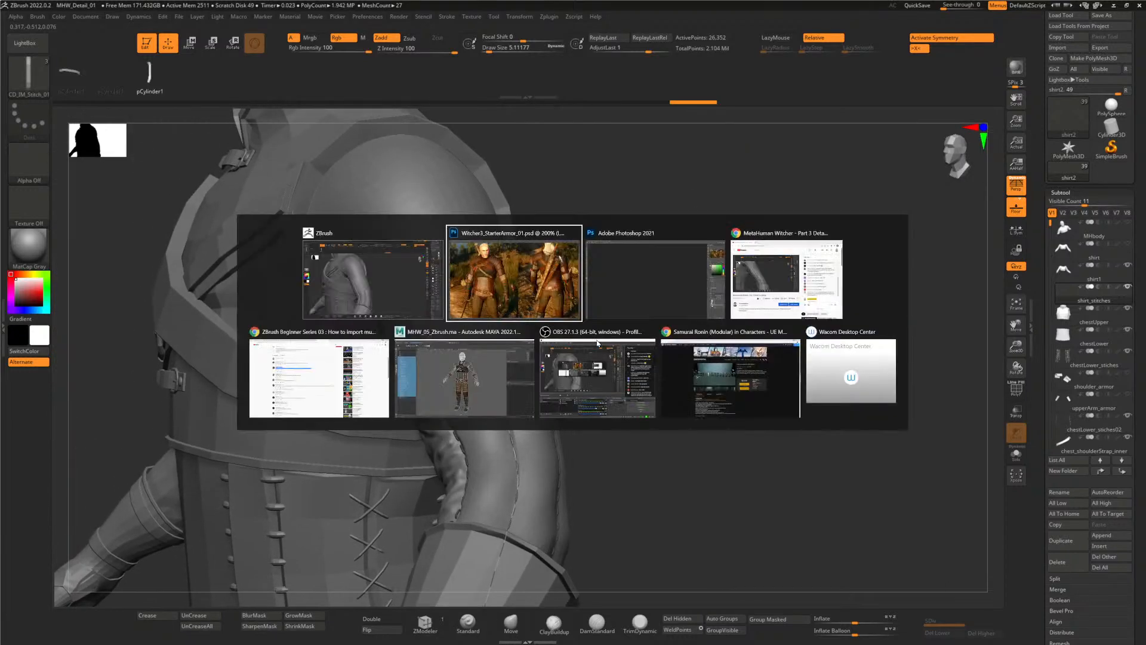
{"action": "key", "text": "alt+Tab"}
{"action": "key", "text": "alt+Tab"}
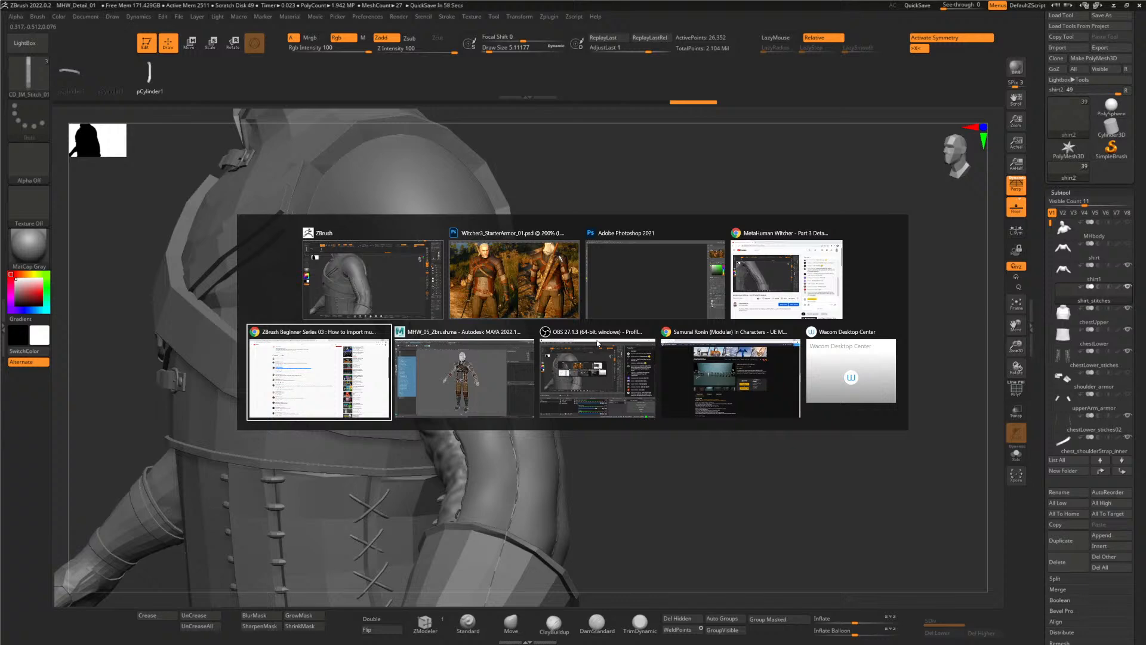
{"action": "key", "text": "alt+Tab"}
{"action": "left_click", "coordinate": [447, 22]}
{"action": "type", "text": "zb"}
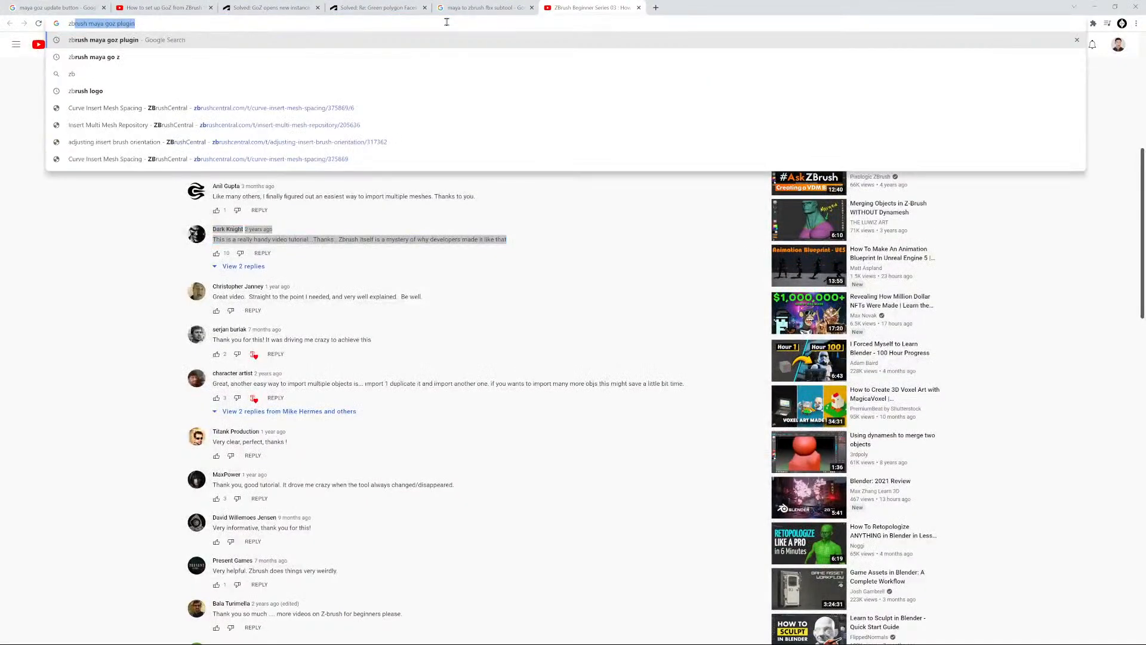
{"action": "type", "text": "rush end "}
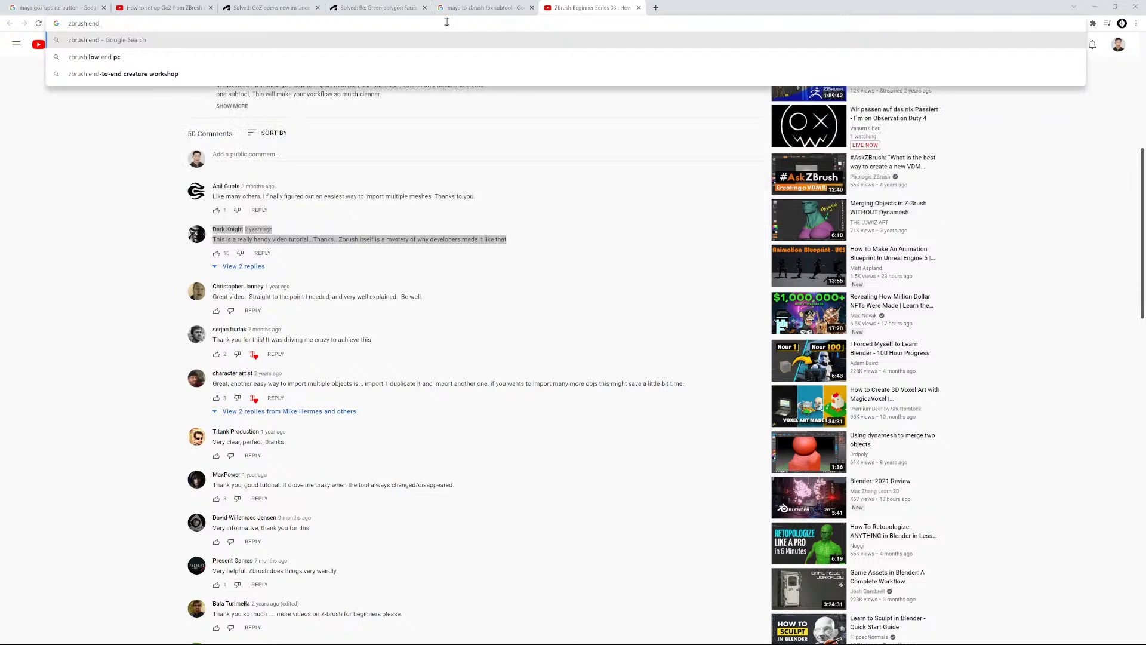
{"action": "type", "text": "cruve stroke"}
{"action": "key", "text": "Return"}
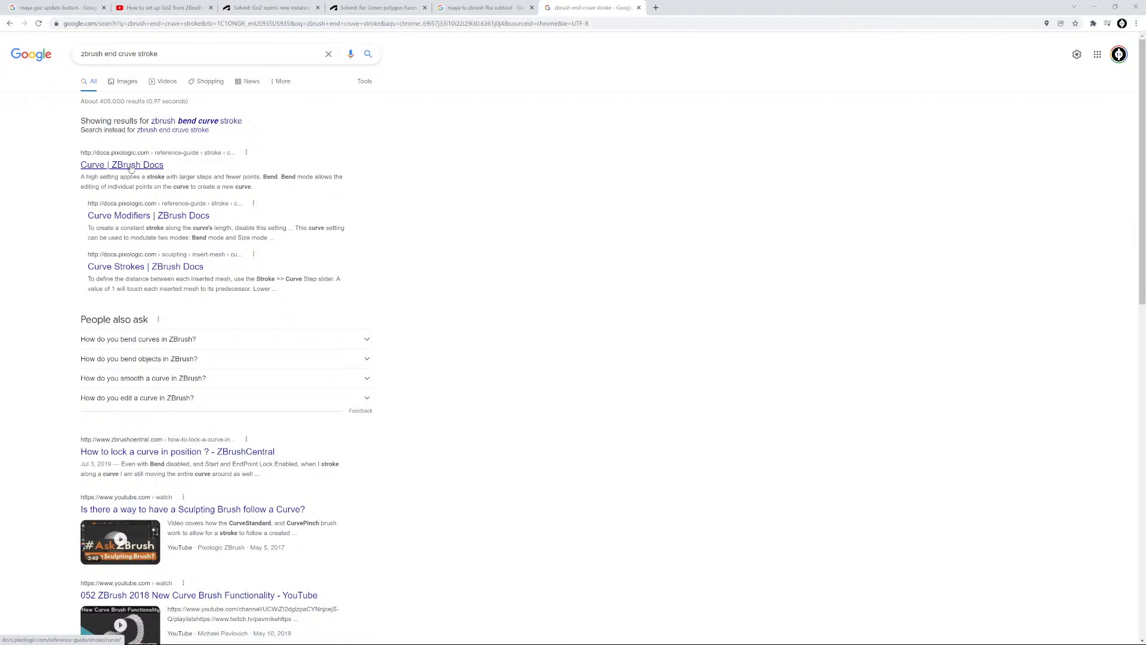
- Open the Curve and Curve Strokes ZBrush Docs results in separate tabs and read the Curve page through Bend, Snap, Lock Start and Lock End
{"action": "right_click", "coordinate": [131, 168]}
{"action": "left_click", "coordinate": [161, 176]}
{"action": "right_click", "coordinate": [147, 267]}
{"action": "left_click", "coordinate": [176, 274]}
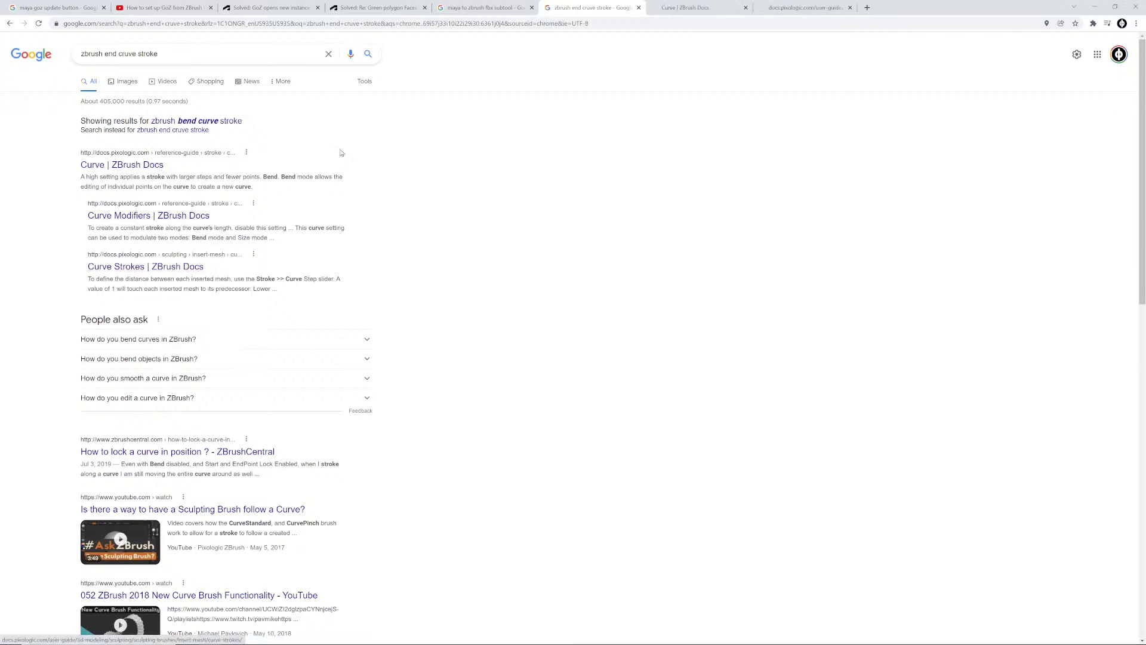
{"action": "left_click", "coordinate": [686, 7]}
{"action": "scroll", "coordinate": [564, 304], "scroll_direction": "down", "scroll_amount": 7}
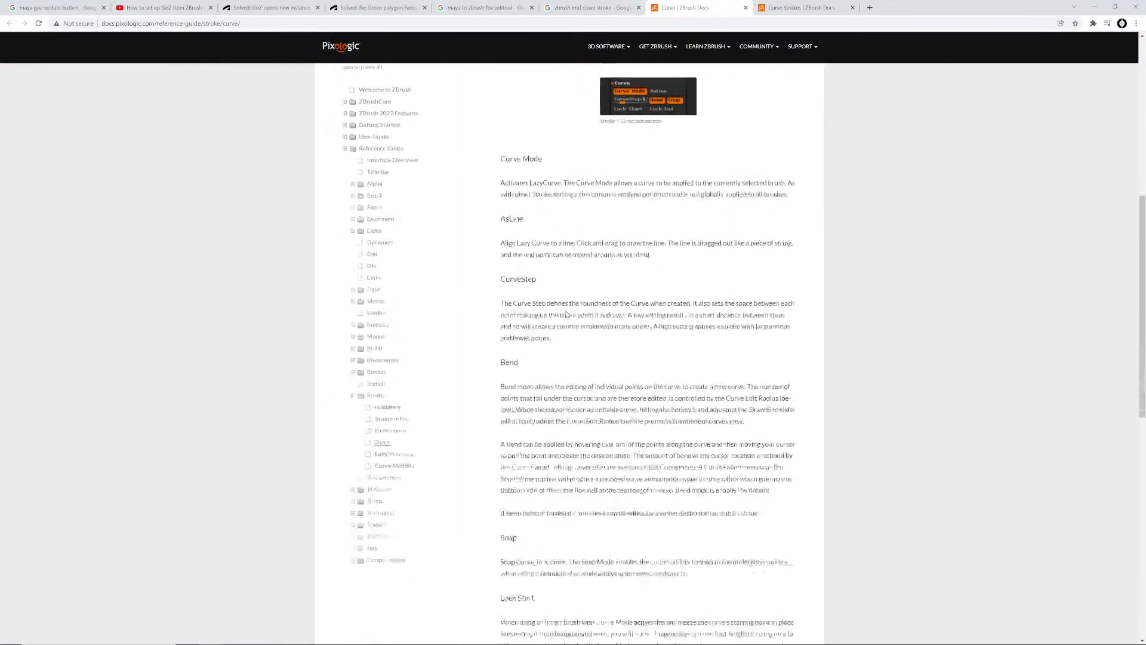
{"action": "scroll", "coordinate": [566, 315], "scroll_direction": "down", "scroll_amount": 2}
{"action": "scroll", "coordinate": [568, 279], "scroll_direction": "down", "scroll_amount": 2}
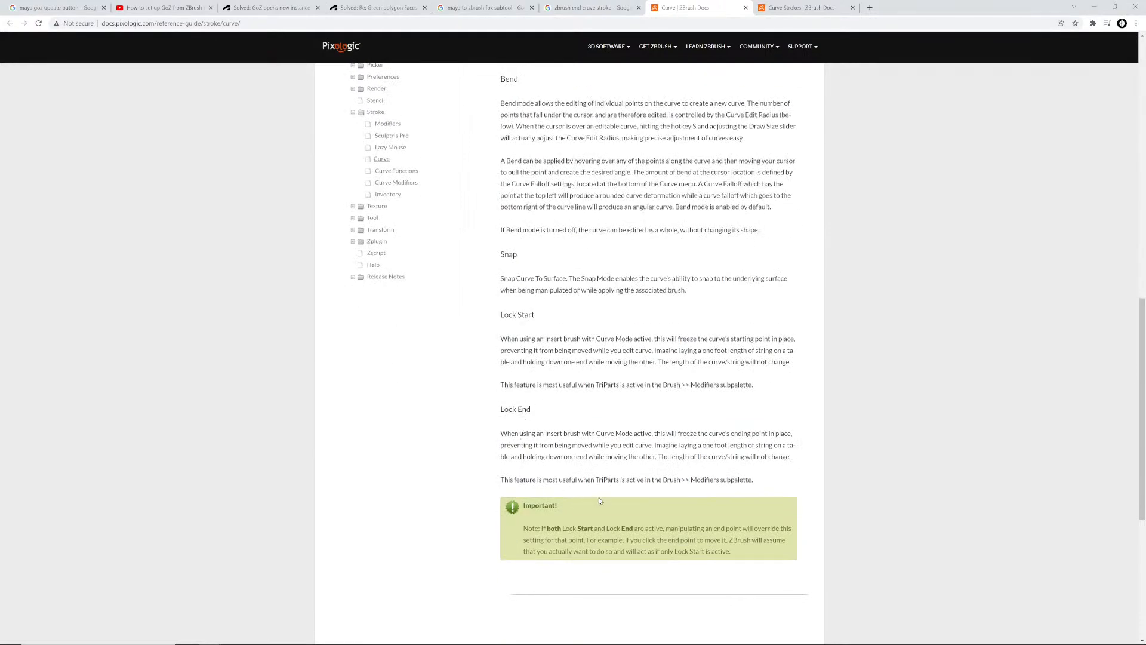
- Read the Curve Strokes documentation page on insert brushes, mesh spacing and the related tips and notes
{"action": "left_click", "coordinate": [800, 8]}
{"action": "scroll", "coordinate": [624, 407], "scroll_direction": "down", "scroll_amount": 3}
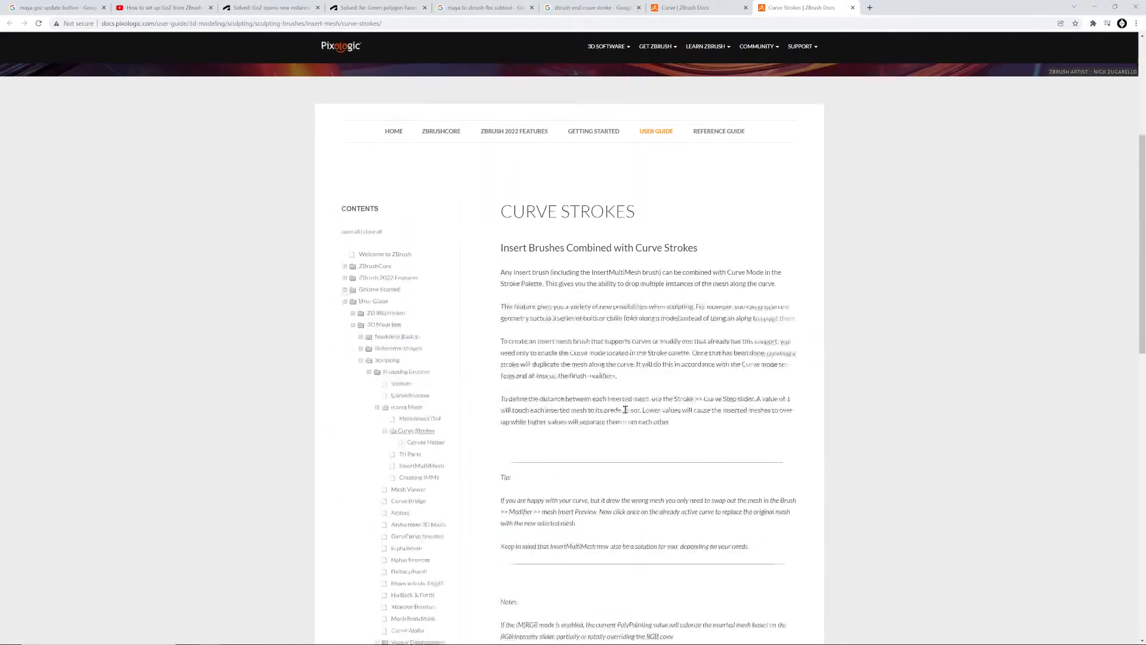
{"action": "scroll", "coordinate": [625, 406], "scroll_direction": "down", "scroll_amount": 2}
{"action": "scroll", "coordinate": [603, 409], "scroll_direction": "up", "scroll_amount": 1}
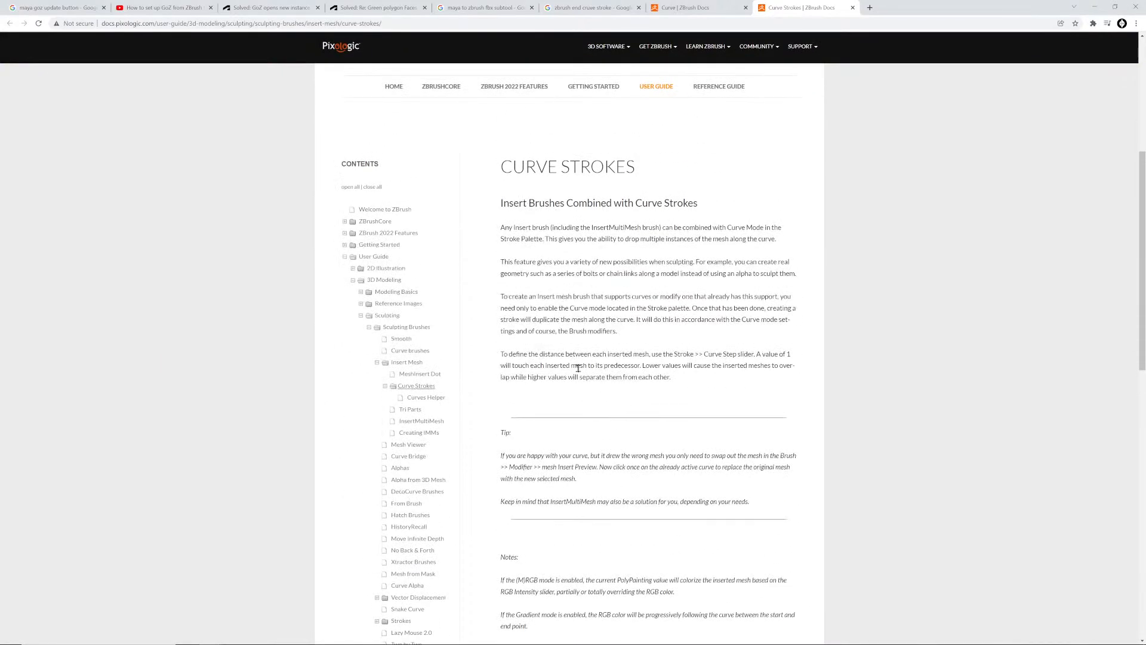
{"action": "scroll", "coordinate": [578, 369], "scroll_direction": "down", "scroll_amount": 1}
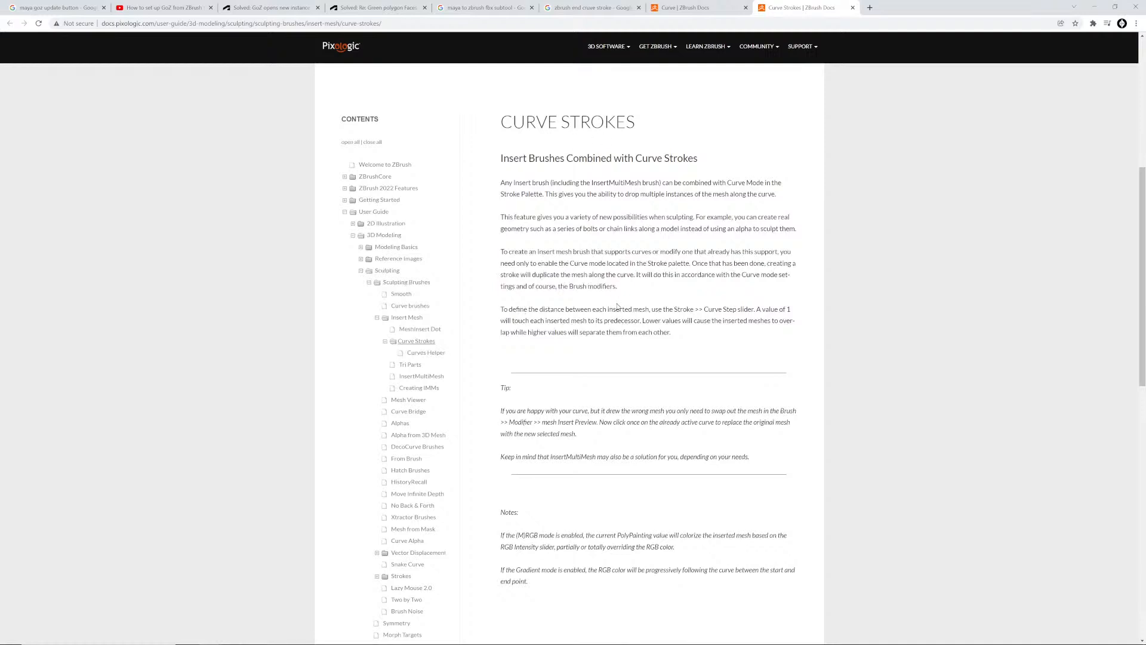
{"action": "scroll", "coordinate": [668, 337], "scroll_direction": "down", "scroll_amount": 2}
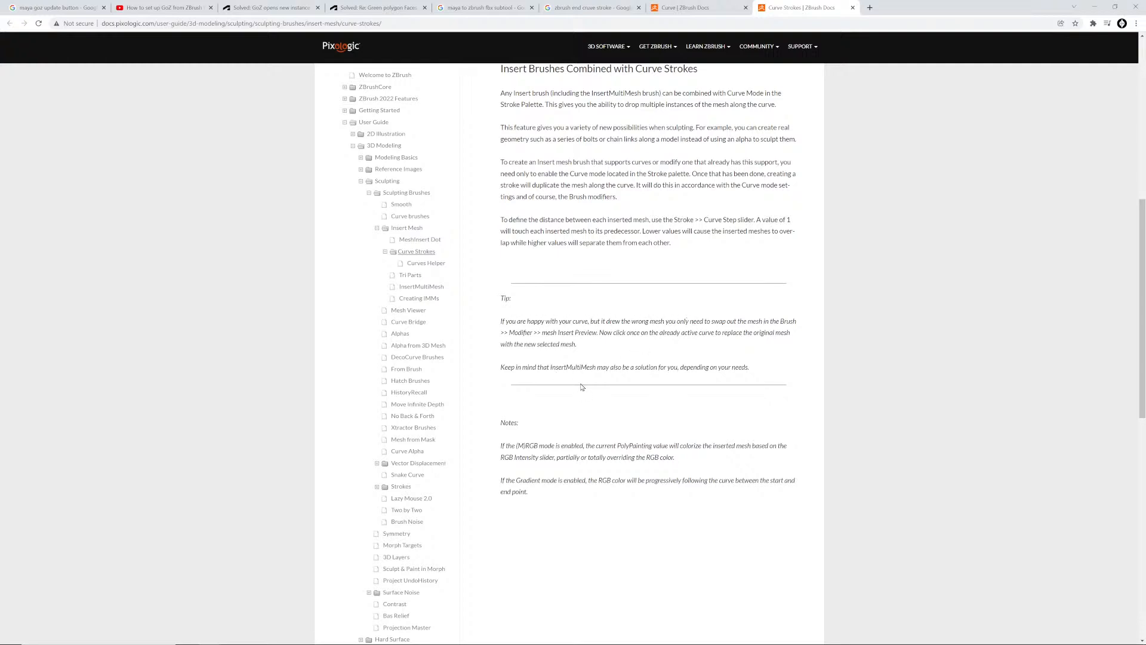
{"action": "scroll", "coordinate": [582, 387], "scroll_direction": "up", "scroll_amount": 1}
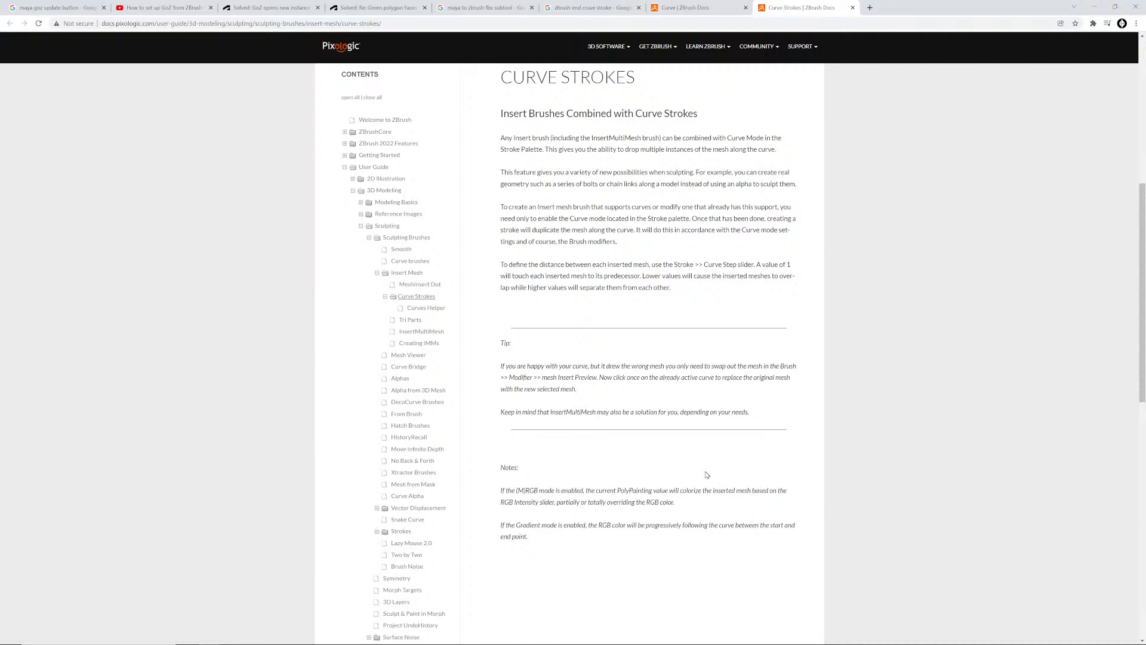
- Switch back to ZBrush and quick-save the project
{"action": "key", "text": "alt+Tab"}
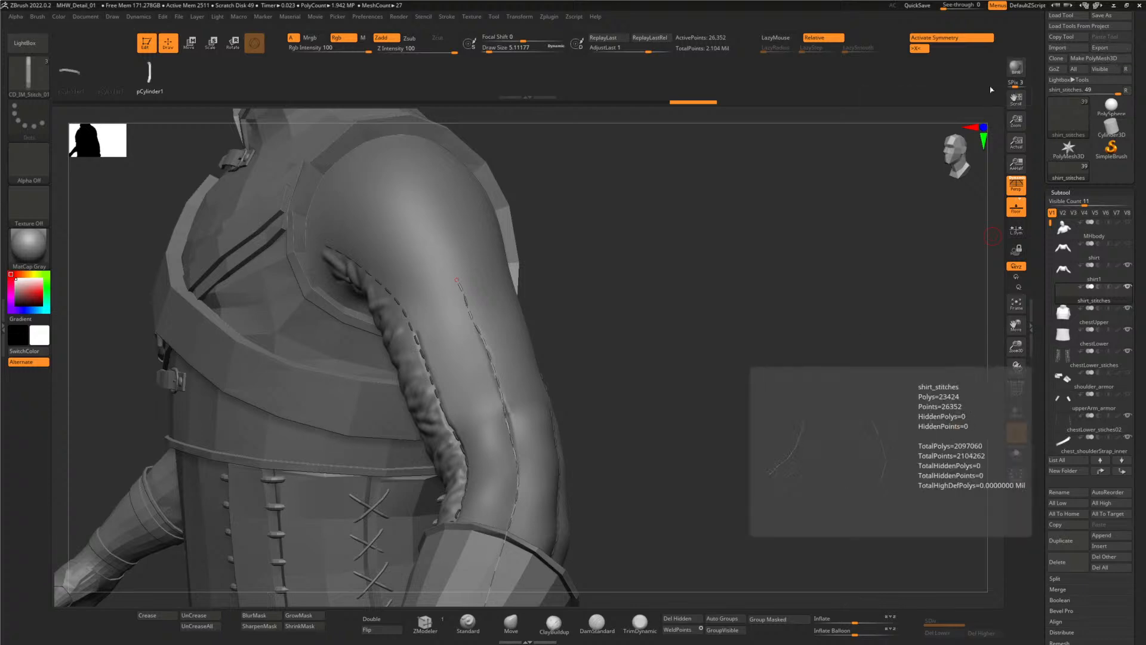
{"action": "left_click_drag", "start_coordinate": [629, 387], "coordinate": [904, 164]}
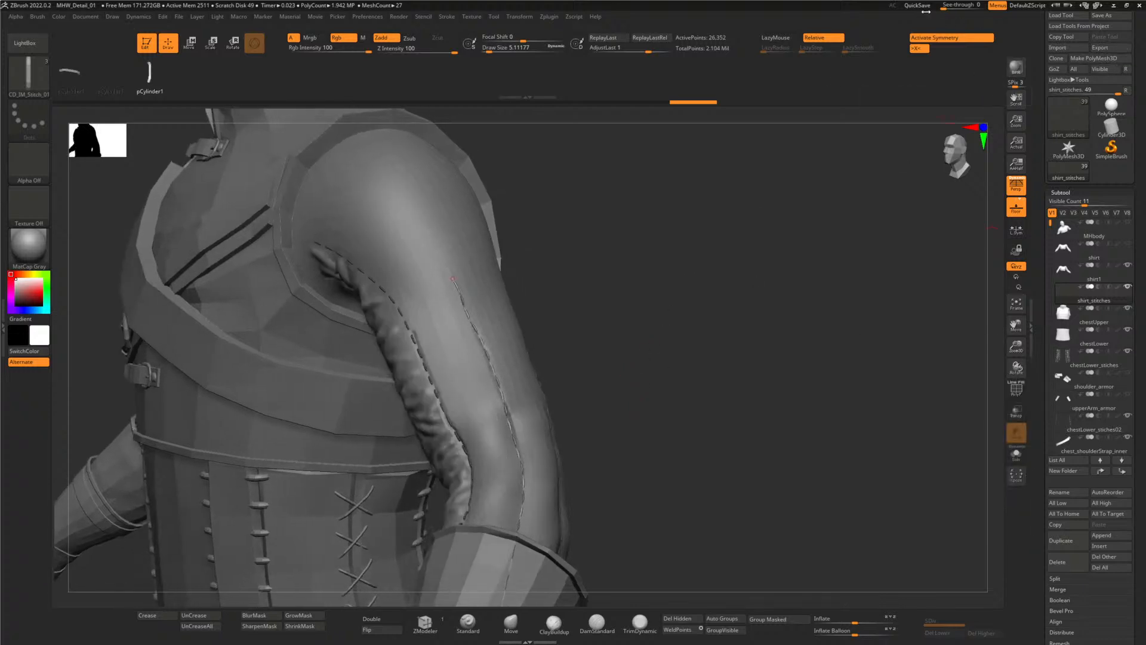
{"action": "left_click", "coordinate": [919, 6]}
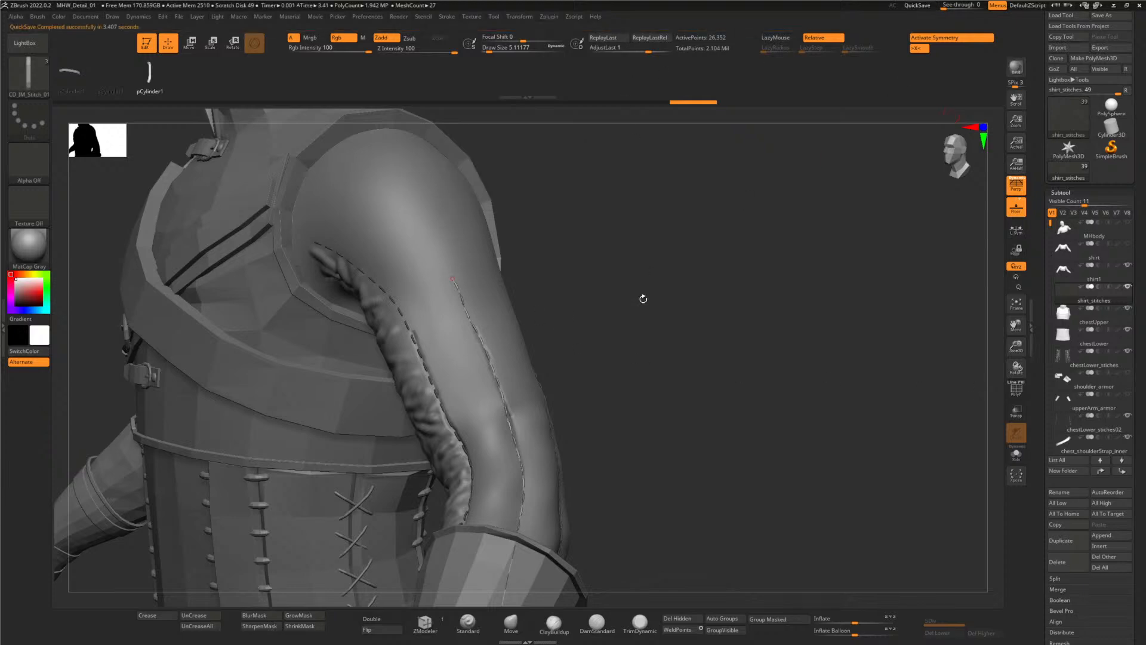
- Make shirt1 the active subtool and choose the Standard brush with LazyMouse turned on for sculpting the sleeve
{"action": "mouse_move", "coordinate": [633, 359]}
{"action": "left_mouse_down"}
{"action": "mouse_move", "coordinate": [614, 352]}
{"action": "mouse_move", "coordinate": [619, 379]}
{"action": "mouse_move", "coordinate": [637, 388]}
{"action": "mouse_move", "coordinate": [637, 360]}
{"action": "left_mouse_up"}
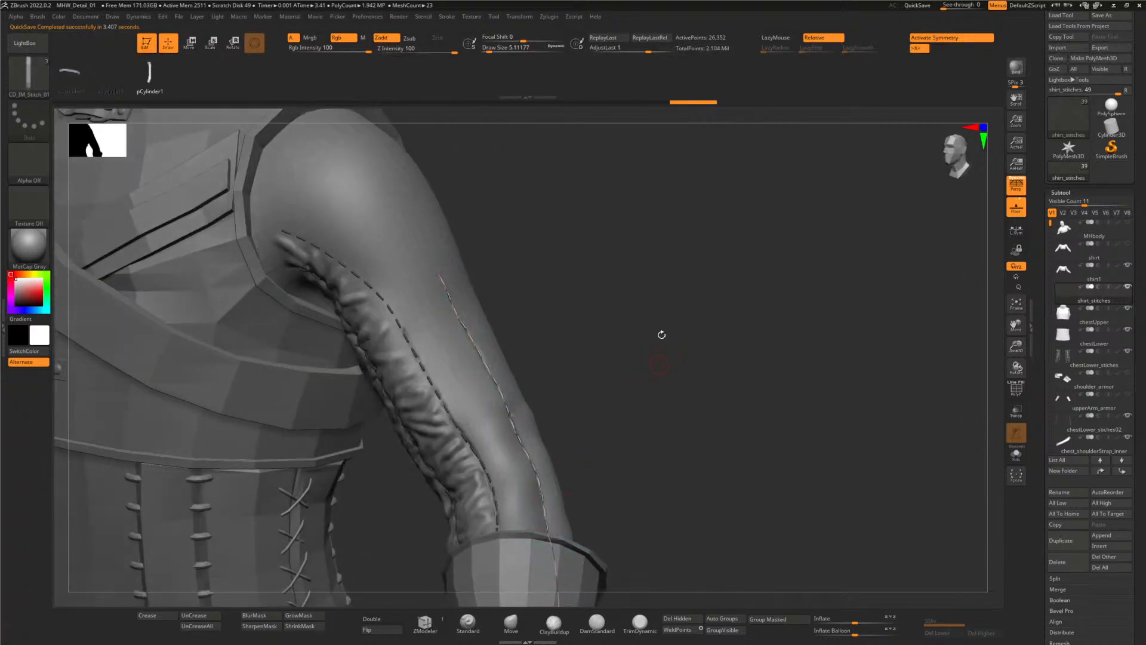
{"action": "left_click_drag", "start_coordinate": [661, 333], "coordinate": [660, 306]}
{"action": "left_click_drag", "start_coordinate": [696, 353], "coordinate": [709, 353]}
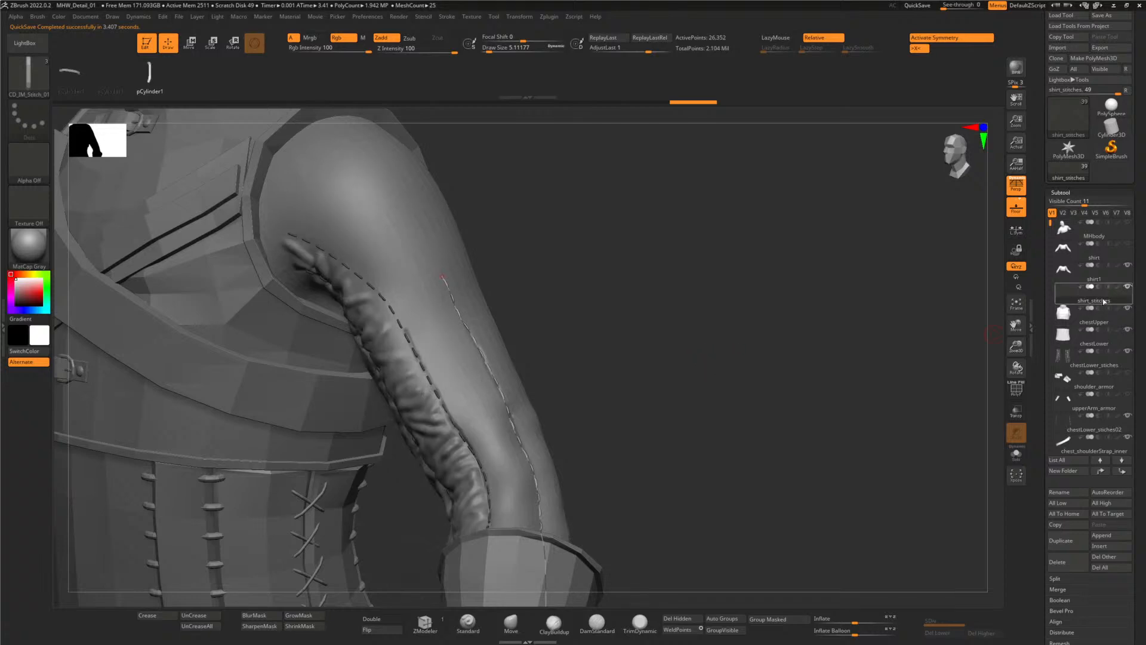
{"action": "left_click", "coordinate": [1100, 284]}
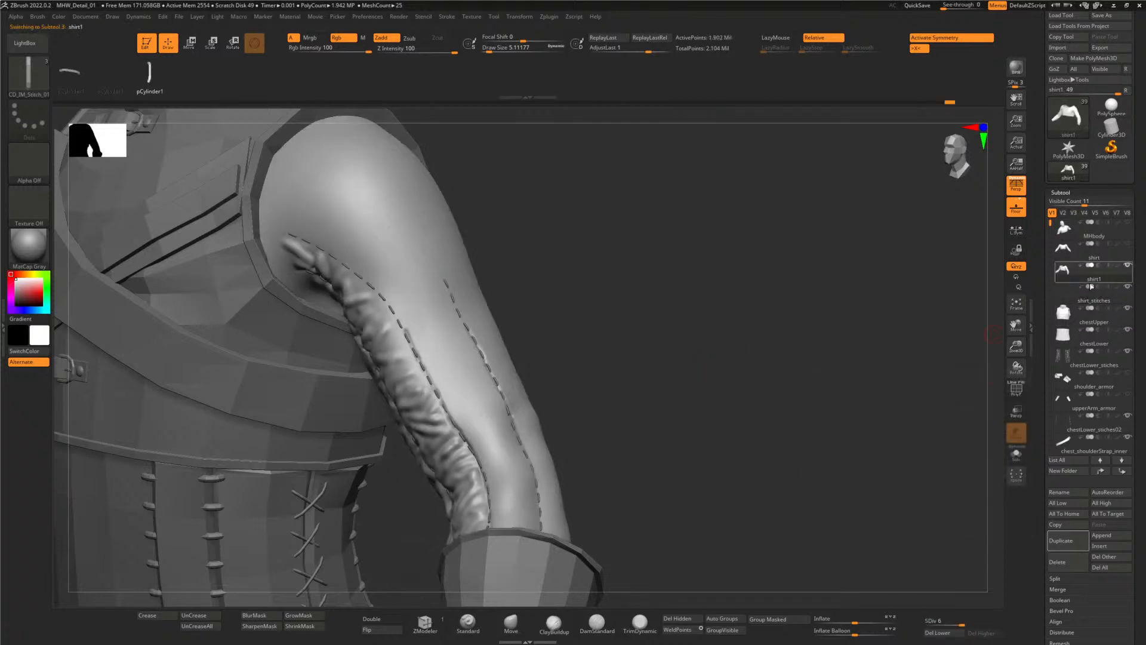
{"action": "mouse_move", "coordinate": [599, 373]}
{"action": "left_mouse_down"}
{"action": "mouse_move", "coordinate": [594, 302]}
{"action": "mouse_move", "coordinate": [568, 294]}
{"action": "mouse_move", "coordinate": [612, 343]}
{"action": "mouse_move", "coordinate": [604, 323]}
{"action": "left_mouse_up"}
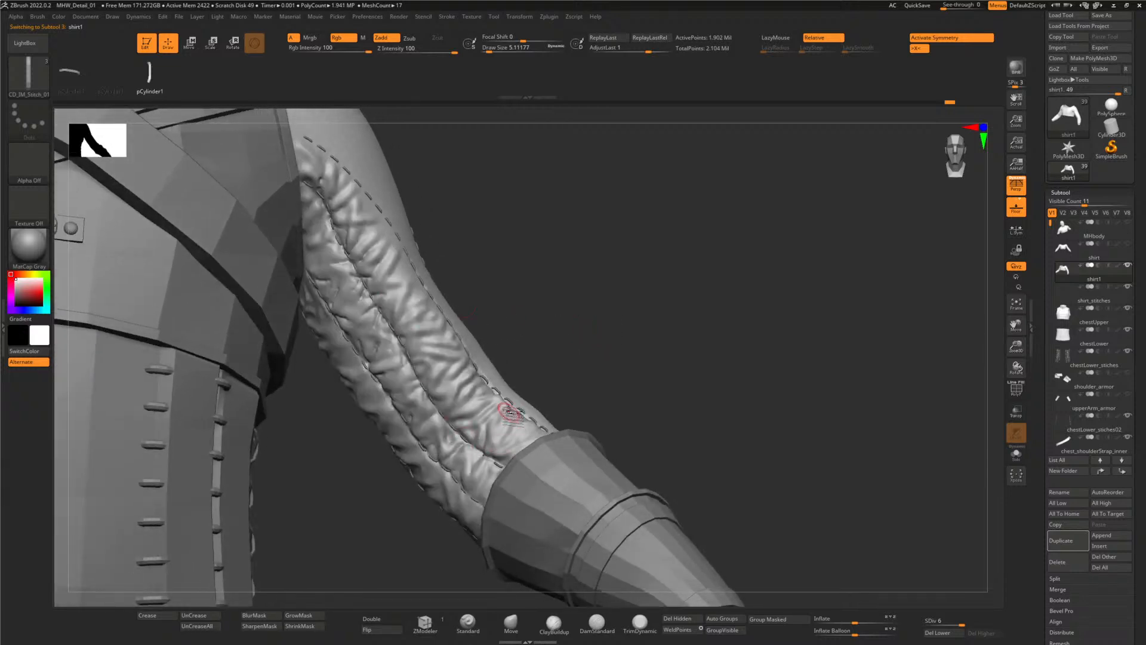
{"action": "left_click_drag", "start_coordinate": [599, 303], "coordinate": [337, 274]}
{"action": "mouse_move", "coordinate": [531, 369]}
{"action": "left_mouse_down"}
{"action": "mouse_move", "coordinate": [635, 338]}
{"action": "mouse_move", "coordinate": [615, 350]}
{"action": "mouse_move", "coordinate": [627, 356]}
{"action": "mouse_move", "coordinate": [612, 371]}
{"action": "mouse_move", "coordinate": [621, 389]}
{"action": "mouse_move", "coordinate": [622, 379]}
{"action": "left_mouse_up"}
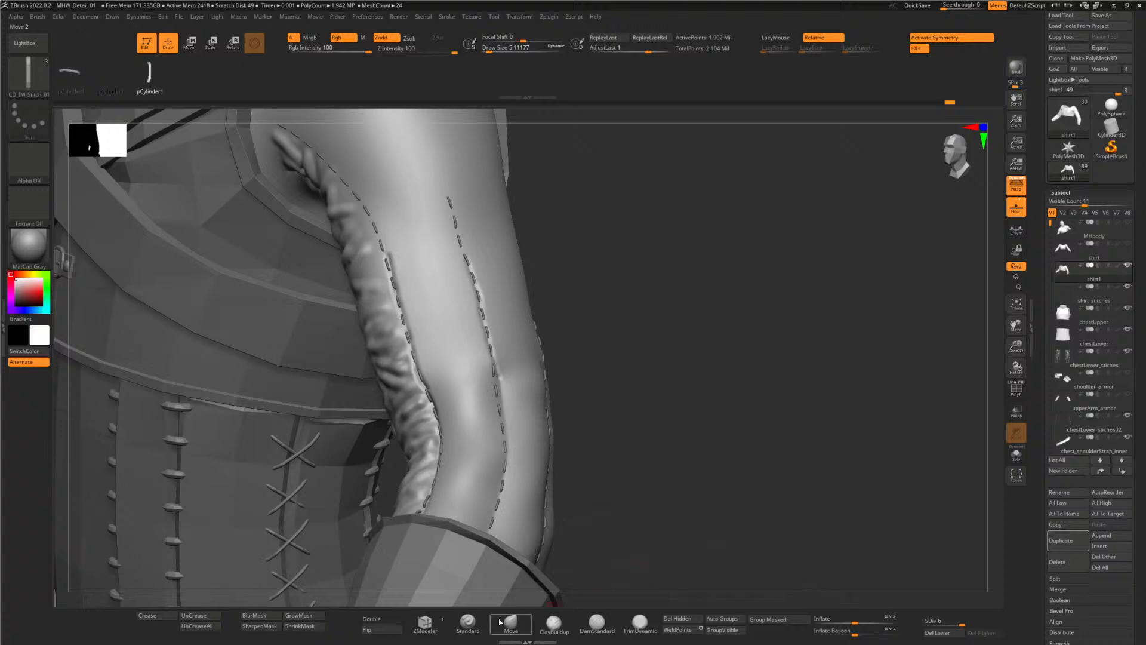
{"action": "left_click", "coordinate": [468, 622]}
{"action": "left_click", "coordinate": [775, 38]}
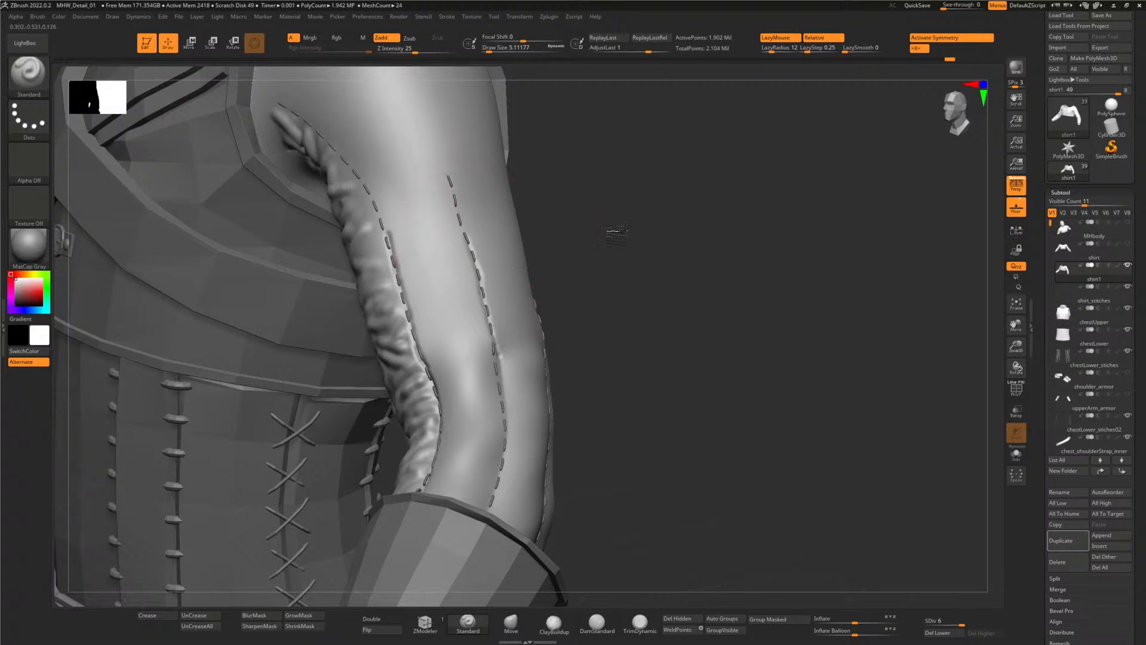
- Show the upperArm_armor subtool to check how much of the sleeve it covers, and hide it again
{"action": "left_click_drag", "start_coordinate": [600, 225], "coordinate": [615, 236]}
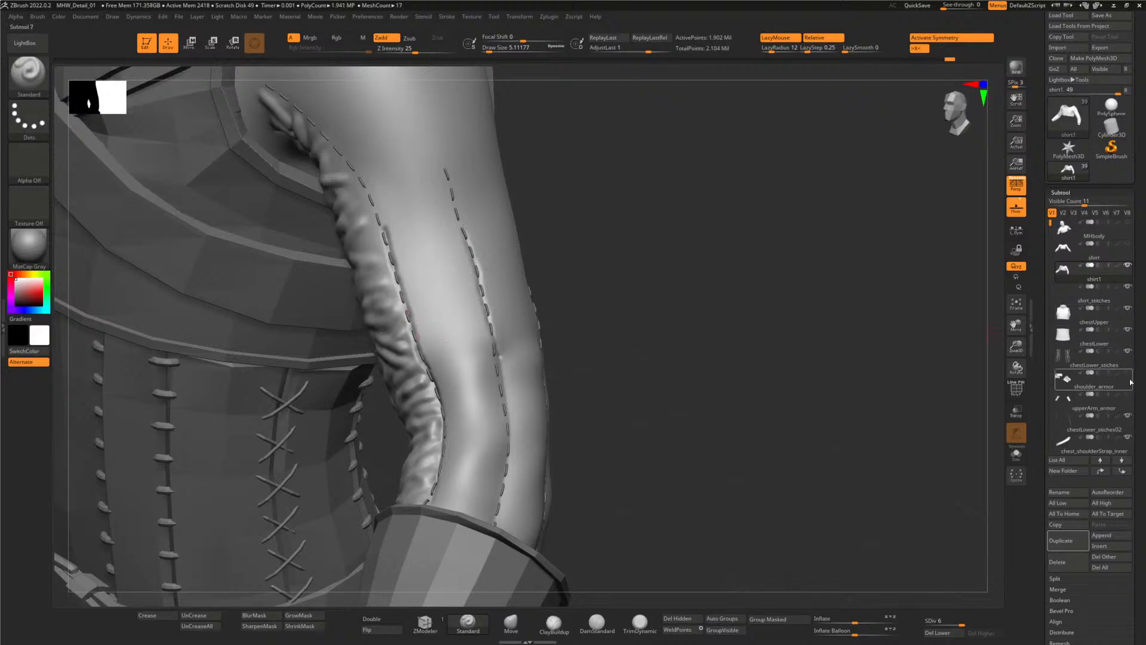
{"action": "left_click", "coordinate": [1128, 399]}
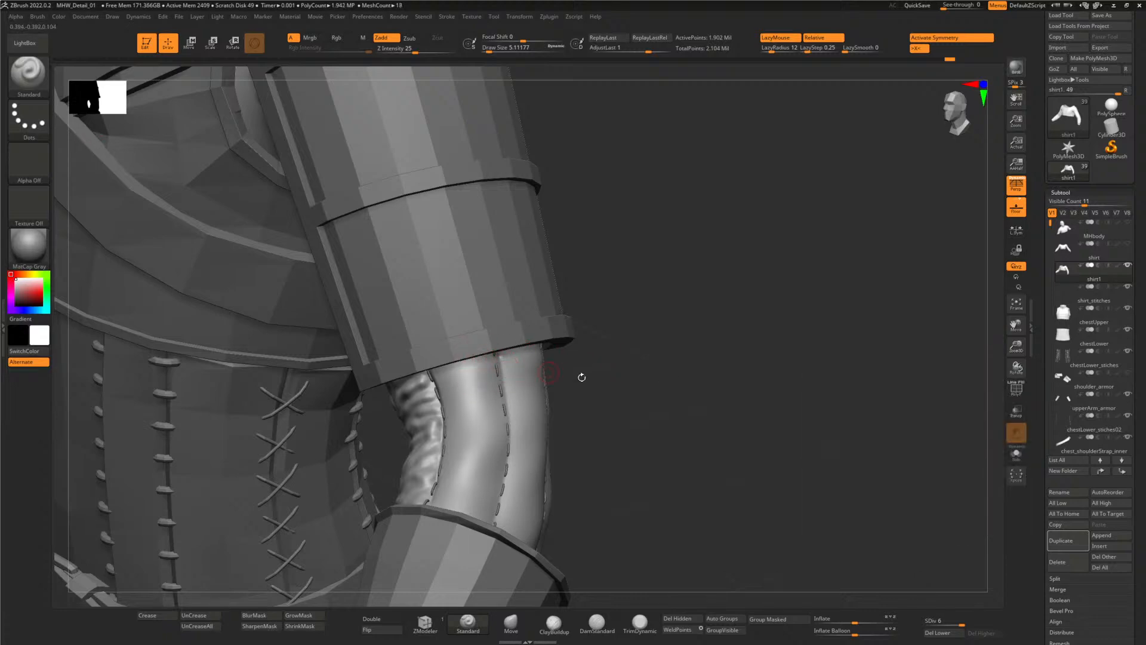
{"action": "left_click_drag", "start_coordinate": [700, 373], "coordinate": [524, 343]}
{"action": "left_click_drag", "start_coordinate": [737, 380], "coordinate": [516, 315]}
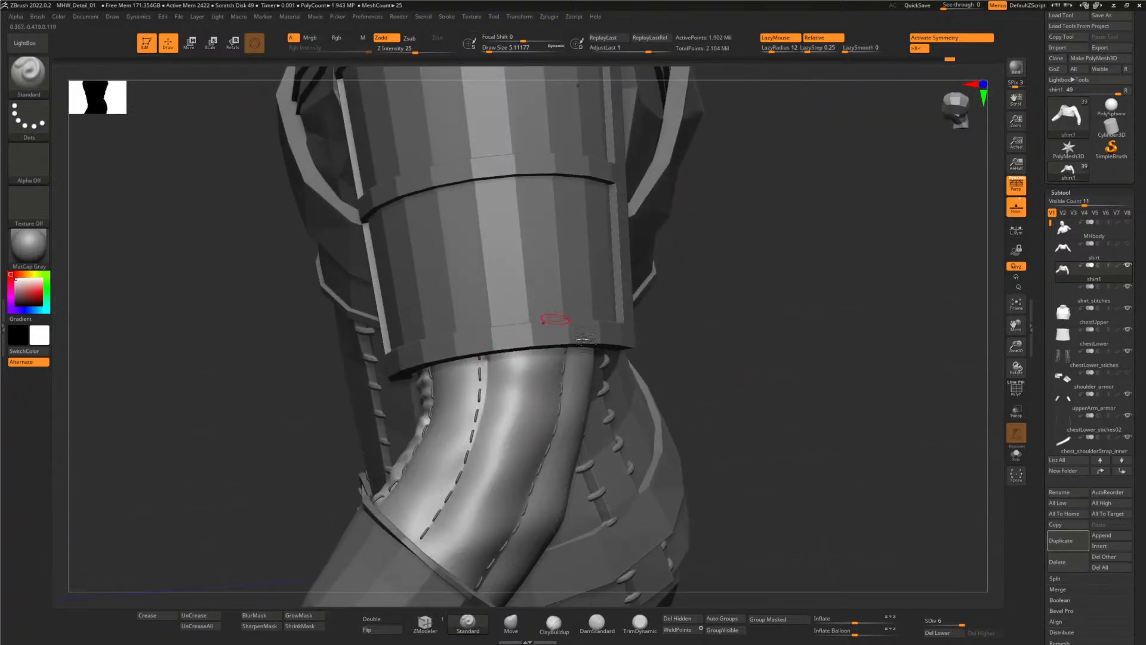
{"action": "left_click_drag", "start_coordinate": [729, 379], "coordinate": [729, 382]}
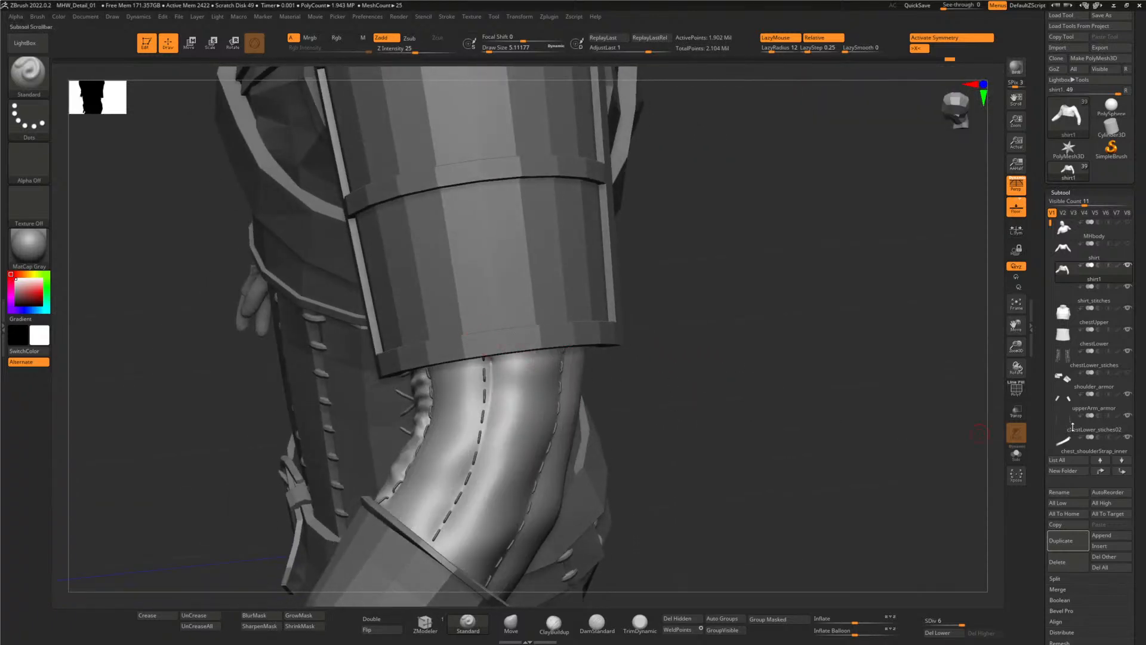
{"action": "left_click", "coordinate": [1127, 397]}
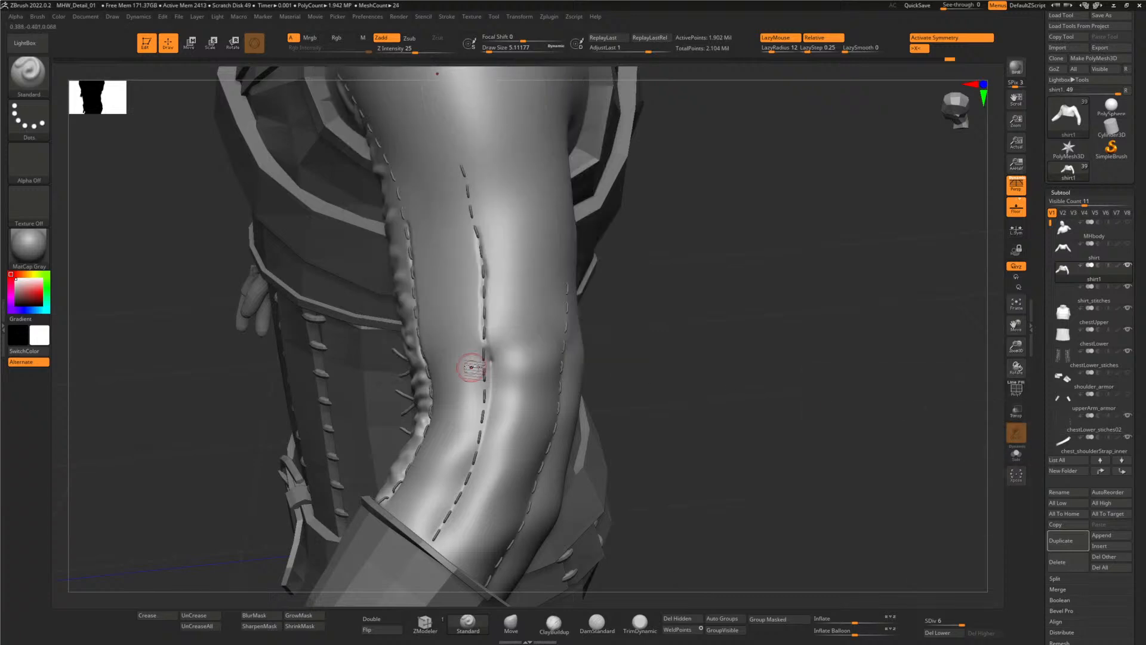
- Sculpt crossing diagonal folds with the Standard brush into the smooth sleeve panel between the stitch lines at the elbow
{"action": "left_click_drag", "start_coordinate": [675, 372], "coordinate": [542, 358]}
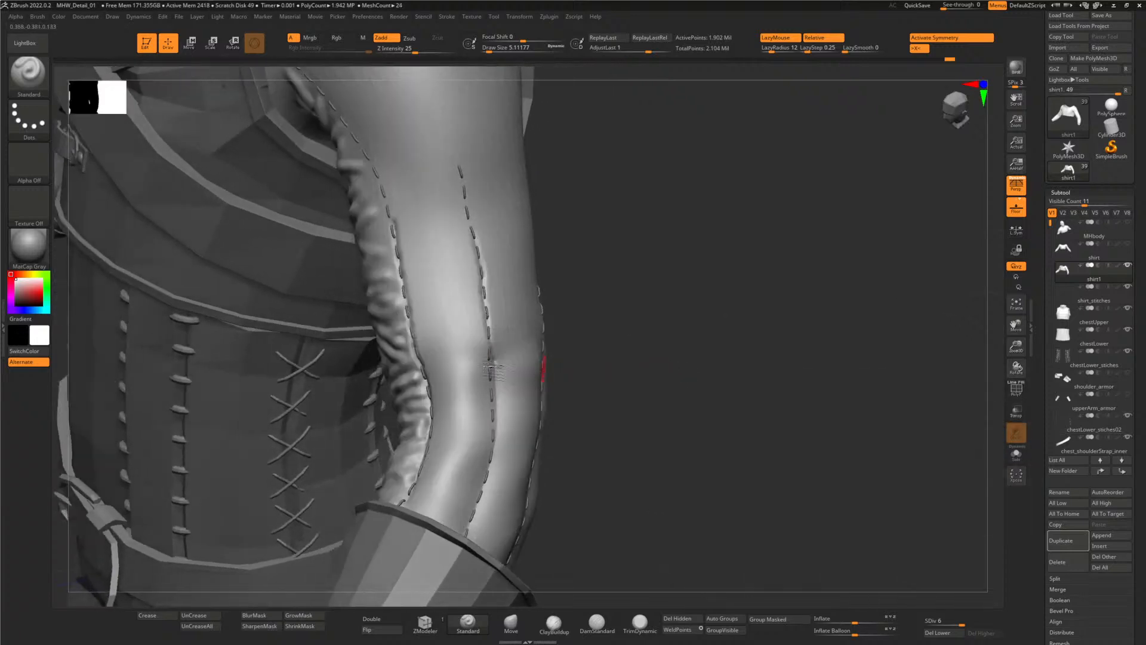
{"action": "left_click_drag", "start_coordinate": [478, 328], "coordinate": [439, 375]}
{"action": "key", "text": "ctrl+z"}
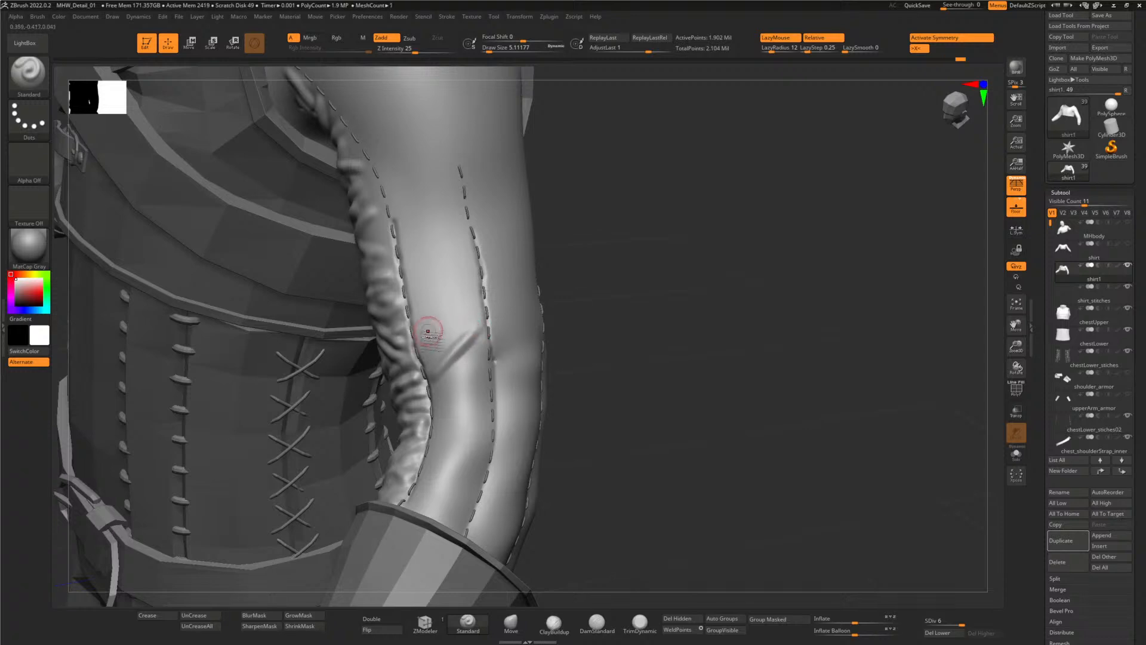
{"action": "left_click_drag", "start_coordinate": [478, 322], "coordinate": [418, 338]}
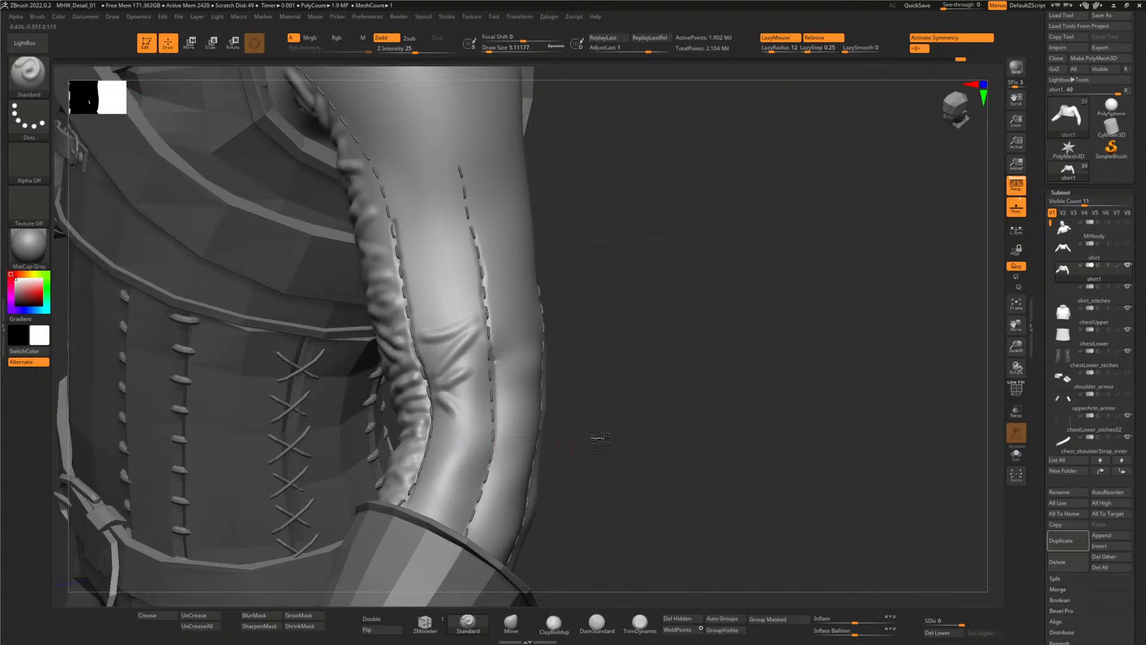
{"action": "mouse_move", "coordinate": [593, 435]}
{"action": "left_mouse_down"}
{"action": "mouse_move", "coordinate": [477, 408]}
{"action": "mouse_move", "coordinate": [499, 403]}
{"action": "mouse_move", "coordinate": [474, 376]}
{"action": "mouse_move", "coordinate": [491, 394]}
{"action": "left_mouse_up"}
{"action": "mouse_move", "coordinate": [479, 346]}
{"action": "left_mouse_down"}
{"action": "mouse_move", "coordinate": [463, 367]}
{"action": "mouse_move", "coordinate": [473, 373]}
{"action": "mouse_move", "coordinate": [468, 343]}
{"action": "mouse_move", "coordinate": [481, 345]}
{"action": "mouse_move", "coordinate": [448, 367]}
{"action": "mouse_move", "coordinate": [481, 344]}
{"action": "mouse_move", "coordinate": [445, 387]}
{"action": "mouse_move", "coordinate": [455, 391]}
{"action": "mouse_move", "coordinate": [434, 357]}
{"action": "left_mouse_up"}
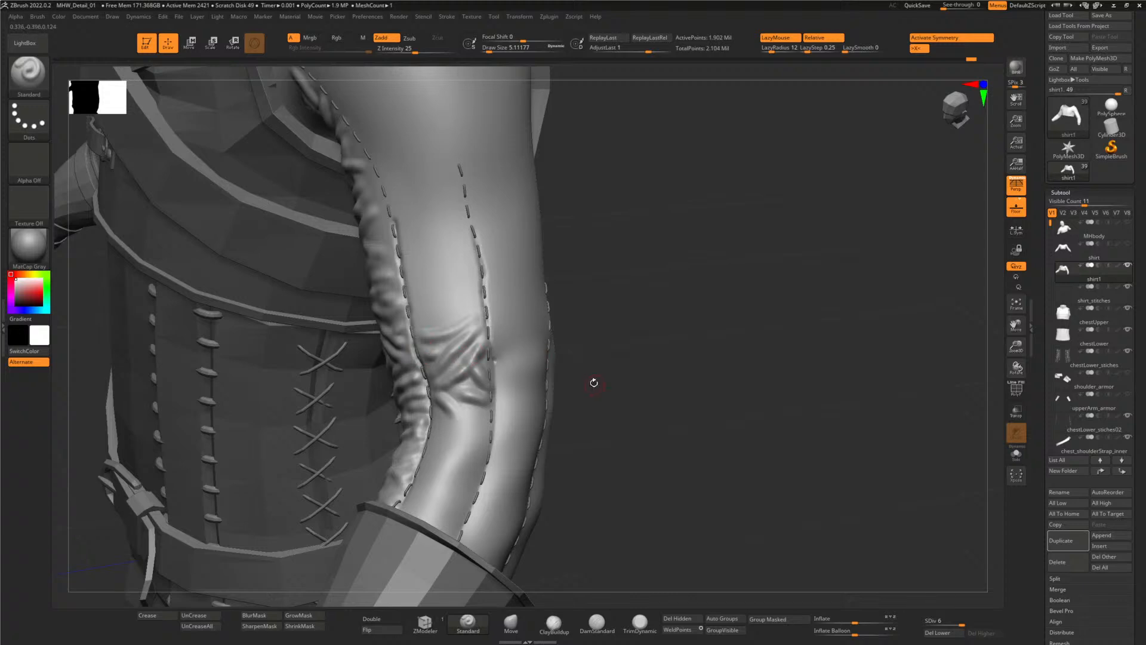
- Refine the elbow folds and extend them down the stitched sleeve panel toward the forearm cuff
{"action": "mouse_move", "coordinate": [594, 382]}
{"action": "left_mouse_down"}
{"action": "mouse_move", "coordinate": [564, 378]}
{"action": "mouse_move", "coordinate": [607, 401]}
{"action": "left_mouse_up"}
{"action": "left_click_drag", "start_coordinate": [423, 341], "coordinate": [429, 356]}
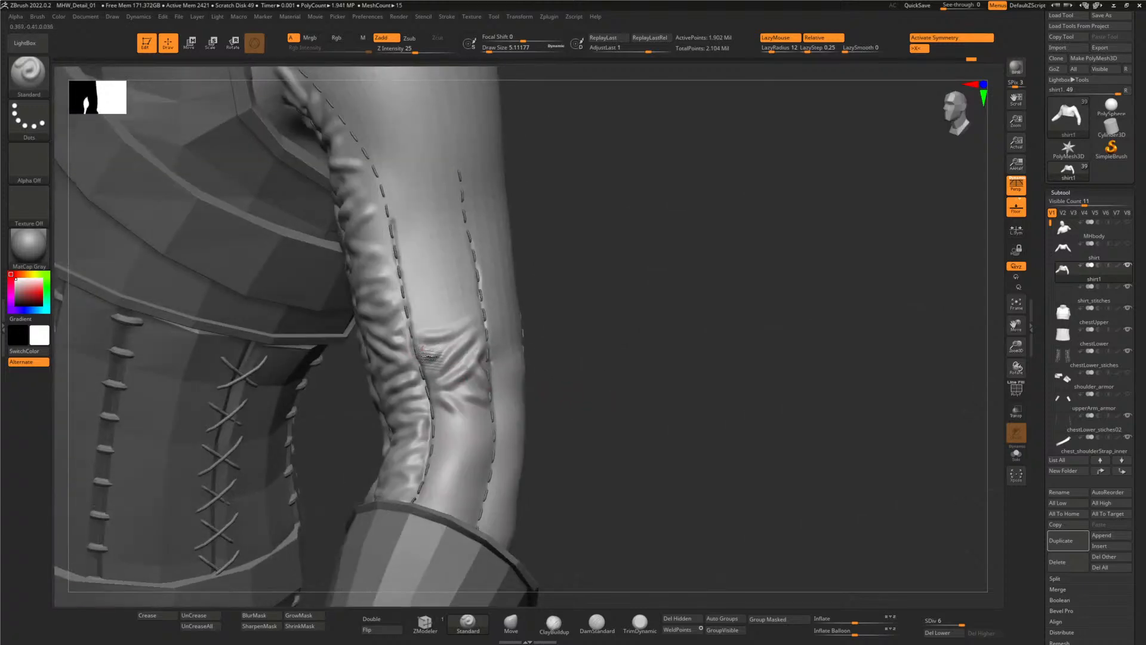
{"action": "left_click_drag", "start_coordinate": [478, 306], "coordinate": [455, 330]}
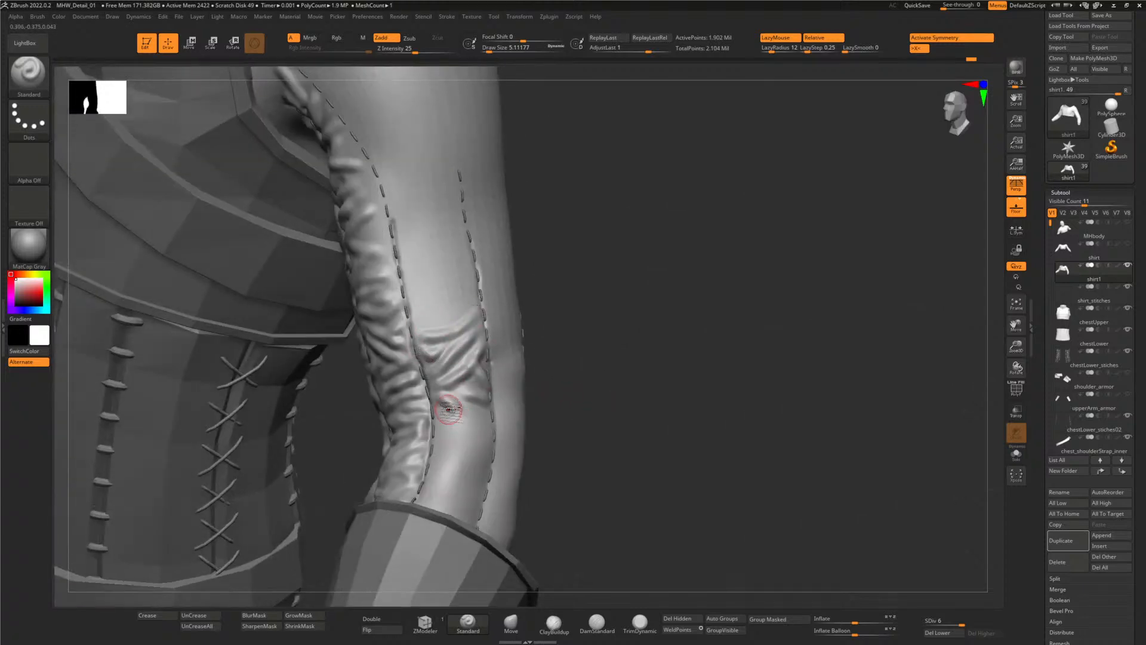
{"action": "mouse_move", "coordinate": [462, 416]}
{"action": "left_mouse_down"}
{"action": "mouse_move", "coordinate": [440, 422]}
{"action": "mouse_move", "coordinate": [481, 412]}
{"action": "mouse_move", "coordinate": [449, 437]}
{"action": "mouse_move", "coordinate": [478, 447]}
{"action": "mouse_move", "coordinate": [447, 423]}
{"action": "mouse_move", "coordinate": [478, 445]}
{"action": "mouse_move", "coordinate": [442, 452]}
{"action": "mouse_move", "coordinate": [452, 444]}
{"action": "mouse_move", "coordinate": [436, 467]}
{"action": "mouse_move", "coordinate": [464, 491]}
{"action": "mouse_move", "coordinate": [461, 460]}
{"action": "mouse_move", "coordinate": [442, 444]}
{"action": "mouse_move", "coordinate": [469, 502]}
{"action": "left_mouse_up"}
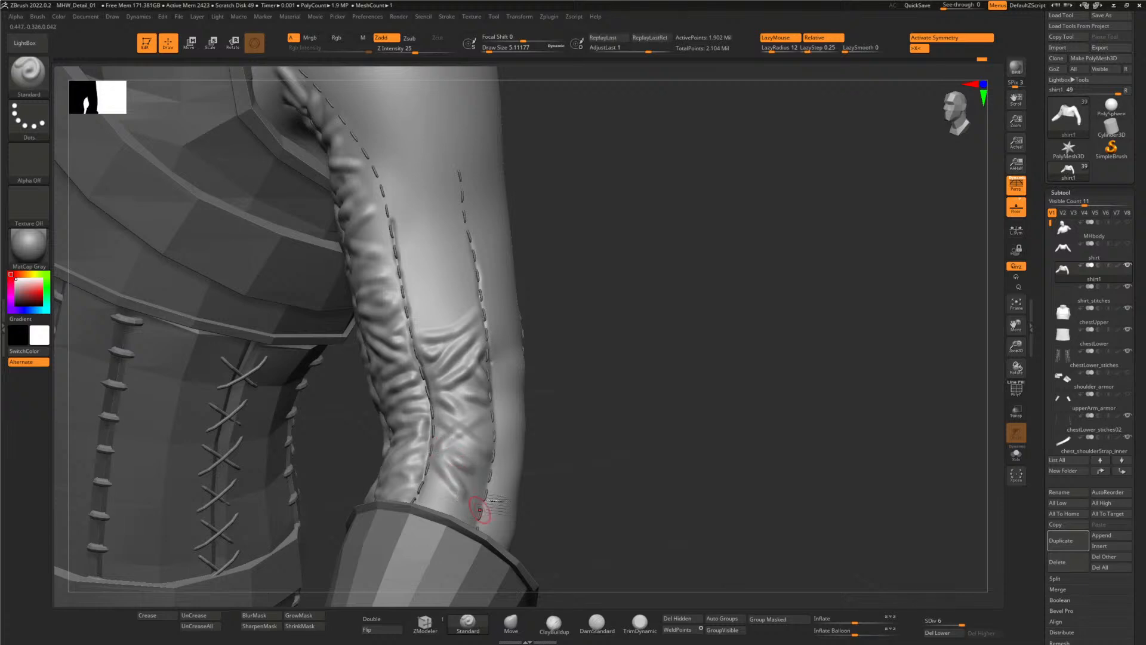
{"action": "mouse_move", "coordinate": [573, 508]}
{"action": "left_mouse_down"}
{"action": "mouse_move", "coordinate": [614, 492]}
{"action": "mouse_move", "coordinate": [553, 343]}
{"action": "left_mouse_up"}
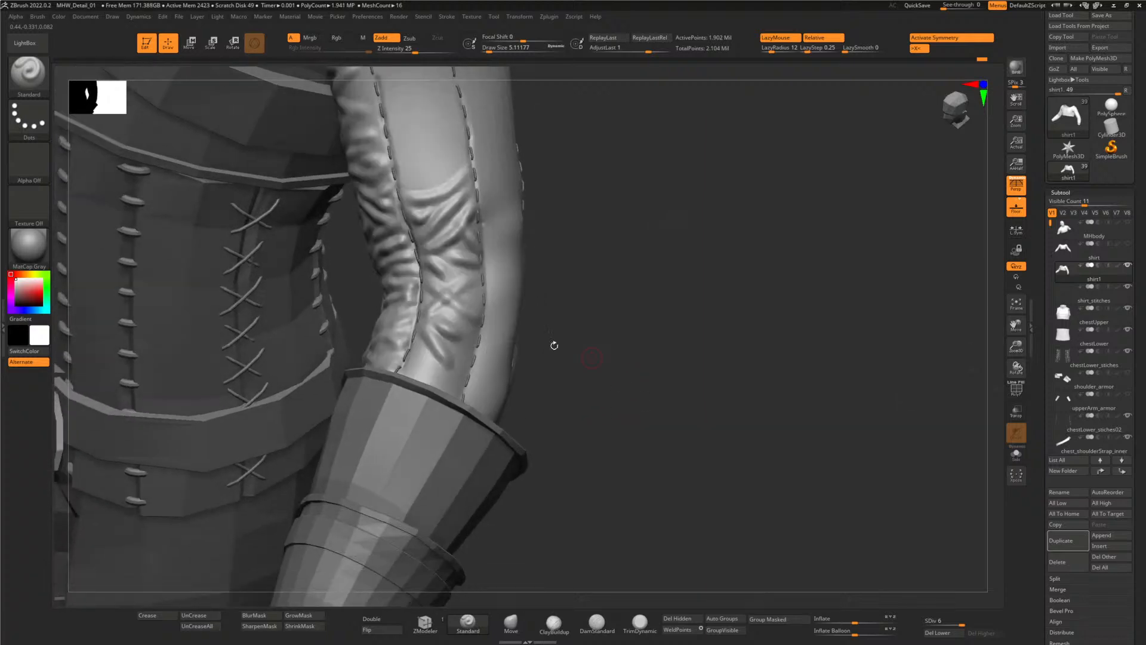
- Sculpt more folds into the stitched elbow panel of the sleeve, right above the forearm cuff
{"action": "mouse_move", "coordinate": [467, 346]}
{"action": "left_mouse_down"}
{"action": "mouse_move", "coordinate": [469, 362]}
{"action": "mouse_move", "coordinate": [457, 340]}
{"action": "left_mouse_up"}
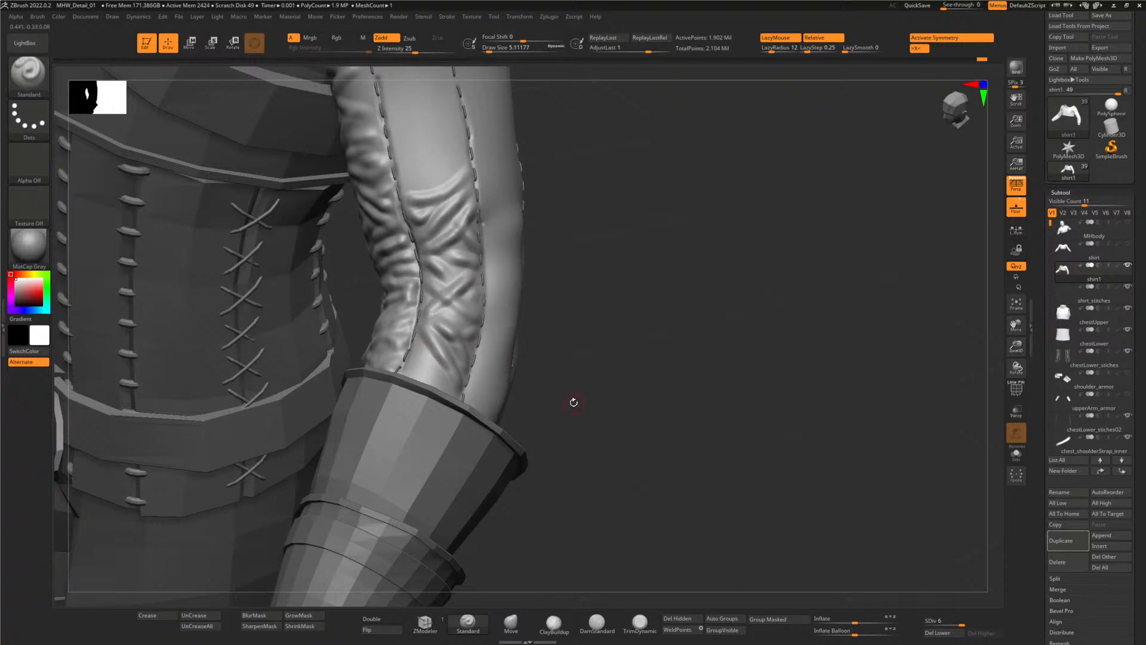
{"action": "left_click_drag", "start_coordinate": [573, 402], "coordinate": [495, 376]}
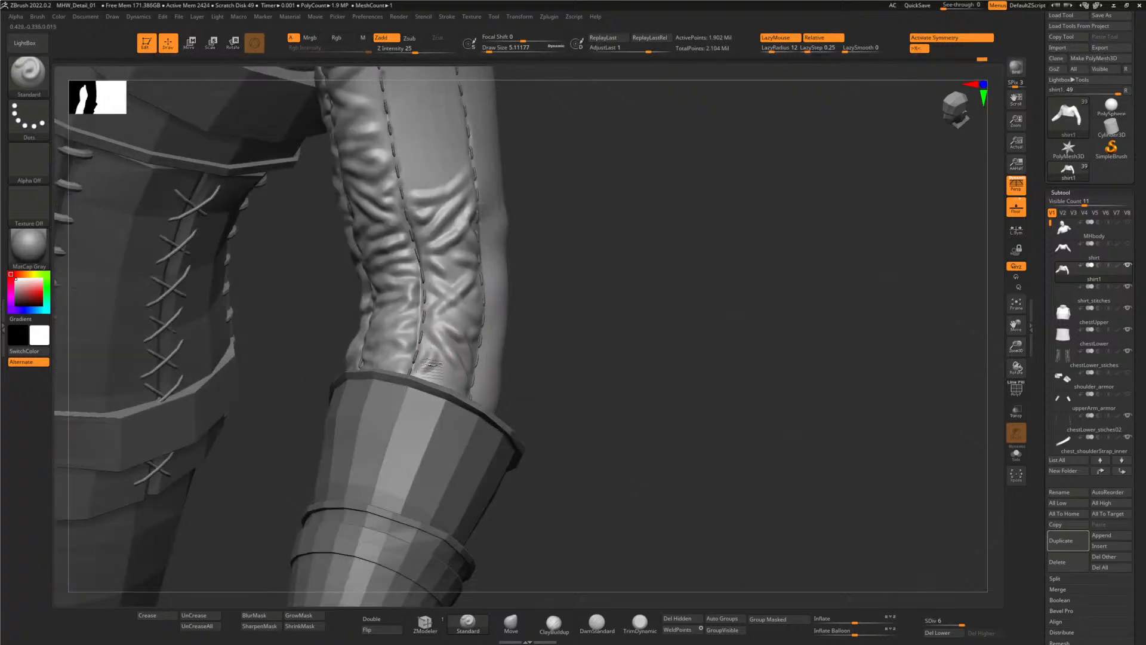
{"action": "left_click_drag", "start_coordinate": [572, 407], "coordinate": [563, 441]}
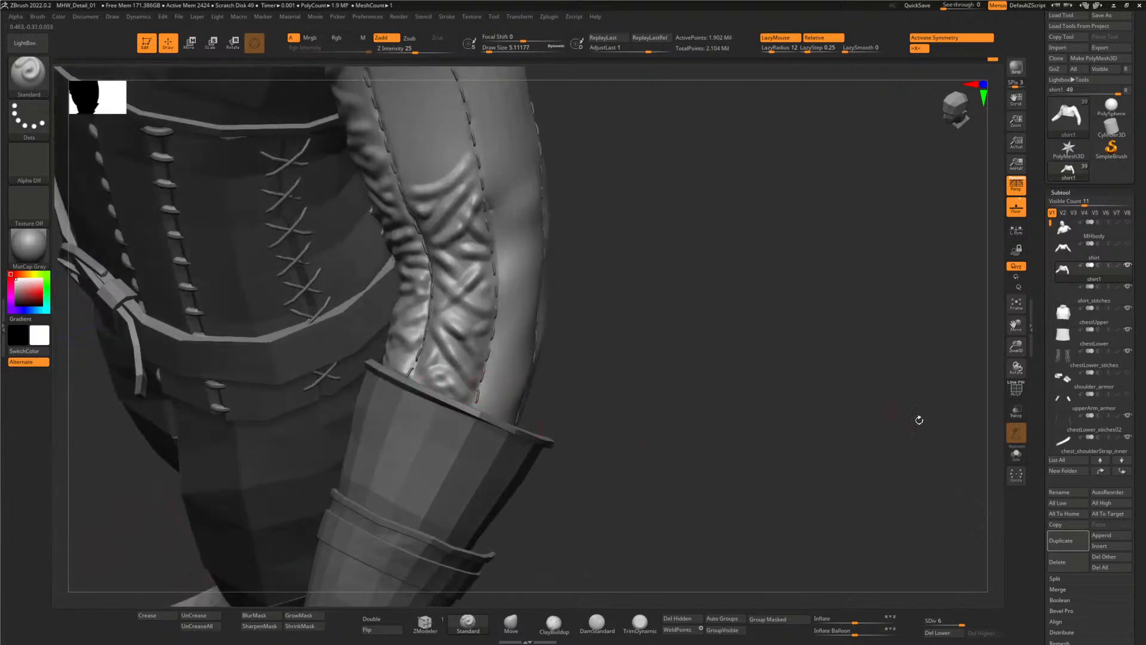
- Isolate shirt1 and extend the folds of the neighbouring sleeve panels past the cuff line onto the smooth forearm
{"action": "left_click", "coordinate": [1012, 458]}
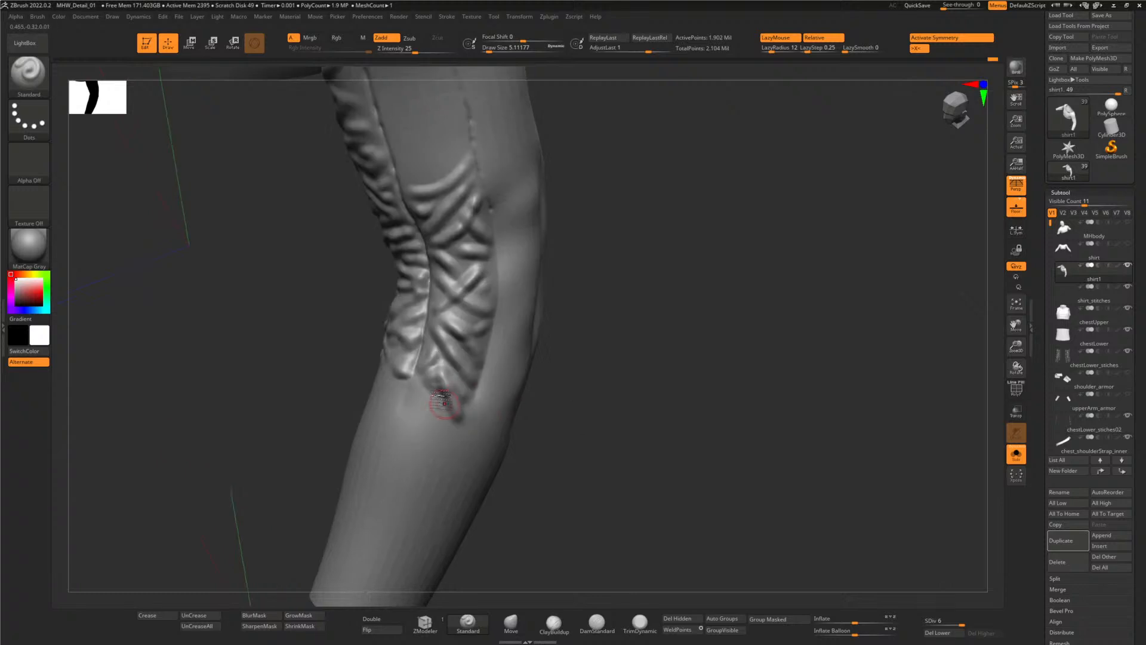
{"action": "right_click_drag", "start_coordinate": [320, 393], "coordinate": [383, 391]}
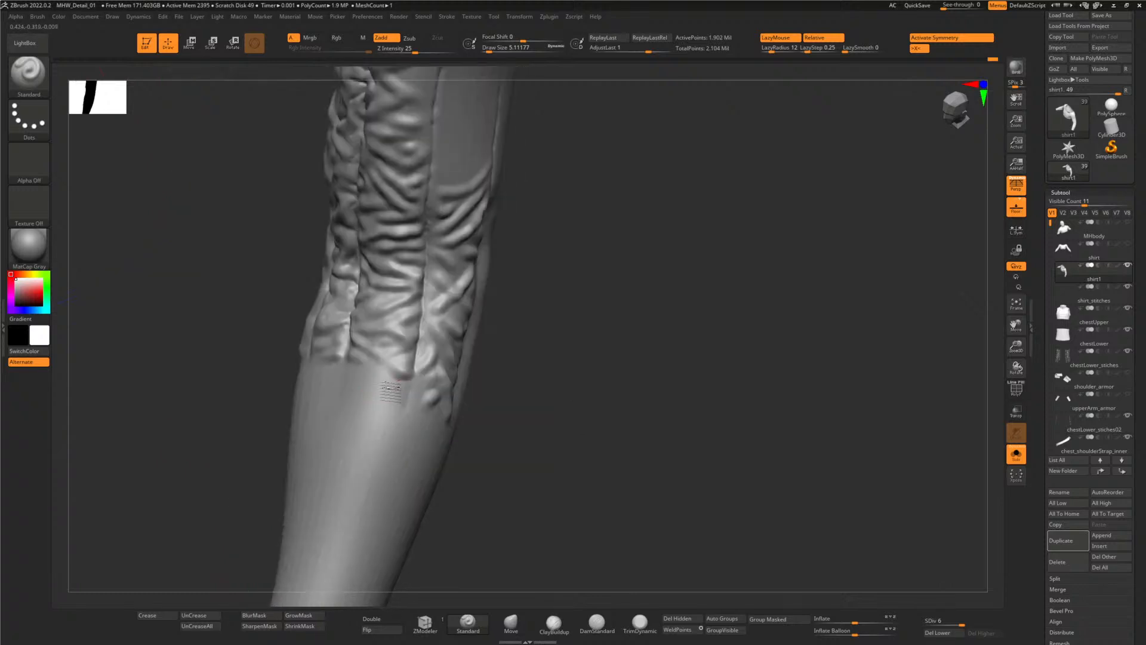
{"action": "left_click_drag", "start_coordinate": [412, 377], "coordinate": [358, 411]}
{"action": "left_click_drag", "start_coordinate": [357, 359], "coordinate": [394, 406]}
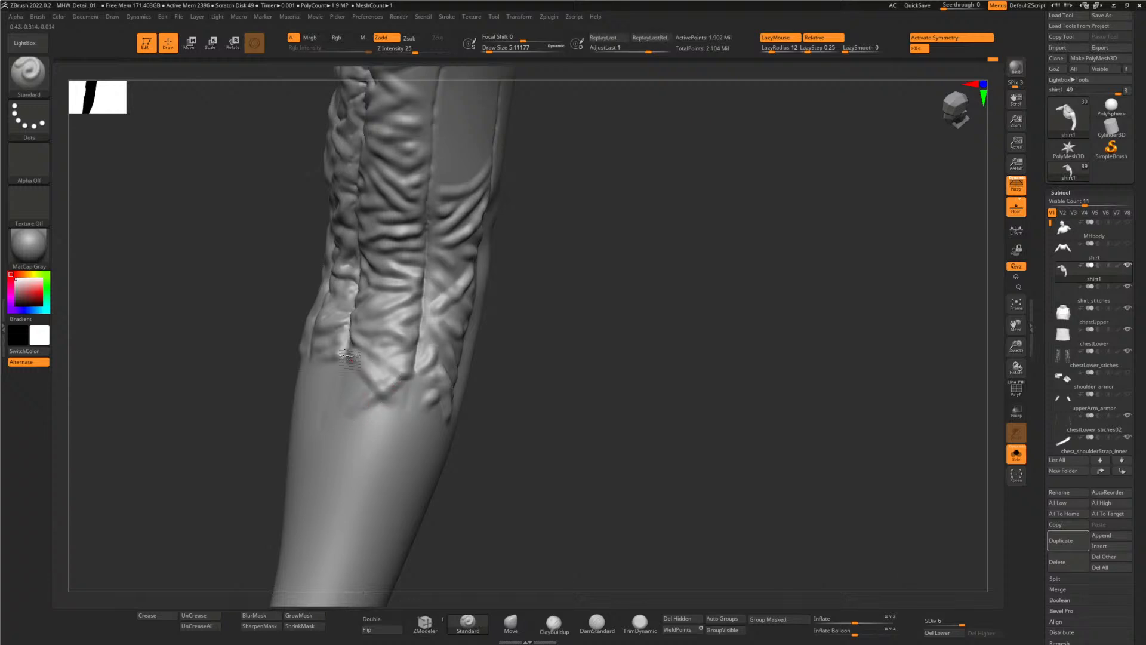
{"action": "left_click_drag", "start_coordinate": [351, 359], "coordinate": [403, 411]}
{"action": "mouse_move", "coordinate": [434, 375]}
{"action": "left_mouse_down"}
{"action": "mouse_move", "coordinate": [410, 403]}
{"action": "mouse_move", "coordinate": [412, 385]}
{"action": "left_mouse_up"}
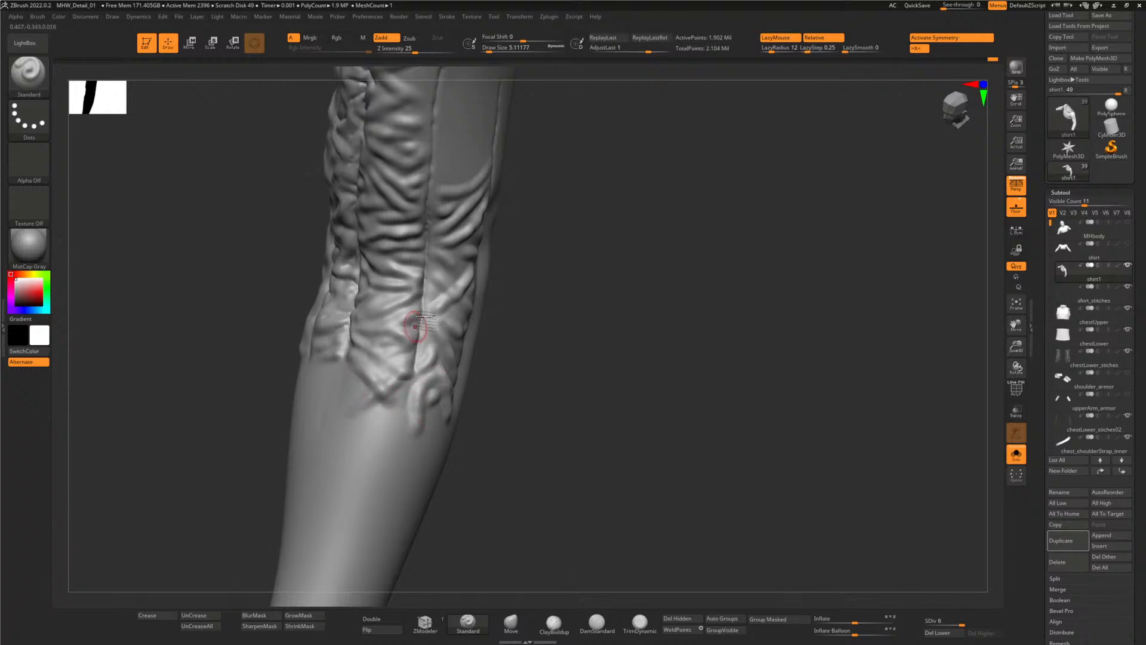
{"action": "right_click_drag", "start_coordinate": [339, 410], "coordinate": [269, 401]}
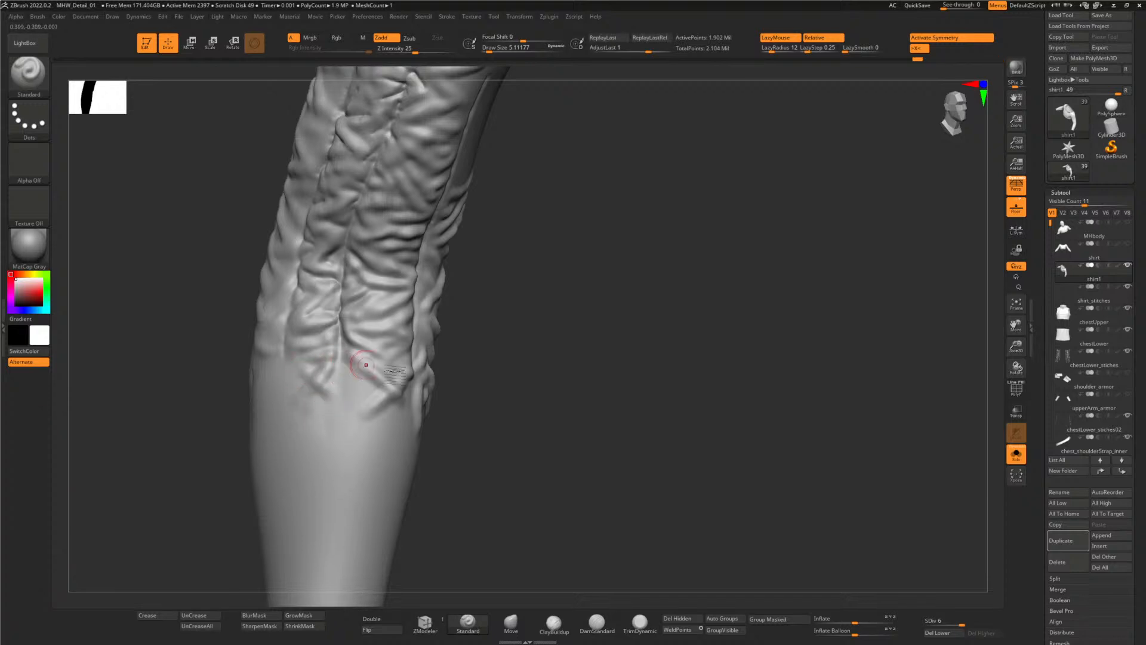
{"action": "mouse_move", "coordinate": [357, 362]}
{"action": "right_mouse_down"}
{"action": "mouse_move", "coordinate": [556, 420]}
{"action": "mouse_move", "coordinate": [593, 380]}
{"action": "mouse_move", "coordinate": [464, 297]}
{"action": "right_mouse_up"}
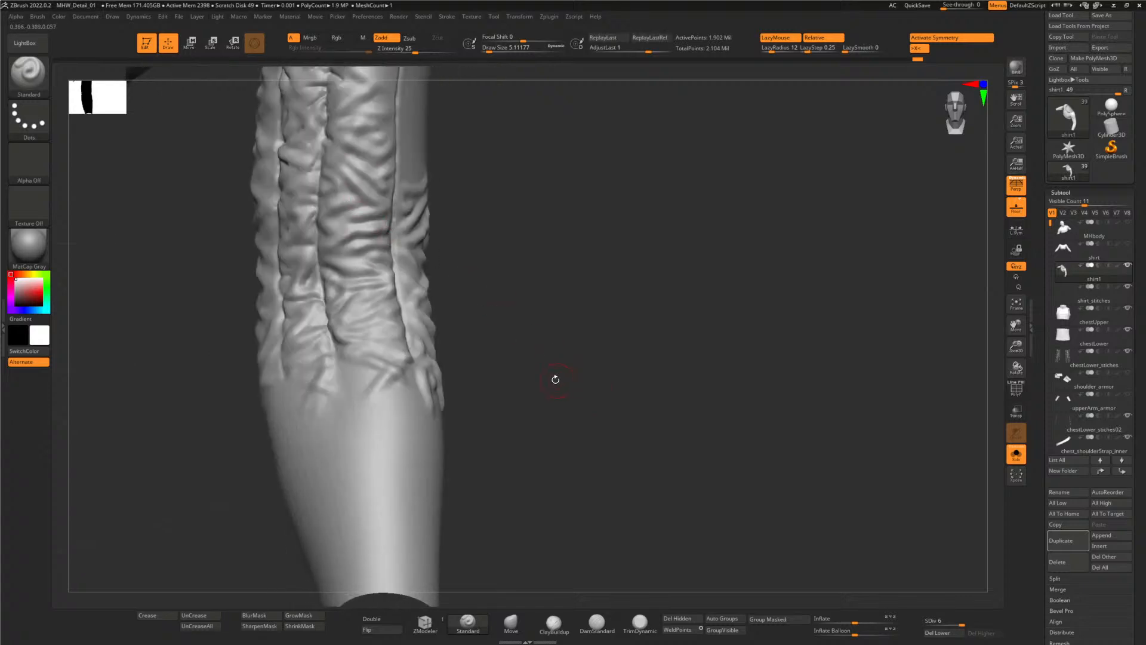
{"action": "right_click_drag", "start_coordinate": [556, 379], "coordinate": [527, 399]}
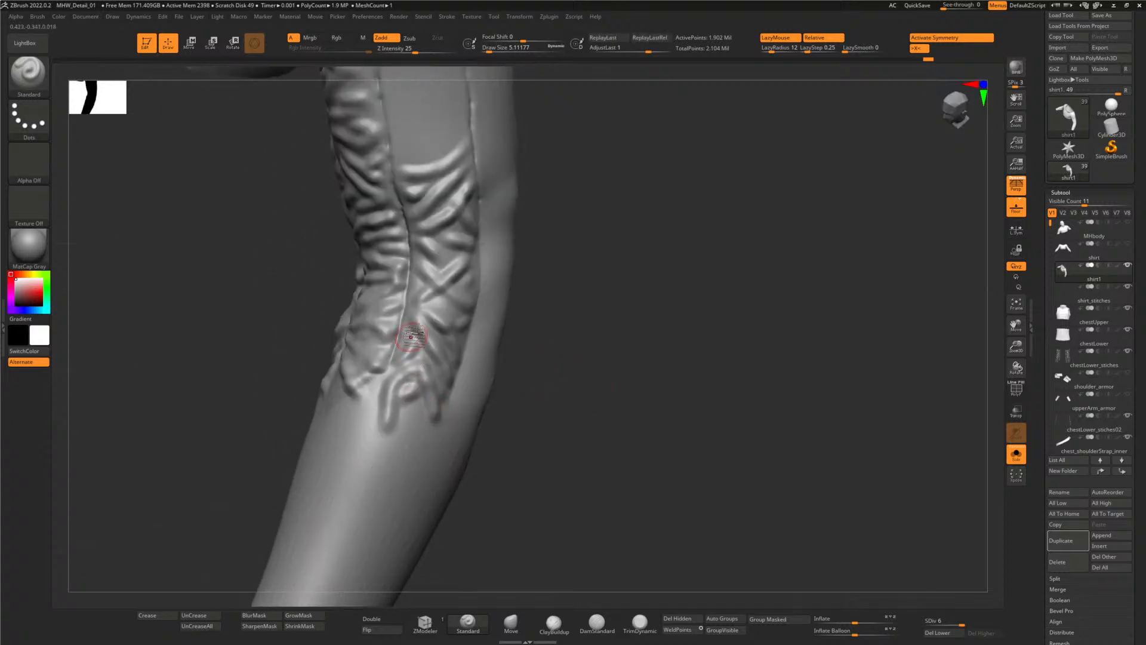
- Smooth and rework the folds of the elbow panel down to their forearm ends and along the outer seam
{"action": "key", "text": "shift"}
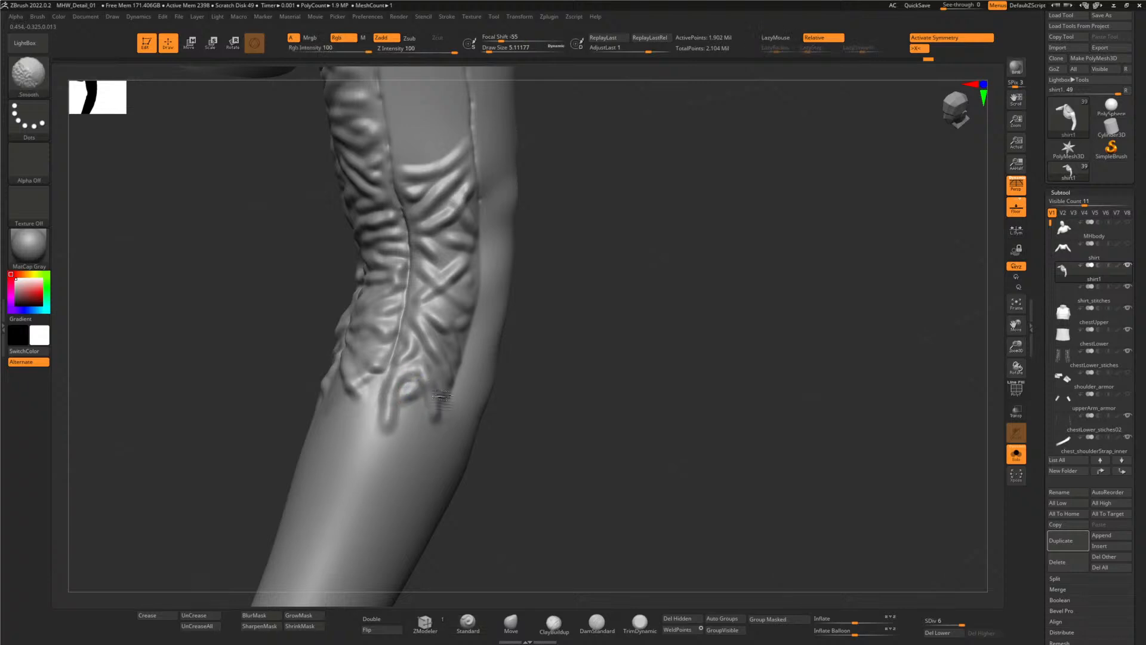
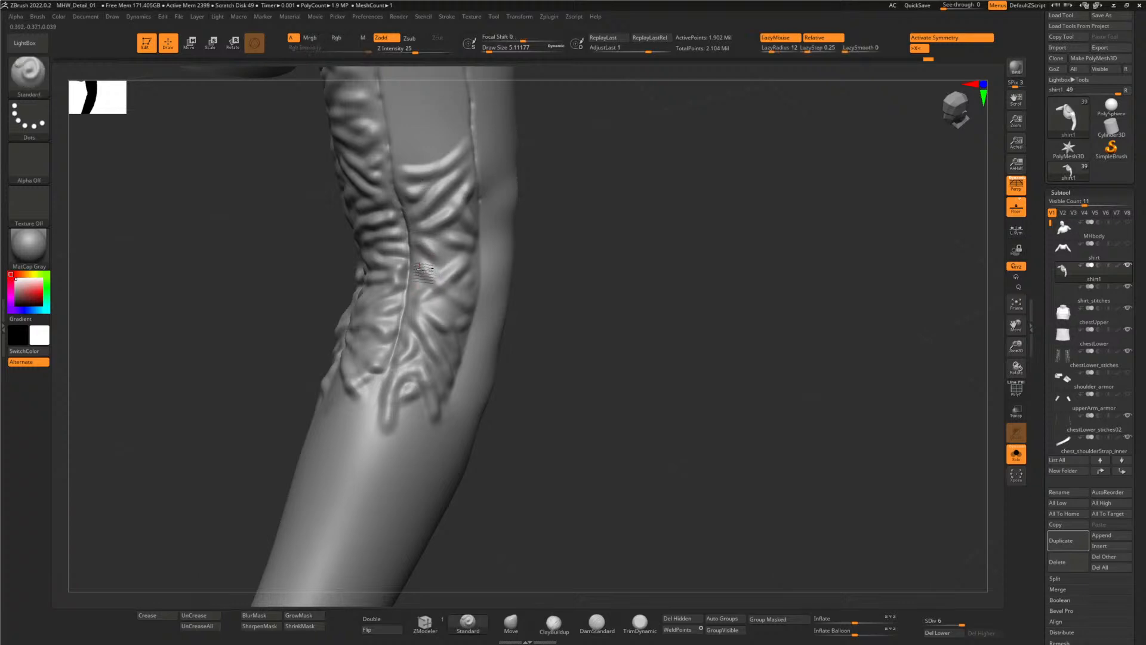
{"action": "mouse_move", "coordinate": [529, 329]}
{"action": "left_mouse_down"}
{"action": "mouse_move", "coordinate": [592, 394]}
{"action": "mouse_move", "coordinate": [519, 328]}
{"action": "left_mouse_up"}
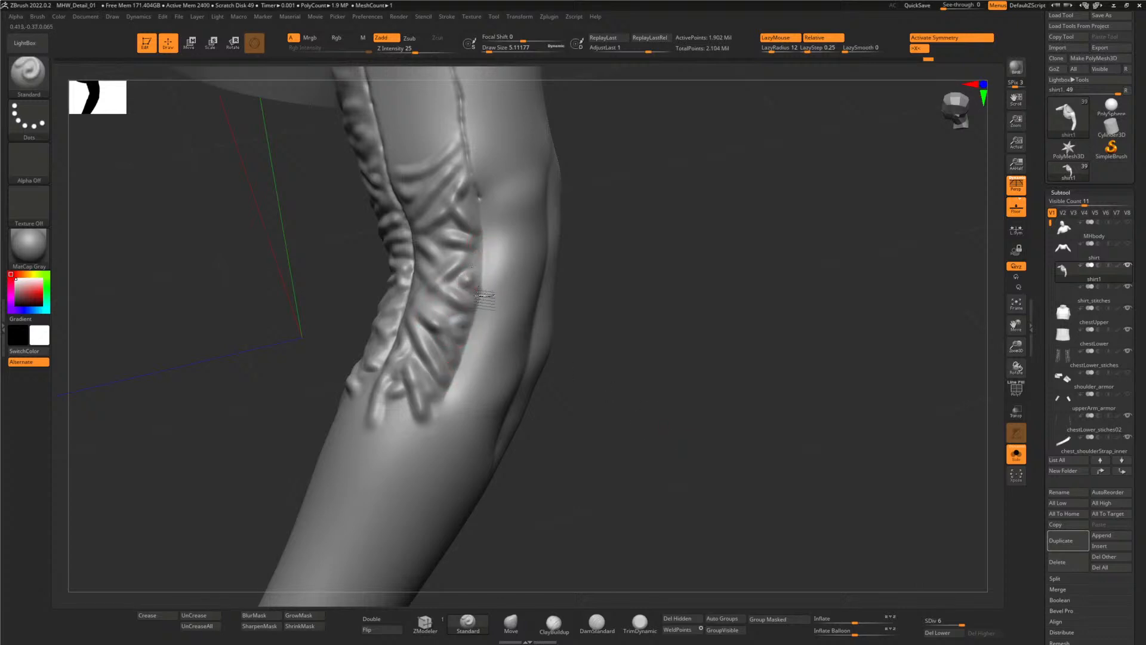
{"action": "key", "text": "shift"}
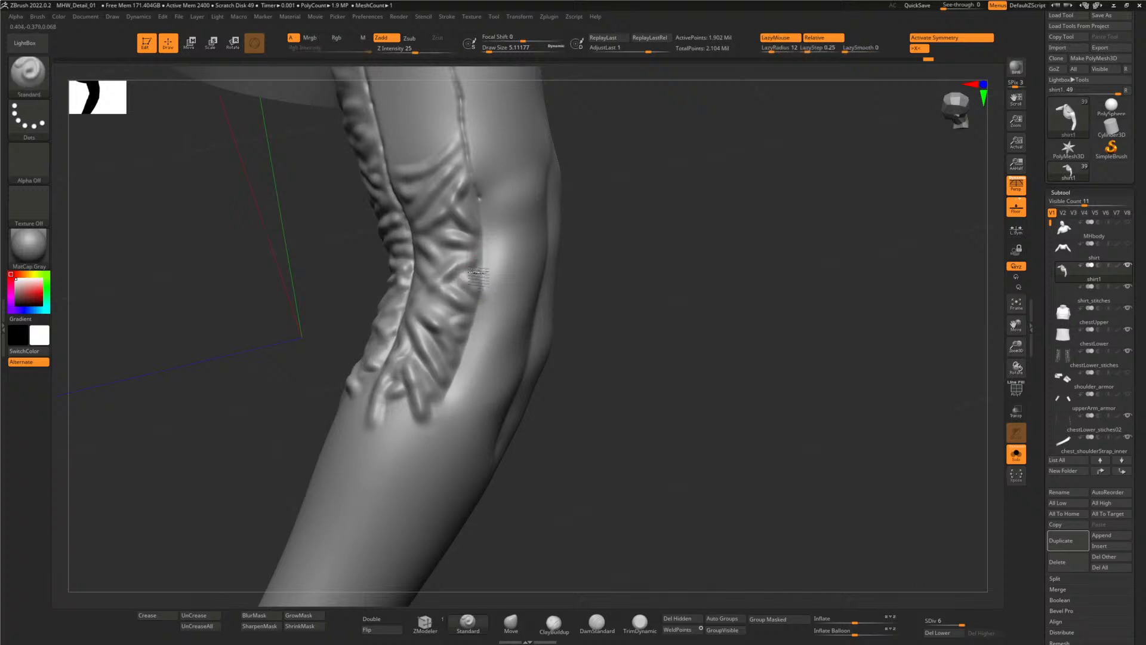
{"action": "key", "text": "shift"}
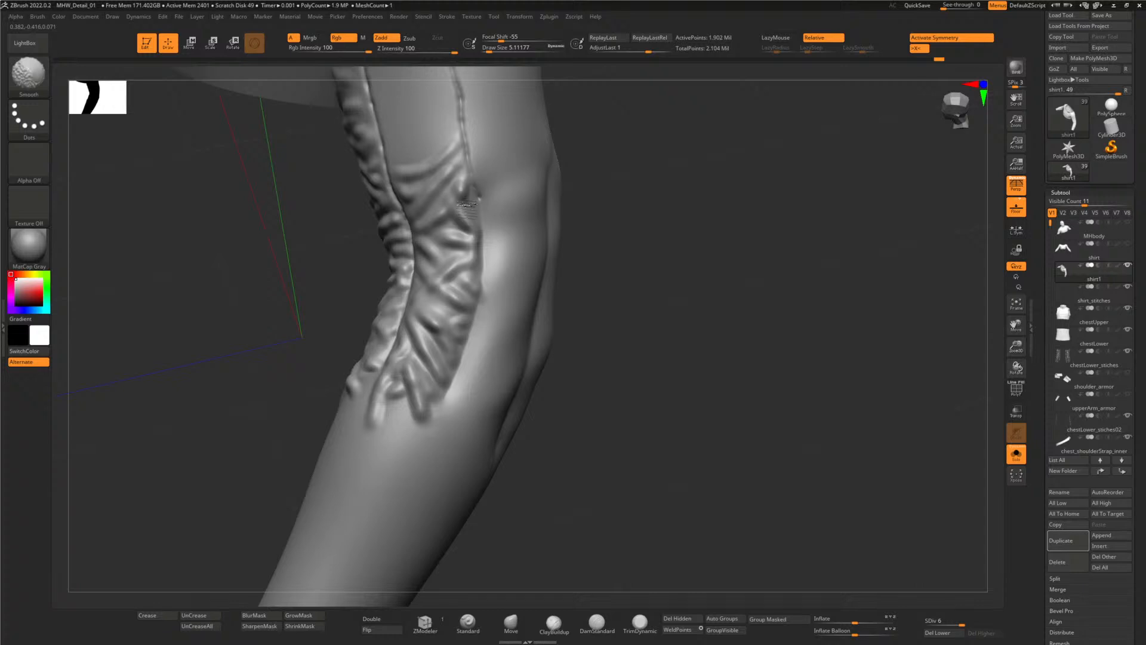
{"action": "key", "text": "shift"}
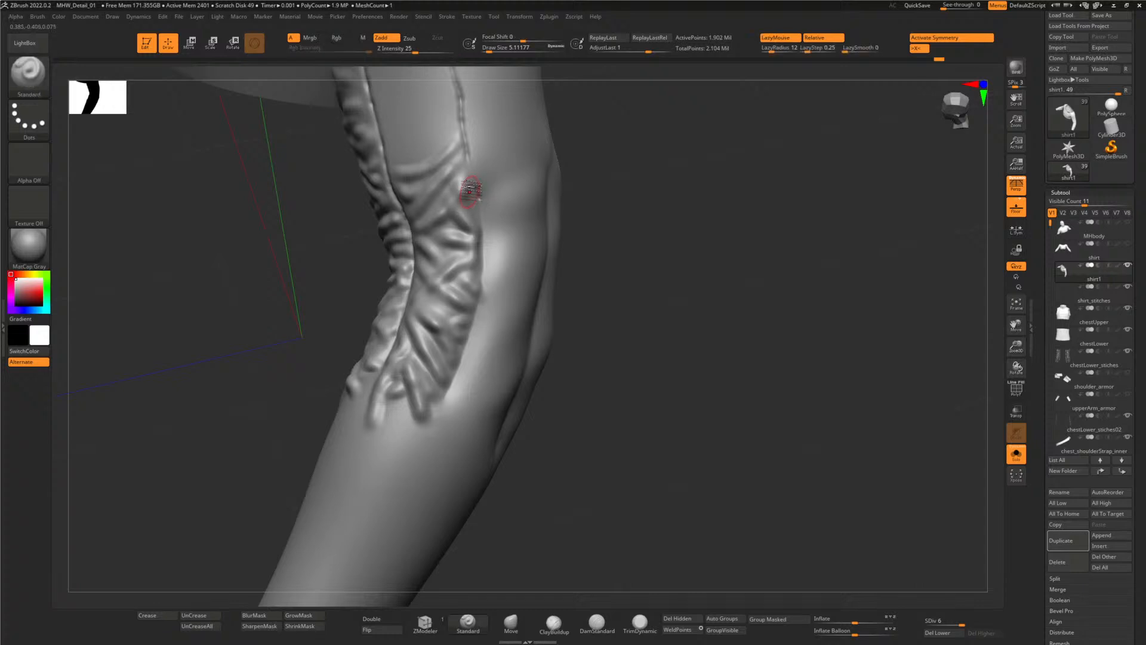
- Bring the other subtools back into view and sculpt the first folds in the smooth outer elbow panel above the cuff
{"action": "left_click", "coordinate": [1017, 456]}
{"action": "left_click_drag", "start_coordinate": [651, 443], "coordinate": [583, 363]}
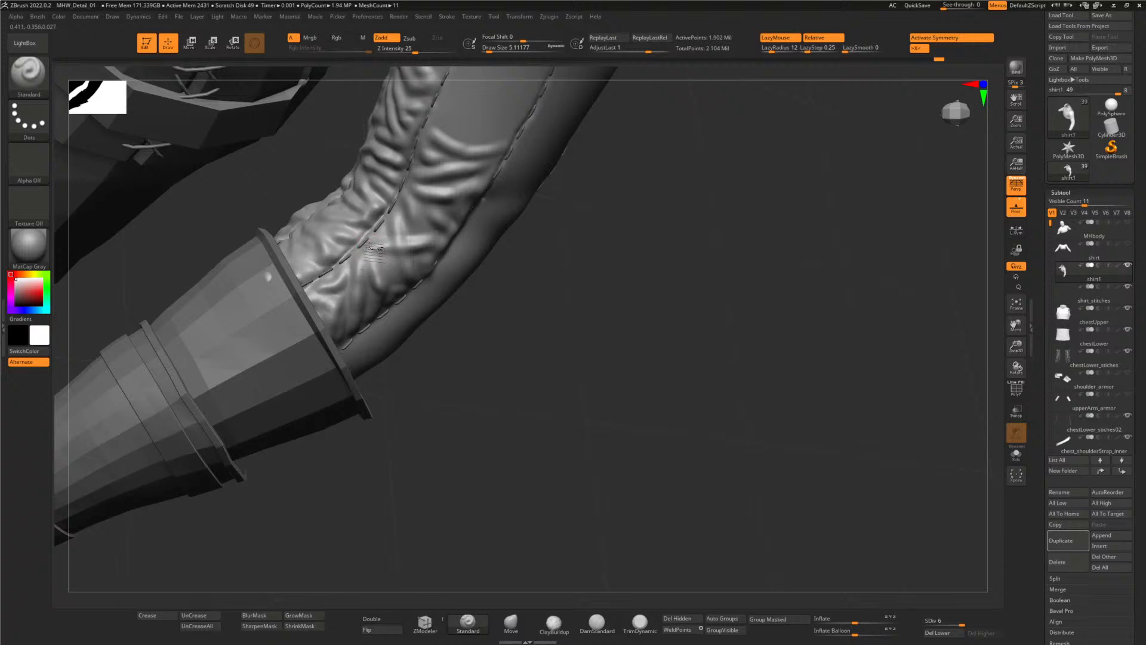
{"action": "mouse_move", "coordinate": [525, 401]}
{"action": "left_mouse_down"}
{"action": "mouse_move", "coordinate": [614, 430]}
{"action": "mouse_move", "coordinate": [690, 504]}
{"action": "left_mouse_up"}
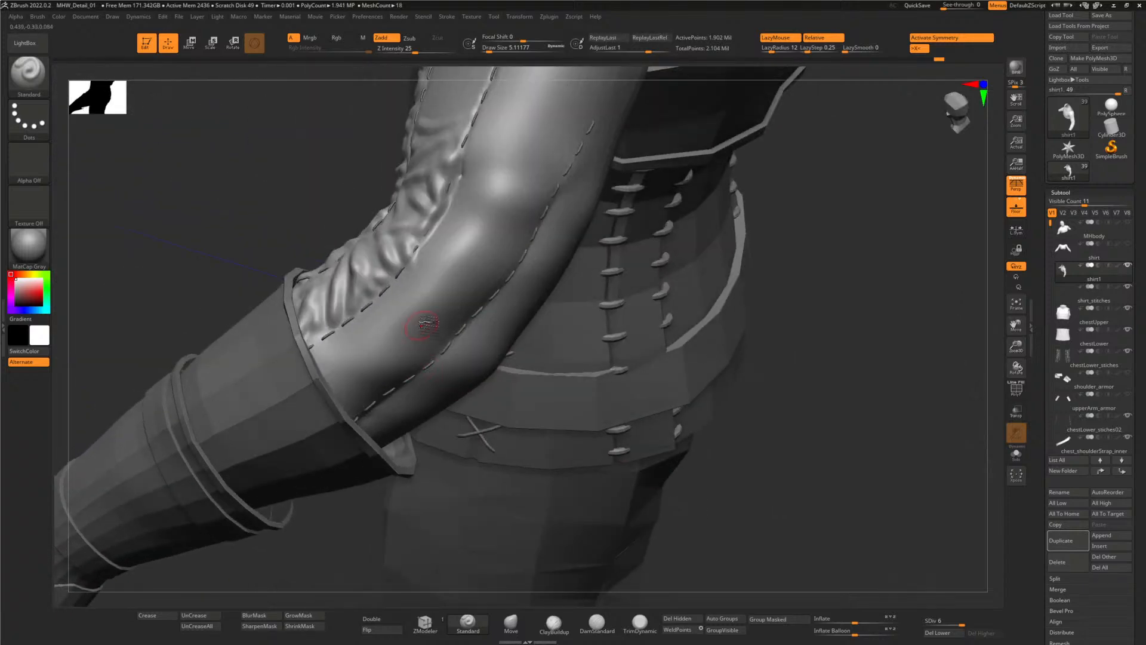
{"action": "mouse_move", "coordinate": [415, 371]}
{"action": "left_mouse_down"}
{"action": "mouse_move", "coordinate": [418, 256]}
{"action": "mouse_move", "coordinate": [413, 365]}
{"action": "mouse_move", "coordinate": [383, 299]}
{"action": "mouse_move", "coordinate": [366, 319]}
{"action": "mouse_move", "coordinate": [360, 379]}
{"action": "left_mouse_up"}
{"action": "mouse_move", "coordinate": [394, 365]}
{"action": "right_mouse_down"}
{"action": "mouse_move", "coordinate": [406, 358]}
{"action": "mouse_move", "coordinate": [391, 344]}
{"action": "right_mouse_up"}
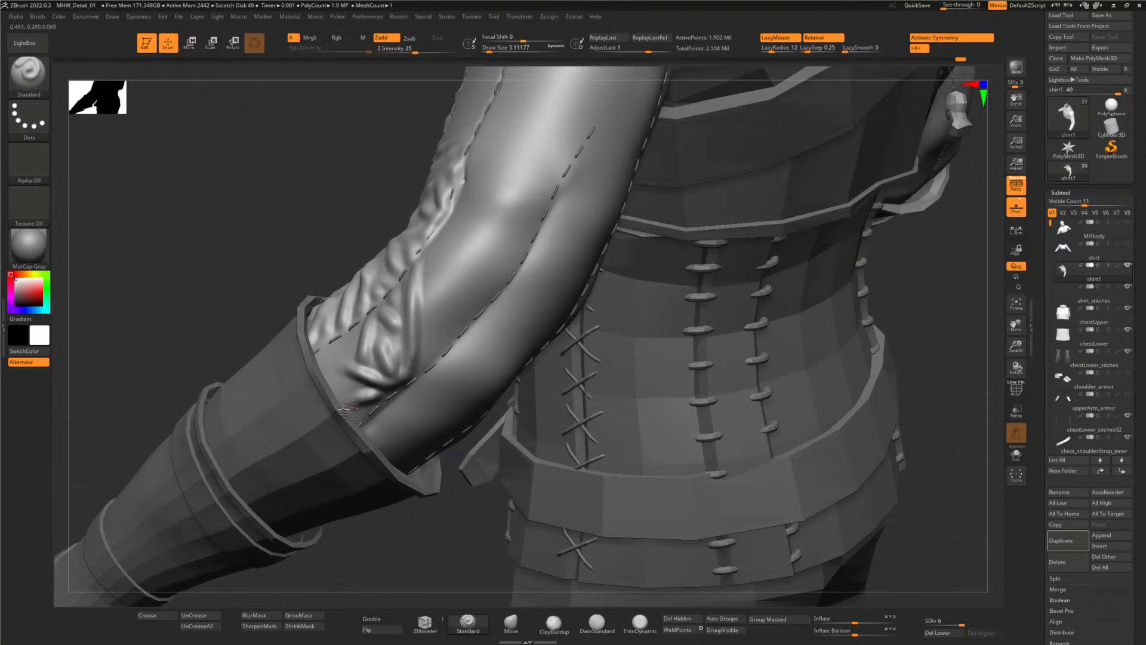
- Isolate shirt1 again and extend the outer panel's folds down the forearm beyond the cuff line
{"action": "left_click", "coordinate": [1016, 454]}
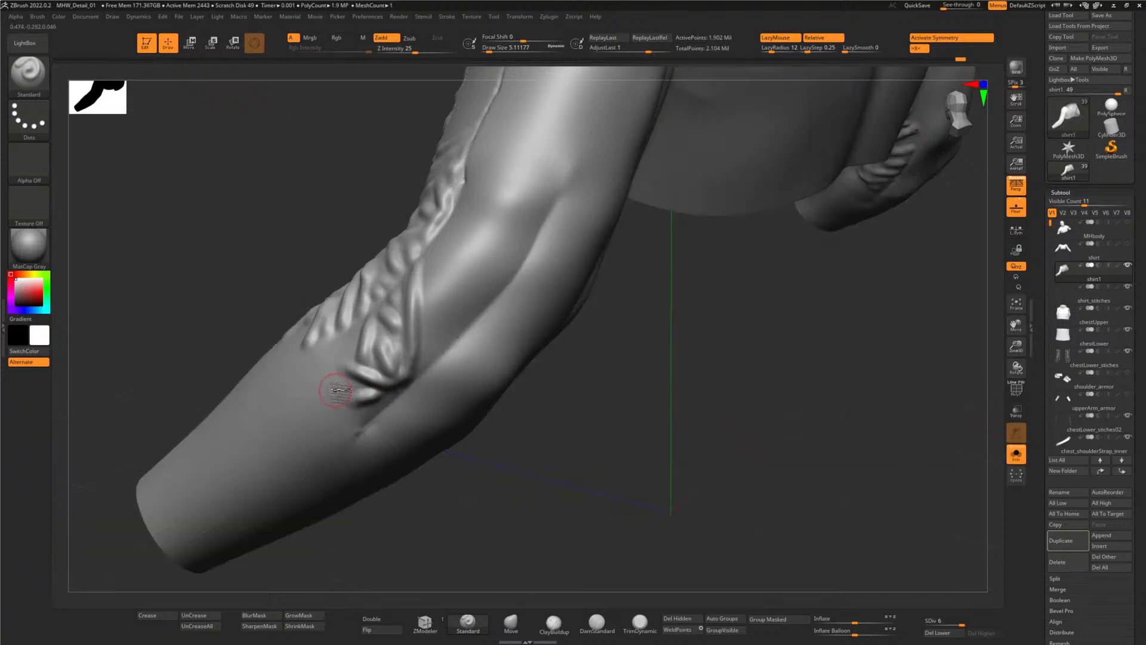
{"action": "left_click_drag", "start_coordinate": [335, 385], "coordinate": [345, 429]}
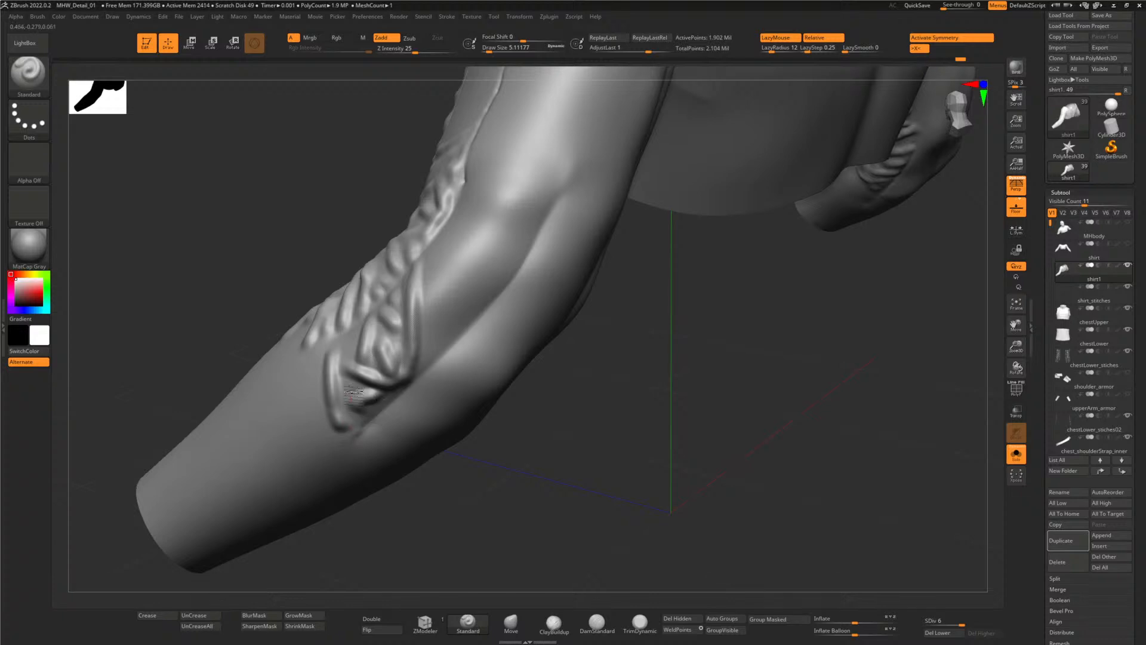
{"action": "left_click_drag", "start_coordinate": [537, 468], "coordinate": [320, 383]}
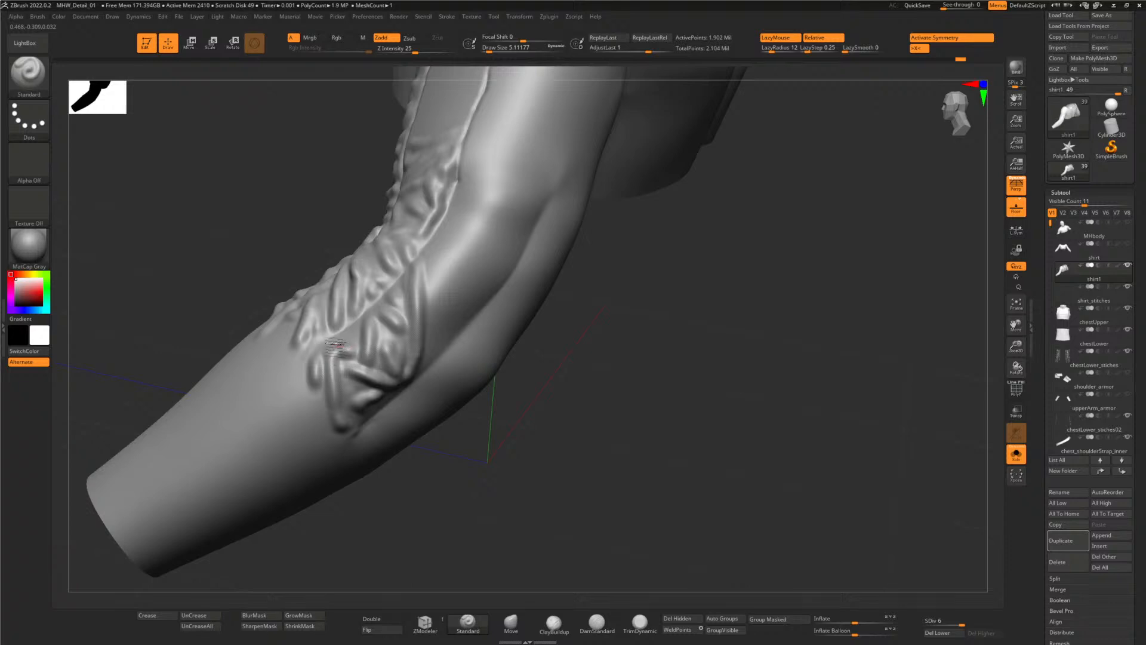
{"action": "left_click_drag", "start_coordinate": [543, 424], "coordinate": [435, 418]}
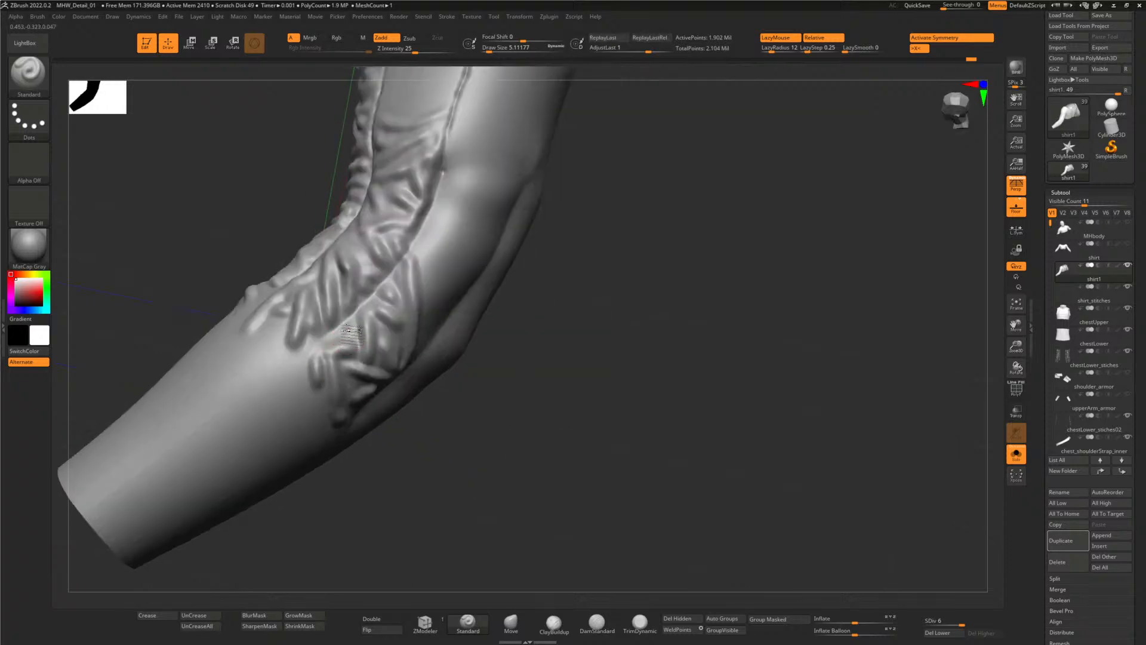
{"action": "left_click_drag", "start_coordinate": [499, 500], "coordinate": [335, 388]}
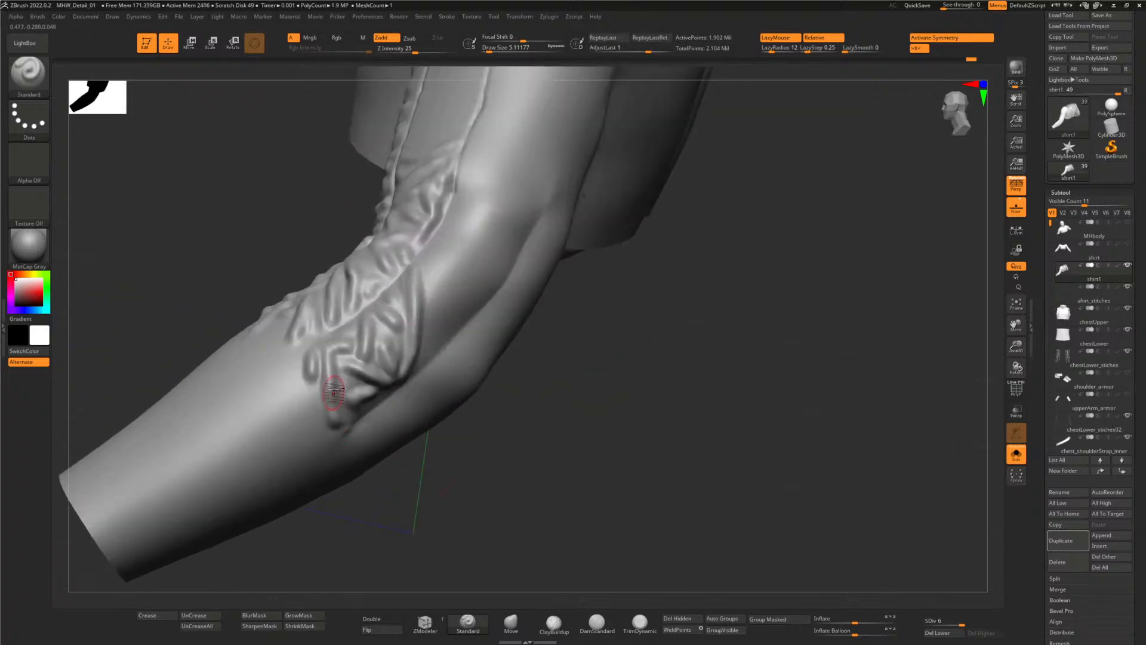
{"action": "mouse_move", "coordinate": [387, 477]}
{"action": "left_mouse_down"}
{"action": "mouse_move", "coordinate": [435, 517]}
{"action": "mouse_move", "coordinate": [345, 428]}
{"action": "left_mouse_up"}
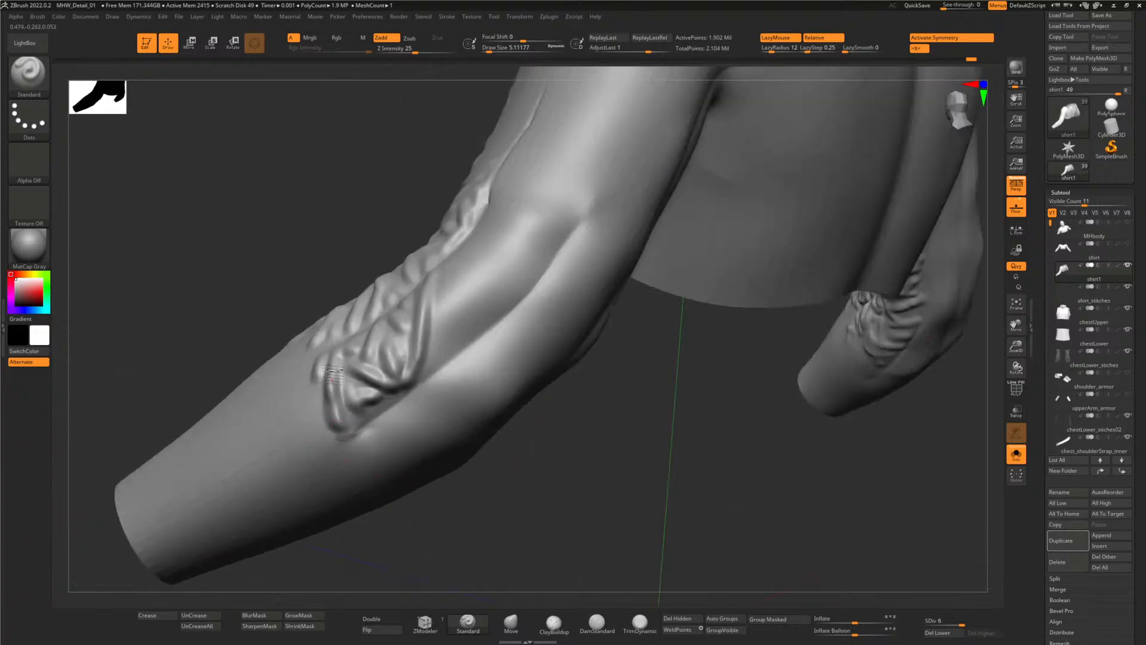
- Smooth and sharpen the lower ends of the outer panel's folds where they meet the back seam
{"action": "key", "text": "shift"}
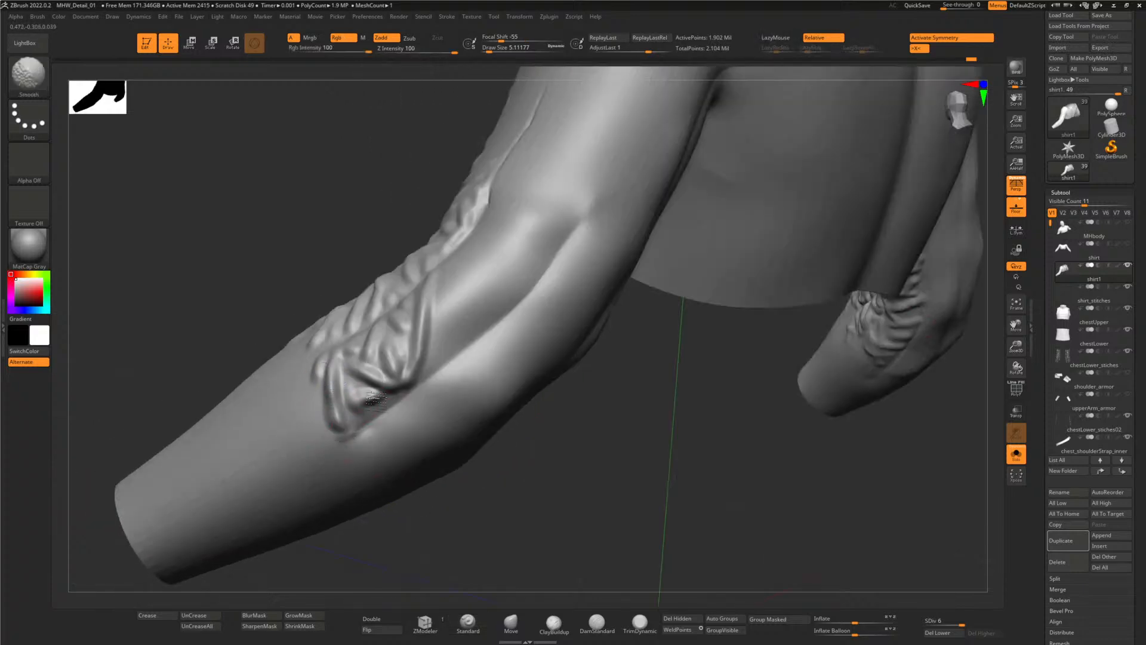
{"action": "left_click_drag", "start_coordinate": [525, 508], "coordinate": [529, 485]}
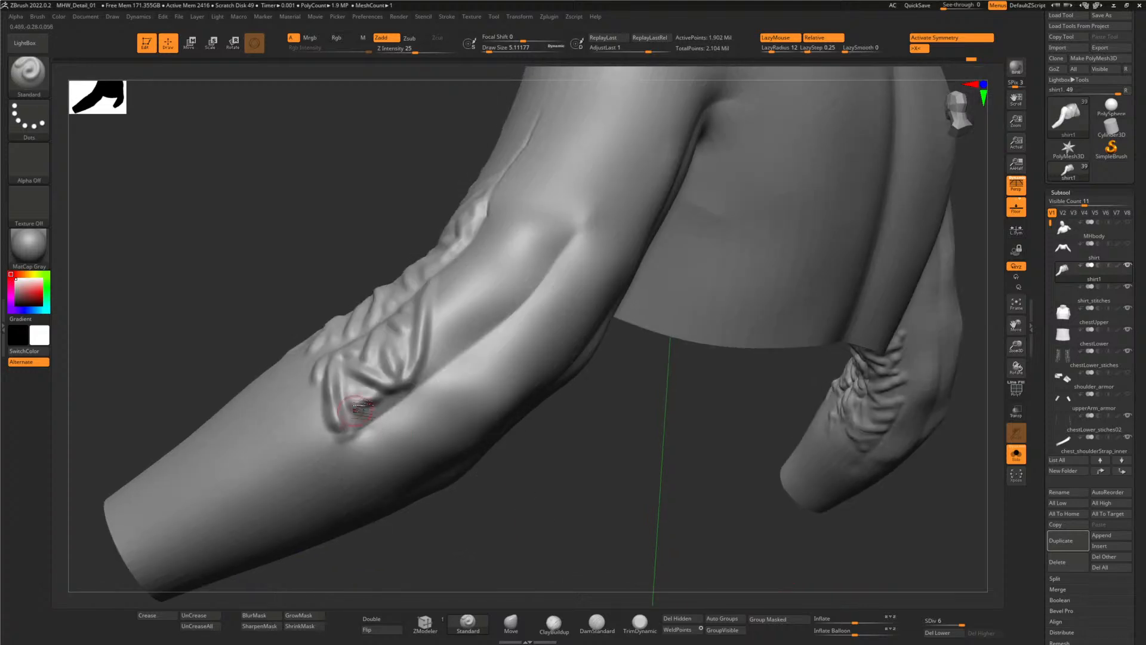
{"action": "left_click_drag", "start_coordinate": [354, 425], "coordinate": [366, 402]}
{"action": "left_click_drag", "start_coordinate": [565, 507], "coordinate": [528, 474]}
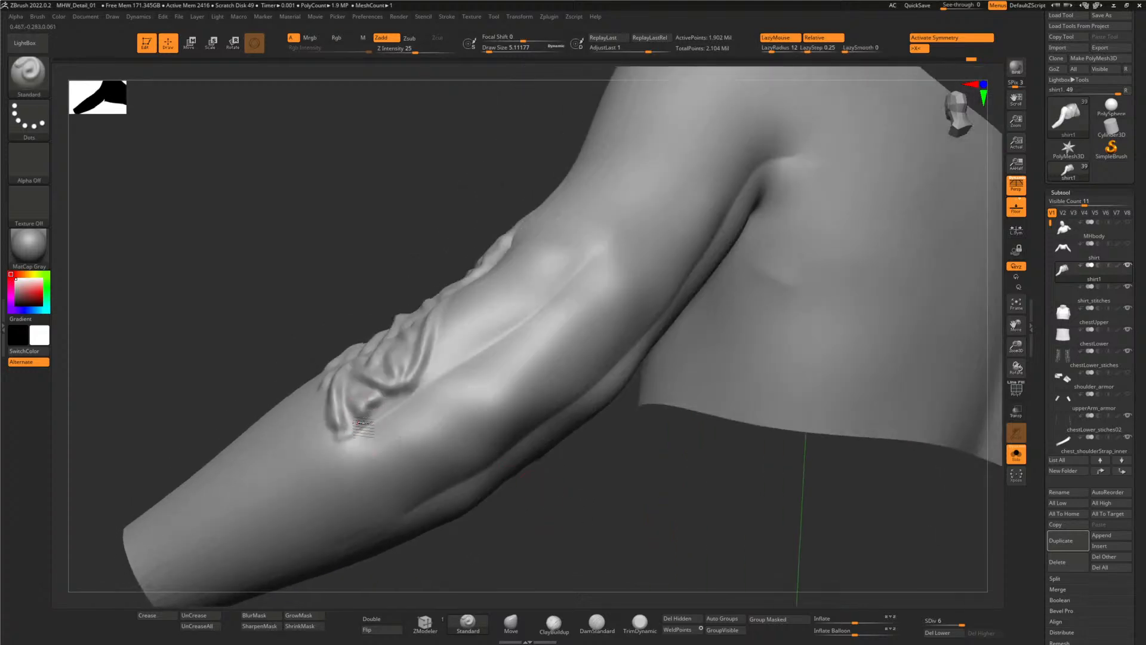
{"action": "key", "text": "shift"}
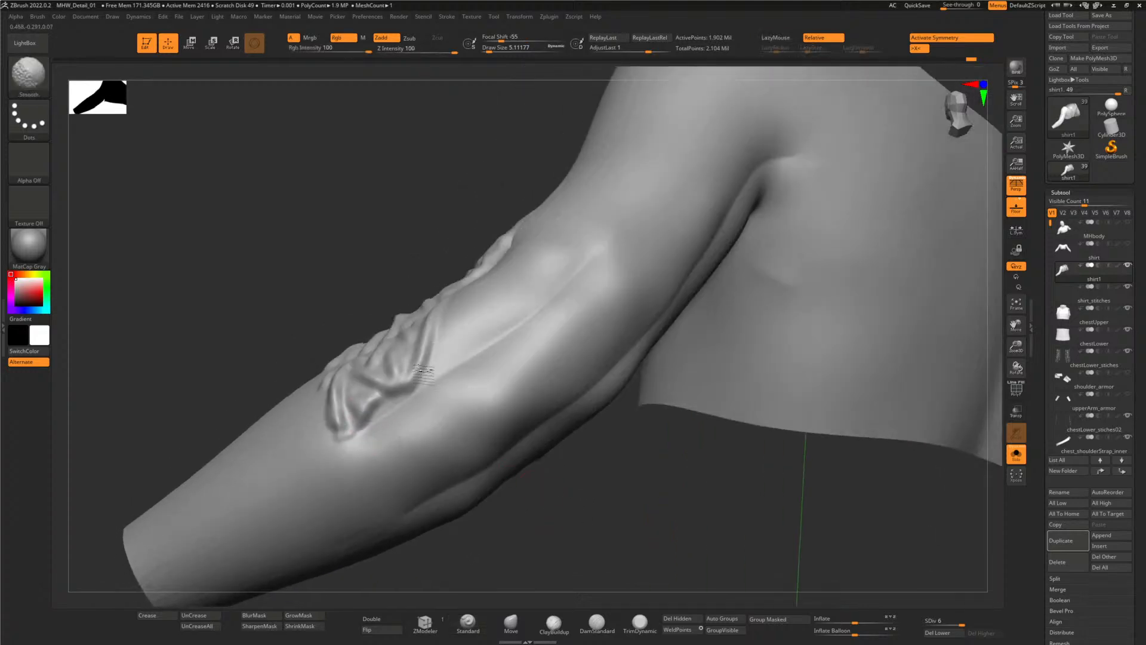
- Refine the cluster of folds in the outer forearm panel, alternating Standard brush strokes with smoothing
{"action": "mouse_move", "coordinate": [424, 373]}
{"action": "left_mouse_down"}
{"action": "mouse_move", "coordinate": [251, 299]}
{"action": "mouse_move", "coordinate": [325, 397]}
{"action": "mouse_move", "coordinate": [344, 281]}
{"action": "mouse_move", "coordinate": [332, 289]}
{"action": "mouse_move", "coordinate": [341, 370]}
{"action": "left_mouse_up"}
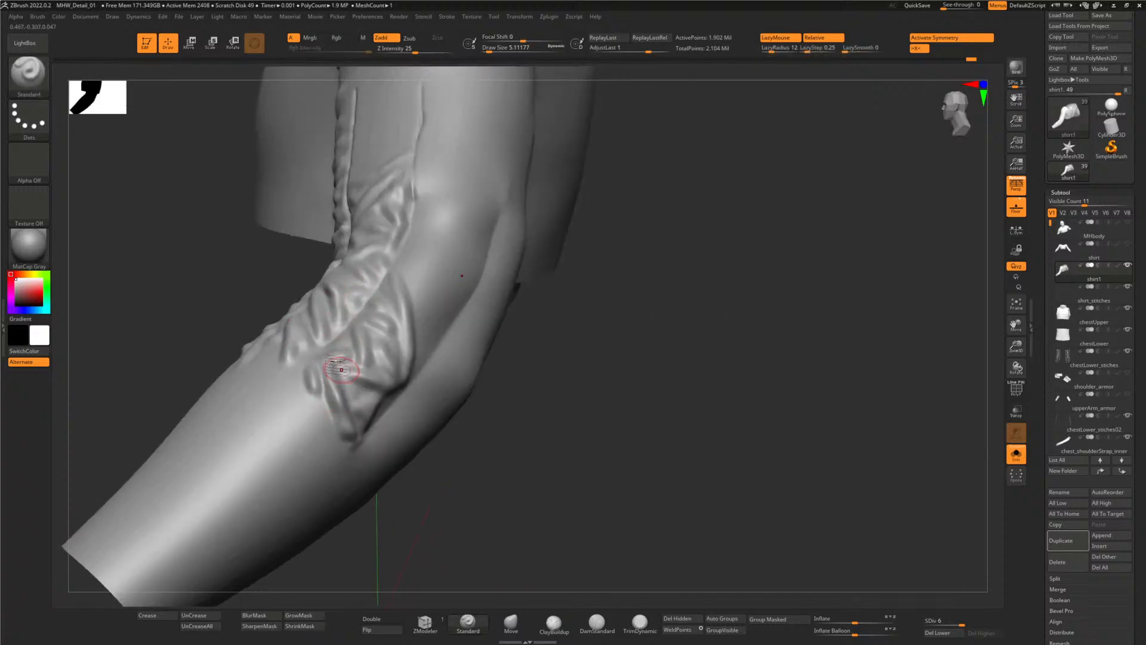
{"action": "mouse_move", "coordinate": [560, 469]}
{"action": "left_mouse_down"}
{"action": "mouse_move", "coordinate": [556, 373]}
{"action": "mouse_move", "coordinate": [529, 327]}
{"action": "mouse_move", "coordinate": [488, 375]}
{"action": "left_mouse_up"}
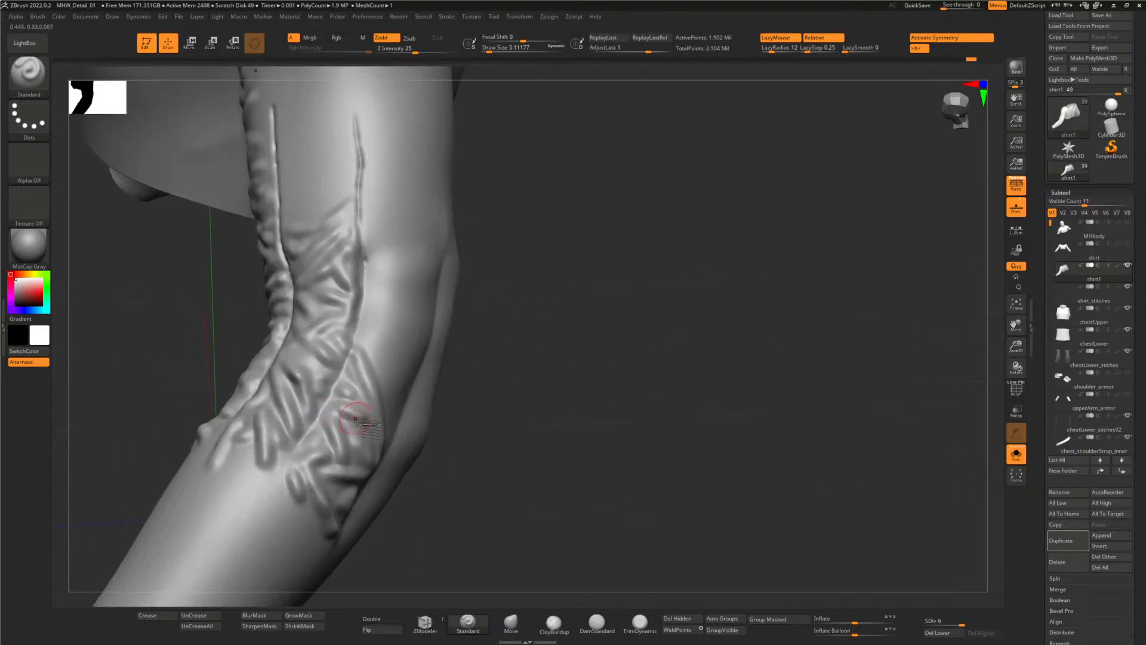
{"action": "left_click_drag", "start_coordinate": [516, 497], "coordinate": [358, 410]}
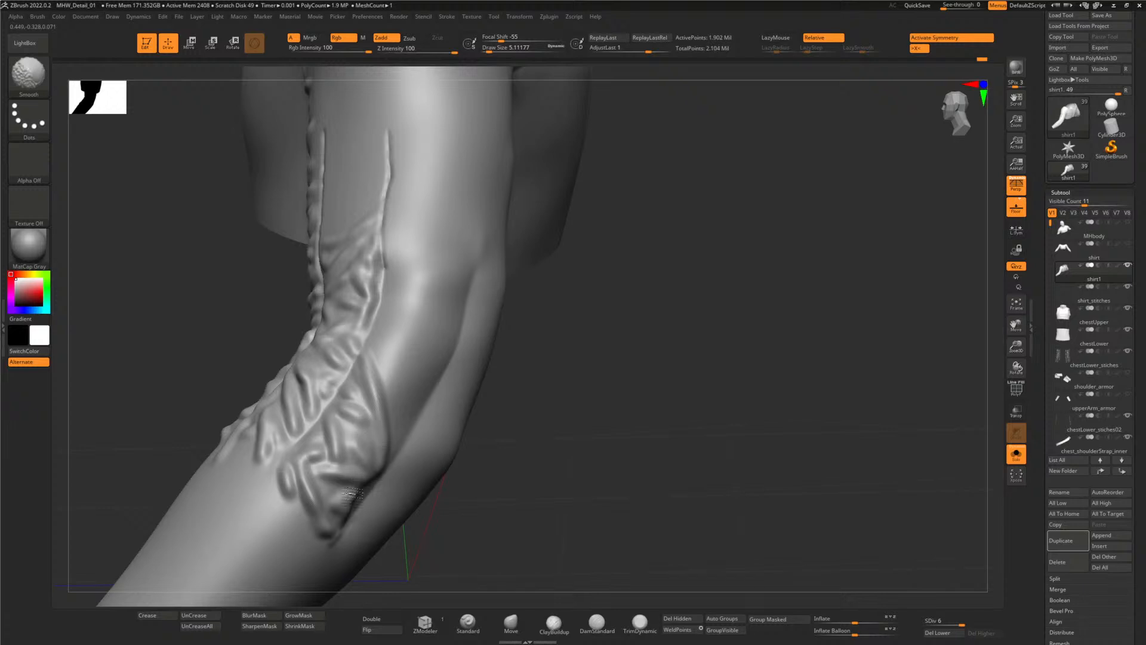
{"action": "left_click_drag", "start_coordinate": [357, 406], "coordinate": [360, 419], "text": "shift"}
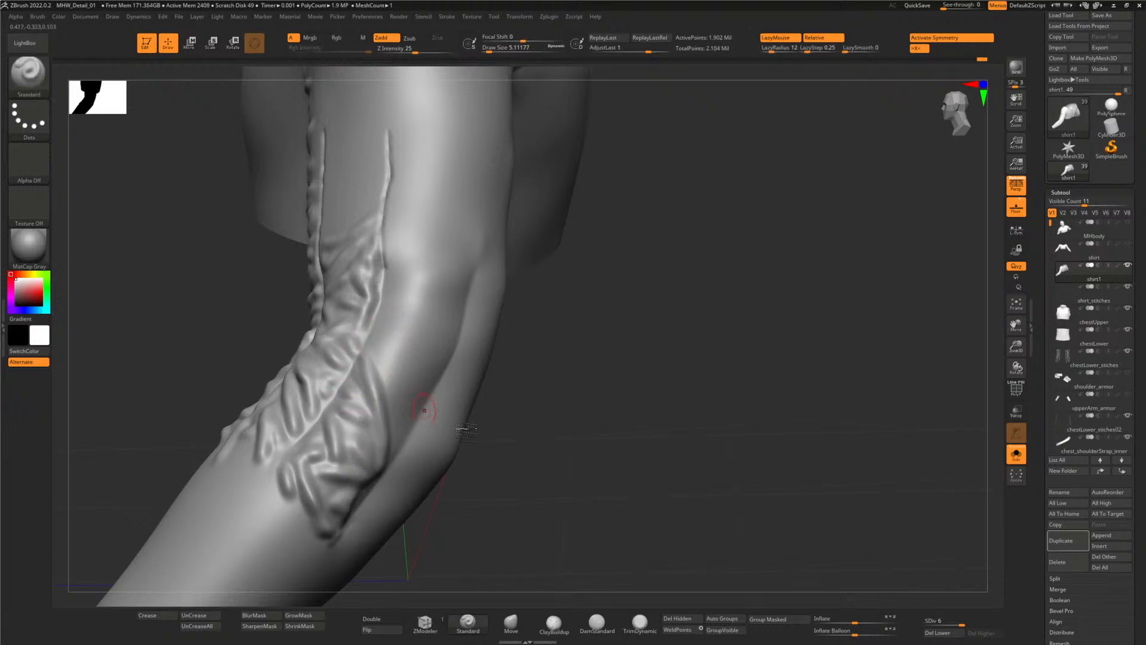
{"action": "left_click_drag", "start_coordinate": [466, 429], "coordinate": [391, 402]}
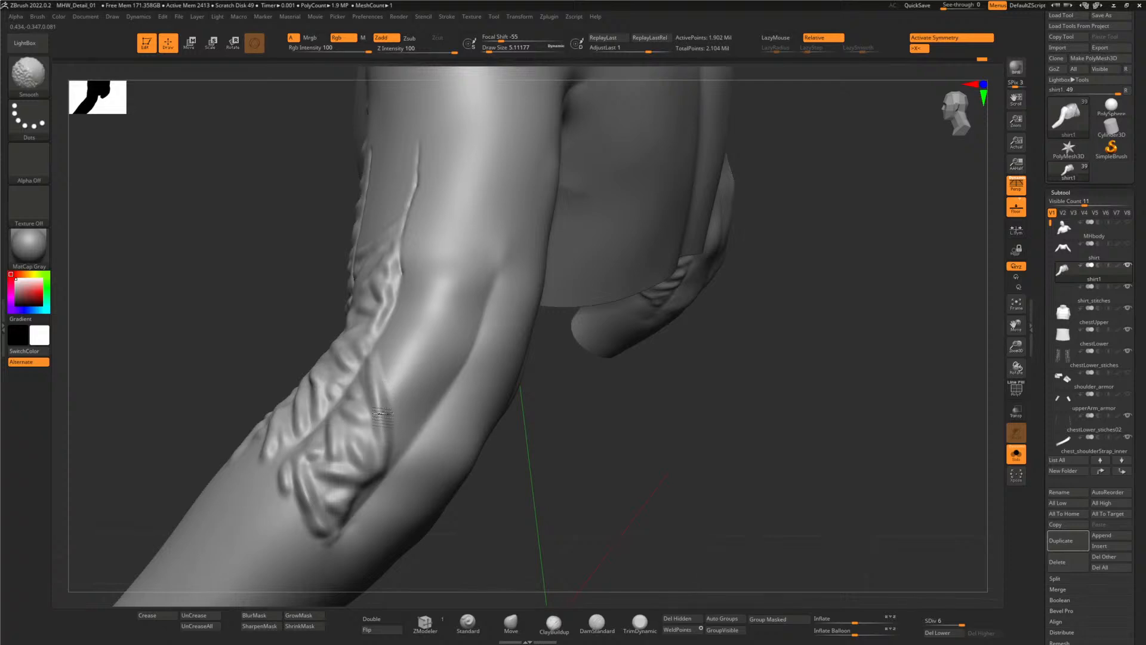
- Sculpt short diagonal folds with the Standard brush on the outer sleeve panel just below the elbow, softening them with Smooth
{"action": "mouse_move", "coordinate": [209, 315]}
{"action": "left_mouse_down"}
{"action": "mouse_move", "coordinate": [410, 389]}
{"action": "mouse_move", "coordinate": [263, 332]}
{"action": "mouse_move", "coordinate": [421, 398]}
{"action": "mouse_move", "coordinate": [430, 415]}
{"action": "mouse_move", "coordinate": [404, 430]}
{"action": "left_mouse_up"}
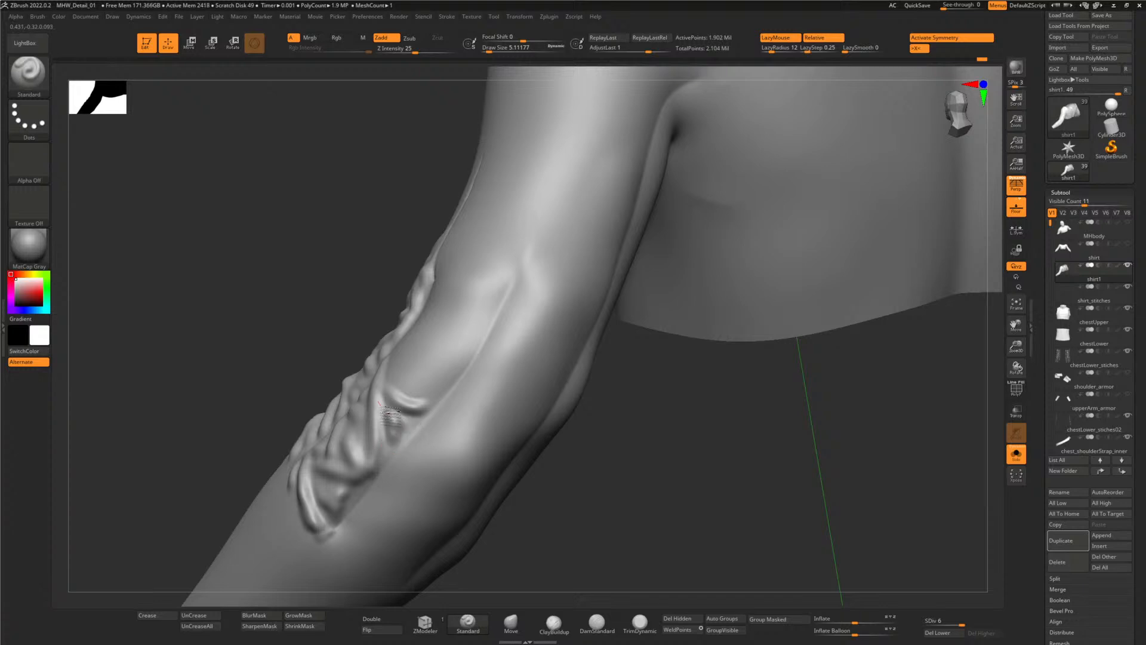
{"action": "key", "text": "shift"}
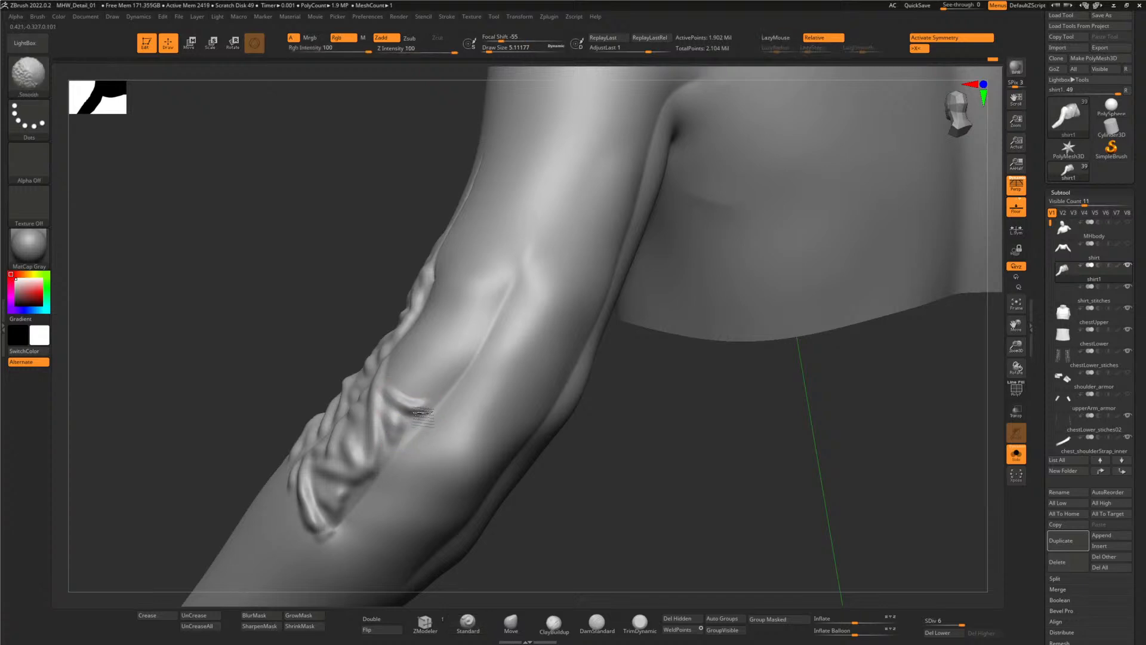
{"action": "left_click_drag", "start_coordinate": [642, 442], "coordinate": [417, 371]}
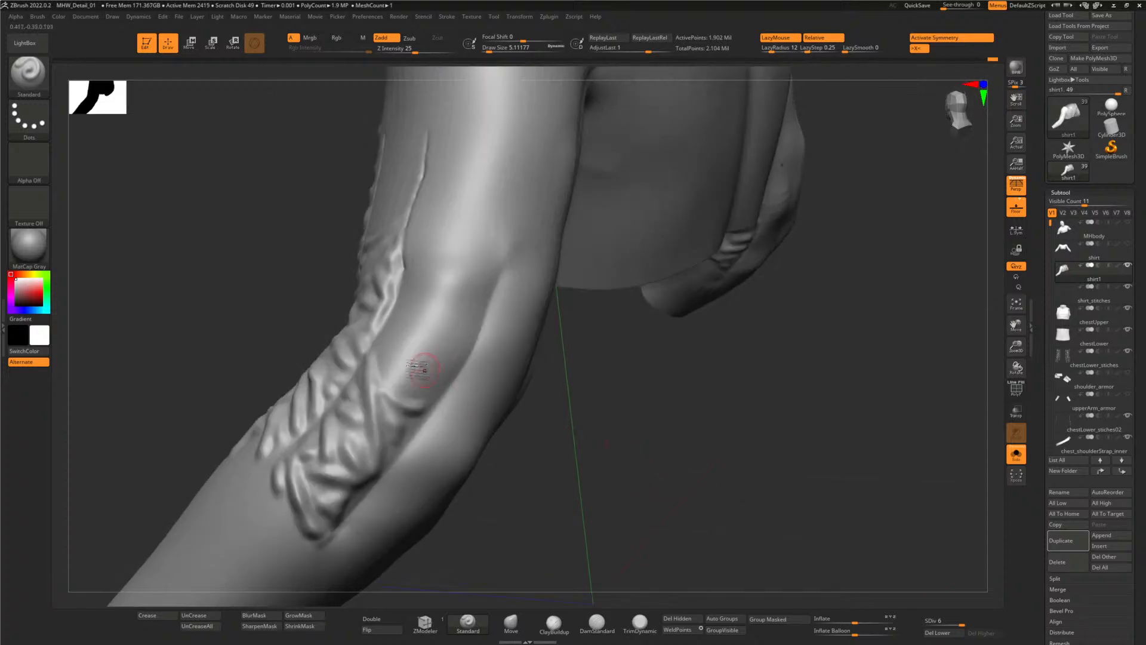
{"action": "left_click_drag", "start_coordinate": [537, 406], "coordinate": [593, 424]}
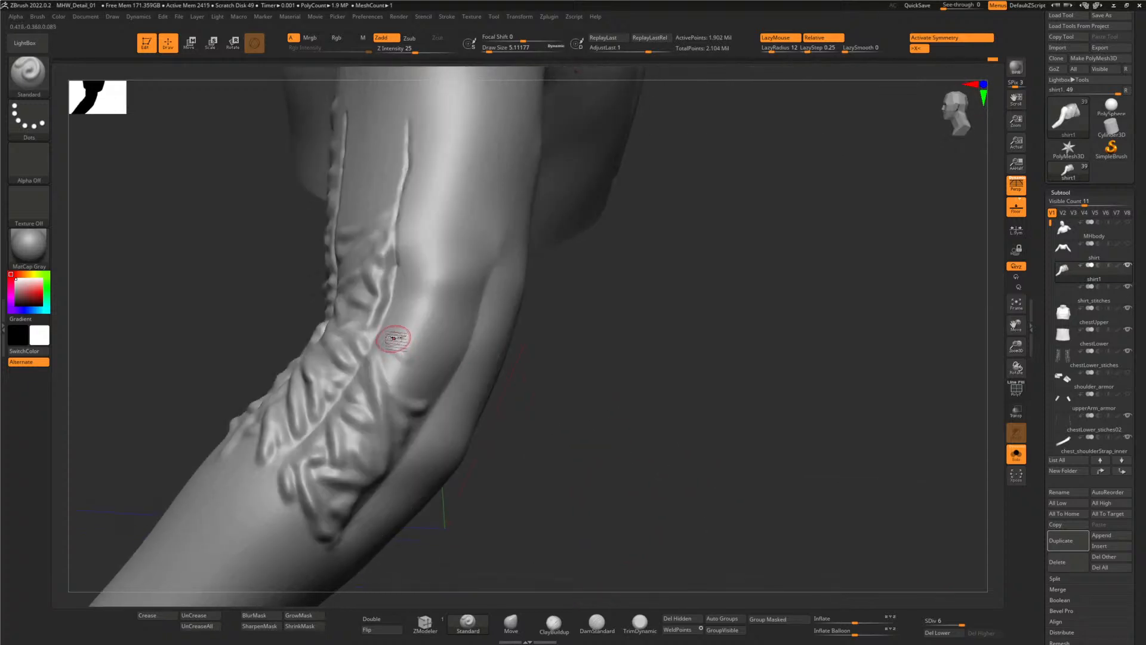
{"action": "left_click_drag", "start_coordinate": [396, 335], "coordinate": [449, 373]}
{"action": "key", "text": "shift"}
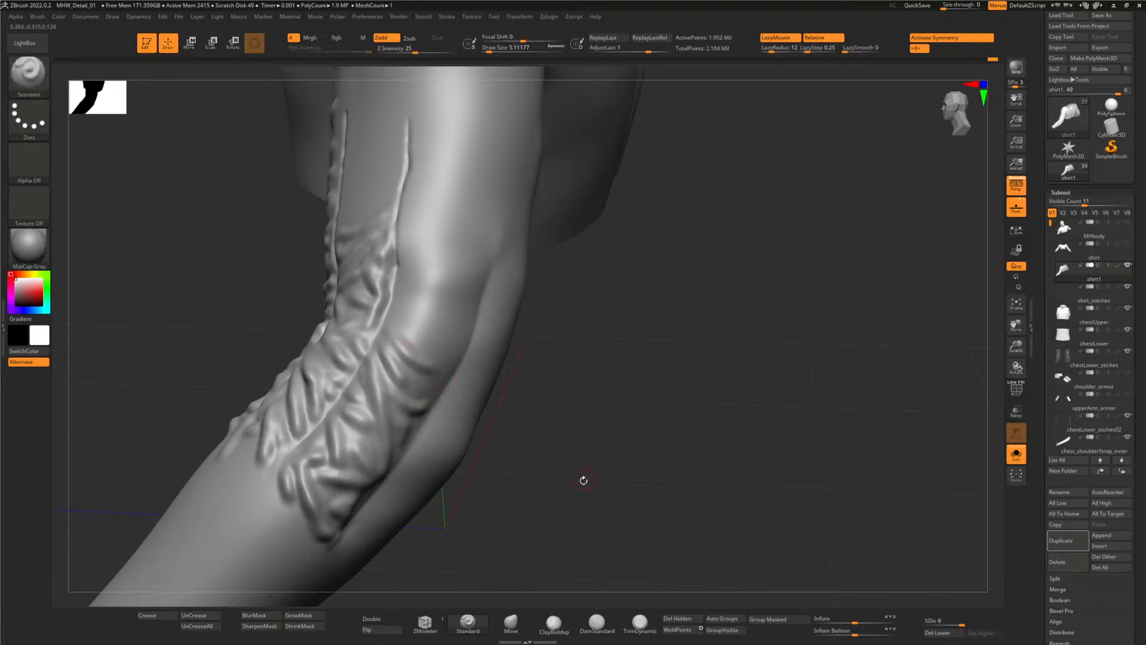
- Extend the curved folds up the outer sleeve panel toward the elbow, smoothing the strokes where they meet the seam
{"action": "left_click_drag", "start_coordinate": [583, 480], "coordinate": [418, 389]}
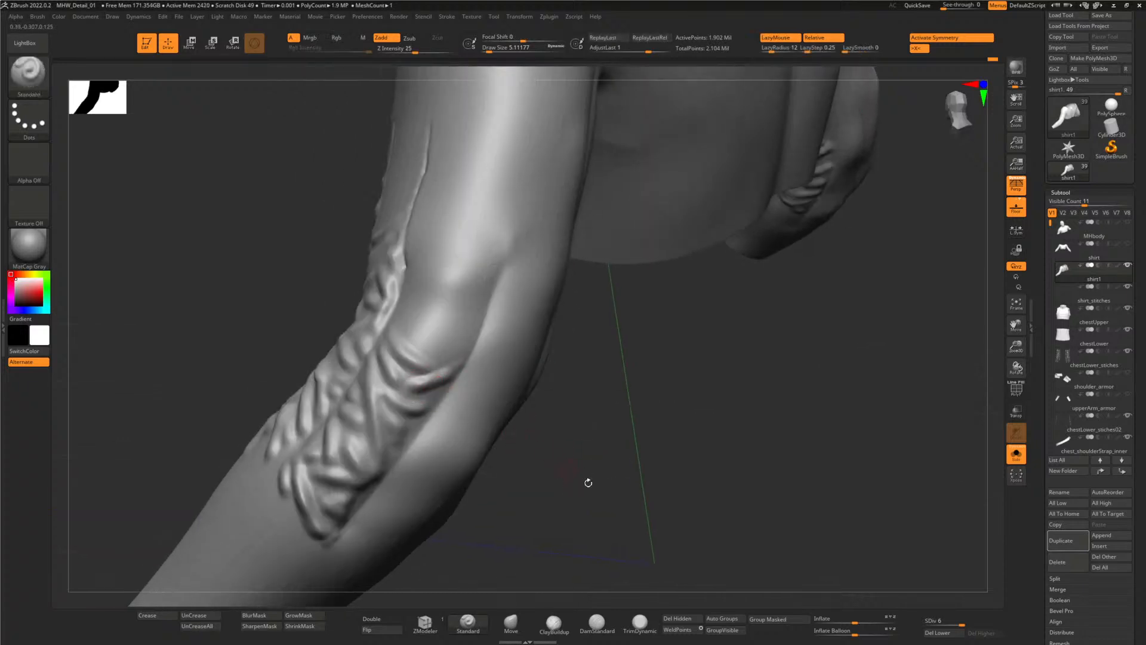
{"action": "left_click_drag", "start_coordinate": [588, 483], "coordinate": [439, 367]}
{"action": "key", "text": "shift"}
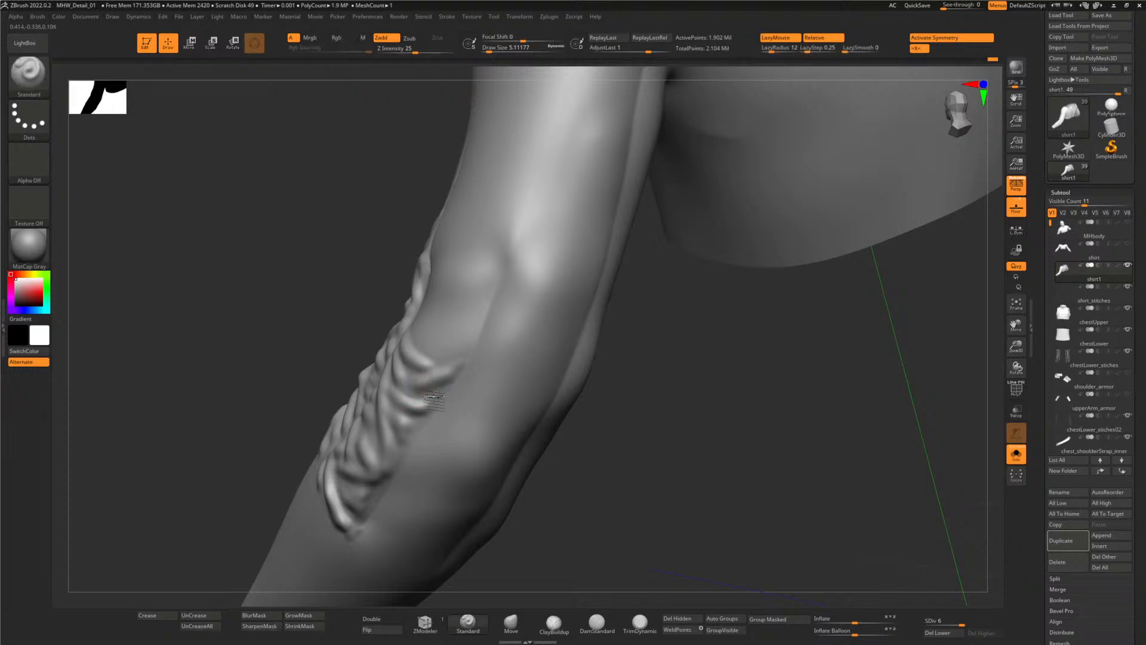
{"action": "left_click_drag", "start_coordinate": [396, 364], "coordinate": [425, 362], "text": "shift"}
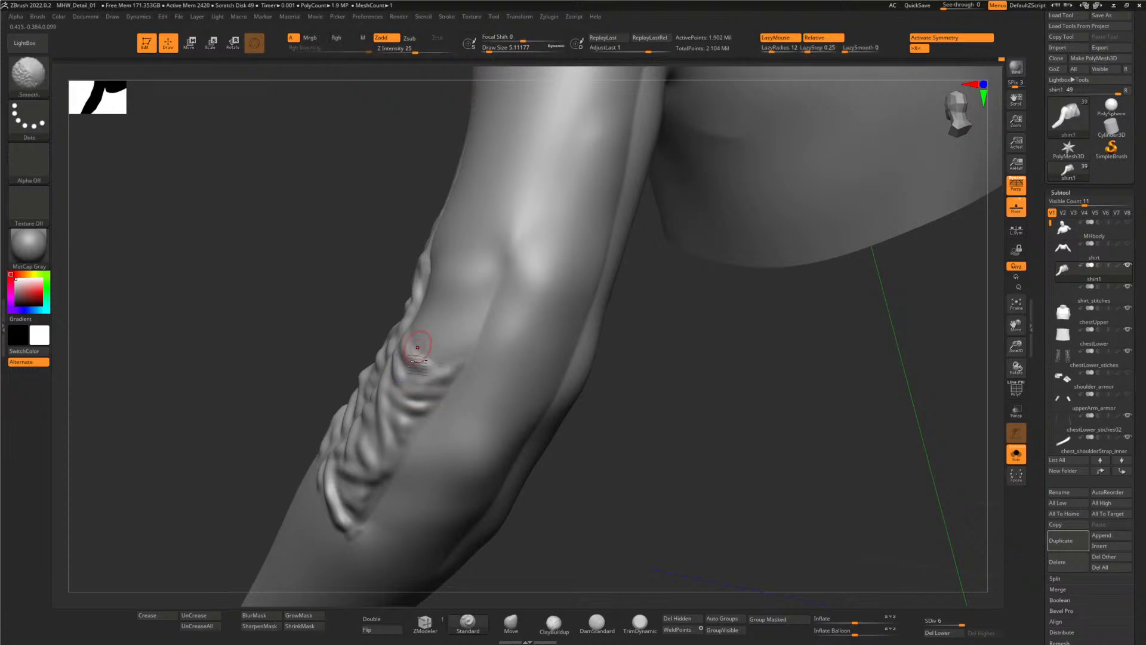
{"action": "left_click_drag", "start_coordinate": [678, 509], "coordinate": [564, 463]}
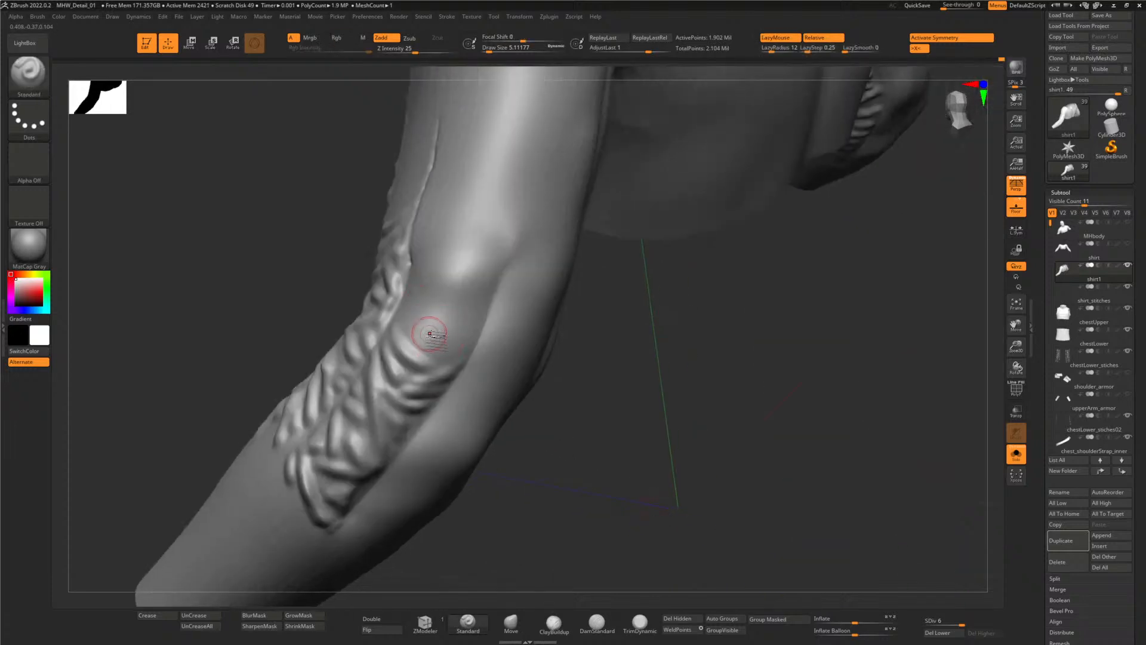
{"action": "mouse_move", "coordinate": [645, 440]}
{"action": "left_mouse_down"}
{"action": "mouse_move", "coordinate": [434, 346]}
{"action": "mouse_move", "coordinate": [468, 350]}
{"action": "left_mouse_up"}
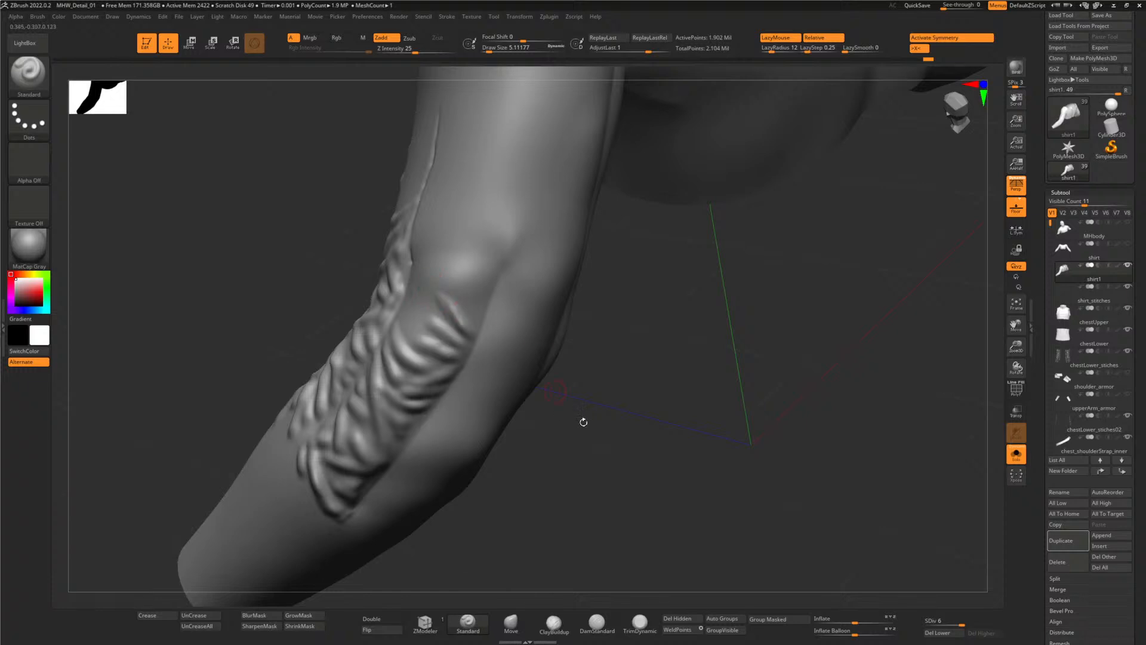
{"action": "left_click_drag", "start_coordinate": [583, 422], "coordinate": [468, 307]}
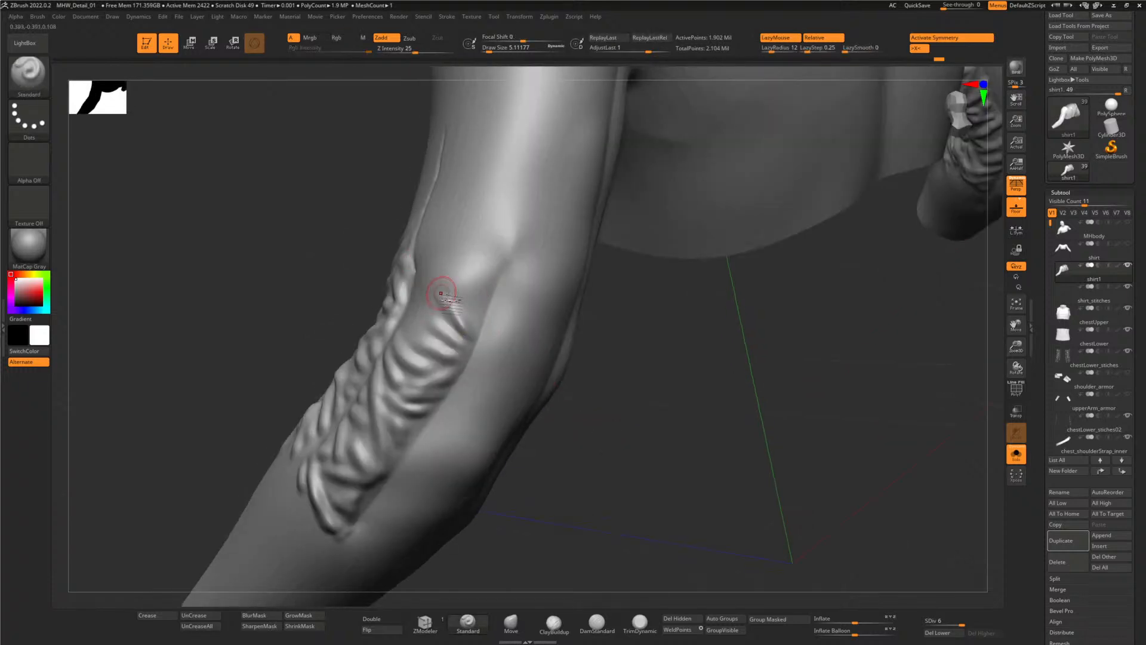
{"action": "left_click_drag", "start_coordinate": [527, 124], "coordinate": [533, 298]}
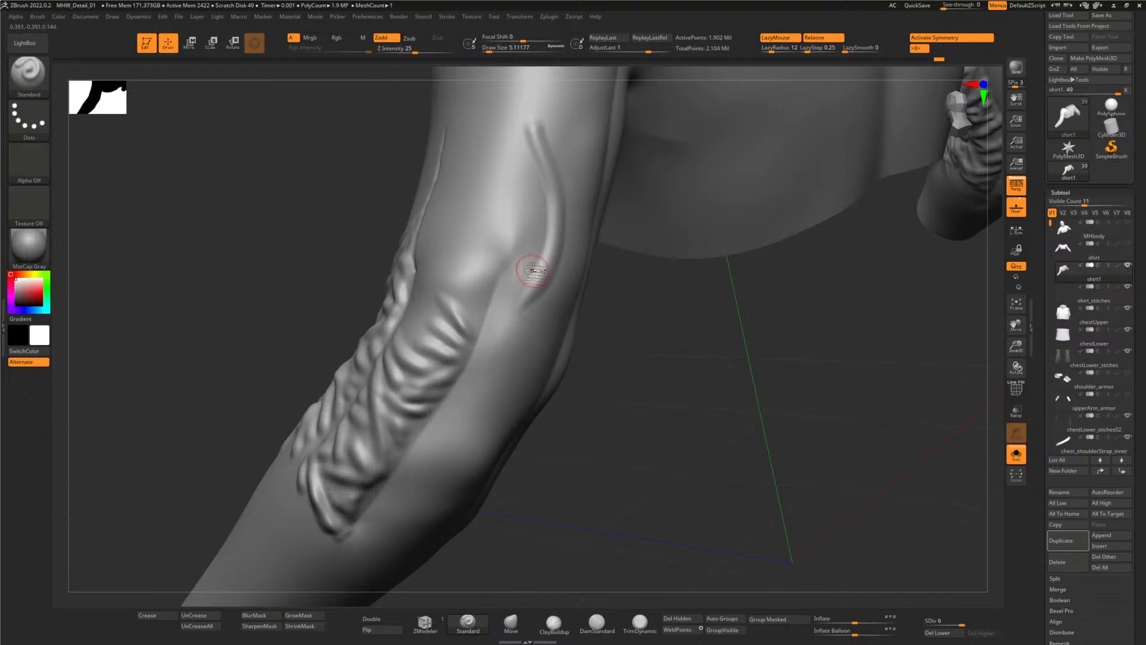
{"action": "key", "text": "ctrl+z"}
- Add short slanted folds along the seam at the elbow, filling the smooth gap beside the existing wrinkles
{"action": "left_click_drag", "start_coordinate": [241, 290], "coordinate": [285, 294]}
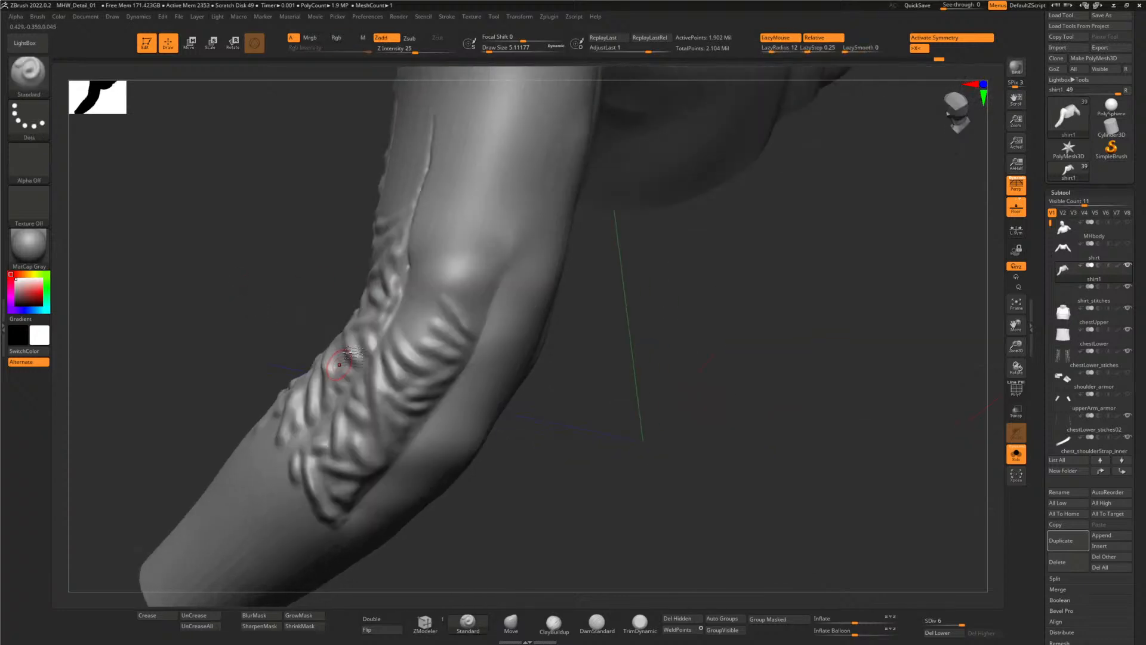
{"action": "left_click_drag", "start_coordinate": [583, 432], "coordinate": [600, 433]}
{"action": "left_click_drag", "start_coordinate": [425, 297], "coordinate": [434, 326]}
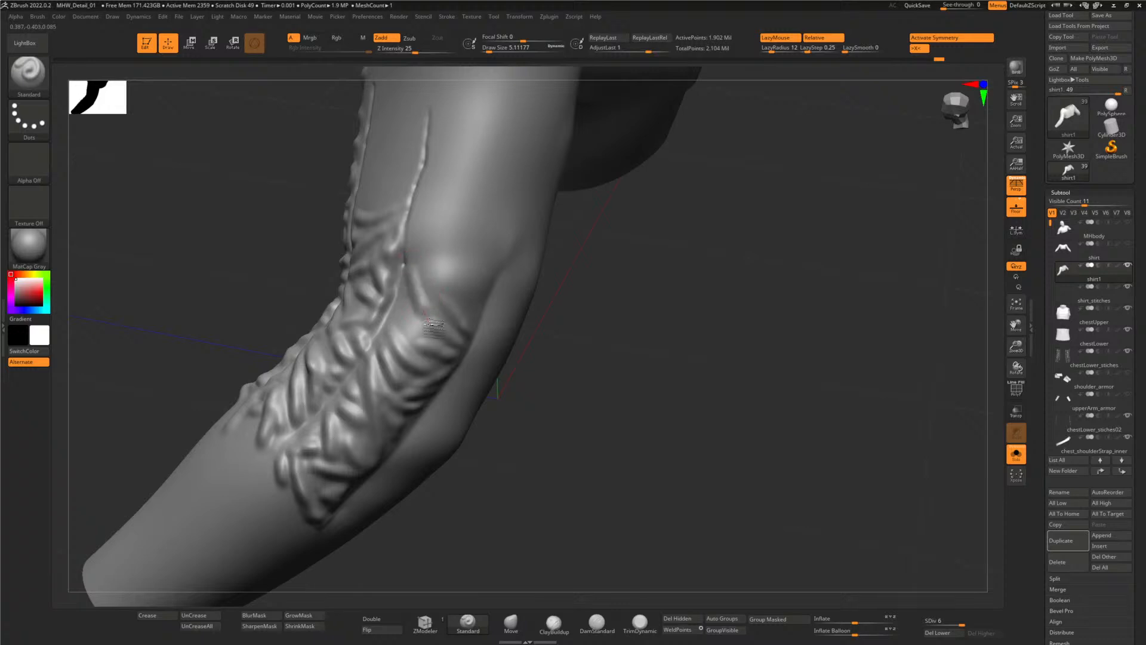
{"action": "left_click_drag", "start_coordinate": [565, 433], "coordinate": [600, 431]}
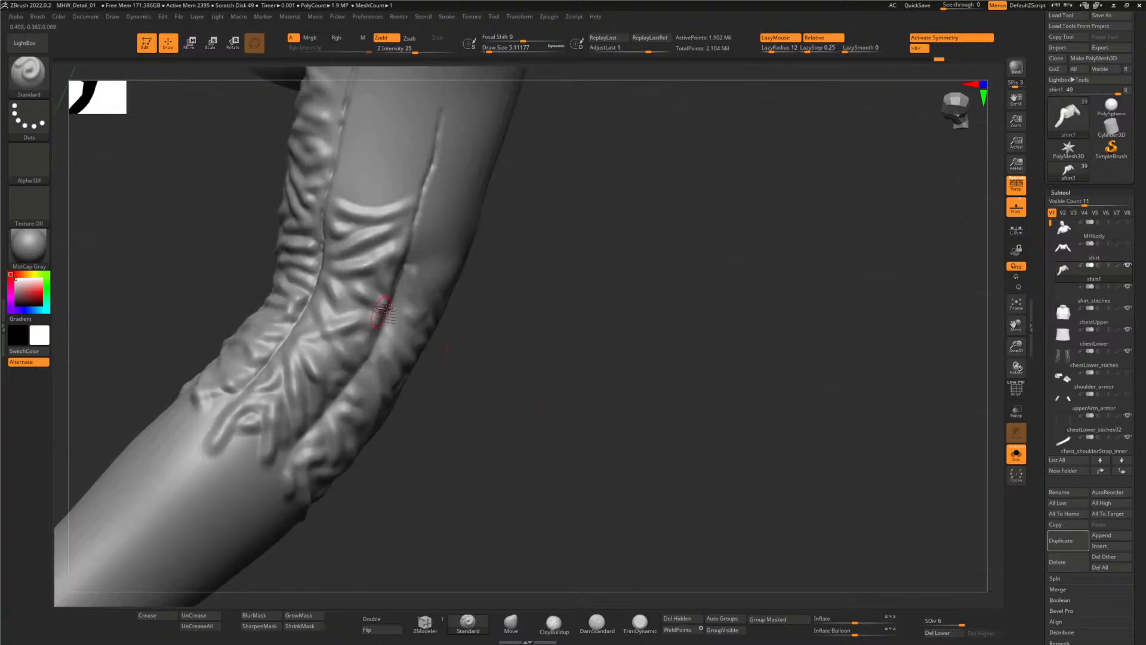
{"action": "left_click_drag", "start_coordinate": [528, 406], "coordinate": [503, 391]}
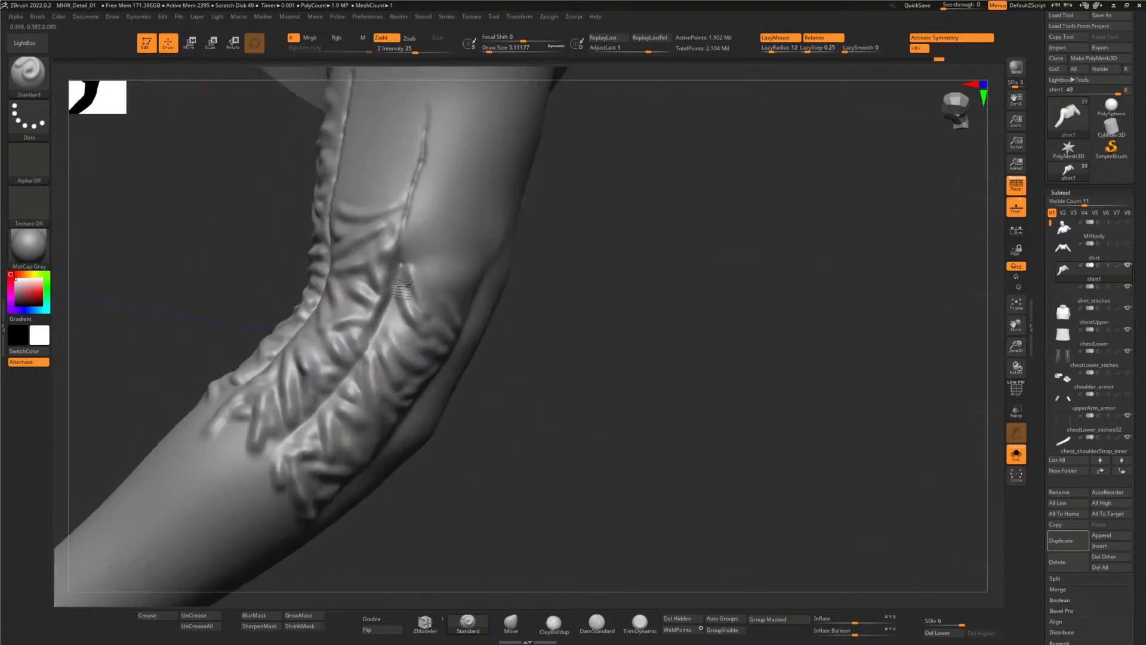
{"action": "mouse_move", "coordinate": [429, 335]}
{"action": "left_mouse_down"}
{"action": "mouse_move", "coordinate": [392, 319]}
{"action": "mouse_move", "coordinate": [422, 263]}
{"action": "left_mouse_up"}
{"action": "left_click_drag", "start_coordinate": [528, 407], "coordinate": [489, 389]}
{"action": "left_click_drag", "start_coordinate": [420, 342], "coordinate": [384, 321]}
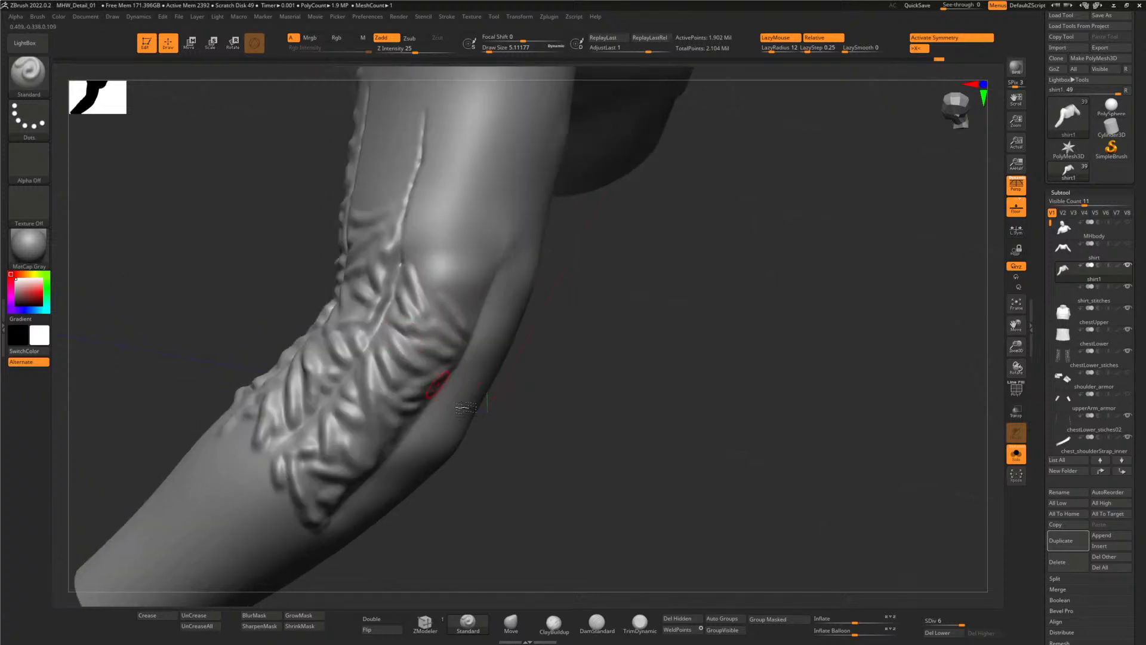
- Sculpt and smooth diagonal folds across the top of the wrinkled panel at the elbow and just above it beside the seam
{"action": "left_click_drag", "start_coordinate": [528, 408], "coordinate": [396, 382]}
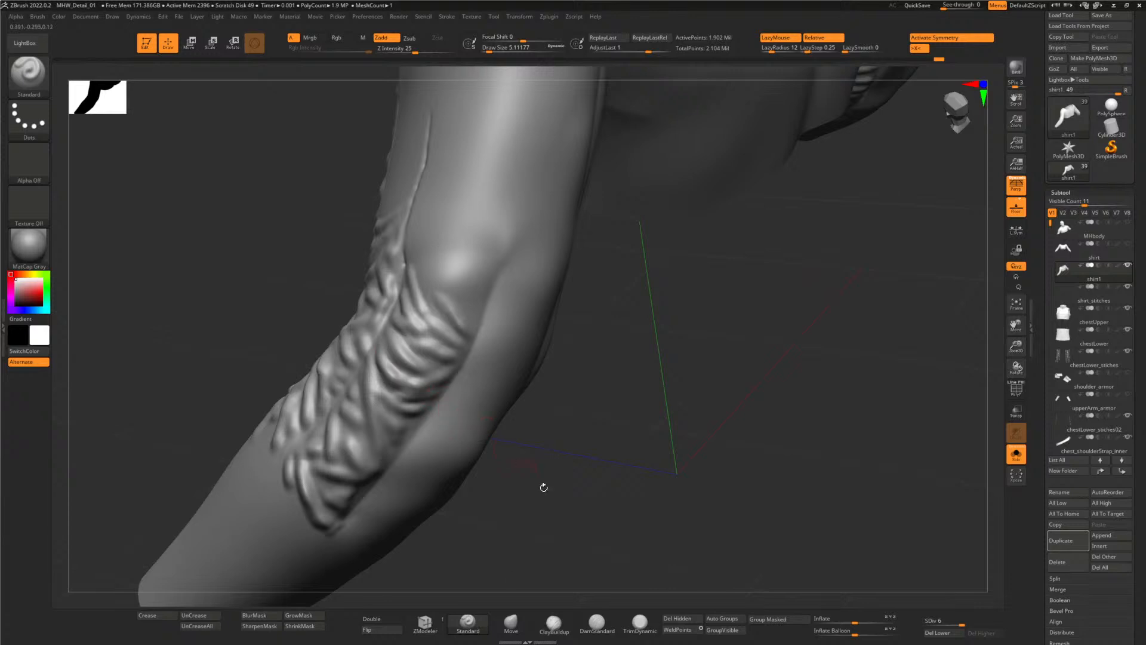
{"action": "left_click_drag", "start_coordinate": [544, 487], "coordinate": [366, 392]}
{"action": "left_click_drag", "start_coordinate": [364, 455], "coordinate": [436, 439]}
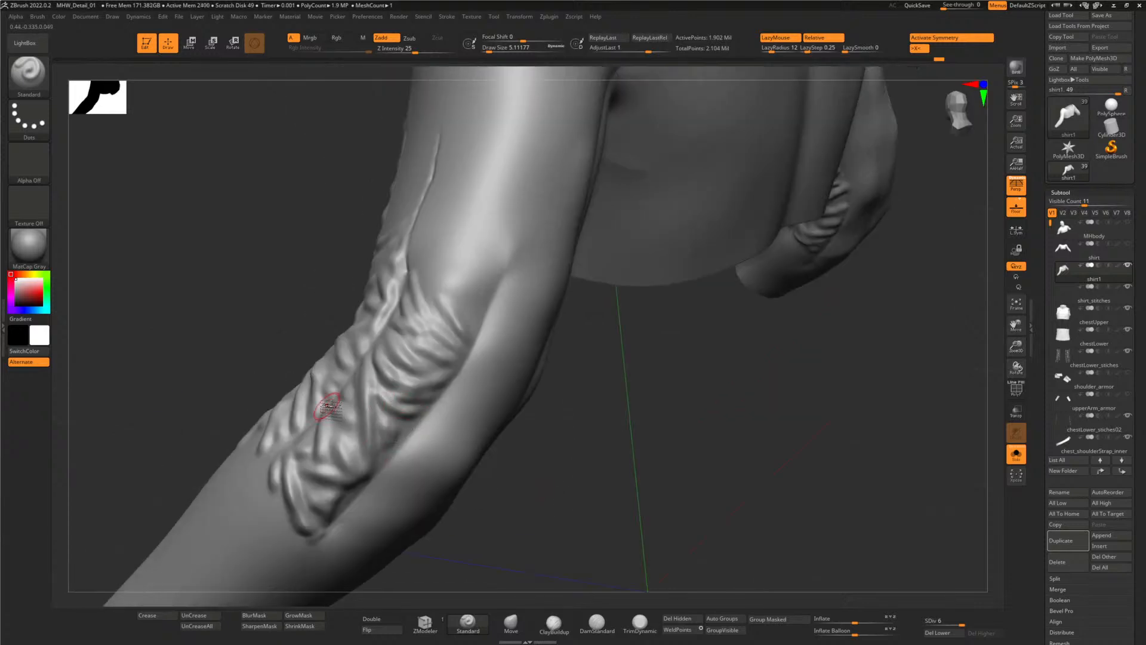
{"action": "left_click_drag", "start_coordinate": [532, 422], "coordinate": [521, 472]}
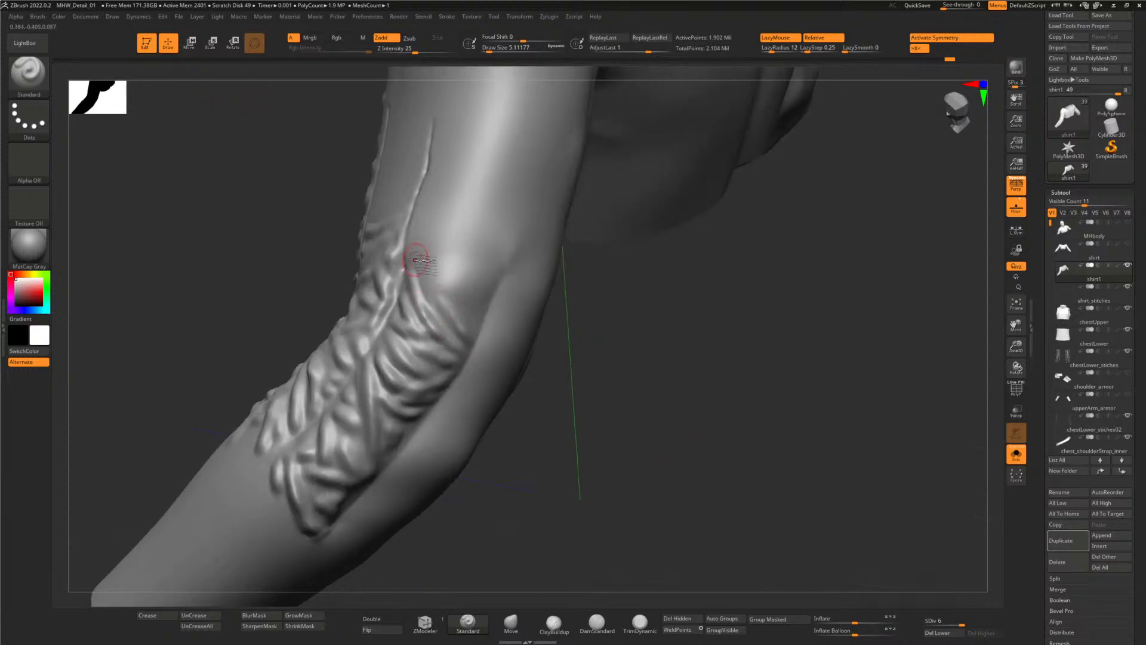
{"action": "left_click_drag", "start_coordinate": [603, 371], "coordinate": [555, 325]}
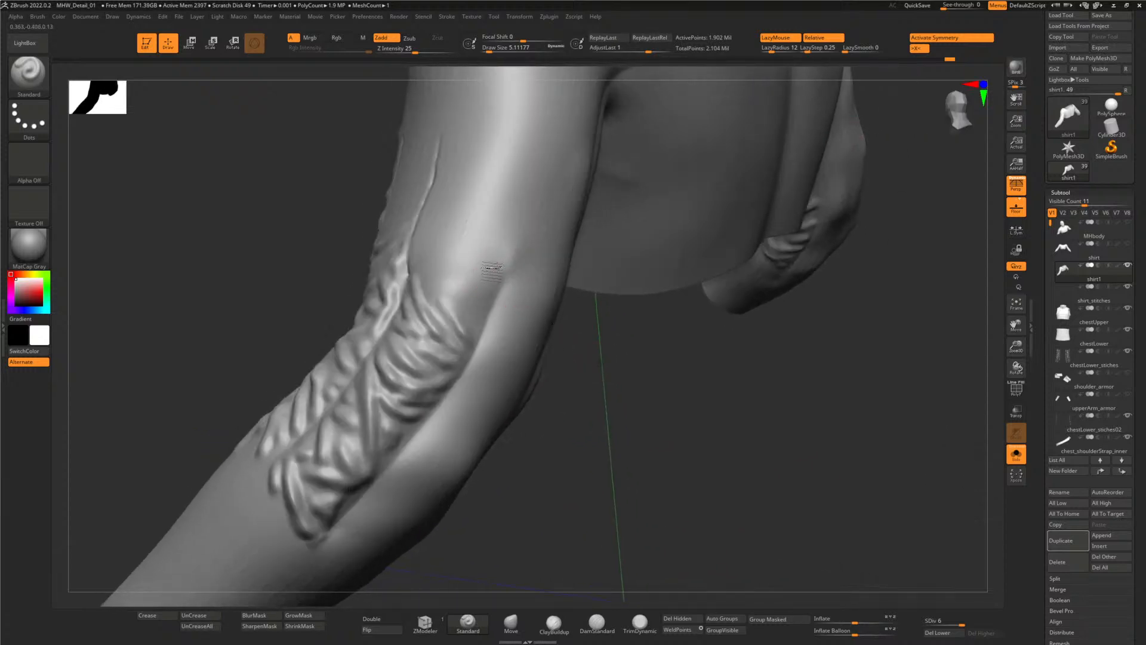
{"action": "mouse_move", "coordinate": [427, 280]}
{"action": "left_mouse_down"}
{"action": "mouse_move", "coordinate": [501, 262]}
{"action": "mouse_move", "coordinate": [474, 299]}
{"action": "mouse_move", "coordinate": [441, 293]}
{"action": "mouse_move", "coordinate": [462, 291]}
{"action": "left_mouse_up"}
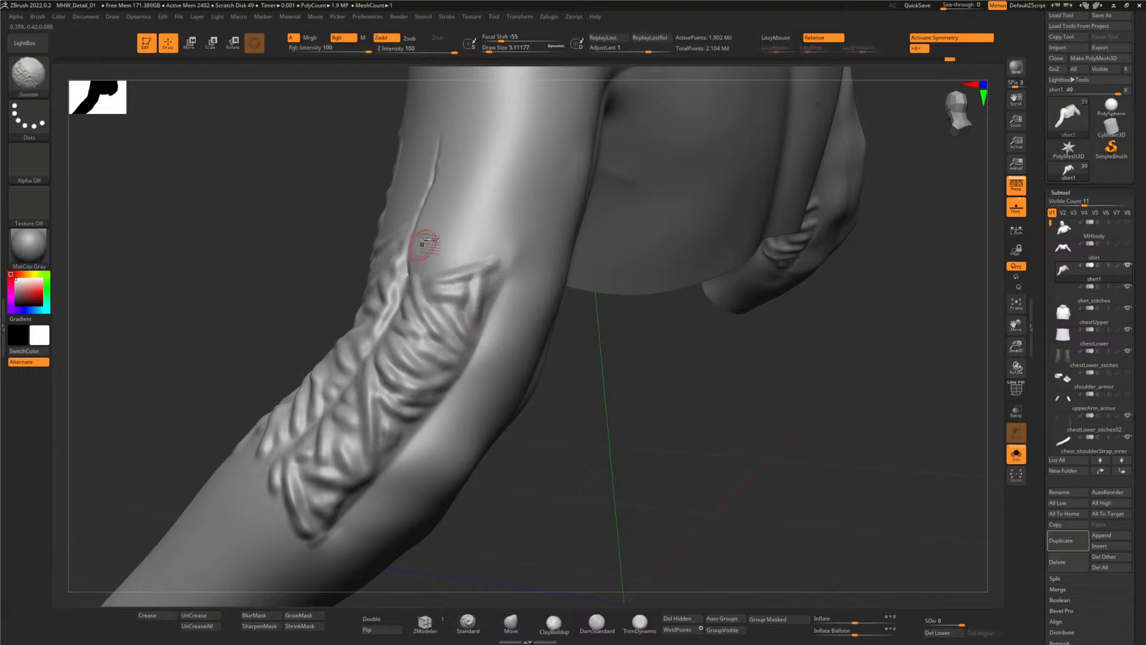
{"action": "left_click_drag", "start_coordinate": [281, 235], "coordinate": [333, 264]}
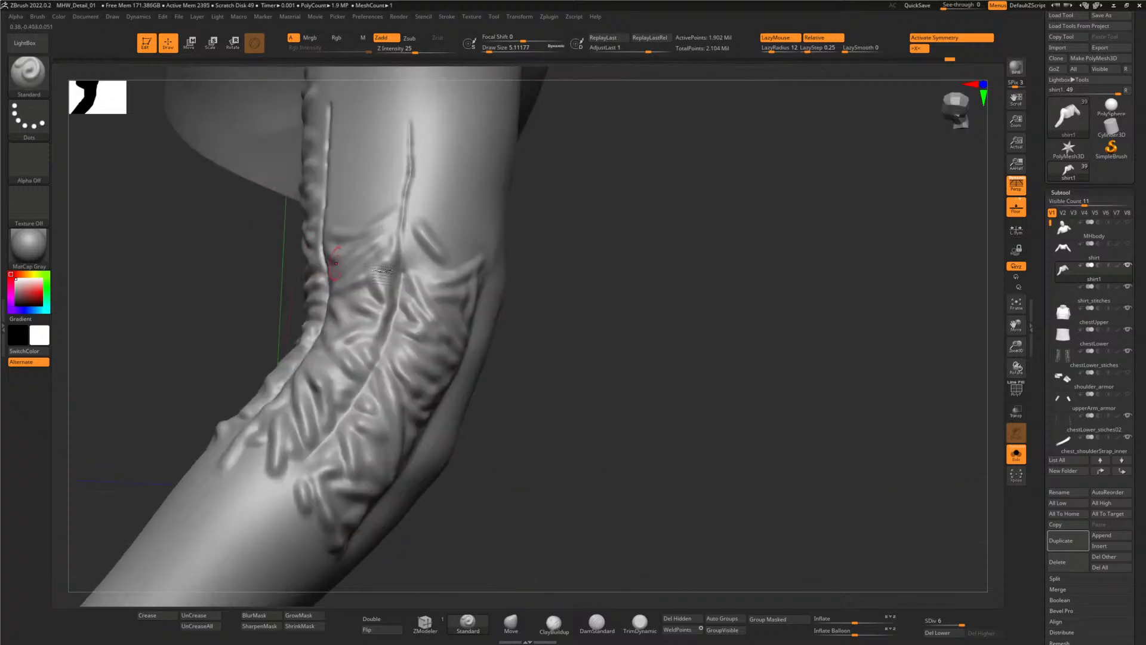
{"action": "key", "text": "shift"}
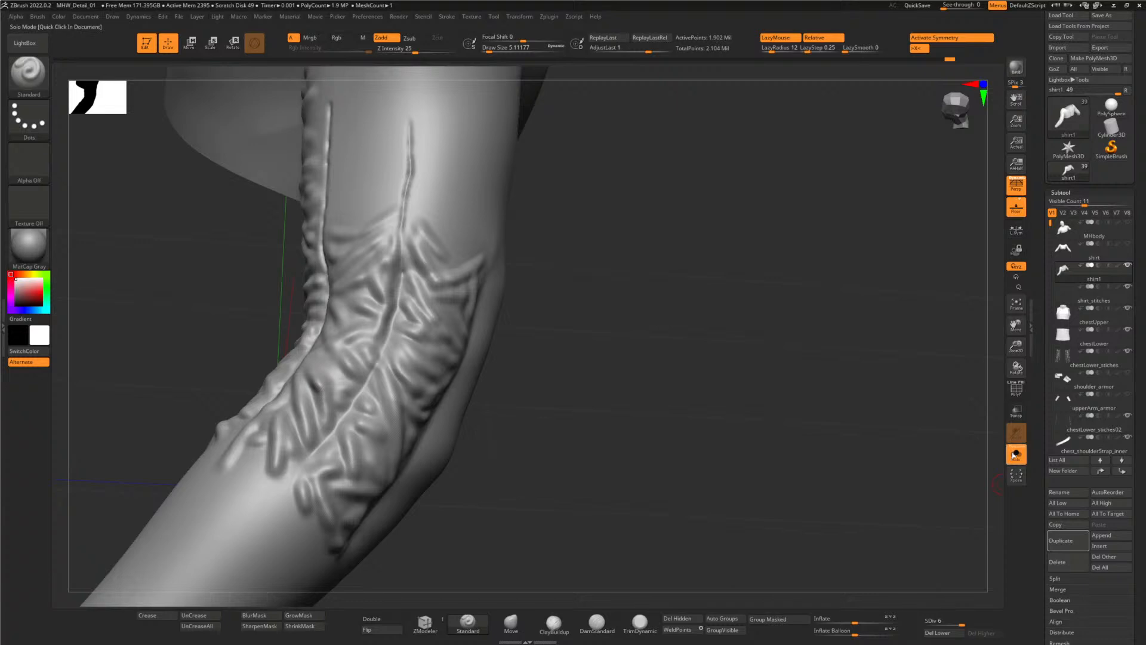
- Leave solo mode, show the upperArm_armor subtool, and examine the sleeve wrinkles exposed between the armour pieces from several sides
{"action": "left_click", "coordinate": [1016, 455]}
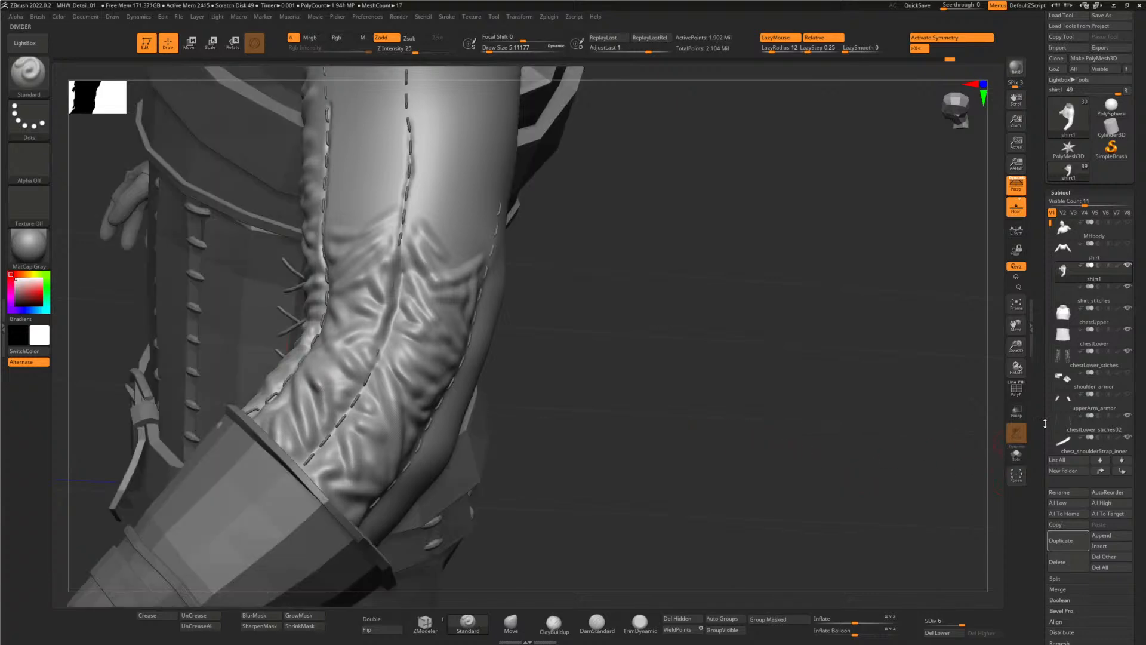
{"action": "left_click", "coordinate": [1127, 394]}
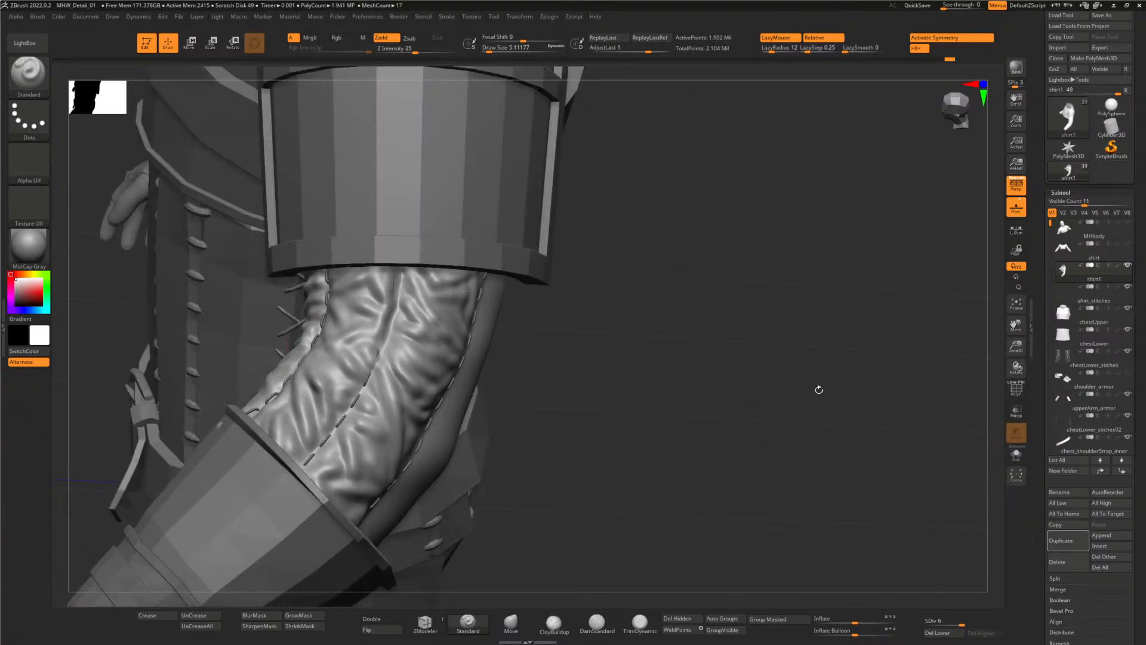
{"action": "left_click_drag", "start_coordinate": [738, 371], "coordinate": [542, 380]}
{"action": "left_click_drag", "start_coordinate": [255, 284], "coordinate": [276, 304]}
{"action": "left_click_drag", "start_coordinate": [577, 342], "coordinate": [481, 353]}
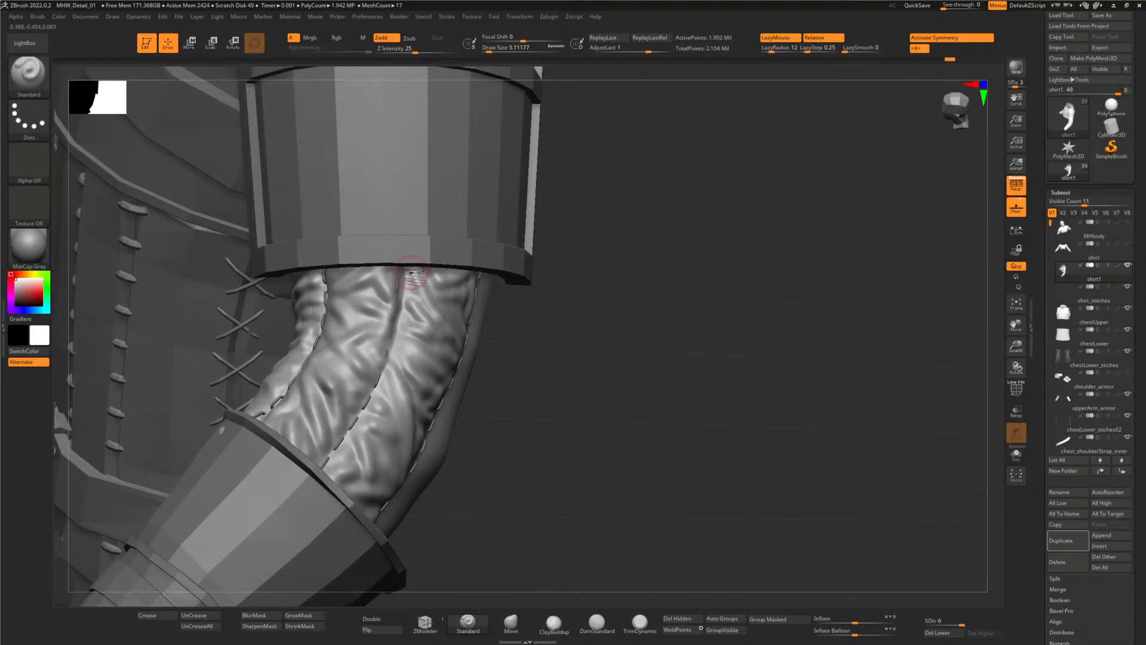
{"action": "left_click_drag", "start_coordinate": [478, 339], "coordinate": [436, 342]}
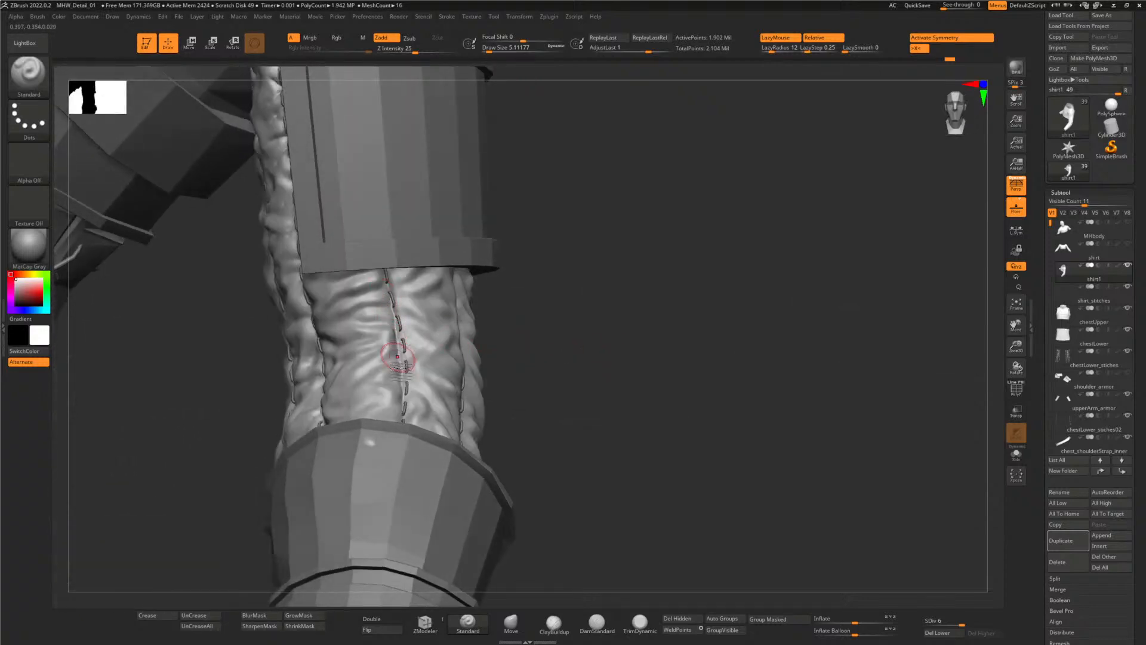
{"action": "left_click_drag", "start_coordinate": [576, 338], "coordinate": [478, 320]}
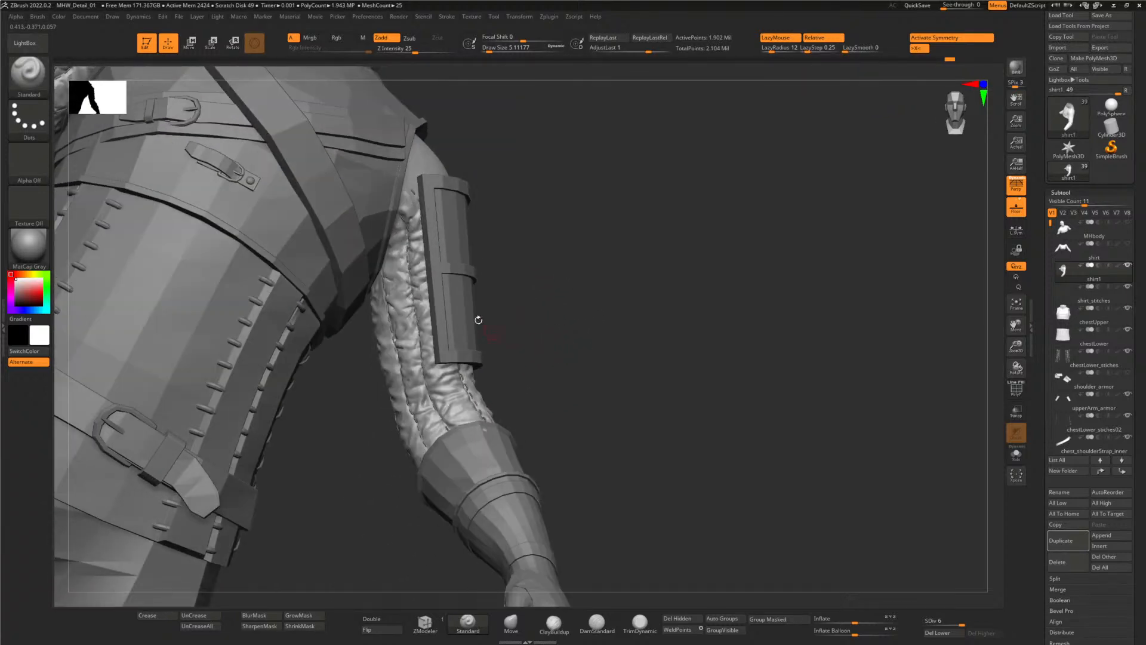
{"action": "mouse_move", "coordinate": [539, 348]}
{"action": "left_mouse_down"}
{"action": "mouse_move", "coordinate": [532, 358]}
{"action": "mouse_move", "coordinate": [583, 430]}
{"action": "mouse_move", "coordinate": [558, 386]}
{"action": "mouse_move", "coordinate": [531, 375]}
{"action": "left_mouse_up"}
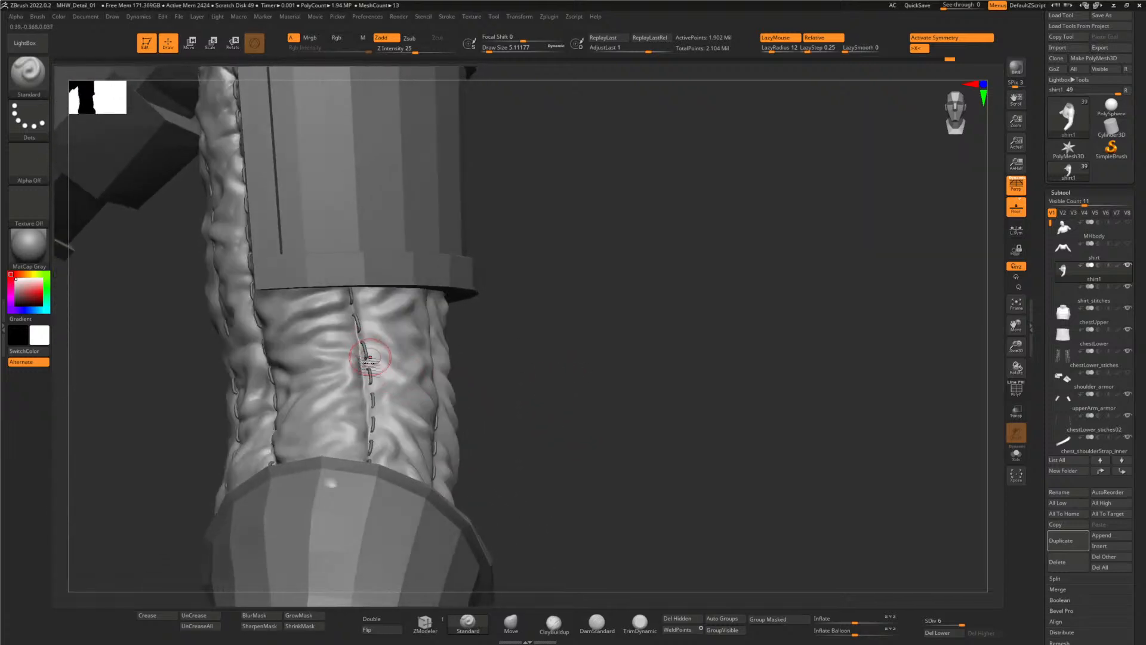
{"action": "left_click_drag", "start_coordinate": [594, 402], "coordinate": [501, 412]}
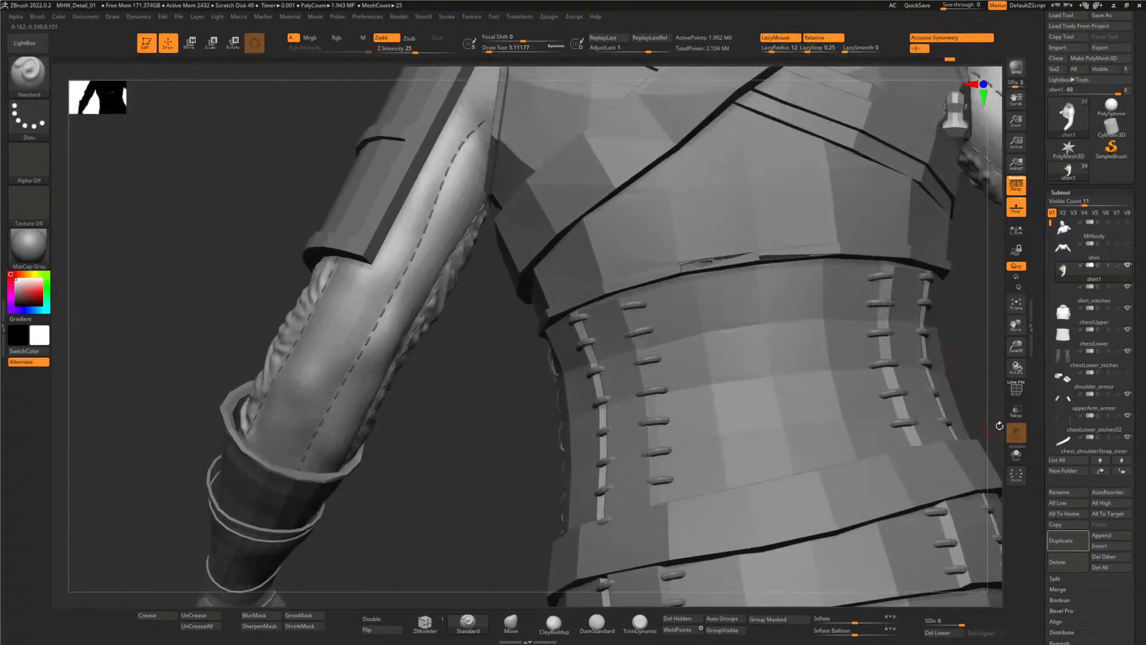
- Isolate the shirt and carve a DamStandard seam line from the elbow wrinkles up to the shoulder, returning to the Standard brush
{"action": "left_click", "coordinate": [1016, 454]}
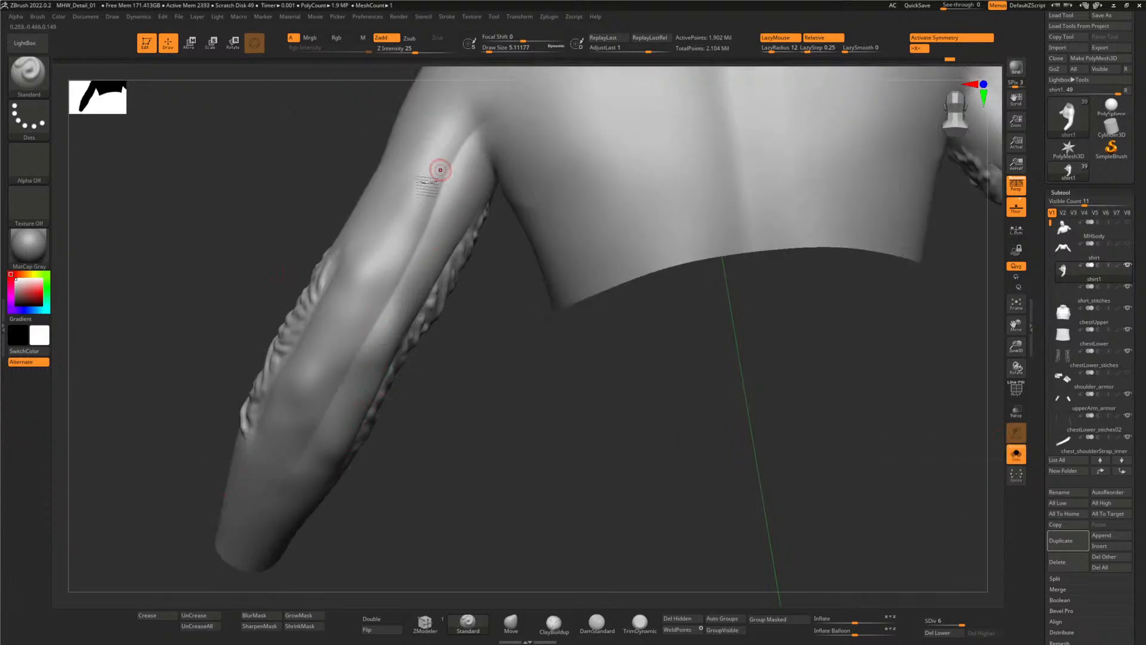
{"action": "left_click_drag", "start_coordinate": [483, 366], "coordinate": [391, 287]}
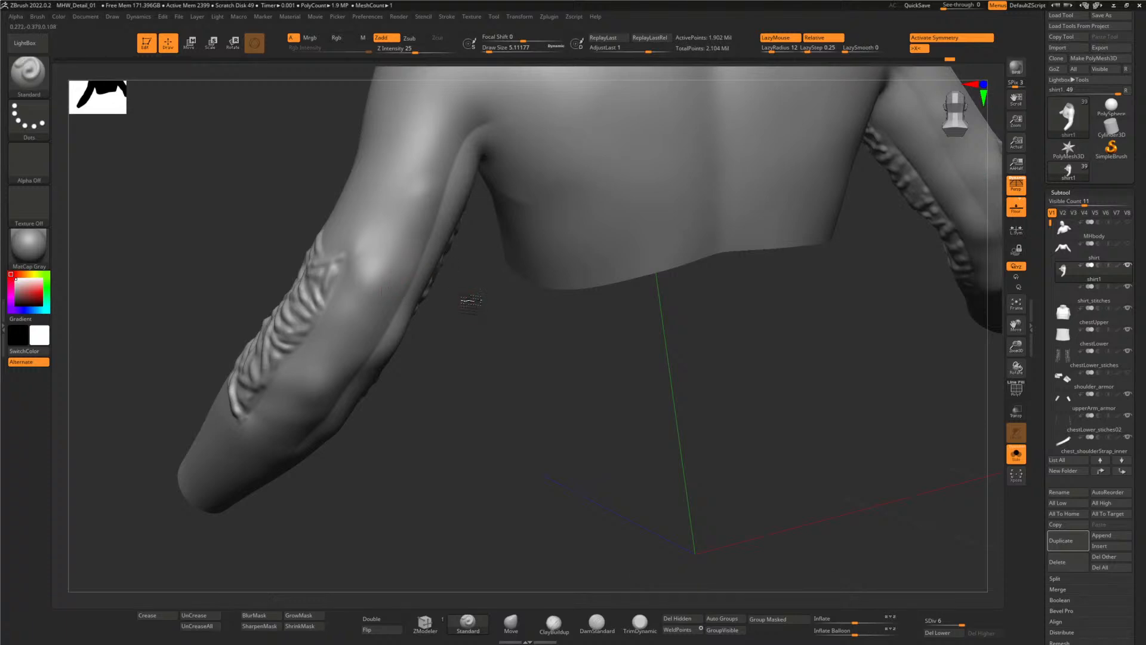
{"action": "left_click_drag", "start_coordinate": [472, 301], "coordinate": [480, 355]}
{"action": "left_click_drag", "start_coordinate": [541, 447], "coordinate": [592, 587]}
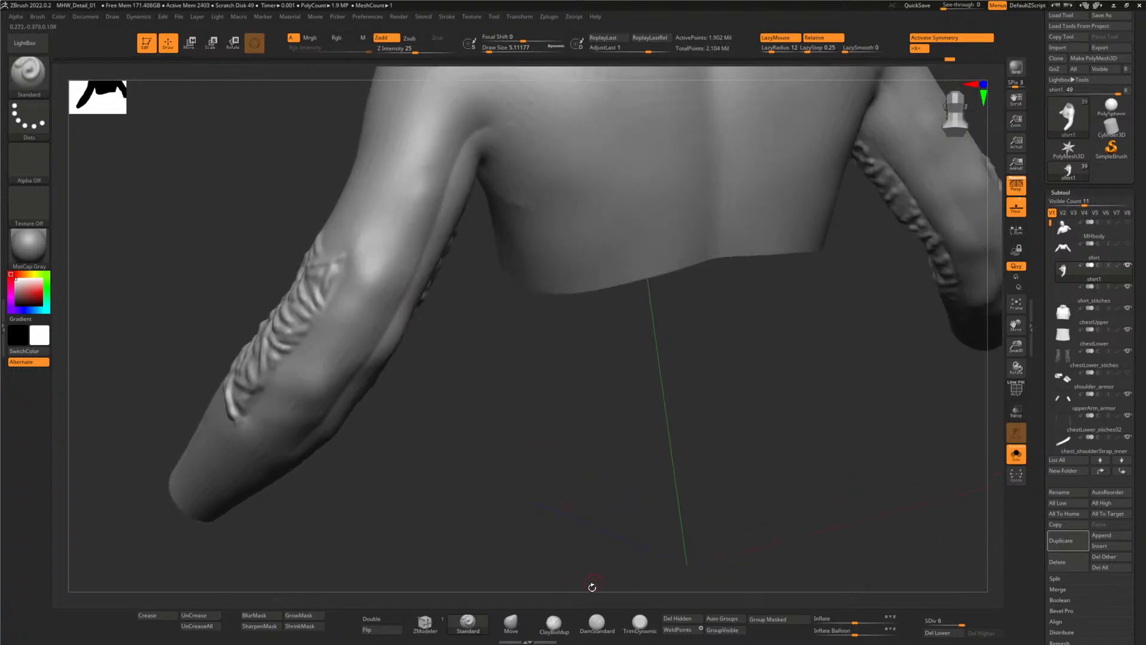
{"action": "left_click", "coordinate": [597, 624]}
{"action": "left_click_drag", "start_coordinate": [522, 424], "coordinate": [504, 360]}
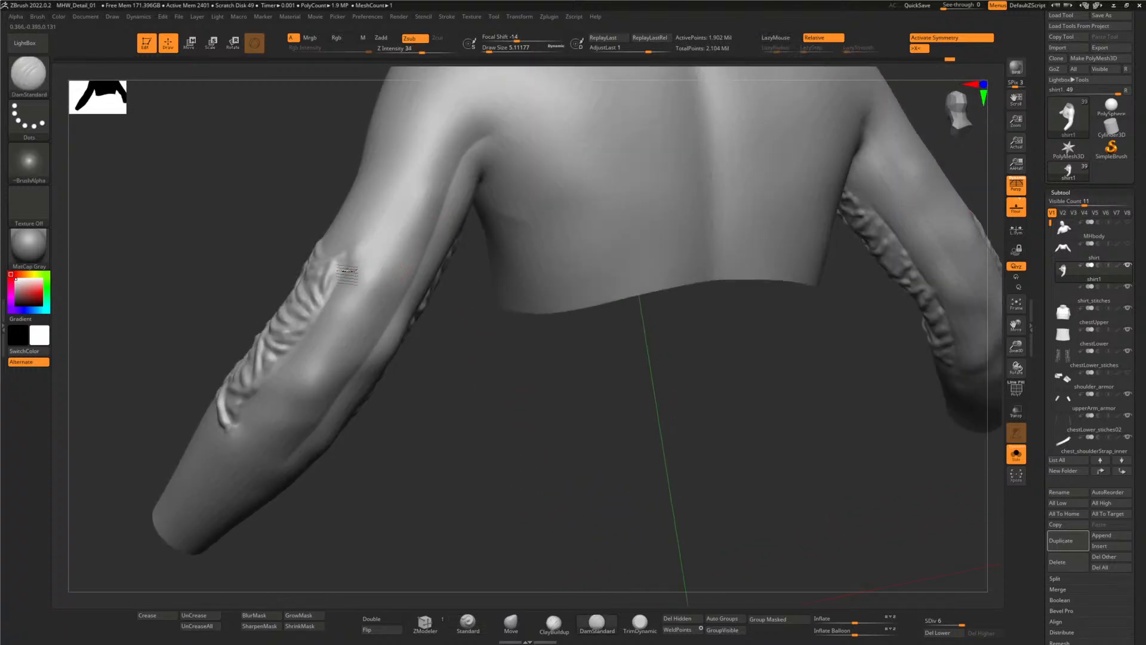
{"action": "mouse_move", "coordinate": [367, 242]}
{"action": "left_mouse_down"}
{"action": "mouse_move", "coordinate": [431, 117]}
{"action": "mouse_move", "coordinate": [481, 78]}
{"action": "left_mouse_up"}
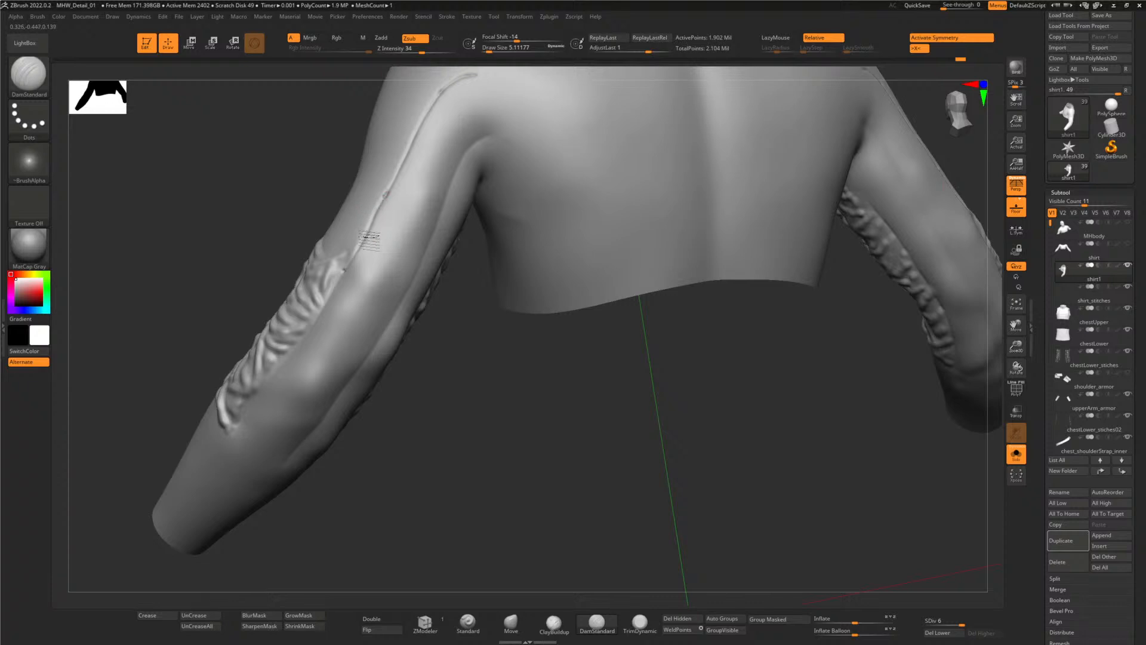
{"action": "left_click_drag", "start_coordinate": [480, 394], "coordinate": [474, 333]}
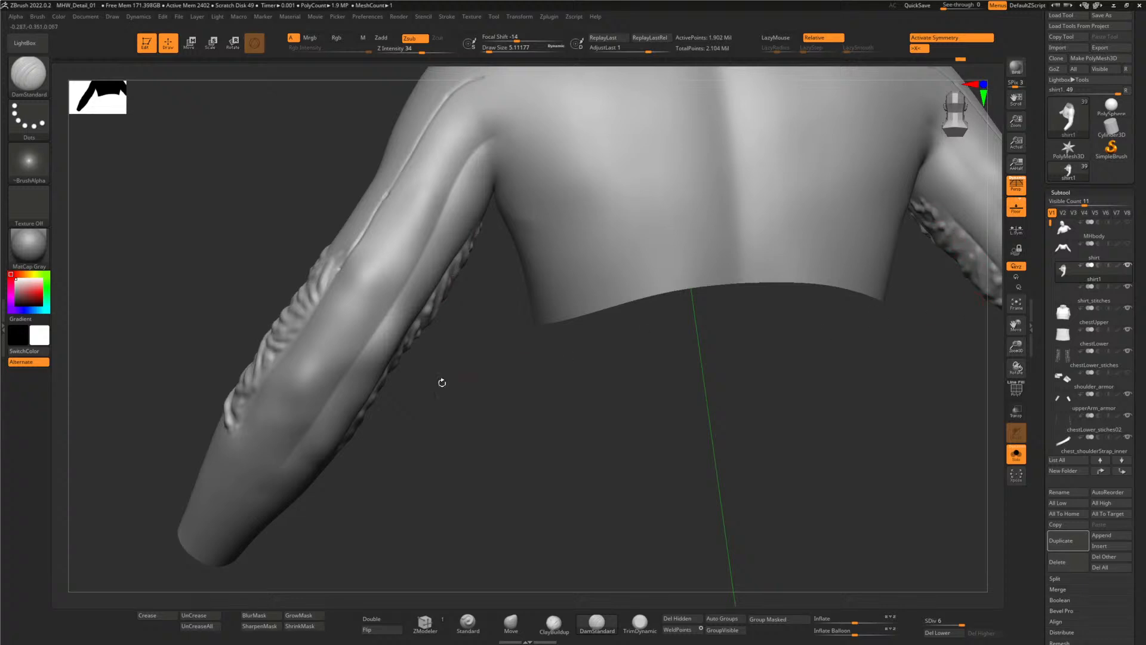
{"action": "left_click_drag", "start_coordinate": [442, 382], "coordinate": [451, 321]}
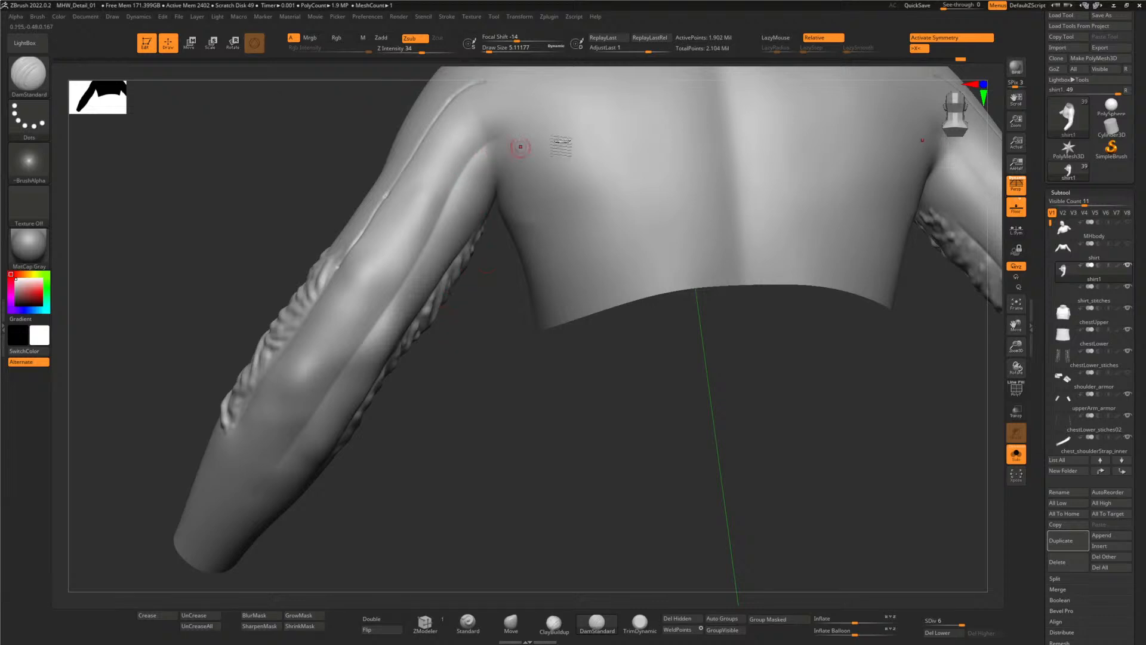
{"action": "left_click", "coordinate": [468, 624]}
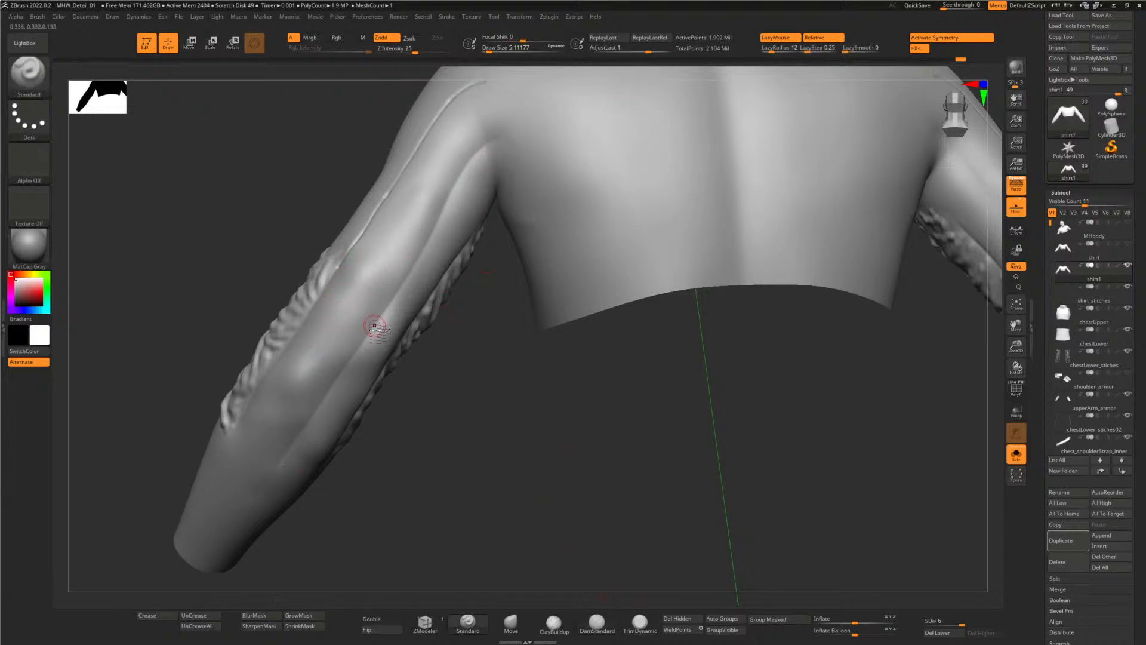
- Switch to Photoshop to examine the shirt sleeve folds in the Witcher3_StarterArmor_01.psd reference, and return to ZBrush
{"action": "key", "text": "alt+Tab"}
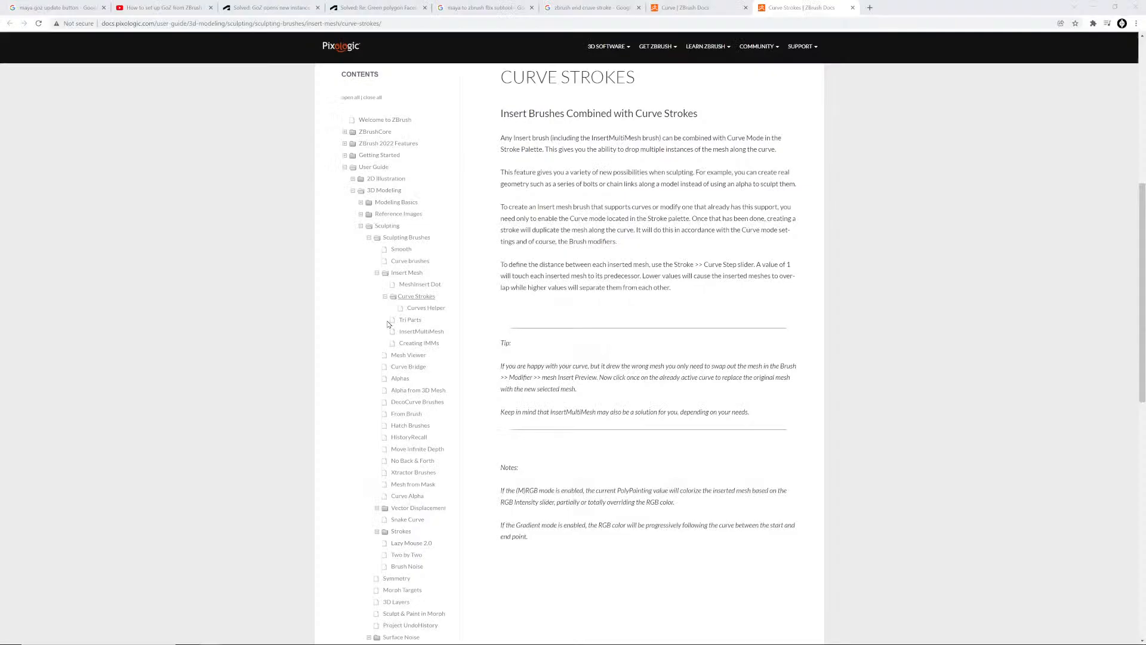
{"action": "key", "text": "alt+Tab"}
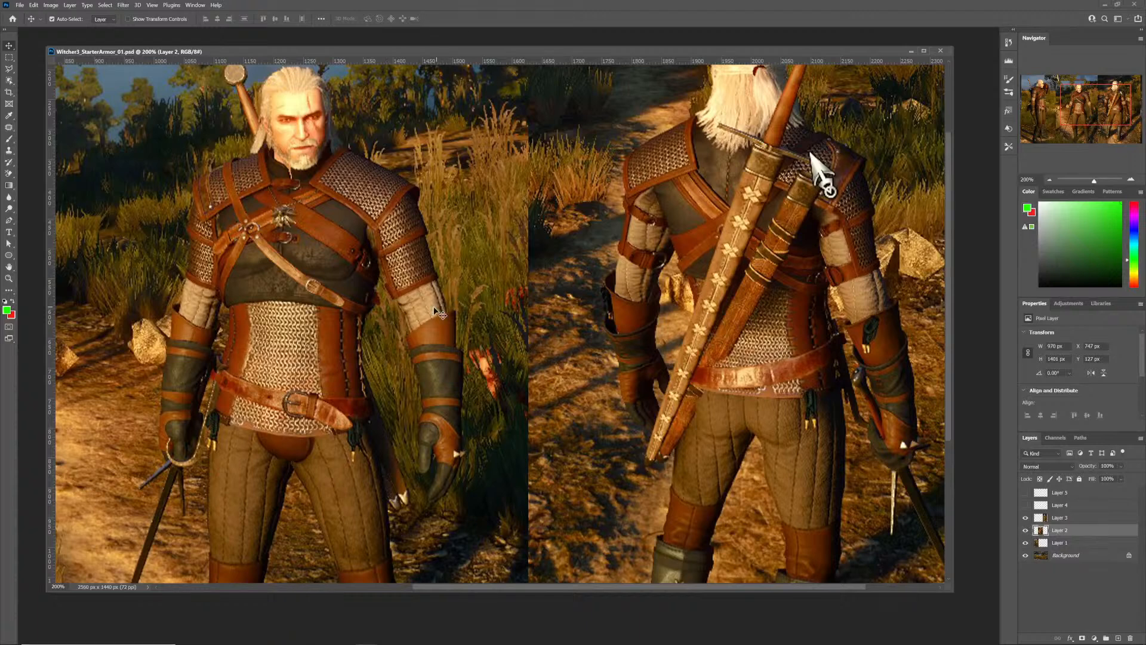
{"action": "key", "text": "alt+Tab"}
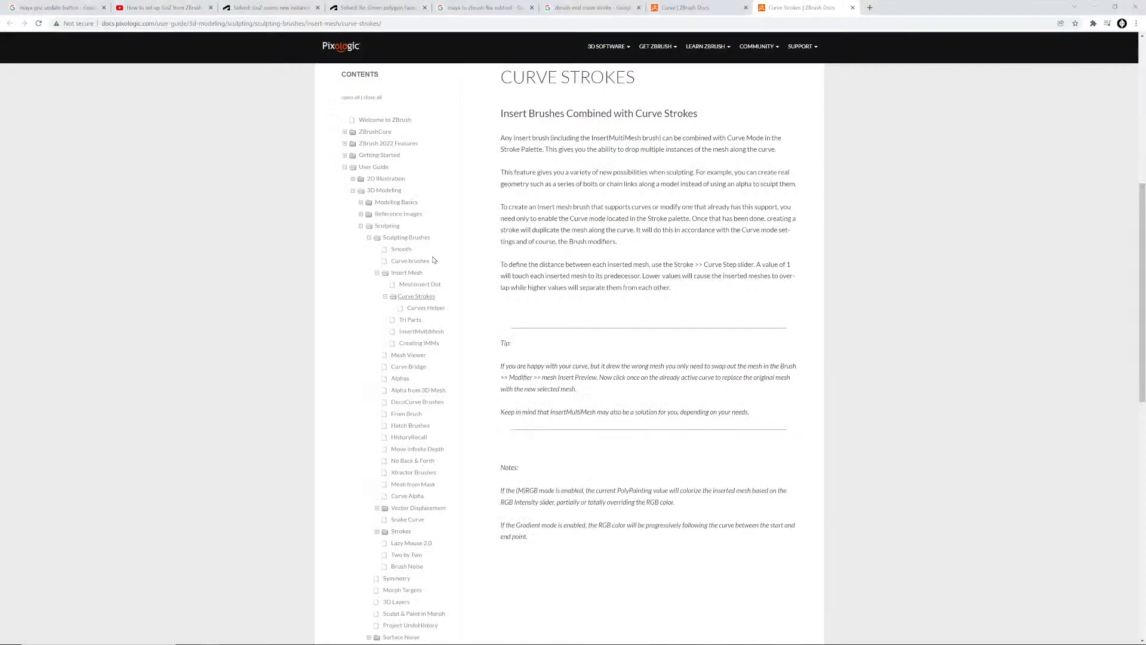
{"action": "key", "text": "alt+Tab"}
{"action": "key", "text": "alt+Tab"}
{"action": "key", "text": "alt+Tab"}
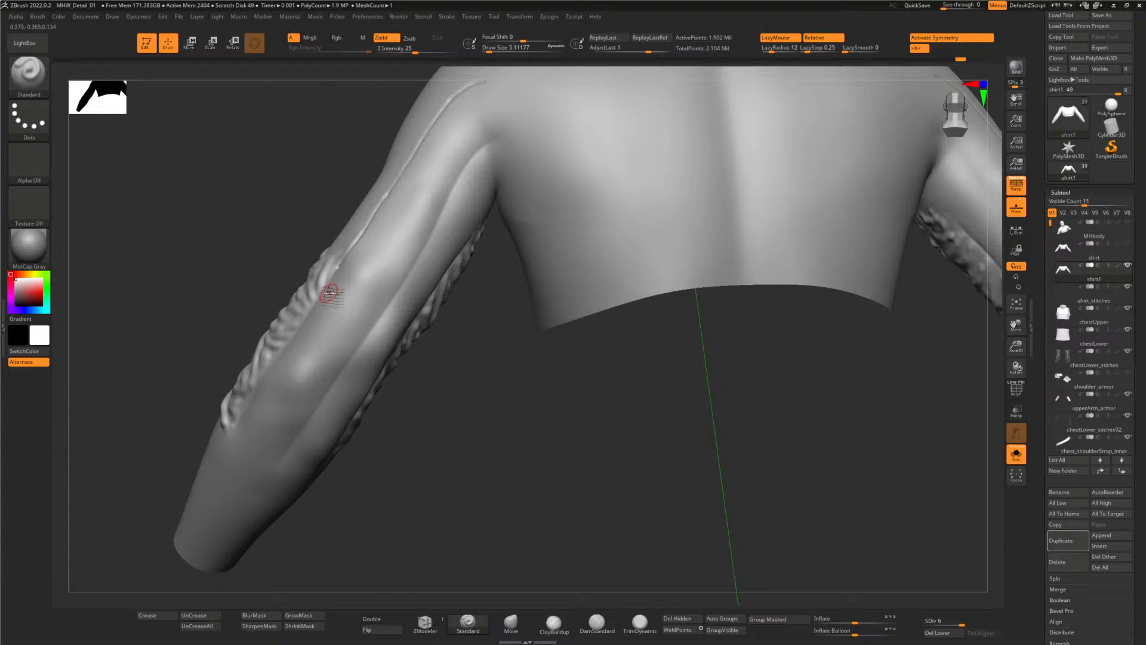
- Sculpt crossing diagonal folds with the Standard brush on the smooth back sleeve panel at the elbow, beside the wrinkled panel
{"action": "left_click_drag", "start_coordinate": [330, 293], "coordinate": [356, 335]}
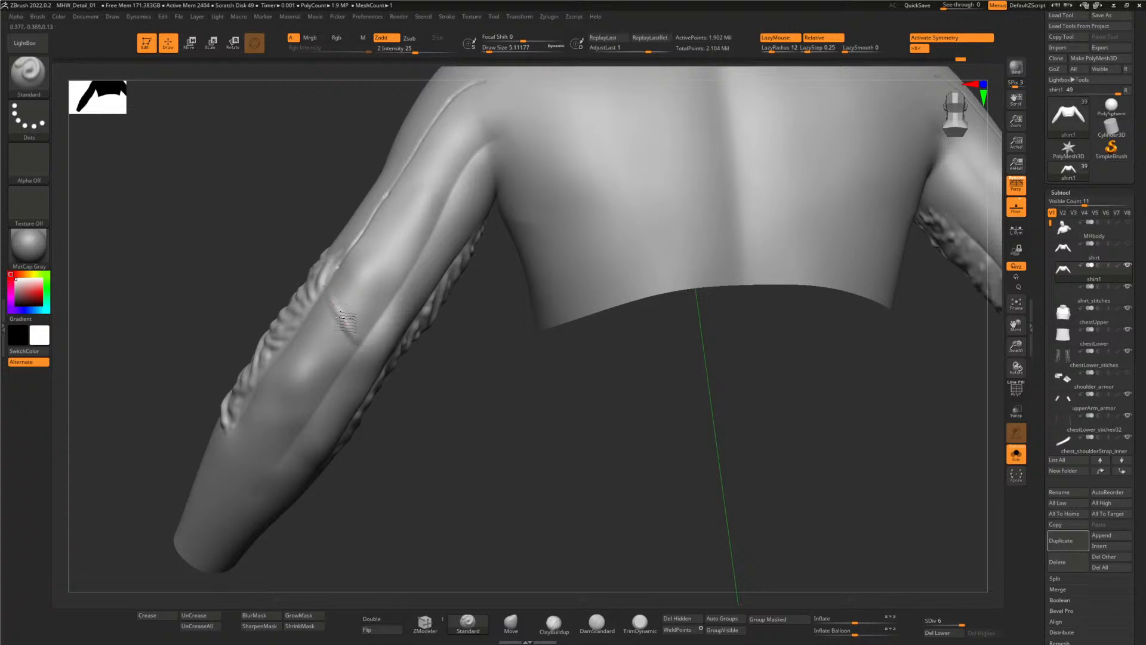
{"action": "mouse_move", "coordinate": [335, 293]}
{"action": "left_mouse_down"}
{"action": "mouse_move", "coordinate": [348, 337]}
{"action": "mouse_move", "coordinate": [306, 326]}
{"action": "mouse_move", "coordinate": [356, 339]}
{"action": "left_mouse_up"}
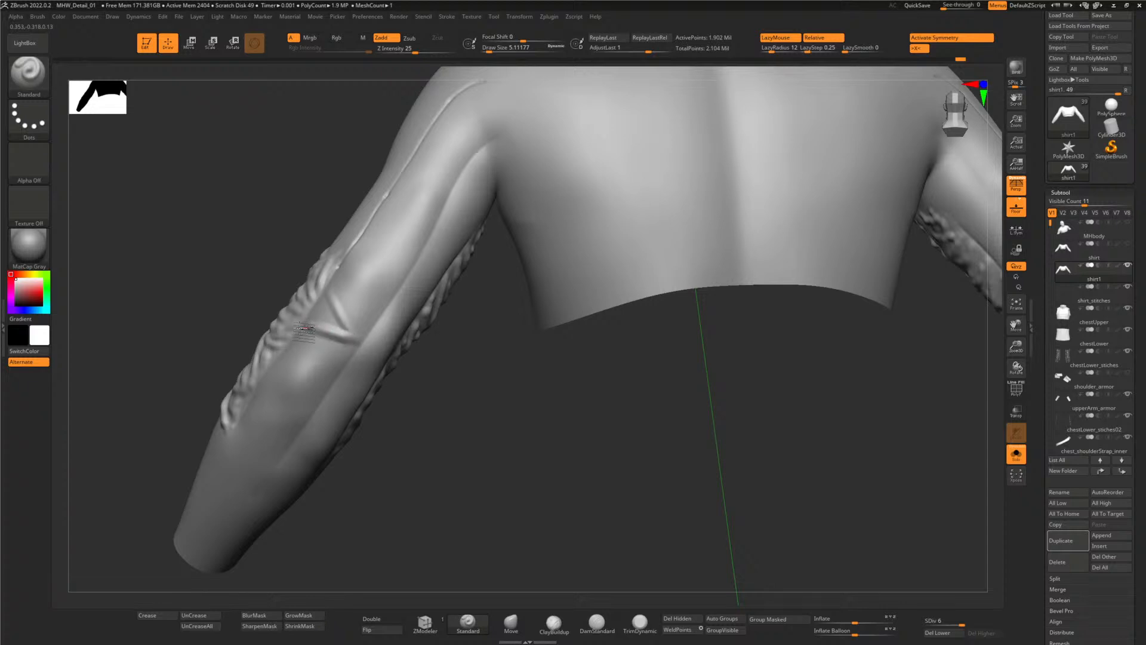
{"action": "left_click_drag", "start_coordinate": [470, 425], "coordinate": [460, 422]}
{"action": "left_click_drag", "start_coordinate": [318, 338], "coordinate": [342, 375]}
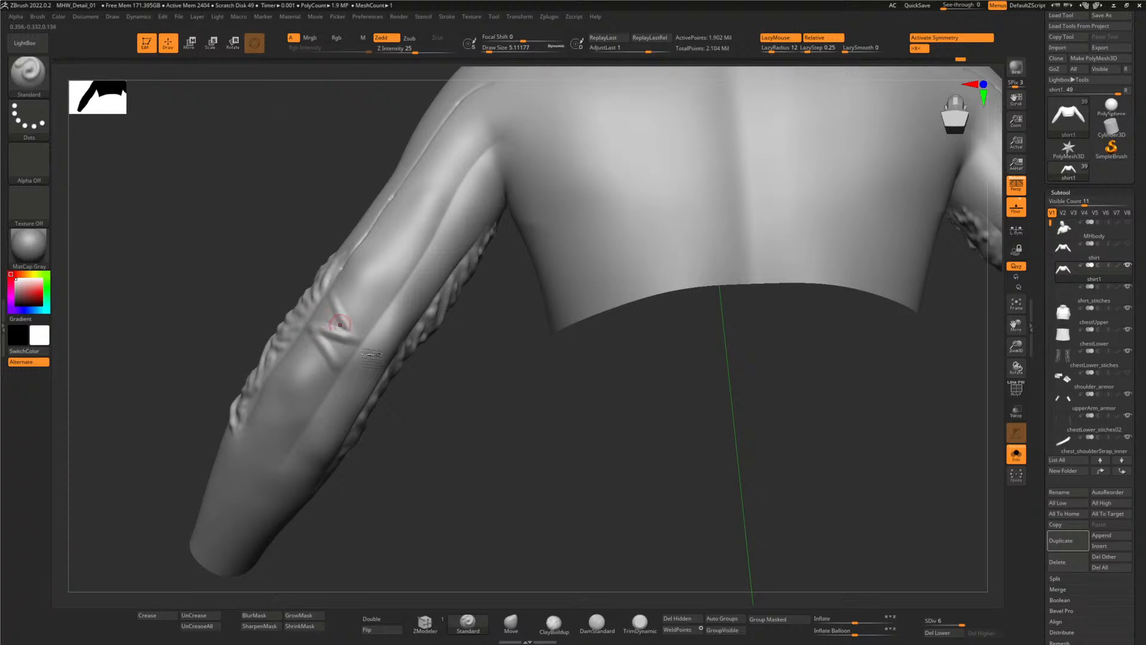
{"action": "left_click_drag", "start_coordinate": [454, 417], "coordinate": [441, 431]}
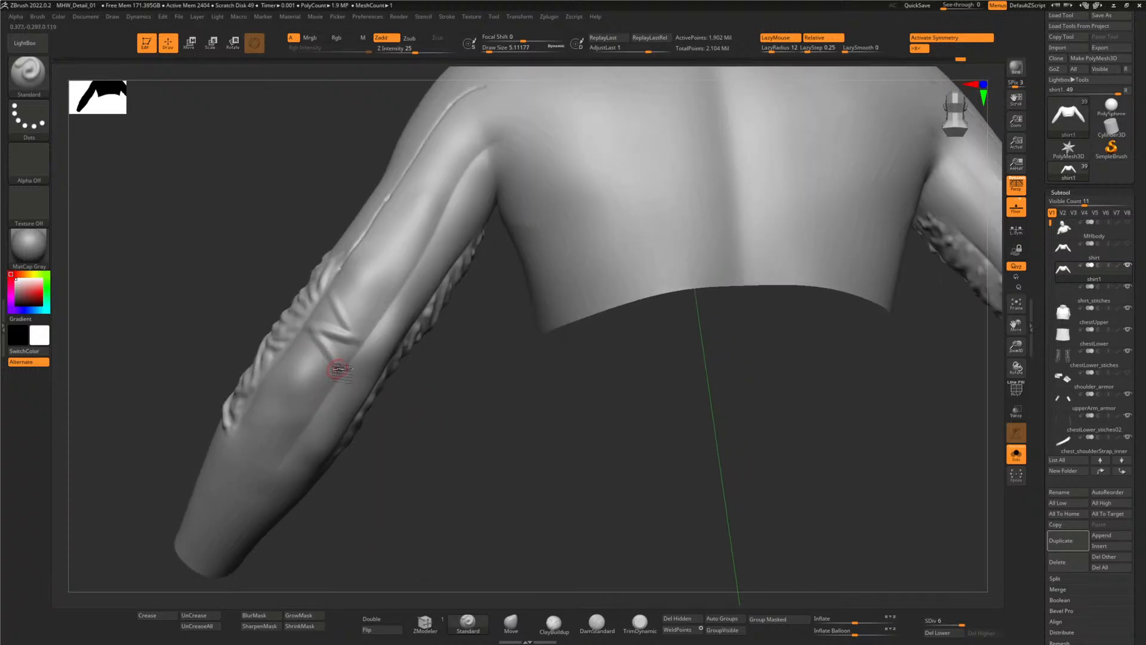
{"action": "left_click_drag", "start_coordinate": [298, 361], "coordinate": [292, 358]}
{"action": "key", "text": "space"}
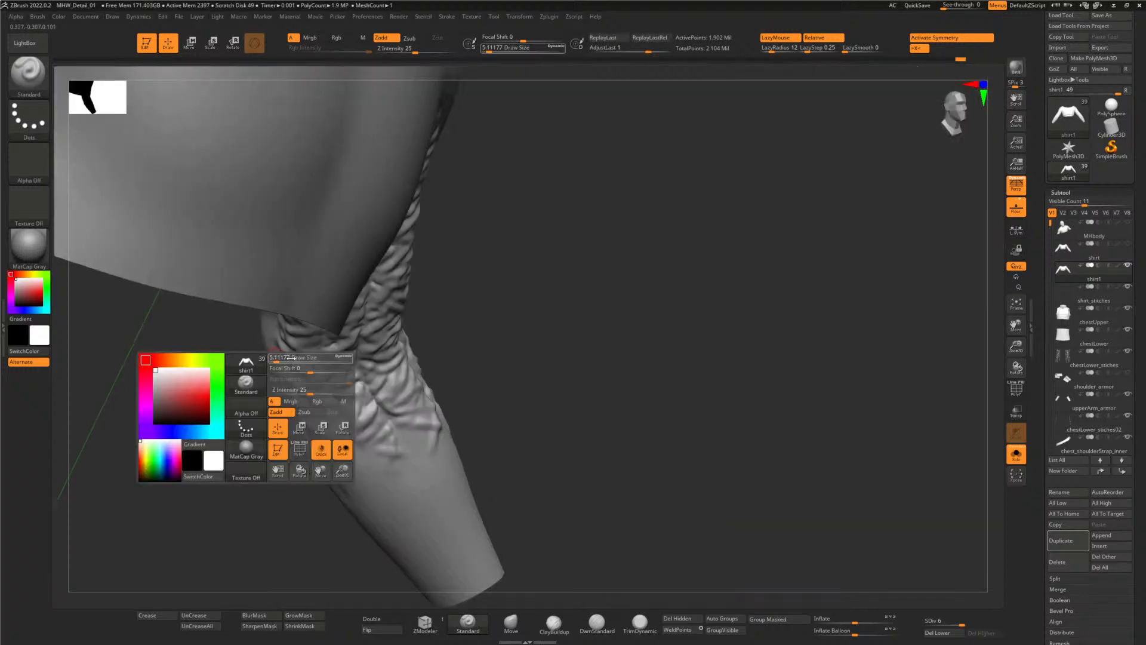
{"action": "mouse_move", "coordinate": [621, 340]}
{"action": "left_mouse_down"}
{"action": "mouse_move", "coordinate": [525, 340]}
{"action": "mouse_move", "coordinate": [477, 390]}
{"action": "mouse_move", "coordinate": [407, 366]}
{"action": "mouse_move", "coordinate": [425, 363]}
{"action": "mouse_move", "coordinate": [430, 380]}
{"action": "left_mouse_up"}
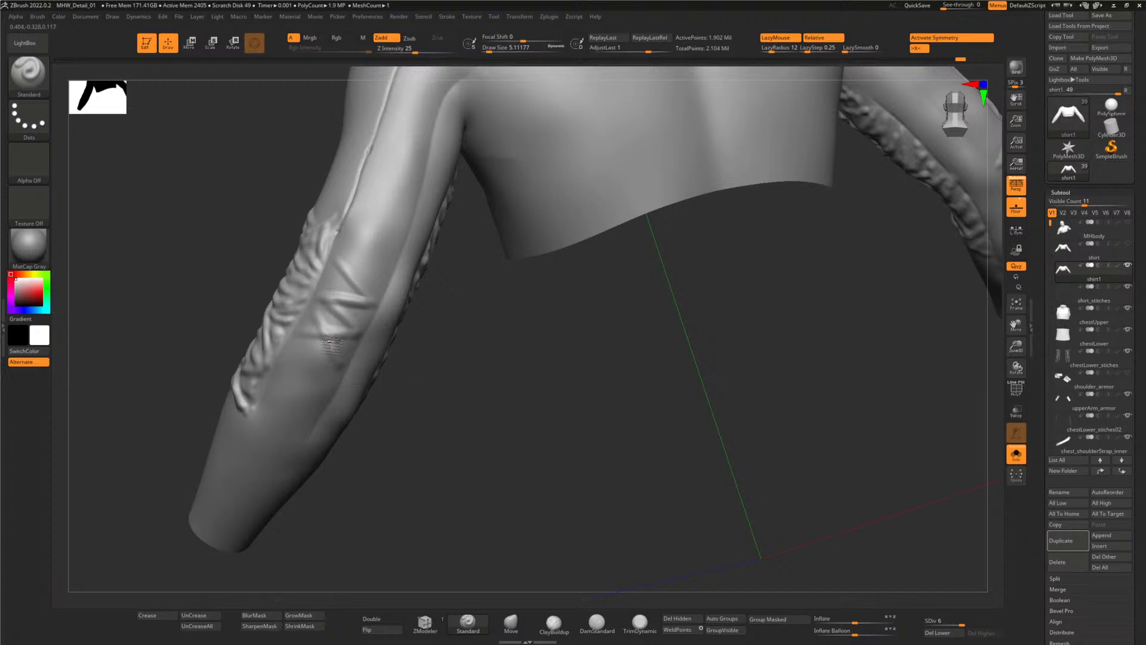
- Smooth the crossing elbow folds and continue the zigzag down the back sleeve panel with further slanted folds
{"action": "key", "text": "shift"}
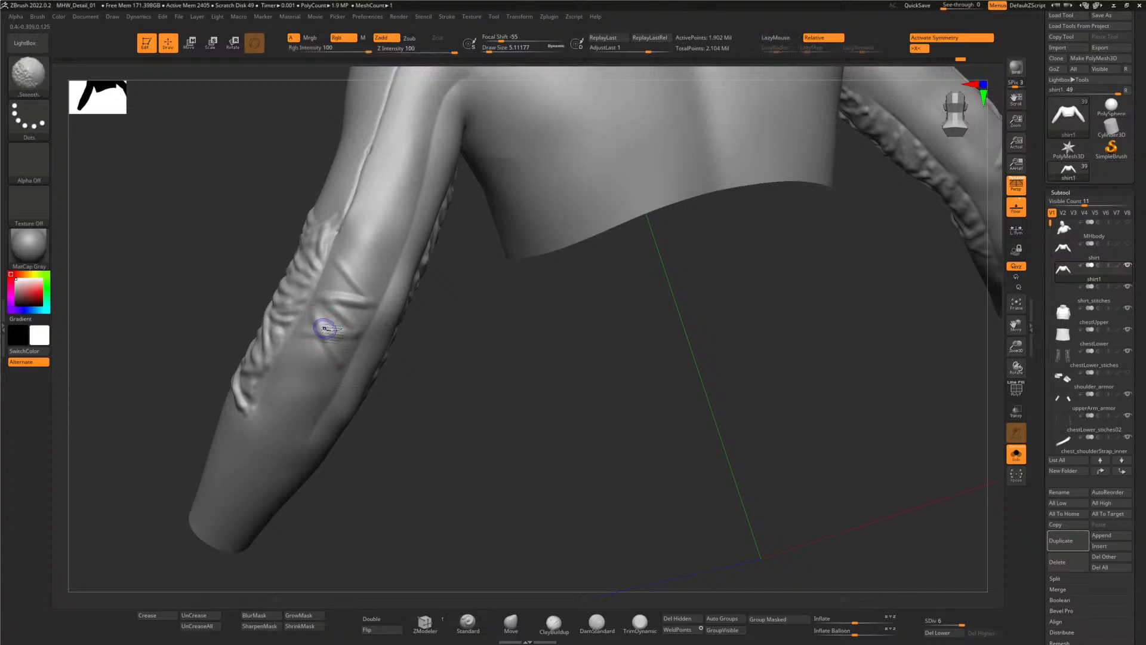
{"action": "right_click_drag", "start_coordinate": [325, 338], "coordinate": [323, 362]}
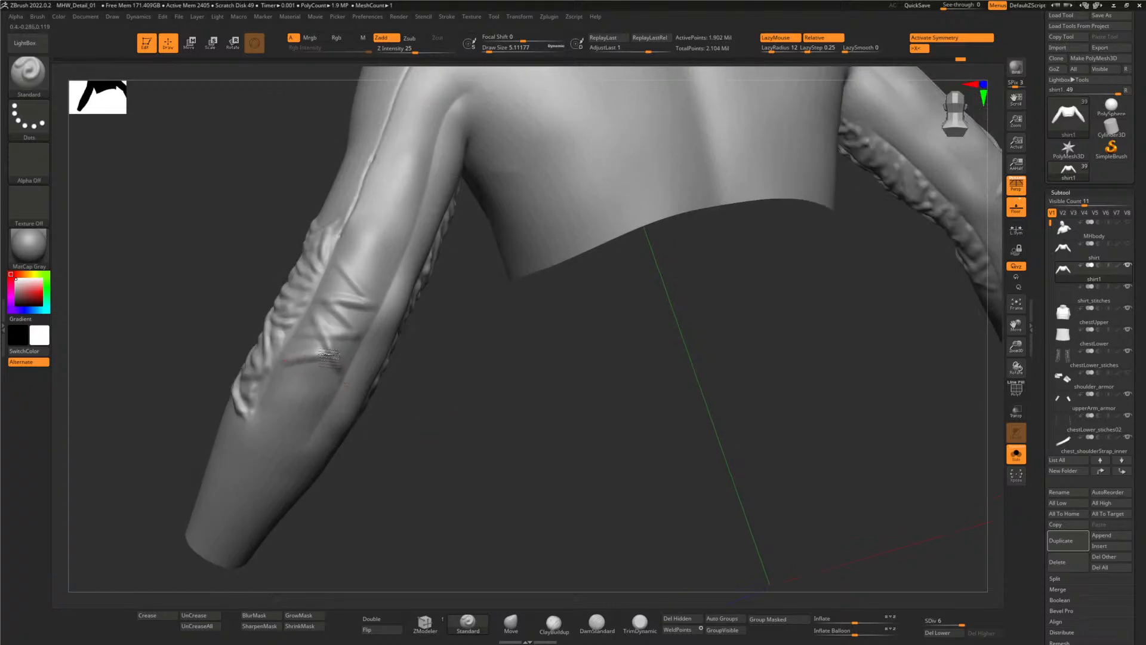
{"action": "key", "text": "shift"}
{"action": "mouse_move", "coordinate": [281, 359]}
{"action": "right_mouse_down"}
{"action": "mouse_move", "coordinate": [441, 450]}
{"action": "mouse_move", "coordinate": [294, 357]}
{"action": "right_mouse_up"}
{"action": "right_click_drag", "start_coordinate": [428, 446], "coordinate": [299, 397]}
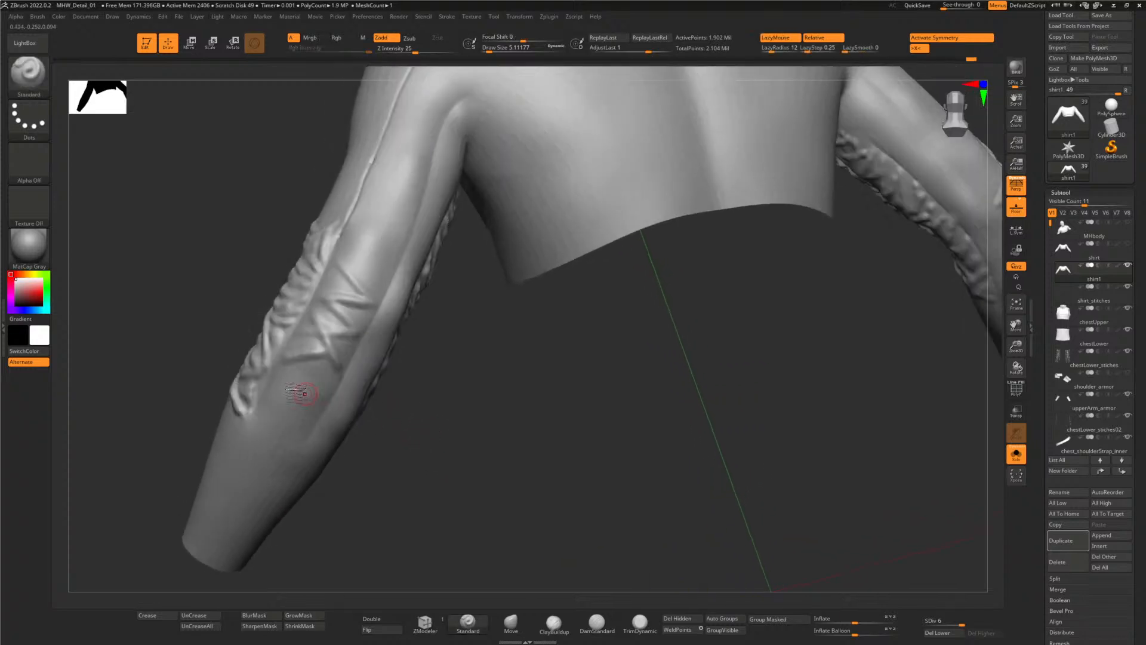
{"action": "right_click_drag", "start_coordinate": [389, 442], "coordinate": [307, 358]}
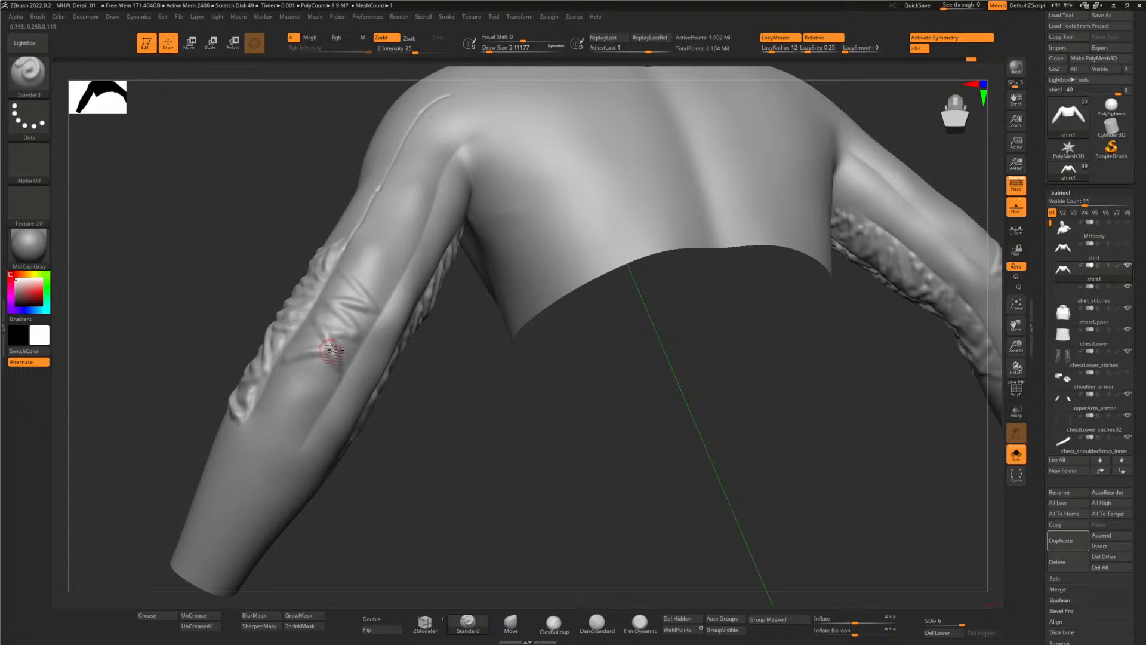
{"action": "left_click_drag", "start_coordinate": [281, 357], "coordinate": [321, 405]}
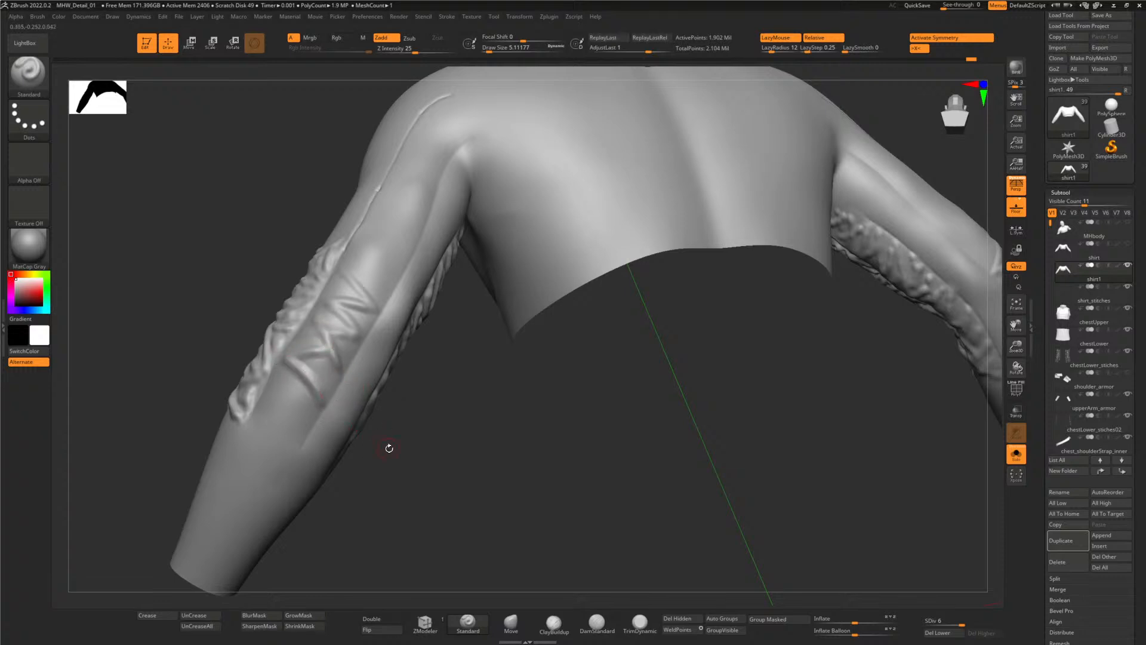
- Add crossing folds between the zigzag lines and a horizontal fold beneath them on the back sleeve panel
{"action": "right_click_drag", "start_coordinate": [388, 448], "coordinate": [307, 333]}
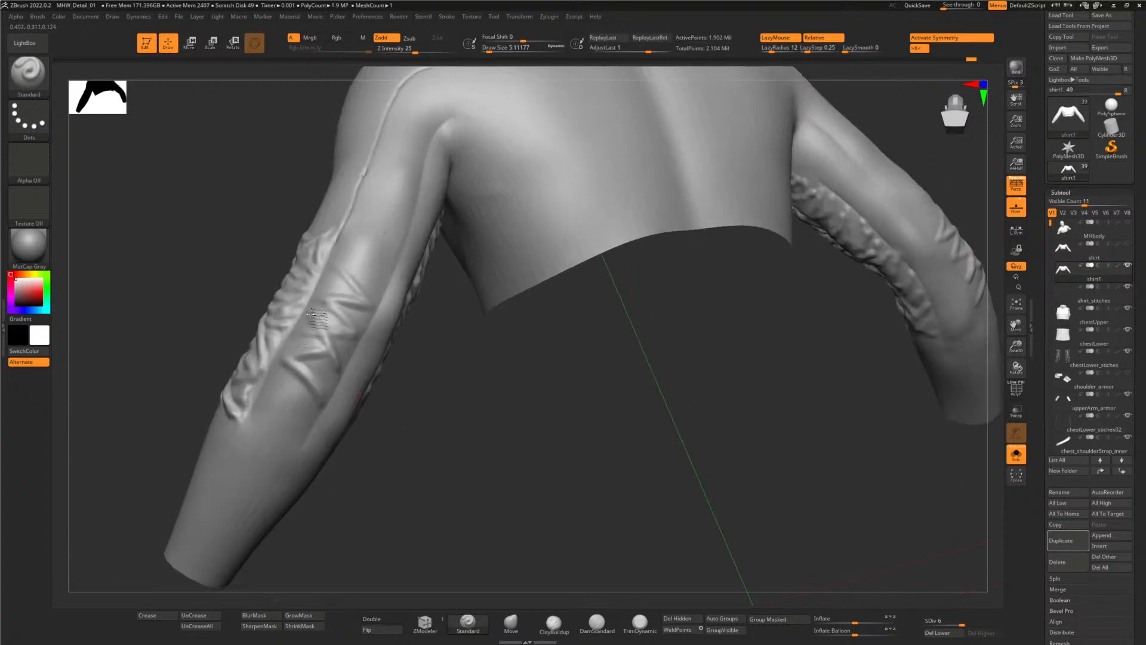
{"action": "right_click_drag", "start_coordinate": [376, 462], "coordinate": [302, 396]}
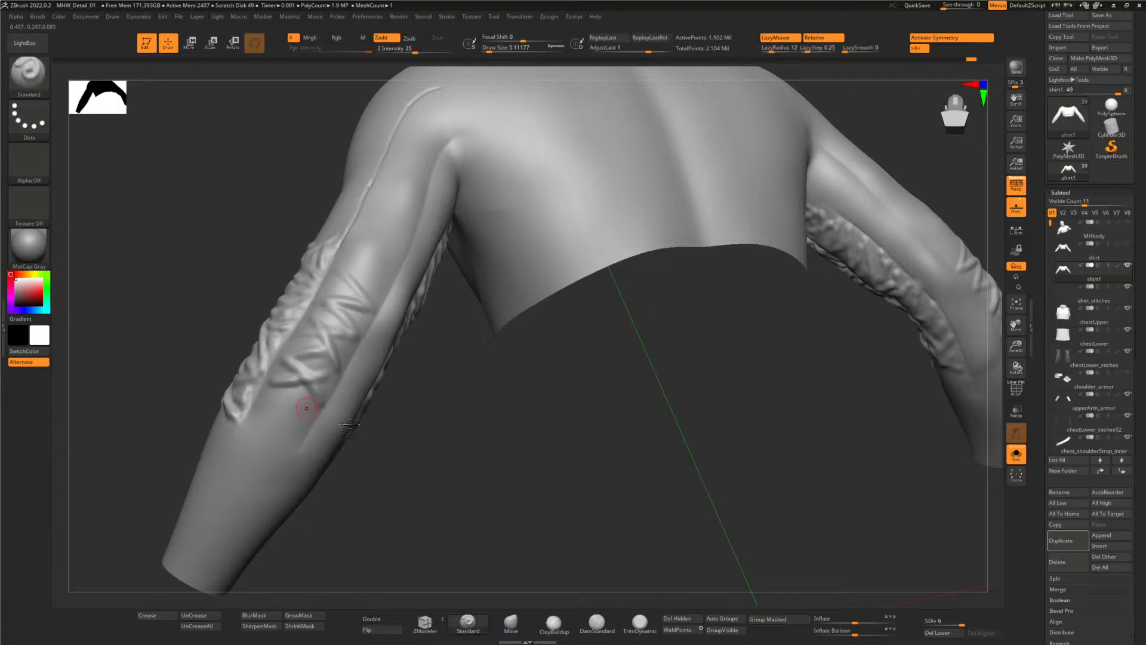
{"action": "mouse_move", "coordinate": [302, 403]}
{"action": "right_mouse_down"}
{"action": "mouse_move", "coordinate": [376, 427]}
{"action": "mouse_move", "coordinate": [404, 458]}
{"action": "mouse_move", "coordinate": [455, 440]}
{"action": "right_mouse_up"}
{"action": "right_click_drag", "start_coordinate": [255, 366], "coordinate": [307, 383]}
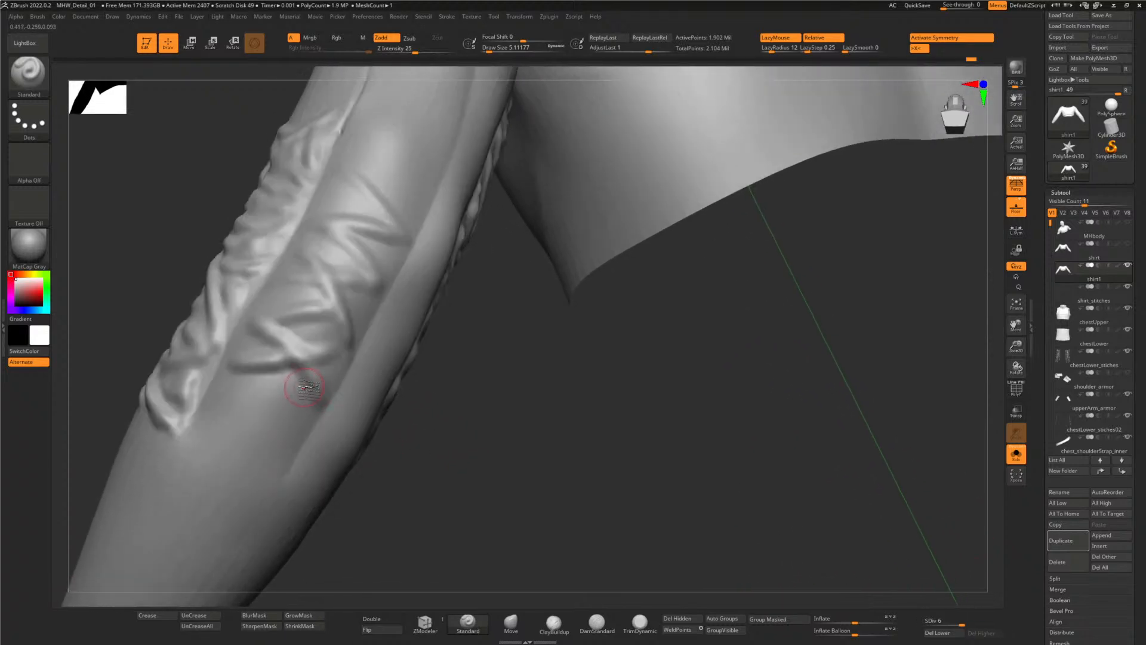
- Sculpt and smooth intersecting folds at the lower end of the back sleeve panel, level with the end of the neighbouring wrinkles
{"action": "mouse_move", "coordinate": [397, 460]}
{"action": "right_mouse_down"}
{"action": "mouse_move", "coordinate": [407, 477]}
{"action": "mouse_move", "coordinate": [215, 360]}
{"action": "mouse_move", "coordinate": [451, 466]}
{"action": "mouse_move", "coordinate": [294, 428]}
{"action": "right_mouse_up"}
{"action": "mouse_move", "coordinate": [295, 428]}
{"action": "left_mouse_down"}
{"action": "mouse_move", "coordinate": [225, 422]}
{"action": "mouse_move", "coordinate": [314, 407]}
{"action": "left_mouse_up"}
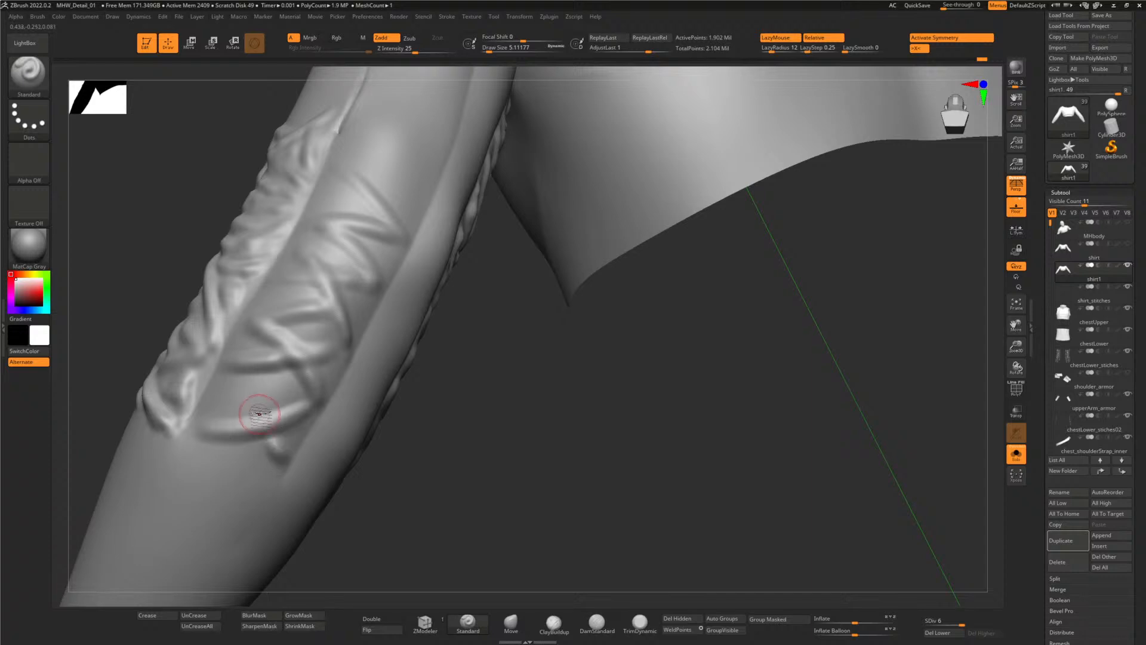
{"action": "left_click_drag", "start_coordinate": [463, 506], "coordinate": [262, 441]}
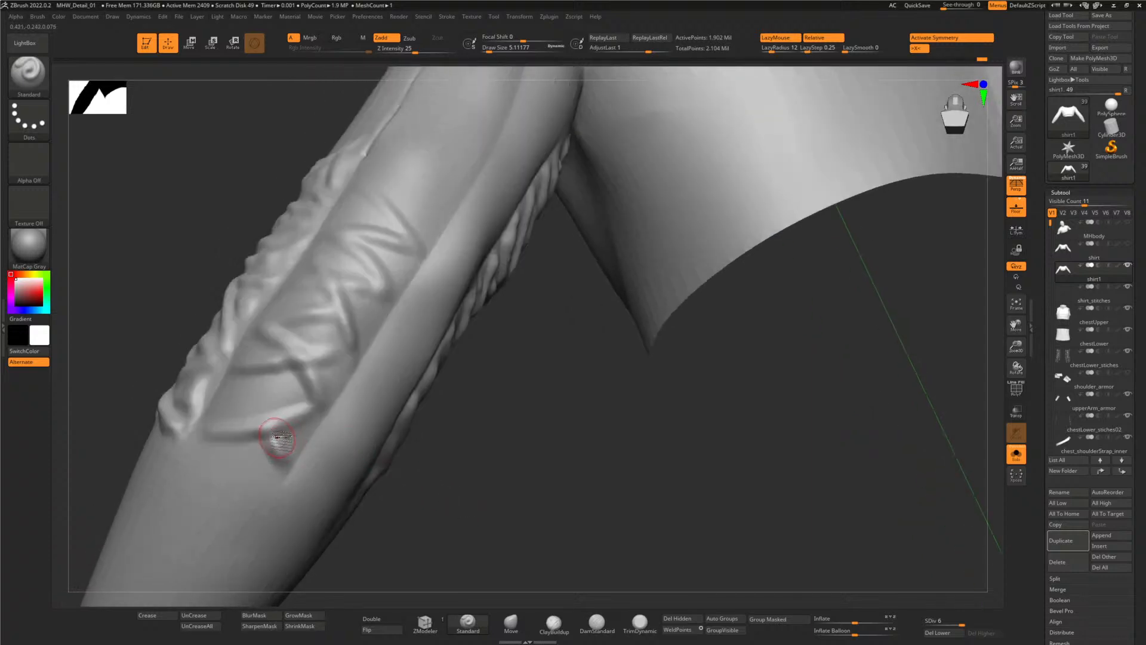
{"action": "key", "text": "shift"}
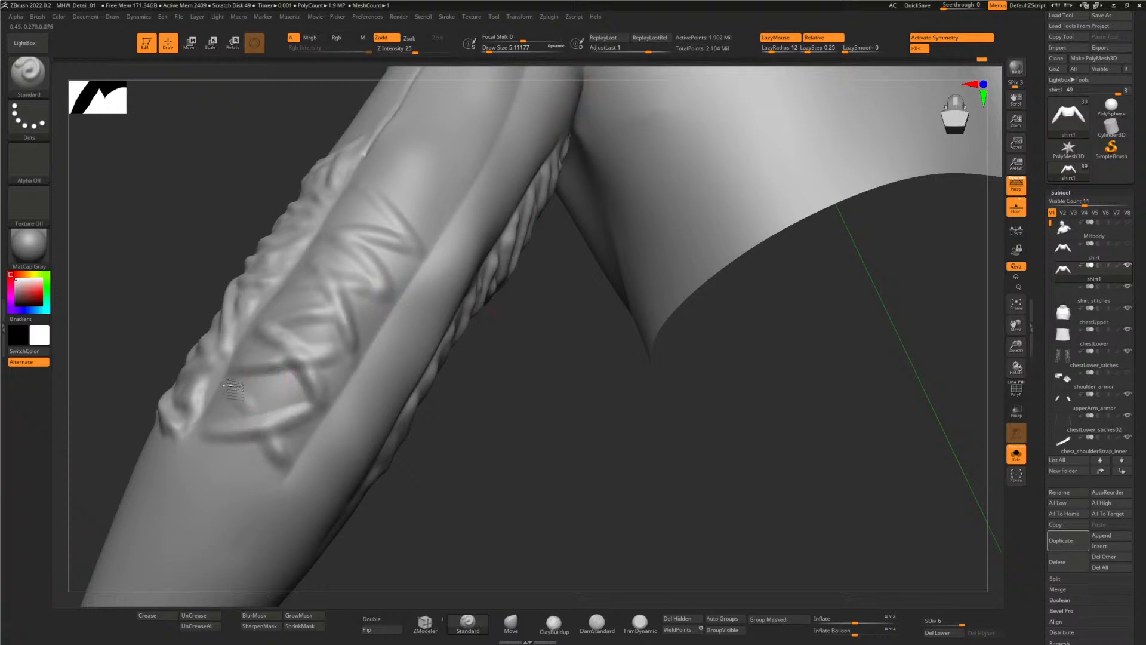
{"action": "key", "text": "shift"}
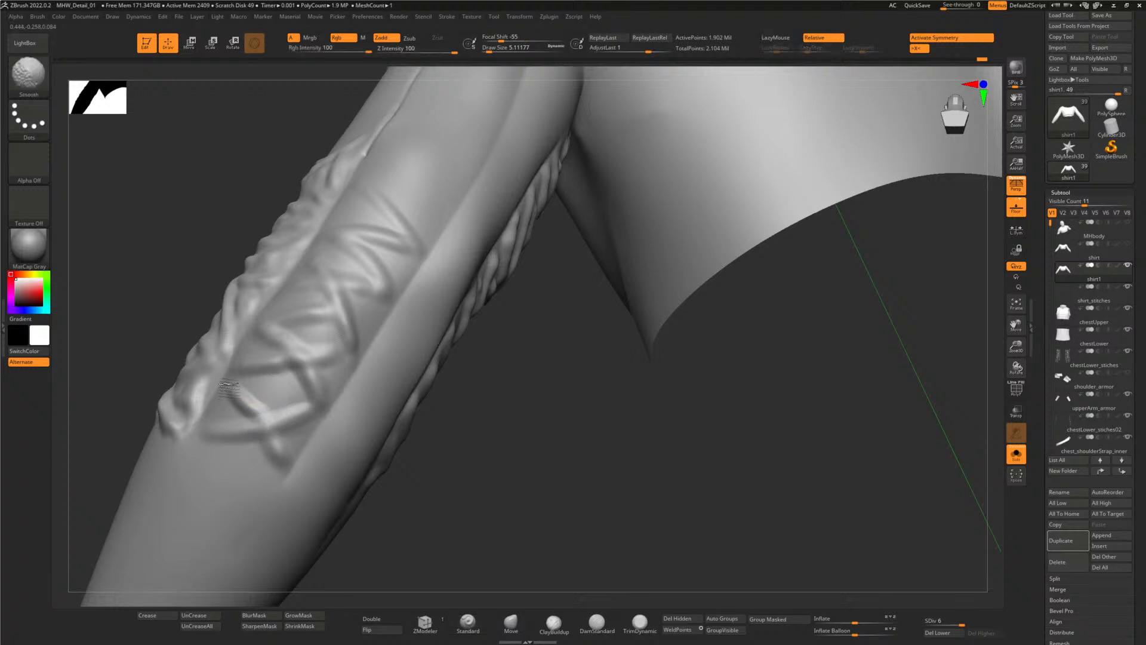
- Fill the gaps between the back panel's folds with smaller wrinkles from its lower end up to the top folds
{"action": "left_click_drag", "start_coordinate": [455, 482], "coordinate": [370, 456]}
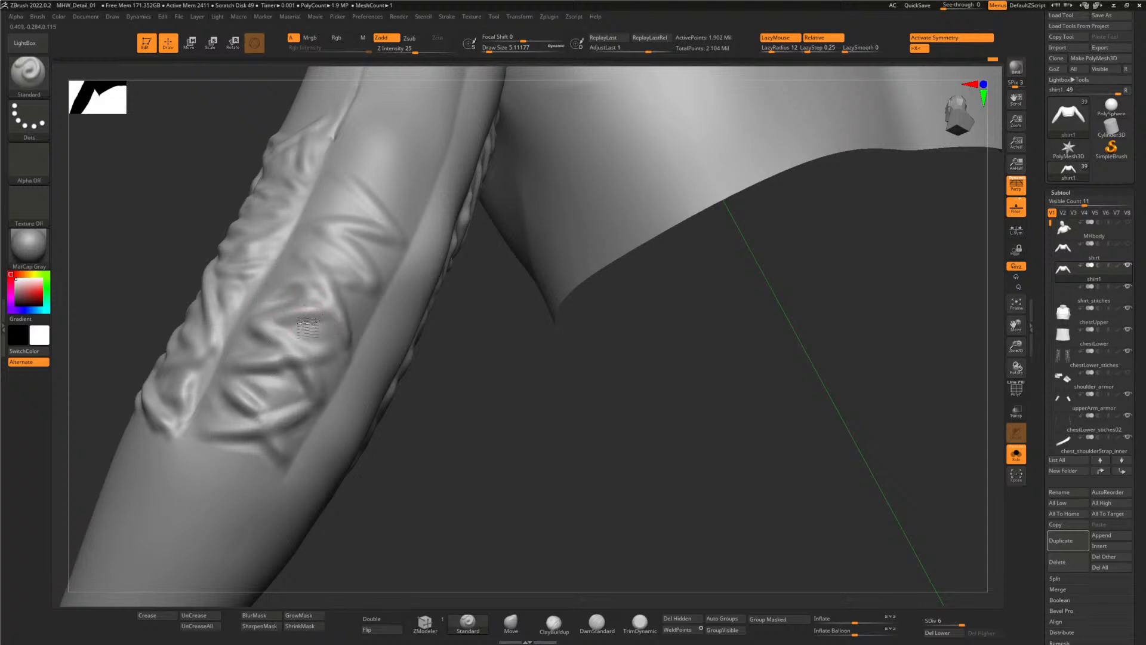
{"action": "mouse_move", "coordinate": [325, 338]}
{"action": "right_mouse_down"}
{"action": "mouse_move", "coordinate": [485, 409]}
{"action": "mouse_move", "coordinate": [346, 303]}
{"action": "right_mouse_up"}
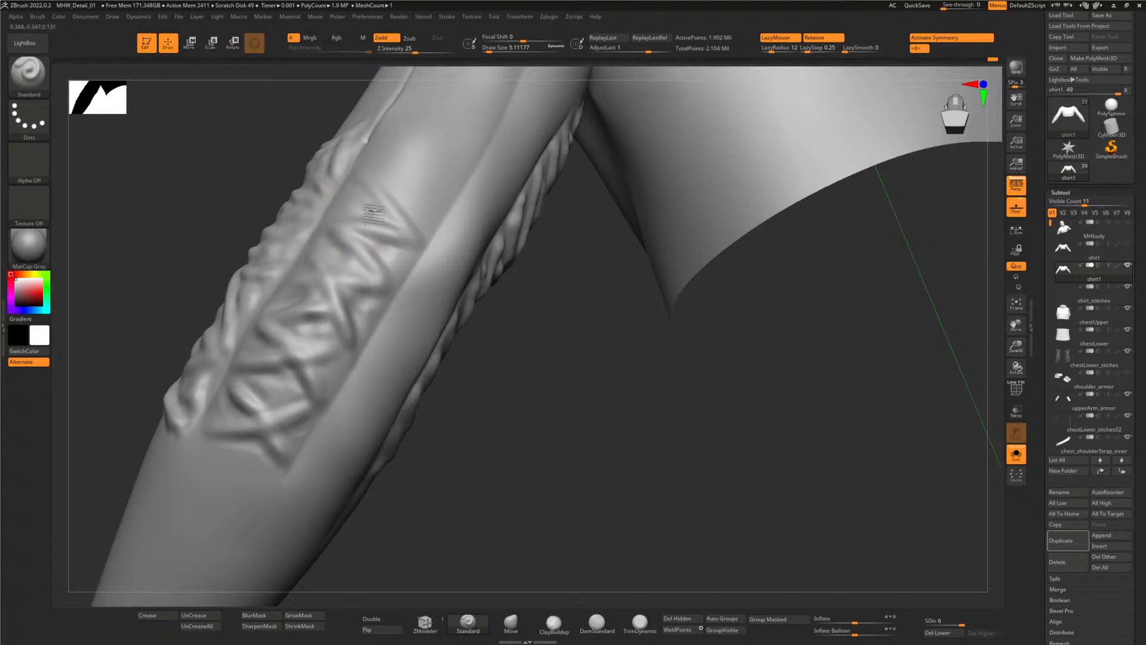
{"action": "mouse_move", "coordinate": [472, 425]}
{"action": "left_mouse_down", "text": "alt"}
{"action": "mouse_move", "coordinate": [444, 344]}
{"action": "mouse_move", "coordinate": [430, 361]}
{"action": "mouse_move", "coordinate": [430, 342]}
{"action": "mouse_move", "coordinate": [440, 405]}
{"action": "mouse_move", "coordinate": [447, 393]}
{"action": "mouse_move", "coordinate": [345, 382]}
{"action": "left_mouse_up", "text": "alt"}
- Set the Smooth brush's draw size to 20
{"action": "key", "text": "shift"}
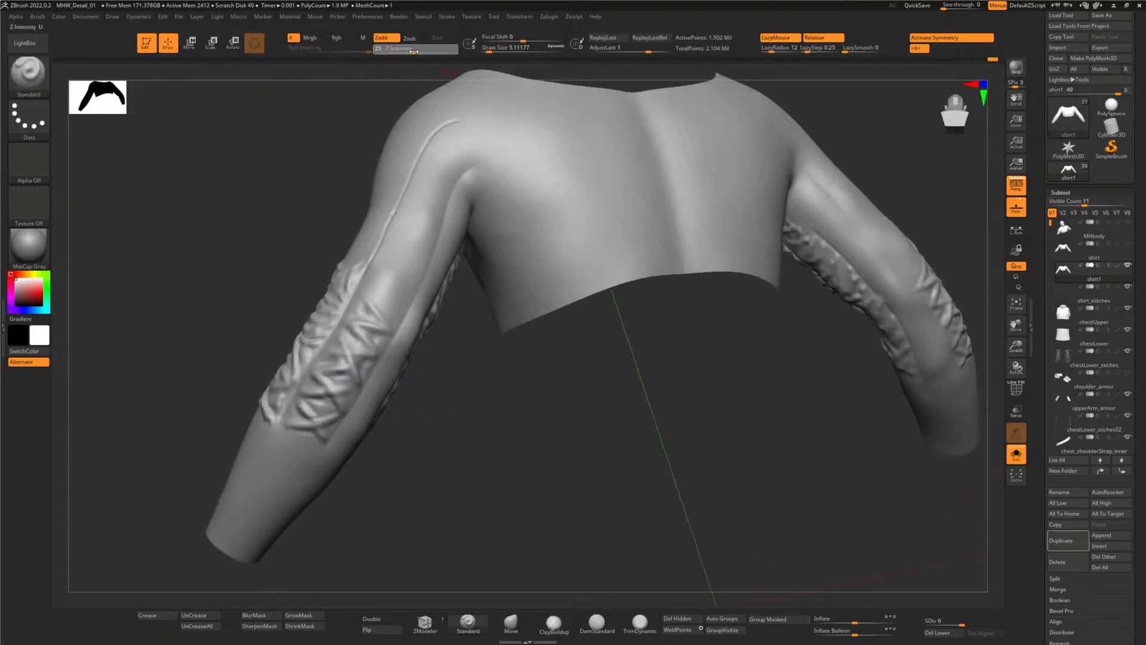
{"action": "key", "text": "shift"}
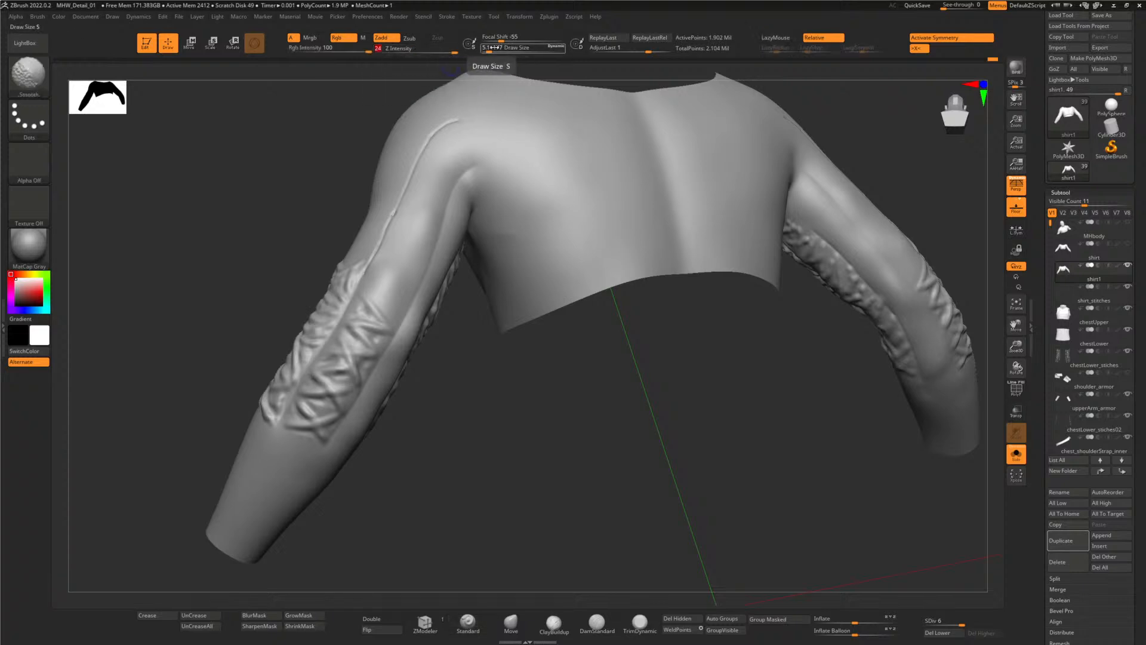
{"action": "left_click_drag", "start_coordinate": [492, 50], "coordinate": [495, 50]}
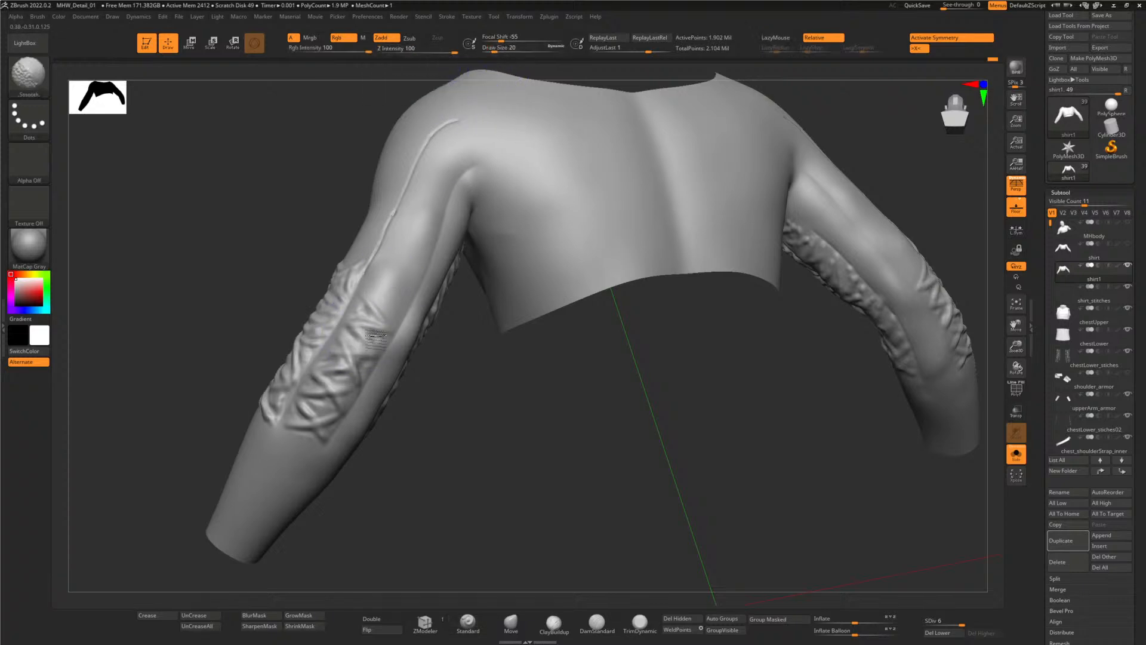
- Smooth the wrinkles on the back sleeve panel around the elbow with the Smooth brush, checking them from several angles
{"action": "mouse_move", "coordinate": [347, 360]}
{"action": "left_mouse_down", "text": "shift"}
{"action": "mouse_move", "coordinate": [306, 411]}
{"action": "mouse_move", "coordinate": [367, 355]}
{"action": "left_mouse_up", "text": "shift"}
{"action": "right_click_drag", "start_coordinate": [368, 355], "coordinate": [358, 379]}
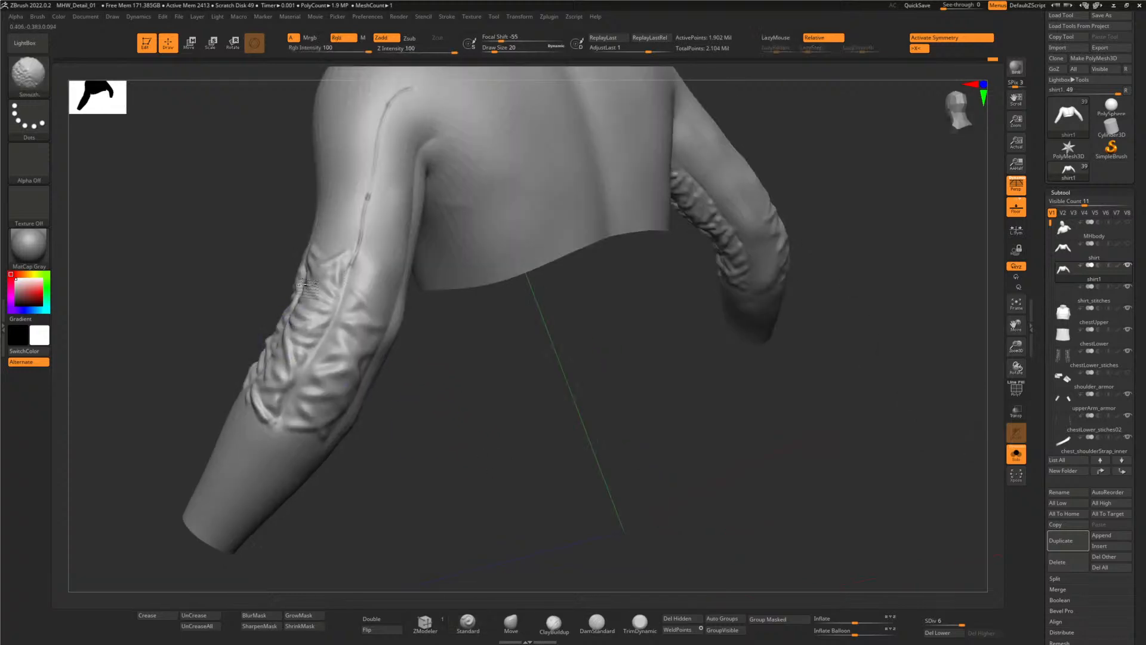
{"action": "right_click_drag", "start_coordinate": [307, 285], "coordinate": [275, 365]}
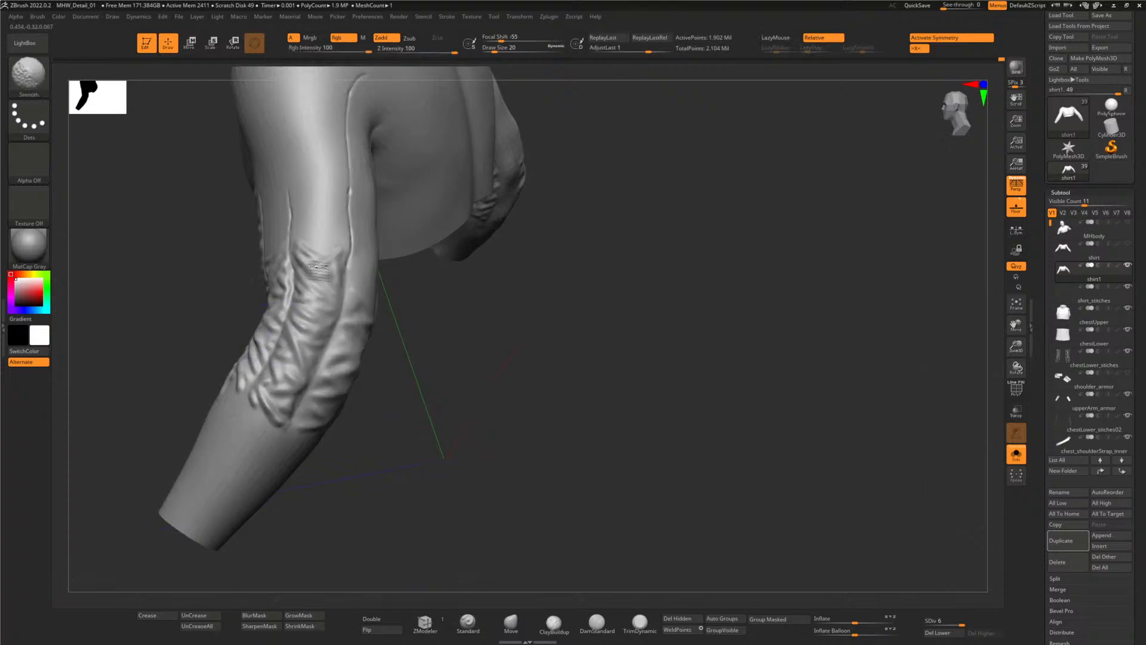
{"action": "mouse_move", "coordinate": [486, 423]}
{"action": "right_mouse_down"}
{"action": "mouse_move", "coordinate": [468, 404]}
{"action": "mouse_move", "coordinate": [465, 466]}
{"action": "mouse_move", "coordinate": [435, 456]}
{"action": "mouse_move", "coordinate": [531, 496]}
{"action": "mouse_move", "coordinate": [536, 463]}
{"action": "mouse_move", "coordinate": [514, 435]}
{"action": "mouse_move", "coordinate": [531, 483]}
{"action": "right_mouse_up"}
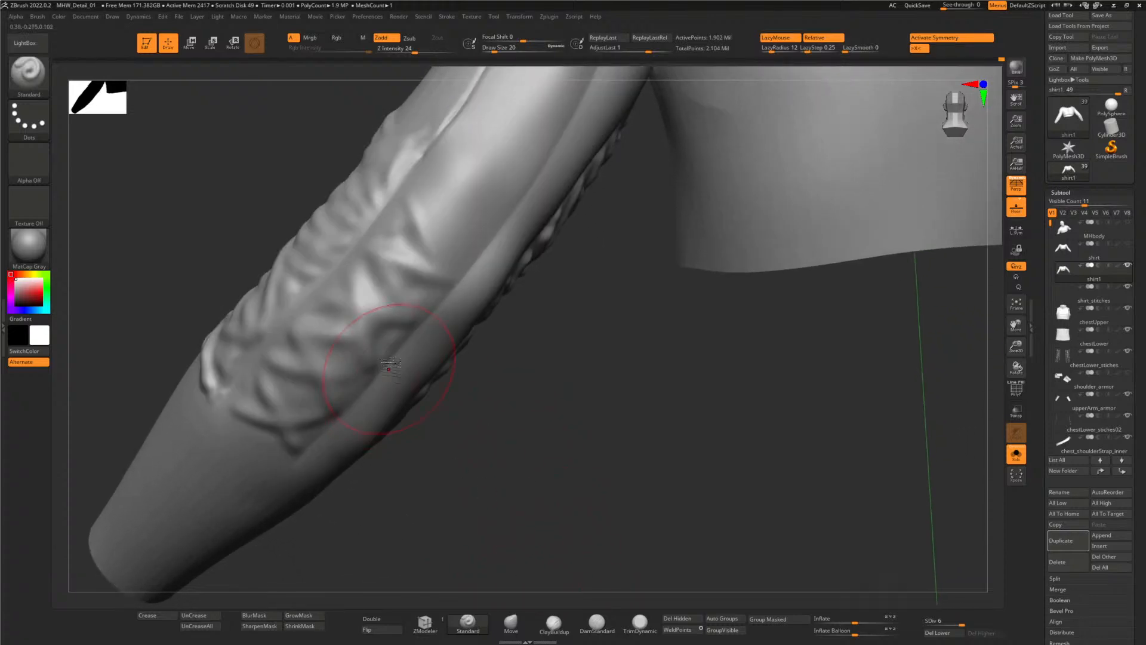
- Refine the elbow wrinkles on the back sleeve panel with the Standard brush at a draw size of about 6.6
{"action": "left_click_drag", "start_coordinate": [494, 51], "coordinate": [489, 51]}
{"action": "mouse_move", "coordinate": [457, 387]}
{"action": "right_mouse_down"}
{"action": "mouse_move", "coordinate": [453, 414]}
{"action": "mouse_move", "coordinate": [386, 307]}
{"action": "mouse_move", "coordinate": [358, 308]}
{"action": "right_mouse_up"}
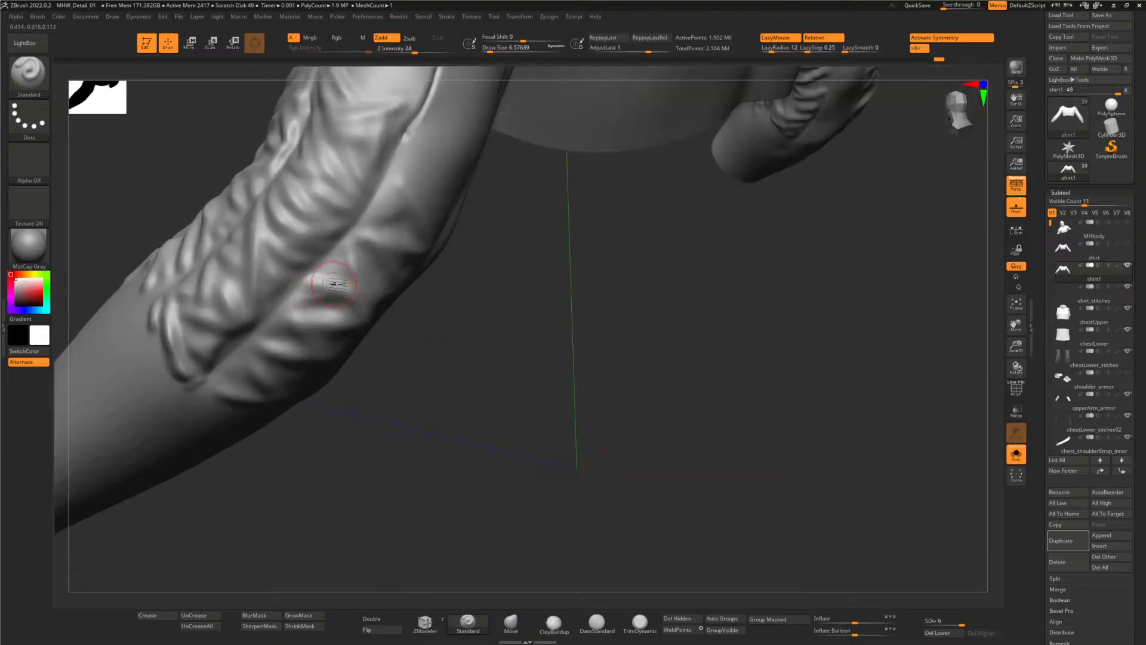
{"action": "right_click_drag", "start_coordinate": [445, 377], "coordinate": [352, 272]}
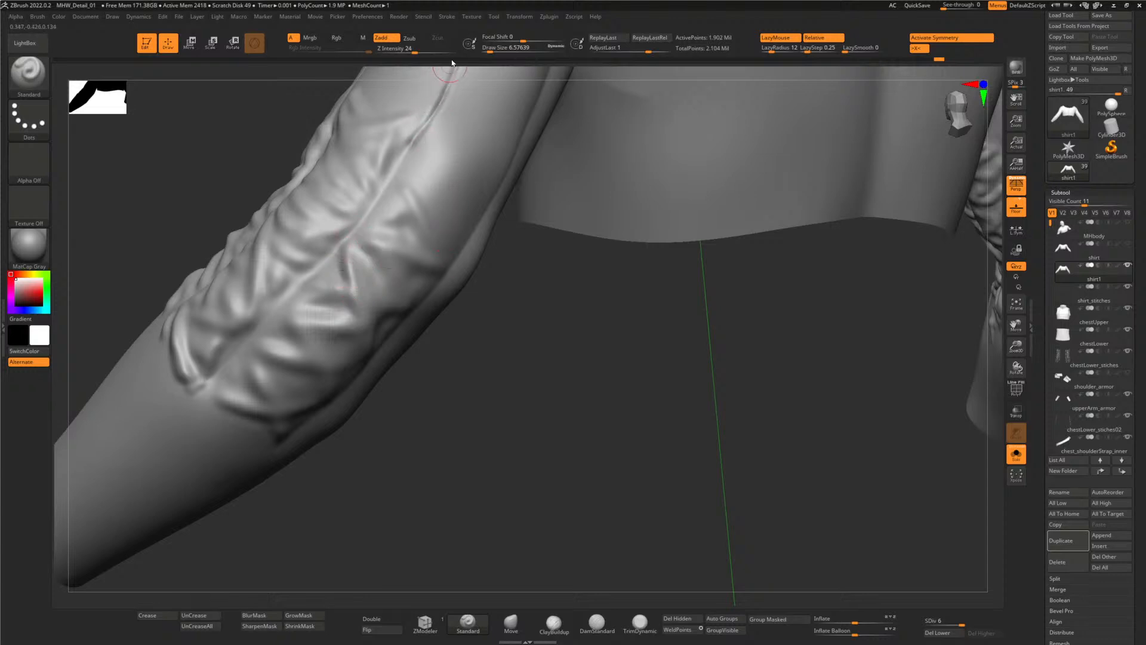
- Sculpt a broad fold across the back panel on the upper arm at a draw size of about 11.7
{"action": "mouse_move", "coordinate": [524, 361]}
{"action": "right_mouse_down", "text": "ctrl"}
{"action": "mouse_move", "coordinate": [385, 369]}
{"action": "mouse_move", "coordinate": [447, 432]}
{"action": "mouse_move", "coordinate": [368, 357]}
{"action": "right_mouse_up", "text": "ctrl"}
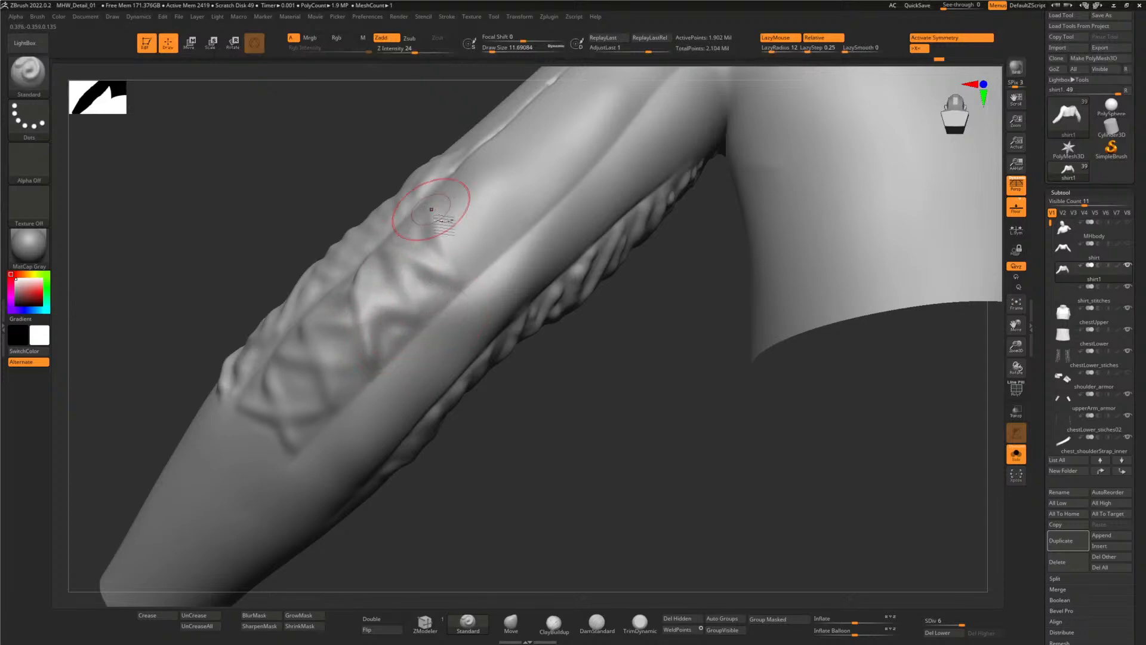
{"action": "right_click_drag", "start_coordinate": [594, 341], "coordinate": [600, 409]}
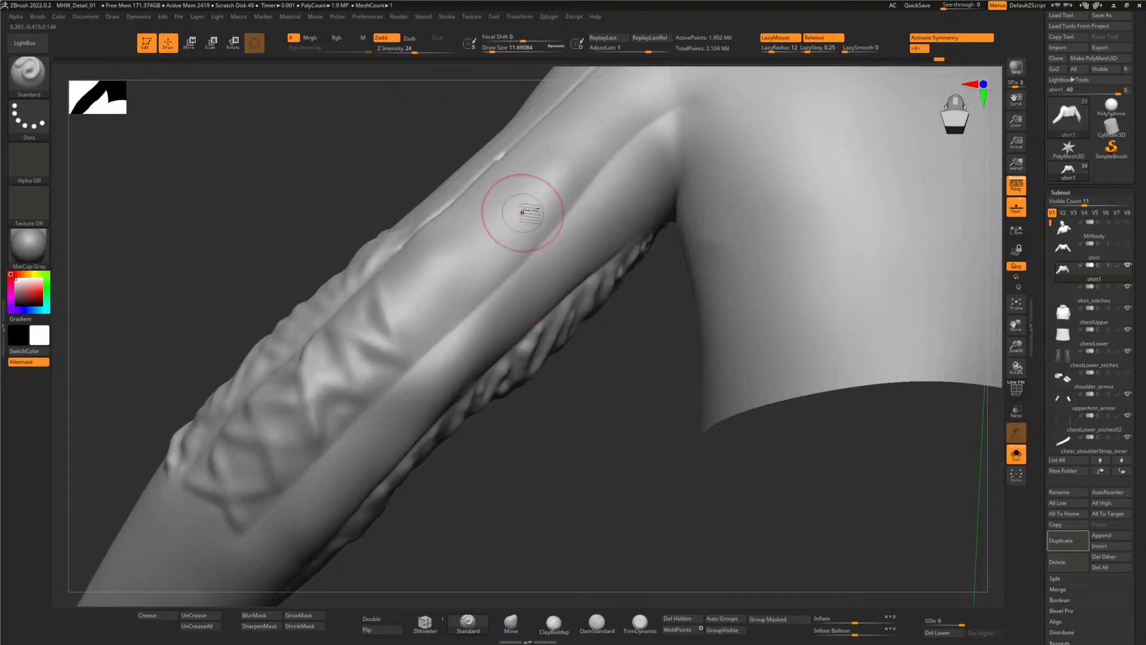
{"action": "left_click_drag", "start_coordinate": [529, 200], "coordinate": [521, 236]}
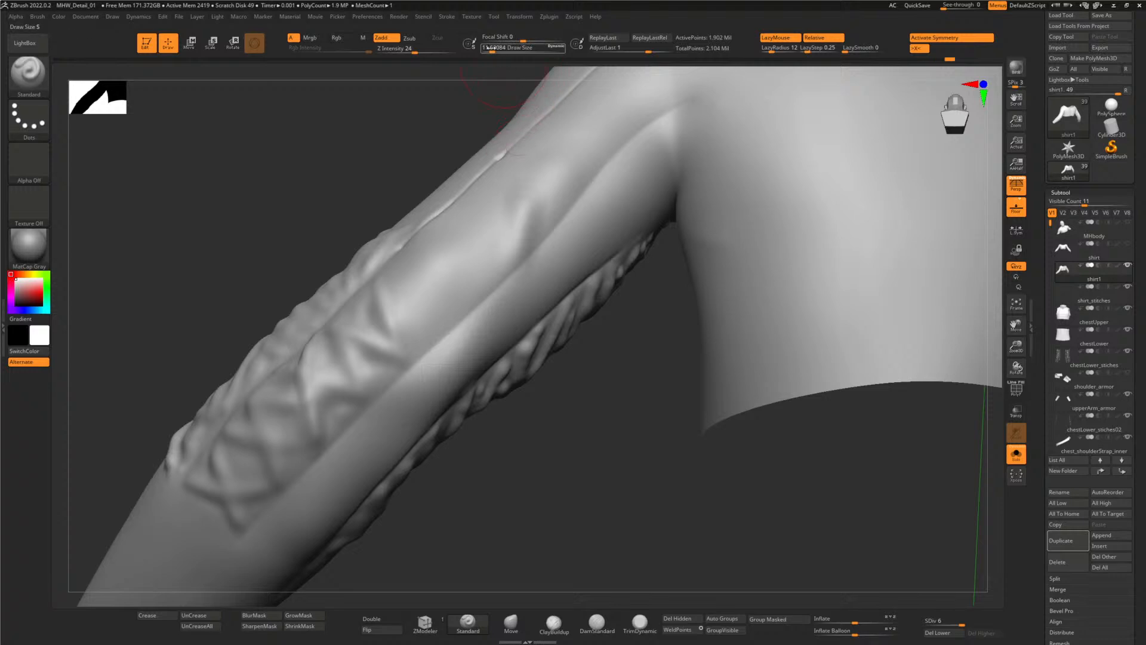
- Set the draw size to about 6.6 and sculpt zigzag folds from the broad upper-arm fold down toward the elbow wrinkles
{"action": "left_click_drag", "start_coordinate": [493, 47], "coordinate": [487, 48]}
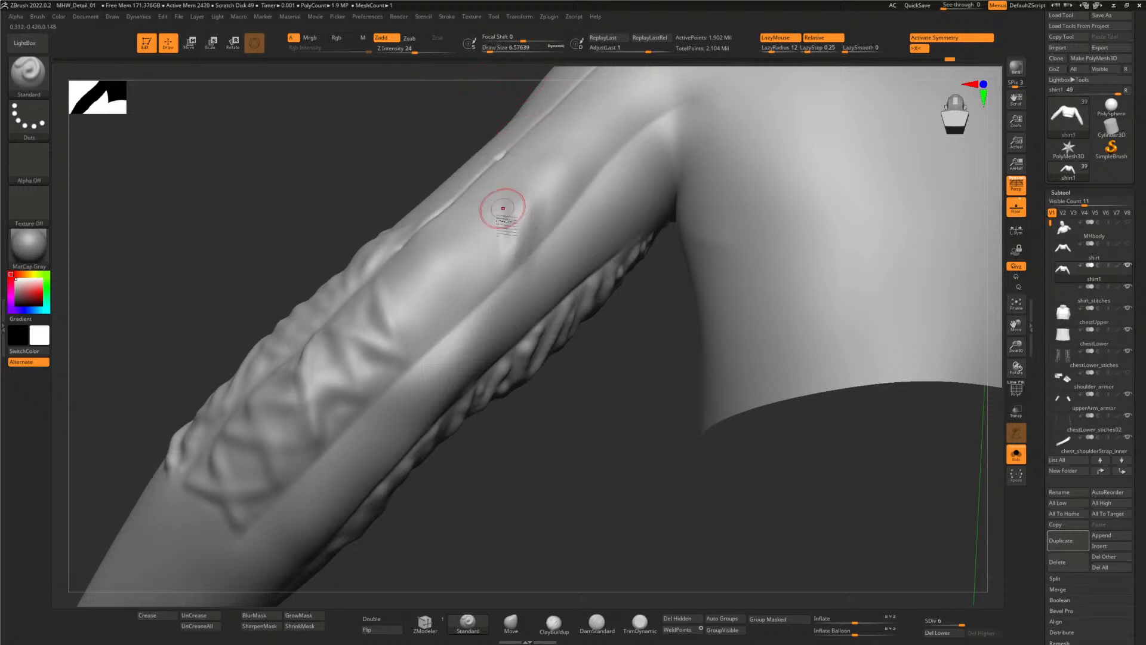
{"action": "left_click_drag", "start_coordinate": [493, 178], "coordinate": [491, 278]}
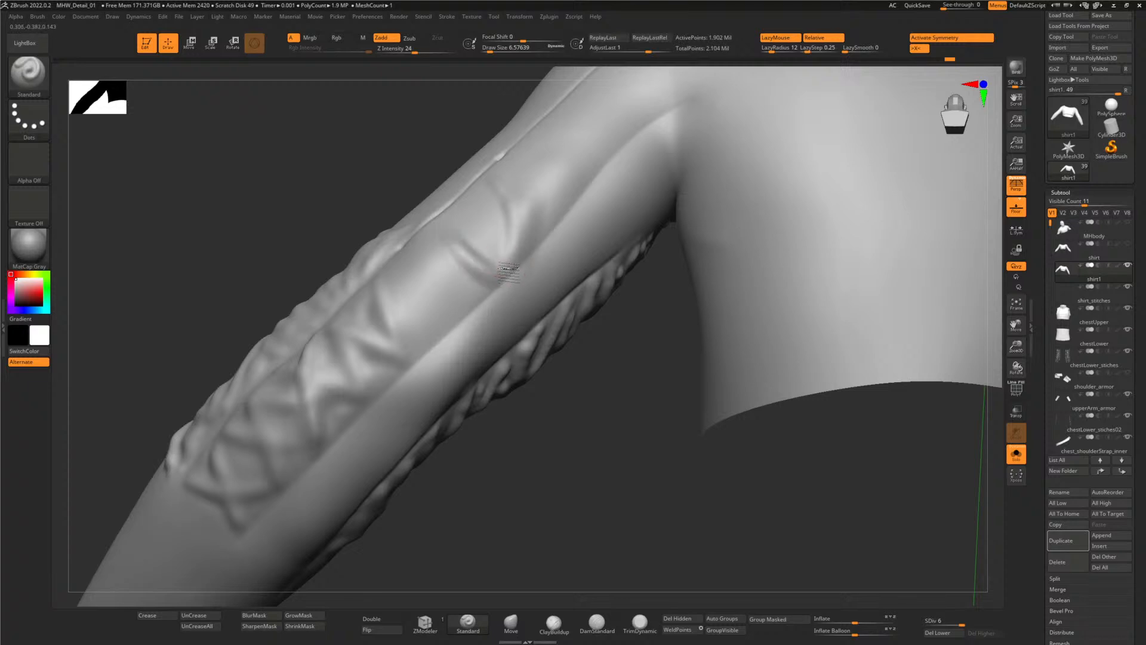
{"action": "left_click_drag", "start_coordinate": [480, 210], "coordinate": [504, 266]}
{"action": "mouse_move", "coordinate": [468, 204]}
{"action": "left_mouse_down"}
{"action": "mouse_move", "coordinate": [511, 270]}
{"action": "mouse_move", "coordinate": [489, 276]}
{"action": "left_mouse_up"}
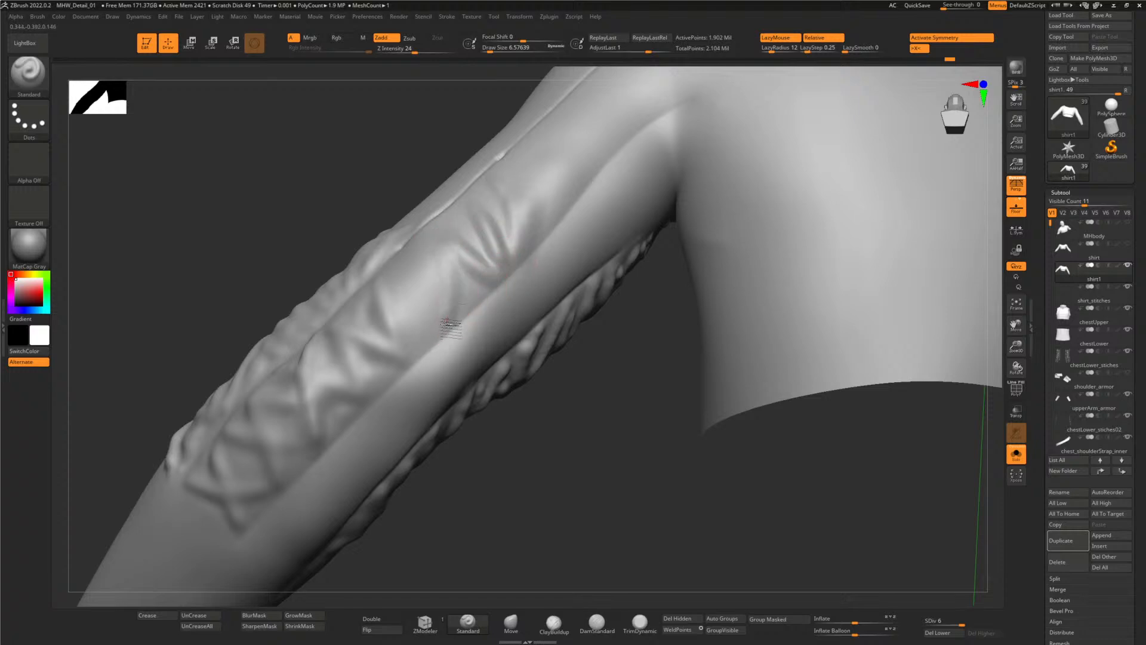
{"action": "mouse_move", "coordinate": [435, 224]}
{"action": "left_mouse_down"}
{"action": "mouse_move", "coordinate": [451, 315]}
{"action": "mouse_move", "coordinate": [444, 305]}
{"action": "left_mouse_up"}
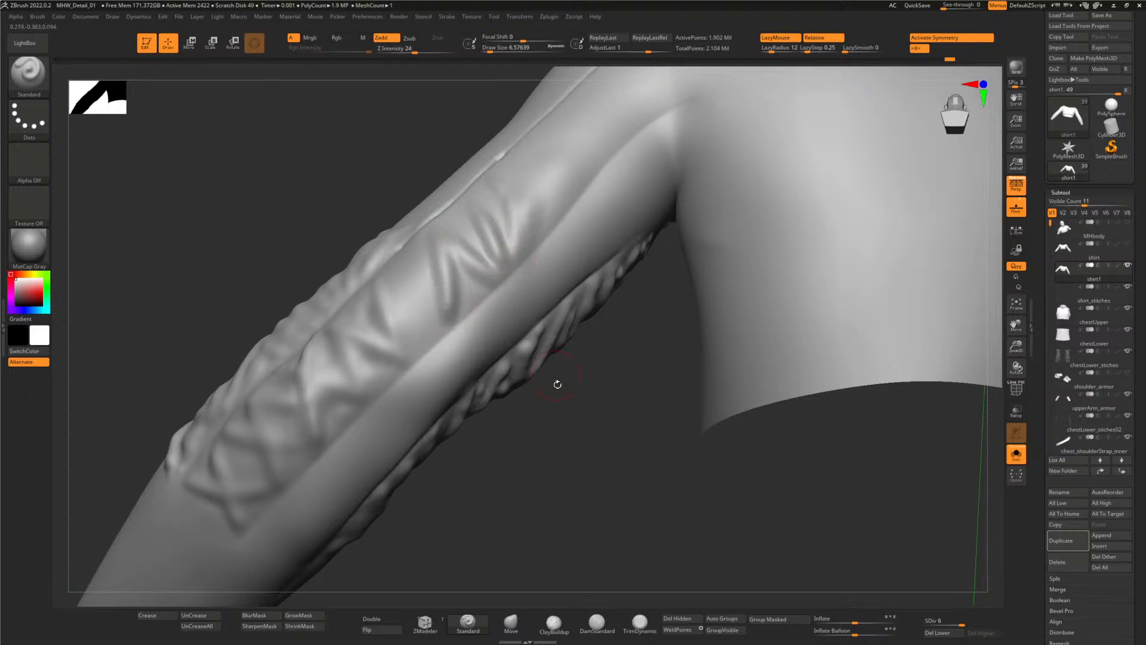
- Fill the gap between the upper-arm folds and the elbow wrinkles on the back panel with crossing folds
{"action": "left_click_drag", "start_coordinate": [558, 384], "coordinate": [554, 421]}
{"action": "left_click_drag", "start_coordinate": [435, 225], "coordinate": [438, 220]}
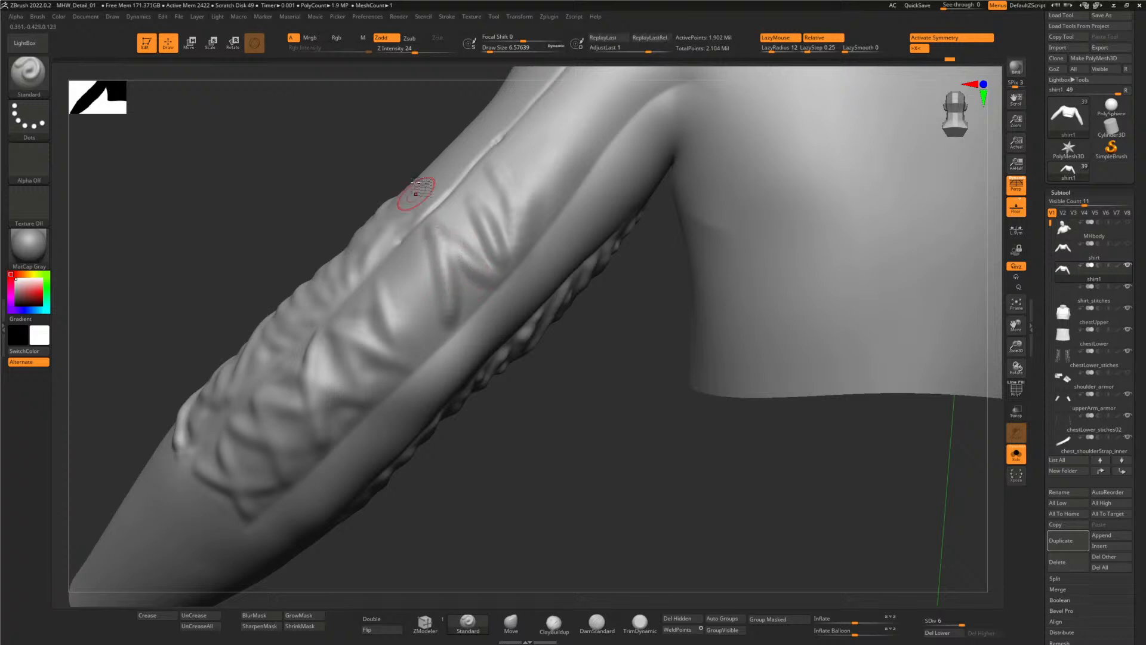
{"action": "left_click_drag", "start_coordinate": [552, 454], "coordinate": [559, 392]}
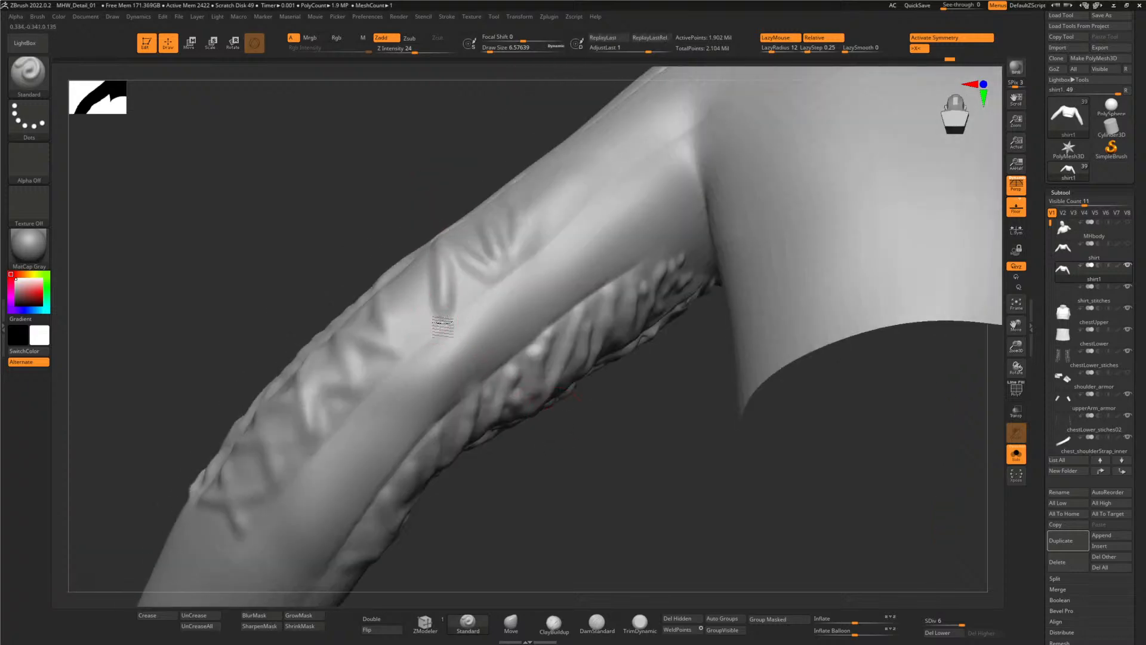
{"action": "left_click_drag", "start_coordinate": [608, 455], "coordinate": [609, 435]}
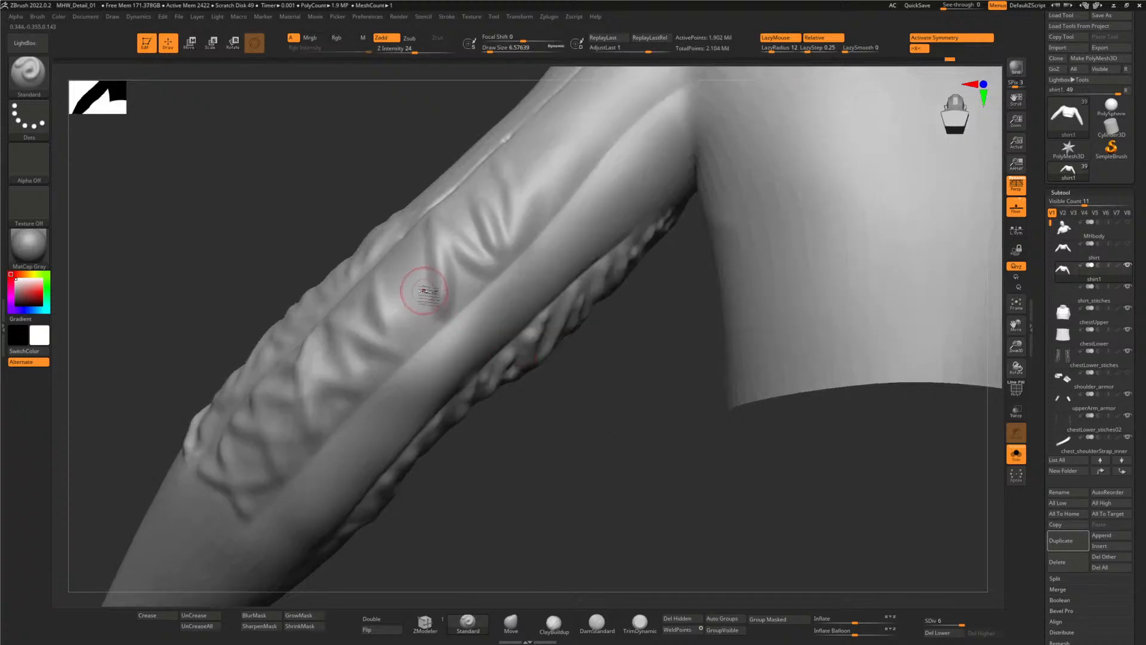
{"action": "mouse_move", "coordinate": [424, 289]}
{"action": "left_mouse_down"}
{"action": "mouse_move", "coordinate": [439, 294]}
{"action": "mouse_move", "coordinate": [380, 272]}
{"action": "mouse_move", "coordinate": [471, 301]}
{"action": "mouse_move", "coordinate": [376, 262]}
{"action": "left_mouse_up"}
{"action": "mouse_move", "coordinate": [404, 332]}
{"action": "left_mouse_down"}
{"action": "mouse_move", "coordinate": [424, 346]}
{"action": "mouse_move", "coordinate": [429, 326]}
{"action": "mouse_move", "coordinate": [389, 306]}
{"action": "mouse_move", "coordinate": [444, 322]}
{"action": "mouse_move", "coordinate": [443, 290]}
{"action": "mouse_move", "coordinate": [575, 119]}
{"action": "mouse_move", "coordinate": [588, 203]}
{"action": "left_mouse_up"}
- Continue the zigzag folds up the back sleeve panel to the armpit
{"action": "left_click_drag", "start_coordinate": [660, 333], "coordinate": [558, 153]}
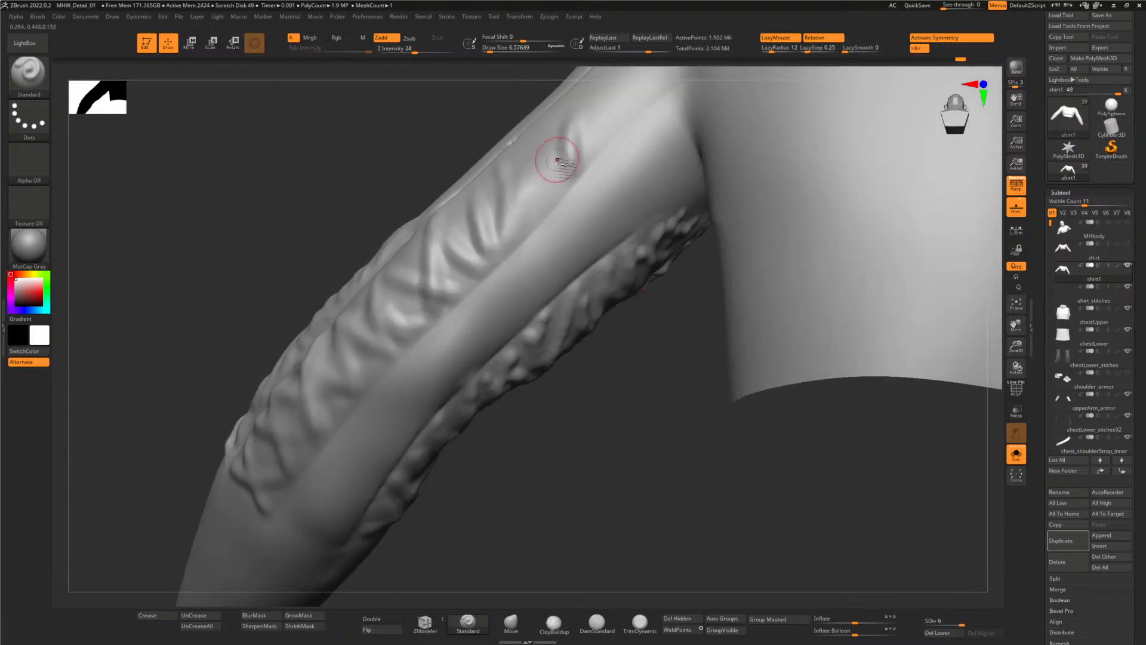
{"action": "left_click_drag", "start_coordinate": [545, 215], "coordinate": [535, 216]}
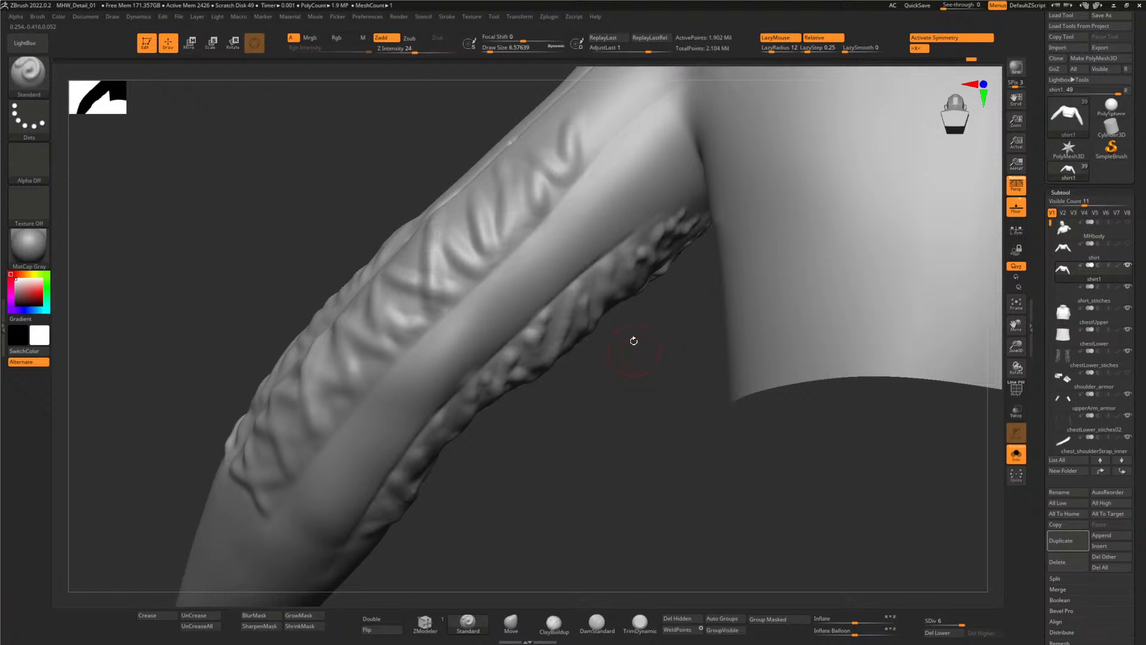
{"action": "mouse_move", "coordinate": [634, 341]}
{"action": "left_mouse_down"}
{"action": "mouse_move", "coordinate": [673, 340]}
{"action": "mouse_move", "coordinate": [627, 397]}
{"action": "mouse_move", "coordinate": [572, 241]}
{"action": "mouse_move", "coordinate": [540, 256]}
{"action": "mouse_move", "coordinate": [558, 170]}
{"action": "mouse_move", "coordinate": [614, 179]}
{"action": "mouse_move", "coordinate": [605, 129]}
{"action": "mouse_move", "coordinate": [615, 200]}
{"action": "mouse_move", "coordinate": [597, 173]}
{"action": "mouse_move", "coordinate": [623, 226]}
{"action": "left_mouse_up"}
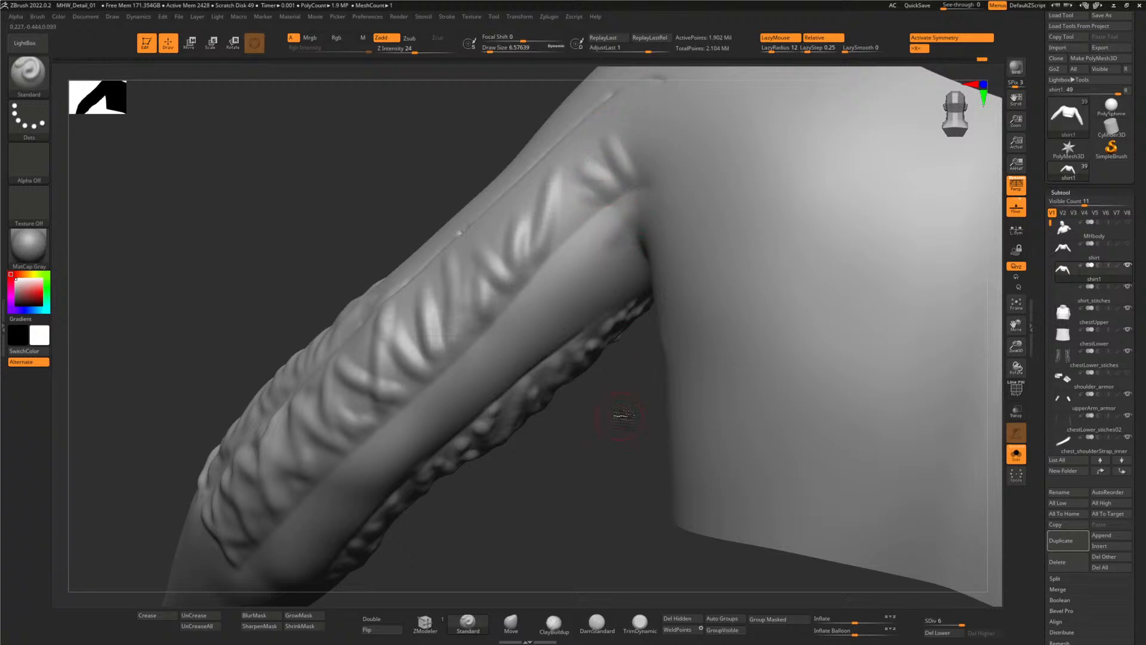
{"action": "left_click_drag", "start_coordinate": [621, 416], "coordinate": [633, 347]}
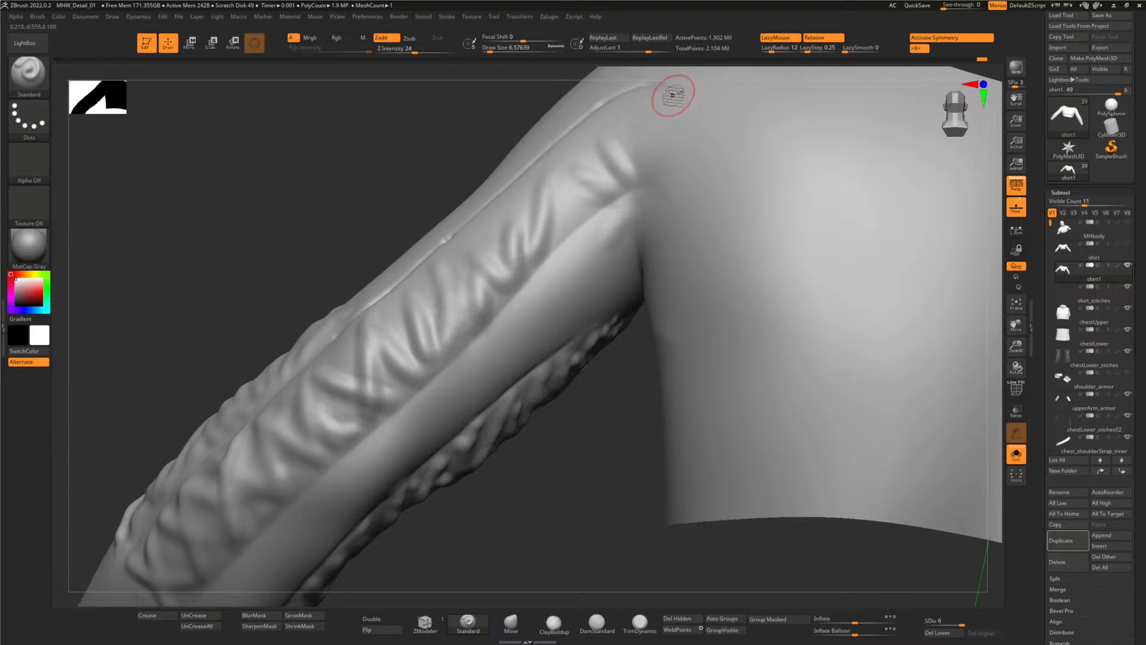
- Sculpt the first folds on the plain inner sleeve panel below the armpit and add wrinkles to the neighbouring back panel
{"action": "left_click_drag", "start_coordinate": [655, 158], "coordinate": [630, 215]}
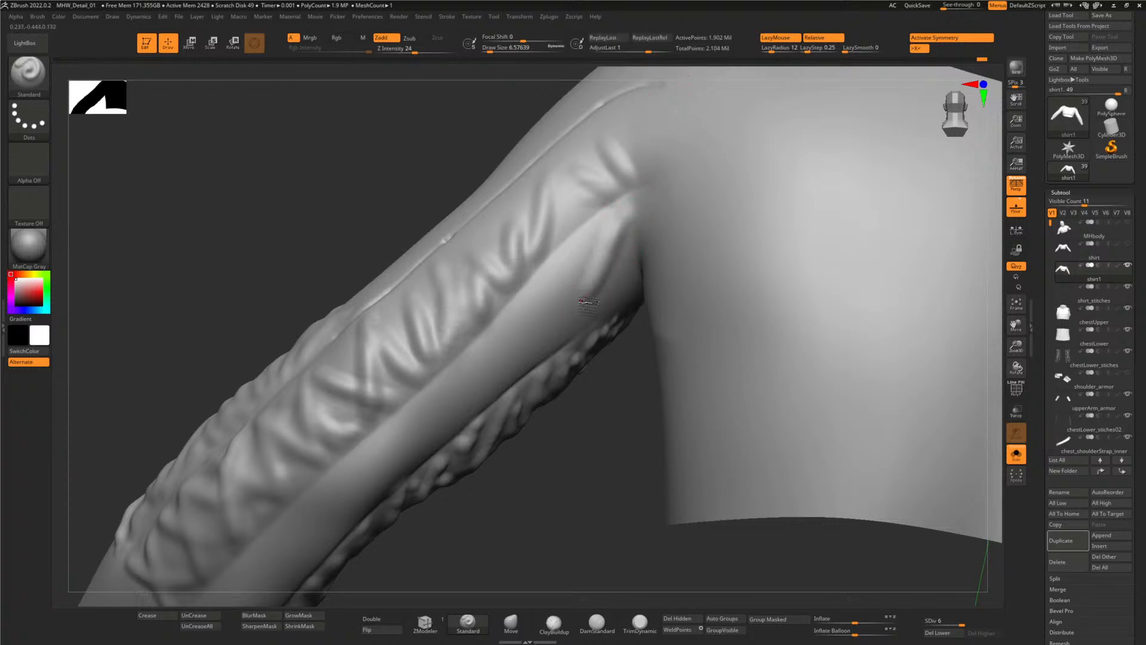
{"action": "left_click_drag", "start_coordinate": [613, 391], "coordinate": [590, 255]}
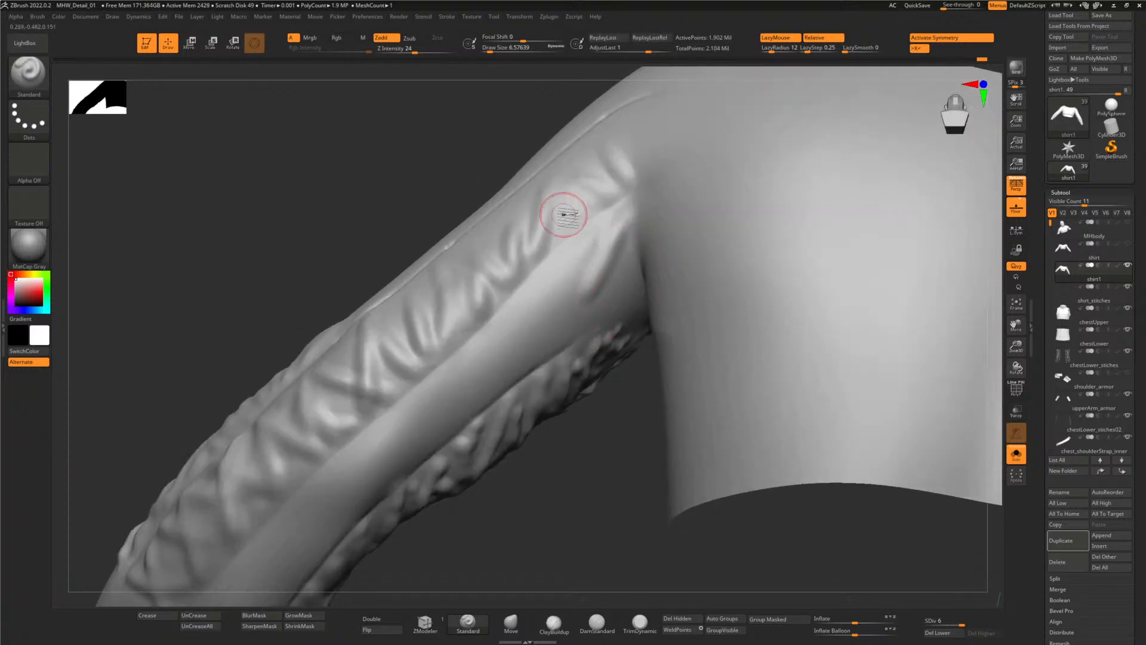
{"action": "mouse_move", "coordinate": [562, 217]}
{"action": "left_mouse_down"}
{"action": "mouse_move", "coordinate": [448, 179]}
{"action": "mouse_move", "coordinate": [471, 212]}
{"action": "left_mouse_up"}
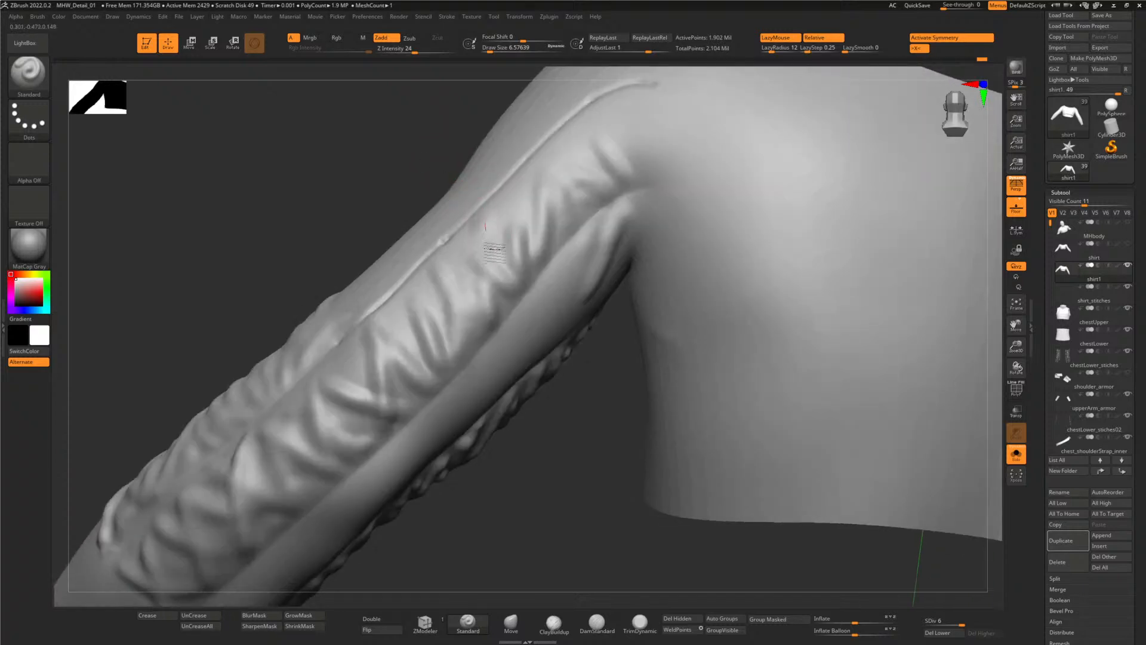
{"action": "left_click_drag", "start_coordinate": [508, 302], "coordinate": [575, 317]}
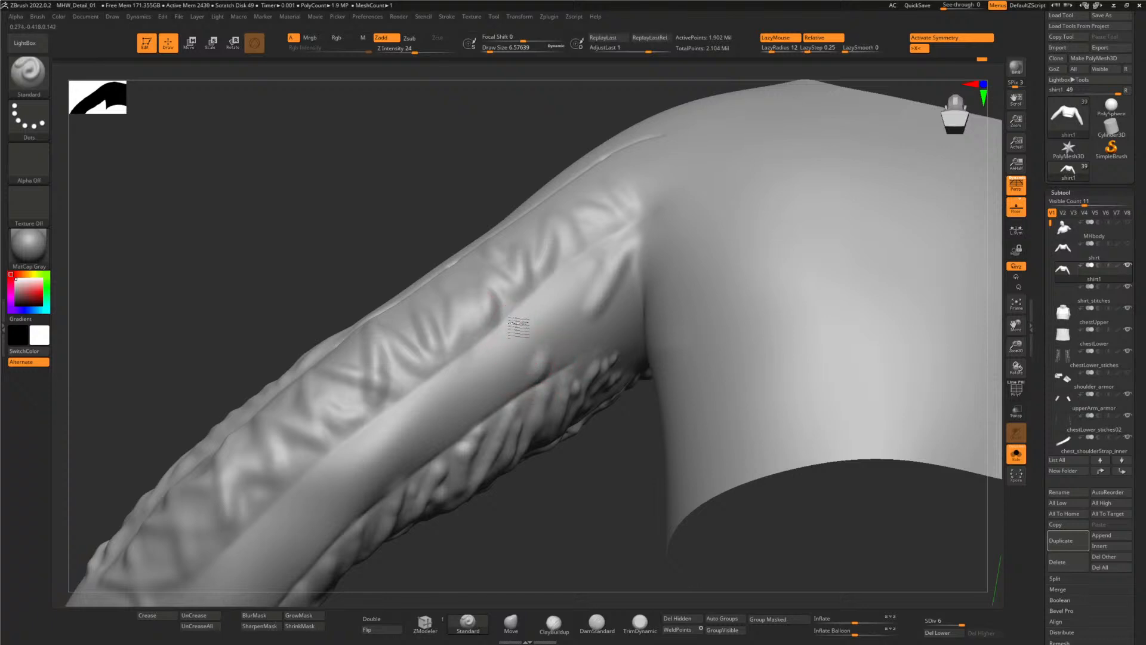
{"action": "mouse_move", "coordinate": [577, 495]}
{"action": "left_mouse_down"}
{"action": "mouse_move", "coordinate": [586, 468]}
{"action": "mouse_move", "coordinate": [561, 418]}
{"action": "left_mouse_up"}
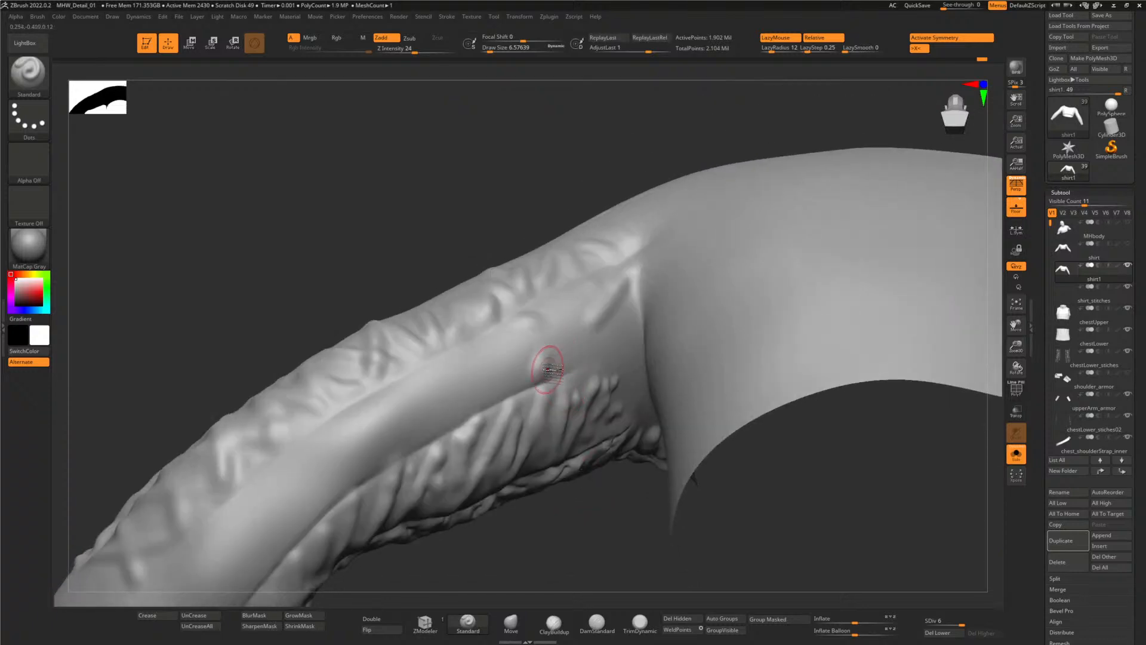
{"action": "mouse_move", "coordinate": [547, 369]}
{"action": "left_mouse_down"}
{"action": "mouse_move", "coordinate": [550, 356]}
{"action": "mouse_move", "coordinate": [563, 375]}
{"action": "left_mouse_up"}
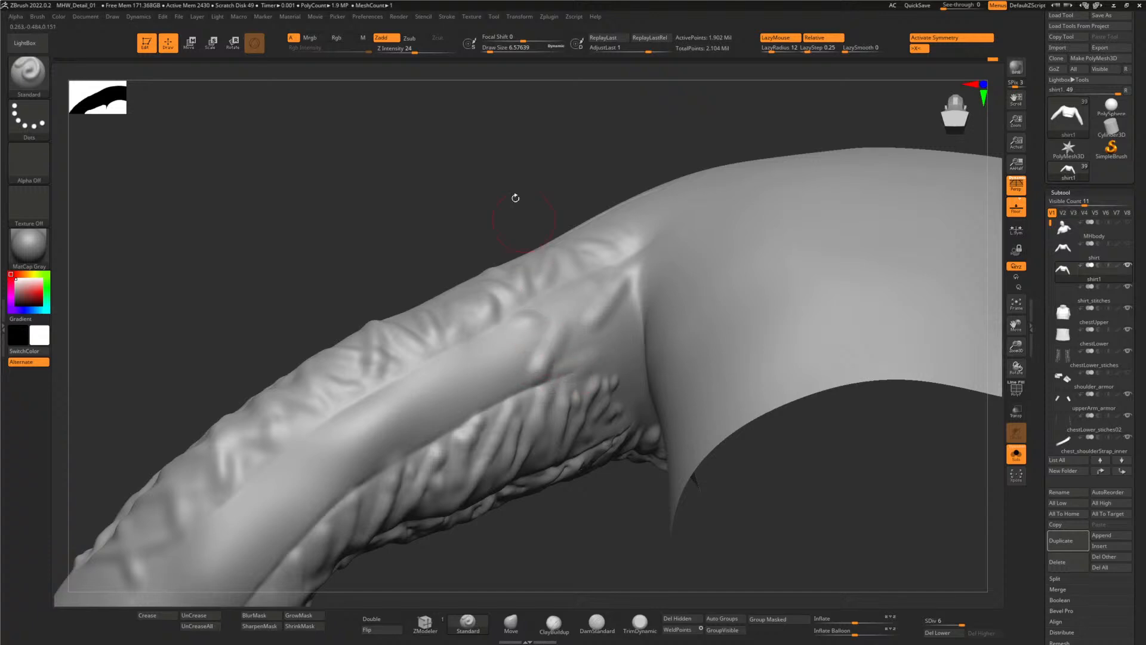
- Set the draw size to about 5 and fill the inner panel's upper end with smaller folds between the first ones
{"action": "left_click_drag", "start_coordinate": [491, 52], "coordinate": [488, 52]}
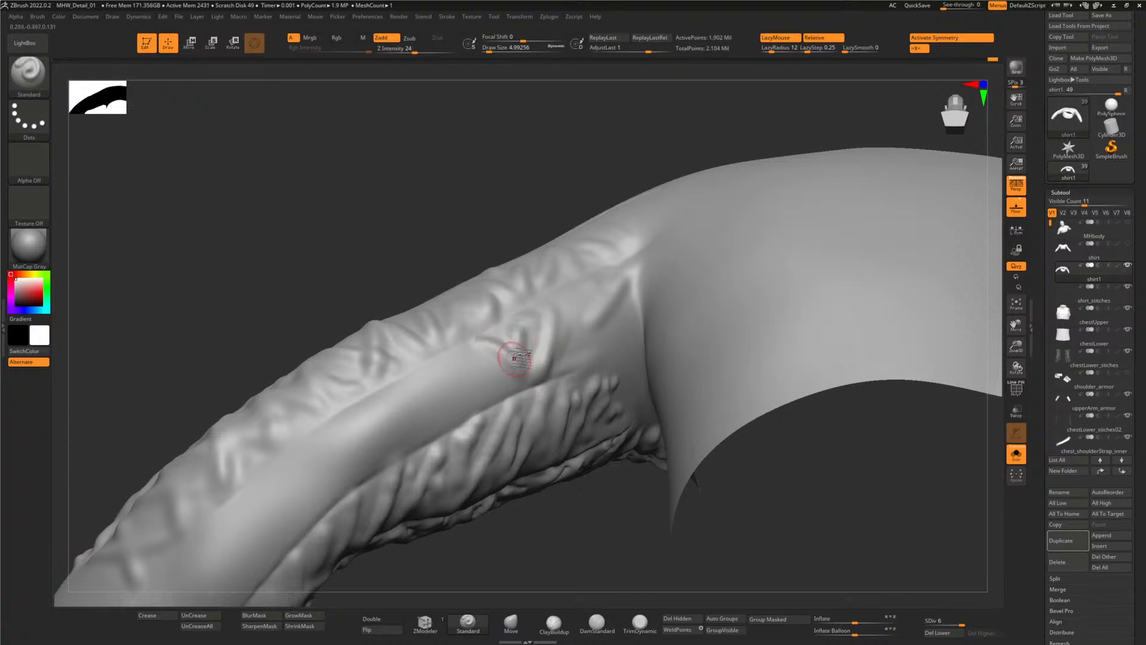
{"action": "key", "text": "shift"}
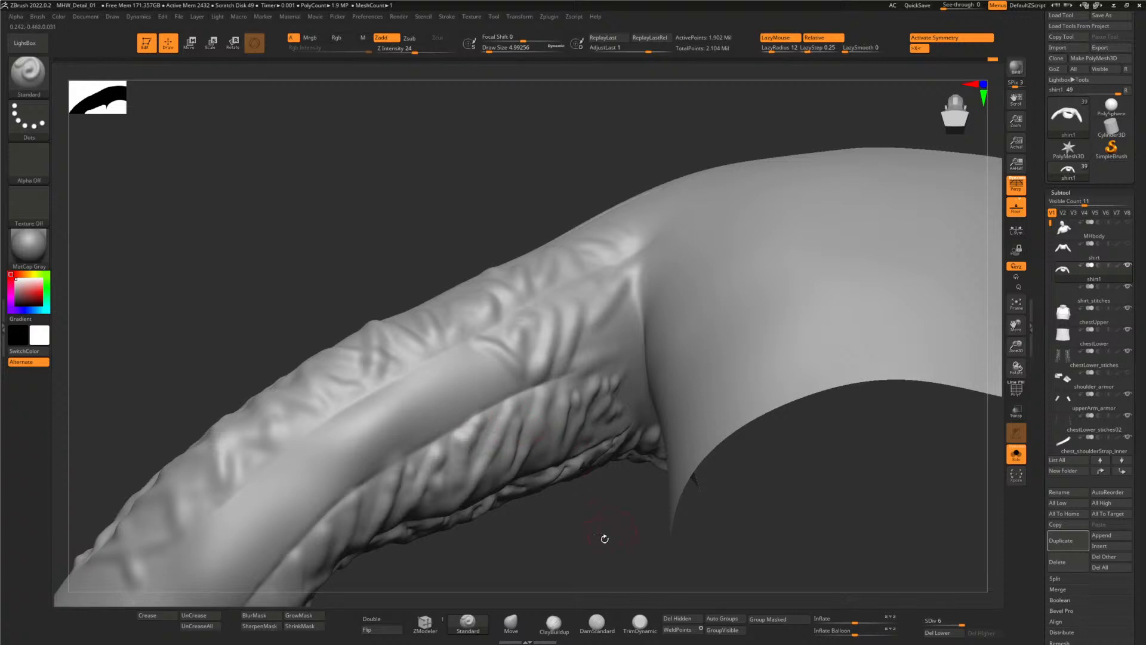
{"action": "left_click_drag", "start_coordinate": [604, 539], "coordinate": [610, 418]}
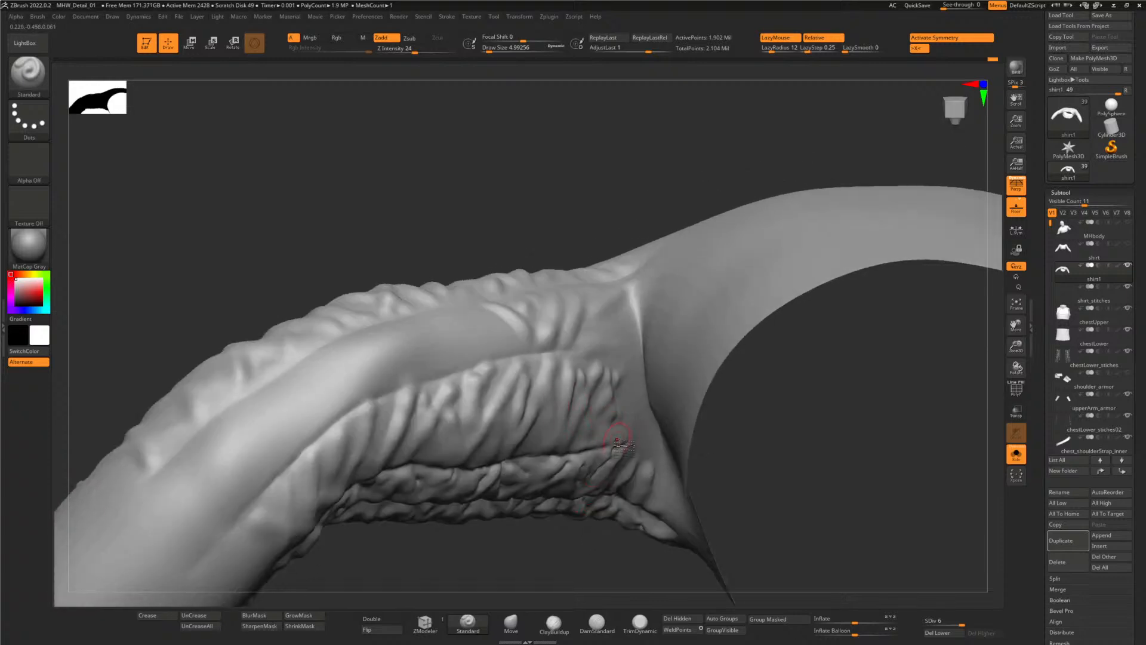
{"action": "left_click_drag", "start_coordinate": [449, 214], "coordinate": [442, 268]}
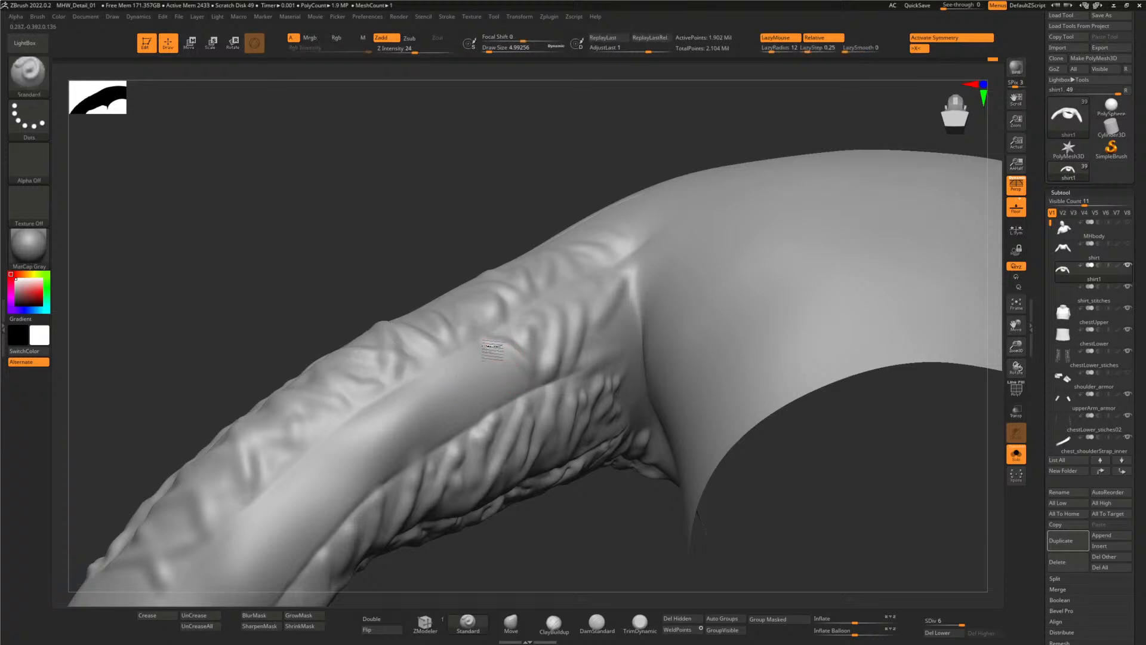
- Sculpt a fold across the inner sleeve panel just below its upper wrinkles, running from seam to seam
{"action": "left_click_drag", "start_coordinate": [483, 353], "coordinate": [489, 362]}
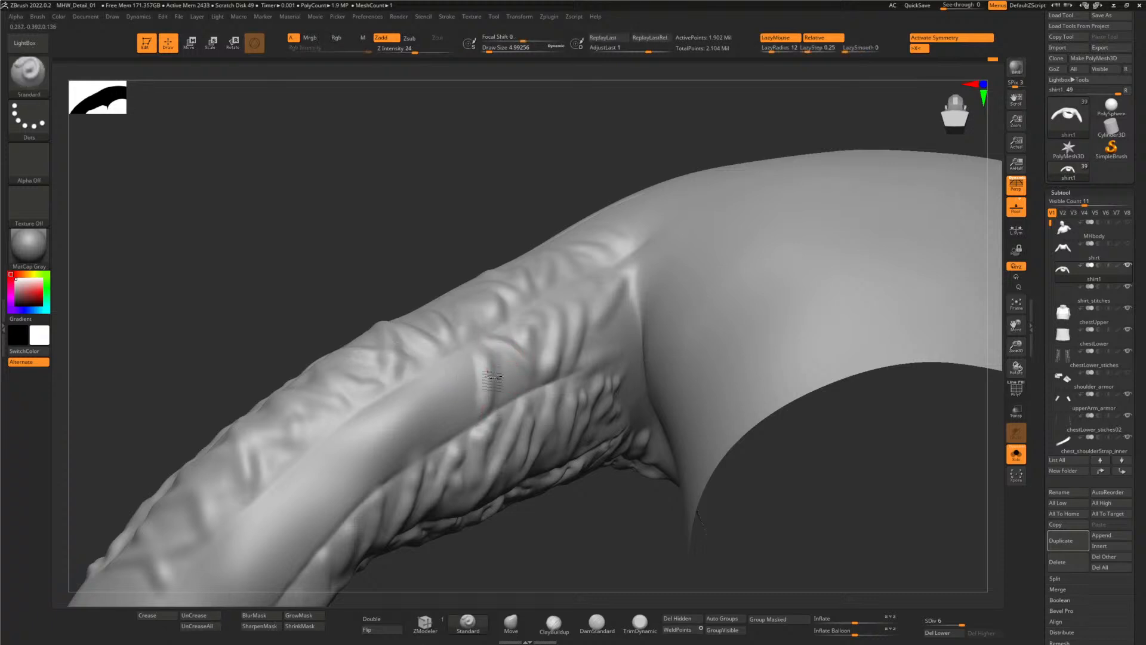
{"action": "key", "text": "shift"}
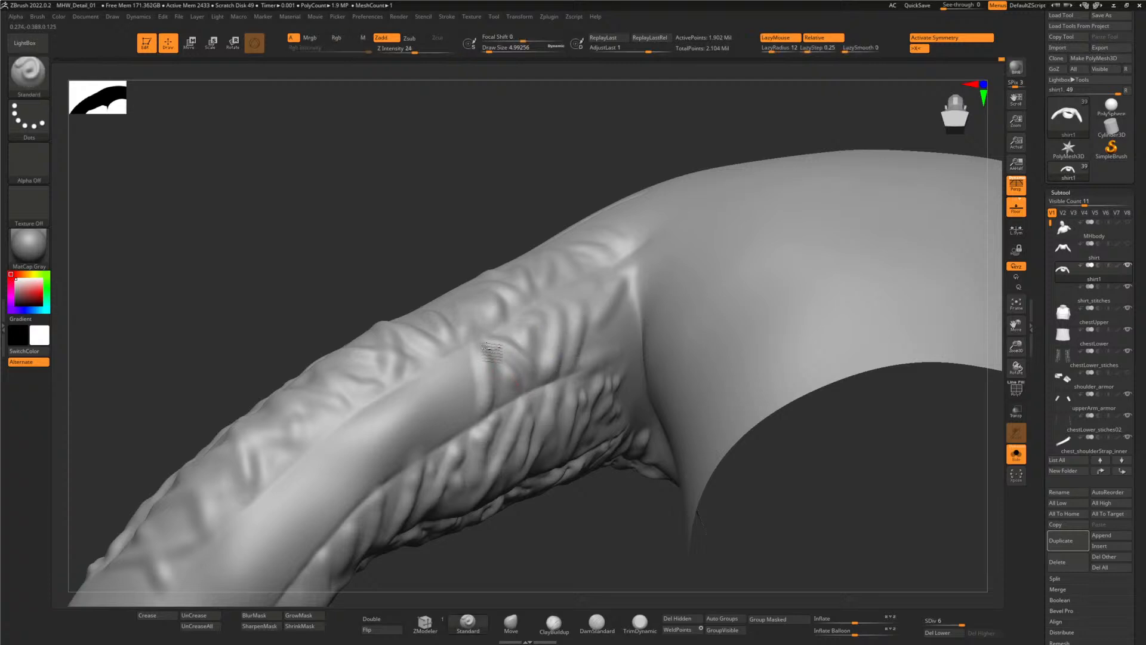
{"action": "key", "text": "shift"}
{"action": "mouse_move", "coordinate": [418, 268]}
{"action": "left_mouse_down"}
{"action": "mouse_move", "coordinate": [402, 248]}
{"action": "mouse_move", "coordinate": [512, 372]}
{"action": "left_mouse_up"}
{"action": "left_click_drag", "start_coordinate": [546, 325], "coordinate": [540, 332]}
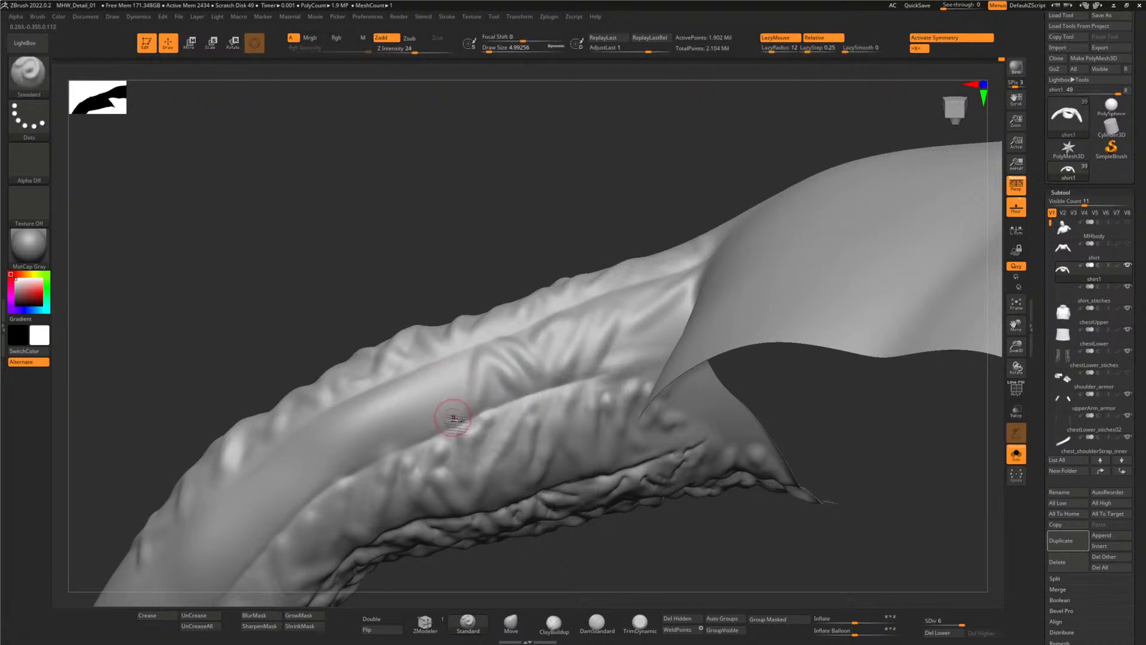
- Extend the folds on the inner sleeve panel further toward the elbow and smooth them
{"action": "left_click_drag", "start_coordinate": [411, 316], "coordinate": [428, 358]}
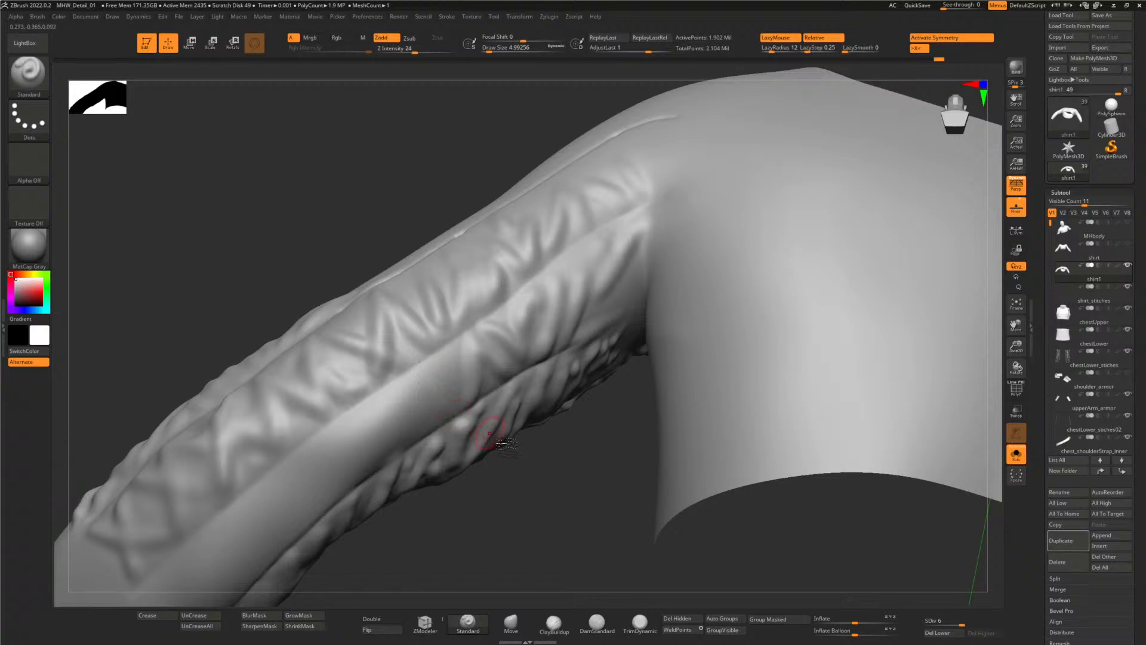
{"action": "left_click_drag", "start_coordinate": [551, 502], "coordinate": [539, 493]}
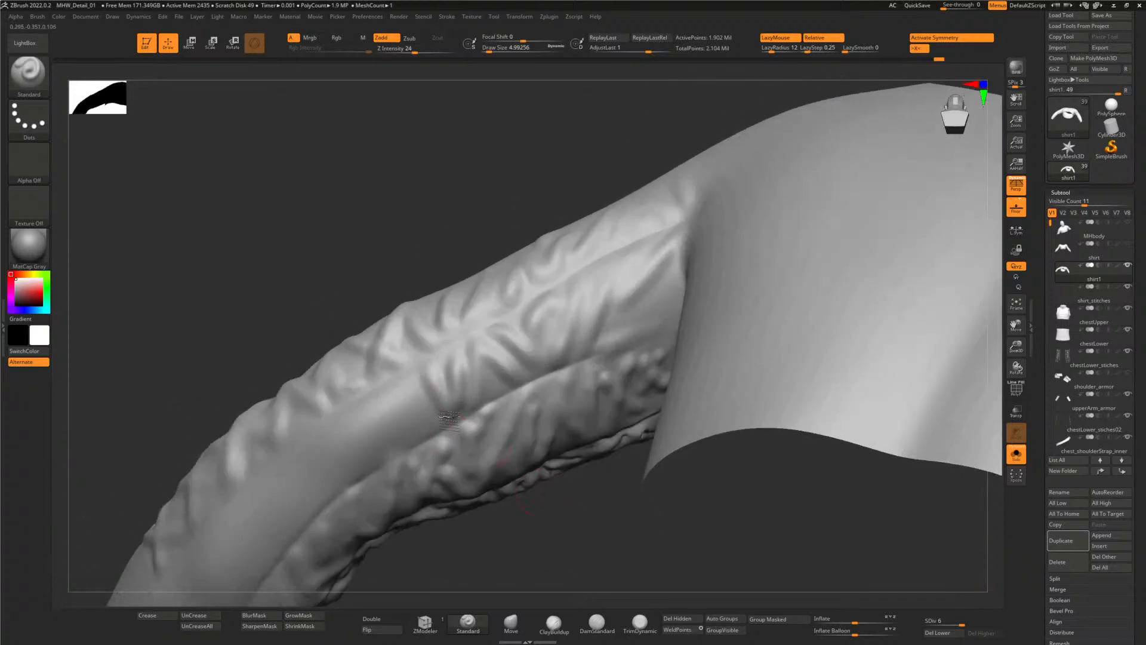
{"action": "left_click_drag", "start_coordinate": [449, 417], "coordinate": [395, 403]}
{"action": "left_click_drag", "start_coordinate": [303, 263], "coordinate": [348, 200]}
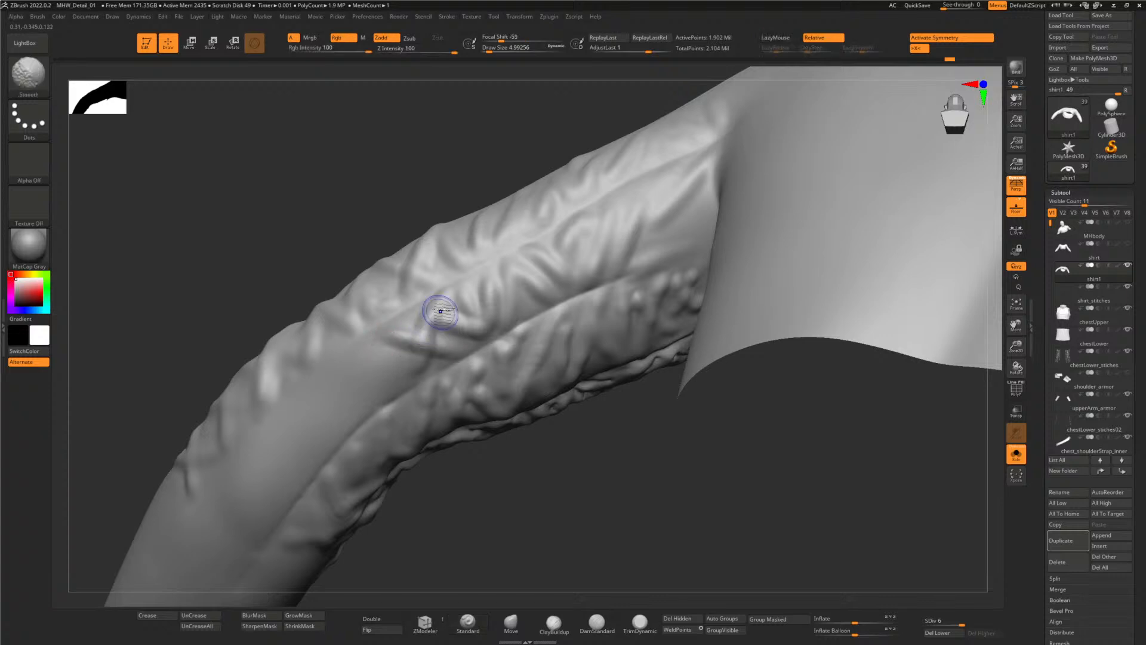
- Sculpt crossing folds on the smooth middle stretch of the inner sleeve panel and soften them between the two seams
{"action": "key", "text": "shift"}
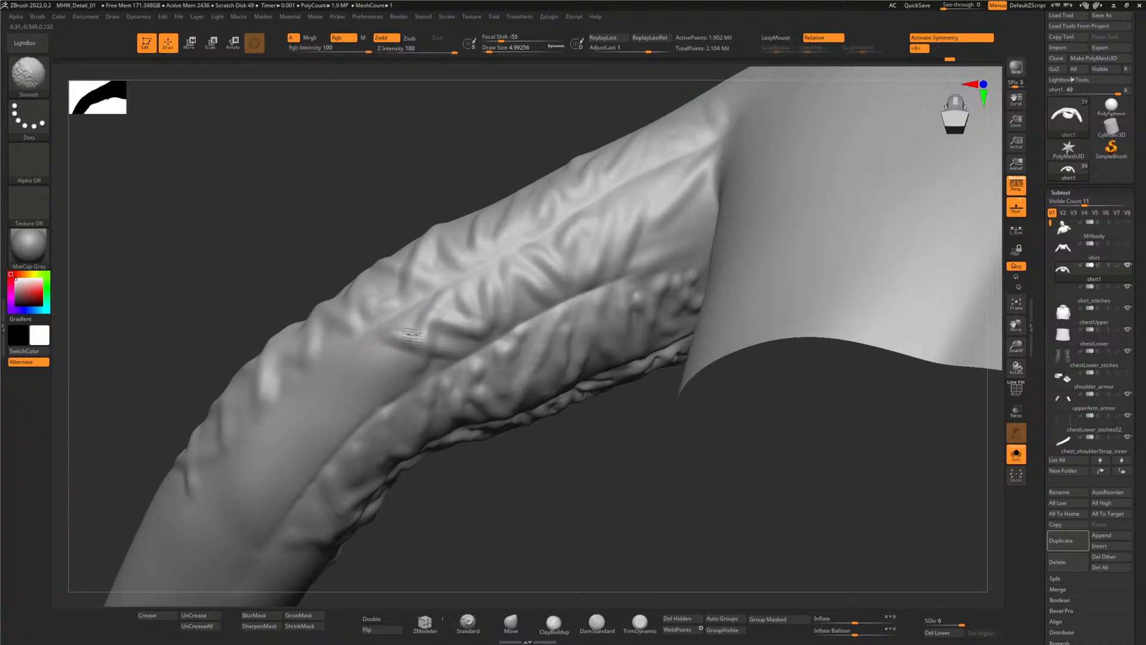
{"action": "left_click_drag", "start_coordinate": [223, 274], "coordinate": [325, 184]}
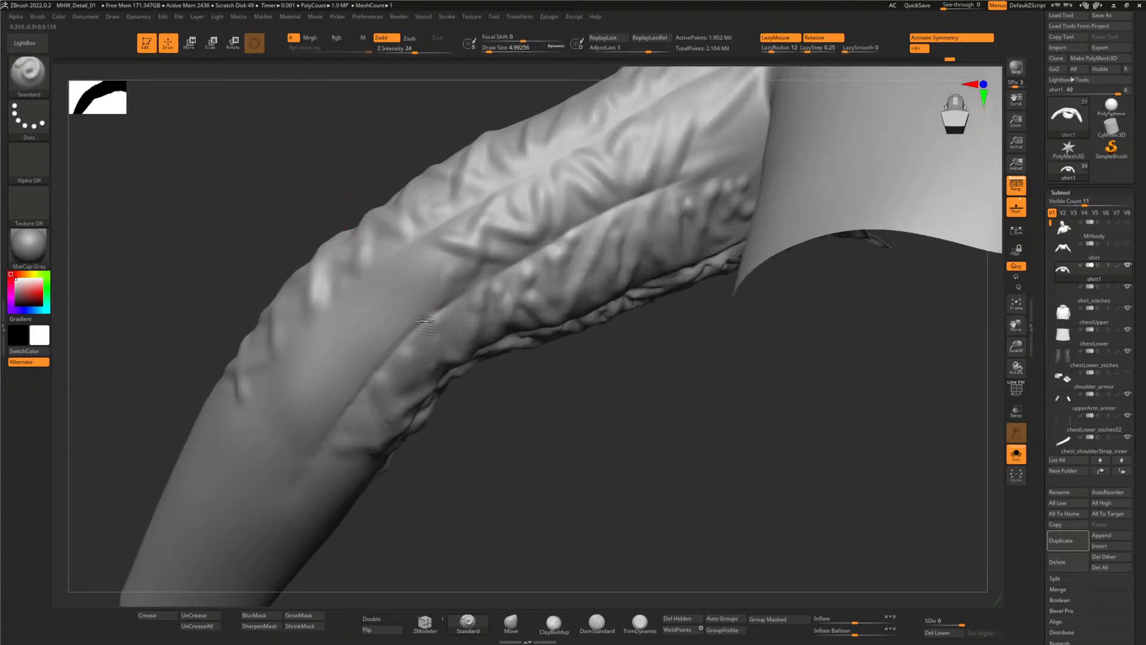
{"action": "left_click_drag", "start_coordinate": [225, 232], "coordinate": [263, 242]}
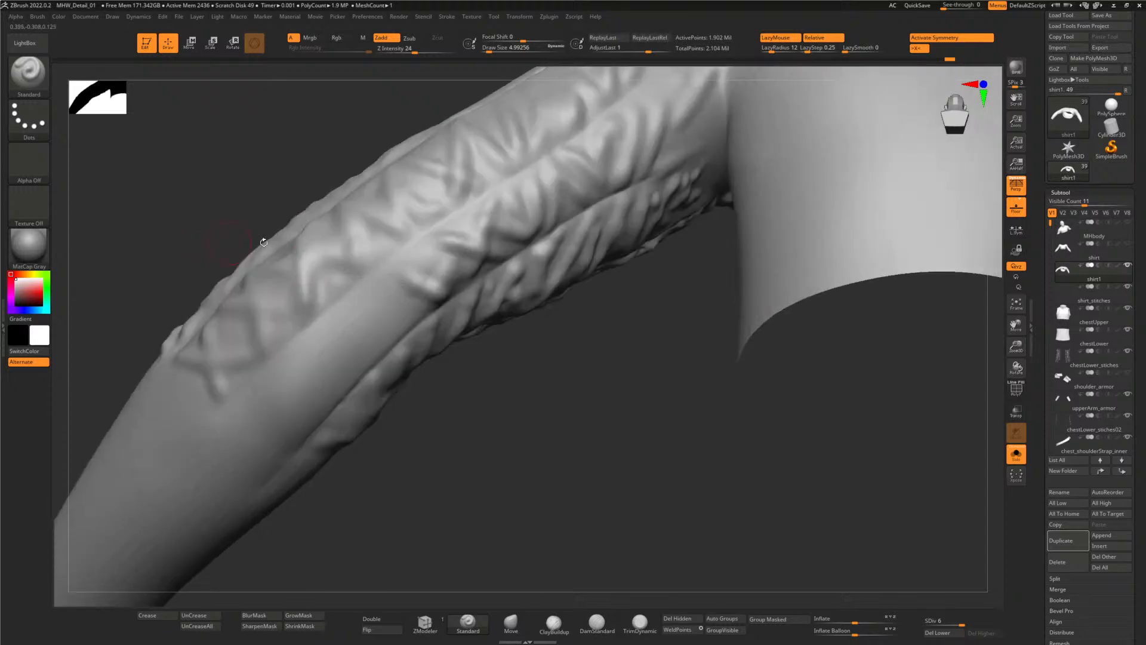
{"action": "left_click_drag", "start_coordinate": [512, 390], "coordinate": [415, 289]}
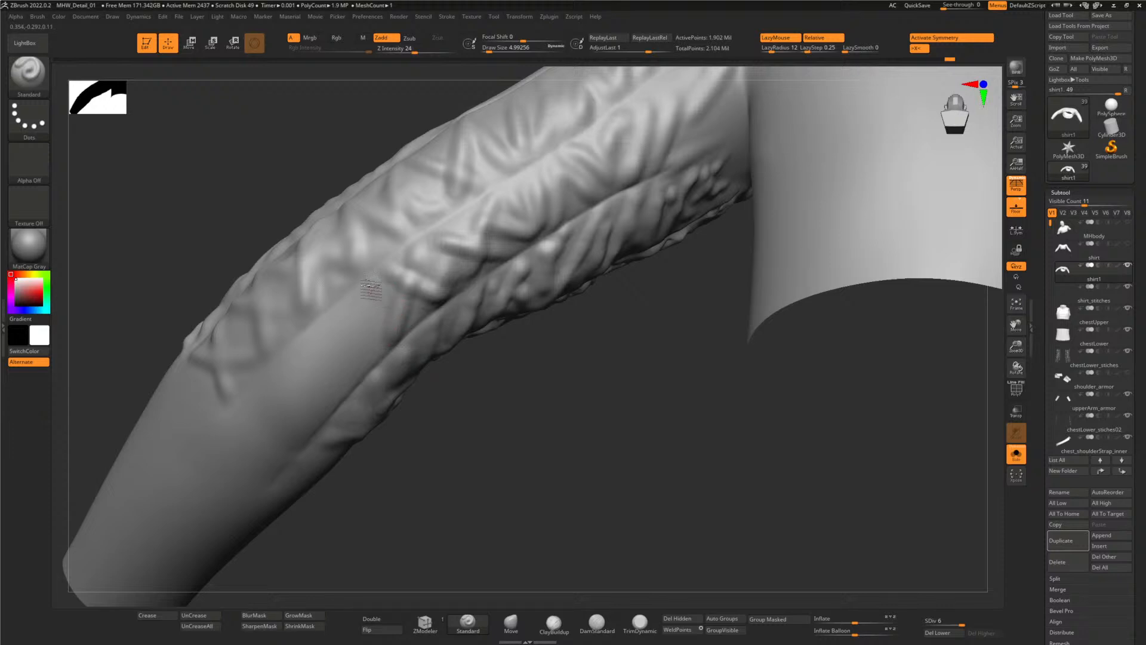
{"action": "right_click_drag", "start_coordinate": [358, 328], "coordinate": [230, 243]}
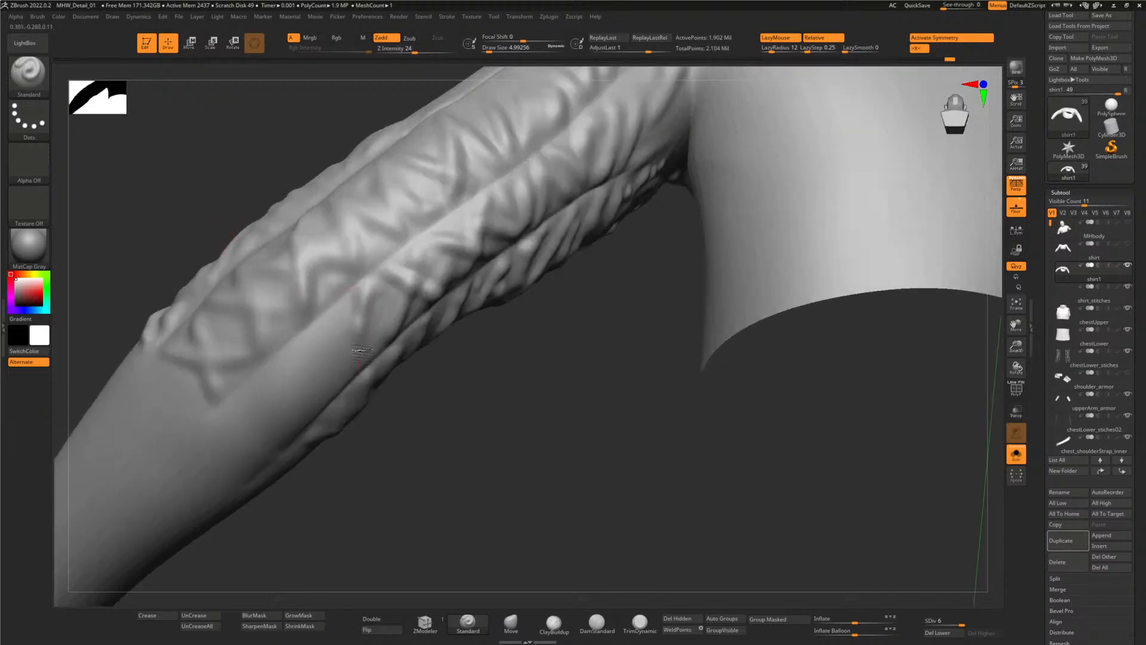
{"action": "mouse_move", "coordinate": [361, 352]}
{"action": "right_mouse_down"}
{"action": "mouse_move", "coordinate": [455, 401]}
{"action": "mouse_move", "coordinate": [371, 346]}
{"action": "right_mouse_up"}
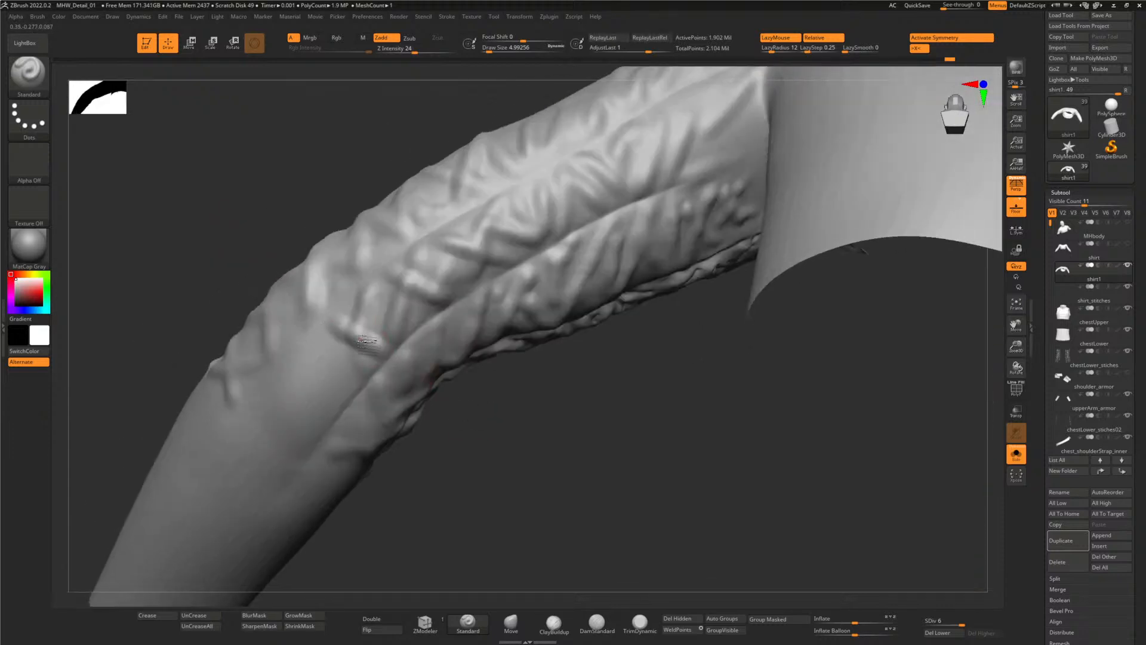
{"action": "key", "text": "shift"}
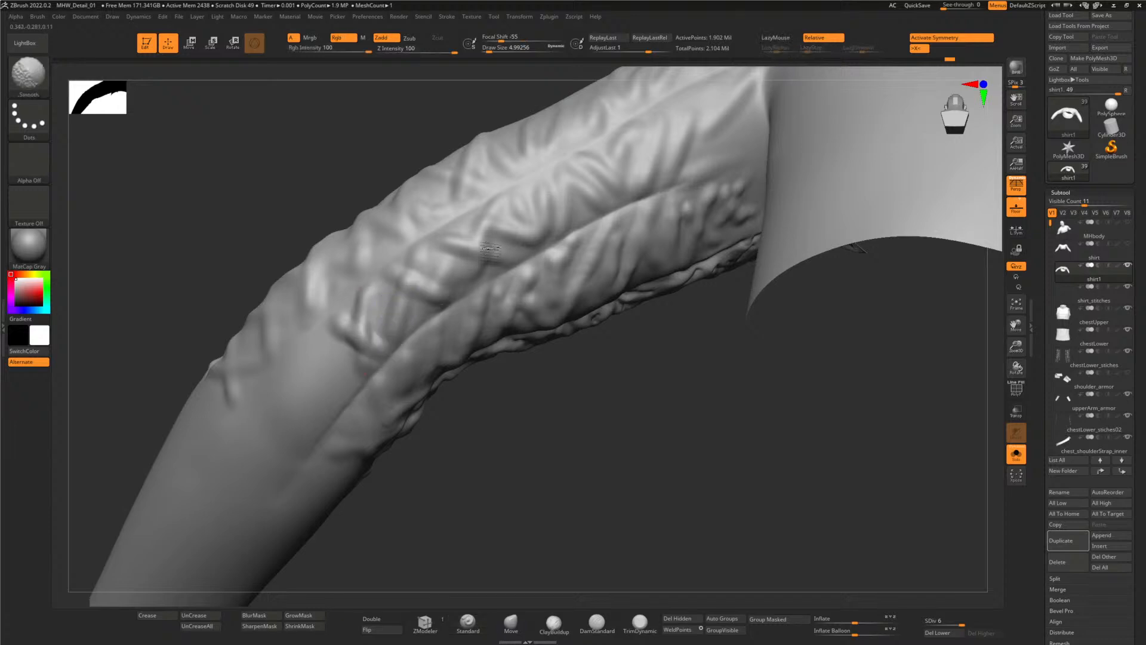
- Fill the inner panel's lower end with broad folds, ending level with the neighbouring panel's wrinkles, and redo the unwanted stroke
{"action": "right_click_drag", "start_coordinate": [366, 337], "coordinate": [312, 379]}
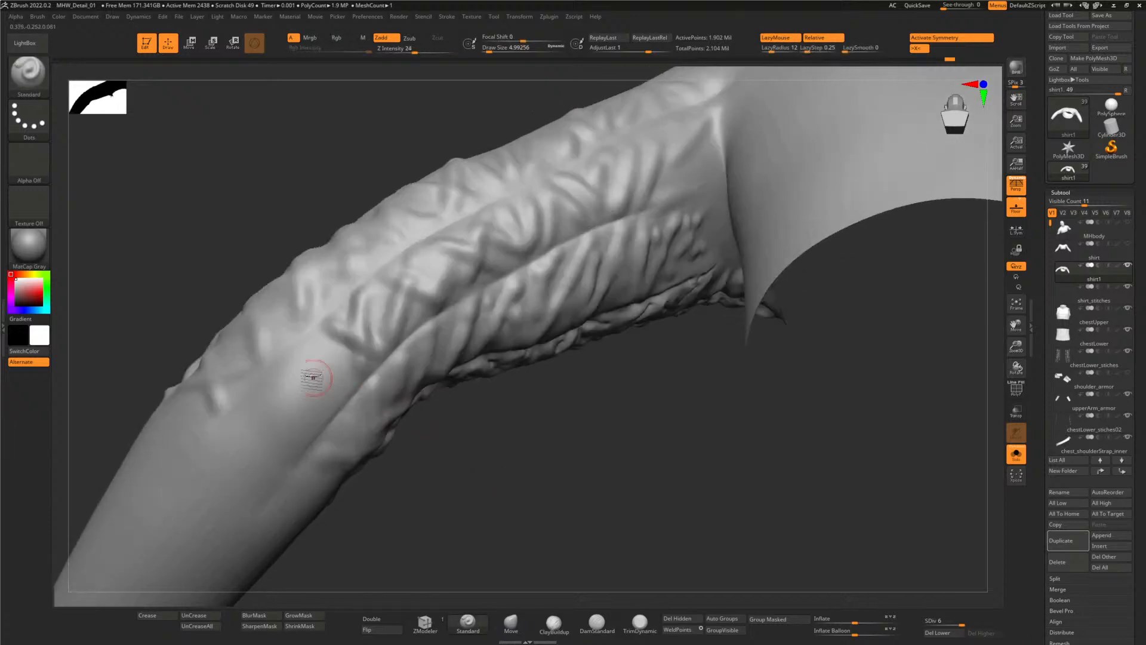
{"action": "key", "text": "ctrl+z"}
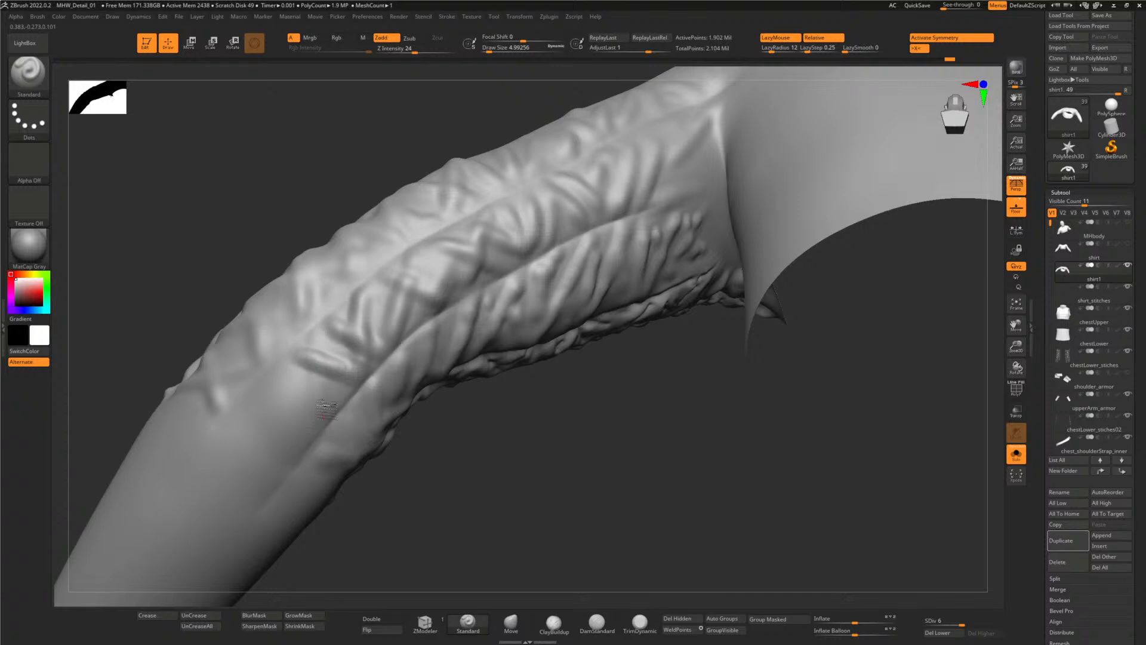
{"action": "left_click_drag", "start_coordinate": [311, 386], "coordinate": [266, 390]}
{"action": "mouse_move", "coordinate": [300, 433]}
{"action": "left_mouse_down"}
{"action": "mouse_move", "coordinate": [250, 419]}
{"action": "mouse_move", "coordinate": [286, 433]}
{"action": "left_mouse_up"}
{"action": "mouse_move", "coordinate": [430, 441]}
{"action": "left_mouse_down"}
{"action": "mouse_move", "coordinate": [486, 460]}
{"action": "mouse_move", "coordinate": [333, 378]}
{"action": "mouse_move", "coordinate": [329, 311]}
{"action": "mouse_move", "coordinate": [315, 366]}
{"action": "mouse_move", "coordinate": [330, 346]}
{"action": "left_mouse_up"}
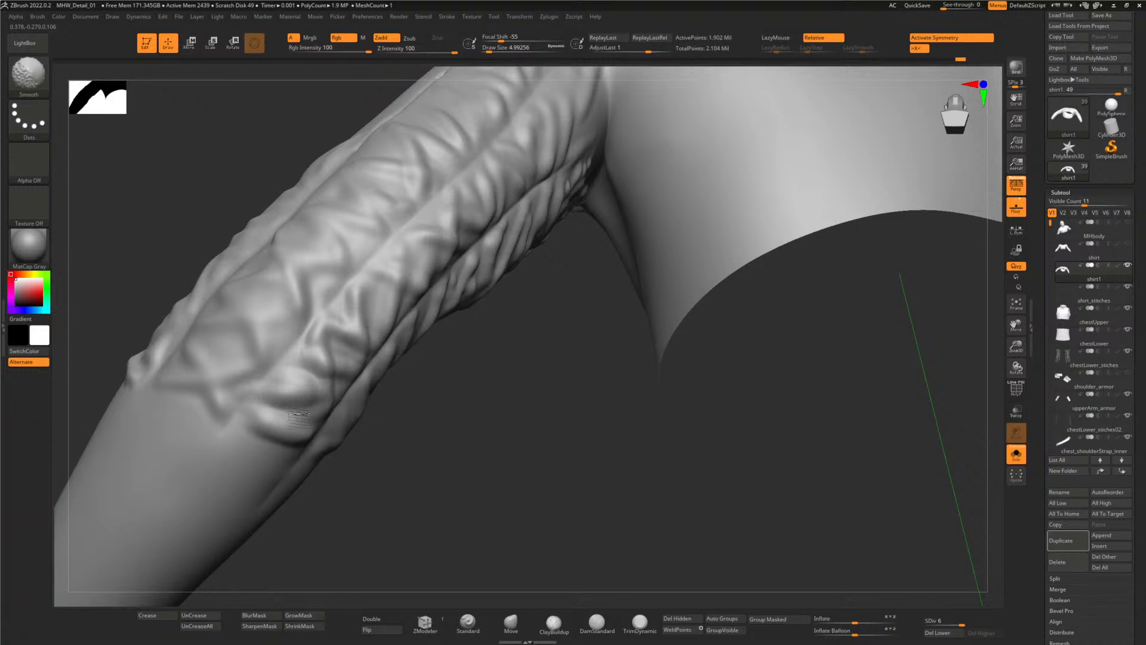
{"action": "left_click_drag", "start_coordinate": [426, 437], "coordinate": [429, 433]}
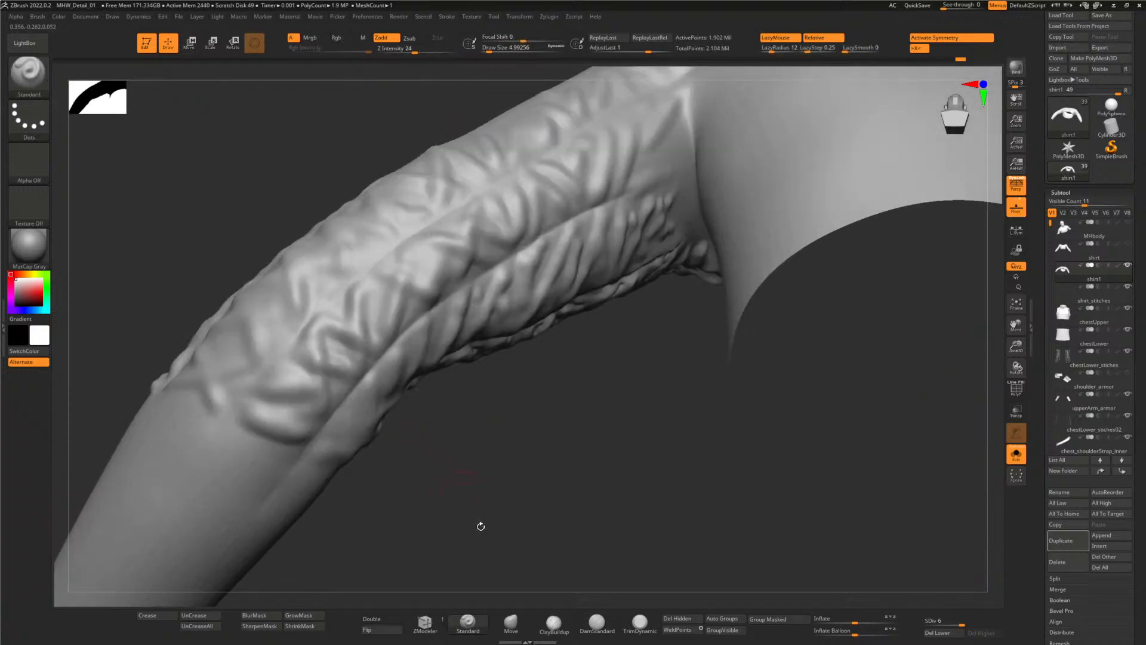
- Carve a thin seam line with the DamStandard brush along the outer panel border, down to where the wrinkles end
{"action": "left_click", "coordinate": [596, 623]}
{"action": "mouse_move", "coordinate": [520, 464]}
{"action": "left_mouse_down"}
{"action": "mouse_move", "coordinate": [382, 412]}
{"action": "mouse_move", "coordinate": [424, 438]}
{"action": "mouse_move", "coordinate": [335, 364]}
{"action": "left_mouse_up"}
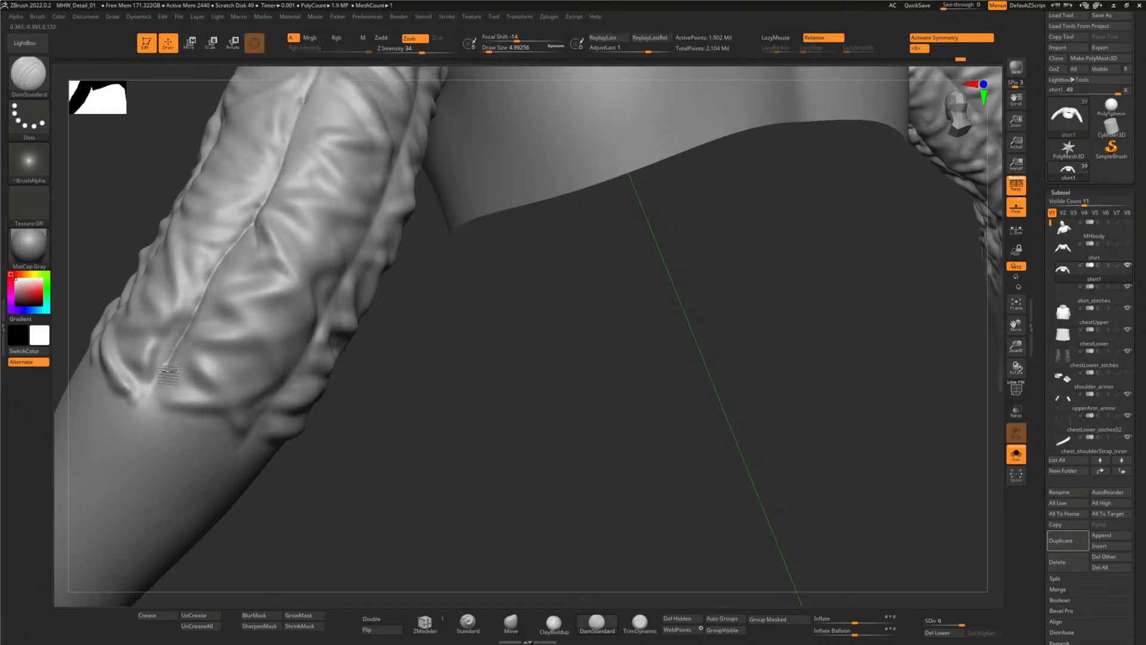
{"action": "left_click_drag", "start_coordinate": [422, 397], "coordinate": [277, 302]}
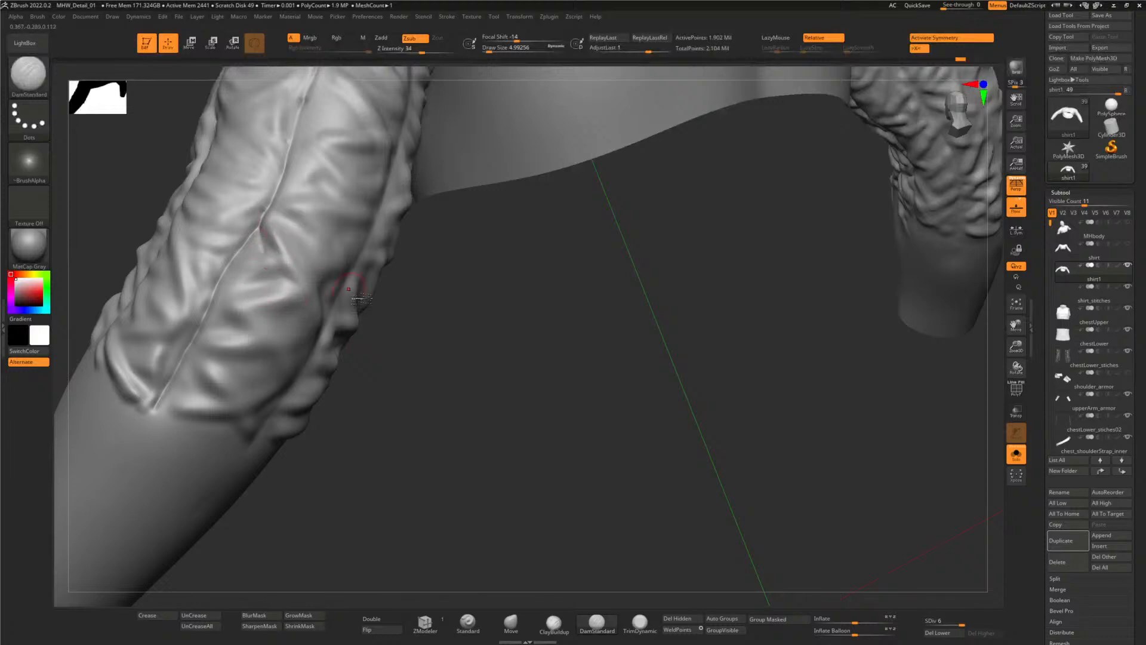
- Cut short creases branching off the carved outer seam near the elbow and smooth the rough ones
{"action": "left_click_drag", "start_coordinate": [434, 361], "coordinate": [425, 356]}
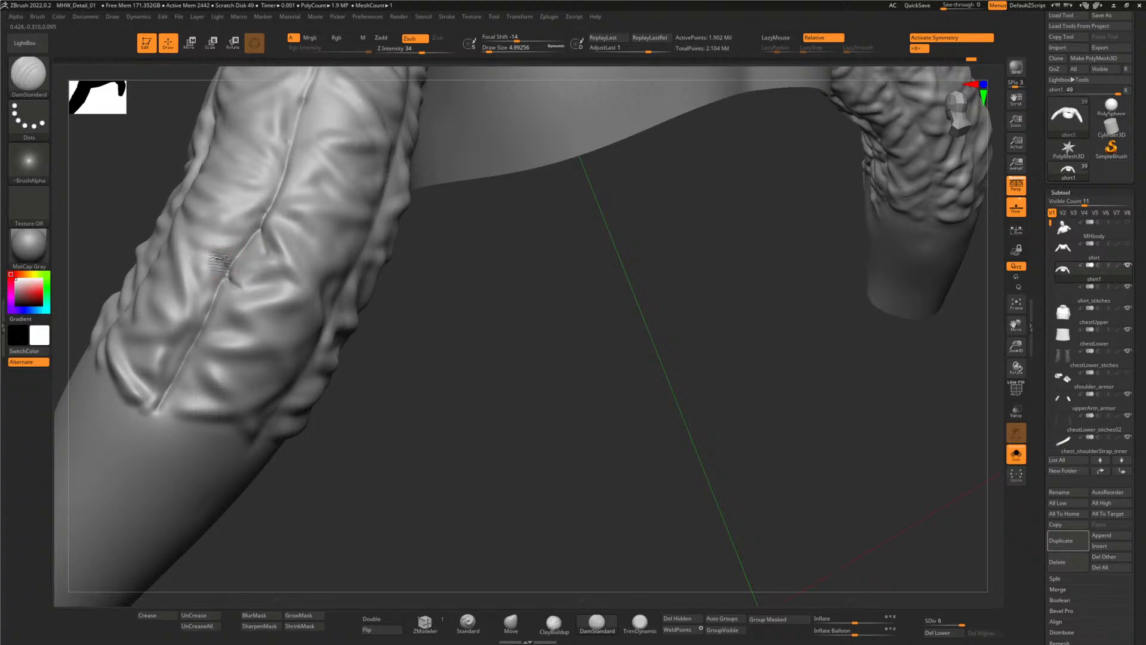
{"action": "left_click_drag", "start_coordinate": [219, 286], "coordinate": [230, 333]}
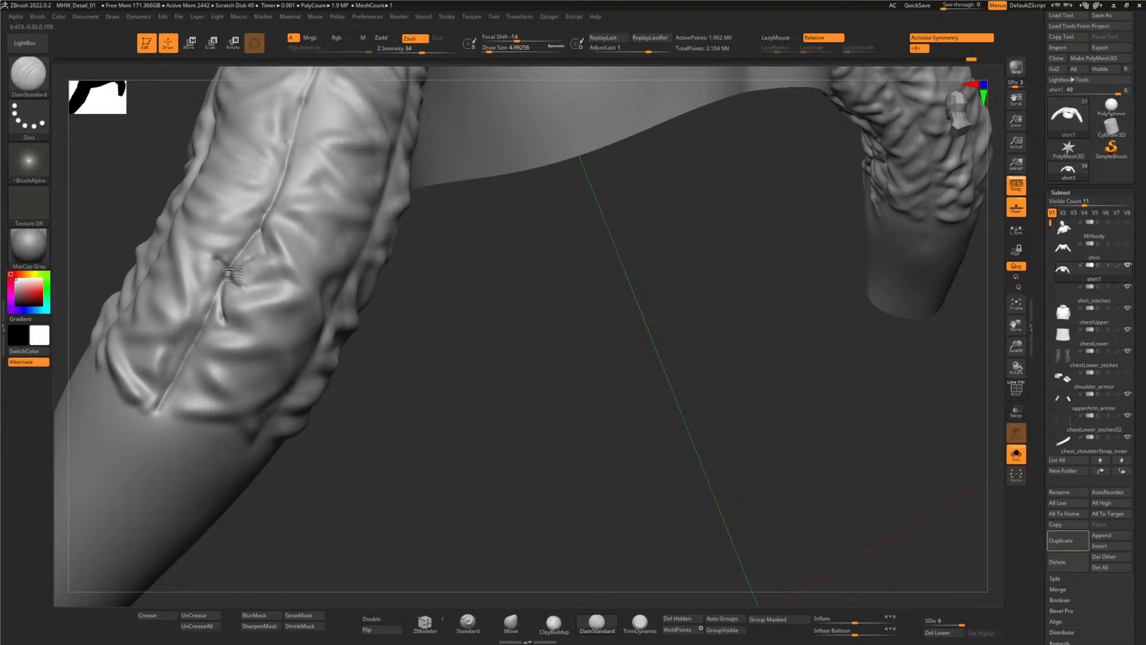
{"action": "left_click_drag", "start_coordinate": [348, 417], "coordinate": [215, 289]}
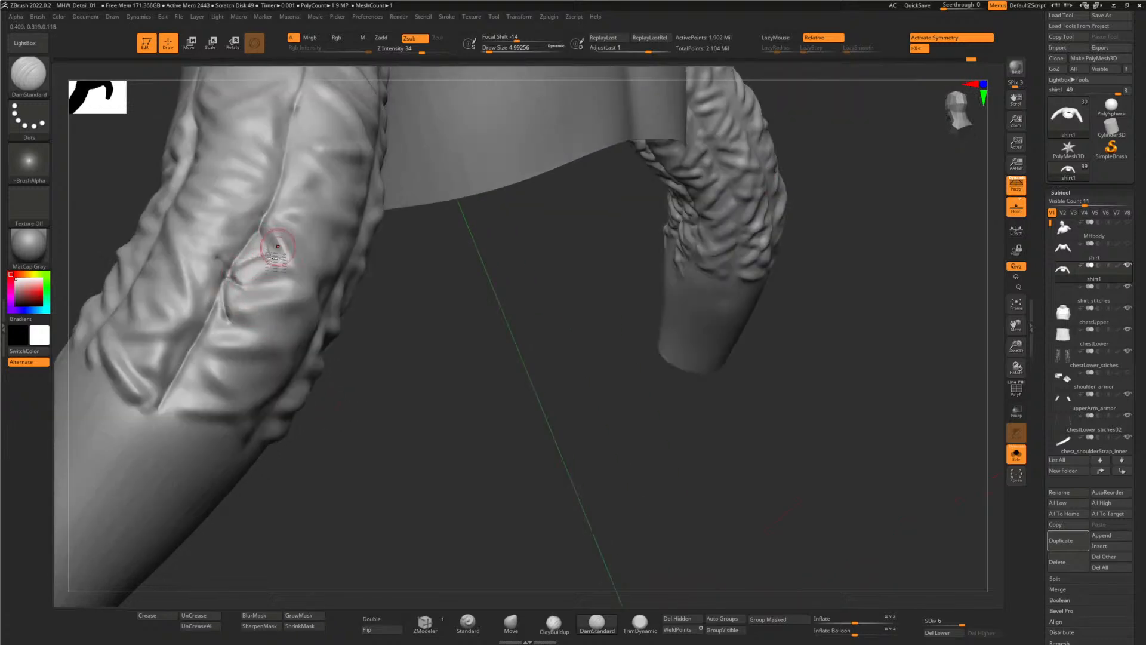
{"action": "key", "text": "shift"}
{"action": "left_click_drag", "start_coordinate": [368, 419], "coordinate": [213, 380]}
{"action": "key", "text": "alt"}
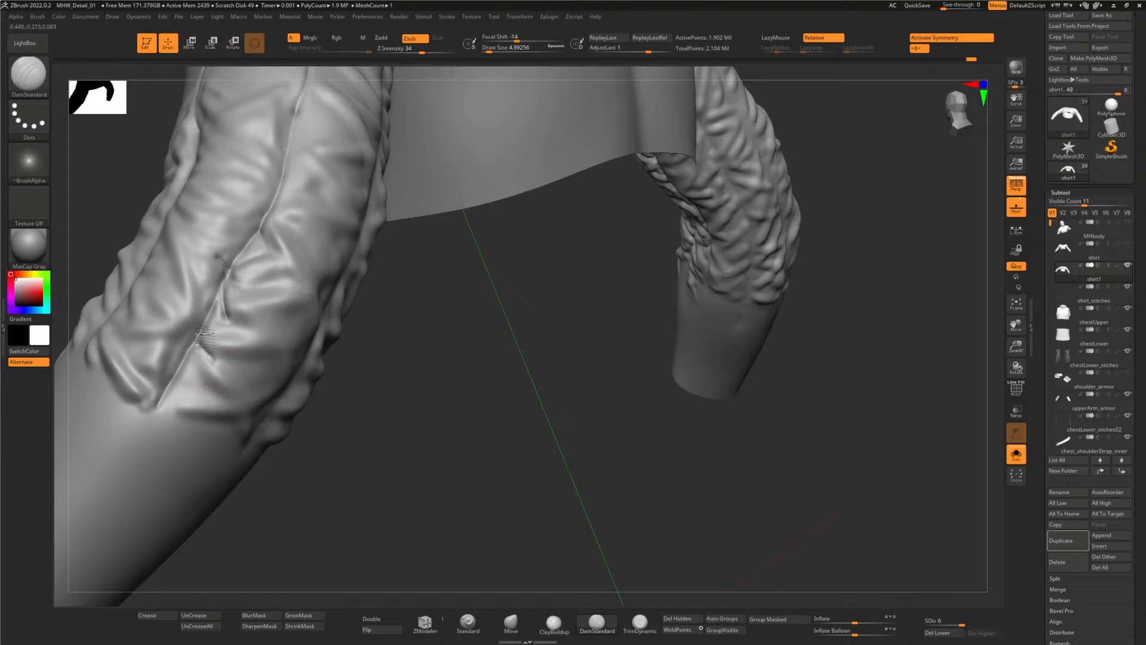
{"action": "key", "text": "shift"}
{"action": "key", "text": "shift"}
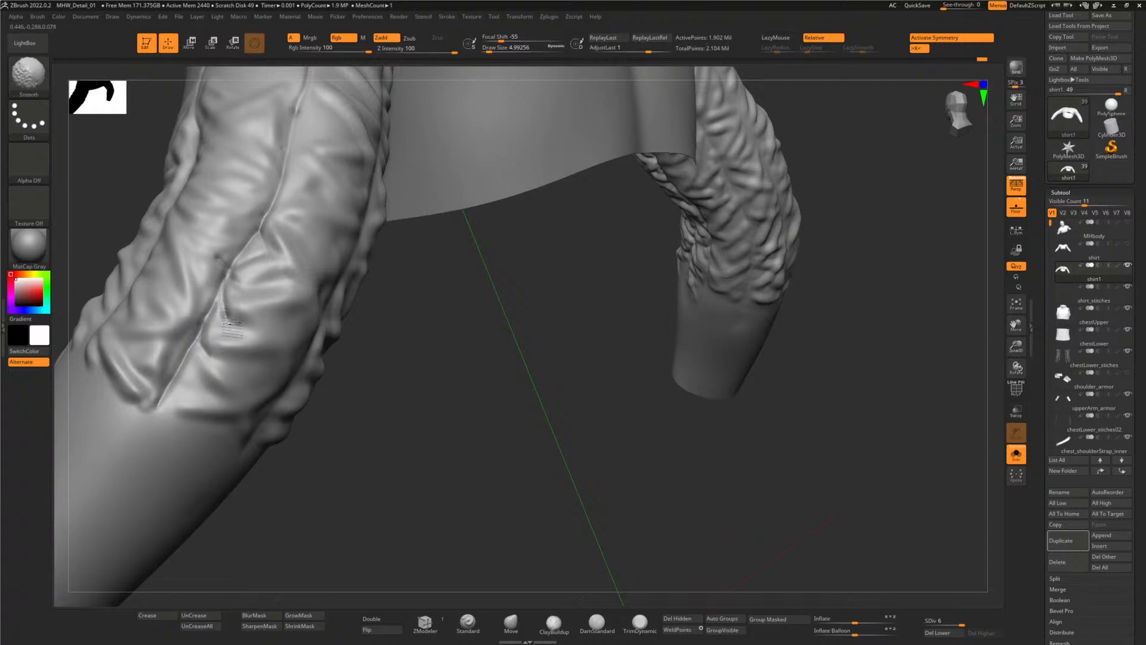
- Turn on LazyMouse and carve a clean seam along the inner panel's front border down to the plain forearm
{"action": "left_click_drag", "start_coordinate": [307, 494], "coordinate": [370, 498], "text": "alt"}
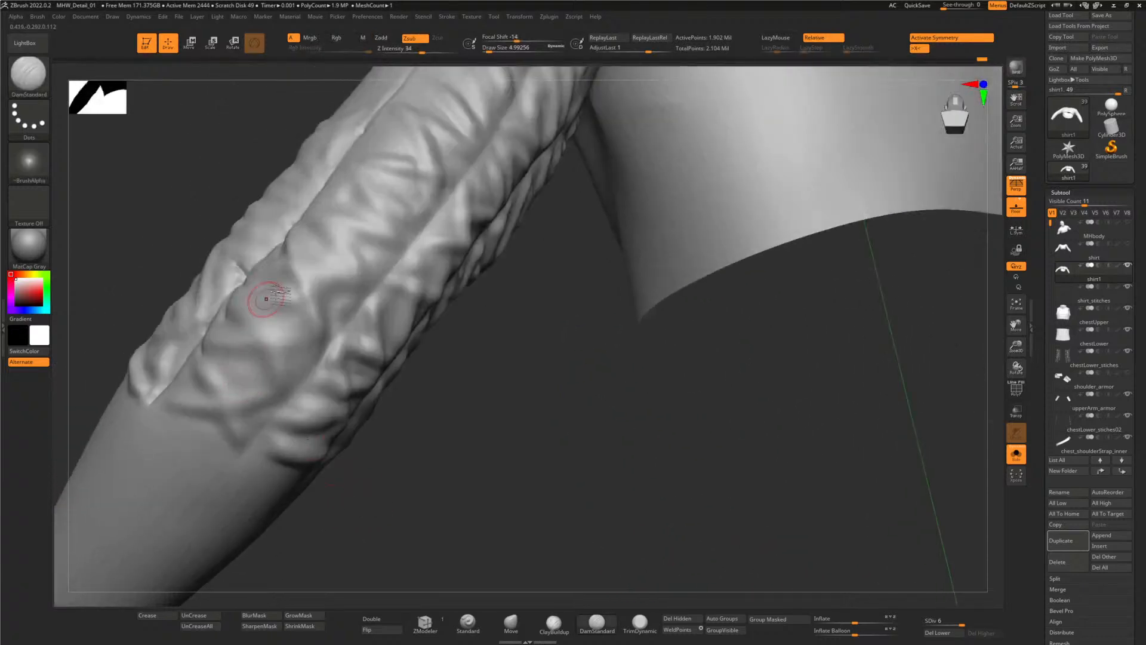
{"action": "mouse_move", "coordinate": [422, 370]}
{"action": "left_mouse_down"}
{"action": "mouse_move", "coordinate": [399, 383]}
{"action": "mouse_move", "coordinate": [463, 407]}
{"action": "mouse_move", "coordinate": [501, 179]}
{"action": "left_mouse_up"}
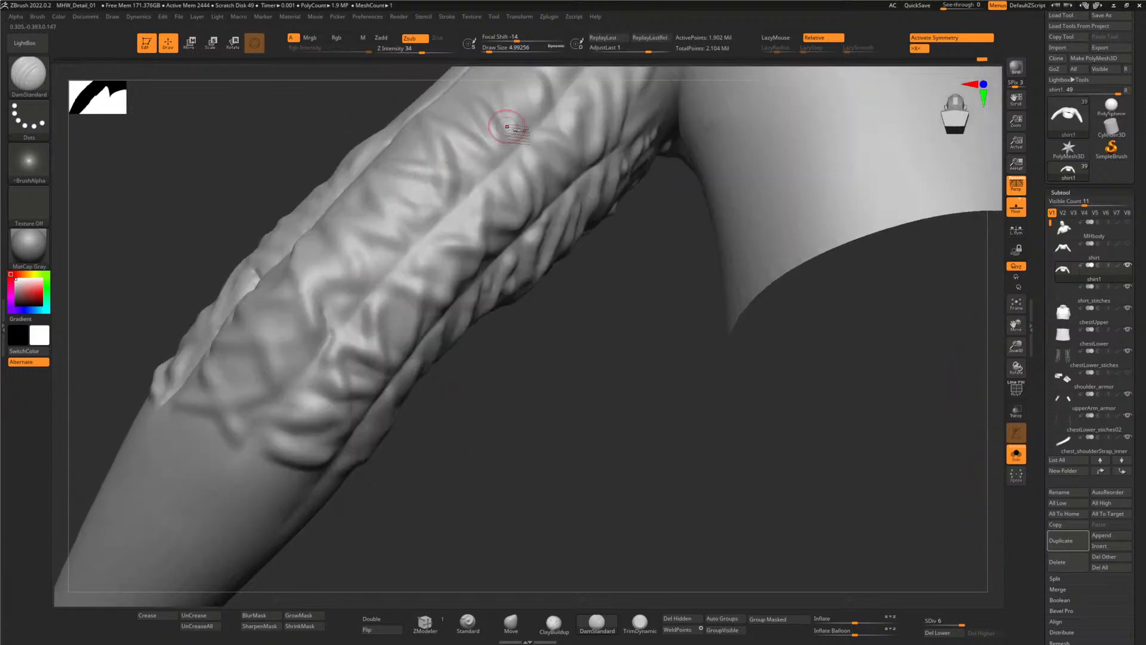
{"action": "left_click", "coordinate": [770, 38]}
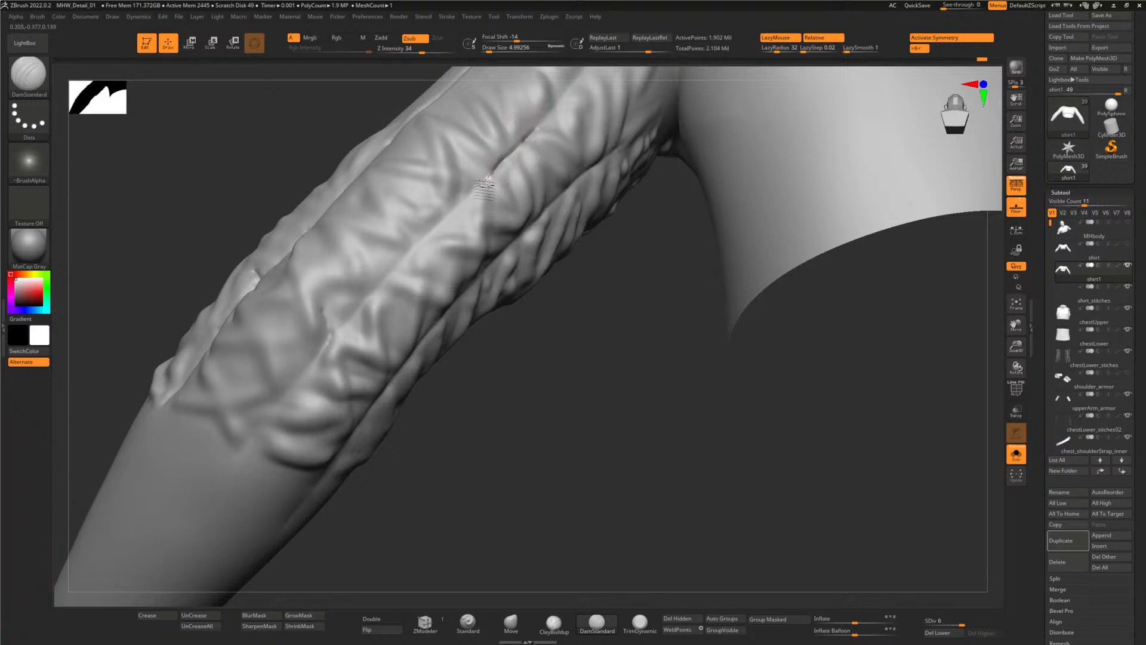
{"action": "mouse_move", "coordinate": [485, 182]}
{"action": "left_mouse_down"}
{"action": "mouse_move", "coordinate": [413, 243]}
{"action": "mouse_move", "coordinate": [254, 444]}
{"action": "left_mouse_up"}
- Carve a matching long seam along the inner panel's opposite border, from below the armpit to past the last wrinkles
{"action": "mouse_move", "coordinate": [600, 375]}
{"action": "left_mouse_down"}
{"action": "mouse_move", "coordinate": [586, 345]}
{"action": "mouse_move", "coordinate": [621, 340]}
{"action": "mouse_move", "coordinate": [642, 277]}
{"action": "left_mouse_up"}
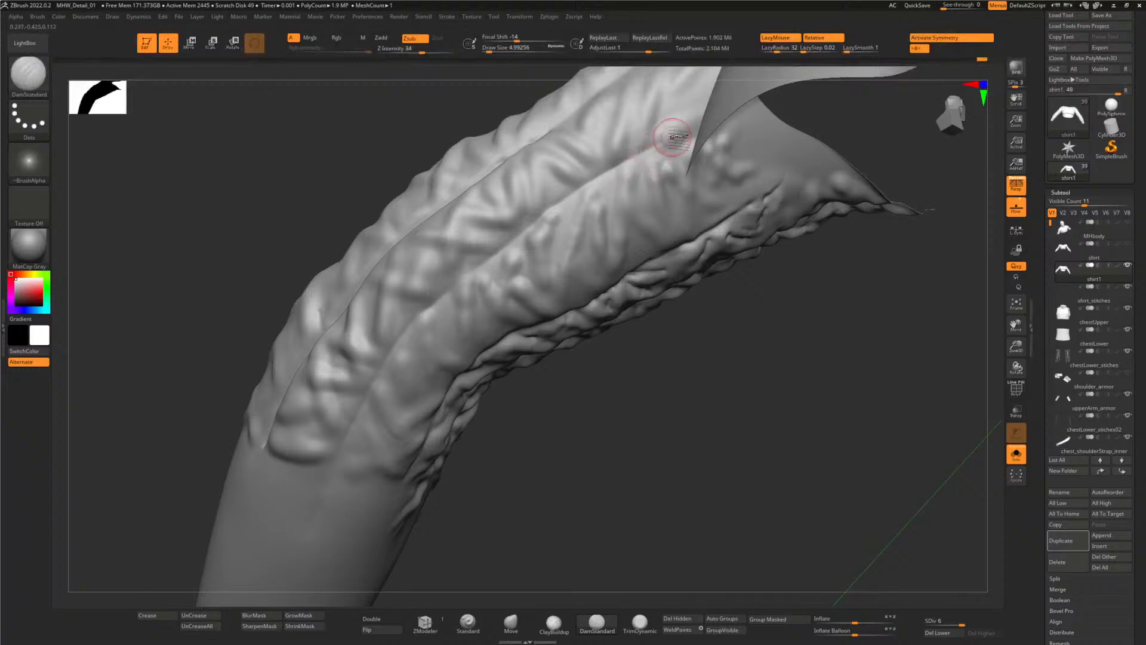
{"action": "mouse_move", "coordinate": [673, 136]}
{"action": "left_mouse_down"}
{"action": "mouse_move", "coordinate": [621, 170]}
{"action": "mouse_move", "coordinate": [540, 272]}
{"action": "mouse_move", "coordinate": [572, 188]}
{"action": "mouse_move", "coordinate": [603, 179]}
{"action": "mouse_move", "coordinate": [476, 271]}
{"action": "left_mouse_up"}
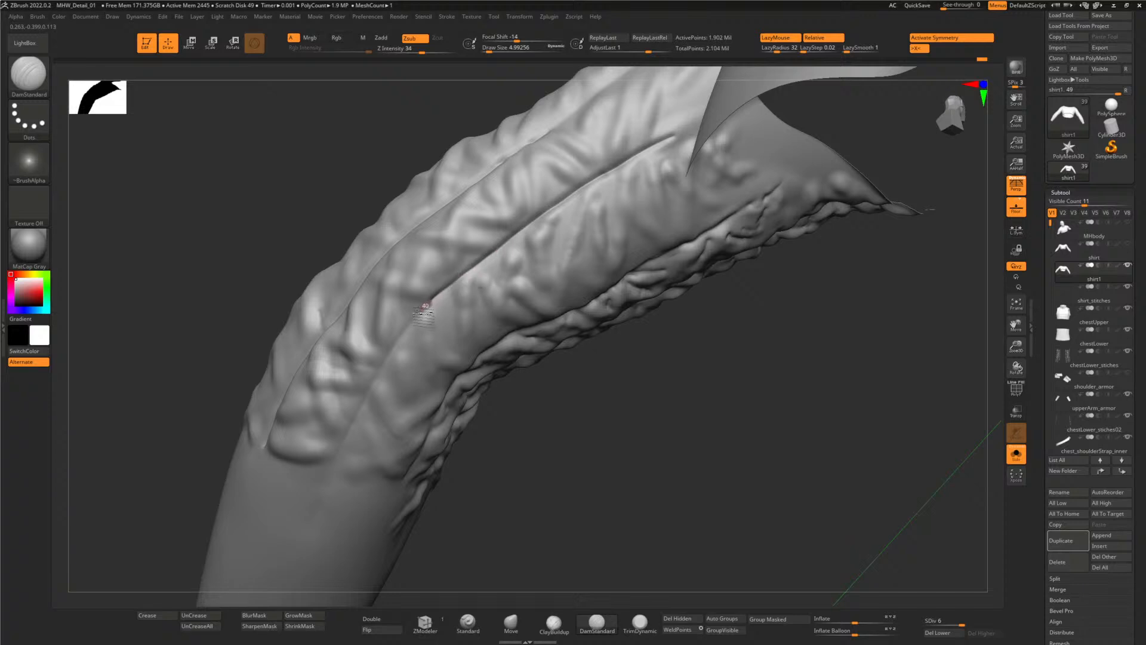
{"action": "left_click_drag", "start_coordinate": [424, 315], "coordinate": [365, 400]}
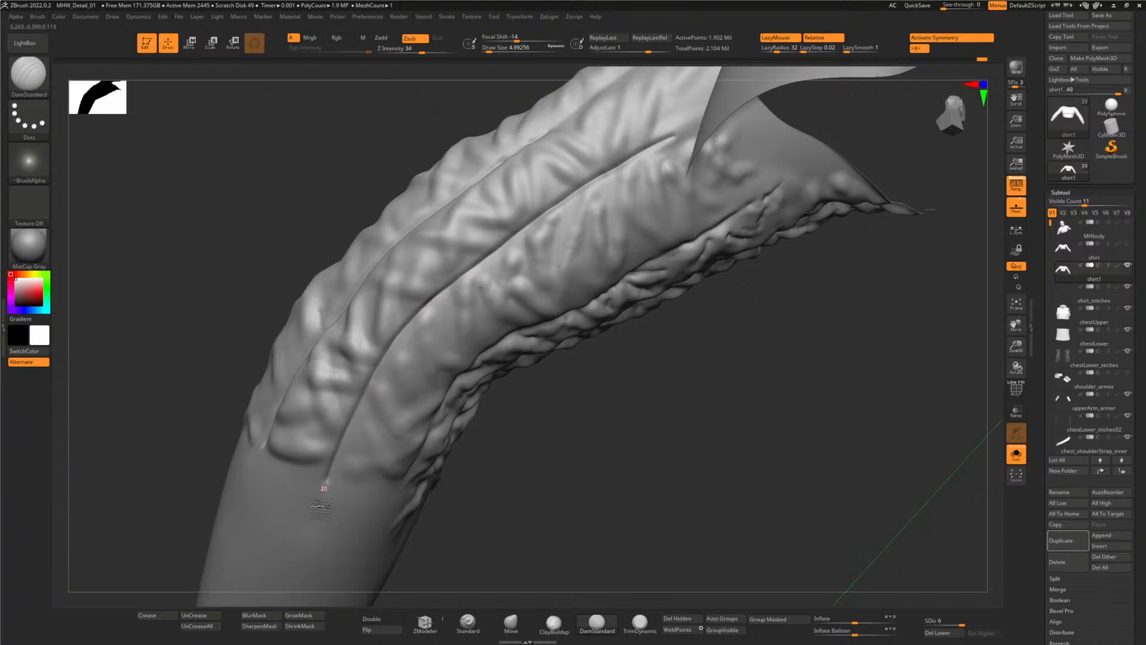
{"action": "left_click_drag", "start_coordinate": [571, 446], "coordinate": [513, 421]}
- Set the LazyRadius to 7 and cut short sharp creases into the inner panel from both seams around its middle
{"action": "left_click_drag", "start_coordinate": [531, 369], "coordinate": [379, 208]}
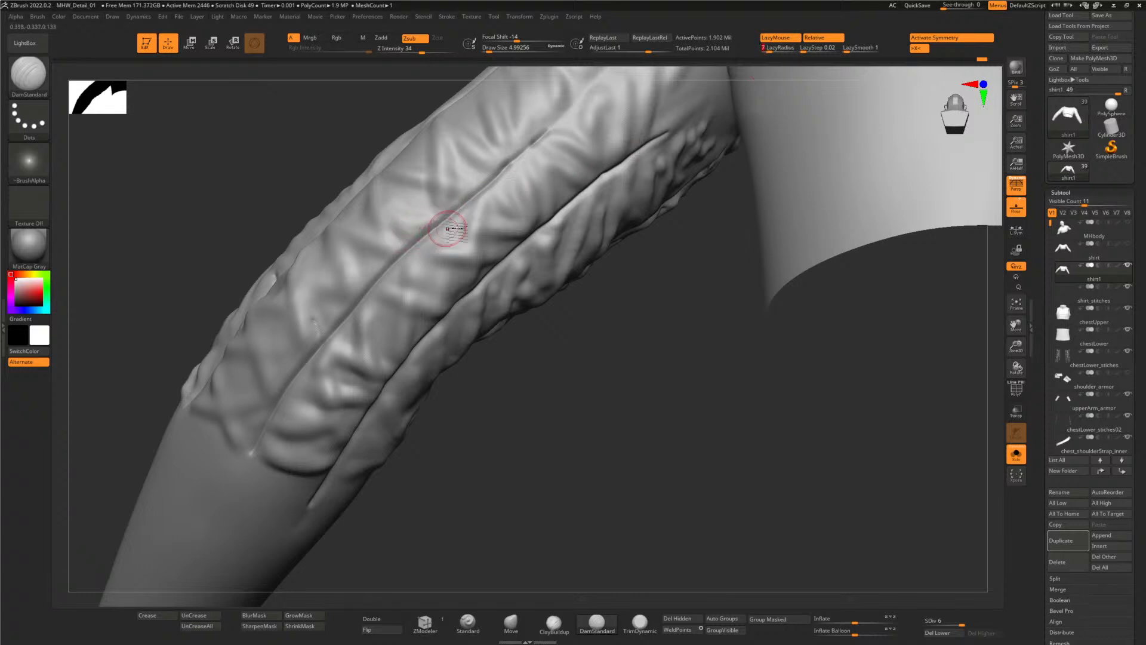
{"action": "mouse_move", "coordinate": [562, 336]}
{"action": "right_mouse_down"}
{"action": "mouse_move", "coordinate": [526, 285]}
{"action": "mouse_move", "coordinate": [540, 352]}
{"action": "right_mouse_up"}
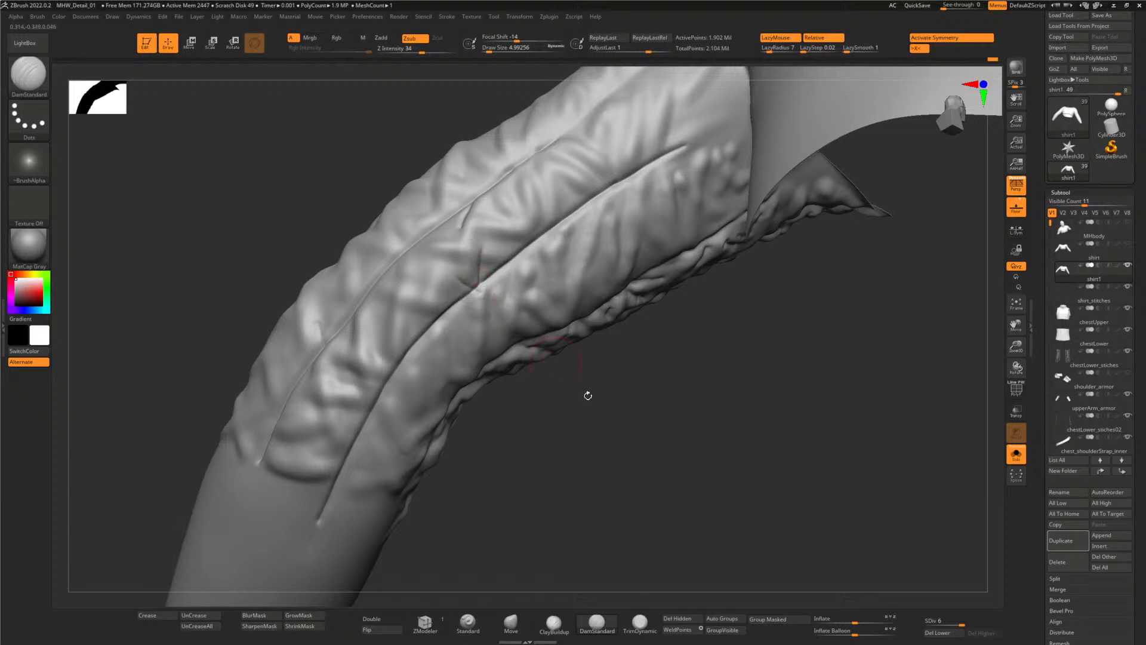
{"action": "left_click_drag", "start_coordinate": [589, 395], "coordinate": [466, 295]}
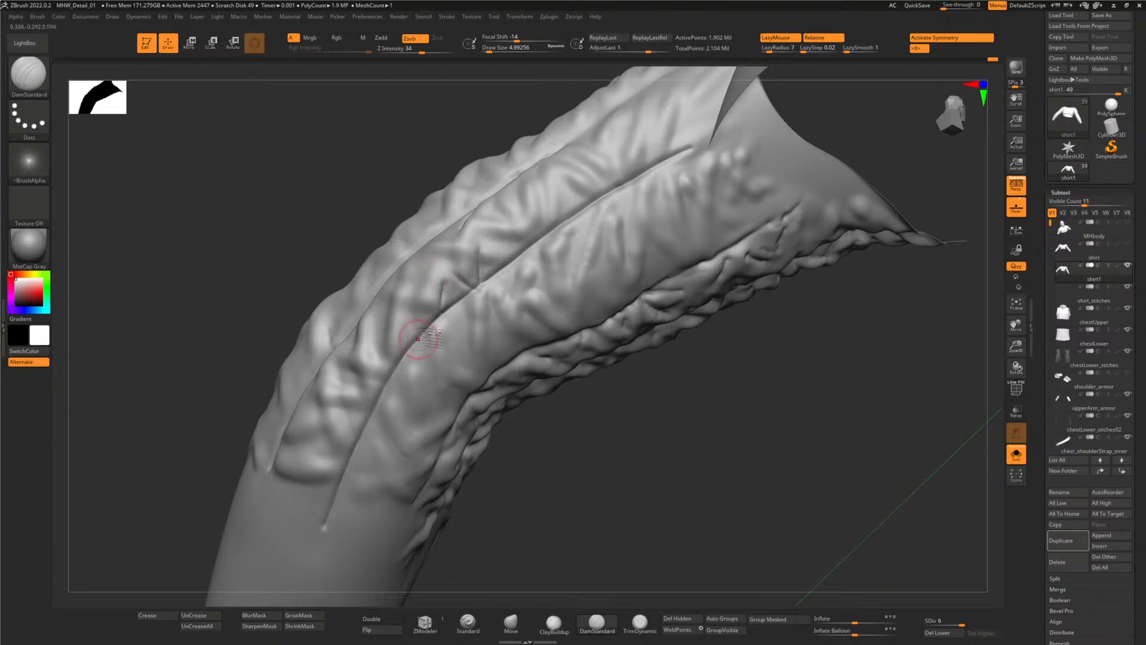
{"action": "left_click_drag", "start_coordinate": [422, 310], "coordinate": [442, 288]}
{"action": "mouse_move", "coordinate": [277, 258]}
{"action": "right_mouse_down"}
{"action": "mouse_move", "coordinate": [379, 276]}
{"action": "mouse_move", "coordinate": [343, 232]}
{"action": "right_mouse_up"}
{"action": "mouse_move", "coordinate": [383, 294]}
{"action": "left_mouse_down"}
{"action": "mouse_move", "coordinate": [392, 257]}
{"action": "mouse_move", "coordinate": [418, 283]}
{"action": "mouse_move", "coordinate": [384, 257]}
{"action": "mouse_move", "coordinate": [388, 272]}
{"action": "left_mouse_up"}
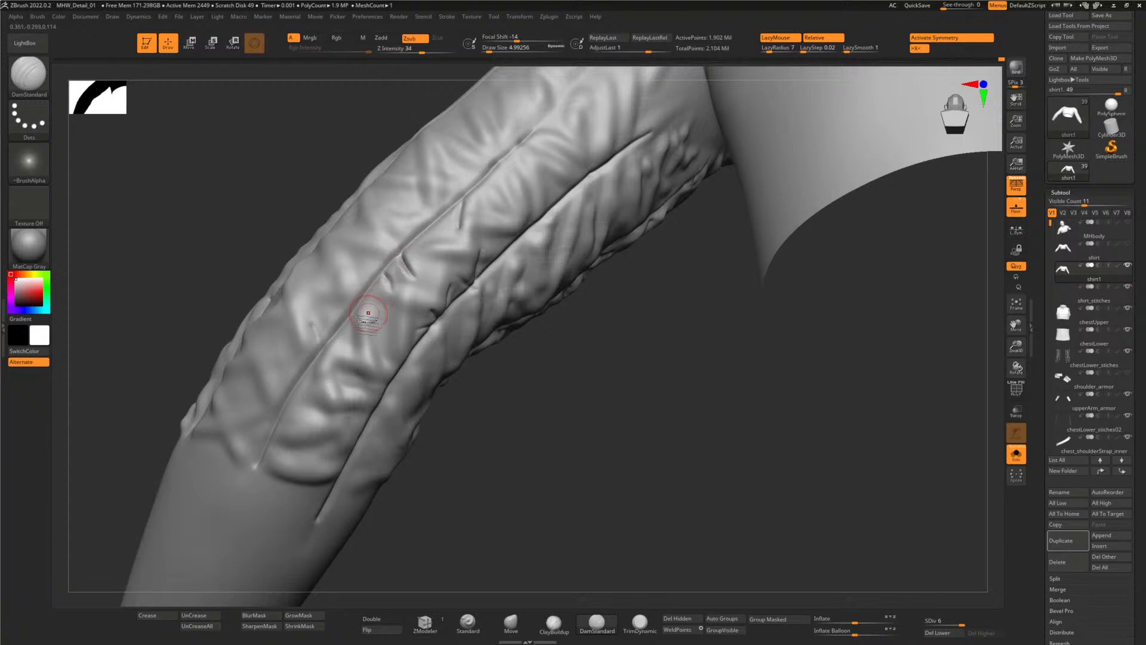
- Add sharp pinched creases along both seams of the inner panel, working up toward the armpit
{"action": "left_click_drag", "start_coordinate": [480, 429], "coordinate": [466, 418]}
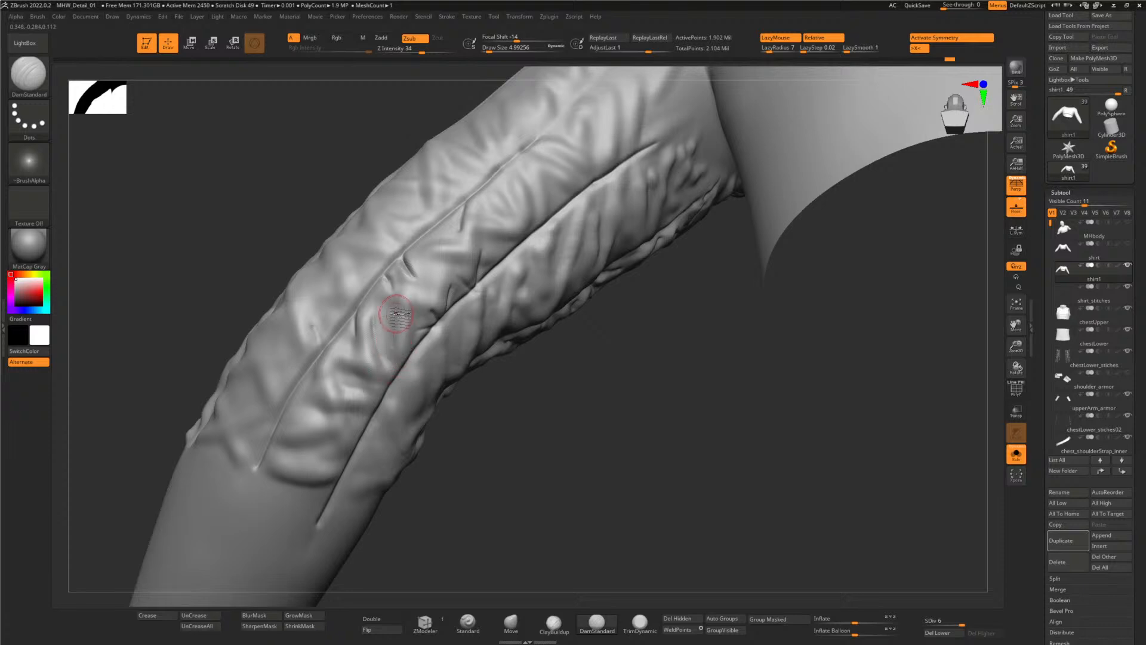
{"action": "mouse_move", "coordinate": [471, 440]}
{"action": "left_mouse_down"}
{"action": "mouse_move", "coordinate": [349, 391]}
{"action": "mouse_move", "coordinate": [409, 397]}
{"action": "left_mouse_up"}
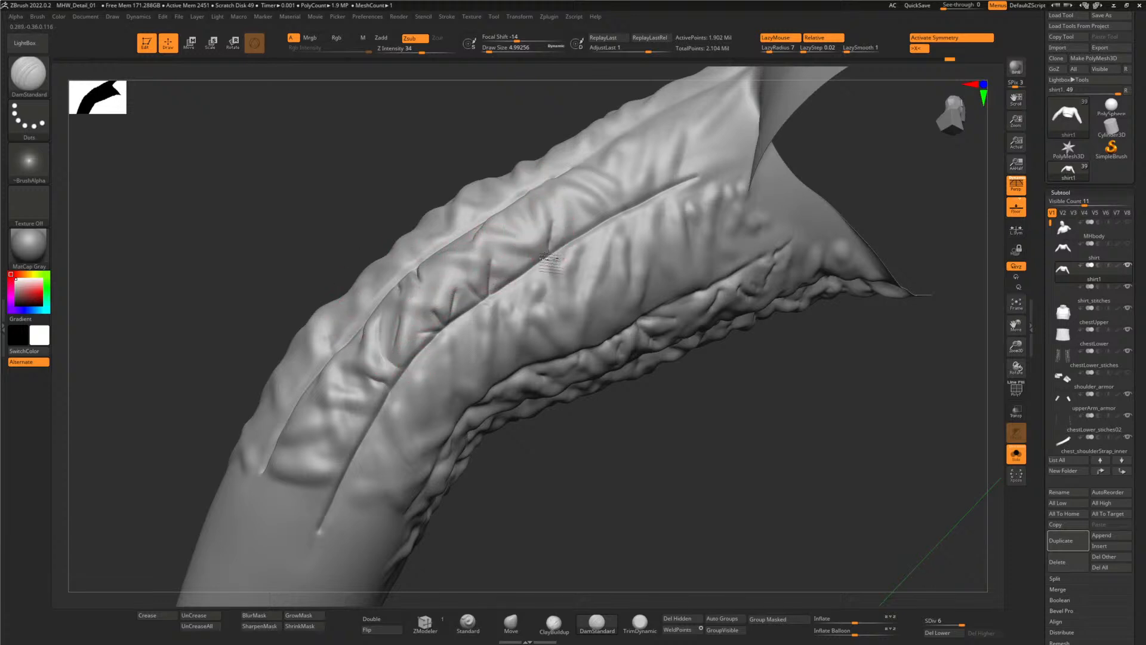
{"action": "mouse_move", "coordinate": [547, 251]}
{"action": "left_mouse_down"}
{"action": "mouse_move", "coordinate": [530, 250]}
{"action": "mouse_move", "coordinate": [528, 233]}
{"action": "mouse_move", "coordinate": [546, 250]}
{"action": "mouse_move", "coordinate": [542, 226]}
{"action": "mouse_move", "coordinate": [544, 239]}
{"action": "mouse_move", "coordinate": [577, 244]}
{"action": "left_mouse_up"}
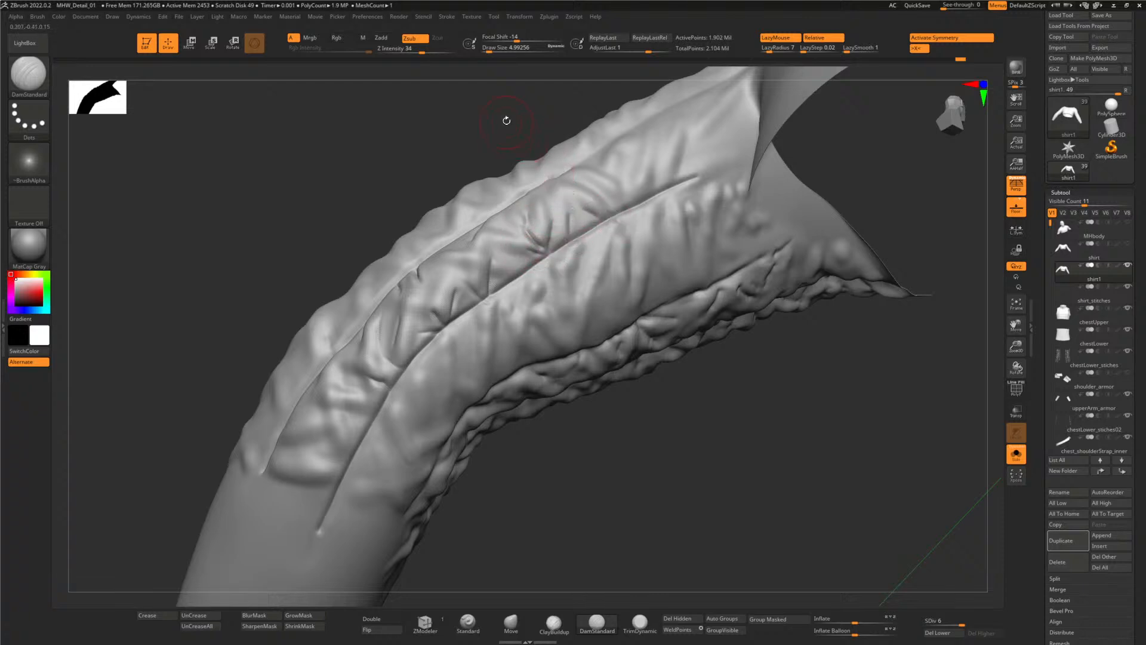
{"action": "mouse_move", "coordinate": [506, 120]}
{"action": "left_mouse_down"}
{"action": "mouse_move", "coordinate": [547, 197]}
{"action": "mouse_move", "coordinate": [564, 158]}
{"action": "mouse_move", "coordinate": [508, 199]}
{"action": "mouse_move", "coordinate": [519, 206]}
{"action": "mouse_move", "coordinate": [499, 191]}
{"action": "left_mouse_up"}
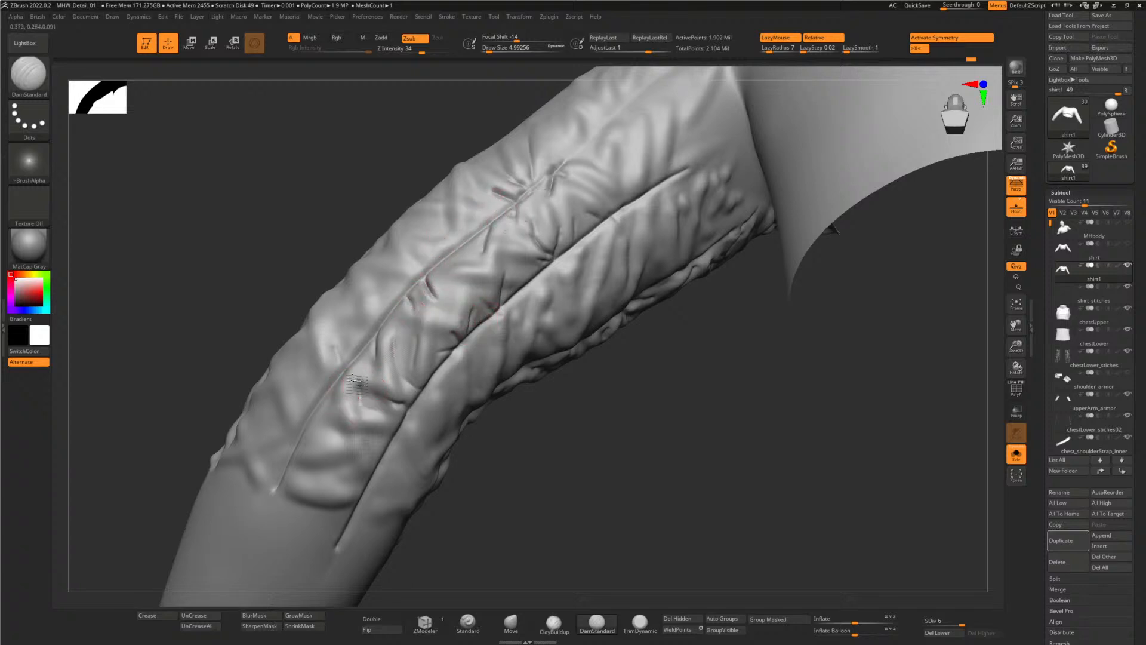
- Cut sharp creases along the seams at the inner panel's lower end and start the same on the neighbouring panel
{"action": "left_click_drag", "start_coordinate": [341, 416], "coordinate": [333, 383]}
{"action": "left_click_drag", "start_coordinate": [494, 515], "coordinate": [333, 447]}
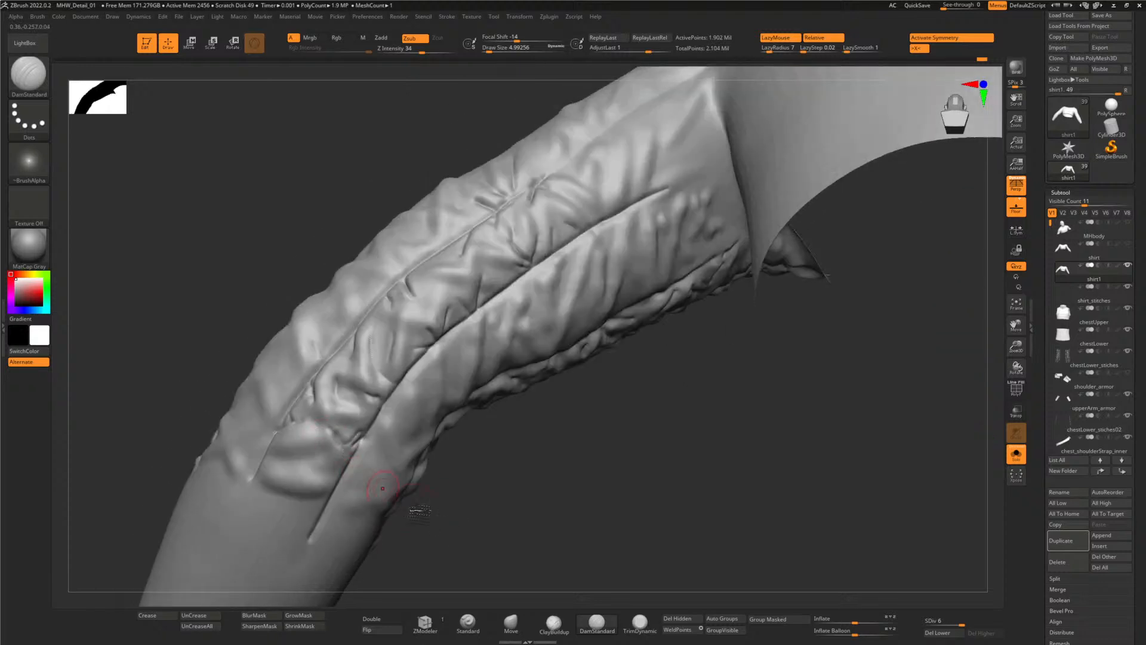
{"action": "left_click_drag", "start_coordinate": [461, 530], "coordinate": [357, 449]}
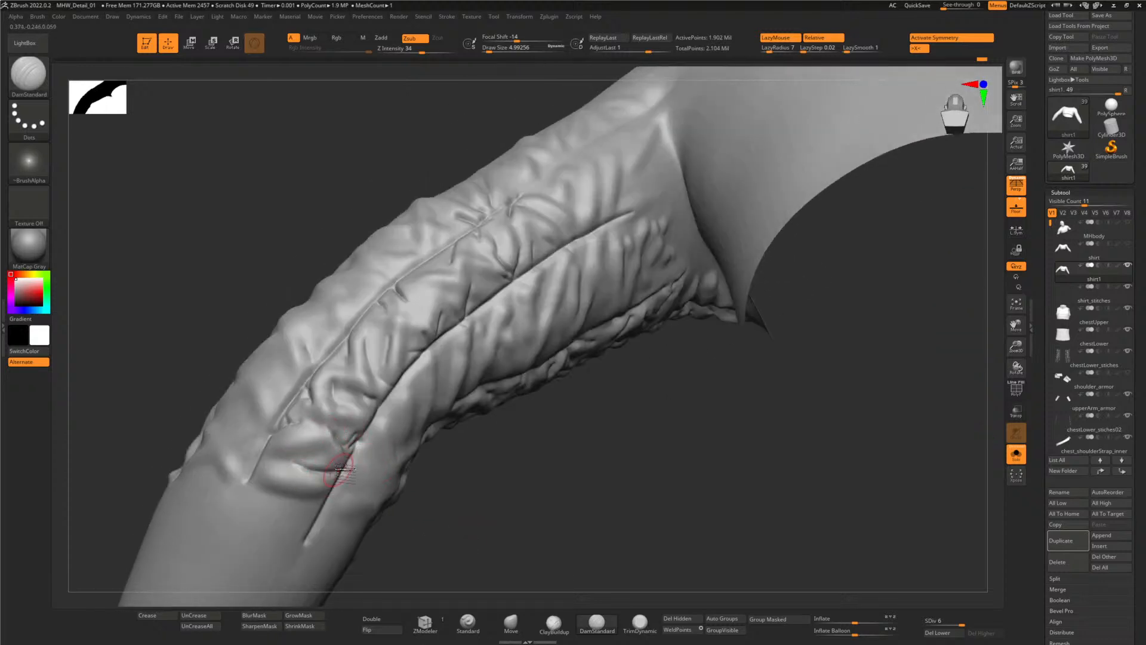
{"action": "left_click_drag", "start_coordinate": [205, 350], "coordinate": [187, 340]}
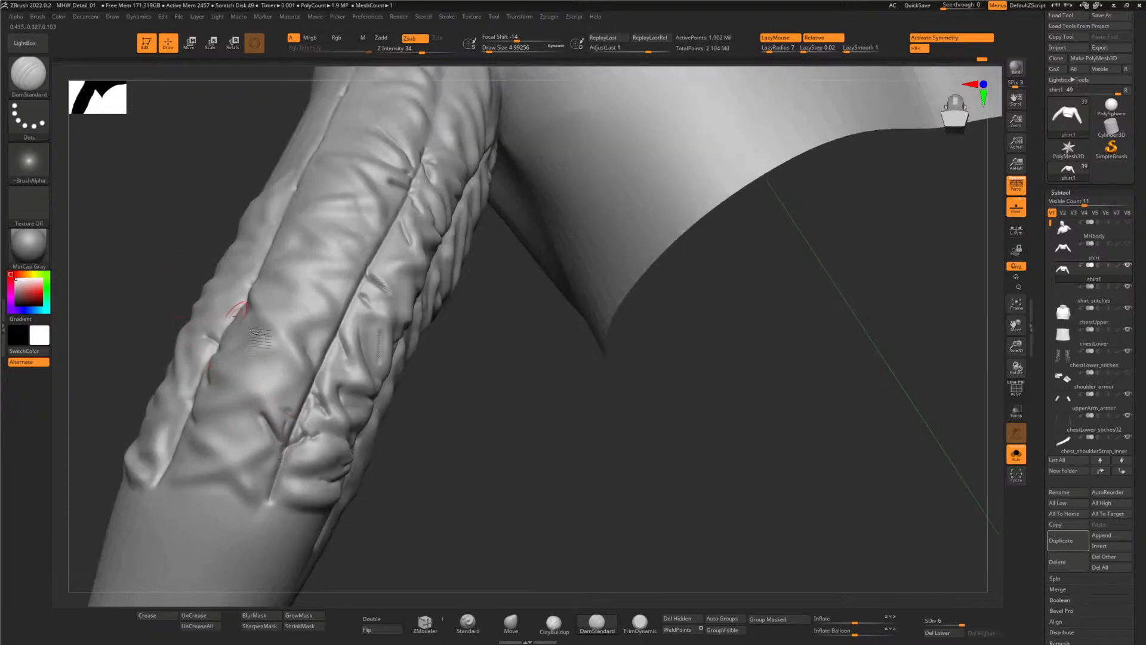
- Cut sharp creases into the sleeve panel's lower end along its seam and smooth the rough spots beside them
{"action": "mouse_move", "coordinate": [310, 382]}
{"action": "left_mouse_down"}
{"action": "mouse_move", "coordinate": [292, 366]}
{"action": "mouse_move", "coordinate": [290, 392]}
{"action": "left_mouse_up"}
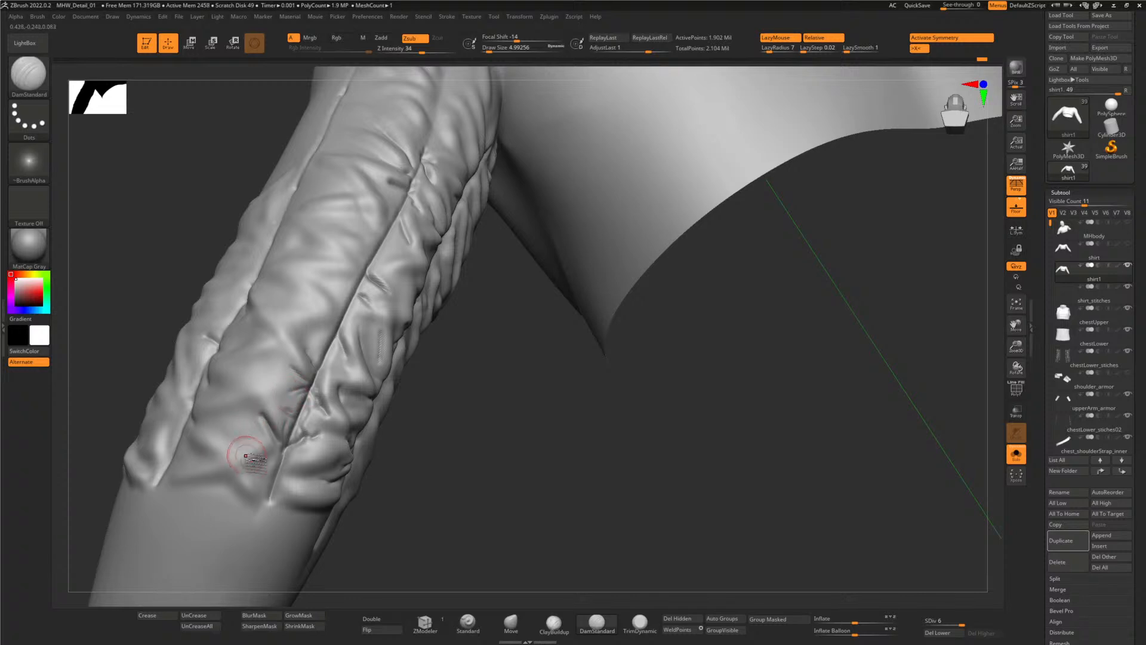
{"action": "mouse_move", "coordinate": [269, 436]}
{"action": "left_mouse_down"}
{"action": "mouse_move", "coordinate": [236, 445]}
{"action": "mouse_move", "coordinate": [208, 432]}
{"action": "left_mouse_up"}
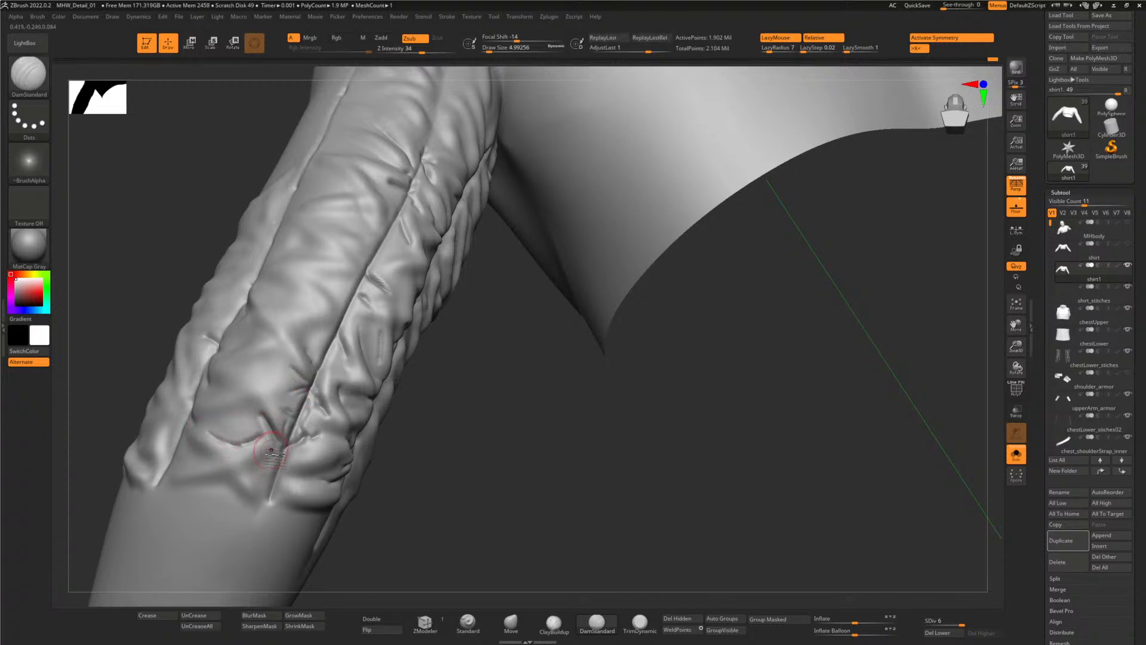
{"action": "key", "text": "shift"}
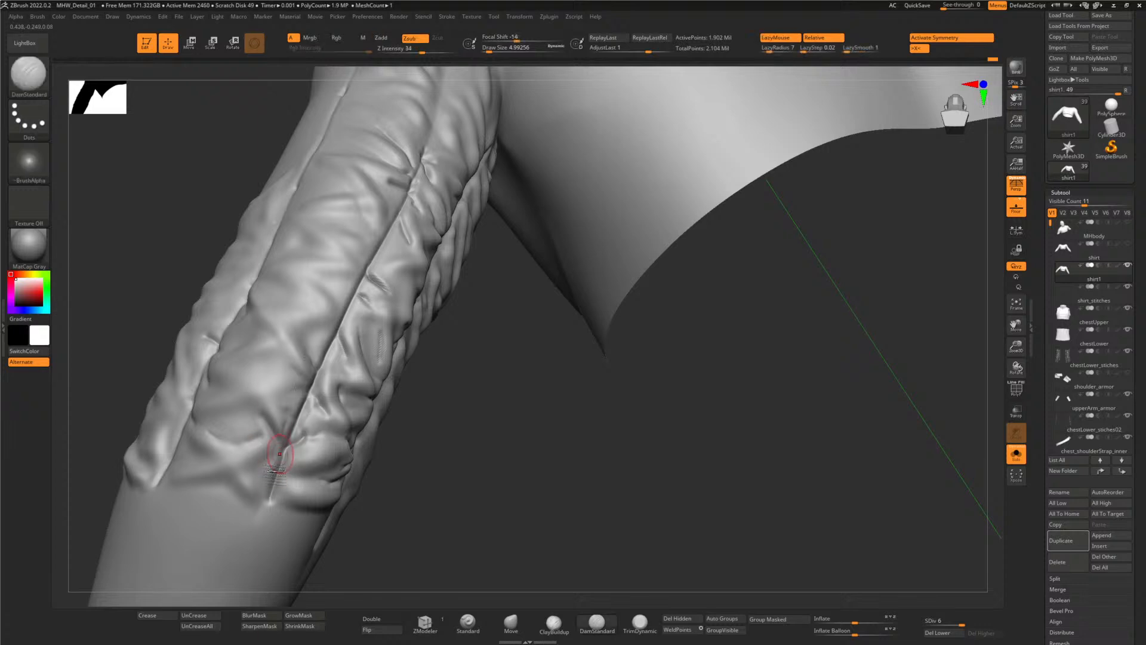
{"action": "left_click_drag", "start_coordinate": [290, 453], "coordinate": [269, 470]}
{"action": "key", "text": "shift"}
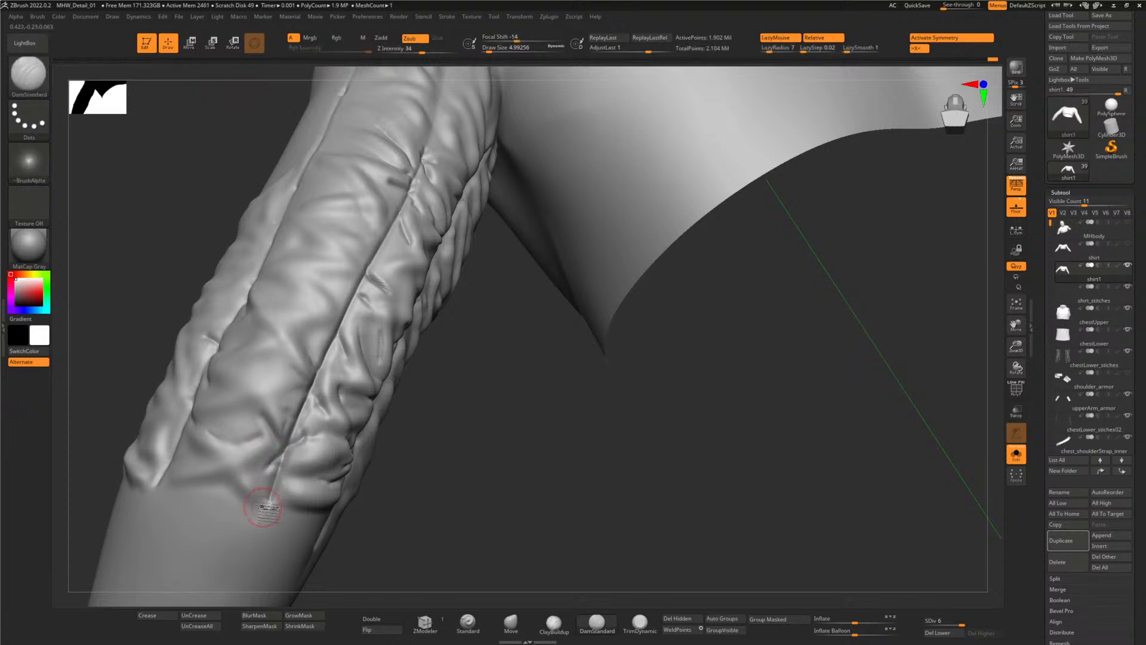
{"action": "left_click_drag", "start_coordinate": [267, 510], "coordinate": [234, 476]}
{"action": "left_click_drag", "start_coordinate": [265, 508], "coordinate": [222, 475]}
{"action": "mouse_move", "coordinate": [233, 480]}
{"action": "left_mouse_down", "text": "shift"}
{"action": "mouse_move", "coordinate": [260, 503]}
{"action": "mouse_move", "coordinate": [230, 479]}
{"action": "left_mouse_up", "text": "shift"}
{"action": "mouse_move", "coordinate": [188, 430]}
{"action": "left_mouse_down"}
{"action": "mouse_move", "coordinate": [196, 456]}
{"action": "mouse_move", "coordinate": [184, 431]}
{"action": "mouse_move", "coordinate": [181, 457]}
{"action": "left_mouse_up"}
- Add short pinched creases along the seams around the middle of the neighbouring sleeve panel, softening the strokes where needed
{"action": "left_click_drag", "start_coordinate": [100, 306], "coordinate": [155, 298]}
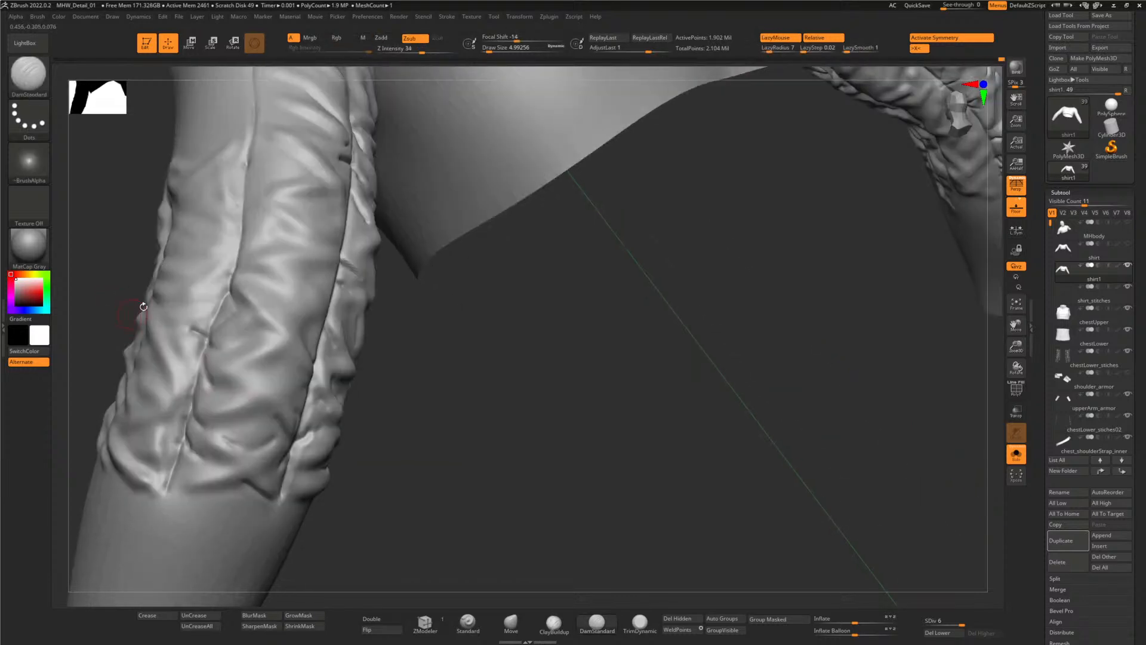
{"action": "left_click_drag", "start_coordinate": [256, 345], "coordinate": [259, 325], "text": "shift"}
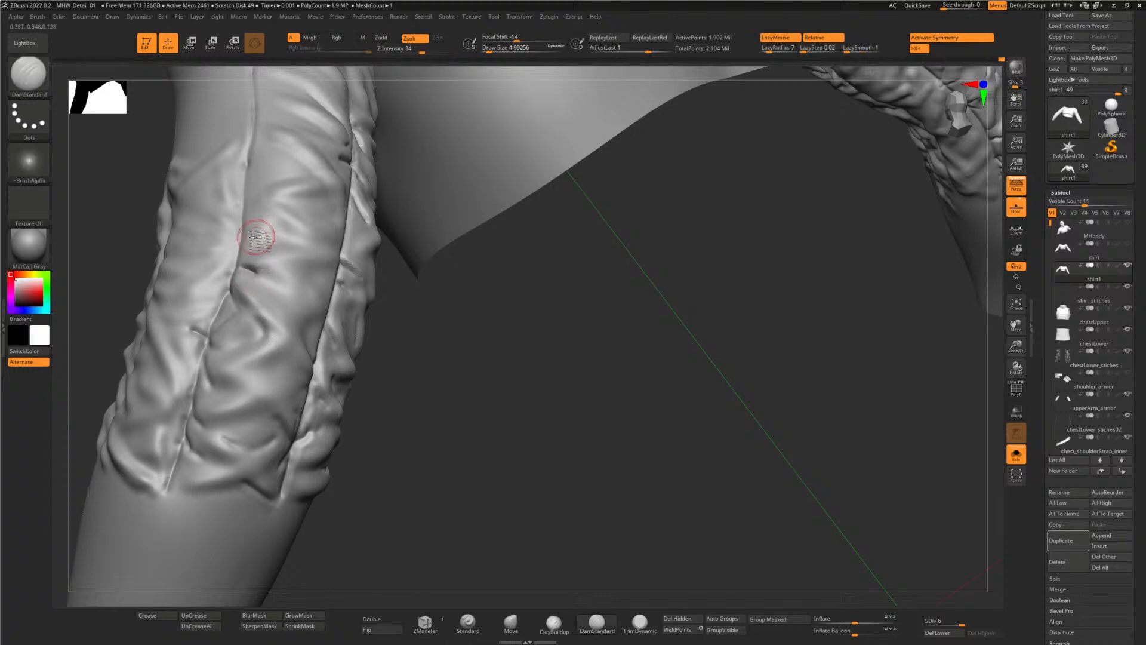
{"action": "mouse_move", "coordinate": [261, 217]}
{"action": "left_mouse_down"}
{"action": "mouse_move", "coordinate": [250, 270]}
{"action": "mouse_move", "coordinate": [262, 224]}
{"action": "left_mouse_up"}
{"action": "left_click_drag", "start_coordinate": [214, 335], "coordinate": [198, 332], "text": "shift"}
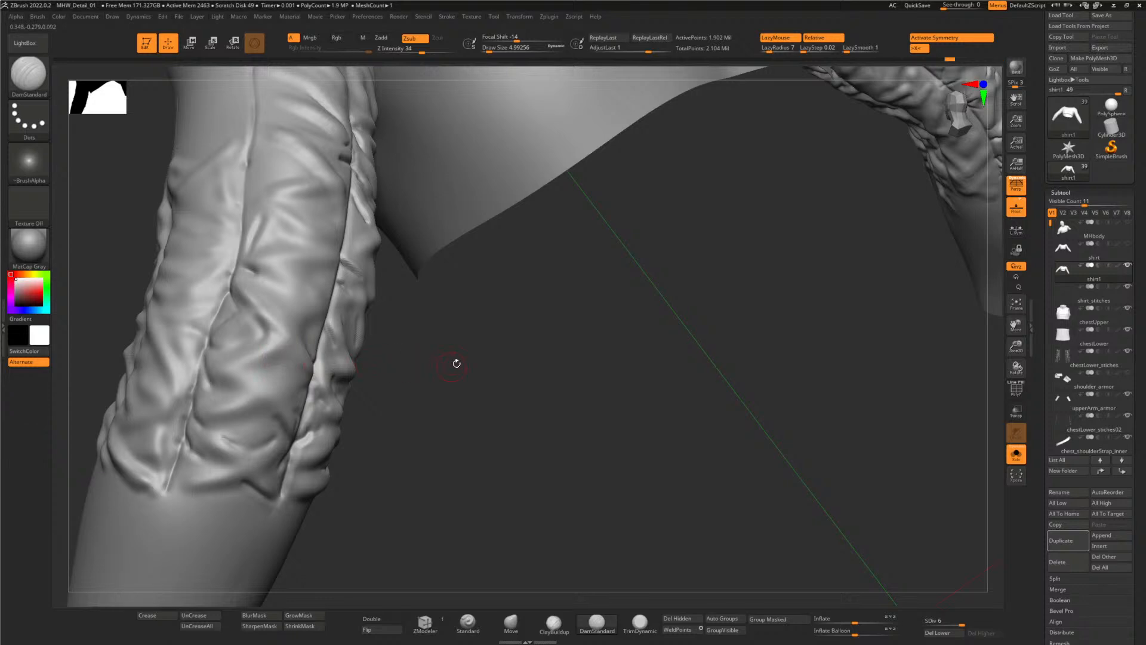
{"action": "mouse_move", "coordinate": [426, 328]}
{"action": "left_mouse_down"}
{"action": "mouse_move", "coordinate": [456, 402]}
{"action": "mouse_move", "coordinate": [379, 341]}
{"action": "left_mouse_up"}
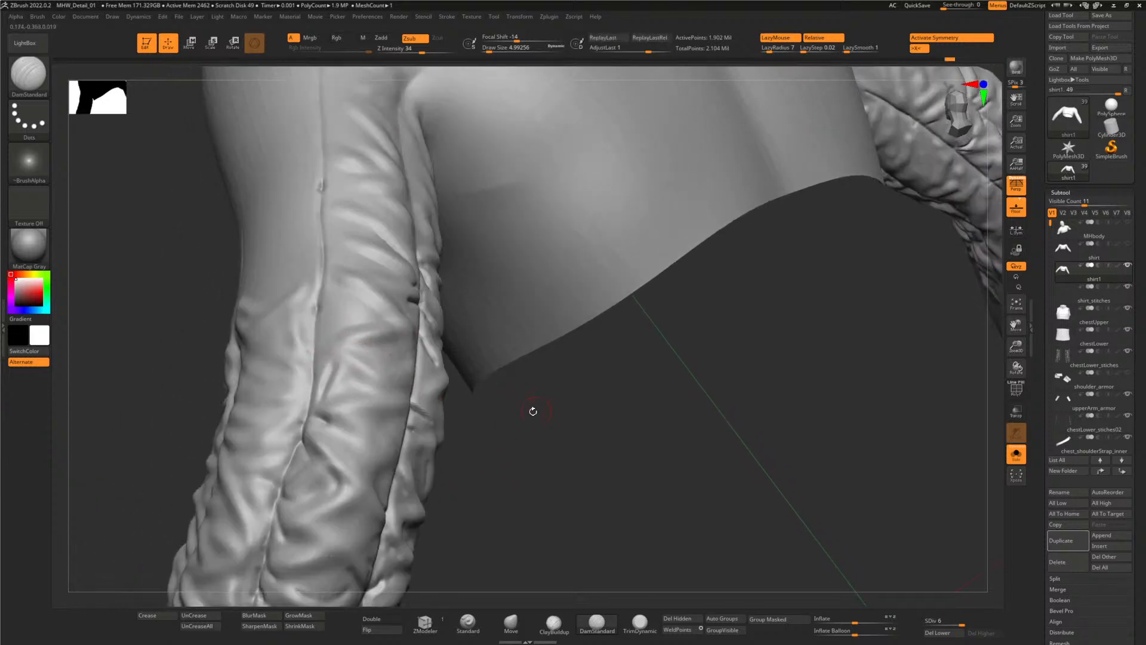
{"action": "mouse_move", "coordinate": [532, 410]}
{"action": "left_mouse_down"}
{"action": "mouse_move", "coordinate": [390, 309]}
{"action": "mouse_move", "coordinate": [384, 332]}
{"action": "left_mouse_up"}
{"action": "key", "text": "shift"}
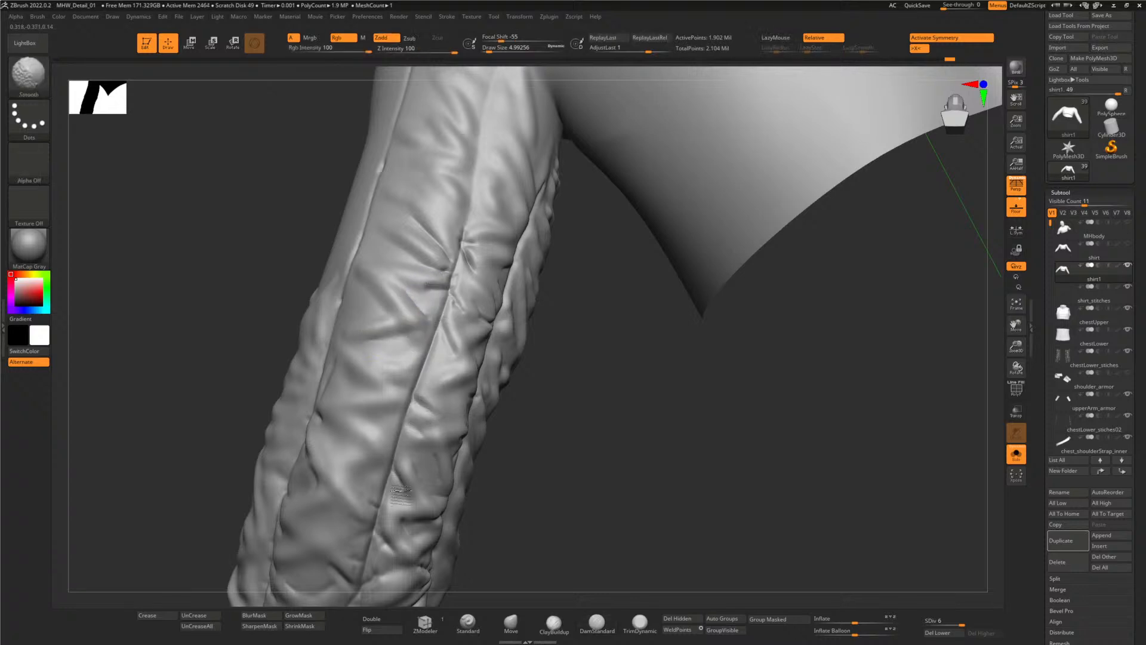
- Carve and soften creases along the seams of the inner sleeve panels, working up toward the armpit
{"action": "left_click_drag", "start_coordinate": [558, 351], "coordinate": [567, 388]}
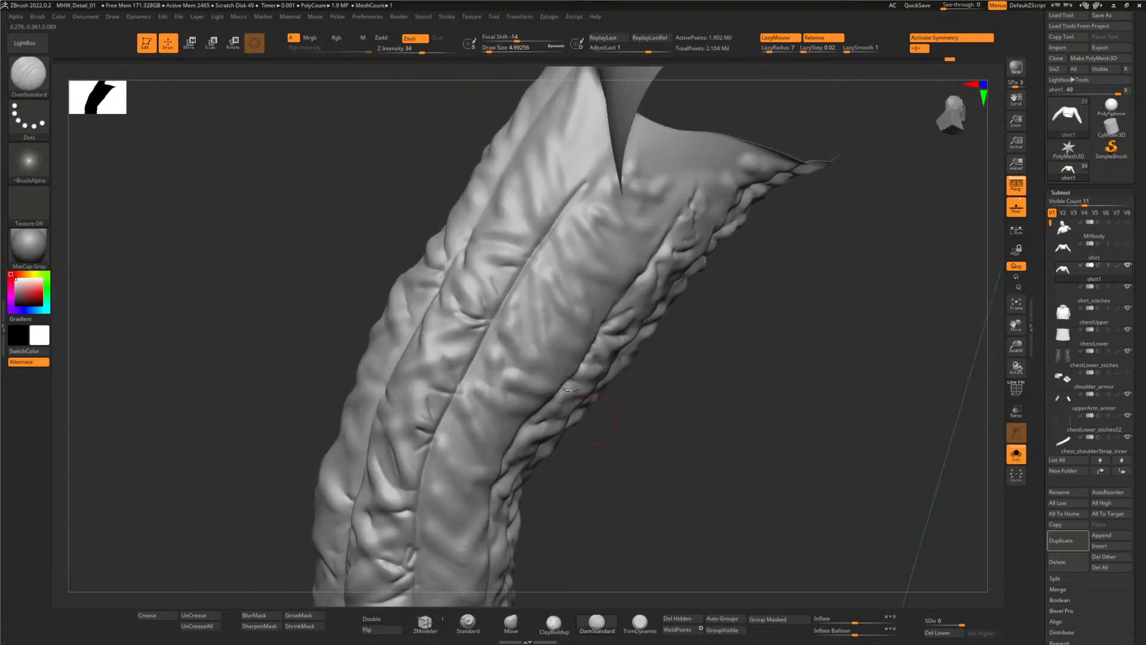
{"action": "key", "text": "shift"}
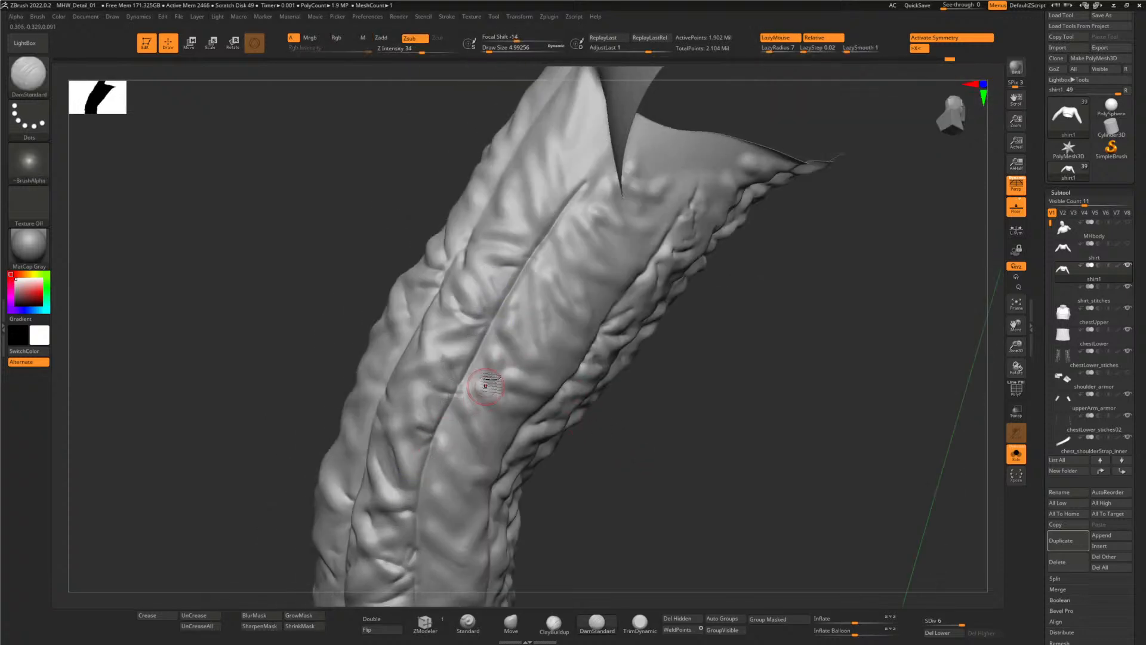
{"action": "mouse_move", "coordinate": [486, 387]}
{"action": "left_mouse_down"}
{"action": "mouse_move", "coordinate": [633, 463]}
{"action": "mouse_move", "coordinate": [512, 328]}
{"action": "left_mouse_up"}
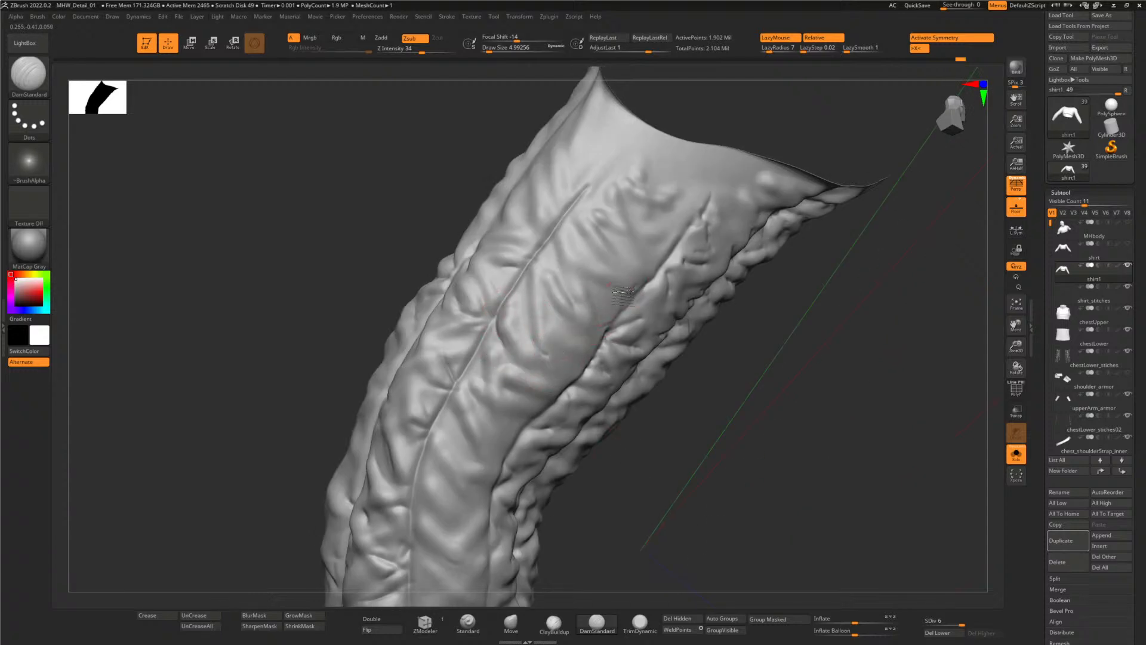
{"action": "mouse_move", "coordinate": [619, 292]}
{"action": "left_mouse_down"}
{"action": "mouse_move", "coordinate": [638, 285]}
{"action": "mouse_move", "coordinate": [629, 264]}
{"action": "mouse_move", "coordinate": [635, 277]}
{"action": "left_mouse_up"}
{"action": "left_click_drag", "start_coordinate": [385, 154], "coordinate": [476, 267]}
{"action": "key", "text": "shift"}
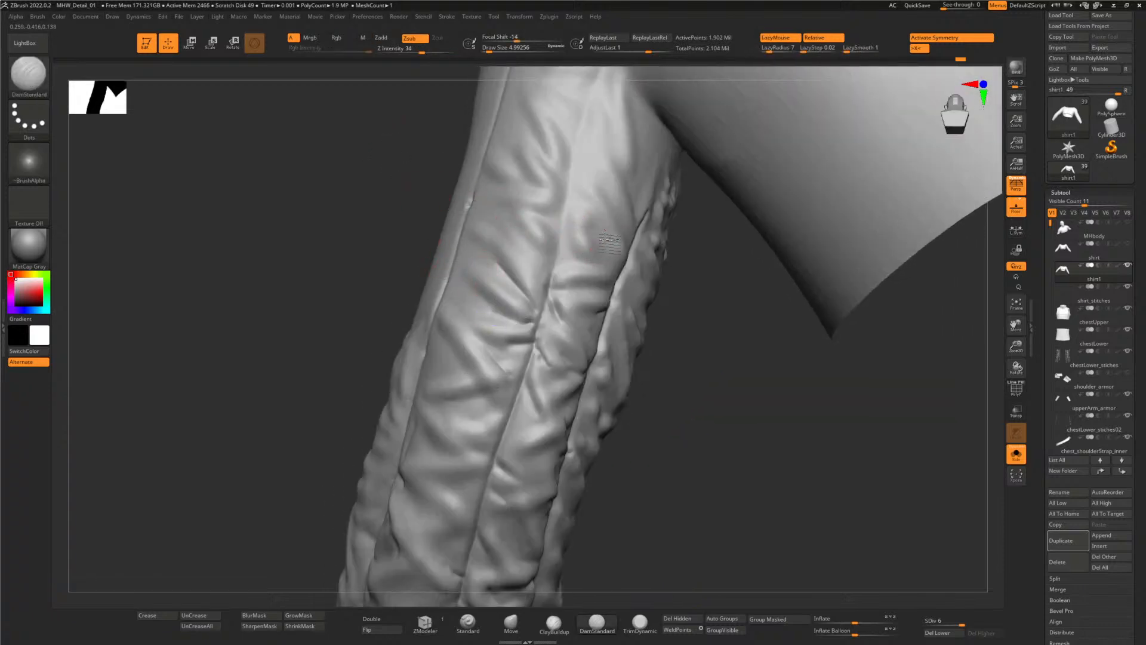
{"action": "left_click_drag", "start_coordinate": [591, 210], "coordinate": [620, 277]}
{"action": "key", "text": "shift"}
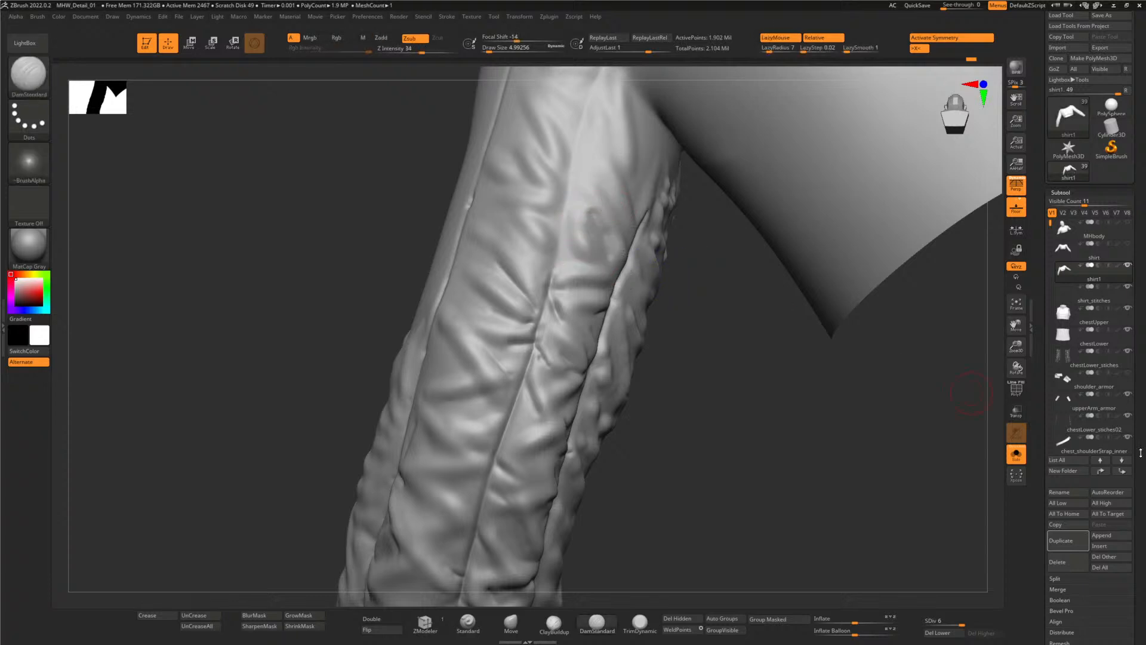
- Show the shirt stitches and the rest of the outfit around the shirt, and view the whole figure from the front
{"action": "left_click", "coordinate": [1111, 287]}
{"action": "left_click", "coordinate": [1126, 250]}
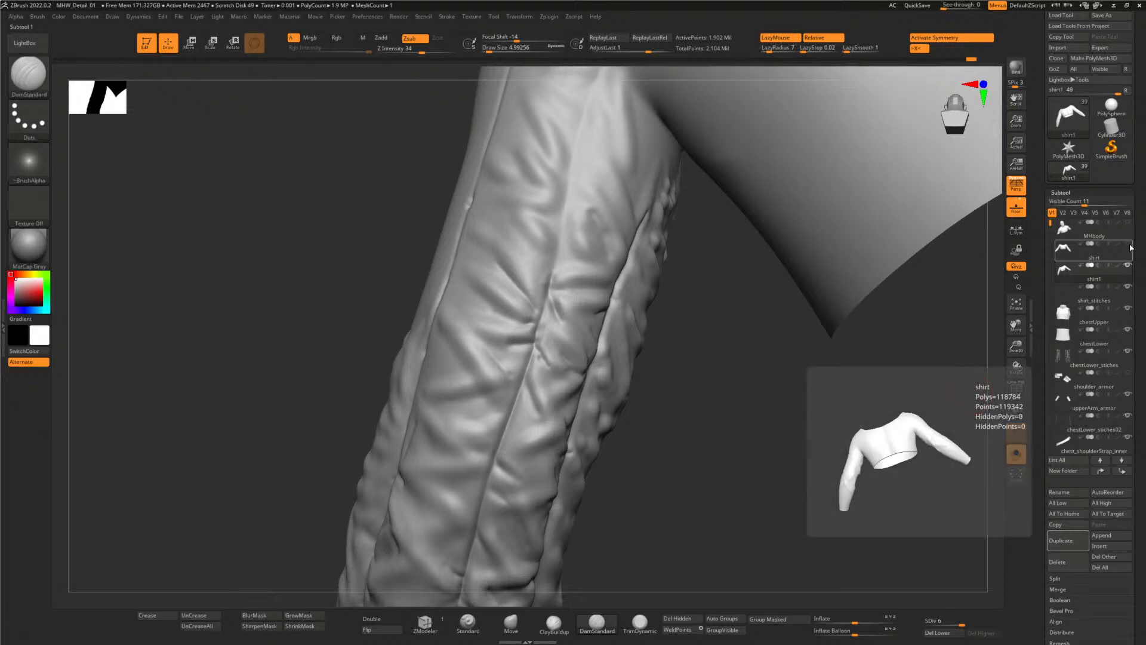
{"action": "left_click", "coordinate": [1129, 291]}
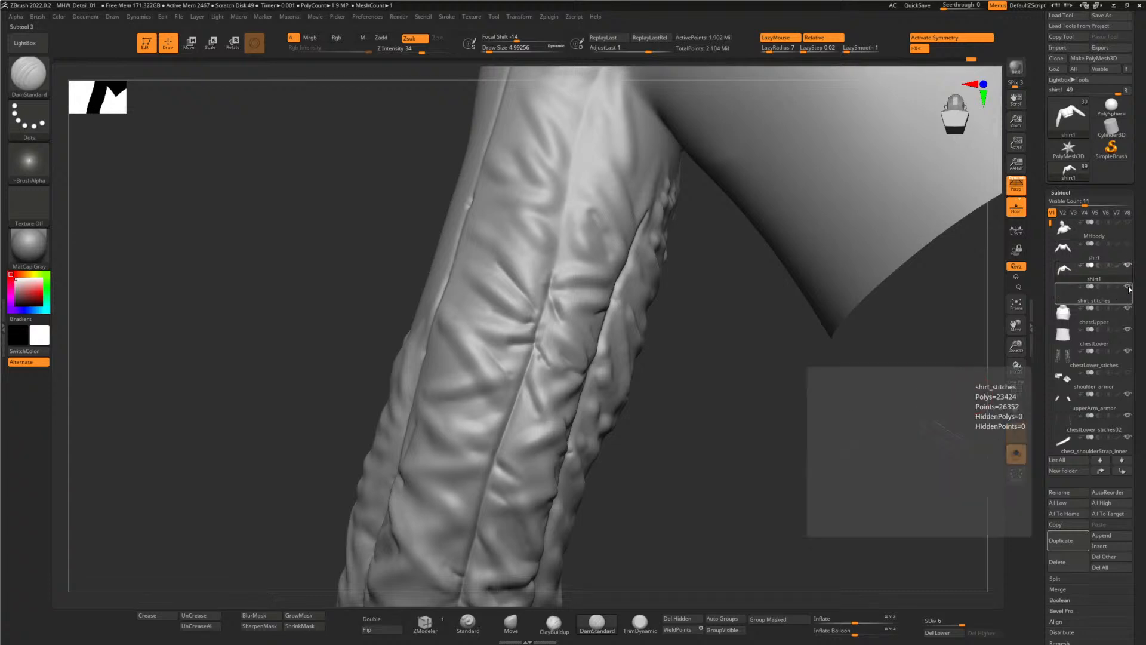
{"action": "left_click", "coordinate": [1016, 452]}
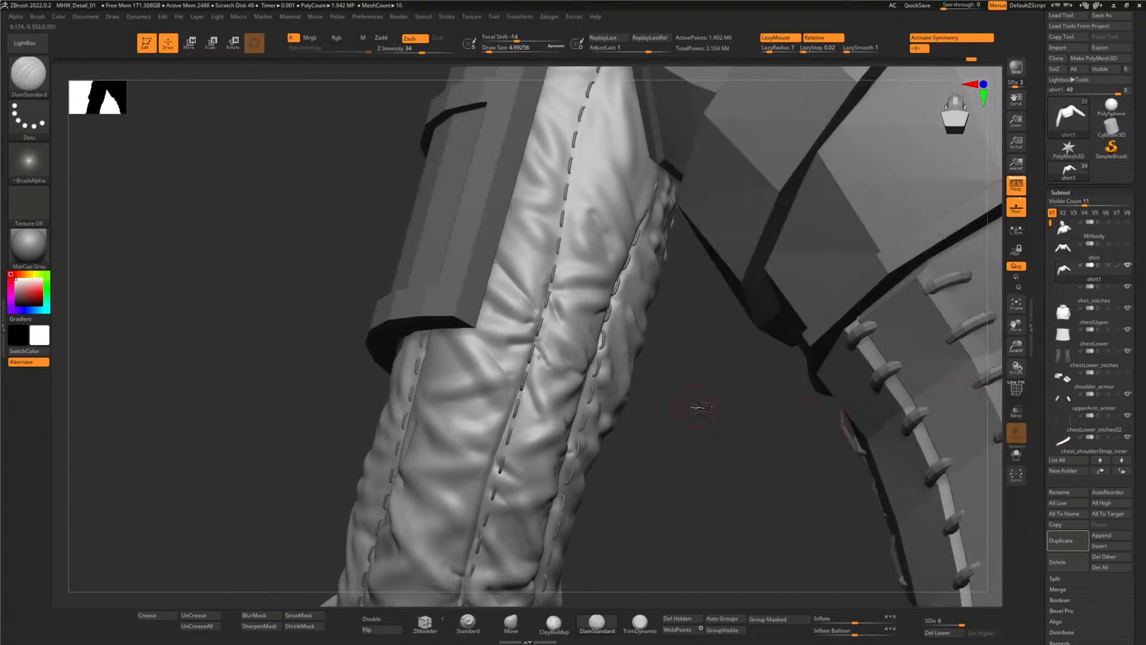
{"action": "left_click_drag", "start_coordinate": [701, 408], "coordinate": [849, 371]}
{"action": "left_click_drag", "start_coordinate": [641, 463], "coordinate": [611, 422]}
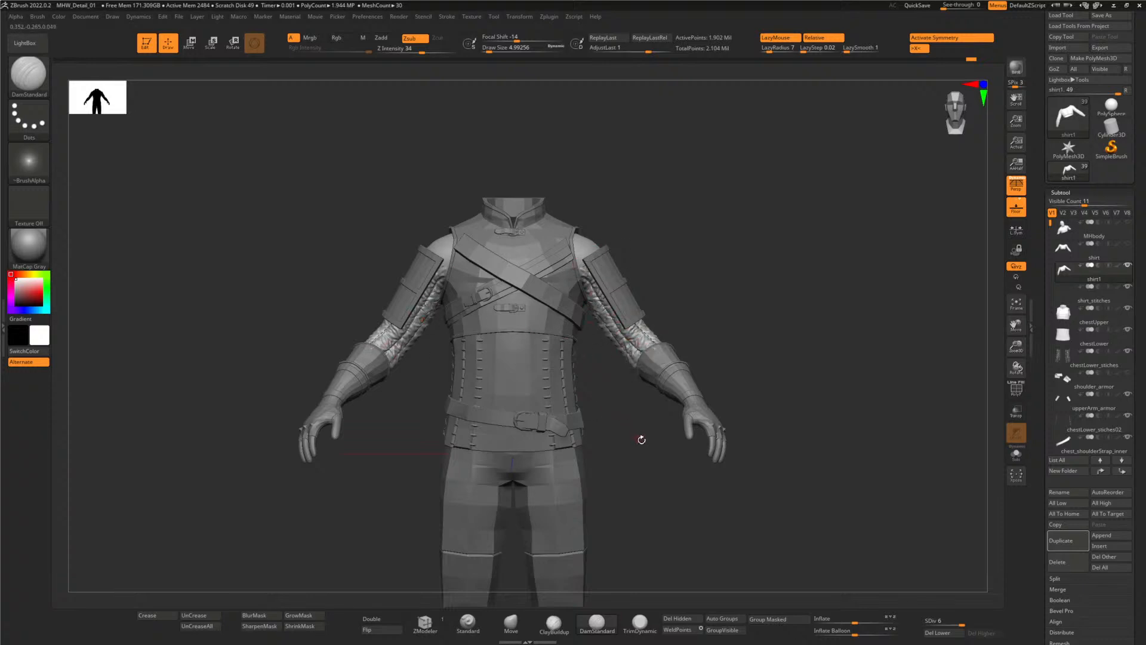
- Check the Witcher armour reference in Photoshop, return to ZBrush and make the shoulder armour visible above the sleeves
{"action": "key", "text": "alt+Tab"}
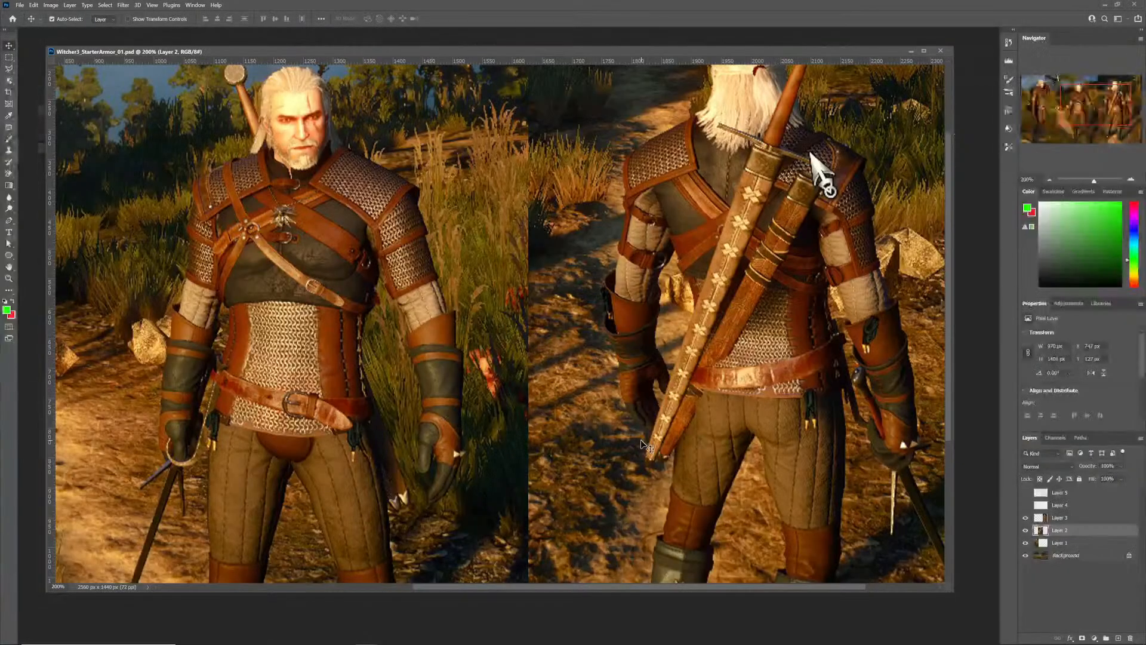
{"action": "key", "text": "alt+Tab"}
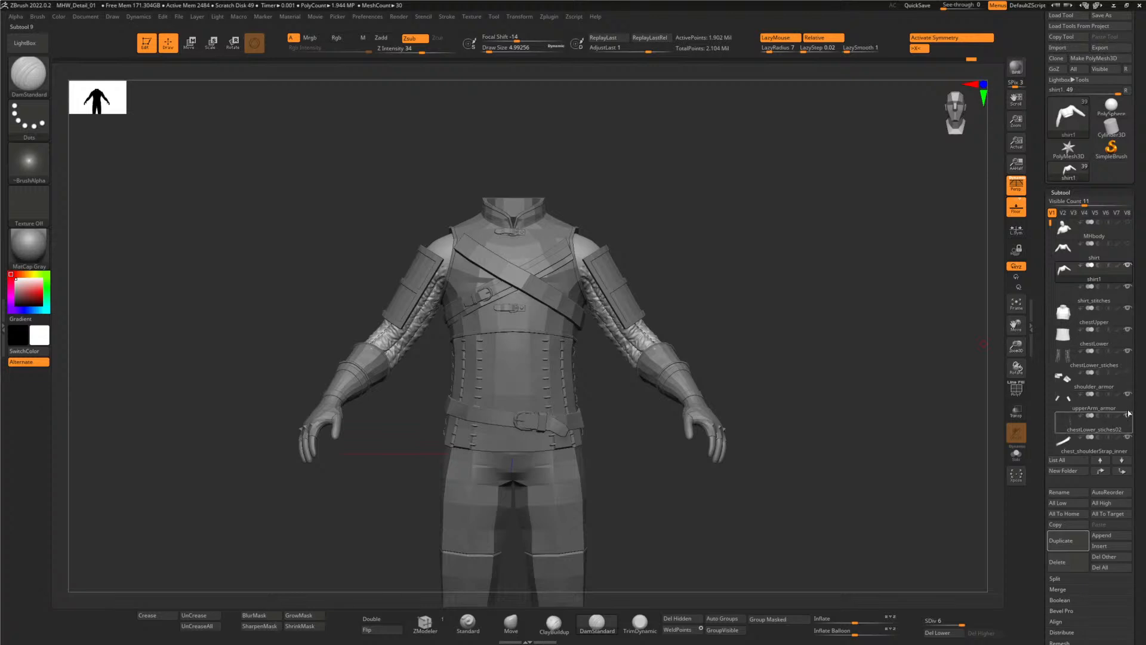
{"action": "left_click", "coordinate": [1129, 373]}
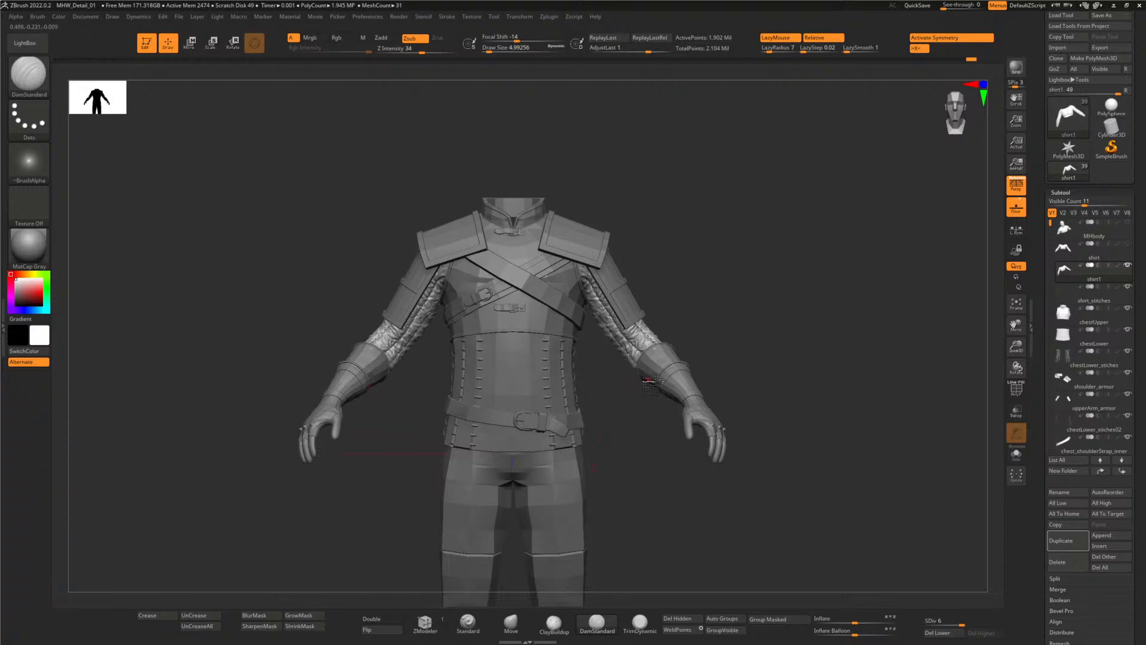
{"action": "right_click_drag", "start_coordinate": [663, 365], "coordinate": [619, 404], "text": "alt"}
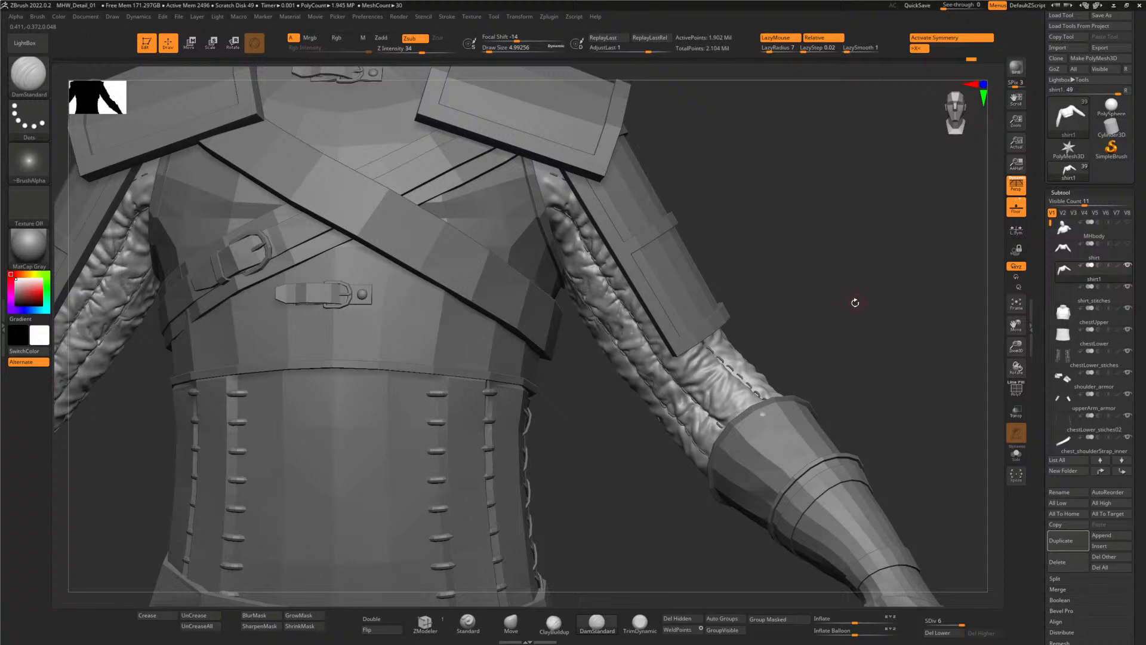
- Quick-save the work and save the project as a new version named MHW_Detail_02.ZPR
{"action": "left_click", "coordinate": [917, 6]}
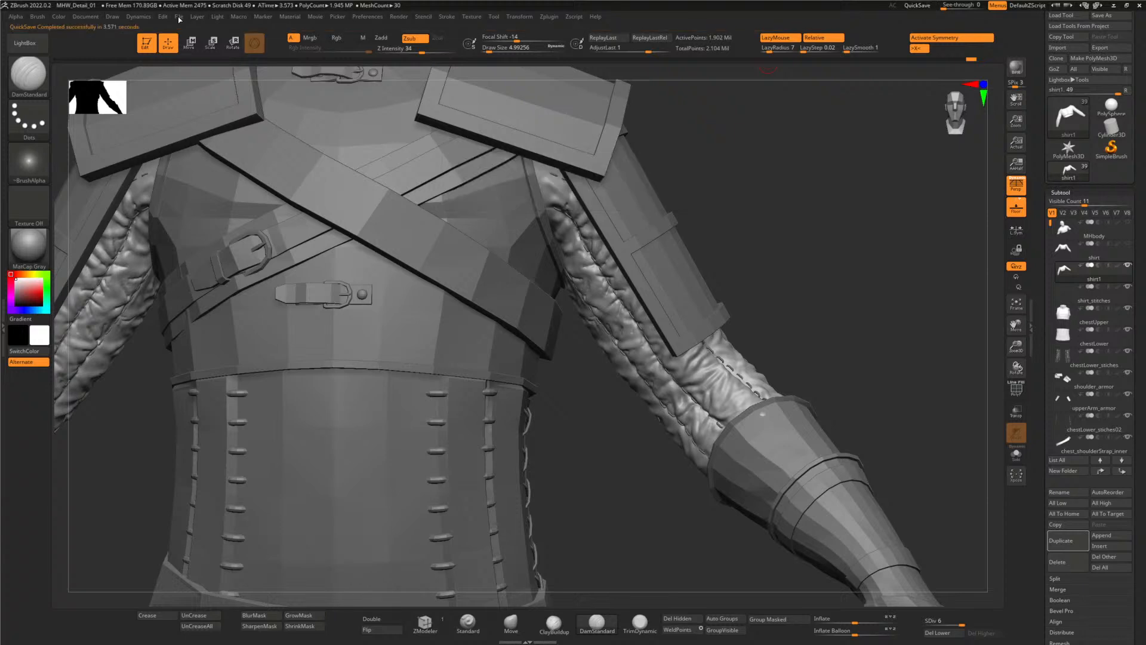
{"action": "left_click", "coordinate": [180, 18]}
{"action": "left_click", "coordinate": [244, 38]}
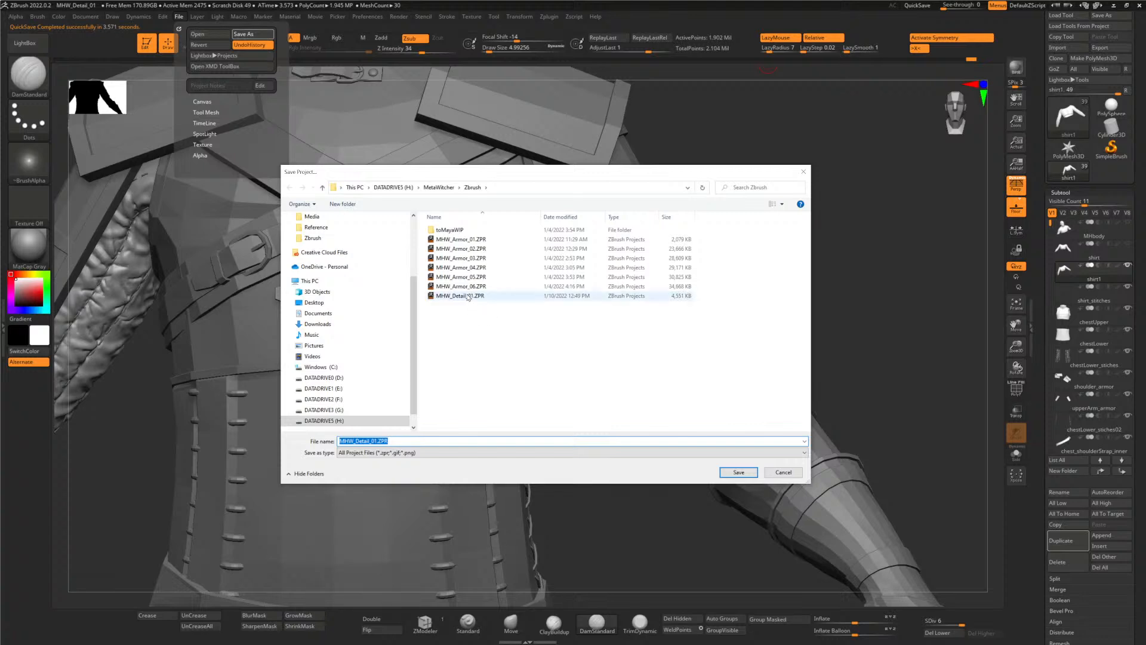
{"action": "left_click", "coordinate": [372, 440]}
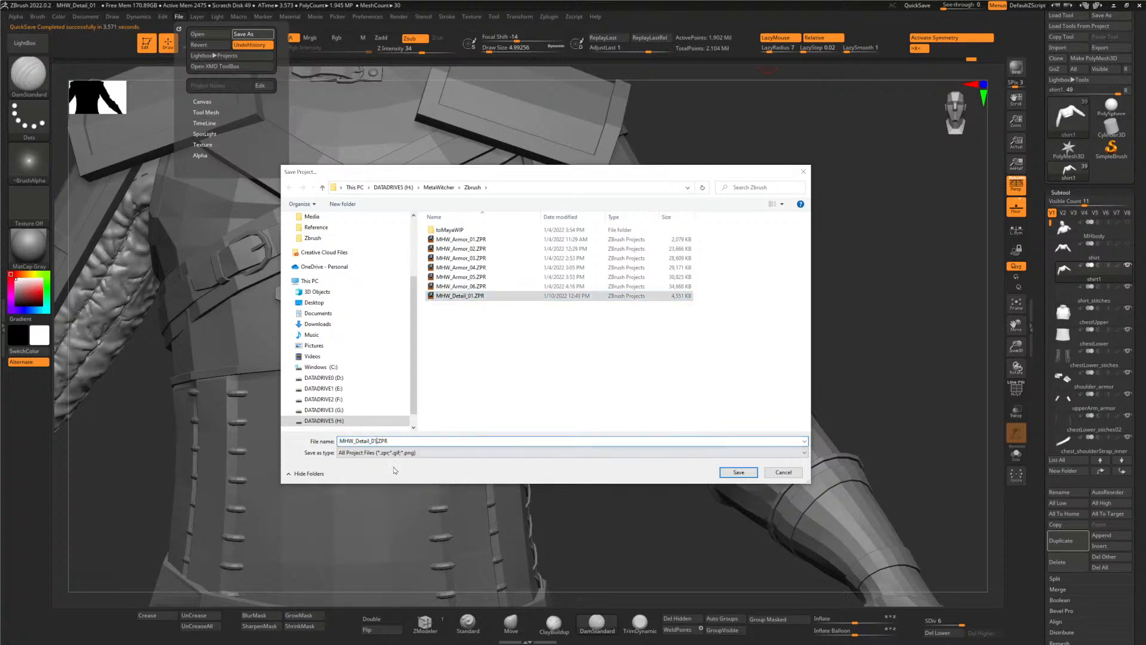
{"action": "key", "text": "BackSpace"}
{"action": "type", "text": "2"}
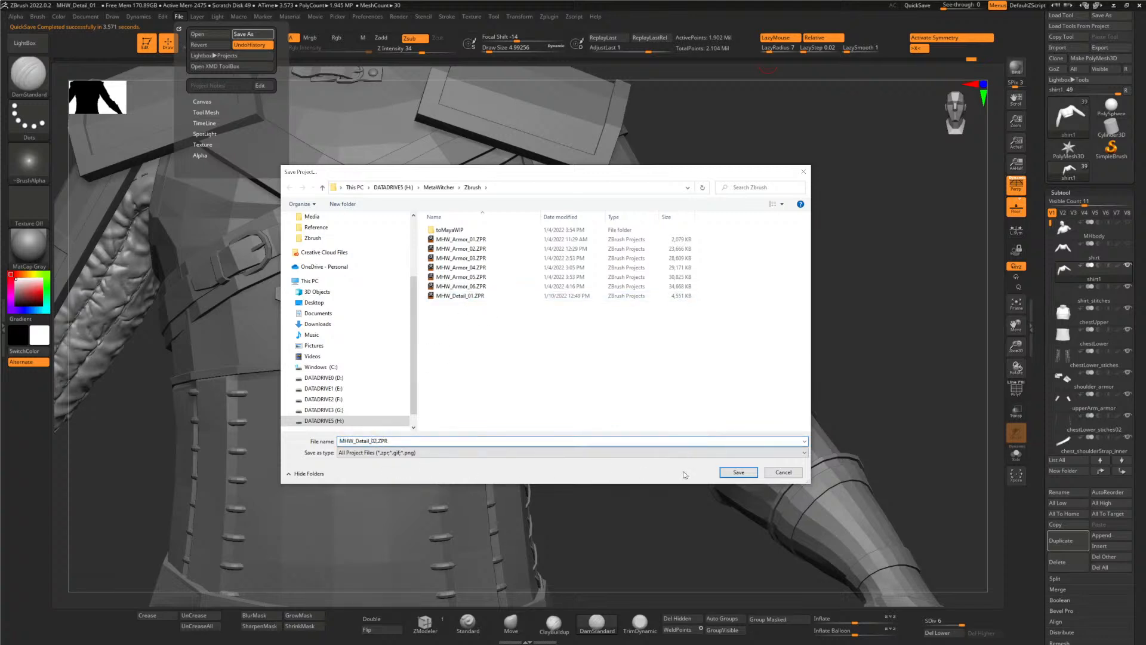
{"action": "left_click", "coordinate": [724, 473]}
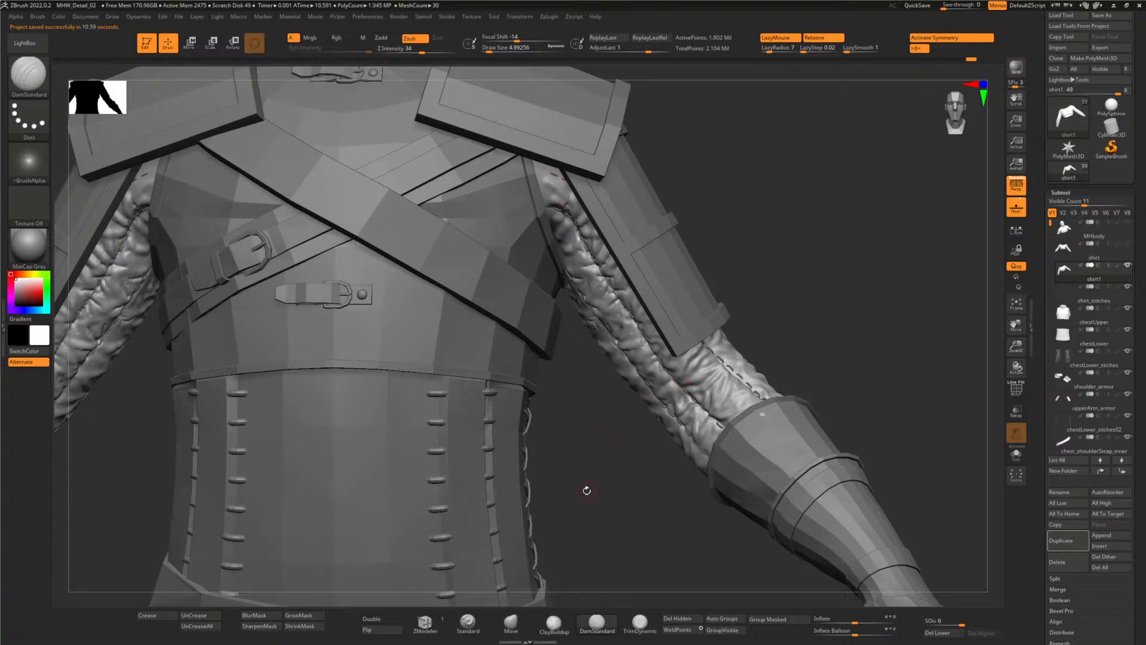
- Compare the legs with the Witcher reference in Photoshop, return to ZBrush and make the pants the active subtool
{"action": "left_click_drag", "start_coordinate": [587, 489], "coordinate": [510, 431], "text": "alt"}
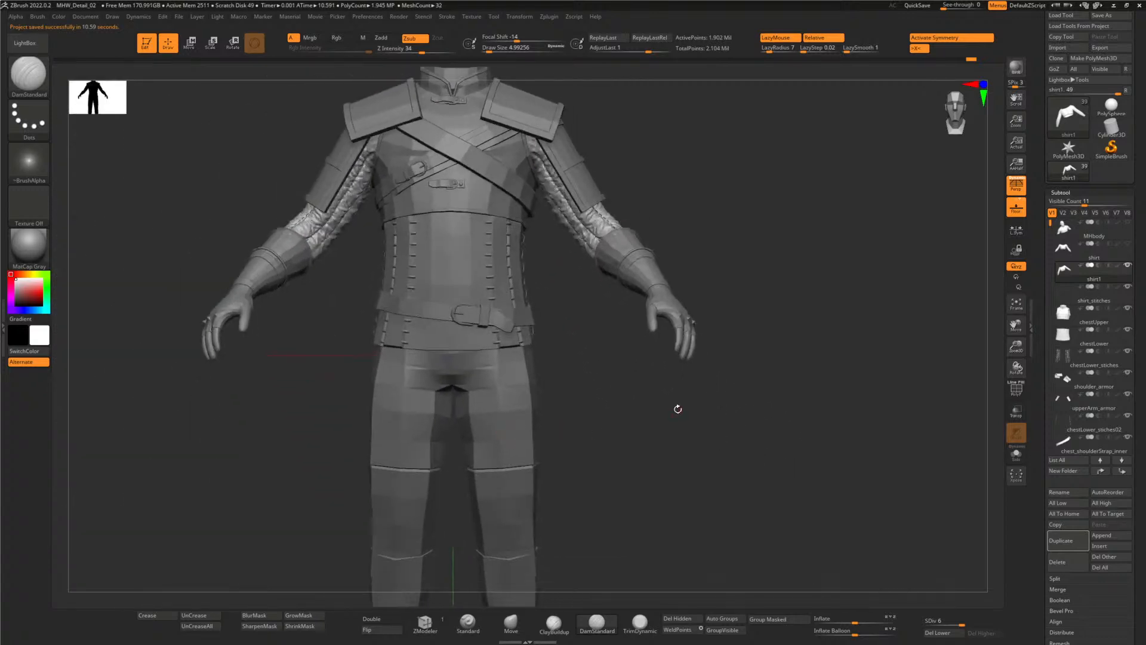
{"action": "left_click_drag", "start_coordinate": [678, 406], "coordinate": [598, 312], "text": "alt"}
{"action": "key", "text": "alt+Tab"}
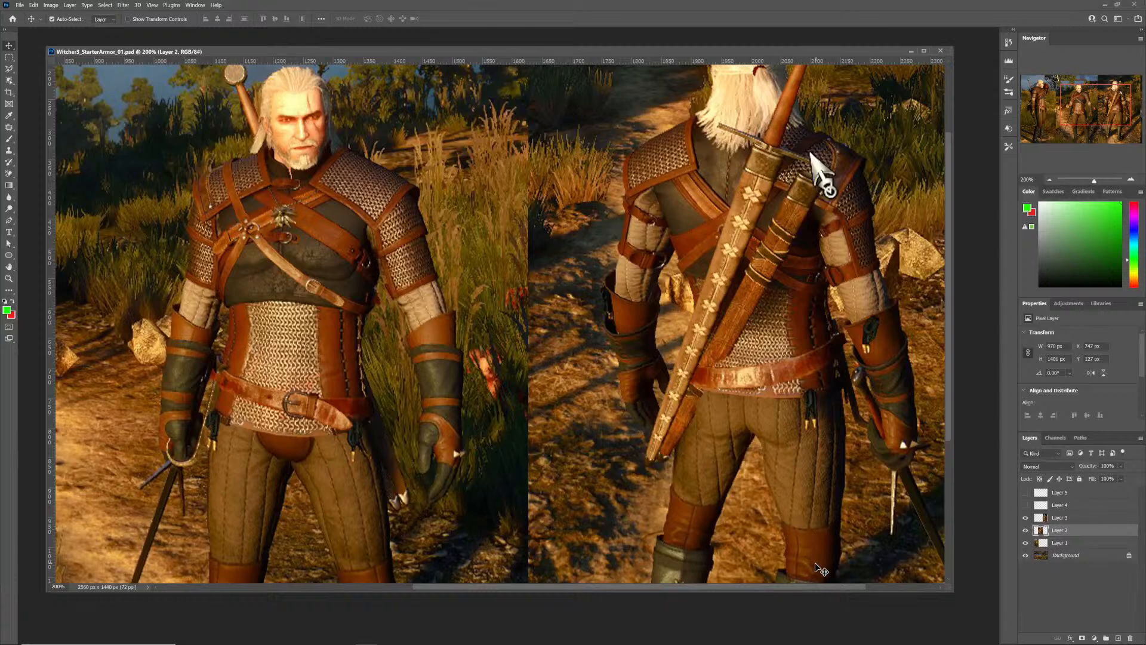
{"action": "key", "text": "alt+Tab"}
{"action": "left_click_drag", "start_coordinate": [645, 411], "coordinate": [644, 383], "text": "alt"}
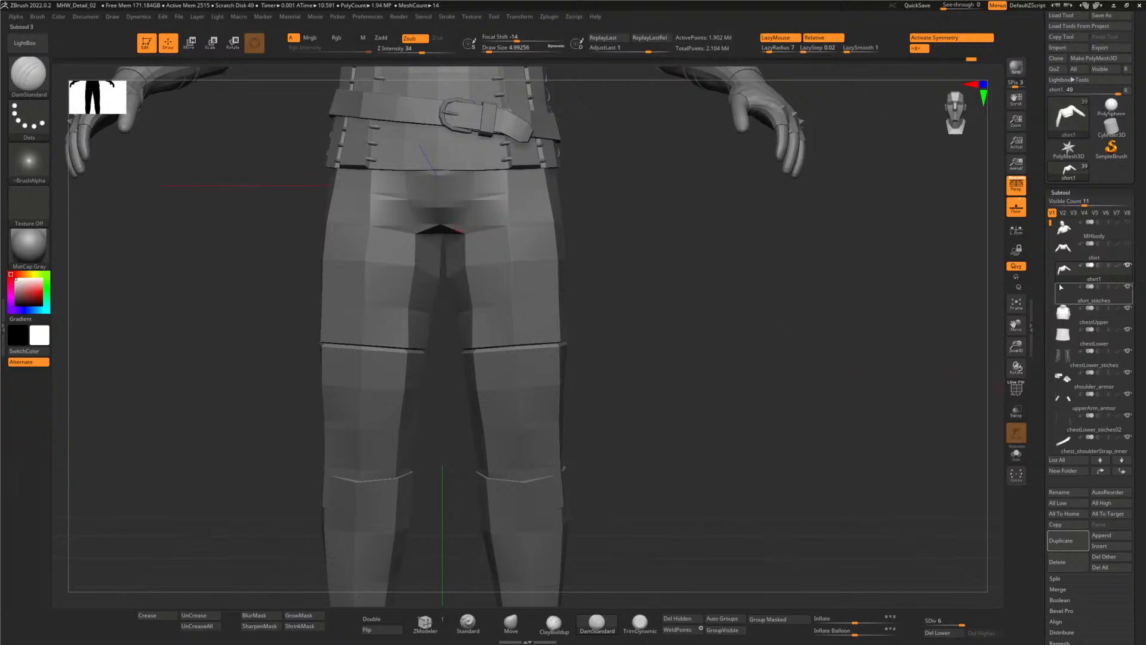
{"action": "left_click_drag", "start_coordinate": [1051, 225], "coordinate": [1051, 269]}
{"action": "left_click", "coordinate": [1089, 328]}
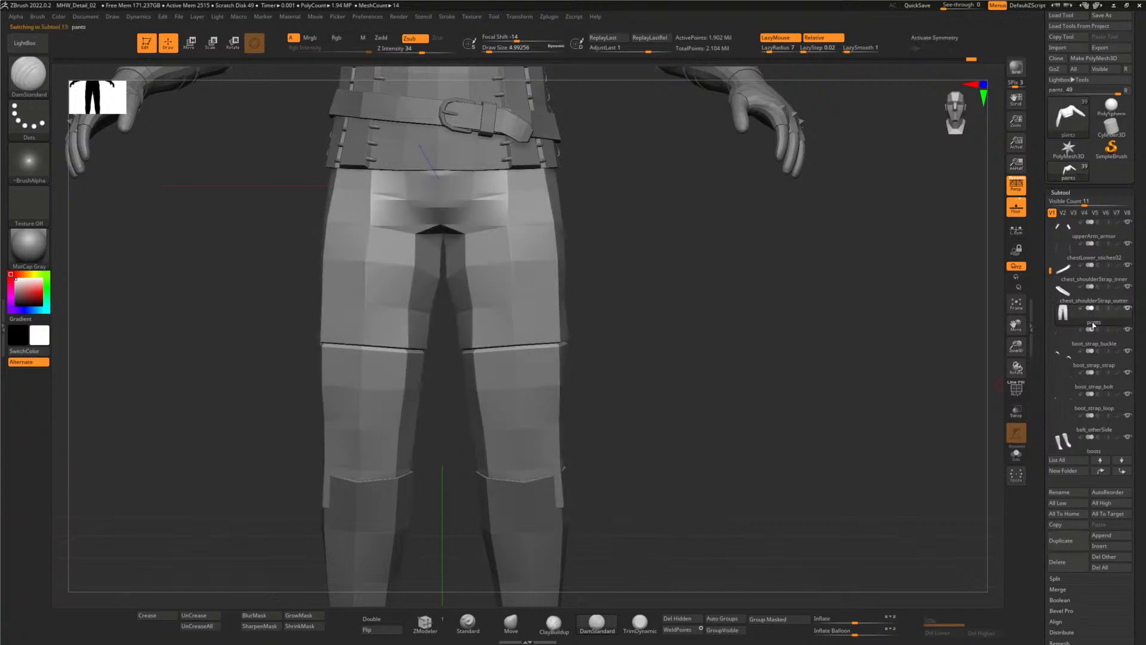
- Inspect the pants isolated from the outfit, and look closely at the hips and thighs with all parts shown again
{"action": "left_click_drag", "start_coordinate": [632, 226], "coordinate": [672, 329], "text": "alt"}
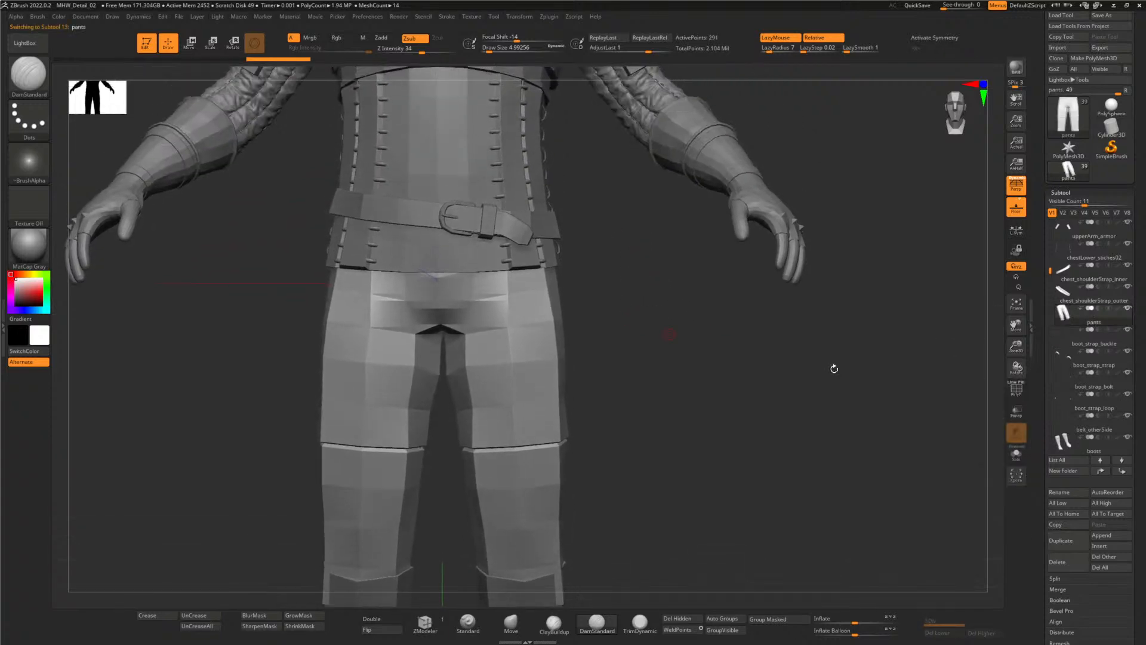
{"action": "left_click", "coordinate": [1020, 459]}
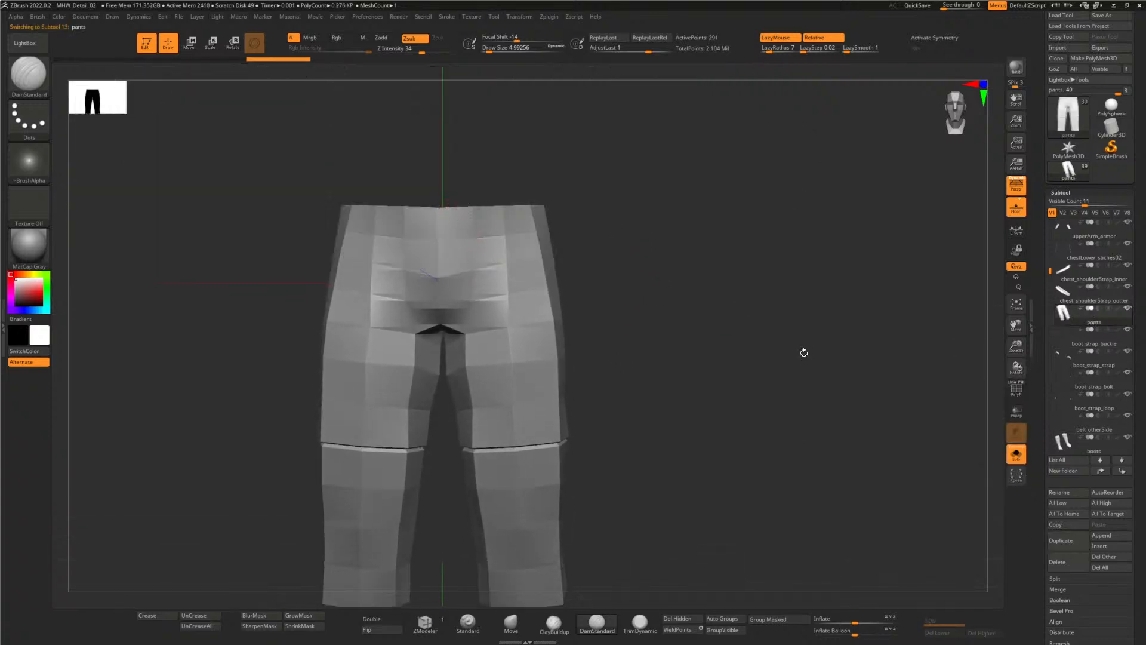
{"action": "left_click", "coordinate": [1016, 458]}
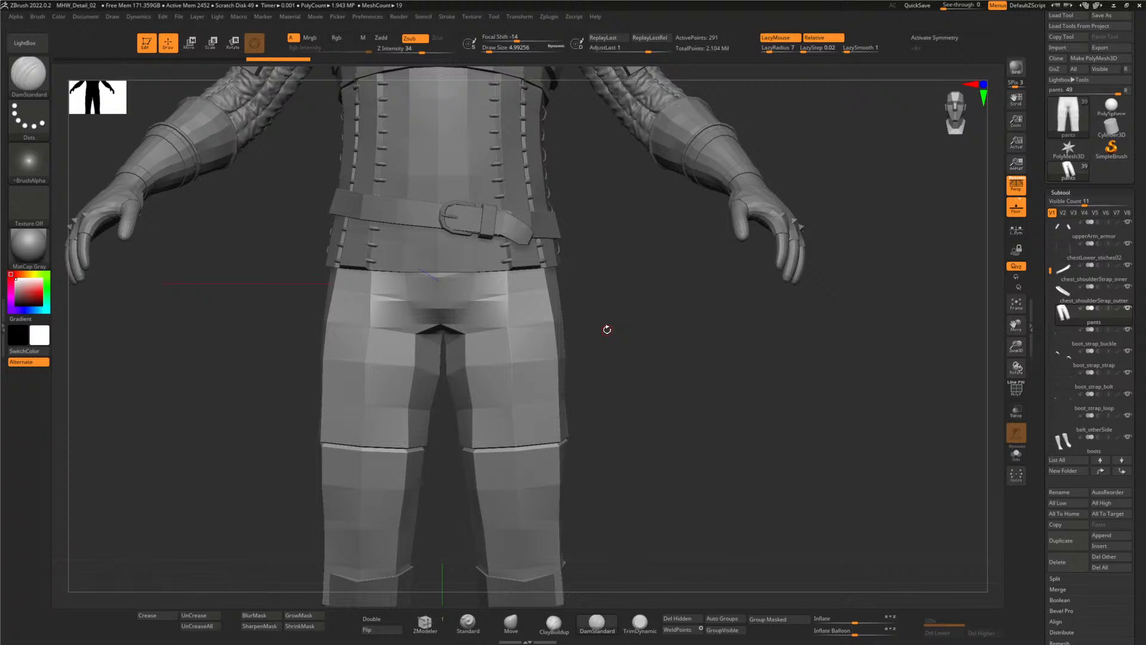
{"action": "right_click_drag", "start_coordinate": [606, 332], "coordinate": [737, 305], "text": "alt"}
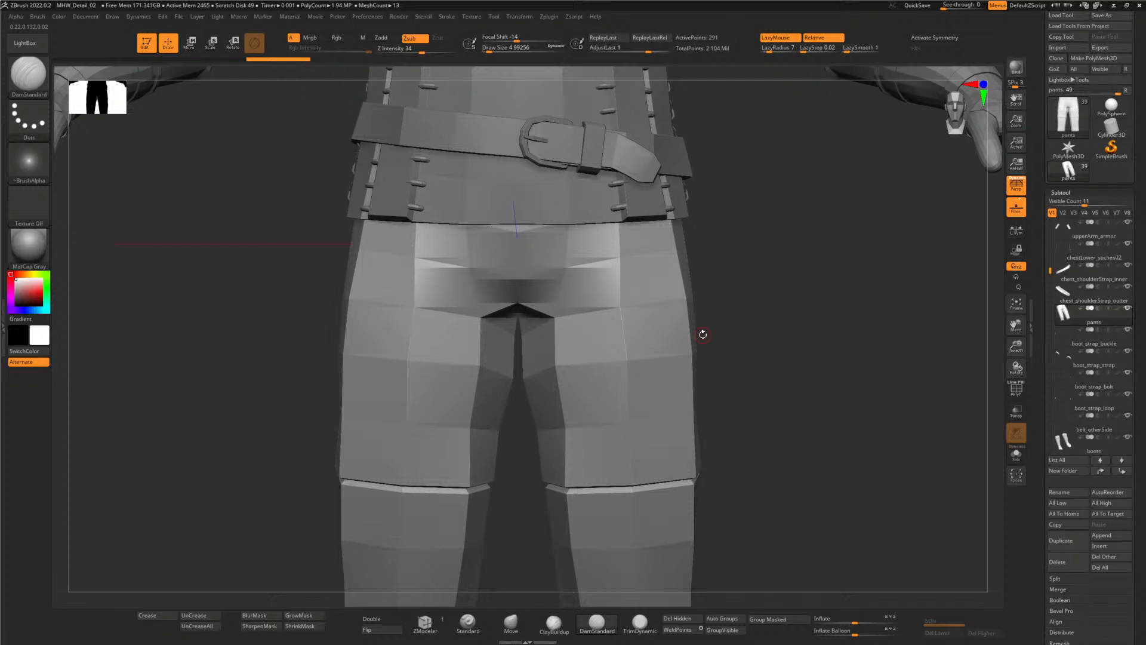
- Turn on the polygroup wireframe display for the pants and examine the thigh and knee sections
{"action": "left_click_drag", "start_coordinate": [715, 314], "coordinate": [807, 275]}
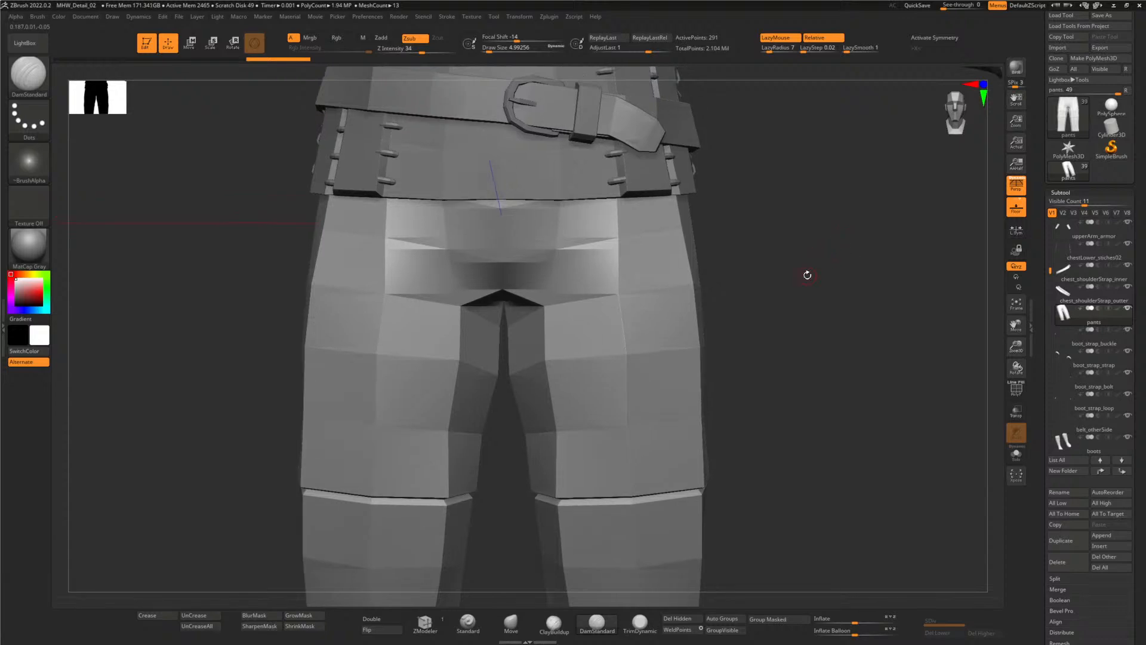
{"action": "mouse_move", "coordinate": [801, 314]}
{"action": "left_mouse_down"}
{"action": "mouse_move", "coordinate": [788, 312]}
{"action": "mouse_move", "coordinate": [854, 313]}
{"action": "mouse_move", "coordinate": [782, 320]}
{"action": "mouse_move", "coordinate": [803, 326]}
{"action": "left_mouse_up"}
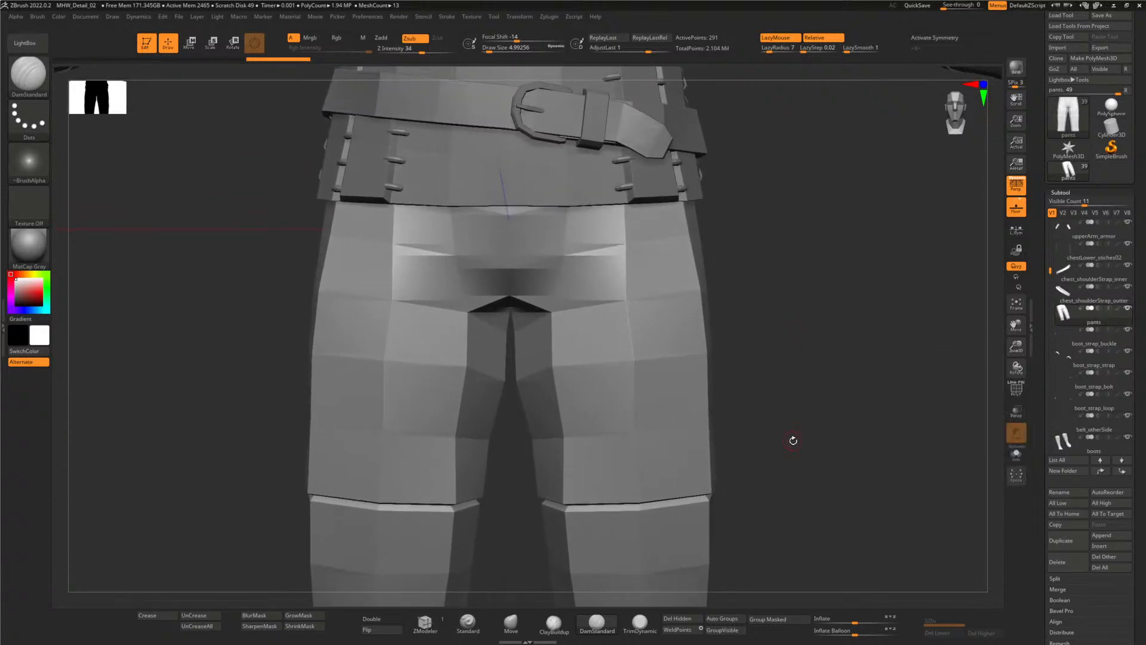
{"action": "left_click_drag", "start_coordinate": [790, 440], "coordinate": [766, 340], "text": "alt"}
{"action": "key", "text": "shift+f"}
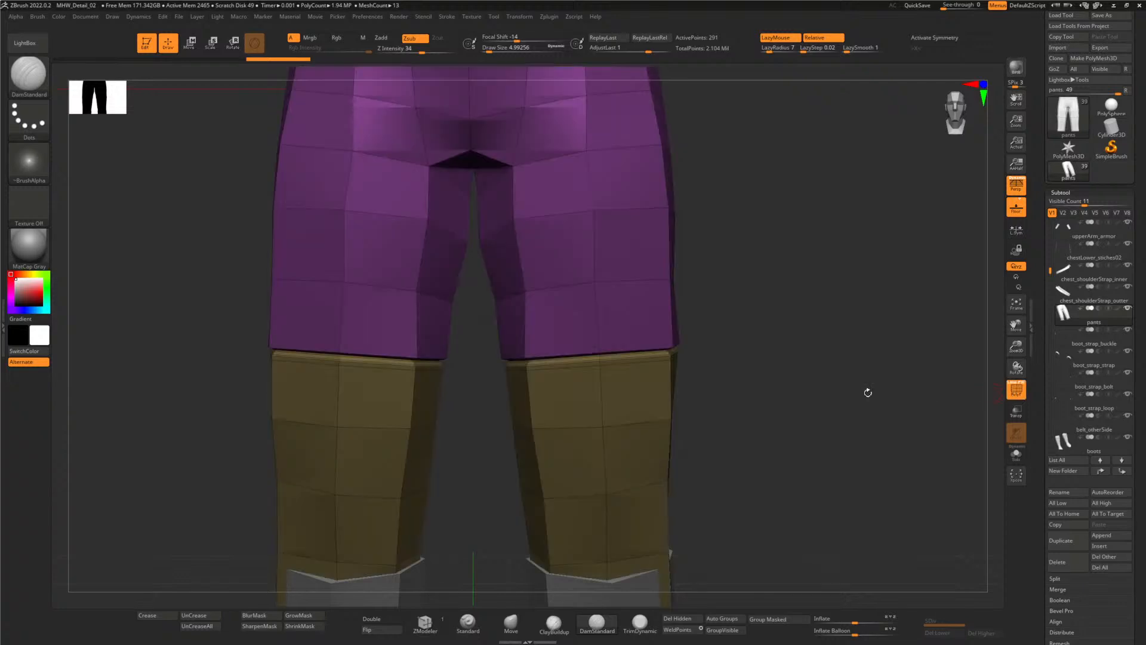
{"action": "left_click_drag", "start_coordinate": [870, 392], "coordinate": [707, 418], "text": "alt"}
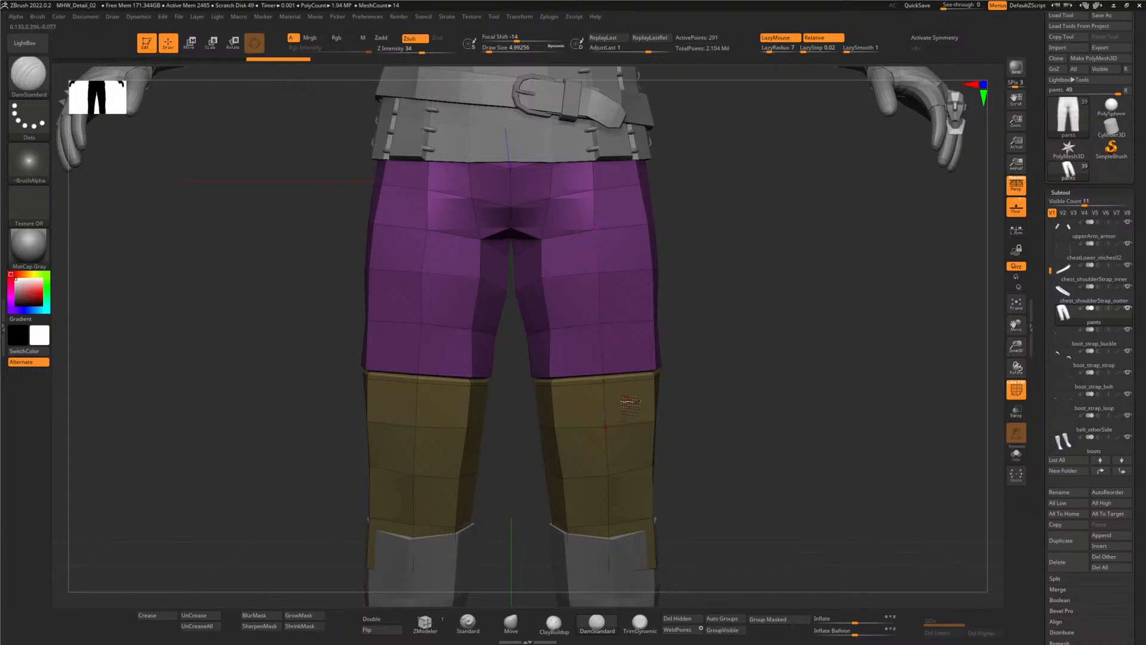
- Isolate the pants' thigh polygroup briefly, show all polygroups again and look over the thighs up close
{"action": "key", "text": "ctrl+shift"}
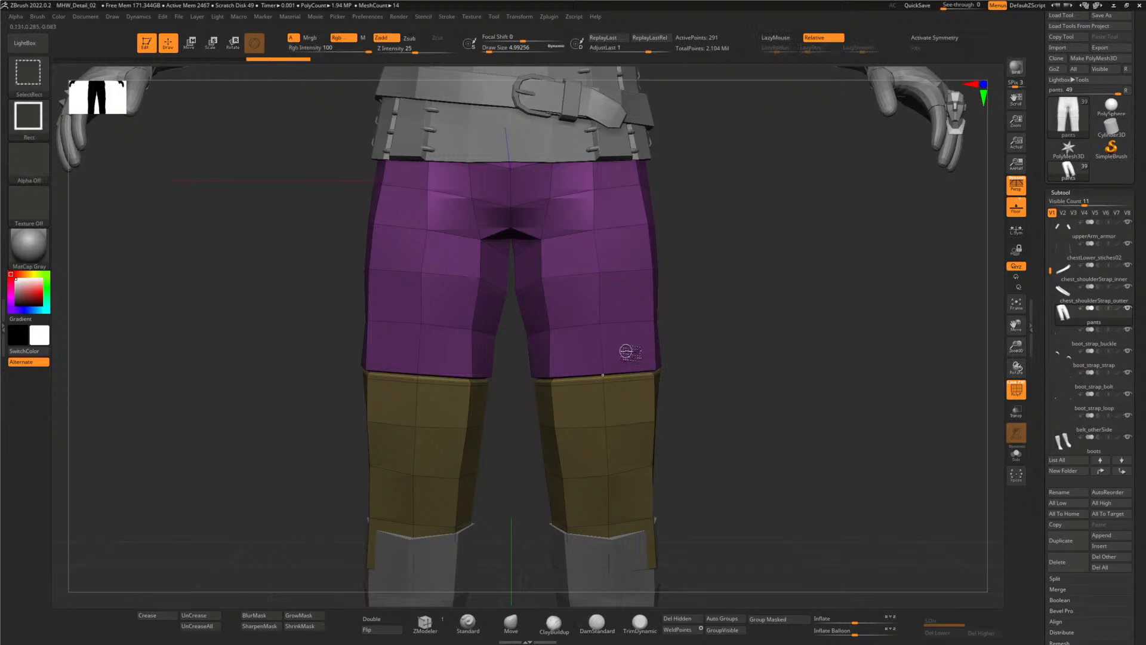
{"action": "left_click", "coordinate": [621, 351], "text": "ctrl+shift"}
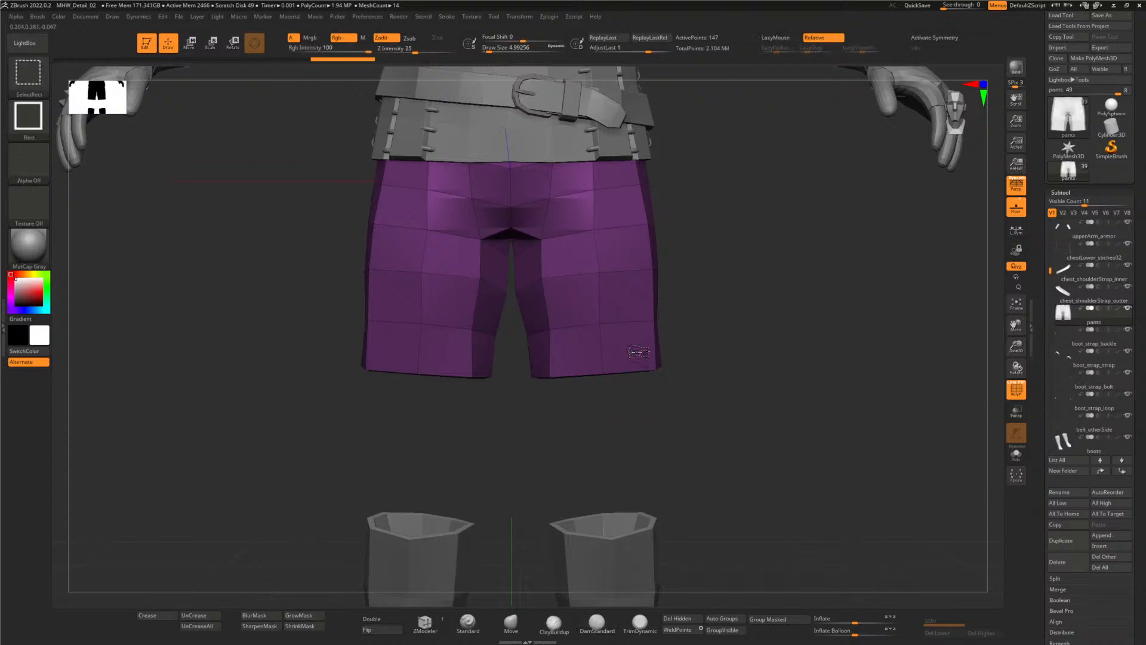
{"action": "left_click", "coordinate": [636, 355], "text": "ctrl+shift"}
{"action": "left_click", "coordinate": [766, 352], "text": "ctrl+shift"}
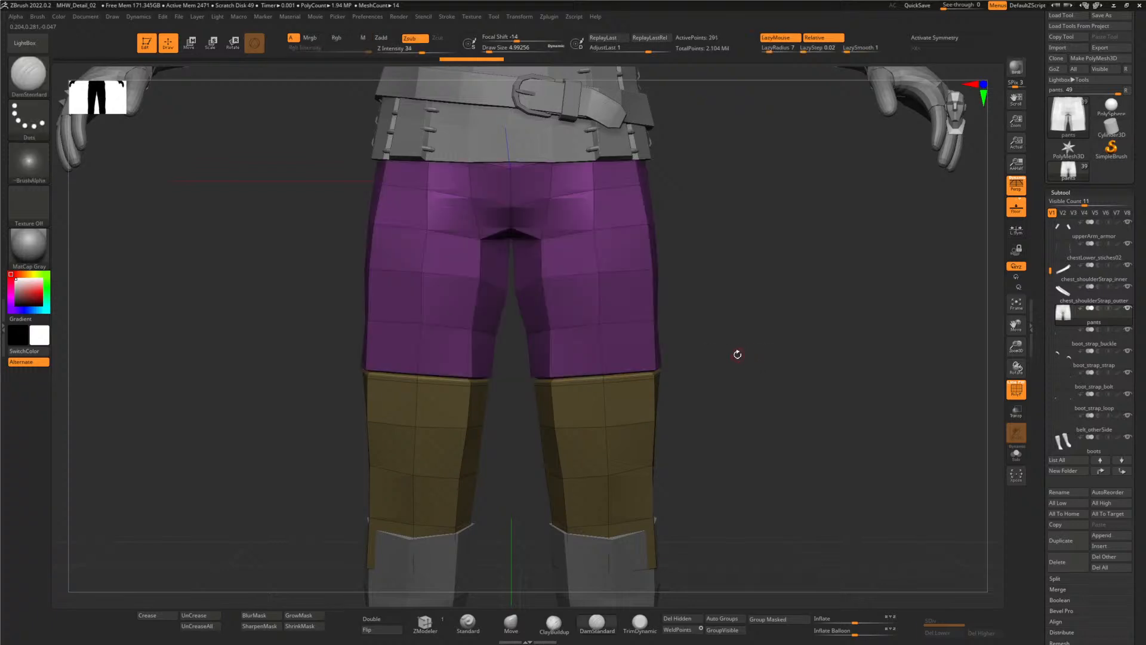
{"action": "left_click_drag", "start_coordinate": [692, 351], "coordinate": [748, 418], "text": "alt"}
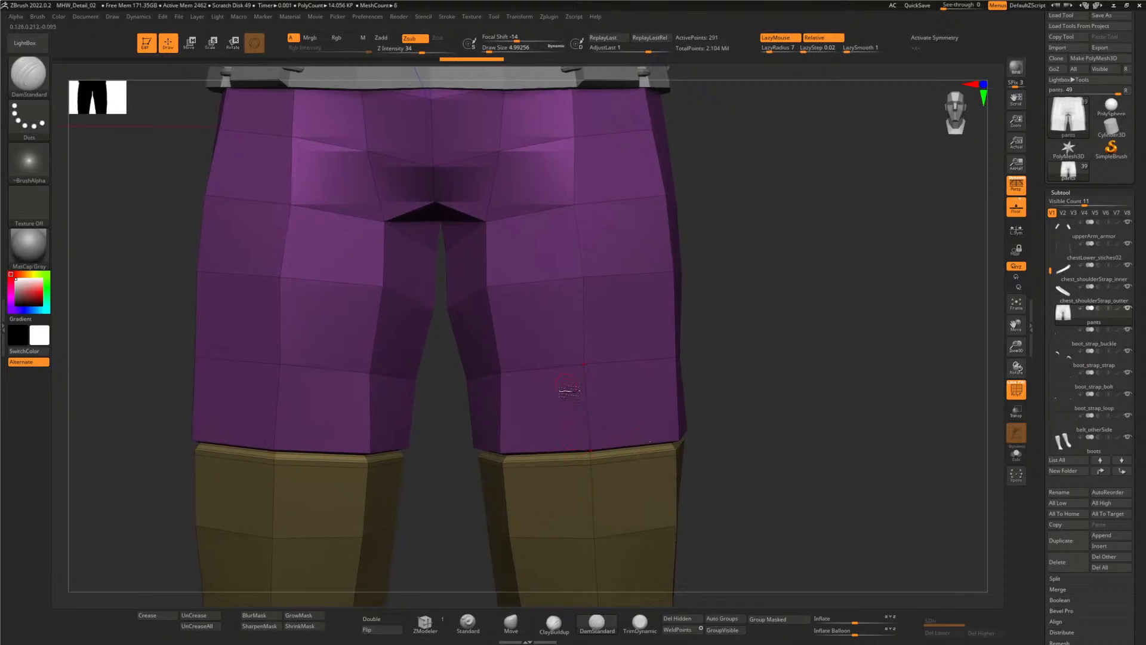
{"action": "mouse_move", "coordinate": [790, 402]}
{"action": "left_mouse_down", "text": "alt"}
{"action": "mouse_move", "coordinate": [805, 435]}
{"action": "mouse_move", "coordinate": [800, 390]}
{"action": "mouse_move", "coordinate": [789, 399]}
{"action": "left_mouse_up", "text": "alt"}
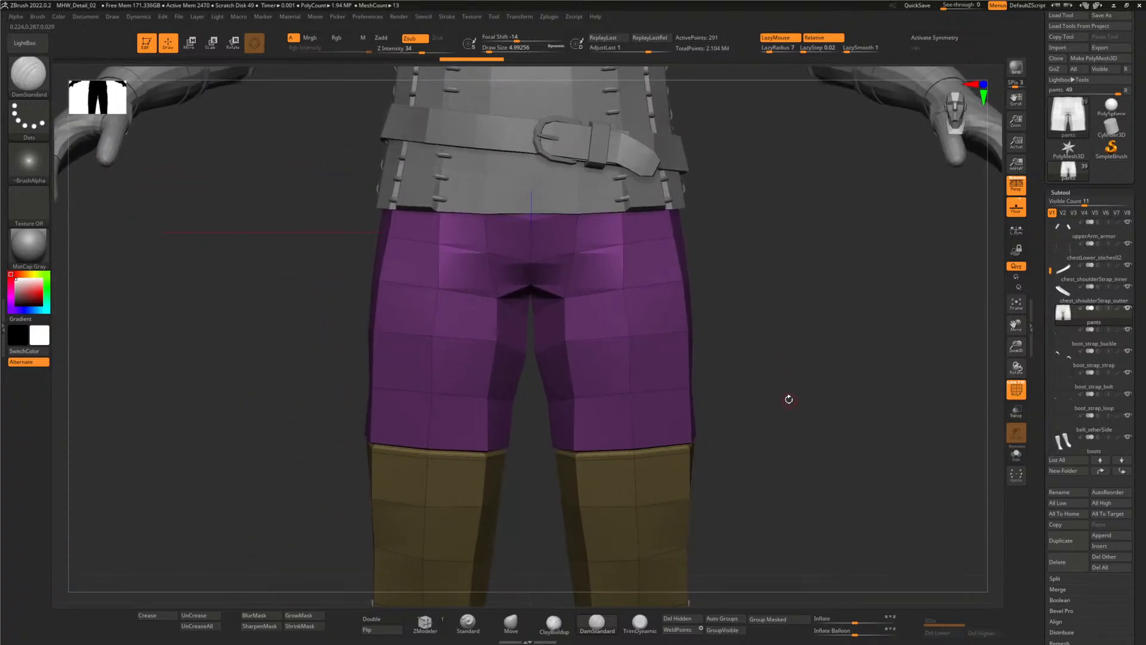
- Subdivide the pants up to subdivision level 7 and check the smoothed shape against the whole outfit
{"action": "key", "text": "ctrl+d"}
{"action": "key", "text": "ctrl+d"}
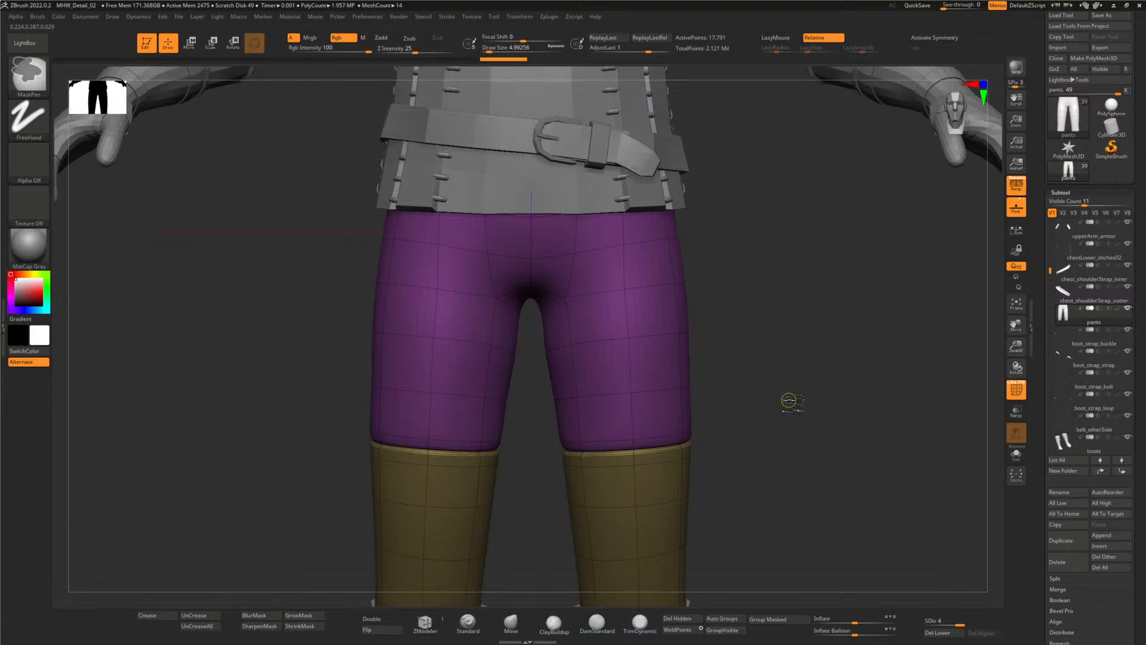
{"action": "key", "text": "ctrl+d"}
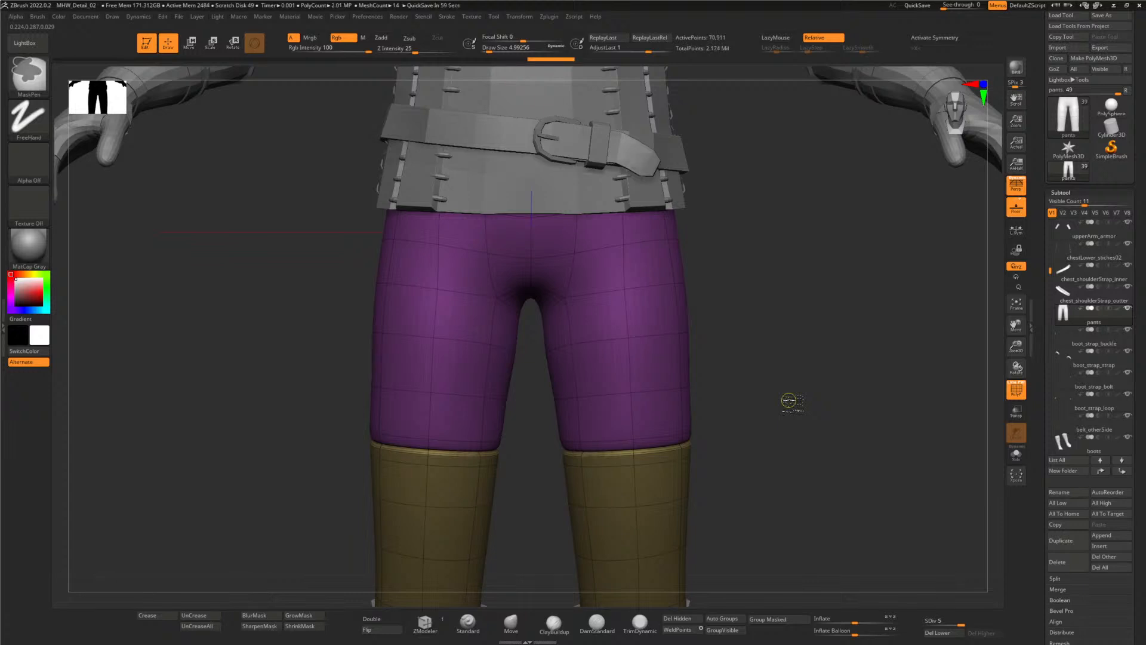
{"action": "key", "text": "ctrl+d"}
{"action": "key", "text": "ctrl+d"}
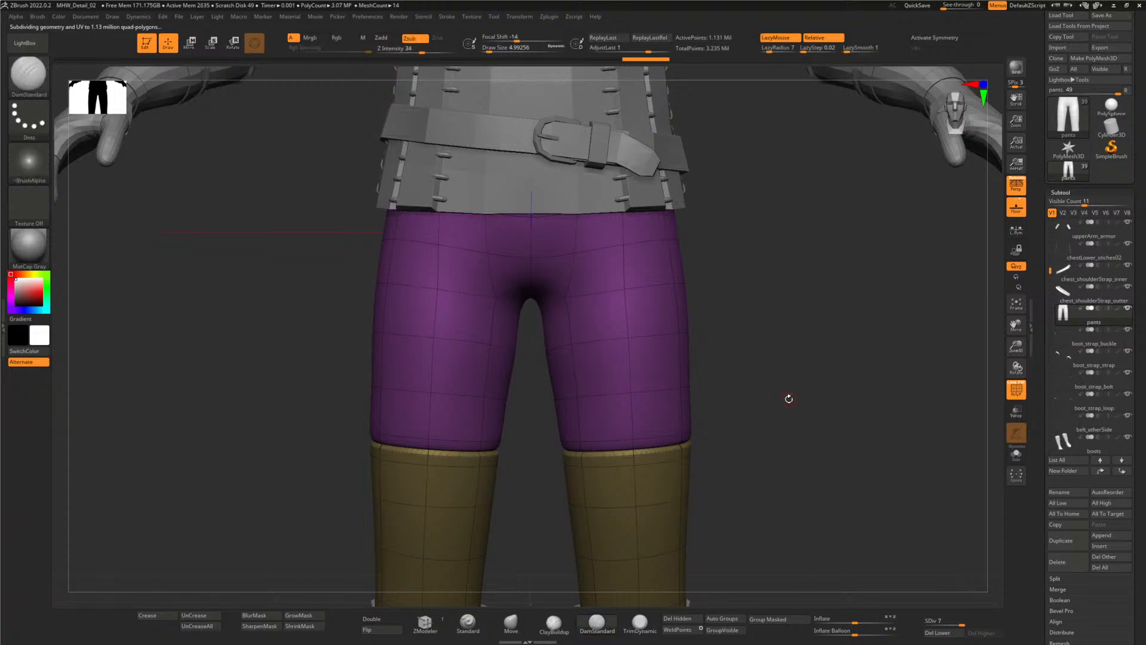
{"action": "key", "text": "f"}
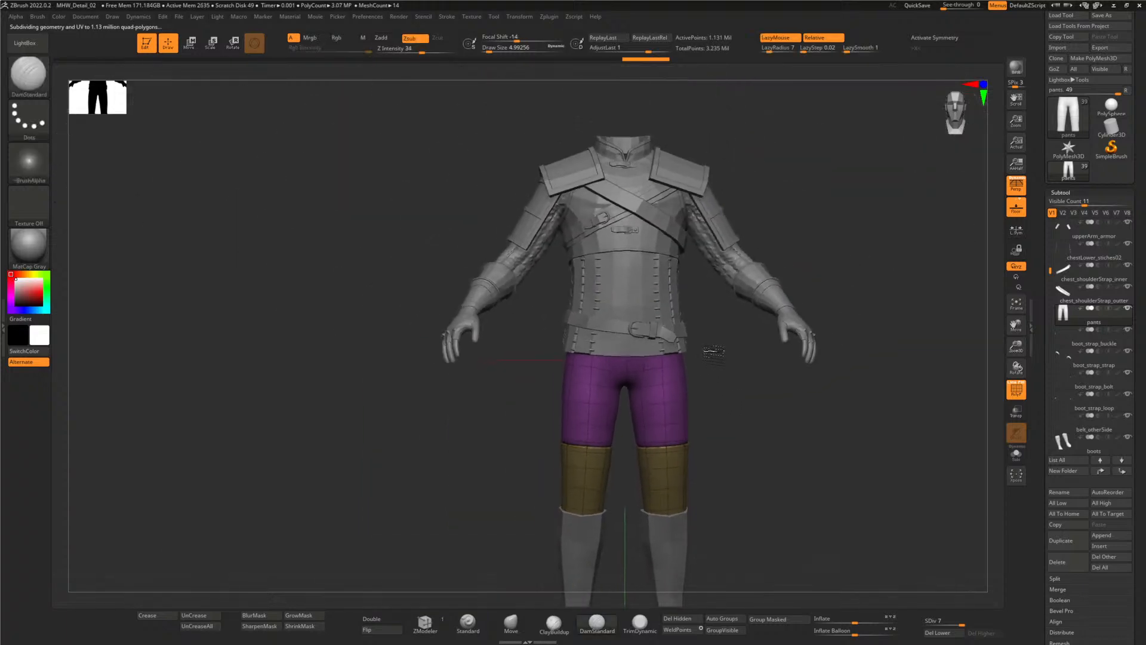
{"action": "scroll", "coordinate": [712, 358], "scroll_direction": "up", "scroll_amount": 2}
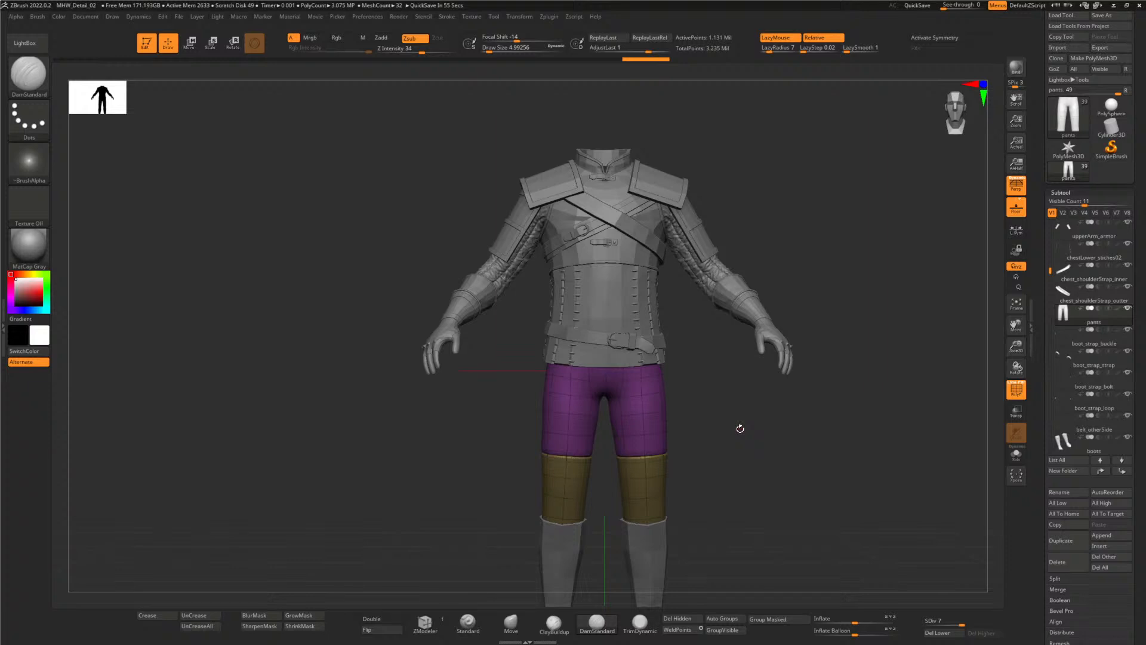
{"action": "left_click_drag", "start_coordinate": [740, 428], "coordinate": [678, 378], "text": "alt"}
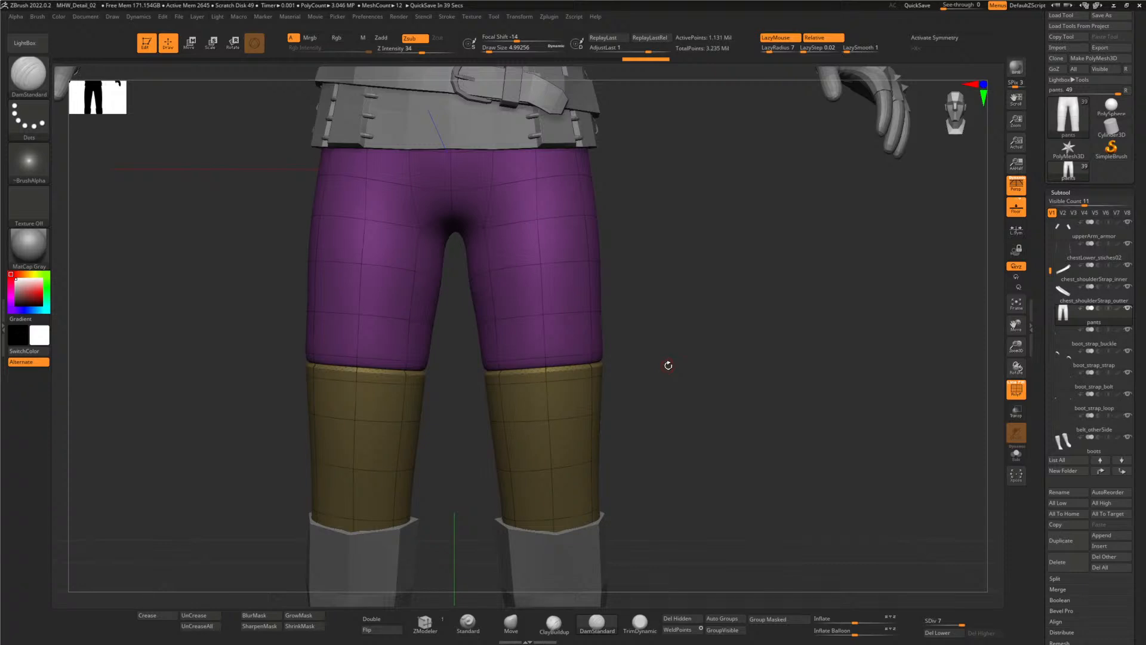
{"action": "left_click_drag", "start_coordinate": [668, 365], "coordinate": [681, 408]}
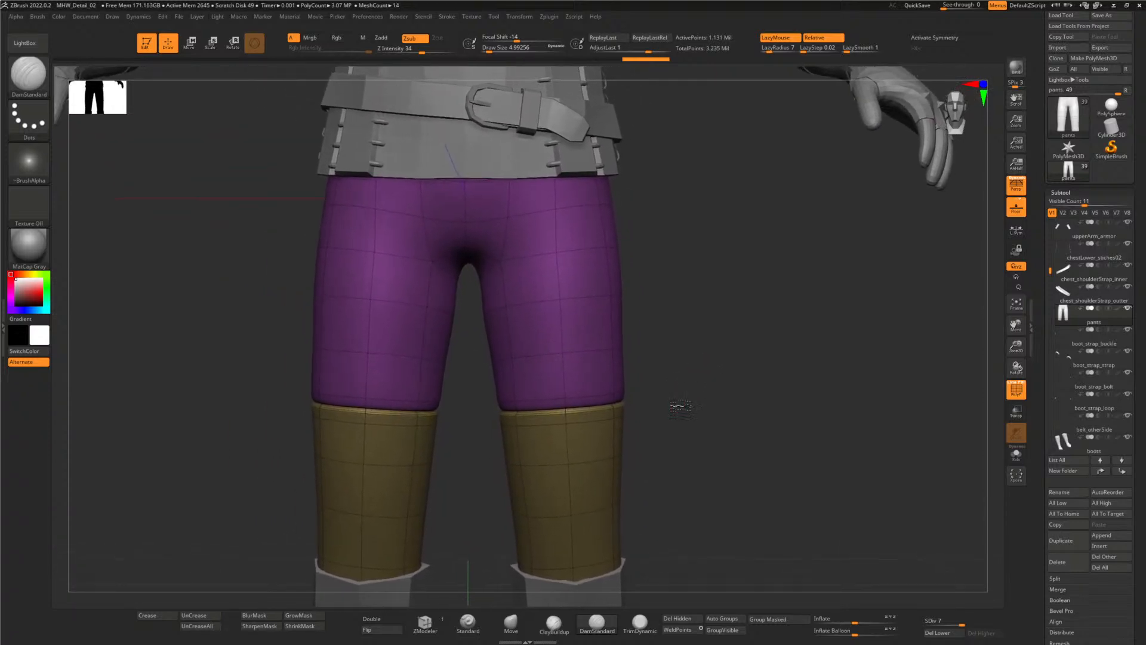
{"action": "key", "text": "f"}
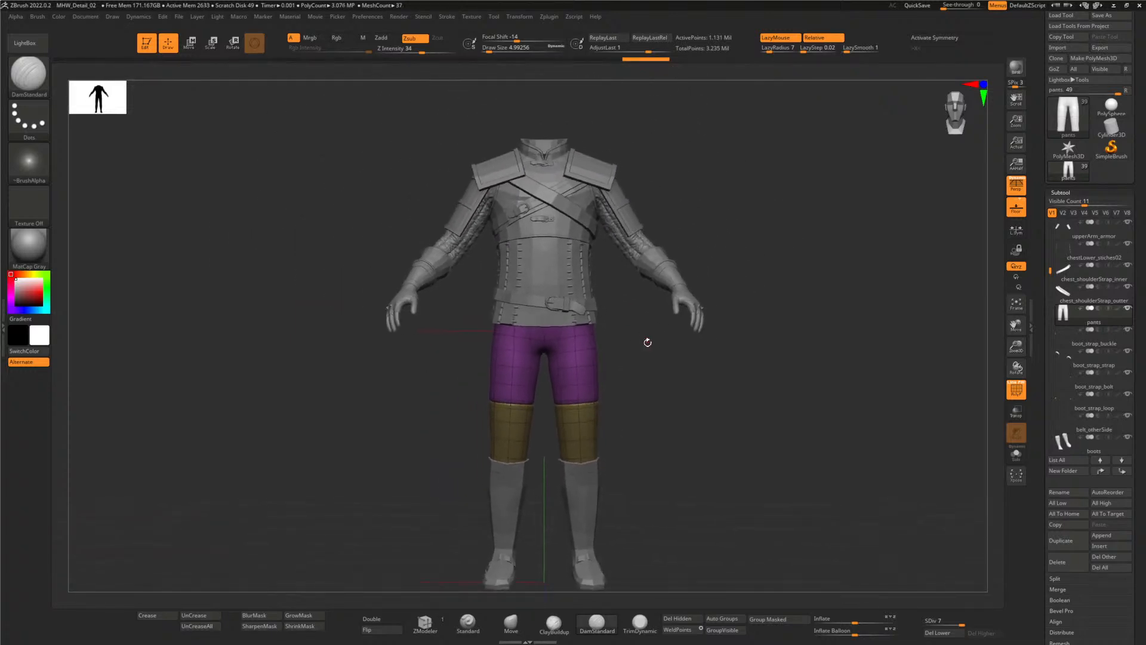
{"action": "left_click_drag", "start_coordinate": [648, 342], "coordinate": [659, 370]}
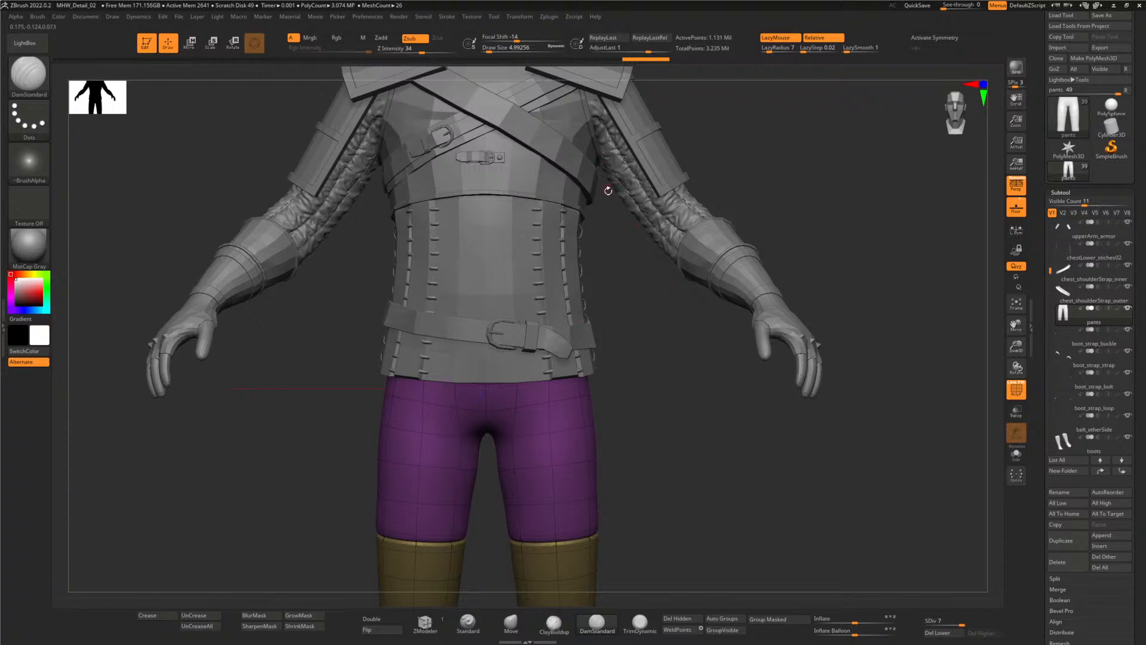
- Check the pants and boots on the Witcher reference in Photoshop, return to ZBrush and set the brush draw size to 9.44708
{"action": "key", "text": "alt+Tab"}
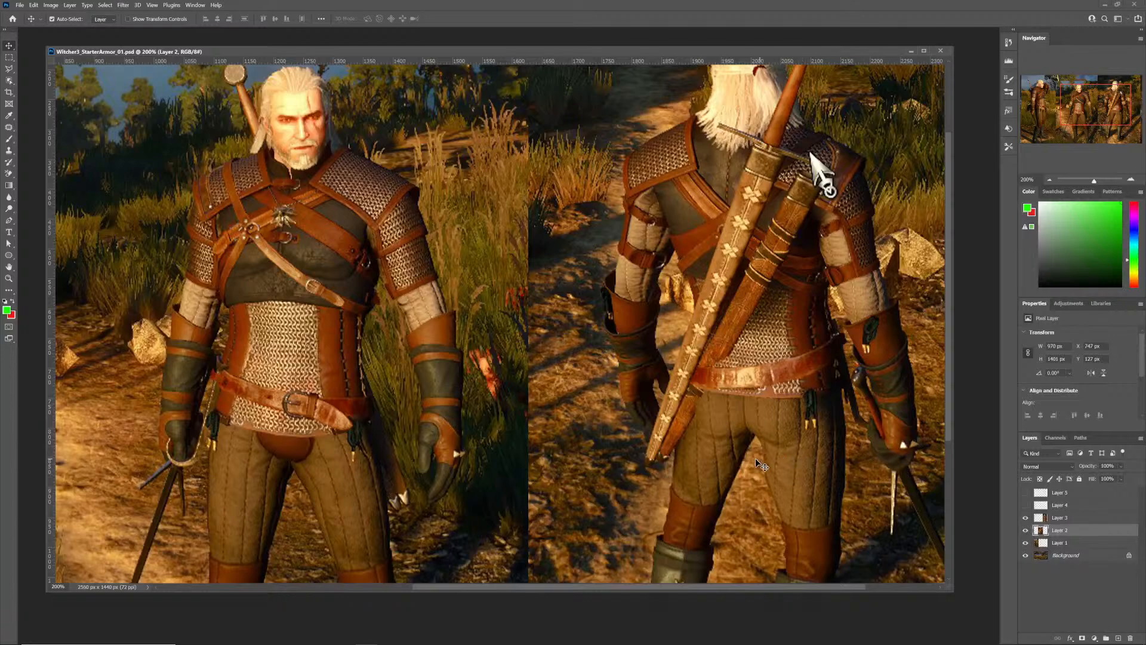
{"action": "left_click_drag", "start_coordinate": [718, 453], "coordinate": [706, 276]}
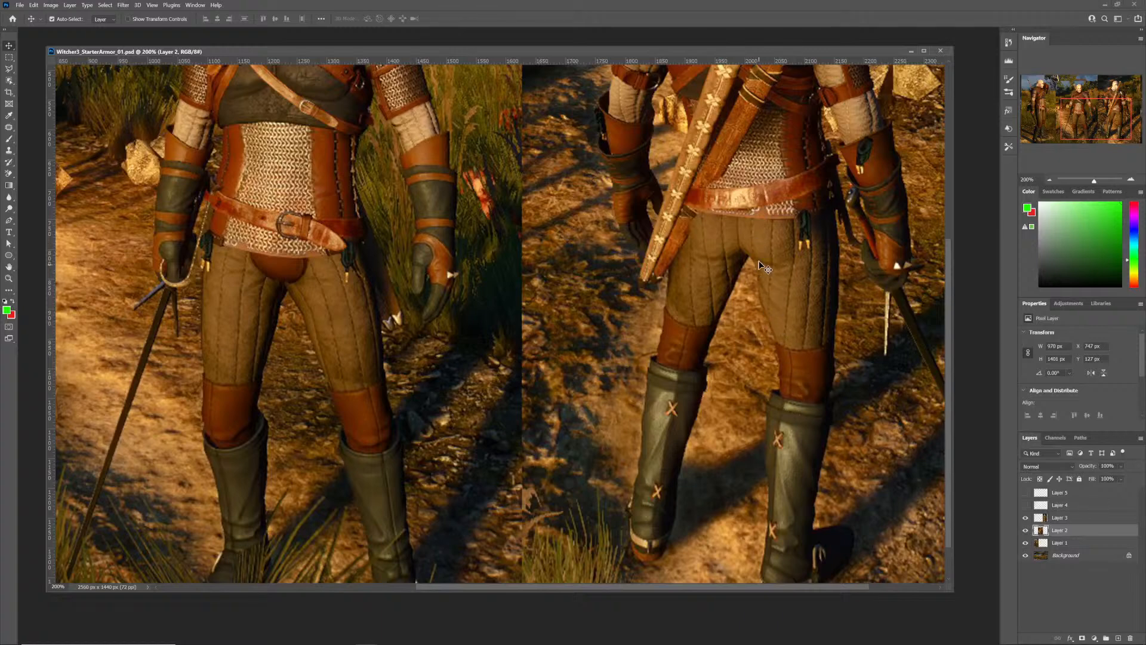
{"action": "key", "text": "alt+Tab"}
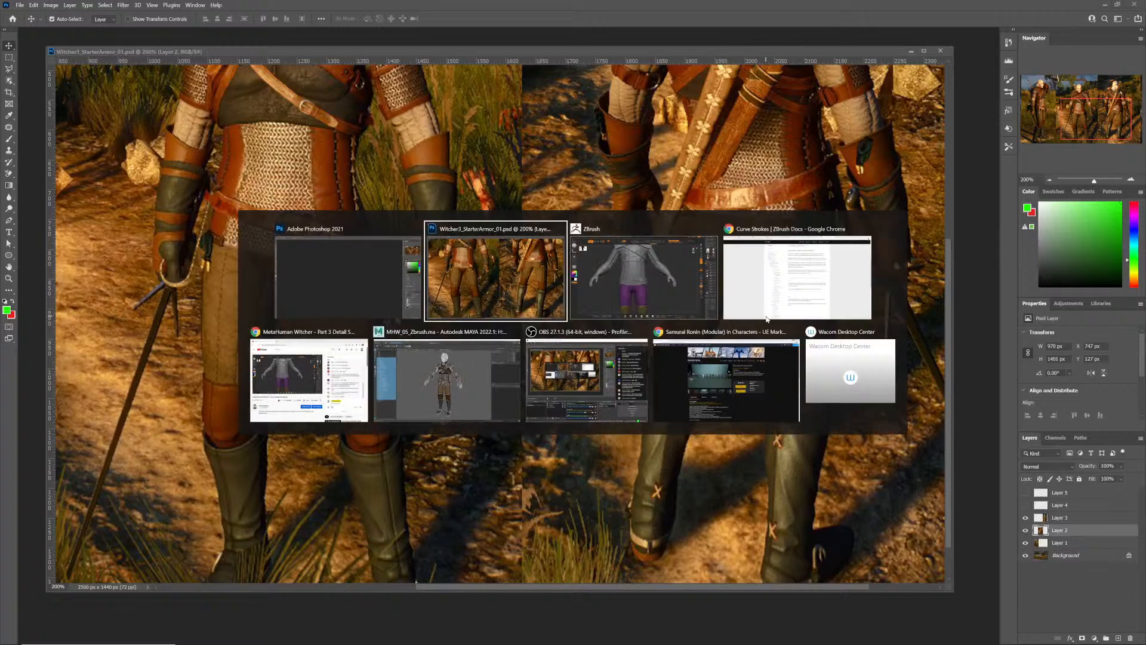
{"action": "key", "text": "alt+Tab"}
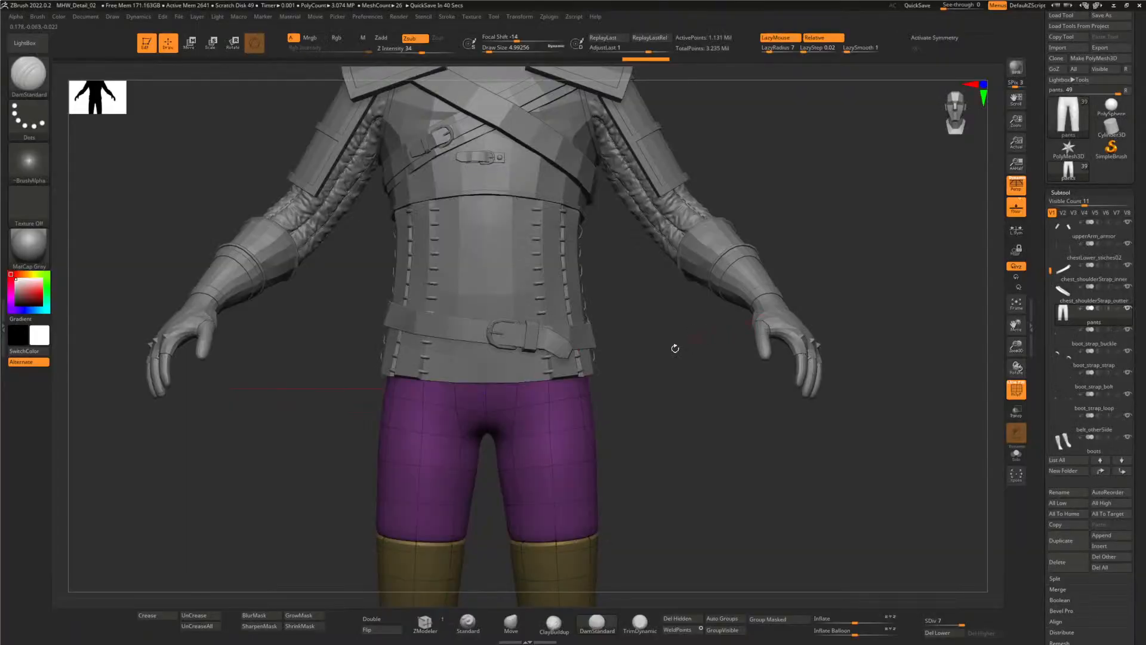
{"action": "key", "text": "space"}
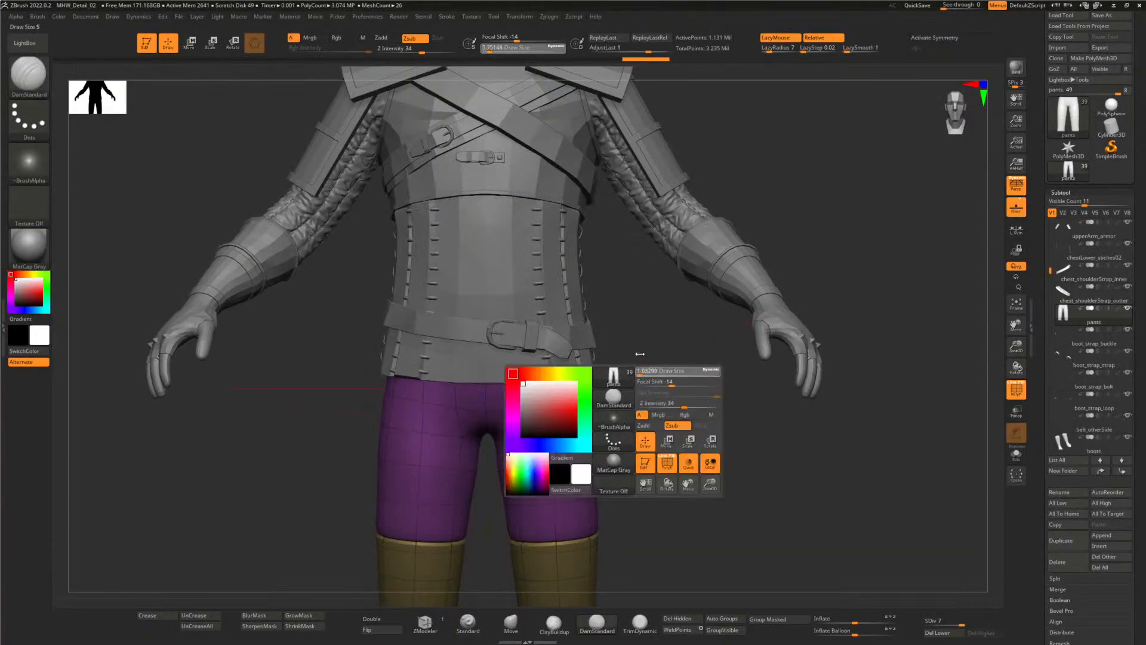
{"action": "left_click_drag", "start_coordinate": [639, 350], "coordinate": [685, 364], "text": "alt"}
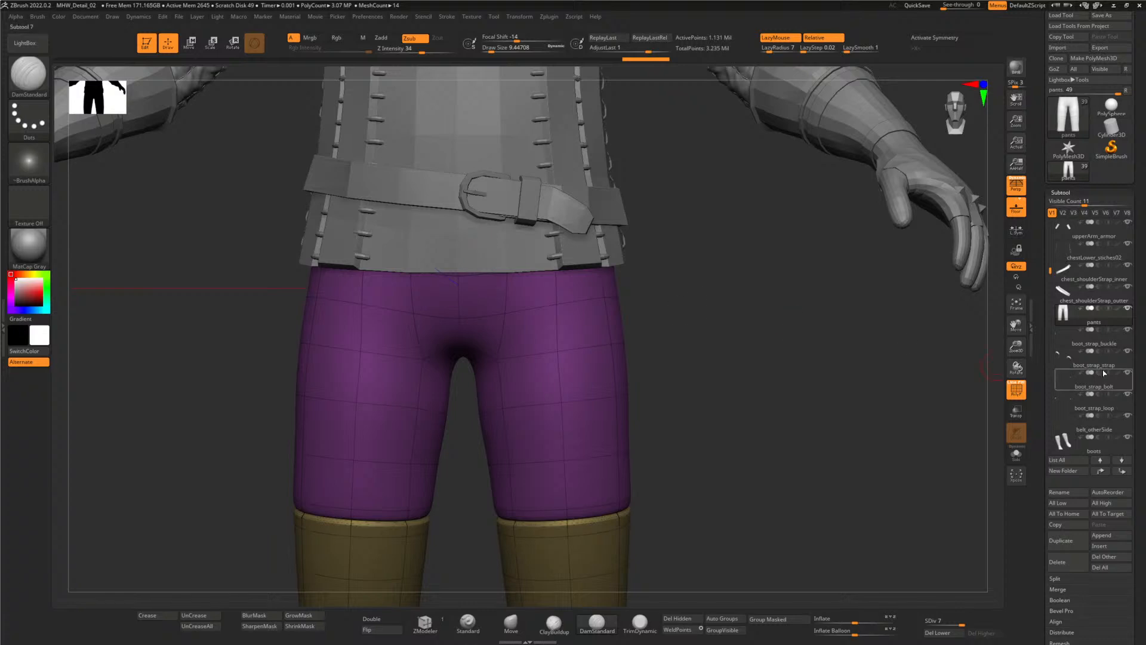
- Make the chestLower subtool active and subdivide it up to subdivision level 6
{"action": "left_click_drag", "start_coordinate": [1108, 394], "coordinate": [1090, 362]}
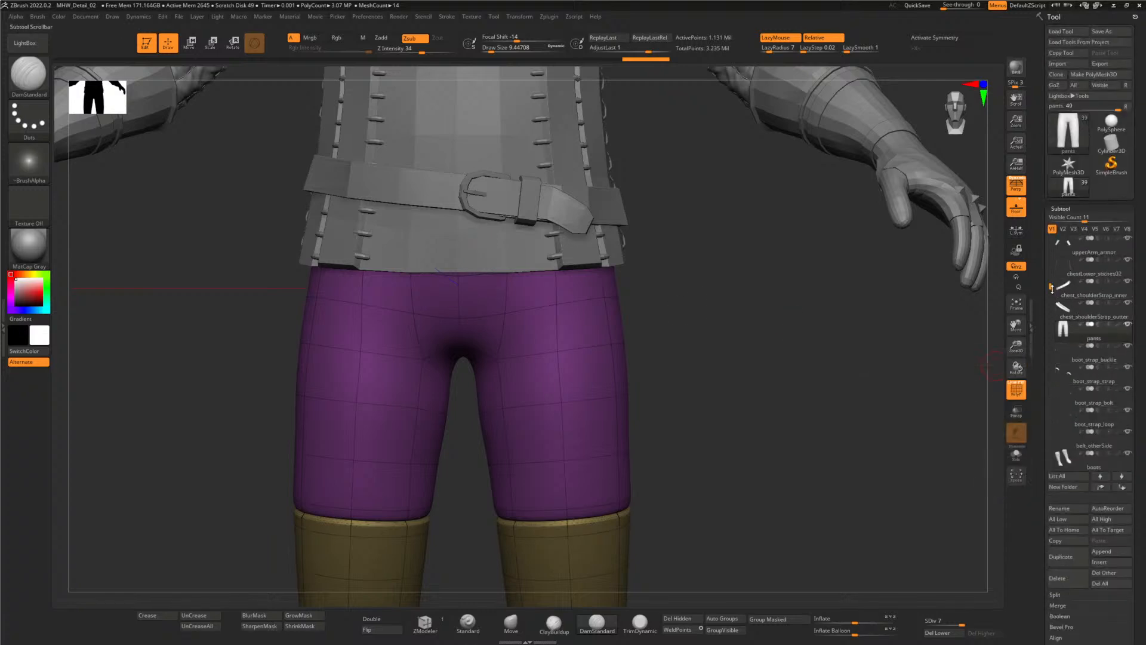
{"action": "left_click_drag", "start_coordinate": [1050, 288], "coordinate": [1043, 243]}
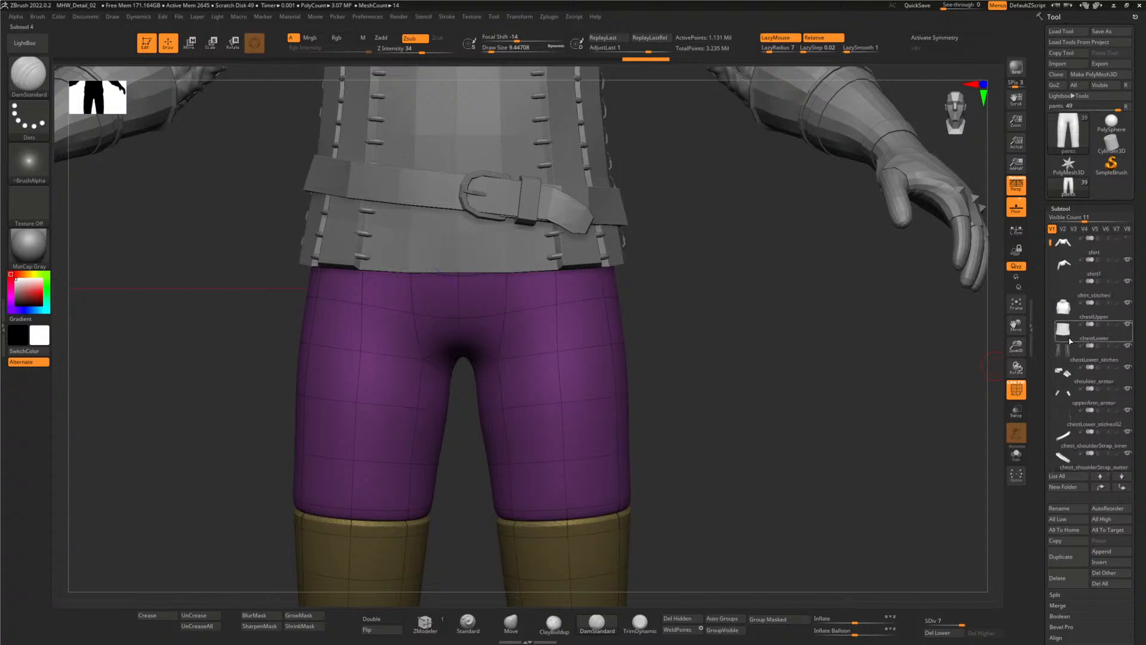
{"action": "left_click", "coordinate": [1082, 337]}
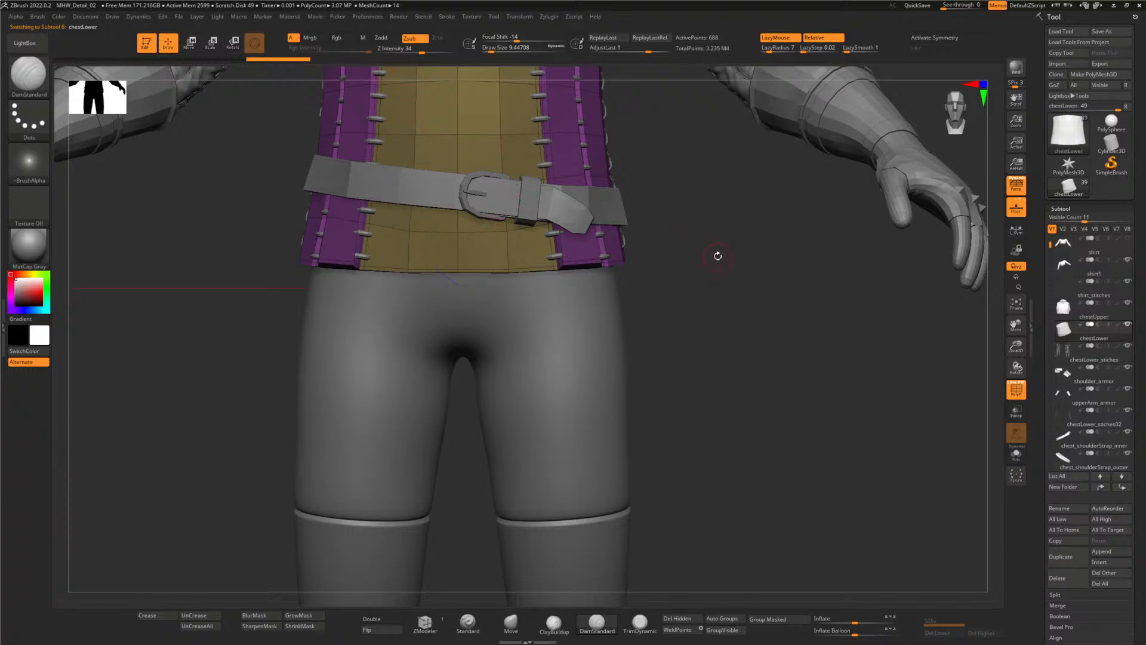
{"action": "left_click_drag", "start_coordinate": [701, 246], "coordinate": [693, 348], "text": "alt"}
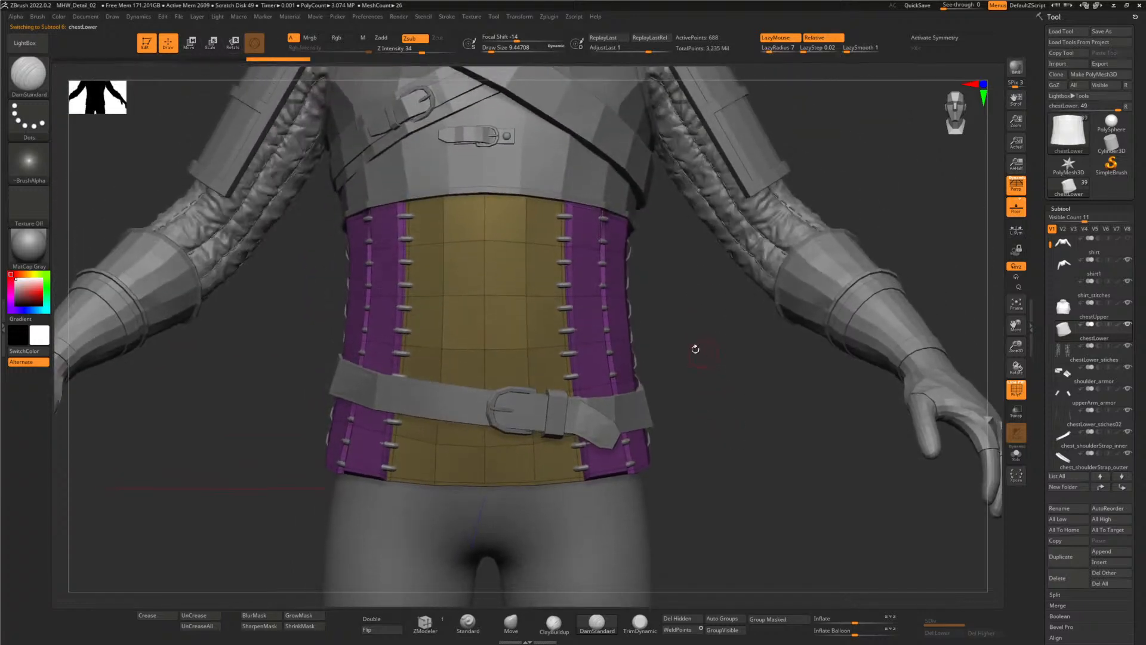
{"action": "key", "text": "ctrl"}
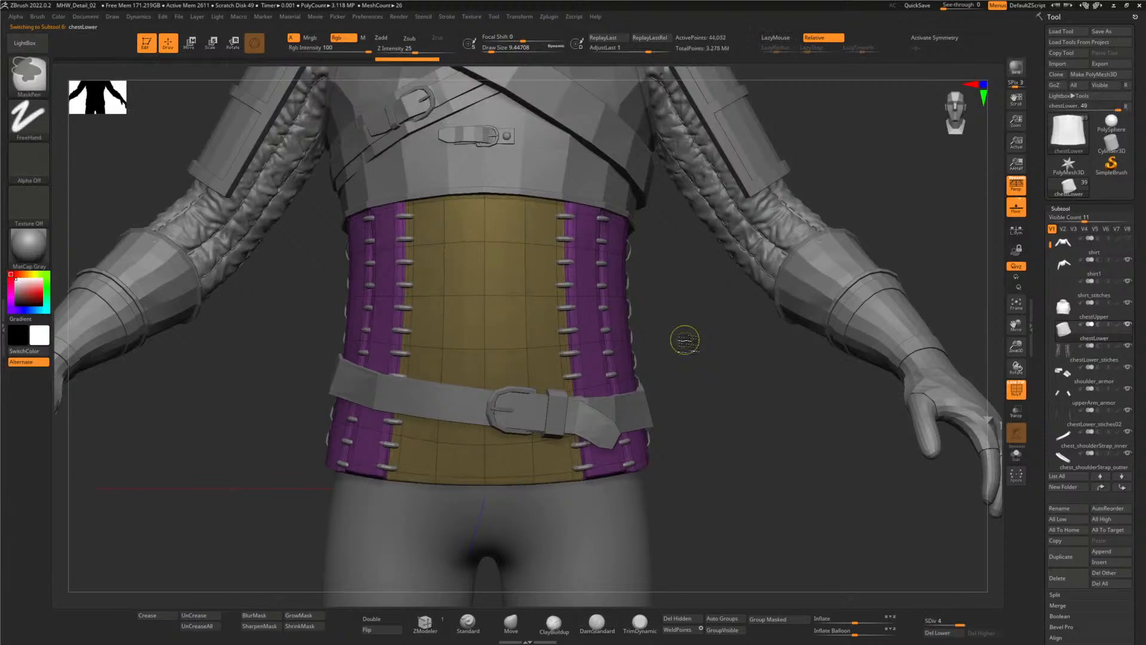
{"action": "key", "text": "ctrl+d"}
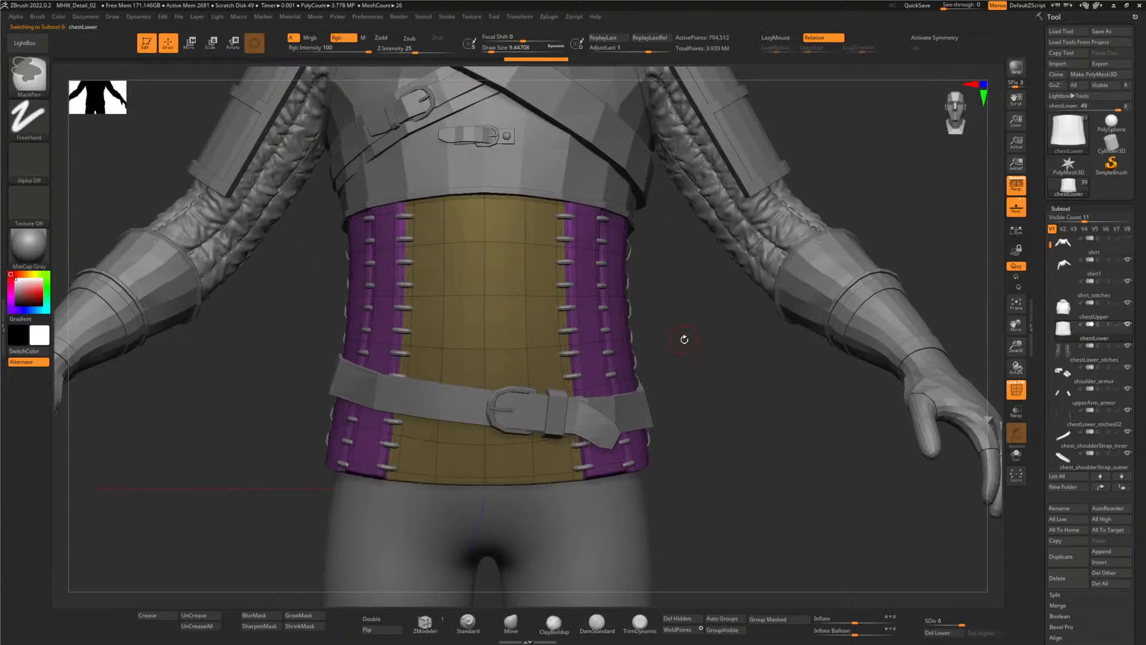
{"action": "right_click_drag", "start_coordinate": [681, 435], "coordinate": [686, 297], "text": "alt"}
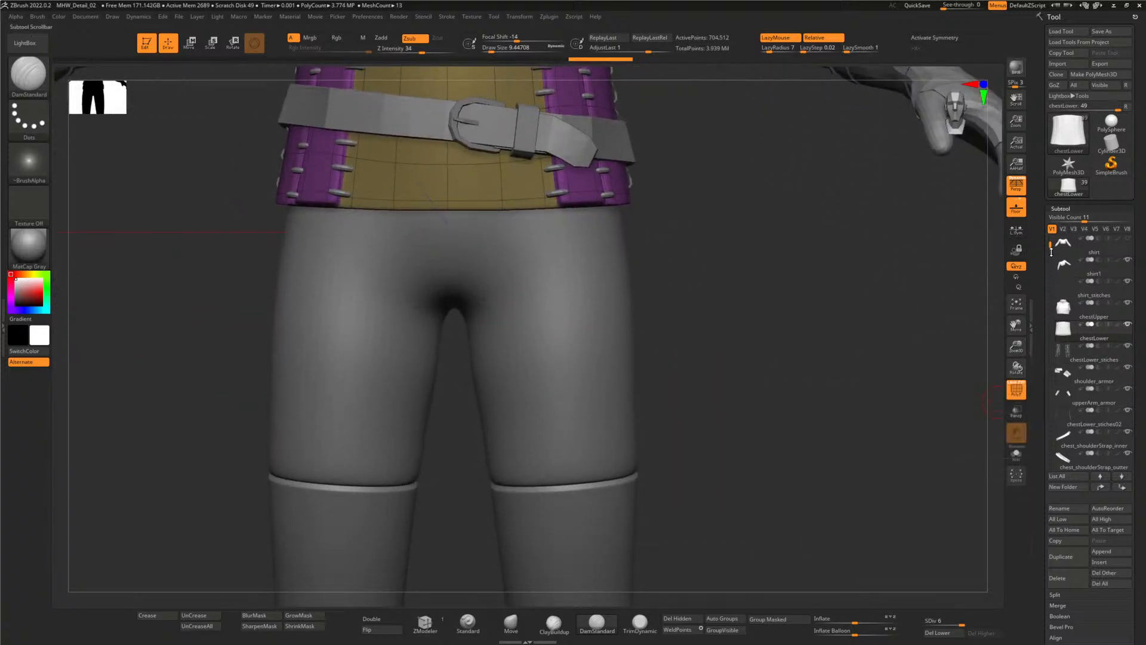
- Make the pants subtool active again, lower it to subdivision level 2 and choose the Move brush
{"action": "left_click_drag", "start_coordinate": [1051, 245], "coordinate": [1051, 287]}
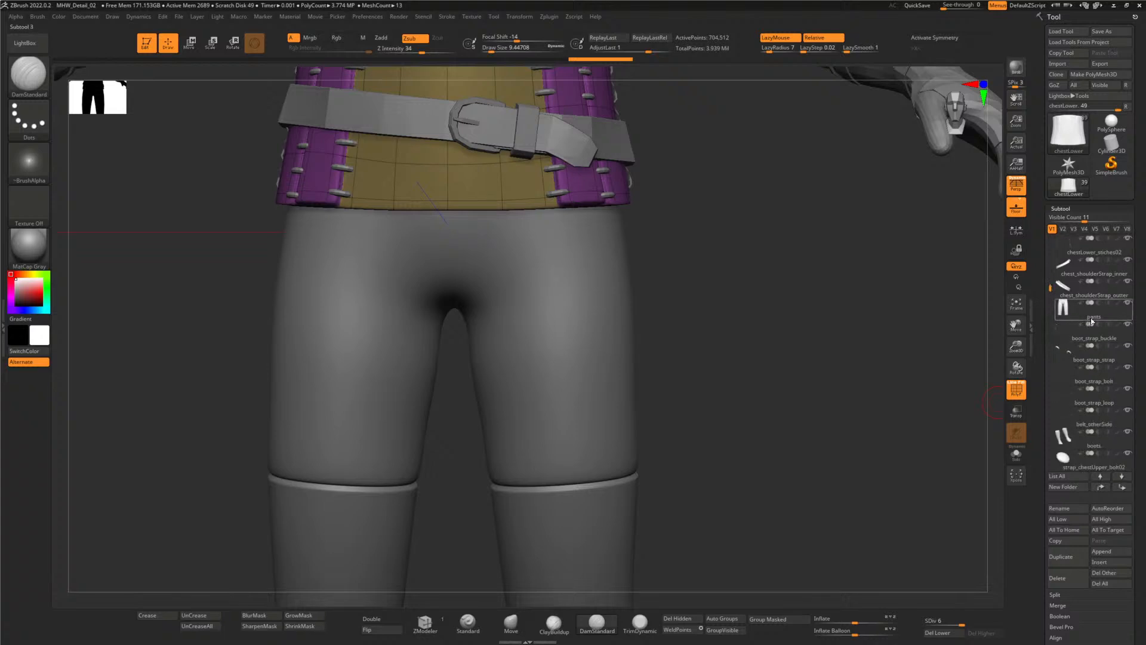
{"action": "left_click", "coordinate": [1092, 322]}
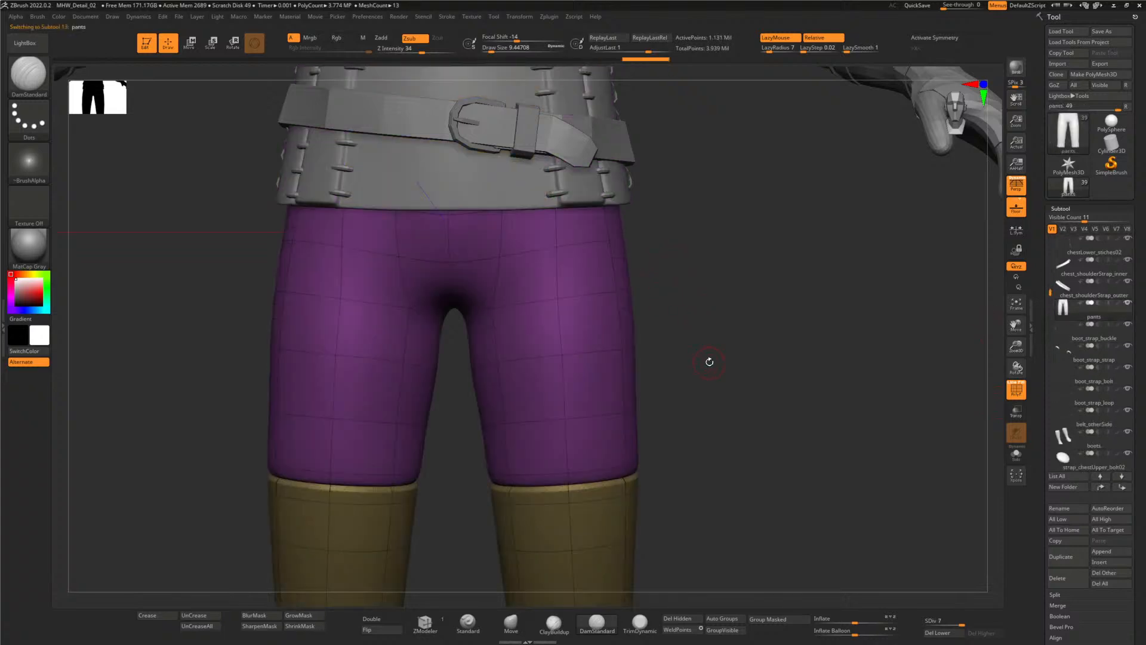
{"action": "key", "text": "shift+d"}
{"action": "key", "text": "shift+d"}
{"action": "key", "text": "shift+d"}
{"action": "key", "text": "shift+d"}
{"action": "key", "text": "shift+d"}
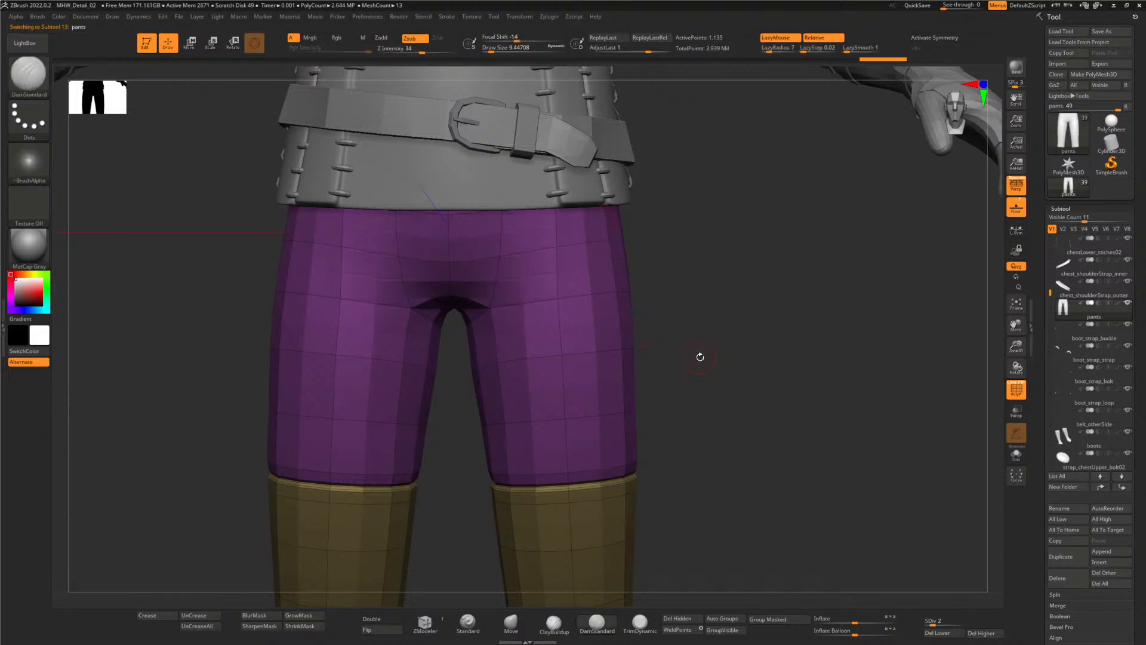
{"action": "left_click", "coordinate": [511, 623]}
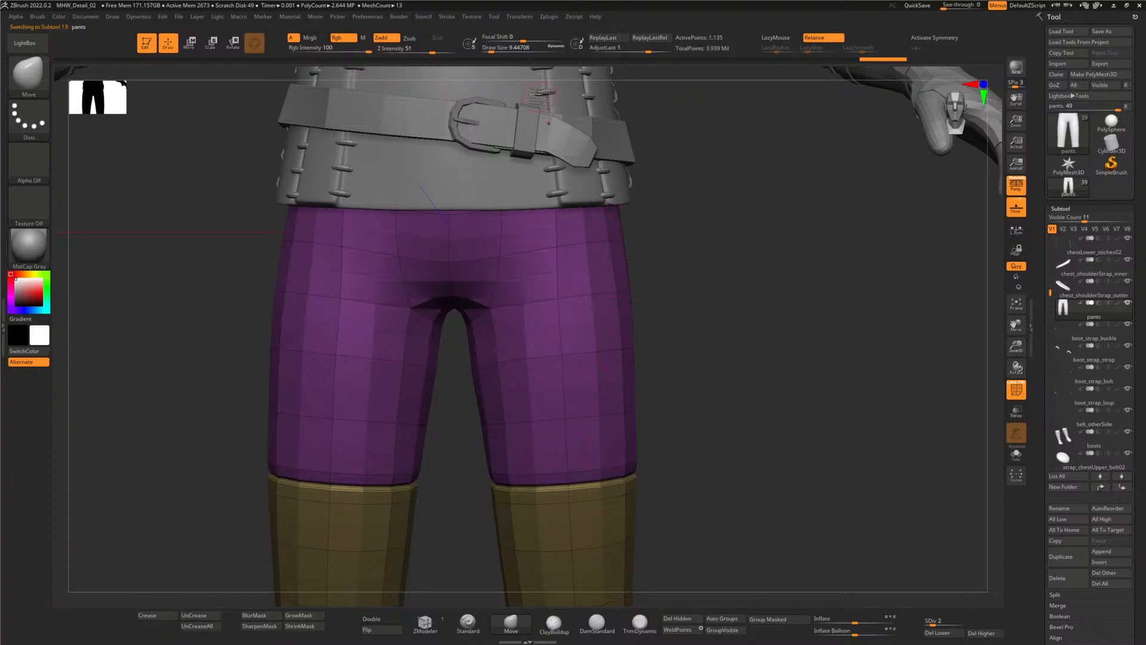
- Set the Move brush draw size to 70.82045, activate symmetry and pull the outer thighs of the pants outward
{"action": "left_click_drag", "start_coordinate": [496, 52], "coordinate": [505, 53]}
{"action": "left_click", "coordinate": [918, 37]}
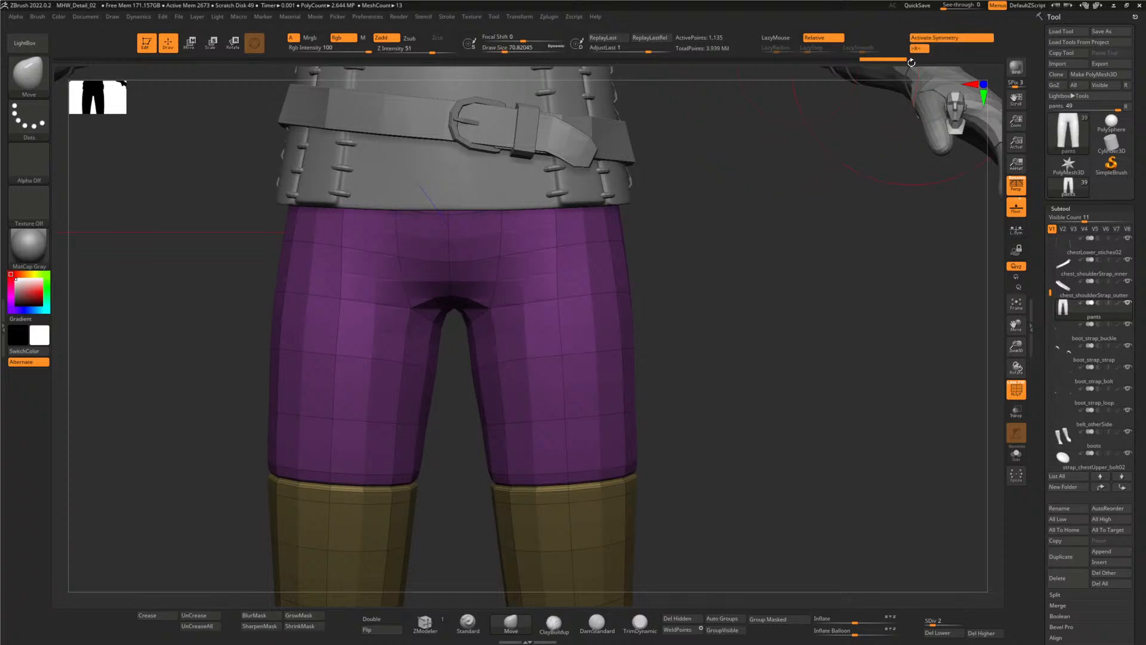
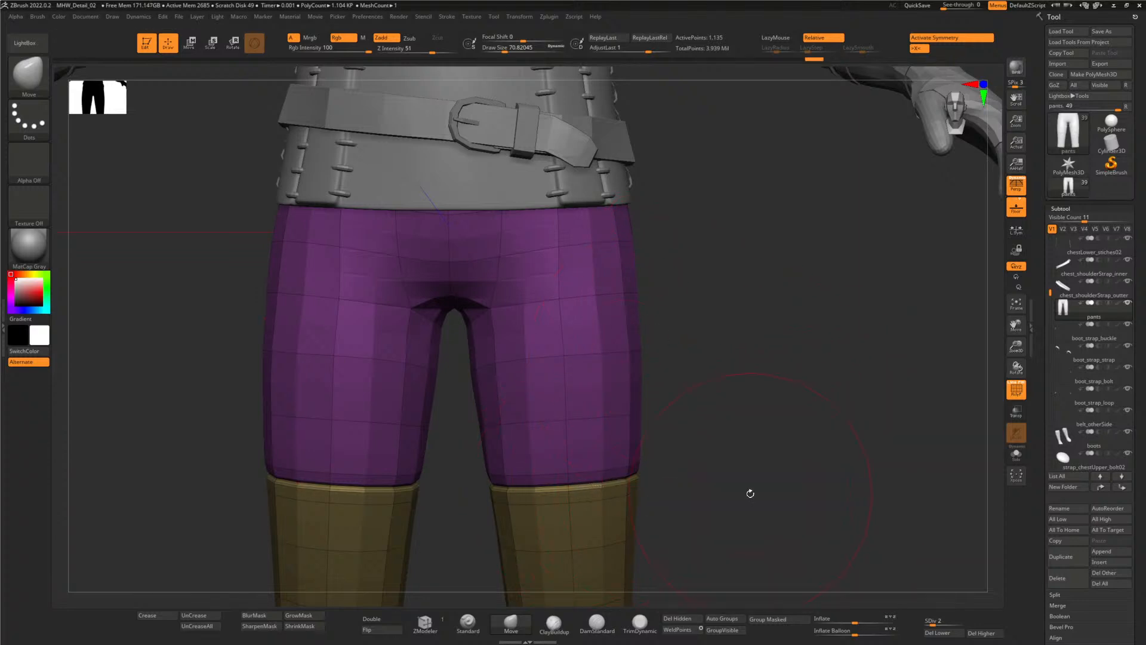
{"action": "left_click_drag", "start_coordinate": [739, 480], "coordinate": [714, 266], "text": "alt"}
{"action": "left_click_drag", "start_coordinate": [723, 543], "coordinate": [727, 320], "text": "alt"}
{"action": "left_click_drag", "start_coordinate": [645, 573], "coordinate": [643, 389], "text": "alt"}
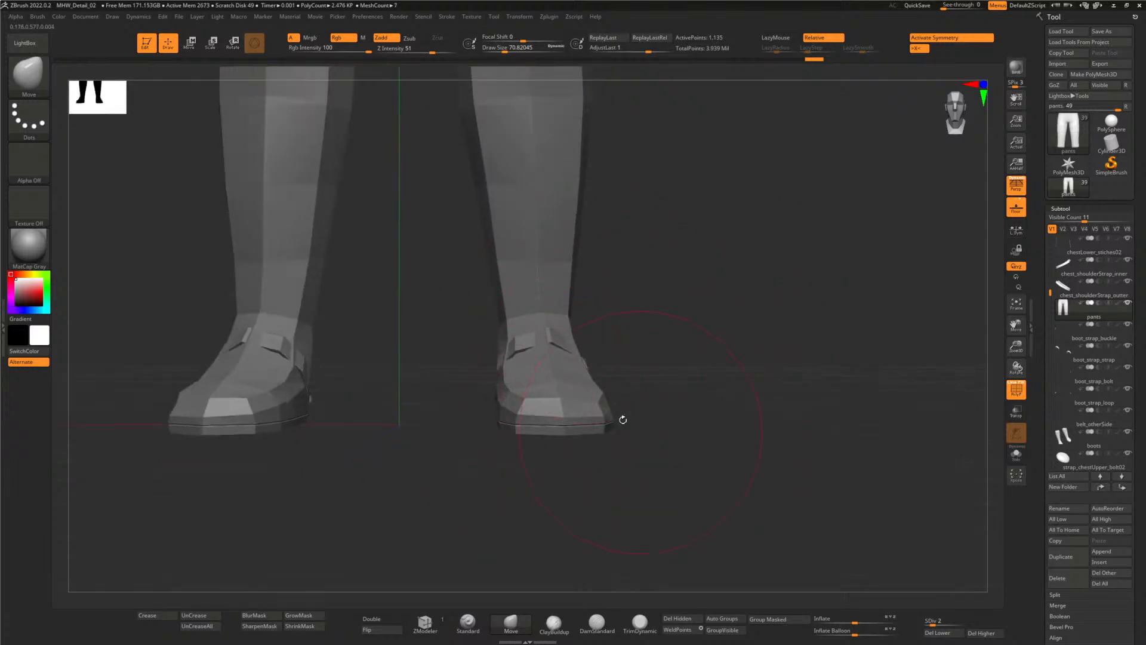
{"action": "left_click_drag", "start_coordinate": [676, 302], "coordinate": [651, 354], "text": "alt"}
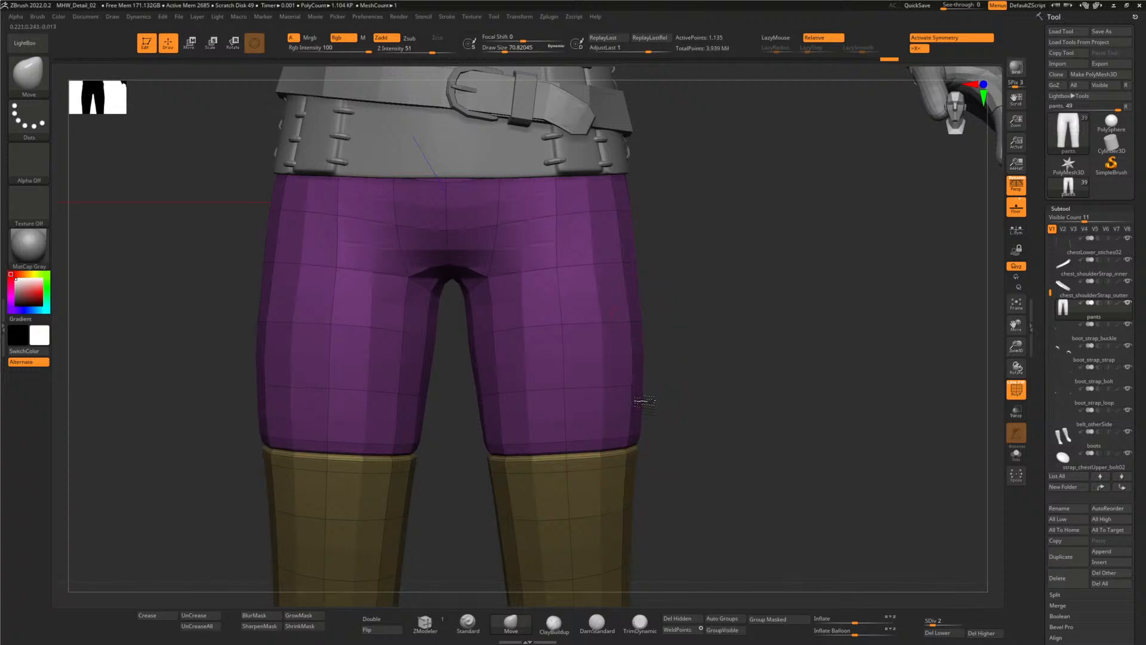
- Reshape the front outline of the pants around the hips, thighs and knees with the Move brush
{"action": "left_click_drag", "start_coordinate": [708, 453], "coordinate": [699, 344], "text": "alt"}
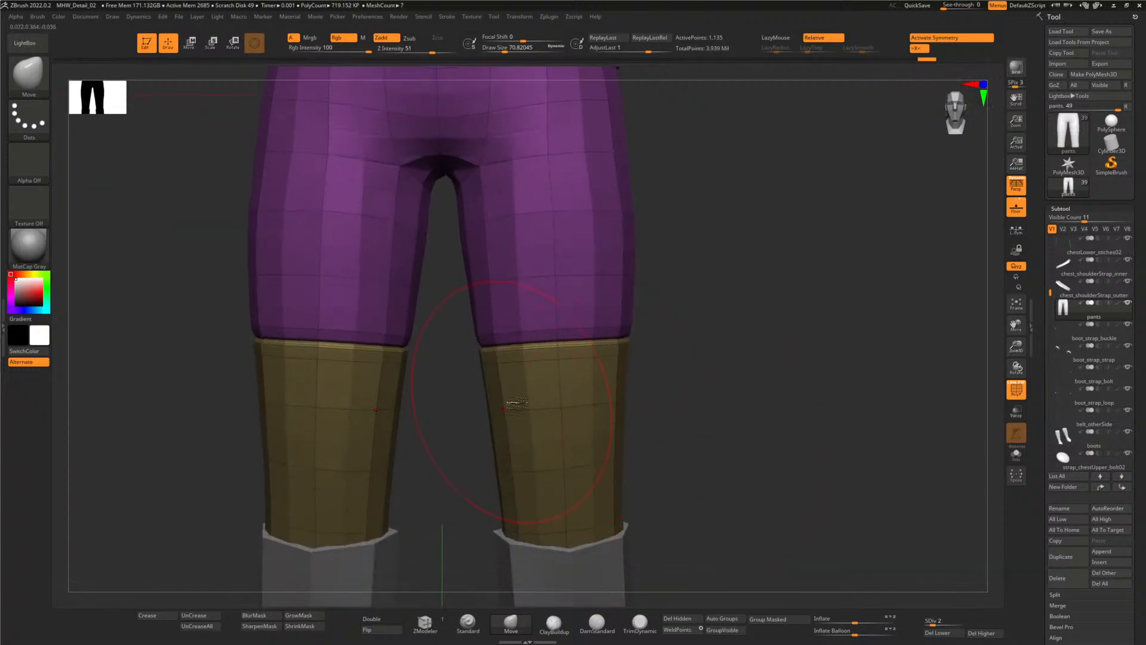
{"action": "left_click_drag", "start_coordinate": [640, 429], "coordinate": [624, 396], "text": "alt"}
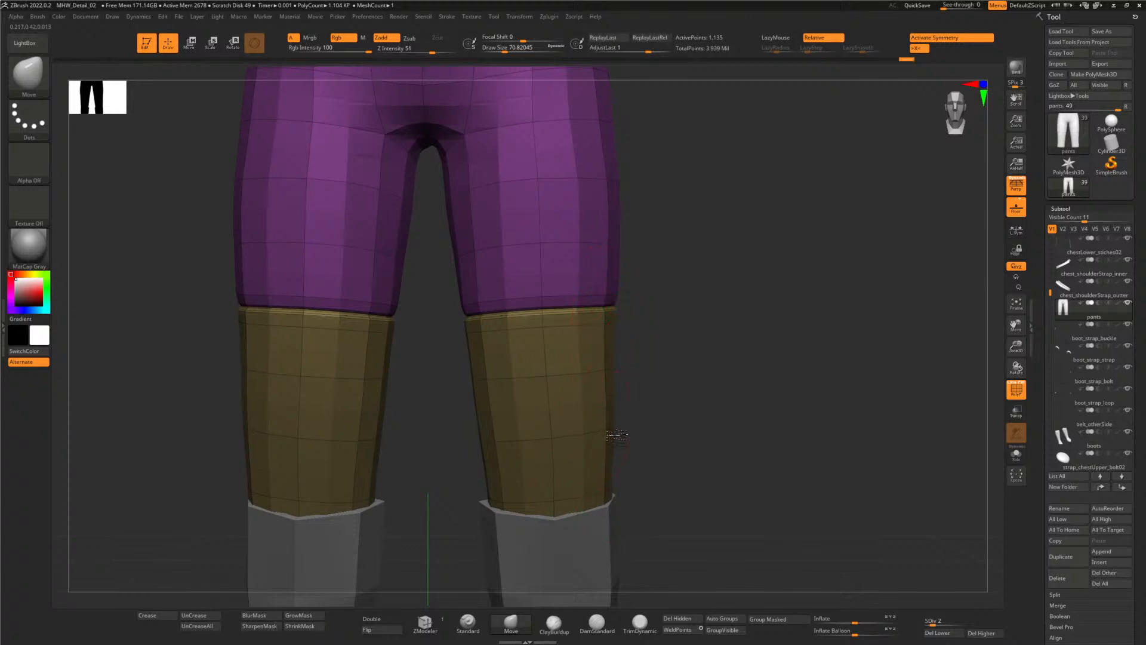
{"action": "left_click_drag", "start_coordinate": [589, 248], "coordinate": [645, 248], "text": "alt"}
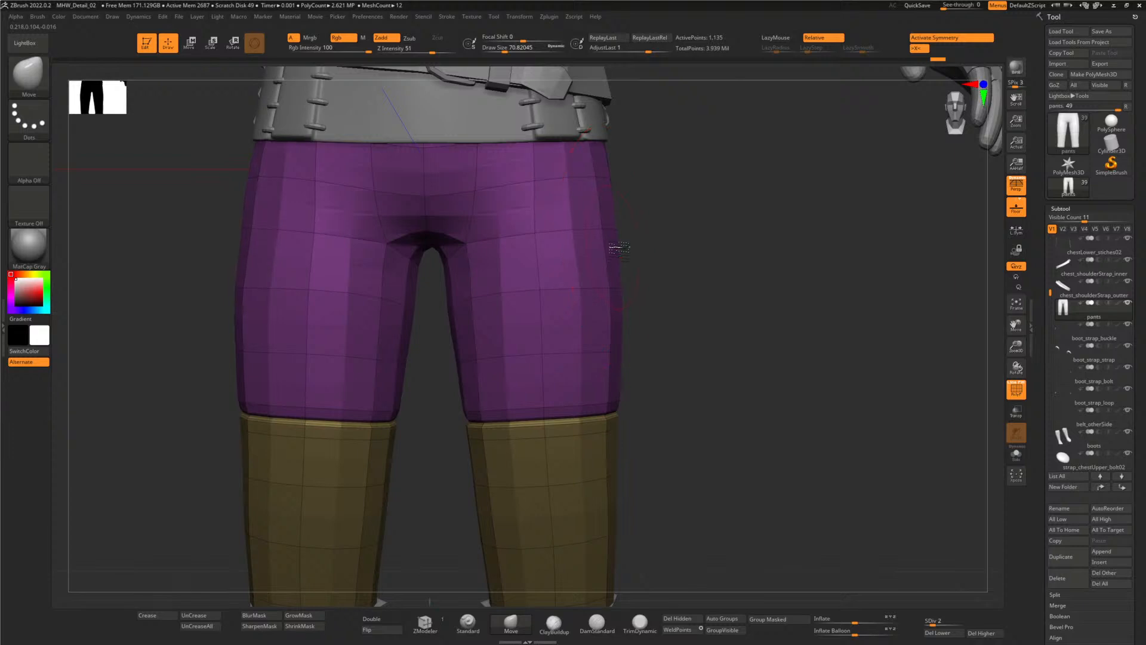
{"action": "left_click_drag", "start_coordinate": [674, 290], "coordinate": [671, 277], "text": "alt"}
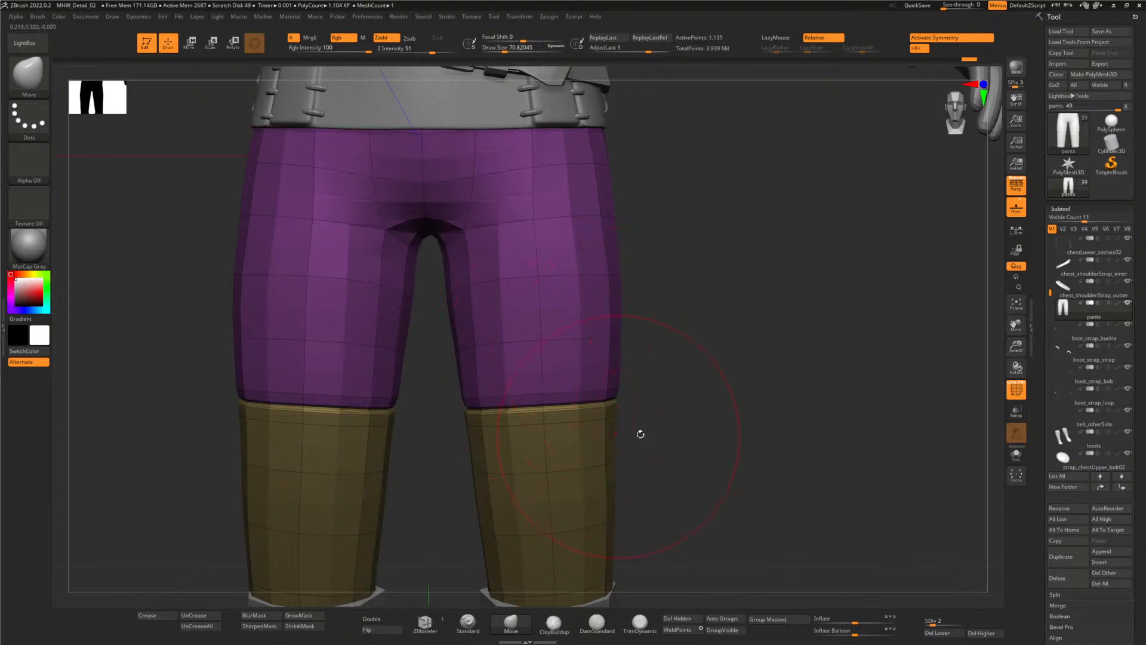
{"action": "scroll", "coordinate": [663, 340], "scroll_direction": "down", "scroll_amount": 5}
{"action": "scroll", "coordinate": [661, 340], "scroll_direction": "up", "scroll_amount": 5}
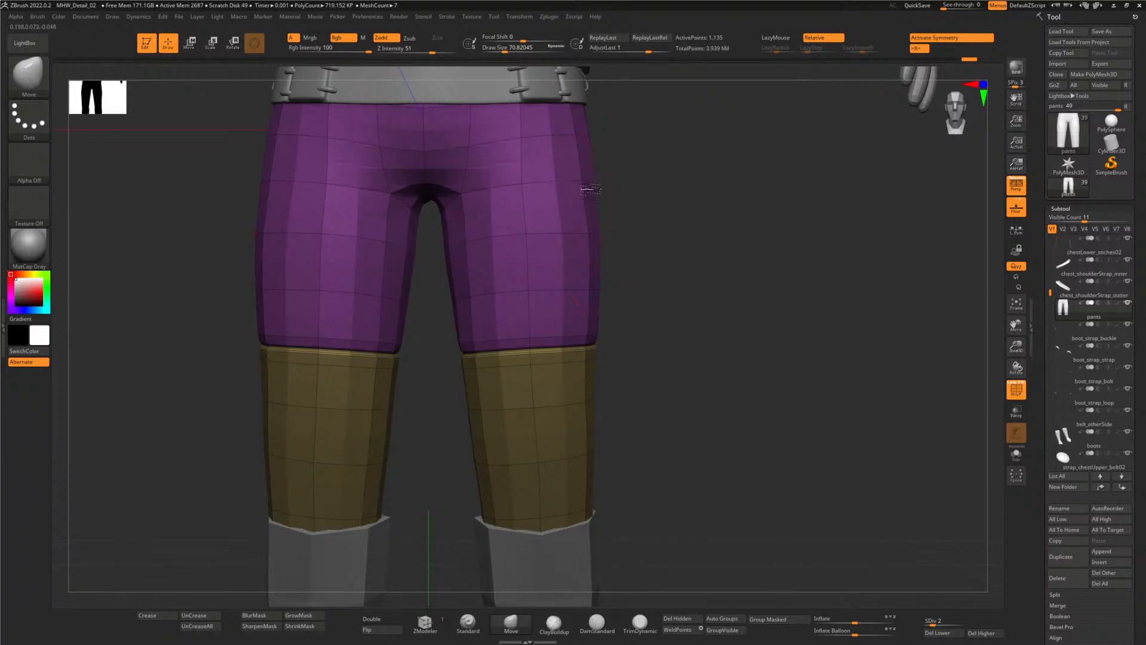
- Reshape the seat and upper thighs of the pants from behind with the Move brush
{"action": "mouse_move", "coordinate": [675, 324]}
{"action": "left_mouse_down", "text": "alt"}
{"action": "mouse_move", "coordinate": [665, 279]}
{"action": "mouse_move", "coordinate": [654, 308]}
{"action": "mouse_move", "coordinate": [641, 304]}
{"action": "mouse_move", "coordinate": [696, 352]}
{"action": "mouse_move", "coordinate": [688, 305]}
{"action": "mouse_move", "coordinate": [655, 295]}
{"action": "mouse_move", "coordinate": [610, 334]}
{"action": "mouse_move", "coordinate": [614, 320]}
{"action": "mouse_move", "coordinate": [796, 330]}
{"action": "mouse_move", "coordinate": [708, 283]}
{"action": "mouse_move", "coordinate": [670, 297]}
{"action": "mouse_move", "coordinate": [716, 274]}
{"action": "mouse_move", "coordinate": [723, 338]}
{"action": "mouse_move", "coordinate": [686, 338]}
{"action": "mouse_move", "coordinate": [779, 332]}
{"action": "mouse_move", "coordinate": [746, 310]}
{"action": "left_mouse_up", "text": "alt"}
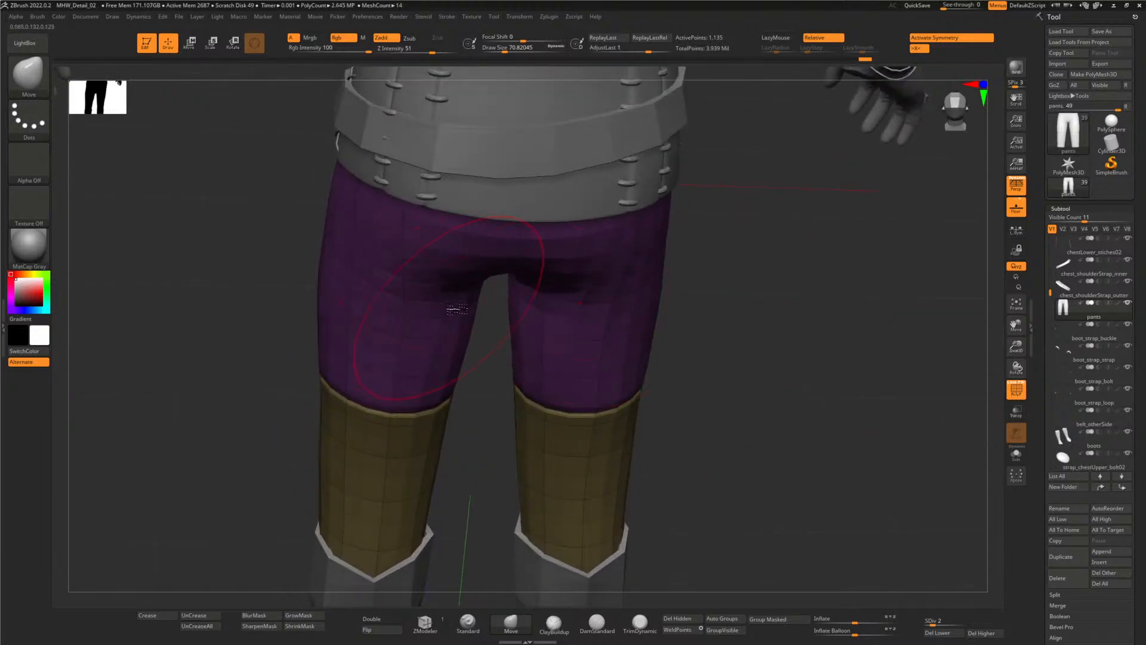
{"action": "left_click_drag", "start_coordinate": [477, 343], "coordinate": [499, 299]}
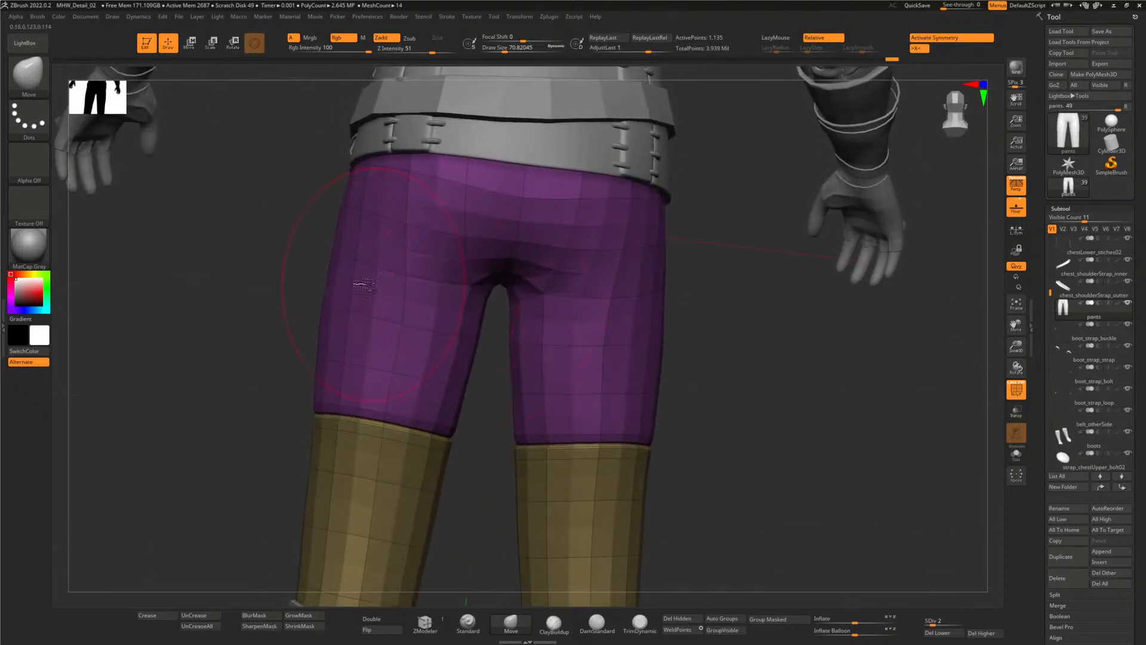
{"action": "mouse_move", "coordinate": [359, 286]}
{"action": "left_mouse_down"}
{"action": "mouse_move", "coordinate": [332, 320]}
{"action": "mouse_move", "coordinate": [338, 310]}
{"action": "left_mouse_up"}
{"action": "mouse_move", "coordinate": [294, 230]}
{"action": "left_mouse_down"}
{"action": "mouse_move", "coordinate": [292, 254]}
{"action": "mouse_move", "coordinate": [333, 263]}
{"action": "mouse_move", "coordinate": [400, 332]}
{"action": "left_mouse_up"}
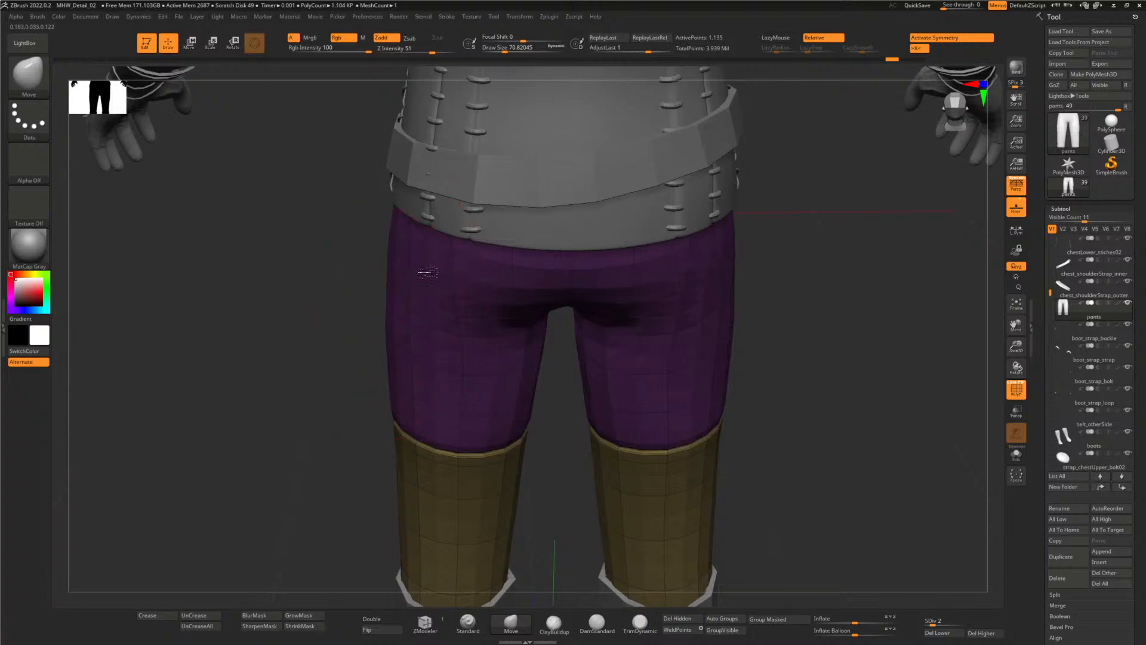
{"action": "mouse_move", "coordinate": [359, 288]}
{"action": "left_mouse_down"}
{"action": "mouse_move", "coordinate": [349, 249]}
{"action": "mouse_move", "coordinate": [400, 311]}
{"action": "mouse_move", "coordinate": [311, 313]}
{"action": "mouse_move", "coordinate": [775, 358]}
{"action": "mouse_move", "coordinate": [703, 227]}
{"action": "mouse_move", "coordinate": [655, 324]}
{"action": "mouse_move", "coordinate": [597, 297]}
{"action": "mouse_move", "coordinate": [601, 481]}
{"action": "mouse_move", "coordinate": [582, 411]}
{"action": "mouse_move", "coordinate": [614, 486]}
{"action": "mouse_move", "coordinate": [660, 453]}
{"action": "mouse_move", "coordinate": [632, 417]}
{"action": "mouse_move", "coordinate": [703, 441]}
{"action": "mouse_move", "coordinate": [545, 383]}
{"action": "left_mouse_up"}
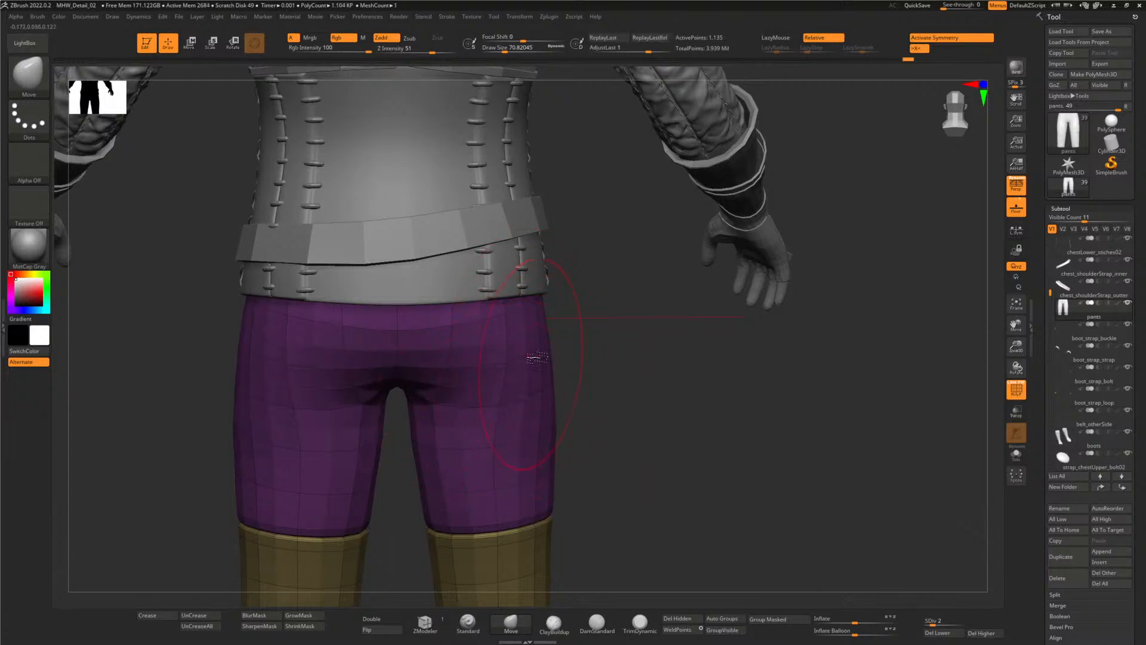
{"action": "left_click_drag", "start_coordinate": [580, 422], "coordinate": [544, 404]}
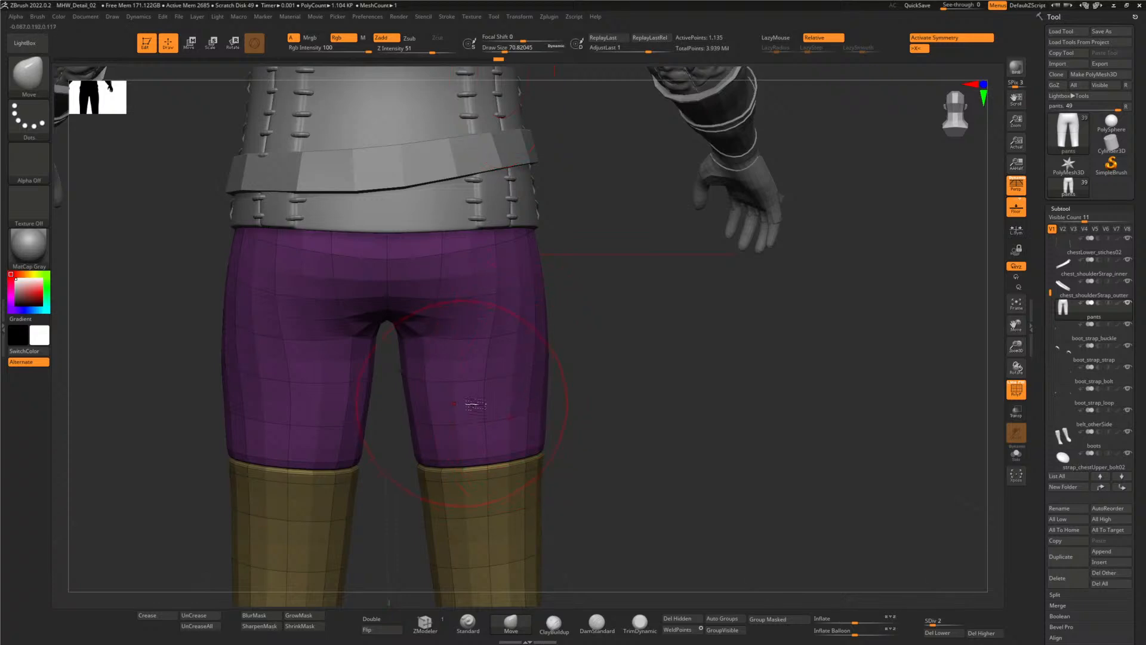
- Refine the back and side profile of the pants and raise them to subdivision level 7
{"action": "left_click_drag", "start_coordinate": [644, 358], "coordinate": [612, 412]}
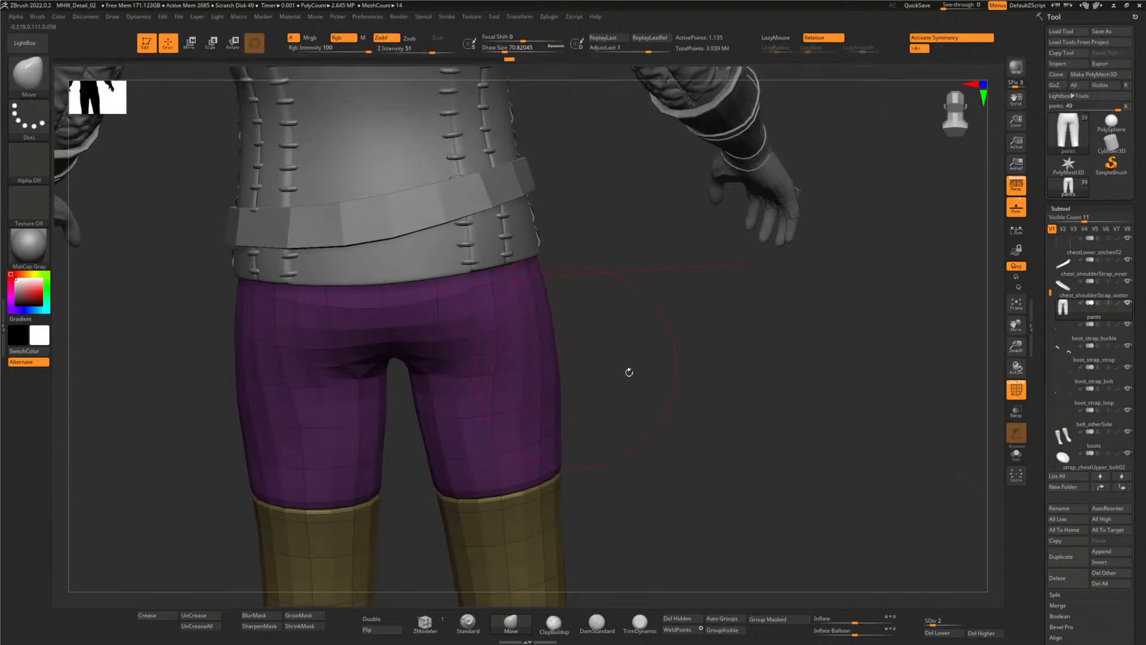
{"action": "left_click_drag", "start_coordinate": [629, 372], "coordinate": [561, 376]}
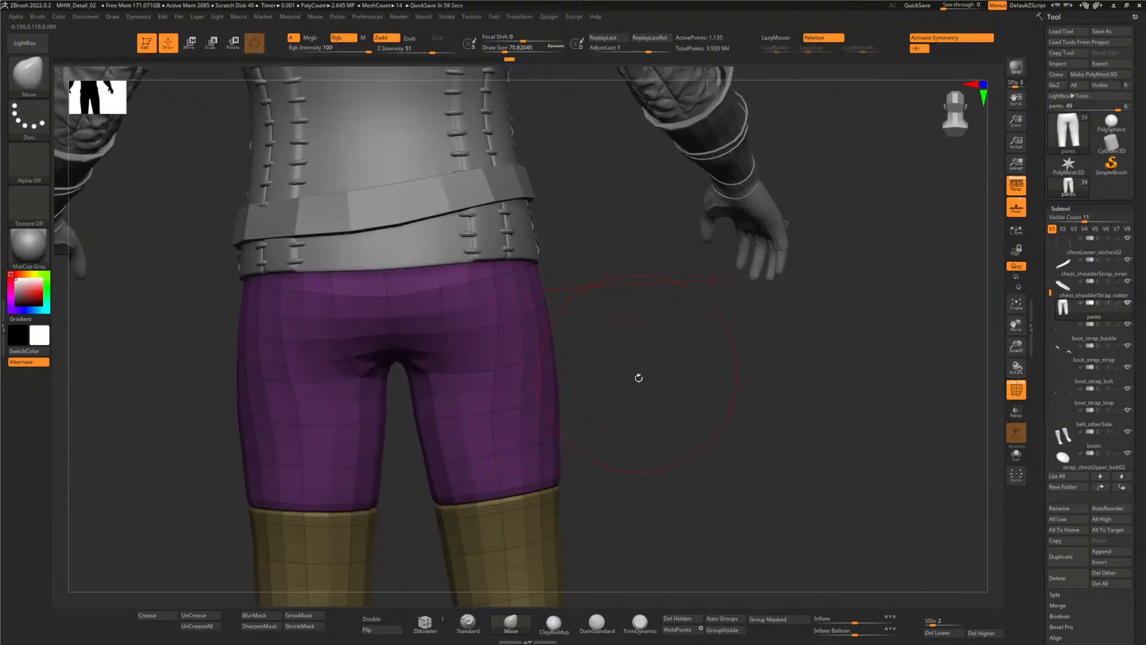
{"action": "left_click_drag", "start_coordinate": [655, 381], "coordinate": [499, 359]}
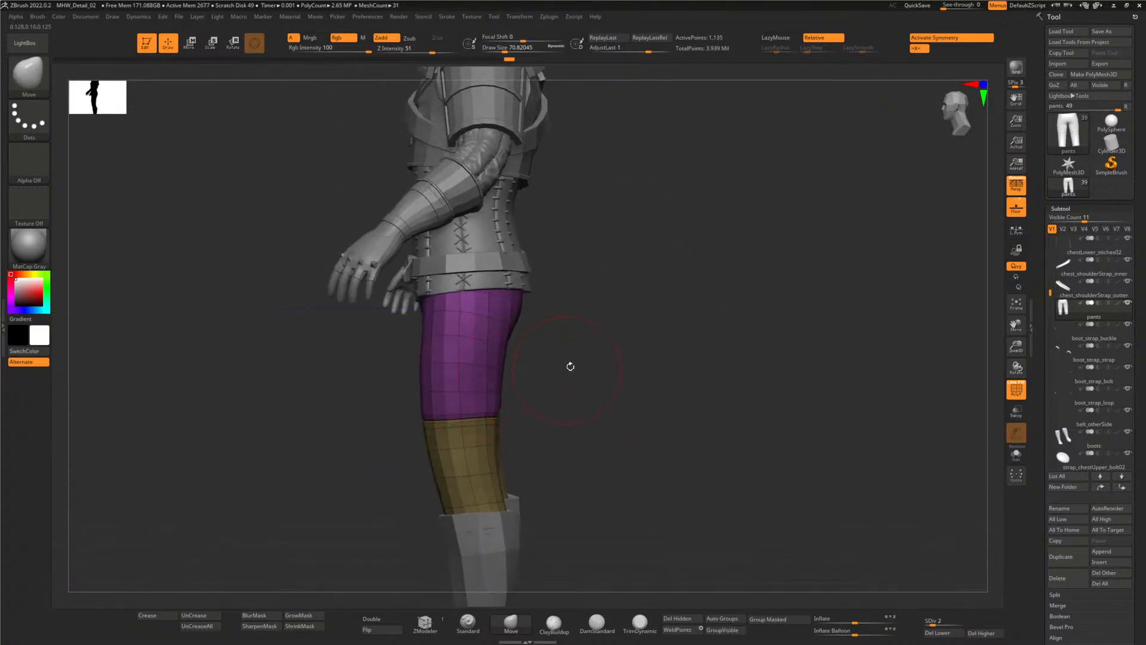
{"action": "left_click_drag", "start_coordinate": [570, 366], "coordinate": [536, 311]}
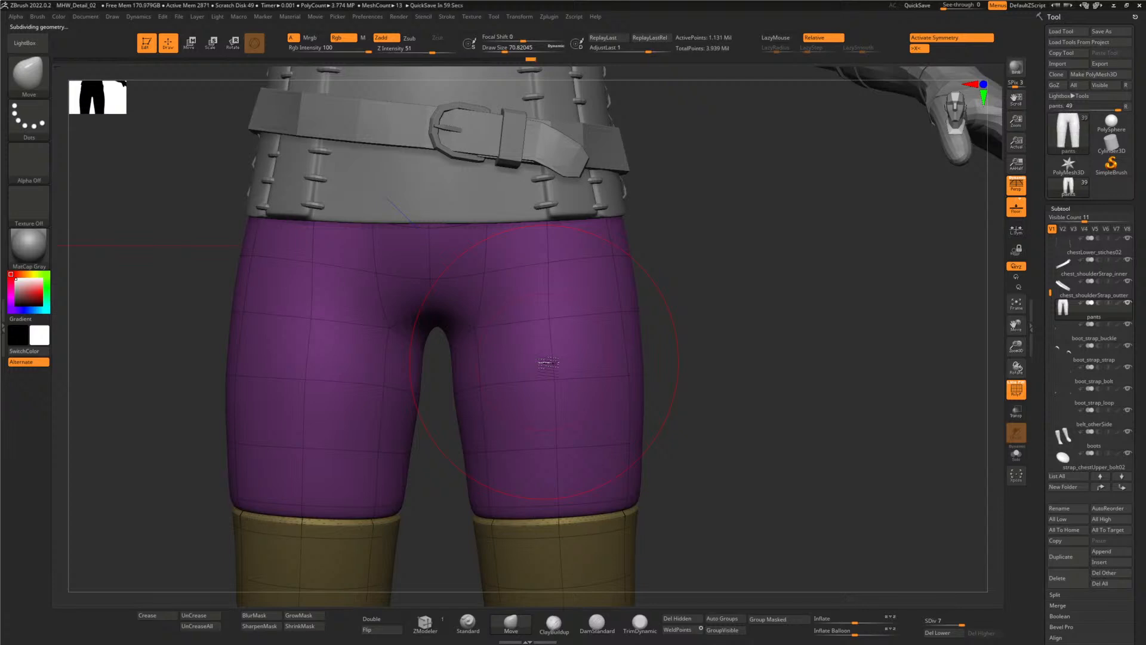
- Turn off the polyframe display and compare the smoothed pants with the Witcher reference in Photoshop, returning to ZBrush
{"action": "left_click", "coordinate": [1016, 391]}
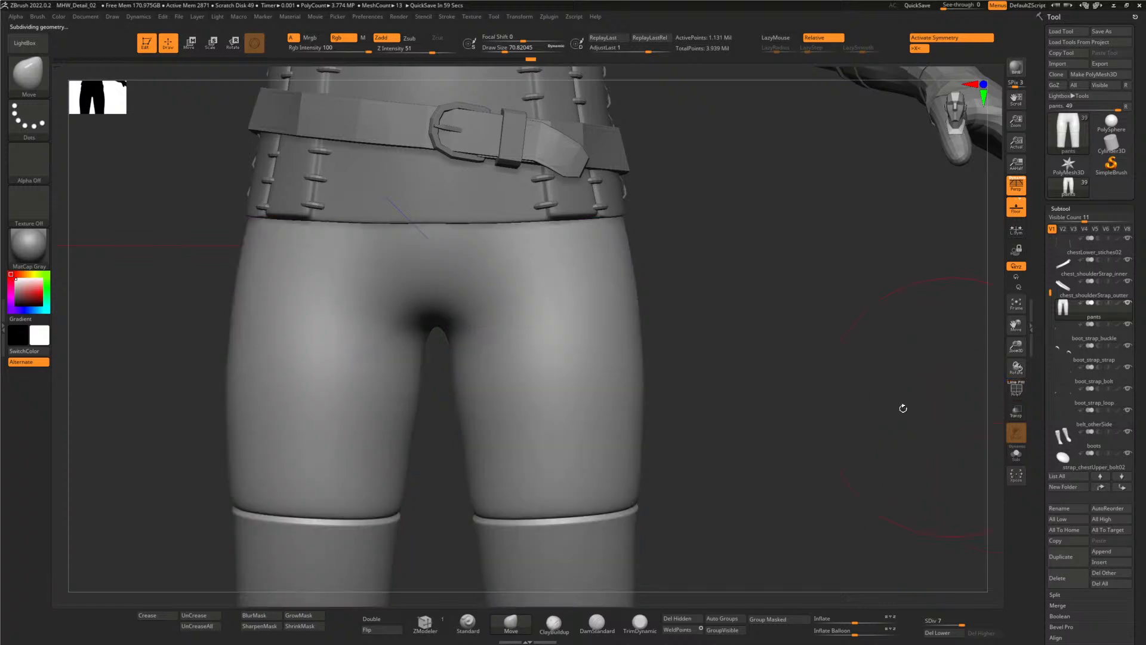
{"action": "left_click_drag", "start_coordinate": [783, 371], "coordinate": [739, 324], "text": "alt"}
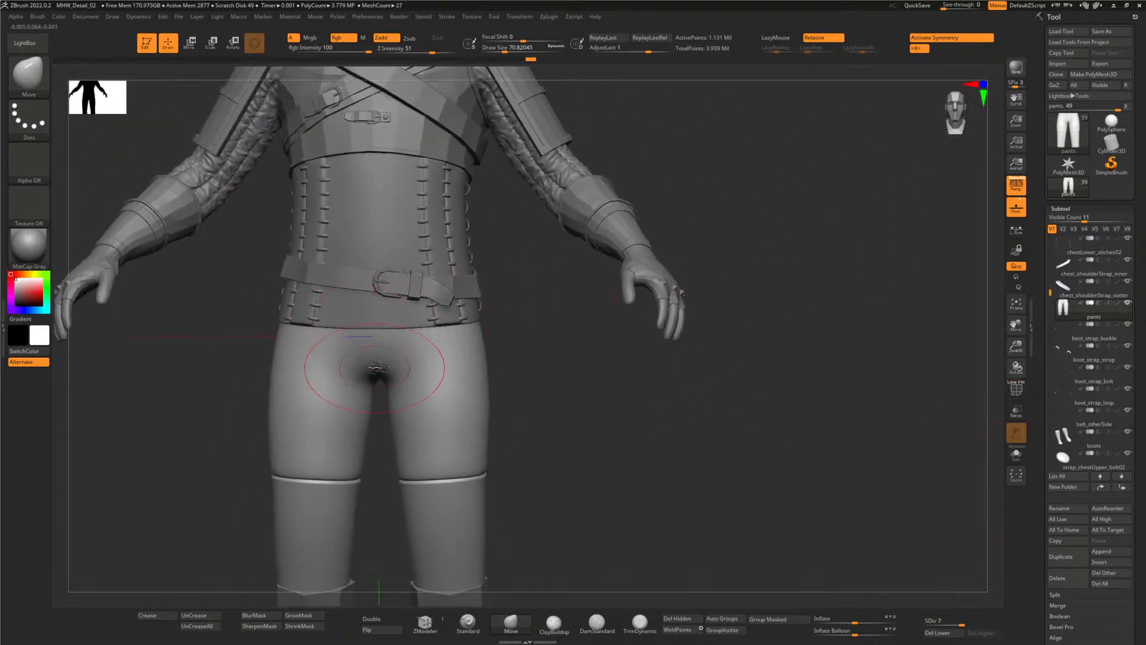
{"action": "left_click_drag", "start_coordinate": [560, 401], "coordinate": [618, 370], "text": "alt"}
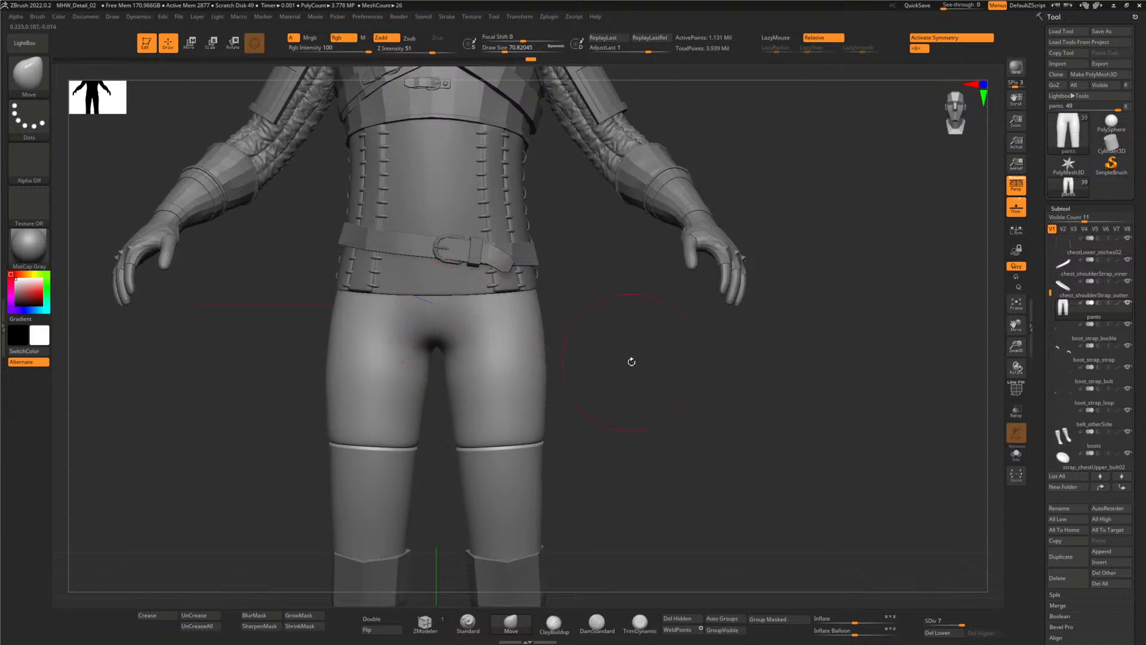
{"action": "mouse_move", "coordinate": [632, 361]}
{"action": "left_mouse_down"}
{"action": "mouse_move", "coordinate": [614, 358]}
{"action": "mouse_move", "coordinate": [614, 378]}
{"action": "mouse_move", "coordinate": [686, 365]}
{"action": "mouse_move", "coordinate": [473, 276]}
{"action": "left_mouse_up"}
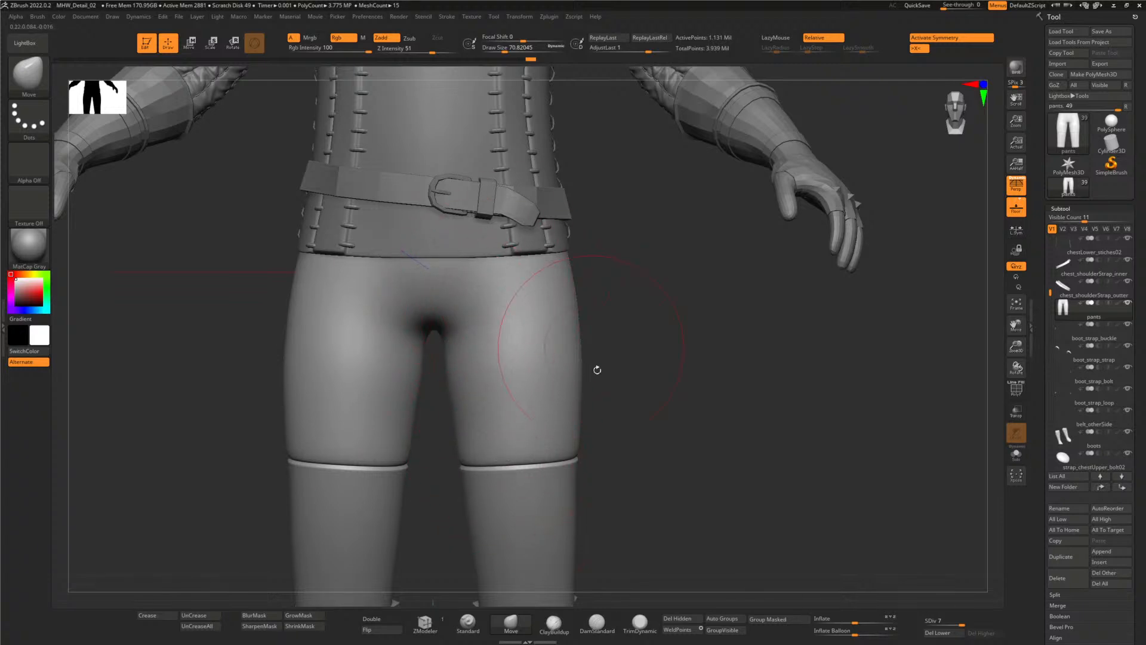
{"action": "key", "text": "alt+Tab"}
{"action": "key", "text": "alt+Tab"}
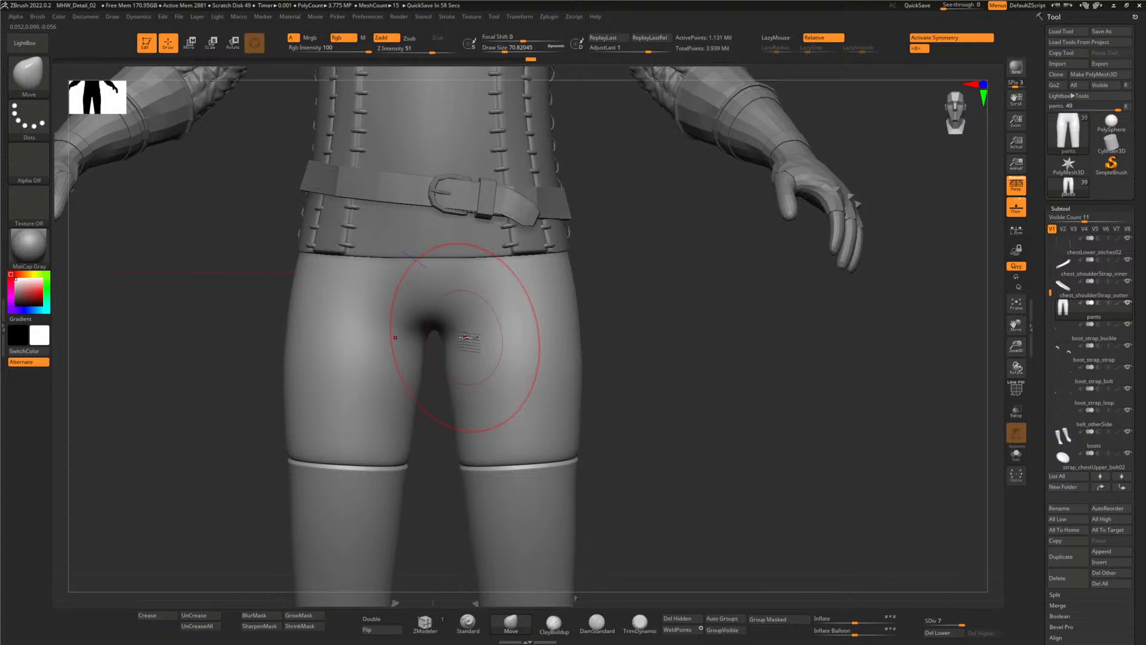
- Turn on LazyMouse, choose the DamStandard brush and try to carve a mirrored seam curving from the waist to the crotch
{"action": "left_click", "coordinate": [782, 39]}
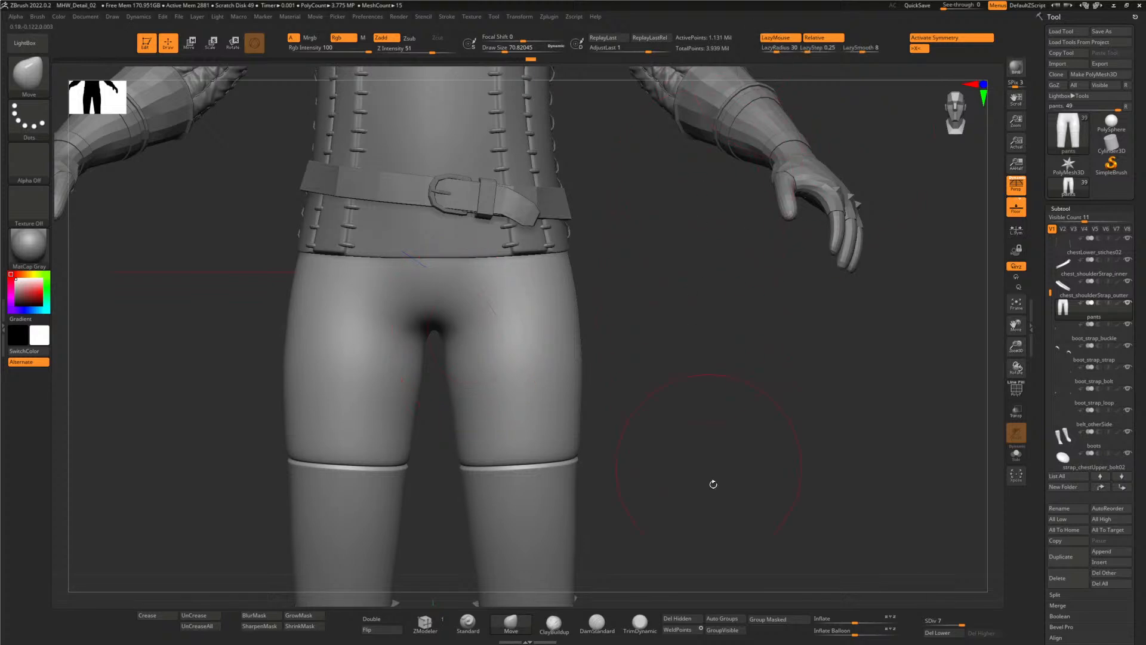
{"action": "left_click", "coordinate": [597, 623]}
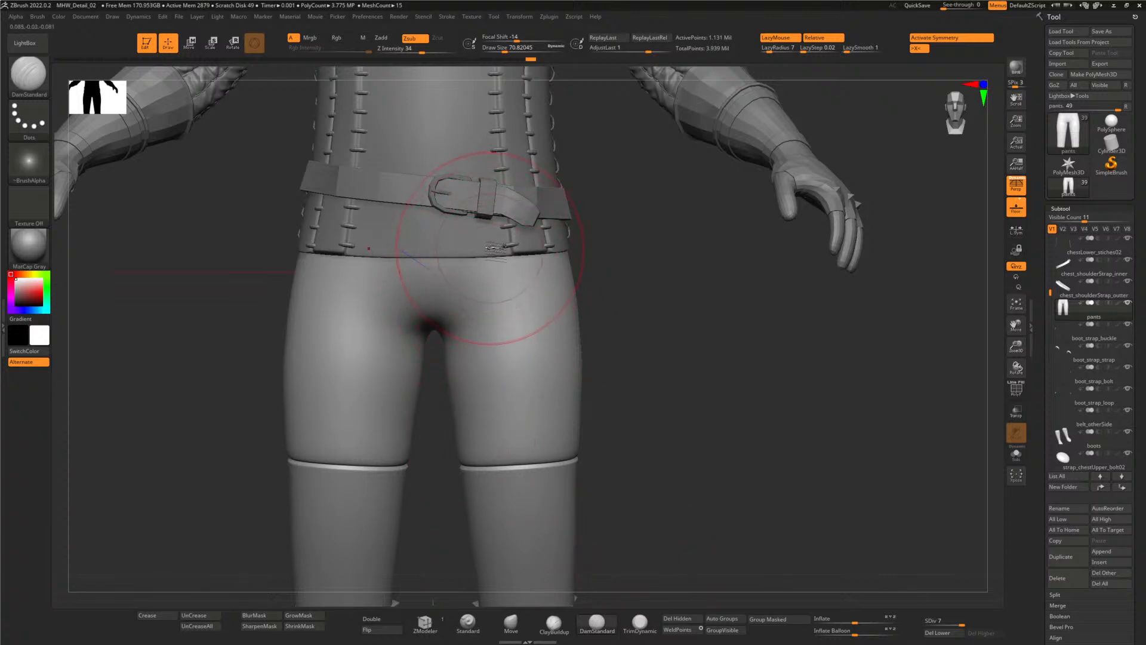
{"action": "mouse_move", "coordinate": [497, 262]}
{"action": "left_mouse_down"}
{"action": "mouse_move", "coordinate": [469, 340]}
{"action": "mouse_move", "coordinate": [447, 340]}
{"action": "left_mouse_up"}
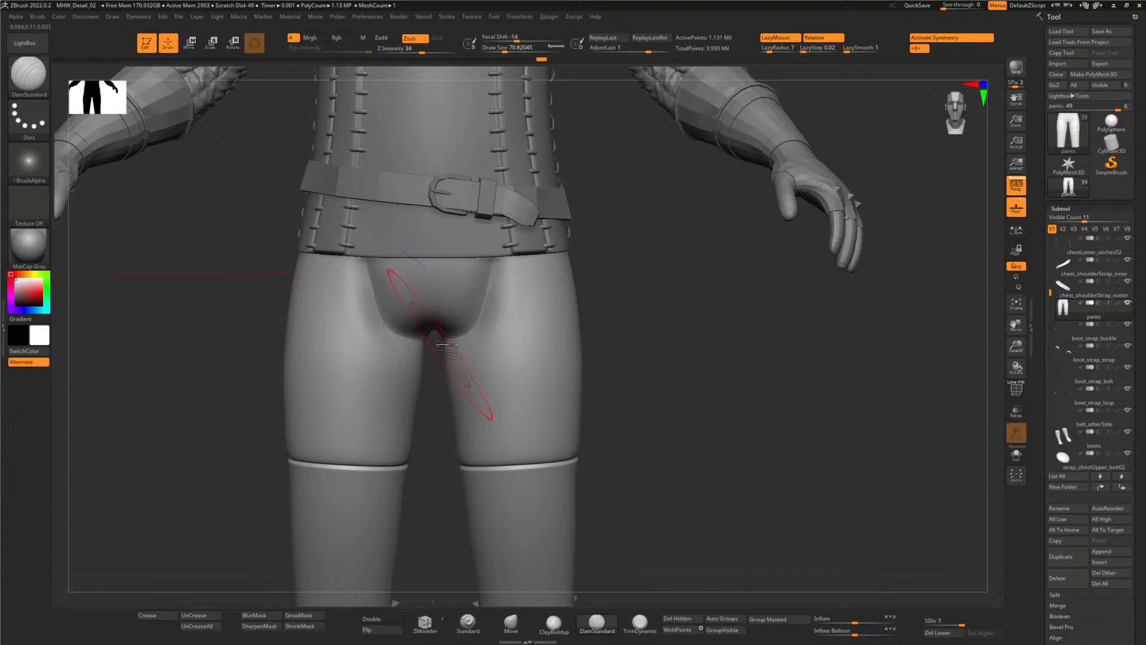
{"action": "mouse_move", "coordinate": [694, 358]}
{"action": "left_mouse_down"}
{"action": "mouse_move", "coordinate": [709, 353]}
{"action": "mouse_move", "coordinate": [692, 316]}
{"action": "left_mouse_up"}
{"action": "left_click_drag", "start_coordinate": [633, 384], "coordinate": [662, 390]}
{"action": "key", "text": "ctrl+z"}
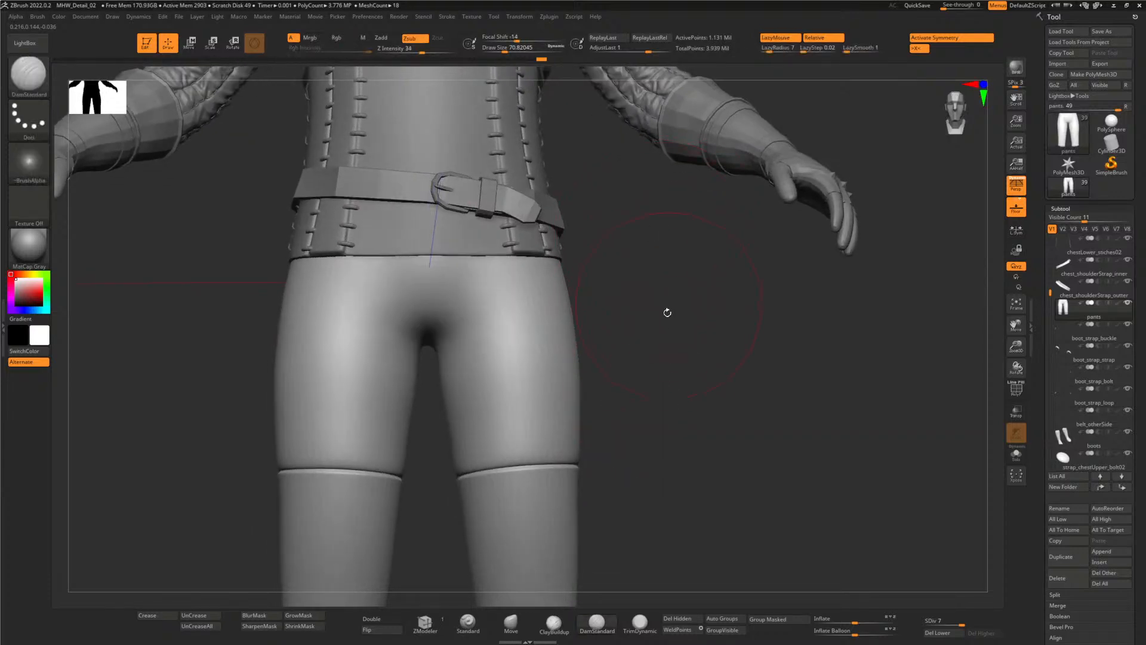
{"action": "left_click_drag", "start_coordinate": [660, 340], "coordinate": [619, 304]}
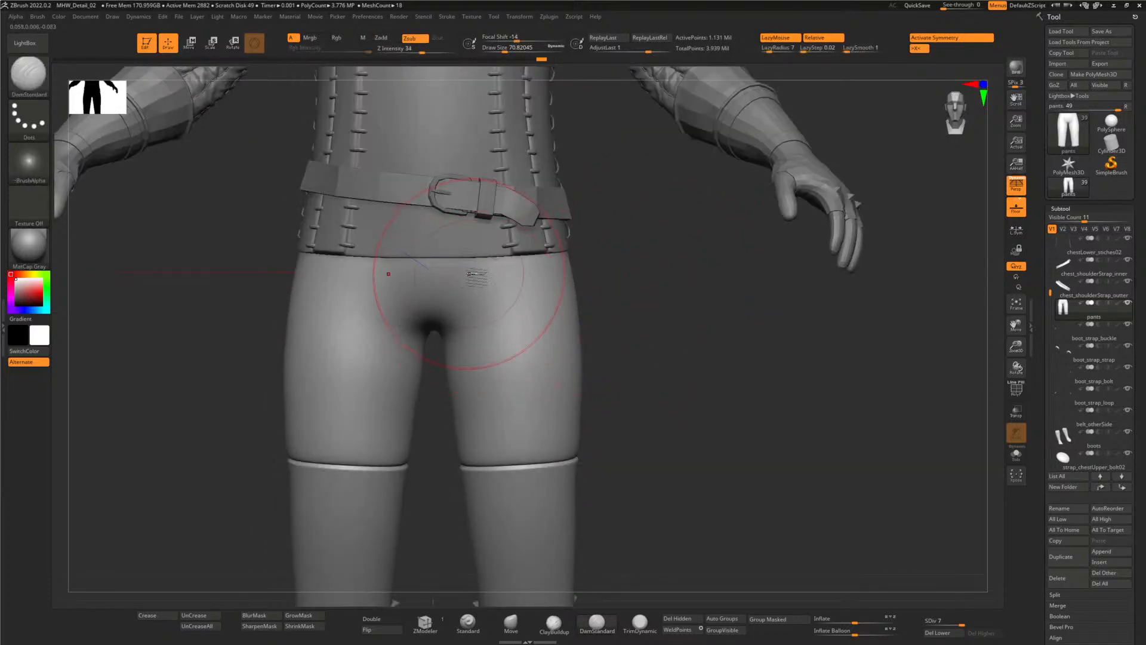
{"action": "left_click_drag", "start_coordinate": [483, 261], "coordinate": [442, 342]}
{"action": "left_click_drag", "start_coordinate": [667, 345], "coordinate": [576, 287]}
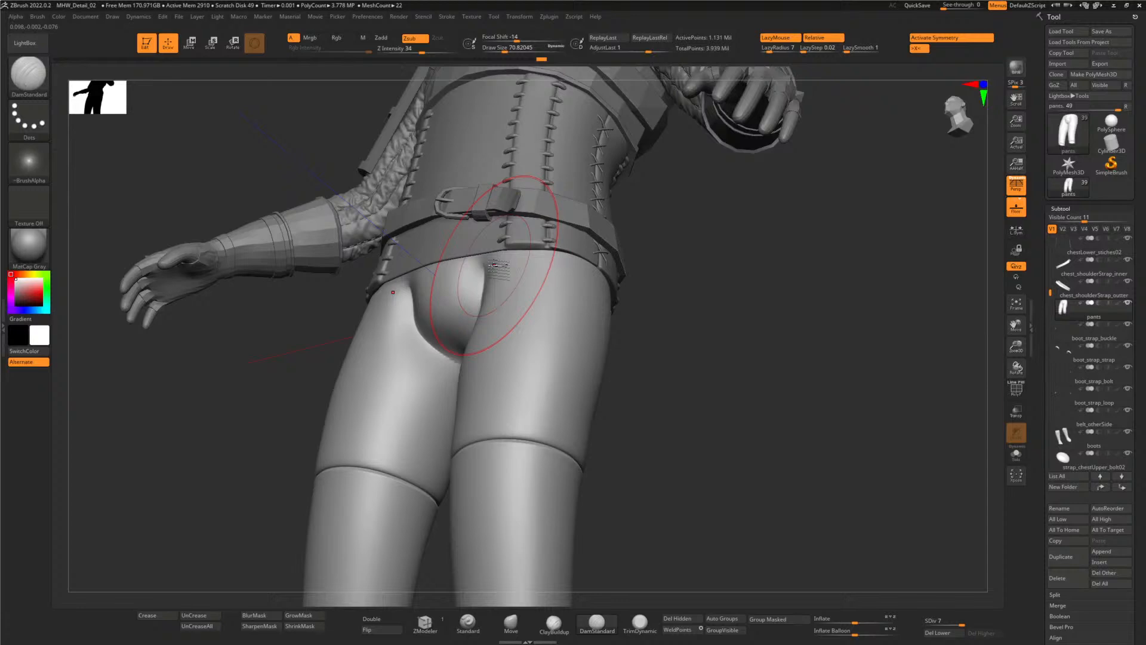
{"action": "key", "text": "ctrl+z"}
- Set the DamStandard brush to a draw size of 14.19857 and a Z Intensity of 15
{"action": "left_click_drag", "start_coordinate": [691, 325], "coordinate": [710, 354]}
{"action": "left_click_drag", "start_coordinate": [414, 50], "coordinate": [400, 51]}
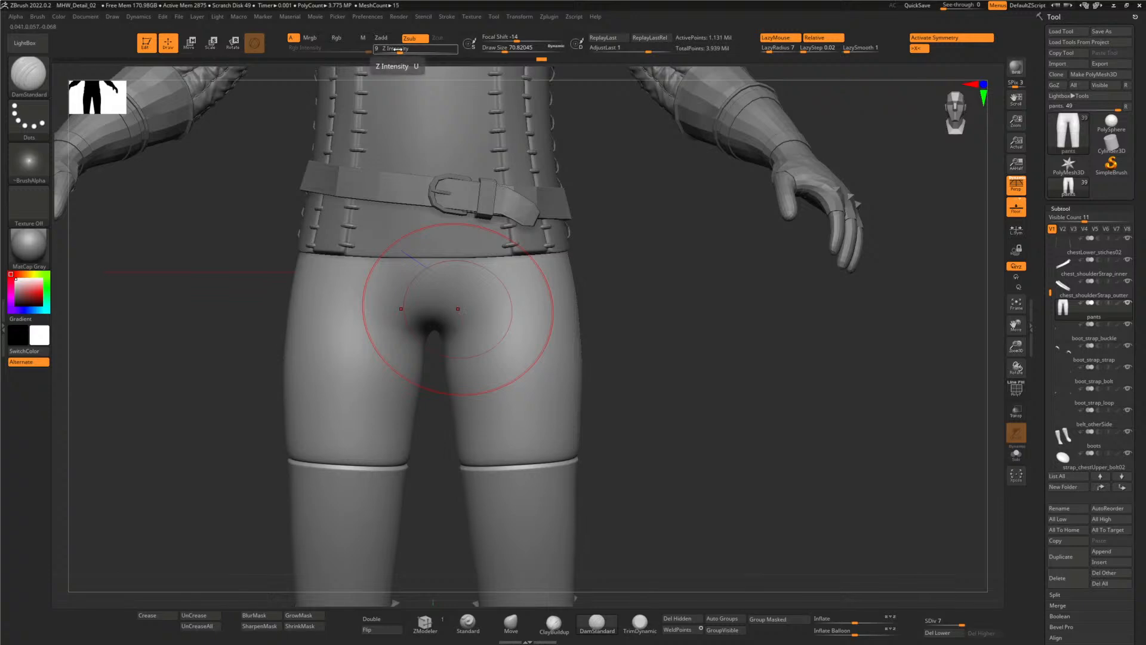
{"action": "left_click_drag", "start_coordinate": [395, 48], "coordinate": [401, 48]}
{"action": "left_click_drag", "start_coordinate": [519, 51], "coordinate": [494, 53]}
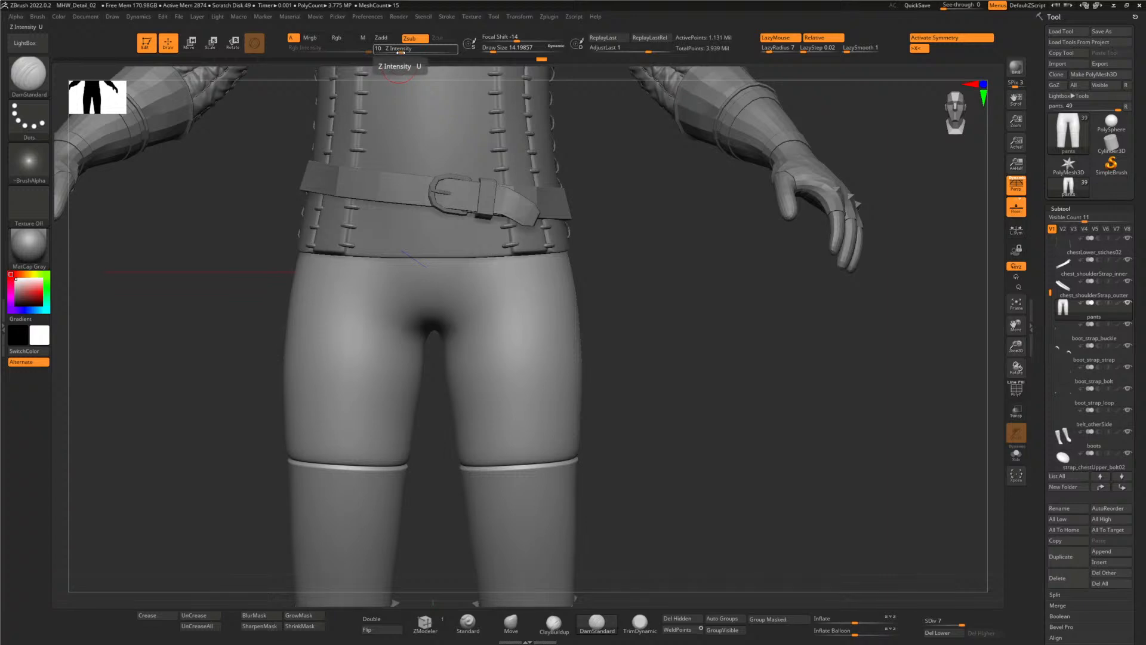
{"action": "left_click_drag", "start_coordinate": [400, 52], "coordinate": [399, 52]}
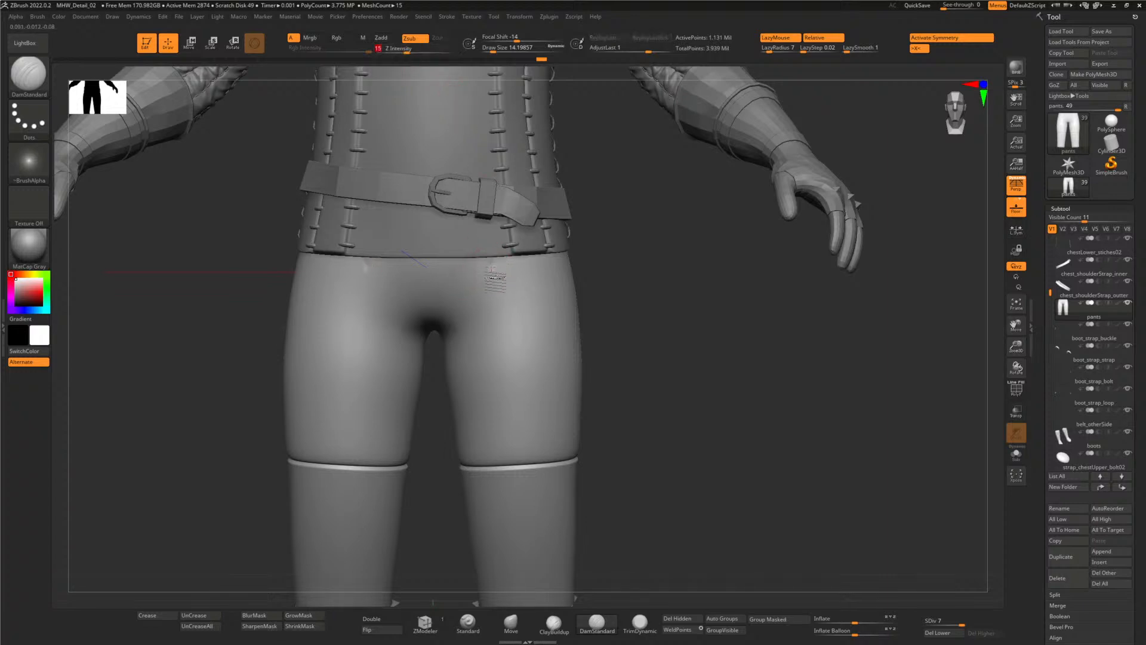
- Carve a thin mirrored seam from the pants' waist toward the crotch, check it from behind and consult the Witcher reference in Photoshop
{"action": "left_click", "coordinate": [494, 281]}
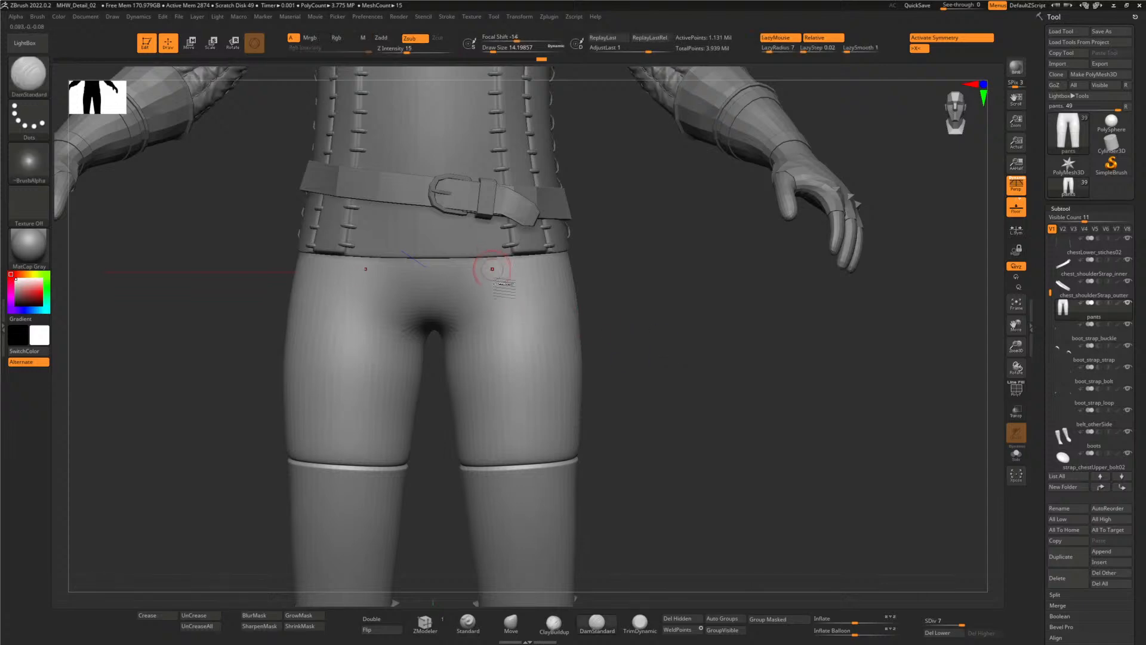
{"action": "left_click_drag", "start_coordinate": [486, 275], "coordinate": [439, 350]}
{"action": "mouse_move", "coordinate": [269, 334]}
{"action": "left_mouse_down"}
{"action": "mouse_move", "coordinate": [232, 307]}
{"action": "mouse_move", "coordinate": [227, 263]}
{"action": "mouse_move", "coordinate": [284, 253]}
{"action": "mouse_move", "coordinate": [251, 280]}
{"action": "mouse_move", "coordinate": [315, 275]}
{"action": "left_mouse_up"}
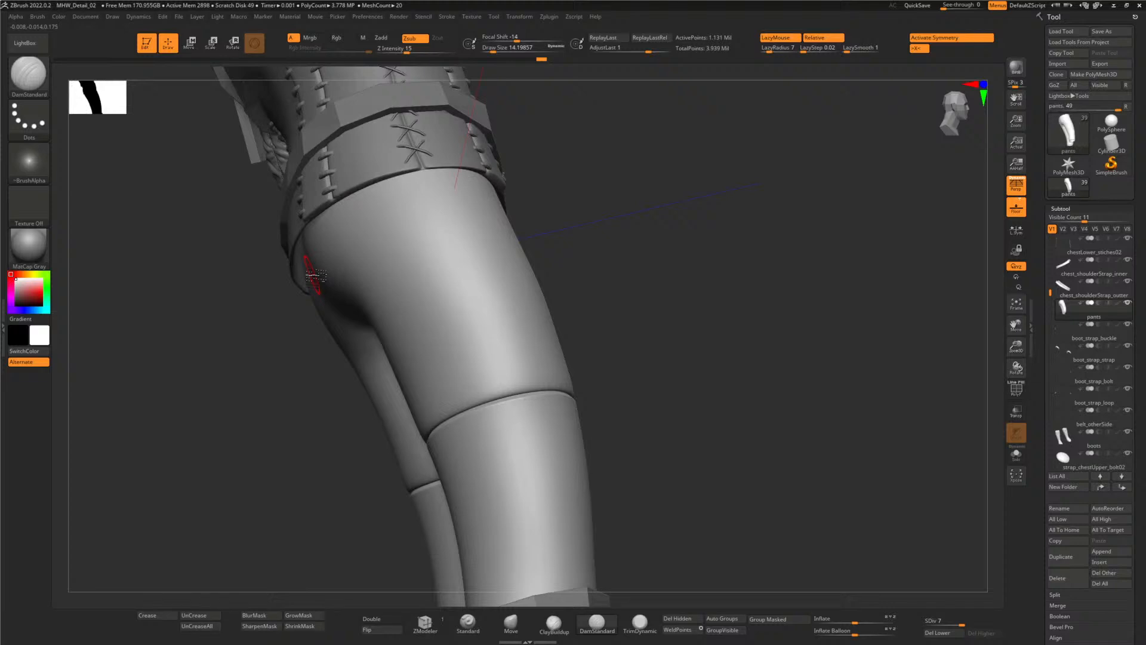
{"action": "key", "text": "alt+Tab"}
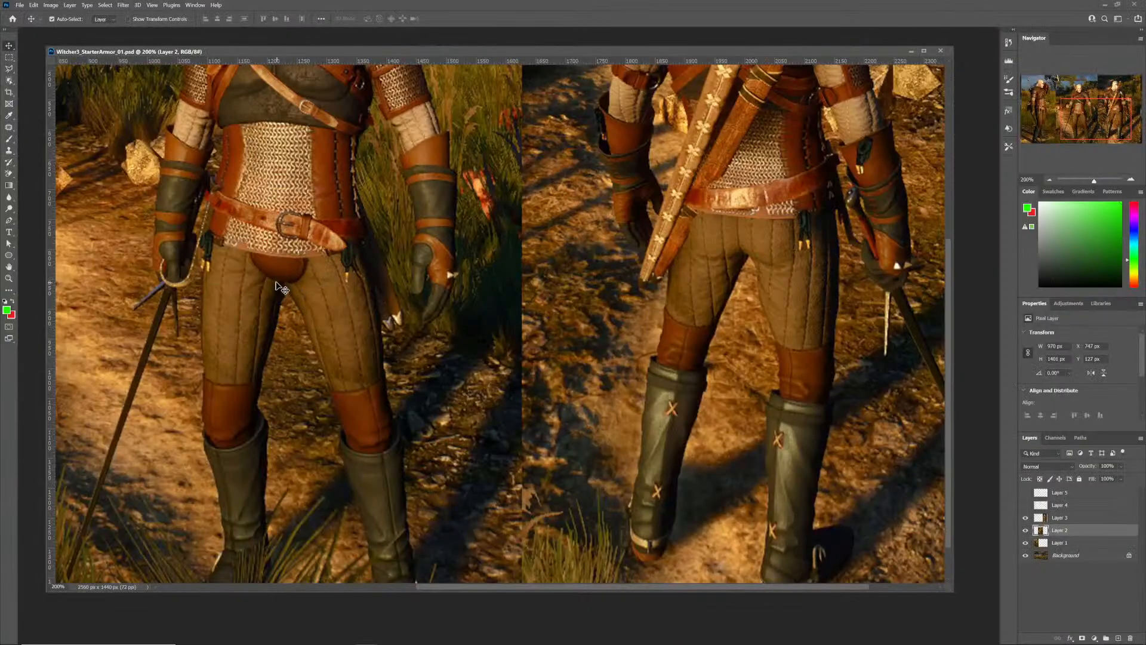
- Return to ZBrush, undo the last pants seam and carve a mirrored U-shaped codpiece outline from the waist to the crotch with DamStandard
{"action": "key", "text": "alt+Tab"}
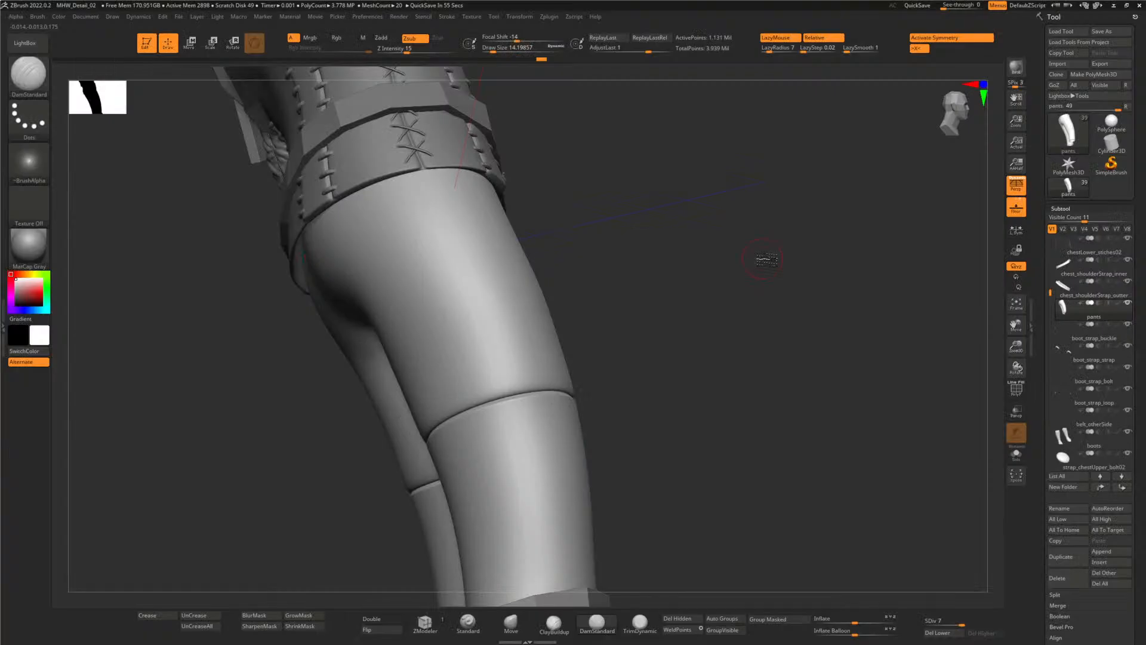
{"action": "mouse_move", "coordinate": [673, 271]}
{"action": "left_mouse_down", "text": "shift"}
{"action": "mouse_move", "coordinate": [691, 274]}
{"action": "mouse_move", "coordinate": [660, 325]}
{"action": "left_mouse_up", "text": "shift"}
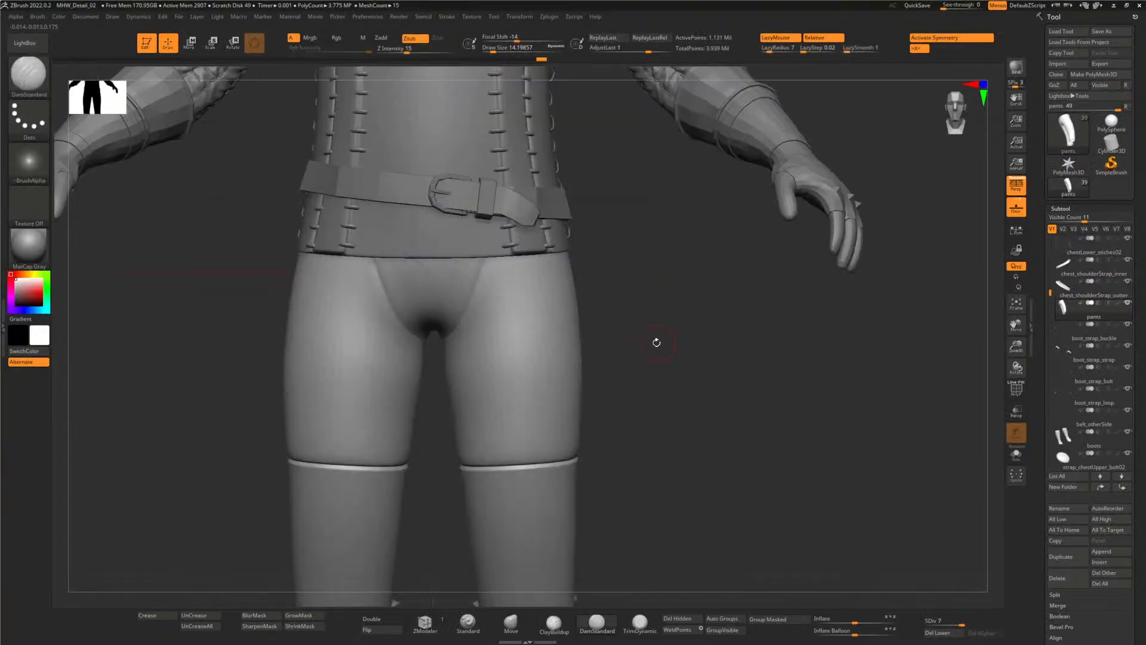
{"action": "key", "text": "ctrl"}
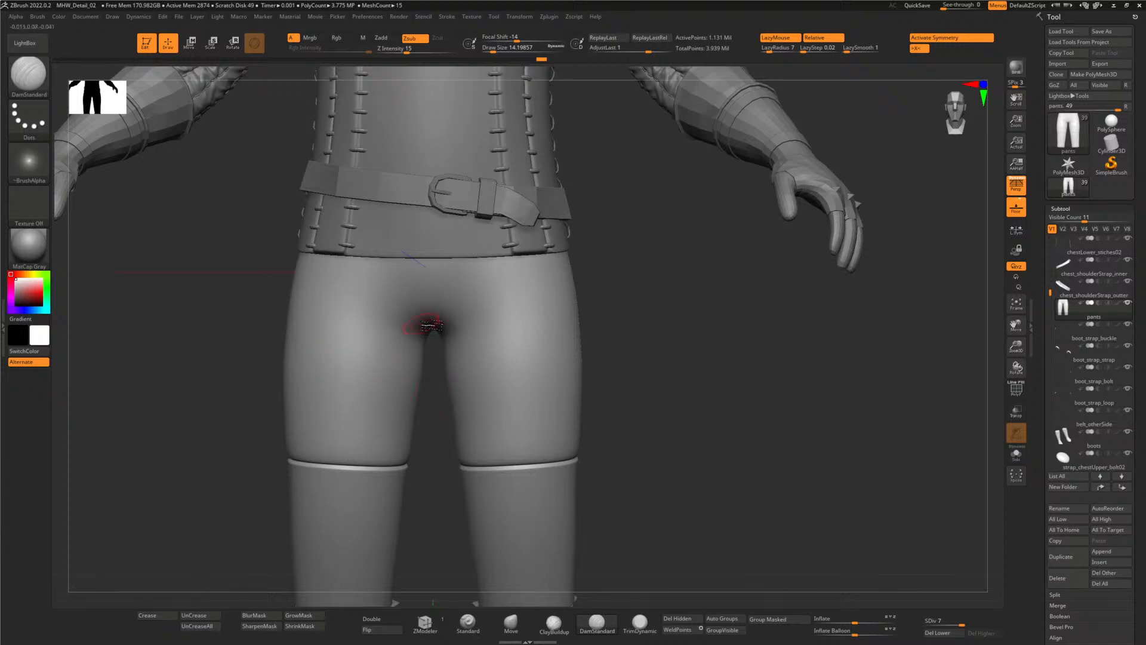
{"action": "right_click_drag", "start_coordinate": [437, 405], "coordinate": [438, 332]}
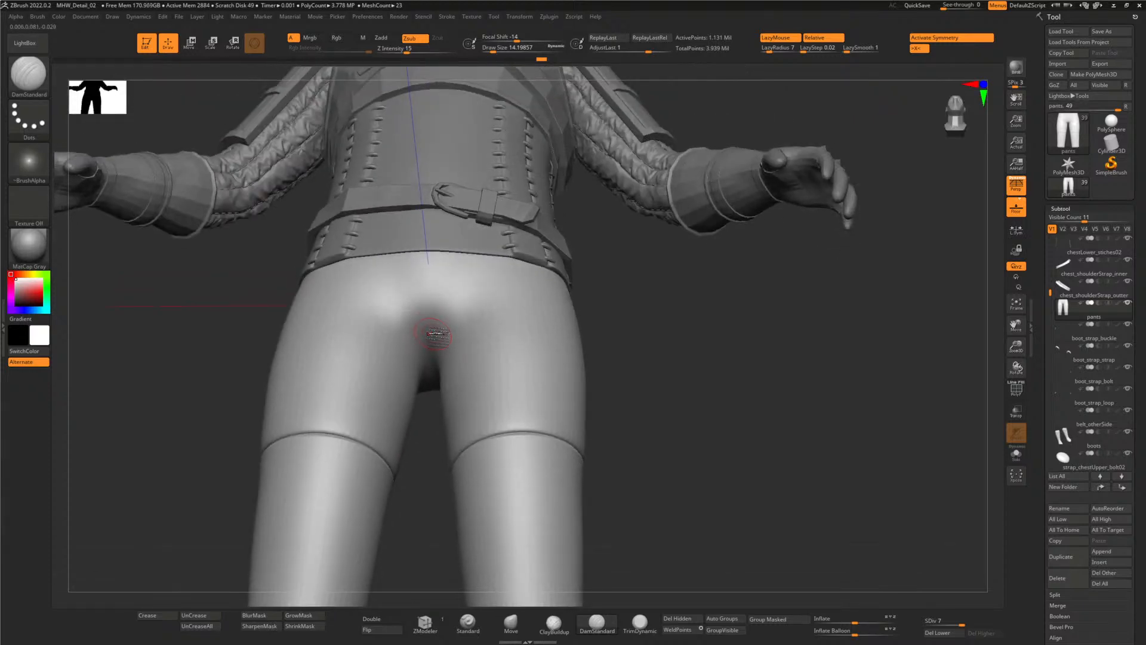
{"action": "mouse_move", "coordinate": [471, 261]}
{"action": "left_mouse_down"}
{"action": "mouse_move", "coordinate": [476, 280]}
{"action": "mouse_move", "coordinate": [447, 338]}
{"action": "left_mouse_up"}
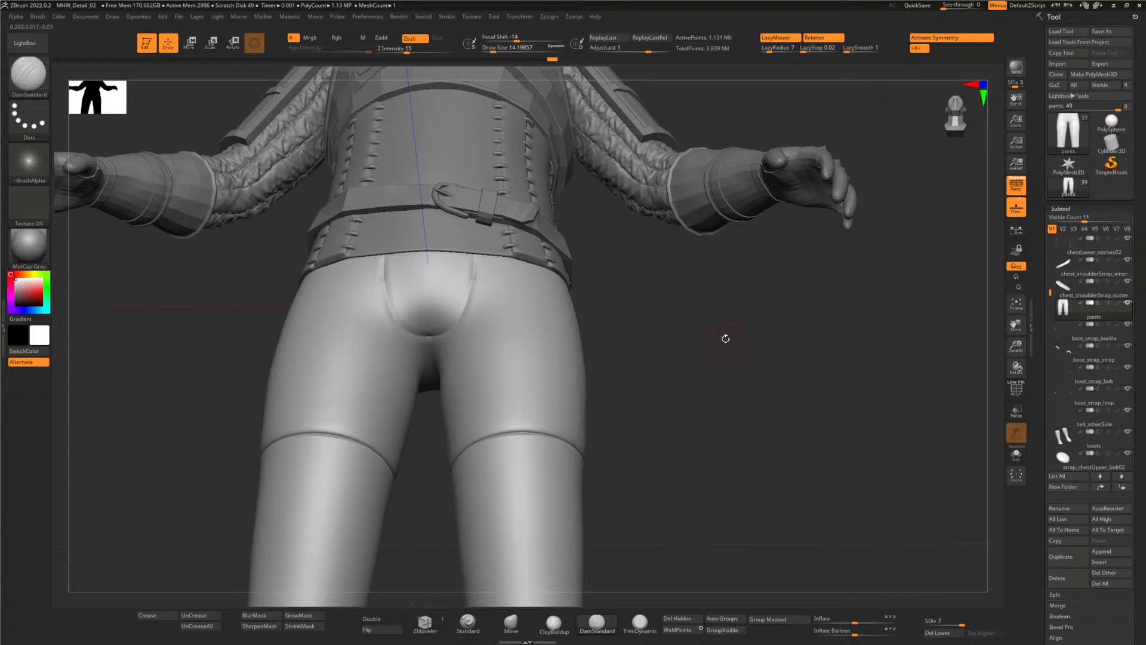
{"action": "left_click_drag", "start_coordinate": [724, 336], "coordinate": [704, 384]}
{"action": "key", "text": "shift"}
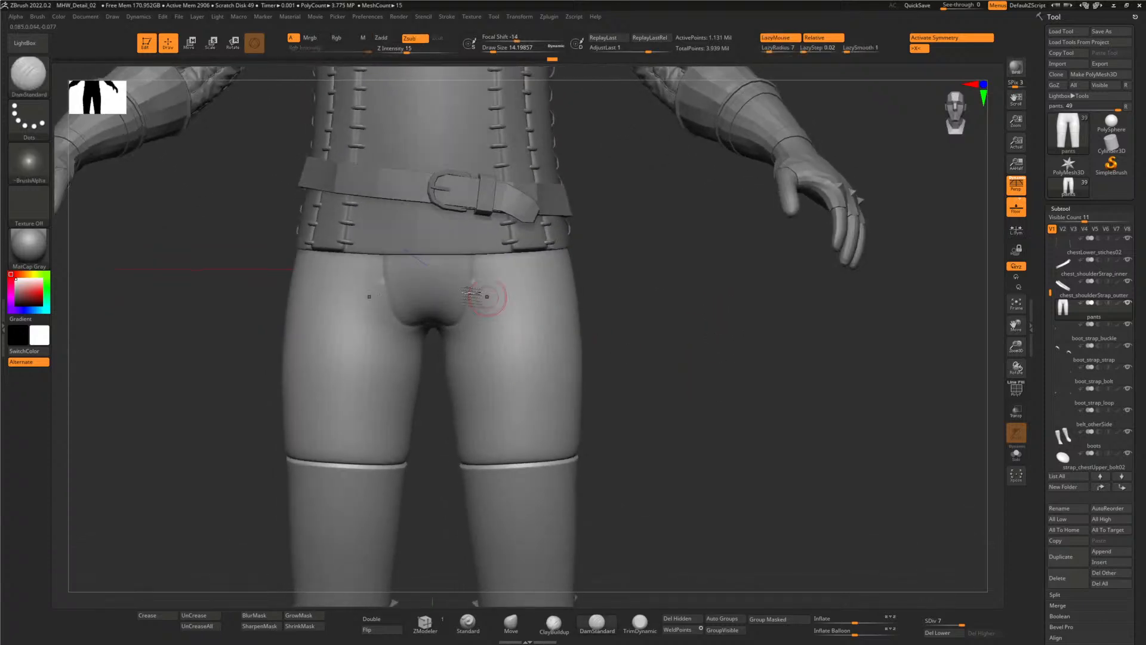
{"action": "left_click_drag", "start_coordinate": [472, 306], "coordinate": [439, 328]}
{"action": "left_click_drag", "start_coordinate": [685, 394], "coordinate": [669, 376]}
- Choose the ClayBuildup brush, lower the pants to subdivision level 4 and set the draw size to 28.75
{"action": "left_click", "coordinate": [554, 624]}
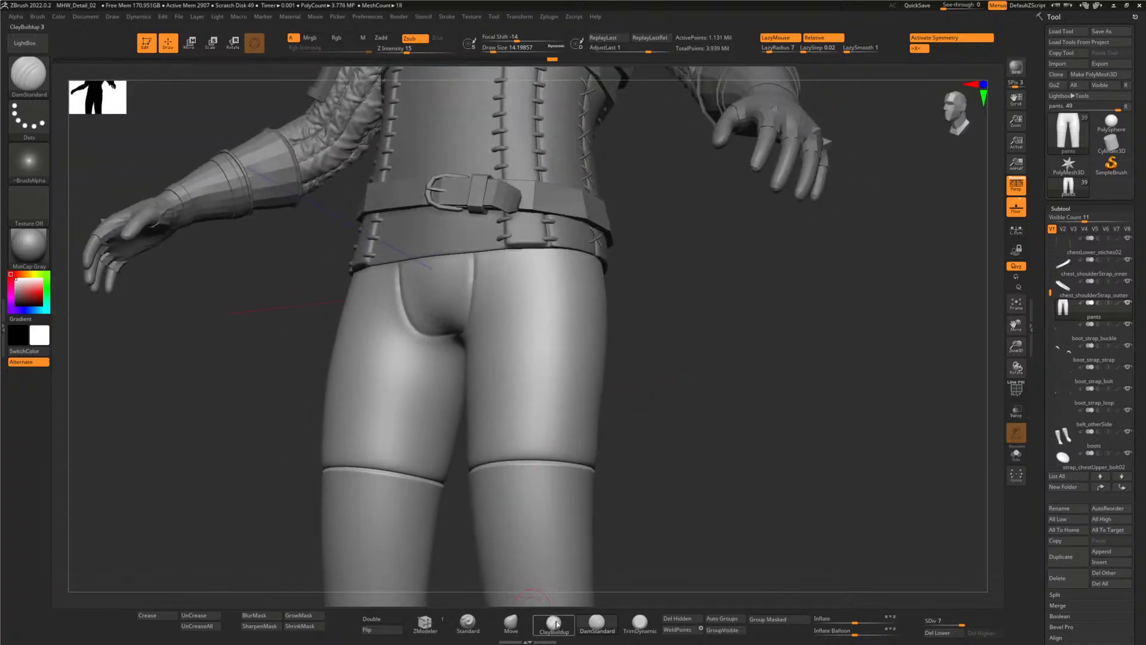
{"action": "left_click_drag", "start_coordinate": [462, 264], "coordinate": [470, 261]}
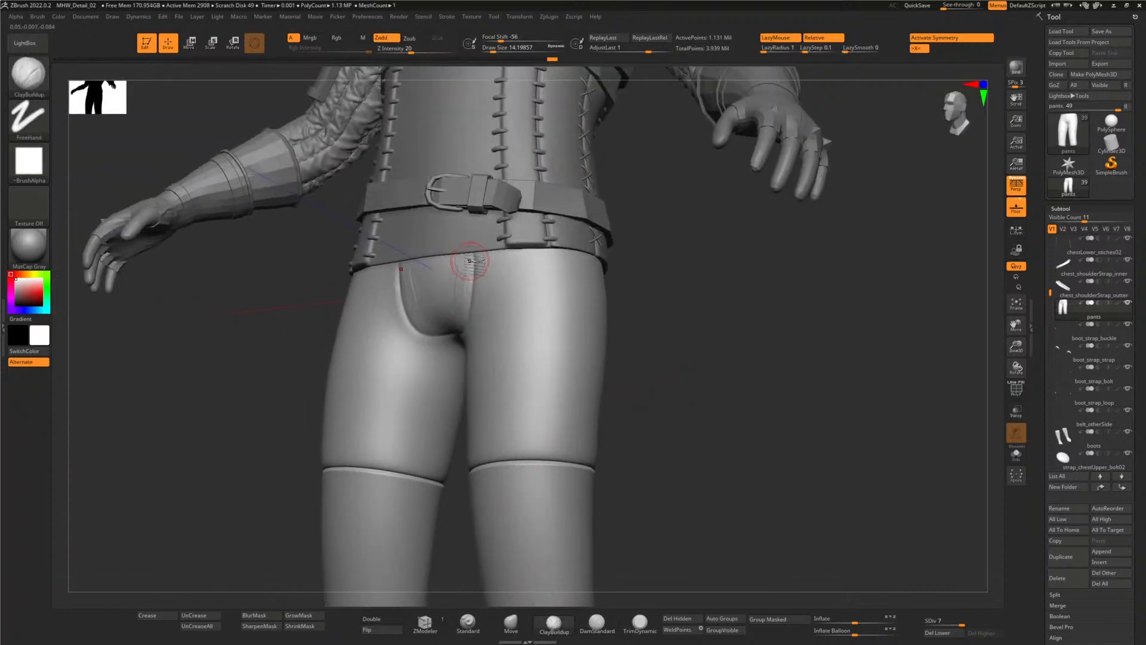
{"action": "key", "text": "ctrl"}
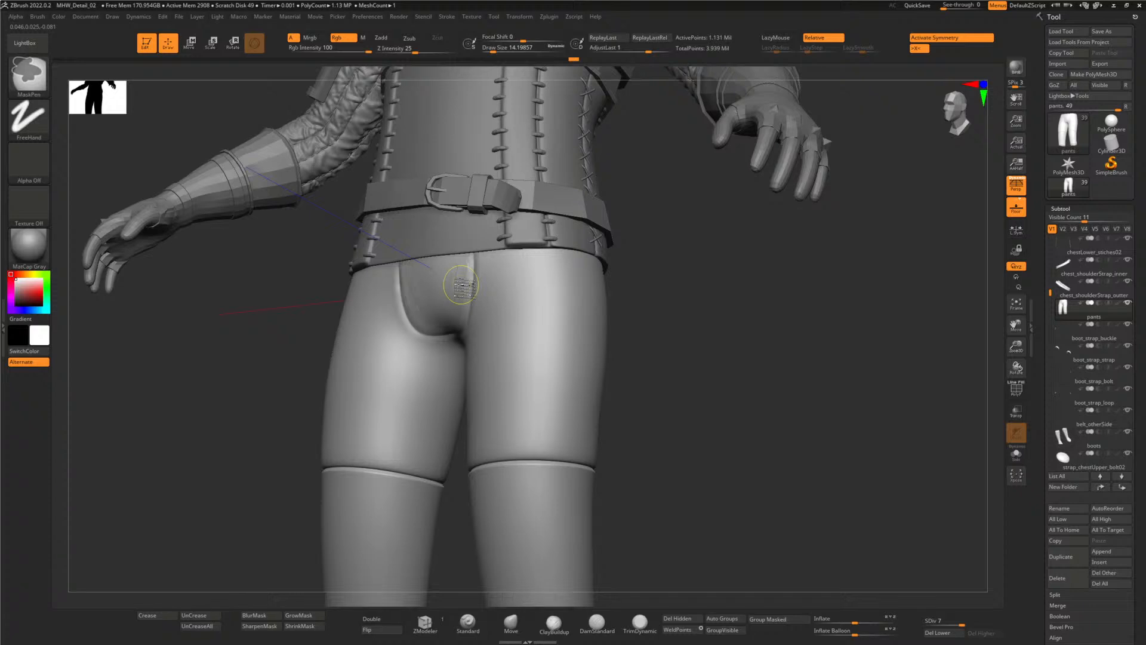
{"action": "key", "text": "shift"}
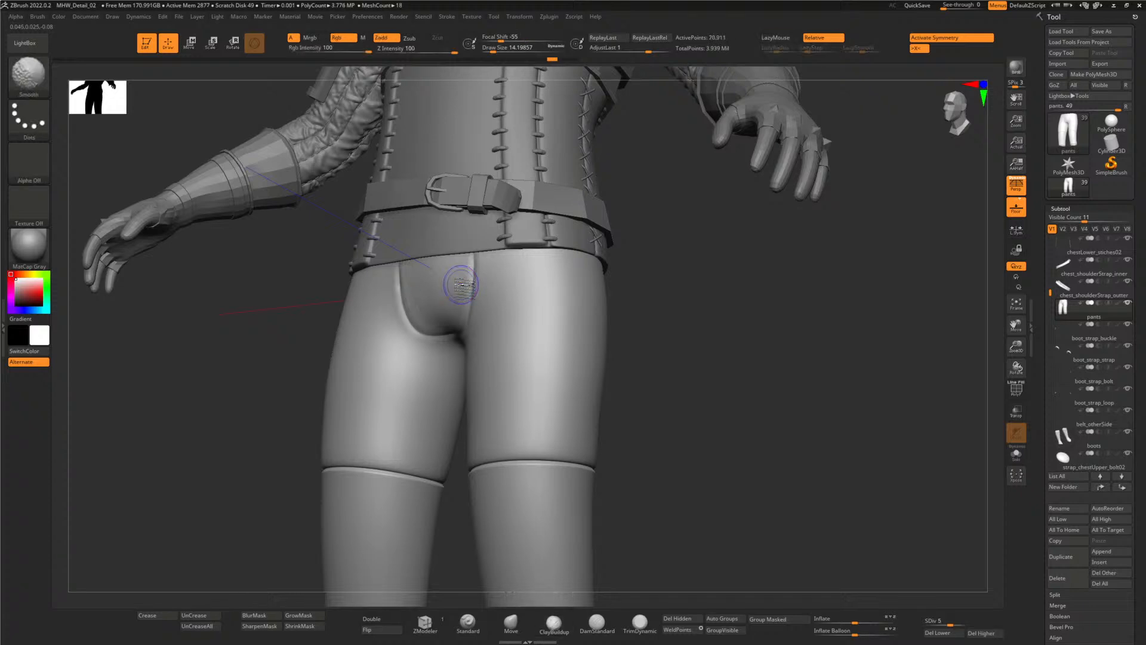
{"action": "key", "text": "shift+d"}
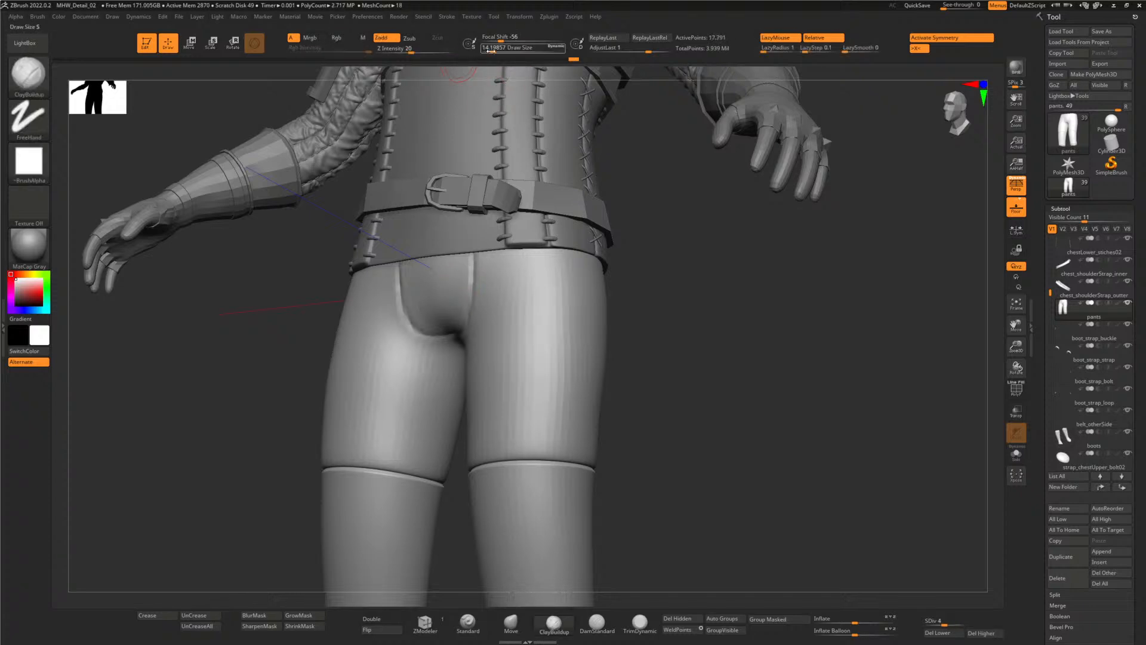
{"action": "left_click_drag", "start_coordinate": [489, 52], "coordinate": [497, 52]}
- Build up a rounded codpiece volume inside the U-shaped outline with ClayBuildup and smooth its surface
{"action": "mouse_move", "coordinate": [447, 279]}
{"action": "left_mouse_down"}
{"action": "mouse_move", "coordinate": [451, 305]}
{"action": "mouse_move", "coordinate": [440, 261]}
{"action": "left_mouse_up"}
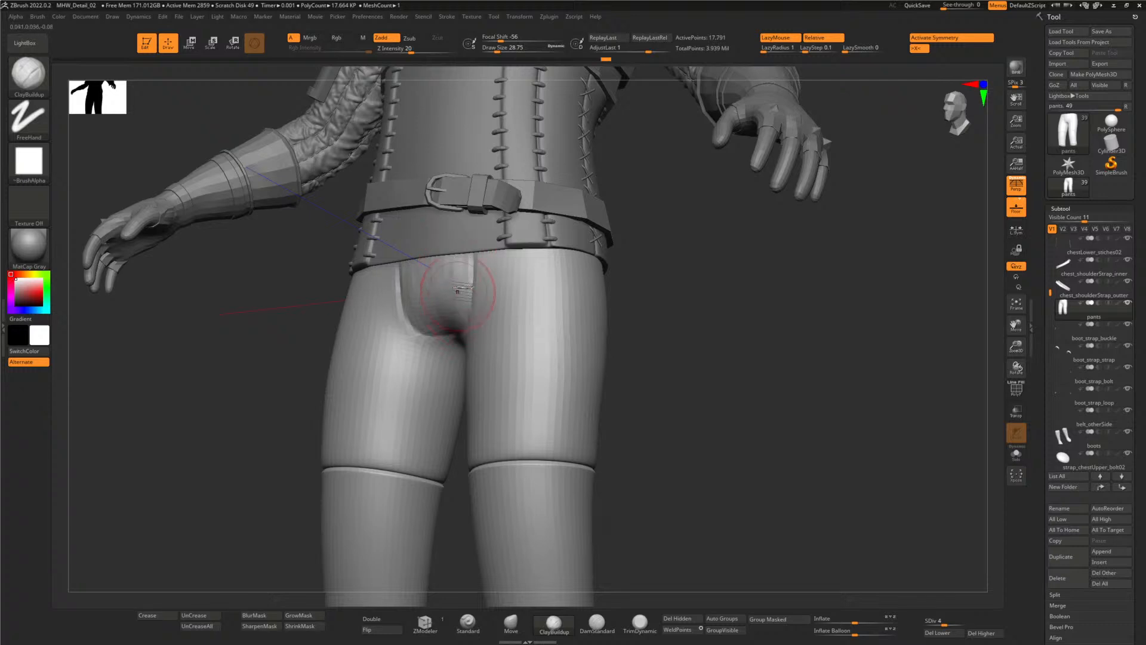
{"action": "mouse_move", "coordinate": [486, 341]}
{"action": "right_mouse_down"}
{"action": "mouse_move", "coordinate": [678, 391]}
{"action": "mouse_move", "coordinate": [415, 307]}
{"action": "right_mouse_up"}
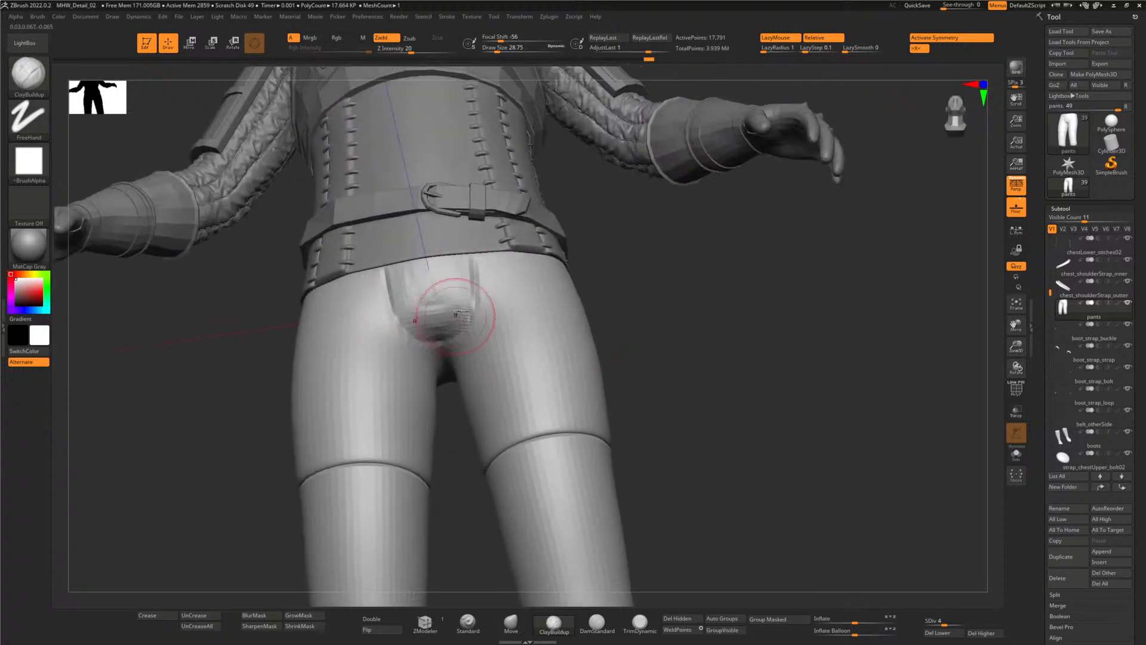
{"action": "left_click_drag", "start_coordinate": [458, 312], "coordinate": [454, 265], "text": "shift"}
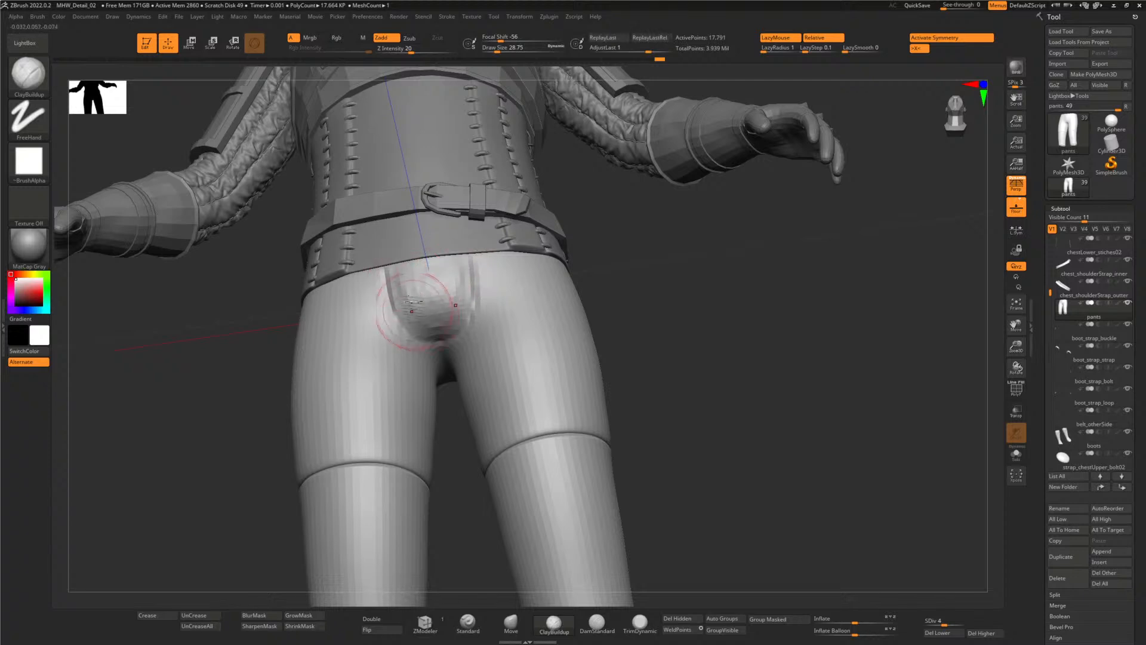
{"action": "left_click_drag", "start_coordinate": [412, 309], "coordinate": [445, 327], "text": "shift"}
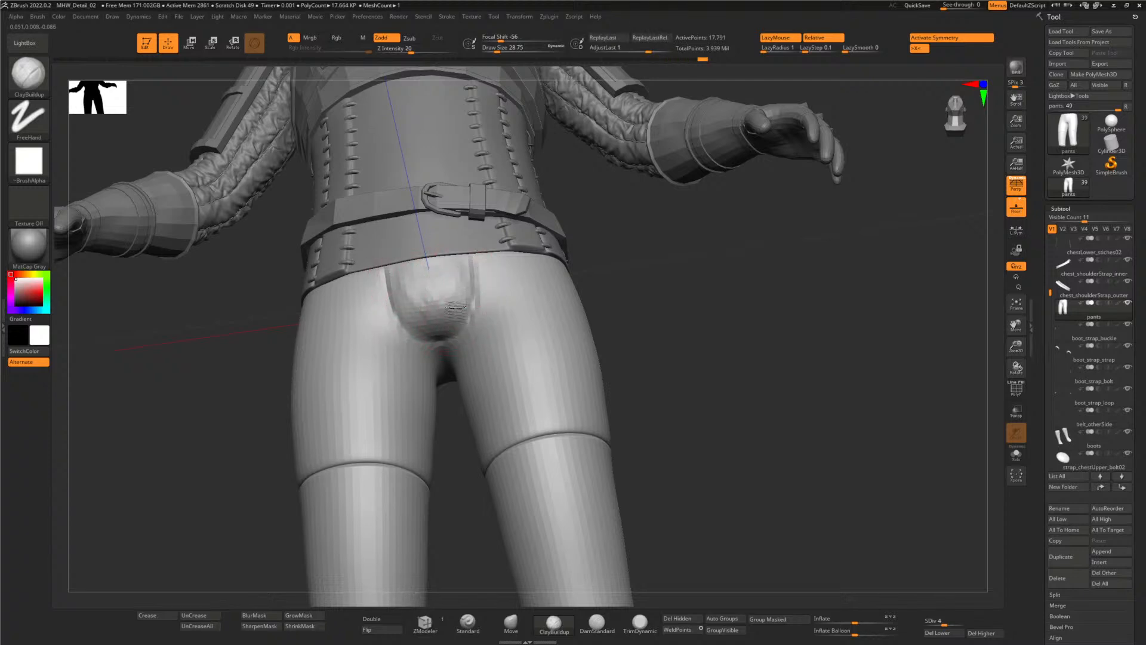
{"action": "right_click_drag", "start_coordinate": [429, 274], "coordinate": [537, 332]}
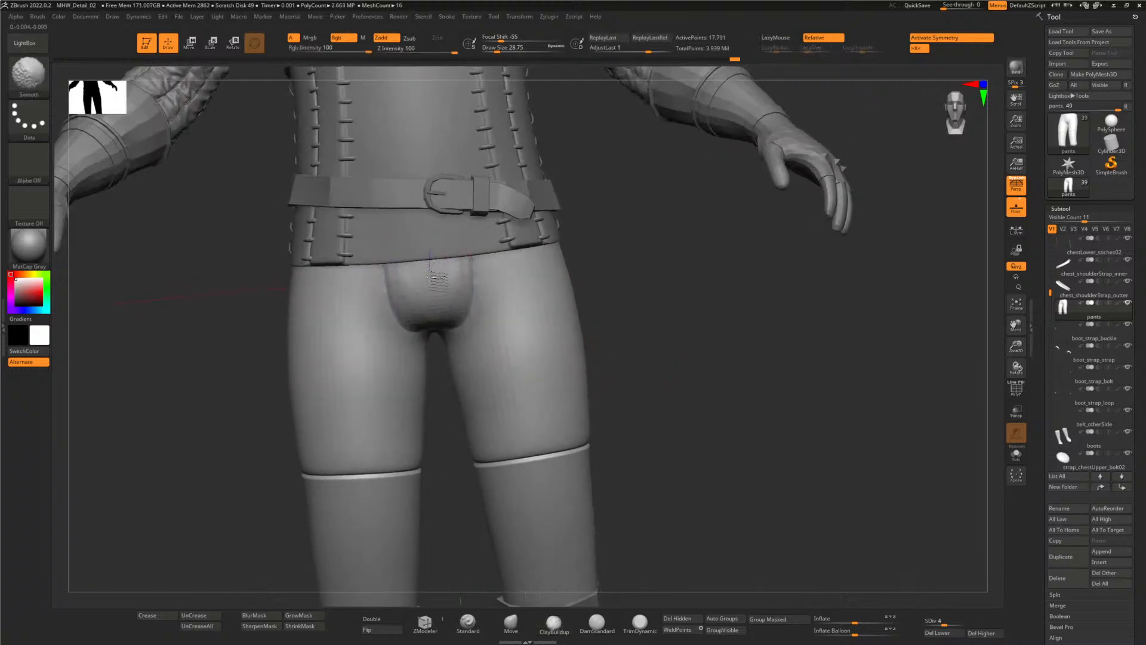
- Add more clay to the codpiece's front and underside, smooth it, and compare the shape with the Witcher reference in Photoshop
{"action": "right_click_drag", "start_coordinate": [673, 363], "coordinate": [696, 315]}
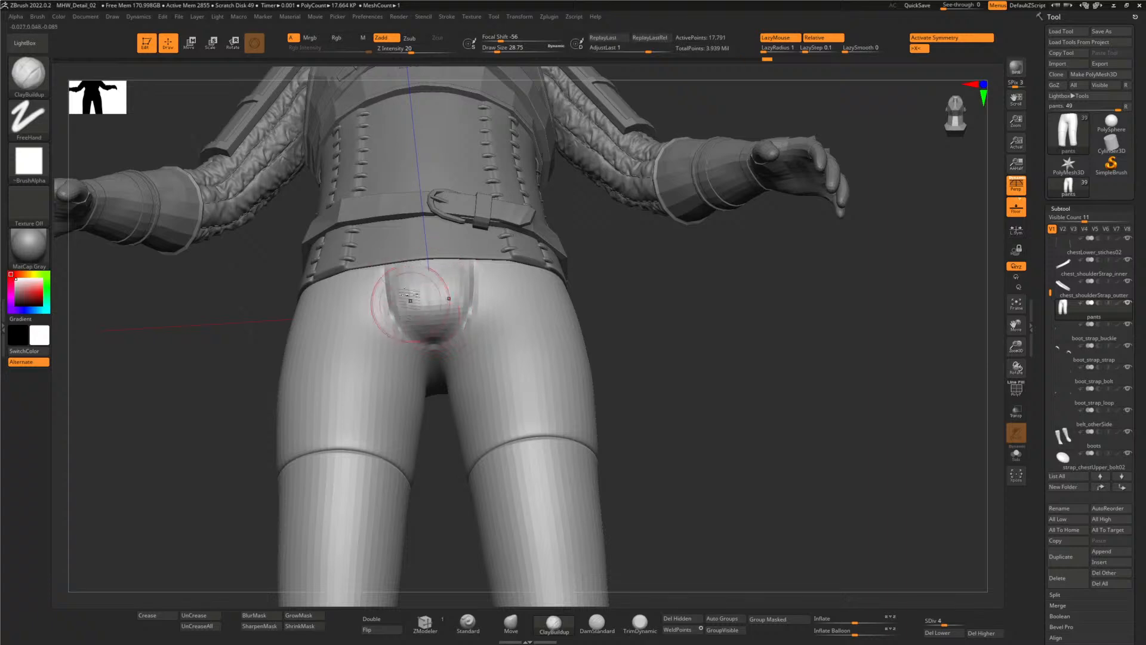
{"action": "key", "text": "shift"}
{"action": "right_click_drag", "start_coordinate": [466, 261], "coordinate": [472, 313], "text": "shift"}
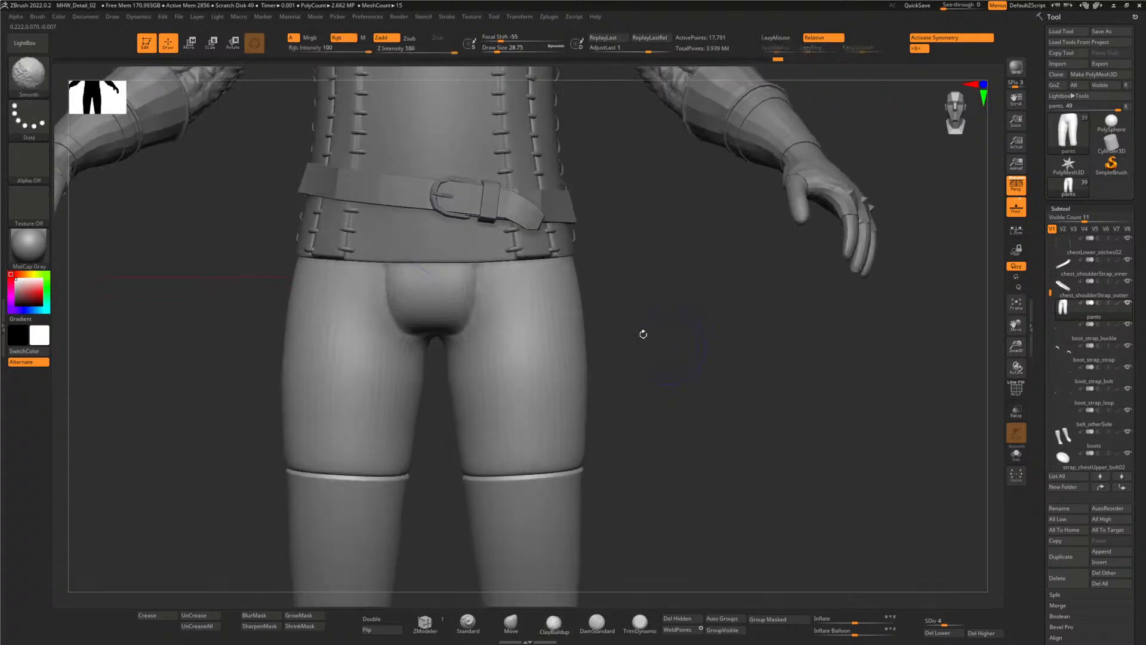
{"action": "mouse_move", "coordinate": [674, 374]}
{"action": "left_mouse_down"}
{"action": "mouse_move", "coordinate": [680, 320]}
{"action": "mouse_move", "coordinate": [431, 331]}
{"action": "left_mouse_up"}
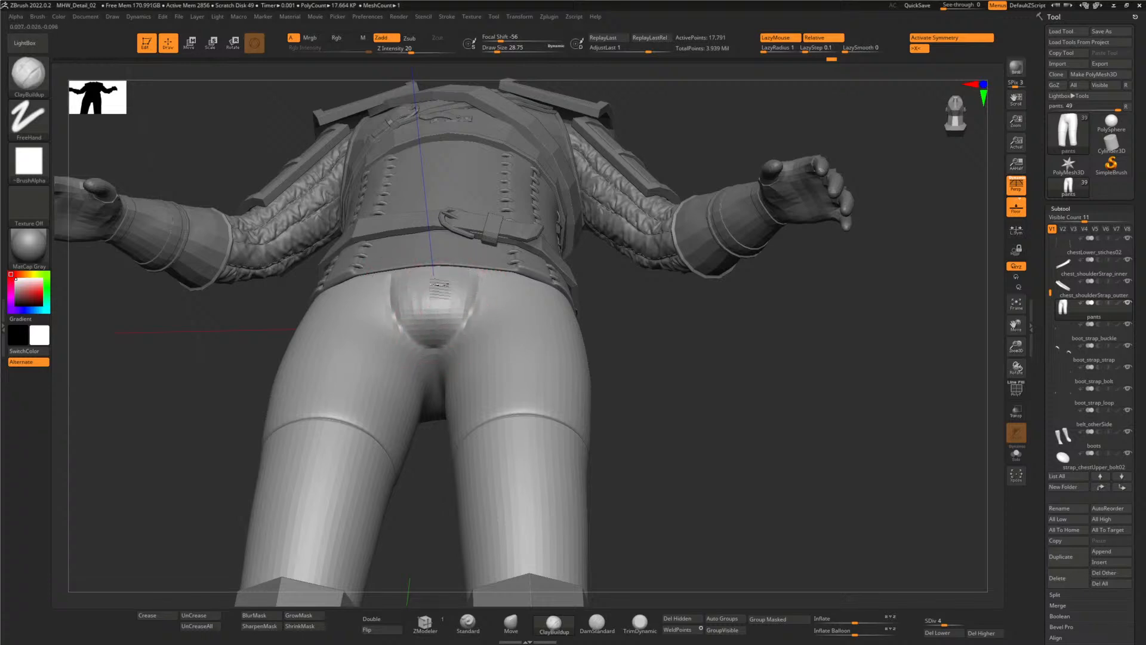
{"action": "left_click_drag", "start_coordinate": [698, 382], "coordinate": [683, 414]}
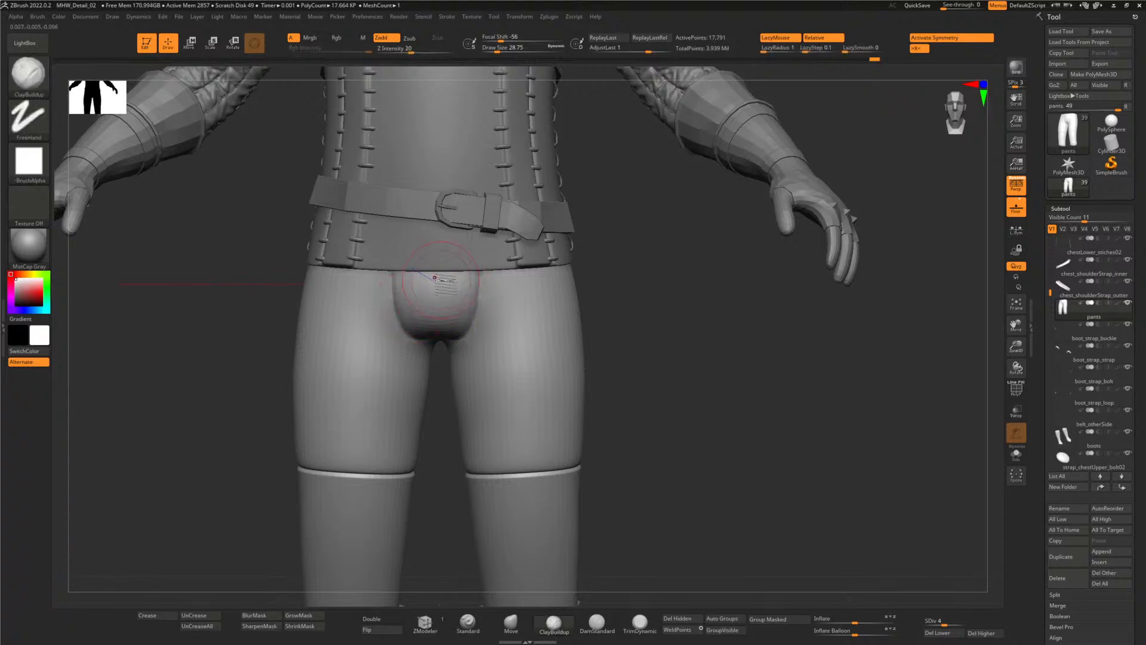
{"action": "key", "text": "alt+Tab"}
{"action": "key", "text": "alt+Tab"}
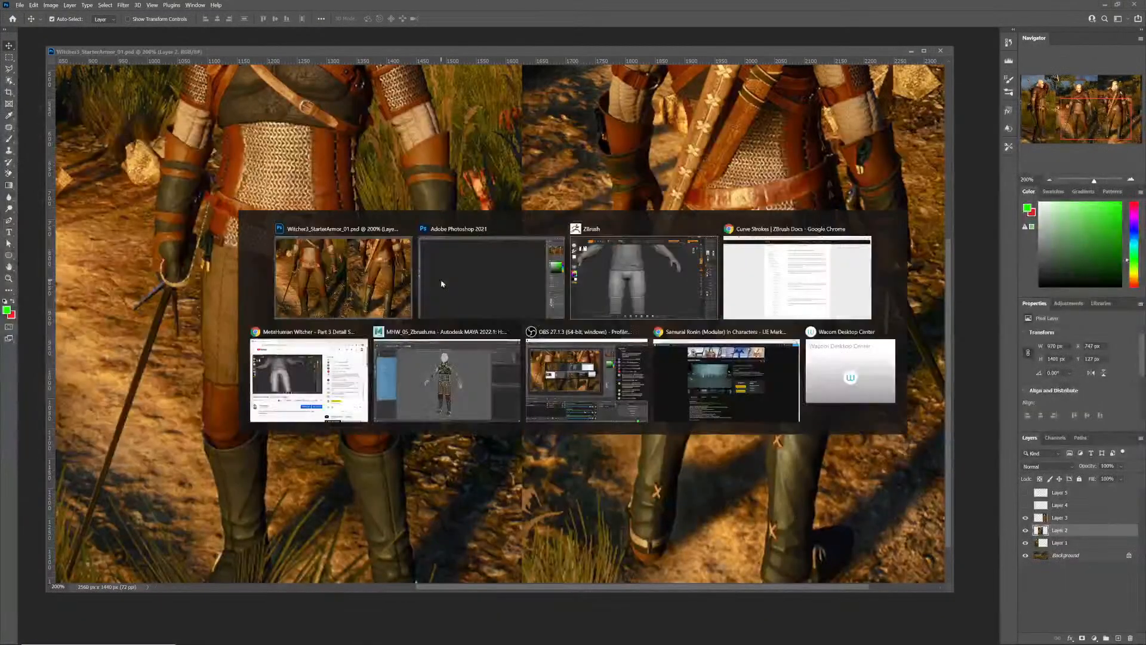
- Raise the pants back to subdivision level 7 and set the DamStandard brush's LazyRadius to 25
{"action": "mouse_move", "coordinate": [675, 394]}
{"action": "left_mouse_down"}
{"action": "mouse_move", "coordinate": [686, 357]}
{"action": "mouse_move", "coordinate": [675, 328]}
{"action": "mouse_move", "coordinate": [683, 391]}
{"action": "left_mouse_up"}
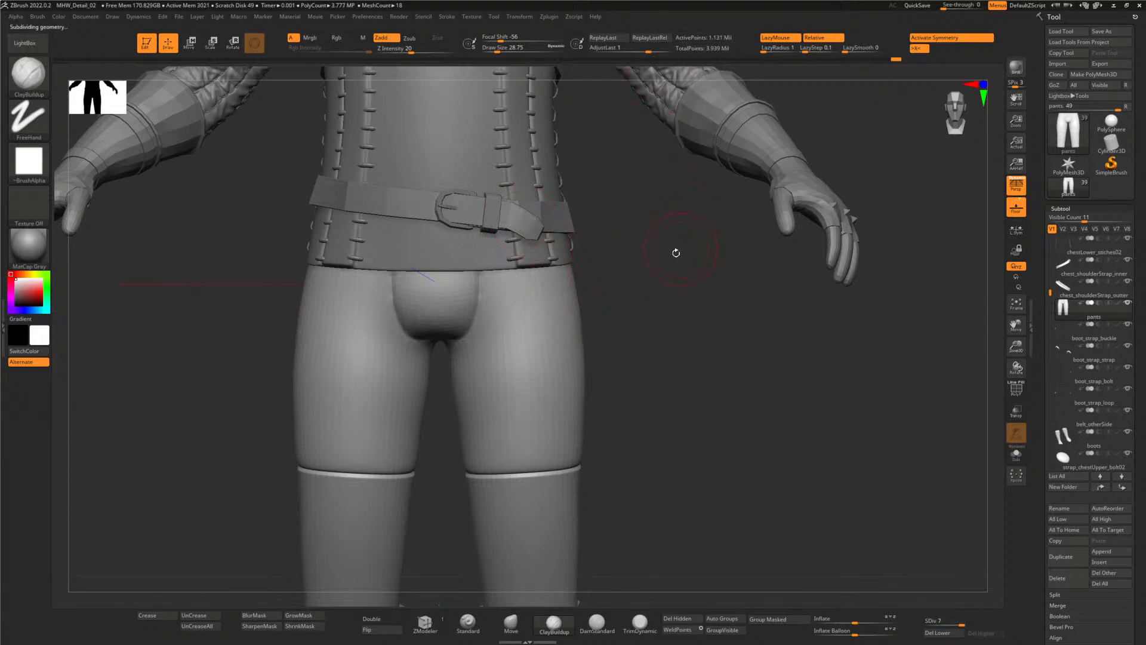
{"action": "mouse_move", "coordinate": [661, 305]}
{"action": "left_mouse_down", "text": "alt"}
{"action": "mouse_move", "coordinate": [660, 320]}
{"action": "mouse_move", "coordinate": [742, 396]}
{"action": "mouse_move", "coordinate": [676, 299]}
{"action": "left_mouse_up", "text": "alt"}
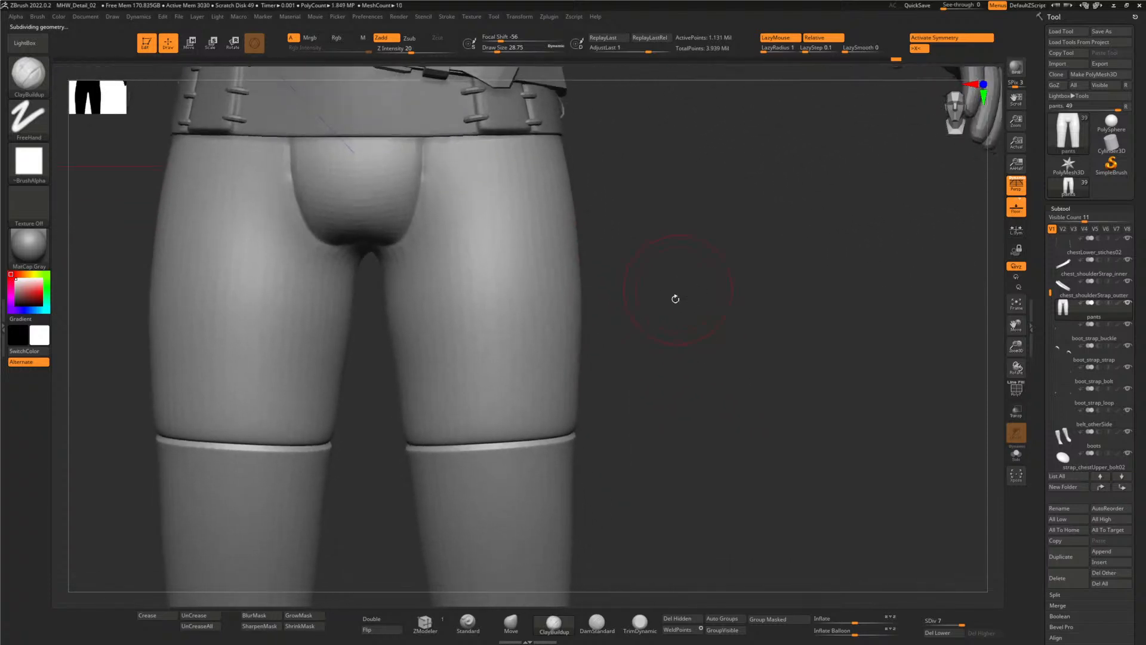
{"action": "left_click", "coordinate": [597, 622]}
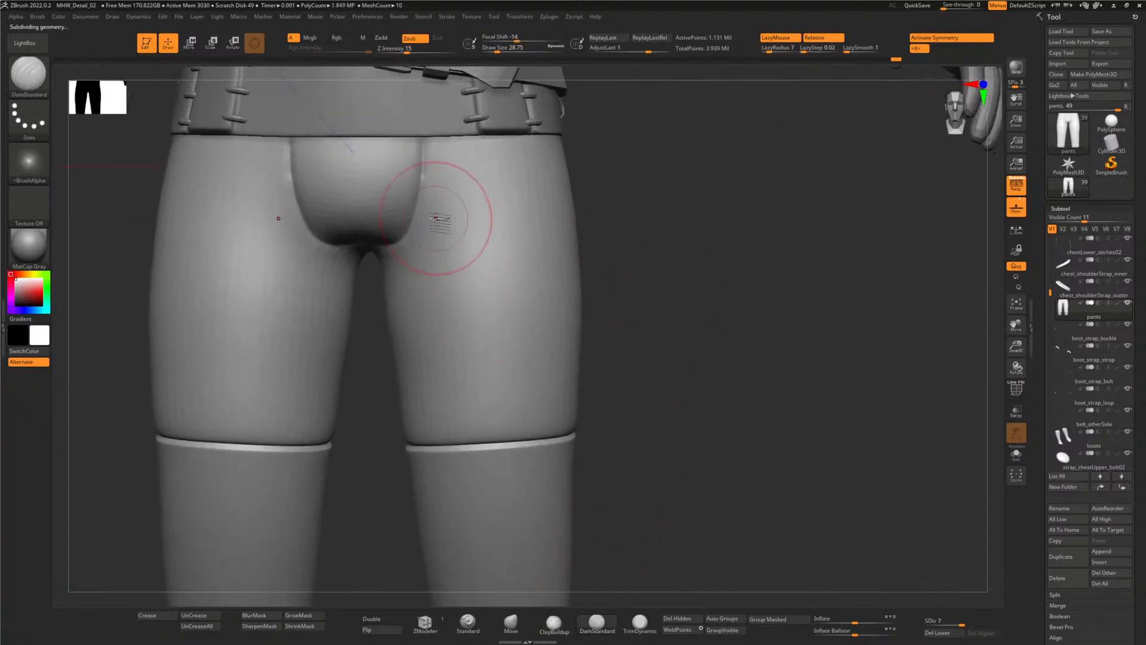
{"action": "left_click_drag", "start_coordinate": [770, 54], "coordinate": [772, 49]}
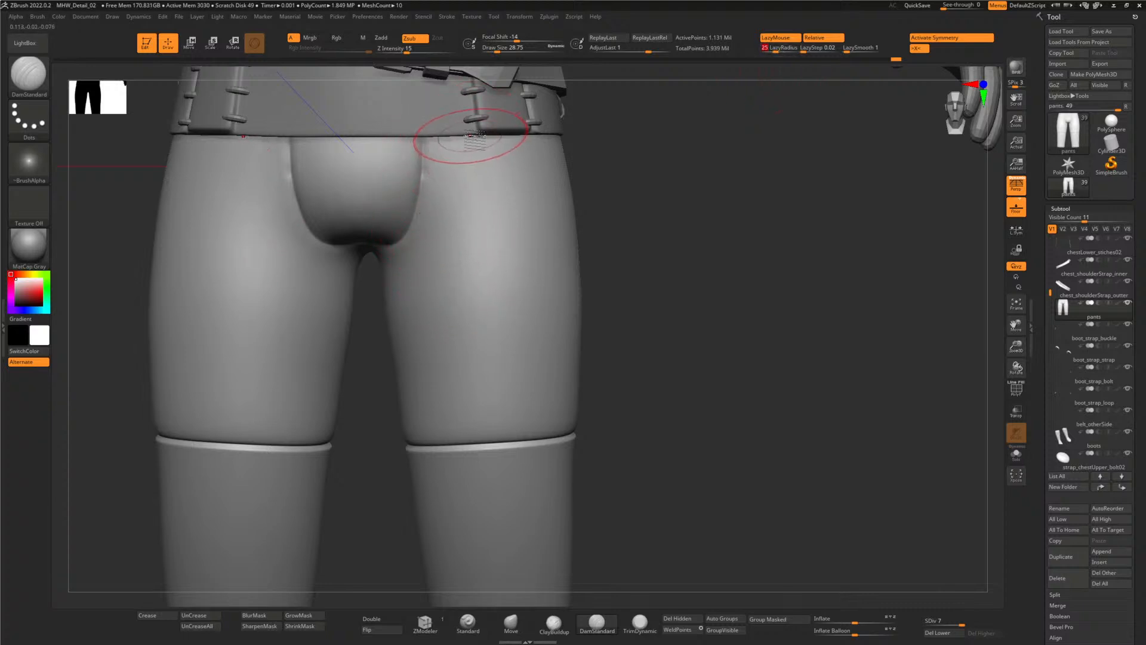
- Carve two mirrored seams down each thigh to the line above the knee, one from the waist and one from the codpiece's side
{"action": "left_click_drag", "start_coordinate": [480, 160], "coordinate": [507, 442]}
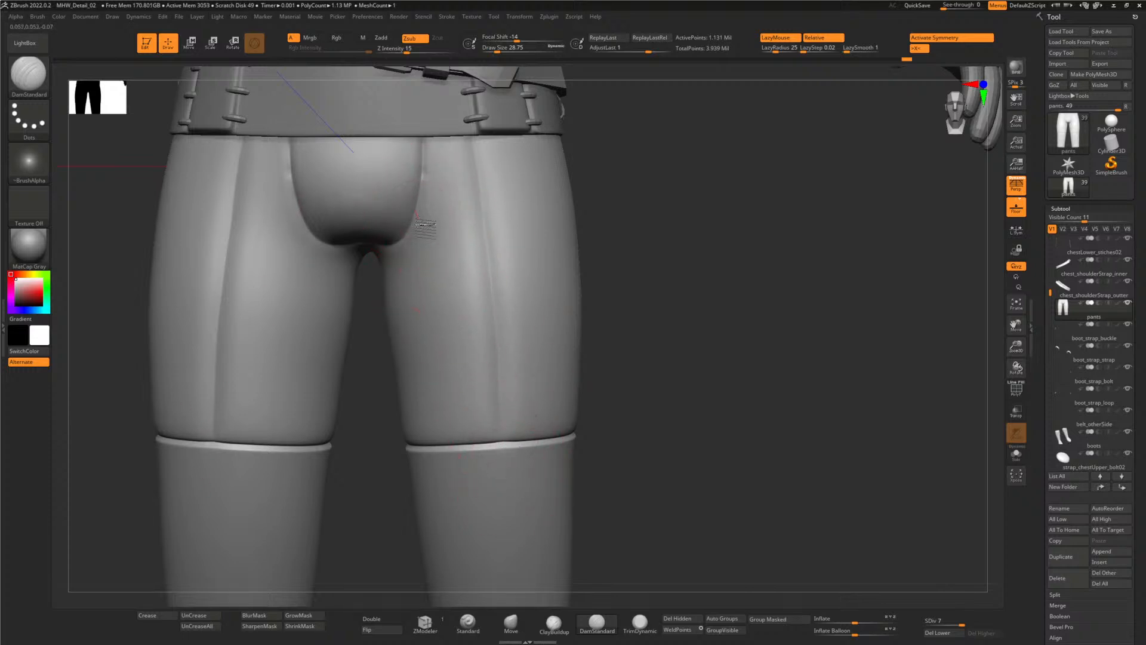
{"action": "left_click_drag", "start_coordinate": [425, 226], "coordinate": [460, 449]}
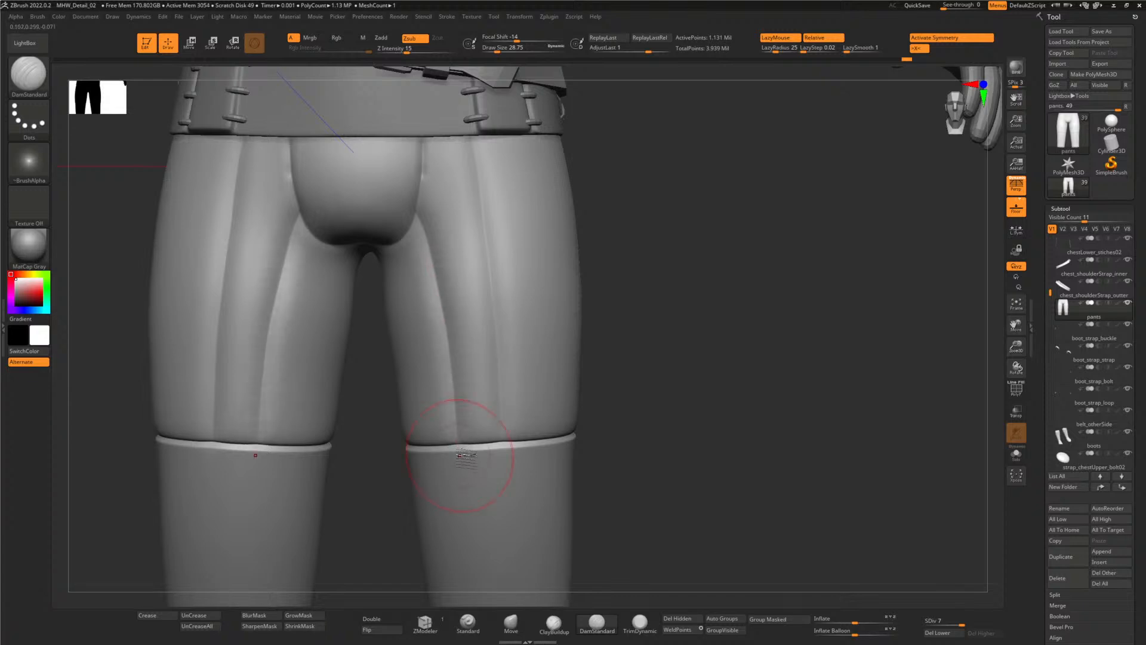
{"action": "mouse_move", "coordinate": [700, 428]}
{"action": "left_mouse_down"}
{"action": "mouse_move", "coordinate": [707, 418]}
{"action": "mouse_move", "coordinate": [397, 302]}
{"action": "left_mouse_up"}
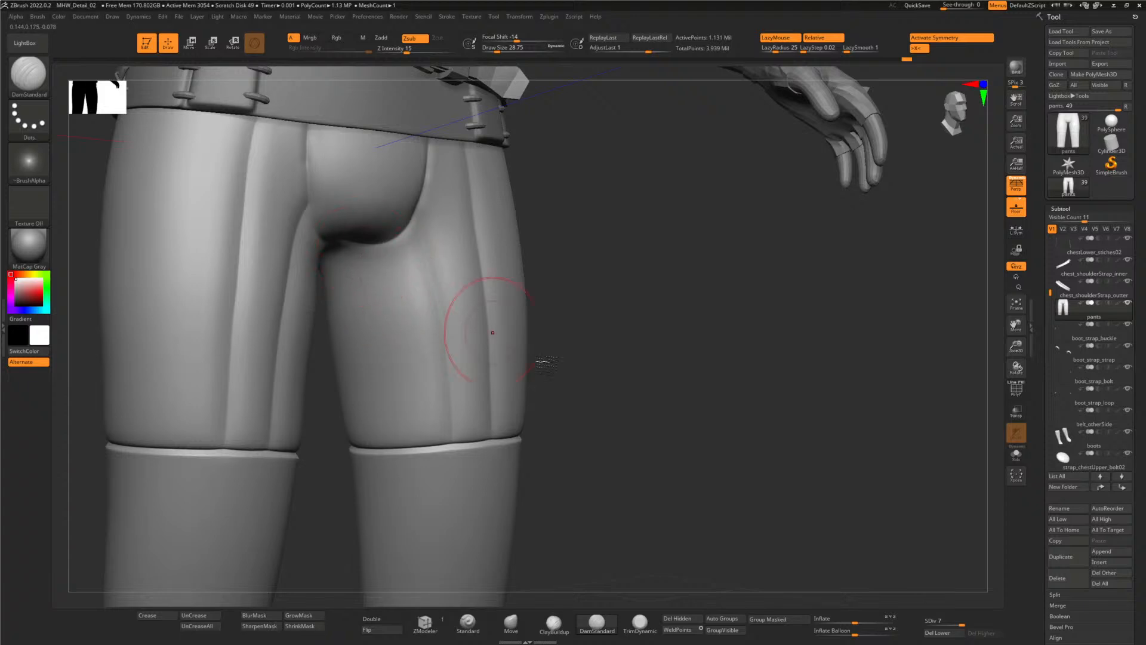
{"action": "mouse_move", "coordinate": [540, 361]}
{"action": "left_mouse_down"}
{"action": "mouse_move", "coordinate": [638, 399]}
{"action": "mouse_move", "coordinate": [639, 359]}
{"action": "mouse_move", "coordinate": [634, 379]}
{"action": "mouse_move", "coordinate": [665, 366]}
{"action": "mouse_move", "coordinate": [670, 325]}
{"action": "mouse_move", "coordinate": [593, 251]}
{"action": "mouse_move", "coordinate": [475, 345]}
{"action": "left_mouse_up"}
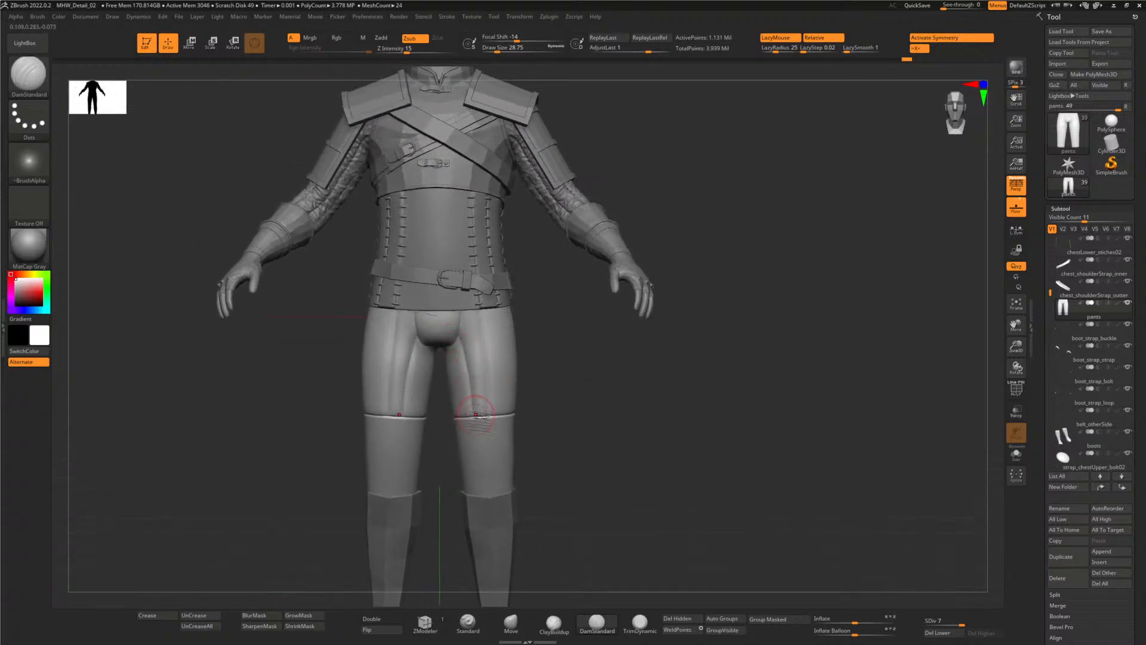
- Undo the inner thigh seam and recarve it from the codpiece's lower edge down to the line above the knee
{"action": "left_click_drag", "start_coordinate": [621, 379], "coordinate": [653, 382], "text": "alt"}
{"action": "key", "text": "ctrl+z"}
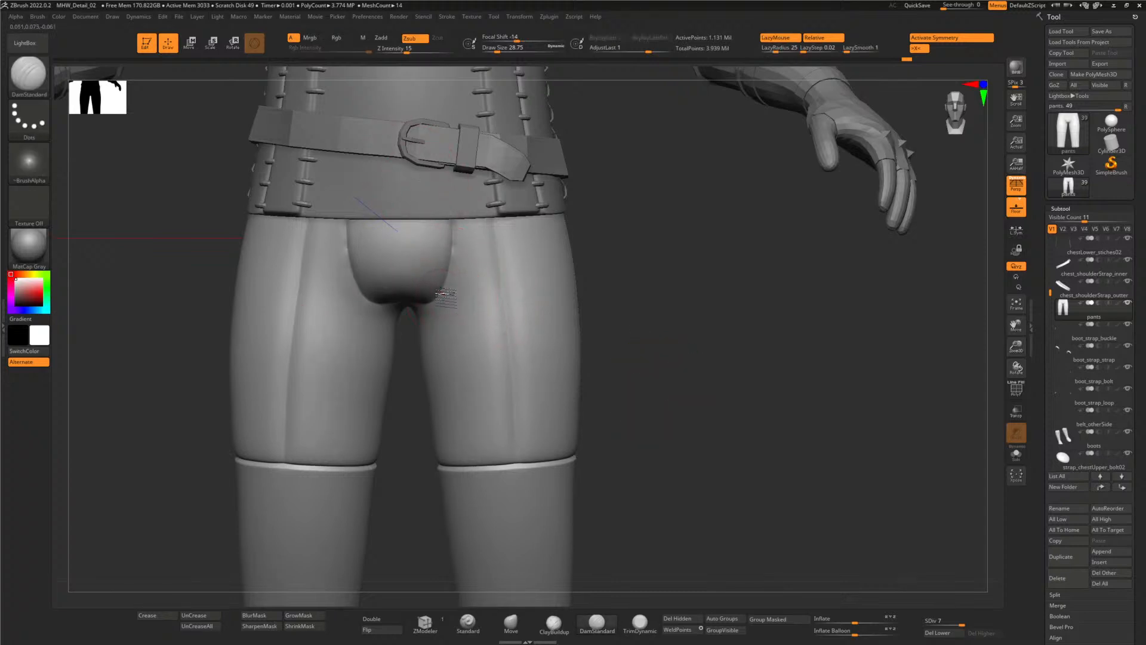
{"action": "mouse_move", "coordinate": [445, 294]}
{"action": "left_mouse_down"}
{"action": "mouse_move", "coordinate": [463, 334]}
{"action": "mouse_move", "coordinate": [477, 470]}
{"action": "left_mouse_up"}
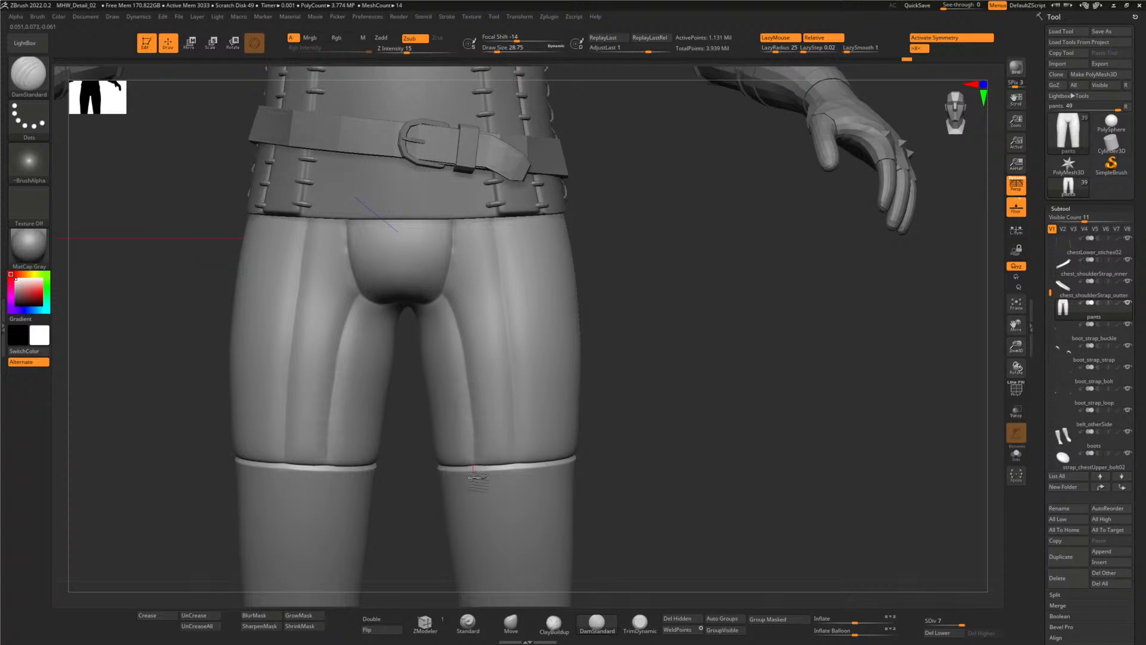
- Carve another mirrored seam along the inner thigh from beneath the codpiece to the line above the knee, and check both legs
{"action": "mouse_move", "coordinate": [663, 421]}
{"action": "left_mouse_down"}
{"action": "mouse_move", "coordinate": [700, 435]}
{"action": "mouse_move", "coordinate": [697, 416]}
{"action": "mouse_move", "coordinate": [709, 409]}
{"action": "left_mouse_up"}
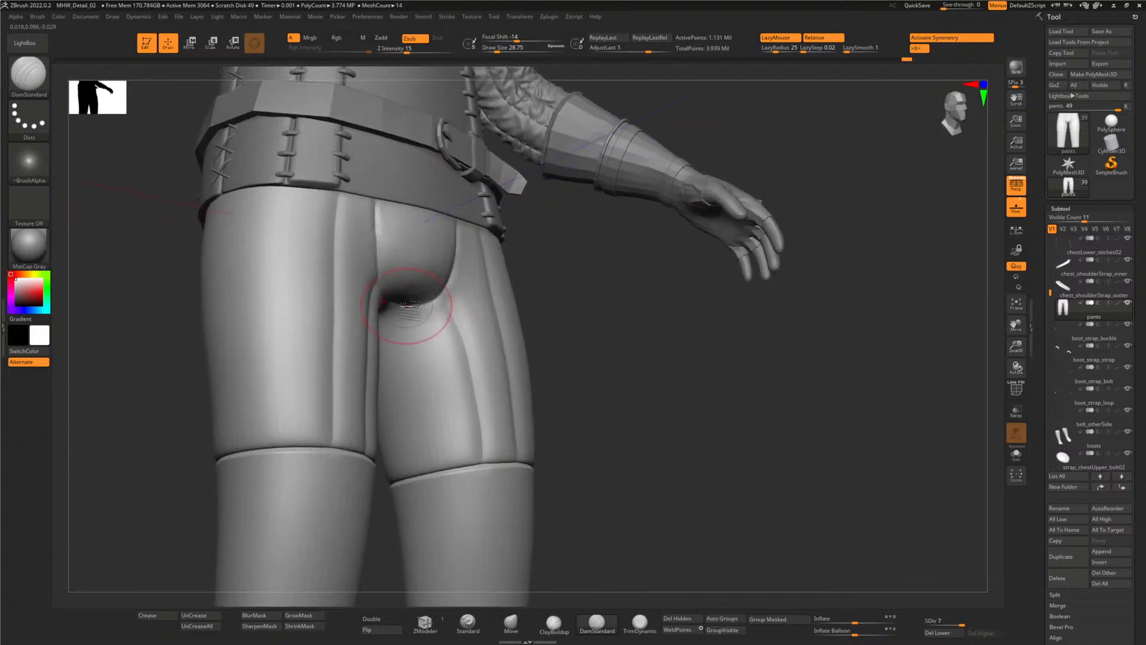
{"action": "left_click_drag", "start_coordinate": [407, 305], "coordinate": [452, 483]}
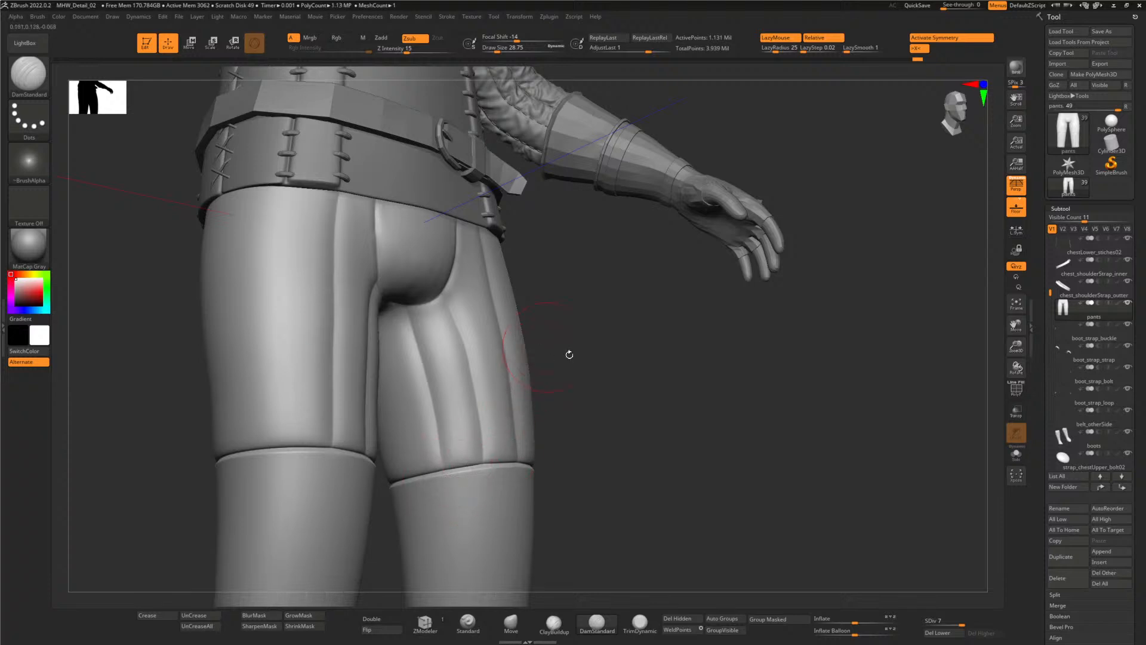
{"action": "left_click_drag", "start_coordinate": [667, 409], "coordinate": [653, 409]}
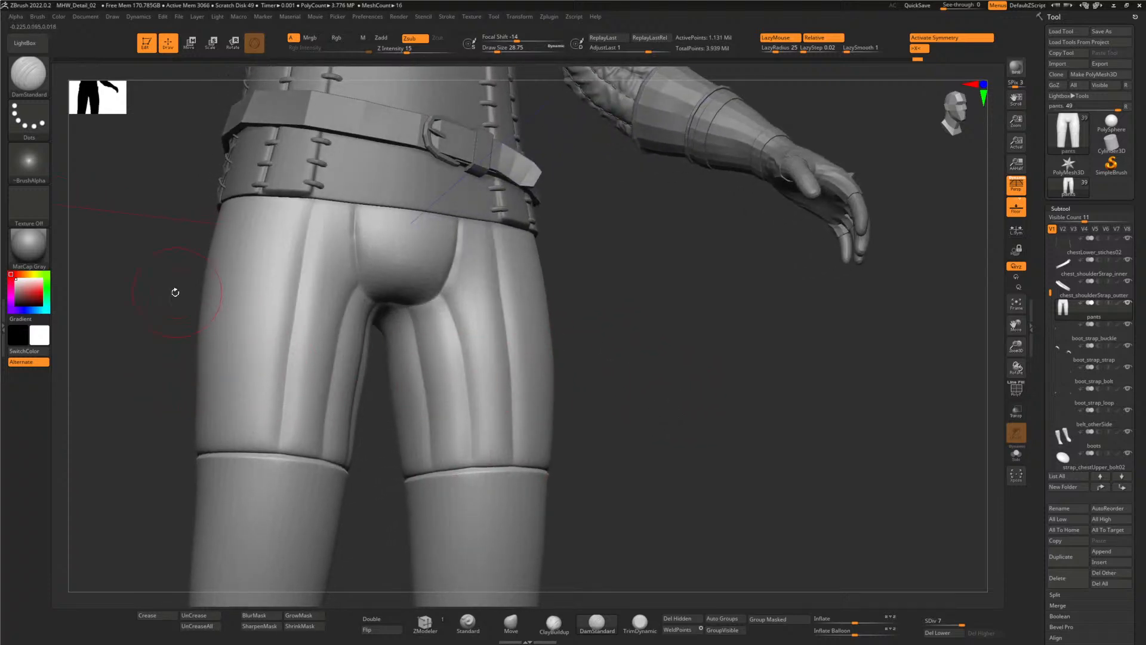
{"action": "left_click_drag", "start_coordinate": [129, 307], "coordinate": [311, 274]}
{"action": "left_click_drag", "start_coordinate": [671, 355], "coordinate": [661, 353]}
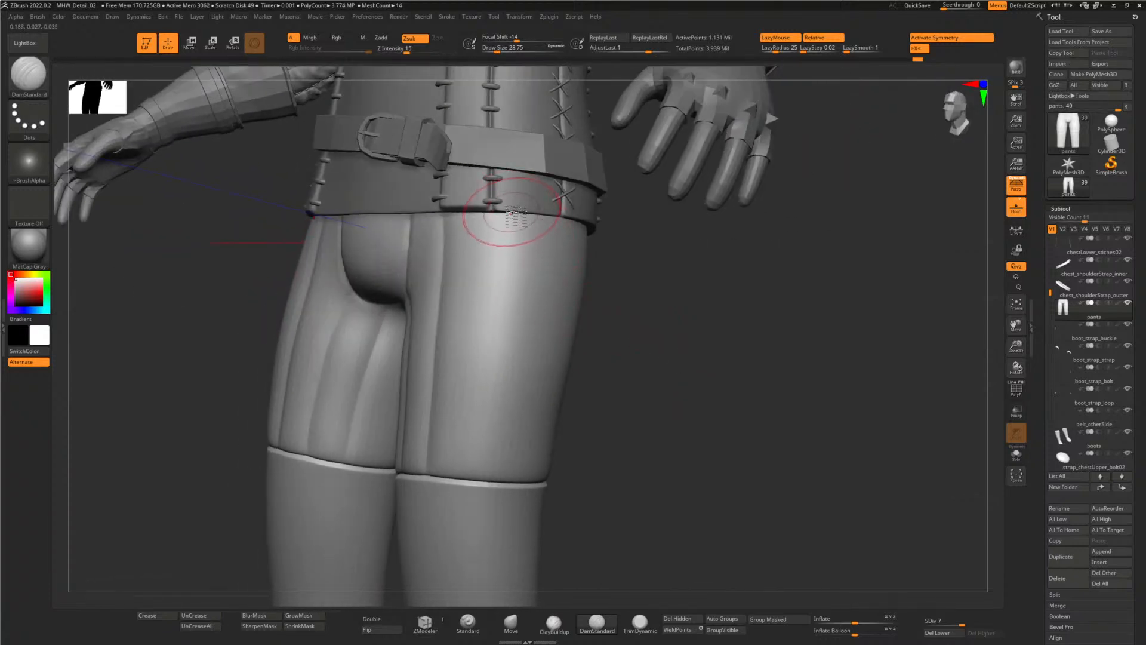
- Carve three more mirrored seams down each thigh, along the outer front, outer side and outer back, from the belt to the line above the knee
{"action": "left_click_drag", "start_coordinate": [511, 213], "coordinate": [501, 445]}
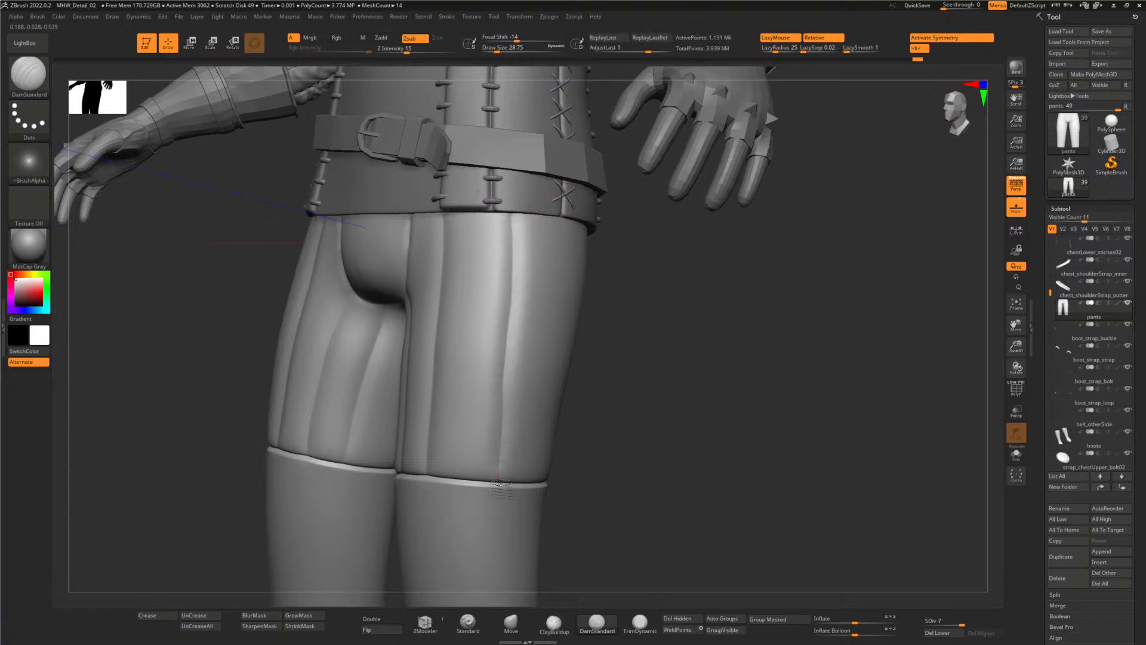
{"action": "mouse_move", "coordinate": [679, 440]}
{"action": "left_mouse_down"}
{"action": "mouse_move", "coordinate": [650, 418]}
{"action": "mouse_move", "coordinate": [696, 423]}
{"action": "mouse_move", "coordinate": [686, 366]}
{"action": "mouse_move", "coordinate": [585, 406]}
{"action": "left_mouse_up"}
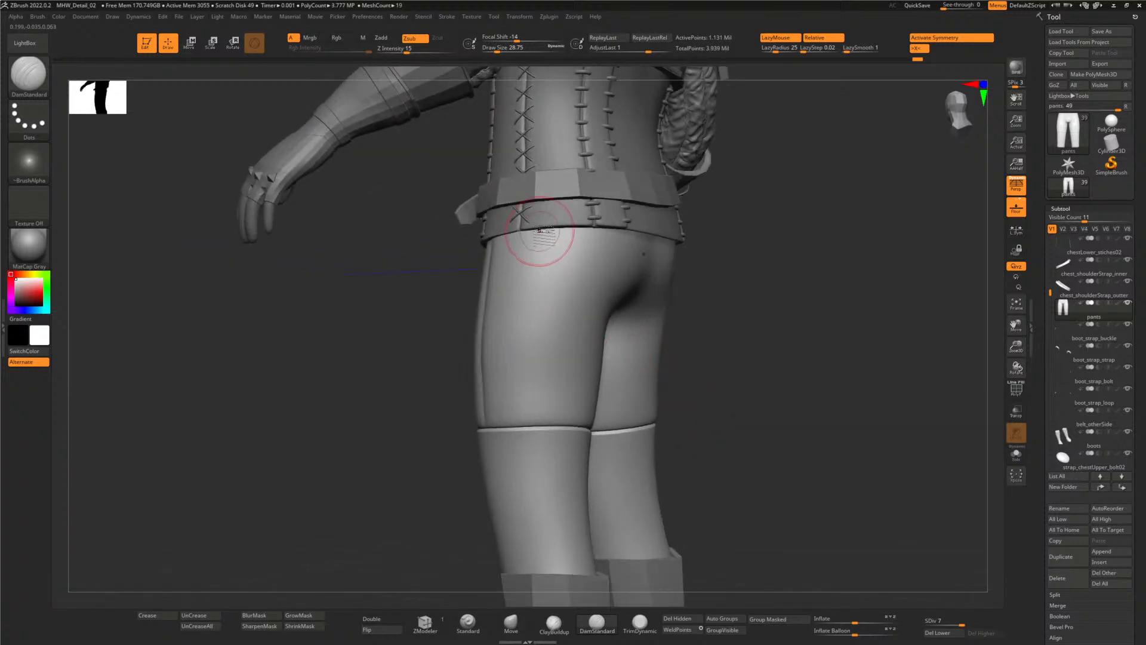
{"action": "left_click_drag", "start_coordinate": [527, 251], "coordinate": [526, 424]}
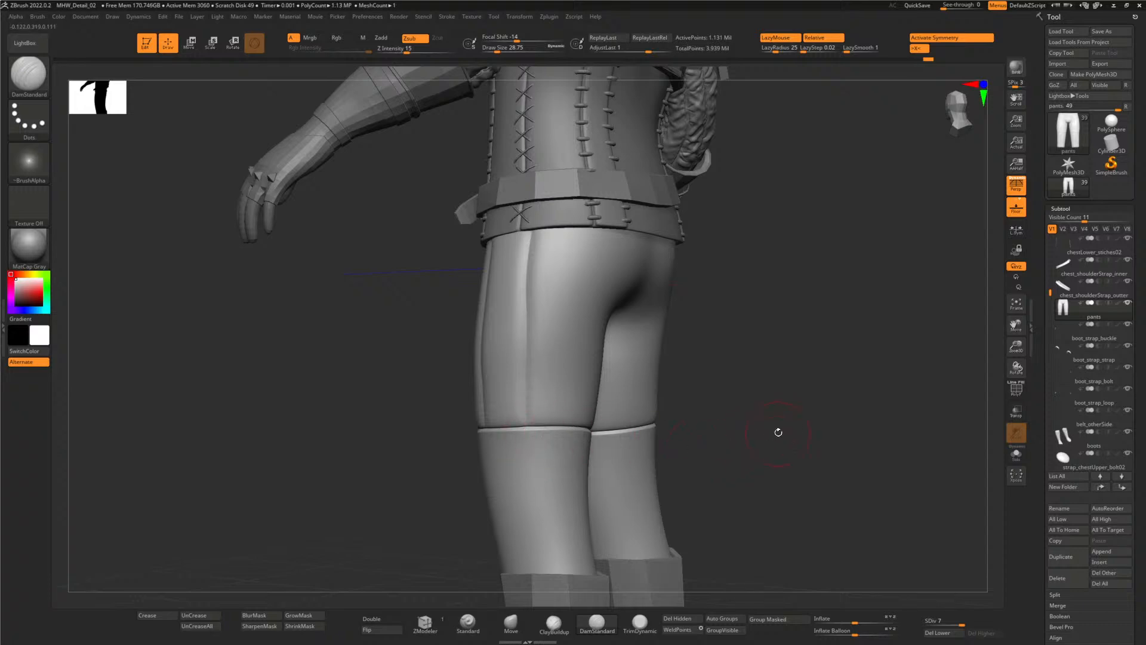
{"action": "left_click_drag", "start_coordinate": [803, 431], "coordinate": [764, 433]}
{"action": "left_click_drag", "start_coordinate": [584, 228], "coordinate": [572, 443]}
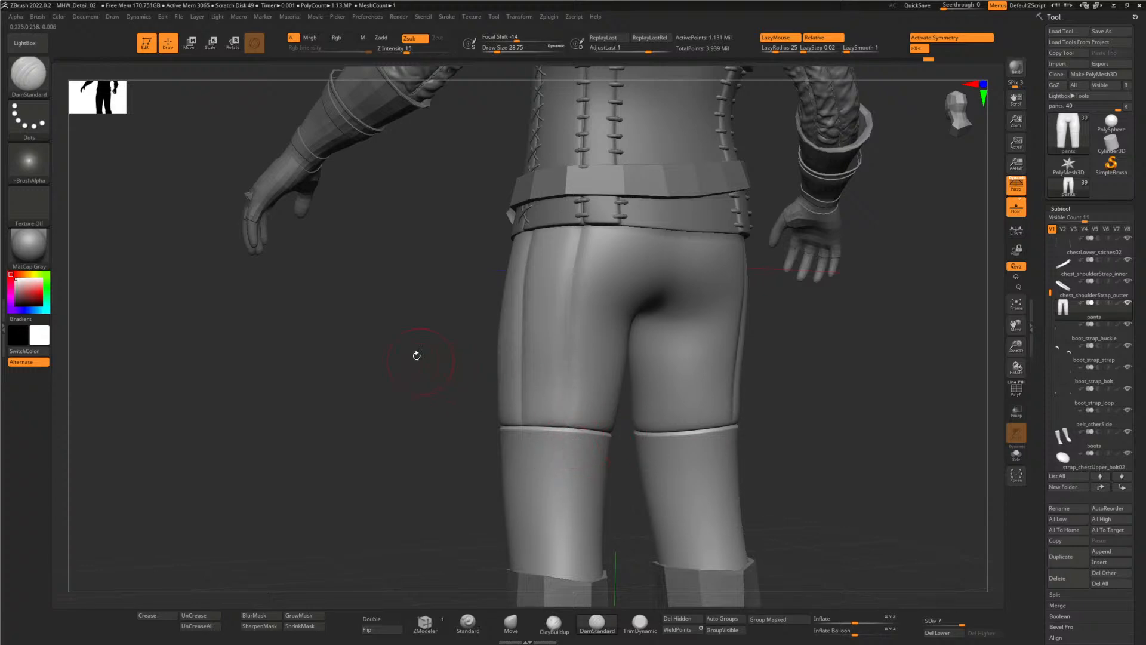
- Check the back view of the armour reference and carve a mirrored seam down the back of each thigh to the line above the knee
{"action": "left_click_drag", "start_coordinate": [417, 355], "coordinate": [435, 317]}
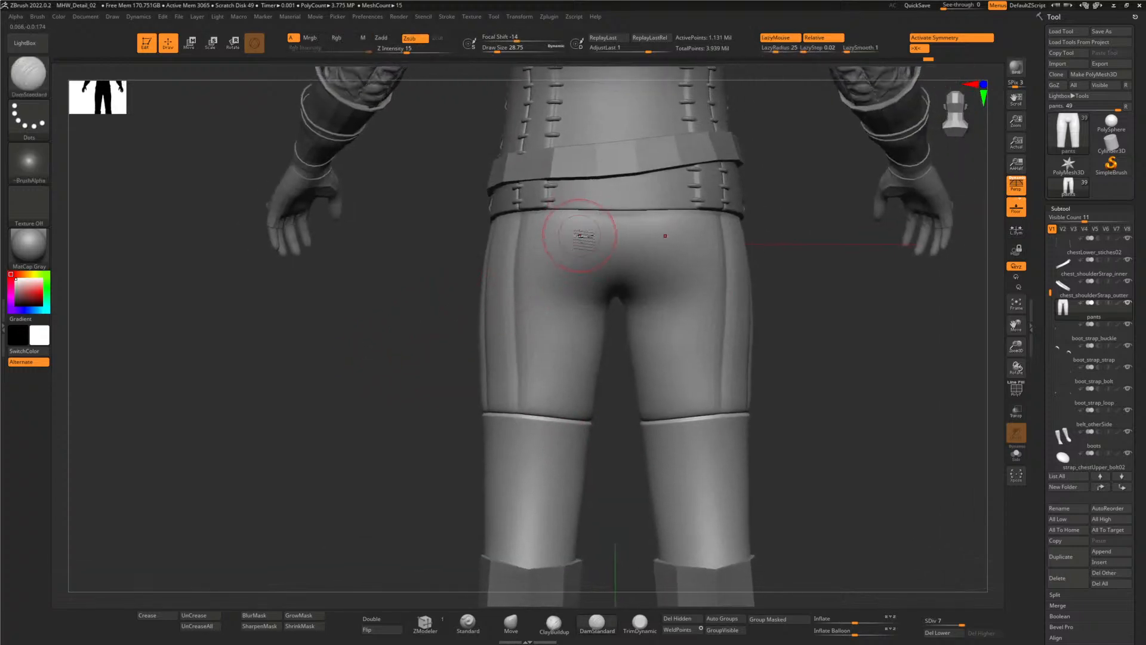
{"action": "key", "text": "alt+Tab"}
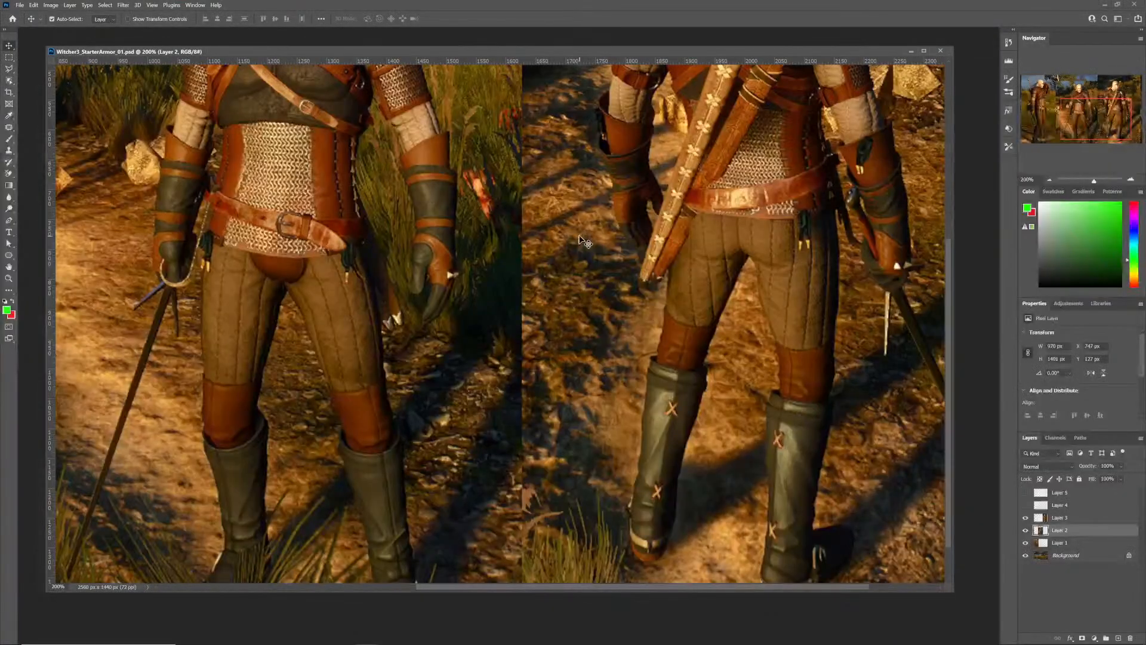
{"action": "key", "text": "alt+Tab"}
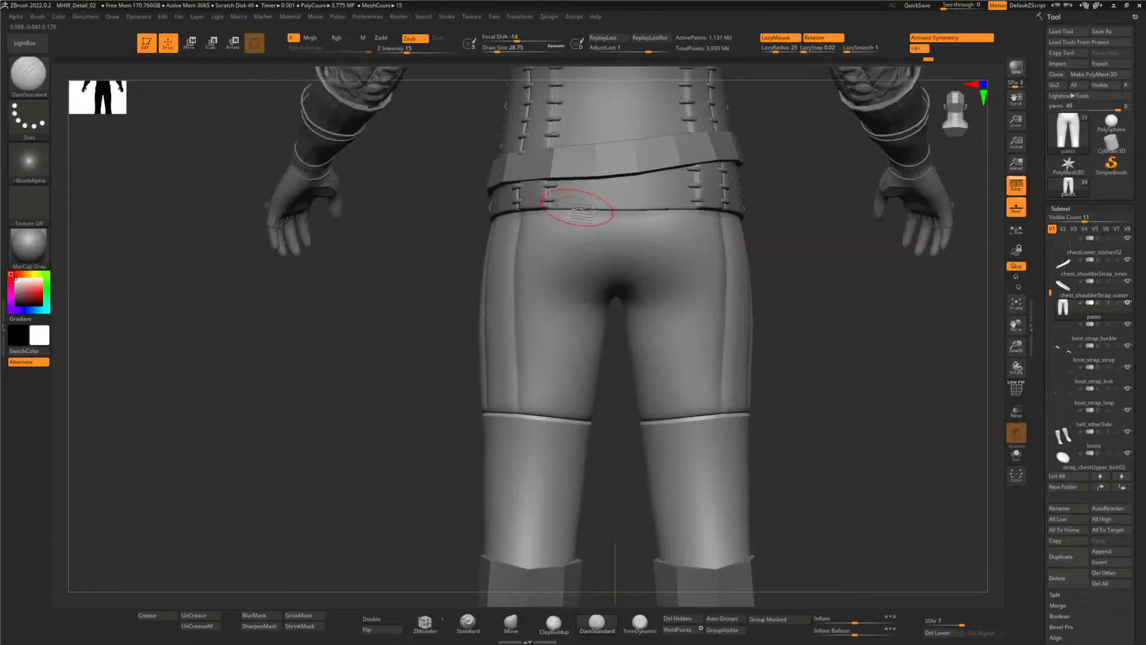
{"action": "left_click_drag", "start_coordinate": [563, 212], "coordinate": [564, 370]}
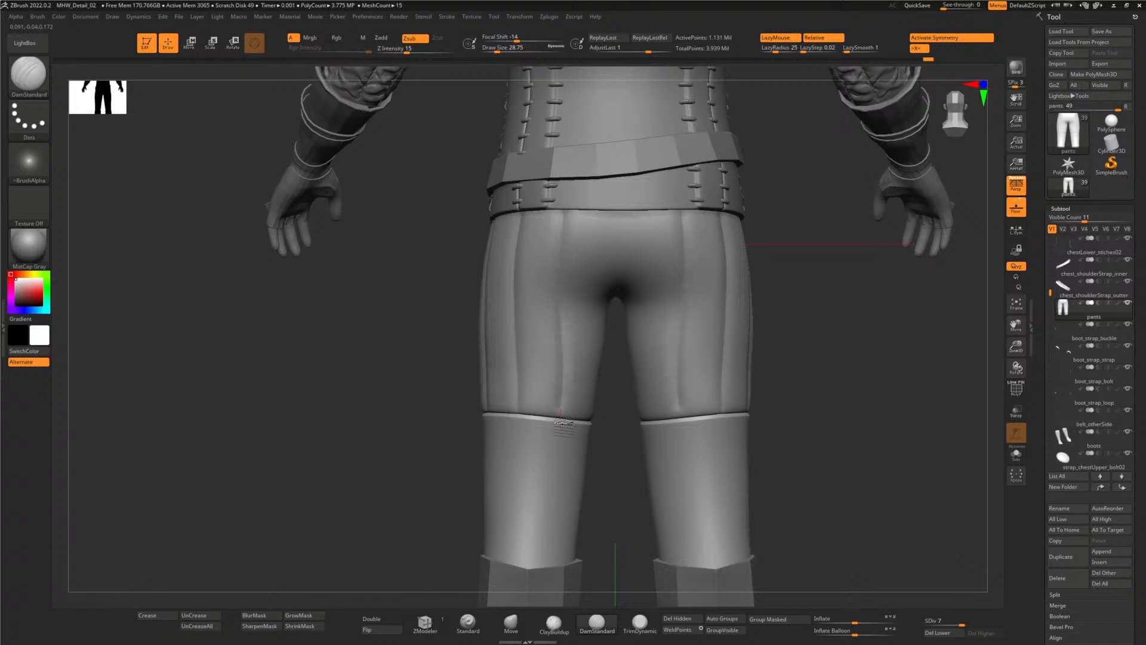
{"action": "right_click_drag", "start_coordinate": [621, 402], "coordinate": [623, 251], "text": "ctrl"}
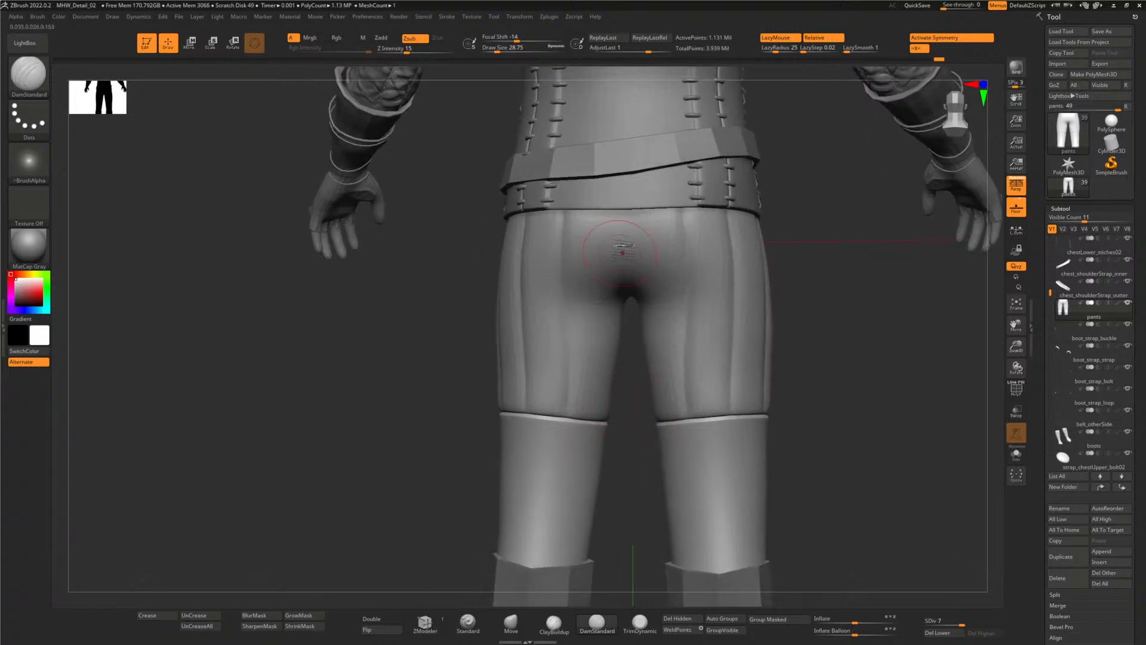
{"action": "left_click_drag", "start_coordinate": [622, 217], "coordinate": [624, 263]}
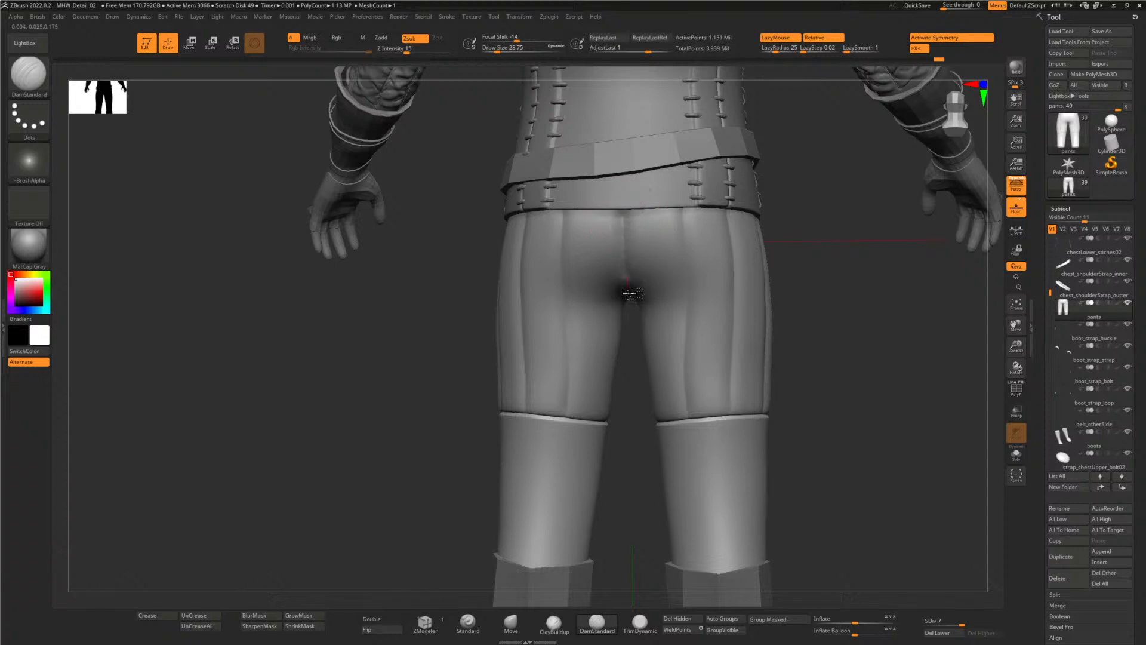
{"action": "mouse_move", "coordinate": [623, 414]}
{"action": "left_mouse_down"}
{"action": "mouse_move", "coordinate": [606, 230]}
{"action": "mouse_move", "coordinate": [599, 262]}
{"action": "mouse_move", "coordinate": [618, 353]}
{"action": "left_mouse_up"}
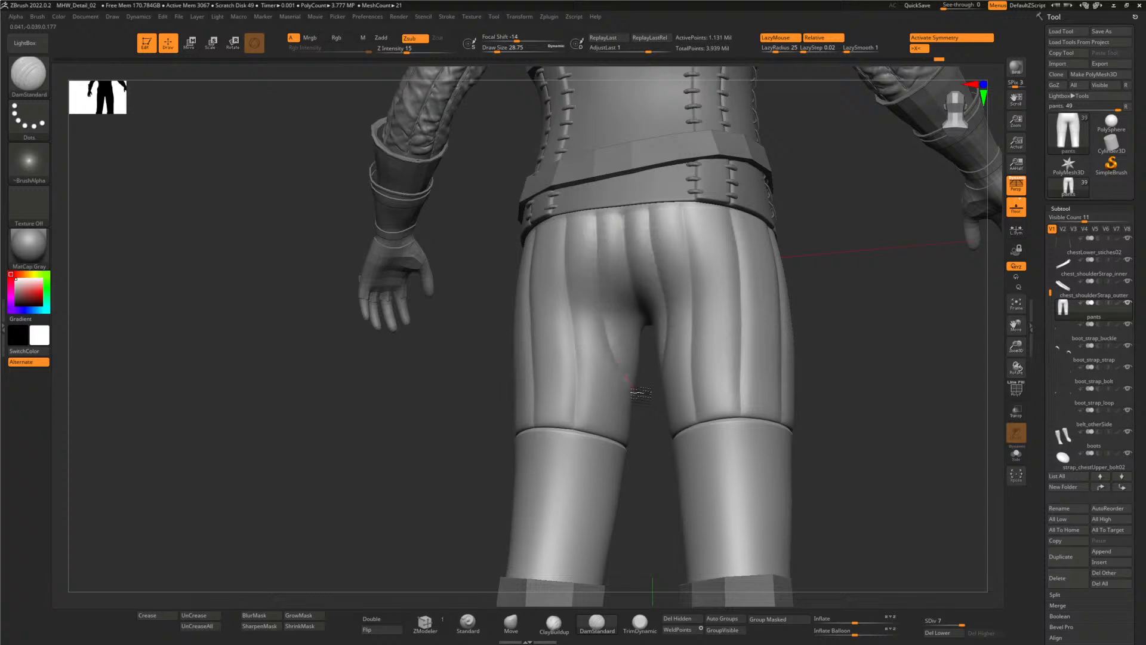
{"action": "right_click_drag", "start_coordinate": [678, 452], "coordinate": [662, 412]}
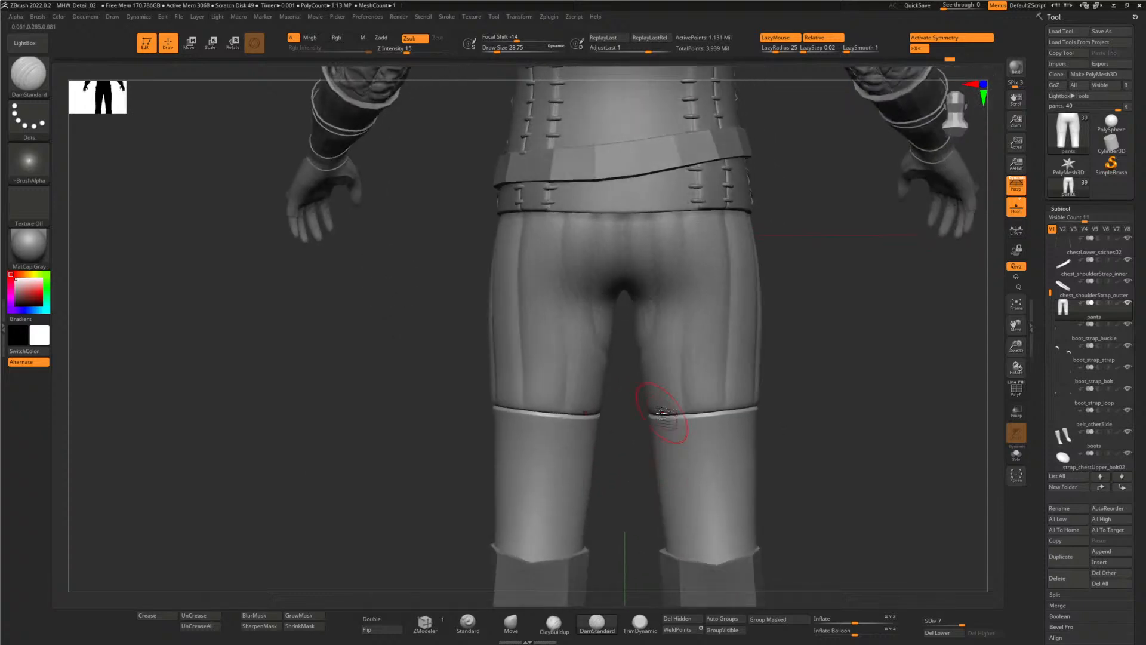
{"action": "key", "text": "alt+Tab"}
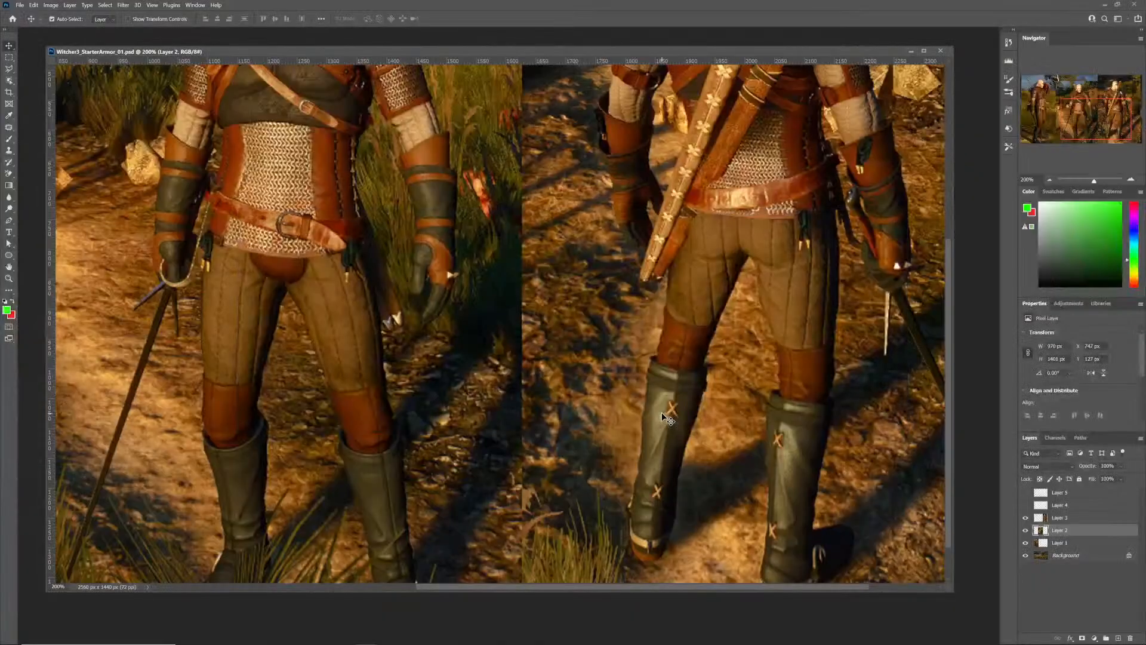
{"action": "key", "text": "alt+Tab"}
{"action": "key", "text": "ctrl"}
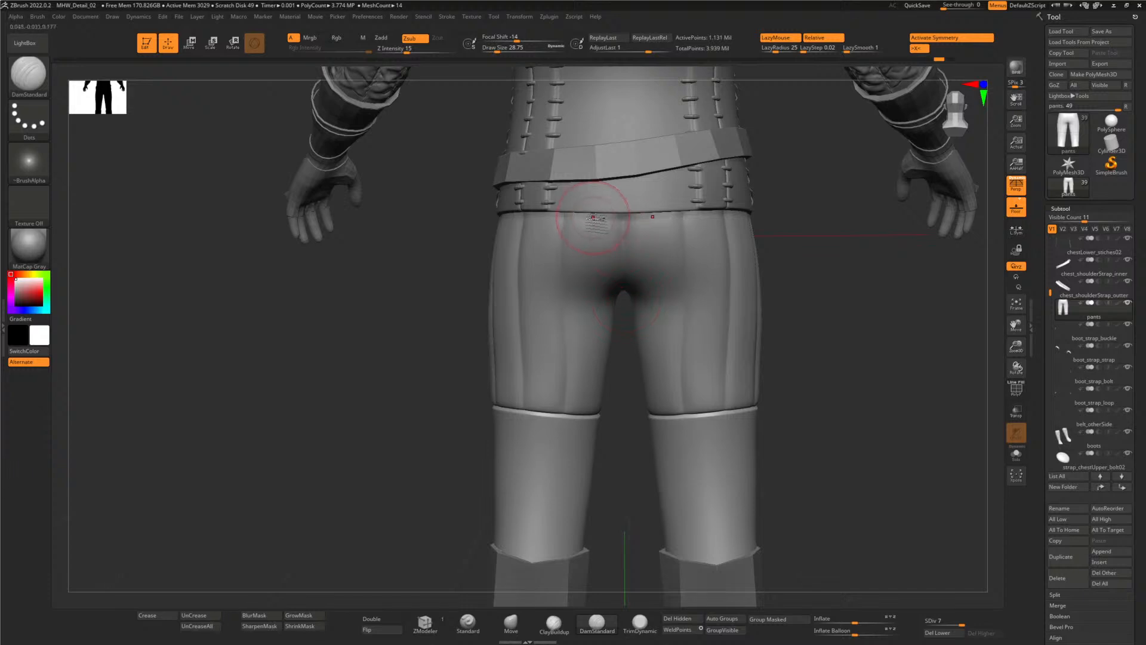
- Carve the centre seam down the seat and mirrored seams from beneath the crotch along the back of the inner thighs
{"action": "left_click_drag", "start_coordinate": [593, 219], "coordinate": [598, 220]}
{"action": "left_click_drag", "start_coordinate": [392, 338], "coordinate": [421, 314]}
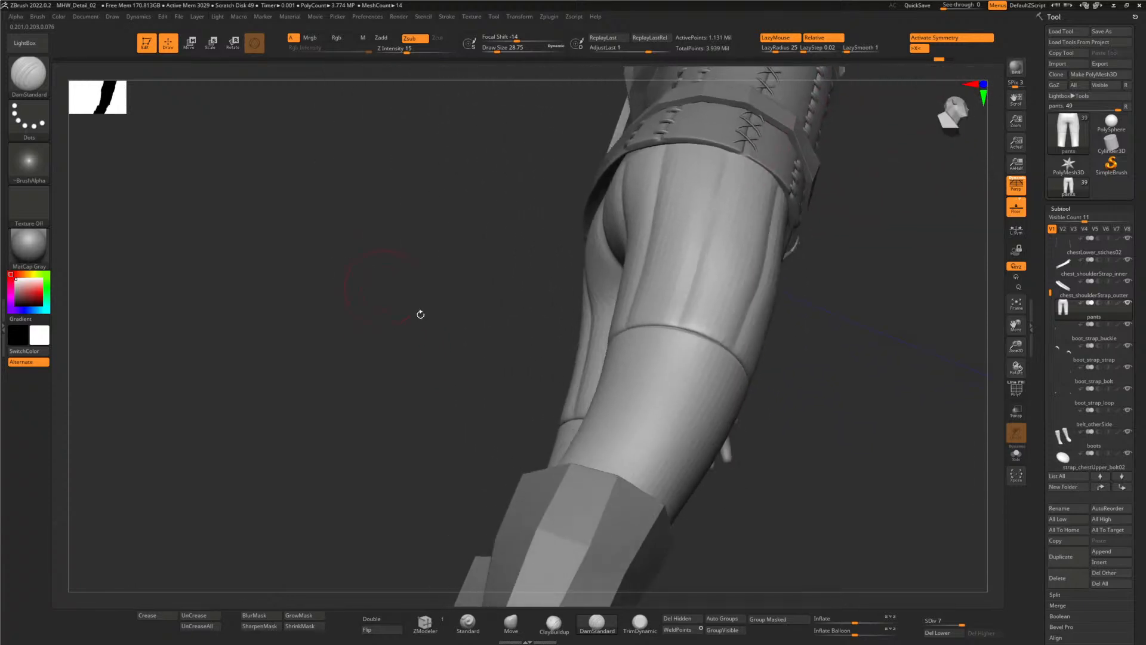
{"action": "left_click_drag", "start_coordinate": [826, 487], "coordinate": [768, 376]}
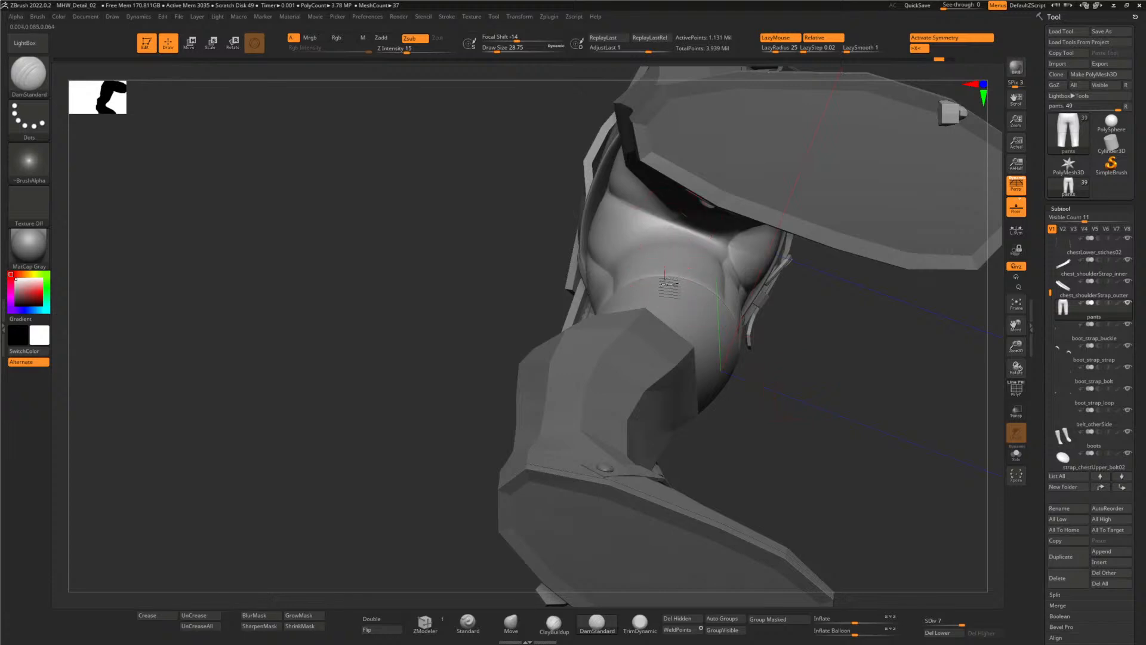
{"action": "mouse_move", "coordinate": [597, 269]}
{"action": "left_mouse_down"}
{"action": "mouse_move", "coordinate": [512, 256]}
{"action": "mouse_move", "coordinate": [687, 263]}
{"action": "mouse_move", "coordinate": [672, 232]}
{"action": "left_mouse_up"}
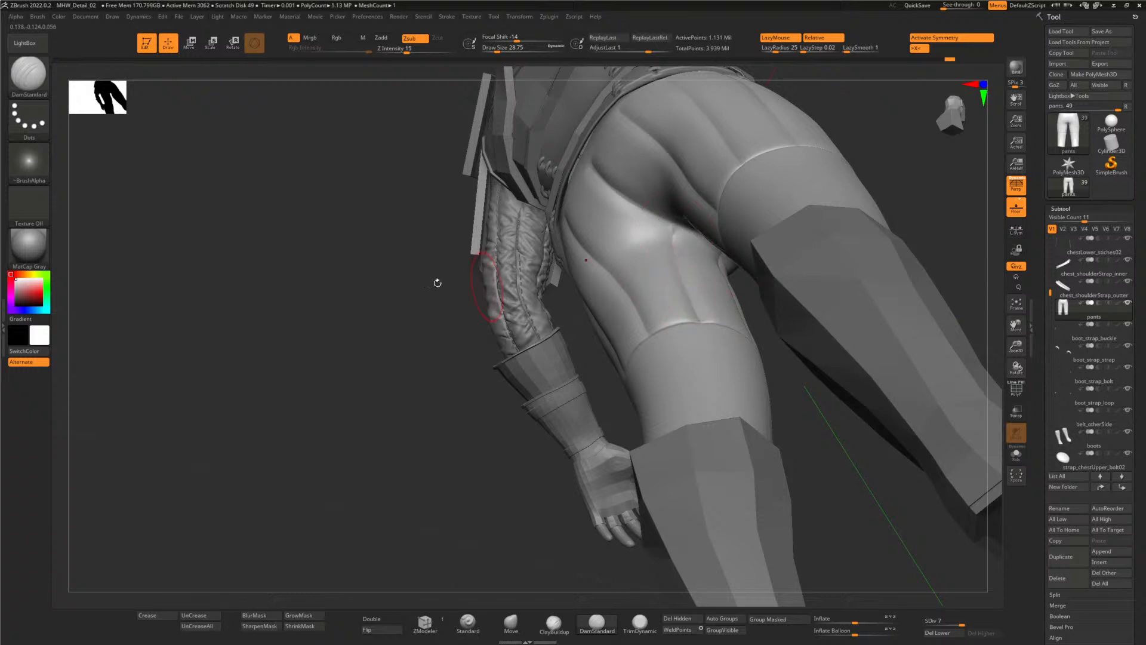
{"action": "mouse_move", "coordinate": [329, 292]}
{"action": "left_mouse_down"}
{"action": "mouse_move", "coordinate": [358, 299]}
{"action": "mouse_move", "coordinate": [333, 313]}
{"action": "mouse_move", "coordinate": [633, 268]}
{"action": "mouse_move", "coordinate": [668, 228]}
{"action": "mouse_move", "coordinate": [684, 230]}
{"action": "left_mouse_up"}
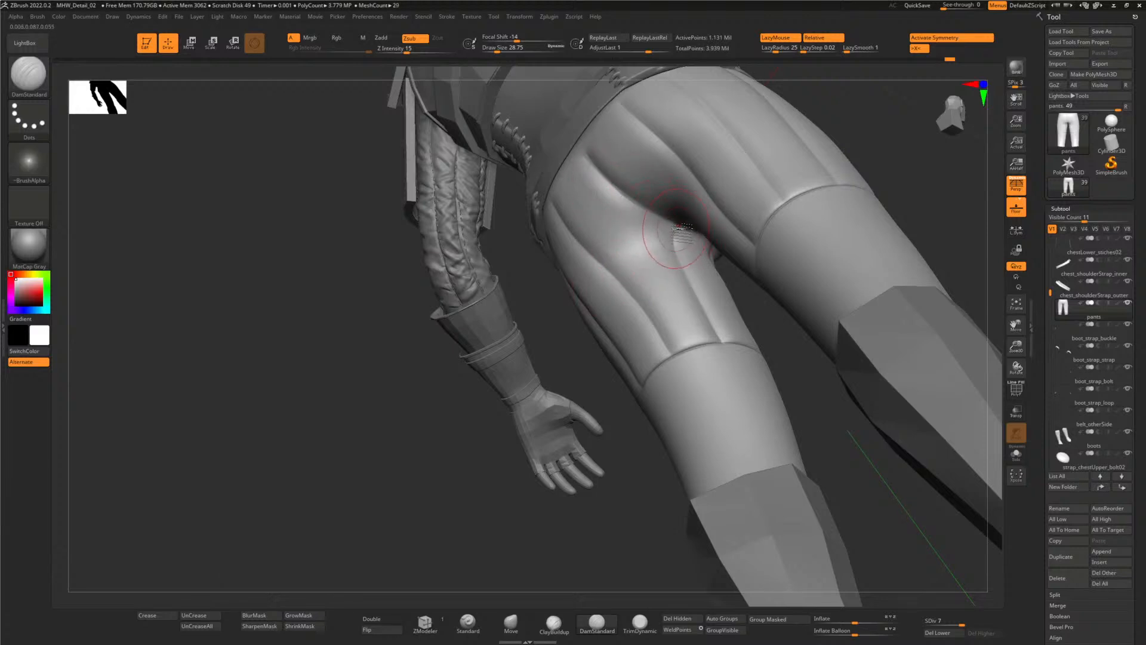
{"action": "mouse_move", "coordinate": [711, 279]}
{"action": "left_mouse_down"}
{"action": "mouse_move", "coordinate": [645, 242]}
{"action": "mouse_move", "coordinate": [597, 170]}
{"action": "mouse_move", "coordinate": [605, 160]}
{"action": "left_mouse_up"}
{"action": "left_click_drag", "start_coordinate": [308, 215], "coordinate": [346, 265]}
{"action": "left_click_drag", "start_coordinate": [466, 316], "coordinate": [865, 429]}
- Isolate the pants and extend the seat and outer thigh seams up to the waist's upper edge
{"action": "left_click", "coordinate": [1015, 452]}
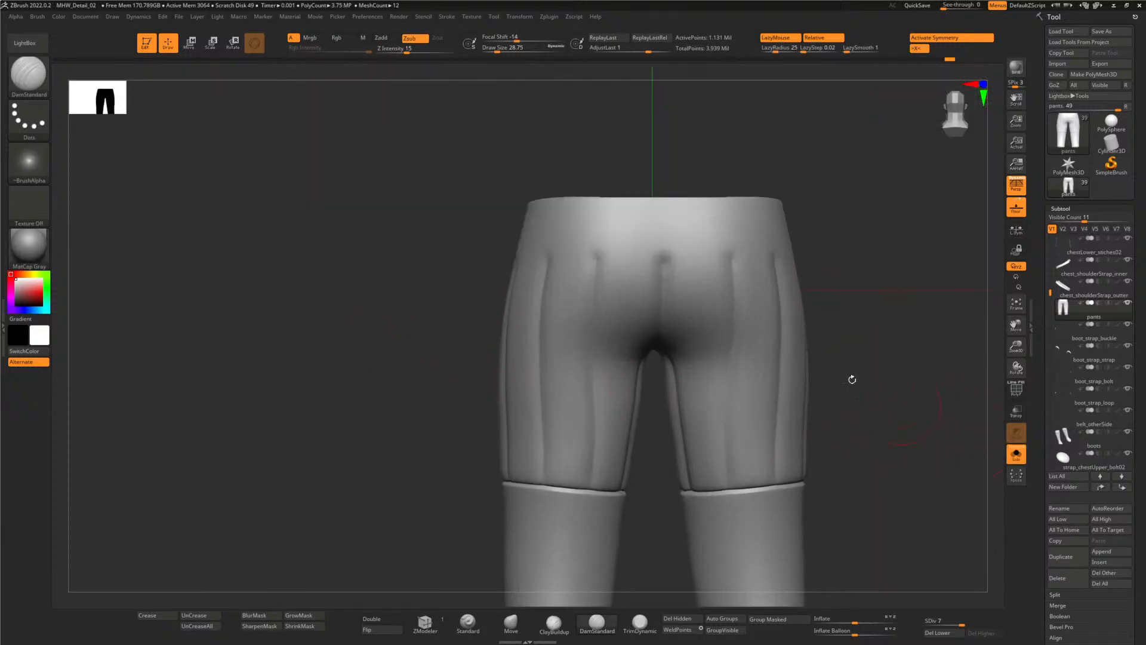
{"action": "mouse_move", "coordinate": [644, 239]}
{"action": "left_mouse_down"}
{"action": "mouse_move", "coordinate": [665, 264]}
{"action": "mouse_move", "coordinate": [659, 200]}
{"action": "left_mouse_up"}
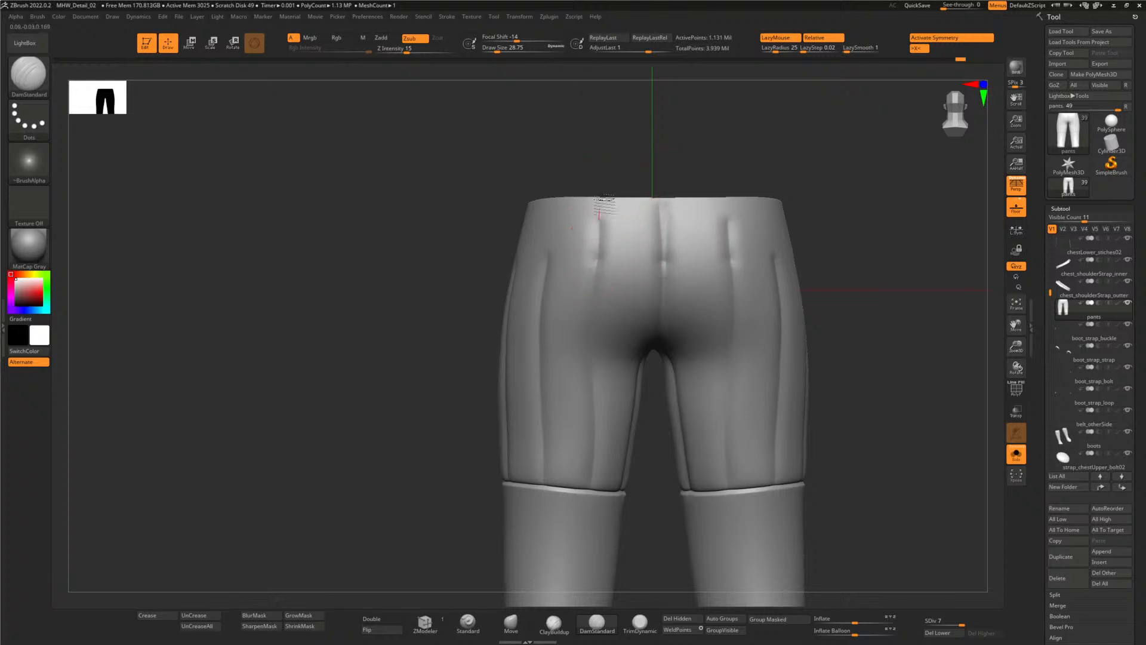
{"action": "left_click_drag", "start_coordinate": [458, 215], "coordinate": [588, 256]}
{"action": "key", "text": "shift"}
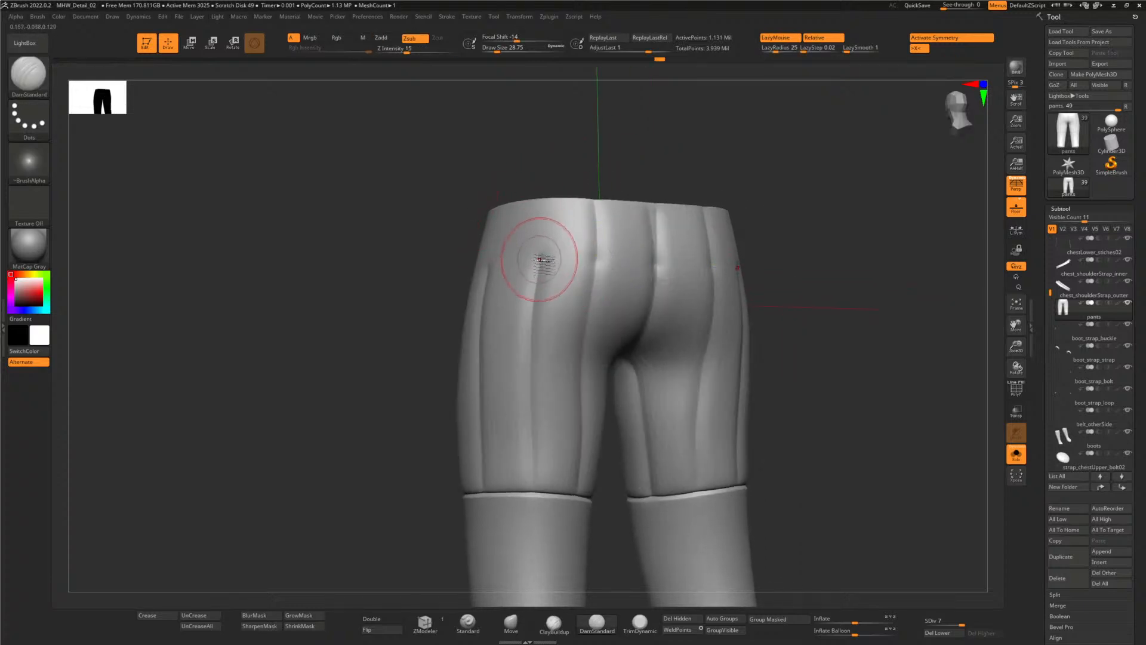
{"action": "mouse_move", "coordinate": [499, 173]}
{"action": "left_mouse_down"}
{"action": "mouse_move", "coordinate": [432, 227]}
{"action": "mouse_move", "coordinate": [370, 239]}
{"action": "left_mouse_up"}
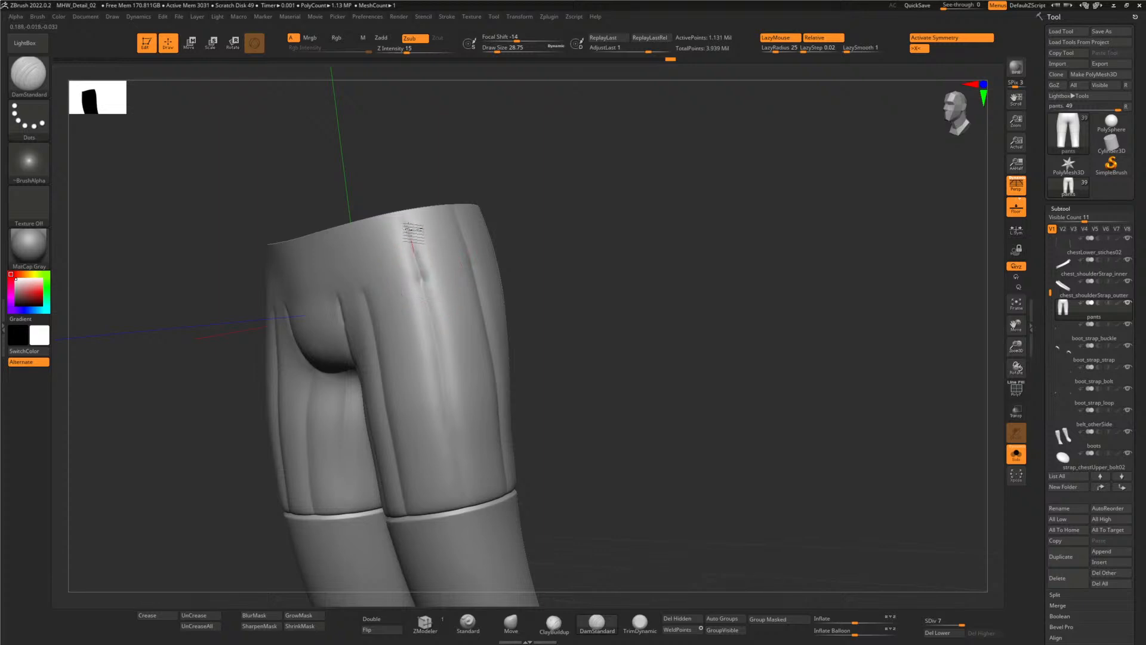
- Extend the codpiece's side creases up towards the front waist edge and deepen them along its sides
{"action": "left_click_drag", "start_coordinate": [607, 337], "coordinate": [422, 264], "text": "shift"}
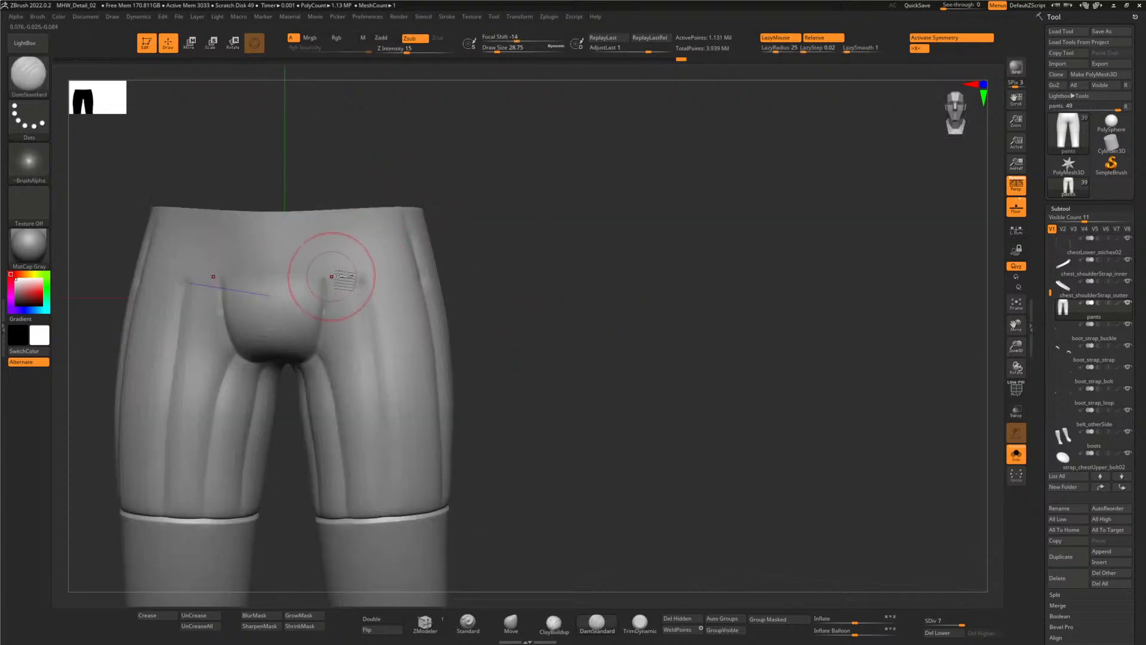
{"action": "left_click_drag", "start_coordinate": [330, 270], "coordinate": [332, 243]}
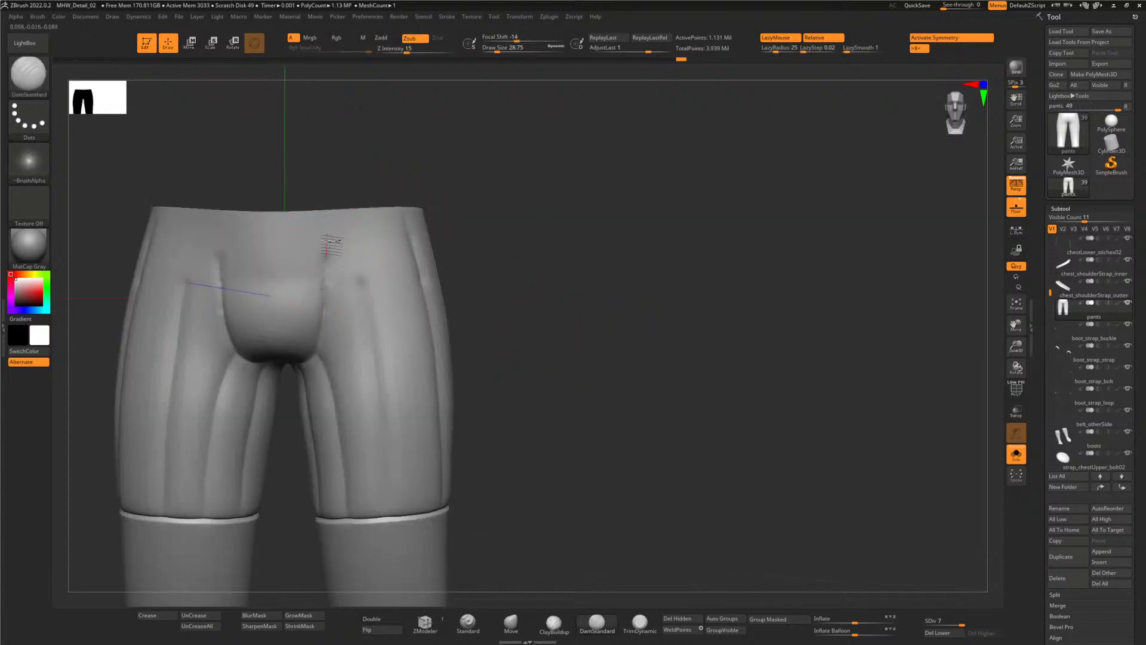
{"action": "left_click_drag", "start_coordinate": [331, 290], "coordinate": [321, 319]}
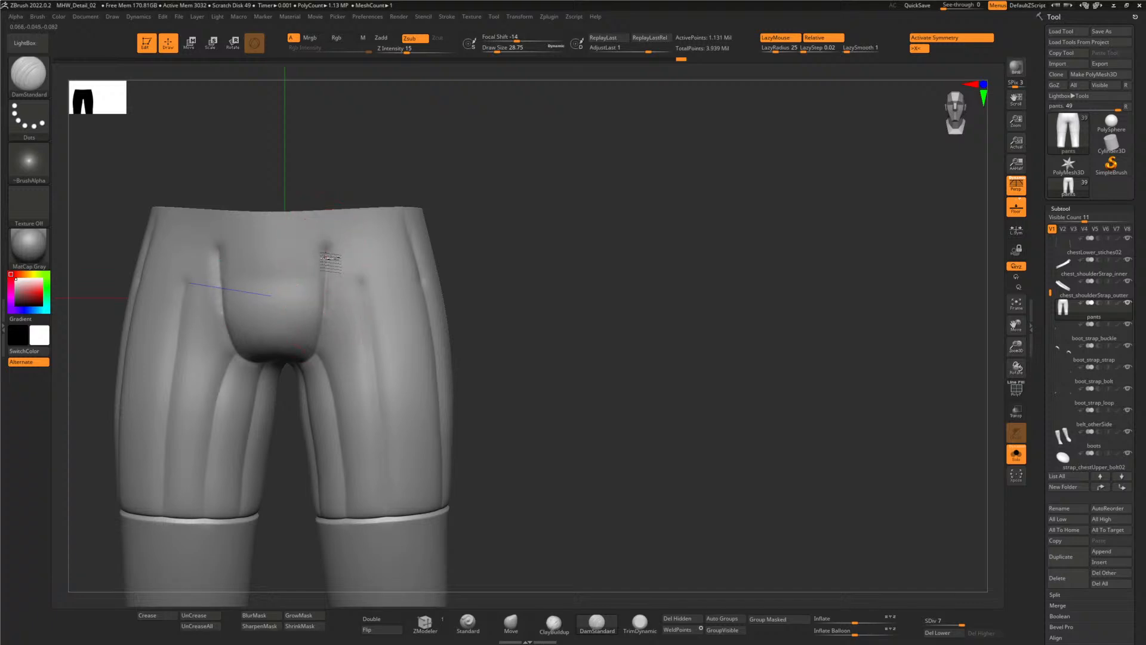
{"action": "left_click_drag", "start_coordinate": [315, 171], "coordinate": [332, 169]}
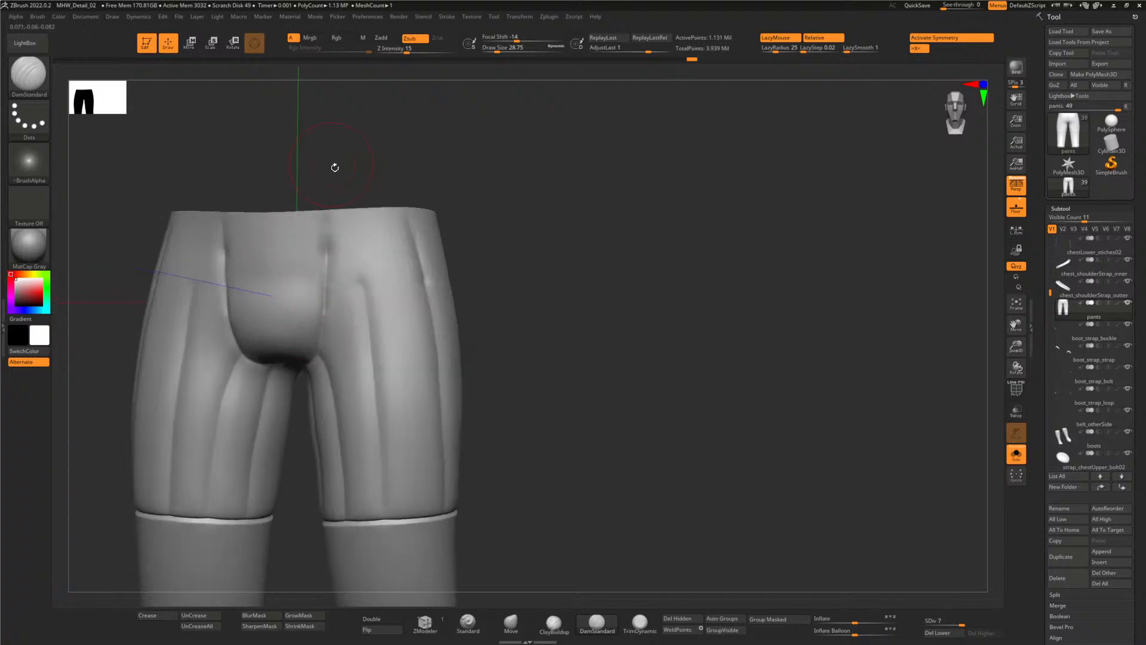
- Carve a mirrored curve joining the top of each front thigh seam to the codpiece's side crease, and smooth the surface around it
{"action": "mouse_move", "coordinate": [365, 284]}
{"action": "left_mouse_down"}
{"action": "mouse_move", "coordinate": [322, 244]}
{"action": "mouse_move", "coordinate": [351, 257]}
{"action": "mouse_move", "coordinate": [326, 244]}
{"action": "left_mouse_up"}
{"action": "key", "text": "shift"}
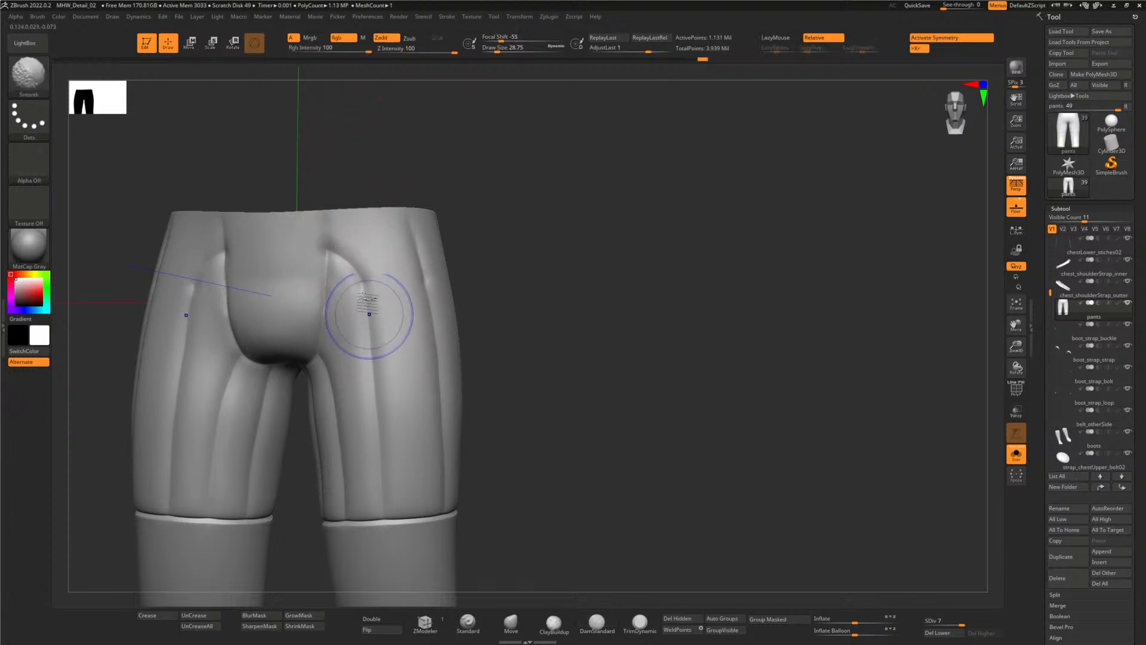
{"action": "left_click_drag", "start_coordinate": [331, 293], "coordinate": [346, 218], "text": "shift"}
{"action": "left_click_drag", "start_coordinate": [519, 340], "coordinate": [478, 334]}
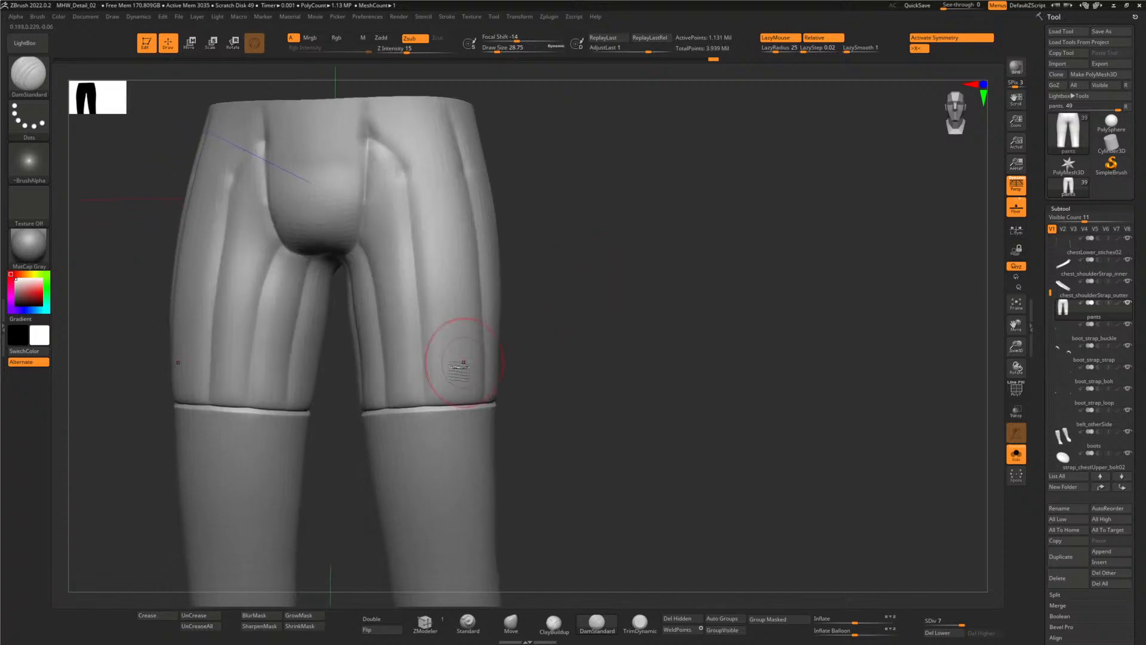
{"action": "mouse_move", "coordinate": [434, 420]}
{"action": "left_mouse_down"}
{"action": "mouse_move", "coordinate": [422, 423]}
{"action": "mouse_move", "coordinate": [435, 366]}
{"action": "mouse_move", "coordinate": [402, 272]}
{"action": "left_mouse_up"}
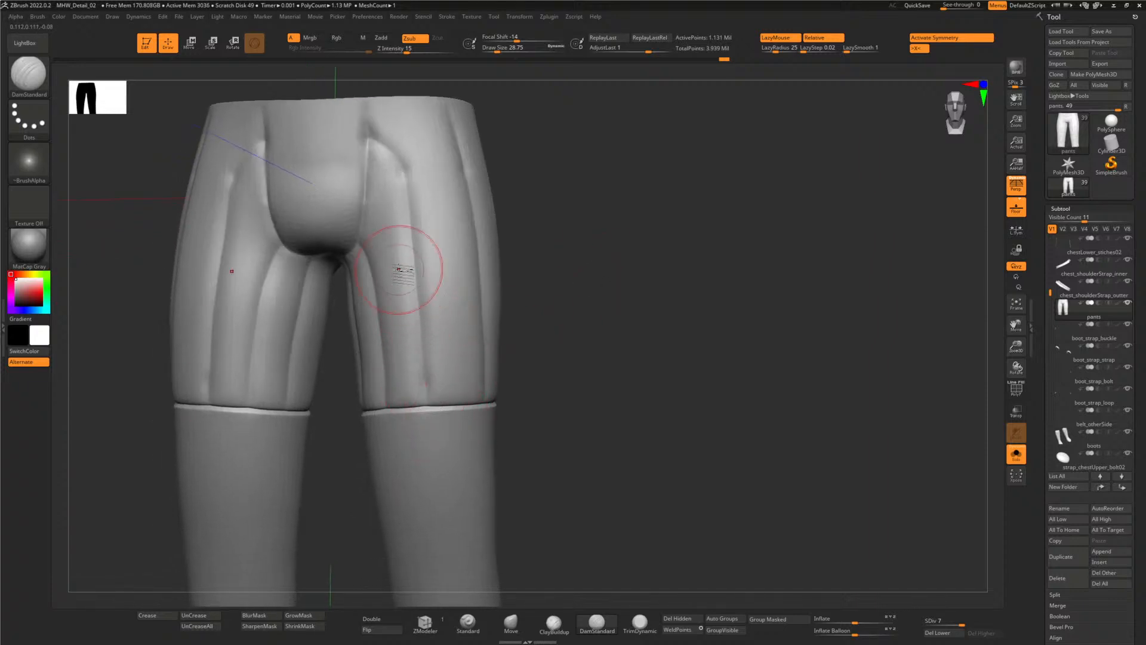
{"action": "key", "text": "ctrl+z"}
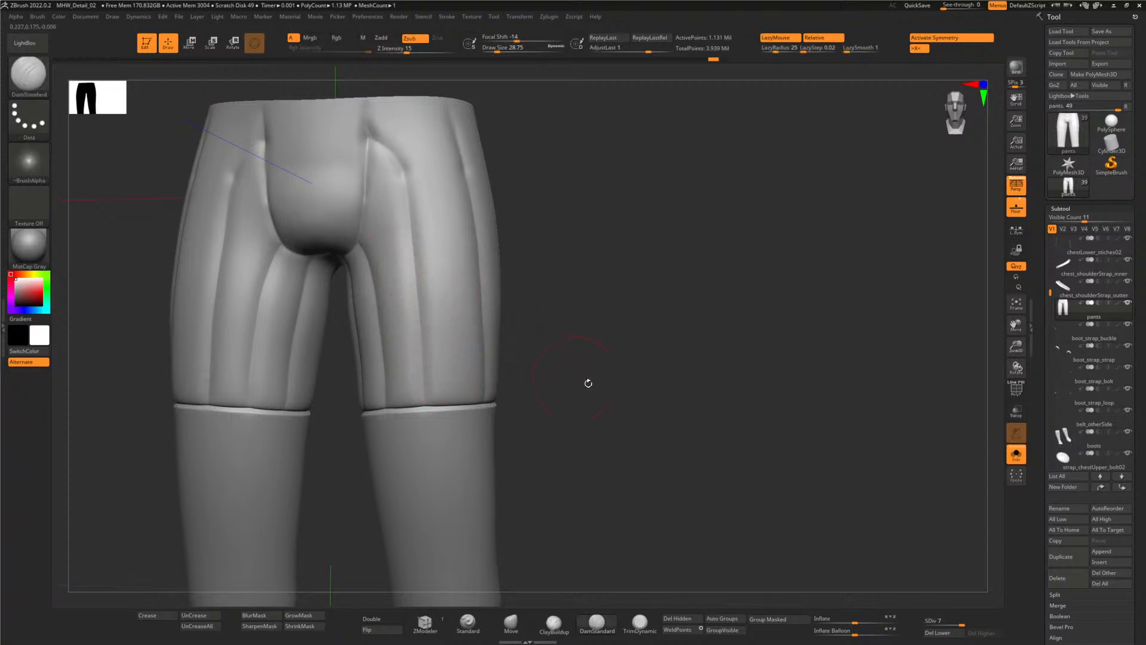
- Show the other armour parts again, check the quilted pants on the full figure, and switch to the Standard brush
{"action": "left_click_drag", "start_coordinate": [588, 384], "coordinate": [665, 414]}
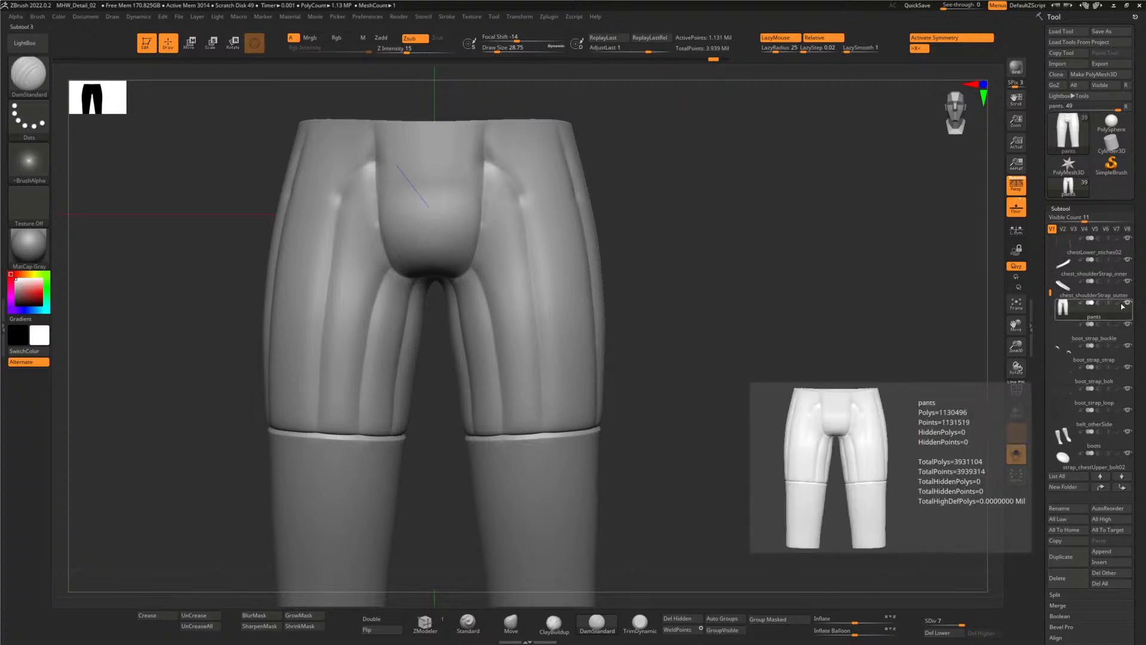
{"action": "left_click", "coordinate": [1015, 455]}
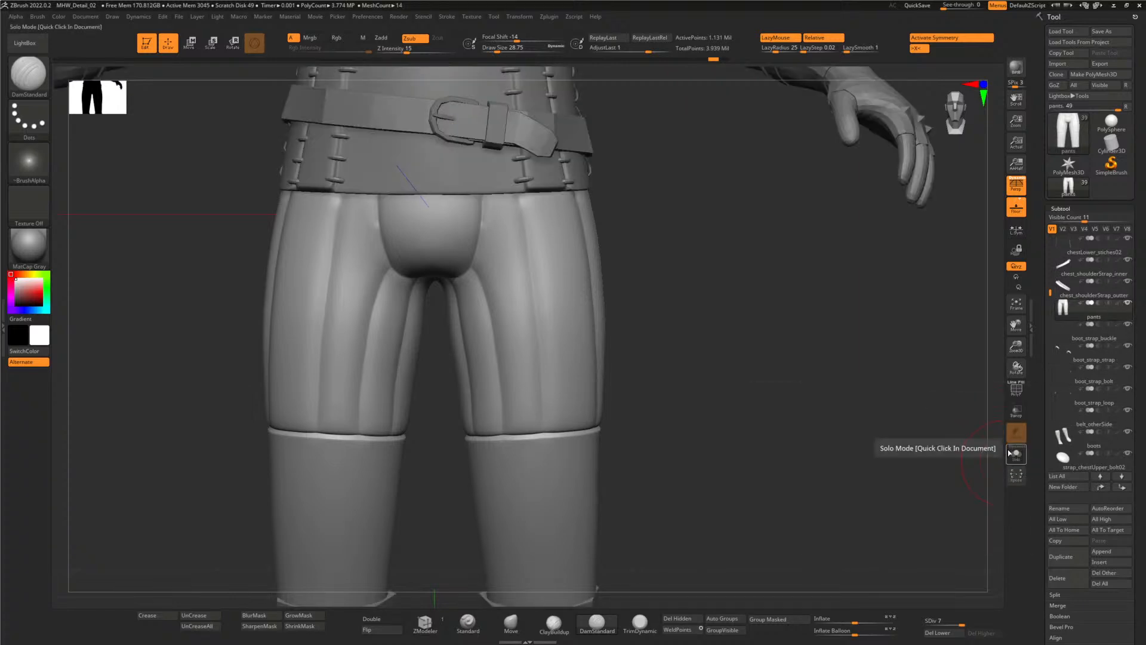
{"action": "left_click_drag", "start_coordinate": [866, 379], "coordinate": [655, 379], "text": "alt"}
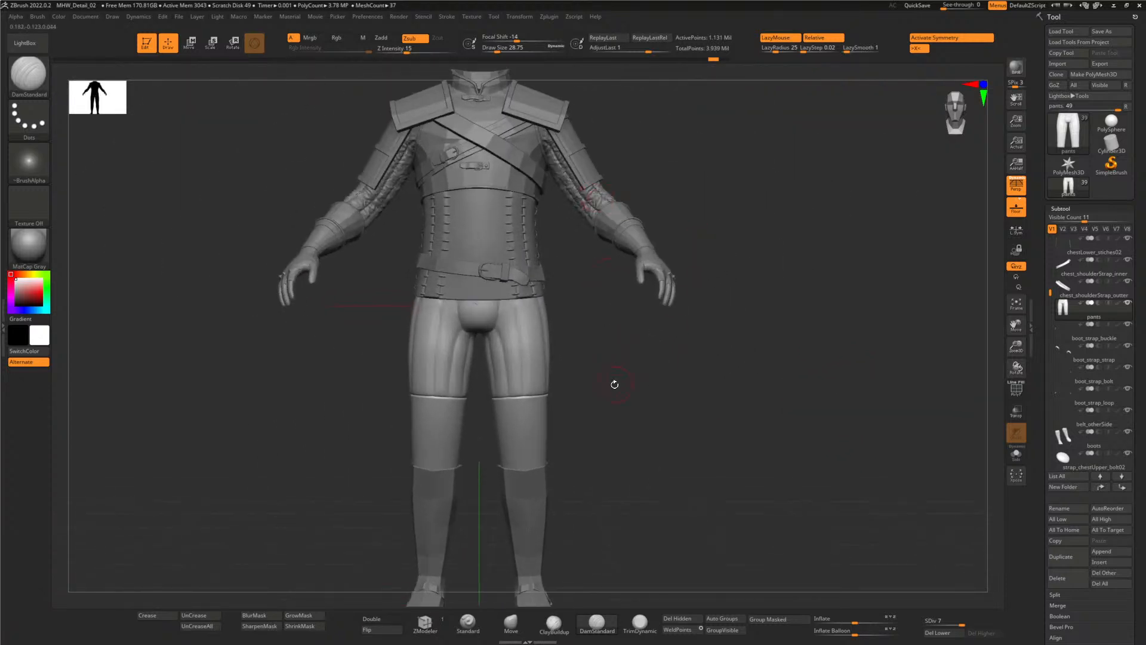
{"action": "left_click_drag", "start_coordinate": [613, 386], "coordinate": [675, 257], "text": "alt"}
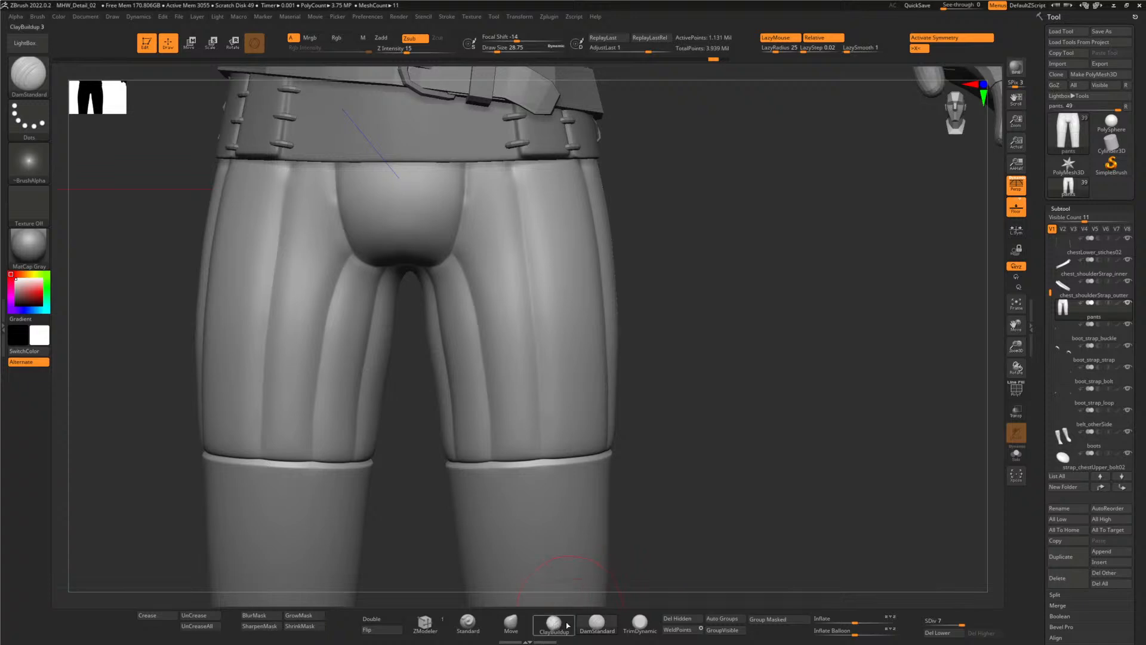
{"action": "left_click", "coordinate": [469, 622]}
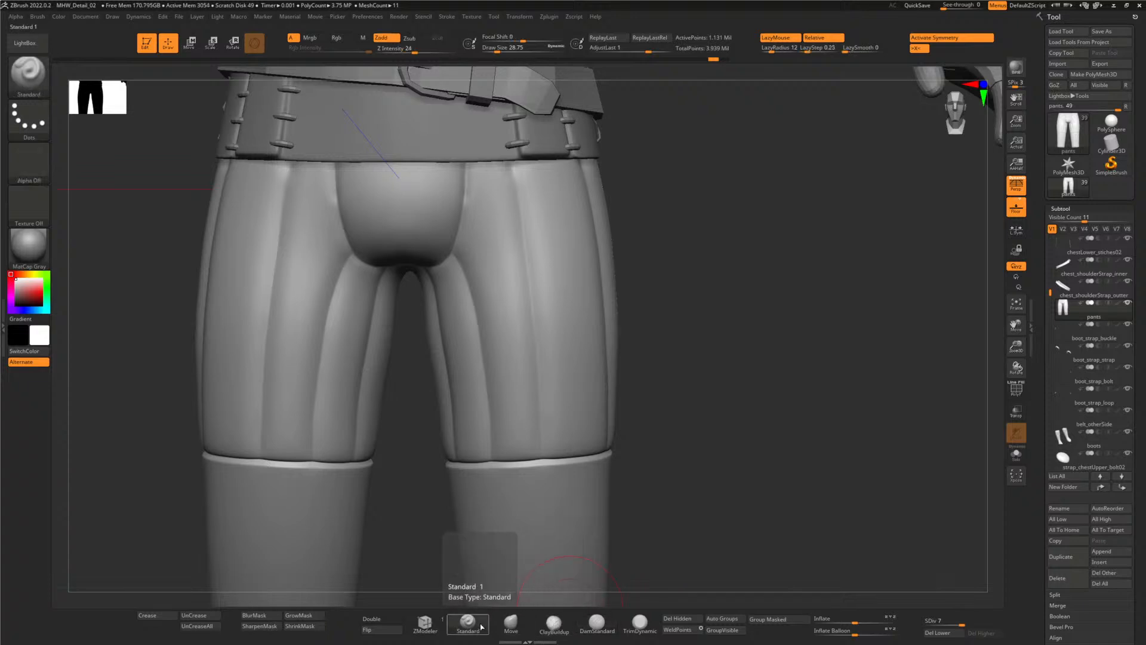
- Set the Standard brush's LazyRadius to 39 and check the fabric folds on the trousers in the reference image
{"action": "left_click_drag", "start_coordinate": [770, 53], "coordinate": [777, 52]}
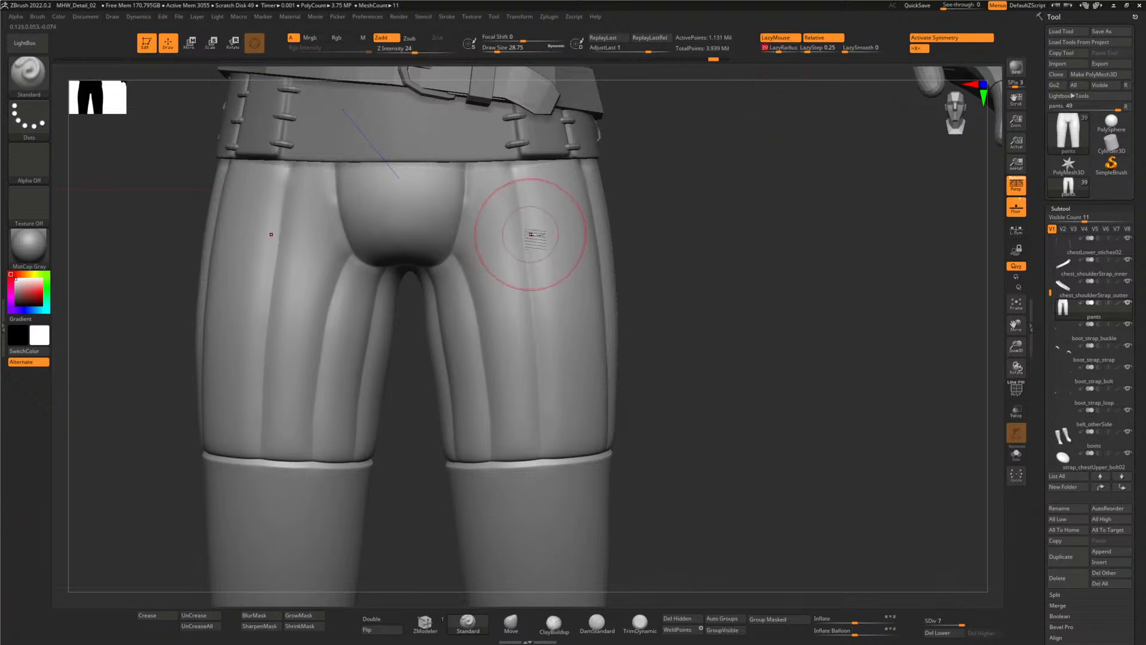
{"action": "key", "text": "alt+Tab"}
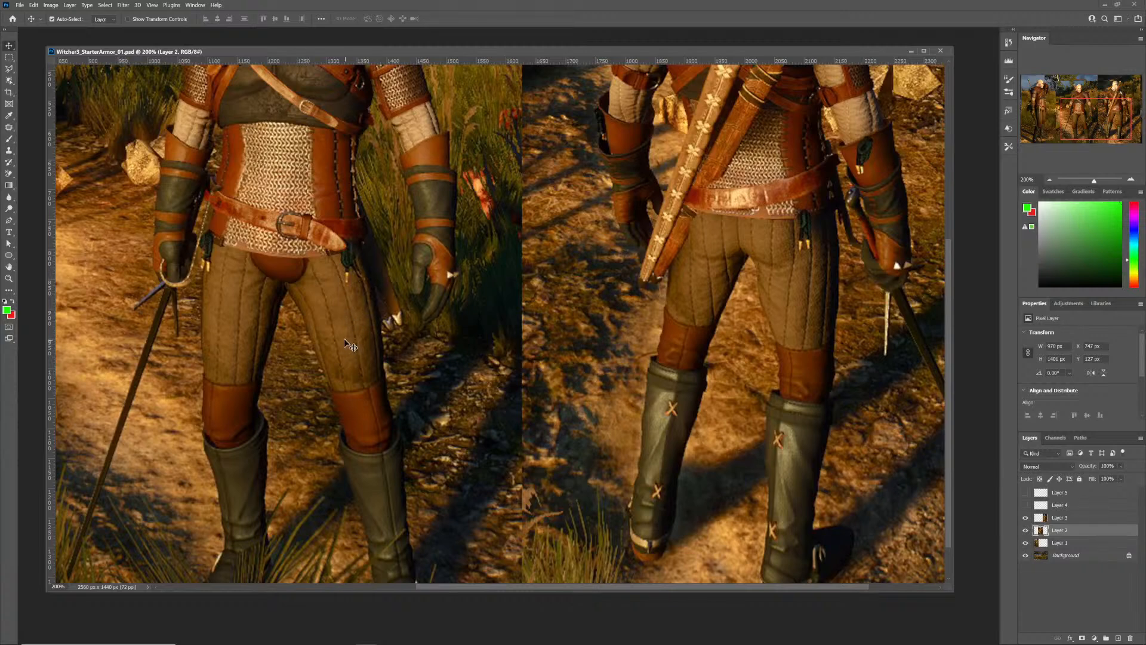
{"action": "key", "text": "alt+Tab"}
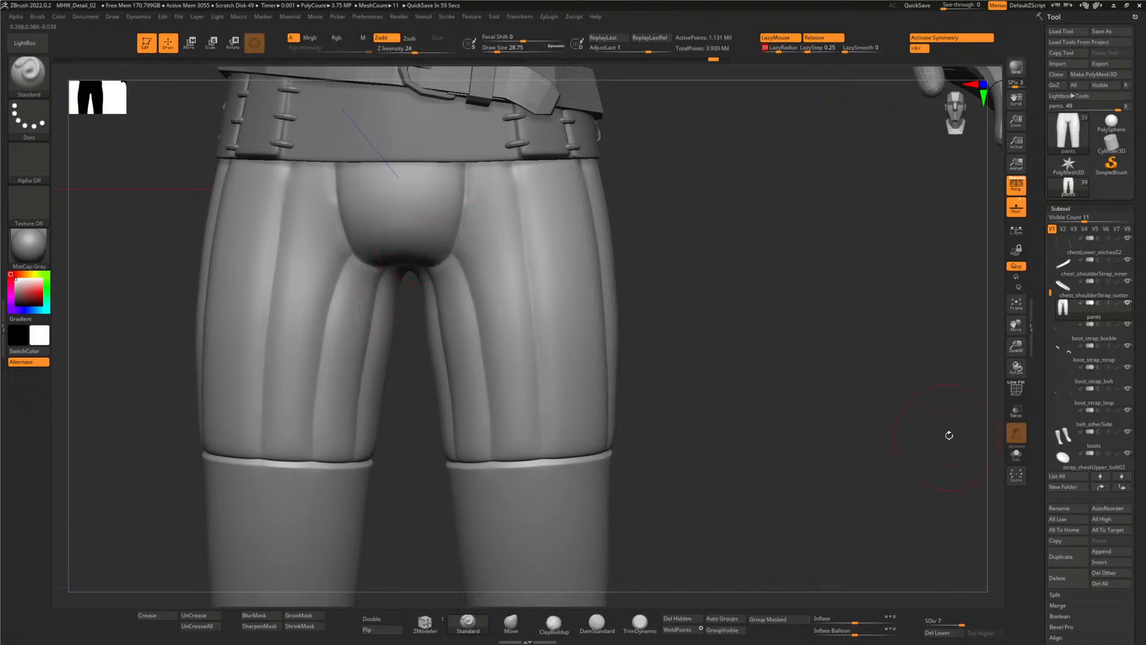
- Add a new sculpting layer to the pants
{"action": "scroll", "coordinate": [1095, 477], "scroll_direction": "down", "scroll_amount": 5}
{"action": "scroll", "coordinate": [1092, 480], "scroll_direction": "down", "scroll_amount": 1}
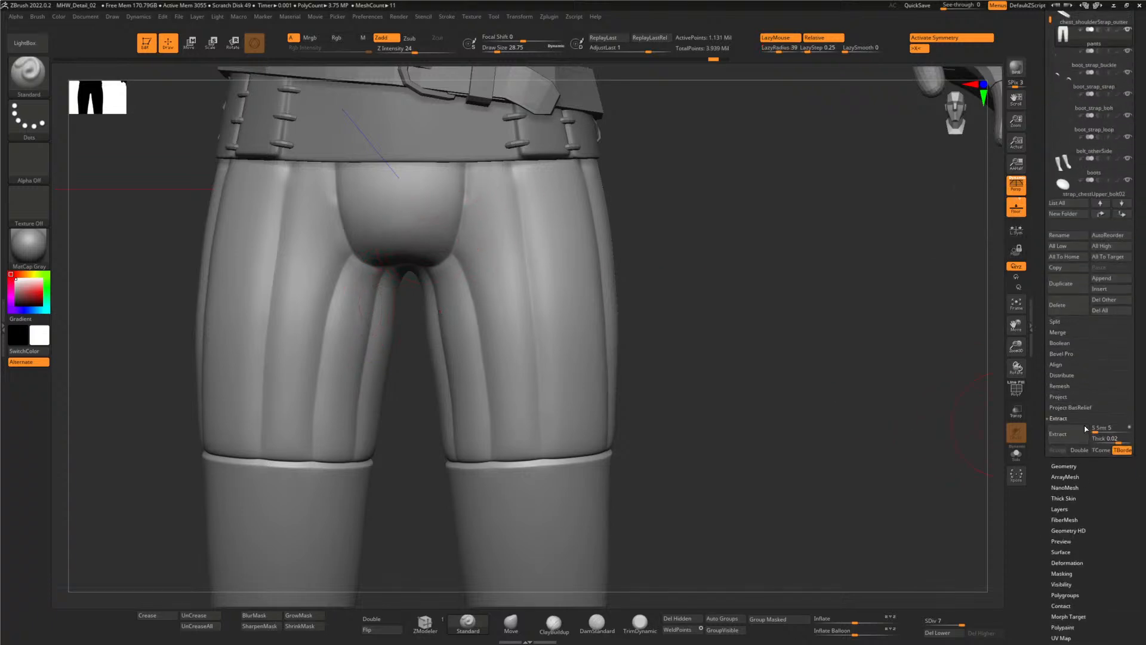
{"action": "scroll", "coordinate": [1082, 440], "scroll_direction": "down", "scroll_amount": 3}
{"action": "scroll", "coordinate": [1083, 439], "scroll_direction": "up", "scroll_amount": 7}
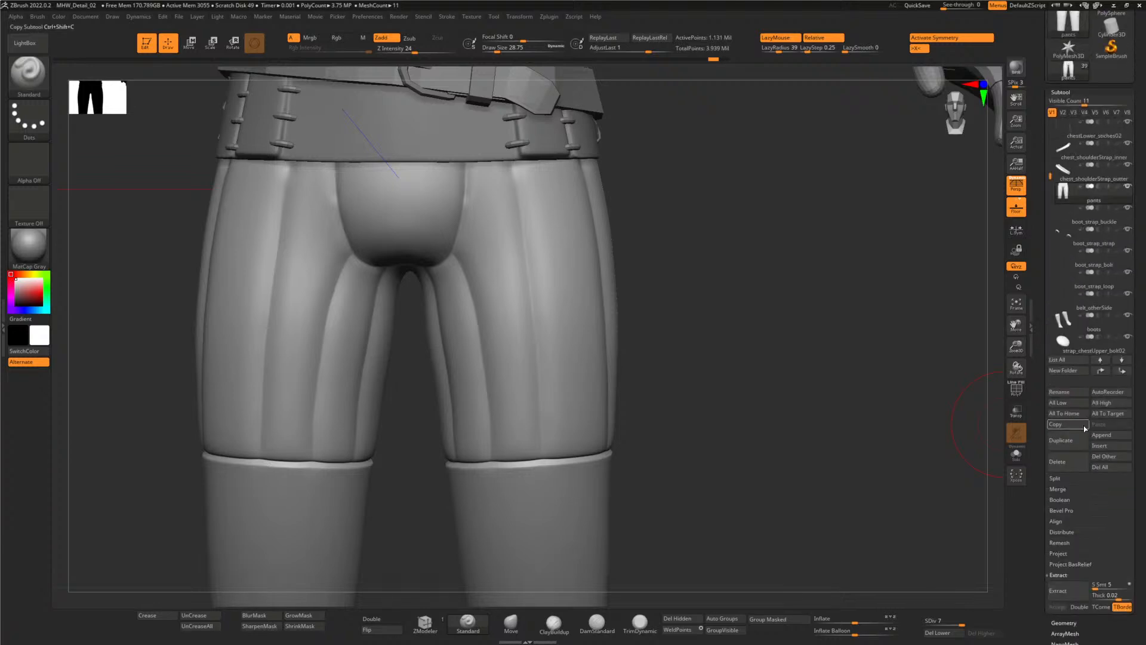
{"action": "scroll", "coordinate": [1079, 432], "scroll_direction": "down", "scroll_amount": 5}
{"action": "left_click", "coordinate": [1063, 439]}
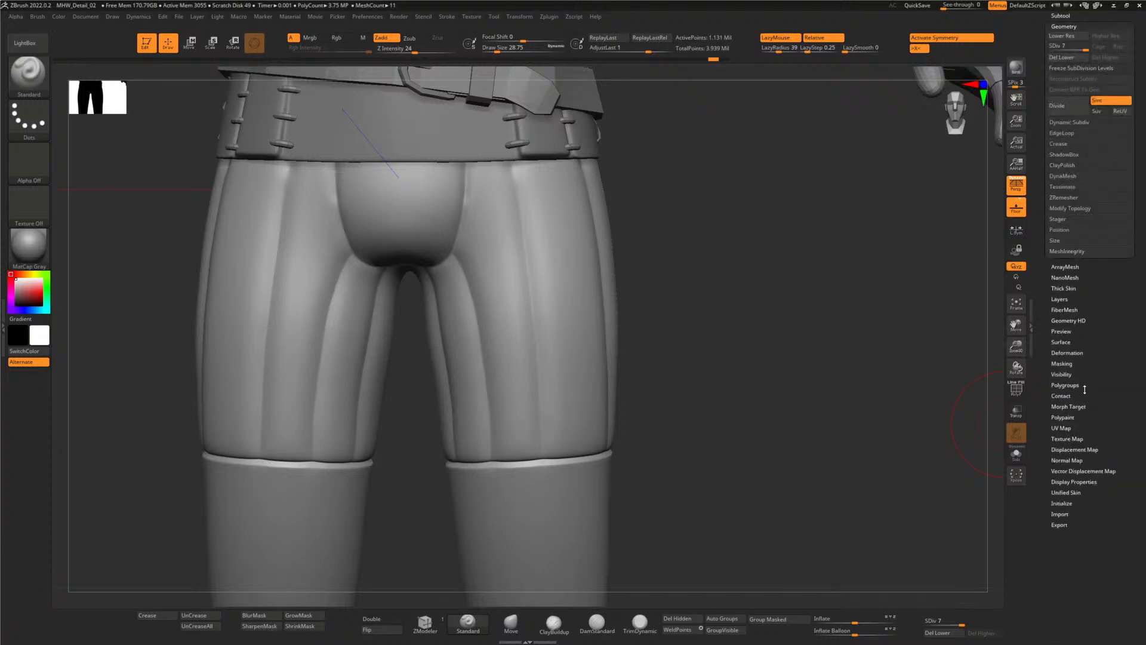
{"action": "scroll", "coordinate": [1080, 358], "scroll_direction": "up", "scroll_amount": 3}
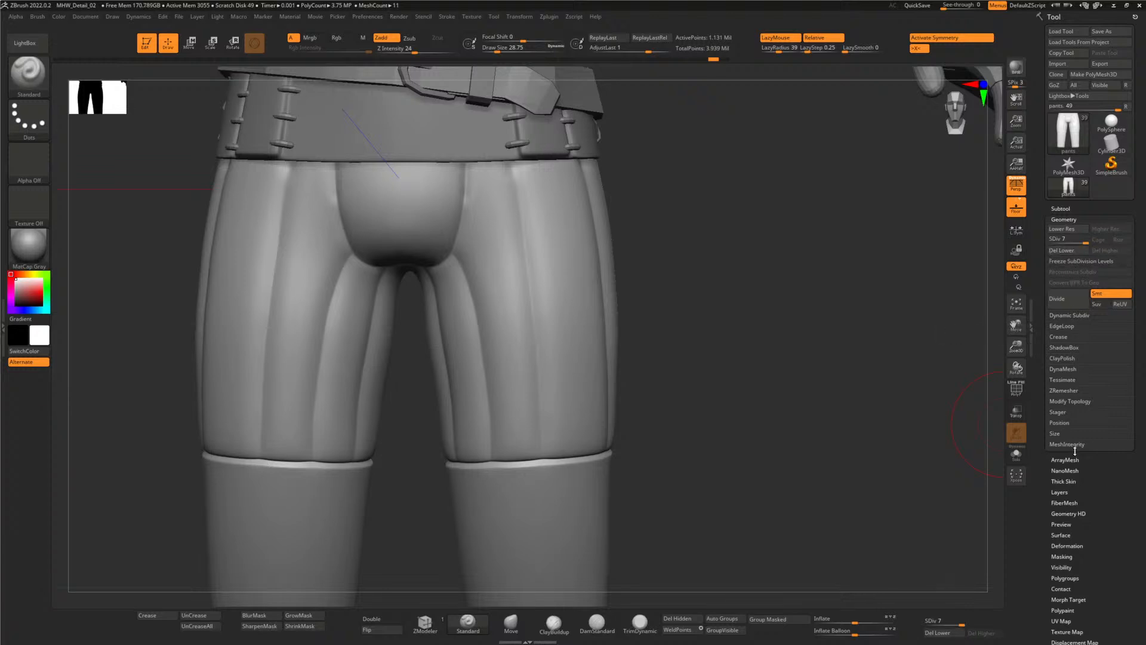
{"action": "left_click", "coordinate": [1063, 493]}
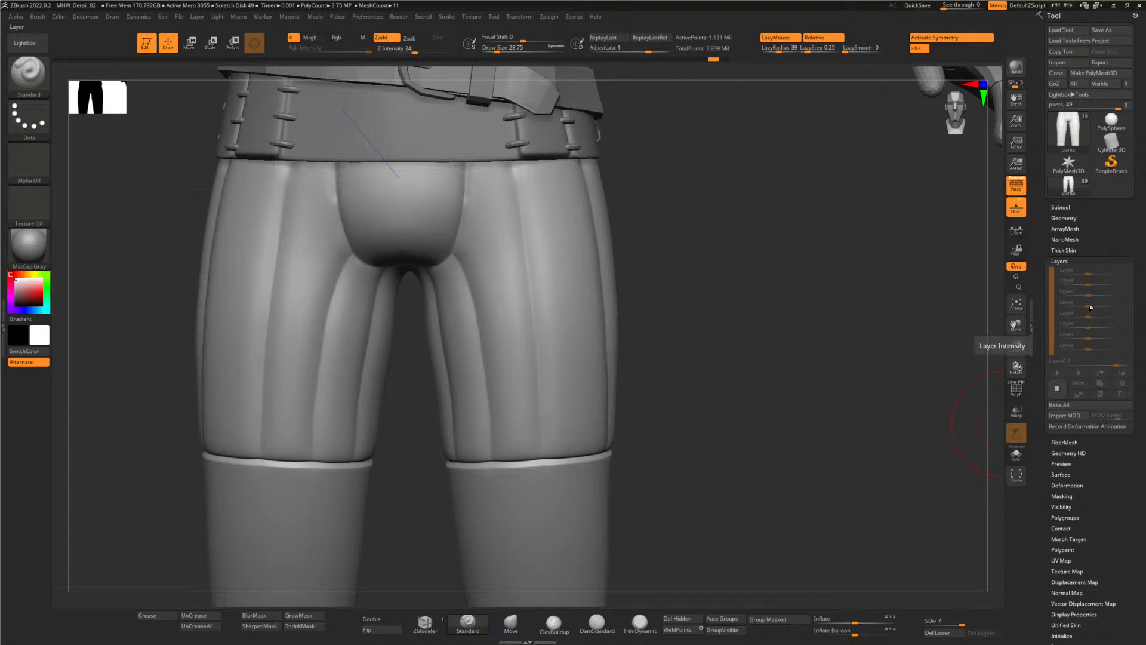
{"action": "left_click", "coordinate": [1058, 390]}
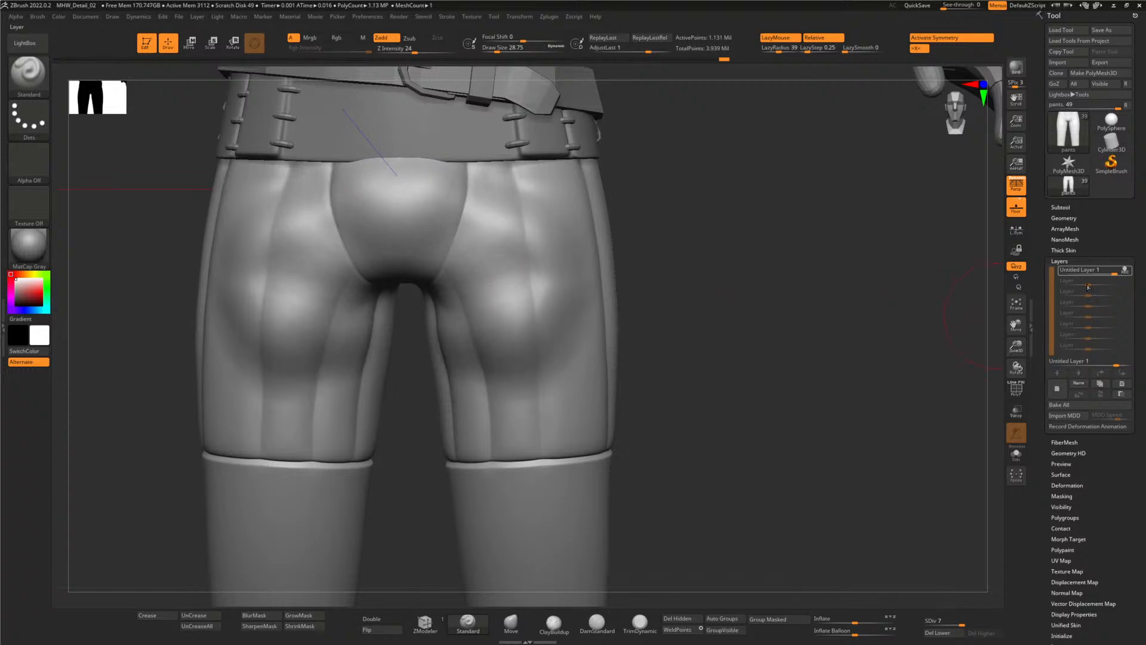
- Vary the new layer's intensity and undo back to the quilted pants surface
{"action": "left_click_drag", "start_coordinate": [1113, 273], "coordinate": [1107, 272]}
{"action": "left_click_drag", "start_coordinate": [1081, 273], "coordinate": [1128, 272]}
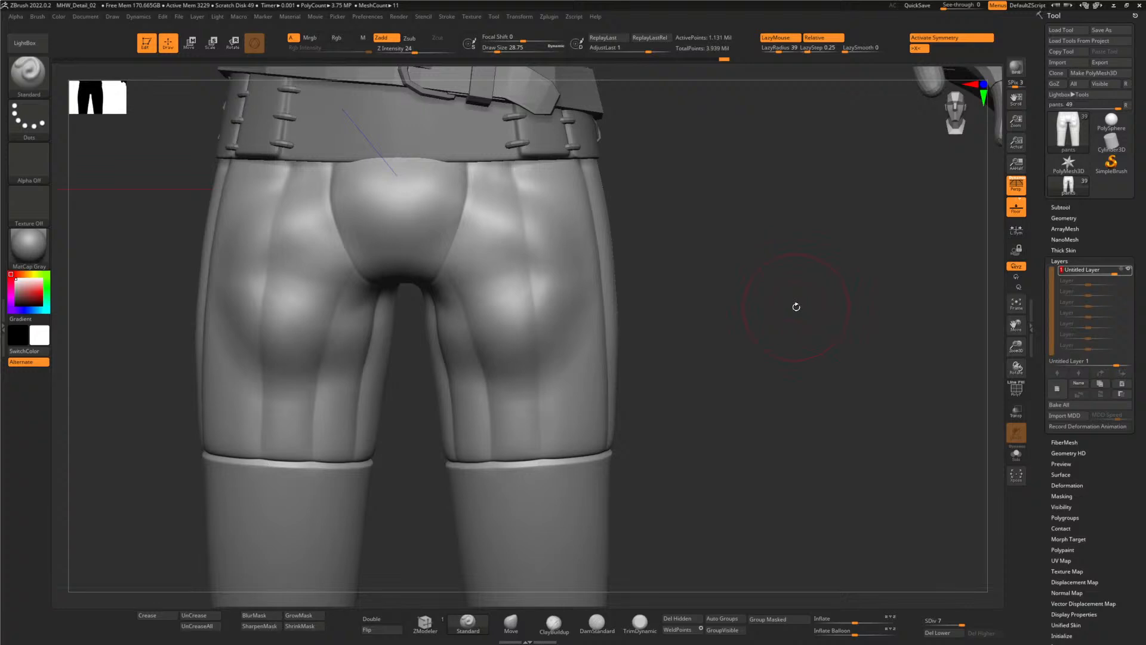
{"action": "key", "text": "ctrl"}
{"action": "key", "text": "ctrl+z"}
{"action": "key", "text": "ctrl+z"}
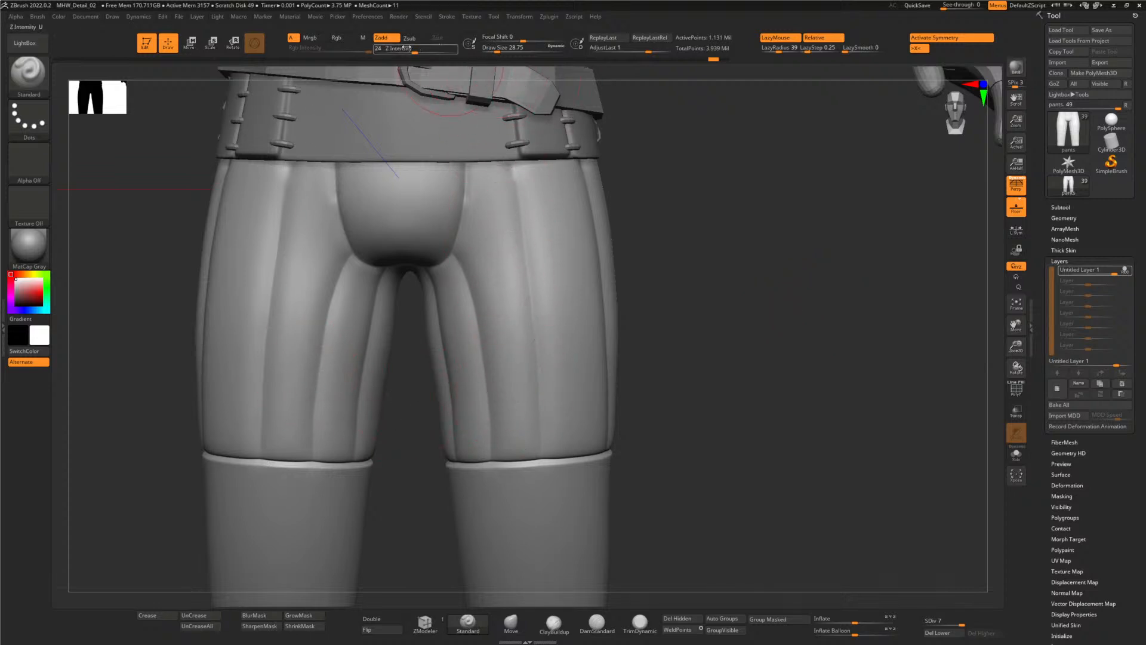
- Set the Standard brush's Z Intensity to 13 and its Draw Size to about 9.4
{"action": "left_click_drag", "start_coordinate": [409, 52], "coordinate": [404, 52]}
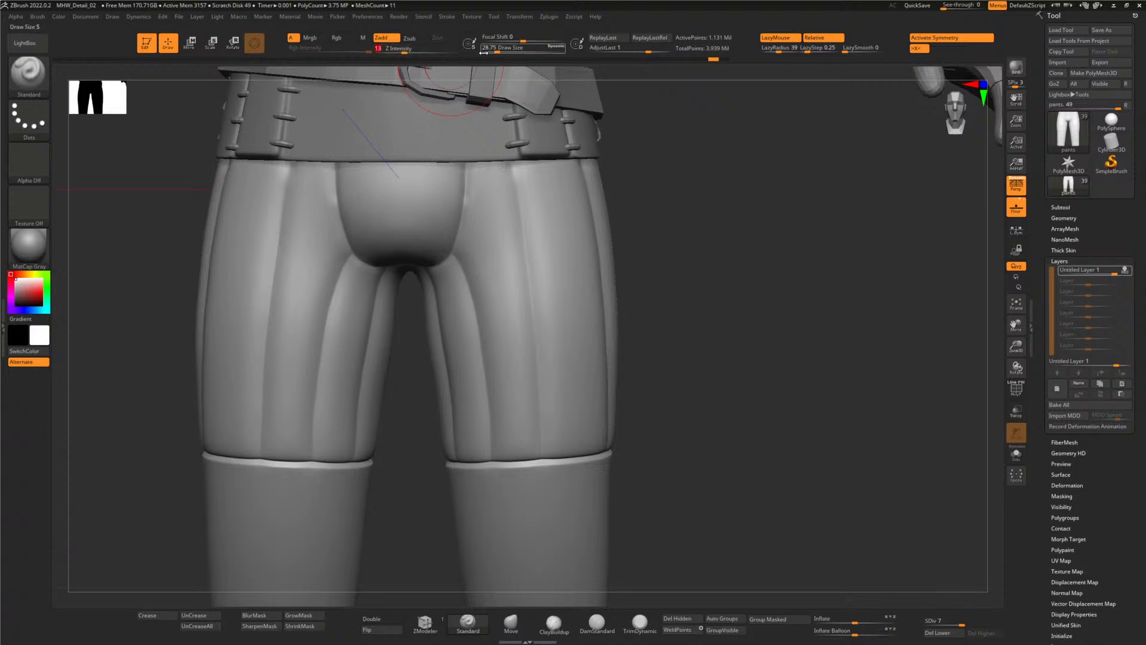
{"action": "left_click_drag", "start_coordinate": [496, 51], "coordinate": [490, 53]}
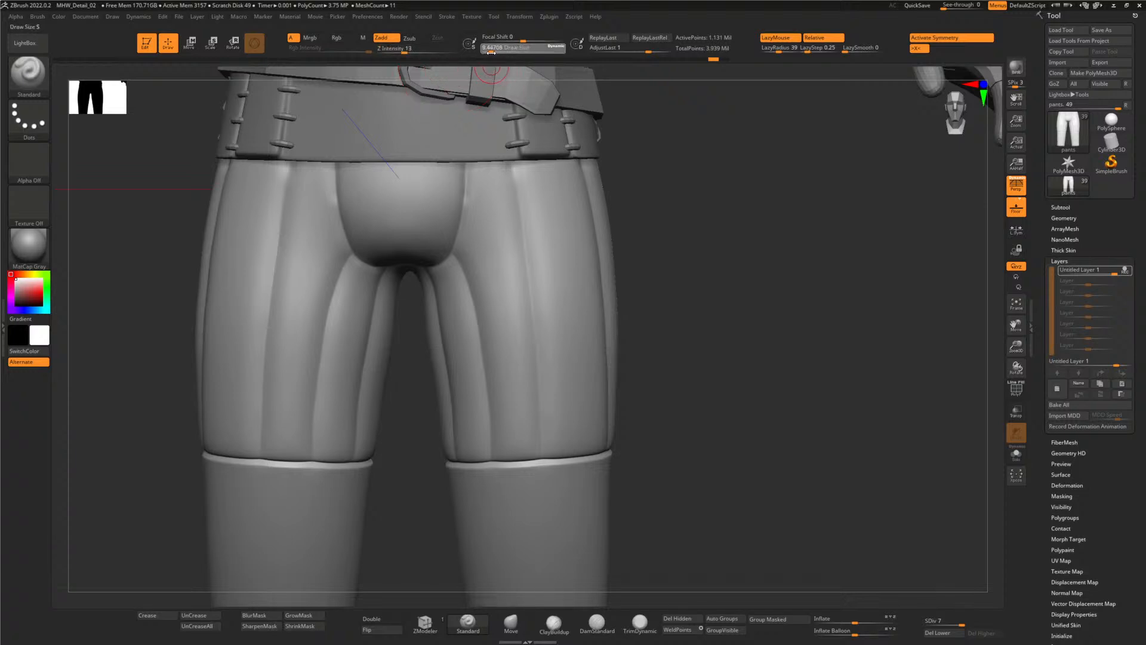
- Try a mirrored diagonal fold on the upper front thighs, compare it with the reference image, and undo it
{"action": "left_click_drag", "start_coordinate": [488, 244], "coordinate": [521, 267]}
{"action": "left_click_drag", "start_coordinate": [483, 232], "coordinate": [523, 268]}
{"action": "left_click_drag", "start_coordinate": [485, 233], "coordinate": [532, 277]}
{"action": "key", "text": "alt+Tab"}
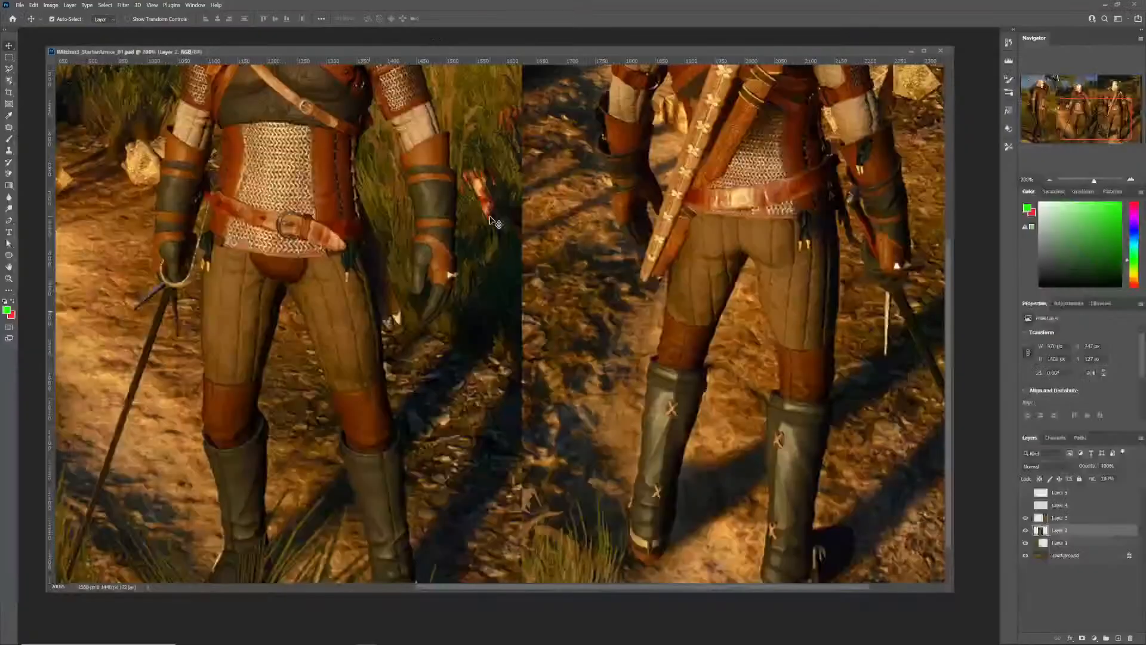
{"action": "key", "text": "alt+Tab"}
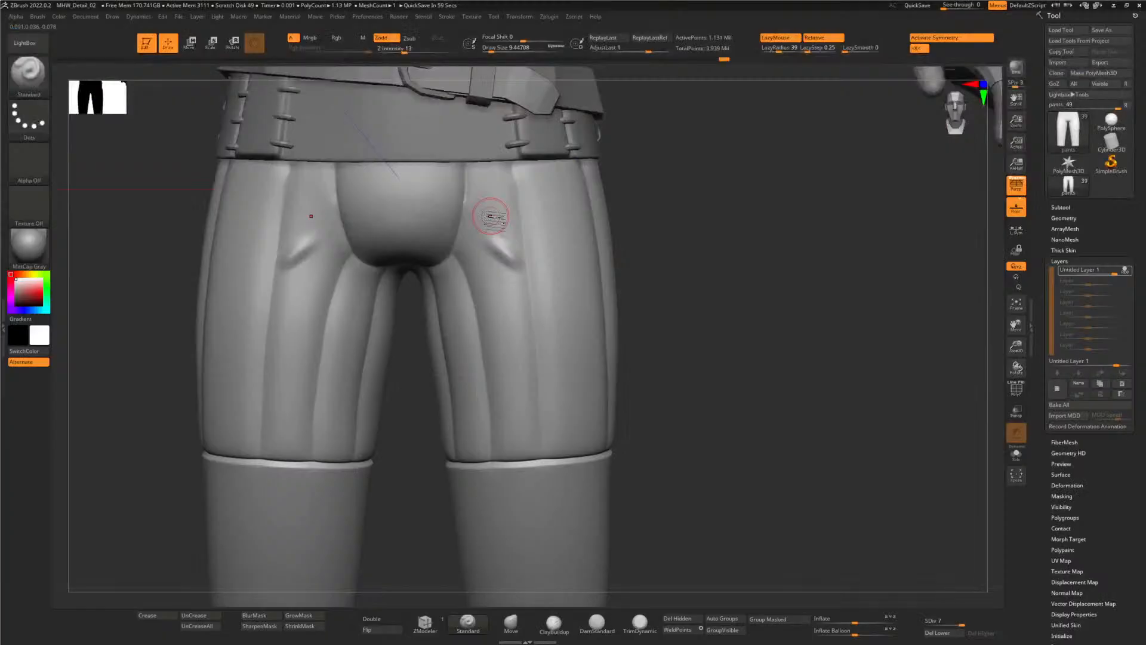
{"action": "key", "text": "ctrl+z"}
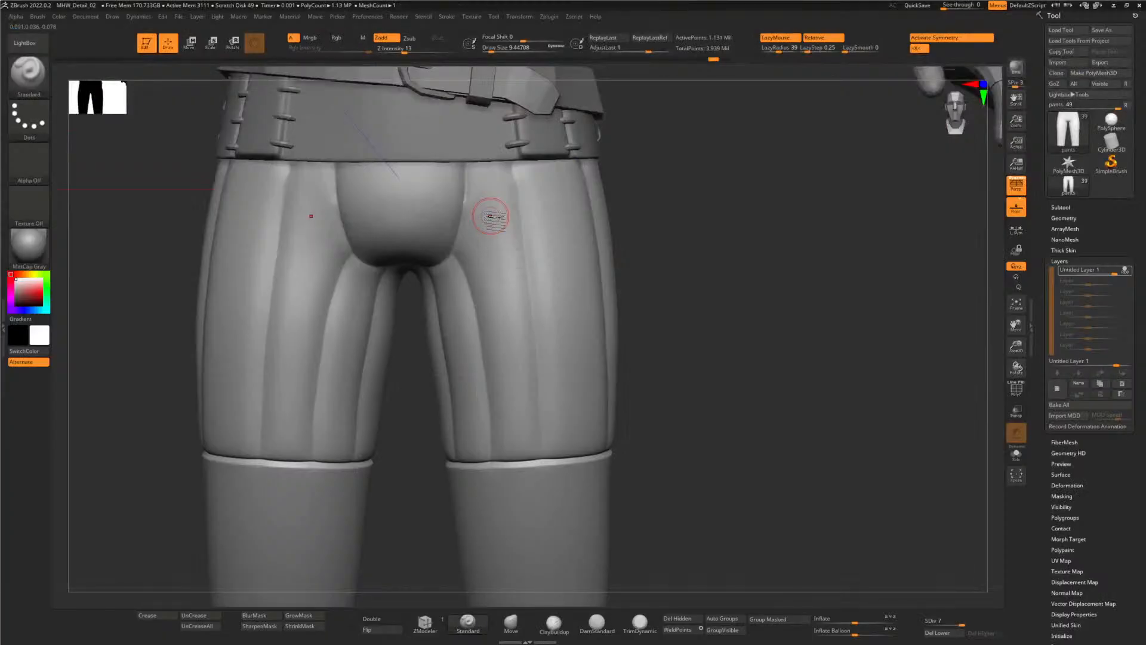
- Set Z Intensity to 12, check the reference image, and sculpt a small mirrored fold halfway down the front thigh panels
{"action": "left_click", "coordinate": [400, 51]}
{"action": "type", "text": "8"}
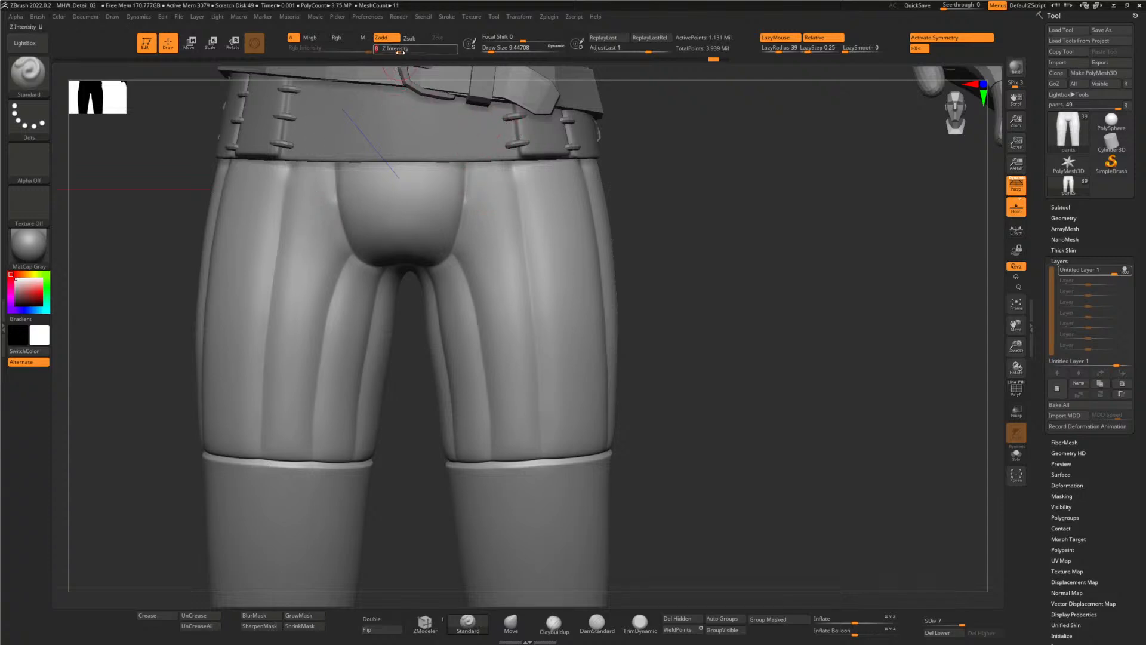
{"action": "key", "text": "BackSpace"}
{"action": "type", "text": "12"}
{"action": "key", "text": "Return"}
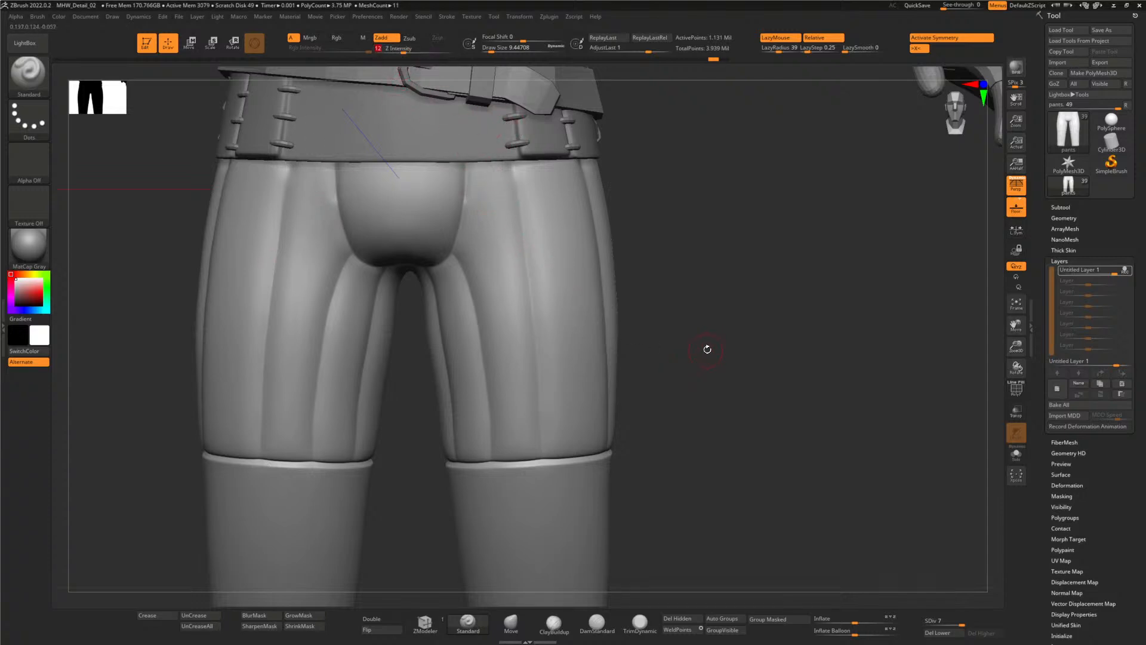
{"action": "mouse_move", "coordinate": [704, 335]}
{"action": "right_mouse_down", "text": "ctrl"}
{"action": "mouse_move", "coordinate": [724, 379]}
{"action": "mouse_move", "coordinate": [760, 396]}
{"action": "mouse_move", "coordinate": [740, 345]}
{"action": "mouse_move", "coordinate": [751, 376]}
{"action": "mouse_move", "coordinate": [737, 387]}
{"action": "mouse_move", "coordinate": [709, 333]}
{"action": "mouse_move", "coordinate": [722, 341]}
{"action": "mouse_move", "coordinate": [725, 360]}
{"action": "mouse_move", "coordinate": [707, 332]}
{"action": "right_mouse_up", "text": "ctrl"}
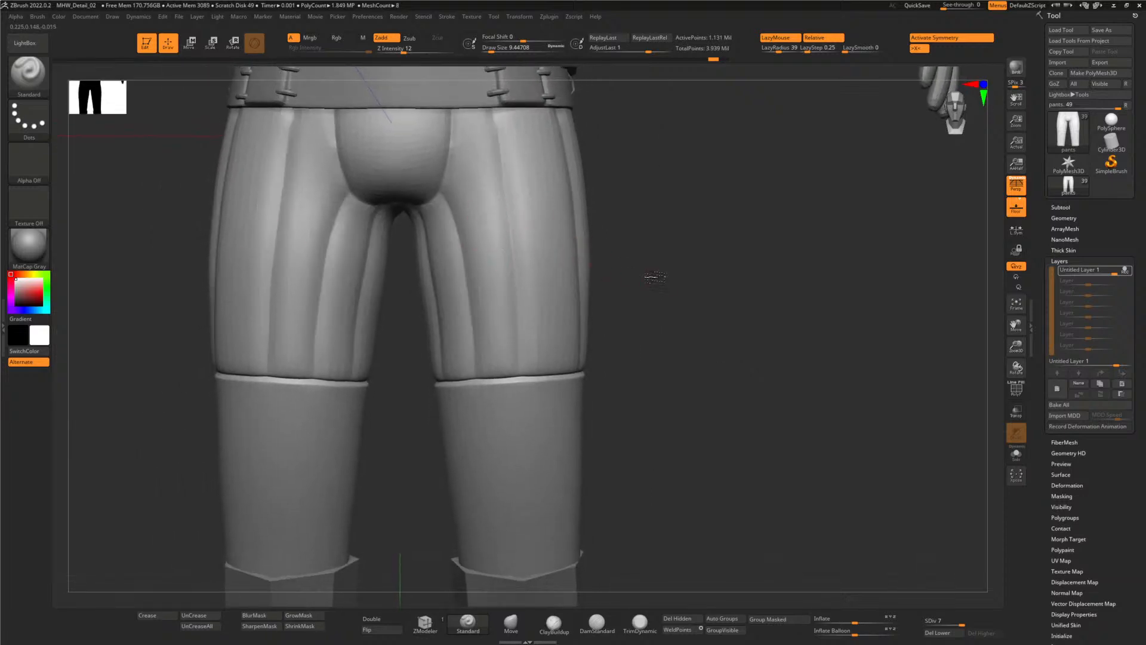
{"action": "mouse_move", "coordinate": [651, 276]}
{"action": "right_mouse_down", "text": "ctrl"}
{"action": "mouse_move", "coordinate": [665, 301]}
{"action": "mouse_move", "coordinate": [512, 288]}
{"action": "right_mouse_up", "text": "ctrl"}
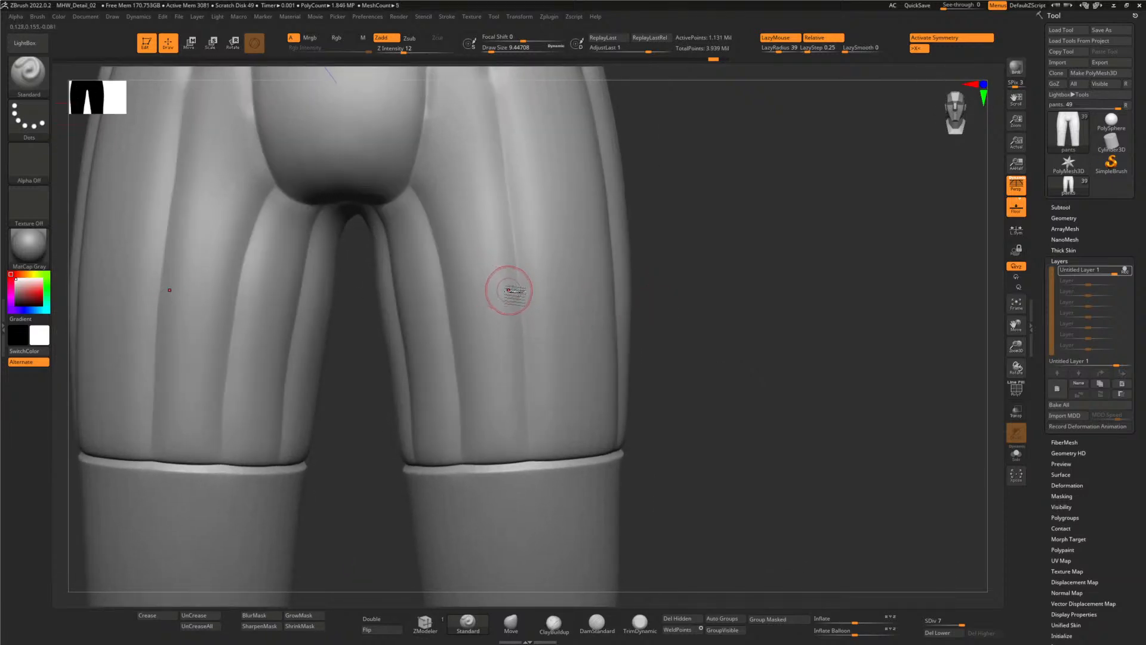
{"action": "key", "text": "alt+Tab"}
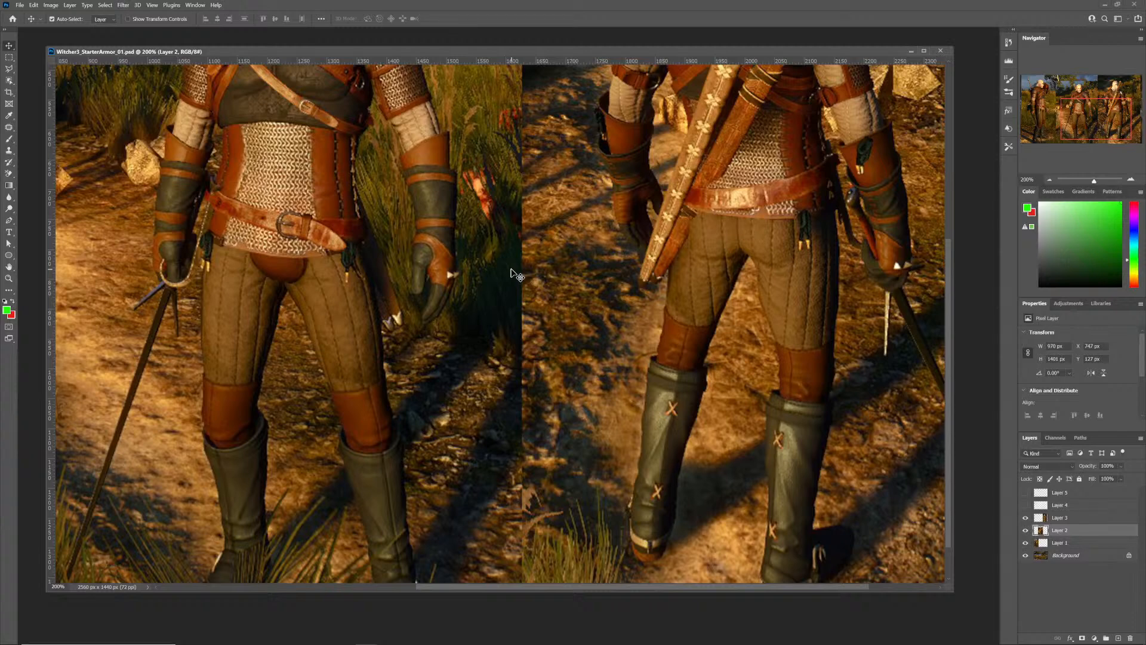
{"action": "key", "text": "alt+Tab"}
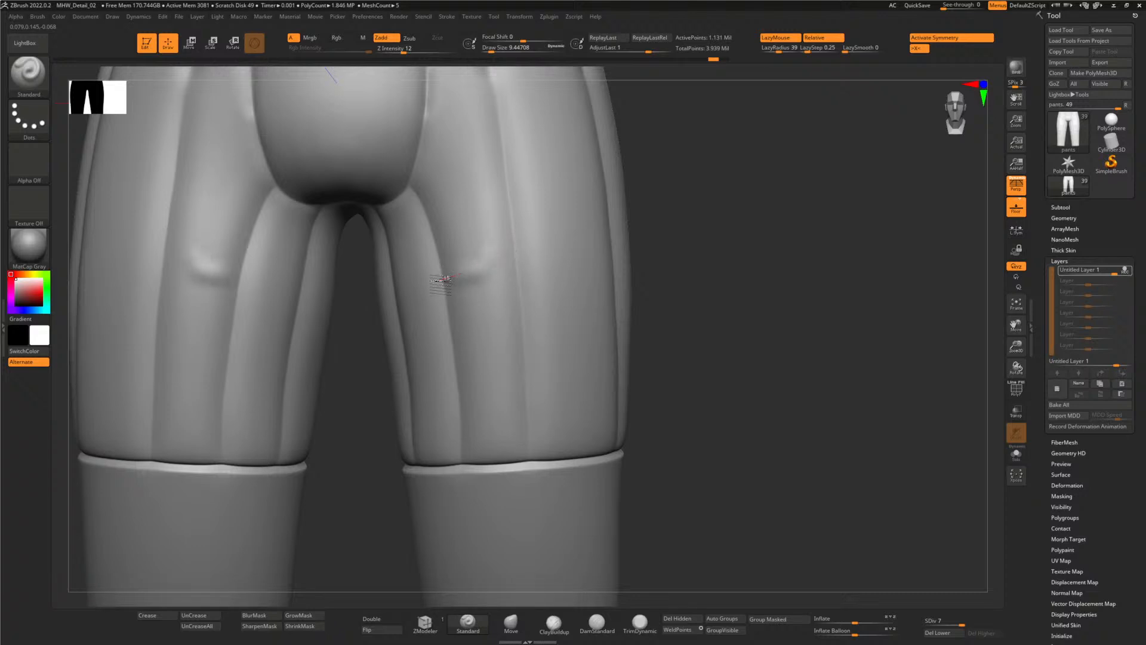
{"action": "left_click_drag", "start_coordinate": [445, 279], "coordinate": [469, 266]}
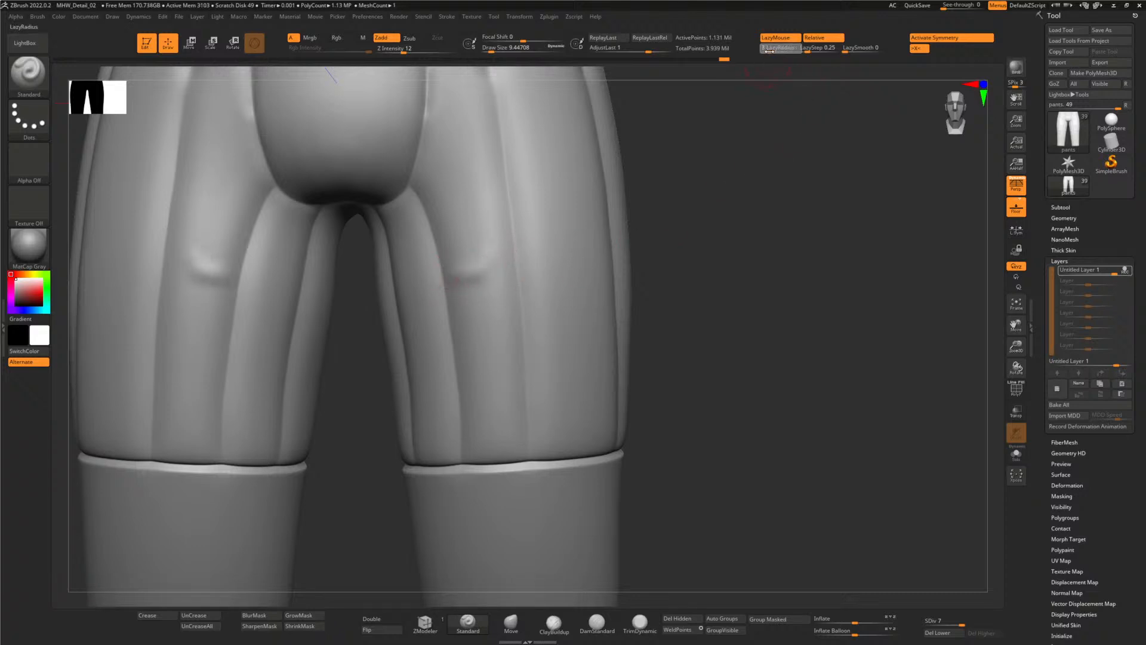
- Set LazyRadius to 7 and Z Intensity to 18, and sculpt mirrored folds between the seams down the front thigh panels
{"action": "key", "text": "Return"}
{"action": "type", "text": "8"}
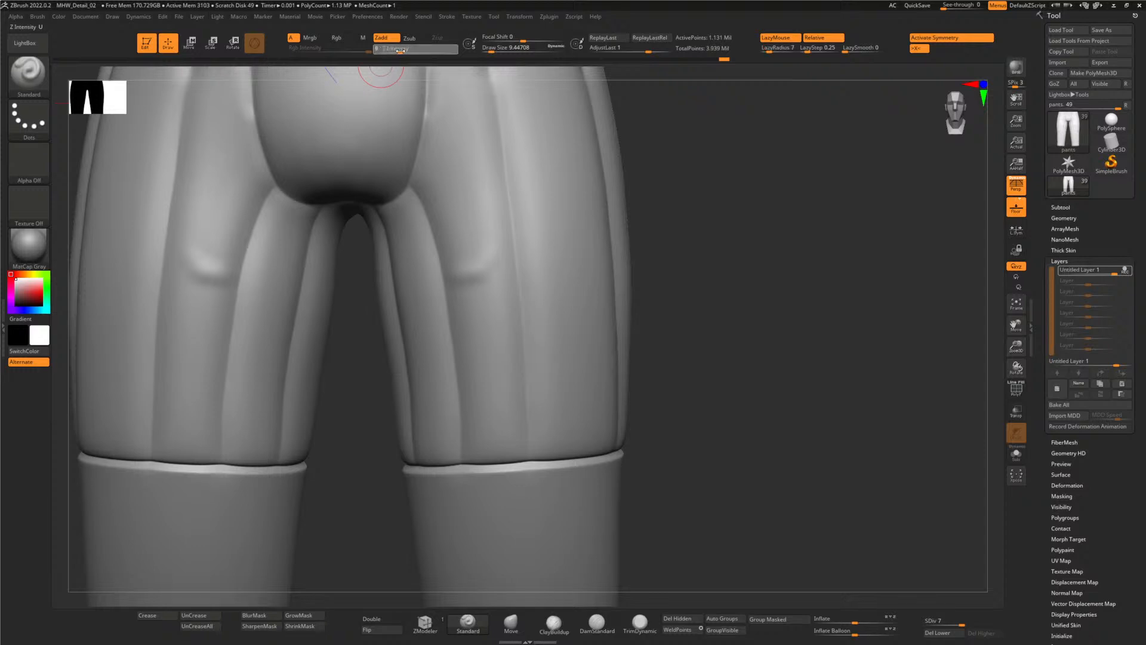
{"action": "key", "text": "Return"}
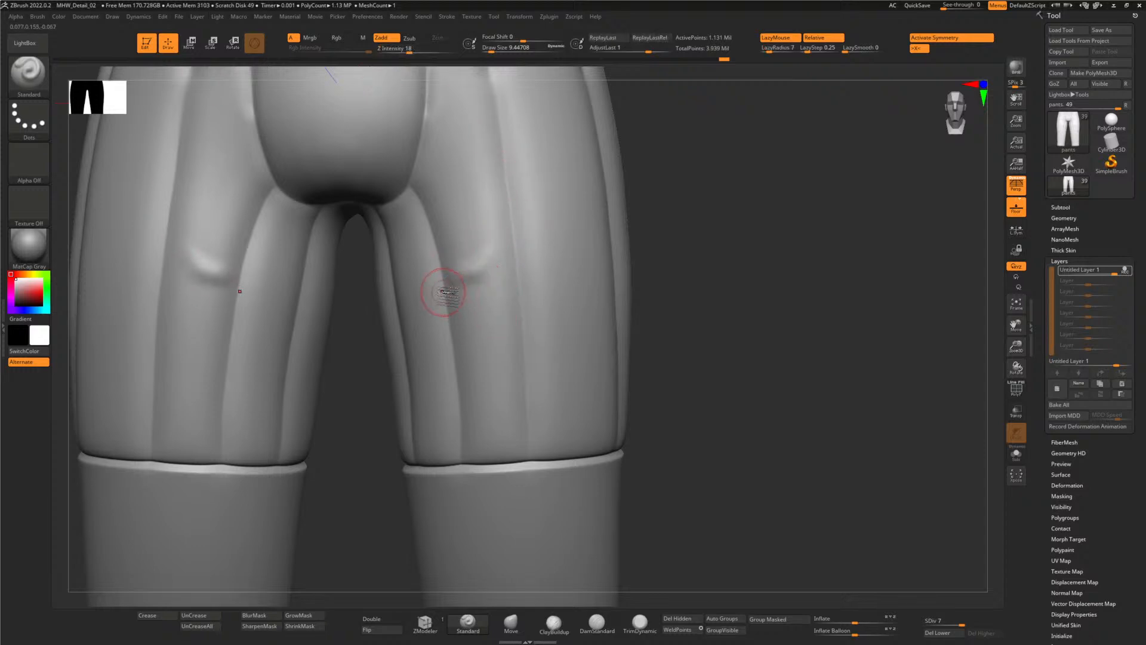
{"action": "mouse_move", "coordinate": [470, 299]}
{"action": "left_mouse_down"}
{"action": "mouse_move", "coordinate": [513, 304]}
{"action": "mouse_move", "coordinate": [478, 295]}
{"action": "left_mouse_up"}
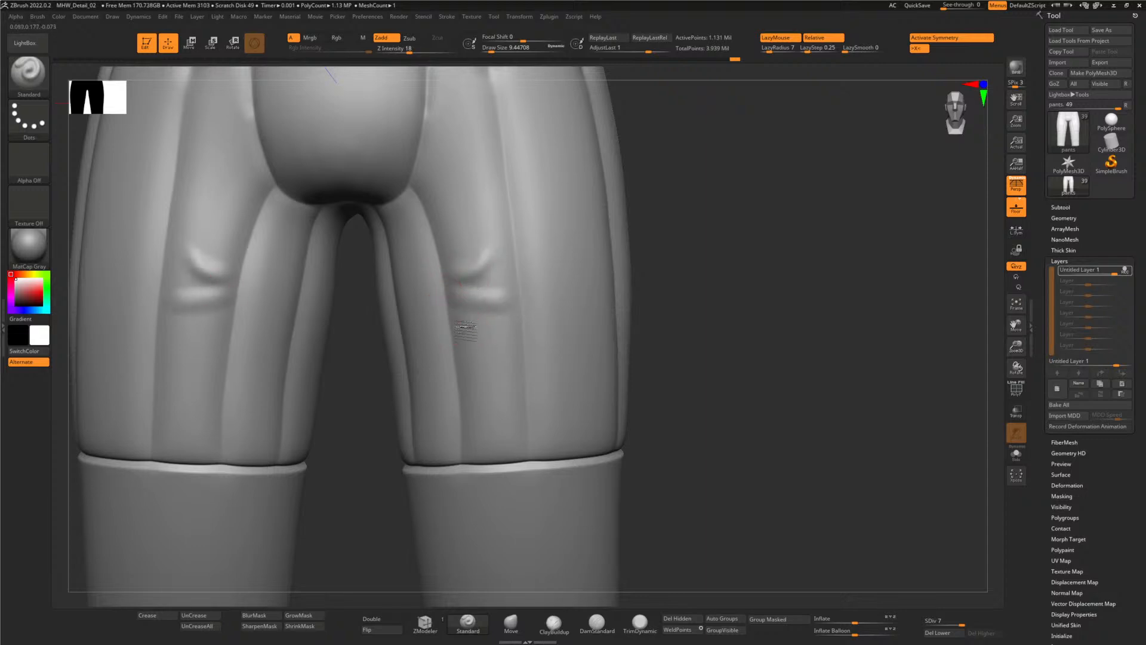
{"action": "left_click_drag", "start_coordinate": [469, 301], "coordinate": [505, 388]}
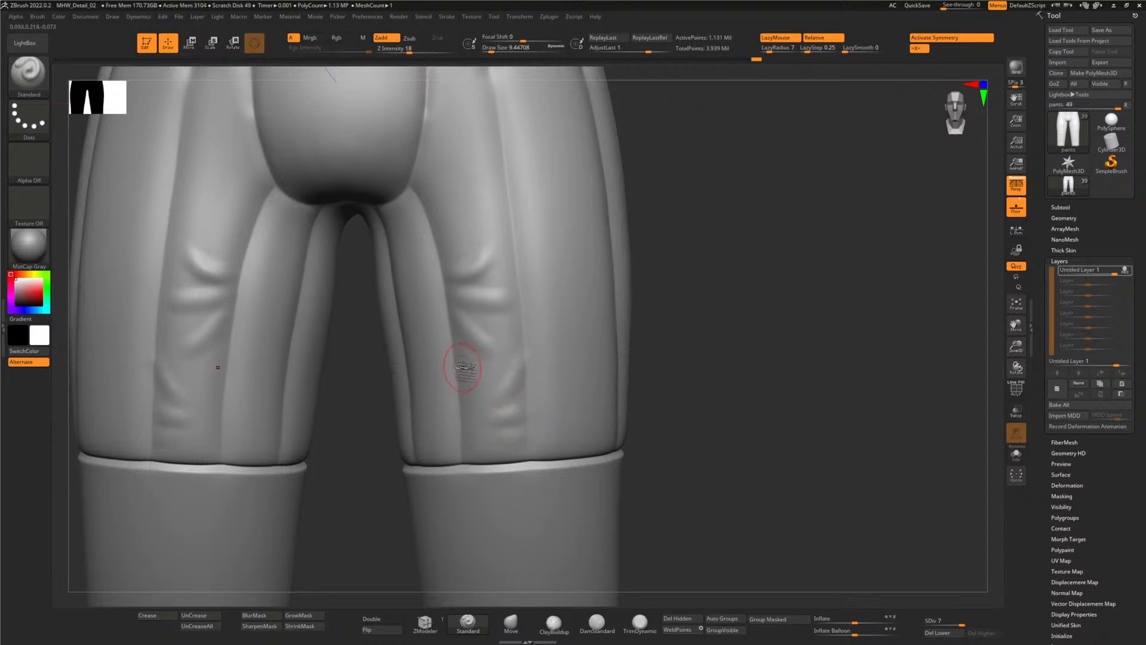
- Sculpt mirrored diagonal folds along the inner thigh panels from the lower hem up towards the crotch
{"action": "left_click_drag", "start_coordinate": [463, 367], "coordinate": [459, 369]}
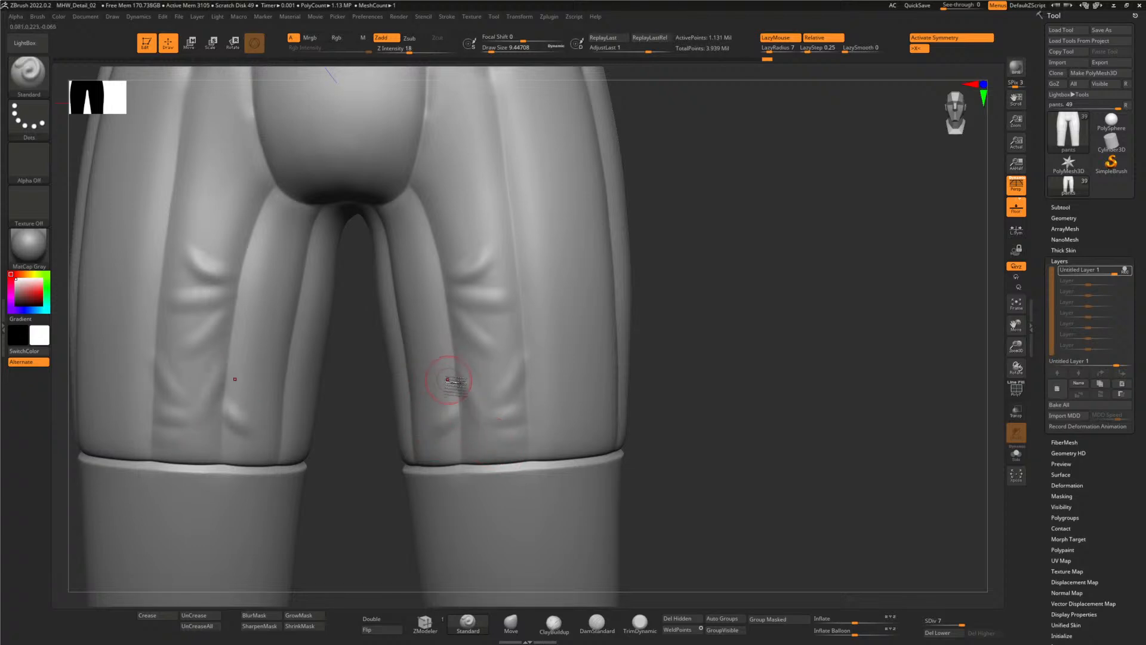
{"action": "mouse_move", "coordinate": [454, 389]}
{"action": "left_mouse_down"}
{"action": "mouse_move", "coordinate": [459, 407]}
{"action": "mouse_move", "coordinate": [453, 392]}
{"action": "left_mouse_up"}
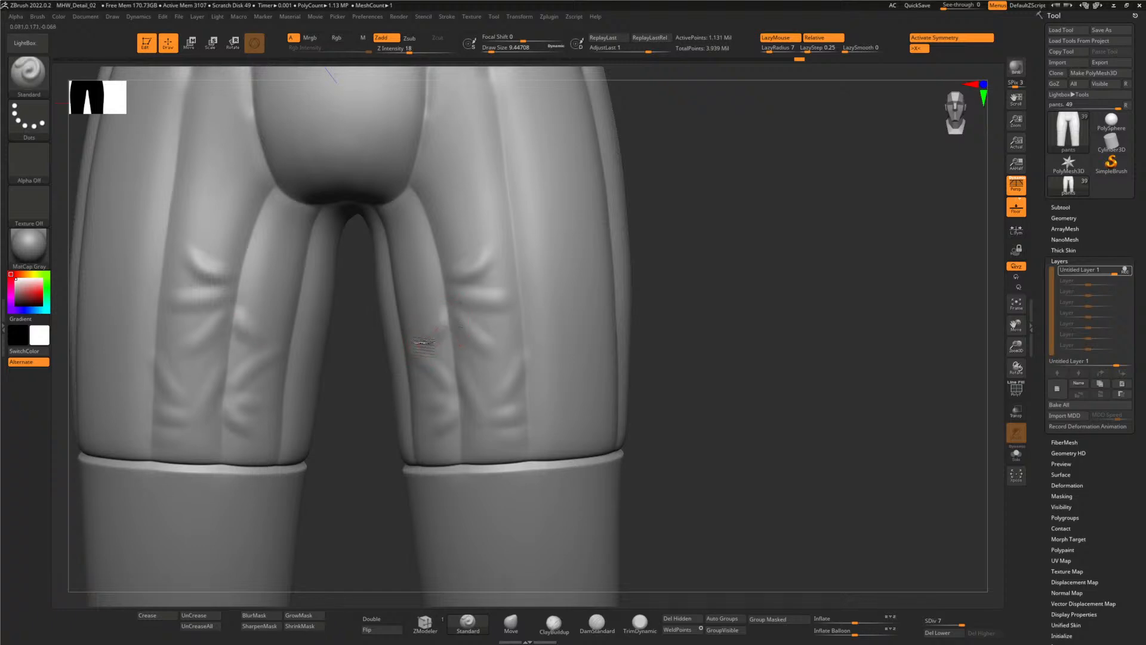
{"action": "mouse_move", "coordinate": [422, 343]}
{"action": "left_mouse_down"}
{"action": "mouse_move", "coordinate": [429, 257]}
{"action": "mouse_move", "coordinate": [439, 284]}
{"action": "mouse_move", "coordinate": [406, 202]}
{"action": "mouse_move", "coordinate": [433, 241]}
{"action": "mouse_move", "coordinate": [411, 200]}
{"action": "mouse_move", "coordinate": [394, 203]}
{"action": "mouse_move", "coordinate": [405, 295]}
{"action": "mouse_move", "coordinate": [468, 204]}
{"action": "mouse_move", "coordinate": [435, 235]}
{"action": "mouse_move", "coordinate": [452, 246]}
{"action": "left_mouse_up"}
- Add mirrored folds beside the codpiece, along the front panels' outer seams, and just above the lower hem
{"action": "mouse_move", "coordinate": [435, 141]}
{"action": "left_mouse_down"}
{"action": "mouse_move", "coordinate": [417, 128]}
{"action": "mouse_move", "coordinate": [428, 126]}
{"action": "mouse_move", "coordinate": [422, 192]}
{"action": "mouse_move", "coordinate": [447, 206]}
{"action": "left_mouse_up"}
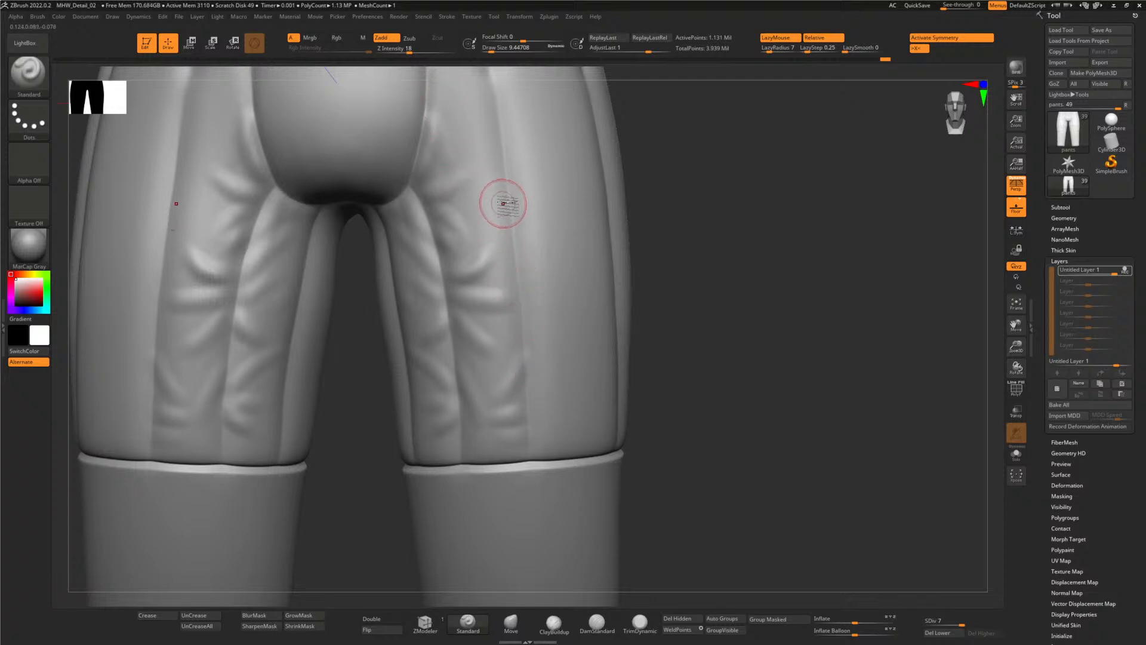
{"action": "mouse_move", "coordinate": [504, 203]}
{"action": "left_mouse_down"}
{"action": "mouse_move", "coordinate": [486, 248]}
{"action": "mouse_move", "coordinate": [508, 260]}
{"action": "left_mouse_up"}
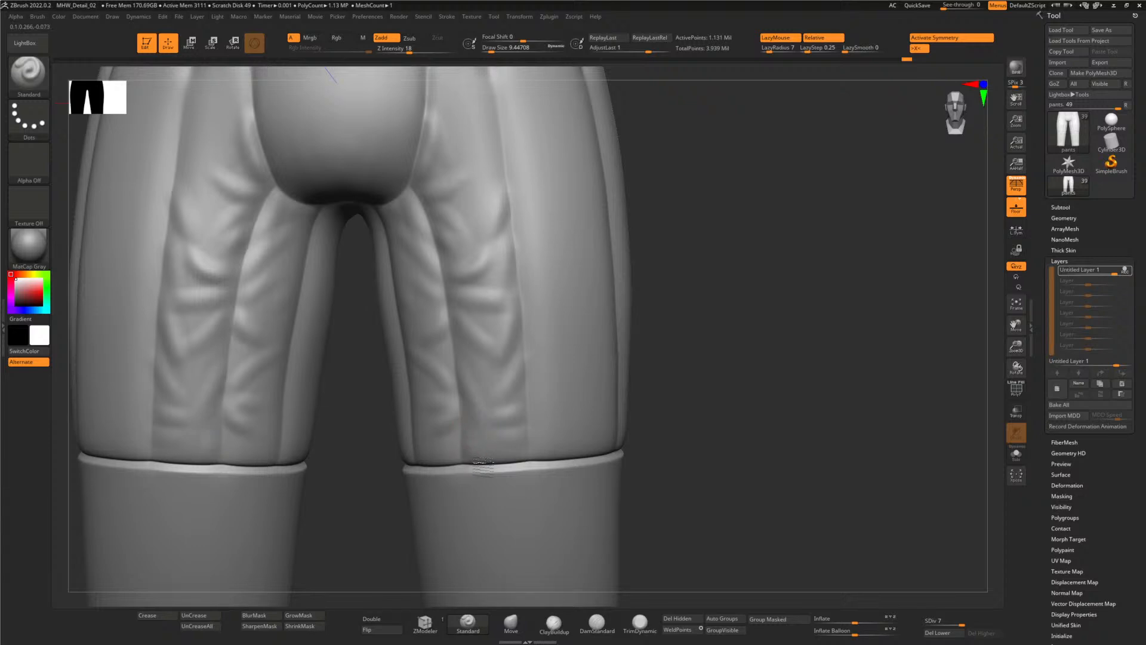
{"action": "mouse_move", "coordinate": [472, 463]}
{"action": "left_mouse_down"}
{"action": "mouse_move", "coordinate": [422, 464]}
{"action": "mouse_move", "coordinate": [477, 465]}
{"action": "left_mouse_up"}
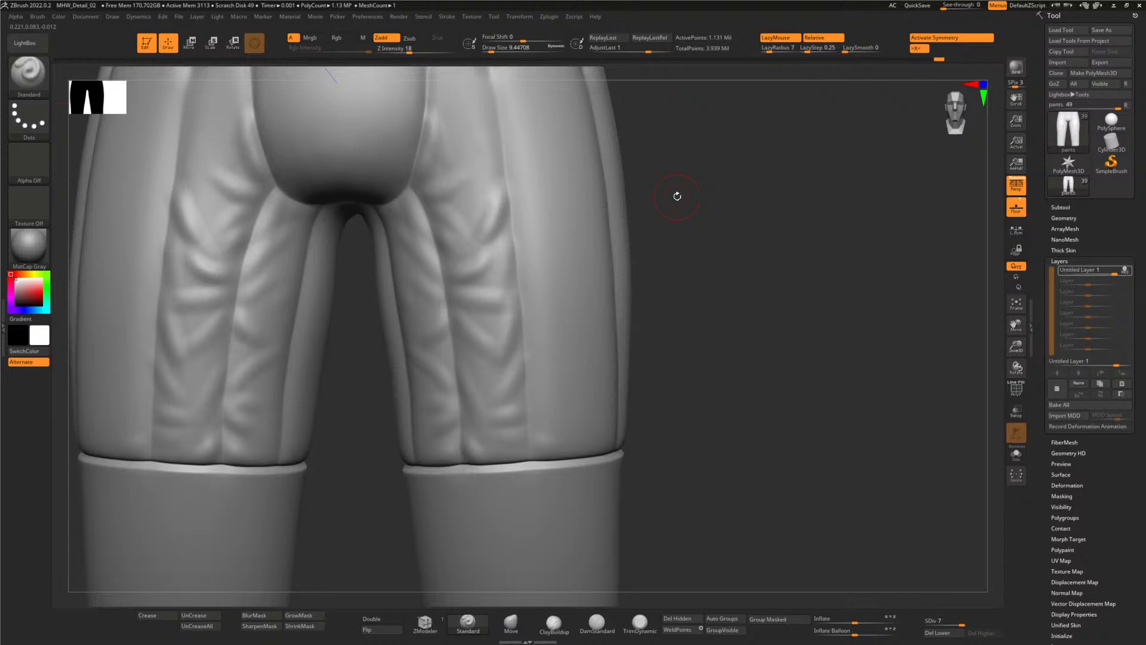
- Compare with the reference image and sculpt mirrored folds on the upper front thighs below the belt and across the outer panels
{"action": "left_click_drag", "start_coordinate": [721, 153], "coordinate": [714, 292], "text": "alt"}
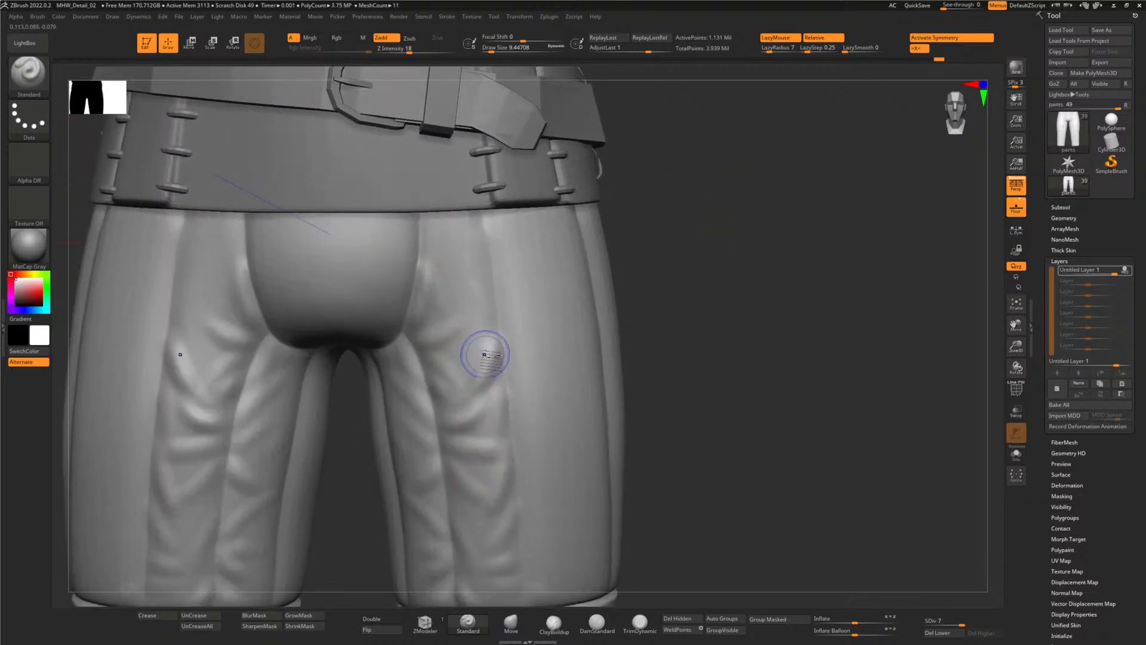
{"action": "key", "text": "shift"}
{"action": "key", "text": "alt+Tab"}
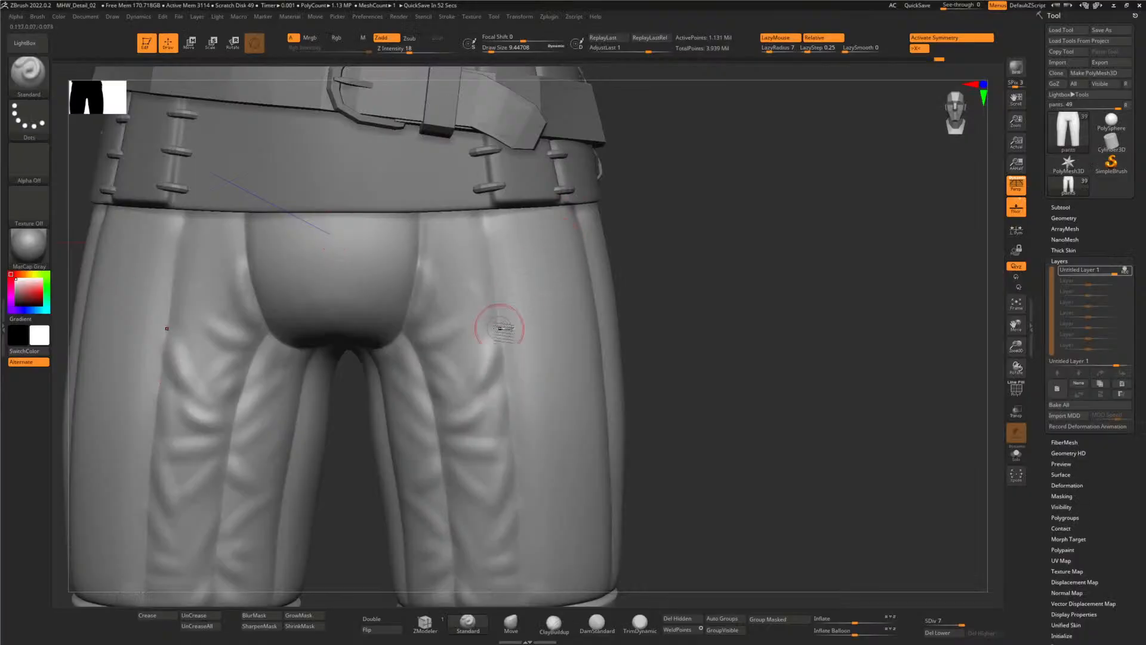
{"action": "mouse_move", "coordinate": [497, 273]}
{"action": "left_mouse_down"}
{"action": "mouse_move", "coordinate": [486, 263]}
{"action": "mouse_move", "coordinate": [456, 341]}
{"action": "left_mouse_up"}
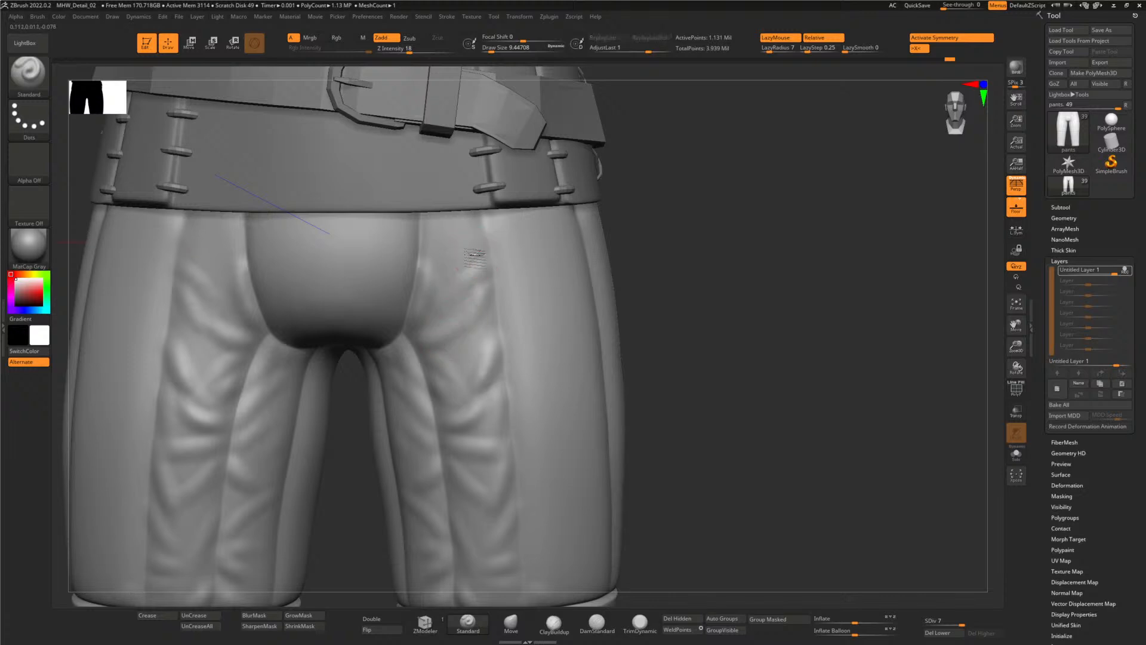
{"action": "mouse_move", "coordinate": [436, 233]}
{"action": "left_mouse_down"}
{"action": "mouse_move", "coordinate": [525, 223]}
{"action": "mouse_move", "coordinate": [497, 262]}
{"action": "mouse_move", "coordinate": [540, 302]}
{"action": "mouse_move", "coordinate": [503, 249]}
{"action": "mouse_move", "coordinate": [508, 323]}
{"action": "mouse_move", "coordinate": [525, 352]}
{"action": "mouse_move", "coordinate": [538, 344]}
{"action": "mouse_move", "coordinate": [510, 337]}
{"action": "mouse_move", "coordinate": [528, 379]}
{"action": "mouse_move", "coordinate": [512, 359]}
{"action": "mouse_move", "coordinate": [541, 336]}
{"action": "left_mouse_up"}
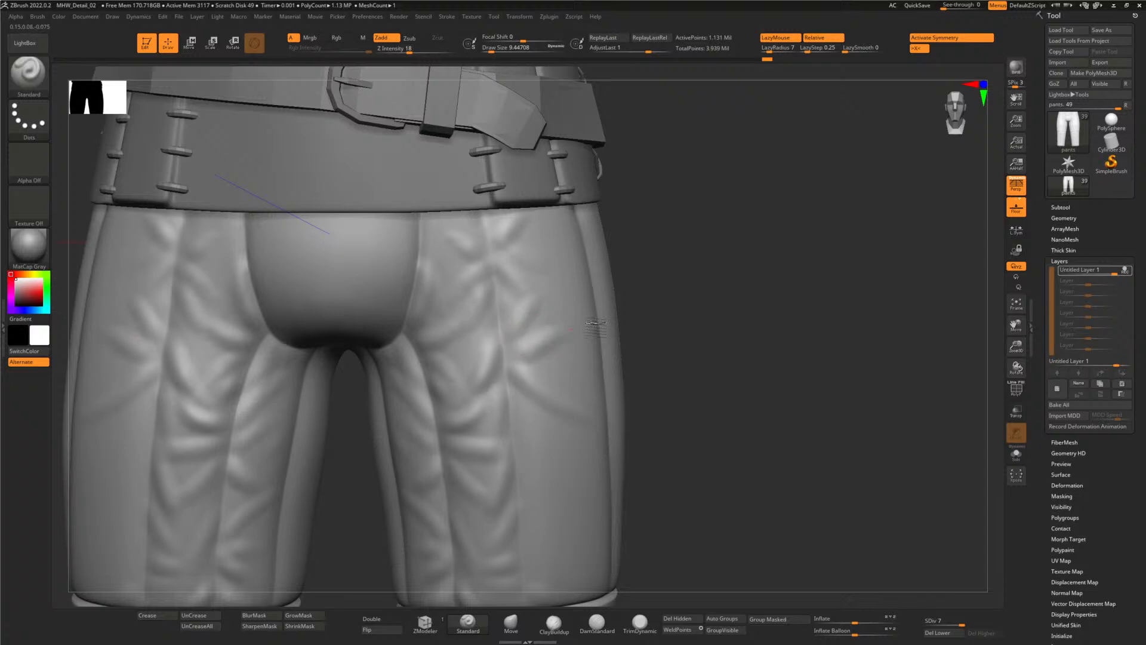
- Sculpt and soften diagonal cloth folds on the upper part of the outer front thigh panel with the Standard brush
{"action": "right_click_drag", "start_coordinate": [541, 337], "coordinate": [557, 286]}
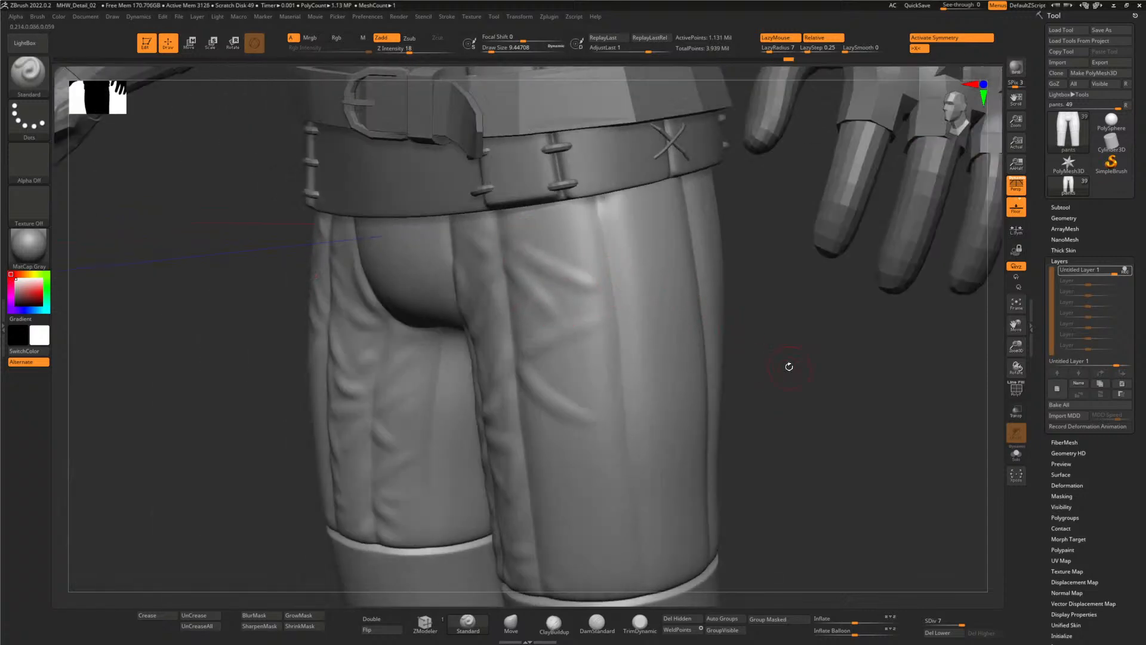
{"action": "right_click_drag", "start_coordinate": [785, 363], "coordinate": [521, 235]}
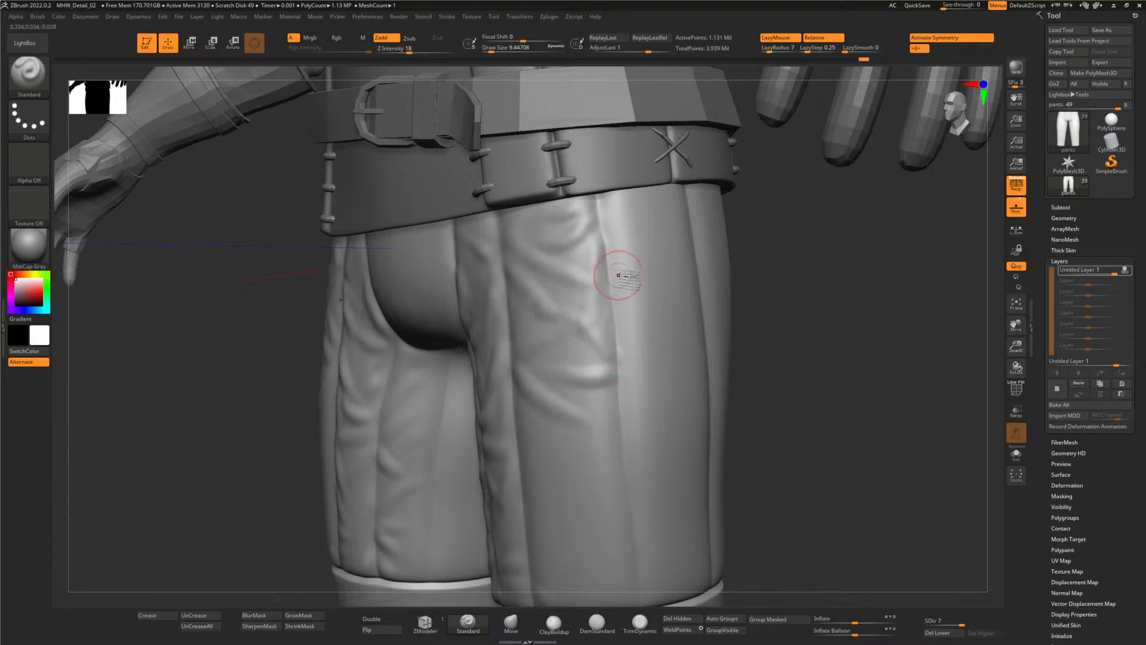
{"action": "key", "text": "shift"}
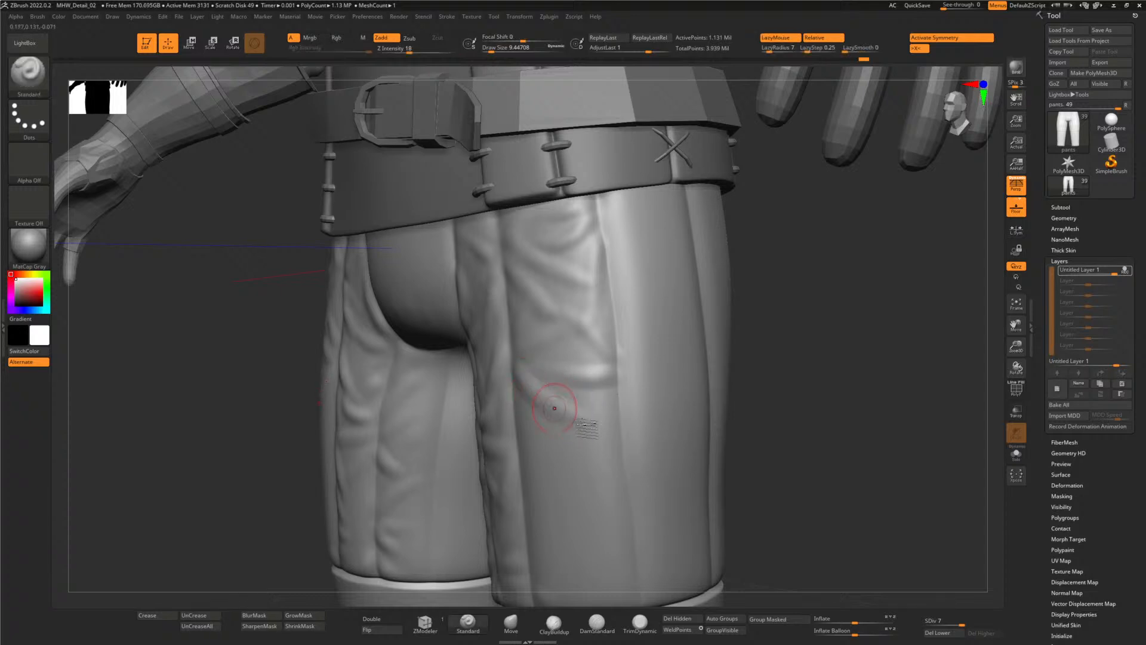
{"action": "left_click_drag", "start_coordinate": [806, 417], "coordinate": [797, 429]}
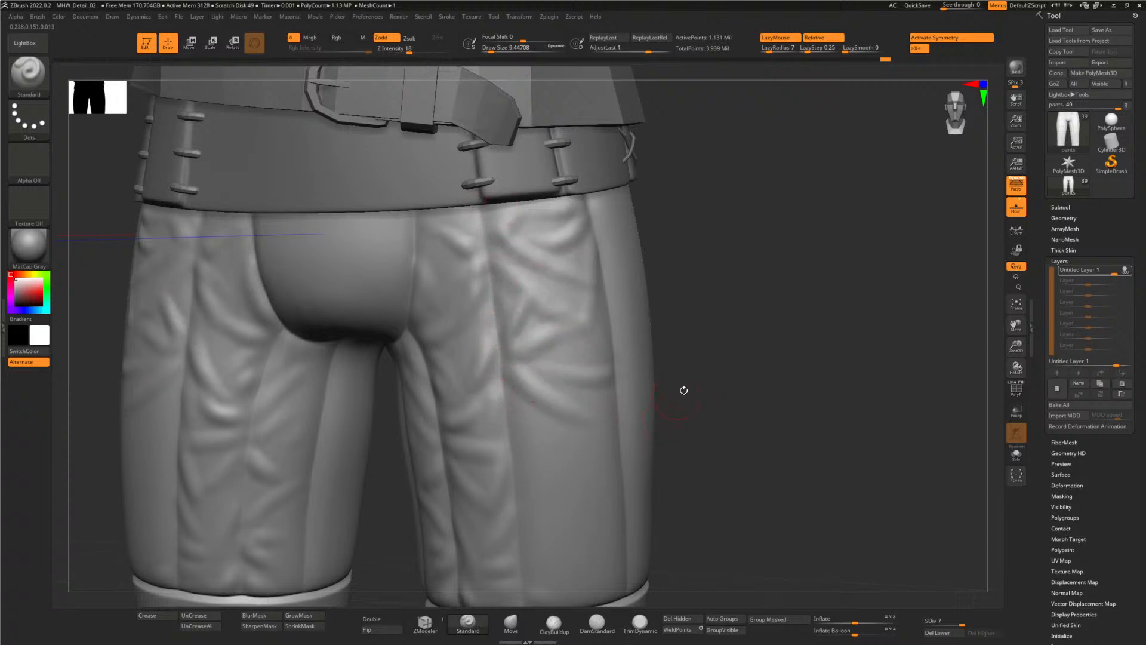
- Sculpt crossing diagonal folds down the lower outer front thigh panel to the hem and smooth where they intersect
{"action": "left_click_drag", "start_coordinate": [735, 435], "coordinate": [696, 279], "text": "alt"}
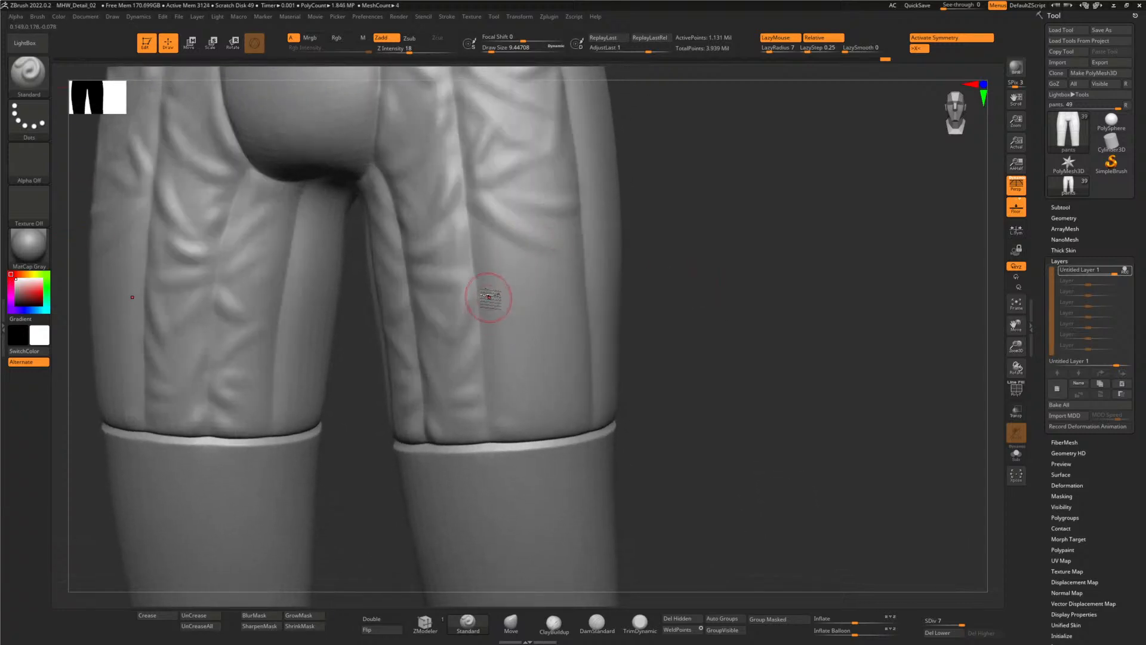
{"action": "left_click_drag", "start_coordinate": [486, 306], "coordinate": [594, 349]}
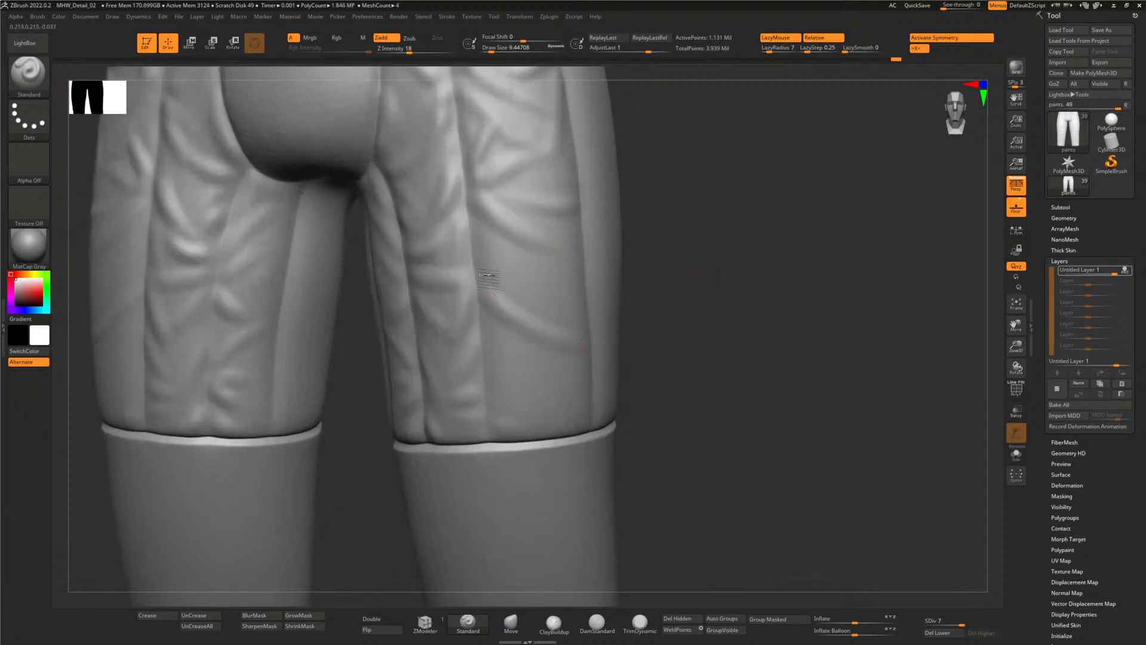
{"action": "left_click_drag", "start_coordinate": [486, 333], "coordinate": [570, 252]}
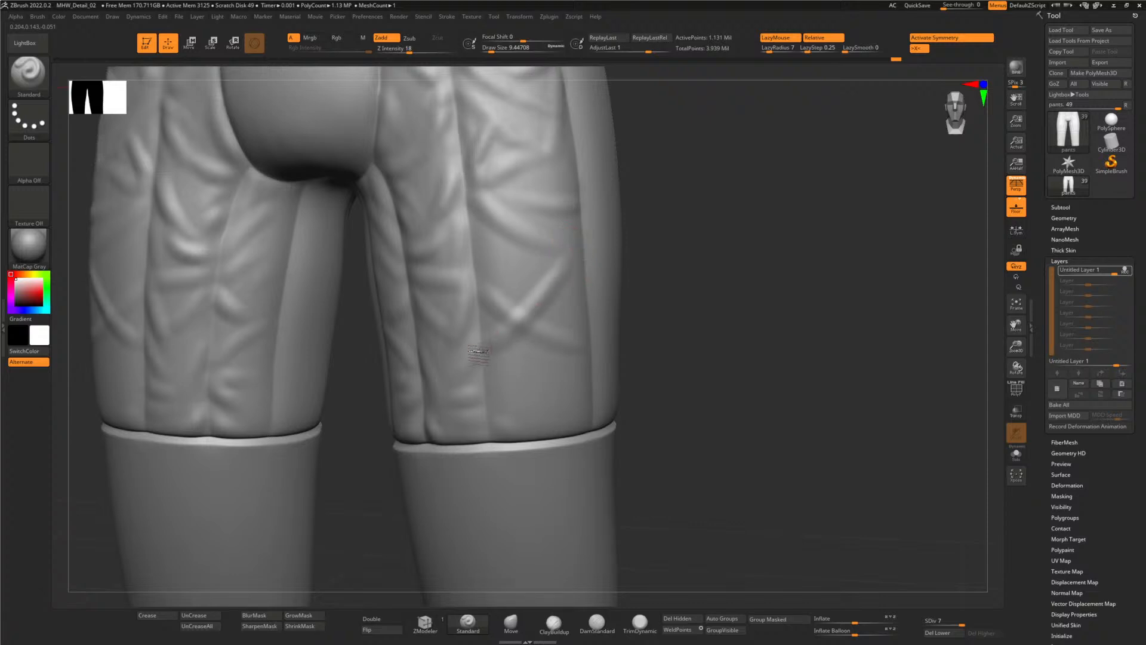
{"action": "key", "text": "shift"}
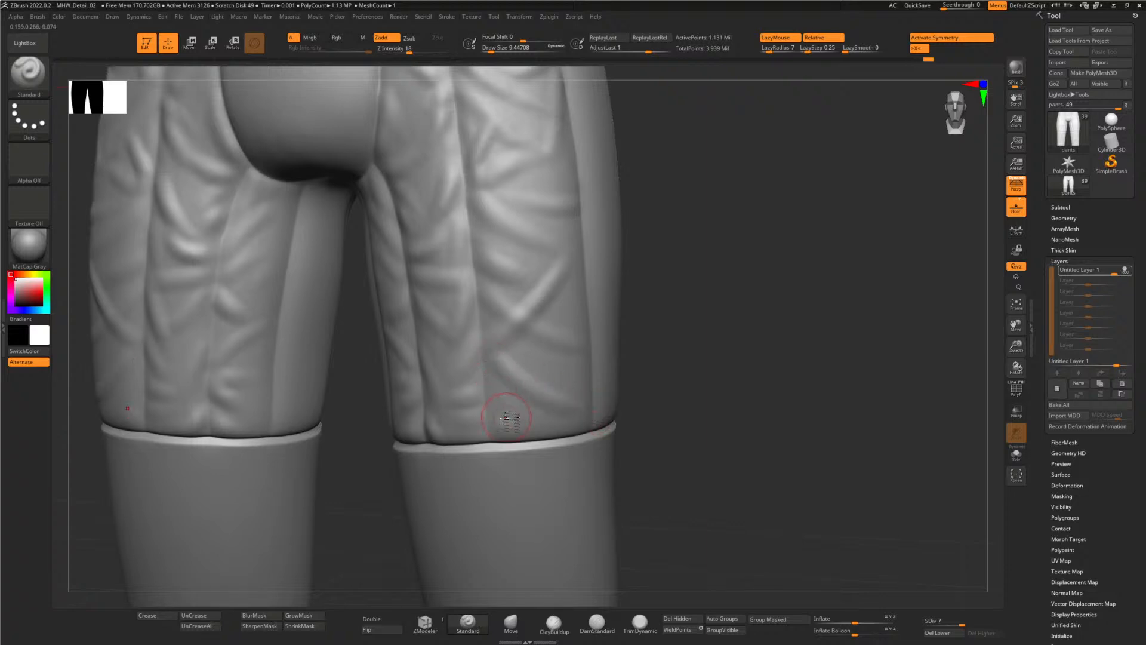
{"action": "left_click_drag", "start_coordinate": [506, 418], "coordinate": [530, 424]}
{"action": "left_click_drag", "start_coordinate": [494, 350], "coordinate": [529, 325], "text": "shift"}
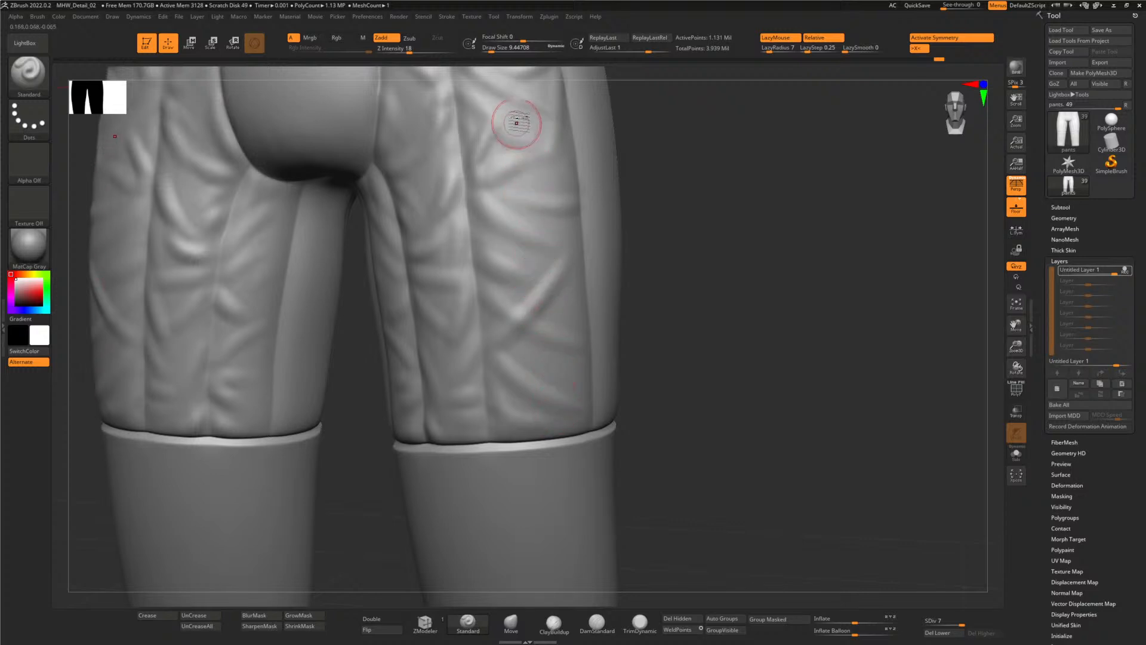
{"action": "left_click_drag", "start_coordinate": [536, 263], "coordinate": [464, 356]}
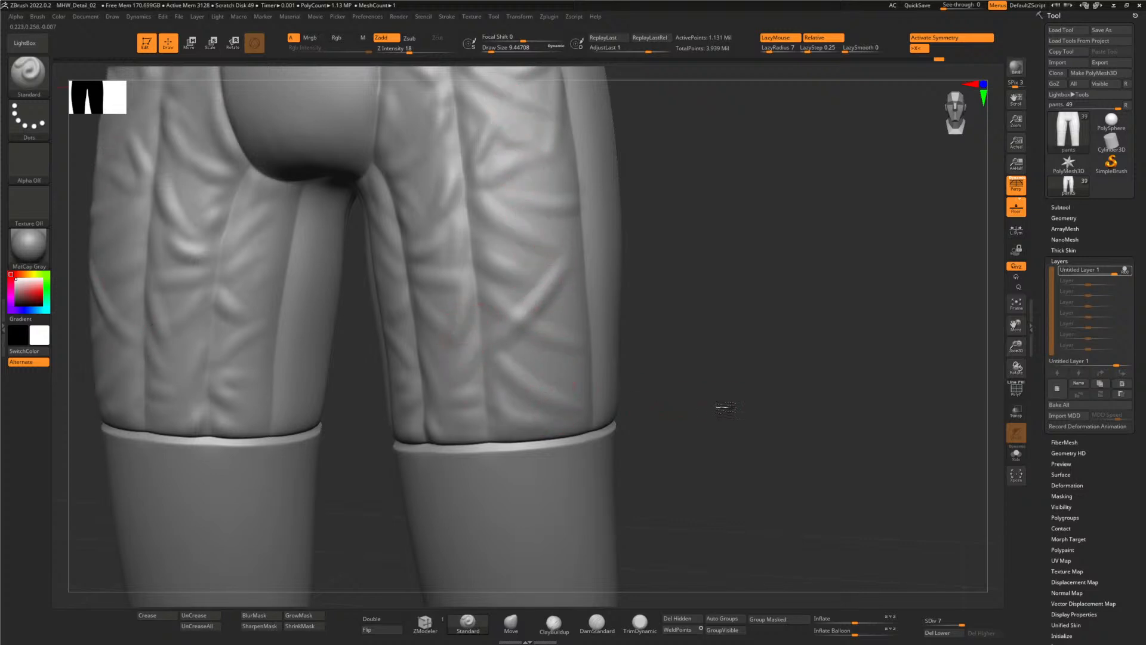
- Refine the wrinkles on the inner and front thigh panels just above the hem from several angles
{"action": "left_click_drag", "start_coordinate": [726, 408], "coordinate": [494, 358]}
{"action": "mouse_move", "coordinate": [605, 405]}
{"action": "left_mouse_down"}
{"action": "mouse_move", "coordinate": [653, 414]}
{"action": "mouse_move", "coordinate": [391, 328]}
{"action": "left_mouse_up"}
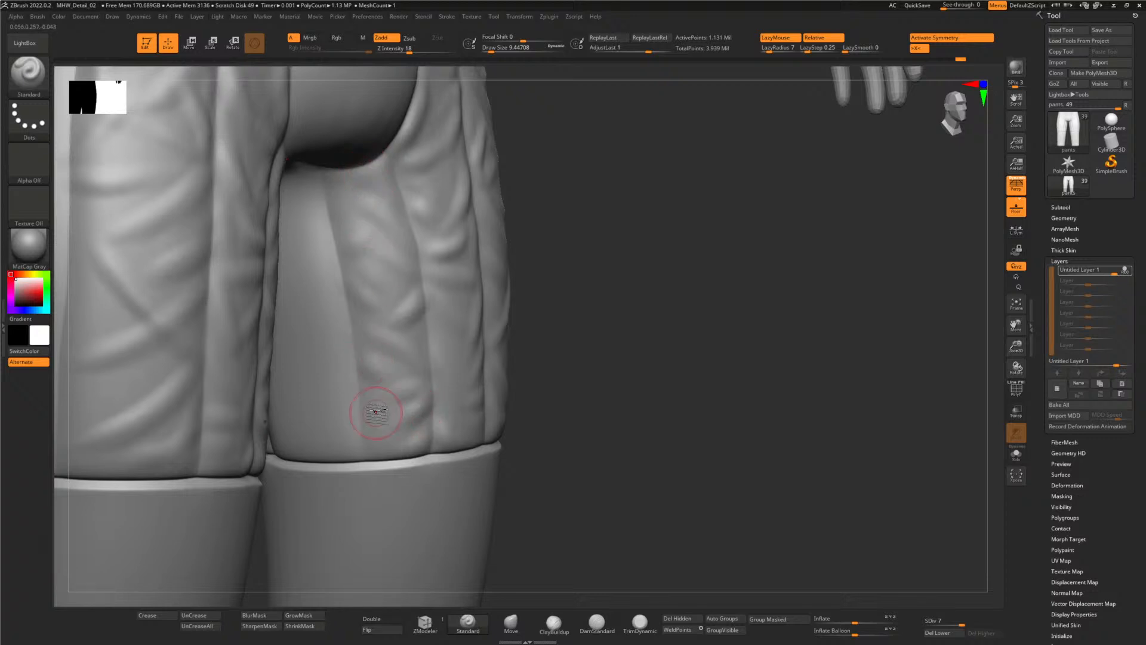
{"action": "left_click_drag", "start_coordinate": [665, 403], "coordinate": [484, 291]}
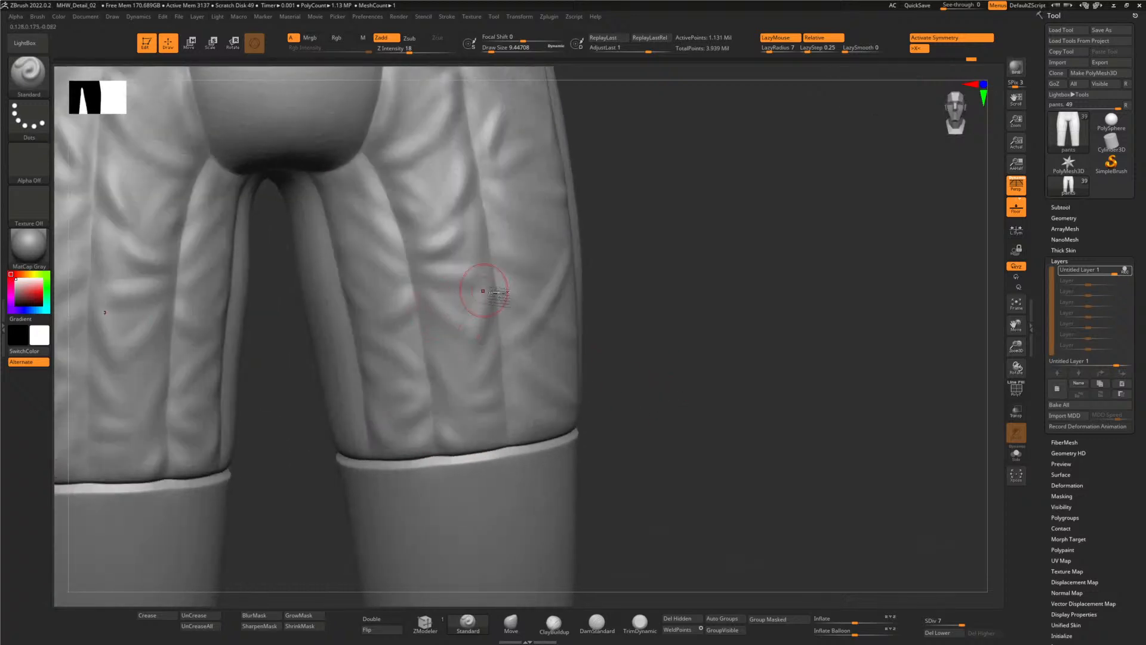
{"action": "left_click_drag", "start_coordinate": [702, 374], "coordinate": [530, 286]}
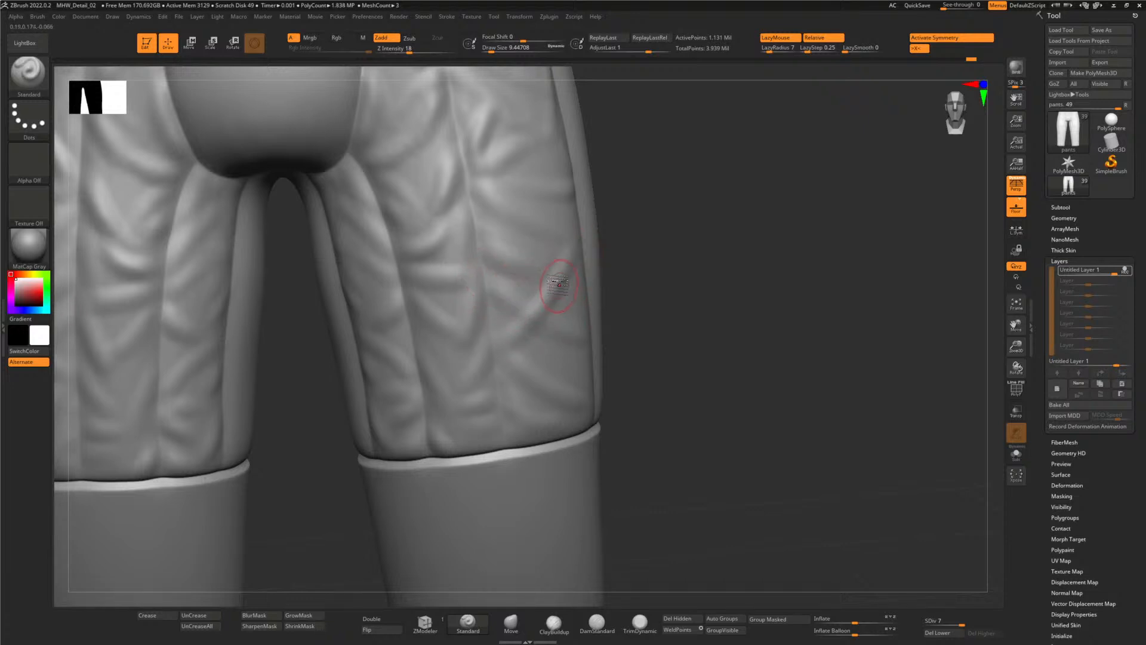
{"action": "left_click_drag", "start_coordinate": [704, 387], "coordinate": [519, 296]}
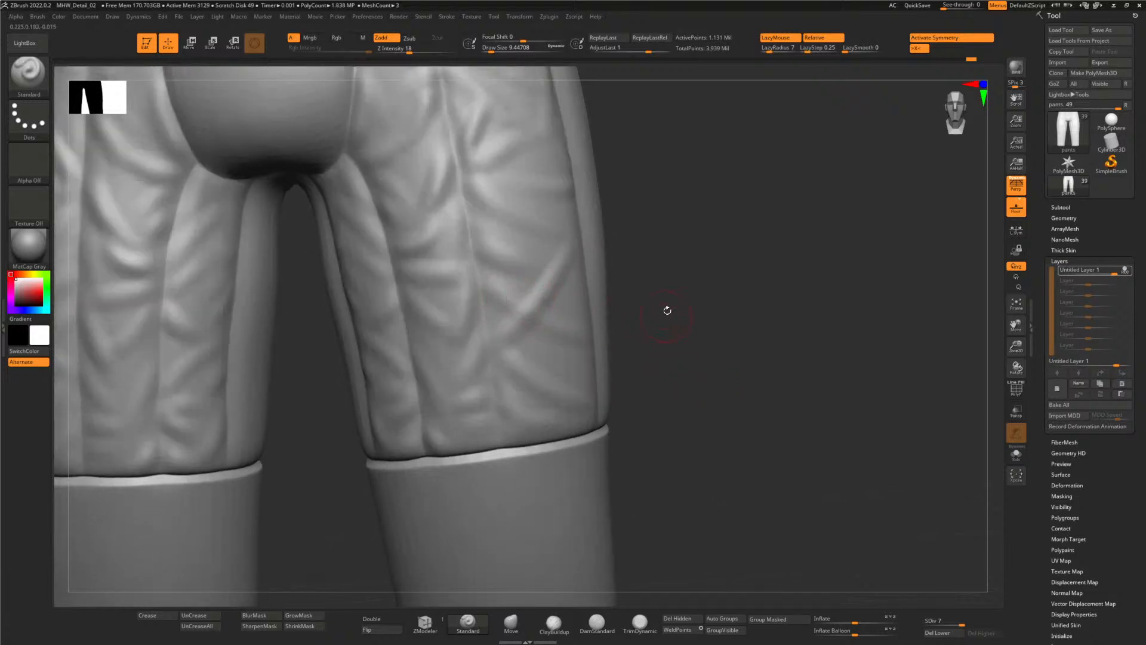
- Sculpt short angled wrinkles on the lower part of the side thigh panel above the hem
{"action": "mouse_move", "coordinate": [733, 281]}
{"action": "left_mouse_down"}
{"action": "mouse_move", "coordinate": [643, 312]}
{"action": "mouse_move", "coordinate": [754, 361]}
{"action": "mouse_move", "coordinate": [512, 215]}
{"action": "left_mouse_up"}
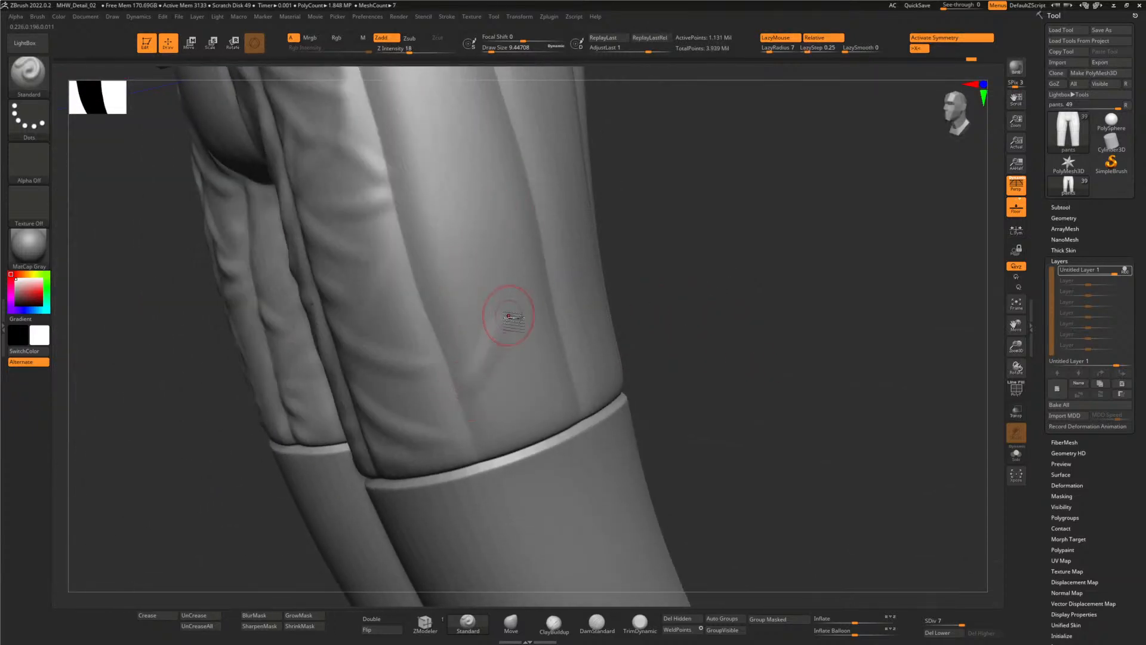
{"action": "left_click_drag", "start_coordinate": [633, 359], "coordinate": [621, 382]}
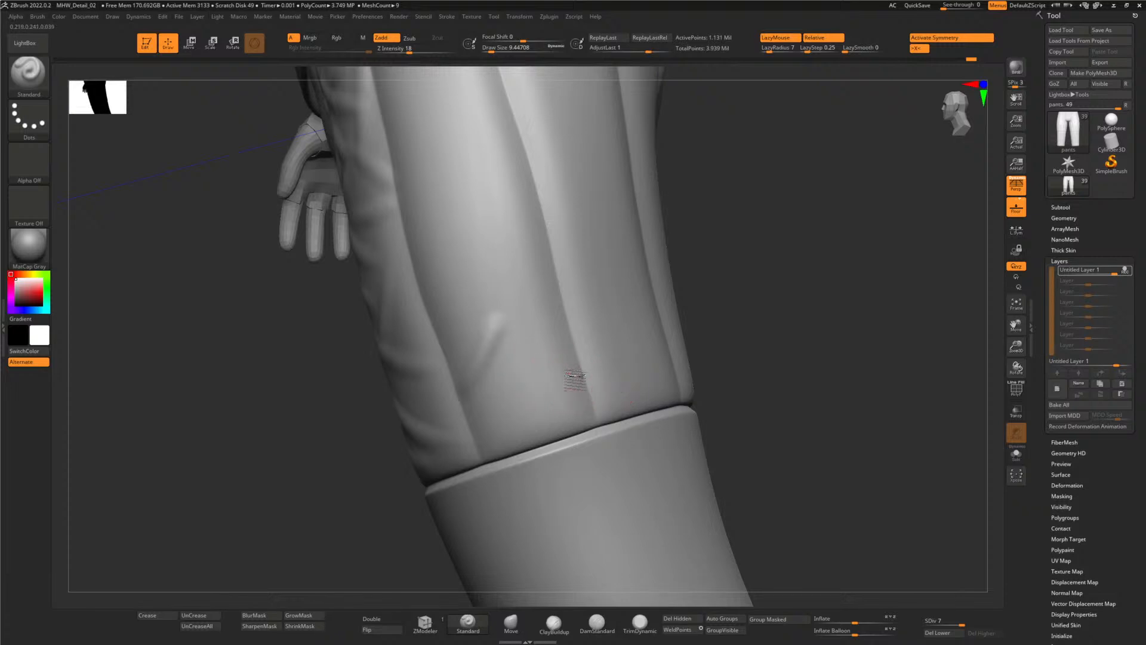
{"action": "mouse_move", "coordinate": [529, 381]}
{"action": "left_mouse_down"}
{"action": "mouse_move", "coordinate": [522, 441]}
{"action": "mouse_move", "coordinate": [525, 410]}
{"action": "mouse_move", "coordinate": [486, 312]}
{"action": "mouse_move", "coordinate": [442, 322]}
{"action": "left_mouse_up"}
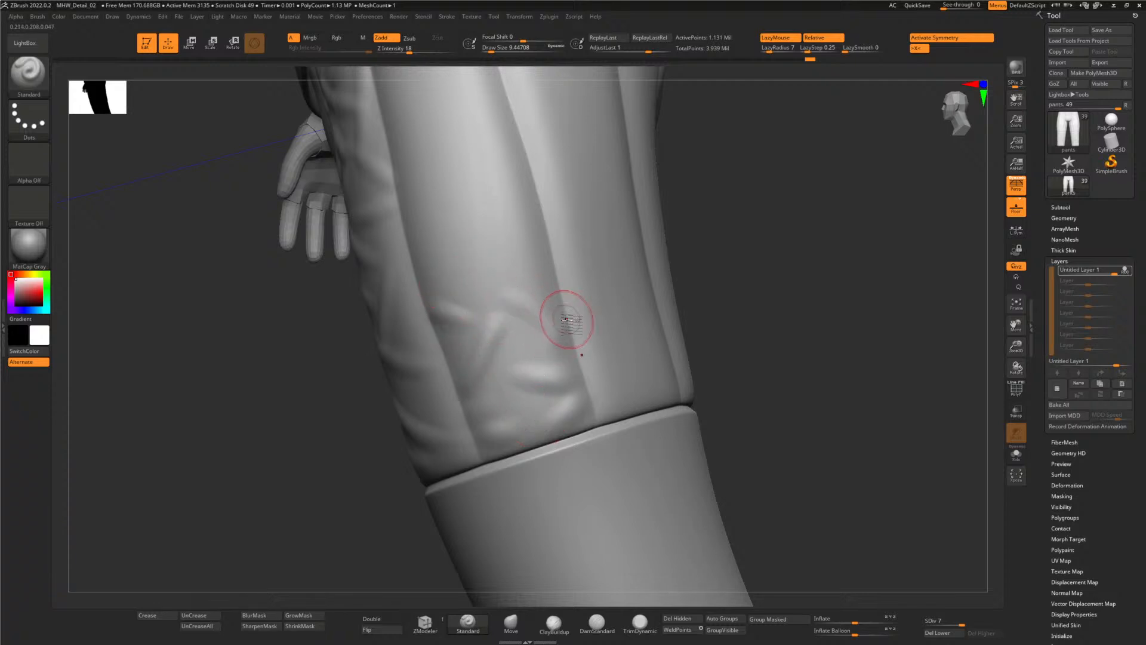
{"action": "mouse_move", "coordinate": [735, 332]}
{"action": "left_mouse_down", "text": "shift"}
{"action": "mouse_move", "coordinate": [742, 351]}
{"action": "mouse_move", "coordinate": [728, 319]}
{"action": "mouse_move", "coordinate": [708, 315]}
{"action": "mouse_move", "coordinate": [714, 330]}
{"action": "mouse_move", "coordinate": [738, 334]}
{"action": "mouse_move", "coordinate": [735, 258]}
{"action": "mouse_move", "coordinate": [529, 294]}
{"action": "left_mouse_up", "text": "shift"}
- Extend the wrinkles up the side thigh panel to the belt, adding folds along its rear seam
{"action": "left_click_drag", "start_coordinate": [710, 322], "coordinate": [602, 335]}
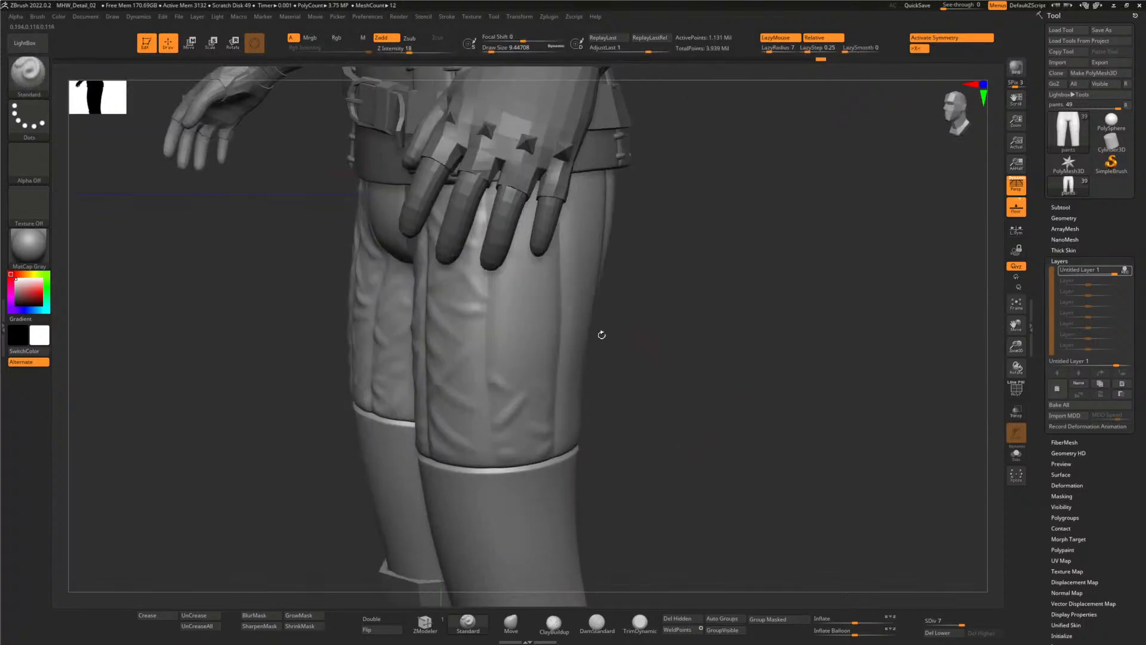
{"action": "left_click_drag", "start_coordinate": [521, 335], "coordinate": [596, 367]}
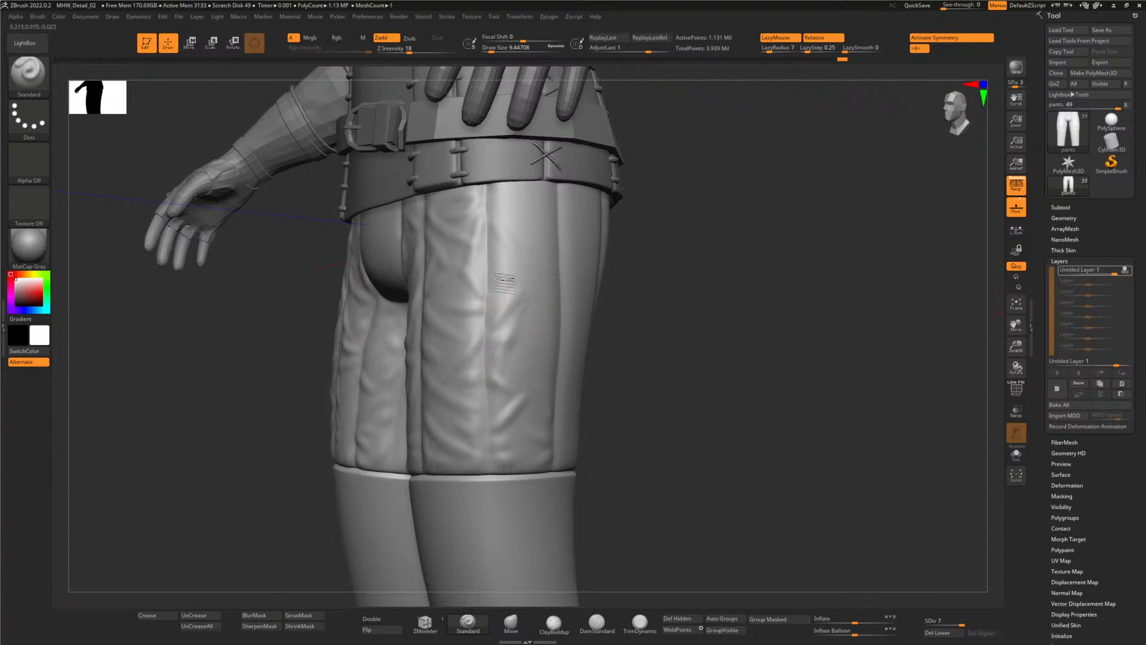
{"action": "right_click_drag", "start_coordinate": [497, 278], "coordinate": [505, 274]}
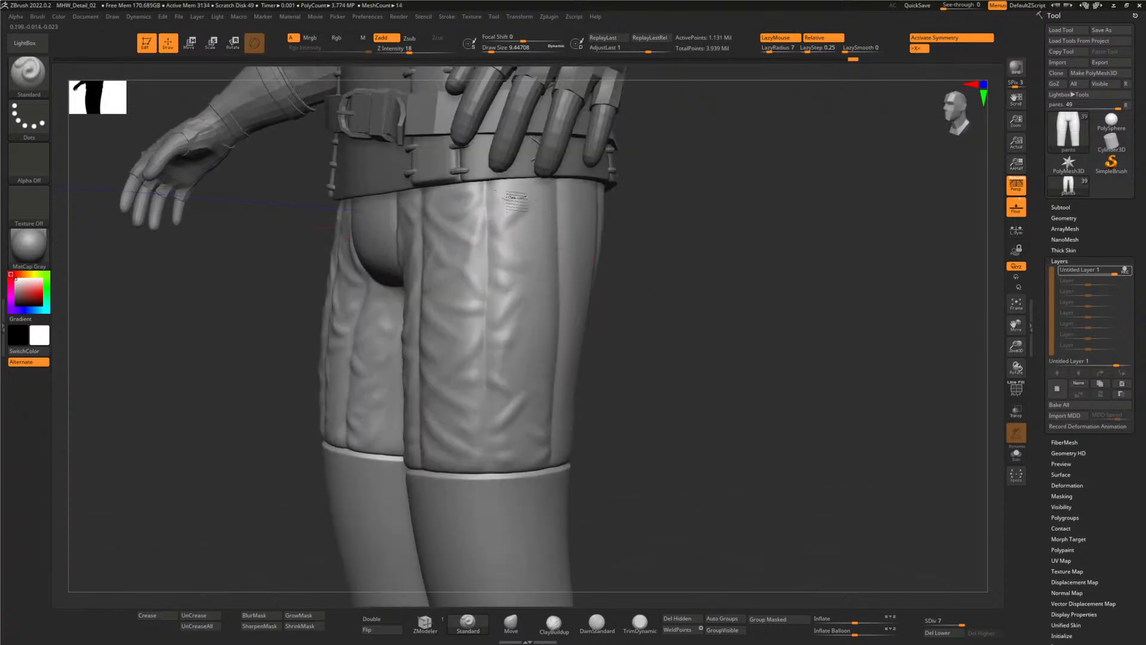
{"action": "right_click_drag", "start_coordinate": [513, 203], "coordinate": [615, 285]}
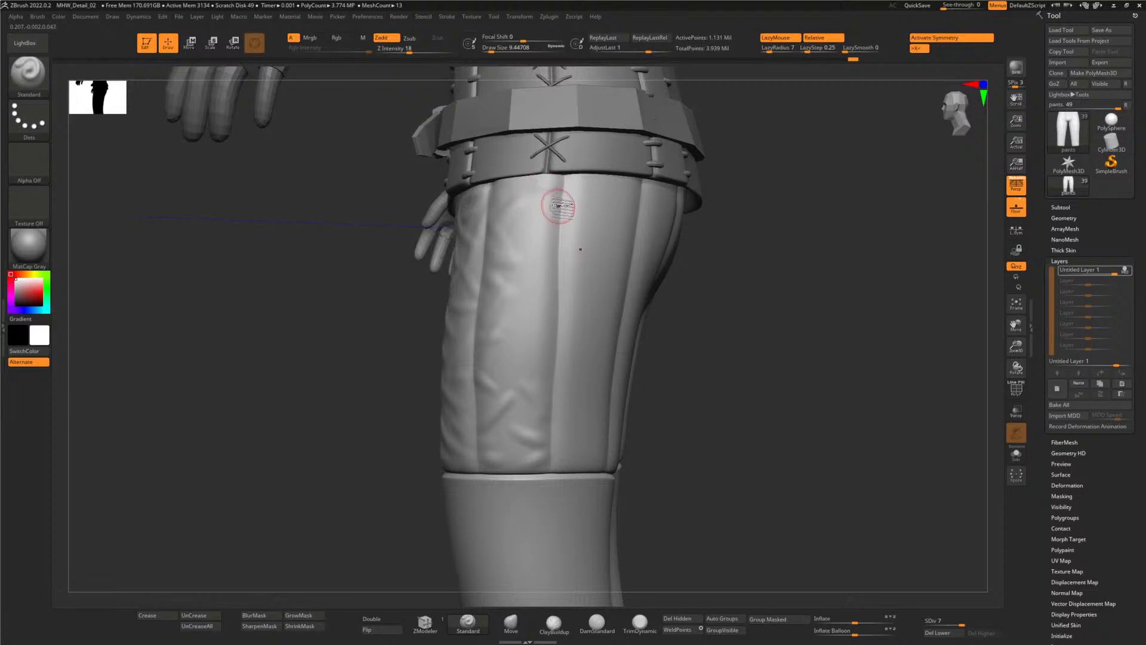
{"action": "mouse_move", "coordinate": [527, 238]}
{"action": "left_mouse_down"}
{"action": "mouse_move", "coordinate": [537, 226]}
{"action": "mouse_move", "coordinate": [541, 251]}
{"action": "left_mouse_up"}
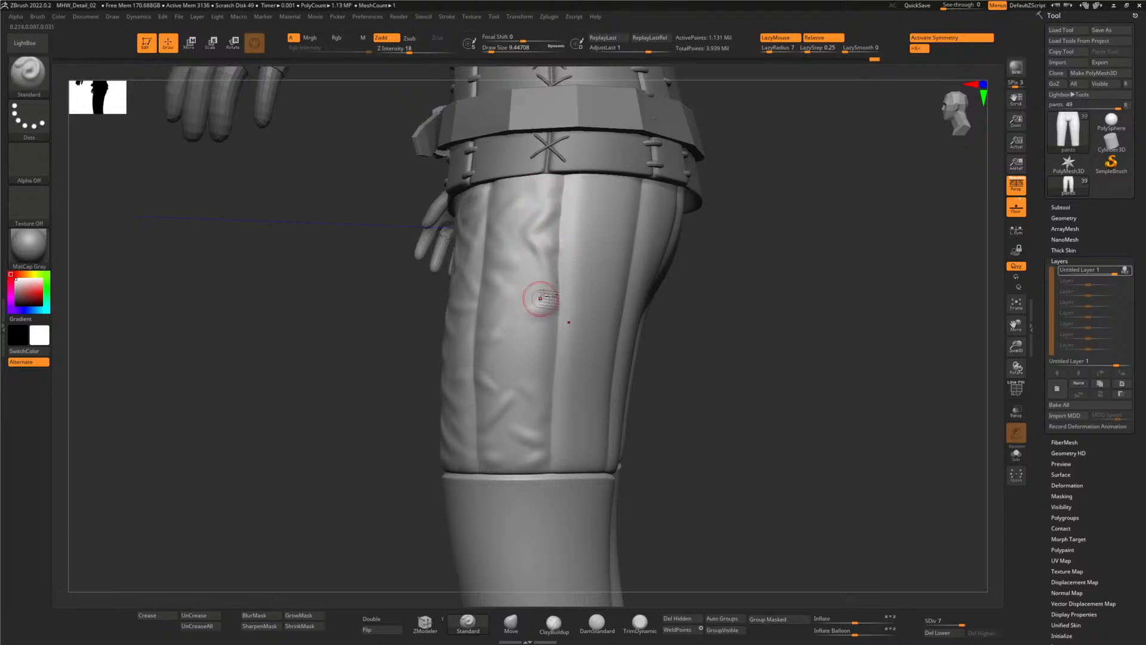
{"action": "mouse_move", "coordinate": [555, 324]}
{"action": "left_mouse_down"}
{"action": "mouse_move", "coordinate": [543, 362]}
{"action": "mouse_move", "coordinate": [555, 360]}
{"action": "mouse_move", "coordinate": [509, 366]}
{"action": "mouse_move", "coordinate": [537, 302]}
{"action": "mouse_move", "coordinate": [497, 265]}
{"action": "mouse_move", "coordinate": [524, 289]}
{"action": "mouse_move", "coordinate": [528, 190]}
{"action": "mouse_move", "coordinate": [500, 189]}
{"action": "left_mouse_up"}
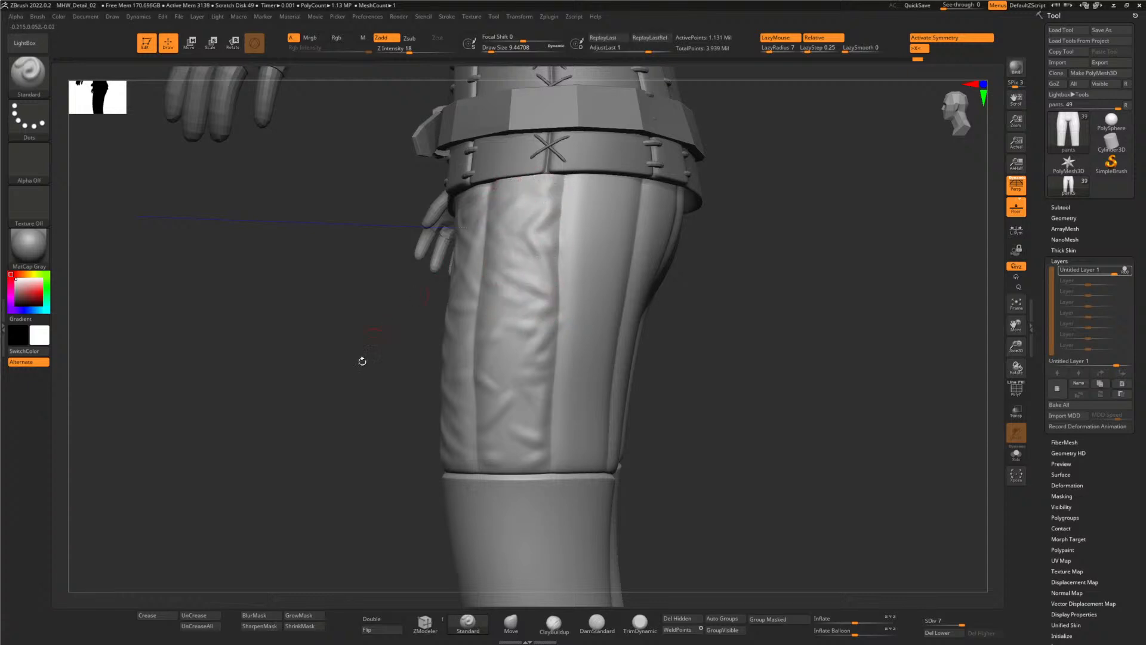
- Soften the folds on the outer front and side thigh panels with the Smooth brush
{"action": "left_click_drag", "start_coordinate": [362, 361], "coordinate": [468, 401]}
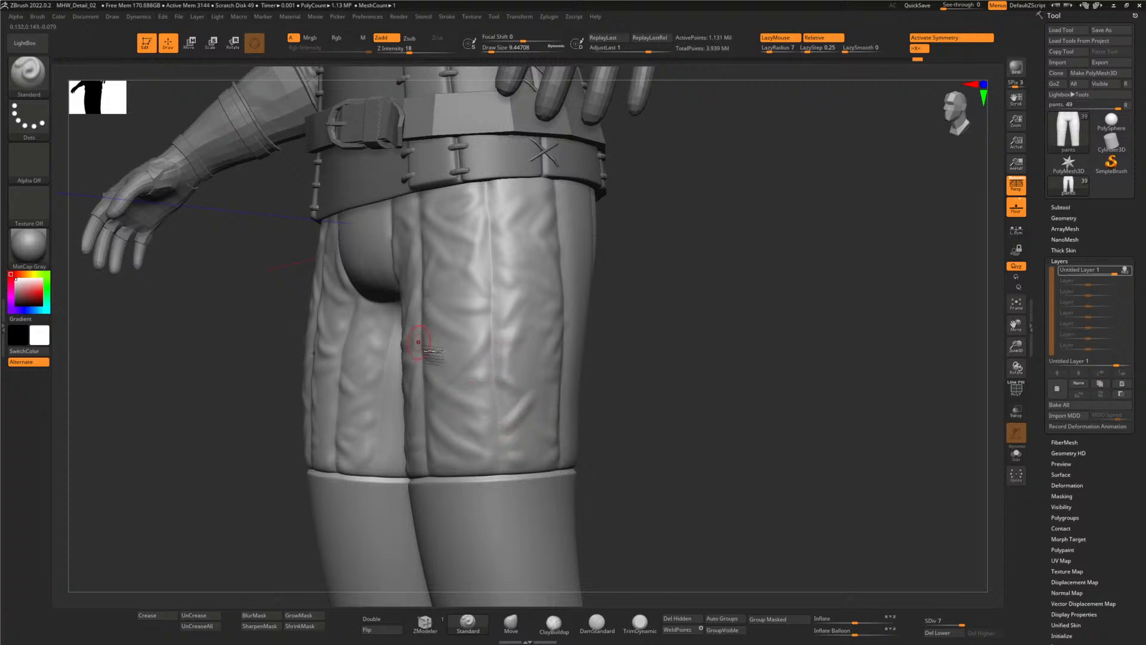
{"action": "left_click_drag", "start_coordinate": [207, 405], "coordinate": [327, 393]}
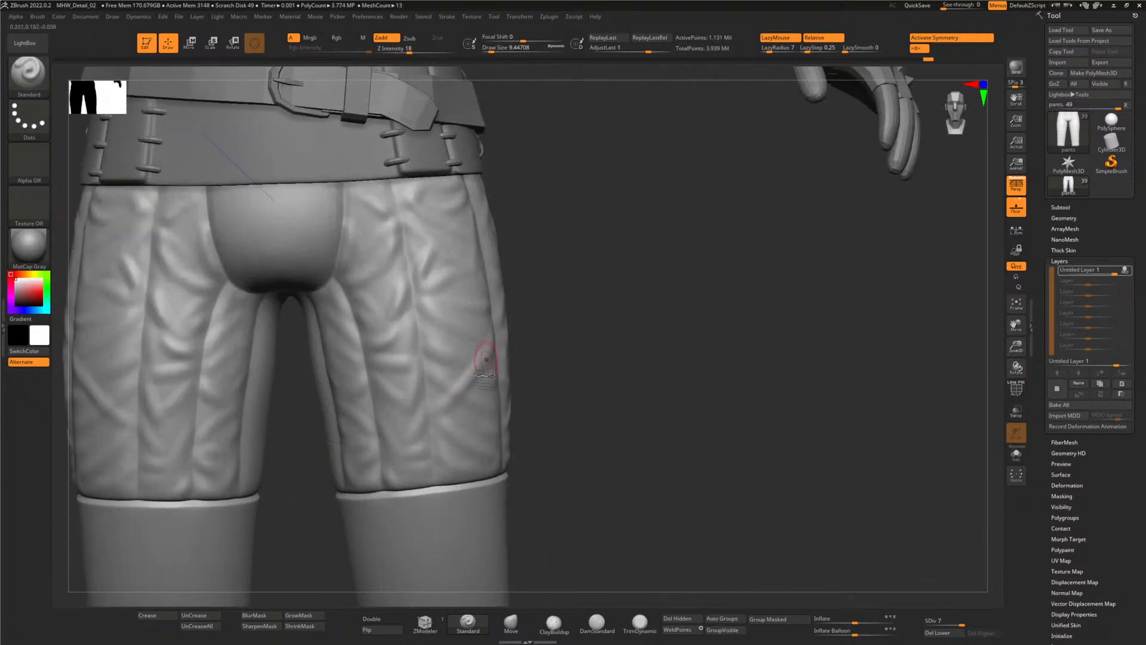
{"action": "key", "text": "shift"}
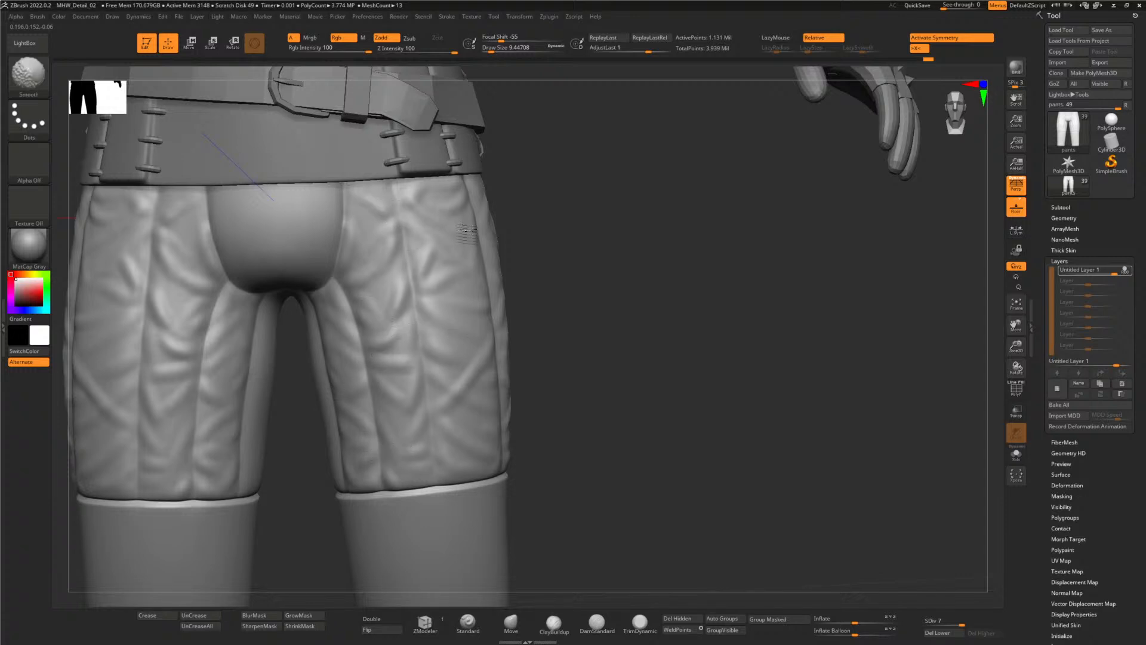
{"action": "left_click_drag", "start_coordinate": [467, 229], "coordinate": [544, 216]}
{"action": "left_click_drag", "start_coordinate": [632, 329], "coordinate": [522, 328]}
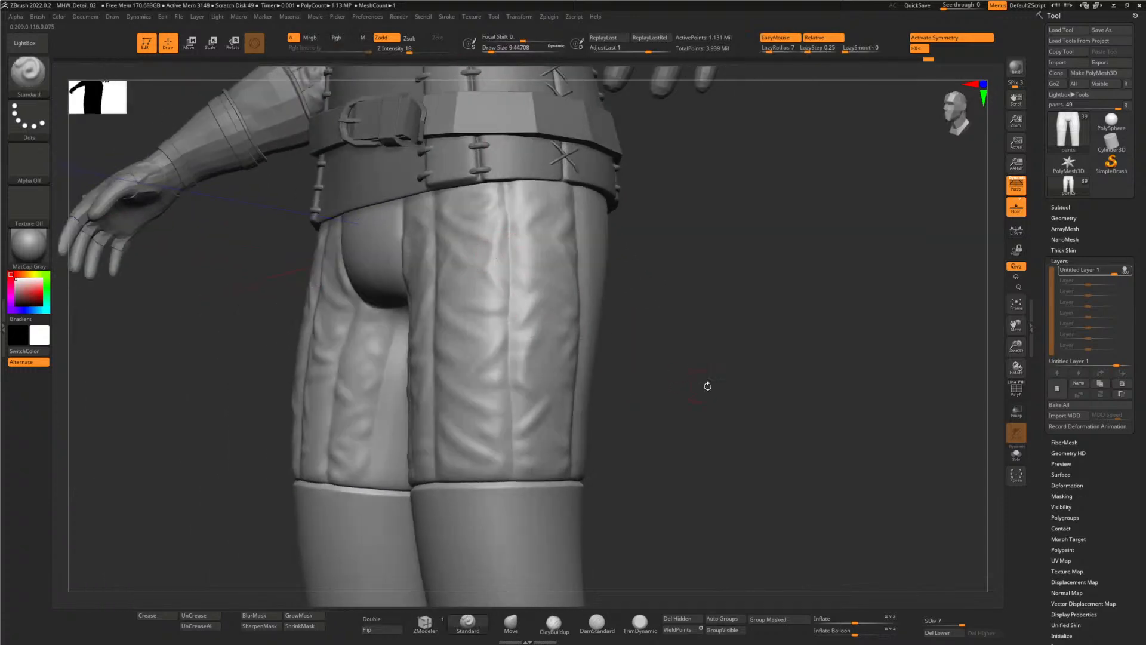
{"action": "left_click_drag", "start_coordinate": [707, 384], "coordinate": [552, 289]}
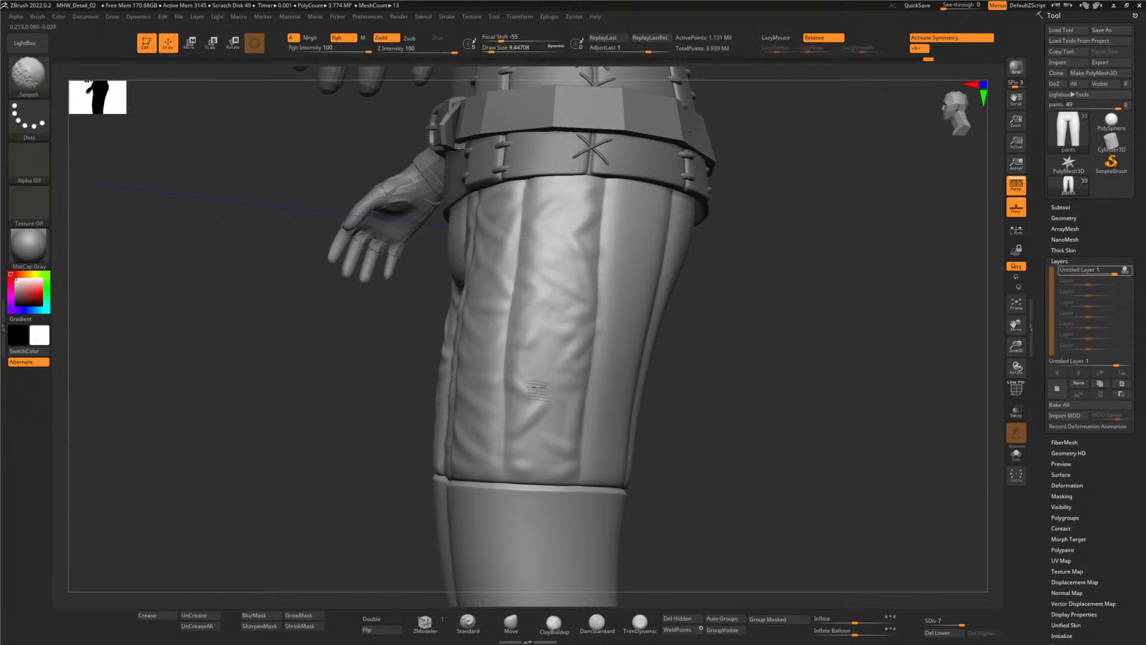
- Sculpt short wrinkles along both seams of the panel behind the side thigh panel, from the belt to the hem
{"action": "mouse_move", "coordinate": [772, 410]}
{"action": "left_mouse_down"}
{"action": "mouse_move", "coordinate": [304, 210]}
{"action": "mouse_move", "coordinate": [384, 245]}
{"action": "mouse_move", "coordinate": [483, 345]}
{"action": "mouse_move", "coordinate": [507, 332]}
{"action": "mouse_move", "coordinate": [452, 318]}
{"action": "left_mouse_up"}
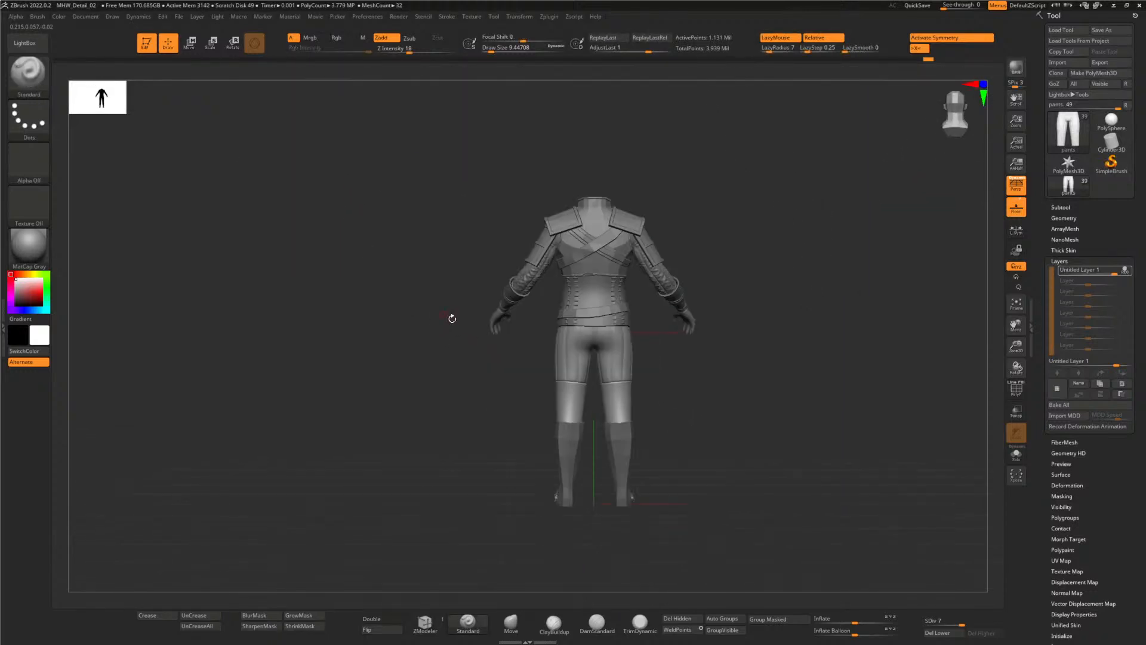
{"action": "left_click_drag", "start_coordinate": [524, 347], "coordinate": [588, 572]}
{"action": "mouse_move", "coordinate": [443, 317]}
{"action": "left_mouse_down"}
{"action": "mouse_move", "coordinate": [412, 308]}
{"action": "mouse_move", "coordinate": [435, 312]}
{"action": "mouse_move", "coordinate": [397, 281]}
{"action": "mouse_move", "coordinate": [548, 269]}
{"action": "left_mouse_up"}
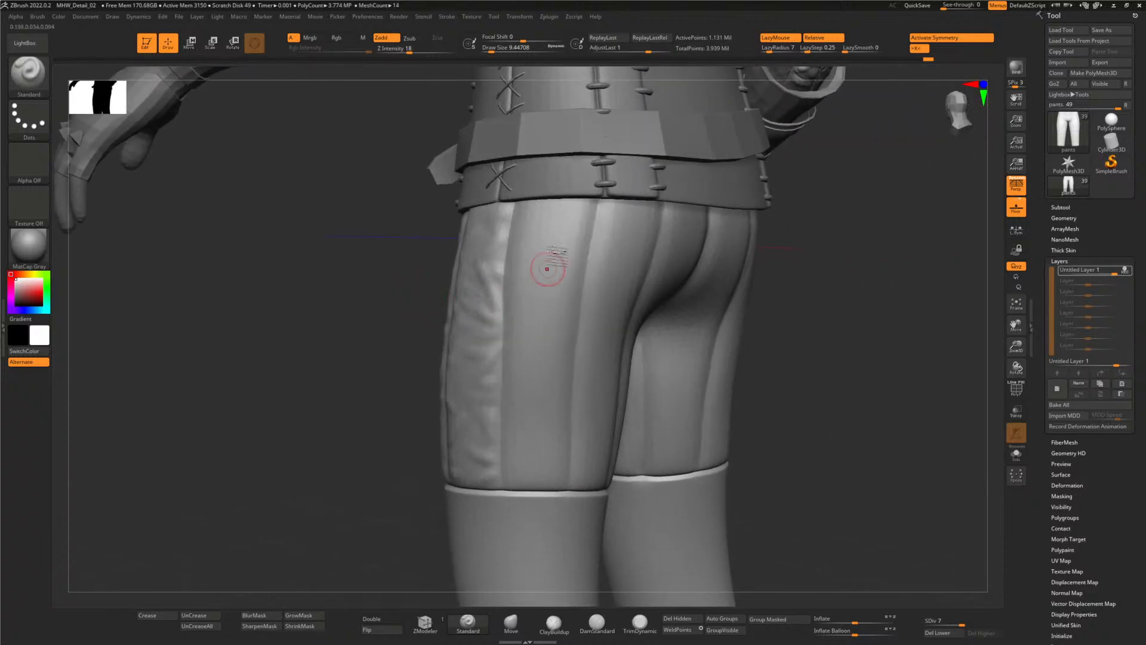
{"action": "mouse_move", "coordinate": [594, 212]}
{"action": "left_mouse_down"}
{"action": "mouse_move", "coordinate": [532, 262]}
{"action": "mouse_move", "coordinate": [538, 283]}
{"action": "left_mouse_up"}
{"action": "mouse_move", "coordinate": [560, 330]}
{"action": "left_mouse_down"}
{"action": "mouse_move", "coordinate": [546, 325]}
{"action": "mouse_move", "coordinate": [573, 301]}
{"action": "mouse_move", "coordinate": [550, 299]}
{"action": "left_mouse_up"}
{"action": "mouse_move", "coordinate": [535, 351]}
{"action": "left_mouse_down"}
{"action": "mouse_move", "coordinate": [506, 359]}
{"action": "mouse_move", "coordinate": [501, 397]}
{"action": "mouse_move", "coordinate": [537, 382]}
{"action": "mouse_move", "coordinate": [516, 406]}
{"action": "left_mouse_up"}
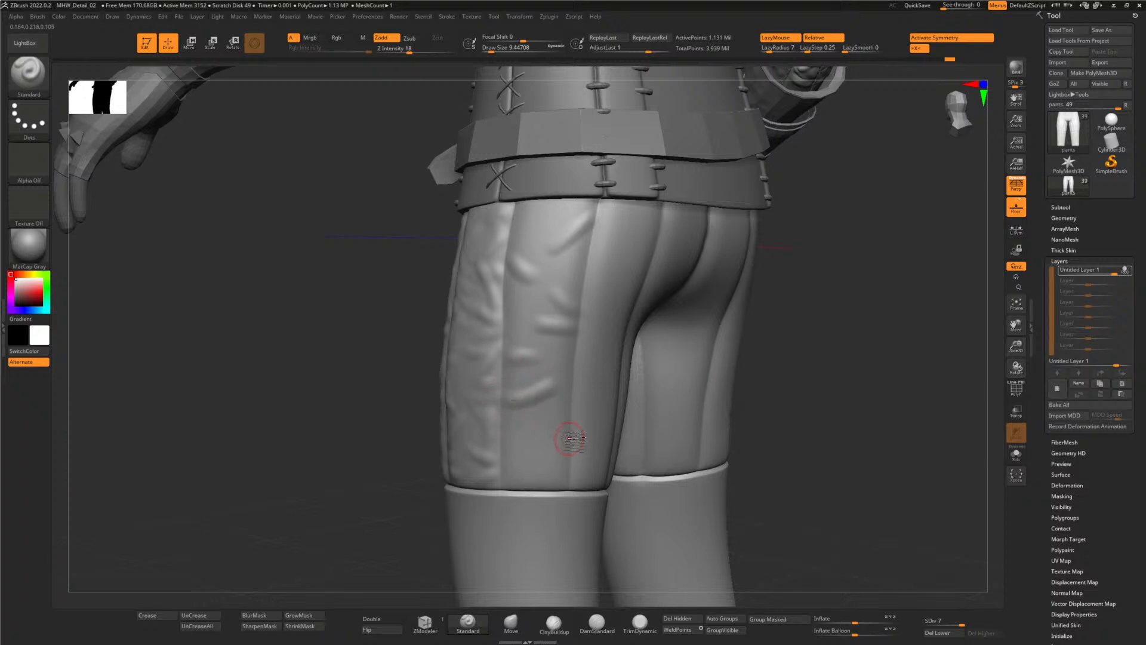
{"action": "left_click_drag", "start_coordinate": [573, 443], "coordinate": [517, 443]}
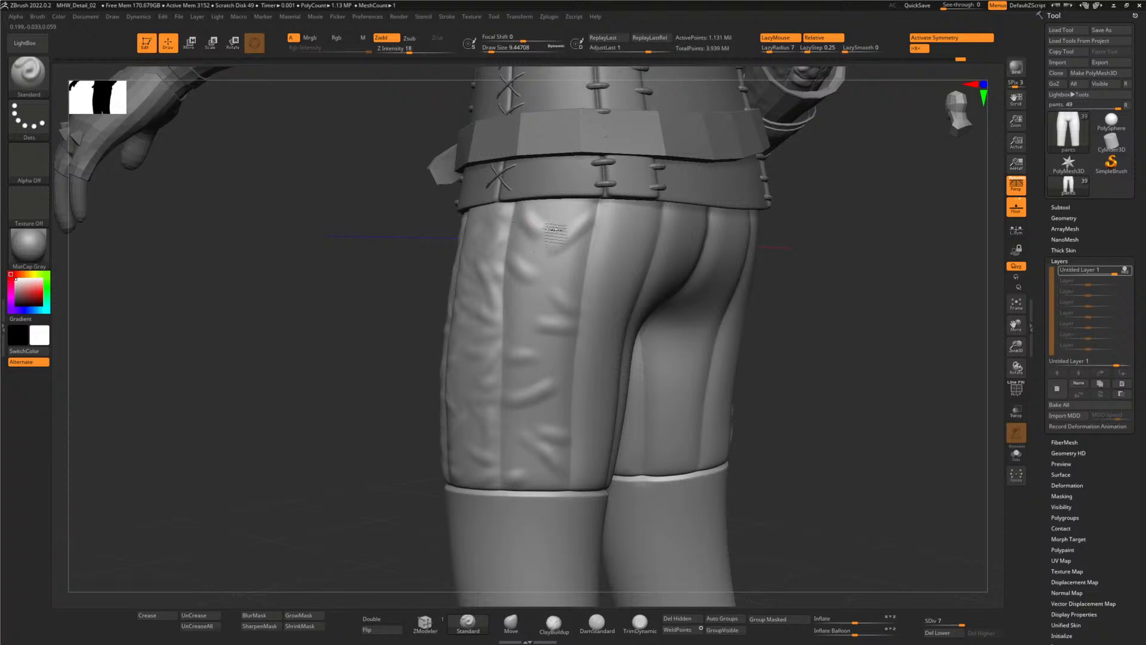
{"action": "left_click_drag", "start_coordinate": [545, 236], "coordinate": [522, 219]}
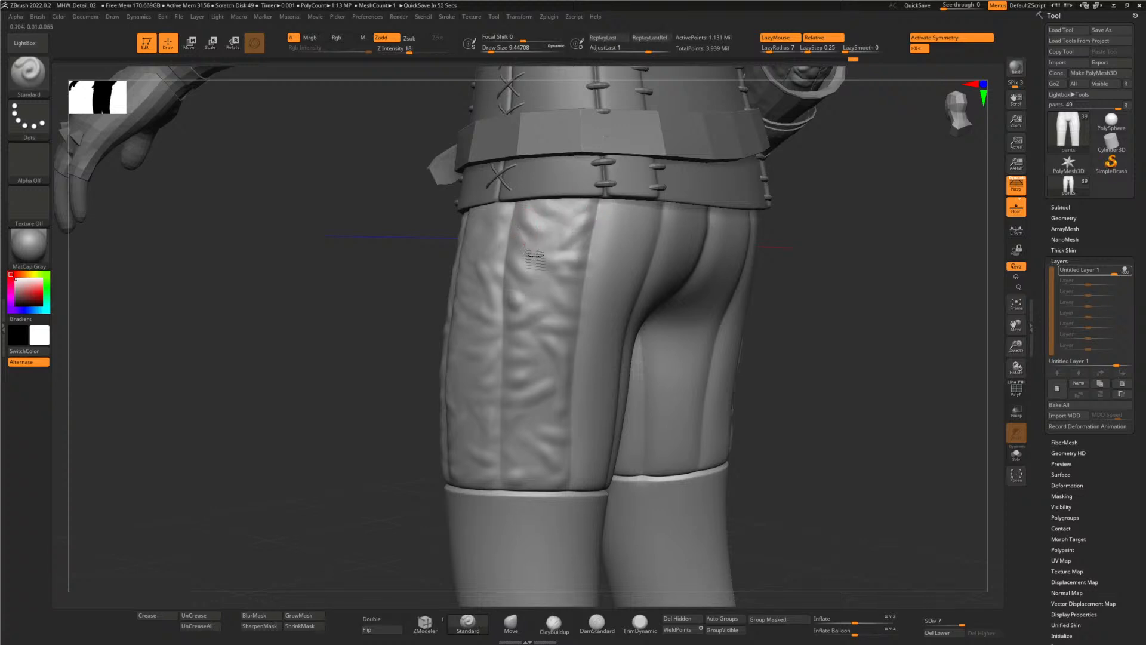
- Sculpt angled wrinkles down the outer back thigh panel from the belt to the hem and soften them with the Smooth brush
{"action": "left_click_drag", "start_coordinate": [372, 348], "coordinate": [448, 317], "text": "shift"}
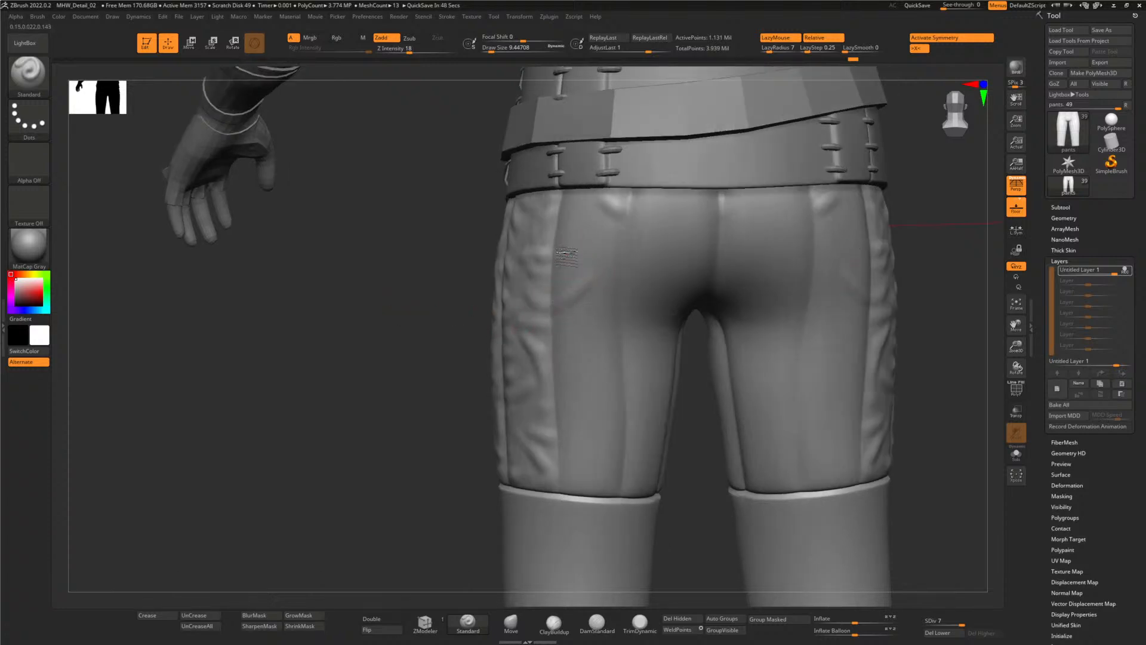
{"action": "left_click_drag", "start_coordinate": [578, 249], "coordinate": [597, 243]}
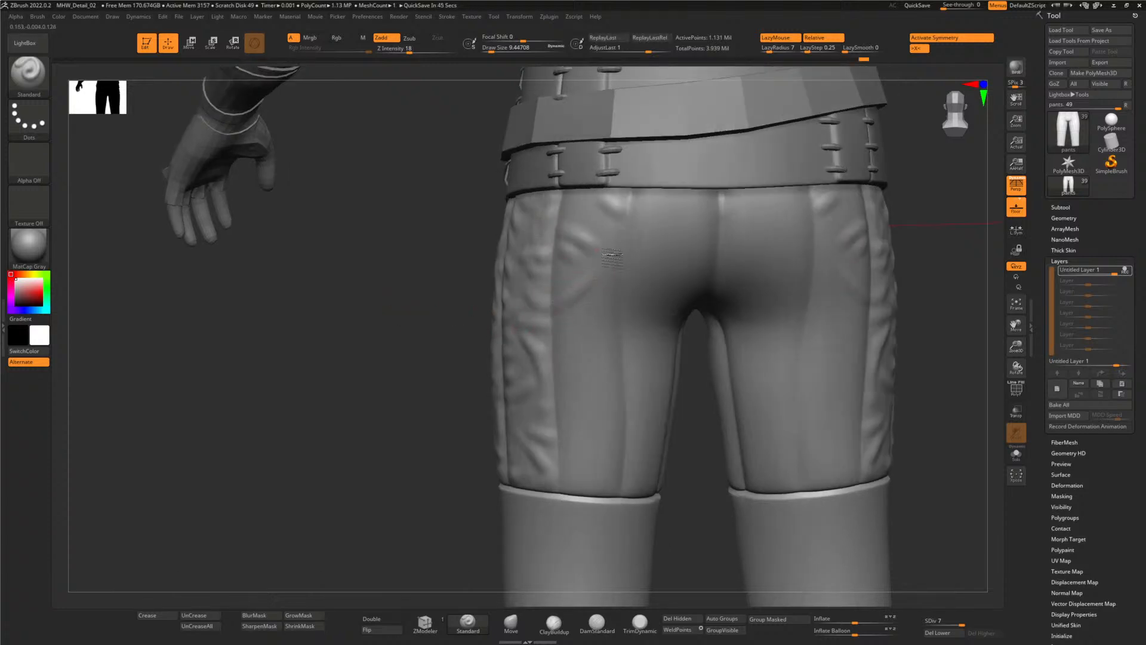
{"action": "left_click_drag", "start_coordinate": [578, 313], "coordinate": [608, 335]}
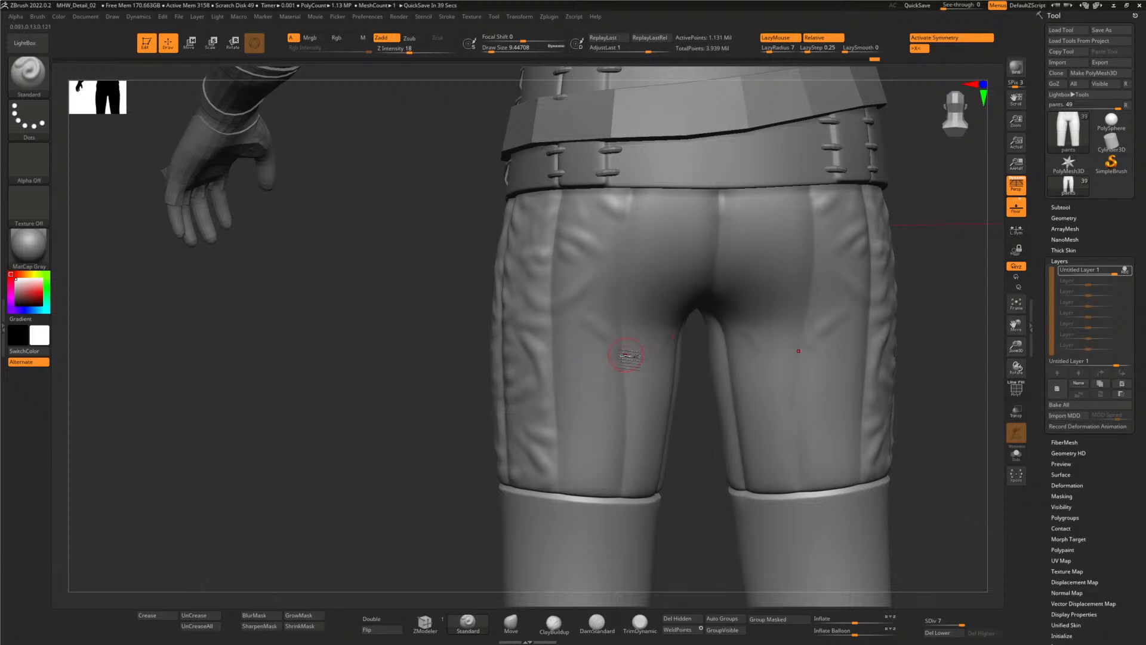
{"action": "left_click_drag", "start_coordinate": [558, 351], "coordinate": [572, 336]}
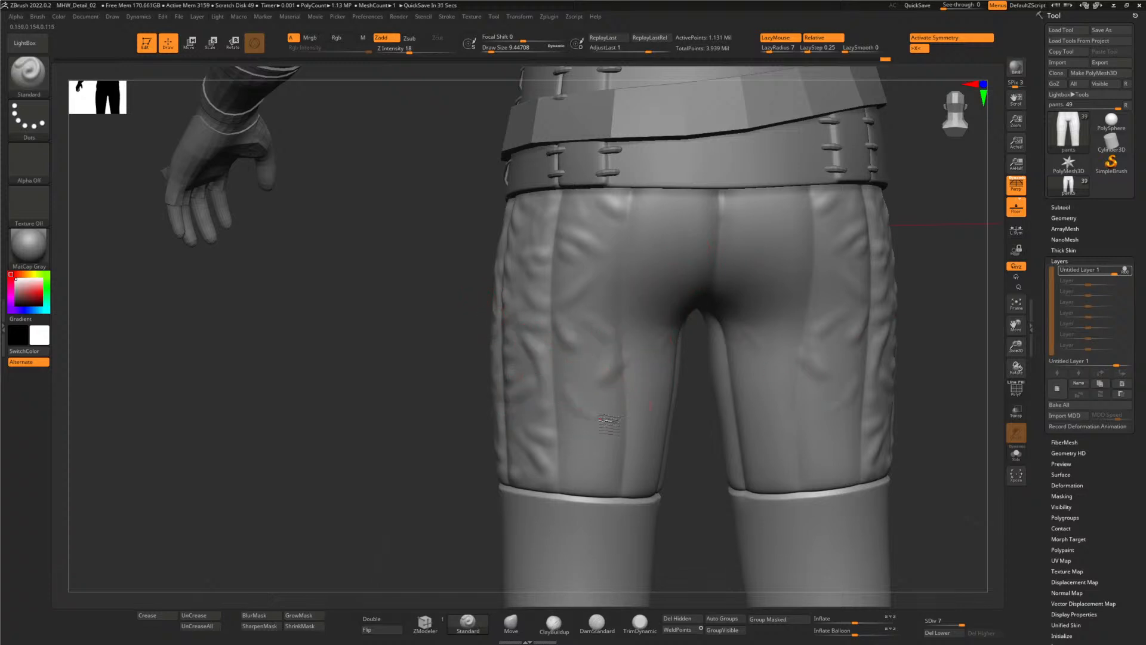
{"action": "left_click_drag", "start_coordinate": [606, 440], "coordinate": [623, 412]}
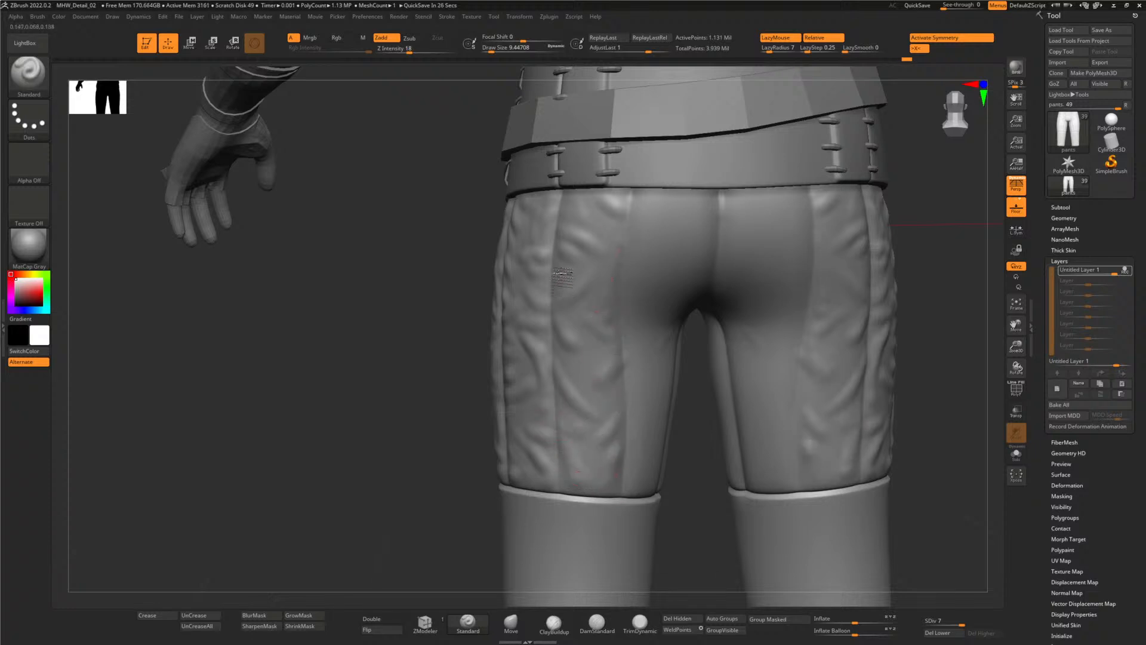
{"action": "left_click_drag", "start_coordinate": [477, 302], "coordinate": [453, 306]}
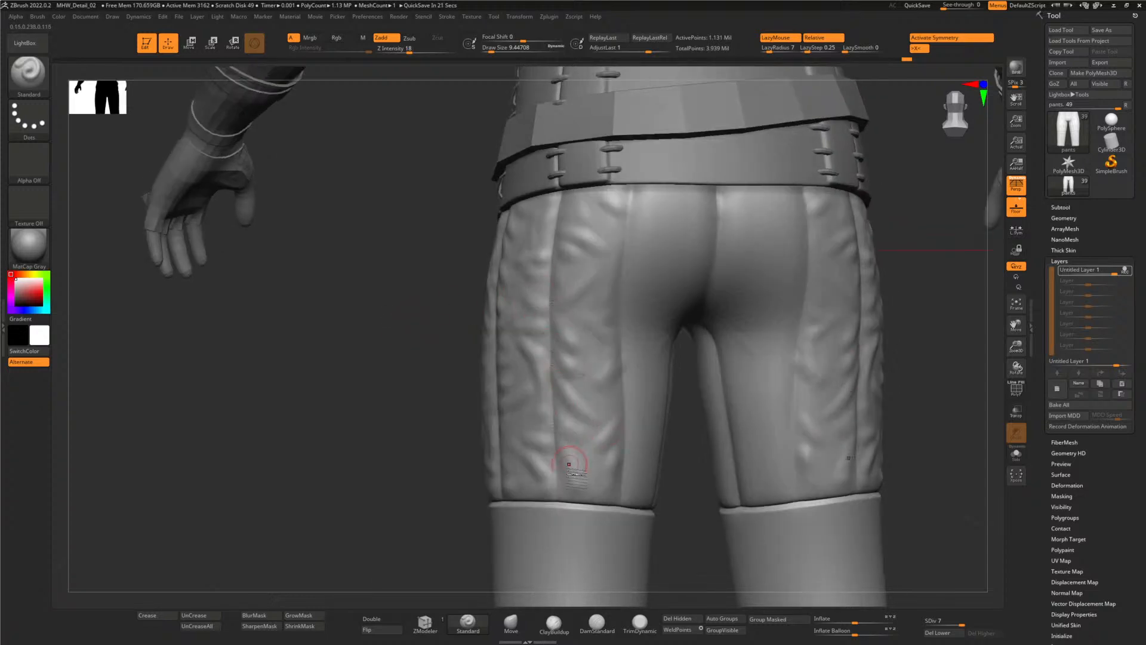
{"action": "key", "text": "shift"}
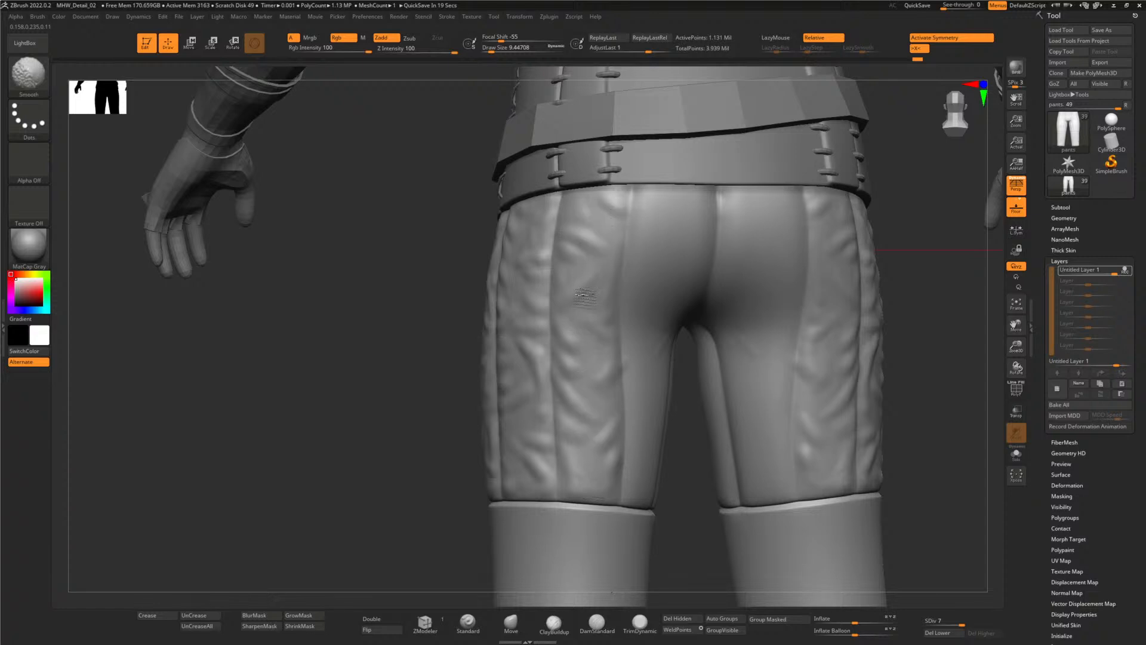
- Sculpt folds on the inner back thigh panel and up across the seat to the belt with the Standard brush
{"action": "mouse_move", "coordinate": [454, 350]}
{"action": "left_mouse_down"}
{"action": "mouse_move", "coordinate": [349, 322]}
{"action": "mouse_move", "coordinate": [370, 352]}
{"action": "left_mouse_up"}
{"action": "mouse_move", "coordinate": [683, 406]}
{"action": "left_mouse_down"}
{"action": "mouse_move", "coordinate": [664, 419]}
{"action": "mouse_move", "coordinate": [654, 495]}
{"action": "left_mouse_up"}
{"action": "left_click_drag", "start_coordinate": [692, 414], "coordinate": [699, 409]}
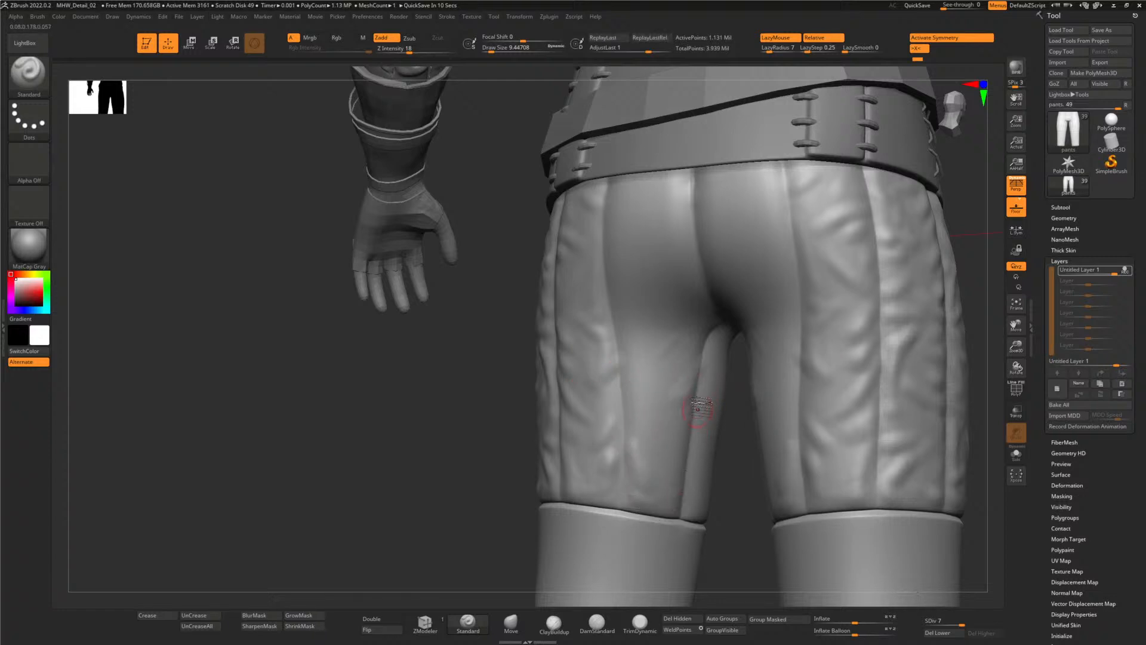
{"action": "mouse_move", "coordinate": [632, 394]}
{"action": "left_mouse_down"}
{"action": "mouse_move", "coordinate": [642, 418]}
{"action": "mouse_move", "coordinate": [630, 355]}
{"action": "mouse_move", "coordinate": [651, 364]}
{"action": "mouse_move", "coordinate": [657, 404]}
{"action": "left_mouse_up"}
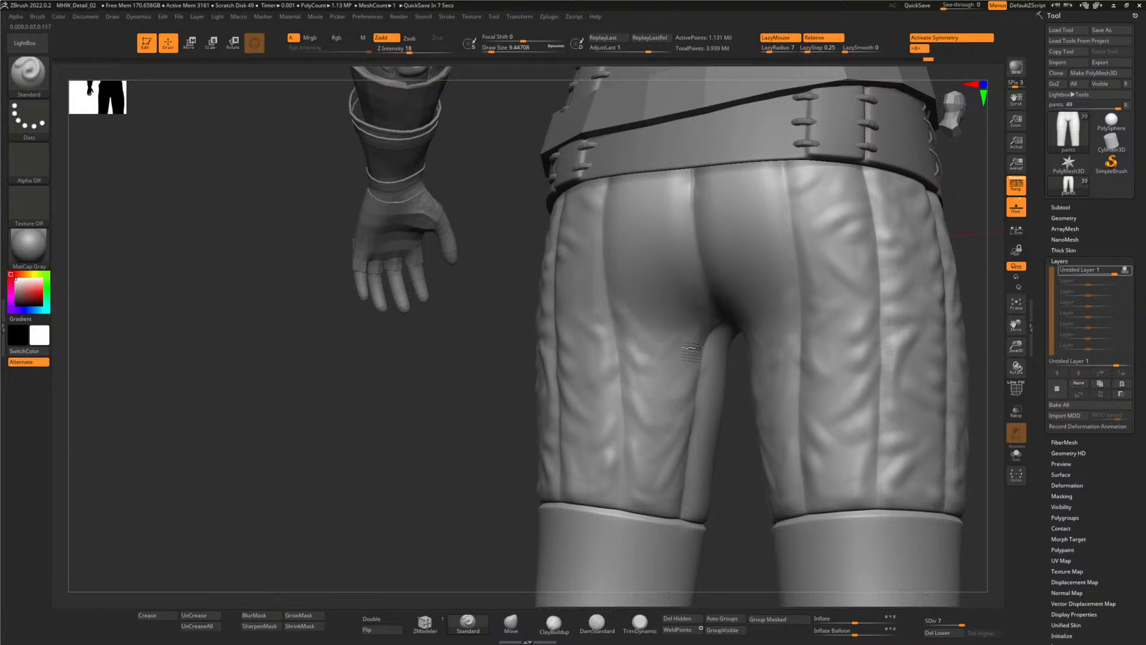
{"action": "left_click_drag", "start_coordinate": [684, 196], "coordinate": [672, 234]}
{"action": "mouse_move", "coordinate": [453, 332]}
{"action": "left_mouse_down"}
{"action": "mouse_move", "coordinate": [488, 327]}
{"action": "mouse_move", "coordinate": [516, 298]}
{"action": "left_mouse_up"}
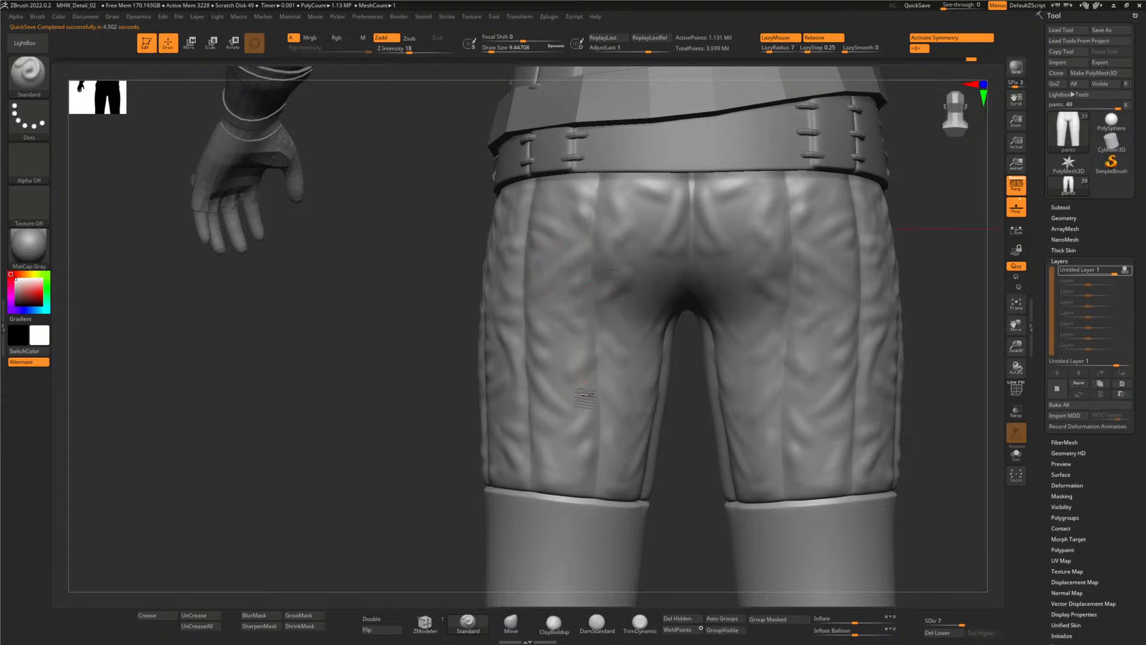
{"action": "left_click_drag", "start_coordinate": [679, 482], "coordinate": [625, 444]}
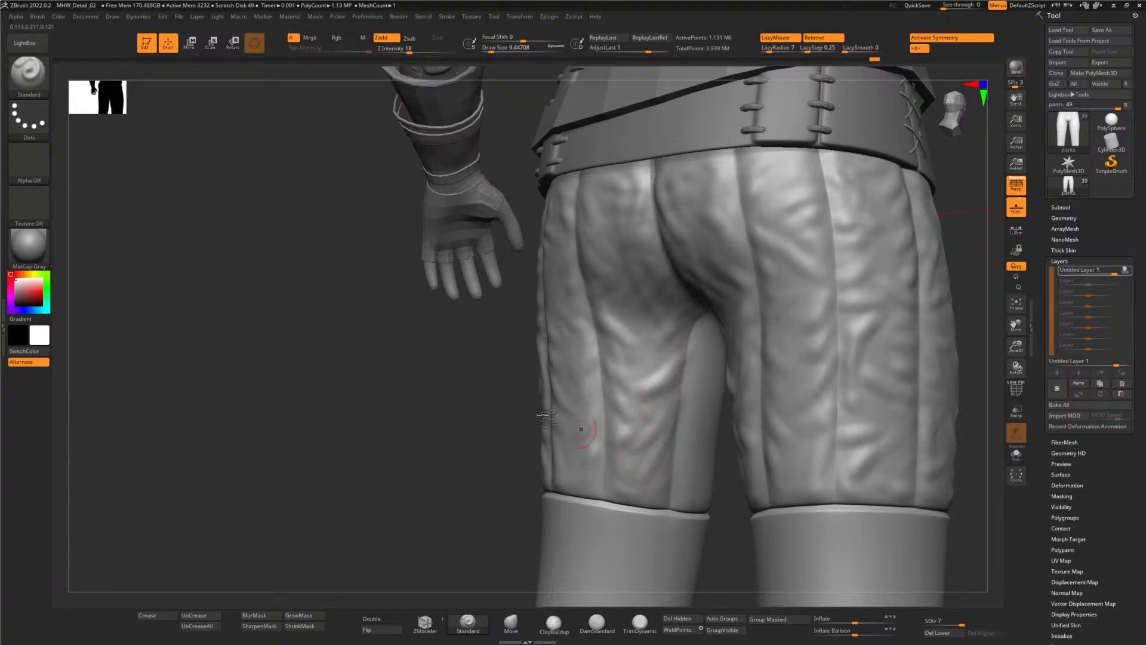
- Sculpt short wrinkles over the smooth inner thigh panel, from the crotch down to the hem
{"action": "left_click_drag", "start_coordinate": [499, 388], "coordinate": [402, 336]}
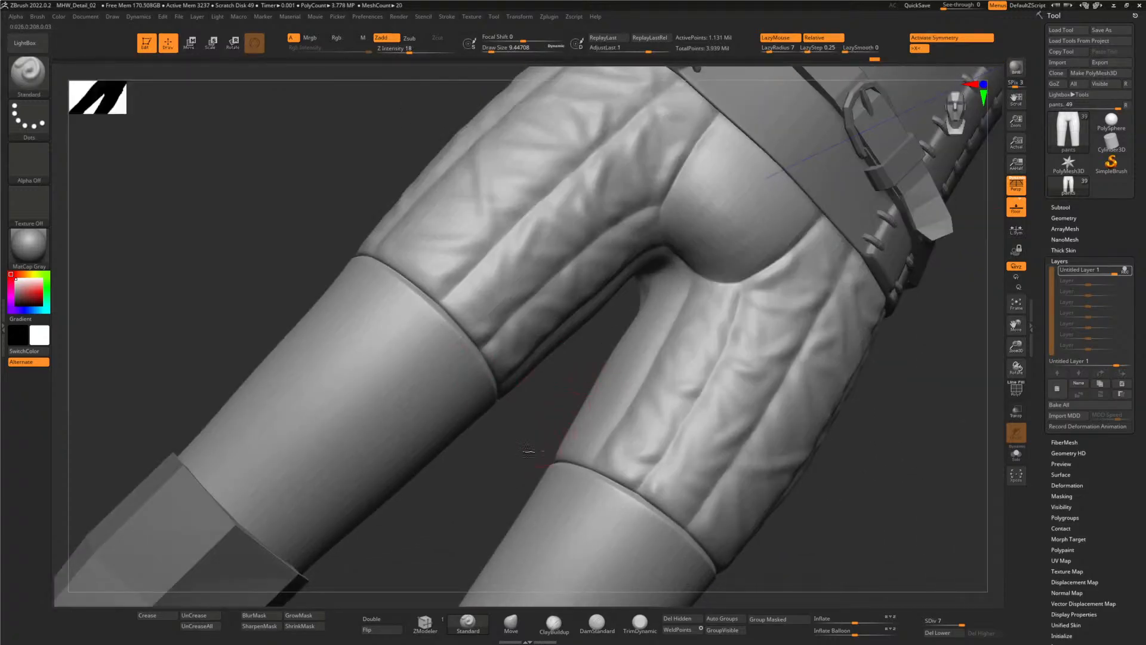
{"action": "left_click_drag", "start_coordinate": [528, 451], "coordinate": [692, 295]}
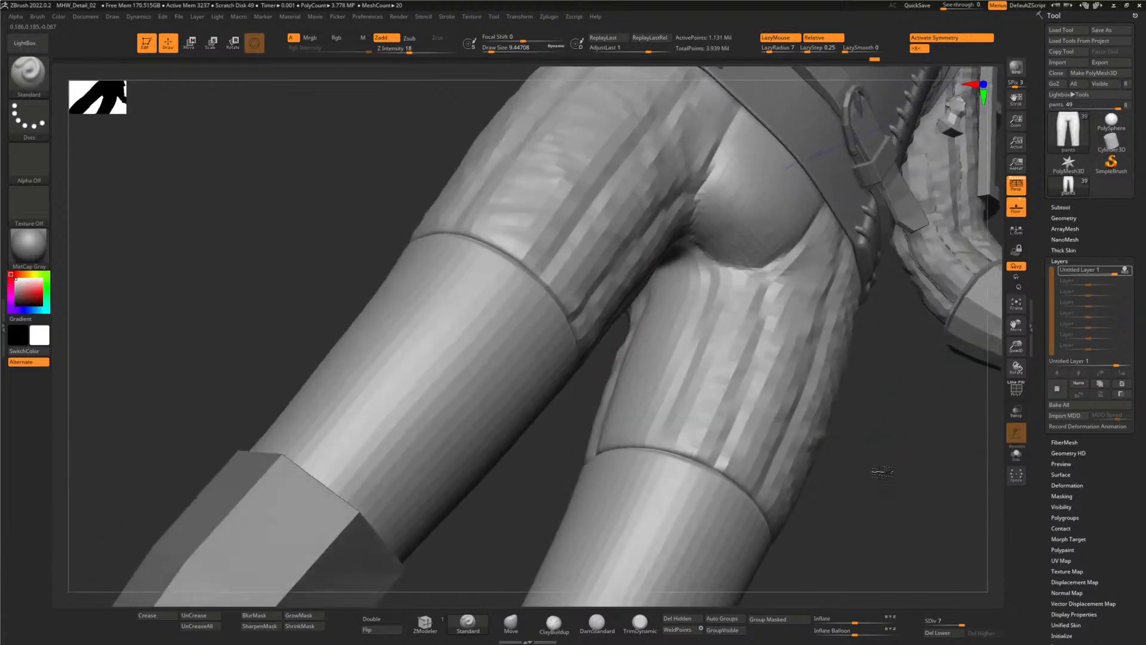
{"action": "left_click_drag", "start_coordinate": [818, 411], "coordinate": [677, 353]}
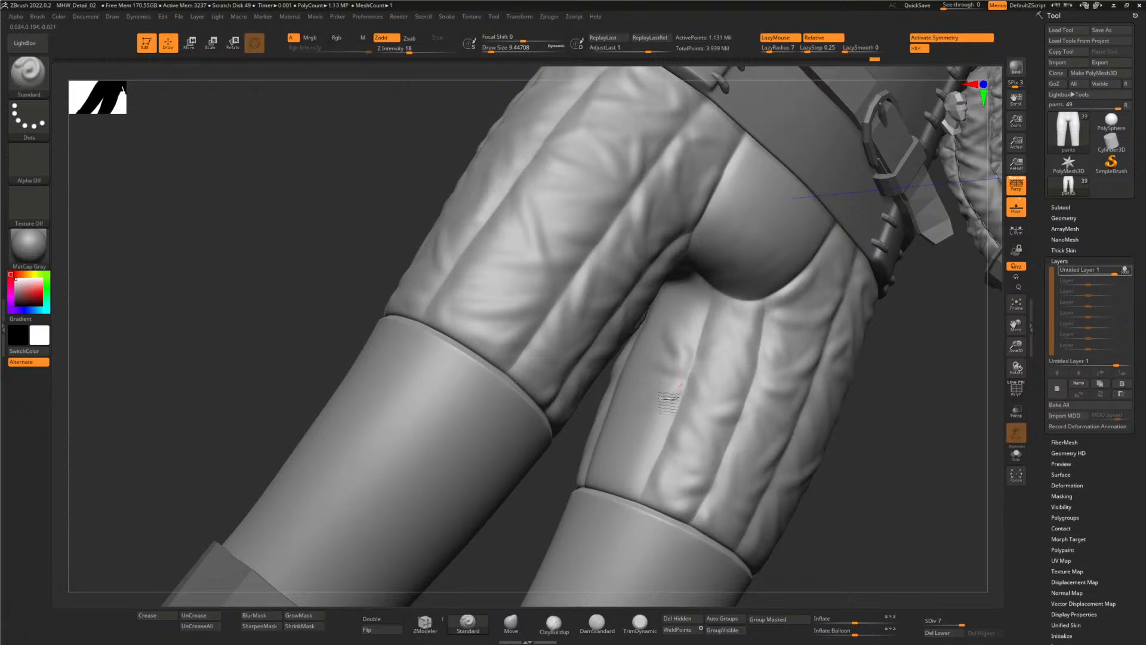
{"action": "left_click_drag", "start_coordinate": [833, 464], "coordinate": [803, 459]}
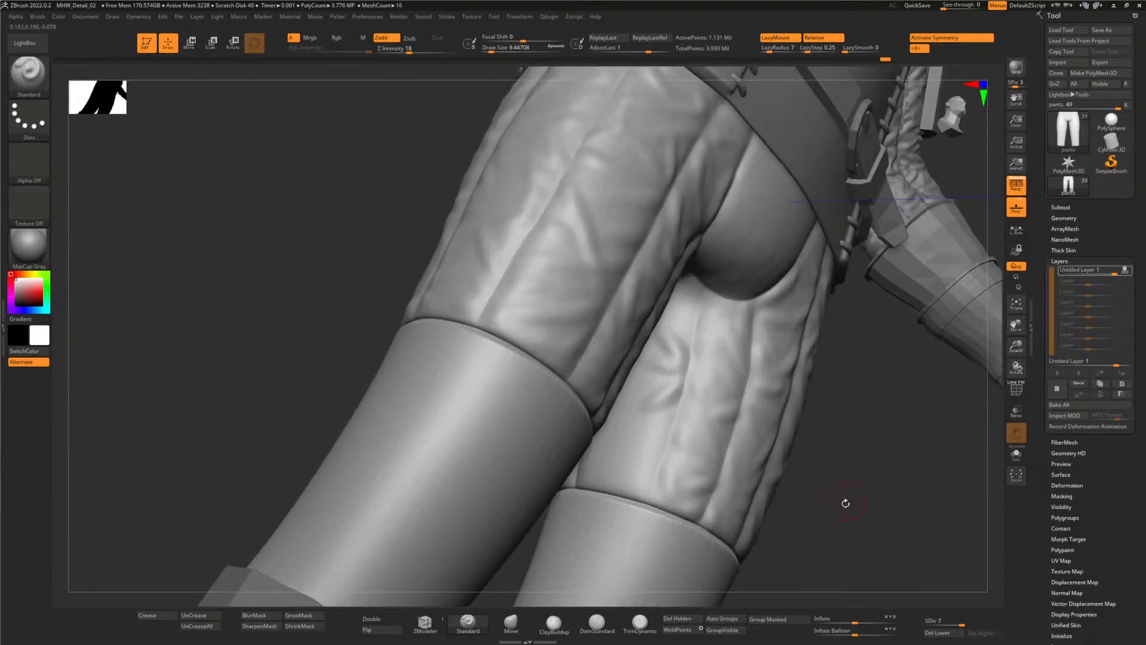
{"action": "left_click_drag", "start_coordinate": [845, 502], "coordinate": [794, 472]}
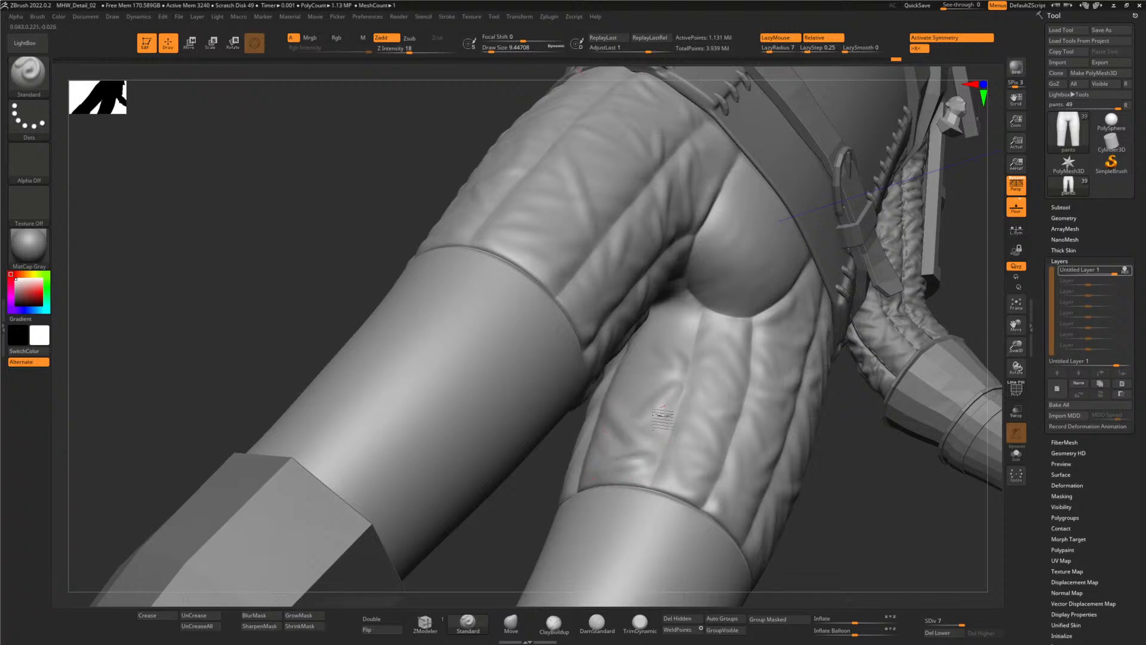
{"action": "right_click_drag", "start_coordinate": [645, 382], "coordinate": [697, 332]}
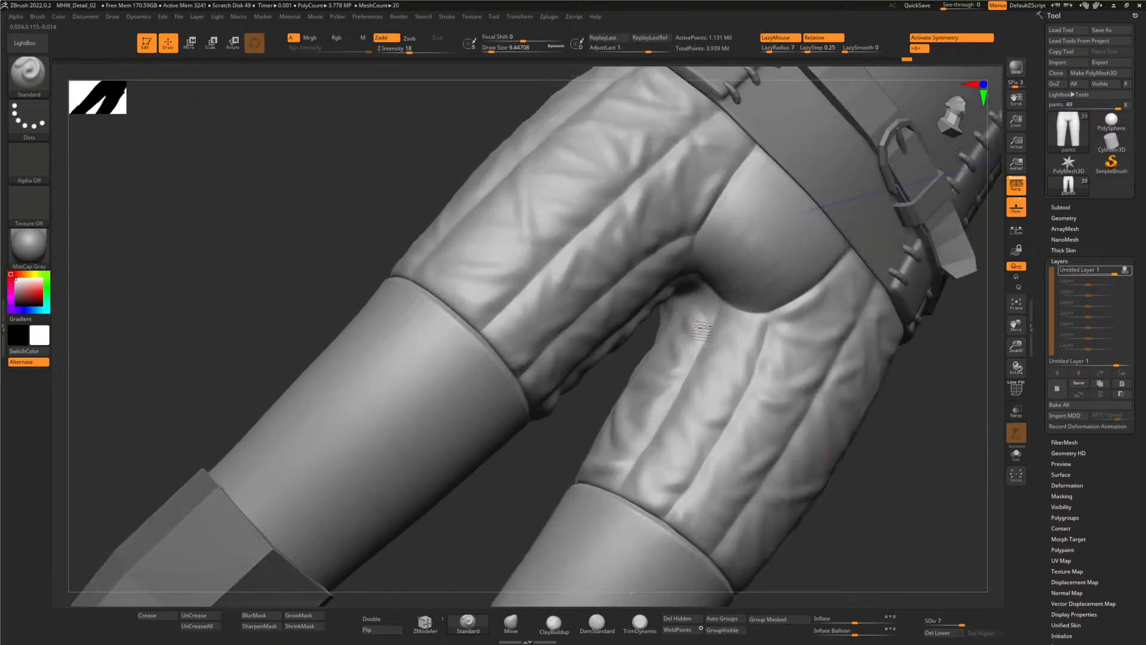
{"action": "right_click_drag", "start_coordinate": [865, 418], "coordinate": [701, 299]}
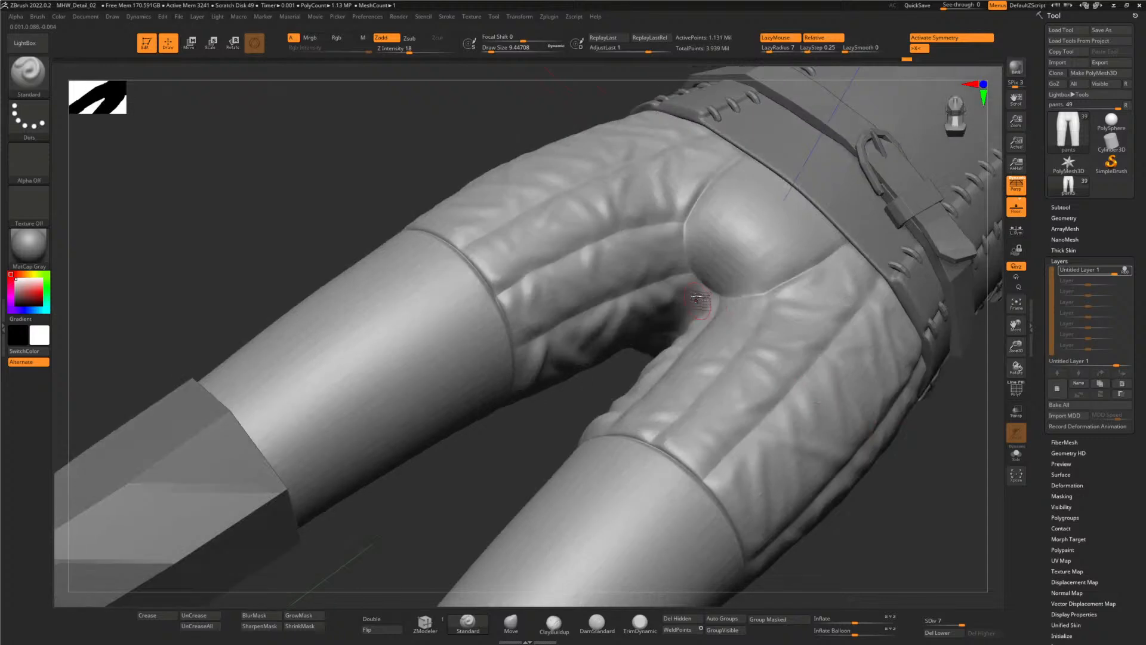
{"action": "right_click_drag", "start_coordinate": [420, 120], "coordinate": [701, 304]}
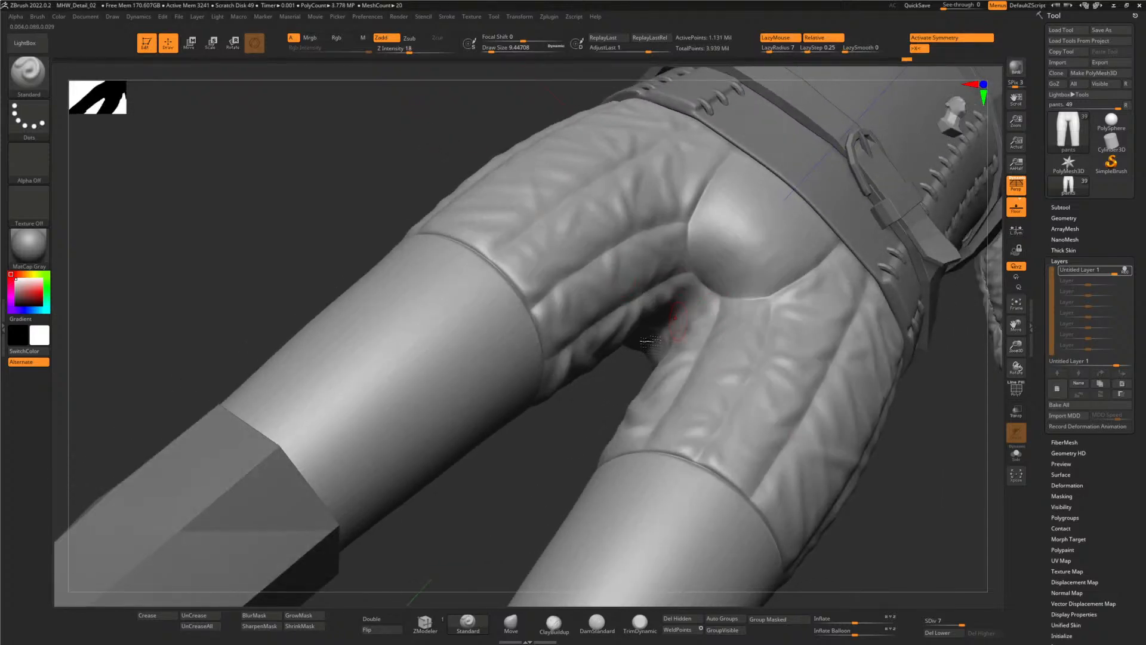
{"action": "right_click_drag", "start_coordinate": [591, 413], "coordinate": [685, 332]}
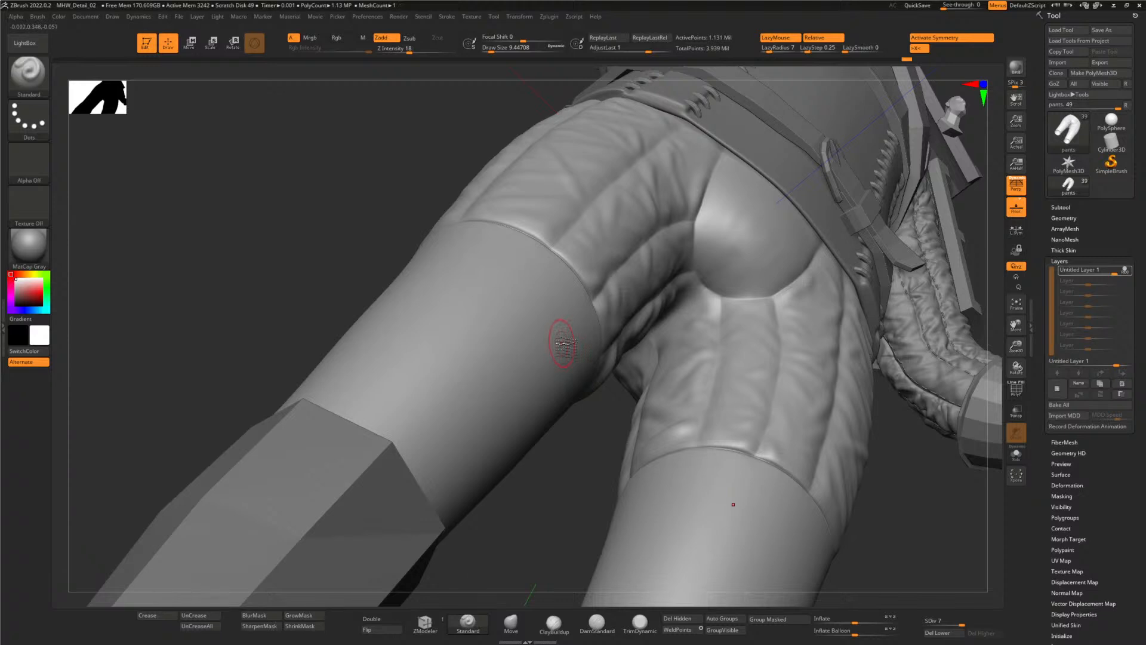
- Refine the folds on the front thigh panels beside the crotch by alternating Standard strokes and smoothing
{"action": "left_click_drag", "start_coordinate": [339, 222], "coordinate": [320, 245], "text": "shift"}
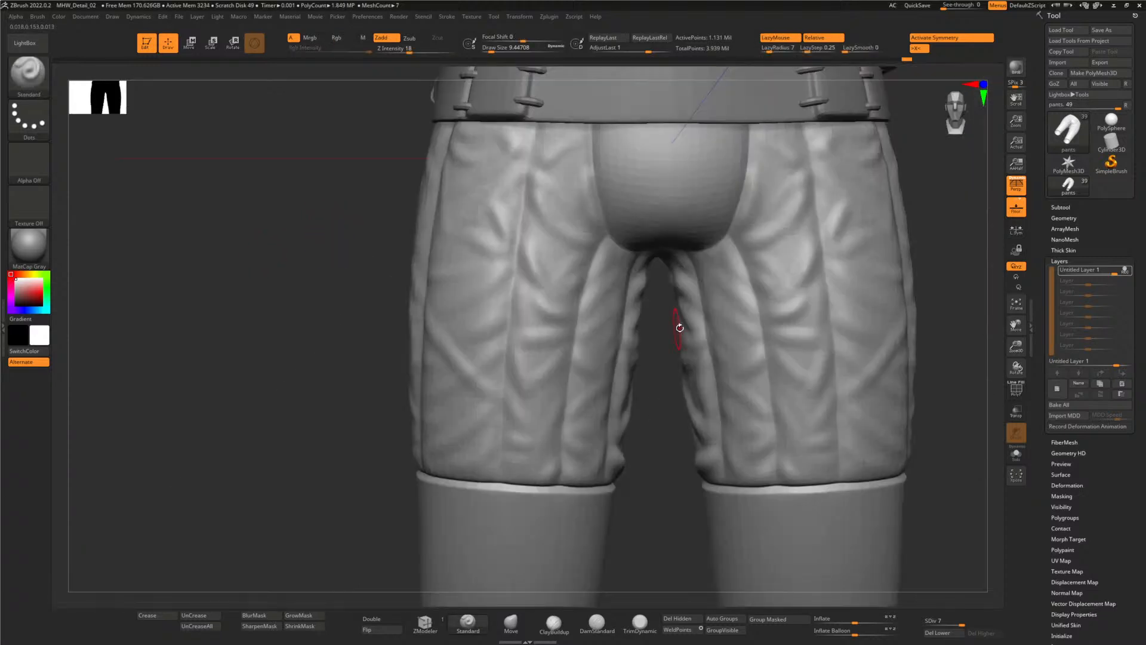
{"action": "left_click_drag", "start_coordinate": [952, 332], "coordinate": [801, 349], "text": "alt"}
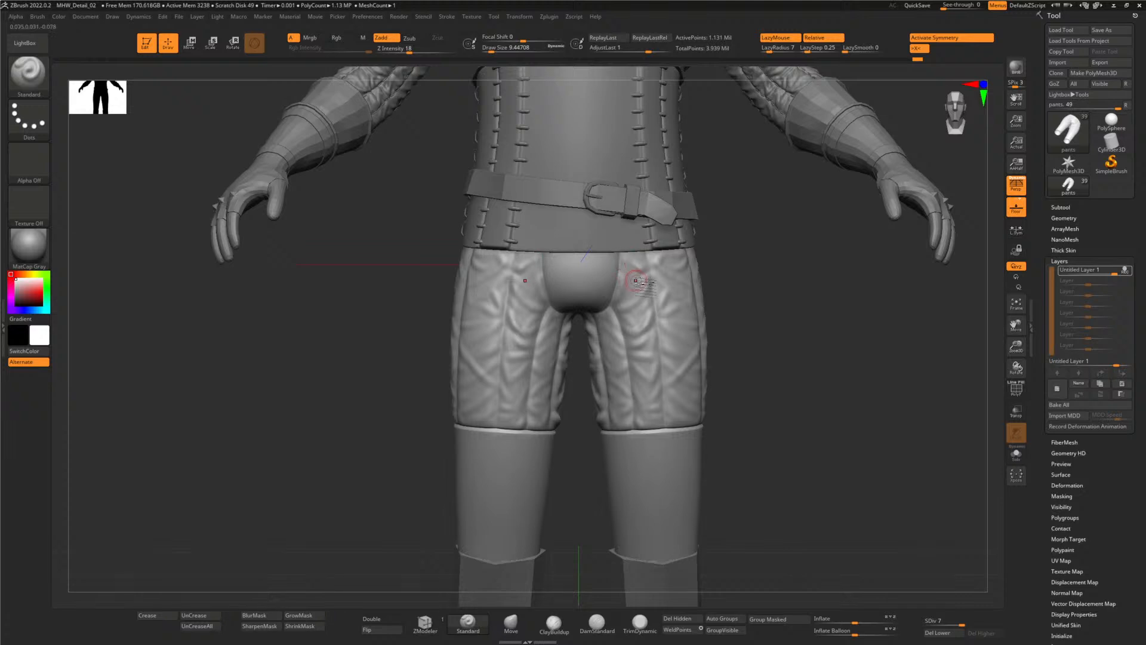
{"action": "key", "text": "shift"}
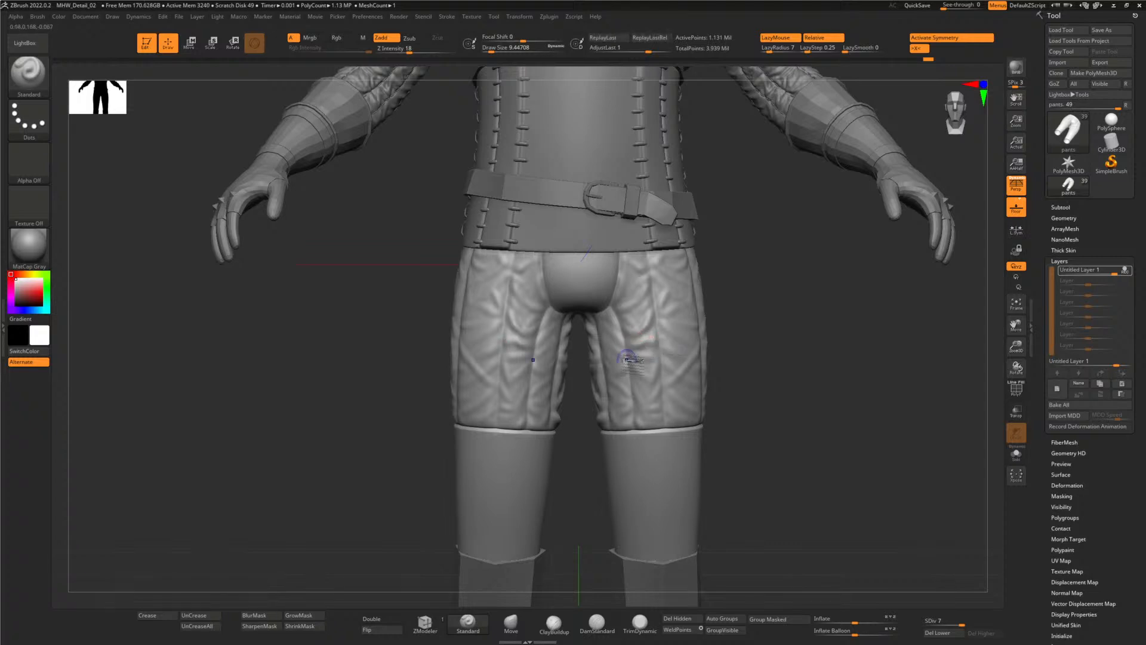
{"action": "key", "text": "shift"}
{"action": "key", "text": "shift"}
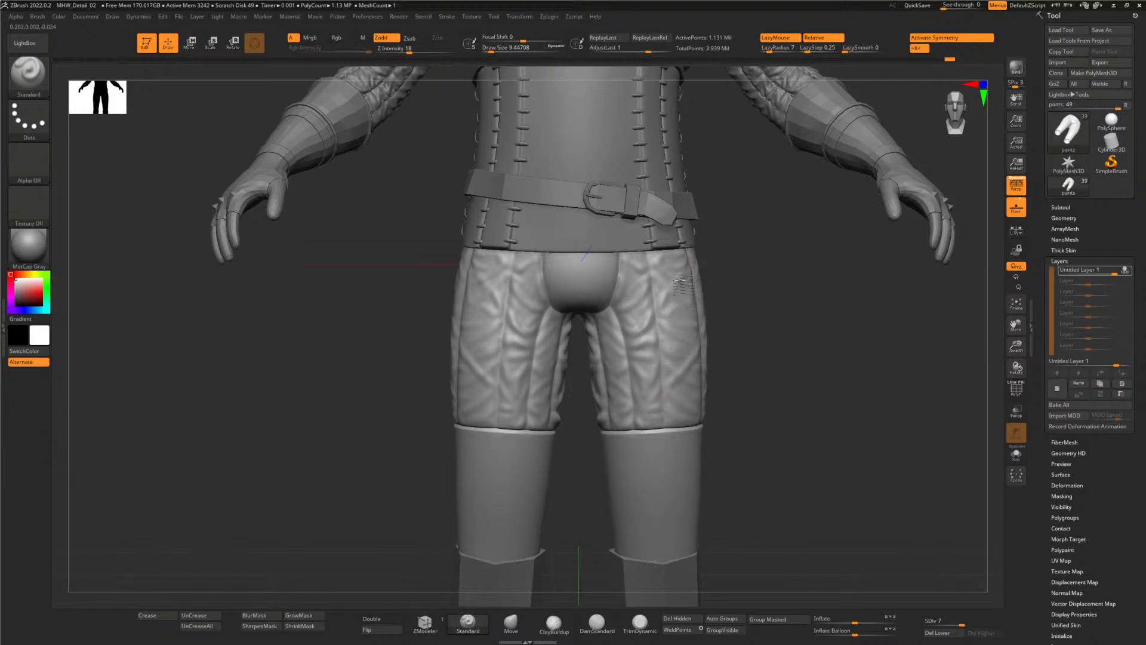
- Add and soften folds on the outer front thigh panels, from below the belt to the hem
{"action": "key", "text": "shift"}
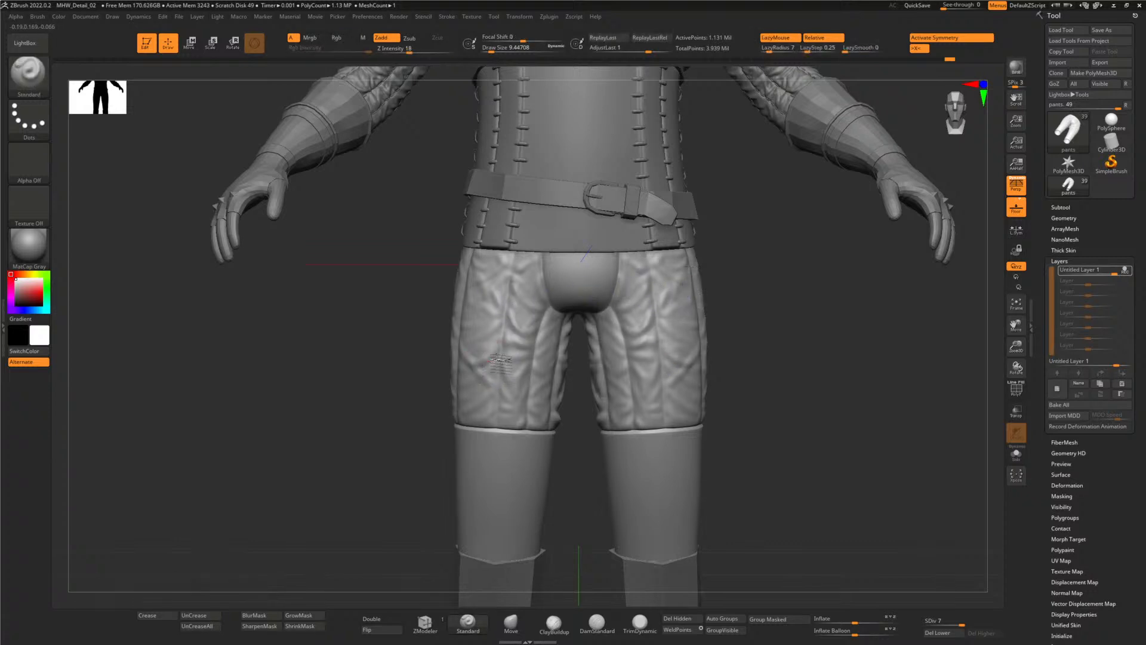
{"action": "key", "text": "shift"}
{"action": "key", "text": "shift"}
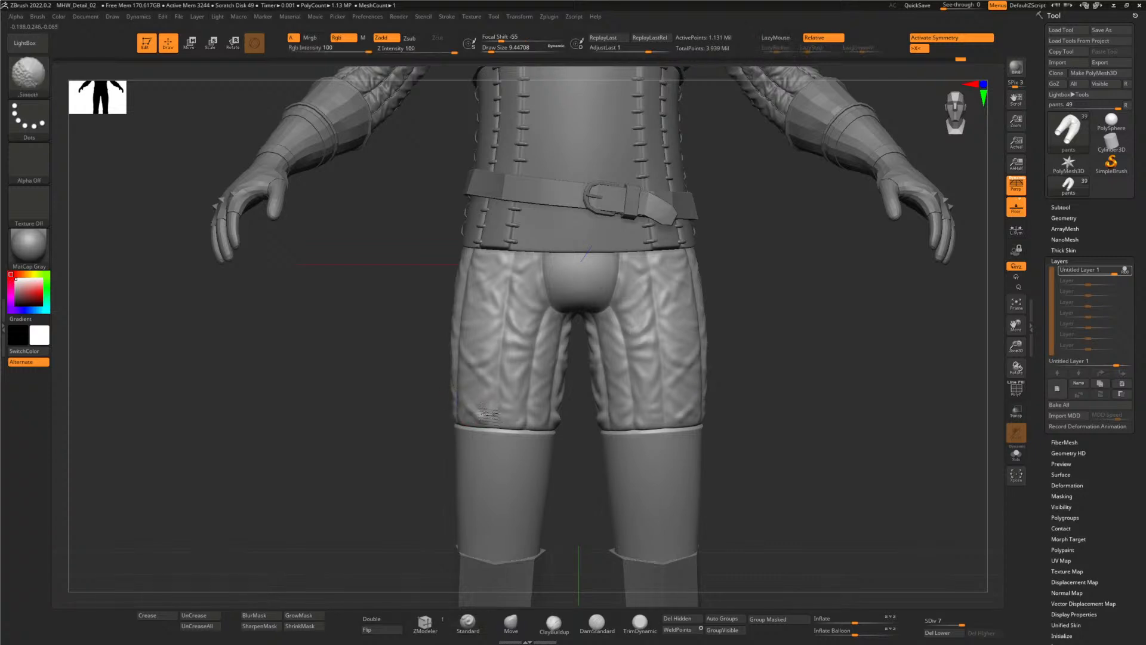
{"action": "key", "text": "shift"}
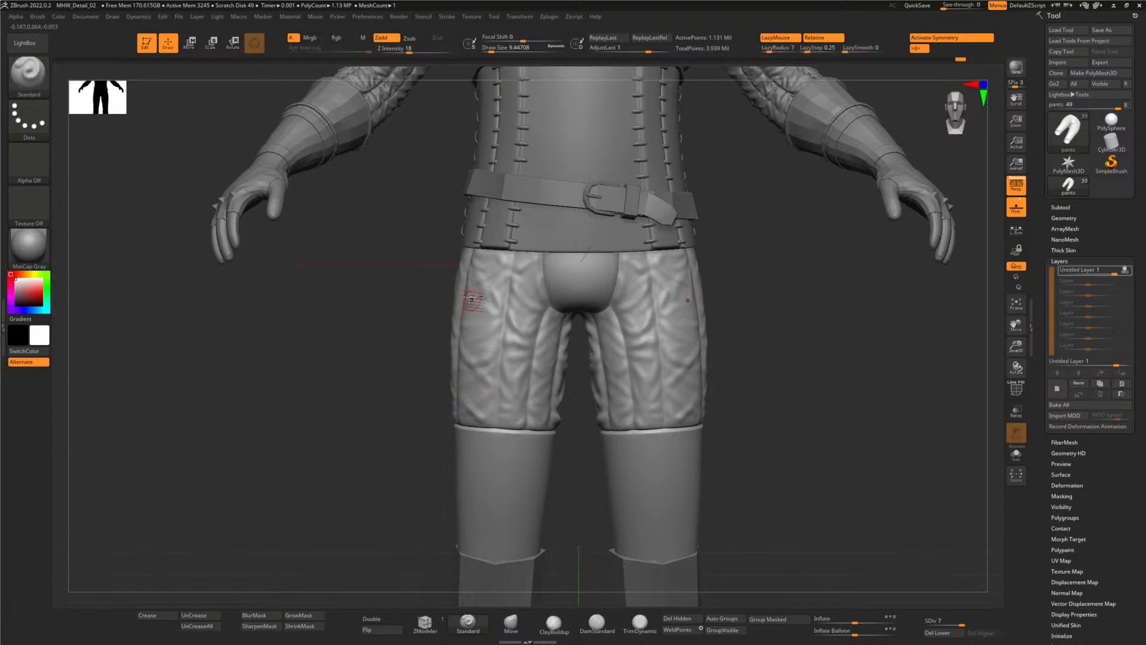
{"action": "key", "text": "shift"}
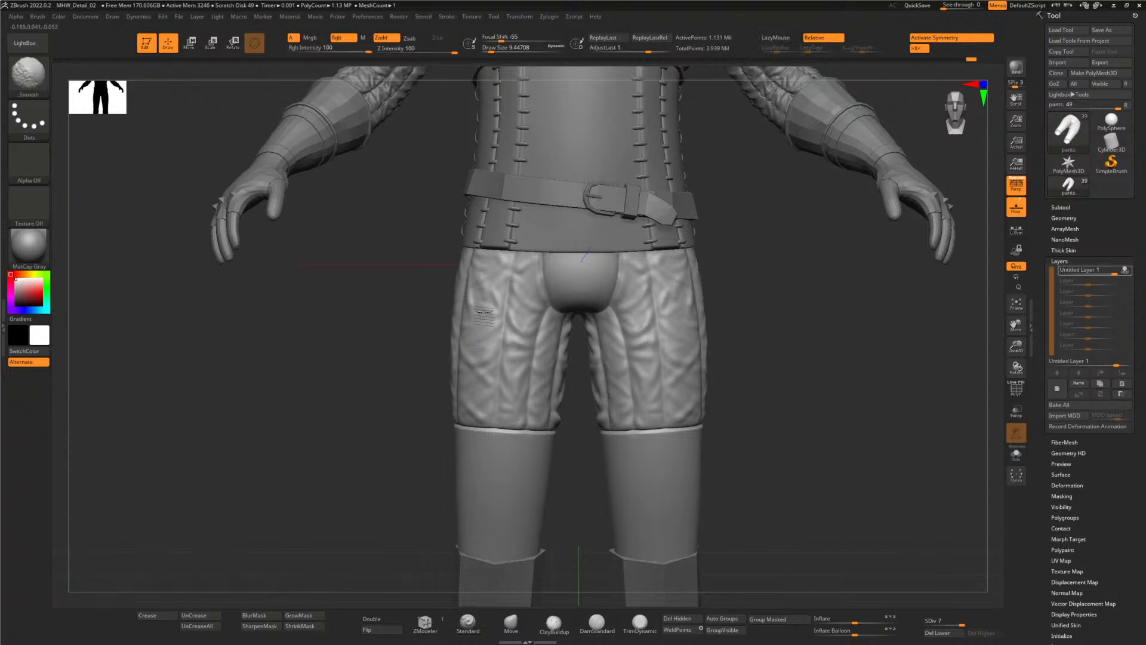
{"action": "key", "text": "shift"}
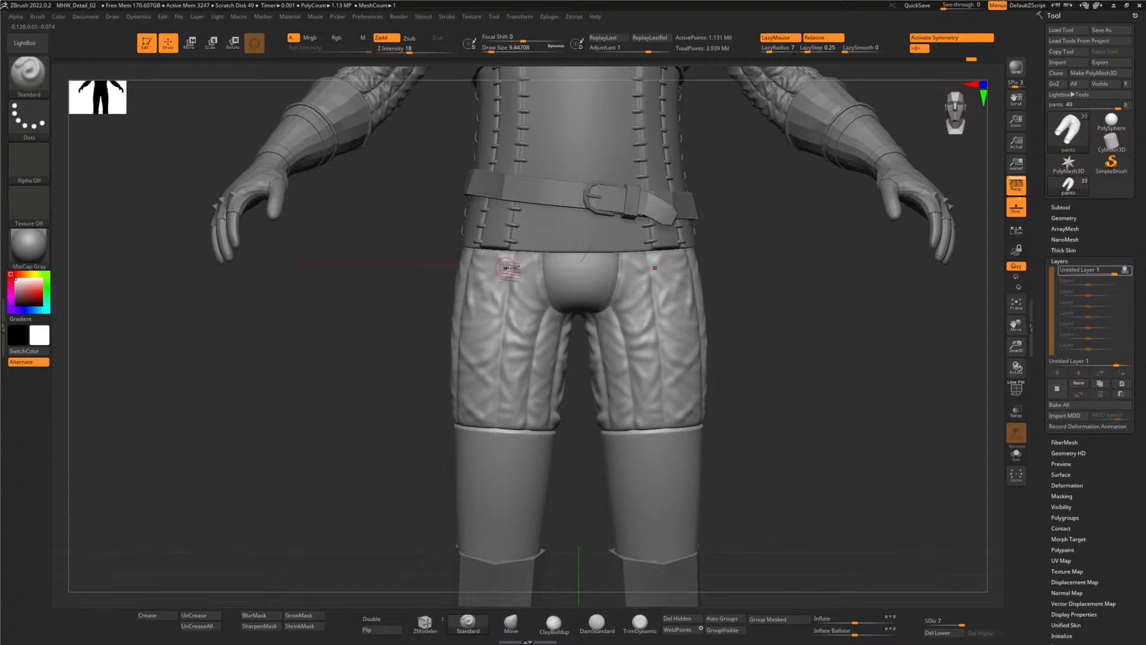
- Smooth and rework the folds on the middle of the outer front panels and along the inner front thigh
{"action": "key", "text": "shift"}
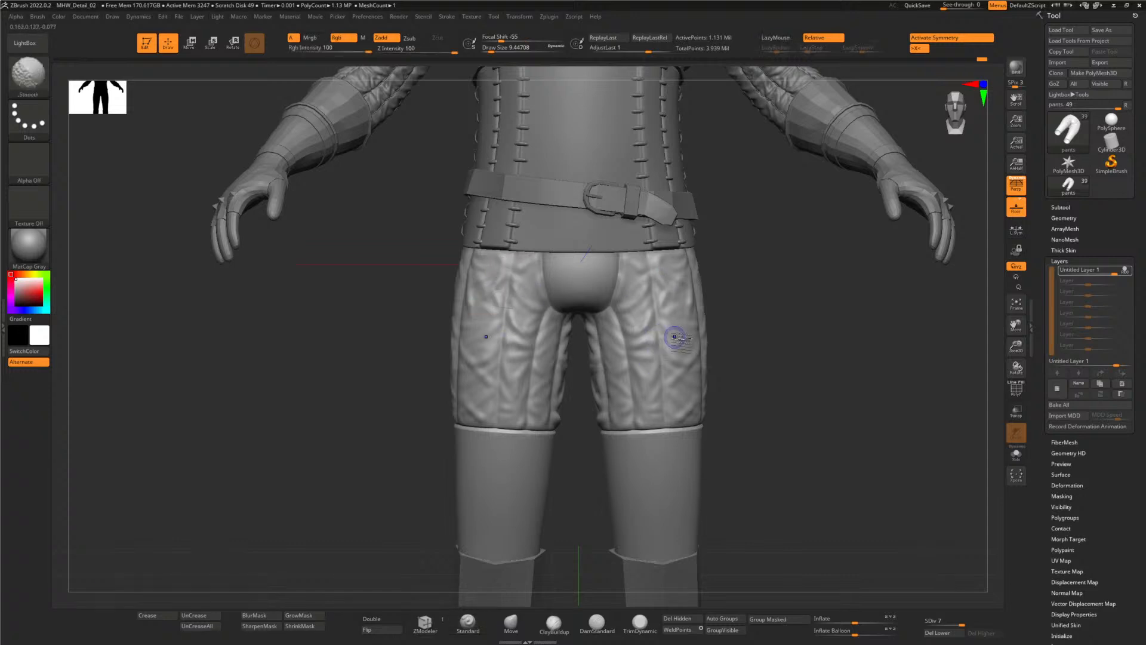
{"action": "key", "text": "shift"}
{"action": "left_click_drag", "start_coordinate": [675, 399], "coordinate": [669, 314]}
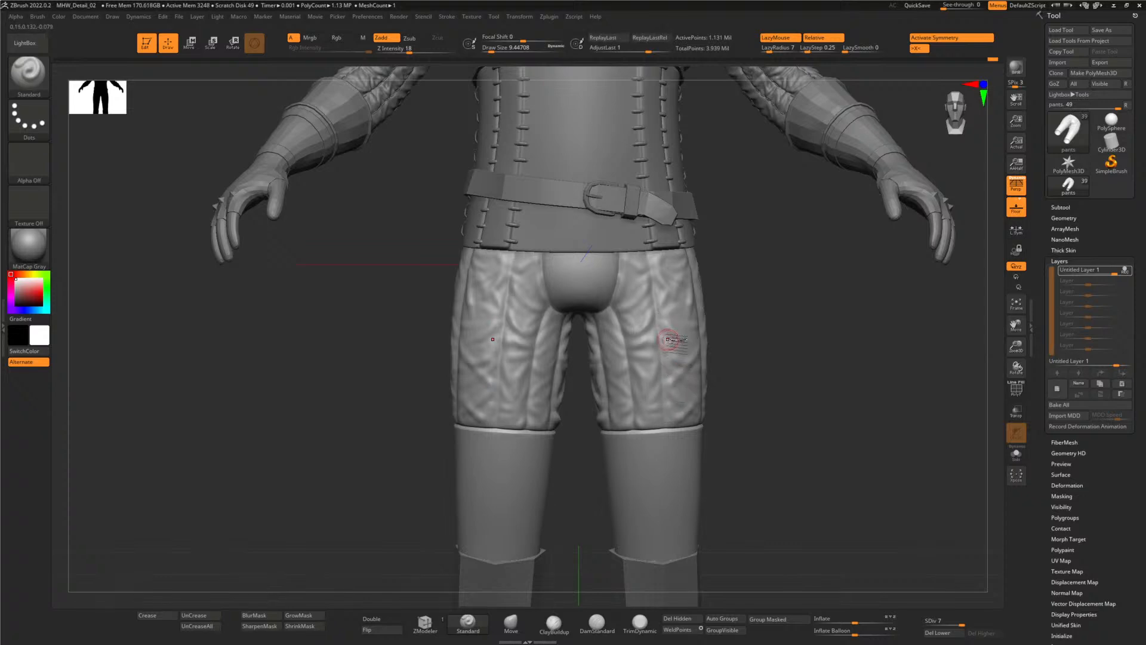
{"action": "key", "text": "shift"}
{"action": "left_click_drag", "start_coordinate": [630, 362], "coordinate": [621, 321]}
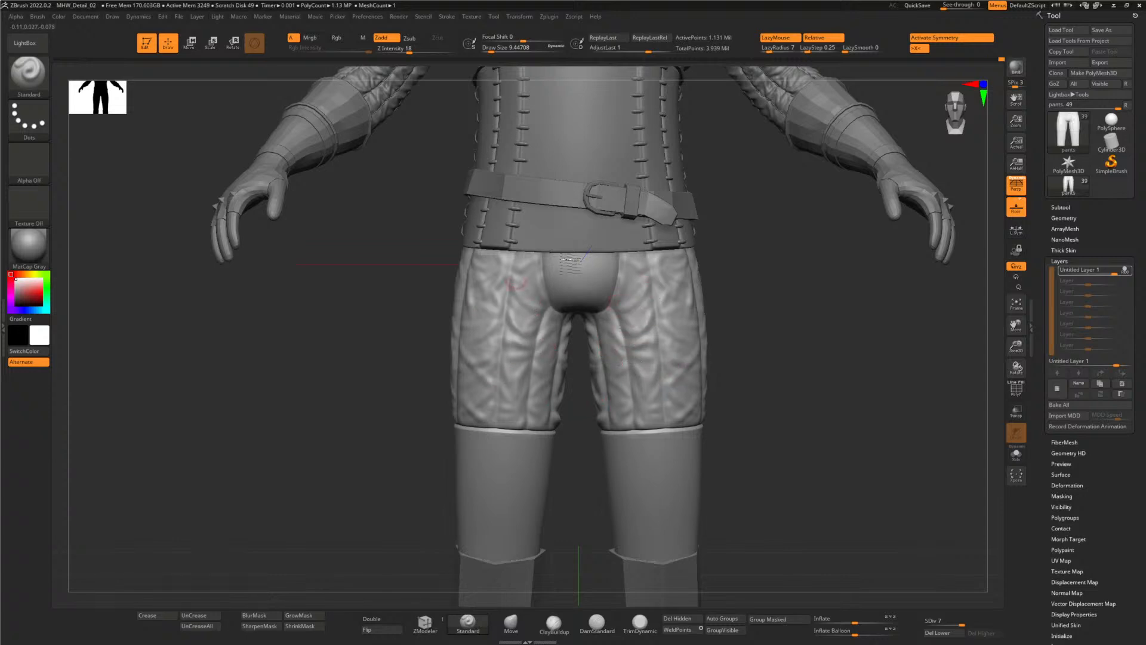
- Carve the two inner thigh seams from the crotch down to the hem with the DamStandard brush
{"action": "left_click", "coordinate": [597, 624]}
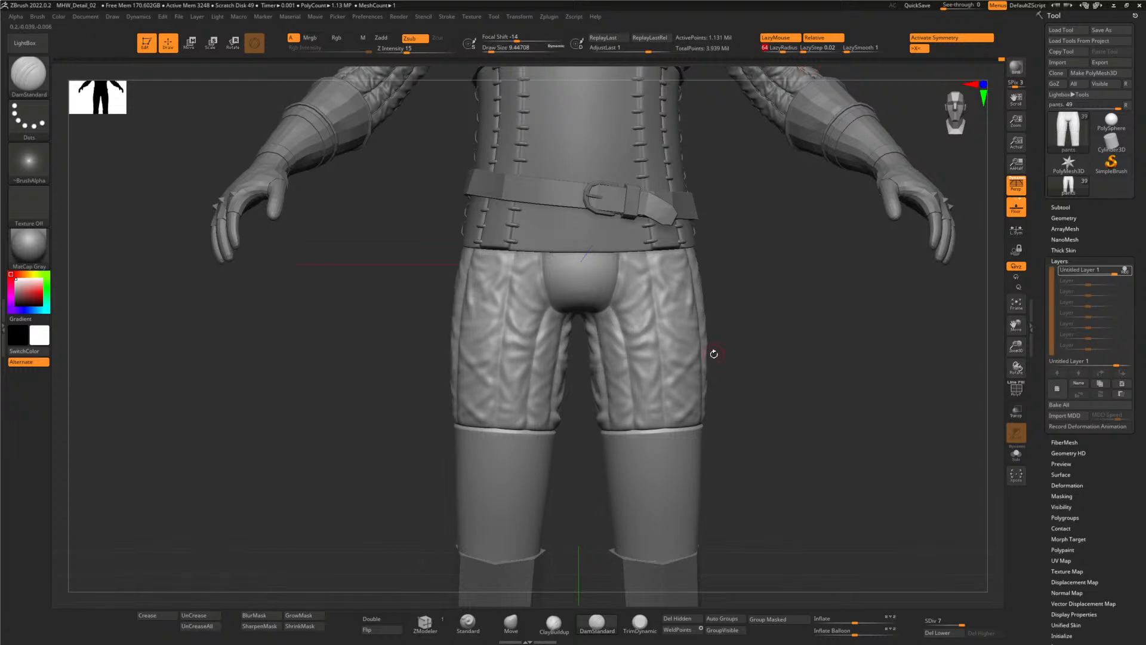
{"action": "mouse_move", "coordinate": [749, 356]}
{"action": "left_mouse_down", "text": "alt"}
{"action": "mouse_move", "coordinate": [808, 325]}
{"action": "mouse_move", "coordinate": [808, 312]}
{"action": "mouse_move", "coordinate": [538, 281]}
{"action": "left_mouse_up", "text": "alt"}
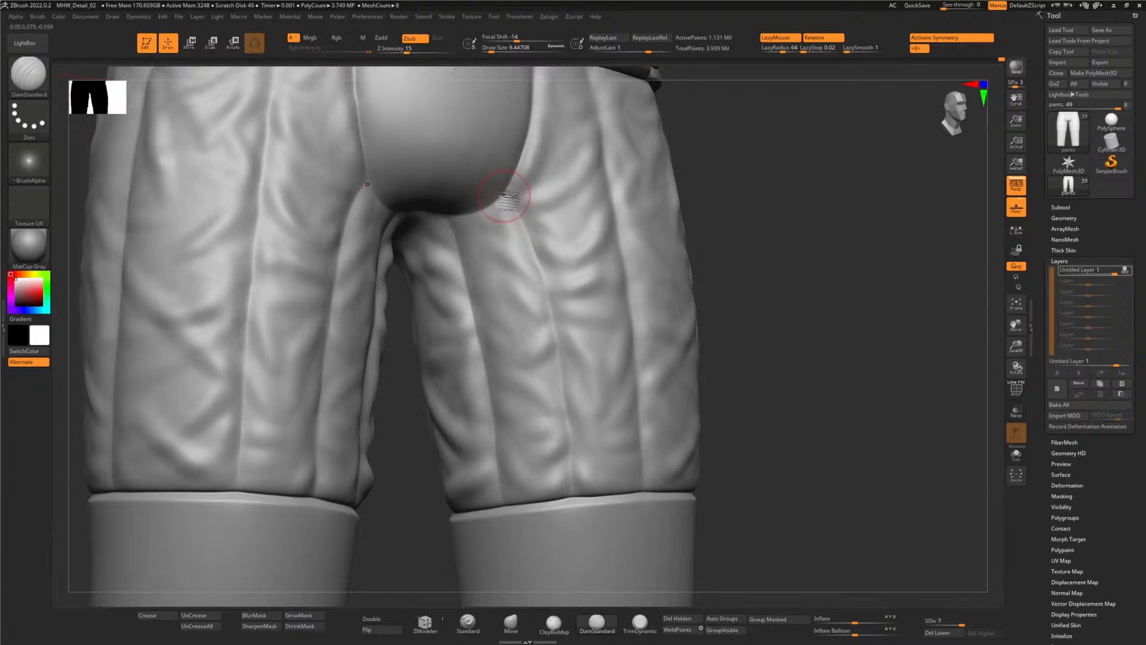
{"action": "mouse_move", "coordinate": [522, 218]}
{"action": "left_mouse_down"}
{"action": "mouse_move", "coordinate": [559, 324]}
{"action": "mouse_move", "coordinate": [575, 530]}
{"action": "left_mouse_up"}
{"action": "mouse_move", "coordinate": [455, 231]}
{"action": "left_mouse_down"}
{"action": "mouse_move", "coordinate": [485, 363]}
{"action": "mouse_move", "coordinate": [499, 533]}
{"action": "left_mouse_up"}
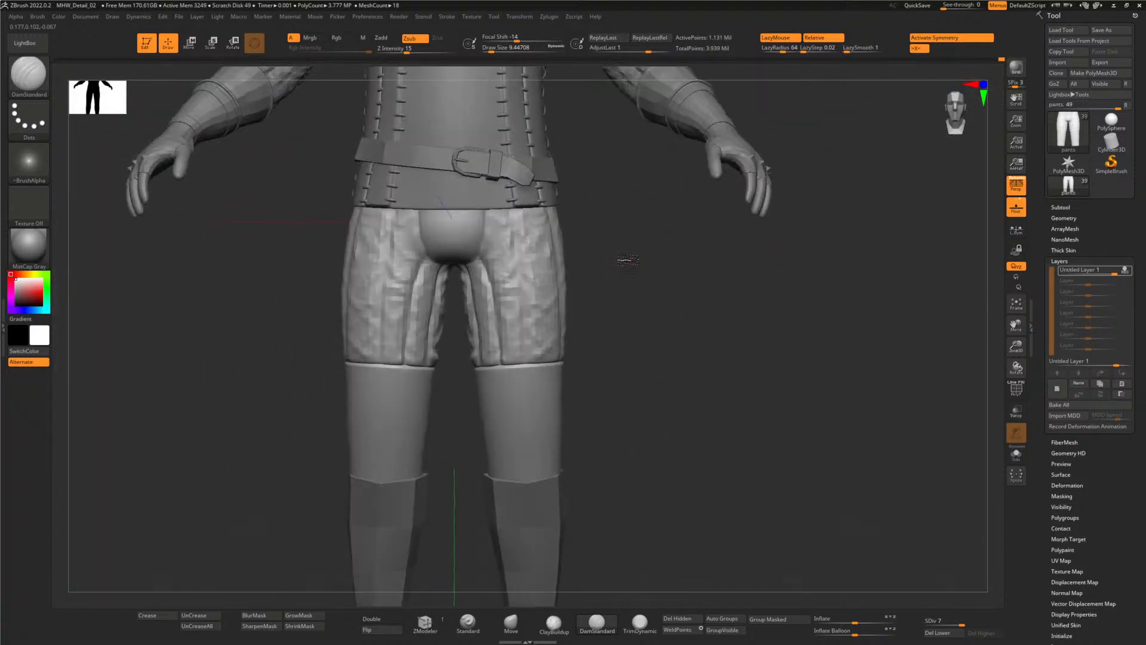
- Carve the front thigh seams from the belt down to the hem with DamStandard, redoing the first stroke
{"action": "left_click_drag", "start_coordinate": [627, 260], "coordinate": [667, 253]}
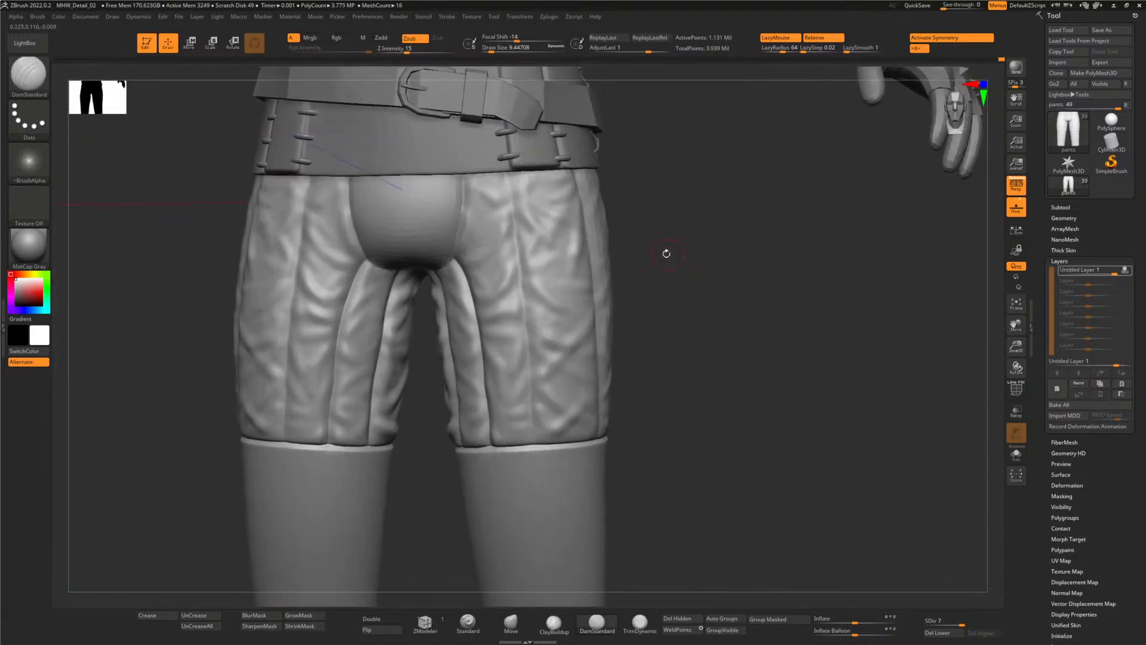
{"action": "left_click_drag", "start_coordinate": [507, 175], "coordinate": [534, 447]}
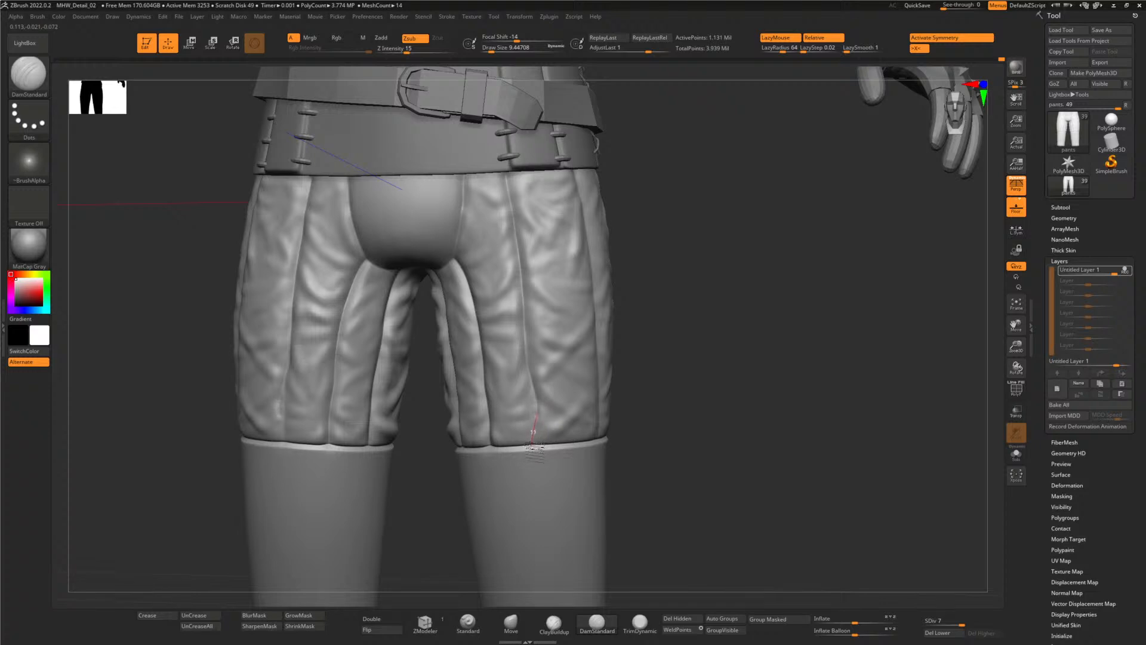
{"action": "key", "text": "ctrl+z"}
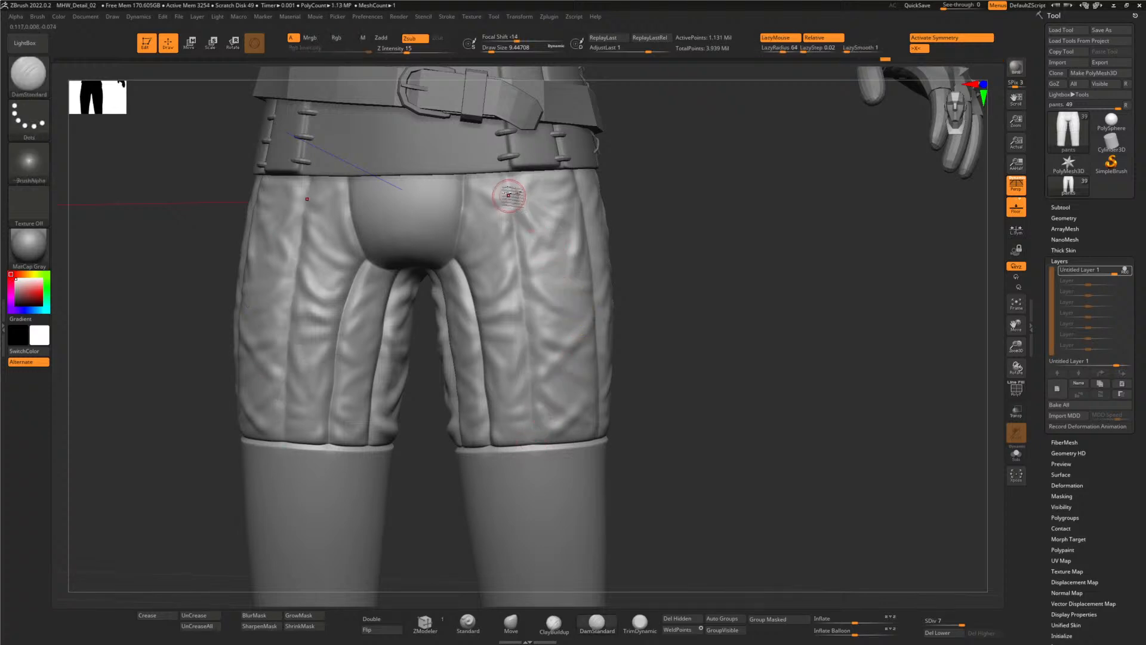
{"action": "left_click_drag", "start_coordinate": [515, 197], "coordinate": [538, 476]}
- Carve the outer front and side thigh seams from the belt down to the hem
{"action": "left_click_drag", "start_coordinate": [696, 312], "coordinate": [639, 301]}
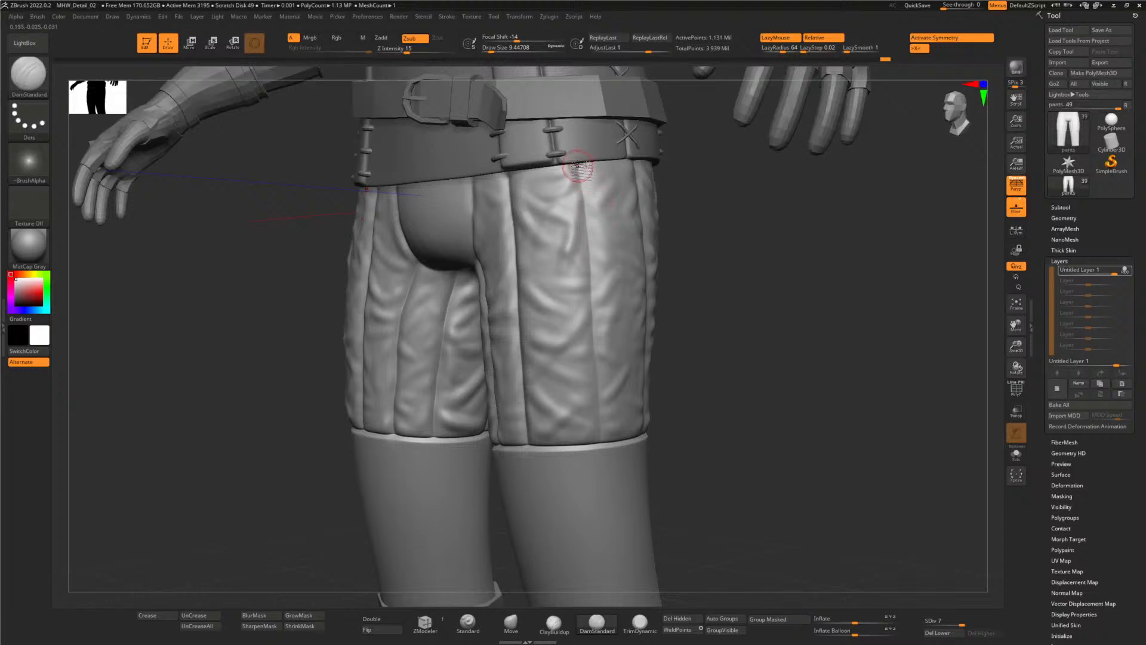
{"action": "left_click_drag", "start_coordinate": [578, 167], "coordinate": [603, 439]}
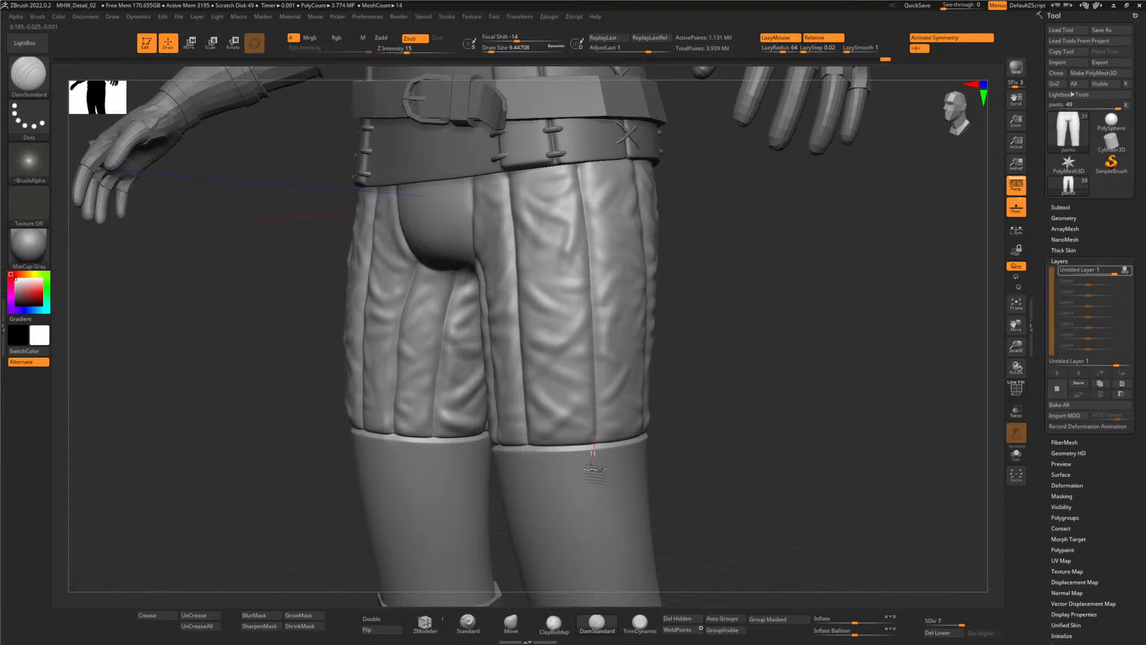
{"action": "right_click_drag", "start_coordinate": [581, 469], "coordinate": [643, 167]}
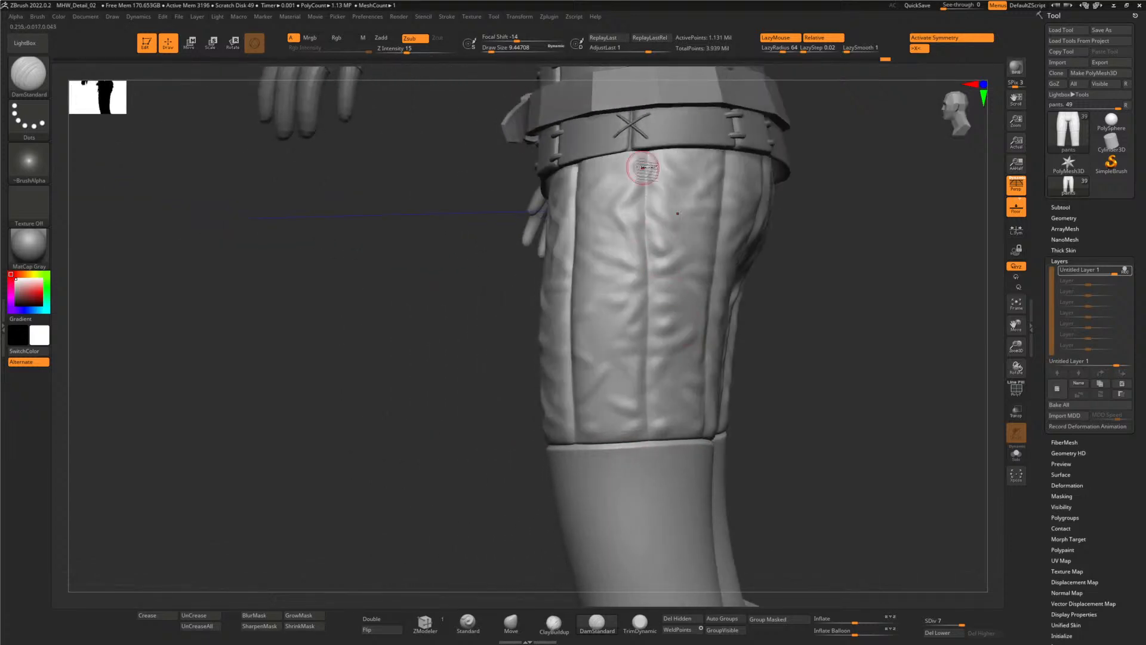
{"action": "left_click_drag", "start_coordinate": [647, 157], "coordinate": [646, 477]}
- Stop recording on the pants' sculpting layer and reduce its intensity to 0.3
{"action": "mouse_move", "coordinate": [509, 363]}
{"action": "left_mouse_down"}
{"action": "mouse_move", "coordinate": [601, 217]}
{"action": "mouse_move", "coordinate": [737, 238]}
{"action": "mouse_move", "coordinate": [649, 305]}
{"action": "mouse_move", "coordinate": [742, 195]}
{"action": "mouse_move", "coordinate": [615, 347]}
{"action": "mouse_move", "coordinate": [593, 323]}
{"action": "mouse_move", "coordinate": [609, 136]}
{"action": "left_mouse_up"}
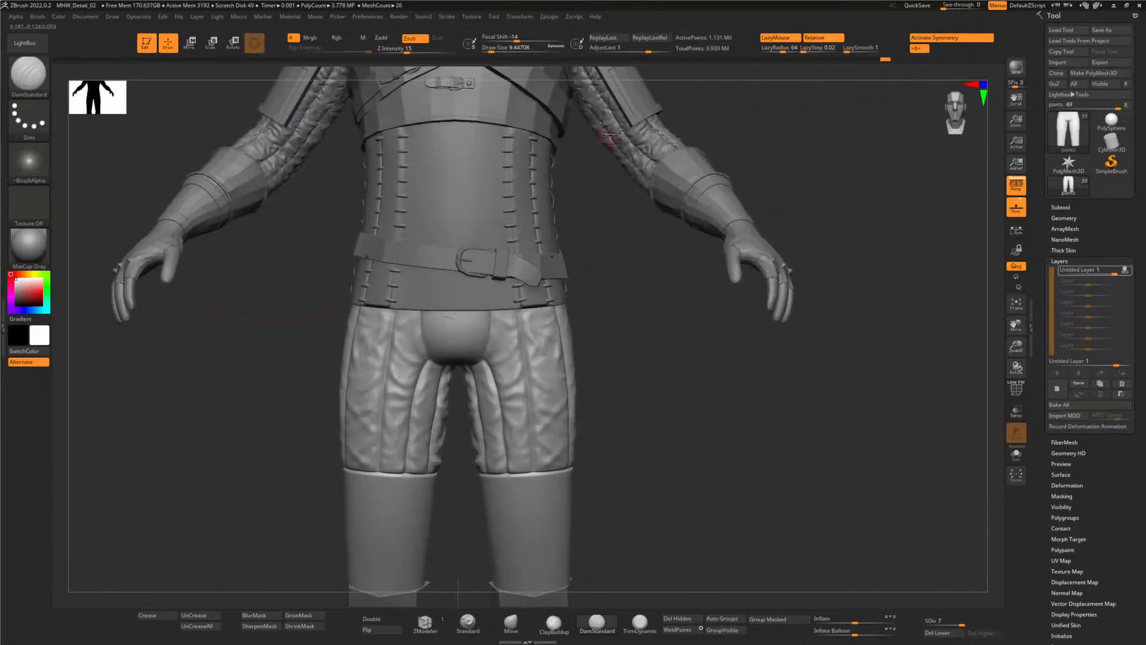
{"action": "left_click_drag", "start_coordinate": [623, 337], "coordinate": [549, 358], "text": "alt"}
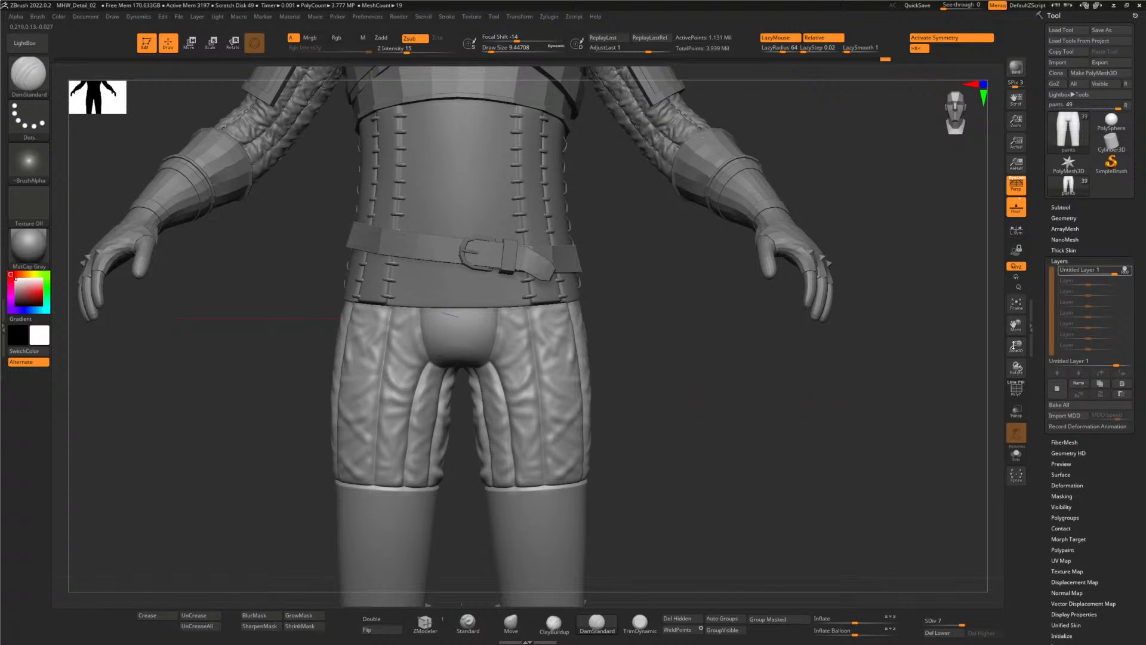
{"action": "left_click", "coordinate": [1126, 270]}
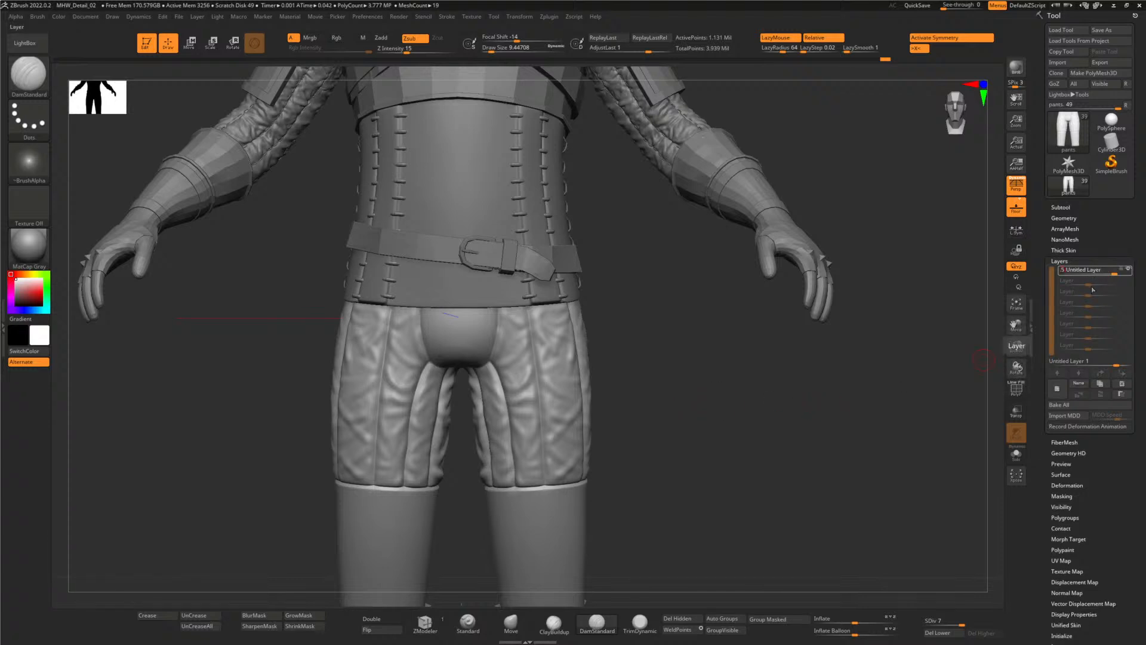
{"action": "key", "text": "Return"}
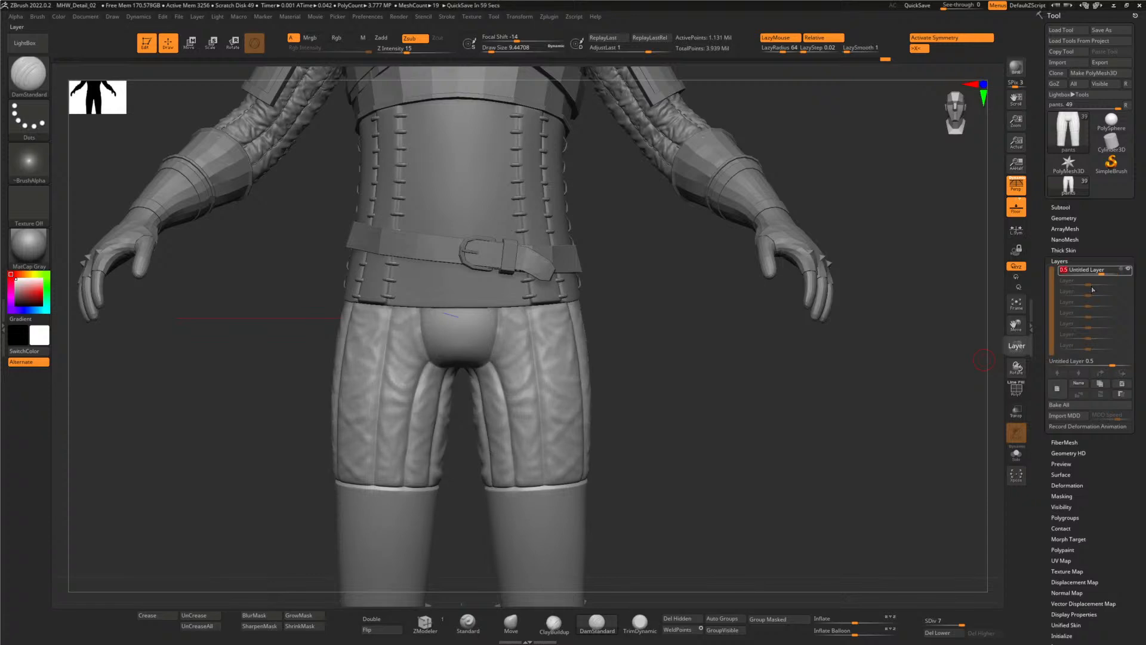
{"action": "key", "text": "Return"}
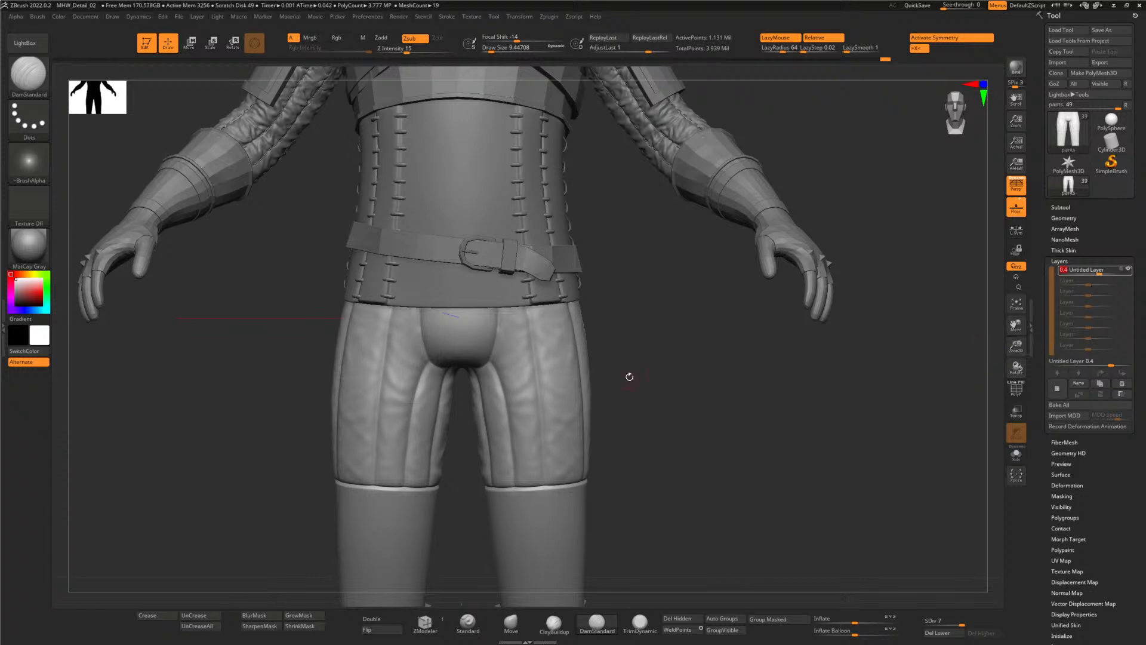
{"action": "left_click_drag", "start_coordinate": [642, 345], "coordinate": [609, 266], "text": "alt"}
{"action": "left_click_drag", "start_coordinate": [695, 215], "coordinate": [663, 217], "text": "alt"}
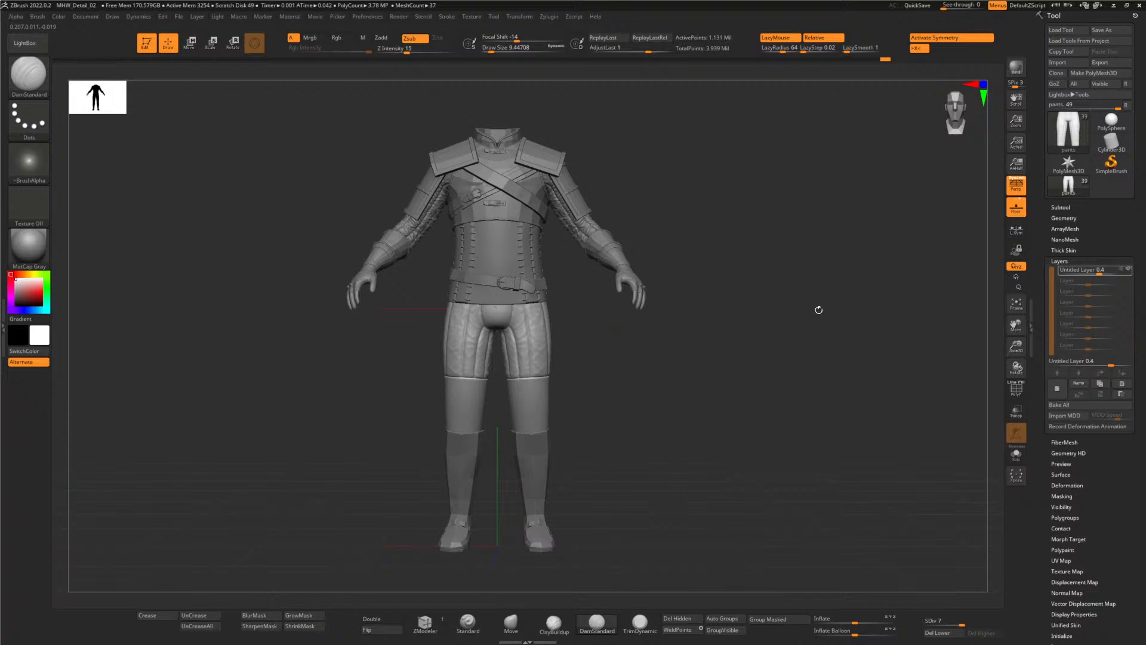
{"action": "left_click_drag", "start_coordinate": [1097, 270], "coordinate": [1091, 270]}
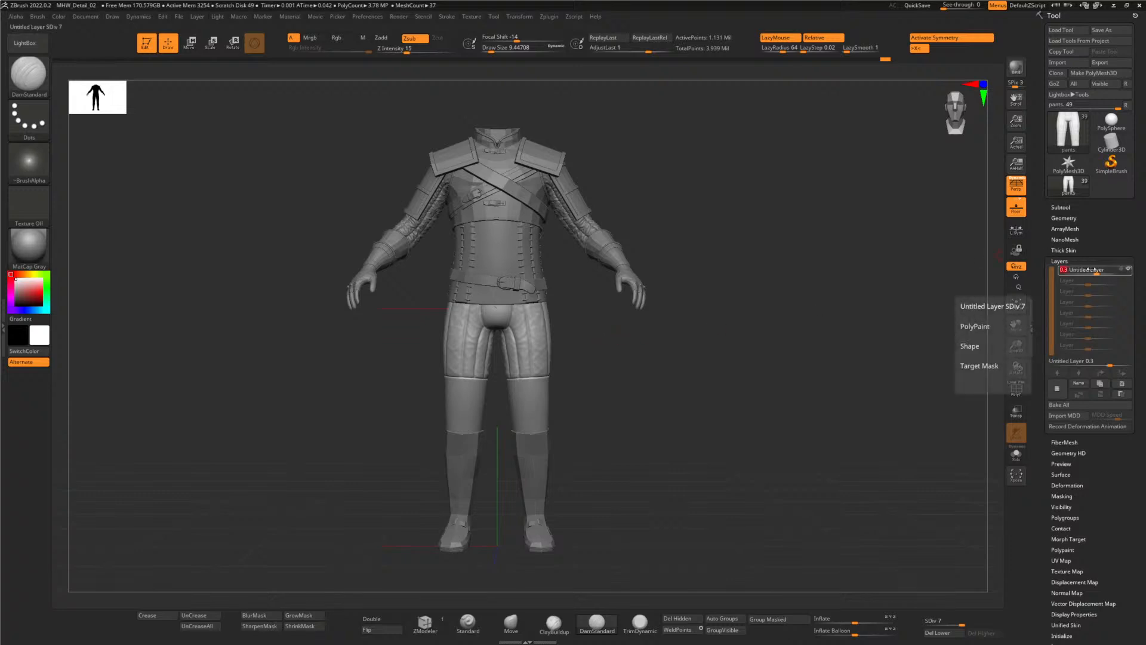
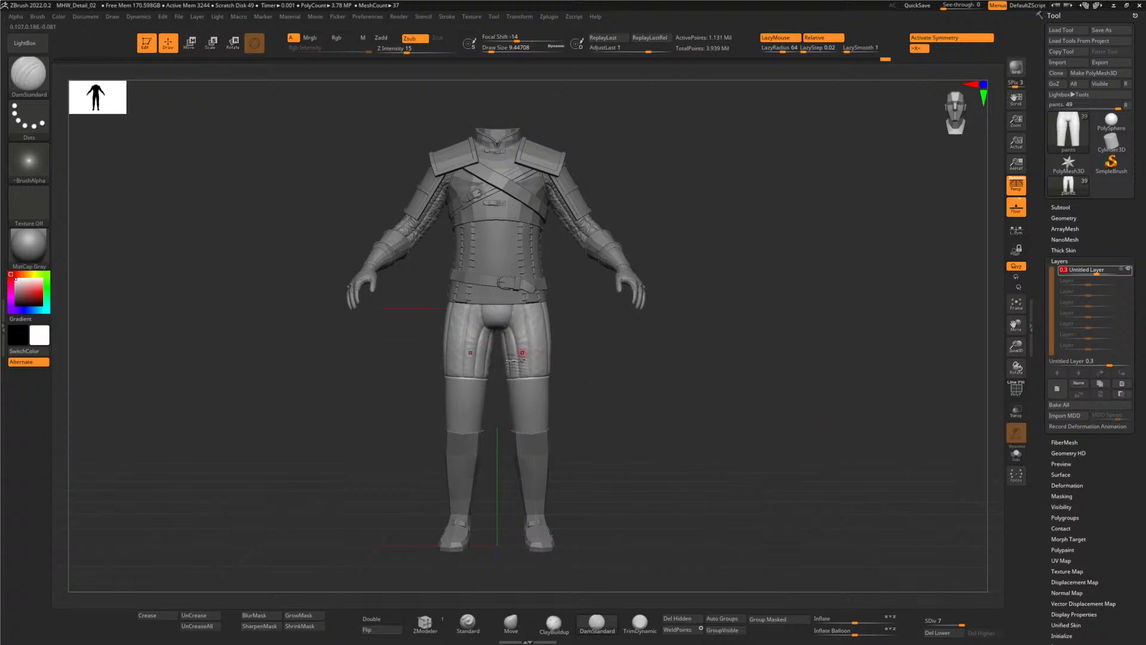
- Duplicate the pants subtool
{"action": "left_click_drag", "start_coordinate": [599, 359], "coordinate": [642, 361], "text": "alt"}
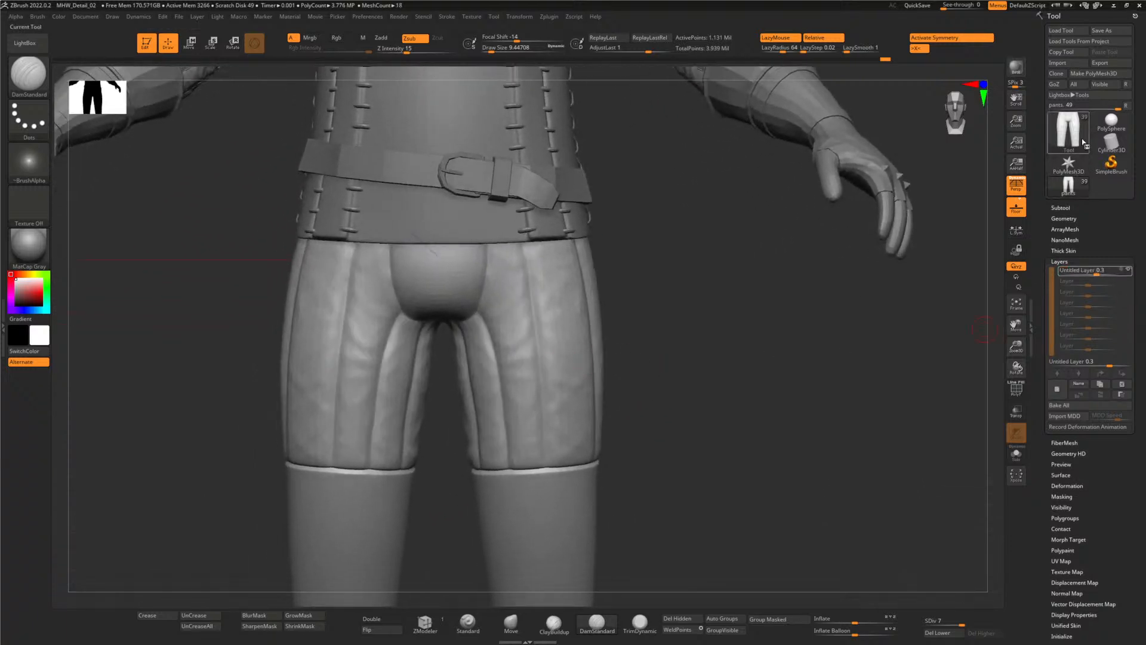
{"action": "left_click", "coordinate": [1060, 208]}
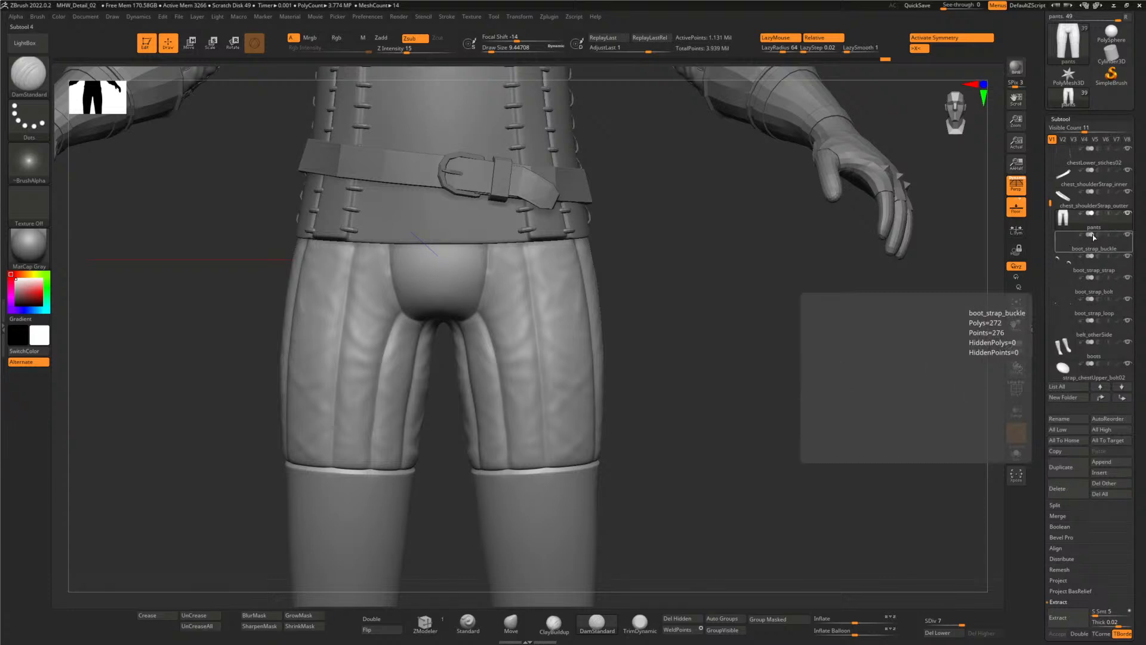
{"action": "left_click", "coordinate": [1062, 466]}
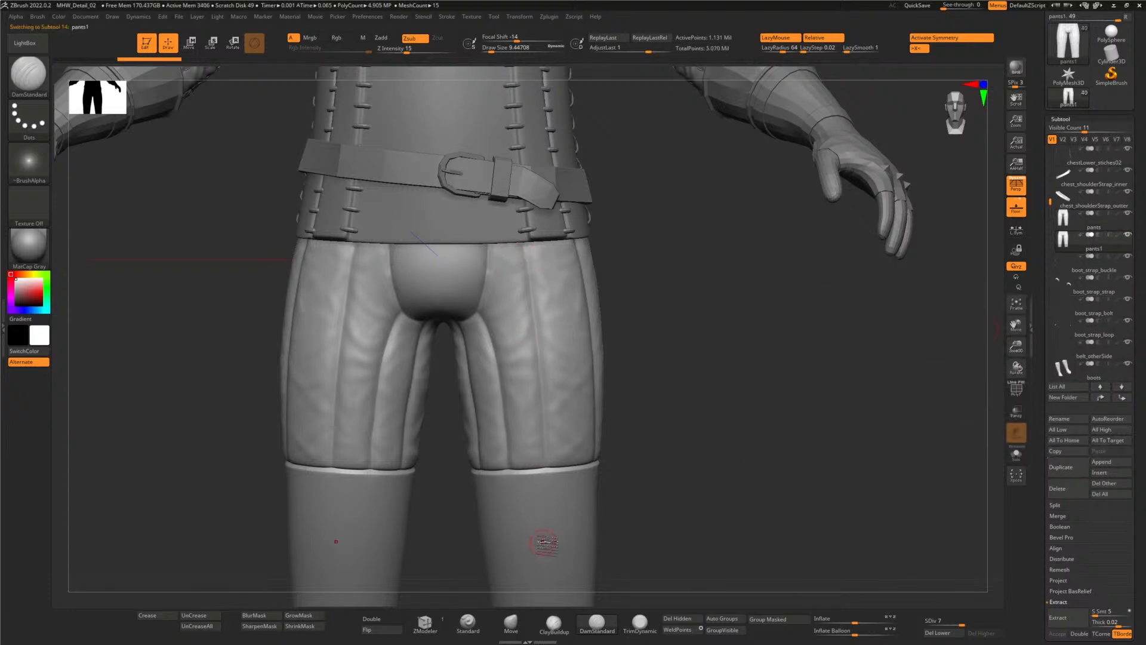
- Load the Stitch_01 brush, set its draw size to 2 and try to draw stitches on the front thigh seam
{"action": "left_click", "coordinate": [36, 47]}
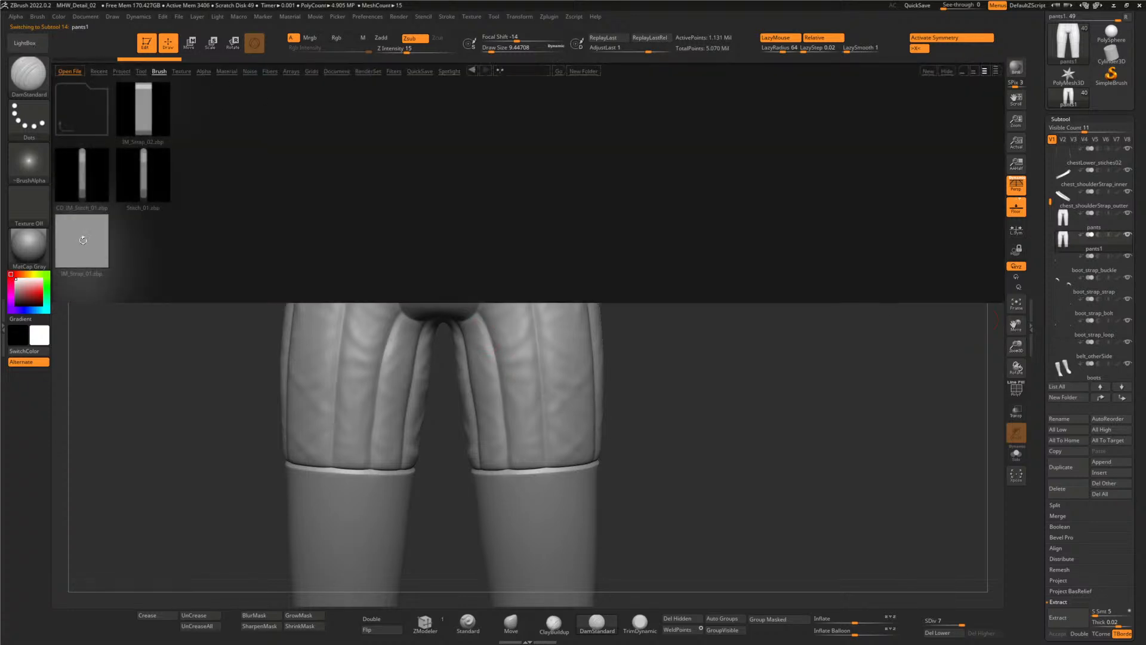
{"action": "double_click", "coordinate": [138, 181]}
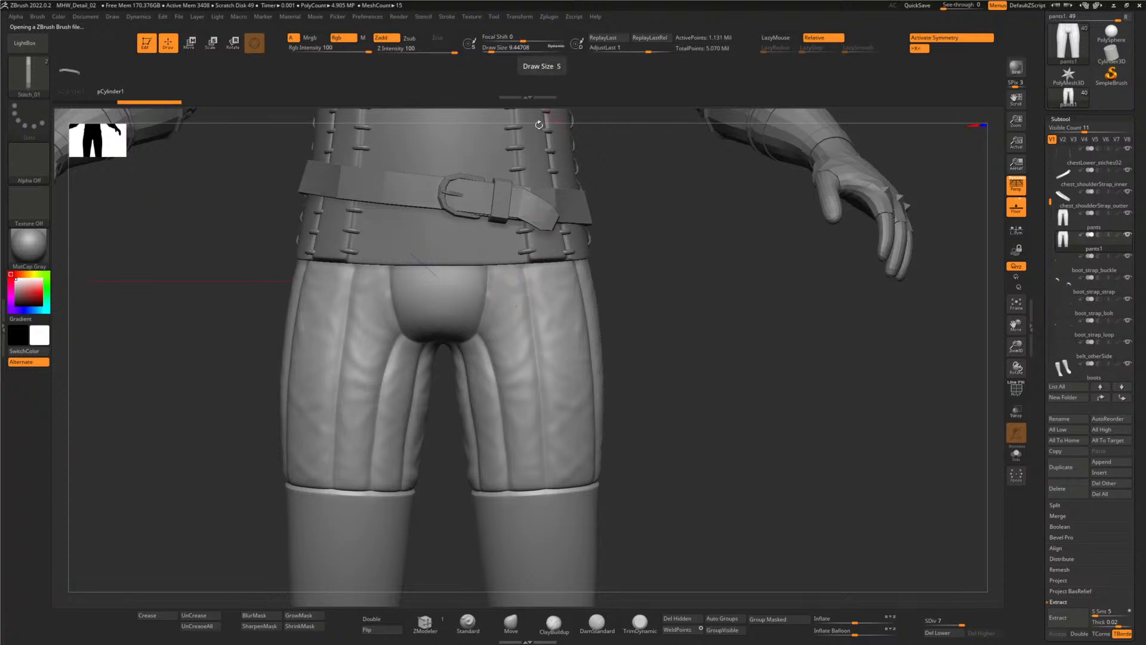
{"action": "left_click", "coordinate": [525, 49]}
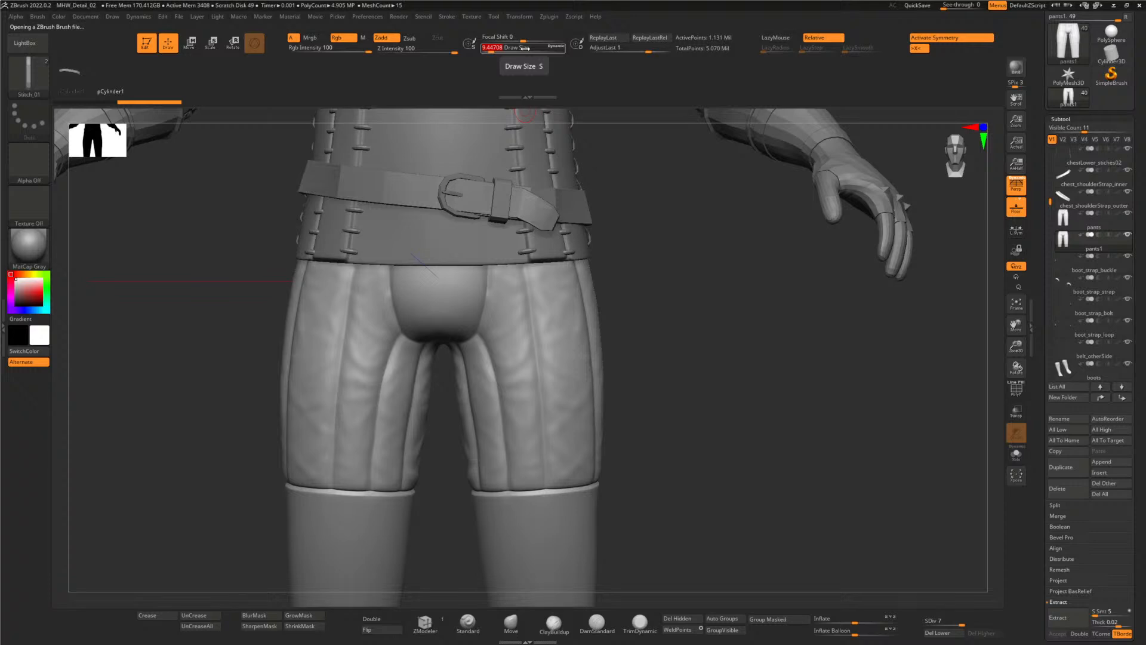
{"action": "key", "text": "Return"}
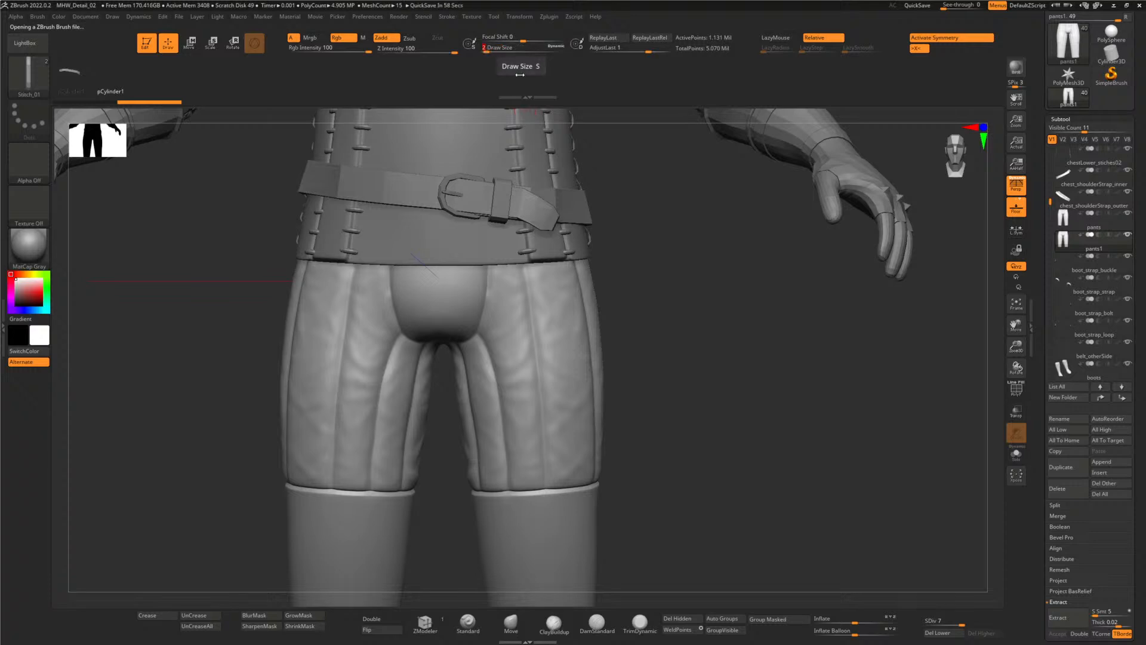
{"action": "left_click", "coordinate": [529, 276]}
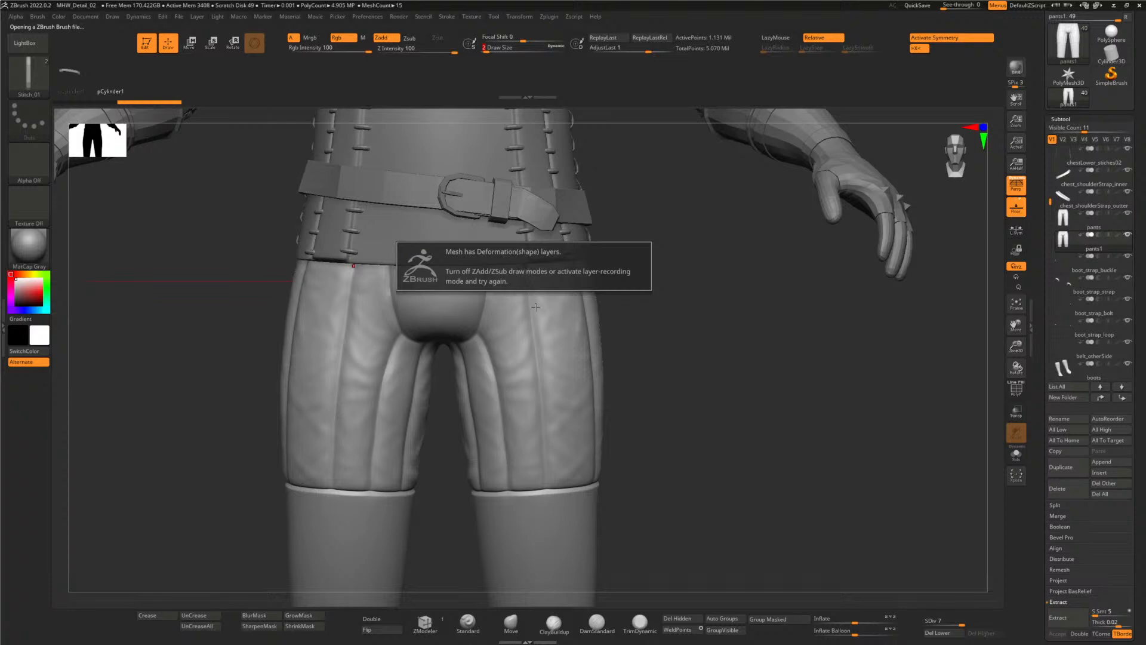
- Delete the duplicated pants' lower subdivision levels and enable LazyMouse with a radius of 41 for another stitch attempt
{"action": "left_click", "coordinate": [941, 634]}
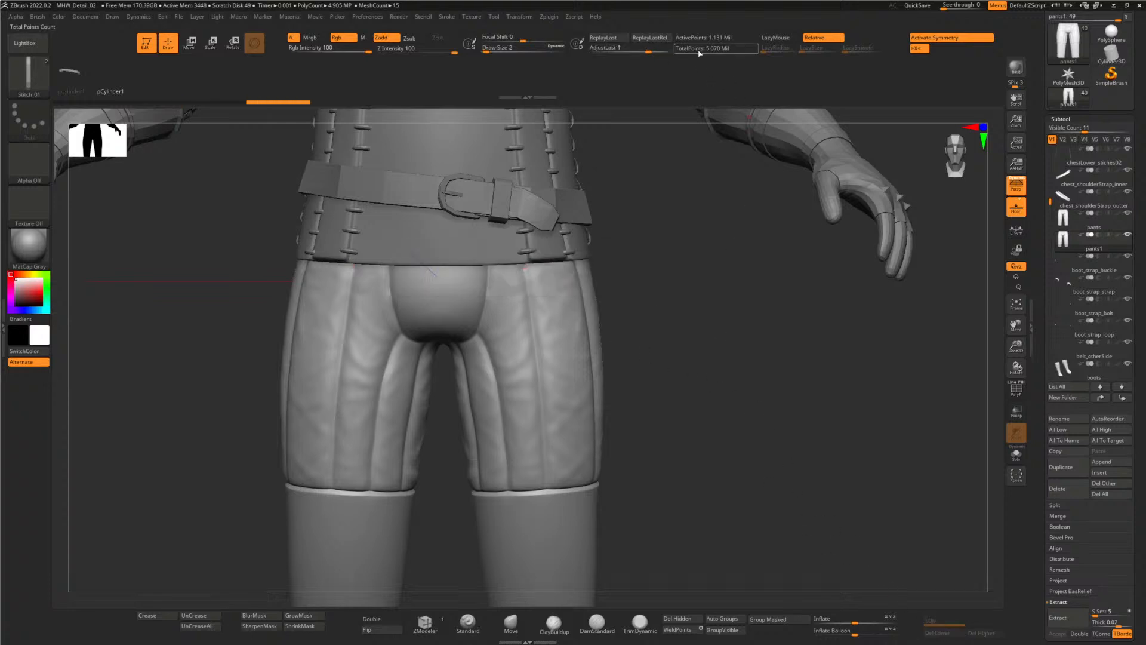
{"action": "left_click", "coordinate": [775, 37]}
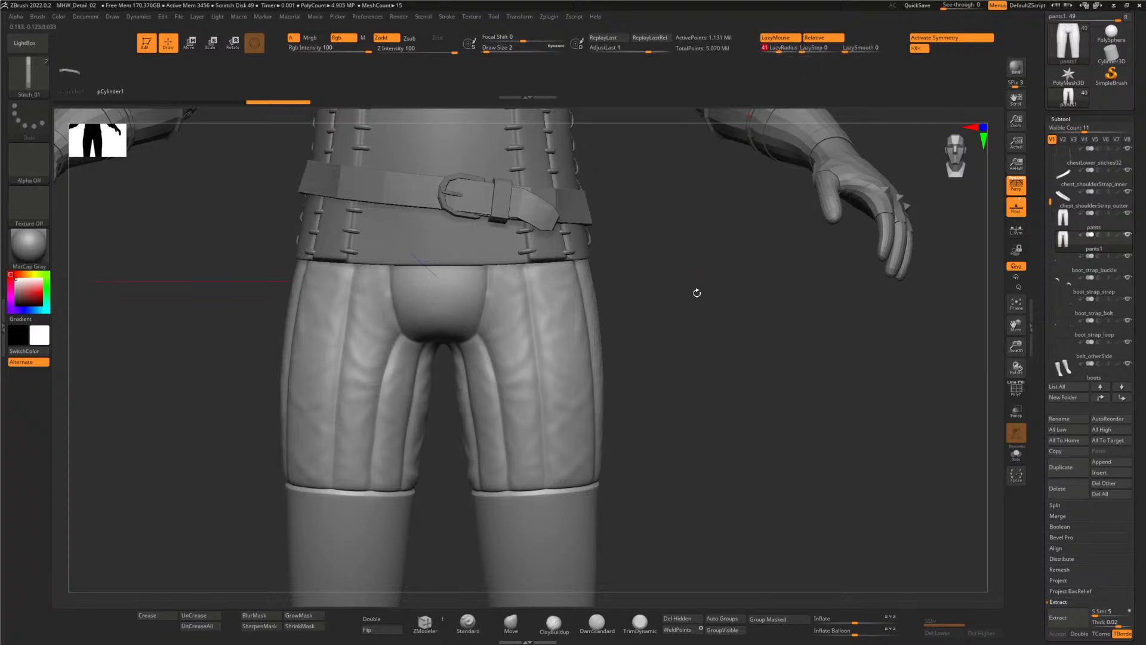
{"action": "left_click_drag", "start_coordinate": [696, 289], "coordinate": [644, 294]}
{"action": "left_click", "coordinate": [525, 269]}
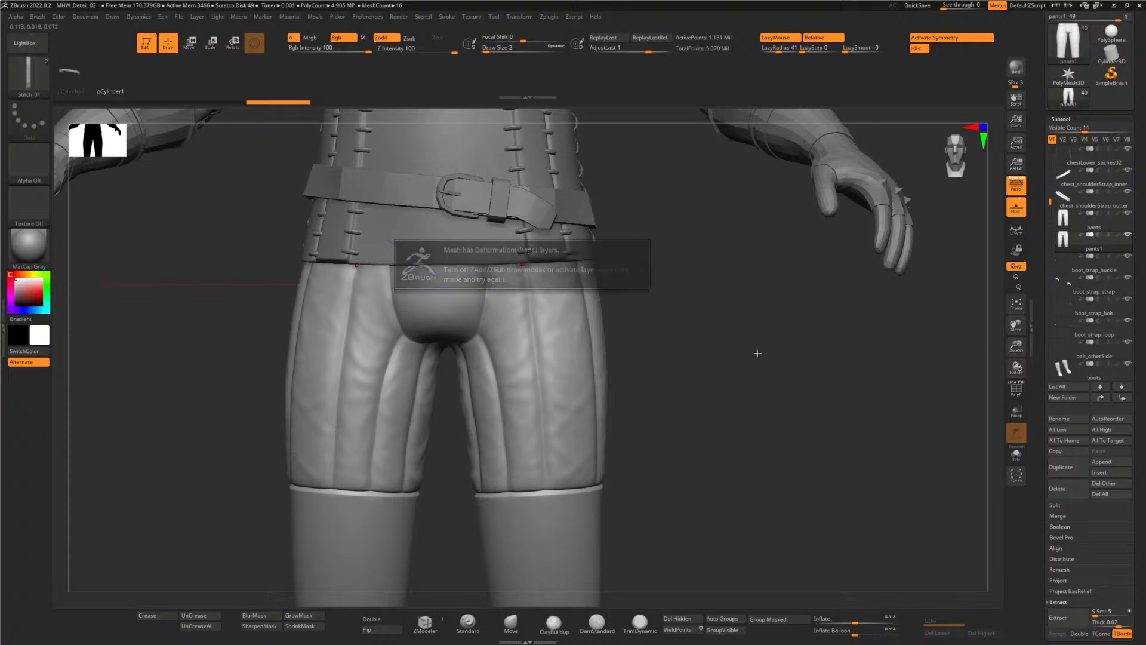
- Bake all sculpting layers into the duplicated pants
{"action": "scroll", "coordinate": [1059, 500], "scroll_direction": "down", "scroll_amount": 5}
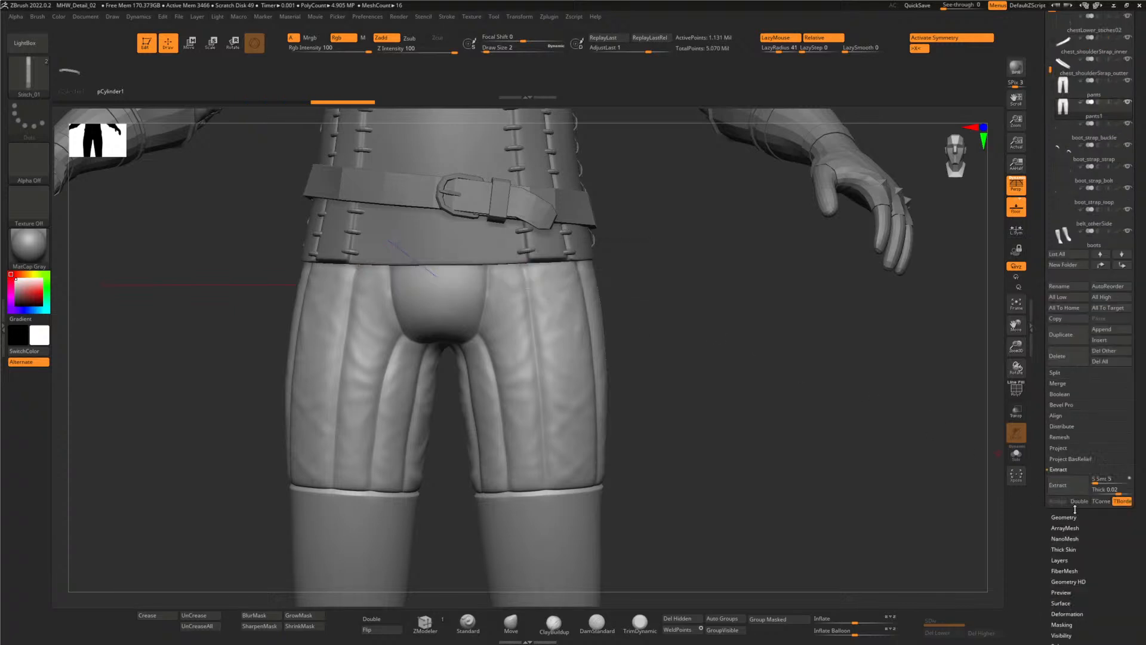
{"action": "left_click", "coordinate": [1063, 371]}
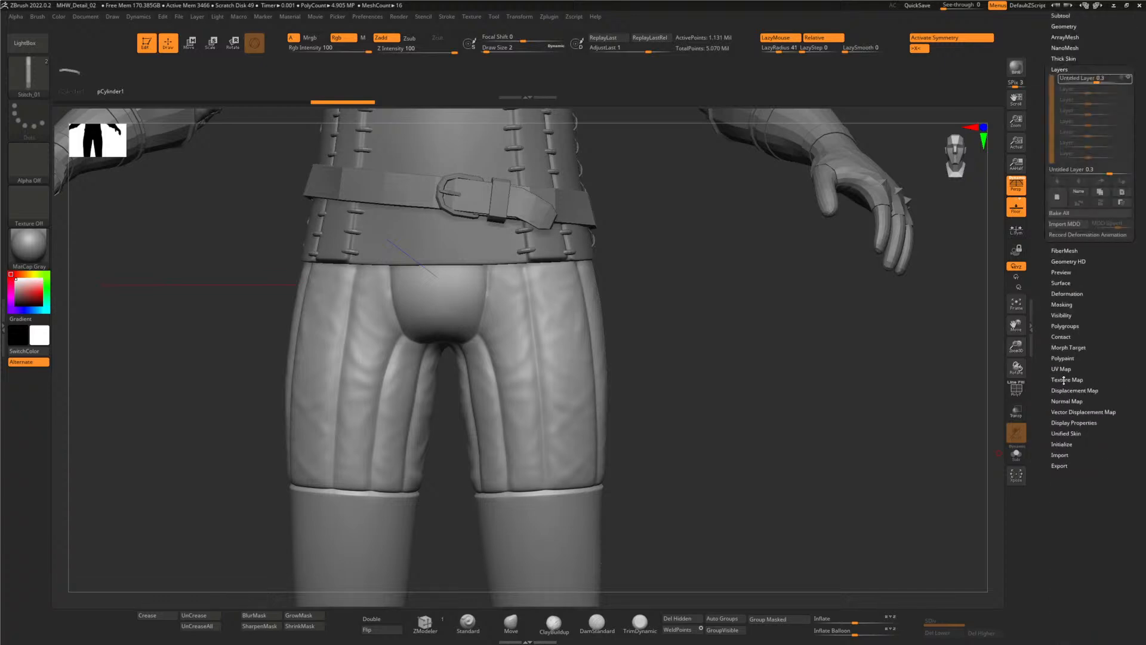
{"action": "scroll", "coordinate": [1078, 254], "scroll_direction": "up", "scroll_amount": 3}
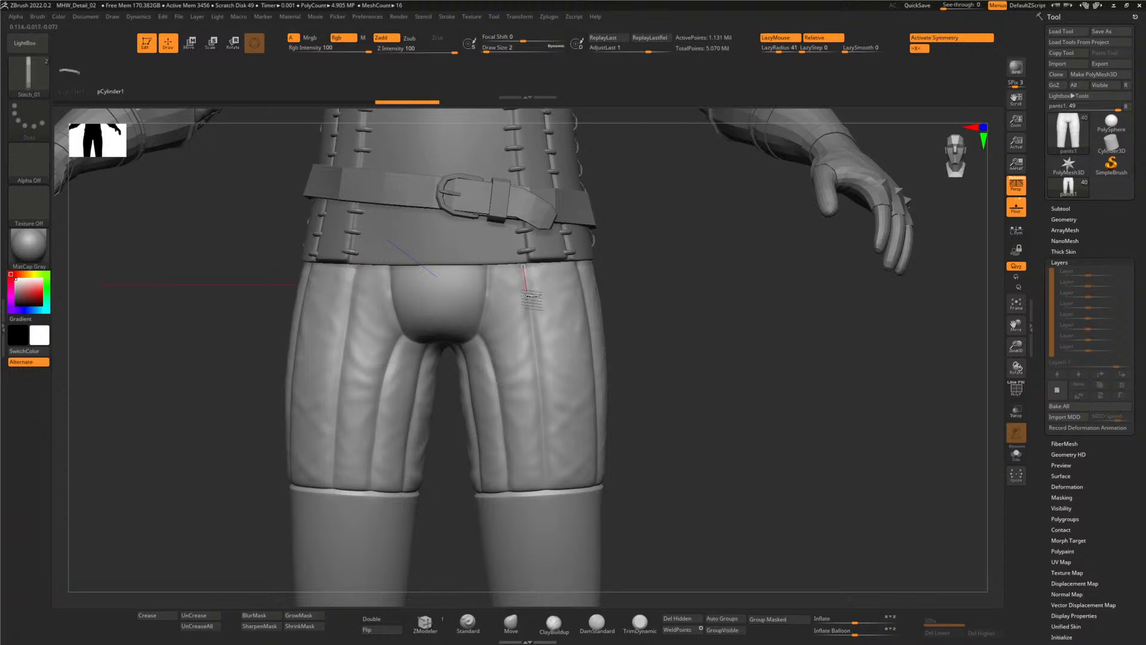
- Try a row of Stitch_01 stitches at draw size 2 down the front thigh seam, then undo it
{"action": "left_click_drag", "start_coordinate": [532, 296], "coordinate": [544, 403]}
{"action": "left_click_drag", "start_coordinate": [551, 512], "coordinate": [551, 512]}
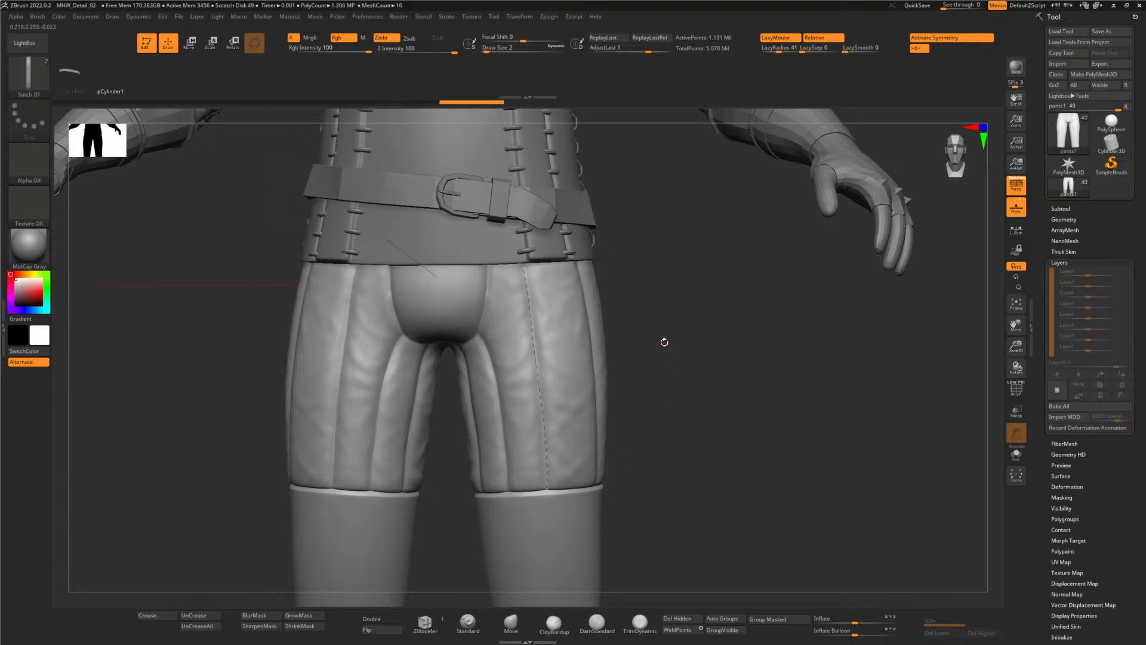
{"action": "mouse_move", "coordinate": [665, 340]}
{"action": "right_mouse_down", "text": "ctrl"}
{"action": "mouse_move", "coordinate": [866, 422]}
{"action": "mouse_move", "coordinate": [773, 333]}
{"action": "right_mouse_up", "text": "ctrl"}
{"action": "key", "text": "ctrl+z"}
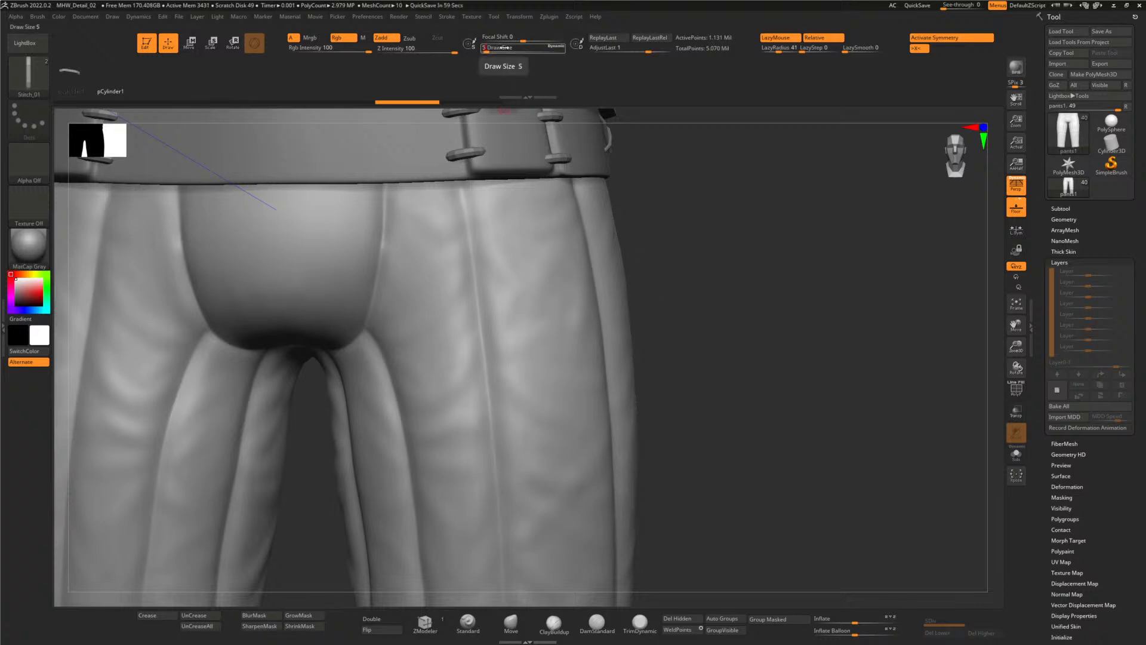
- Try the Stitch_01 row on the front thigh seam at draw size 5, then undo it
{"action": "left_click_drag", "start_coordinate": [466, 205], "coordinate": [514, 427]}
{"action": "mouse_move", "coordinate": [701, 328]}
{"action": "left_mouse_down"}
{"action": "mouse_move", "coordinate": [717, 324]}
{"action": "mouse_move", "coordinate": [694, 334]}
{"action": "left_mouse_up"}
{"action": "key", "text": "ctrl+z"}
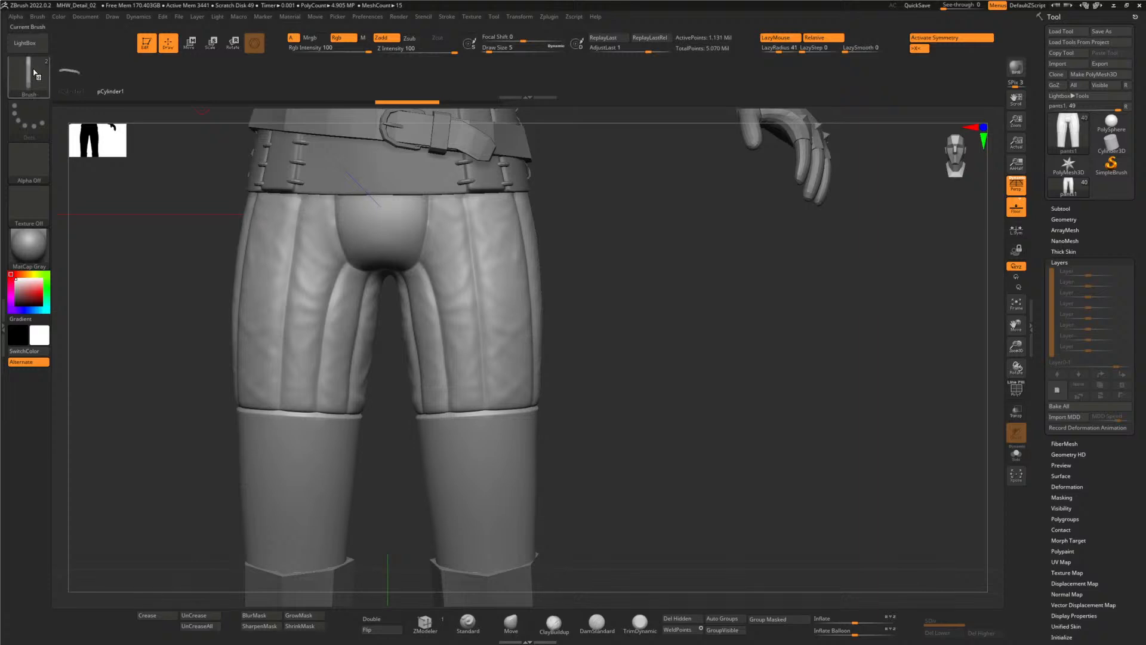
- Load the CD_IM_Stitch_01 brush, test a stitch row on the front thigh and undo the test
{"action": "key", "text": "comma"}
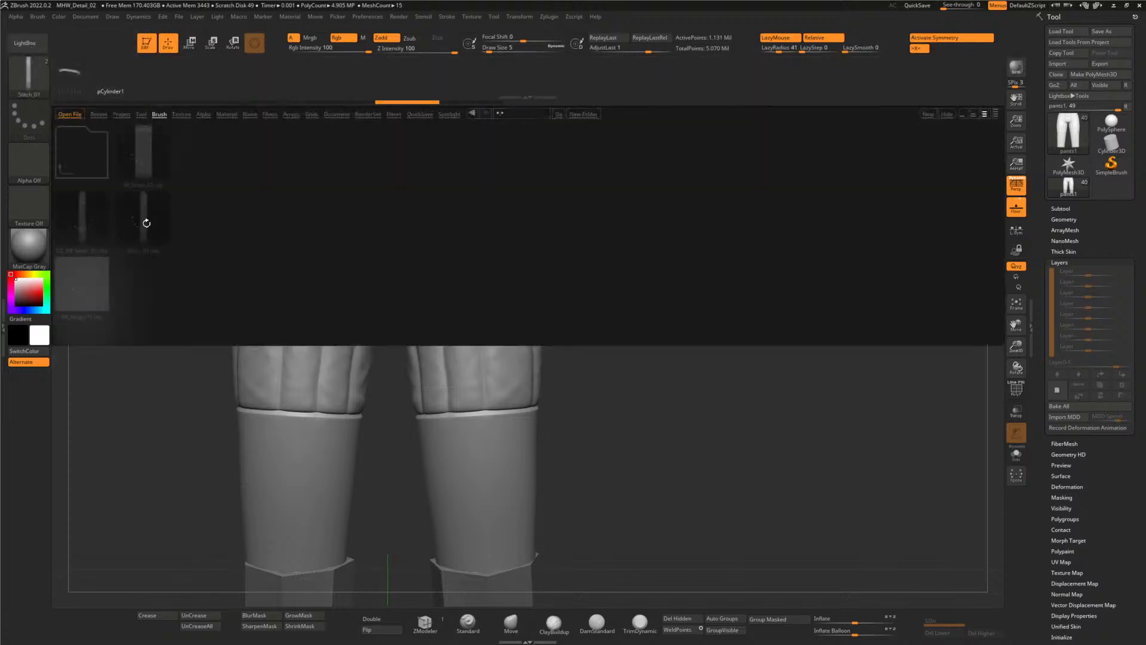
{"action": "double_click", "coordinate": [86, 228]}
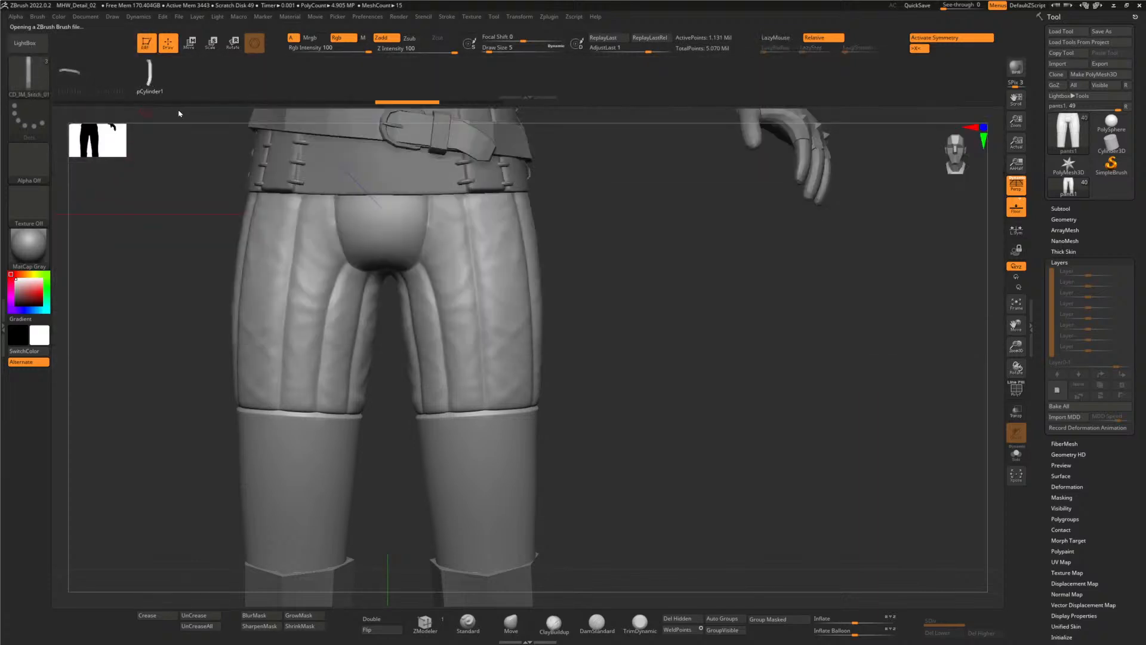
{"action": "left_click_drag", "start_coordinate": [487, 216], "coordinate": [494, 402]}
{"action": "key", "text": "ctrl+z"}
- Set the draw size to 2 and draw a row of stitches down the front thigh from the belt to the hem
{"action": "left_click", "coordinate": [449, 17]}
{"action": "left_click", "coordinate": [488, 219]}
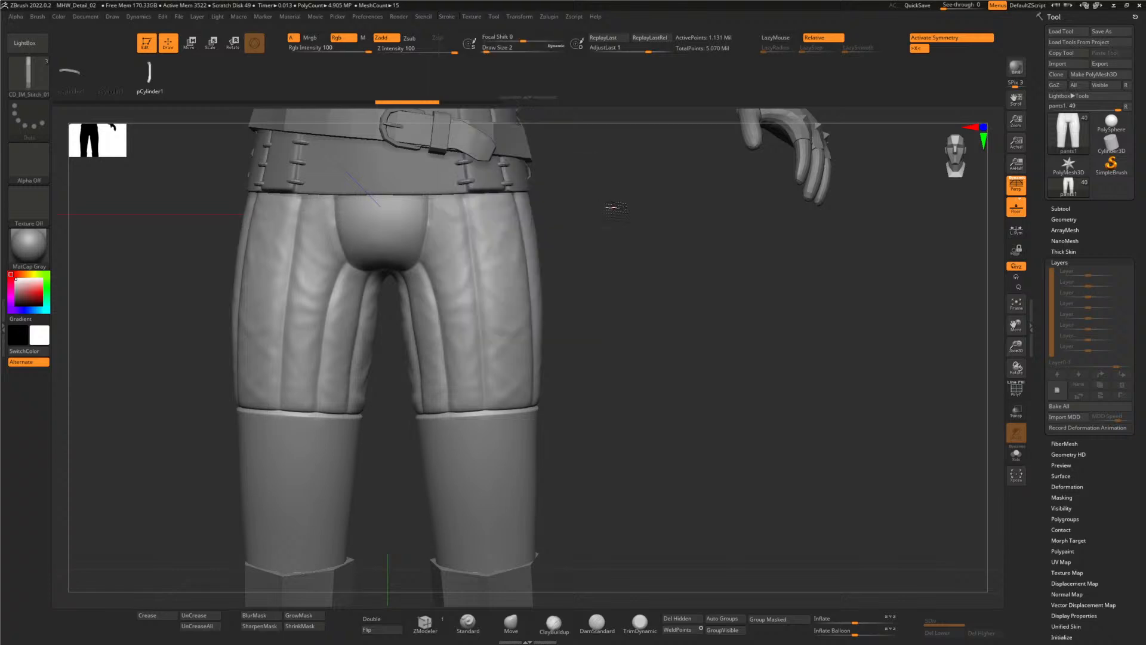
{"action": "left_click_drag", "start_coordinate": [611, 207], "coordinate": [591, 213]}
{"action": "left_click_drag", "start_coordinate": [492, 199], "coordinate": [507, 412]}
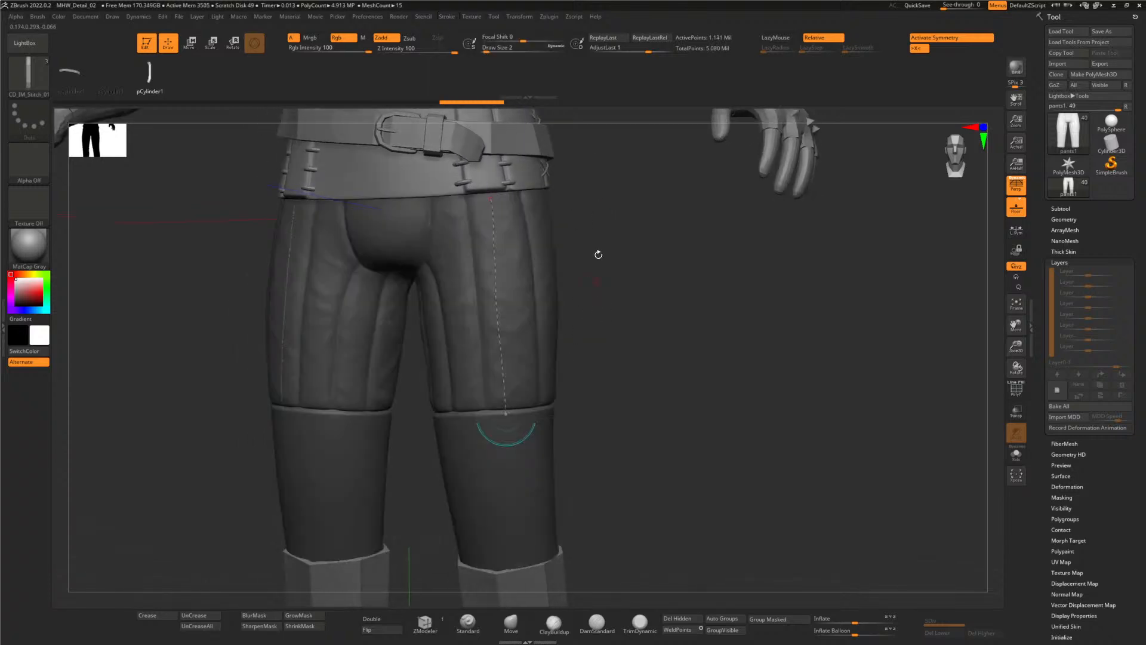
- Set the draw size to 5 with a test stitch row on the front thigh, and isolate the pants duplicate
{"action": "left_click_drag", "start_coordinate": [604, 245], "coordinate": [673, 254]}
{"action": "left_click", "coordinate": [673, 253]}
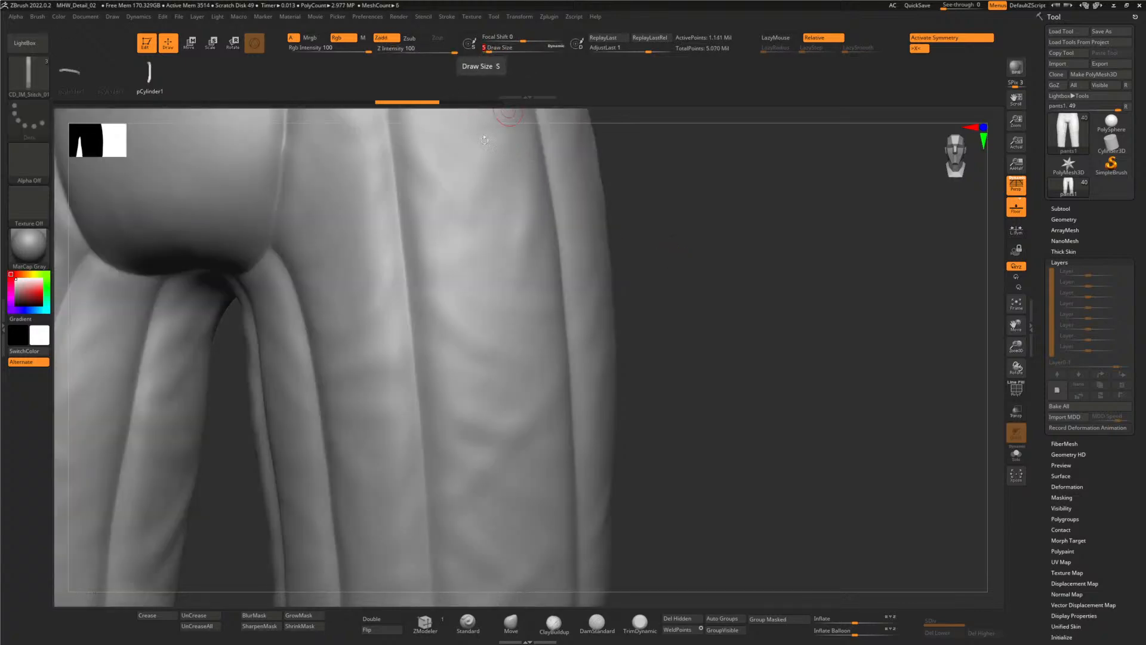
{"action": "left_click_drag", "start_coordinate": [467, 157], "coordinate": [481, 513]}
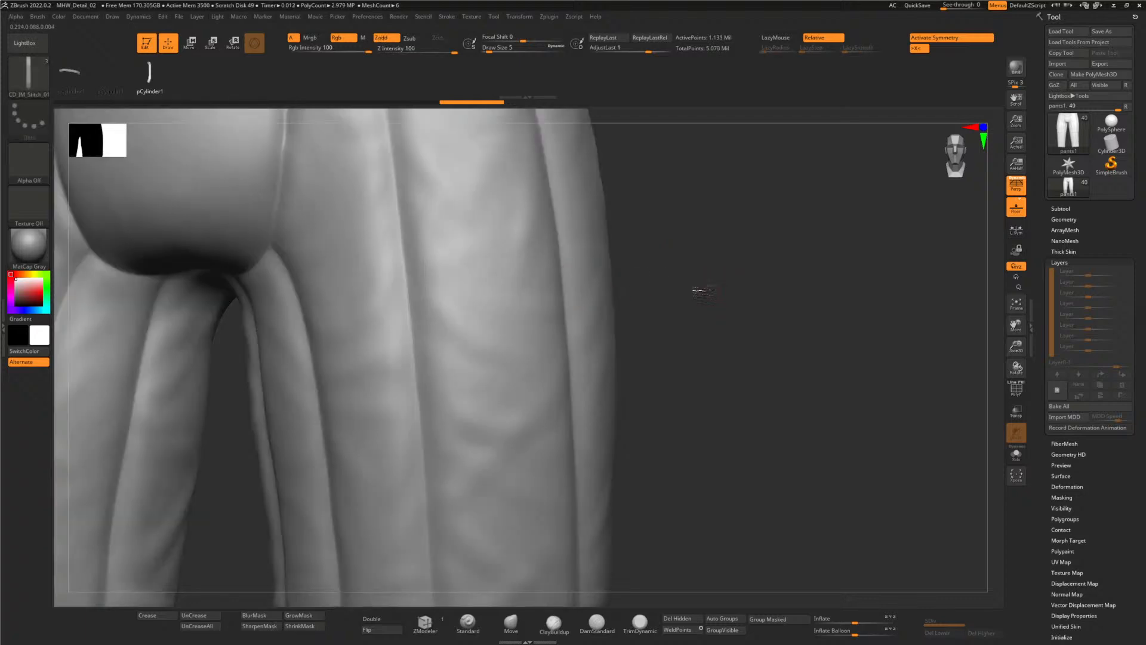
{"action": "mouse_move", "coordinate": [696, 287]}
{"action": "left_mouse_down", "text": "alt"}
{"action": "mouse_move", "coordinate": [665, 209]}
{"action": "mouse_move", "coordinate": [638, 289]}
{"action": "mouse_move", "coordinate": [621, 299]}
{"action": "mouse_move", "coordinate": [624, 287]}
{"action": "mouse_move", "coordinate": [625, 307]}
{"action": "mouse_move", "coordinate": [650, 312]}
{"action": "left_mouse_up", "text": "alt"}
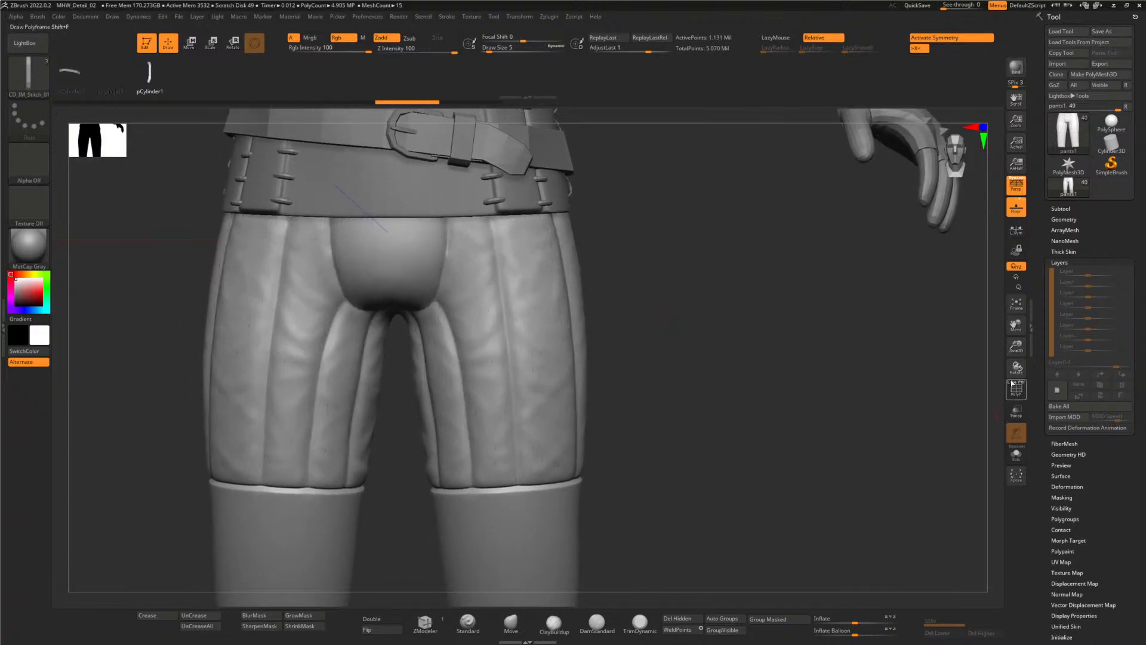
{"action": "left_click", "coordinate": [1016, 453]}
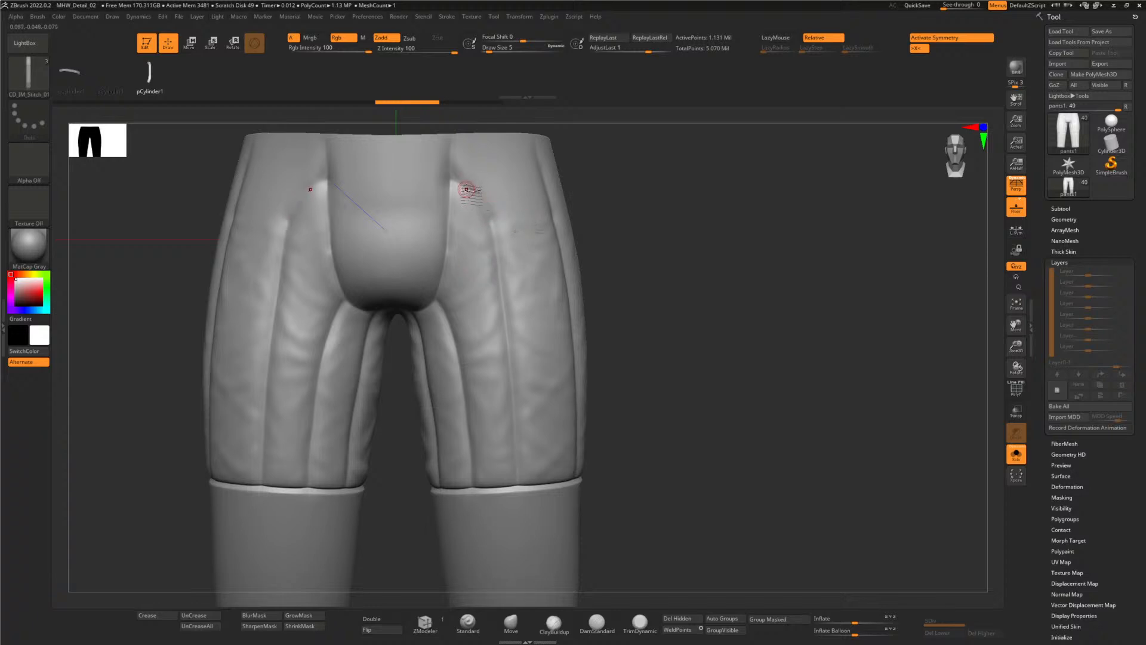
- Try drawing stitch rows freehand along the curved front thigh seam down to the hem, undoing each attempt
{"action": "mouse_move", "coordinate": [467, 189]}
{"action": "left_mouse_down"}
{"action": "mouse_move", "coordinate": [492, 224]}
{"action": "mouse_move", "coordinate": [518, 487]}
{"action": "left_mouse_up"}
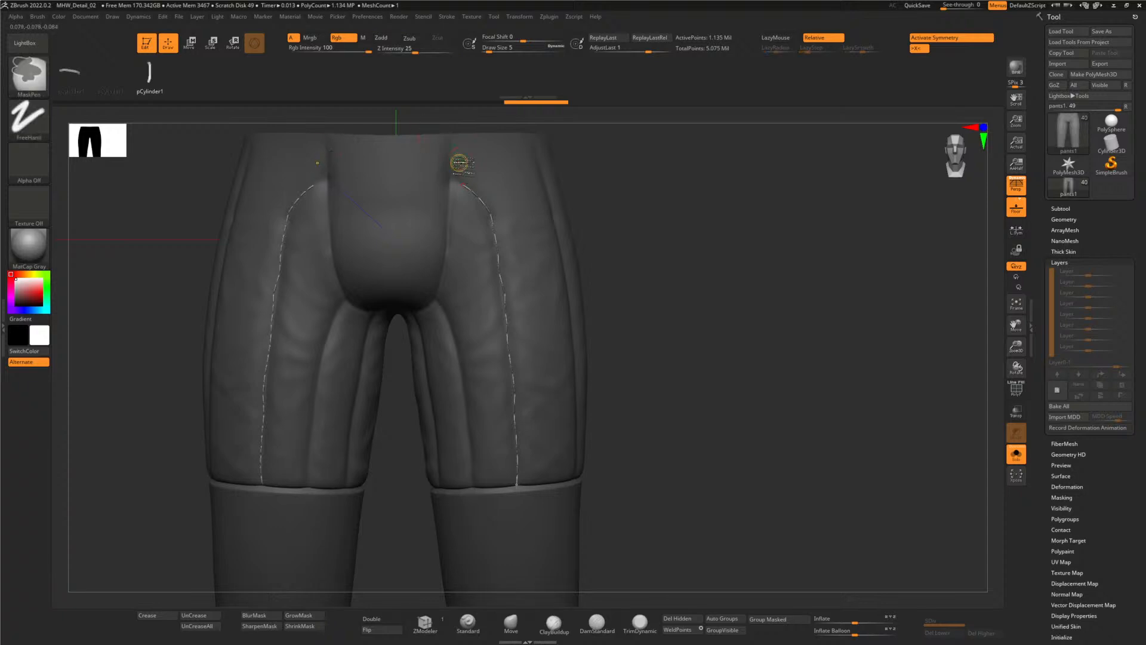
{"action": "key", "text": "ctrl+z"}
{"action": "key", "text": "ctrl+z"}
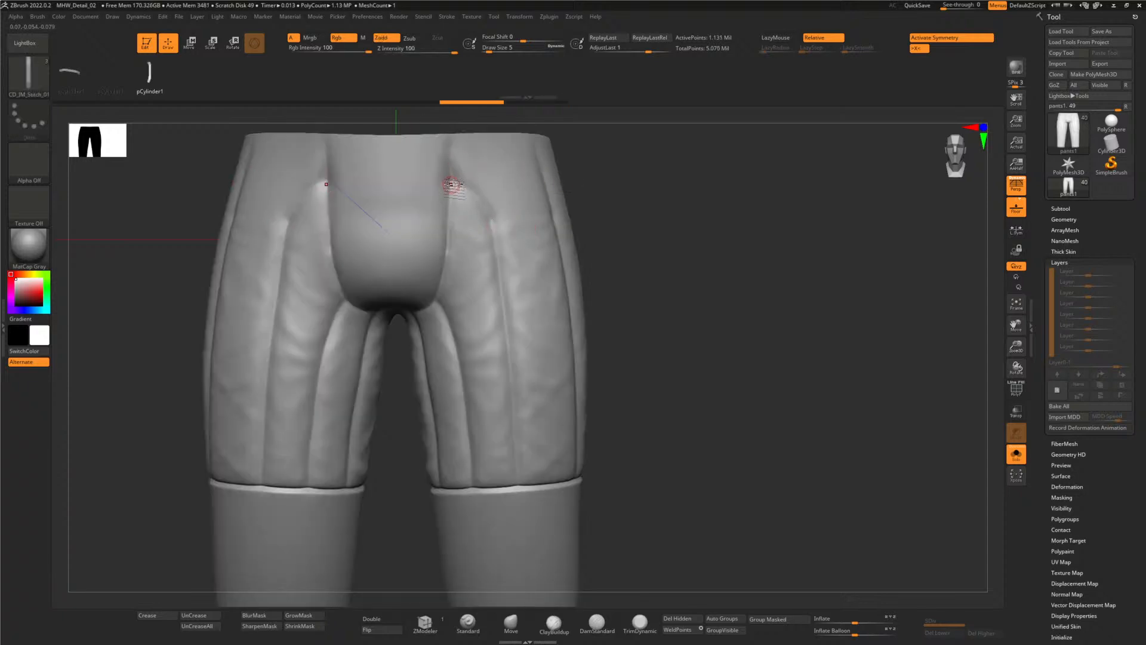
{"action": "mouse_move", "coordinate": [448, 179]}
{"action": "left_mouse_down"}
{"action": "mouse_move", "coordinate": [492, 225]}
{"action": "mouse_move", "coordinate": [518, 485]}
{"action": "left_mouse_up"}
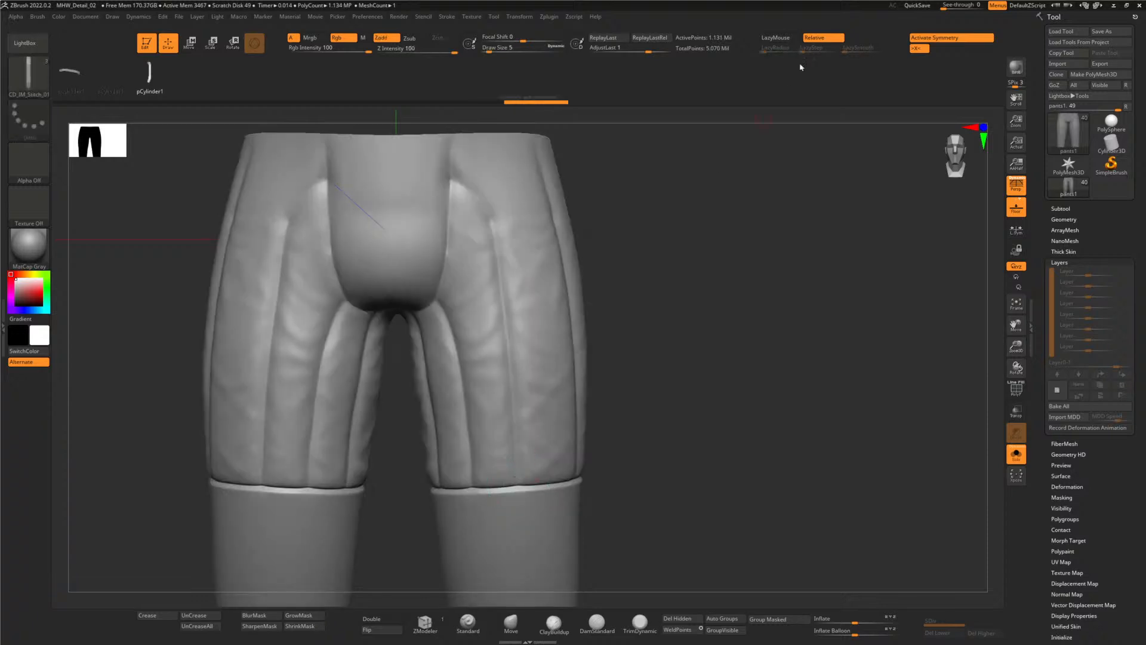
- Turn on LazyMouse with a LazyRadius of 29 and try a stitch row along the curved front thigh seam
{"action": "left_click", "coordinate": [776, 37]}
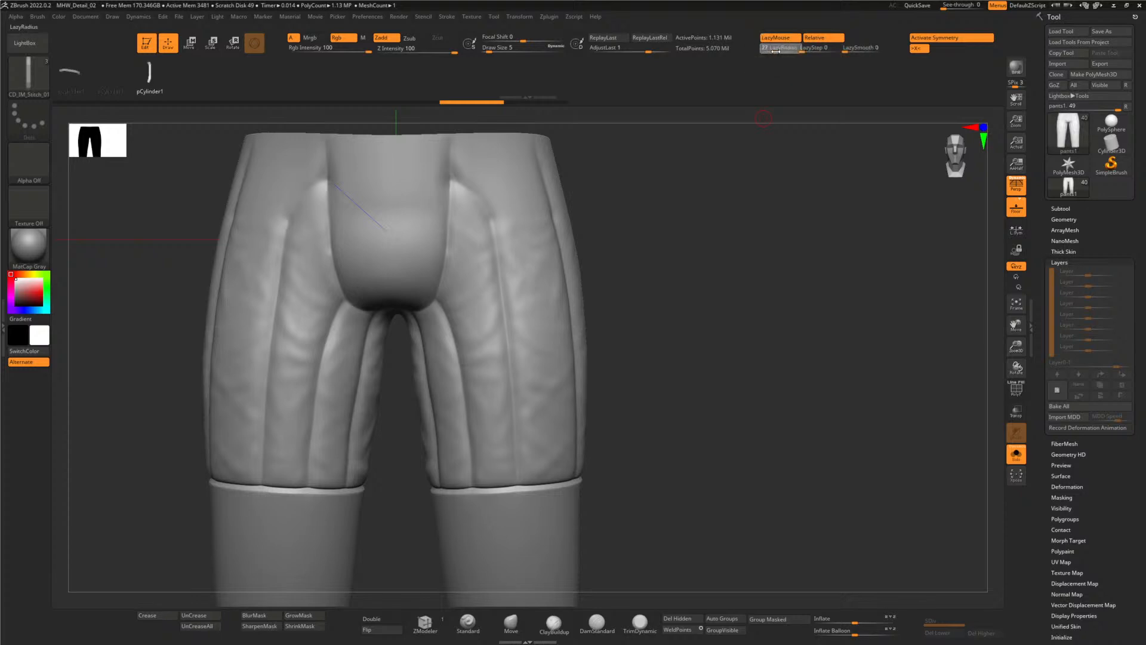
{"action": "left_click_drag", "start_coordinate": [776, 52], "coordinate": [777, 51]}
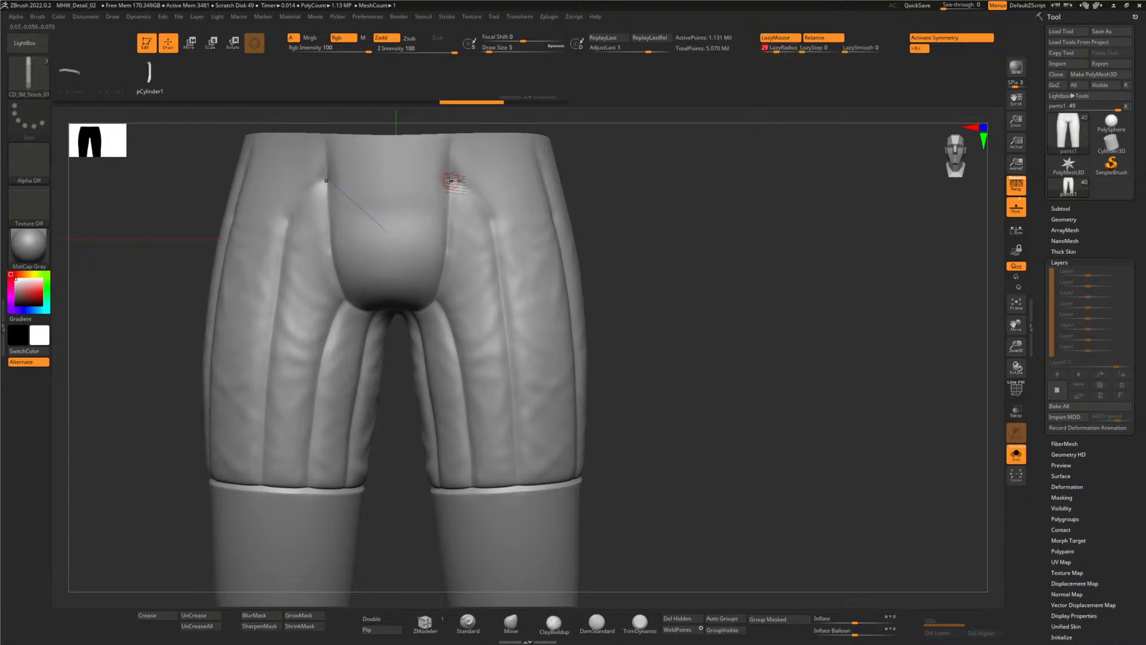
{"action": "mouse_move", "coordinate": [464, 188]}
{"action": "left_mouse_down"}
{"action": "mouse_move", "coordinate": [501, 230]}
{"action": "mouse_move", "coordinate": [509, 288]}
{"action": "left_mouse_up"}
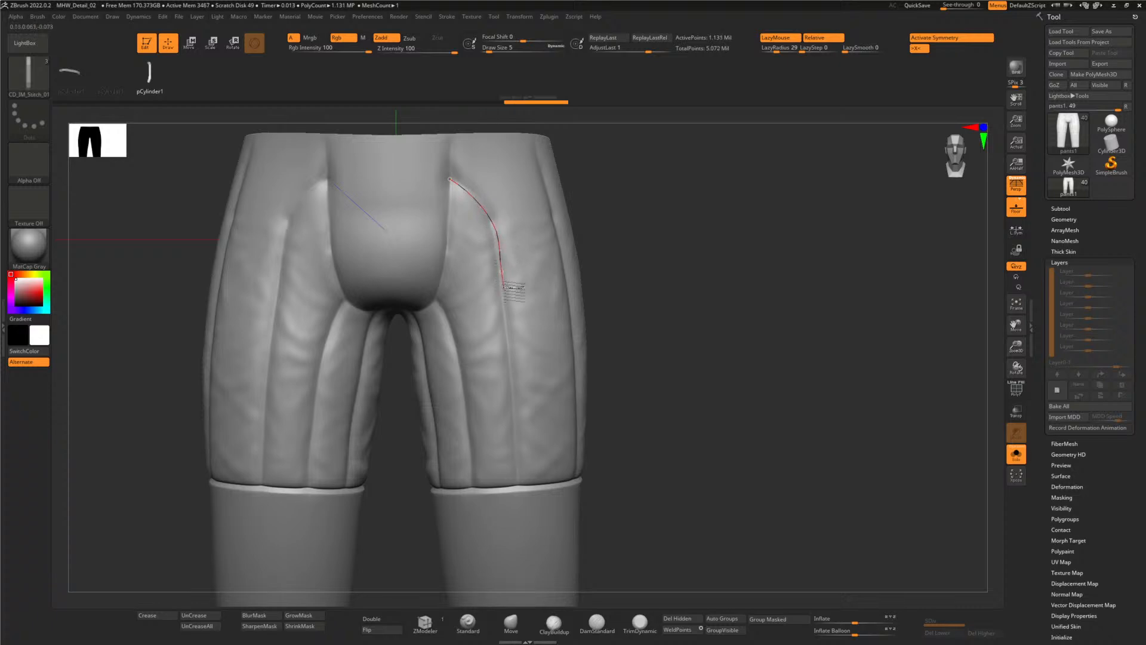
- Set the LazyRadius to 12 and draw a stitch row along the curved front thigh seam down to the hem
{"action": "left_click", "coordinate": [771, 53]}
{"action": "type", "text": "12"}
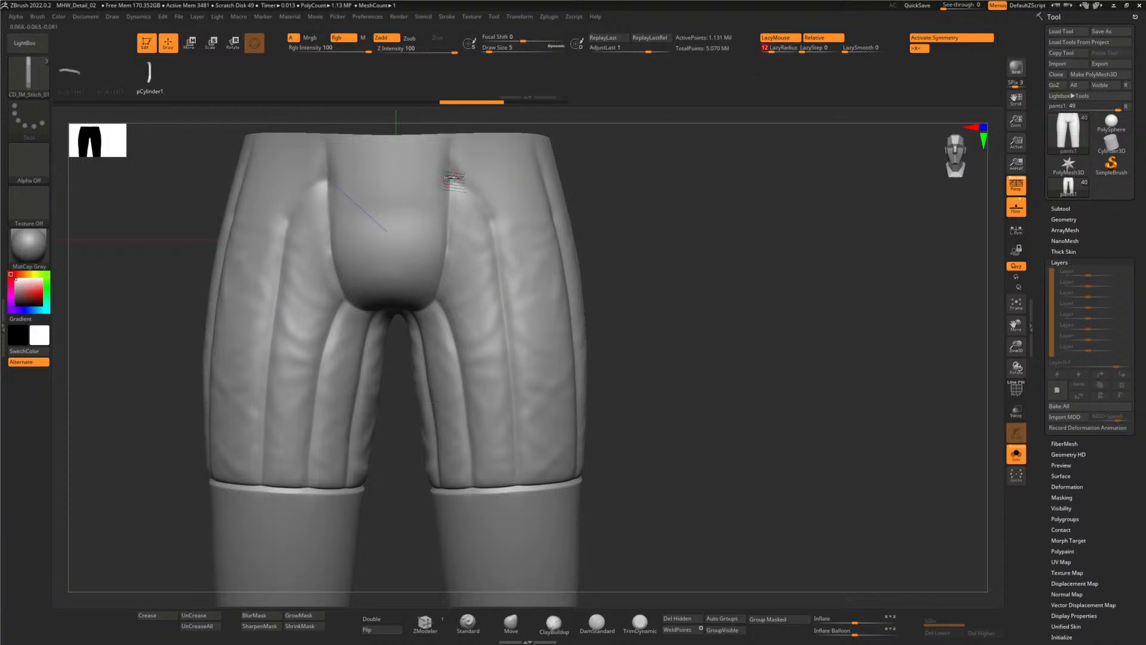
{"action": "mouse_move", "coordinate": [452, 178]}
{"action": "left_mouse_down"}
{"action": "mouse_move", "coordinate": [489, 204]}
{"action": "mouse_move", "coordinate": [500, 238]}
{"action": "mouse_move", "coordinate": [530, 495]}
{"action": "left_mouse_up"}
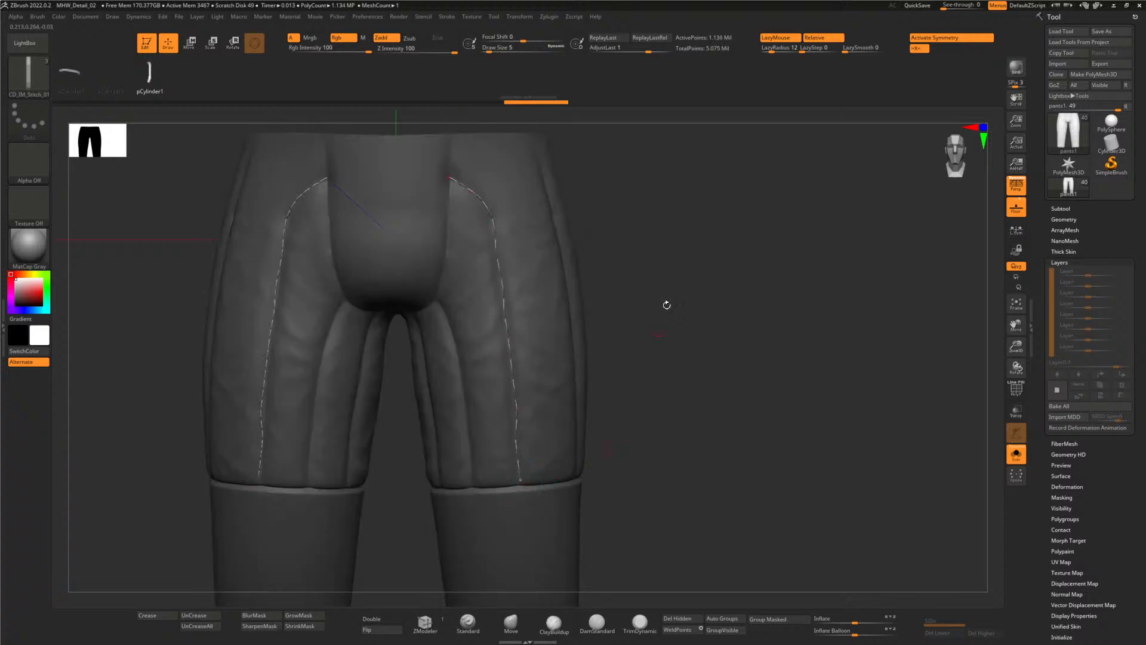
- Draw stitch rows along the two inner thigh seams, from the crotch piece down to the hem
{"action": "left_click_drag", "start_coordinate": [667, 305], "coordinate": [439, 276]}
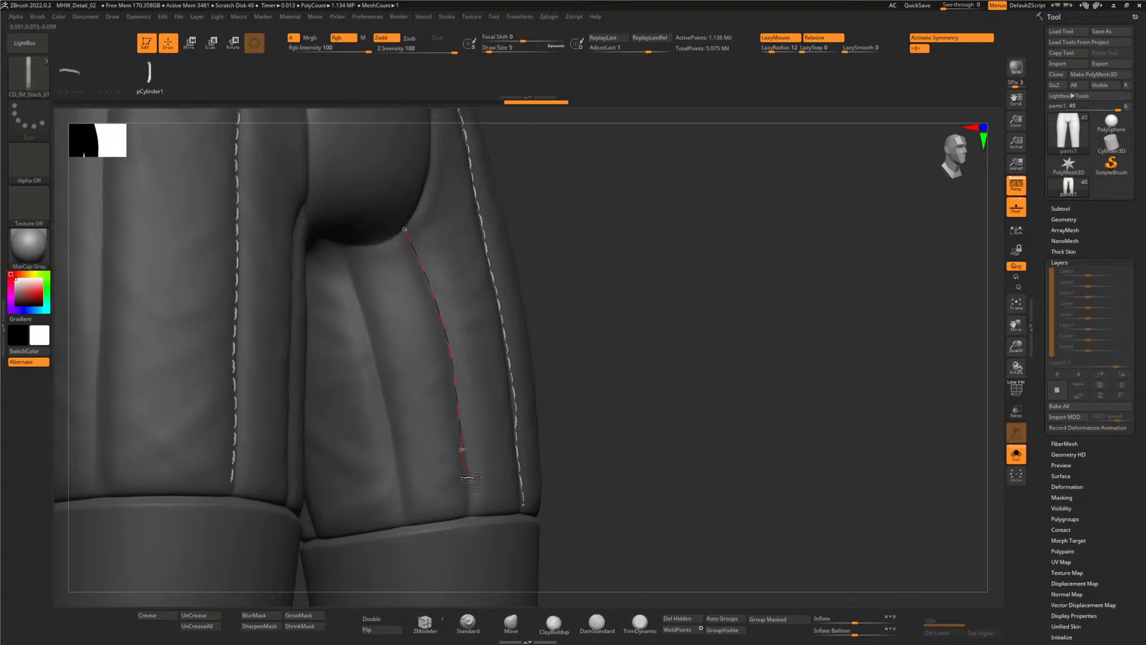
{"action": "left_click_drag", "start_coordinate": [505, 510], "coordinate": [508, 510]}
{"action": "mouse_move", "coordinate": [573, 453]}
{"action": "left_mouse_down"}
{"action": "mouse_move", "coordinate": [615, 384]}
{"action": "mouse_move", "coordinate": [583, 238]}
{"action": "mouse_move", "coordinate": [595, 294]}
{"action": "mouse_move", "coordinate": [582, 290]}
{"action": "left_mouse_up"}
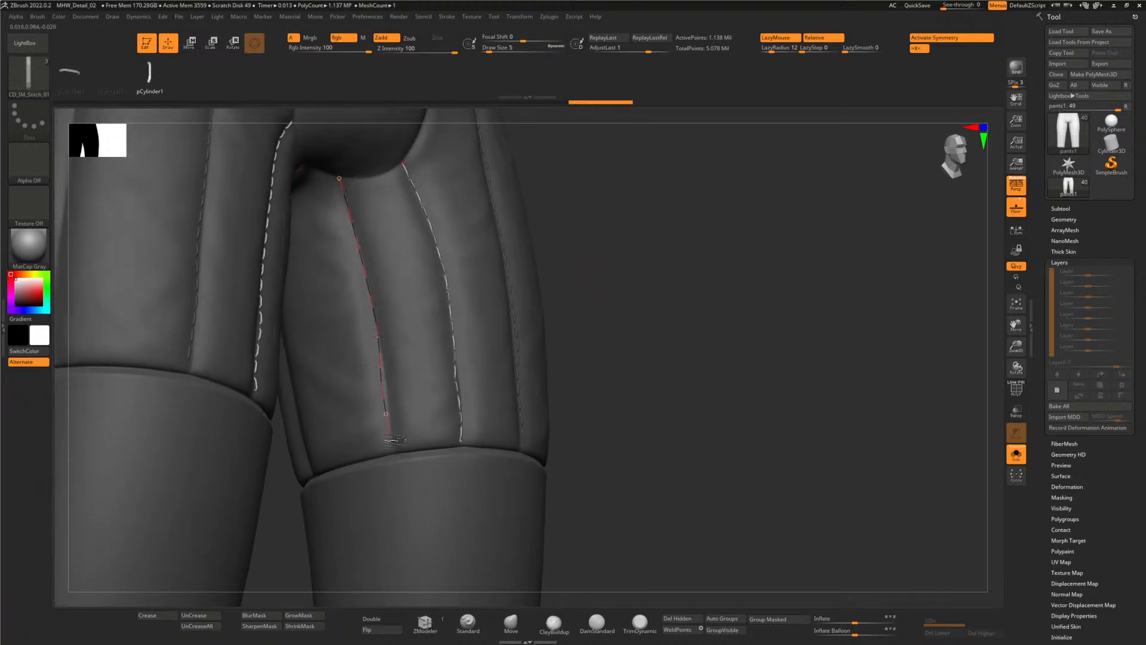
{"action": "left_click_drag", "start_coordinate": [418, 469], "coordinate": [419, 470]}
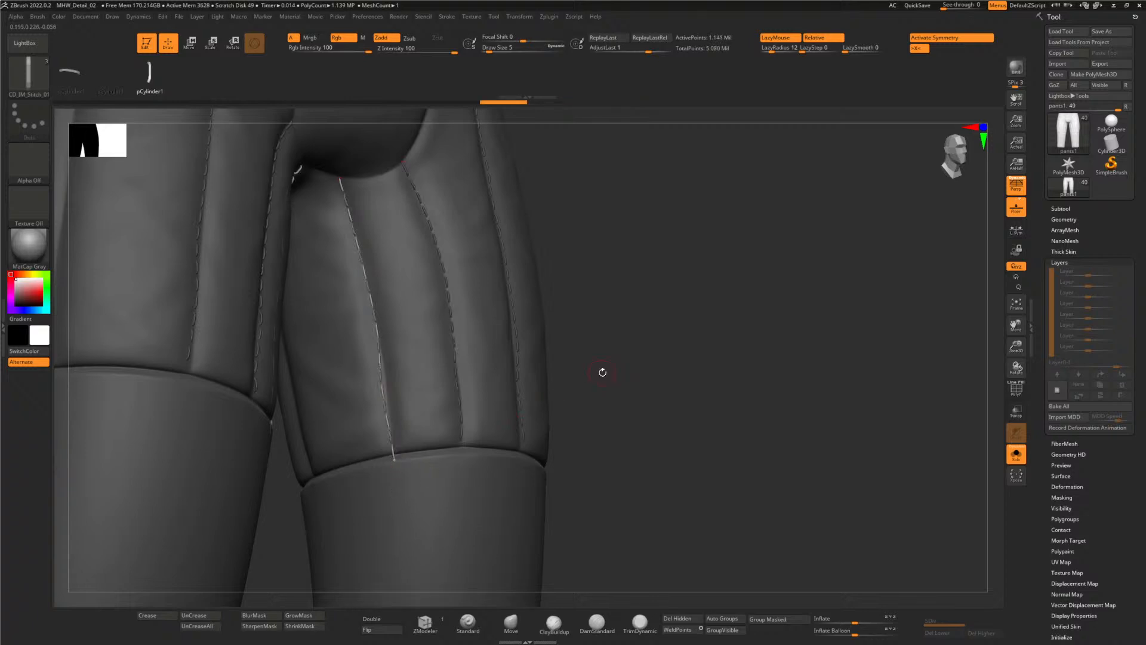
- Draw a stitch row along the seam on the underside of the inner thigh, from the crotch to the hem
{"action": "mouse_move", "coordinate": [597, 358]}
{"action": "left_mouse_down", "text": "alt"}
{"action": "mouse_move", "coordinate": [583, 322]}
{"action": "mouse_move", "coordinate": [601, 259]}
{"action": "mouse_move", "coordinate": [627, 255]}
{"action": "mouse_move", "coordinate": [614, 230]}
{"action": "mouse_move", "coordinate": [590, 252]}
{"action": "mouse_move", "coordinate": [586, 325]}
{"action": "mouse_move", "coordinate": [555, 315]}
{"action": "mouse_move", "coordinate": [595, 341]}
{"action": "mouse_move", "coordinate": [563, 325]}
{"action": "mouse_move", "coordinate": [580, 325]}
{"action": "mouse_move", "coordinate": [527, 335]}
{"action": "mouse_move", "coordinate": [555, 308]}
{"action": "left_mouse_up", "text": "alt"}
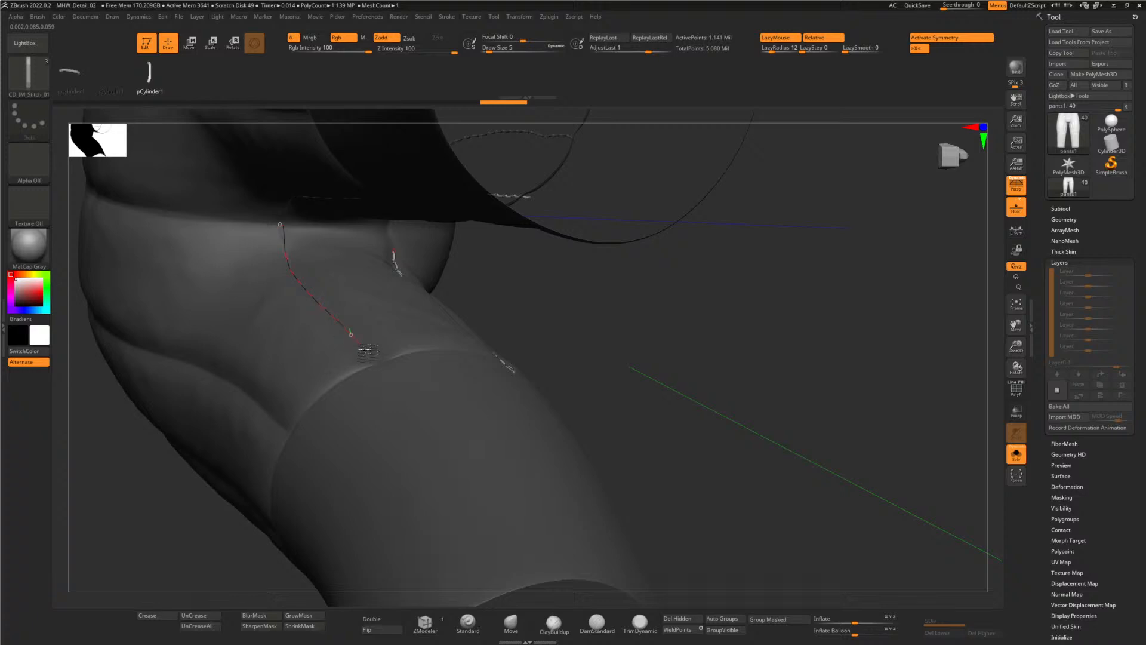
{"action": "mouse_move", "coordinate": [527, 287]}
{"action": "left_mouse_down"}
{"action": "mouse_move", "coordinate": [504, 317]}
{"action": "mouse_move", "coordinate": [519, 307]}
{"action": "mouse_move", "coordinate": [501, 304]}
{"action": "left_mouse_up"}
{"action": "mouse_move", "coordinate": [465, 263]}
{"action": "left_mouse_down"}
{"action": "mouse_move", "coordinate": [404, 264]}
{"action": "mouse_move", "coordinate": [451, 270]}
{"action": "left_mouse_up"}
{"action": "mouse_move", "coordinate": [379, 276]}
{"action": "left_mouse_down"}
{"action": "mouse_move", "coordinate": [486, 257]}
{"action": "mouse_move", "coordinate": [505, 269]}
{"action": "left_mouse_up"}
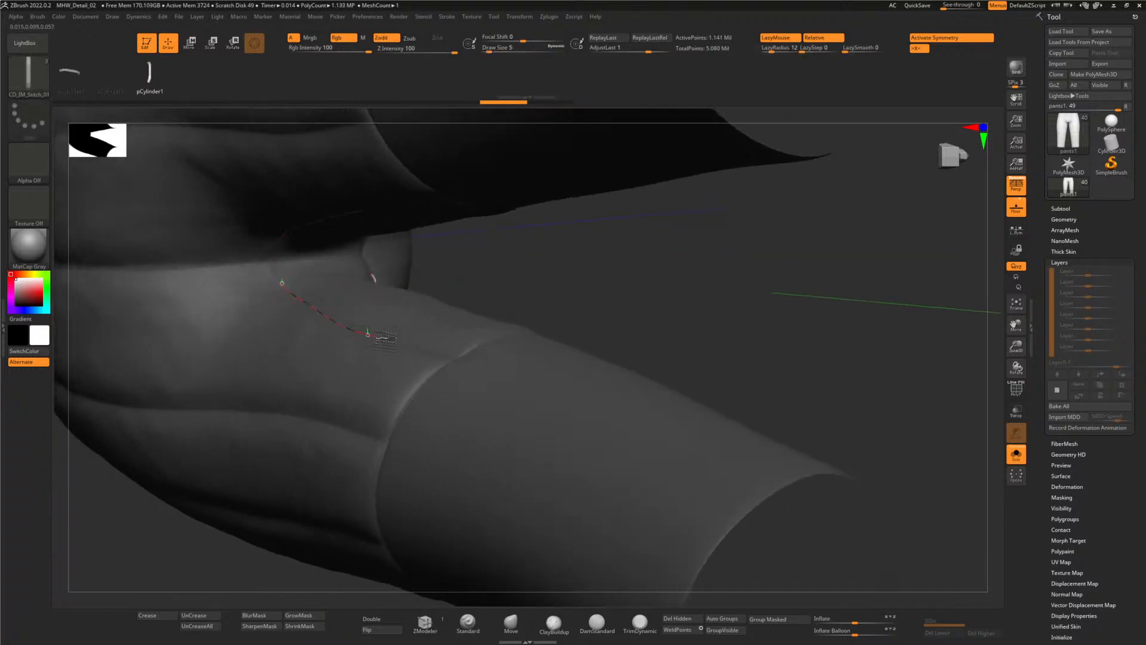
{"action": "left_click_drag", "start_coordinate": [465, 363], "coordinate": [480, 362]}
{"action": "left_click_drag", "start_coordinate": [534, 299], "coordinate": [558, 266]}
{"action": "mouse_move", "coordinate": [644, 278]}
{"action": "left_mouse_down"}
{"action": "mouse_move", "coordinate": [596, 378]}
{"action": "mouse_move", "coordinate": [504, 350]}
{"action": "mouse_move", "coordinate": [504, 322]}
{"action": "mouse_move", "coordinate": [627, 309]}
{"action": "mouse_move", "coordinate": [622, 238]}
{"action": "mouse_move", "coordinate": [632, 225]}
{"action": "left_mouse_up"}
- Draw stitch rows along the two outer thigh seams, from the waist down to the hem
{"action": "mouse_move", "coordinate": [481, 340]}
{"action": "left_mouse_down"}
{"action": "mouse_move", "coordinate": [477, 264]}
{"action": "mouse_move", "coordinate": [491, 346]}
{"action": "mouse_move", "coordinate": [537, 356]}
{"action": "mouse_move", "coordinate": [545, 328]}
{"action": "mouse_move", "coordinate": [365, 191]}
{"action": "left_mouse_up"}
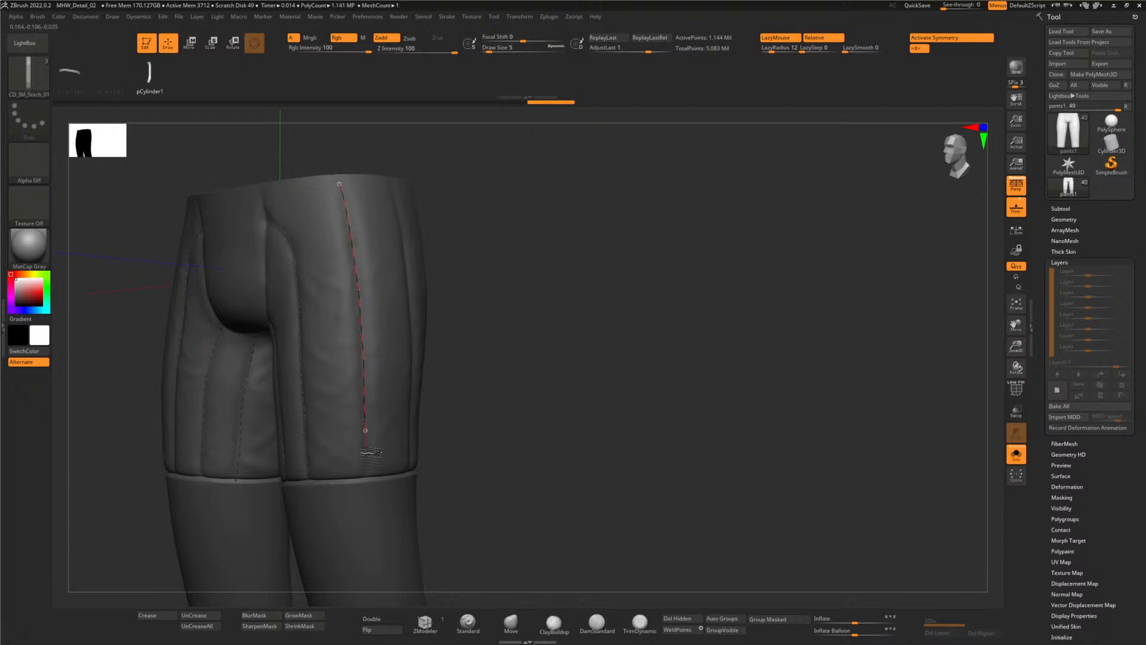
{"action": "left_click_drag", "start_coordinate": [367, 488], "coordinate": [367, 491]}
{"action": "mouse_move", "coordinate": [487, 352]}
{"action": "left_mouse_down", "text": "alt"}
{"action": "mouse_move", "coordinate": [463, 338]}
{"action": "mouse_move", "coordinate": [486, 387]}
{"action": "mouse_move", "coordinate": [485, 288]}
{"action": "mouse_move", "coordinate": [494, 286]}
{"action": "mouse_move", "coordinate": [491, 330]}
{"action": "left_mouse_up", "text": "alt"}
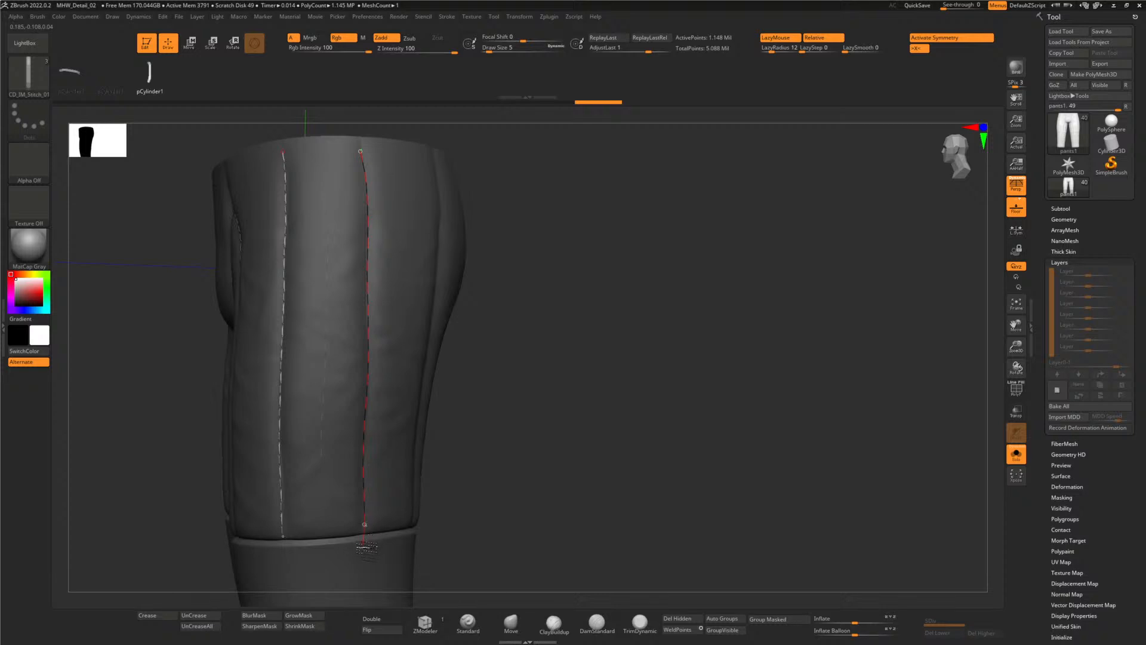
- Draw stitch rows along the two seams on the back of the thigh, from the waist down to the hem
{"action": "mouse_move", "coordinate": [459, 505]}
{"action": "left_mouse_down"}
{"action": "mouse_move", "coordinate": [487, 425]}
{"action": "mouse_move", "coordinate": [510, 402]}
{"action": "mouse_move", "coordinate": [505, 363]}
{"action": "mouse_move", "coordinate": [519, 378]}
{"action": "mouse_move", "coordinate": [642, 340]}
{"action": "mouse_move", "coordinate": [639, 329]}
{"action": "mouse_move", "coordinate": [692, 323]}
{"action": "mouse_move", "coordinate": [793, 351]}
{"action": "mouse_move", "coordinate": [734, 317]}
{"action": "left_mouse_up"}
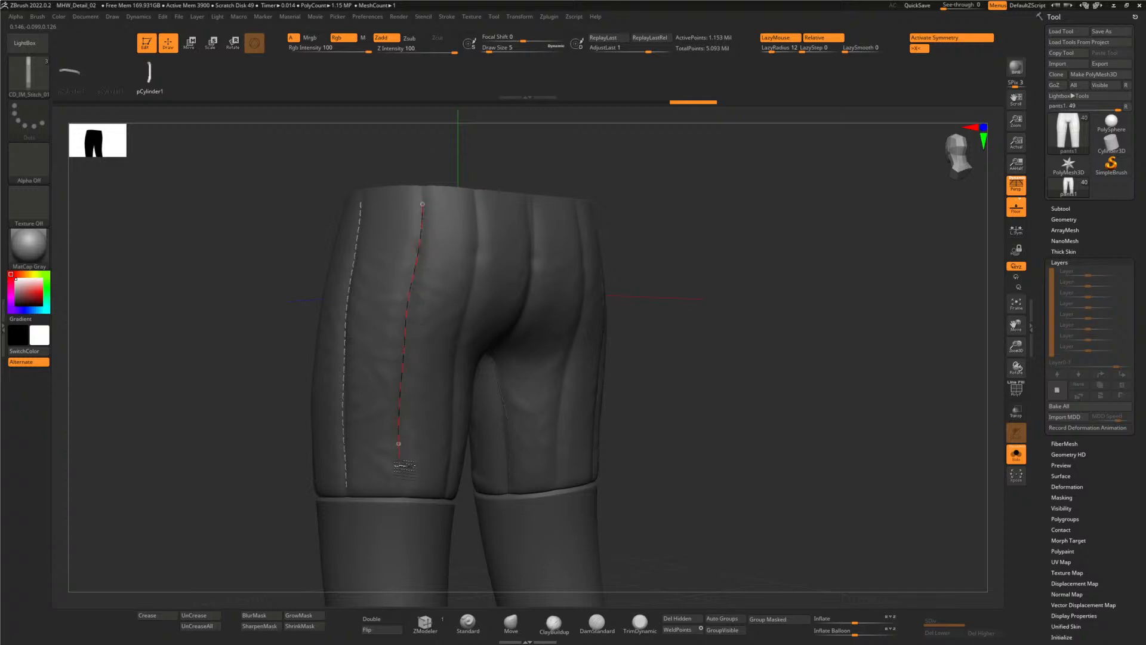
{"action": "left_click_drag", "start_coordinate": [401, 502], "coordinate": [397, 500]}
{"action": "left_click_drag", "start_coordinate": [711, 308], "coordinate": [681, 301]}
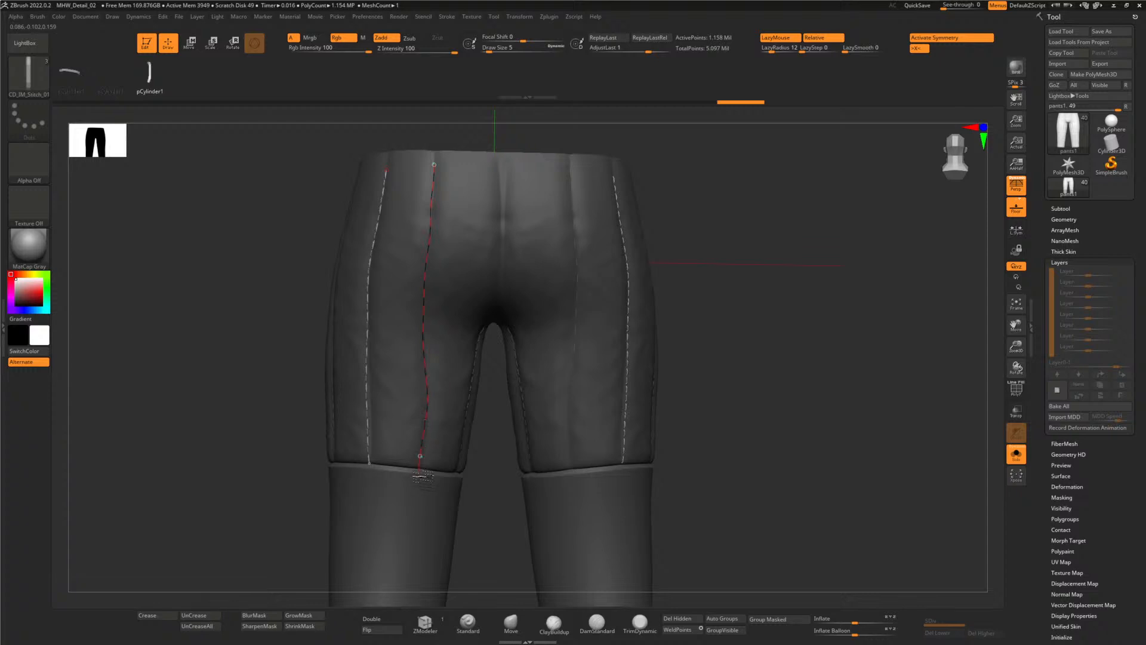
{"action": "left_click_drag", "start_coordinate": [420, 464], "coordinate": [421, 464]}
- Show the polygroups, hide the upper pants group of the duplicate and delete the hidden geometry
{"action": "mouse_move", "coordinate": [726, 254]}
{"action": "left_mouse_down"}
{"action": "mouse_move", "coordinate": [593, 251]}
{"action": "mouse_move", "coordinate": [622, 250]}
{"action": "mouse_move", "coordinate": [607, 256]}
{"action": "mouse_move", "coordinate": [621, 302]}
{"action": "mouse_move", "coordinate": [683, 255]}
{"action": "mouse_move", "coordinate": [673, 249]}
{"action": "mouse_move", "coordinate": [674, 259]}
{"action": "left_mouse_up"}
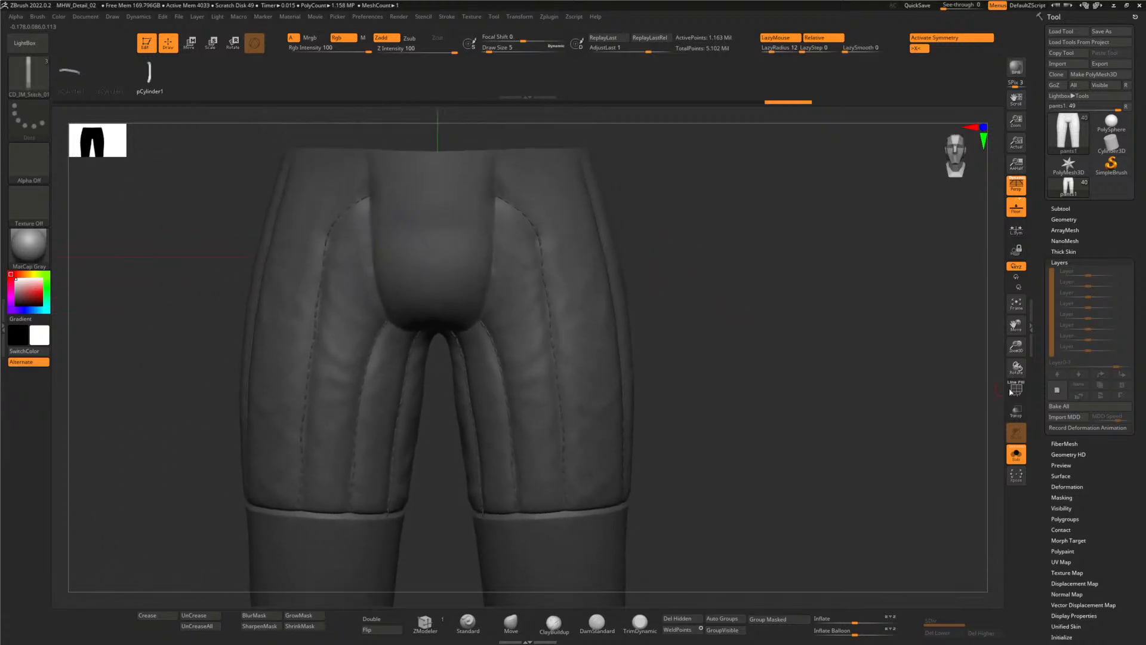
{"action": "key", "text": "shift+f"}
{"action": "left_click_drag", "start_coordinate": [719, 297], "coordinate": [719, 330]}
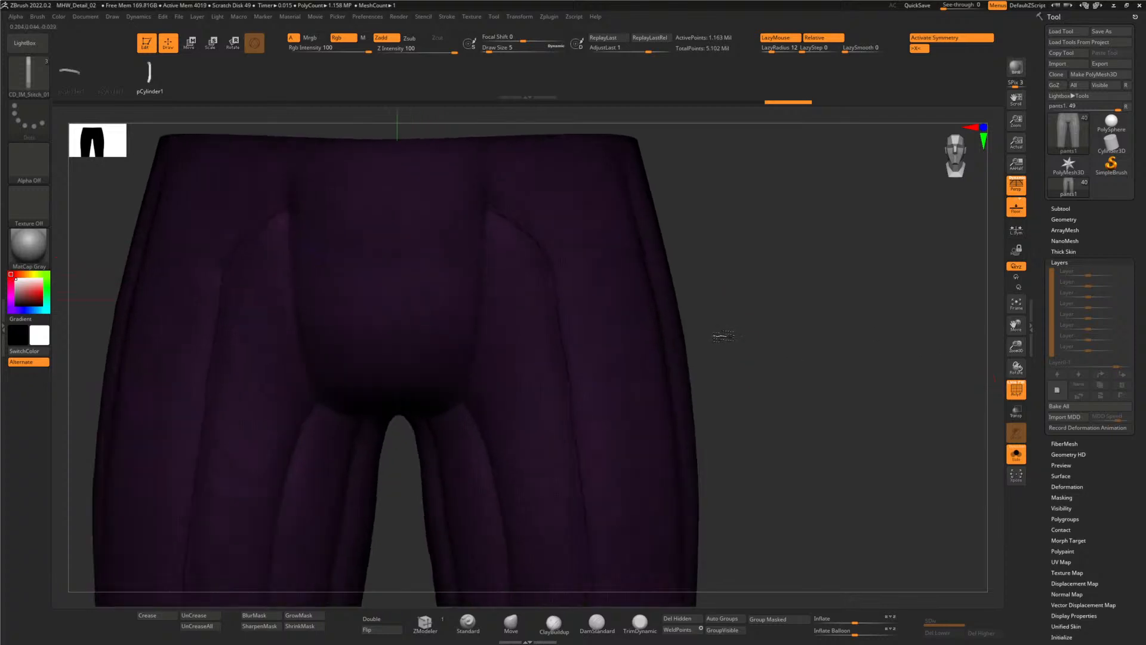
{"action": "key", "text": "ctrl+shift"}
{"action": "left_click", "coordinate": [611, 335], "text": "ctrl+shift"}
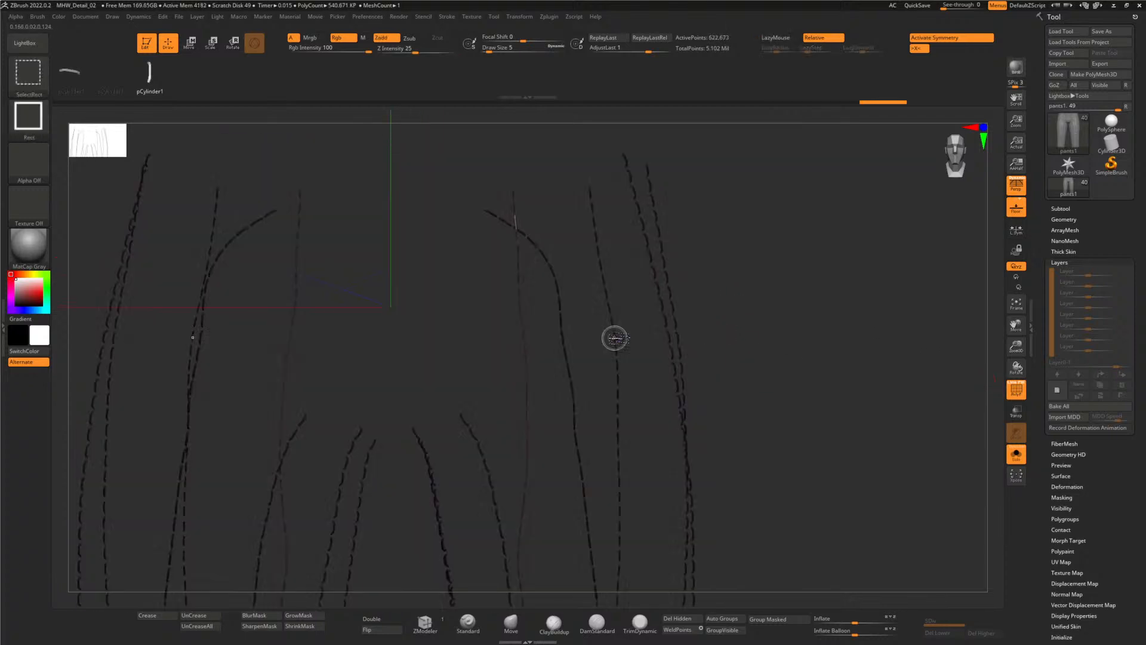
{"action": "left_click", "coordinate": [725, 622]}
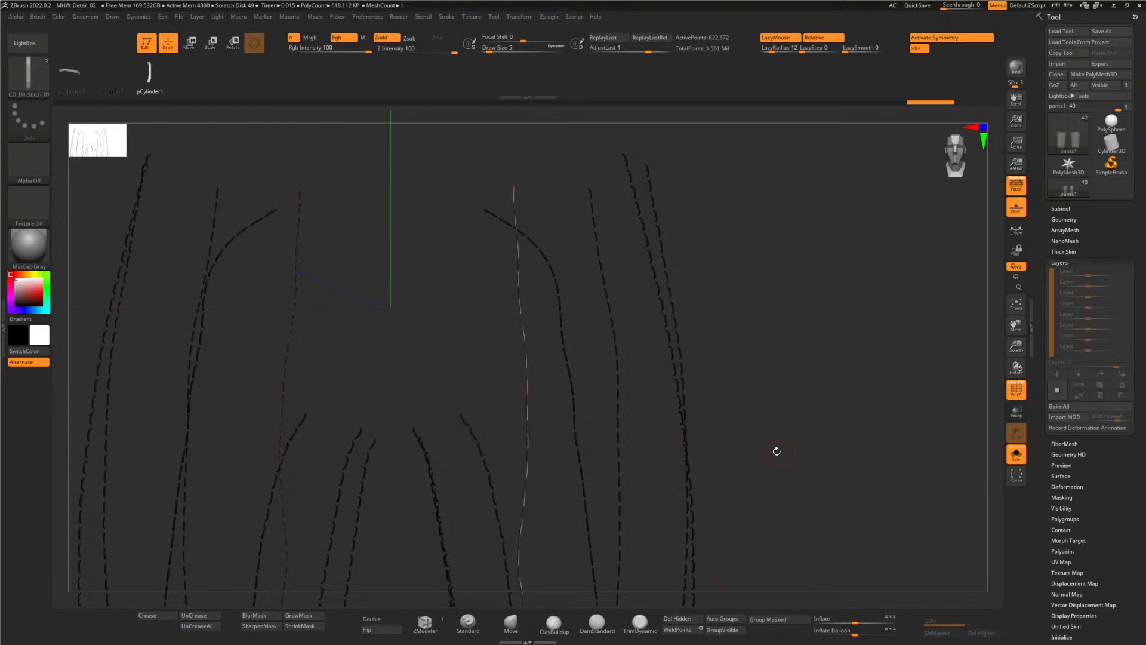
- Clear the mask from the remaining stitches and lower legs, and turn off the polyframe display
{"action": "left_click_drag", "start_coordinate": [775, 450], "coordinate": [512, 351], "text": "alt"}
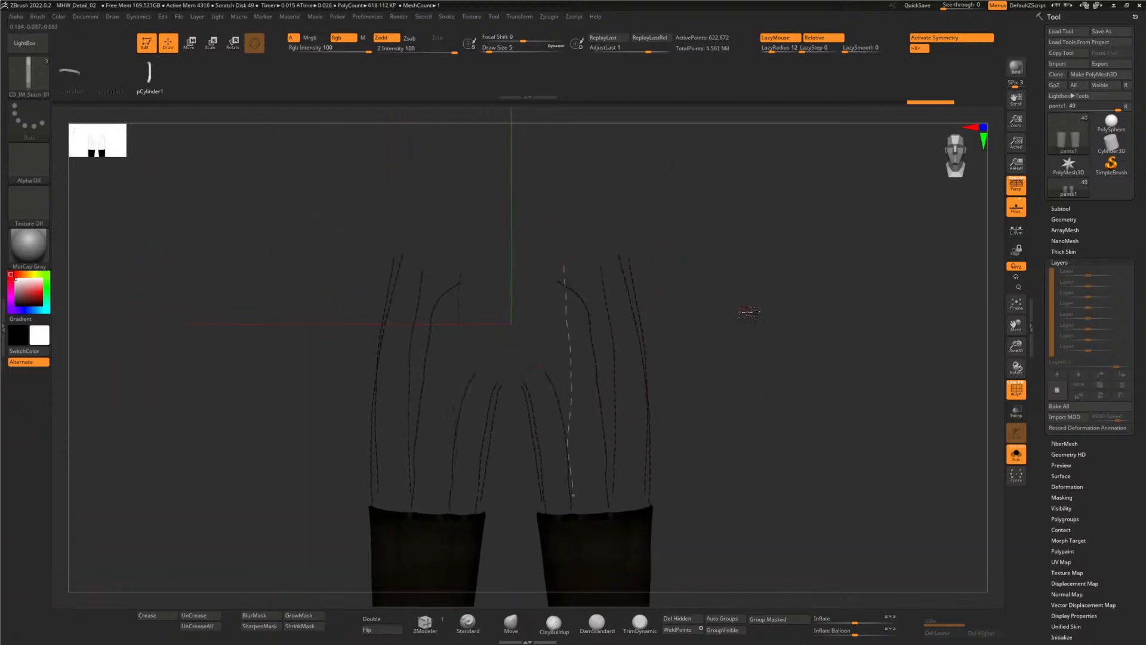
{"action": "key", "text": "ctrl"}
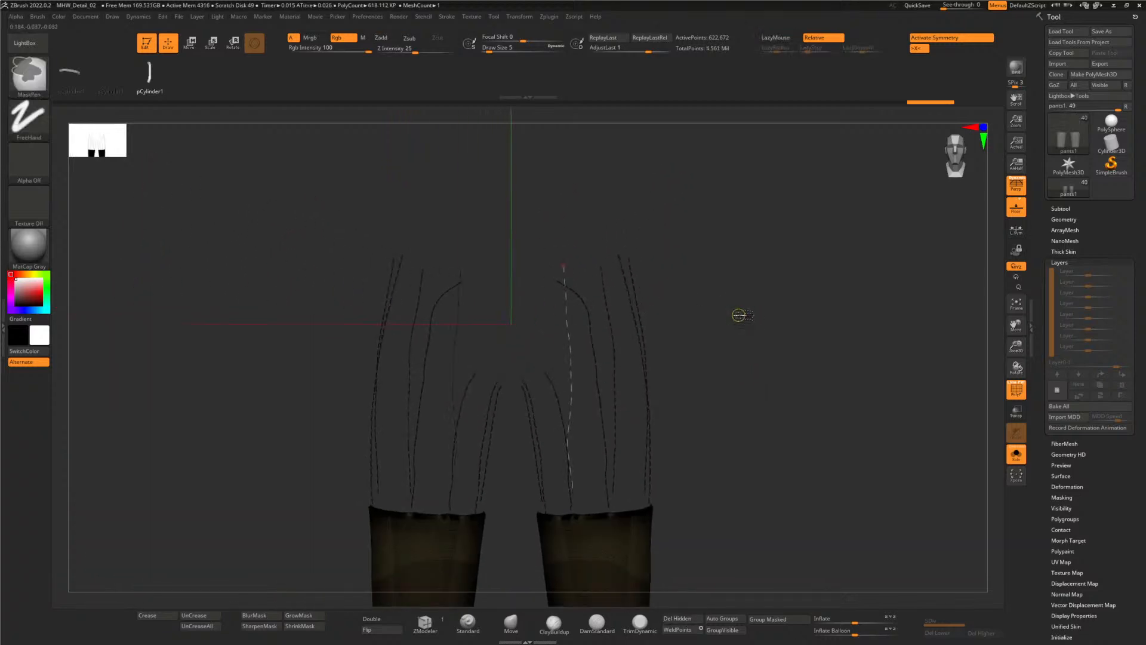
{"action": "left_click", "coordinate": [738, 317], "text": "ctrl"}
{"action": "left_click", "coordinate": [752, 330], "text": "ctrl"}
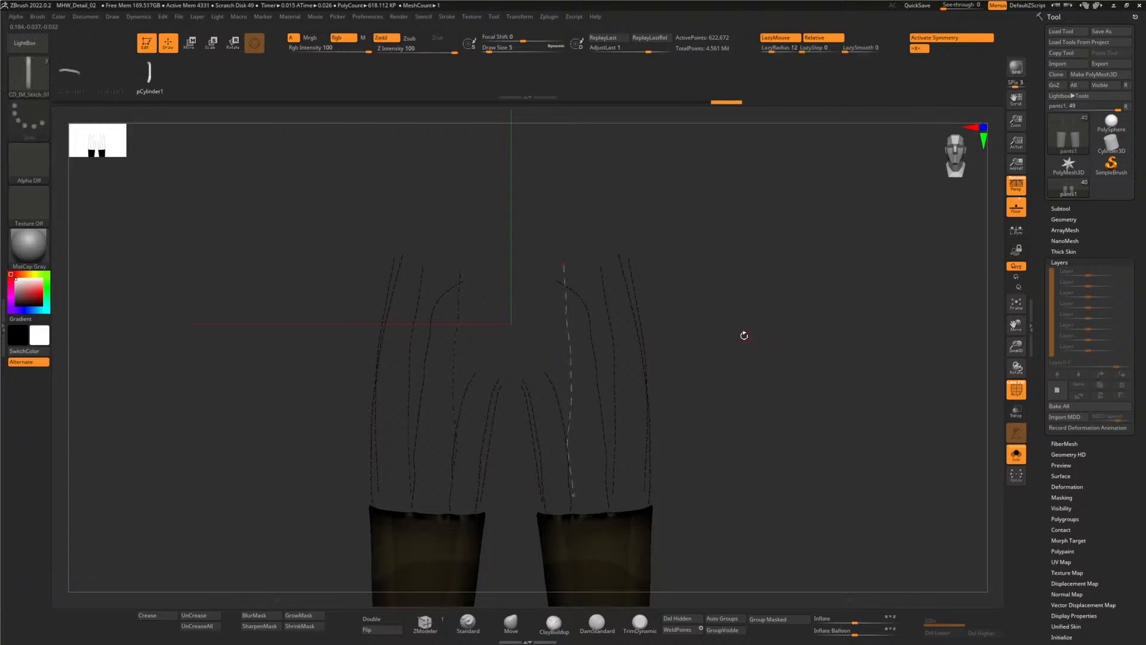
{"action": "left_click_drag", "start_coordinate": [760, 335], "coordinate": [718, 357], "text": "ctrl"}
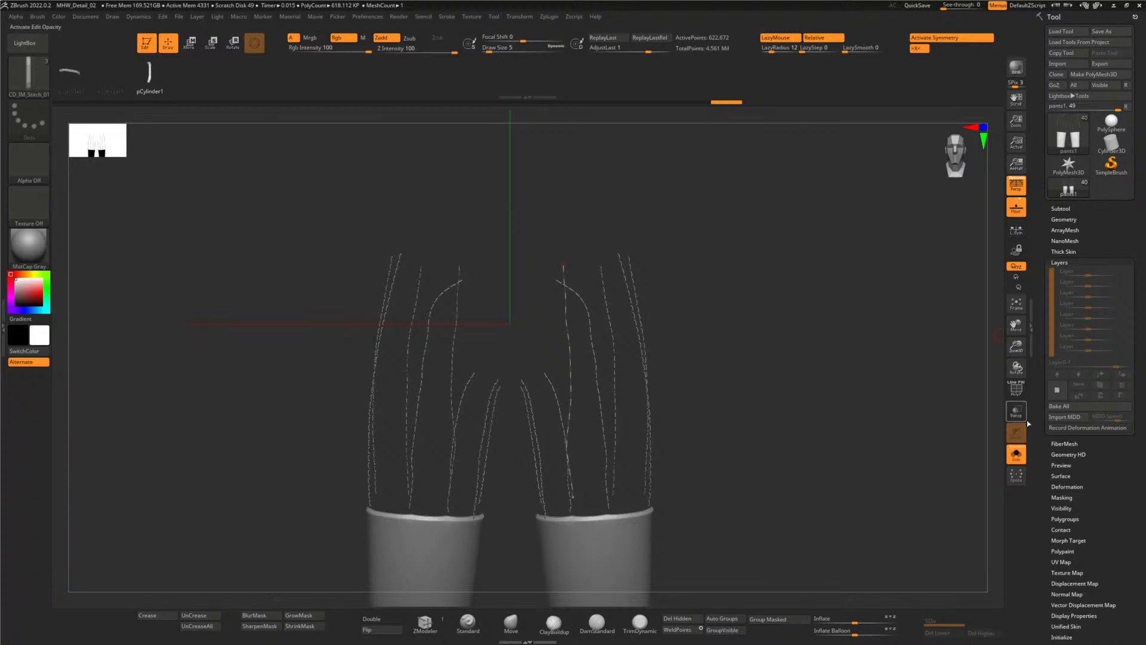
- Leave solo mode and inspect the pants1 stitches in the subtool list by briefly hiding the original pants
{"action": "left_click", "coordinate": [1016, 454]}
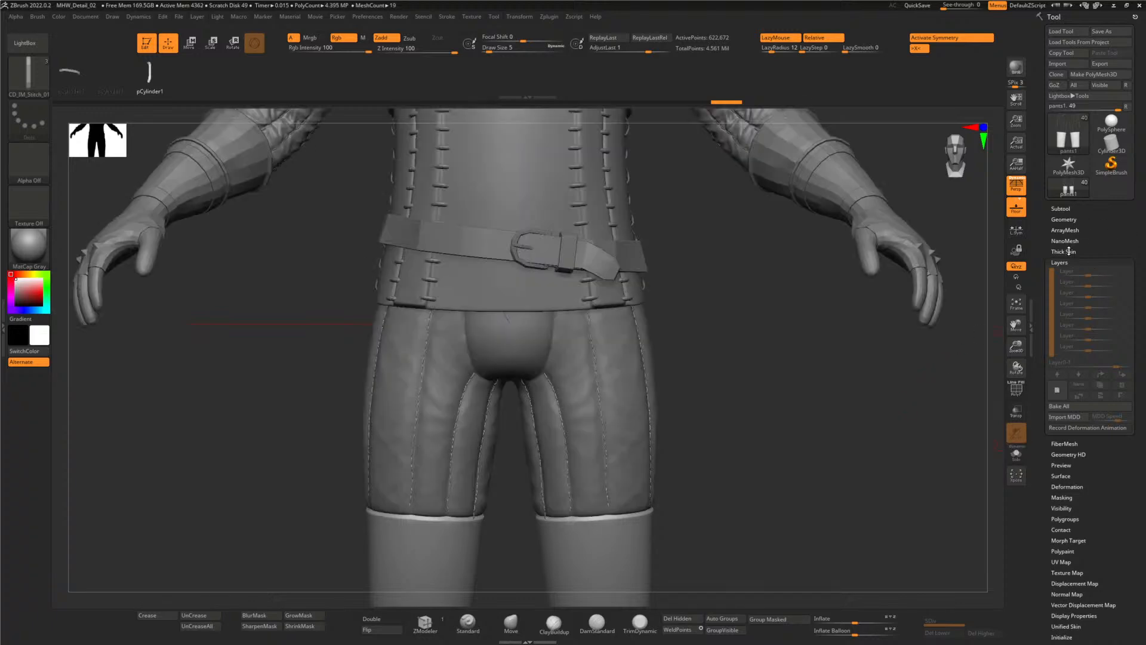
{"action": "left_click", "coordinate": [1062, 209]}
{"action": "mouse_move", "coordinate": [1080, 250]}
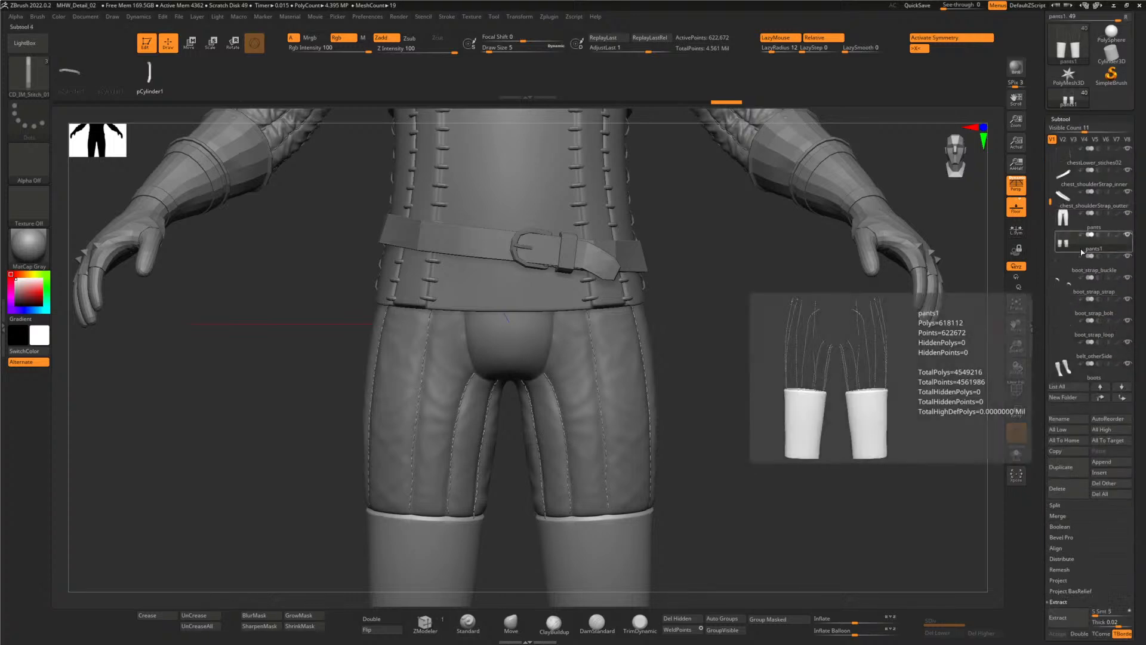
{"action": "left_click", "coordinate": [1128, 237]}
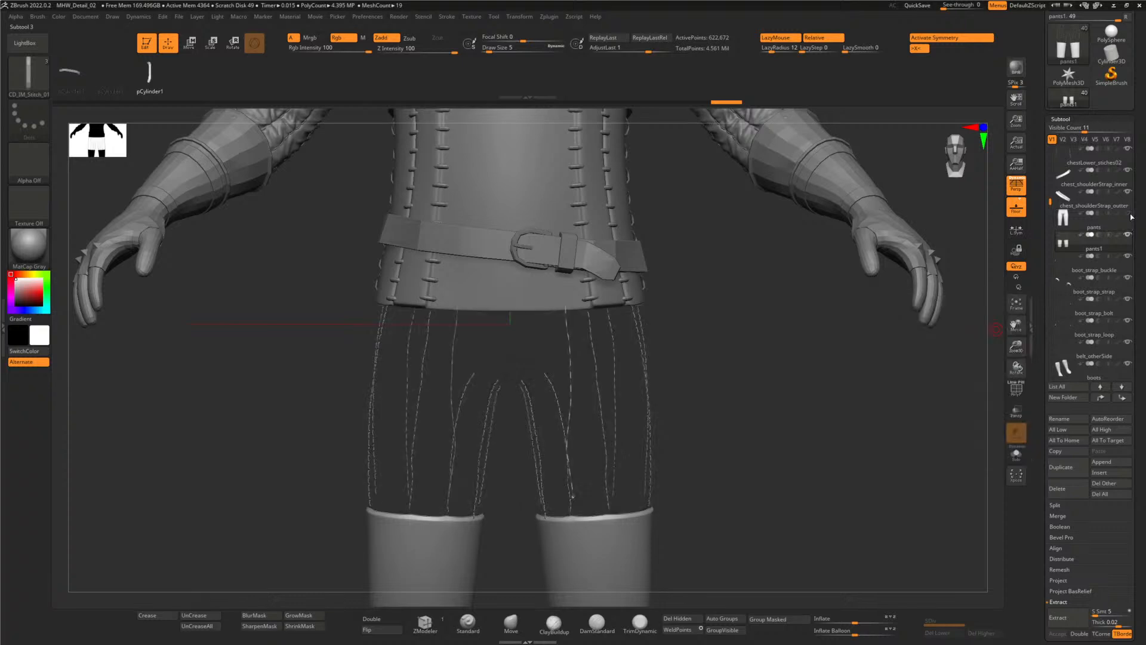
{"action": "left_click", "coordinate": [1094, 246]}
{"action": "mouse_move", "coordinate": [1094, 249]}
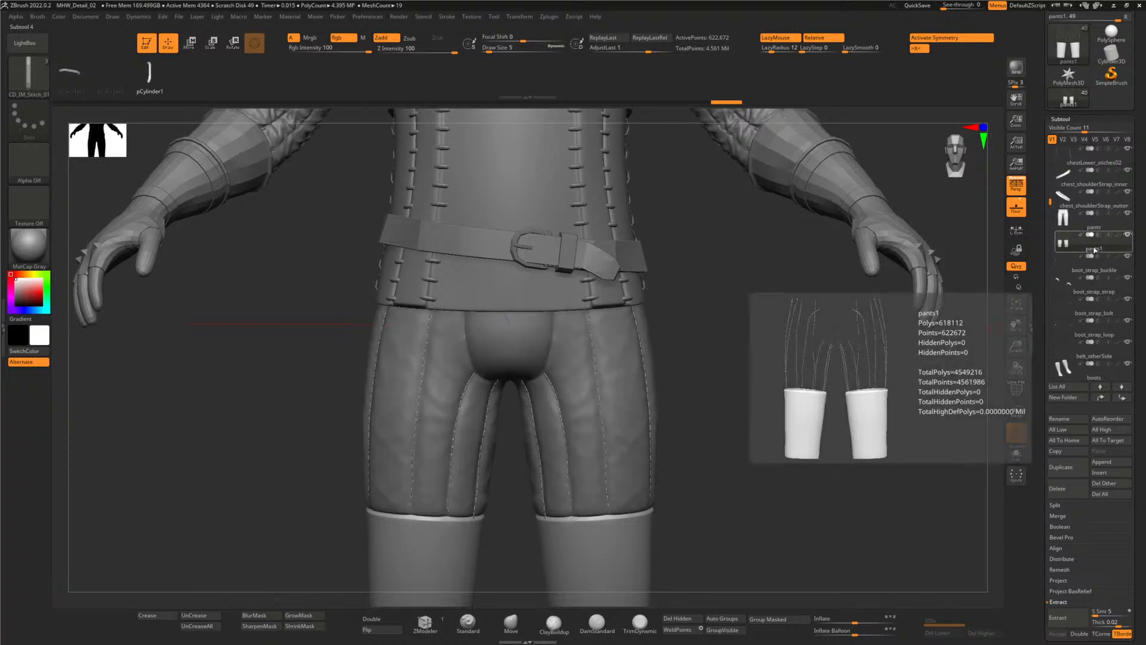
- Hide the lower leg pieces of the pants1 subtool and delete the hidden geometry, keeping only the stitches
{"action": "left_click_drag", "start_coordinate": [723, 498], "coordinate": [773, 425], "text": "alt"}
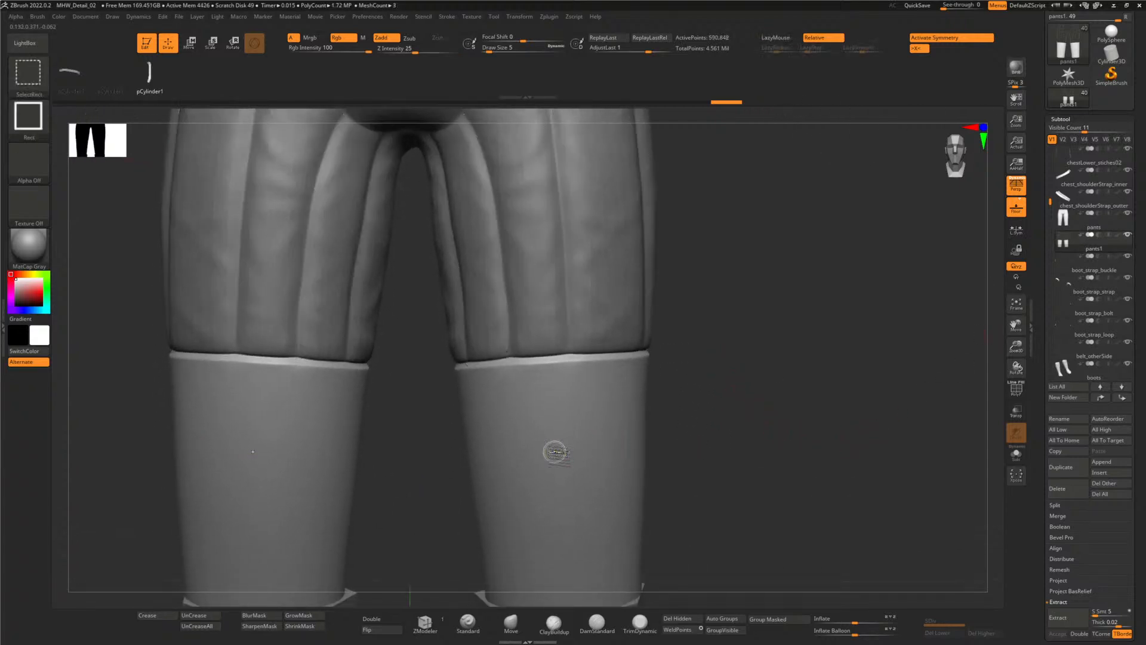
{"action": "left_click", "coordinate": [557, 454], "text": "ctrl+shift"}
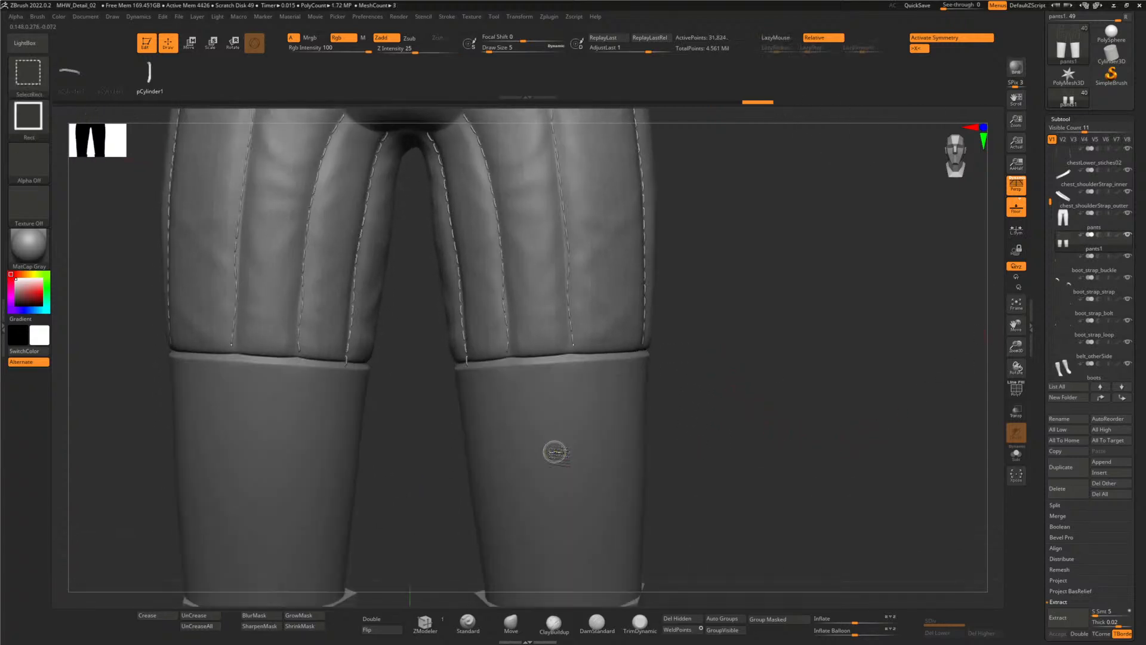
{"action": "left_click", "coordinate": [677, 619]}
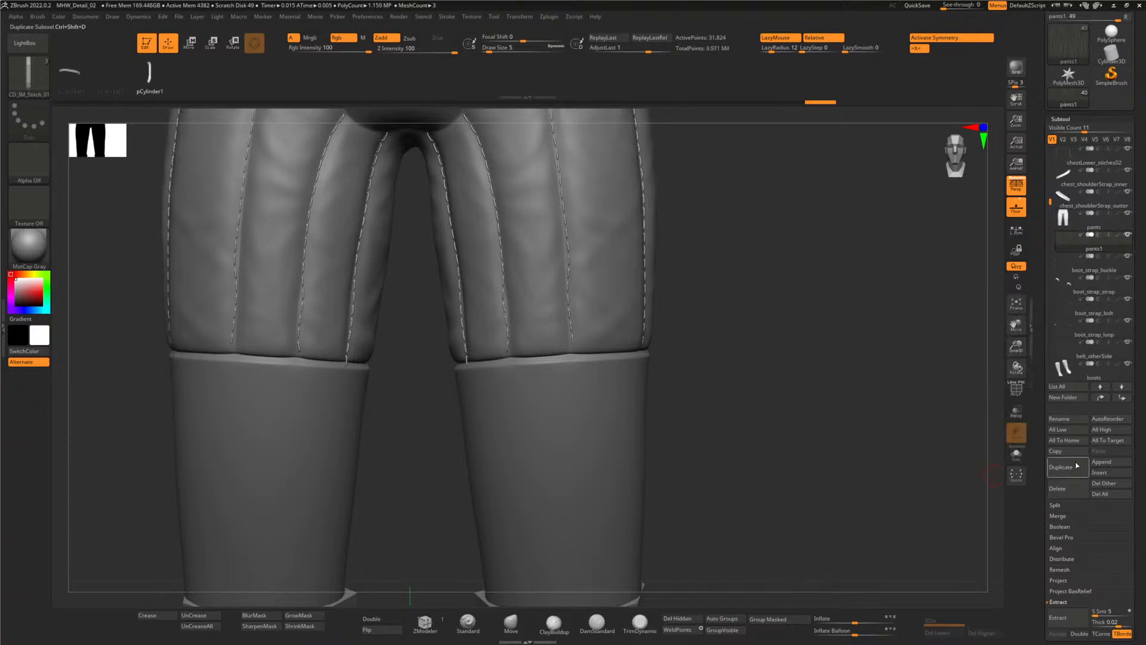
- Rename the stitches subtool as pants_stiches
{"action": "left_click", "coordinate": [1069, 421]}
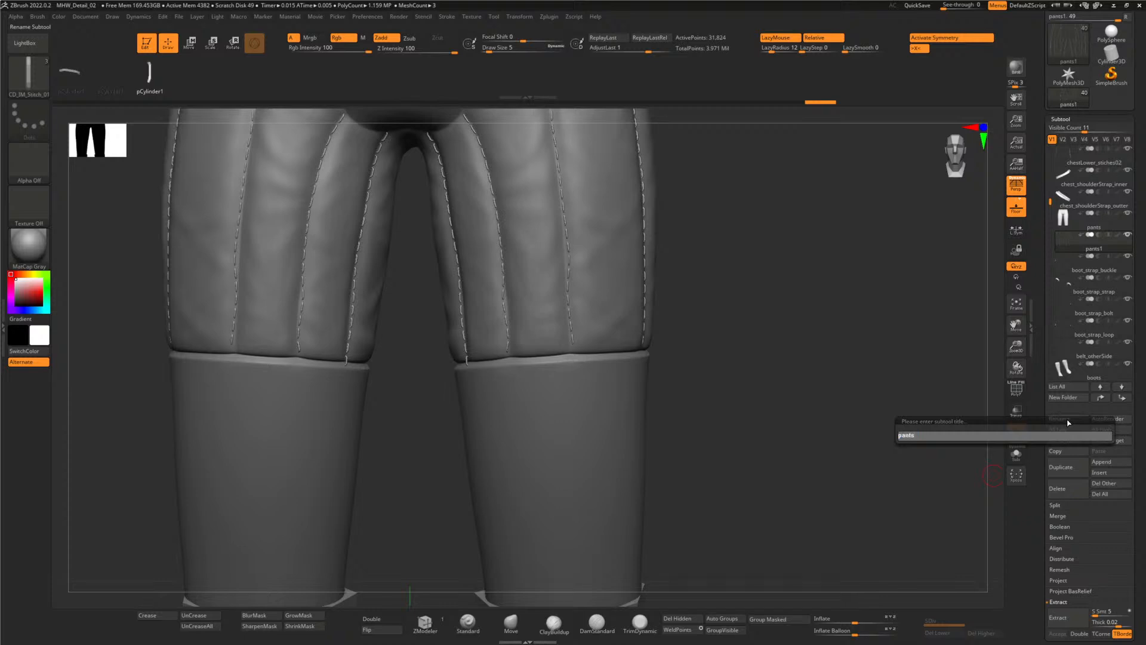
{"action": "type", "text": "_stiches"}
{"action": "key", "text": "Return"}
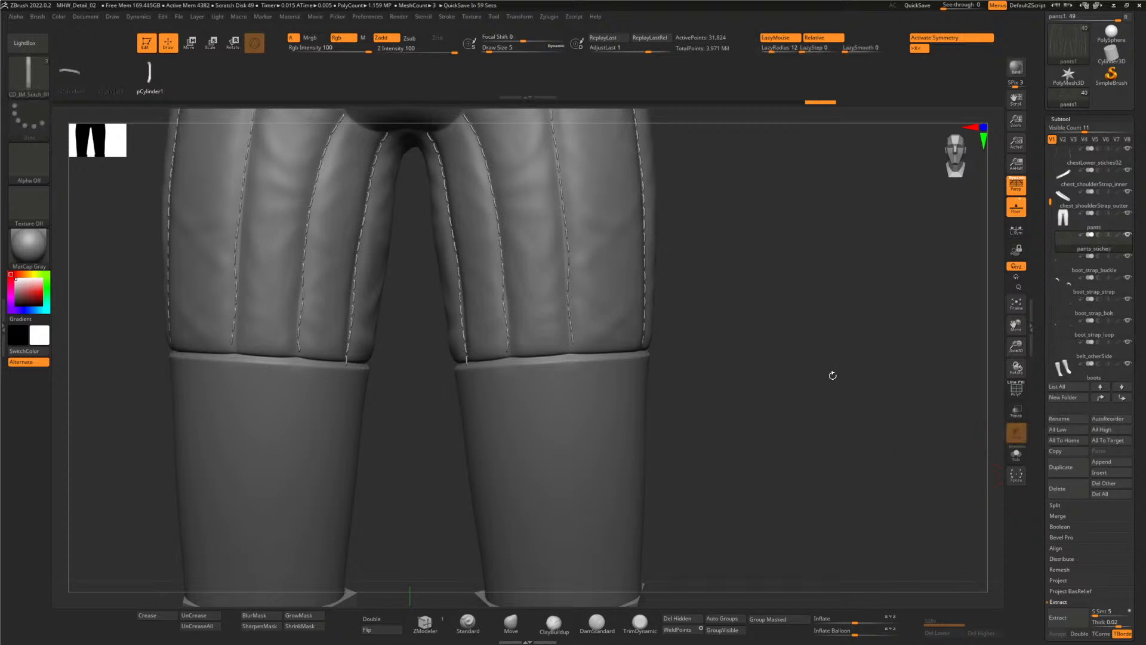
- Set the Move brush's draw size to about 15.55 and straighten the lower stitch rows on the front of the thigh
{"action": "left_click_drag", "start_coordinate": [833, 375], "coordinate": [746, 370]}
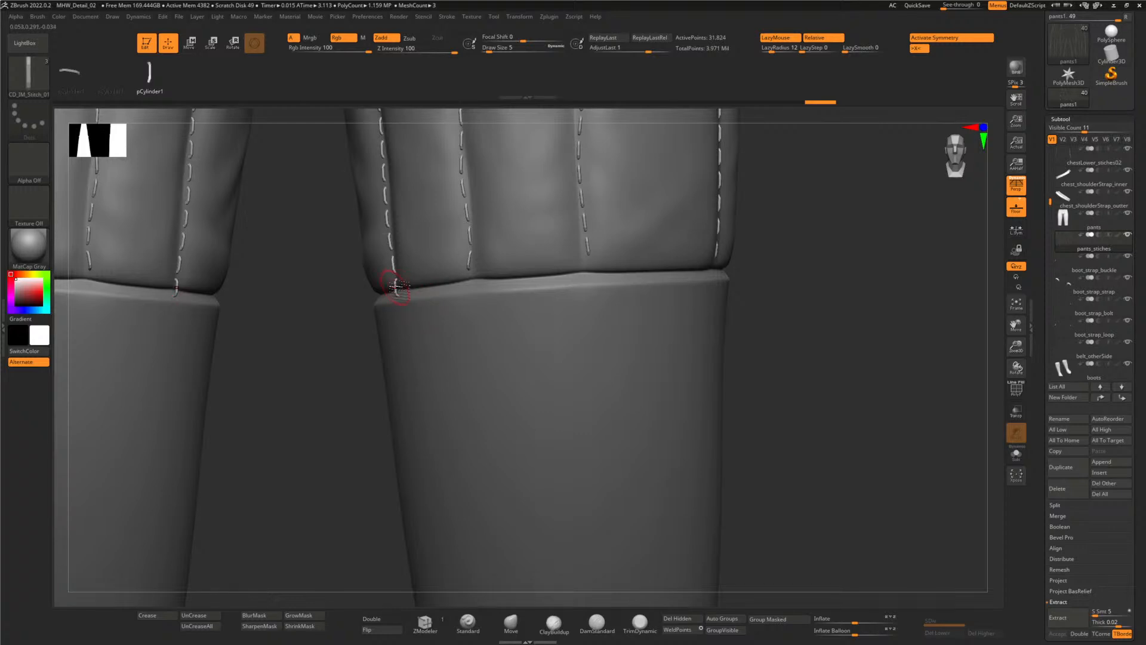
{"action": "left_click_drag", "start_coordinate": [813, 276], "coordinate": [766, 268]}
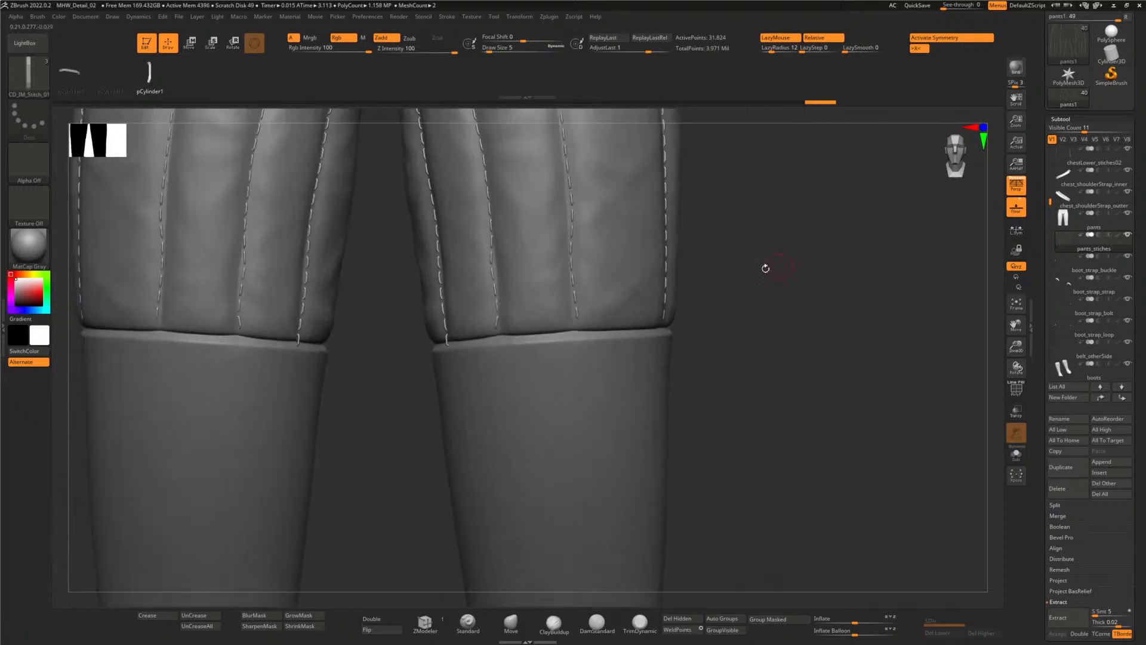
{"action": "left_click_drag", "start_coordinate": [740, 222], "coordinate": [845, 399], "text": "alt"}
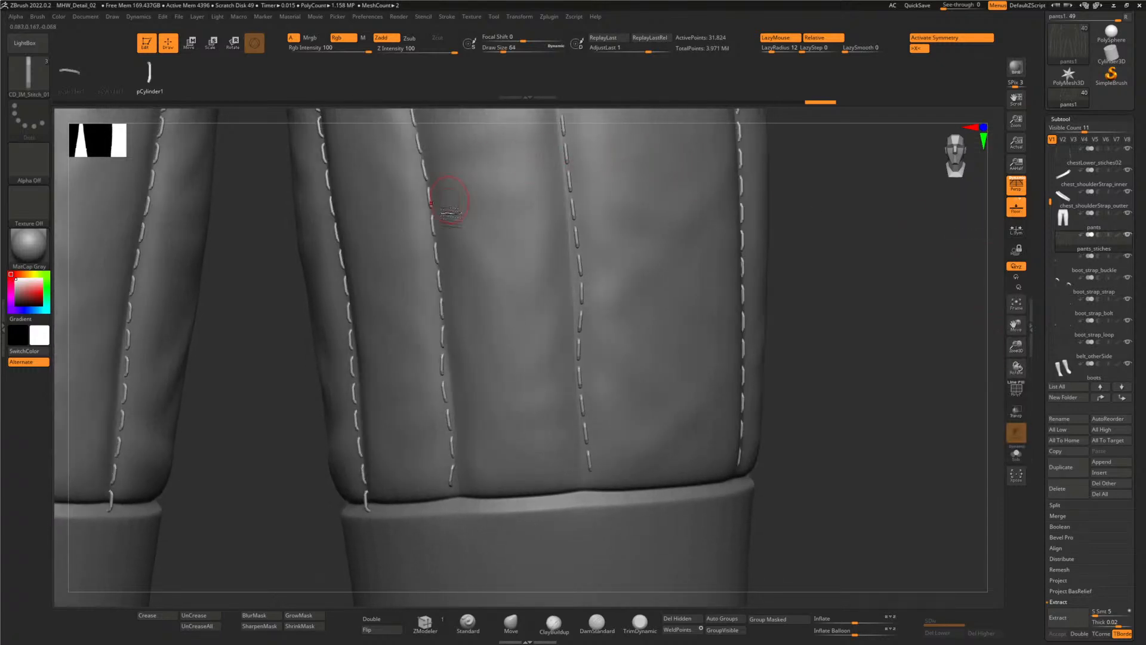
{"action": "left_click", "coordinate": [511, 623]}
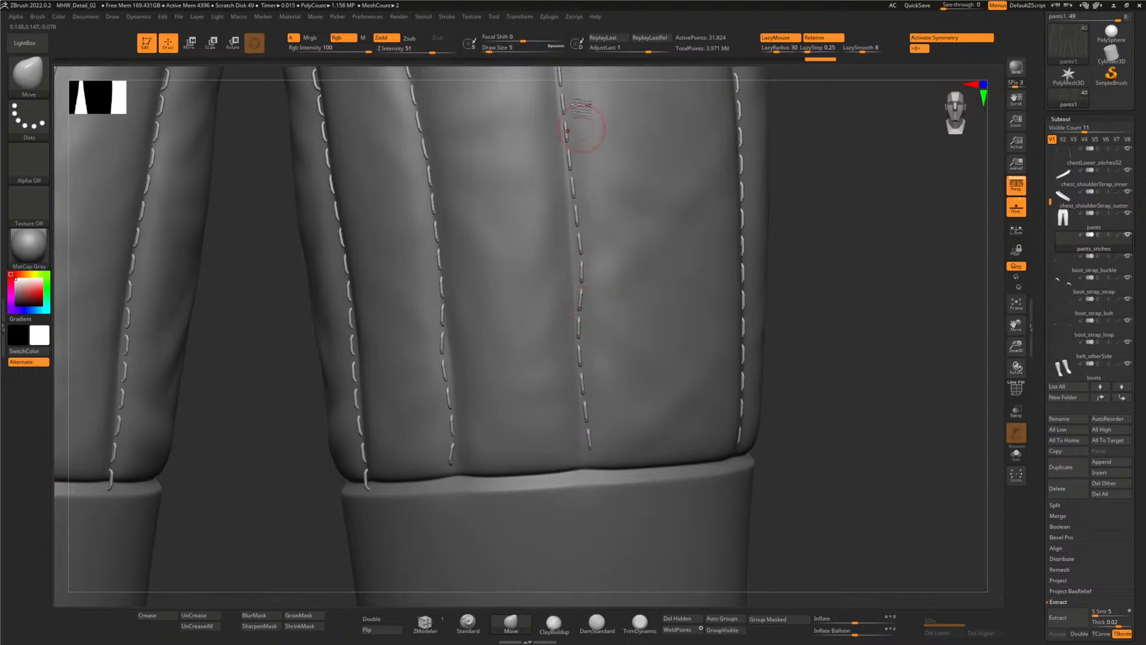
{"action": "left_click_drag", "start_coordinate": [489, 52], "coordinate": [495, 52]}
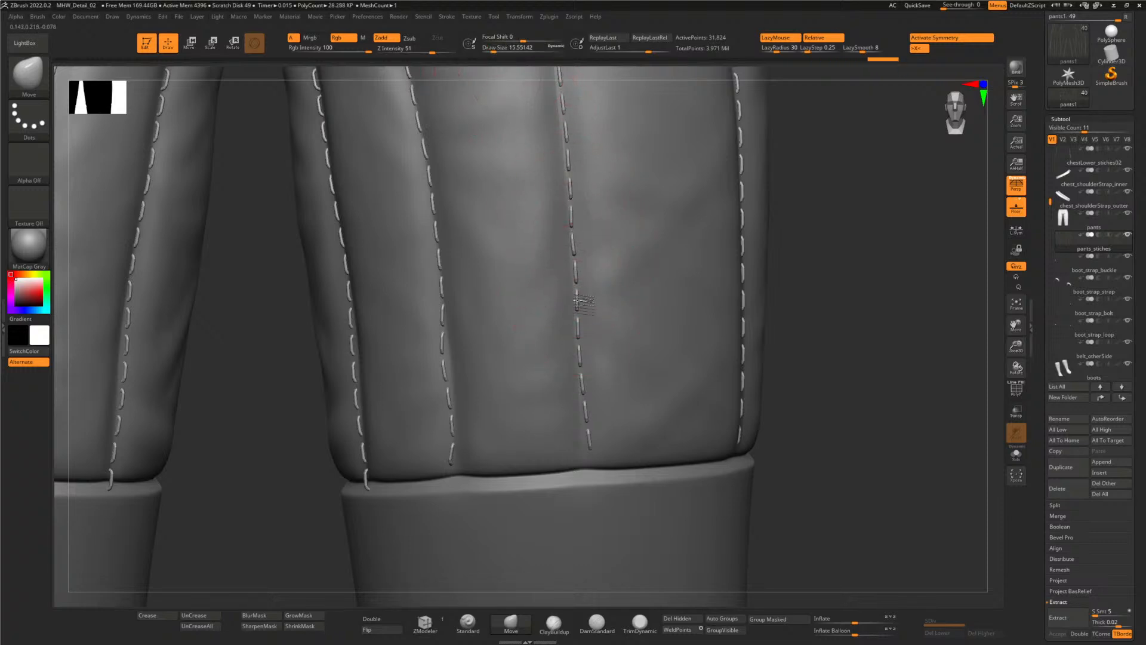
{"action": "left_click_drag", "start_coordinate": [451, 379], "coordinate": [451, 409]}
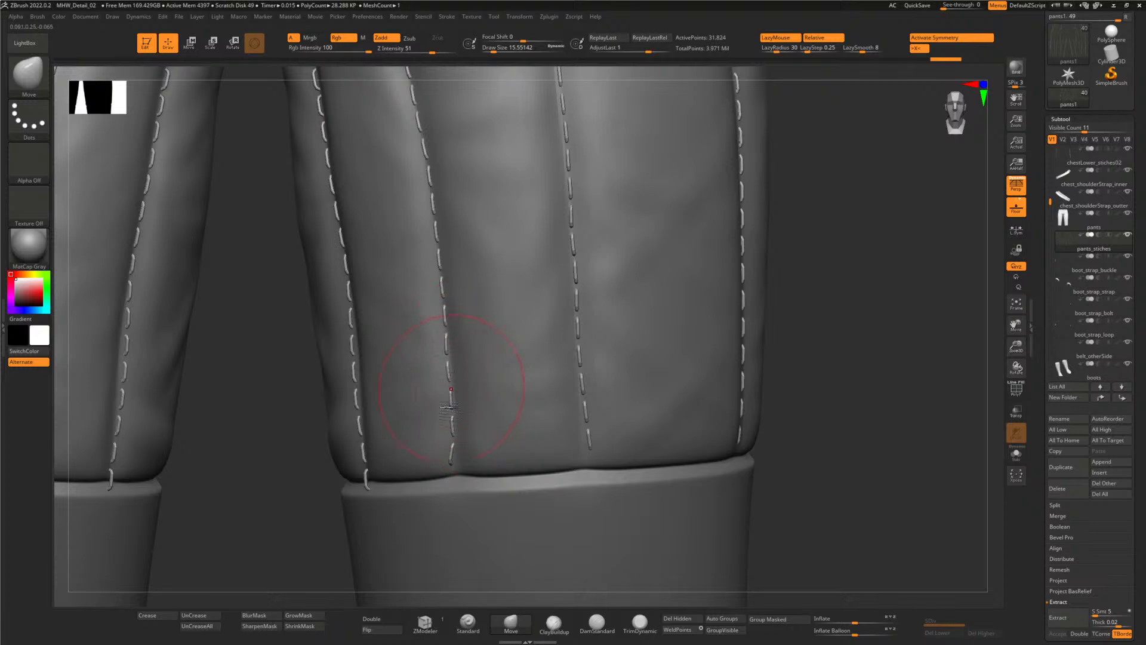
{"action": "key", "text": "ctrl+z"}
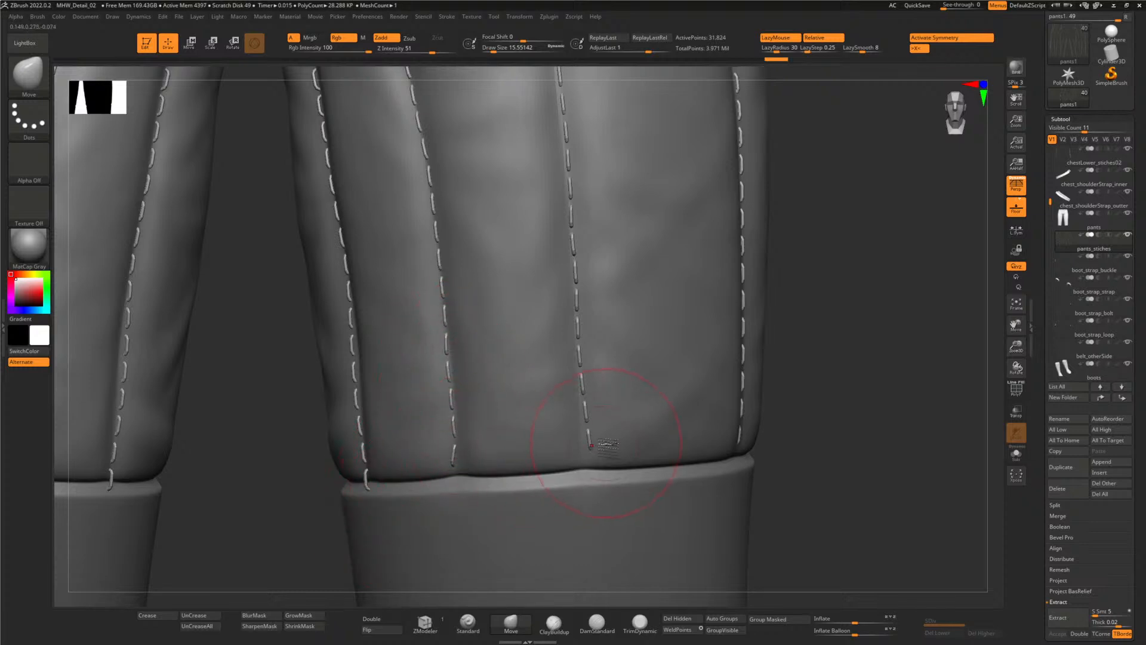
{"action": "left_click_drag", "start_coordinate": [591, 445], "coordinate": [584, 436]}
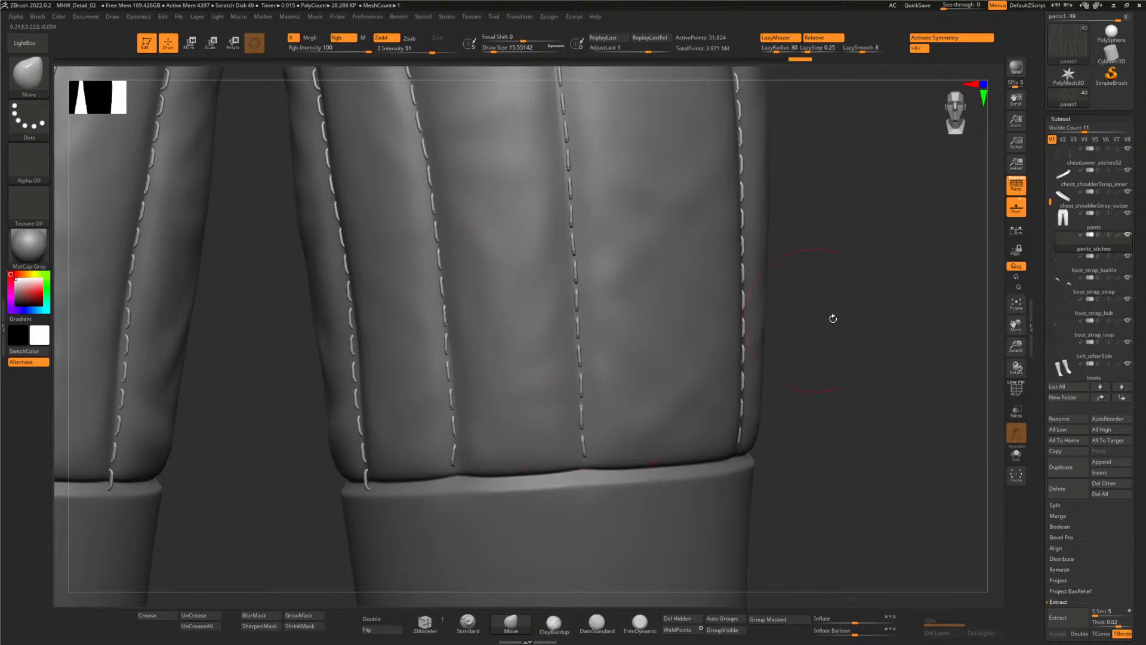
- Nudge the inner-thigh stitch row onto its seam from the crotch down to the hem with the Move brush
{"action": "mouse_move", "coordinate": [833, 318]}
{"action": "left_mouse_down"}
{"action": "mouse_move", "coordinate": [881, 321]}
{"action": "mouse_move", "coordinate": [868, 296]}
{"action": "mouse_move", "coordinate": [888, 325]}
{"action": "mouse_move", "coordinate": [874, 321]}
{"action": "mouse_move", "coordinate": [890, 320]}
{"action": "left_mouse_up"}
{"action": "left_click_drag", "start_coordinate": [384, 179], "coordinate": [359, 171]}
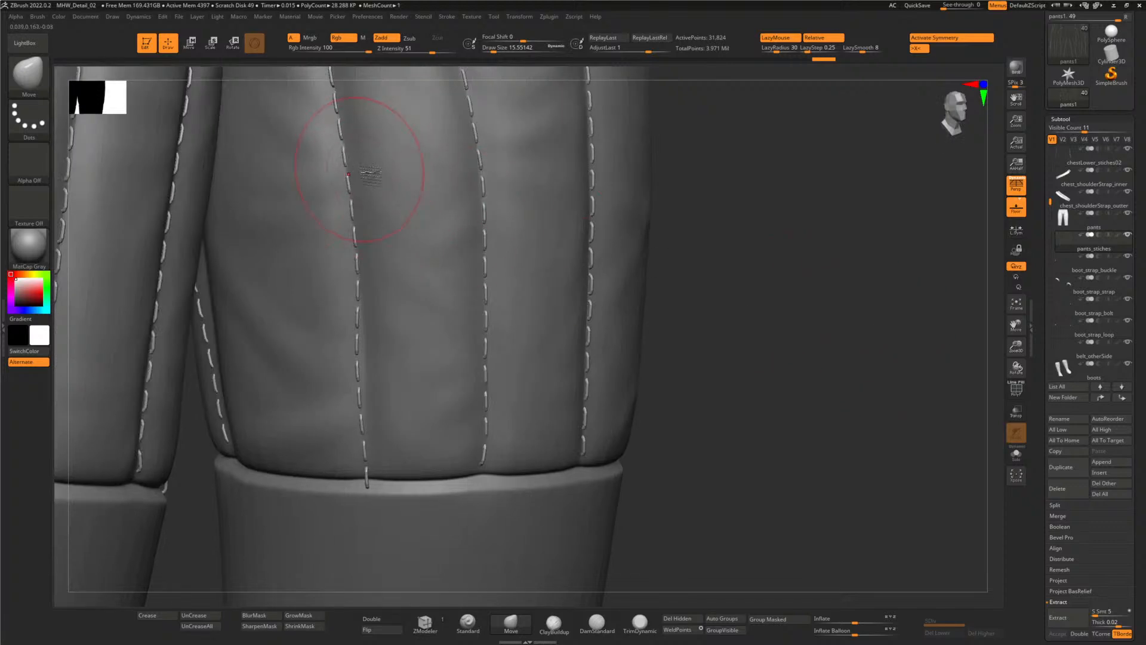
{"action": "left_click_drag", "start_coordinate": [360, 358], "coordinate": [366, 364]}
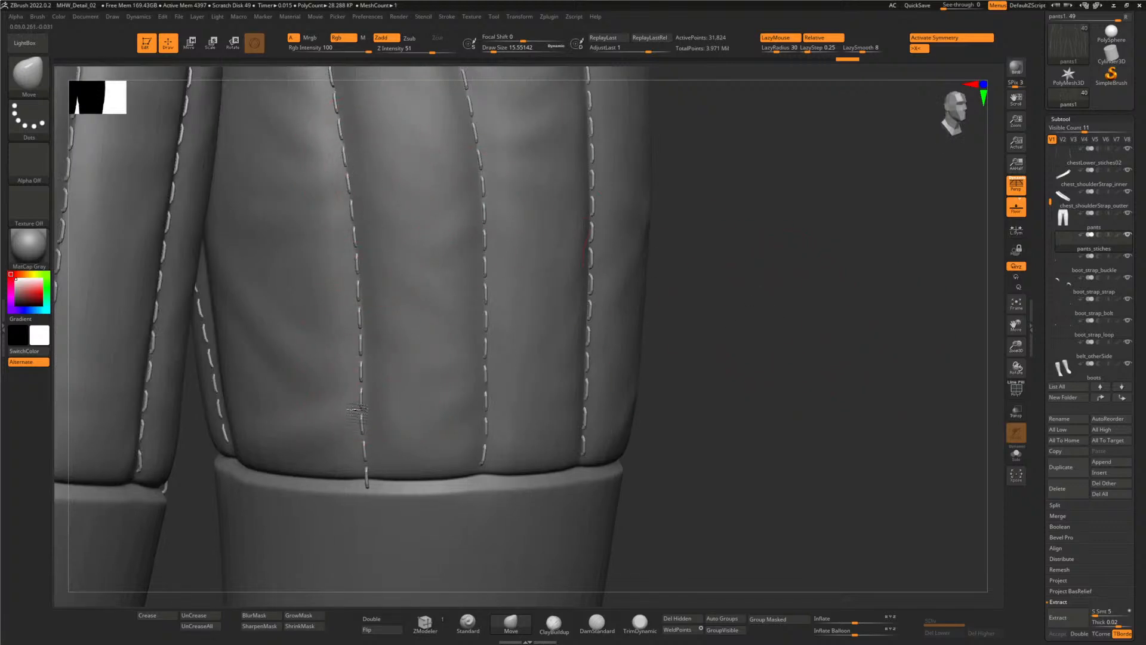
{"action": "left_click_drag", "start_coordinate": [359, 412], "coordinate": [365, 481]}
{"action": "mouse_move", "coordinate": [764, 401]}
{"action": "left_mouse_down"}
{"action": "mouse_move", "coordinate": [742, 412]}
{"action": "mouse_move", "coordinate": [660, 289]}
{"action": "mouse_move", "coordinate": [676, 330]}
{"action": "mouse_move", "coordinate": [573, 300]}
{"action": "left_mouse_up"}
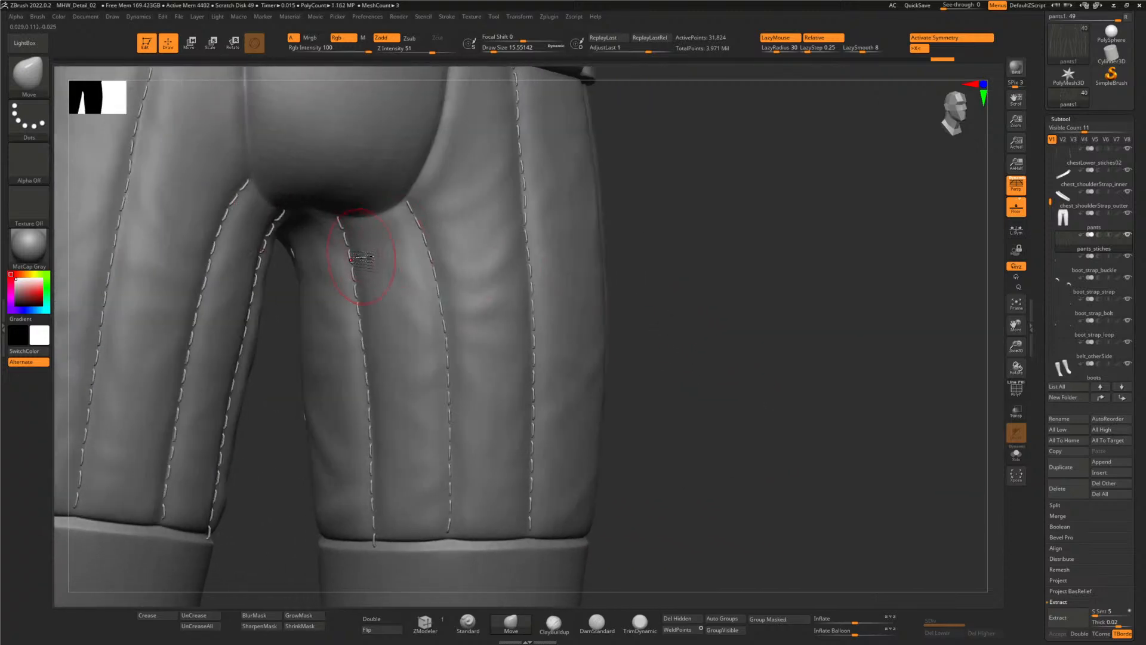
{"action": "left_click_drag", "start_coordinate": [362, 259], "coordinate": [364, 263]}
- Align the upper part of the front thigh stitch row with its seam below the belt
{"action": "mouse_move", "coordinate": [738, 217]}
{"action": "left_mouse_down"}
{"action": "mouse_move", "coordinate": [750, 290]}
{"action": "mouse_move", "coordinate": [708, 330]}
{"action": "mouse_move", "coordinate": [567, 302]}
{"action": "left_mouse_up"}
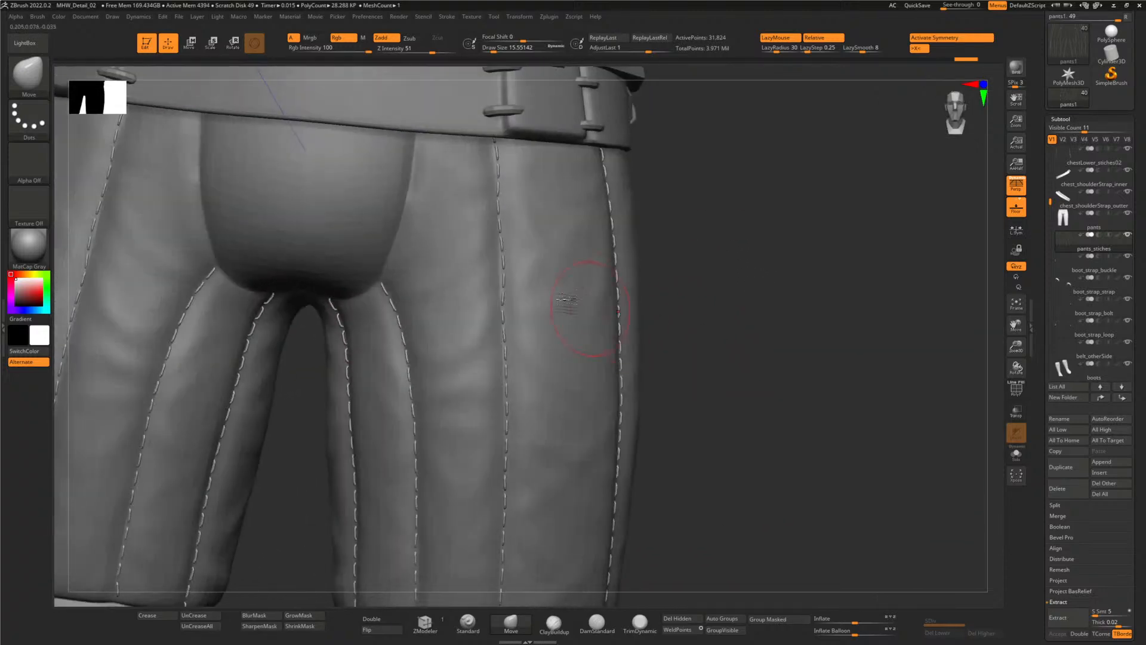
{"action": "key", "text": "ctrl+z"}
{"action": "key", "text": "ctrl+shift+z"}
{"action": "key", "text": "ctrl+shift+z"}
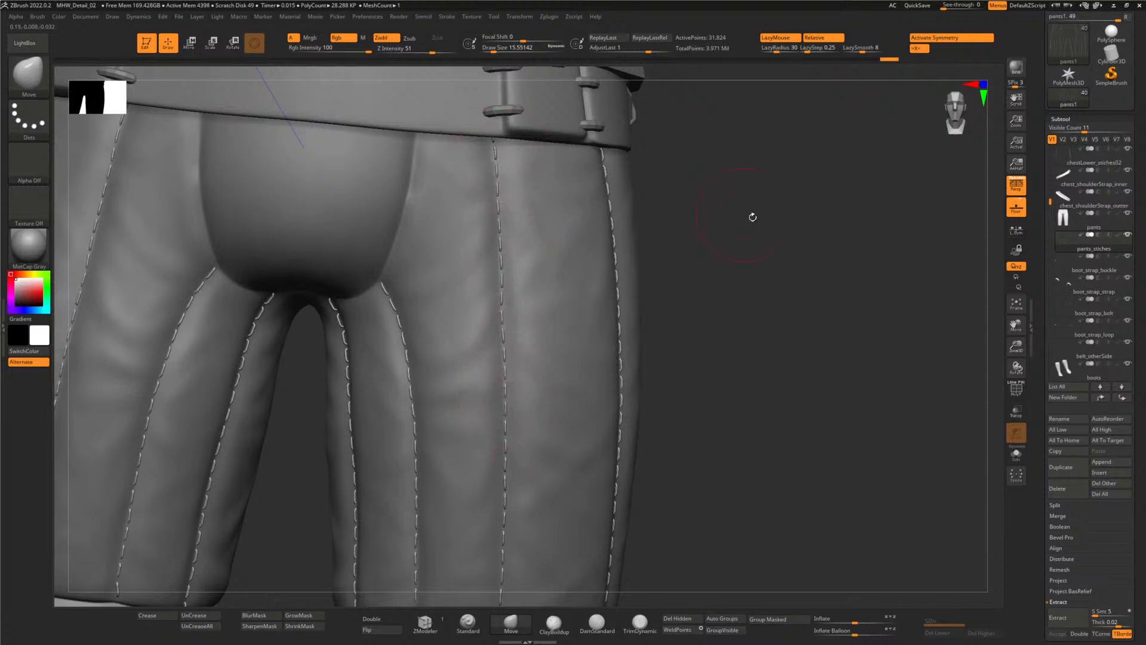
{"action": "left_click_drag", "start_coordinate": [752, 217], "coordinate": [592, 307]}
{"action": "left_click_drag", "start_coordinate": [775, 445], "coordinate": [594, 446]}
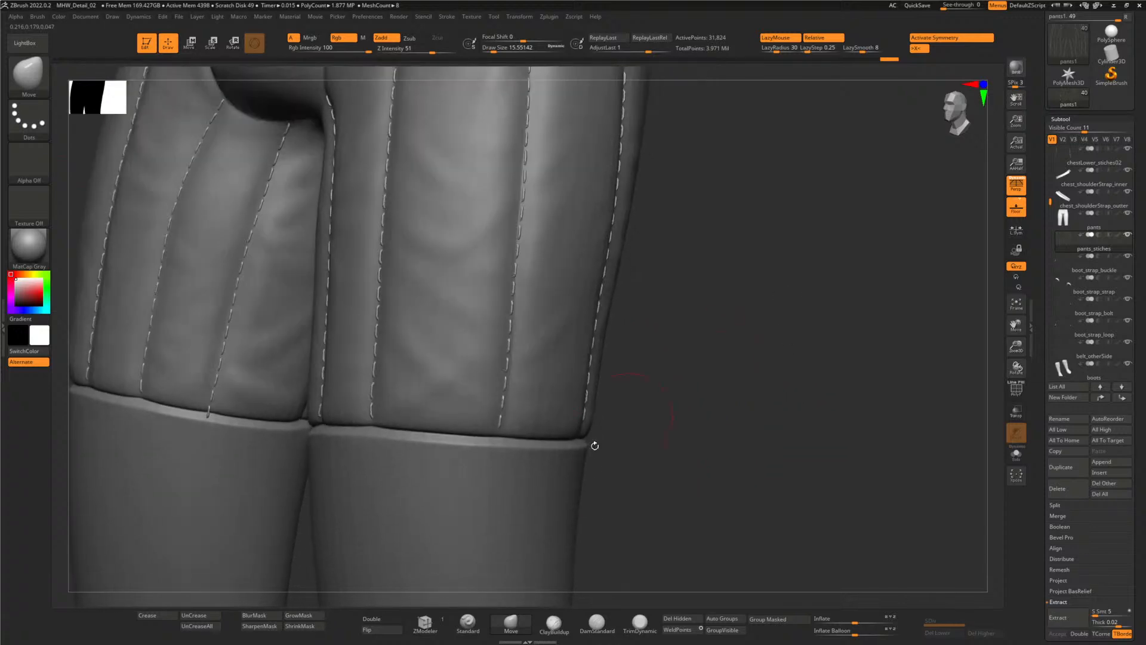
- Pull the lower ends of the stitch rows around the side of the thigh down to the hem
{"action": "mouse_move", "coordinate": [506, 433]}
{"action": "left_mouse_down"}
{"action": "mouse_move", "coordinate": [678, 417]}
{"action": "mouse_move", "coordinate": [431, 442]}
{"action": "mouse_move", "coordinate": [704, 418]}
{"action": "mouse_move", "coordinate": [402, 429]}
{"action": "left_mouse_up"}
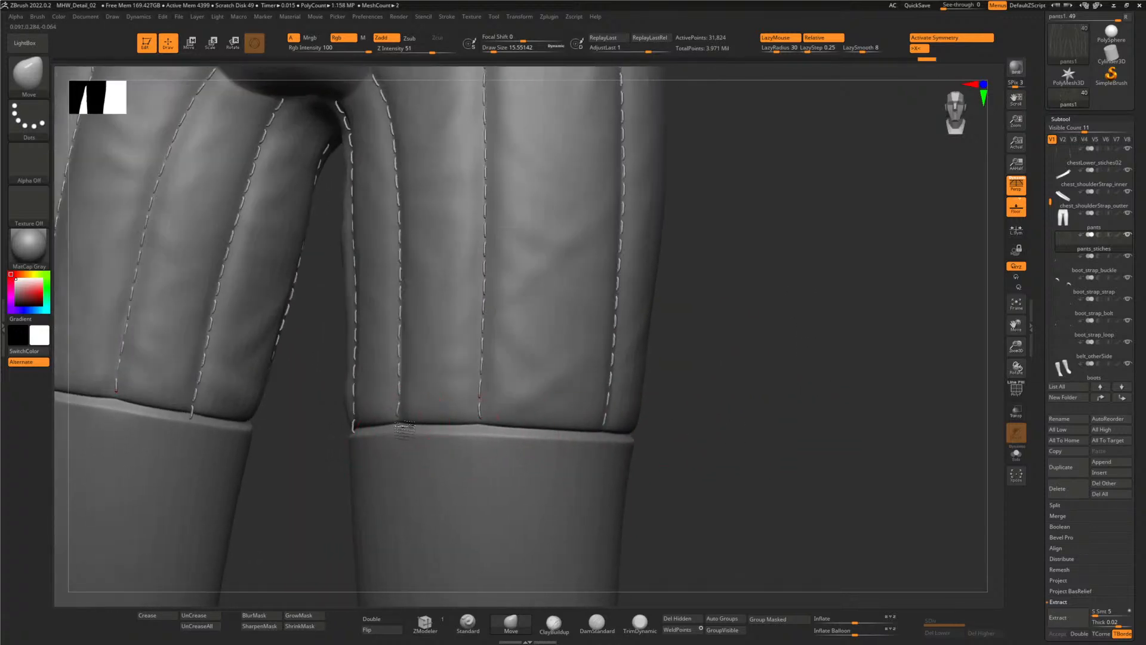
{"action": "left_click_drag", "start_coordinate": [686, 435], "coordinate": [646, 429]}
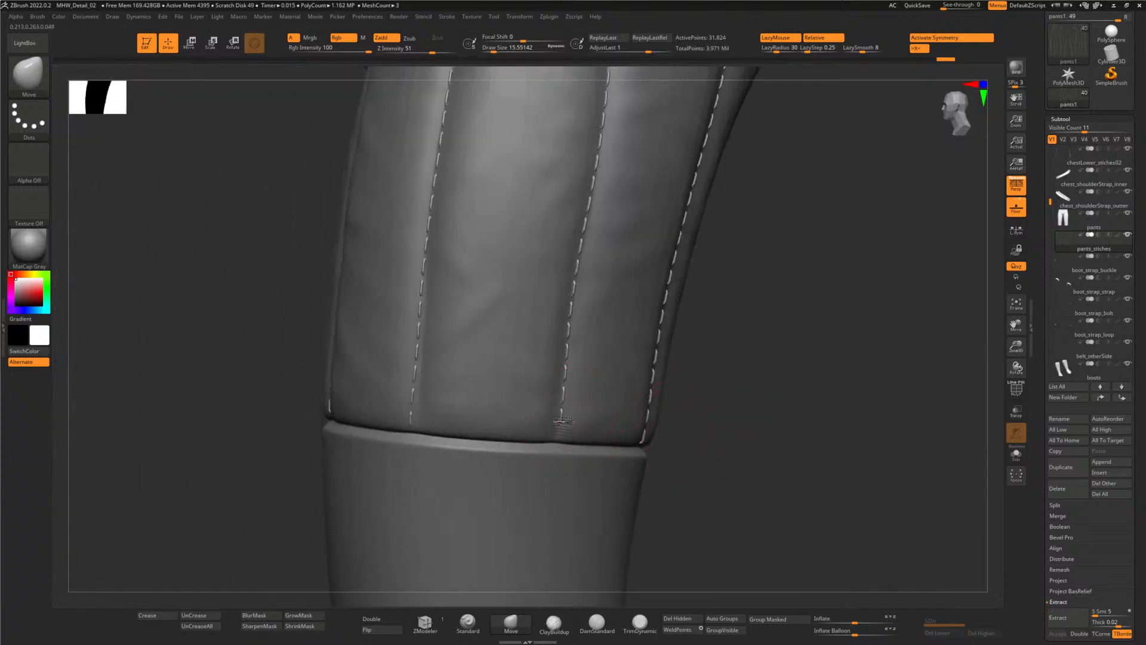
{"action": "mouse_move", "coordinate": [557, 436]}
{"action": "left_mouse_down"}
{"action": "mouse_move", "coordinate": [773, 402]}
{"action": "mouse_move", "coordinate": [727, 401]}
{"action": "mouse_move", "coordinate": [626, 436]}
{"action": "left_mouse_up"}
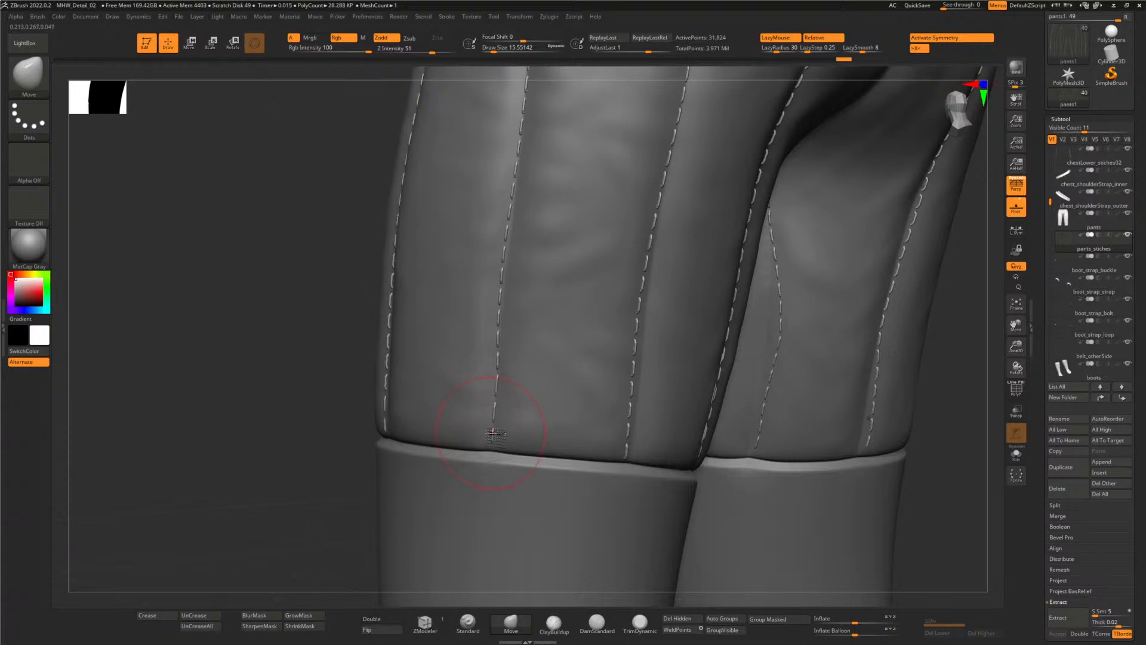
{"action": "left_click_drag", "start_coordinate": [493, 439], "coordinate": [493, 441]}
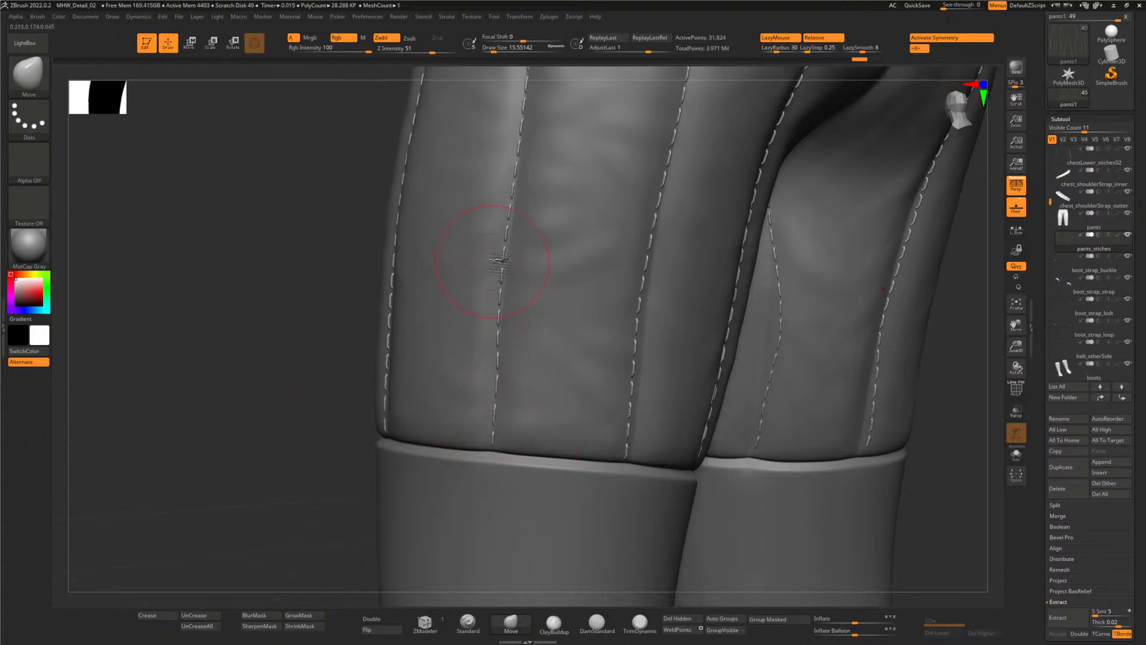
- Move the wavy stitch row on the back of the outer thigh onto its seam, from mid-thigh to the hem
{"action": "left_click_drag", "start_coordinate": [361, 261], "coordinate": [787, 416]}
{"action": "mouse_move", "coordinate": [382, 370]}
{"action": "left_mouse_down"}
{"action": "mouse_move", "coordinate": [376, 353]}
{"action": "mouse_move", "coordinate": [622, 404]}
{"action": "mouse_move", "coordinate": [576, 392]}
{"action": "left_mouse_up"}
{"action": "left_click_drag", "start_coordinate": [555, 346], "coordinate": [562, 345]}
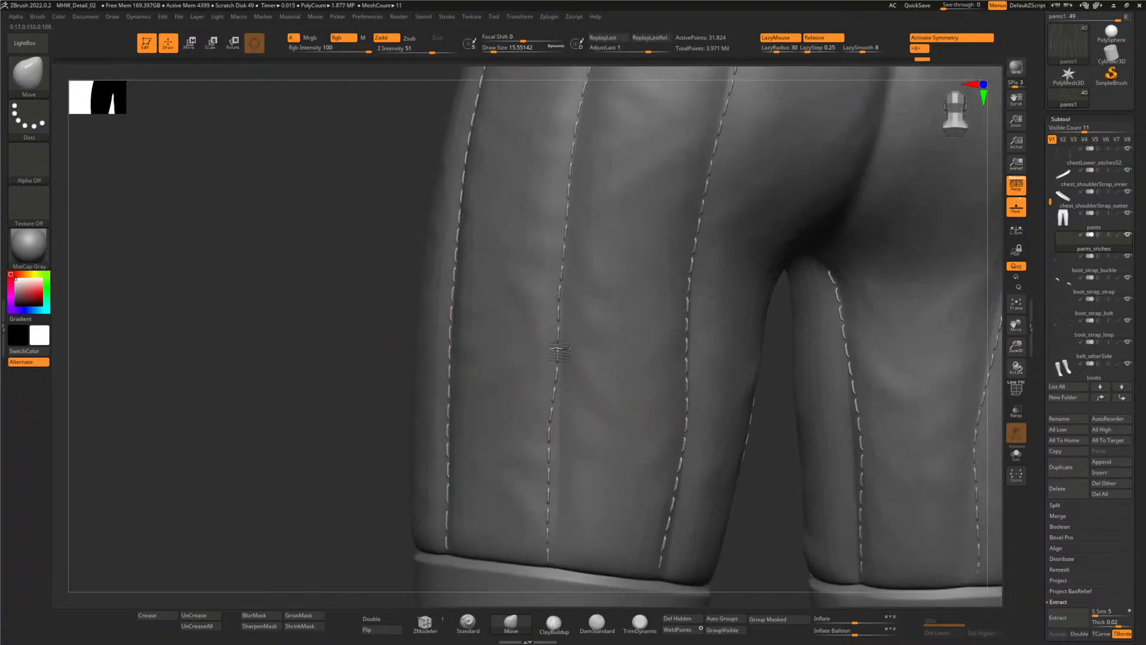
{"action": "left_click_drag", "start_coordinate": [559, 439], "coordinate": [556, 475]}
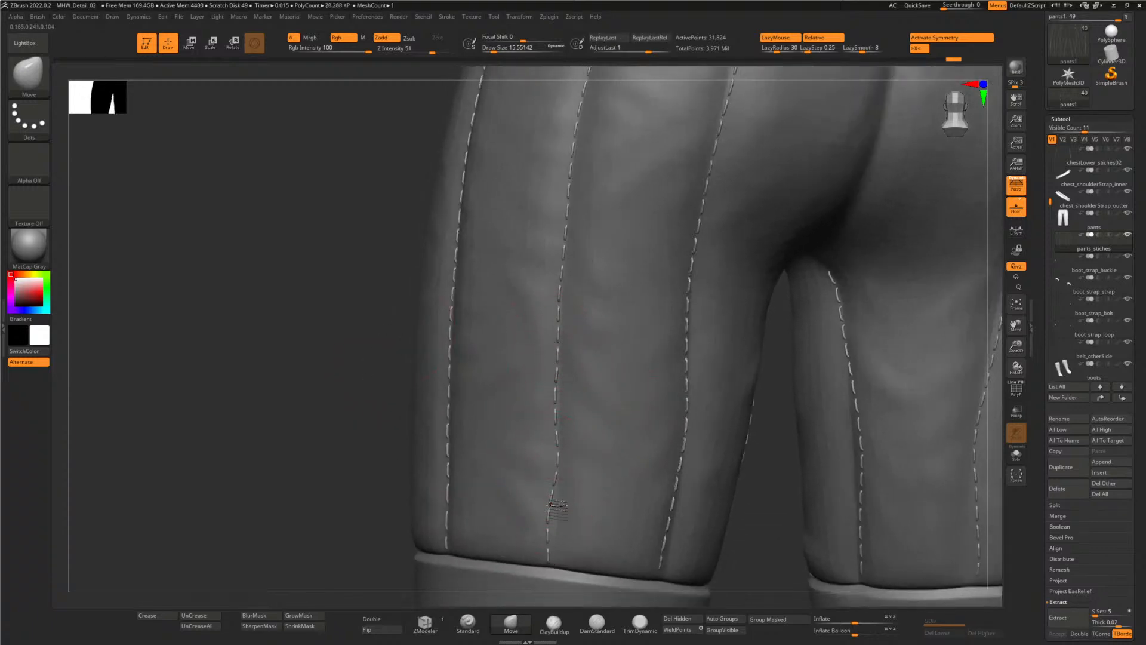
{"action": "key", "text": "ctrl+z"}
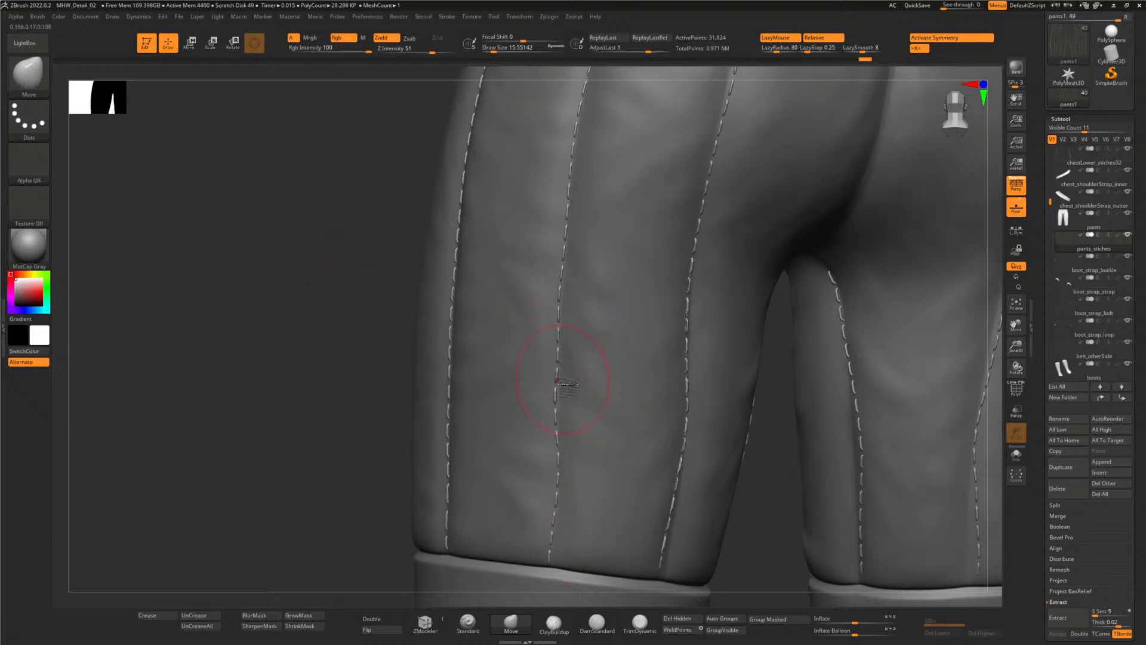
{"action": "left_click_drag", "start_coordinate": [554, 395], "coordinate": [558, 397]}
- Adjust the stitch row on the back of the thigh near the waist and the inner row's end at the hem
{"action": "left_click_drag", "start_coordinate": [774, 506], "coordinate": [720, 463], "text": "alt"}
{"action": "left_click_drag", "start_coordinate": [685, 172], "coordinate": [679, 199]}
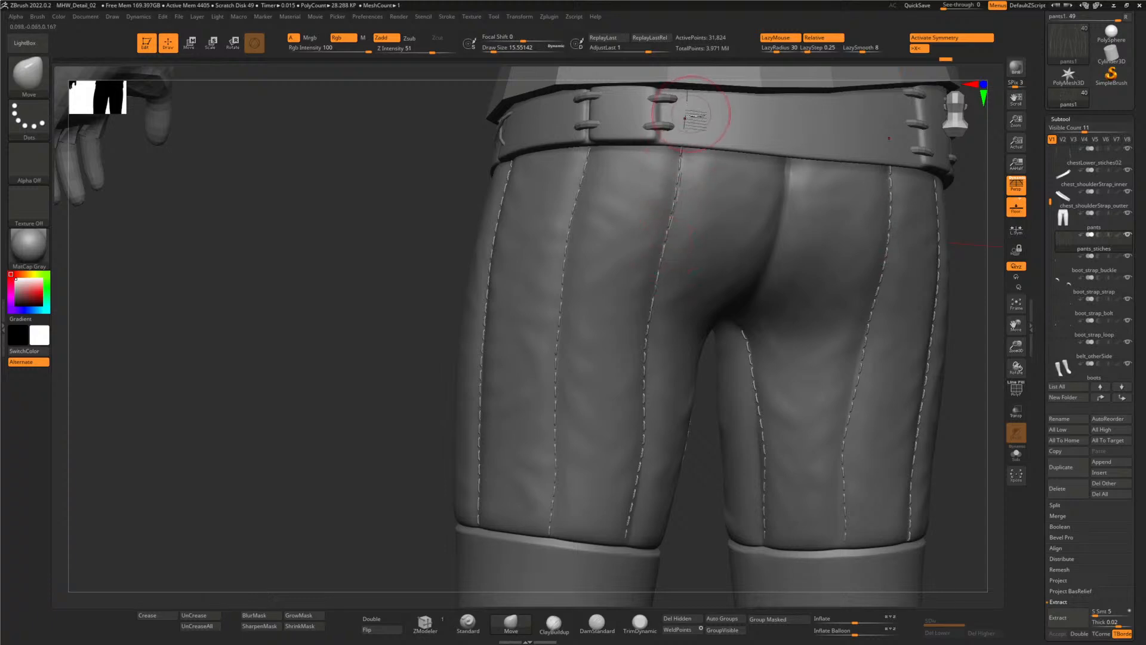
{"action": "mouse_move", "coordinate": [447, 333]}
{"action": "left_mouse_down"}
{"action": "mouse_move", "coordinate": [326, 285]}
{"action": "mouse_move", "coordinate": [343, 281]}
{"action": "left_mouse_up"}
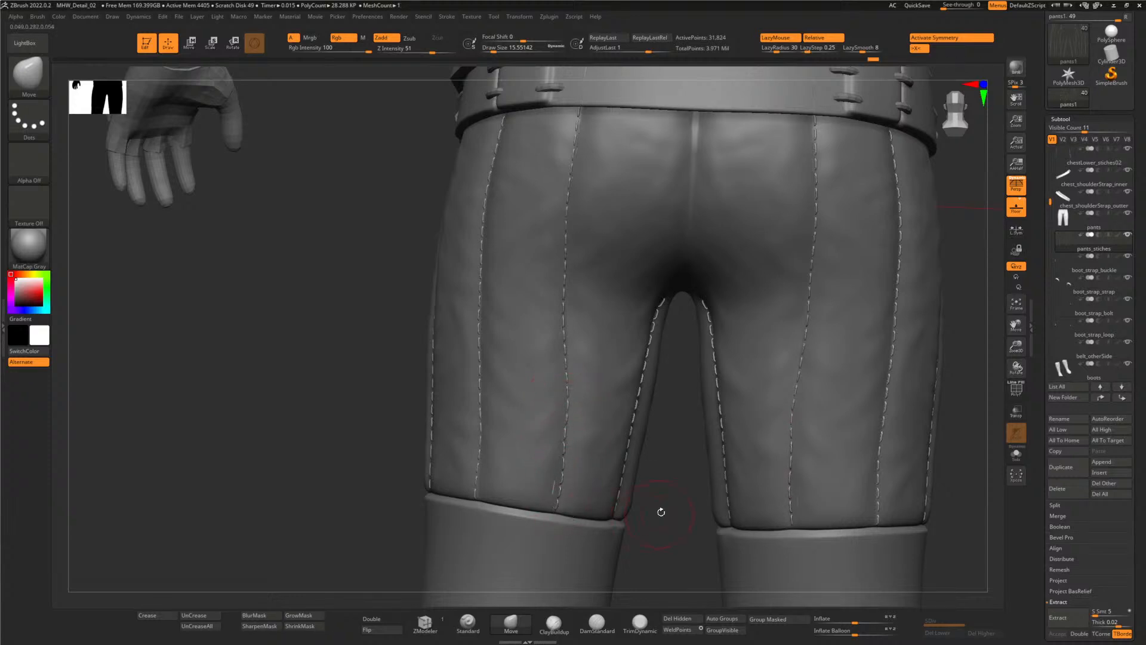
{"action": "left_click_drag", "start_coordinate": [660, 508], "coordinate": [570, 480]}
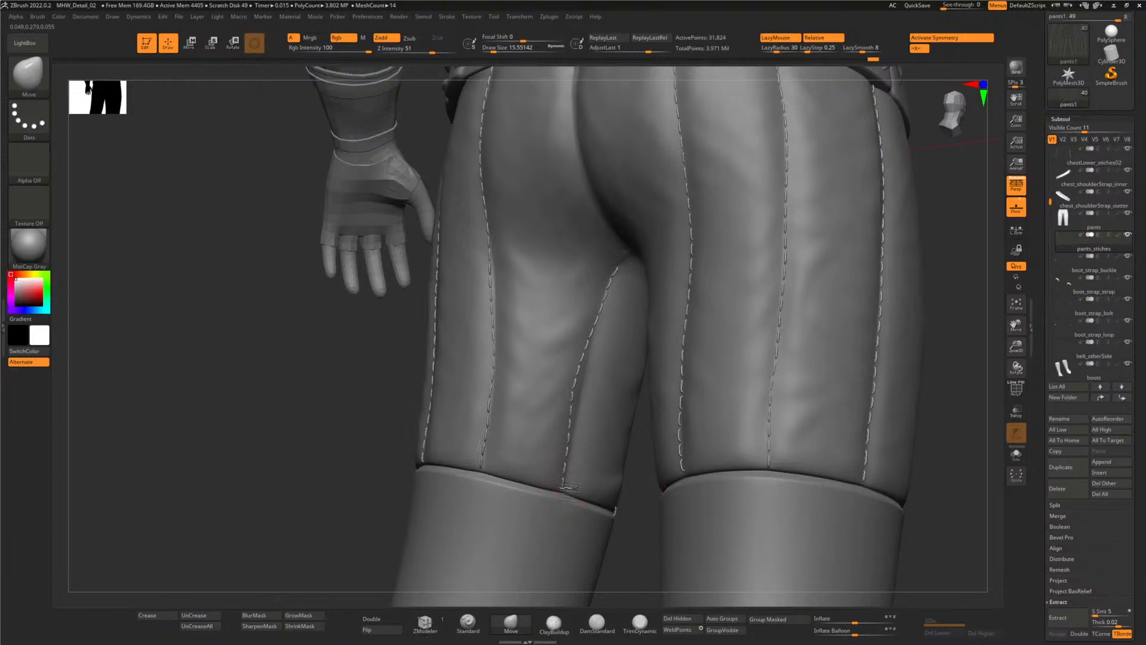
- Delete the lowest stitch overlapping the hem on the front inner thigh, using ZModeler's polygon action Delete with the Island target
{"action": "left_click_drag", "start_coordinate": [298, 425], "coordinate": [409, 415]}
{"action": "mouse_move", "coordinate": [875, 502]}
{"action": "left_mouse_down"}
{"action": "mouse_move", "coordinate": [809, 437]}
{"action": "mouse_move", "coordinate": [803, 453]}
{"action": "mouse_move", "coordinate": [860, 495]}
{"action": "left_mouse_up"}
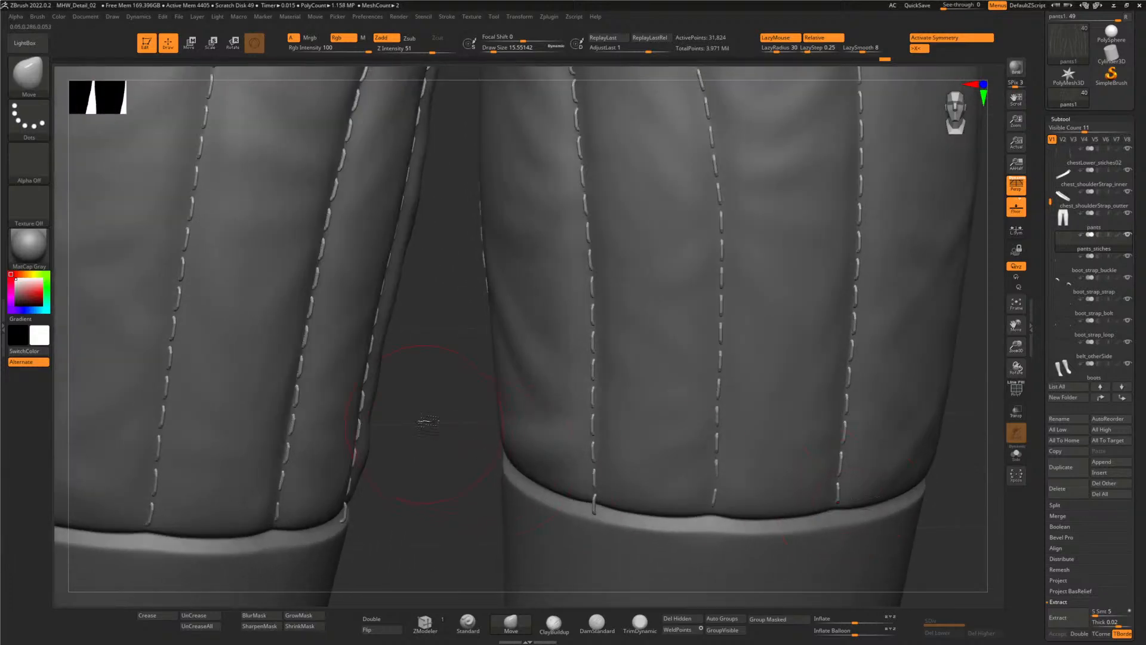
{"action": "mouse_move", "coordinate": [428, 422]}
{"action": "left_mouse_down"}
{"action": "mouse_move", "coordinate": [424, 359]}
{"action": "mouse_move", "coordinate": [424, 389]}
{"action": "mouse_move", "coordinate": [401, 379]}
{"action": "mouse_move", "coordinate": [425, 435]}
{"action": "left_mouse_up"}
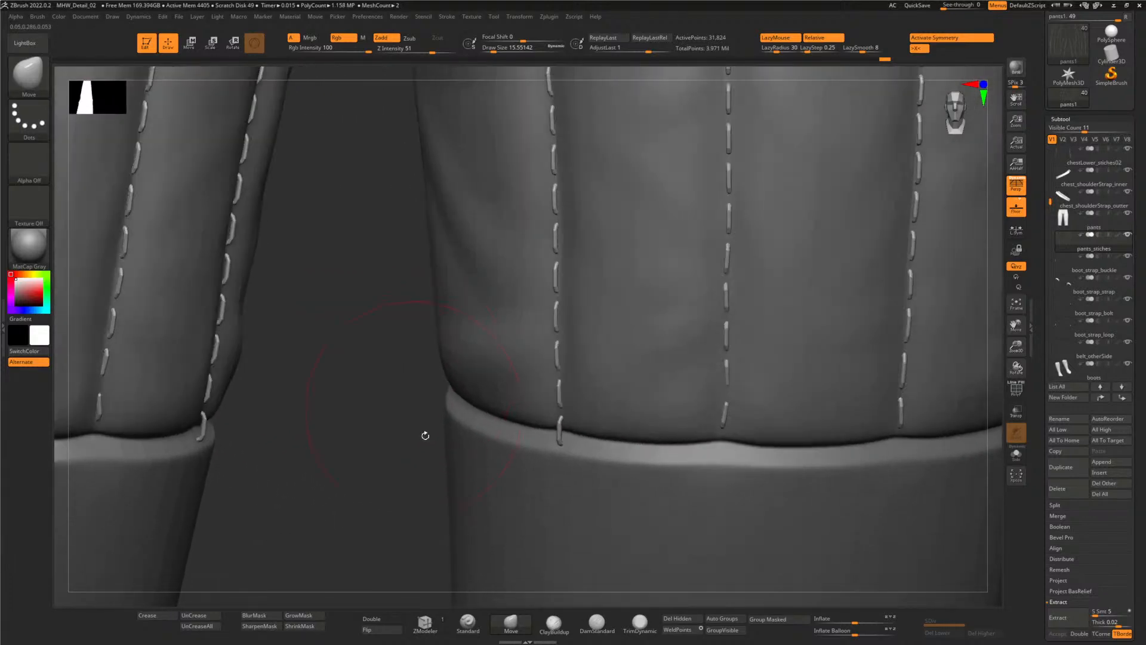
{"action": "left_click", "coordinate": [425, 622]}
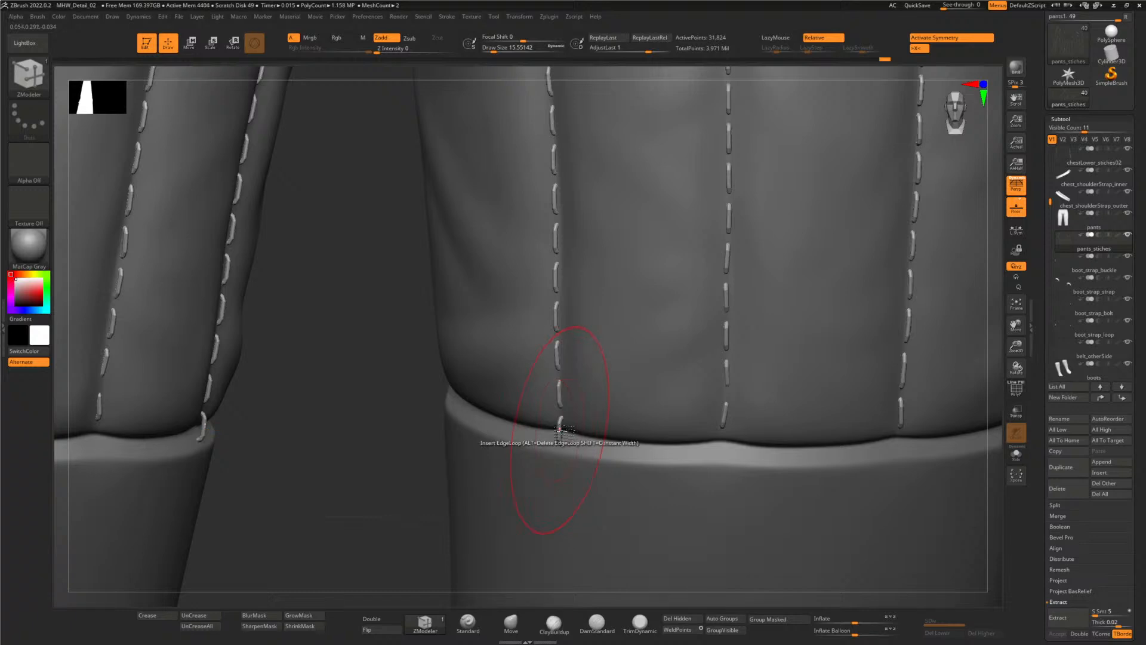
{"action": "key", "text": "space"}
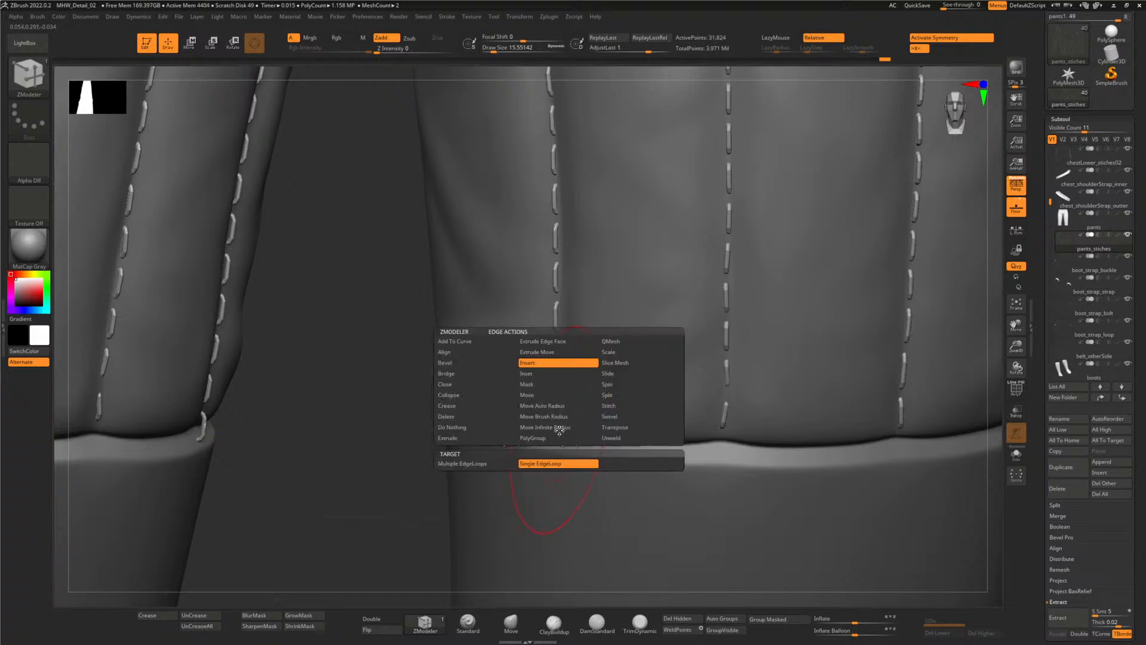
{"action": "left_click", "coordinate": [454, 417]}
{"action": "left_click_drag", "start_coordinate": [440, 388], "coordinate": [419, 488]}
{"action": "left_click_drag", "start_coordinate": [404, 441], "coordinate": [217, 146], "text": "alt"}
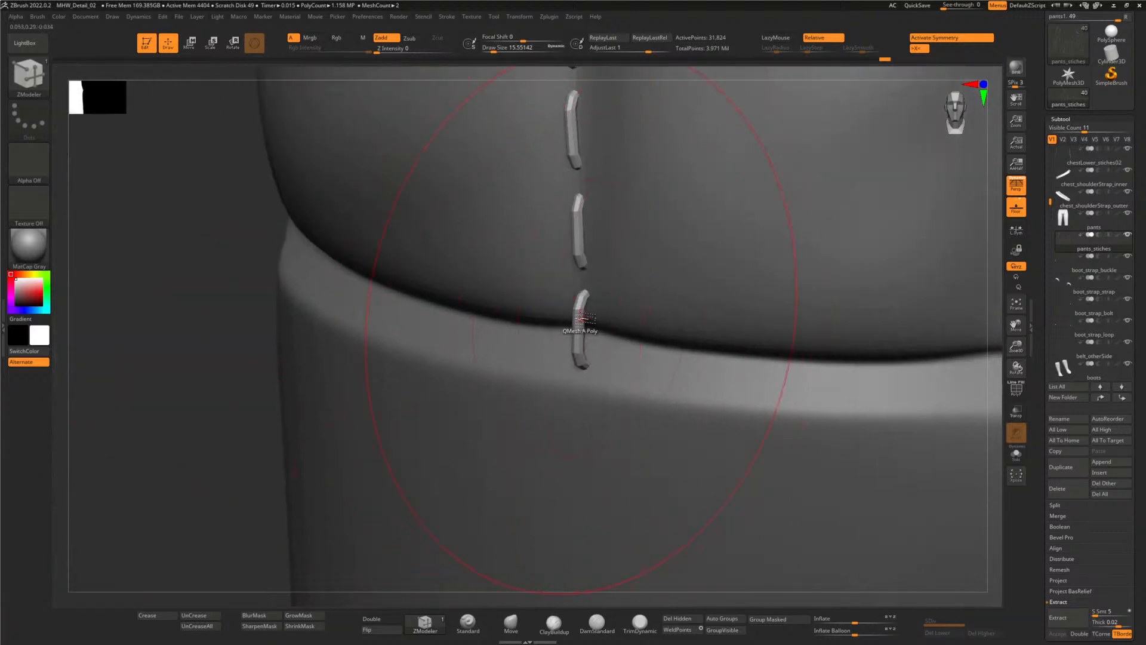
{"action": "key", "text": "space"}
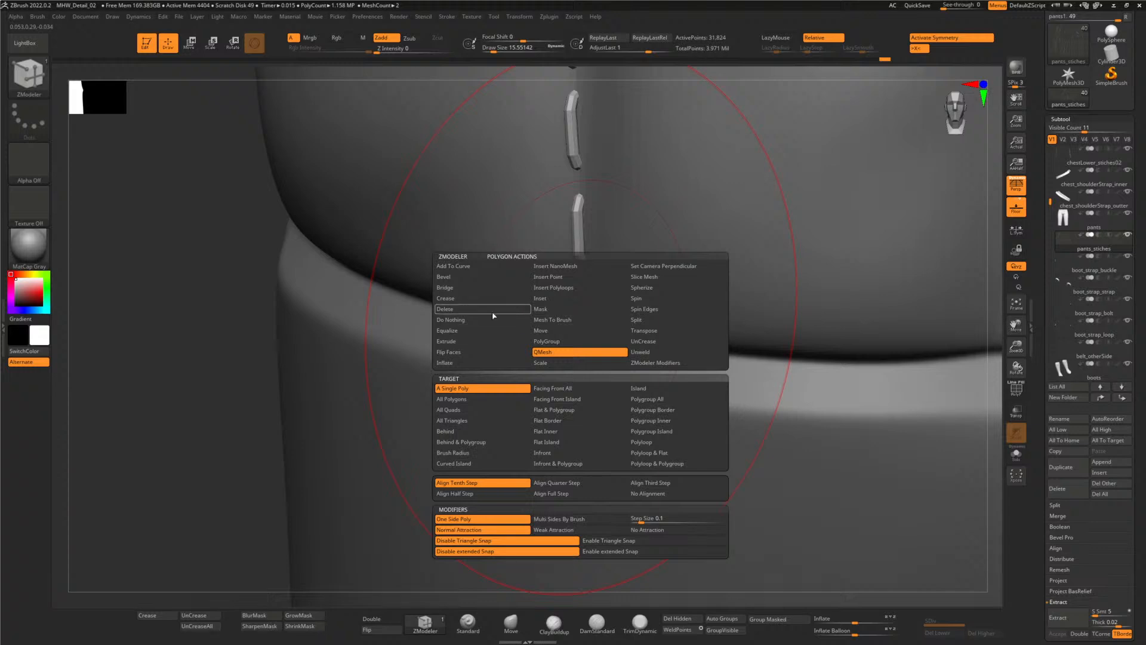
{"action": "left_click", "coordinate": [446, 310]}
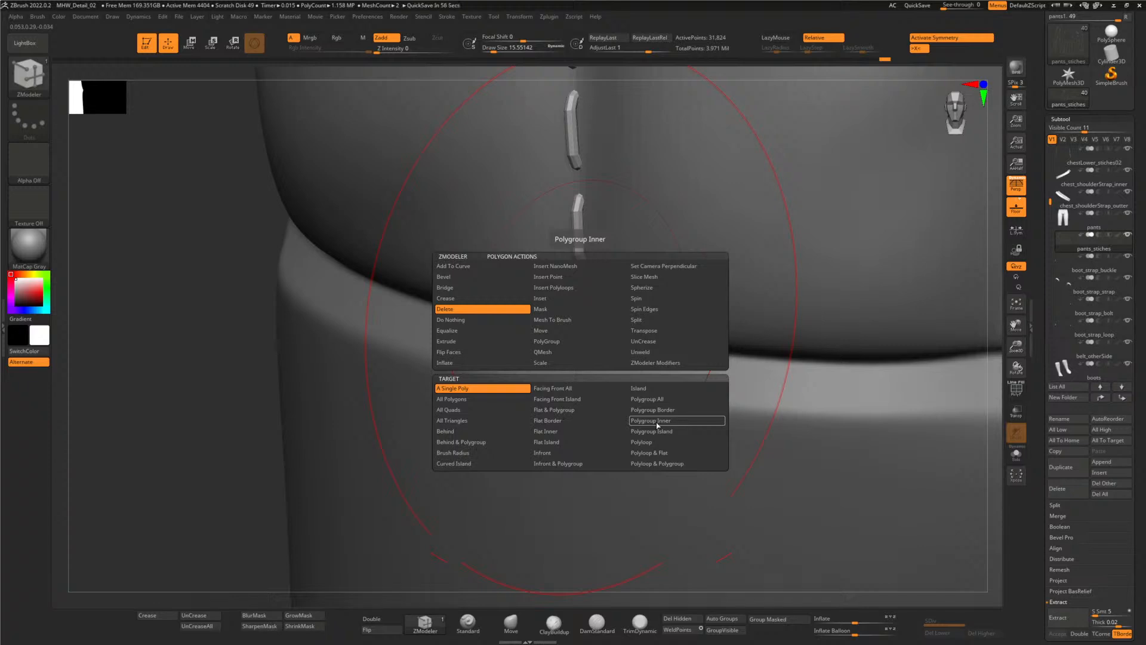
{"action": "left_click", "coordinate": [638, 388]}
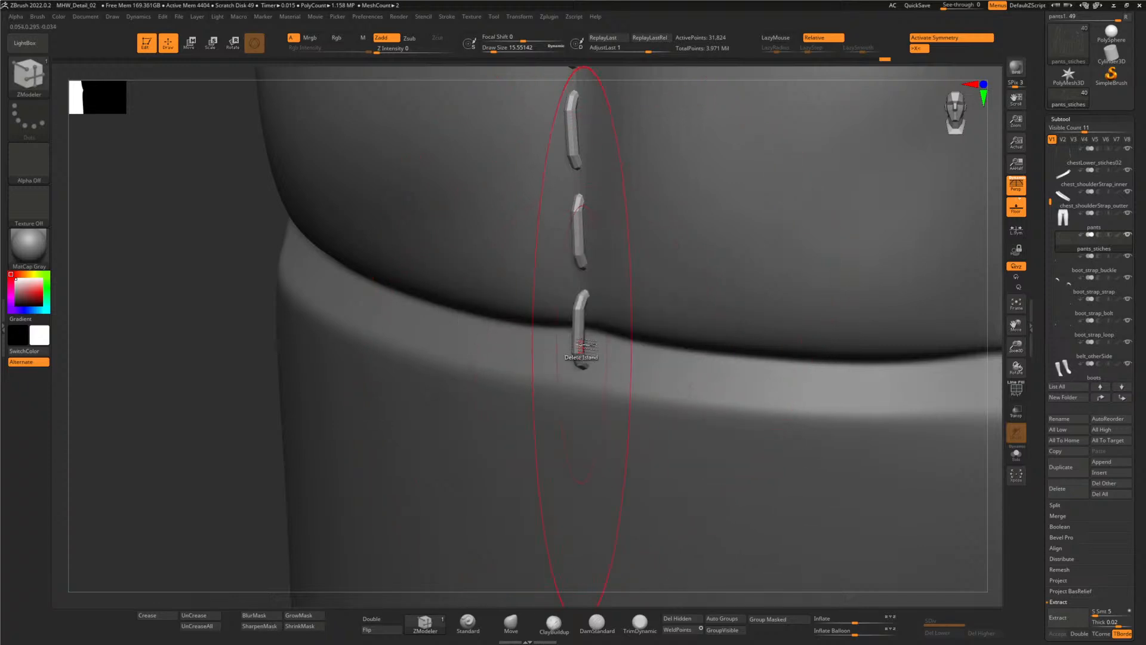
{"action": "left_click", "coordinate": [582, 346]}
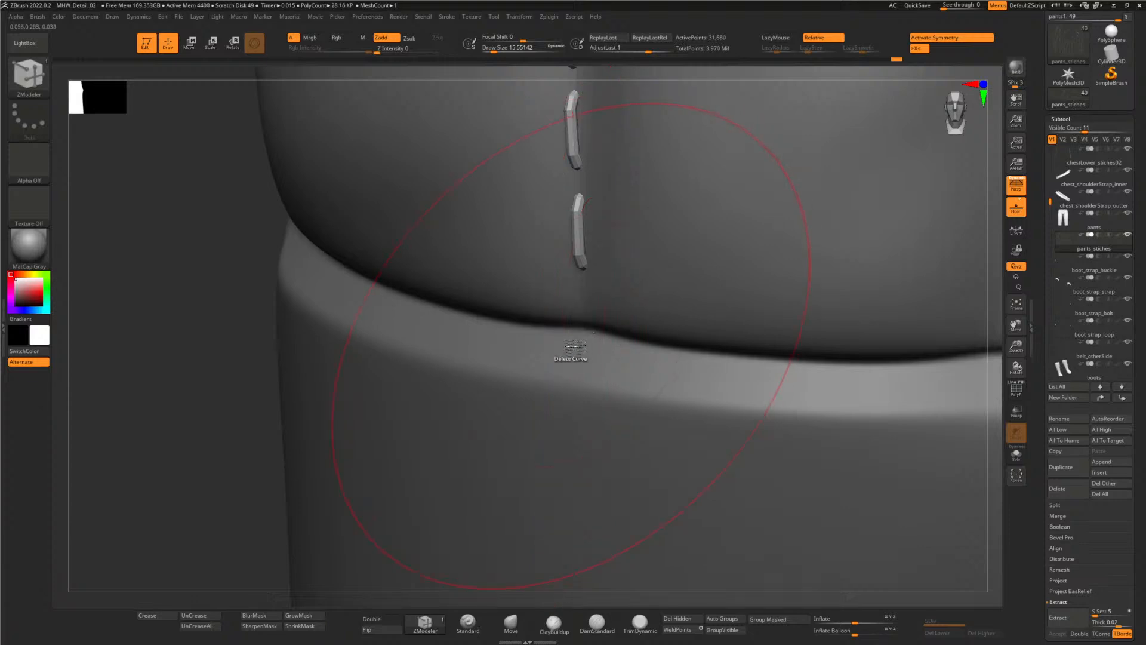
- Select the Move brush and check the stitch rows at the hem, on the thighs and on the full outfit from the front
{"action": "mouse_move", "coordinate": [205, 296]}
{"action": "left_mouse_down", "text": "alt"}
{"action": "mouse_move", "coordinate": [166, 159]}
{"action": "mouse_move", "coordinate": [442, 370]}
{"action": "mouse_move", "coordinate": [460, 541]}
{"action": "left_mouse_up", "text": "alt"}
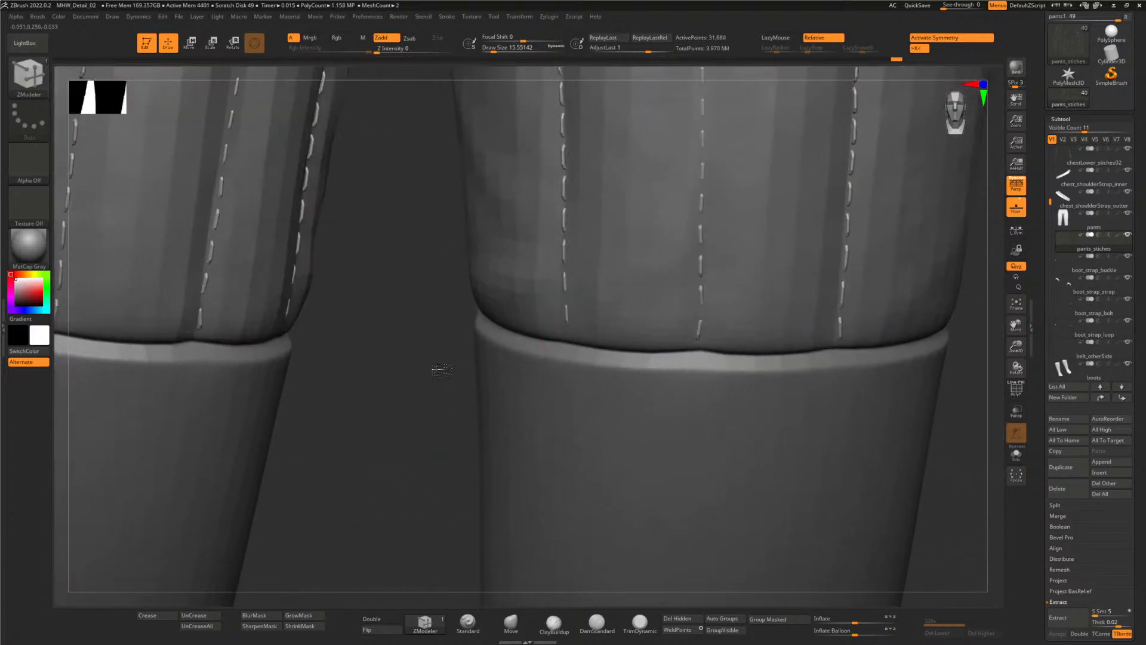
{"action": "left_click", "coordinate": [511, 622]}
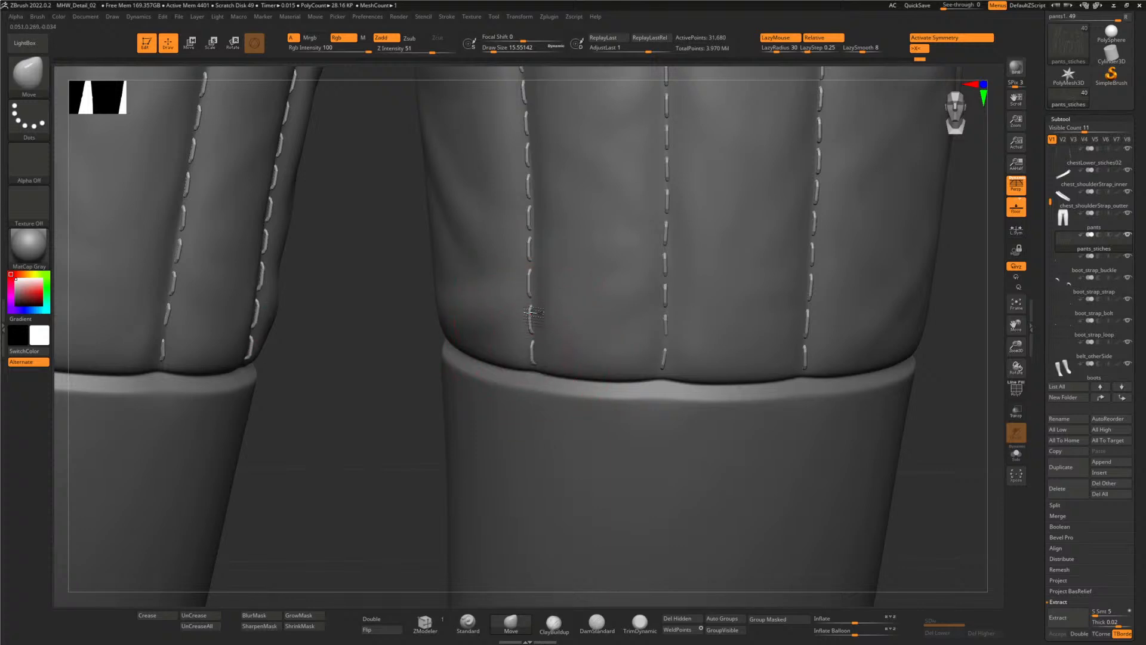
{"action": "mouse_move", "coordinate": [372, 383]}
{"action": "left_mouse_down"}
{"action": "mouse_move", "coordinate": [345, 361]}
{"action": "mouse_move", "coordinate": [686, 320]}
{"action": "mouse_move", "coordinate": [698, 358]}
{"action": "mouse_move", "coordinate": [758, 354]}
{"action": "mouse_move", "coordinate": [657, 354]}
{"action": "mouse_move", "coordinate": [678, 414]}
{"action": "left_mouse_up"}
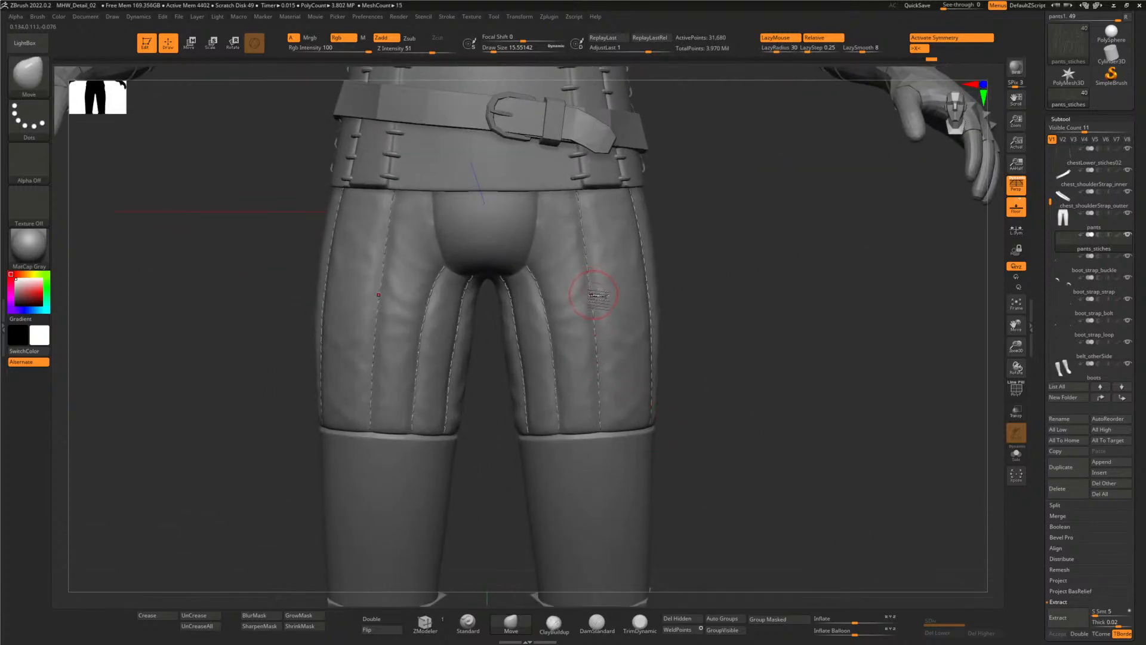
{"action": "left_click_drag", "start_coordinate": [737, 335], "coordinate": [687, 474], "text": "alt"}
{"action": "left_click_drag", "start_coordinate": [744, 346], "coordinate": [658, 437], "text": "alt"}
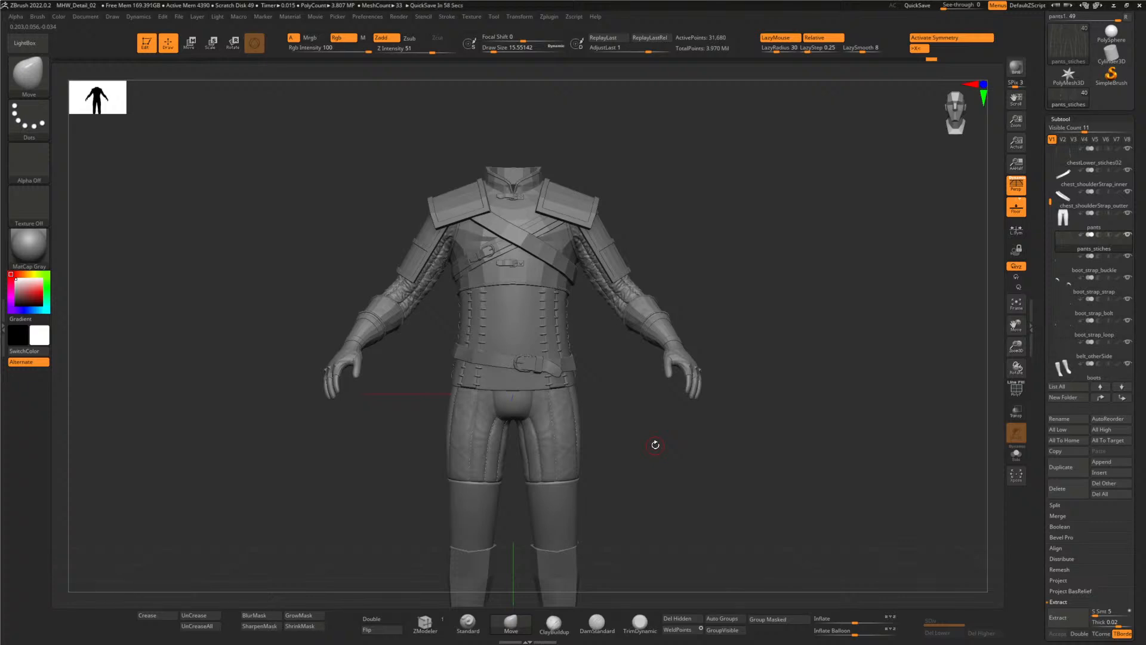
{"action": "left_click_drag", "start_coordinate": [631, 494], "coordinate": [552, 377], "text": "alt"}
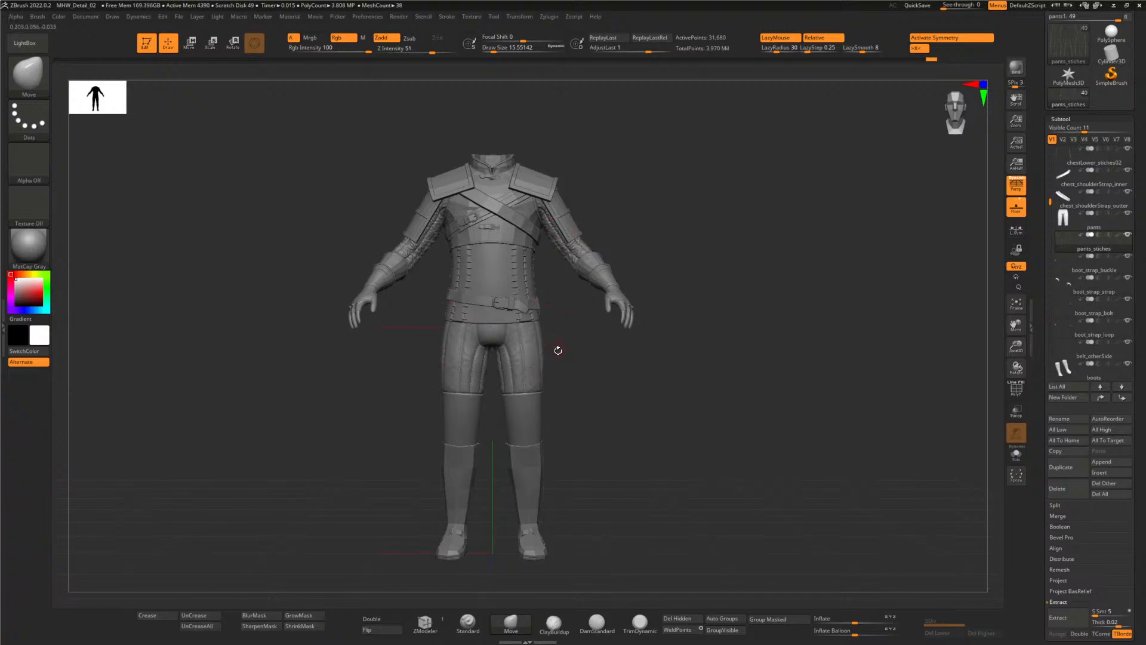
- Switch to Maya, deselect all objects and examine the coloured full-body character from the front
{"action": "key", "text": "alt+Tab"}
{"action": "key", "text": "alt+Tab"}
{"action": "key", "text": "alt+Tab"}
{"action": "key", "text": "alt+Tab"}
{"action": "key", "text": "alt+Tab"}
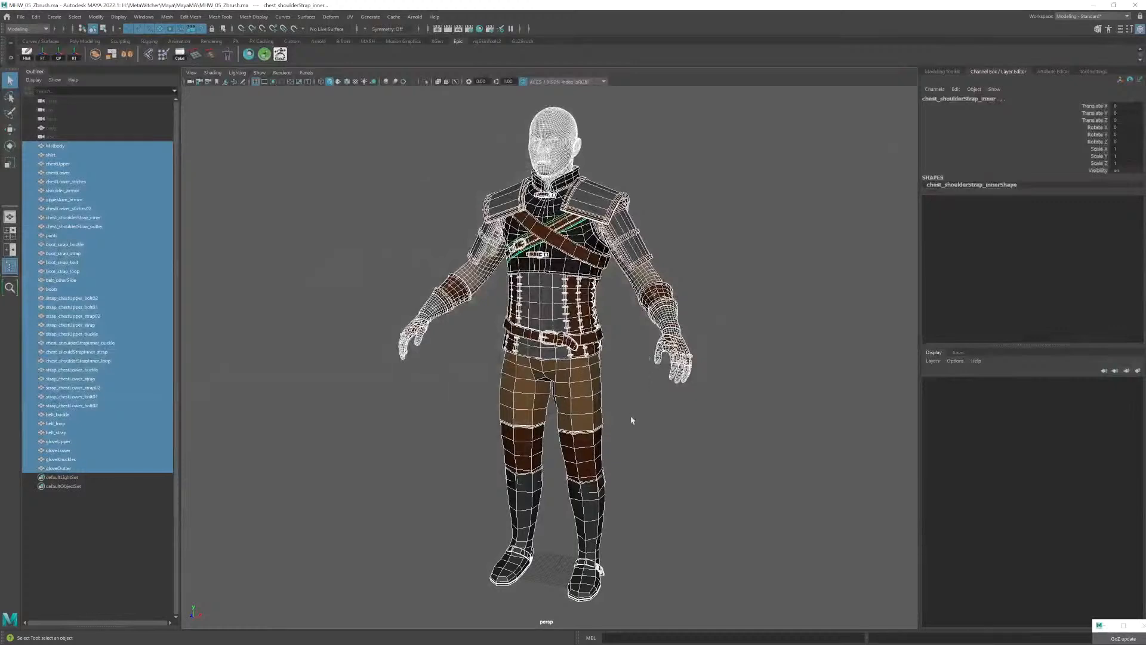
{"action": "left_click", "coordinate": [631, 421]}
{"action": "left_click_drag", "start_coordinate": [615, 398], "coordinate": [654, 385], "text": "alt"}
{"action": "right_click_drag", "start_coordinate": [654, 385], "coordinate": [631, 376], "text": "alt"}
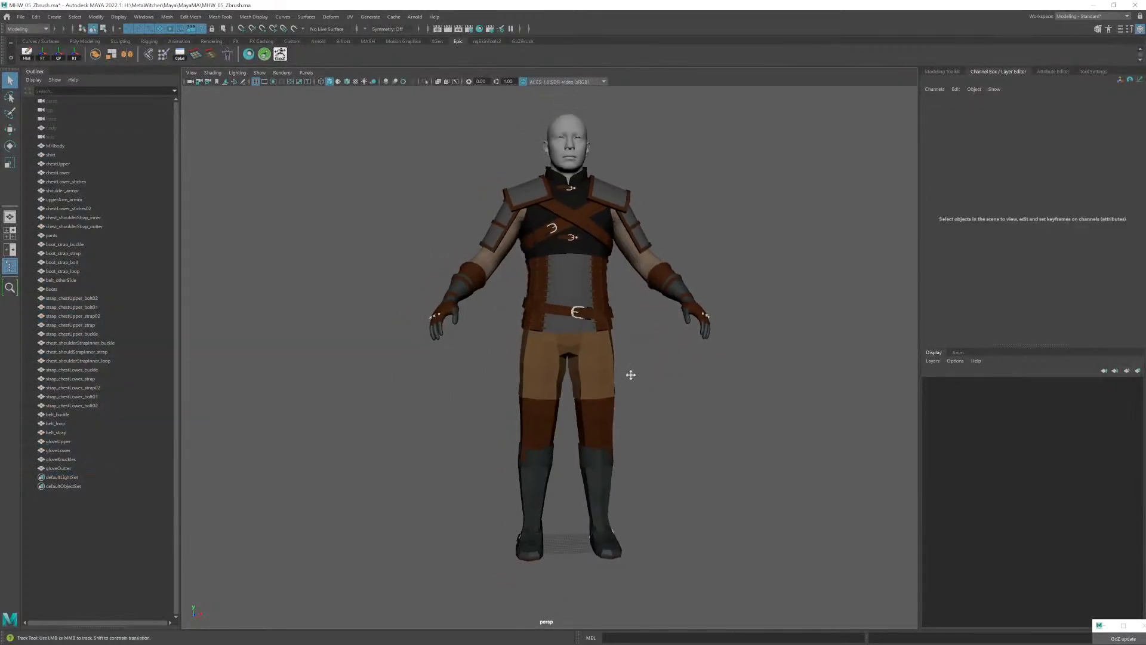
{"action": "middle_click_drag", "start_coordinate": [631, 376], "coordinate": [588, 410], "text": "alt"}
{"action": "right_click_drag", "start_coordinate": [588, 411], "coordinate": [588, 441], "text": "alt"}
{"action": "middle_click_drag", "start_coordinate": [588, 440], "coordinate": [589, 408], "text": "alt"}
{"action": "mouse_move", "coordinate": [583, 394]}
{"action": "left_mouse_down", "text": "alt"}
{"action": "mouse_move", "coordinate": [637, 385]}
{"action": "mouse_move", "coordinate": [588, 383]}
{"action": "mouse_move", "coordinate": [603, 388]}
{"action": "left_mouse_up", "text": "alt"}
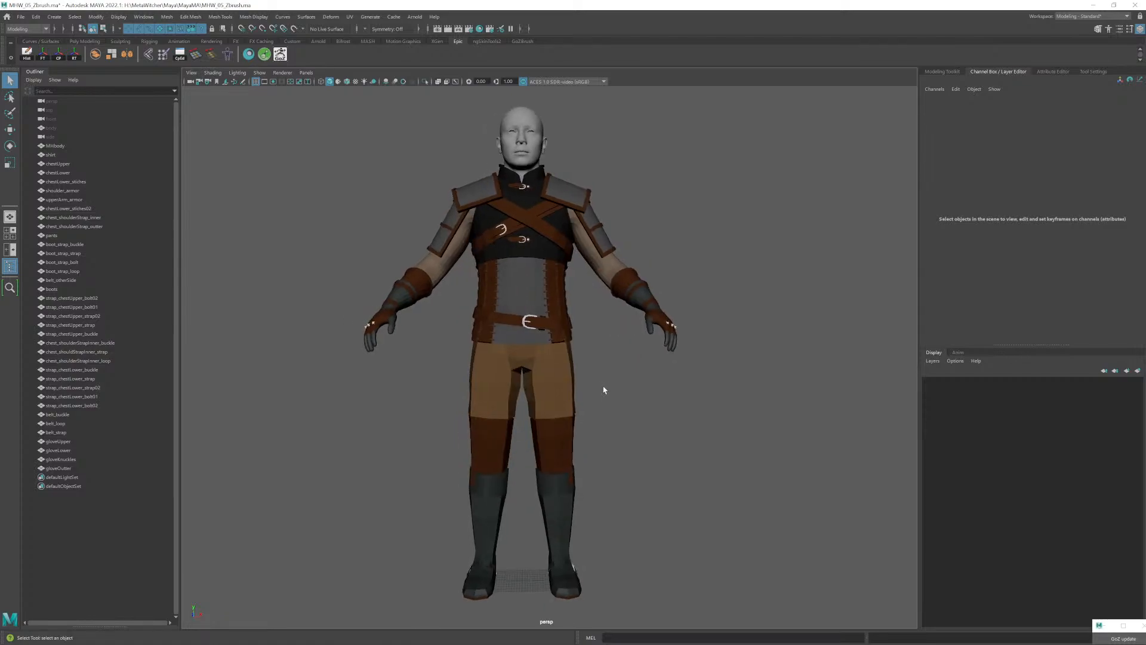
{"action": "right_click_drag", "start_coordinate": [604, 389], "coordinate": [610, 392], "text": "alt"}
- Return to ZBrush, check the legs from front and back, and make the pants the active subtool
{"action": "key", "text": "alt+Tab"}
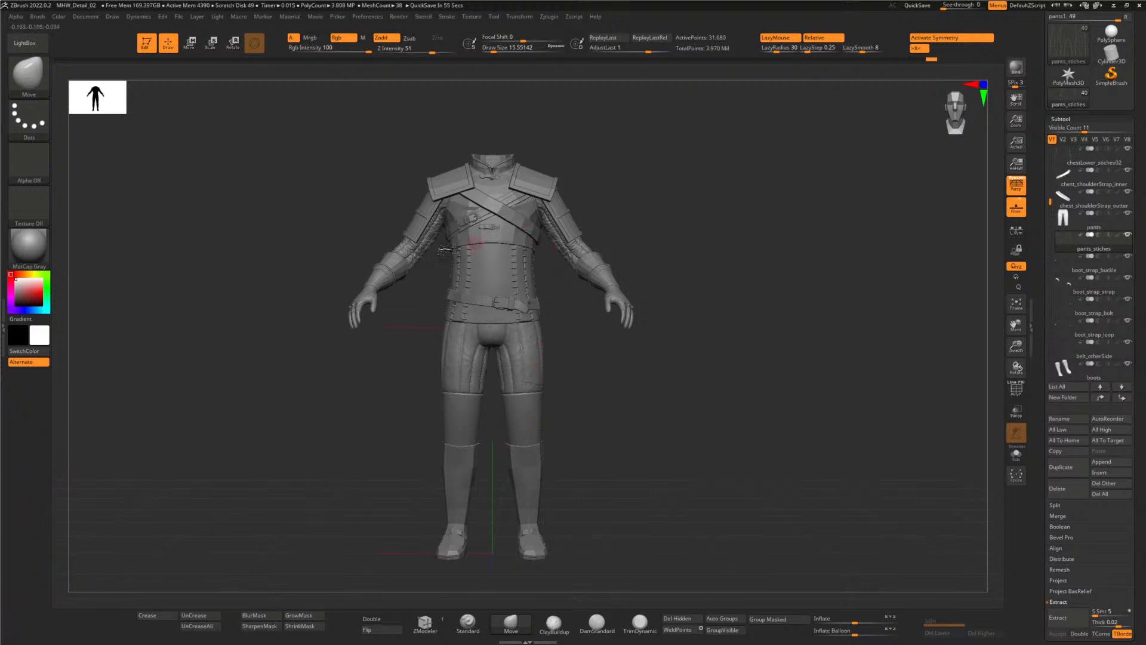
{"action": "scroll", "coordinate": [582, 407], "scroll_direction": "up", "scroll_amount": 5}
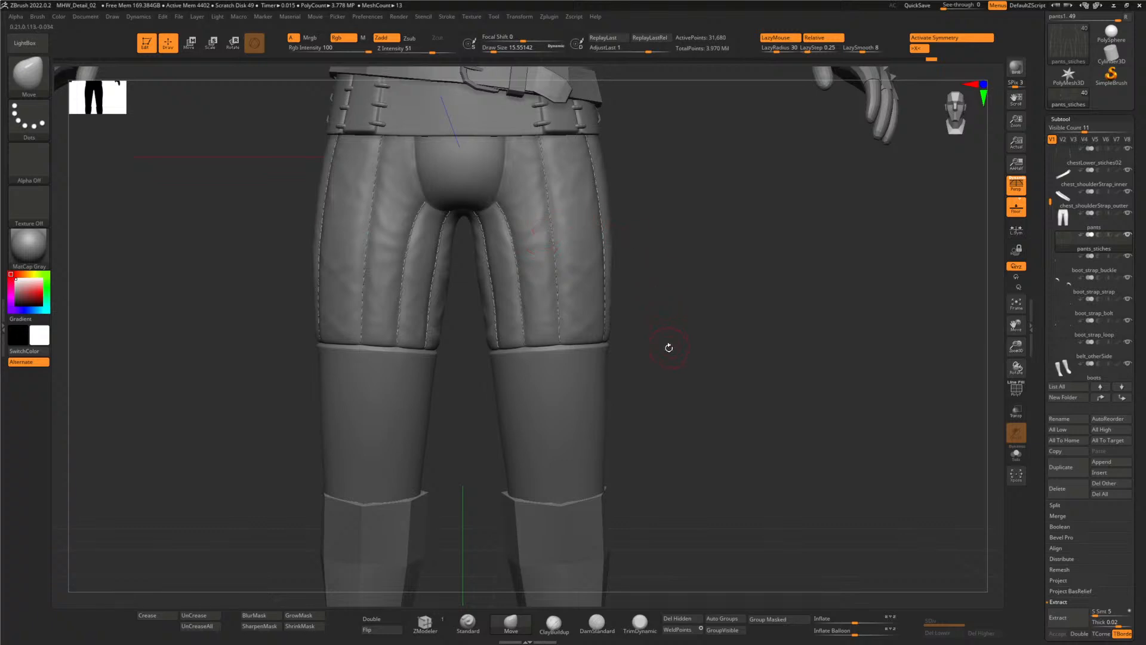
{"action": "left_click_drag", "start_coordinate": [668, 347], "coordinate": [650, 311], "text": "alt"}
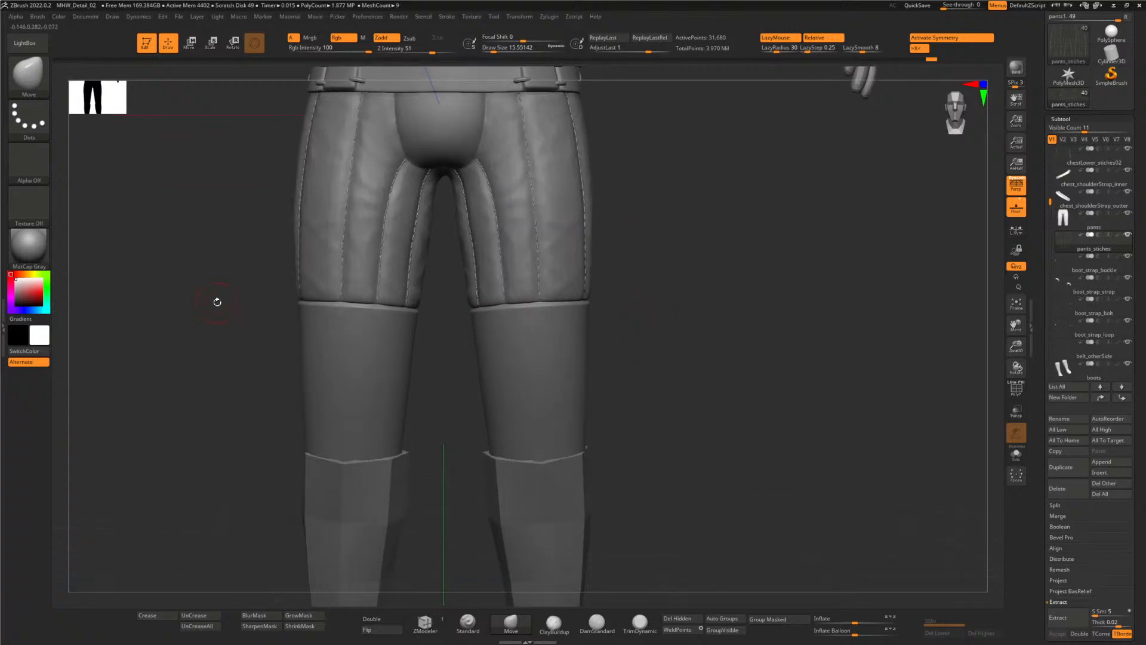
{"action": "left_click_drag", "start_coordinate": [217, 302], "coordinate": [307, 299]}
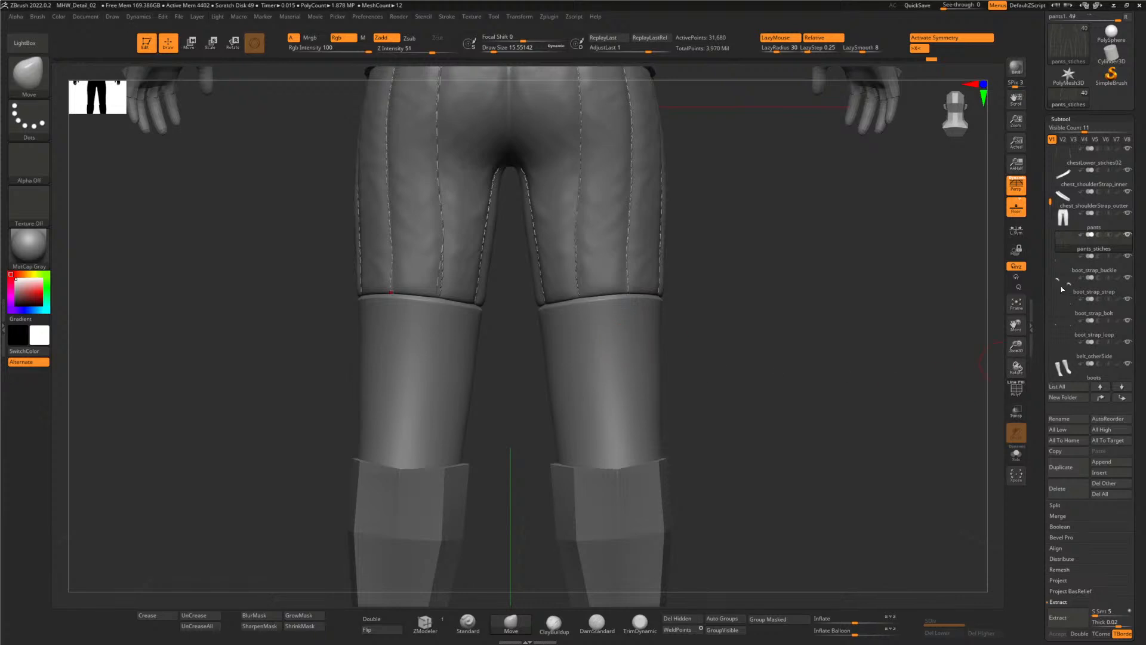
{"action": "left_click", "coordinate": [1084, 222]}
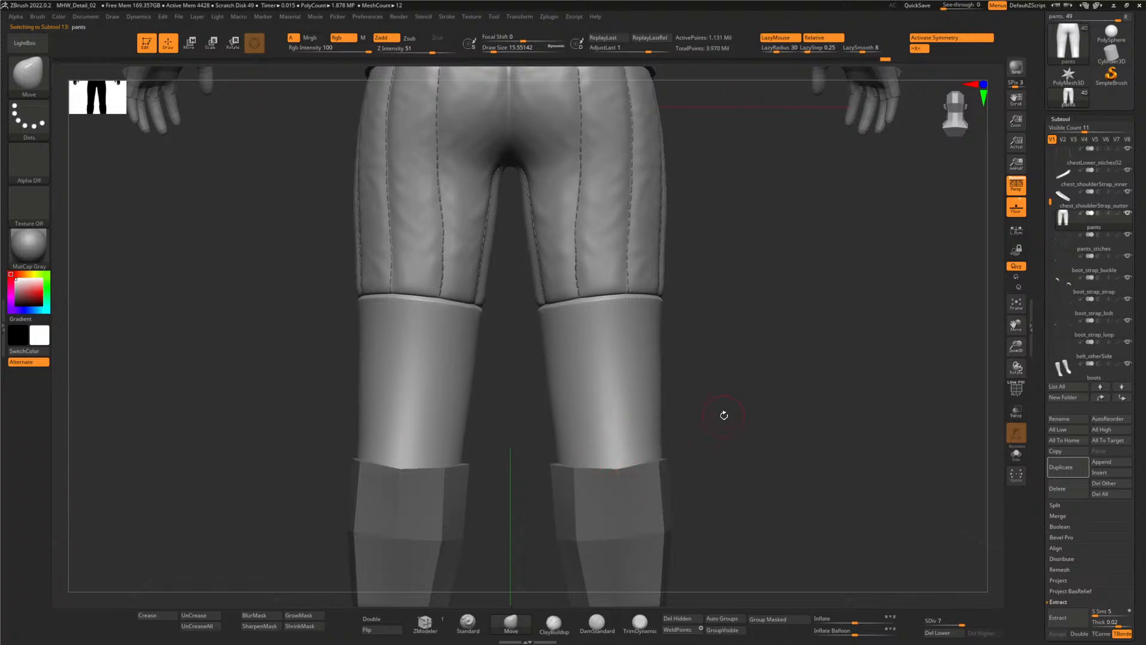
- Switch to Photoshop to examine the pants and leather knee sections in the armor reference, and return to ZBrush
{"action": "key", "text": "alt+Tab"}
{"action": "key", "text": "alt+Tab"}
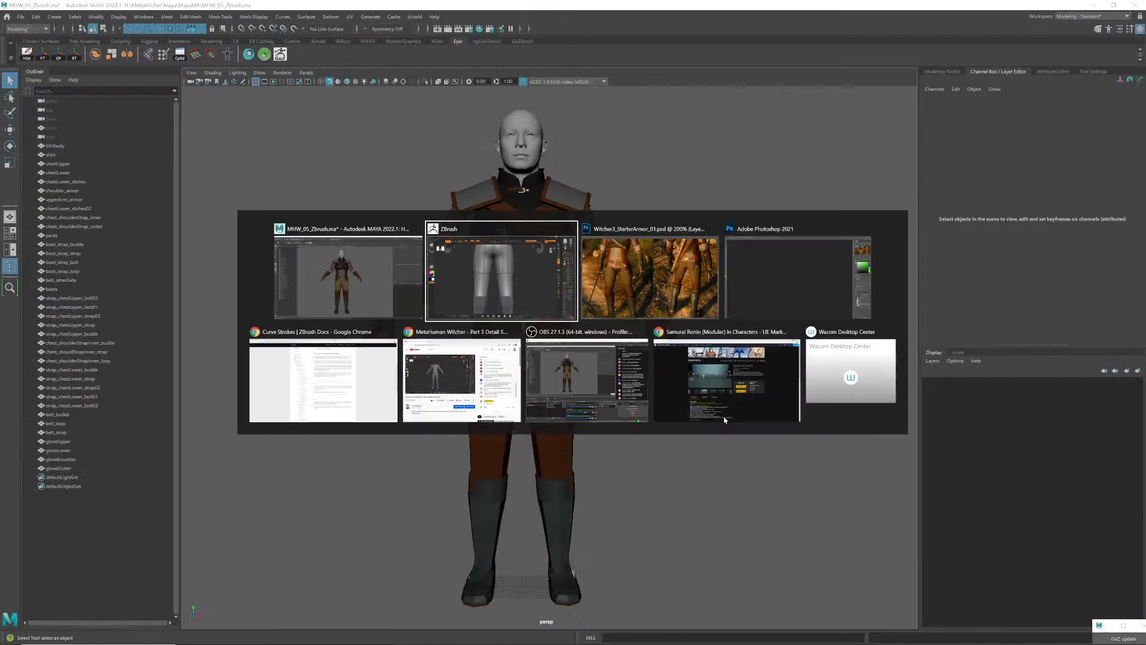
{"action": "key", "text": "alt+Tab"}
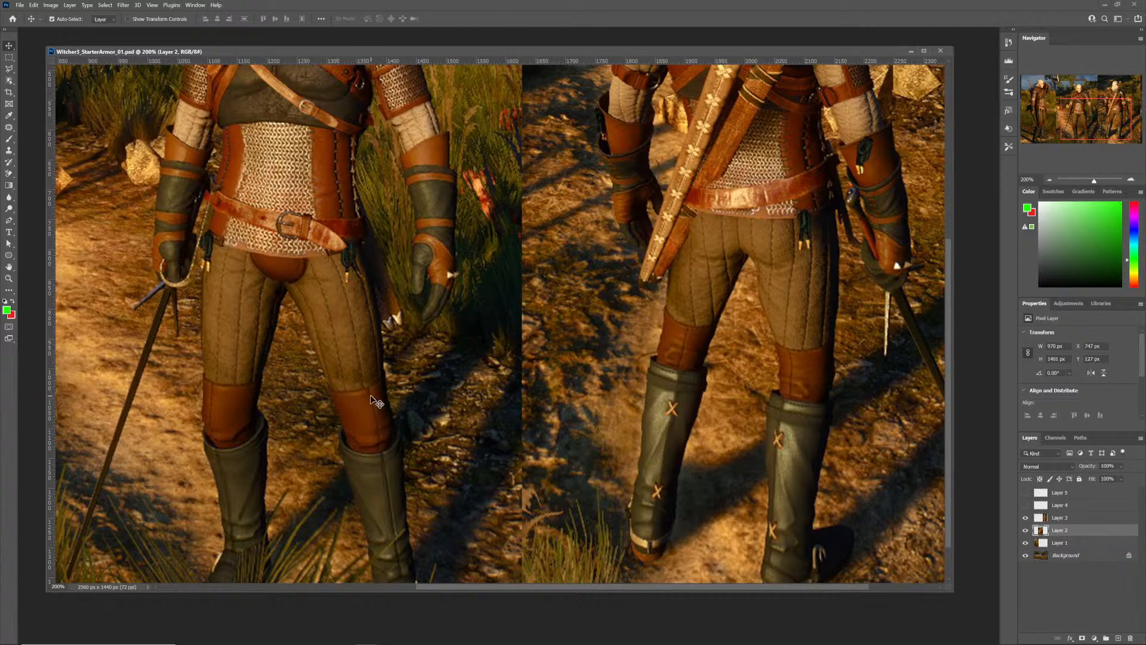
{"action": "key", "text": "alt+Tab"}
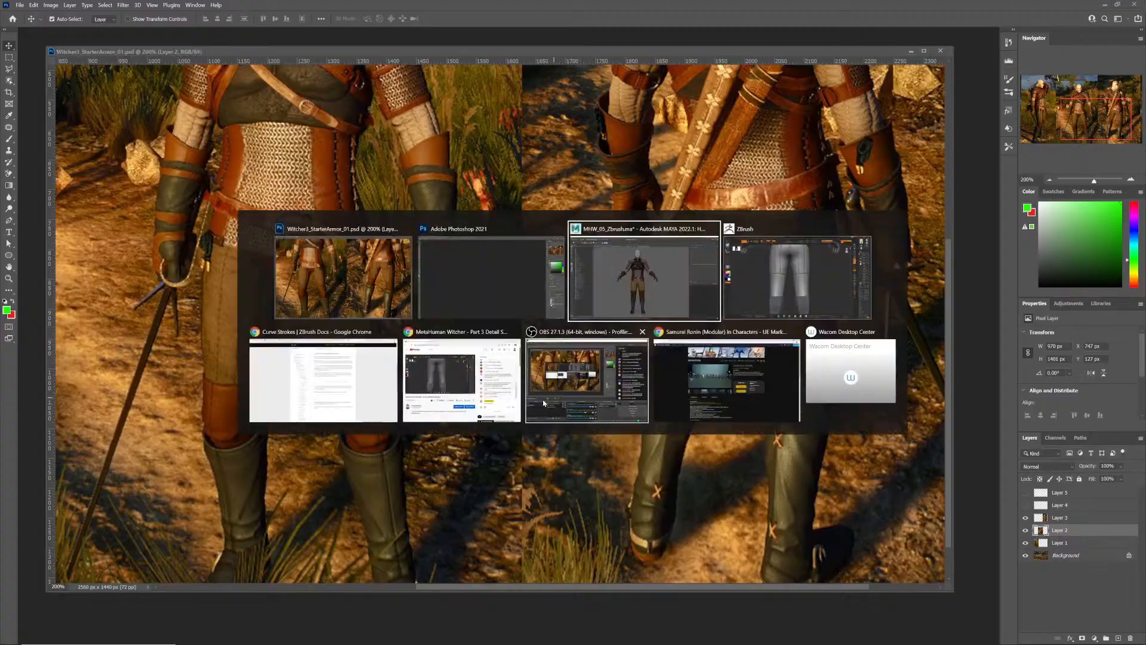
{"action": "key", "text": "alt+Tab"}
{"action": "key", "text": "Tab"}
{"action": "key", "text": "Tab"}
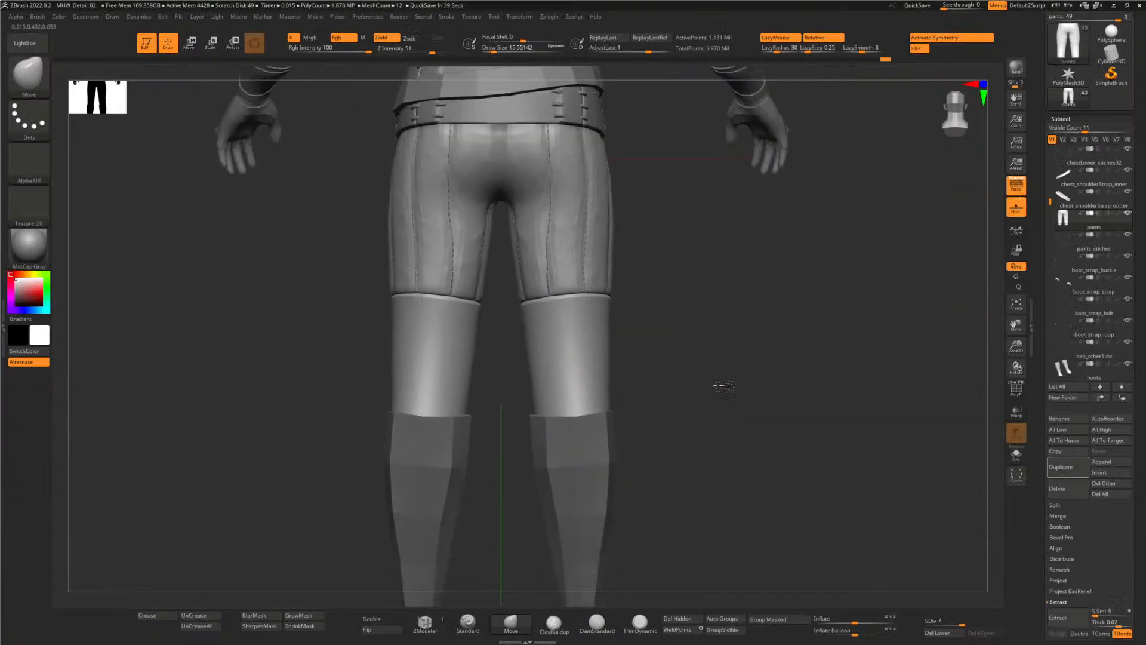
- Hide the boots to expose the pants' lower leg sections and select the DamStandard brush
{"action": "right_click_drag", "start_coordinate": [711, 404], "coordinate": [980, 422], "text": "ctrl"}
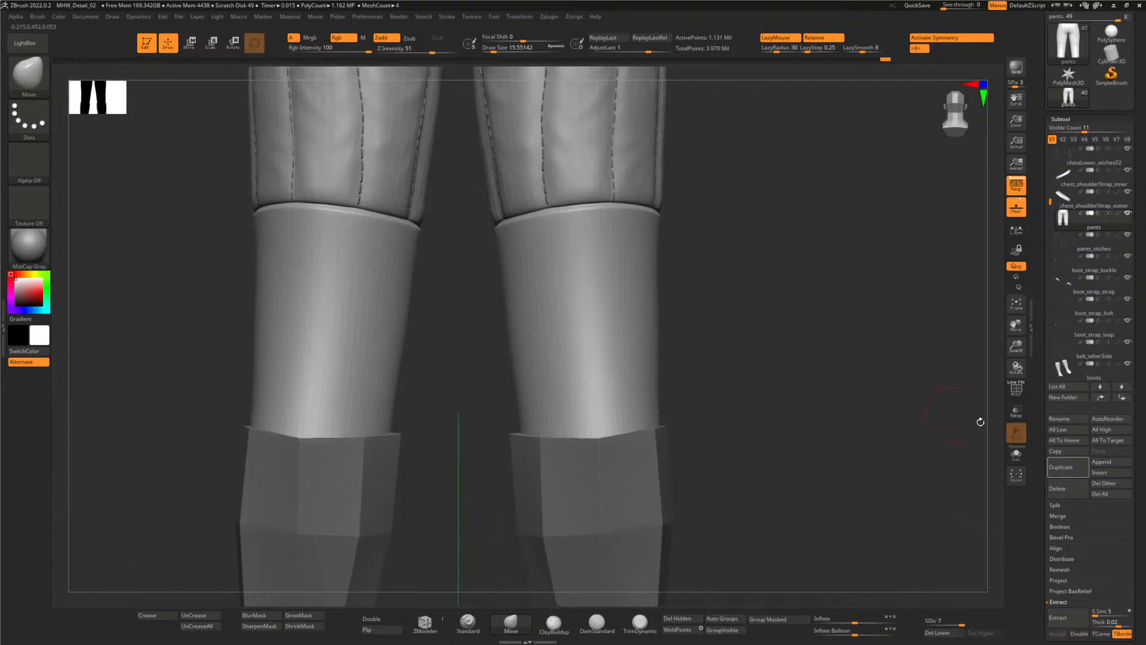
{"action": "left_click", "coordinate": [1126, 364]}
{"action": "right_click_drag", "start_coordinate": [741, 409], "coordinate": [731, 395], "text": "alt"}
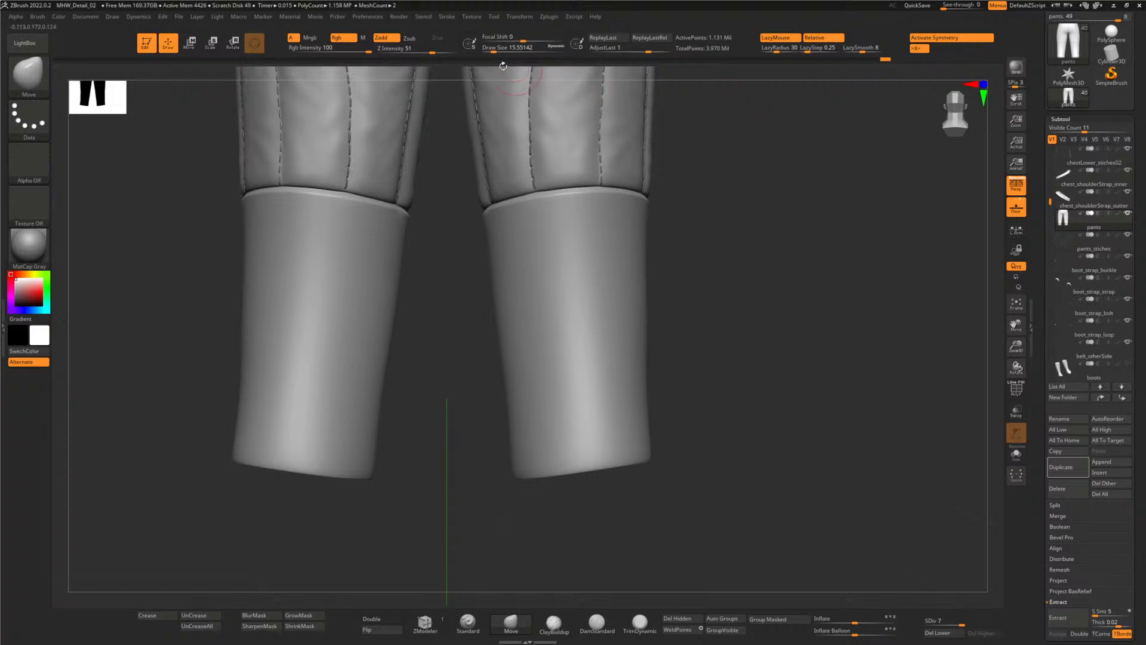
{"action": "left_click", "coordinate": [599, 624]}
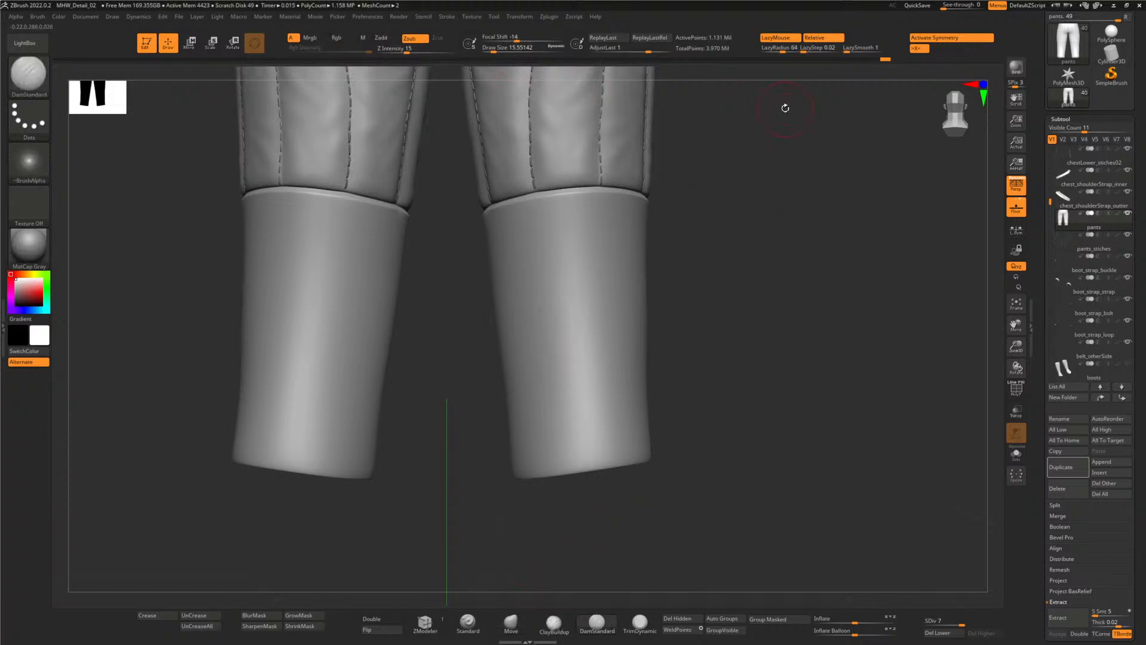
- Try to carve into the upper back of the pants' lower leg section with the DamStandard brush
{"action": "left_click_drag", "start_coordinate": [565, 192], "coordinate": [563, 190]}
{"action": "key", "text": "ctrl+z"}
{"action": "left_click", "coordinate": [563, 222]}
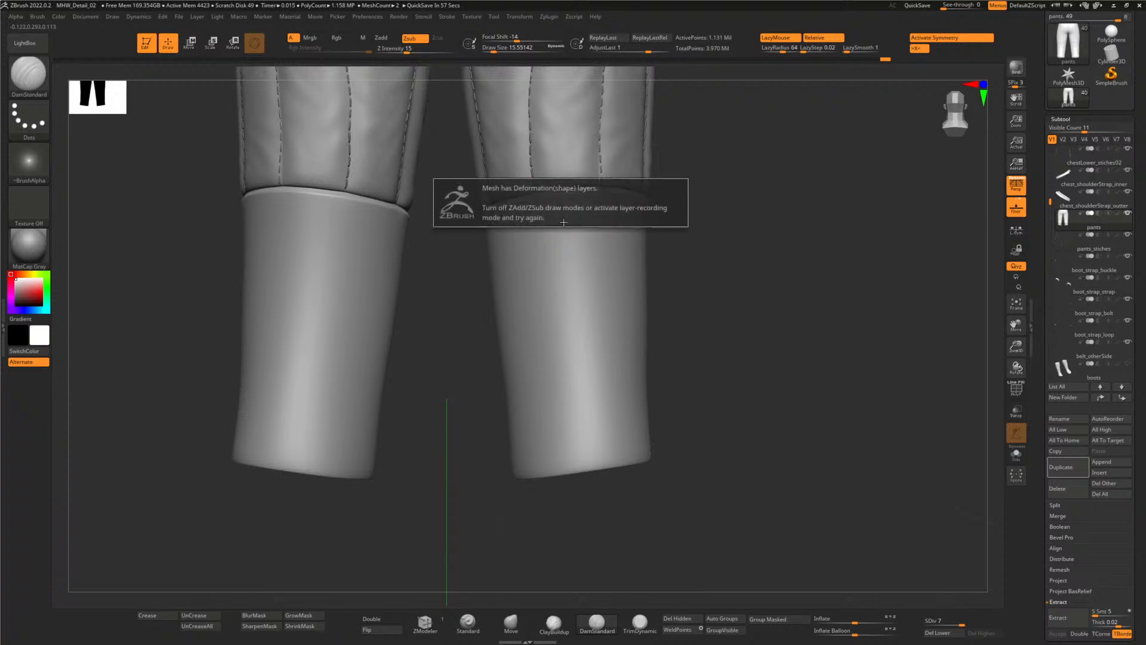
{"action": "left_click", "coordinate": [569, 235]}
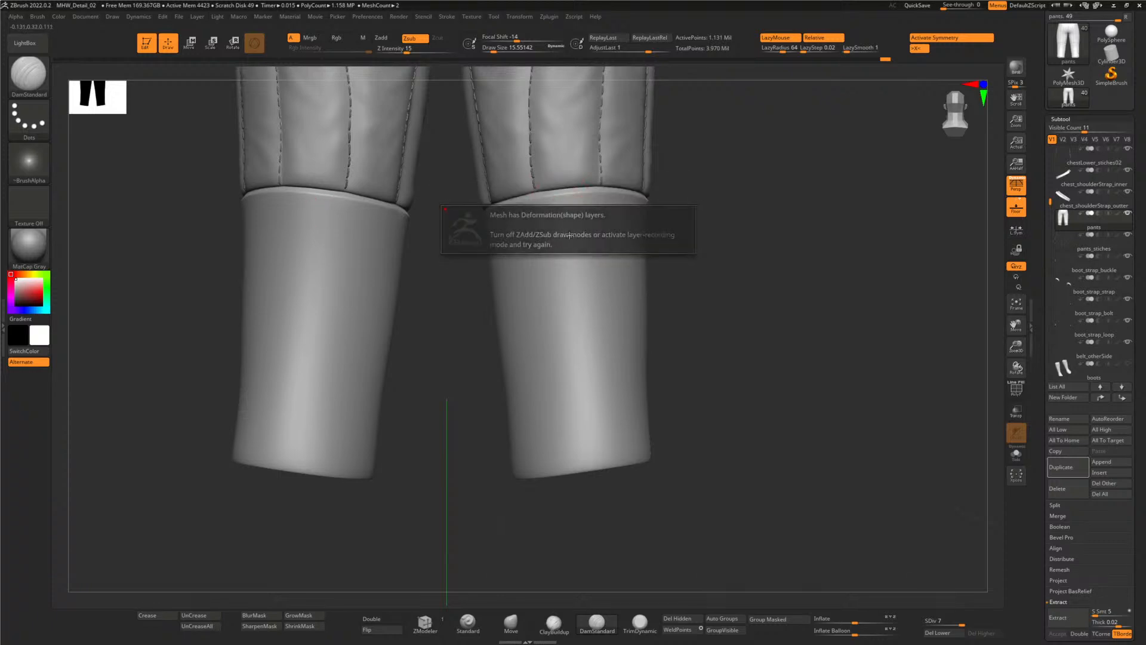
- Bake all of the pants' existing sculpt layers into the mesh and create a new layer for recording
{"action": "scroll", "coordinate": [1069, 511], "scroll_direction": "down", "scroll_amount": 5}
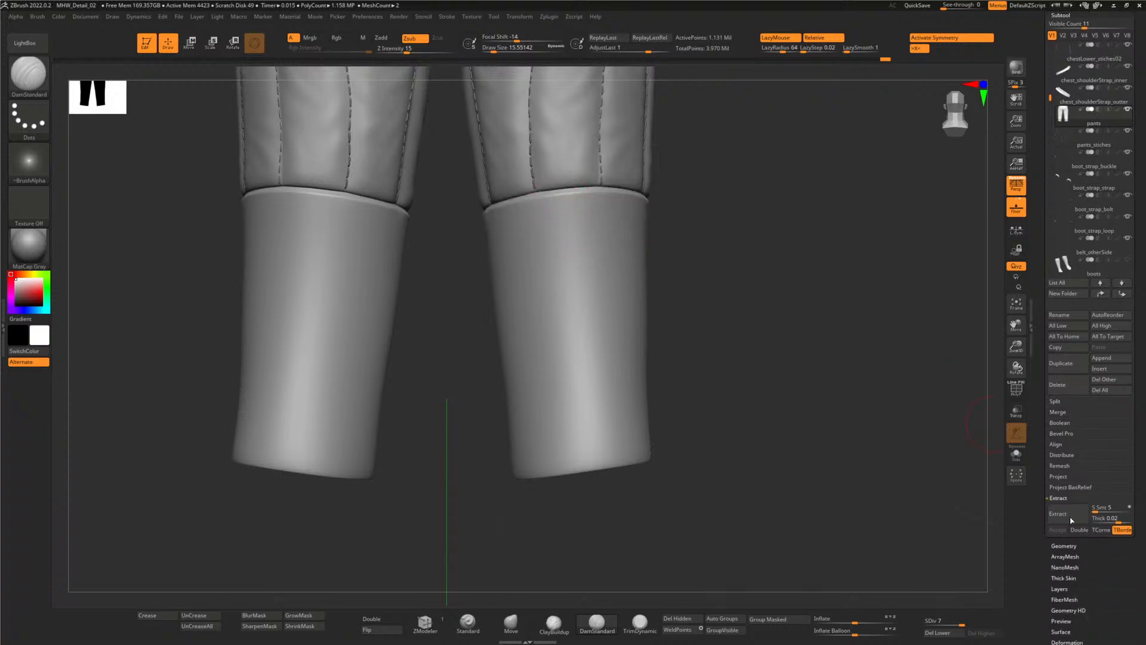
{"action": "left_click", "coordinate": [1061, 458]}
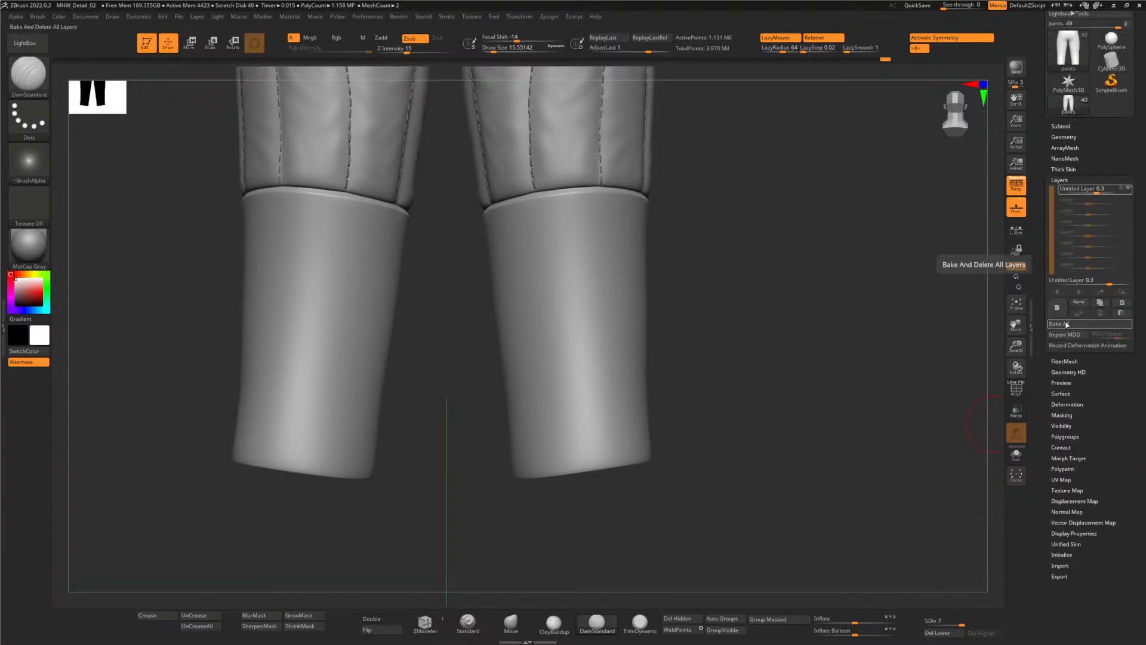
{"action": "left_click", "coordinate": [1062, 302]}
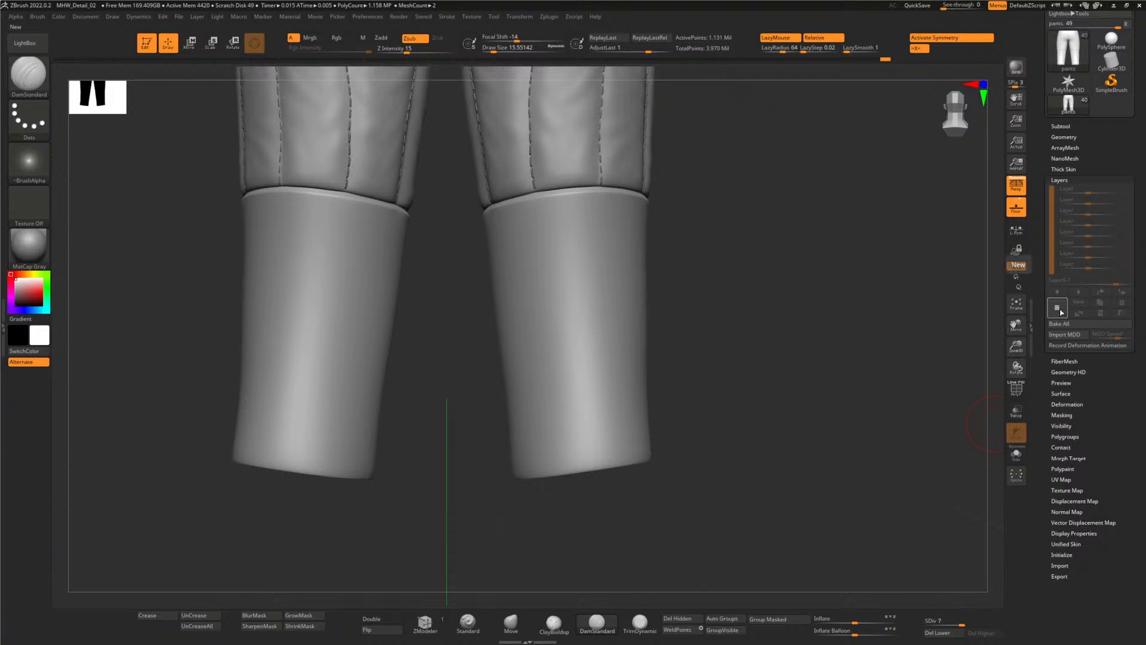
{"action": "left_click", "coordinate": [1057, 308]}
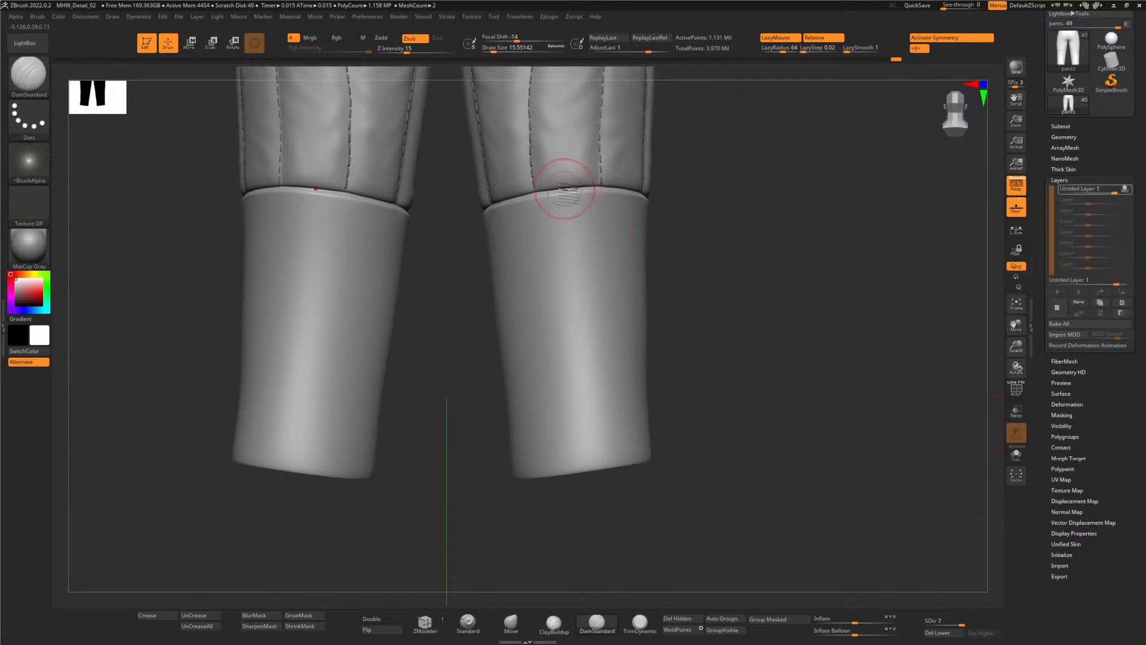
- Carve a vertical seam down the middle of the back of the pants' lower leg sections with the DamStandard brush
{"action": "left_click_drag", "start_coordinate": [564, 200], "coordinate": [592, 506]}
{"action": "mouse_move", "coordinate": [756, 245]}
{"action": "left_mouse_down"}
{"action": "mouse_move", "coordinate": [734, 230]}
{"action": "mouse_move", "coordinate": [741, 257]}
{"action": "mouse_move", "coordinate": [680, 259]}
{"action": "left_mouse_up"}
{"action": "scroll", "coordinate": [683, 257], "scroll_direction": "down", "scroll_amount": 8}
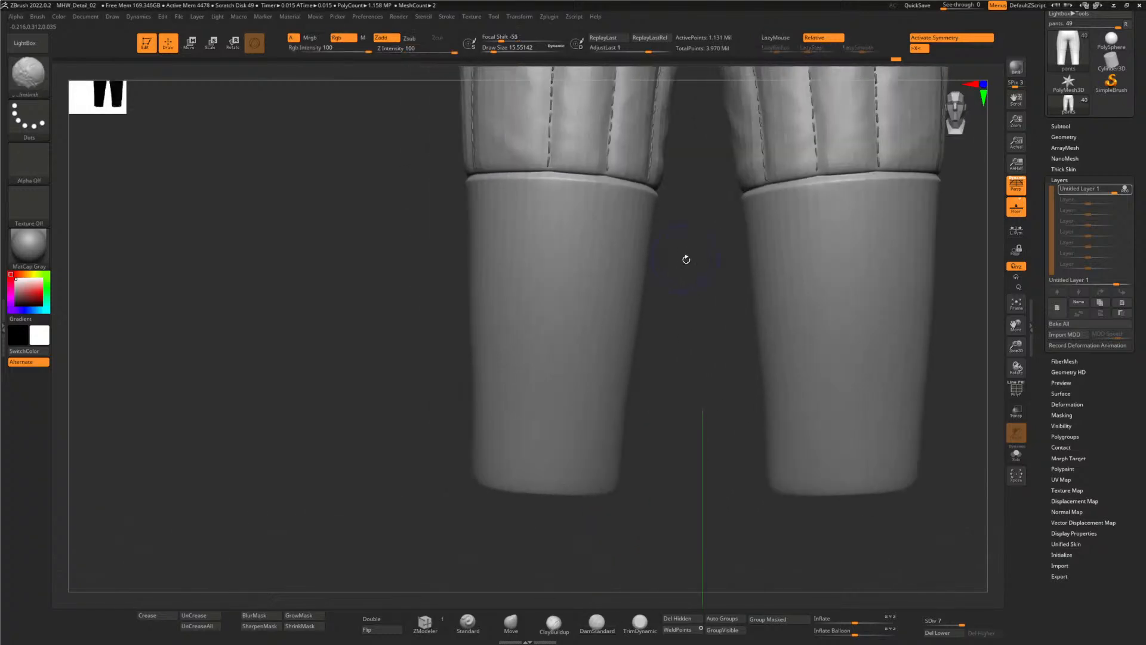
{"action": "left_click_drag", "start_coordinate": [736, 179], "coordinate": [629, 237]}
{"action": "scroll", "coordinate": [809, 255], "scroll_direction": "up", "scroll_amount": 3}
{"action": "scroll", "coordinate": [681, 245], "scroll_direction": "down", "scroll_amount": 3}
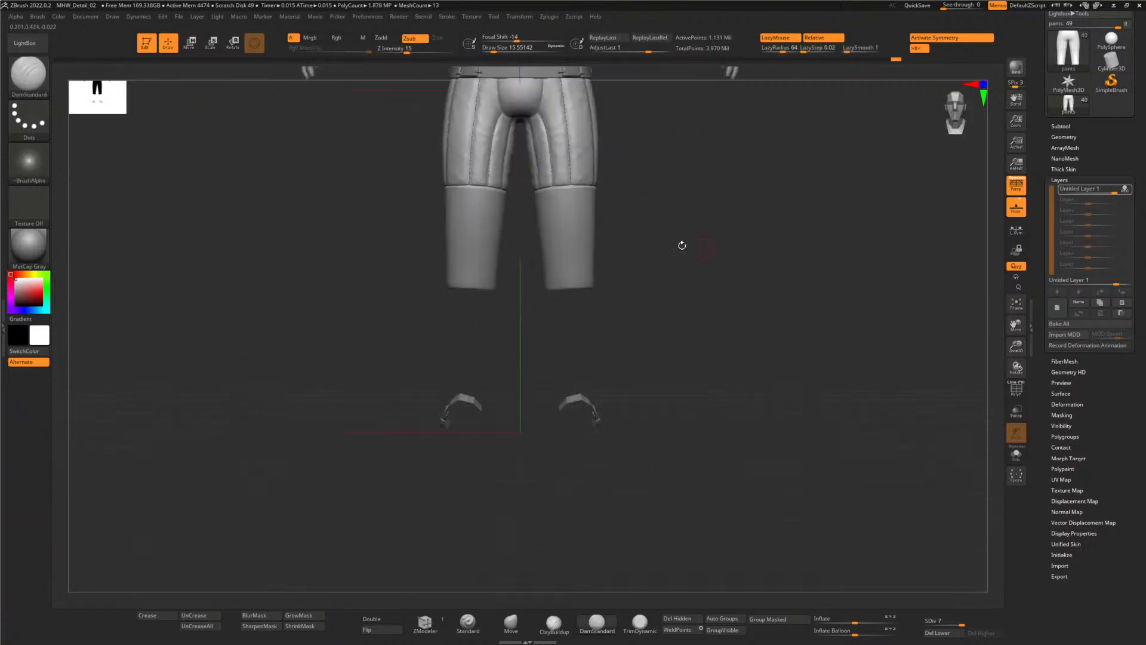
{"action": "scroll", "coordinate": [650, 213], "scroll_direction": "up", "scroll_amount": 5}
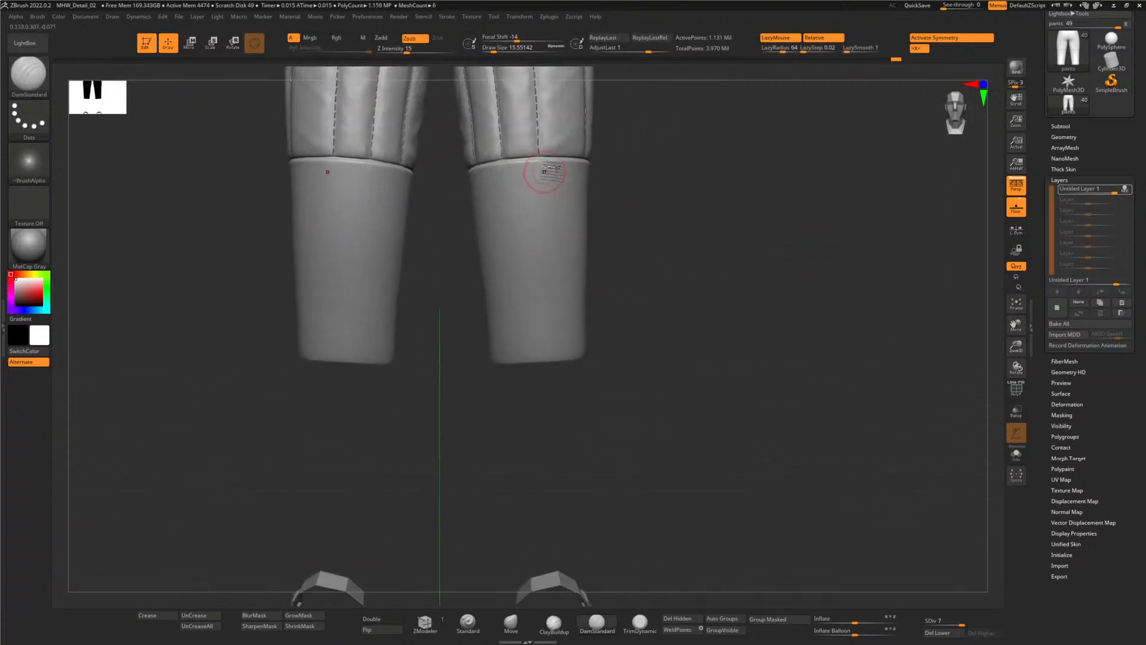
- Switch to Photoshop to check the front and back of the leather knee sections in the armor reference, and return to ZBrush
{"action": "key", "text": "alt+Tab"}
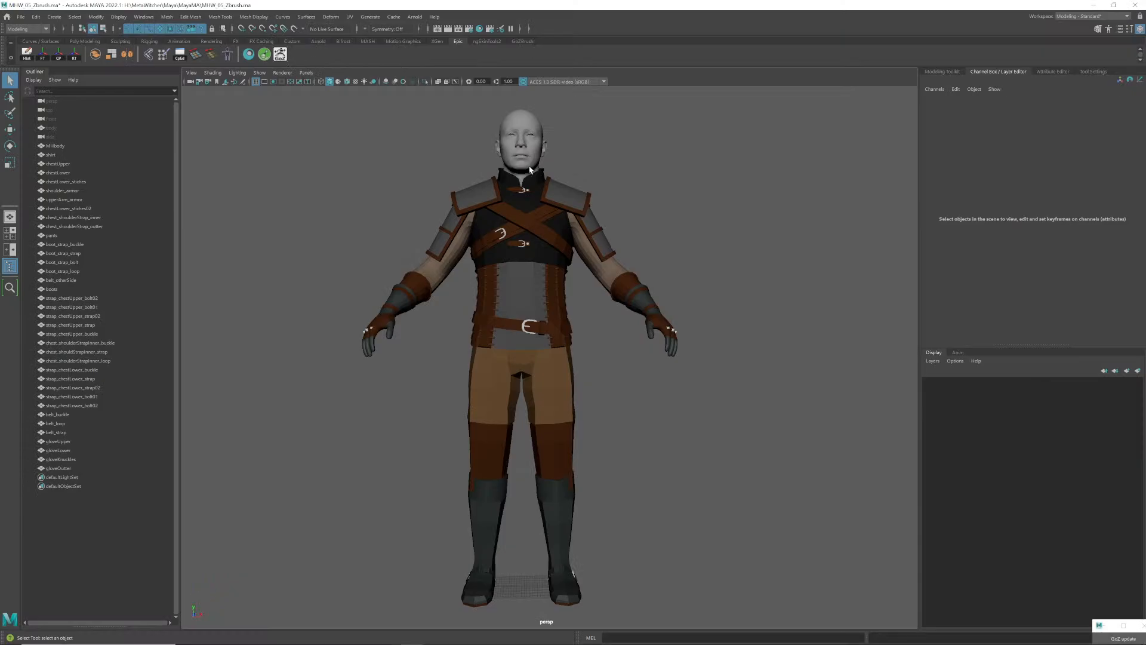
{"action": "key", "text": "alt+Tab"}
{"action": "key", "text": "alt+Tab"}
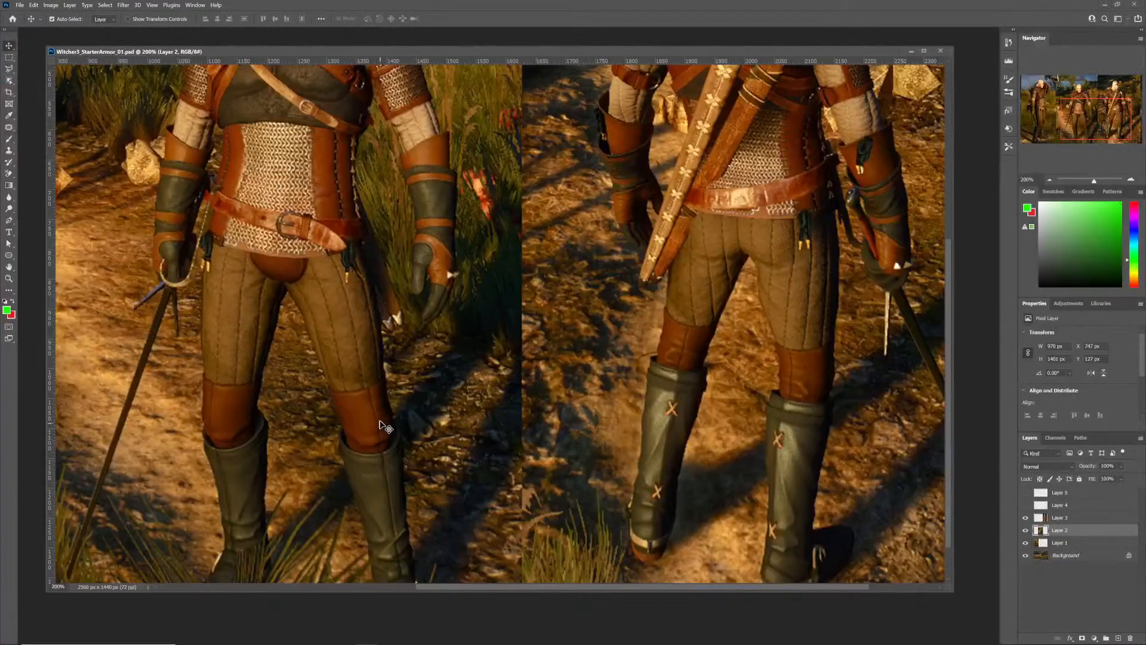
{"action": "key", "text": "alt+Tab"}
{"action": "key", "text": "alt+Tab"}
{"action": "key", "text": "alt+Tab"}
{"action": "key", "text": "alt+Tab"}
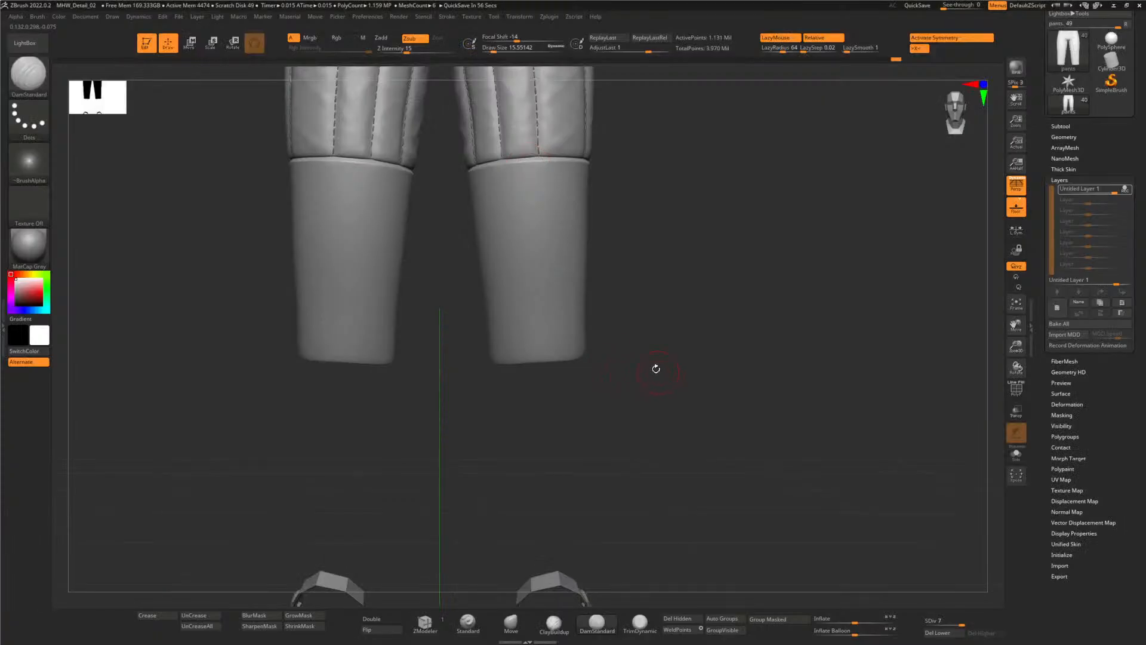
- Carve a vertical seam down the front center of the lower leg sections with the DamStandard brush at Z Intensity 15
{"action": "mouse_move", "coordinate": [658, 368]}
{"action": "left_mouse_down"}
{"action": "mouse_move", "coordinate": [658, 248]}
{"action": "mouse_move", "coordinate": [665, 388]}
{"action": "mouse_move", "coordinate": [666, 366]}
{"action": "left_mouse_up"}
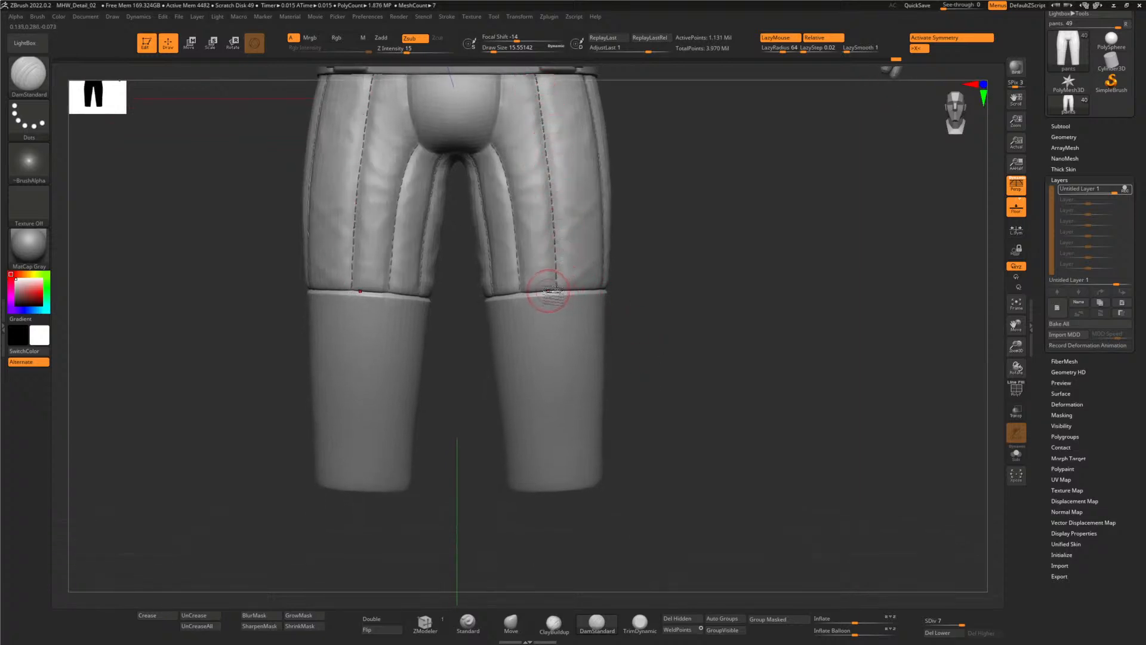
{"action": "left_click_drag", "start_coordinate": [550, 322], "coordinate": [558, 424]}
{"action": "left_click_drag", "start_coordinate": [561, 475], "coordinate": [560, 553]}
{"action": "right_click_drag", "start_coordinate": [649, 334], "coordinate": [721, 389], "text": "ctrl"}
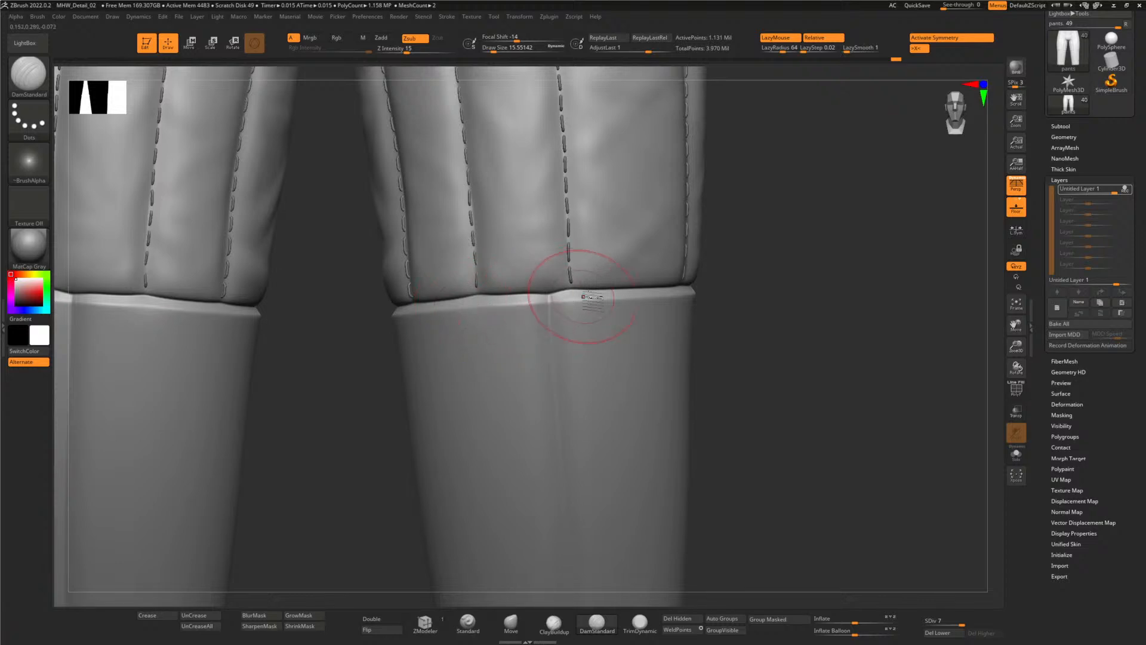
- Select the TrimDynamic brush and set its draw size to about 6.58 and its focal shift to 0
{"action": "left_click", "coordinate": [640, 622]}
{"action": "left_click_drag", "start_coordinate": [493, 52], "coordinate": [512, 40]}
{"action": "left_click", "coordinate": [512, 39]}
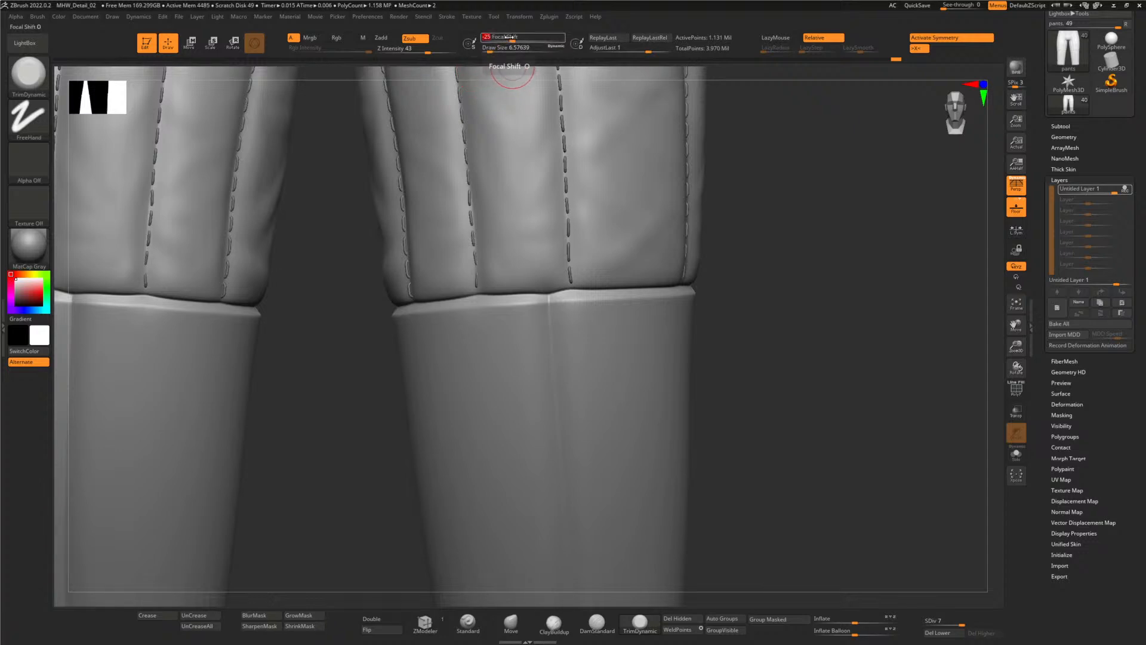
{"action": "type", "text": "0"}
{"action": "key", "text": "Return"}
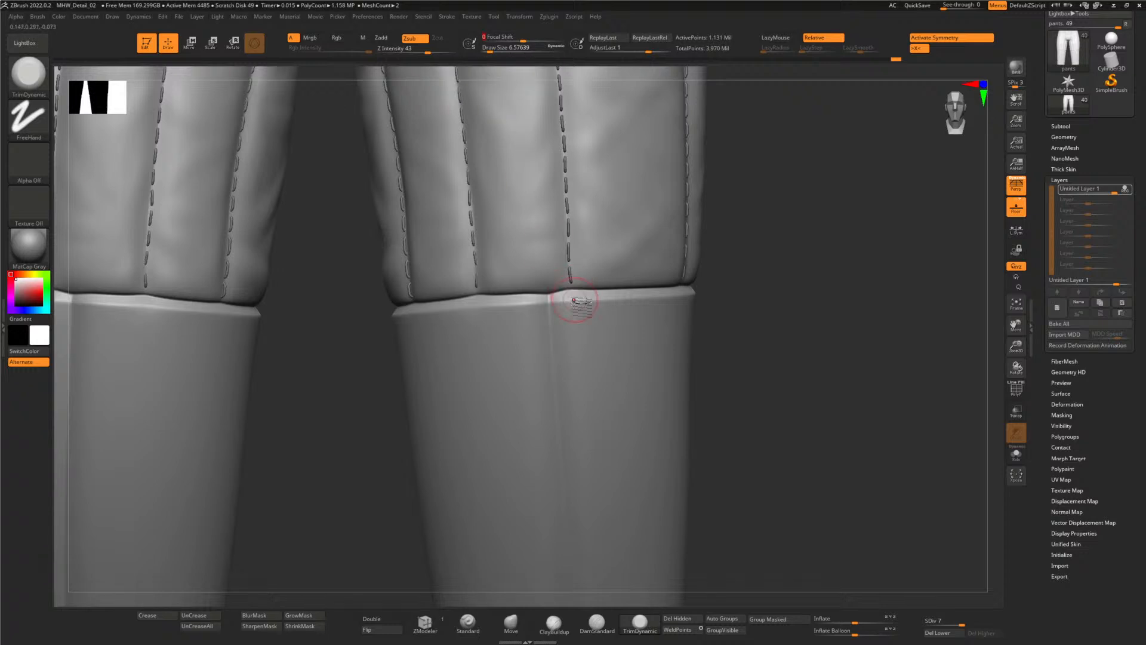
- Lower the pants to subdivision level 4 and flatten the front upper rim of the lower leg sections with TrimDynamic
{"action": "left_click_drag", "start_coordinate": [573, 302], "coordinate": [671, 308]}
{"action": "key", "text": "shift+d"}
{"action": "key", "text": "shift+d"}
{"action": "key", "text": "alt"}
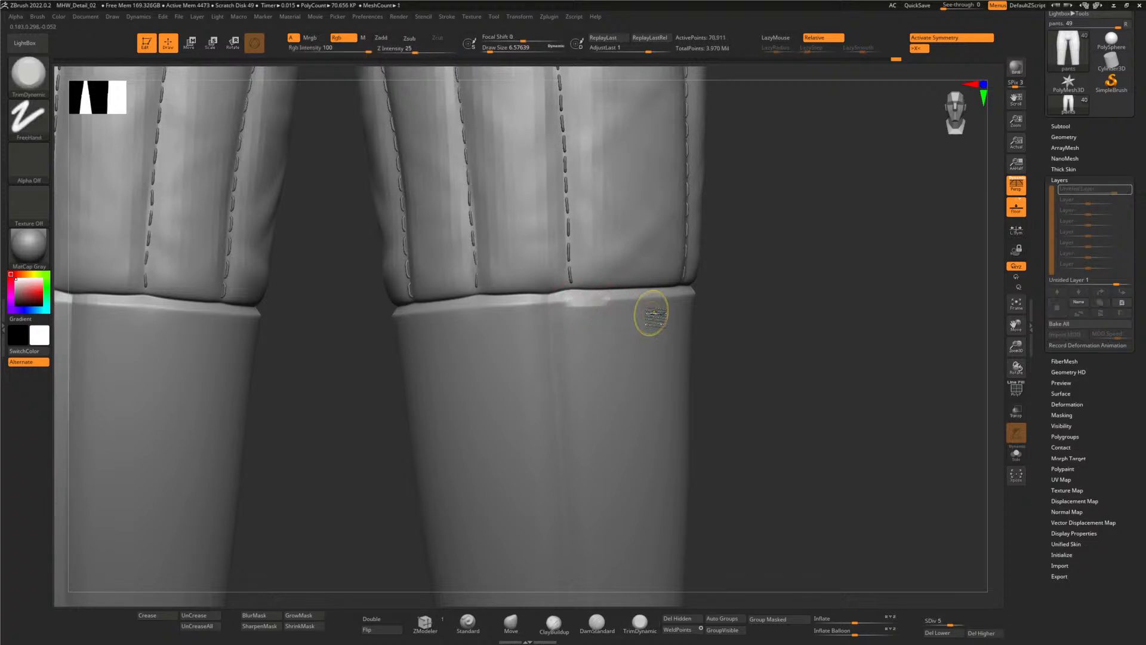
{"action": "key", "text": "shift+d"}
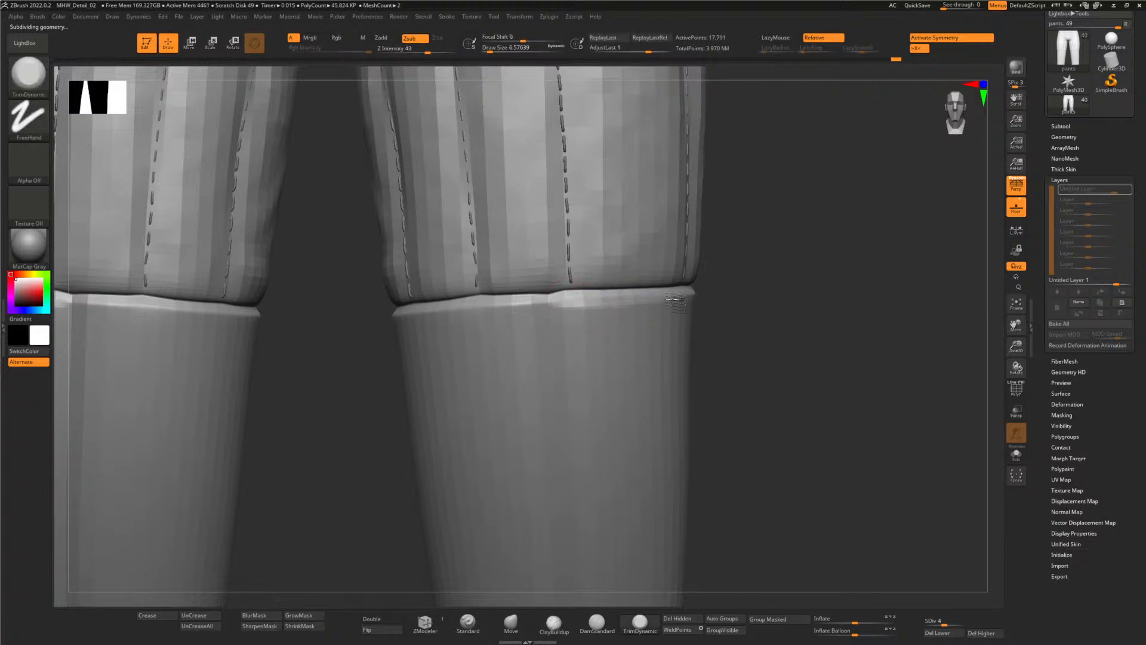
{"action": "mouse_move", "coordinate": [705, 307]}
{"action": "left_mouse_down"}
{"action": "mouse_move", "coordinate": [758, 320]}
{"action": "mouse_move", "coordinate": [541, 311]}
{"action": "left_mouse_up"}
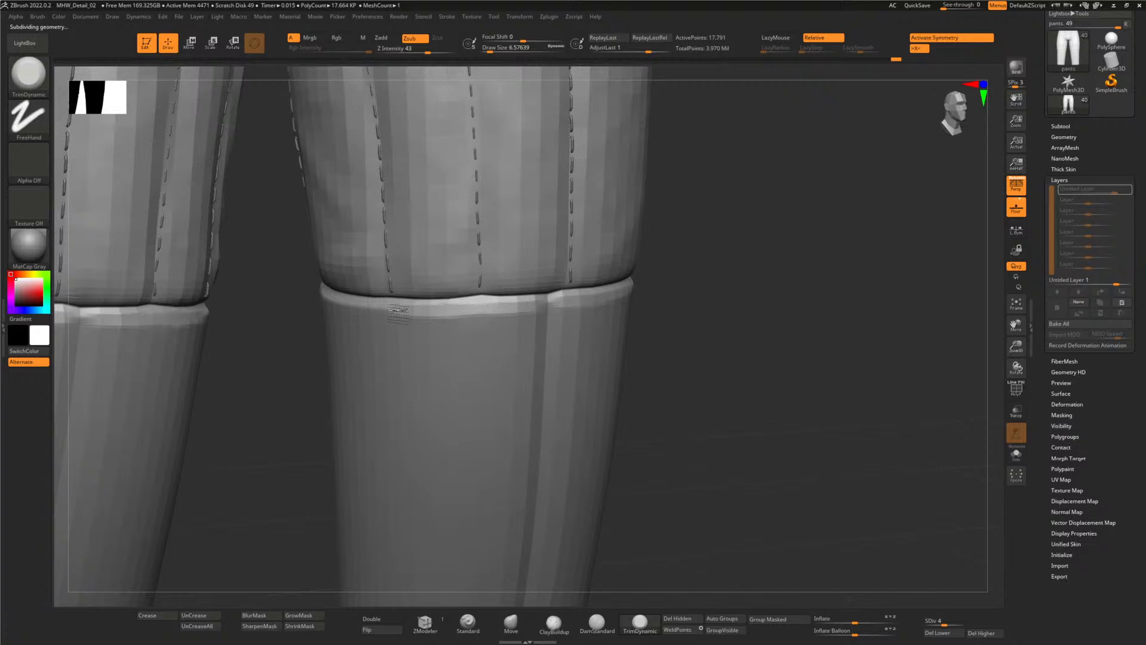
- Continue flattening the upper rim around the sides and back of the lower leg sections
{"action": "left_click_drag", "start_coordinate": [801, 317], "coordinate": [734, 322]}
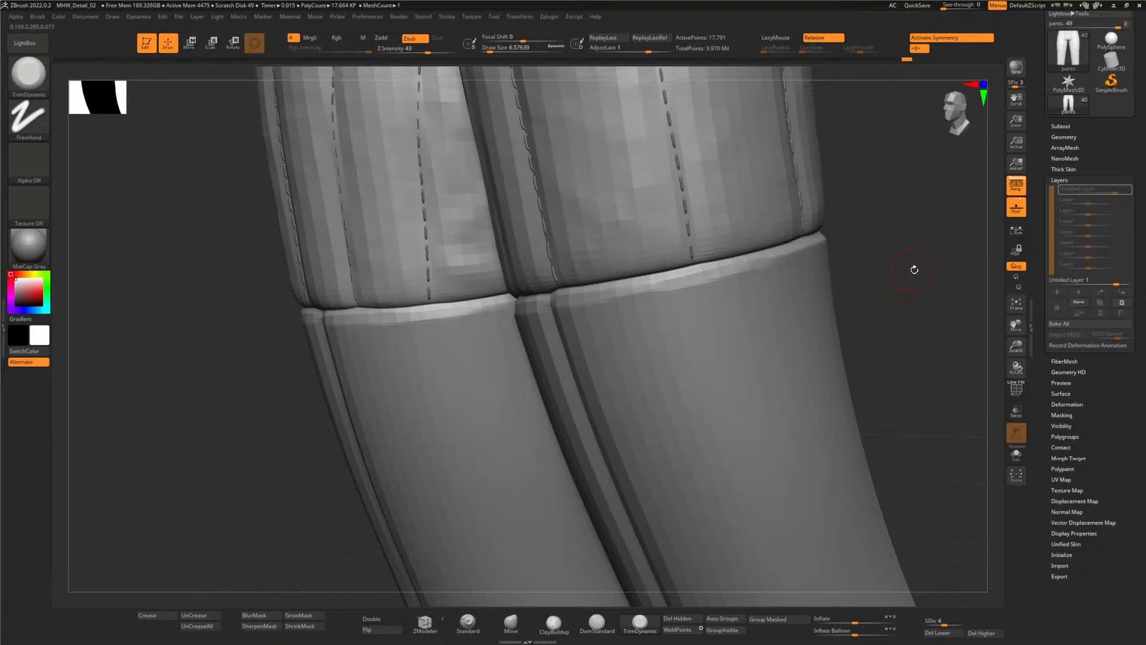
{"action": "left_click_drag", "start_coordinate": [914, 266], "coordinate": [757, 323]}
{"action": "mouse_move", "coordinate": [581, 320]}
{"action": "left_mouse_down"}
{"action": "mouse_move", "coordinate": [762, 289]}
{"action": "mouse_move", "coordinate": [758, 309]}
{"action": "mouse_move", "coordinate": [537, 307]}
{"action": "left_mouse_up"}
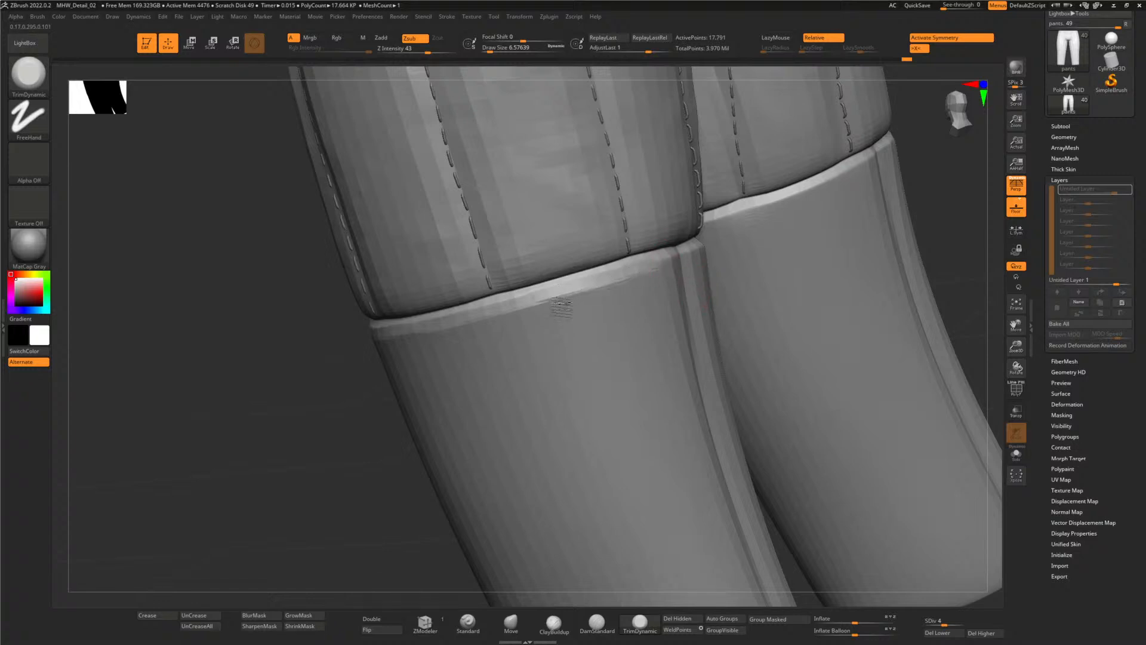
{"action": "left_click_drag", "start_coordinate": [287, 323], "coordinate": [248, 334]}
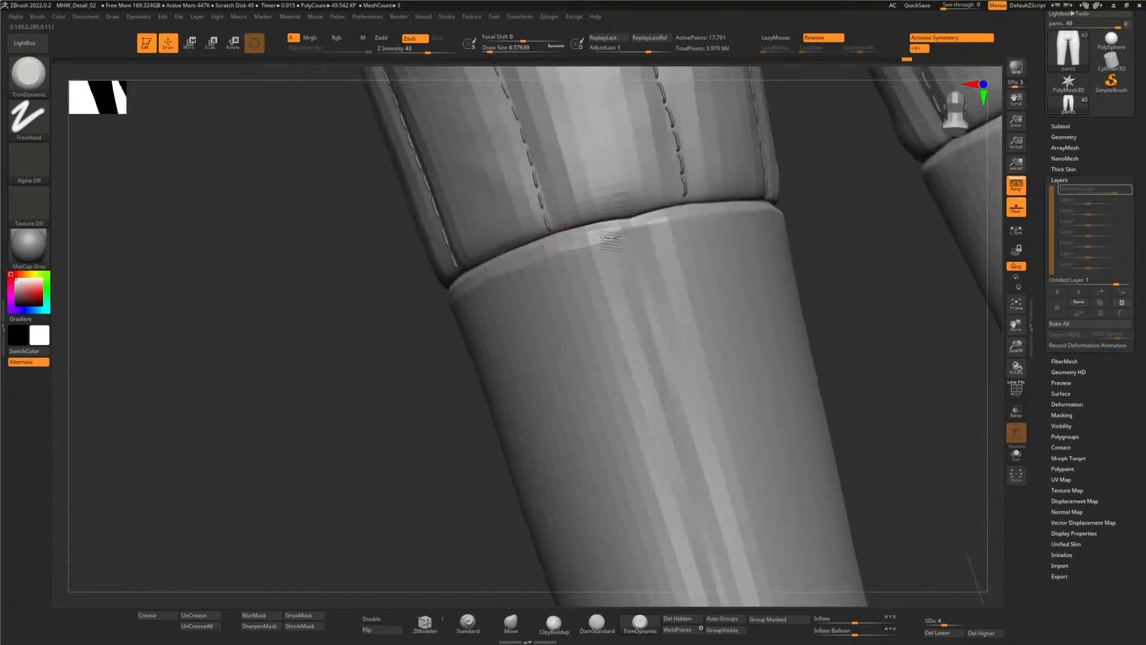
{"action": "mouse_move", "coordinate": [714, 226]}
{"action": "right_mouse_down"}
{"action": "mouse_move", "coordinate": [751, 299]}
{"action": "mouse_move", "coordinate": [641, 287]}
{"action": "right_mouse_up"}
{"action": "mouse_move", "coordinate": [779, 251]}
{"action": "right_mouse_down"}
{"action": "mouse_move", "coordinate": [740, 309]}
{"action": "mouse_move", "coordinate": [684, 302]}
{"action": "right_mouse_up"}
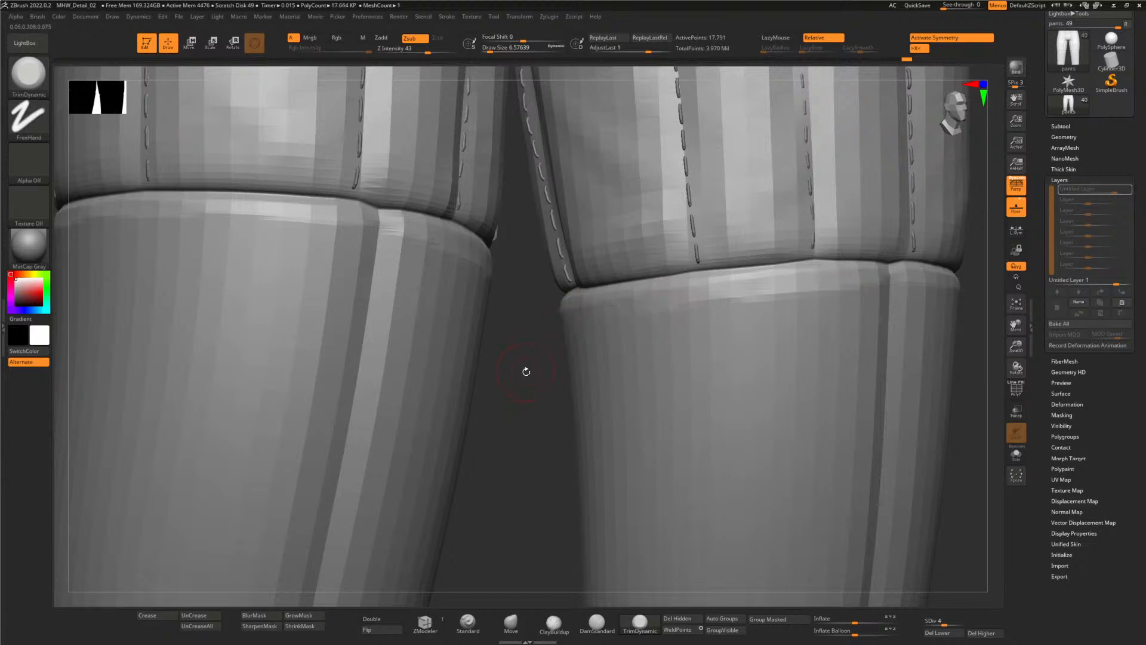
- Smooth the trimmed upper rim of the lower leg sections around the front and outer sides
{"action": "right_click_drag", "start_coordinate": [526, 371], "coordinate": [490, 280], "text": "ctrl"}
{"action": "key", "text": "shift"}
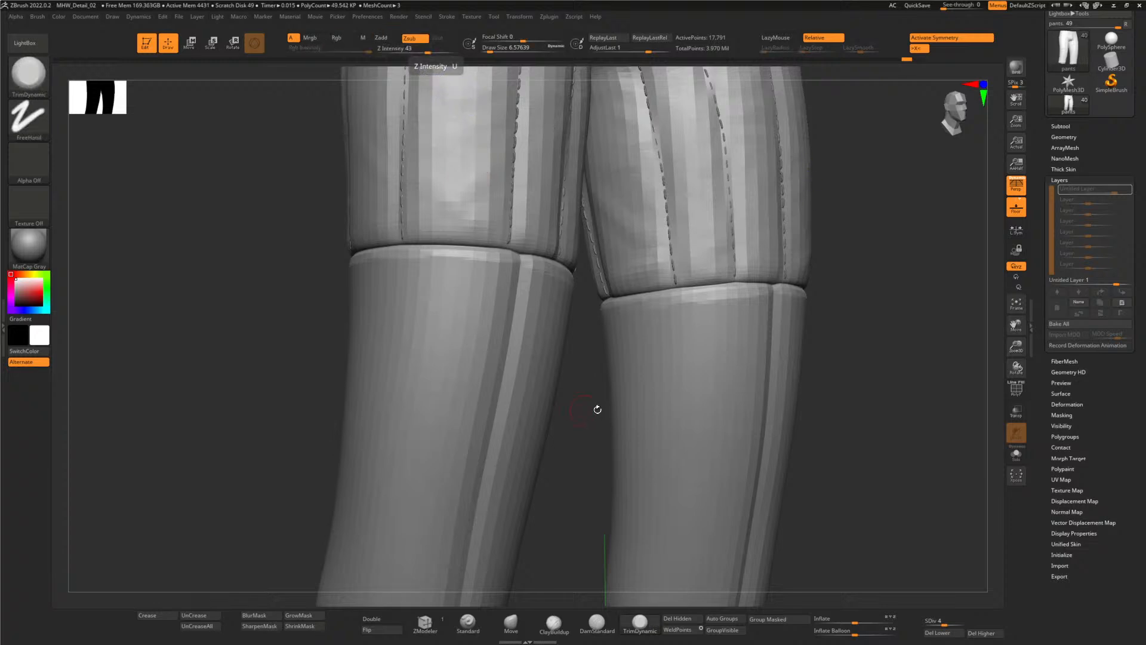
{"action": "key", "text": "shift"}
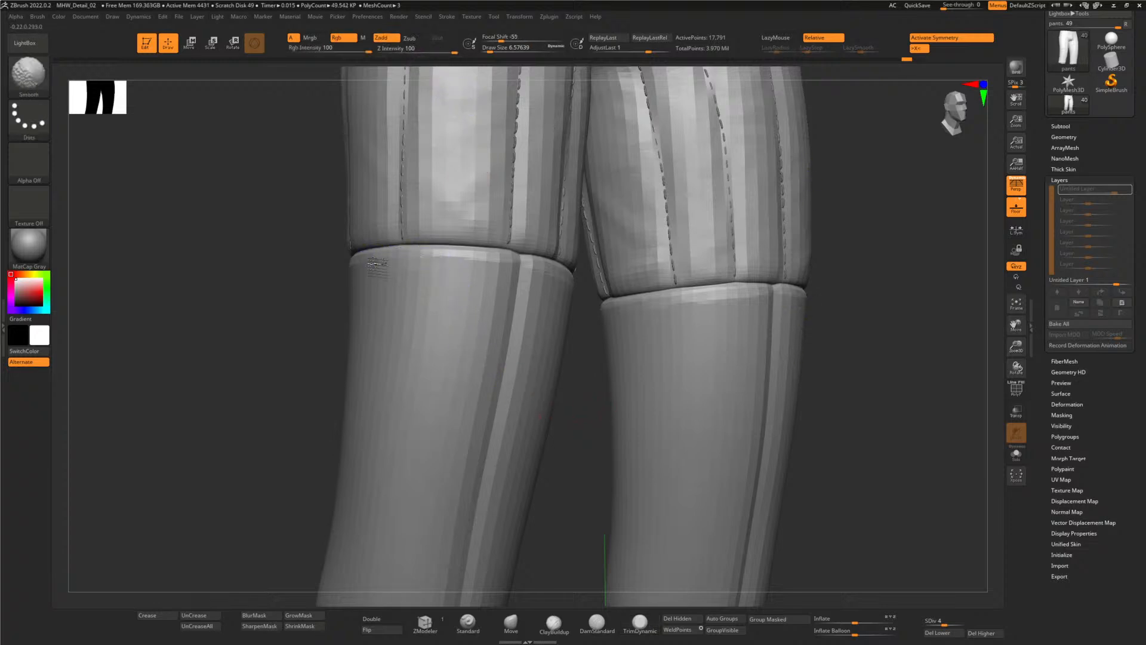
{"action": "left_click_drag", "start_coordinate": [377, 267], "coordinate": [504, 271], "text": "shift"}
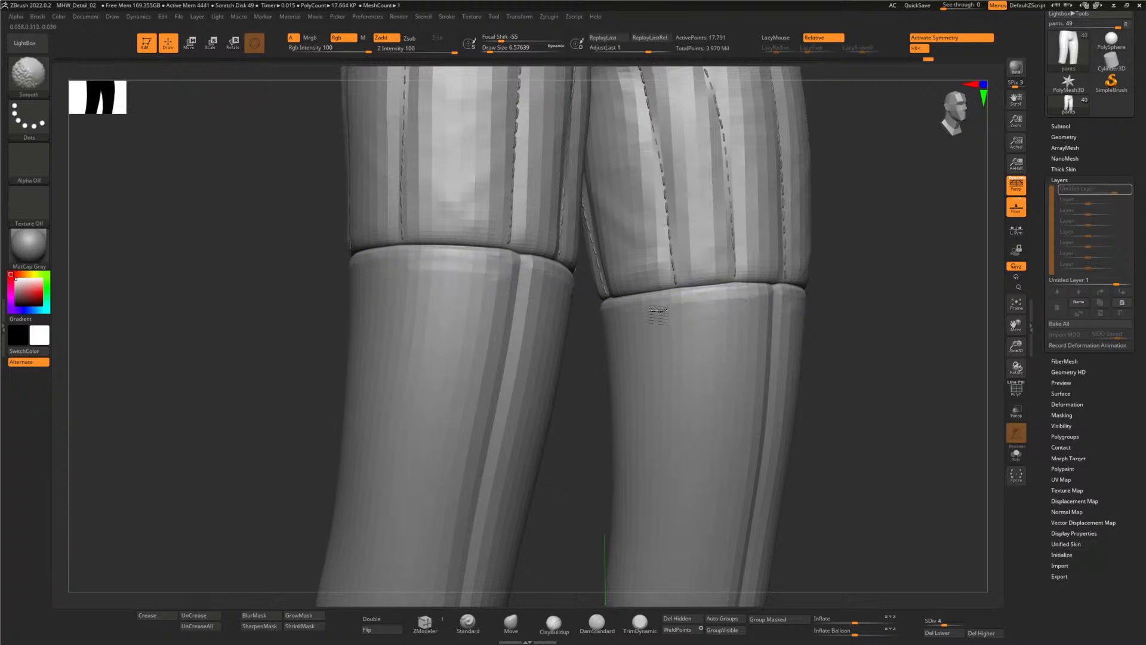
{"action": "key", "text": "alt"}
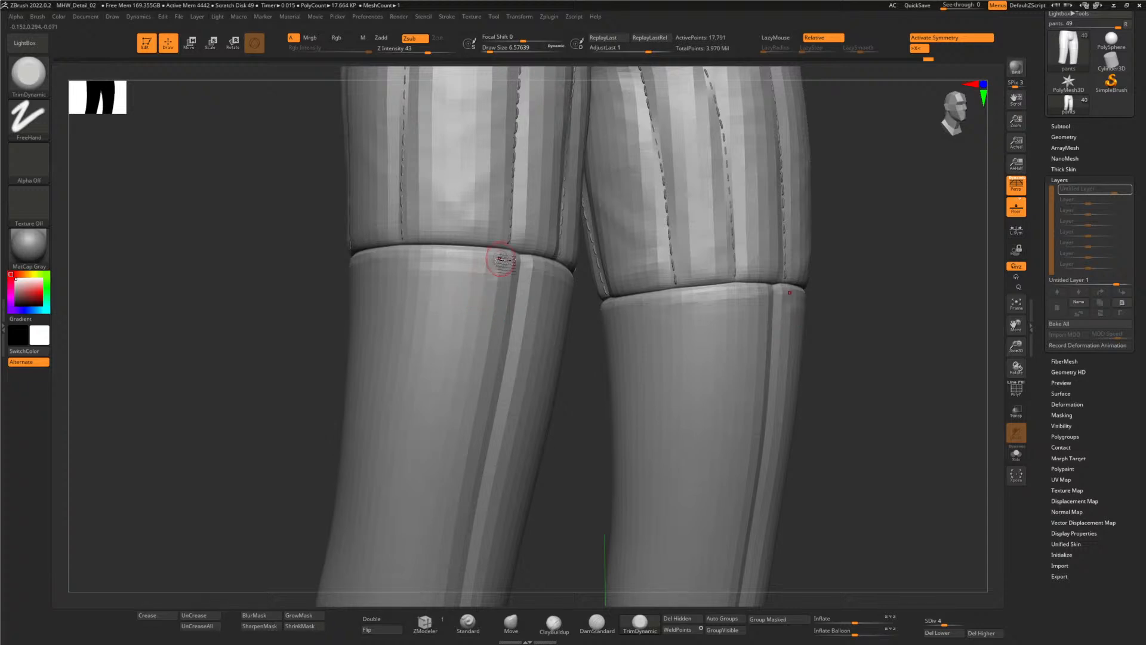
{"action": "key", "text": "shift"}
{"action": "key", "text": "alt"}
{"action": "left_click_drag", "start_coordinate": [867, 399], "coordinate": [824, 370], "text": "shift"}
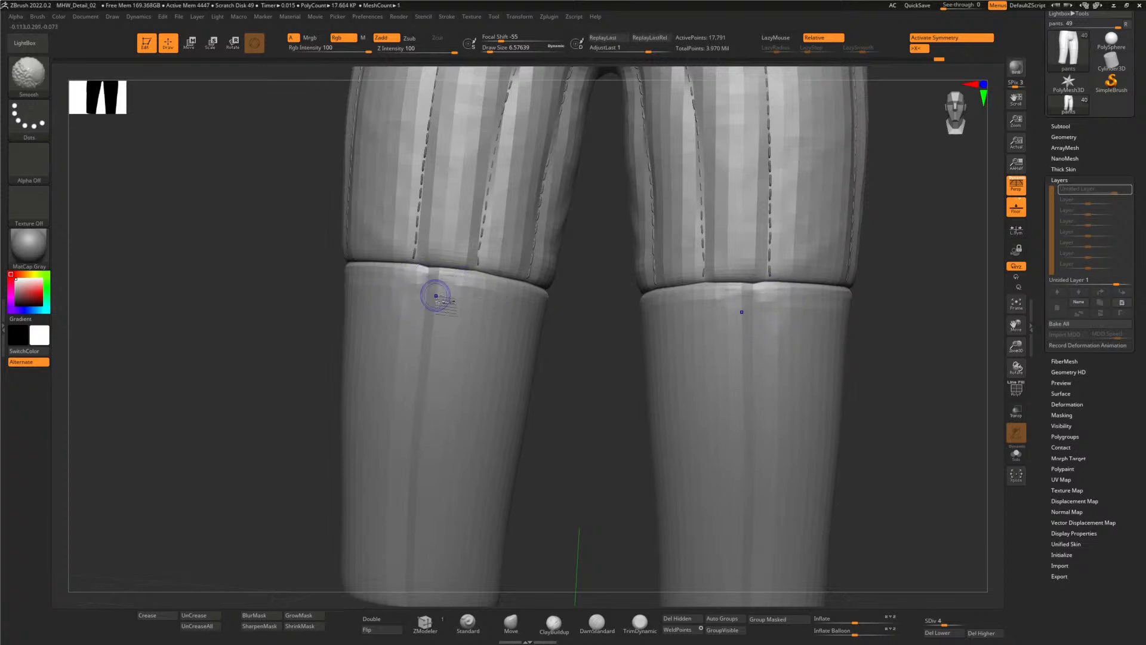
{"action": "left_click_drag", "start_coordinate": [578, 380], "coordinate": [552, 391]}
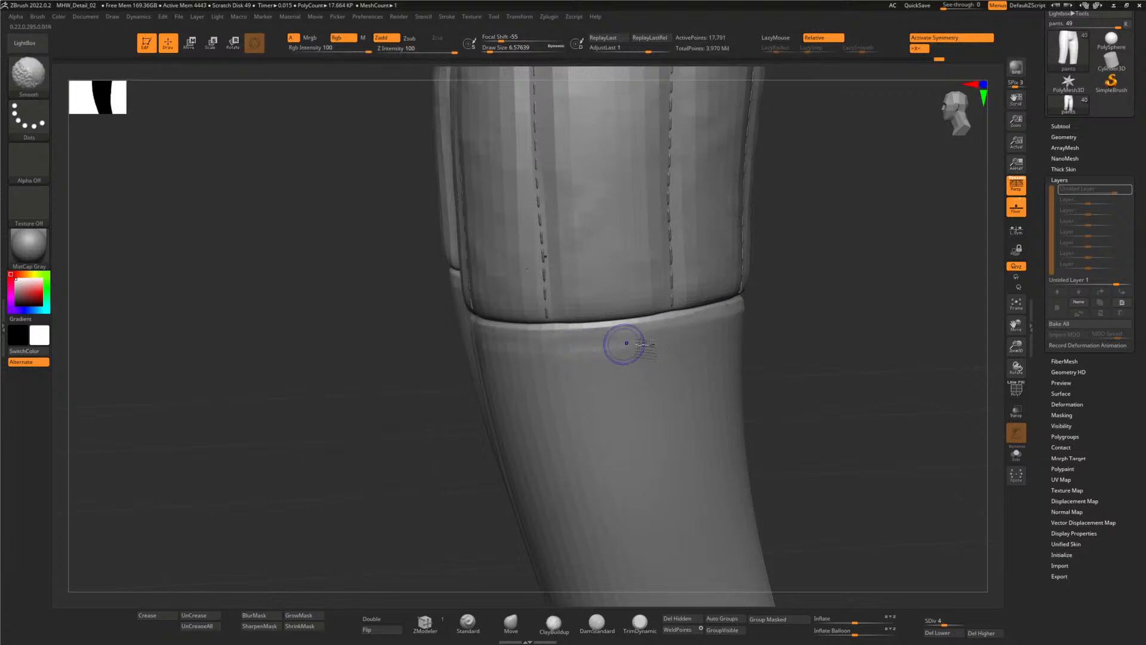
{"action": "left_click_drag", "start_coordinate": [627, 342], "coordinate": [519, 353], "text": "shift"}
{"action": "left_click_drag", "start_coordinate": [846, 389], "coordinate": [865, 386], "text": "shift"}
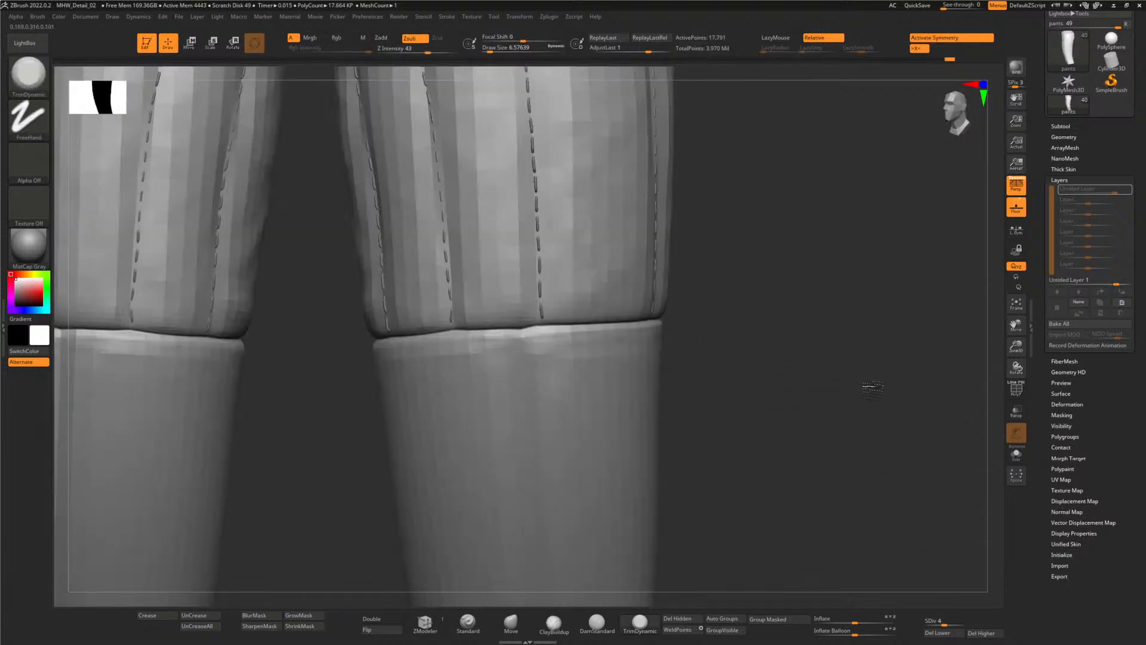
- Raise the pants back to subdivision level 7
{"action": "left_click_drag", "start_coordinate": [765, 430], "coordinate": [730, 319], "text": "alt"}
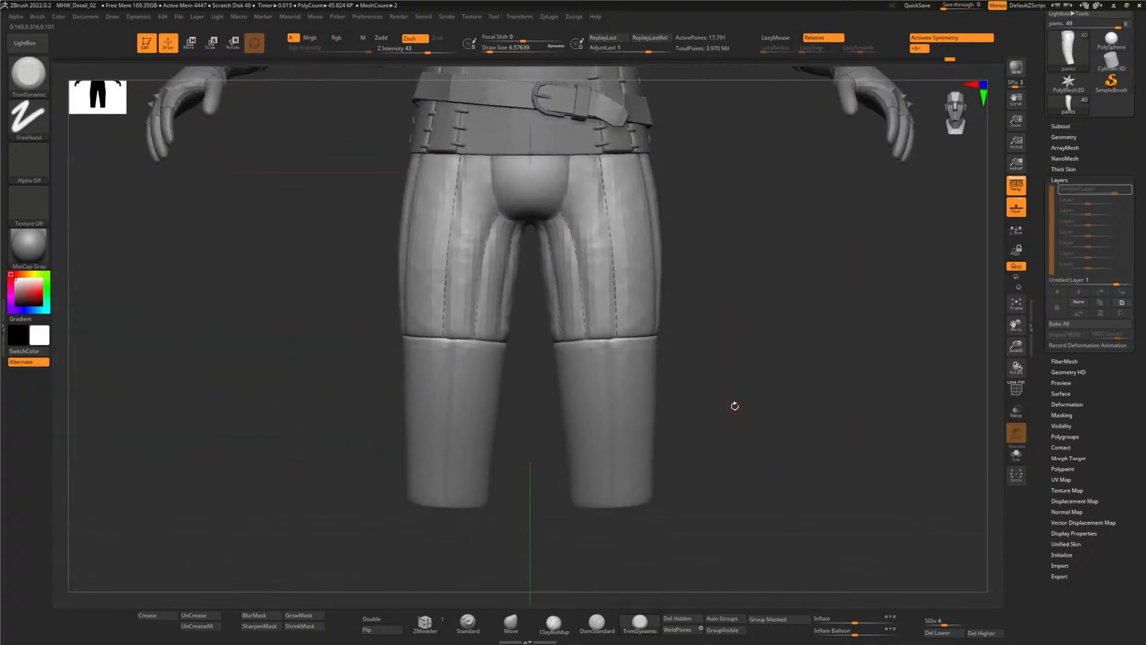
{"action": "key", "text": "ctrl+d"}
{"action": "key", "text": "ctrl+d"}
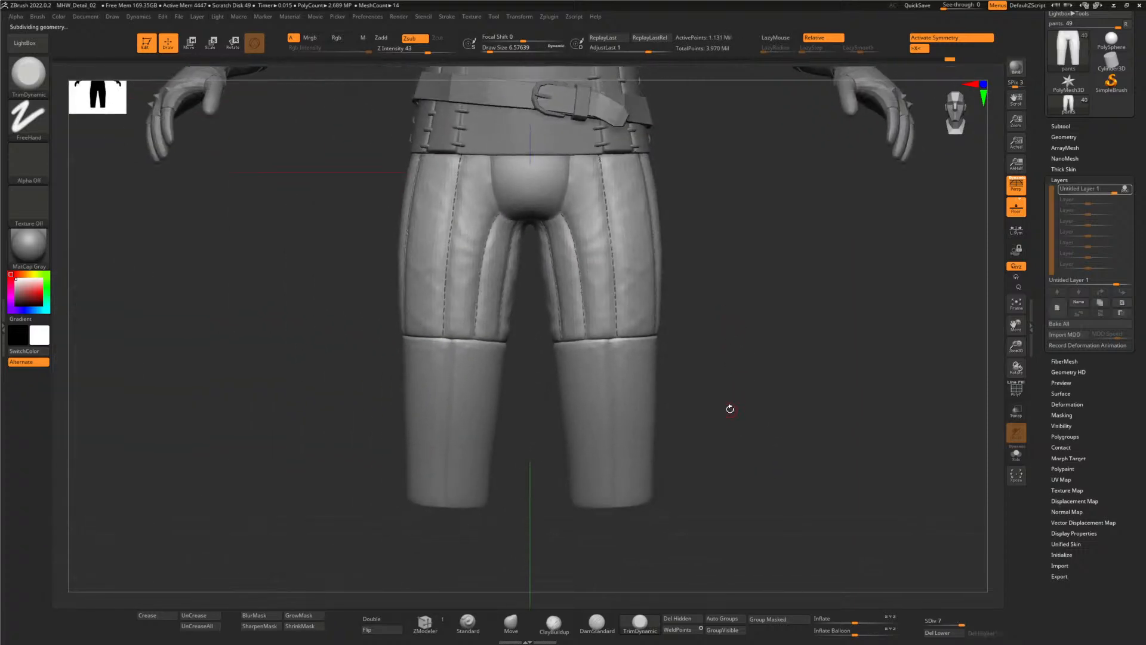
{"action": "left_click_drag", "start_coordinate": [710, 370], "coordinate": [707, 331]}
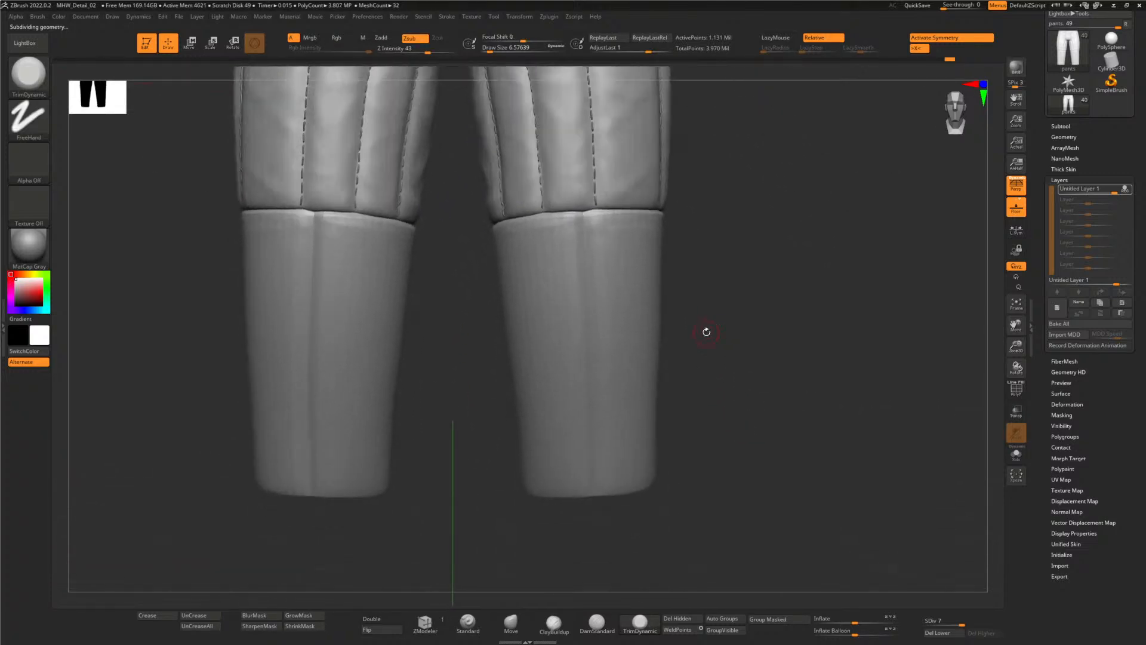
- Deepen the front and back vertical seams of the lower leg sections with DamStandard at draw size about 5 and Z Intensity 24
{"action": "left_click", "coordinate": [597, 622]}
{"action": "left_click_drag", "start_coordinate": [501, 53], "coordinate": [488, 52]}
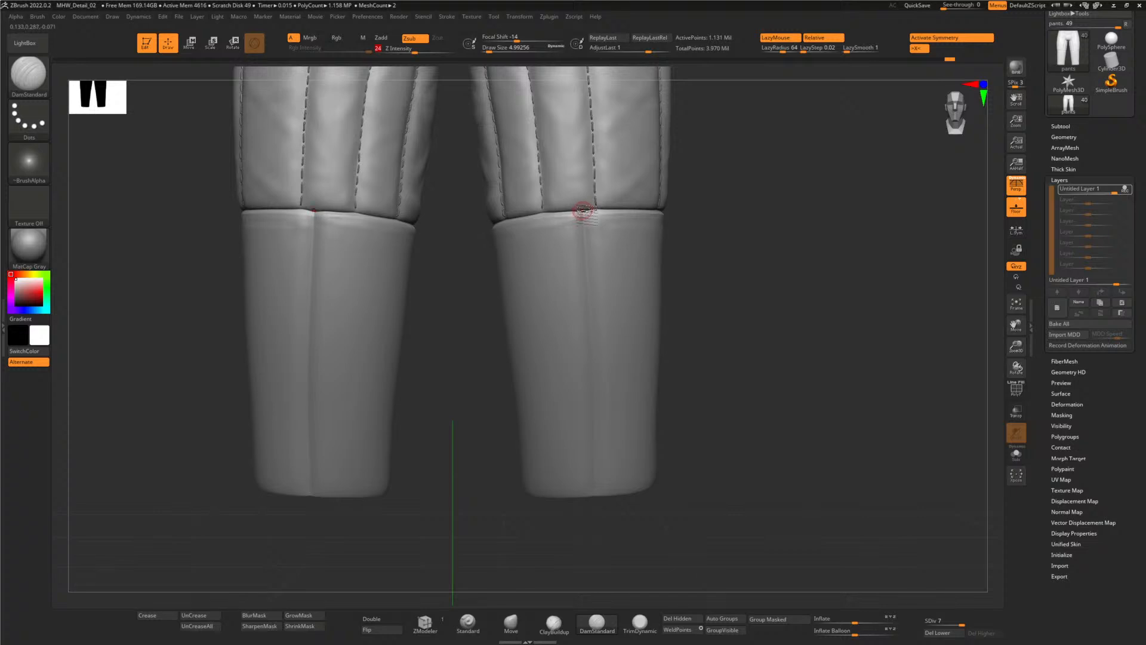
{"action": "left_click_drag", "start_coordinate": [583, 211], "coordinate": [600, 417]}
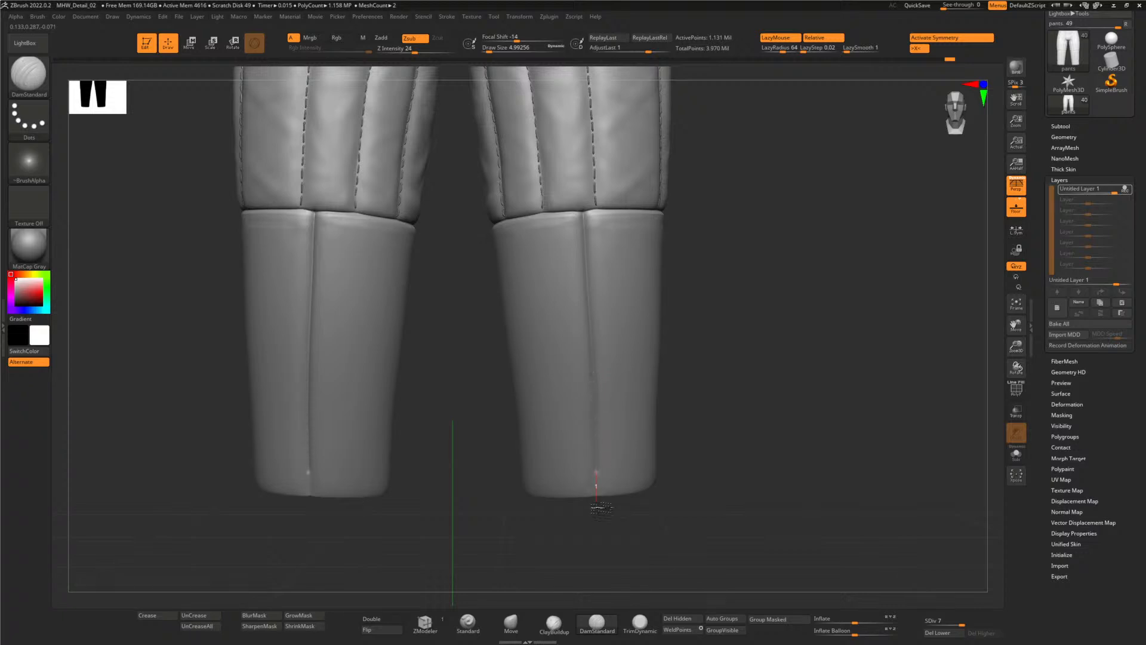
{"action": "left_click_drag", "start_coordinate": [600, 529], "coordinate": [600, 532]}
{"action": "mouse_move", "coordinate": [773, 240]}
{"action": "left_mouse_down"}
{"action": "mouse_move", "coordinate": [708, 256]}
{"action": "mouse_move", "coordinate": [691, 273]}
{"action": "mouse_move", "coordinate": [624, 257]}
{"action": "mouse_move", "coordinate": [726, 312]}
{"action": "mouse_move", "coordinate": [642, 287]}
{"action": "mouse_move", "coordinate": [509, 179]}
{"action": "left_mouse_up"}
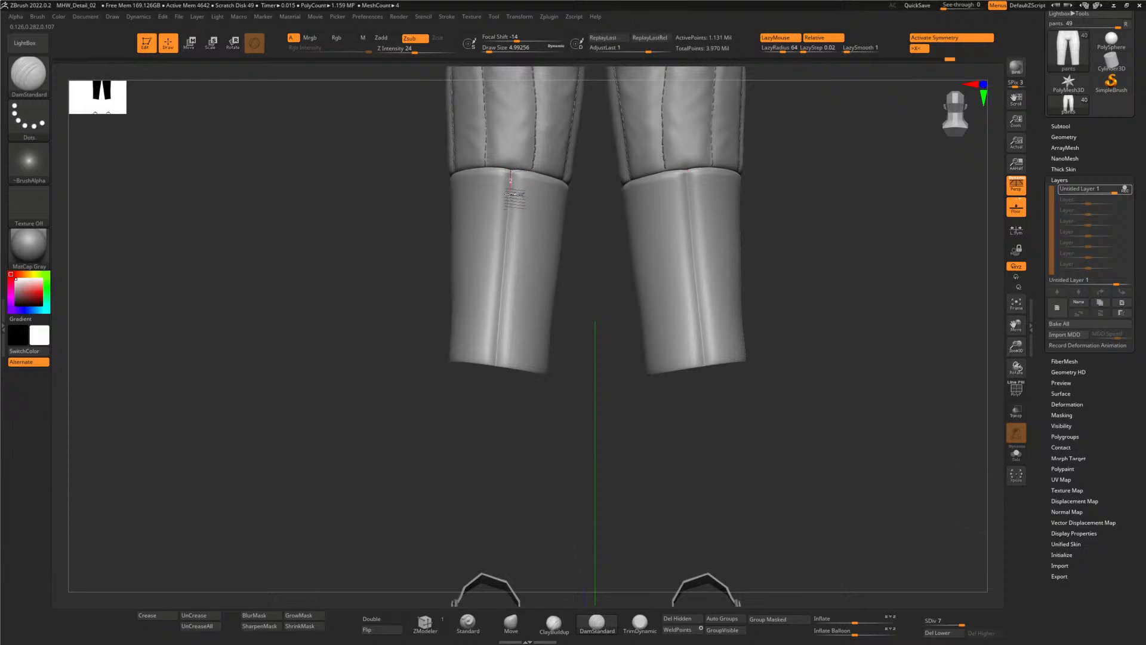
{"action": "left_click_drag", "start_coordinate": [514, 208], "coordinate": [493, 392]}
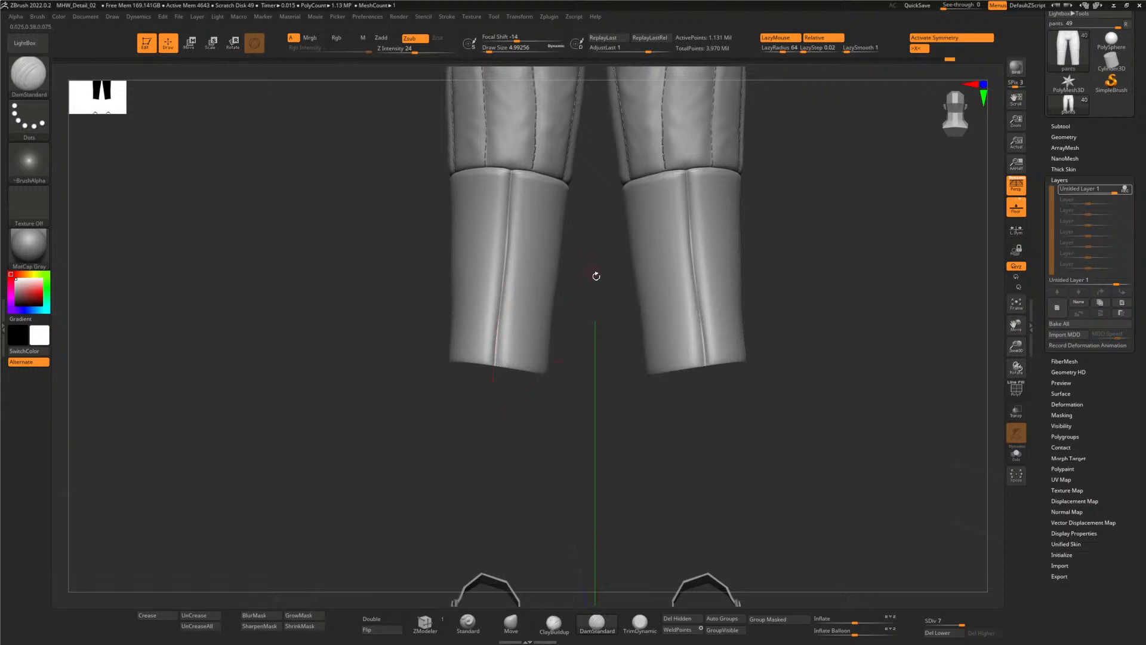
- Create another sculpt layer for the pants, set to record, and select the Standard brush
{"action": "left_click_drag", "start_coordinate": [596, 275], "coordinate": [680, 284]}
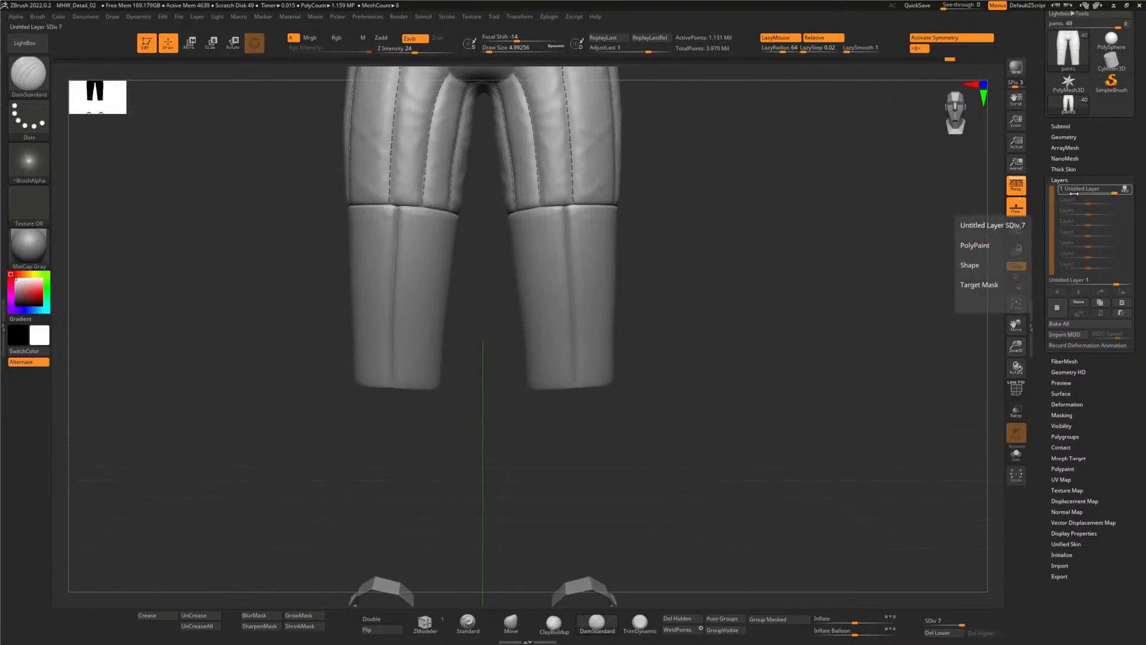
{"action": "left_click", "coordinate": [1057, 307]}
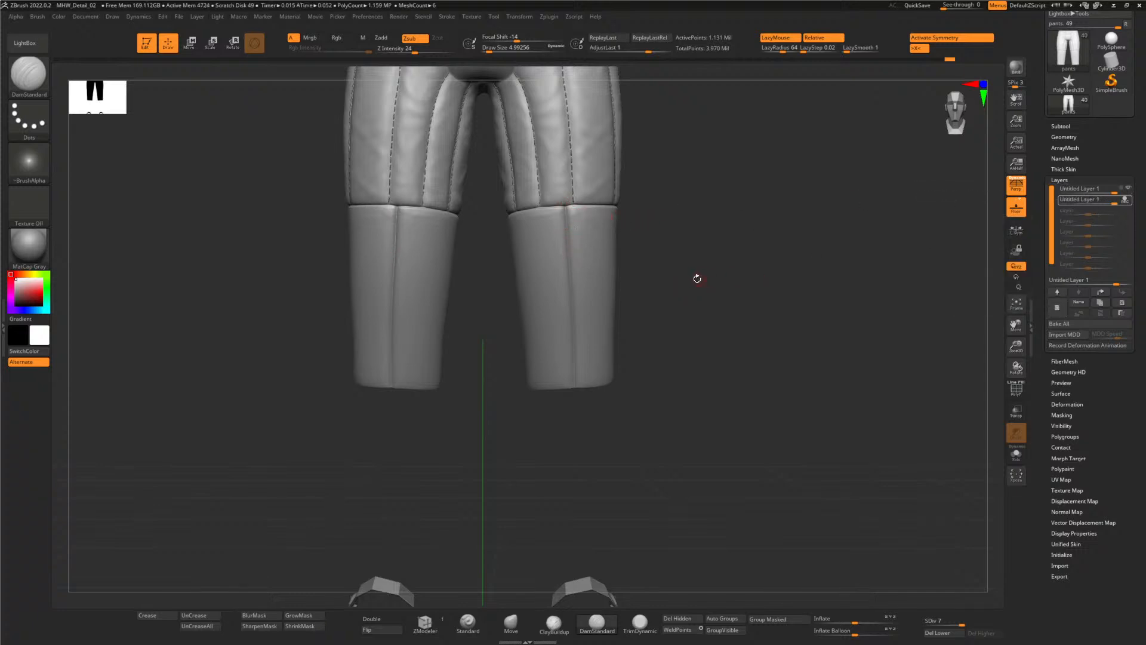
{"action": "left_click_drag", "start_coordinate": [697, 278], "coordinate": [711, 310], "text": "alt"}
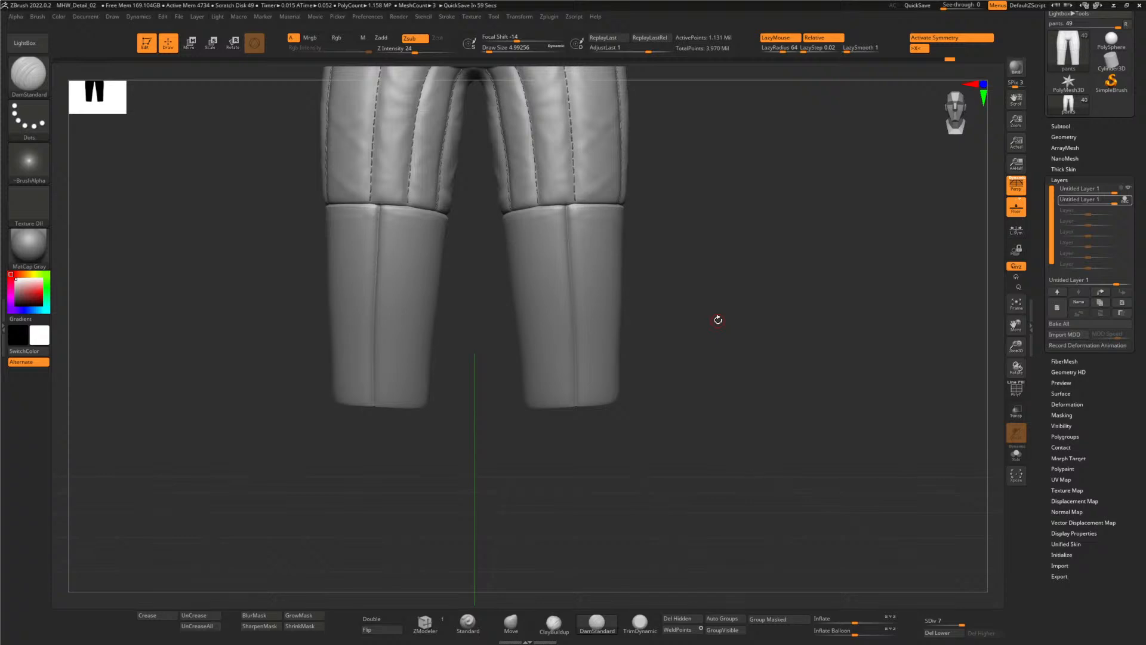
{"action": "left_click", "coordinate": [468, 622]}
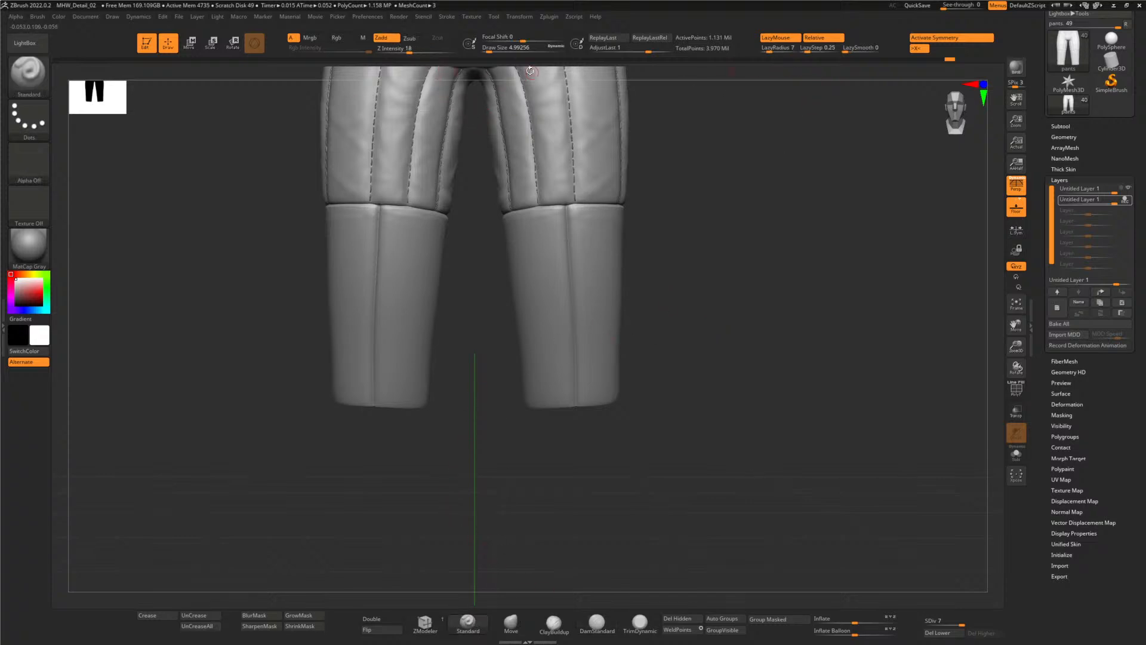
- Set the Standard brush to draw size about 16 and LazyRadius 8, and check the trousers' leather sections in the Photoshop reference
{"action": "left_click_drag", "start_coordinate": [490, 52], "coordinate": [494, 53]}
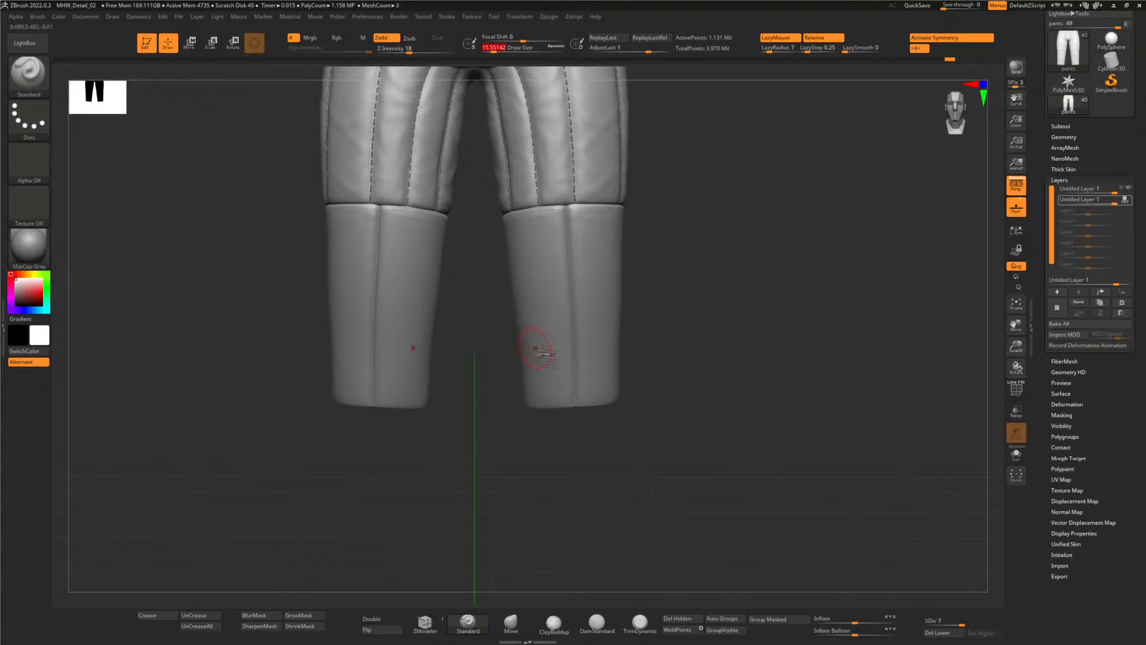
{"action": "left_click", "coordinate": [770, 52]}
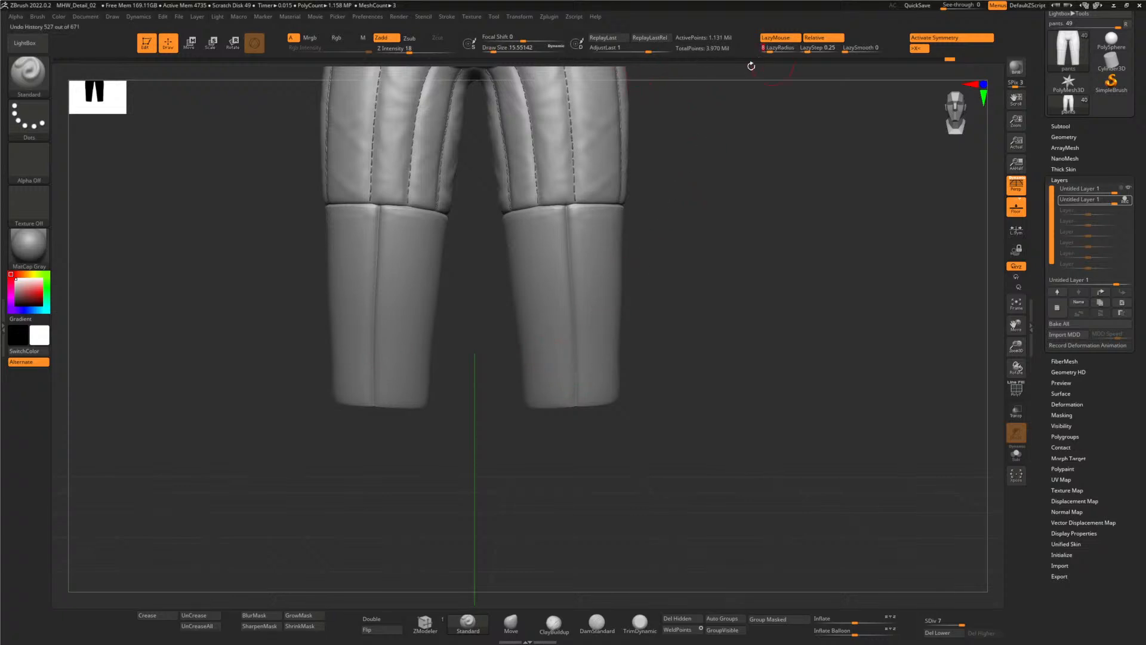
{"action": "key", "text": "alt+Tab"}
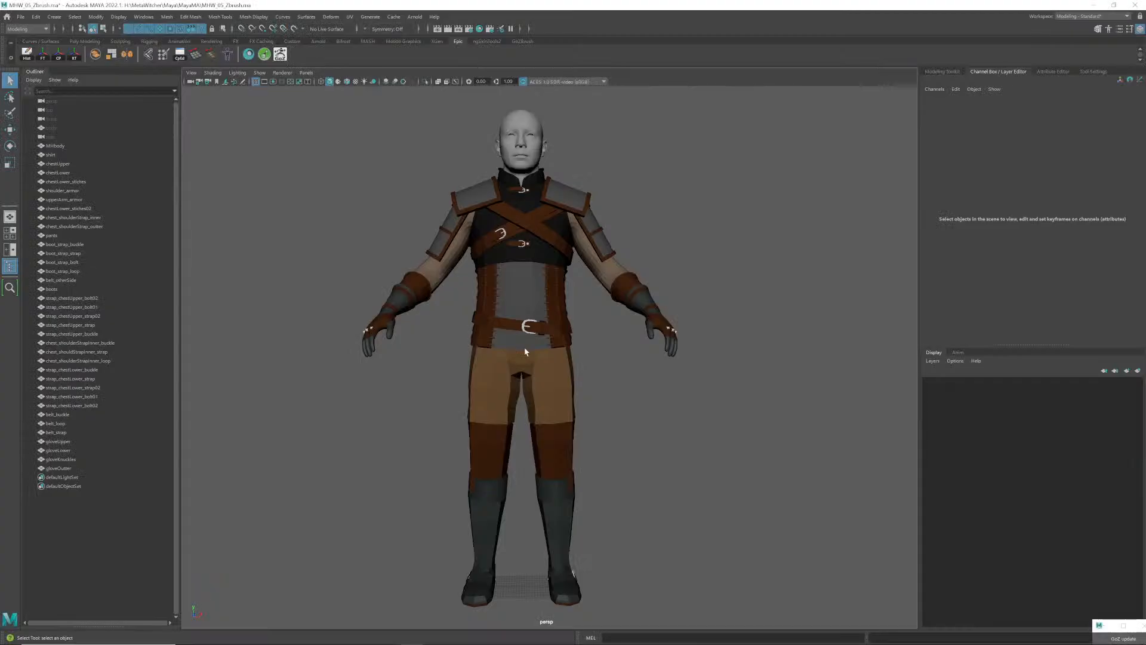
{"action": "key", "text": "alt+Tab"}
{"action": "key", "text": "Tab"}
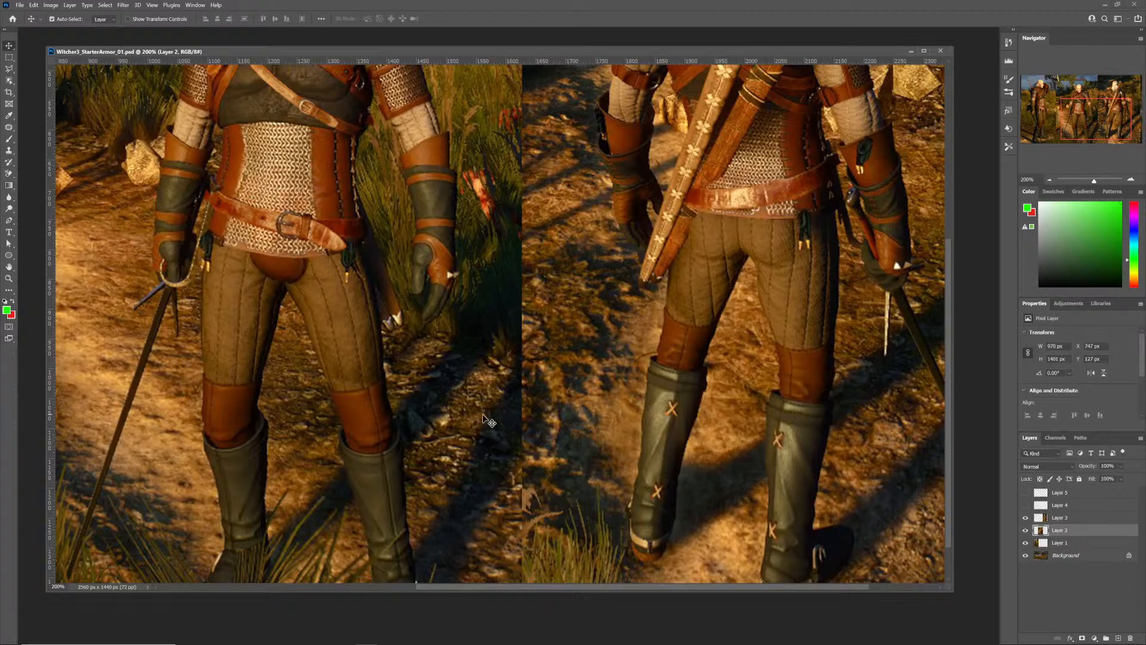
{"action": "key", "text": "alt+Tab"}
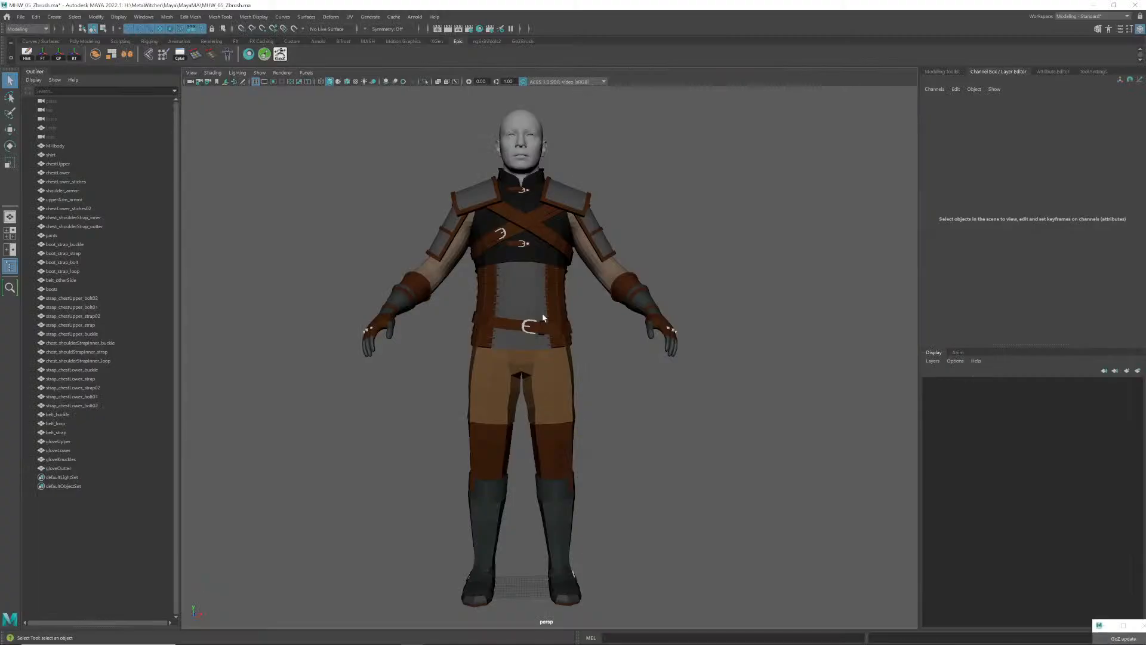
{"action": "key", "text": "alt+Tab"}
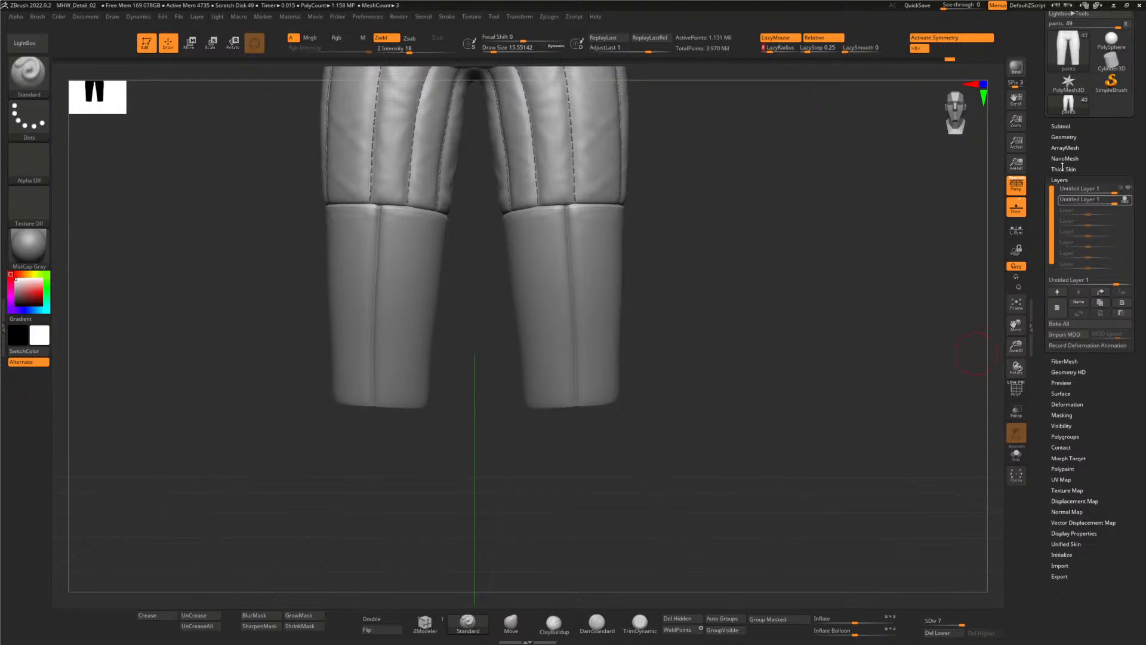
- Show the boots subtool and examine from the side and front where it overlaps the lower leg sections
{"action": "left_click", "coordinate": [1064, 127]}
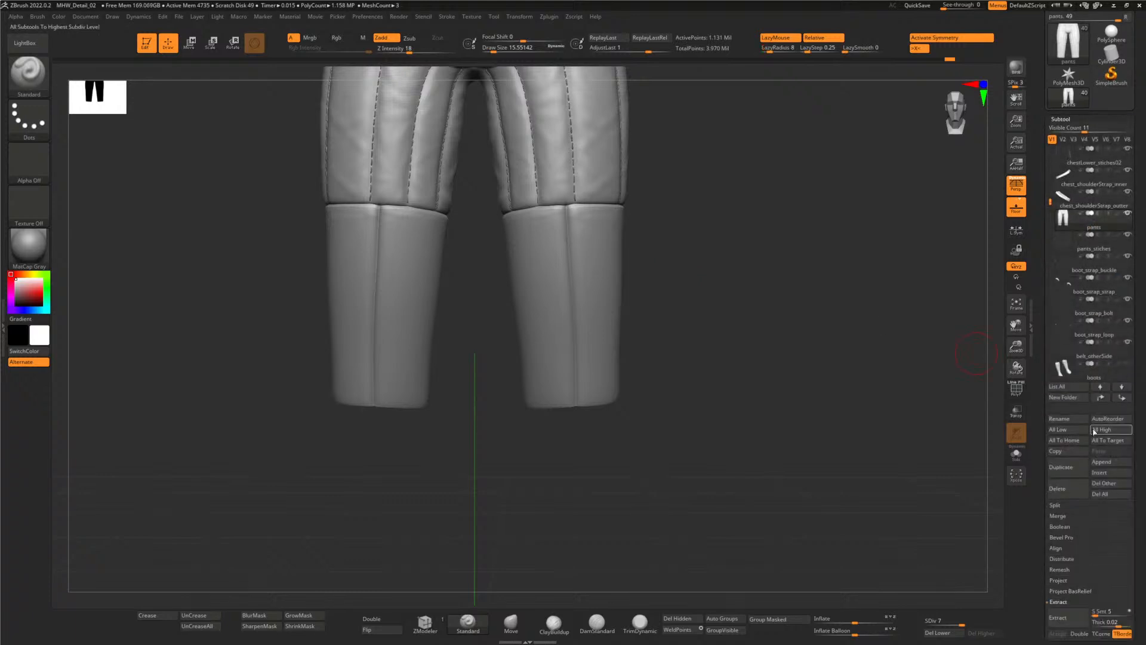
{"action": "left_click", "coordinate": [1127, 364]}
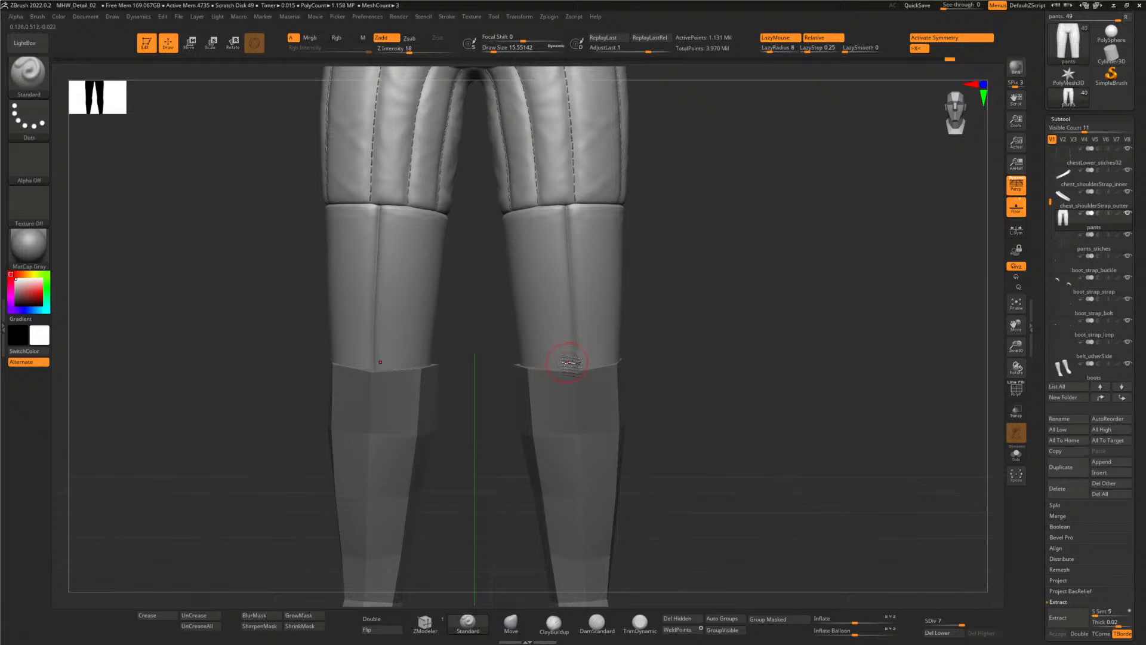
{"action": "left_click_drag", "start_coordinate": [696, 368], "coordinate": [722, 376]}
{"action": "left_click_drag", "start_coordinate": [800, 339], "coordinate": [657, 340], "text": "alt"}
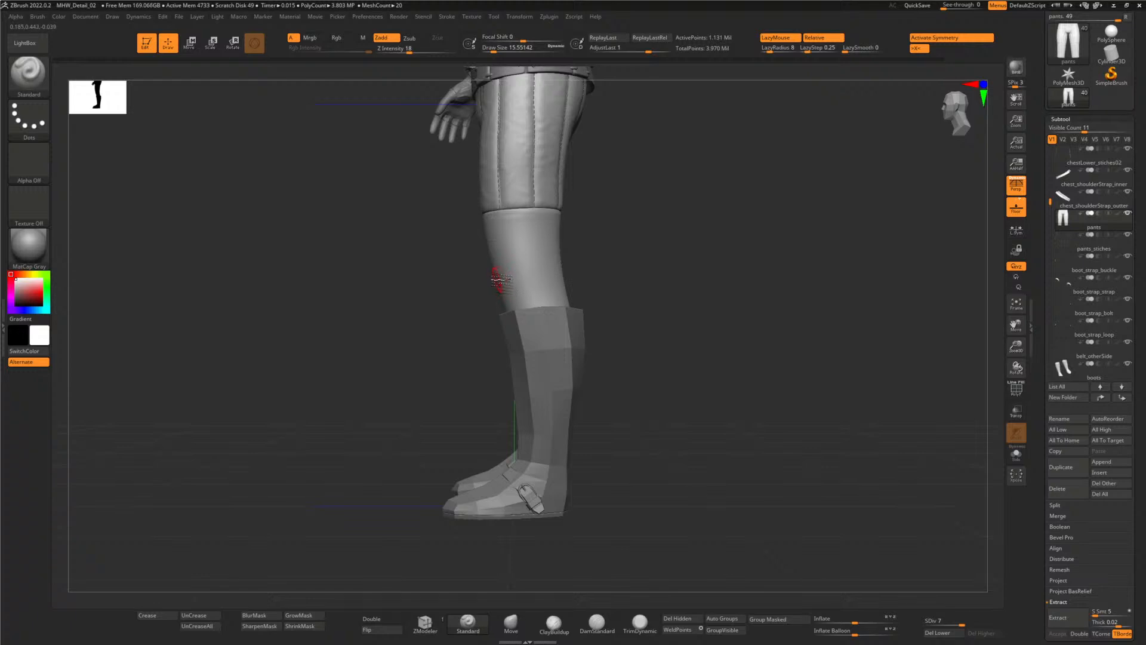
{"action": "left_click_drag", "start_coordinate": [426, 281], "coordinate": [557, 287]}
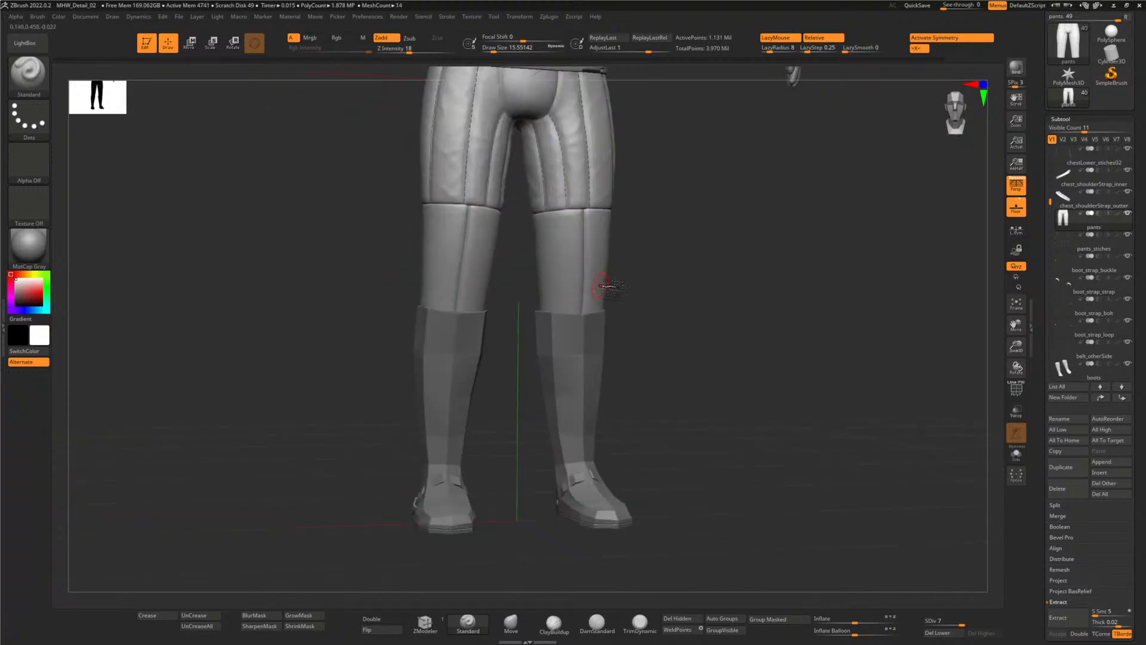
{"action": "mouse_move", "coordinate": [649, 288]}
{"action": "left_mouse_down"}
{"action": "mouse_move", "coordinate": [657, 299]}
{"action": "mouse_move", "coordinate": [680, 294]}
{"action": "mouse_move", "coordinate": [691, 359]}
{"action": "left_mouse_up"}
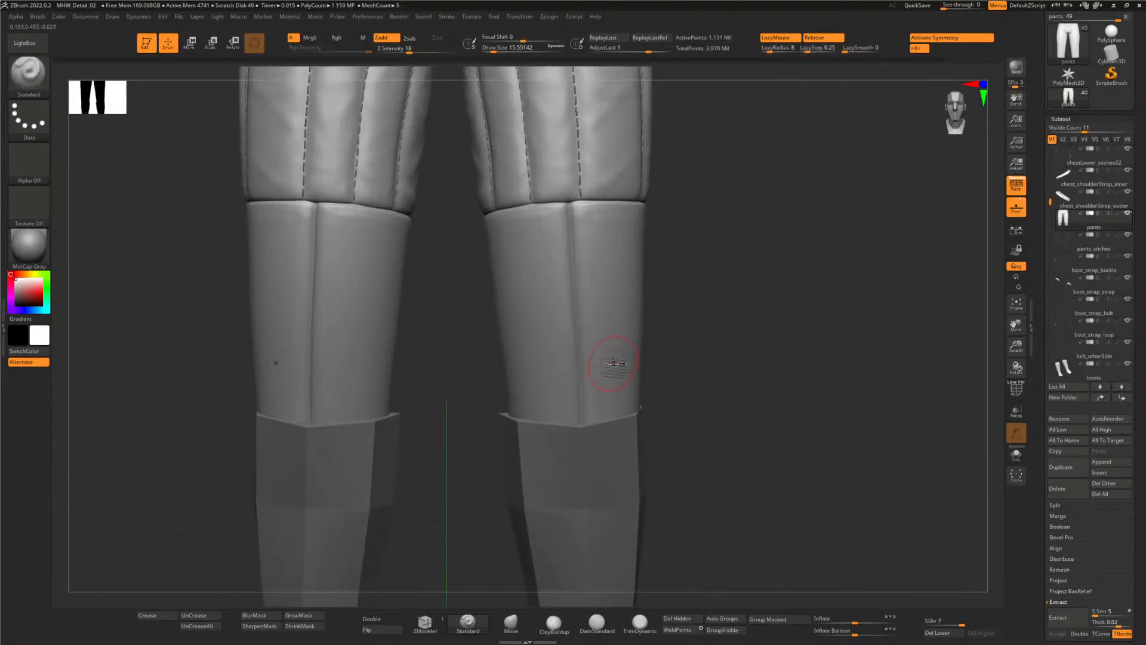
- Reduce the draw size to about 9, try horizontal folds across the front of the lower leg sections, and undo them
{"action": "key", "text": "shift"}
{"action": "key", "text": "alt+Tab"}
{"action": "key", "text": "Tab"}
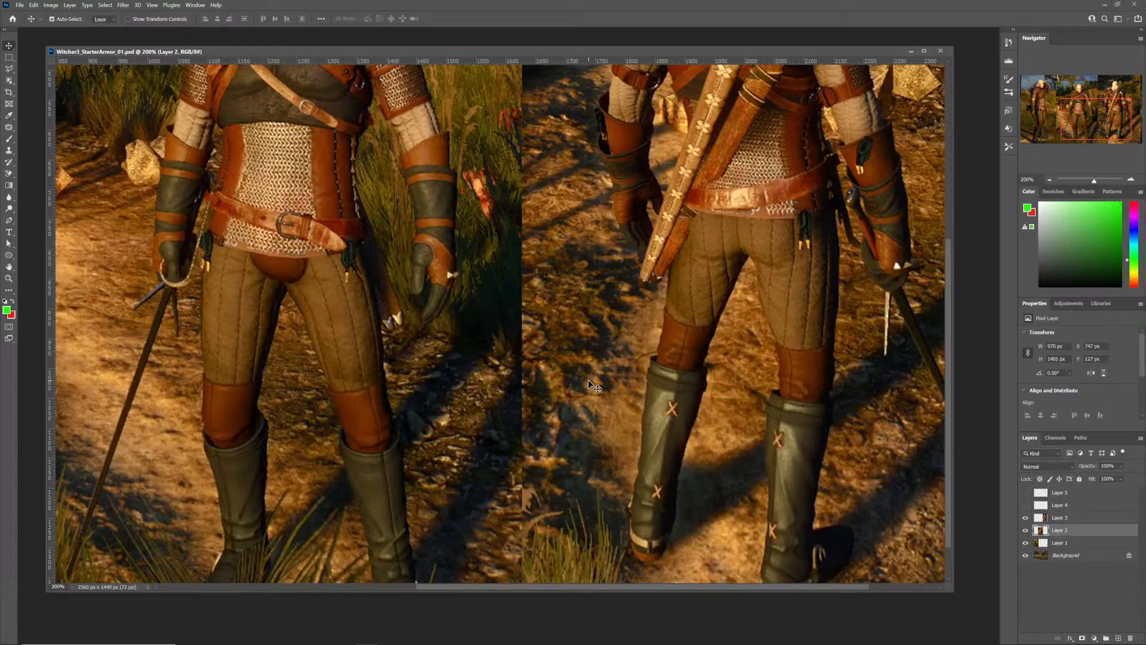
{"action": "key", "text": "alt+Tab"}
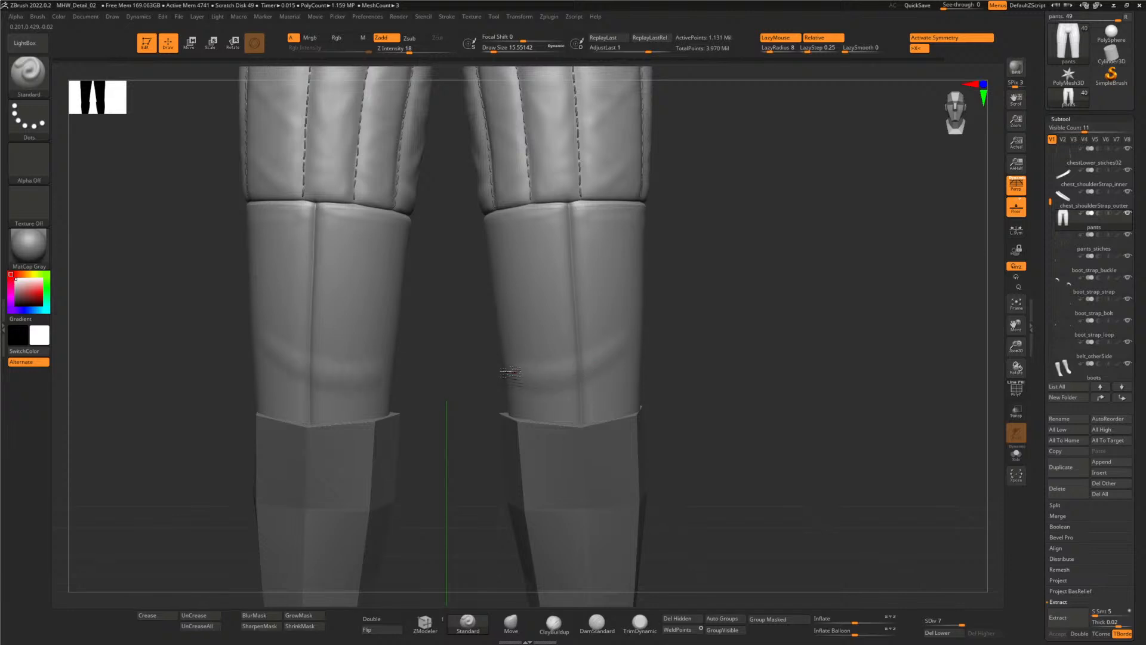
{"action": "left_click", "coordinate": [491, 51]}
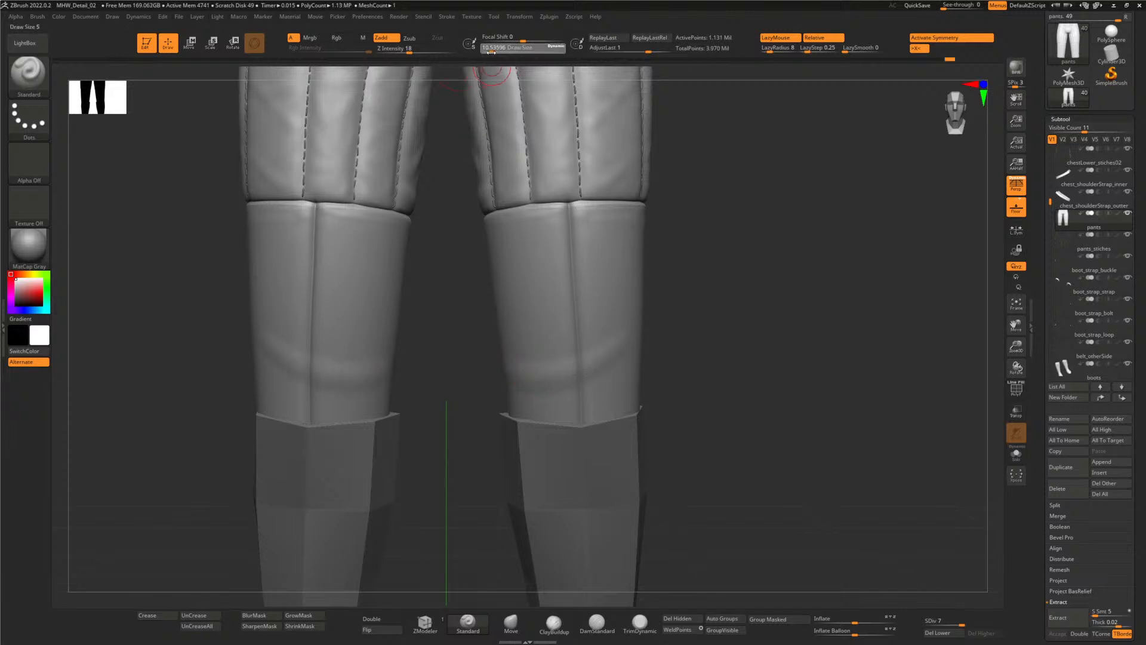
{"action": "left_click_drag", "start_coordinate": [728, 410], "coordinate": [618, 404]}
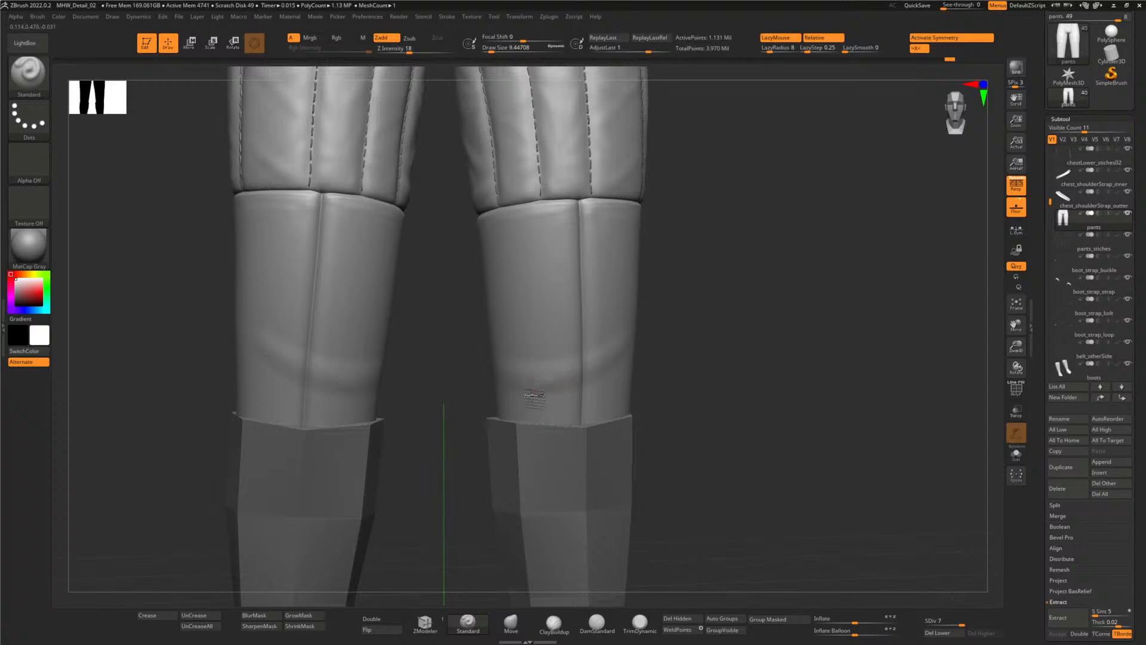
{"action": "left_click_drag", "start_coordinate": [755, 411], "coordinate": [686, 388]}
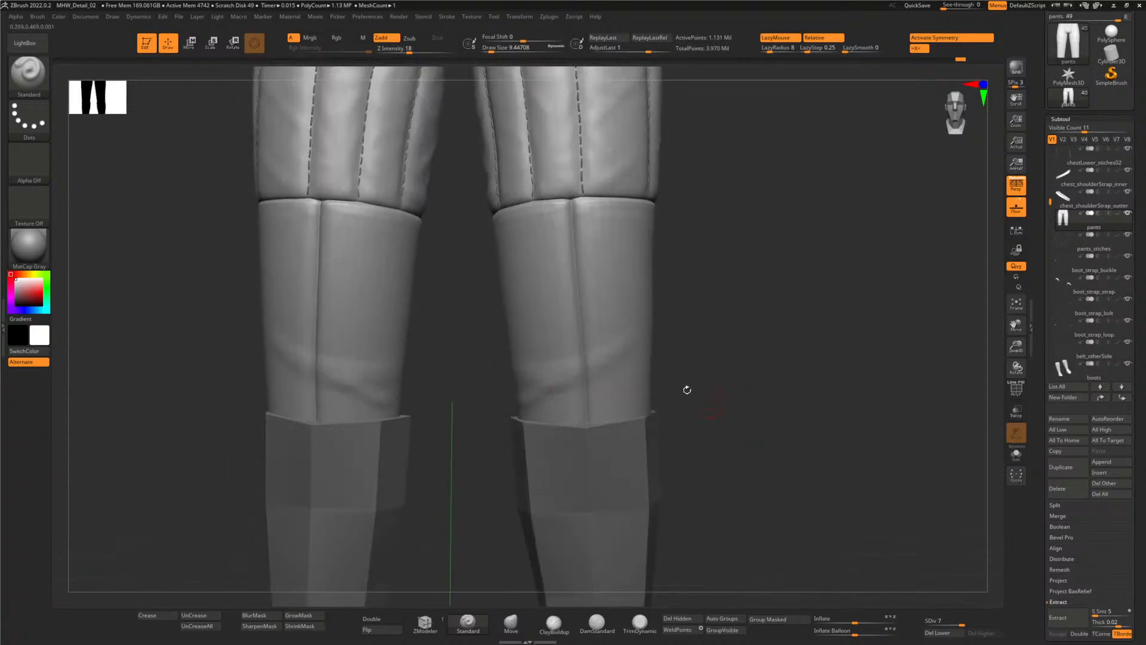
{"action": "left_click_drag", "start_coordinate": [535, 373], "coordinate": [617, 360]}
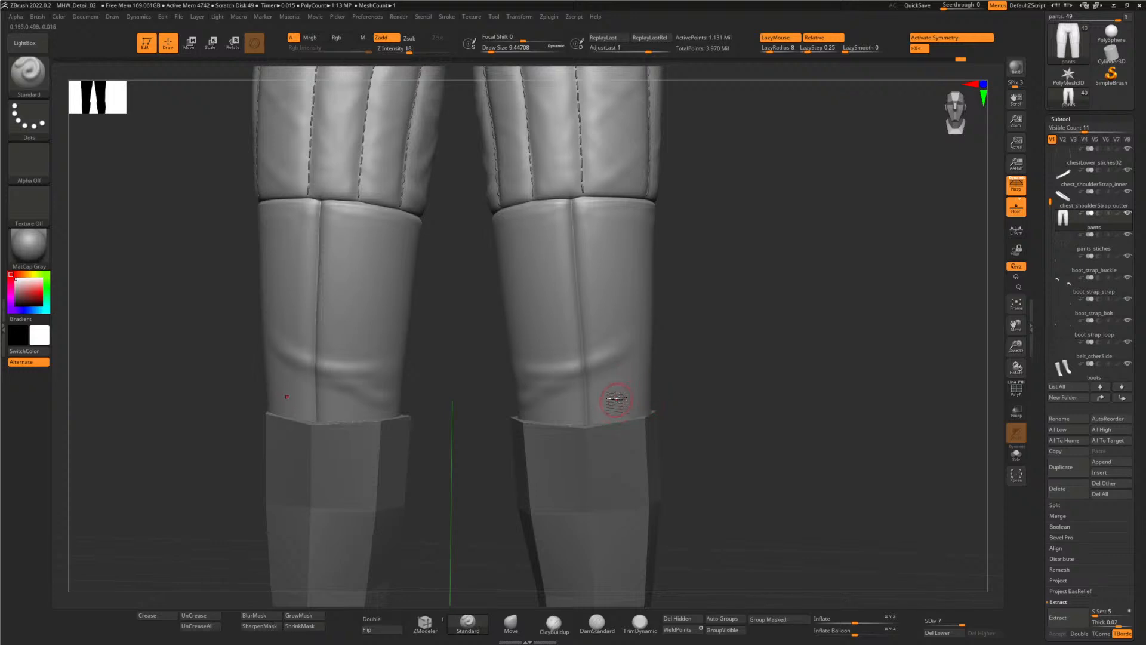
{"action": "key", "text": "ctrl+z"}
{"action": "key", "text": "ctrl+z"}
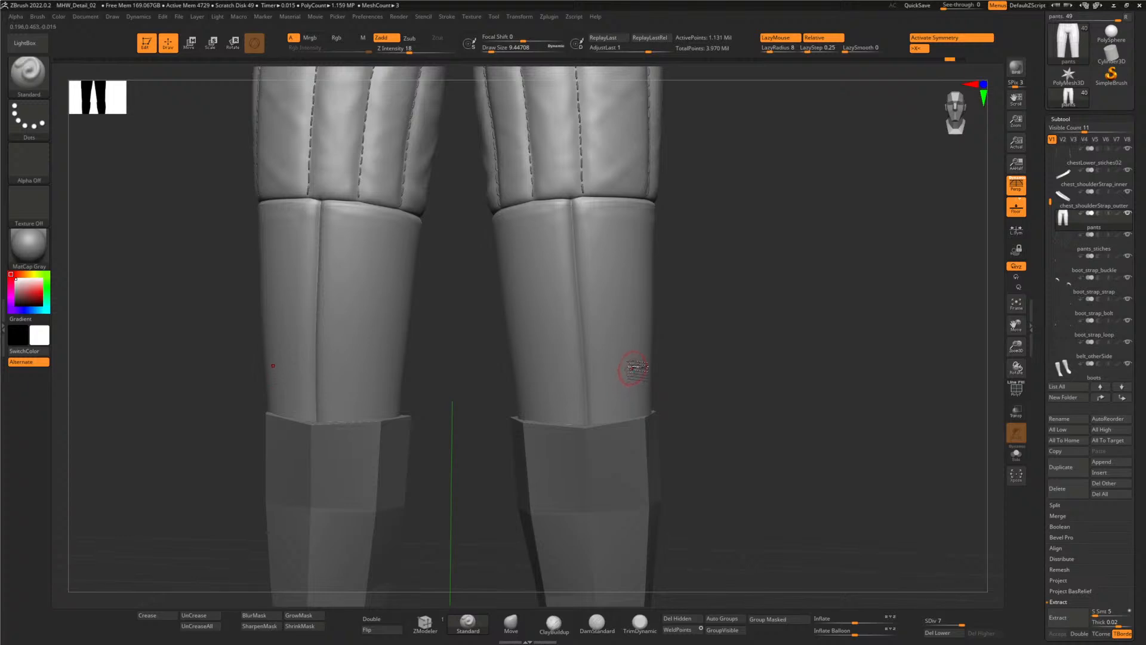
- Sculpt curved folds across the front seam of the lower leg sections just above the boots, guided by the Photoshop reference
{"action": "mouse_move", "coordinate": [614, 385]}
{"action": "left_mouse_down"}
{"action": "mouse_move", "coordinate": [584, 399]}
{"action": "mouse_move", "coordinate": [526, 387]}
{"action": "left_mouse_up"}
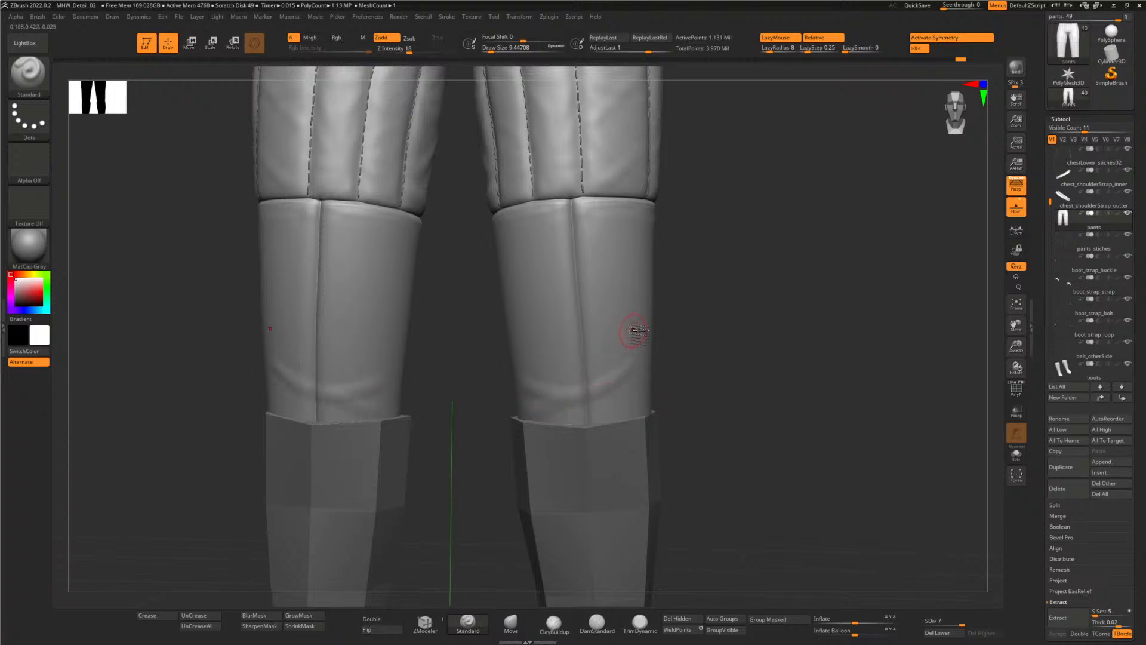
{"action": "mouse_move", "coordinate": [610, 352]}
{"action": "left_mouse_down"}
{"action": "mouse_move", "coordinate": [568, 356]}
{"action": "mouse_move", "coordinate": [631, 346]}
{"action": "left_mouse_up"}
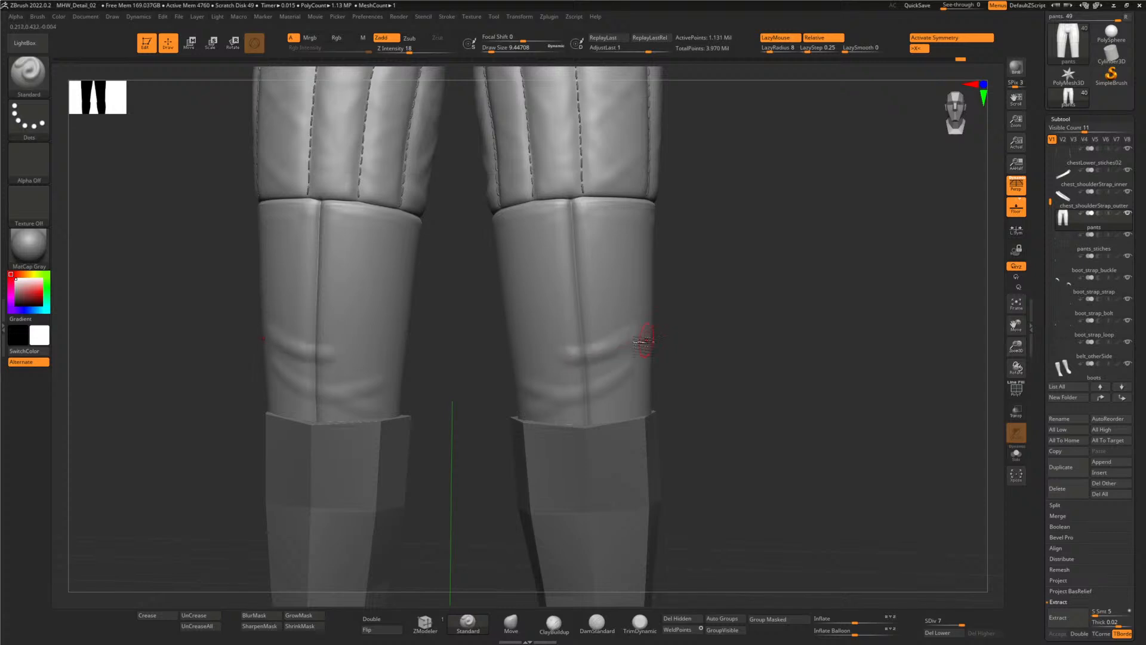
{"action": "mouse_move", "coordinate": [743, 405]}
{"action": "left_mouse_down"}
{"action": "mouse_move", "coordinate": [783, 402]}
{"action": "mouse_move", "coordinate": [793, 414]}
{"action": "mouse_move", "coordinate": [712, 412]}
{"action": "mouse_move", "coordinate": [709, 378]}
{"action": "mouse_move", "coordinate": [739, 485]}
{"action": "mouse_move", "coordinate": [729, 481]}
{"action": "left_mouse_up"}
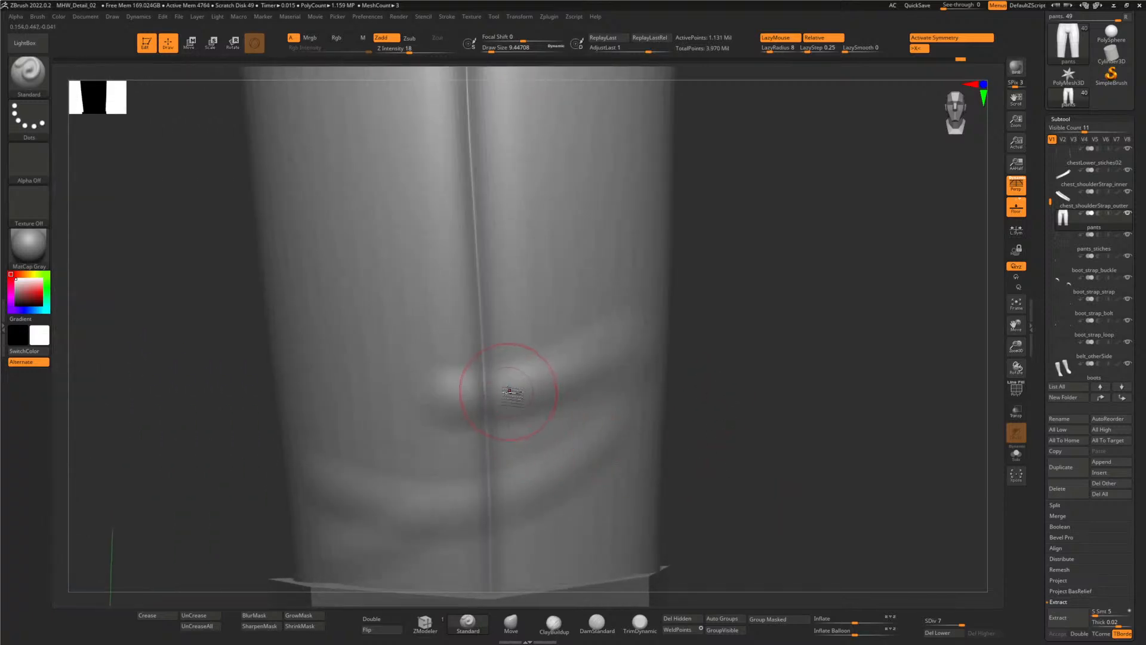
{"action": "key", "text": "alt+Tab"}
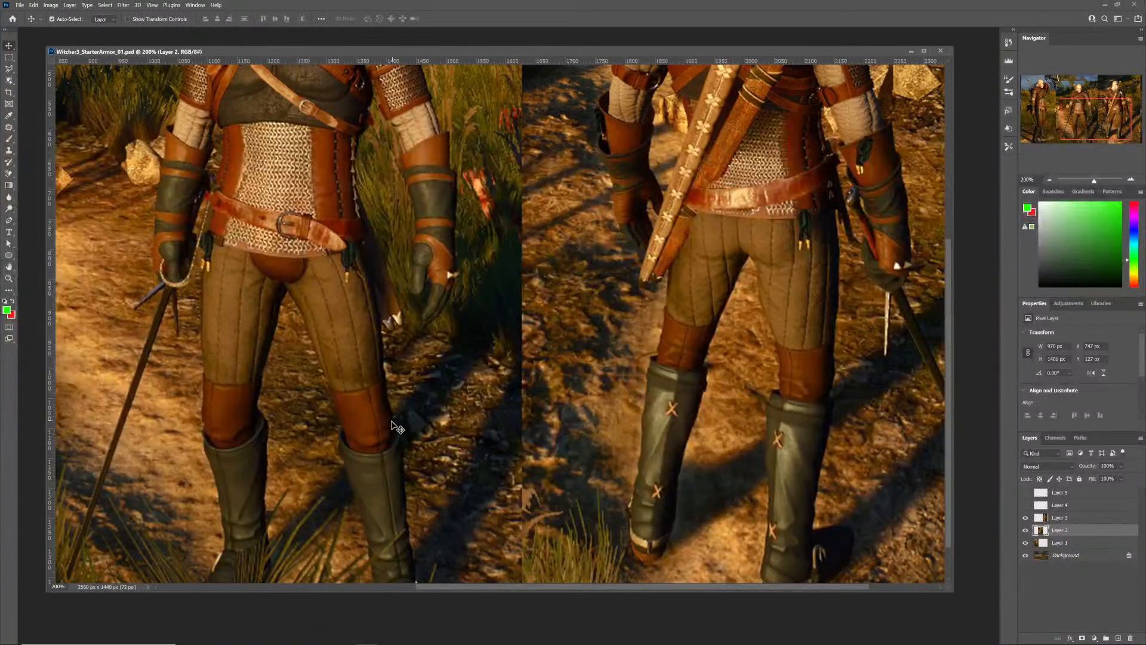
{"action": "key", "text": "alt+Tab"}
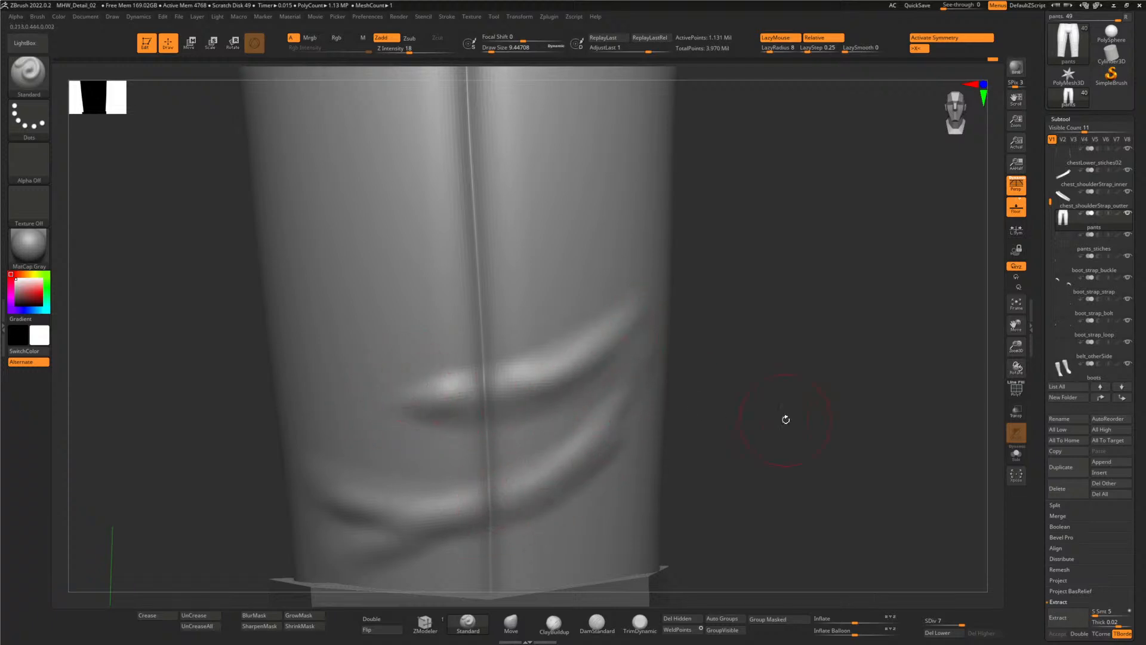
{"action": "left_click_drag", "start_coordinate": [769, 412], "coordinate": [678, 412]}
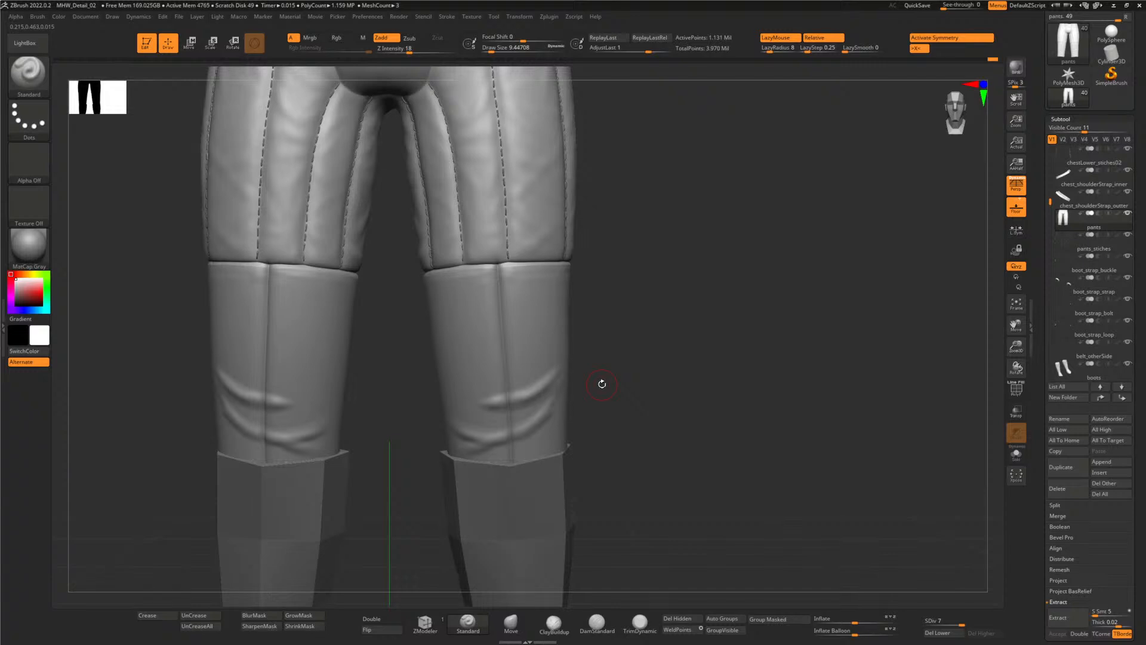
- Review the whole figure from the front and compare its outfit and proportions with the character in the Photoshop reference
{"action": "key", "text": "bracketright"}
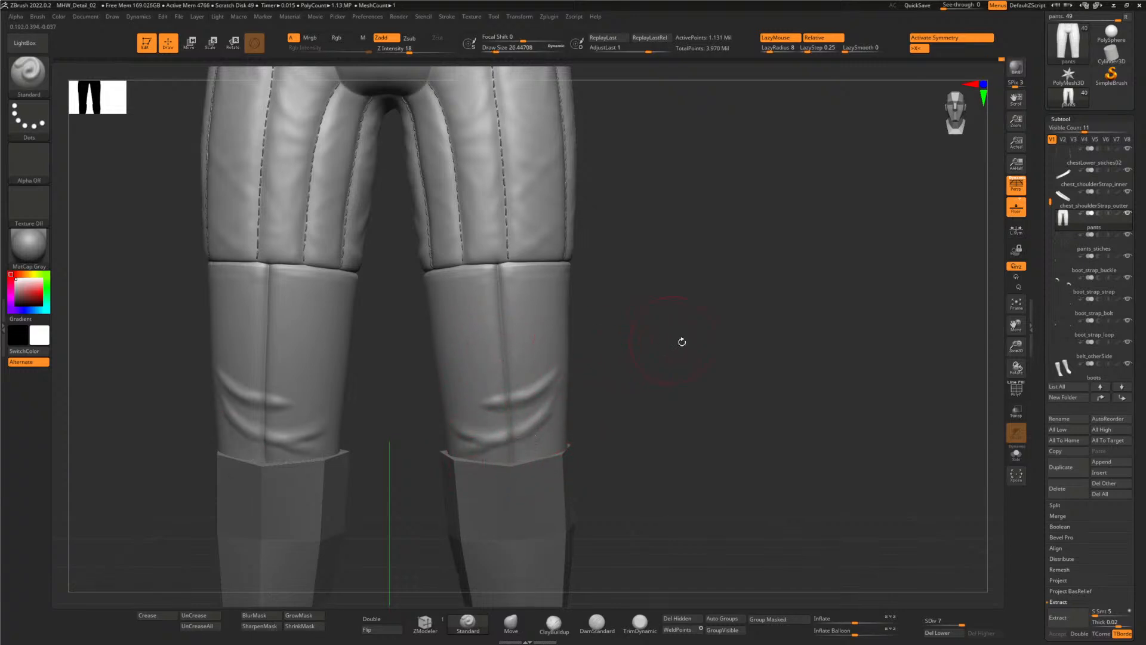
{"action": "left_click_drag", "start_coordinate": [683, 343], "coordinate": [635, 250], "text": "alt"}
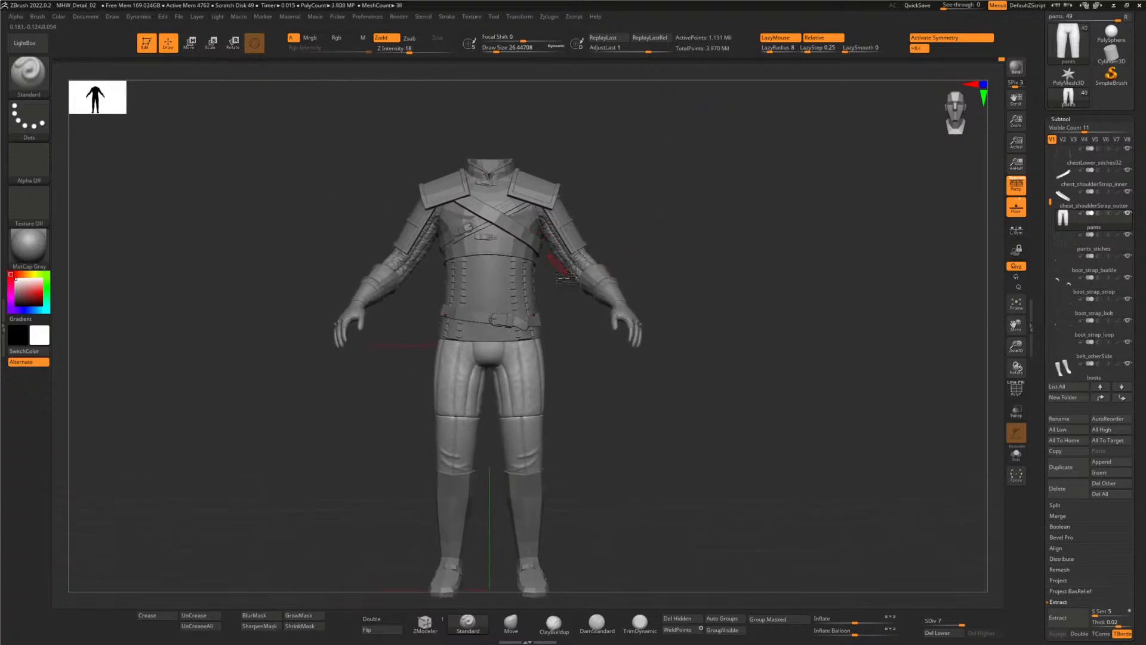
{"action": "left_click_drag", "start_coordinate": [600, 389], "coordinate": [600, 386], "text": "alt"}
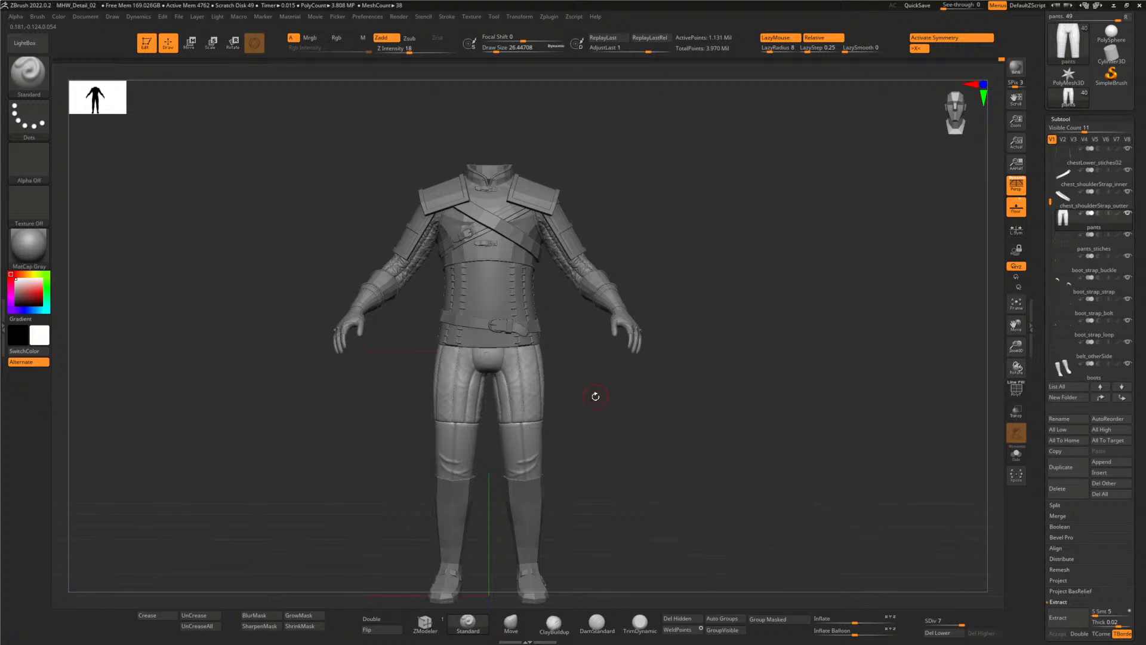
{"action": "left_click_drag", "start_coordinate": [596, 396], "coordinate": [598, 372], "text": "alt"}
{"action": "key", "text": "alt+Tab"}
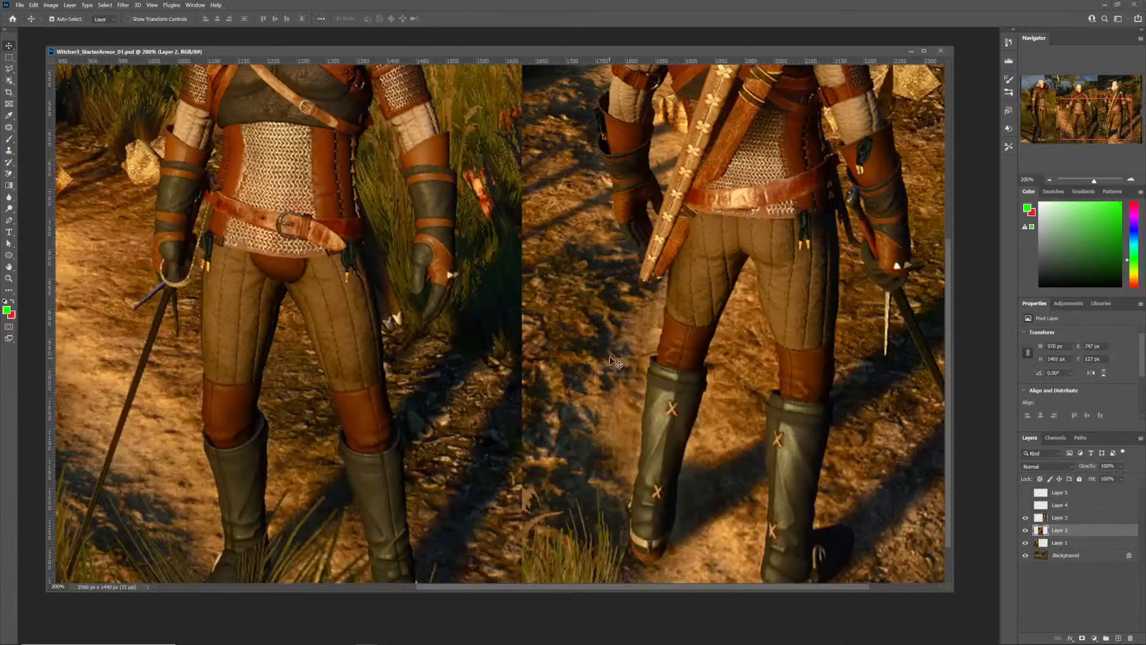
{"action": "left_click_drag", "start_coordinate": [447, 201], "coordinate": [570, 381]}
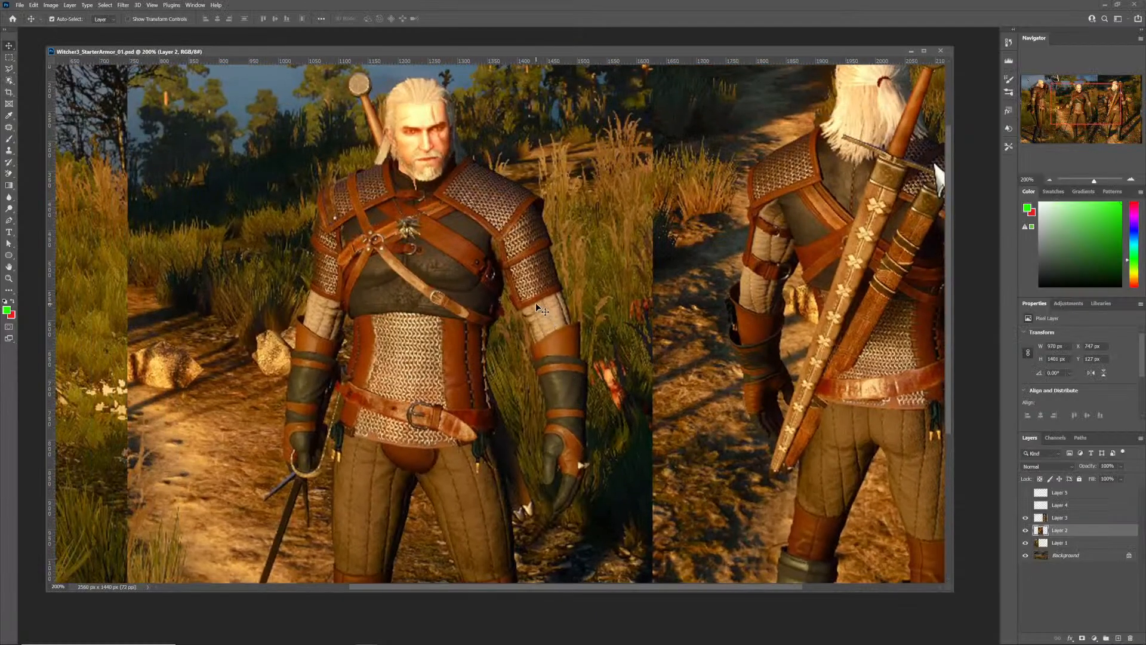
{"action": "key", "text": "alt+Tab"}
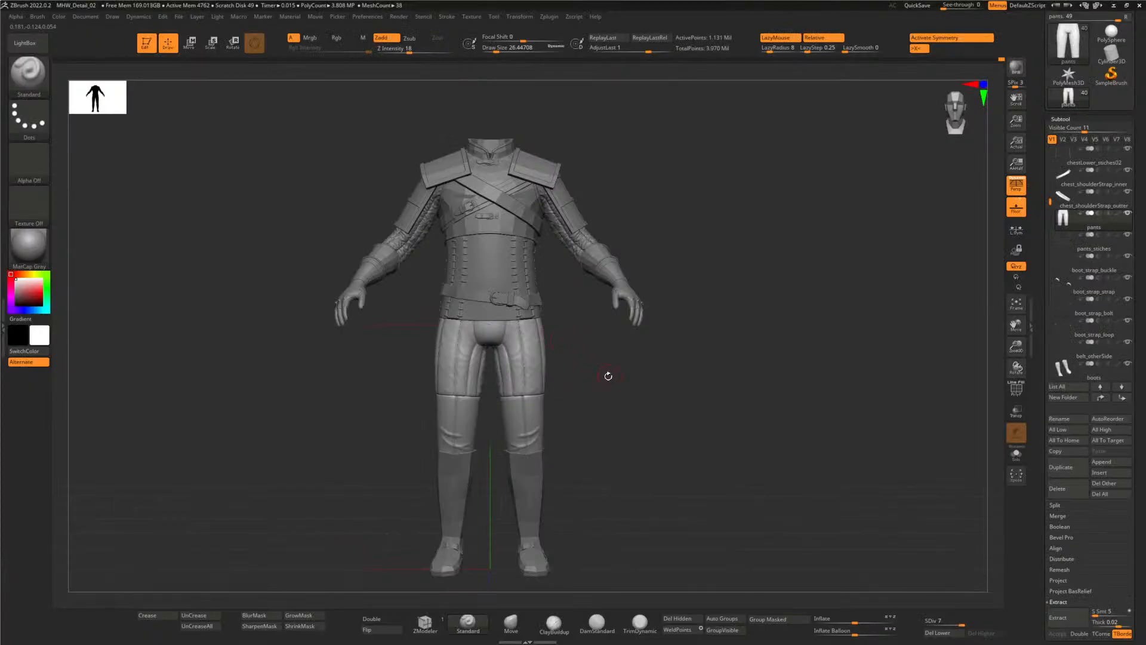
{"action": "mouse_move", "coordinate": [607, 376]}
{"action": "left_mouse_down", "text": "alt"}
{"action": "mouse_move", "coordinate": [595, 365]}
{"action": "mouse_move", "coordinate": [592, 384]}
{"action": "mouse_move", "coordinate": [588, 375]}
{"action": "left_mouse_up", "text": "alt"}
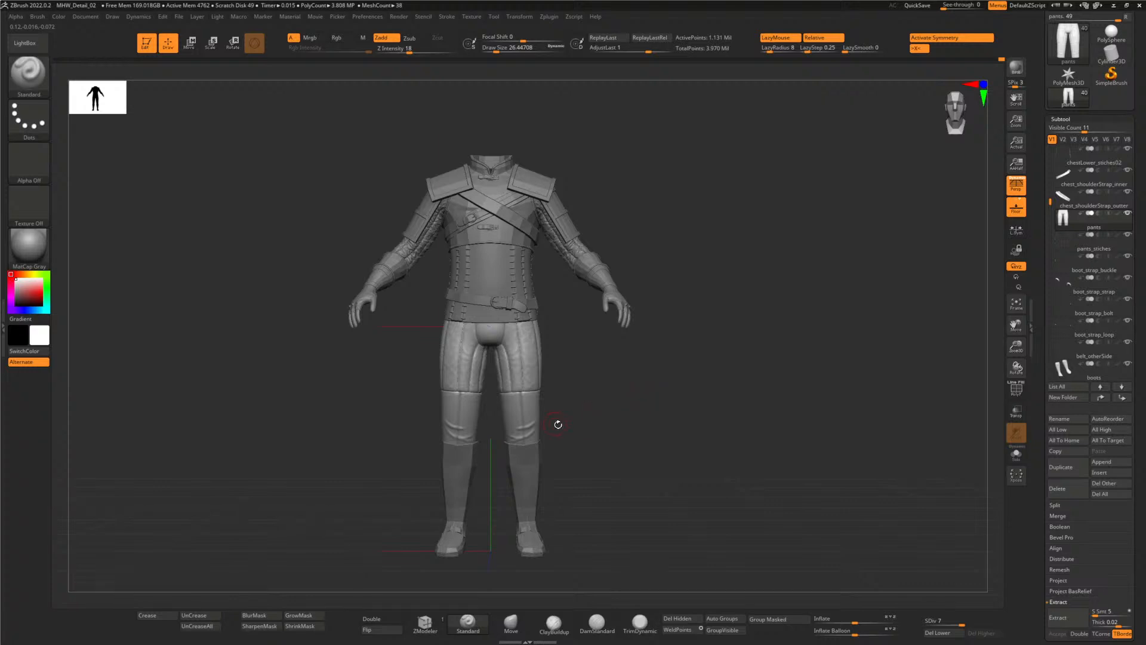
- Strengthen the lowest fold above the boots with the Standard brush at Z Intensity 20 and draw size about 12
{"action": "left_click_drag", "start_coordinate": [600, 419], "coordinate": [652, 554], "text": "alt"}
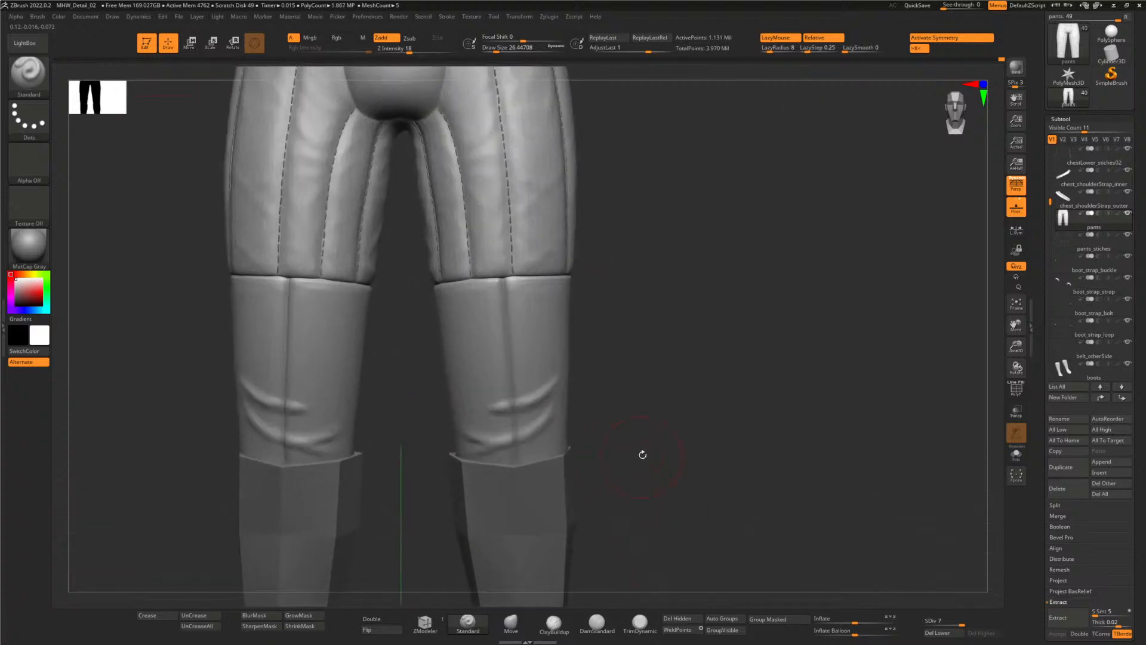
{"action": "left_click_drag", "start_coordinate": [642, 454], "coordinate": [668, 435], "text": "alt"}
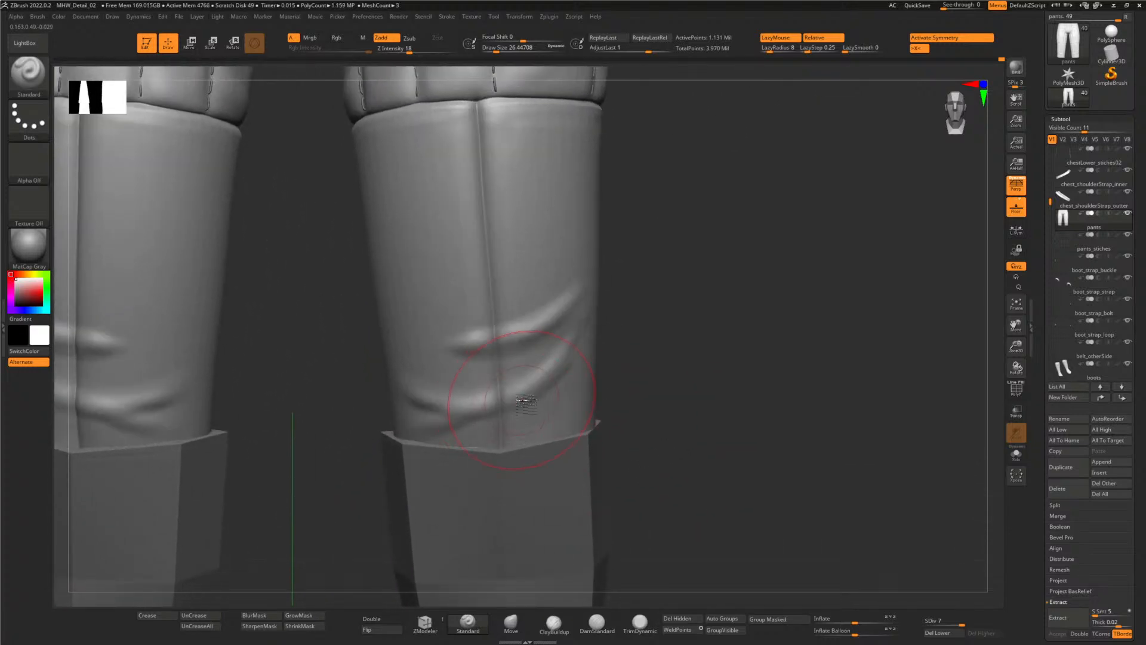
{"action": "left_click_drag", "start_coordinate": [409, 52], "coordinate": [411, 50]}
{"action": "left_click_drag", "start_coordinate": [495, 52], "coordinate": [499, 54]}
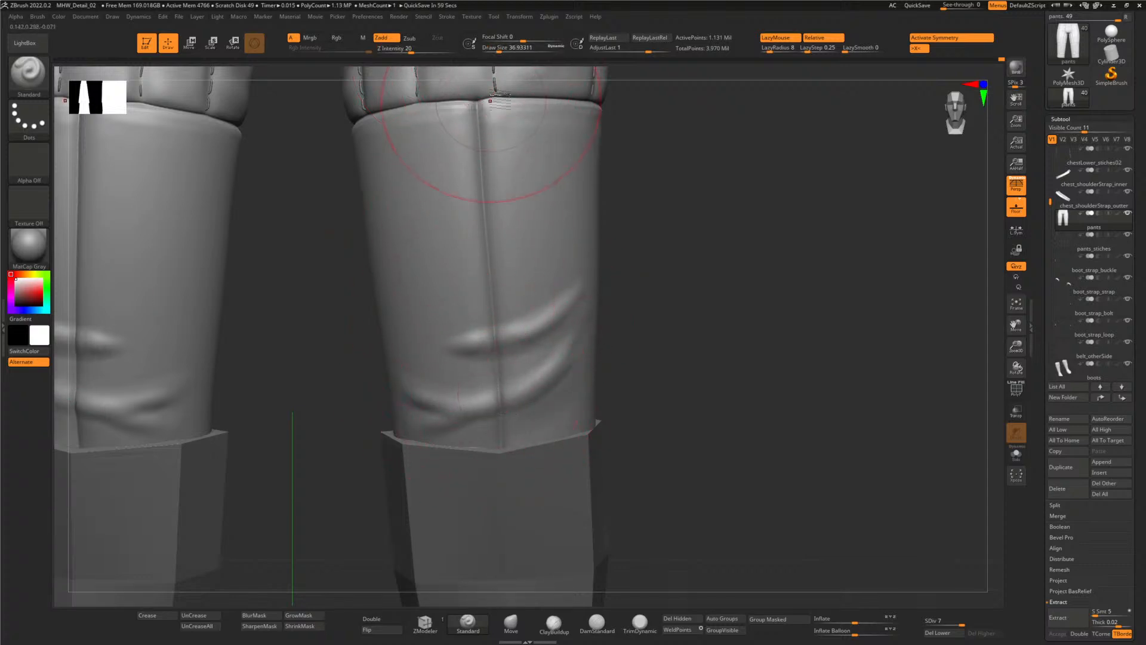
{"action": "left_click_drag", "start_coordinate": [499, 52], "coordinate": [491, 50]}
{"action": "mouse_move", "coordinate": [442, 415]}
{"action": "left_mouse_down"}
{"action": "mouse_move", "coordinate": [495, 406]}
{"action": "mouse_move", "coordinate": [495, 391]}
{"action": "mouse_move", "coordinate": [494, 404]}
{"action": "mouse_move", "coordinate": [456, 416]}
{"action": "mouse_move", "coordinate": [511, 398]}
{"action": "mouse_move", "coordinate": [488, 420]}
{"action": "left_mouse_up"}
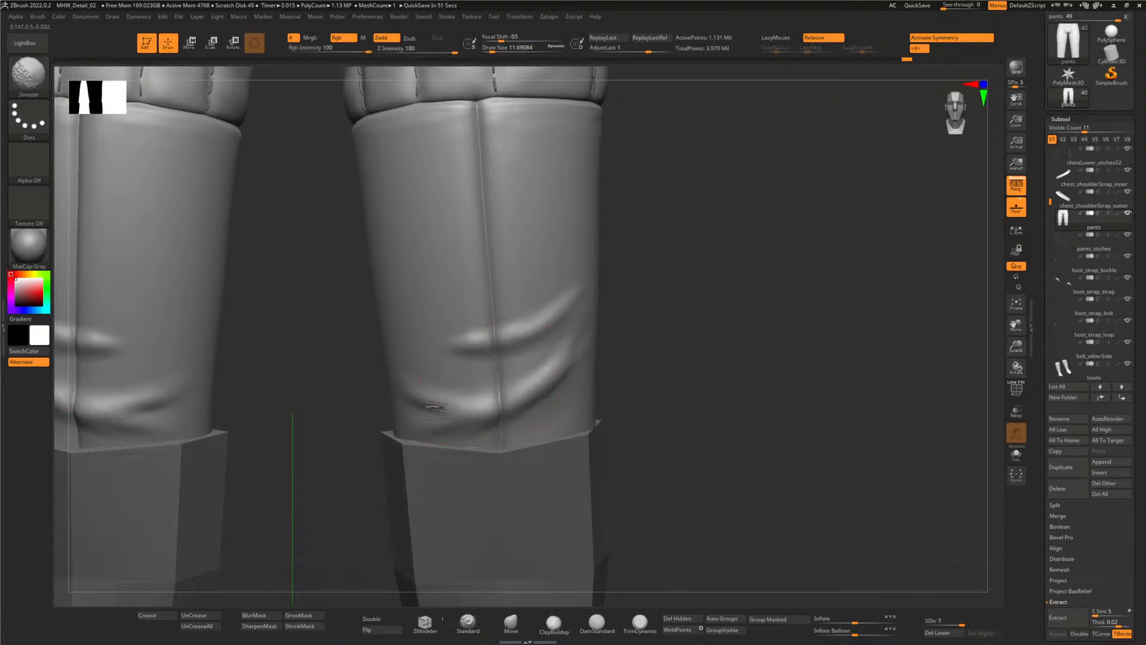
- Undo the symmetrical folds sculpted above the boots on both lower leg sections
{"action": "right_click_drag", "start_coordinate": [567, 366], "coordinate": [599, 334]}
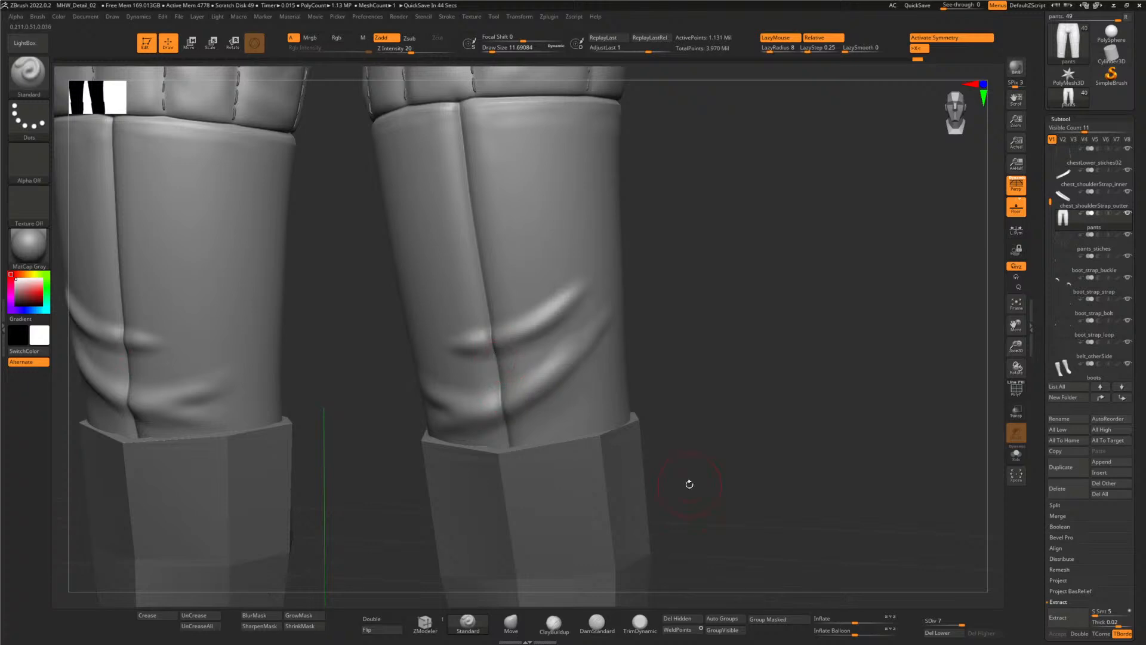
{"action": "right_click_drag", "start_coordinate": [688, 481], "coordinate": [585, 435]}
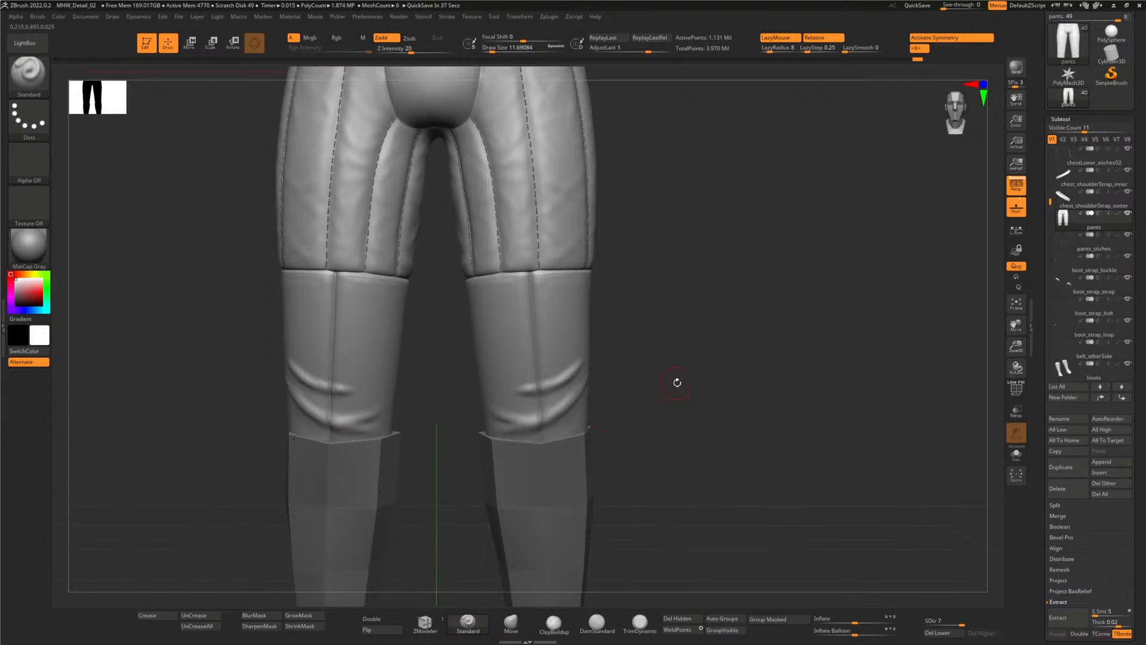
{"action": "key", "text": "ctrl"}
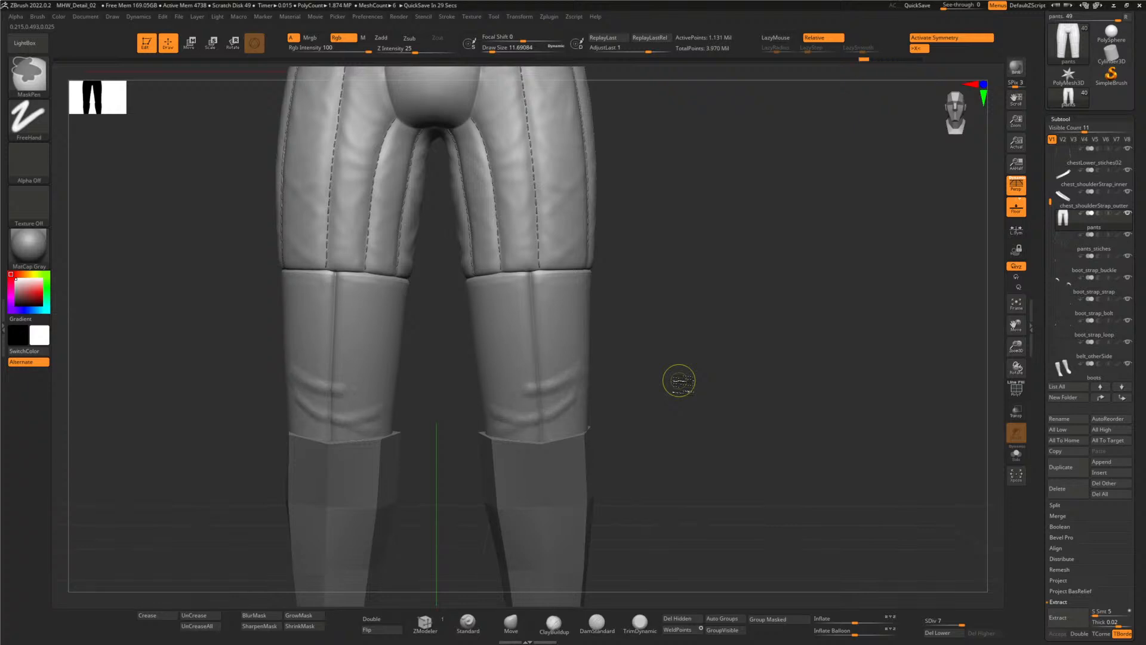
{"action": "key", "text": "ctrl"}
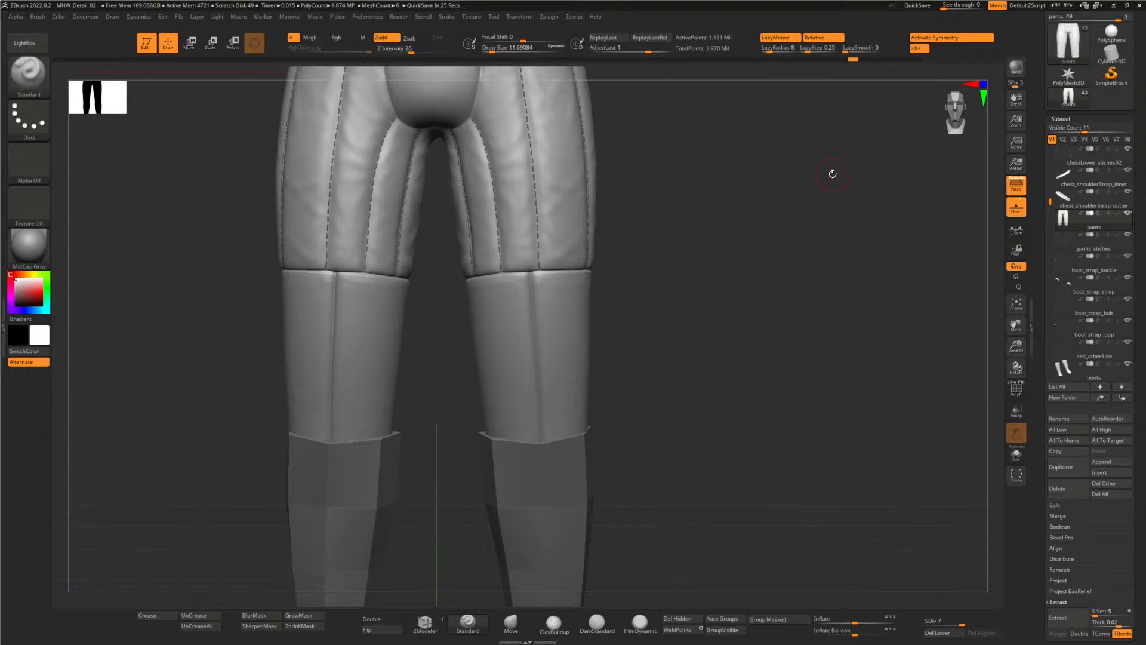
- Turn off symmetry and lower the pants to subdivision level 5
{"action": "left_click", "coordinate": [931, 39]}
{"action": "left_click_drag", "start_coordinate": [665, 378], "coordinate": [743, 365], "text": "alt"}
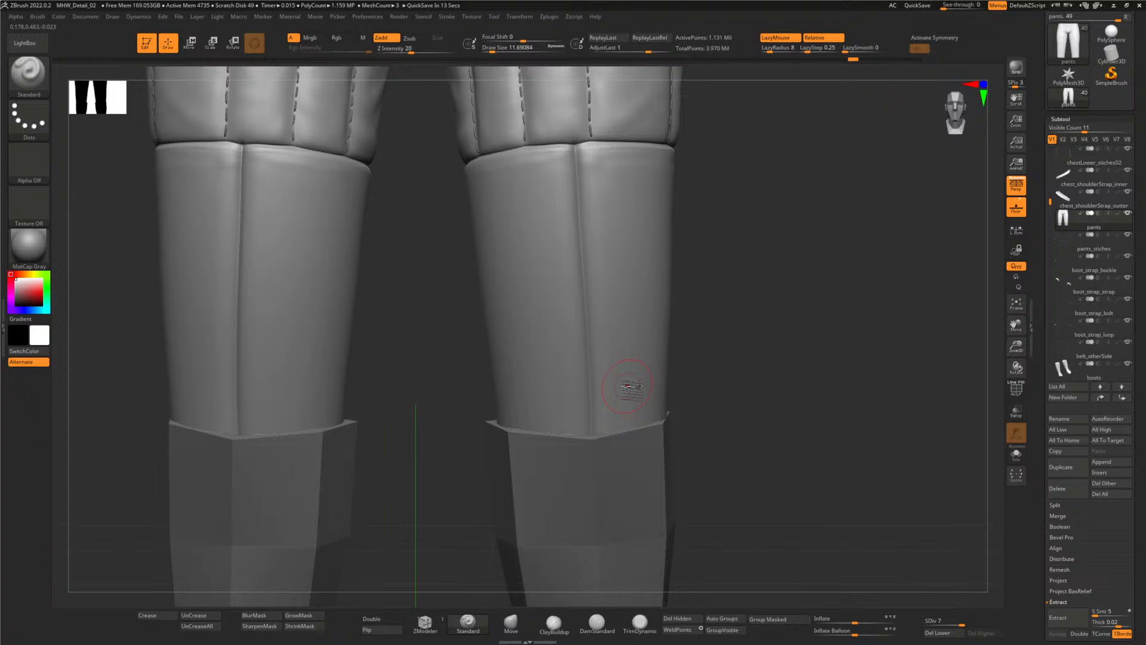
{"action": "key", "text": "shift+d"}
{"action": "key", "text": "shift+d"}
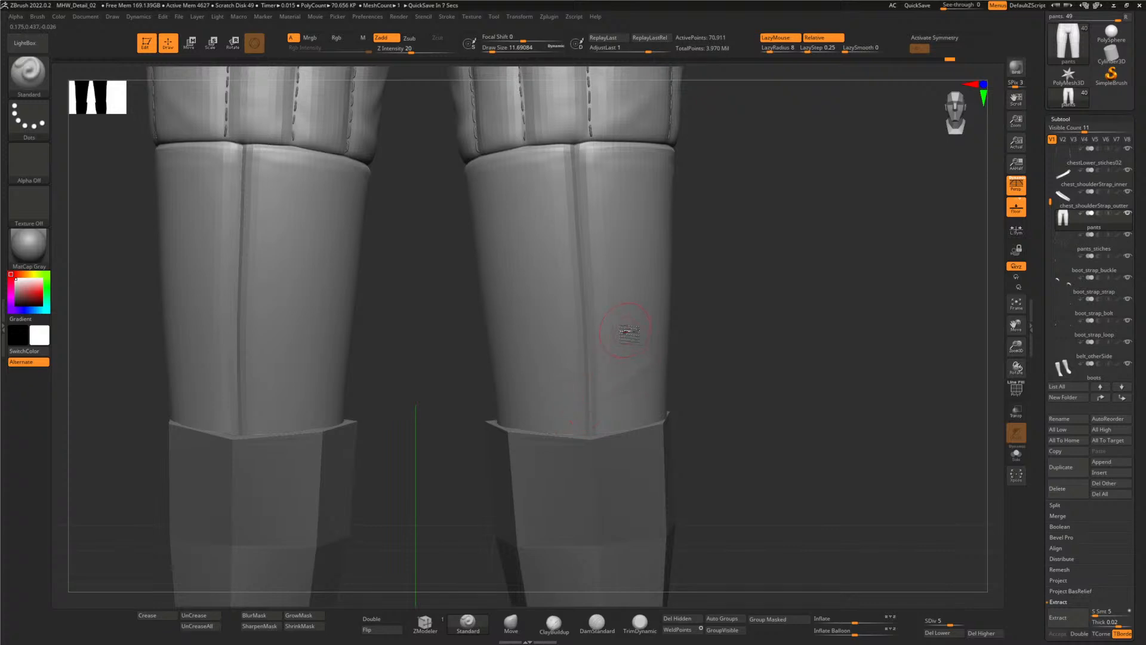
{"action": "key", "text": "shift+d"}
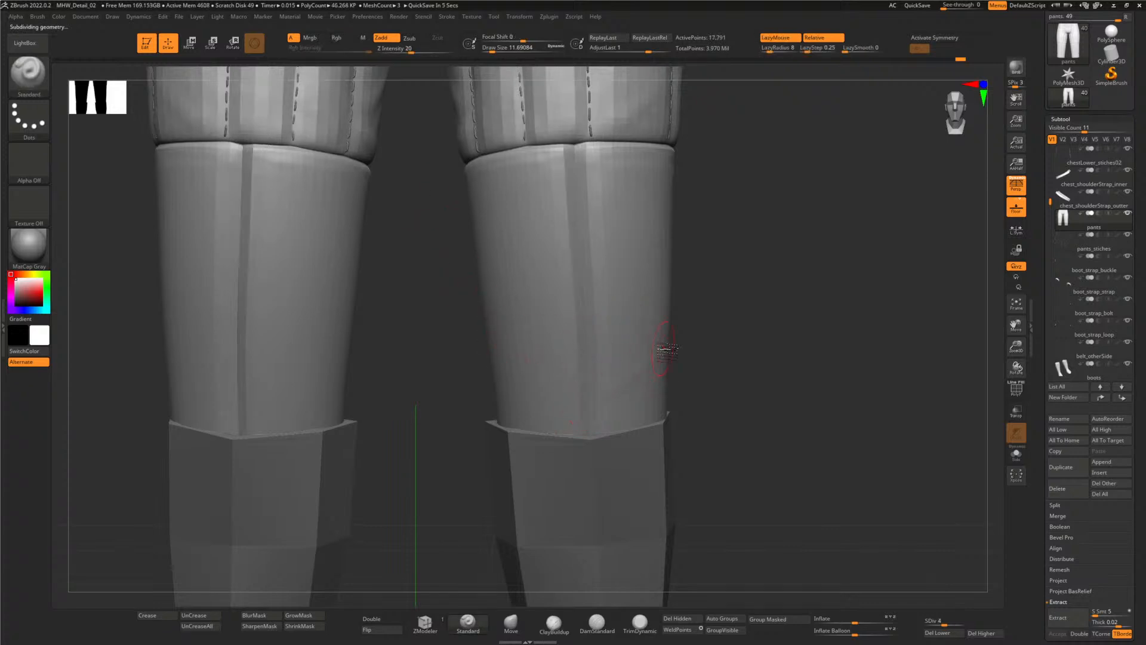
{"action": "key", "text": "d"}
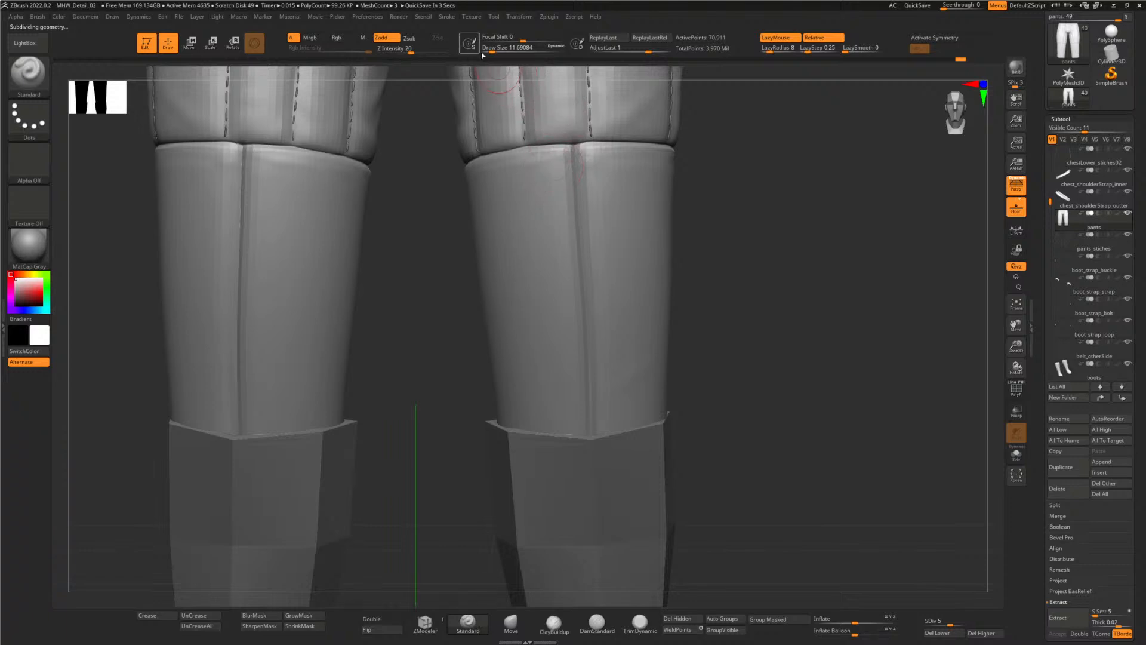
- Sculpt a broad curved fold across the front of the character's left lower leg above the boot, with draw size about 22
{"action": "left_click", "coordinate": [491, 50]}
{"action": "left_click_drag", "start_coordinate": [491, 51], "coordinate": [499, 50]}
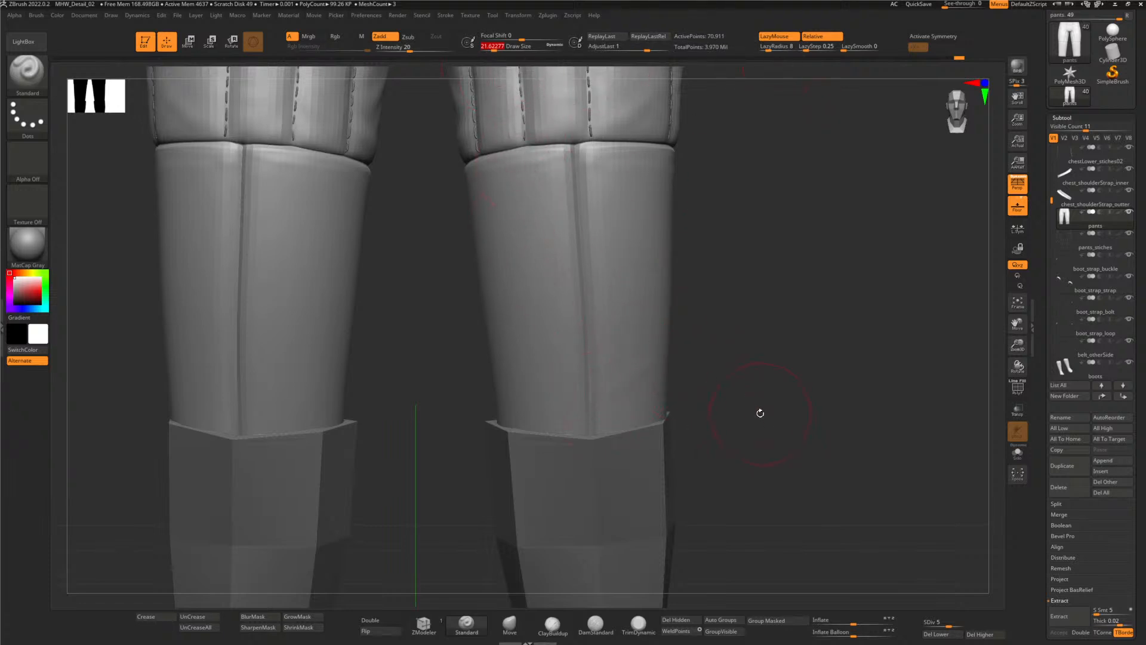
{"action": "mouse_move", "coordinate": [734, 358]}
{"action": "left_mouse_down"}
{"action": "mouse_move", "coordinate": [739, 377]}
{"action": "mouse_move", "coordinate": [743, 363]}
{"action": "left_mouse_up"}
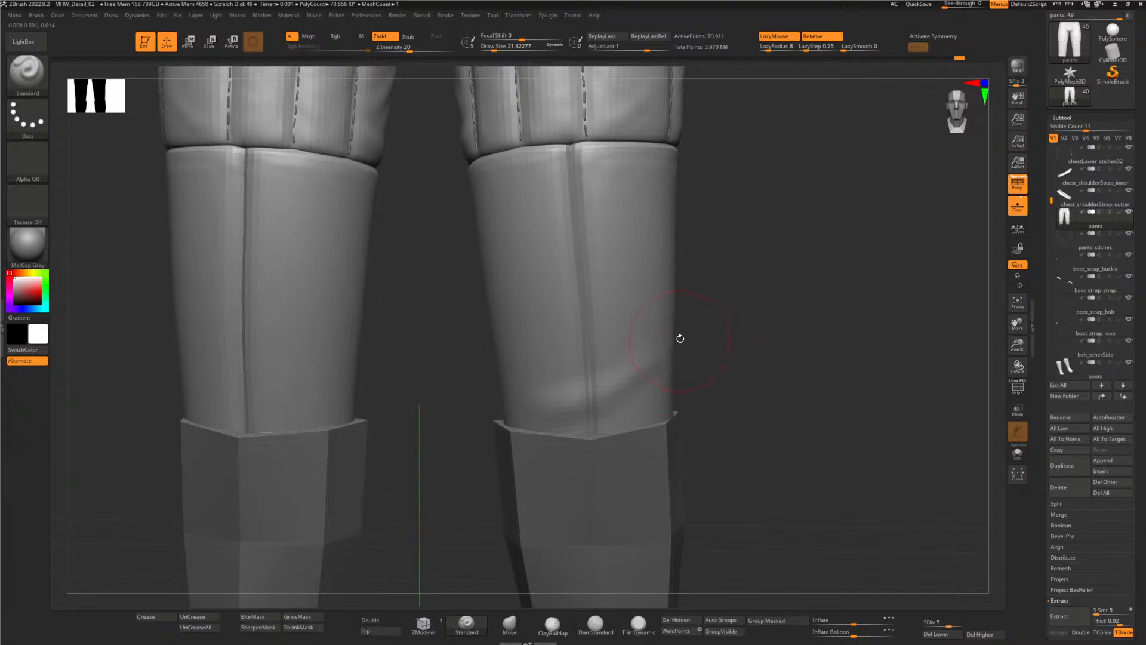
{"action": "left_click_drag", "start_coordinate": [680, 339], "coordinate": [640, 360]}
{"action": "left_click_drag", "start_coordinate": [256, 453], "coordinate": [367, 382]}
{"action": "left_click_drag", "start_coordinate": [724, 432], "coordinate": [803, 388]}
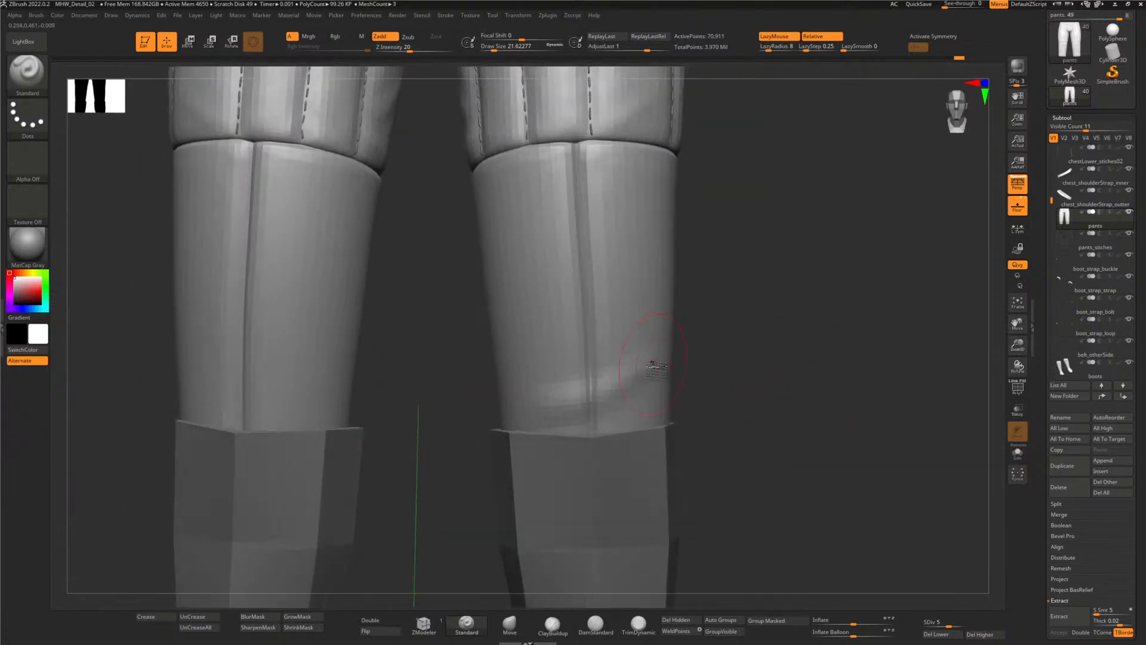
{"action": "mouse_move", "coordinate": [731, 369]}
{"action": "left_mouse_down"}
{"action": "mouse_move", "coordinate": [773, 399]}
{"action": "mouse_move", "coordinate": [657, 388]}
{"action": "left_mouse_up"}
{"action": "mouse_move", "coordinate": [543, 394]}
{"action": "left_mouse_down"}
{"action": "mouse_move", "coordinate": [623, 384]}
{"action": "mouse_move", "coordinate": [558, 404]}
{"action": "mouse_move", "coordinate": [552, 374]}
{"action": "mouse_move", "coordinate": [516, 376]}
{"action": "left_mouse_up"}
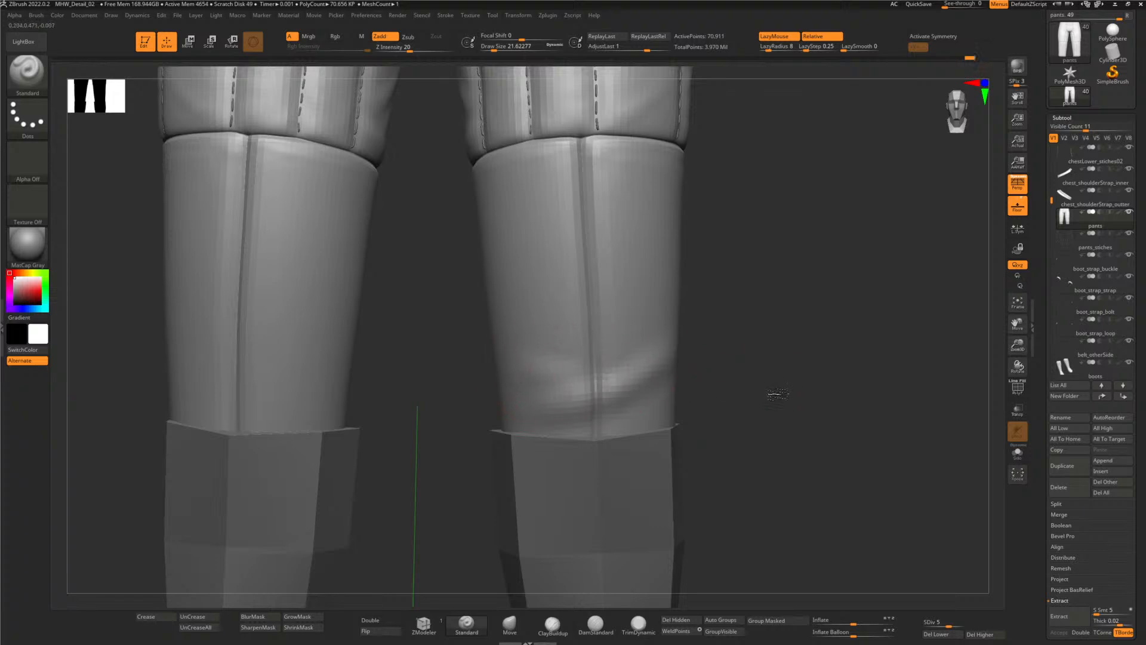
- Extend the left leg's broad fold around the outer side of the lower leg section
{"action": "left_click_drag", "start_coordinate": [772, 392], "coordinate": [675, 354]}
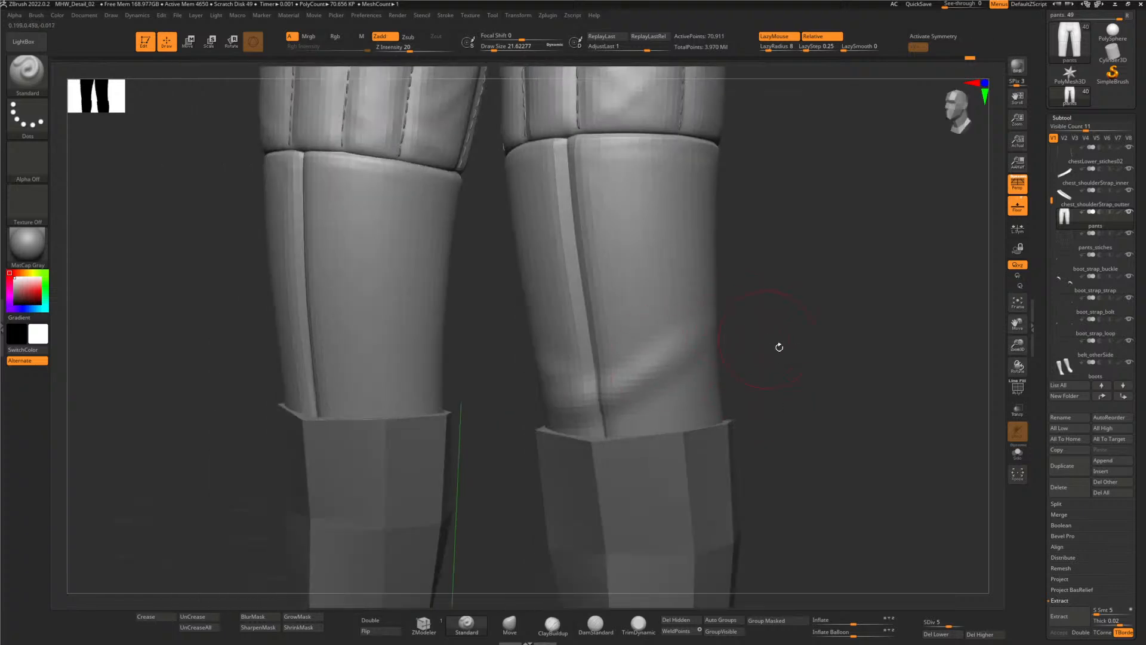
{"action": "left_click_drag", "start_coordinate": [779, 347], "coordinate": [757, 358]}
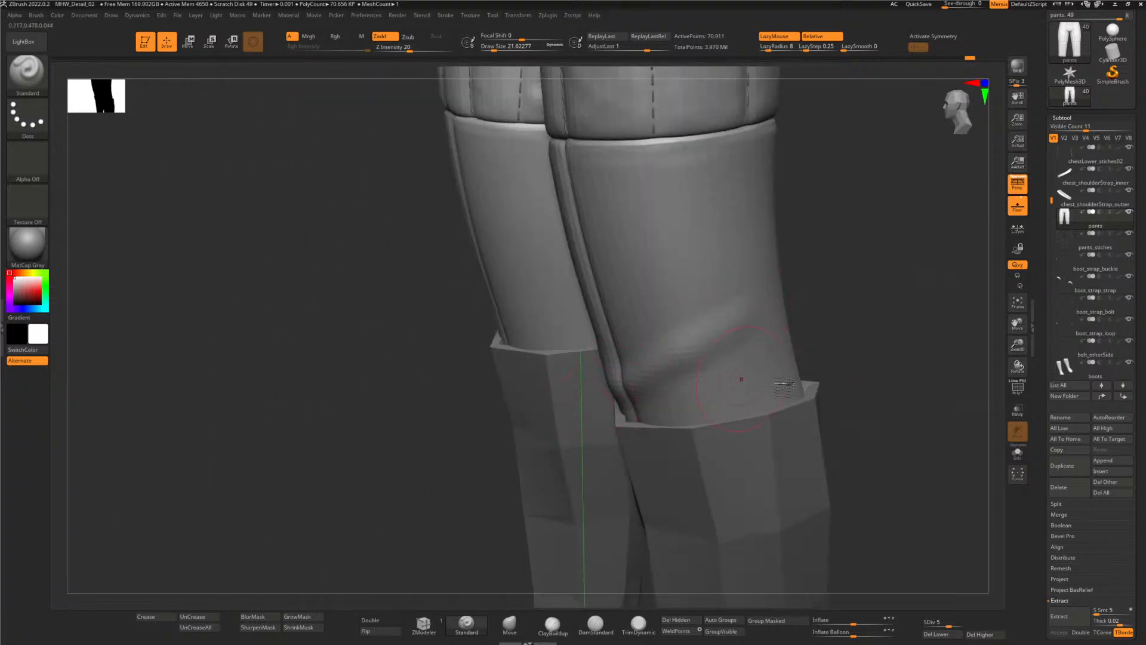
{"action": "left_click_drag", "start_coordinate": [836, 375], "coordinate": [614, 333]}
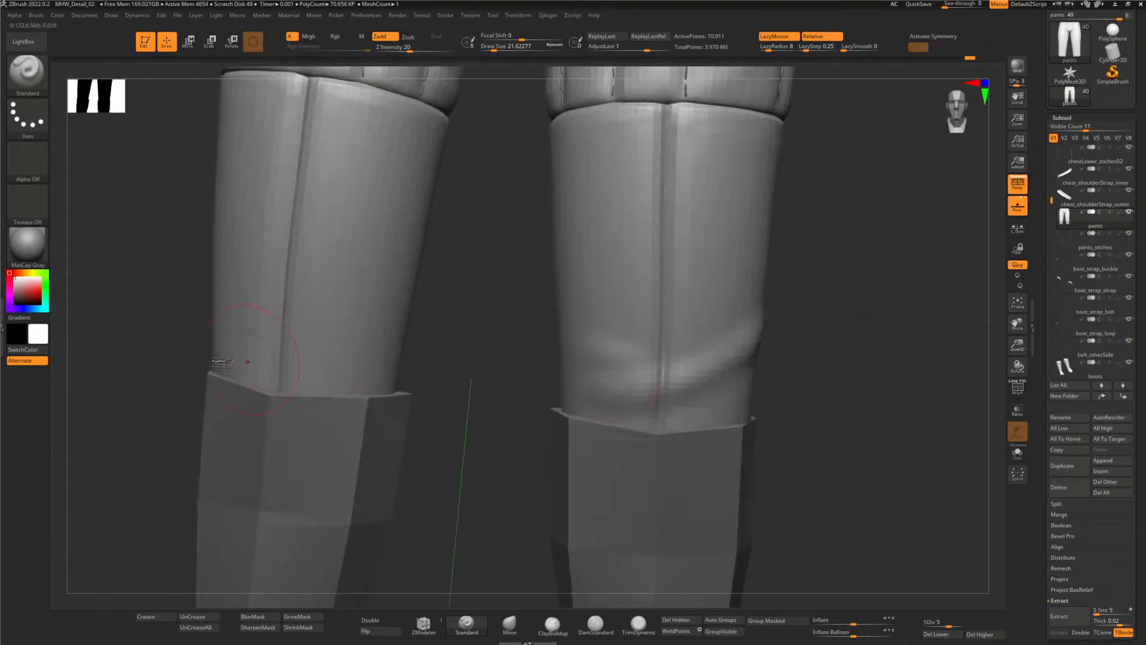
{"action": "left_click_drag", "start_coordinate": [154, 297], "coordinate": [177, 314], "text": "shift"}
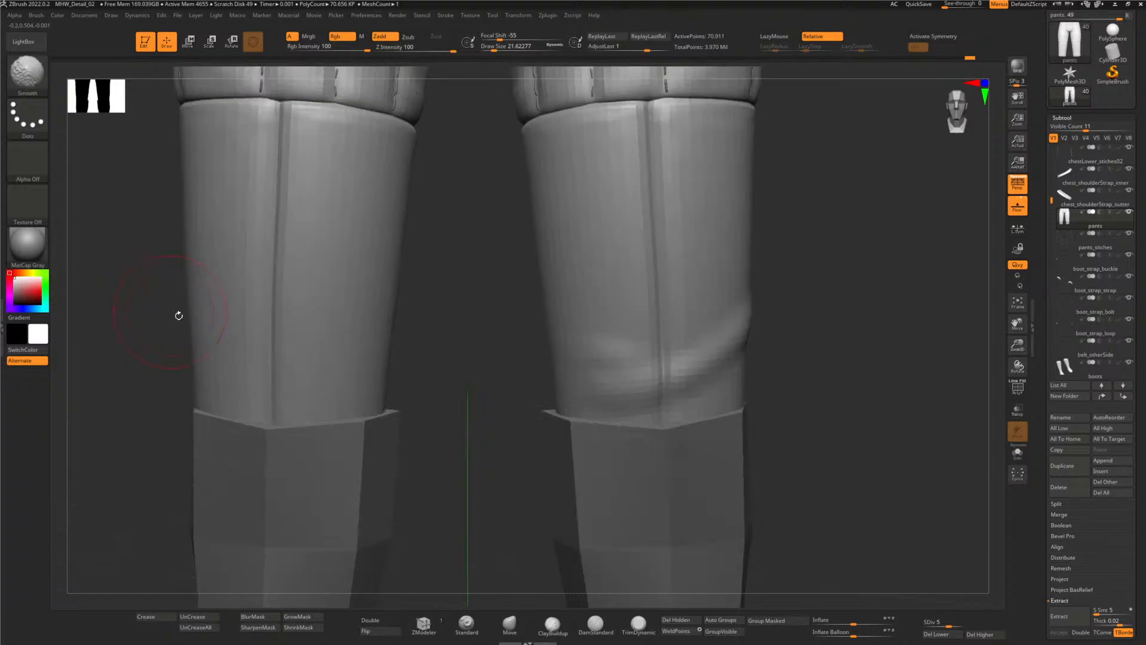
- Sculpt differently shaped curved folds across the front of the character's right lower leg above the boot, with draw size 22
{"action": "left_click_drag", "start_coordinate": [472, 395], "coordinate": [548, 360], "text": "alt"}
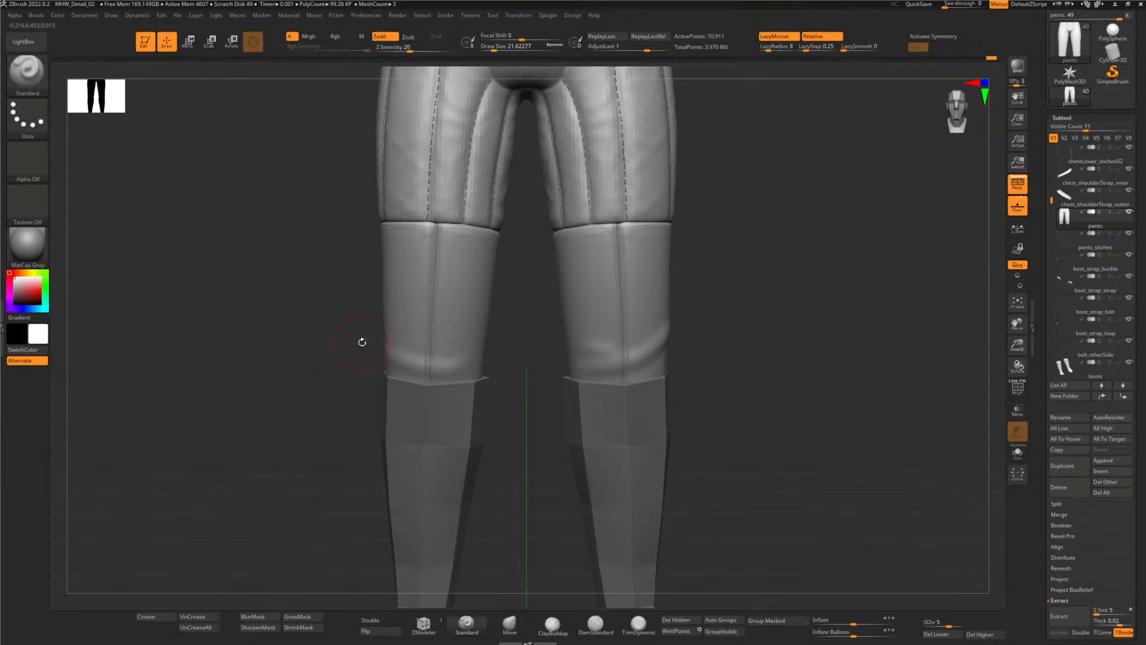
{"action": "key", "text": "bracketleft"}
{"action": "key", "text": "bracketright"}
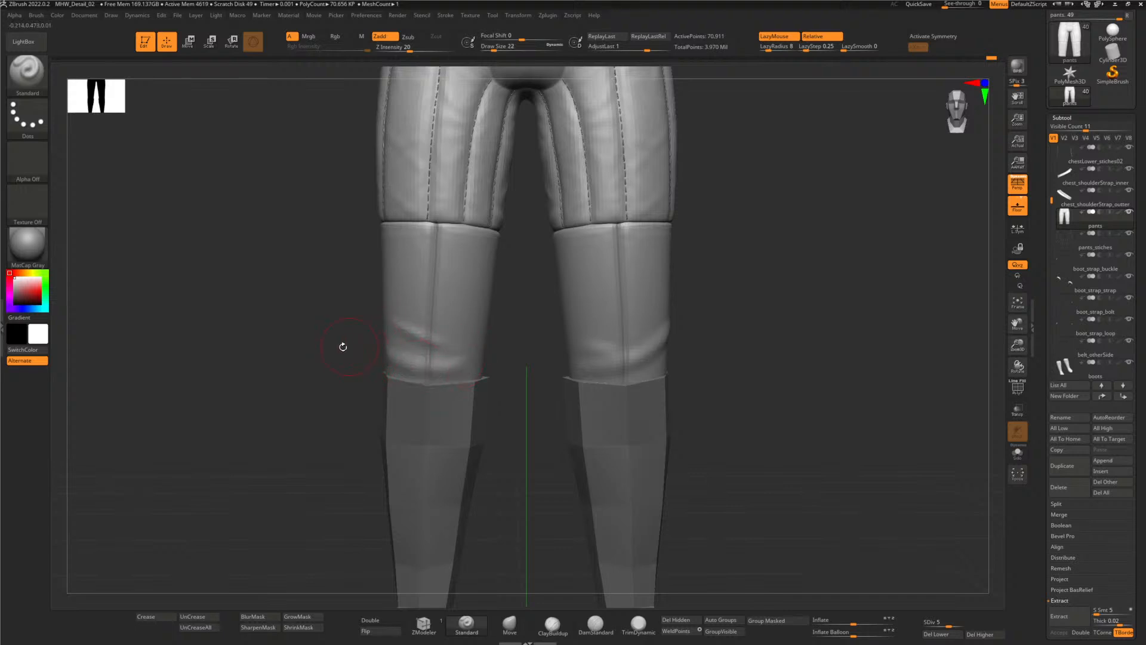
{"action": "left_click_drag", "start_coordinate": [343, 347], "coordinate": [386, 340]}
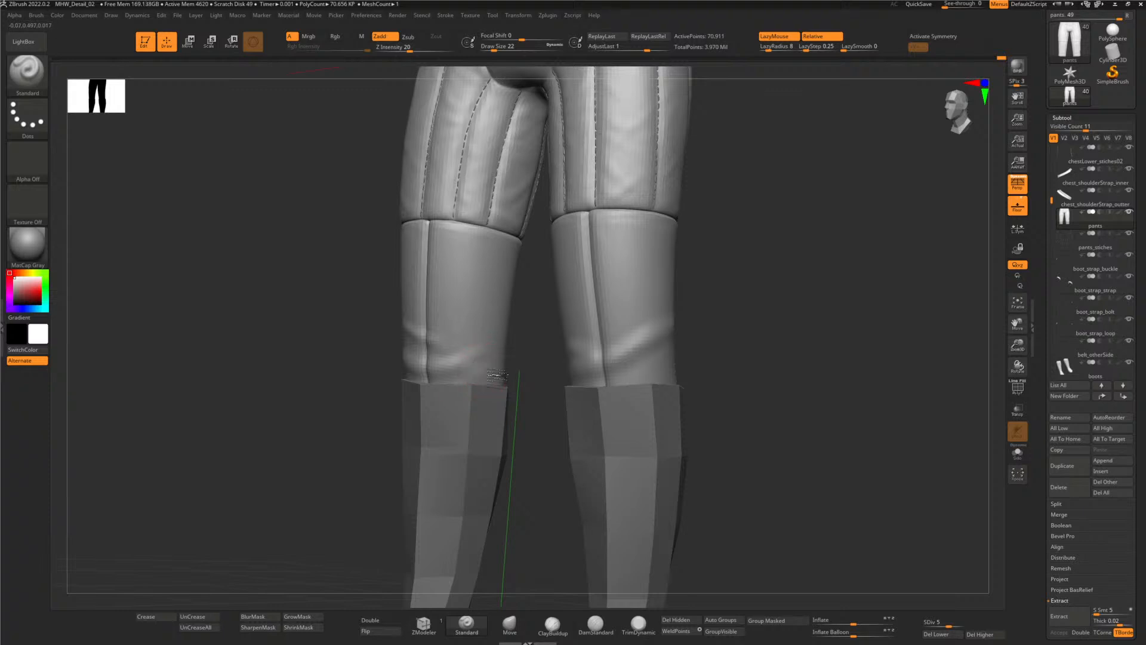
- Reduce the draw size to 10 and add small folds on the inner sides of both lower leg sections
{"action": "key", "text": "bracketleft"}
{"action": "key", "text": "bracketleft"}
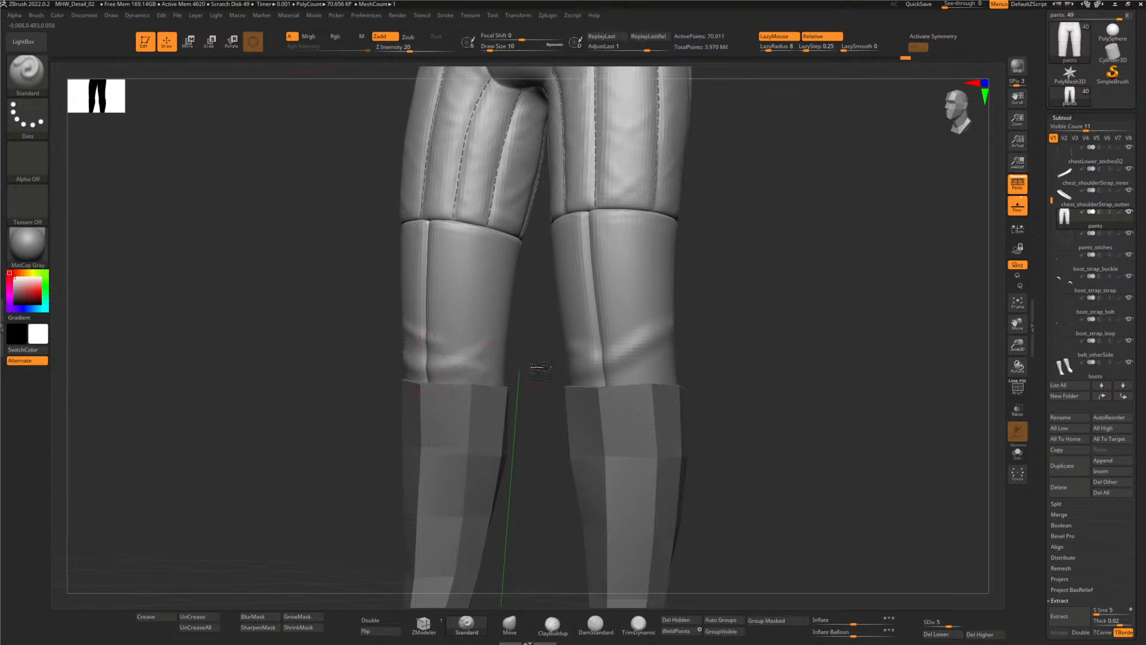
{"action": "left_click_drag", "start_coordinate": [541, 370], "coordinate": [565, 361]}
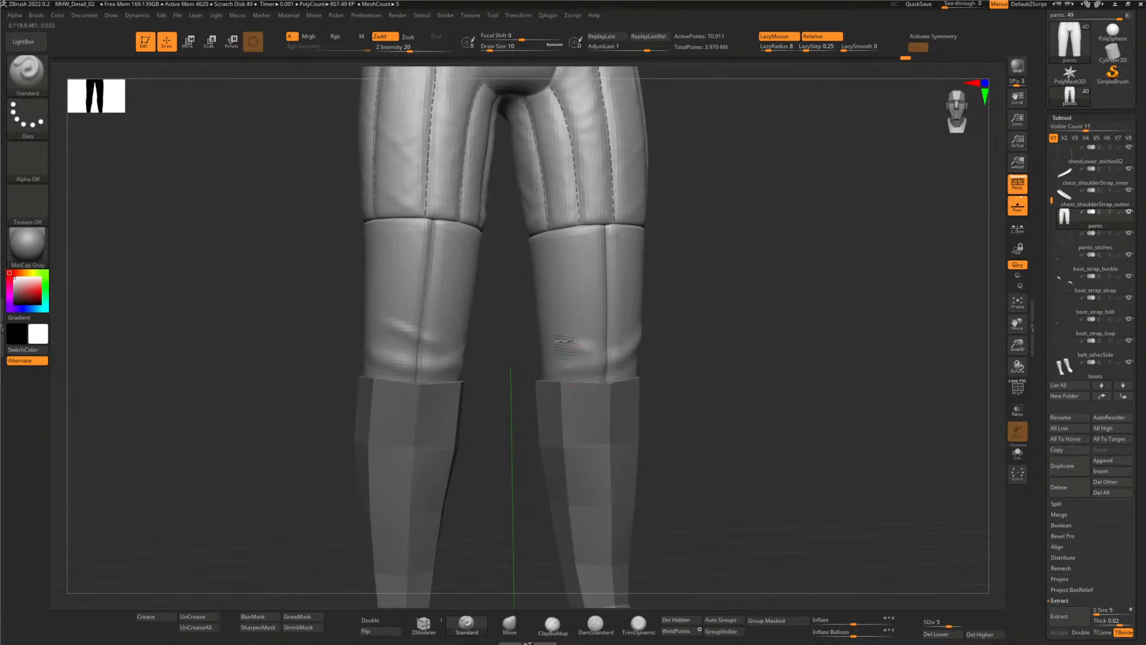
{"action": "key", "text": "shift+alt+s"}
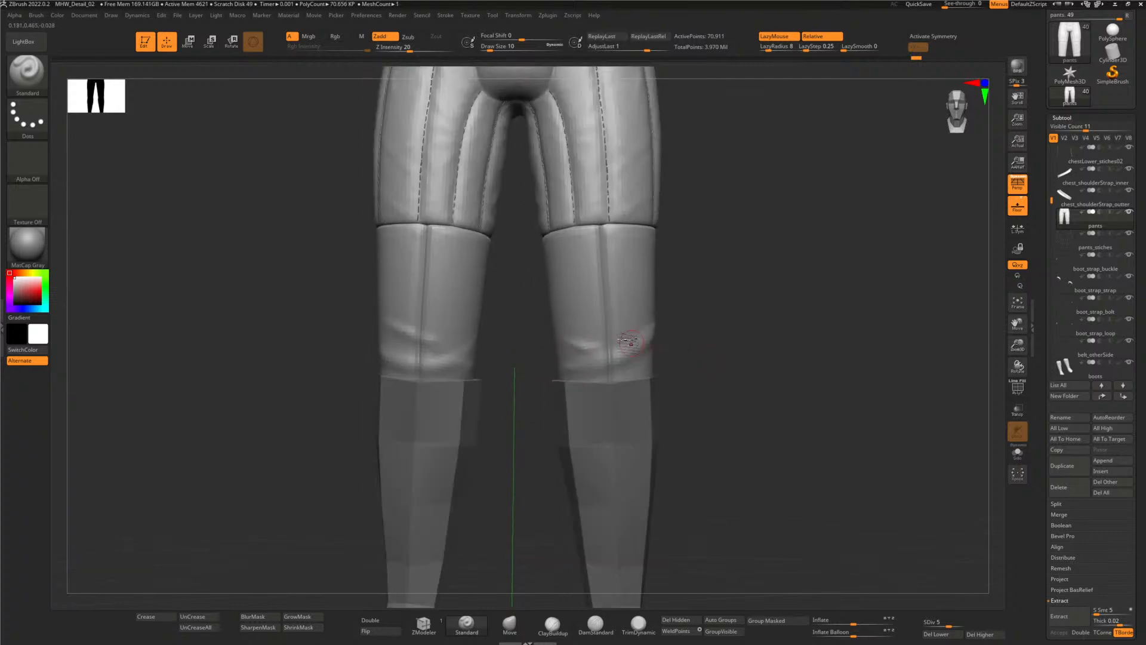
- Raise the draw size to 18 and build up the left leg's upper fold from the front seam around the outer side
{"action": "key", "text": "]"}
{"action": "key", "text": "]"}
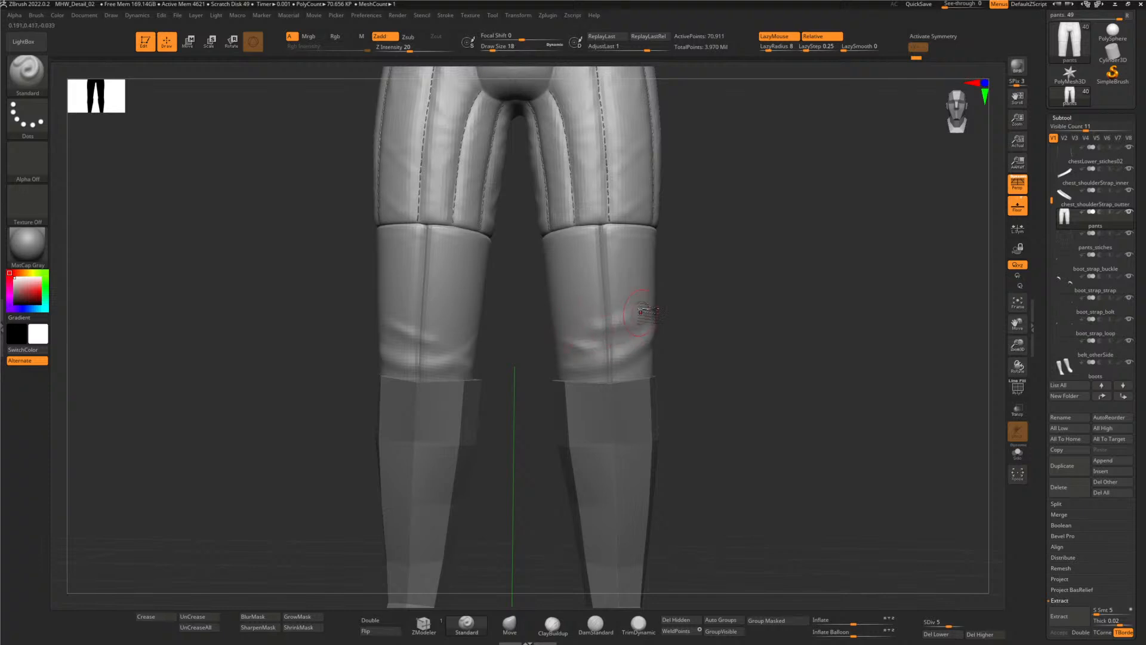
{"action": "mouse_move", "coordinate": [594, 324]}
{"action": "left_mouse_down"}
{"action": "mouse_move", "coordinate": [691, 385]}
{"action": "mouse_move", "coordinate": [639, 353]}
{"action": "left_mouse_up"}
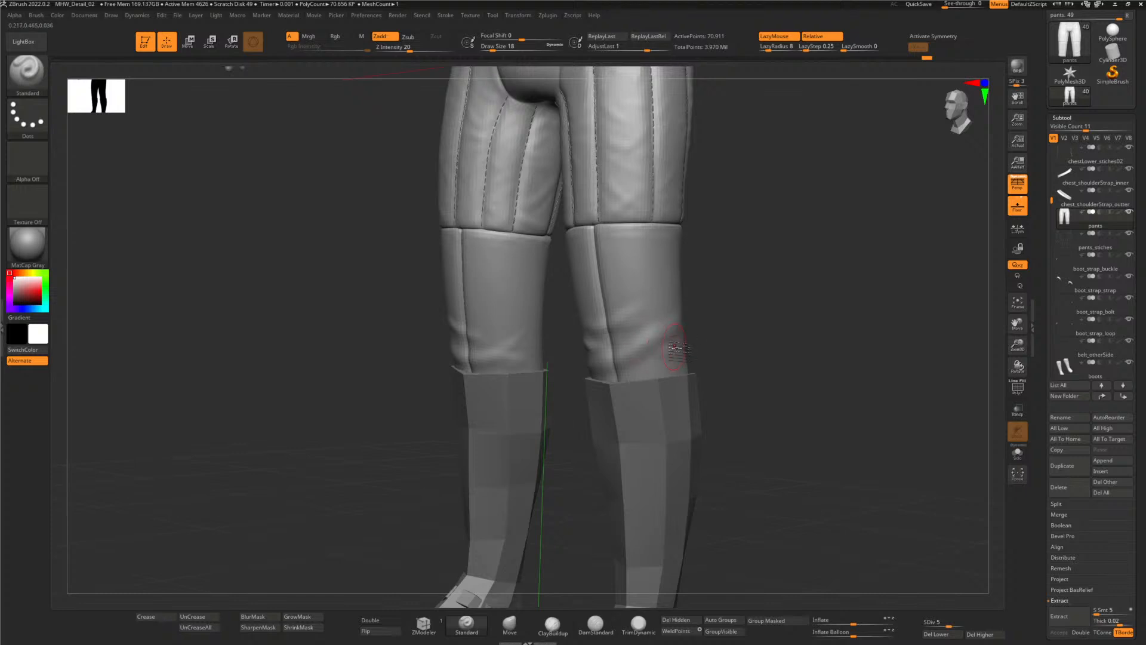
{"action": "left_click_drag", "start_coordinate": [729, 358], "coordinate": [657, 328]}
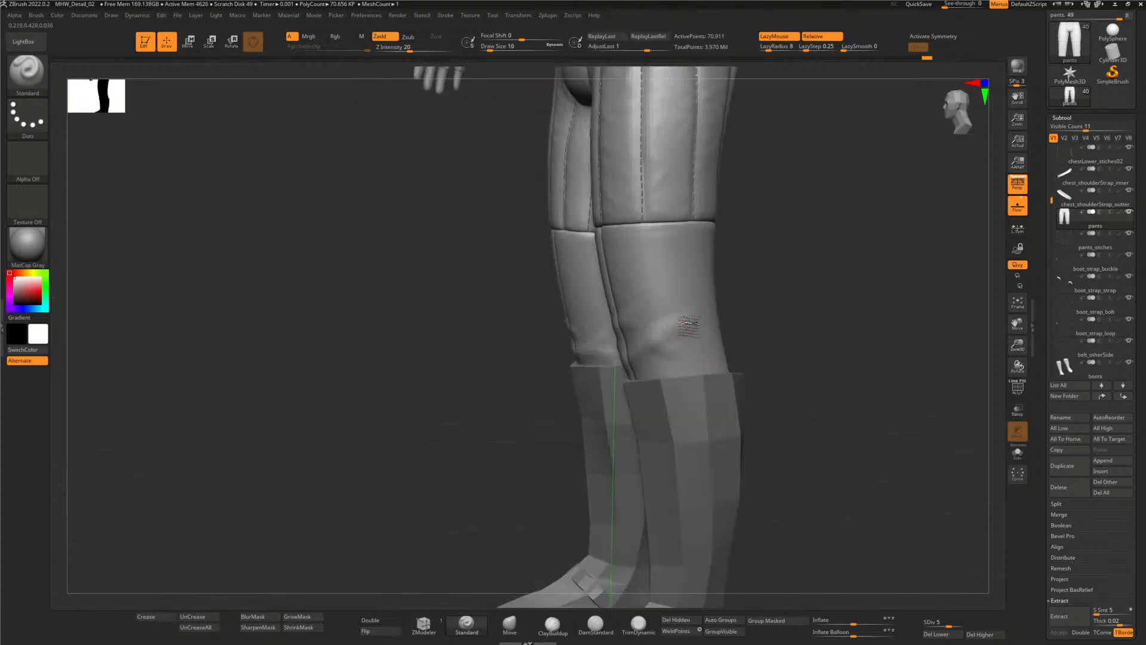
{"action": "key", "text": "bracketright"}
{"action": "mouse_move", "coordinate": [659, 342]}
{"action": "left_mouse_down"}
{"action": "mouse_move", "coordinate": [623, 325]}
{"action": "mouse_move", "coordinate": [693, 304]}
{"action": "left_mouse_up"}
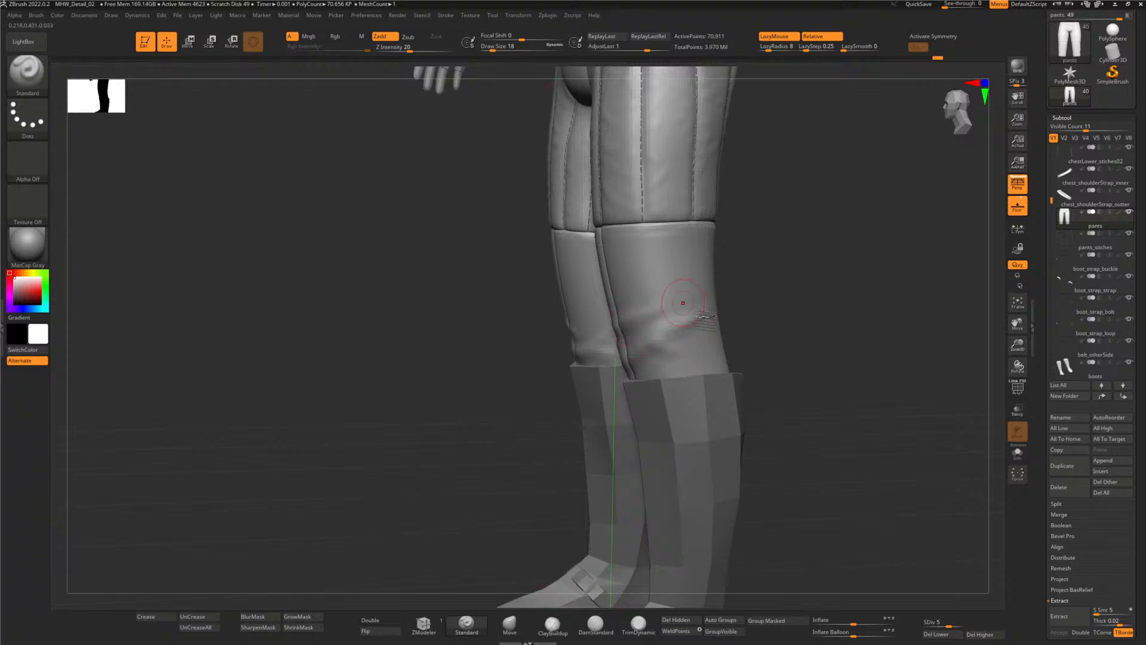
- Sculpt horizontal folds across the back seam of the left lower leg just above the boot
{"action": "left_click_drag", "start_coordinate": [800, 371], "coordinate": [771, 378]}
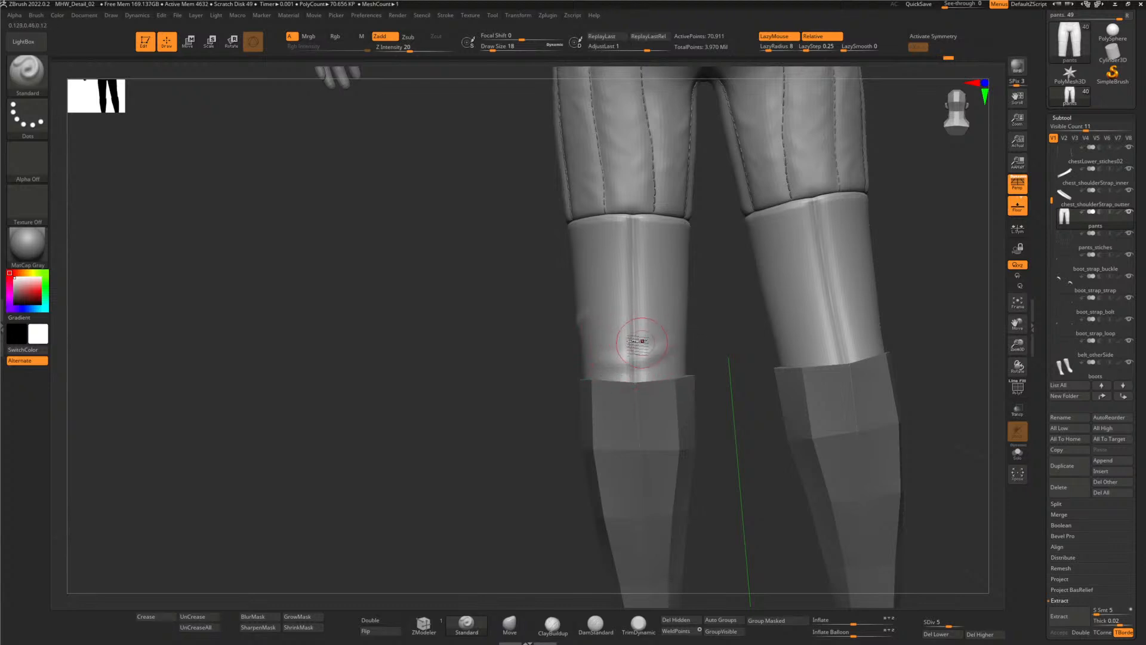
{"action": "key", "text": "bracketleft"}
{"action": "mouse_move", "coordinate": [594, 360]}
{"action": "right_mouse_down"}
{"action": "mouse_move", "coordinate": [704, 352]}
{"action": "mouse_move", "coordinate": [574, 351]}
{"action": "mouse_move", "coordinate": [628, 345]}
{"action": "mouse_move", "coordinate": [618, 340]}
{"action": "right_mouse_up"}
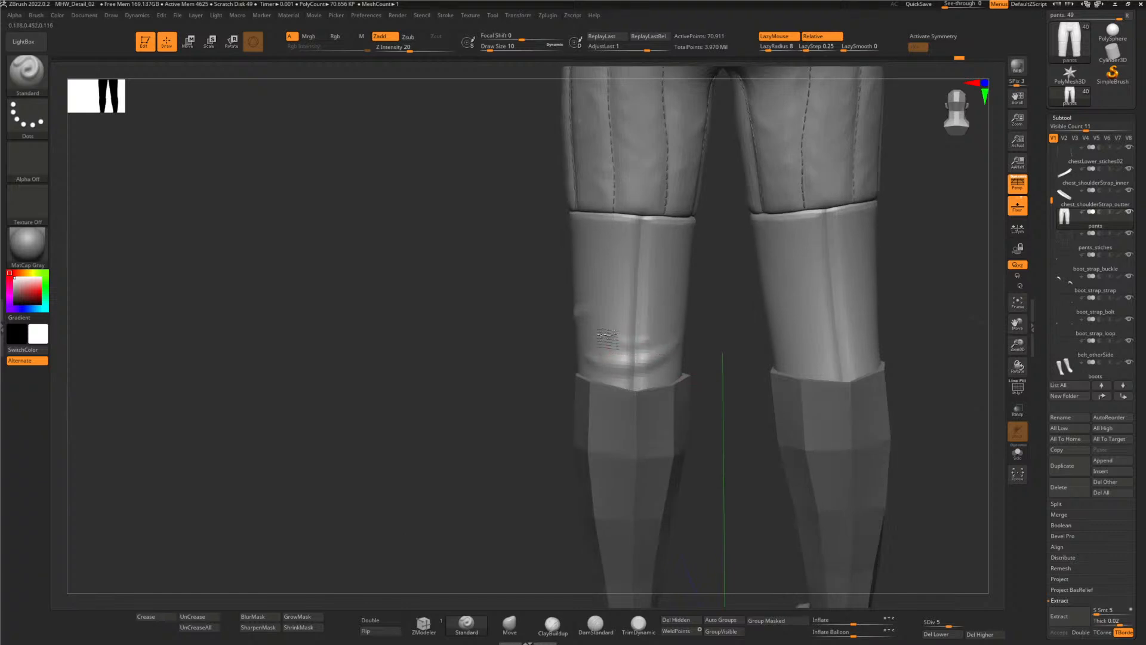
{"action": "left_click_drag", "start_coordinate": [656, 341], "coordinate": [588, 331]}
- Sculpt curved folds across the back of the right lower leg and soften the back folds with the Smooth brush at draw size 26
{"action": "right_click_drag", "start_coordinate": [504, 343], "coordinate": [276, 332], "text": "alt"}
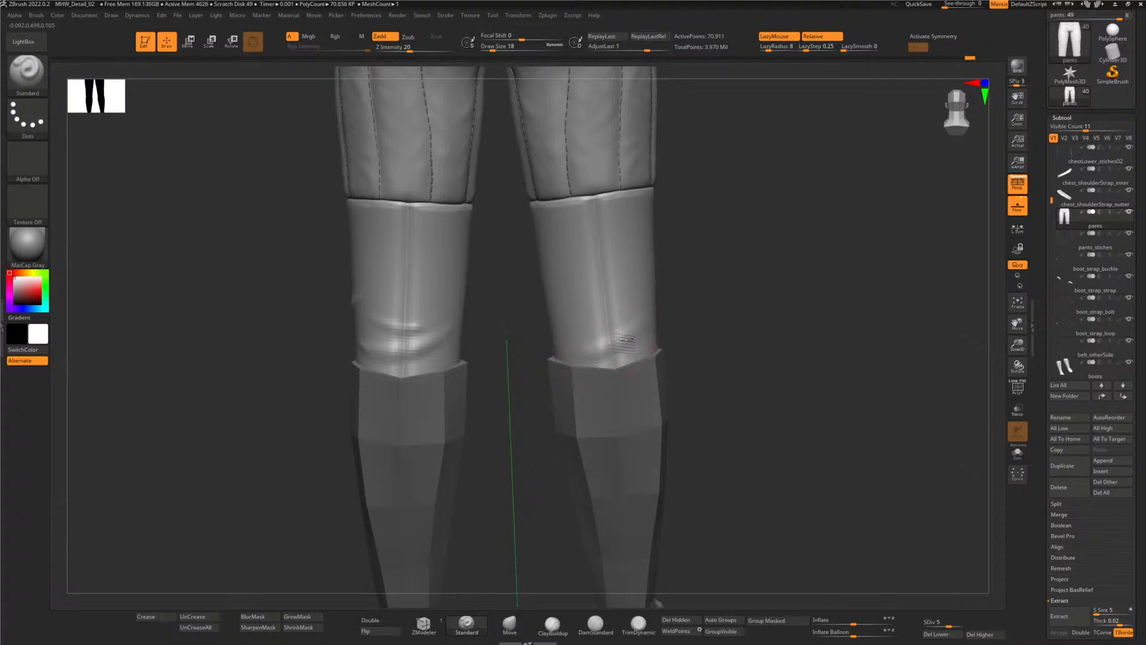
{"action": "mouse_move", "coordinate": [560, 354]}
{"action": "right_mouse_down"}
{"action": "mouse_move", "coordinate": [573, 352]}
{"action": "mouse_move", "coordinate": [550, 351]}
{"action": "right_mouse_up"}
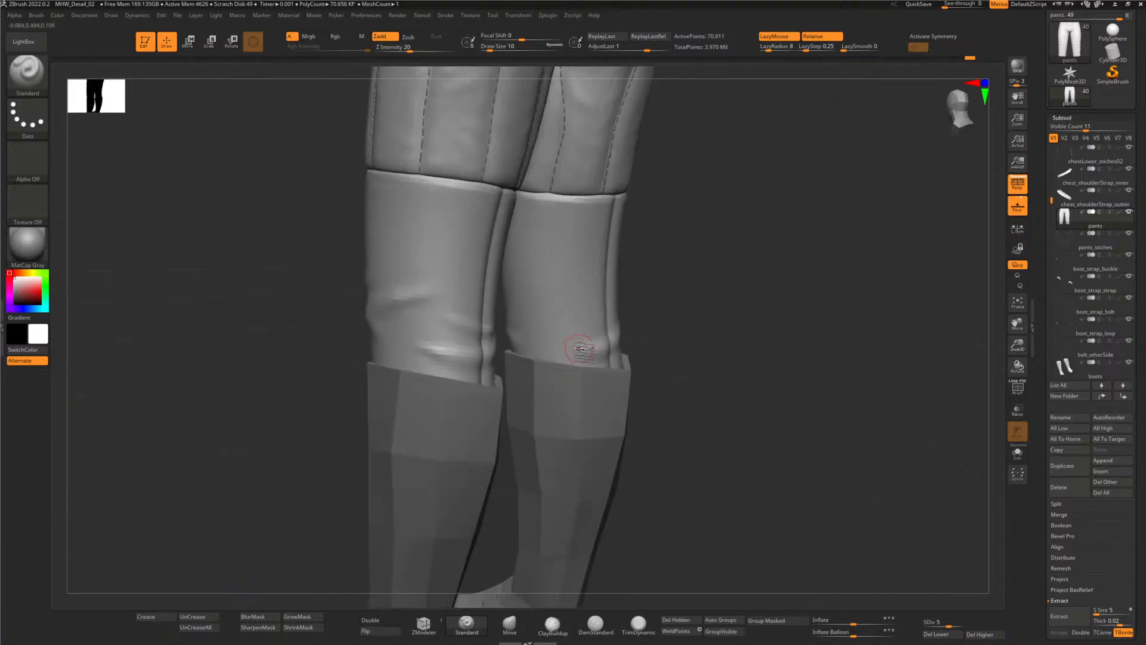
{"action": "right_click_drag", "start_coordinate": [643, 360], "coordinate": [646, 330]}
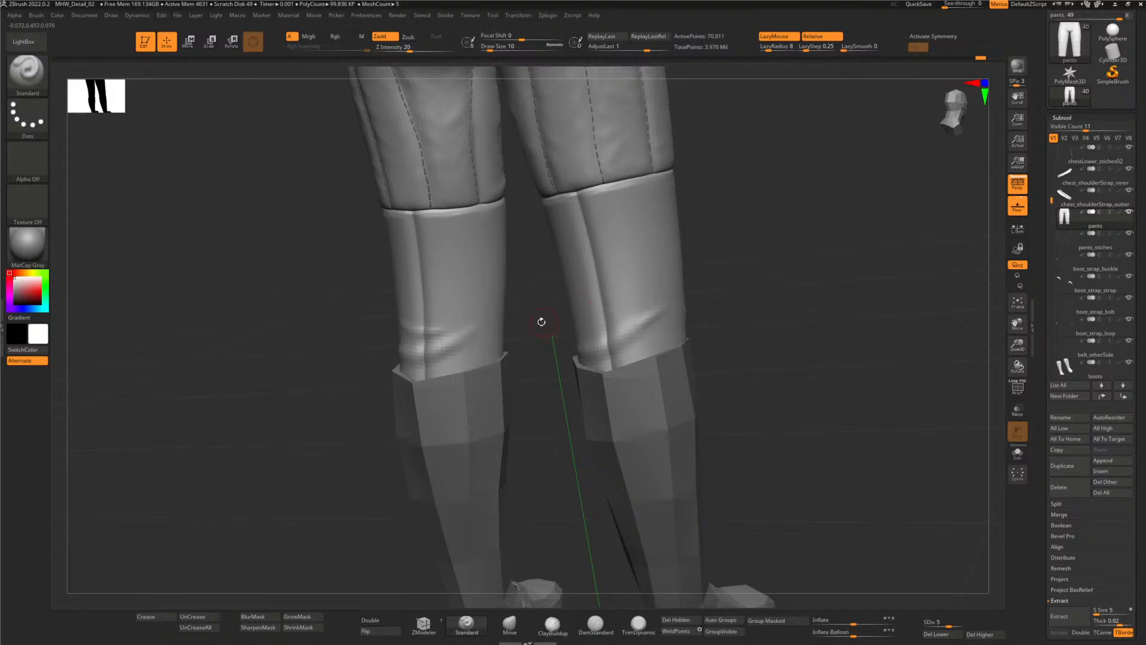
{"action": "left_click_drag", "start_coordinate": [541, 322], "coordinate": [593, 311]}
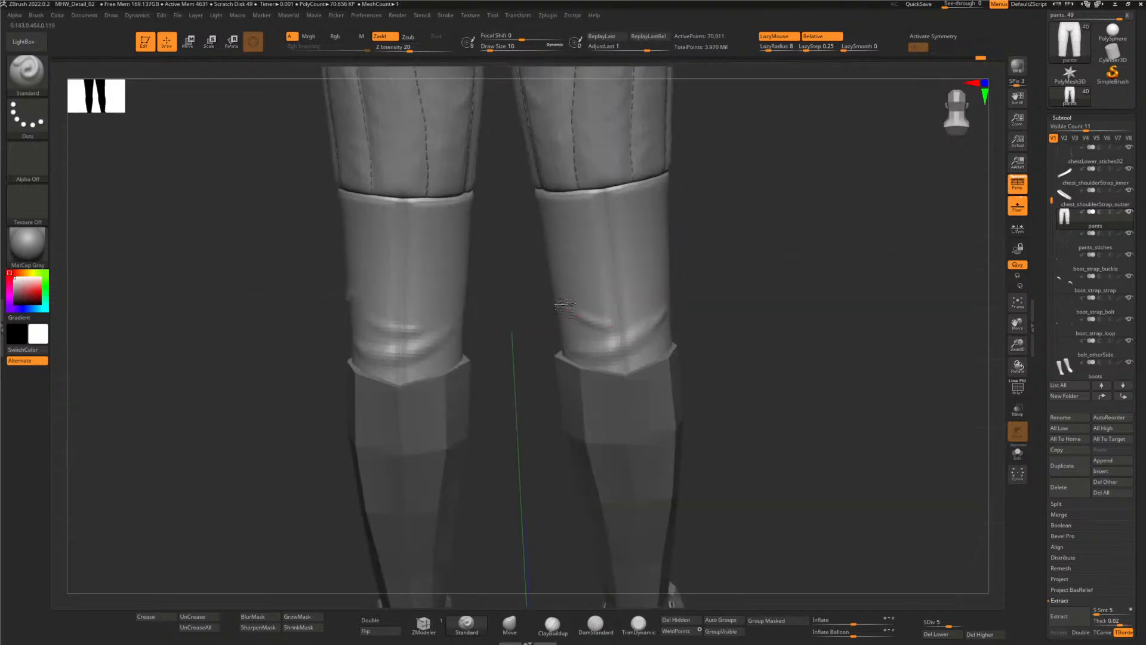
{"action": "left_click_drag", "start_coordinate": [572, 309], "coordinate": [606, 336]}
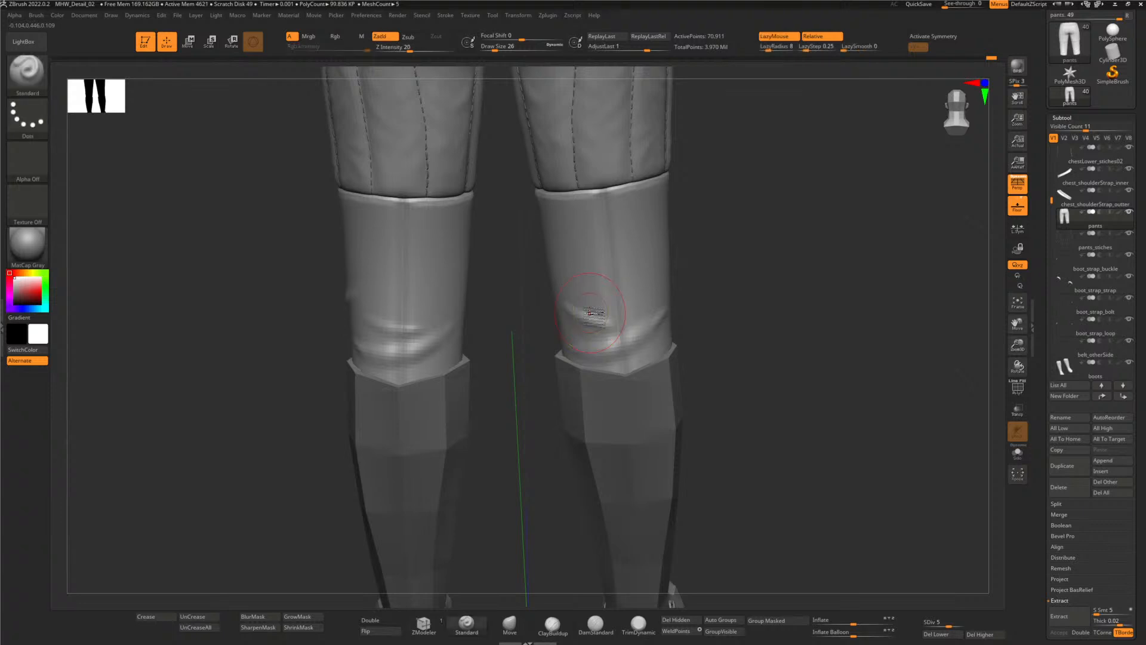
{"action": "mouse_move", "coordinate": [760, 388]}
{"action": "left_mouse_down"}
{"action": "mouse_move", "coordinate": [556, 292]}
{"action": "mouse_move", "coordinate": [617, 343]}
{"action": "mouse_move", "coordinate": [636, 335]}
{"action": "mouse_move", "coordinate": [588, 320]}
{"action": "mouse_move", "coordinate": [629, 332]}
{"action": "left_mouse_up"}
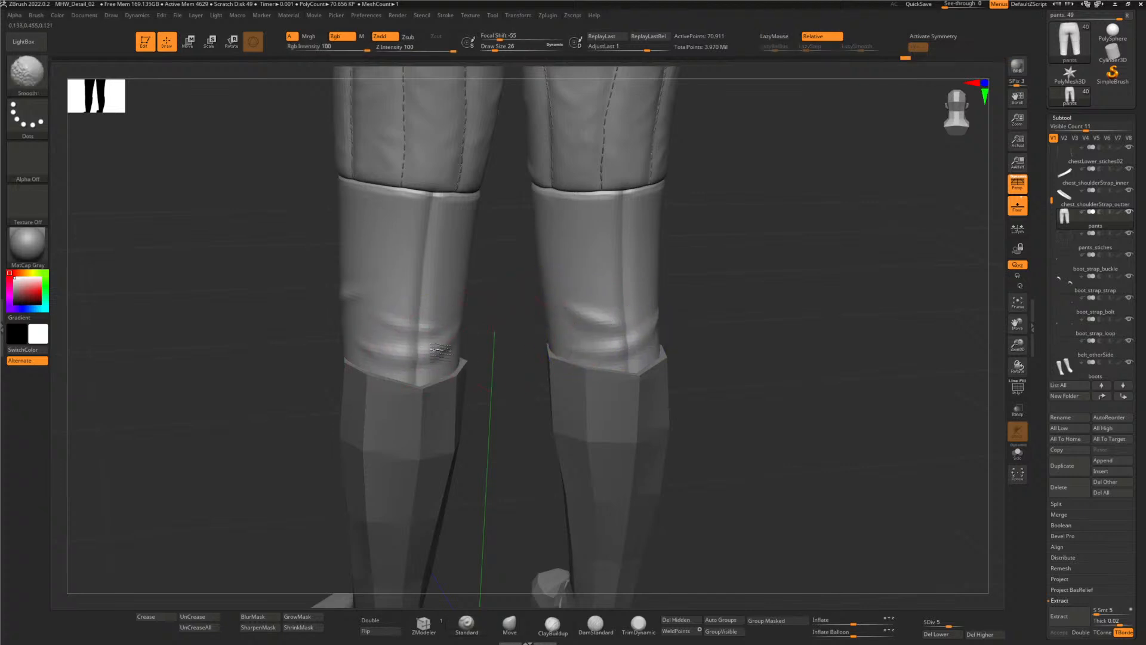
{"action": "mouse_move", "coordinate": [421, 334]}
{"action": "left_mouse_down", "text": "shift"}
{"action": "mouse_move", "coordinate": [349, 335]}
{"action": "mouse_move", "coordinate": [223, 289]}
{"action": "mouse_move", "coordinate": [278, 280]}
{"action": "left_mouse_up", "text": "shift"}
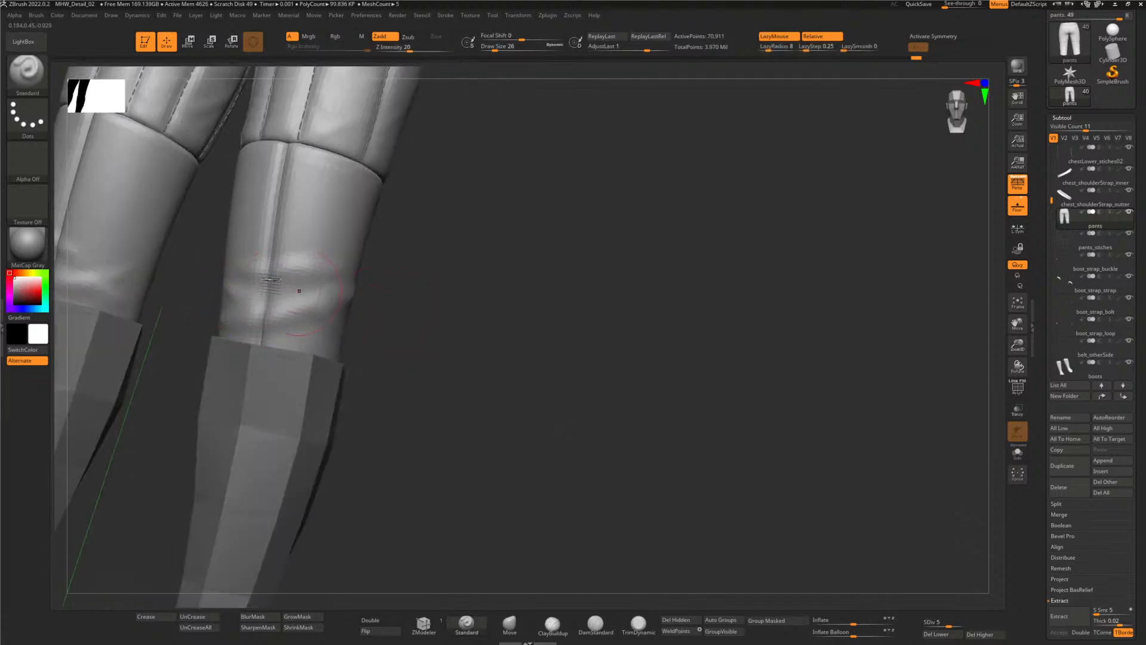
- Subdivide the pants up to subdivision level 7
{"action": "mouse_move", "coordinate": [566, 304]}
{"action": "left_mouse_down", "text": "shift"}
{"action": "mouse_move", "coordinate": [538, 312]}
{"action": "mouse_move", "coordinate": [502, 296]}
{"action": "mouse_move", "coordinate": [609, 331]}
{"action": "mouse_move", "coordinate": [376, 333]}
{"action": "left_mouse_up", "text": "shift"}
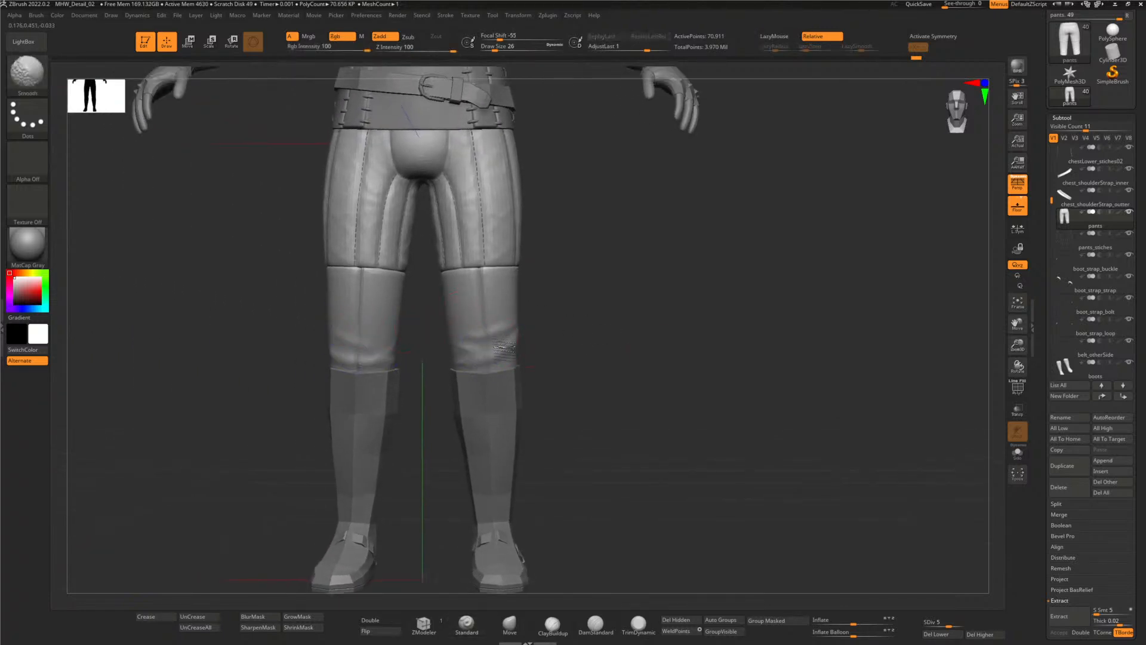
{"action": "mouse_move", "coordinate": [568, 364]}
{"action": "left_mouse_down", "text": "alt"}
{"action": "mouse_move", "coordinate": [600, 385]}
{"action": "mouse_move", "coordinate": [537, 382]}
{"action": "left_mouse_up", "text": "alt"}
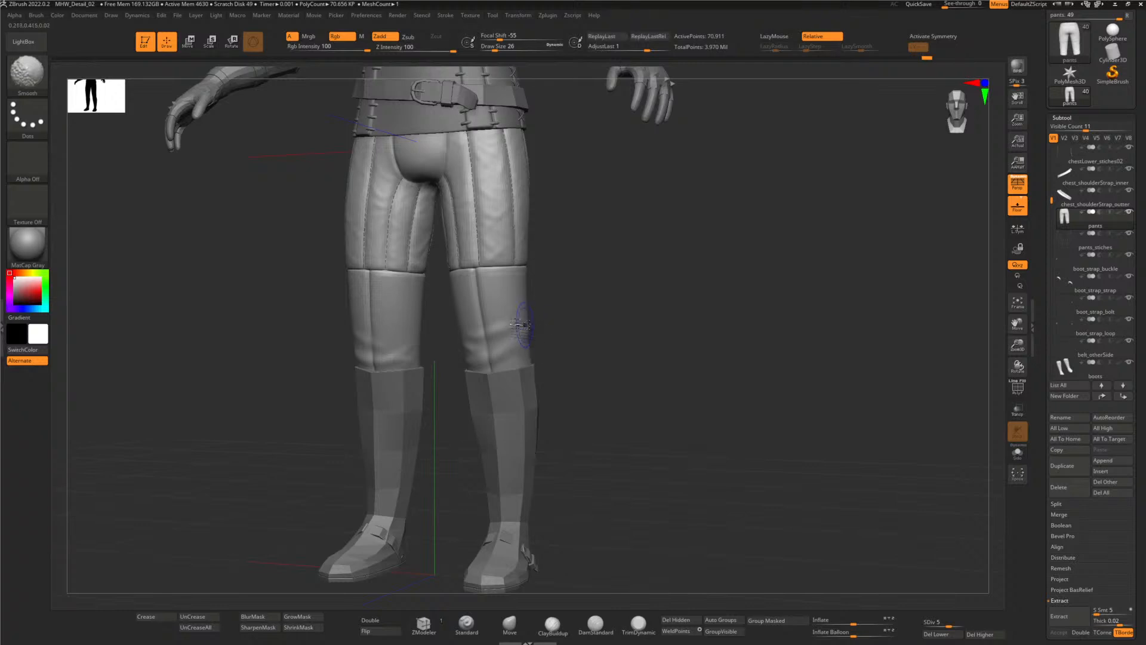
{"action": "left_click_drag", "start_coordinate": [254, 354], "coordinate": [275, 292], "text": "alt"}
{"action": "key", "text": "d"}
{"action": "key", "text": "ctrl+d"}
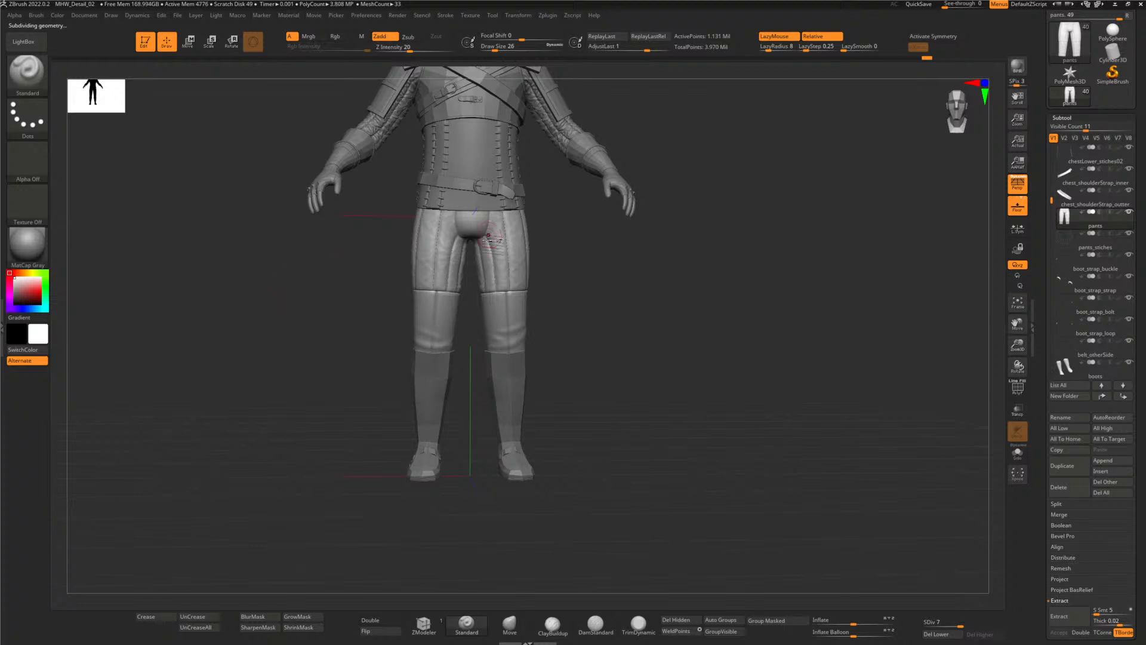
- Make the MHbody subtool visible so the head shows with the full outfit
{"action": "key", "text": "f"}
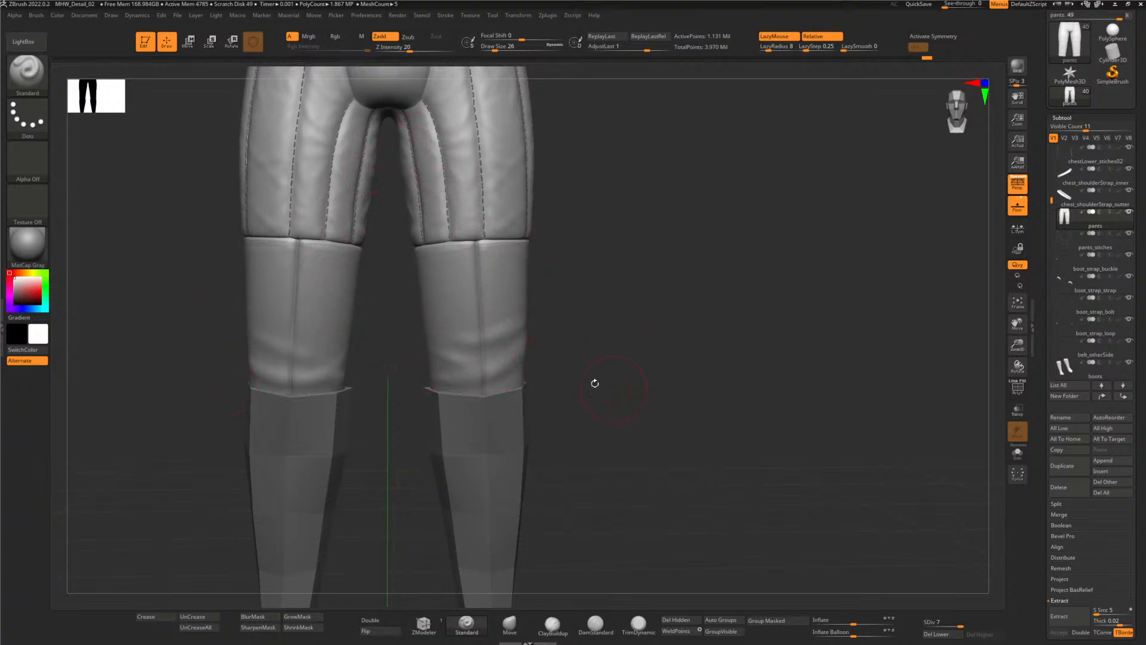
{"action": "key", "text": "f"}
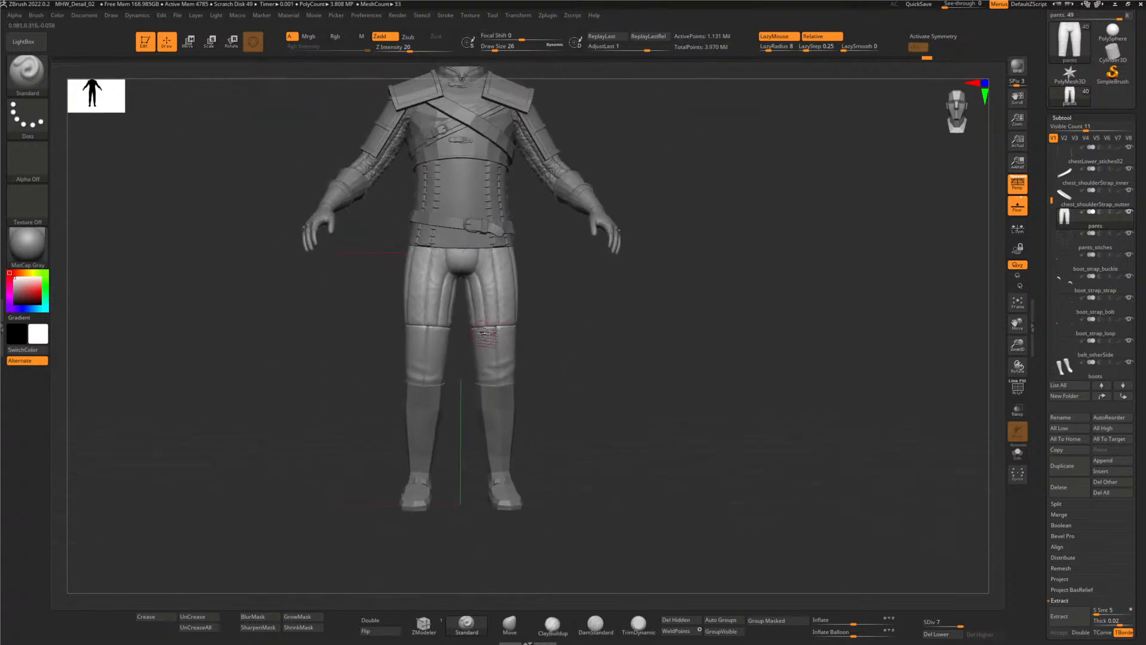
{"action": "key", "text": "f"}
{"action": "left_click_drag", "start_coordinate": [563, 323], "coordinate": [603, 382]}
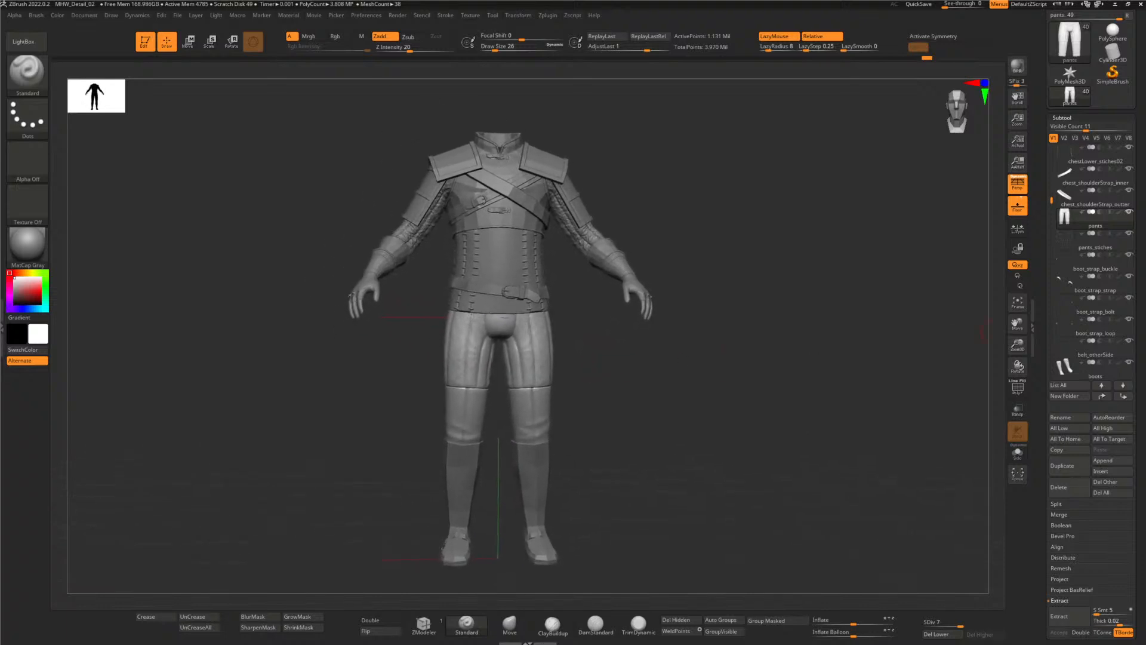
{"action": "scroll", "coordinate": [1062, 208], "scroll_direction": "up", "scroll_amount": 3}
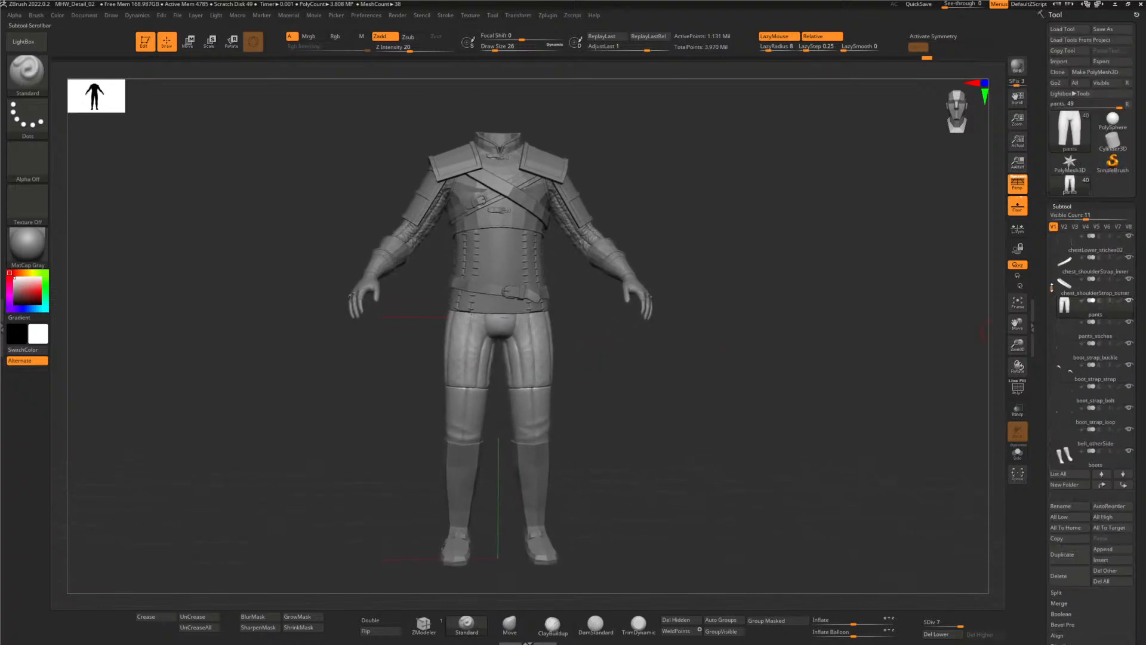
{"action": "scroll", "coordinate": [1084, 298], "scroll_direction": "up", "scroll_amount": 5}
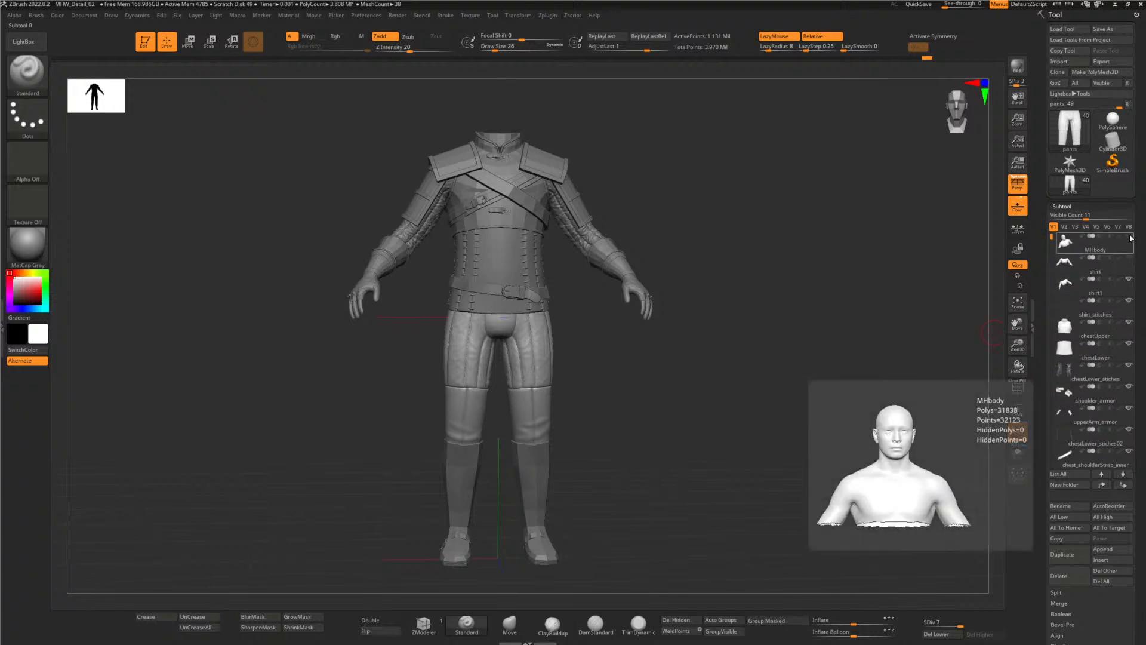
{"action": "left_click", "coordinate": [1129, 237]}
{"action": "left_click_drag", "start_coordinate": [699, 243], "coordinate": [675, 249]}
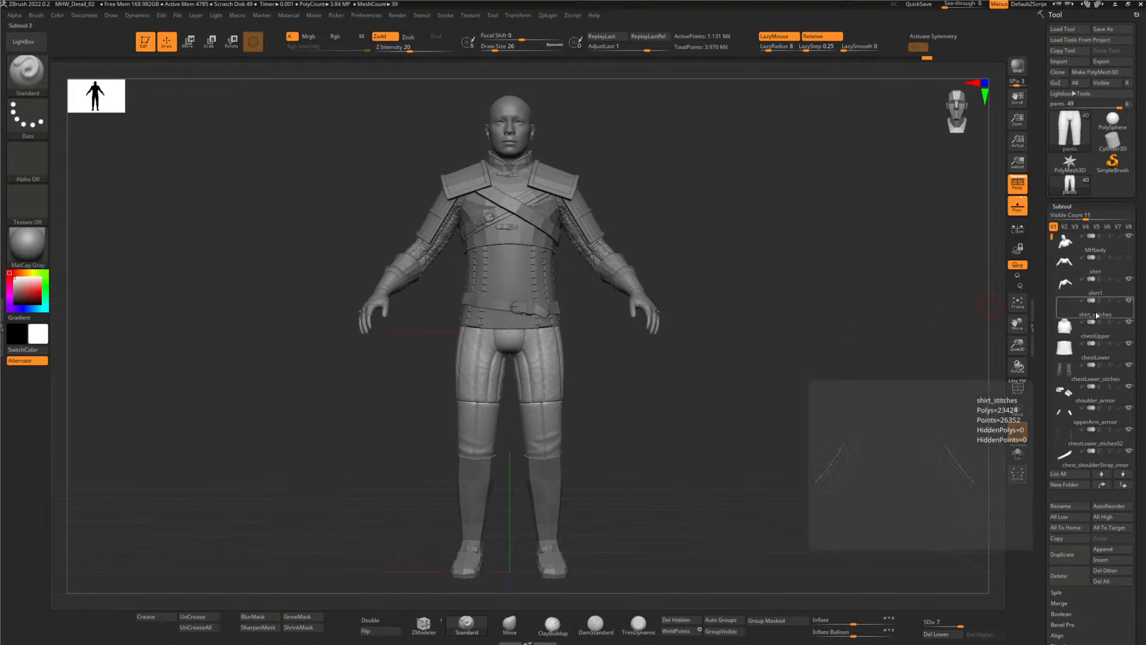
- Select the chestUpper subtool and subdivide it up to level 4
{"action": "left_click", "coordinate": [1103, 331]}
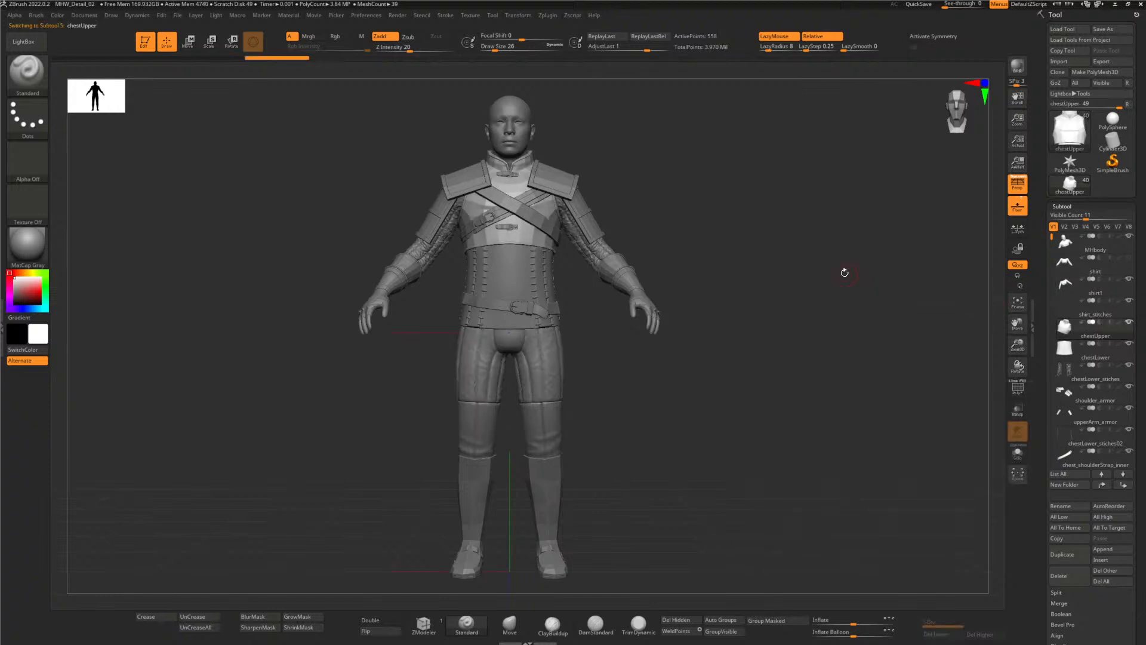
{"action": "key", "text": "ctrl+d"}
{"action": "key", "text": "ctrl+d"}
{"action": "key", "text": "ctrl+d"}
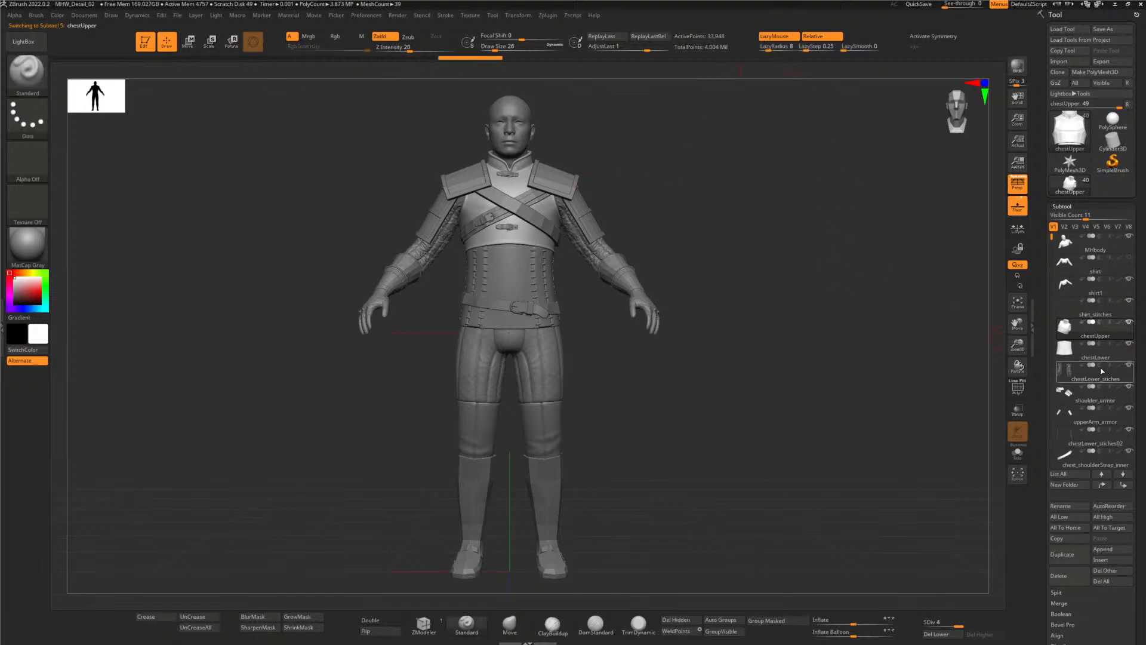
- Subdivide the shoulder_armor subtool up to level 4 and smooth upperArm_armor with further subdivision
{"action": "left_click", "coordinate": [1095, 391]}
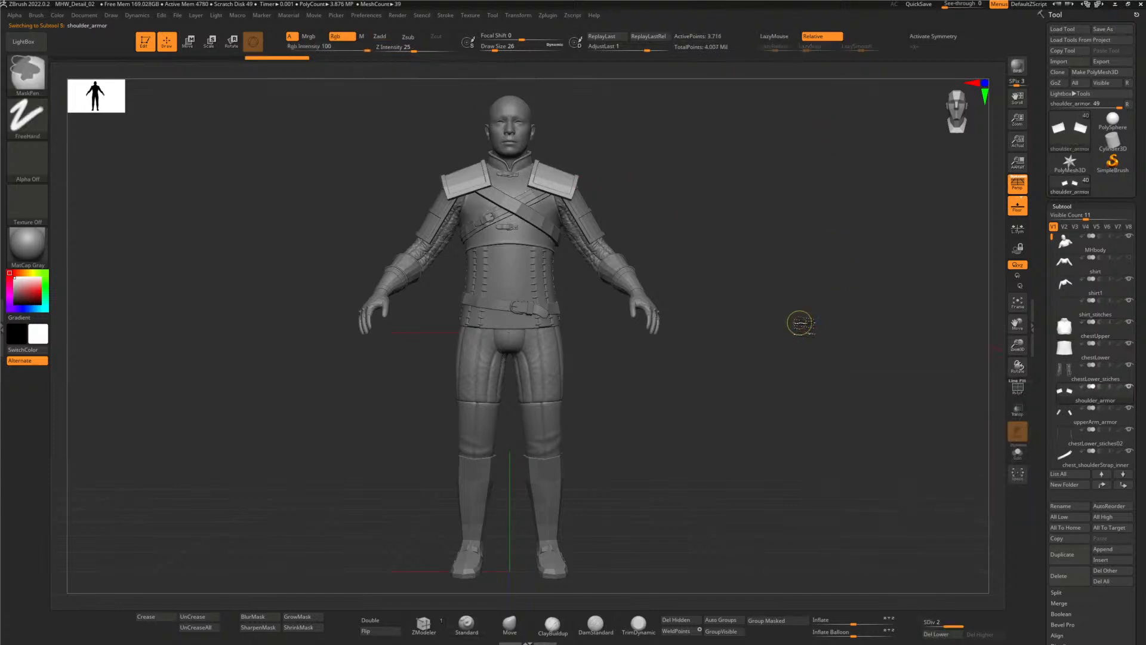
{"action": "key", "text": "ctrl+d"}
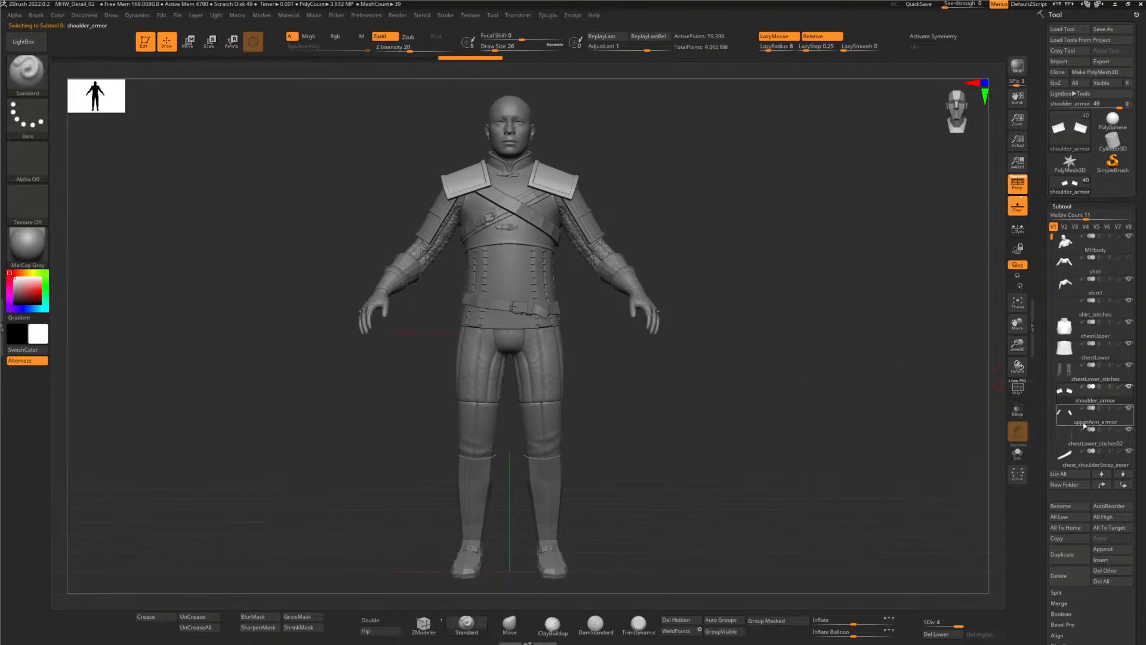
{"action": "left_click", "coordinate": [1084, 425]}
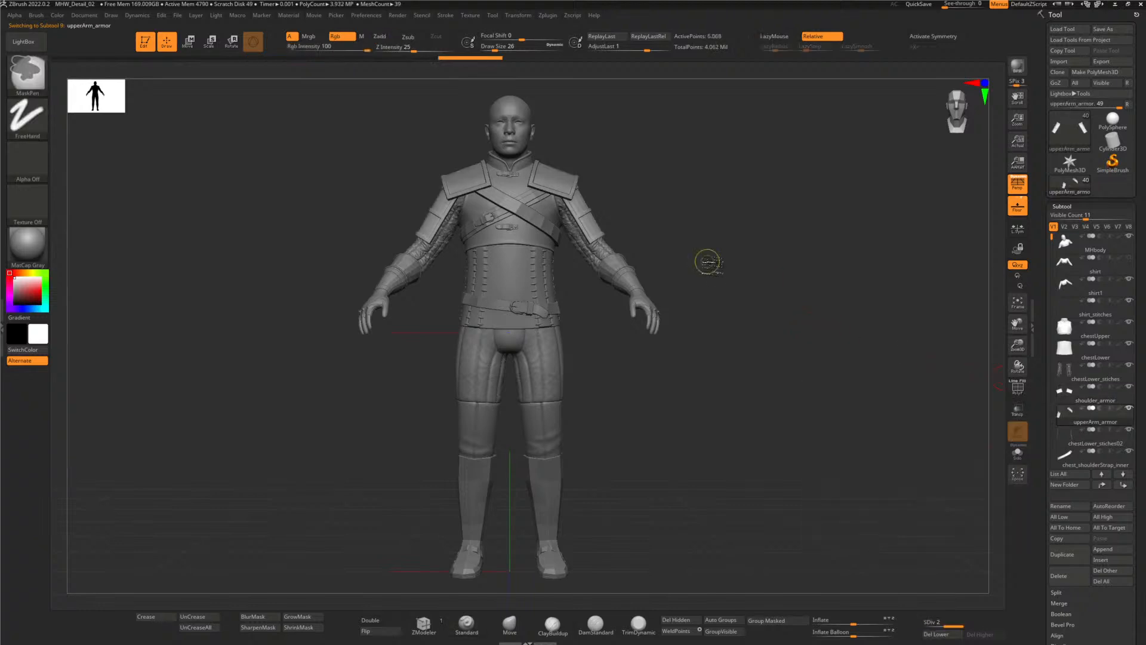
- Select MHbody, capture the screen with Snipping Tool and save the capture to the desktop as JPEG MHW_ZbrushDetail_01
{"action": "left_click", "coordinate": [1094, 243]}
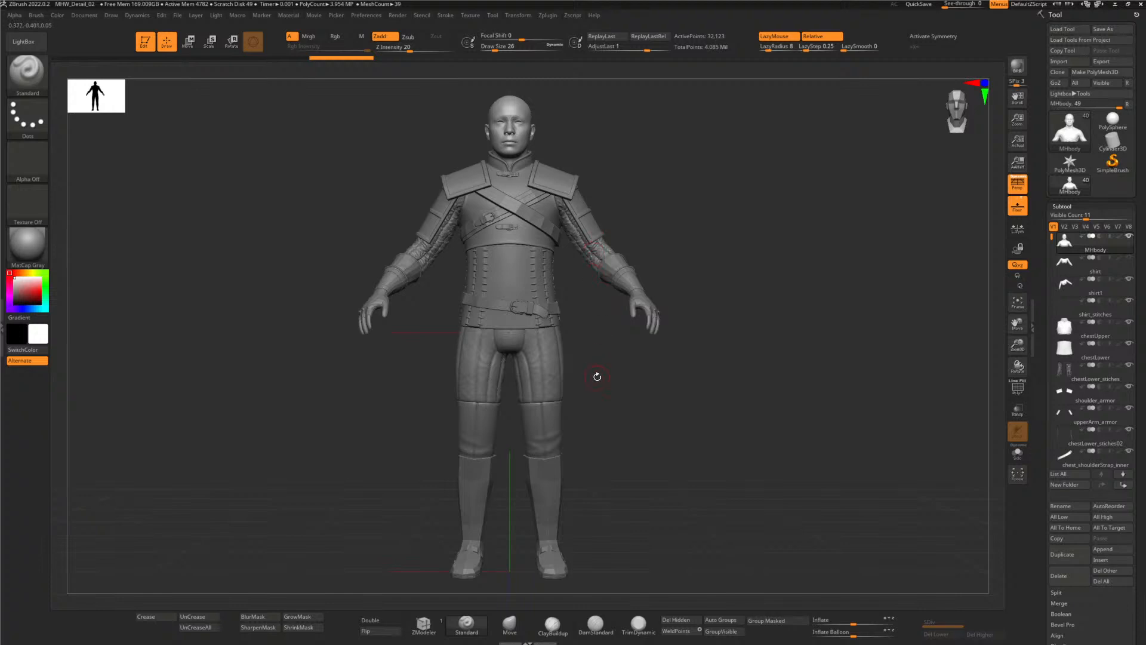
{"action": "key", "text": "super"}
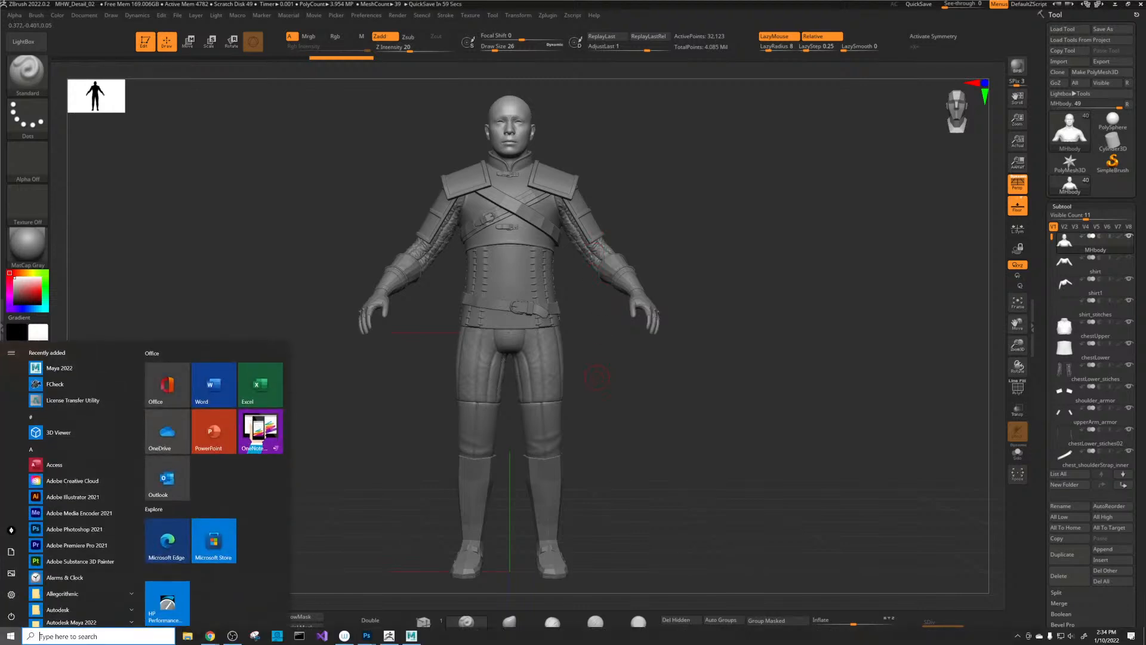
{"action": "key", "text": "super"}
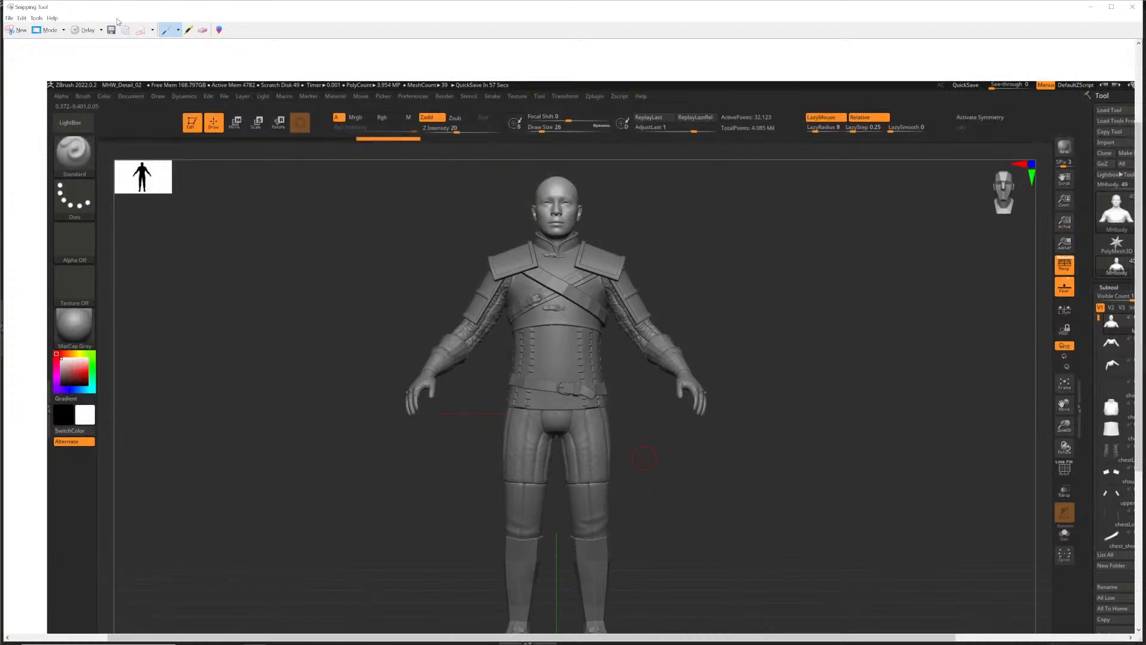
{"action": "left_click", "coordinate": [111, 30]}
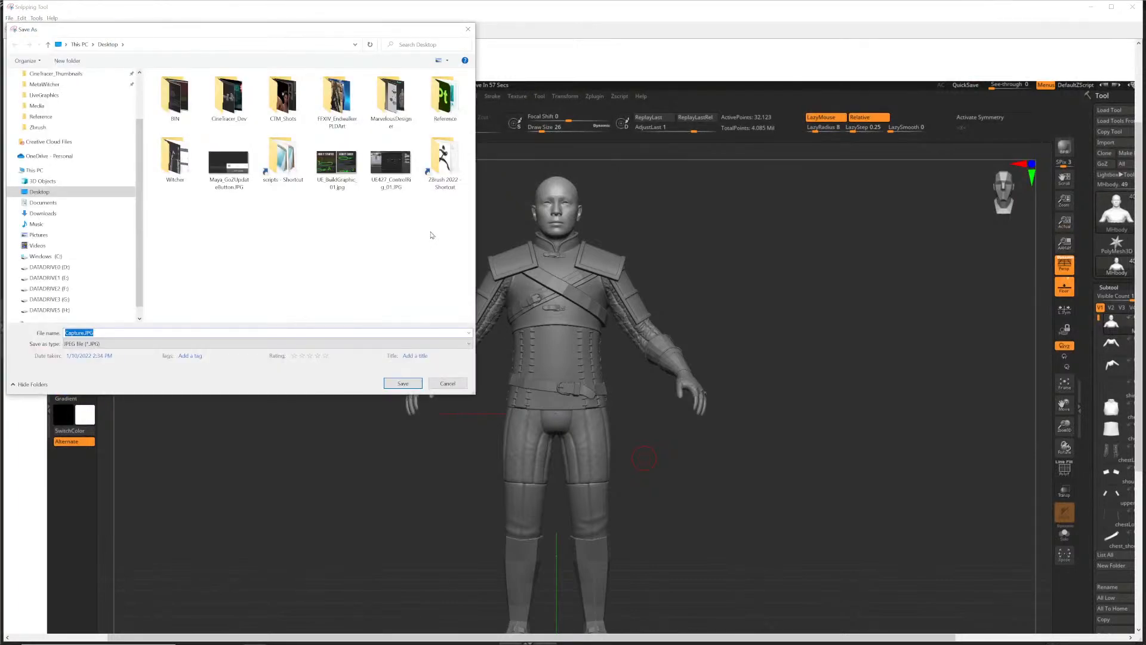
{"action": "type", "text": "MHW_ZbrushDetail_01"}
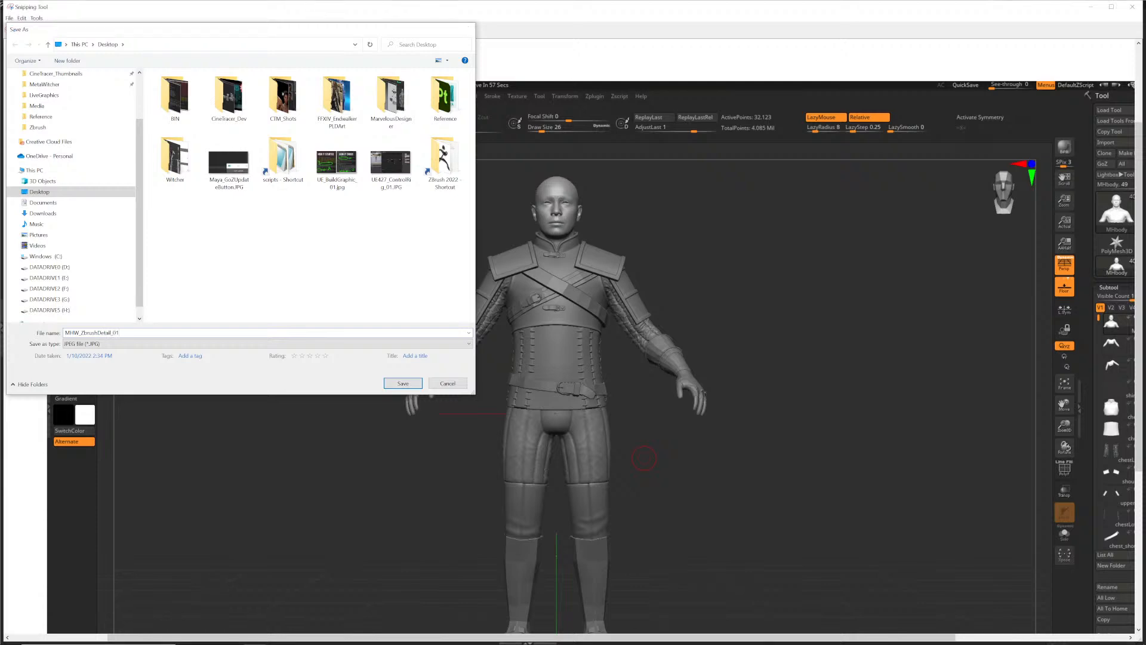
{"action": "key", "text": "Return"}
{"action": "left_click", "coordinate": [1132, 6]}
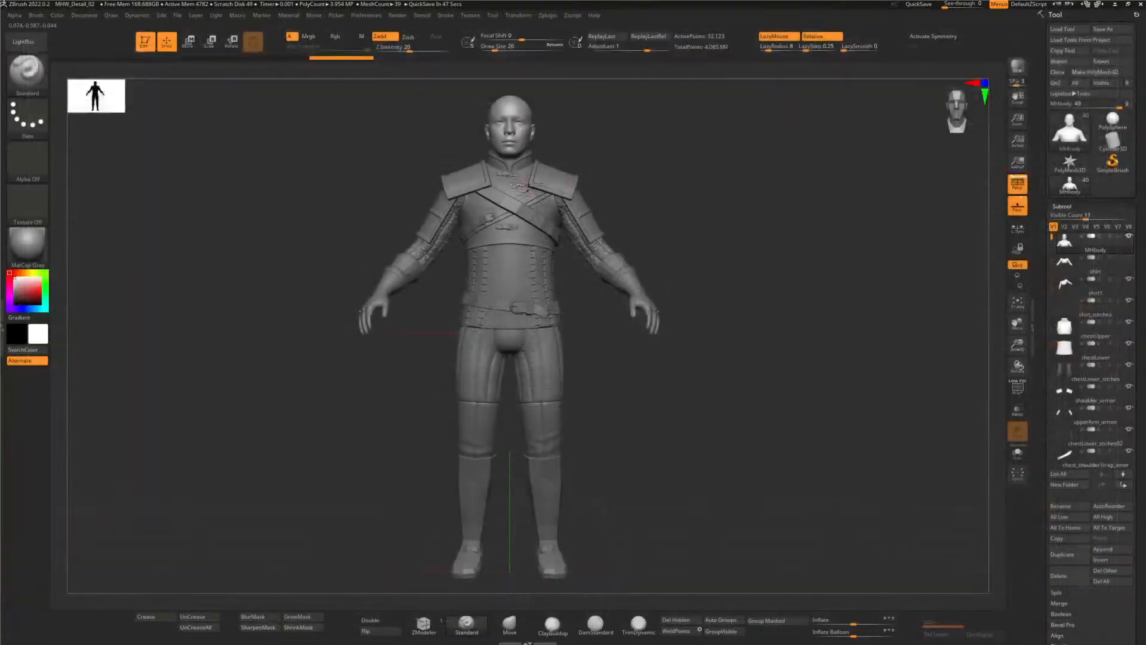
- Save the project as a new version named MHW_Detail_03.ZPR in the MetaWitcher Zbrush folder
{"action": "mouse_move", "coordinate": [334, 214]}
{"action": "left_mouse_down"}
{"action": "mouse_move", "coordinate": [367, 211]}
{"action": "mouse_move", "coordinate": [355, 214]}
{"action": "left_mouse_up"}
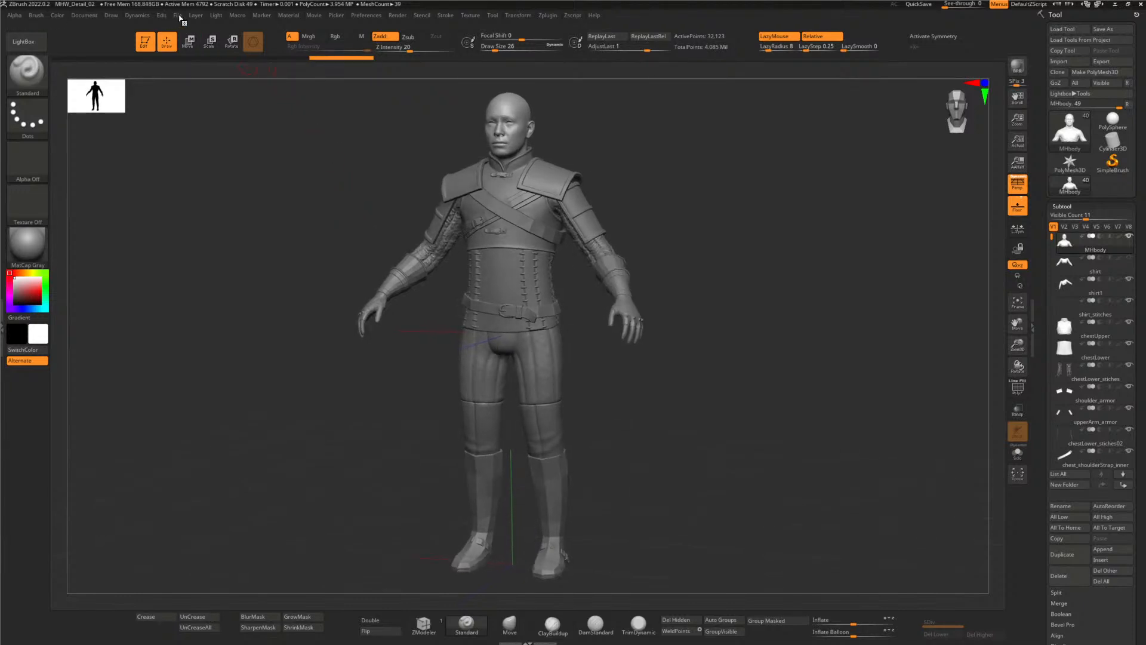
{"action": "left_click", "coordinate": [178, 15]}
{"action": "left_click", "coordinate": [251, 32]}
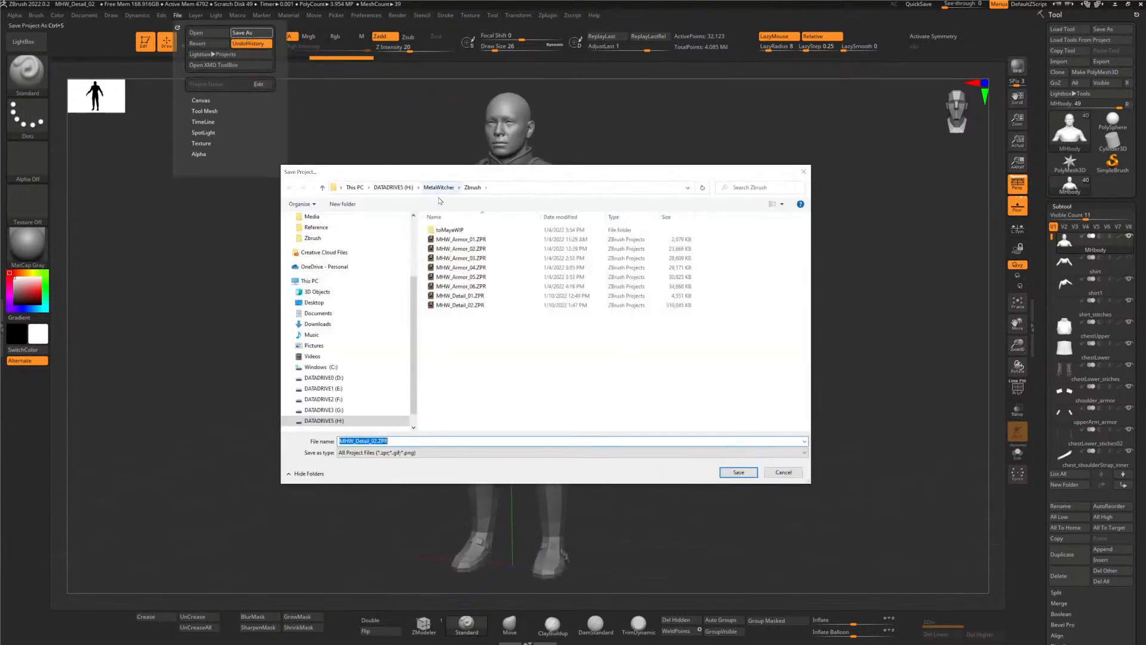
{"action": "left_click", "coordinate": [459, 305]}
{"action": "left_click", "coordinate": [378, 441]}
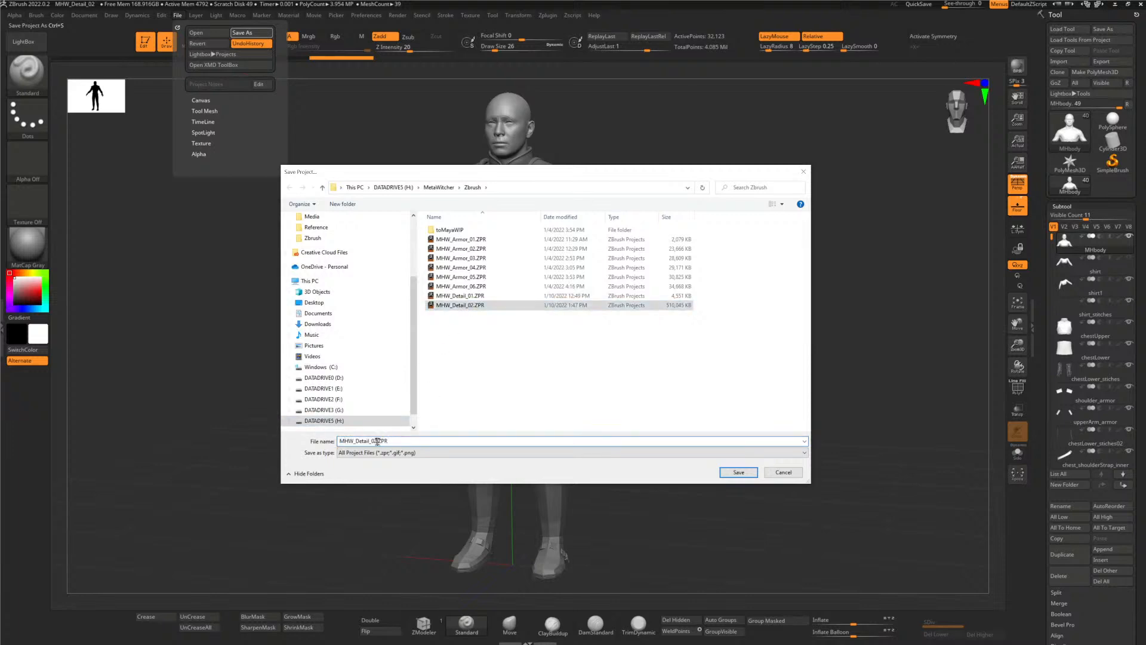
{"action": "key", "text": "Return"}
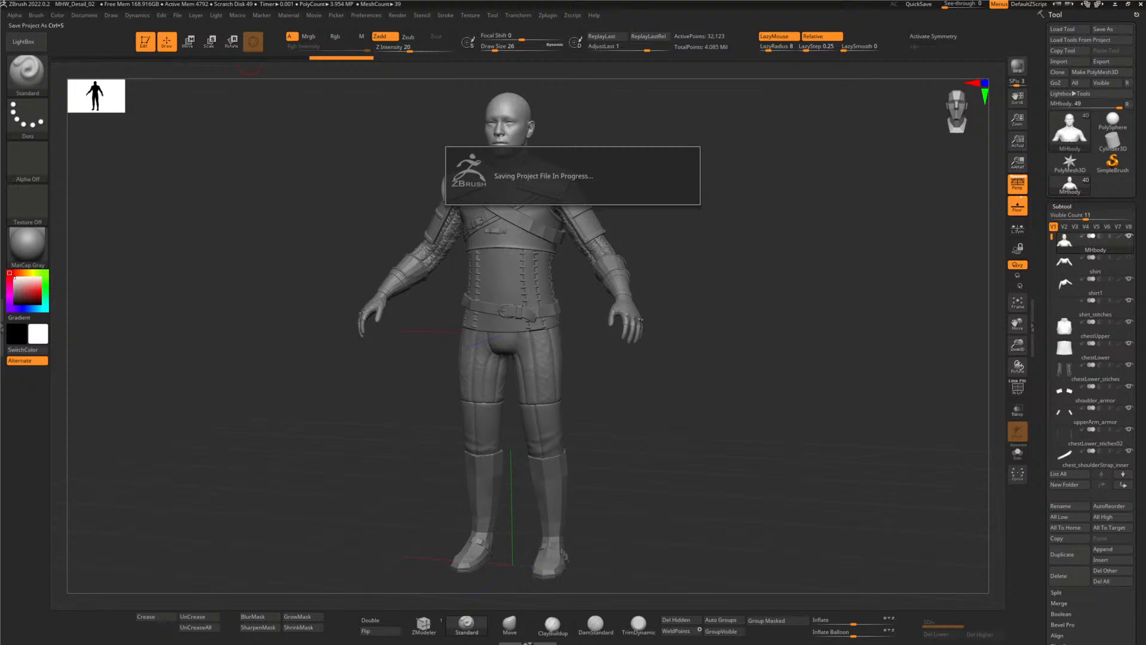
- Examine the whole character from the front and the stitched thigh panels of the pants up close
{"action": "left_click_drag", "start_coordinate": [681, 322], "coordinate": [663, 323]}
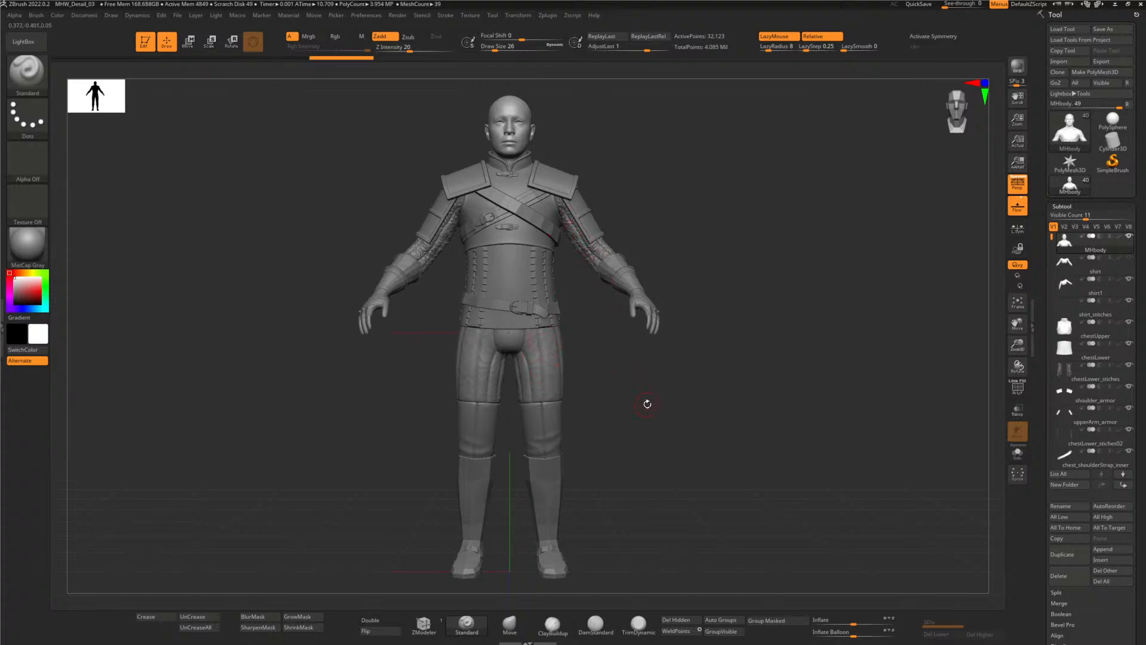
{"action": "left_click_drag", "start_coordinate": [647, 403], "coordinate": [591, 343]}
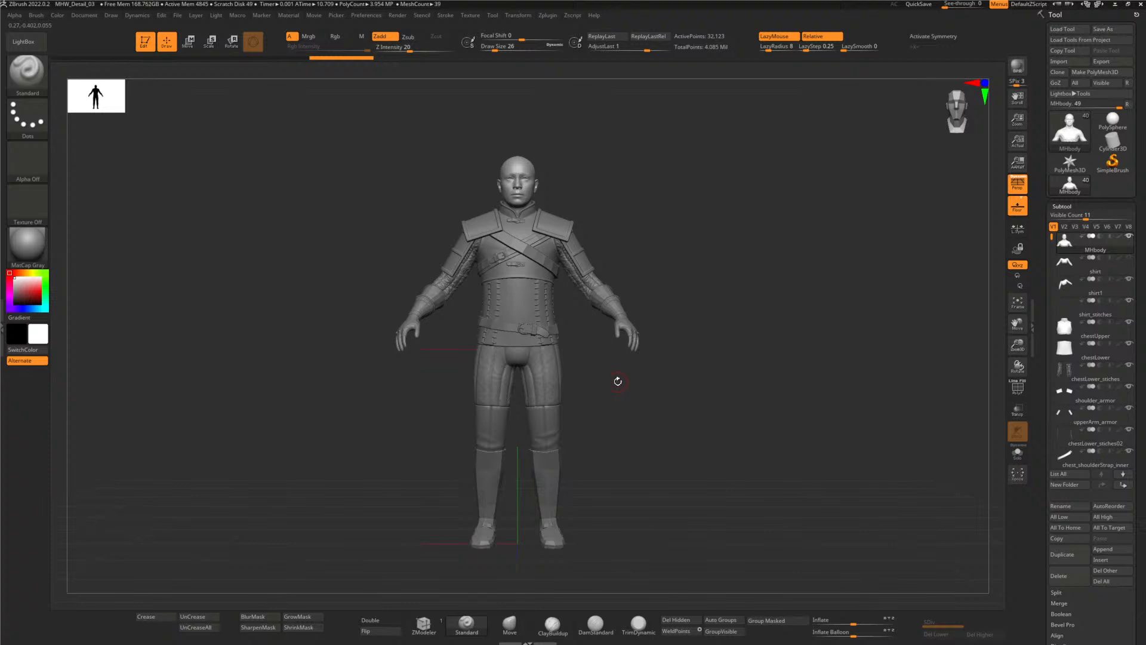
{"action": "mouse_move", "coordinate": [617, 378]}
{"action": "right_mouse_down", "text": "alt"}
{"action": "mouse_move", "coordinate": [624, 402]}
{"action": "mouse_move", "coordinate": [616, 386]}
{"action": "mouse_move", "coordinate": [627, 391]}
{"action": "right_mouse_up", "text": "alt"}
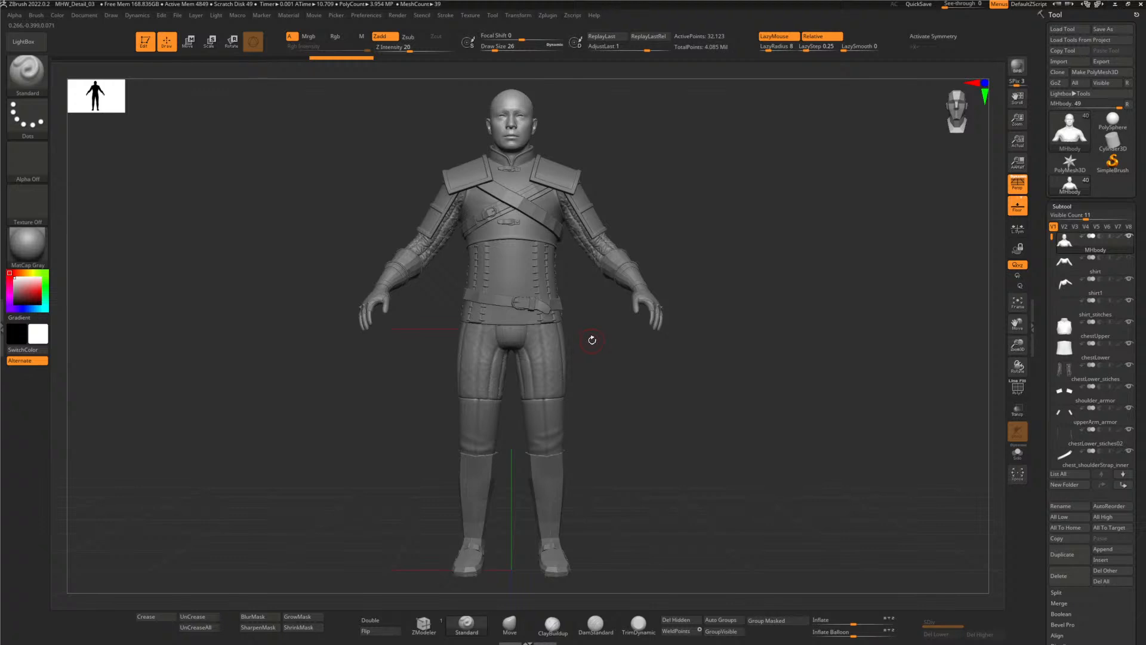
{"action": "mouse_move", "coordinate": [599, 338]}
{"action": "left_mouse_down"}
{"action": "mouse_move", "coordinate": [614, 361]}
{"action": "mouse_move", "coordinate": [724, 360]}
{"action": "mouse_move", "coordinate": [603, 361]}
{"action": "mouse_move", "coordinate": [691, 357]}
{"action": "mouse_move", "coordinate": [632, 367]}
{"action": "left_mouse_up"}
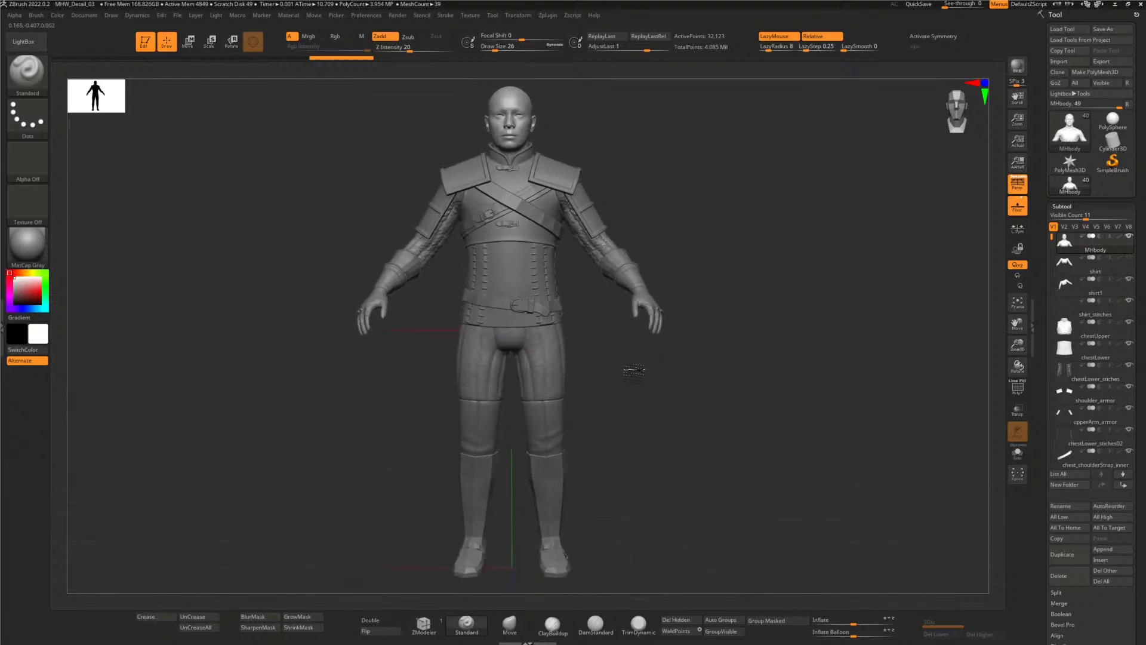
{"action": "left_click_drag", "start_coordinate": [598, 323], "coordinate": [622, 392], "text": "alt"}
{"action": "left_click_drag", "start_coordinate": [626, 221], "coordinate": [645, 328], "text": "alt"}
{"action": "left_click_drag", "start_coordinate": [662, 252], "coordinate": [716, 452], "text": "alt"}
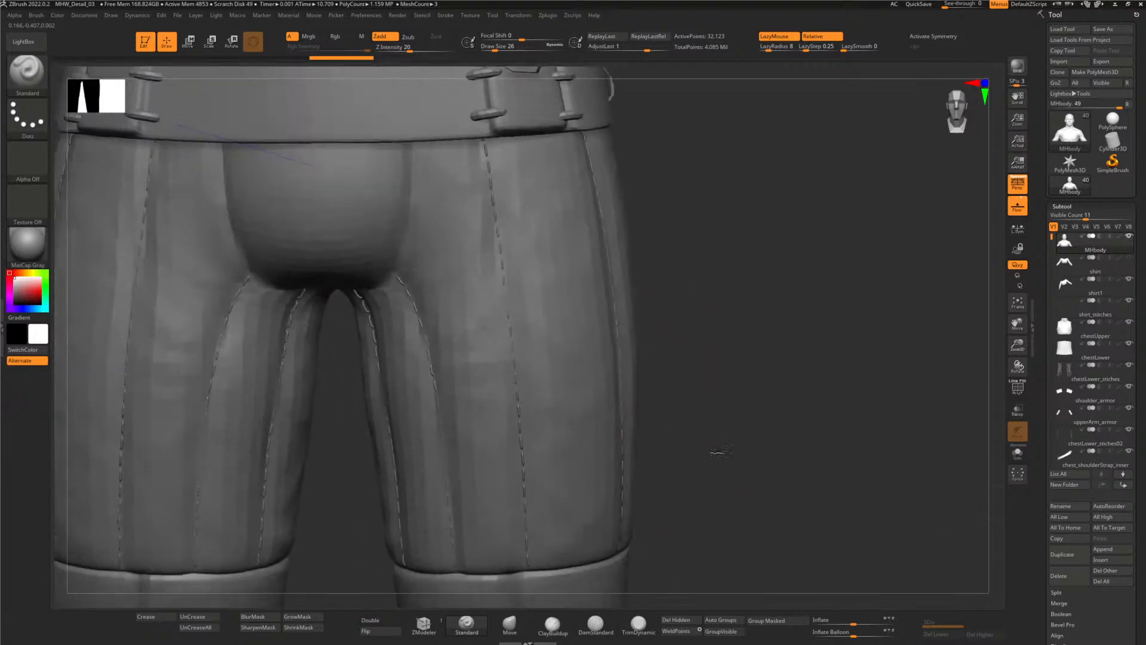
{"action": "left_click_drag", "start_coordinate": [752, 336], "coordinate": [678, 222], "text": "alt"}
{"action": "left_click_drag", "start_coordinate": [671, 495], "coordinate": [629, 406], "text": "alt"}
{"action": "left_click_drag", "start_coordinate": [625, 452], "coordinate": [618, 399], "text": "alt"}
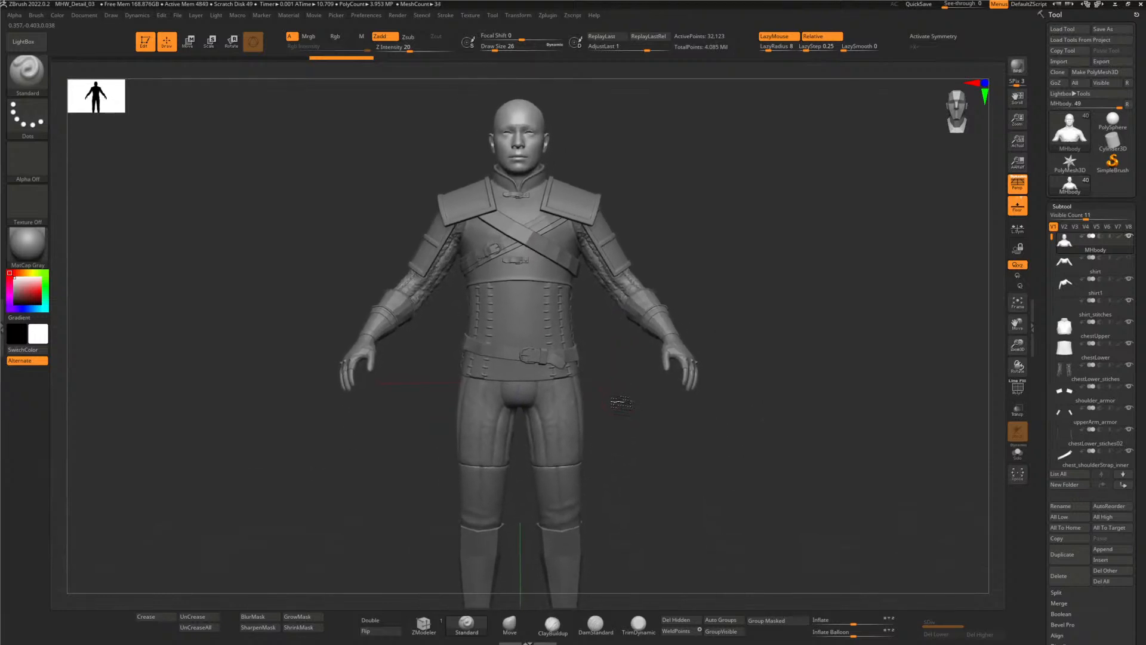
{"action": "mouse_move", "coordinate": [624, 474]}
{"action": "left_mouse_down", "text": "alt"}
{"action": "mouse_move", "coordinate": [614, 394]}
{"action": "mouse_move", "coordinate": [622, 455]}
{"action": "left_mouse_up", "text": "alt"}
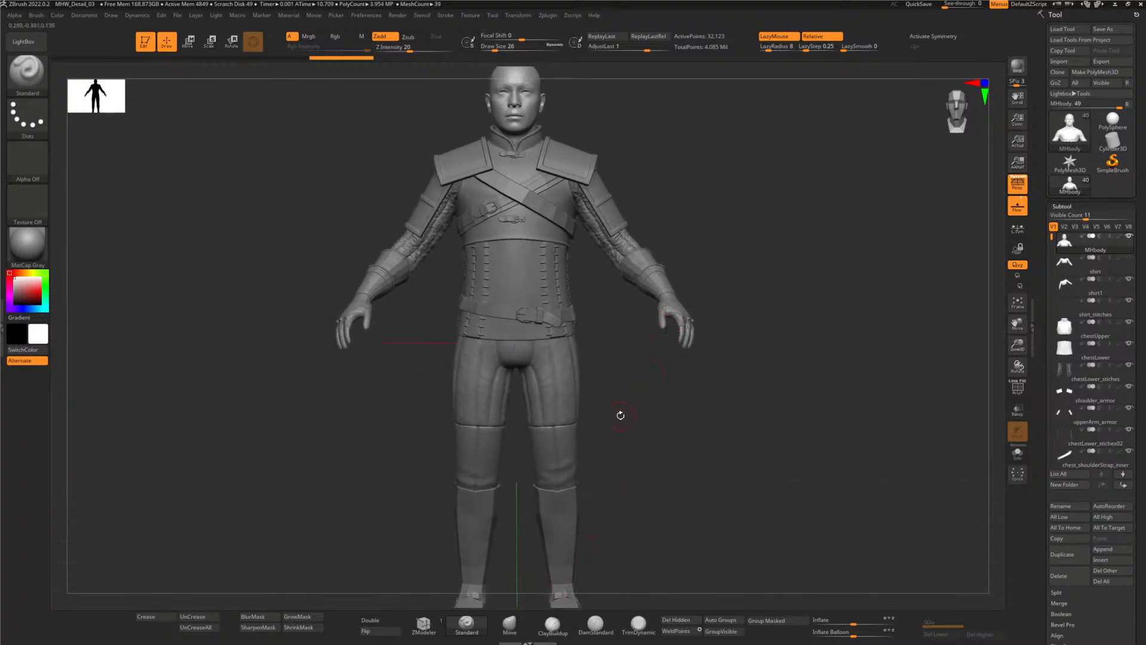
{"action": "left_click_drag", "start_coordinate": [627, 390], "coordinate": [623, 455], "text": "alt"}
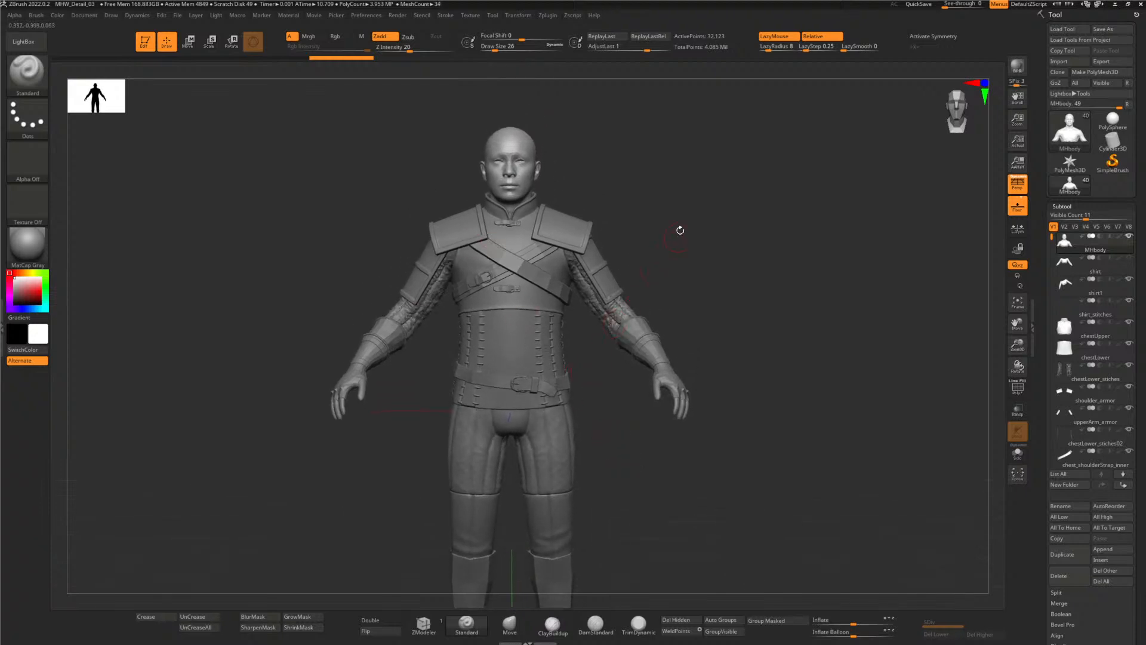
- Frame the chest and shoulder armor up close and turn on the polygon wireframe display
{"action": "left_click_drag", "start_coordinate": [654, 210], "coordinate": [670, 622], "text": "alt"}
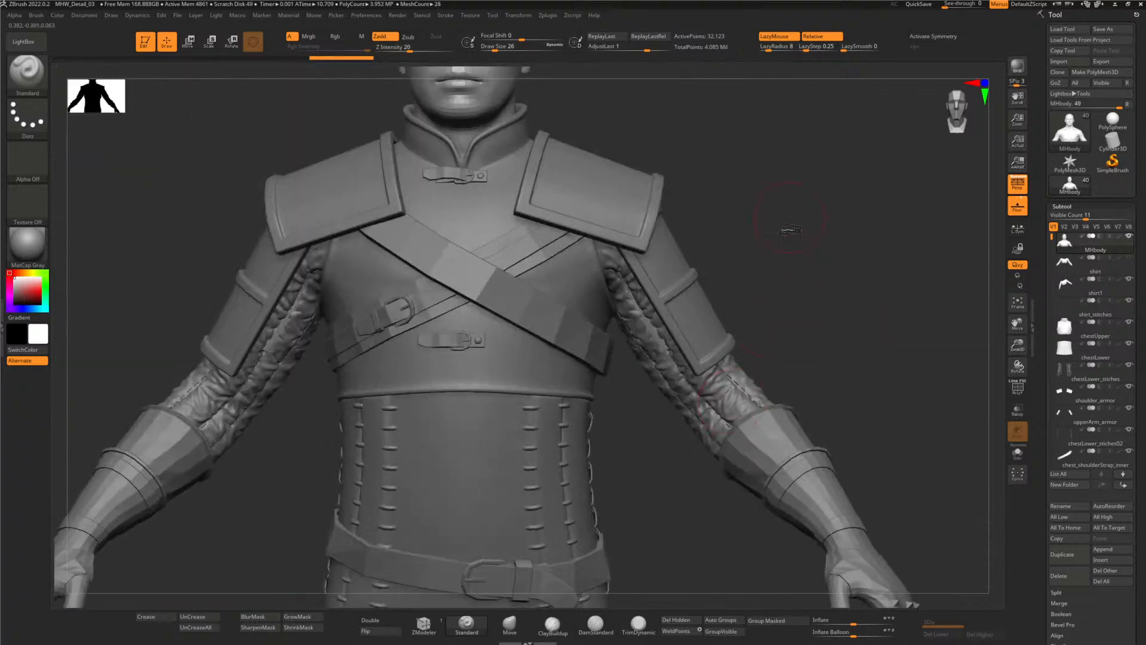
{"action": "mouse_move", "coordinate": [791, 230]}
{"action": "left_mouse_down", "text": "alt"}
{"action": "mouse_move", "coordinate": [793, 265]}
{"action": "mouse_move", "coordinate": [793, 219]}
{"action": "left_mouse_up", "text": "alt"}
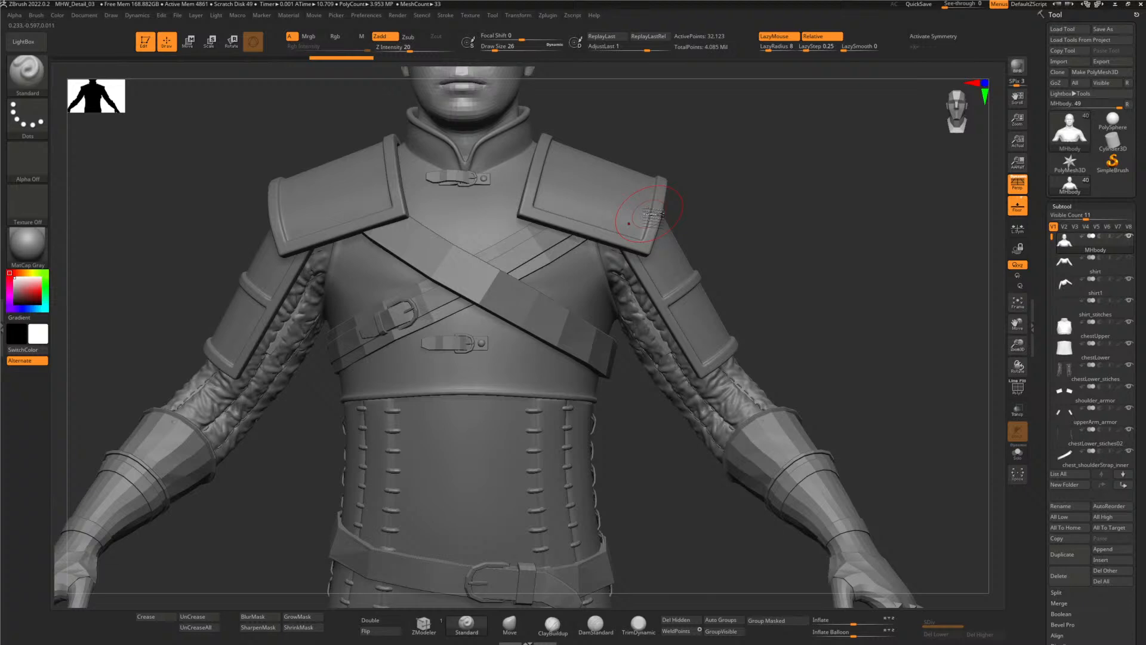
{"action": "left_click", "coordinate": [1018, 389]}
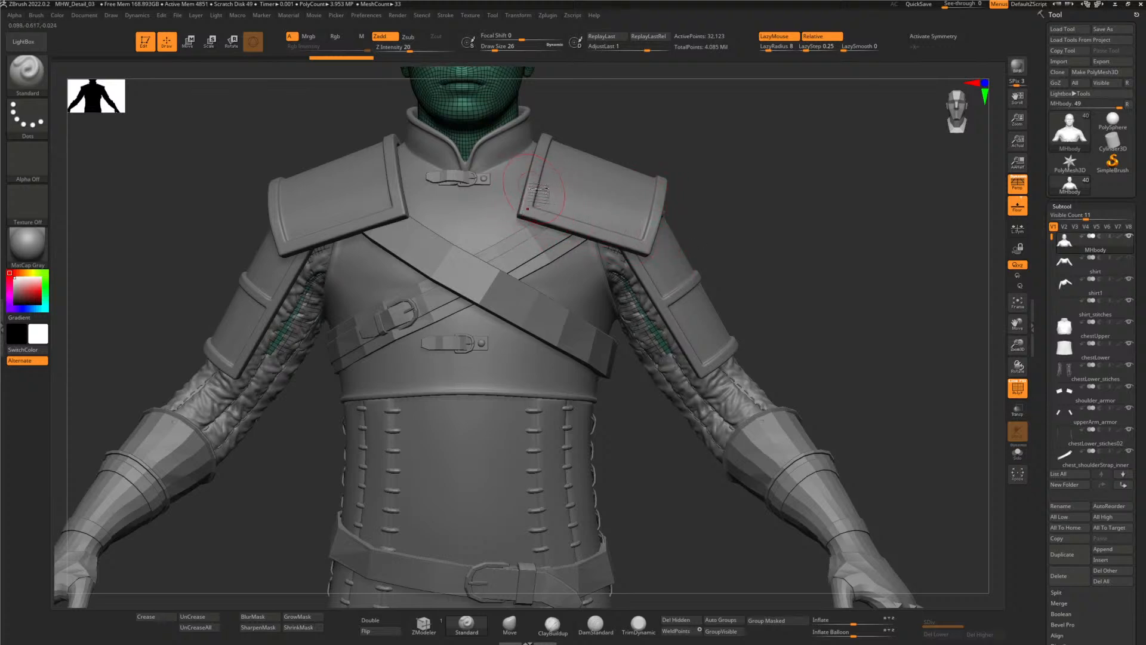
- Turn off the polygon wireframe display and quick-save the project with the whole character framed from the front
{"action": "left_click", "coordinate": [1018, 388]}
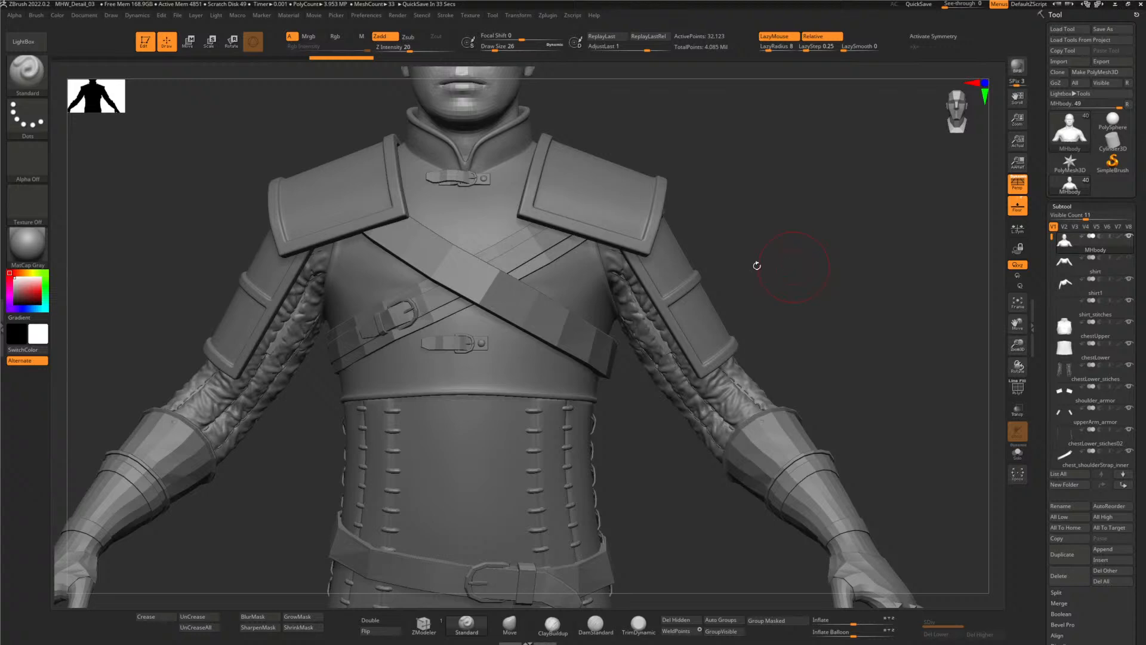
{"action": "left_click_drag", "start_coordinate": [803, 297], "coordinate": [652, 437], "text": "alt"}
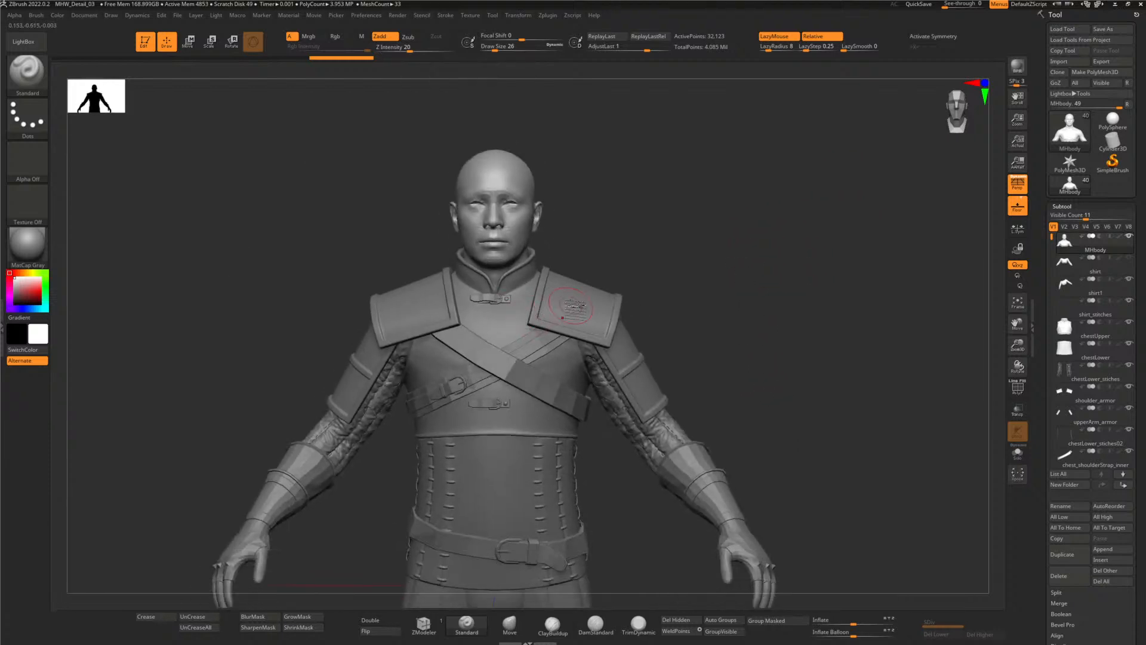
{"action": "left_click_drag", "start_coordinate": [796, 376], "coordinate": [744, 362], "text": "alt"}
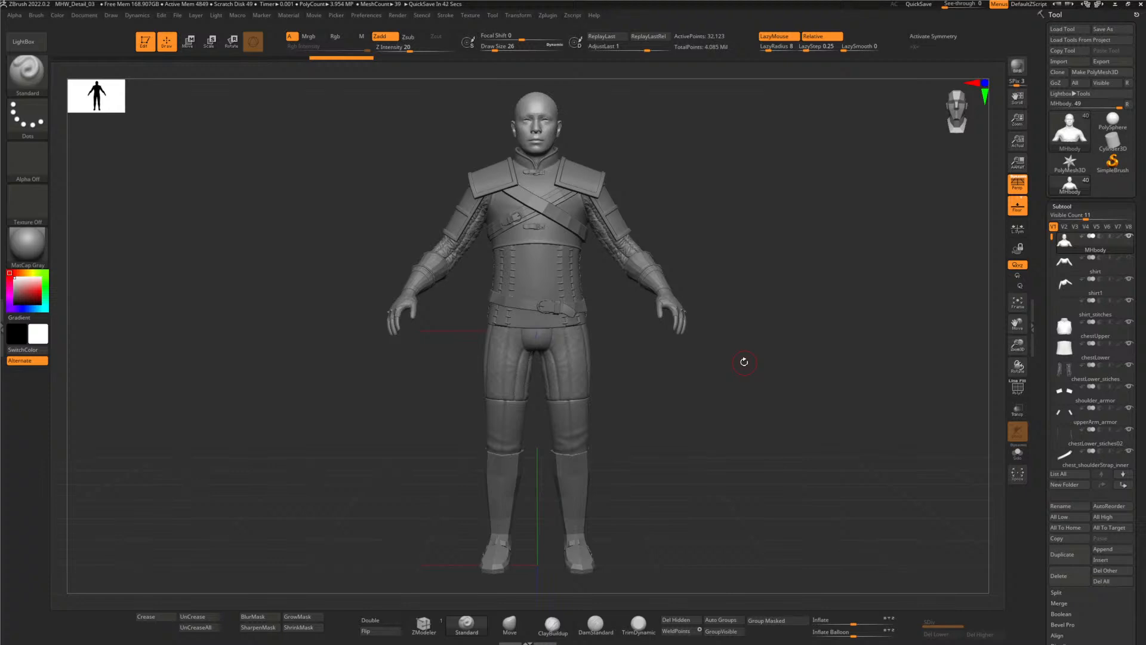
{"action": "mouse_move", "coordinate": [725, 384]}
{"action": "left_mouse_down"}
{"action": "mouse_move", "coordinate": [709, 378]}
{"action": "mouse_move", "coordinate": [758, 382]}
{"action": "mouse_move", "coordinate": [668, 348]}
{"action": "mouse_move", "coordinate": [671, 422]}
{"action": "mouse_move", "coordinate": [663, 409]}
{"action": "mouse_move", "coordinate": [662, 388]}
{"action": "mouse_move", "coordinate": [724, 325]}
{"action": "mouse_move", "coordinate": [716, 294]}
{"action": "mouse_move", "coordinate": [729, 320]}
{"action": "mouse_move", "coordinate": [725, 304]}
{"action": "mouse_move", "coordinate": [663, 393]}
{"action": "mouse_move", "coordinate": [632, 417]}
{"action": "mouse_move", "coordinate": [631, 389]}
{"action": "mouse_move", "coordinate": [634, 404]}
{"action": "left_mouse_up"}
{"action": "left_click", "coordinate": [919, 4]}
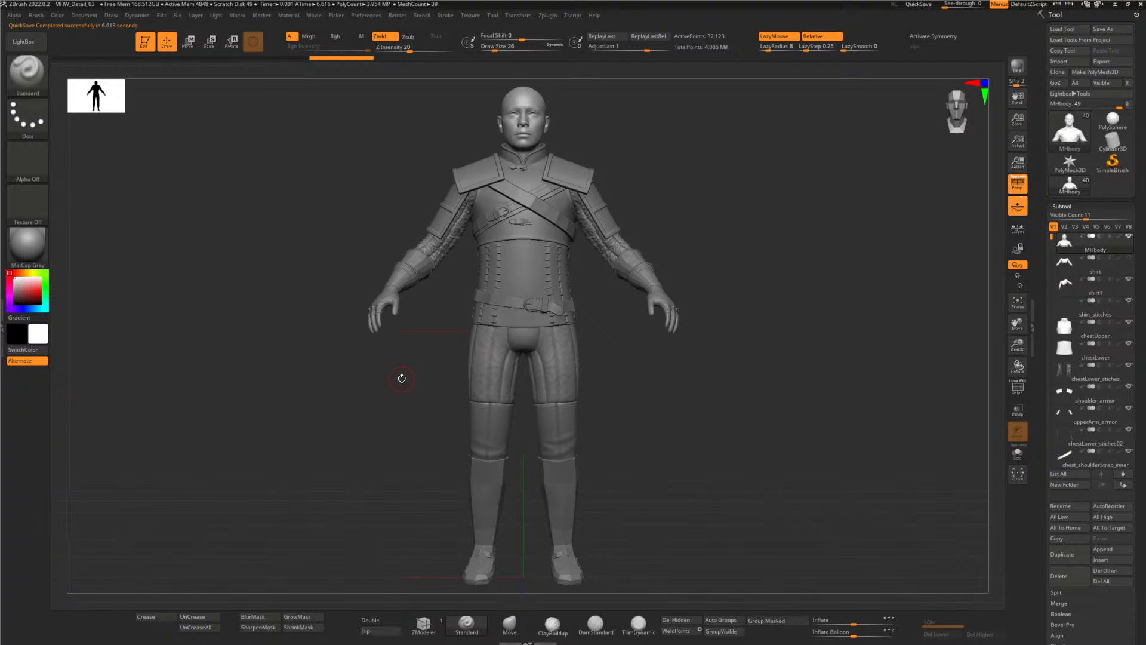
{"action": "left_click_drag", "start_coordinate": [402, 379], "coordinate": [596, 402]}
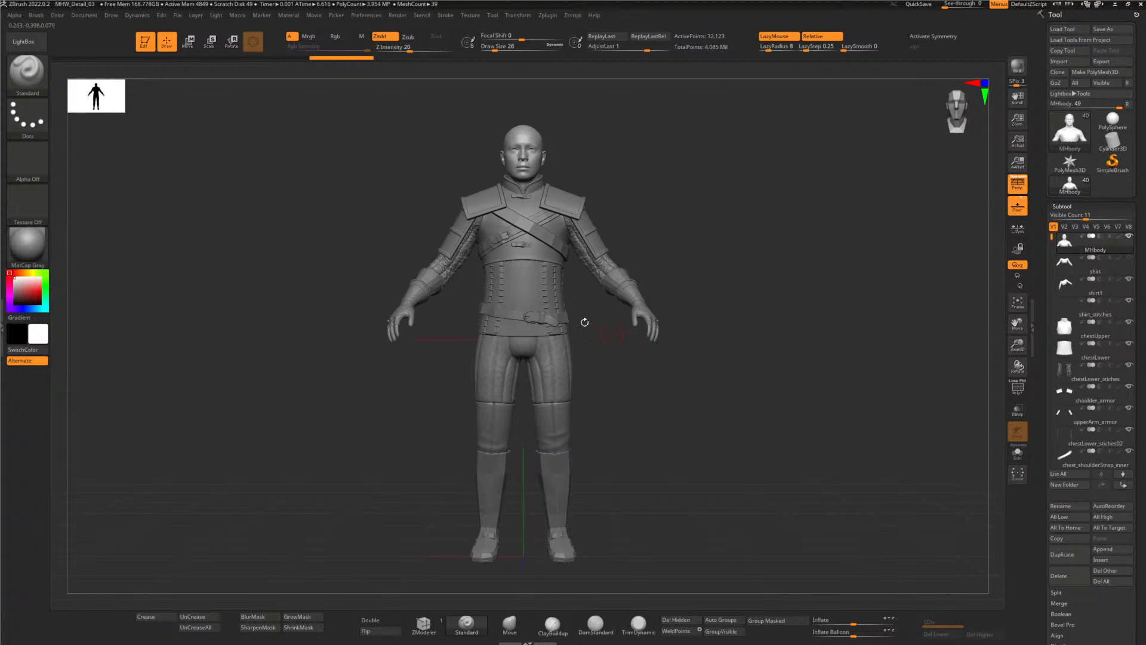
{"action": "mouse_move", "coordinate": [724, 209]}
{"action": "left_mouse_down"}
{"action": "mouse_move", "coordinate": [645, 248]}
{"action": "mouse_move", "coordinate": [694, 248]}
{"action": "mouse_move", "coordinate": [685, 254]}
{"action": "mouse_move", "coordinate": [684, 232]}
{"action": "left_mouse_up"}
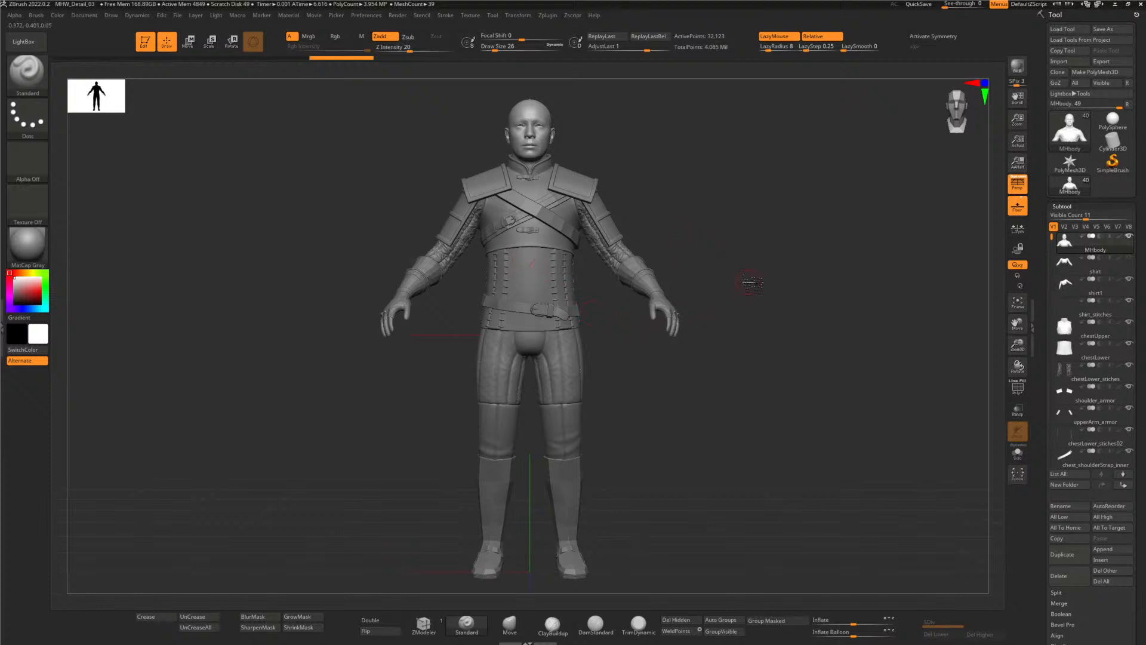
{"action": "mouse_move", "coordinate": [751, 282]}
{"action": "left_mouse_down"}
{"action": "mouse_move", "coordinate": [726, 292]}
{"action": "mouse_move", "coordinate": [716, 282]}
{"action": "mouse_move", "coordinate": [730, 278]}
{"action": "left_mouse_up"}
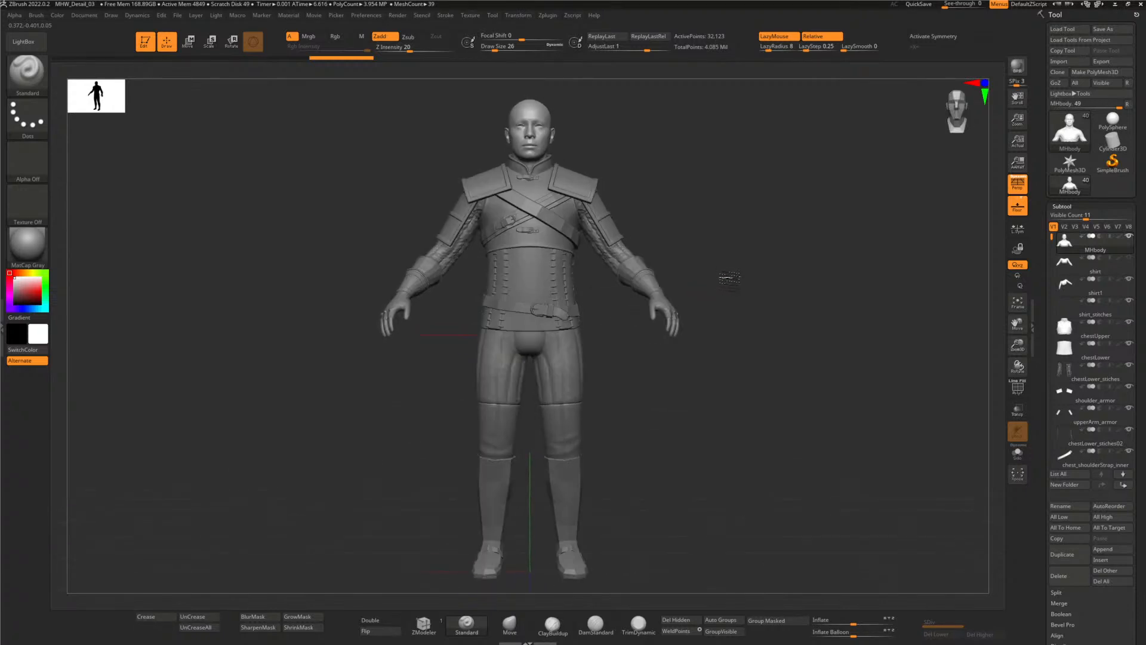